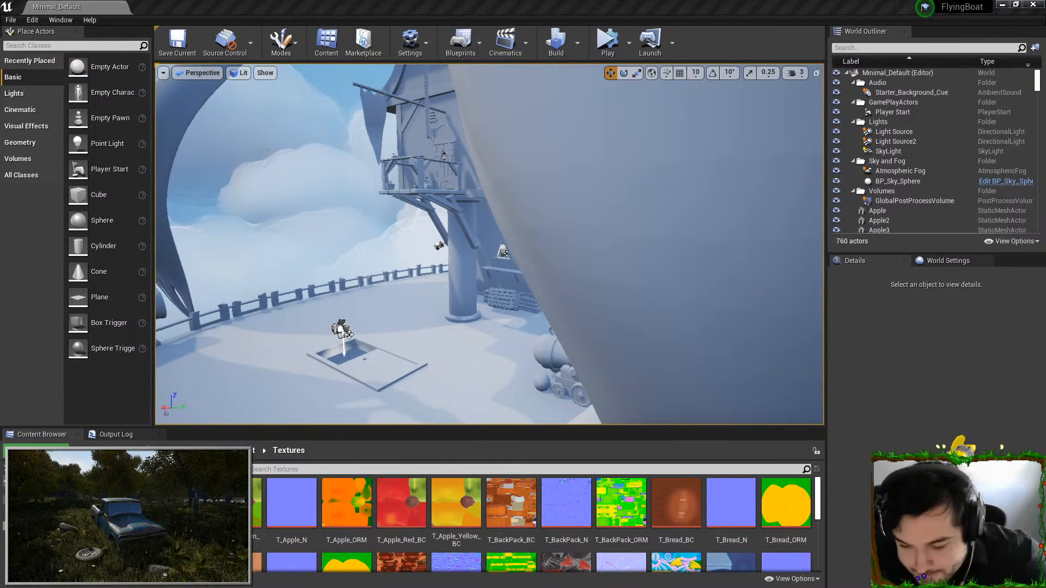
Fly through the level to the cupboard inside the cabin and examine its side and front
right_click_drag(423, 171, 570, 192)
key("w")
key("w")
key("s")
key("w")
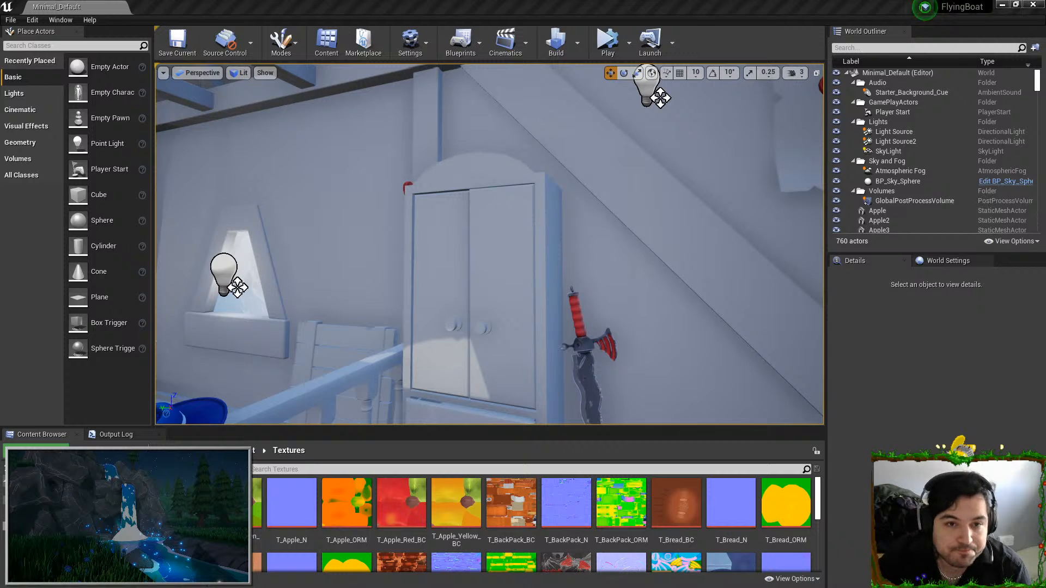
left_click_drag(445, 82, 484, 80)
left_click(821, 76)
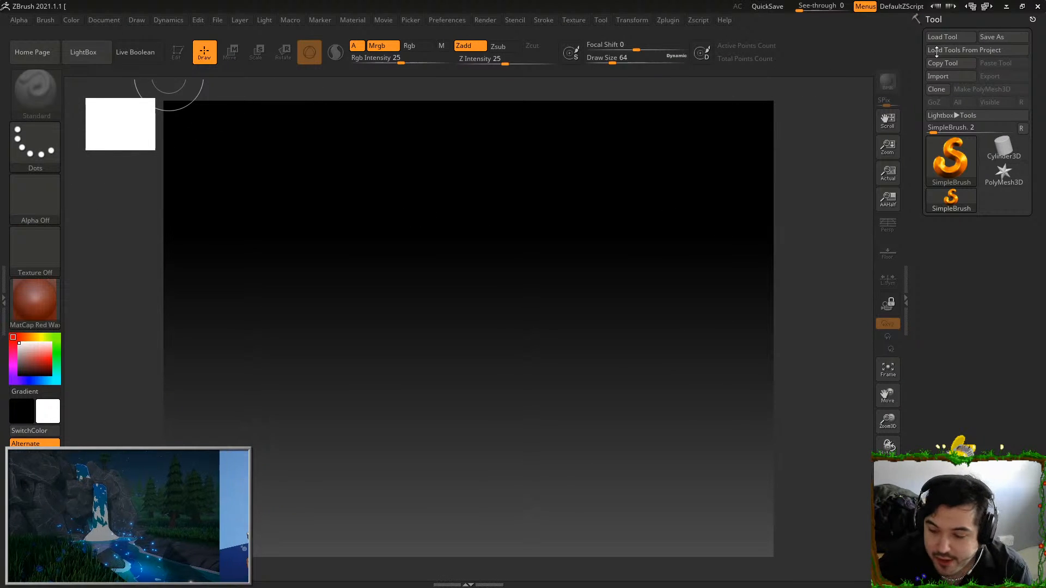
In ZBrush, import the cupboard's FBX mesh from the Desktop's Cuboard folder, choosing the Import Mats as Polygroups option
left_click(939, 75)
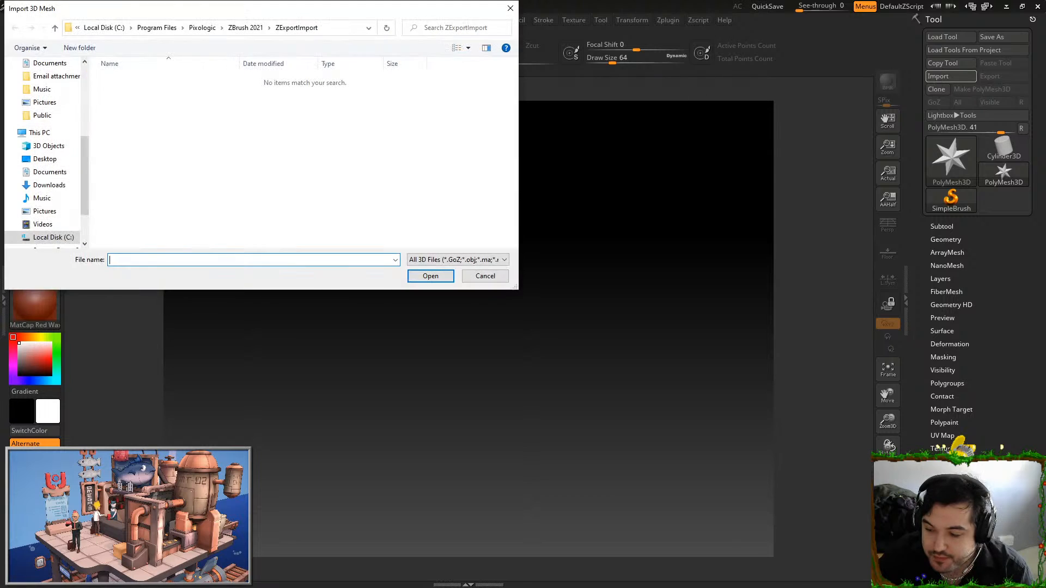
left_click(44, 159)
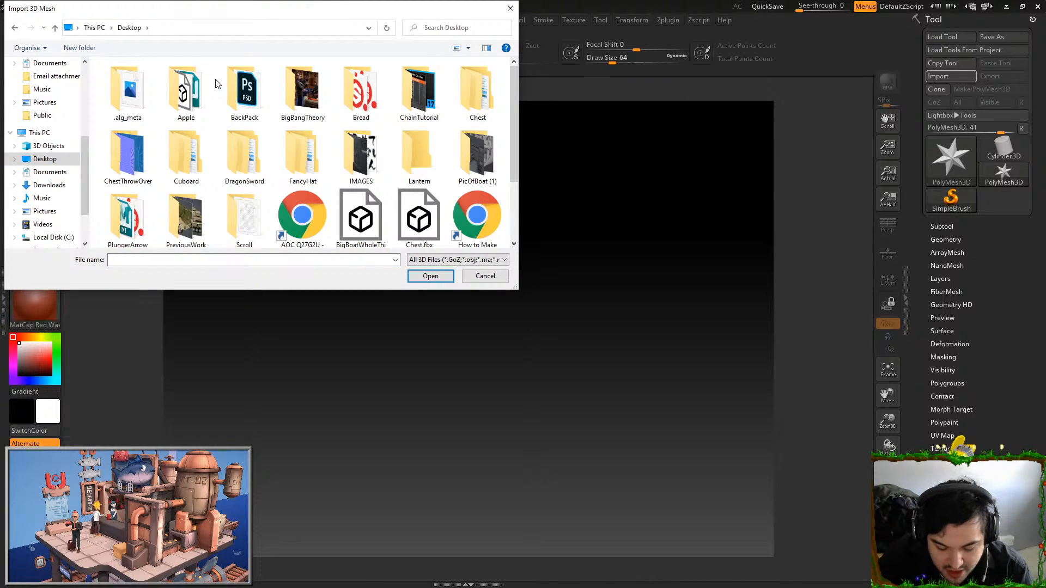
left_click(251, 104)
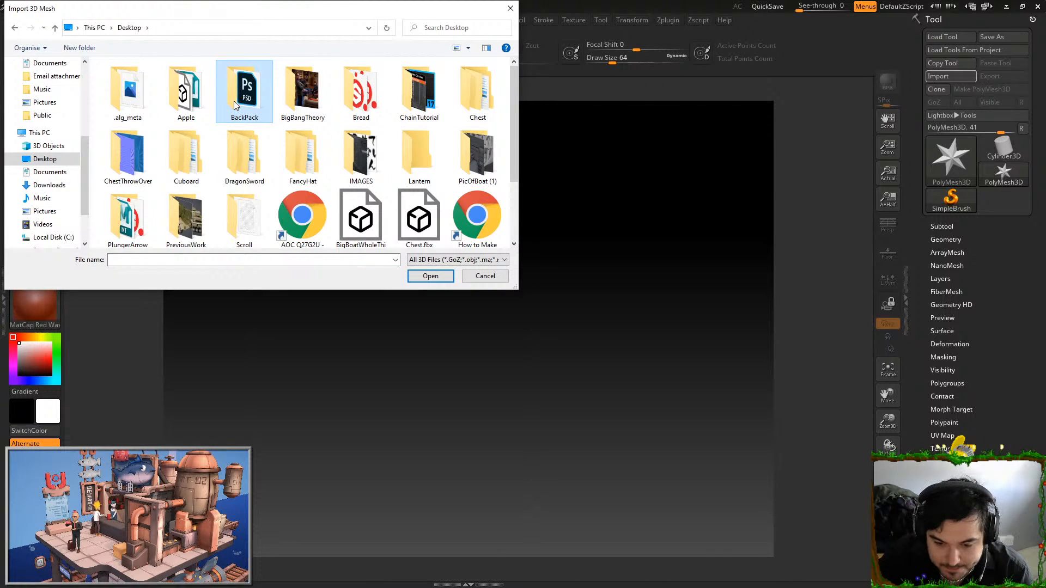
double_click(202, 149)
double_click(136, 95)
double_click(154, 79)
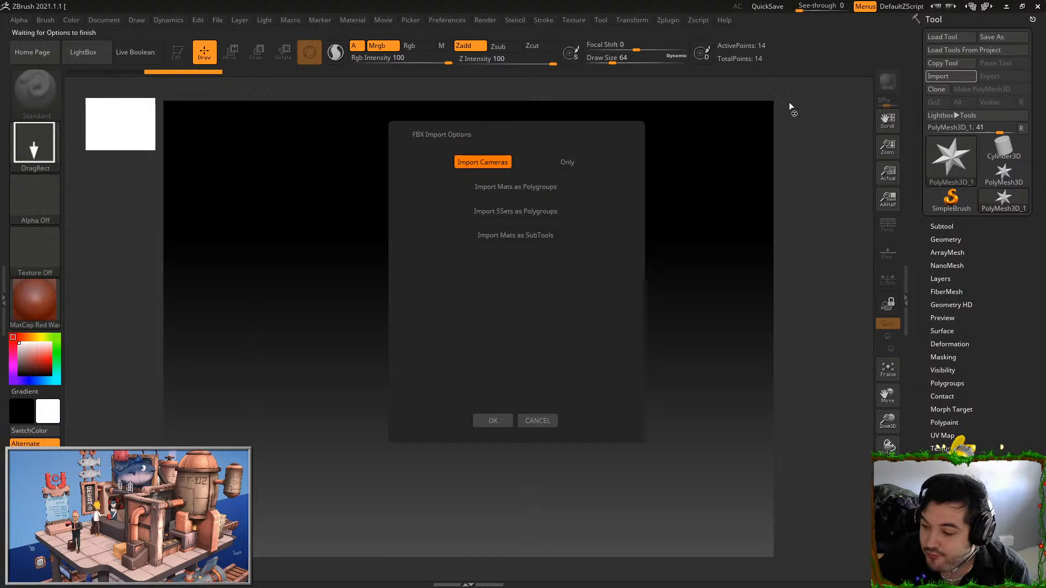
left_click(515, 187)
left_click(493, 421)
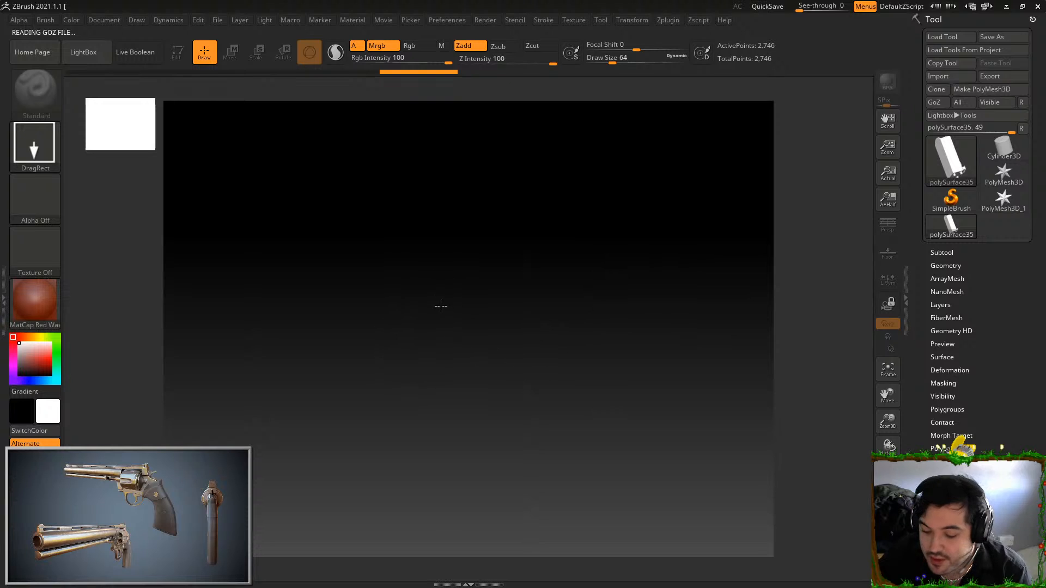
Place the imported cupboard upright on the canvas in Edit mode, and undo a test stroke on its door knob
left_click_drag(441, 307, 763, 298)
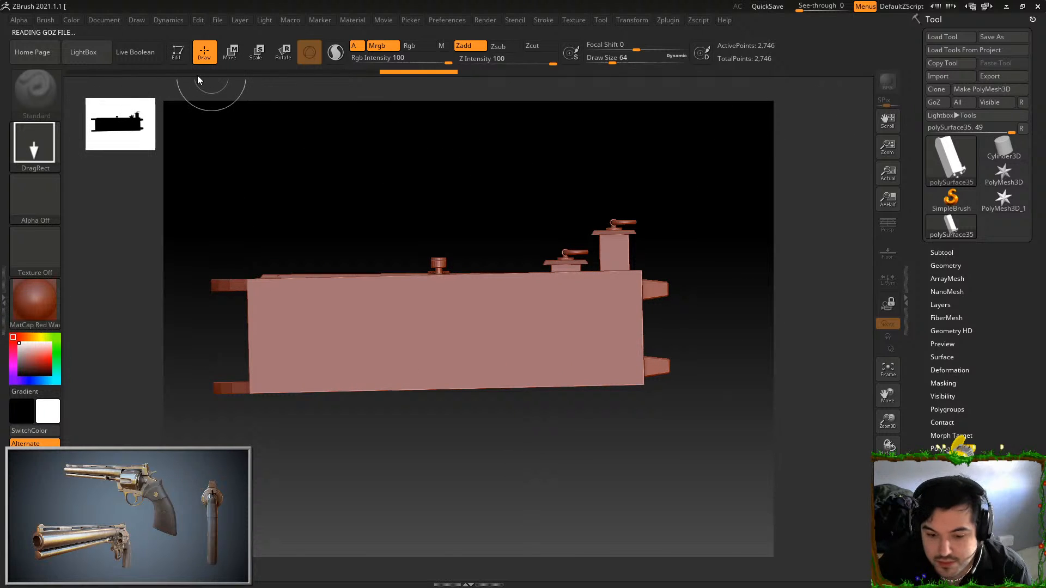
left_click(179, 53)
left_click_drag(184, 84, 655, 317)
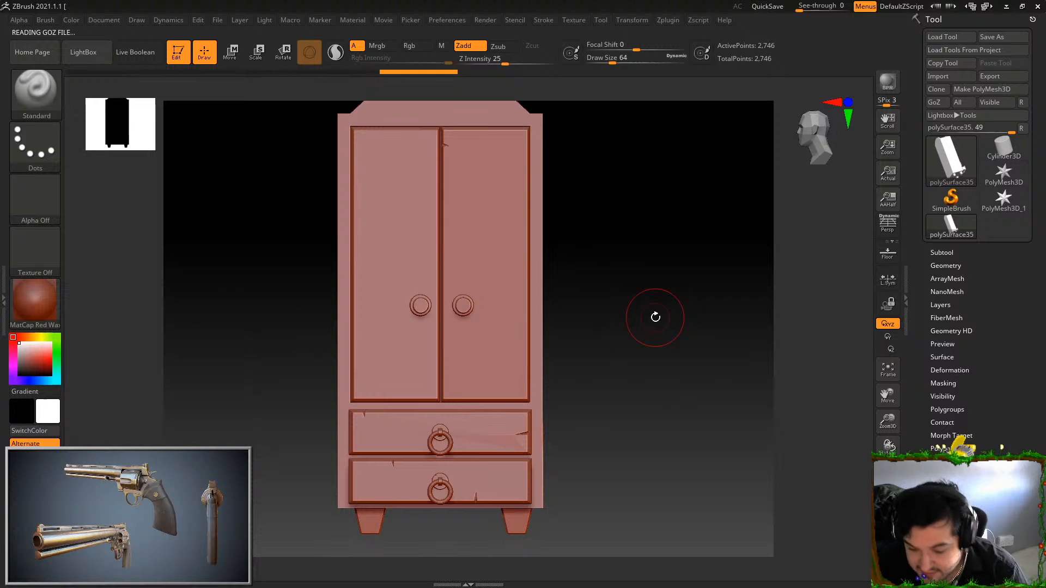
left_click_drag(464, 303, 467, 310)
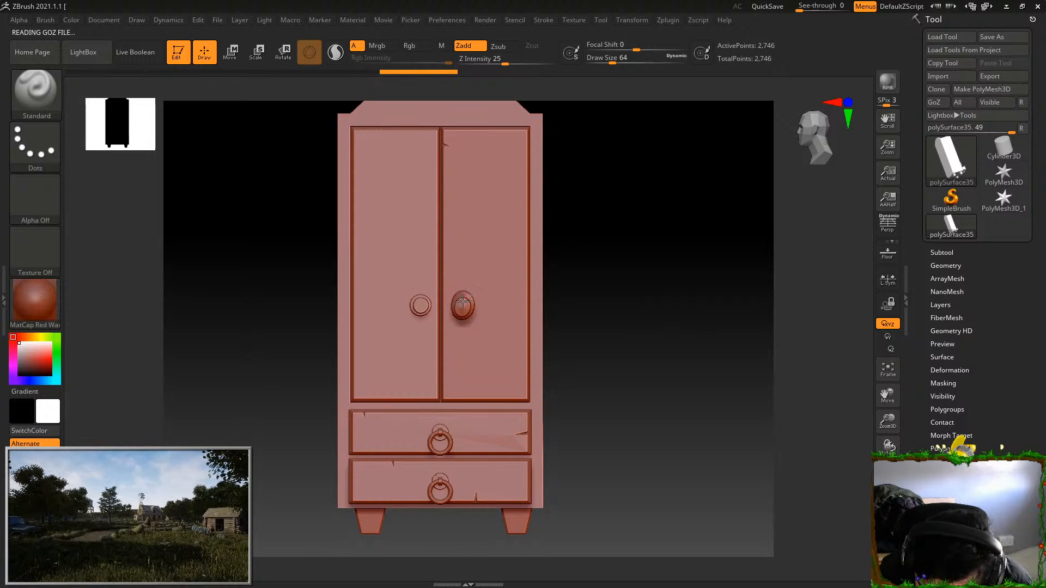
key("ctrl+z")
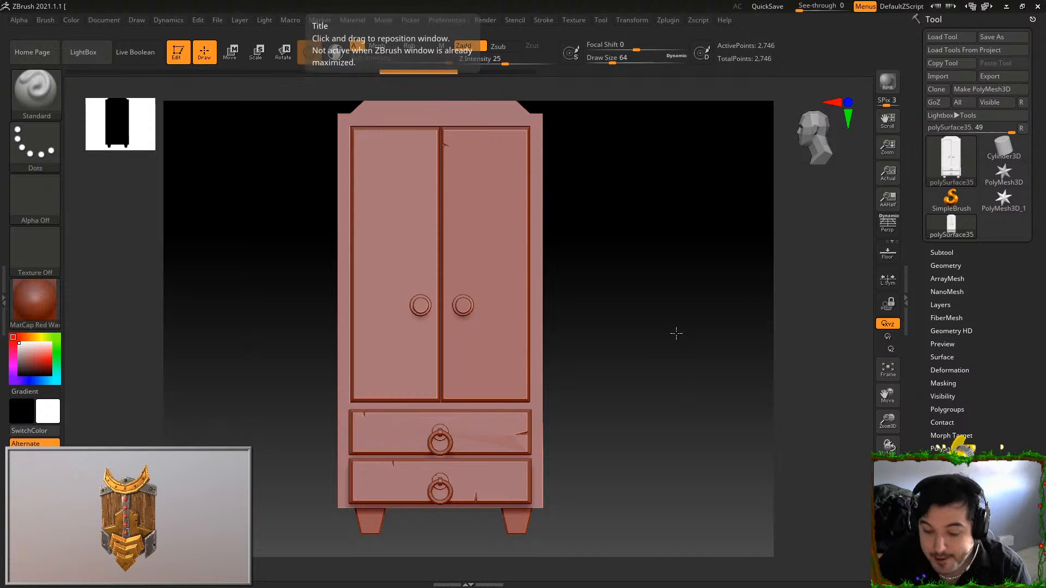
Try to subdivide the cupboard to SDiv 5 with Smt smoothing on, and inspect the rounded shape
left_click_drag(679, 304, 859, 175)
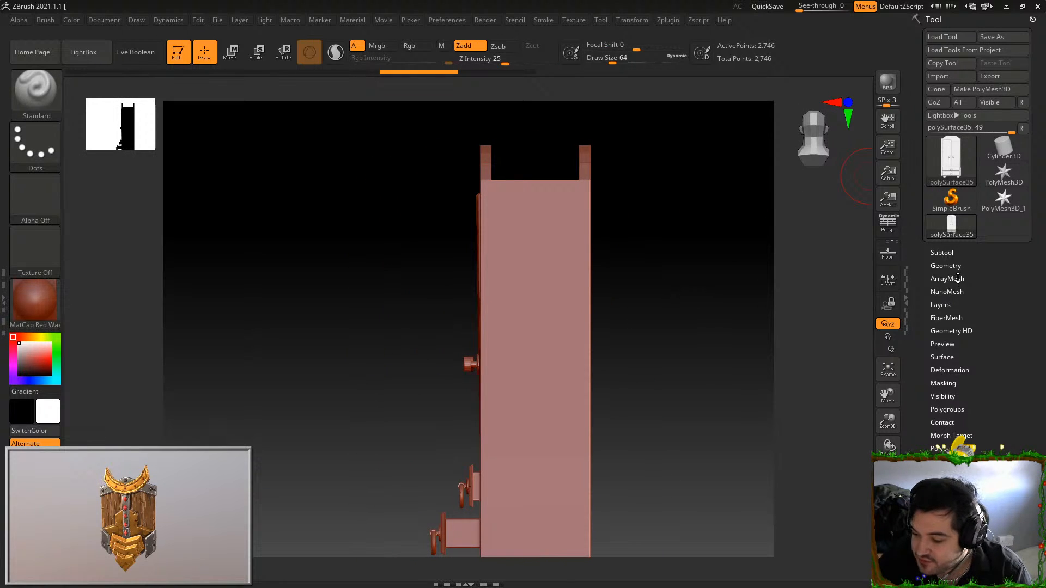
left_click(946, 265)
left_click(960, 362)
left_click(960, 362)
left_click_drag(600, 355, 638, 413)
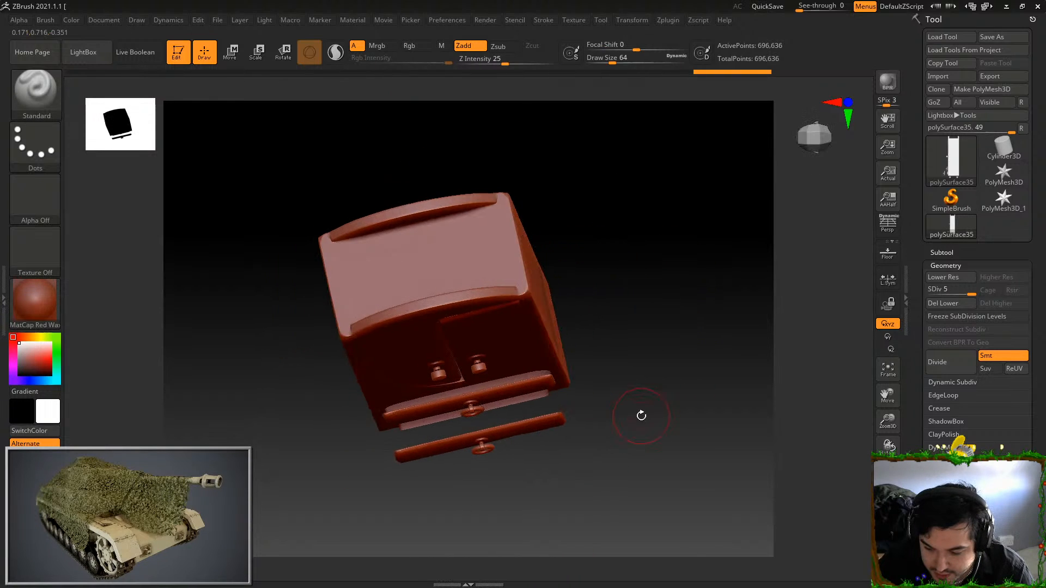
key("shift+d")
key("shift+d")
key("shift+d")
key("shift+d")
Subdivide the cupboard up to SDiv 6 with Smt smoothing off, checking the surface with test strokes
left_click(959, 364)
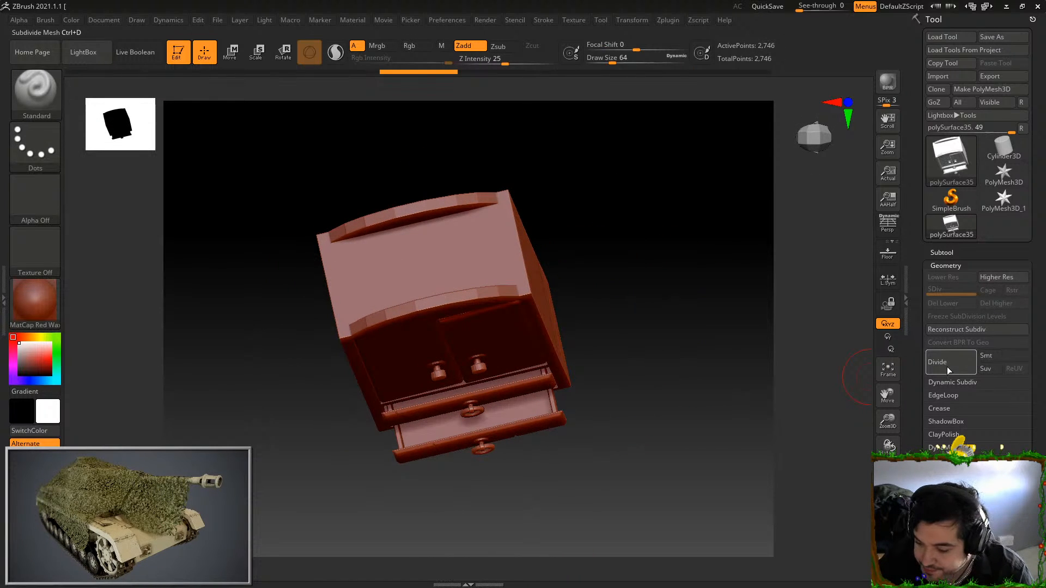
mouse_move(701, 390)
left_mouse_down()
mouse_move(665, 348)
mouse_move(672, 320)
mouse_move(678, 334)
mouse_move(672, 273)
left_mouse_up()
left_click_drag(563, 332, 553, 373)
key("ctrl+z")
mouse_move(500, 234)
left_mouse_down()
mouse_move(521, 255)
mouse_move(526, 363)
left_mouse_up()
mouse_move(649, 256)
left_mouse_down("alt")
mouse_move(654, 292)
mouse_move(642, 298)
left_mouse_up("alt")
mouse_move(556, 245)
left_mouse_down()
mouse_move(628, 239)
mouse_move(642, 299)
left_mouse_up()
key("ctrl+z")
mouse_move(739, 301)
left_mouse_down("alt")
mouse_move(731, 265)
mouse_move(666, 180)
left_mouse_up("alt")
left_click_drag(580, 270, 577, 216, "alt")
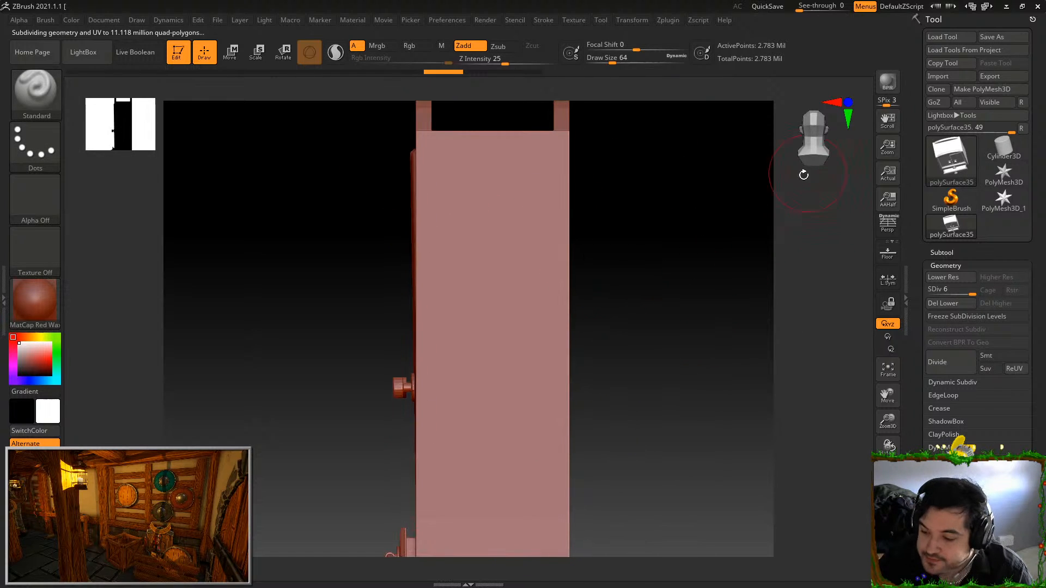
Try the Orb_ClayTubes brush with long vertical strokes down the cupboard's side panel
left_click(31, 88)
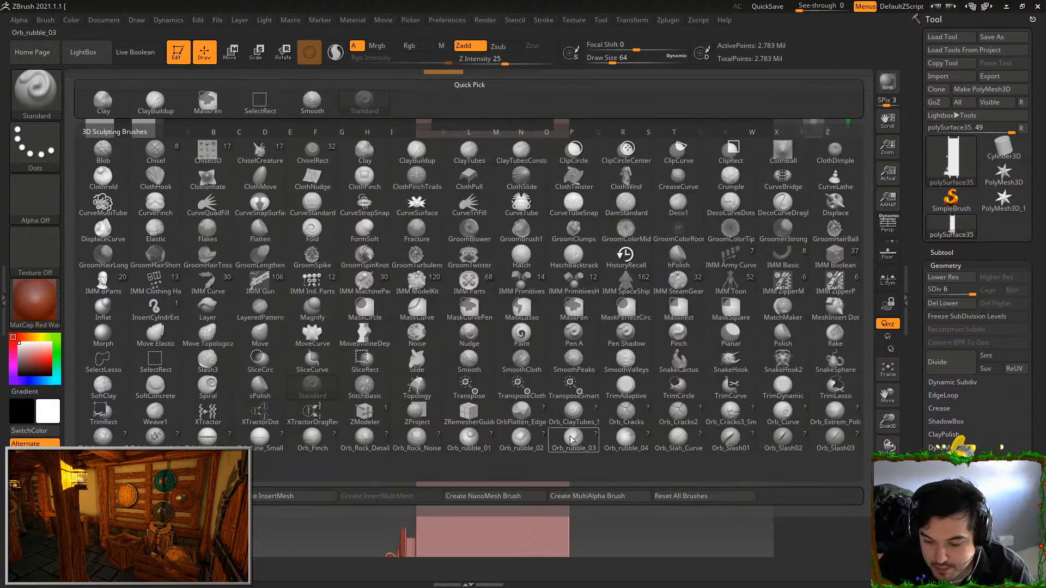
left_click(573, 414)
left_click_drag(507, 173, 515, 449)
left_click_drag(497, 288, 511, 439)
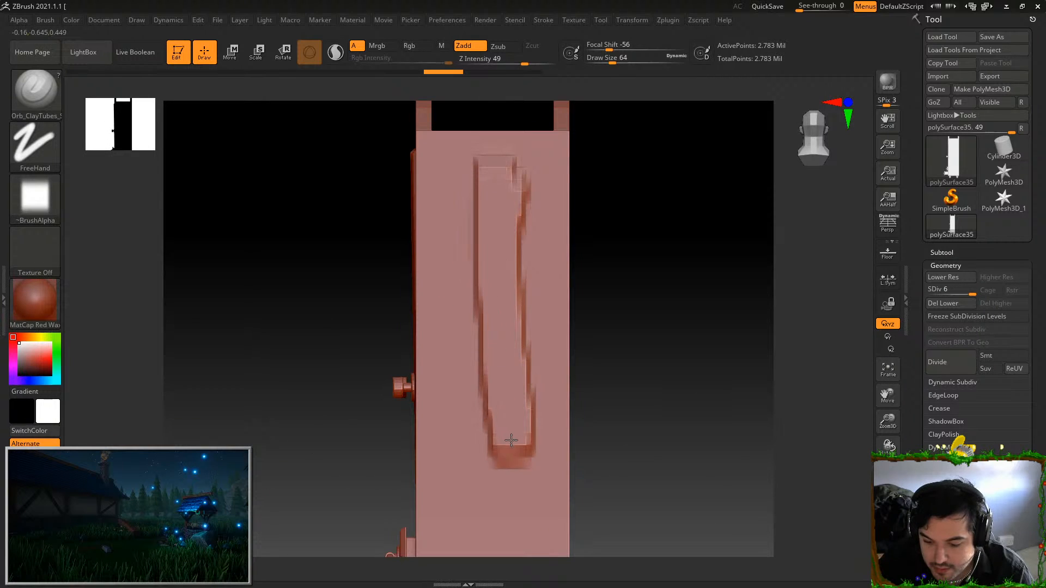
left_click_drag(616, 364, 600, 276, "alt")
key("ctrl+z")
Try two parallel strokes over the full height of the cupboard's side, and undo them
mouse_move(669, 306)
left_mouse_down("alt")
mouse_move(669, 258)
mouse_move(663, 319)
left_mouse_up("alt")
left_click_drag(649, 387, 629, 349, "alt")
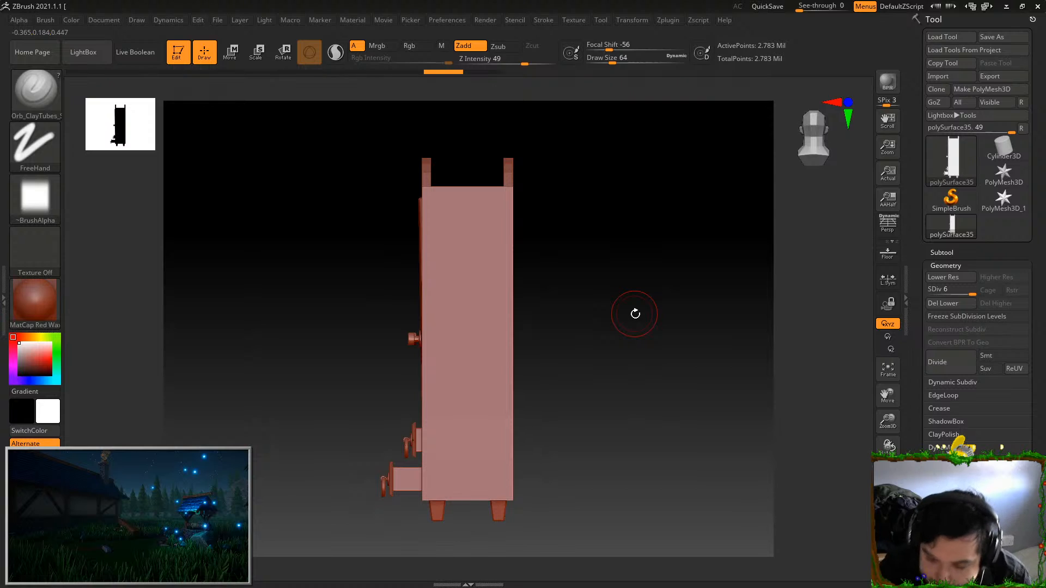
mouse_move(432, 199)
left_mouse_down()
mouse_move(442, 429)
mouse_move(457, 483)
left_mouse_up()
left_click_drag(465, 215, 470, 479)
key("ctrl+z")
key("ctrl+z")
key("ctrl+z")
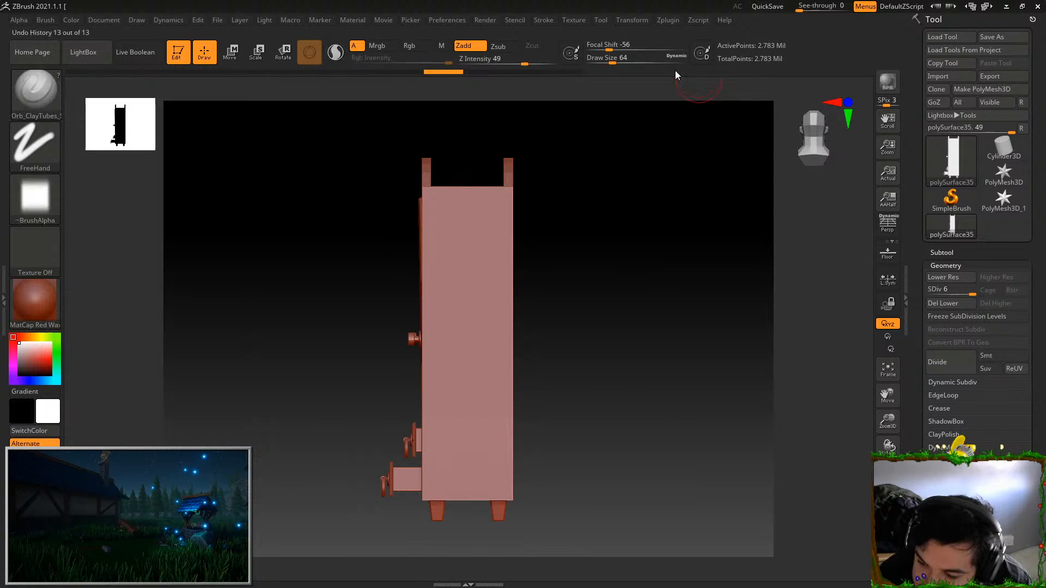
Try another vertical stroke on the side panel with a slightly larger Draw Size and a lower Z Intensity
left_click_drag(610, 62, 619, 63)
left_click_drag(526, 65, 499, 64)
mouse_move(453, 210)
left_mouse_down()
mouse_move(453, 437)
mouse_move(453, 334)
mouse_move(476, 196)
mouse_move(465, 381)
mouse_move(496, 464)
mouse_move(473, 332)
mouse_move(455, 428)
left_mouse_up()
left_click_drag(574, 386, 649, 400)
key("ctrl+z")
key("ctrl+z")
key("ctrl+z")
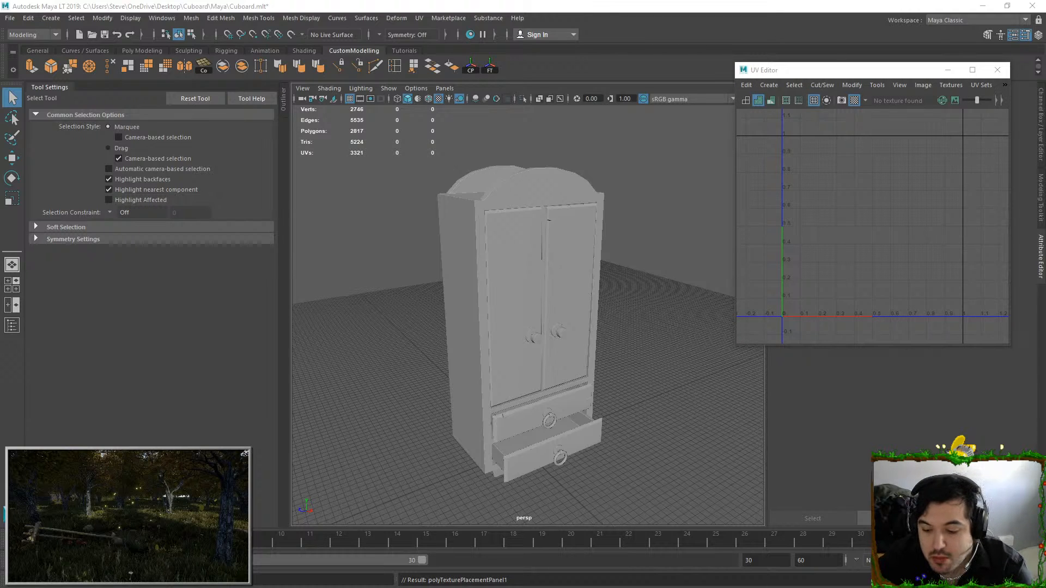
In Maya, try to insert six evenly spaced horizontal edge loops around the cupboard's body
left_click(499, 215)
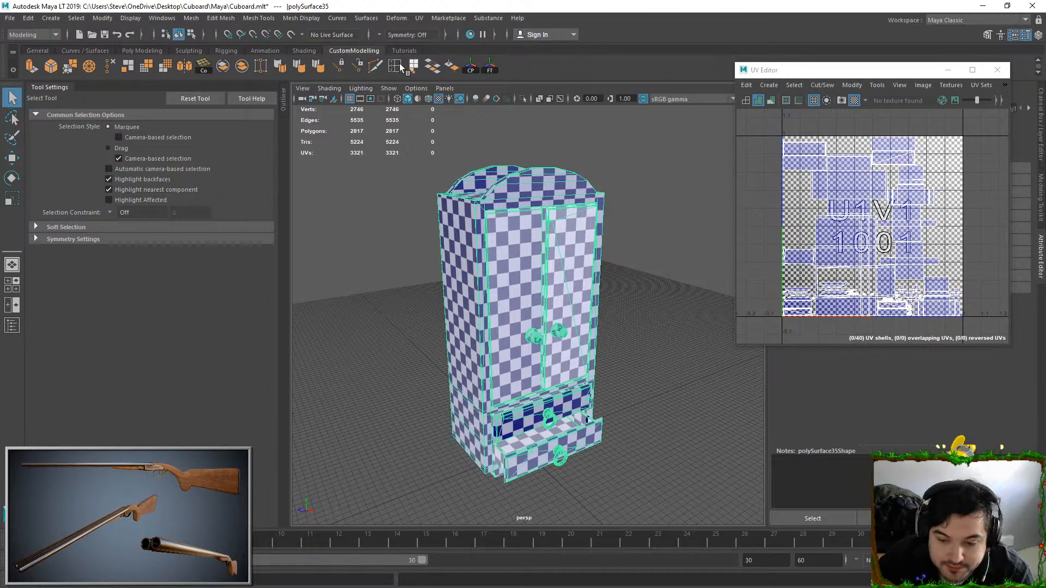
key("g")
left_click_drag(420, 278, 566, 242, "alt")
scroll(566, 242, "up", 3)
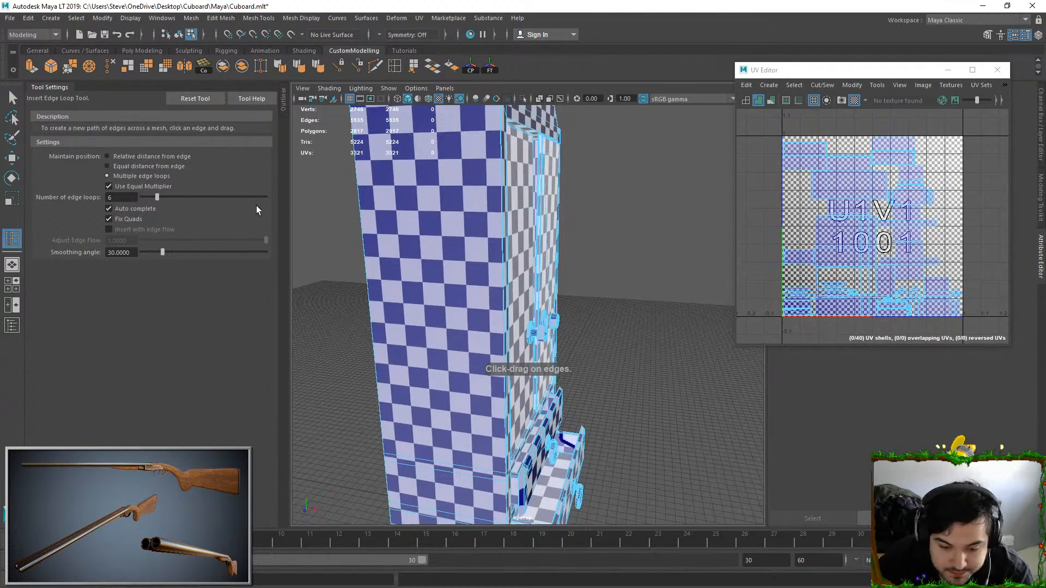
left_click(502, 224)
scroll(502, 224, "down", 4)
mouse_move(502, 224)
left_mouse_down("alt")
mouse_move(480, 226)
mouse_move(499, 229)
left_mouse_up("alt")
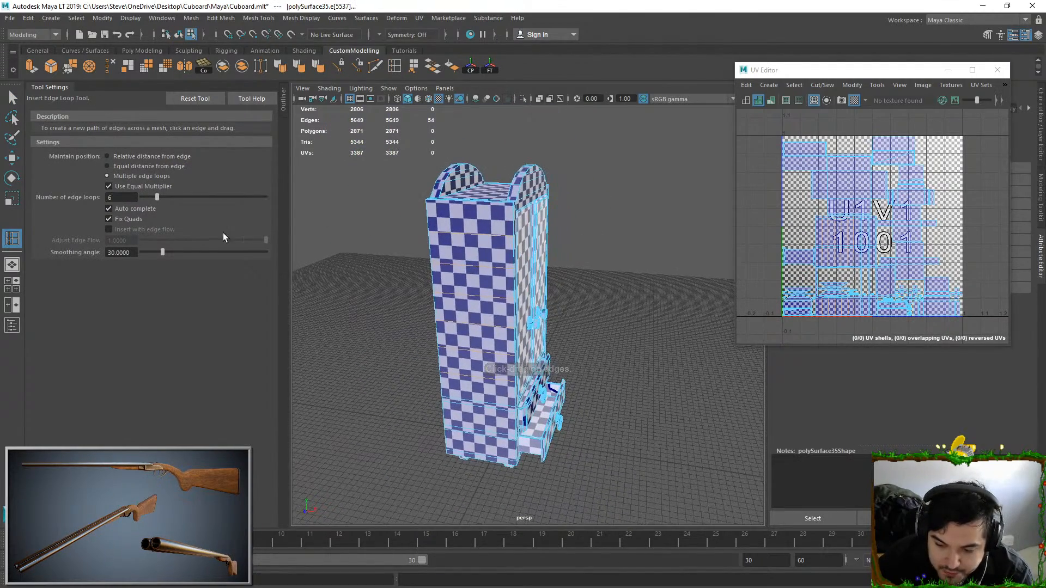
key("ctrl+z")
Insert eight evenly spaced horizontal edge loops around the cupboard's body, and undo an extra set on its upper edge
left_click(131, 198)
type("8")
left_click(511, 243)
left_click_drag(623, 274, 383, 275, "alt")
left_click_drag(663, 246, 478, 238, "alt")
left_click(462, 228)
key("ctrl+z")
Set the number of edge loops to 4 and insert evenly spaced vertical loops across the cupboard's body
left_click_drag(129, 198, 24, 197)
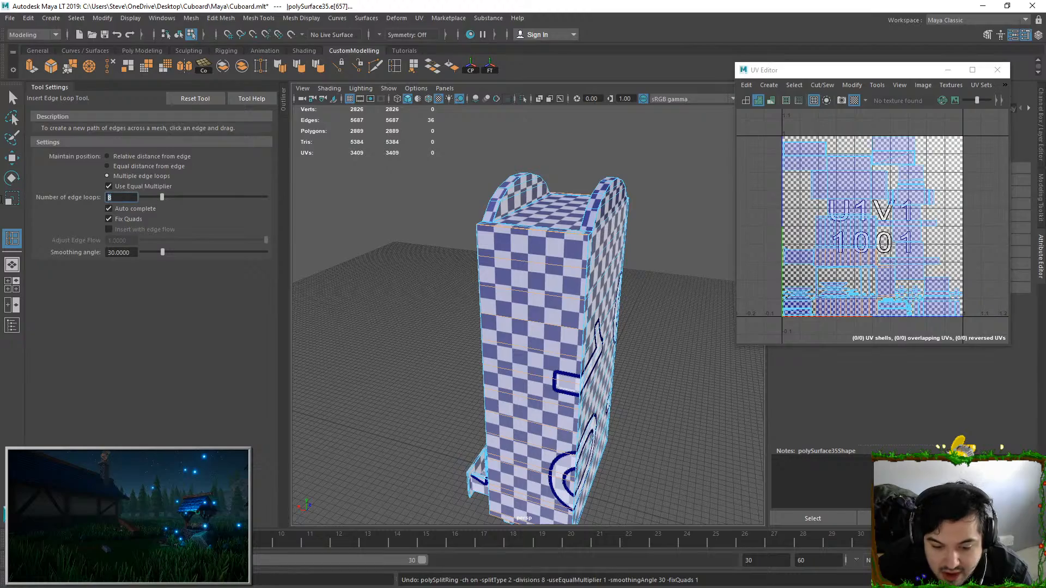
key("Return")
left_click(520, 231)
left_click_drag(521, 231, 534, 376, "alt")
left_click(631, 278)
mouse_move(631, 279)
left_mouse_down("alt")
mouse_move(597, 257)
mouse_move(576, 332)
mouse_move(609, 332)
left_mouse_up("alt")
mouse_move(609, 231)
left_mouse_down()
mouse_move(642, 243)
mouse_move(600, 314)
mouse_move(528, 267)
left_mouse_up()
key("ctrl+z")
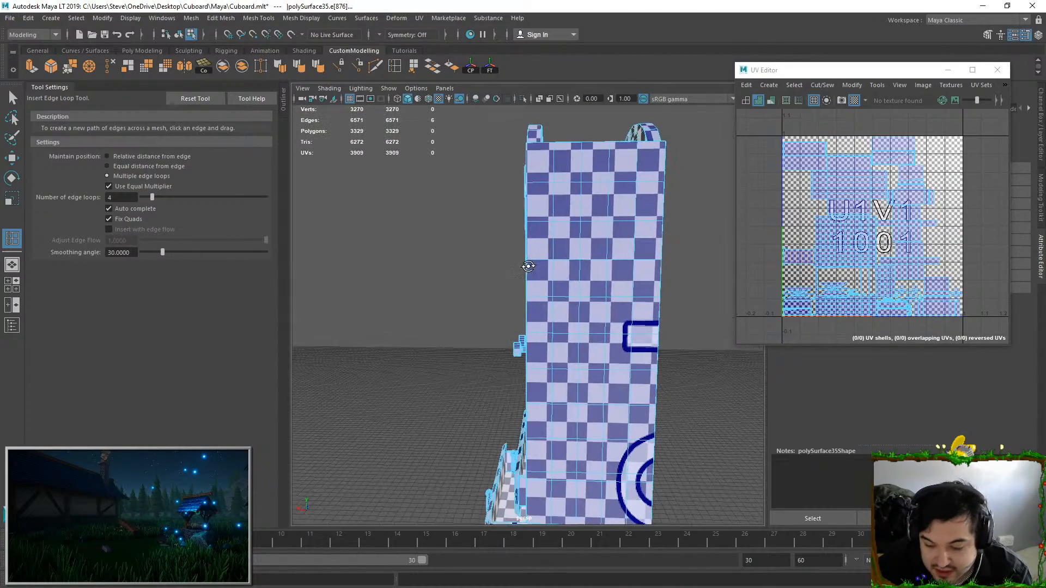
Set the number of edge loops to 2 and insert them on the front part of the cupboard
left_click_drag(553, 201, 537, 203, "alt")
scroll(548, 235, "up", 5)
left_click_drag(550, 240, 551, 354, "alt")
scroll(533, 273, "down", 4)
double_click(121, 197)
type("2")
left_click(553, 284)
left_click_drag(553, 285, 547, 312, "alt")
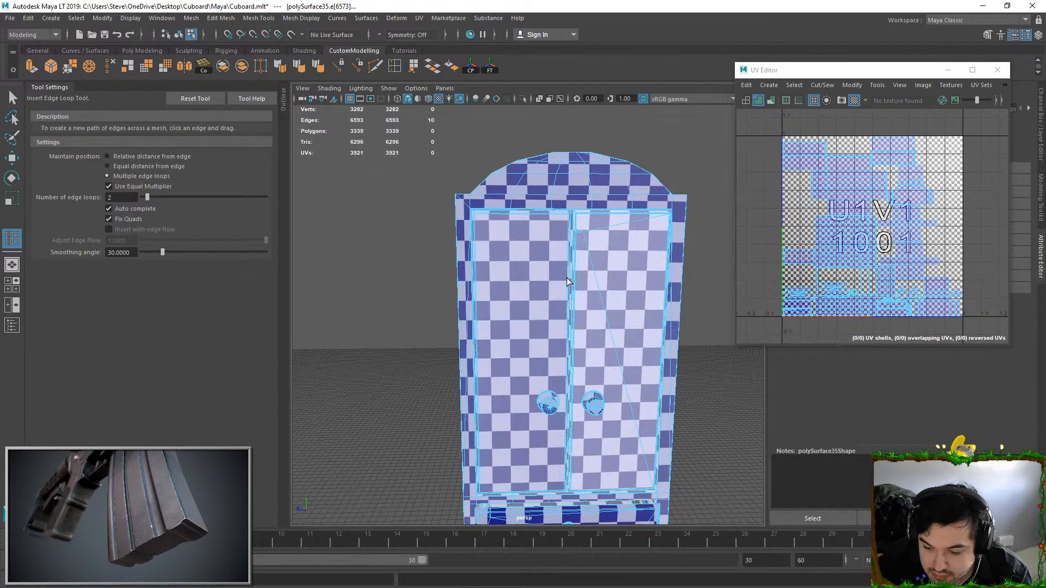
Select all connected faces of the cupboard's right-hand door and isolate them in the perspective view
middle_click_drag(618, 280, 564, 266, "alt")
right_click_drag(565, 266, 557, 264, "alt")
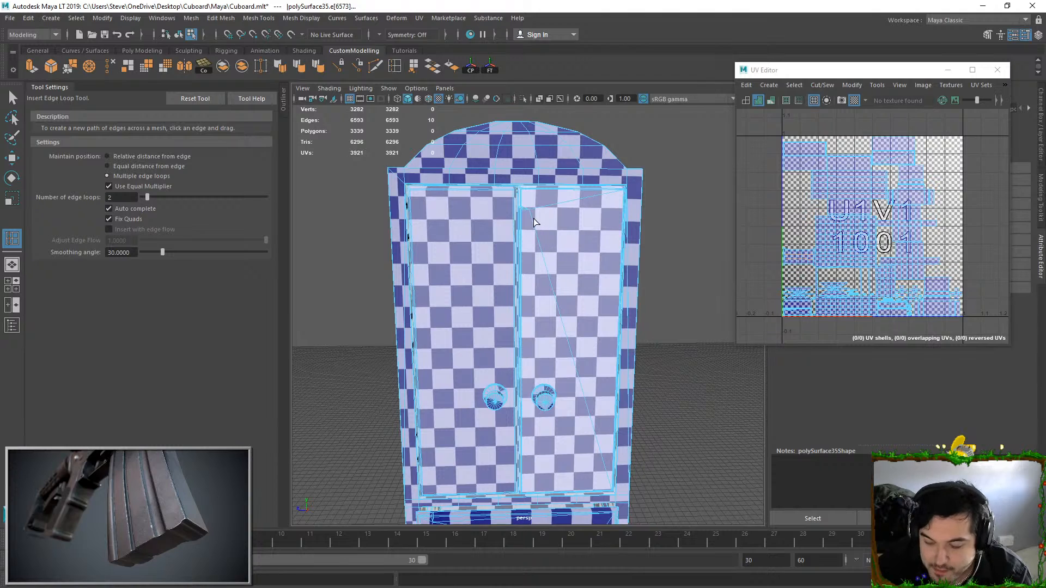
key("q")
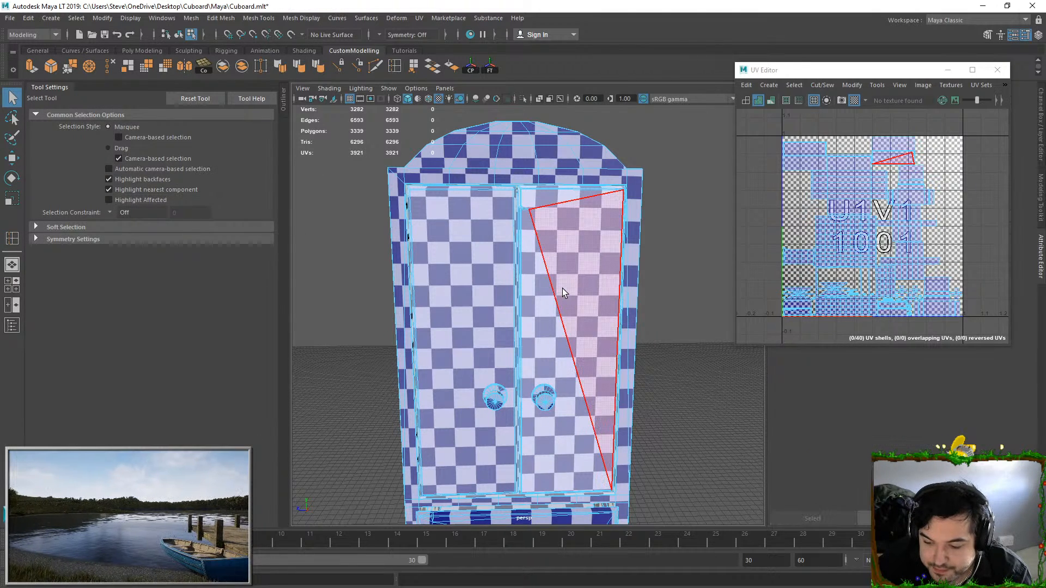
left_click(568, 266)
mouse_move(567, 265)
left_mouse_down("alt")
mouse_move(542, 238)
mouse_move(565, 241)
mouse_move(563, 251)
left_mouse_up("alt")
right_click_drag(563, 252, 567, 275, "alt")
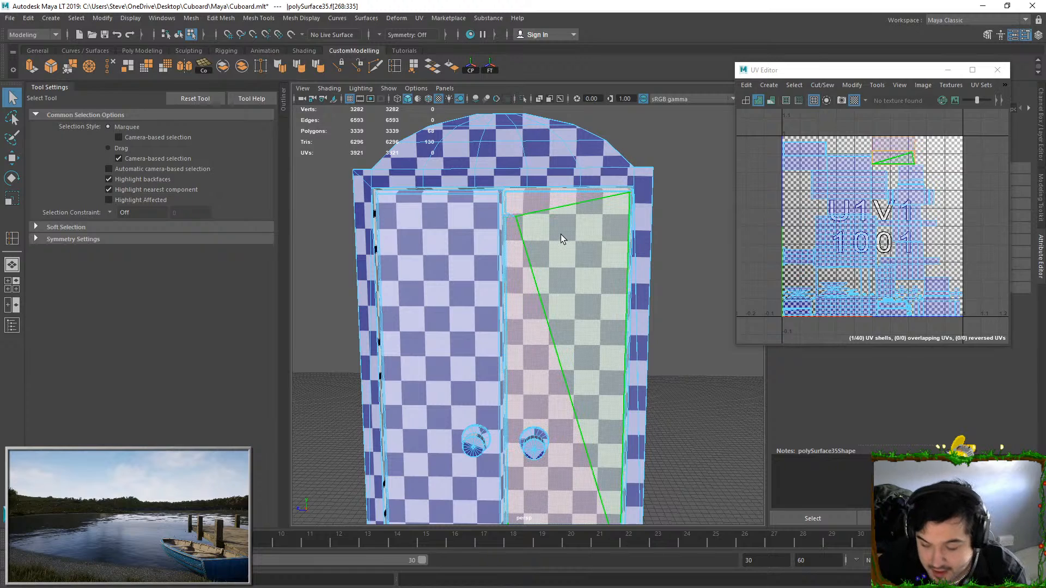
left_click(523, 99)
Switch to the orthographic side view and isolate the selected door there
key("space")
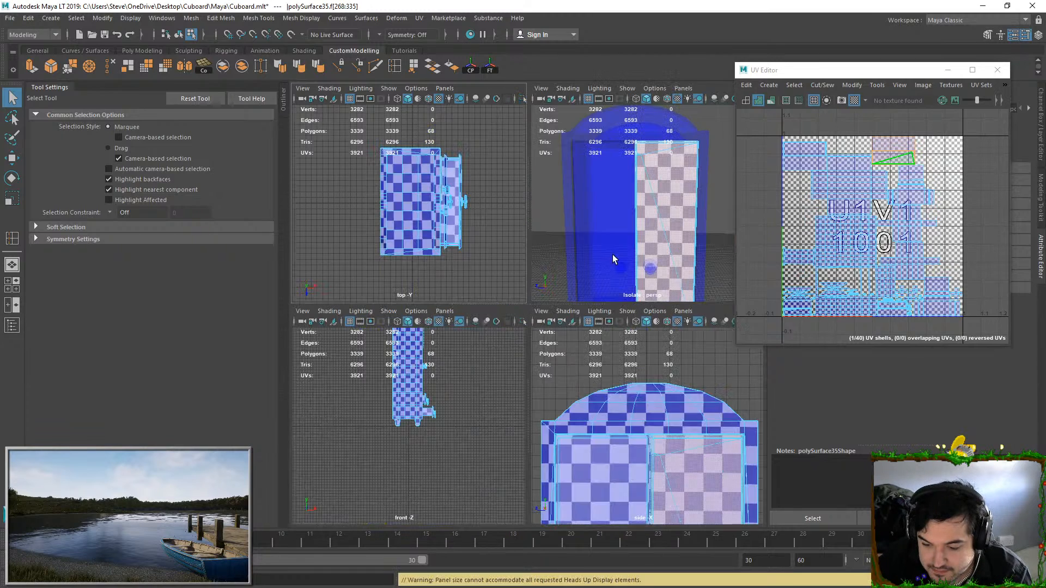
scroll(628, 441, "down", 5)
key("space")
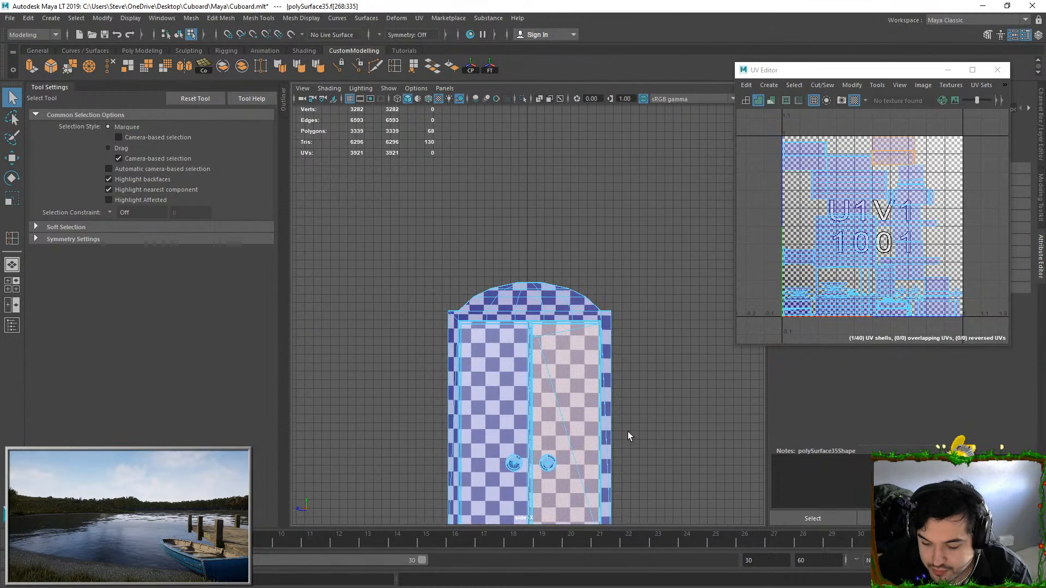
left_click(522, 99)
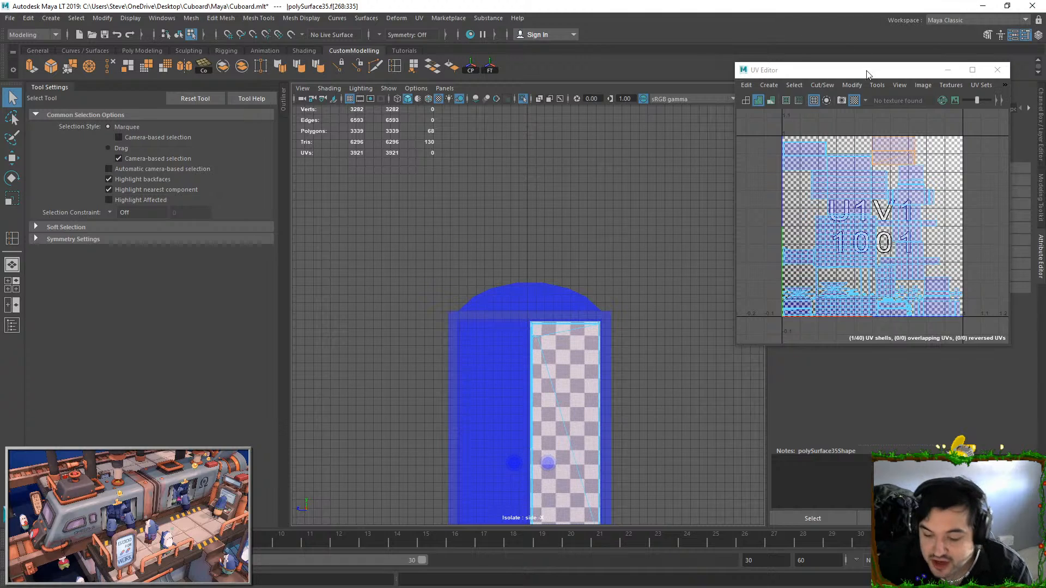
Slice the isolated door horizontally across its upper part with the Multi-Cut tool
scroll(614, 275, "up", 10)
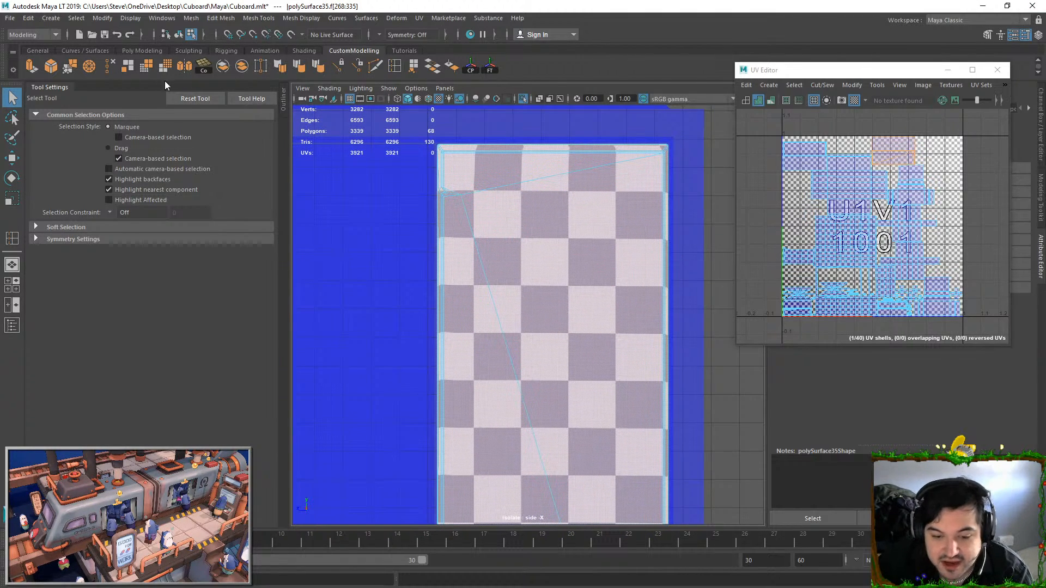
left_click(353, 65)
left_click_drag(401, 252, 726, 253)
key("Return")
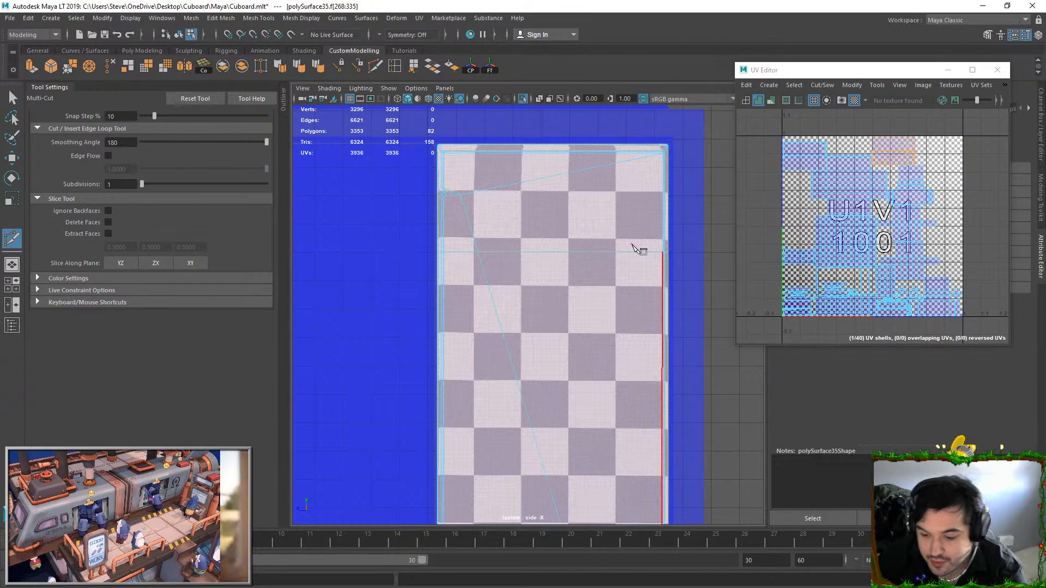
left_click_drag(308, 270, 433, 279, "alt")
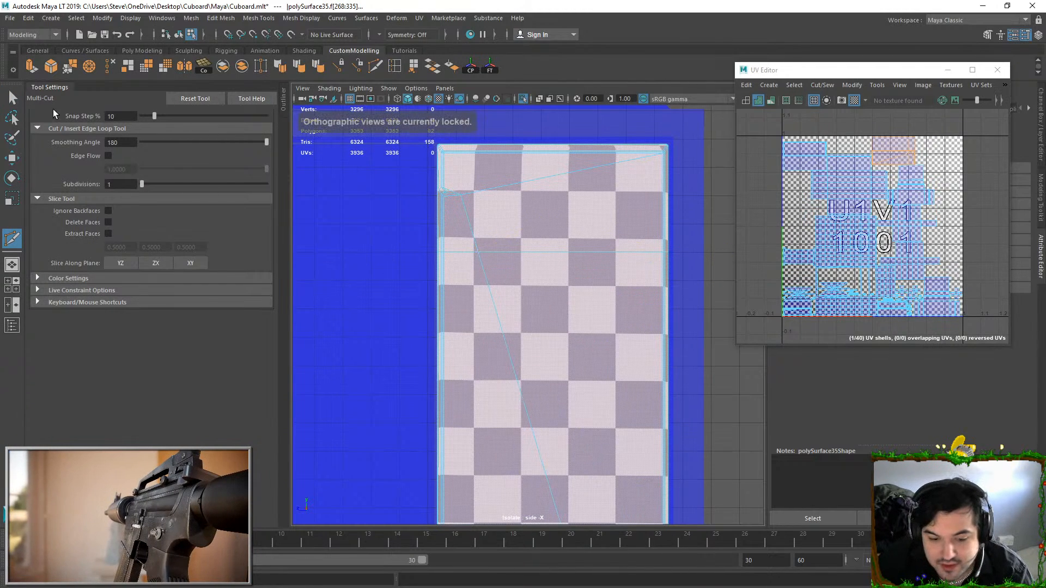
Leave the Multi-Cut tool and return from the orthographic side view to the perspective view
left_click(11, 94)
right_click_drag(643, 155, 676, 128)
scroll(650, 223, "down", 3)
scroll(649, 222, "up", 1)
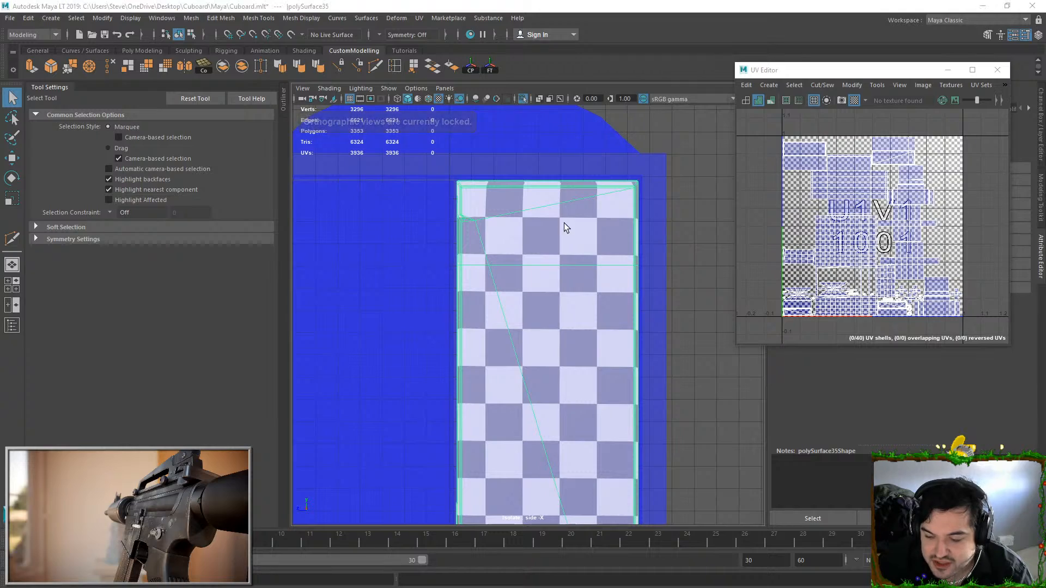
key("space")
key("space")
Select the long diagonal edge running down the front face of the isolated door and delete it
scroll(613, 255, "up", 5)
left_click_drag(613, 255, 517, 323, "alt")
right_click_drag(516, 322, 536, 269)
double_click(528, 283)
left_click_drag(528, 285, 542, 263, "alt")
left_click(534, 333)
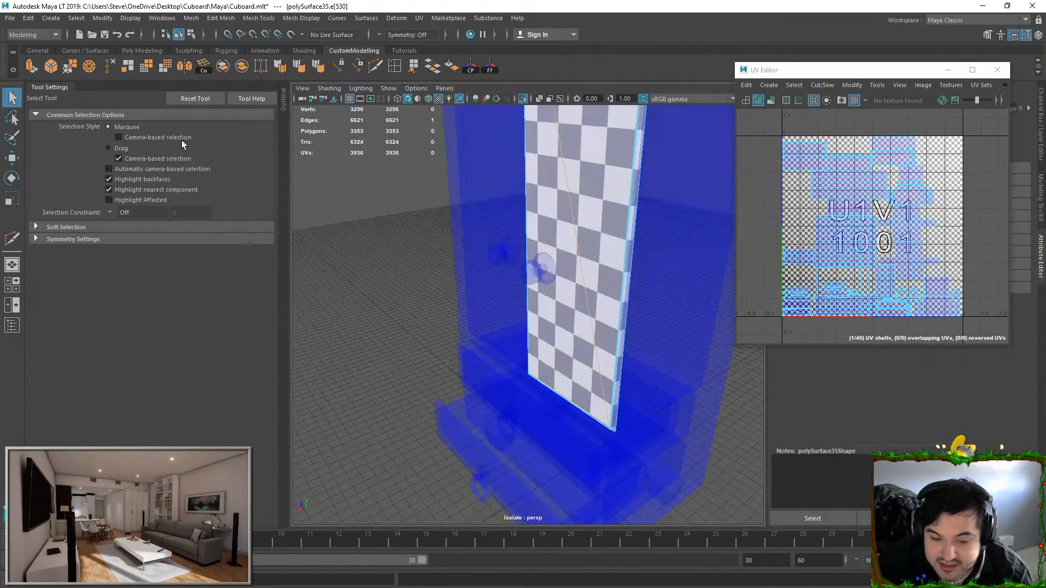
left_click(375, 66)
left_click(112, 65)
Try to insert two edge loops on the isolated door, and undo the insertion
left_click_drag(488, 223, 558, 256, "alt")
scroll(545, 264, "up", 2)
left_click(395, 66)
scroll(600, 196, "down", 5)
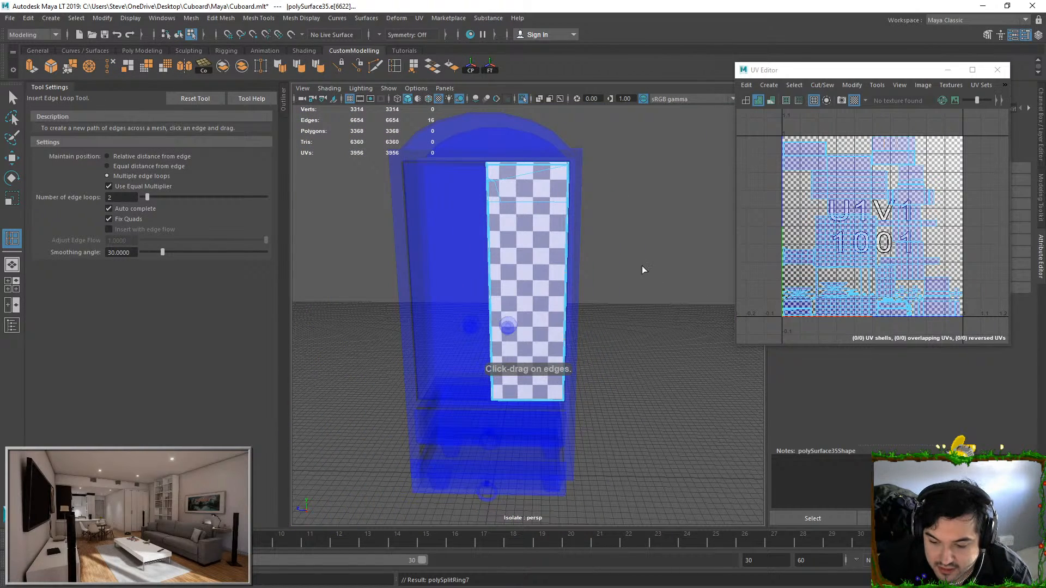
left_click_drag(642, 270, 577, 290, "alt")
scroll(577, 289, "up", 4)
left_click_drag(467, 276, 344, 248, "alt")
key("ctrl+z")
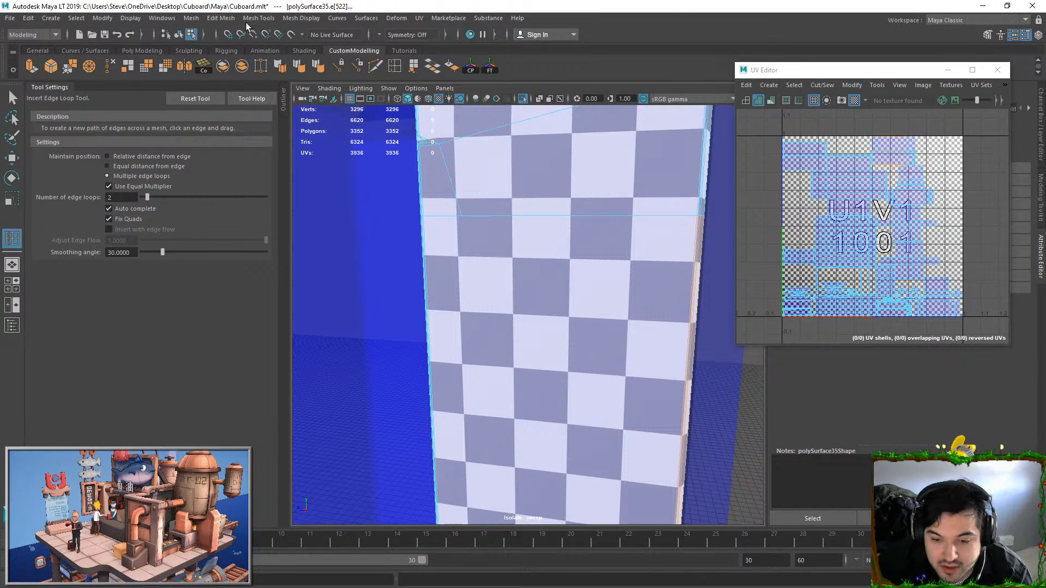
Merge the loose vertex on the door's horizontal cut into the vertex at its inner bevel with Target Weld
left_click(258, 18)
left_click(272, 201)
left_click_drag(461, 216, 423, 216)
left_click_drag(464, 261, 550, 145, "alt")
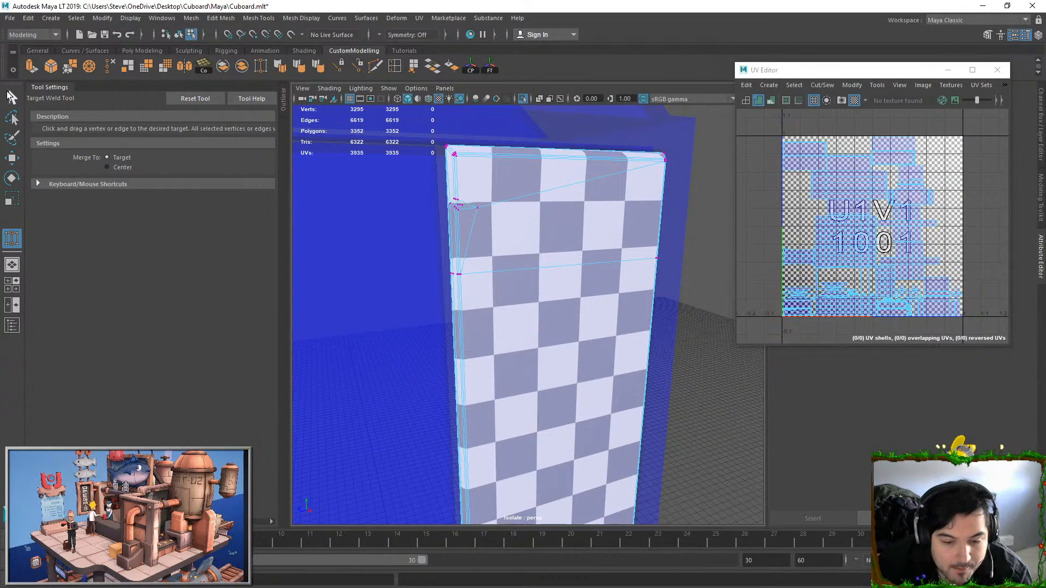
key("q")
Try to insert two horizontal edge loops below the cut on the isolated door, and undo them
left_click(393, 71)
scroll(530, 299, "down", 7)
middle_click_drag(530, 299, 527, 260, "alt")
left_click(507, 373)
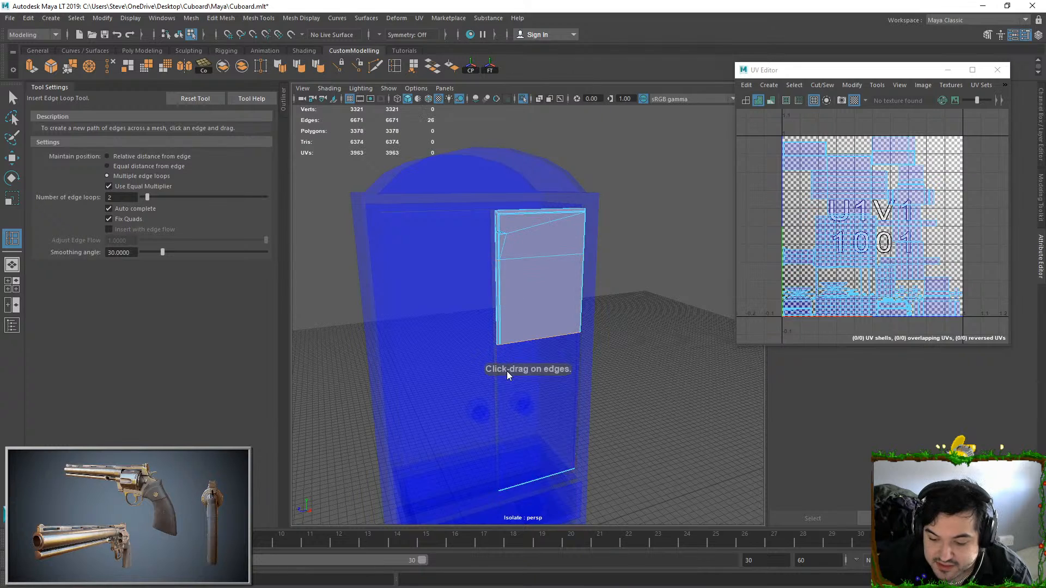
key("ctrl+z")
Set the number of edge loops to 7 and insert them horizontally across the door below the cut
double_click(121, 197)
type("7")
left_click(501, 296)
left_click_drag(501, 296, 530, 303, "alt")
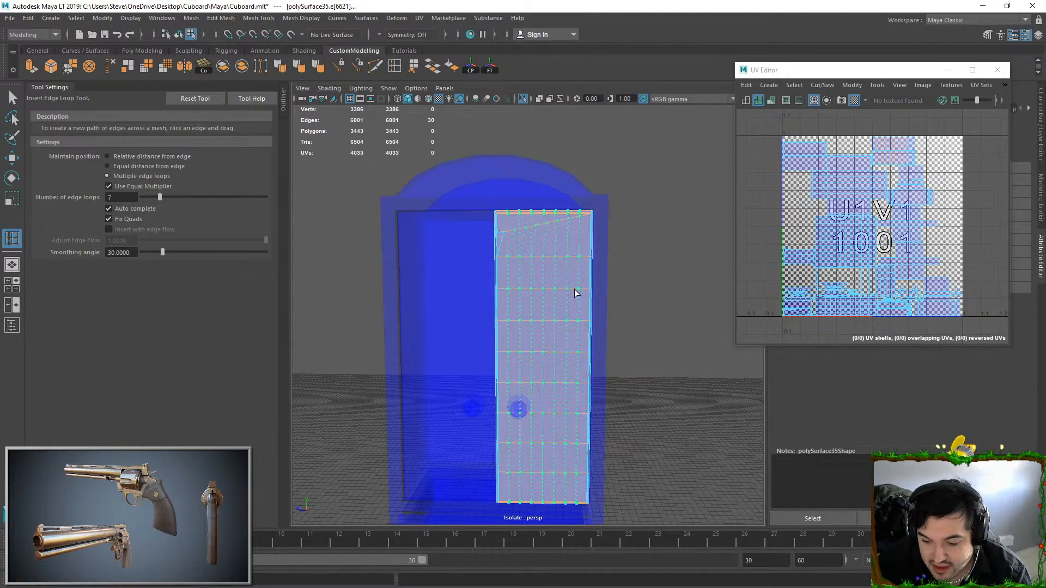
Try to insert seven vertical edge loops through the isolated door, and undo them
left_click(566, 257)
scroll(560, 237, "up", 1)
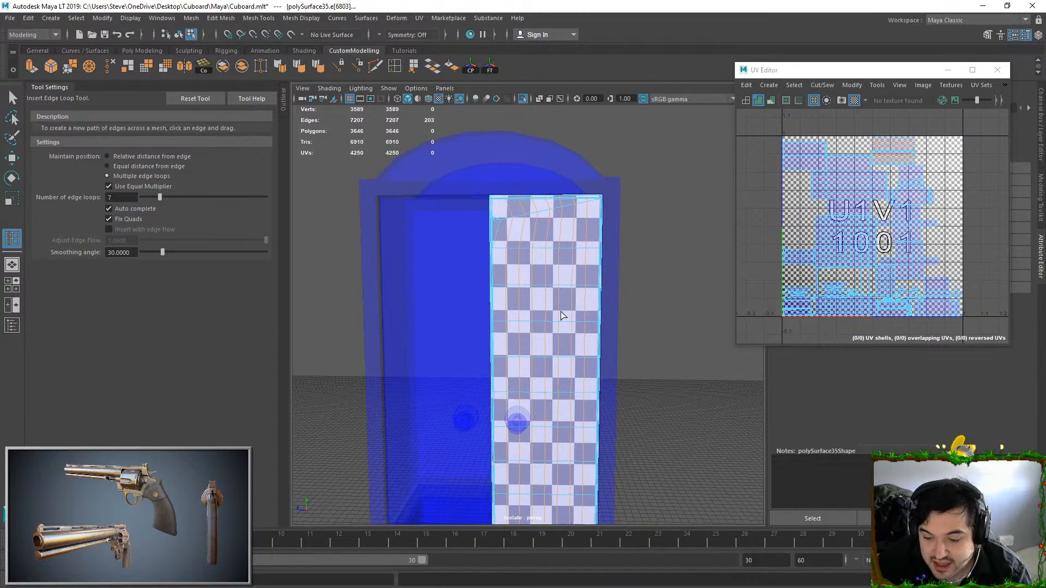
key("ctrl+z")
Reduce the number of edge loops to 2 and insert them vertically through the isolated door
left_click(109, 197)
type("3")
left_click(563, 271)
left_click(121, 197)
type("2")
key("Return")
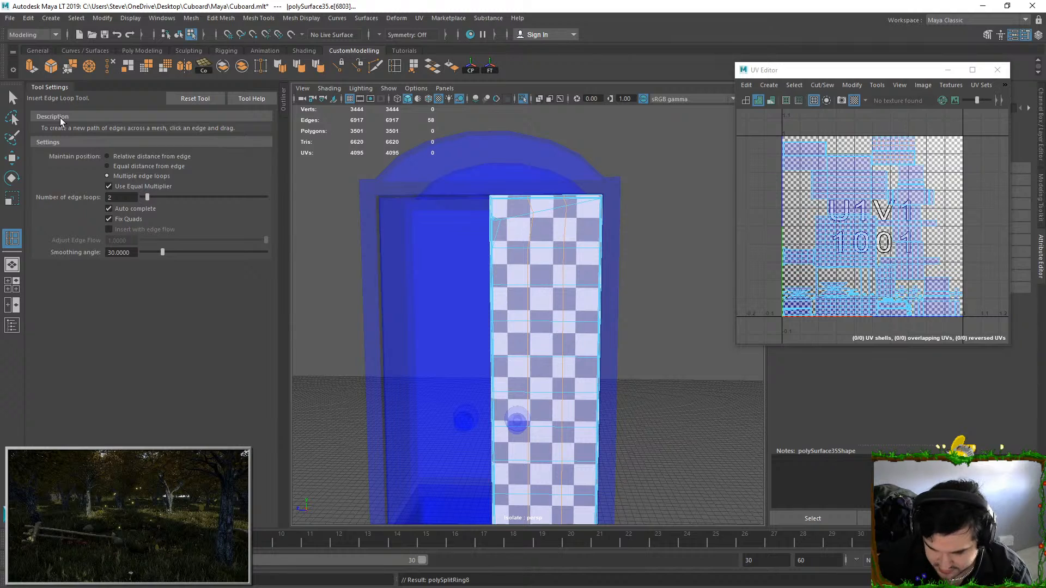
Leave the edge loop tool and turn off isolation to display the whole cupboard
left_click(11, 98)
right_click_drag(581, 283, 610, 241)
left_click(529, 101)
left_click(531, 100)
left_click(531, 99)
left_click(531, 99)
left_click(522, 99)
Insert evenly spaced horizontal edge loops across the cupboard's left-hand door
right_click_drag(437, 286, 438, 305)
double_click(437, 287)
middle_click_drag(438, 287, 496, 242, "alt")
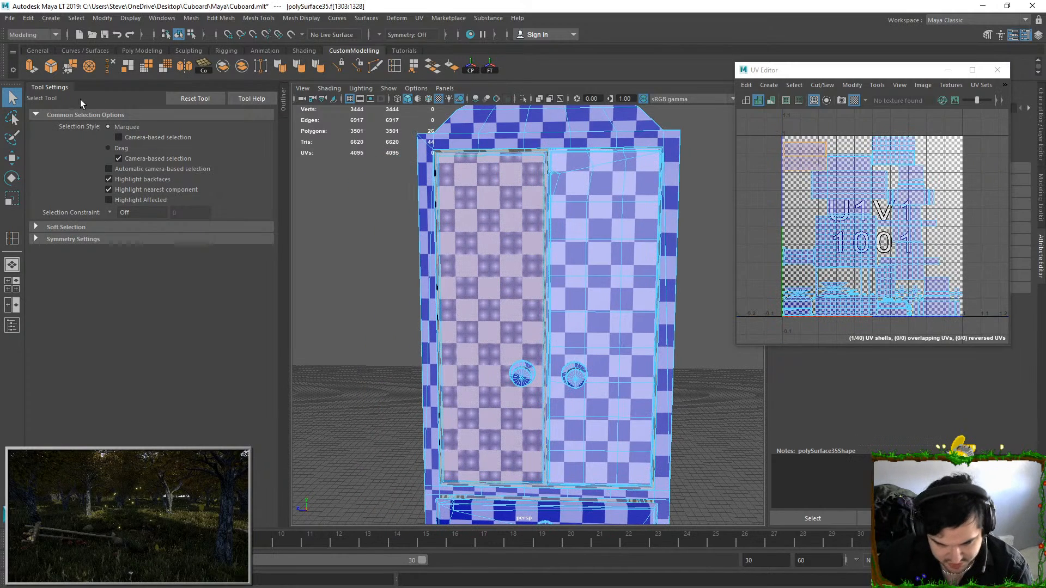
left_click(375, 67)
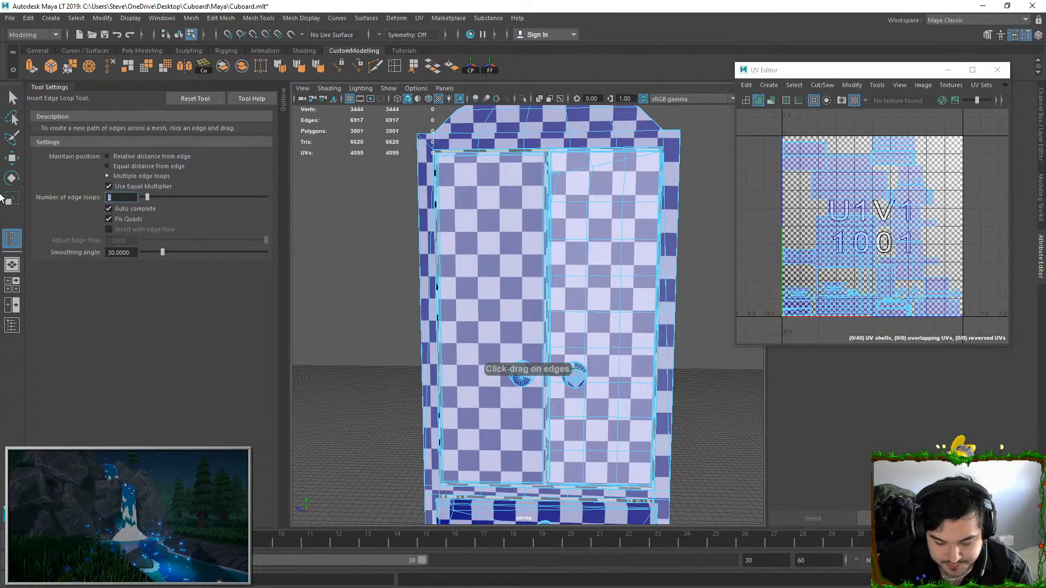
left_click(440, 276)
Set the number of edge loops to 2 and insert them vertically through the left-hand door
key("BackSpace")
type("2")
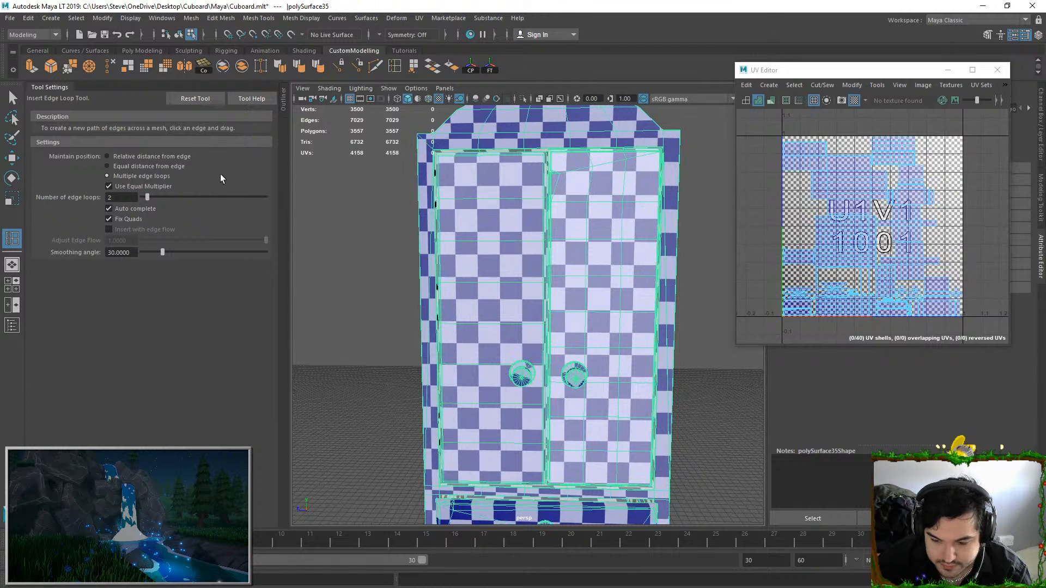
left_click(493, 200)
left_click(9, 101)
right_click_drag(580, 218, 600, 194)
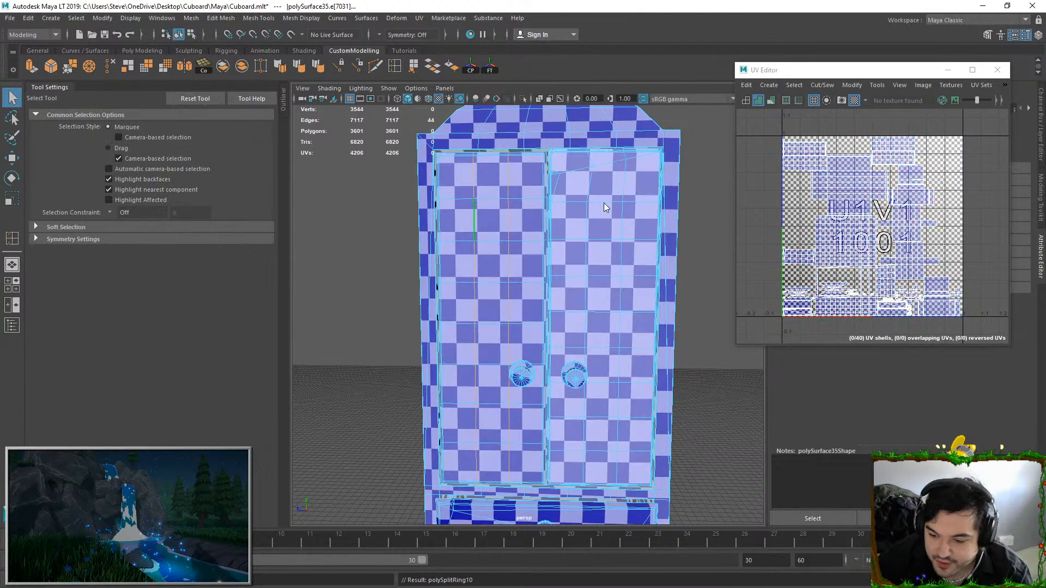
Select the whole cupboard as an object and inspect the edge loops on its doors and drawers
scroll(621, 273, "down", 7)
left_click(643, 299)
scroll(575, 345, "up", 6)
left_click(572, 383)
left_click_drag(462, 417, 502, 443, "alt")
scroll(529, 390, "up", 2)
middle_click_drag(532, 389, 548, 345, "alt")
scroll(497, 337, "up", 3)
left_click_drag(477, 352, 567, 238, "alt")
Export the selected cupboard as SM_Cuboard.fbx into the Cuboard project's Model folder
left_click(9, 19)
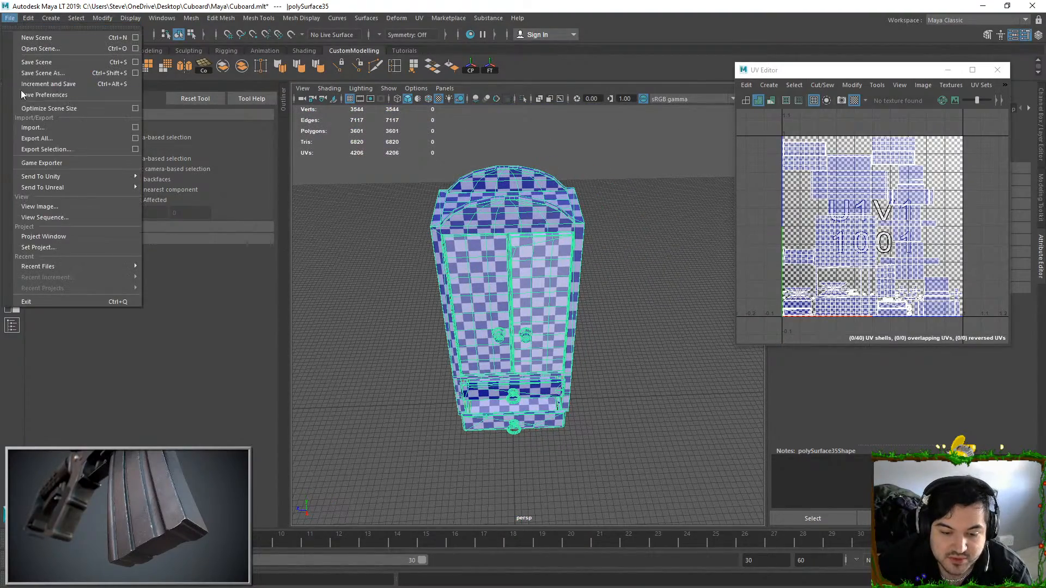
left_click(49, 147)
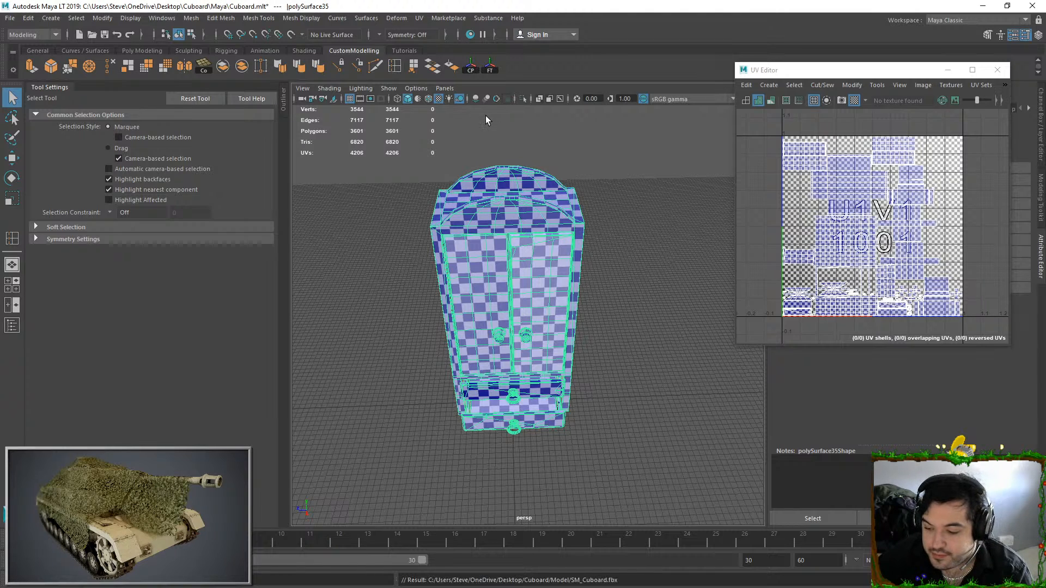
scroll(816, 286, "up", 5)
scroll(816, 286, "down", 5)
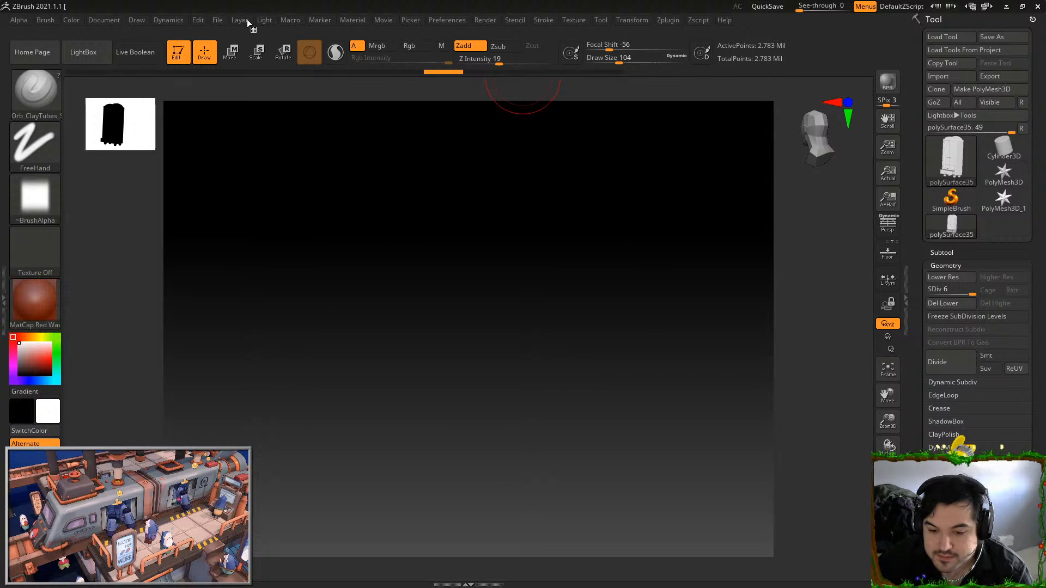
Switch to ZBrush, close the session with the old cupboard, and restart ZBrush in a maximized window
left_click(214, 20)
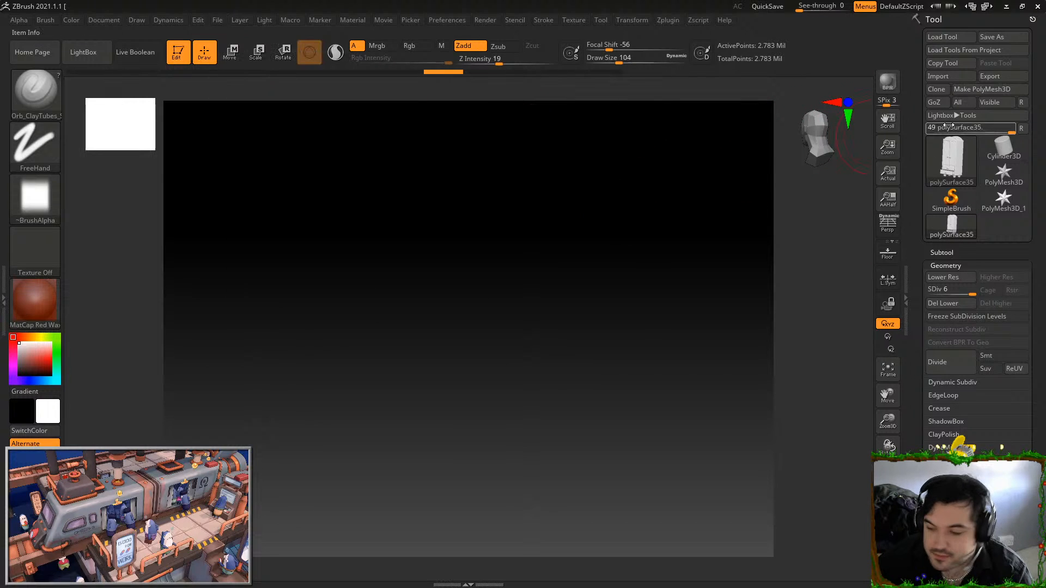
left_click(1039, 7)
left_click(544, 337)
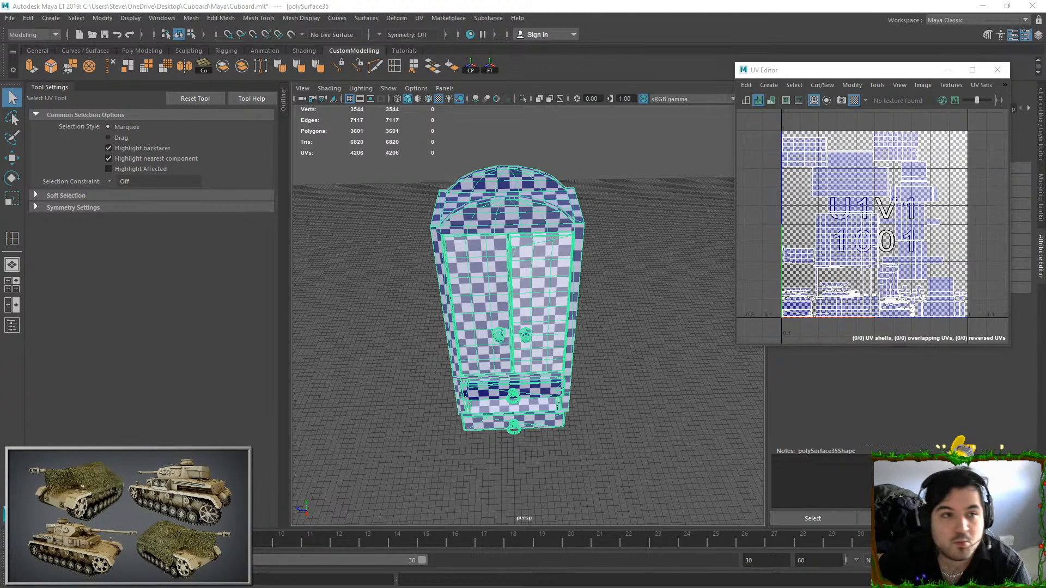
left_click_drag(588, 1, 367, 120)
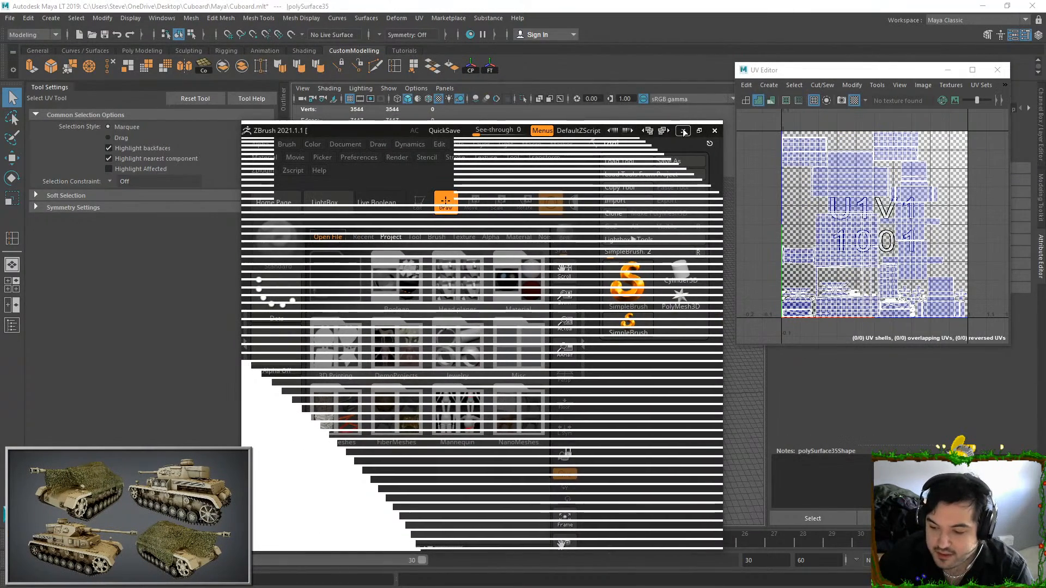
left_click(698, 129)
Import the exported cupboard FBX from the Cuboard folder on the Desktop, accepting the FBX import options
left_click(963, 79)
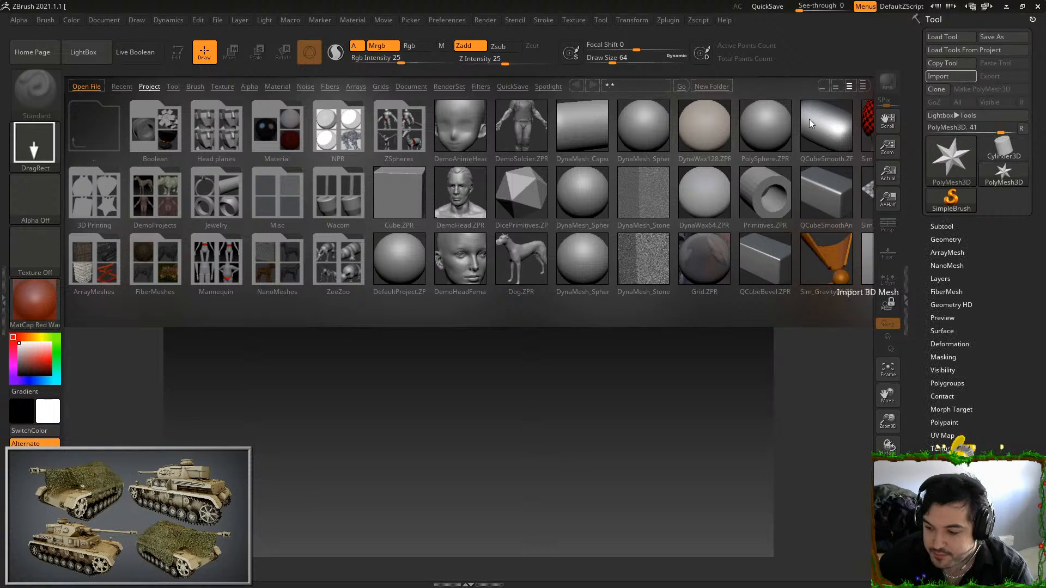
left_click(46, 159)
double_click(244, 92)
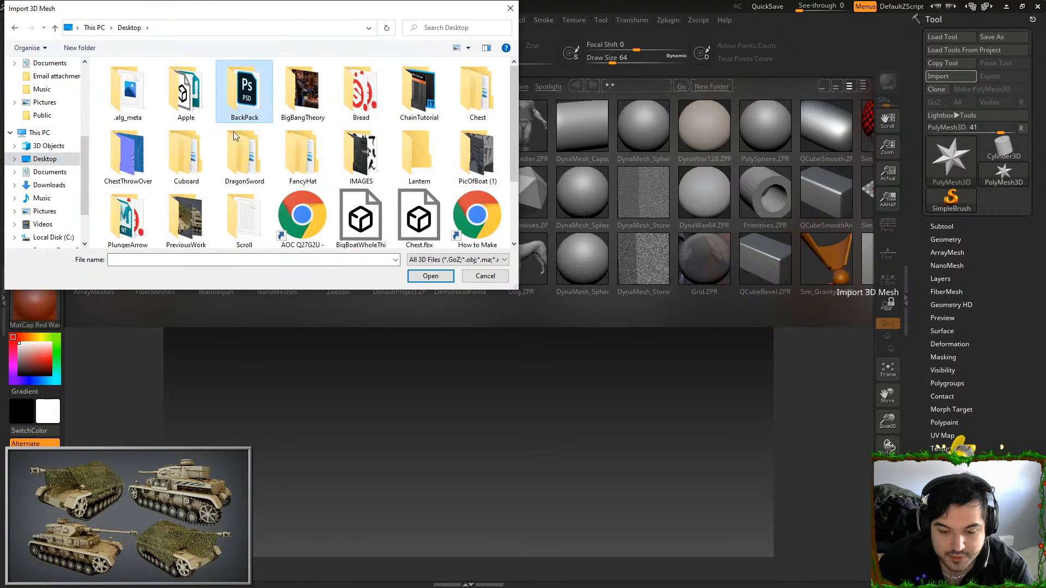
double_click(155, 93)
double_click(166, 80)
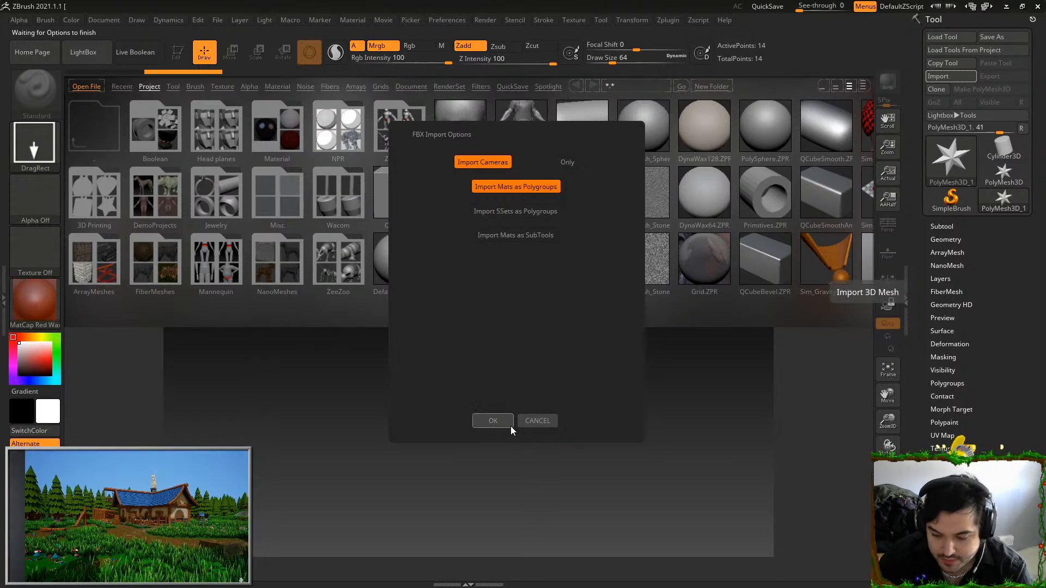
left_click(492, 421)
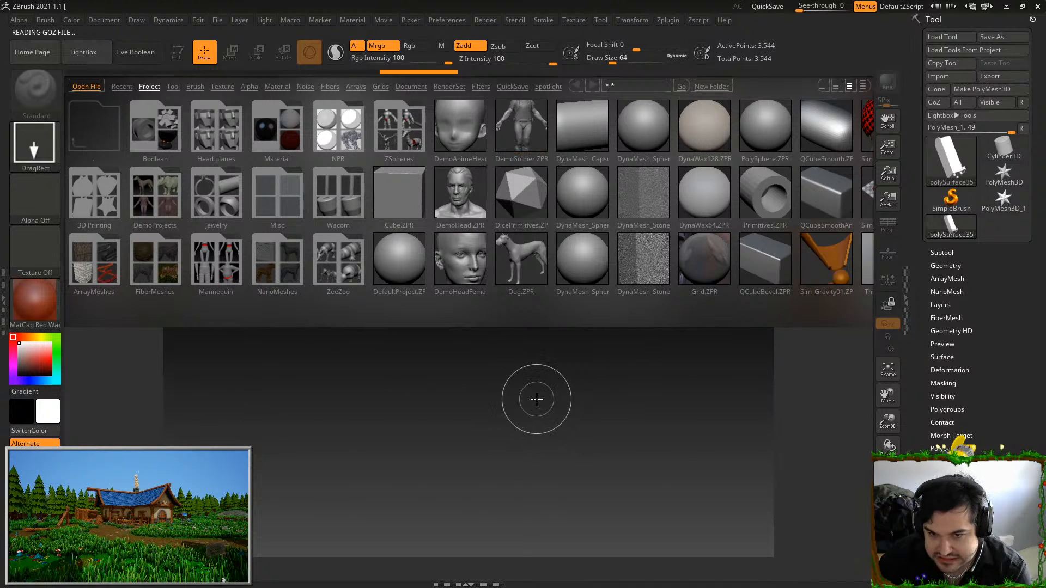
Hide LightBox and draw the imported cupboard on the canvas in Edit mode
key("comma")
mouse_move(445, 351)
left_mouse_down()
mouse_move(666, 504)
mouse_move(436, 583)
mouse_move(458, 584)
left_mouse_up()
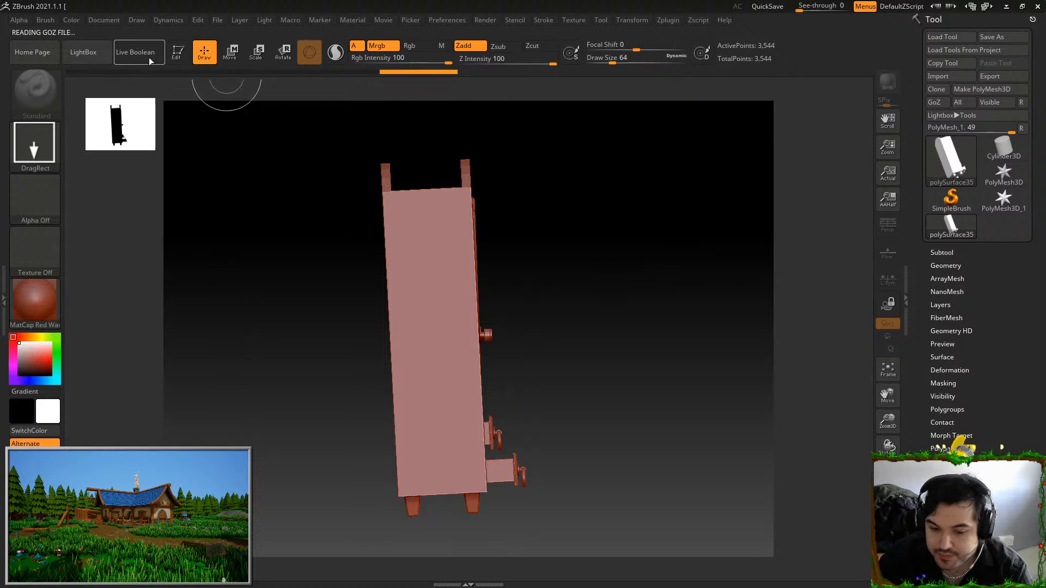
left_click(180, 55)
Examine the geometry at the imported cupboard's upper corners and at the top corner of the right-hand door
mouse_move(682, 233)
left_mouse_down()
mouse_move(581, 252)
mouse_move(606, 192)
mouse_move(523, 205)
mouse_move(514, 168)
left_mouse_up()
left_click_drag(514, 167, 575, 211, "alt")
left_click_drag(236, 221, 324, 290)
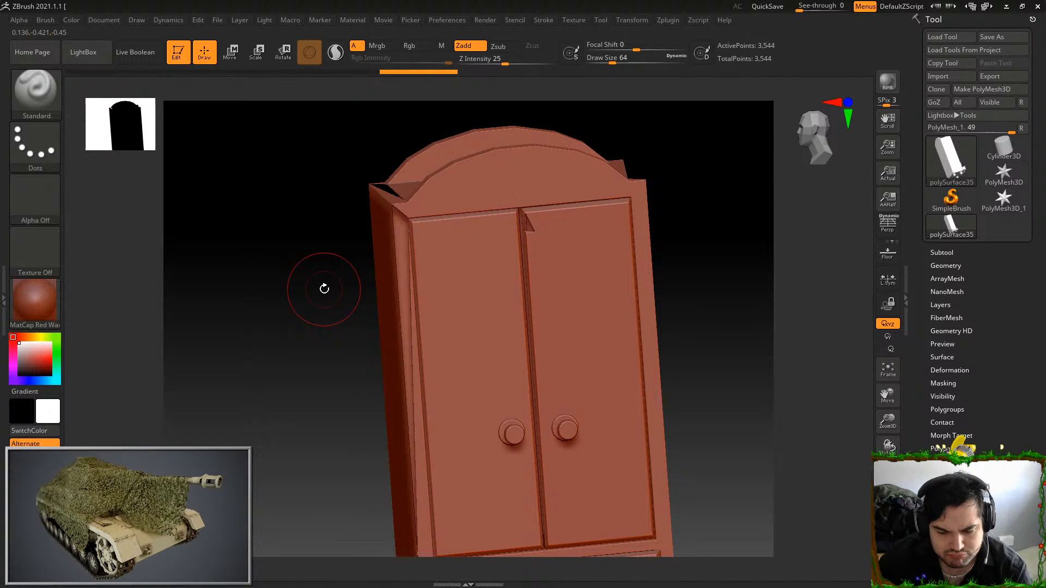
right_click_drag(516, 241, 541, 306, "alt")
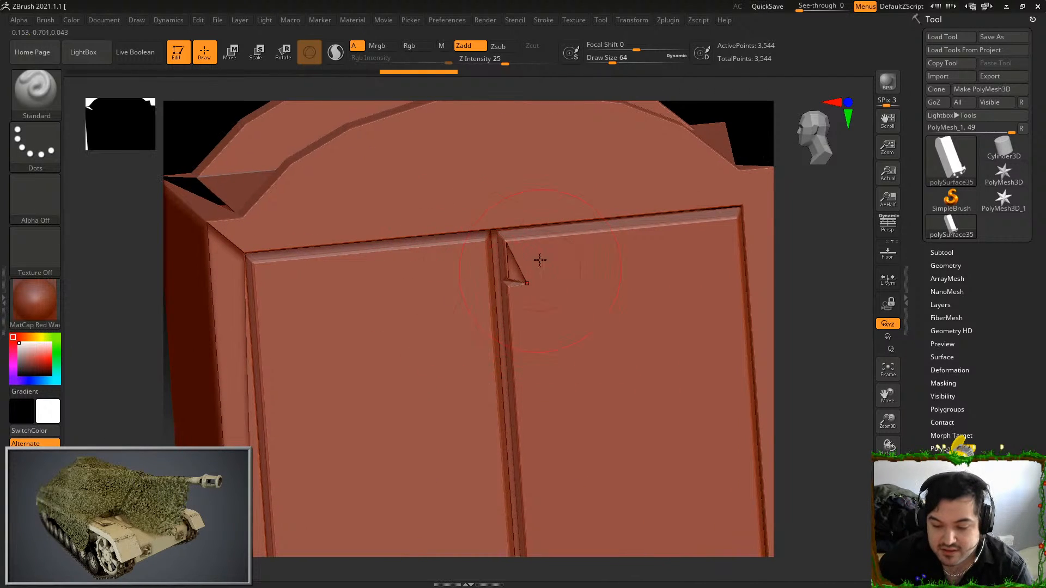
key("ctrl+z")
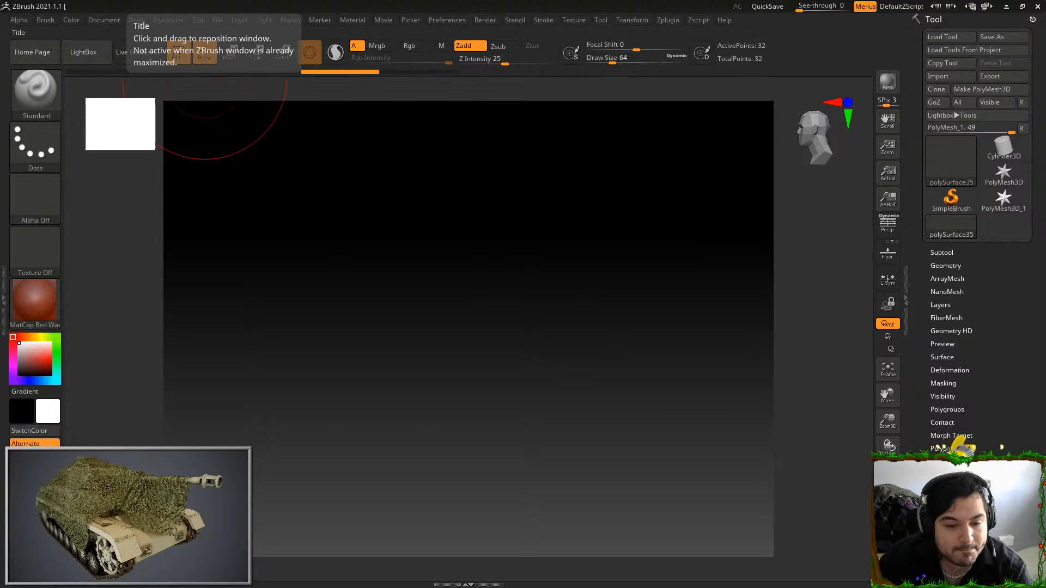
Switch back to Maya and examine the cupboard's upper front corner there
key("alt+Tab")
left_click_drag(420, 235, 475, 213, "alt")
right_click_drag(475, 213, 570, 248, "alt")
left_click_drag(569, 248, 541, 256, "alt")
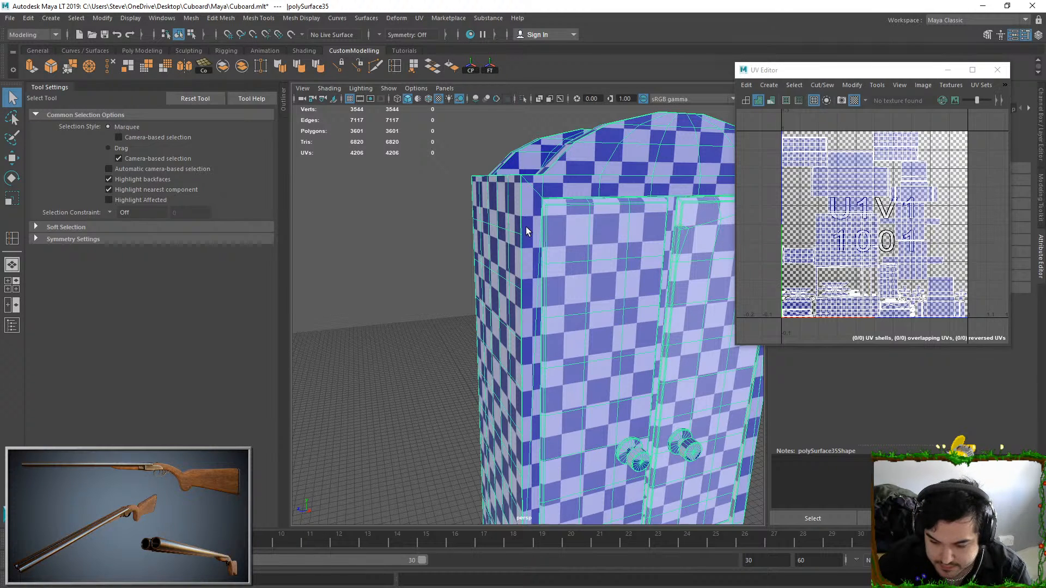
Delete the horizontal edge loops around the cupboard's outer body above the drawers, turning off the UV checker display
right_click_drag(522, 201, 522, 201)
double_click(523, 300)
double_click(513, 287, "shift")
left_click_drag(513, 286, 524, 251, "alt")
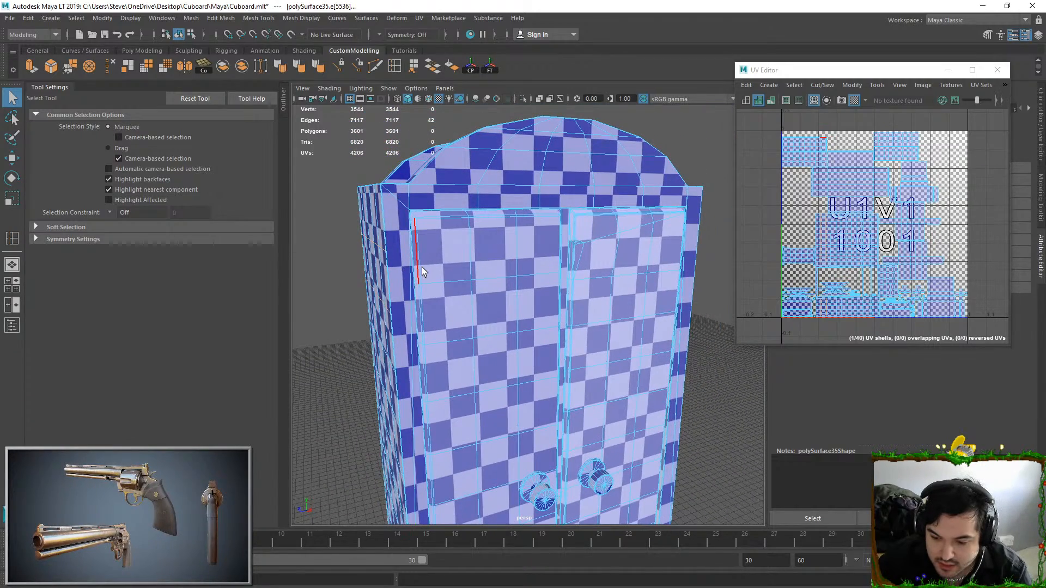
left_click_drag(434, 265, 519, 284, "alt")
left_click(545, 370, "shift")
key("ctrl+z")
double_click(541, 395, "shift")
left_click(854, 100)
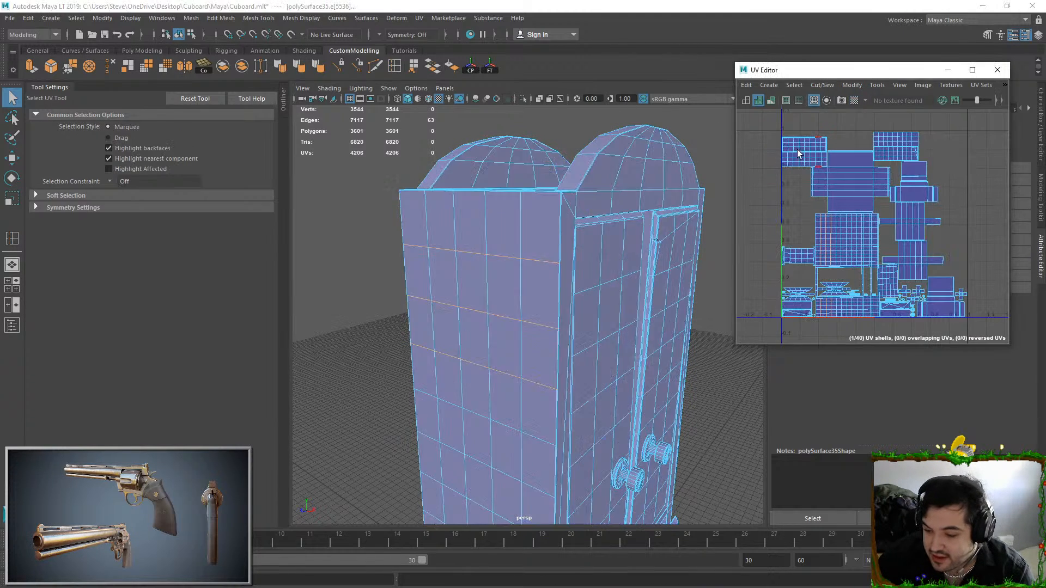
middle_click_drag(543, 491, 479, 297, "alt")
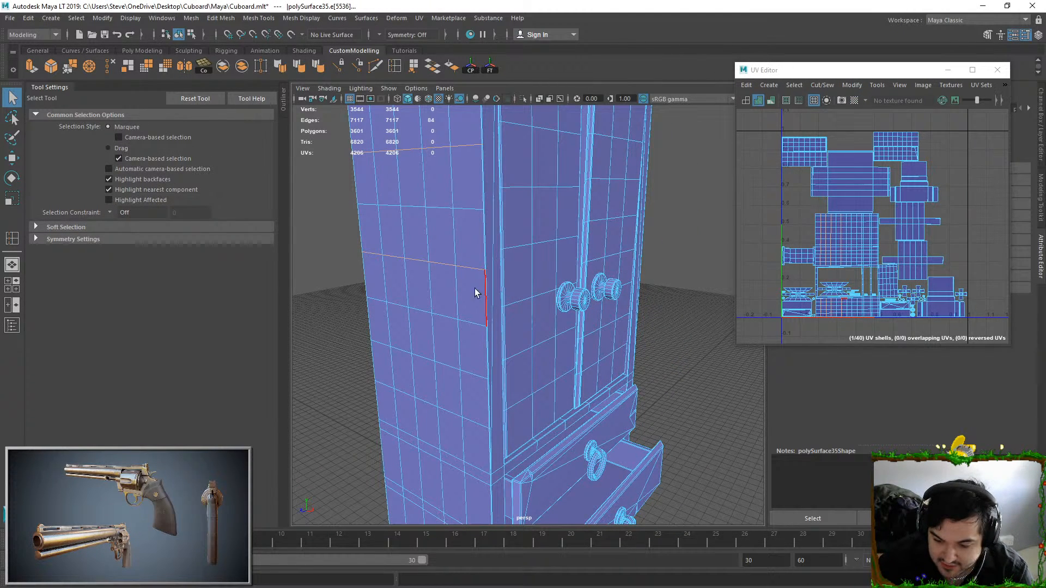
double_click(473, 386, "shift")
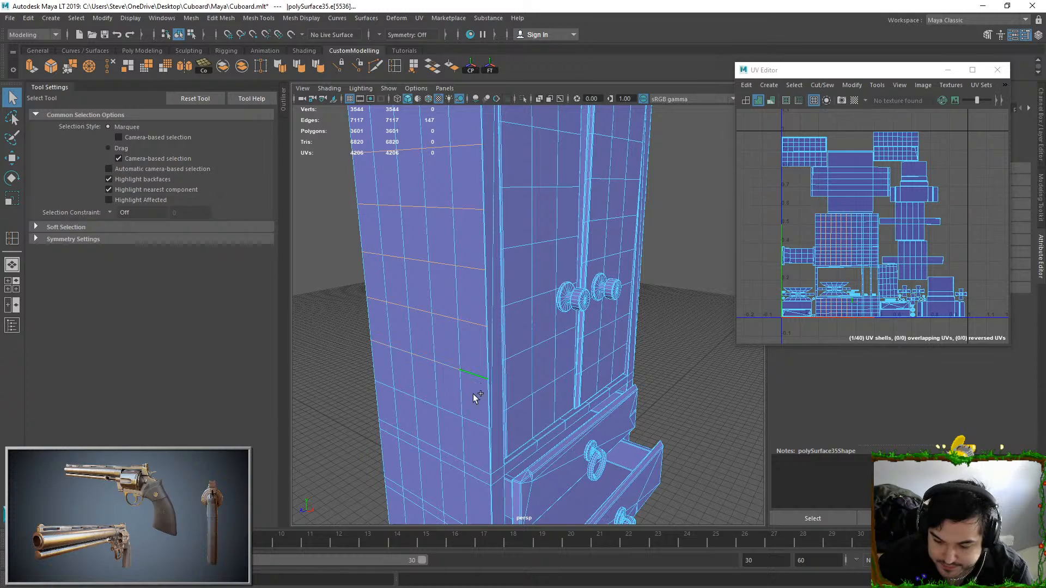
middle_click_drag(483, 436, 477, 183, "alt")
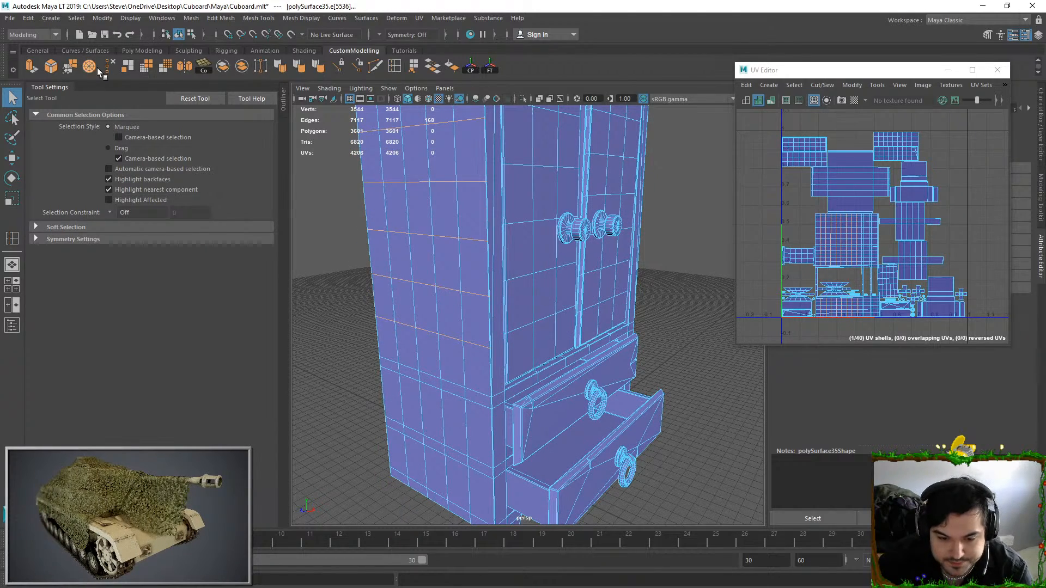
key("ctrl+Delete")
Select the cupboard's outer body and isolate it from the doors, drawers and knobs
left_click_drag(482, 221, 406, 218, "alt")
scroll(436, 180, "up", 2)
middle_click_drag(444, 136, 479, 327, "alt")
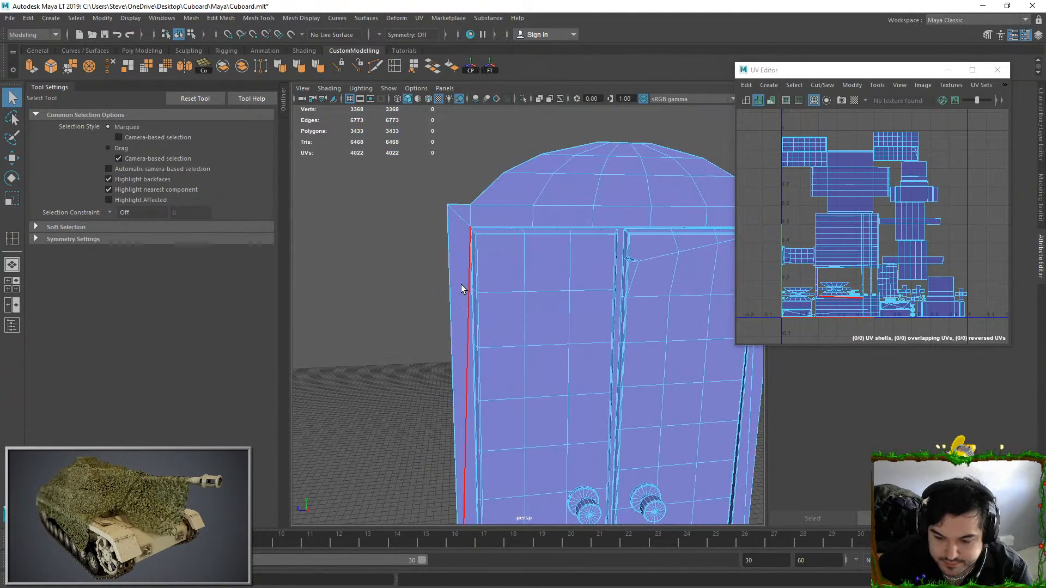
right_click_drag(460, 327, 461, 325)
left_click(522, 99)
Delete the extra vertical edge running along the outer body's left front post
left_click_drag(542, 264, 548, 319, "alt")
left_click(597, 398)
left_click_drag(596, 397, 495, 317, "alt")
middle_click_drag(502, 244, 510, 117, "alt")
left_click_drag(506, 331, 547, 329, "alt")
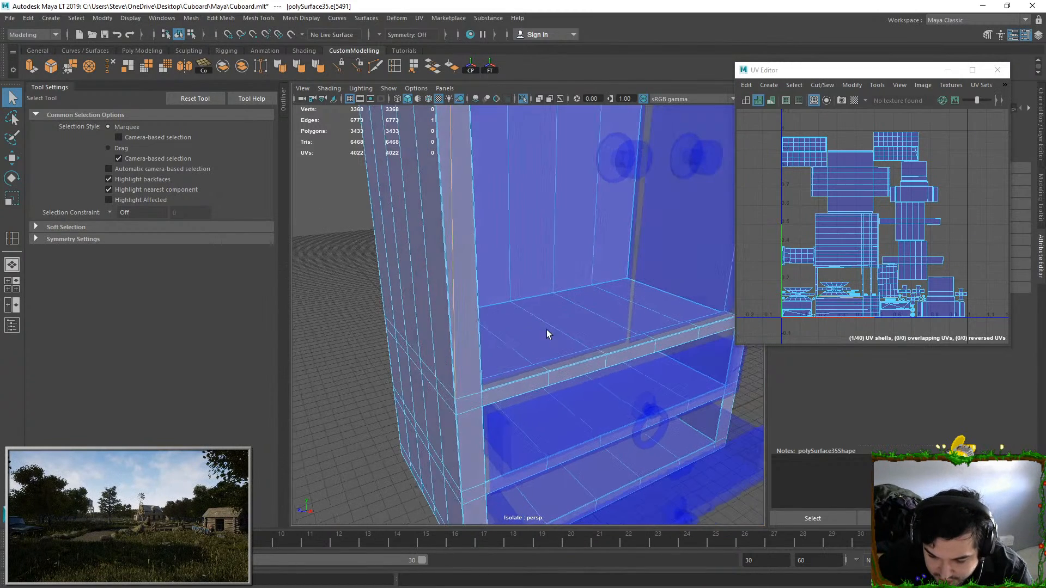
left_click(108, 69)
left_click_drag(404, 303, 447, 306, "alt")
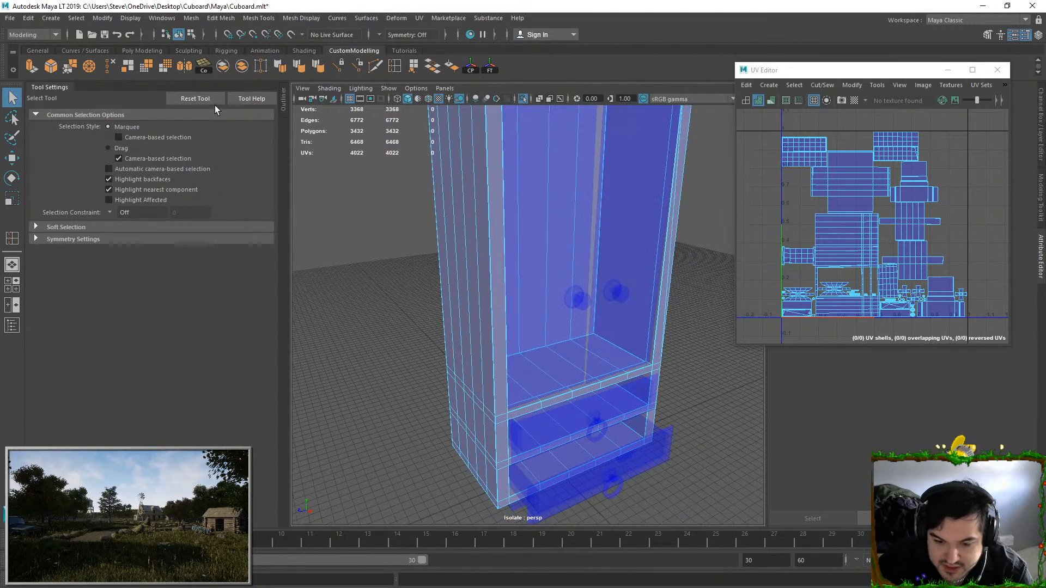
Try inserting seven evenly spaced horizontal edge loops around the outer body above the drawers
left_click(394, 71)
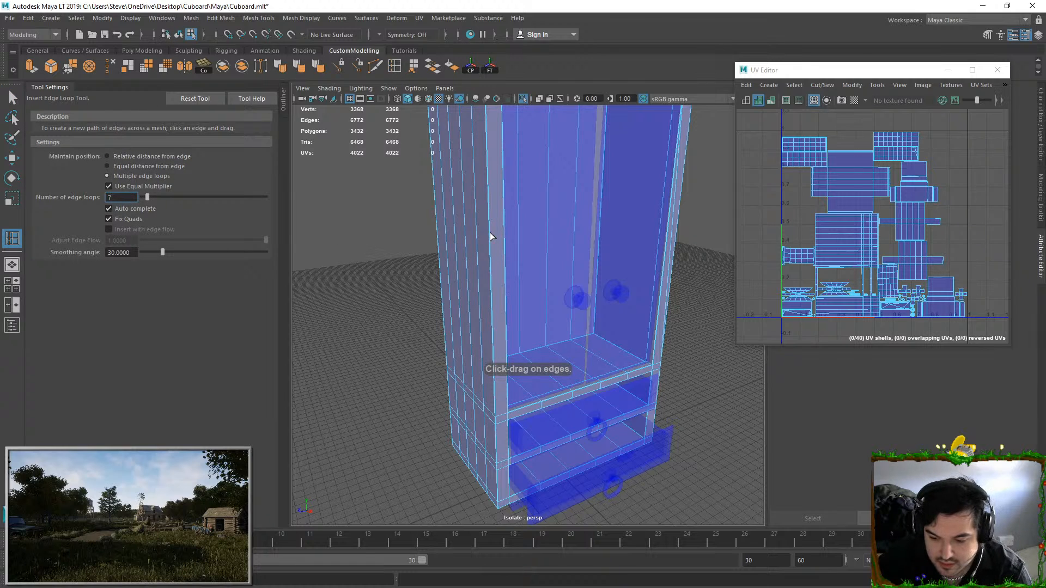
left_click(490, 283)
right_click_drag(455, 240, 567, 217, "alt")
left_click_drag(567, 218, 534, 250, "alt")
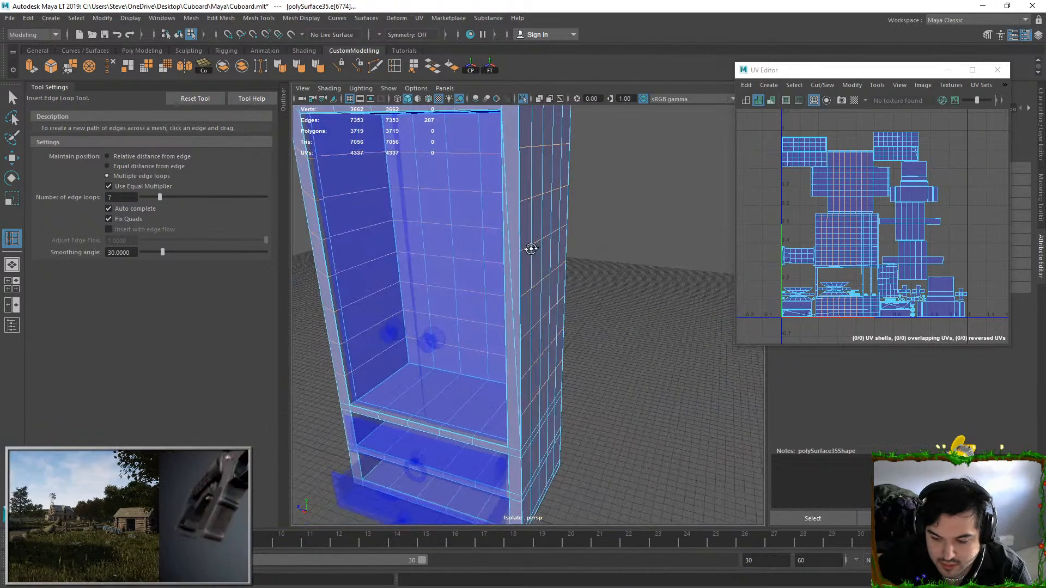
left_click(12, 98)
Delete the stray slanted edges running along the outer body's right front post
left_click(510, 273)
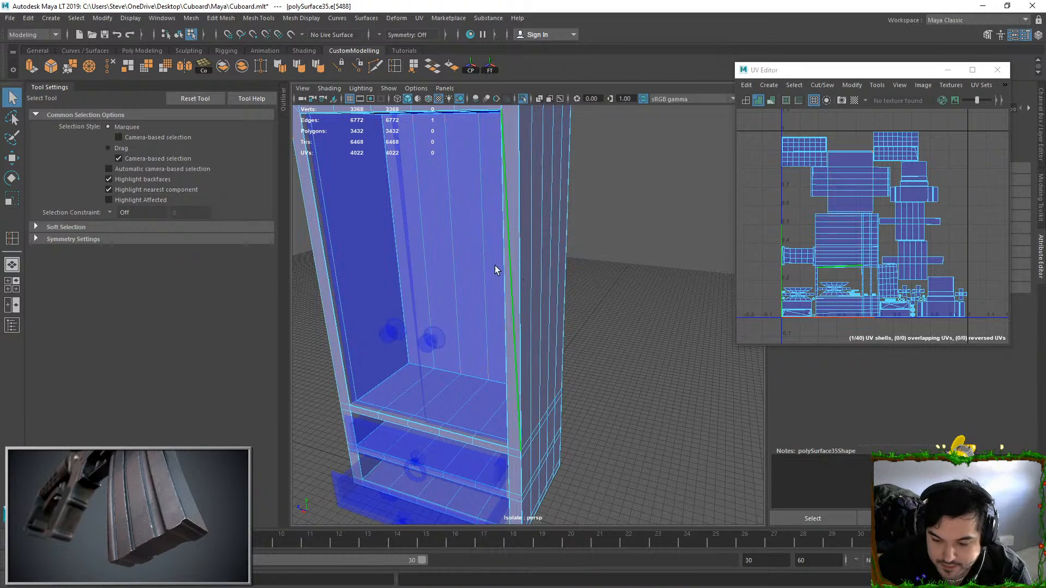
left_click(114, 73)
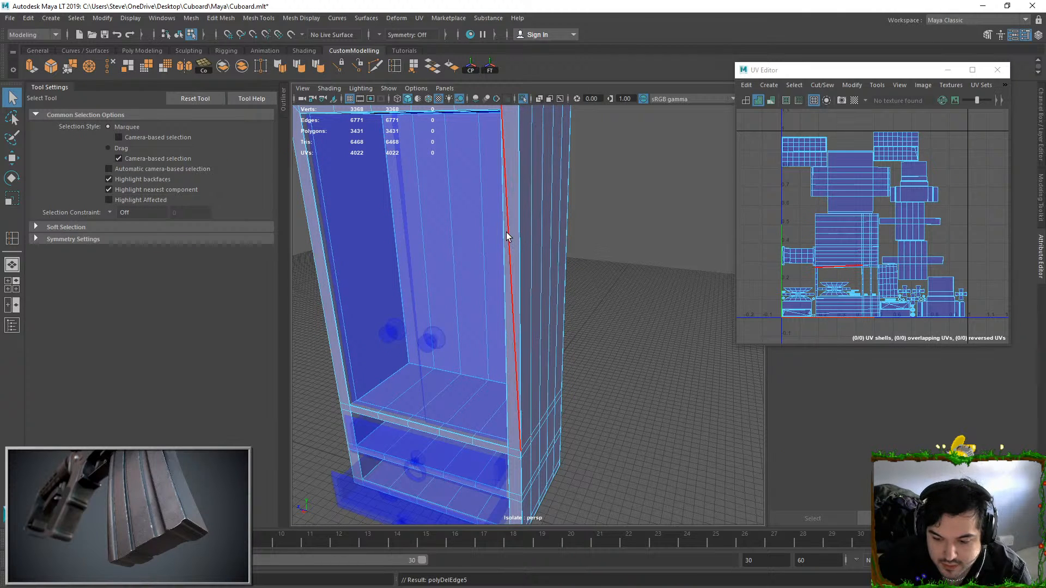
left_click_drag(527, 314, 545, 278, "alt")
middle_click_drag(545, 278, 513, 411, "alt")
left_click_drag(514, 411, 451, 276, "alt")
middle_click_drag(451, 275, 414, 273, "alt")
left_click_drag(413, 273, 550, 251, "alt")
left_click_drag(368, 220, 346, 219, "alt")
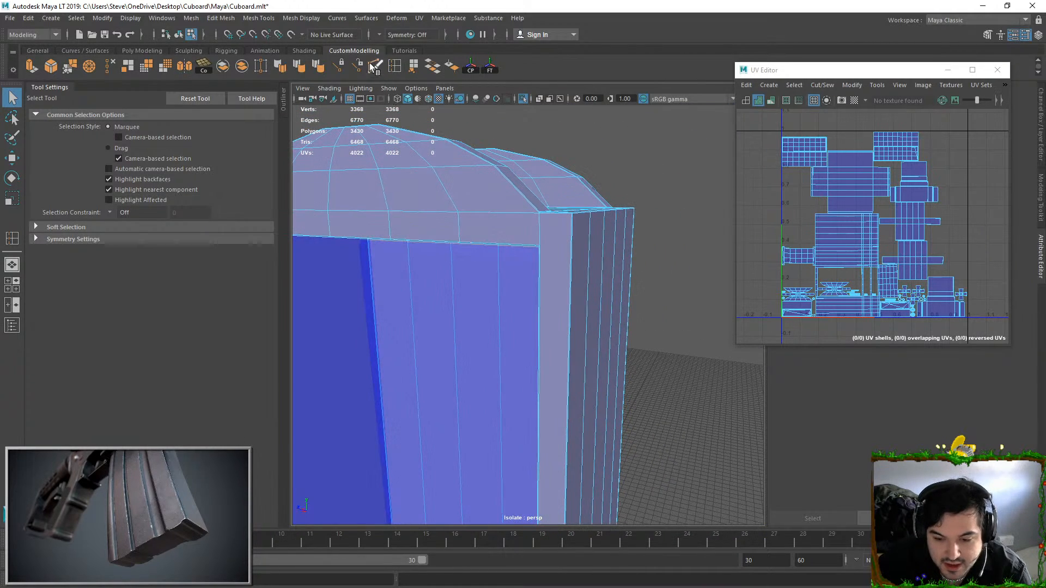
Cut a new edge with Multi-Cut across the right front post, from the door opening's upper corner to the body's outer corner
left_click(376, 69)
left_click_drag(547, 170, 533, 254, "alt")
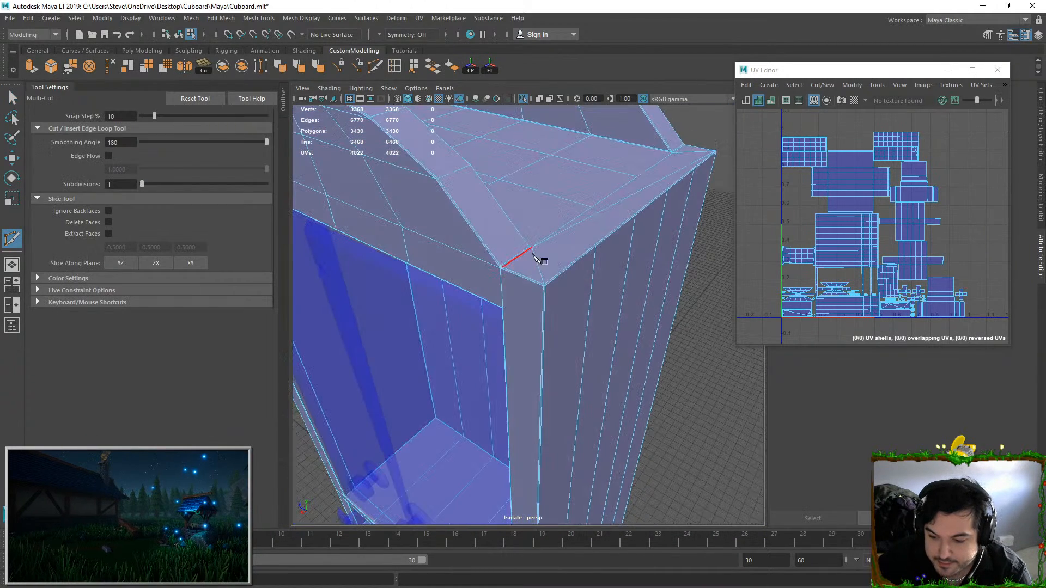
right_click(518, 304)
left_click(402, 226)
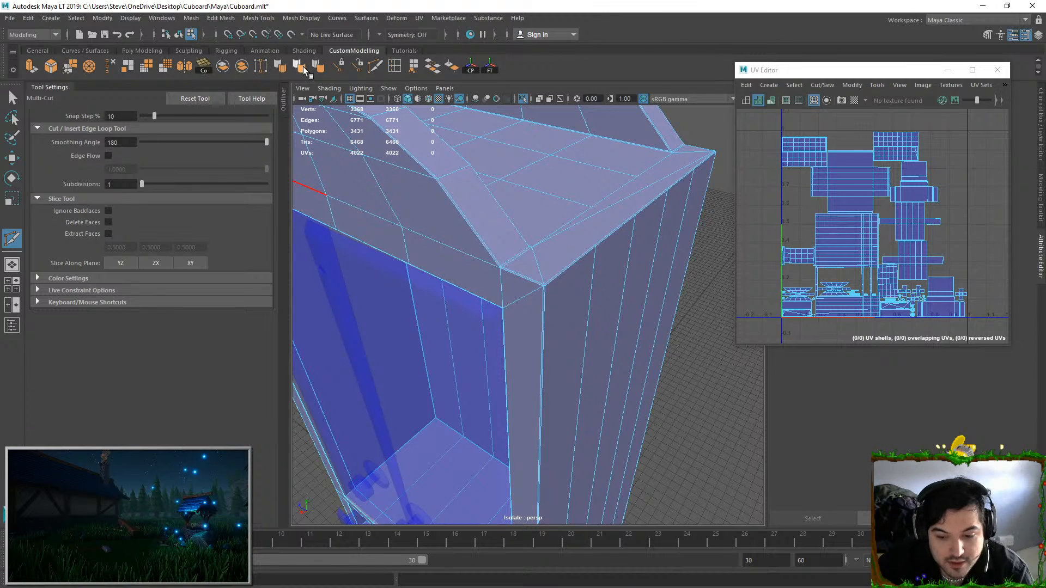
Insert seven evenly spaced horizontal edge loops through the repaired front posts and around the outer body above the drawers
left_click(398, 66)
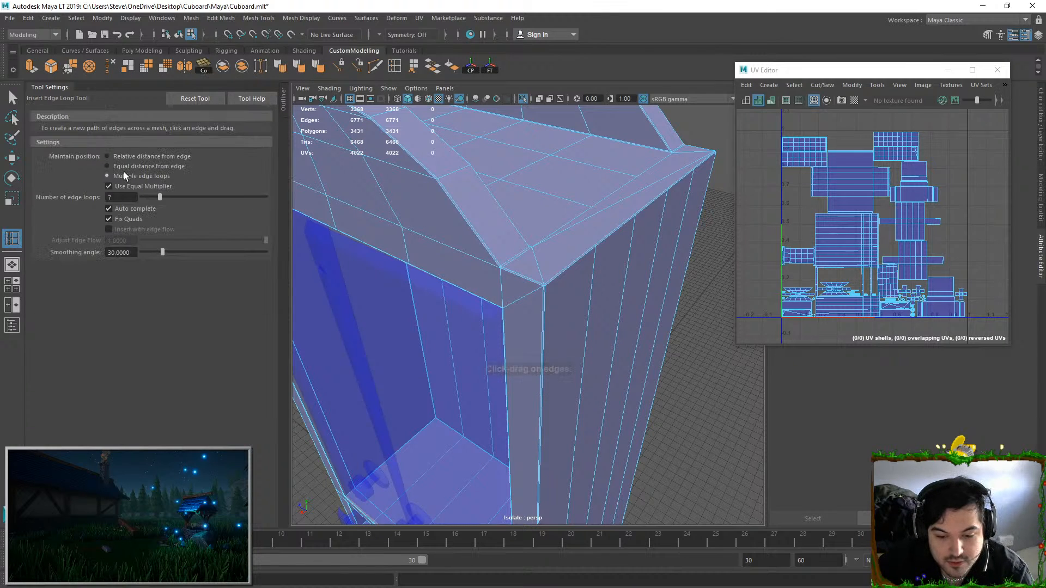
left_click(536, 300)
left_click_drag(532, 296, 570, 319, "alt")
middle_click_drag(571, 319, 570, 226, "alt")
scroll(570, 226, "down", 3)
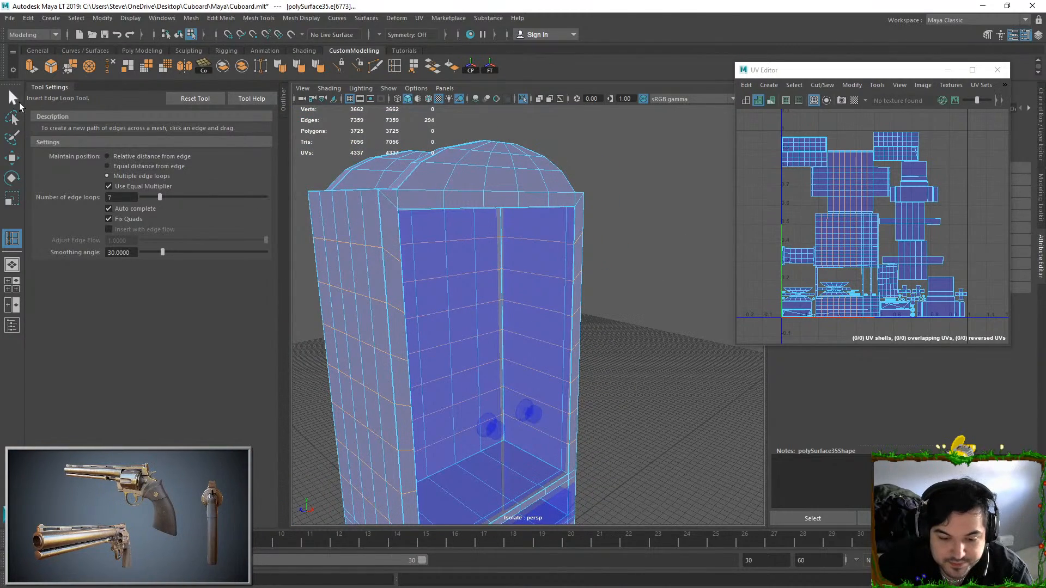
left_click(13, 98)
key("F8")
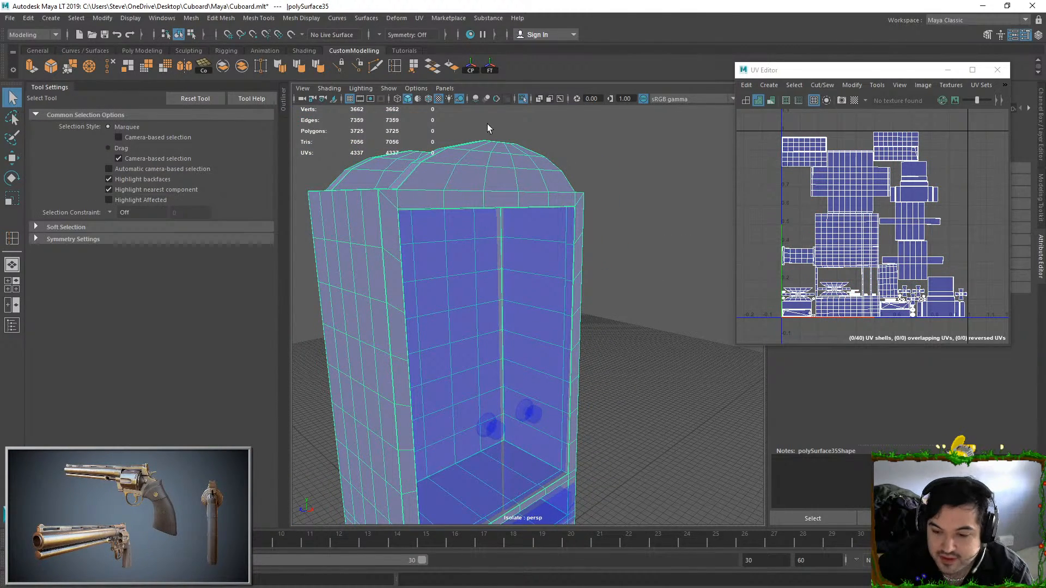
End the isolation to show the doors, drawers and knobs again, and select the whole cupboard
left_click(625, 177)
key("ctrl+1")
left_click(546, 191)
left_click_drag(546, 191, 595, 170, "alt")
left_click(595, 170)
left_click(549, 197)
left_click(546, 183)
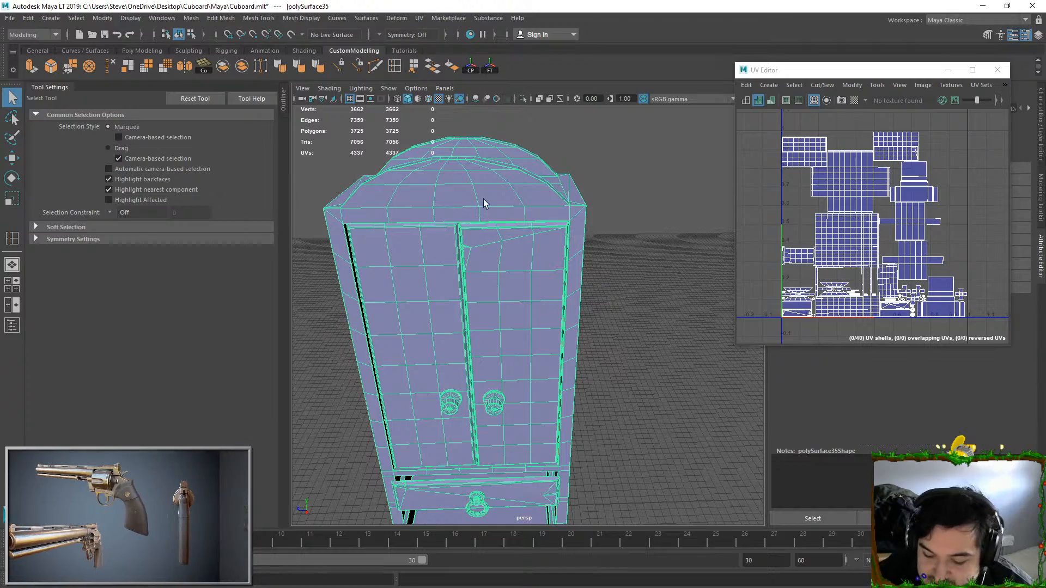
Insert sets of seven evenly spaced edge loops across the boxes of the upper and lower drawers
middle_click_drag(589, 387, 628, 273, "alt")
left_click_drag(493, 368, 594, 311, "alt")
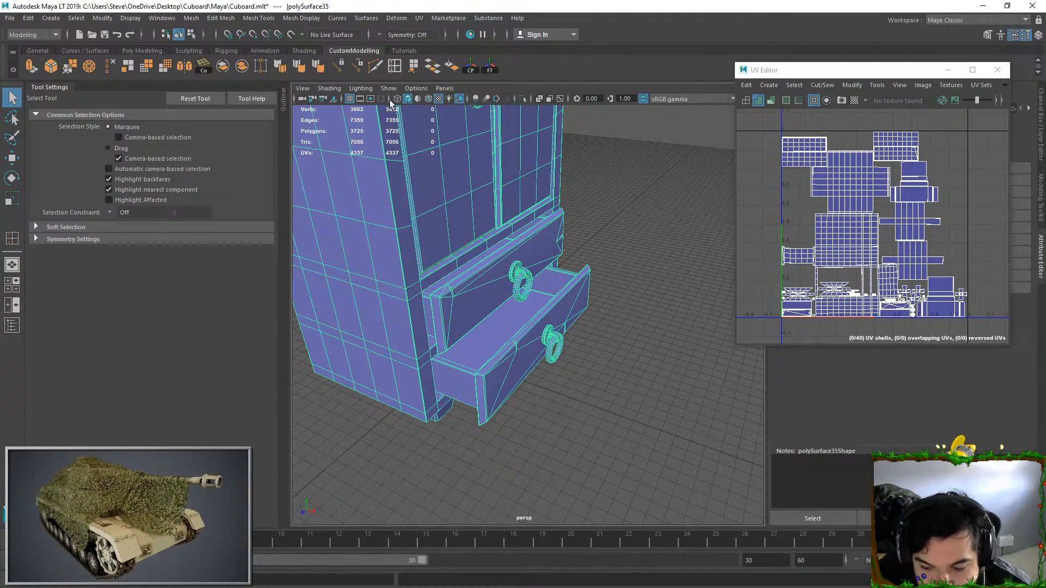
left_click(394, 66)
scroll(414, 392, "up", 4)
left_click(417, 420)
left_click(488, 354)
left_click_drag(489, 355, 351, 368, "alt")
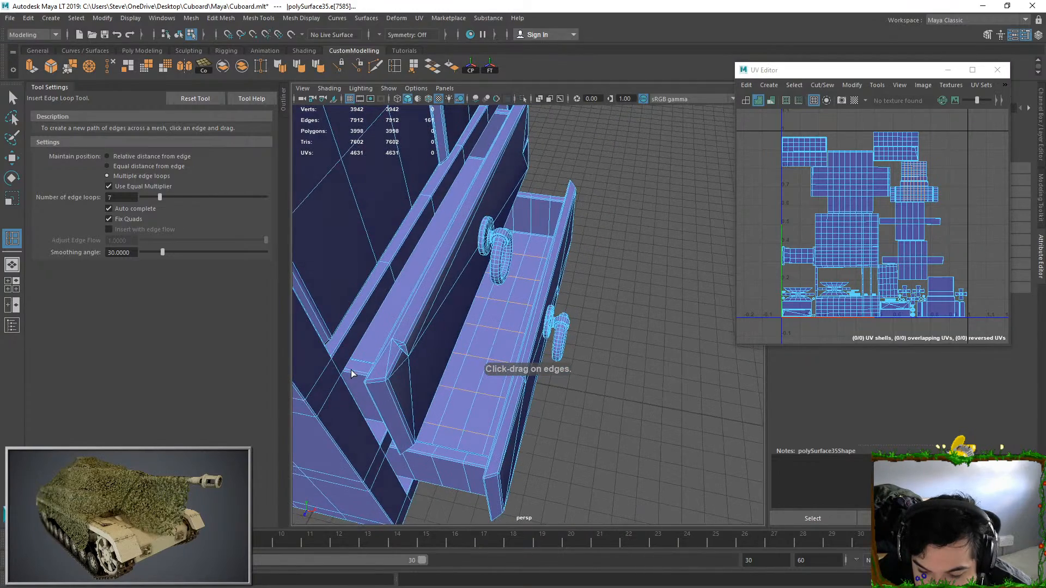
left_click(375, 349)
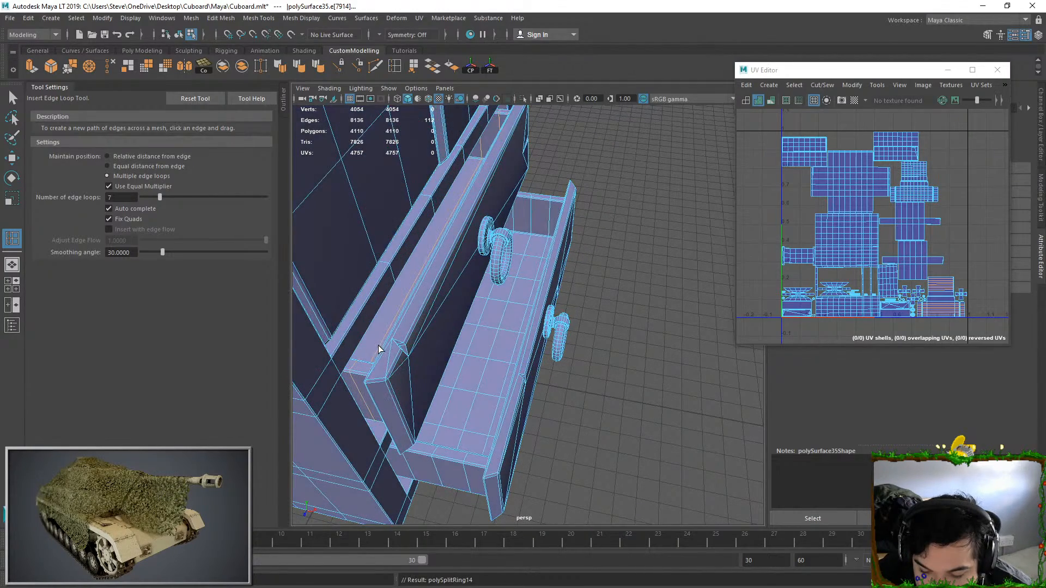
left_click_drag(378, 345, 534, 273, "alt")
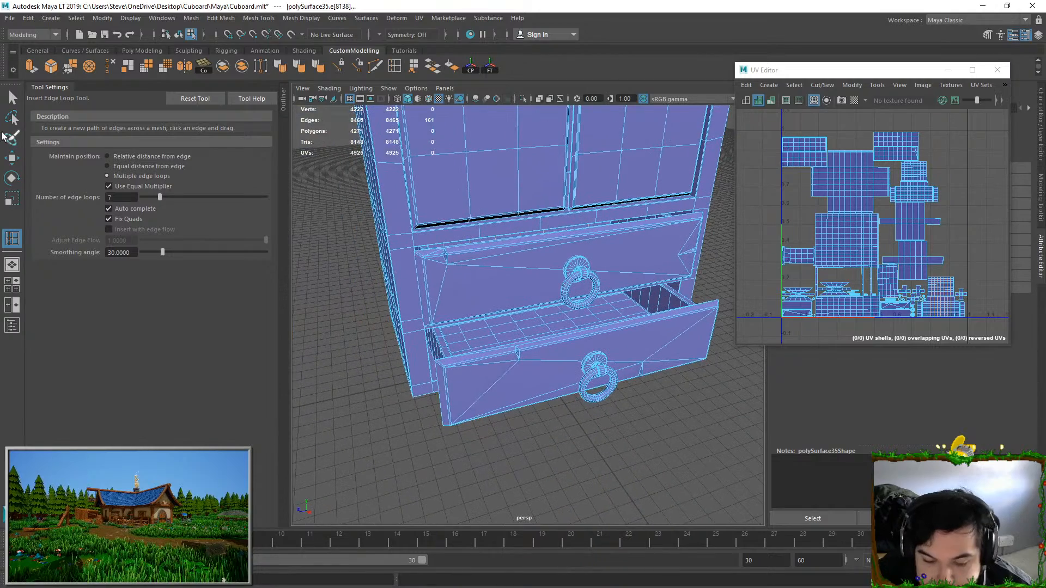
Run Cleanup on the whole cupboard mesh to split faces with more than four sides, and reselect it as an object
key("q")
key("F8")
key("f")
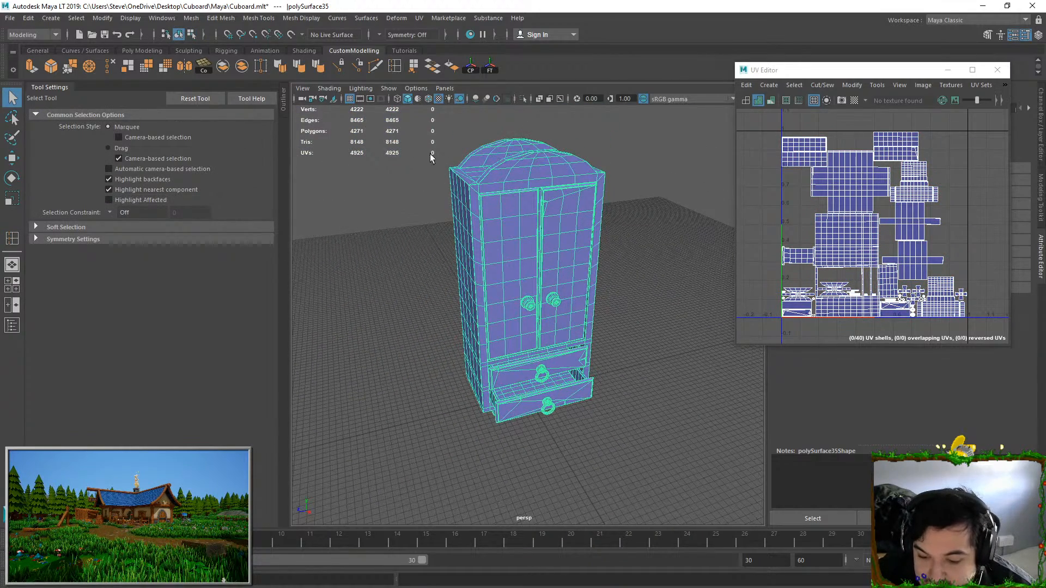
left_click(665, 224)
left_click(497, 236)
left_click_drag(497, 236, 548, 226, "alt")
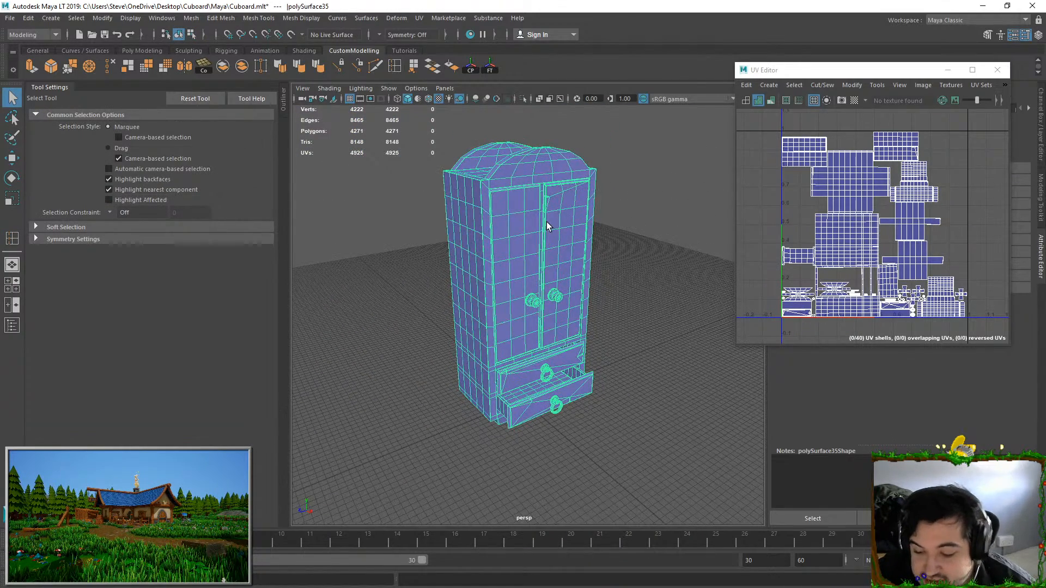
left_click(196, 20)
left_click(215, 234)
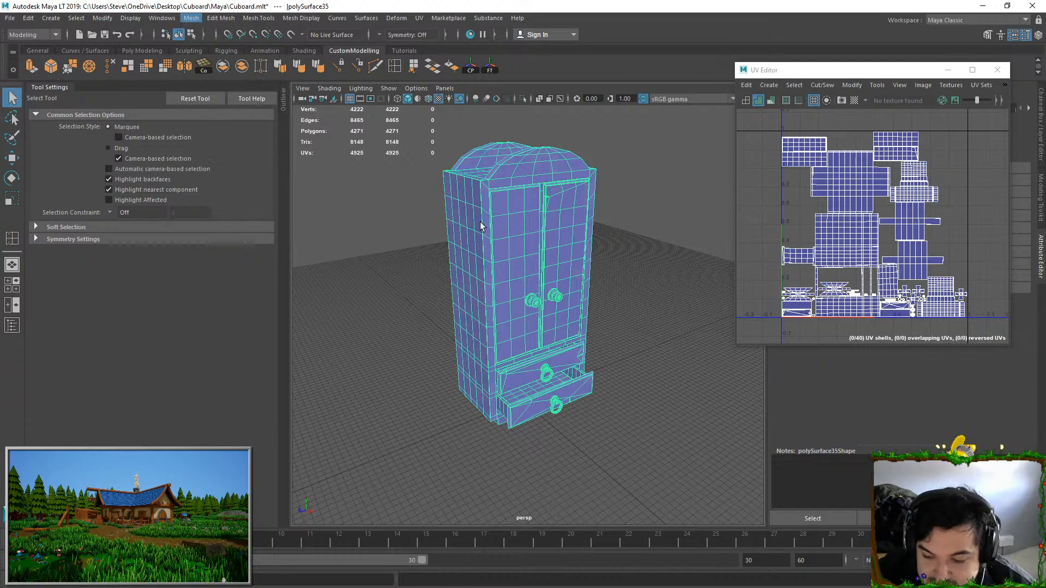
right_click_drag(579, 257, 581, 406, "alt")
key("F8")
left_click(676, 170)
left_click(554, 215)
Export the selected cupboard from Maya and import the FBX into ZBrush with materials as polygroups
left_click(9, 18)
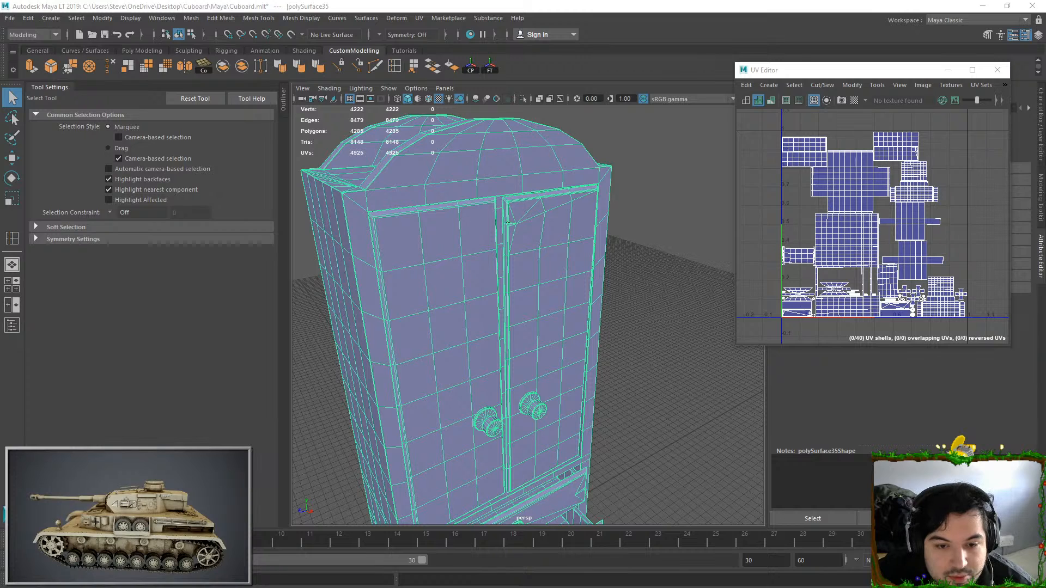
key("alt+Tab")
left_click(963, 76)
left_click(131, 77)
left_click(425, 273)
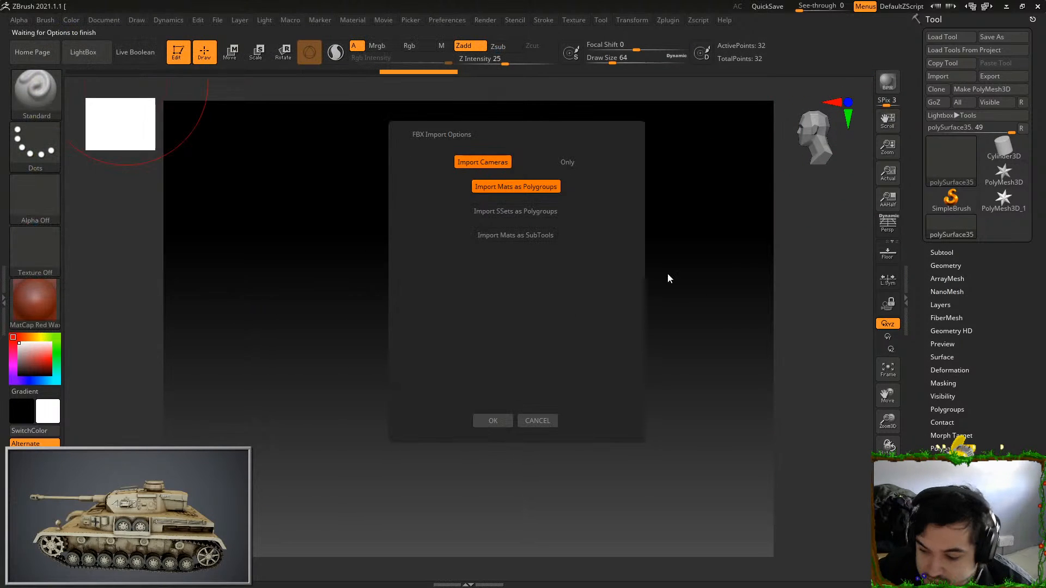
left_click(493, 420)
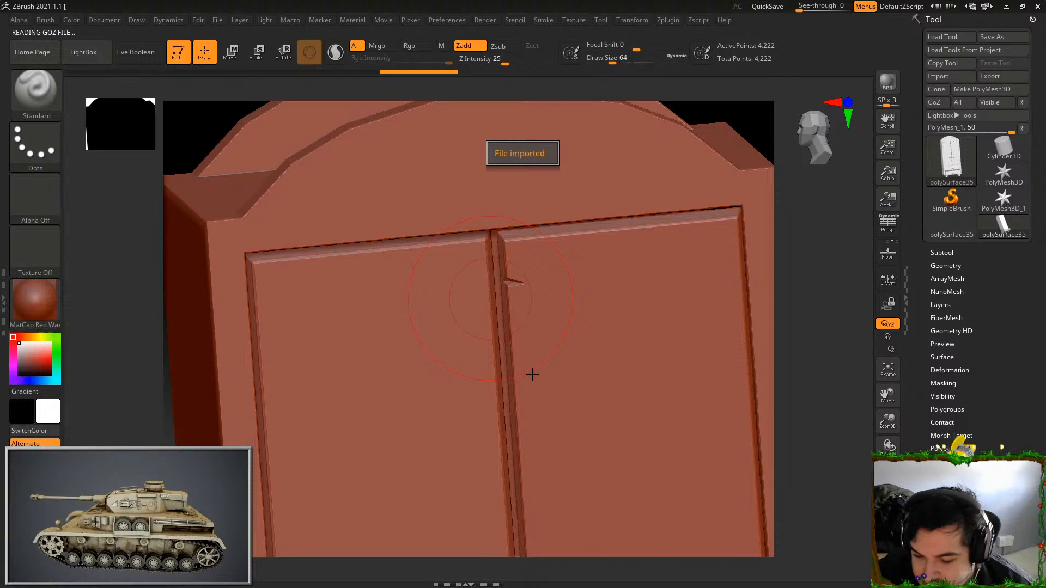
Divide the imported cupboard up to subdivision level 5 with smoothing on
left_click_drag(816, 336, 657, 163, "alt")
left_click_drag(620, 333, 670, 296)
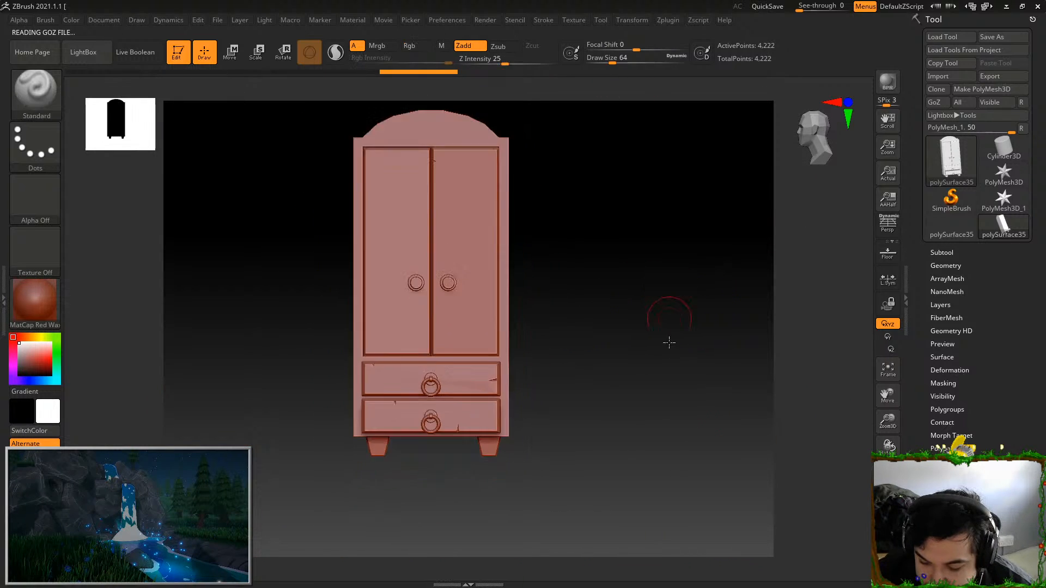
left_click(951, 266)
left_click(962, 364)
left_click(961, 364)
left_click(962, 364)
left_click(962, 363)
left_click_drag(667, 314, 596, 317)
Test Standard brush strokes on the cupboard's front and side, undoing each one
mouse_move(482, 376)
left_mouse_down()
mouse_move(476, 236)
mouse_move(479, 421)
left_mouse_up()
key("ctrl+z")
mouse_move(558, 273)
left_mouse_down("alt")
mouse_move(592, 333)
mouse_move(583, 333)
left_mouse_up("alt")
mouse_move(417, 291)
left_mouse_down()
mouse_move(434, 355)
mouse_move(463, 325)
left_mouse_up()
key("ctrl+z")
left_click_drag(598, 350, 604, 257, "alt")
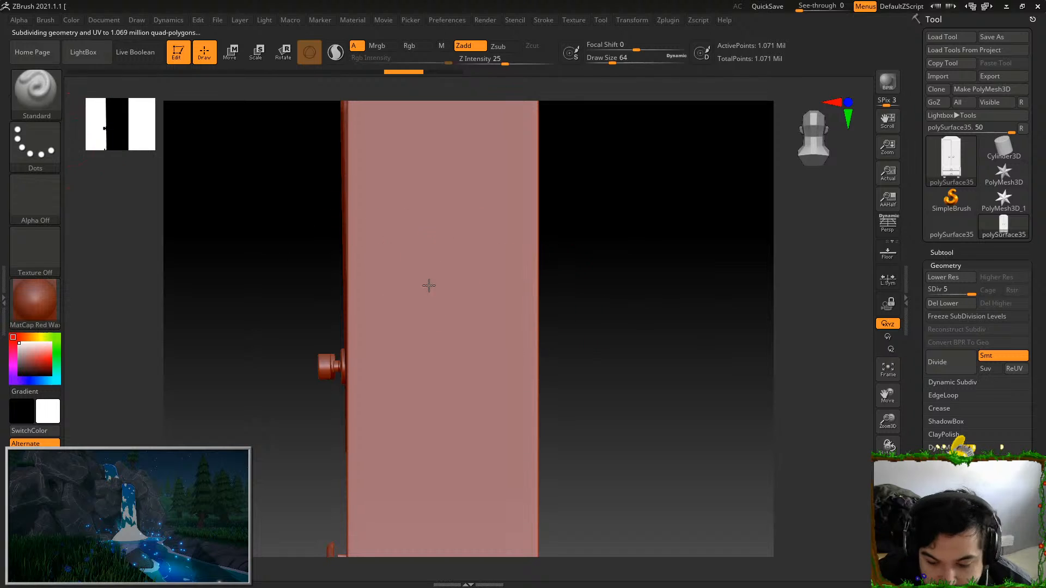
left_click_drag(431, 246, 478, 221)
left_click_drag(556, 226, 575, 332, "alt")
key("ctrl+z")
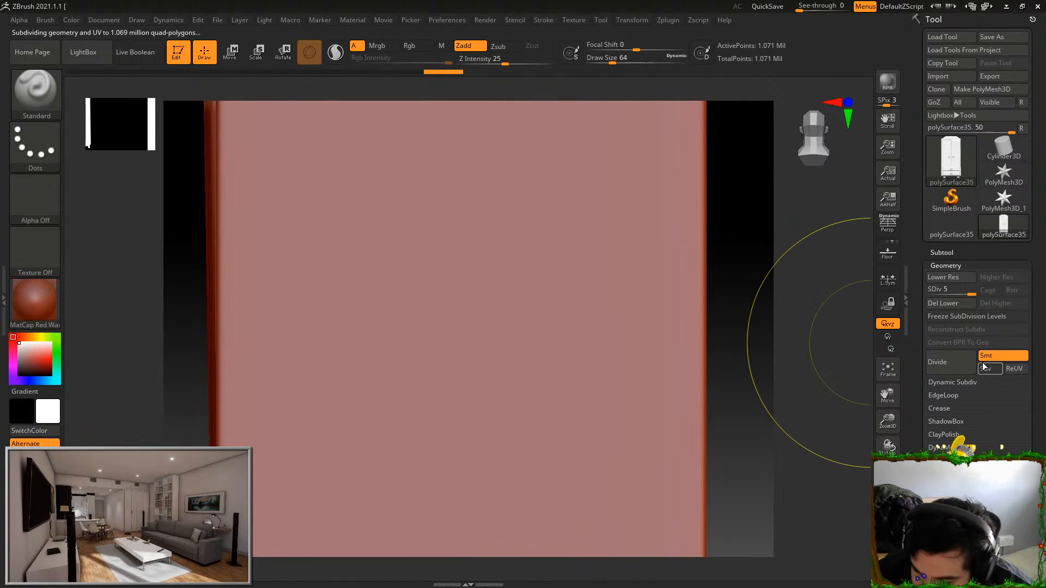
Divide the cupboard to subdivision level 6 and test more Standard brush strokes on its side, undoing them
left_click_drag(767, 271, 742, 152, "alt")
left_click_drag(460, 237, 478, 482)
key("ctrl+z")
mouse_move(731, 310)
left_mouse_down("alt")
mouse_move(717, 213)
mouse_move(687, 257)
mouse_move(655, 242)
mouse_move(653, 308)
left_mouse_up("alt")
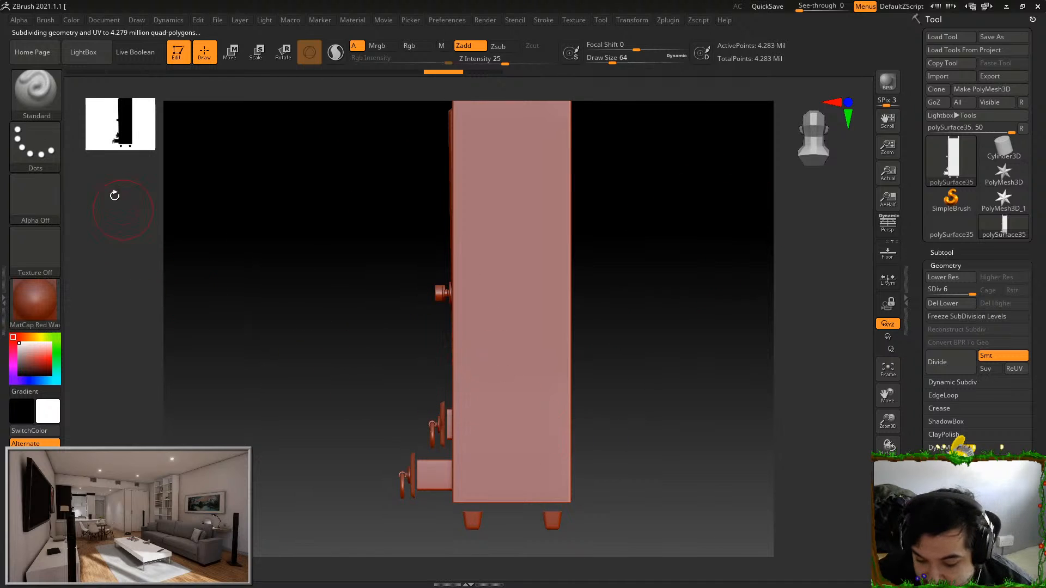
left_click(469, 327)
key("ctrl+z")
Undo the smoothed subdivisions, turn off Smt and divide the cupboard up to subdivision level 6
mouse_move(349, 328)
left_mouse_down()
mouse_move(362, 337)
mouse_move(342, 355)
mouse_move(371, 257)
mouse_move(395, 267)
left_mouse_up()
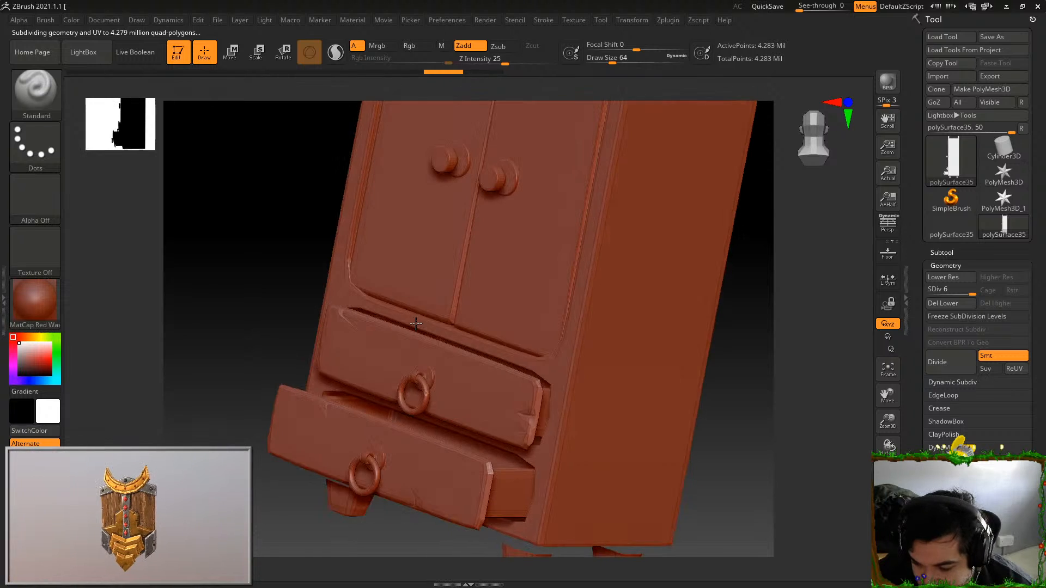
key("ctrl")
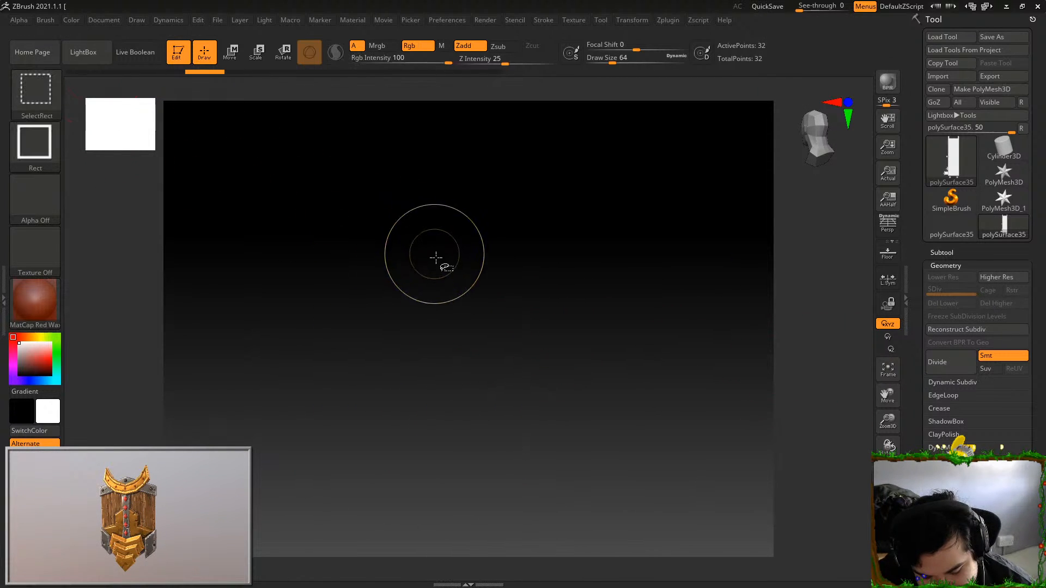
key("ctrl+shift+z")
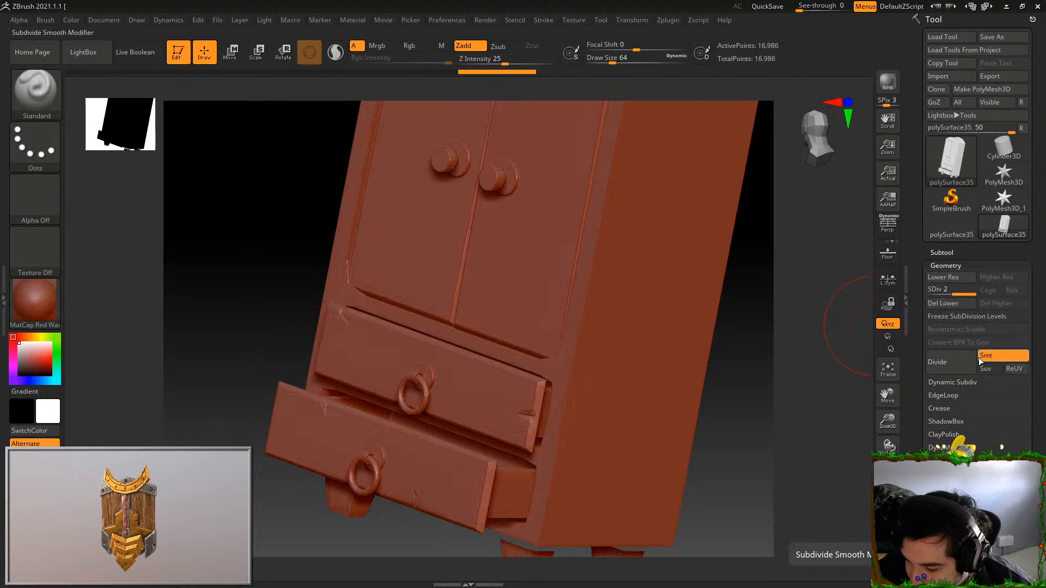
left_click(979, 358)
left_click(950, 361)
left_click(950, 361)
left_click(951, 361)
Test a vertical Standard brush stroke on the side of the unsmoothed cupboard and undo it
left_click_drag(763, 355, 792, 338, "shift")
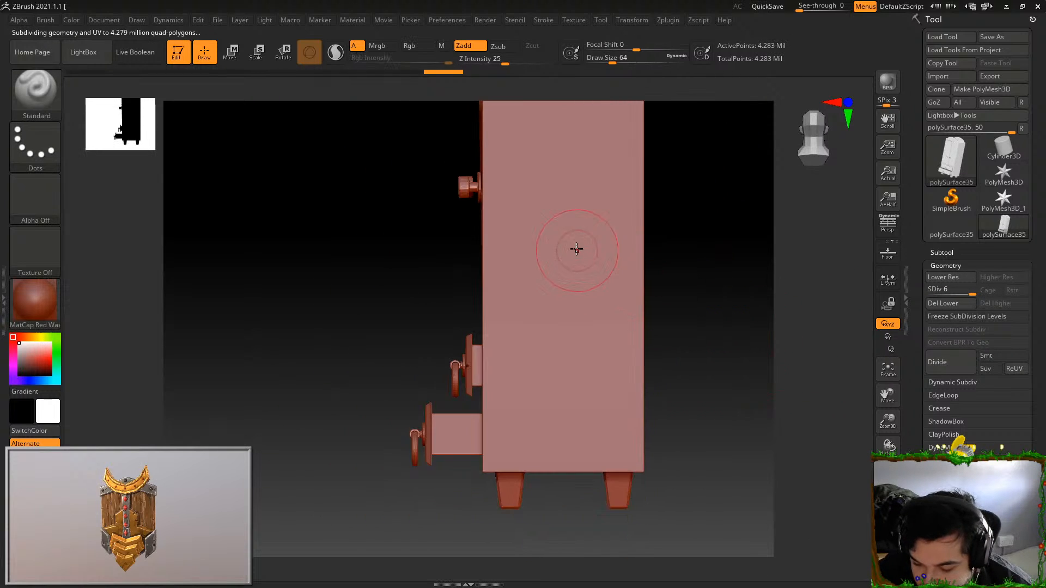
left_click_drag(569, 218, 561, 333)
key("ctrl+z")
Choose the Orb_ClayTubes brush for sculpting and bring the cupboard's whole side into view
key("b")
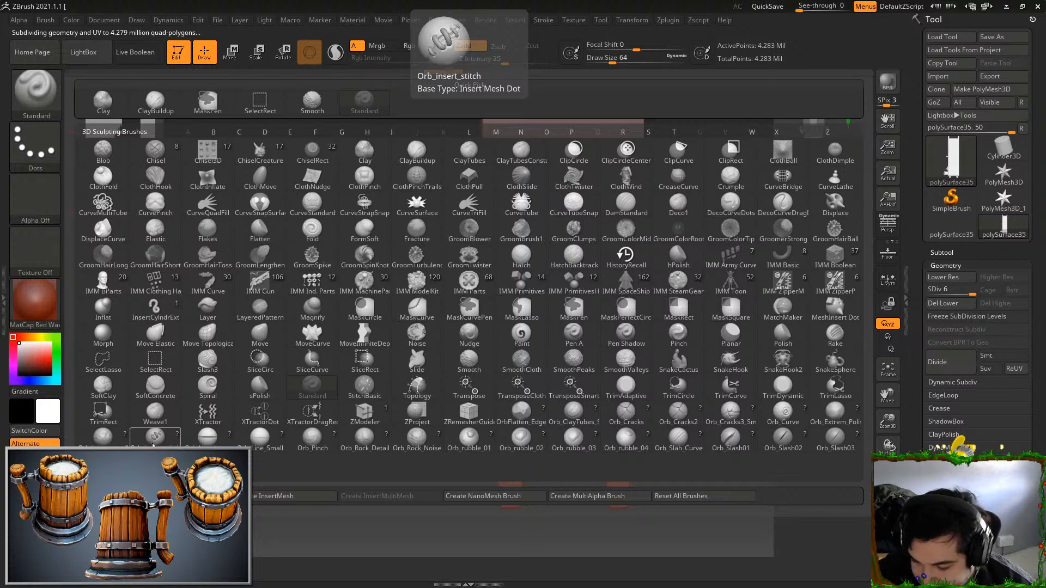
left_click(573, 412)
mouse_move(703, 355)
left_mouse_down()
mouse_move(665, 334)
mouse_move(675, 279)
mouse_move(616, 264)
mouse_move(649, 259)
mouse_move(631, 301)
left_mouse_up()
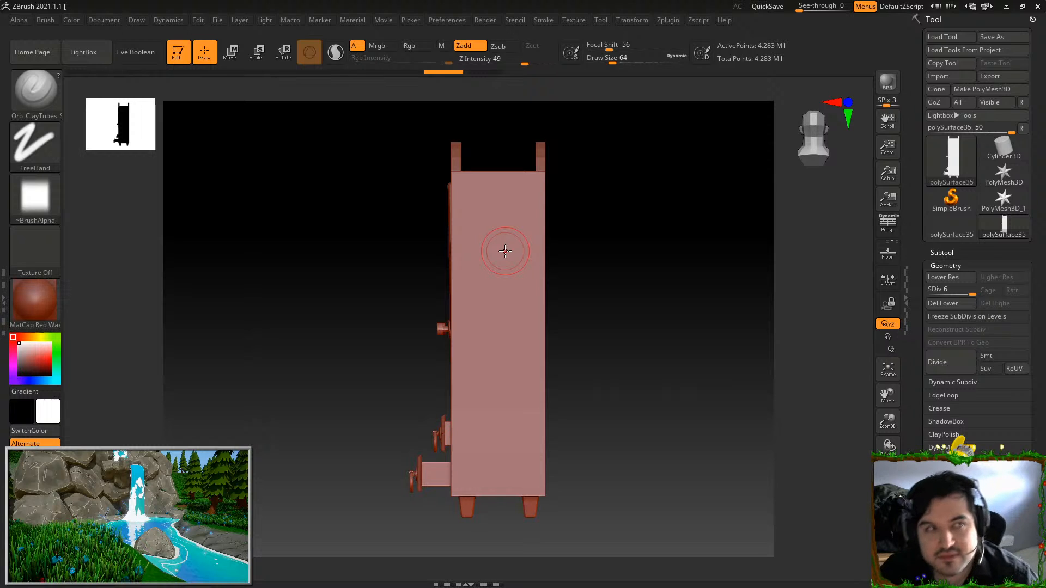
Test a long vertical clay stroke down the cupboard's side, undo it, and set the brush's Draw Size to 87
left_click_drag(529, 170, 532, 518)
key("ctrl")
key("ctrl+z")
key("ctrl+z")
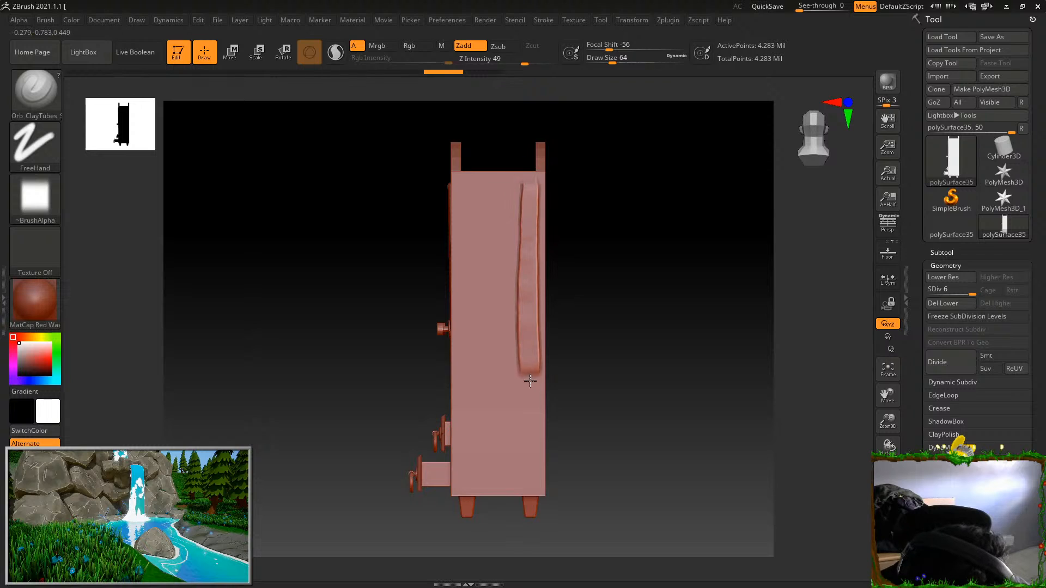
left_click_drag(613, 58, 618, 58)
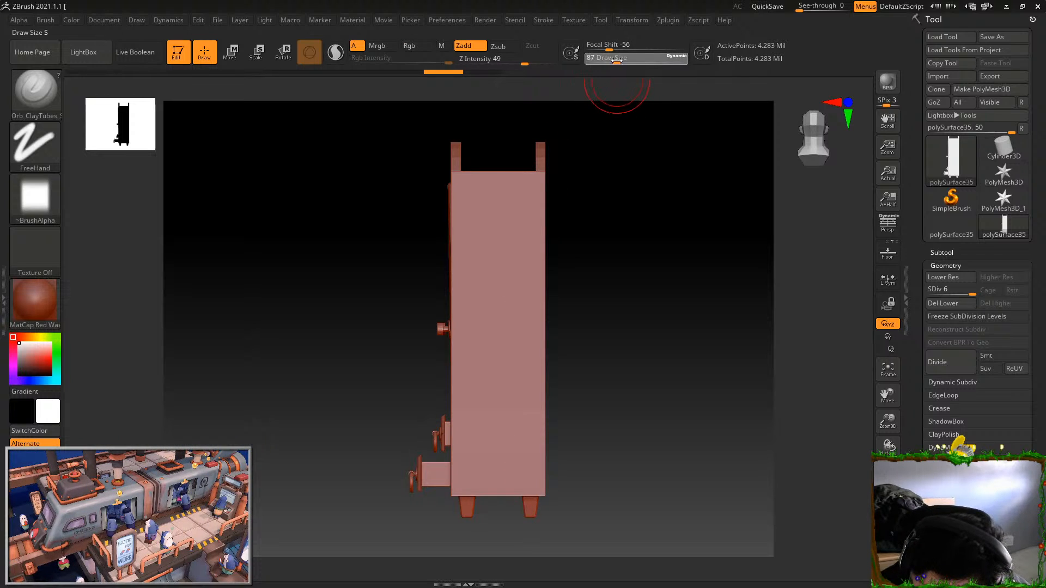
Lower the clay brush's Z Intensity to 17 with a Draw Size of 94 and test vertical strokes down the cupboard's side
left_click_drag(524, 64, 497, 64)
left_click_drag(490, 196, 490, 425)
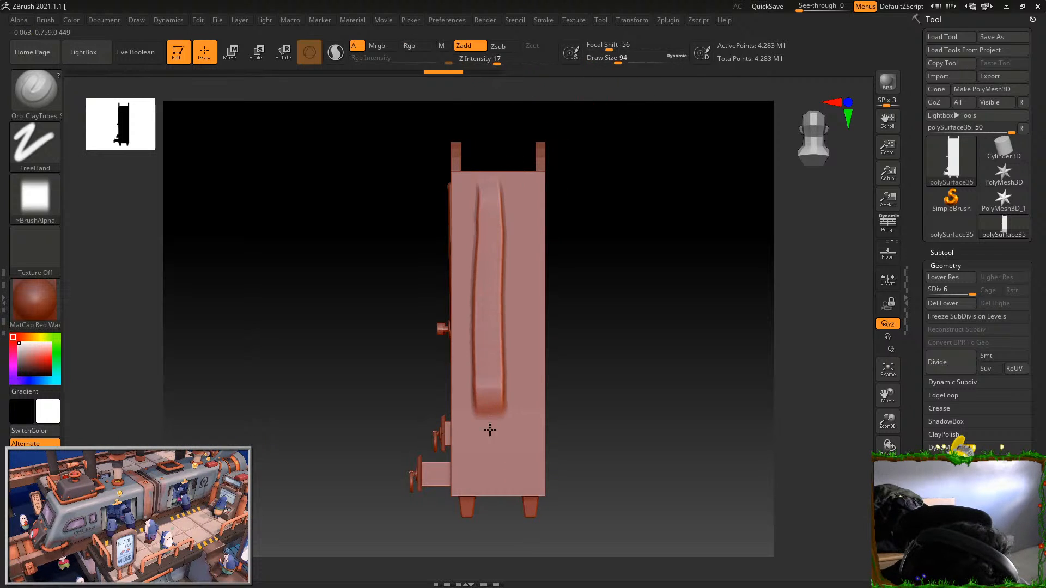
left_click_drag(491, 479, 491, 413)
Split the cupboard into separate polygroups with Auto Groups
left_click_drag(567, 393, 603, 374)
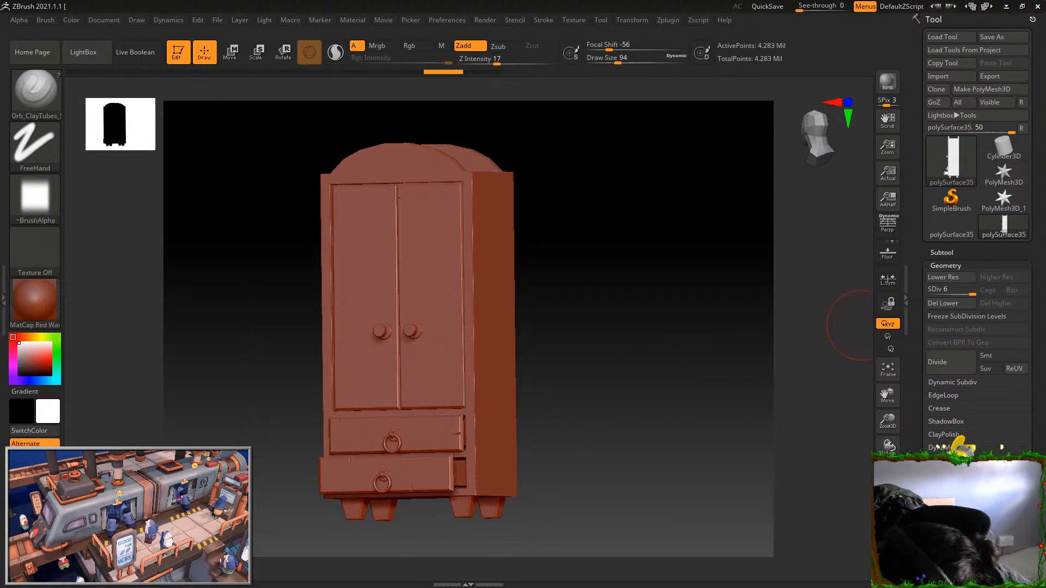
left_click_drag(919, 327, 918, 223)
left_click_drag(1038, 455, 1038, 411)
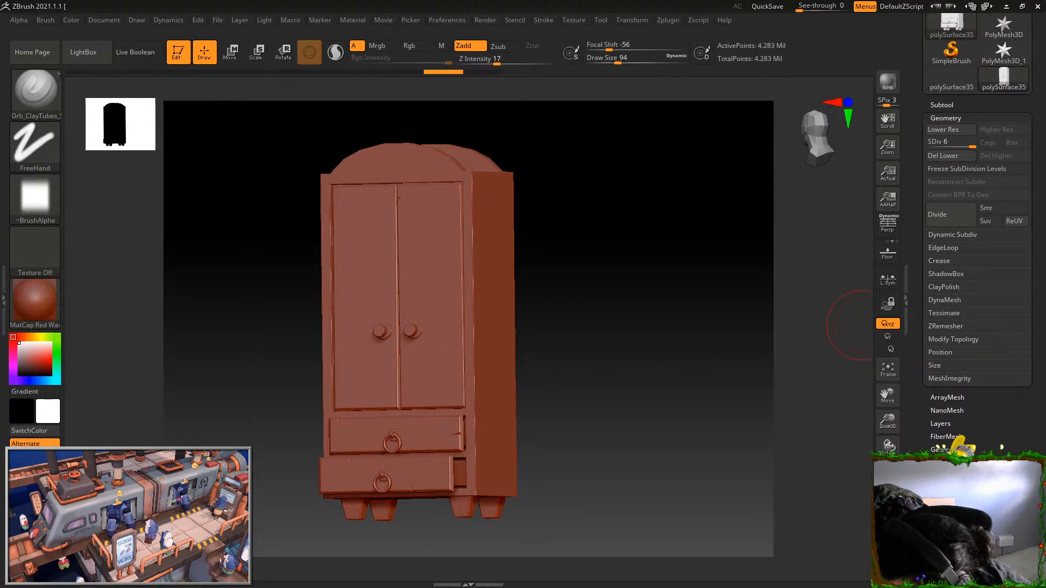
left_click(949, 528)
left_click(956, 275)
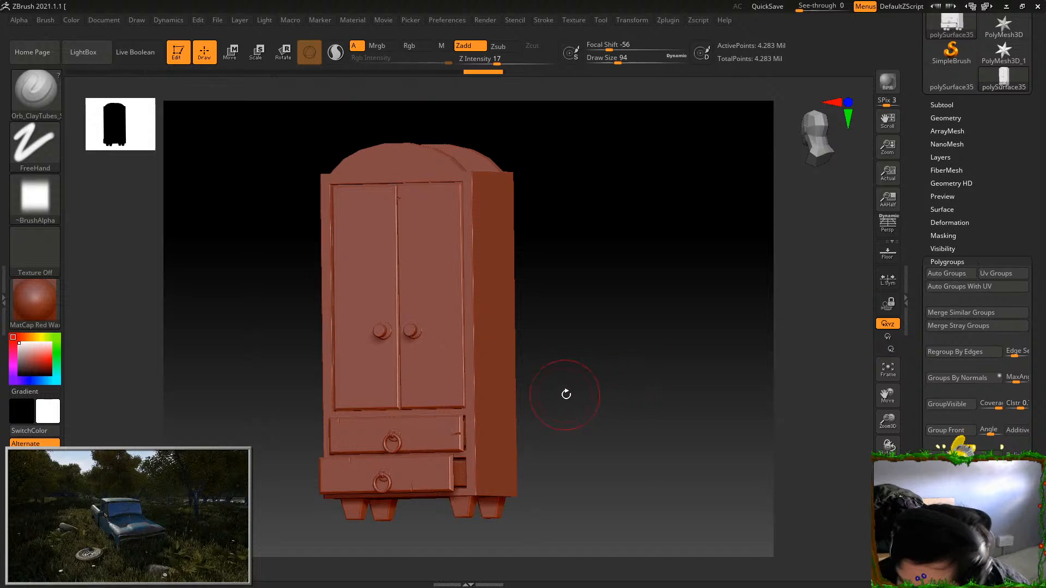
Isolate the cupboard's main body, hiding the doors, drawers and feet
left_click_drag(700, 367, 680, 368)
left_click(507, 336, "ctrl+shift")
left_click_drag(632, 406, 507, 330)
Open the clay brush's Auto Masking settings and go through the masking options
left_click(46, 20)
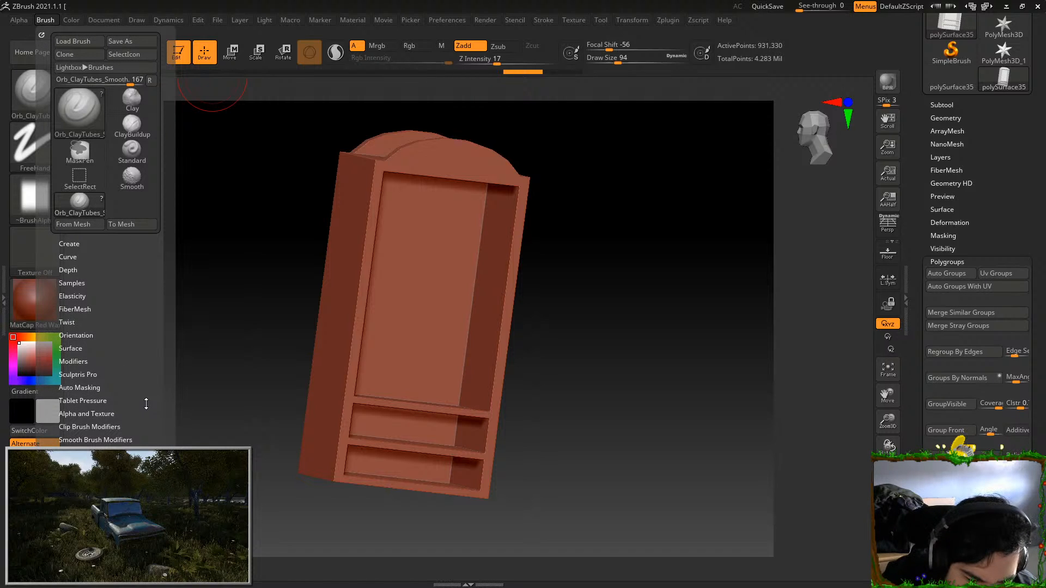
left_click(92, 387)
left_click_drag(144, 464, 145, 362)
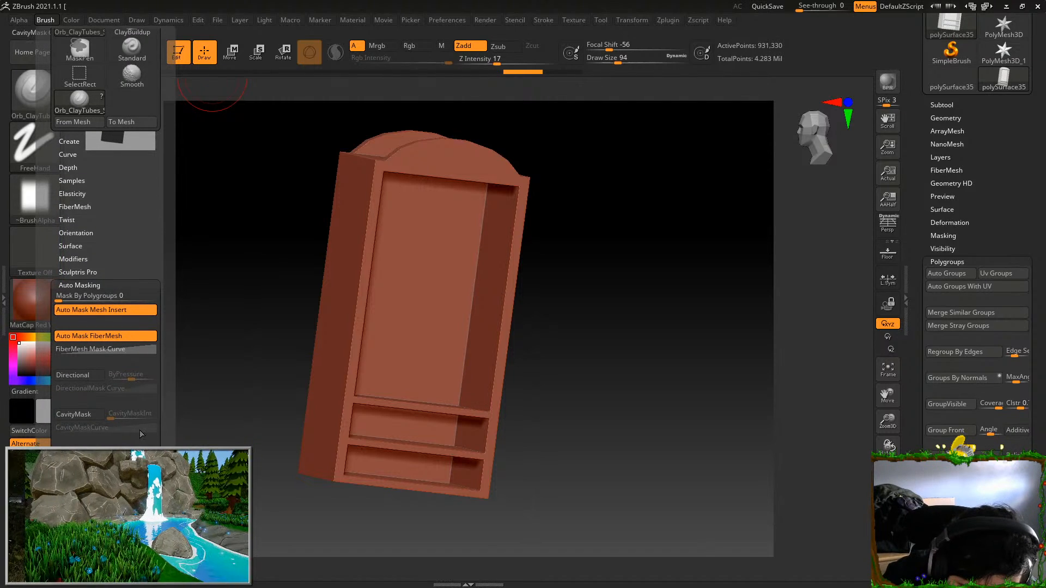
Test long clay strokes down the isolated body's side, check the inside of the body, and undo the strokes
left_click_drag(670, 316, 568, 295)
left_click_drag(492, 231, 523, 450)
mouse_move(581, 368)
left_mouse_down()
mouse_move(659, 343)
mouse_move(553, 340)
mouse_move(515, 401)
mouse_move(509, 393)
mouse_move(519, 463)
mouse_move(511, 384)
left_mouse_up()
key("ctrl+z")
mouse_move(578, 376)
left_mouse_down()
mouse_move(642, 367)
mouse_move(637, 392)
mouse_move(619, 390)
mouse_move(595, 363)
mouse_move(602, 423)
mouse_move(551, 411)
mouse_move(674, 287)
mouse_move(626, 240)
mouse_move(624, 260)
left_mouse_up()
left_click_drag(521, 195, 513, 463)
mouse_move(578, 400)
left_mouse_down()
mouse_move(677, 402)
mouse_move(661, 437)
mouse_move(559, 397)
mouse_move(579, 460)
mouse_move(626, 316)
left_mouse_up()
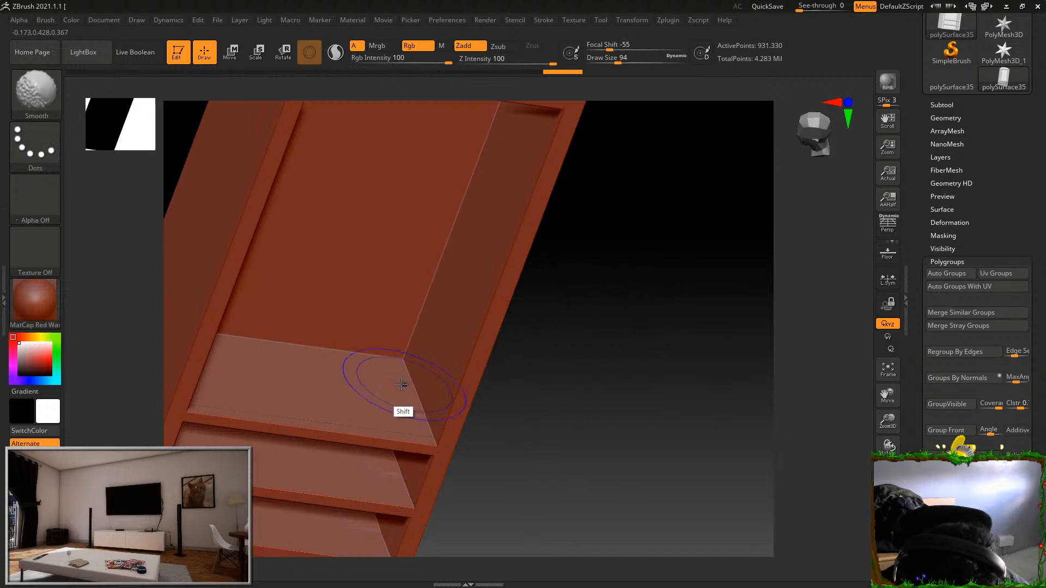
mouse_move(528, 462)
left_mouse_down("alt")
mouse_move(553, 357)
mouse_move(516, 364)
mouse_move(523, 330)
left_mouse_up("alt")
mouse_move(558, 429)
left_mouse_down()
mouse_move(533, 413)
mouse_move(537, 327)
mouse_move(672, 394)
mouse_move(556, 316)
left_mouse_up()
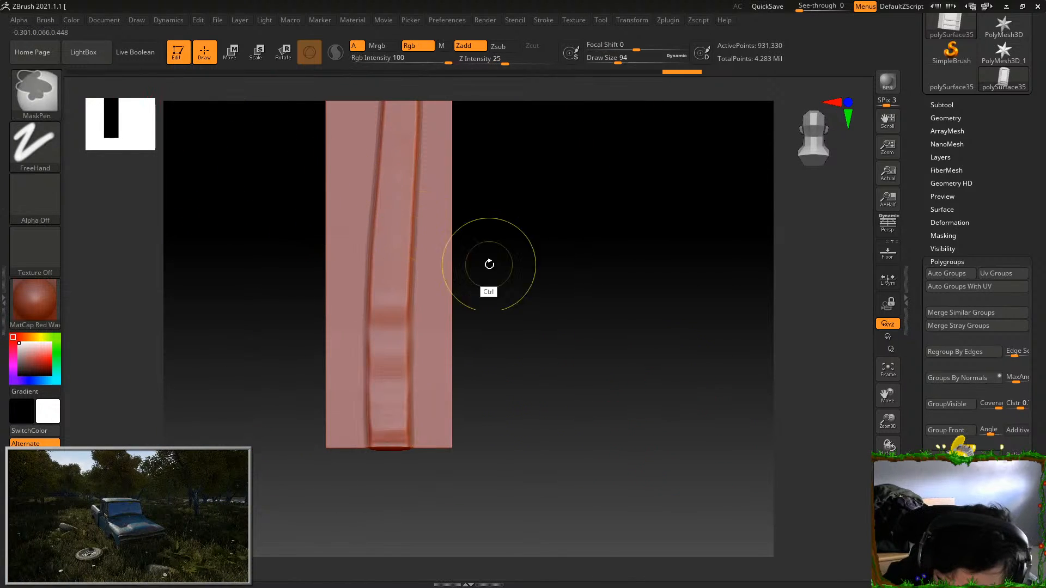
left_click_drag(601, 361, 633, 418, "alt")
key("ctrl+z")
key("ctrl+z")
Revisit the clay brush's Auto Masking settings and cover the body's whole side with long vertical clay strokes as wood grain
left_click(47, 21)
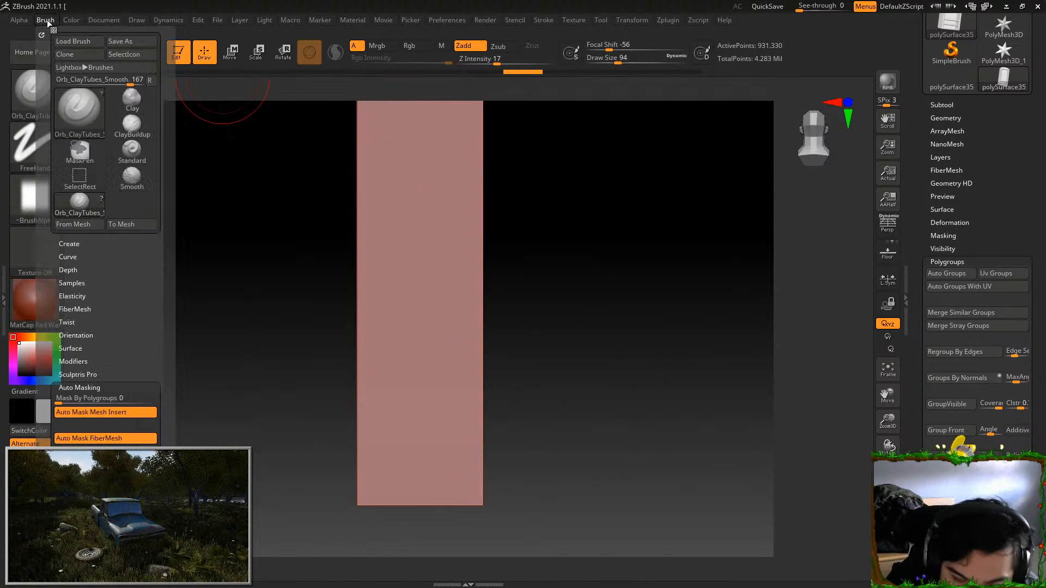
left_click_drag(165, 445, 168, 408)
left_click_drag(354, 368, 598, 281)
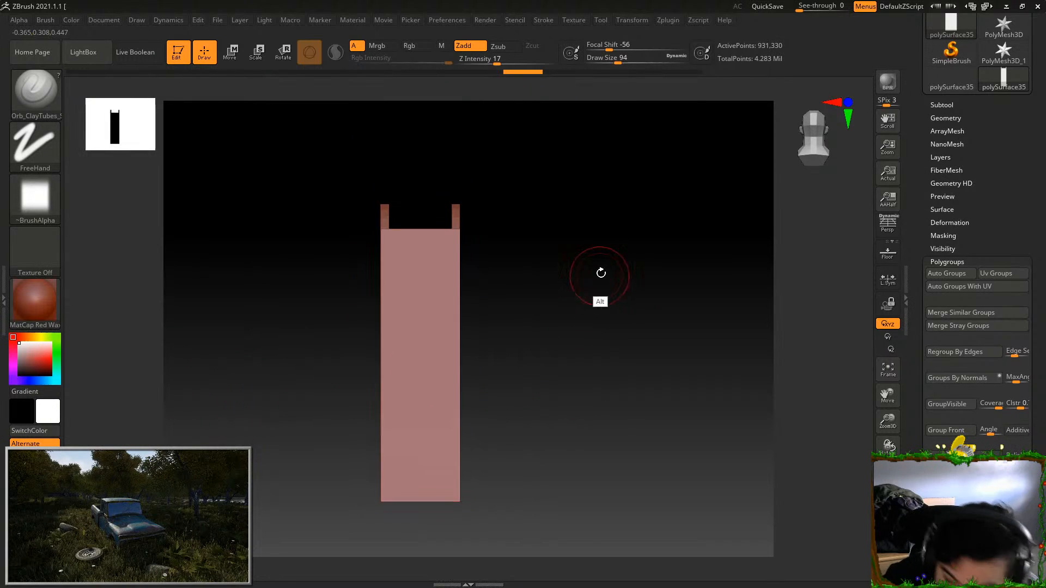
mouse_move(453, 254)
left_mouse_down()
mouse_move(456, 519)
mouse_move(442, 475)
mouse_move(438, 519)
left_mouse_up()
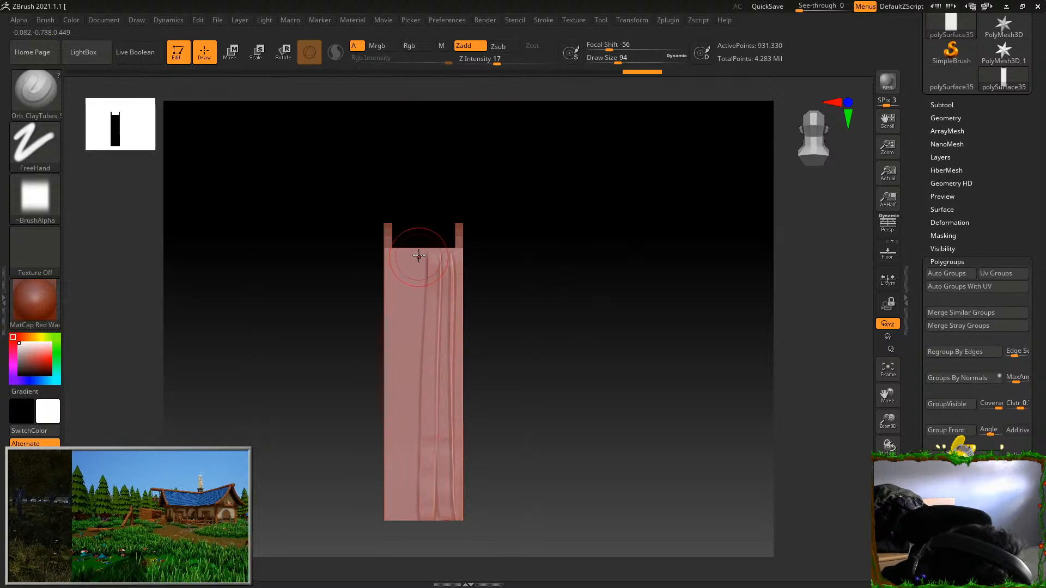
left_click_drag(420, 256, 416, 519)
mouse_move(410, 253)
left_mouse_down()
mouse_move(415, 519)
mouse_move(401, 295)
mouse_move(404, 518)
mouse_move(392, 478)
mouse_move(394, 518)
mouse_move(428, 413)
left_mouse_up()
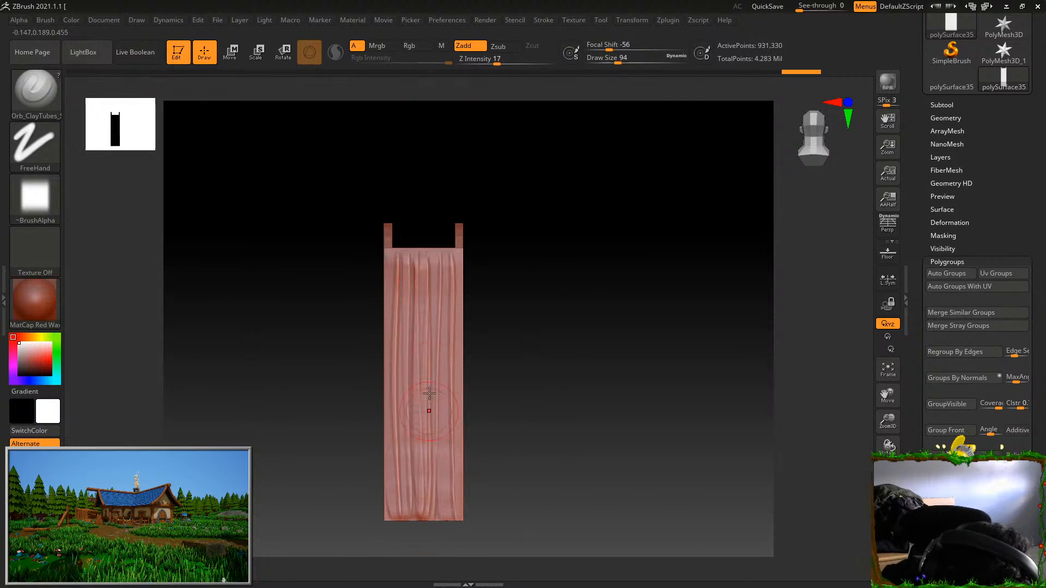
left_click_drag(433, 265, 435, 375)
left_click_drag(420, 255, 429, 515)
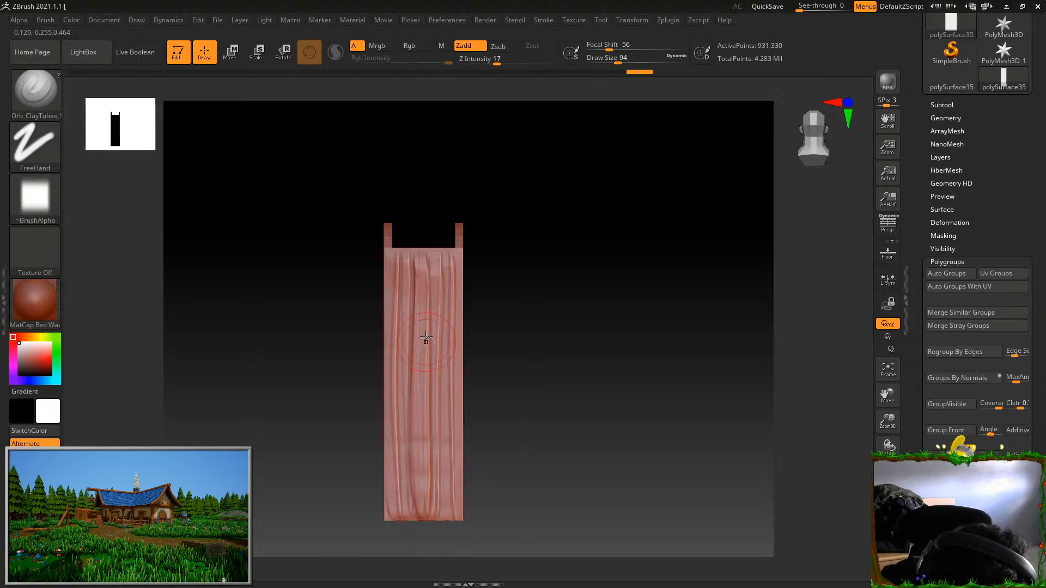
Flatten the middle and lower clay ridges on the body's side with the TrimDynamic brush
left_click(39, 87)
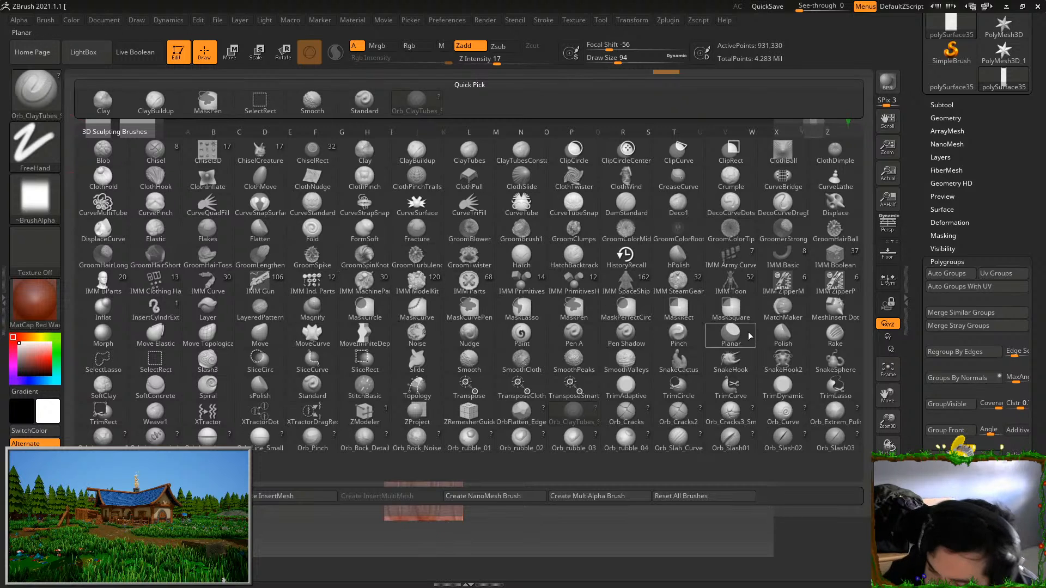
left_click(783, 388)
left_click_drag(420, 304, 427, 479)
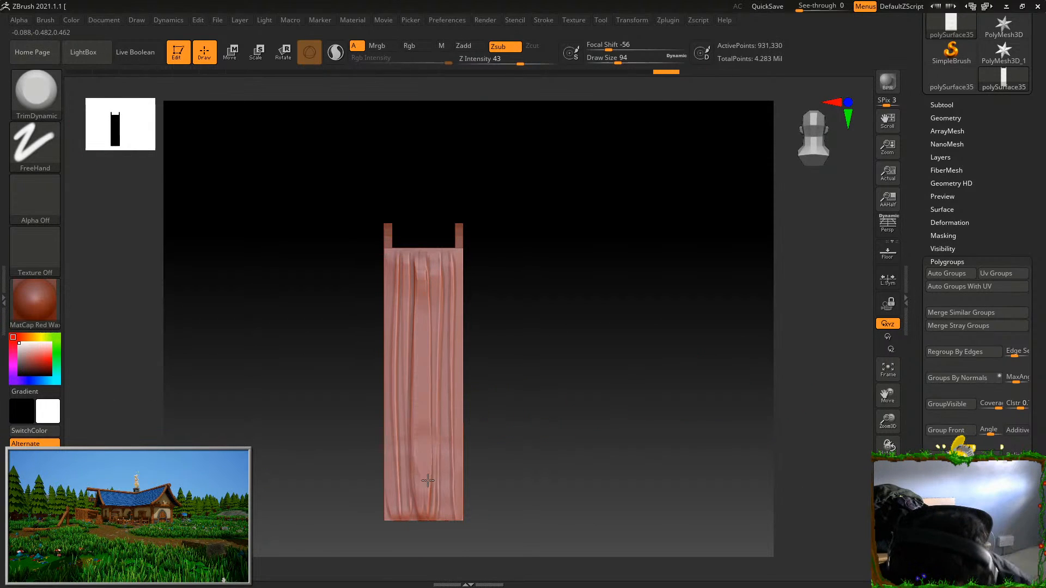
left_click_drag(419, 403, 413, 465)
mouse_move(409, 382)
left_mouse_down()
mouse_move(409, 506)
mouse_move(453, 517)
left_mouse_up()
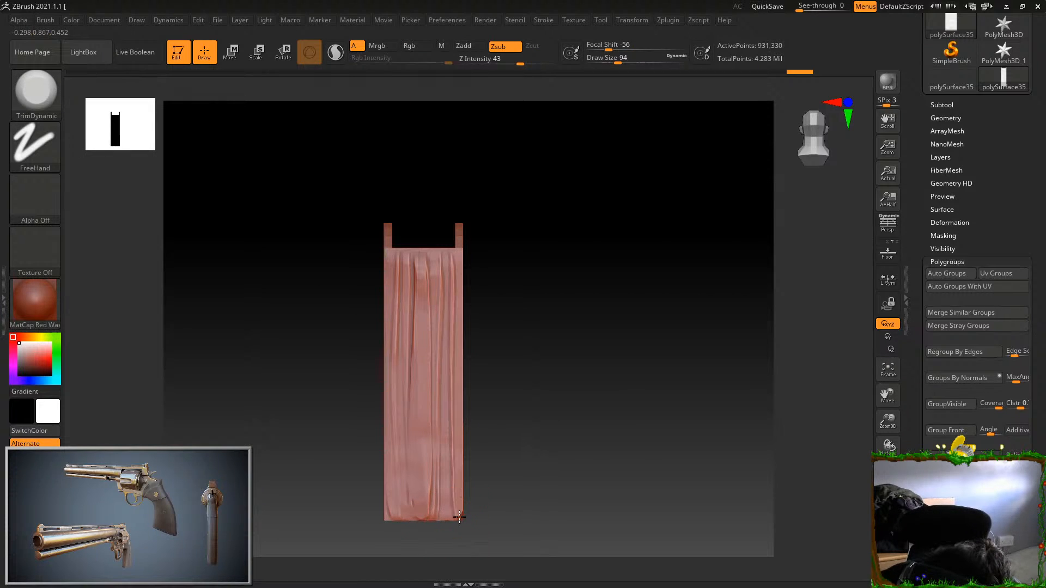
Trim the remaining grain ridges along the length of the side with vertical TrimDynamic strokes, undoing one stray stroke
right_click_drag(502, 505, 507, 420, "ctrl")
right_click_drag(503, 311, 497, 307, "alt")
left_click_drag(451, 210, 432, 398)
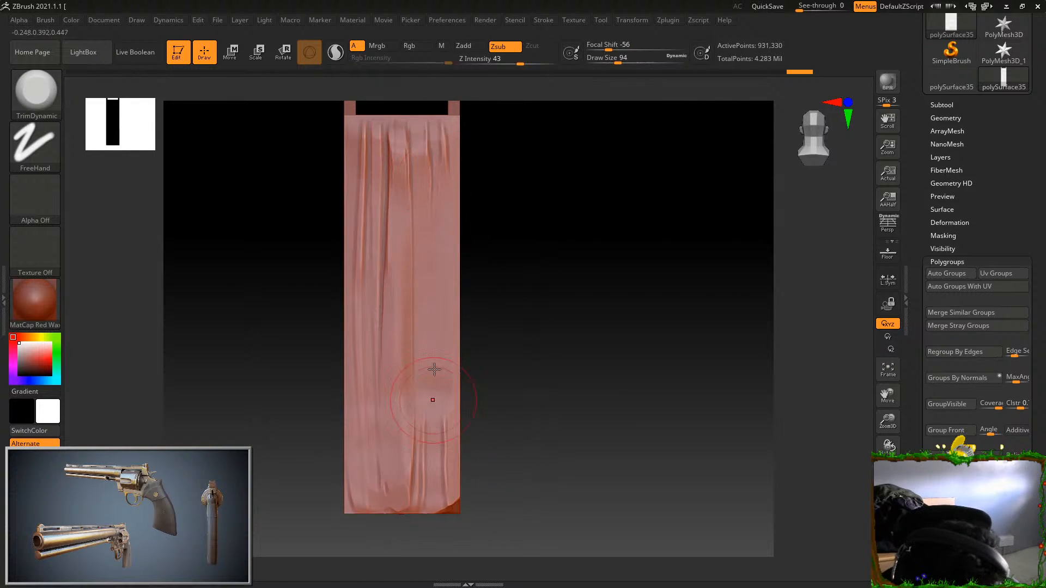
right_click_drag(446, 275, 450, 338, "alt")
key("ctrl+z")
left_click_drag(403, 195, 402, 297)
left_click_drag(373, 198, 369, 459)
left_click_drag(419, 198, 427, 376)
left_click_drag(438, 206, 435, 430)
right_click_drag(426, 306, 428, 292, "alt")
left_click_drag(428, 292, 427, 399)
left_click_drag(418, 197, 406, 250)
Set the Draw Size to 18 and wear down the upper edge and corners of the side with TrimDynamic
mouse_move(498, 221)
right_mouse_down("alt")
mouse_move(505, 292)
mouse_move(540, 330)
mouse_move(515, 283)
right_mouse_up("alt")
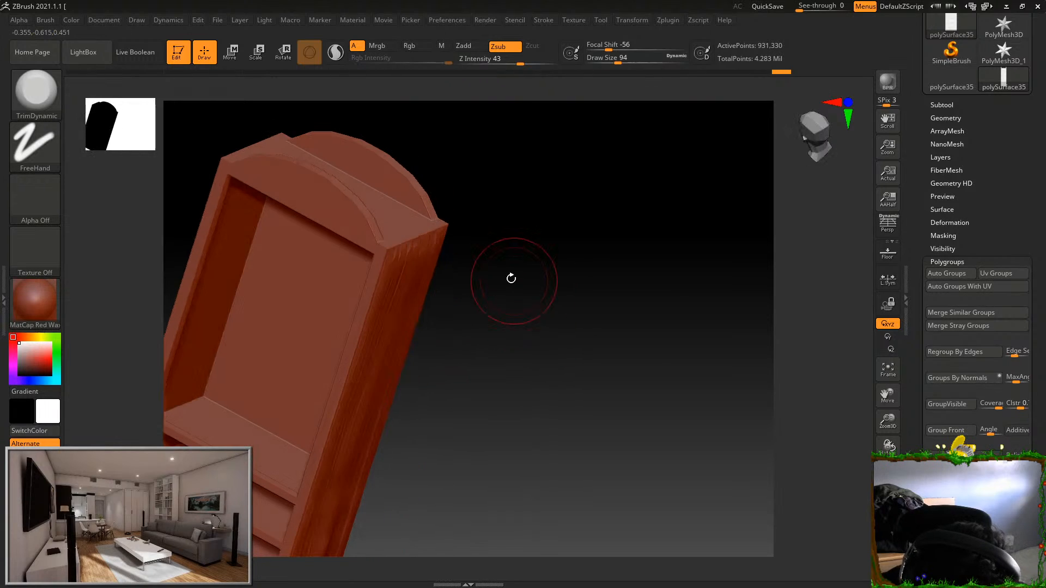
right_click_drag(492, 228, 592, 306)
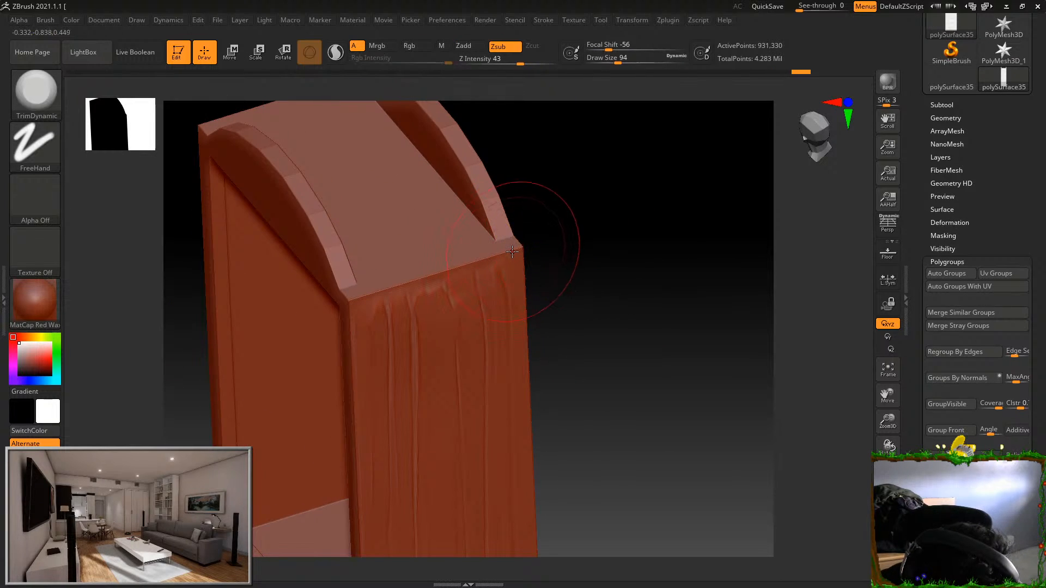
left_click_drag(618, 63, 602, 63)
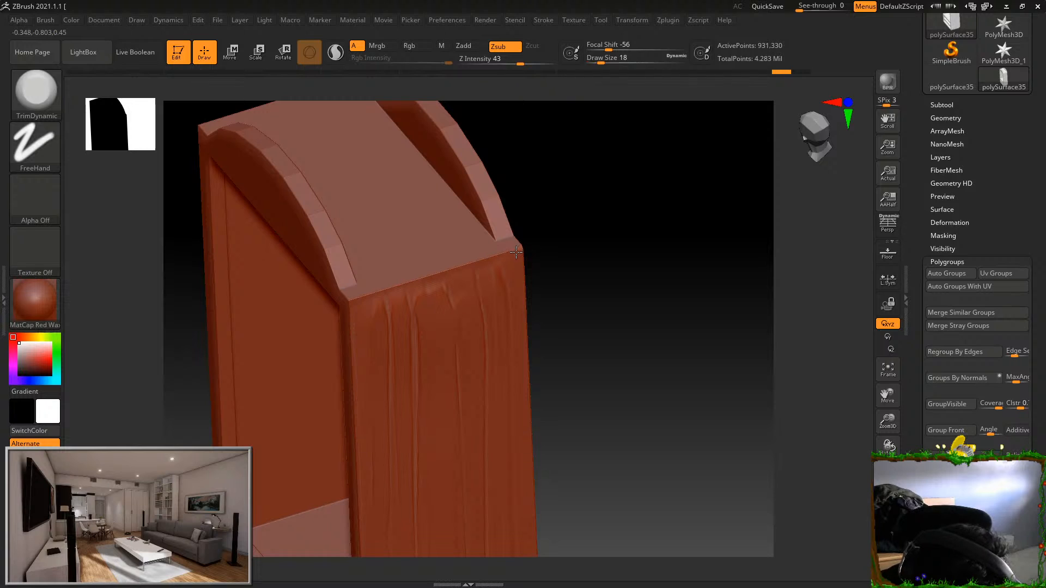
right_click_drag(549, 244, 593, 248, "alt")
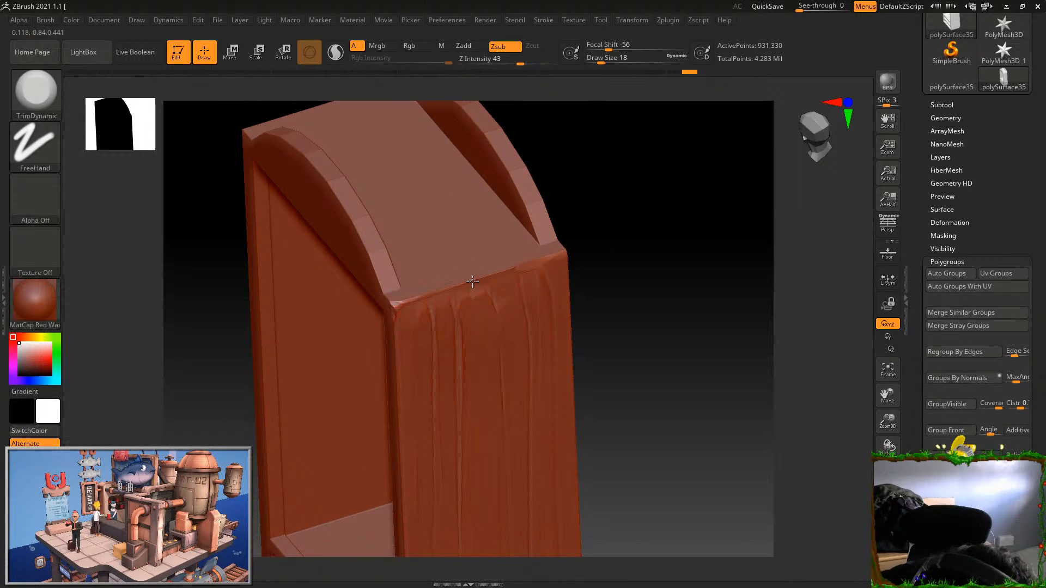
left_click_drag(612, 266, 713, 205)
Set the Draw Size to 65 and trim the front edge and upper part of the body's side
left_click_drag(602, 61, 613, 62)
mouse_move(429, 308)
left_mouse_down()
mouse_move(449, 392)
mouse_move(444, 382)
mouse_move(418, 479)
left_mouse_up()
right_click_drag(627, 362, 641, 306, "ctrl")
left_click_drag(476, 308, 464, 310)
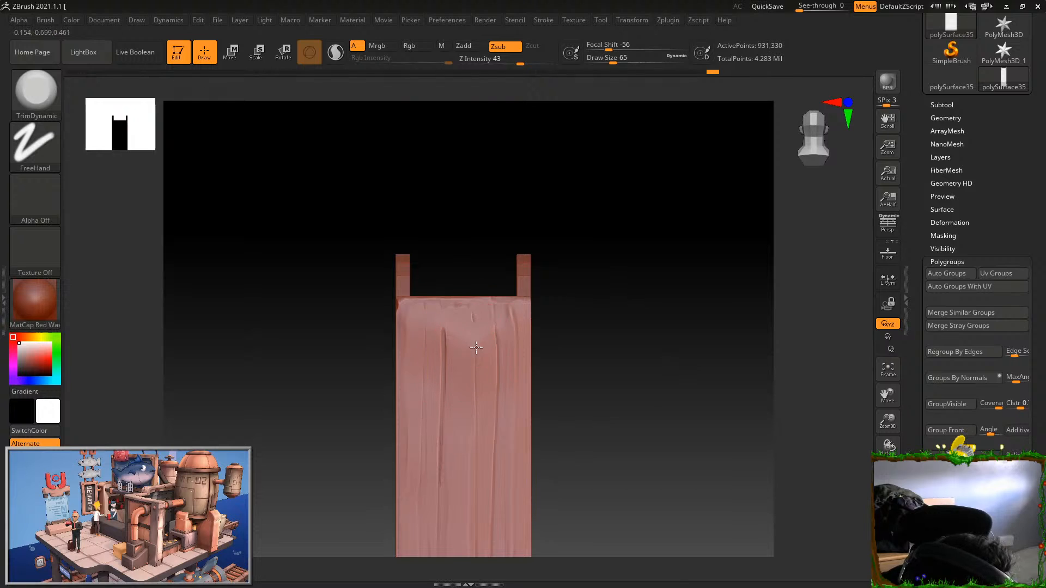
Trim the lower part of the body's side with TrimDynamic, undoing two stray strokes near its bottom edge
mouse_move(509, 443)
right_mouse_down("alt")
mouse_move(494, 386)
mouse_move(546, 348)
mouse_move(546, 332)
right_mouse_up("alt")
left_click_drag(470, 510, 475, 446)
left_click_drag(491, 535, 519, 531)
key("ctrl+z")
left_click_drag(449, 533, 437, 517)
key("ctrl+z")
left_click_drag(491, 441, 496, 530)
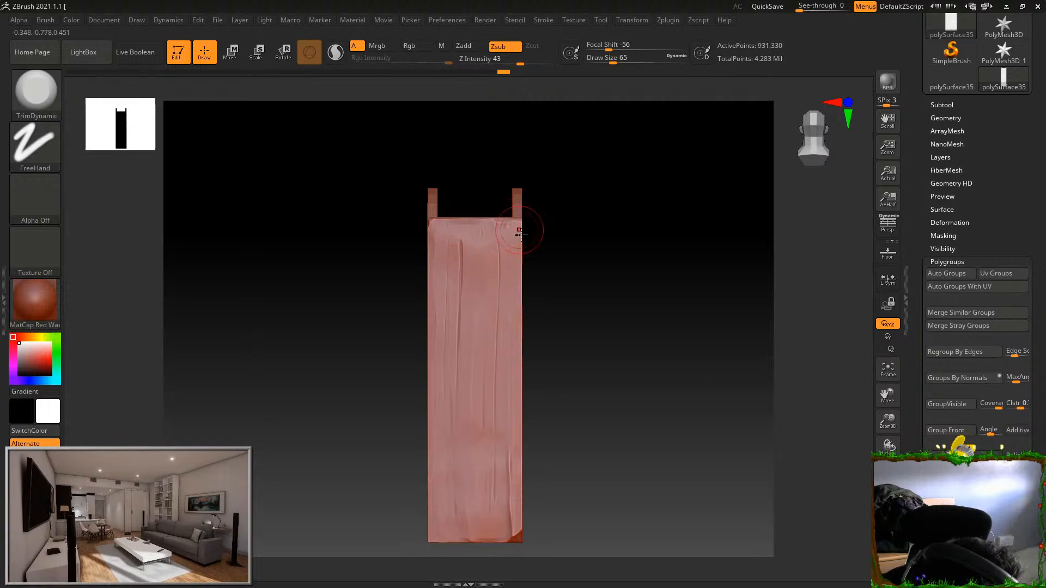
Add short Orb_ClayTubes_Smooth strokes across the upper edge of the side, redoing unwanted ones
mouse_move(579, 275)
left_mouse_down("alt")
mouse_move(627, 347)
mouse_move(583, 240)
left_mouse_up("alt")
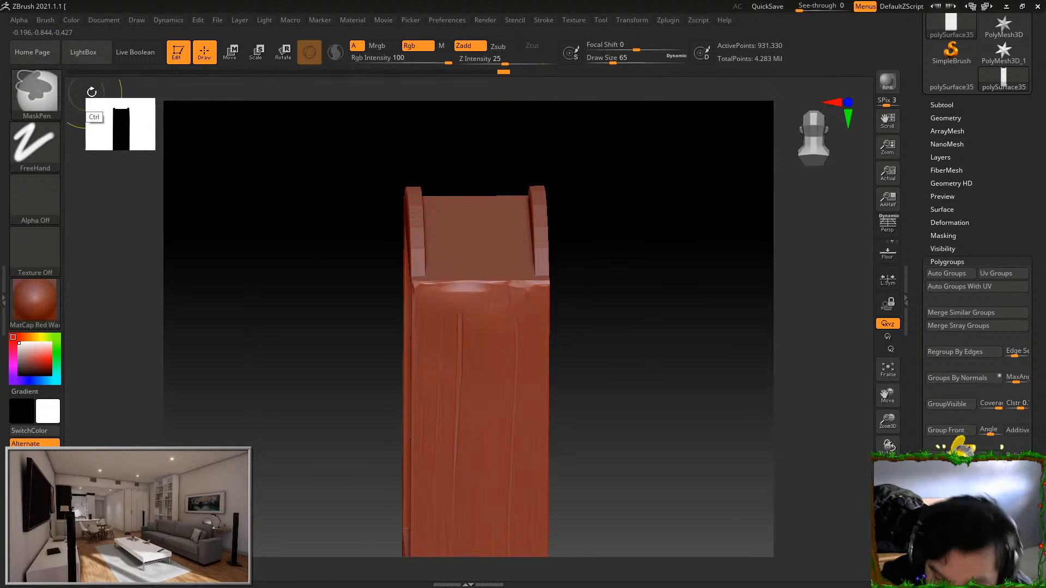
left_click(44, 74)
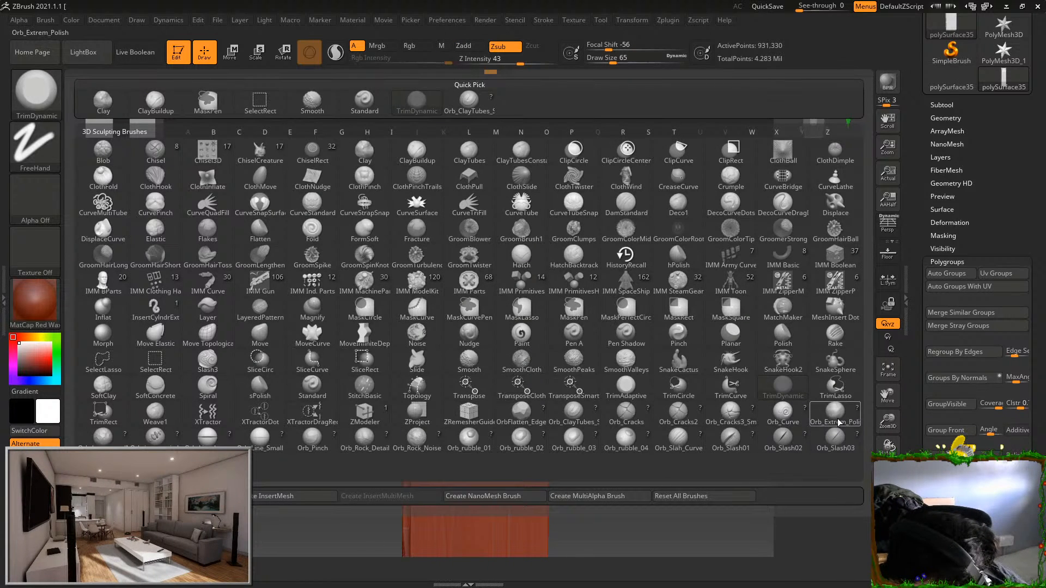
left_click(573, 417)
key("ctrl+z")
mouse_move(451, 303)
left_mouse_down()
mouse_move(453, 257)
mouse_move(448, 301)
mouse_move(486, 309)
mouse_move(505, 299)
left_mouse_up()
key("ctrl+z")
Switch to TrimDynamic and blend the added clay into the upper edge of the side, undoing the last stray stroke
key("b")
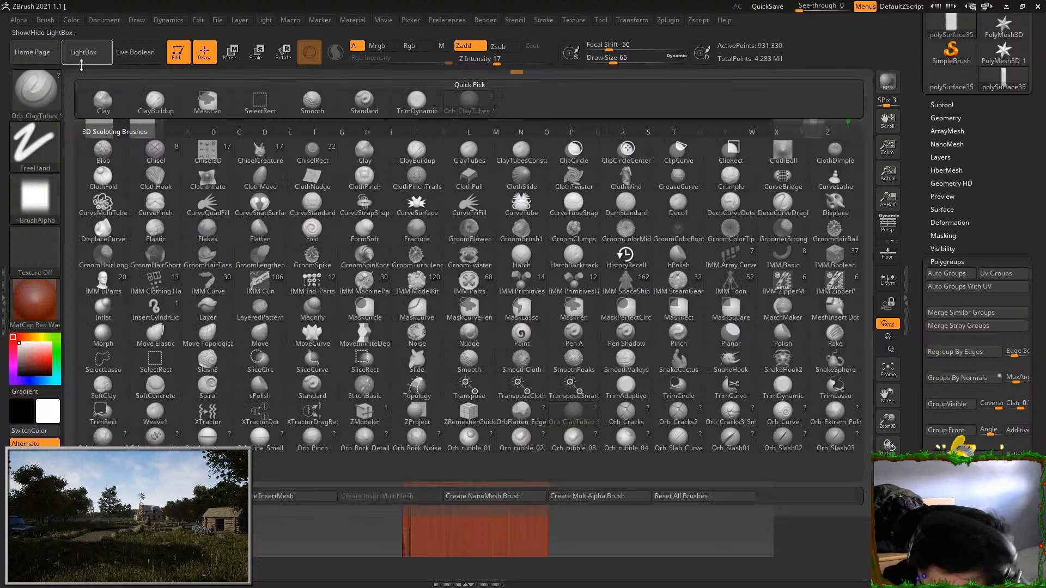
key("t")
key("d")
left_click_drag(600, 194, 479, 257)
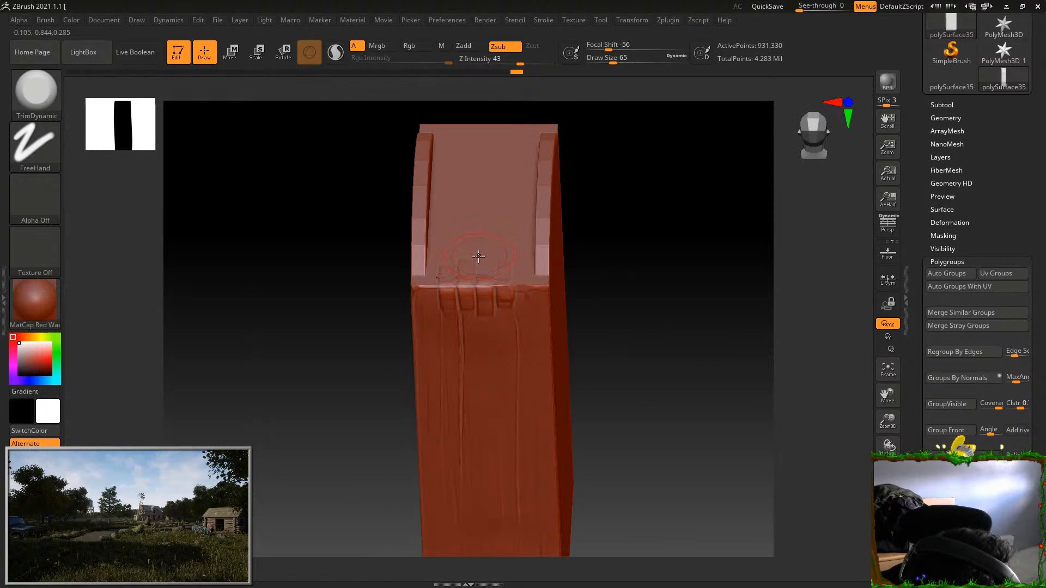
left_click_drag(578, 201, 615, 229)
mouse_move(515, 267)
left_mouse_down("shift")
mouse_move(468, 280)
mouse_move(502, 273)
left_mouse_up("shift")
mouse_move(608, 245)
left_mouse_down()
mouse_move(605, 224)
mouse_move(578, 221)
left_mouse_up()
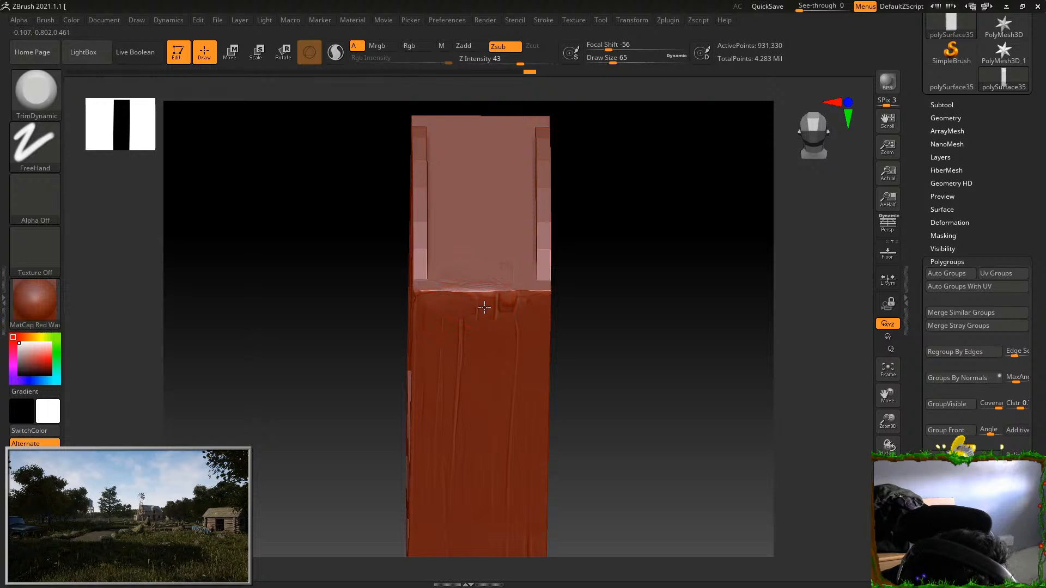
mouse_move(452, 273)
left_mouse_down()
mouse_move(493, 279)
mouse_move(453, 286)
left_mouse_up()
key("ctrl+z")
Chip and soften the long vertical back and front edges of the body's side with TrimDynamic
left_click_drag(577, 256, 548, 280)
left_click_drag(710, 367, 585, 358)
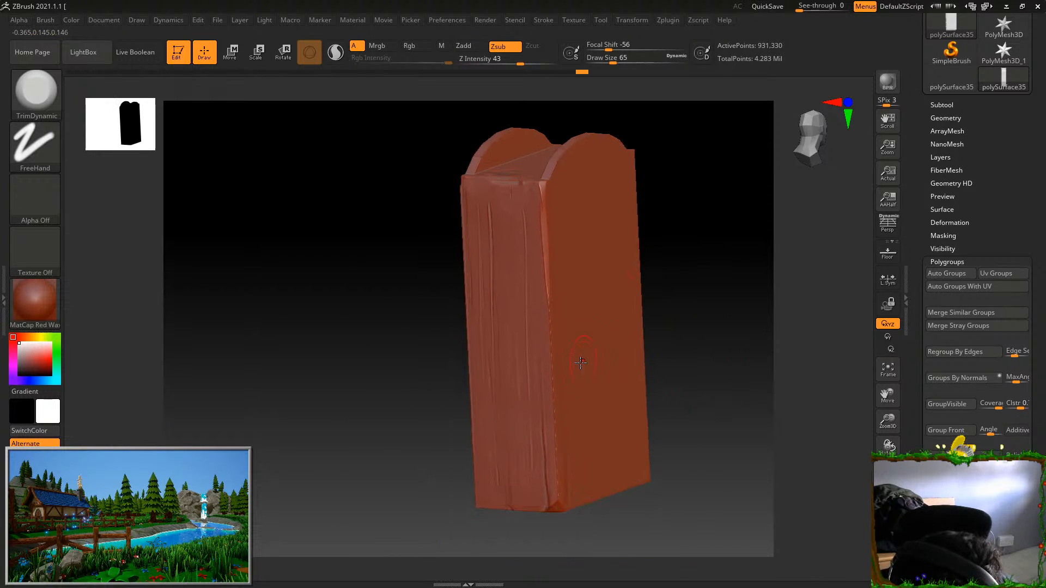
left_click_drag(656, 448, 650, 393)
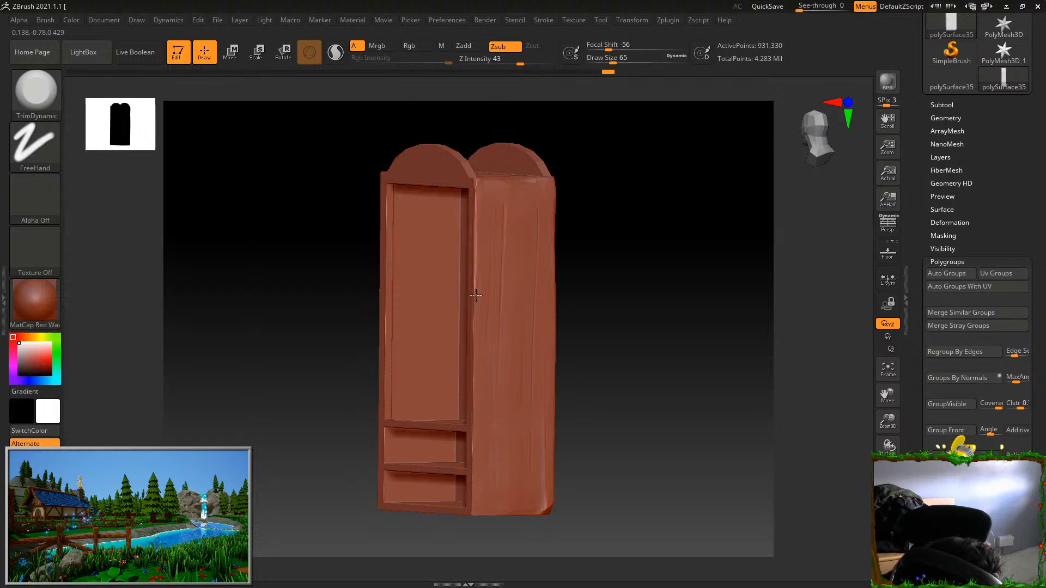
mouse_move(476, 371)
left_mouse_down()
mouse_move(631, 385)
mouse_move(633, 376)
mouse_move(615, 404)
mouse_move(633, 430)
mouse_move(542, 416)
mouse_move(714, 305)
left_mouse_up()
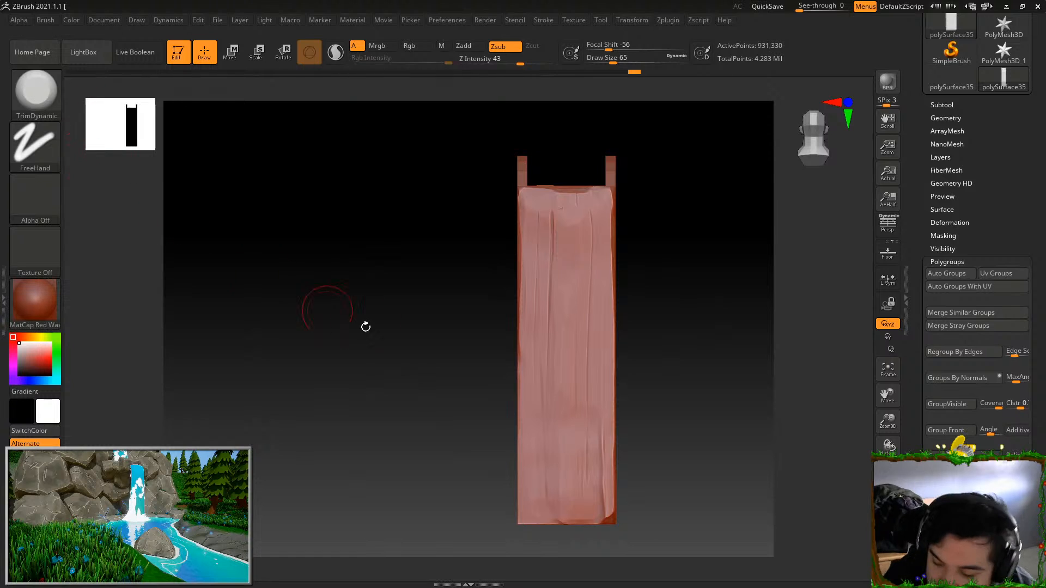
Carve vertical cracks into the upper wood grain of the side with Orb_Cracks, using Draw Size 9 and then 22
left_click(36, 90)
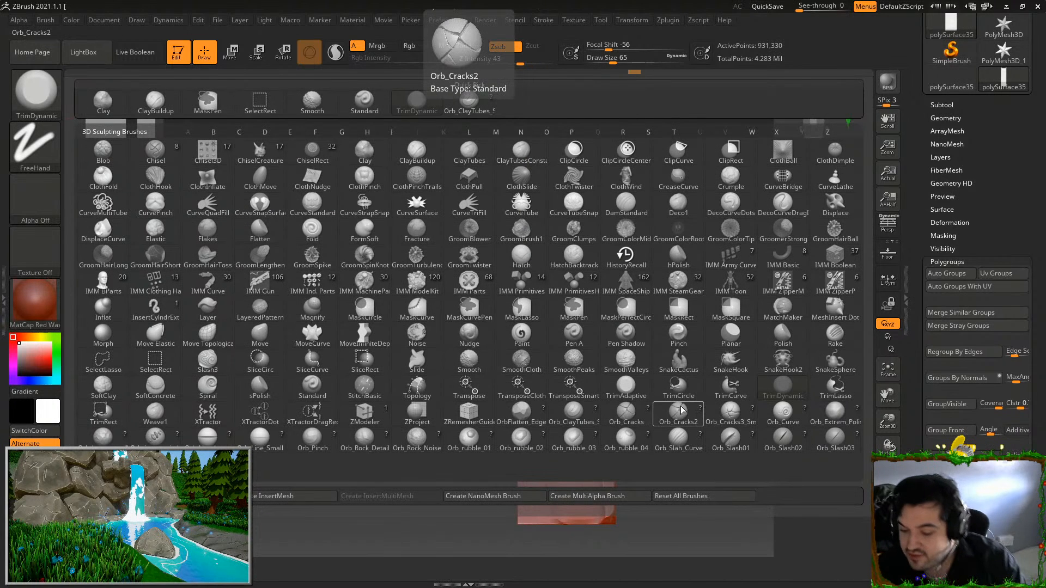
left_click(627, 414)
left_click_drag(615, 59, 599, 61)
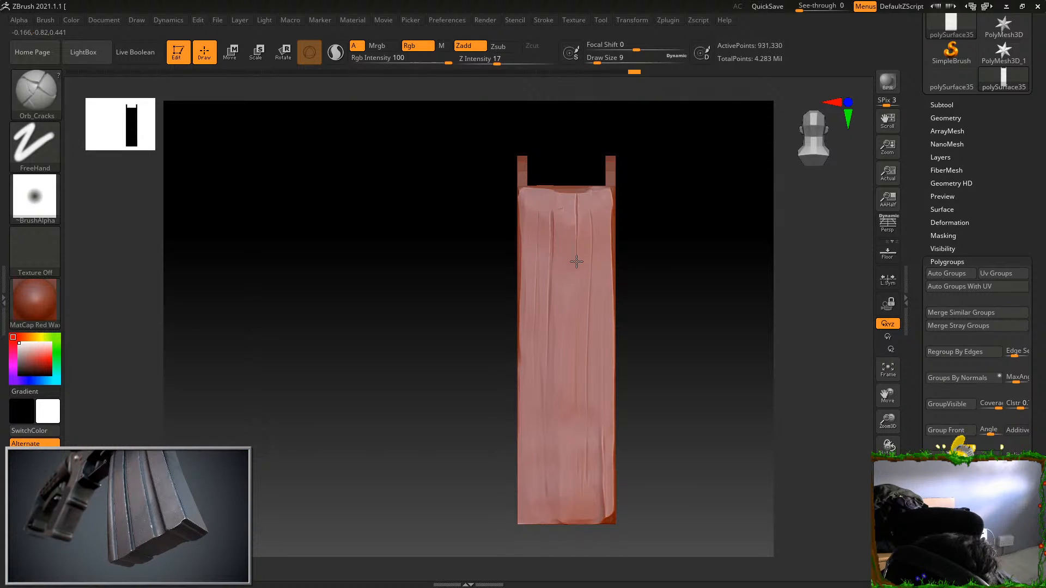
left_click(602, 61)
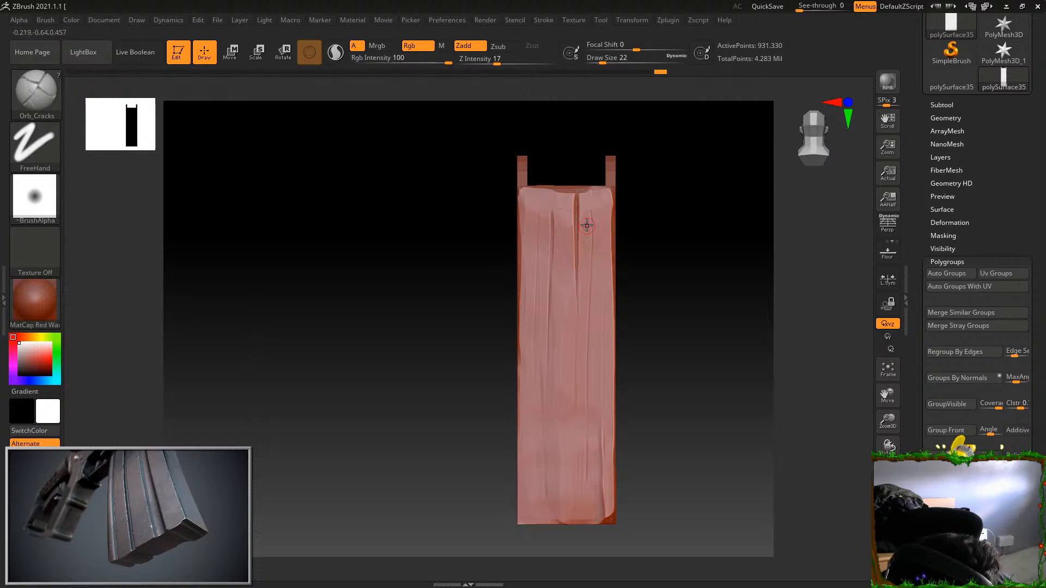
left_click_drag(589, 213, 588, 315)
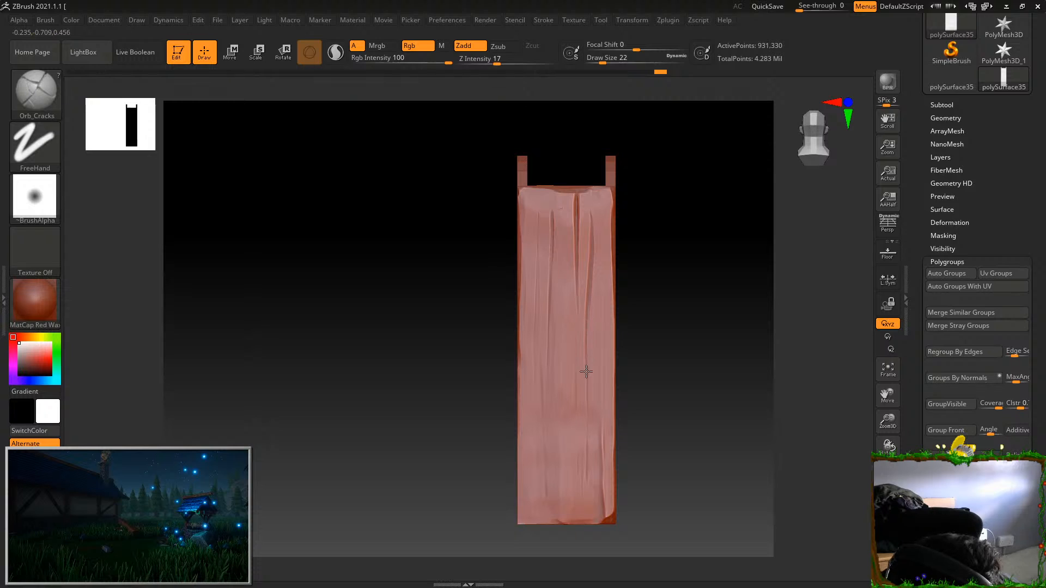
Adjust the Lazy Mouse radius of Orb_Cracks and test it with strokes on the body's side, undoing those strokes
left_click(549, 20)
left_click(588, 228)
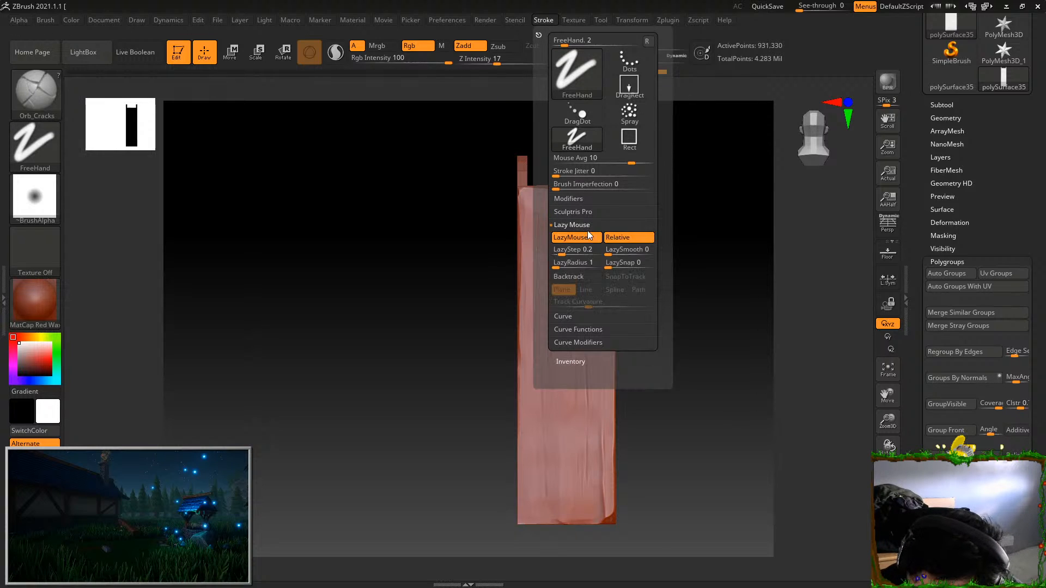
left_click(565, 265)
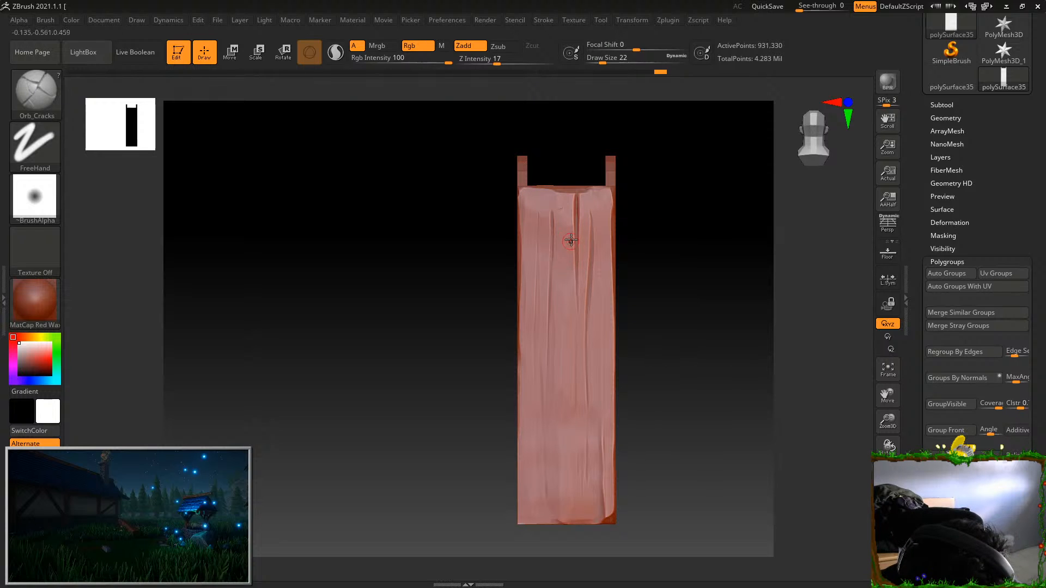
left_click_drag(566, 409, 566, 412)
key("ctrl+z")
left_click_drag(552, 213, 544, 419)
key("ctrl+z")
Set Z Intensity to 26 and Draw Size to 14, and carve deeper vertical cracks along the side's wood grain
left_click(506, 61)
left_click(600, 60)
left_click_drag(600, 60, 598, 71)
key("ctrl+z")
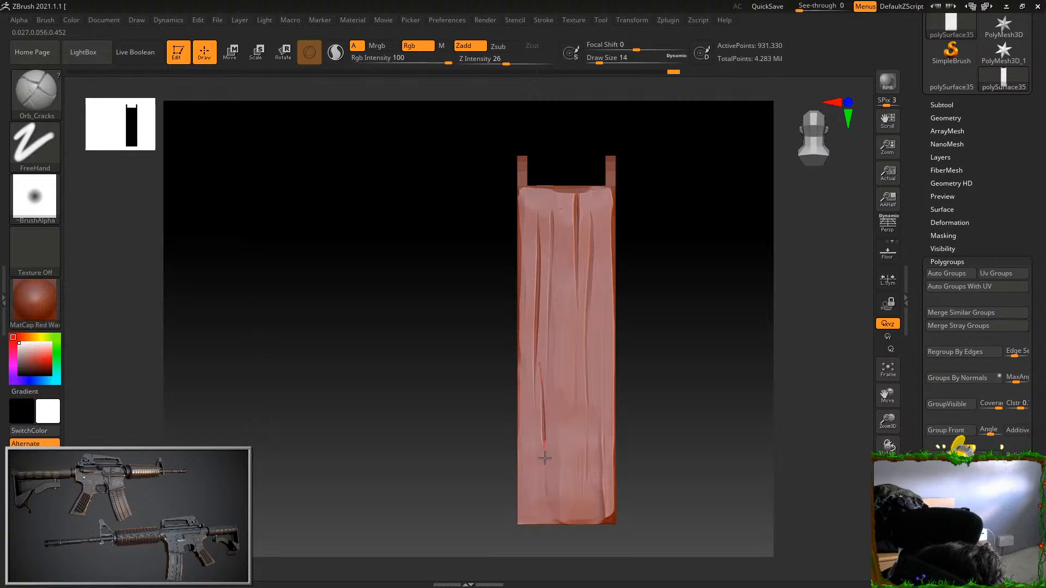
left_click_drag(544, 453, 550, 513)
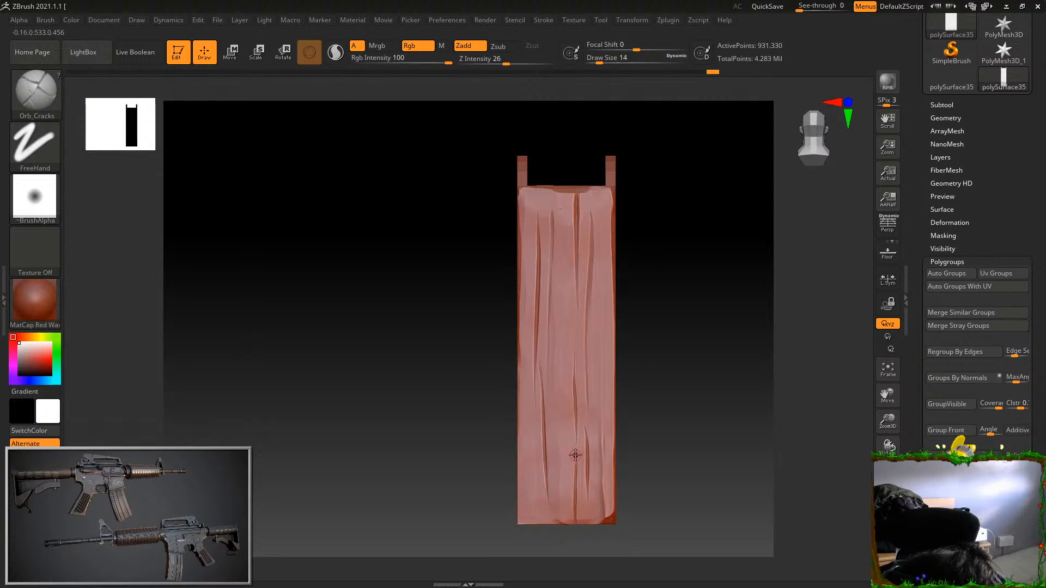
Carve more vertical cracks through the lower and middle grain of the side with Orb_Cracks, redoing unwanted strokes
left_click_drag(630, 374, 638, 351, "alt")
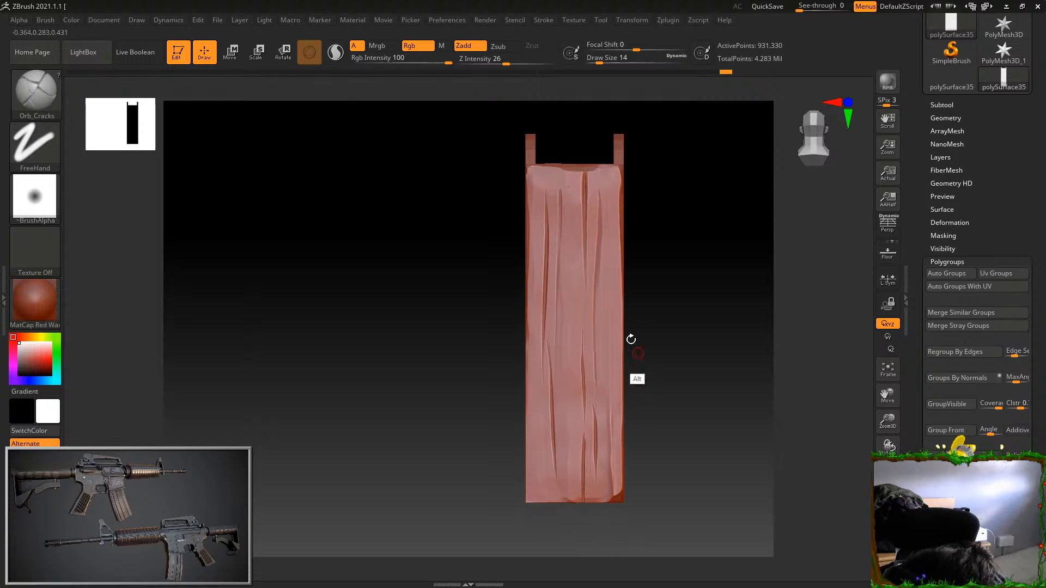
key("ctrl+z")
left_click_drag(539, 458, 548, 542)
key("ctrl+z")
left_click_drag(539, 453, 546, 533)
left_click_drag(645, 401, 656, 358)
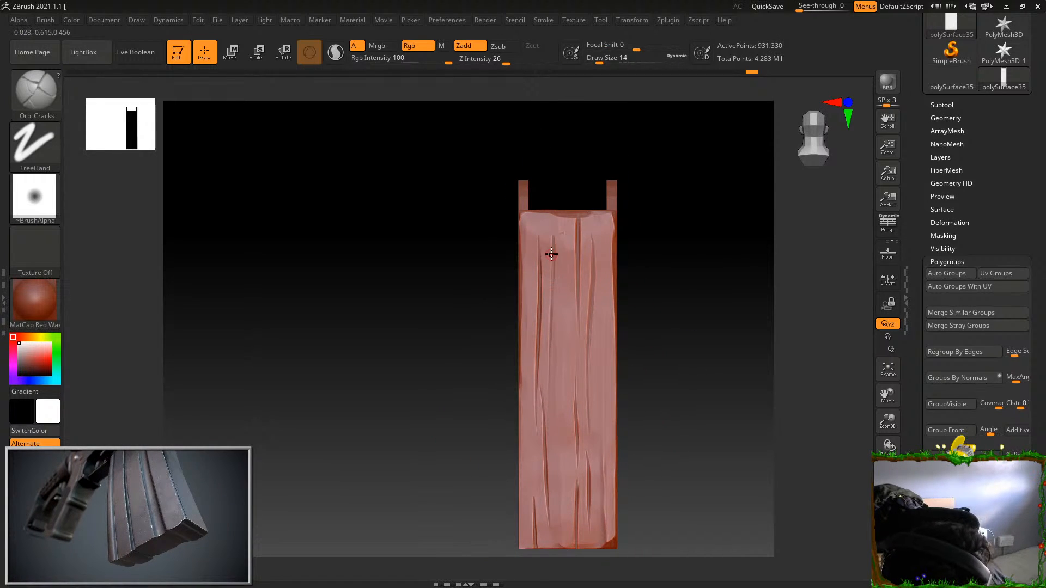
left_click_drag(557, 233, 551, 406)
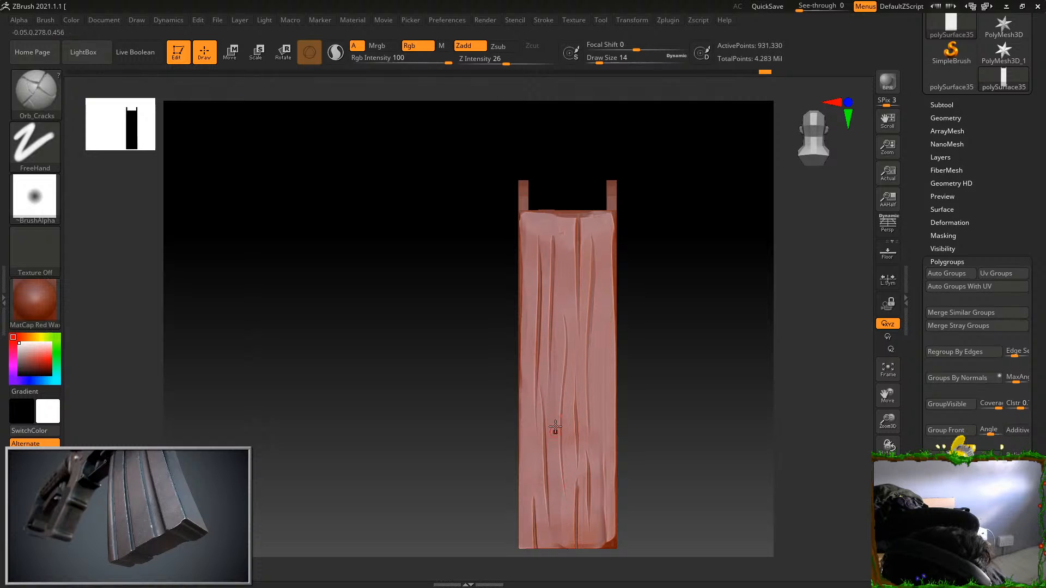
left_click_drag(647, 383, 705, 243, "alt")
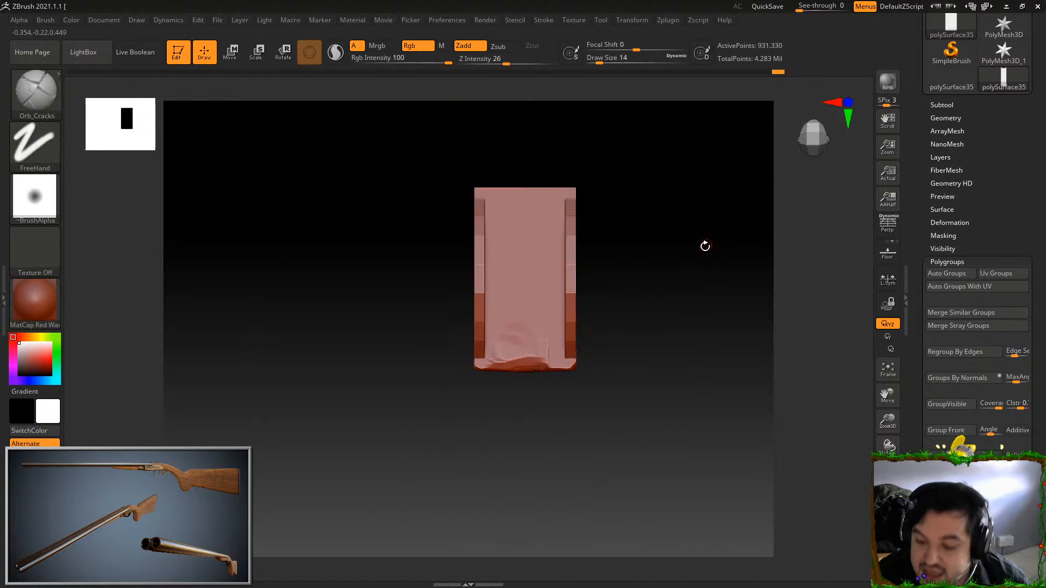
left_click_drag(511, 277, 507, 344)
key("ctrl+z")
left_click_drag(631, 227, 633, 280, "alt")
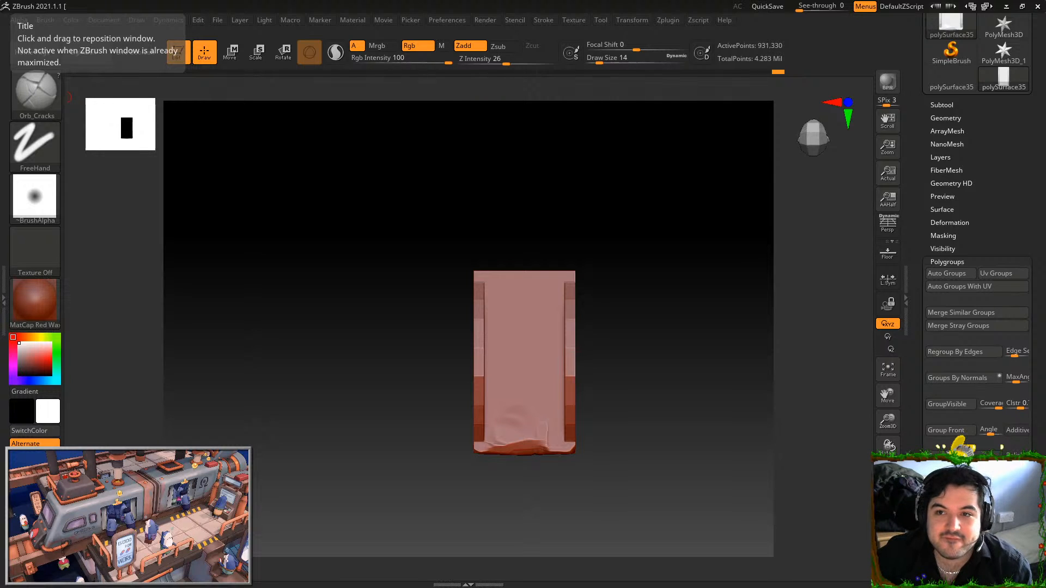
Switch to Blender and box-select the whole character model in the Boat7 scene
key("alt+Tab")
mouse_move(515, 401)
middle_mouse_down()
mouse_move(497, 358)
mouse_move(528, 352)
mouse_move(521, 380)
middle_mouse_up()
scroll(405, 194, "down", 1)
middle_click_drag(406, 193, 347, 213)
left_click_drag(94, 143, 327, 170)
middle_click_drag(327, 170, 293, 184)
key("b")
left_click_drag(293, 185, 526, 345)
middle_click_drag(525, 345, 462, 356)
scroll(462, 356, "up", 2)
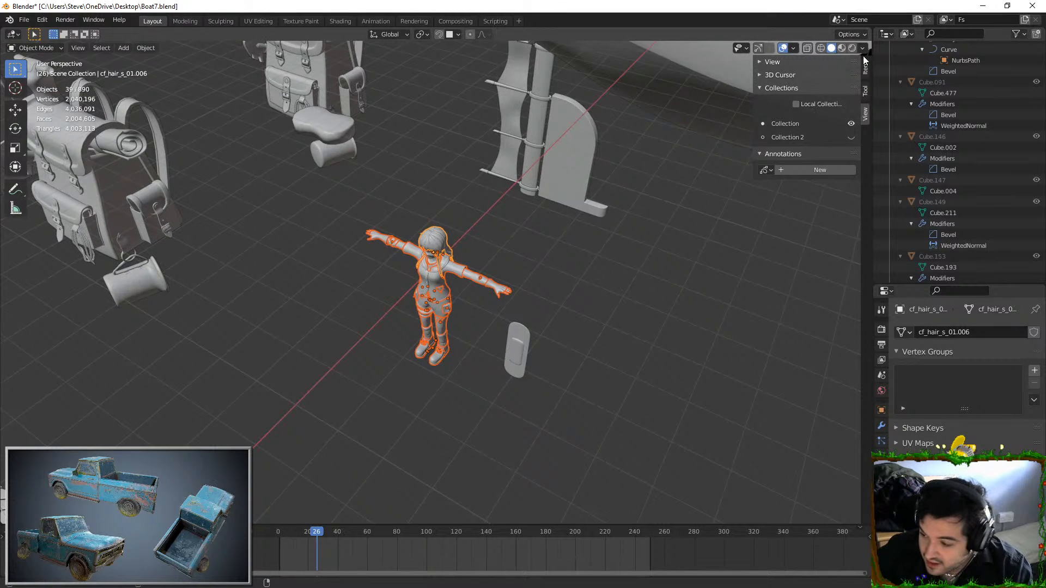
Undo the accidental deletion and hide every object except the selected character
key("Delete")
key("ctrl+z")
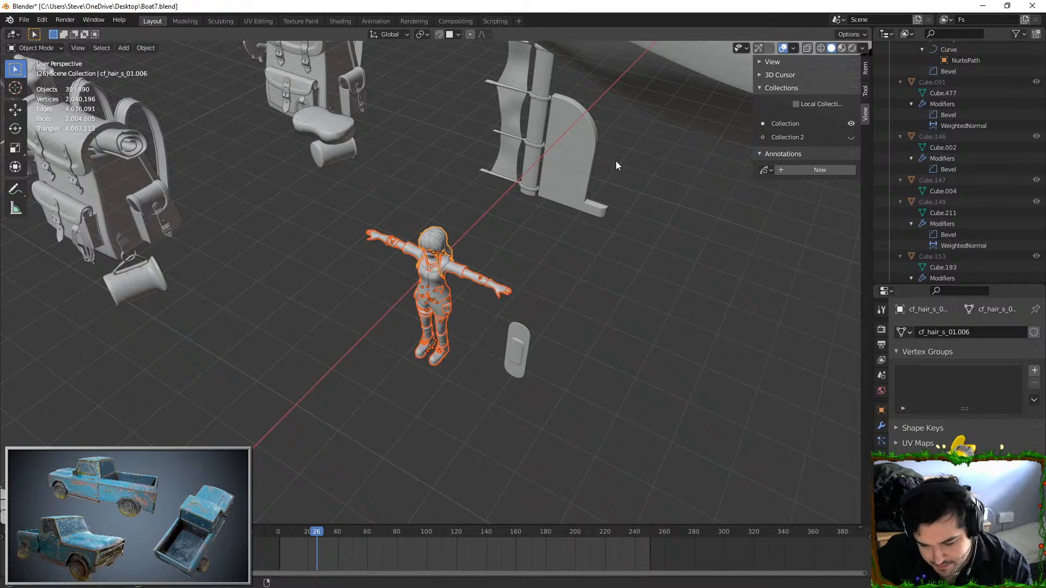
key("shift+h")
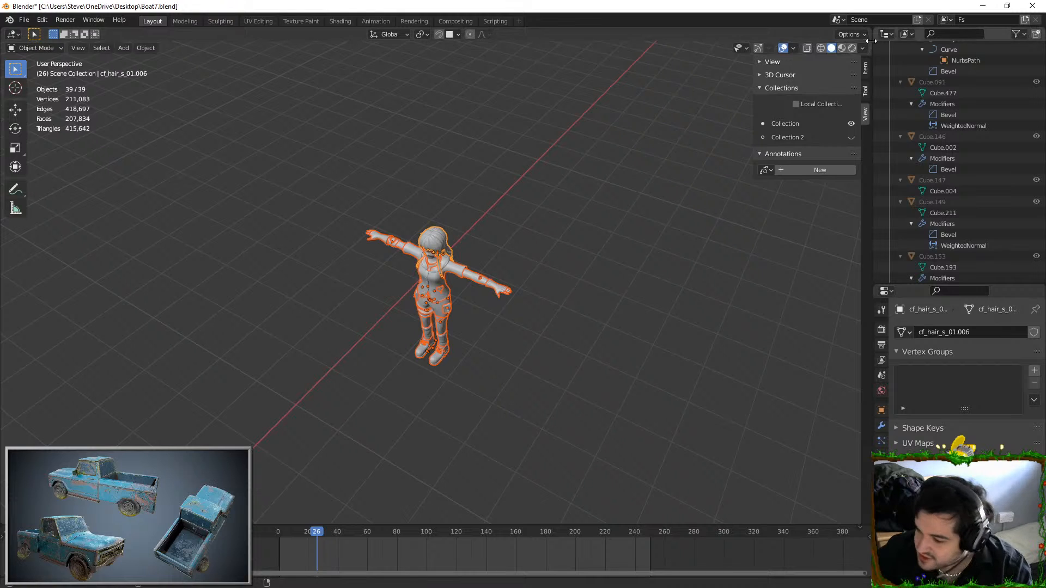
Change the viewport to rendered shading, deselect the character and examine it up close
left_click(851, 50)
left_click(571, 286)
middle_click_drag(571, 286, 584, 290)
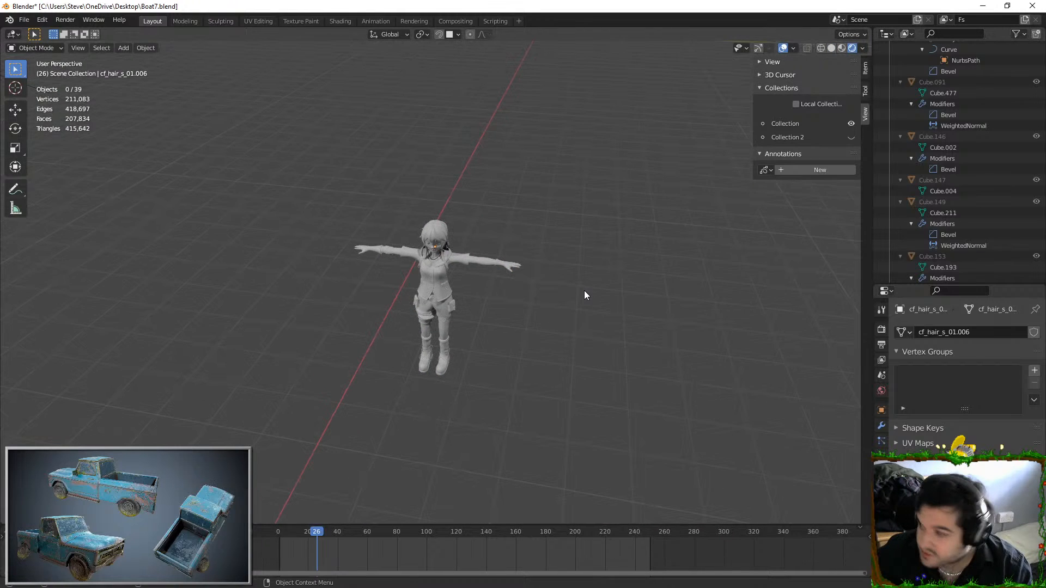
scroll(584, 290, "up", 1)
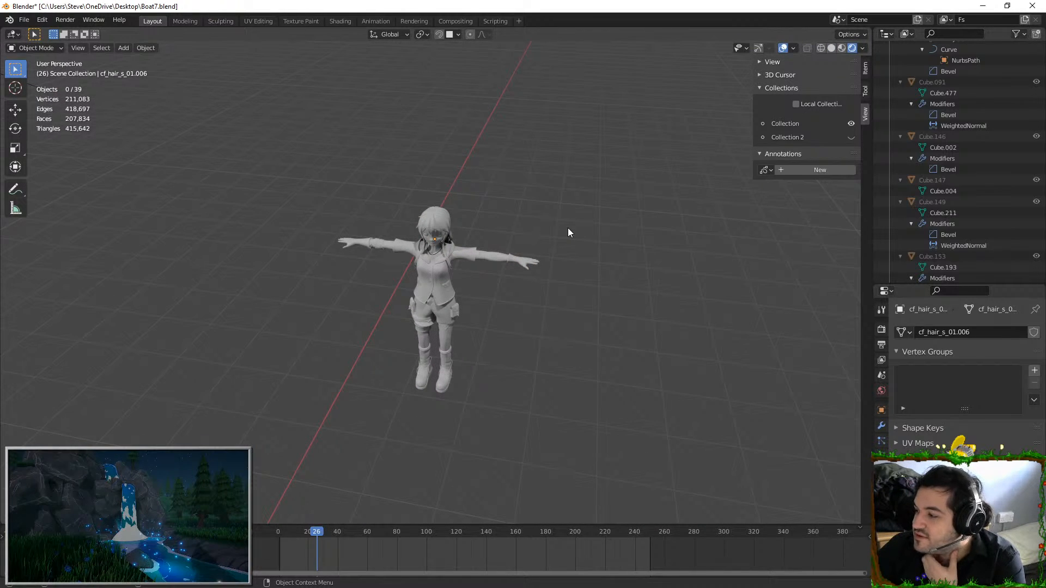
scroll(498, 378, "up", 2)
middle_click_drag(498, 378, 527, 229)
scroll(498, 318, "up", 3)
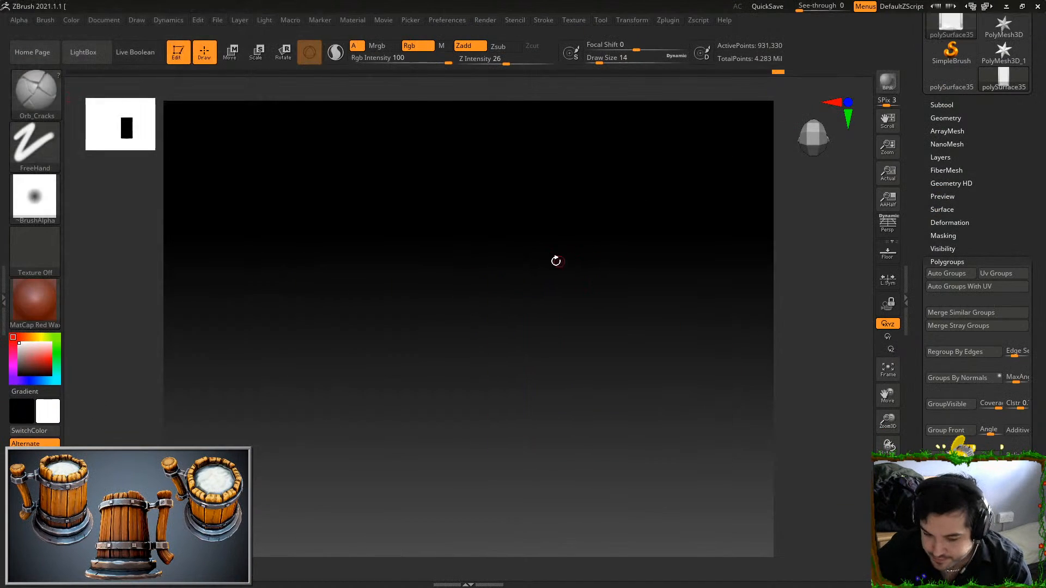
Switch back to ZBrush and carve vertical cracks of varied length into the body's top face with Orb_Cracks, continuing one over its worn edge
left_click_drag(627, 203, 667, 133)
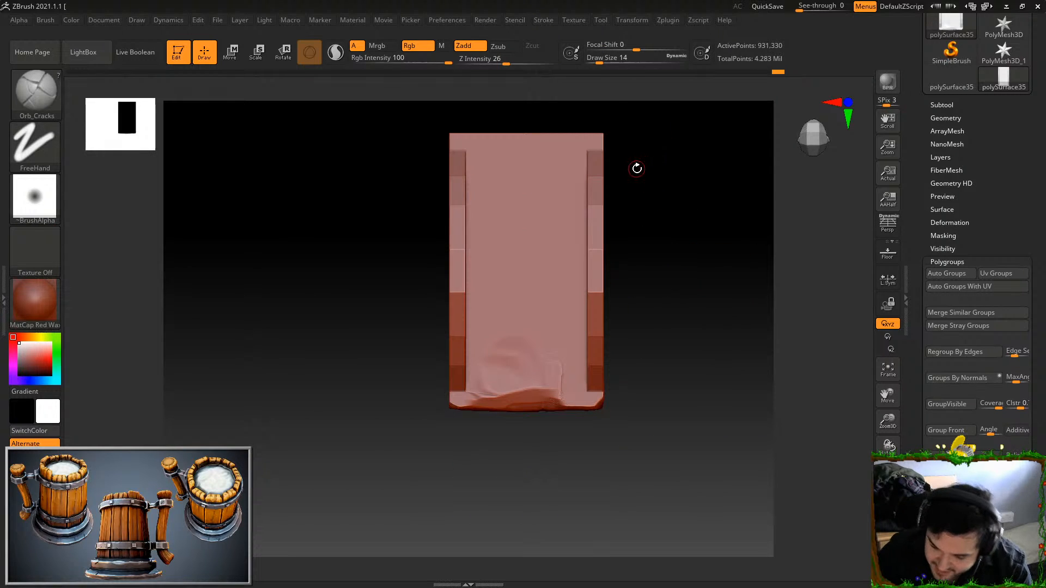
left_click_drag(504, 160, 498, 362)
key("ctrl+z")
left_click_drag(522, 167, 526, 335)
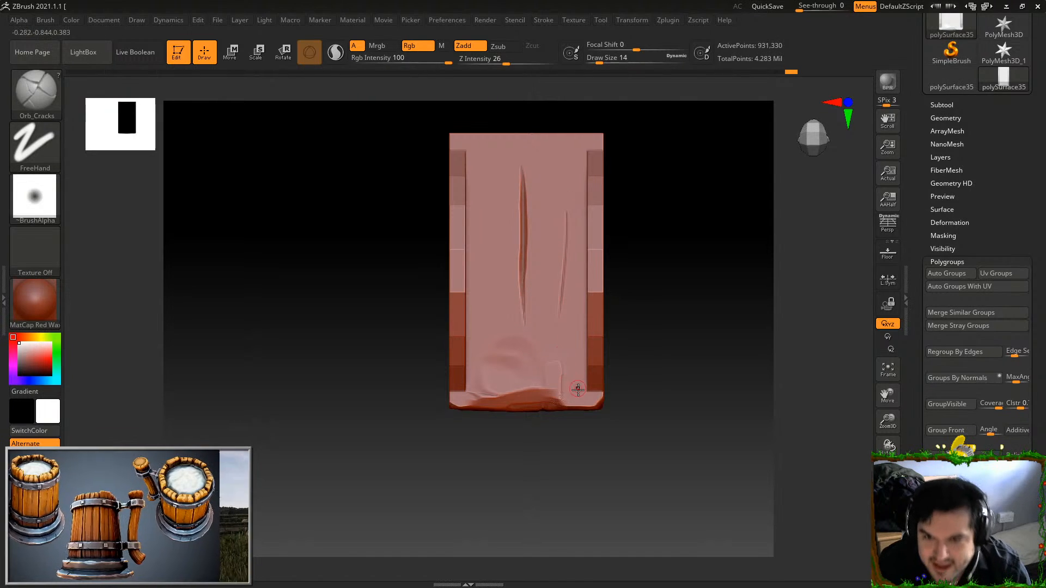
key("ctrl")
left_click_drag(561, 220, 564, 391)
left_click_drag(542, 272, 541, 407)
left_click_drag(544, 301, 541, 442)
mouse_move(652, 289)
left_mouse_down()
mouse_move(654, 328)
mouse_move(687, 322)
left_mouse_up()
left_click_drag(491, 180, 491, 384)
left_click_drag(488, 189, 491, 354)
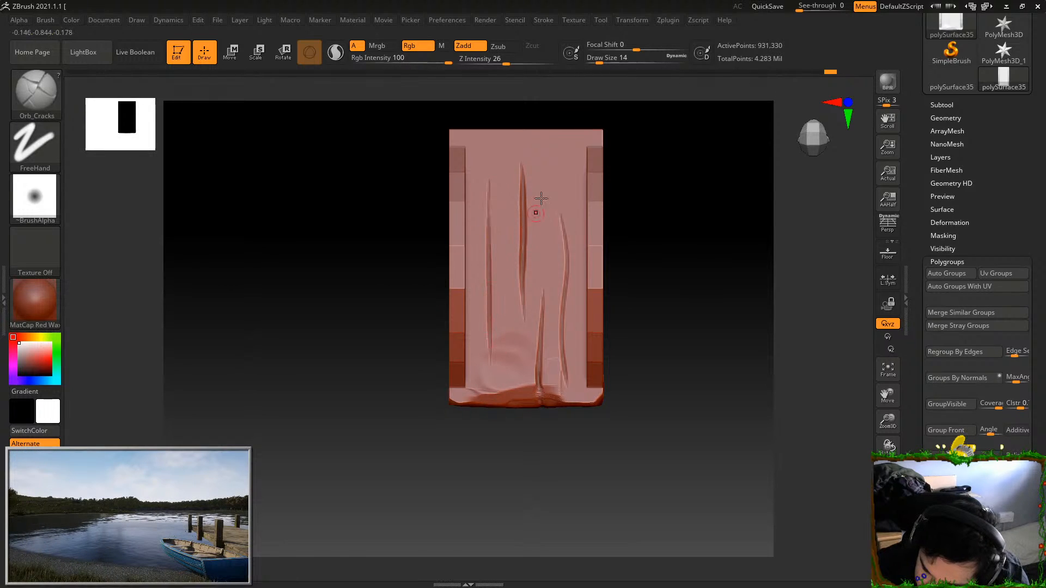
mouse_move(566, 135)
left_mouse_down()
mouse_move(566, 211)
mouse_move(543, 173)
mouse_move(547, 283)
left_mouse_up()
key("ctrl+z")
key("ctrl+z")
left_click_drag(544, 149, 548, 261)
key("ctrl+z")
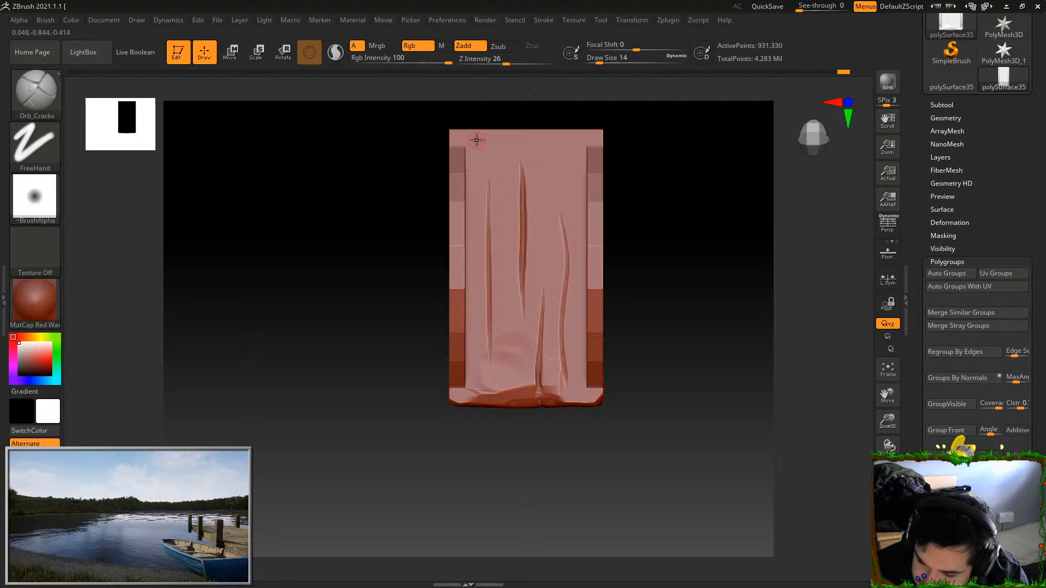
Turn to the large arched face of the body and choose the Orb_ClayTubes_Smooth brush
left_click_drag(679, 264, 703, 198)
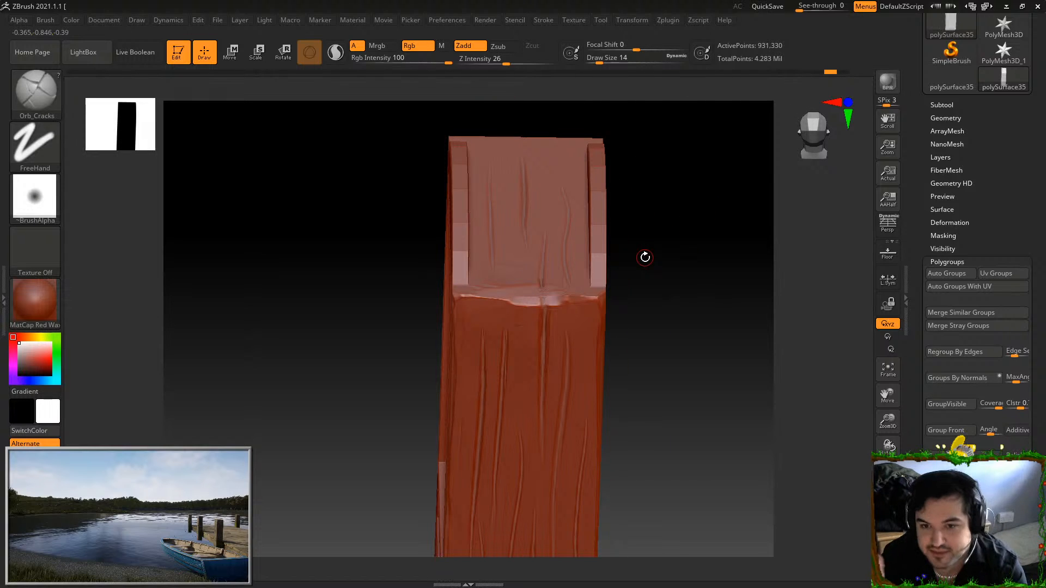
left_click_drag(645, 257, 692, 298, "shift")
mouse_move(730, 368)
left_mouse_down()
mouse_move(704, 373)
mouse_move(614, 264)
left_mouse_up()
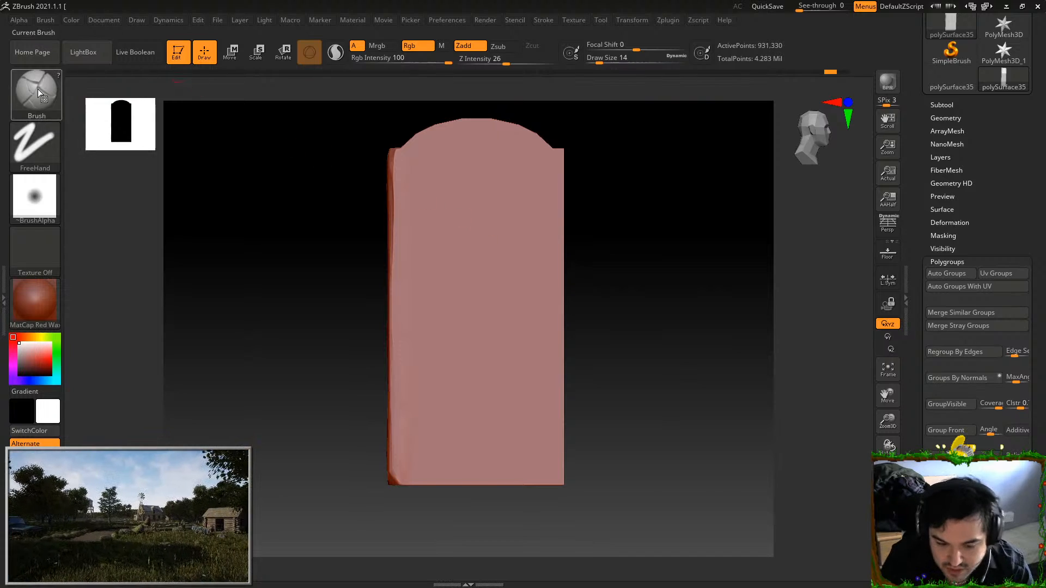
key("b")
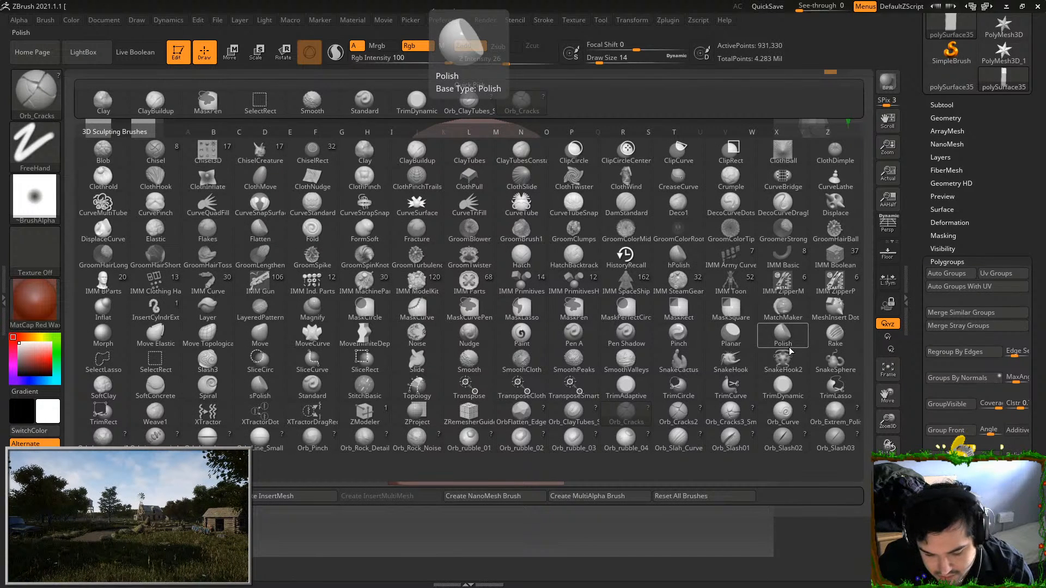
left_click(579, 417)
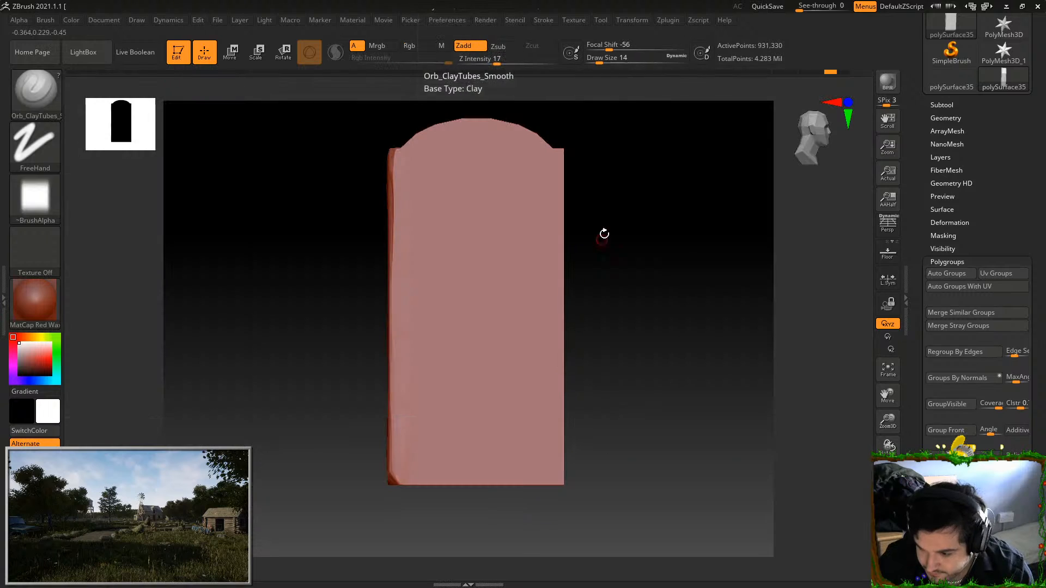
key("s")
left_click(615, 57)
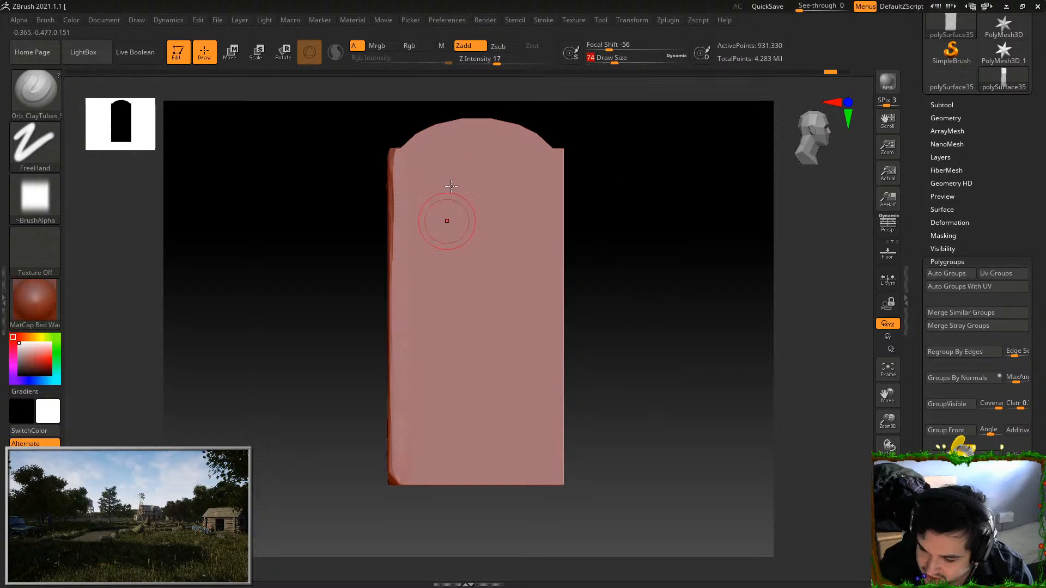
left_click_drag(455, 176, 437, 372)
key("ctrl+z")
left_click(629, 58)
left_click_drag(525, 179, 476, 439)
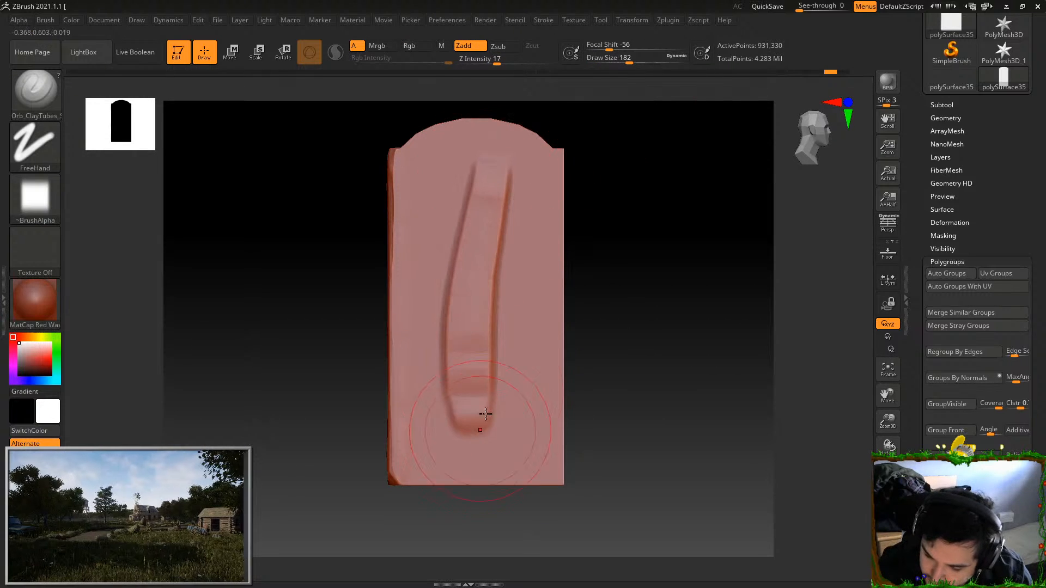
key("ctrl+z")
mouse_move(668, 253)
left_mouse_down()
mouse_move(641, 244)
mouse_move(672, 245)
left_mouse_up()
left_click_drag(450, 148, 461, 499)
left_click_drag(469, 133, 464, 485)
key("ctrl+z")
key("ctrl+z")
Set Z Intensity to 7 and Draw Size to 101, and lay long vertical grain strokes across most of the arched face
left_click(483, 60)
left_click_drag(455, 158, 459, 487)
key("ctrl+z")
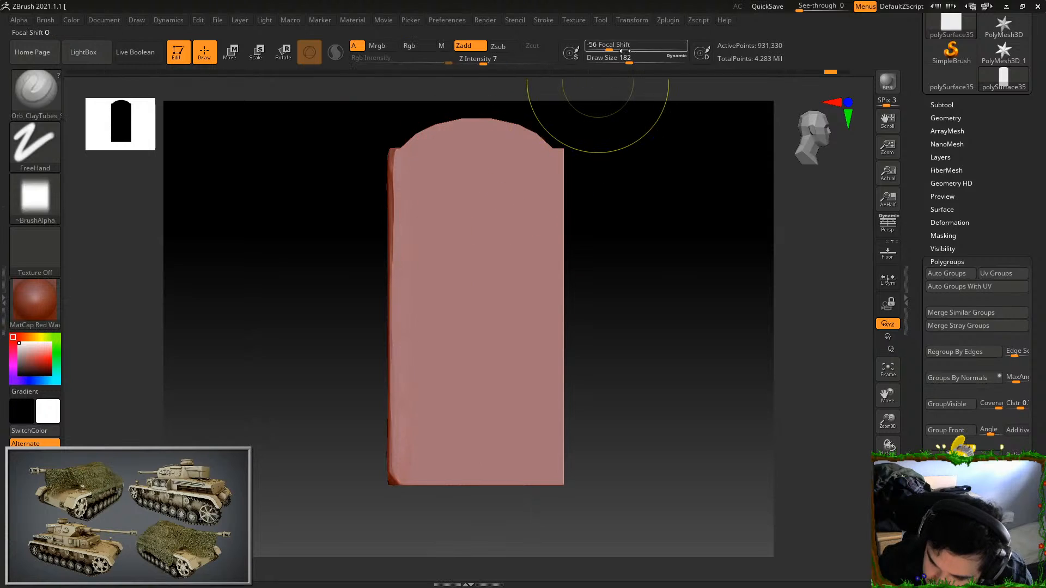
left_click(619, 61)
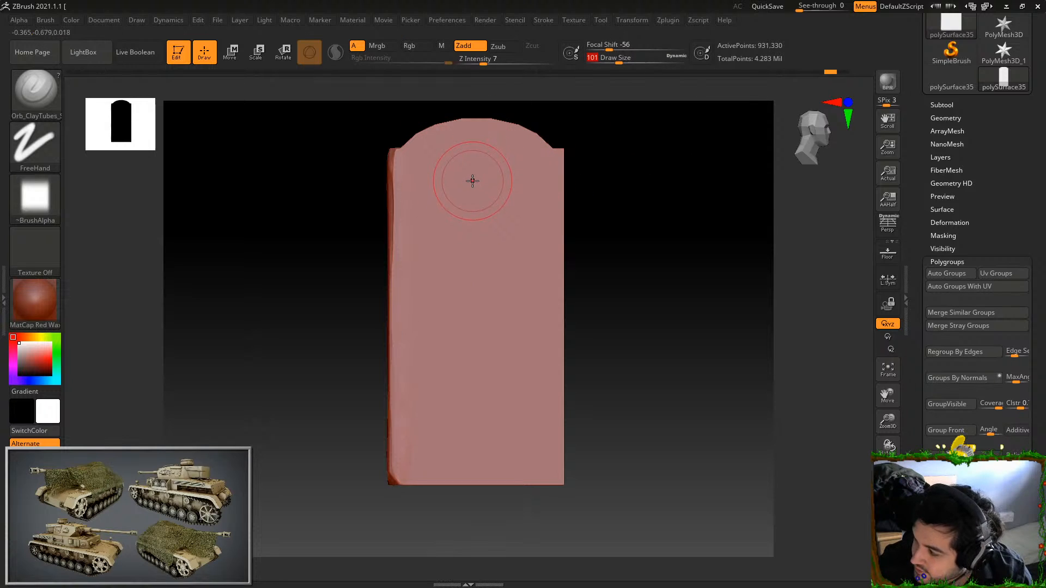
left_click_drag(413, 153, 404, 335)
left_click_drag(420, 180, 420, 491)
left_click_drag(432, 140, 429, 507)
left_click_drag(451, 127, 448, 486)
mouse_move(464, 130)
left_mouse_down()
mouse_move(459, 489)
mouse_move(465, 259)
mouse_move(471, 485)
mouse_move(479, 318)
mouse_move(483, 482)
left_mouse_up()
left_click_drag(500, 133, 504, 483)
mouse_move(516, 166)
left_mouse_down()
mouse_move(517, 484)
mouse_move(522, 281)
mouse_move(518, 346)
left_mouse_up()
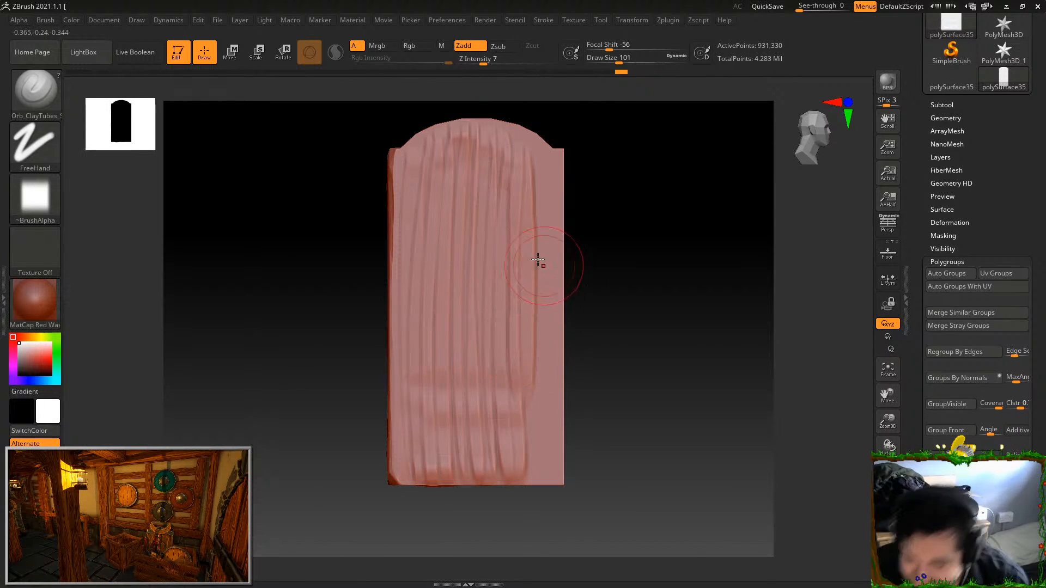
Layer additional vertical clay strokes over the arched face and fill its remaining bare strip along the edge
left_click_drag(411, 169, 413, 467)
left_click_drag(516, 188, 507, 459)
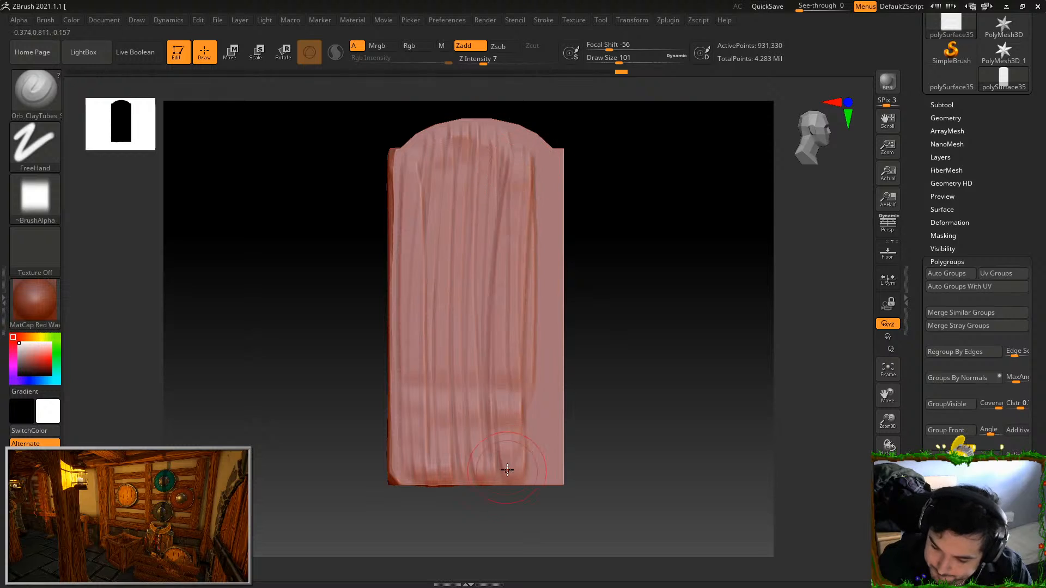
left_click_drag(545, 164, 543, 428)
left_click_drag(547, 173, 536, 504)
Switch to TrimDynamic and flatten the clay grain along the lower edge of the arched face, undoing the first stray strokes
key("b")
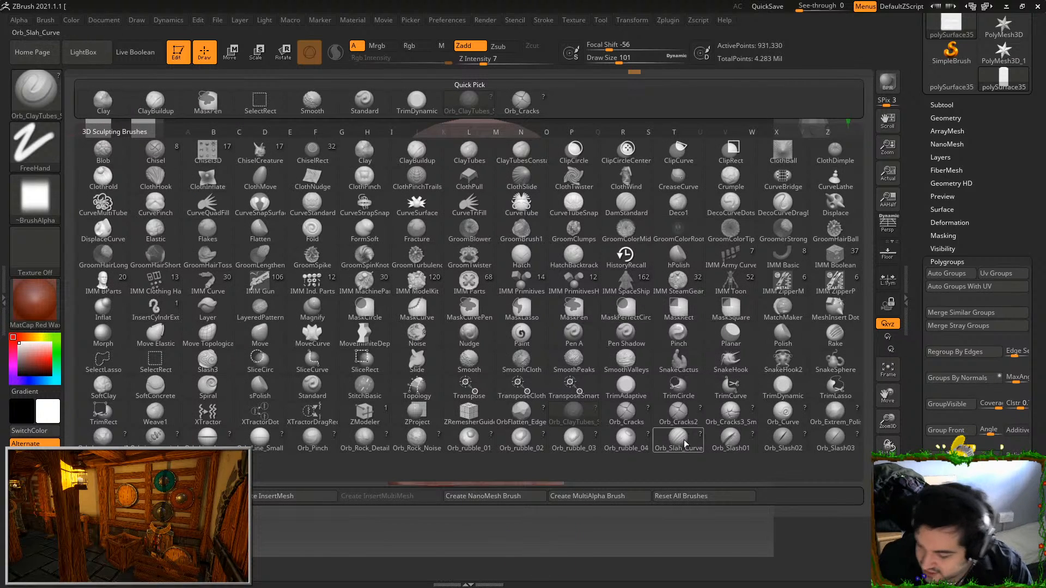
key("t")
key("d")
mouse_move(470, 143)
left_mouse_down()
mouse_move(475, 155)
mouse_move(475, 119)
left_mouse_up()
key("ctrl+z")
key("ctrl+z")
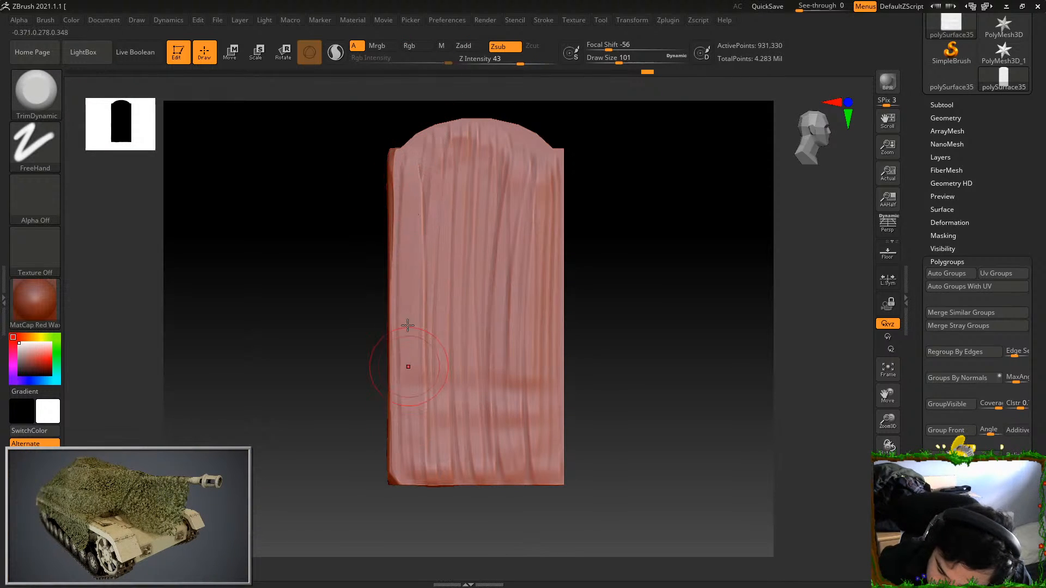
mouse_move(417, 372)
left_mouse_down()
mouse_move(447, 475)
mouse_move(504, 473)
left_mouse_up()
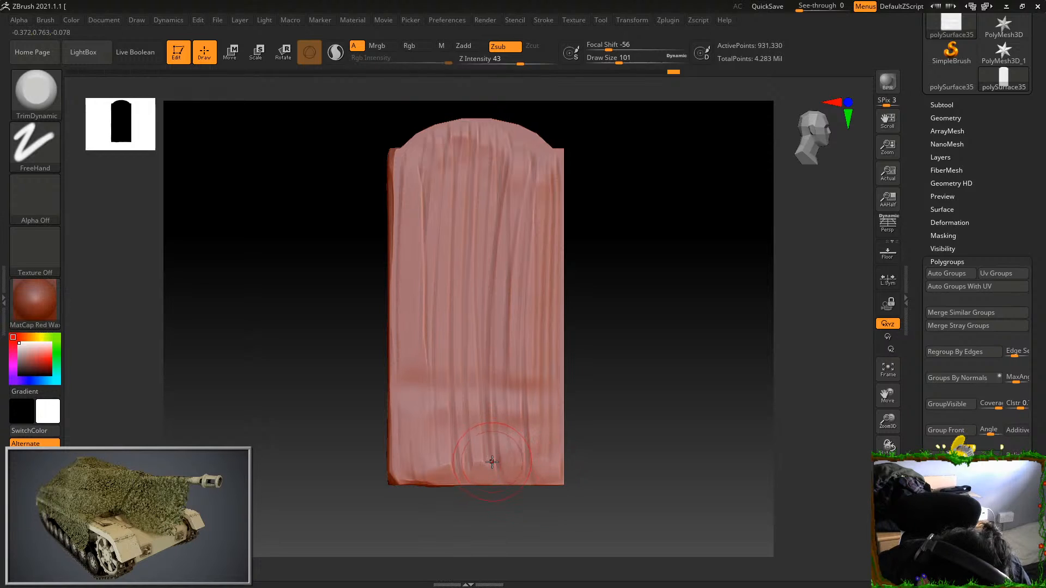
Flatten the vertical clay grain on the arched face with TrimDynamic, working across the arch and down the right side, undoing one stray stroke
left_click_drag(487, 314, 486, 447)
left_click_drag(513, 404, 512, 199)
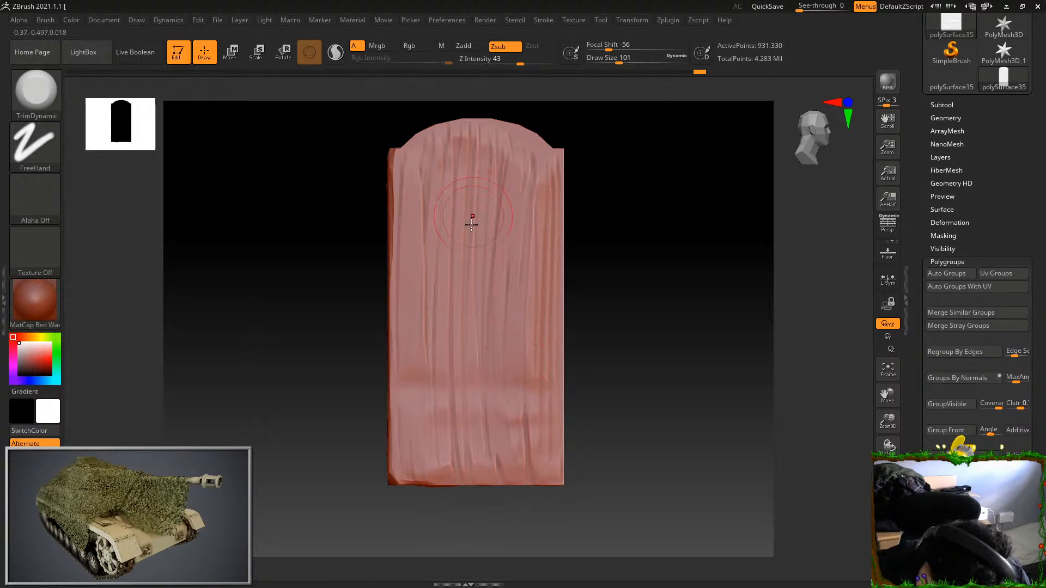
mouse_move(431, 150)
left_mouse_down()
mouse_move(461, 123)
mouse_move(499, 130)
mouse_move(496, 150)
left_mouse_up()
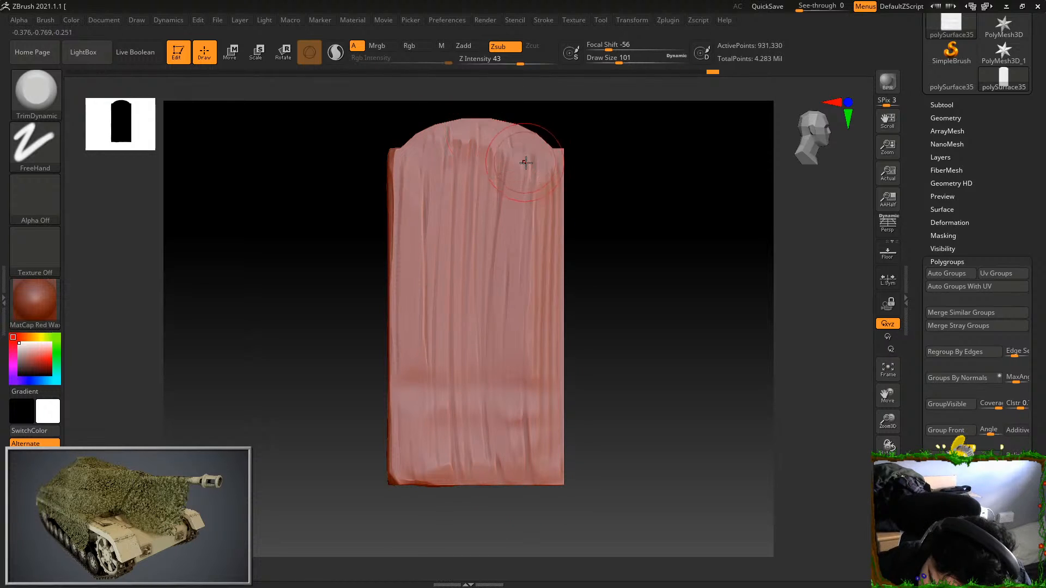
left_click_drag(532, 197, 540, 311)
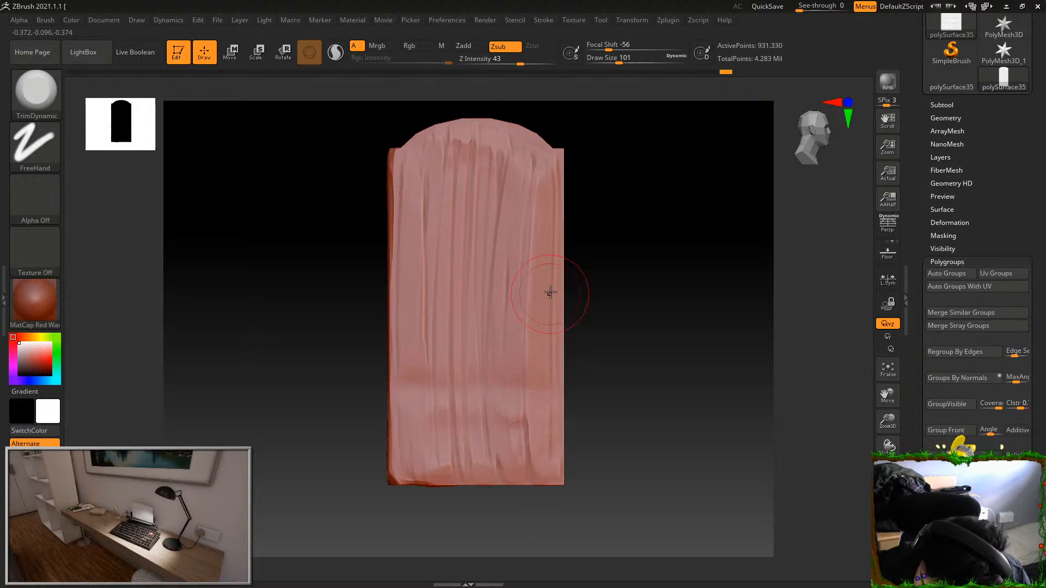
left_click_drag(463, 188, 451, 403)
left_click_drag(455, 212, 446, 398)
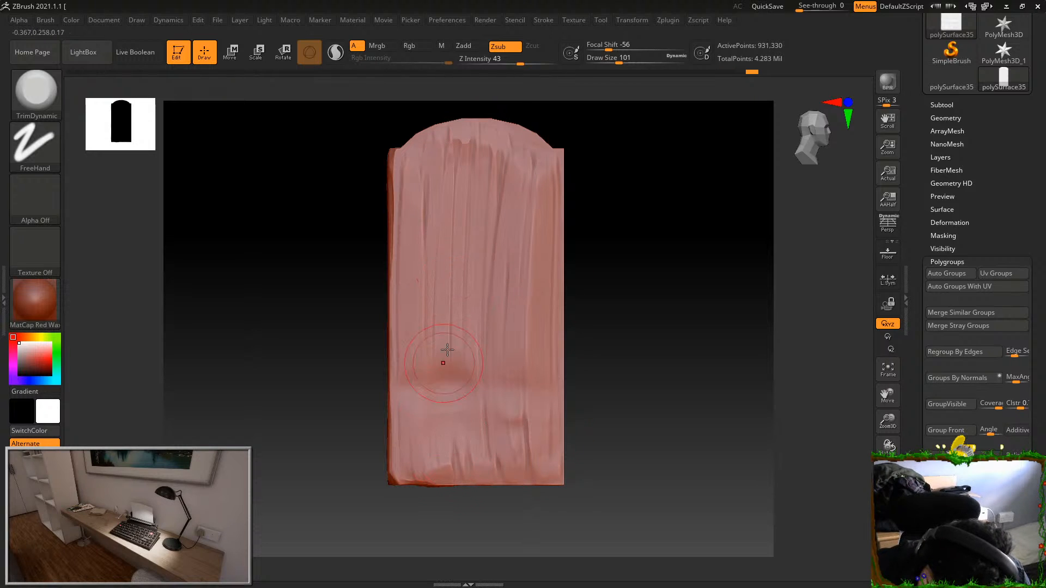
key("ctrl+z")
Soften the remaining grain down the centre of the arched face, at the arch's right shoulder and along the lower area with TrimDynamic
left_click_drag(463, 177, 463, 462)
left_click_drag(485, 169, 488, 448)
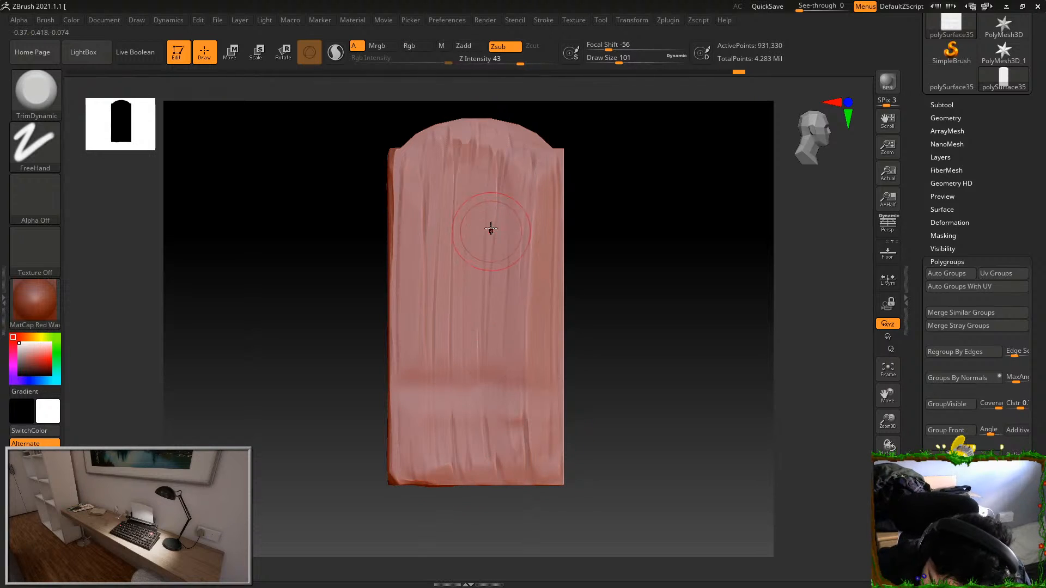
left_click_drag(574, 327, 665, 210)
mouse_move(539, 274)
left_mouse_down()
mouse_move(523, 345)
mouse_move(528, 153)
left_mouse_up()
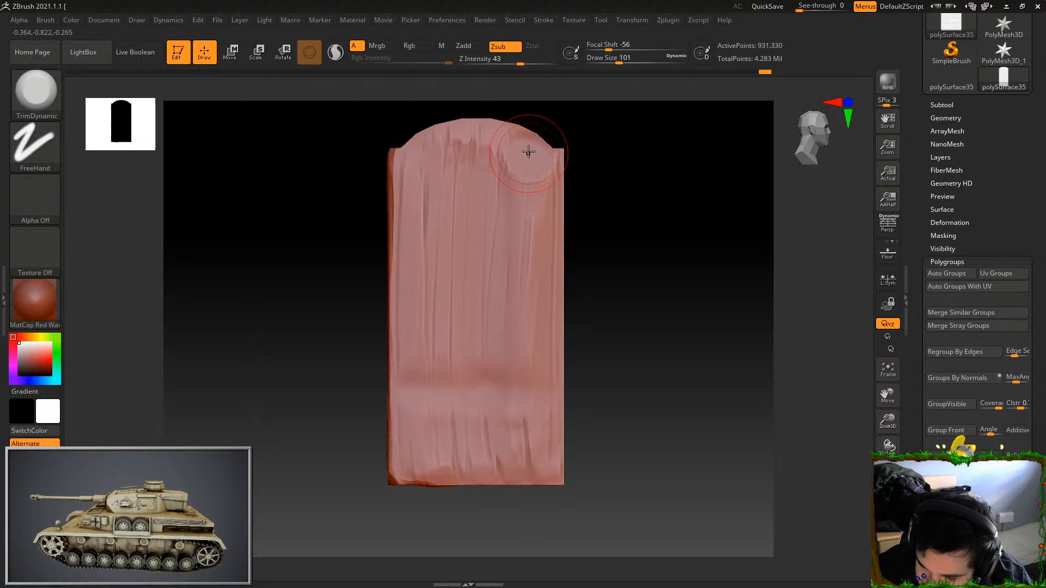
left_click_drag(405, 288, 415, 302)
mouse_move(528, 446)
left_mouse_down()
mouse_move(483, 463)
mouse_move(516, 388)
left_mouse_up()
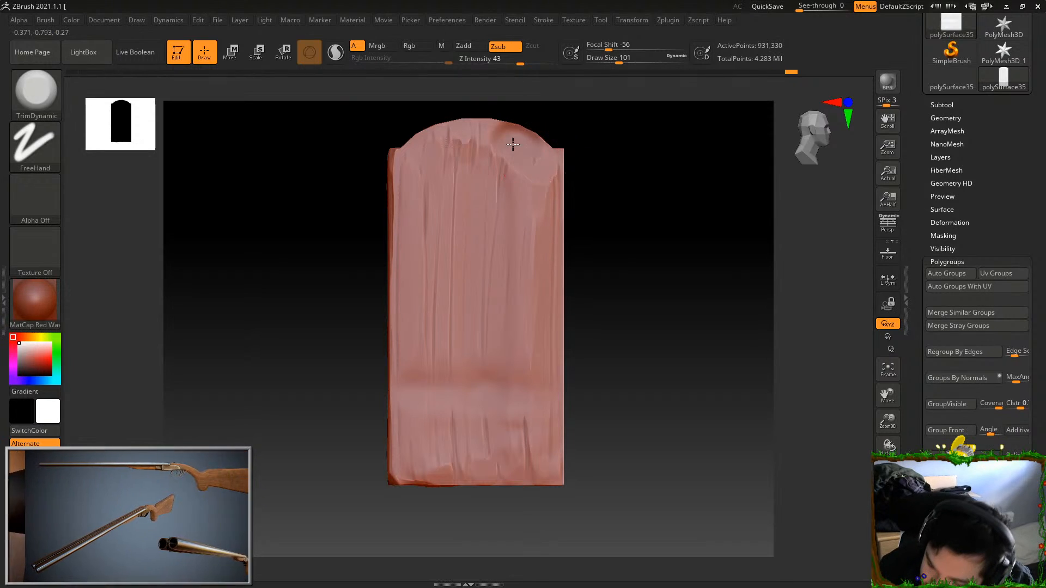
key("ctrl")
mouse_move(524, 177)
left_mouse_down()
mouse_move(514, 262)
mouse_move(530, 243)
mouse_move(523, 461)
left_mouse_up()
left_click_drag(446, 462, 467, 404)
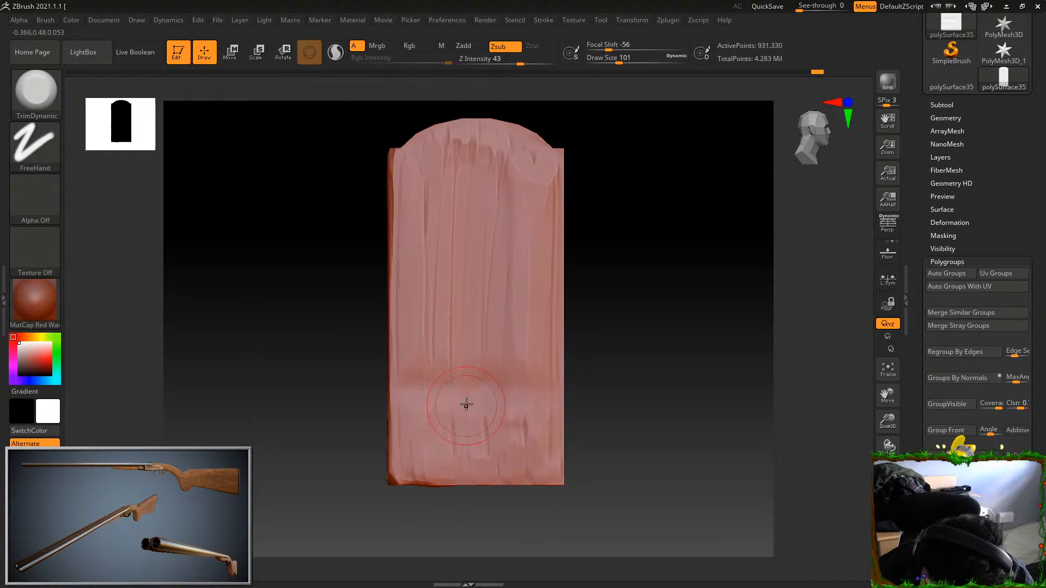
Choose the Orb_Cracks brush, set Draw Size to 35, and carve a short vertical crack in the lower left-centre of the face, undoing trial strokes
left_click(39, 100)
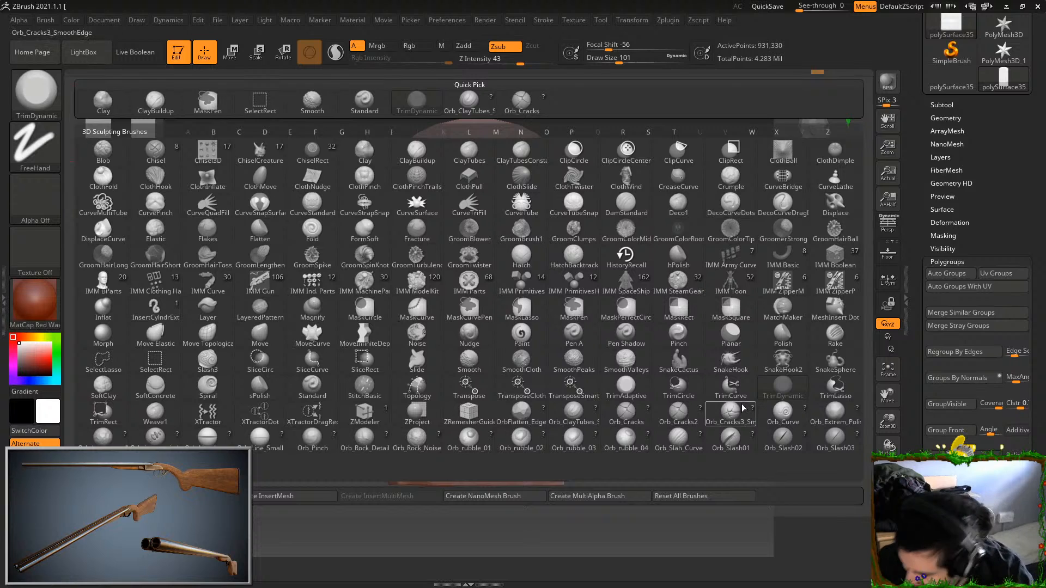
left_click(626, 416)
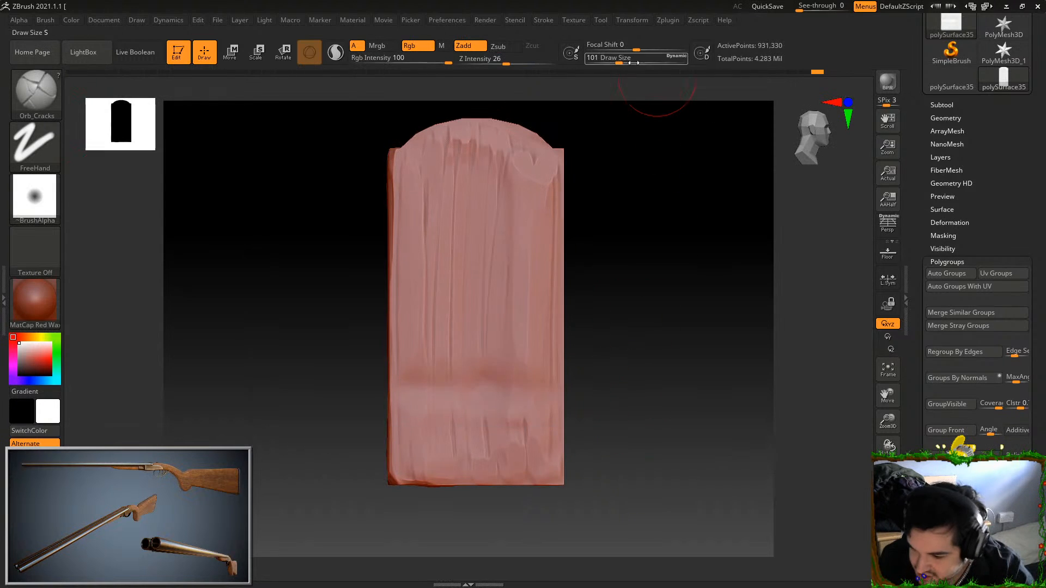
left_click_drag(610, 60, 606, 60)
left_click_drag(496, 188, 482, 405)
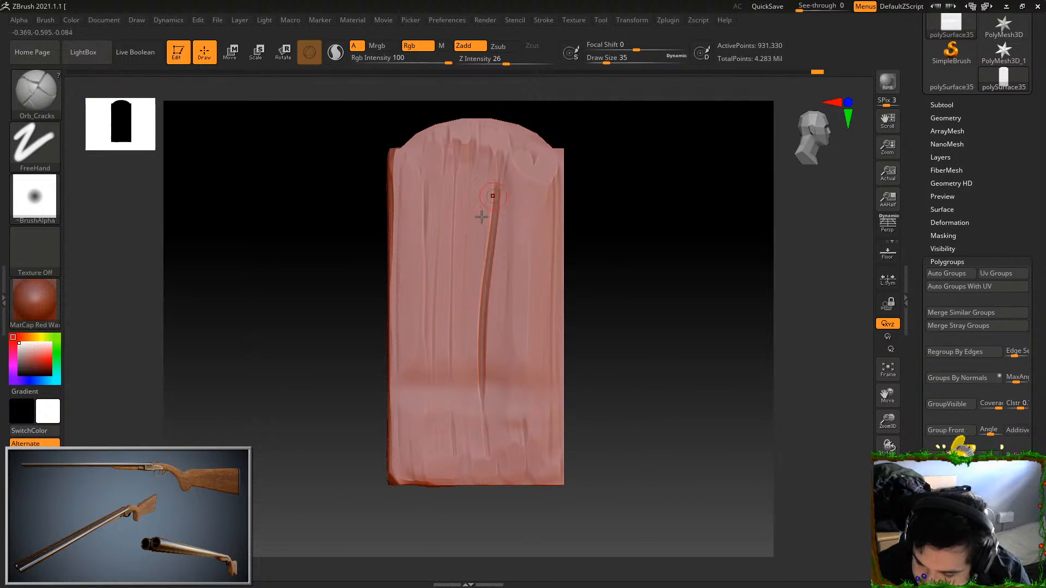
key("ctrl+z")
left_click_drag(451, 295, 456, 420)
key("ctrl+z")
left_click_drag(451, 322, 453, 424)
left_click_drag(450, 343, 447, 406)
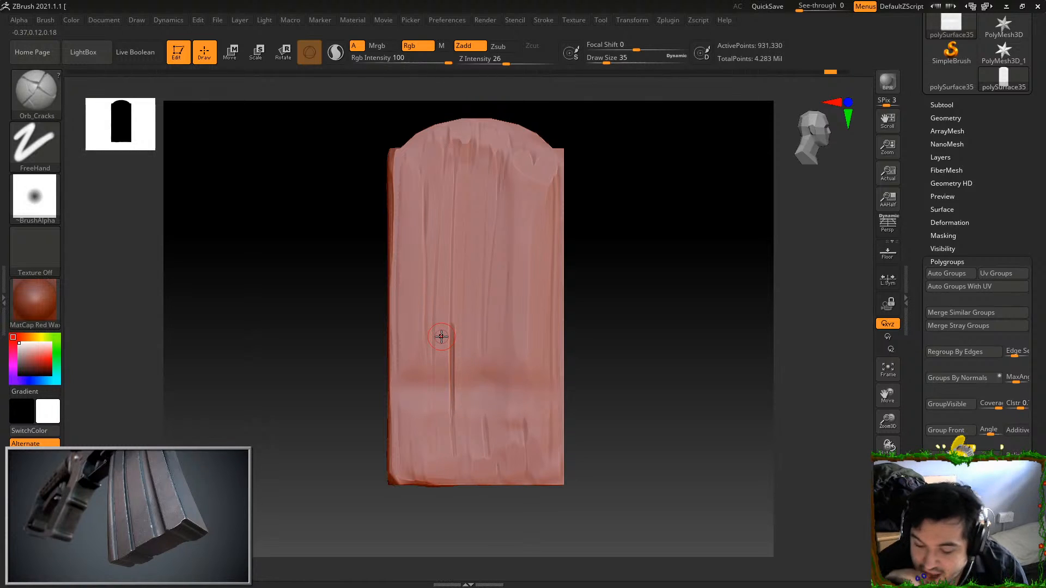
left_click_drag(451, 360, 451, 401)
key("ctrl+z")
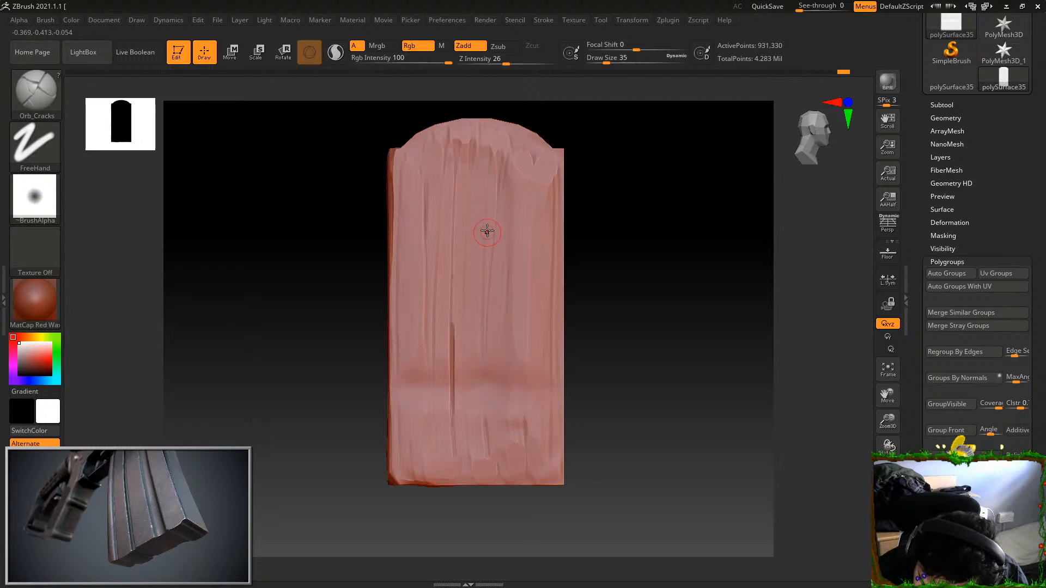
Carve one crack down from the top of the arch and one long crack along the face's right side, undoing unsatisfactory strokes
left_click_drag(499, 188, 495, 234)
left_click_drag(499, 128, 494, 243)
left_click_drag(500, 133, 496, 331)
left_click_drag(532, 236, 528, 468)
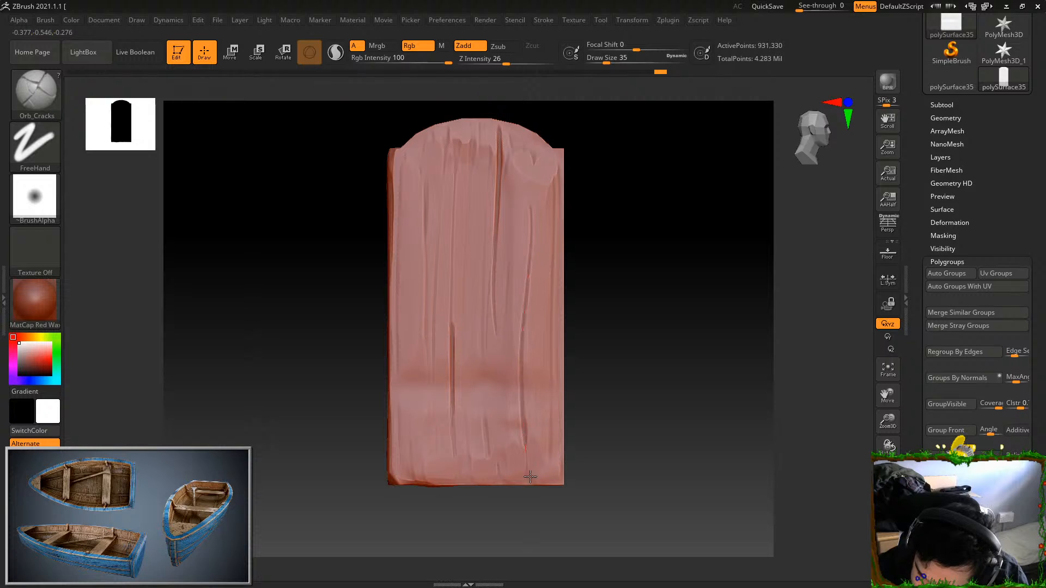
key("ctrl+z")
mouse_move(533, 211)
left_mouse_down()
mouse_move(518, 433)
mouse_move(527, 475)
left_mouse_up()
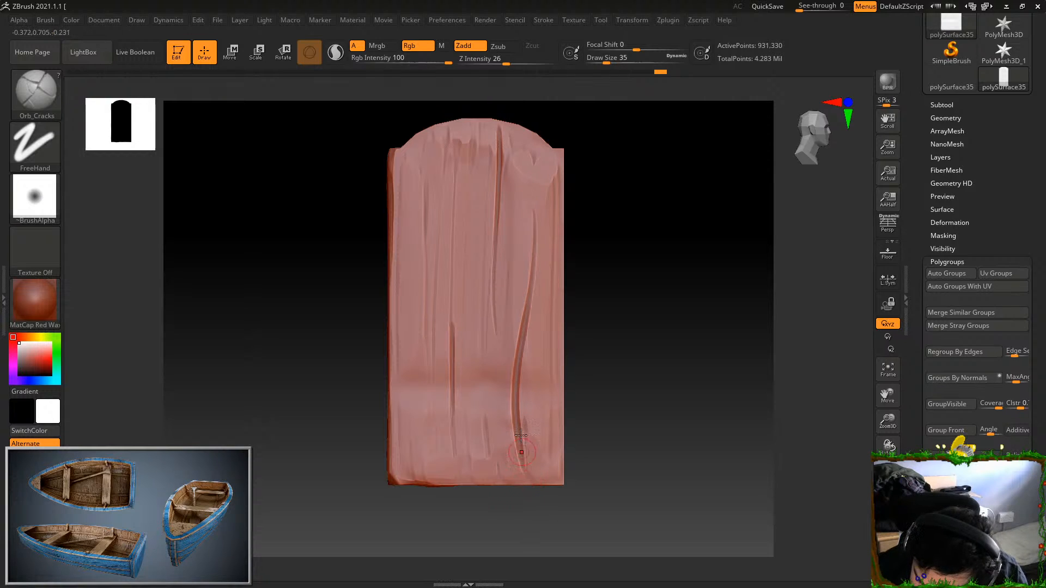
key("ctrl+z")
left_click_drag(539, 204, 530, 429)
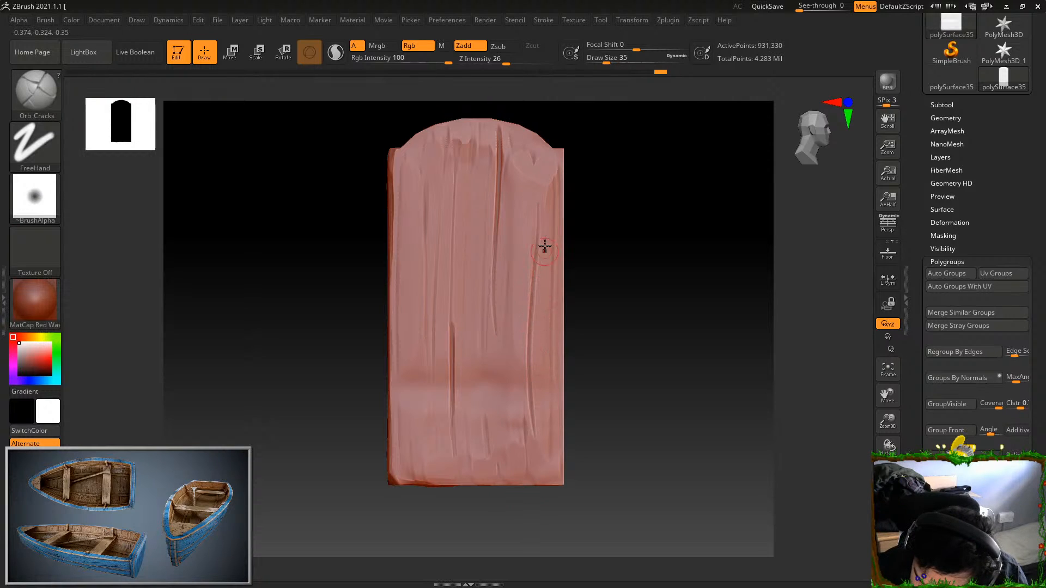
left_click_drag(537, 210, 538, 435)
key("ctrl+z")
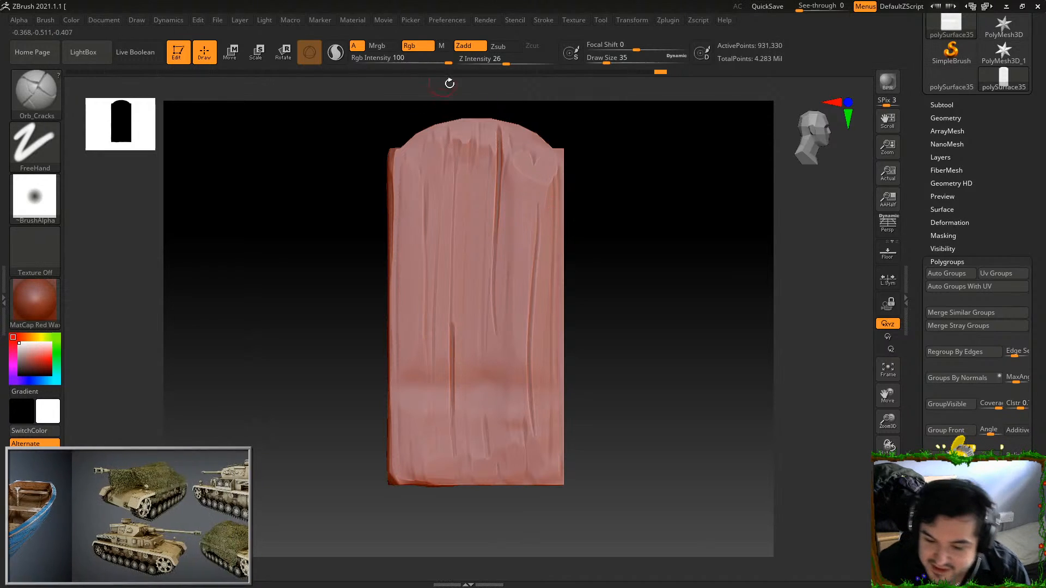
Set Z Intensity to 40 and carve a crack from the crown of the arch down to mid-face
type("40")
key("Return")
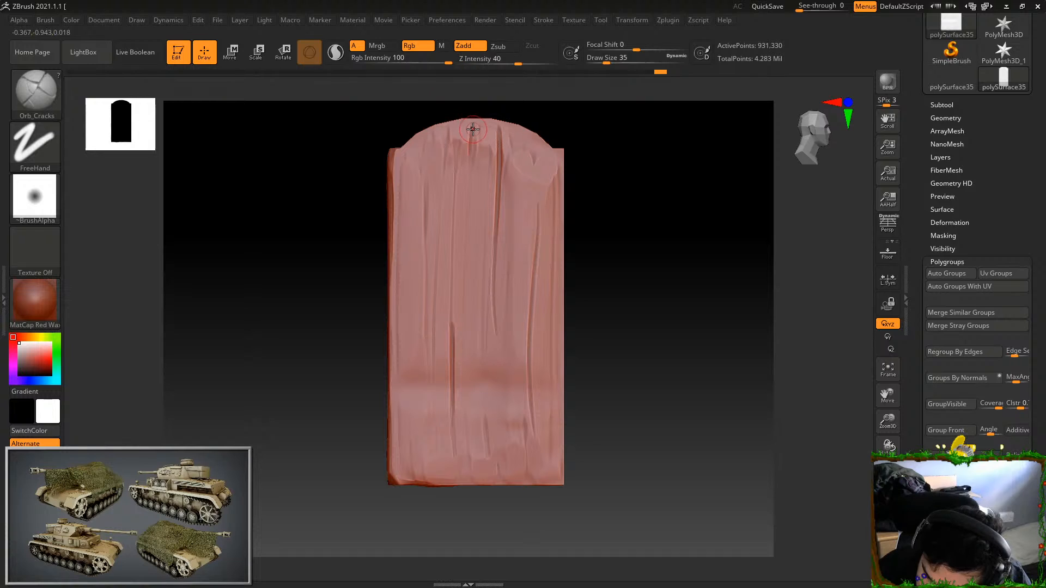
left_click_drag(473, 148, 469, 210)
key("ctrl+z")
left_click_drag(475, 123, 468, 303)
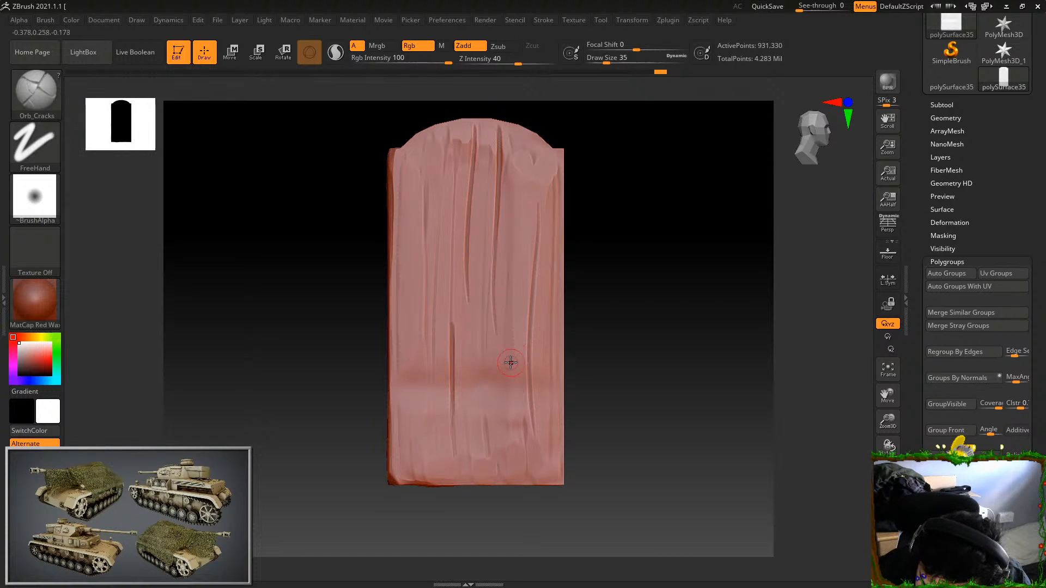
Carve a curled crack at the face's lower edge and a deep straight crack rising from the lower left edge, redoing poor strokes
left_click_drag(498, 459, 500, 484)
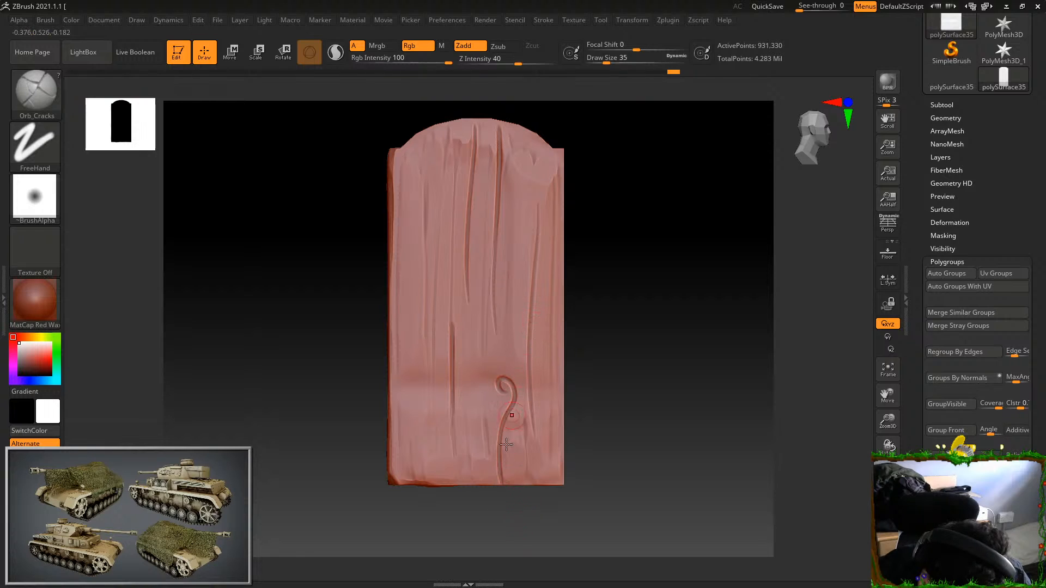
left_click_drag(425, 361, 417, 486)
key("ctrl+z")
left_click_drag(425, 357, 420, 518)
key("ctrl+z")
left_click_drag(428, 372, 426, 553)
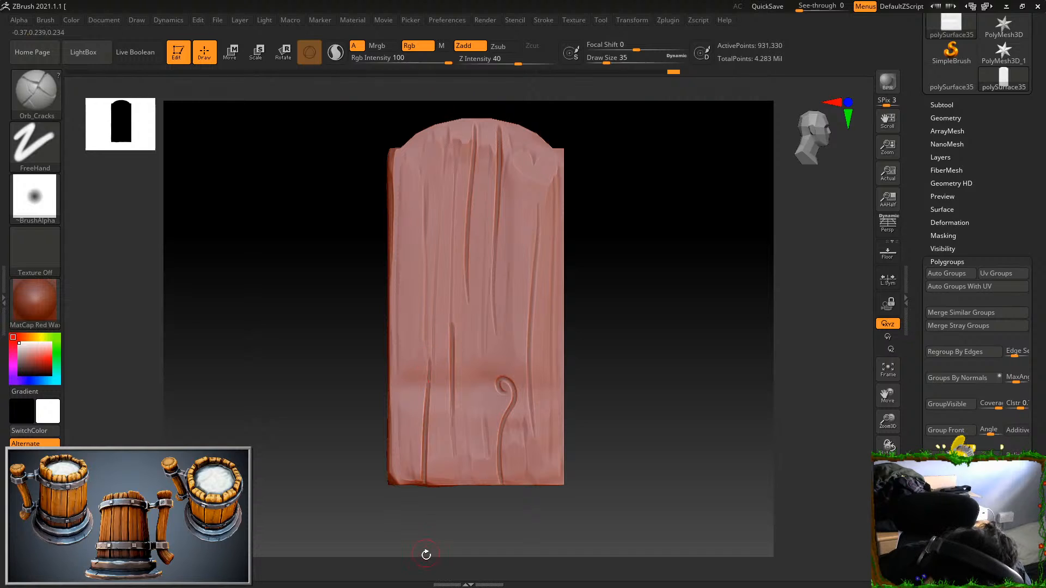
left_click_drag(430, 361, 428, 540)
left_click_drag(430, 379, 422, 451)
Undo the wide crack attempts along the face's left side, set Draw Size to 25, and carve a thinner long crack there
left_click_drag(412, 332, 424, 156)
key("ctrl+z")
left_click_drag(404, 413, 418, 225)
key("ctrl+z")
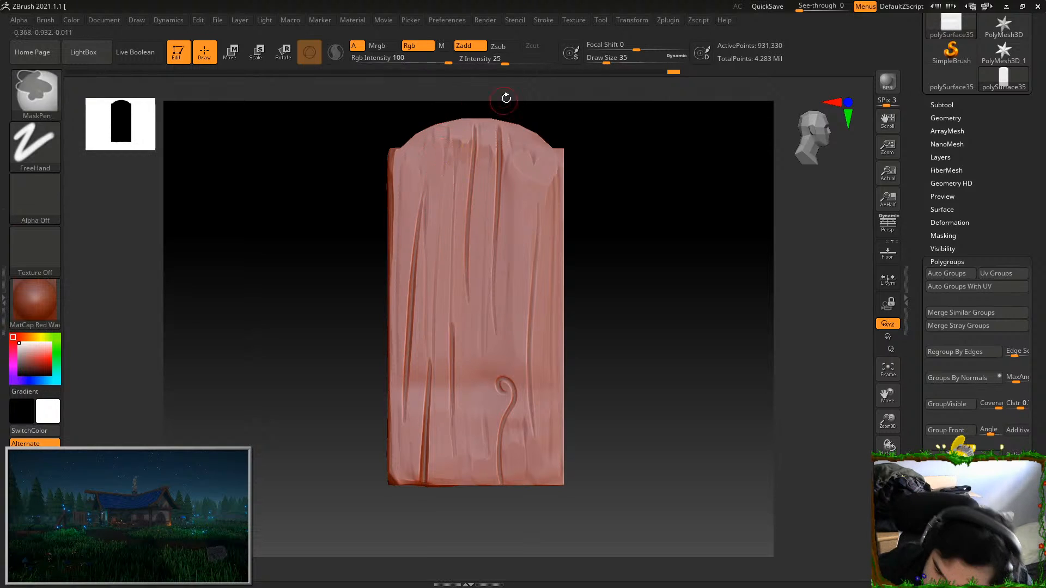
left_click_drag(605, 60, 602, 58)
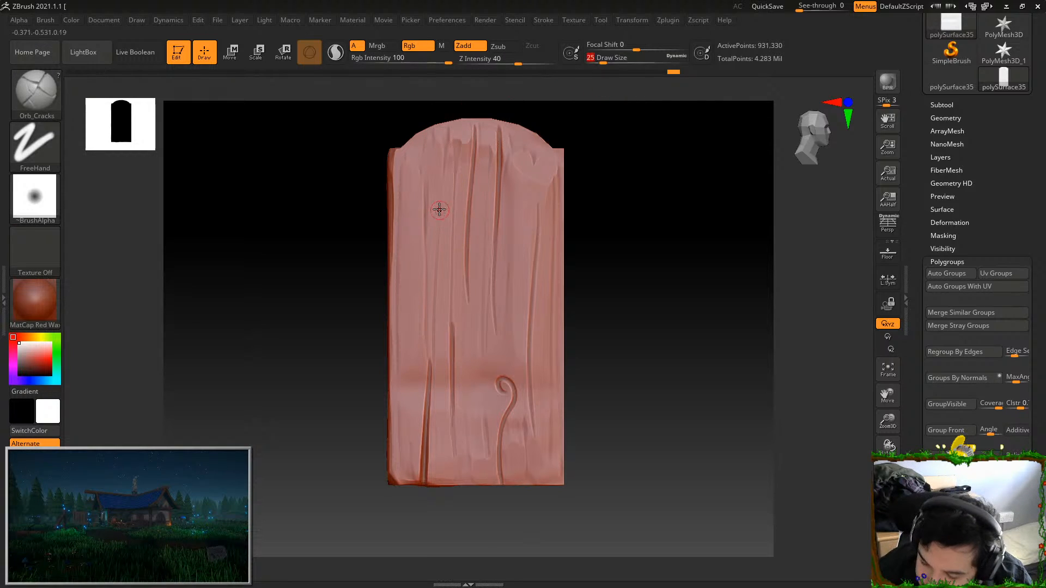
mouse_move(414, 197)
left_mouse_down()
mouse_move(413, 467)
mouse_move(406, 261)
mouse_move(408, 435)
left_mouse_up()
key("ctrl+z")
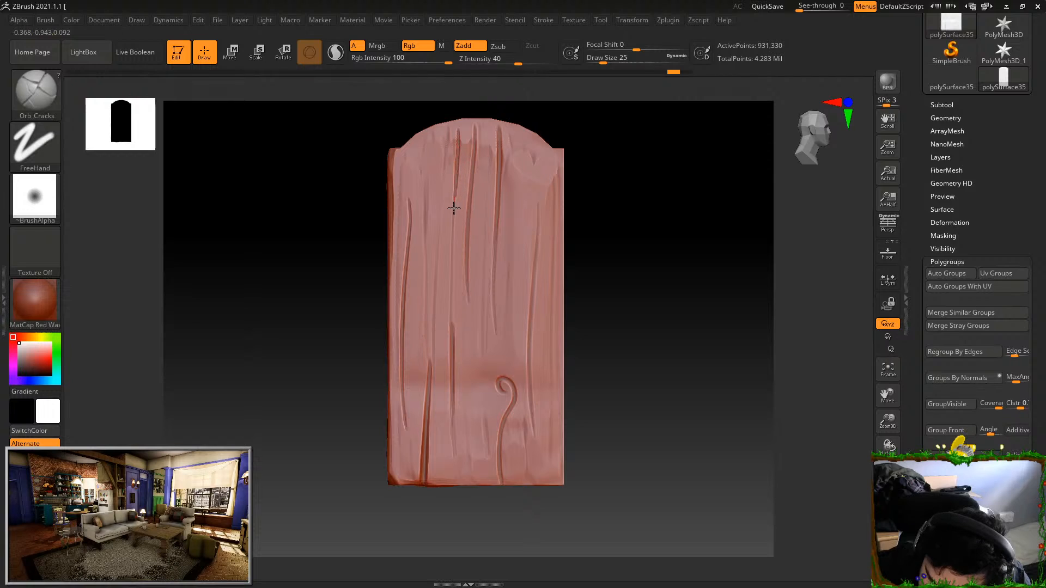
Add thin cracks running down from the upper part of the arched face, left of centre and at its right shoulder
left_click_drag(452, 276, 452, 325)
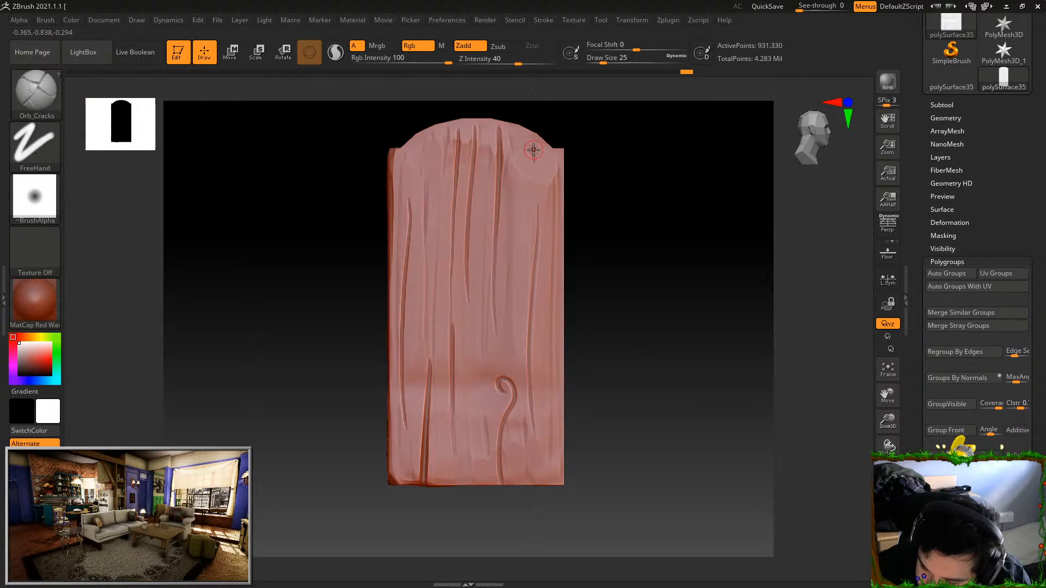
left_click_drag(523, 138, 521, 269)
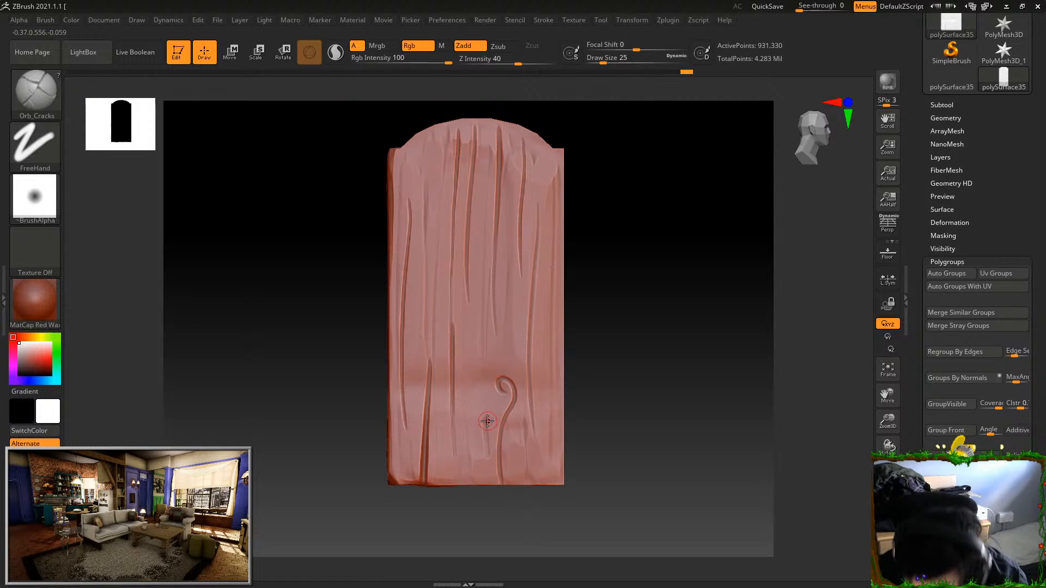
key("ctrl+z")
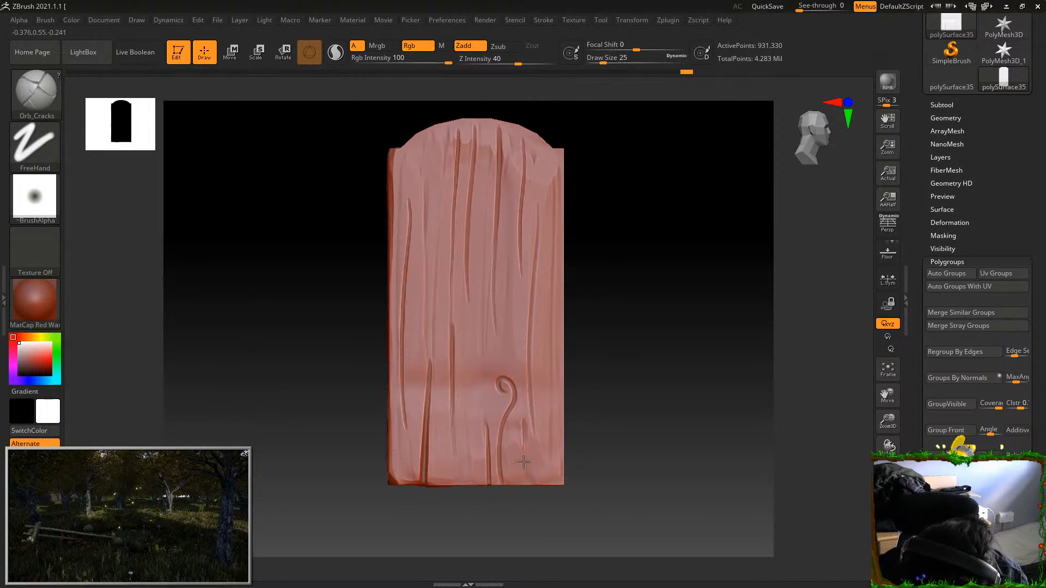
Rework the long crack on the face's right side, undoing stray strokes, and carve a faint vertical crack in the middle
left_click_drag(531, 350, 532, 298)
key("ctrl+z")
left_click_drag(533, 432, 527, 303)
left_click_drag(534, 421, 540, 262)
key("ctrl+z")
mouse_move(533, 432)
left_mouse_down()
mouse_move(527, 351)
mouse_move(538, 256)
left_mouse_up()
key("ctrl+z")
left_click_drag(535, 430, 535, 290)
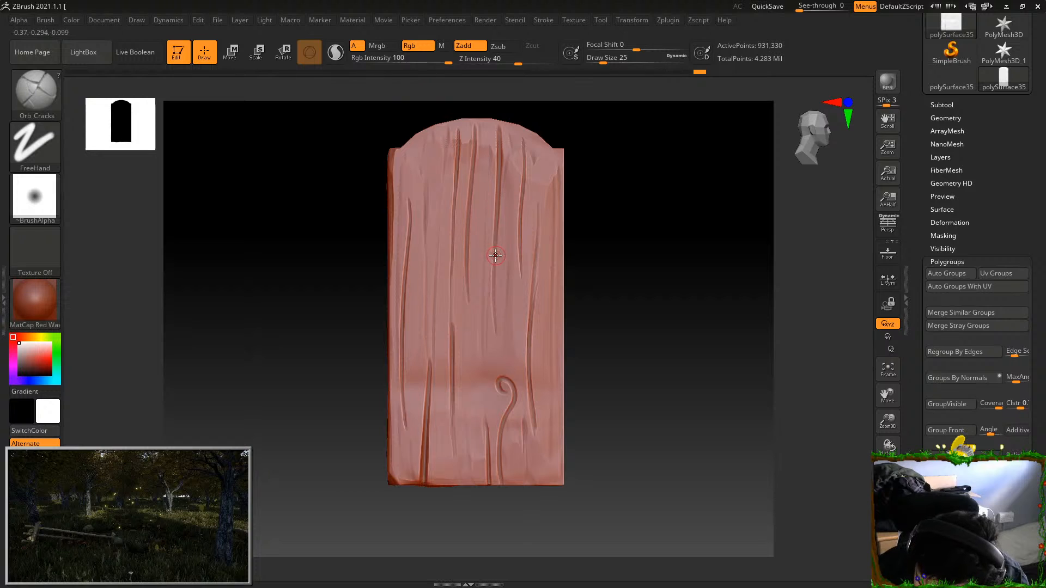
left_click_drag(486, 216, 479, 420)
Preview the body with the Chalk material from several angles and switch back to MatCap Red Wax
mouse_move(664, 426)
left_mouse_down("alt")
mouse_move(655, 331)
mouse_move(640, 310)
mouse_move(715, 357)
left_mouse_up("alt")
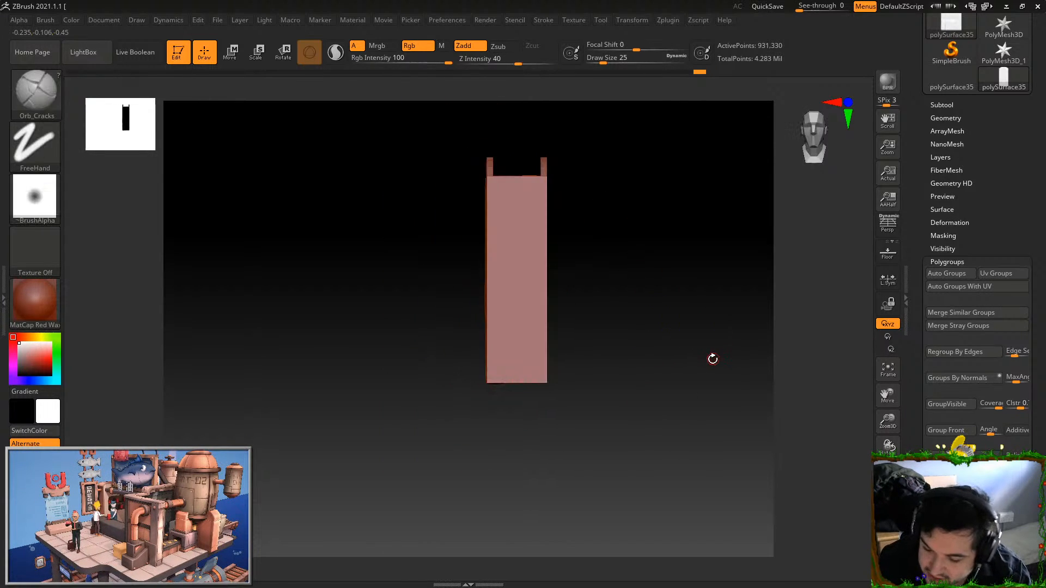
left_click_drag(696, 413, 678, 454, "alt")
left_click(36, 299)
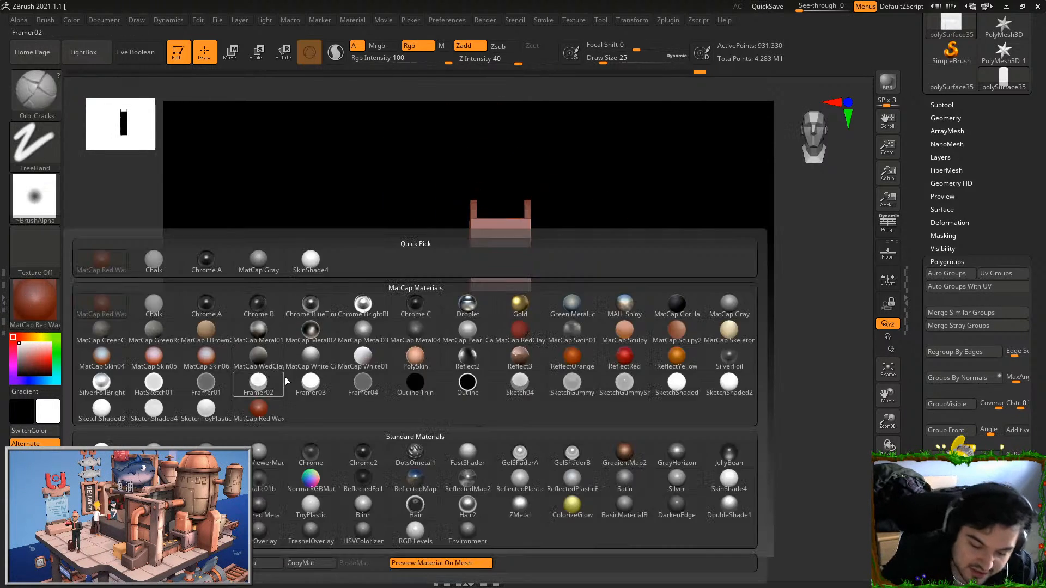
left_click(153, 303)
left_click_drag(660, 326, 598, 362)
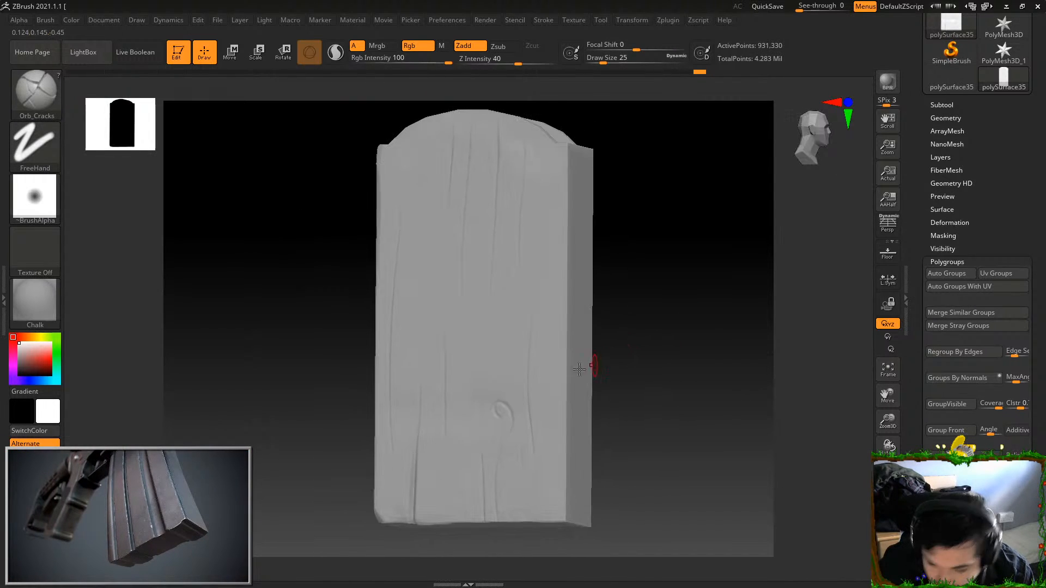
left_click(34, 302)
left_click(189, 270)
left_click_drag(602, 242, 636, 235)
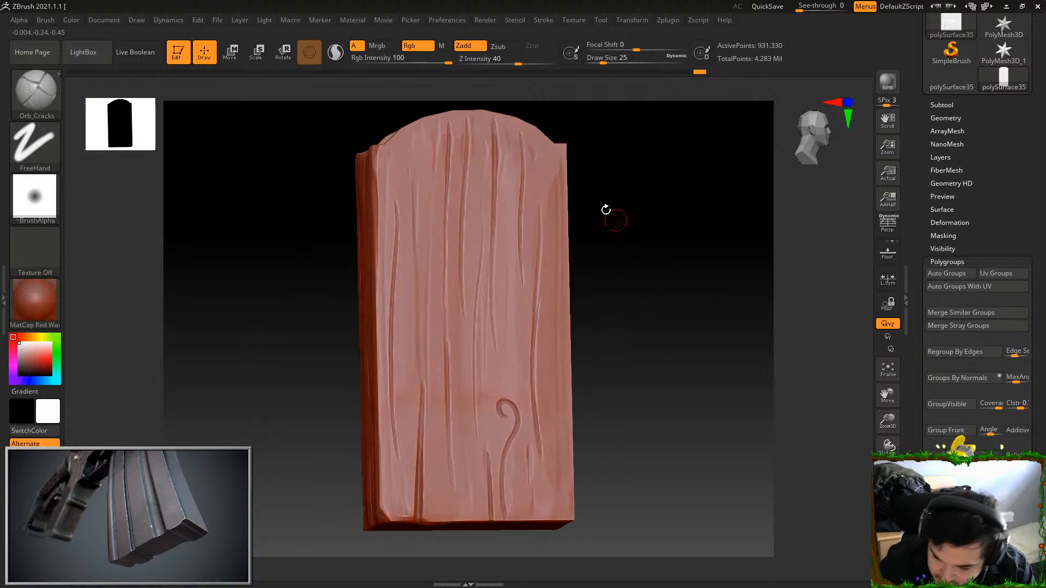
Apply the Chalk material to the body and turn to its plain narrow face
left_click(38, 303)
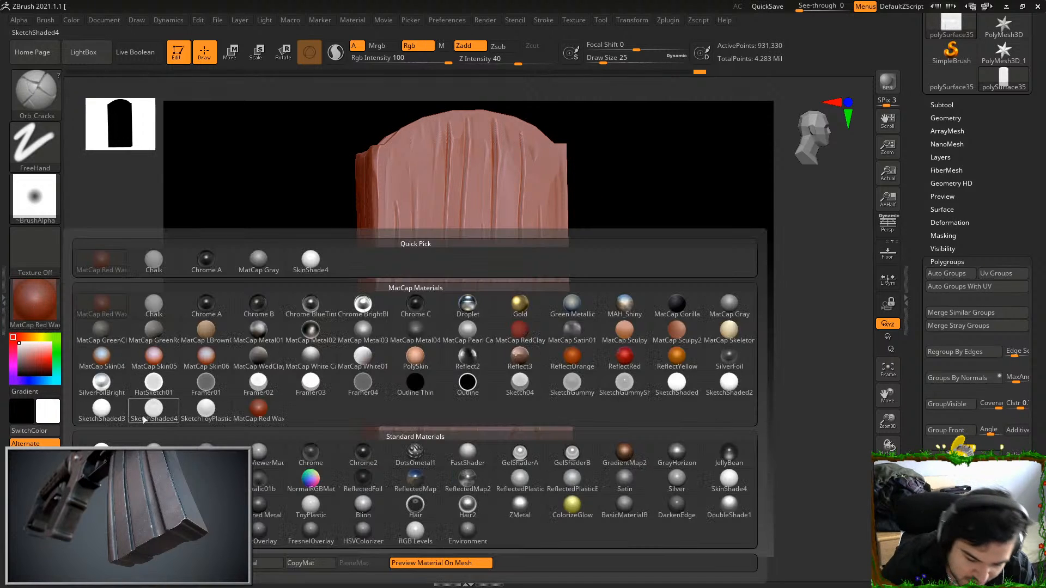
left_click(152, 303)
left_click_drag(605, 286, 633, 324)
left_click_drag(595, 436, 714, 245)
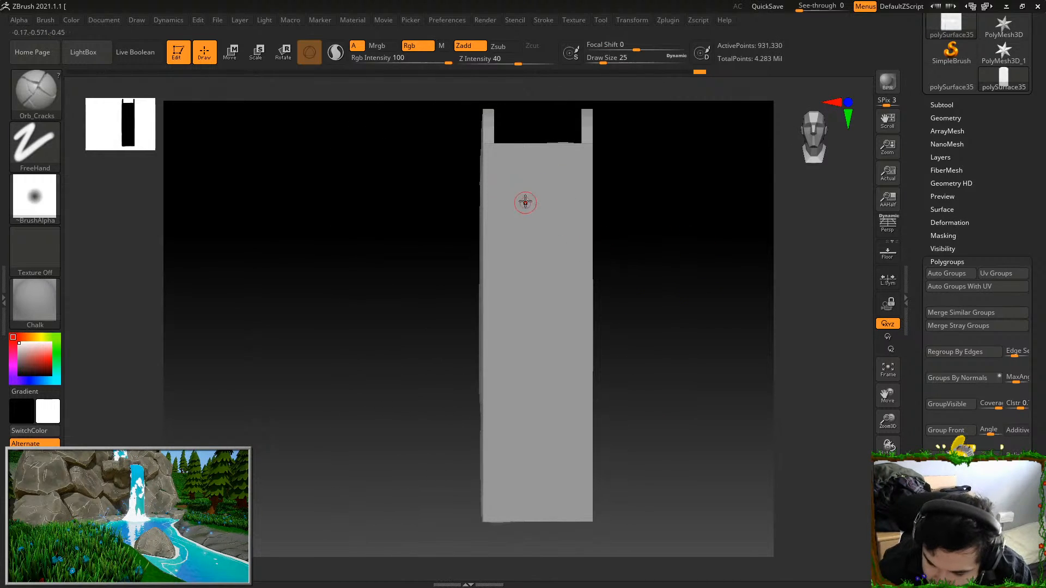
Carve long wavy vertical grain cracks down the middle and left part of the plain narrow face
left_click_drag(526, 333, 527, 507)
key("ctrl+z")
left_click_drag(533, 184, 539, 524)
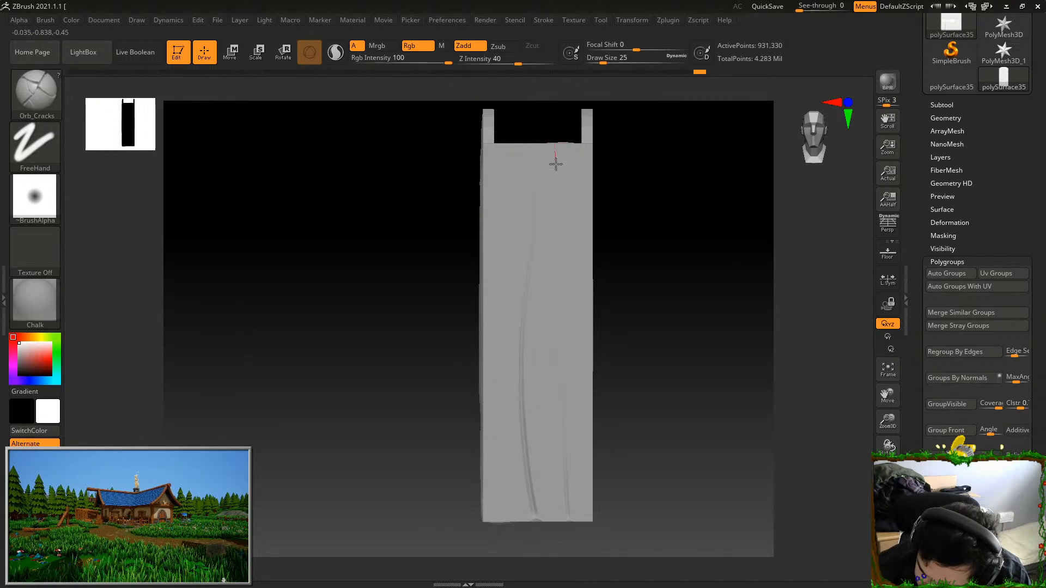
mouse_move(547, 317)
left_mouse_down()
mouse_move(548, 343)
mouse_move(506, 376)
left_mouse_up()
left_click_drag(501, 493, 499, 316)
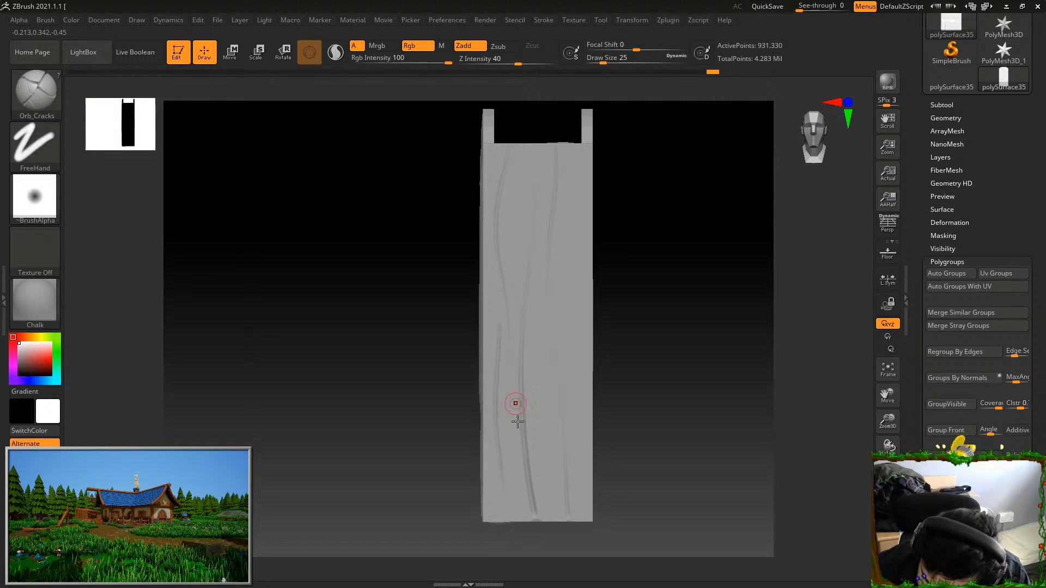
Add thin vertical cracks in the lower half of the narrow face, undoing a stray stroke
left_click_drag(546, 381, 548, 449)
key("ctrl+z")
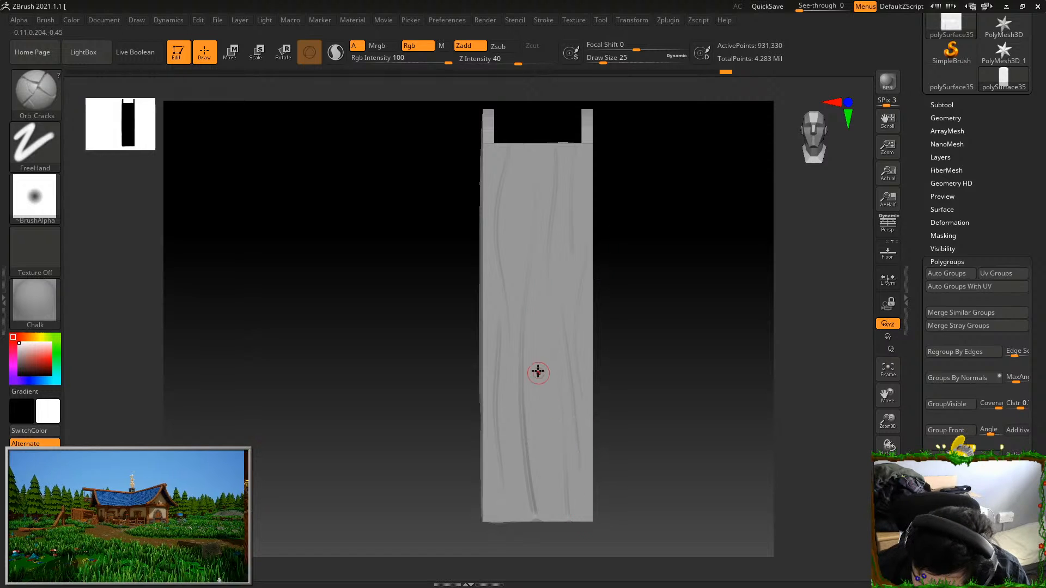
left_click_drag(535, 334, 548, 459)
left_click_drag(512, 502, 517, 490)
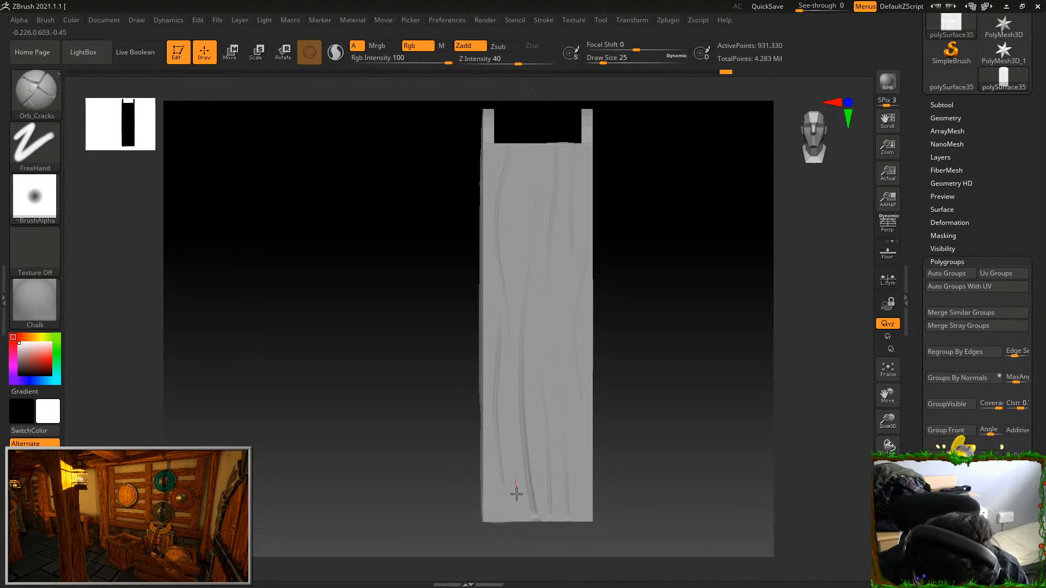
Switch to the TrimDynamic brush and wear down the top edge and corners of the grained narrow side
left_click_drag(663, 393, 716, 363)
left_click_drag(691, 306, 720, 288)
left_click_drag(731, 233, 729, 266)
left_click(37, 97)
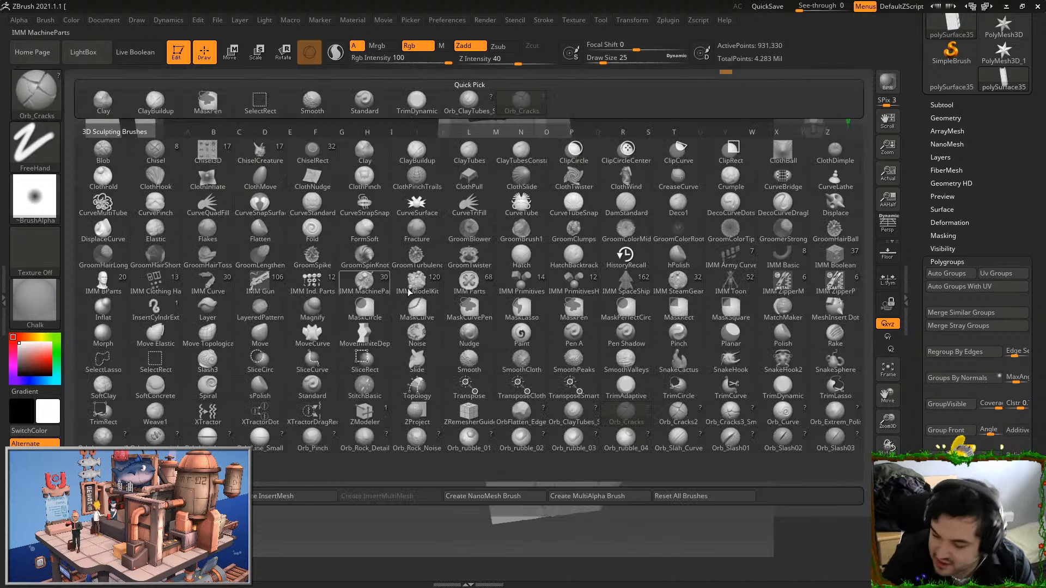
left_click(780, 385)
mouse_move(703, 305)
left_mouse_down("alt")
mouse_move(649, 366)
mouse_move(598, 190)
mouse_move(548, 167)
left_mouse_up("alt")
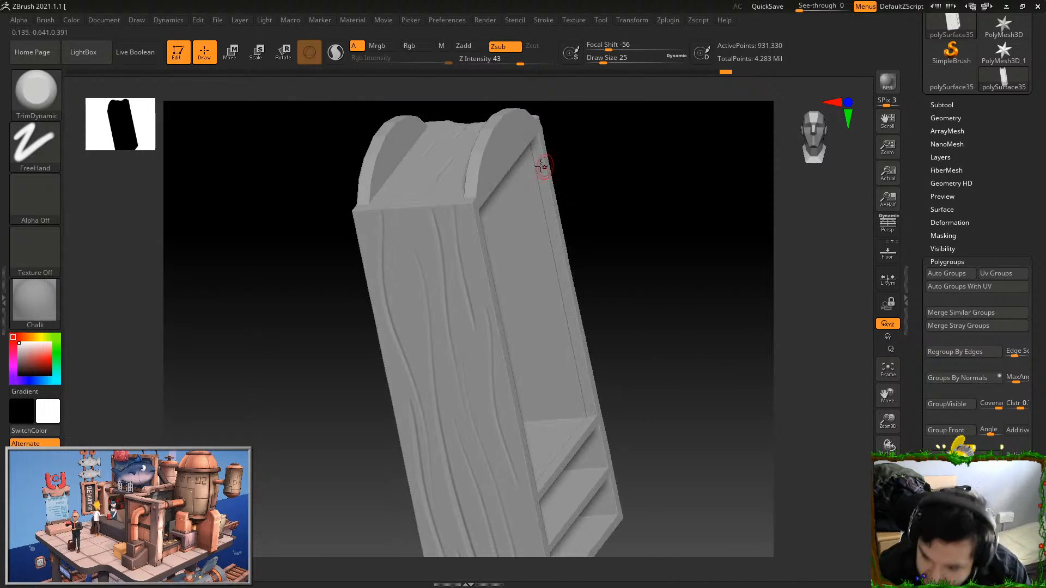
left_click_drag(489, 275, 532, 154)
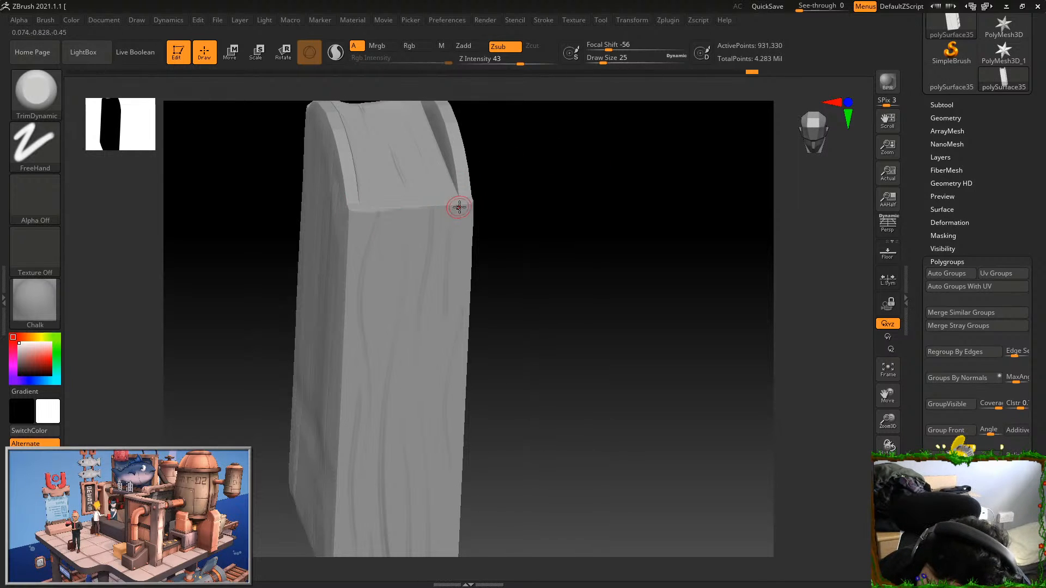
Trim the narrow side's bottom edge and the adjoining front frame edge into a worn shape
left_click_drag(539, 239, 665, 310)
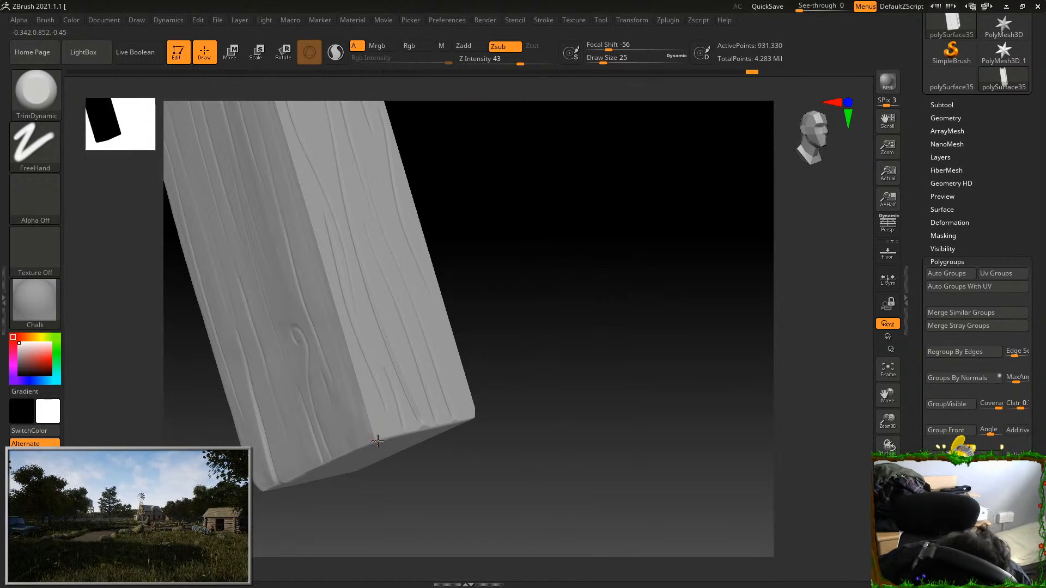
left_click_drag(436, 297, 317, 240)
left_click_drag(450, 177, 426, 181)
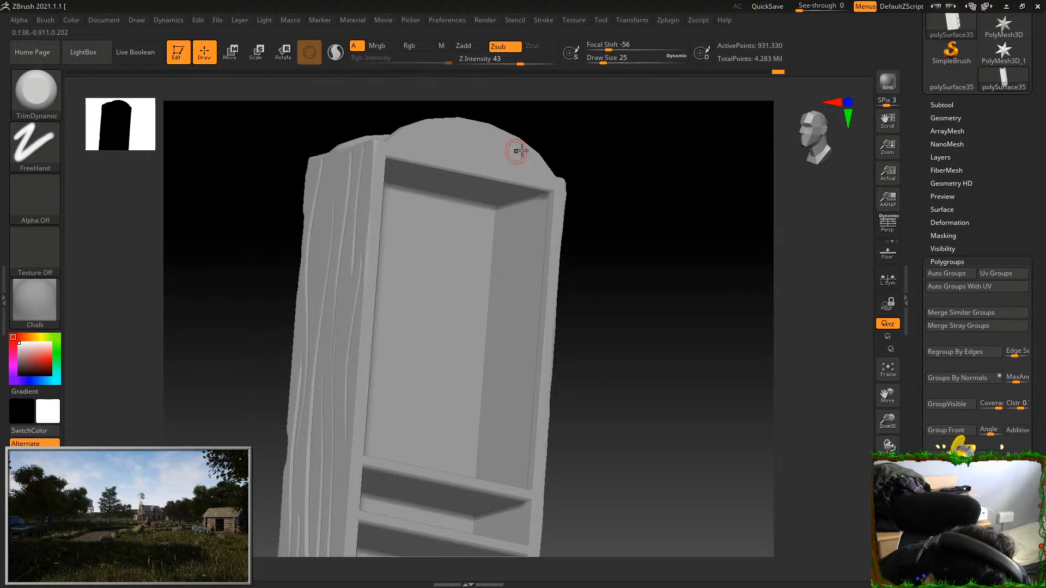
left_click_drag(564, 159, 608, 167)
left_click_drag(366, 253, 366, 296)
left_click_drag(605, 208, 643, 239)
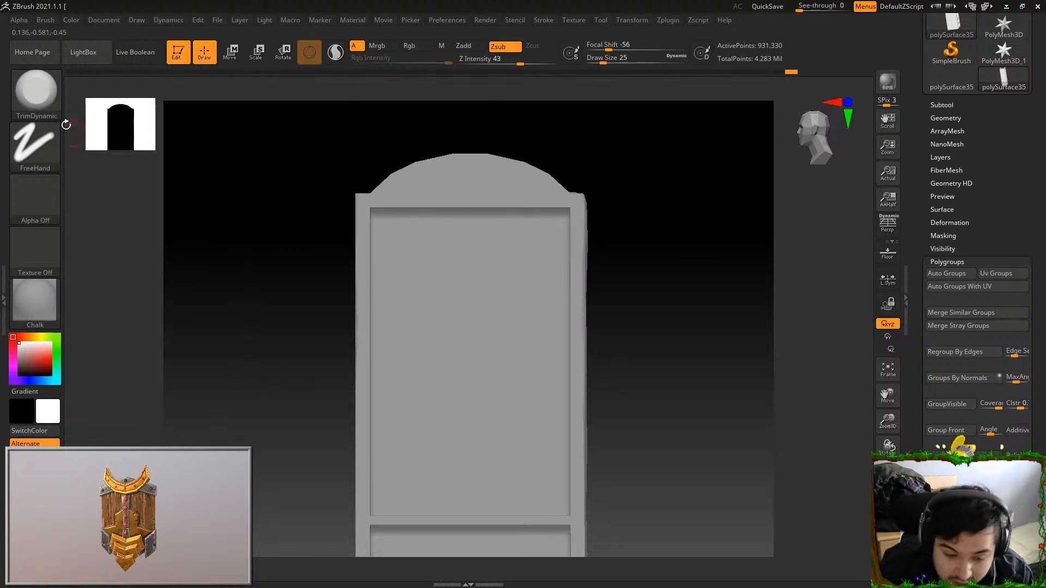
Switch to the Orb_Cracks brush and carve faint grain along the front frame's uprights and across the arched top
key("b")
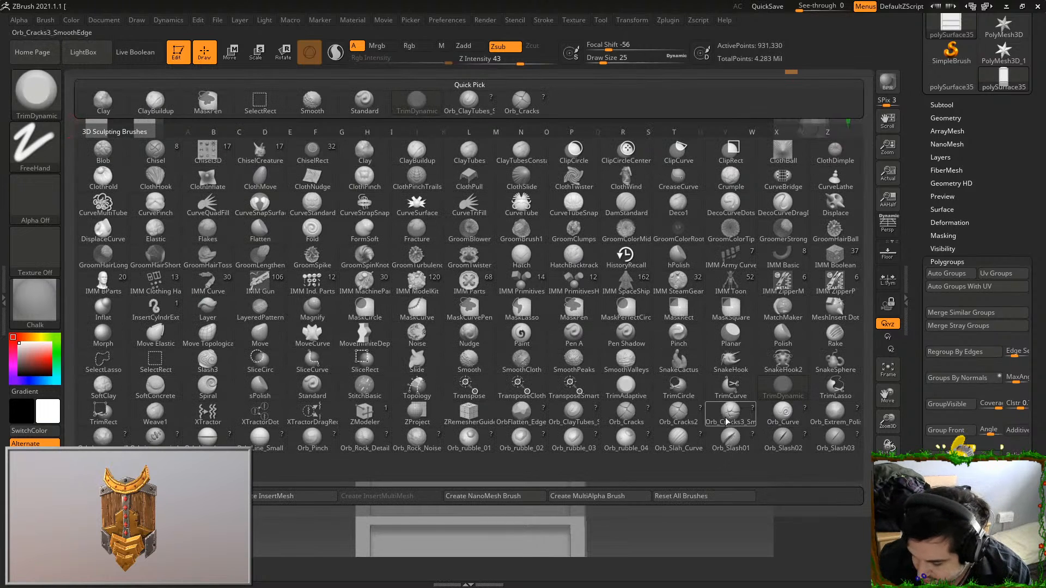
left_click(627, 414)
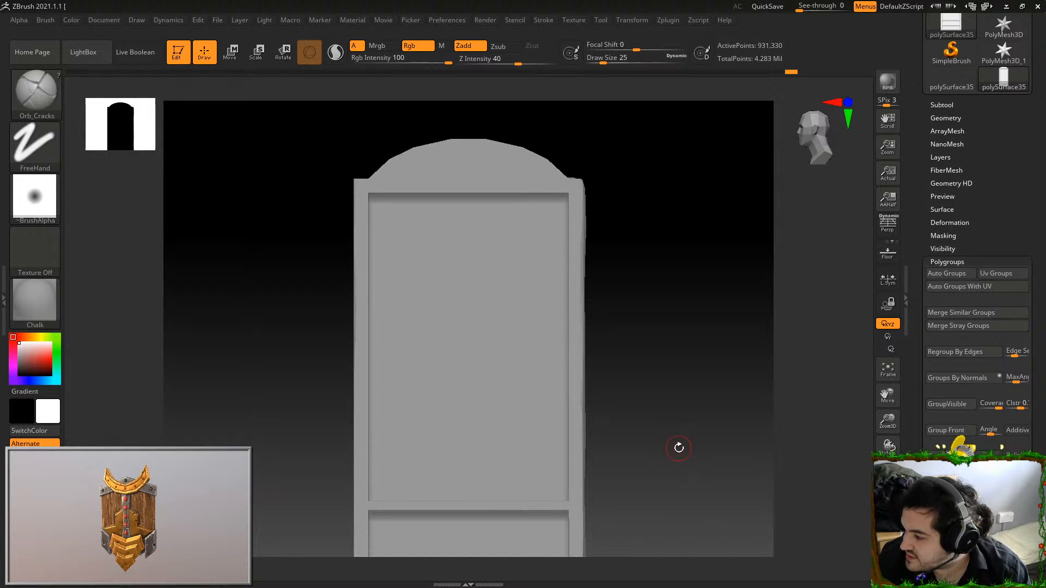
left_click_drag(667, 423, 585, 254, "alt")
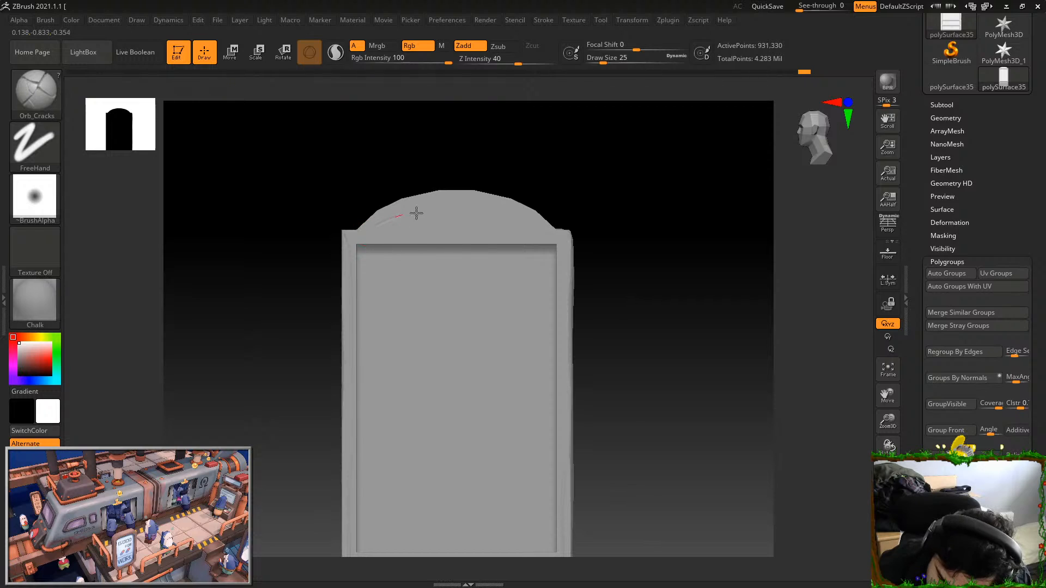
left_click_drag(542, 237, 572, 238)
Carve a curling spiral grain line in the middle of the arched top, undoing the unsuitable attempts
key("ctrl+z")
key("ctrl+z")
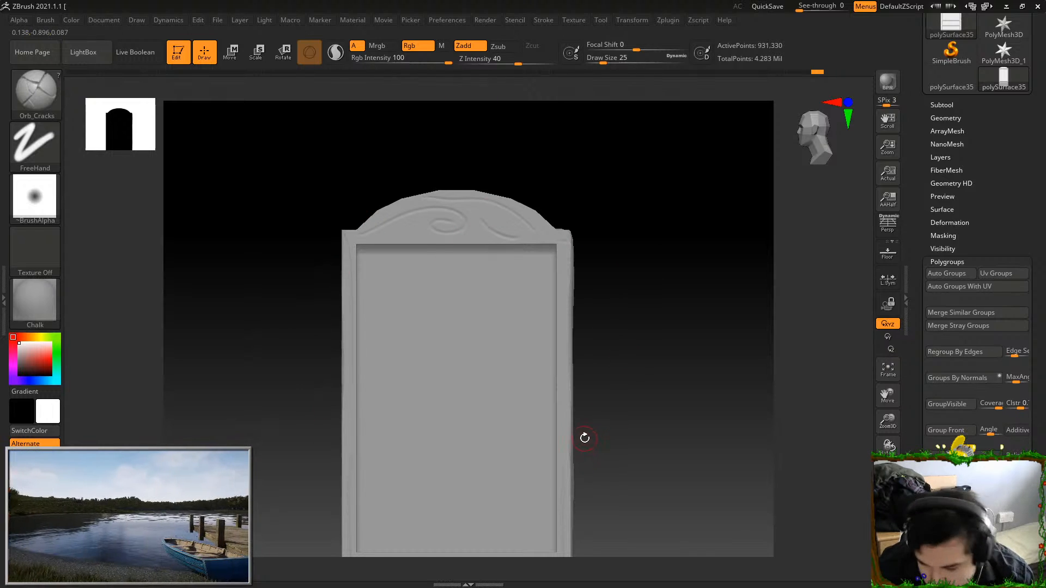
key("ctrl+z")
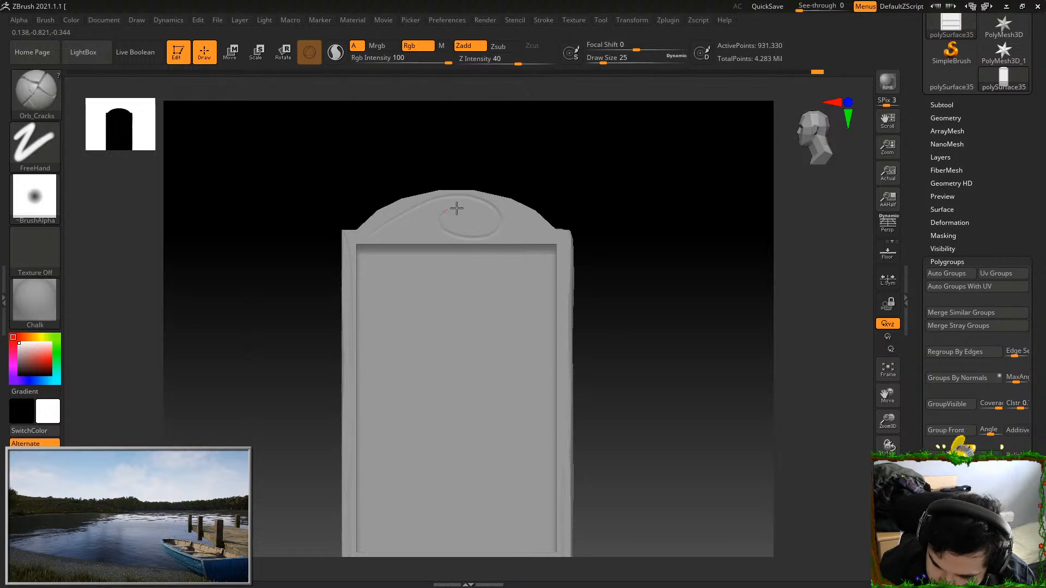
key("ctrl+z")
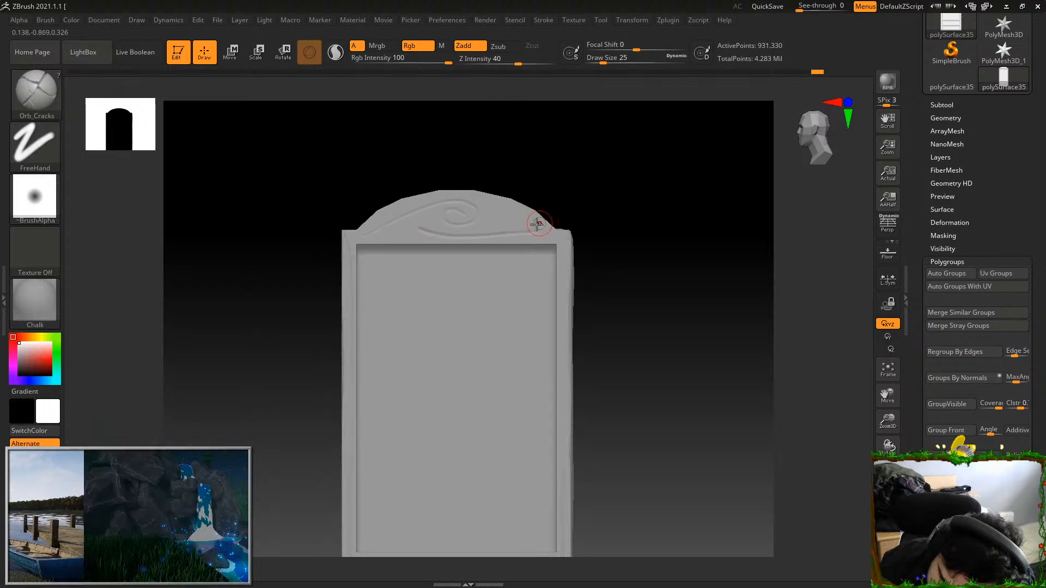
Carve flowing grain lines below and on both sides of the arch's spiral, undoing and redrawing stray strokes
key("ctrl+z")
key("ctrl+z")
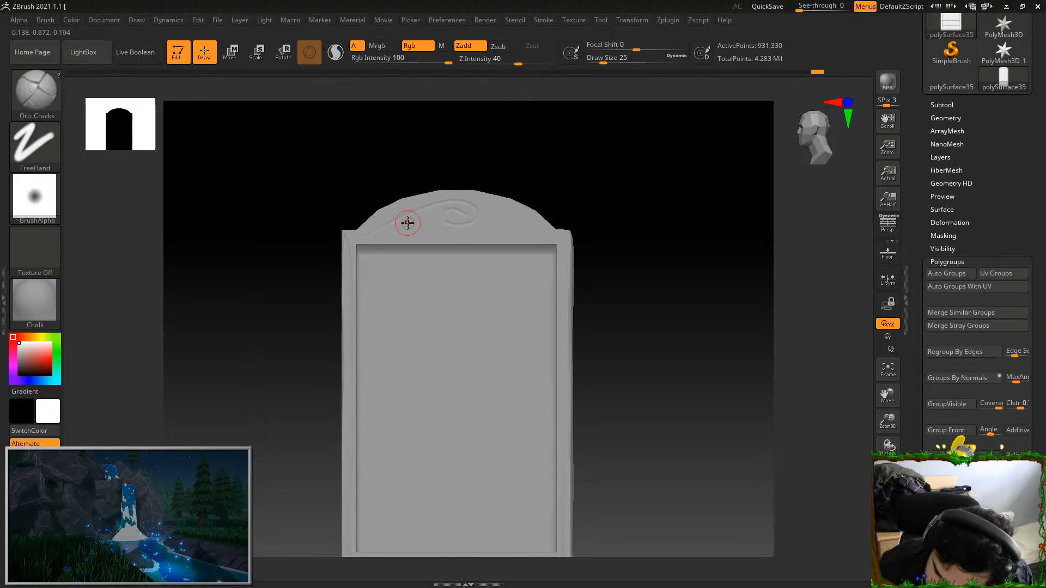
key("ctrl+z")
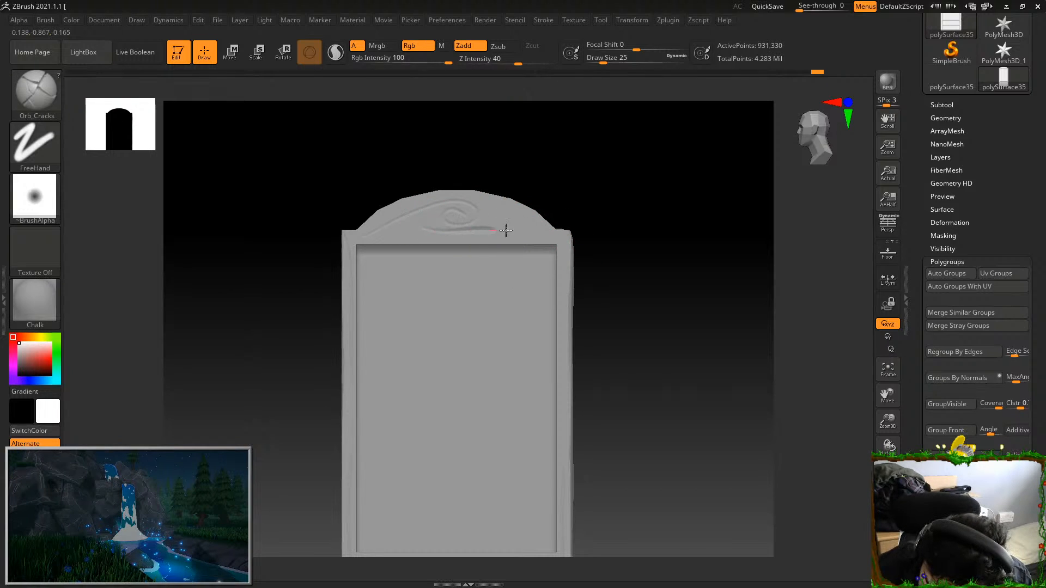
key("ctrl+z")
left_click_drag(410, 211, 428, 233)
left_click_drag(571, 244, 606, 290)
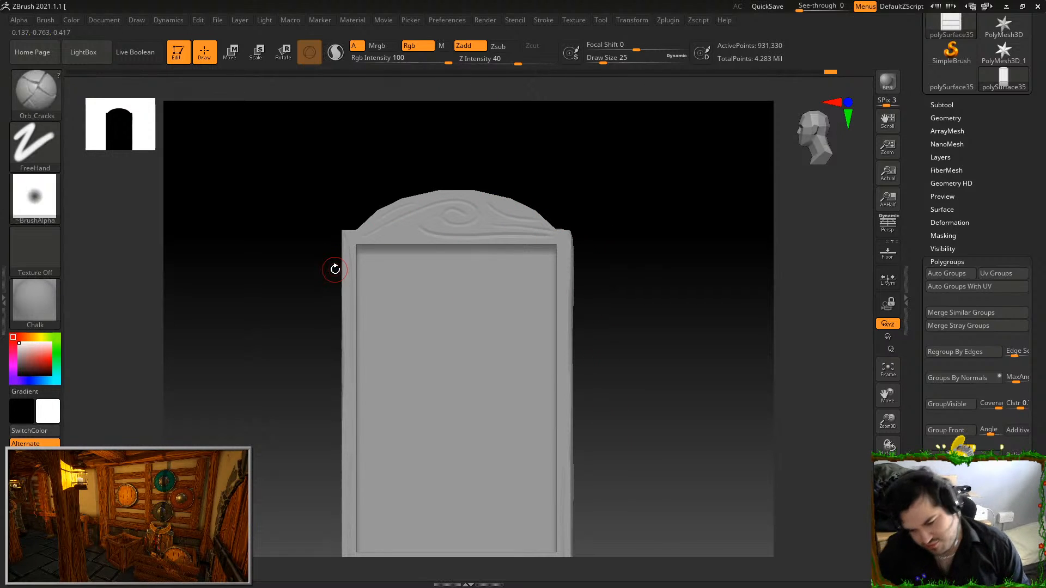
Carve grain cracks along the front frame's right upright, undoing stray strokes, and show all cupboard parts again
key("ctrl+z")
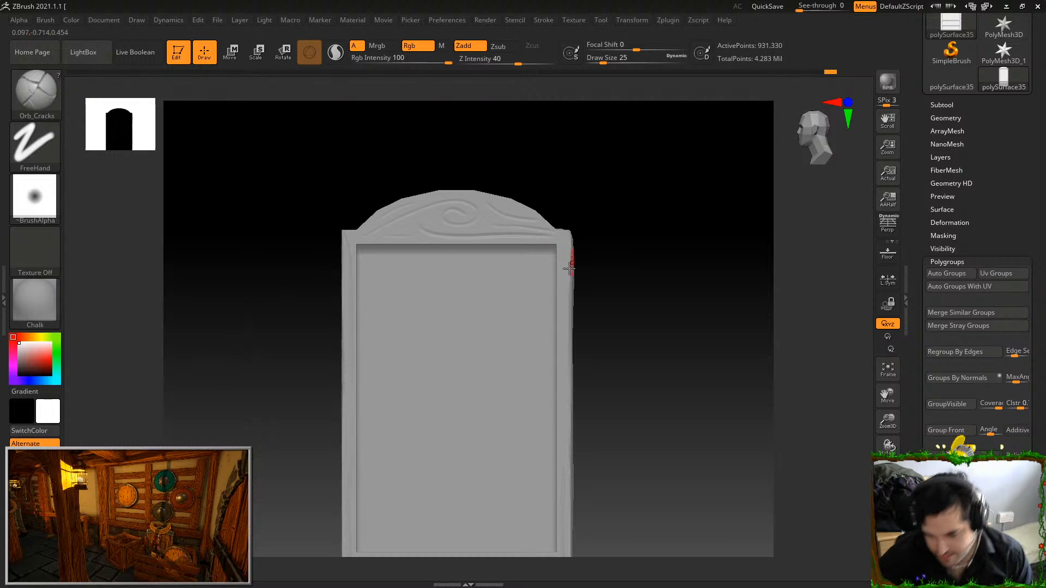
left_click_drag(645, 385, 630, 251, "alt")
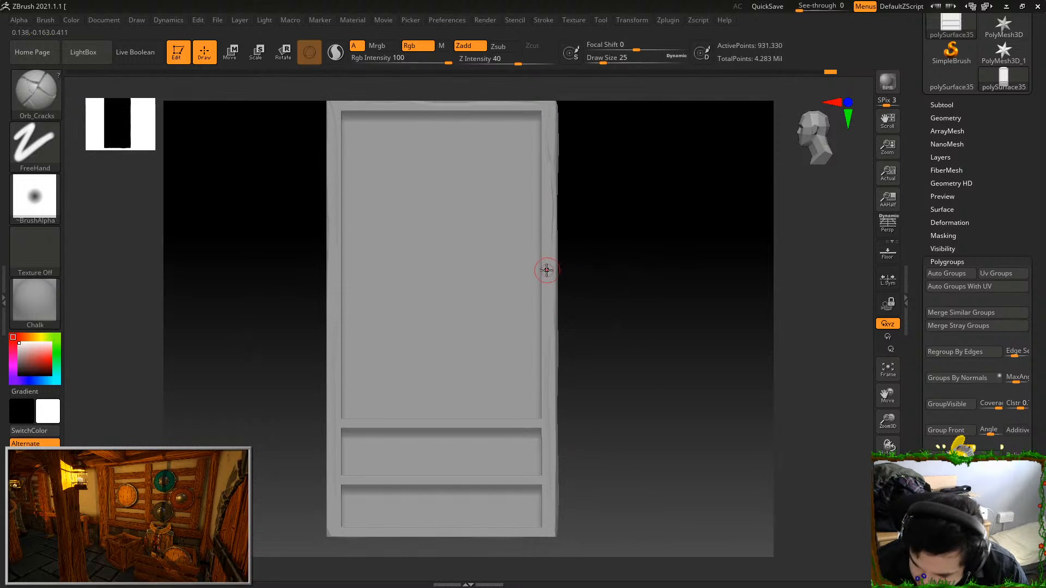
mouse_move(602, 384)
left_mouse_down("alt")
mouse_move(600, 318)
mouse_move(623, 355)
mouse_move(598, 369)
mouse_move(646, 350)
left_mouse_up("alt")
left_click(686, 326, "ctrl+shift")
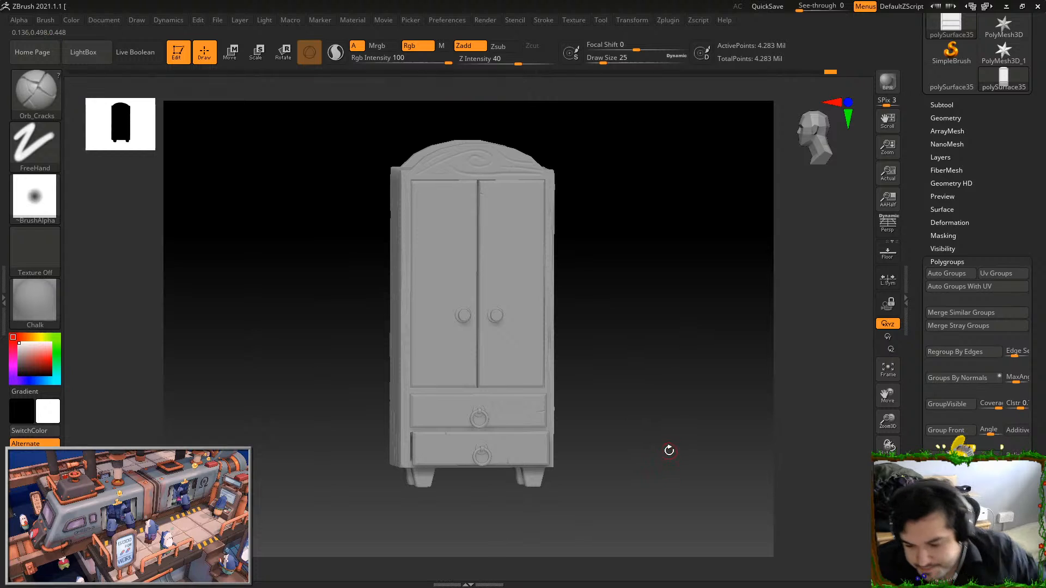
left_click_drag(669, 451, 687, 462)
left_click_drag(643, 435, 669, 489)
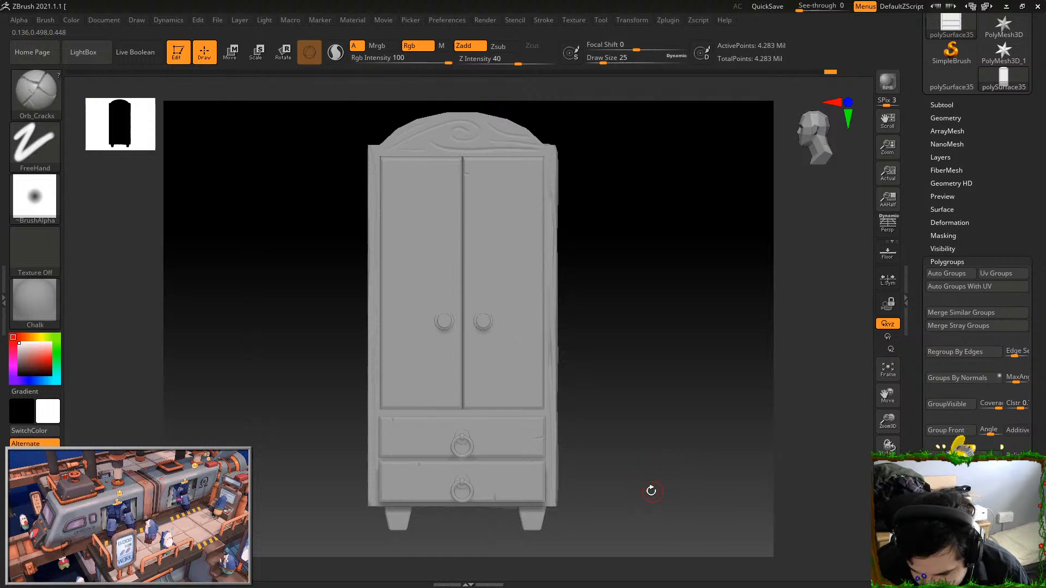
key("ctrl+z")
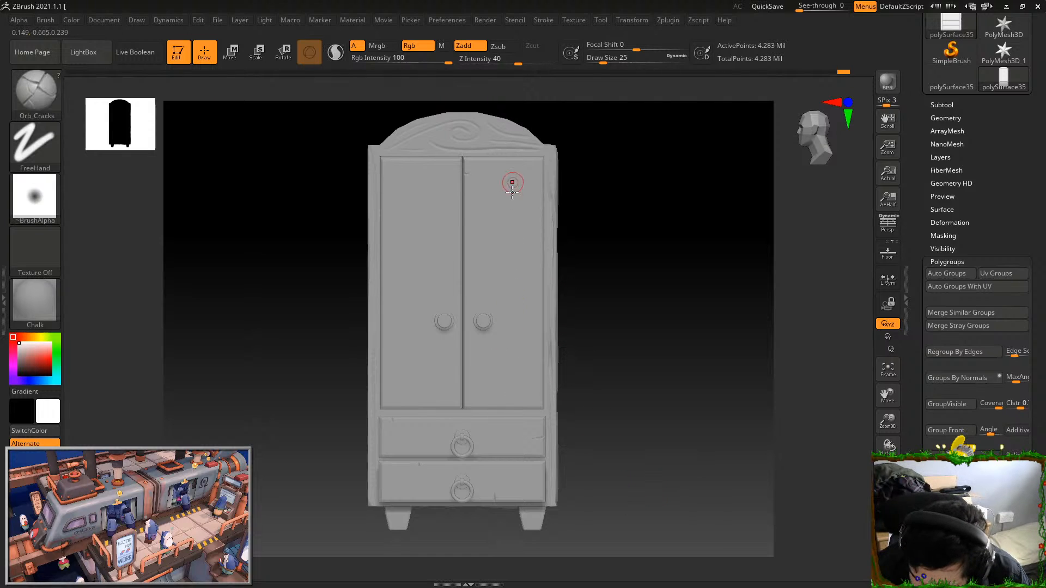
Isolate the right door and carve its first long wavy vertical grain lines
left_click(513, 246, "ctrl+shift")
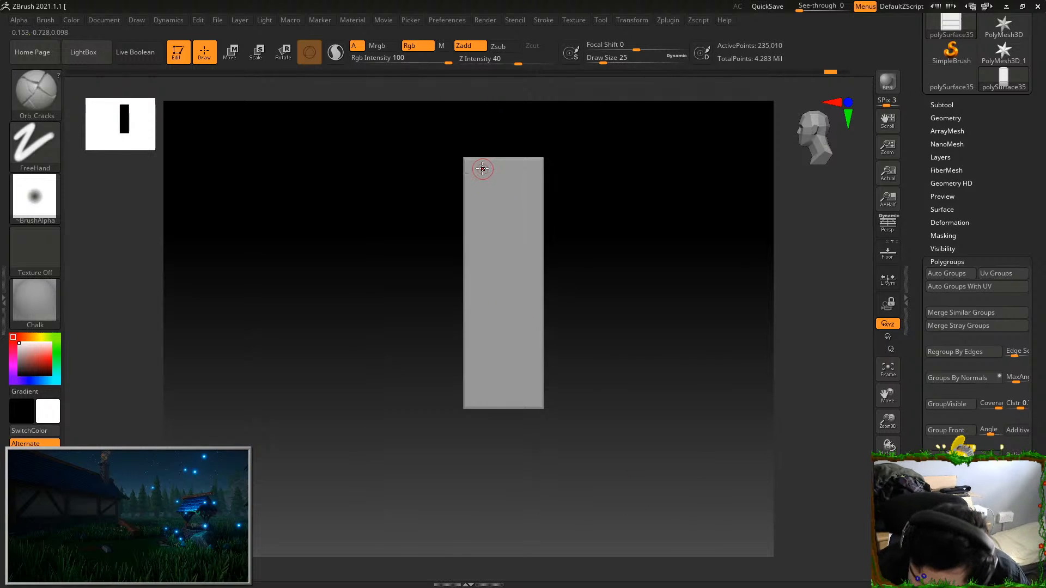
left_click_drag(479, 358, 479, 361)
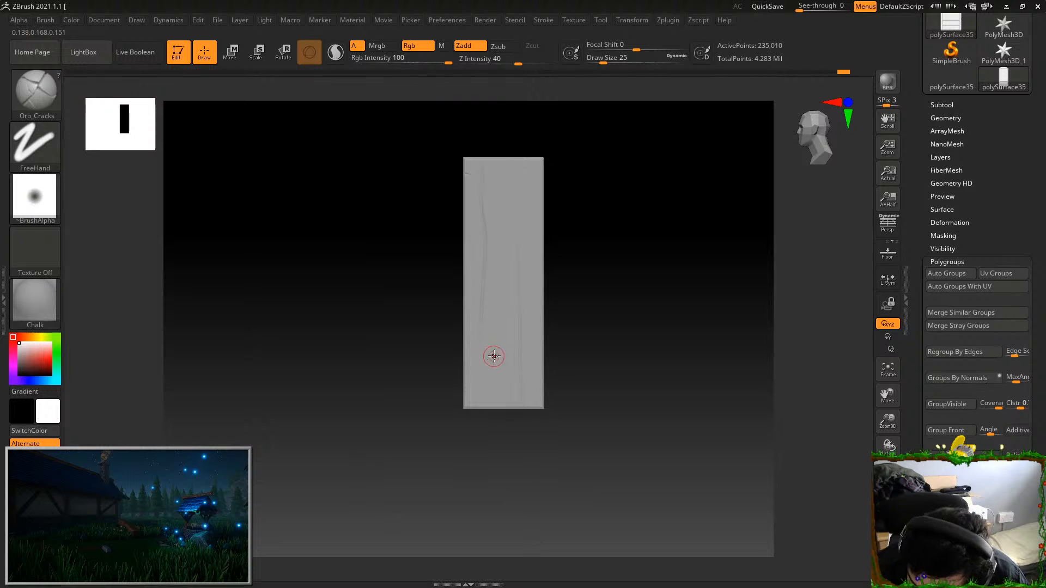
left_click_drag(539, 409, 545, 348)
mouse_move(583, 229)
left_mouse_down("alt")
mouse_move(602, 283)
mouse_move(589, 303)
mouse_move(578, 382)
left_mouse_up("alt")
Carve a long vertical crack near the right door's right edge, undoing the unsuitable strokes
left_click_drag(538, 220, 547, 490)
key("ctrl+z")
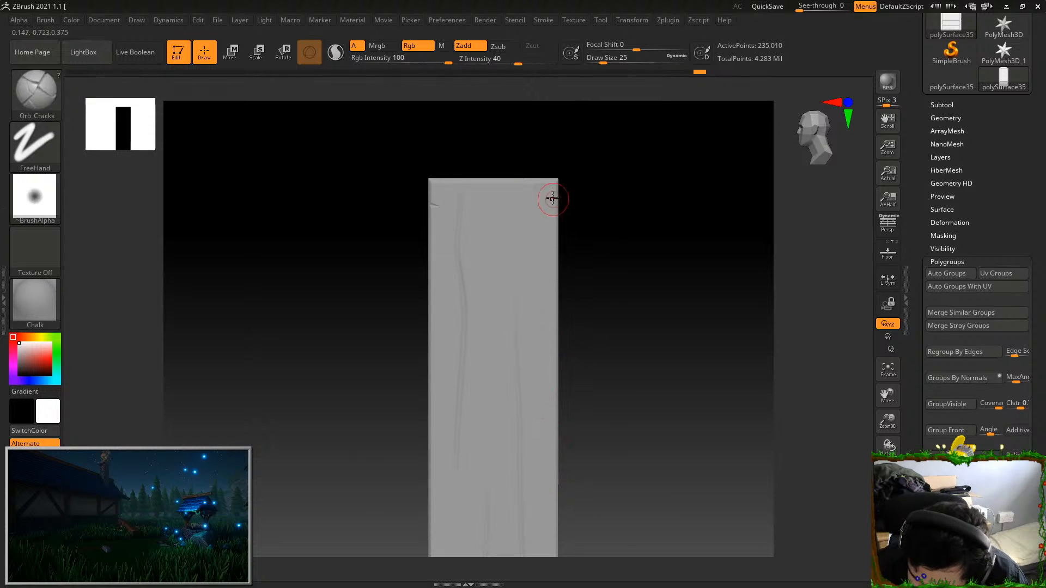
left_click_drag(538, 253, 538, 423)
key("ctrl+z")
left_click_drag(538, 192, 545, 483)
Add thin vertical cracks to the right door's lower left part and down its middle
mouse_move(627, 402)
left_mouse_down("alt")
mouse_move(637, 261)
mouse_move(615, 298)
left_mouse_up("alt")
left_click_drag(492, 311, 488, 415)
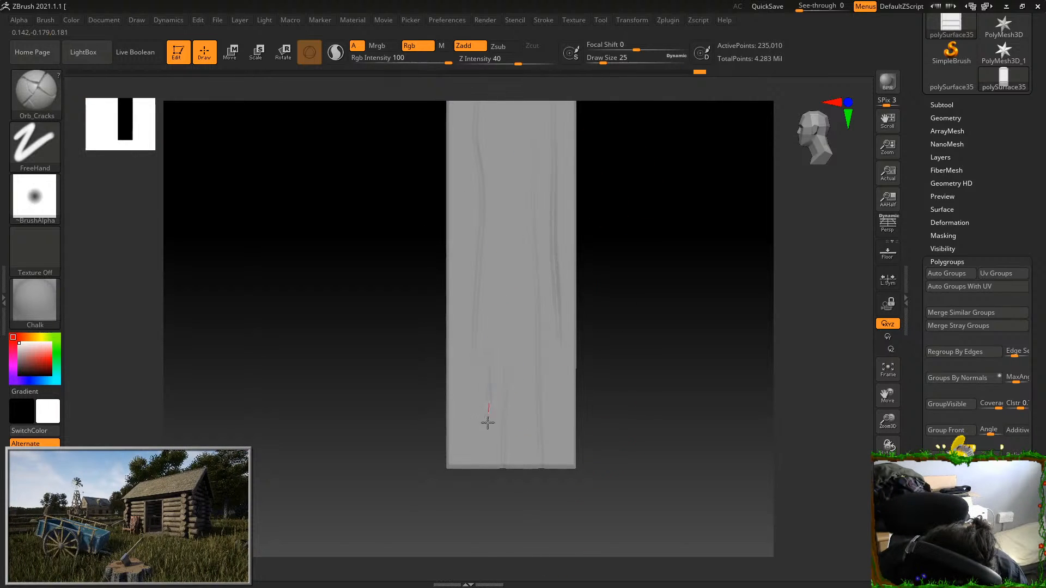
left_click_drag(589, 259, 590, 336, "alt")
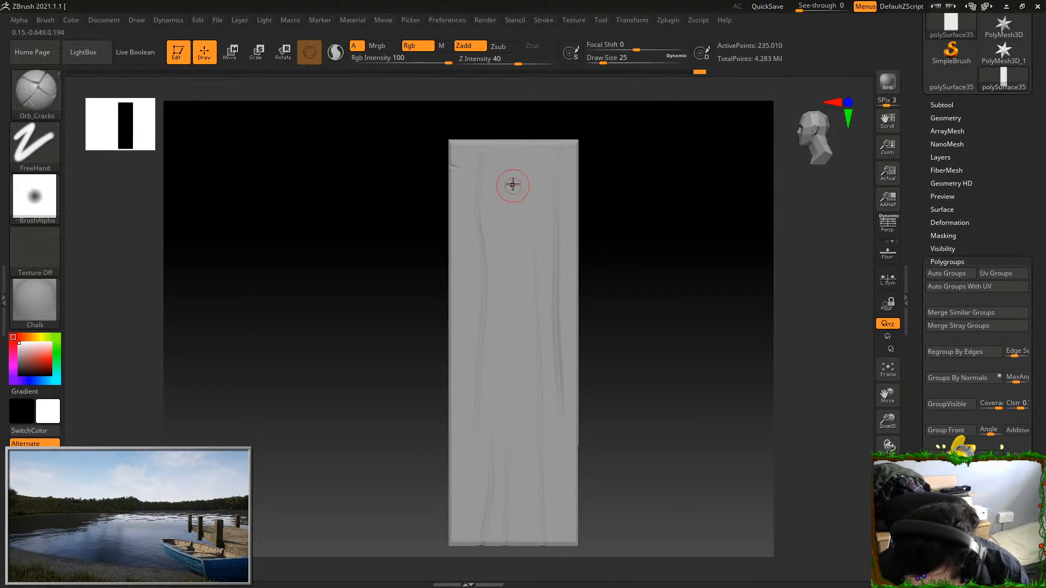
left_click_drag(517, 396, 516, 416)
Show all cupboard parts again and isolate the plain left door
left_click_drag(595, 417, 627, 311, "alt")
left_click(623, 328, "ctrl+shift")
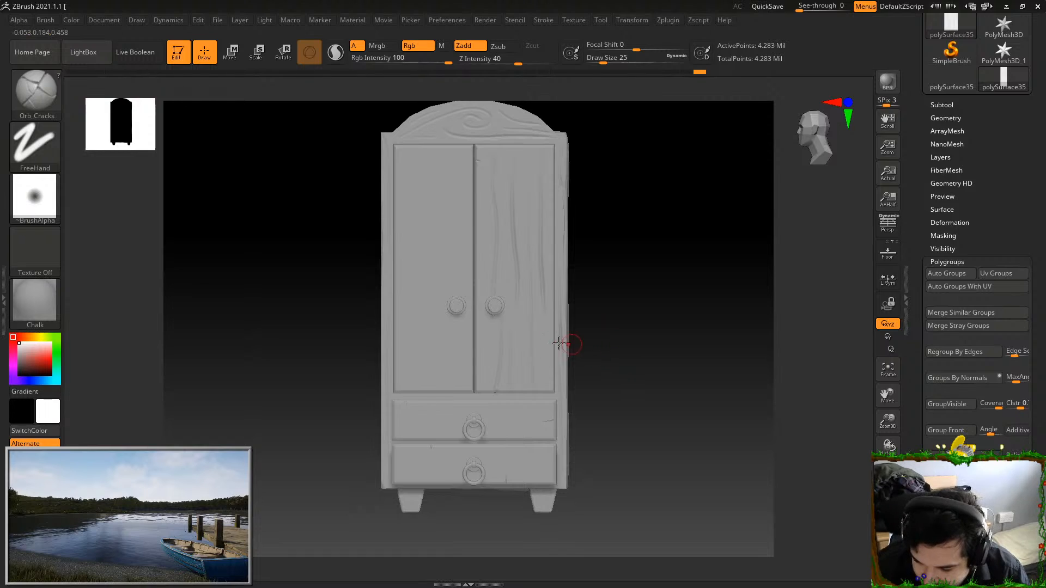
left_click(436, 247, "ctrl+shift")
left_click_drag(697, 416, 705, 422, "alt")
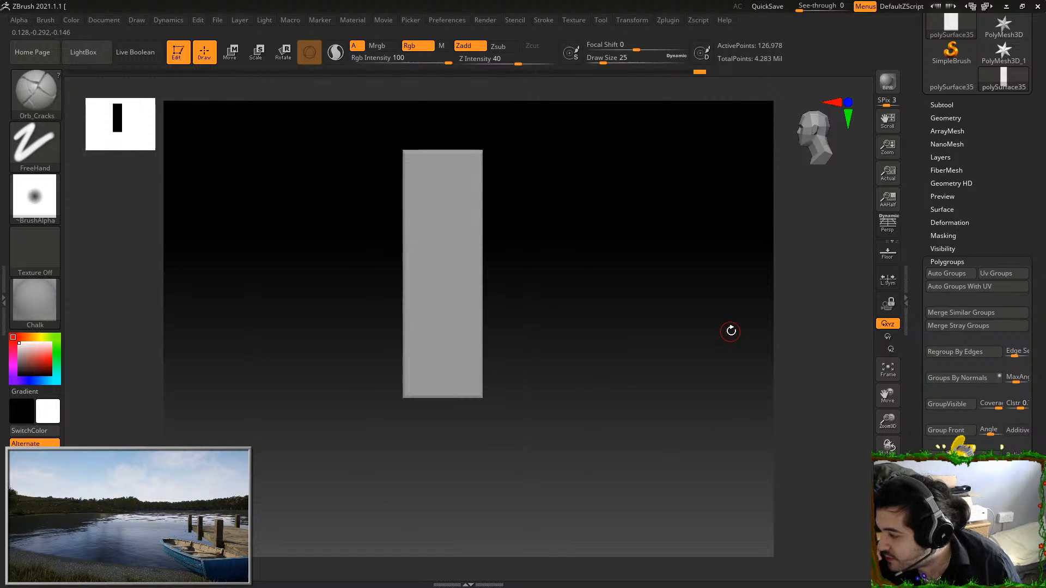
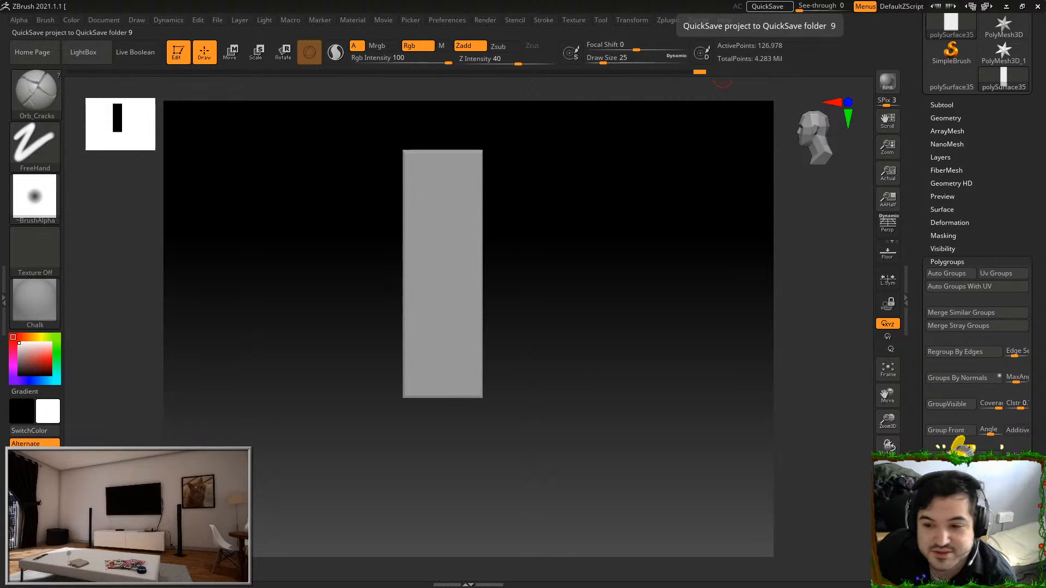
Carve long wavy vertical grain lines over the full height of the isolated left door
left_click_drag(602, 317, 572, 342)
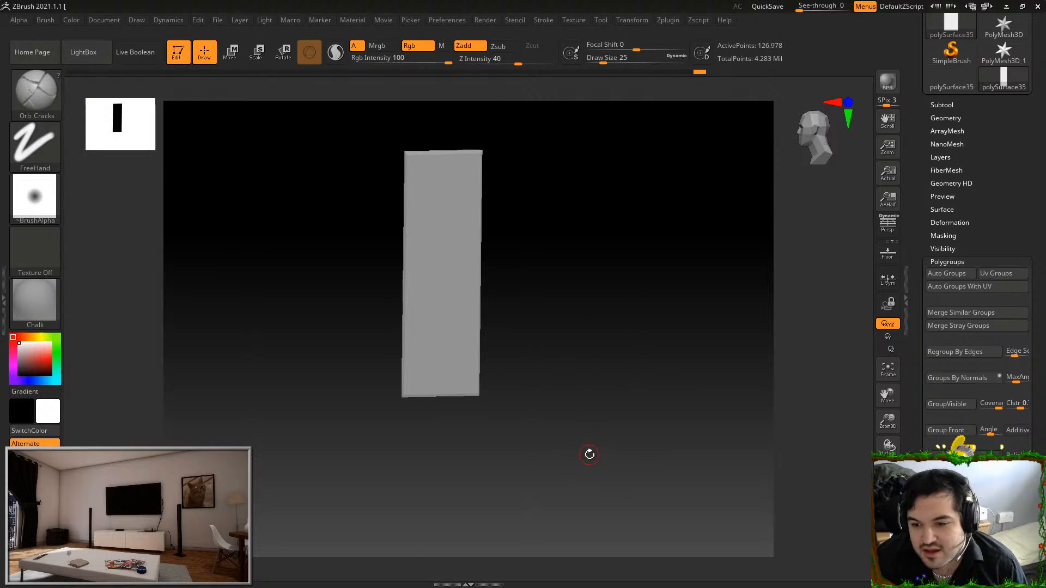
left_click_drag(591, 406, 611, 361)
left_click_drag(612, 361, 609, 318, "shift")
left_click_drag(555, 224, 582, 154, "alt")
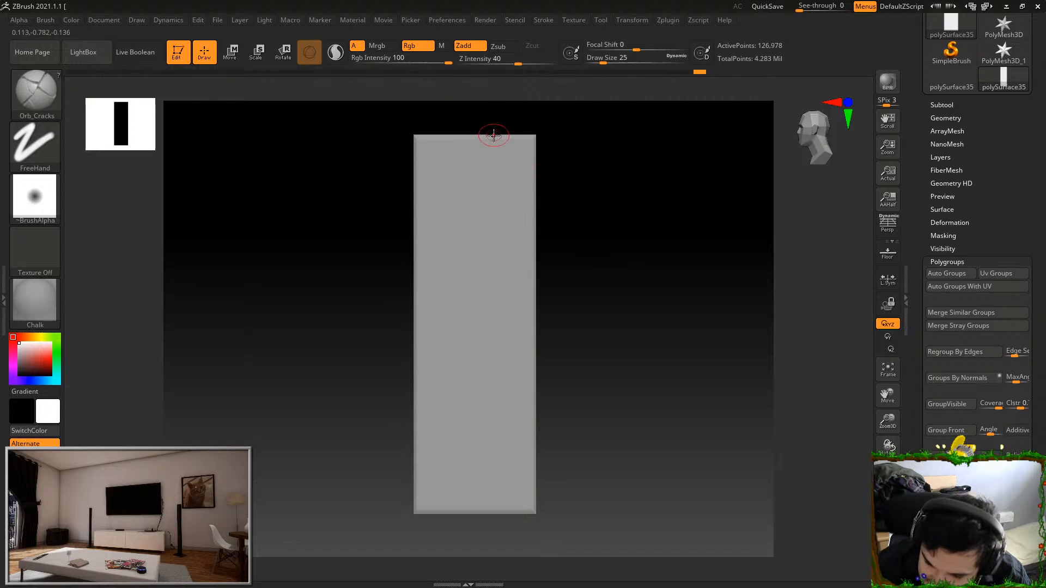
left_click_drag(446, 227, 446, 423)
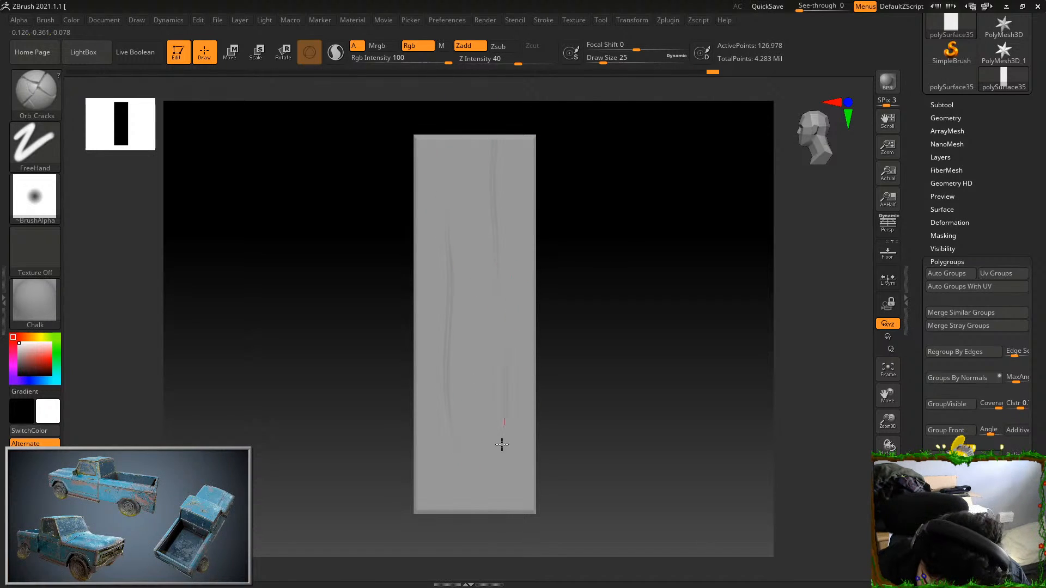
left_click_drag(569, 407, 576, 379, "alt")
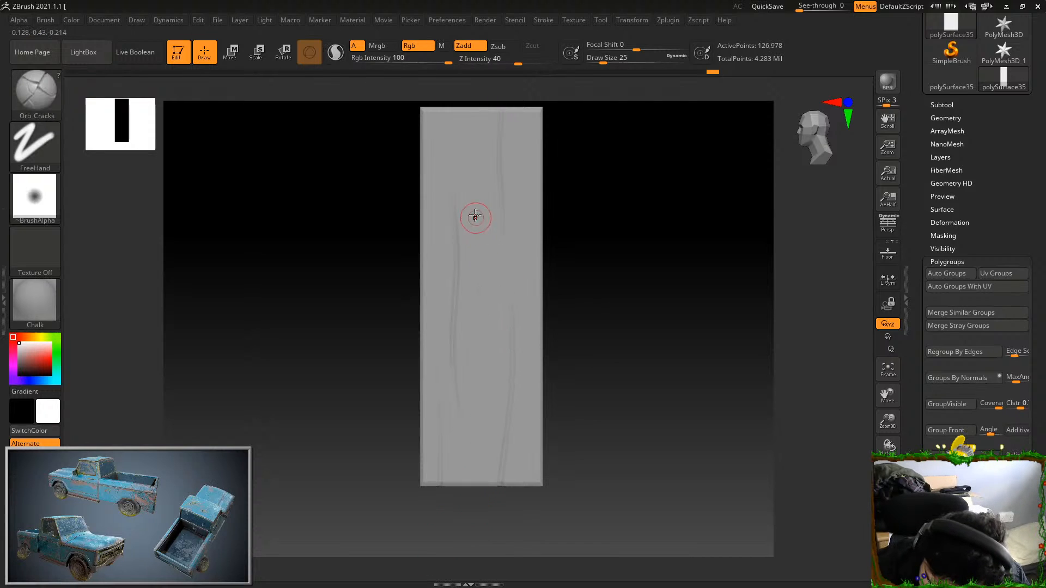
left_click_drag(547, 330, 563, 341, "alt")
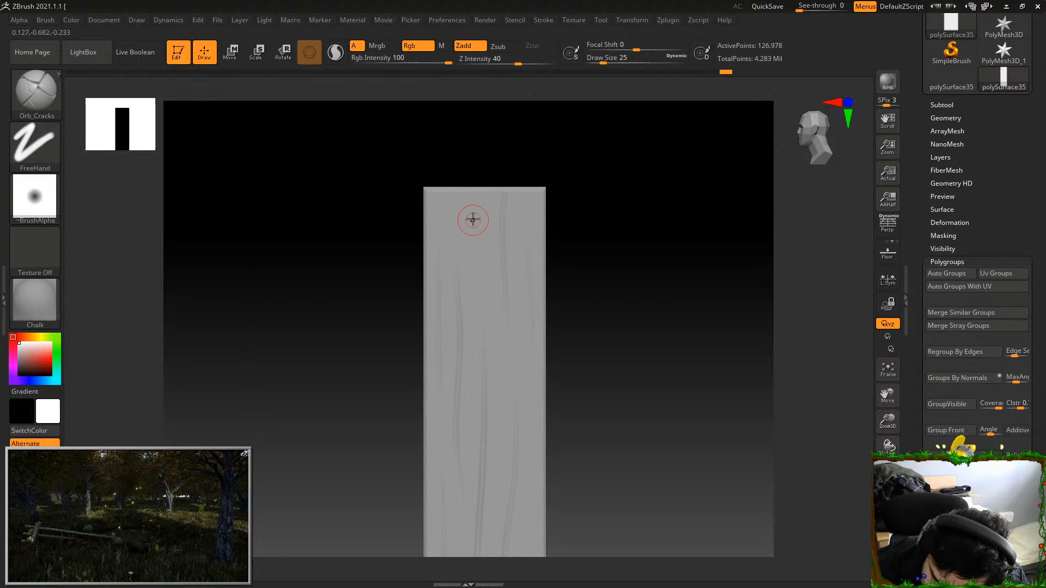
Show all cupboard parts again and isolate one of the short legs underneath
left_click(623, 310, "ctrl+shift")
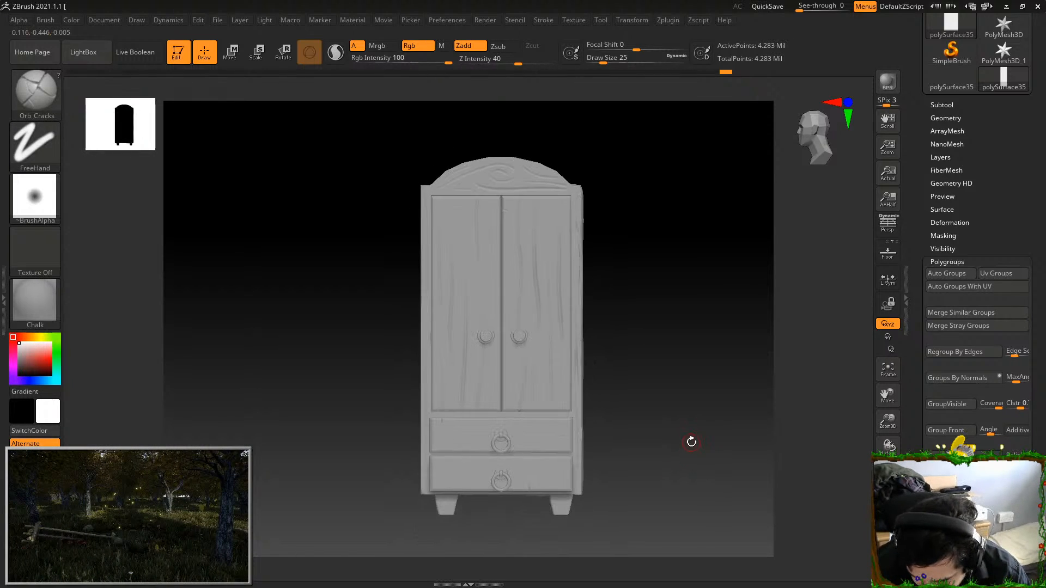
left_click_drag(686, 451, 709, 286)
left_click(605, 355, "ctrl+shift")
key("f")
left_click_drag(703, 331, 511, 250)
key("f")
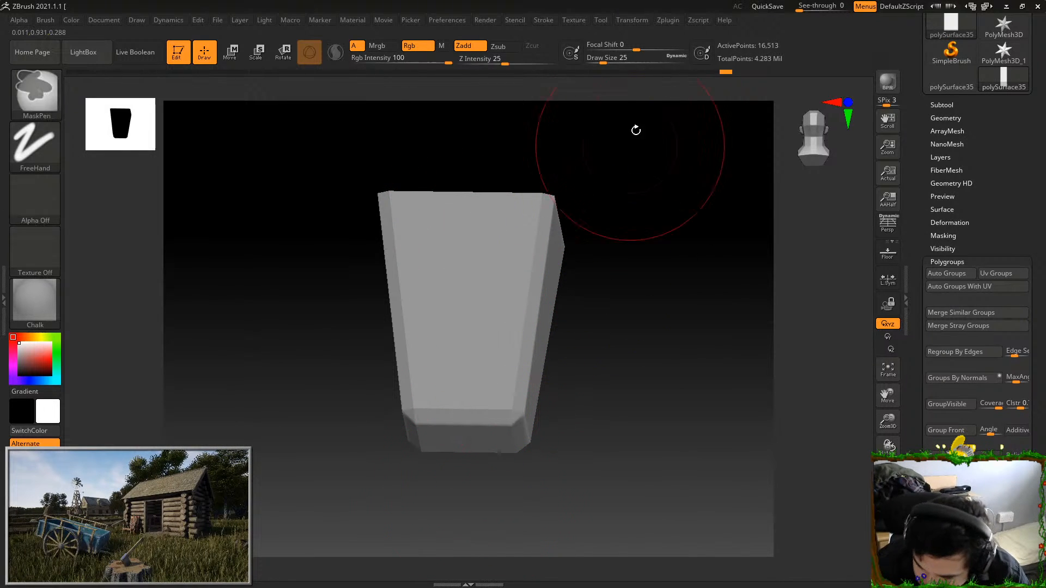
left_click_drag(605, 304, 653, 283)
left_click_drag(394, 240, 442, 385)
mouse_move(451, 434)
left_mouse_down()
mouse_move(528, 355)
mouse_move(525, 401)
left_mouse_up()
key("ctrl+z")
left_click_drag(378, 238, 427, 442)
left_click_drag(430, 477, 490, 399)
key("ctrl+z")
mouse_move(393, 248)
left_mouse_down()
mouse_move(403, 299)
mouse_move(436, 357)
left_mouse_up()
left_click_drag(493, 327, 533, 224)
key("ctrl+z")
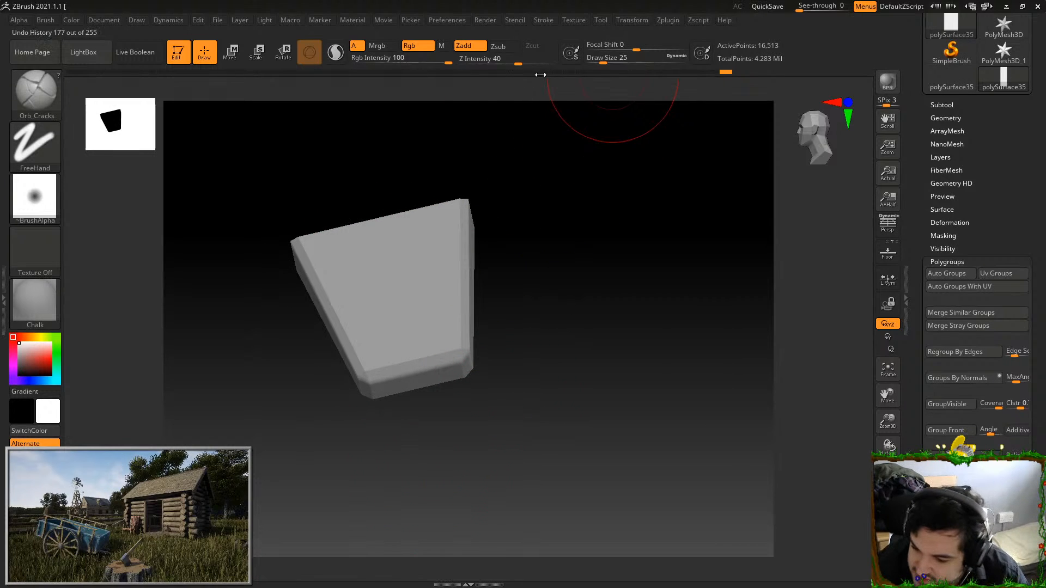
left_click(595, 58)
left_click_drag(397, 252, 414, 381)
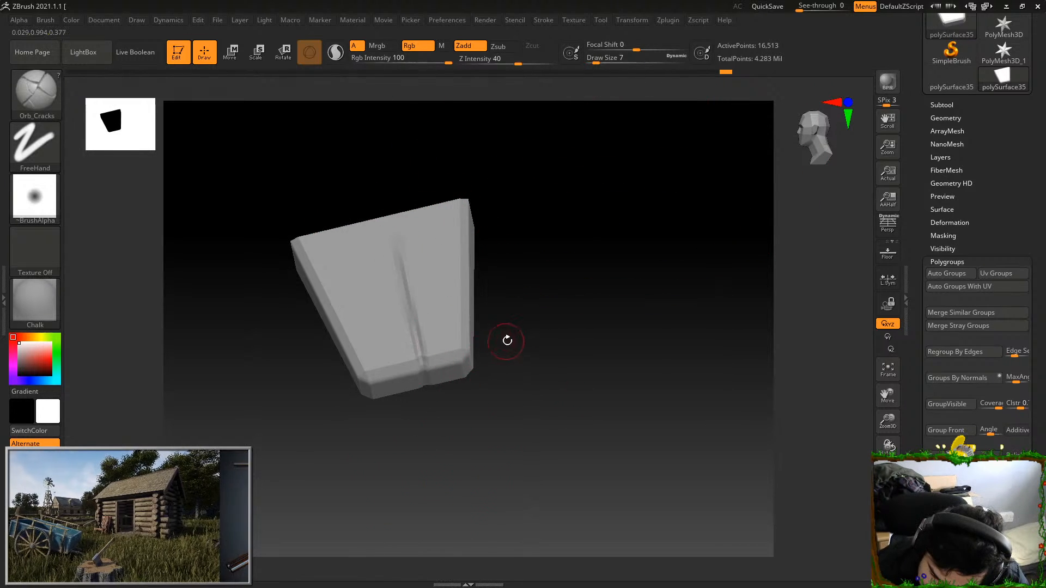
key("ctrl+z")
Set the draw size to 14 and carve a vertical crack down the first leg's face, notching its bottom edge
mouse_move(595, 58)
left_mouse_down()
mouse_move(610, 59)
mouse_move(600, 58)
left_mouse_up()
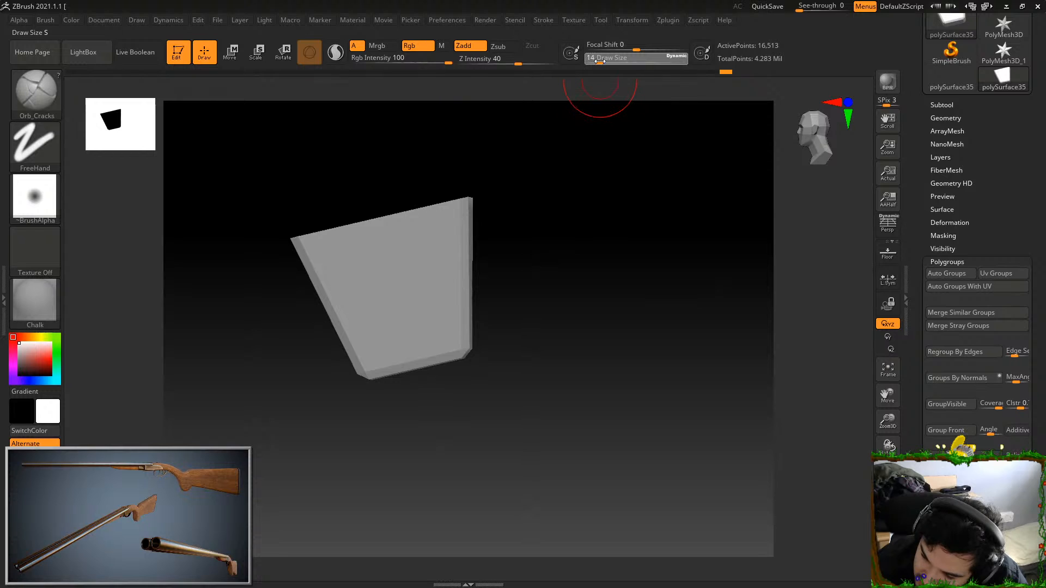
left_click_drag(410, 244, 446, 380)
left_click_drag(456, 417, 566, 224)
left_click_drag(490, 217, 479, 348)
mouse_move(551, 328)
left_mouse_down()
mouse_move(591, 316)
mouse_move(584, 274)
left_mouse_up()
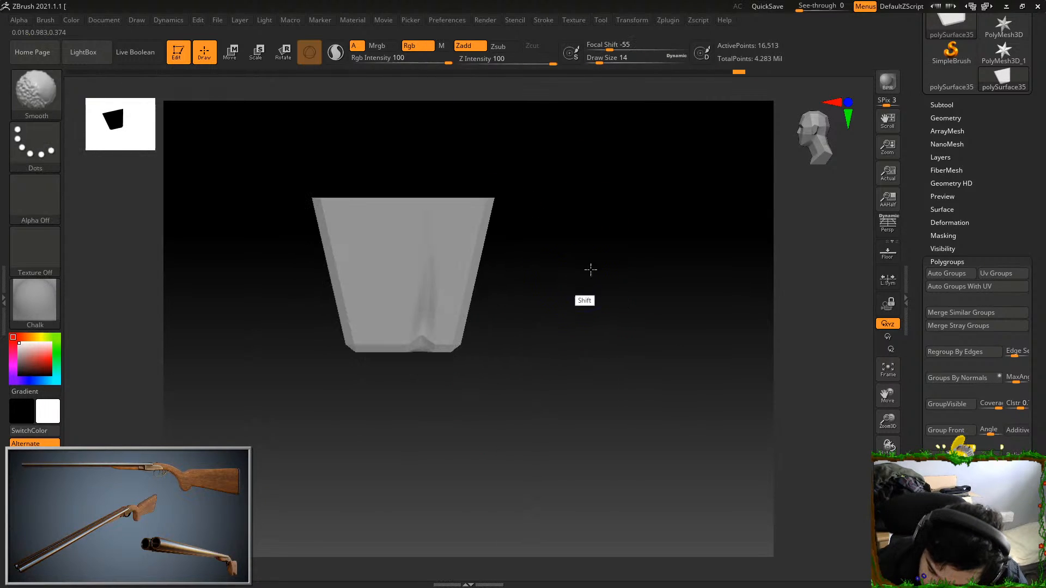
left_click_drag(379, 218, 381, 321)
left_click_drag(552, 279, 598, 266, "alt")
key("ctrl+z")
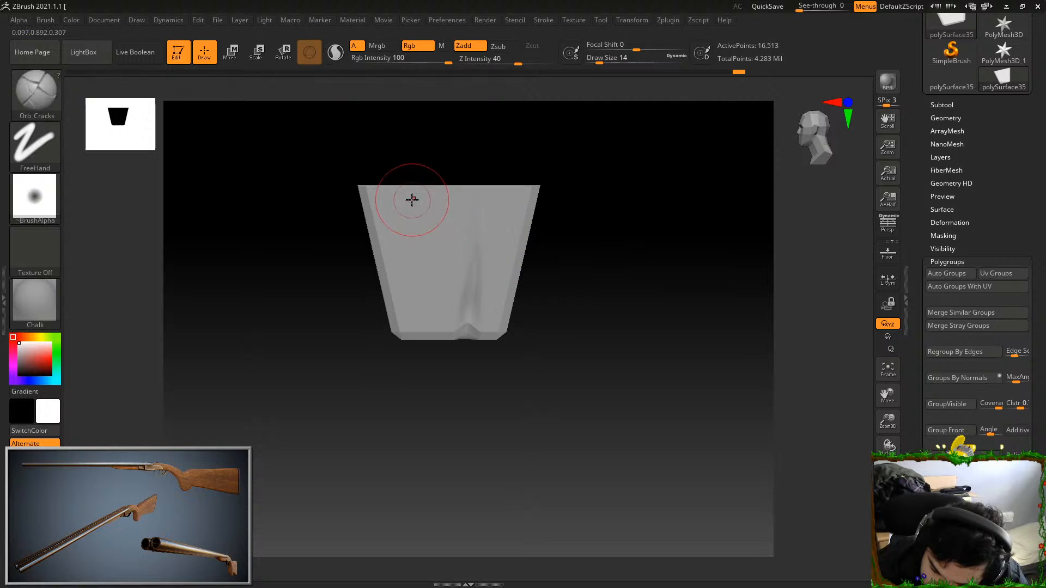
left_click_drag(424, 299, 426, 306)
left_click_drag(549, 279, 589, 250)
key("ctrl+z")
Carve vertical cracks down the other faces of the first leg to its bottom edge
left_click_drag(423, 205, 407, 331)
left_click_drag(440, 388, 495, 334)
left_click_drag(361, 219, 359, 332)
left_click_drag(428, 381, 476, 374)
mouse_move(431, 274)
left_mouse_down()
mouse_move(451, 296)
mouse_move(533, 262)
left_mouse_up()
left_click_drag(347, 210, 366, 321)
left_click_drag(439, 435, 440, 273)
Extend the first leg's cracks around its bottom bevel and across the underside
left_click_drag(358, 249, 374, 309)
mouse_move(450, 256)
left_mouse_down()
mouse_move(453, 283)
mouse_move(453, 194)
left_mouse_up()
left_click_drag(349, 327, 420, 287)
left_click_drag(468, 265, 467, 294)
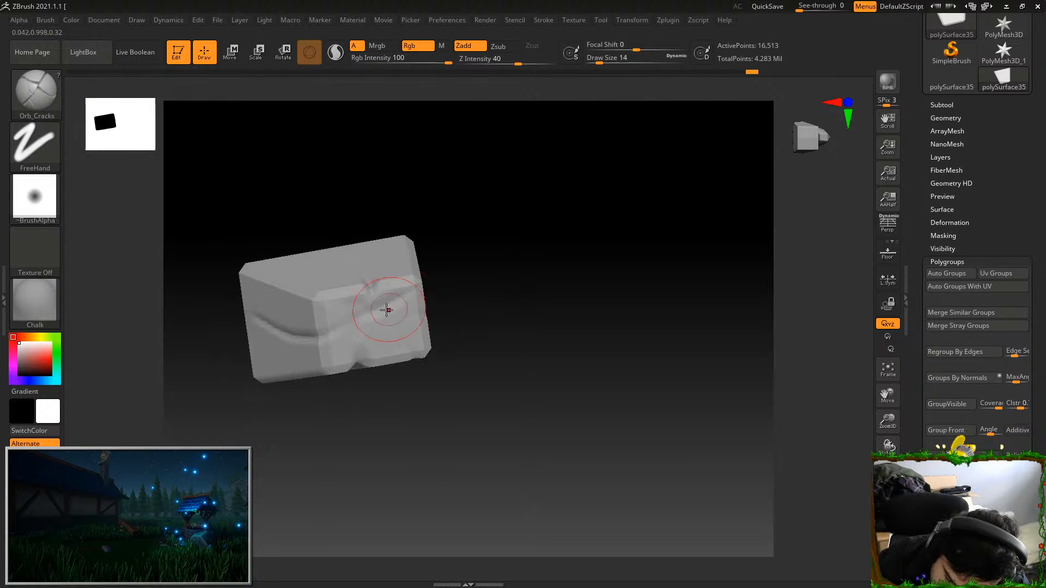
mouse_move(325, 308)
left_mouse_down()
mouse_move(398, 310)
mouse_move(424, 355)
mouse_move(388, 366)
left_mouse_up()
left_click_drag(549, 237, 665, 376)
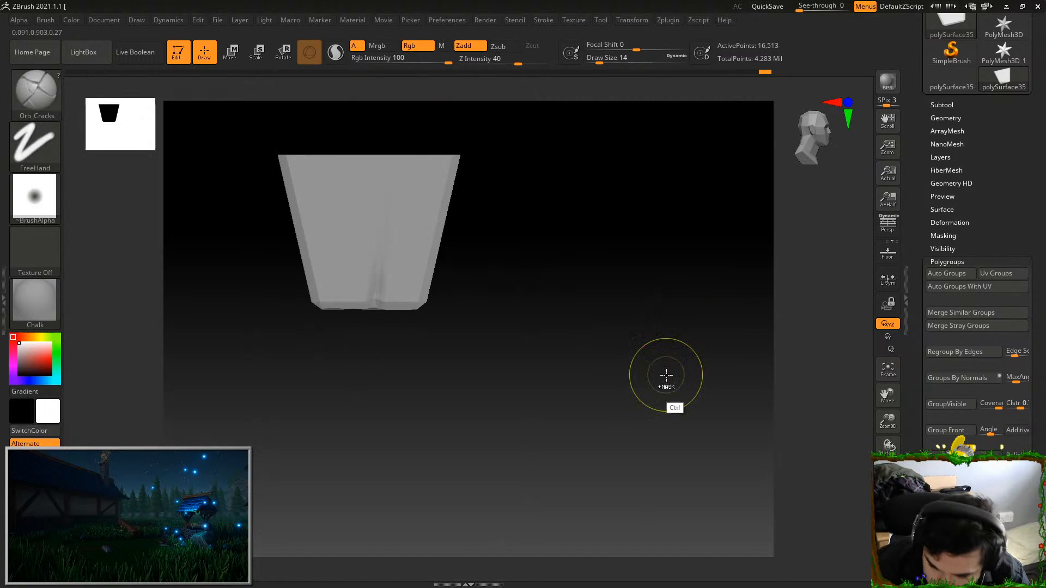
Show all cupboard parts again and isolate the uncarved leg beside the finished one
left_click(663, 455, "ctrl+shift")
mouse_move(664, 444)
left_mouse_down("shift")
mouse_move(642, 444)
mouse_move(635, 411)
mouse_move(655, 425)
mouse_move(638, 433)
left_mouse_up("shift")
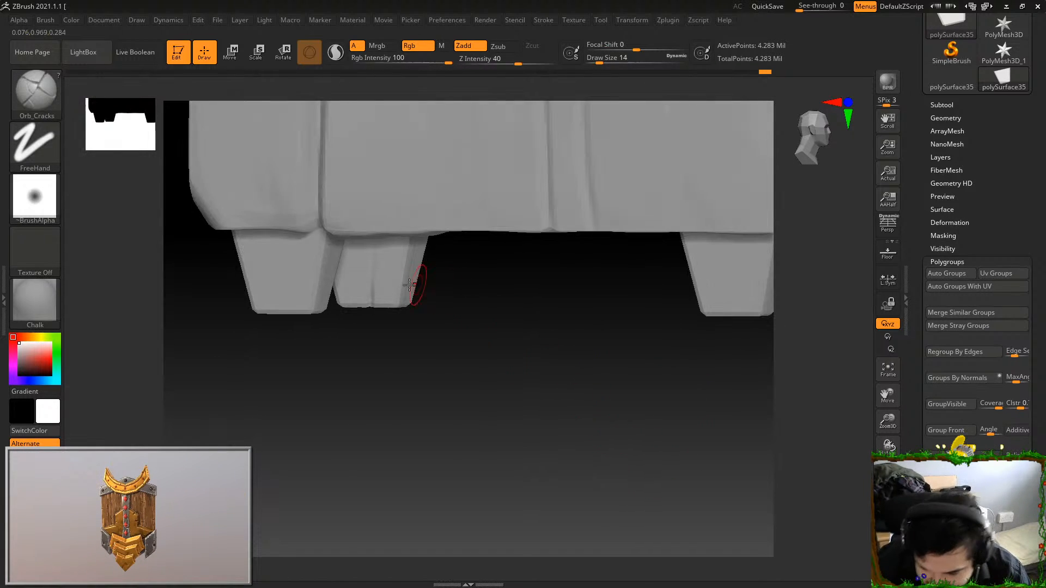
left_click(296, 273, "ctrl+shift")
key("f")
left_click_drag(728, 397, 710, 378)
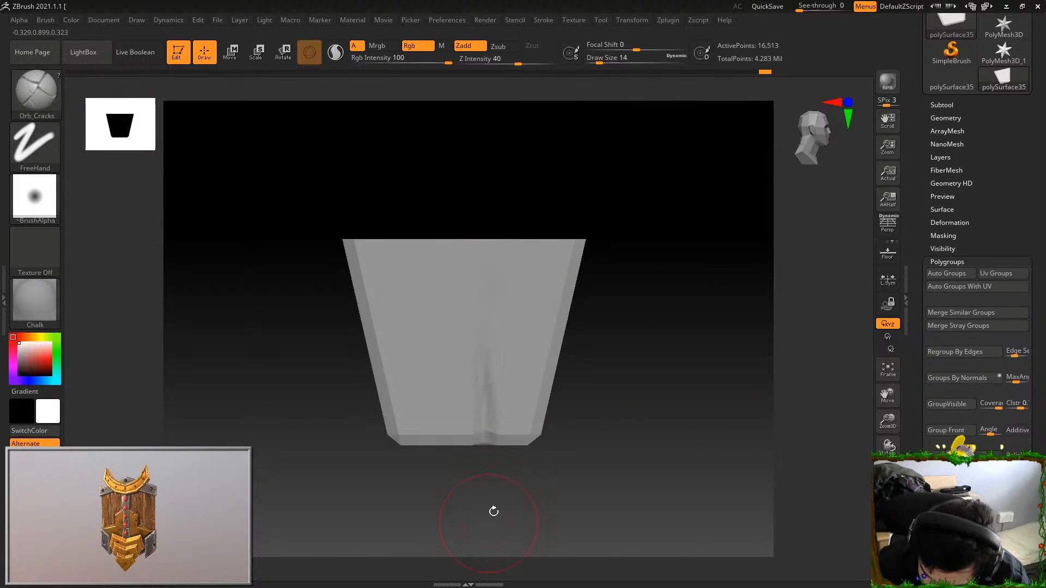
Carve vertical cracks down the second leg's faces and wrap them around its bottom edge
left_click_drag(486, 436, 526, 424)
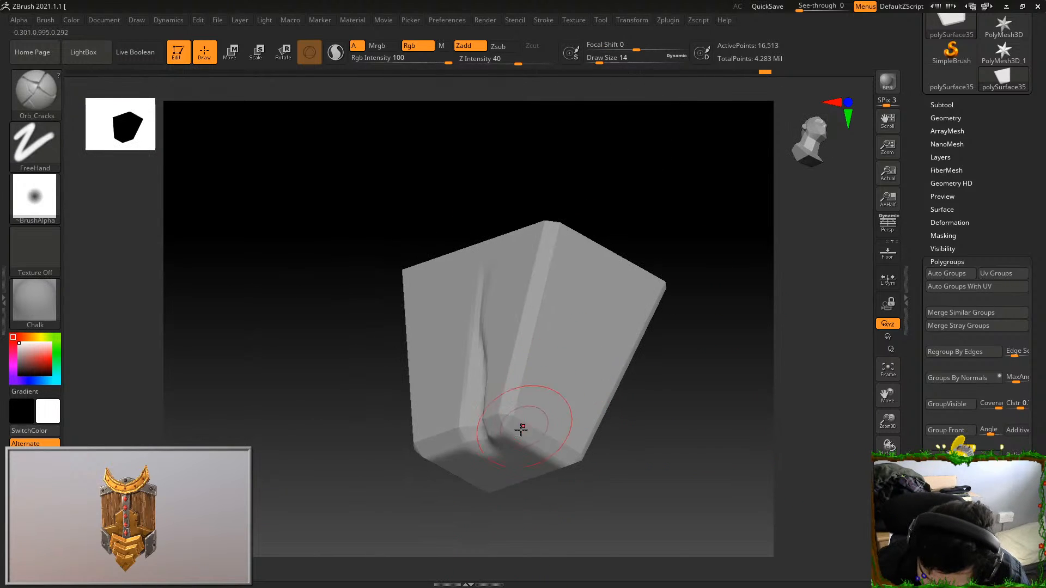
mouse_move(642, 427)
left_mouse_down()
mouse_move(656, 385)
mouse_move(533, 436)
mouse_move(642, 269)
mouse_move(638, 381)
mouse_move(596, 264)
mouse_move(500, 310)
left_mouse_up()
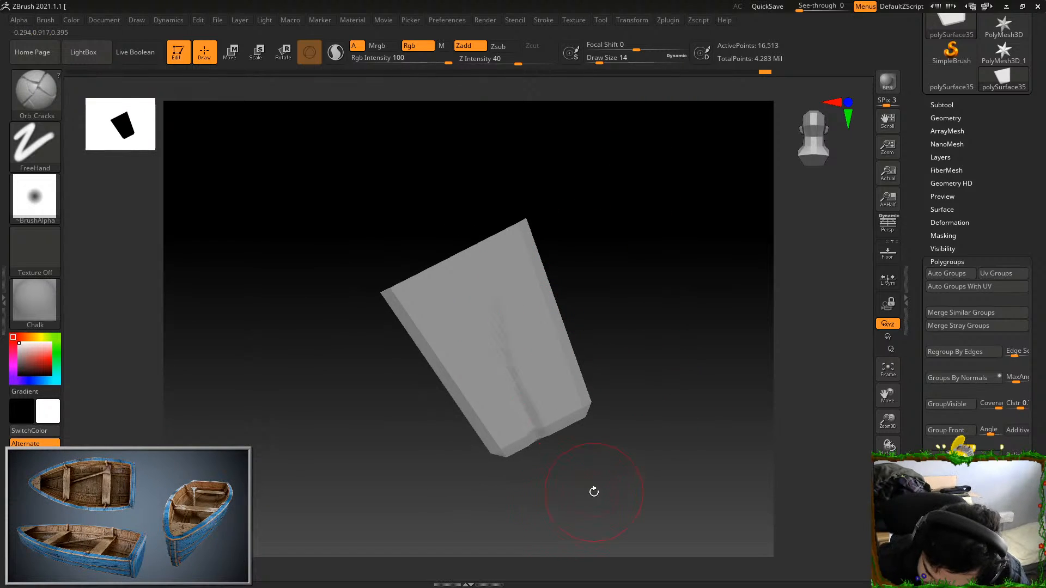
left_click_drag(593, 493, 502, 328)
right_click_drag(533, 347, 556, 384)
left_click_drag(458, 407, 400, 406)
left_click_drag(592, 355, 511, 404)
mouse_move(642, 327)
left_mouse_down()
mouse_move(640, 315)
mouse_move(631, 467)
left_mouse_up()
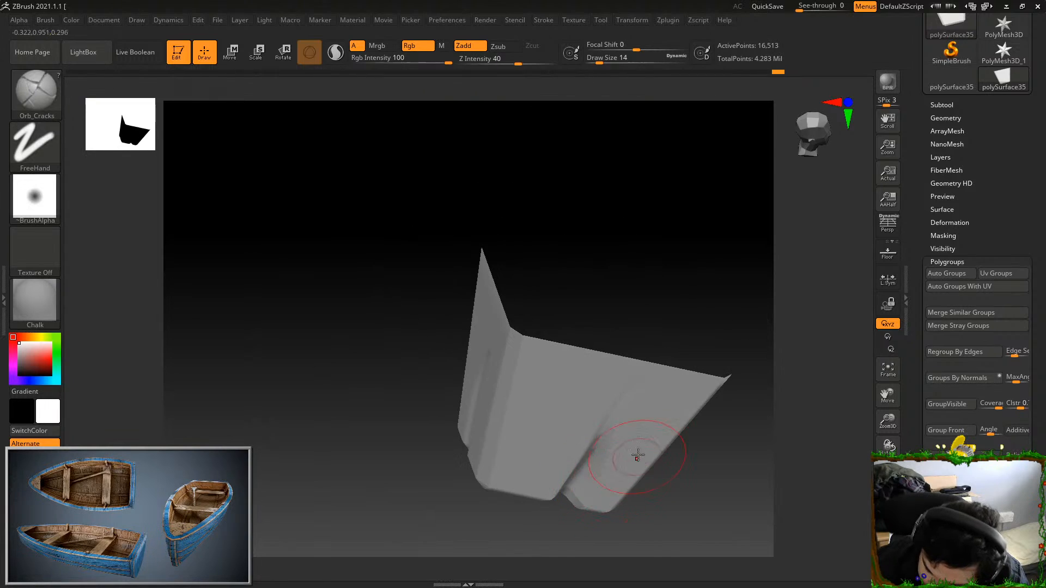
Show all cupboard parts again and isolate one of the two legs that are still plain
left_click_drag(711, 305, 723, 238, "shift")
left_click(712, 416, "ctrl+shift")
left_click_drag(738, 455, 597, 383, "alt")
left_click_drag(636, 468, 558, 366, "alt")
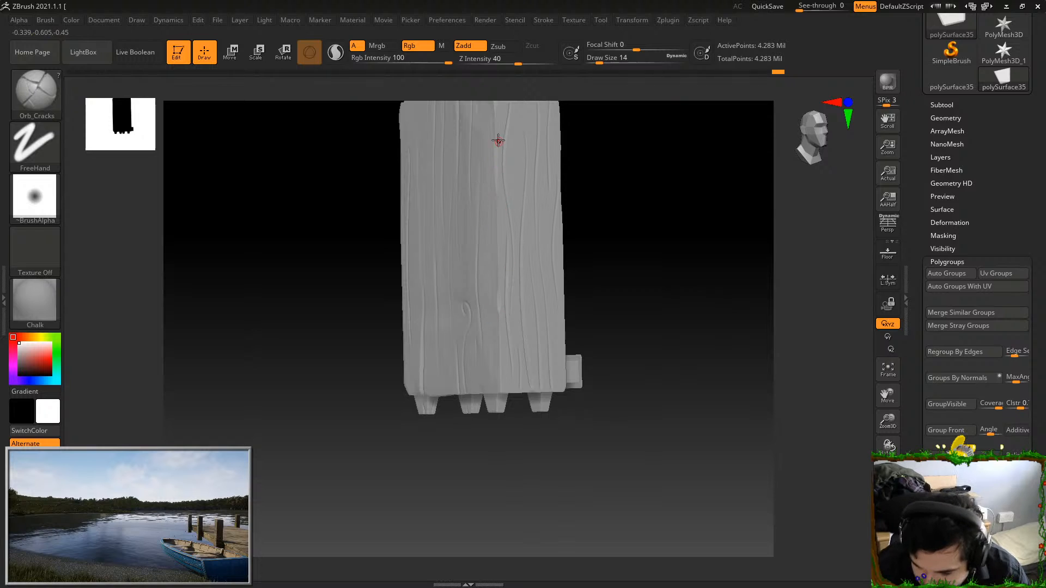
left_click_drag(583, 240, 570, 259)
left_click_drag(590, 312, 671, 385, "alt")
left_click_drag(633, 435, 635, 375, "alt")
mouse_move(630, 460)
left_mouse_down("alt")
mouse_move(640, 374)
mouse_move(648, 497)
left_mouse_up("alt")
left_click_drag(612, 449, 747, 435, "alt")
left_click(403, 311, "ctrl+shift")
key("f")
Carve vertical cracks down the third leg's faces, running over its bottom edge
left_click_drag(717, 402, 512, 292, "alt")
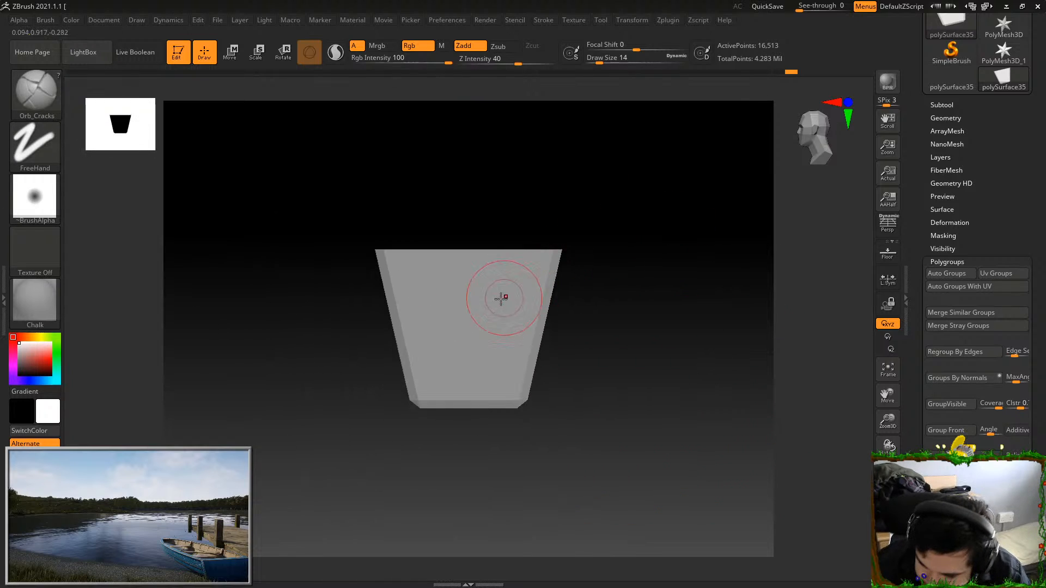
left_click_drag(487, 399, 487, 417)
left_click_drag(527, 447, 507, 382)
mouse_move(484, 303)
left_mouse_down()
mouse_move(486, 440)
mouse_move(523, 414)
left_mouse_up()
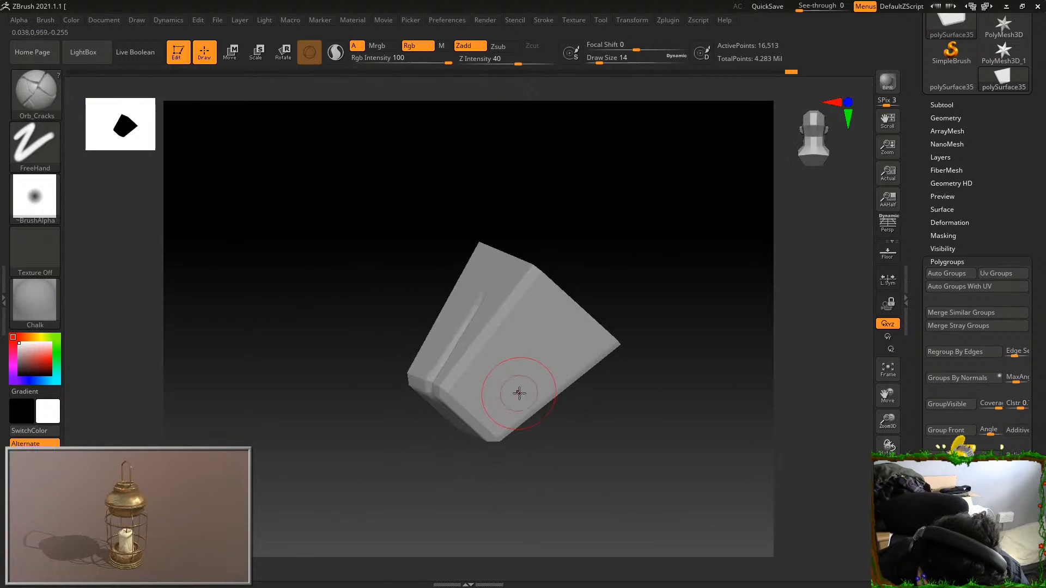
mouse_move(506, 378)
left_mouse_down()
mouse_move(584, 423)
mouse_move(506, 380)
left_mouse_up()
left_click_drag(550, 451, 491, 402)
left_click_drag(426, 286, 429, 453)
mouse_move(479, 413)
left_mouse_down()
mouse_move(528, 311)
mouse_move(377, 351)
left_mouse_up()
Isolate the last plain leg of the cupboard
left_click_drag(340, 467, 571, 391)
left_click(293, 306, "ctrl+shift")
key("f")
left_click_drag(708, 406, 654, 398)
mouse_move(834, 283)
left_mouse_down("shift")
mouse_move(839, 265)
mouse_move(733, 276)
left_mouse_up("shift")
Carve a long wavy crack down the last leg's face, around its bottom corner and up the adjoining face
left_click_drag(552, 342, 561, 428)
mouse_move(582, 476)
left_mouse_down()
mouse_move(578, 417)
mouse_move(586, 439)
left_mouse_up()
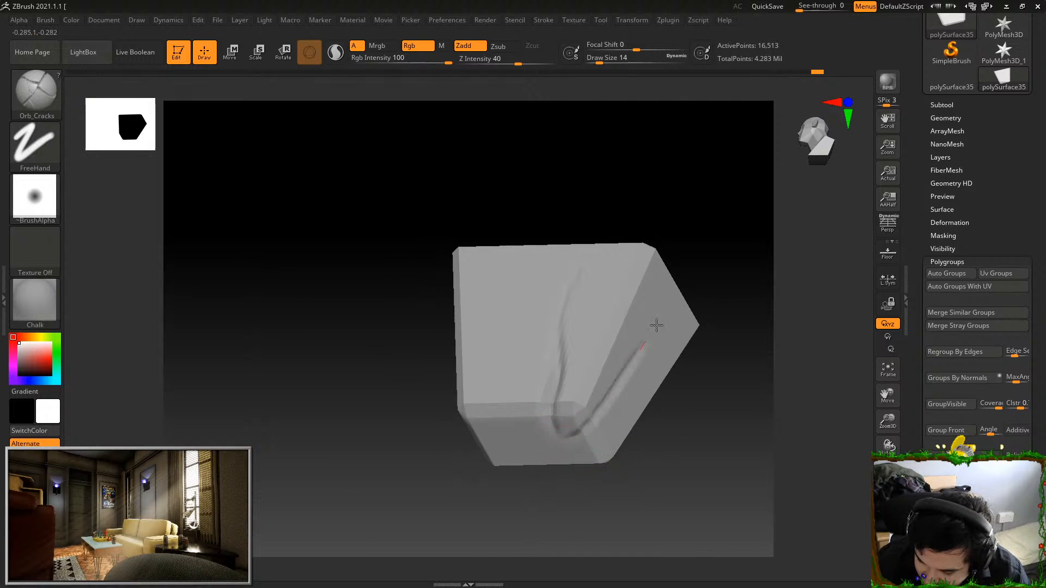
left_click_drag(650, 335, 654, 327)
left_click_drag(708, 390, 643, 402)
left_click_drag(646, 335, 598, 385)
mouse_move(556, 490)
left_mouse_down()
mouse_move(577, 485)
mouse_move(635, 400)
left_mouse_up()
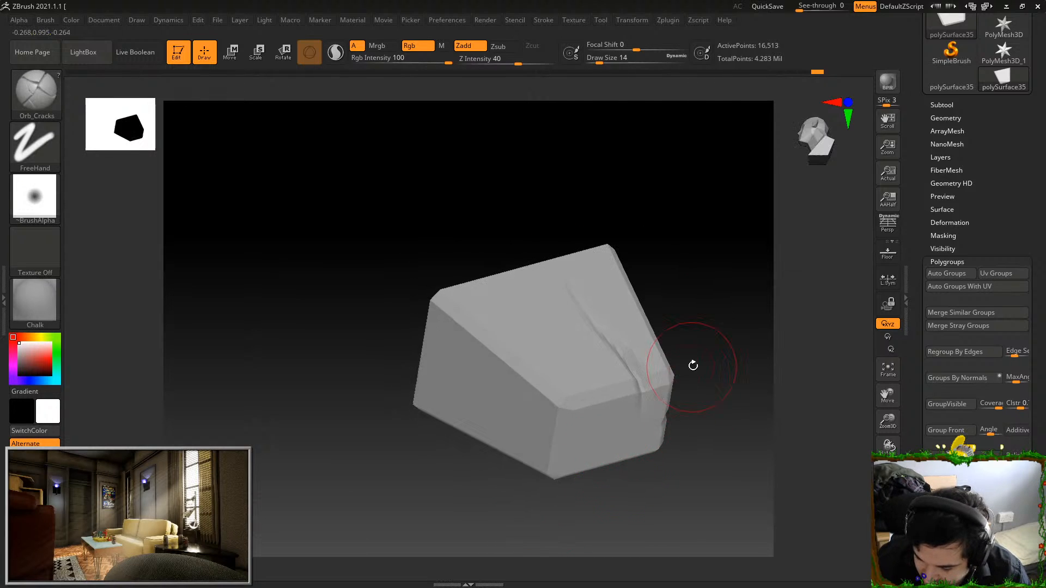
Carve a crack down another face of the last leg and run it over the bottom bevel
left_click_drag(692, 368, 611, 380, "shift")
left_click_drag(506, 385, 520, 441)
left_click_drag(524, 504, 521, 469)
left_click_drag(518, 420, 524, 465)
left_click_drag(536, 509, 616, 398)
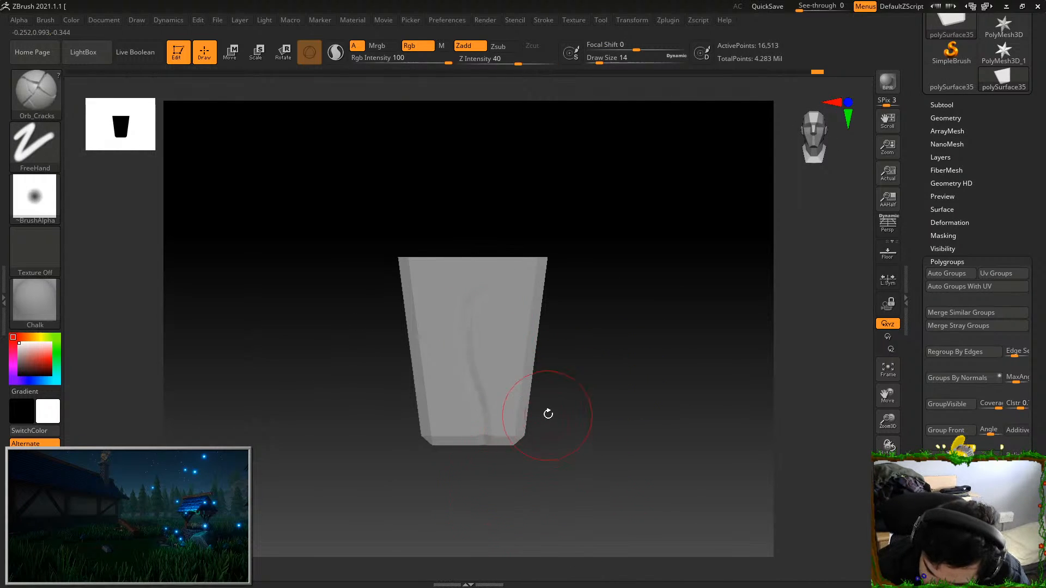
Finish the last leg with further cracks on its remaining sides and notches in its bottom edge
left_click_drag(546, 417, 499, 440)
left_click_drag(568, 328, 698, 205)
left_click_drag(718, 289, 521, 301)
left_click_drag(584, 371, 544, 400)
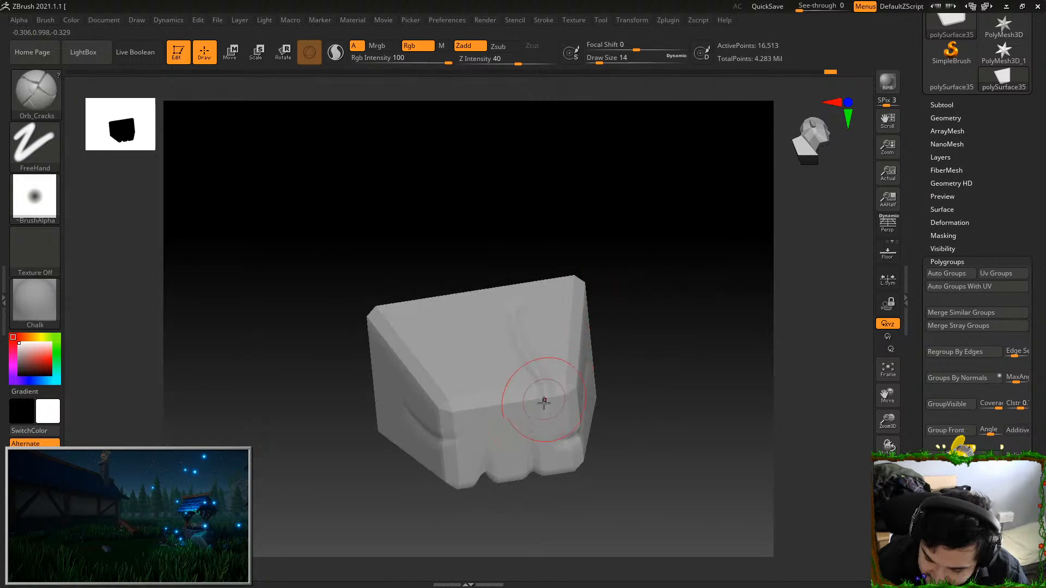
left_click_drag(456, 322, 622, 281)
mouse_move(667, 314)
left_mouse_down()
mouse_move(680, 316)
mouse_move(647, 355)
mouse_move(619, 425)
left_mouse_up()
Show all cupboard parts again and isolate the upper drawer's front panel
left_click(671, 447, "ctrl+shift")
mouse_move(731, 467)
left_mouse_down()
mouse_move(722, 479)
mouse_move(579, 234)
mouse_move(674, 412)
mouse_move(642, 443)
mouse_move(698, 411)
mouse_move(631, 80)
mouse_move(656, 493)
mouse_move(675, 434)
mouse_move(721, 423)
left_mouse_up()
left_click_drag(815, 289, 643, 440, "alt")
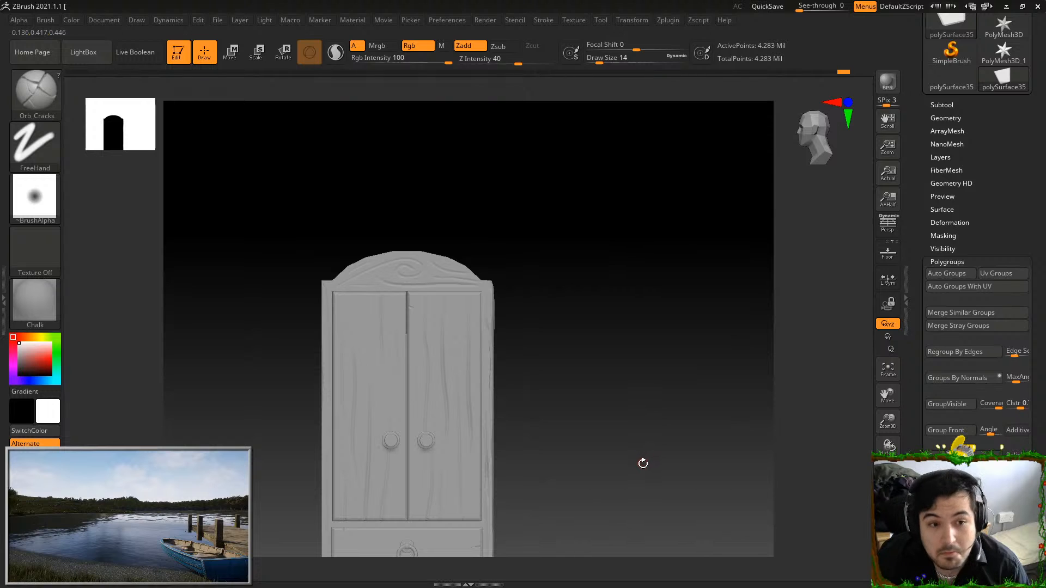
left_click_drag(634, 434, 673, 381, "alt")
left_click(474, 365, "ctrl+shift")
key("f")
left_click_drag(659, 506, 667, 403, "alt")
key("ctrl+z")
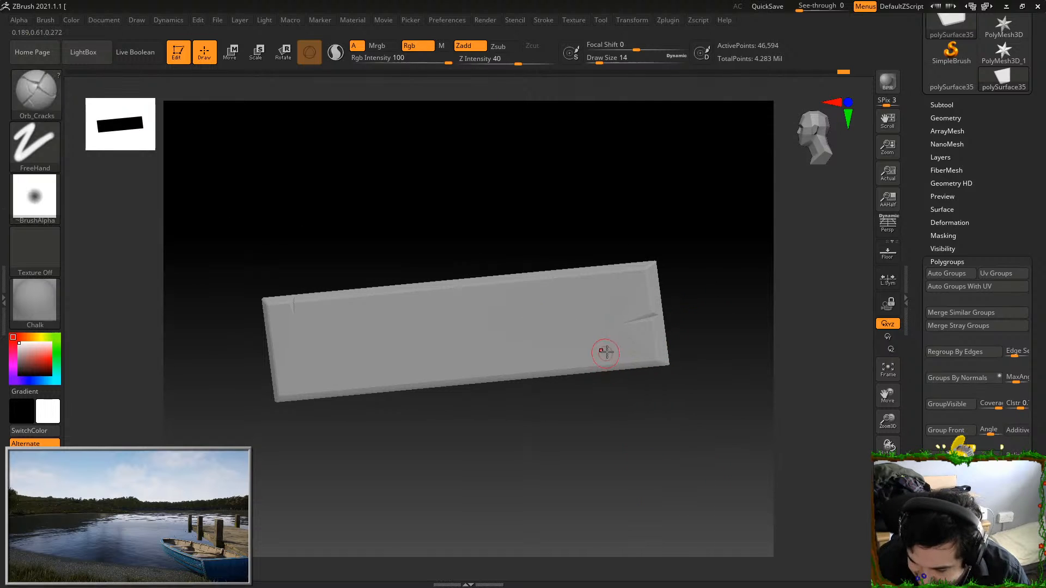
key("ctrl+z")
left_click_drag(609, 389, 635, 384)
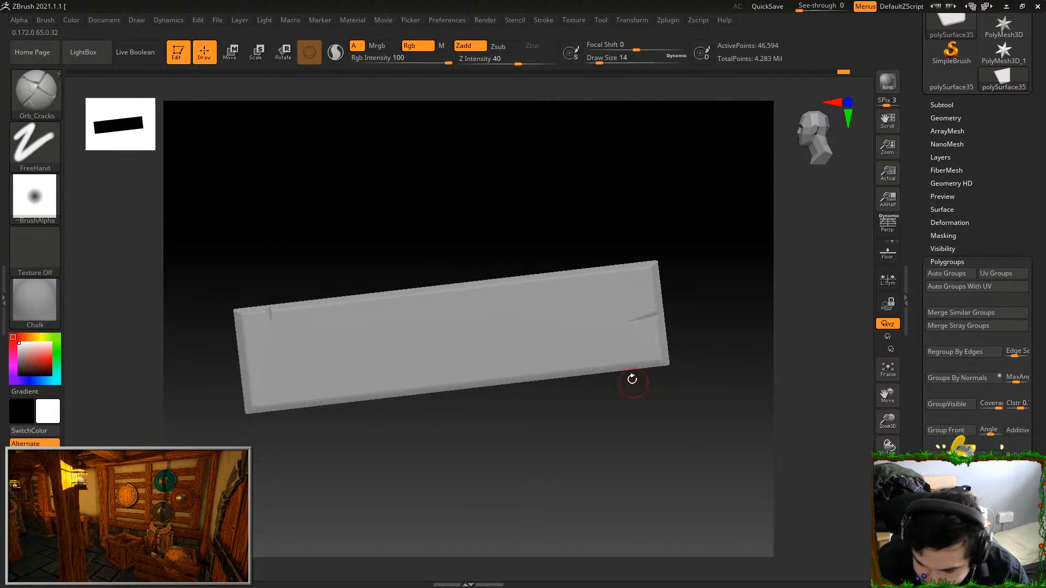
left_click_drag(342, 390, 344, 453)
key("ctrl+z")
left_click_drag(364, 350, 375, 363)
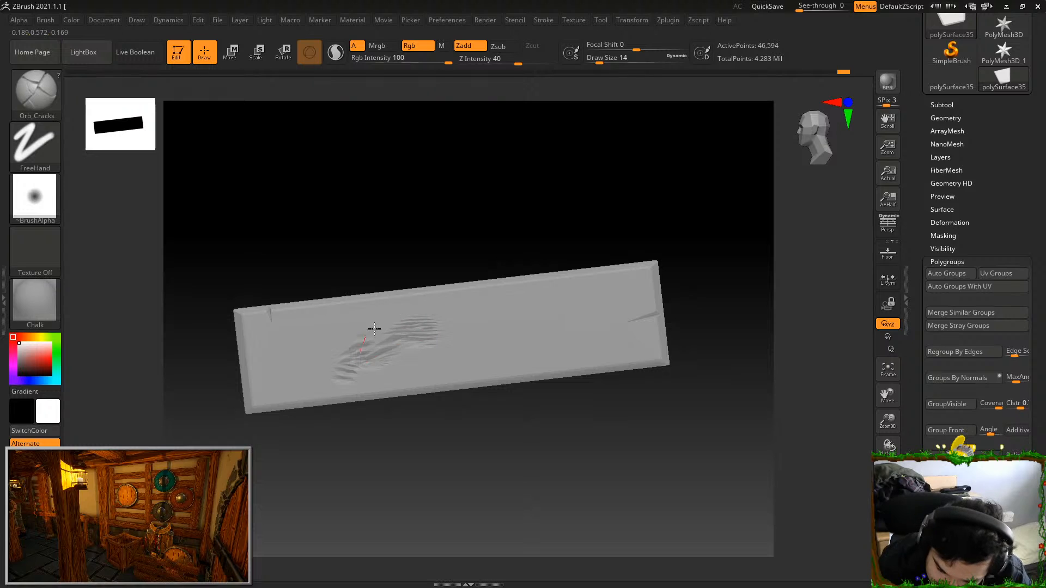
left_click_drag(531, 349, 528, 355)
key("ctrl+z")
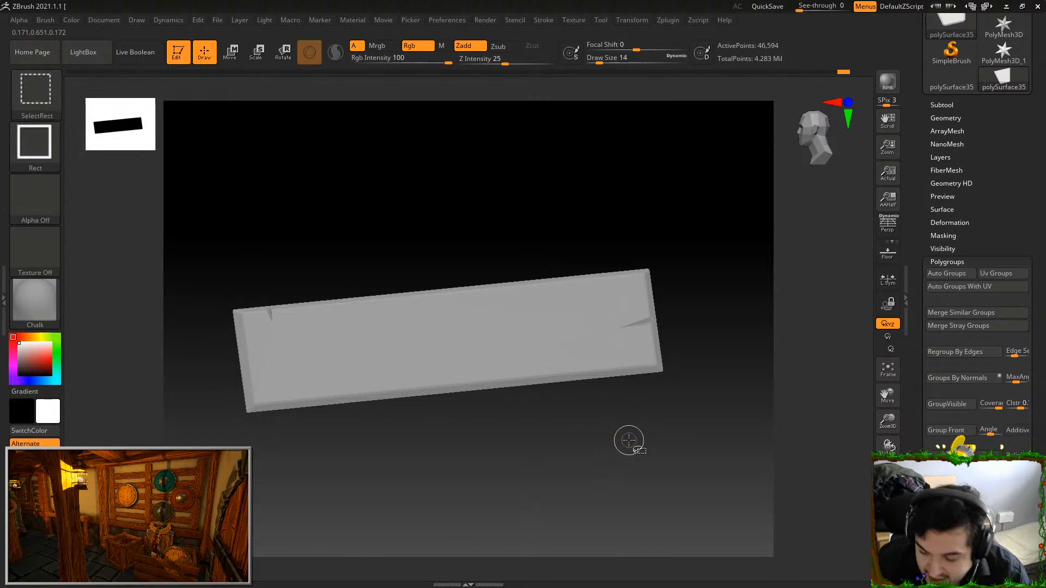
Hide the drawer front and isolate the open drawer box
left_click(630, 440, "ctrl+shift")
left_click_drag(717, 420, 718, 422)
left_click_drag(720, 478, 659, 390)
left_click(656, 387, "ctrl+shift")
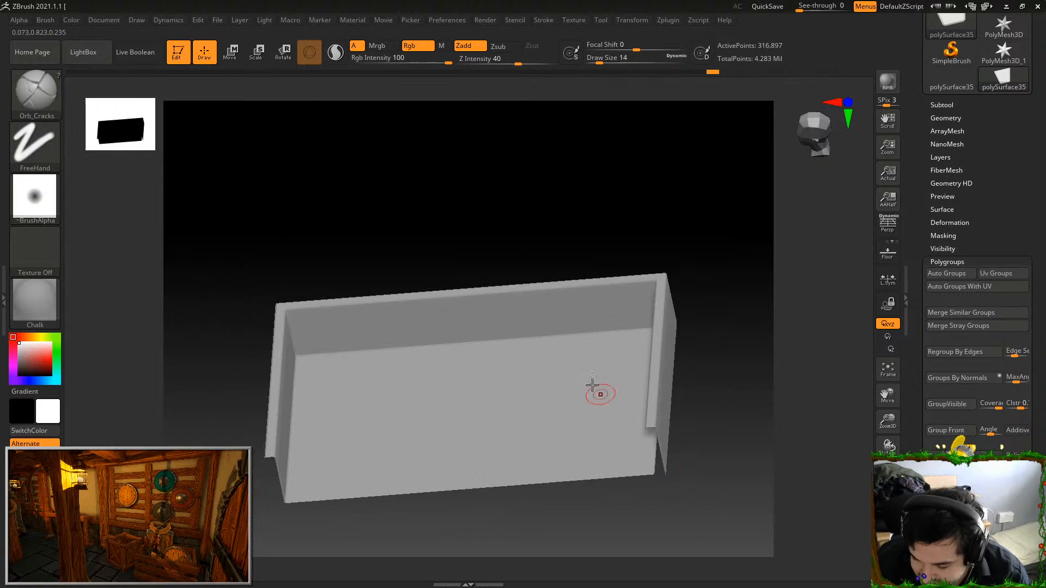
Switch to the Orb_Slash02 brush for working on the isolated drawer box
left_click_drag(697, 304, 631, 346)
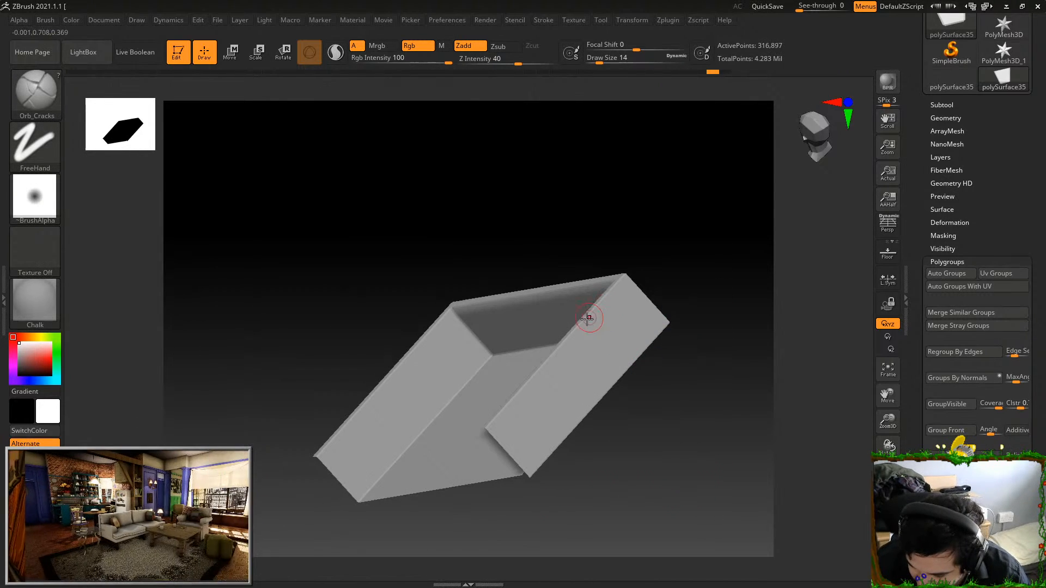
left_click_drag(671, 250, 650, 313)
key("b")
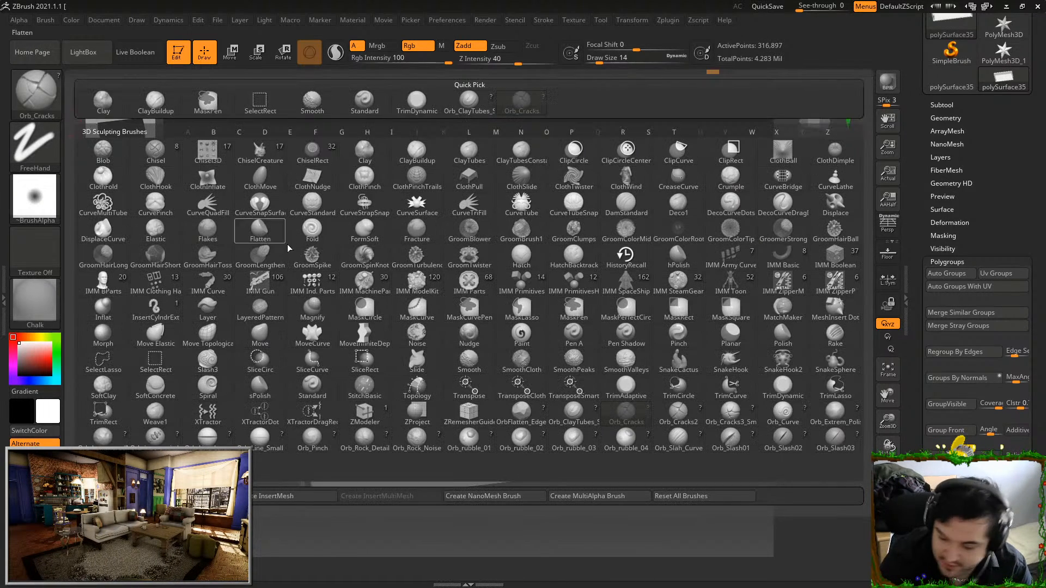
left_click(783, 439)
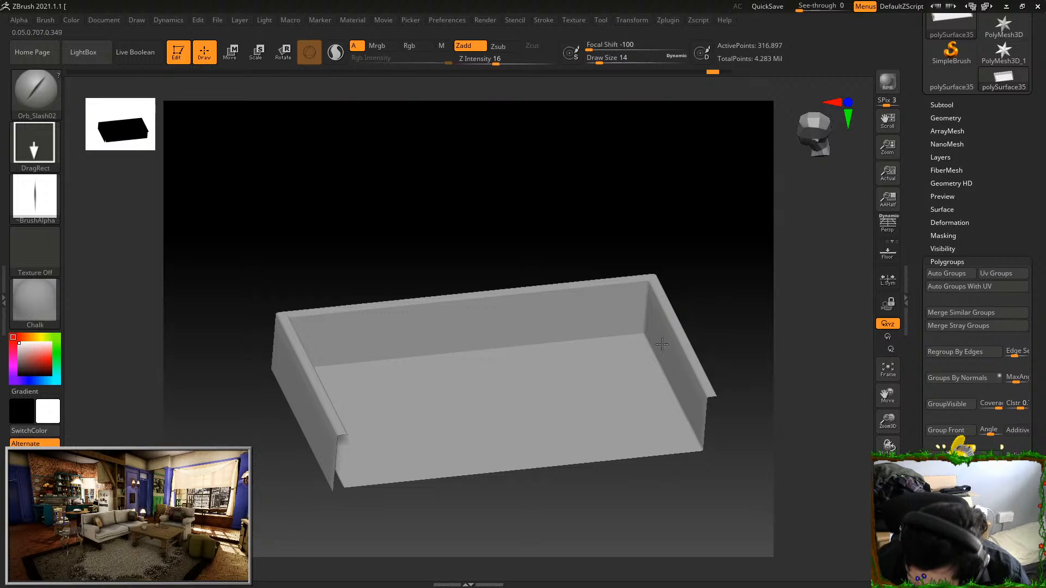
Cut nicks into the isolated drawer box's sides with the Orb_Slash01 brush at Z Intensity 40, and show all parts again
key("b")
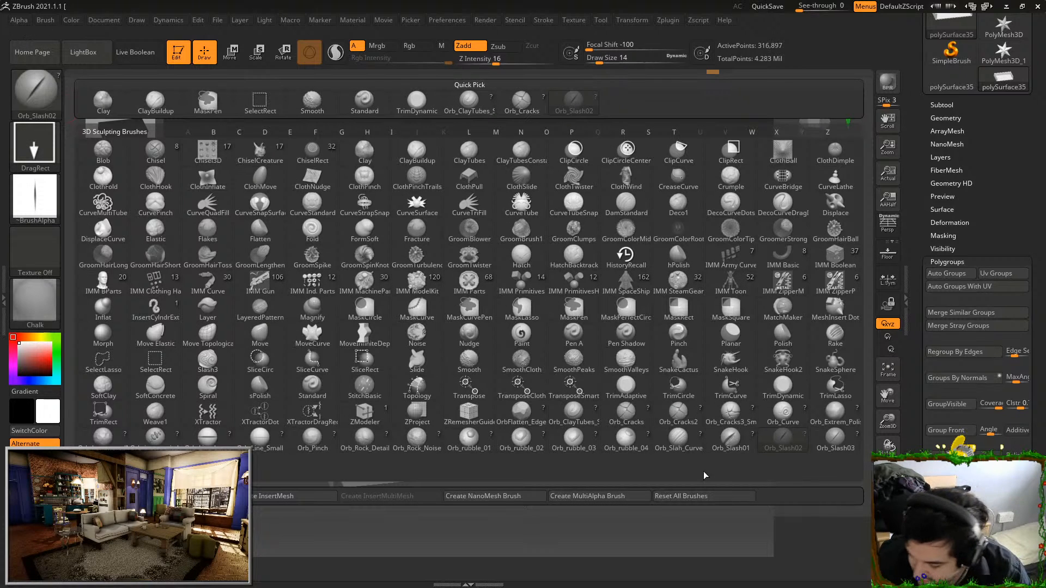
left_click(730, 439)
left_click_drag(764, 339, 666, 127)
left_click_drag(509, 58, 514, 56)
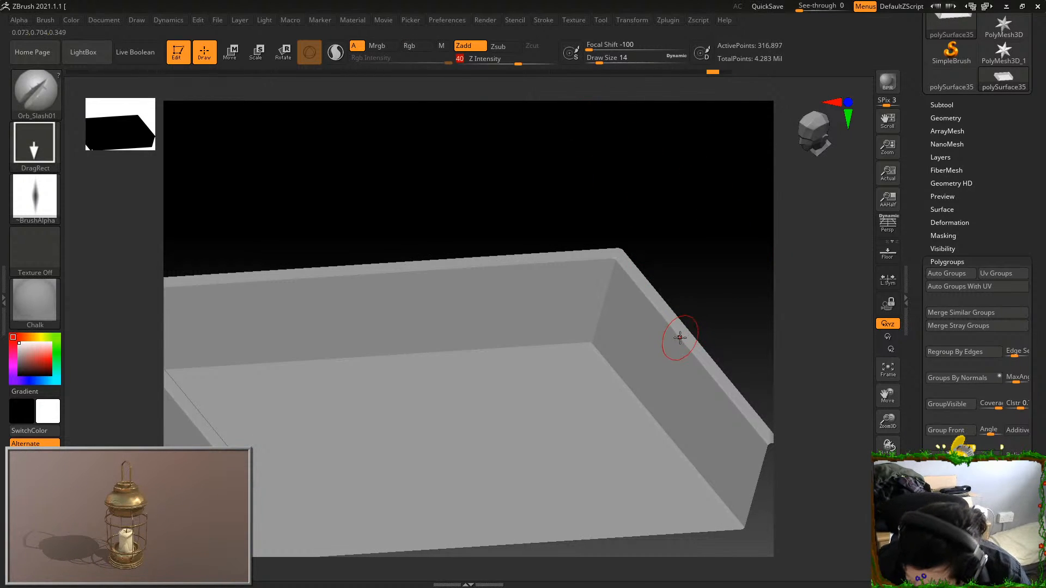
left_click_drag(679, 358, 726, 306)
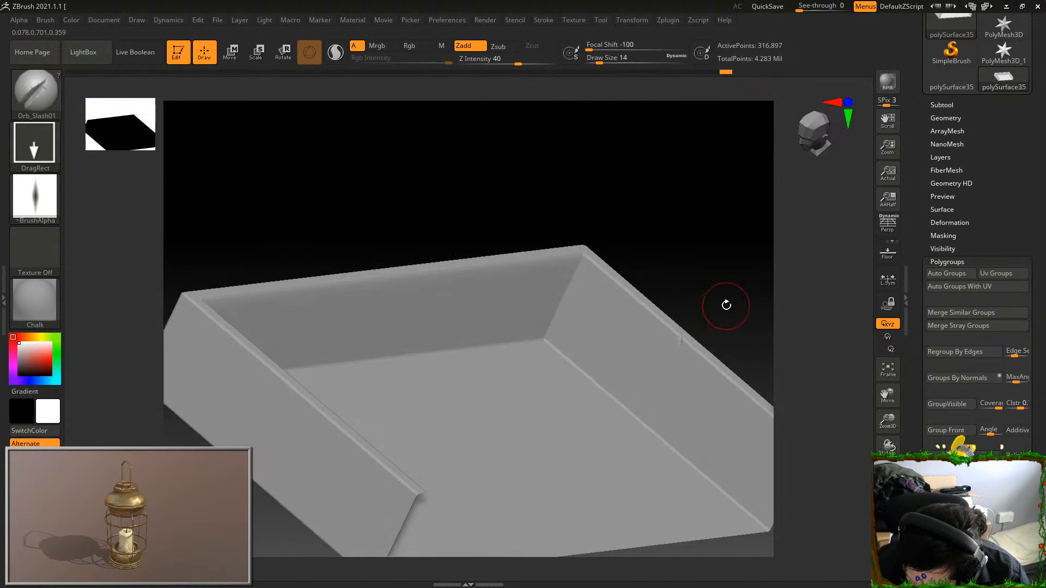
left_click_drag(591, 289, 545, 270)
left_click_drag(600, 224, 670, 180)
mouse_move(352, 187)
left_mouse_down()
mouse_move(554, 140)
mouse_move(654, 175)
left_mouse_up()
left_click(716, 448, "ctrl+shift")
Isolate the cupboard body, notch the front edge of the shelf above the drawers, and show all parts again
left_click_drag(716, 448, 392, 362)
left_click_drag(497, 461, 428, 302)
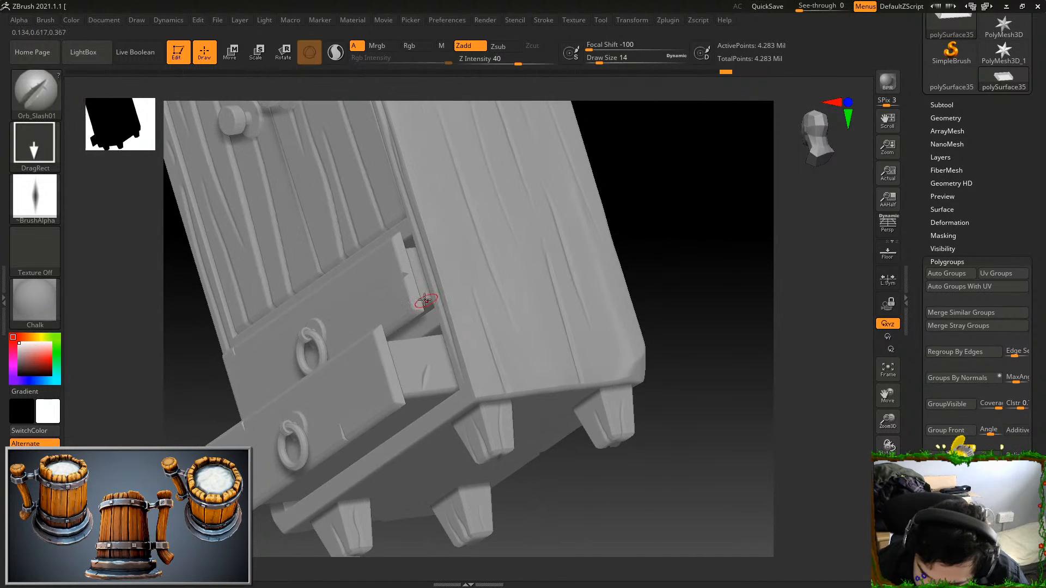
left_click_drag(428, 365, 396, 414)
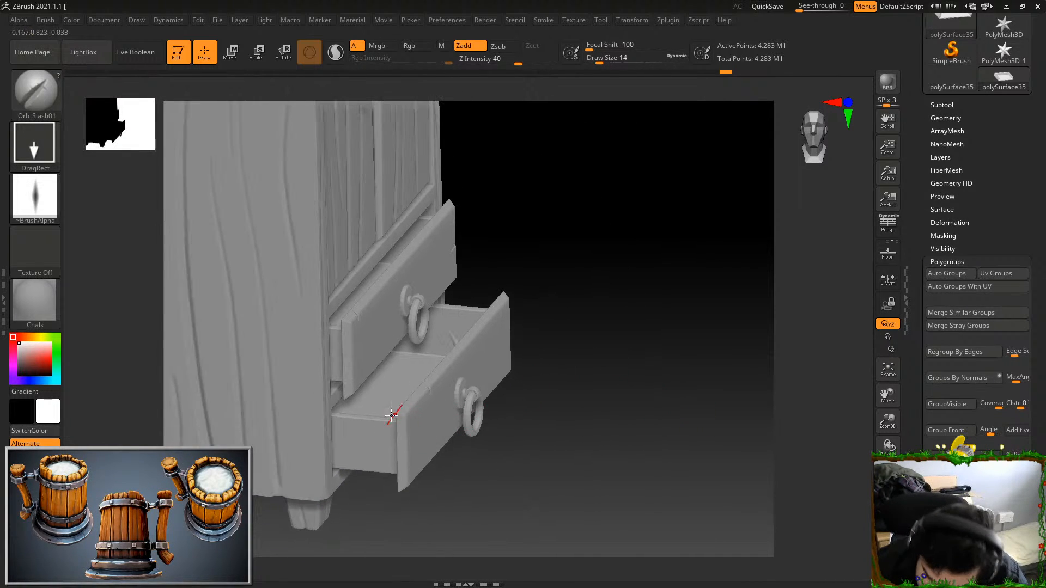
left_click_drag(477, 340, 584, 348)
left_click_drag(403, 388, 698, 238)
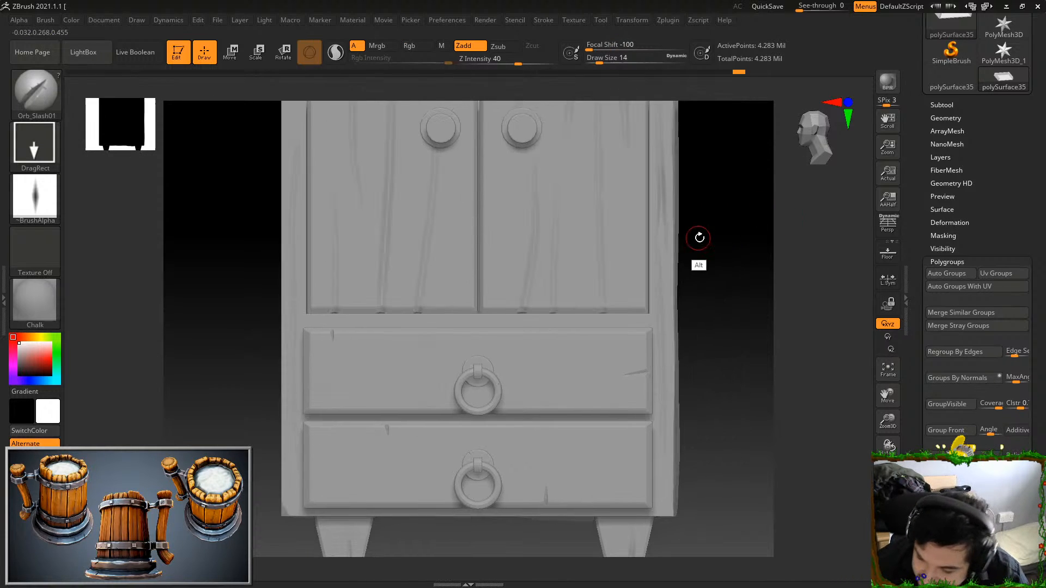
right_click_drag(659, 321, 669, 312)
left_click(668, 312, "ctrl+shift")
left_click_drag(622, 310, 612, 320)
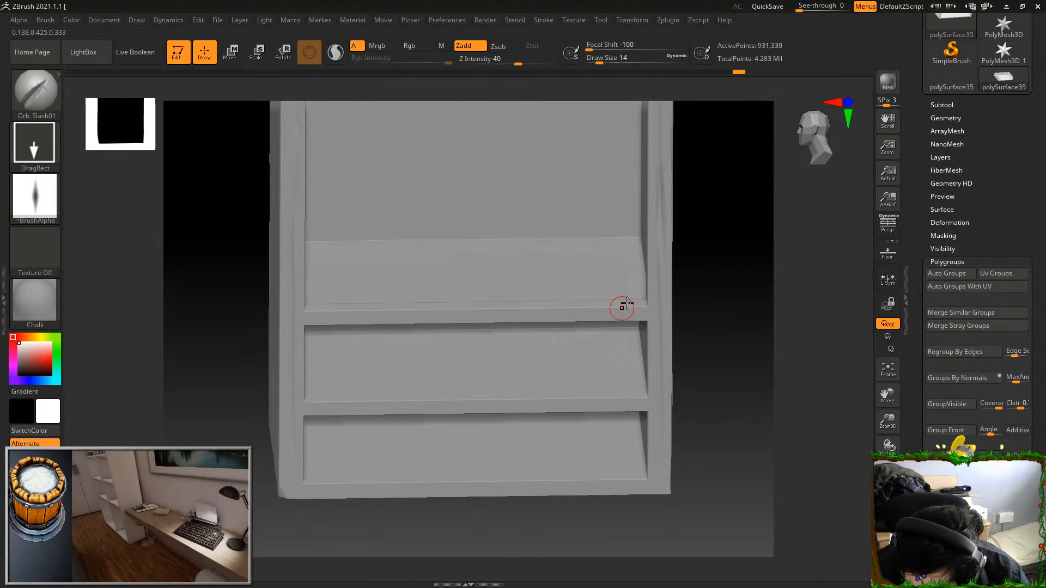
left_click_drag(756, 312, 737, 308)
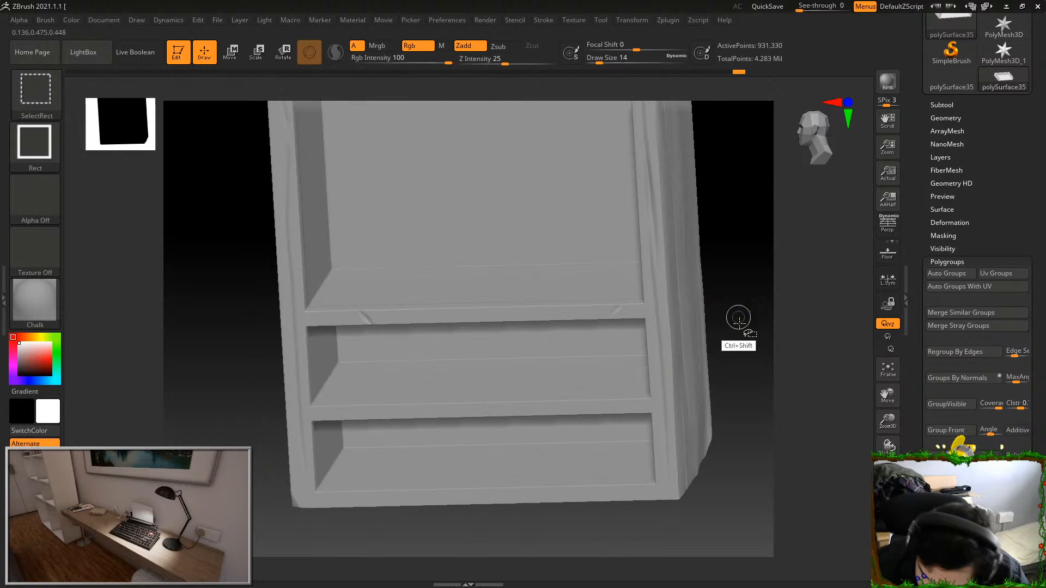
left_click(736, 309, "ctrl+shift")
Isolate the round backplate of the right door's knob and frame it in the view
left_click_drag(743, 407, 682, 384)
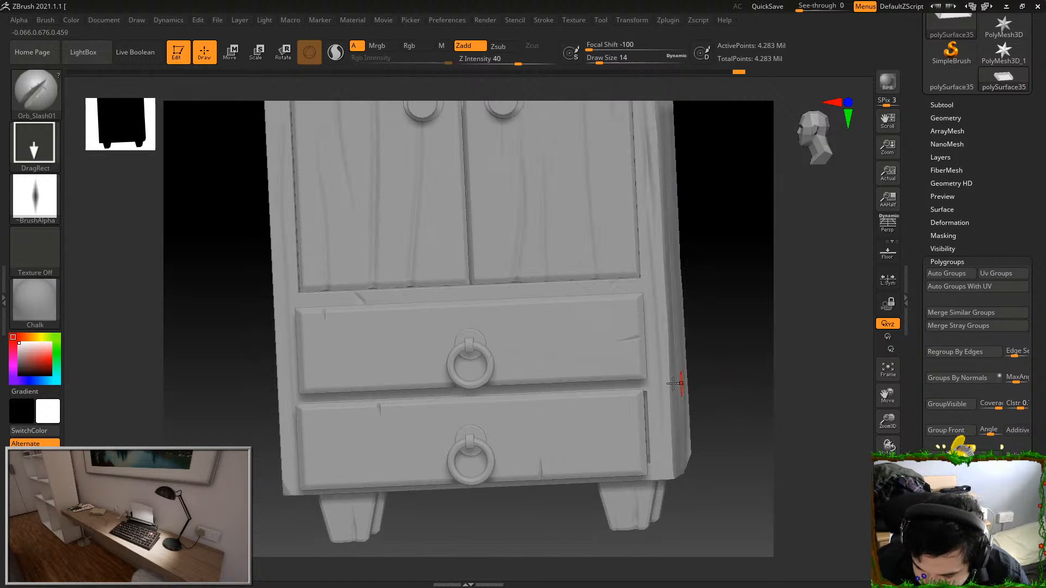
left_click_drag(692, 195, 638, 343, "alt")
left_click(518, 350, "ctrl+shift")
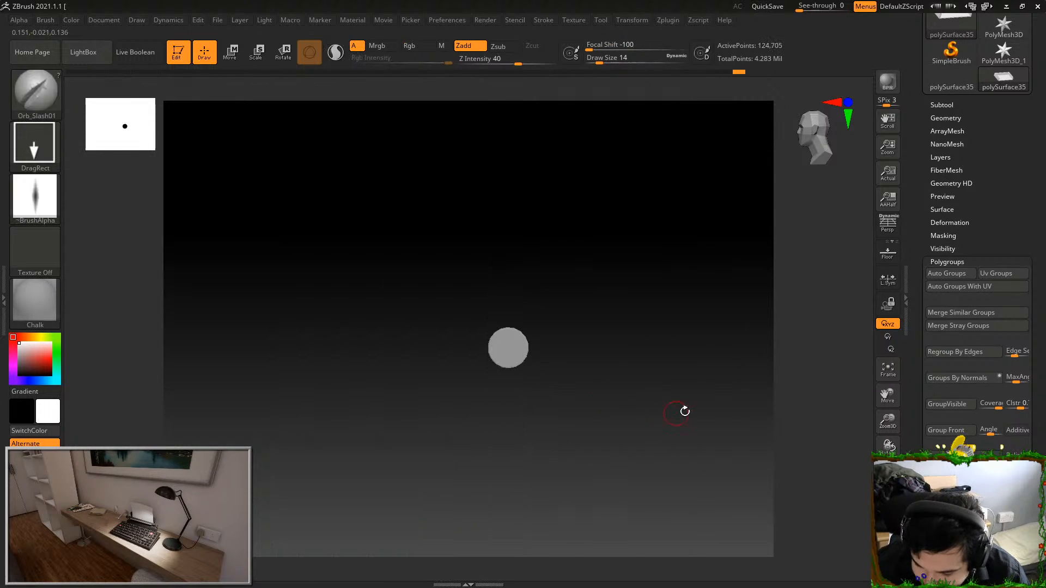
key("f")
mouse_move(706, 412)
left_mouse_down()
mouse_move(752, 362)
mouse_move(730, 311)
left_mouse_up()
Wear down the isolated backplate's rim into uneven facets with the TrimDynamic brush at Draw Size 6, smoothing between strokes
left_click(37, 94)
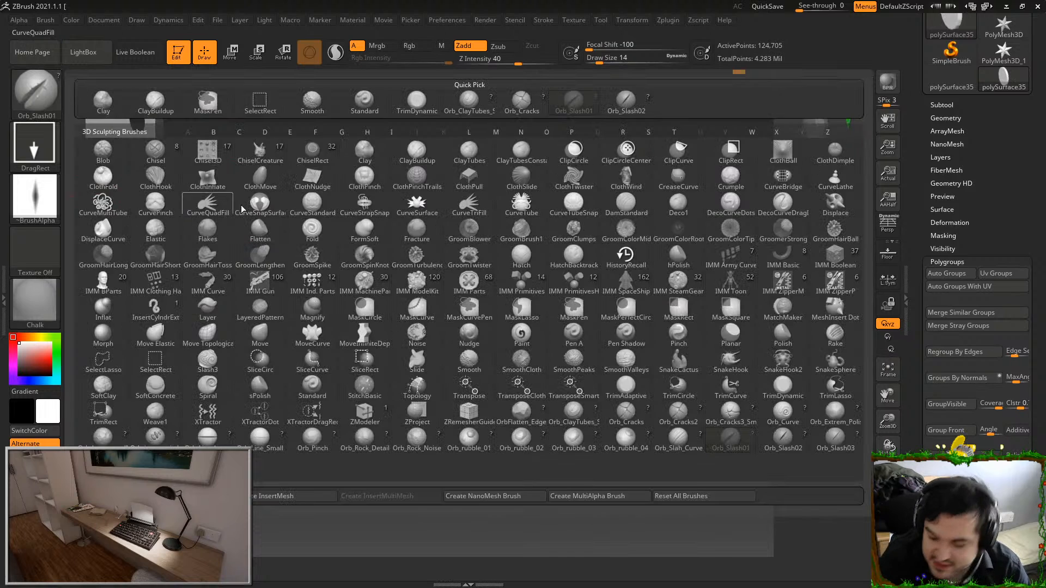
left_click(783, 387)
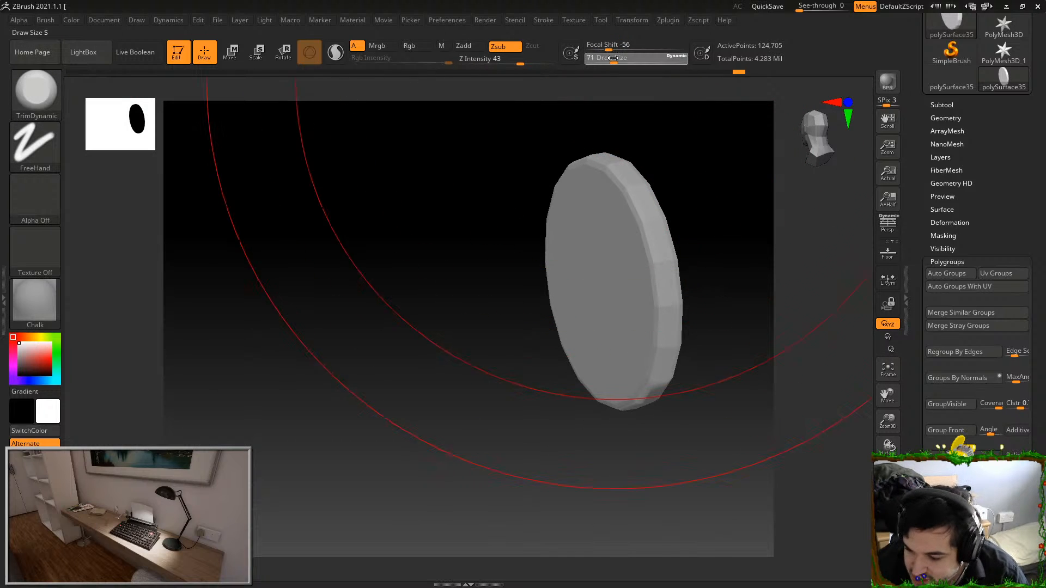
left_click_drag(614, 57, 595, 58)
left_click_drag(674, 190, 559, 361)
mouse_move(563, 405)
left_mouse_down()
mouse_move(427, 385)
mouse_move(518, 474)
mouse_move(491, 334)
mouse_move(413, 254)
left_mouse_up()
key("shift")
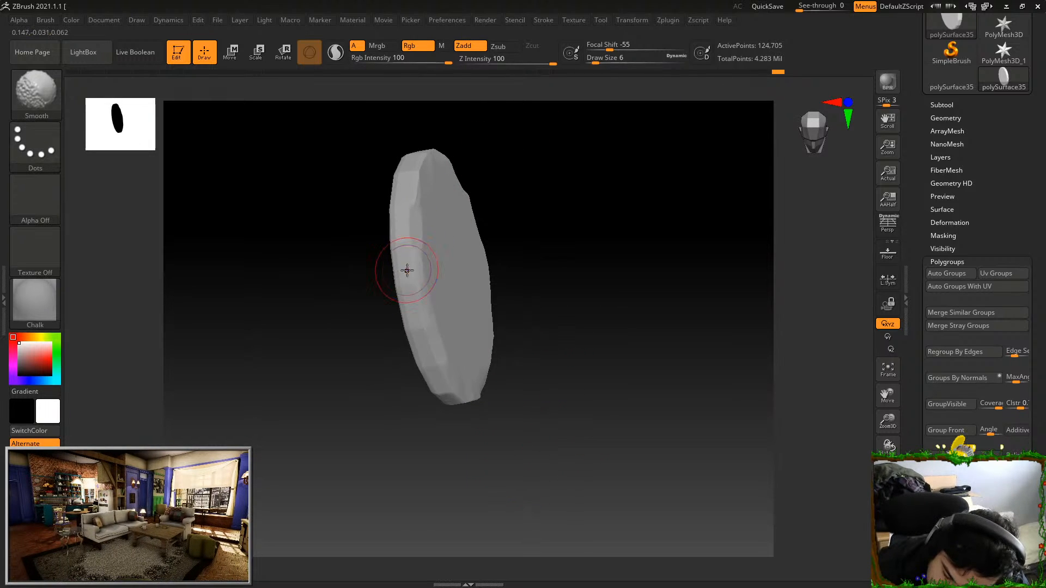
left_click_drag(403, 187, 434, 156)
mouse_move(527, 261)
left_mouse_down("alt")
mouse_move(546, 308)
mouse_move(558, 450)
left_mouse_up("alt")
mouse_move(499, 206)
left_mouse_down()
mouse_move(495, 245)
mouse_move(479, 222)
left_mouse_up()
mouse_move(461, 184)
left_mouse_down()
mouse_move(495, 158)
mouse_move(566, 154)
left_mouse_up()
left_click_drag(665, 135, 682, 156)
Smooth and trim the remaining stretches of the backplate's rim, and show all cupboard parts again
key("shift")
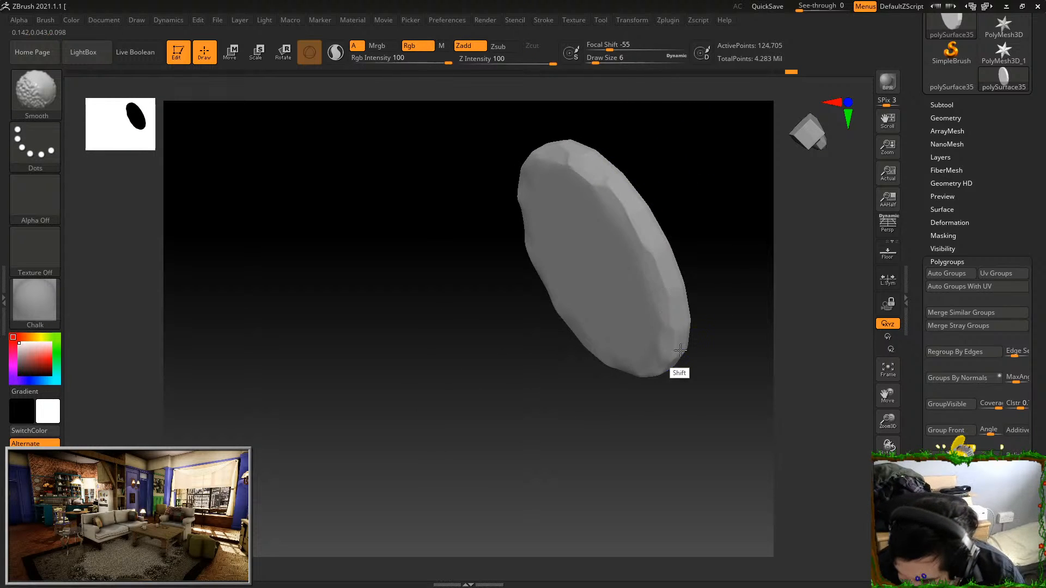
left_click_drag(709, 283, 689, 195)
key("shift")
mouse_move(671, 304)
left_mouse_down()
mouse_move(664, 273)
mouse_move(670, 280)
mouse_move(715, 243)
left_mouse_up()
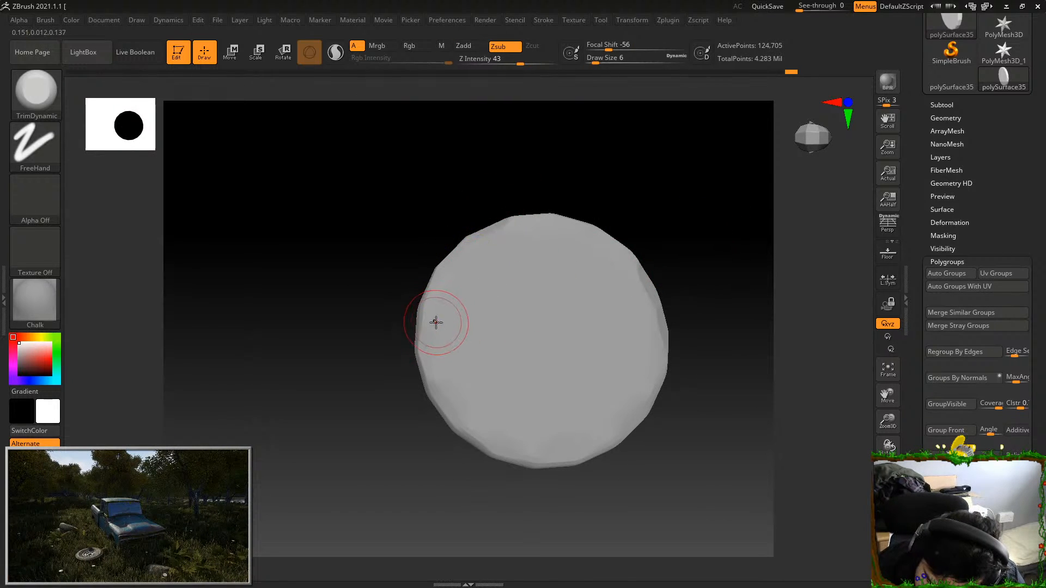
left_click_drag(522, 195, 666, 214)
left_click(670, 215, "ctrl+shift")
left_click_drag(787, 422, 644, 381, "shift")
Isolate the right knob's short neck, soften its facets with smoothing and light trimming, and show all parts again
left_click(458, 338, "ctrl+shift")
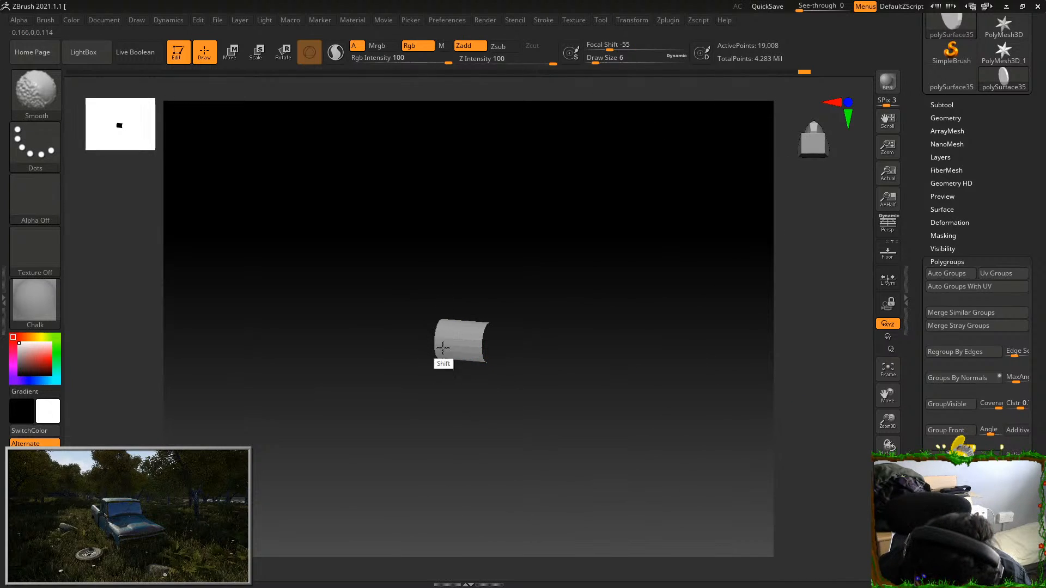
left_click_drag(511, 275, 497, 384)
mouse_move(460, 313)
left_mouse_down("shift")
mouse_move(485, 323)
mouse_move(443, 330)
left_mouse_up("shift")
mouse_move(522, 274)
left_mouse_down("alt")
mouse_move(563, 332)
mouse_move(376, 355)
left_mouse_up("alt")
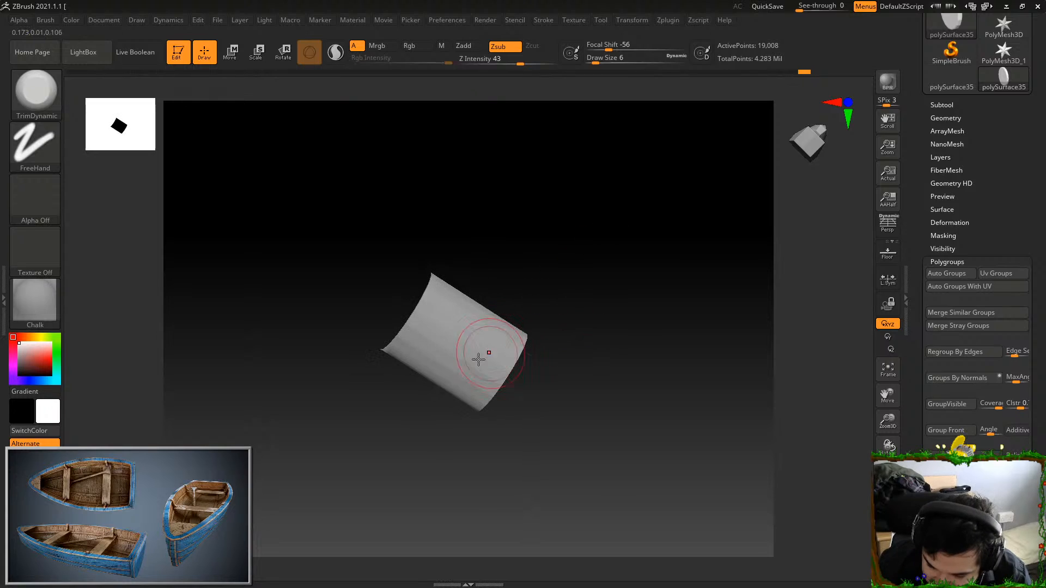
mouse_move(455, 347)
left_mouse_down()
mouse_move(472, 311)
mouse_move(504, 329)
left_mouse_up()
mouse_move(486, 215)
left_mouse_down()
mouse_move(482, 267)
mouse_move(522, 266)
left_mouse_up()
mouse_move(573, 217)
left_mouse_down()
mouse_move(561, 326)
mouse_move(600, 229)
left_mouse_up()
left_click_drag(649, 273, 722, 252)
left_click(714, 494, "ctrl+shift")
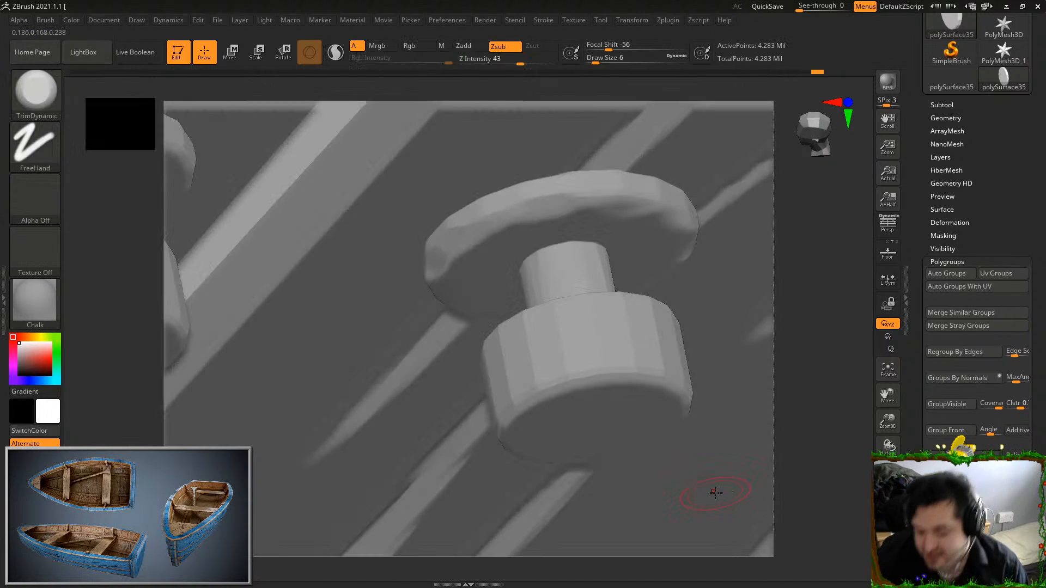
Isolate the right knob's cylindrical head and smooth the hard facets all around its side
left_click(626, 375, "ctrl+shift")
key("f")
mouse_move(707, 446)
right_mouse_down()
mouse_move(722, 362)
mouse_move(715, 284)
mouse_move(591, 339)
right_mouse_up()
key("shift")
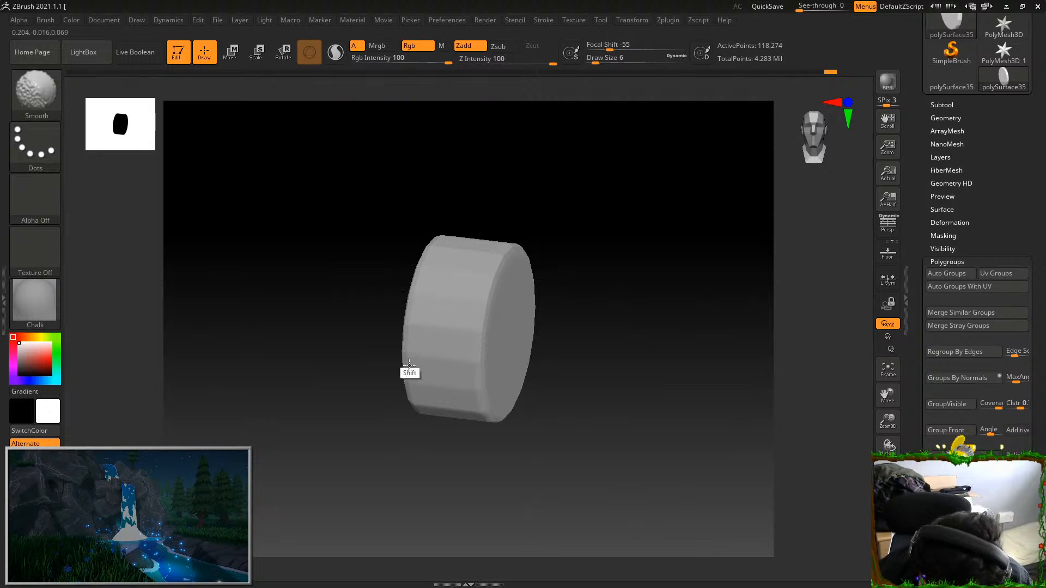
mouse_move(579, 287)
right_mouse_down()
mouse_move(637, 409)
mouse_move(609, 446)
right_mouse_up()
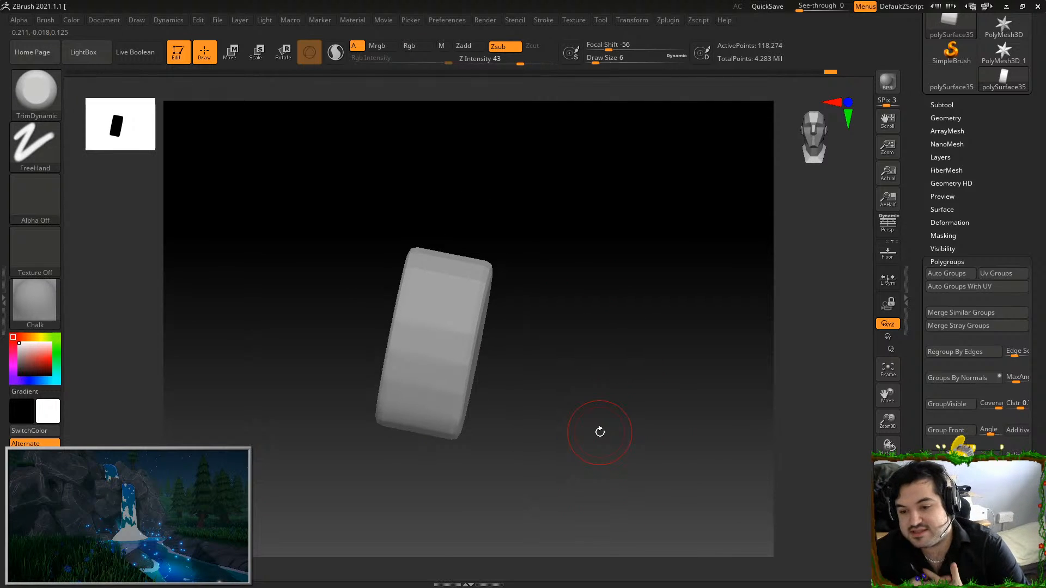
mouse_move(527, 248)
right_mouse_down()
mouse_move(544, 236)
mouse_move(550, 250)
mouse_move(487, 201)
right_mouse_up()
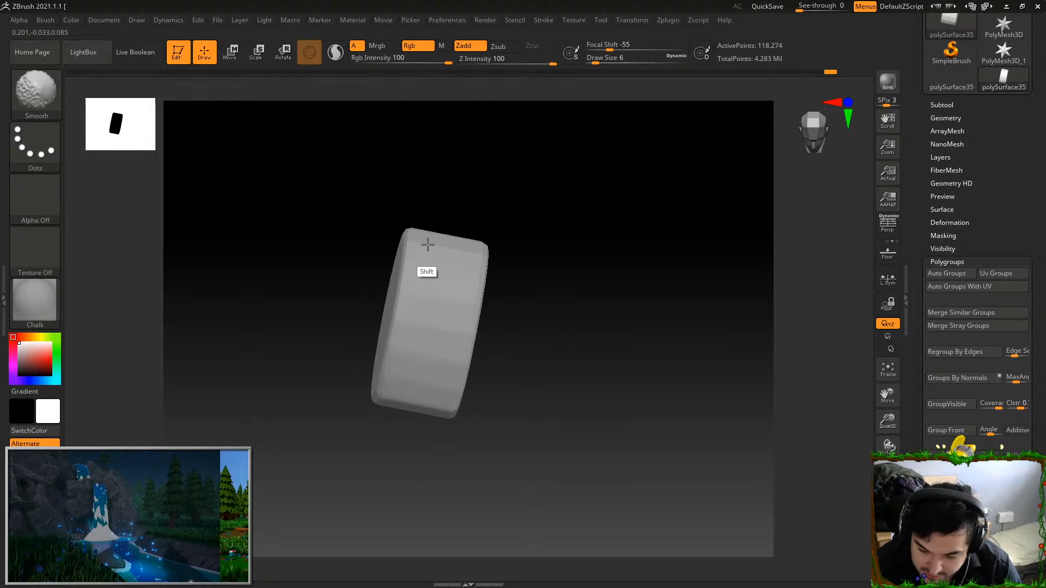
mouse_move(519, 260)
left_mouse_down()
mouse_move(534, 196)
mouse_move(510, 258)
left_mouse_up()
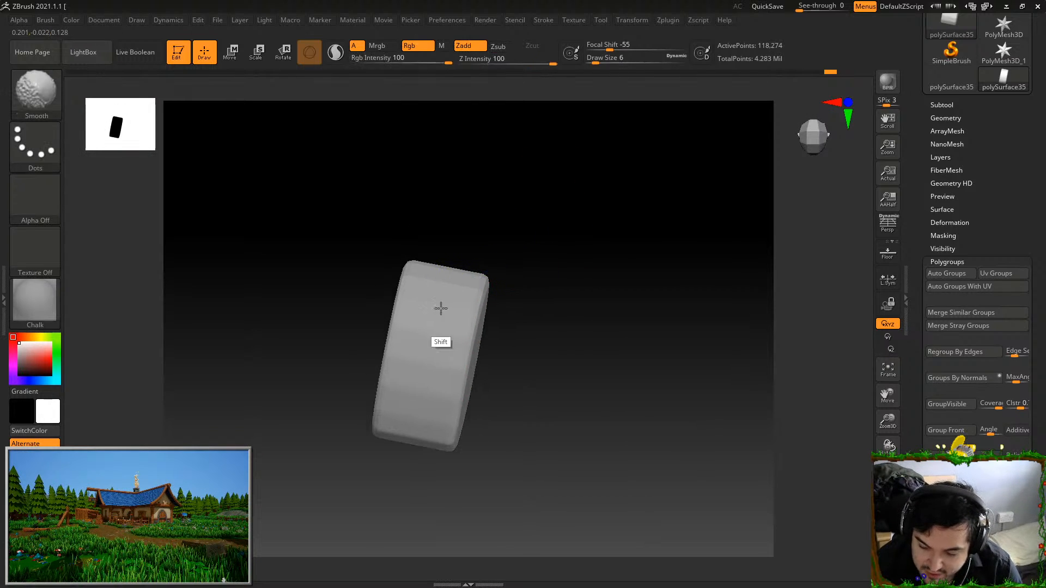
right_click_drag(458, 324, 453, 208, "shift")
left_click_drag(456, 205, 425, 173, "shift")
right_click_drag(425, 173, 471, 171)
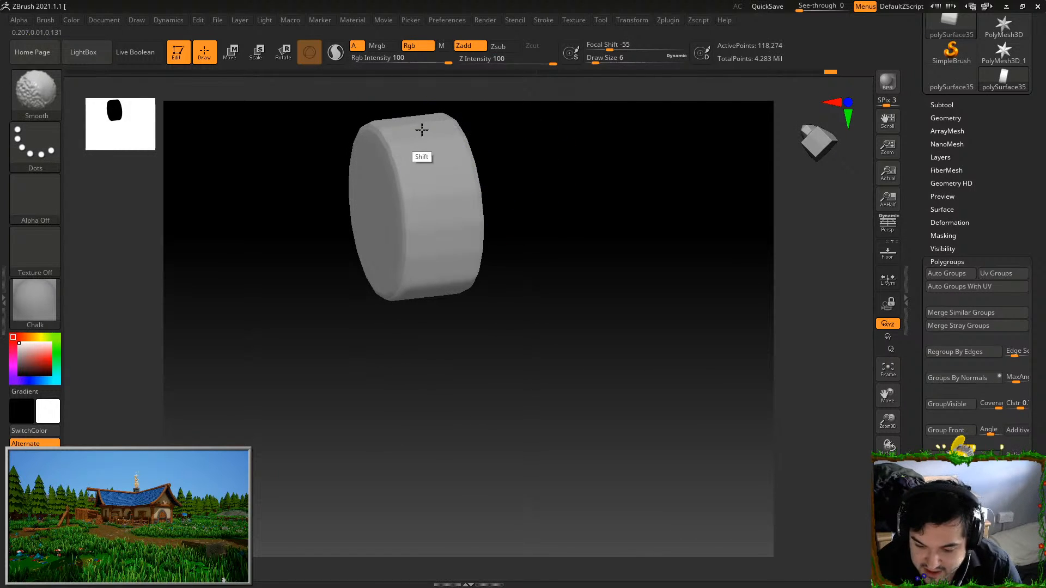
right_click_drag(533, 152, 565, 140)
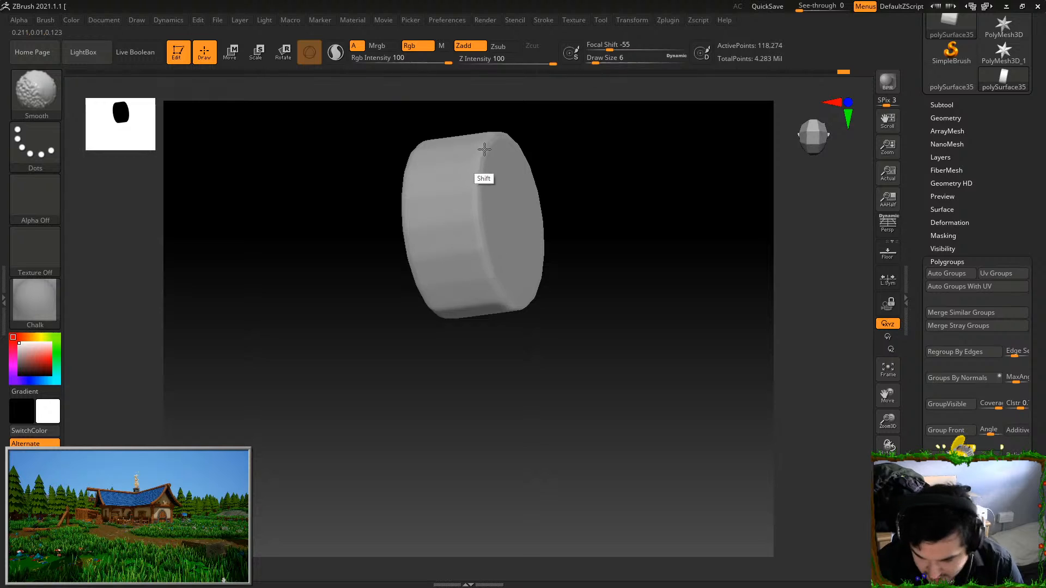
right_click_drag(479, 212, 514, 104)
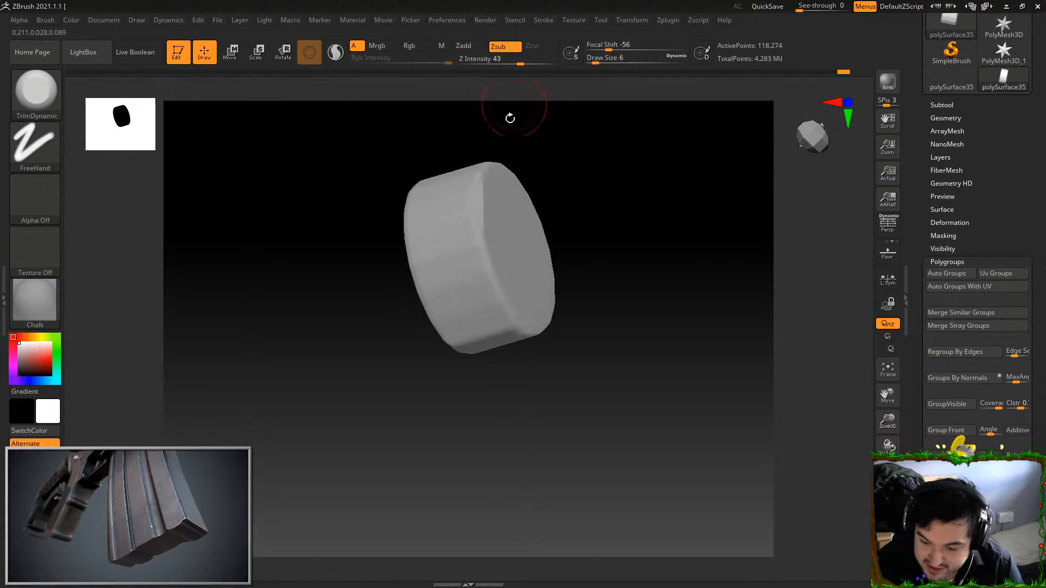
Chip the front rim of the right knob's head into irregular worn bevels with the TrimDynamic brush
right_click_drag(486, 249, 512, 182)
left_click_drag(677, 168, 603, 156)
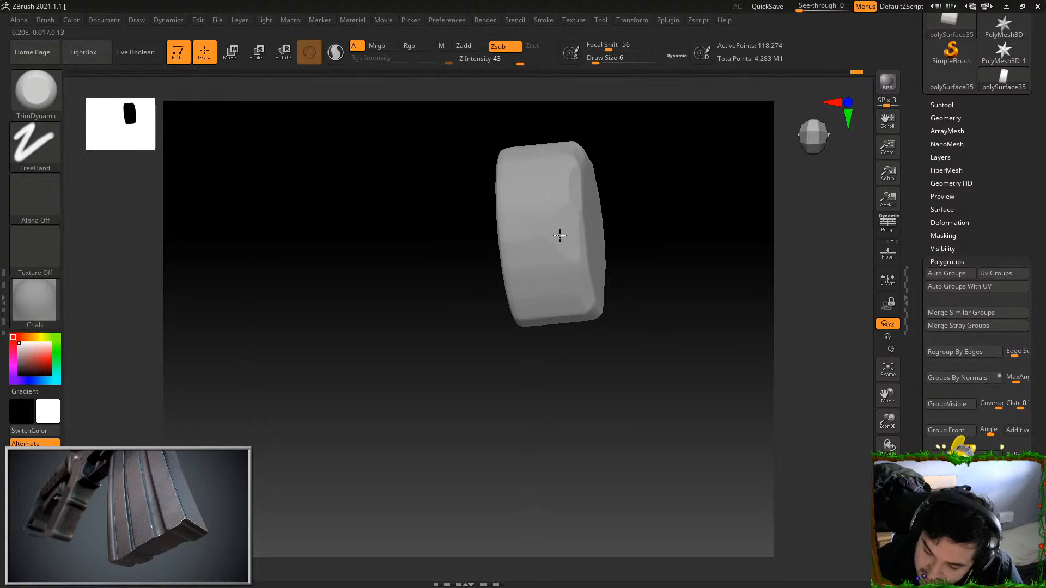
left_click_drag(571, 204, 565, 245)
left_click_drag(617, 213, 614, 163)
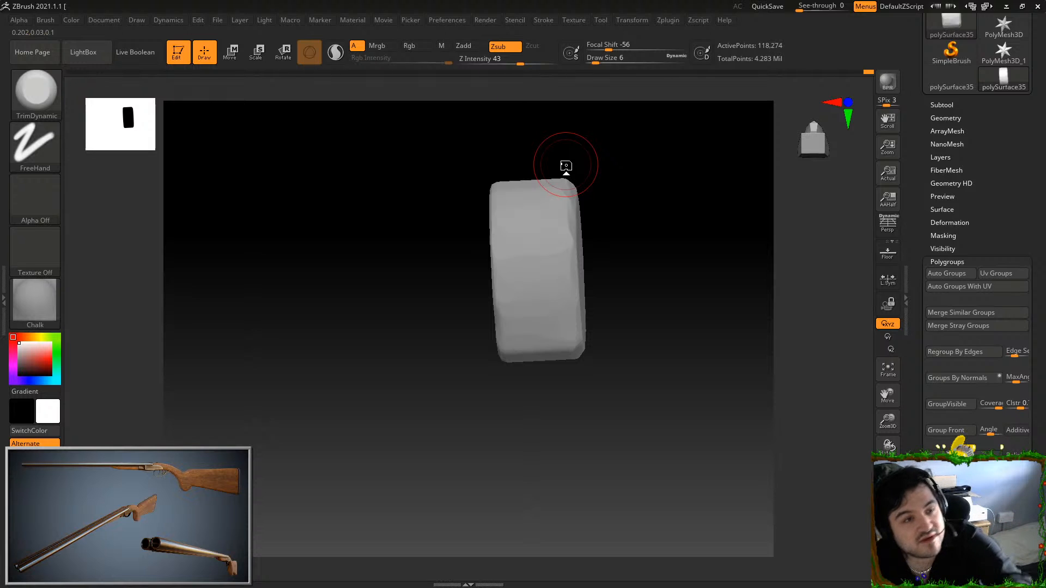
left_click_drag(626, 159, 625, 198)
mouse_move(556, 205)
left_mouse_down()
mouse_move(551, 191)
mouse_move(497, 182)
mouse_move(494, 191)
left_mouse_up()
mouse_move(621, 245)
left_mouse_down()
mouse_move(653, 266)
mouse_move(659, 402)
mouse_move(630, 468)
left_mouse_up()
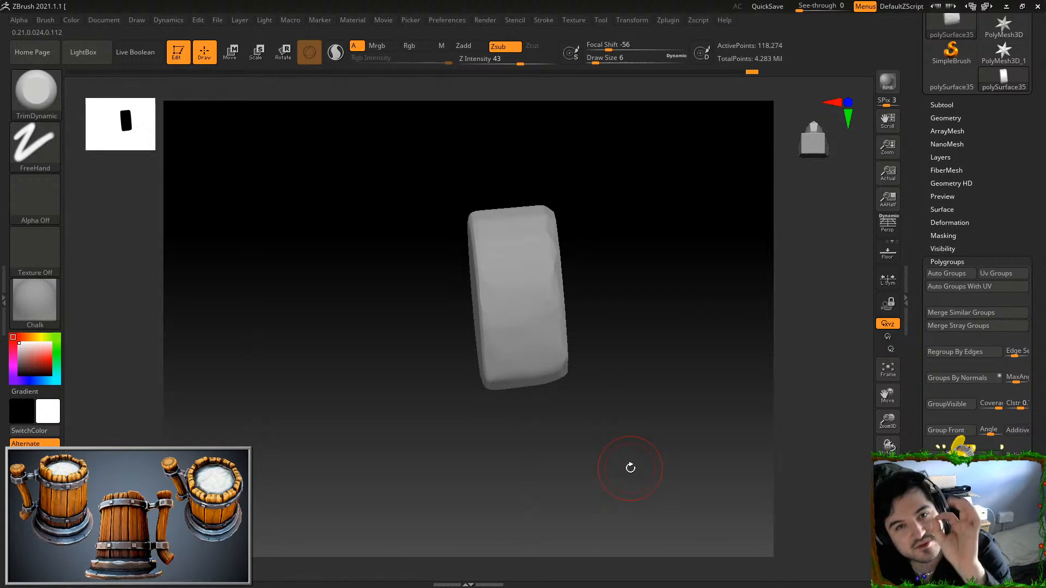
left_click_drag(630, 468, 626, 430)
left_click_drag(534, 218, 509, 195)
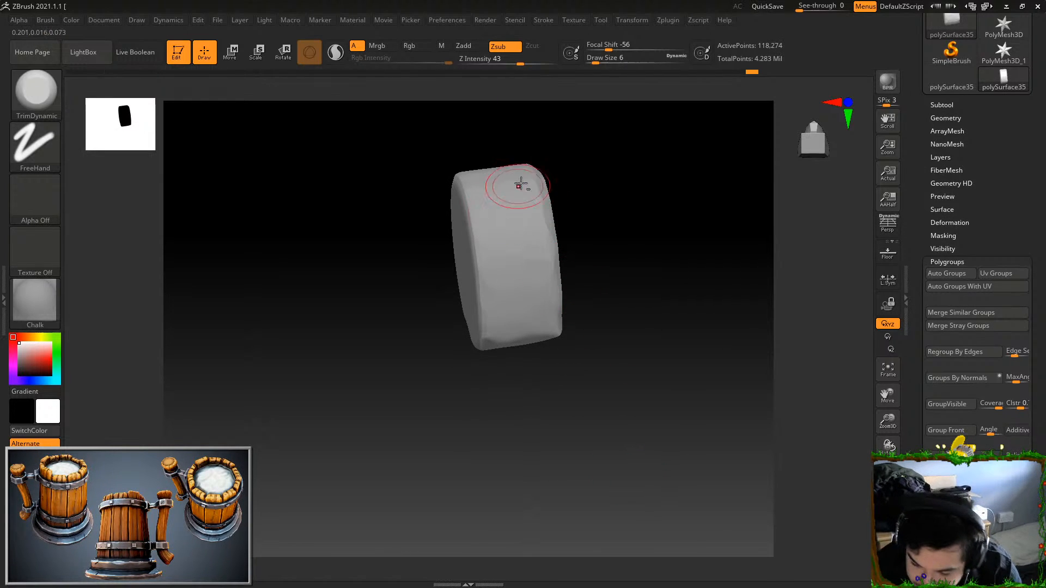
Continue trimming worn facets into the right knob's head around the remaining parts of its side and rims
left_click_drag(610, 224, 643, 272)
left_click_drag(554, 246, 489, 238)
left_click_drag(605, 245, 594, 212)
mouse_move(548, 230)
left_mouse_down()
mouse_move(507, 210)
mouse_move(473, 215)
left_mouse_up()
mouse_move(572, 191)
left_mouse_down()
mouse_move(575, 226)
mouse_move(594, 240)
left_mouse_up()
mouse_move(539, 243)
left_mouse_down()
mouse_move(496, 246)
mouse_move(455, 191)
left_mouse_up()
left_click_drag(577, 234, 572, 207)
left_click_drag(427, 176, 400, 191)
left_click_drag(390, 192, 460, 256)
left_click_drag(528, 171, 537, 218)
left_click_drag(493, 286, 482, 311)
left_click_drag(566, 289, 594, 294)
left_click_drag(489, 324, 490, 303)
left_click_drag(551, 262, 578, 251)
Trim the outline of the knob head's rear face unevenly, and show all cupboard parts again
mouse_move(501, 245)
left_mouse_down()
mouse_move(458, 234)
mouse_move(458, 245)
left_mouse_up()
mouse_move(480, 253)
left_mouse_down()
mouse_move(456, 261)
mouse_move(383, 244)
left_mouse_up()
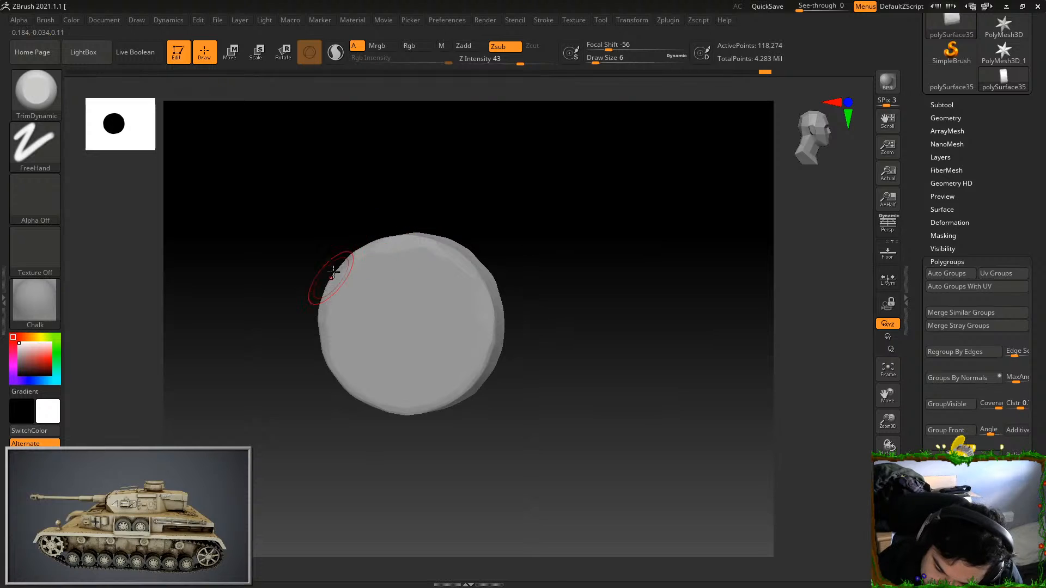
left_click_drag(331, 277, 326, 347)
mouse_move(387, 406)
left_mouse_down()
mouse_move(453, 387)
mouse_move(485, 354)
left_mouse_up()
left_click_drag(556, 354, 522, 366)
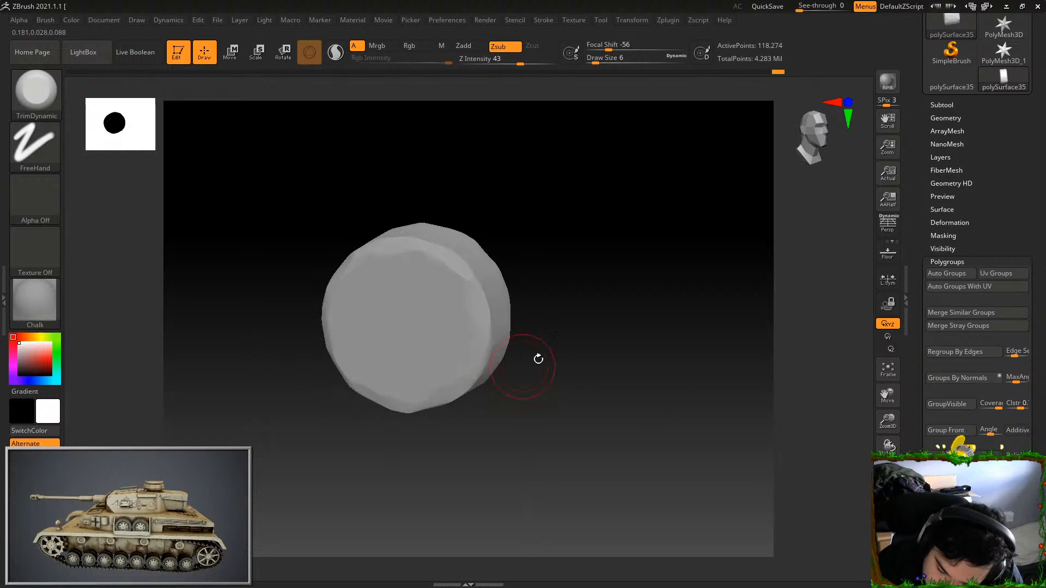
left_click(641, 360, "ctrl+shift")
Isolate the head of the left door's knob and frame it in the view
left_click_drag(787, 415, 719, 194)
left_click_drag(701, 355, 759, 280, "shift")
left_click(327, 285, "ctrl+shift")
key("f")
left_click_drag(740, 462, 721, 404, "alt")
Smooth the hard facets along the side and around the rim of the left door's knob head
left_click_drag(637, 349, 702, 324)
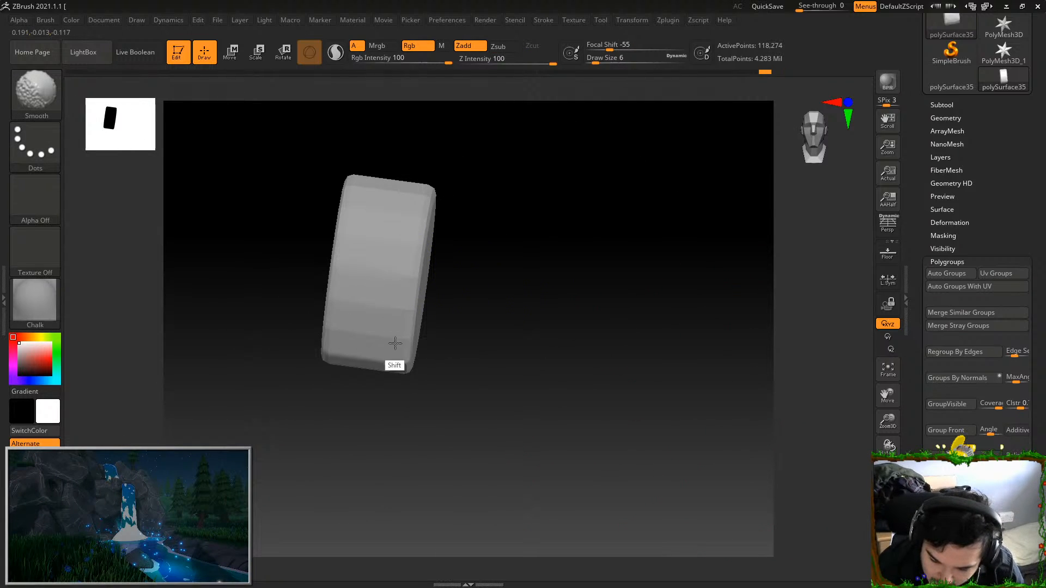
key("b")
key("t")
key("d")
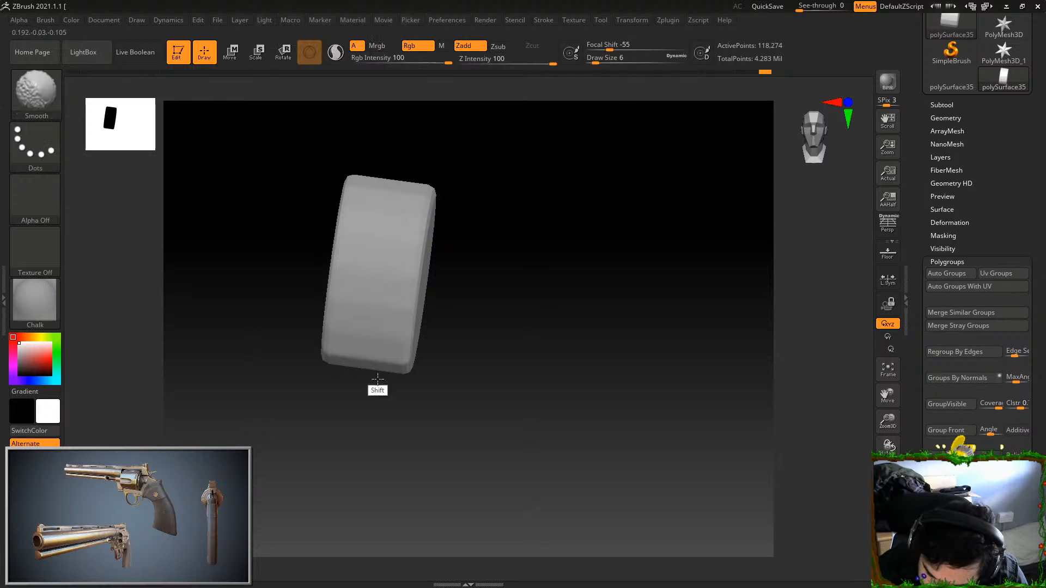
left_click_drag(474, 201, 373, 178, "shift")
left_click_drag(485, 234, 367, 285)
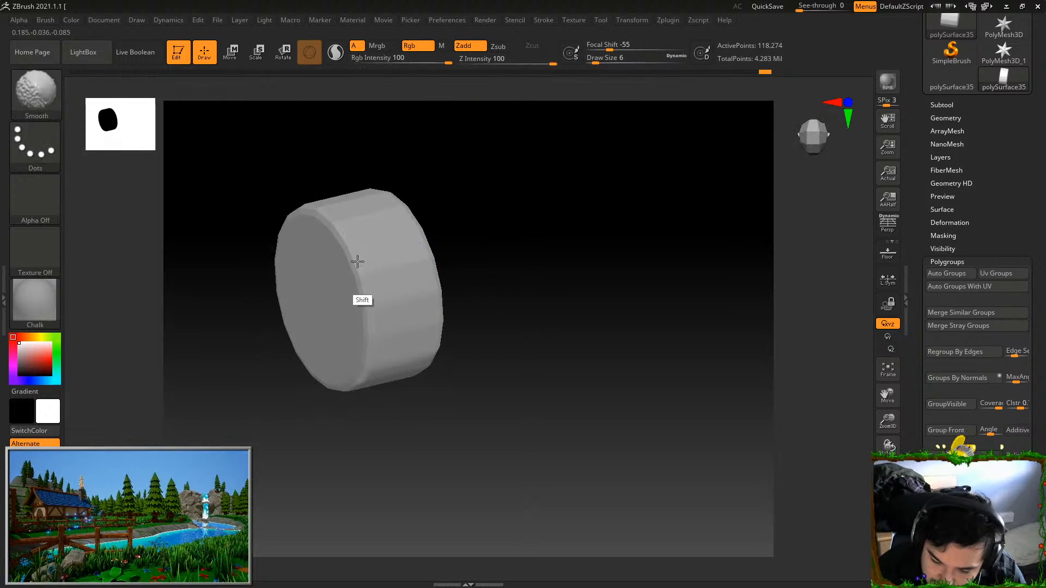
left_click_drag(367, 233, 356, 220)
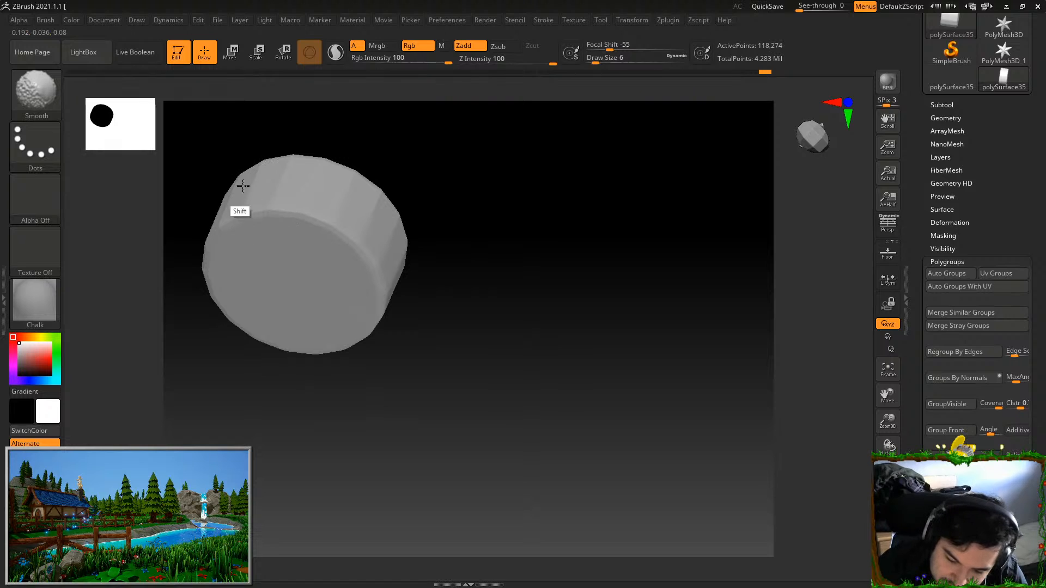
mouse_move(397, 179)
left_mouse_down()
mouse_move(572, 207)
mouse_move(577, 238)
left_mouse_up()
left_click_drag(504, 238, 478, 246, "shift")
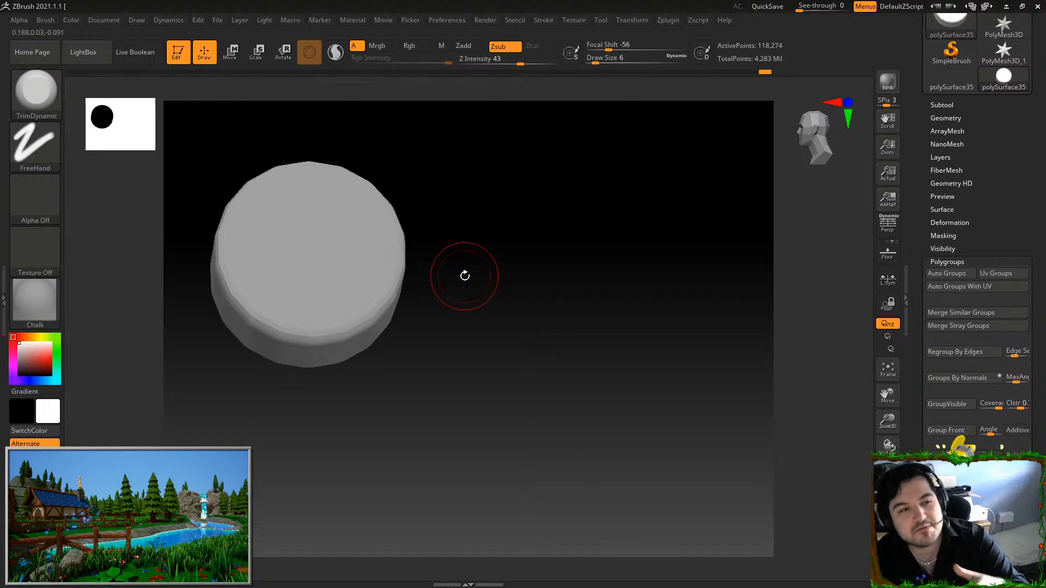
Trim the first irregular worn bevels into the front rim of the knob head with the TrimDynamic brush at draw size 6
left_click_drag(487, 198, 374, 181)
mouse_move(298, 190)
left_mouse_down()
mouse_move(266, 212)
mouse_move(256, 296)
left_mouse_up()
left_click_drag(430, 149, 380, 170)
left_click_drag(266, 278, 270, 309)
left_click_drag(387, 166, 341, 355)
mouse_move(465, 299)
left_mouse_down()
mouse_move(391, 372)
mouse_move(466, 330)
mouse_move(513, 259)
left_mouse_up()
mouse_move(613, 224)
left_mouse_down()
mouse_move(604, 205)
mouse_move(595, 264)
mouse_move(586, 234)
left_mouse_up()
left_click_drag(600, 199, 662, 190)
left_click_drag(648, 224, 641, 306)
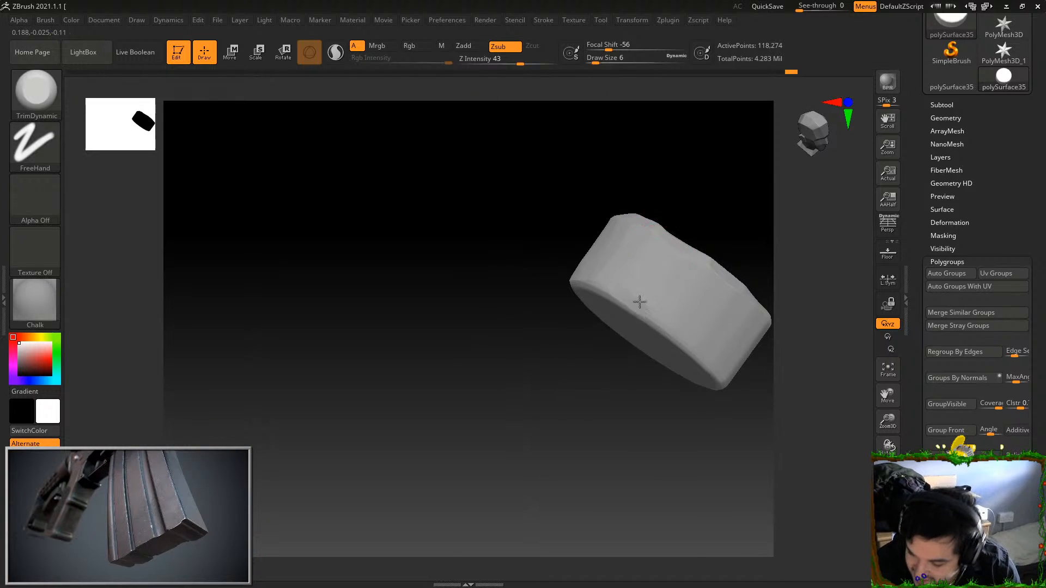
Continue chipping uneven facets along the knob head's front rim and adjoining side wall with TrimDynamic
left_click_drag(712, 285, 696, 311)
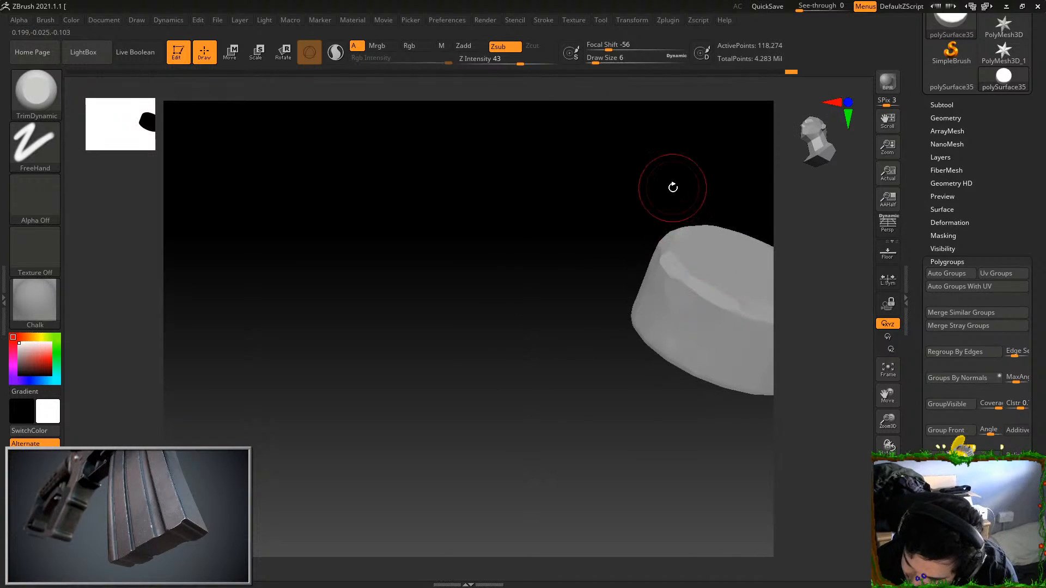
left_click_drag(673, 188, 681, 267)
left_click_drag(669, 175, 648, 209)
left_click_drag(590, 297, 525, 323)
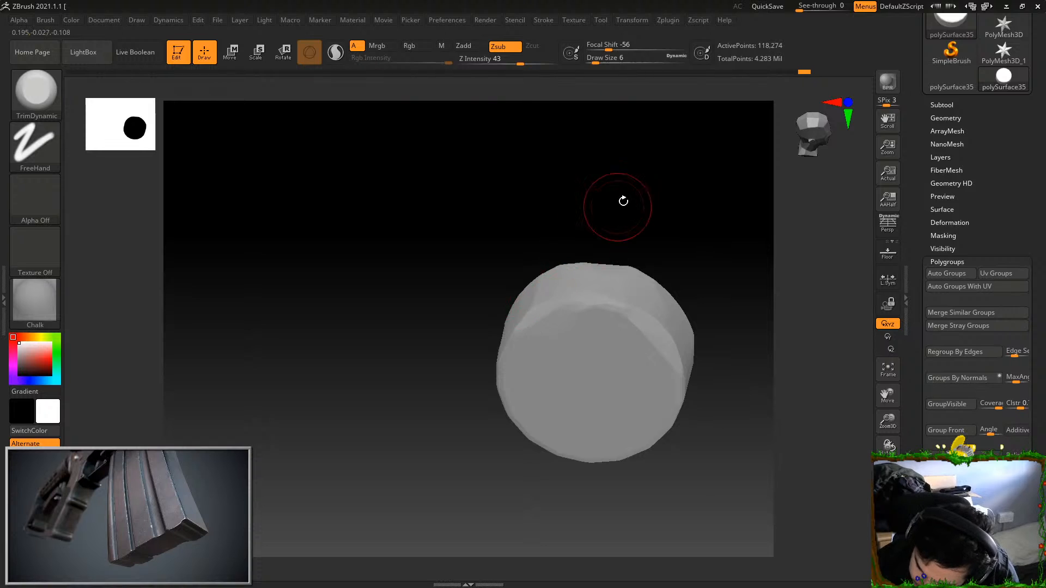
left_click_drag(616, 207, 569, 240)
left_click_drag(493, 362, 483, 417)
left_click_drag(585, 191, 562, 201)
left_click_drag(494, 430, 505, 397)
left_click_drag(550, 261, 525, 351)
Trim the remaining stretches of the knob head's front rim so that worn bevels run all the way around
left_click_drag(521, 483, 494, 412)
left_click_drag(641, 257, 616, 180, "alt")
mouse_move(615, 183)
left_mouse_down()
mouse_move(656, 276)
mouse_move(633, 268)
left_mouse_up()
left_click_drag(530, 416, 591, 381)
left_click_drag(662, 346, 627, 349)
mouse_move(556, 413)
left_mouse_down()
mouse_move(589, 404)
mouse_move(621, 374)
left_mouse_up()
mouse_move(643, 307)
left_mouse_down()
mouse_move(650, 361)
mouse_move(691, 278)
mouse_move(719, 273)
mouse_move(632, 289)
left_mouse_up()
left_click_drag(651, 248, 583, 273)
Press a small dent into the knob head's front face near the rim with the Standard brush at draw size 2
key("b")
key("s")
key("t")
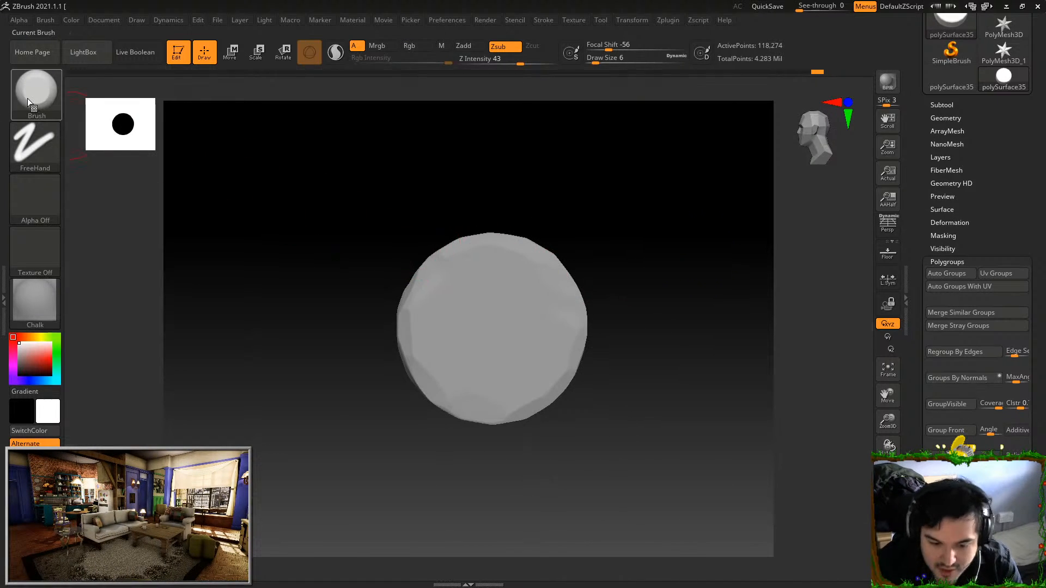
left_click_drag(530, 363, 537, 340, "alt")
key("ctrl+z")
left_click_drag(643, 59, 591, 62)
left_click_drag(634, 322, 636, 295)
left_click_drag(555, 335, 543, 351, "alt")
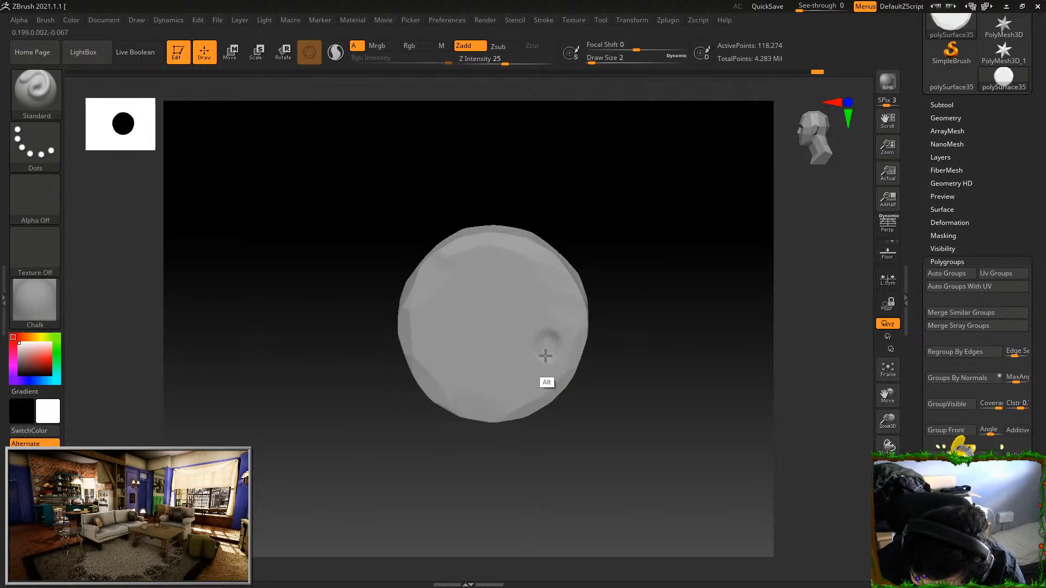
Flatten the edges of the small dent with the TrimDynamic brush at draw size 2
left_click(35, 90)
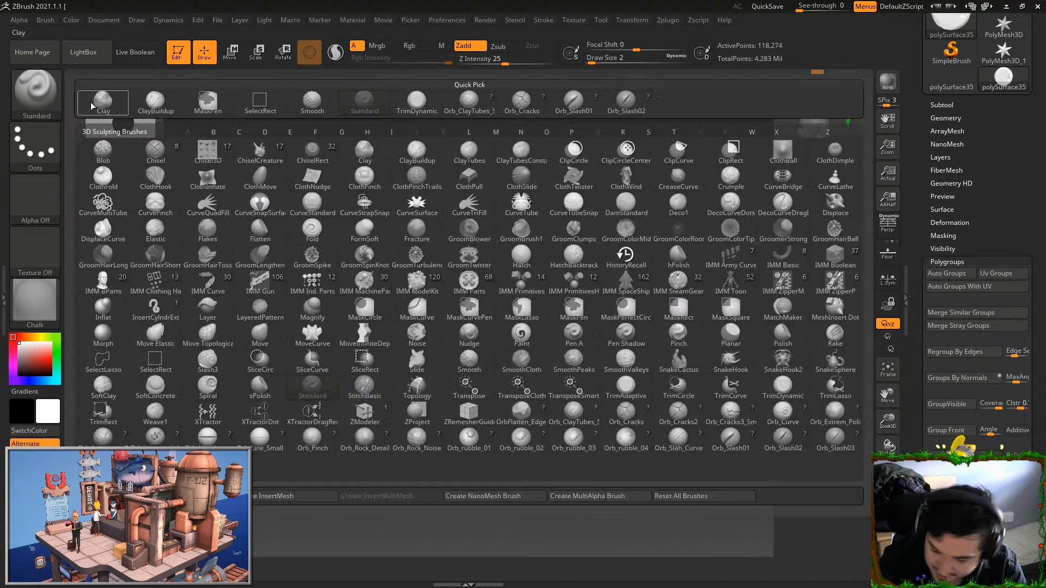
left_click(785, 401)
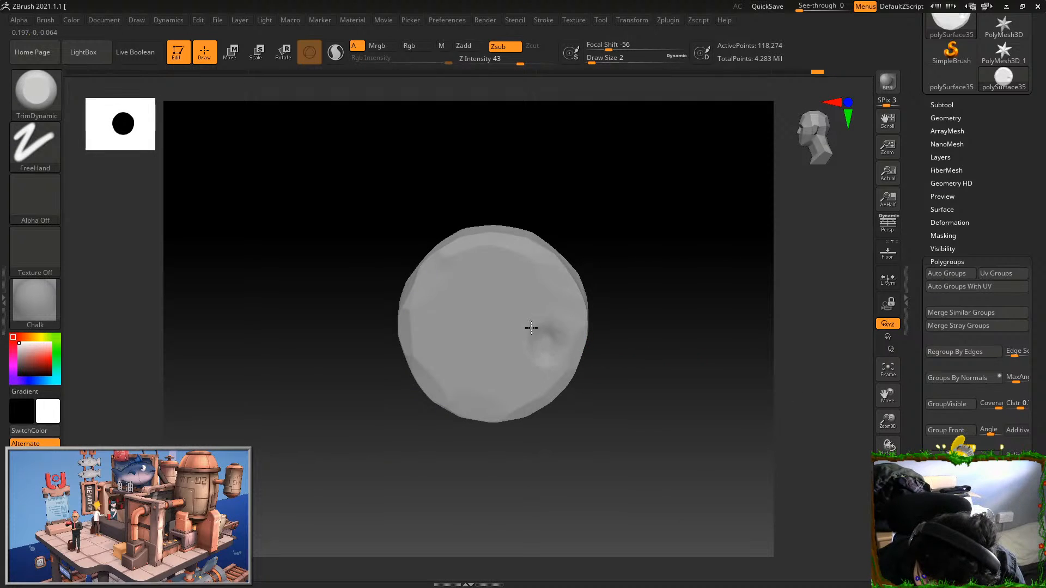
left_click_drag(638, 303, 548, 326)
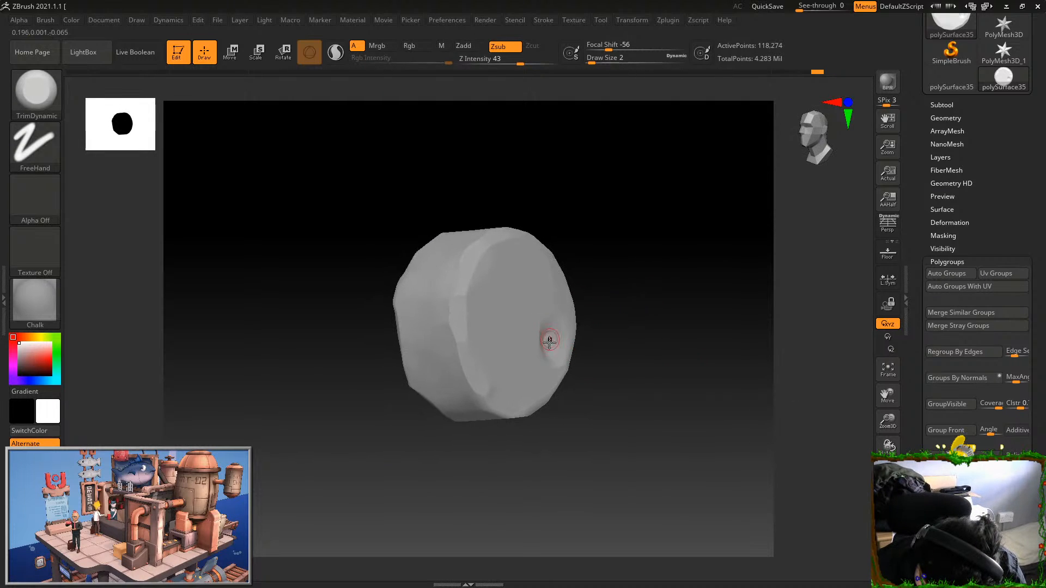
right_click_drag(543, 320, 560, 267)
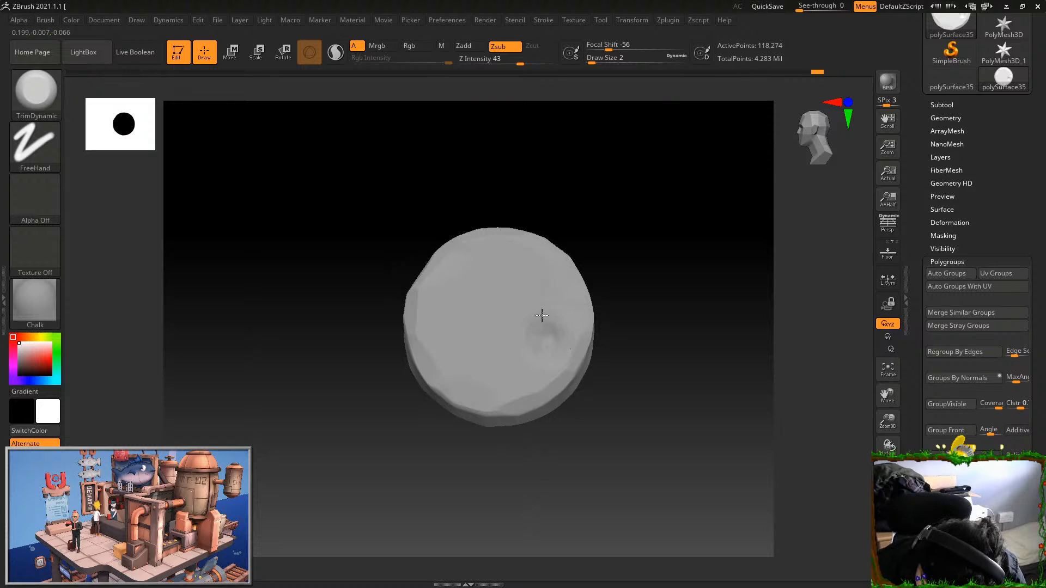
right_click_drag(546, 315, 624, 331)
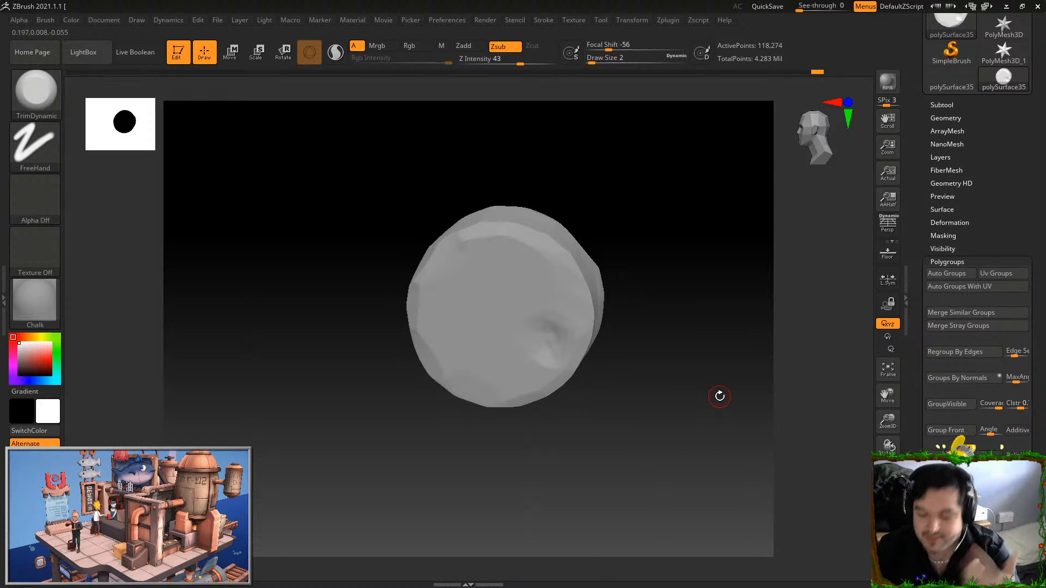
Choose the Orb_Slash01 brush, set draw size 14, and try a rim cut on the knob head at Z intensity 71
key("b")
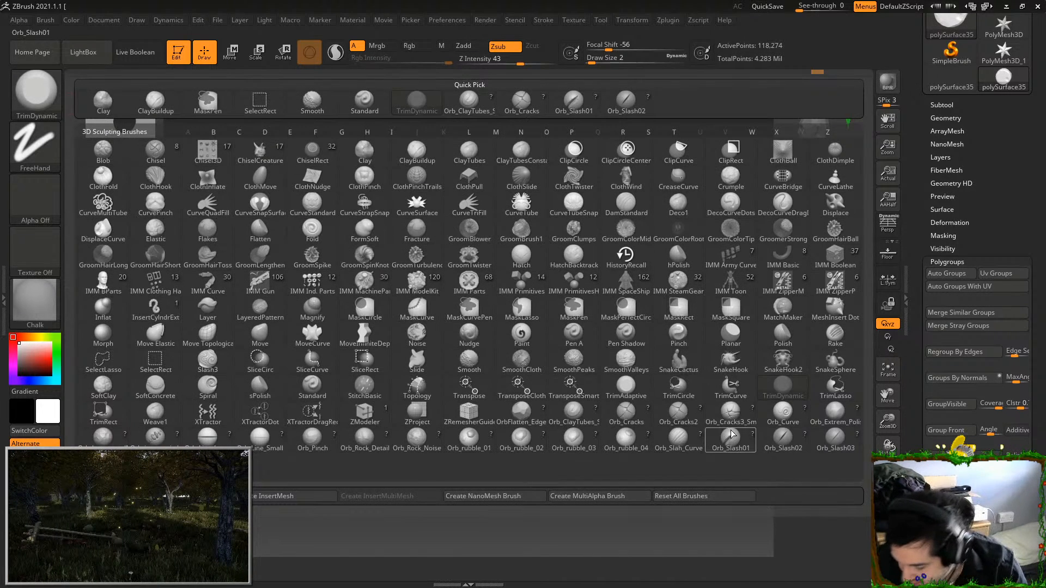
left_click(602, 294)
right_click_drag(606, 272, 626, 234)
left_click_drag(591, 58, 600, 59)
left_click_drag(518, 60, 537, 59)
left_click_drag(578, 285, 610, 263)
left_click_drag(640, 219, 626, 251)
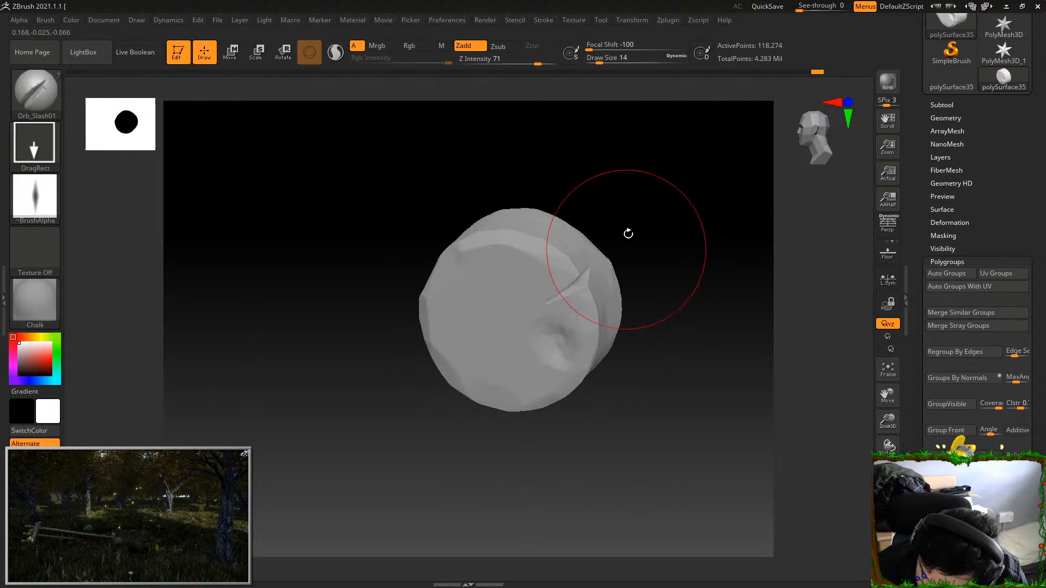
key("ctrl+z")
Cut two narrow cracks into the knob head's front rim with Orb_Slash01 at Z intensity 48
left_click(498, 60)
left_click_drag(579, 177, 592, 202)
left_click(512, 61)
left_click_drag(575, 158, 582, 276)
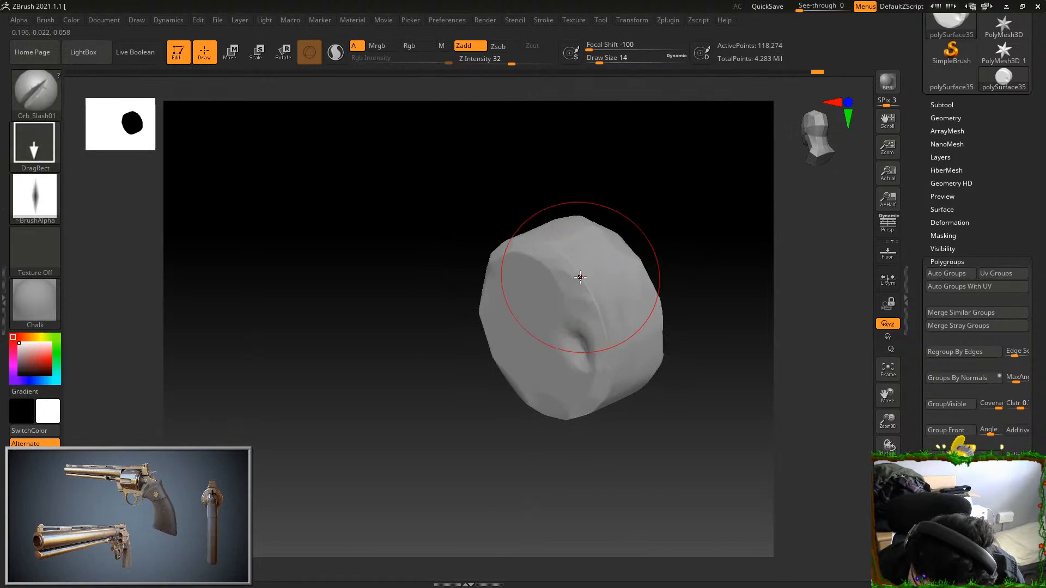
left_click(523, 61)
mouse_move(583, 283)
left_mouse_down()
mouse_move(698, 196)
mouse_move(670, 230)
left_mouse_up()
left_click_drag(582, 409, 554, 394)
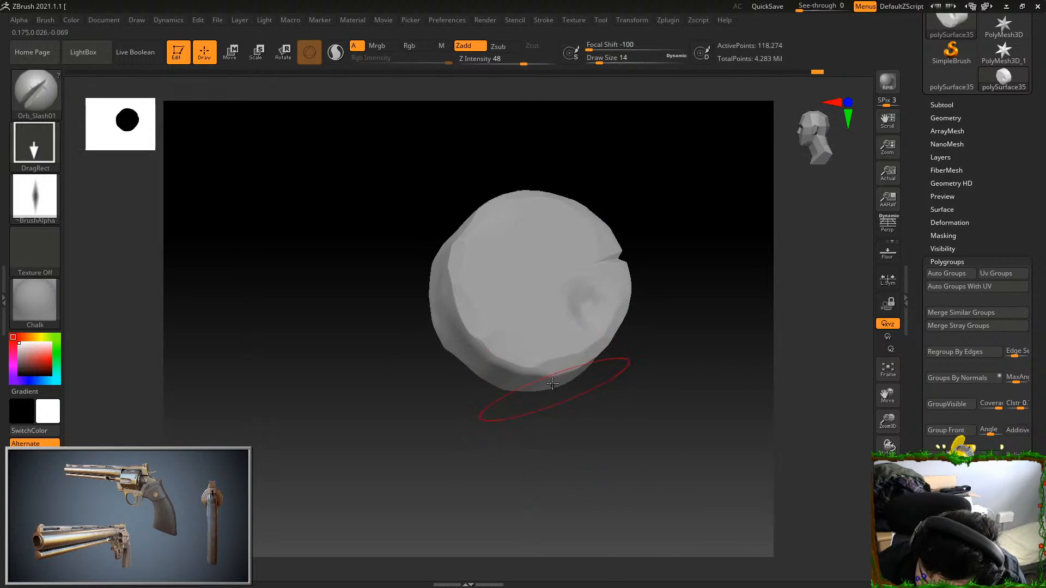
Show all cupboard parts again, then isolate and frame the round base plate of the left door's knob
left_click(671, 436, "ctrl+shift")
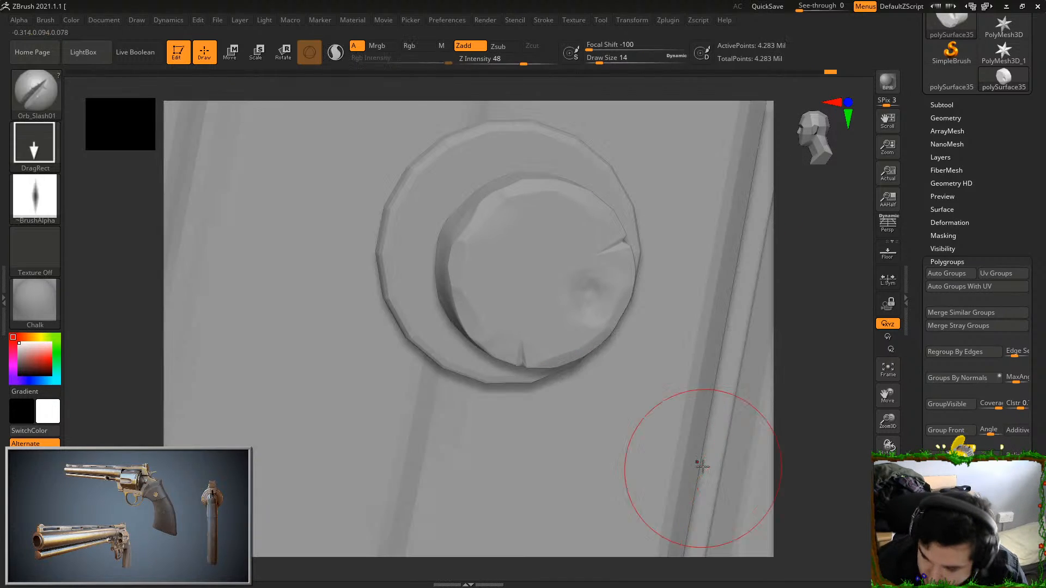
left_click_drag(789, 347, 765, 310, "alt")
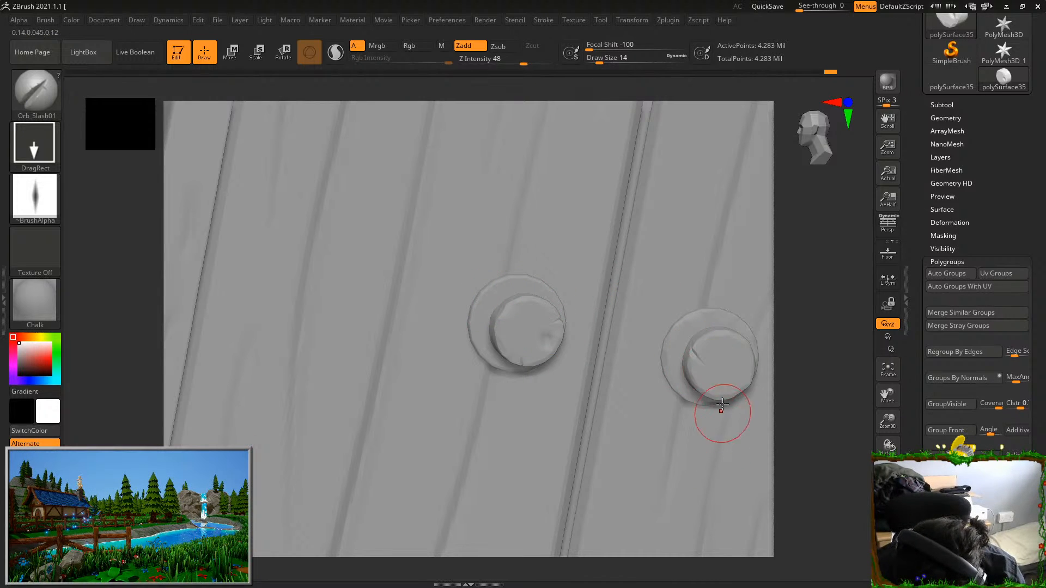
mouse_move(811, 415)
left_mouse_down("alt")
mouse_move(797, 332)
mouse_move(768, 345)
left_mouse_up("alt")
left_click_drag(495, 427, 536, 480)
left_click(608, 292, "ctrl+shift")
key("f")
left_click_drag(726, 415, 691, 259, "shift")
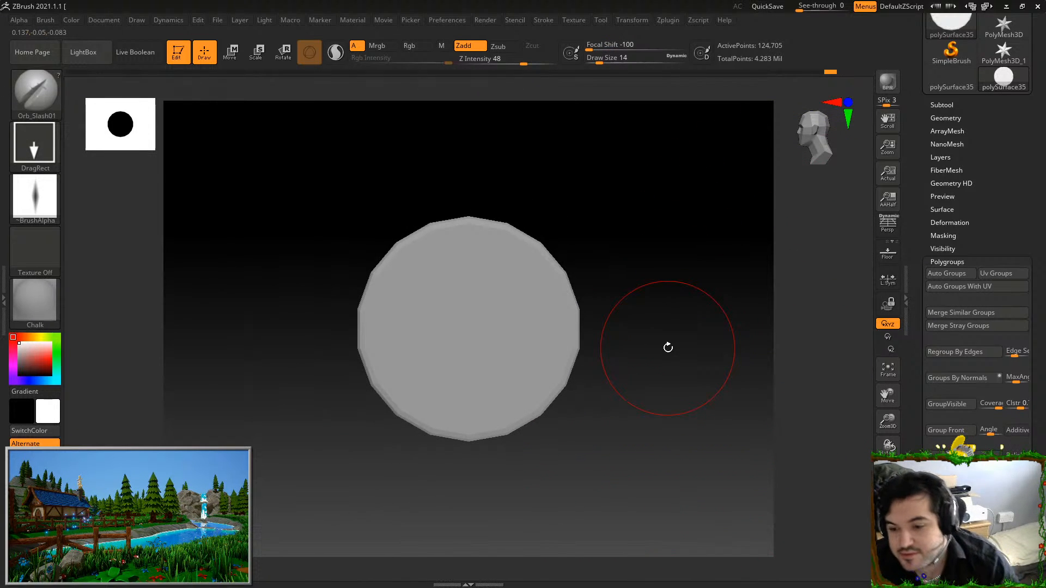
Switch to the TrimDynamic brush and try a broad trim on the base plate's rim at draw size 14
mouse_move(668, 347)
left_mouse_down("shift")
mouse_move(633, 312)
mouse_move(518, 320)
mouse_move(573, 280)
mouse_move(611, 273)
left_mouse_up("shift")
left_click_drag(472, 277, 444, 346, "shift")
mouse_move(414, 473)
left_mouse_down("shift")
mouse_move(463, 361)
mouse_move(425, 463)
mouse_move(603, 215)
left_mouse_up("shift")
left_click(54, 108)
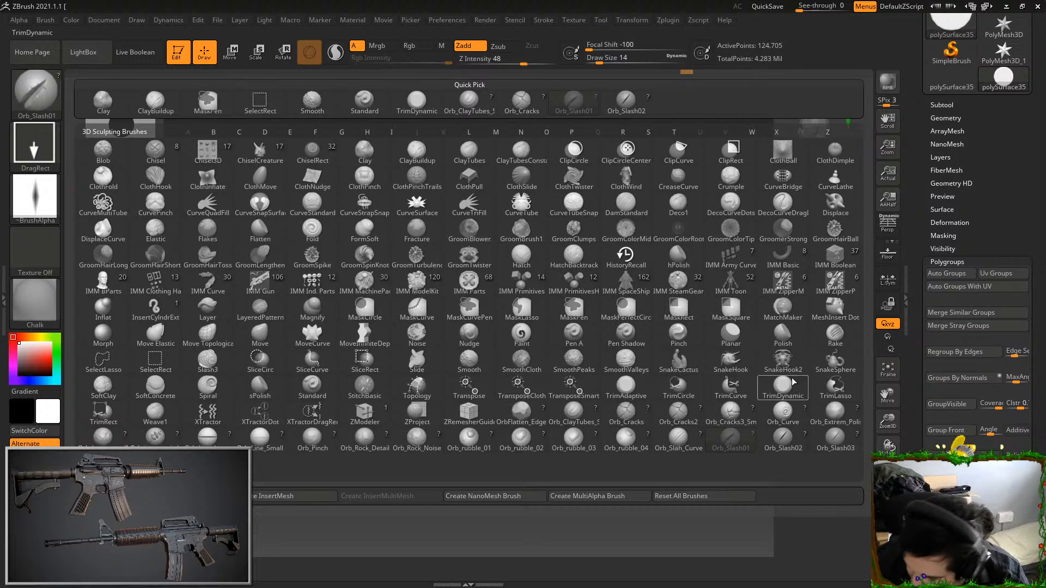
left_click(783, 407)
left_click_drag(657, 331, 603, 327)
left_click_drag(549, 299, 547, 329)
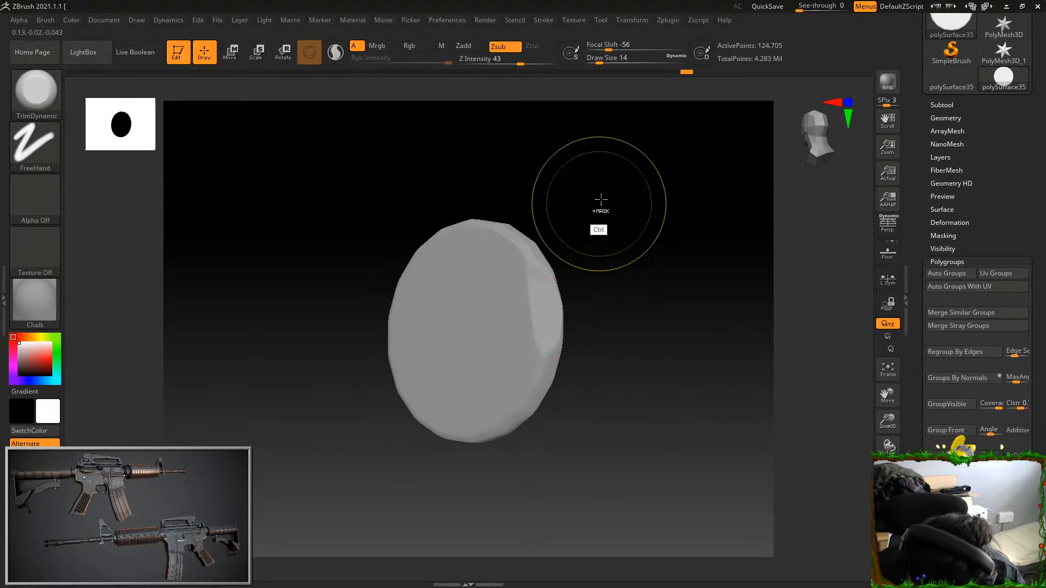
key("ctrl+z")
Trim irregular worn bevels all around the base plate's front rim with TrimDynamic at draw size 4
left_click_drag(600, 58, 594, 57)
left_click_drag(571, 158, 576, 191)
left_click_drag(539, 289, 540, 306)
left_click_drag(580, 267, 560, 212)
mouse_move(549, 318)
left_mouse_down()
mouse_move(539, 354)
mouse_move(612, 306)
left_mouse_up()
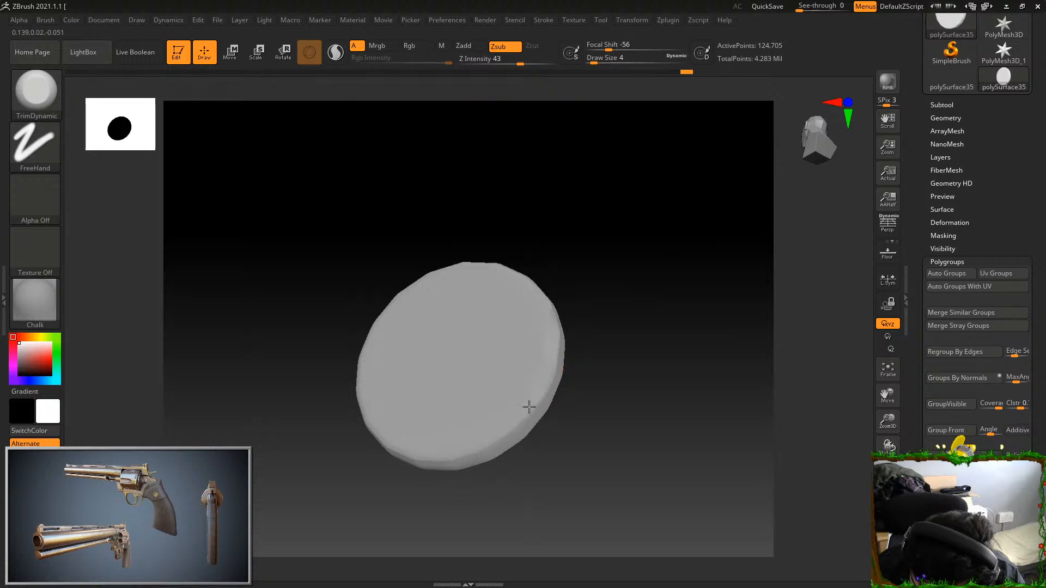
left_click_drag(551, 459, 450, 455)
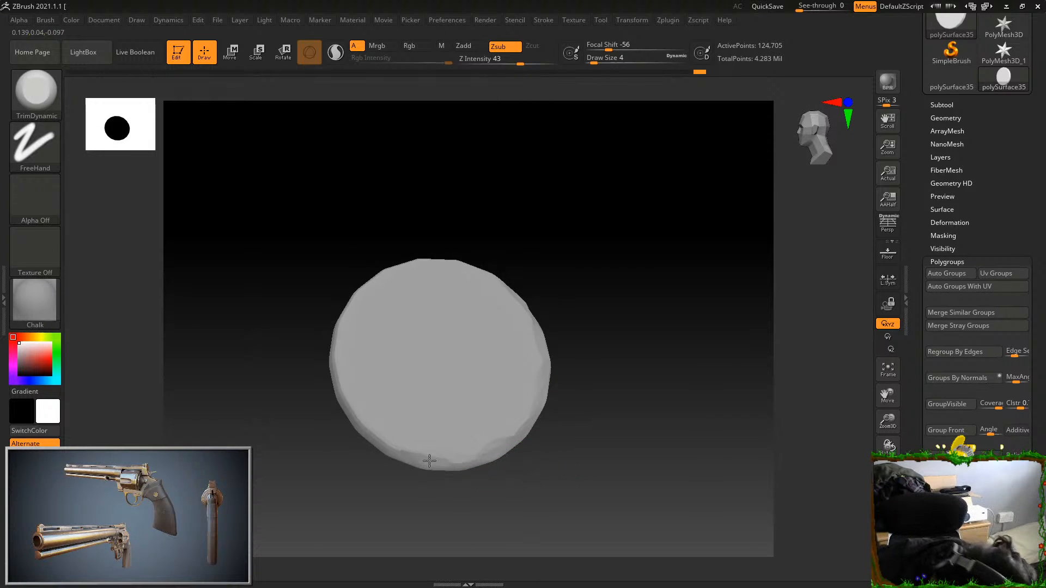
left_click_drag(328, 373, 368, 383)
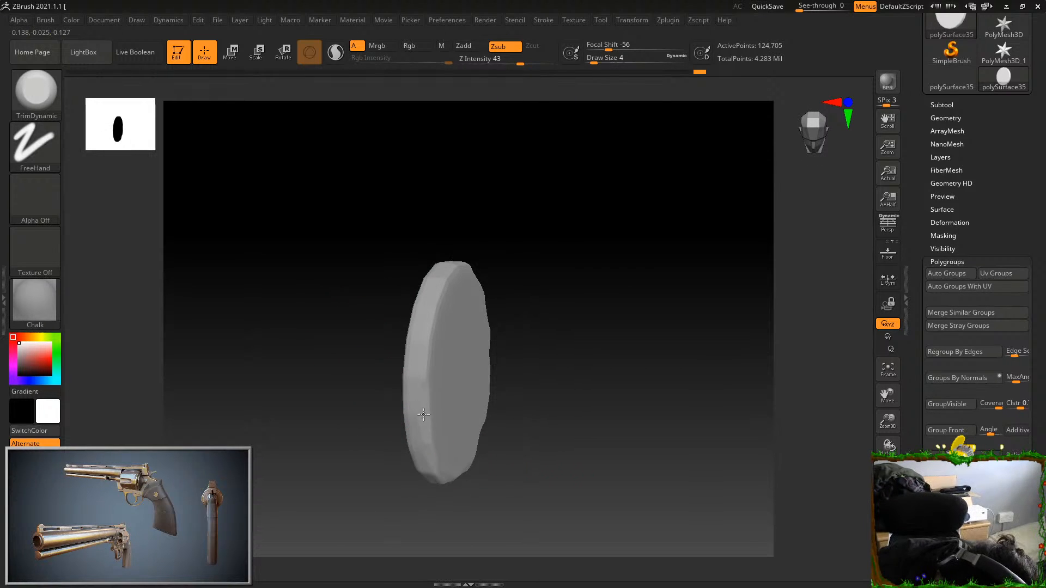
left_click_drag(439, 293, 455, 256)
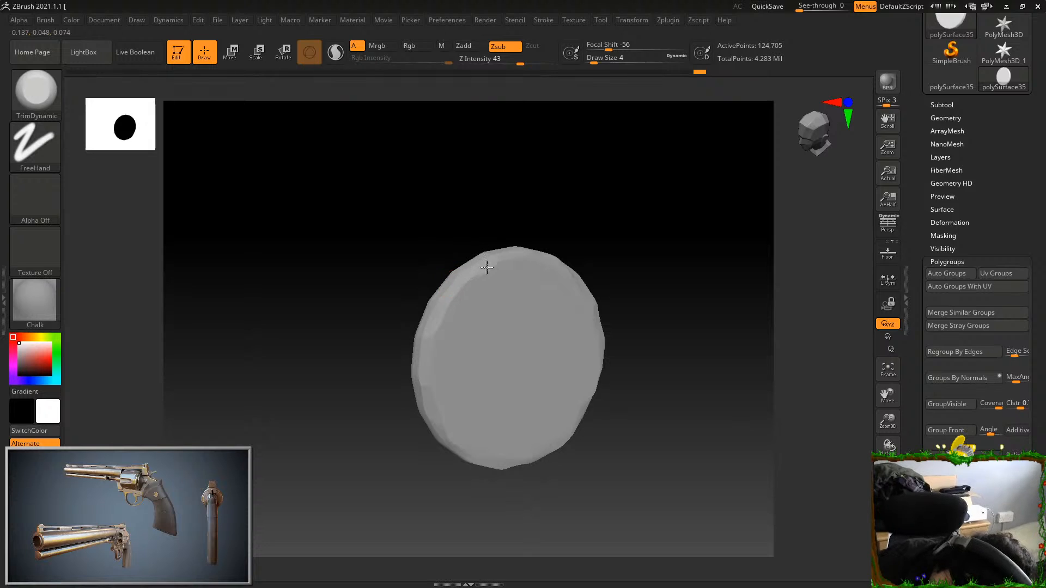
left_click_drag(523, 248, 633, 227)
left_click_drag(612, 313, 684, 257)
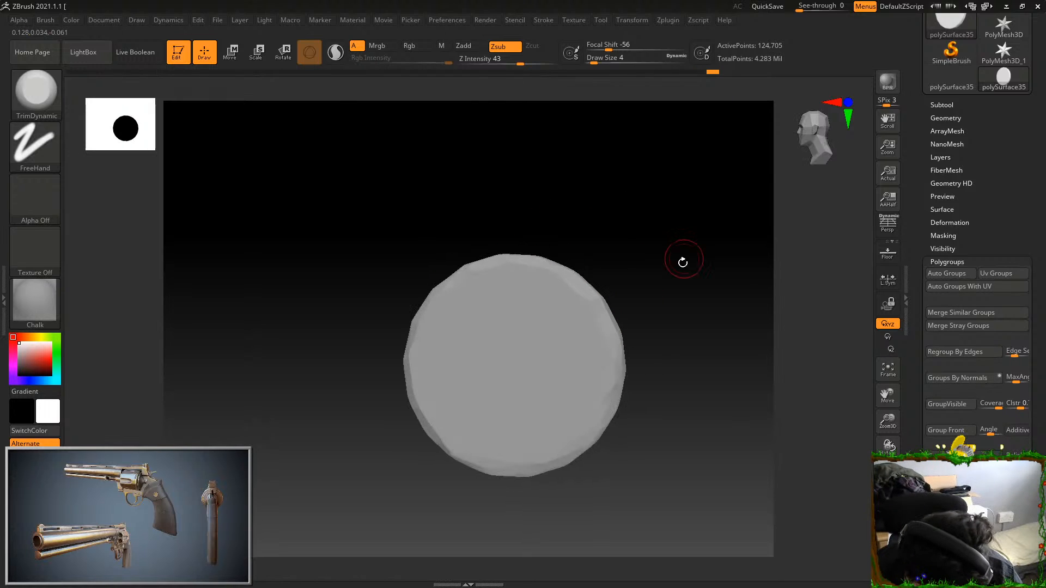
Cut two small cracks into opposite sides of the base plate's rim with the Orb_Slash01 brush
left_click(36, 90)
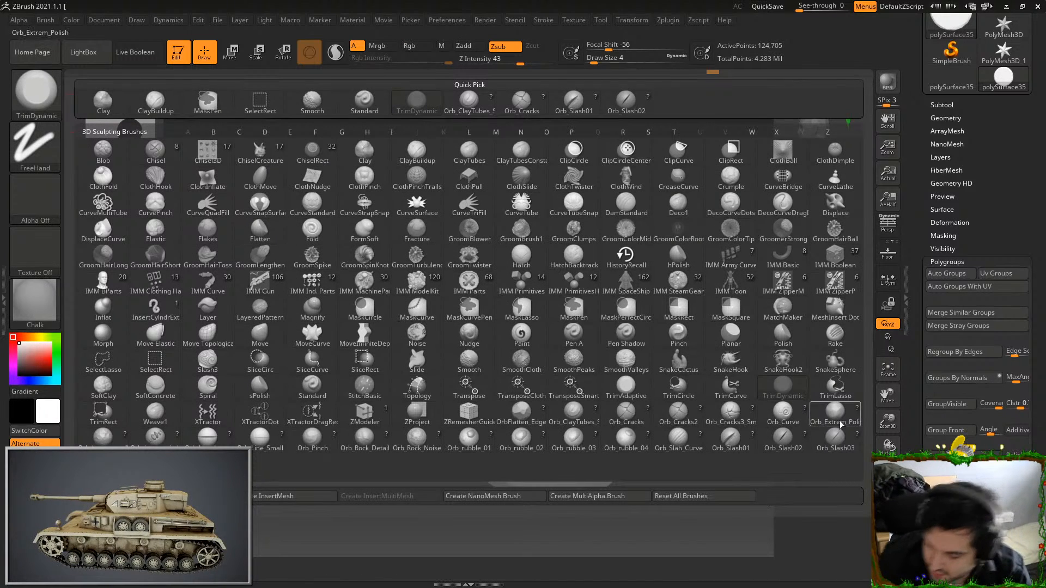
left_click(730, 438)
mouse_move(641, 346)
left_mouse_down()
mouse_move(647, 362)
mouse_move(726, 376)
mouse_move(546, 287)
left_mouse_up()
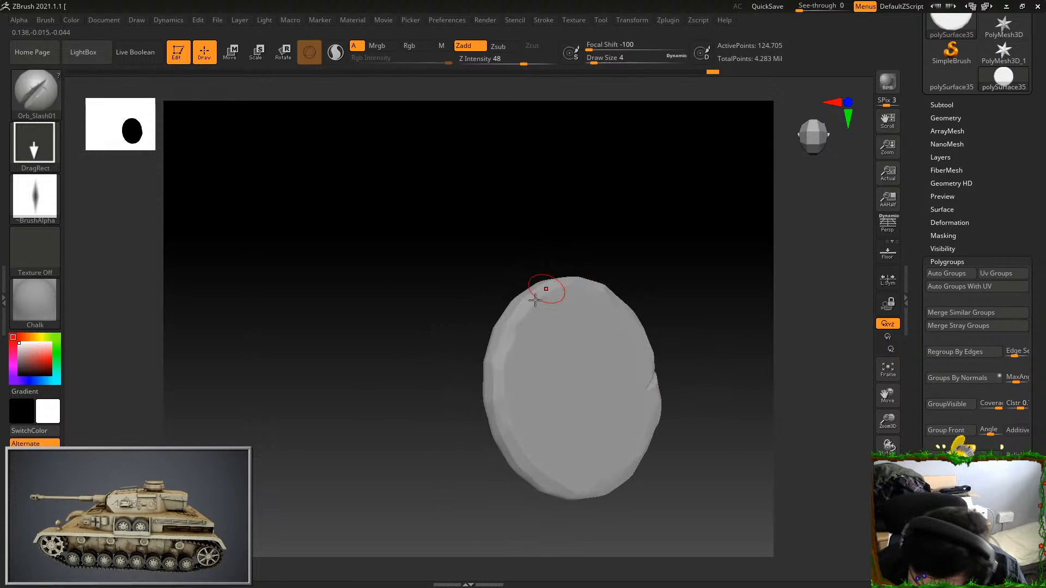
left_click_drag(592, 236, 730, 214)
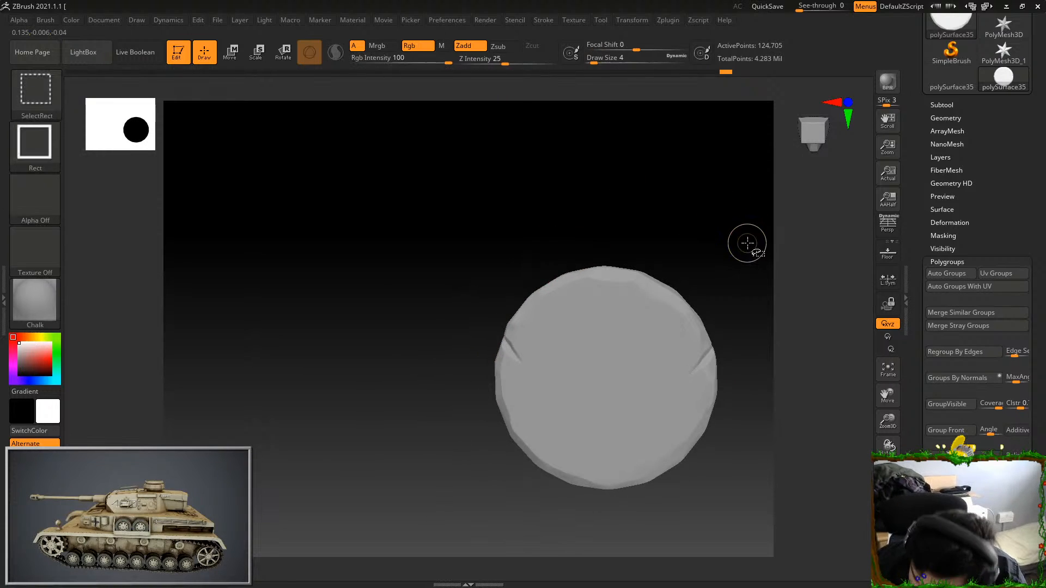
Show all cupboard parts again and bring the whole cupboard into view
left_click(747, 243, "ctrl+shift")
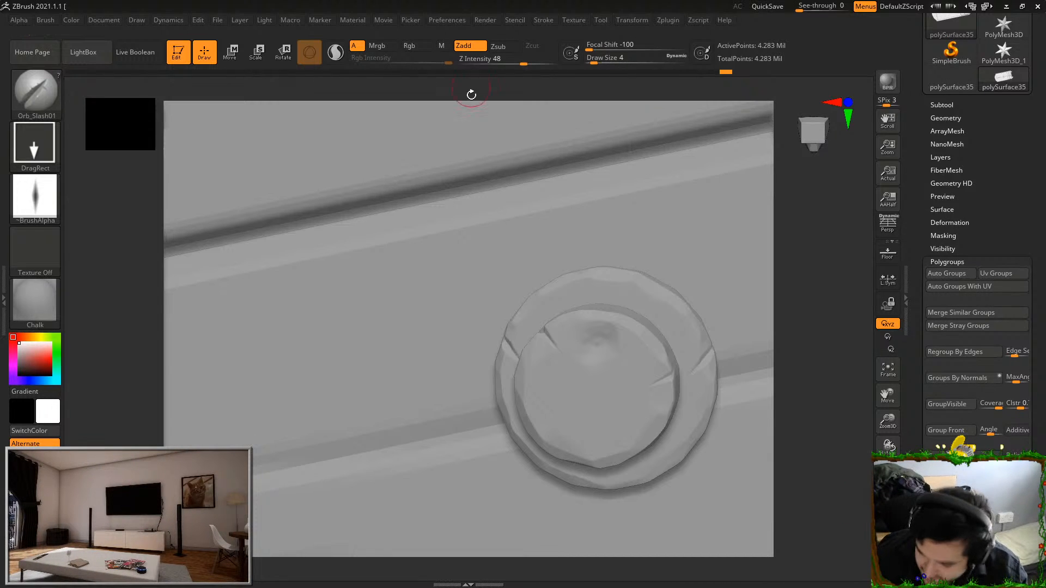
left_click_drag(804, 372, 803, 188, "alt")
left_click_drag(822, 337, 824, 229, "alt")
mouse_move(651, 475)
left_mouse_down()
mouse_move(698, 369)
mouse_move(710, 306)
mouse_move(636, 350)
mouse_move(658, 393)
mouse_move(661, 439)
mouse_move(646, 473)
left_mouse_up()
mouse_move(643, 473)
left_mouse_down()
mouse_move(673, 456)
mouse_move(651, 458)
mouse_move(679, 460)
mouse_move(697, 439)
mouse_move(646, 460)
left_mouse_up()
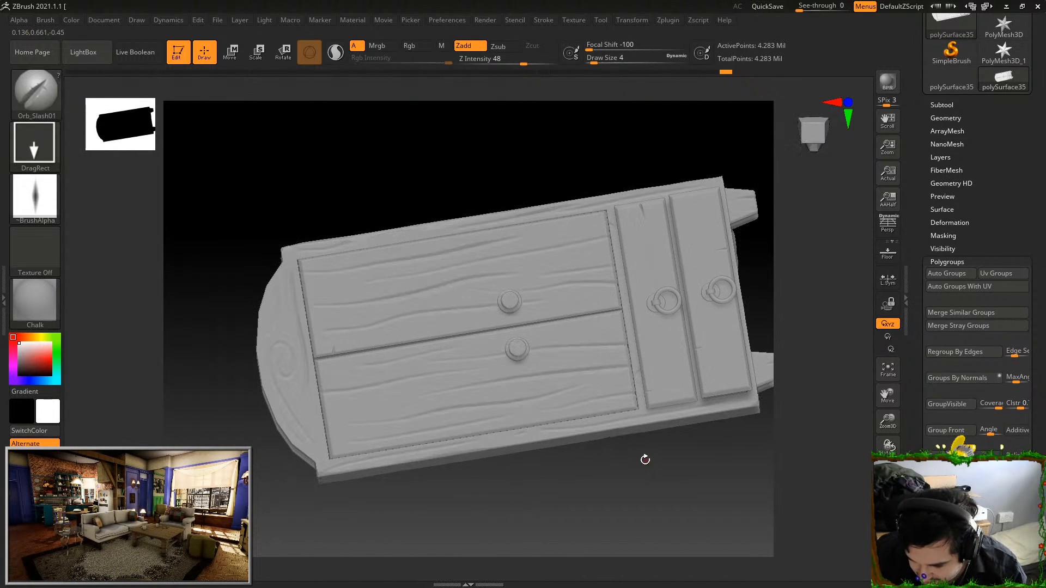
left_click_drag(535, 480, 561, 462)
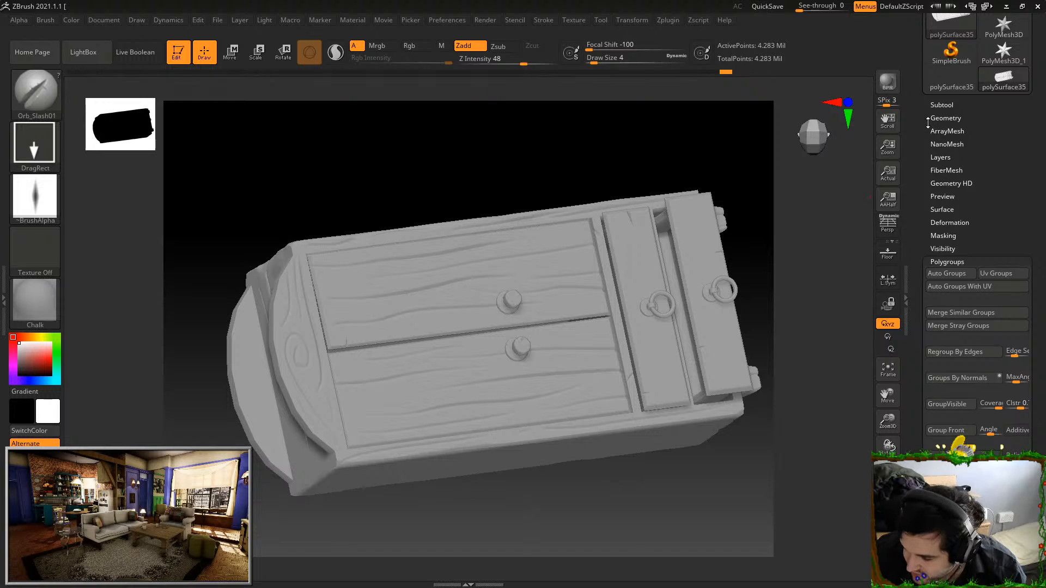
Lower the cupboard's subdivision to level 1 and raise it back to level 6 to compare the low and high detail
left_click(929, 120)
left_click(932, 142)
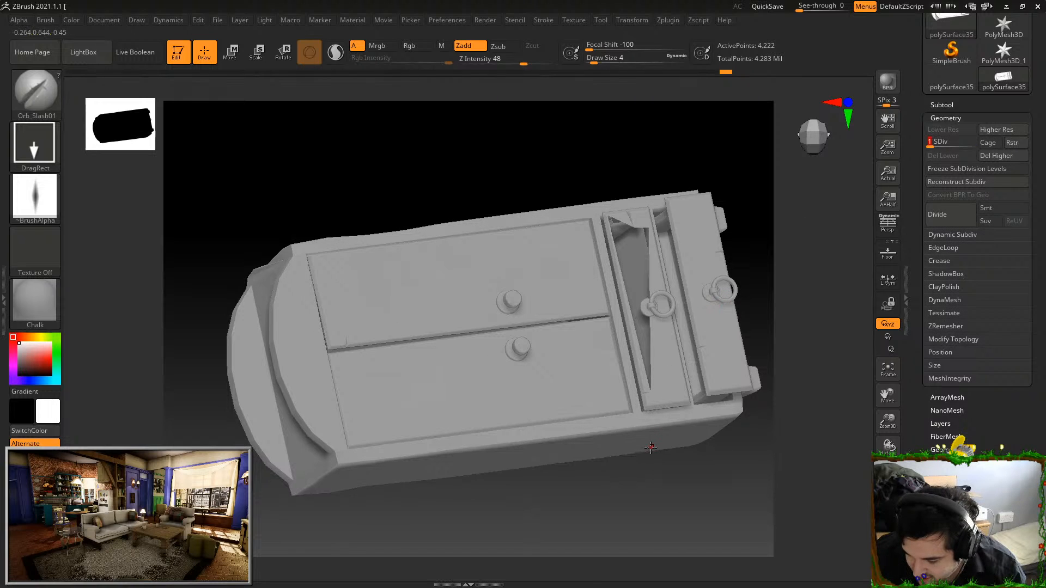
left_click_drag(651, 447, 654, 493)
mouse_move(932, 143)
left_mouse_down()
mouse_move(975, 143)
mouse_move(938, 146)
left_mouse_up()
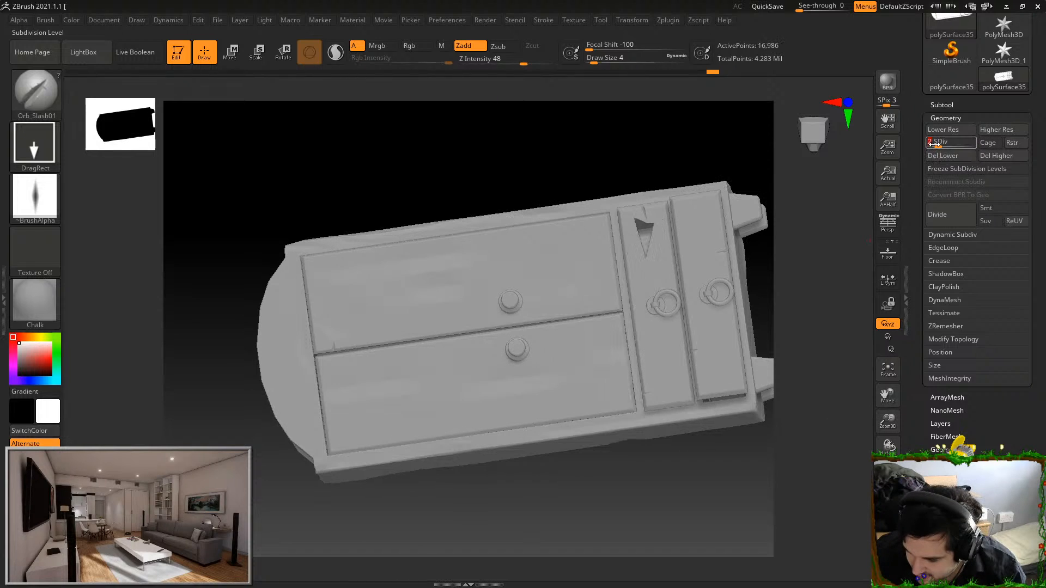
left_click(934, 144)
left_click_drag(938, 144, 973, 144)
Examine the sculpted cupboard from the front, below and side, checking the doors, drawers, legs and arched top
mouse_move(553, 477)
left_mouse_down()
mouse_move(625, 353)
mouse_move(642, 345)
mouse_move(653, 263)
mouse_move(675, 285)
mouse_move(672, 271)
mouse_move(703, 249)
mouse_move(661, 213)
mouse_move(692, 367)
left_mouse_up()
left_click_drag(747, 393, 737, 321, "alt")
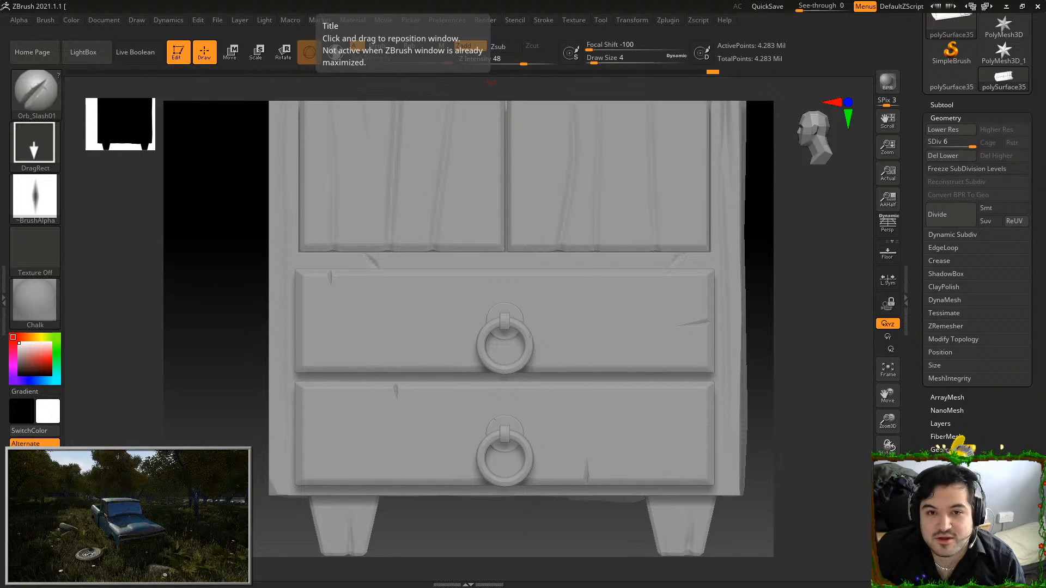
left_click_drag(789, 238, 768, 273)
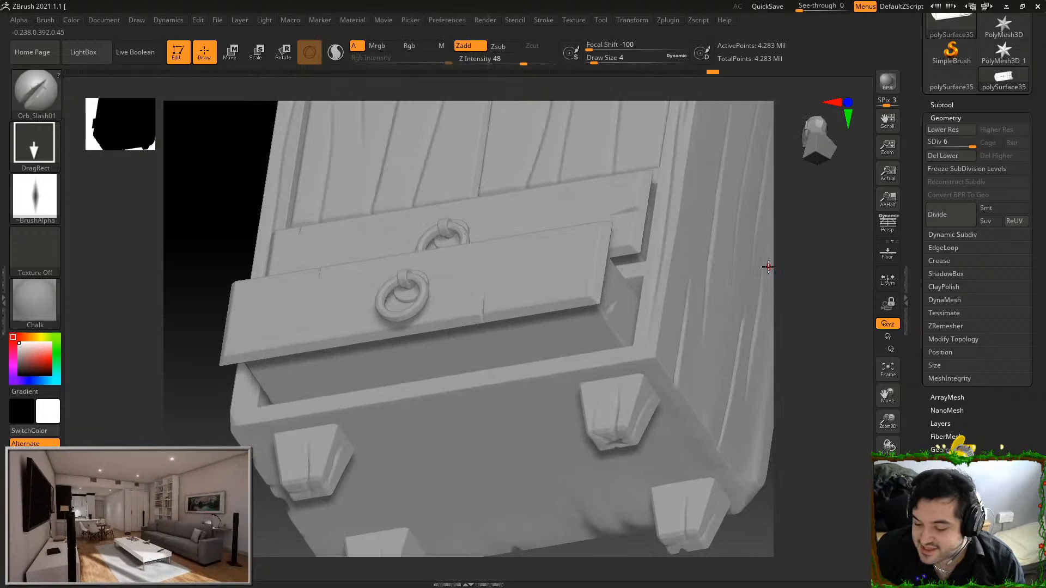
mouse_move(800, 358)
left_mouse_down()
mouse_move(797, 297)
mouse_move(783, 428)
mouse_move(814, 354)
mouse_move(806, 253)
left_mouse_up()
left_click_drag(721, 232, 709, 317, "alt")
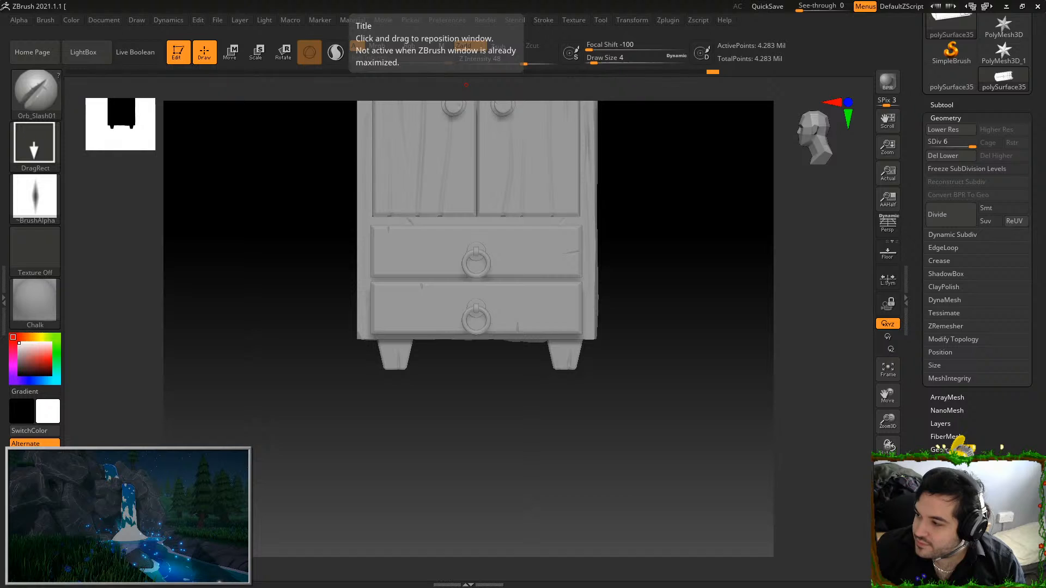
left_click_drag(686, 264, 697, 226)
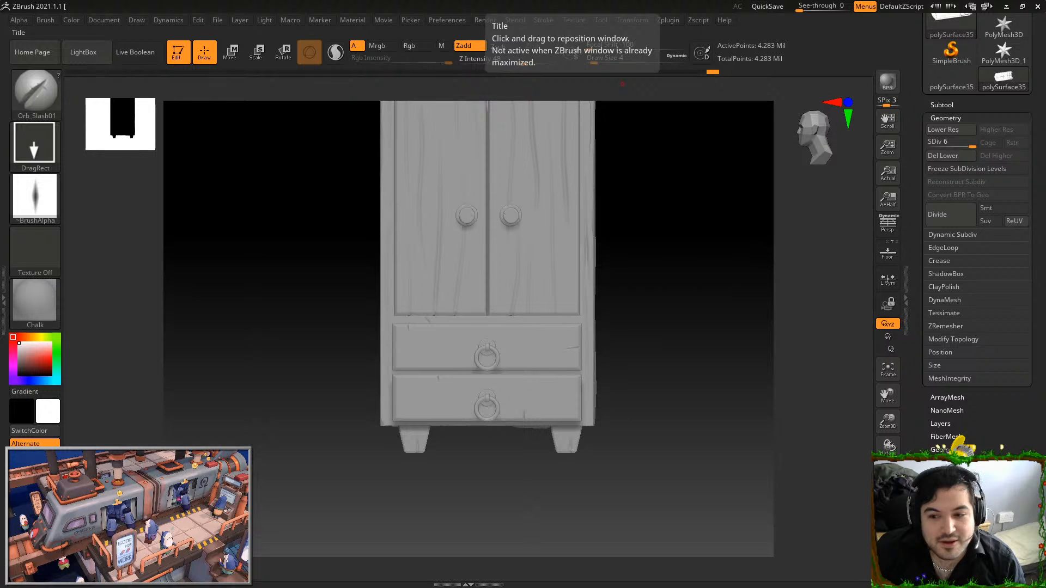
left_click_drag(733, 278, 639, 136)
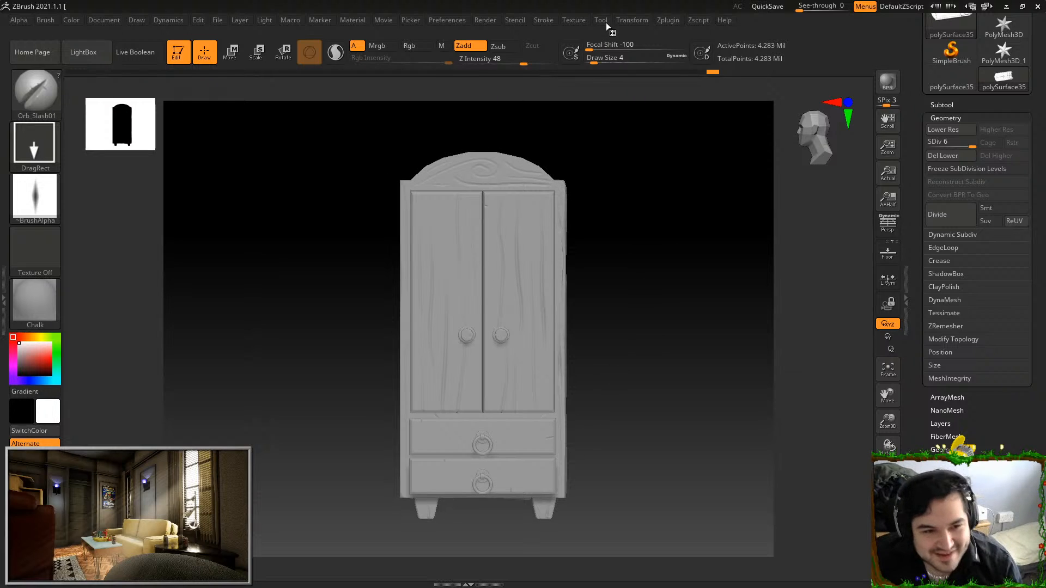
mouse_move(649, 289)
left_mouse_down()
mouse_move(648, 236)
mouse_move(659, 298)
left_mouse_up()
left_click_drag(658, 298, 662, 203, "alt")
left_click_drag(677, 241, 619, 149)
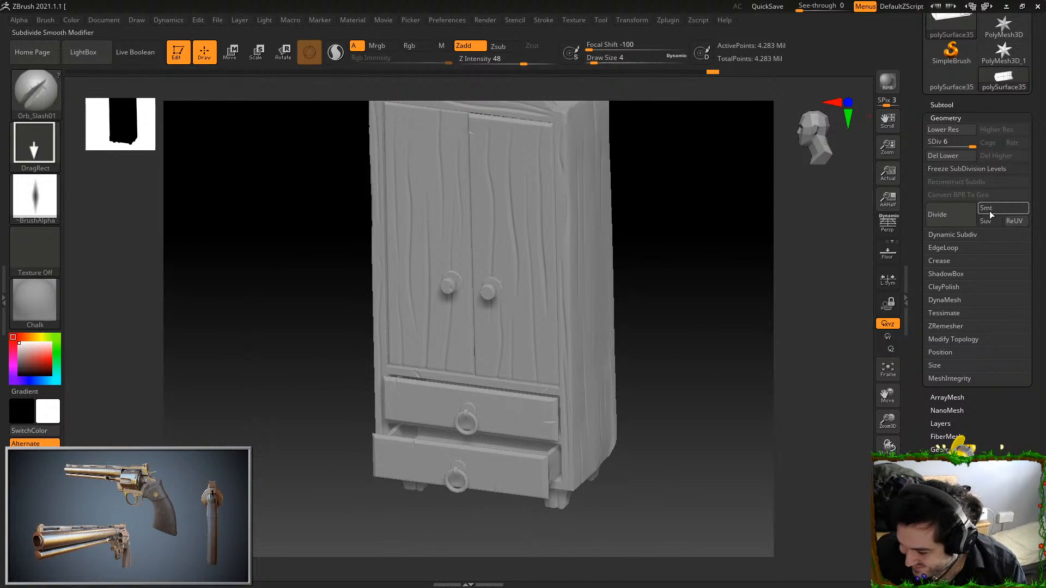
Start exporting the cupboard mesh and choose the Model folder inside Desktop > Cuboard as the destination
left_click(603, 20)
left_click(690, 82)
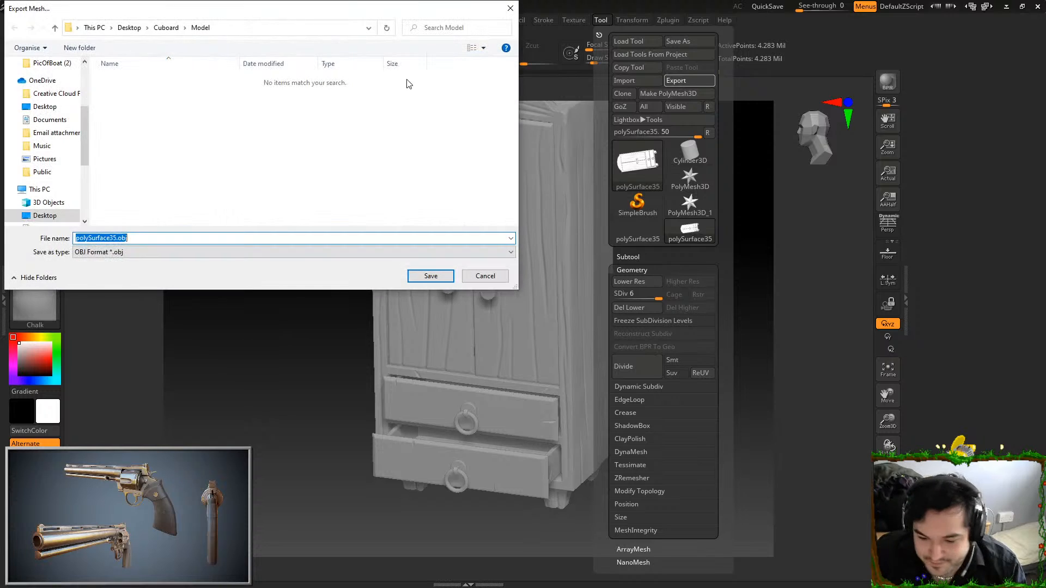
left_click(110, 28)
left_click(129, 27)
scroll(384, 139, "down", 1)
scroll(385, 139, "up", 1)
left_click(183, 148)
double_click(182, 147)
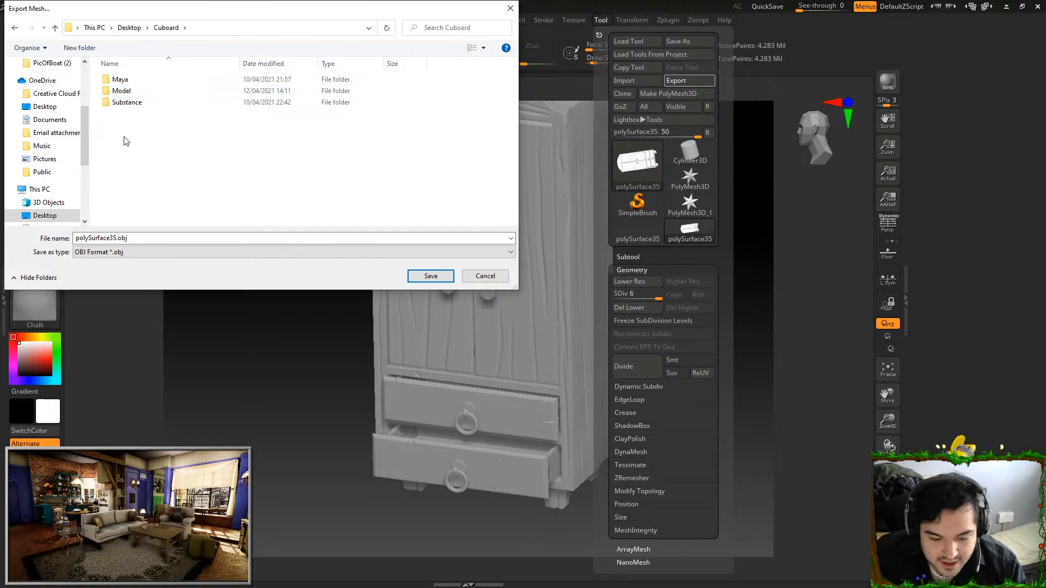
double_click(150, 90)
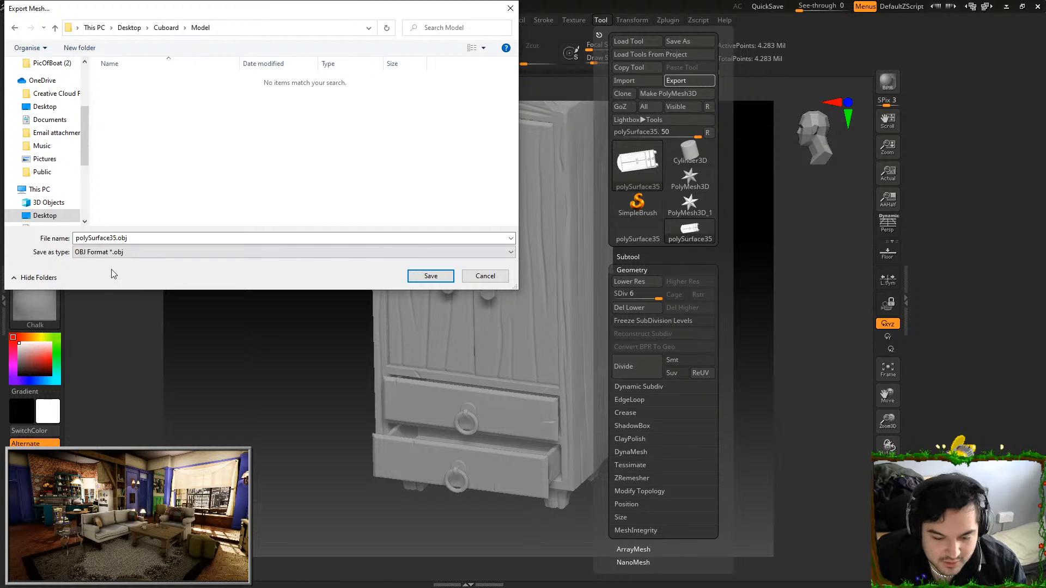
Export the cupboard in FBX format as SM_Cuboard_HP.fbx, accepting the current FBX options
left_click(111, 253)
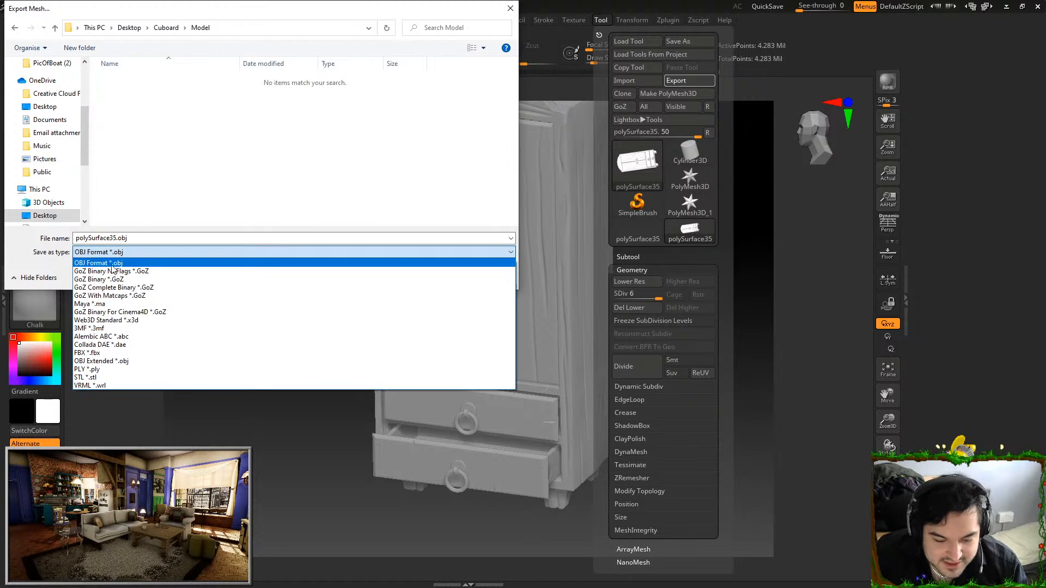
left_click(101, 352)
left_click(136, 80)
left_click(110, 238)
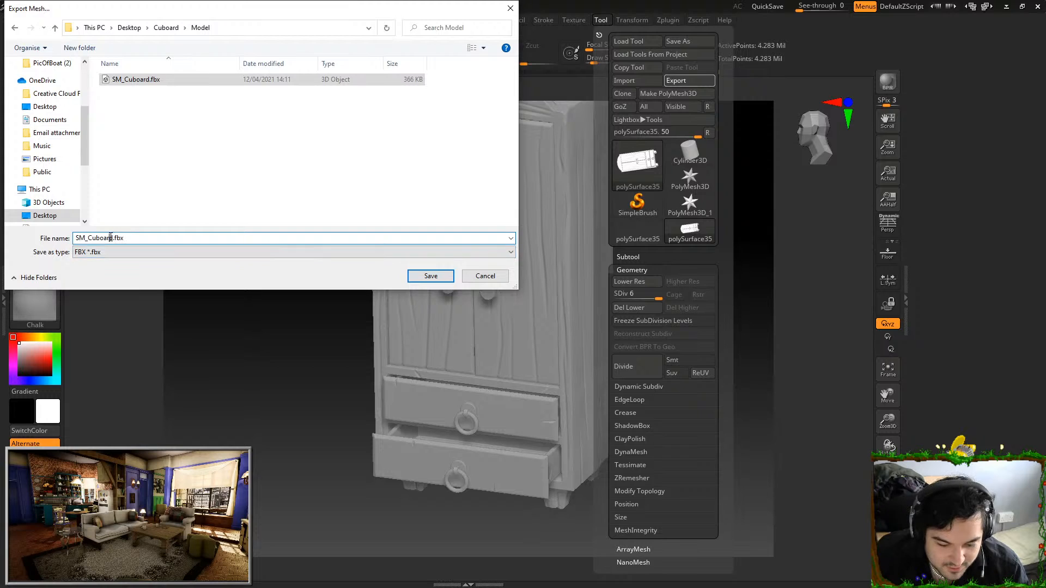
type("_HP")
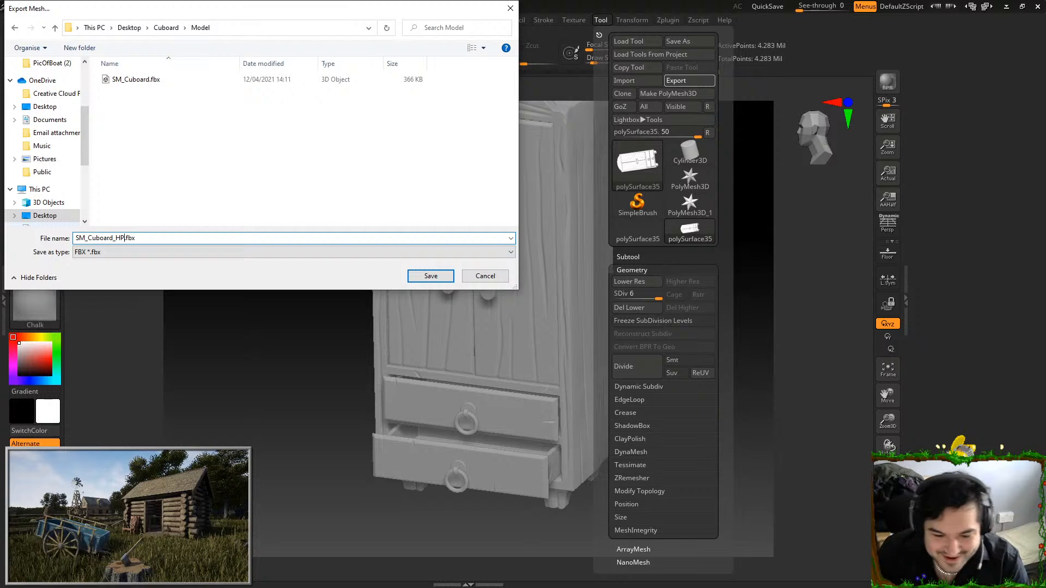
key("Return")
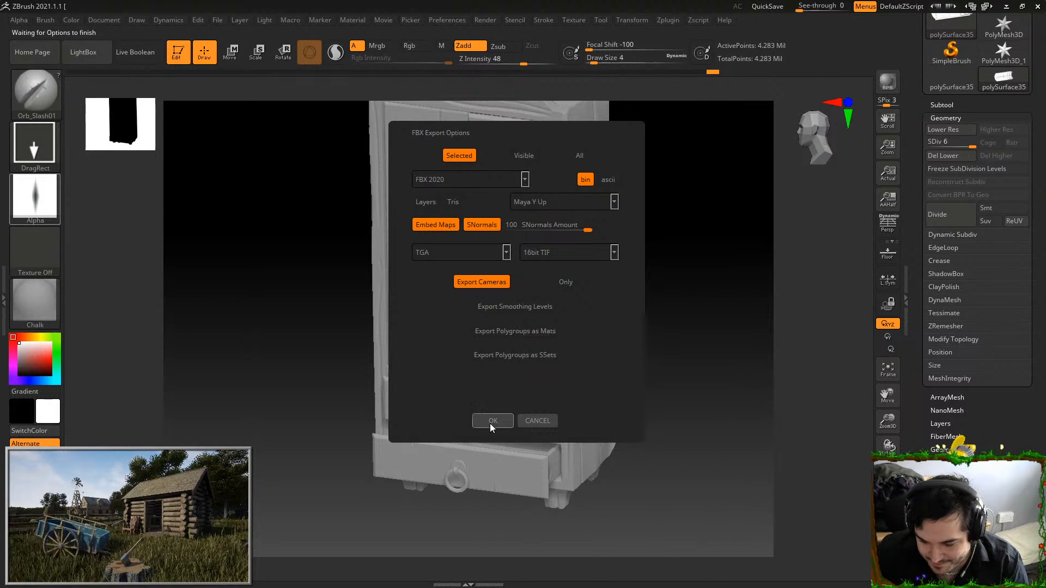
left_click(487, 422)
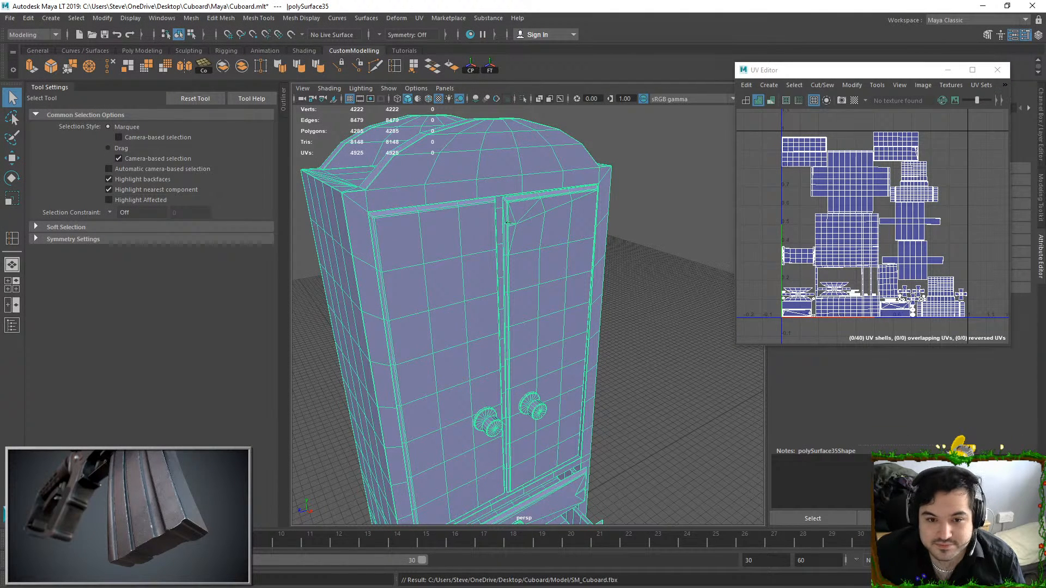
Switch to Maya LT and examine the cupboard's UV shells in the UV Editor, checking how they fill the UV tile
left_click(671, 238)
left_click(532, 227)
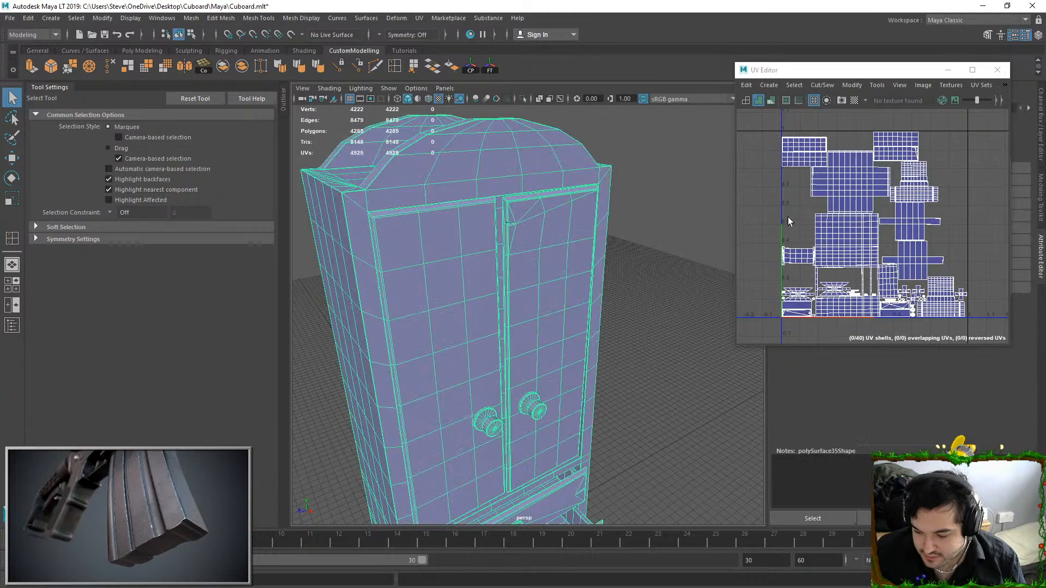
right_click_drag(884, 170, 927, 163)
scroll(883, 158, "down", 3)
left_click_drag(807, 123, 948, 261)
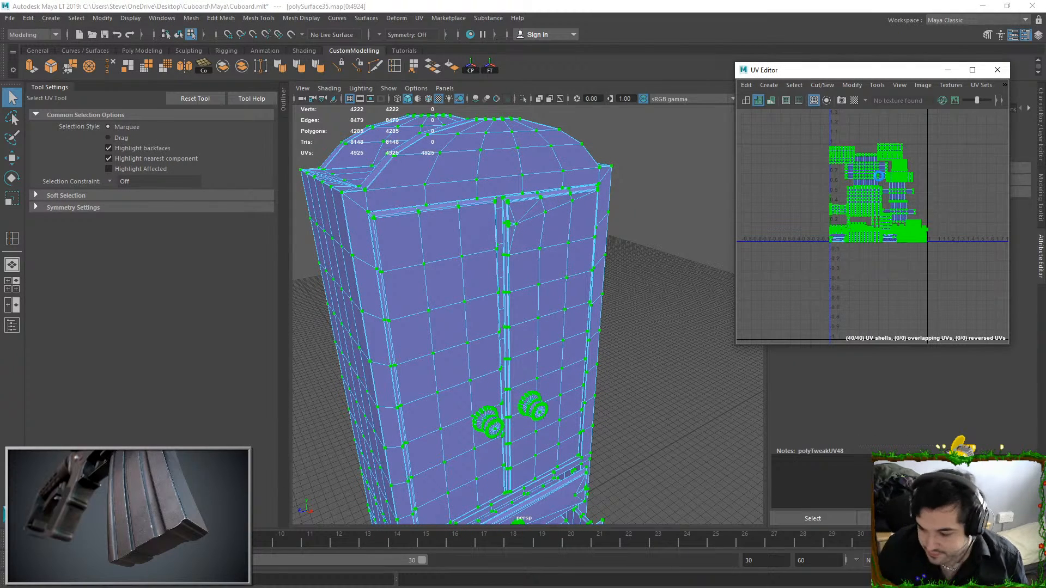
double_click(622, 253)
left_click(518, 264)
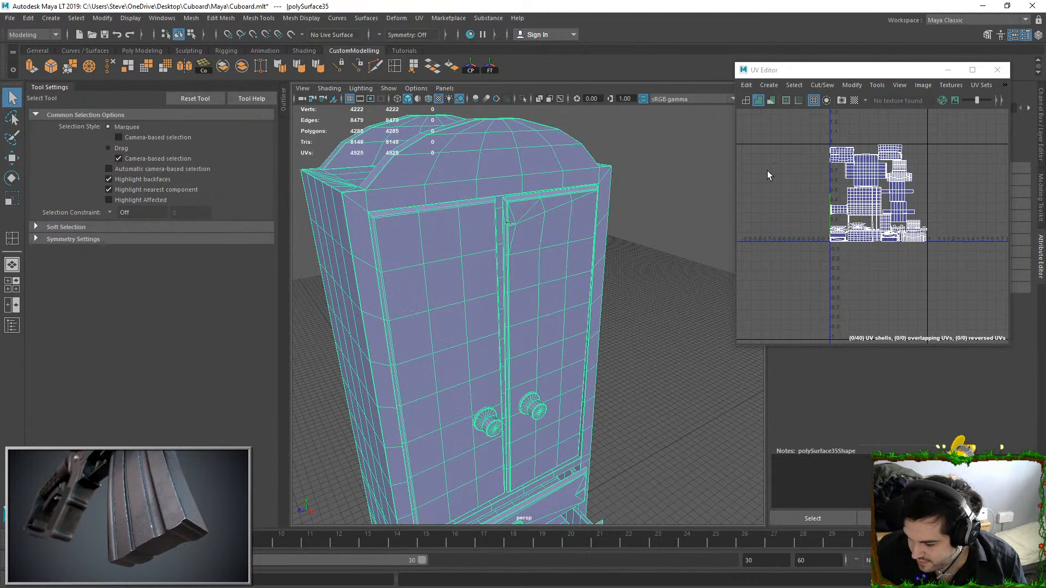
scroll(930, 214, "up", 6)
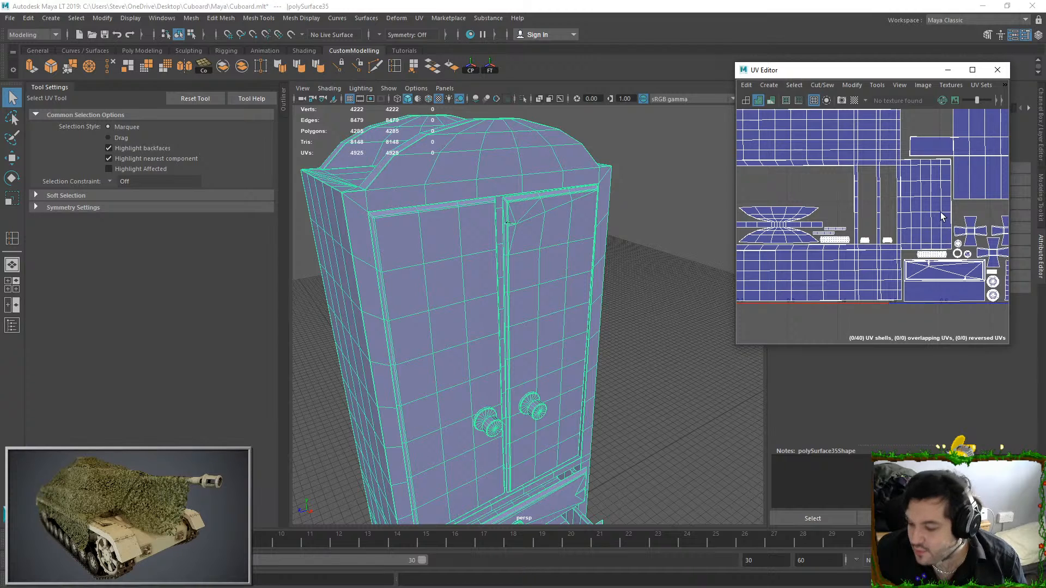
scroll(879, 216, "down", 3)
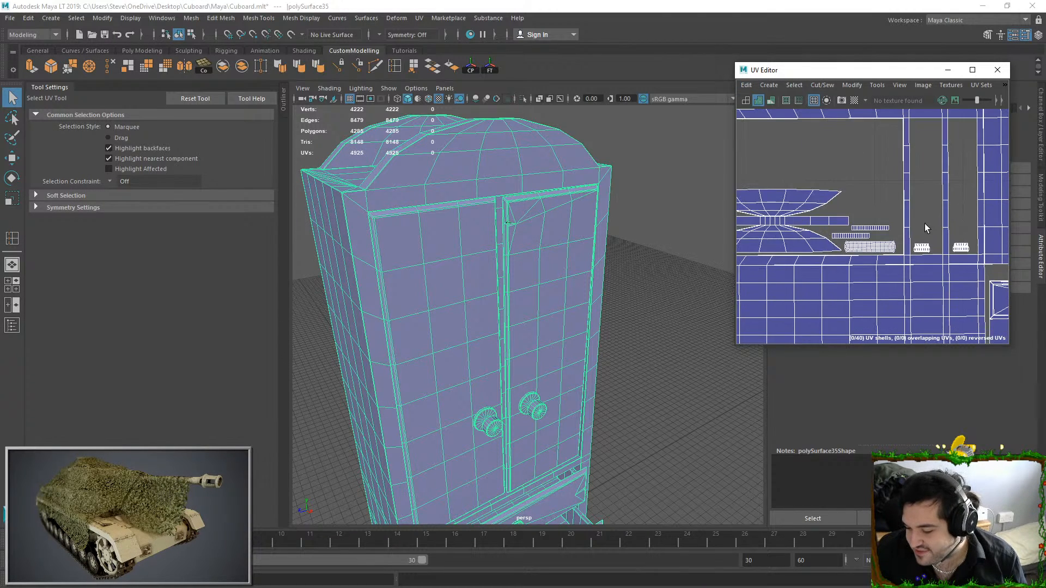
scroll(878, 221, "down", 3)
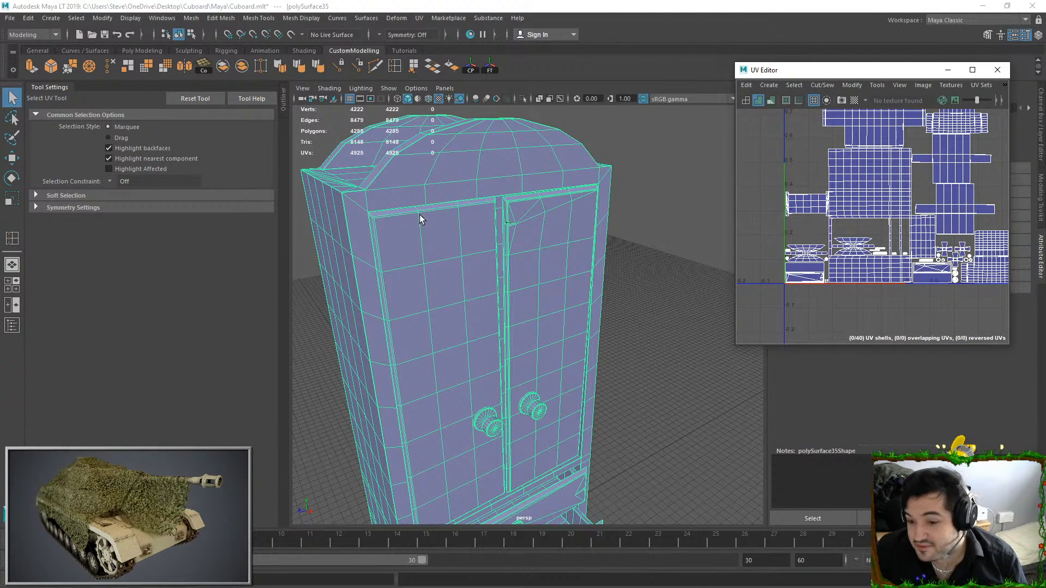
Save the cupboard scene in Maya LT
left_click(8, 17)
left_click(25, 53)
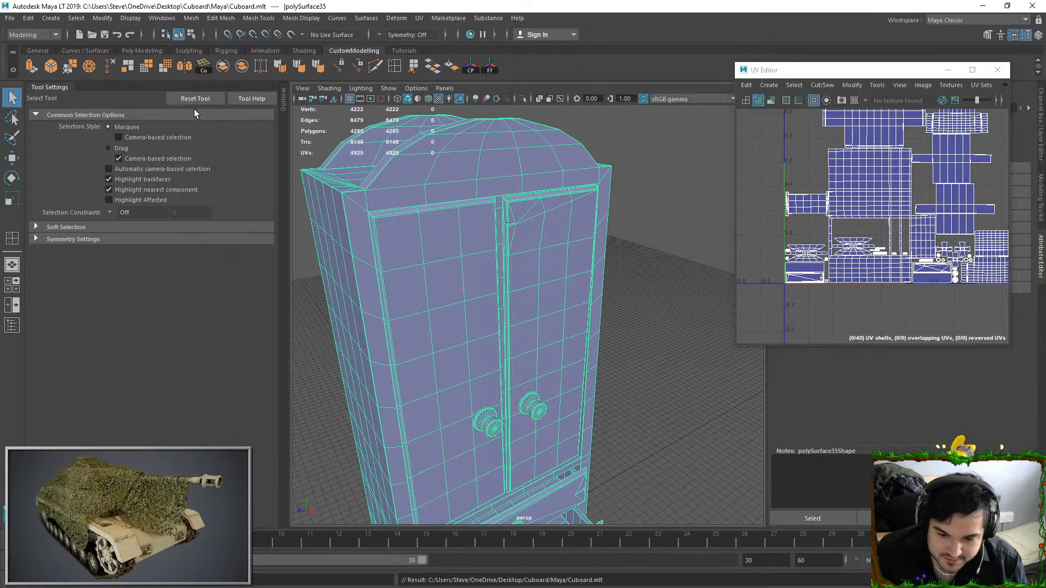
left_click(7, 20)
left_click(32, 149)
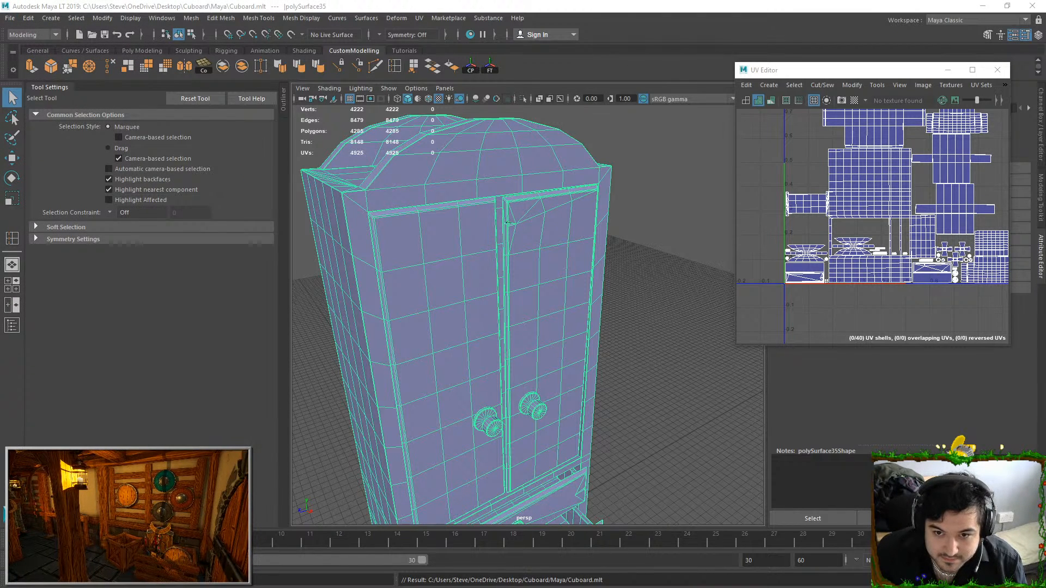
Delete the redundant vertical edge loops on the cupboard's side panels together with their vertices
left_click_drag(506, 221, 552, 229, "alt")
right_click_drag(435, 289, 423, 244)
double_click(395, 270)
left_click_drag(395, 270, 430, 277, "alt")
right_click_drag(430, 277, 446, 341, "alt")
double_click(387, 256, "shift")
double_click(427, 259, "shift")
double_click(495, 260, "shift")
left_click_drag(496, 261, 550, 270, "alt")
left_click(113, 68)
double_click(541, 272)
key("ctrl+Delete")
Delete the two crossing edge loops and the leftover diagonal edge on the top panel between the arches
left_click_drag(482, 250, 570, 220, "alt")
double_click(588, 257)
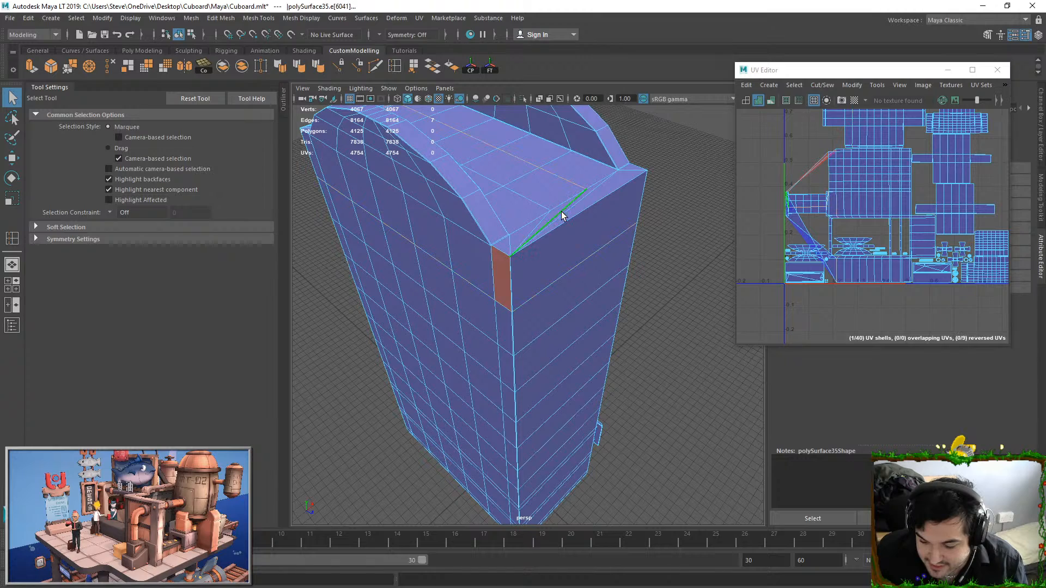
double_click(538, 198)
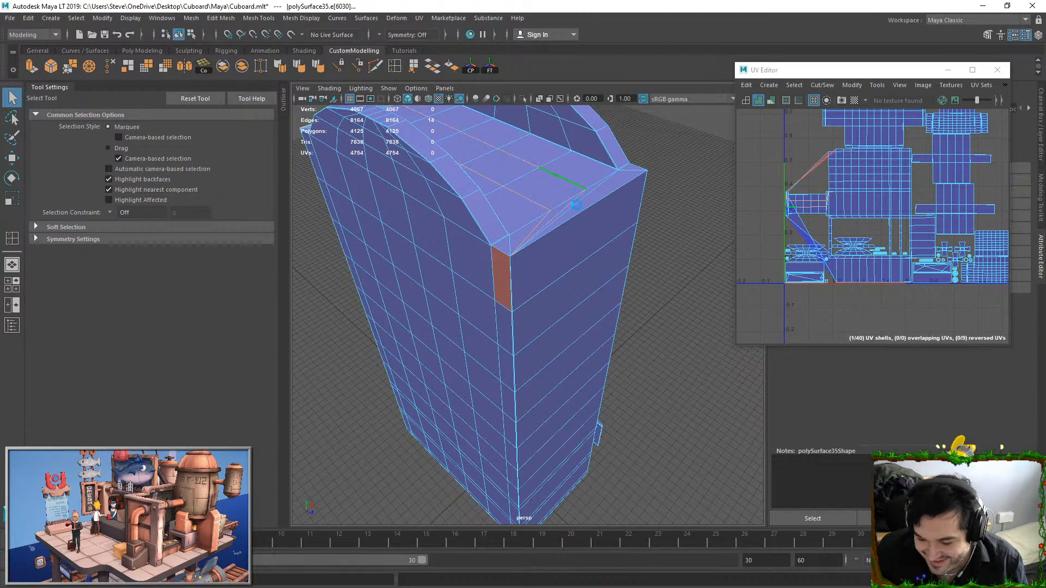
key("ctrl+Delete")
left_click_drag(579, 238, 557, 236, "alt")
left_click(559, 235)
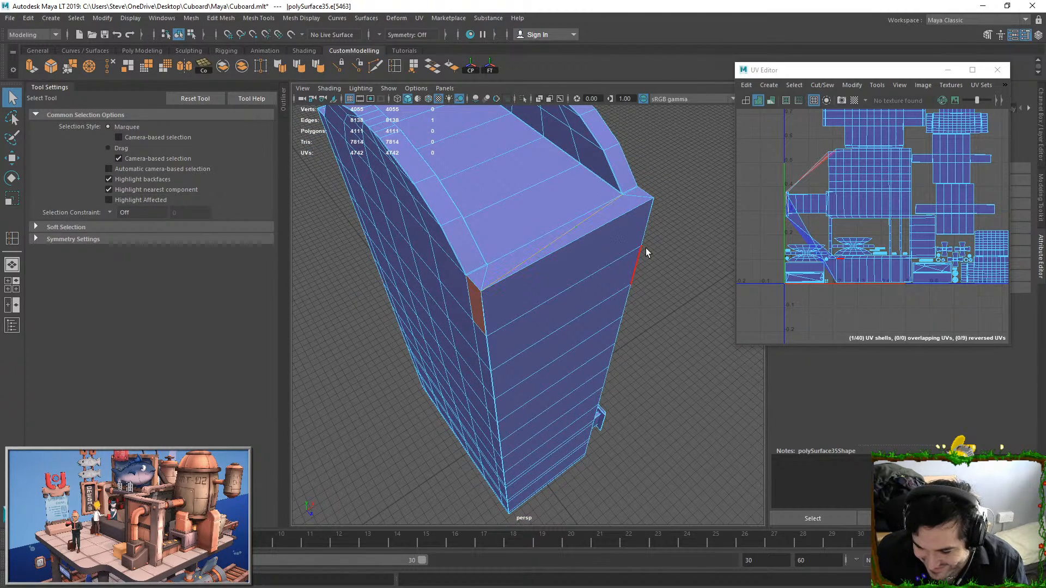
key("ctrl+Delete")
Delete the horizontal edge loops running around the cupboard's sides and back above the drawer section
scroll(545, 272, "up", 3)
left_click_drag(507, 287, 544, 239, "alt")
scroll(533, 270, "up", 2)
left_click_drag(531, 275, 544, 329, "alt")
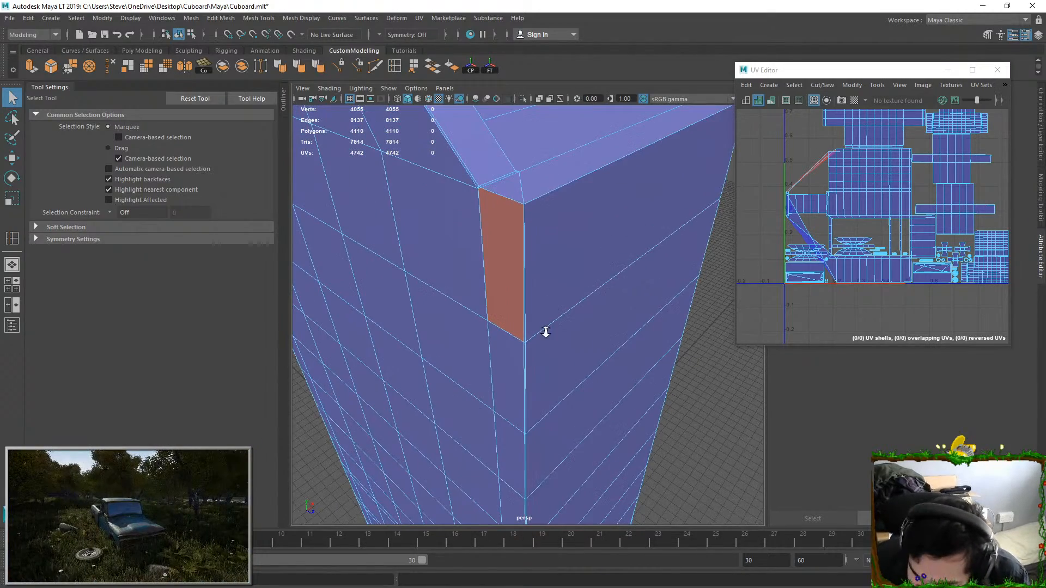
double_click(564, 312)
scroll(575, 327, "down", 2)
double_click(572, 339, "shift")
double_click(576, 392, "shift")
double_click(574, 446, "shift")
double_click(576, 464, "shift")
left_click_drag(677, 345, 612, 203, "alt")
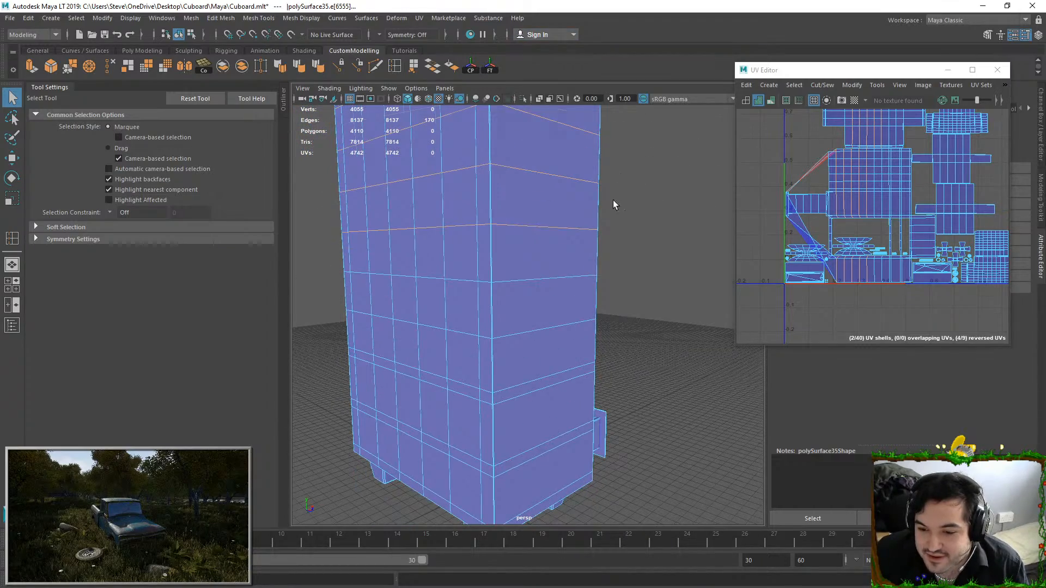
left_click_drag(614, 193, 604, 226, "alt")
double_click(525, 277, "shift")
double_click(530, 324, "shift")
left_click_drag(661, 293, 586, 282, "alt")
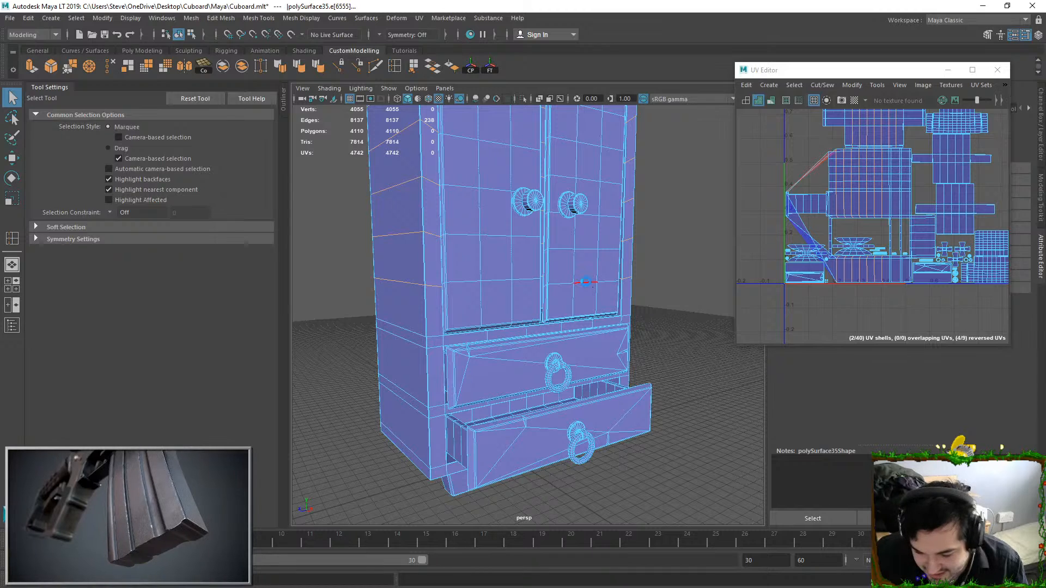
key("ctrl+Delete")
Delete the grid of vertical and horizontal edge loops across the left door's front panel
left_click_drag(491, 240, 501, 247, "alt")
scroll(501, 247, "up", 1)
middle_click_drag(501, 246, 545, 415, "alt")
scroll(545, 415, "down", 1)
double_click(520, 157)
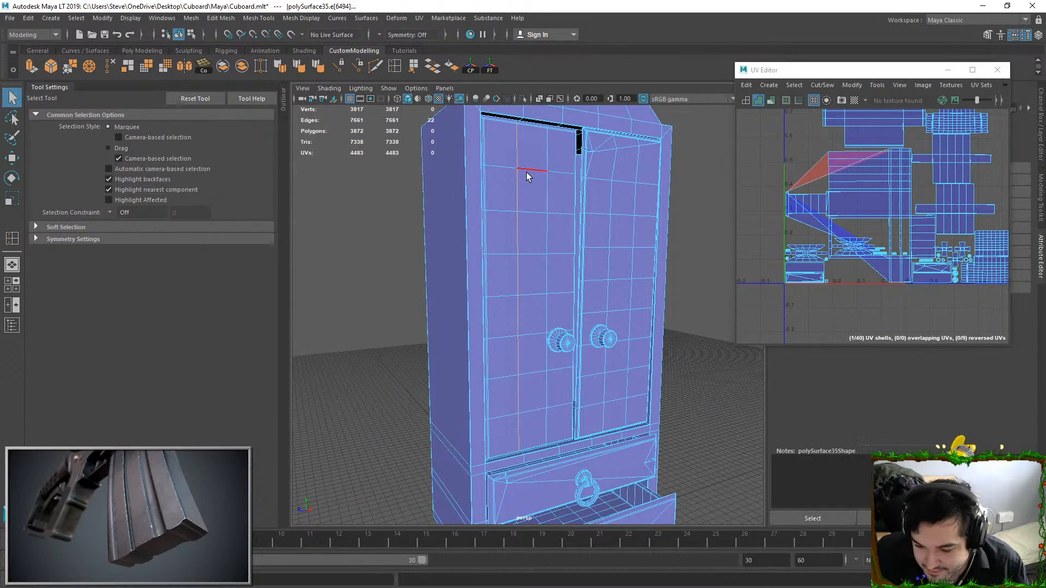
double_click(545, 185, "shift")
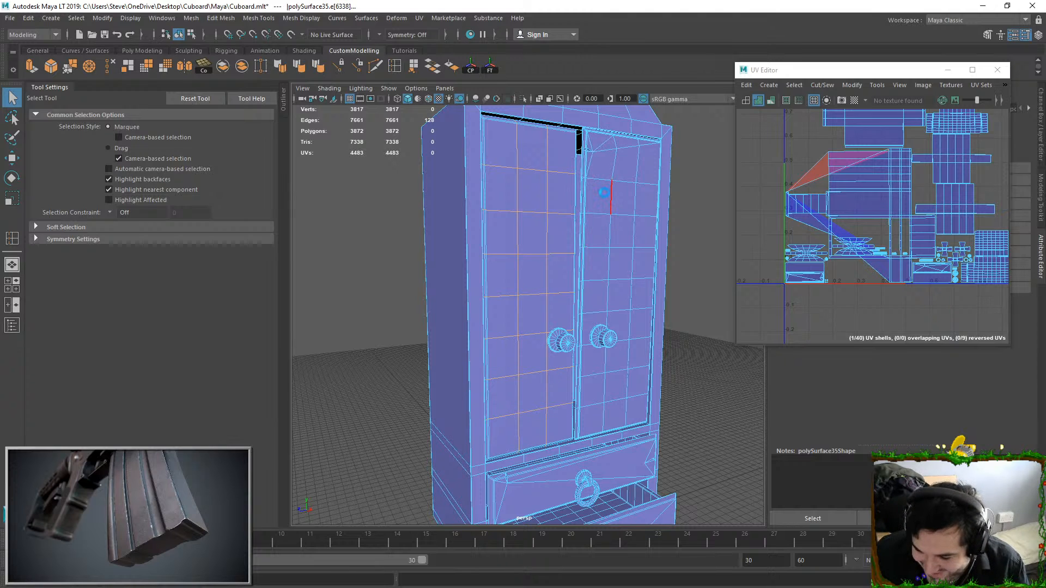
key("ctrl+Delete")
Delete the grid of vertical and horizontal edge loops across the right door's front panel
left_click_drag(600, 191, 532, 202, "alt")
double_click(598, 229)
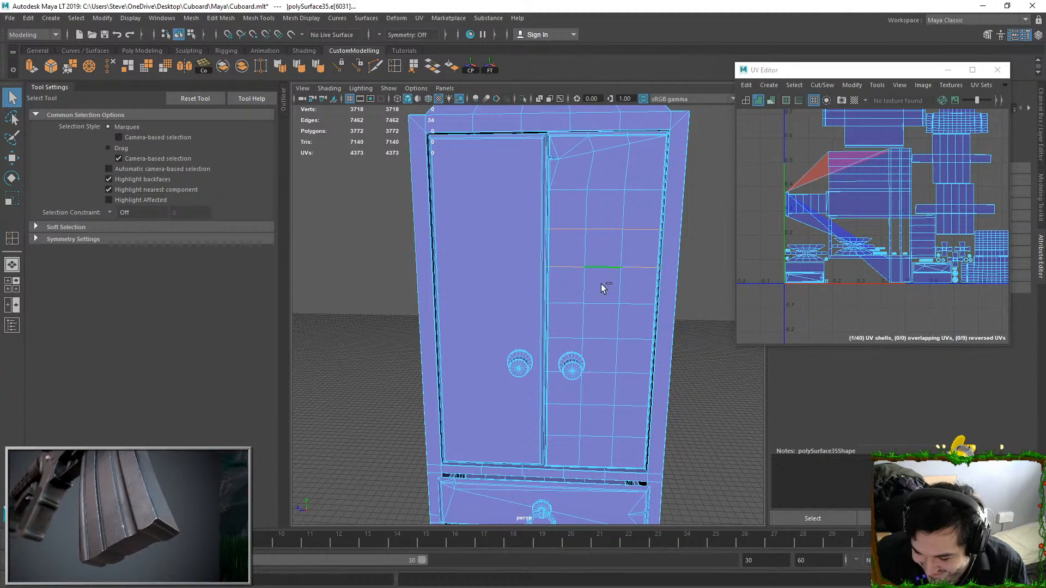
double_click(600, 375, "shift")
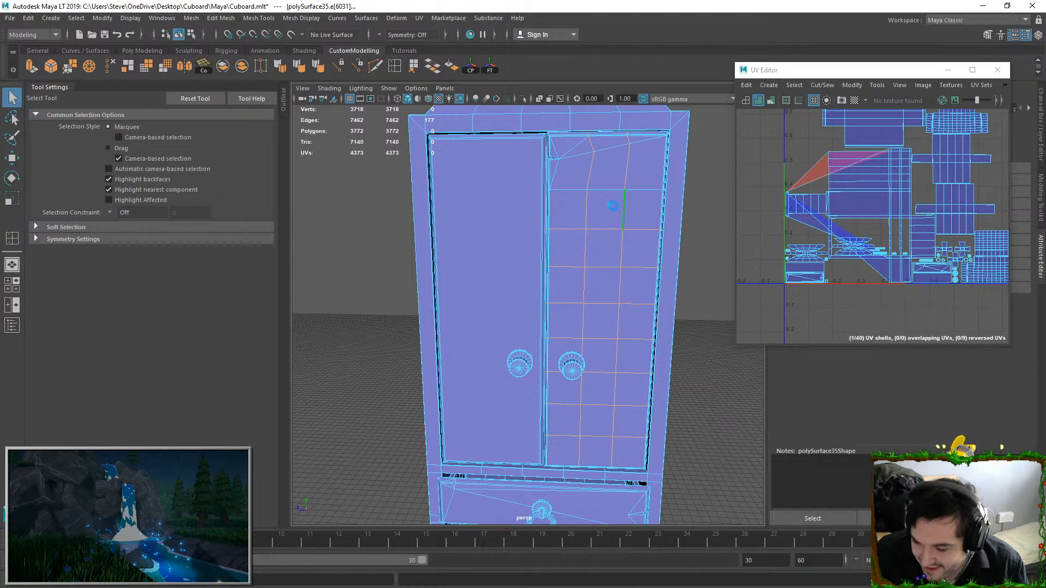
key("ctrl+Delete")
Delete the redundant edge loops crossing the curved top between the cupboard's two arches
scroll(545, 235, "down", 2)
middle_click_drag(544, 234, 467, 242, "alt")
left_click_drag(468, 242, 569, 272, "alt")
scroll(536, 236, "down", 2)
left_click_drag(459, 259, 485, 231, "alt")
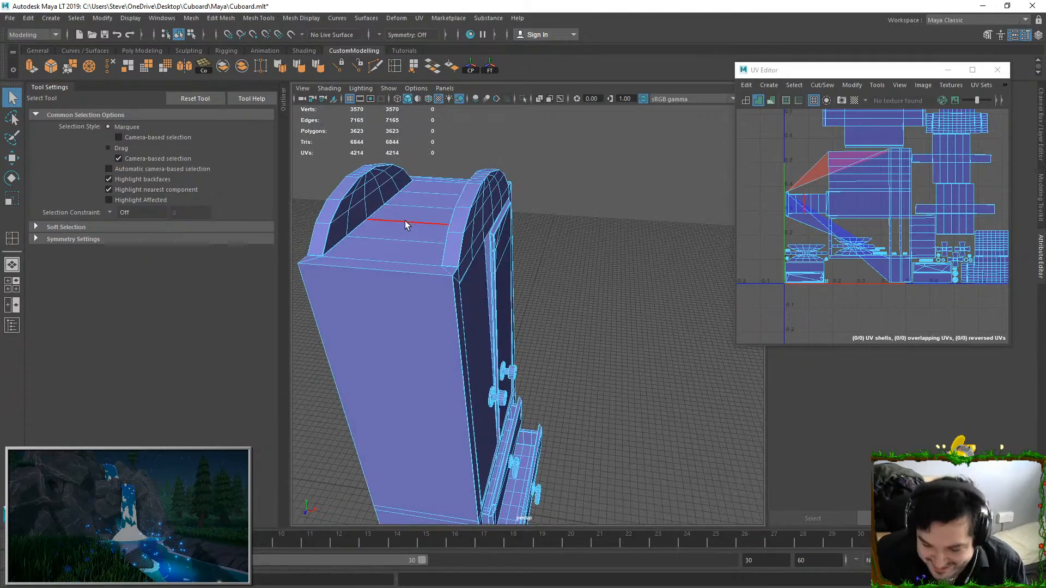
double_click(405, 225)
key("ctrl+Delete")
Delete the edge loops running up the open lower drawer's side walls and across its floor
right_click_drag(469, 222, 497, 202)
left_click_drag(480, 213, 512, 220, "alt")
middle_click_drag(512, 220, 544, 172, "alt")
left_click_drag(507, 316, 494, 282, "alt")
left_click_drag(436, 333, 491, 309, "alt")
right_click_drag(492, 309, 497, 260)
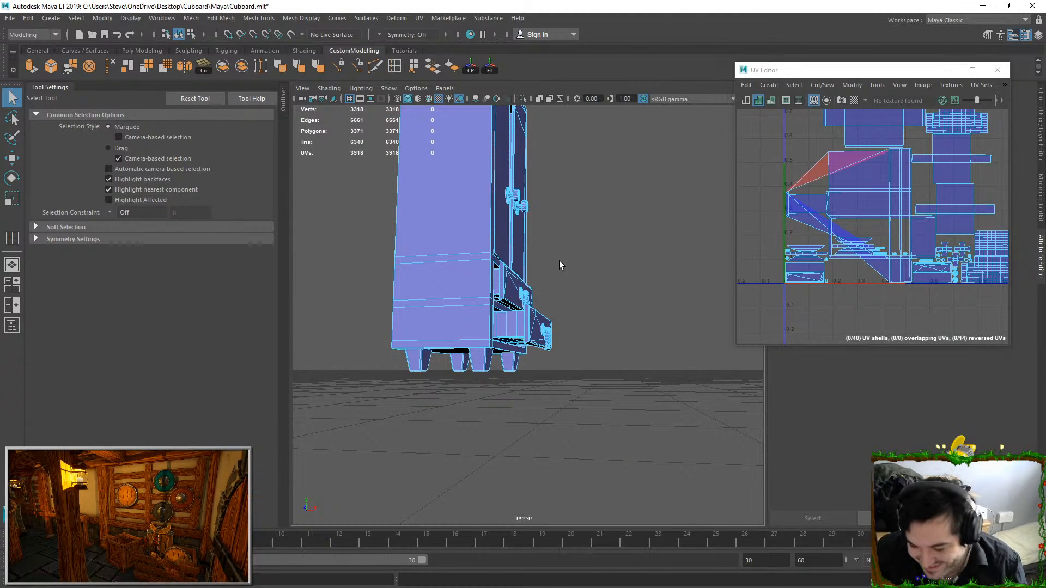
left_click_drag(559, 260, 571, 290, "alt")
scroll(571, 290, "up", 8)
left_click_drag(512, 267, 463, 242, "alt")
double_click(461, 243)
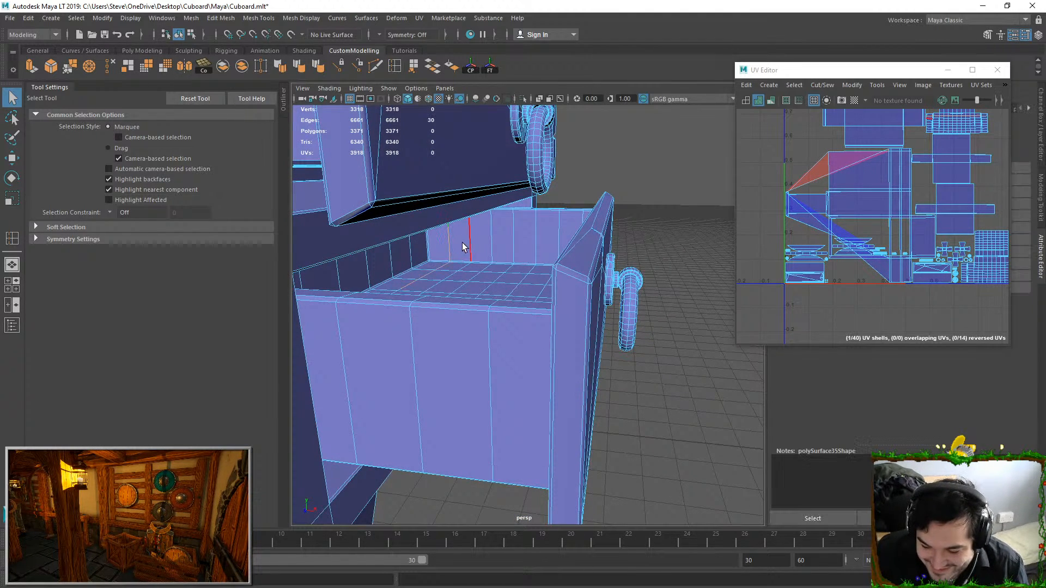
double_click(492, 235, "shift")
double_click(553, 234, "shift")
double_click(539, 237, "shift")
left_click_drag(539, 238, 520, 349, "alt")
double_click(546, 204, "shift")
key("ctrl+Delete")
Delete the remaining edge loops crossing the lower drawer's floor in the other direction
double_click(509, 288, "shift")
left_click_drag(610, 327, 549, 320, "alt")
key("ctrl+Delete")
Delete the grid of edge loops across the upper drawer's floor and inner walls
left_click_drag(554, 280, 520, 276, "alt")
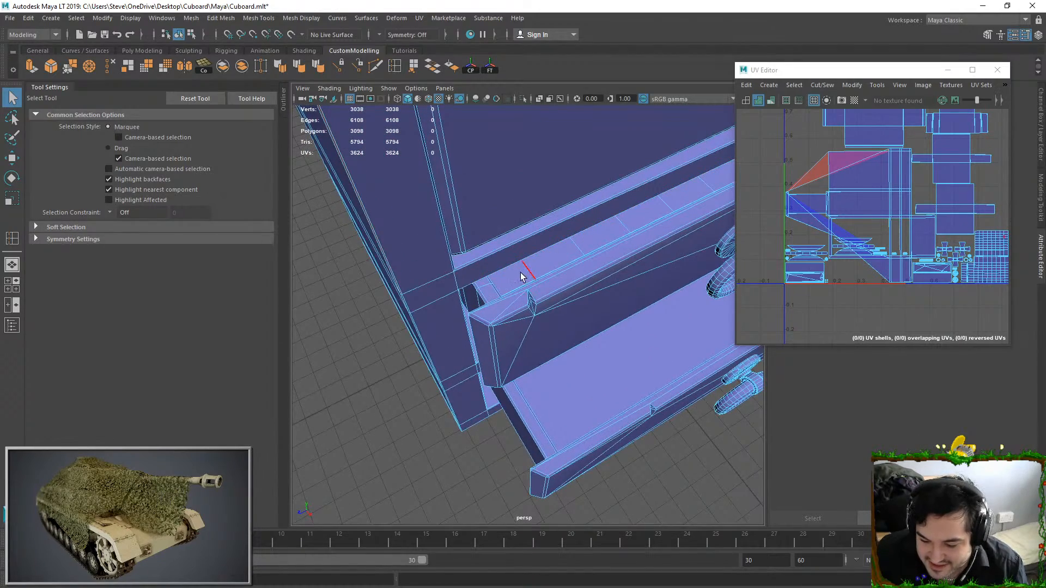
double_click(522, 273)
mouse_move(576, 241)
left_mouse_down("alt")
mouse_move(592, 255)
mouse_move(583, 261)
mouse_move(542, 238)
mouse_move(566, 278)
mouse_move(580, 234)
left_mouse_up("alt")
double_click(559, 271, "shift")
double_click(577, 226, "shift")
double_click(598, 185, "shift")
left_click_drag(598, 185, 517, 241, "alt")
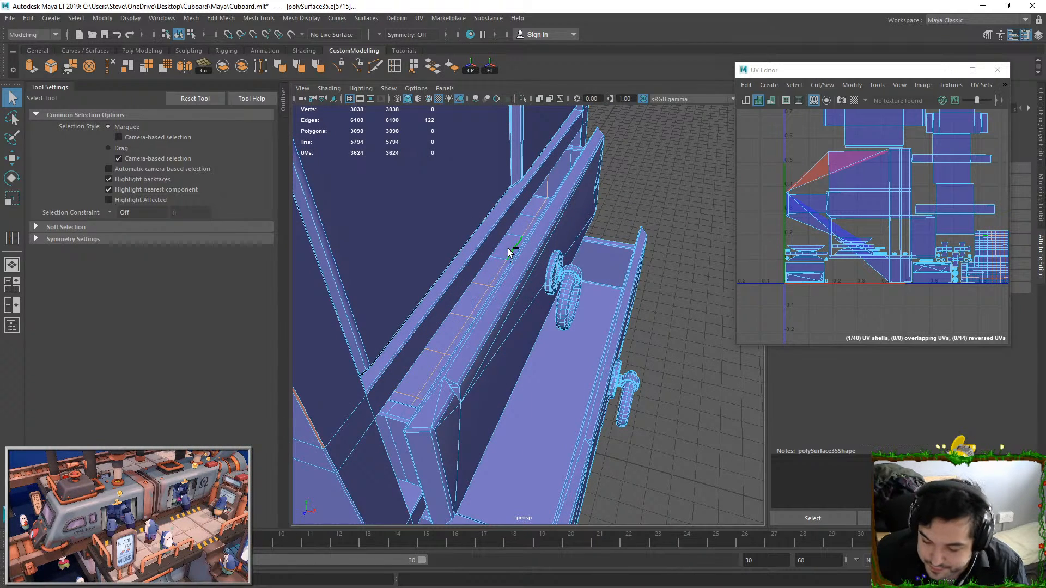
double_click(508, 250, "shift")
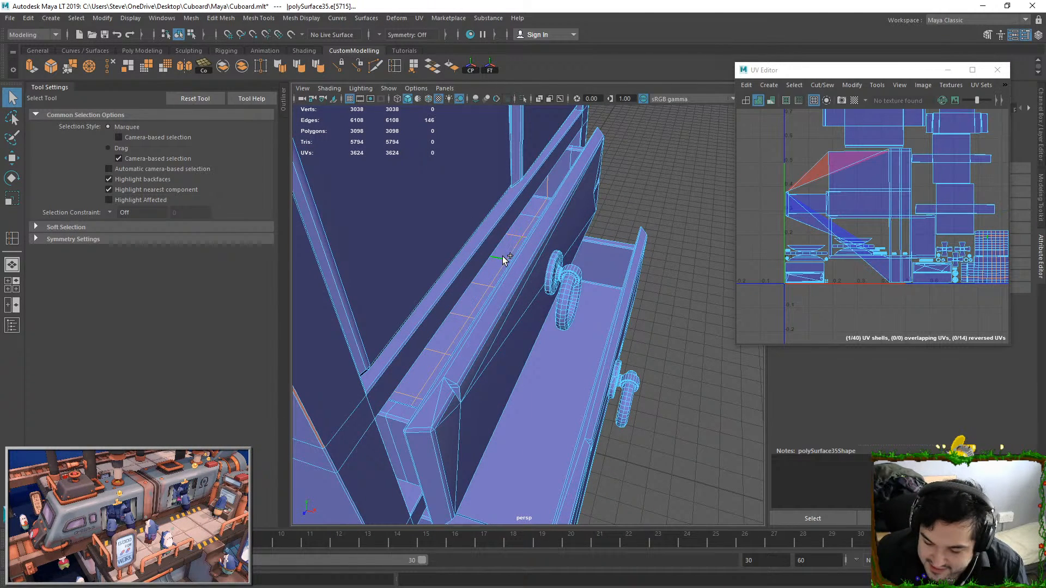
left_click_drag(532, 216, 545, 175, "alt")
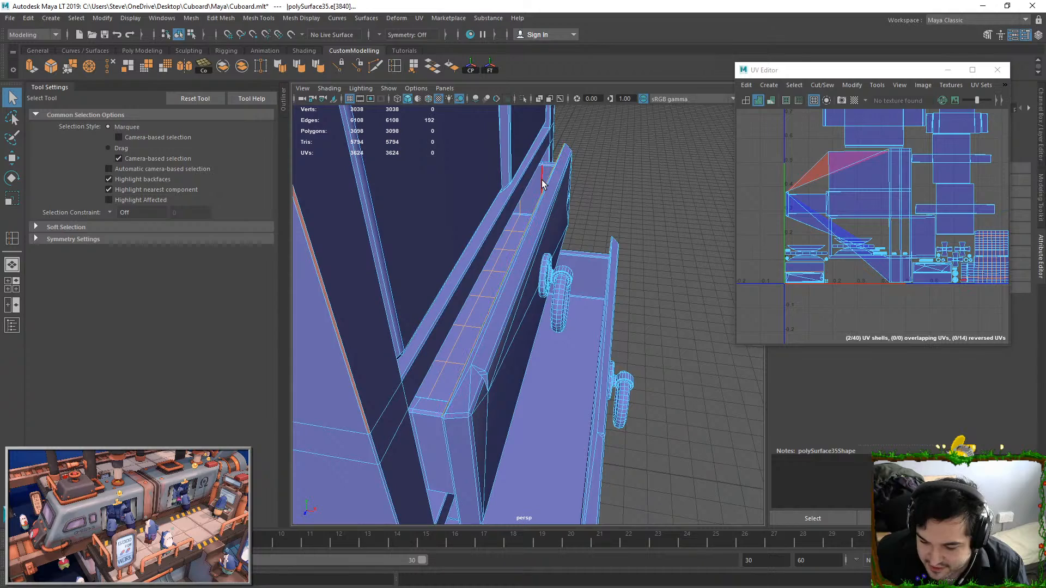
double_click(513, 203, "shift")
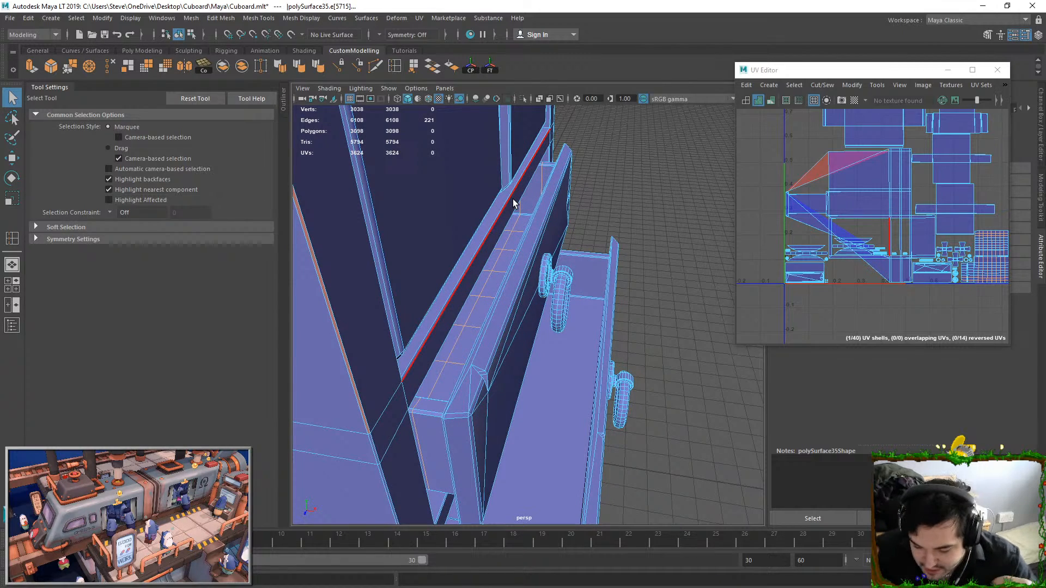
left_click_drag(513, 203, 514, 229, "alt")
middle_click_drag(514, 229, 483, 280, "alt")
scroll(483, 280, "up", 5)
left_click_drag(483, 280, 526, 302, "alt")
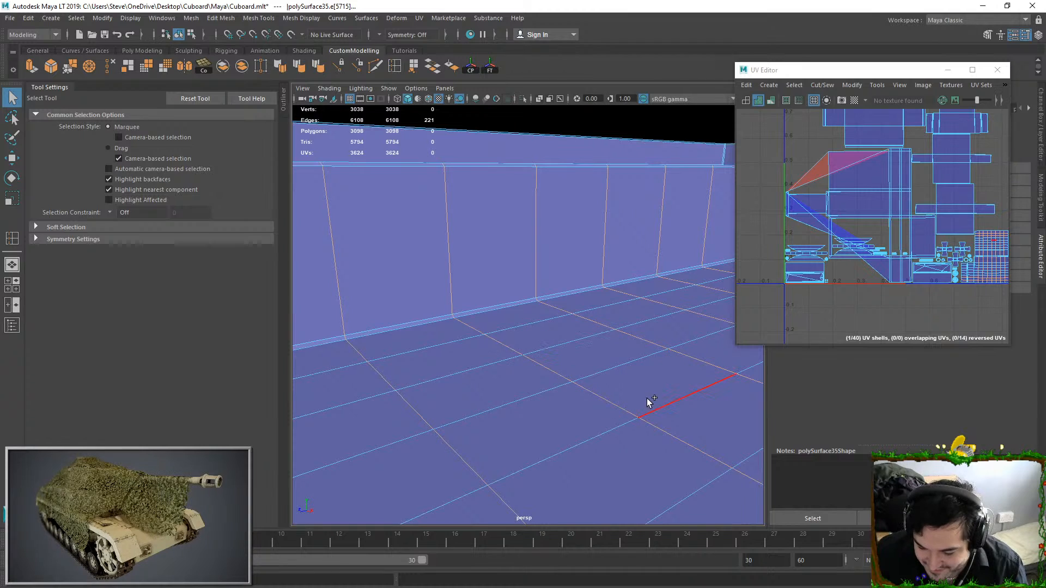
double_click(537, 320, "shift")
scroll(547, 366, "down", 3)
key("ctrl+Delete")
scroll(546, 366, "down", 10)
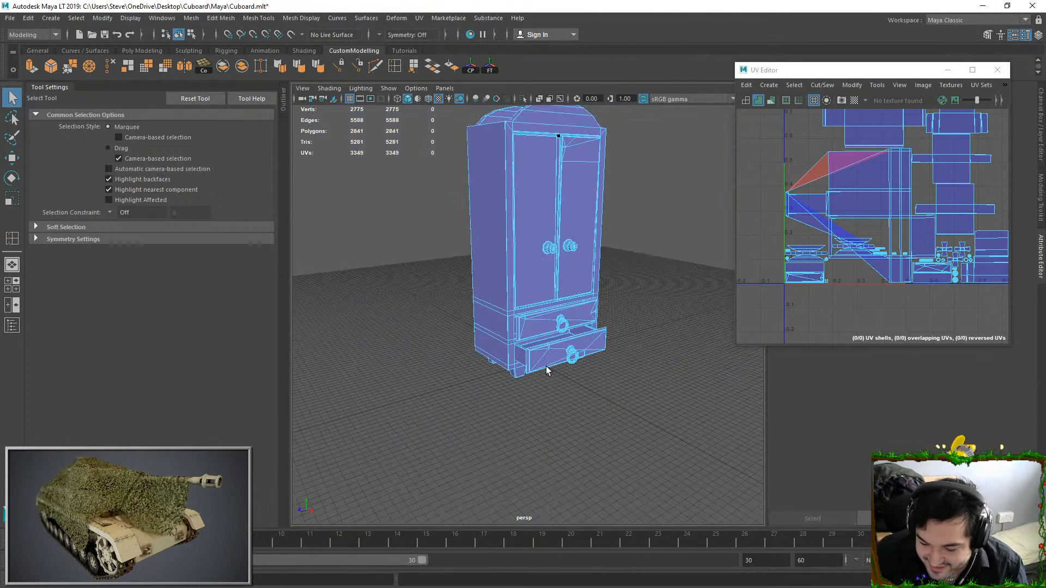
Unitize the UVs of the stretched faces on the cupboard's upper side panel
left_click(652, 267)
left_click(584, 288)
scroll(576, 289, "up", 5)
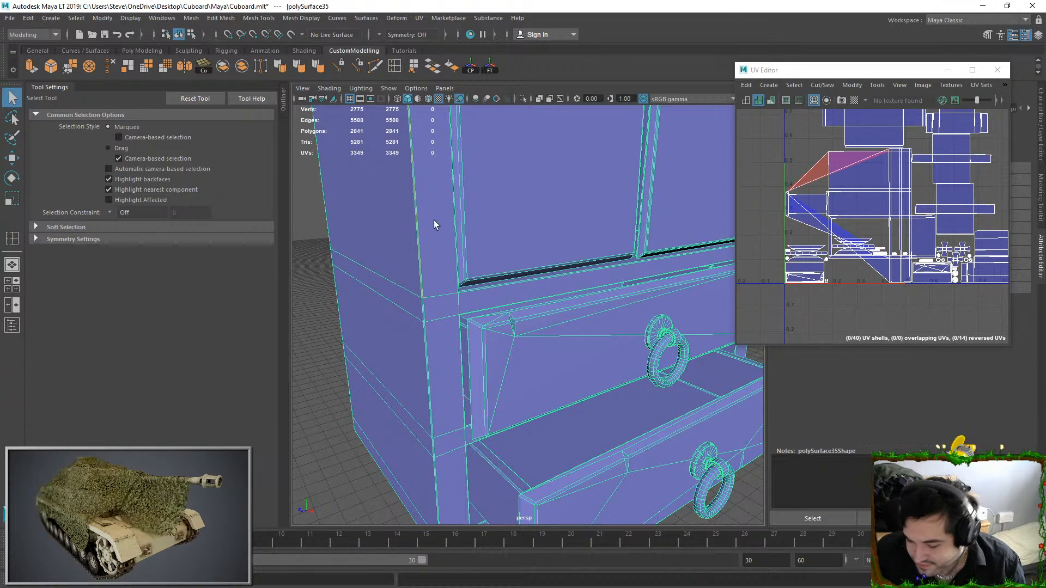
right_click_drag(847, 169, 887, 160)
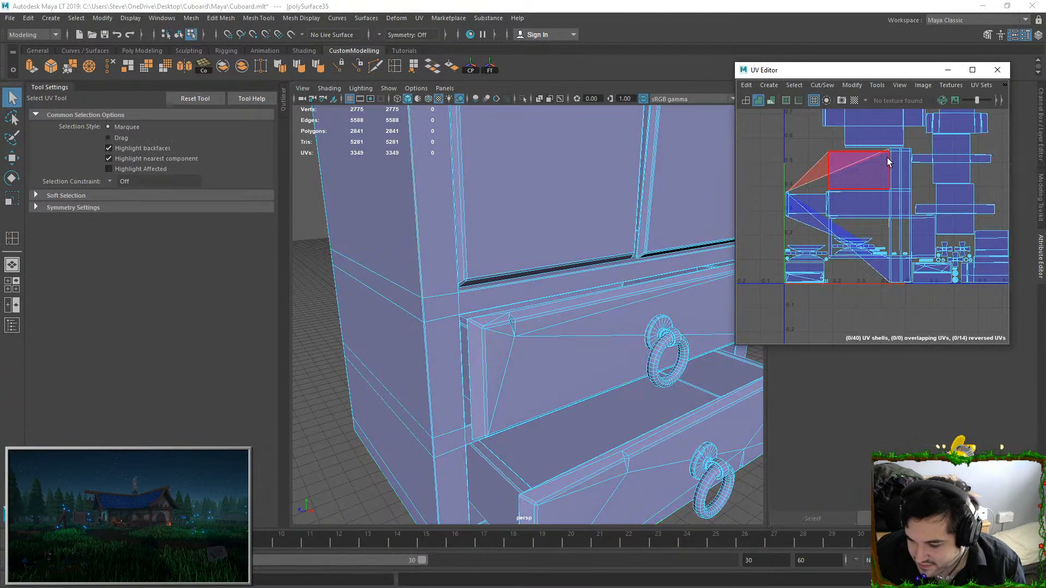
left_click(887, 159)
scroll(865, 171, "up", 4)
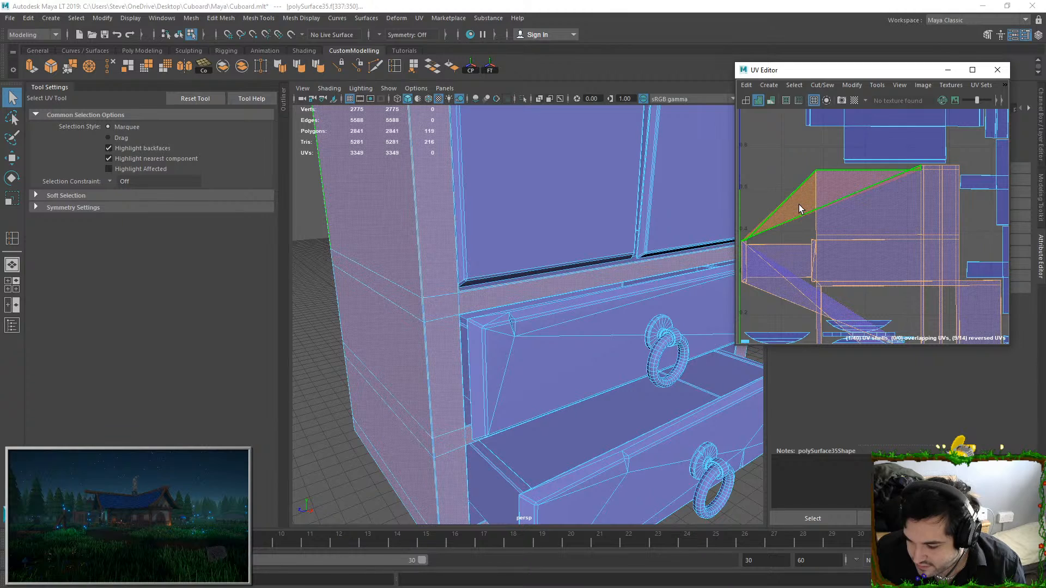
left_click(801, 209)
left_click(800, 290, "shift")
left_click(849, 86)
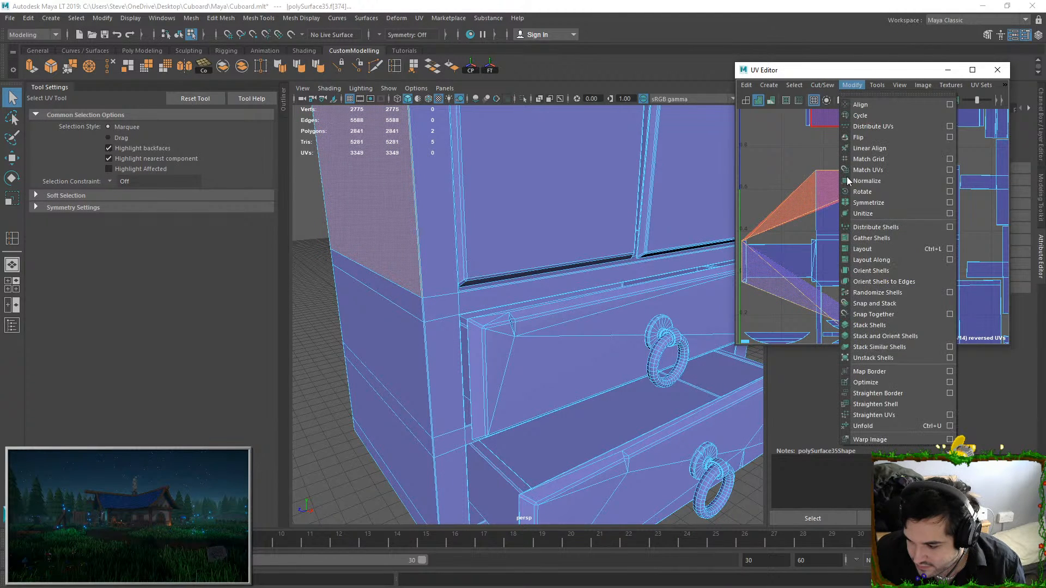
left_click(861, 214)
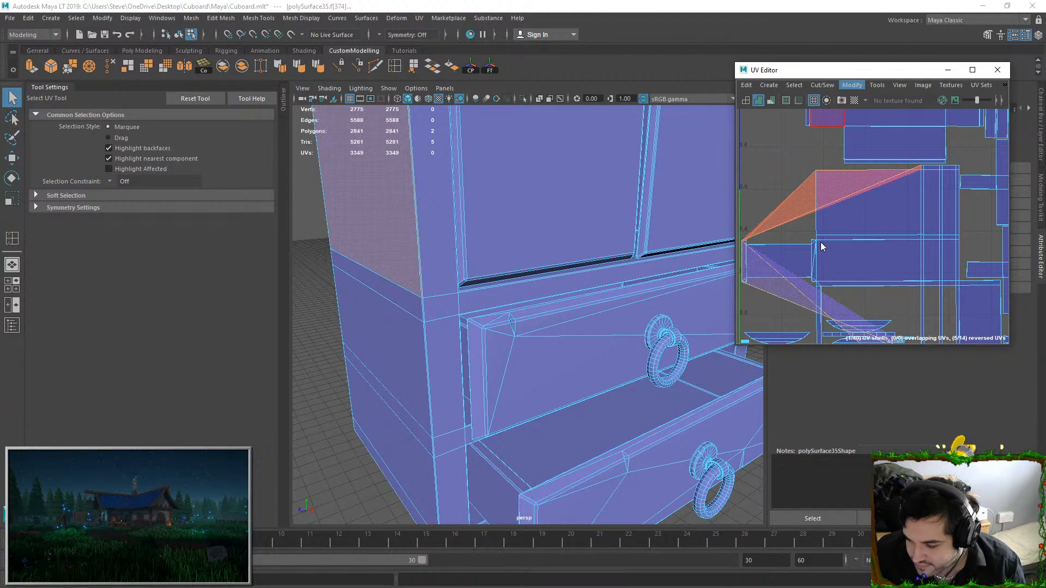
Scale down the unitized side-panel UVs and move them outside the 0–1 tile
scroll(845, 224, "down", 5)
key("r")
left_click_drag(864, 215, 891, 224)
key("w")
left_click(926, 196)
scroll(866, 236, "up", 7)
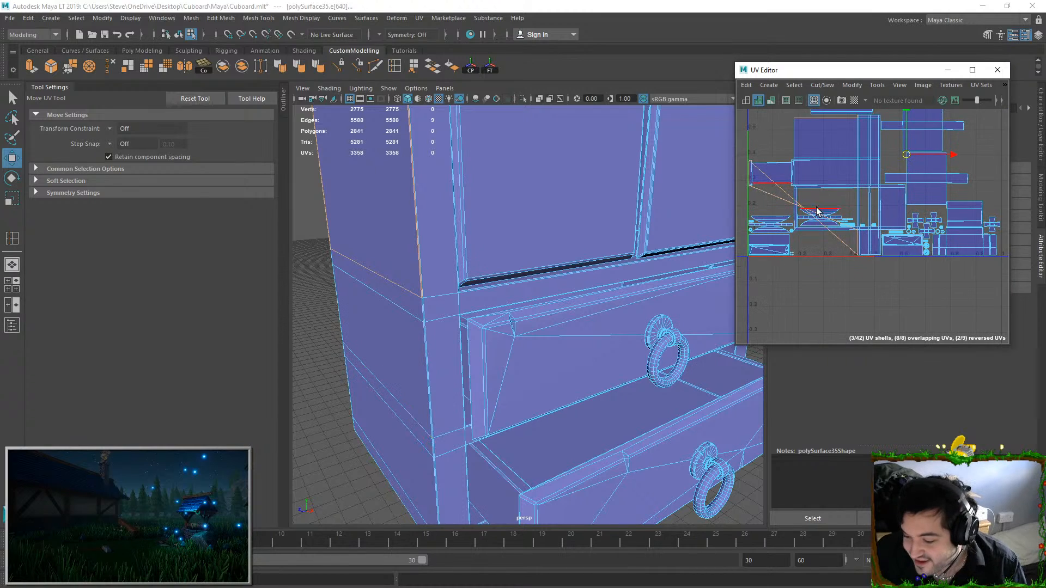
Unitize the UVs of the remaining stretched faces that cross the cupboard's main shell
middle_click_drag(818, 207, 842, 219, "alt")
left_click(795, 202)
left_click_drag(811, 201, 808, 213)
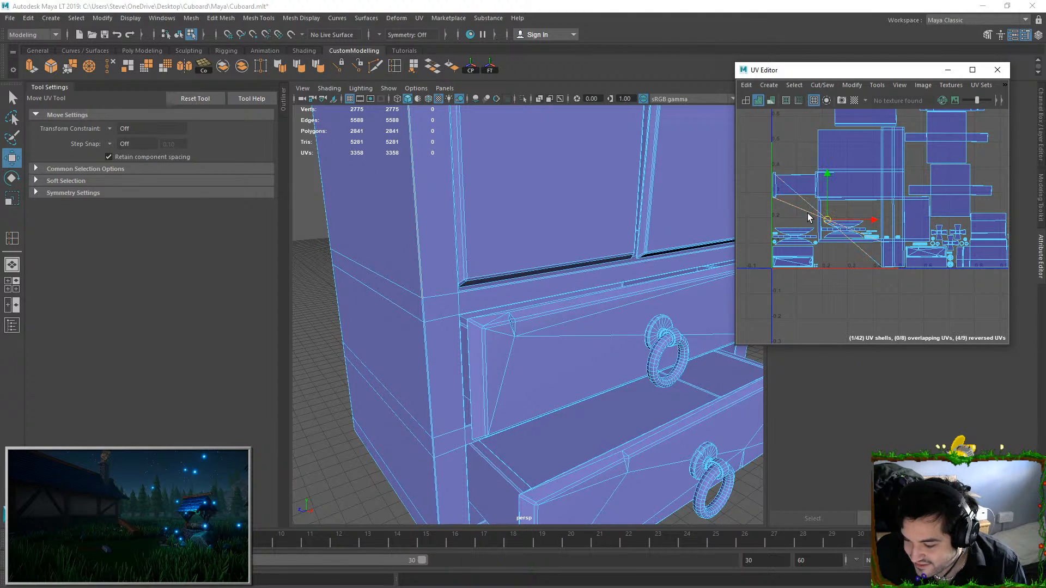
left_click(853, 85)
left_click(856, 217)
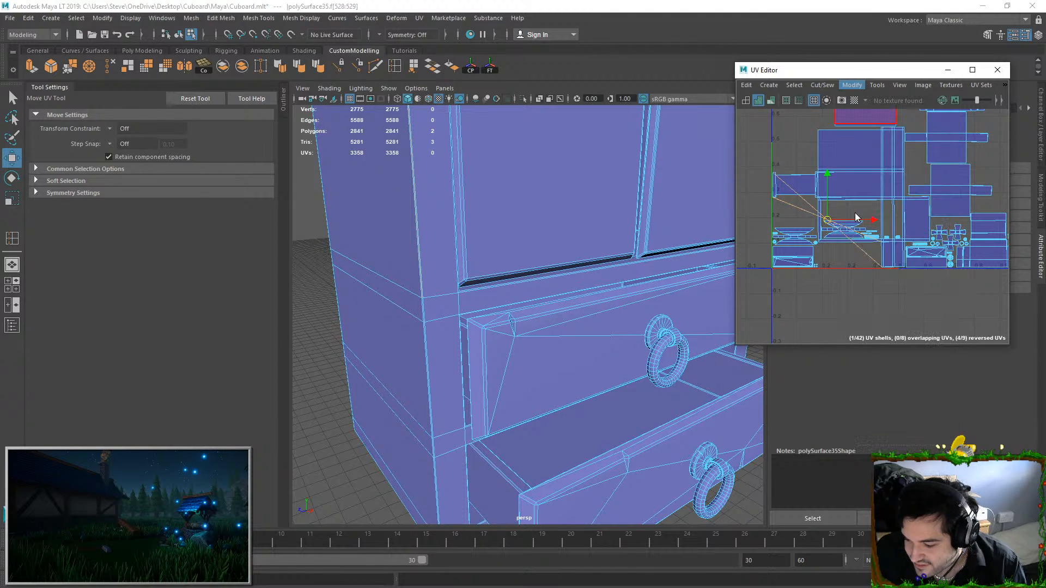
Scale down the second unitized UV square and place it outside the tile with the first one
scroll(847, 180, "down", 3)
key("r")
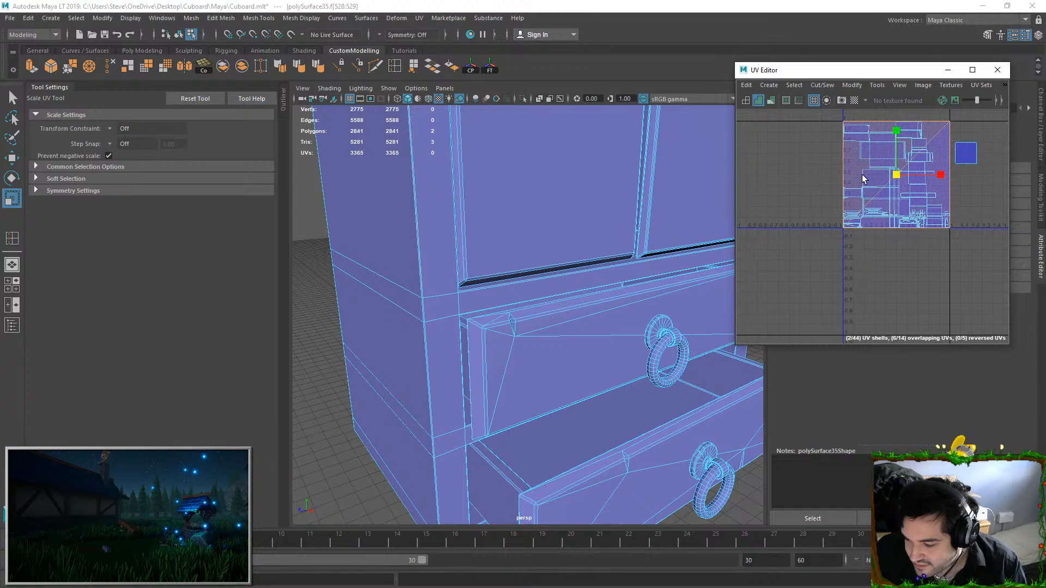
left_click_drag(846, 175, 964, 182)
key("w")
right_click_drag(801, 257, 801, 243)
Try to sew the unitized squares to the main cupboard shell by applying Move and Sew to multiple border edges
left_click(855, 191)
scroll(855, 196, "up", 5)
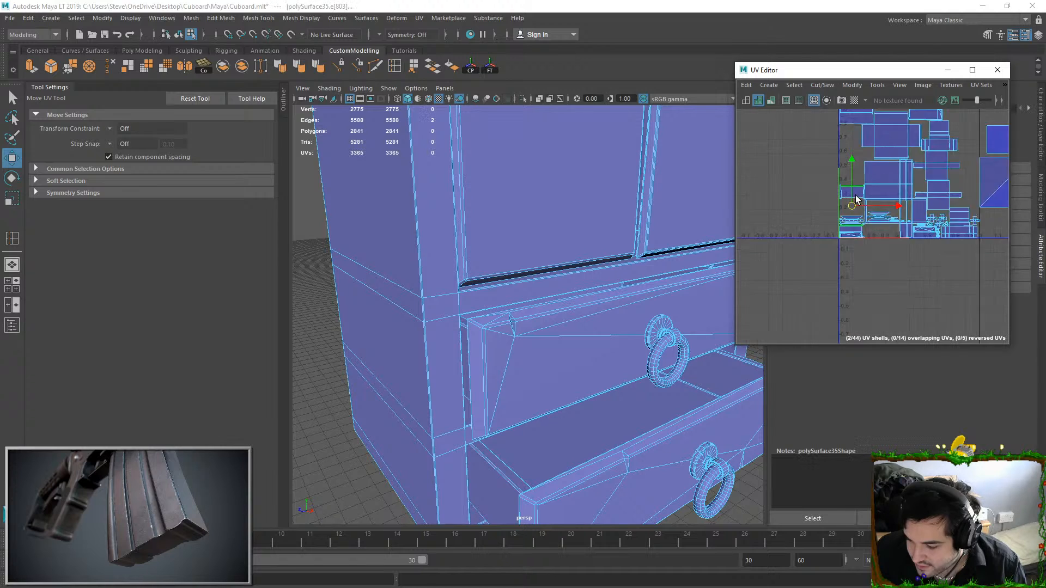
scroll(850, 200, "up", 3)
left_click(842, 199)
scroll(843, 199, "down", 6)
middle_click_drag(910, 191, 845, 210, "alt")
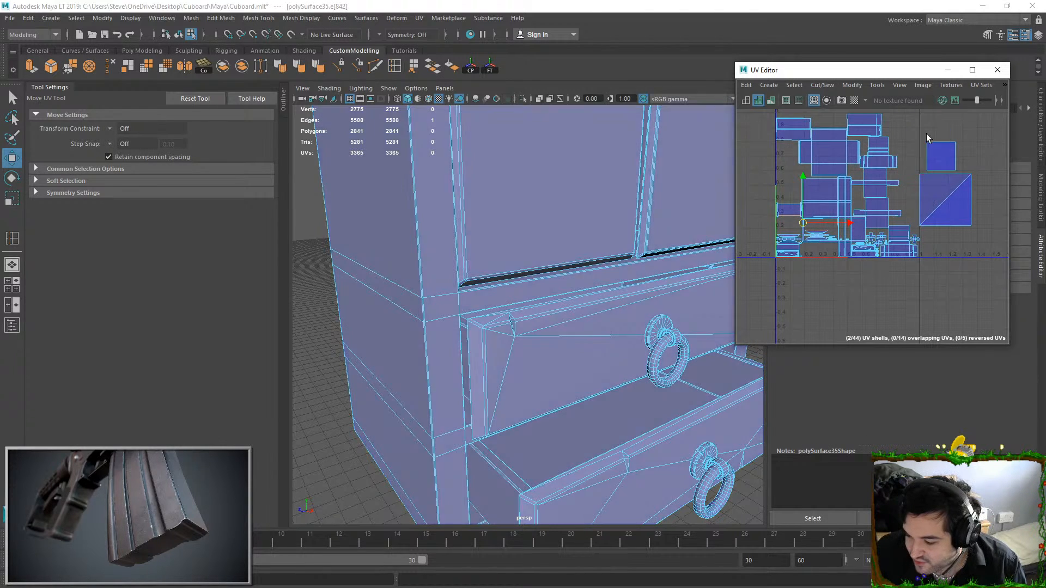
left_click_drag(965, 236, 983, 230)
scroll(848, 219, "up", 5)
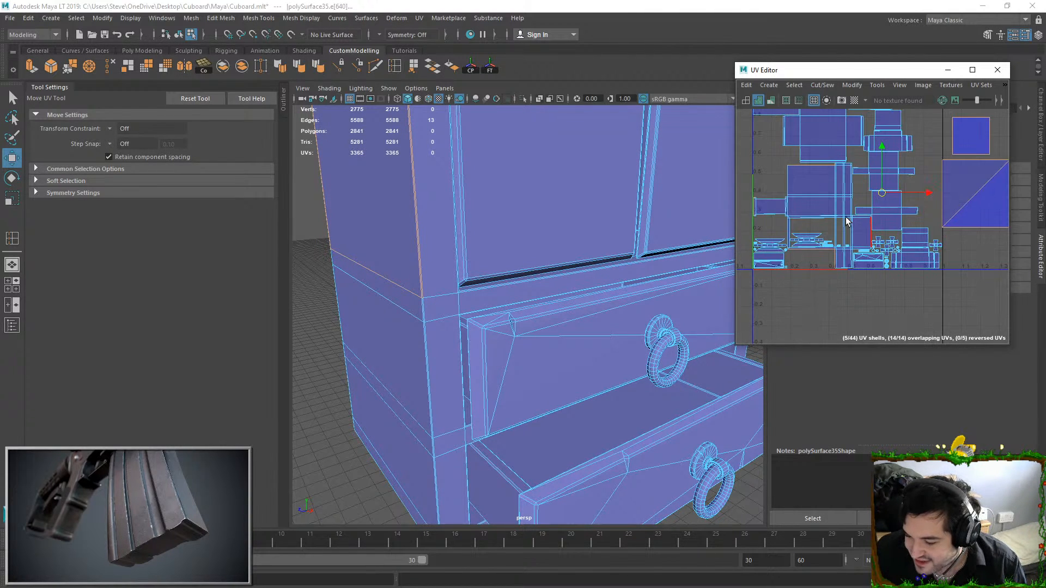
middle_click_drag(841, 244, 791, 247, "alt")
scroll(882, 163, "down", 3)
scroll(879, 164, "down", 1)
scroll(845, 148, "down", 1)
left_click(821, 85)
left_click(826, 188)
key("ctrl+z")
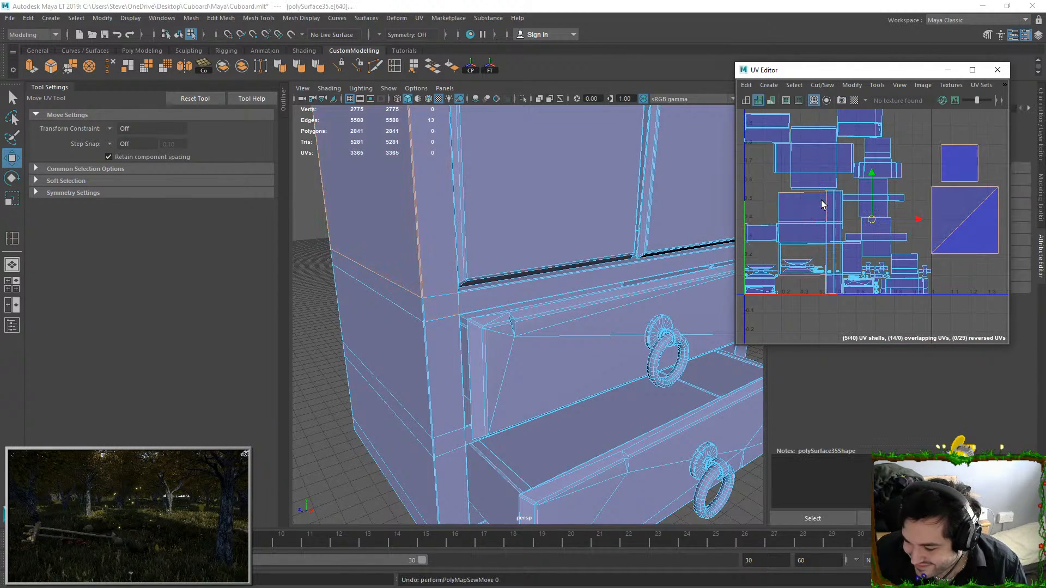
Apply Move and Sew to a single border edge of the main cupboard shell
left_click(809, 197)
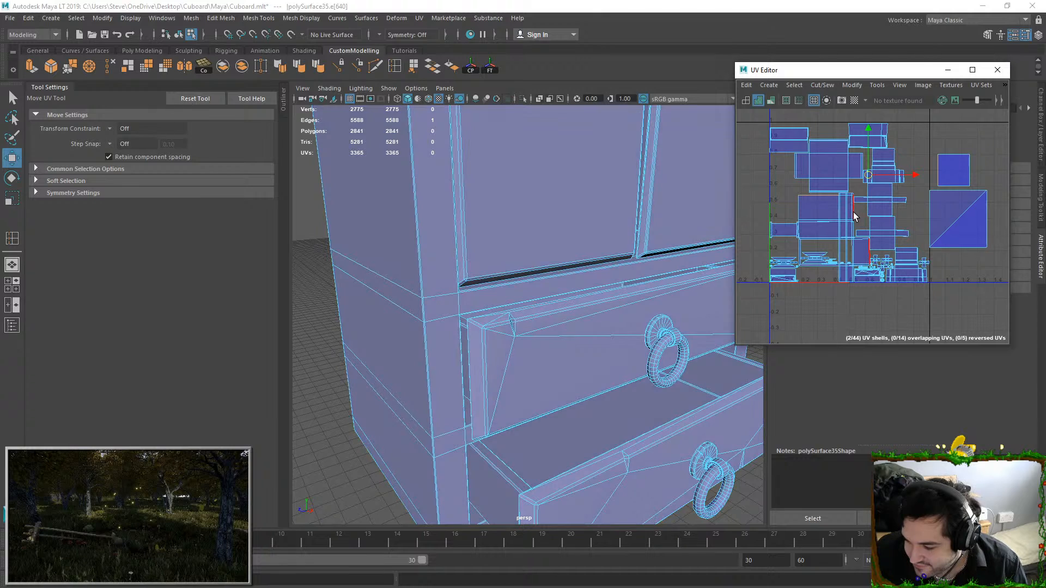
left_click(821, 86)
left_click(830, 189)
scroll(828, 199, "up", 2)
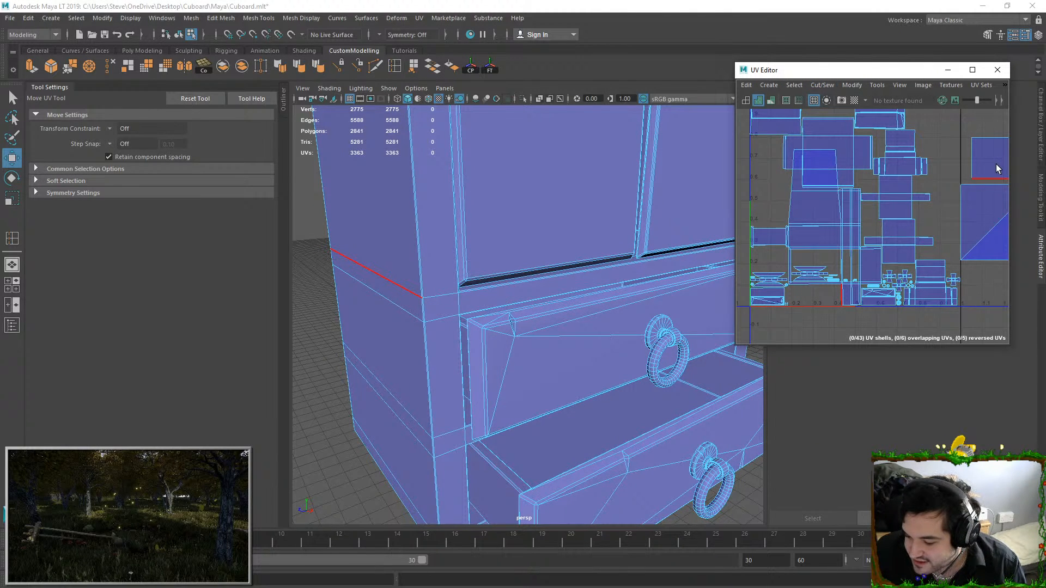
Repeat Move and Sew on border edges of the two unitized UV squares and the diagonal within the larger one
left_click(992, 136)
left_click(960, 194)
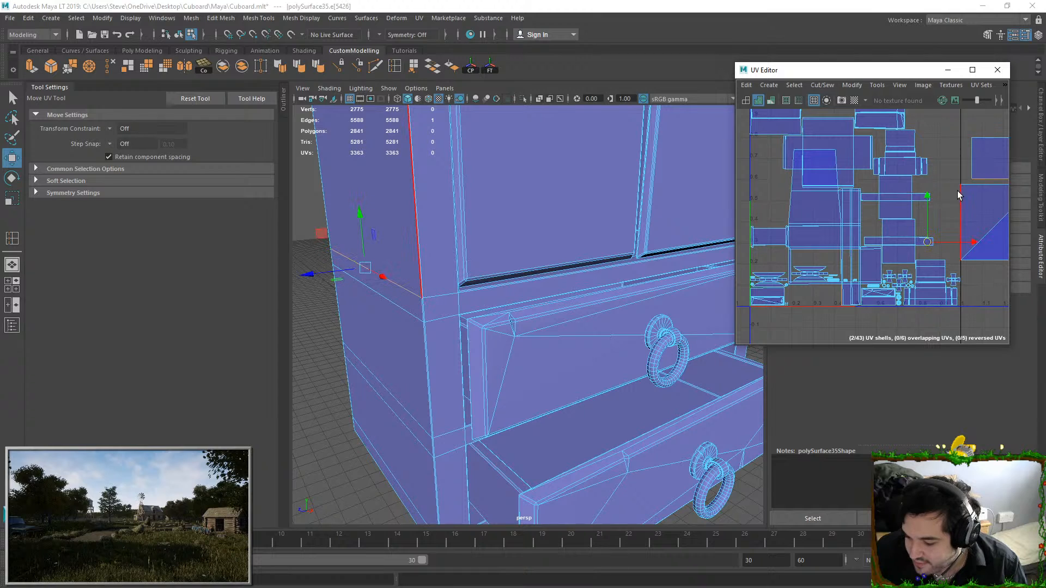
key("g")
middle_click_drag(892, 205, 837, 212, "alt")
middle_click_drag(829, 258, 960, 218, "alt")
scroll(975, 214, "down", 3)
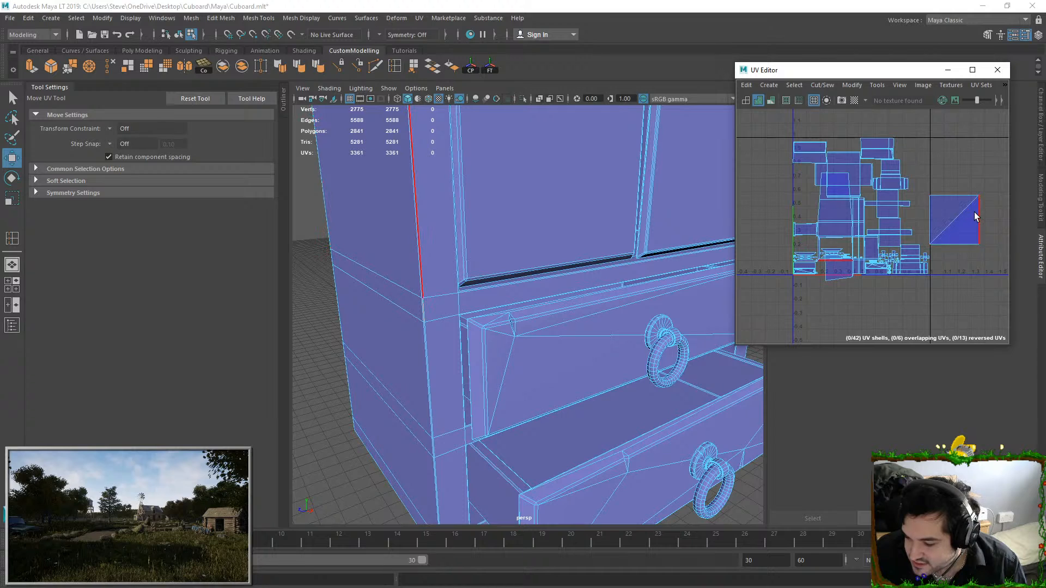
left_click(960, 215)
key("g")
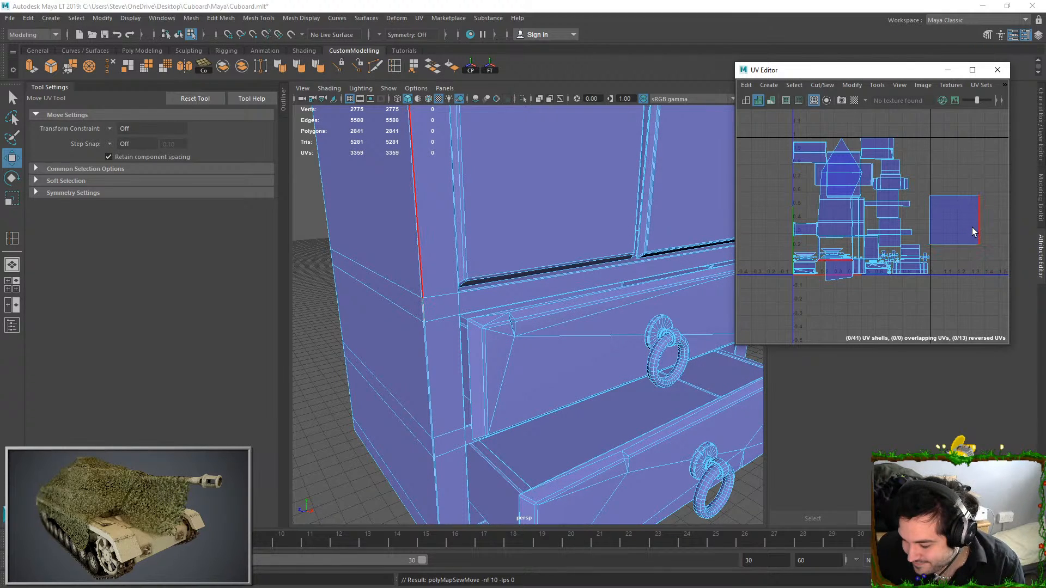
Cut the UV edge joining the sewn side panel to the body shell and move the panel's shell outside the tile
left_click(854, 272)
left_click(823, 85)
left_click(835, 154)
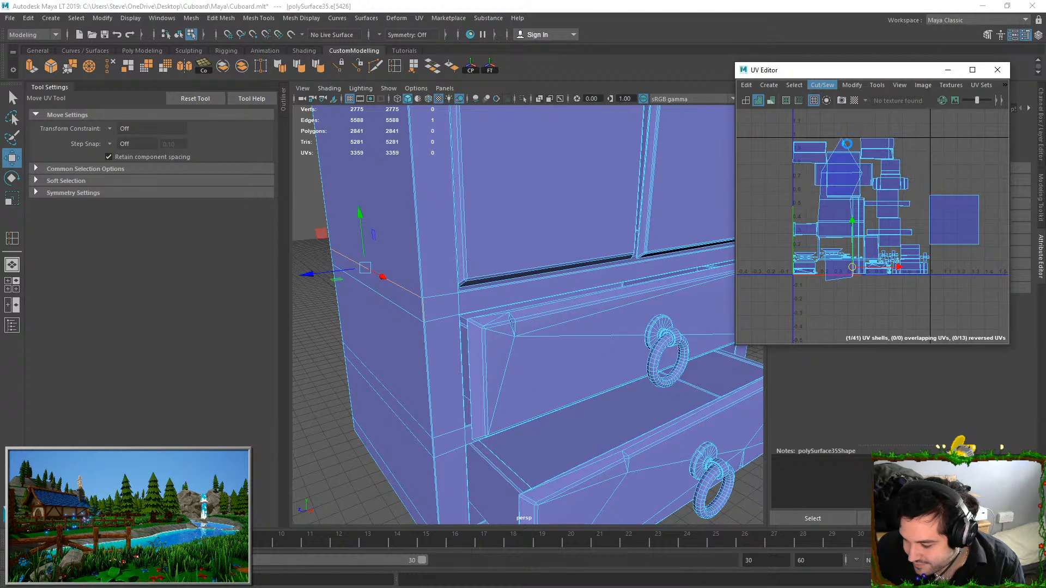
right_click_drag(832, 278, 862, 335)
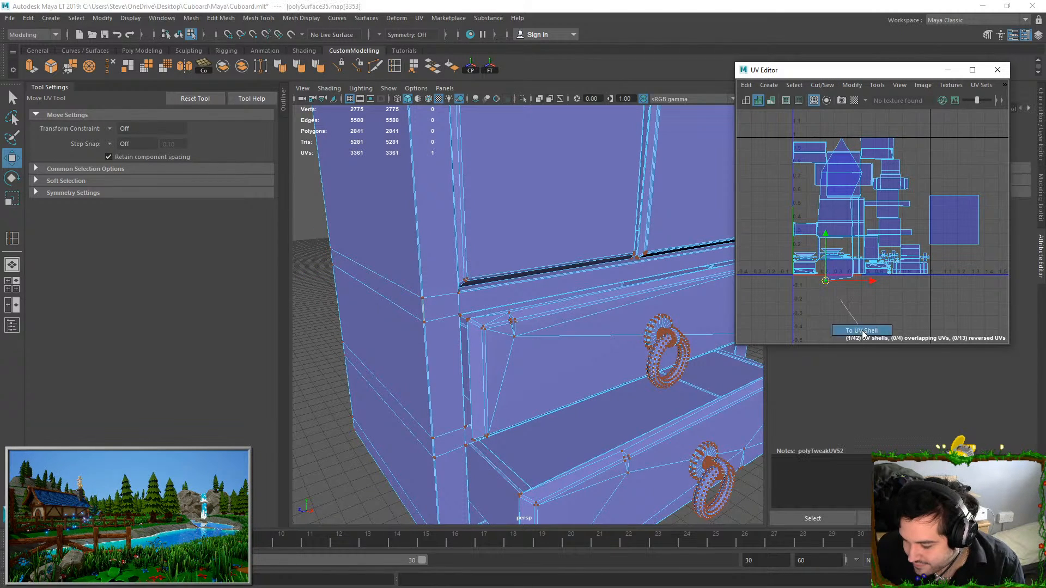
left_click_drag(893, 290, 958, 317)
Try to unfold the main cupboard body's UV shell
right_click_drag(845, 282, 855, 243)
left_click(847, 270)
scroll(847, 274, "up", 4)
left_click(853, 250)
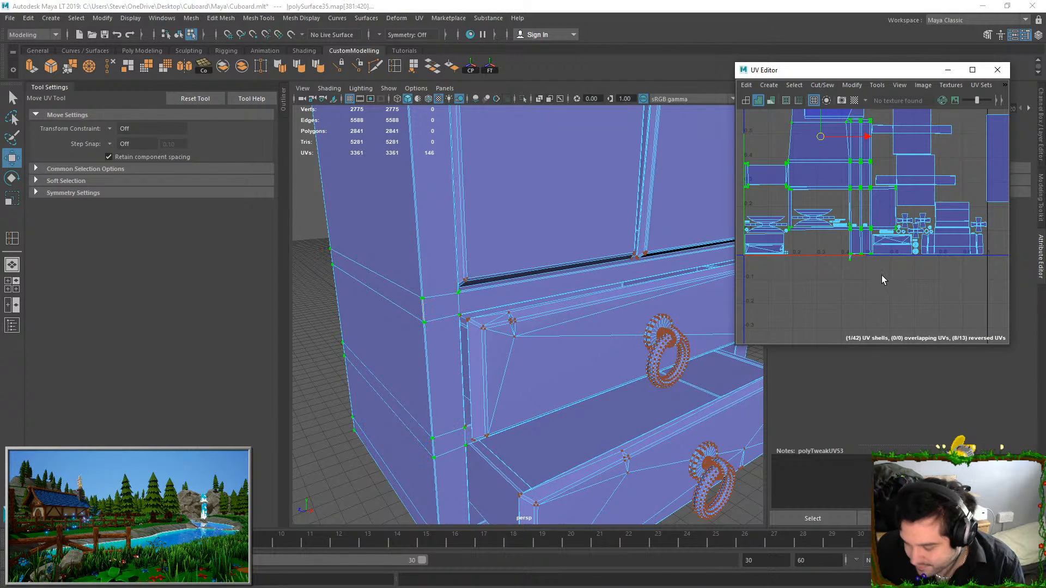
key("ctrl+u")
scroll(878, 271, "down", 3)
scroll(879, 270, "up", 2)
scroll(878, 271, "down", 1)
Undo the unfold, the cut and the Move and Sew edits, back to the two separate unitized squares
key("ctrl+z")
key("ctrl+z")
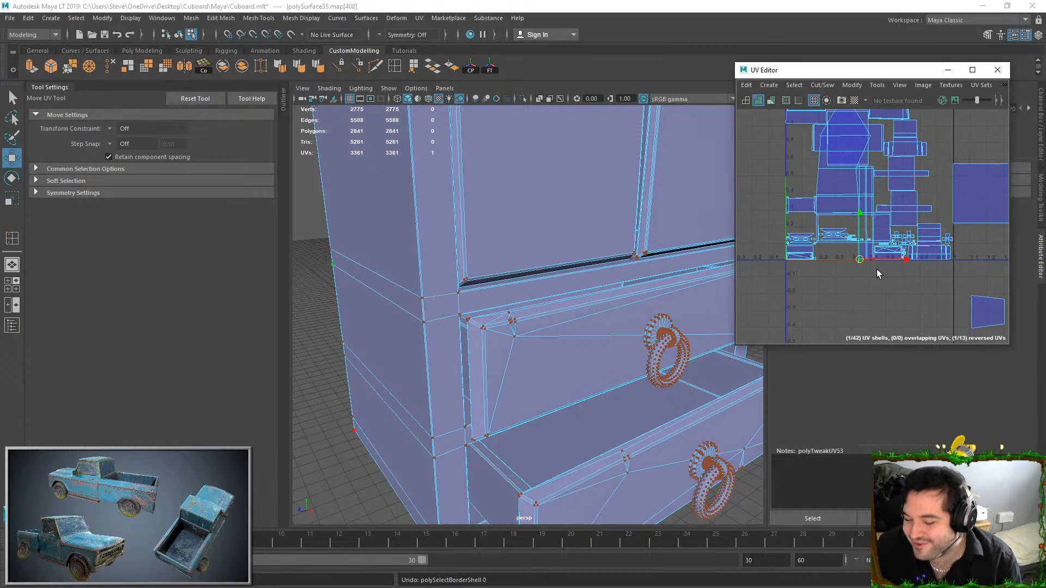
scroll(877, 269, "down", 1)
key("ctrl+z")
key("ctrl+z")
key("ctrl+z")
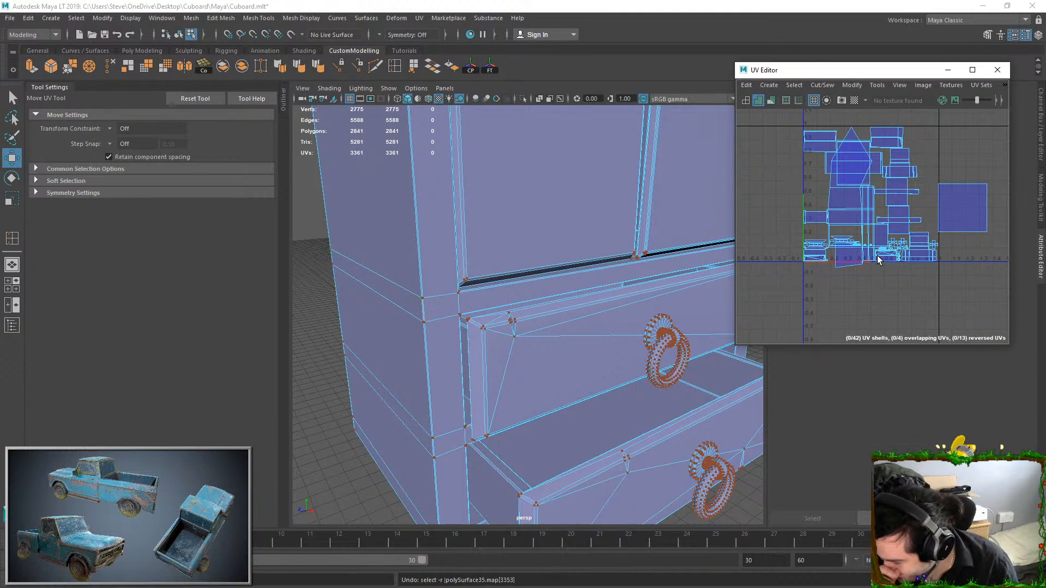
key("ctrl+z")
key("ctrl+z")
key("ctrl+z")
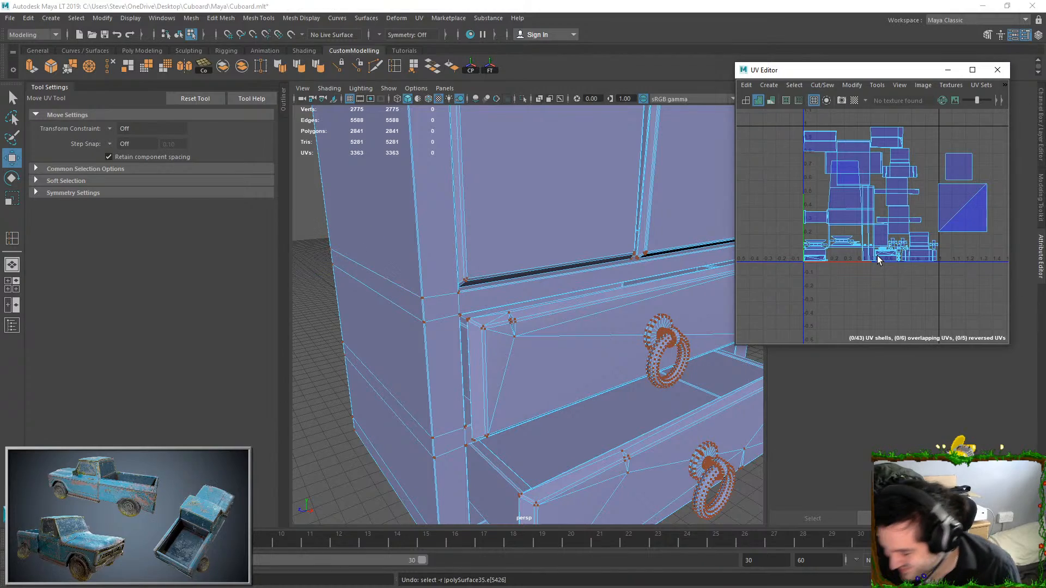
key("ctrl+z")
key("ctrl+z")
key("ctrl+z")
scroll(453, 257, "down", 5)
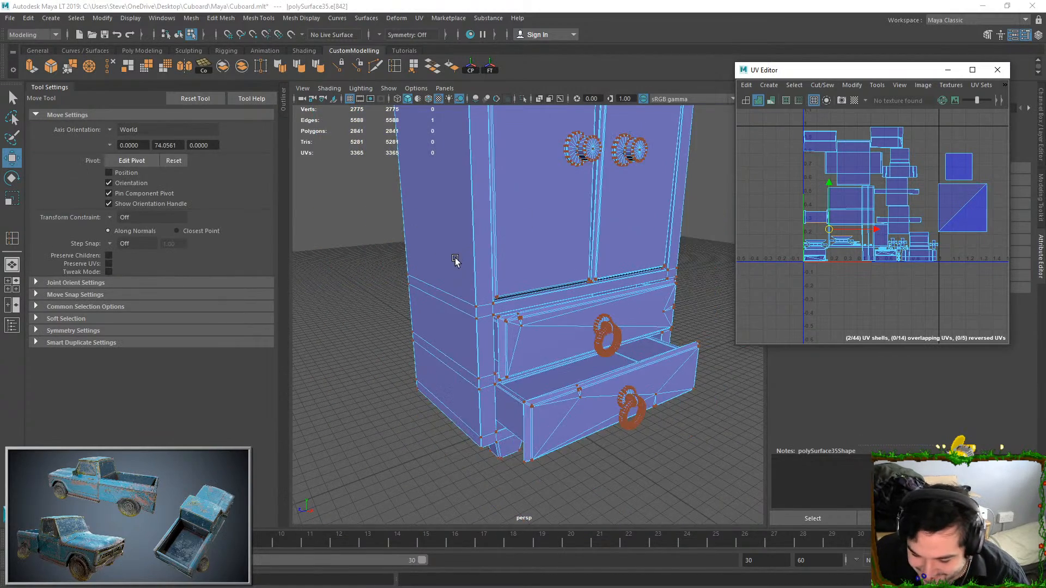
Select the faces of both unitized UV squares and locate them on the cupboard's side and back corner
scroll(456, 261, "up", 3)
right_click_drag(885, 172, 926, 215)
left_click_drag(945, 145, 993, 232)
key("f")
left_click_drag(509, 239, 572, 312, "alt")
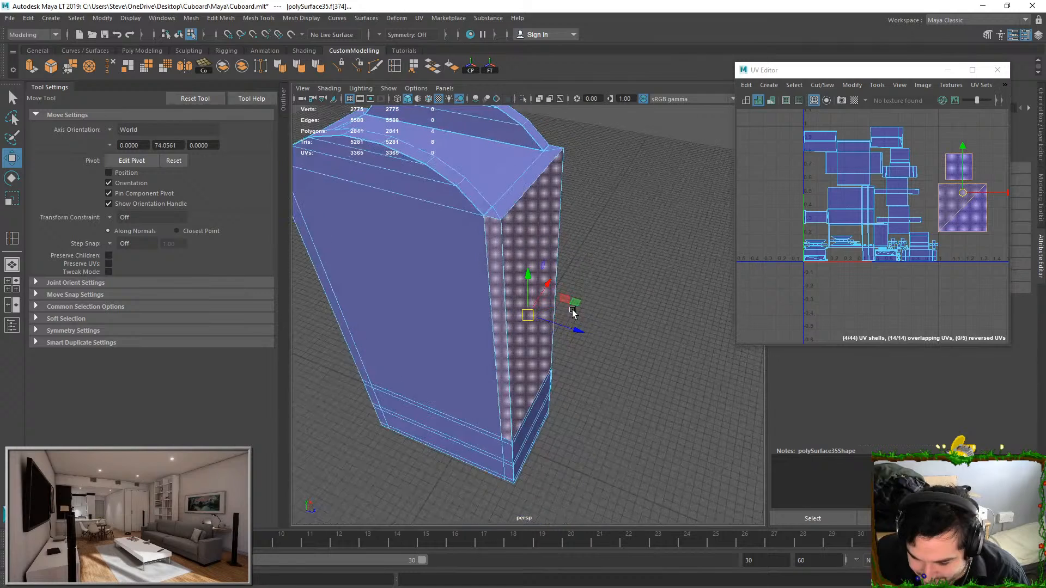
Try to Move and Sew the long vertical edge between the back panel and corner strip, including unfolding the body shell
key("F10")
left_click(486, 263)
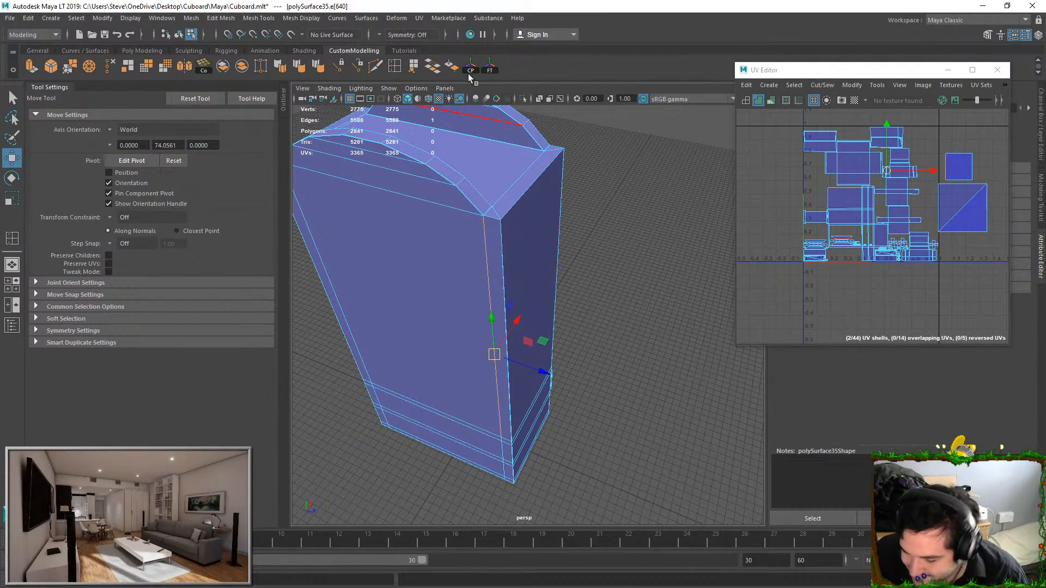
left_click(816, 85)
left_click(830, 189)
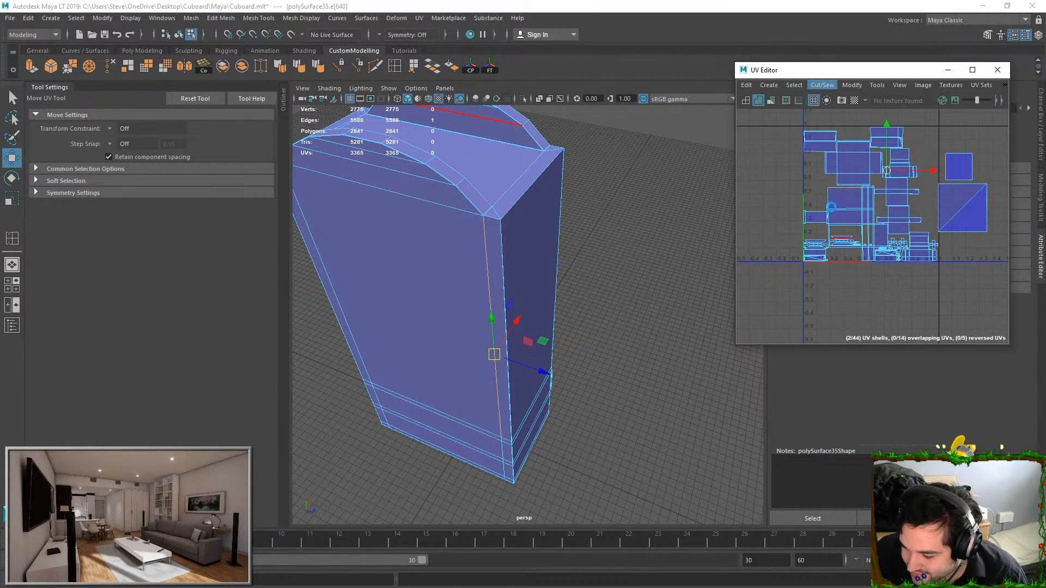
left_click(845, 210)
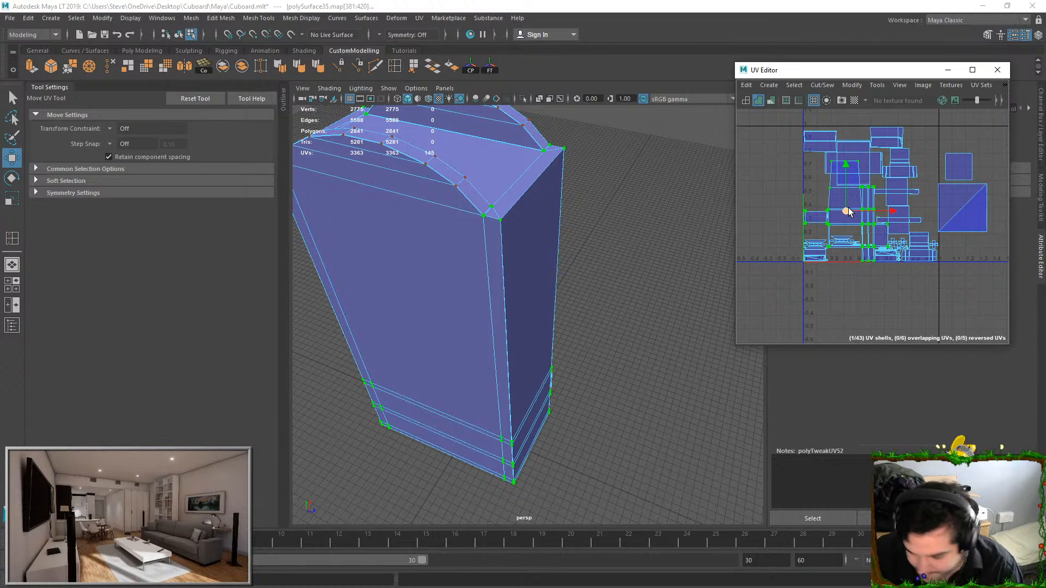
left_click_drag(848, 209, 873, 206)
Undo the unfold and the Move and Sew on the back panel's corner edge
key("ctrl+z")
key("ctrl+z")
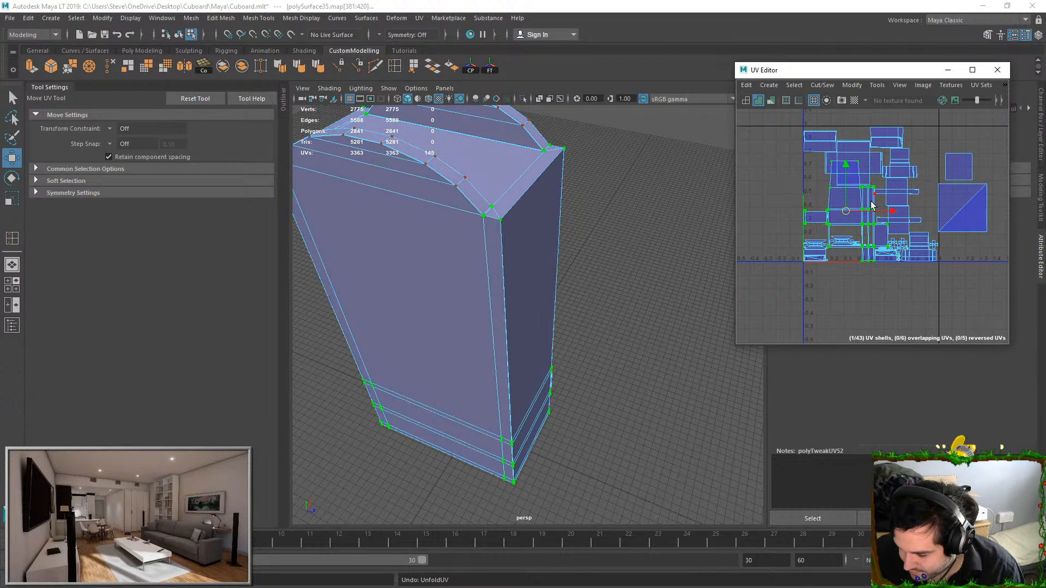
key("ctrl+z")
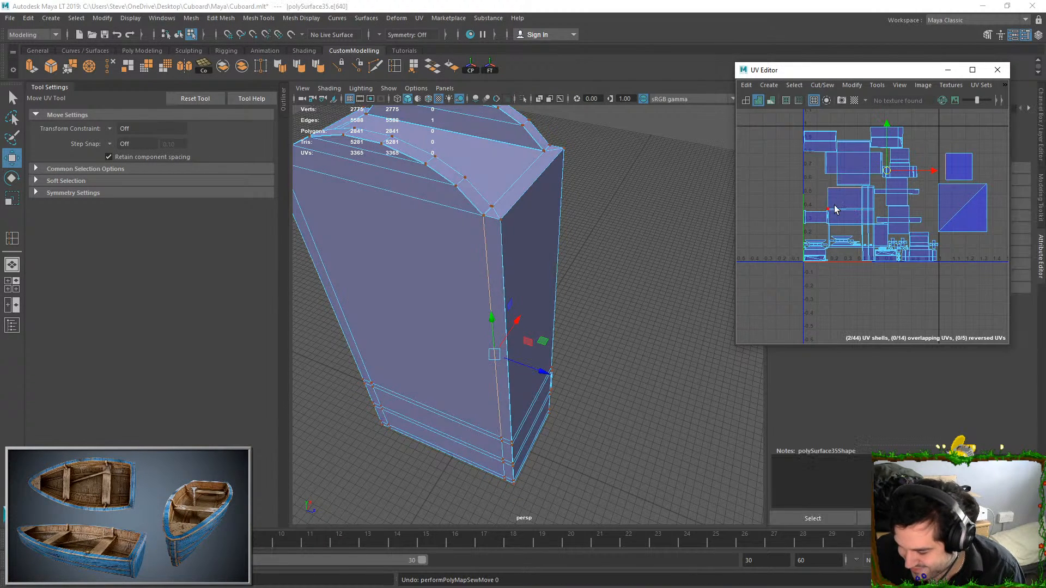
Move and Sew the side panel's front vertical edges to join that part of the larger square to the cupboard body shell
left_click(890, 195)
right_click_drag(851, 198, 861, 221)
left_click(864, 210)
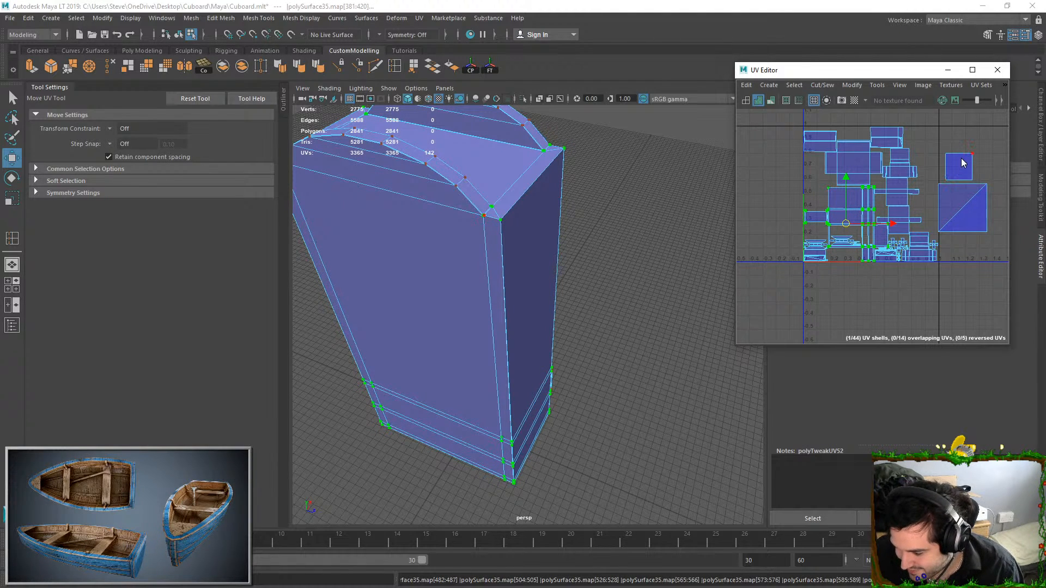
left_click(957, 154)
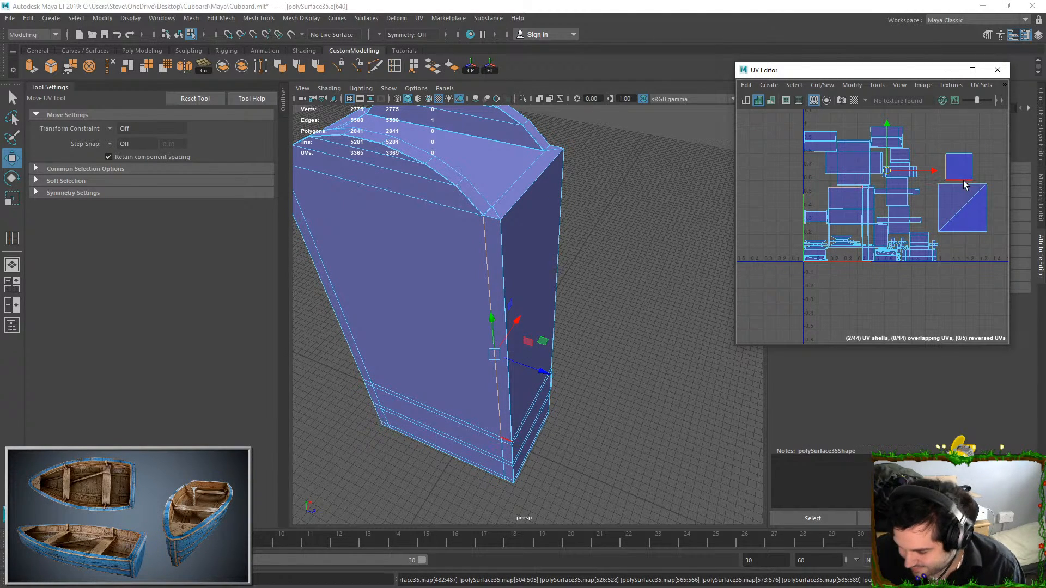
left_click(974, 166)
left_click_drag(537, 248, 471, 251, "alt")
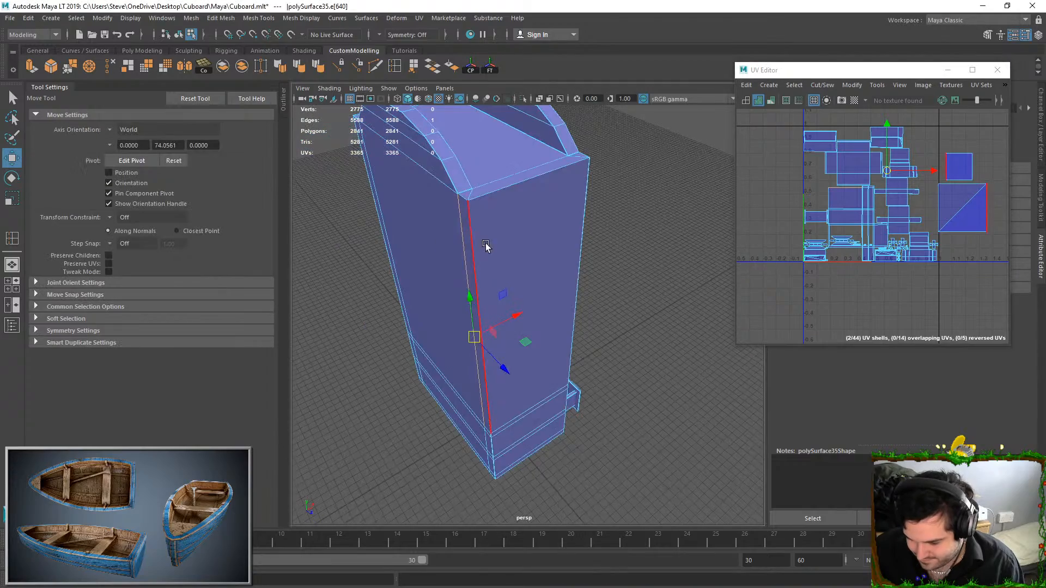
left_click(581, 241)
middle_click_drag(868, 192, 860, 192, "alt")
left_click_drag(666, 192, 525, 200, "alt")
left_click(586, 245)
left_click_drag(588, 240, 630, 222, "alt")
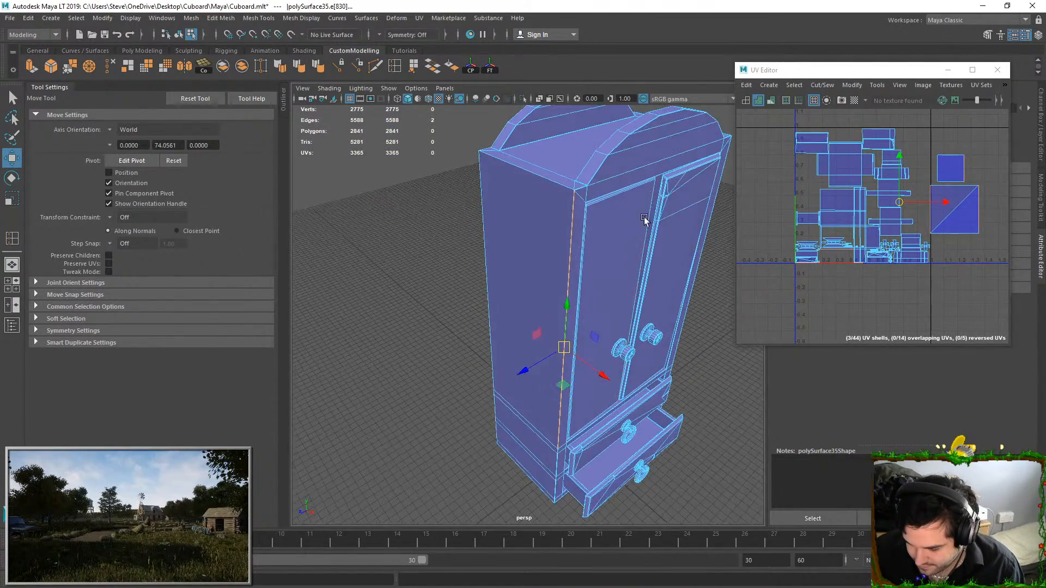
left_click(823, 86)
left_click(839, 189)
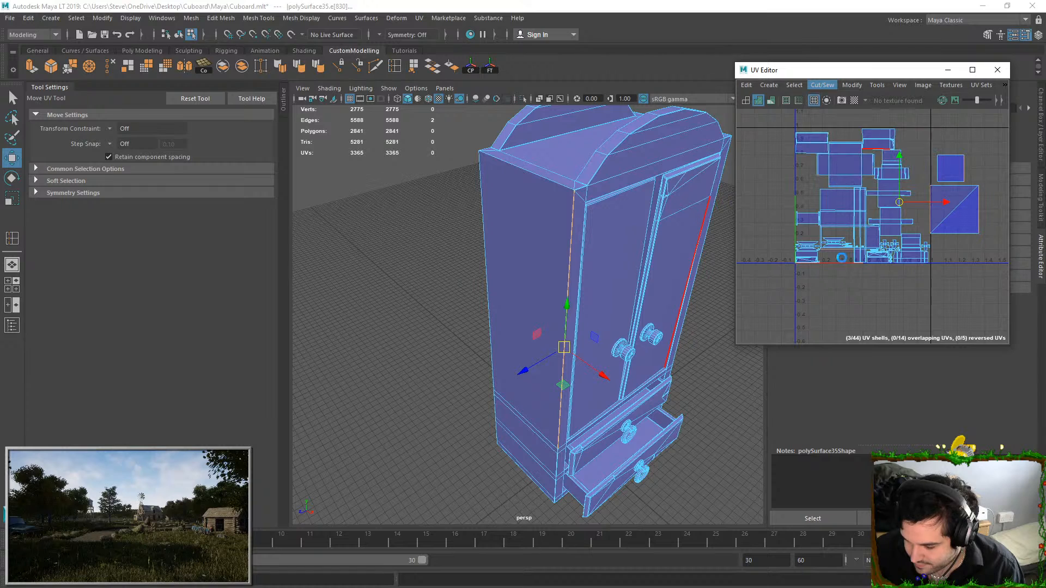
Unfold the cupboard body's UV shell with the newly sewn faces attached
left_click(857, 298)
right_click_drag(836, 274, 909, 316)
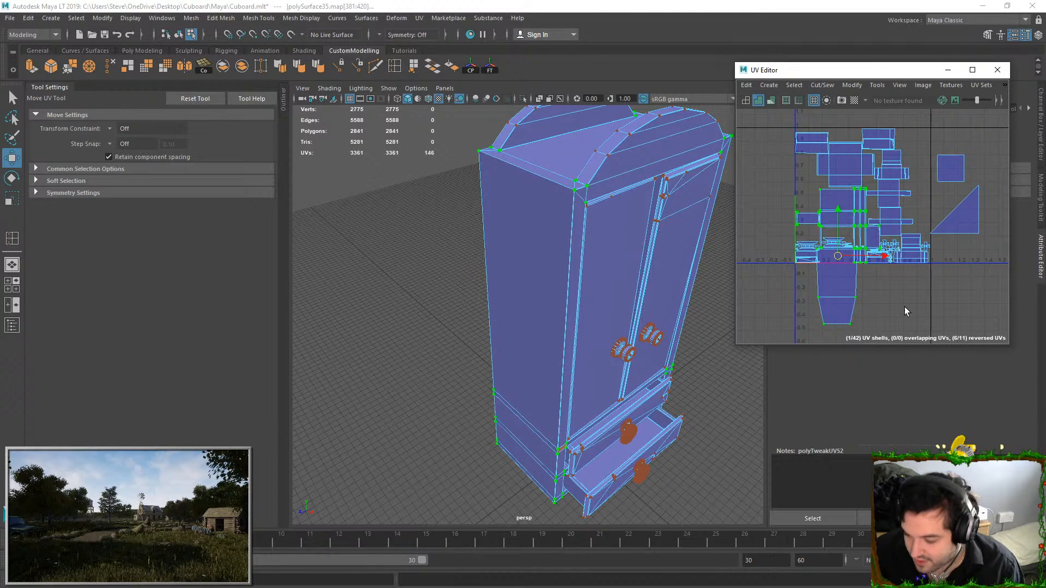
right_click_drag(864, 246, 879, 271, "shift")
scroll(878, 272, "up", 3)
scroll(892, 203, "down", 2)
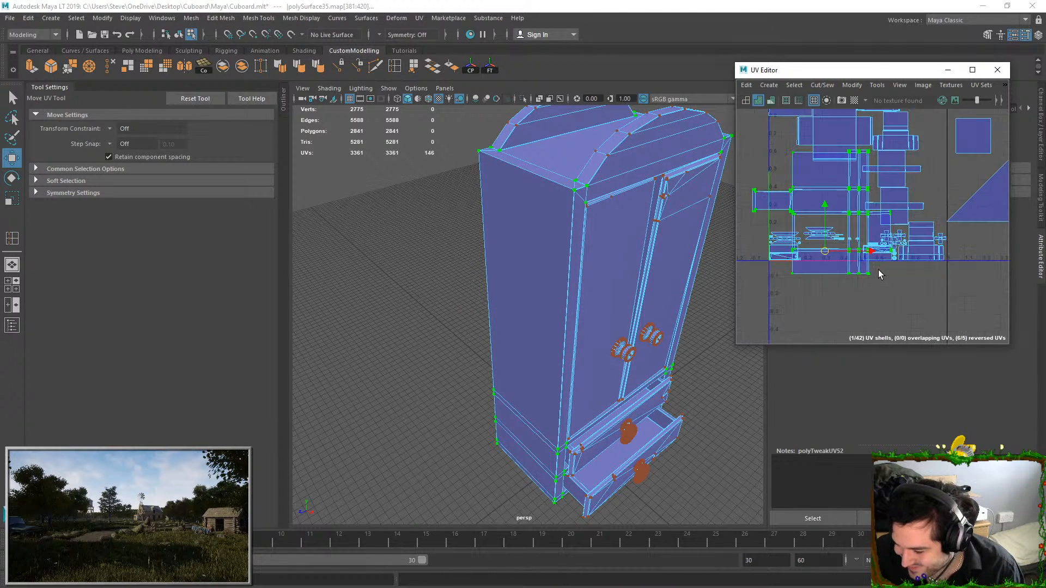
right_click_drag(949, 144, 951, 124)
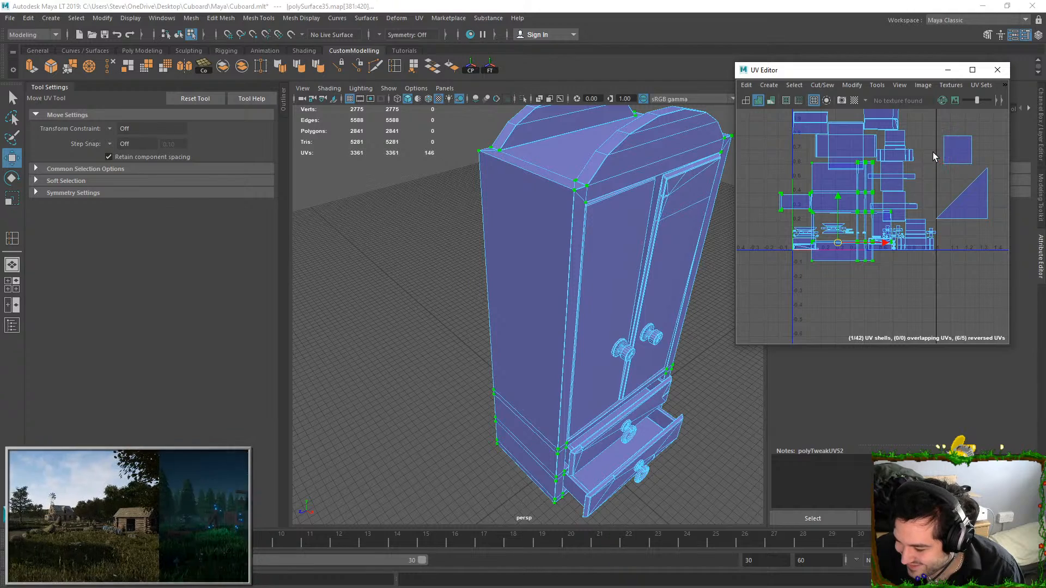
Move and Sew the side panel's long rear vertical edge to attach the remaining triangular UV shell
left_click(953, 162)
right_click_drag(953, 161, 953, 180)
left_click(955, 149)
left_click_drag(509, 290, 649, 267, "alt")
right_click_drag(536, 251, 529, 223)
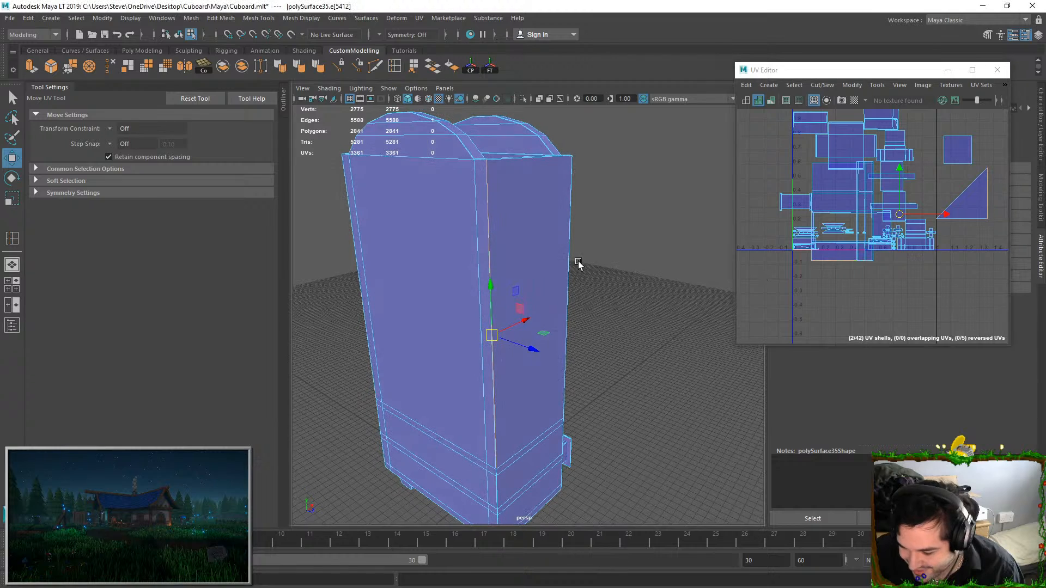
left_click(834, 88)
left_click(835, 189)
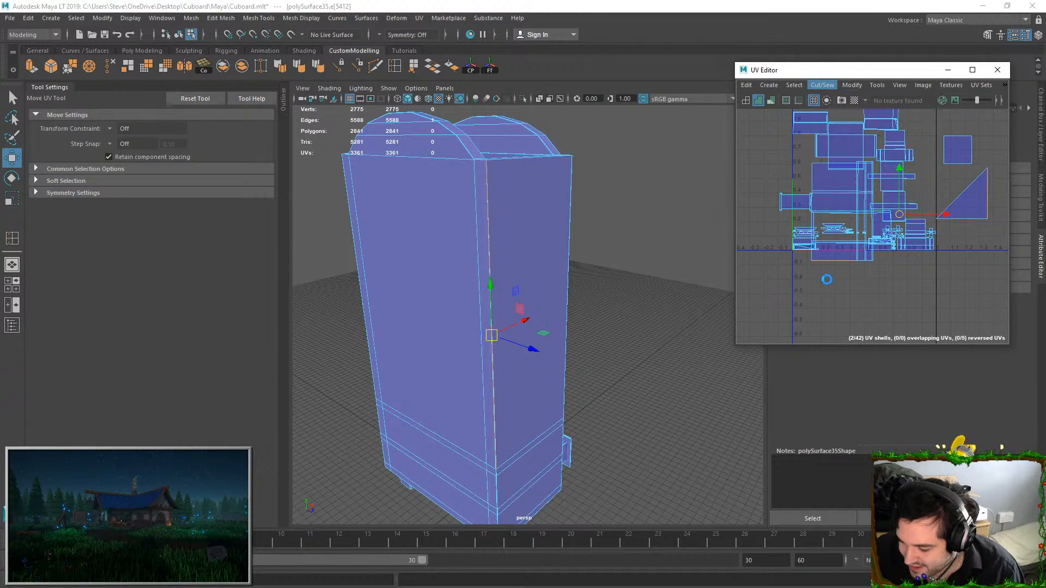
Select the whole cupboard body shell, including the sewn triangle, and unfold its UVs
left_click(866, 274)
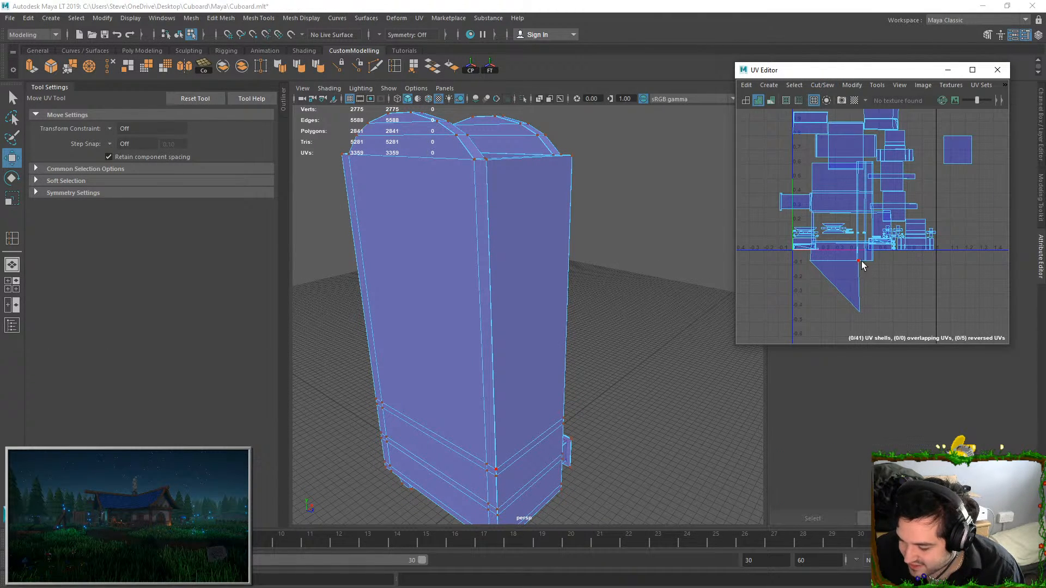
double_click(860, 266)
key("ctrl+u")
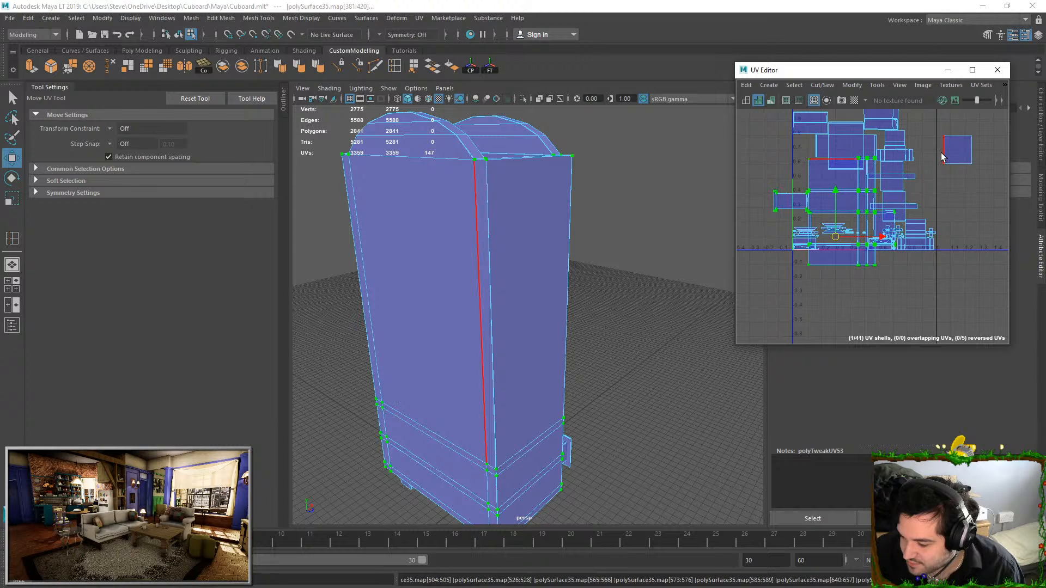
Try to Move and Sew the remaining small square to the body along the corner strip's edge and unfold the result
left_click(812, 121)
left_click(822, 86)
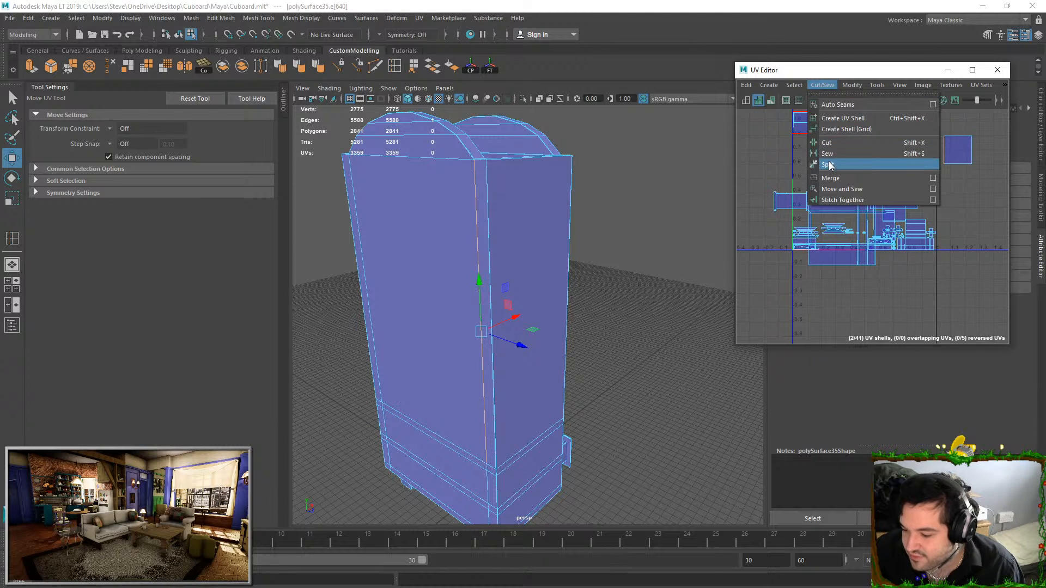
left_click(832, 189)
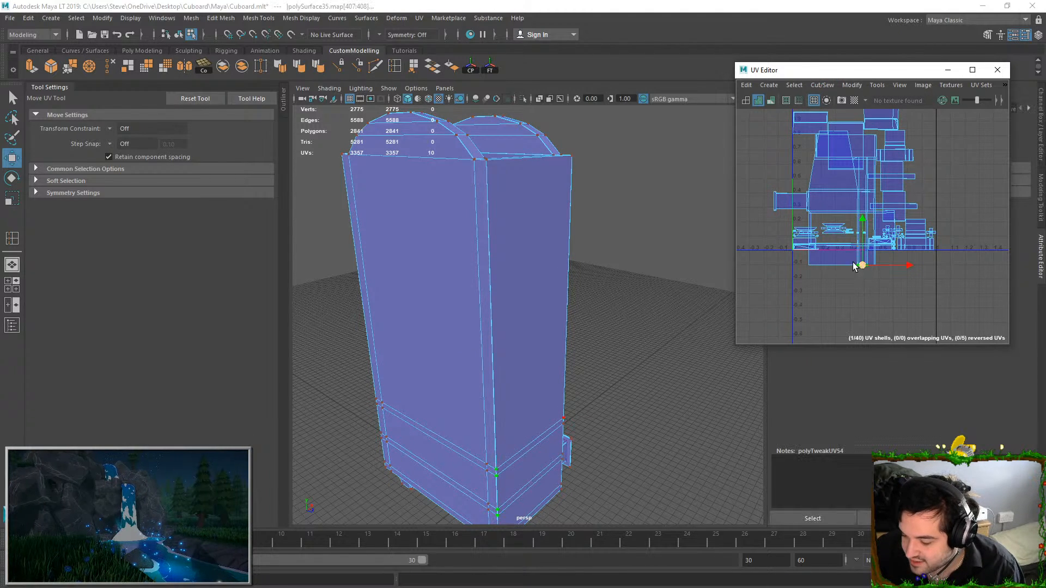
key("ctrl+u")
Undo the small square's Move and Sew, returning to the separate square beside the body shell
key("ctrl+z")
key("ctrl+z")
key("ctrl+z")
key("ctrl+z")
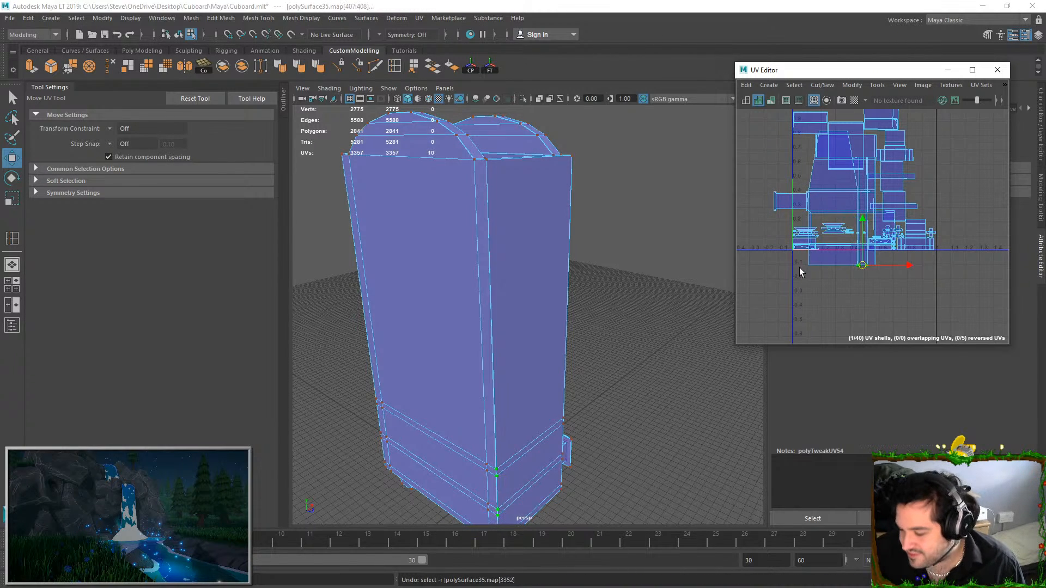
key("ctrl+z")
key("ctrl+z")
key("ctrl+z")
key("ctrl+z")
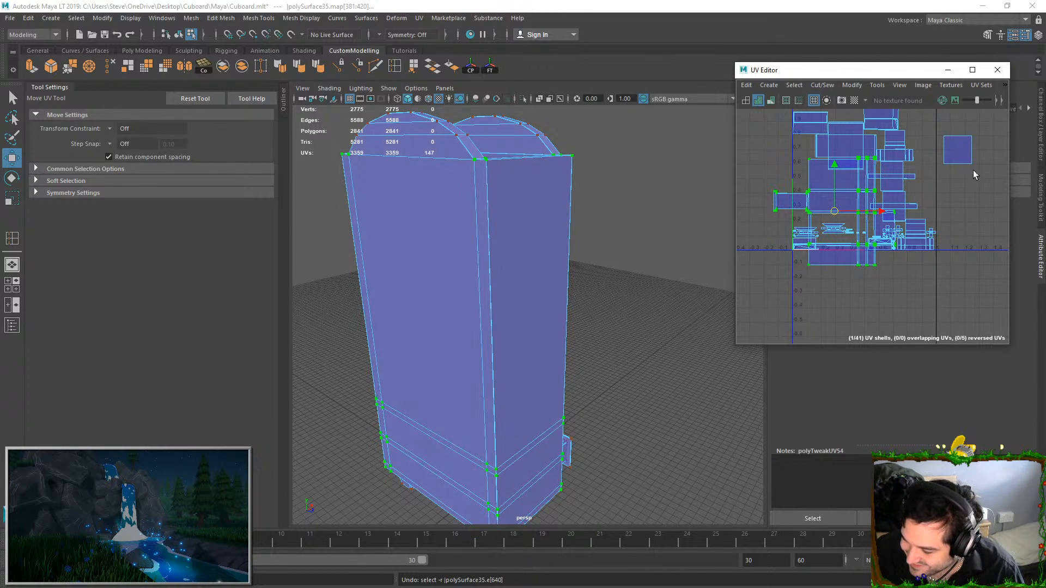
Try to Move and Sew the small square along the corner strip's short upper edge, including undoing the sew
scroll(809, 183, "up", 5)
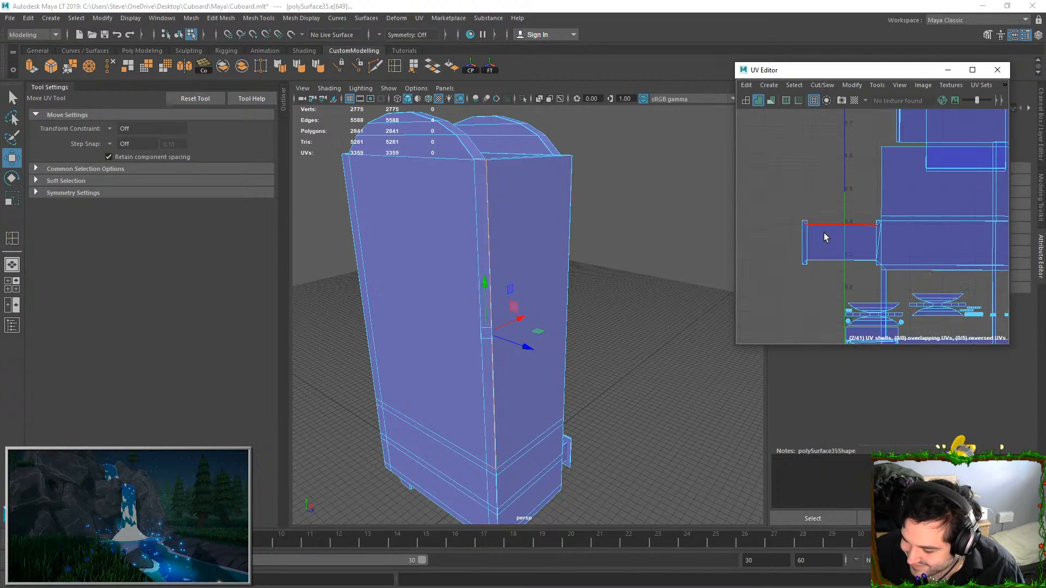
left_click(821, 86)
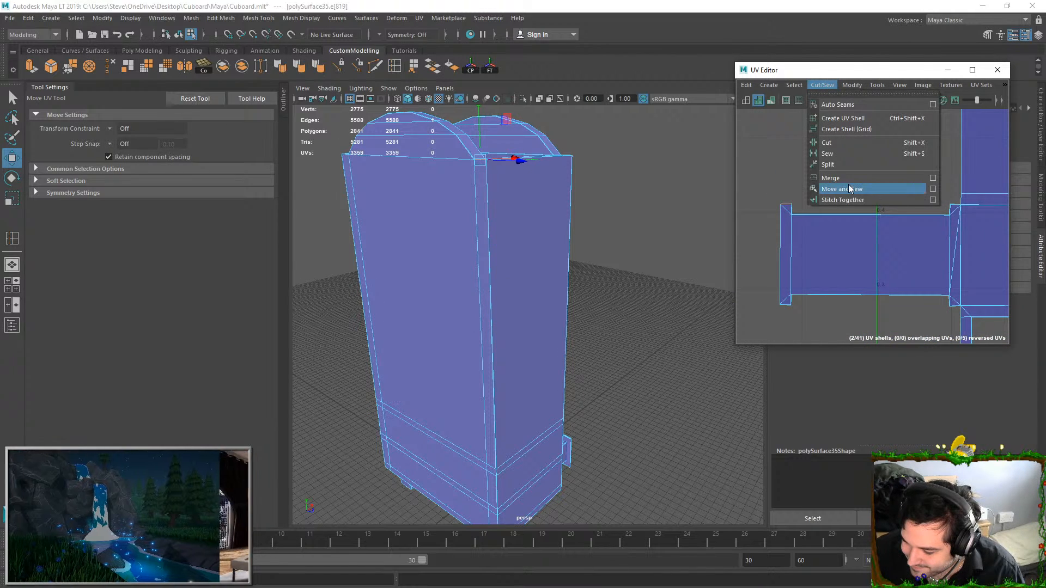
left_click(872, 187)
right_click_drag(858, 238, 883, 286, "ctrl")
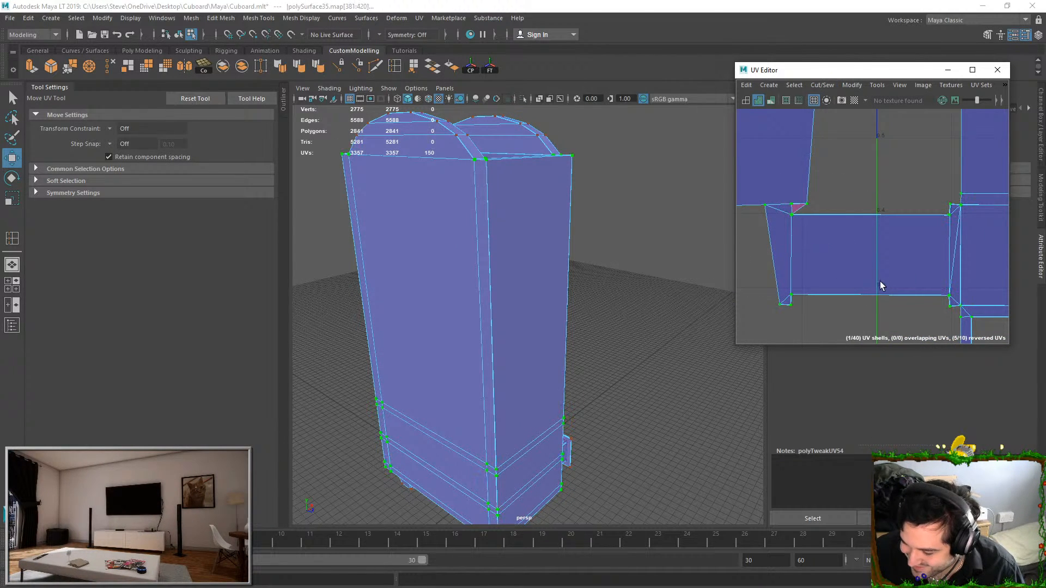
key("ctrl+z")
Select the small square's face on the model to inspect the narrow strip at the cupboard's back corner
scroll(876, 276, "down", 10)
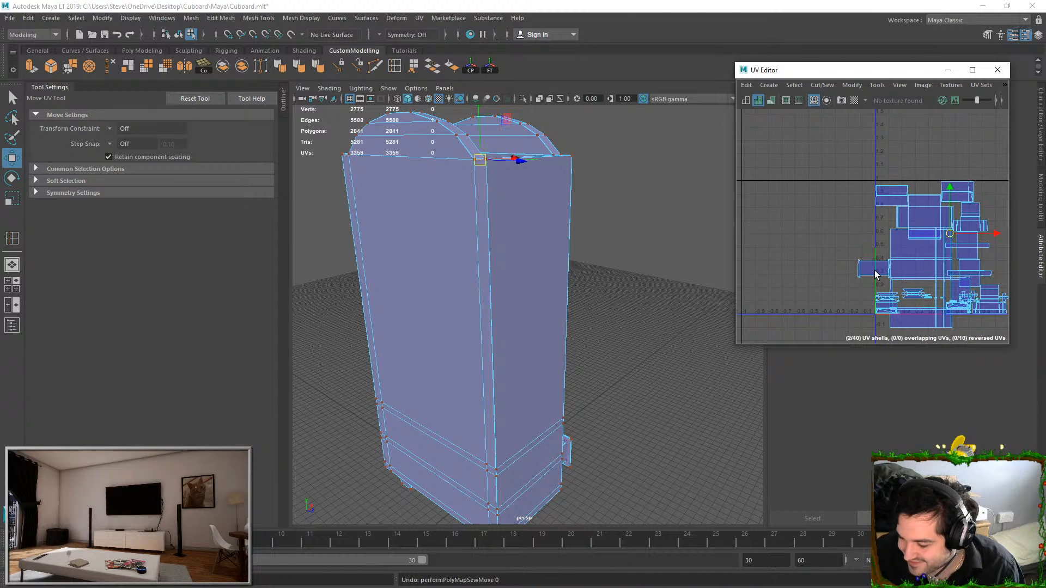
scroll(876, 275, "up", 2)
middle_click_drag(916, 260, 698, 264, "alt")
middle_click(514, 226)
left_click_drag(586, 183, 614, 280, "alt")
left_click(624, 204)
scroll(615, 281, "up", 3)
key("F11")
left_click(510, 246)
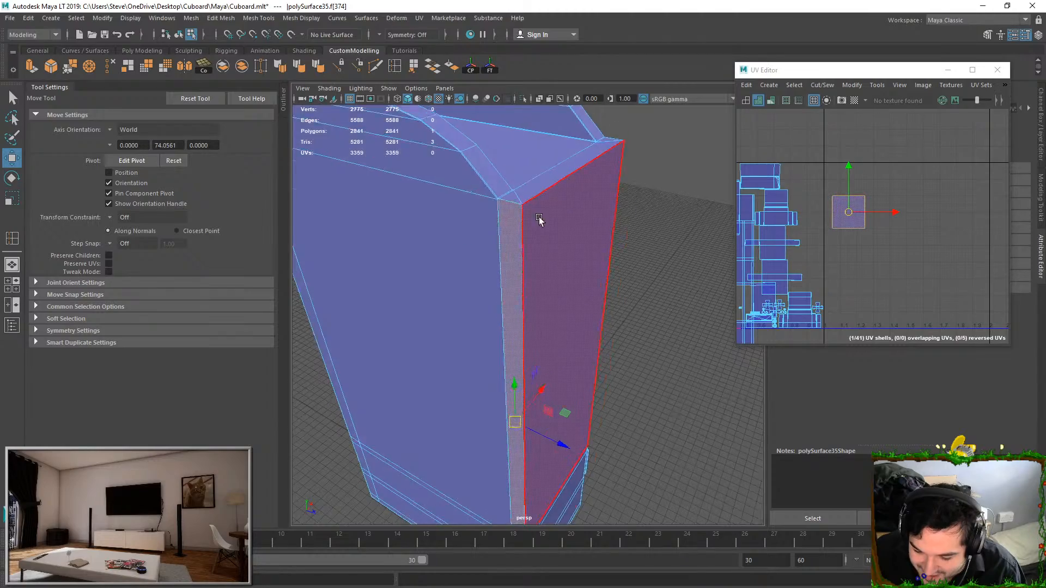
Examine the vertices and edges around the cupboard's upper side corners and front frame
left_click_drag(537, 206, 607, 407, "alt")
scroll(607, 407, "up", 5)
middle_click_drag(607, 406, 621, 327, "alt")
key("F9")
scroll(607, 357, "down", 5)
left_click_drag(608, 358, 385, 246, "alt")
scroll(537, 278, "up", 4)
middle_click_drag(467, 231, 558, 322, "alt")
scroll(558, 322, "up", 5)
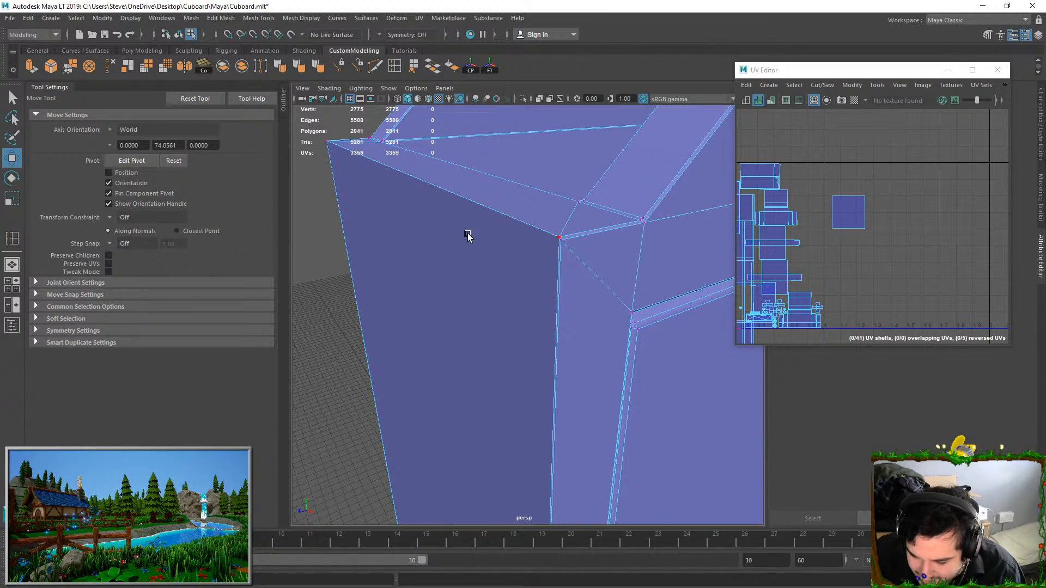
scroll(485, 251, "down", 5)
left_click_drag(486, 252, 621, 251, "alt")
left_click_drag(471, 267, 741, 256, "alt")
mouse_move(562, 269)
left_mouse_down("alt")
mouse_move(470, 271)
mouse_move(545, 271)
left_mouse_up("alt")
right_click_drag(545, 271, 545, 320)
Select the cupboard door's entire distorted UV shell and unfold it
double_click(546, 323)
scroll(769, 284, "down", 3)
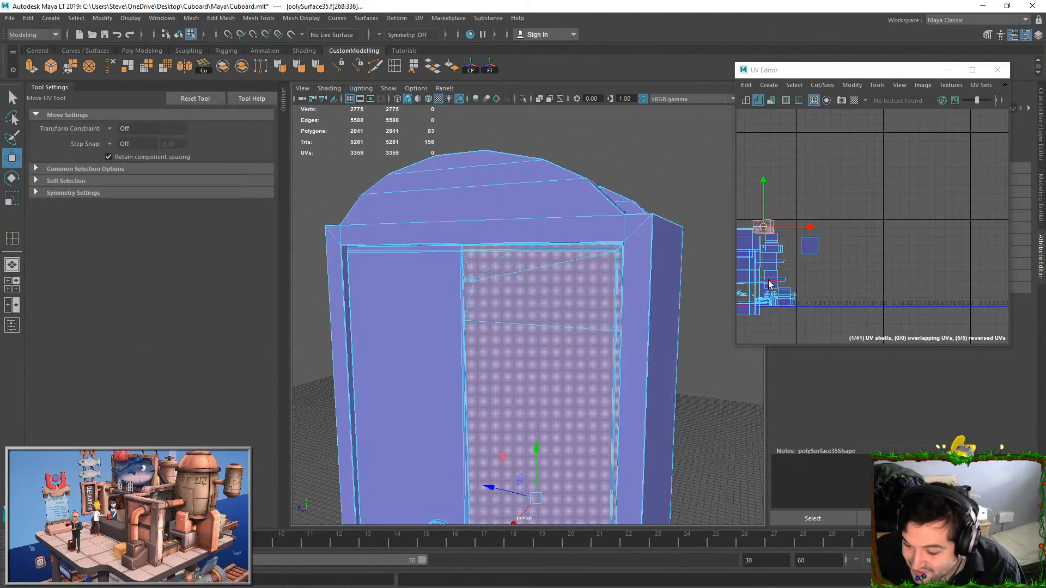
key("f")
left_click_drag(580, 272, 506, 290, "alt")
scroll(594, 297, "up", 5)
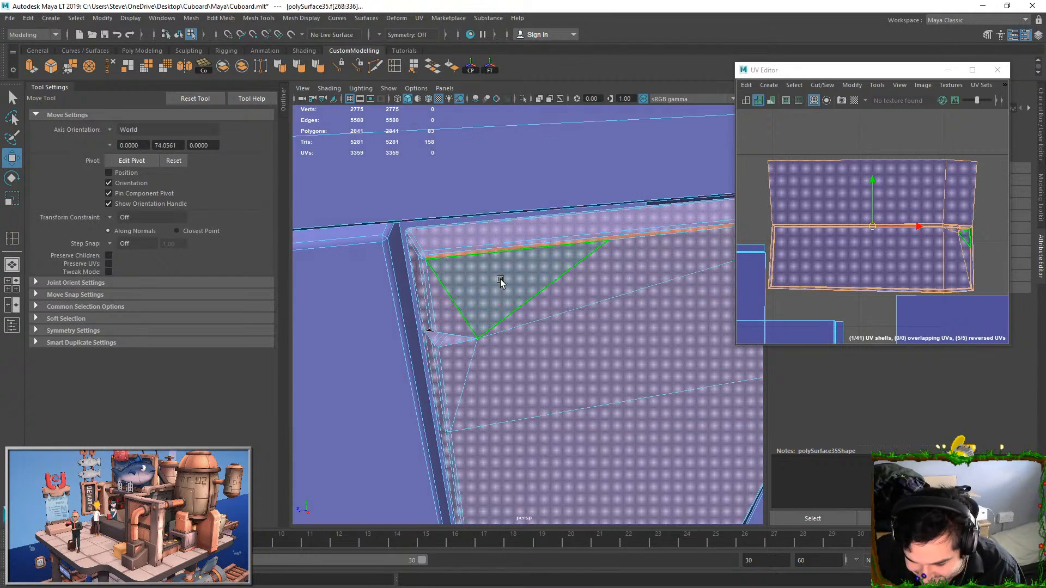
left_click(637, 280)
middle_click_drag(871, 250, 802, 227, "alt")
scroll(802, 227, "up", 5)
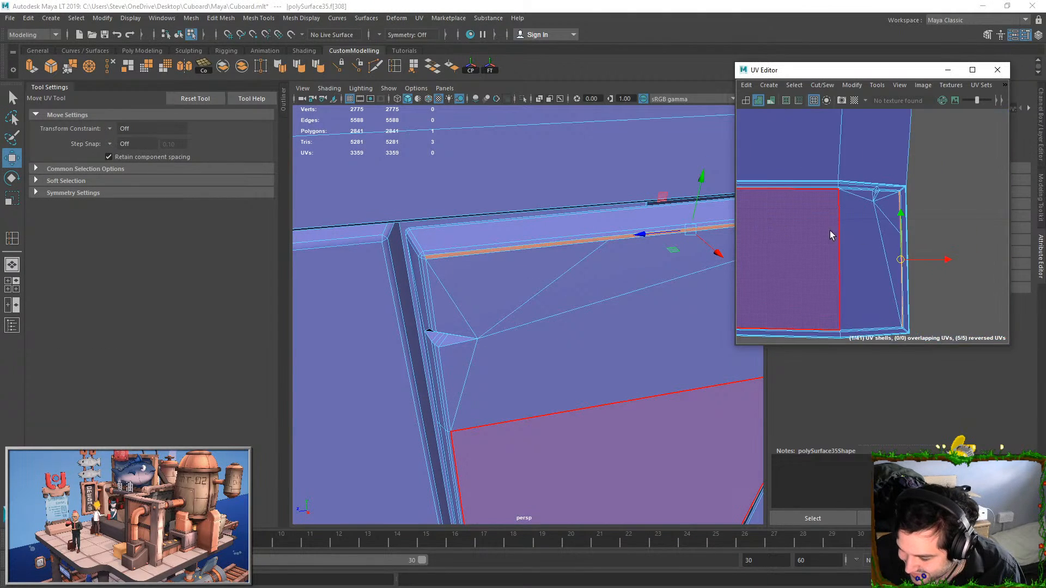
right_click_drag(871, 206, 935, 208)
left_click_drag(853, 155, 933, 214)
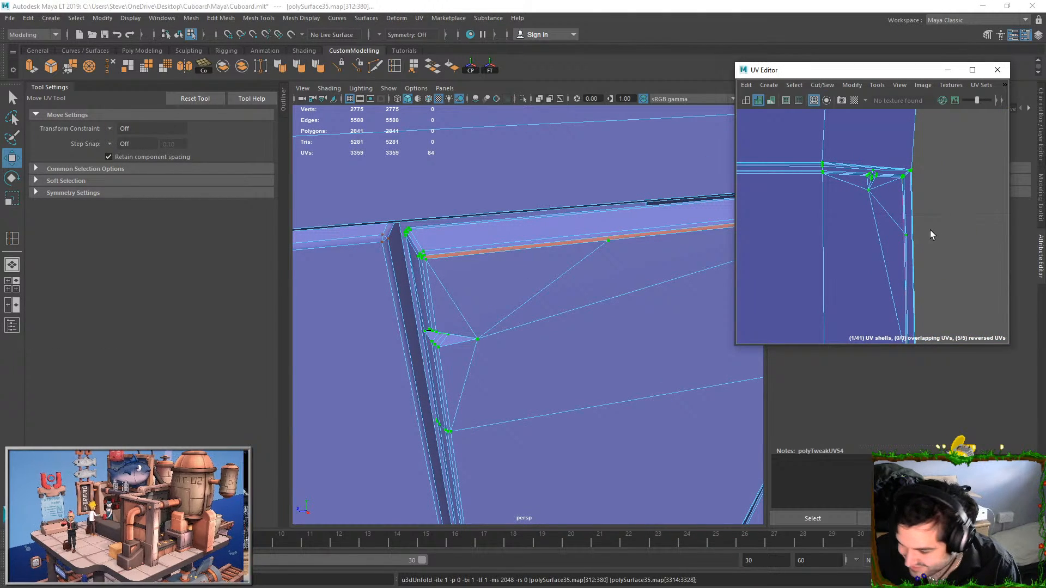
scroll(930, 230, "down", 7)
Select the thin face along the door panel's upper inner bevel and unitize its UVs
right_click_drag(537, 284, 552, 268)
left_click(576, 240)
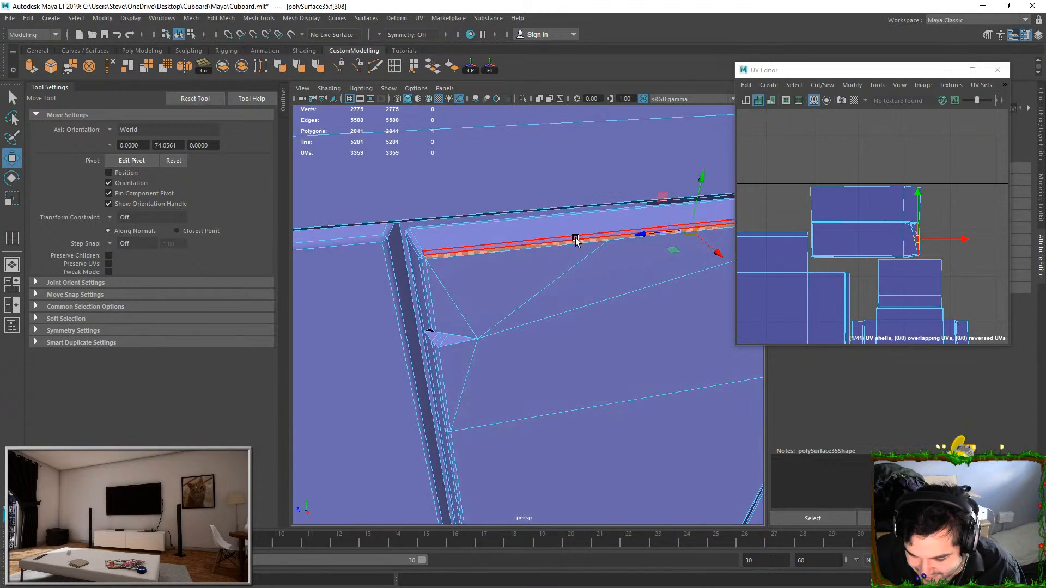
left_click(565, 245)
left_click(567, 241)
key("f")
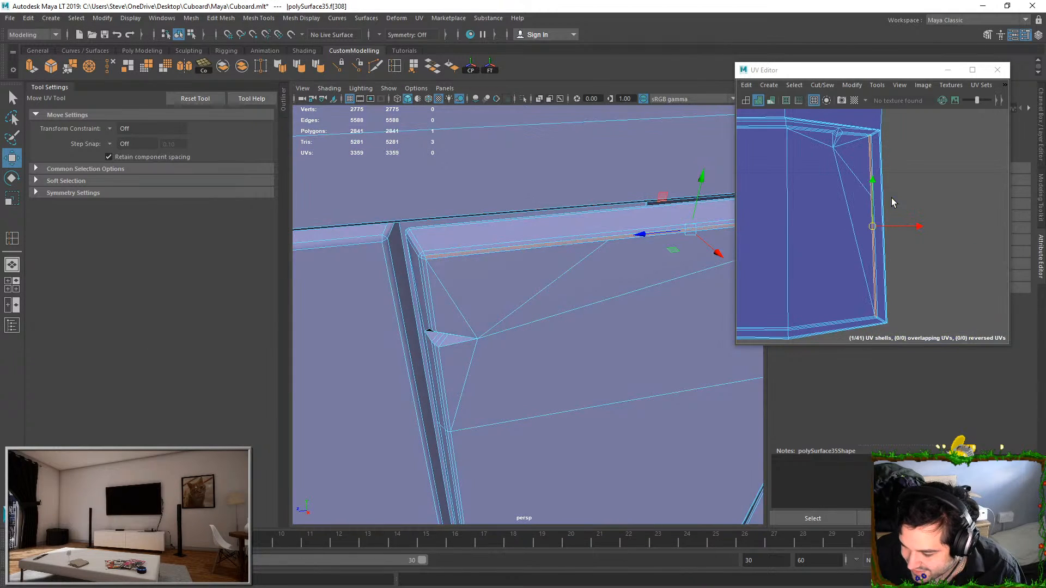
left_click(852, 85)
left_click(877, 217)
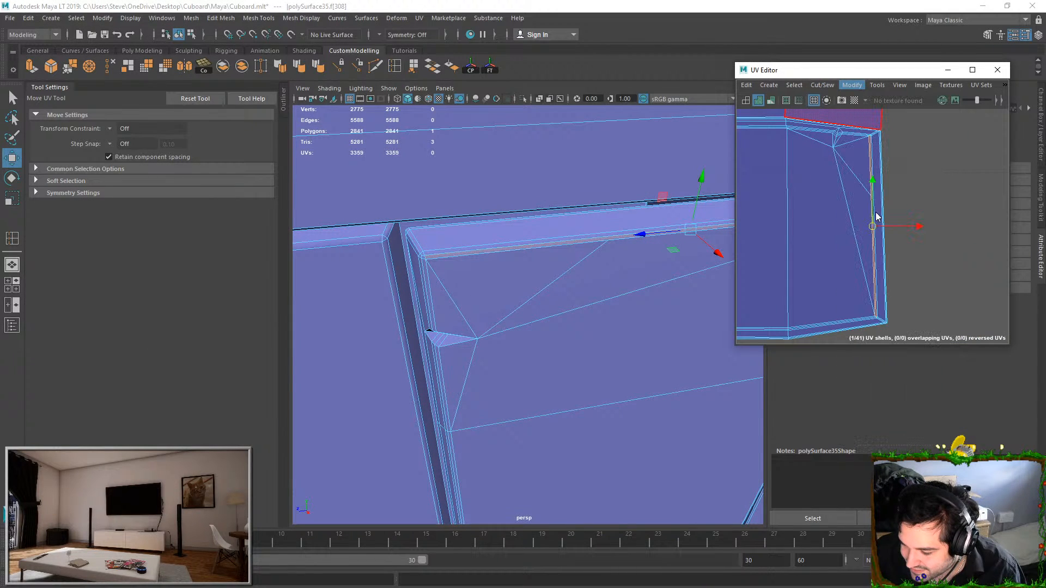
Select the border edges of the thin unitized face along the door panel's upper inner bevel
scroll(880, 216, "down", 10)
key("e")
key("r")
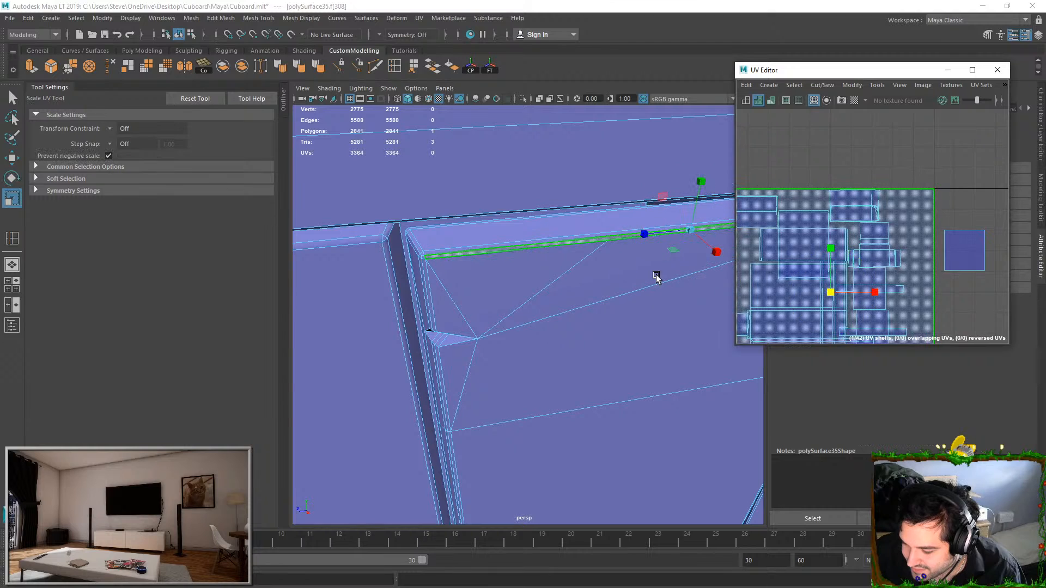
right_click_drag(498, 295, 497, 272)
left_click(504, 254)
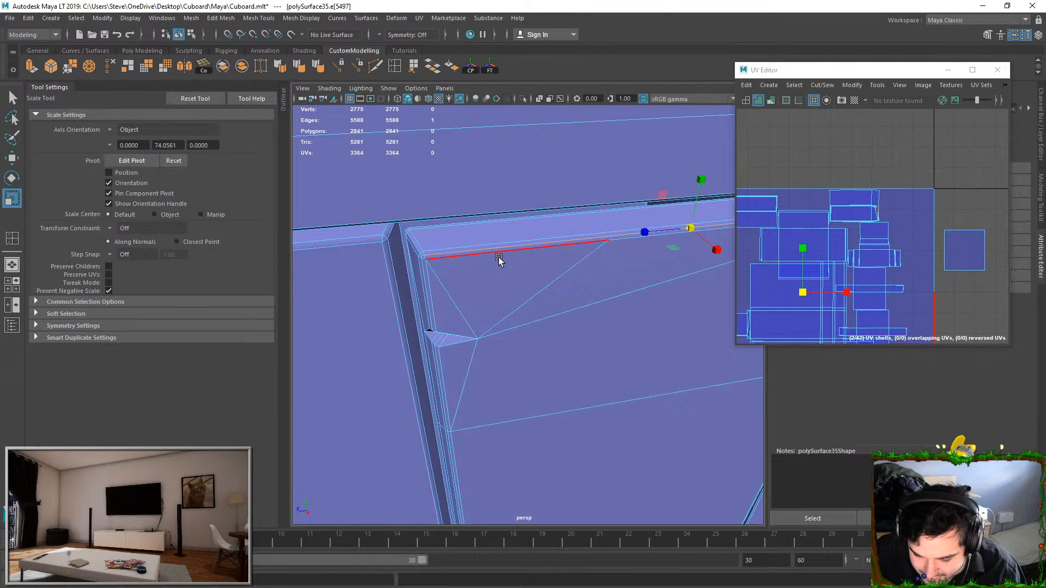
left_click(435, 256, "shift")
left_click(423, 258, "shift")
key("q")
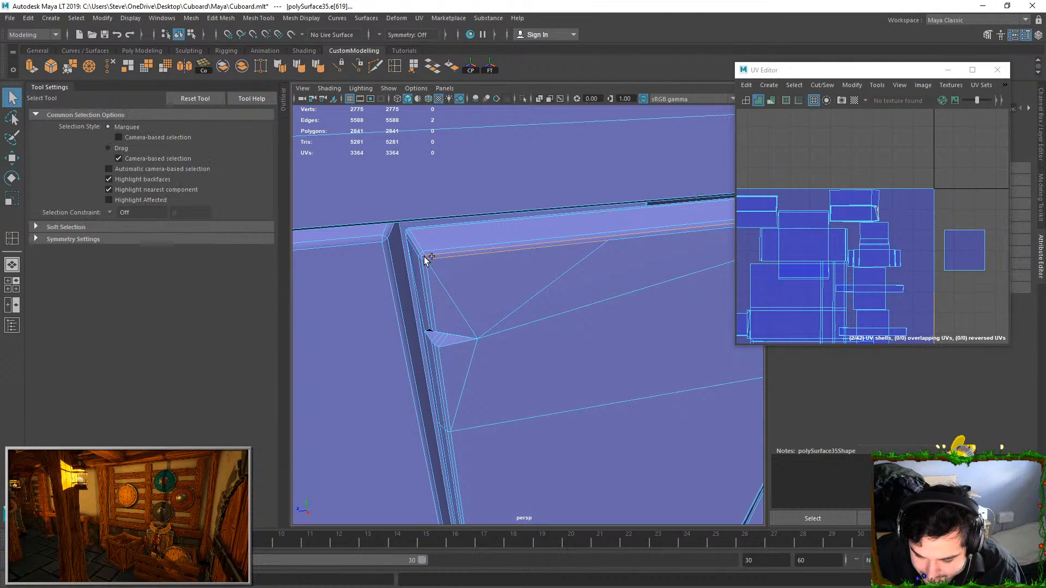
Select the whole cupboard mesh and run Cleanup on it
middle_click_drag(606, 238, 483, 236, "alt")
left_click_drag(483, 236, 568, 244, "alt")
left_click(529, 251, "shift")
left_click(567, 257)
right_click_drag(568, 244, 594, 213)
key("f")
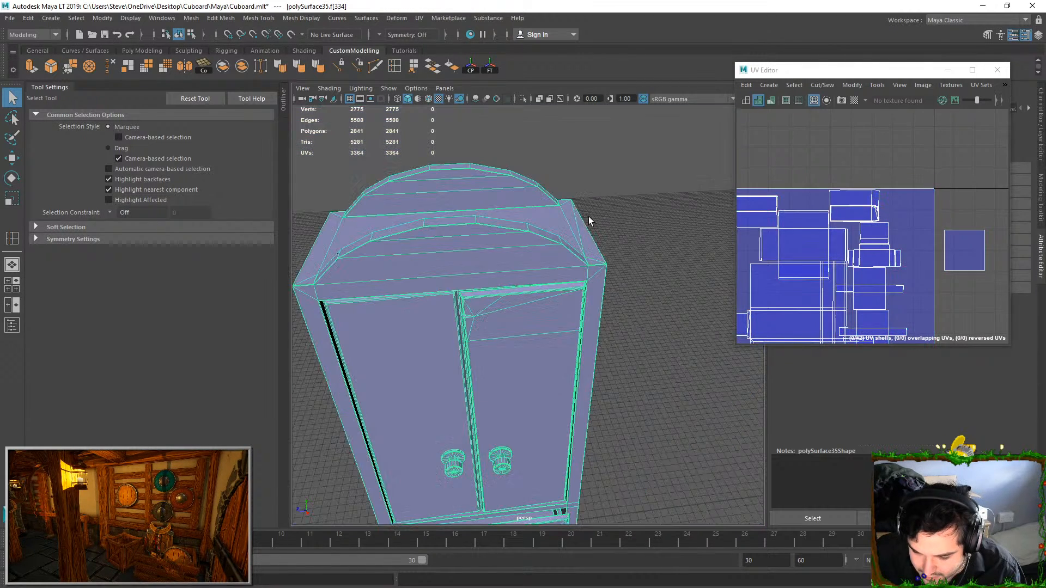
left_click(192, 18)
mouse_move(191, 18)
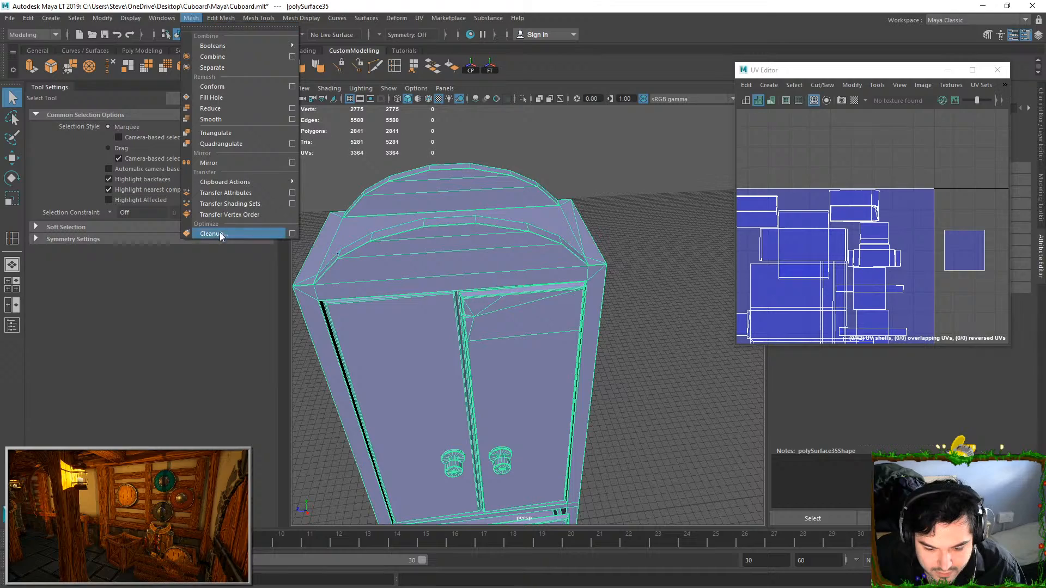
left_click(224, 233)
Examine the thin strip and its edges along the door panel's upper inner bevel
scroll(511, 306, "up", 2)
scroll(512, 306, "down", 5)
left_click_drag(511, 306, 577, 305, "alt")
right_click_drag(583, 294, 632, 246)
left_click(675, 218)
left_click_drag(675, 218, 506, 283, "alt")
scroll(506, 283, "up", 4)
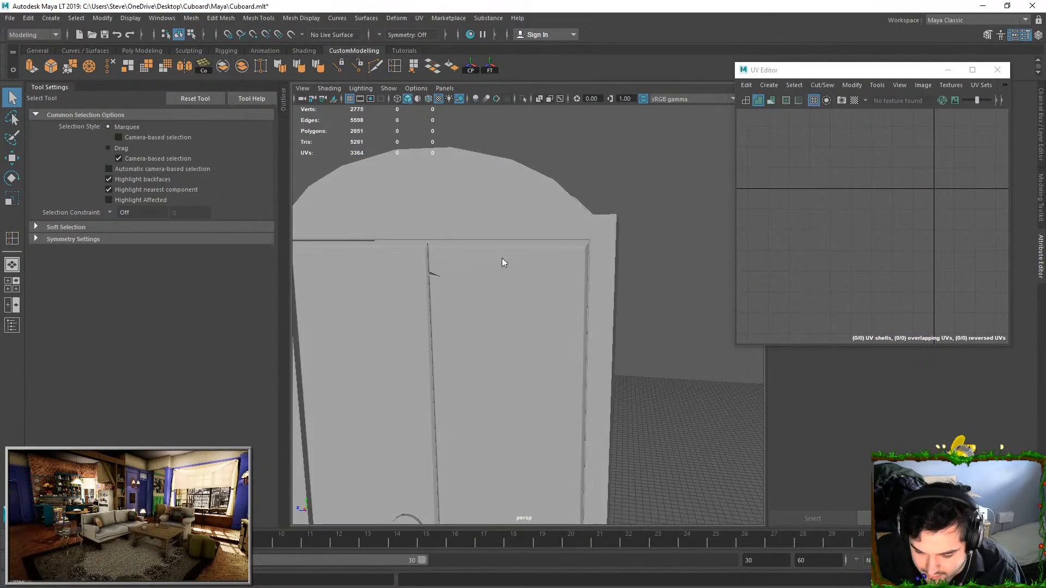
right_click_drag(501, 257, 502, 283)
left_click_drag(501, 281, 504, 287, "alt")
scroll(503, 286, "up", 5)
middle_click_drag(503, 286, 640, 364, "alt")
right_click_drag(864, 231, 860, 217)
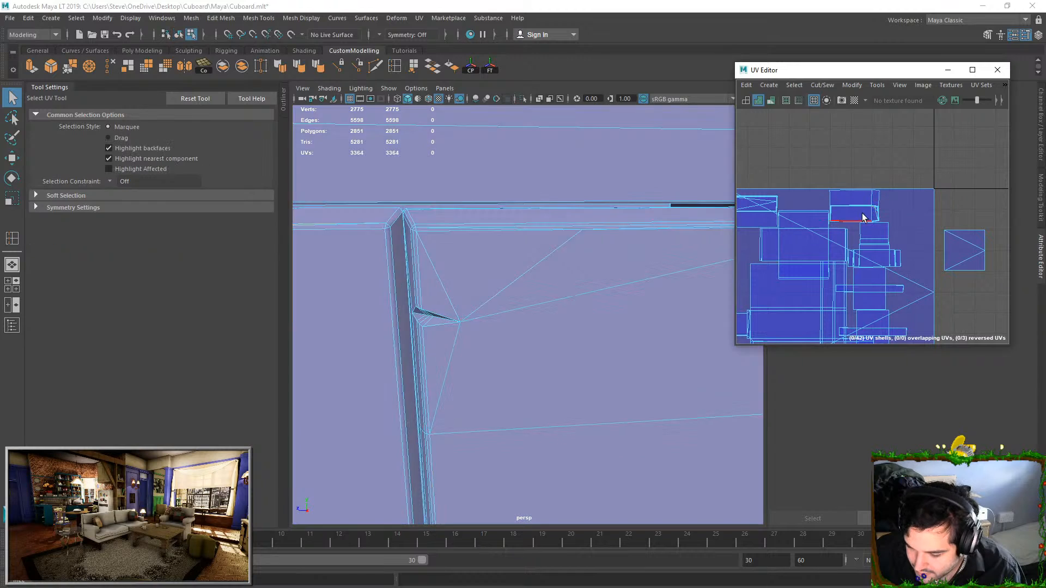
left_click(921, 247)
middle_click_drag(507, 231, 534, 249, "alt")
scroll(586, 281, "up", 6)
middle_click_drag(558, 191, 554, 203, "alt")
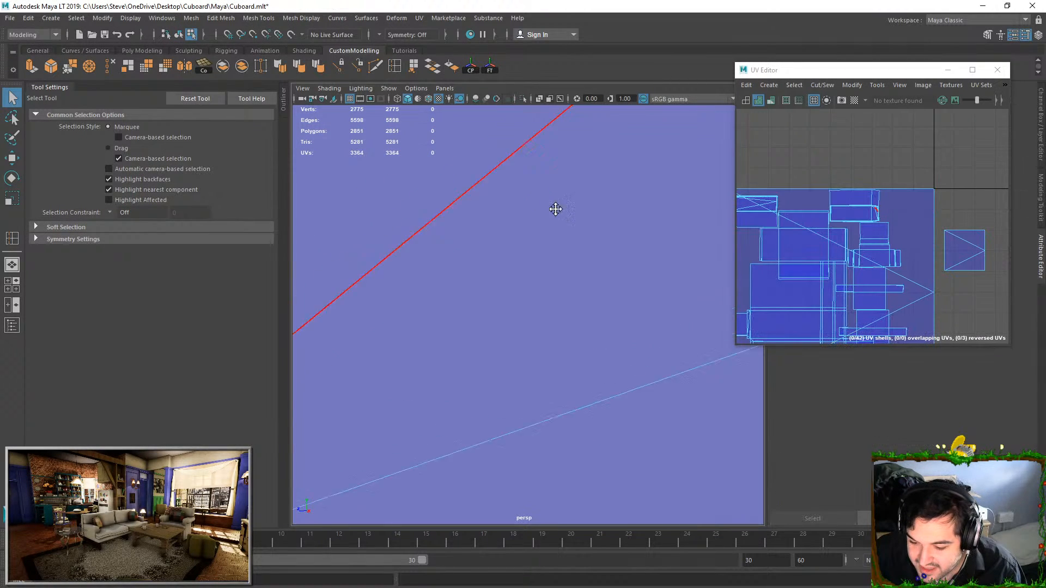
scroll(621, 222, "down", 4)
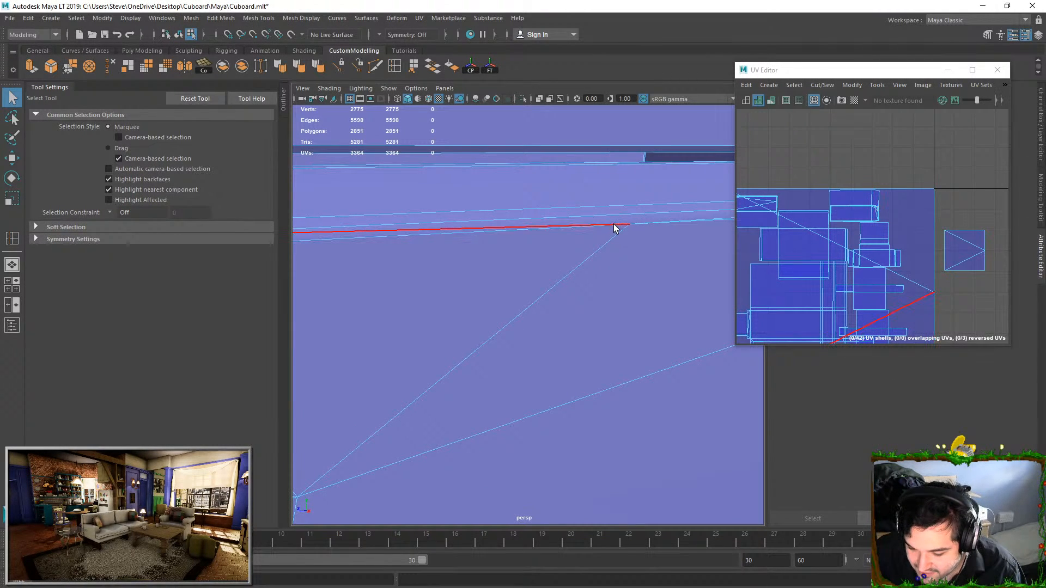
Select the three triangles of the upper bevel strip's unitized UV shell and move them above the other shells
scroll(850, 248, "down", 3)
right_click_drag(871, 220, 875, 240)
left_click(887, 249)
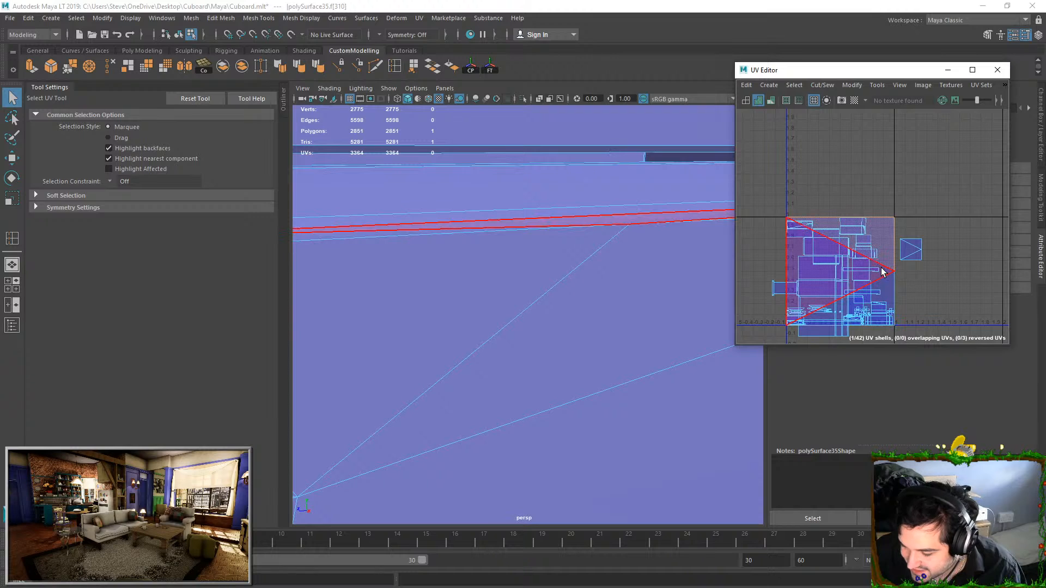
left_click(882, 270, "shift")
left_click(893, 296, "shift")
key("w")
left_click_drag(901, 177, 920, 141)
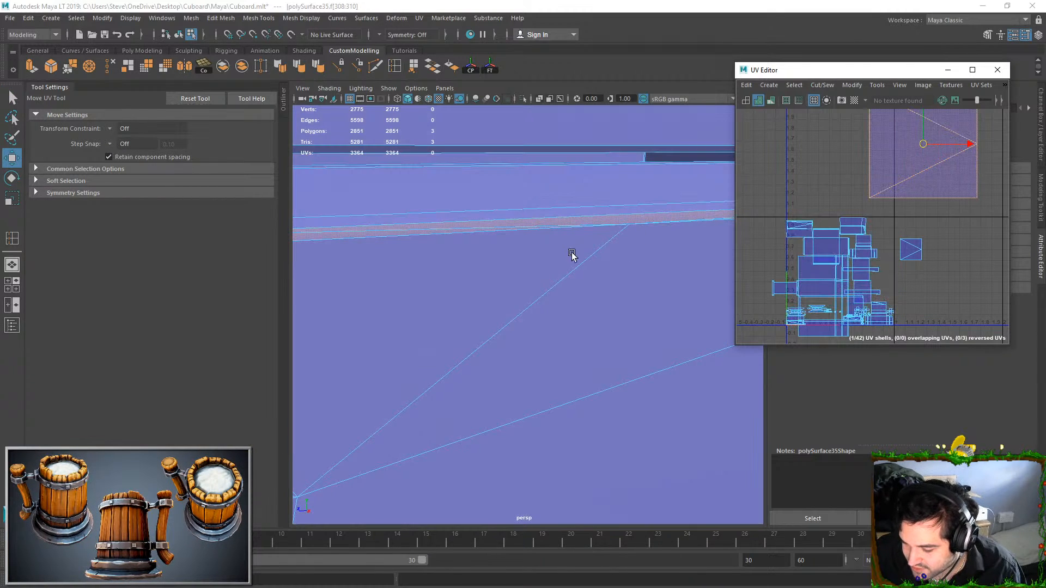
Move and Sew the bevel strip's border edges to the door's UV shell and unfold the joined shell above the layout
scroll(571, 252, "down", 3)
middle_click_drag(571, 252, 474, 280, "alt")
left_click(409, 273)
right_click_drag(564, 266, 573, 378, "alt")
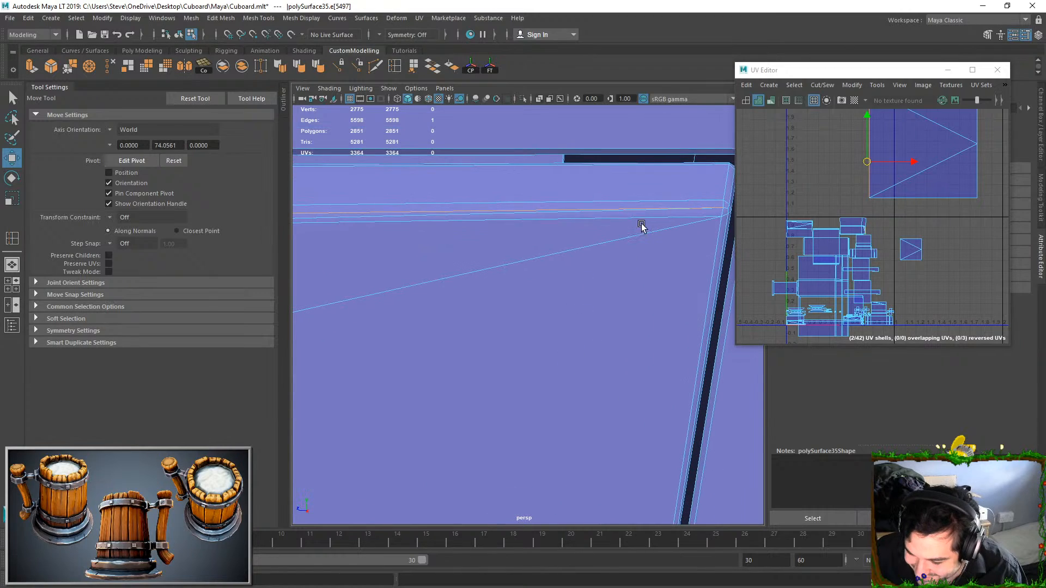
left_click(707, 217, "shift")
middle_click_drag(509, 232, 635, 250, "alt")
middle_click_drag(474, 240, 497, 239, "alt")
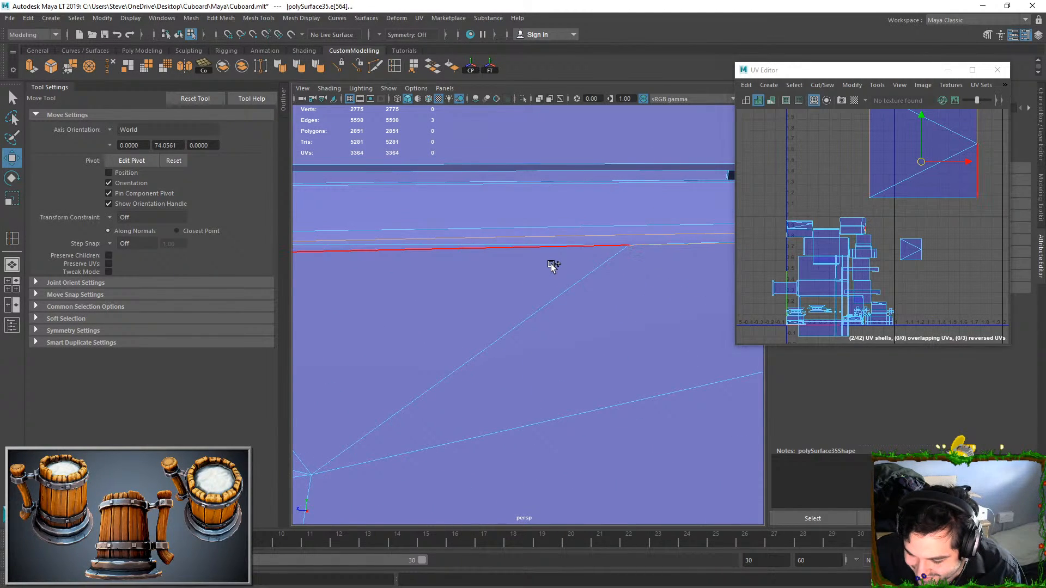
scroll(383, 262, "down", 5)
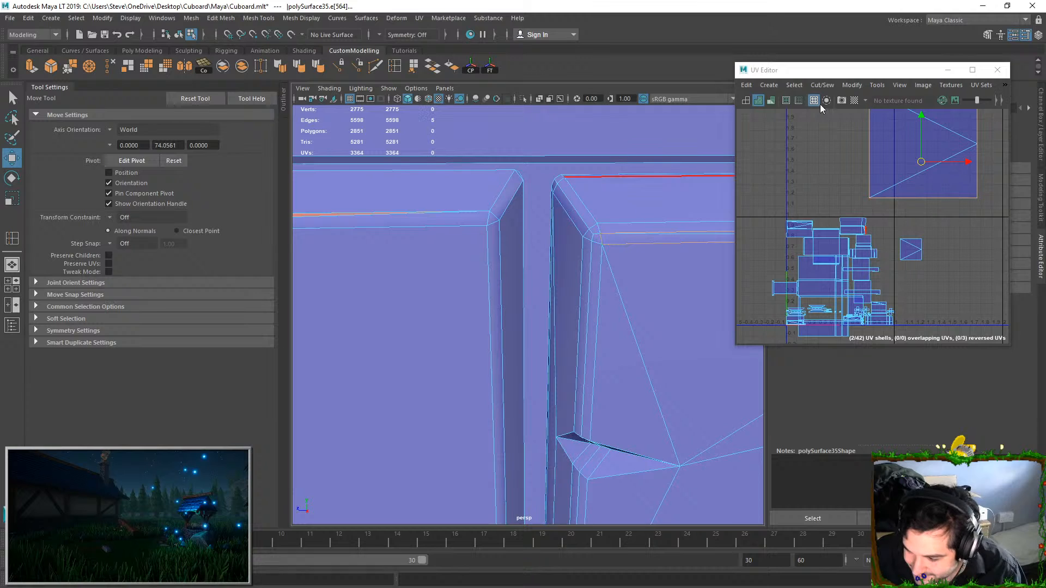
left_click(824, 86)
left_click(844, 189)
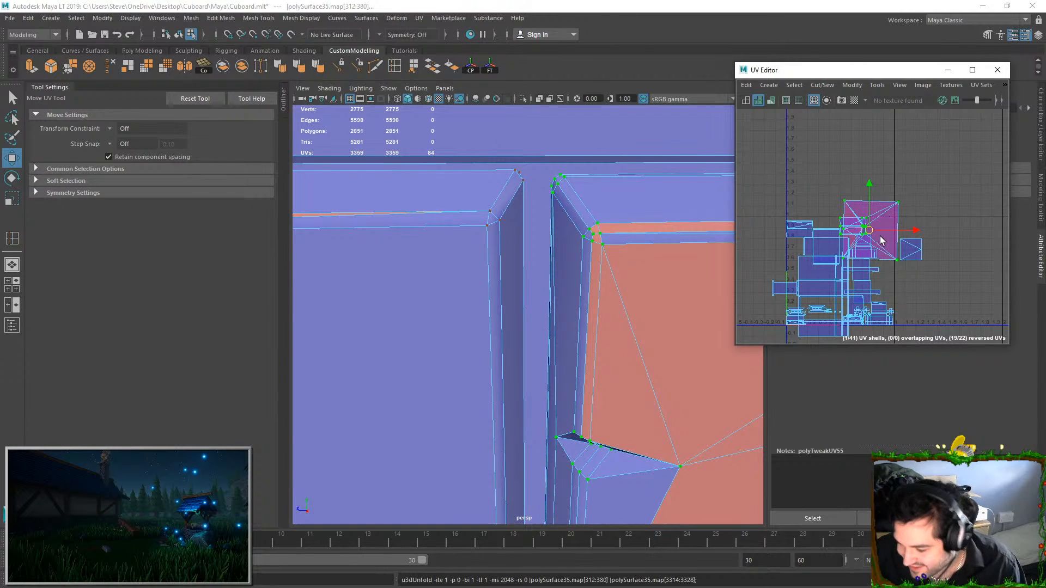
middle_click_drag(812, 217, 838, 163)
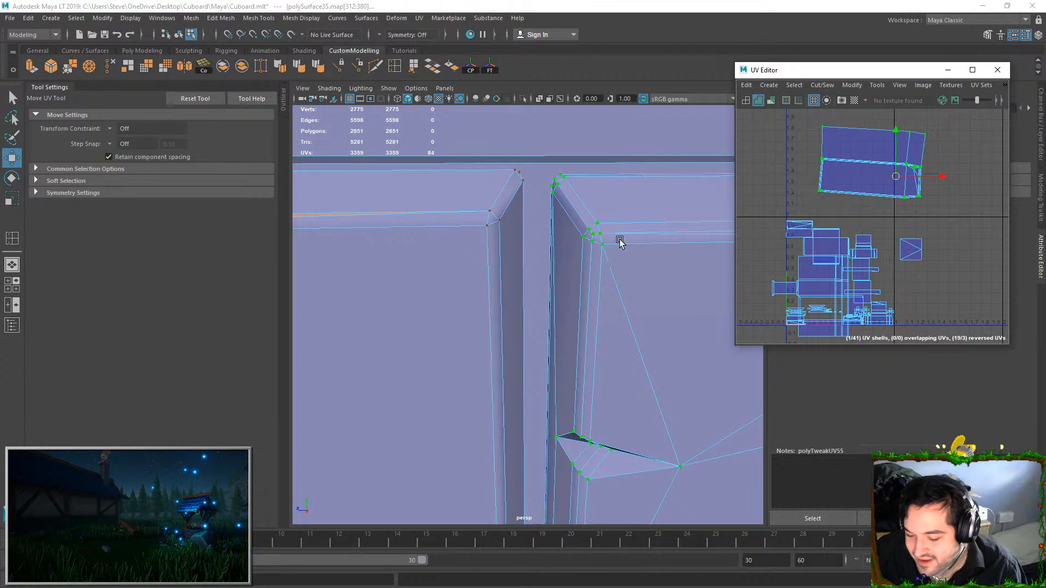
Select the thin face along the other door's upper inner bevel and unitize its UVs
right_click_drag(654, 225, 571, 250, "alt")
middle_click_drag(571, 249, 757, 214, "alt")
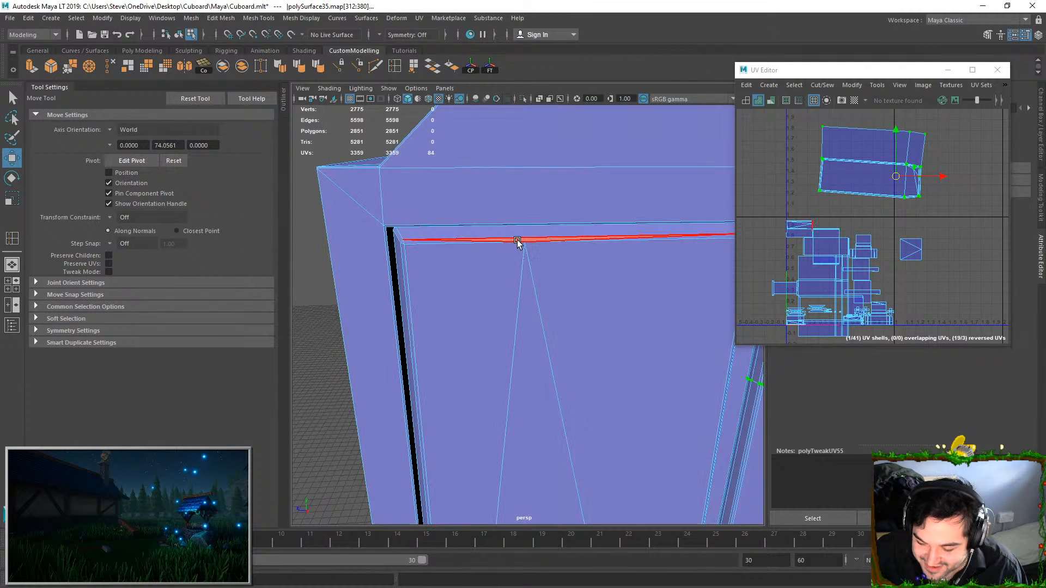
left_click(518, 240)
left_click(851, 86)
left_click(856, 207)
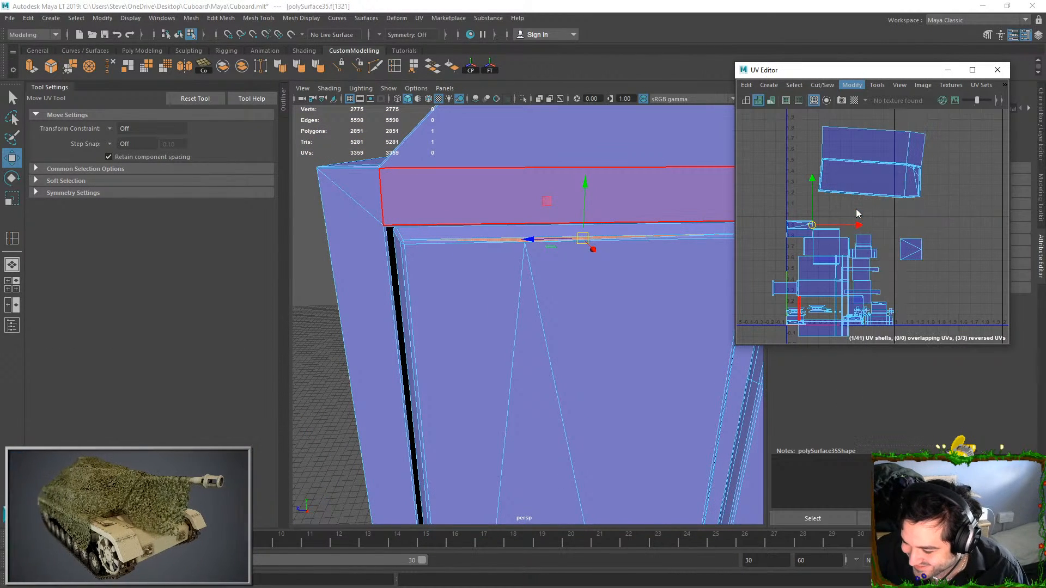
key("r")
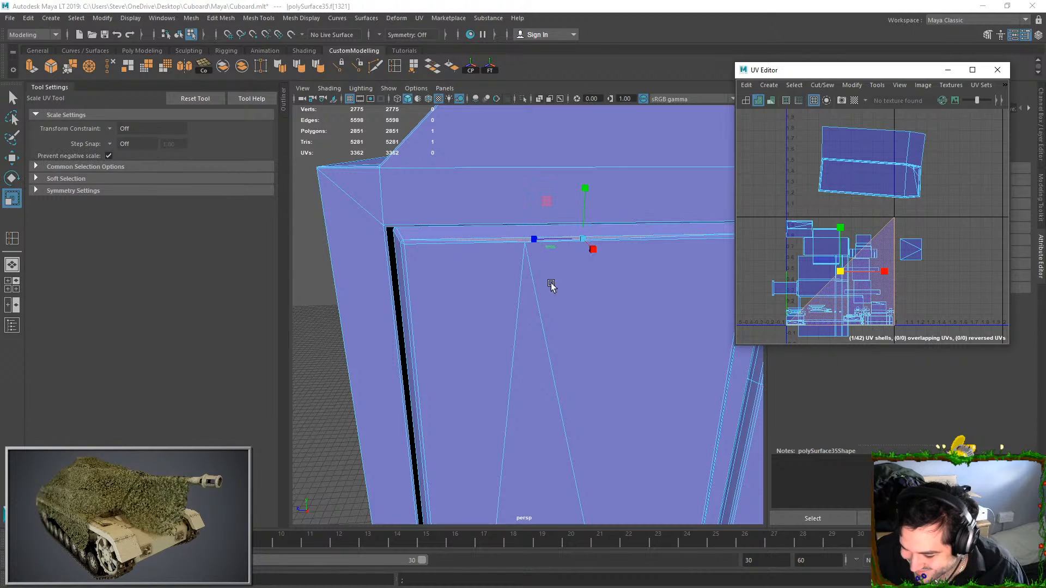
Move and Sew the border edges of the other door's thin upper bevel face to its neighbouring UVs
right_click_drag(572, 285, 627, 262, "alt")
right_click_drag(507, 240, 498, 189)
left_click(578, 140)
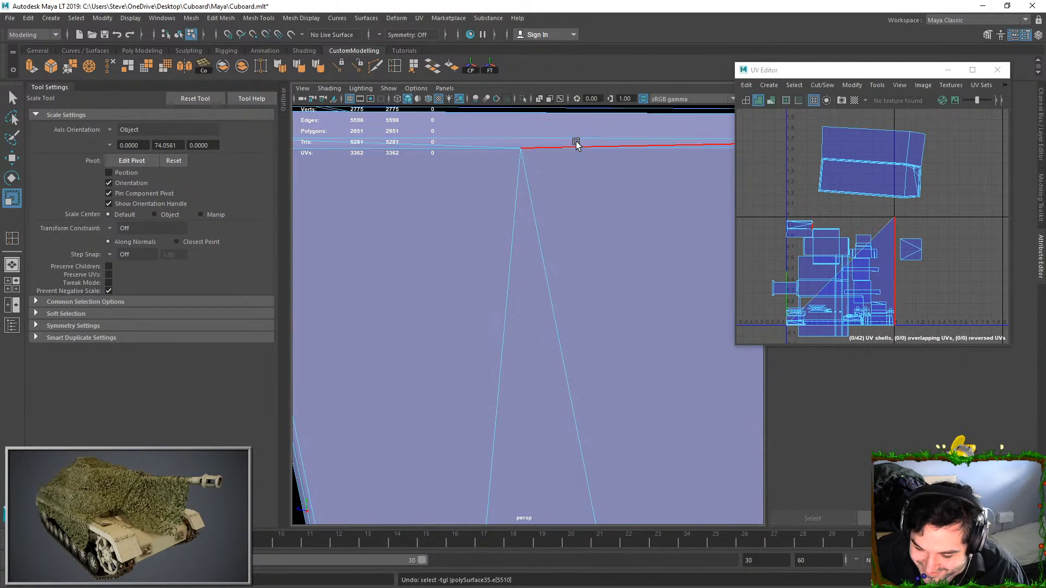
left_click(823, 85)
left_click(852, 190)
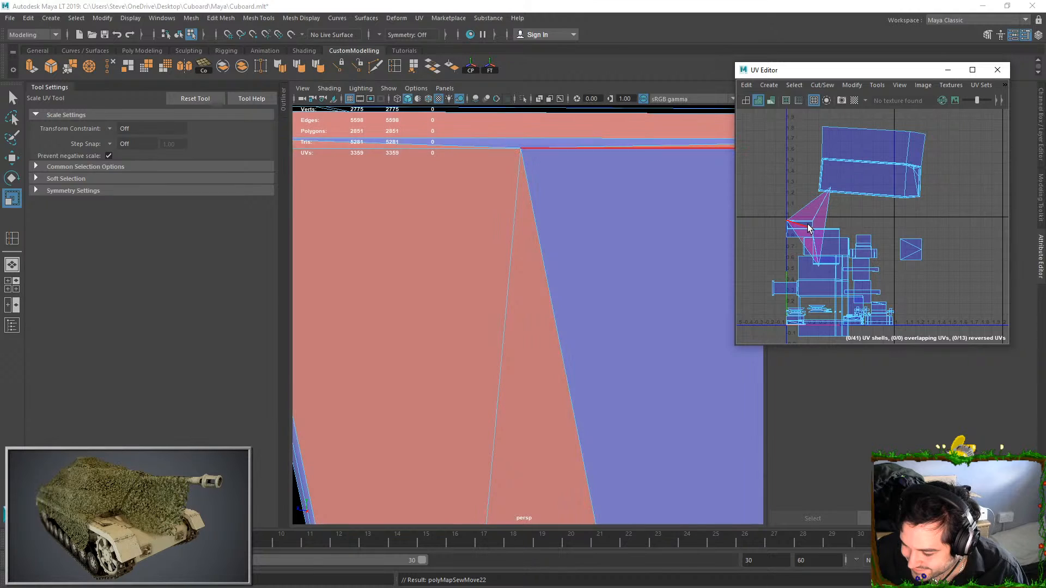
Select the other door's entire sewn UV shell, unfold it and reposition it
left_click_drag(773, 205, 830, 257)
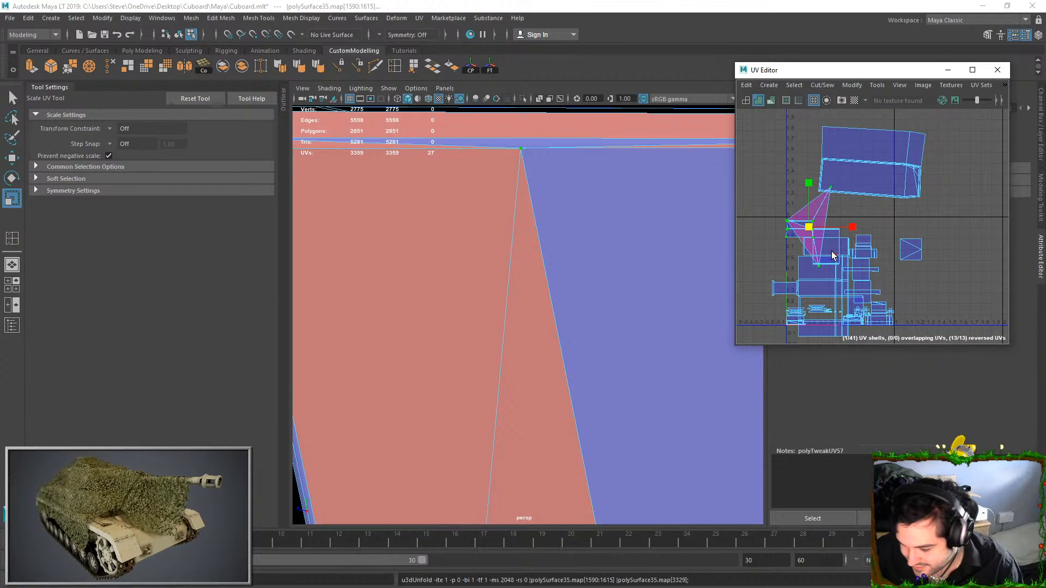
key("ctrl+u")
scroll(833, 256, "down", 3)
key("w")
left_click_drag(810, 201, 808, 235)
Select the small square UV shell's face and examine the narrow strip it covers at the cupboard's back corner
scroll(572, 235, "down", 6)
mouse_move(553, 323)
left_mouse_down("alt")
mouse_move(461, 335)
mouse_move(509, 338)
mouse_move(550, 304)
left_mouse_up("alt")
left_click(563, 280)
scroll(591, 250, "up", 3)
left_click_drag(591, 250, 645, 252, "alt")
scroll(860, 259, "up", 5)
middle_click_drag(901, 252, 850, 259, "alt")
left_click_drag(610, 245, 578, 272, "alt")
right_click_drag(567, 266, 569, 218)
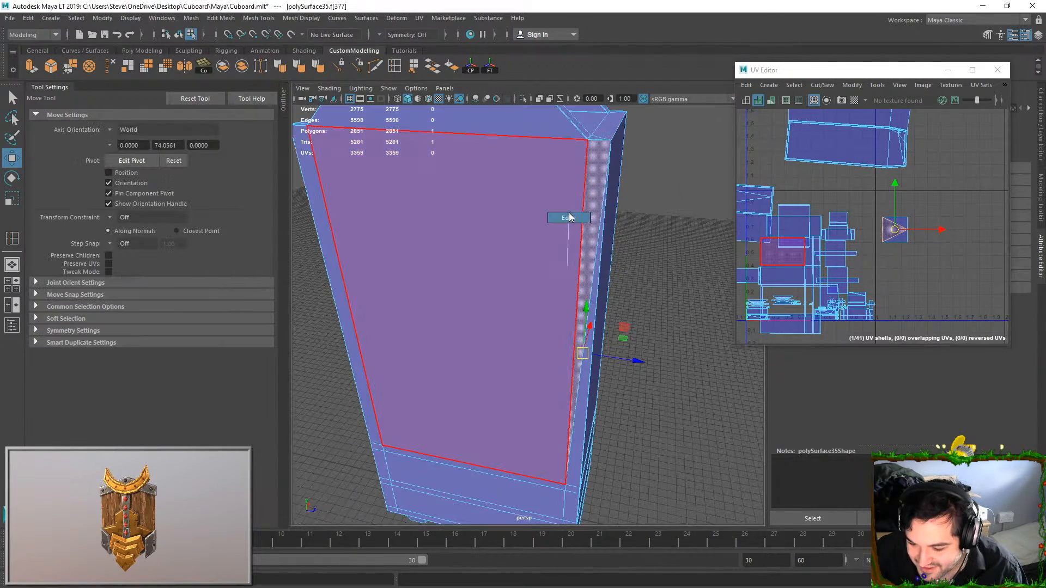
Delete the diagonal edge running across the narrow strip at the cupboard's back corner
left_click_drag(621, 256, 607, 238, "alt")
middle_click_drag(575, 430, 554, 306, "alt")
left_click(561, 300)
left_click_drag(561, 299, 580, 366, "alt")
scroll(580, 366, "up", 3)
middle_click_drag(594, 261, 565, 352, "alt")
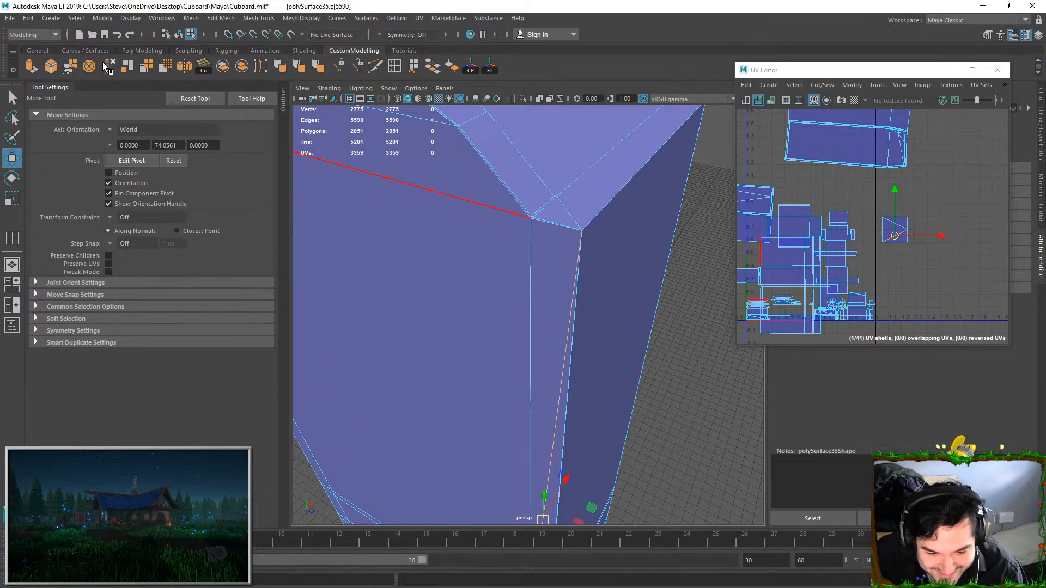
key("Delete")
Try to sew all border edges of the back corner strip to the adjoining UVs and unfold the joined shell
mouse_move(549, 260)
middle_mouse_down("alt")
mouse_move(576, 249)
mouse_move(547, 274)
middle_mouse_up("alt")
left_click(574, 272)
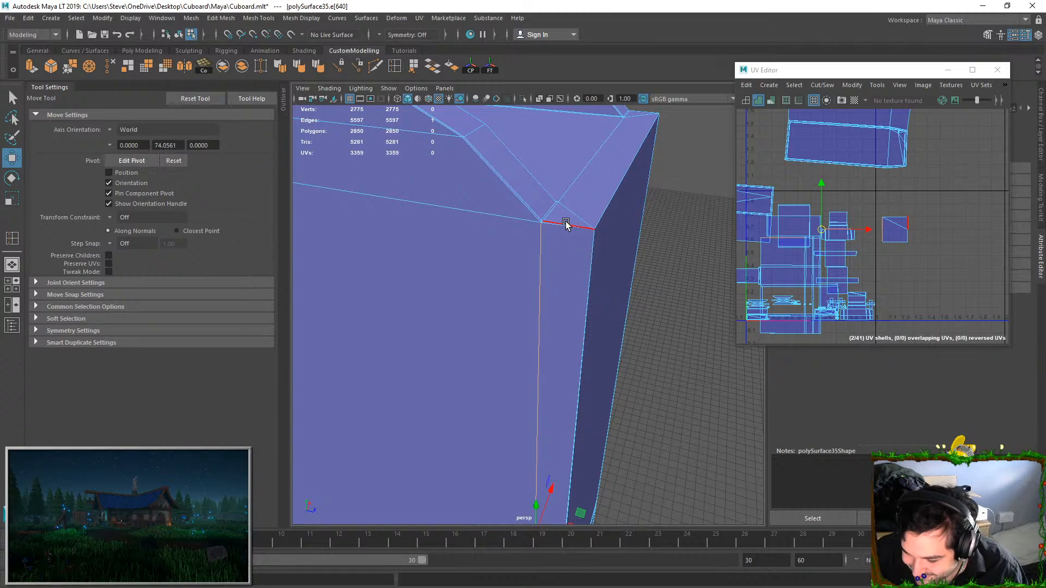
left_click(585, 260, "shift")
left_click_drag(584, 259, 567, 255, "alt")
left_click(551, 226, "shift")
scroll(537, 302, "up", 6)
mouse_move(529, 325)
left_mouse_down("alt")
mouse_move(536, 279)
mouse_move(534, 341)
left_mouse_up("alt")
left_click(544, 359, "shift")
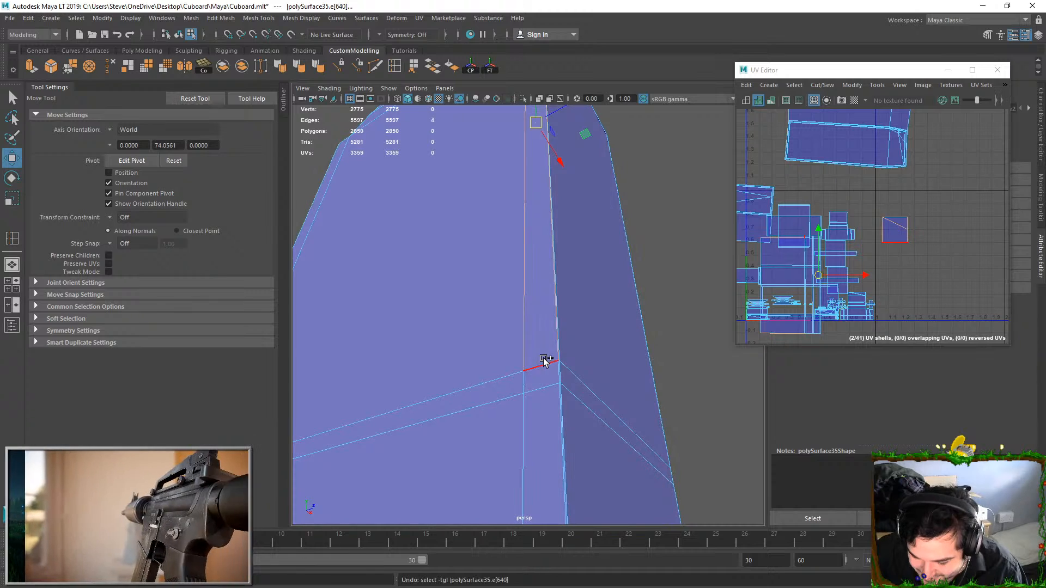
left_click(823, 86)
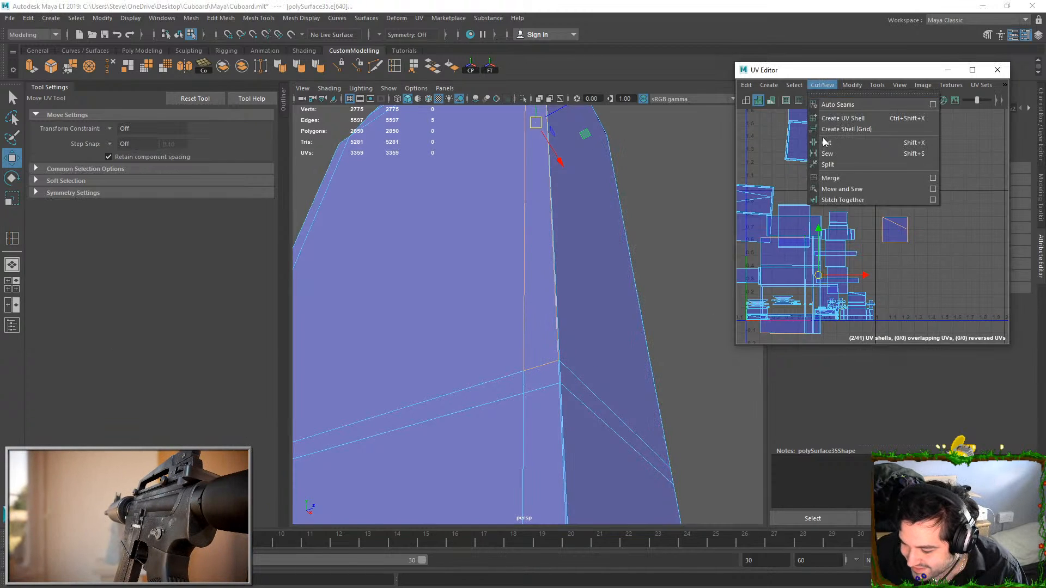
left_click(832, 190)
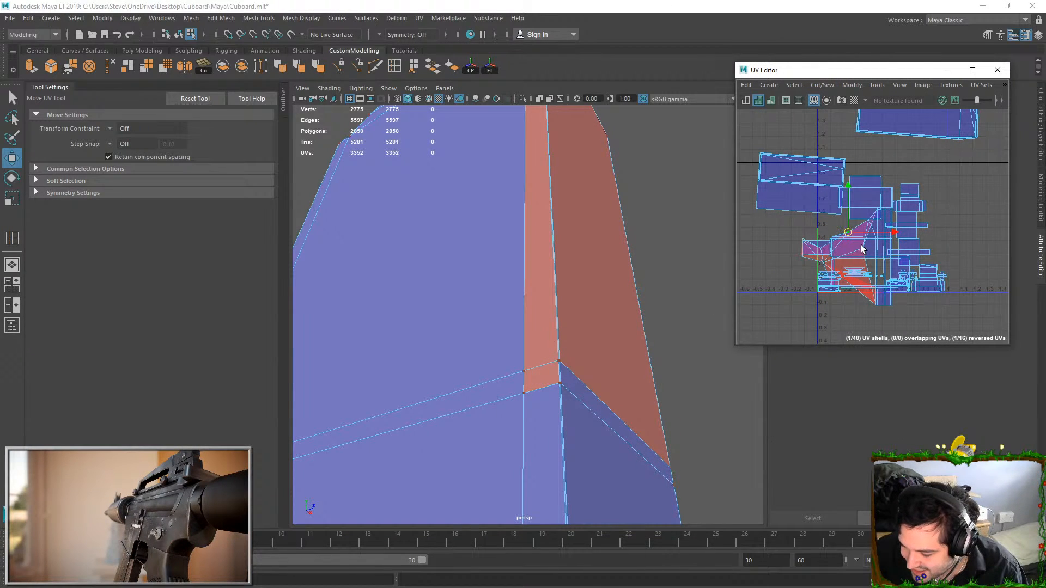
left_click(862, 250)
key("ctrl+u")
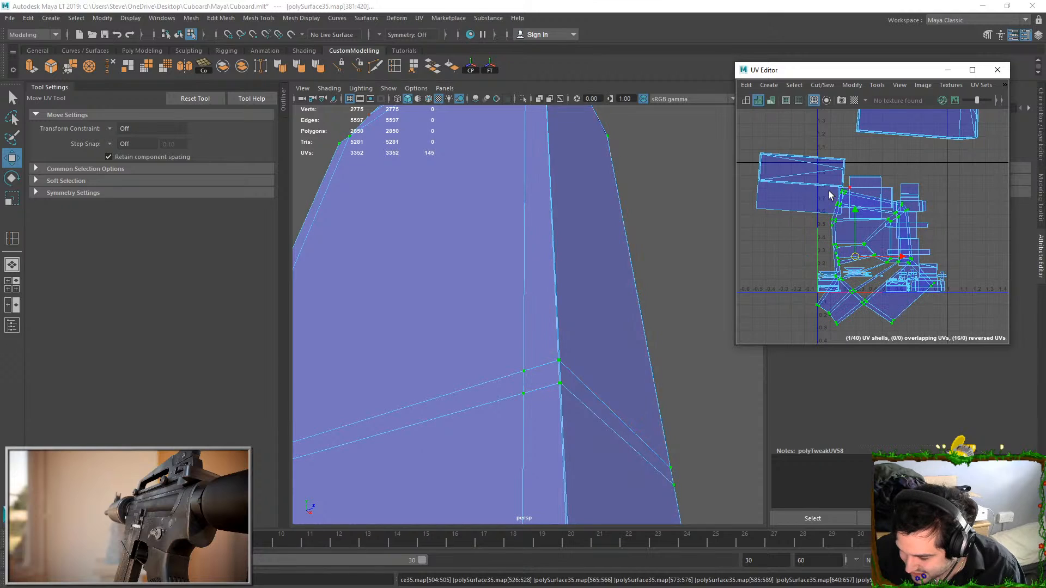
Undo the back corner strip's unfold and Move and Sew
key("ctrl+z")
key("ctrl+z")
key("ctrl+z")
key("ctrl+z")
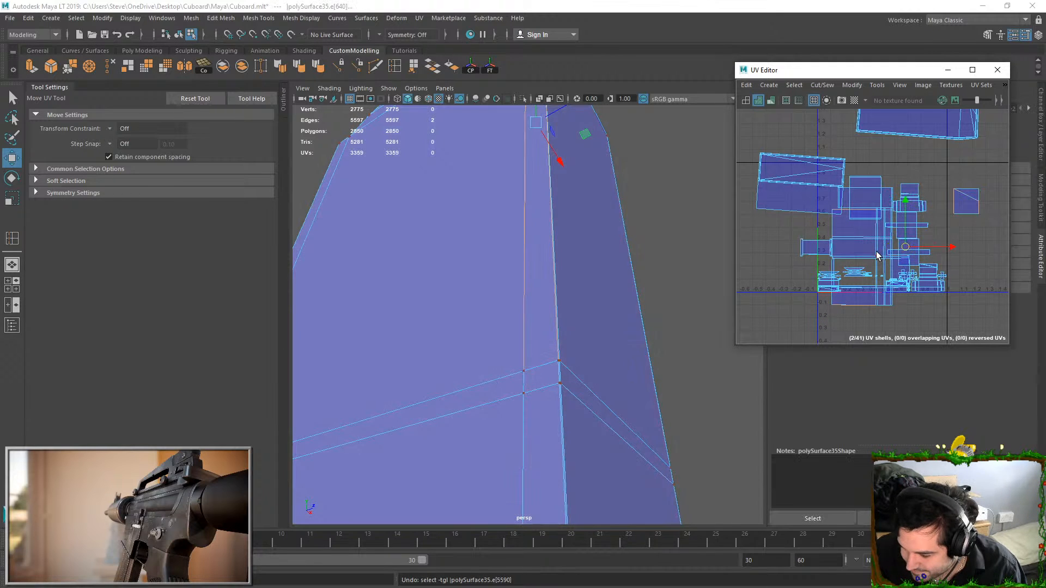
Move and Sew only the back corner strip's outer long edge to the adjoining shell and unfold the joined shell
left_click(551, 181)
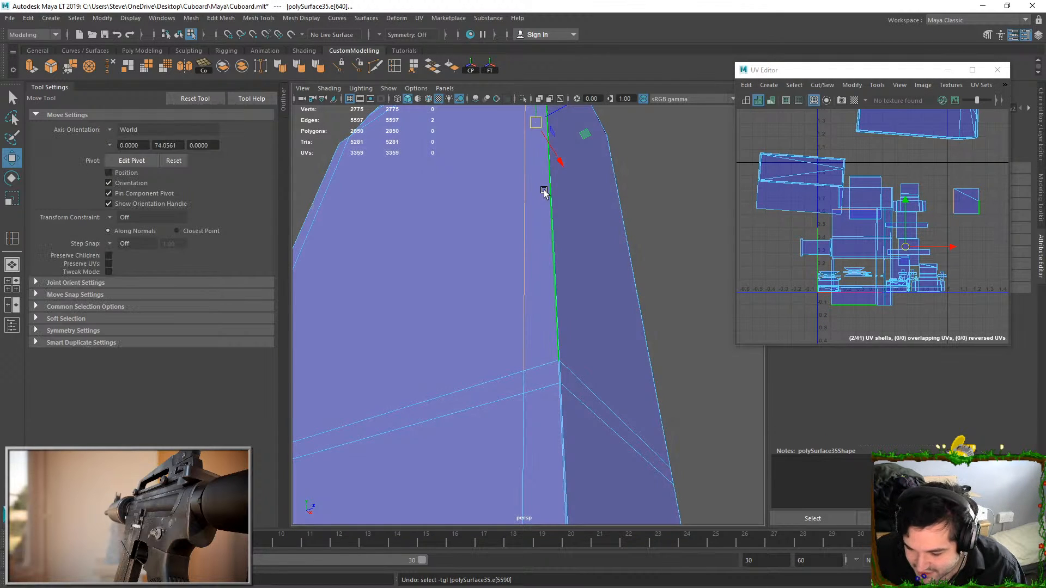
left_click(833, 86)
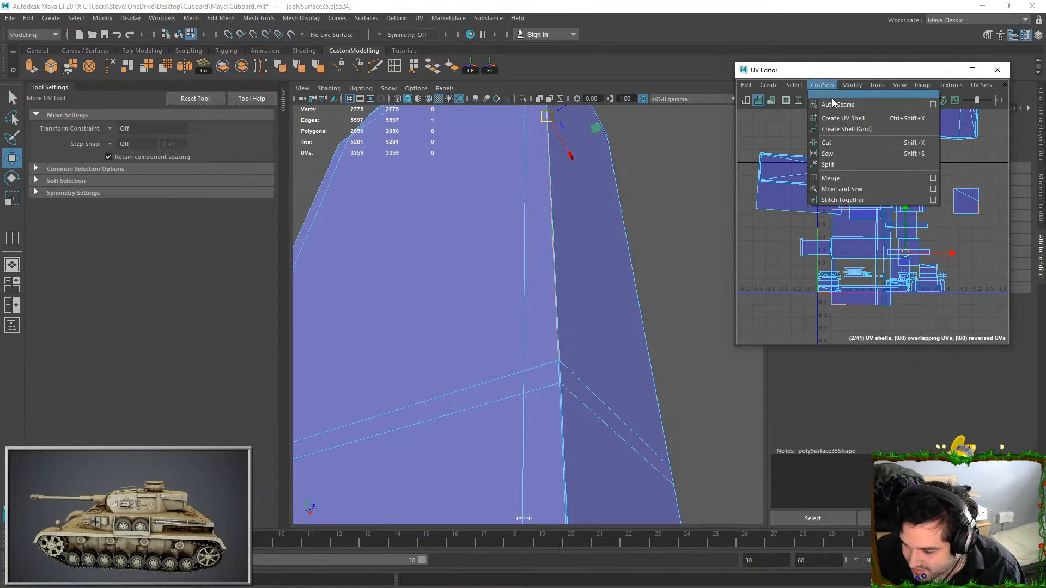
left_click(835, 190)
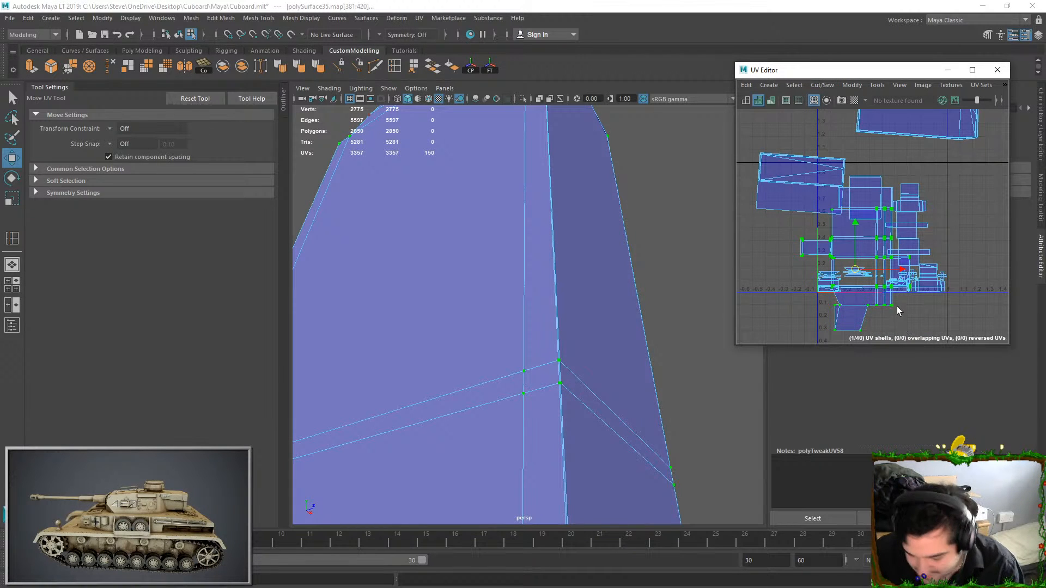
key("ctrl+u")
scroll(855, 240, "down", 4)
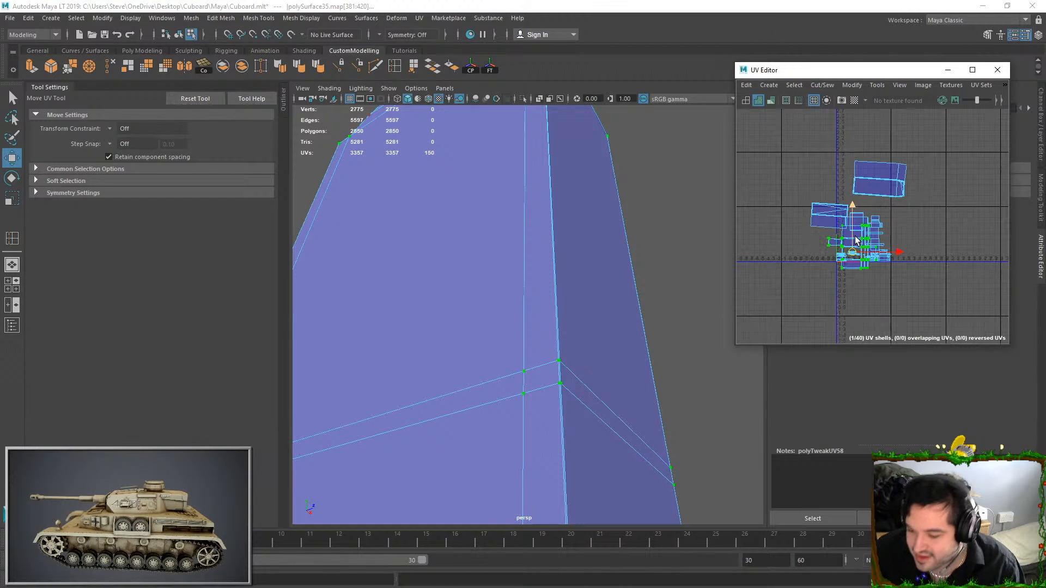
Save the scene and lay out all of the cupboard's UV shells inside the UV square
left_click_drag(569, 218, 537, 264, "alt")
scroll(574, 210, "down", 8)
right_click_drag(537, 263, 675, 201)
left_click(675, 202)
scroll(579, 326, "up", 7)
left_click(577, 327)
left_click_drag(577, 327, 561, 362, "alt")
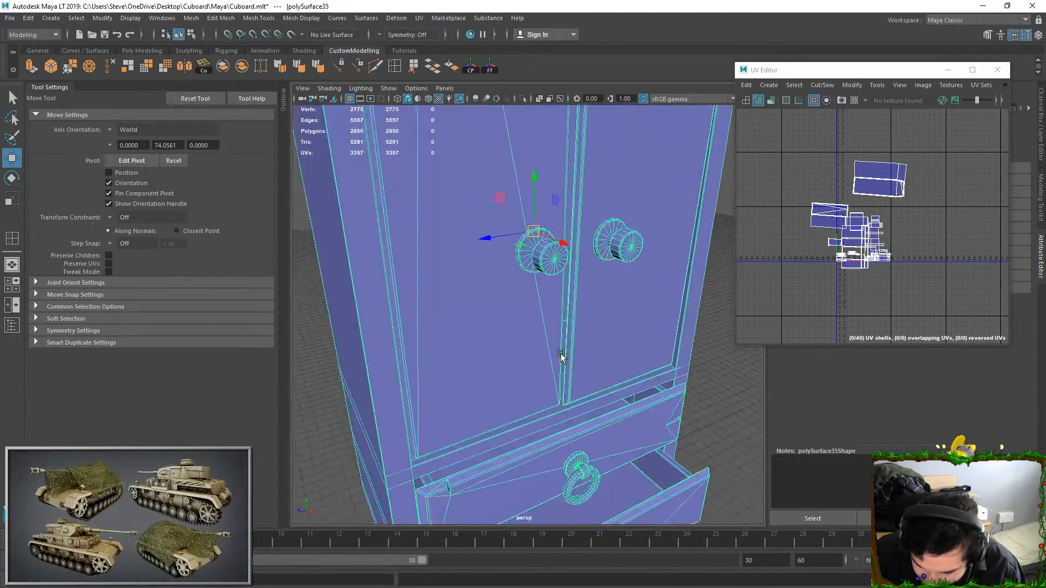
scroll(561, 362, "down", 8)
right_click_drag(833, 169, 894, 177)
key("ctrl+shift+a")
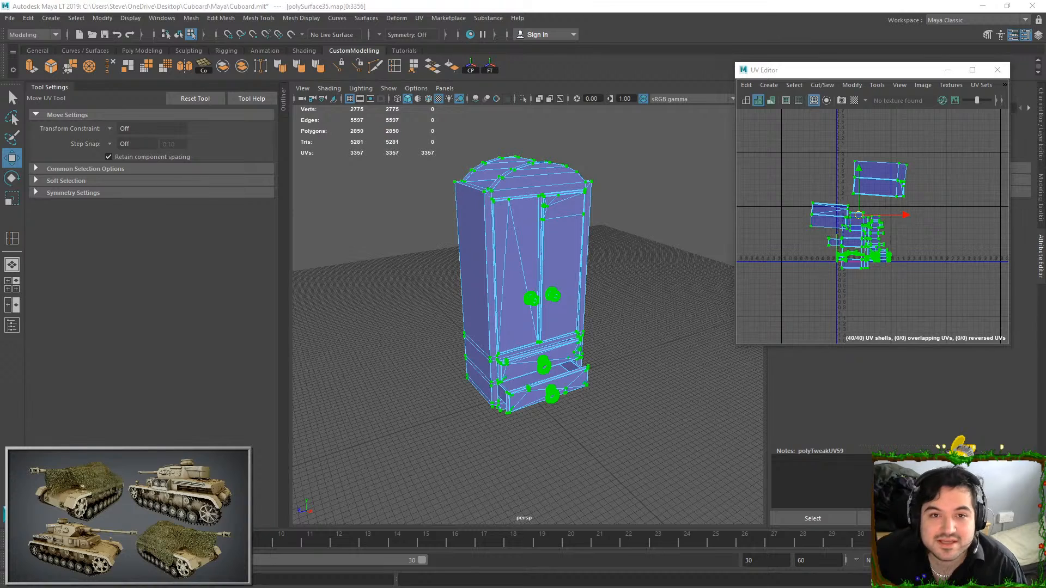
middle_click_drag(876, 195, 829, 217, "alt")
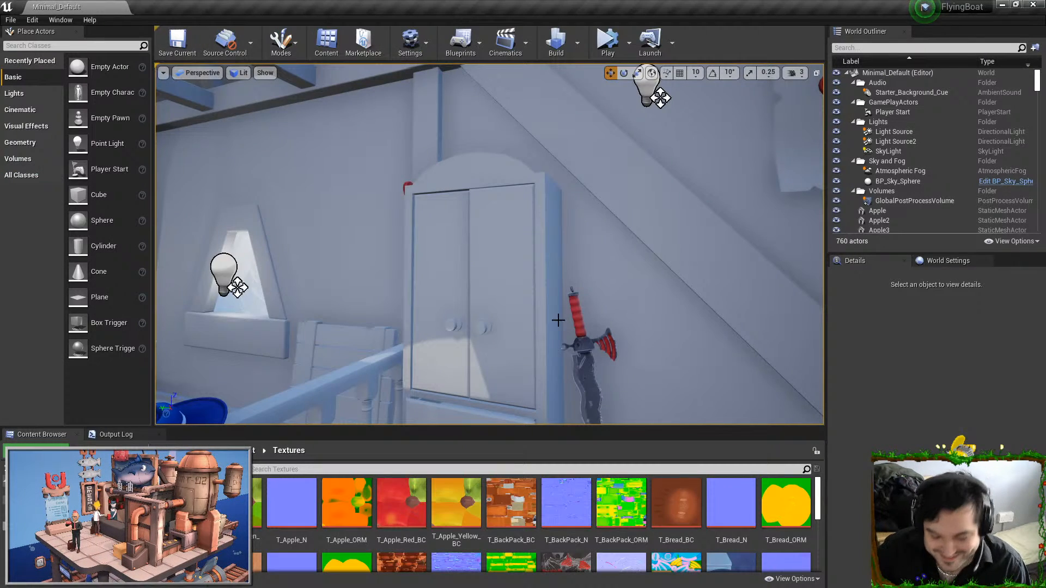
Switch to Unreal Editor, view the FlyingBoat level full screen and examine the blue hat in the cabin from several sides
right_click_drag(558, 320, 806, 334)
right_click_drag(158, 308, 368, 327)
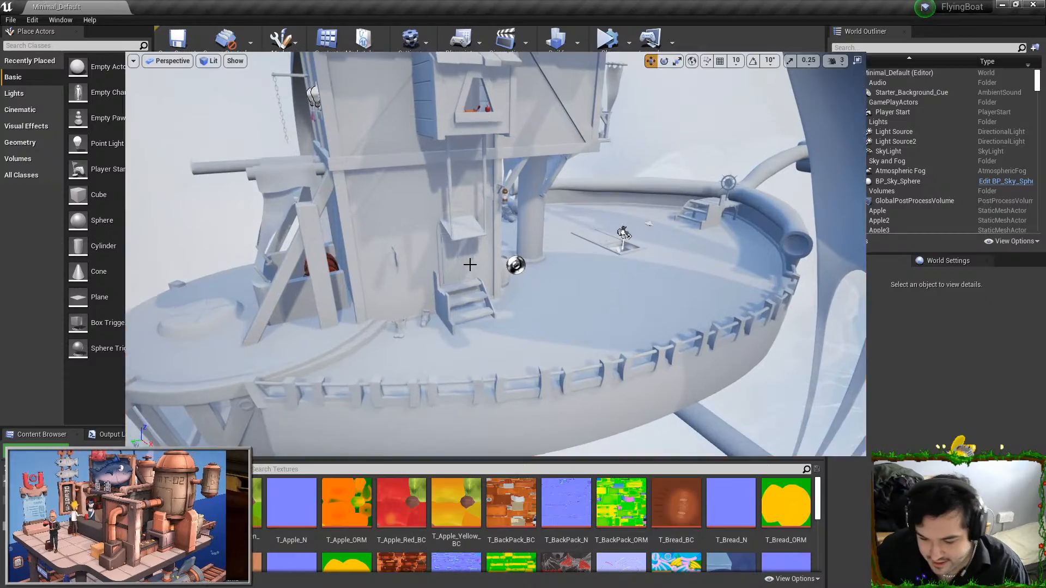
key("F11")
right_click_drag(474, 266, 649, 209)
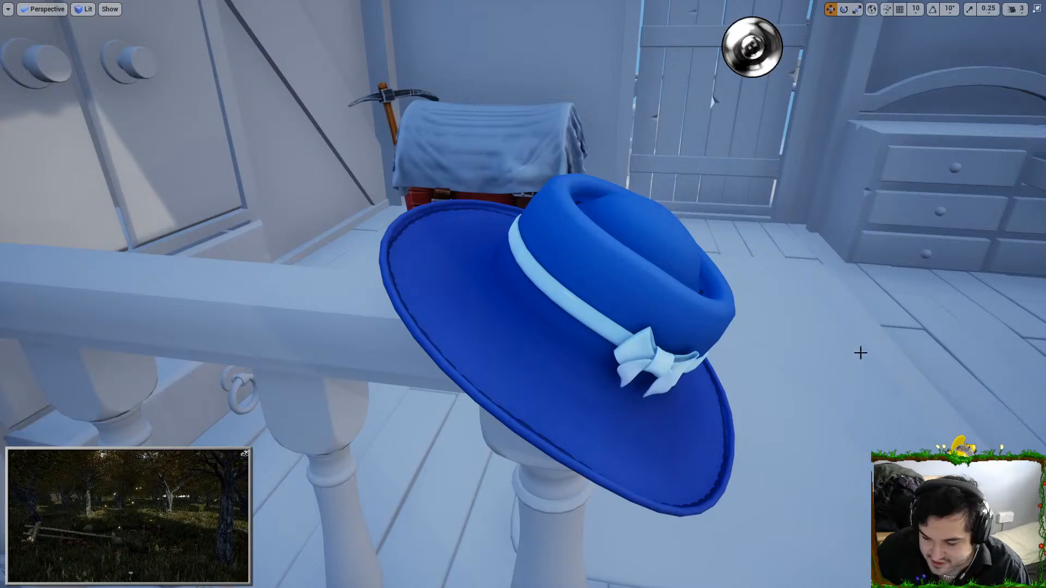
key("d")
right_click_drag(753, 427, 610, 414)
key("d")
key("a")
key("a")
right_click_drag(404, 133, 540, 135)
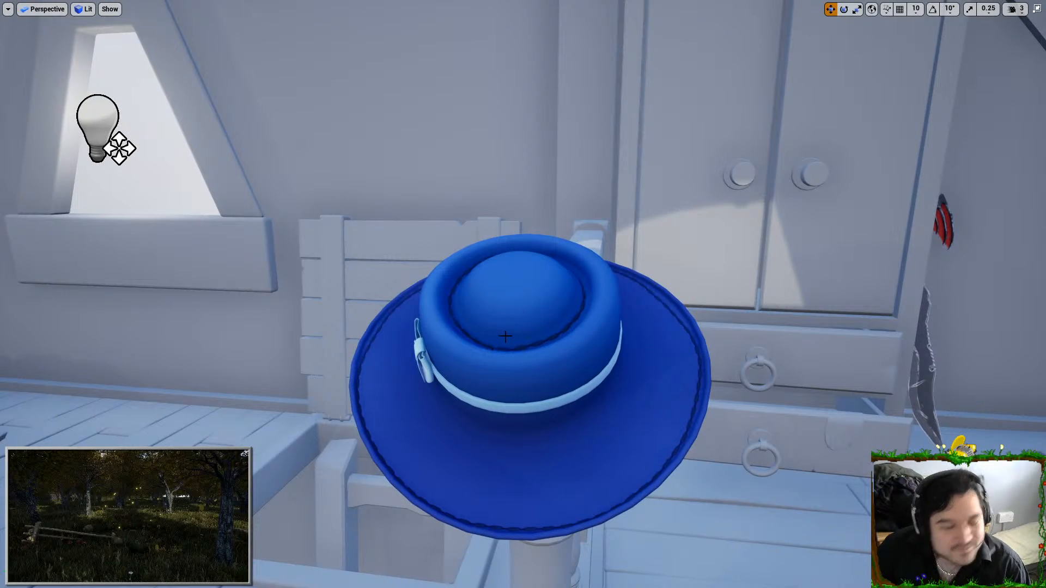
right_click_drag(107, 147, 507, 187)
Fly through the level to examine the tables laid with mugs, lanterns, plates, bread, fruit and cheese
key("a")
key("w")
right_click_drag(523, 294, 425, 44)
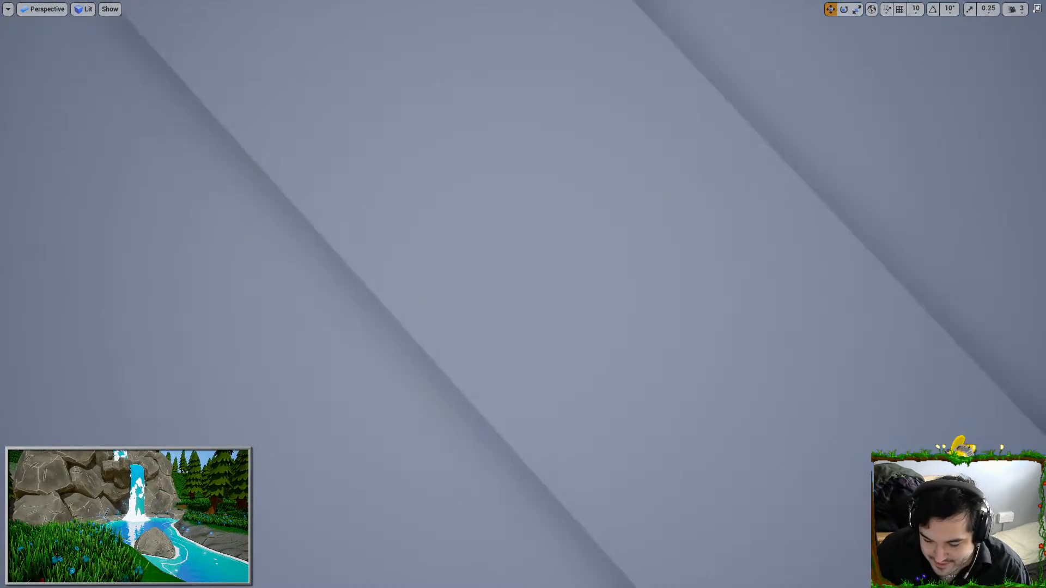
right_click_drag(523, 294, 708, 240)
key("s")
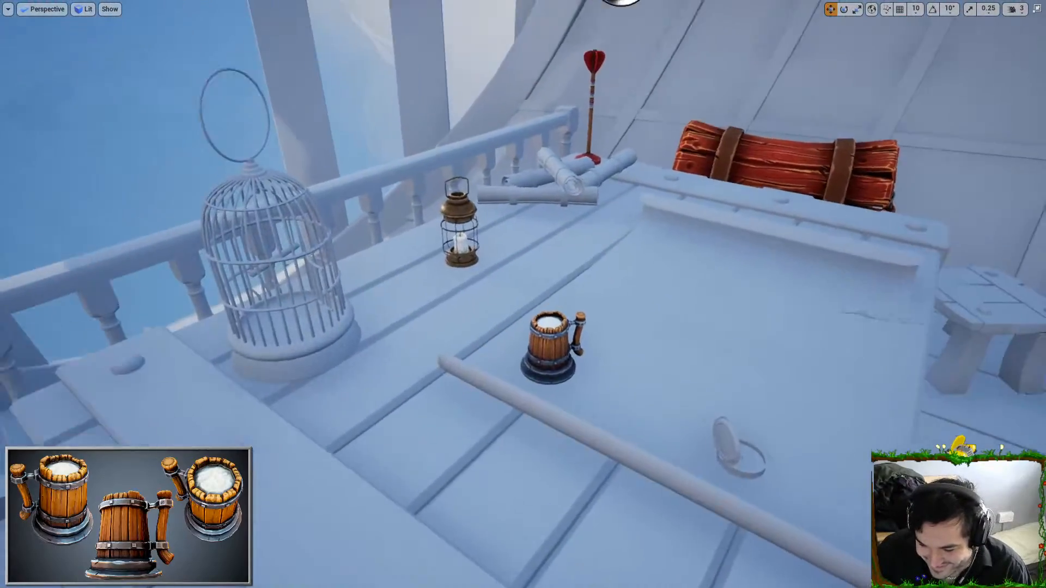
right_click_drag(523, 294, 653, 436)
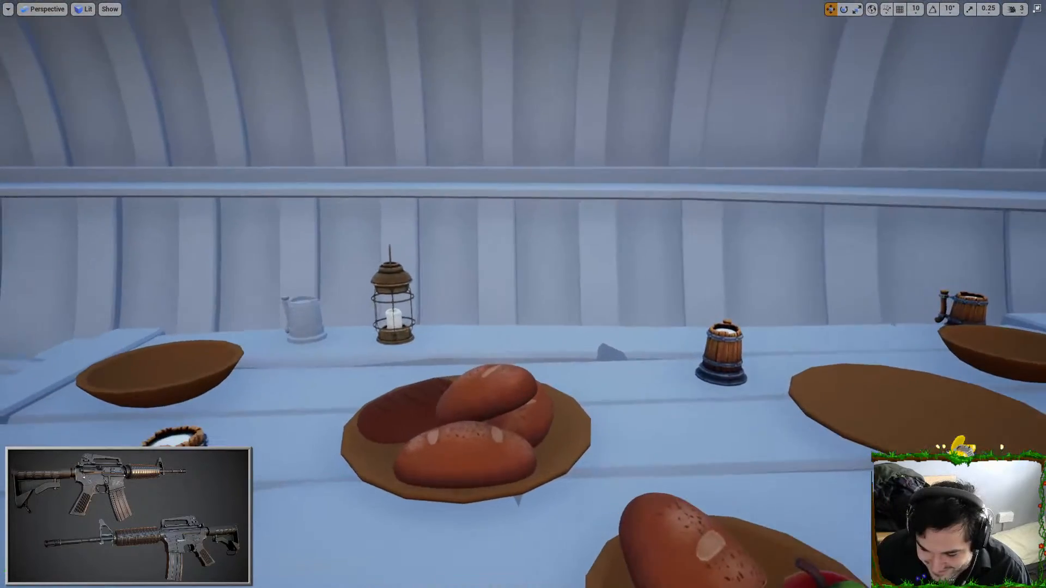
right_click_drag(524, 294, 632, 436)
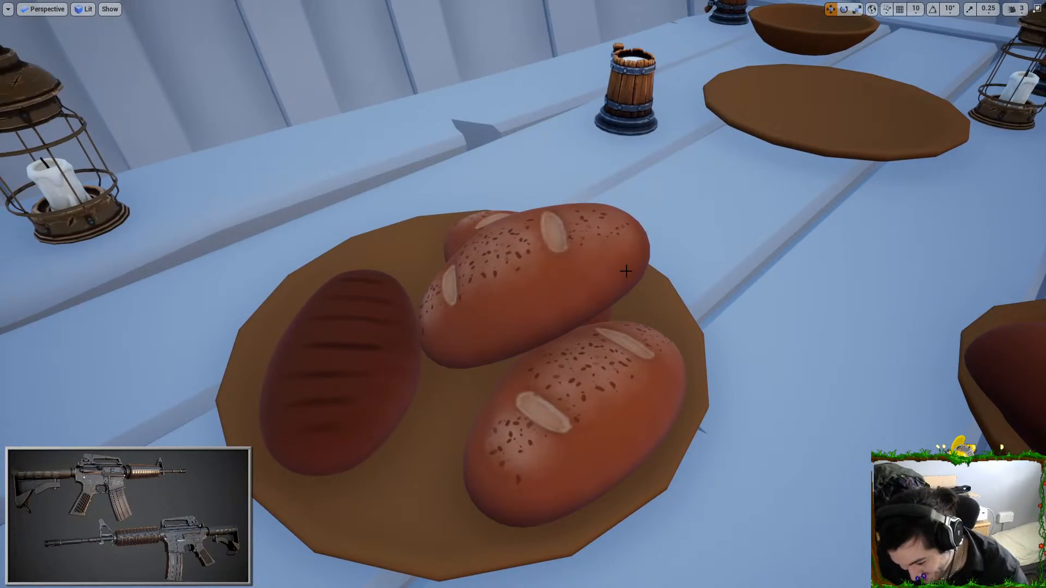
right_click_drag(606, 303, 630, 248)
key("F11")
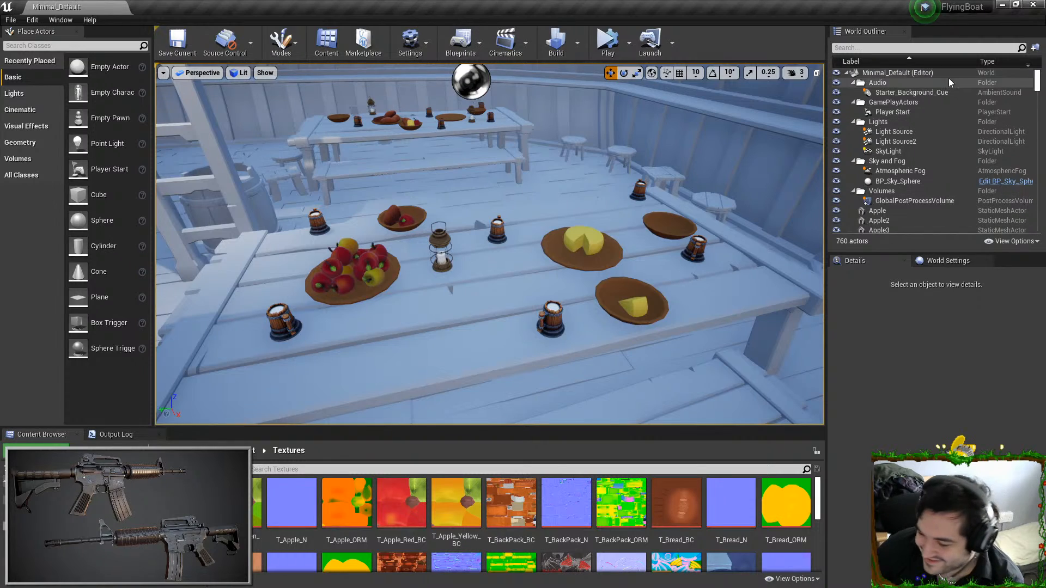
Switch back to Maya LT and export the cupboard to SM_Cuboard.fbx in the Model folder
left_click(1003, 8)
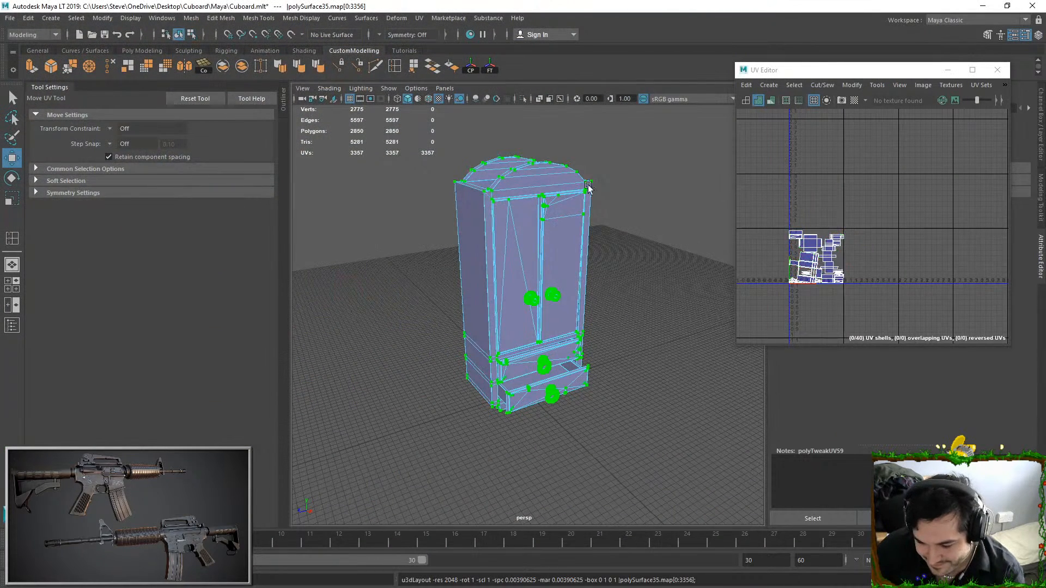
left_click(11, 20)
left_click(56, 151)
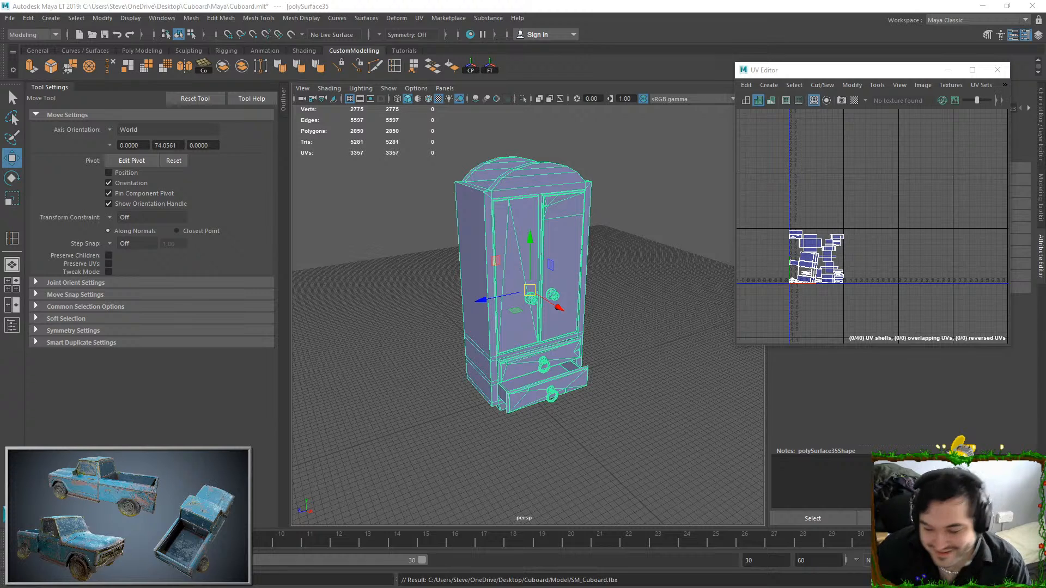
Rotate the cupboard's large body UV shell slightly to straighten it
scroll(815, 252, "up", 4)
middle_click_drag(816, 294, 861, 234, "alt")
scroll(855, 226, "up", 1)
right_click_drag(850, 226, 897, 266)
left_click(854, 226)
key("e")
left_click_drag(861, 224, 862, 213)
Delete the cupboard's construction history
left_click(28, 18)
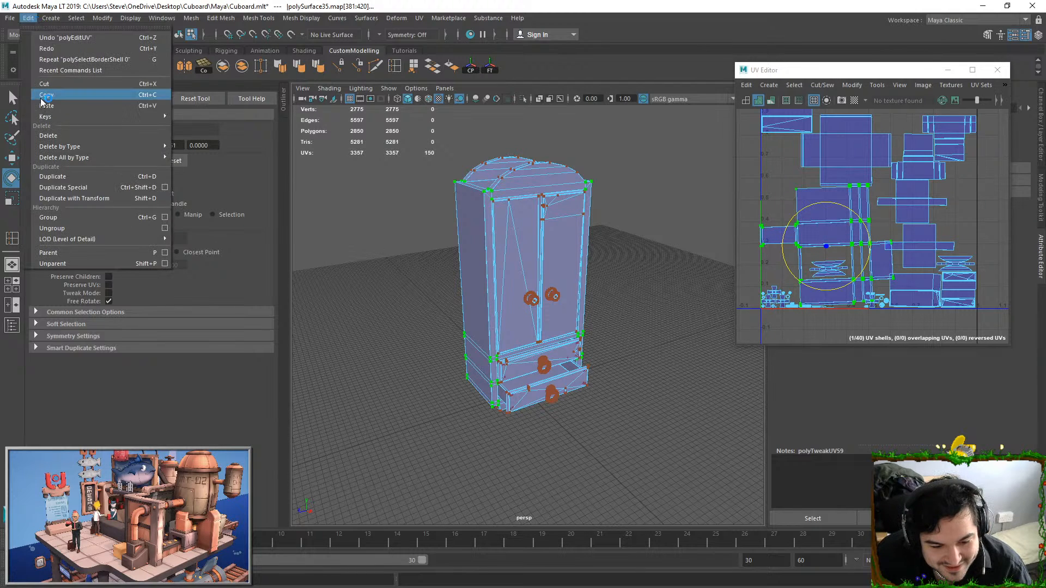
mouse_move(66, 157)
left_click(251, 164)
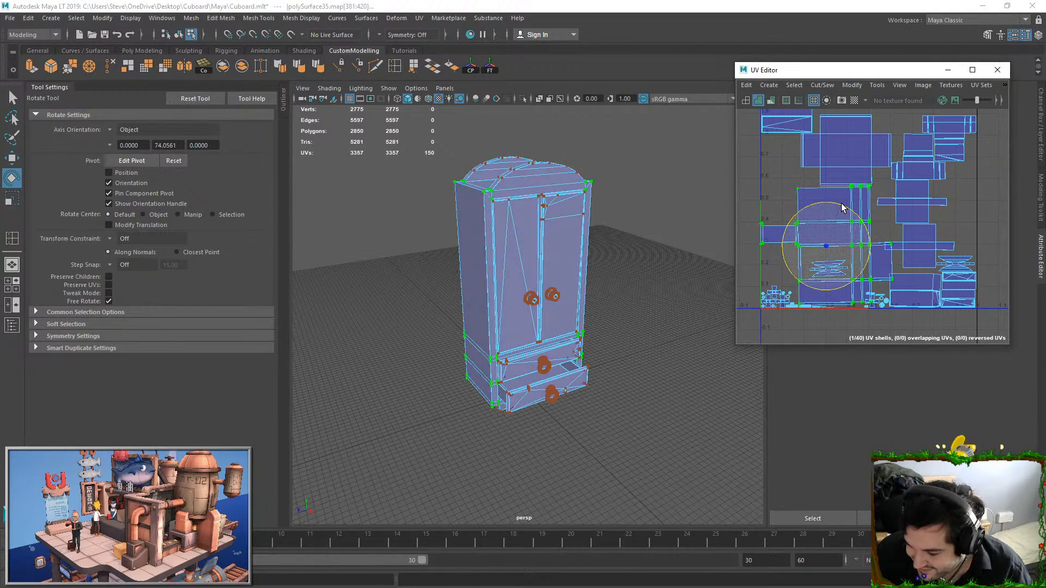
Select the four neighbouring shells, including both narrow cross-shaped ones, and move them up within the UV square
key("w")
scroll(844, 240, "up", 5)
scroll(845, 155, "down", 3)
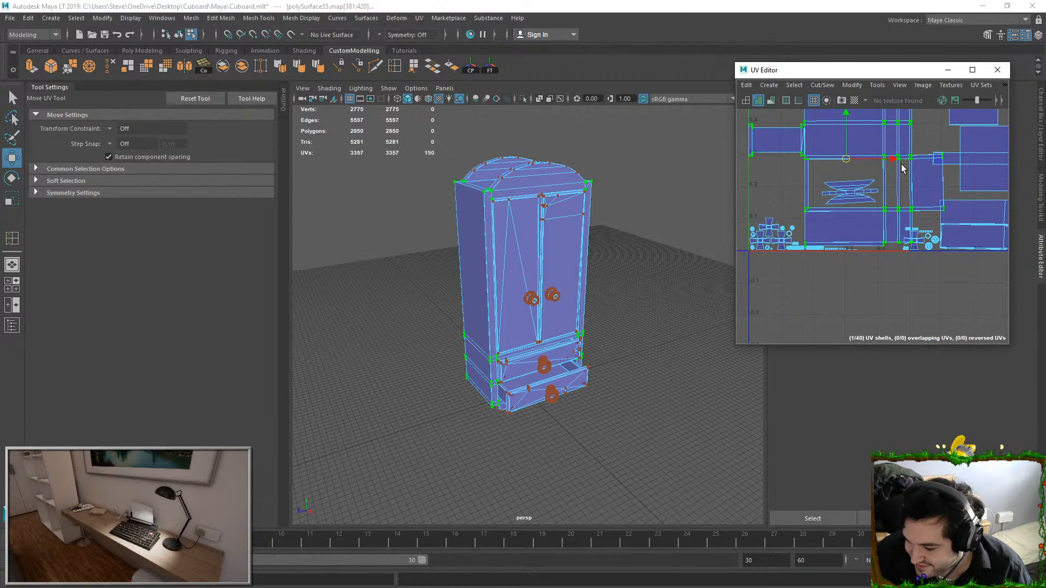
middle_click_drag(902, 165, 883, 188, "alt")
scroll(923, 174, "down", 1)
left_click(860, 184)
middle_click_drag(992, 203, 868, 303, "alt")
left_click(871, 256)
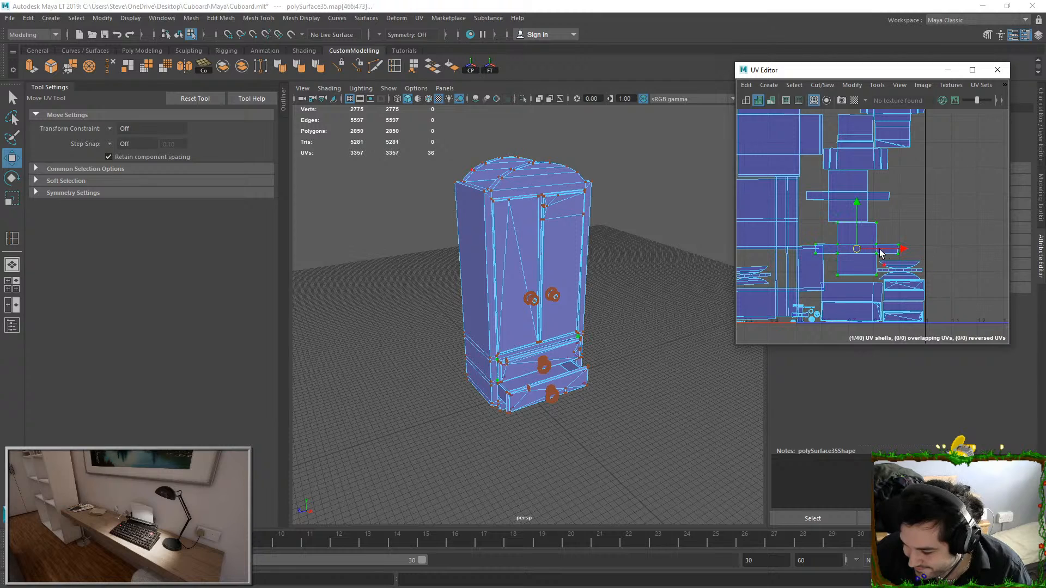
scroll(851, 224, "down", 2)
middle_click_drag(856, 229, 861, 258, "alt")
left_click(870, 195, "shift")
left_click(895, 177, "shift")
left_click(862, 245, "shift")
left_click_drag(871, 231, 871, 211)
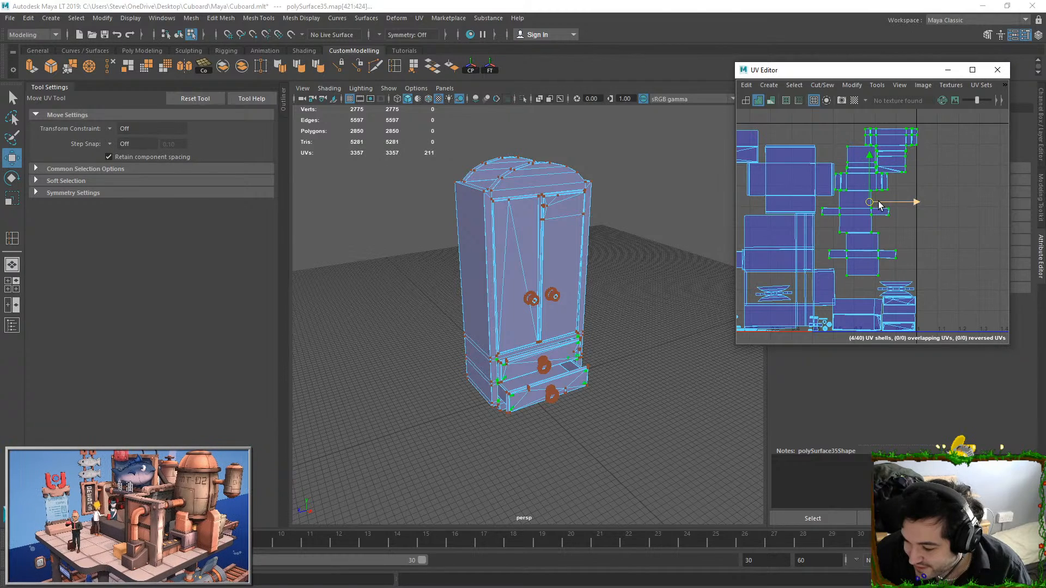
Move the left door's UV shell up towards the upper corner of the UV square
middle_click_drag(774, 174, 838, 186, "alt")
left_click(821, 158)
right_click_drag(822, 156, 842, 172, "ctrl")
key("e")
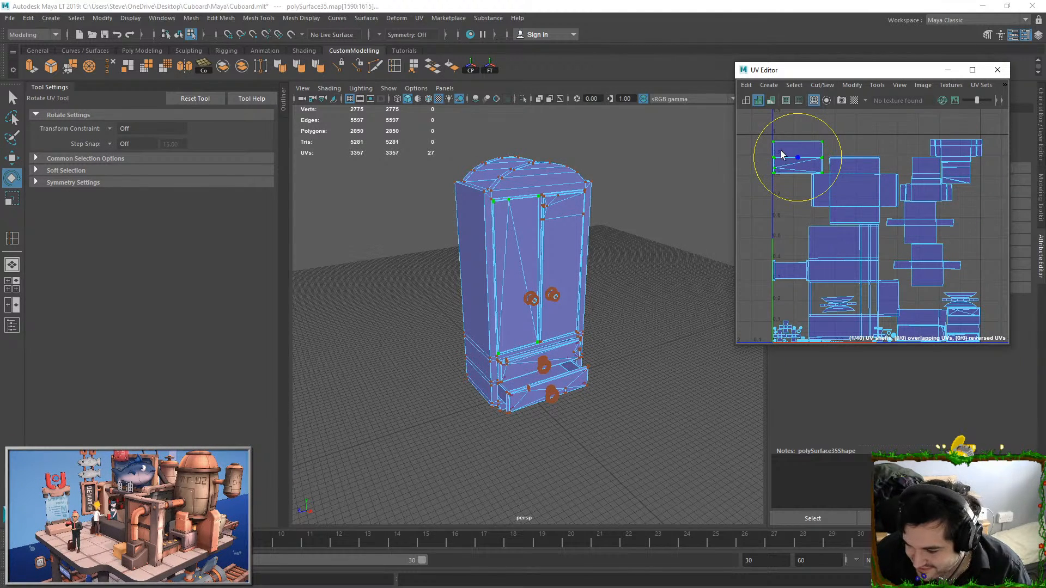
key("w")
left_click_drag(799, 126, 799, 119)
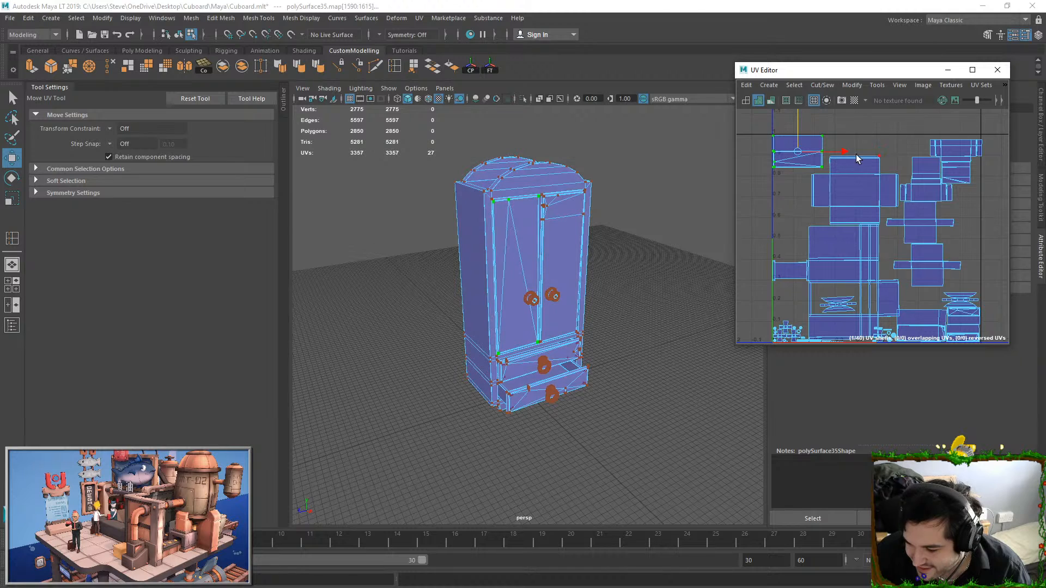
Shift the large cross-shaped shell left and up so it clears the body shell below it
middle_click_drag(857, 155, 845, 156, "alt")
left_click(818, 175)
right_click_drag(818, 175, 861, 200, "ctrl")
left_click_drag(868, 191, 862, 190)
scroll(897, 246, "up", 6)
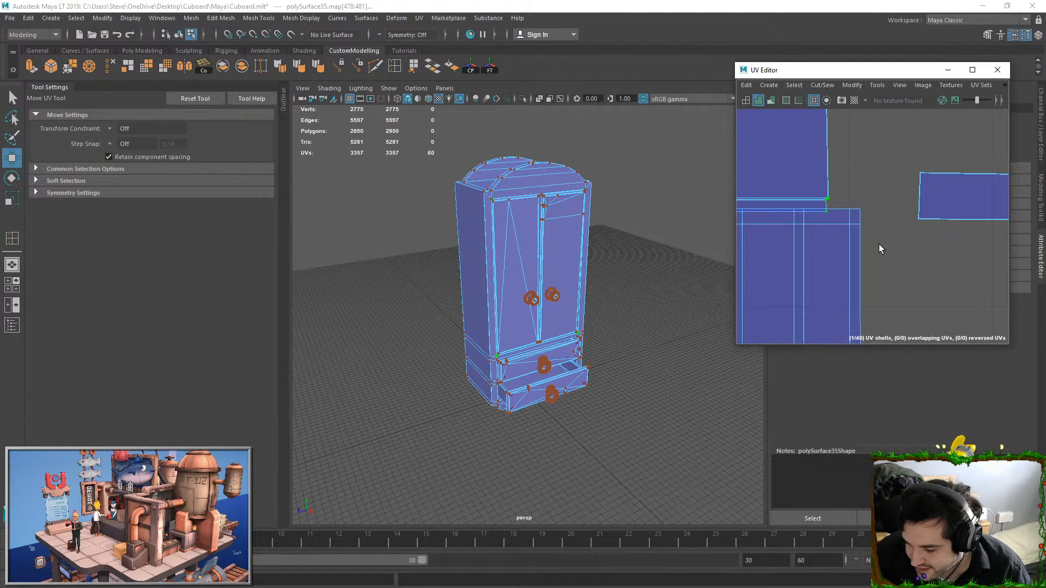
left_click_drag(932, 184, 938, 175)
middle_click_drag(940, 176, 763, 175, "alt")
Nudge the narrow cross-shaped shells to even out the gaps to their neighbours
scroll(951, 207, "down", 6)
left_click_drag(895, 166, 1010, 239)
right_click_drag(979, 242, 976, 219, "ctrl")
left_click_drag(974, 212, 969, 211)
left_click(960, 239)
middle_click_drag(959, 286, 886, 209, "alt")
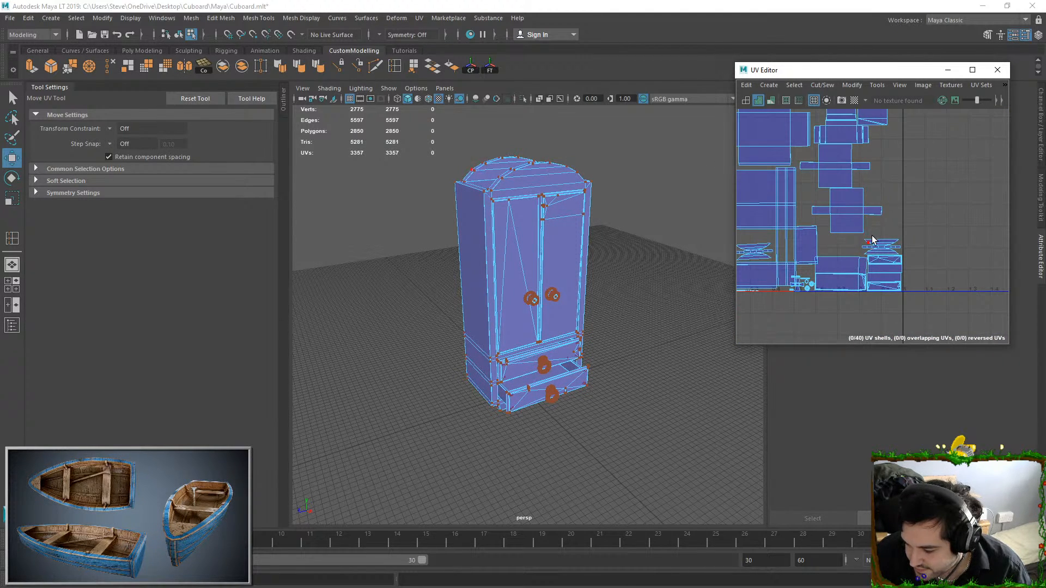
Nudge the arched-top shell and the box shells beneath it into line with the UV square's right edge
scroll(872, 236, "up", 2)
middle_click_drag(842, 250, 913, 248, "alt")
left_click_drag(915, 262, 933, 240)
right_click_drag(928, 237, 925, 211, "ctrl")
middle_click_drag(960, 232, 957, 229, "alt")
left_click_drag(959, 231, 992, 313)
right_click_drag(997, 300, 977, 273, "ctrl")
left_click_drag(962, 265, 966, 267)
left_click(968, 227)
right_click_drag(967, 228, 979, 229)
left_click_drag(963, 230, 1016, 343)
right_click_drag(986, 278, 973, 222, "ctrl")
left_click_drag(957, 225, 1000, 313)
right_click_drag(993, 297, 978, 270, "ctrl")
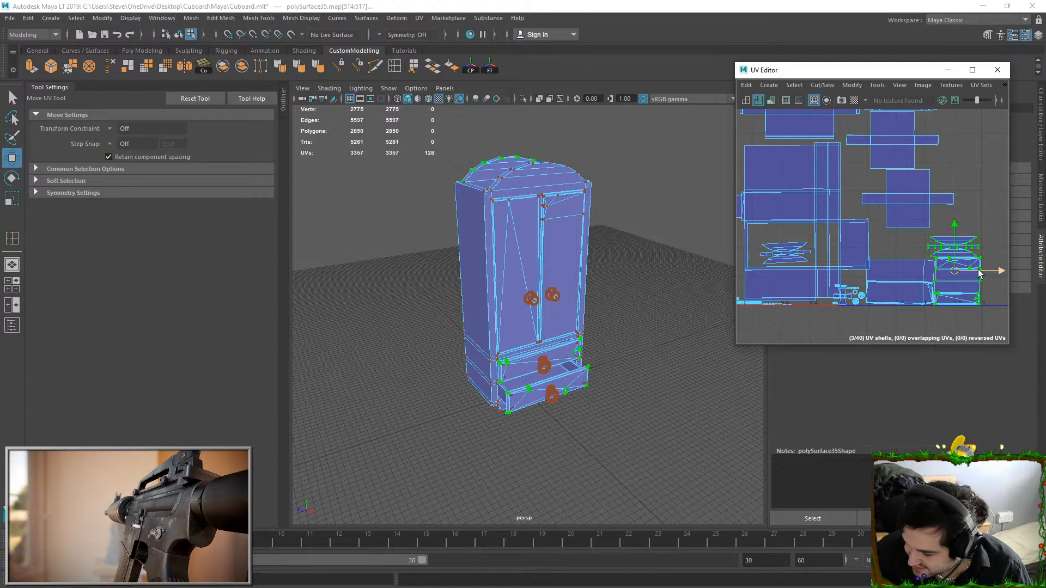
Move the stacked arched-top and box shells up along the UV square's right edge and adjust their placement
scroll(979, 274, "up", 2)
middle_click_drag(979, 274, 828, 237, "alt")
left_click_drag(834, 210, 835, 174)
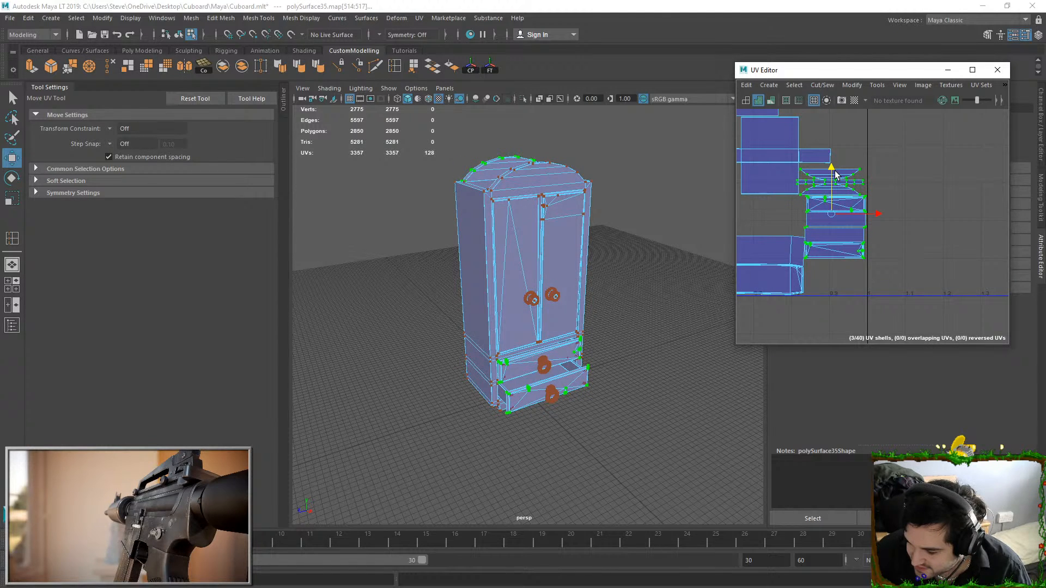
left_click_drag(870, 218, 871, 214)
double_click(859, 246)
left_click(862, 217)
right_click_drag(862, 217, 877, 234, "ctrl")
left_click_drag(885, 210, 883, 209)
Move the two striped box shells further up the UV square's right edge, towards the upper cluster
left_click(864, 250, "shift")
right_click_drag(866, 252, 892, 293, "ctrl")
middle_click_drag(851, 212, 862, 263, "alt")
left_click_drag(855, 246, 855, 122)
middle_click_drag(855, 119, 876, 256, "alt")
left_click(874, 278)
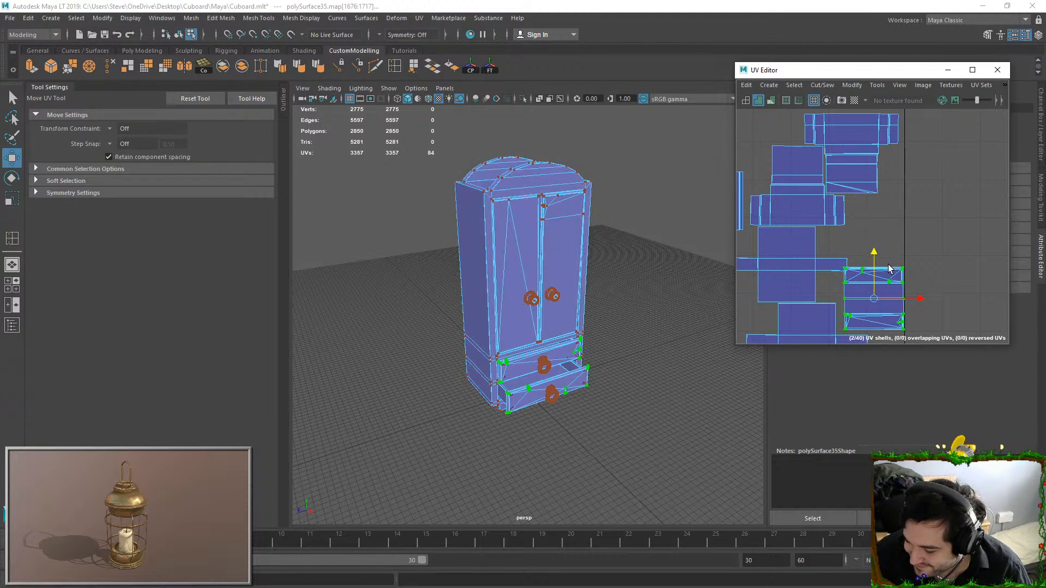
left_click_drag(873, 247, 874, 201)
left_click(910, 227)
scroll(911, 227, "up", 4)
scroll(910, 228, "down", 3)
left_click(934, 312)
scroll(933, 311, "down", 4)
scroll(931, 301, "down", 5)
middle_click_drag(930, 305, 921, 223, "alt")
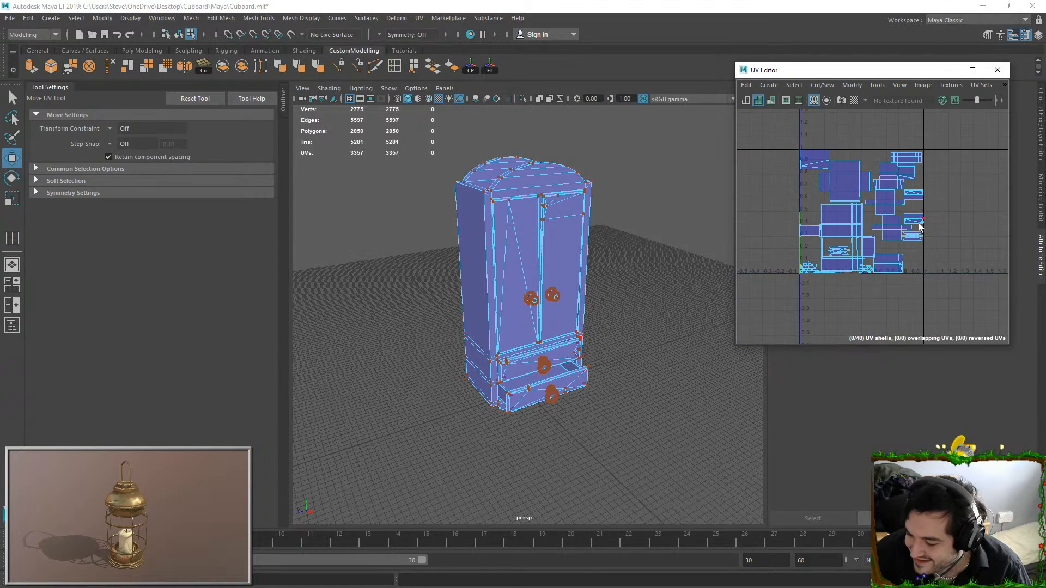
Move the wide box shell at the bottom of the layout right, away from the body shell
scroll(902, 251, "up", 5)
double_click(893, 281)
left_click_drag(874, 279, 899, 273)
Move the eight small knob and handle shells beside the body shell into the free space and scale them up
scroll(838, 280, "up", 5)
middle_click_drag(818, 307, 880, 276, "alt")
left_click_drag(848, 213, 945, 279)
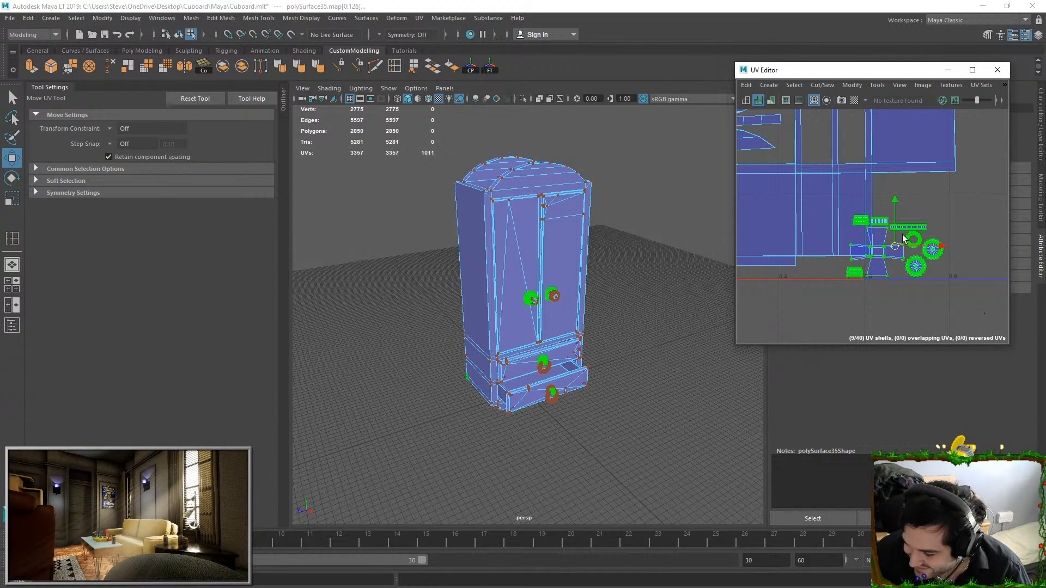
left_click_drag(899, 217, 932, 293)
key("ctrl+z")
left_click(857, 279, "shift")
right_click_drag(928, 317, 929, 319, "ctrl")
left_click_drag(896, 247, 955, 226)
key("r")
middle_click_drag(953, 227, 925, 221, "alt")
left_click_drag(912, 218, 962, 218)
key("w")
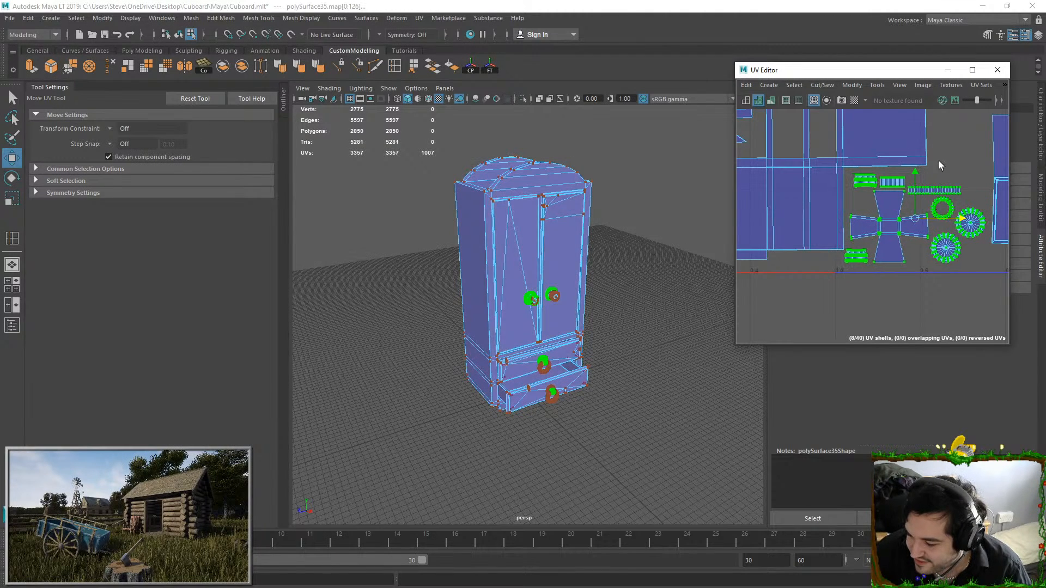
Select the six tiny shells along the bottom edge of the layout and frame the matching knob parts on the cupboard
left_click(939, 161)
scroll(934, 174, "down", 5)
middle_click_drag(870, 208, 930, 224, "alt")
scroll(846, 227, "up", 3)
left_click_drag(872, 219, 946, 251)
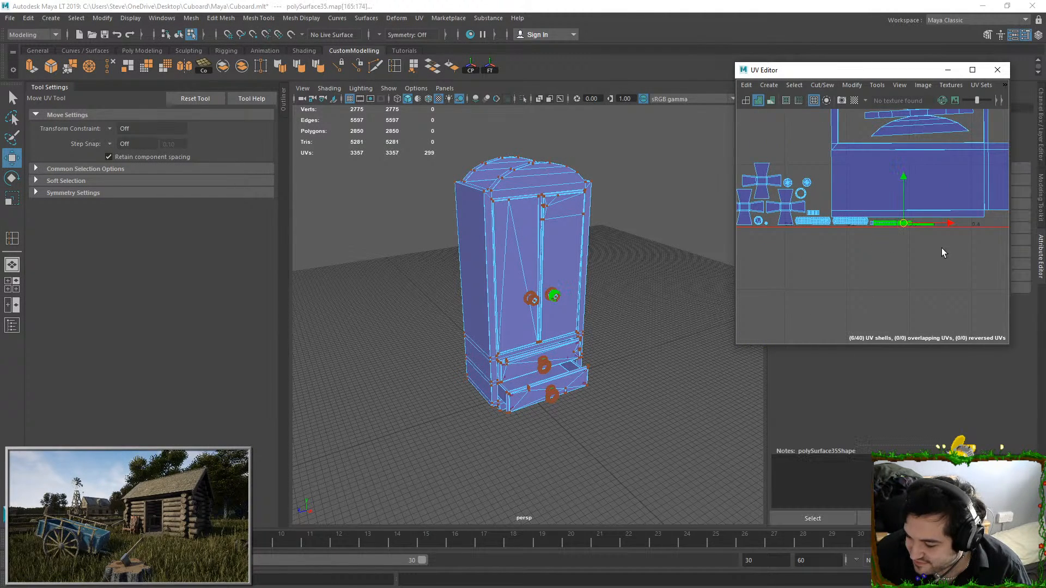
key("f")
key("f")
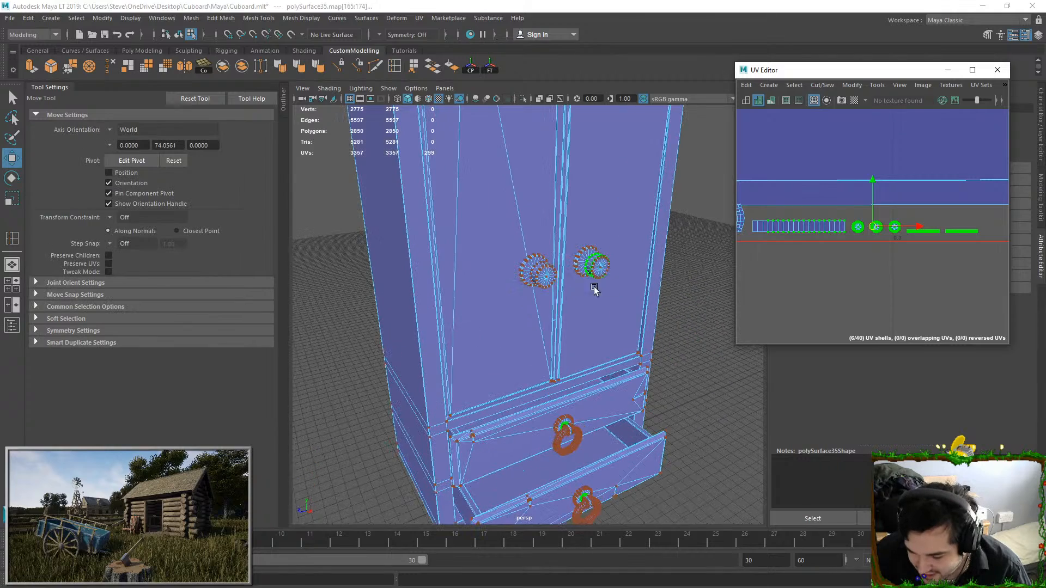
Display the checker map and compare the checker size on the door knobs with that on the doors
left_click(854, 100)
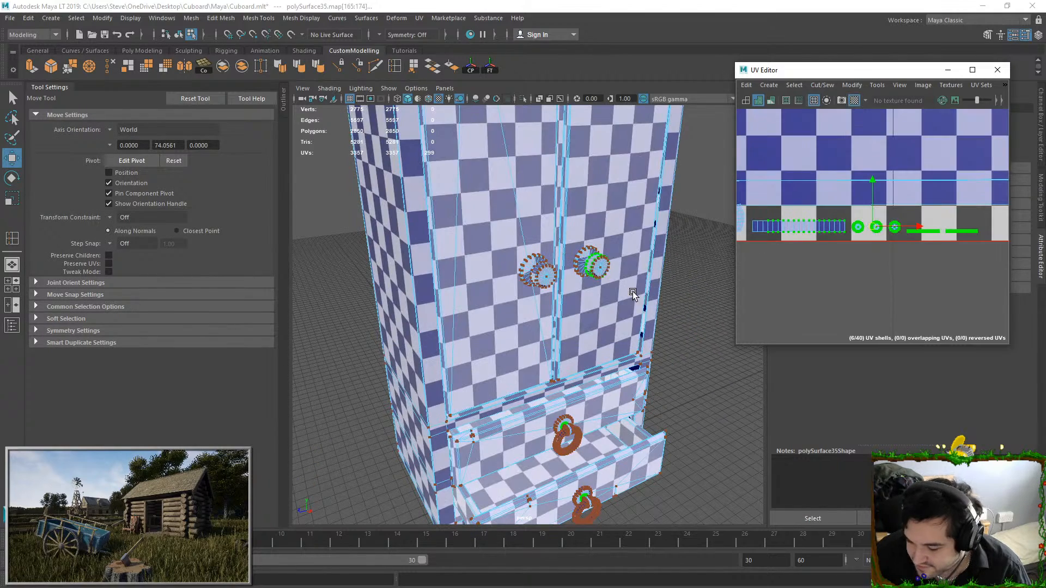
scroll(560, 285, "up", 5)
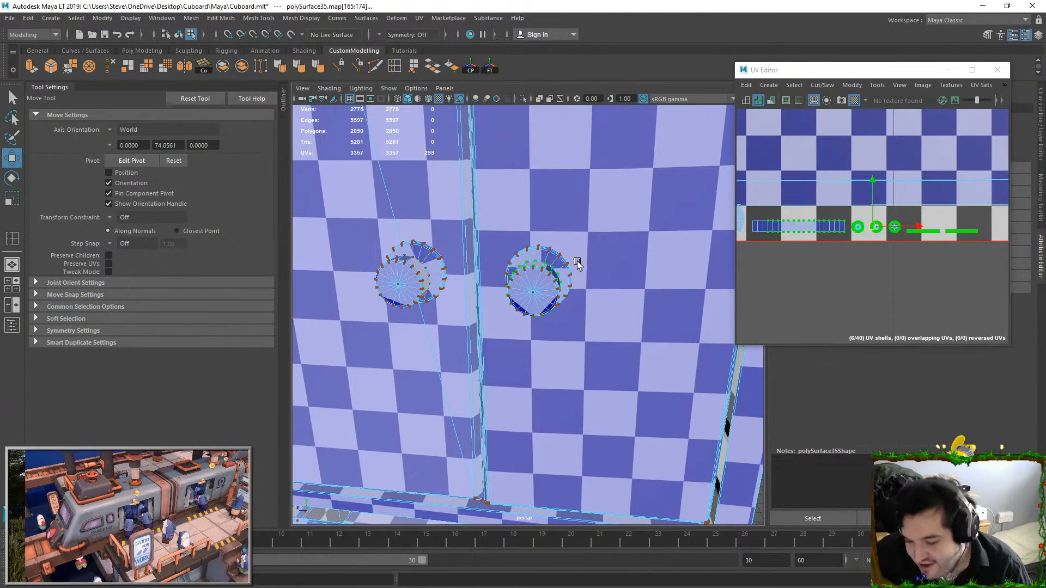
left_click_drag(578, 286, 575, 245, "alt")
scroll(818, 253, "down", 6)
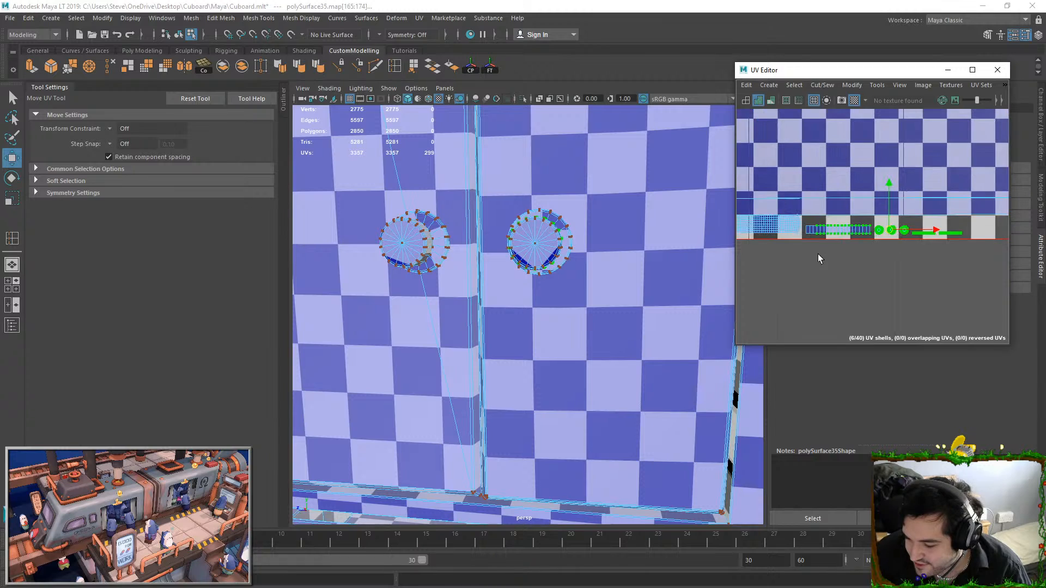
Select the 13 knob and handle shells in the lower corner, scale them up and move them higher
left_click(832, 244)
scroll(815, 232, "down", 3)
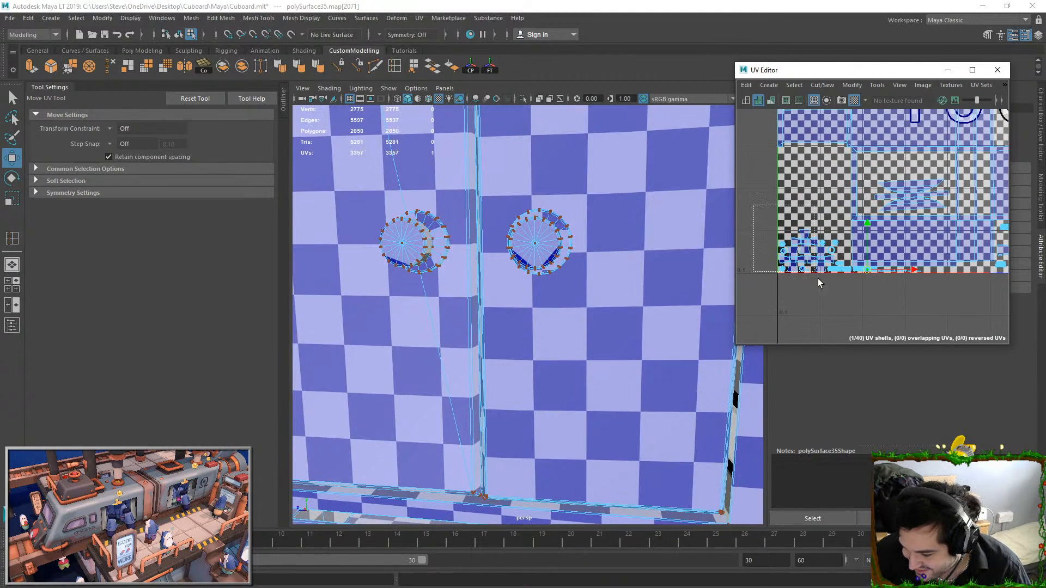
mouse_move(818, 279)
left_mouse_down()
mouse_move(838, 302)
mouse_move(837, 289)
left_mouse_up()
key("r")
left_click_drag(815, 252, 817, 194)
key("w")
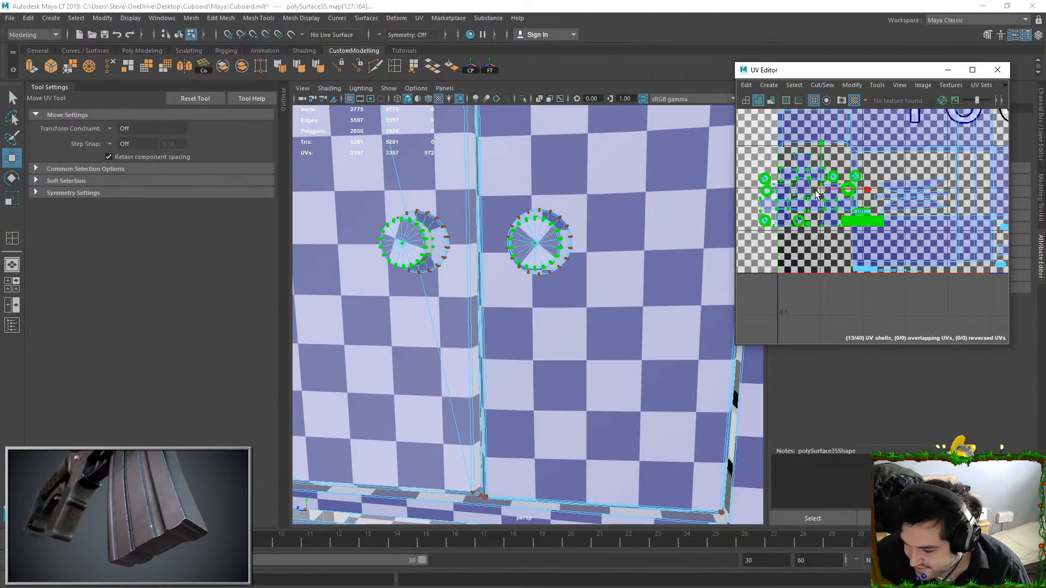
Move the dense strip-shaped handle shell left, beneath the enlarged knob and handle shells
left_click(793, 231)
middle_click_drag(792, 231, 868, 254, "alt")
right_click_drag(869, 254, 933, 264, "alt")
middle_click_drag(933, 264, 870, 245, "alt")
left_click(879, 229)
right_click_drag(879, 229, 904, 259, "ctrl")
left_click_drag(898, 231, 813, 247)
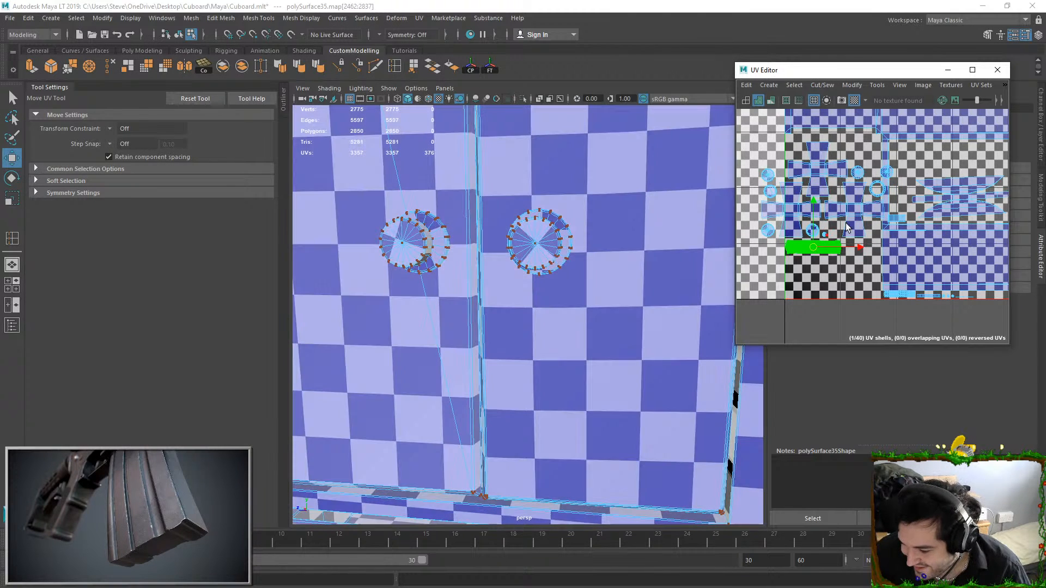
Move the round knob and ring shells clear of the large panel shell's edge, grouping them in the free space beside it
left_click(886, 172)
right_click_drag(886, 173, 895, 197, "ctrl")
left_click_drag(887, 171, 848, 146)
left_click(872, 182)
right_click_drag(872, 182, 891, 209, "ctrl")
left_click_drag(877, 188, 868, 153)
left_click(763, 199)
right_click_drag(764, 200, 785, 226, "ctrl")
left_click_drag(787, 204, 847, 268)
left_click(828, 248)
right_click_drag(828, 248, 847, 259, "ctrl")
Move the round knob shells overhanging the UV tile's edge inside the tile, above the dense strip-shaped handle shell
scroll(848, 259, "up", 3)
key("e")
key("r")
key("w")
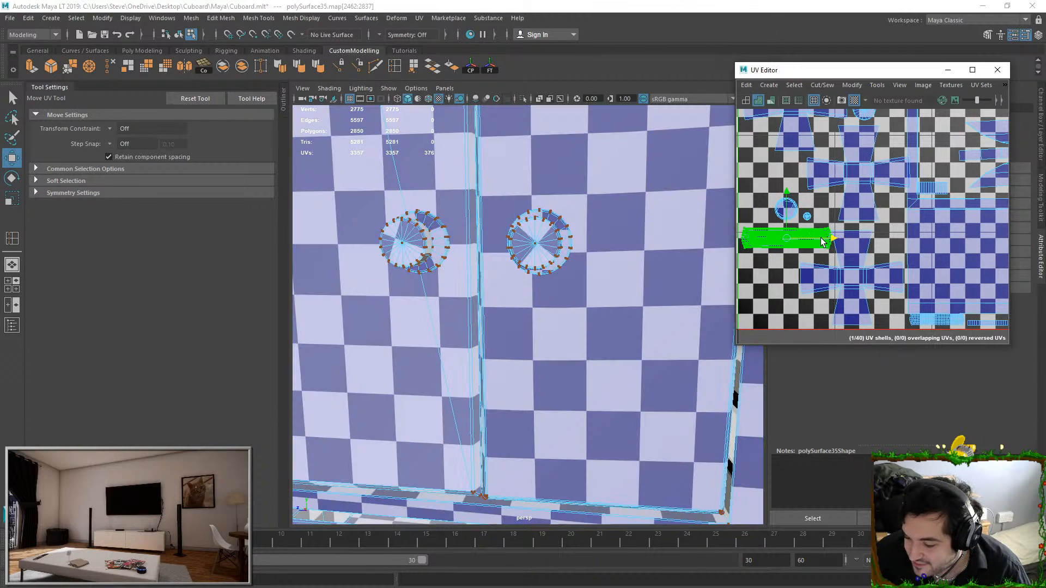
left_click(870, 189)
middle_click_drag(846, 211, 927, 236, "alt")
scroll(846, 206, "up", 2)
left_click(748, 126)
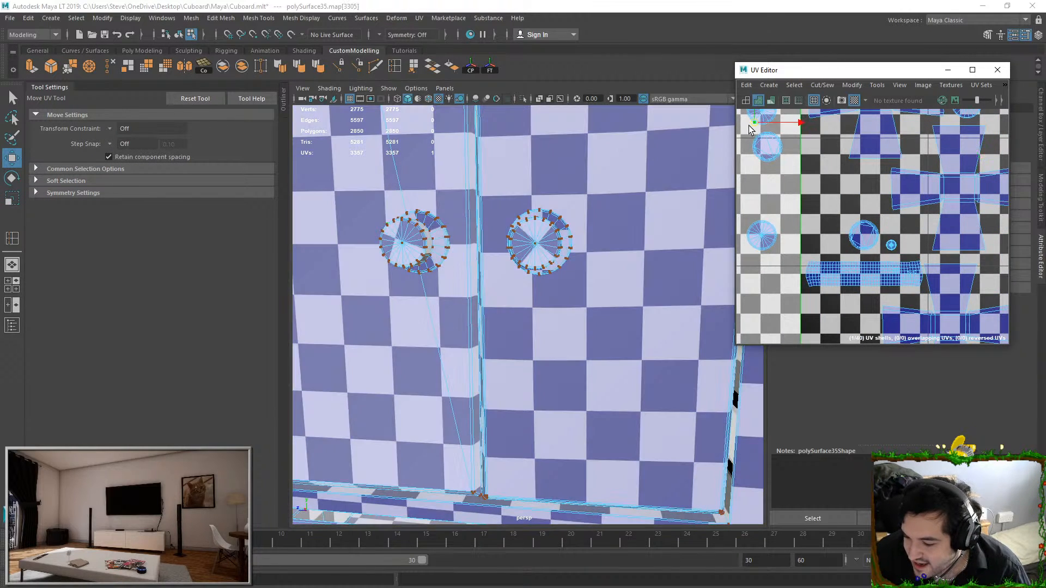
middle_click_drag(749, 128, 775, 189, "alt")
left_click(786, 213)
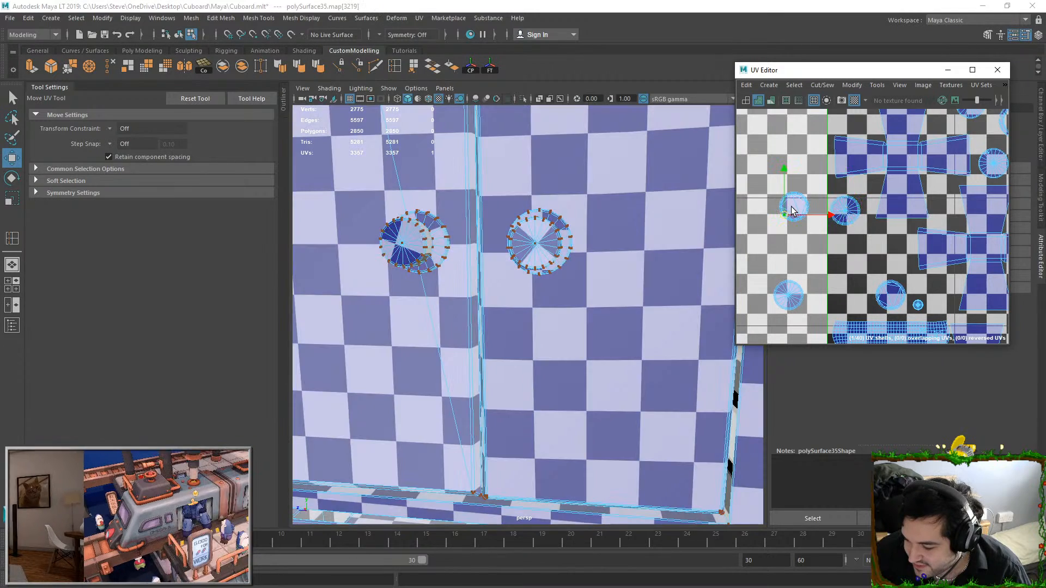
double_click(791, 209)
left_click_drag(792, 210, 847, 275)
Select the seven small shells along the layout's bottom edge, scale them up and move them to free space by the tile's left edge
scroll(847, 279, "down", 5)
middle_click_drag(942, 338, 876, 277, "alt")
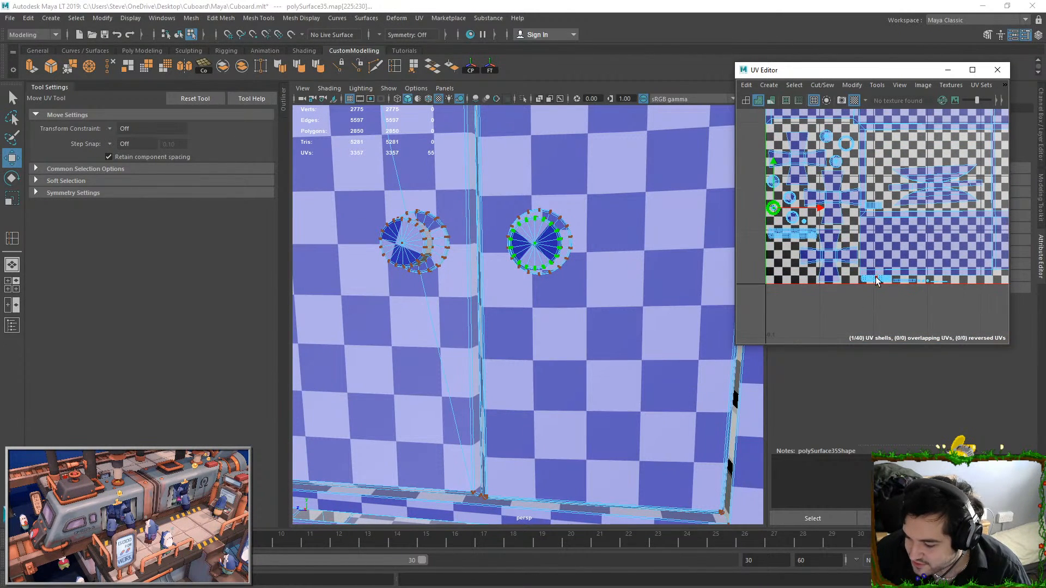
double_click(877, 281)
scroll(929, 318, "up", 3)
middle_click_drag(930, 318, 857, 257, "alt")
left_click(869, 267)
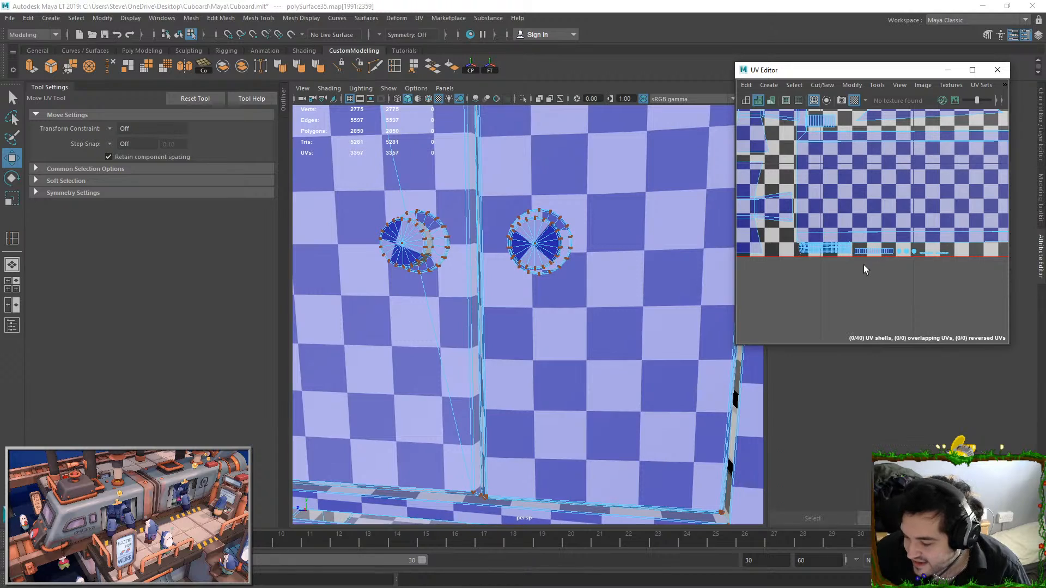
left_click_drag(834, 250, 955, 264)
scroll(921, 273, "up", 6)
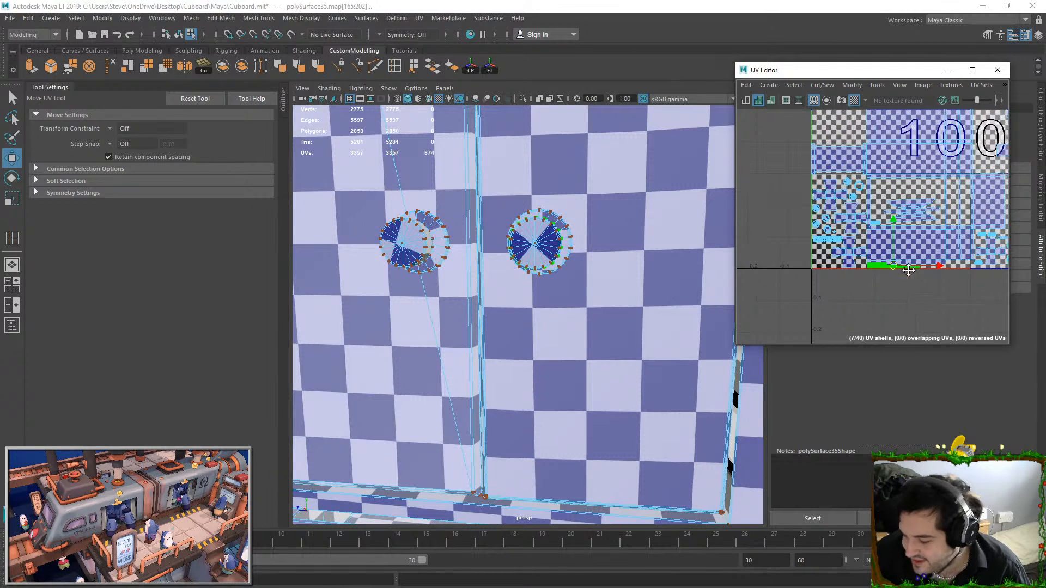
key("r")
left_click_drag(842, 302, 825, 195)
key("w")
scroll(825, 195, "up", 4)
left_click_drag(938, 217, 791, 193)
scroll(866, 207, "down", 2)
middle_click_drag(863, 209, 881, 227, "alt")
left_click_drag(881, 227, 796, 183)
Locate the two narrow strip shells on the cupboard's knob, scale them down and place them above the other handle strips
key("f")
scroll(515, 233, "down", 6)
left_click_drag(579, 269, 649, 294, "alt")
scroll(626, 327, "up", 5)
middle_click_drag(623, 335, 543, 258, "alt")
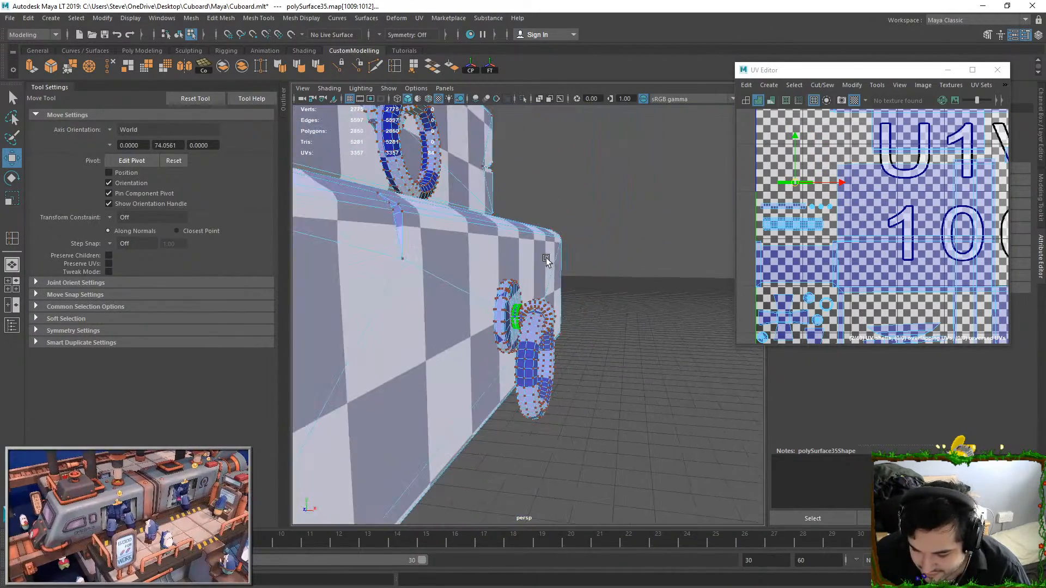
scroll(773, 176, "up", 4)
left_click(846, 197)
left_click_drag(845, 198, 874, 167)
key("r")
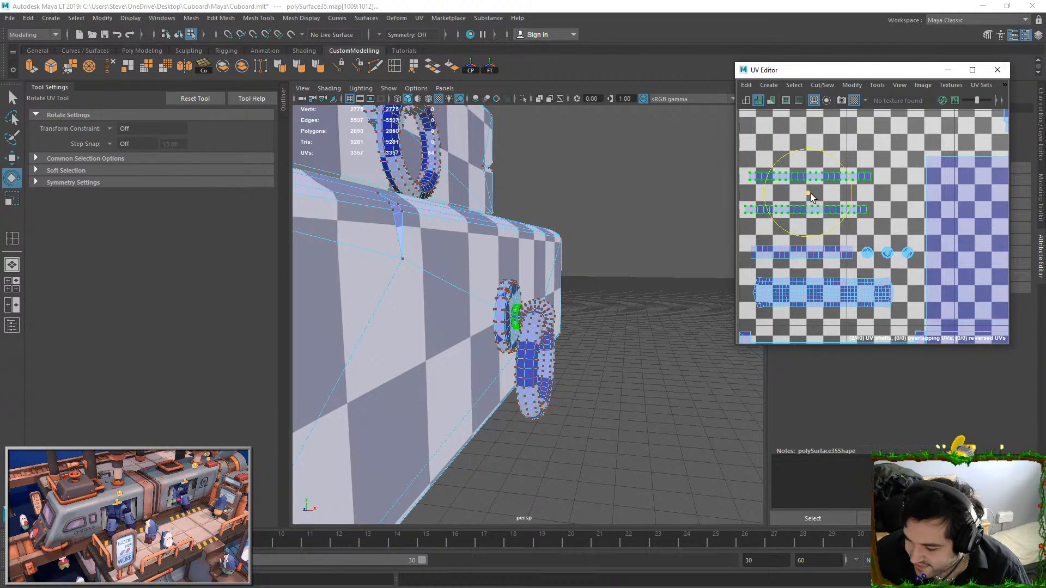
left_click_drag(808, 193, 786, 193)
key("w")
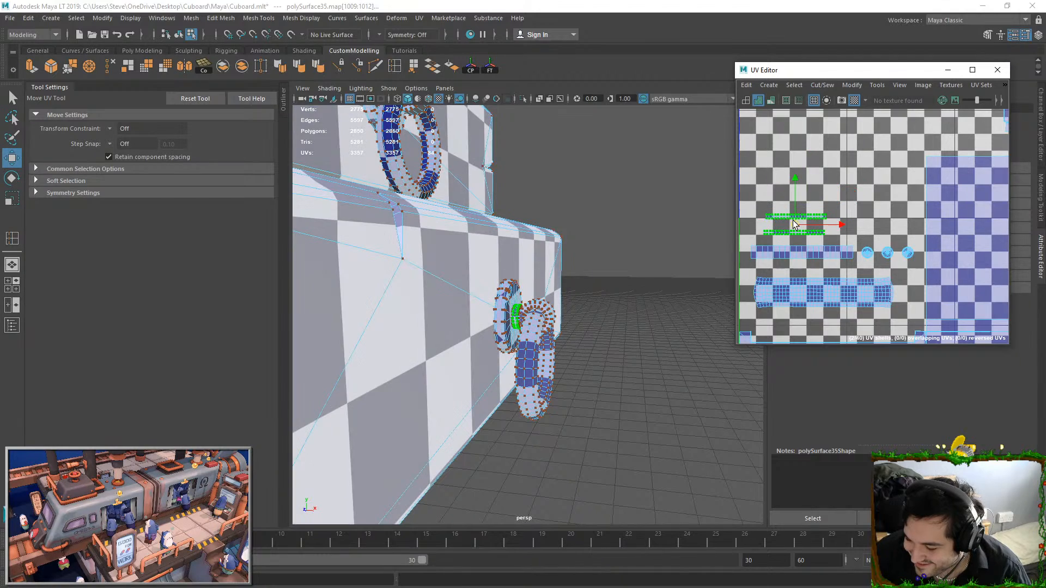
left_click(793, 220)
Select the small gridded shell in the gap above the large panel shell and reposition it clear of the panel's edge
scroll(903, 231, "down", 6)
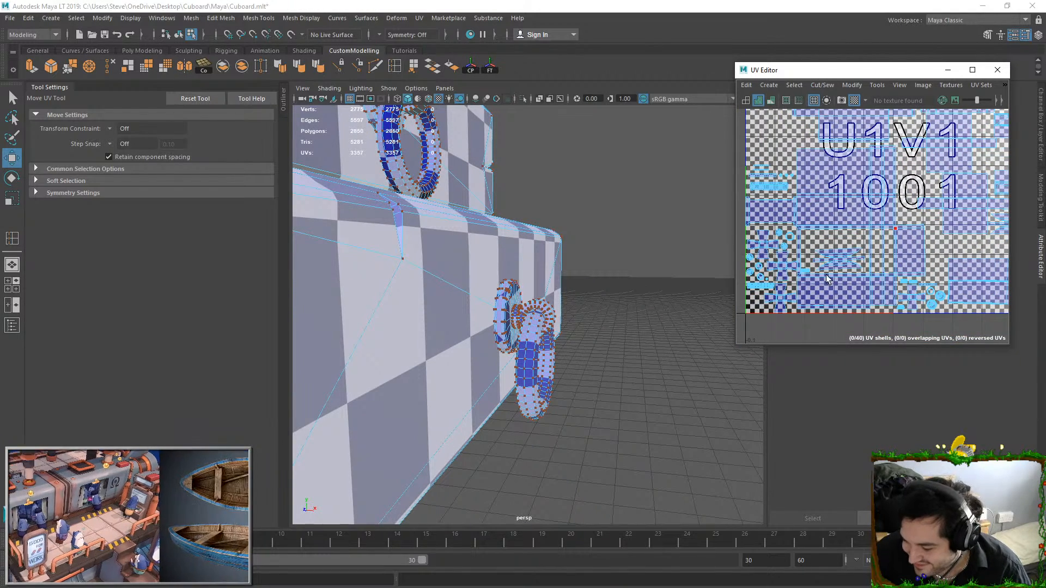
scroll(795, 290, "up", 5)
left_click(805, 240)
scroll(853, 273, "down", 2)
scroll(831, 267, "up", 4)
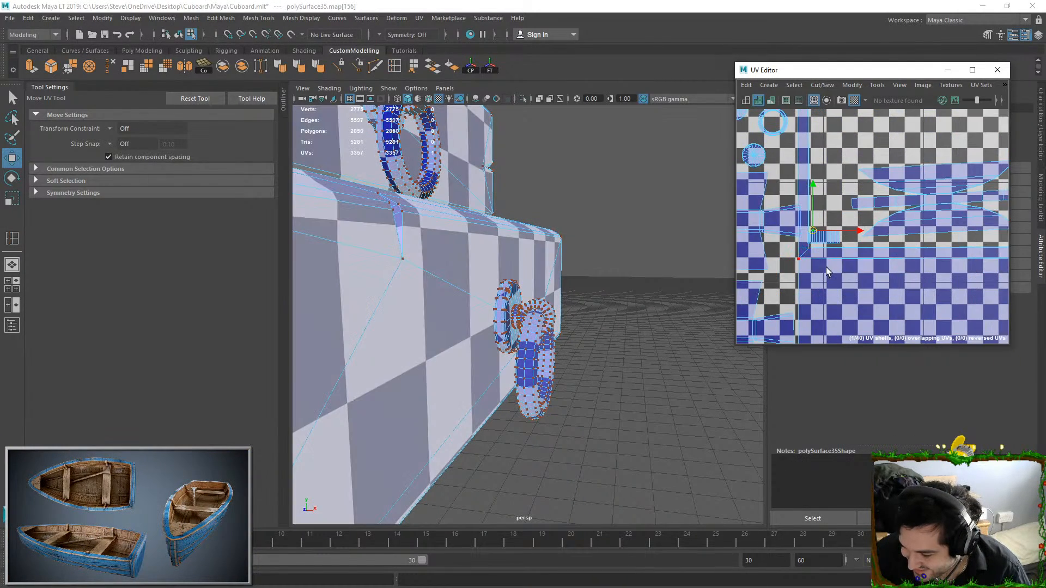
left_click(794, 212)
middle_click_drag(794, 213, 892, 219, "alt")
double_click(869, 231)
left_click(934, 250)
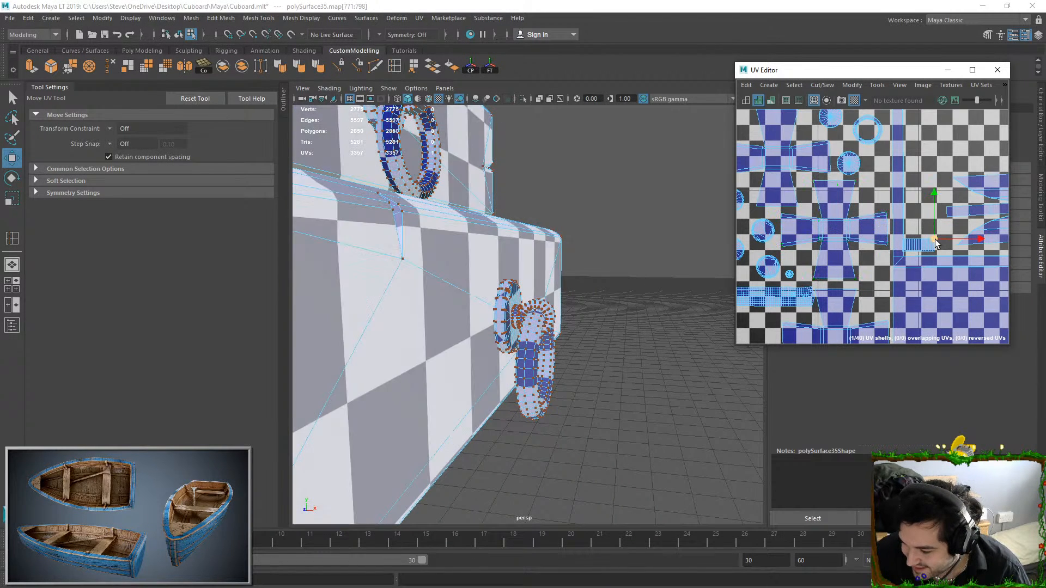
right_click_drag(942, 252, 963, 287, "ctrl")
scroll(962, 287, "down", 4)
middle_click_drag(963, 271, 930, 296, "alt")
Move the small shell beside the lower round shells over to the handle shells near the tile's left edge
scroll(963, 332, "down", 1)
left_click_drag(919, 305, 897, 188)
middle_click_drag(896, 188, 686, 132, "alt")
middle_click_drag(838, 195, 812, 180, "alt")
scroll(825, 227, "up", 2)
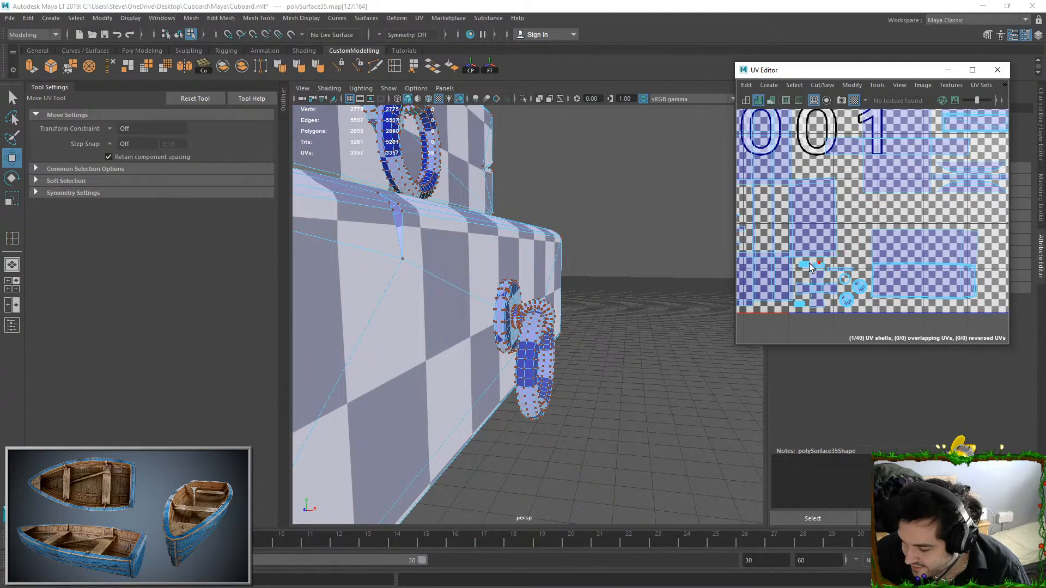
scroll(799, 264, "down", 3)
middle_click_drag(799, 264, 828, 333, "alt")
scroll(862, 215, "down", 3)
middle_click_drag(862, 216, 912, 239, "alt")
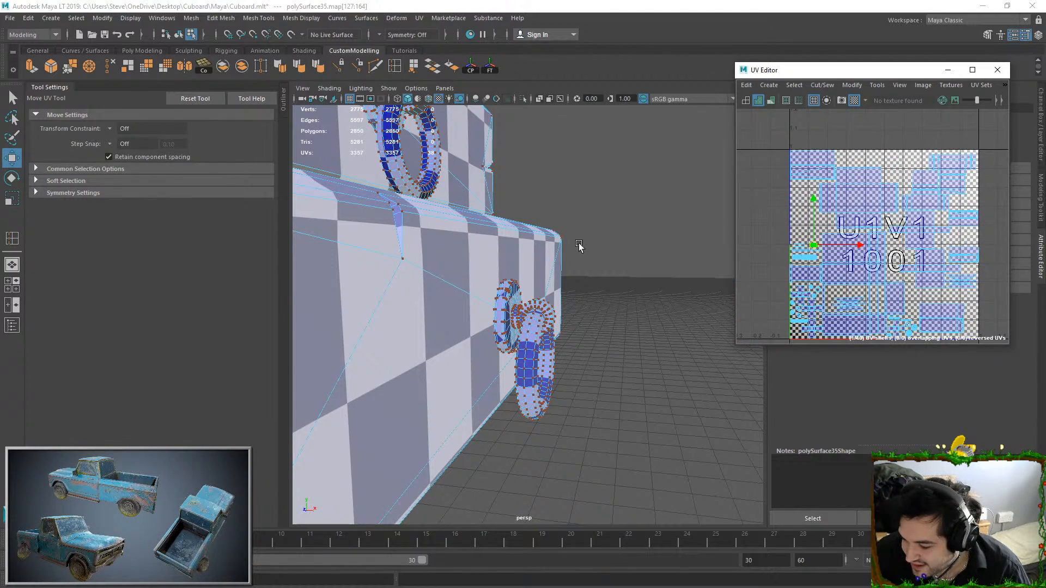
Return to object mode with the whole cupboard selected and framed, and save the scene
right_click_drag(588, 258, 611, 249)
left_click_drag(611, 250, 541, 262, "alt")
scroll(545, 261, "down", 4)
key("ctrl+s")
key("f")
left_click_drag(623, 233, 543, 282, "alt")
left_click(10, 18)
key("Escape")
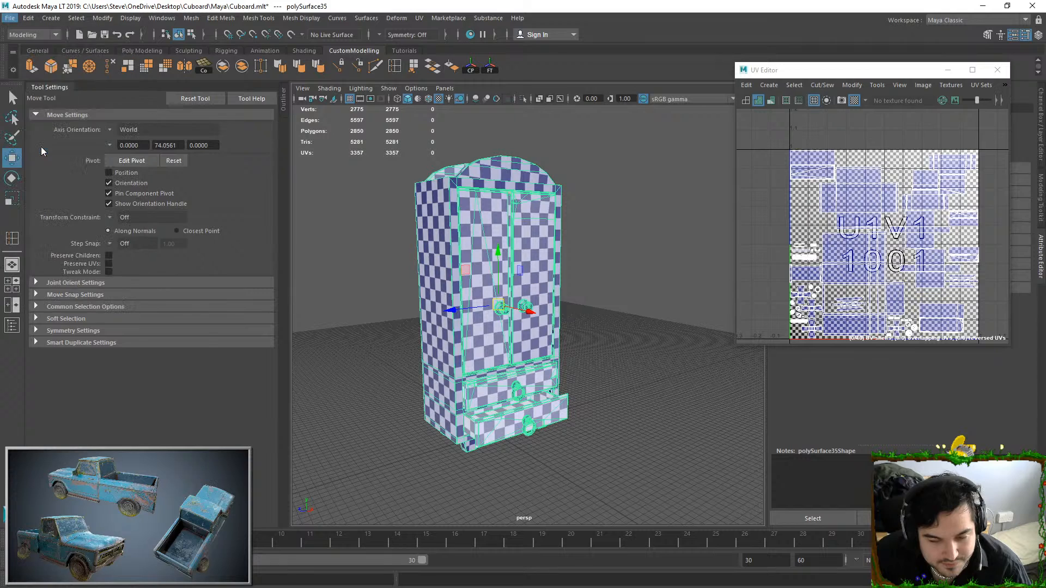
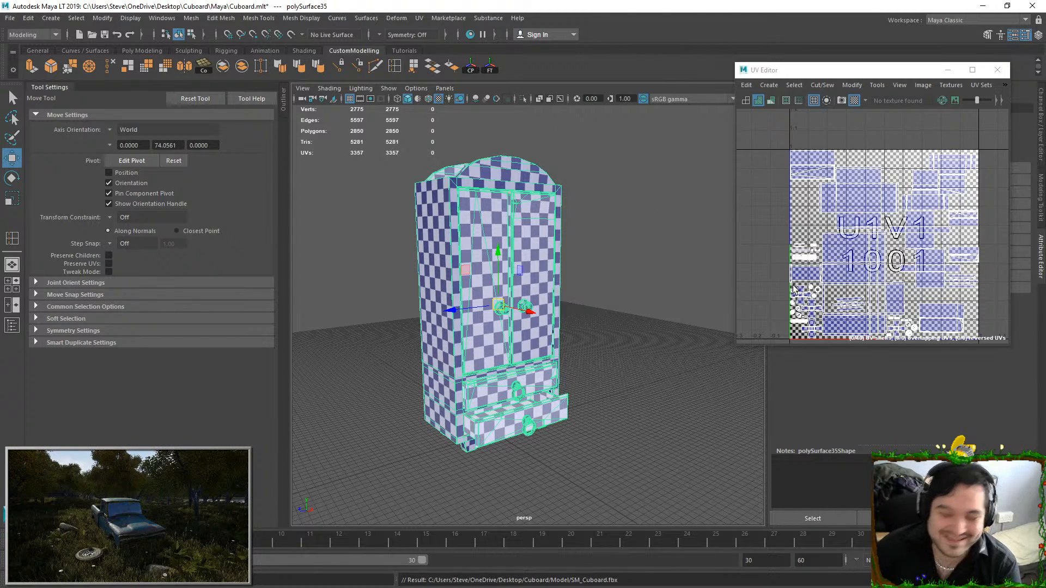
Save the cupboard scene and switch to Substance Painter
left_click(681, 264)
left_click(541, 211)
key("ctrl+s")
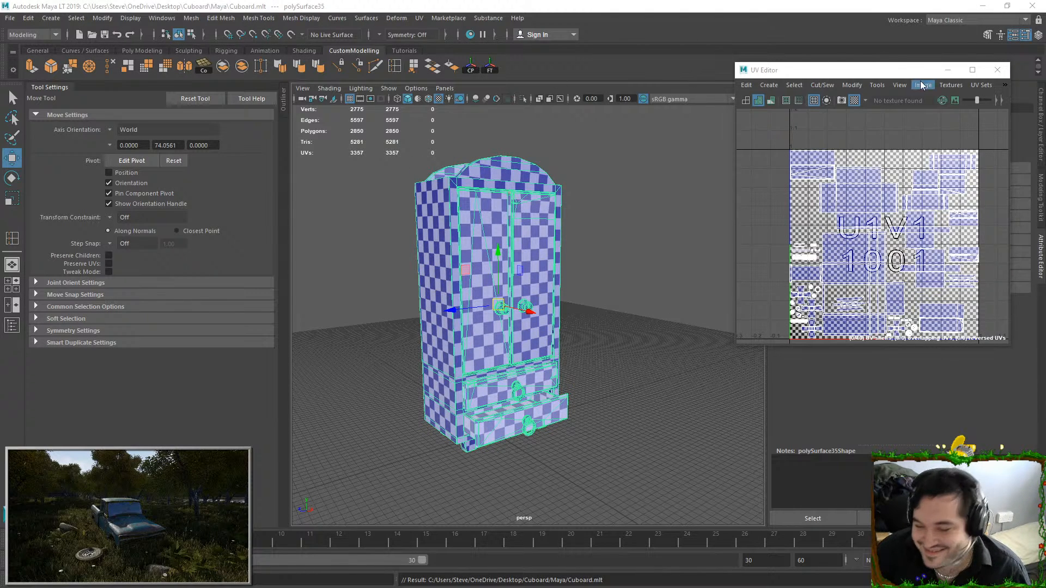
left_click(948, 70)
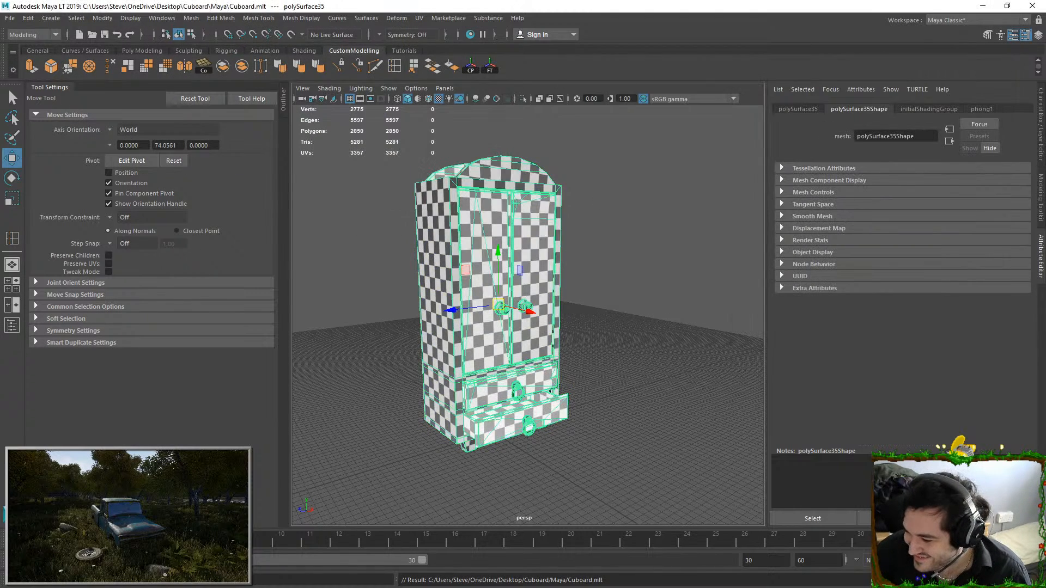
left_click(983, 6)
left_click(645, 389)
Create a new project using SM_Cuboard.fbx as the mesh and look over the imported cupboard
left_click(9, 19)
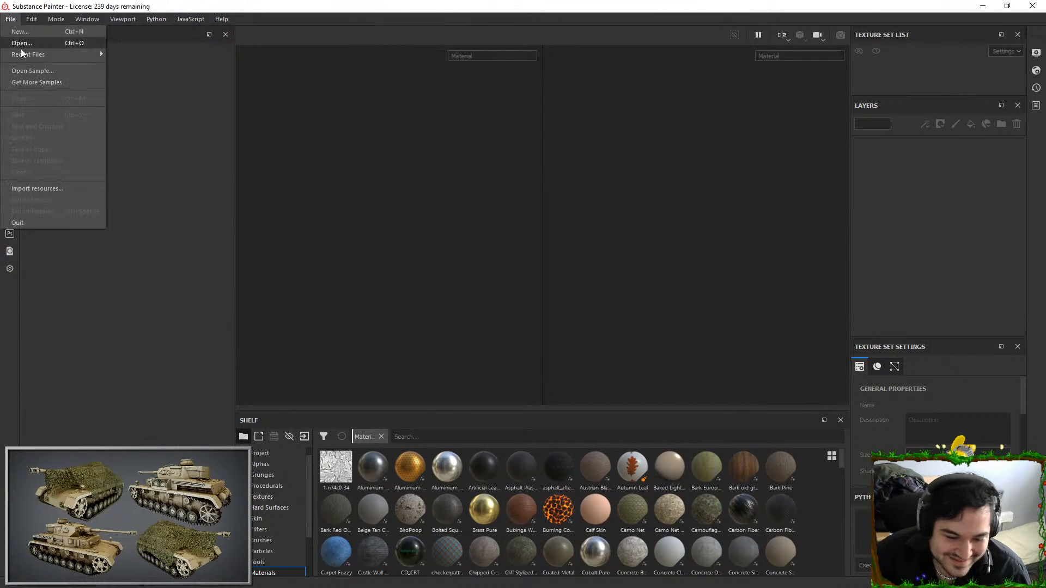
mouse_move(32, 18)
left_click(45, 77)
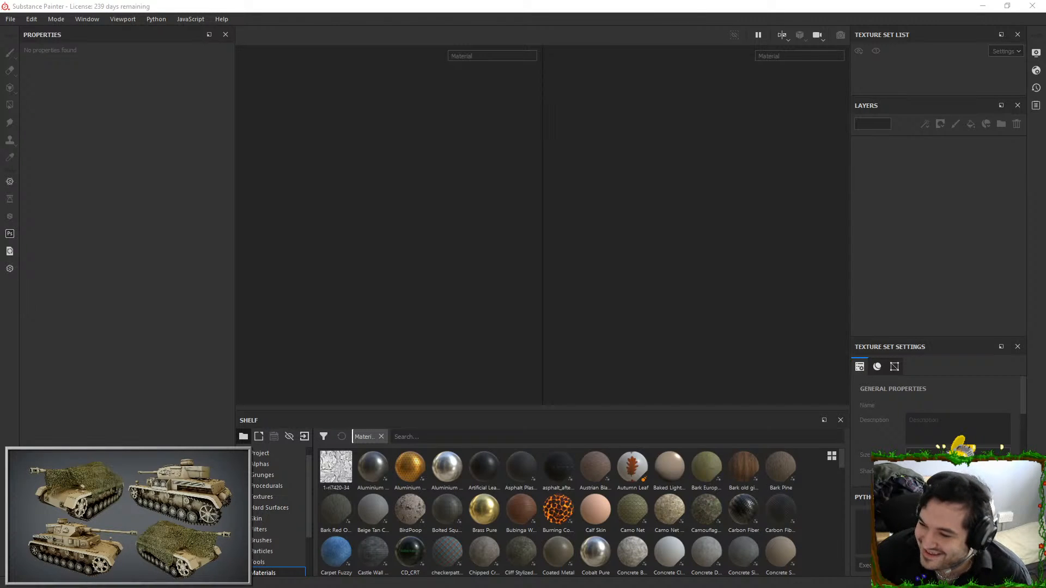
left_click(639, 145)
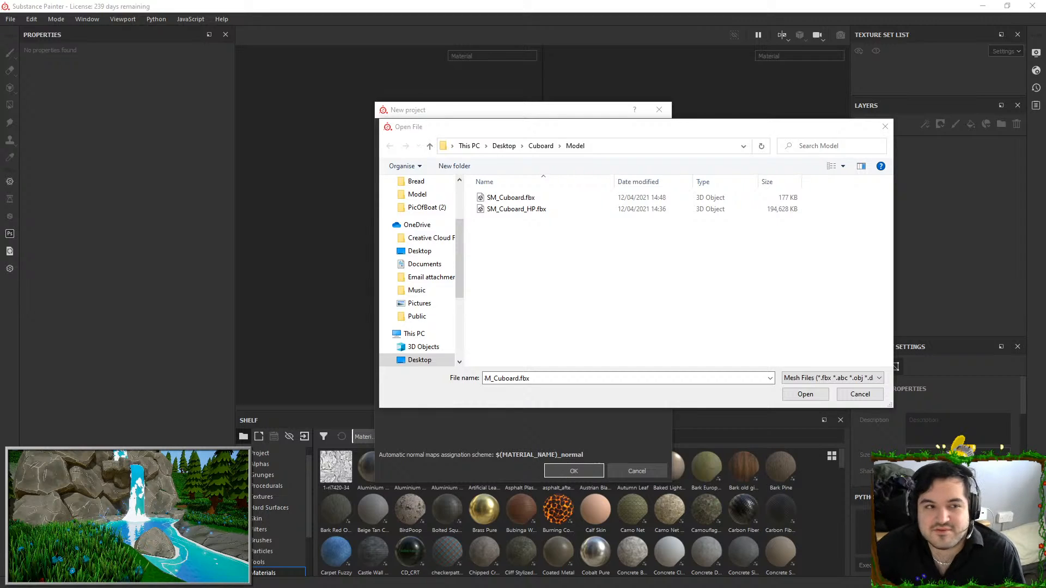
double_click(537, 198)
left_click(563, 472)
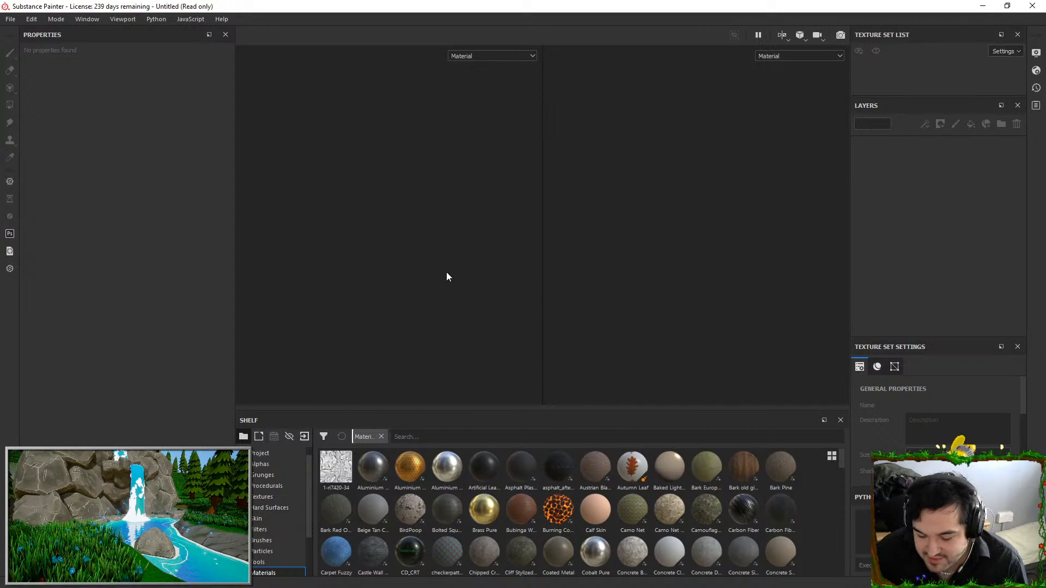
left_click_drag(449, 202, 375, 192, "alt")
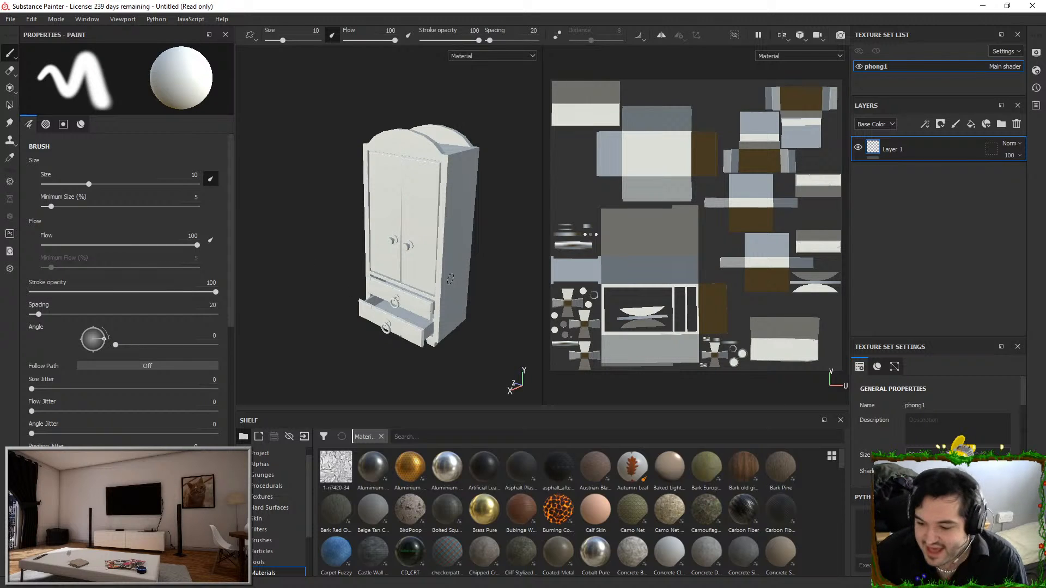
left_click_drag(399, 227, 432, 230, "alt")
scroll(431, 229, "up", 3)
middle_click_drag(436, 235, 447, 213, "alt")
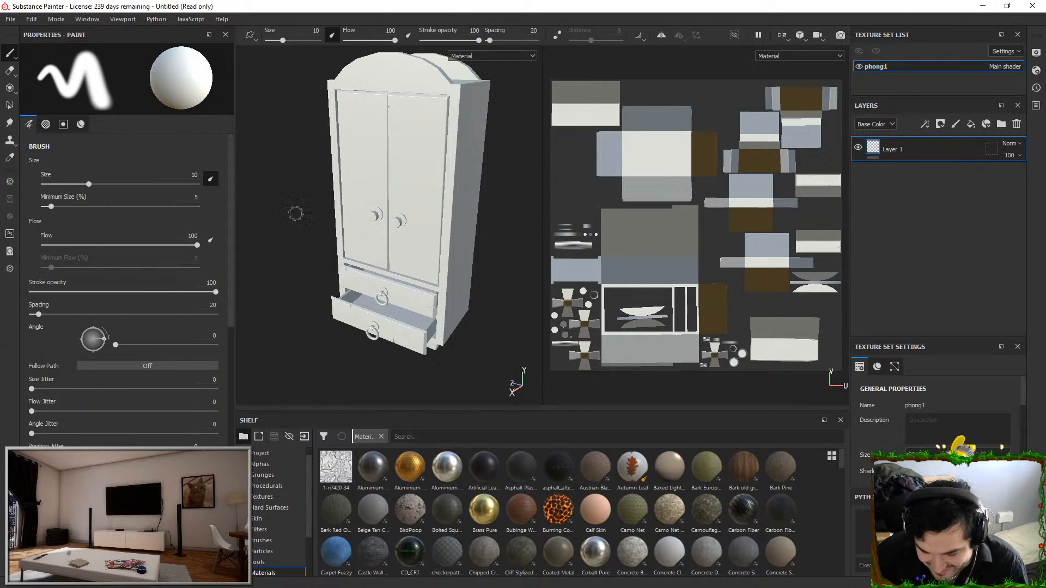
Open the recent Cuboard.spp project, discarding the untitled project's changes
left_click(11, 21)
mouse_move(54, 55)
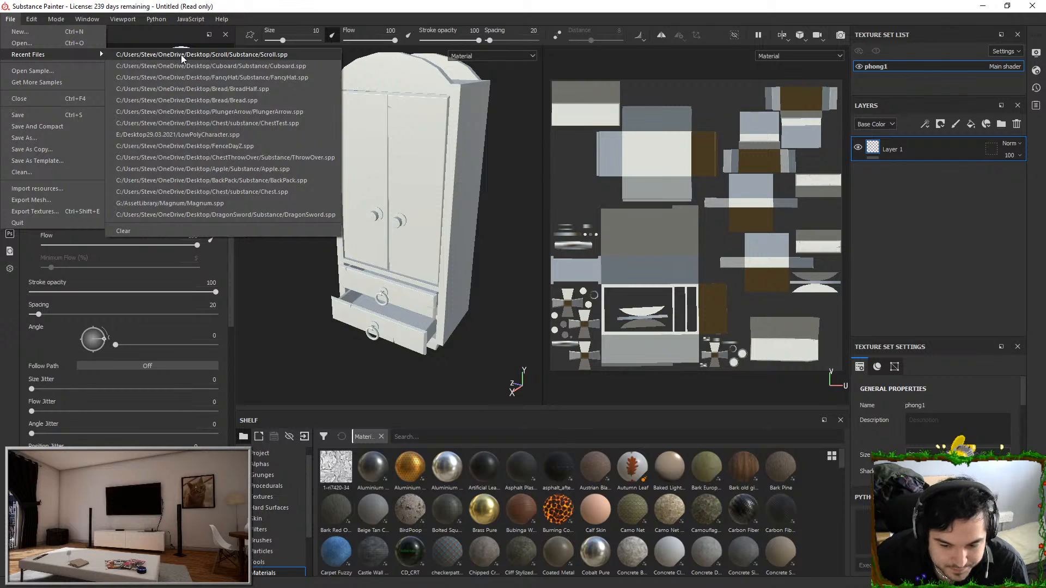
left_click(231, 68)
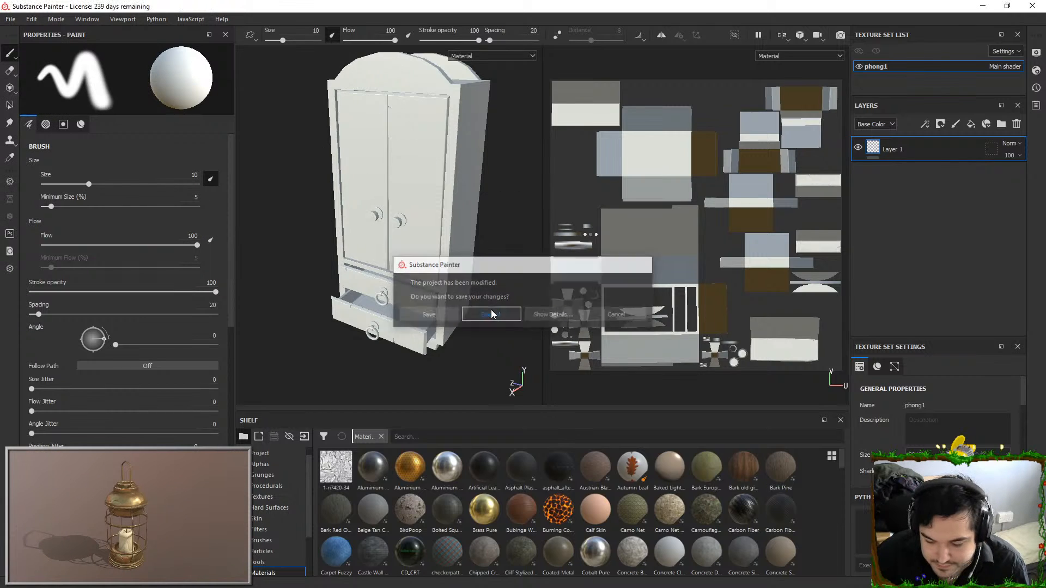
left_click(493, 311)
left_click_drag(498, 285, 425, 201, "alt")
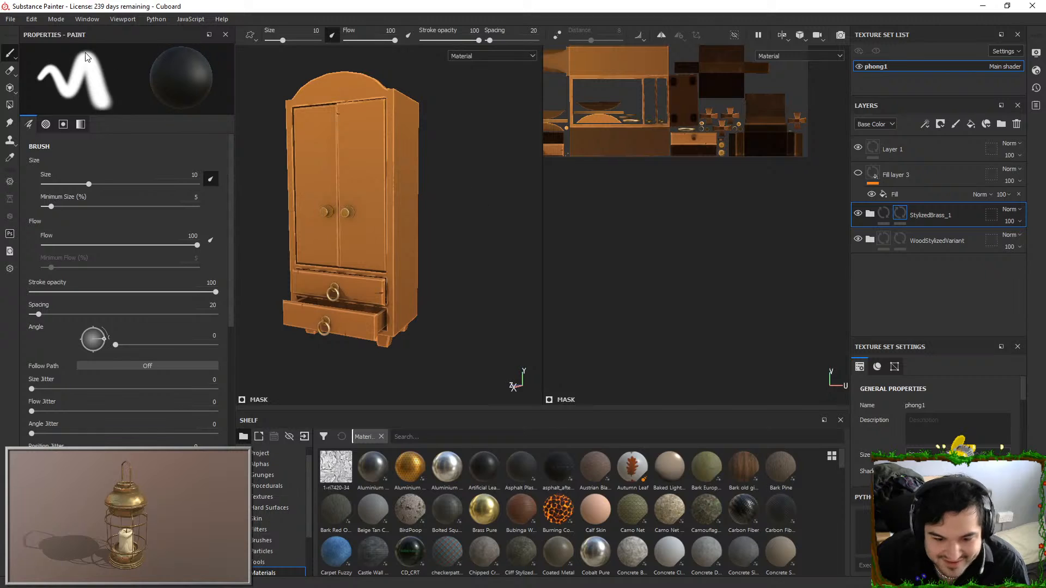
Replace the project's mesh with SM_Cuboard.fbx in the project configuration and check the cupboard from several angles
left_click(25, 20)
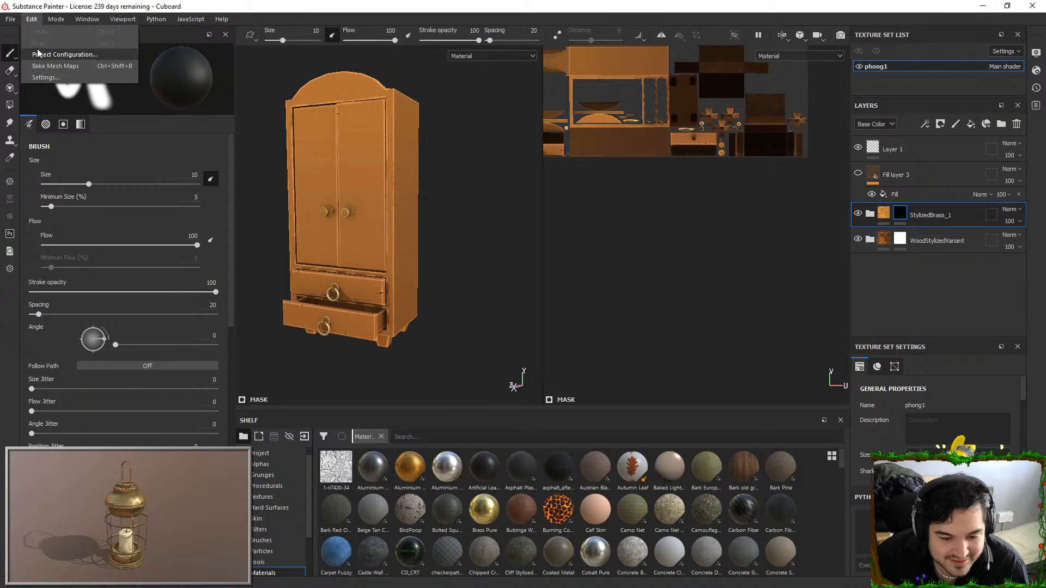
left_click(57, 54)
left_click(598, 210)
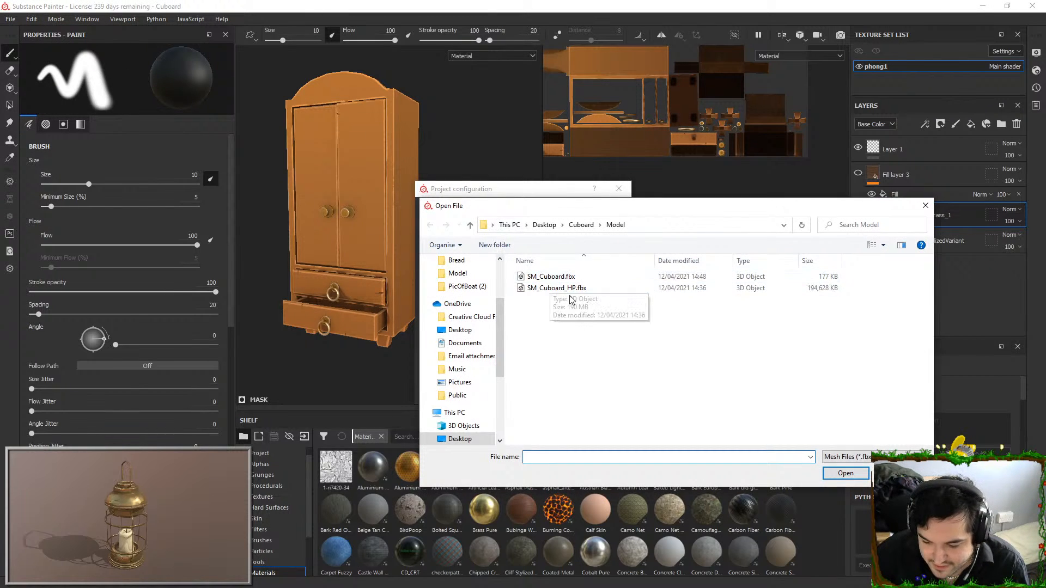
double_click(585, 279)
left_click(543, 390)
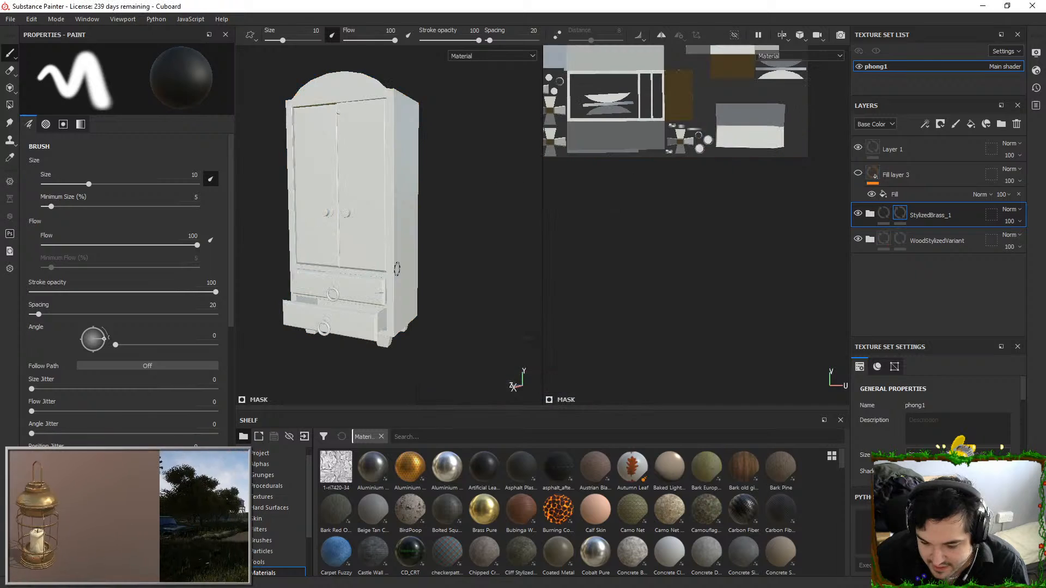
left_click_drag(459, 206, 526, 198, "alt")
left_click_drag(589, 186, 622, 179, "alt")
middle_click_drag(504, 179, 434, 245, "alt")
left_click_drag(652, 186, 695, 187, "alt")
middle_click_drag(484, 225, 483, 258, "alt")
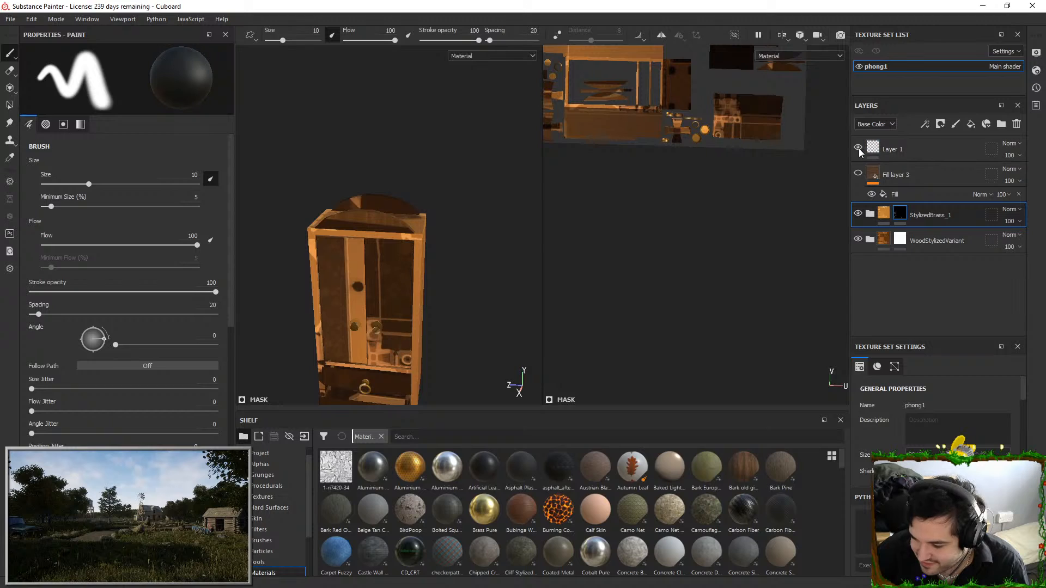
Toggle Fill layer 3's visibility and try clearing the masks of the StylizedBrass_1 and WoodStylizedVariant groups
left_click(858, 174)
left_click(858, 174)
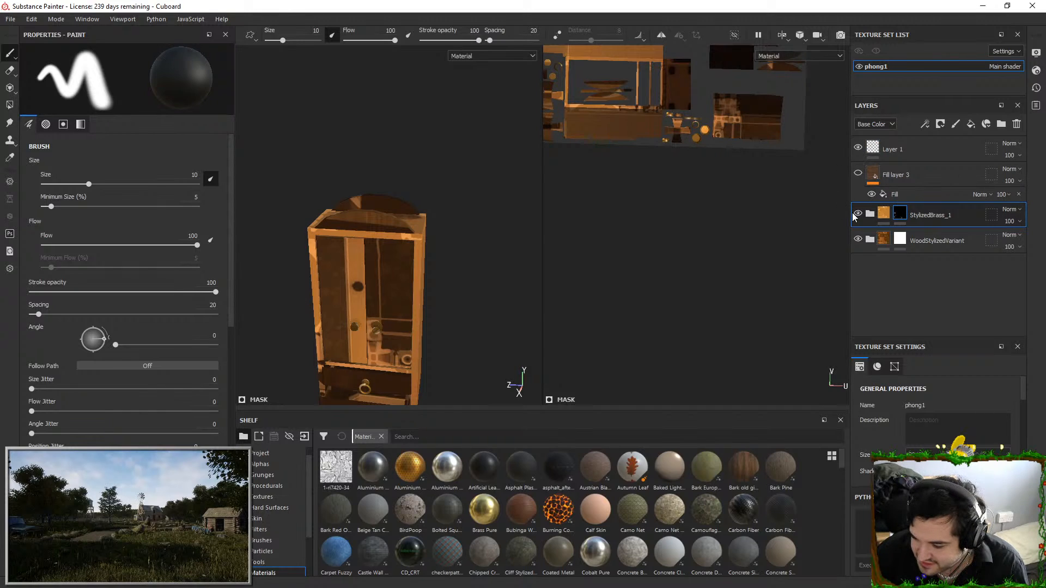
right_click(899, 216)
left_click(928, 34)
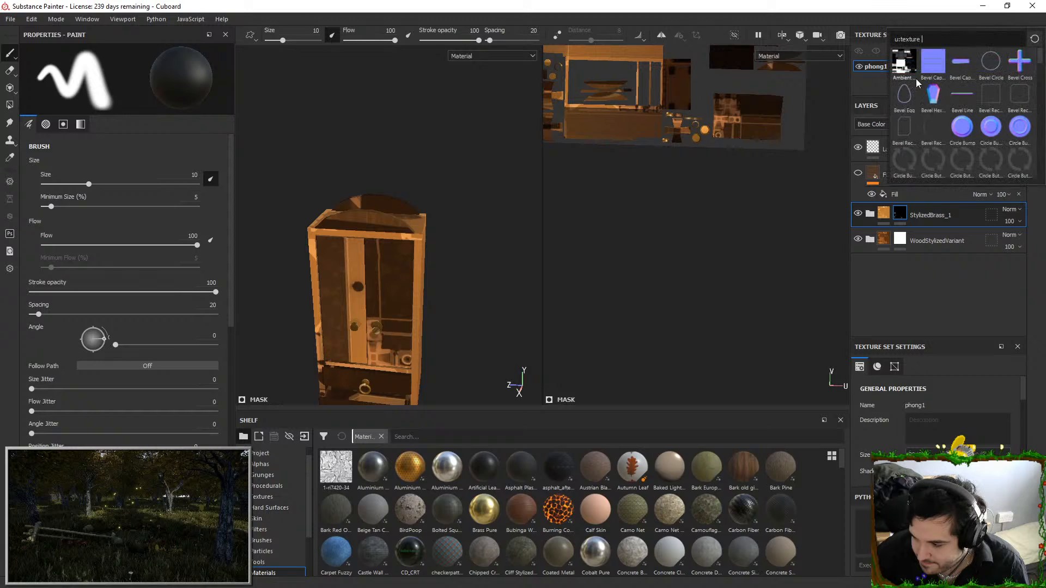
right_click(905, 215)
left_click(920, 21)
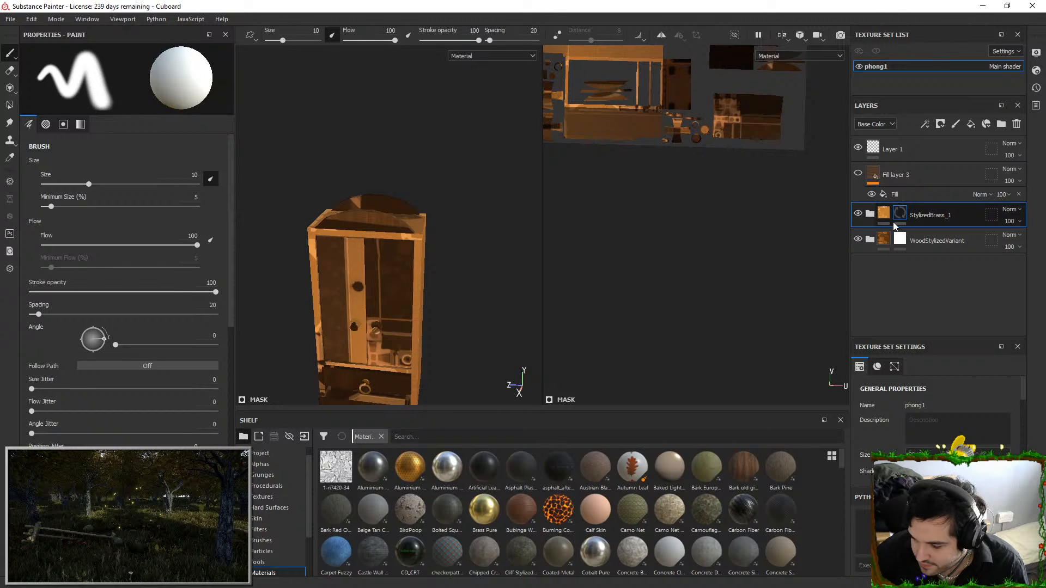
right_click(899, 244)
left_click(926, 22)
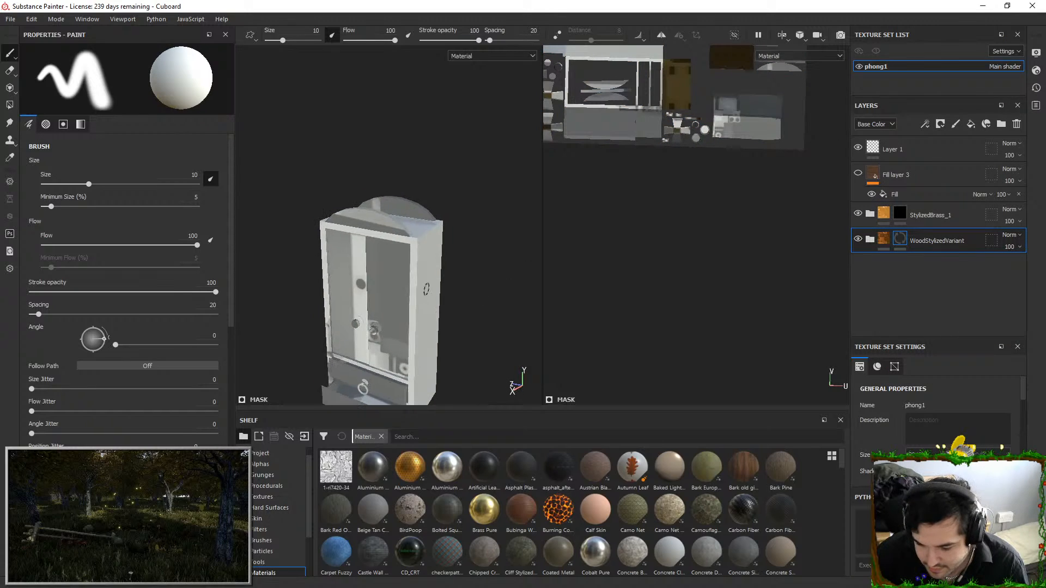
Undo the mask clearing on both material groups, keeping Fill layer 3 hidden
scroll(1001, 437, "down", 3)
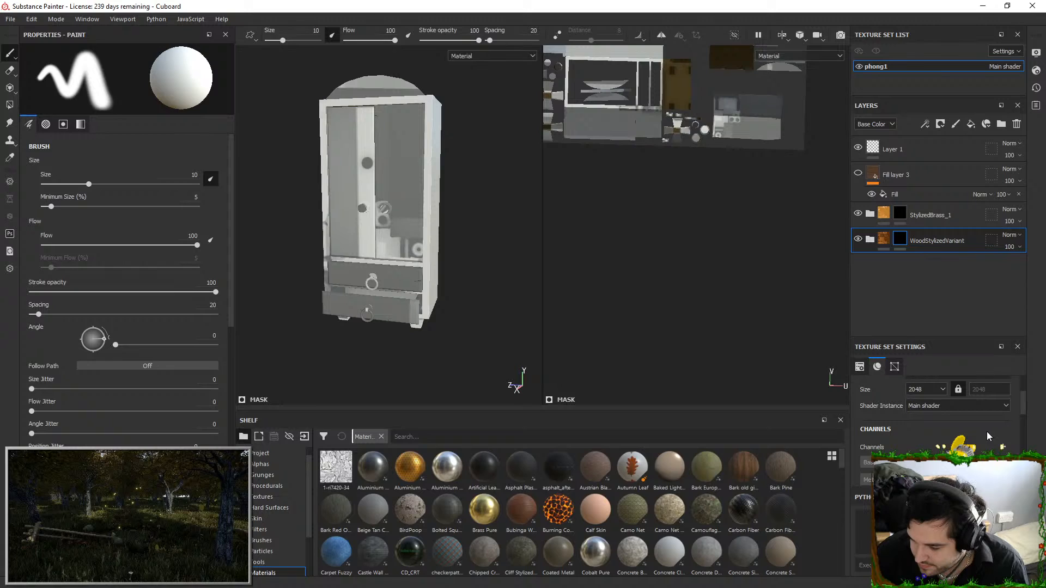
key("ctrl+z")
key("ctrl+z")
key("ctrl+z")
key("ctrl+z")
key("ctrl+z")
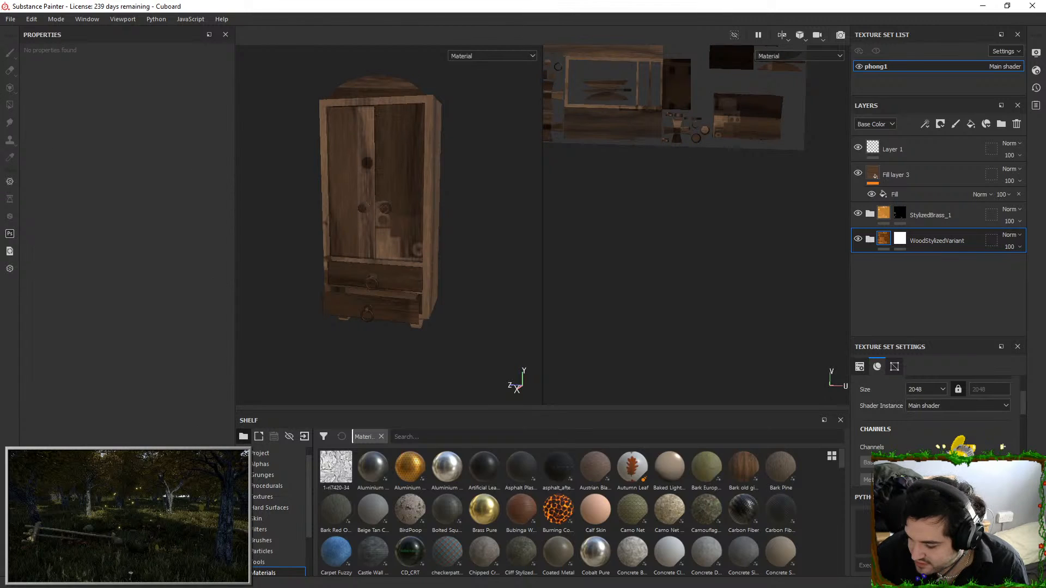
scroll(986, 431, "down", 3)
key("ctrl+y")
Open the mesh map baking settings and add SM_Cuboard_HP.fbx as the high definition mesh
scroll(990, 430, "down", 2)
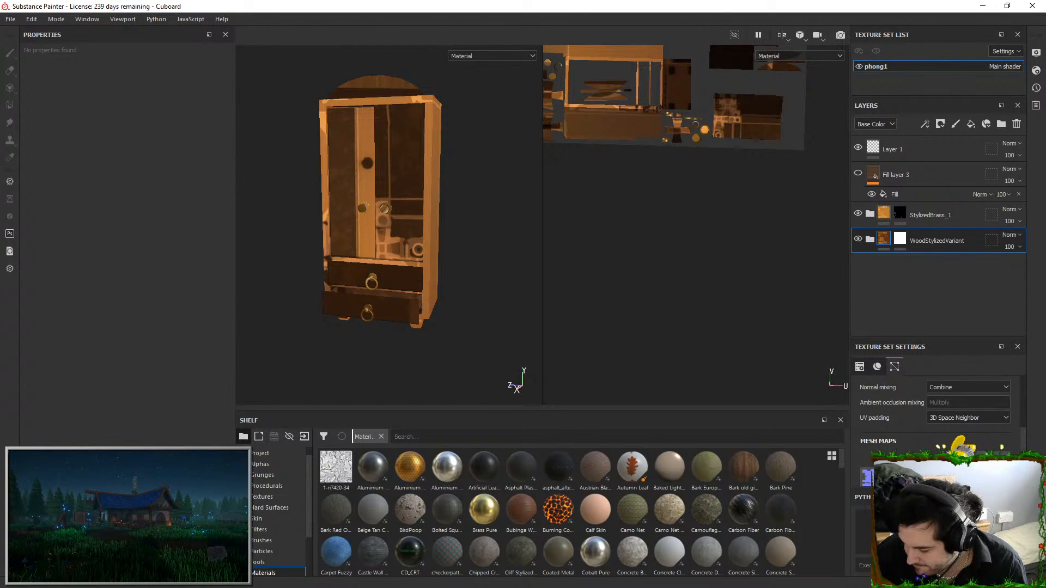
left_click(984, 453)
left_click(690, 229)
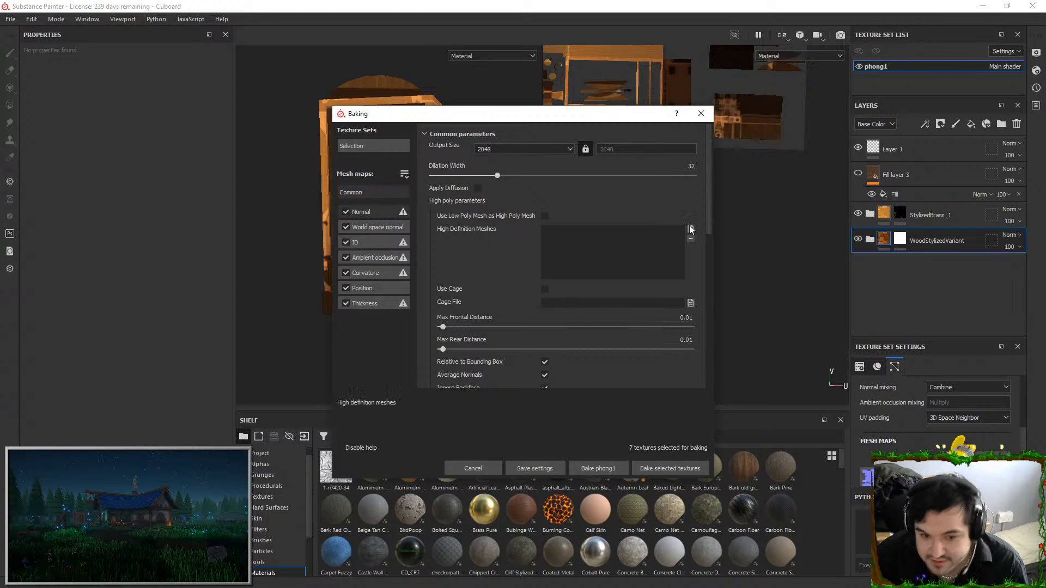
double_click(479, 211)
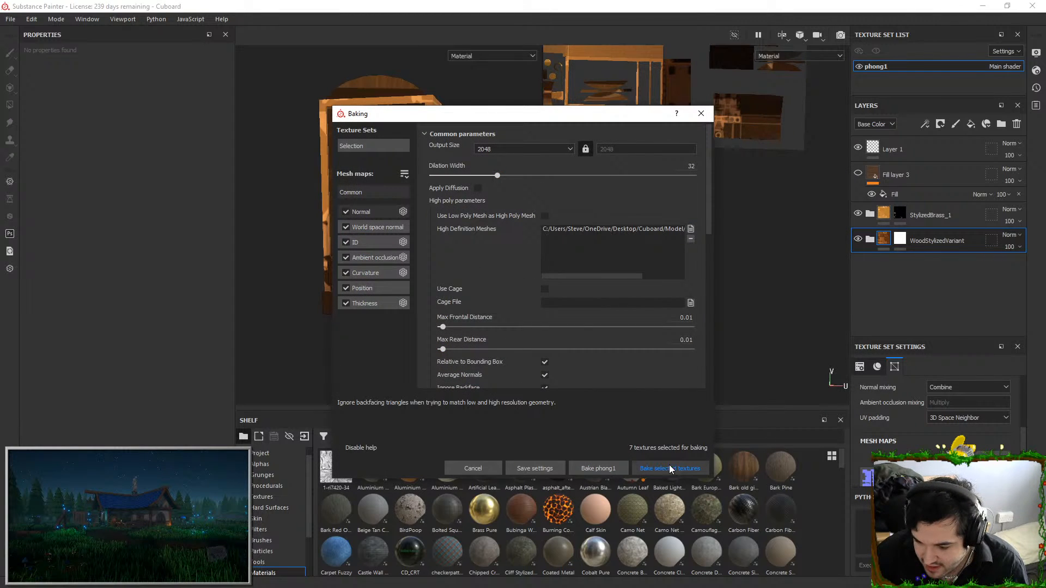
Set the max frontal and max rear distances to 0.005 and bake all selected mesh maps
left_click(689, 318)
key("Delete")
key("Delete")
key("Delete")
key("Delete")
type(".005")
key("Tab")
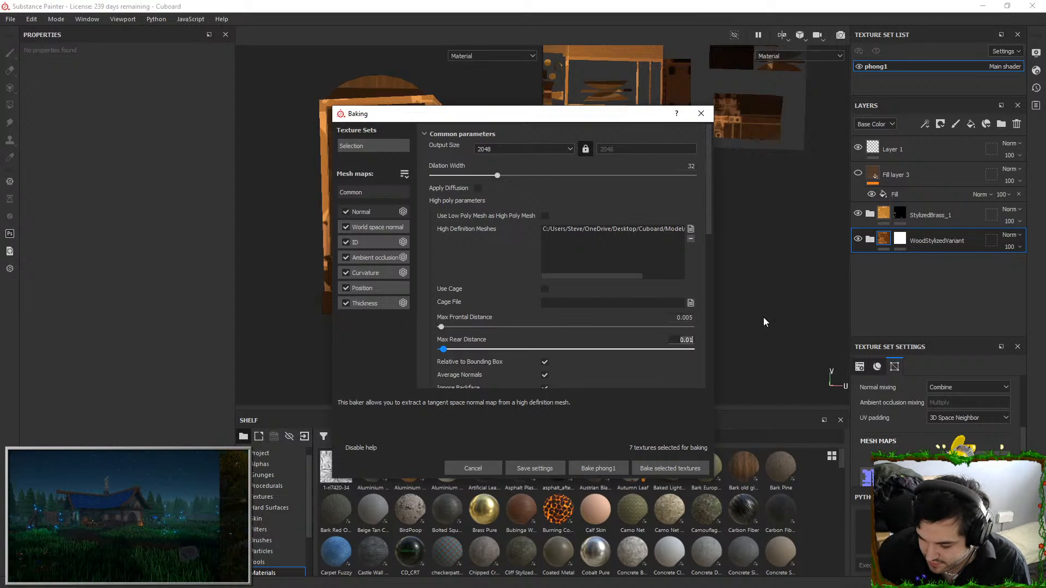
type(".005")
key("Tab")
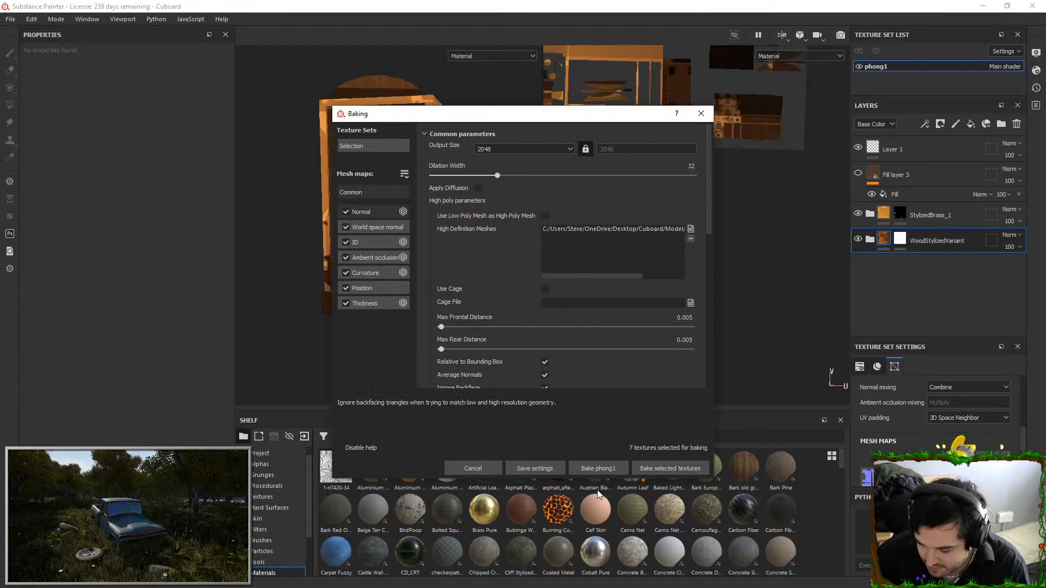
left_click(664, 467)
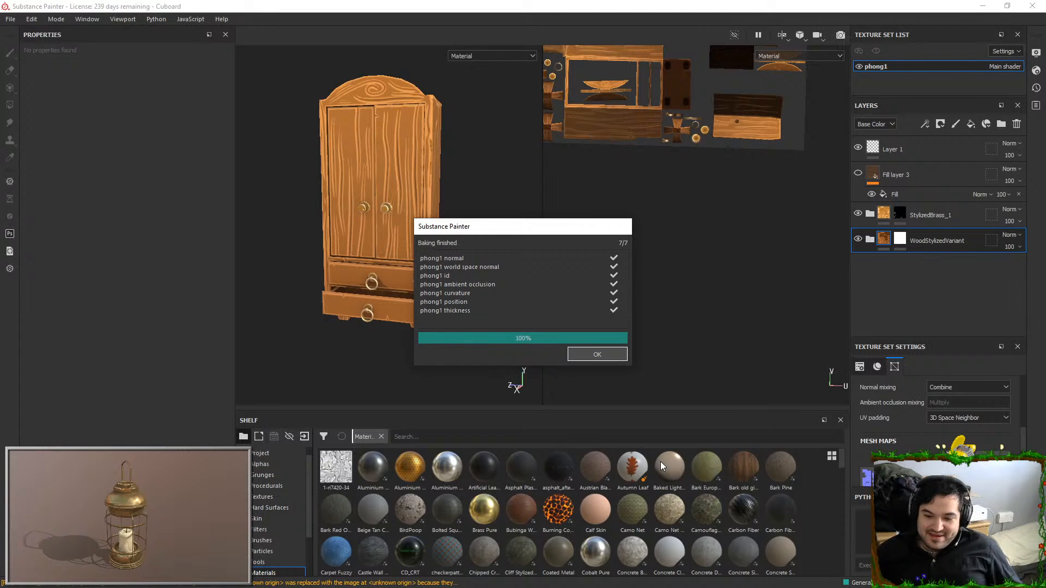
left_click(598, 354)
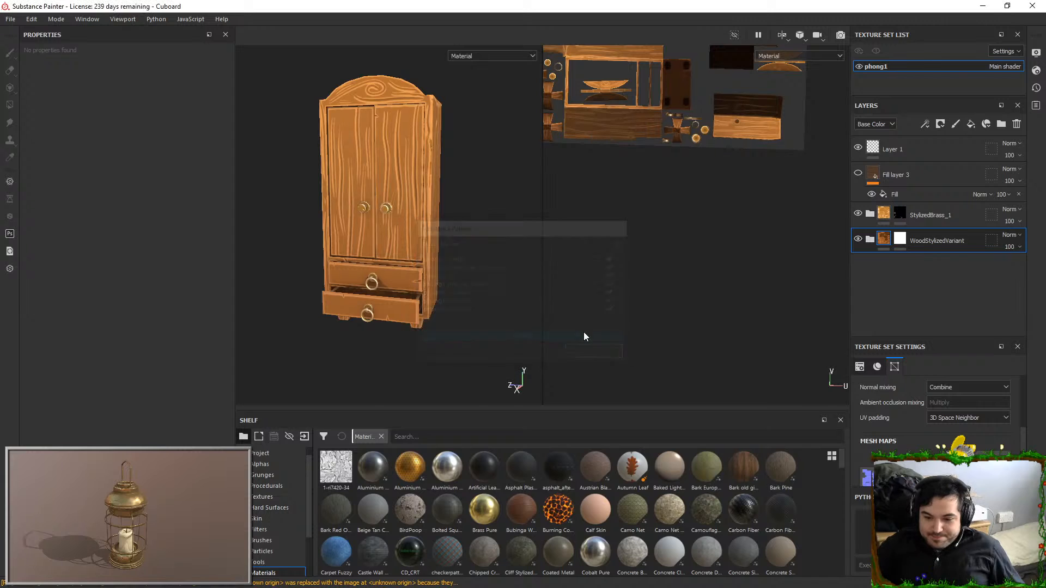
Examine the baked wood detail on the cupboard's front, top and side
left_click_drag(451, 174, 391, 146, "alt")
scroll(446, 156, "up", 3)
middle_click_drag(390, 143, 434, 250, "alt")
scroll(434, 250, "up", 4)
mouse_move(434, 250)
right_mouse_down("shift")
mouse_move(455, 222)
mouse_move(443, 238)
right_mouse_up("shift")
scroll(444, 238, "down", 2)
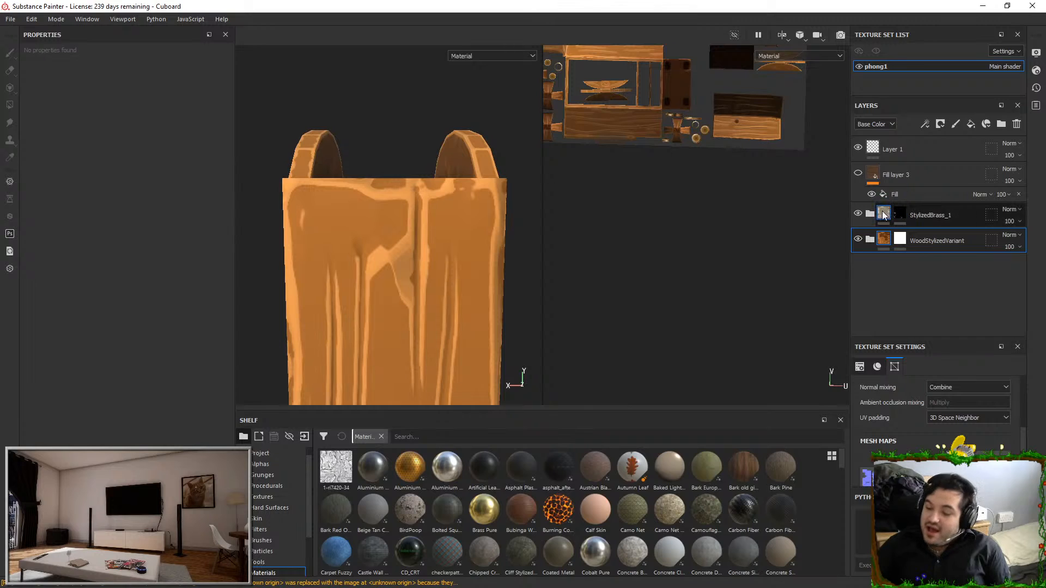
Expand the WoodStylizedVariant group and toggle it and Fill layer 1 copy 1 to examine the light edge highlights
left_click(858, 239)
left_click(859, 239)
left_click(870, 240)
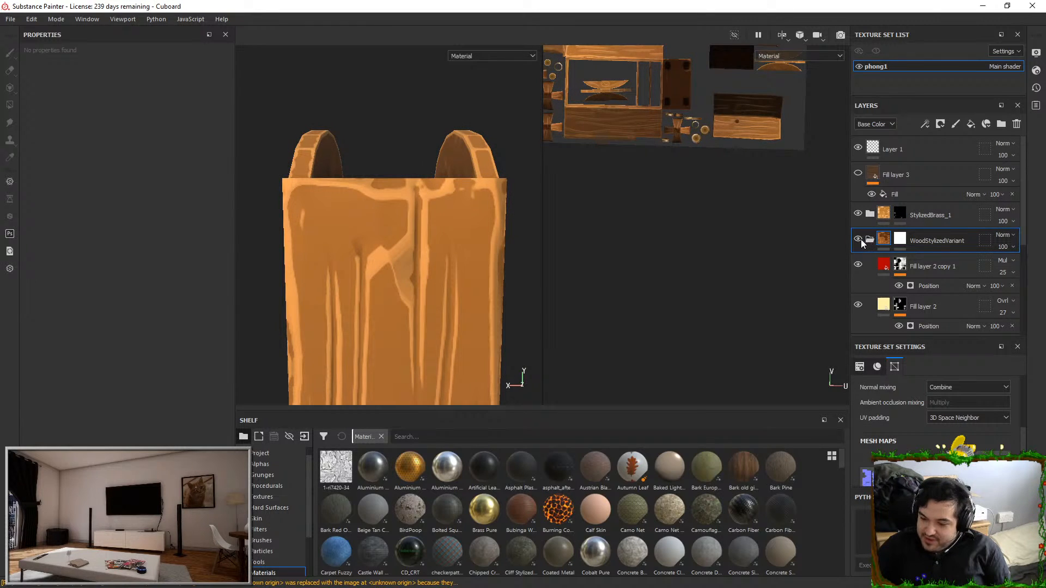
left_click(859, 240)
left_click_drag(509, 235, 479, 199, "alt")
left_click(858, 240)
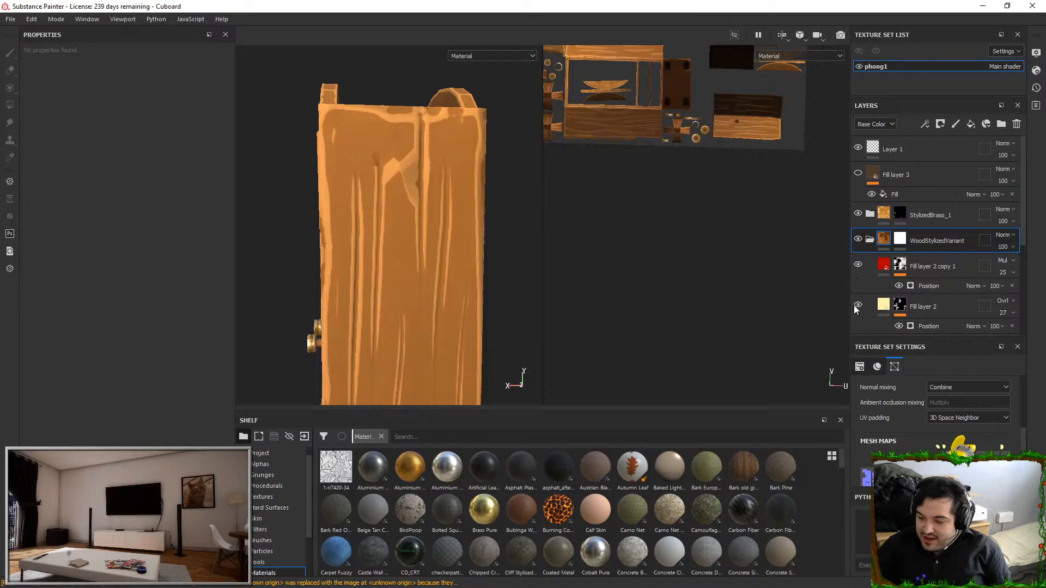
scroll(883, 305, "down", 1)
left_click(858, 312)
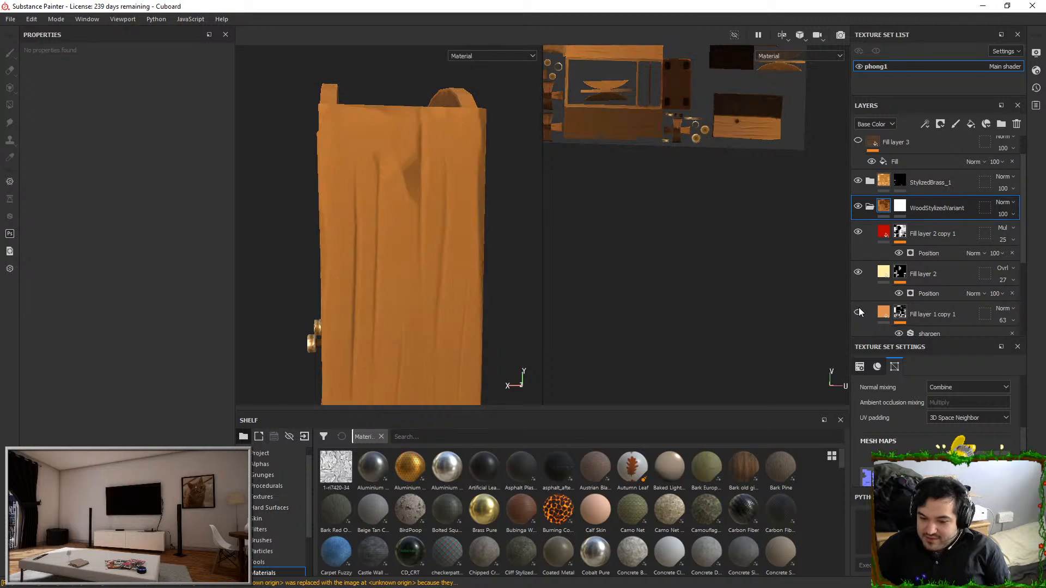
left_click(859, 312)
Lower the Global Balance of the mask editor generator on Fill layer 1 copy 1 to 0.63
left_click(902, 313)
scroll(926, 286, "down", 2)
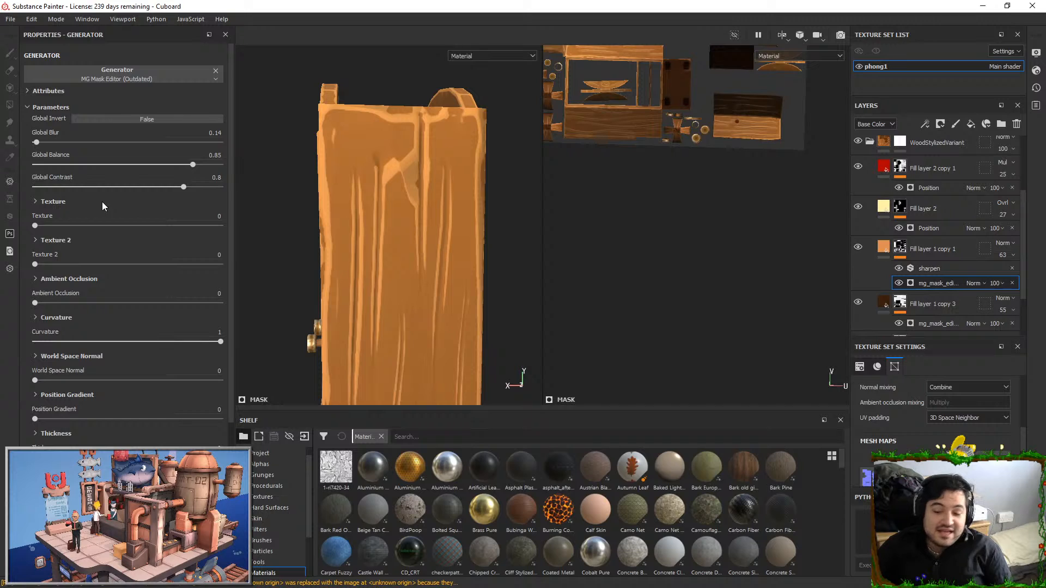
left_click_drag(164, 165, 144, 173)
right_click_drag(467, 252, 360, 261, "alt")
left_click_drag(359, 262, 425, 289, "alt")
middle_click_drag(425, 289, 419, 196, "alt")
right_click_drag(419, 196, 360, 183, "alt")
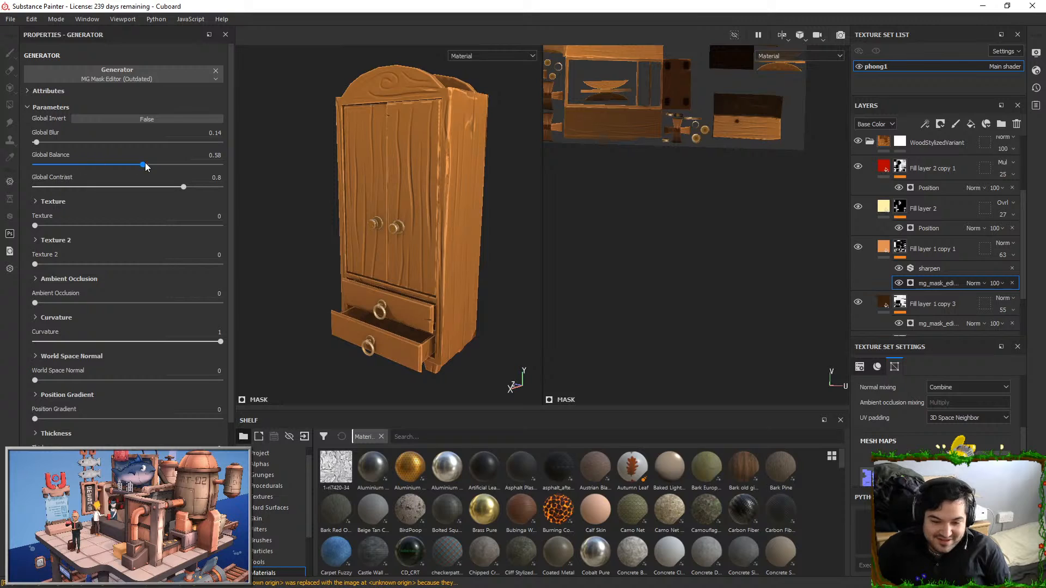
left_click_drag(368, 197, 419, 239, "alt")
right_click_drag(420, 239, 439, 245, "alt")
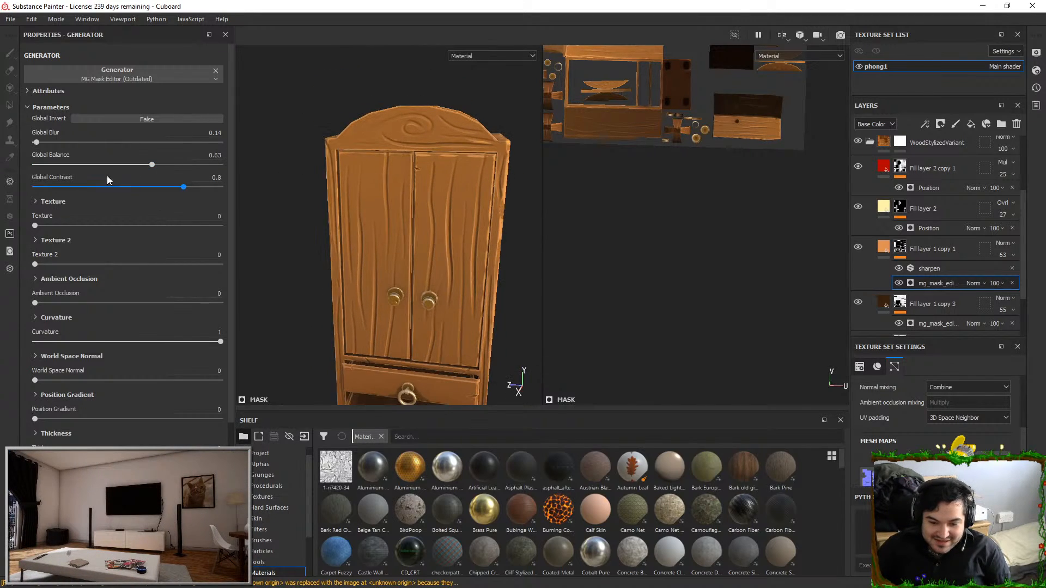
Raise the Global Balance of the mask generator on Fill layer 1 copy 1 to 0.68 and check the edge highlights around the cupboard
mouse_move(384, 190)
left_mouse_down("alt")
mouse_move(412, 159)
mouse_move(428, 177)
mouse_move(404, 191)
left_mouse_up("alt")
right_click_drag(404, 191, 467, 253, "alt")
left_click_drag(467, 252, 512, 250, "alt")
left_click_drag(479, 232, 359, 171, "alt")
middle_click_drag(359, 170, 373, 109, "alt")
left_click_drag(374, 109, 455, 196, "alt")
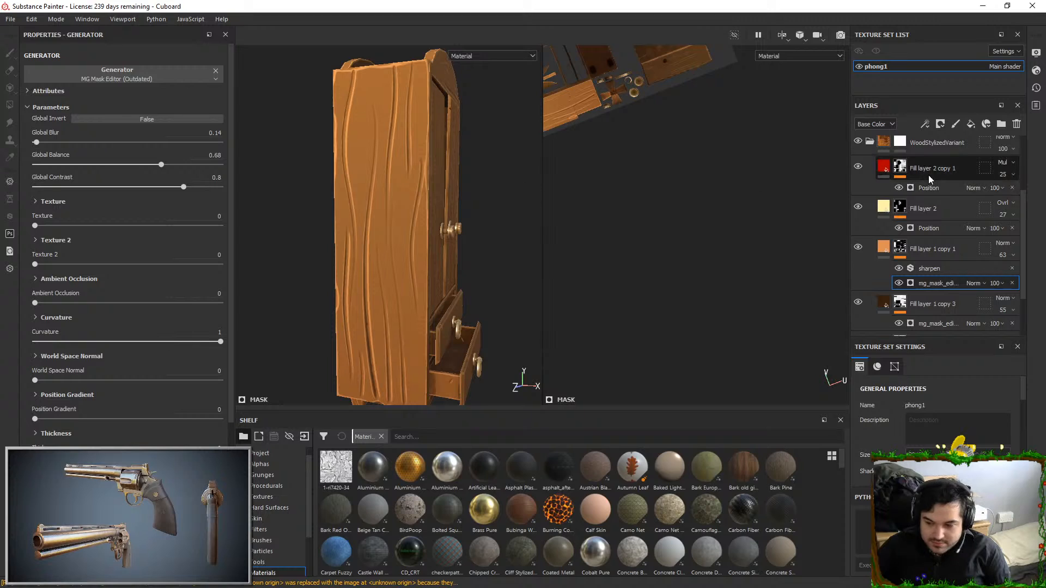
Set the Global Blur to 0.42 and the Global Balance to 0.49 on the mask generator of Fill layer 1 copy 3
scroll(939, 296, "down", 1)
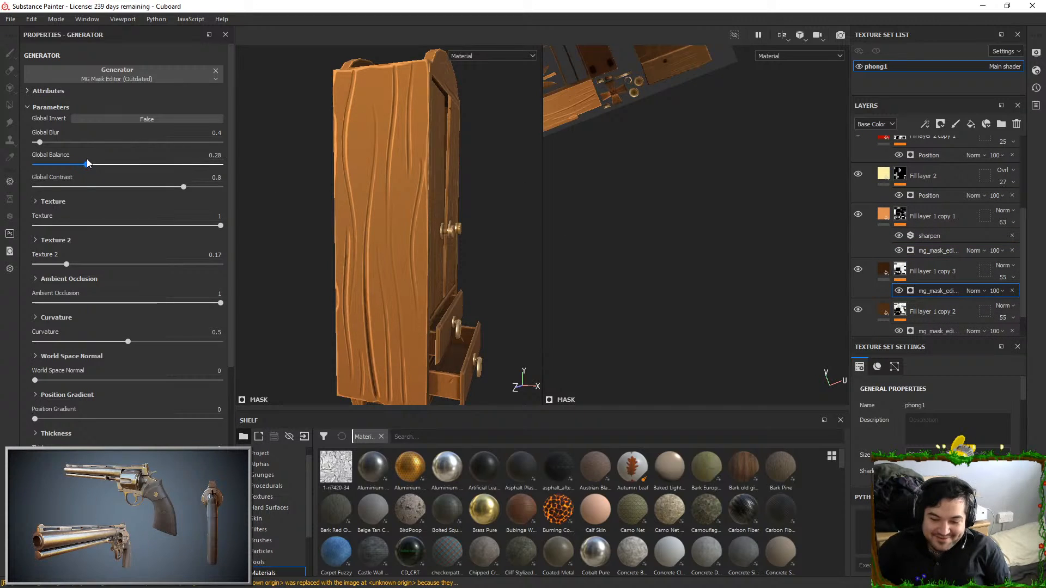
left_click_drag(165, 163, 89, 165)
left_click_drag(403, 207, 426, 207, "alt")
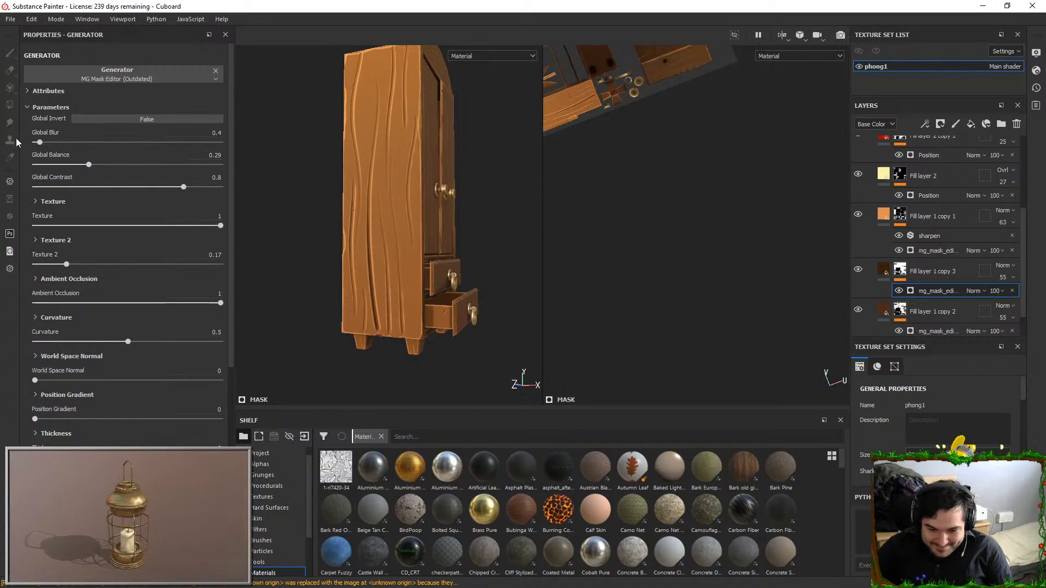
left_click_drag(51, 139, 40, 141)
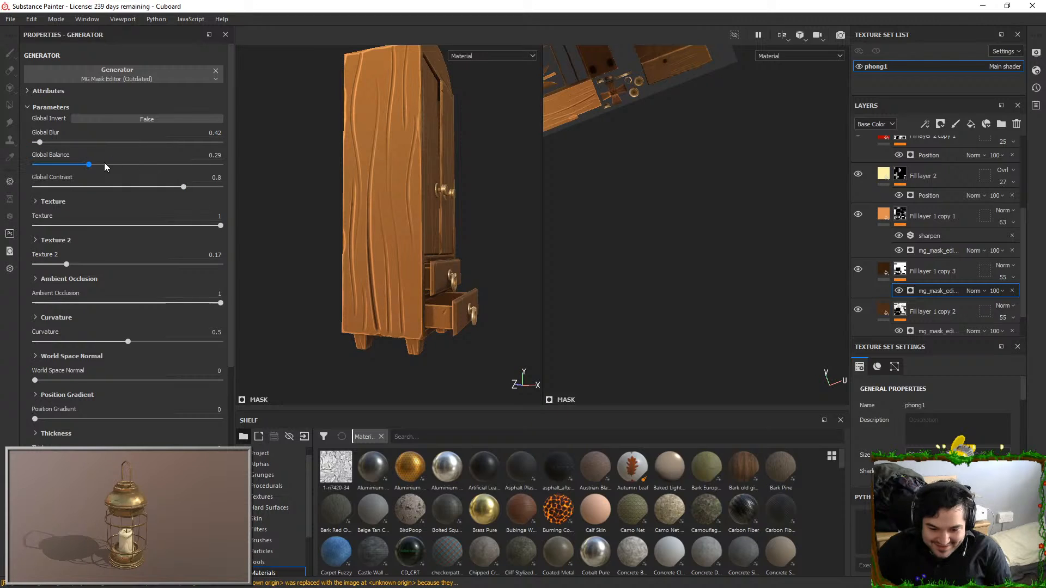
left_click_drag(104, 163, 125, 140)
Lower the Global Balance to 0.42 and the Global Contrast to 0.73 on Fill layer 1 copy 3's mask generator
left_click_drag(288, 200, 337, 194, "alt")
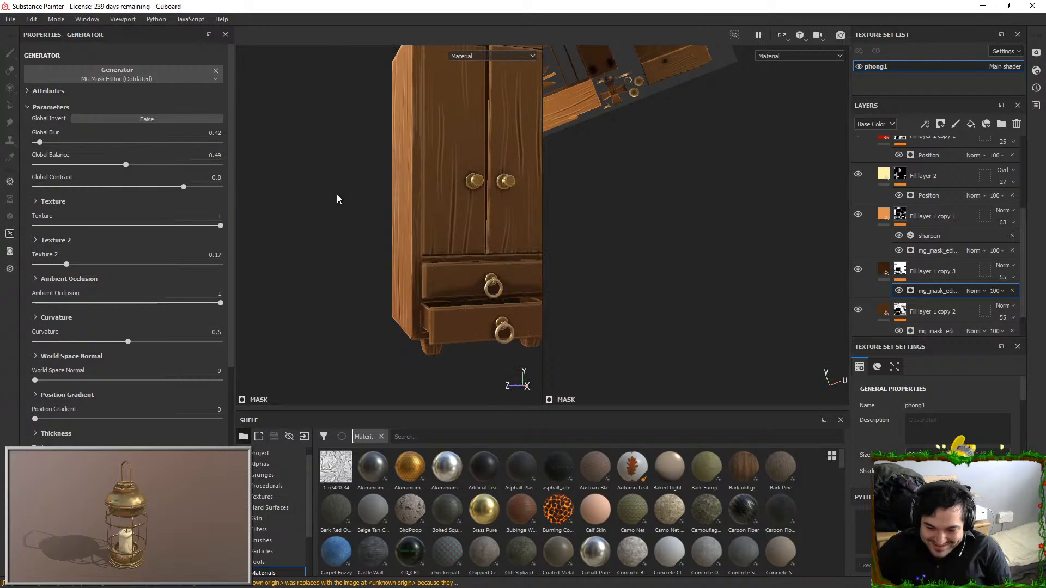
middle_click_drag(447, 166, 316, 193, "alt")
left_click_drag(316, 198, 293, 163, "alt")
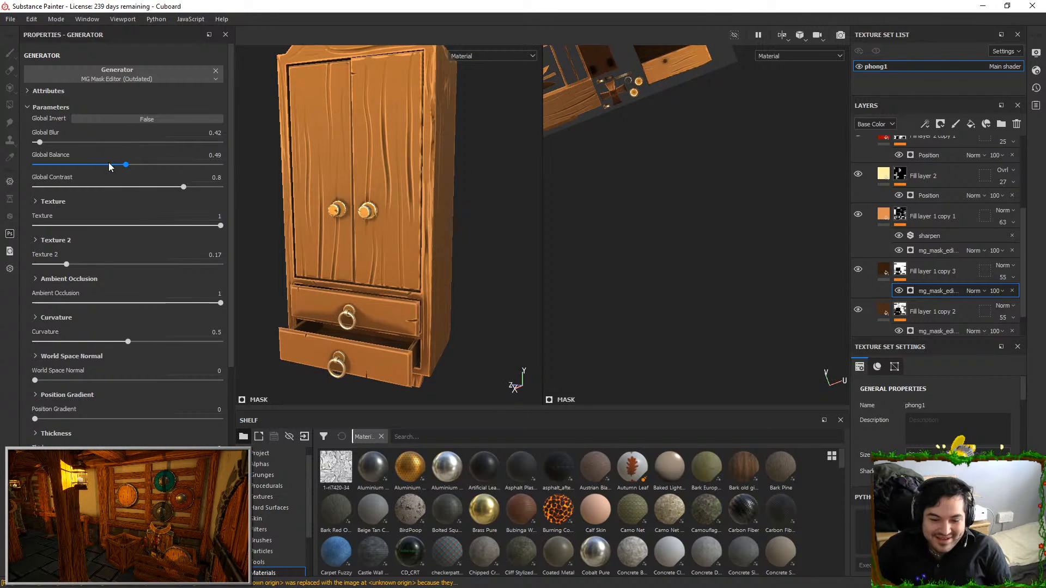
left_click_drag(382, 215, 380, 224, "alt")
right_click_drag(380, 224, 322, 210, "alt")
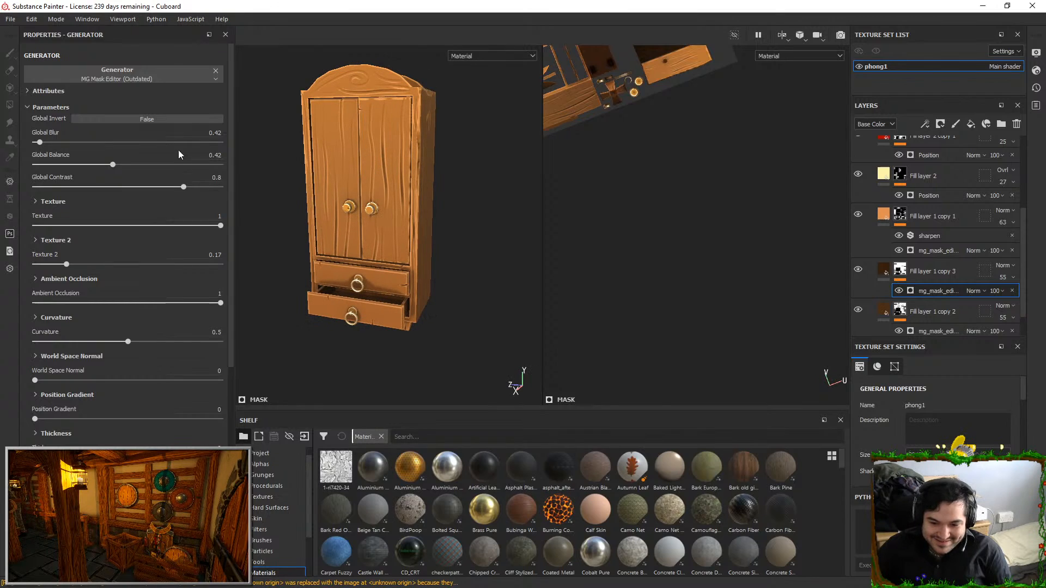
left_click_drag(184, 187, 171, 187)
Examine the wood shading on the cupboard's doors, knobs and drawers up close from several angles
left_click_drag(381, 150, 403, 154, "alt")
right_click_drag(404, 155, 403, 225, "alt")
left_click_drag(404, 225, 378, 217, "alt")
right_click_drag(379, 217, 371, 274, "alt")
middle_click_drag(370, 273, 464, 189, "alt")
left_click_drag(464, 189, 383, 232, "alt")
right_click_drag(383, 231, 376, 159, "alt")
middle_click_drag(451, 371, 451, 281, "alt")
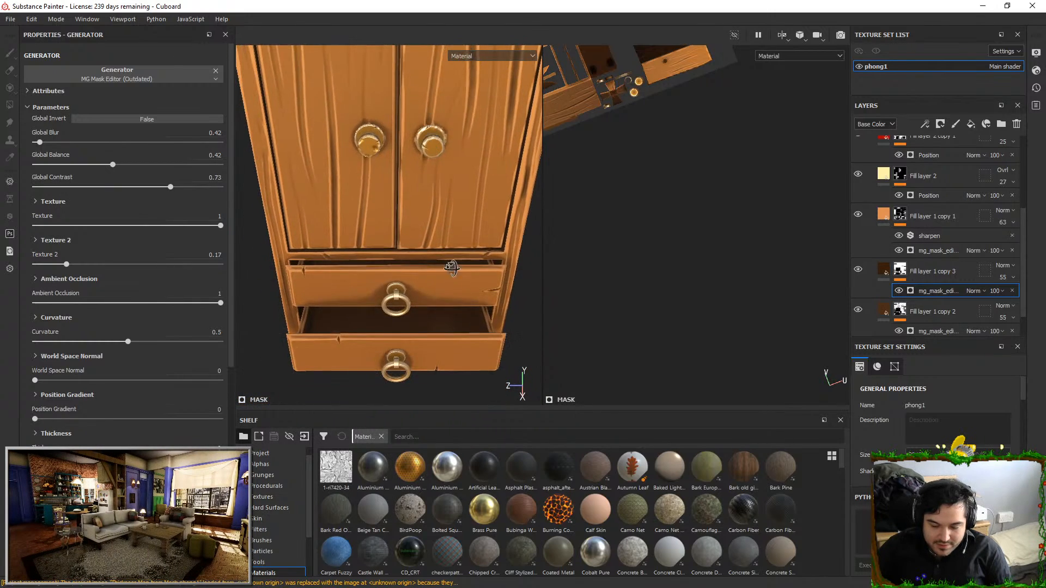
left_click_drag(451, 280, 449, 235, "alt")
middle_click_drag(449, 234, 444, 184, "alt")
left_click_drag(444, 184, 432, 184, "alt")
right_click_drag(432, 184, 399, 246, "alt")
left_click_drag(399, 246, 328, 217, "alt")
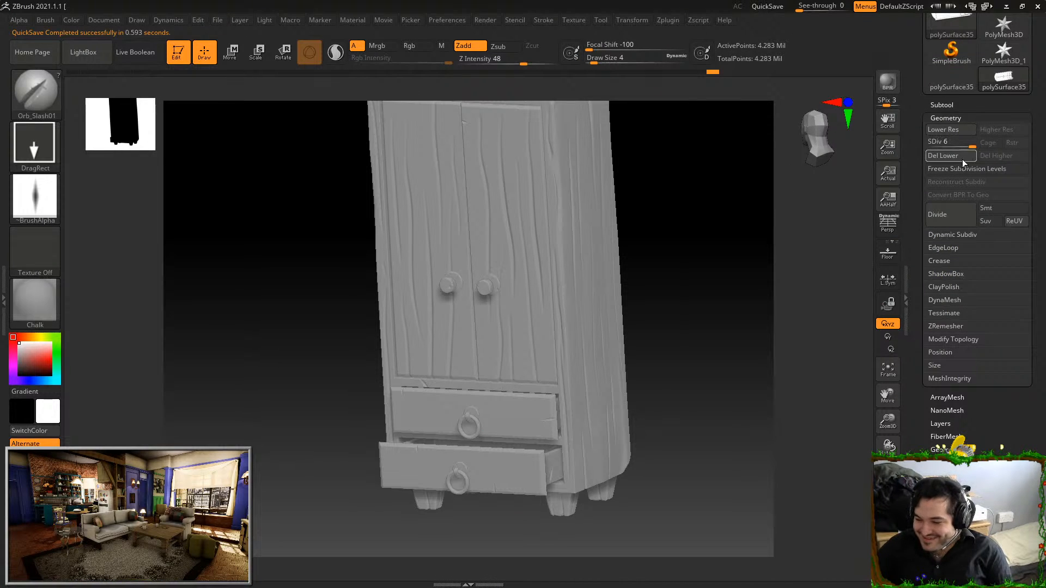
Switch to ZBrush, set the cupboard sculpt to subdivision level 1 and inspect its arched top and side
left_click(929, 146)
left_click_drag(654, 236, 639, 255, "alt")
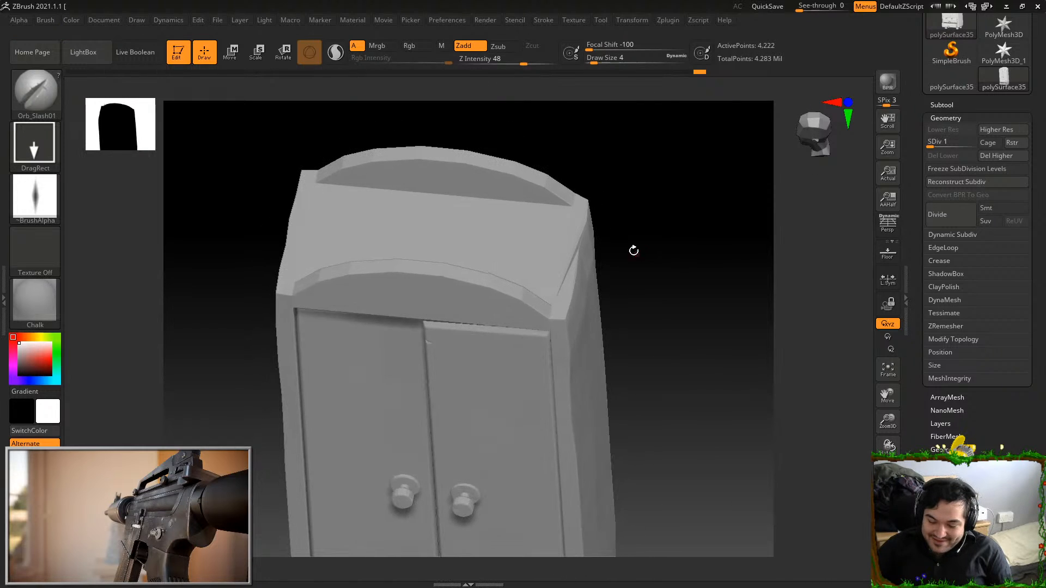
left_click_drag(944, 145, 974, 153)
left_click_drag(717, 211, 632, 226)
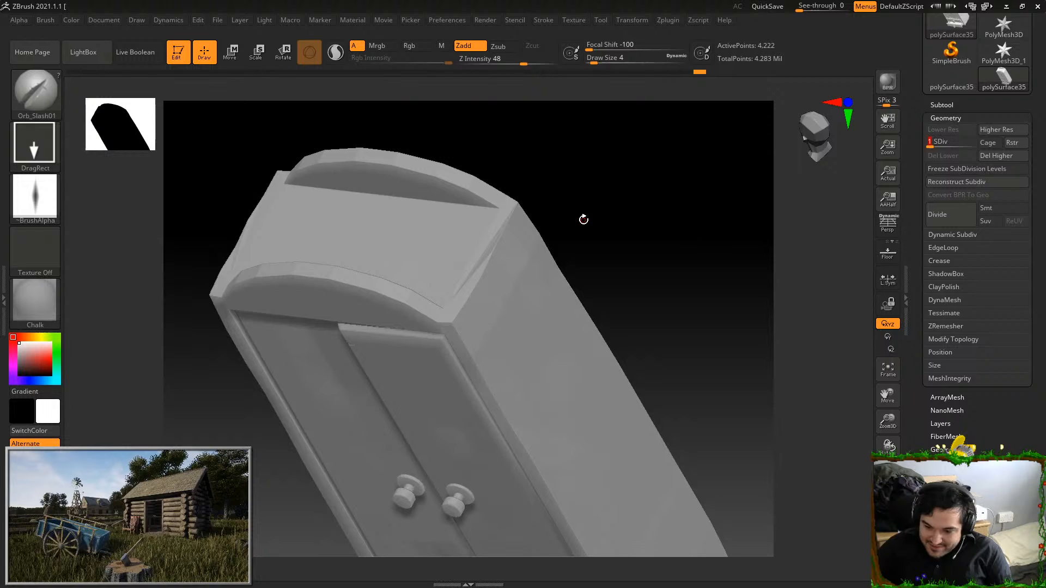
left_click_drag(584, 219, 488, 94)
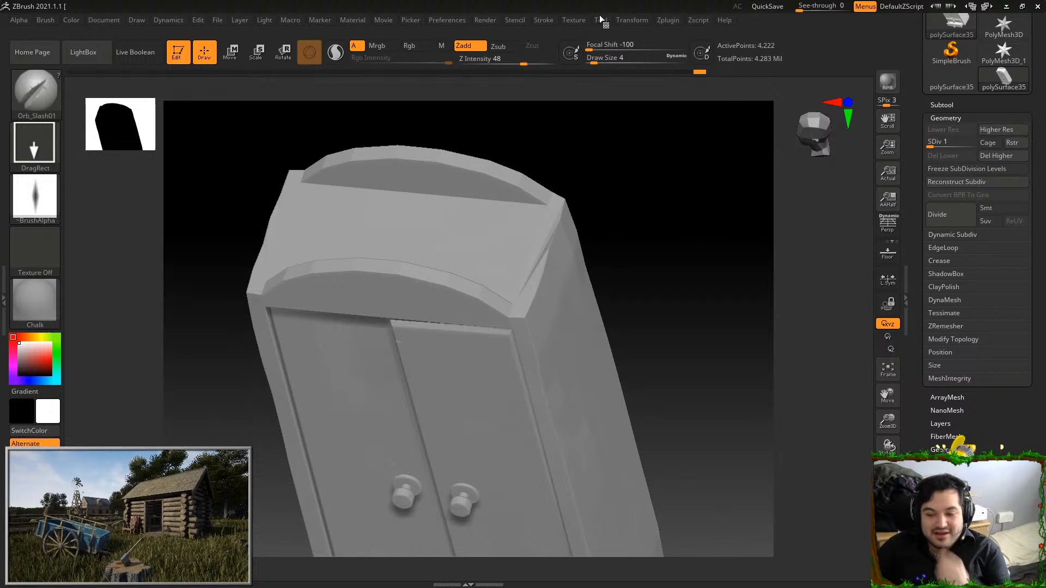
Export the selected low-resolution cupboard as a binary FBX 2020 file, overwriting SM_Cuboard.fbx in the Model folder
left_click(600, 16)
left_click(676, 80)
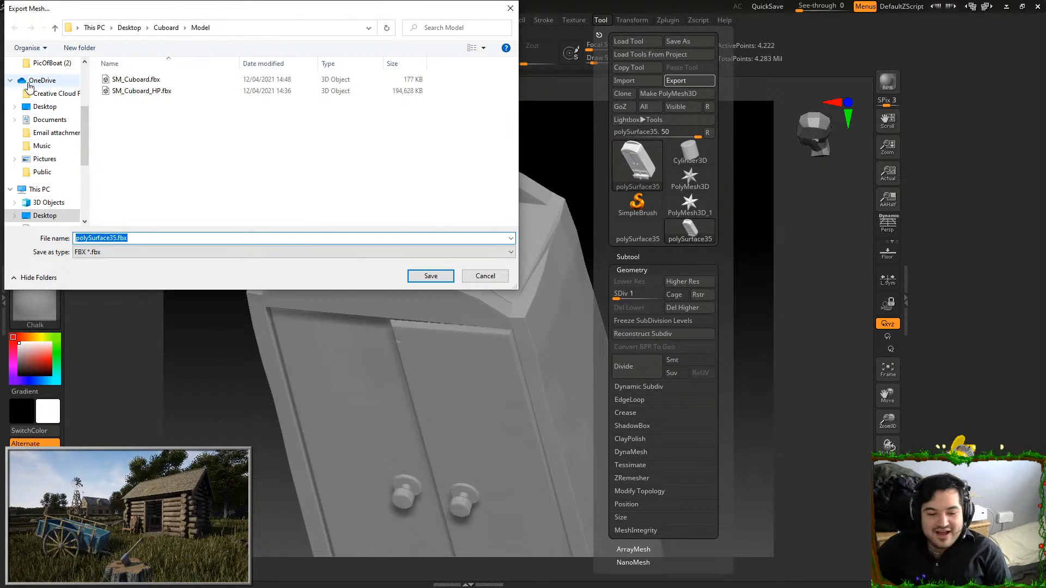
double_click(173, 83)
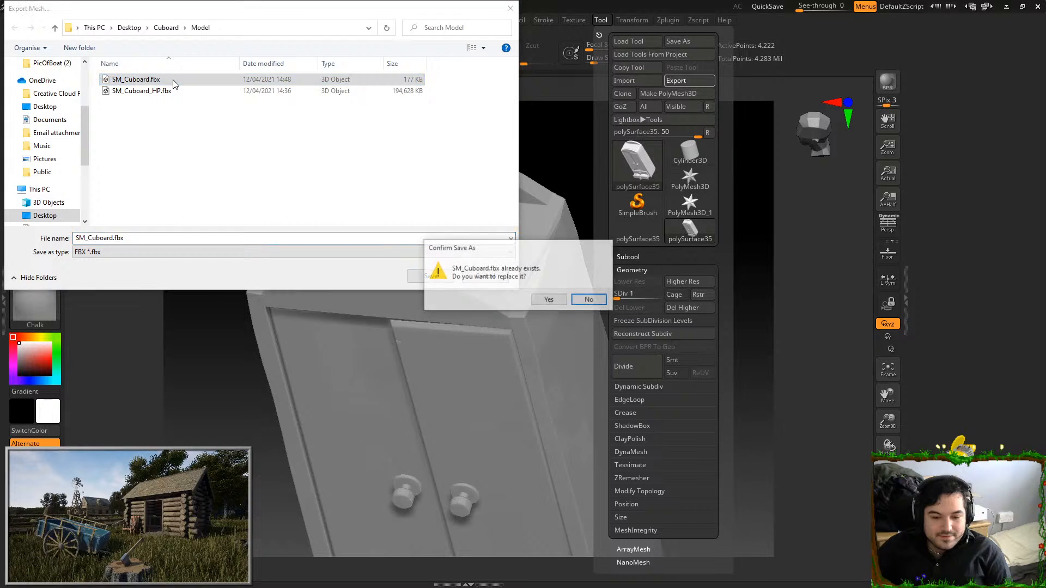
left_click(540, 301)
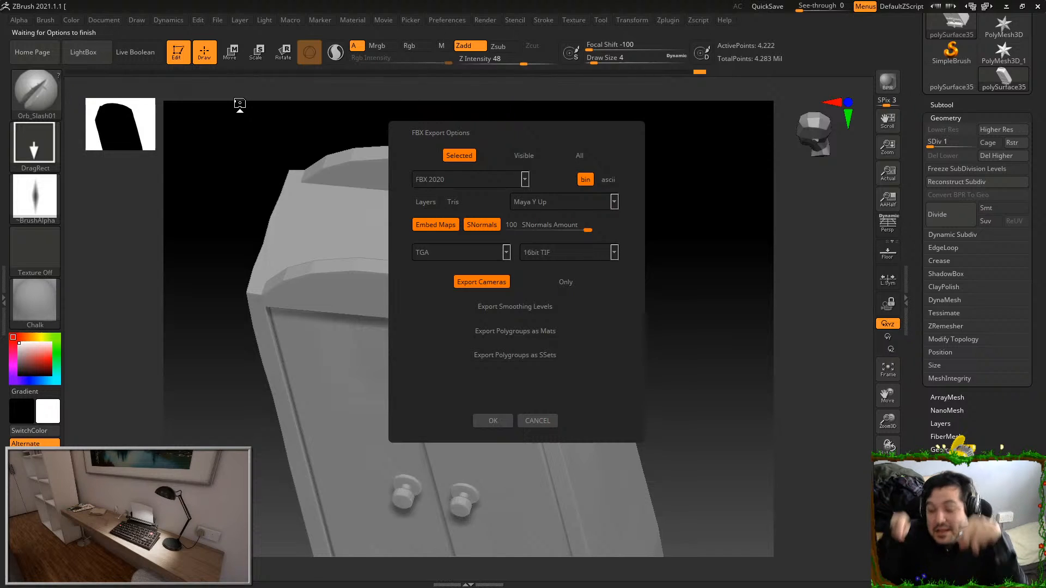
left_click(488, 421)
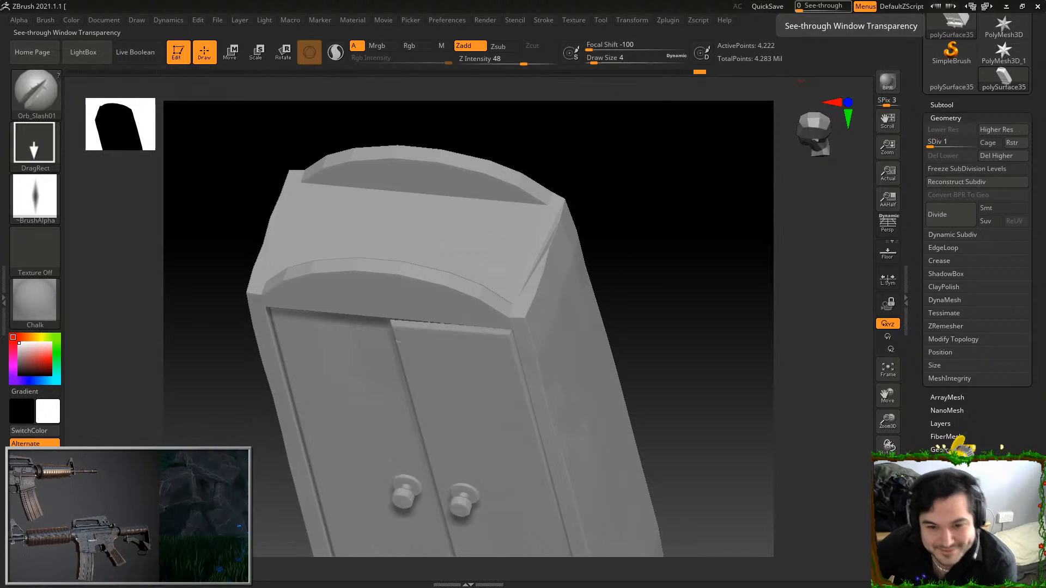
key("alt+Tab")
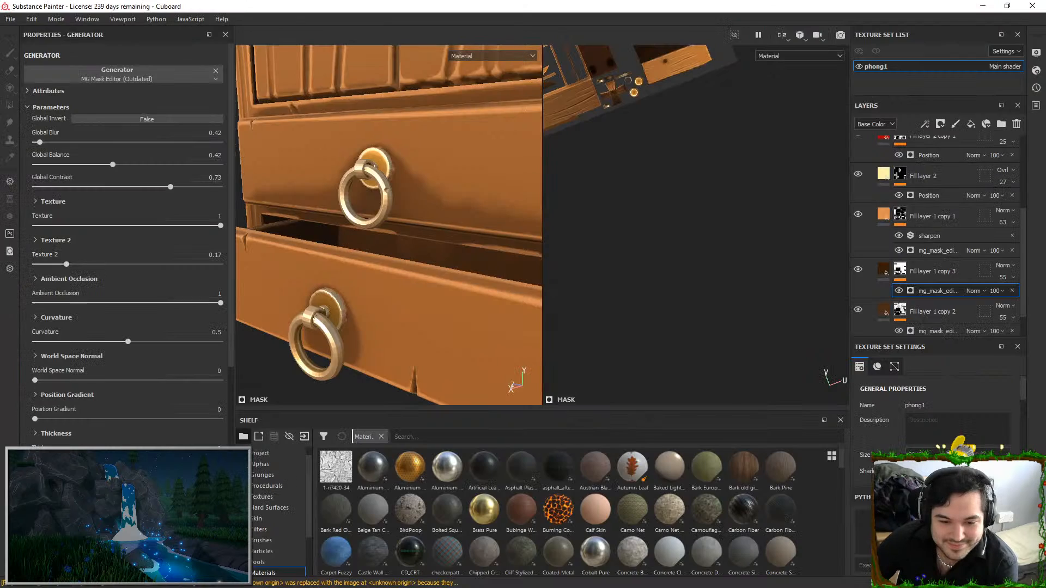
right_click_drag(431, 277, 430, 47, "alt")
middle_click_drag(430, 109, 401, 267, "alt")
left_click(32, 19)
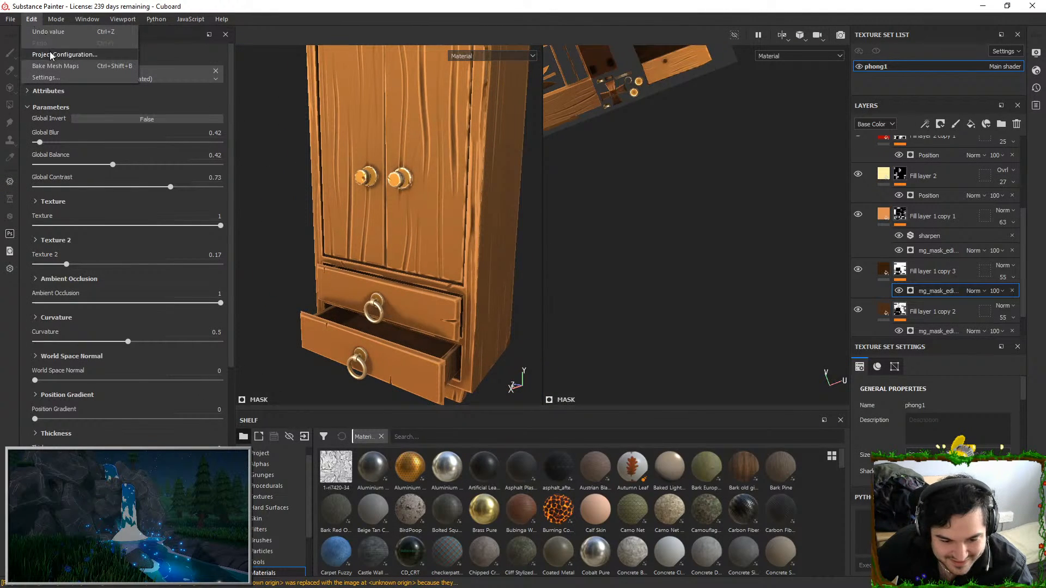
left_click(55, 54)
left_click(603, 210)
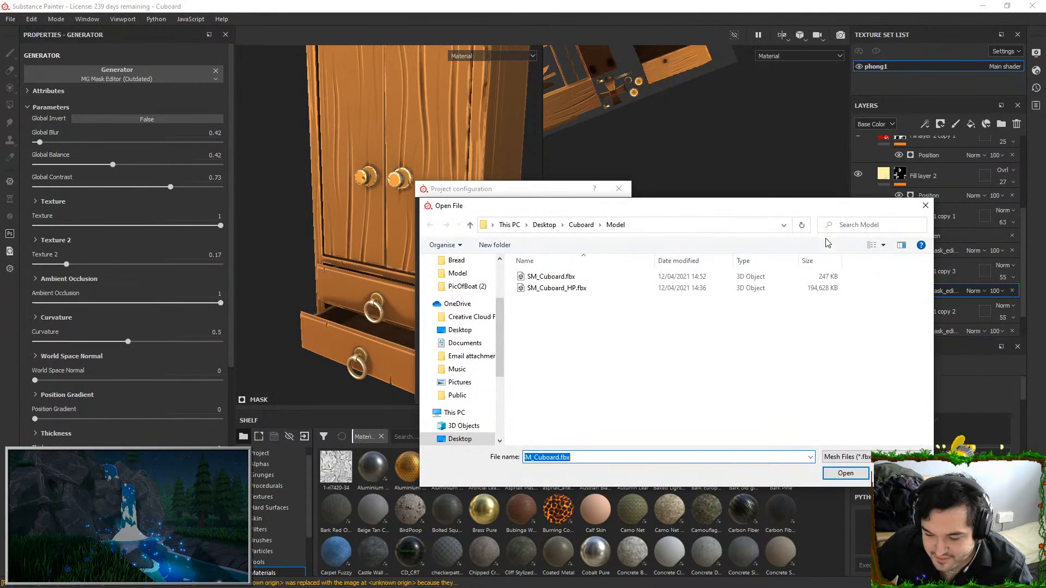
left_click(926, 206)
left_click(618, 189)
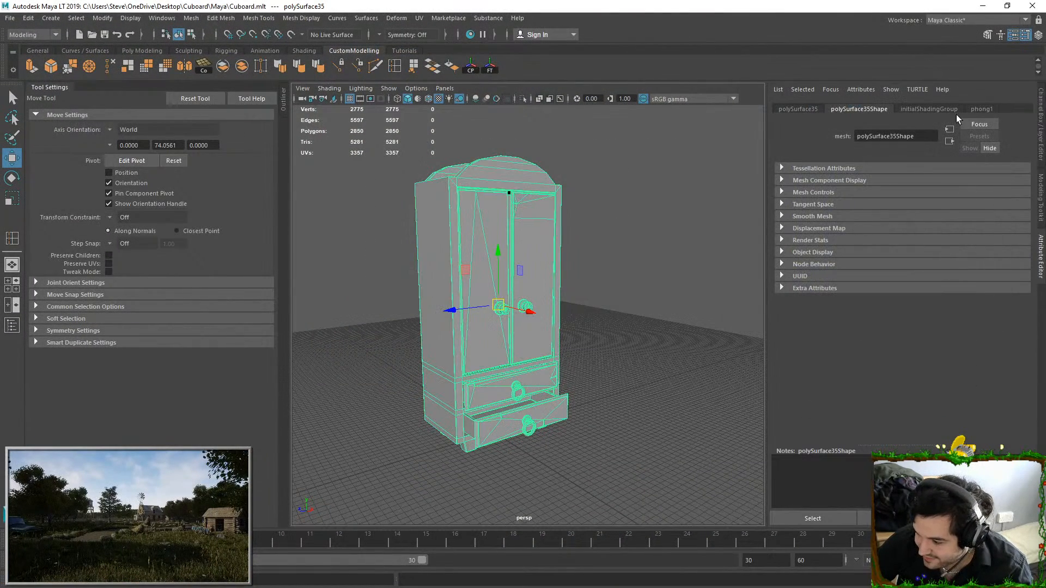
Switch to Maya, close the UV Editor and hide the existing cupboard on a new display layer
left_click(975, 109)
key("ctrl+a")
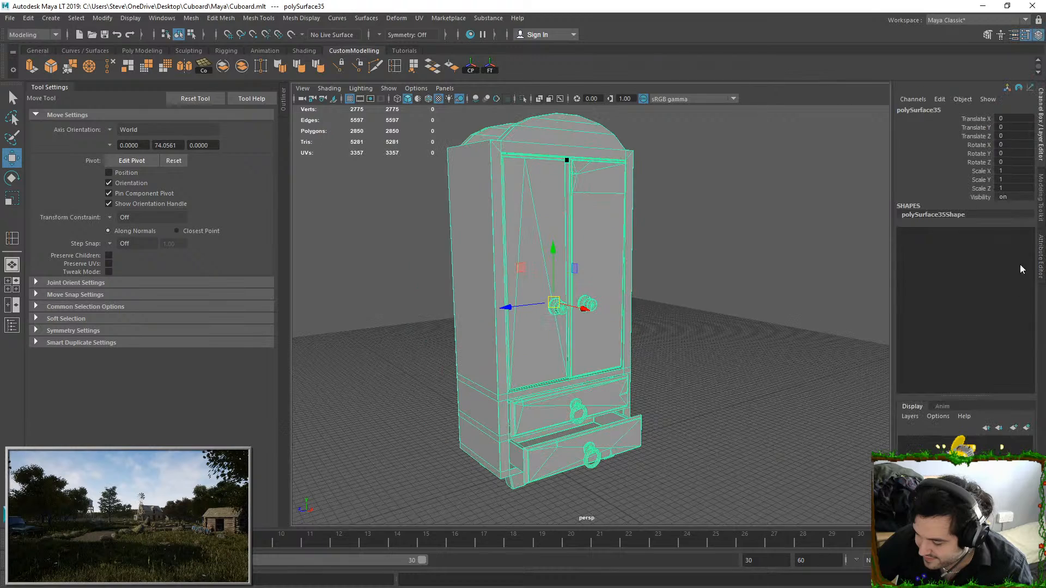
left_click(1014, 428)
left_click(906, 443)
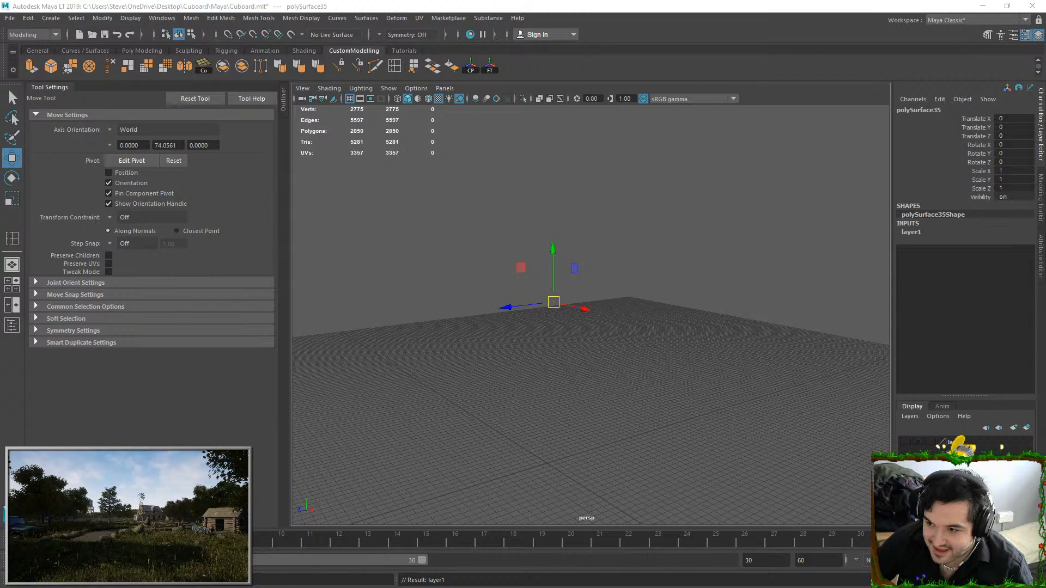
left_click(532, 234)
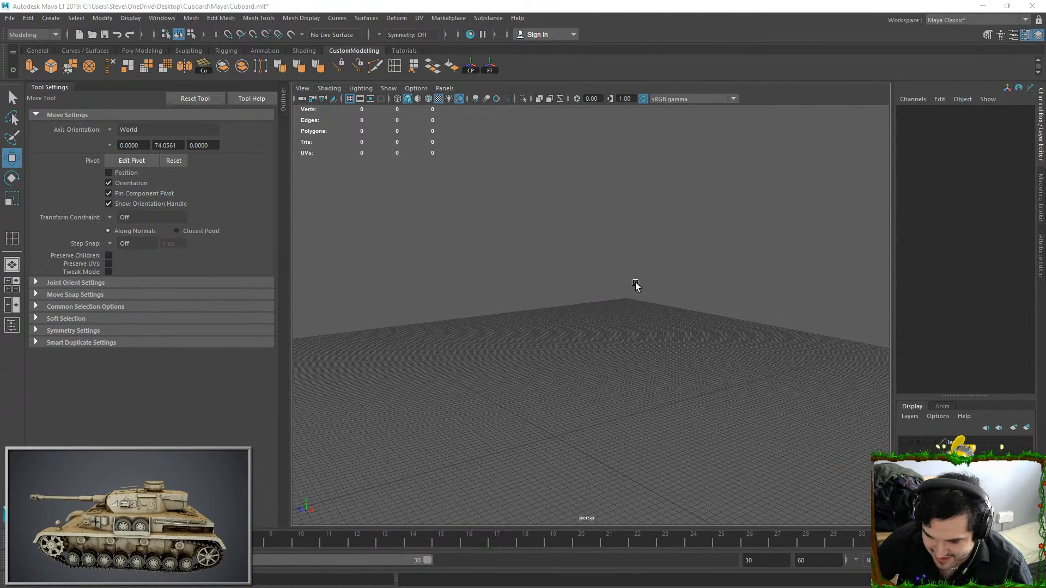
left_click_drag(701, 68, 599, 315)
right_click_drag(598, 315, 563, 216, "alt")
left_click_drag(564, 216, 570, 235, "alt")
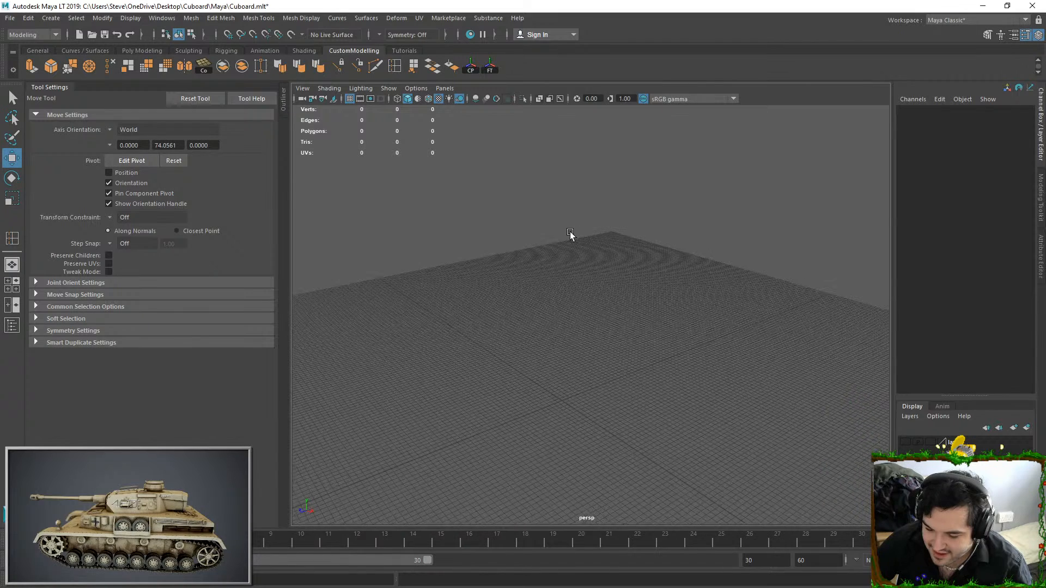
Start a new scene and import the cupboard mesh exported from ZBrush
left_click(10, 18)
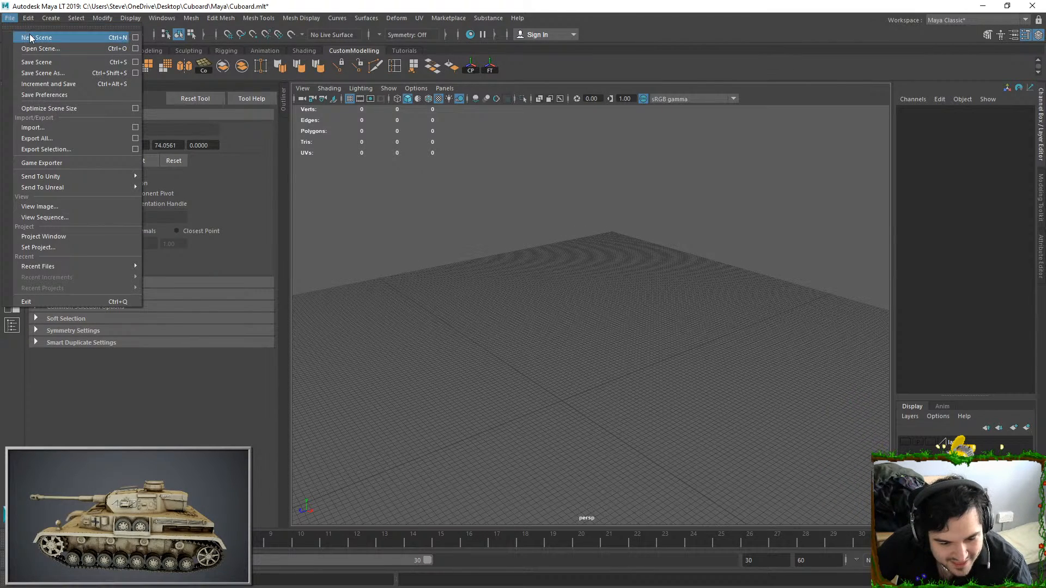
left_click(31, 35)
left_click(492, 302)
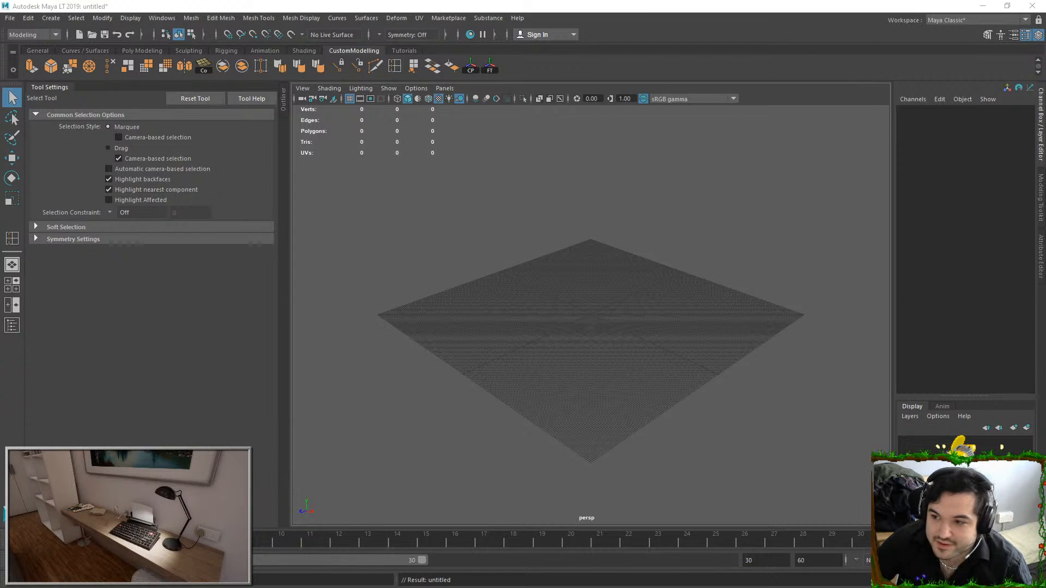
left_click_drag(1045, 257, 741, 257)
scroll(617, 322, "up", 10)
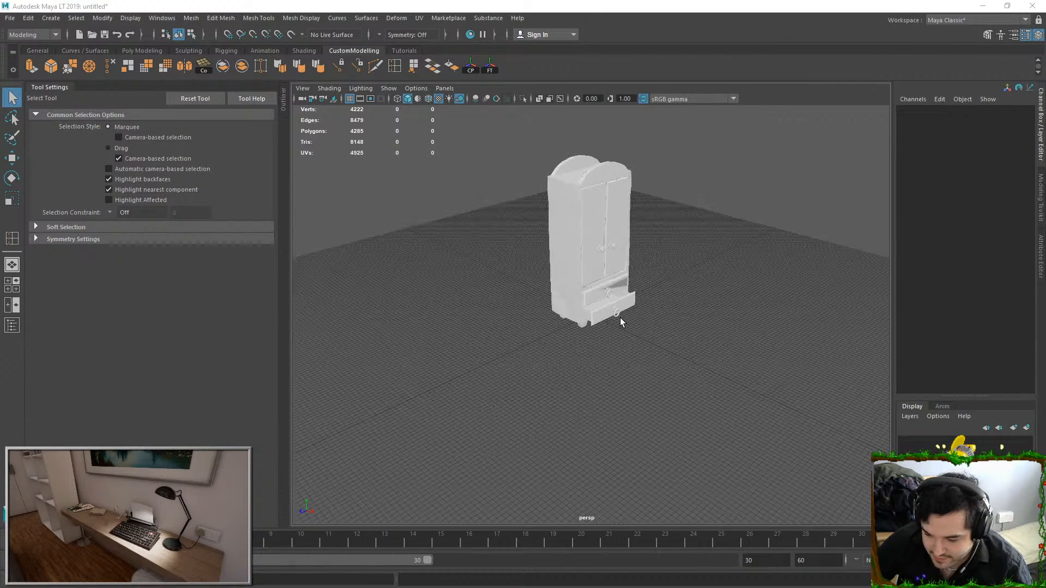
Examine the shading and wireframe on the front of the cupboard's upper drawer
left_click(615, 243)
left_click_drag(608, 348, 502, 321, "alt")
left_click(711, 293)
scroll(626, 303, "up", 5)
left_click_drag(627, 303, 551, 305, "alt")
scroll(552, 305, "up", 3)
right_click_drag(551, 283, 553, 306)
left_click_drag(553, 305, 568, 268, "alt")
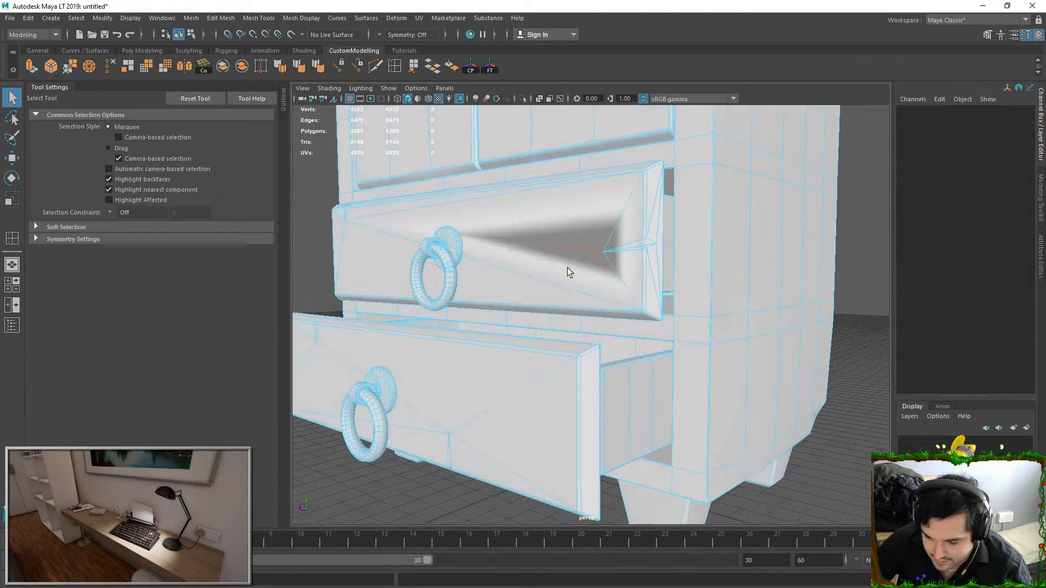
Cut an edge across the large face of the upper drawer front with Multi-Cut, from the notch's inner vertex to the opposite upper corner
left_click_drag(551, 224, 556, 244, "alt")
left_click(556, 243)
left_click(192, 18)
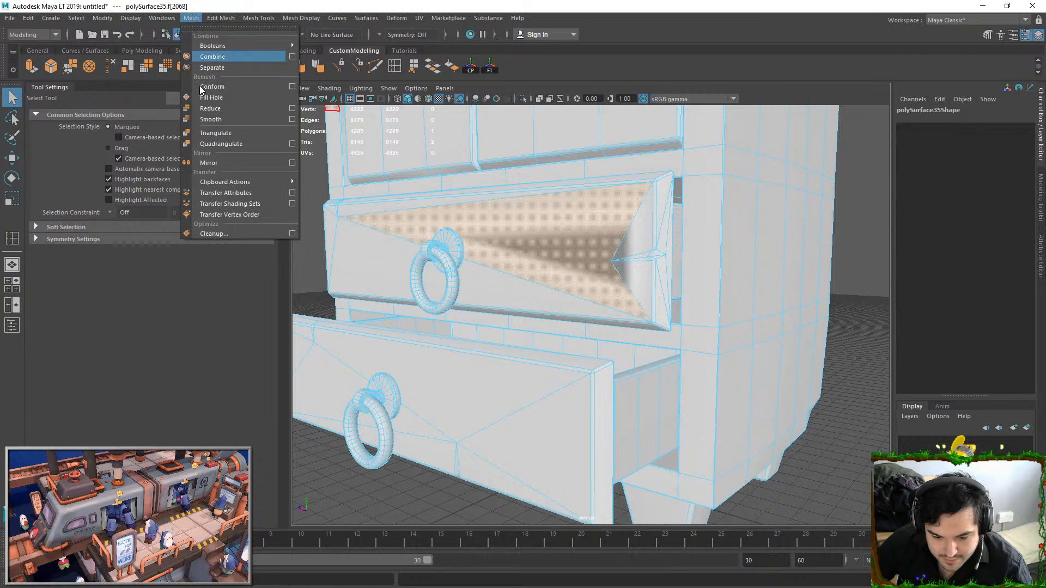
left_click(219, 231)
right_click_drag(632, 238, 596, 242)
left_click(374, 66)
left_click(611, 261)
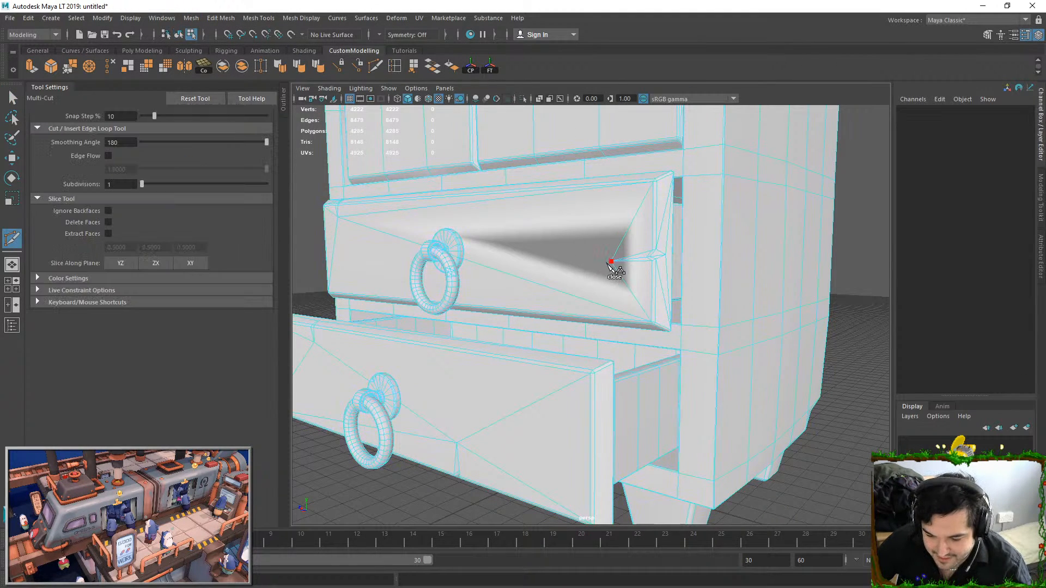
left_click(338, 219)
right_click(519, 302)
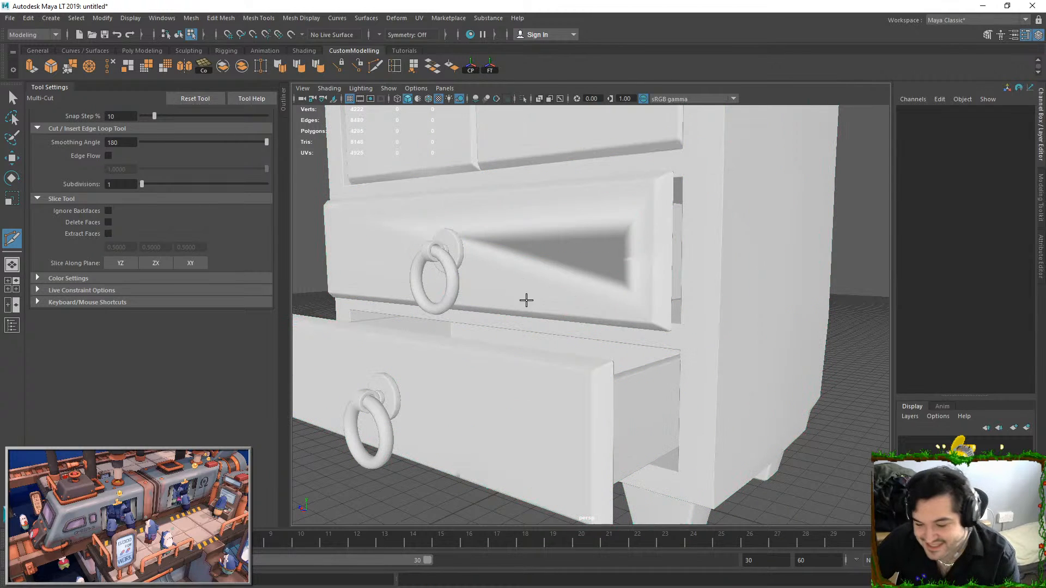
Delete the large split face area between the ring handle and the notch on the upper drawer front
left_click(12, 98)
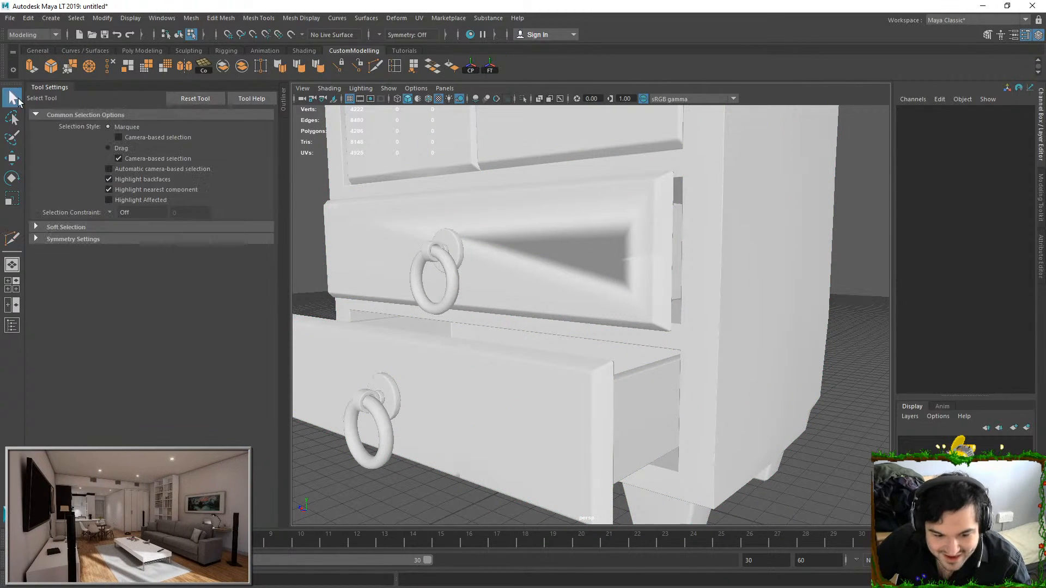
left_click(582, 278)
key("Delete")
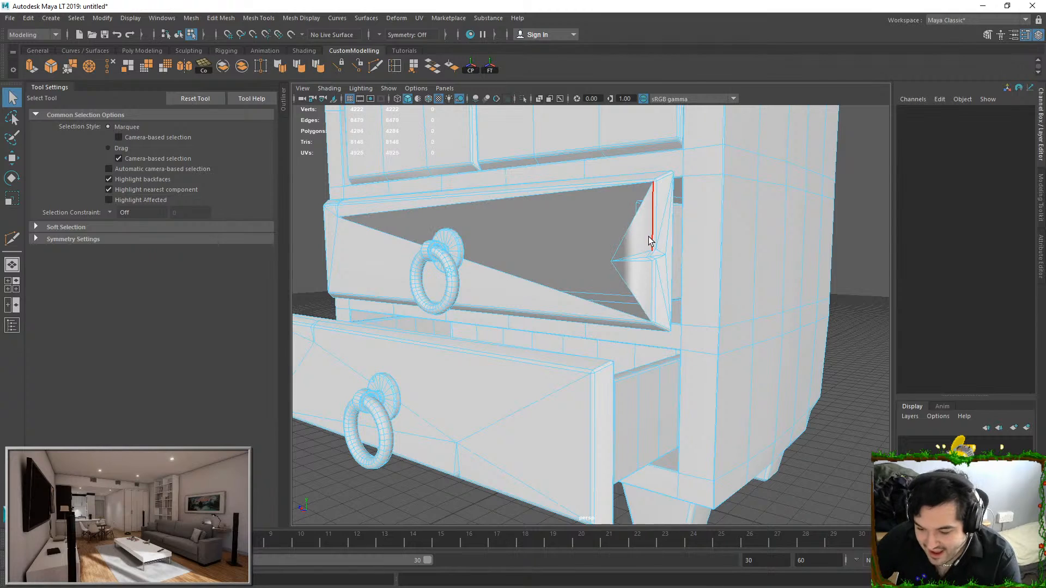
Undo the last edits and delete the triangular faces beside the notch on the upper drawer front
left_click(633, 280)
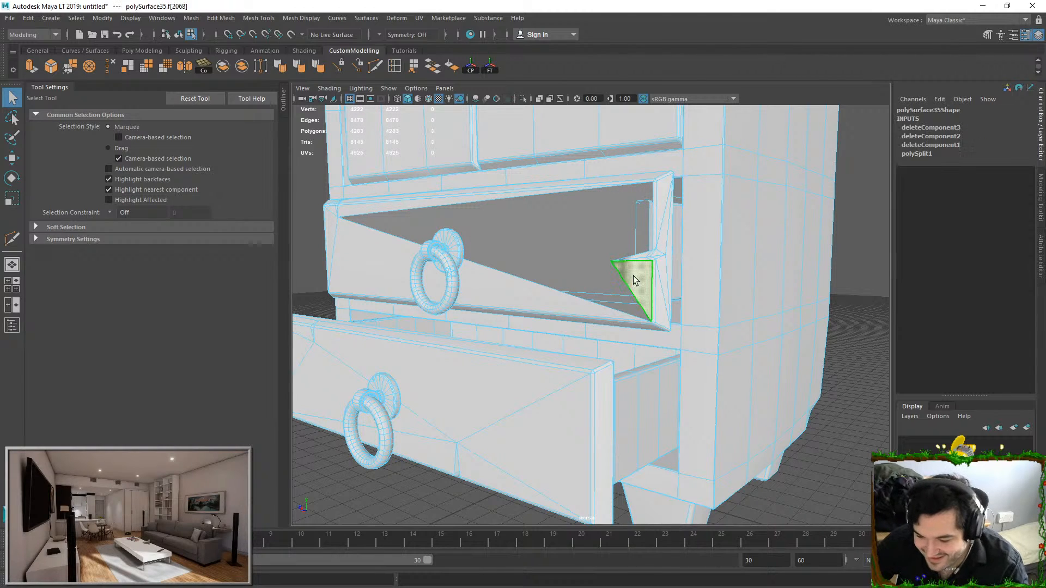
key("ctrl+z")
key("ctrl+z")
key("F11")
left_click(627, 276)
key("Delete")
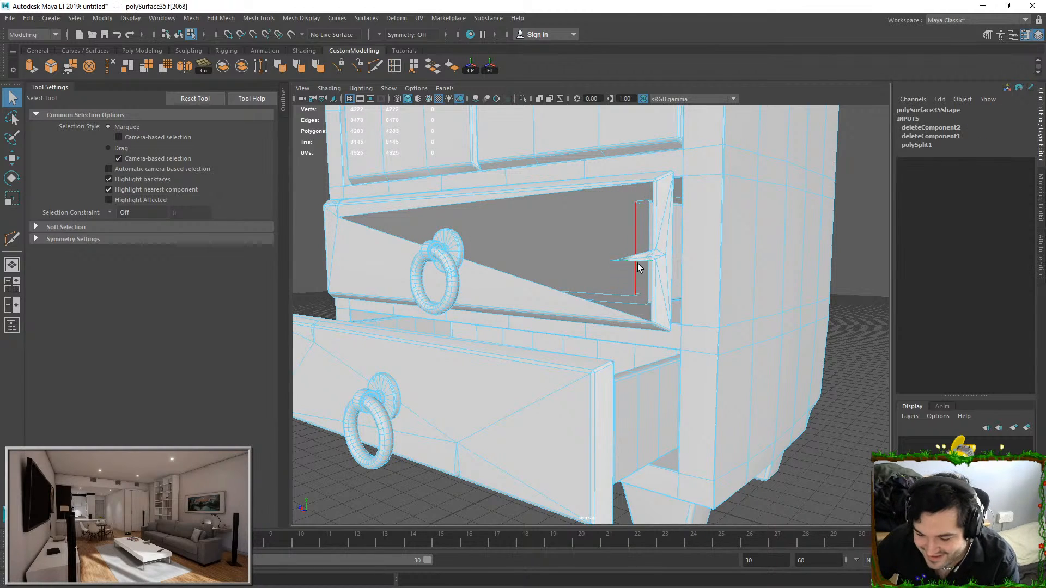
Close the openings in the upper drawer front beside the ring handle by bridging their opposite border edges
key("F10")
left_click(624, 188)
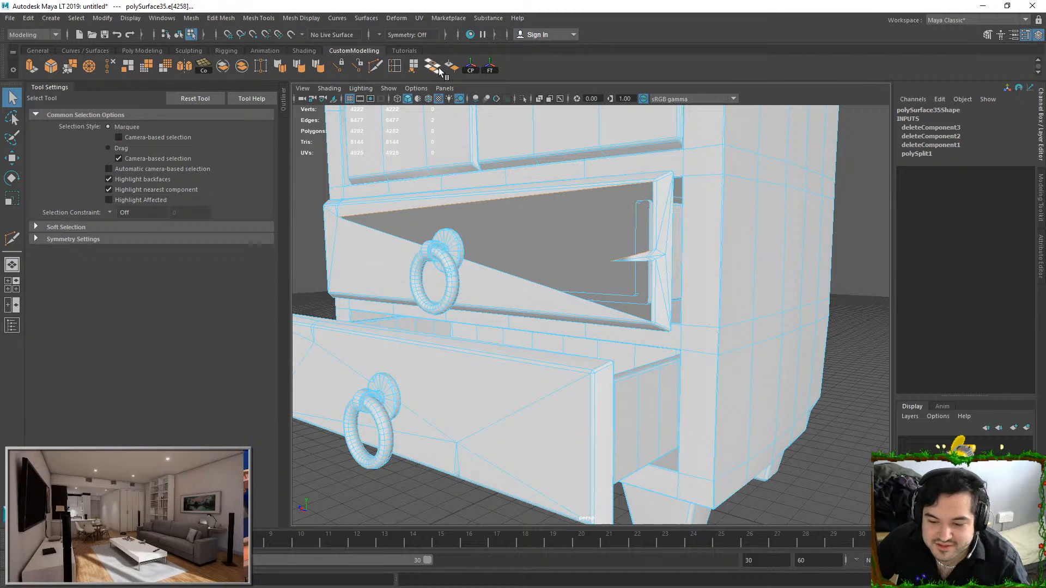
left_click(432, 66)
left_click(576, 261)
left_click(609, 306)
left_click(640, 261, "shift")
key("g")
right_click(602, 272)
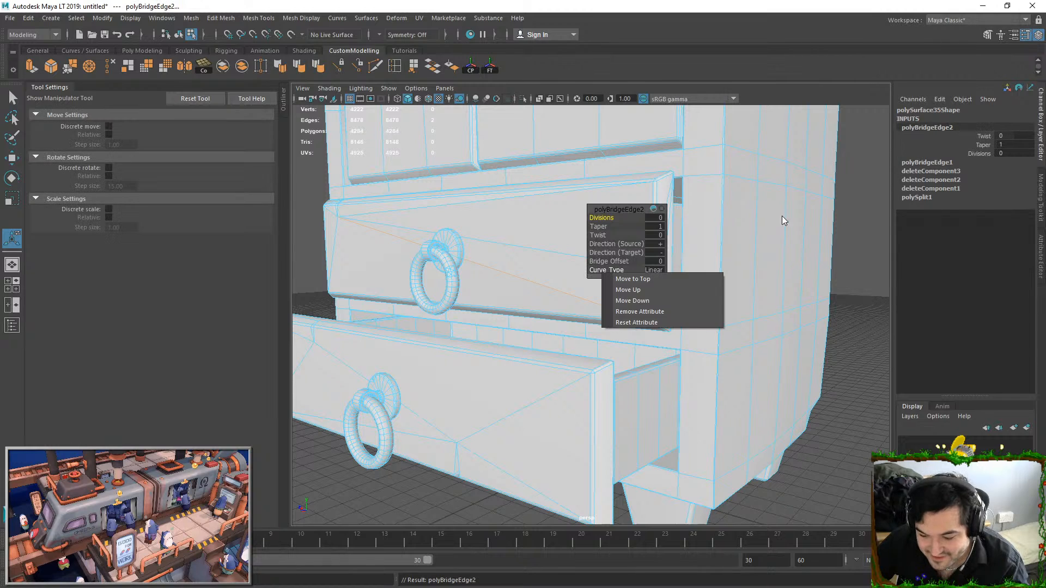
key("Escape")
Return to object mode, select the whole cupboard mesh and open its layout in the UV Editor
key("q")
right_click(481, 222)
right_click_drag(481, 222, 534, 205)
left_click(833, 428)
scroll(829, 426, "down", 3)
left_click_drag(817, 425, 646, 303, "alt")
scroll(591, 395, "down", 3)
middle_click_drag(646, 303, 651, 433, "alt")
scroll(648, 262, "down", 3)
left_click_drag(649, 240, 583, 264, "alt")
scroll(598, 294, "down", 3)
left_click(584, 263)
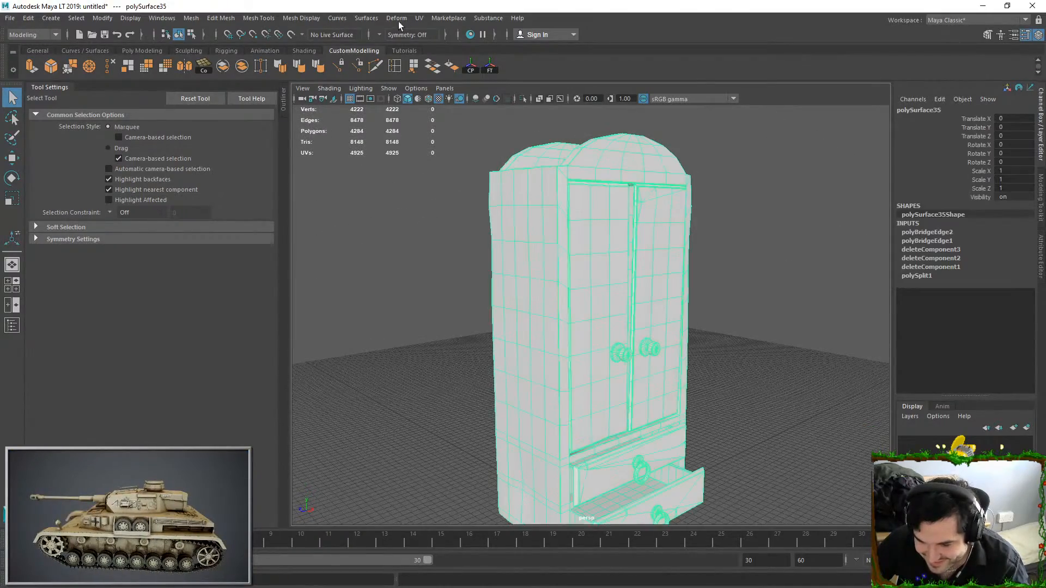
left_click(414, 20)
left_click(446, 43)
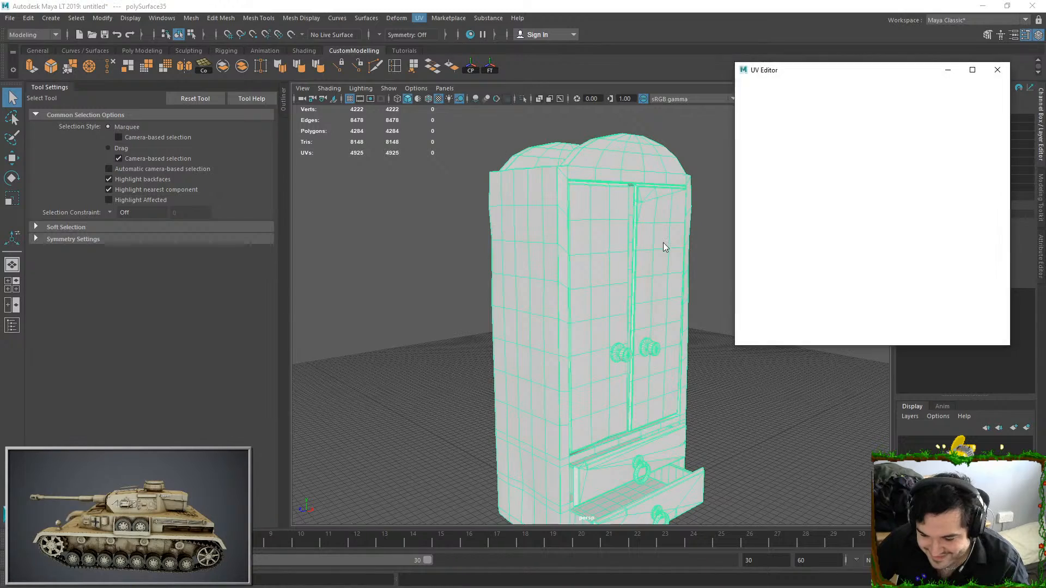
Select all of the cupboard's UVs and unfold them
left_click_drag(596, 259, 624, 259, "alt")
right_click_drag(844, 173, 879, 173)
scroll(854, 179, "down", 3)
left_click_drag(797, 148, 962, 290)
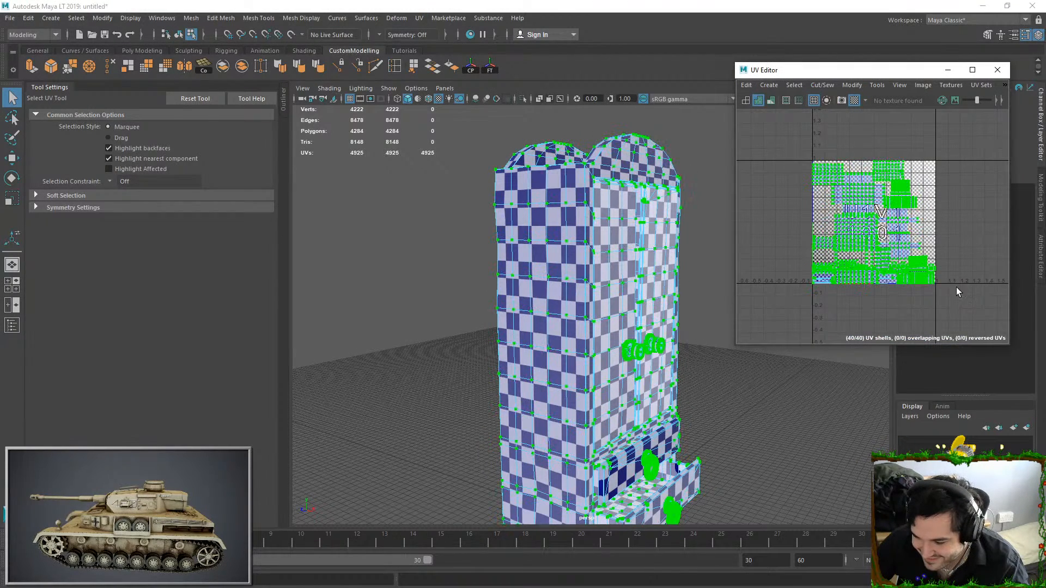
key("ctrl+u")
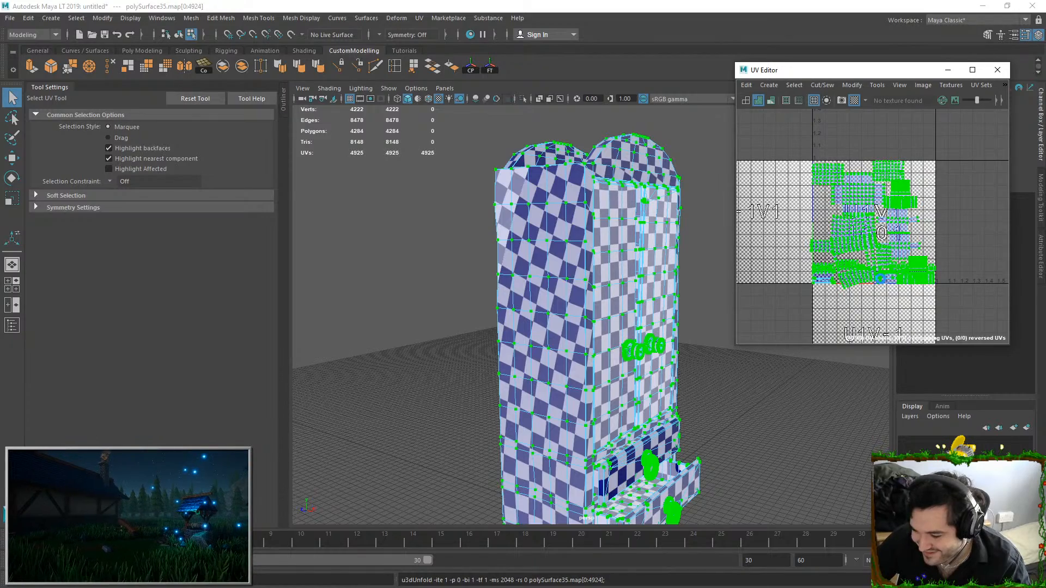
scroll(886, 271, "up", 5)
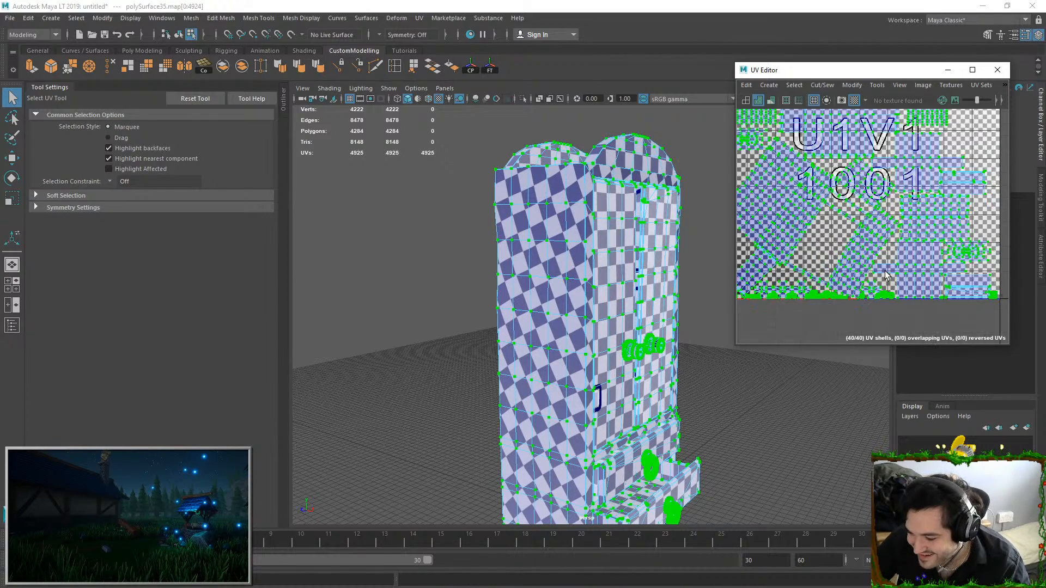
Undo the UV unfold on the cupboard
key("ctrl+z")
scroll(885, 271, "down", 2)
scroll(885, 271, "up", 1)
scroll(872, 255, "down", 1)
key("ctrl+z")
scroll(819, 227, "up", 2)
Examine the cupboard's UV shells and checker pattern, checking the side panel and the front
middle_click_drag(845, 254, 874, 201, "alt")
right_click_drag(468, 248, 470, 214)
double_click(556, 204)
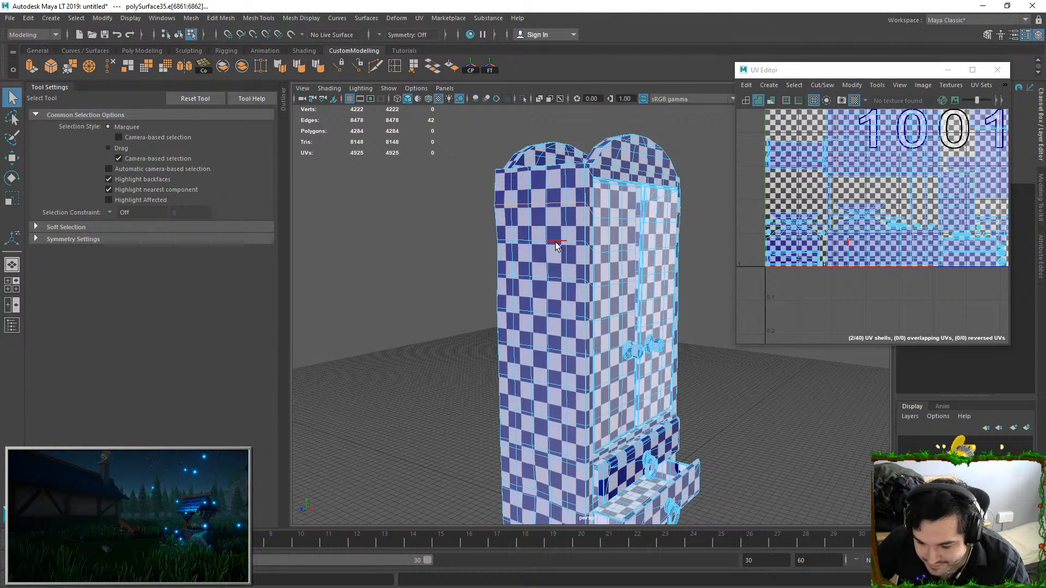
right_click_drag(556, 246, 657, 229)
left_click(693, 224)
left_click(575, 232)
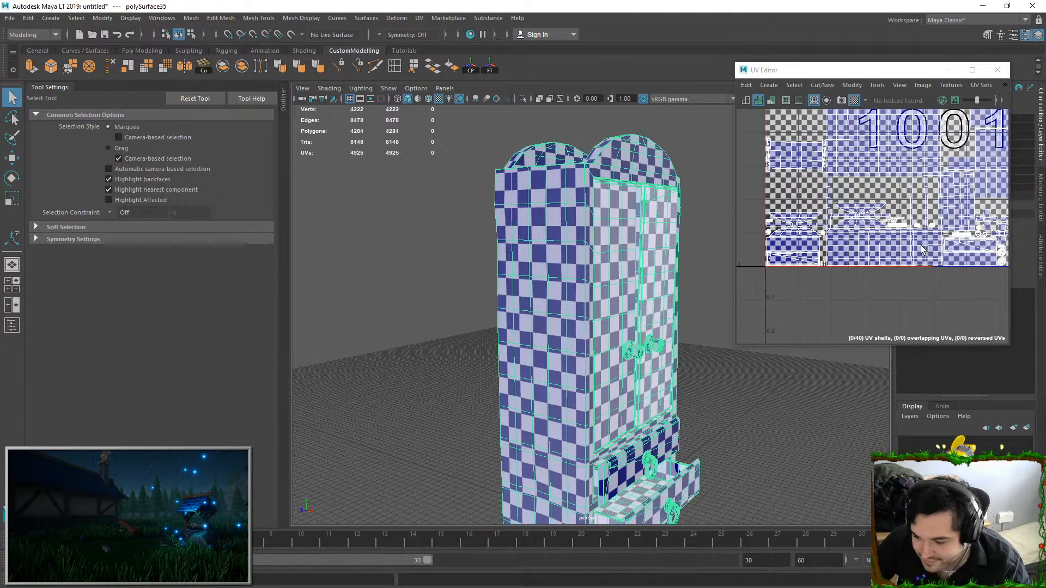
scroll(852, 251, "up", 4)
right_click_drag(853, 250, 904, 248)
scroll(921, 231, "down", 4)
middle_click_drag(921, 231, 940, 195, "alt")
scroll(921, 234, "down", 3)
middle_click_drag(912, 248, 864, 351, "alt")
Export the selected cupboard mesh over SM_Cuboard.fbx in the Cuboard Model folder
right_click_drag(599, 229, 648, 215)
left_click_drag(632, 218, 583, 233, "alt")
left_click(11, 20)
left_click(41, 147)
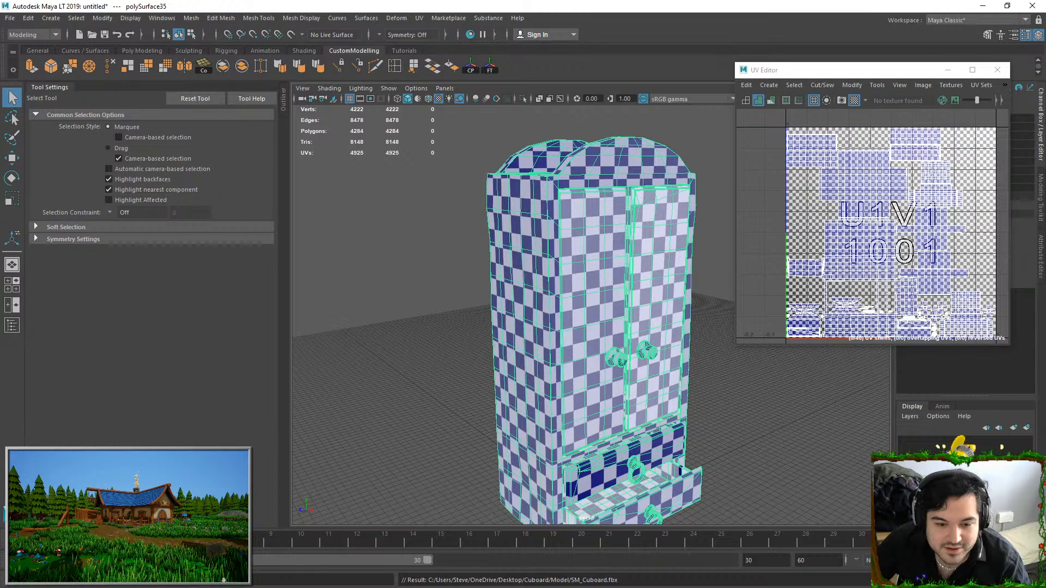
Switch to Substance Painter, reload SM_Cuboard.fbx as the project mesh and inspect the cupboard
key("alt+Tab")
left_click(31, 19)
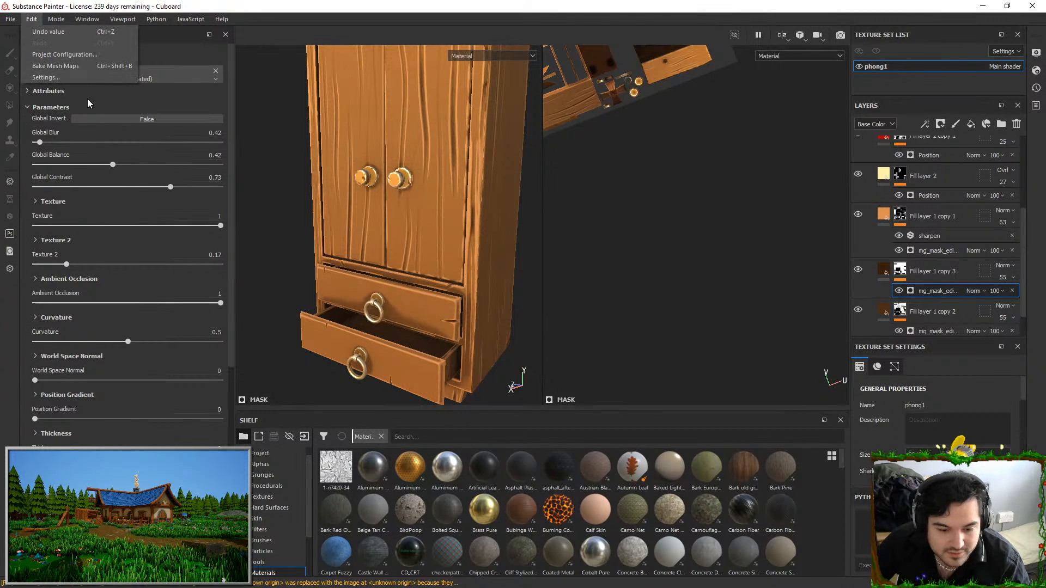
left_click(96, 56)
left_click(596, 206)
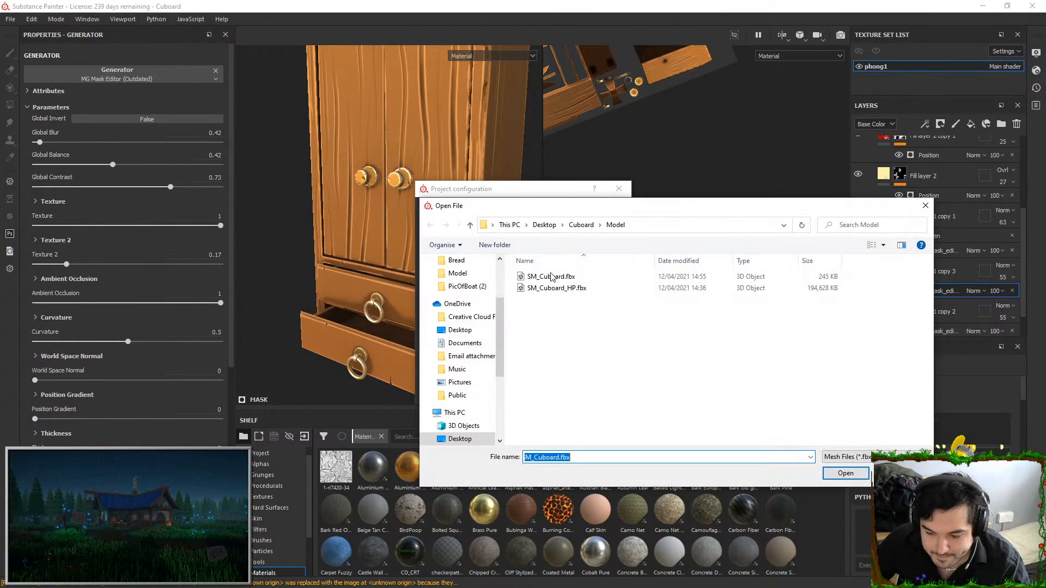
key("Return")
left_click(544, 392)
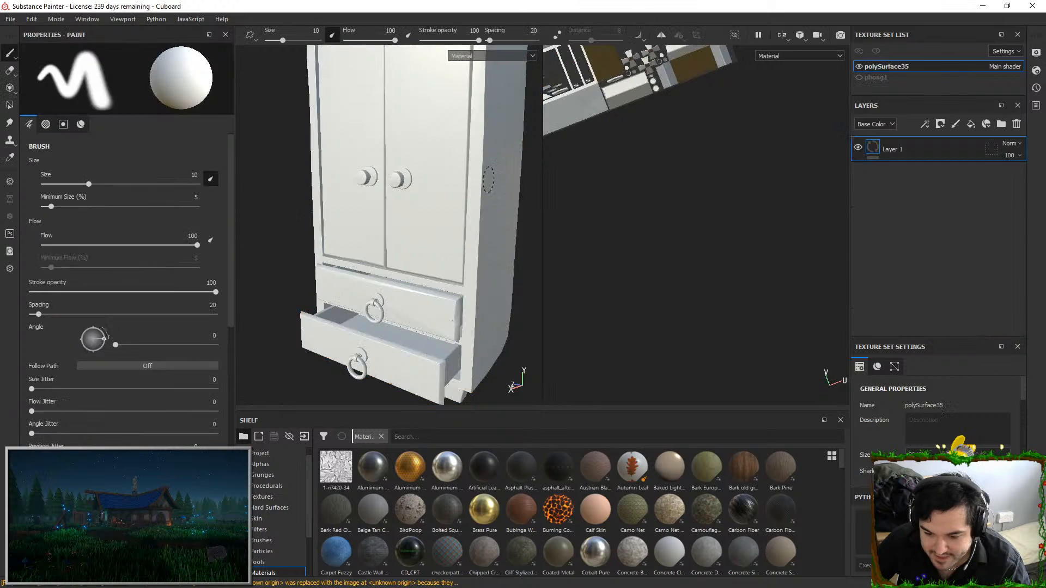
scroll(447, 234, "down", 5)
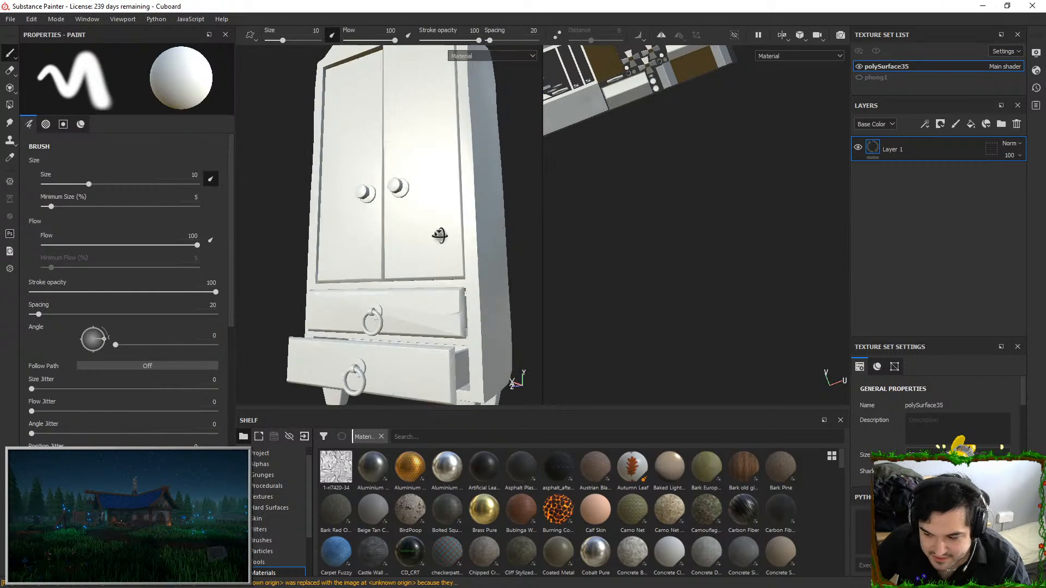
middle_click_drag(447, 116, 437, 154, "alt")
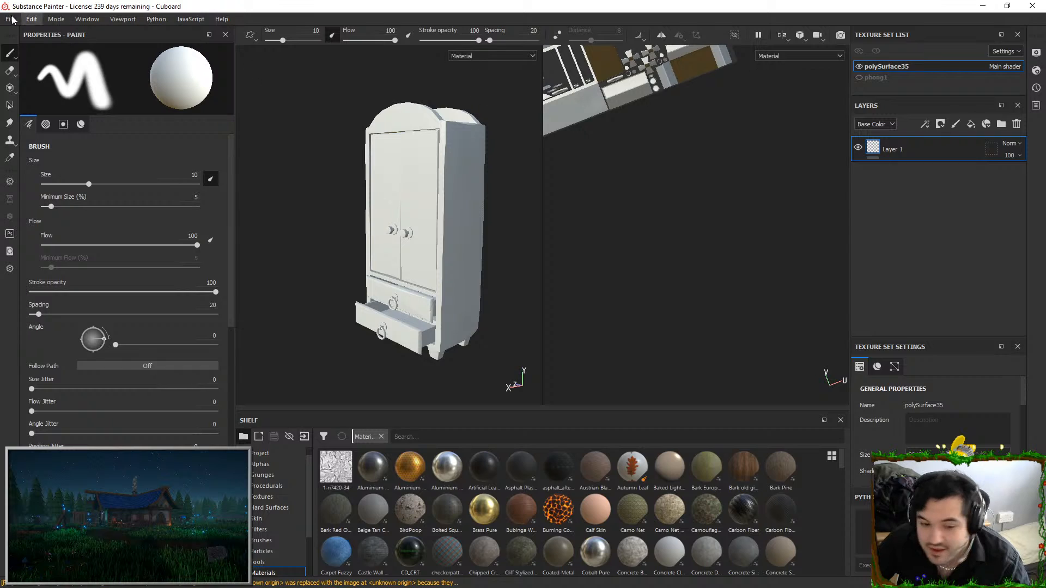
Switch to Maya, close the UV Editor, assign a Phong material to the cupboard and export it over SM_Cuboard.fbx again
key("alt+Tab")
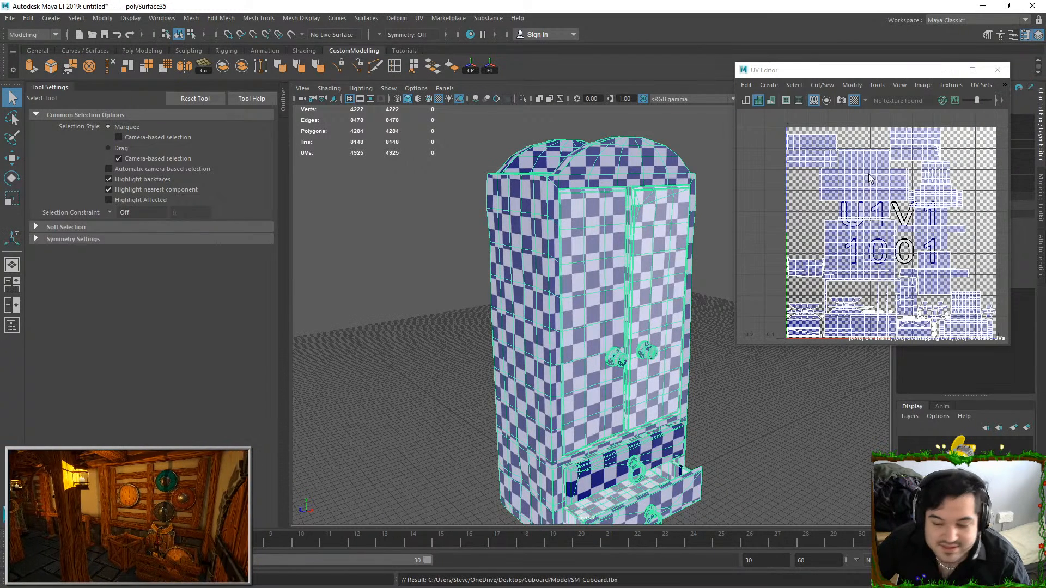
left_click(997, 71)
mouse_move(627, 222)
right_mouse_down()
mouse_move(643, 509)
mouse_move(725, 512)
right_mouse_up()
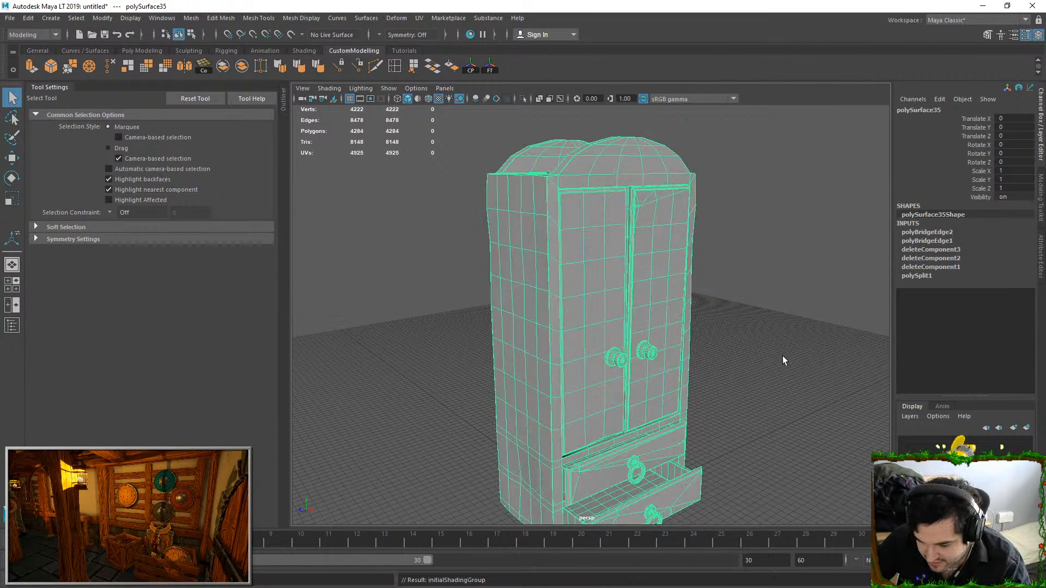
left_click(14, 10)
left_click(49, 150)
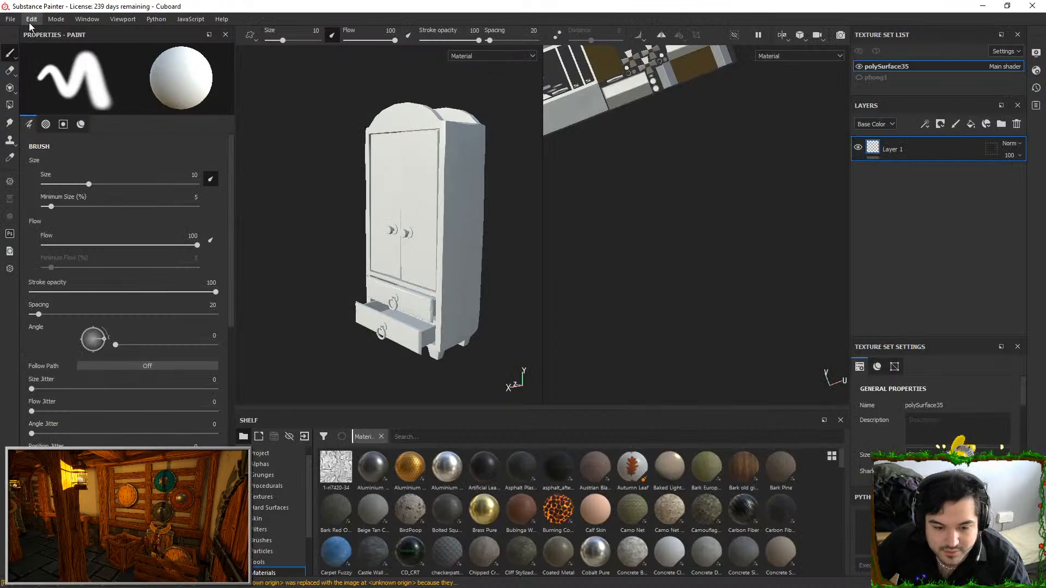
Switch to Substance Painter and reload the re-exported SM_Cuboard.fbx as the project mesh
left_click(10, 19)
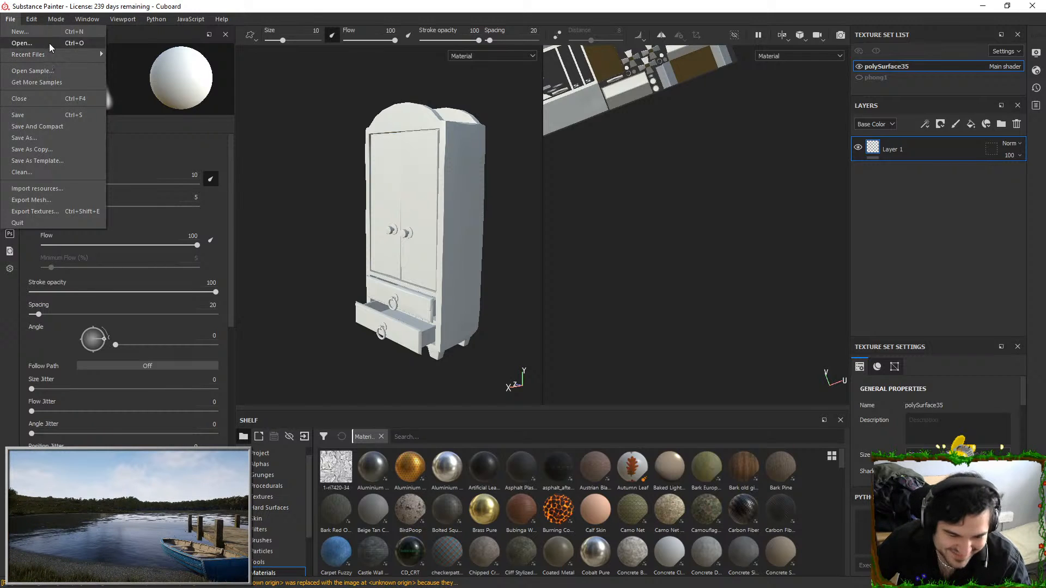
mouse_move(31, 19)
left_click(61, 54)
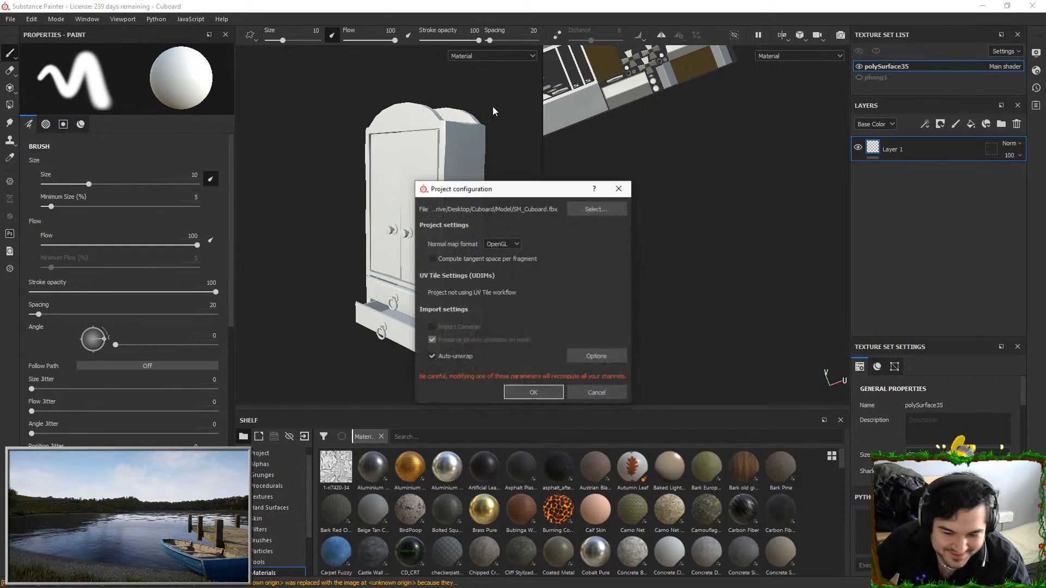
left_click(597, 209)
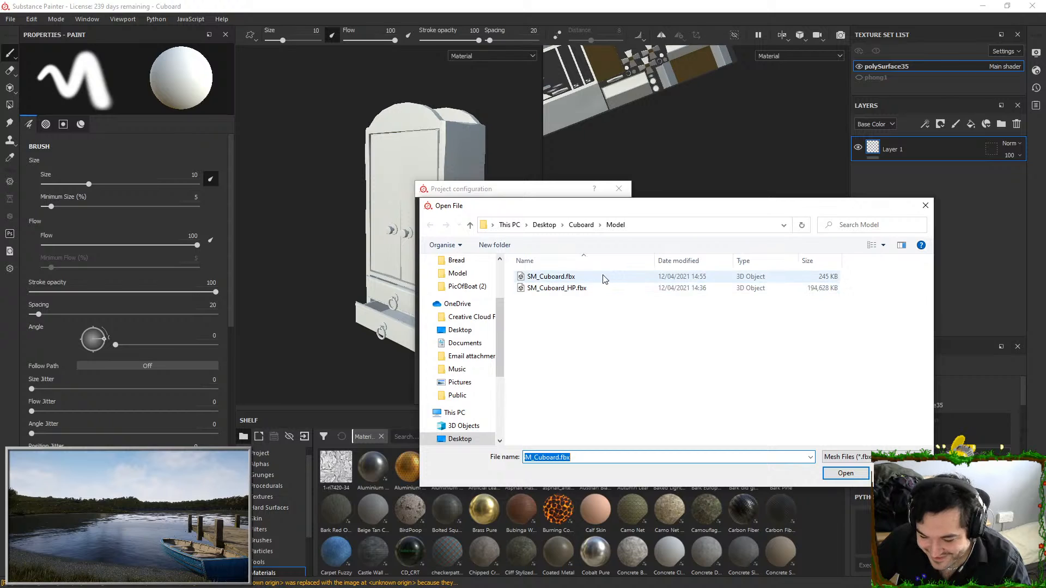
double_click(604, 279)
left_click(537, 390)
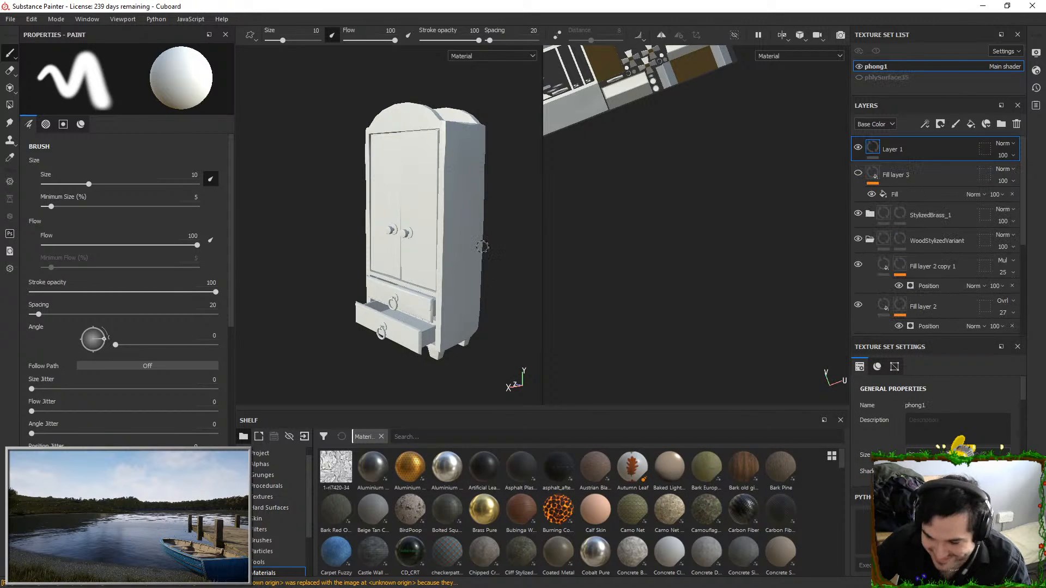
Rebake the mesh maps for the phong1 texture set
left_click_drag(394, 215, 420, 210, "alt")
scroll(420, 210, "up", 3)
scroll(919, 416, "down", 3)
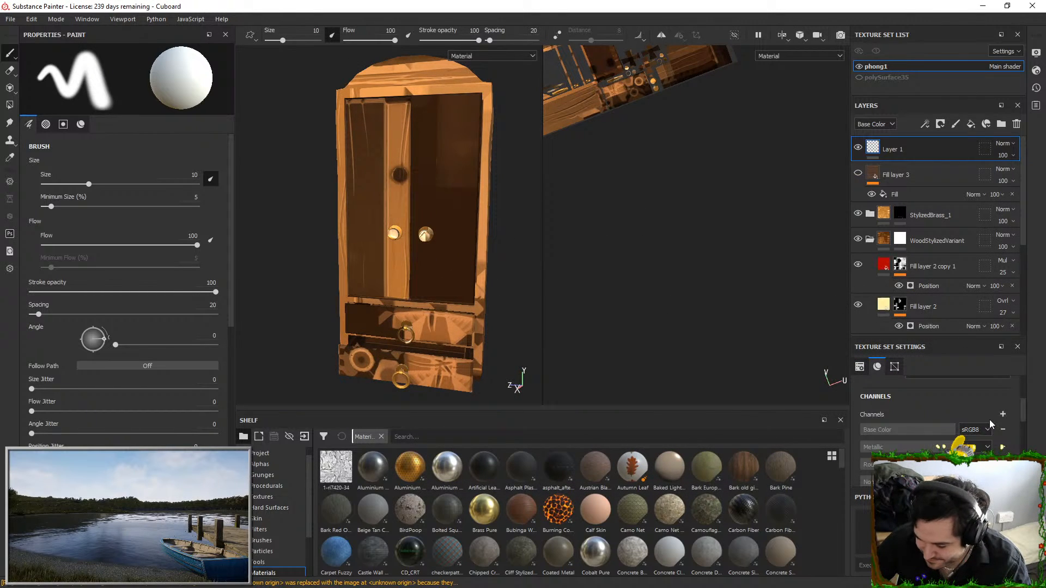
scroll(991, 425, "down", 3)
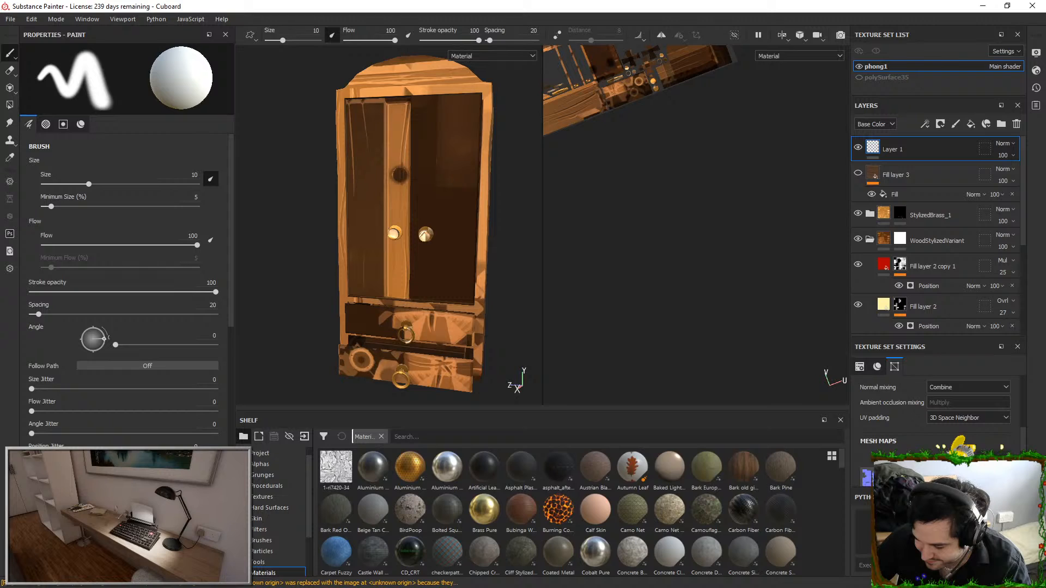
left_click(935, 460)
left_click(662, 469)
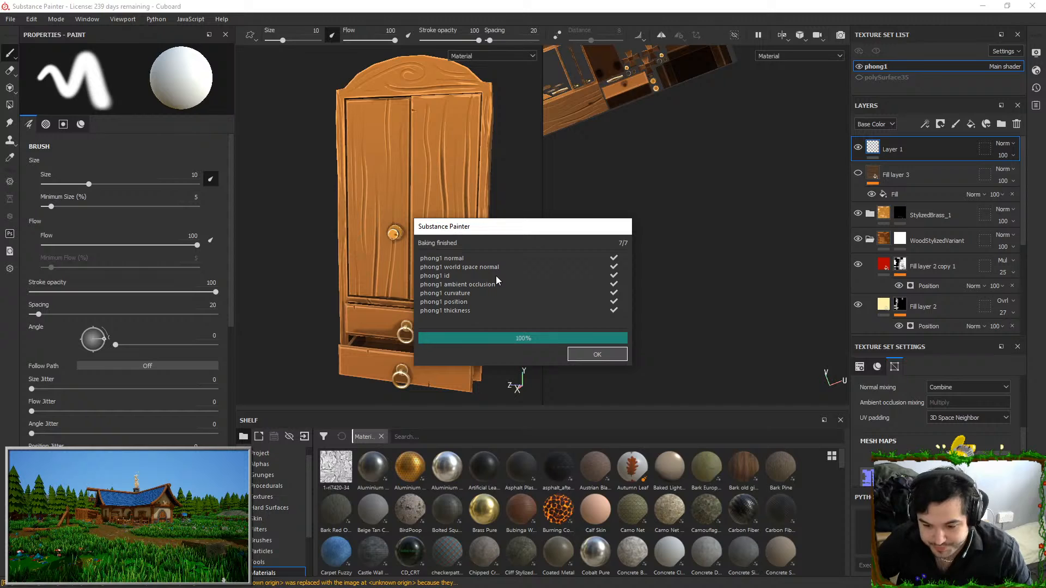
left_click(599, 353)
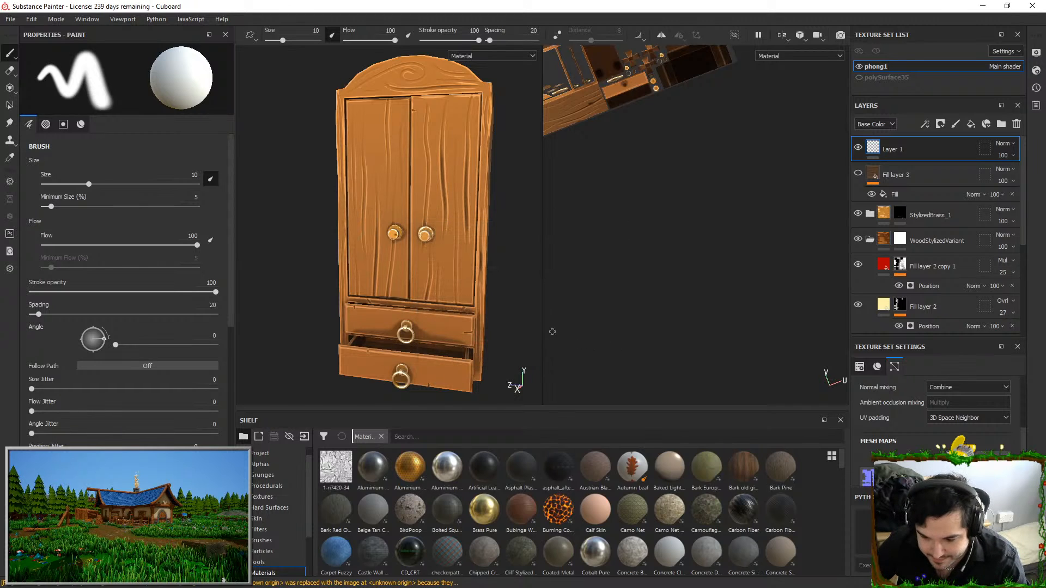
Set the Position generator on Fill layer 2 to a global balance of 0.28 and a global contrast of 0.4
left_click_drag(552, 294, 447, 273, "alt")
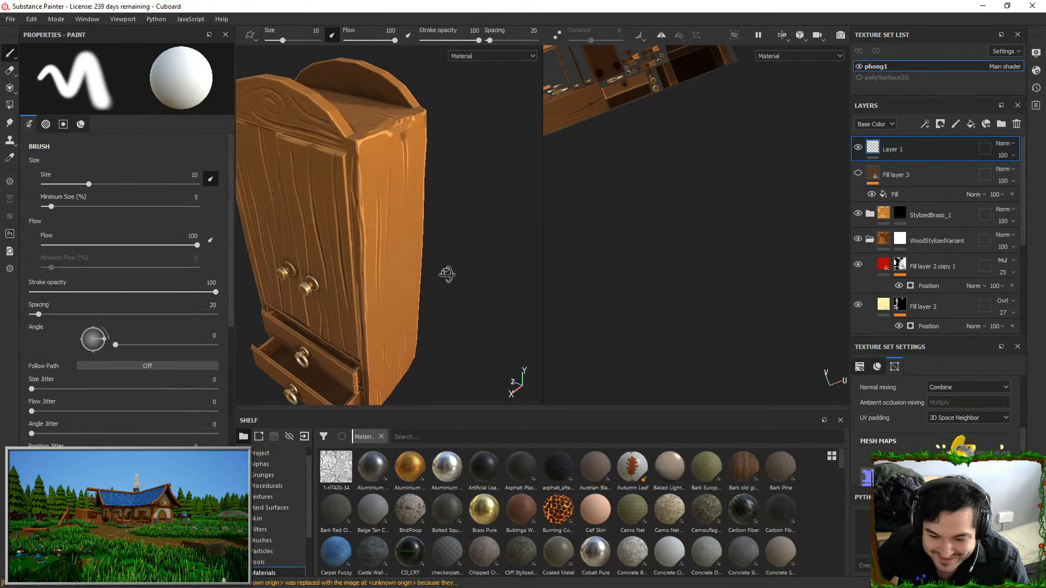
mouse_move(446, 234)
right_mouse_down("alt")
mouse_move(428, 252)
mouse_move(407, 236)
mouse_move(430, 248)
right_mouse_up("alt")
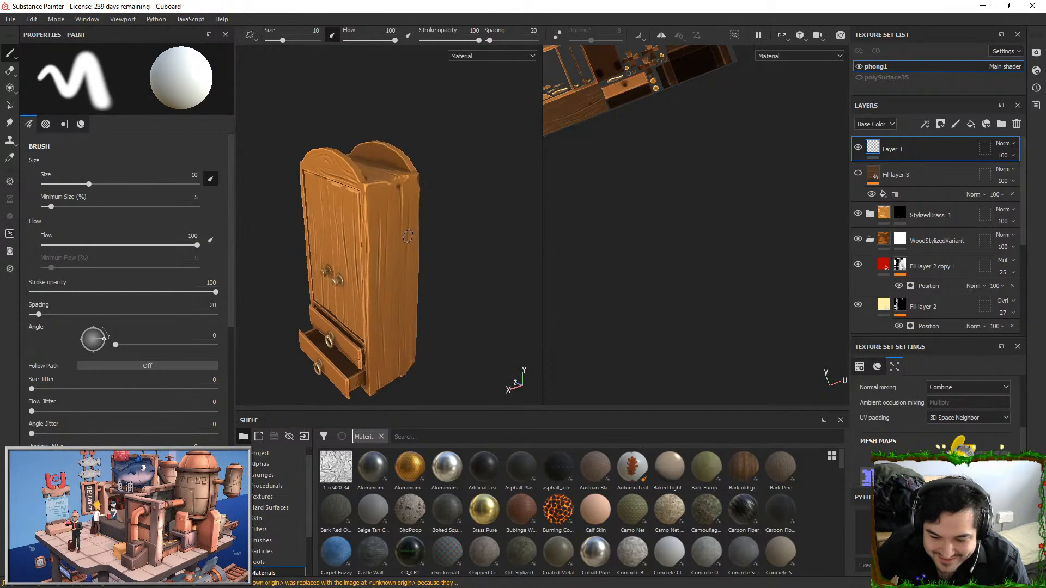
left_click_drag(431, 248, 383, 251, "alt")
mouse_move(383, 252)
right_mouse_down("shift")
mouse_move(423, 251)
mouse_move(406, 250)
right_mouse_up("shift")
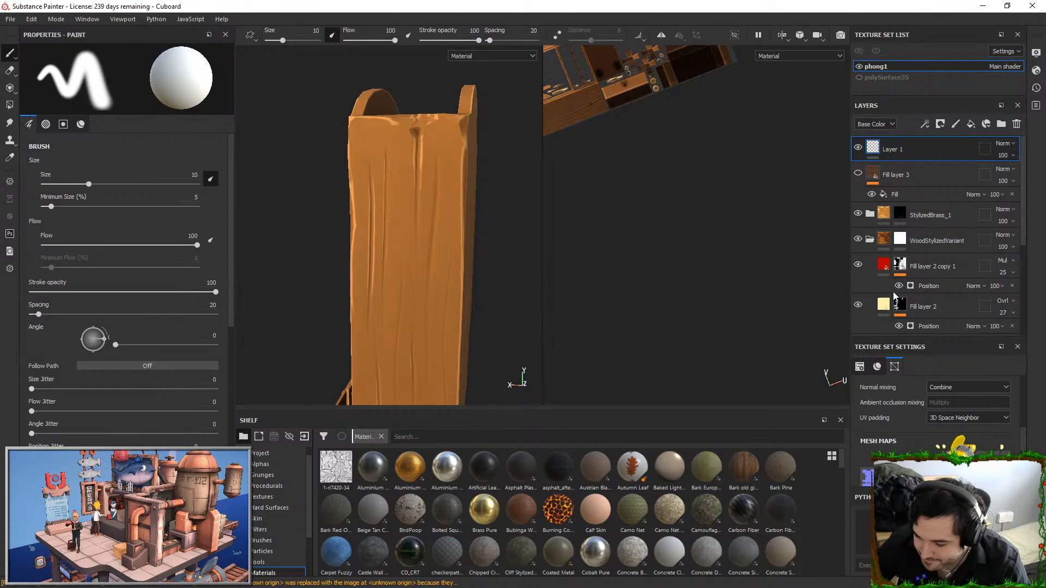
left_click(928, 326)
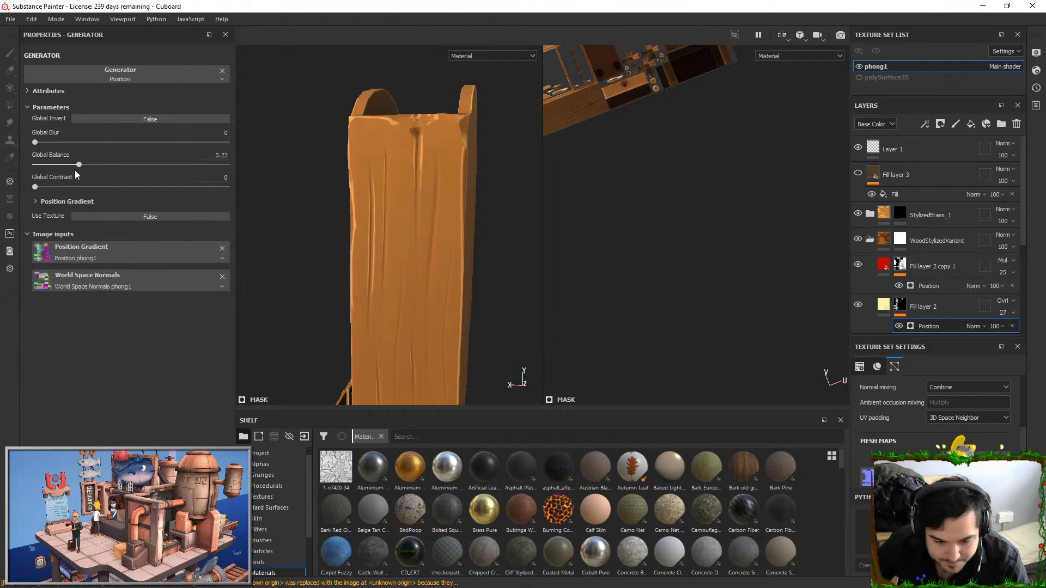
mouse_move(206, 155)
left_mouse_down()
mouse_move(70, 160)
mouse_move(270, 155)
mouse_move(72, 147)
left_mouse_up()
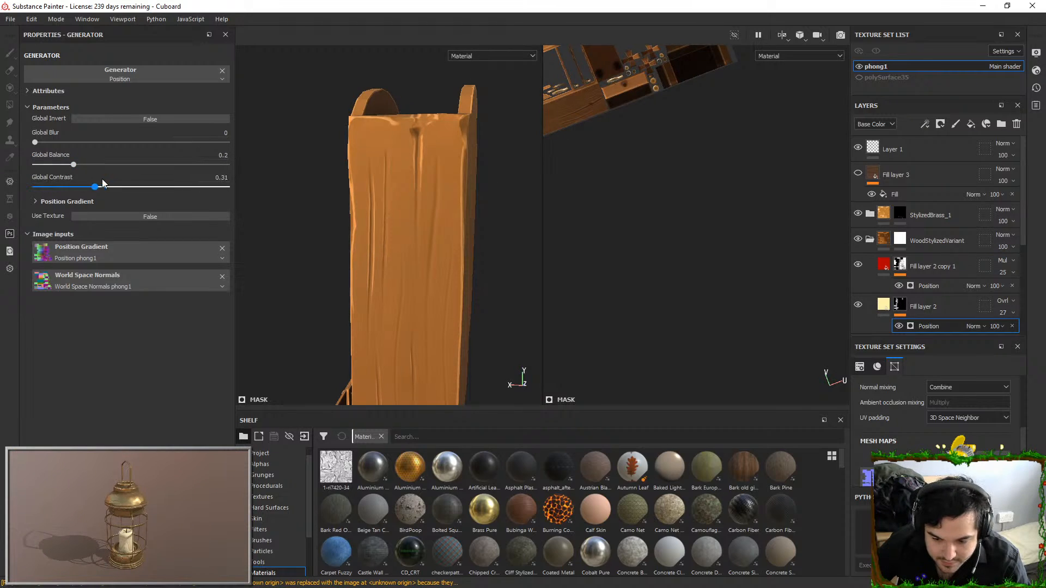
left_click_drag(227, 187, 69, 165)
left_click_drag(461, 185, 435, 95, "alt")
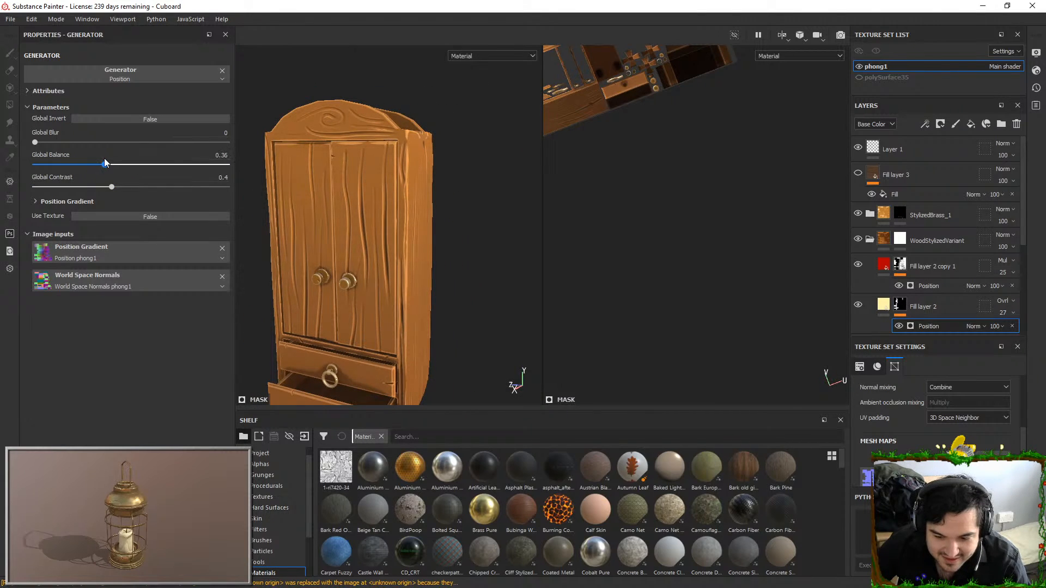
left_click_drag(81, 163, 89, 164)
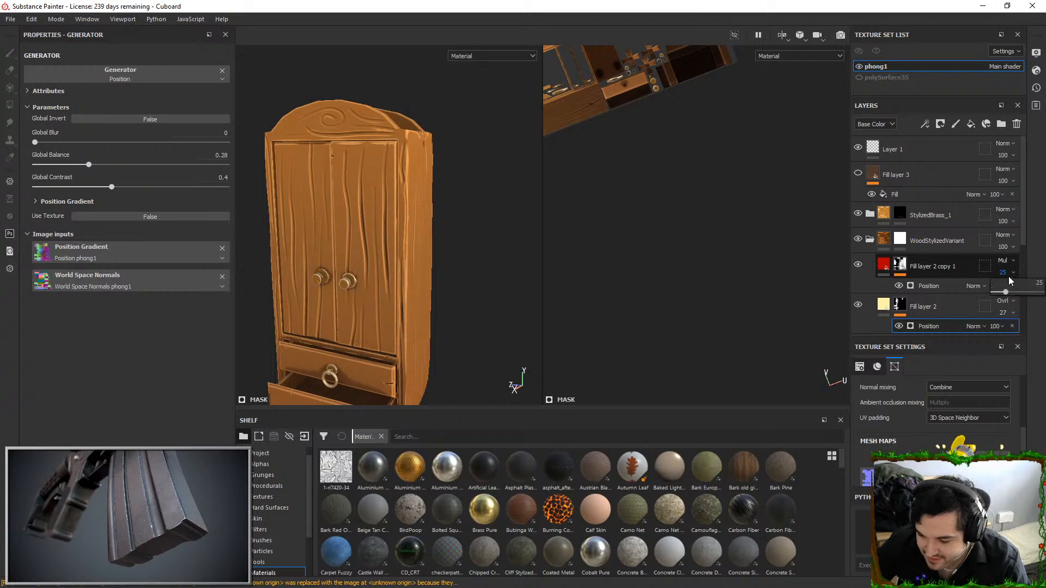
Set the opacity of the red multiply layer Fill layer 2 copy 1 to 34
left_click_drag(1005, 292, 1021, 291)
key("f")
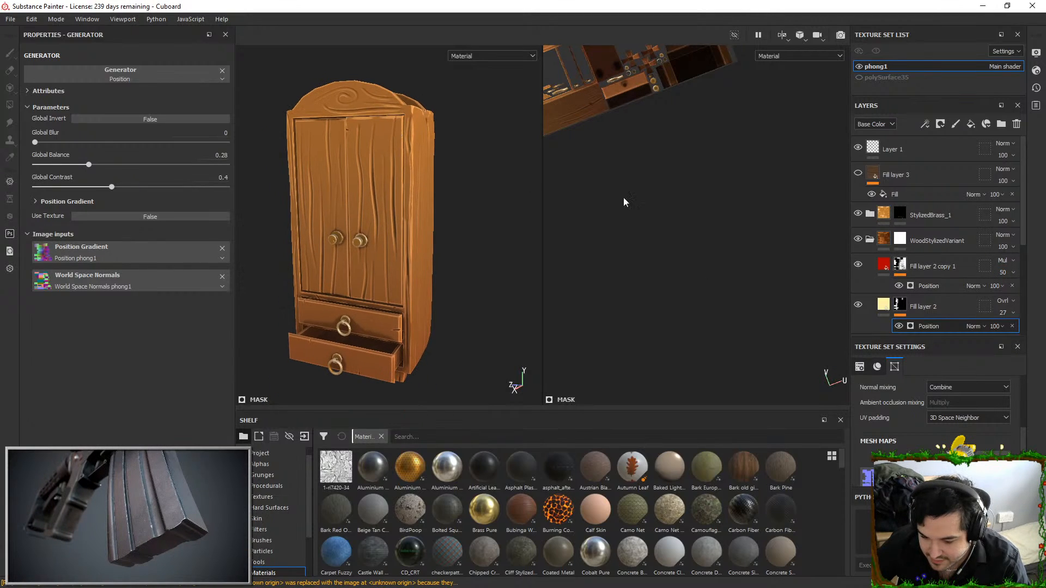
left_click(1004, 272)
left_click(975, 276)
left_click_drag(1012, 293, 1010, 293)
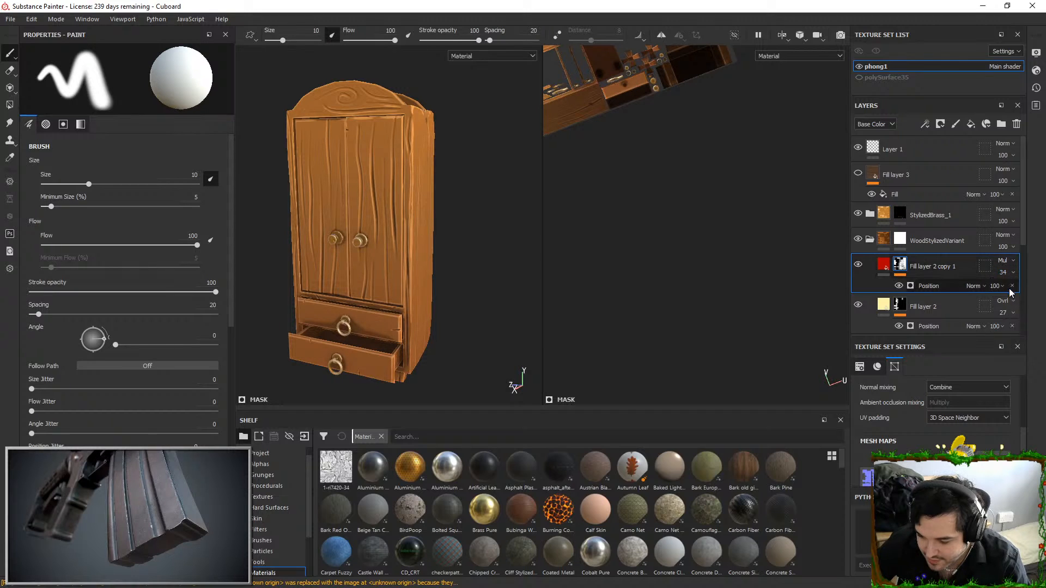
Set the global balance of the mask editor generator on Fill layer 1 copy 1 to 0.83
scroll(872, 297, "down", 3)
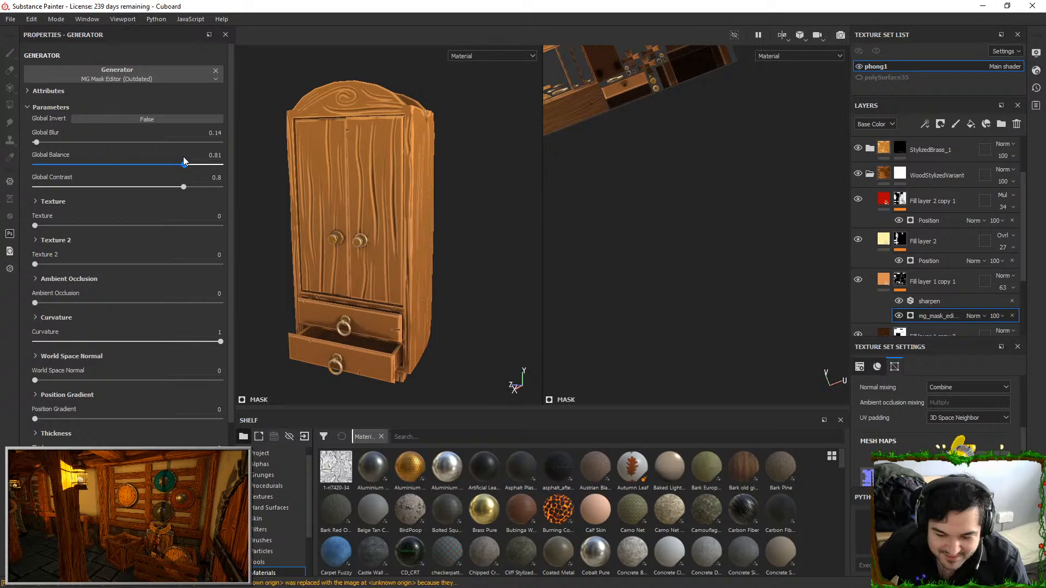
left_click_drag(422, 272, 349, 166, "alt")
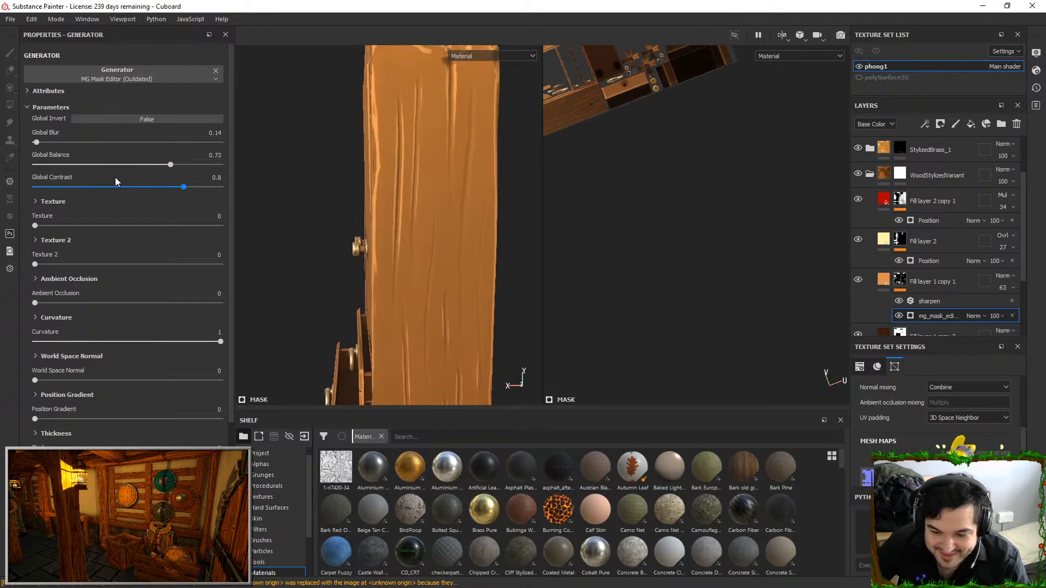
left_click_drag(176, 164, 195, 165)
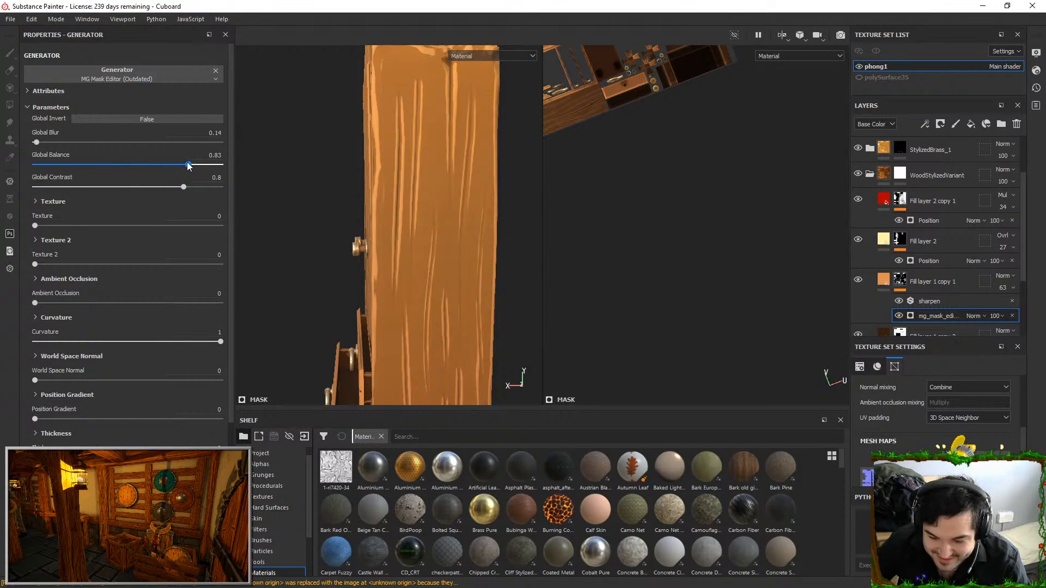
scroll(397, 194, "down", 3)
left_click_drag(397, 194, 427, 194, "alt")
left_click_drag(305, 245, 366, 230, "alt")
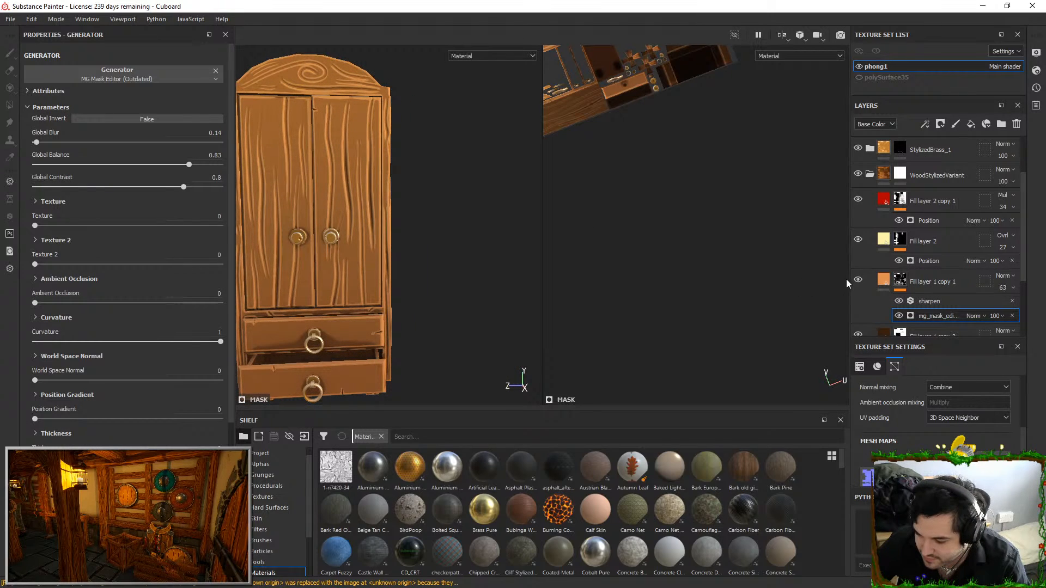
Hide Fill layer 1 copy 1, add a new fill layer directly above it and hide the new layer
left_click(857, 280)
left_click(900, 281)
left_click(971, 125)
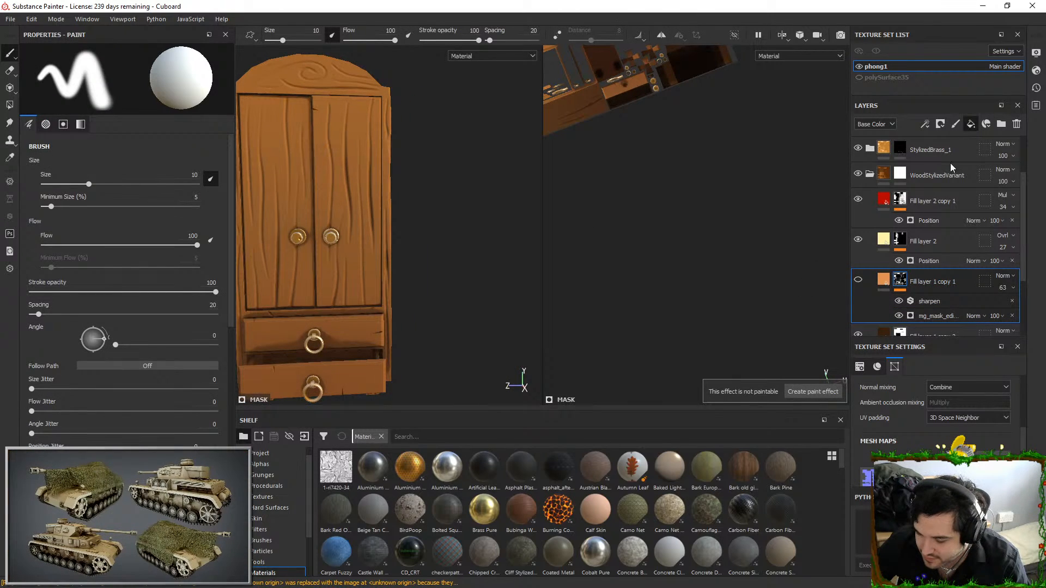
left_click_drag(384, 205, 404, 177, "alt")
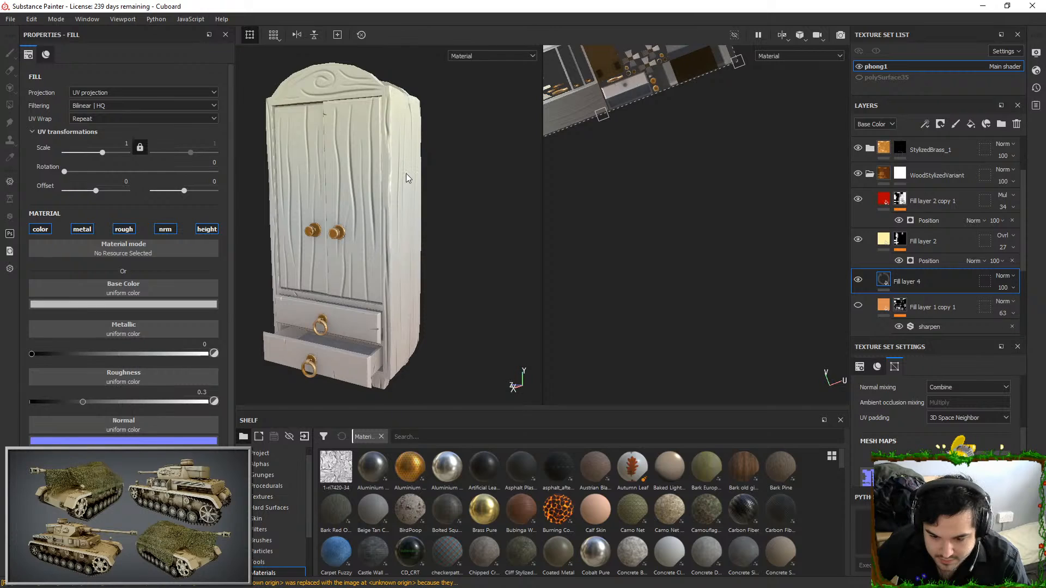
left_click(859, 280)
left_click_drag(289, 205, 376, 146, "alt")
right_click_drag(376, 145, 416, 220, "alt")
left_click_drag(417, 220, 633, 270, "alt")
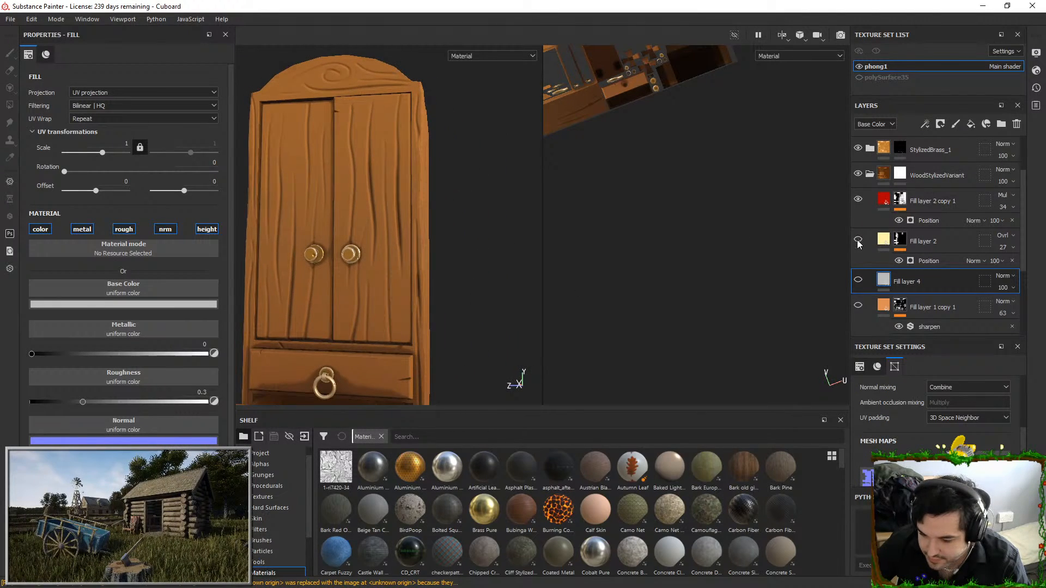
Set the opacity of Fill layer 1 copy 3 to 33 and of Fill layer 1 copy 2 to 31
scroll(857, 218, "up", 1)
scroll(857, 219, "down", 3)
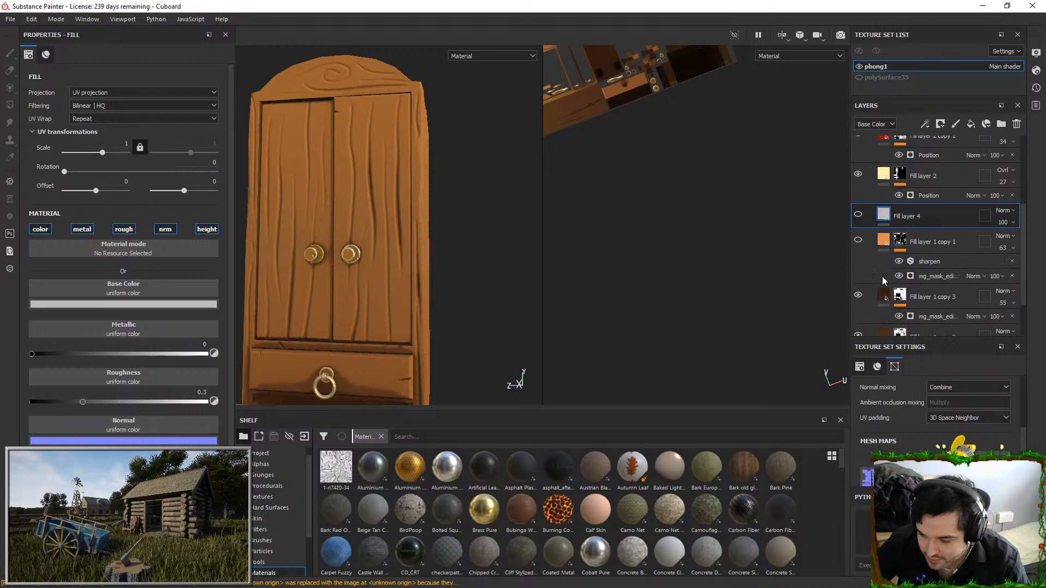
left_click(856, 297)
left_click(858, 297)
scroll(859, 297, "down", 1)
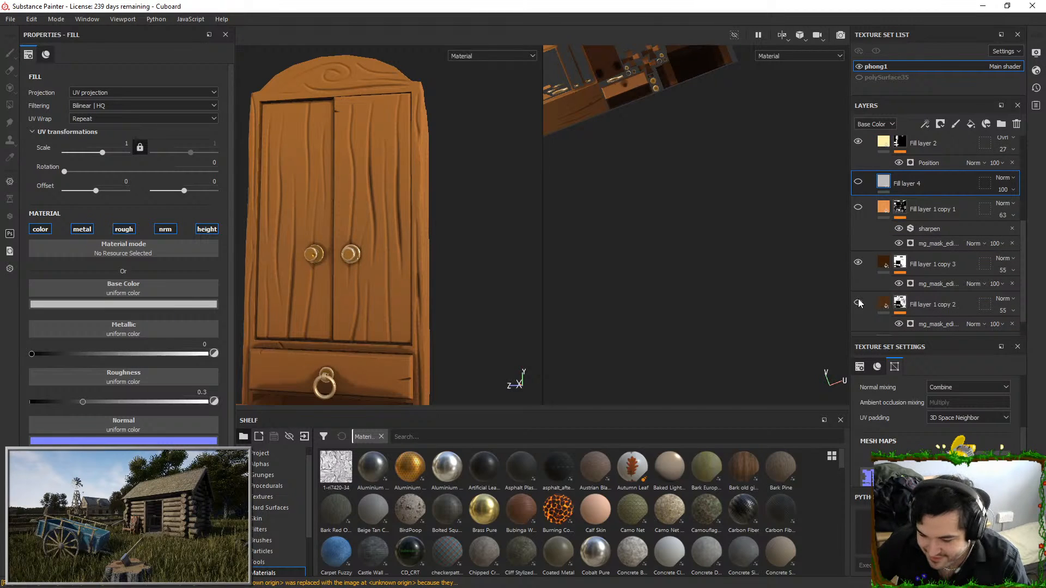
left_click(1011, 271)
left_click_drag(1018, 287, 1009, 288)
left_click(1006, 327)
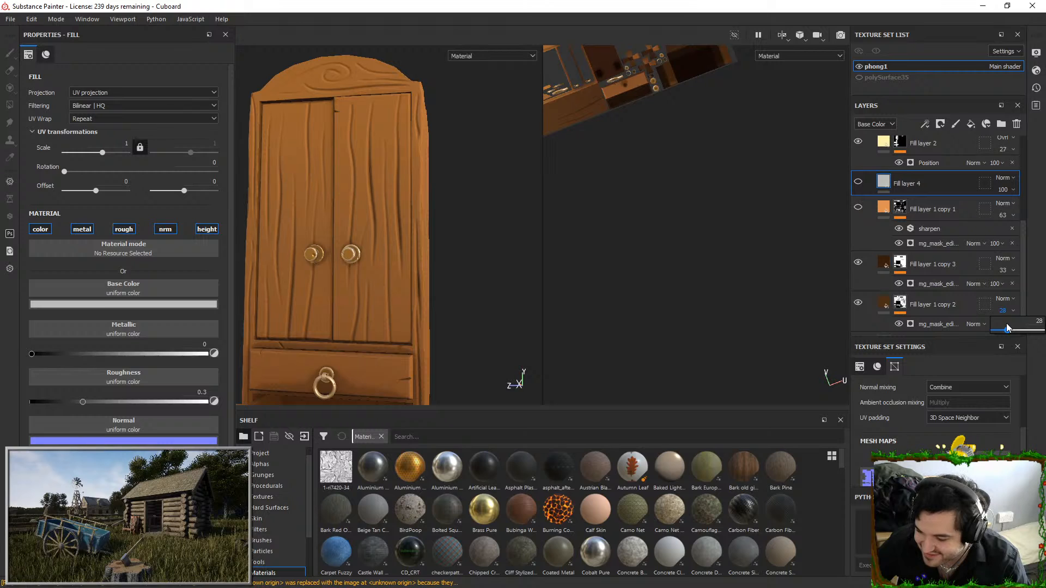
left_click_drag(446, 263, 339, 239, "alt")
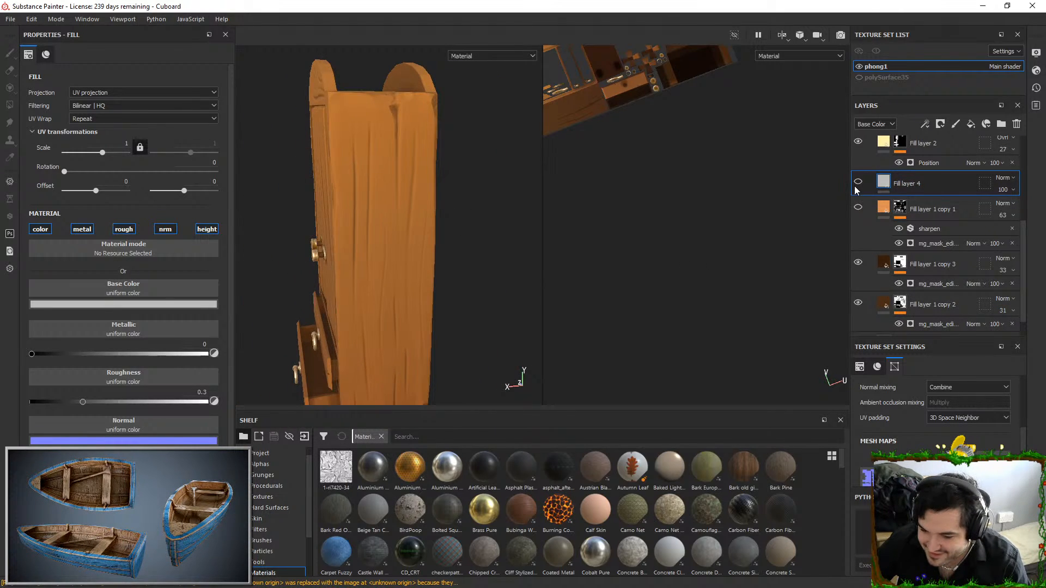
Add a black mask to Fill layer 4 and give it a Curvature generator
right_click(906, 192)
left_click(926, 22)
left_click(905, 188)
right_click(906, 188)
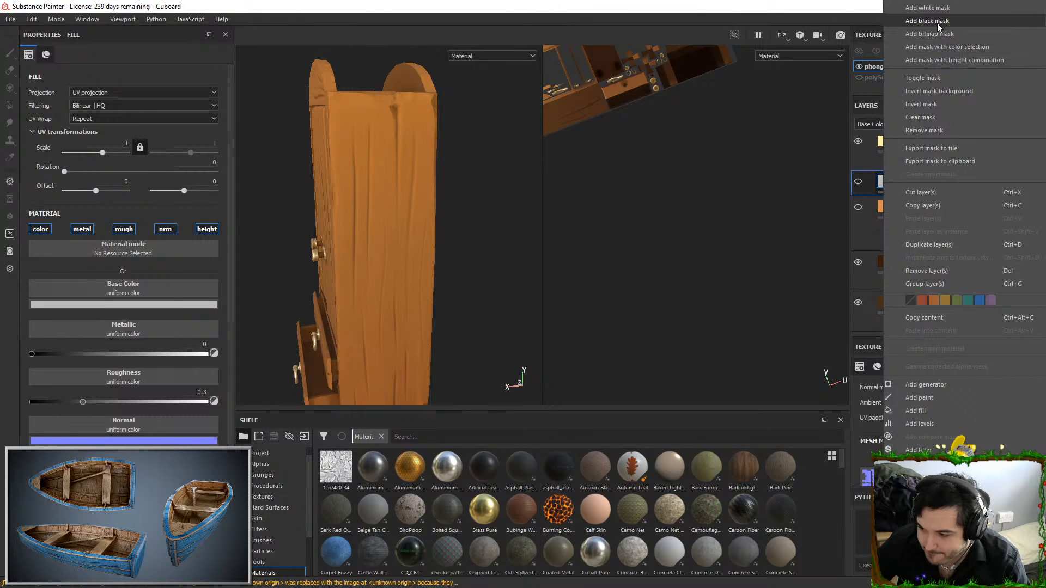
left_click(937, 22)
right_click(903, 180)
left_click(904, 341)
left_click(137, 76)
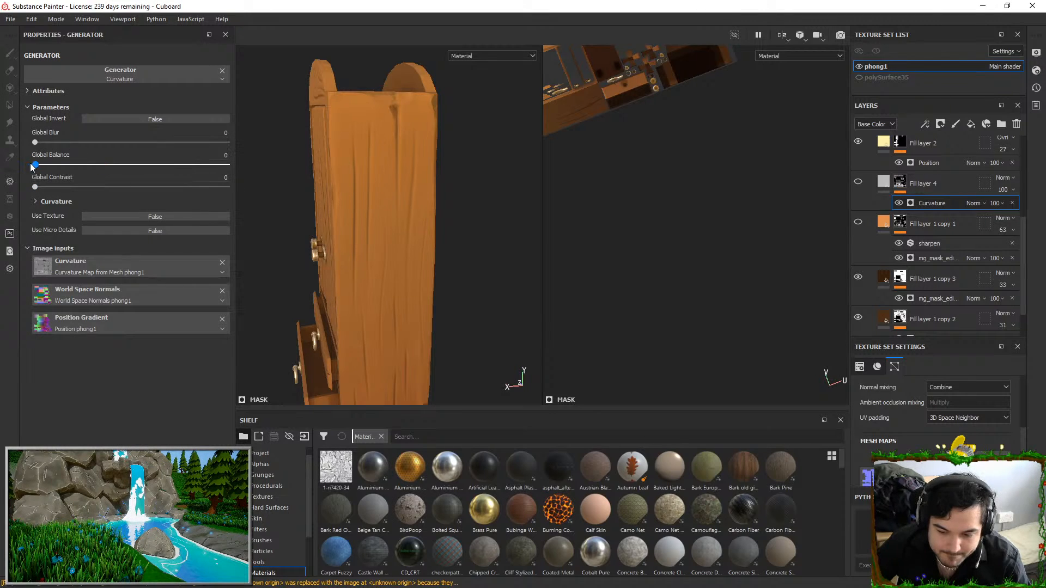
Show Fill layer 4, set its Curvature generator's global balance to 0.21 and its blending mode to Overlay
left_click(858, 181)
left_click_drag(204, 169, 75, 167)
left_click_drag(265, 170, 484, 144, "alt")
left_click(1003, 178)
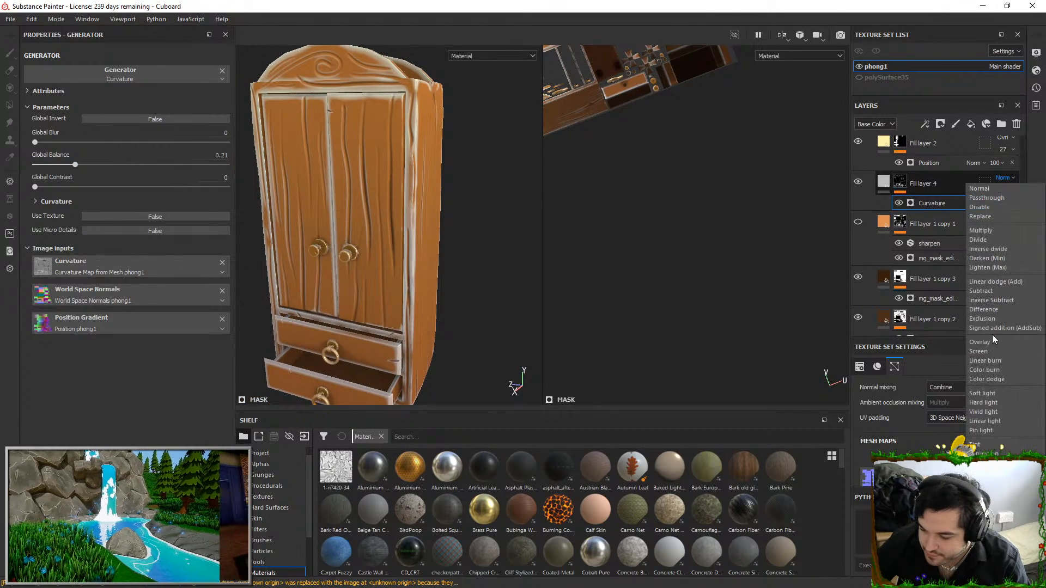
left_click(993, 346)
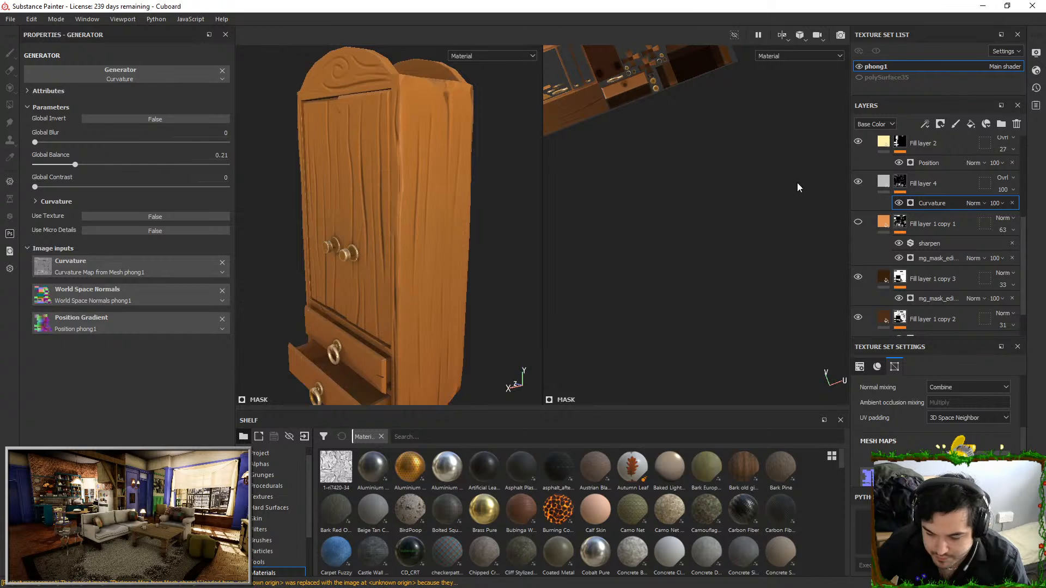
Set Fill layer 4's base color to white ffffff and disable its metal, rough, nrm and height channels
left_click(873, 183)
left_click(125, 306)
left_click_drag(155, 338, 100, 253)
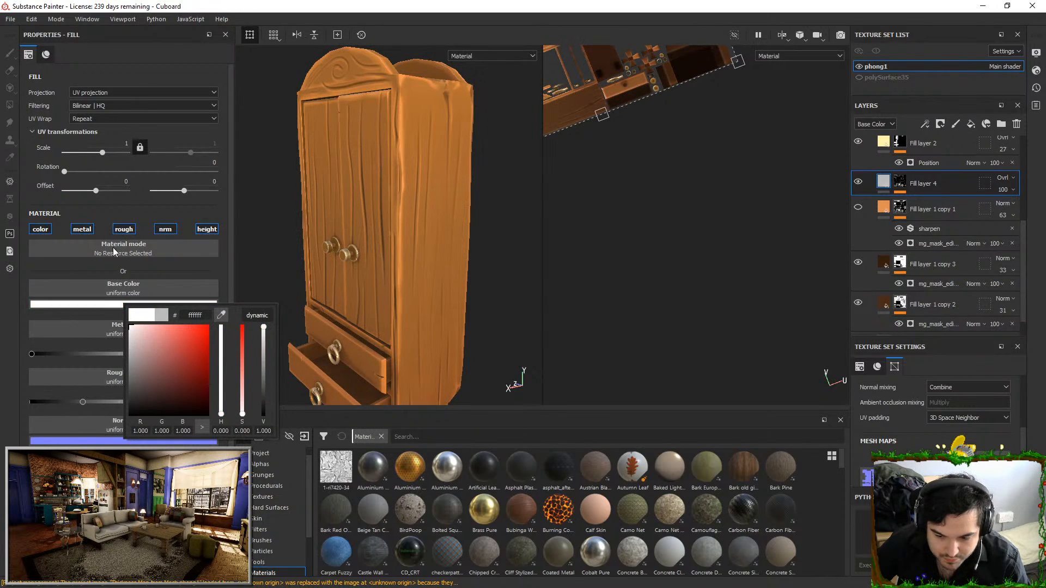
left_click(81, 229)
left_click(124, 229)
left_click(165, 229)
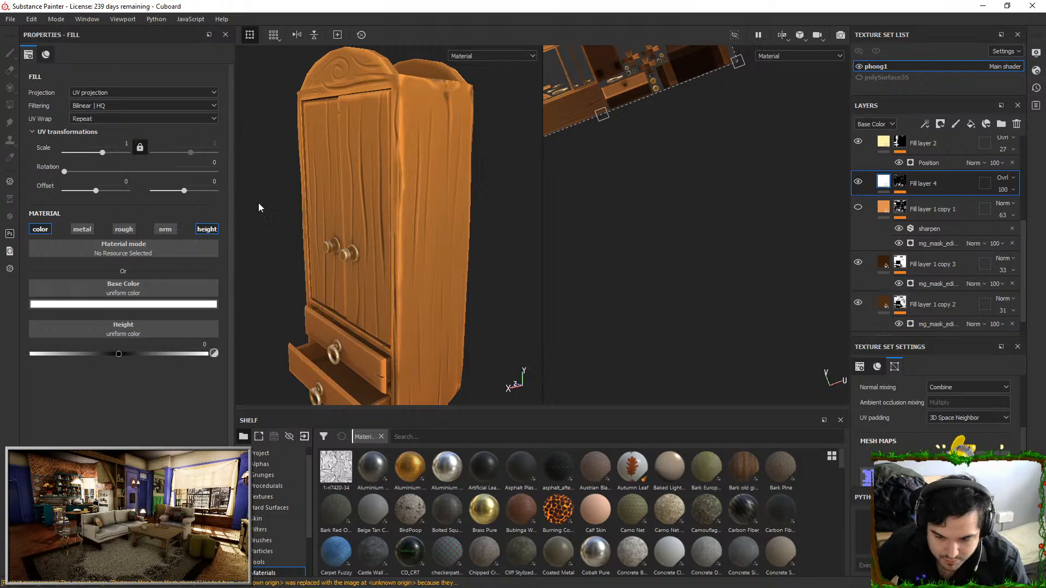
left_click(213, 229)
left_click_drag(376, 170, 451, 168, "alt")
middle_click_drag(450, 167, 493, 190, "alt")
right_click_drag(493, 191, 487, 194, "shift")
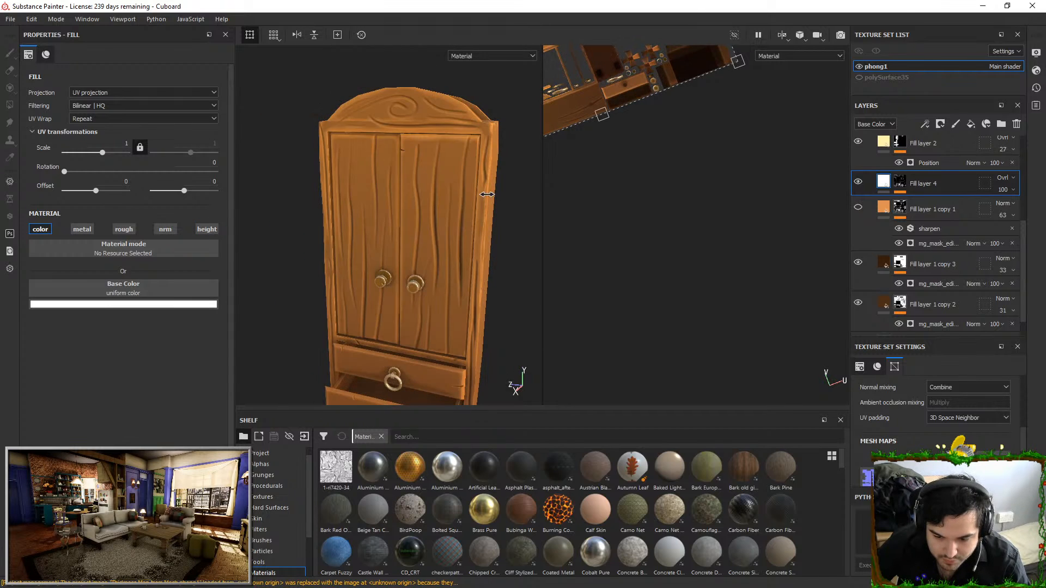
Set Fill layer 4's Curvature generator to global blur 0.18, global balance 0.11 and global contrast 0.57
left_click(901, 183)
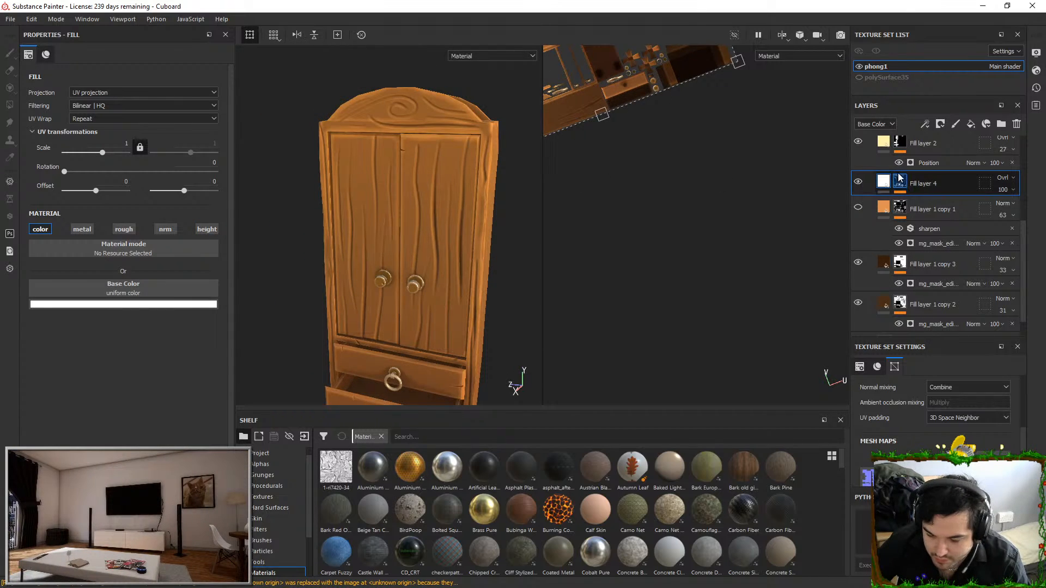
left_click(931, 202)
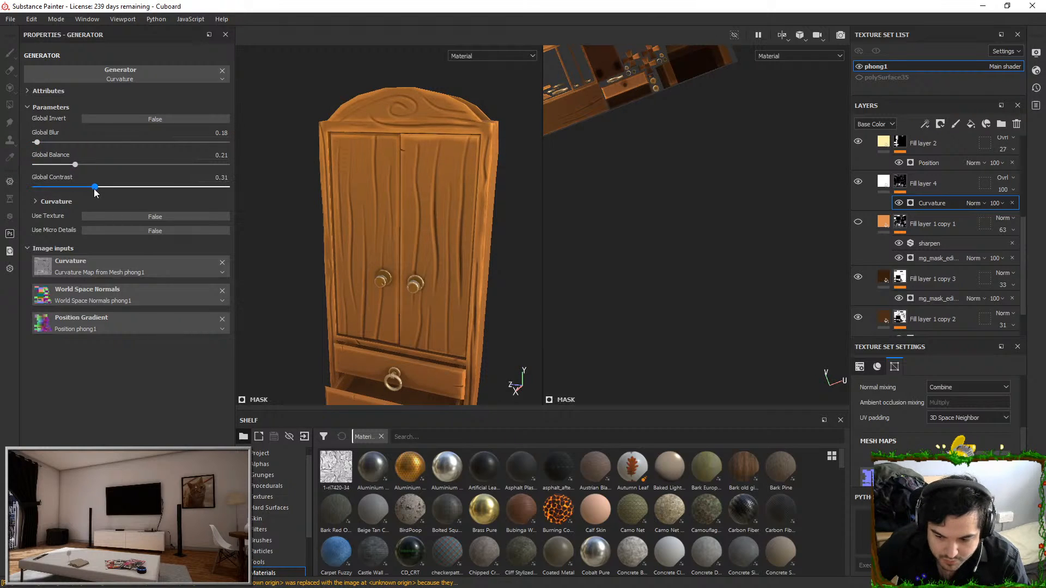
right_click_drag(415, 136, 410, 222, "alt")
mouse_move(400, 165)
left_mouse_down("alt")
mouse_move(412, 161)
mouse_move(393, 153)
left_mouse_up("alt")
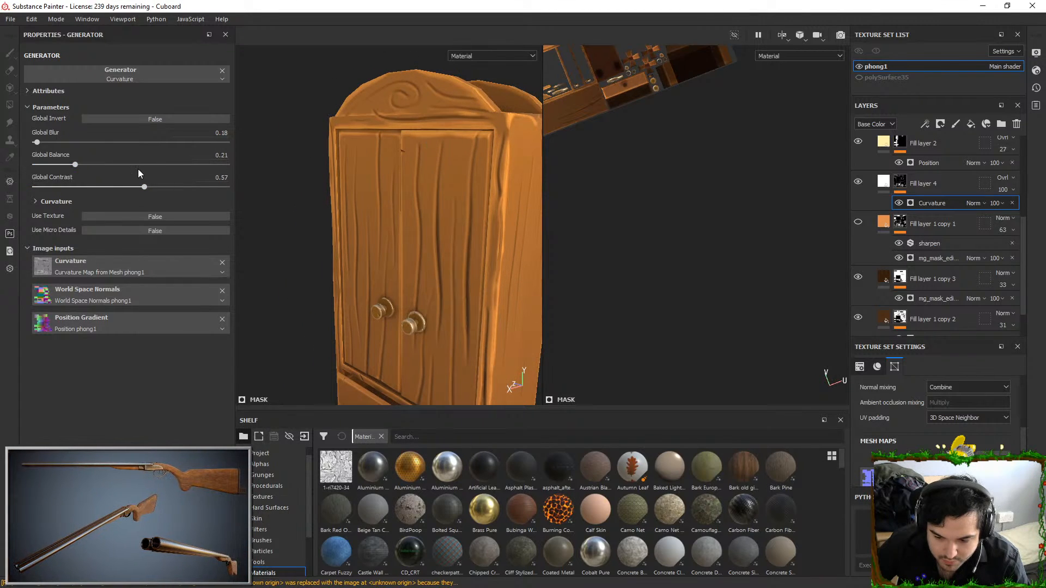
left_click_drag(75, 163, 56, 163)
left_click_drag(382, 207, 407, 182, "alt")
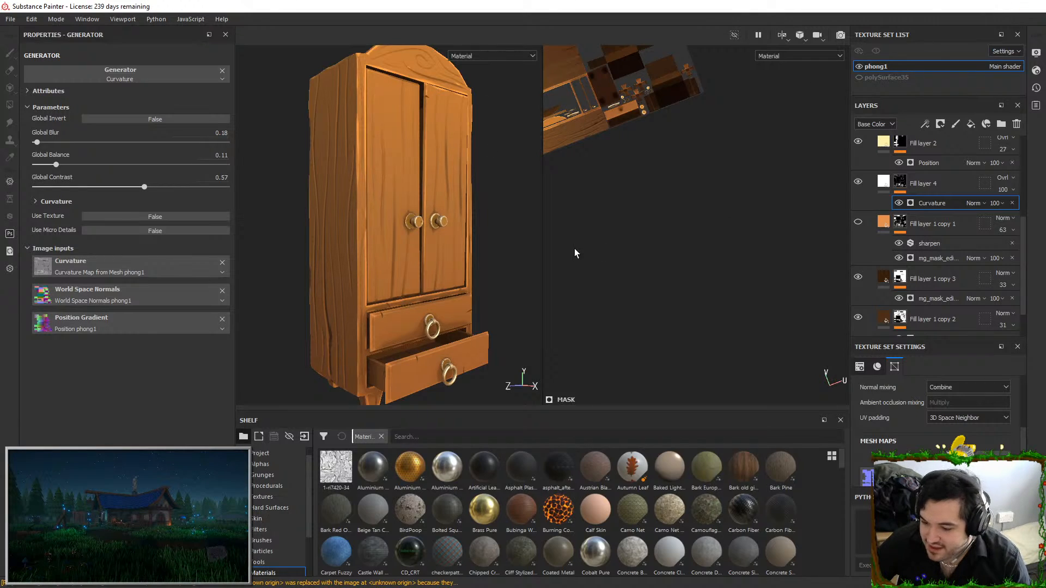
Minimize the open ZBrush window and switch to Blender with the Boat7.blend scene
key("alt+Tab")
left_click(991, 6)
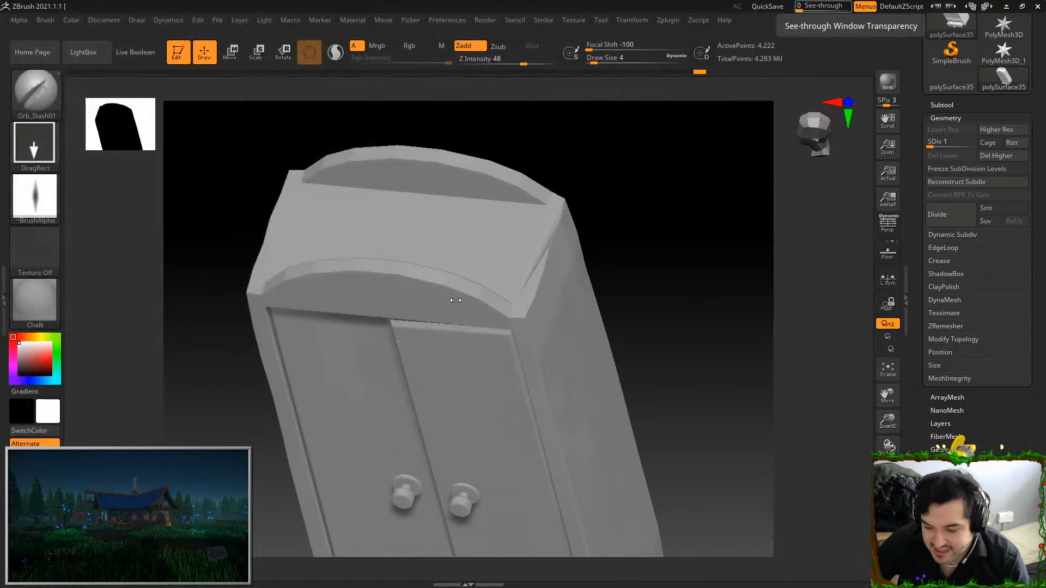
left_click(1008, 7)
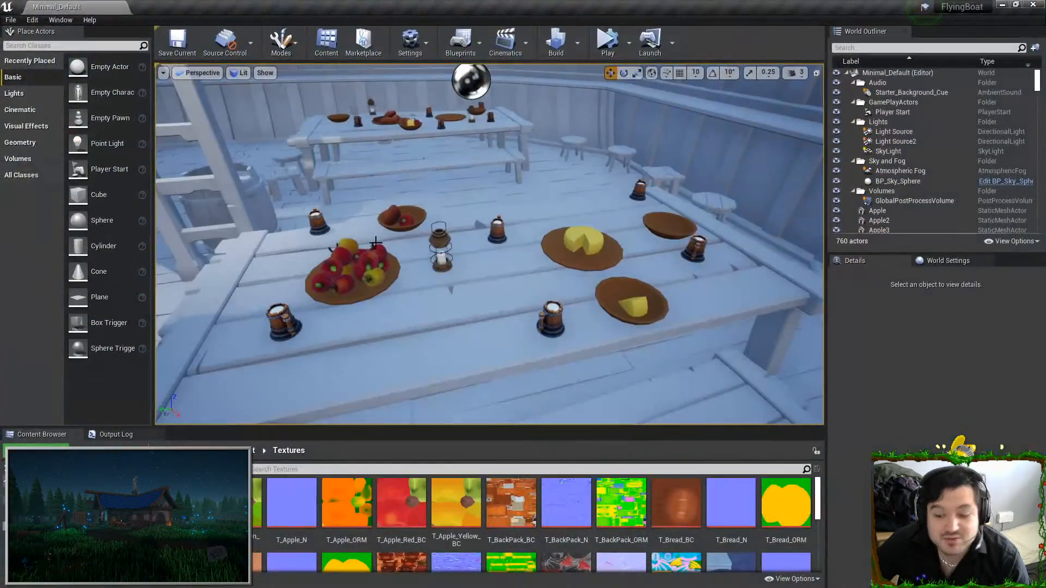
right_click_drag(491, 245, 507, 305)
key("alt+Tab")
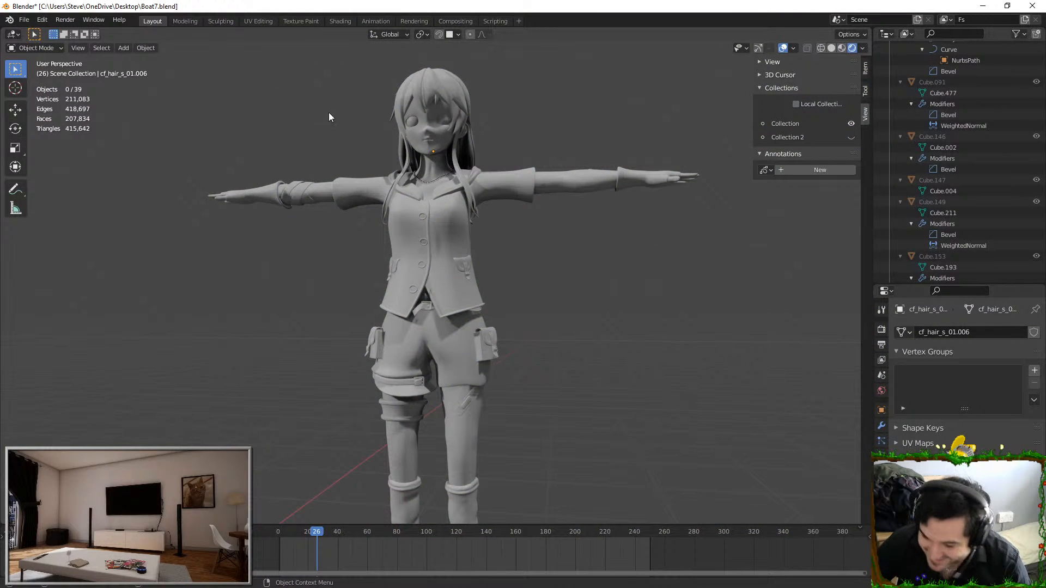
Reveal all hidden boat objects around the character and deselect everything
key("ctrl+v")
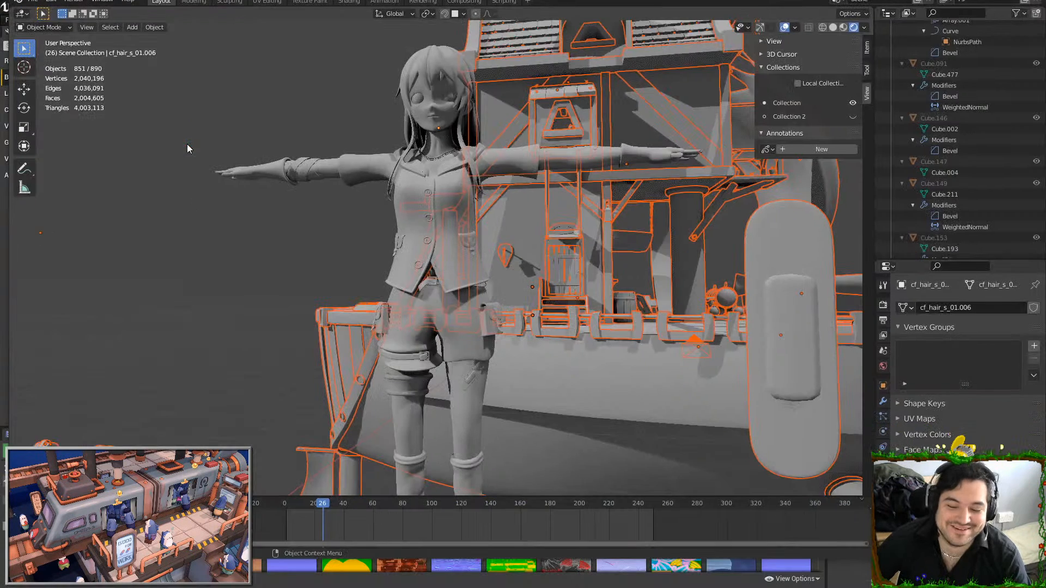
left_click(187, 144)
scroll(187, 144, "down", 4)
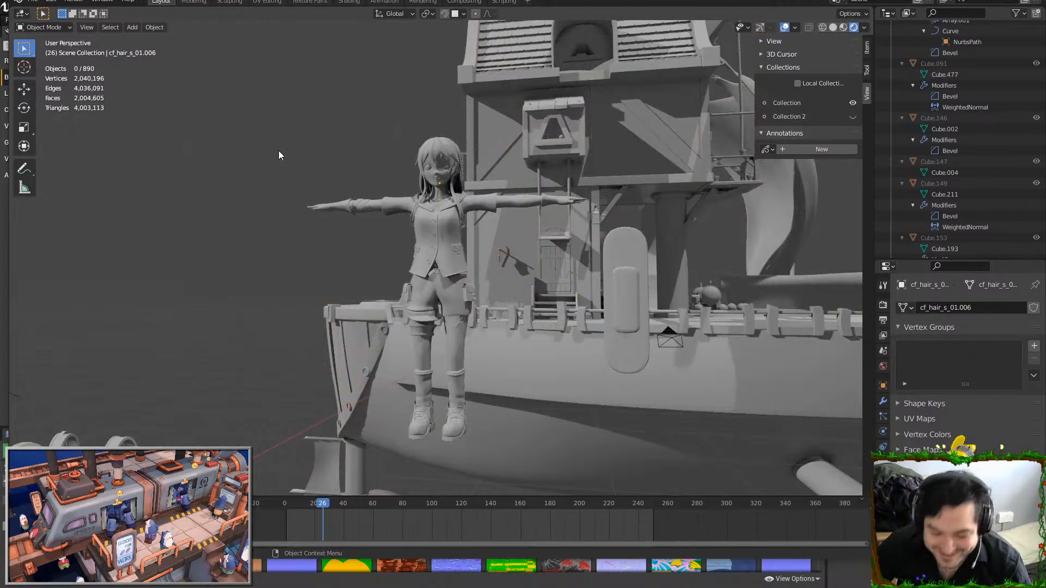
Walk through the scene into the boat's cabin and switch the viewport to Material Preview shading
key("shift+grave")
key("w")
key("w")
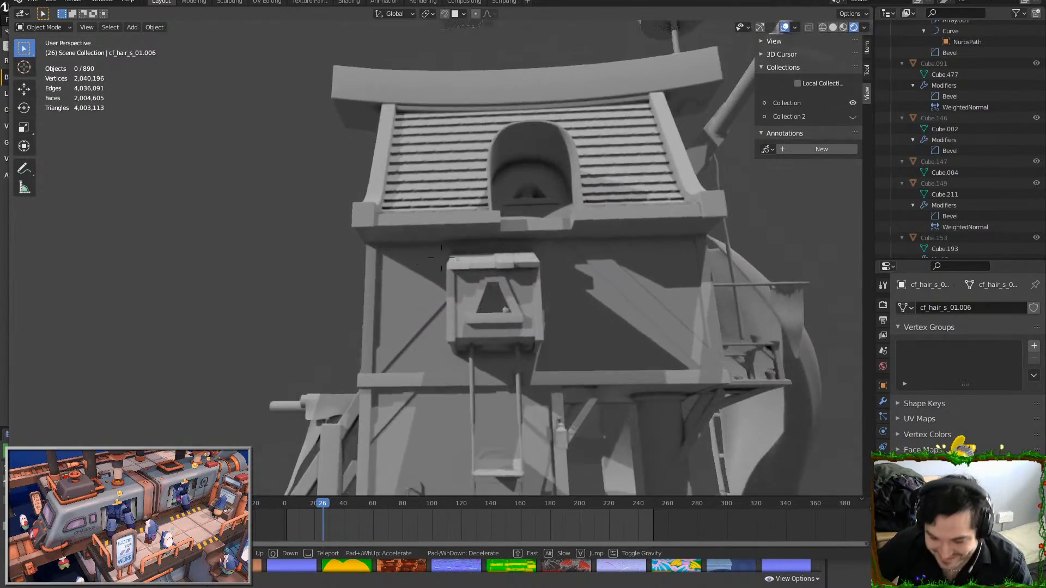
key("s")
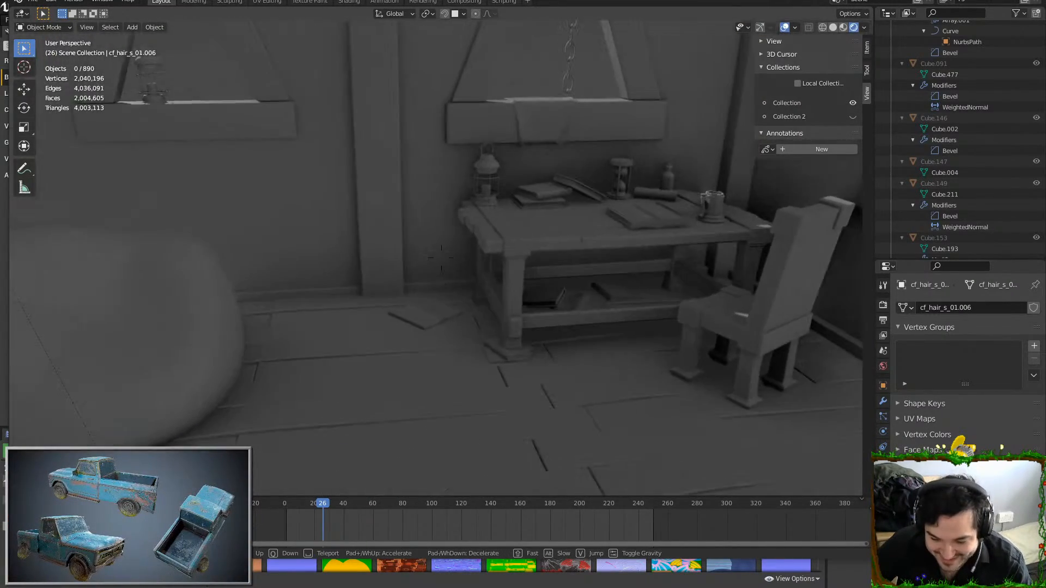
left_click(442, 263)
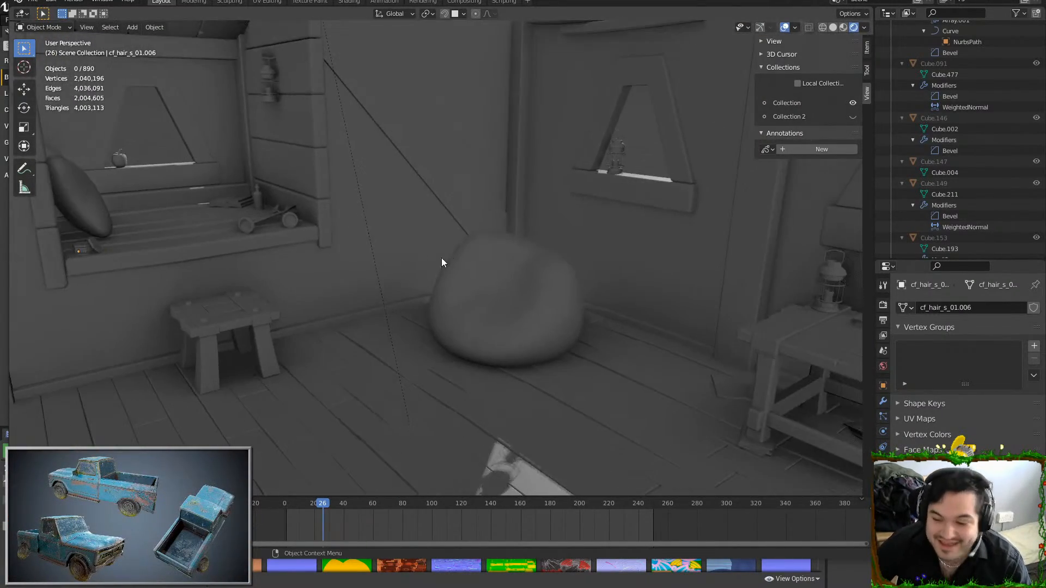
left_click(843, 28)
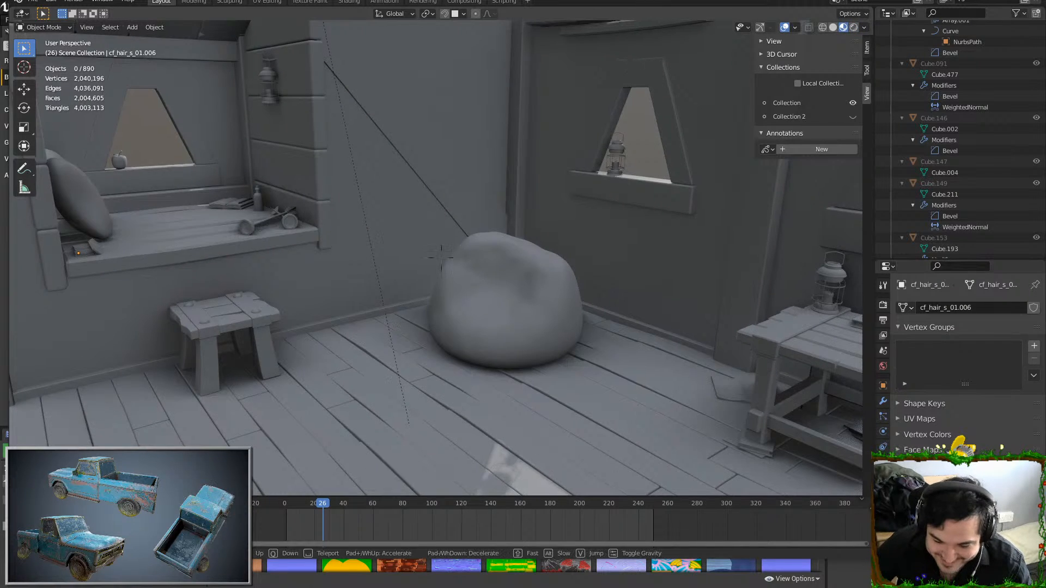
Walk up to the wooden stool below the window seat and select it
key("w")
left_click(442, 256)
left_click(476, 279)
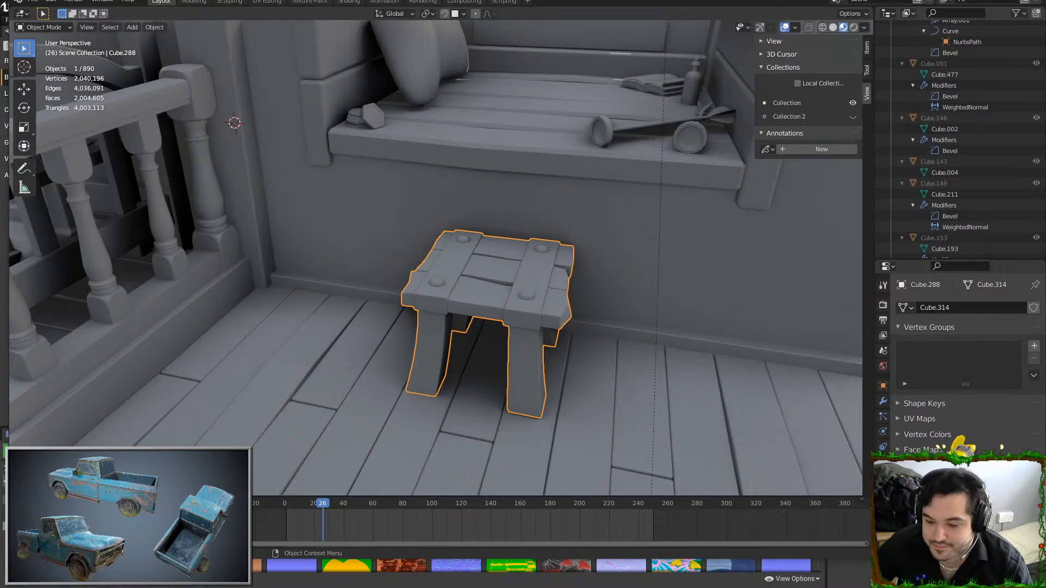
Maximize the Blender window and view the selected stool up close
key("super+Right")
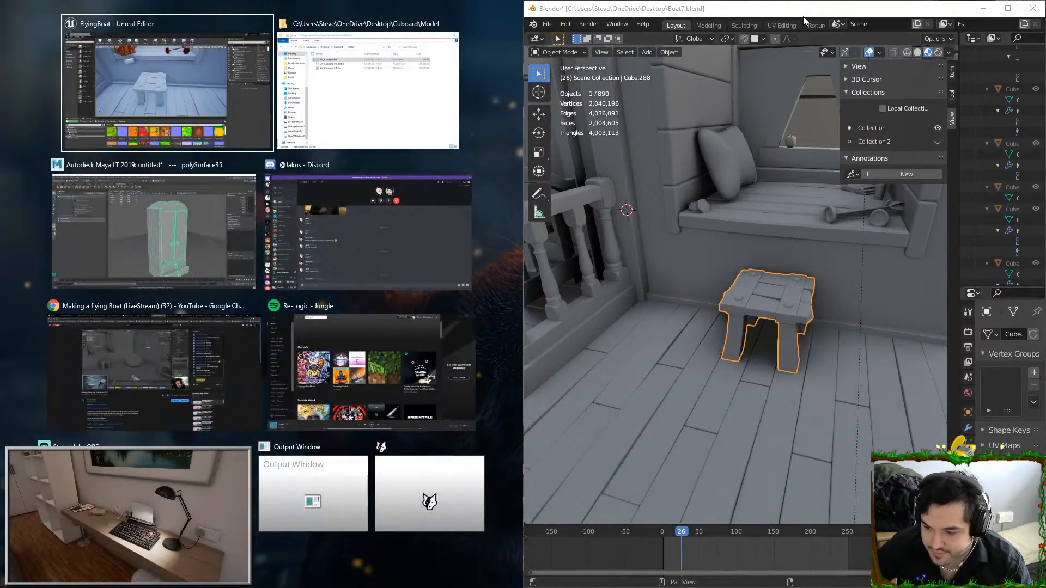
left_click_drag(807, 16, 708, 0)
scroll(519, 346, "down", 2)
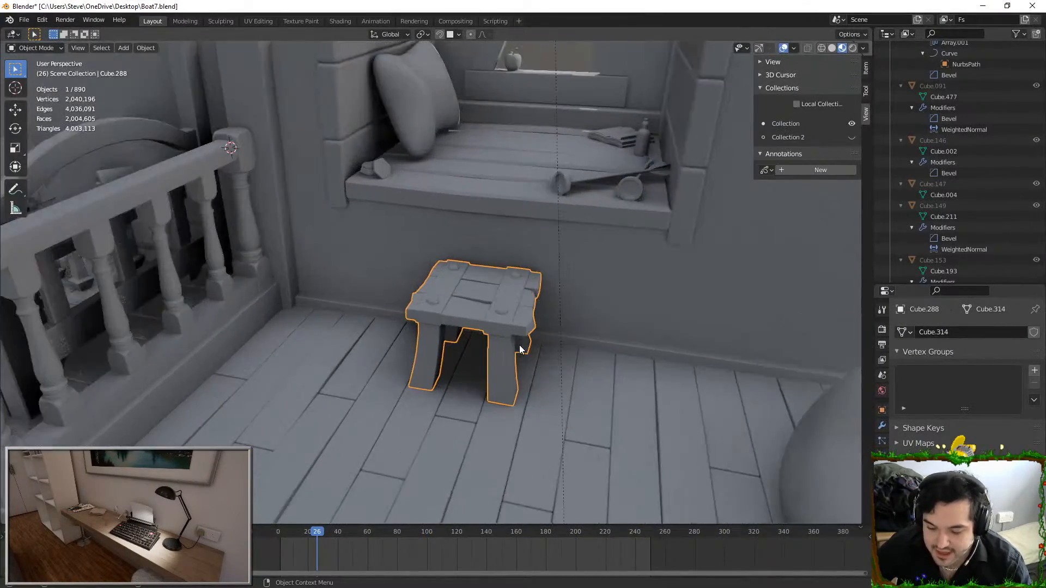
scroll(520, 346, "up", 2)
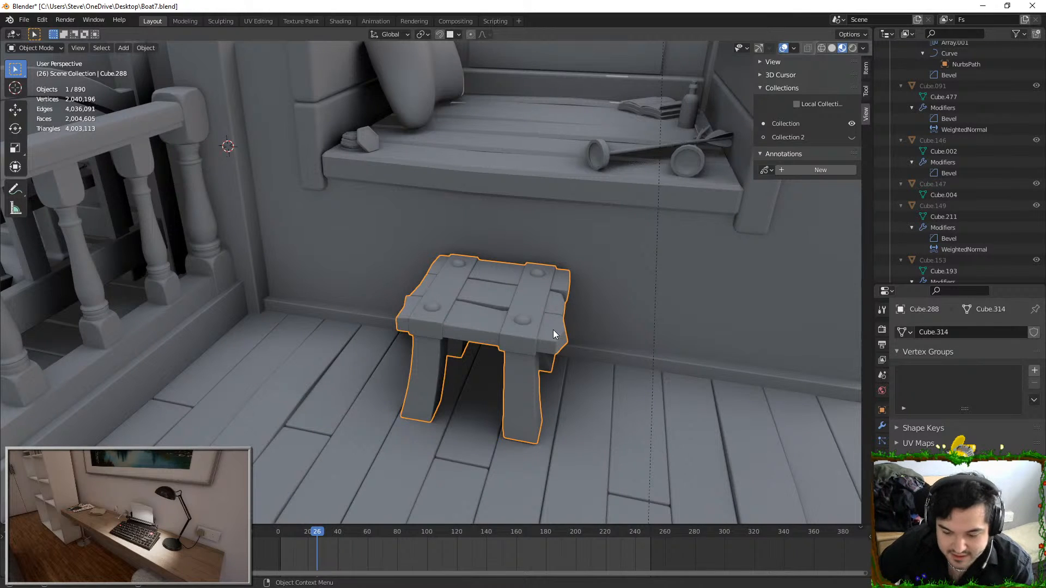
Open the selected stool's mesh in Edit Mode with its seat straps in close view
scroll(545, 321, "up", 3)
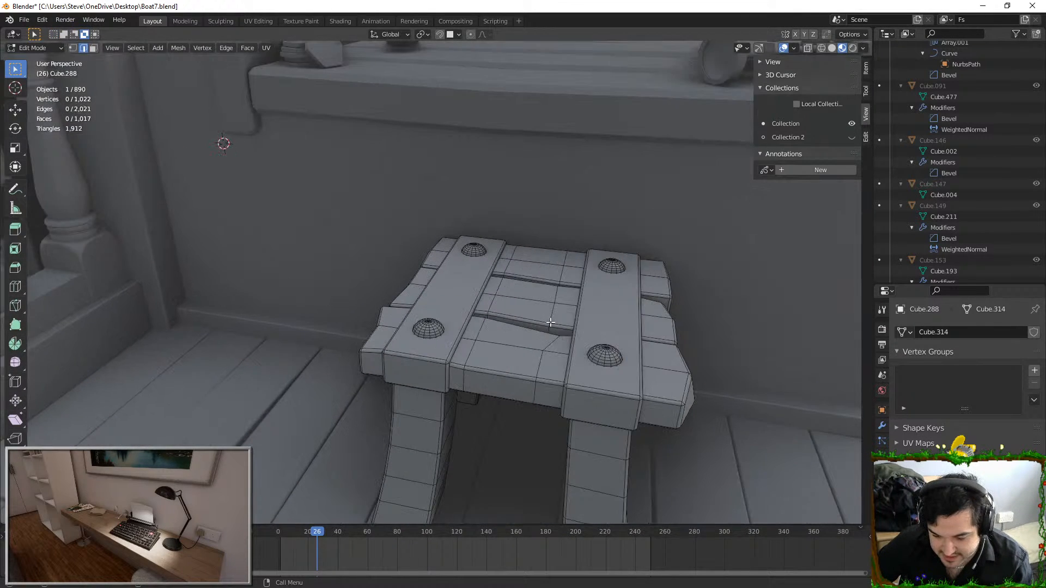
key("Tab")
key("ctrl+r")
scroll(482, 301, "up", 4)
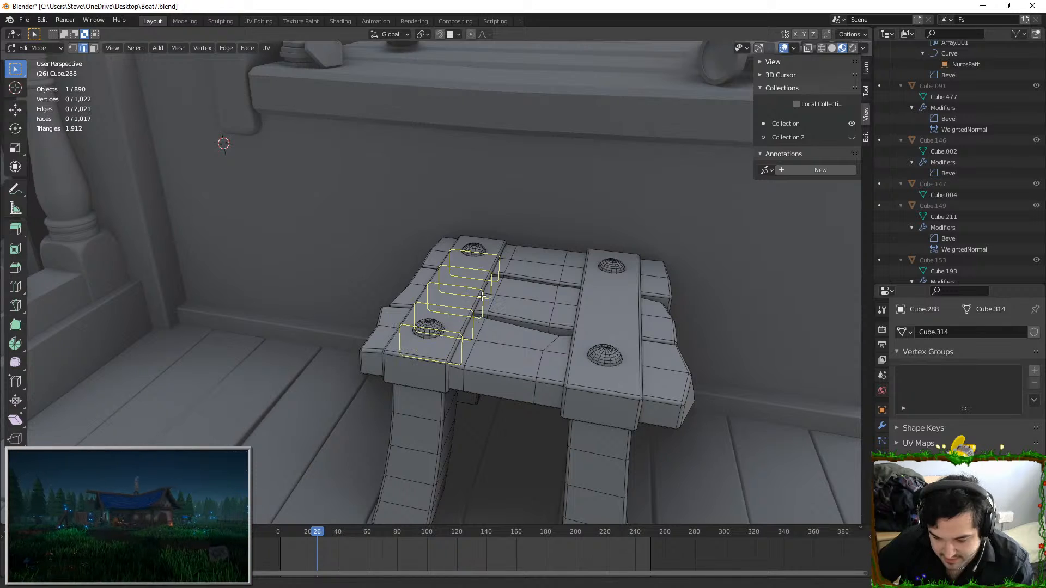
left_click(482, 301)
scroll(589, 297, "up", 2)
middle_click_drag(532, 303, 381, 296)
key("ctrl+z")
Add five evenly spaced loop cuts across each of the two cross straps on the seat and return to Object Mode
key("ctrl+r")
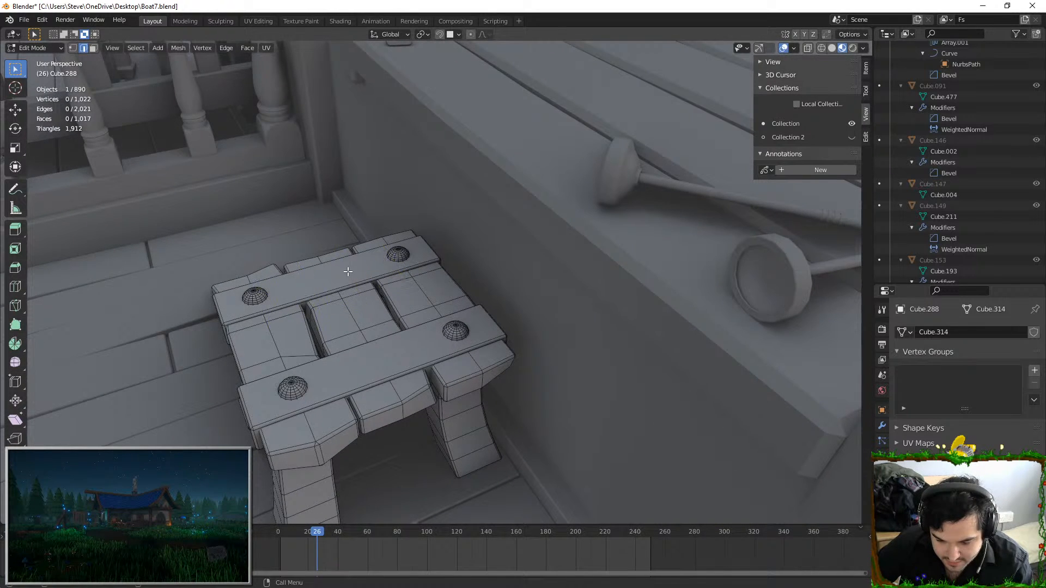
left_click(353, 255)
key("ctrl+r")
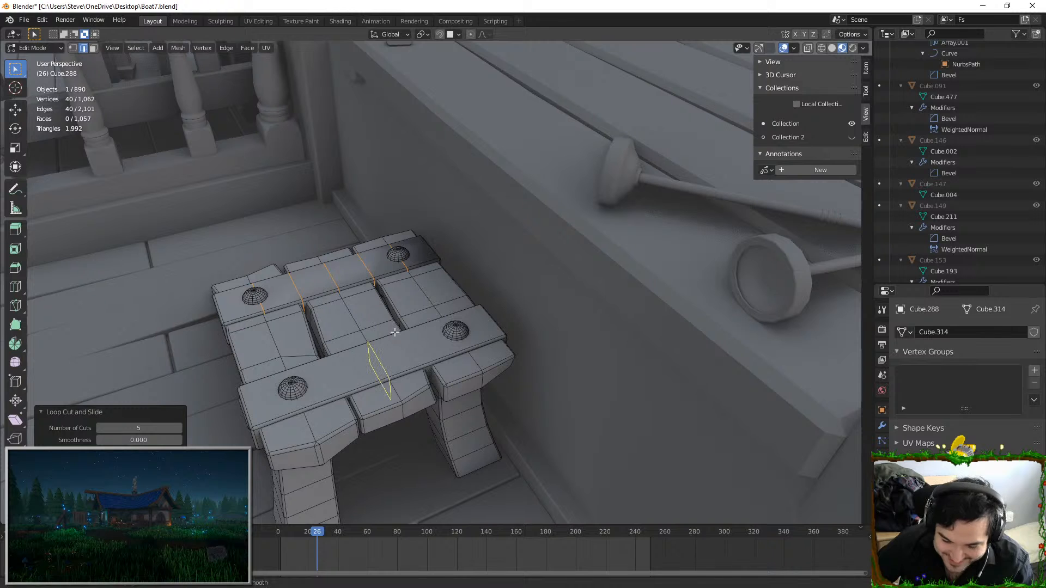
scroll(395, 333, "up", 1)
left_click(375, 357)
key("Tab")
middle_click_drag(374, 359, 480, 266)
key("Tab")
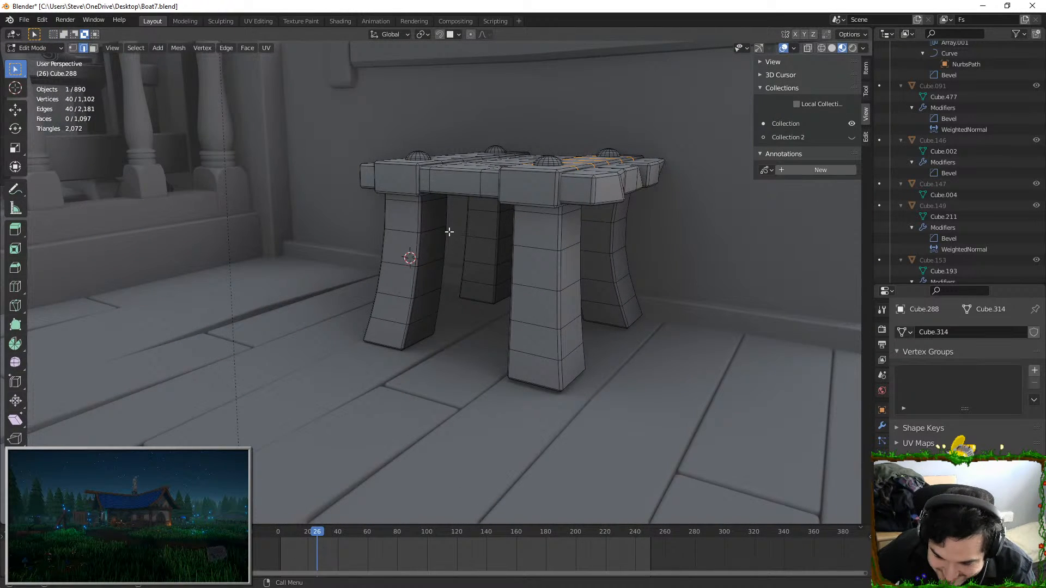
middle_click_drag(456, 232, 544, 263)
key("Tab")
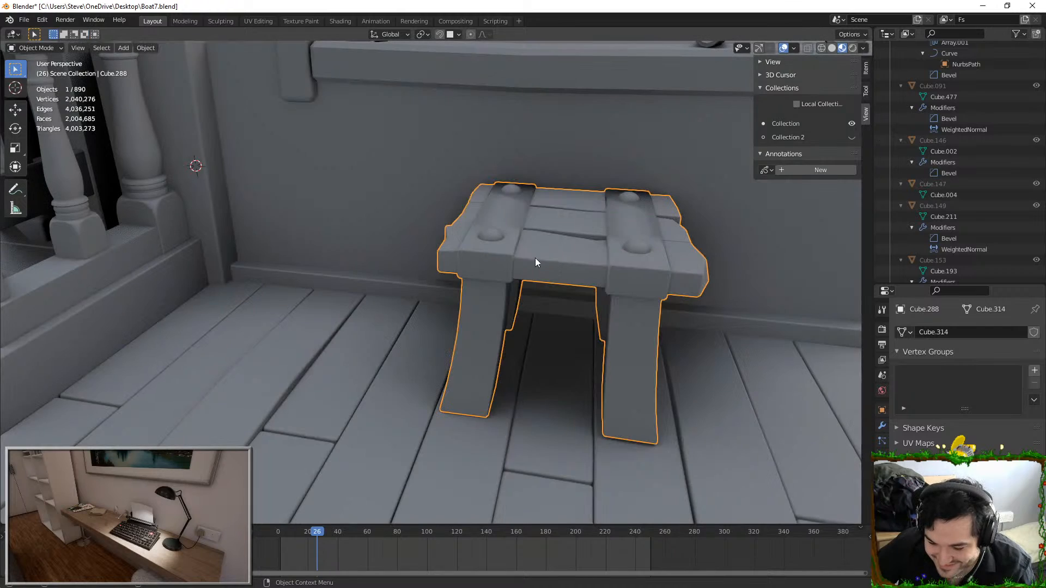
Start an FBX export of the stool
left_click(28, 24)
mouse_move(61, 174)
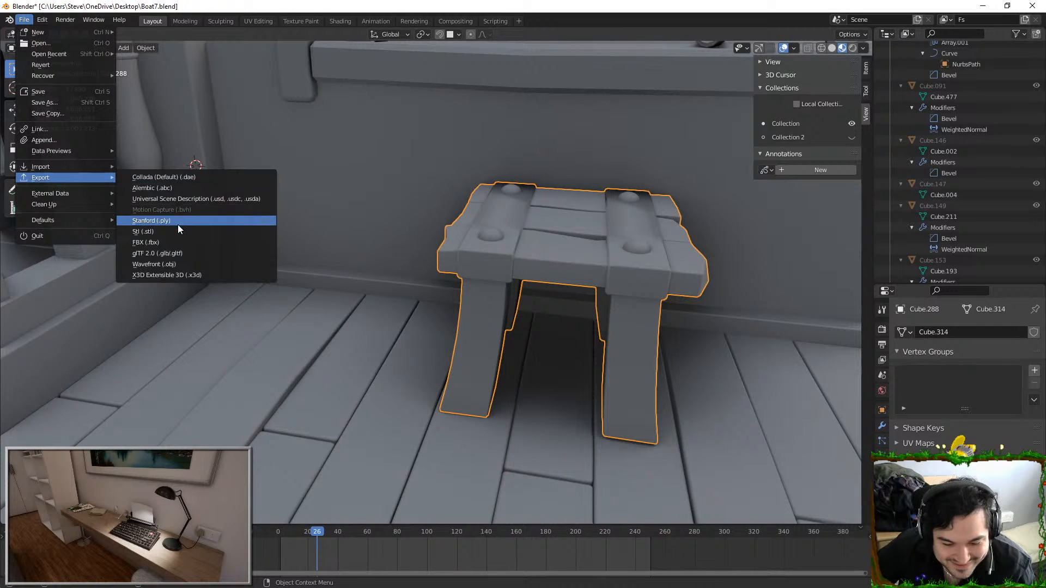
left_click(182, 242)
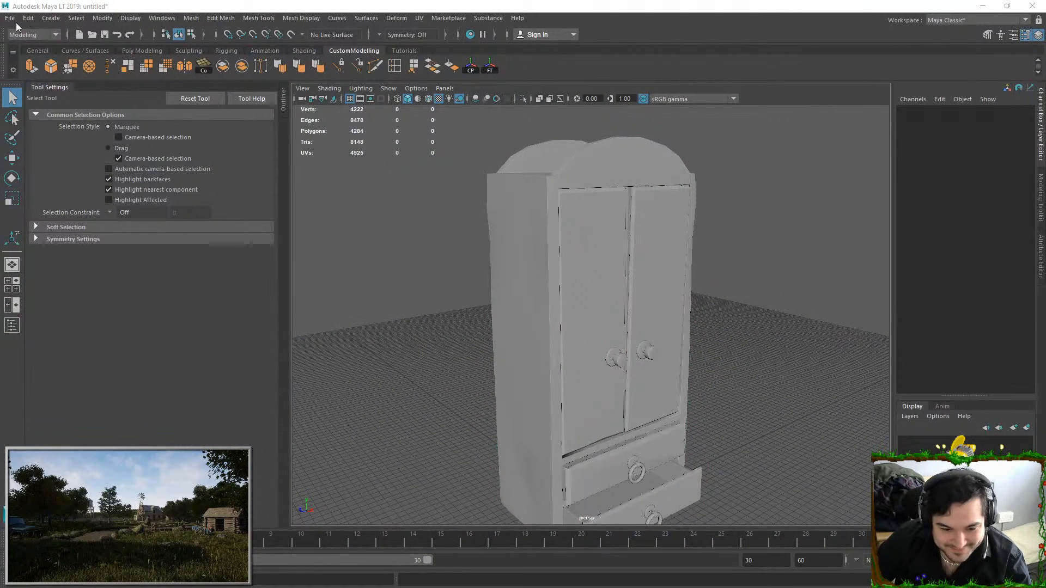
Switch to Maya LT and replace the open cupboard scene with a new empty scene
left_click(10, 18)
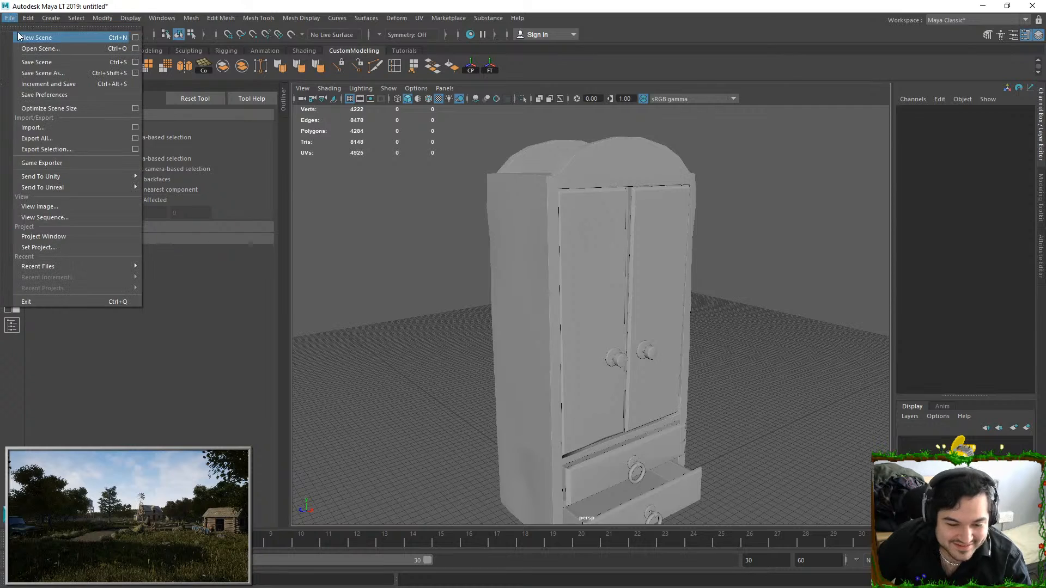
left_click(31, 37)
left_click(522, 300)
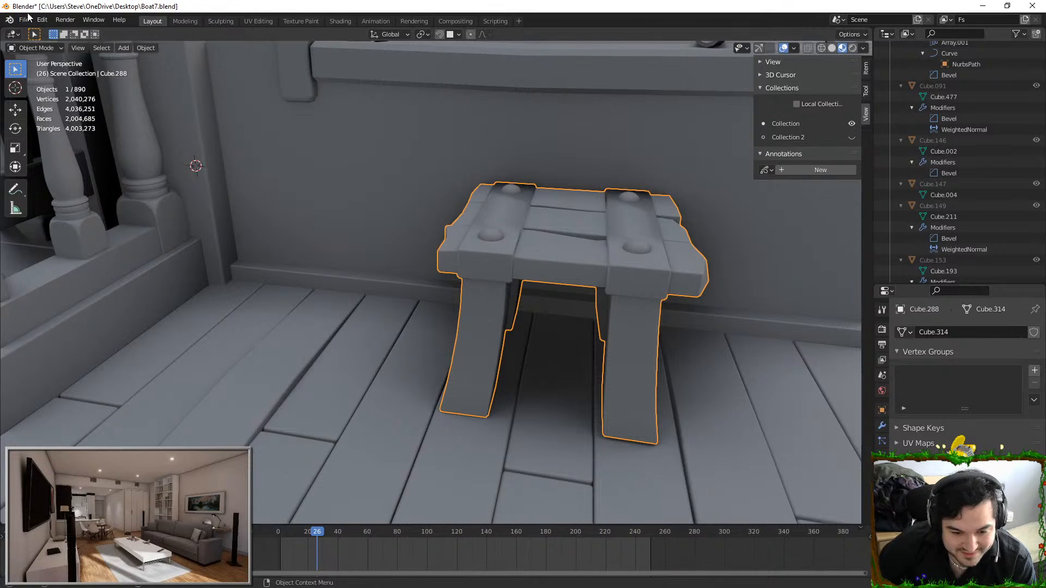
Switch back to Blender and export the selected stool as FBX
left_click(24, 20)
mouse_move(90, 178)
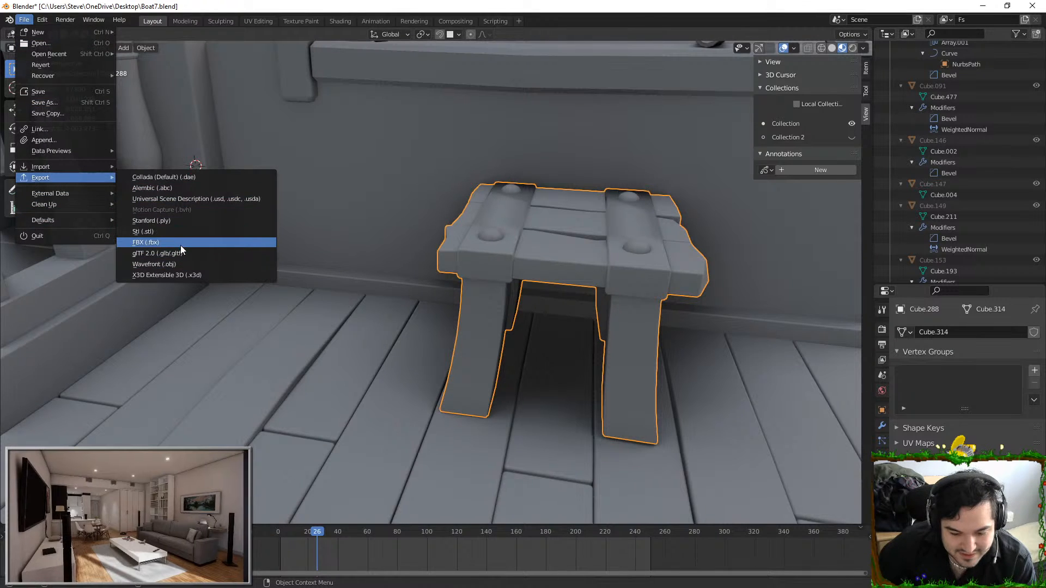
left_click(181, 243)
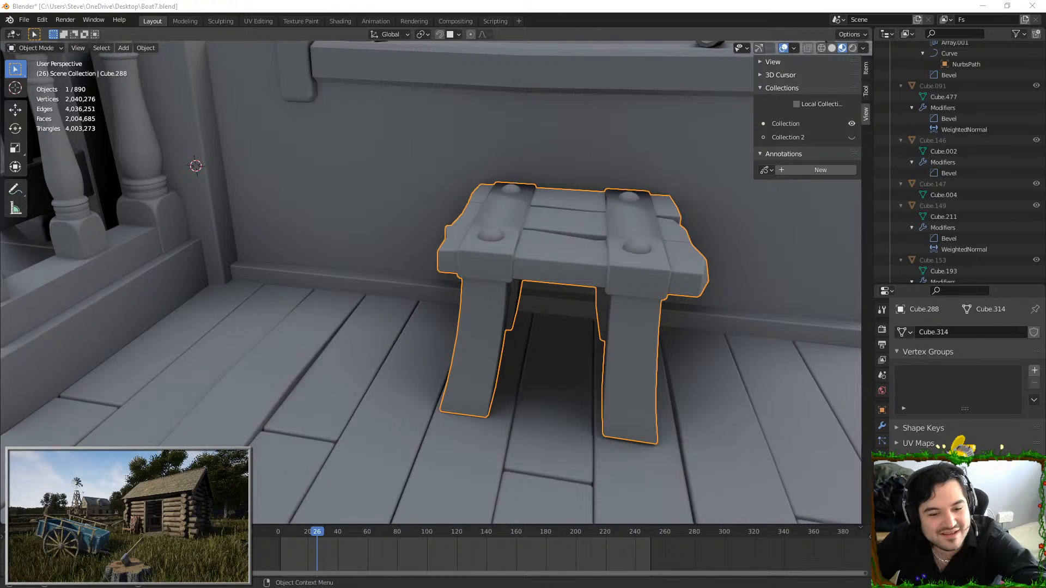
Switch to Maya LT, bring the exported stool FBX into the empty scene and frame it in the perspective view
key("alt+Tab")
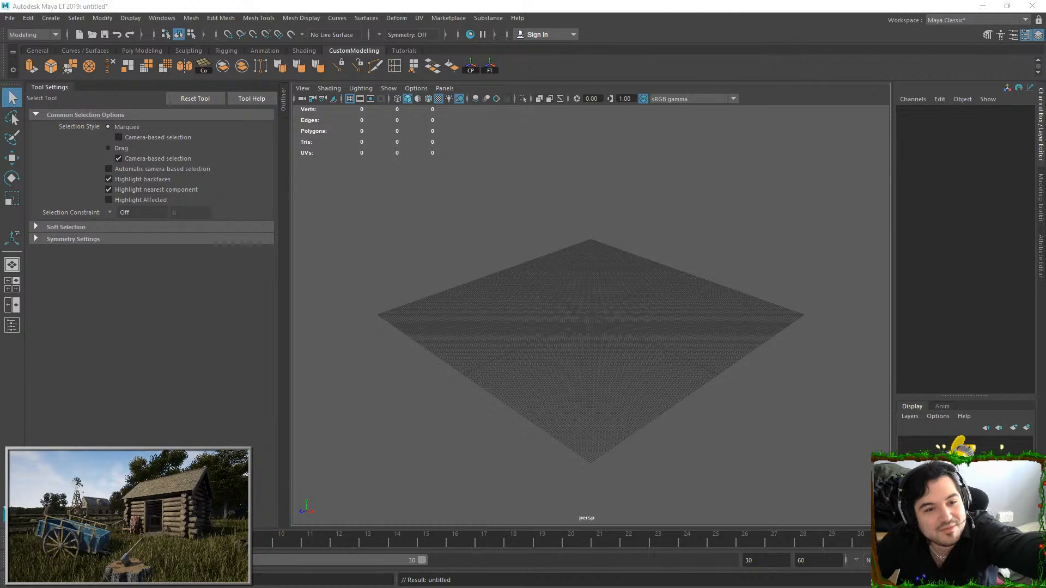
left_click_drag(521, 359, 512, 347)
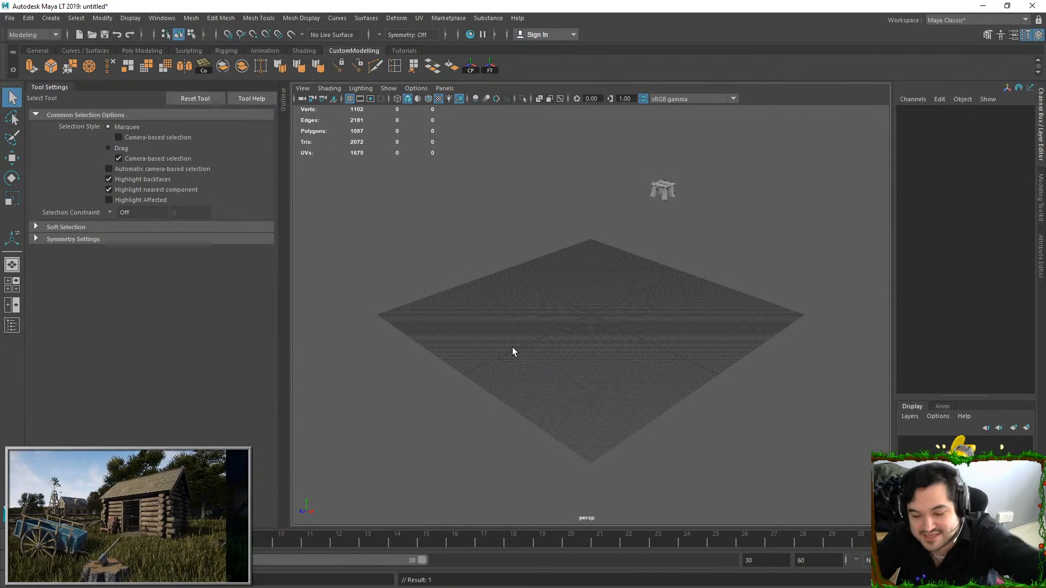
left_click(663, 189)
key("space")
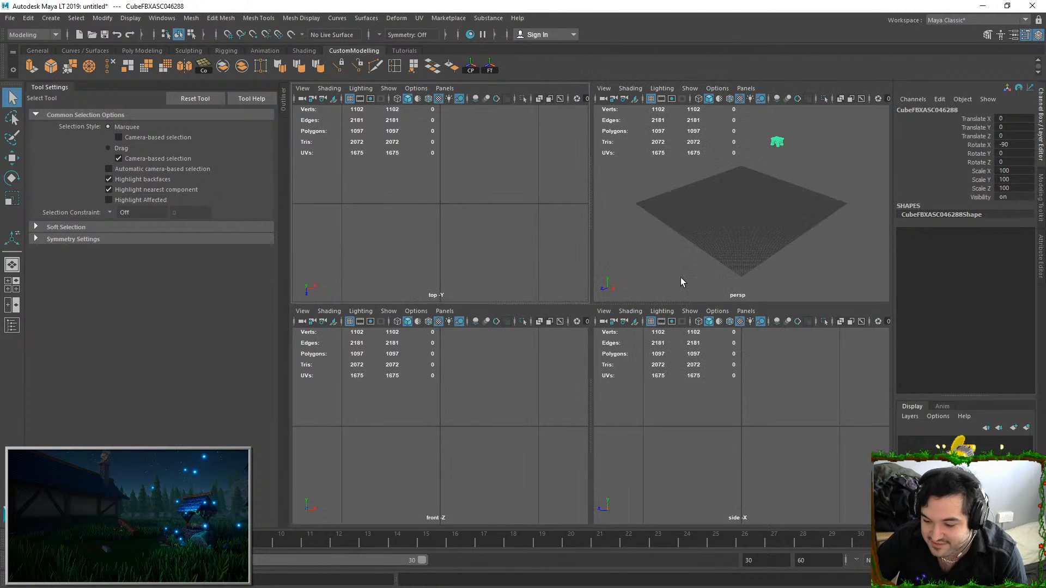
key("space")
key("f")
Move the stool from its distant imported position to near the middle of the grid
left_click_drag(732, 172, 621, 351, "alt")
scroll(603, 311, "down", 10)
scroll(615, 337, "down", 2)
key("w")
middle_click_drag(609, 322, 655, 276, "alt")
left_click_drag(612, 357, 553, 398)
left_click_drag(572, 334, 550, 474, "alt")
scroll(619, 425, "up", 4)
scroll(619, 424, "up", 3)
middle_click_drag(618, 424, 646, 361, "alt")
left_click_drag(647, 362, 640, 336, "alt")
Center the stool's pivot and lower the stool to the grid, at a Translate Y of about -832.32
left_click(103, 18)
left_click(124, 104)
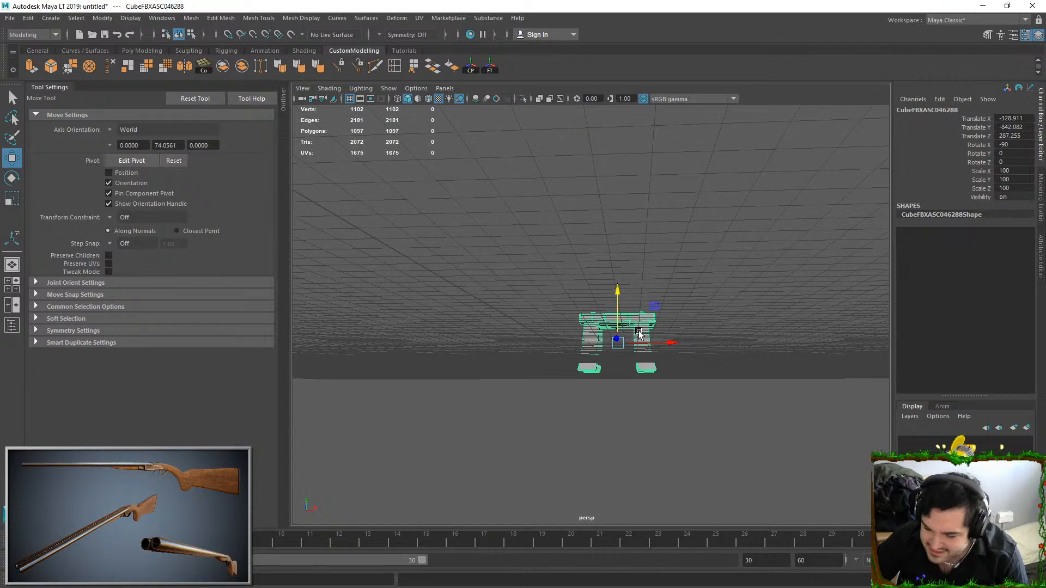
left_click_drag(619, 295, 619, 285)
left_click_drag(619, 285, 617, 292, "alt")
scroll(620, 296, "up", 2)
left_click(614, 295)
key("ctrl+z")
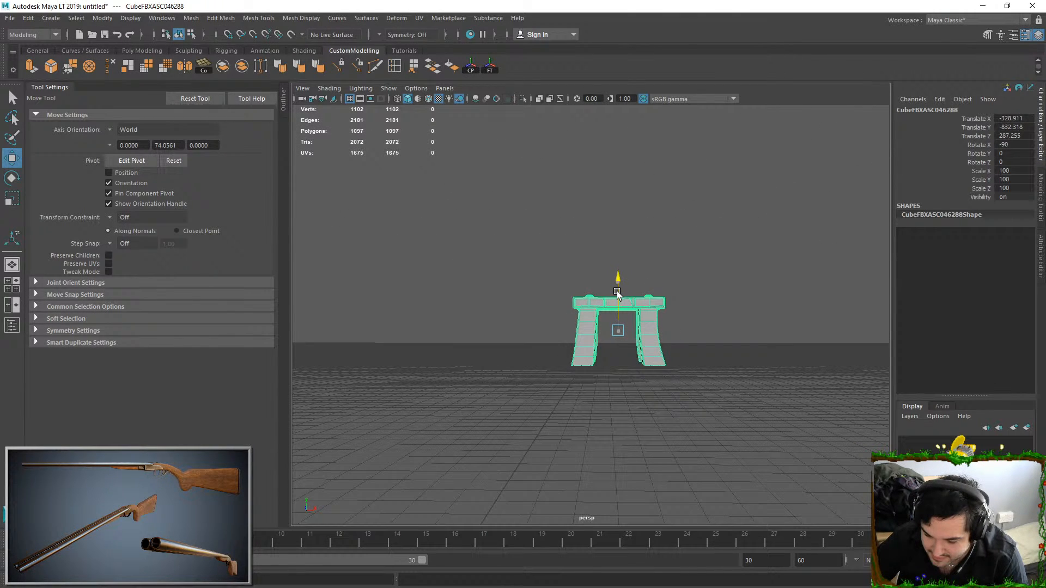
In the front view, move the stool sideways to about X -367.84 and set its feet on the ground line at Y -831.56
key("space")
key("space")
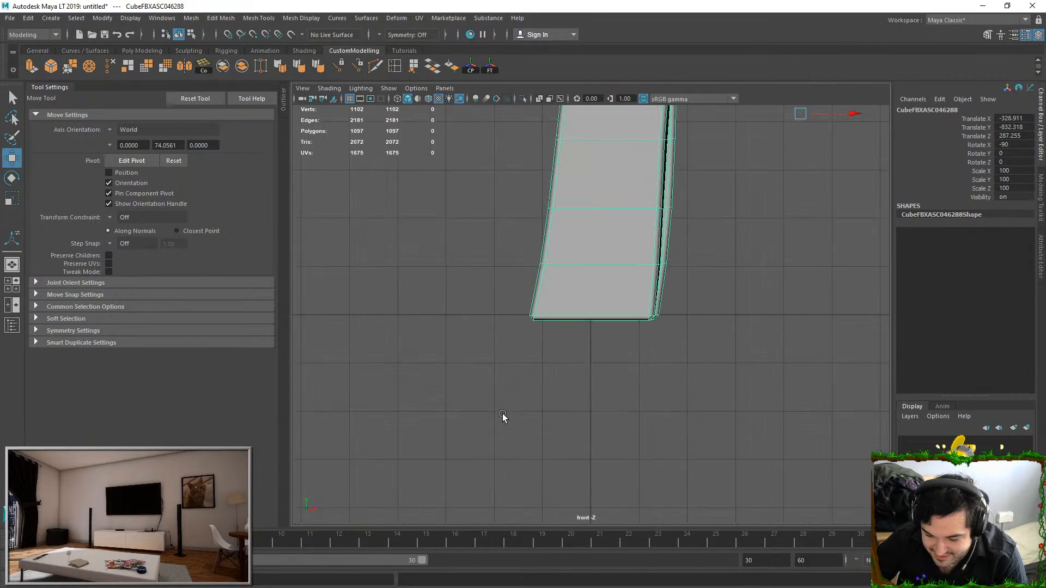
scroll(656, 297, "down", 3)
left_click_drag(763, 195, 654, 197)
left_click(606, 157)
key("ctrl+z")
left_click_drag(606, 156, 606, 154)
Snap the stool to the grid's center line horizontally in the front view, at Translate X -372.36
left_click(228, 34)
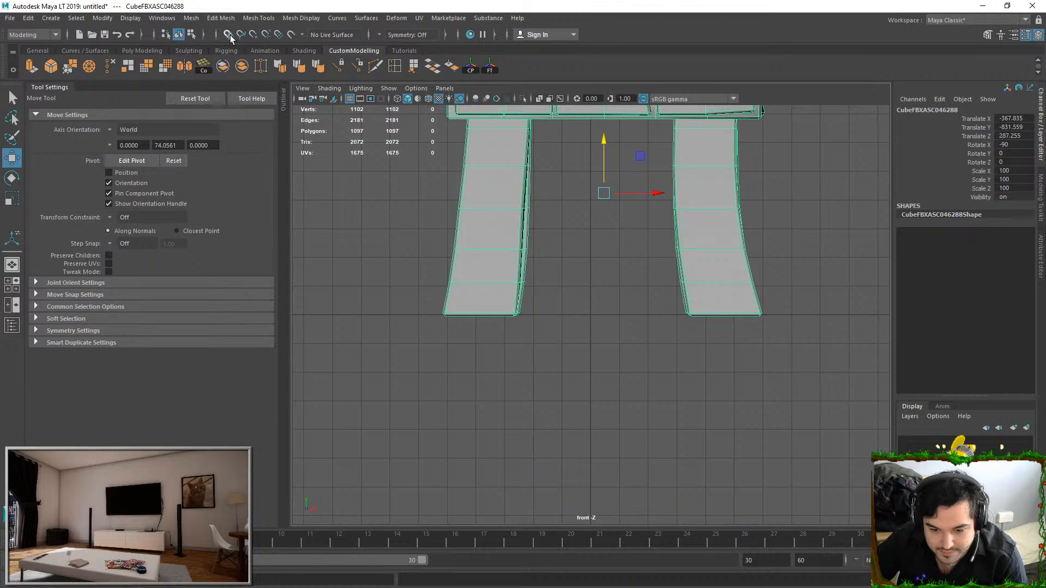
left_click_drag(657, 193, 549, 181)
left_click(228, 35)
left_click_drag(555, 236, 709, 340, "alt")
In the side view, grid-snap the stool to the center line at Translate Z 213.089 and return to the perspective view
key("space")
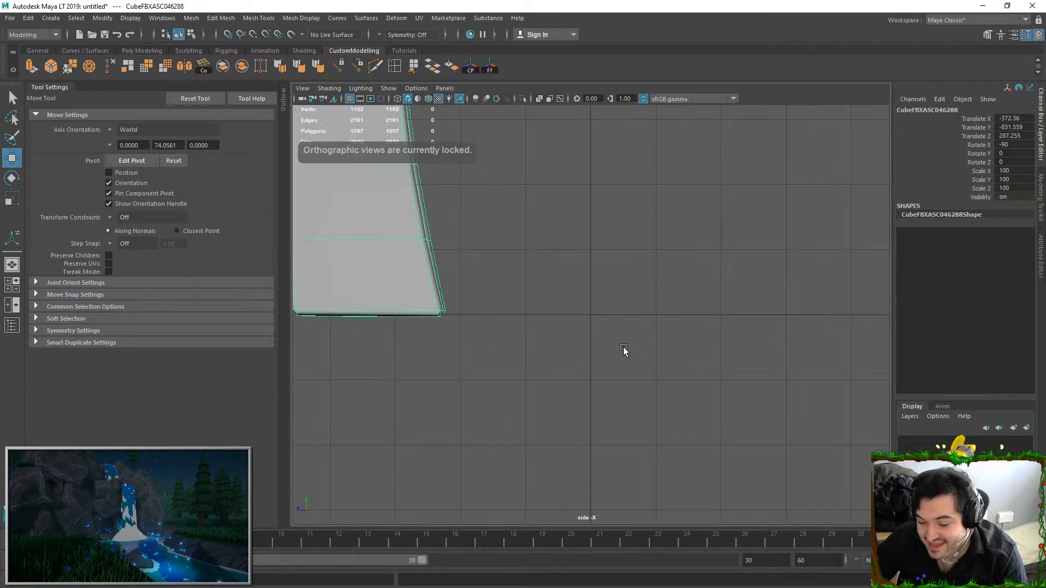
key("f")
middle_click_drag(452, 234, 508, 273, "alt")
scroll(506, 262, "down", 1)
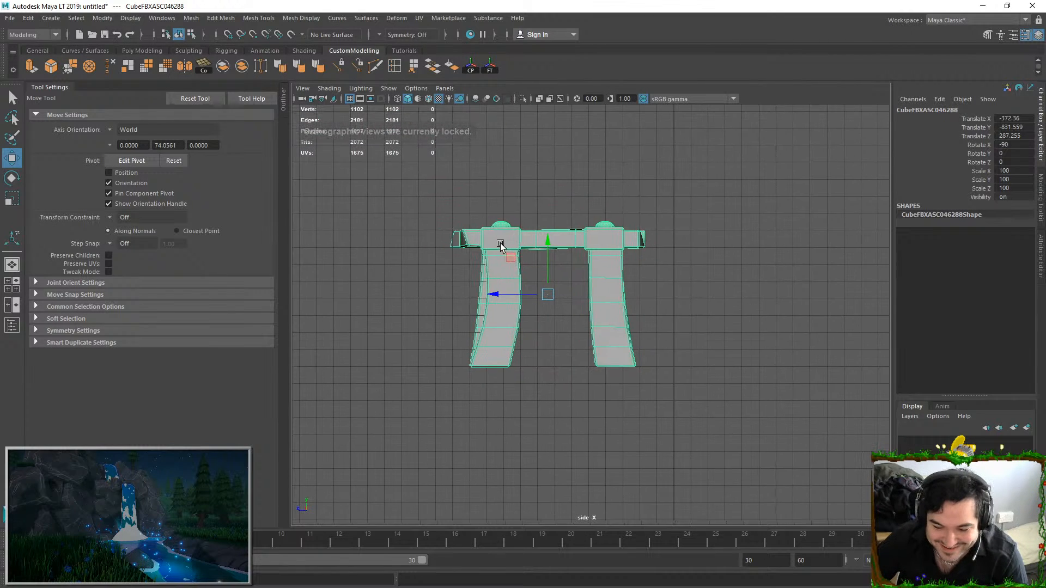
scroll(505, 249, "up", 1)
left_click(229, 36)
left_click_drag(510, 292, 681, 292)
key("space")
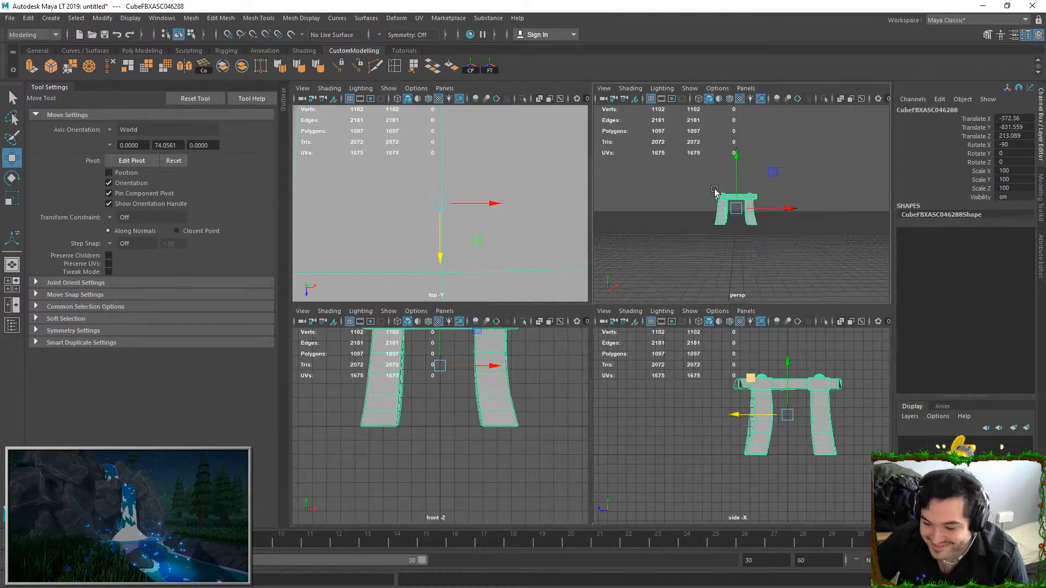
key("space")
Examine the centered stool's seat, straps and legs from several angles
left_click(610, 248)
left_click_drag(599, 256, 611, 325, "alt")
middle_click_drag(469, 223, 639, 272, "alt")
left_click(638, 272)
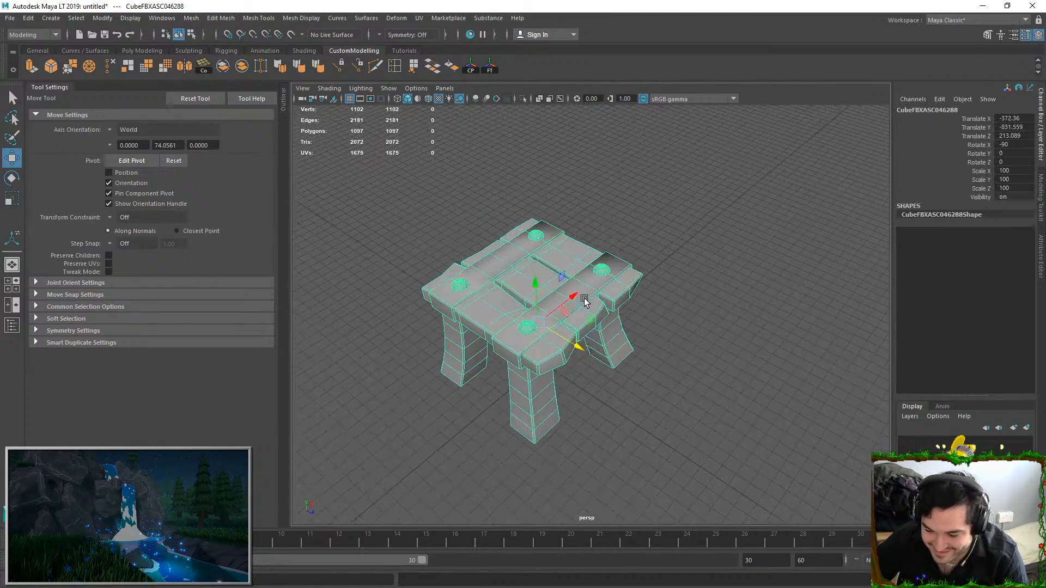
key("f")
left_click_drag(648, 268, 294, 207, "alt")
left_click_drag(722, 272, 603, 306, "alt")
right_click_drag(540, 294, 536, 324)
Select all faces of both cross straps on the seat and scale them slightly longer along their length
double_click(509, 253)
left_click(714, 155)
left_click_drag(518, 280, 583, 330, "alt")
double_click(515, 329)
key("r")
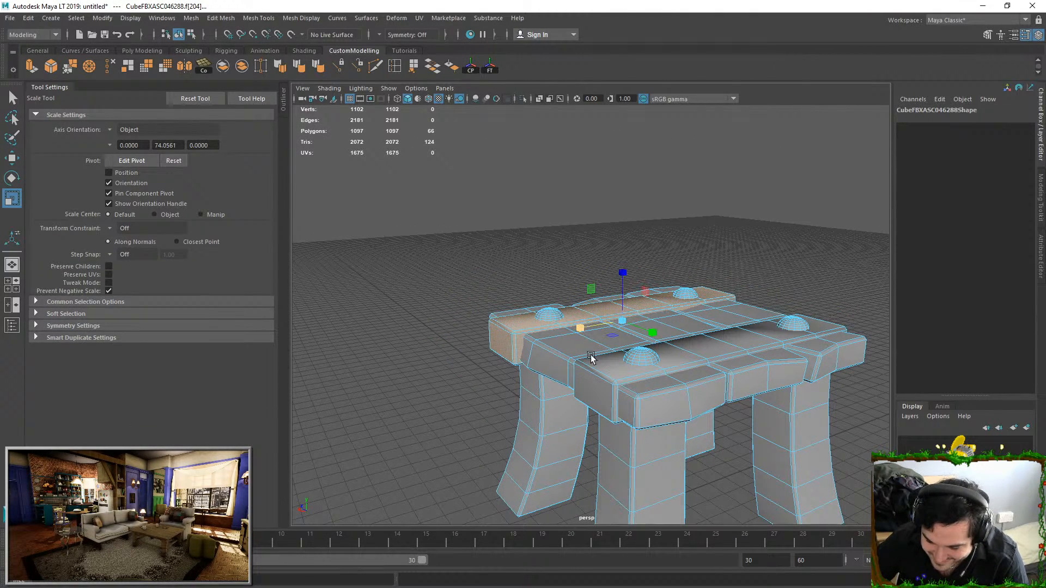
double_click(615, 385)
key("ctrl+z")
key("ctrl+z")
key("ctrl+z")
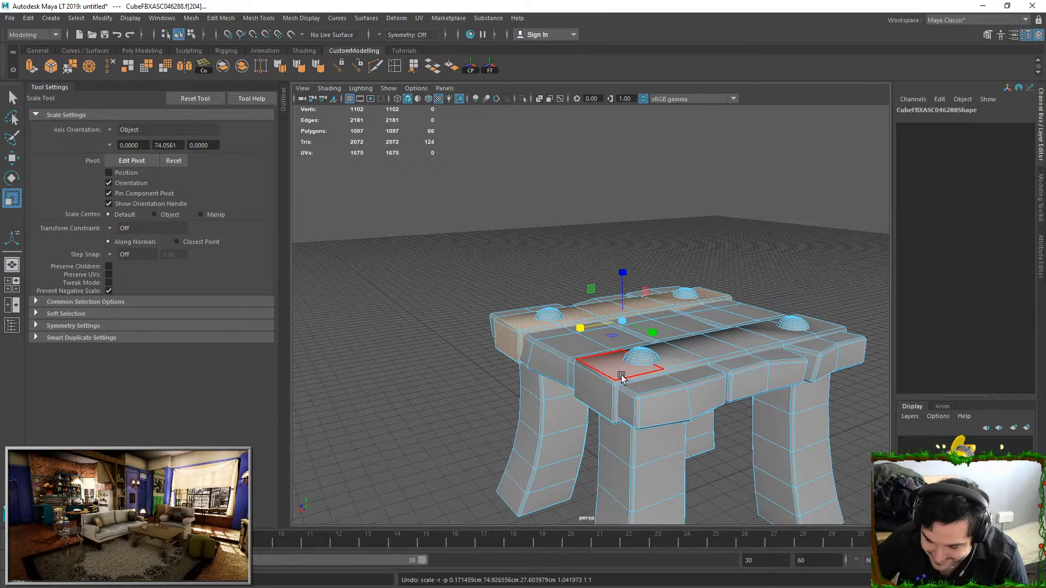
double_click(623, 375, "shift")
left_click_drag(626, 347, 626, 348)
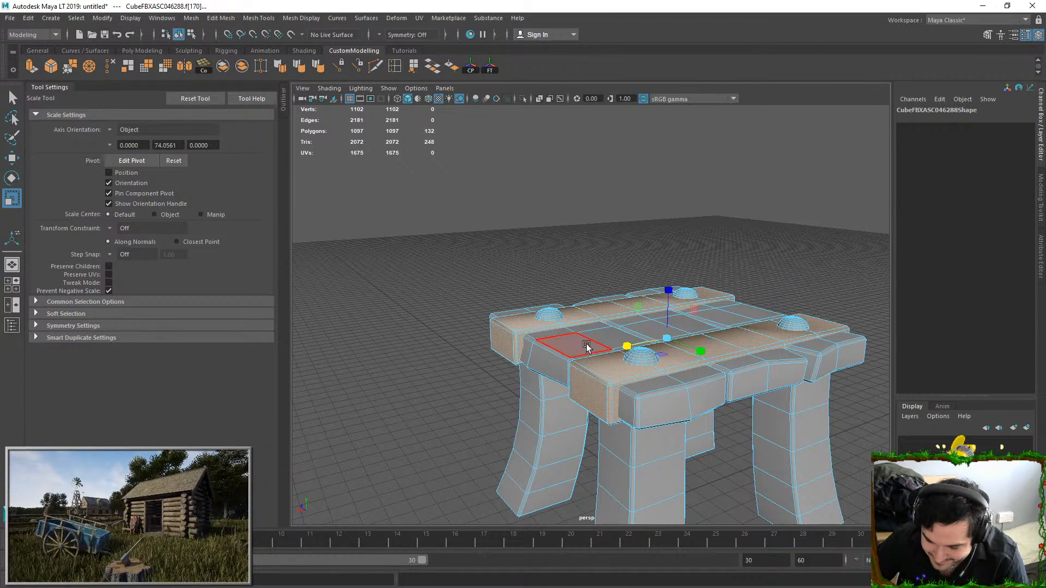
left_click(717, 223)
left_click_drag(717, 224, 587, 355, "alt")
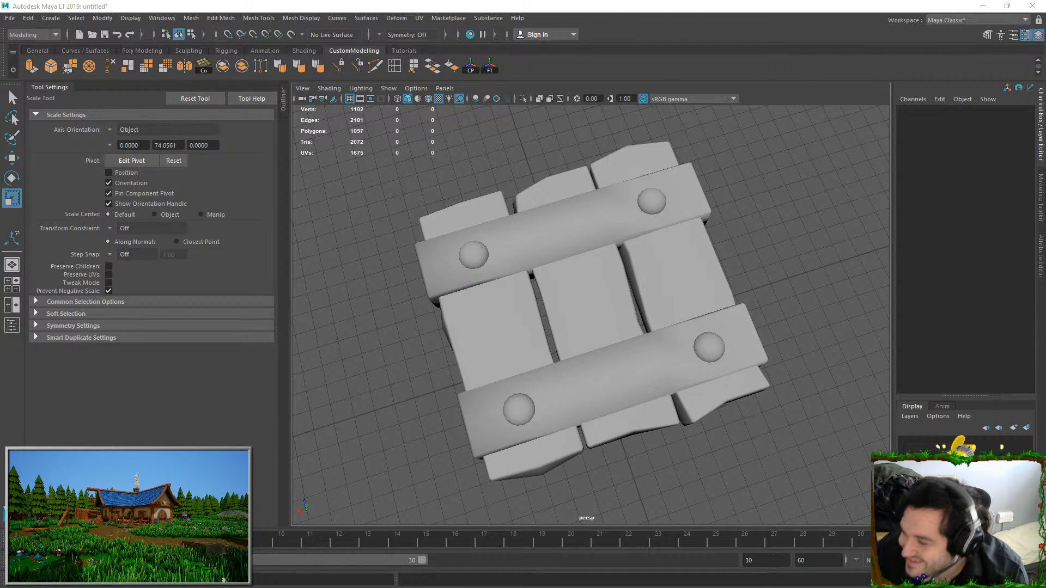
left_click_drag(610, 234, 618, 131, "alt")
left_click(608, 288)
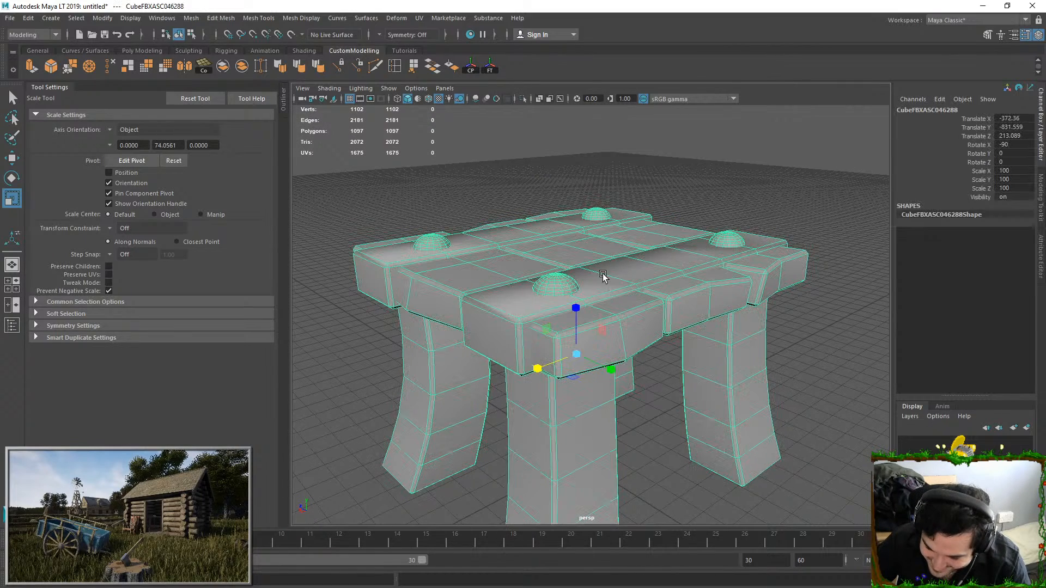
key("F11")
double_click(561, 225)
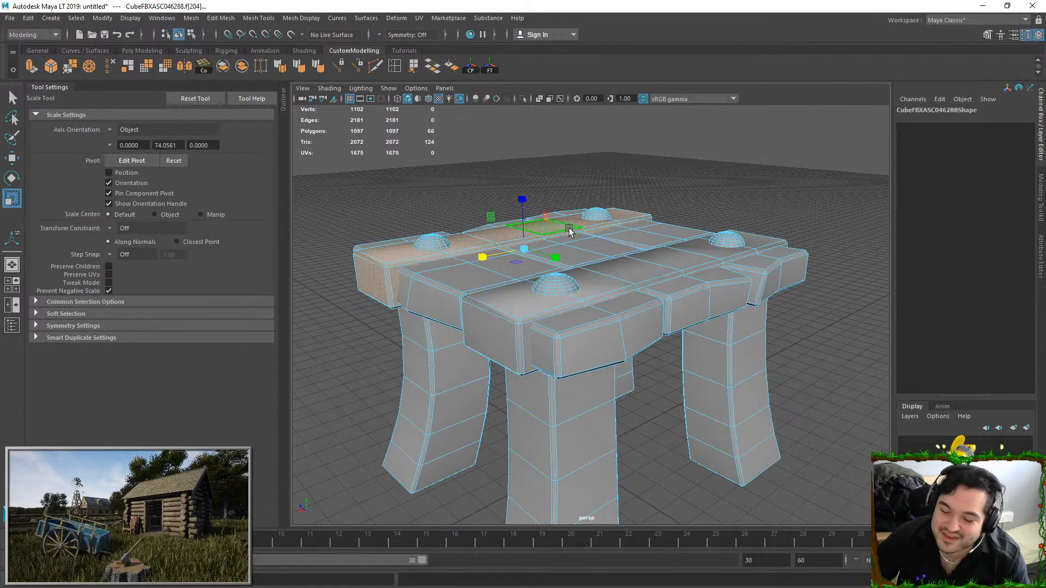
double_click(637, 266)
double_click(535, 236, "shift")
right_click_drag(570, 260, 587, 257)
left_click(587, 258)
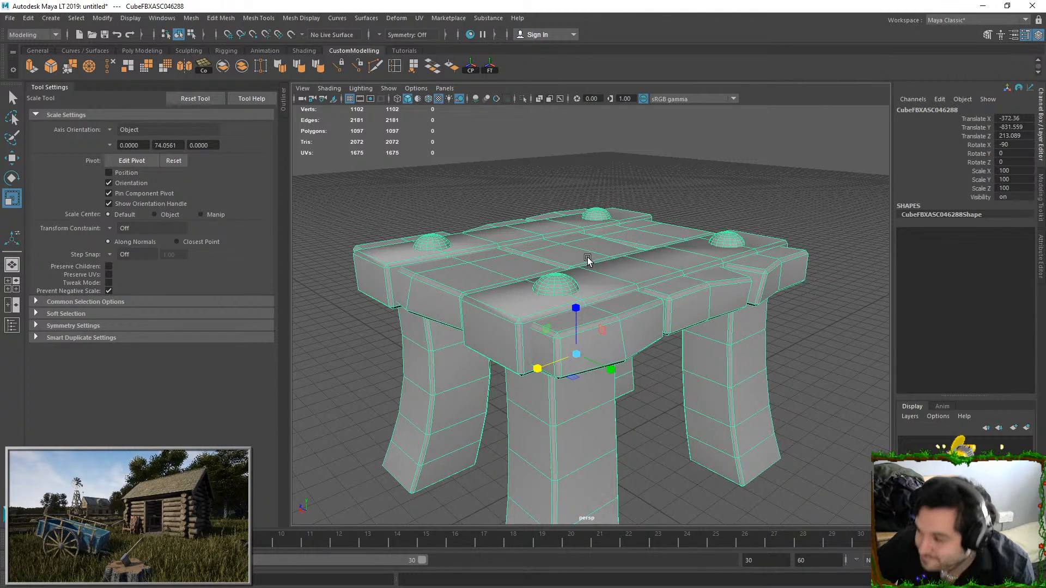
Apply Soften/Harden Edges to the whole stool with an angle of 30
left_click_drag(588, 257, 589, 306, "alt")
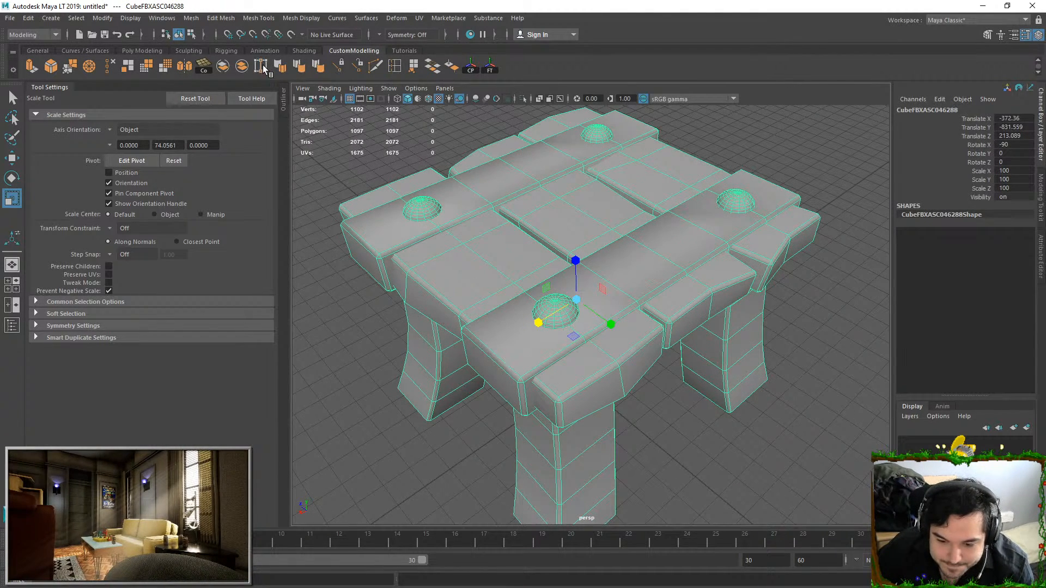
double_click(320, 66)
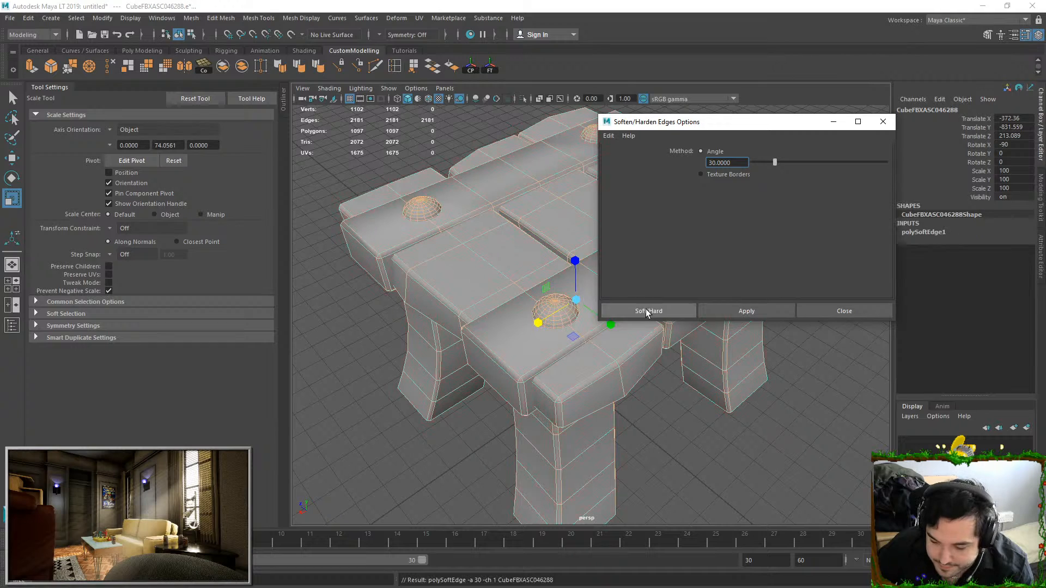
left_click(648, 308)
left_click(835, 175)
left_click(658, 240)
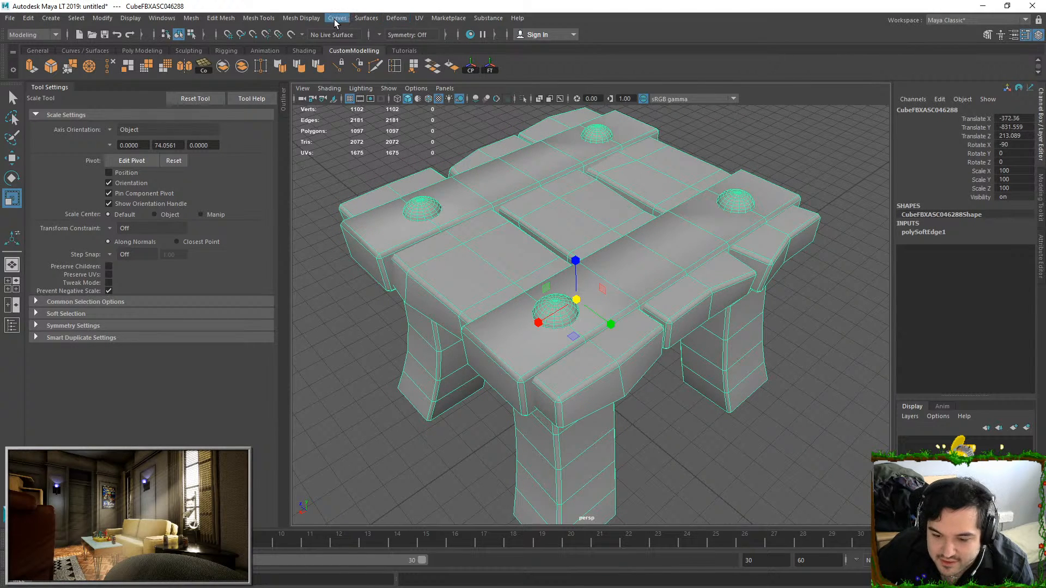
Unlock the stool's normals and check the shading of its seat with the stool deselected and reselected
left_click(302, 18)
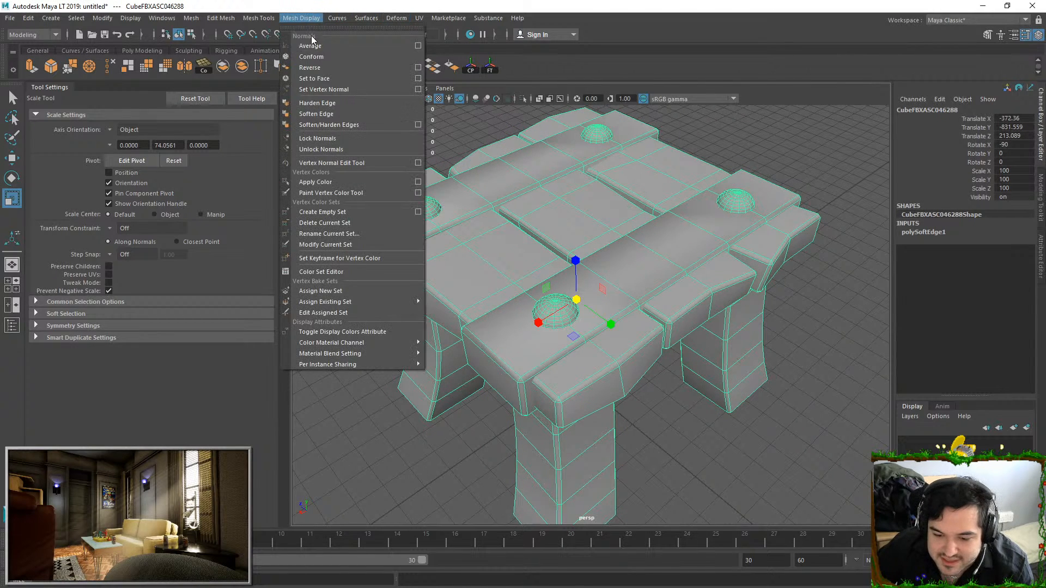
left_click(342, 146)
left_click(770, 116)
left_click_drag(619, 226, 546, 245, "alt")
left_click(582, 288)
left_click(684, 155)
left_click(517, 191)
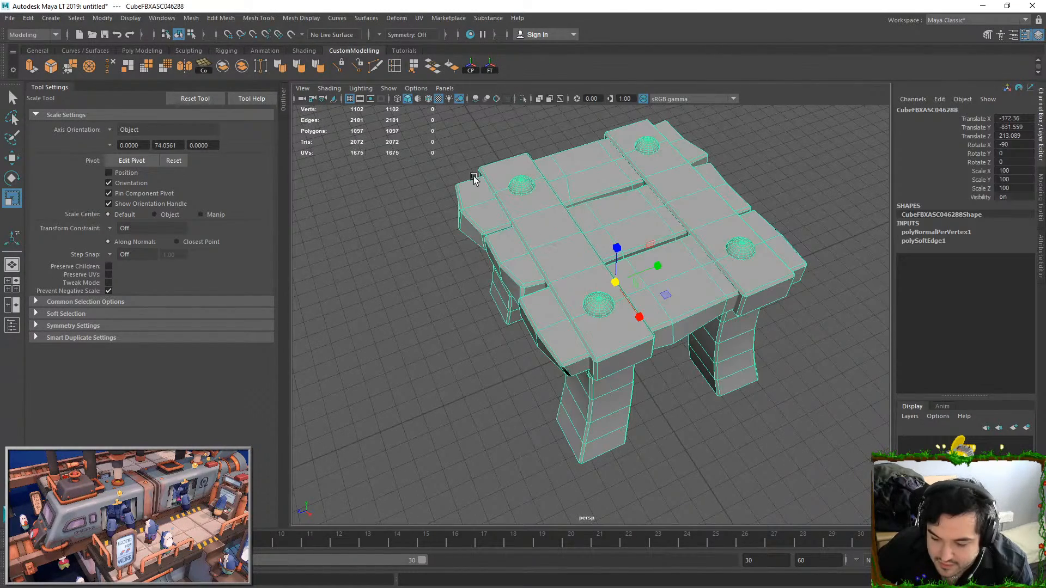
Open the UV Editor for the selected stool
left_click(12, 19)
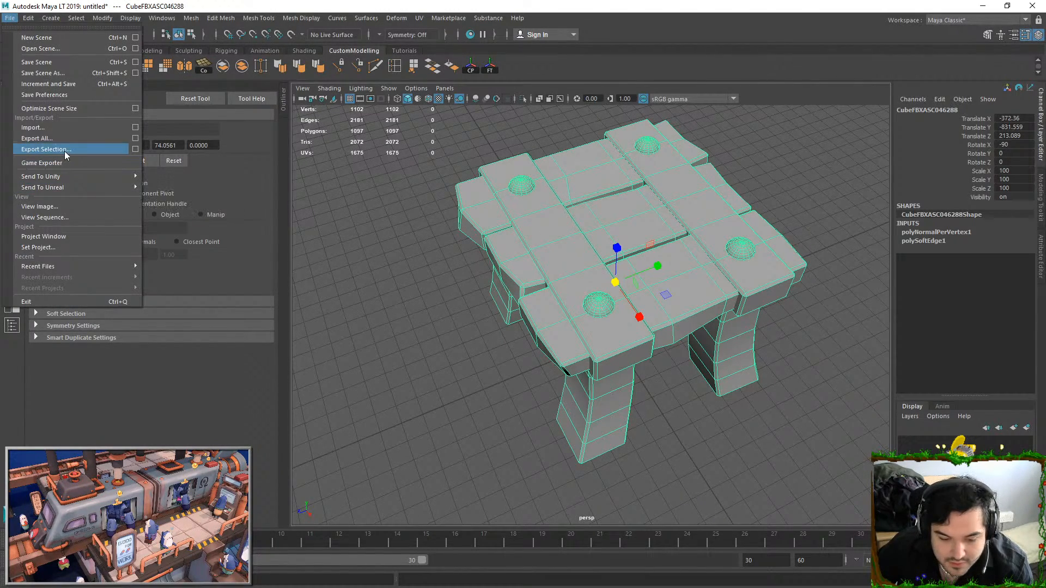
left_click(348, 199)
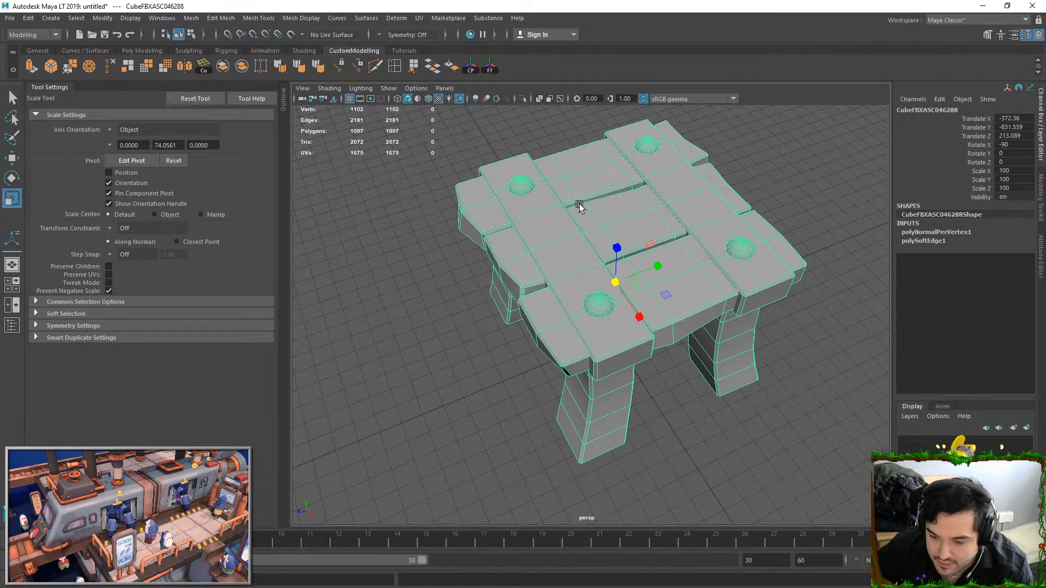
left_click(419, 19)
left_click(441, 38)
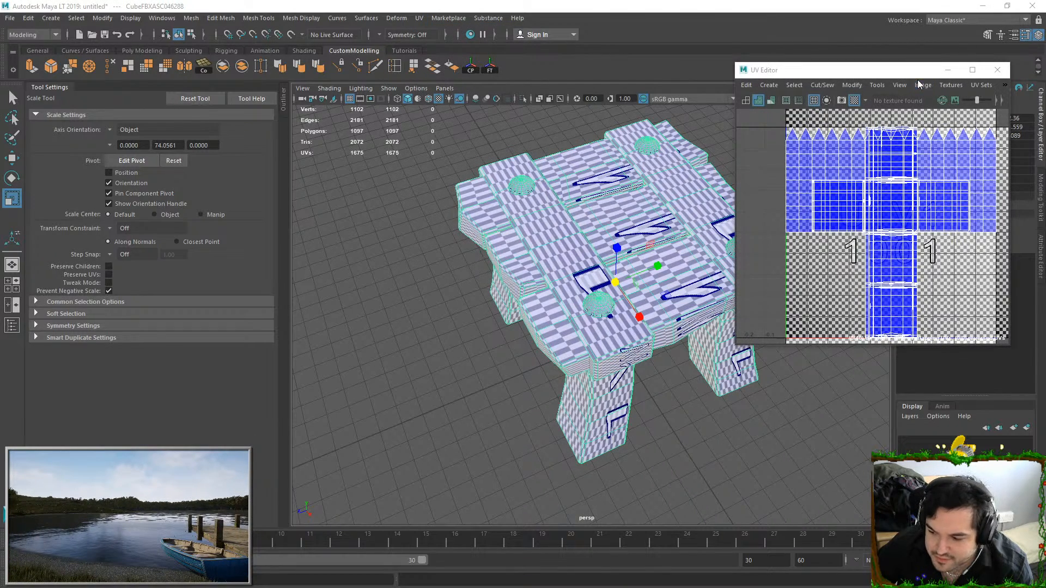
left_click(997, 69)
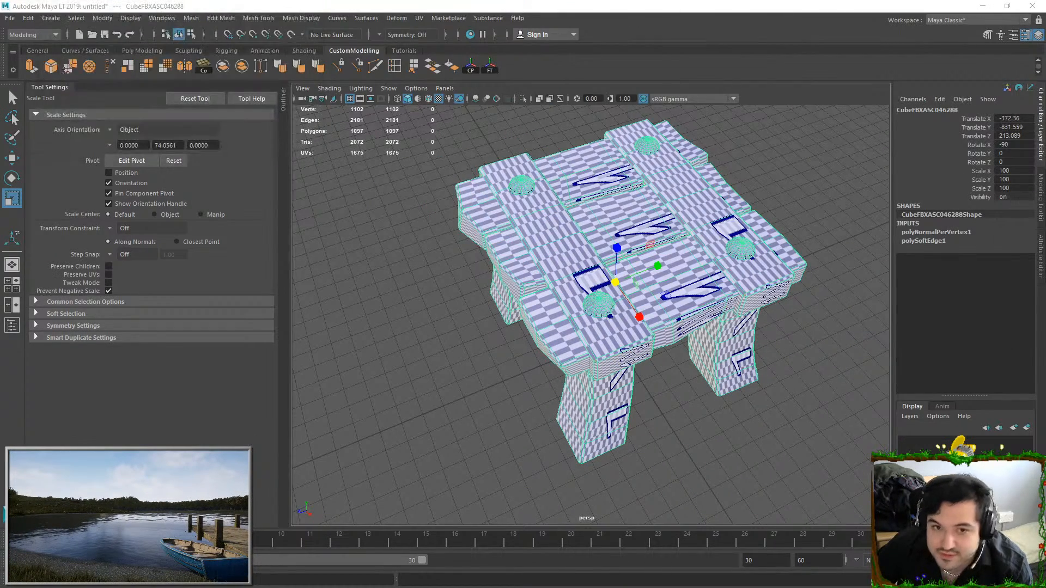
Select all faces of the three seat planks, regenerate their UVs, and rotate, move and scale the resulting UV shells
right_click_drag(539, 256, 540, 295)
double_click(482, 208)
double_click(511, 279, "shift")
double_click(542, 317, "shift")
left_click_drag(544, 318, 600, 297, "alt")
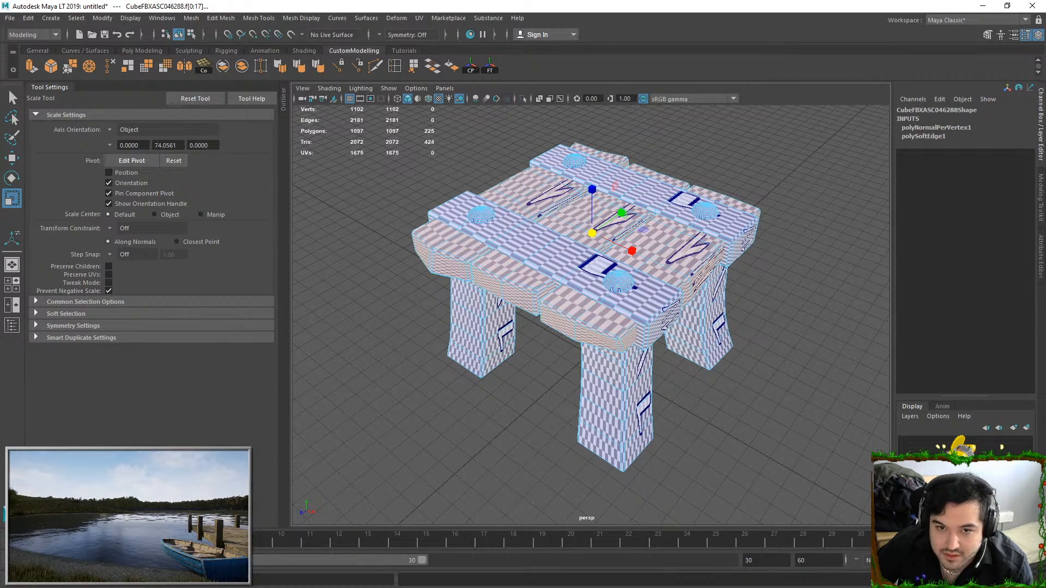
key("e")
key("w")
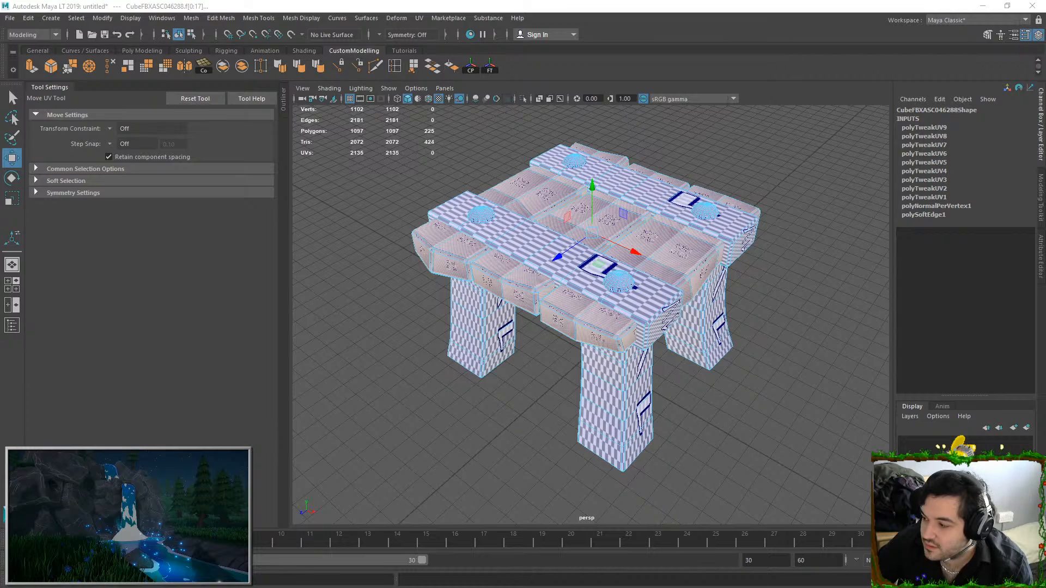
key("r")
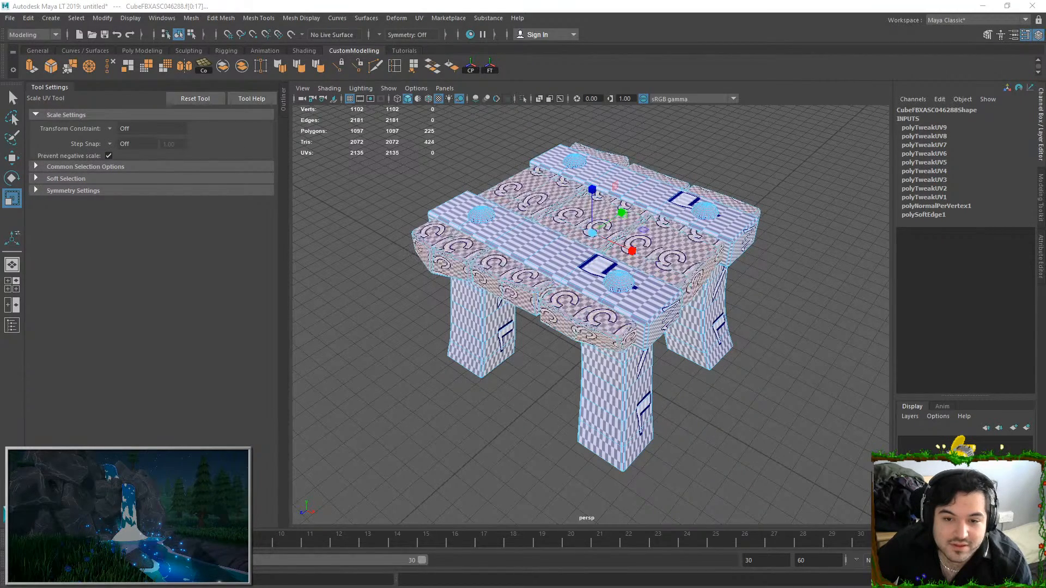
key("w")
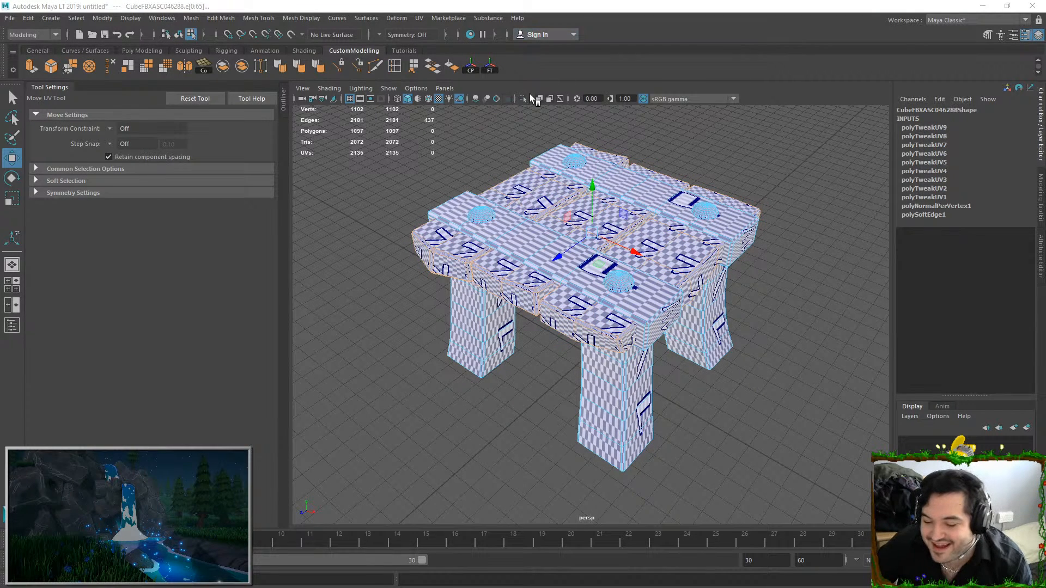
double_click(466, 253, "ctrl")
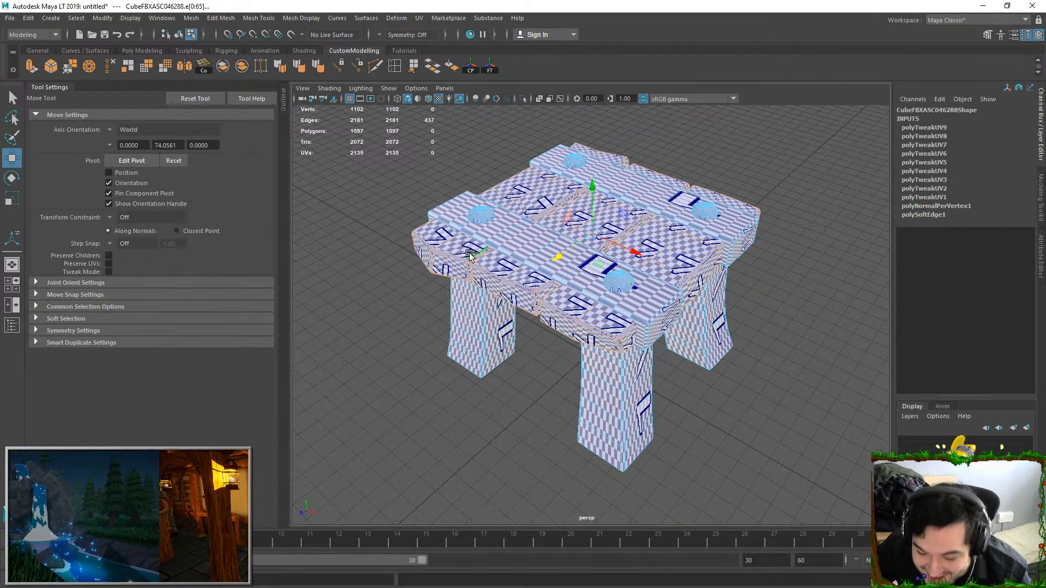
double_click(494, 265, "ctrl")
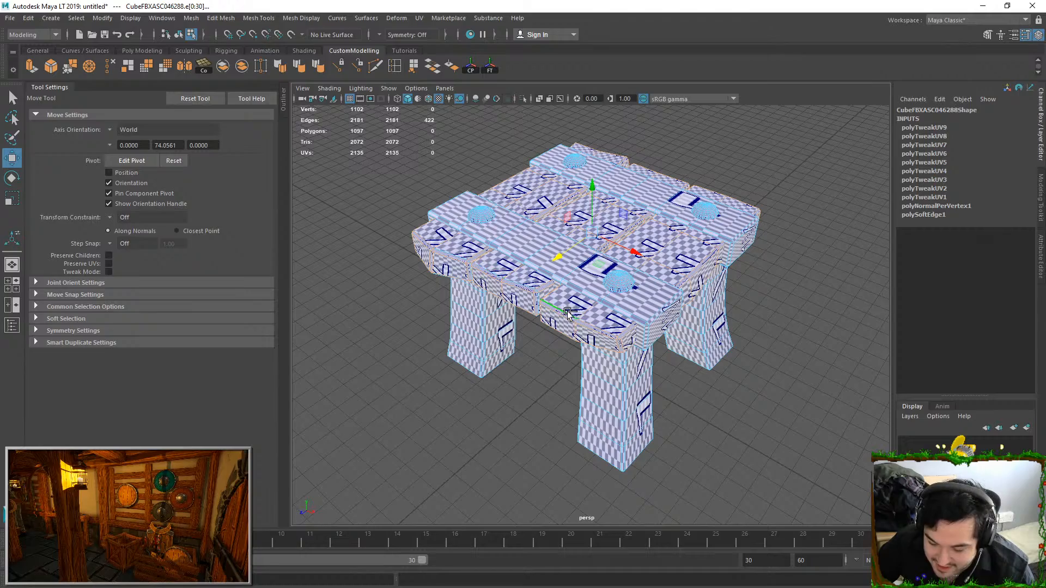
left_click_drag(565, 308, 585, 278, "alt")
right_click_drag(584, 278, 585, 408, "alt")
left_click_drag(439, 290, 446, 248, "alt")
middle_click_drag(371, 224, 444, 229, "alt")
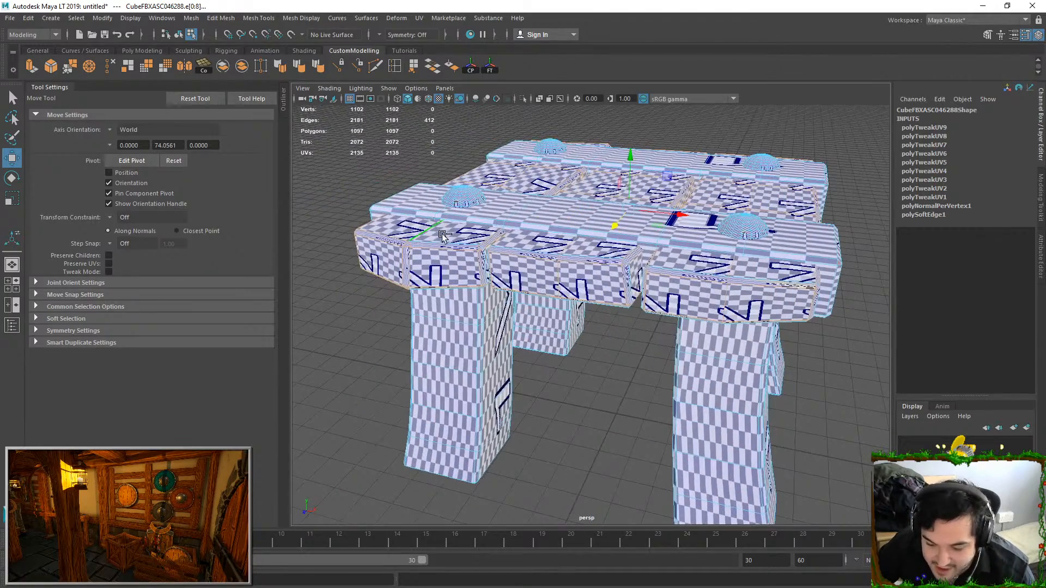
left_click_drag(413, 288, 475, 294, "alt")
double_click(472, 243, "ctrl")
left_click_drag(471, 244, 563, 301, "alt")
left_click_drag(560, 343, 578, 254, "alt")
left_click_drag(573, 294, 581, 298, "alt")
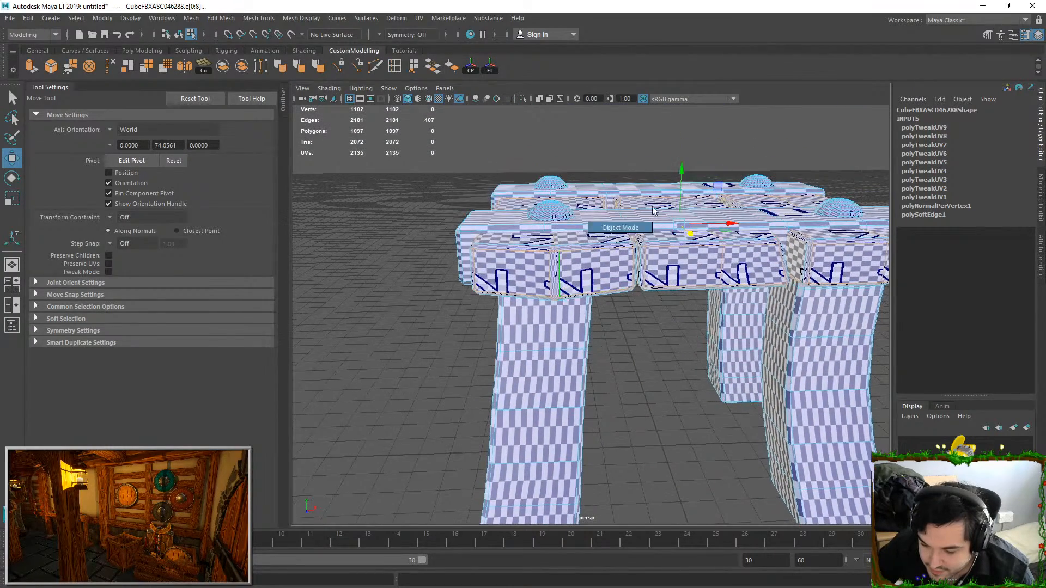
Merge the paired vertices at the upper and lower ends of the beveled strip on the outer plank's end to their center
key("F8")
key("5")
left_click_drag(577, 232, 621, 283, "alt")
right_click_drag(621, 283, 552, 272)
scroll(561, 244, "up", 5)
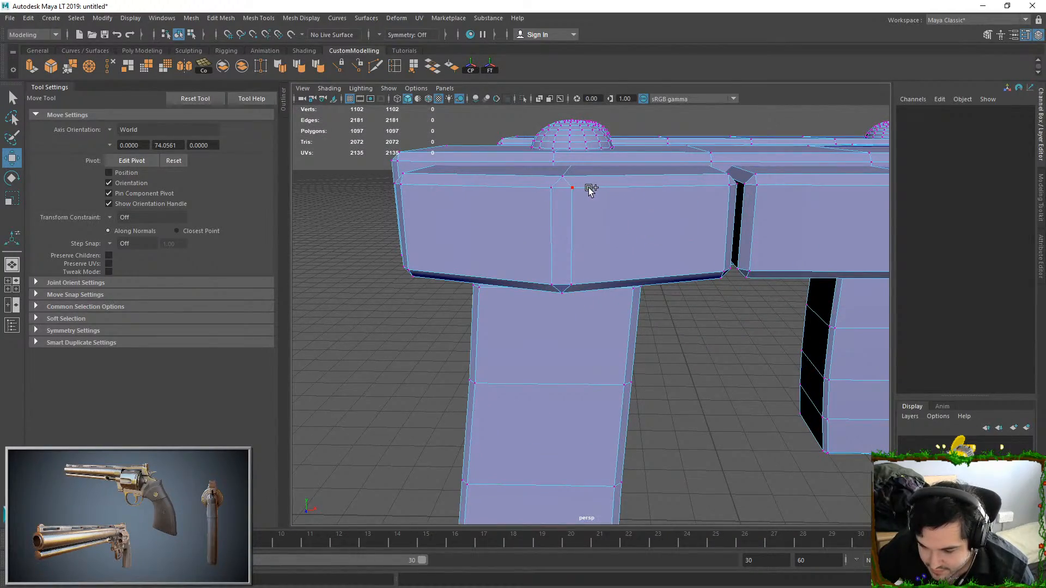
left_click_drag(591, 191, 525, 182)
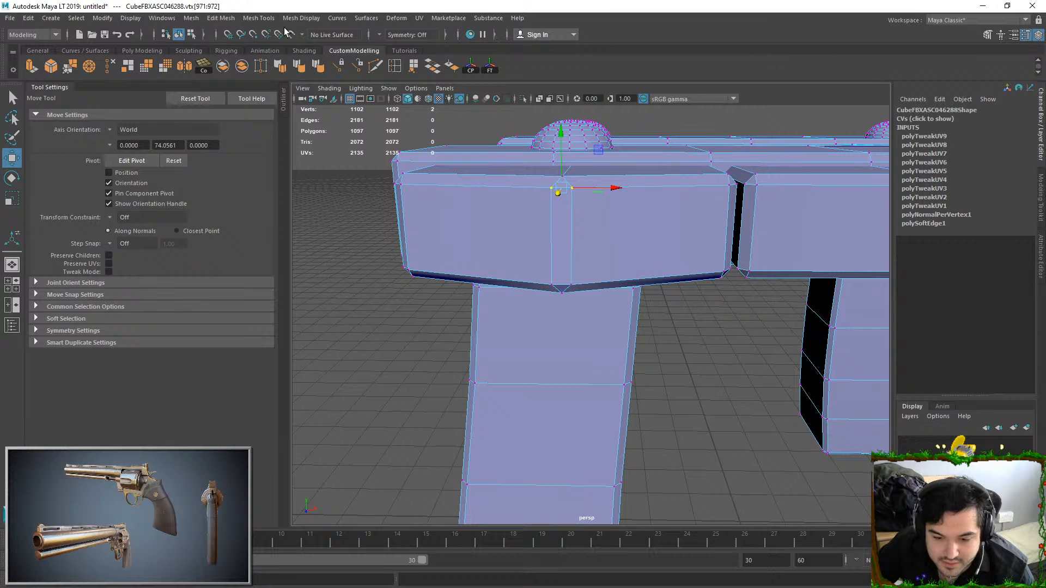
left_click(221, 18)
left_click(256, 141)
left_click(551, 285)
left_click(570, 284, "shift")
key("g")
right_click_drag(591, 254, 632, 218)
left_click(677, 364)
Examine the plank ends and the edge loop around the outer plank from several angles
scroll(677, 364, "down", 5)
left_click_drag(677, 364, 645, 257, "alt")
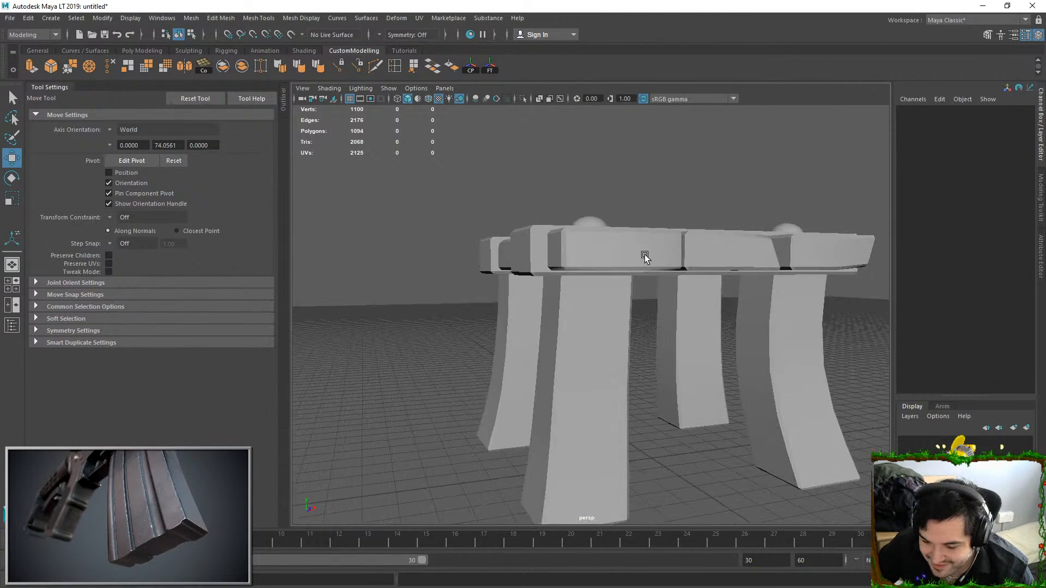
right_click_drag(645, 255, 647, 183)
double_click(628, 252)
left_click_drag(630, 273, 638, 313, "alt")
right_click_drag(650, 277, 667, 194)
left_click_drag(643, 274, 631, 330, "alt")
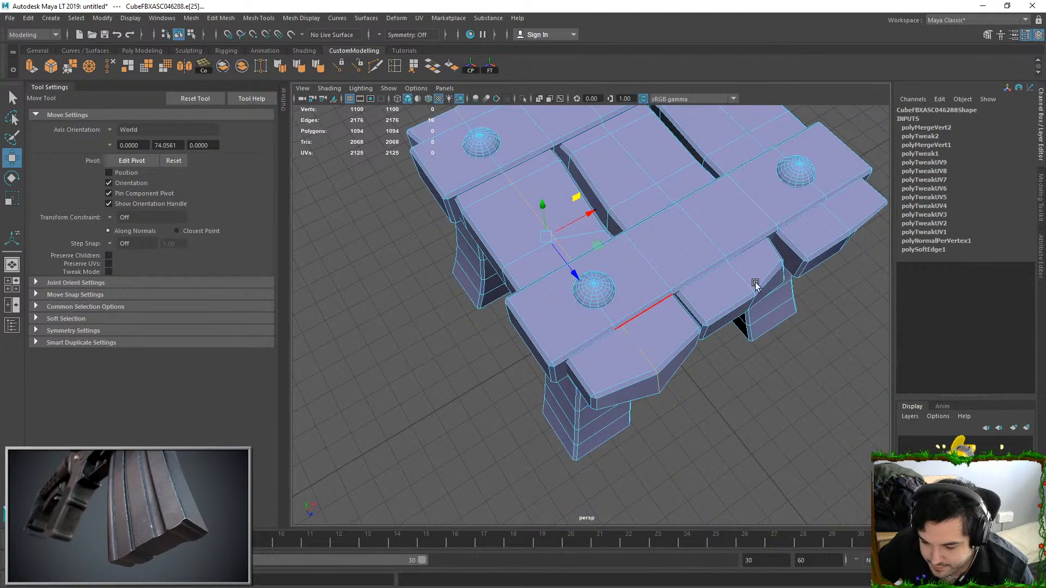
right_click_drag(644, 312, 756, 241)
left_click(708, 370)
left_click(675, 335)
left_click_drag(707, 371, 643, 312, "alt")
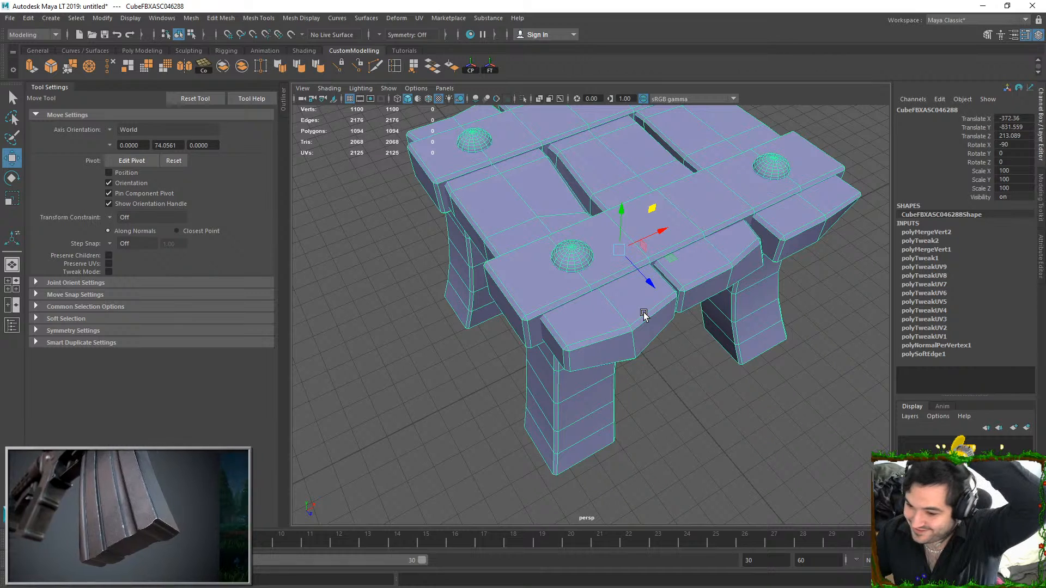
Select all faces of the three seat planks and convert the selection to their edges
right_click_drag(644, 315, 638, 419)
double_click(640, 343)
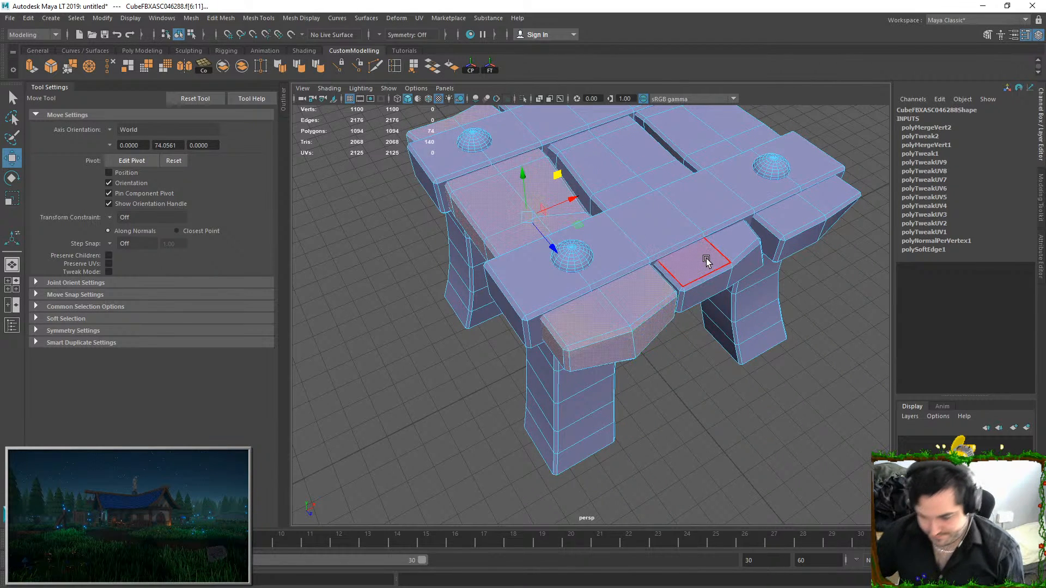
double_click(708, 260, "shift")
double_click(792, 218, "shift")
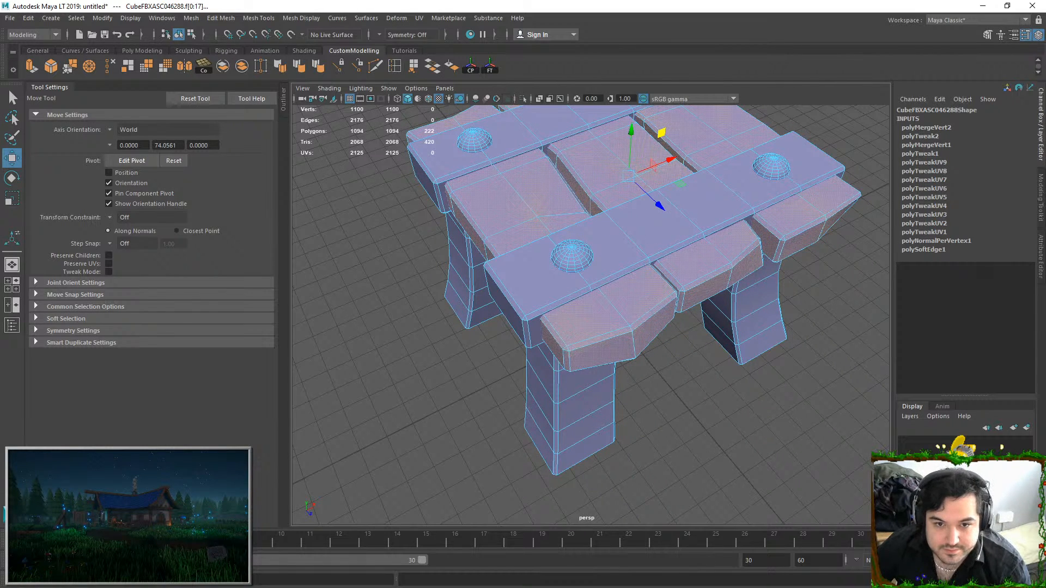
key("ctrl+F12")
key("ctrl+F10")
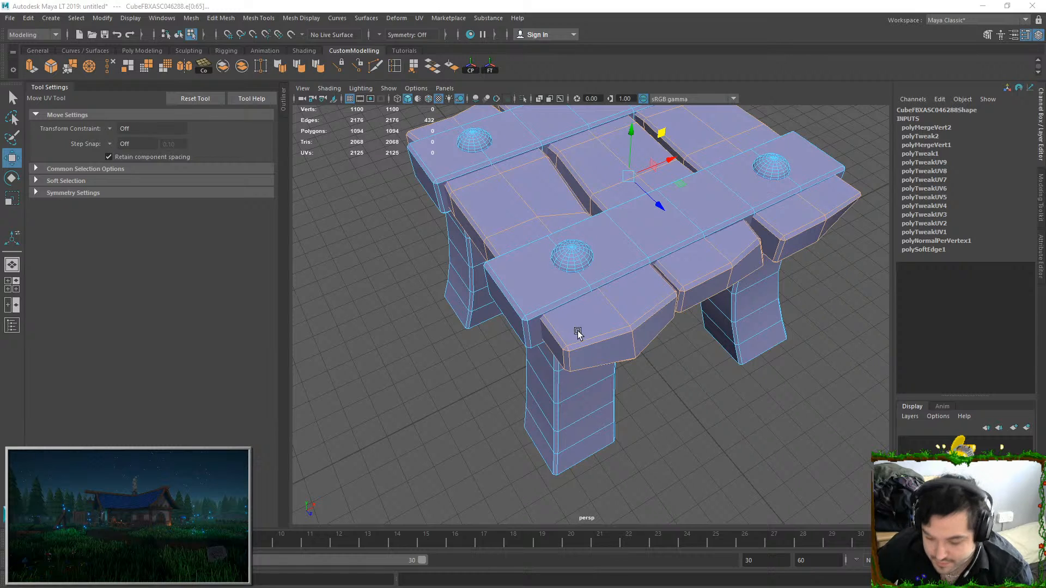
Deselect the lengthwise edge loops of the three planks so they stay as UV seams
double_click(614, 325, "ctrl")
double_click(691, 277, "ctrl")
double_click(801, 218, "ctrl")
middle_click_drag(661, 206, 696, 313, "alt")
double_click(559, 187, "ctrl")
left_click_drag(559, 188, 523, 323, "alt")
Adjust the selection of the short edges at both ends of the three planks to define the UV seams
left_click(527, 289, "shift")
left_click(541, 256, "shift")
left_click(524, 320, "shift")
left_click(552, 249, "shift")
left_click(557, 225, "shift")
left_click(546, 238, "shift")
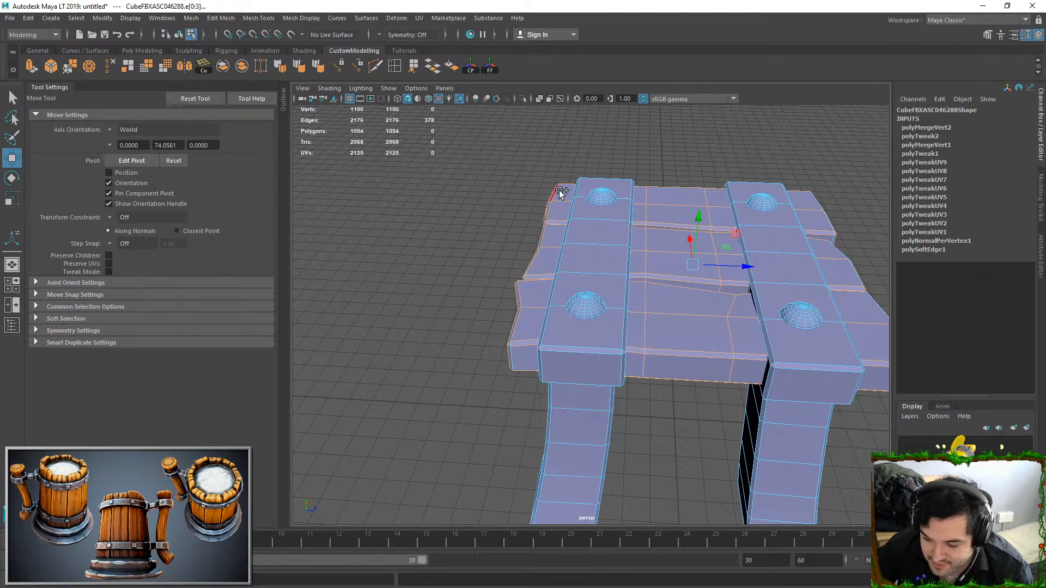
left_click(559, 191, "shift")
left_click_drag(559, 190, 655, 335, "alt")
left_click(659, 285, "shift")
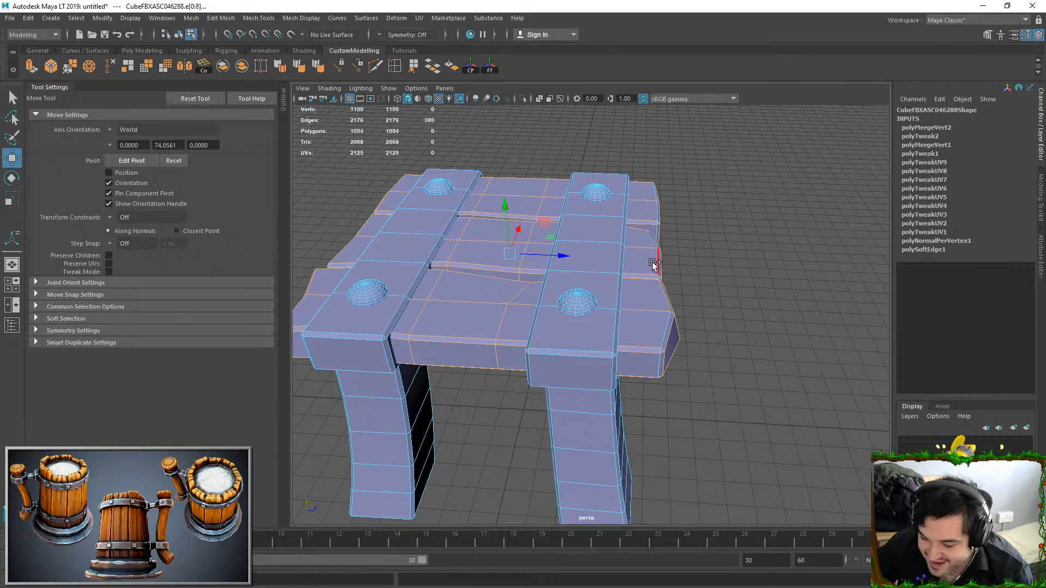
left_click(652, 191, "shift")
Finish the seam edge selection at the planks' ends and undersides, and Move and Sew the UVs of the selected edges
left_click_drag(744, 295, 606, 350, "alt")
left_click_drag(659, 378, 565, 304, "alt")
left_click(624, 324, "ctrl")
left_click_drag(624, 324, 750, 256, "alt")
left_click(741, 263, "ctrl")
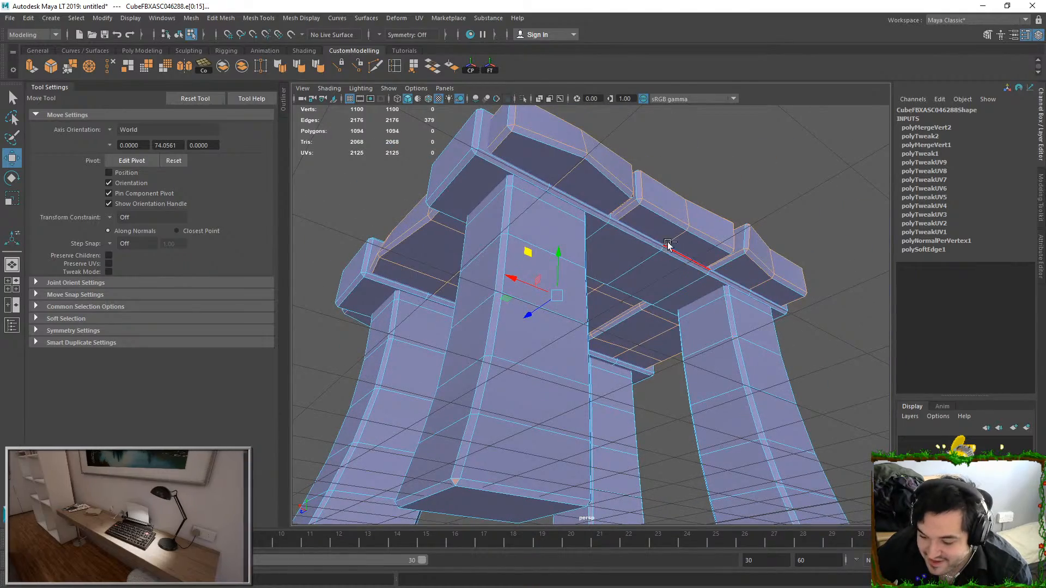
left_click_drag(633, 214, 507, 225, "alt")
left_click(509, 199, "ctrl")
left_click(644, 119, "ctrl")
left_click_drag(716, 207, 662, 235, "alt")
left_click_drag(750, 242, 539, 207, "alt")
left_click_drag(554, 271, 558, 273, "alt")
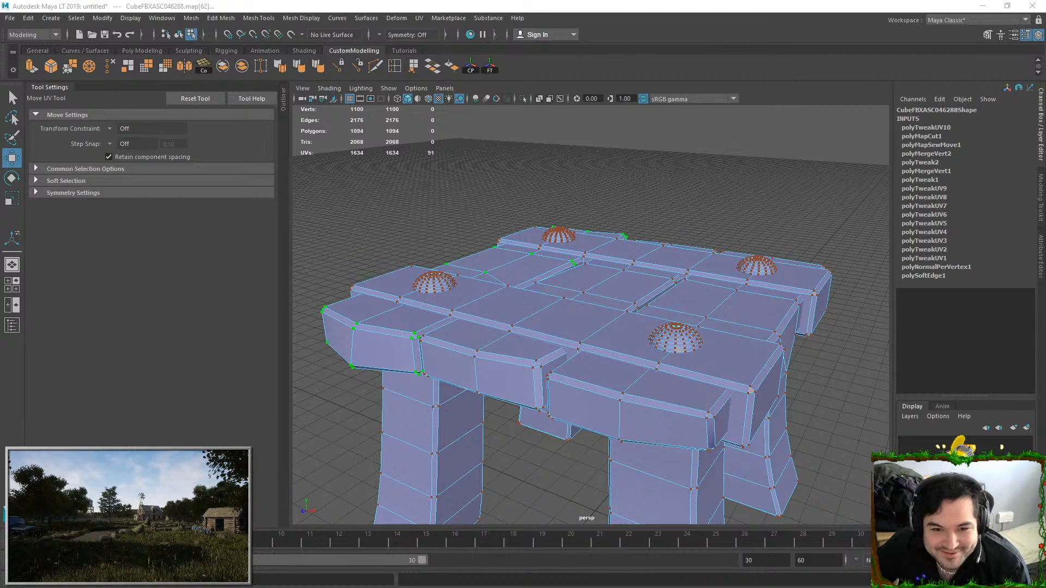
Cut the plank UVs along one more edge and return to object selection
key("F10")
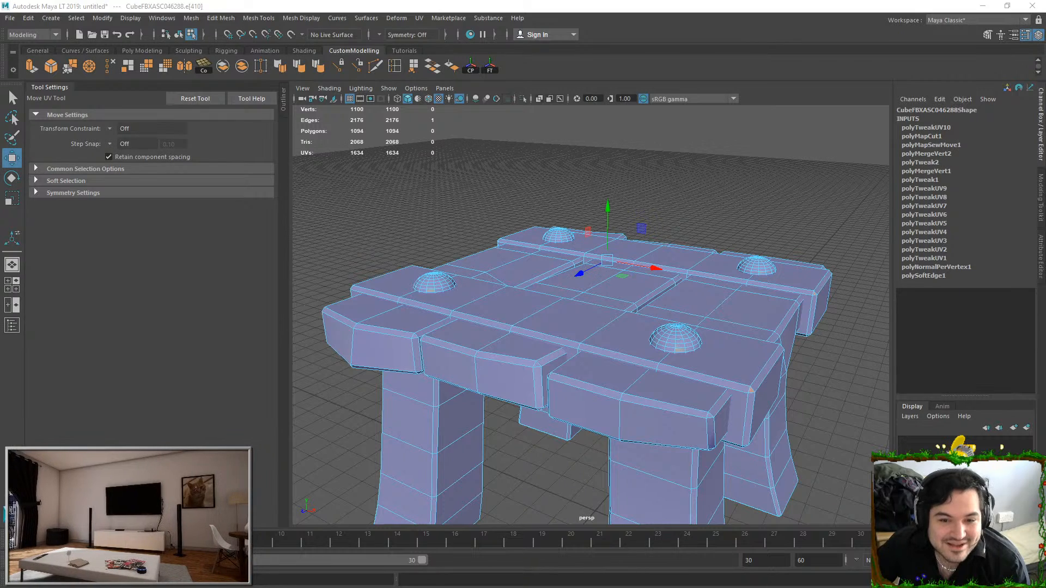
key("shift+x")
key("F12")
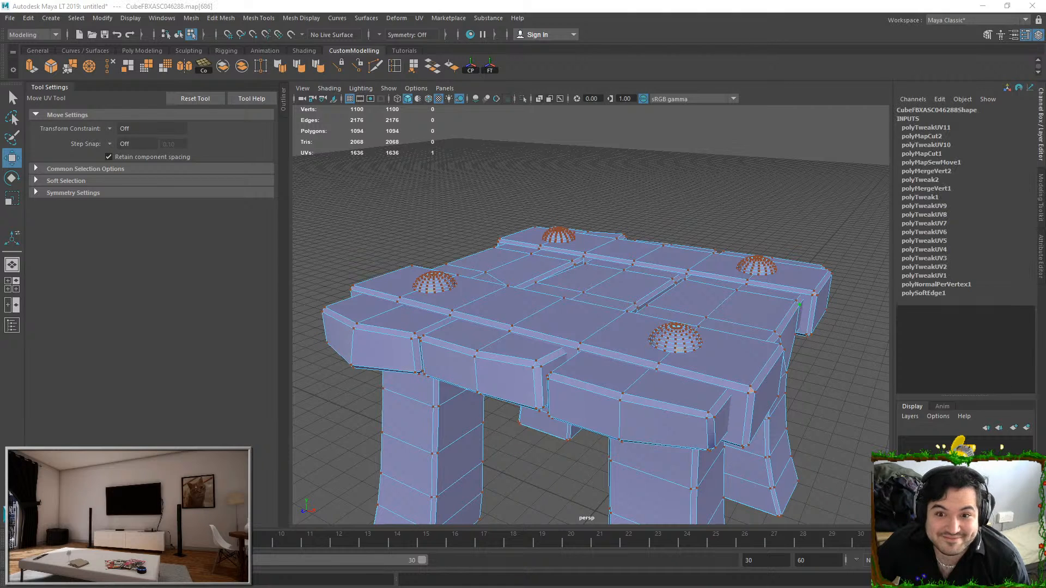
right_click_drag(536, 339, 692, 163)
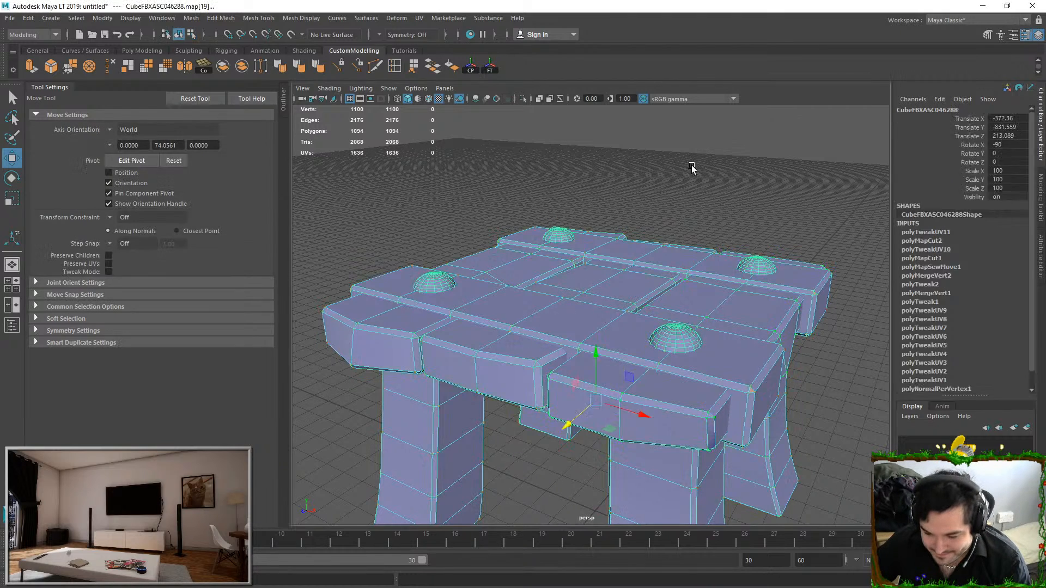
Select all faces of the two cross straps, regenerate their UVs, and rotate, move and scale the resulting shells
right_click_drag(556, 264, 554, 293)
double_click(553, 292)
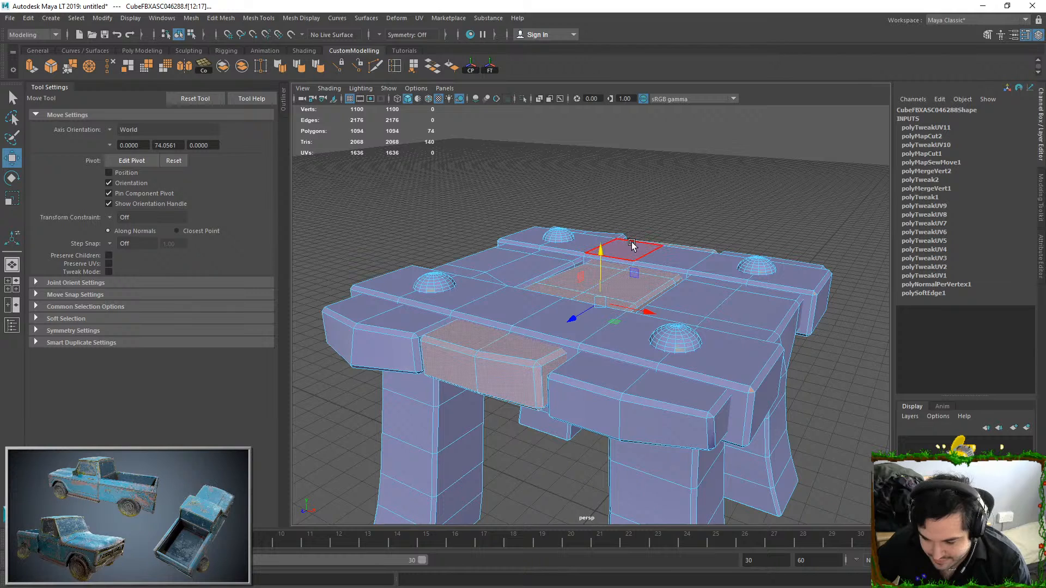
double_click(662, 250)
double_click(619, 307, "shift")
double_click(582, 313, "shift")
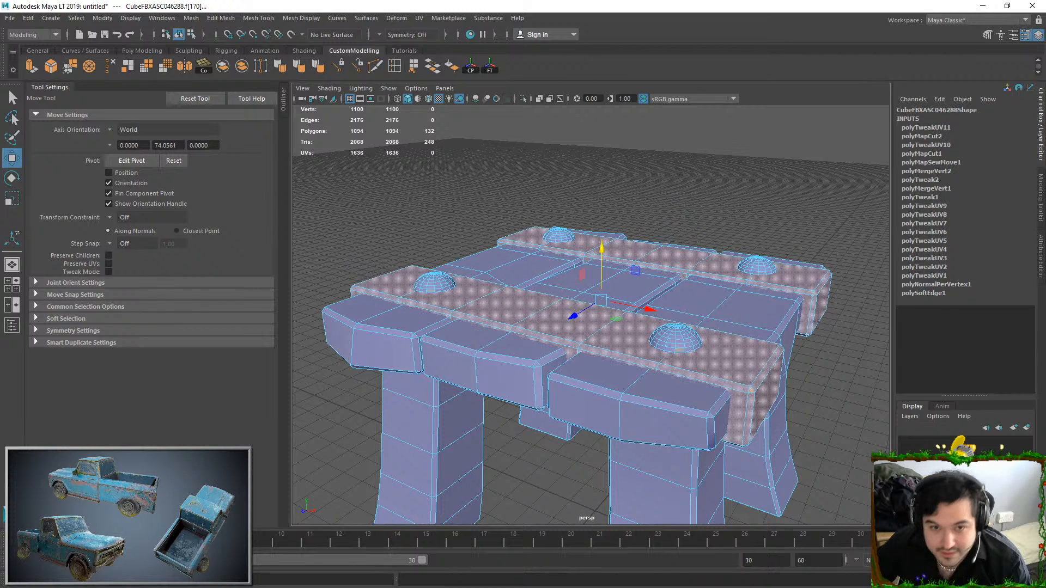
key("e")
key("w")
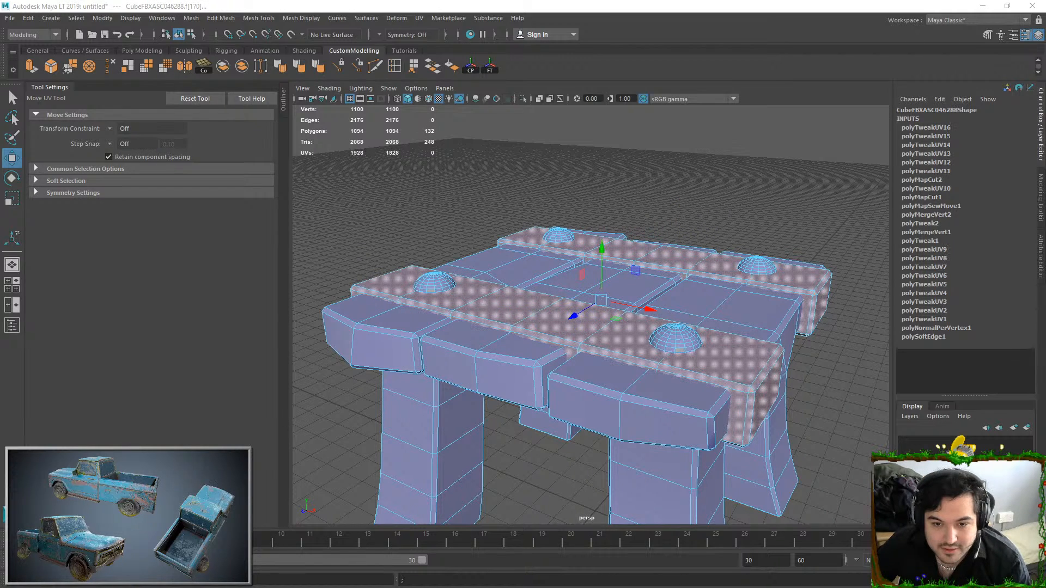
key("e")
key("r")
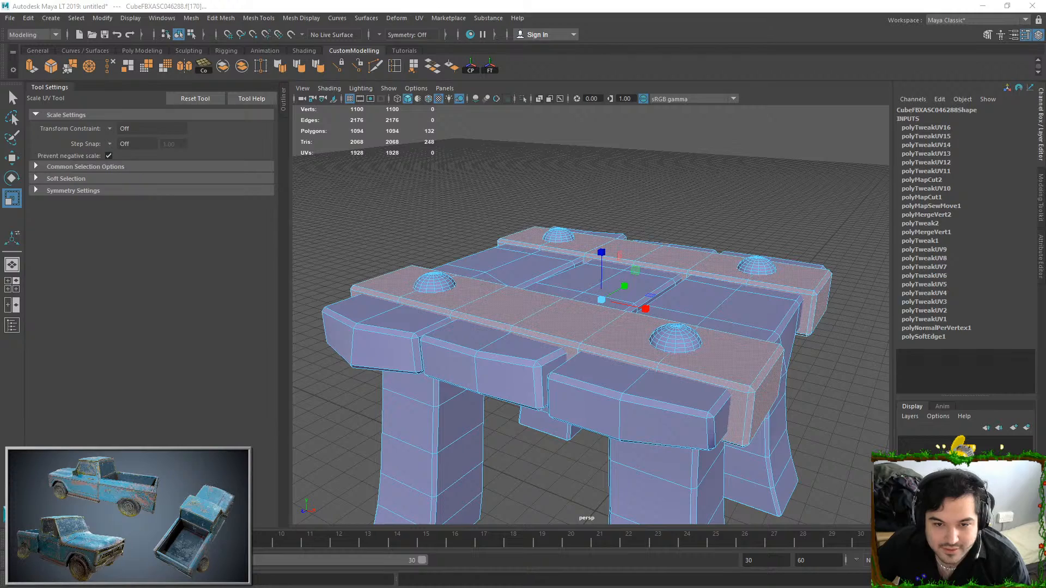
Convert the cross straps' selection to edges and deselect their lengthwise and end edge loops as UV seams
left_click_drag(600, 366, 579, 368, "alt")
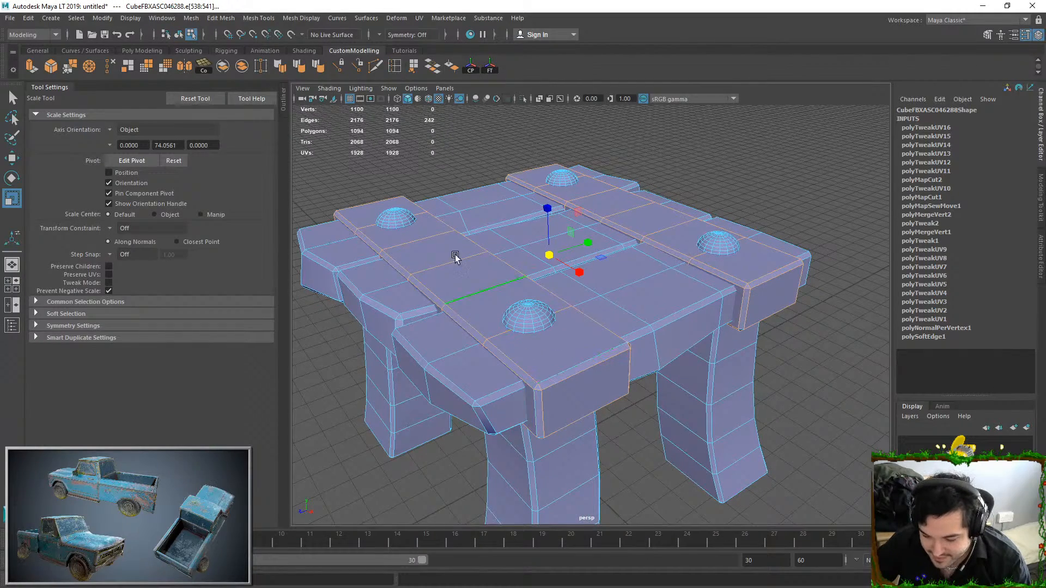
middle_click_drag(497, 283, 510, 280, "alt")
double_click(376, 204, "ctrl")
double_click(549, 168, "ctrl")
double_click(783, 269, "ctrl")
left_click_drag(613, 379, 627, 336, "alt")
double_click(606, 261, "ctrl")
left_click_drag(493, 240, 550, 290, "alt")
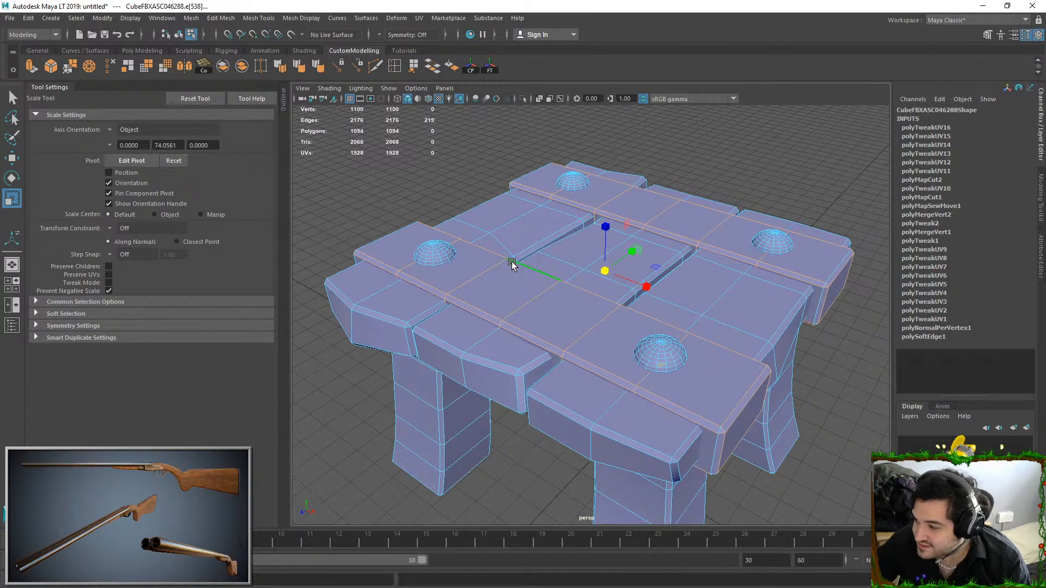
left_click_drag(460, 248, 491, 263, "alt")
left_click(388, 298, "shift")
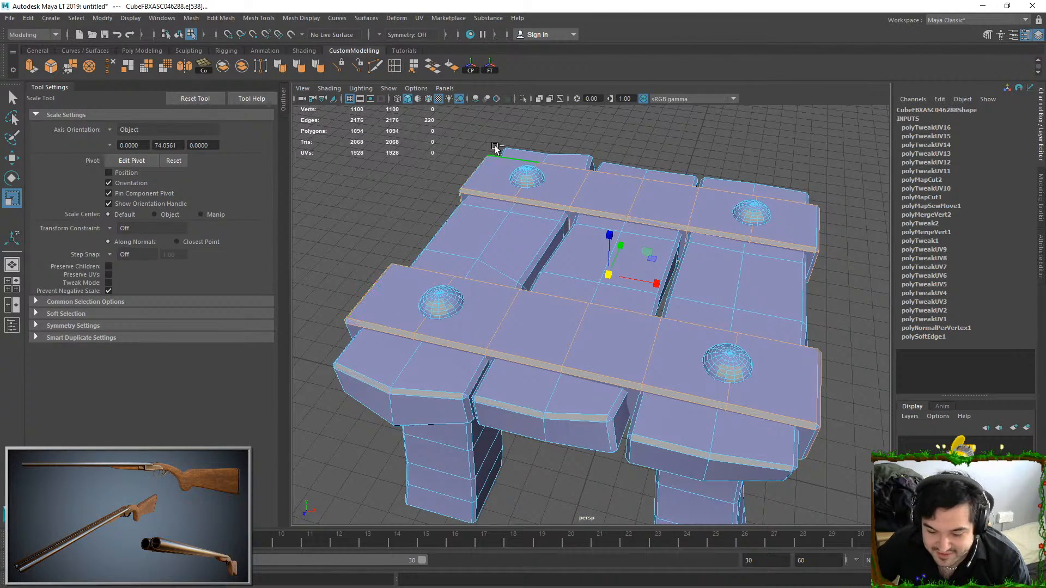
left_click(812, 218, "shift")
left_click_drag(742, 300, 623, 176, "alt")
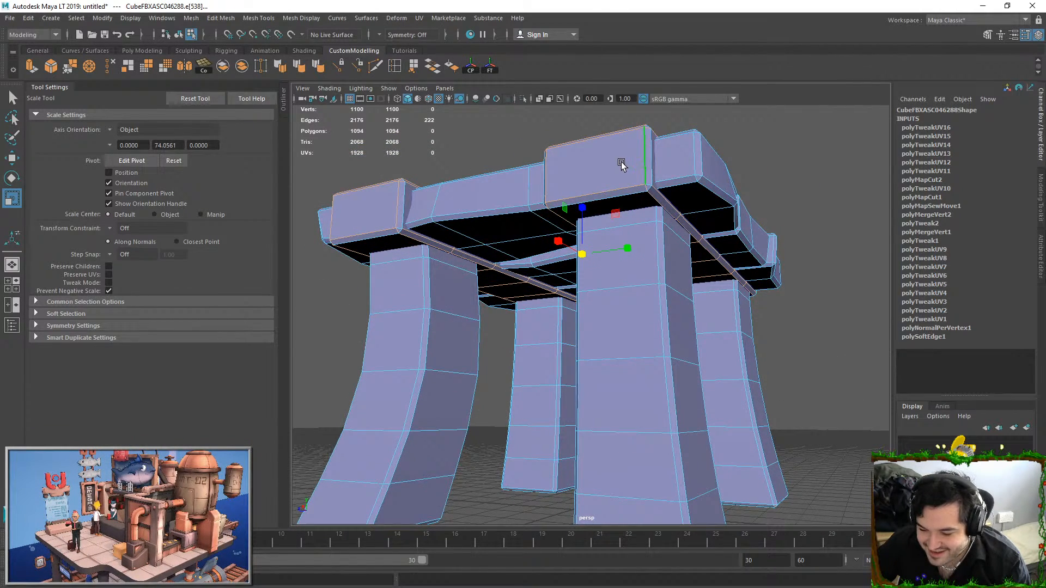
Reselect all faces of the two cross straps, convert them to edges, and deselect the first edge loops on each strap as UV seams
key("F11")
double_click(595, 179)
double_click(392, 215, "shift")
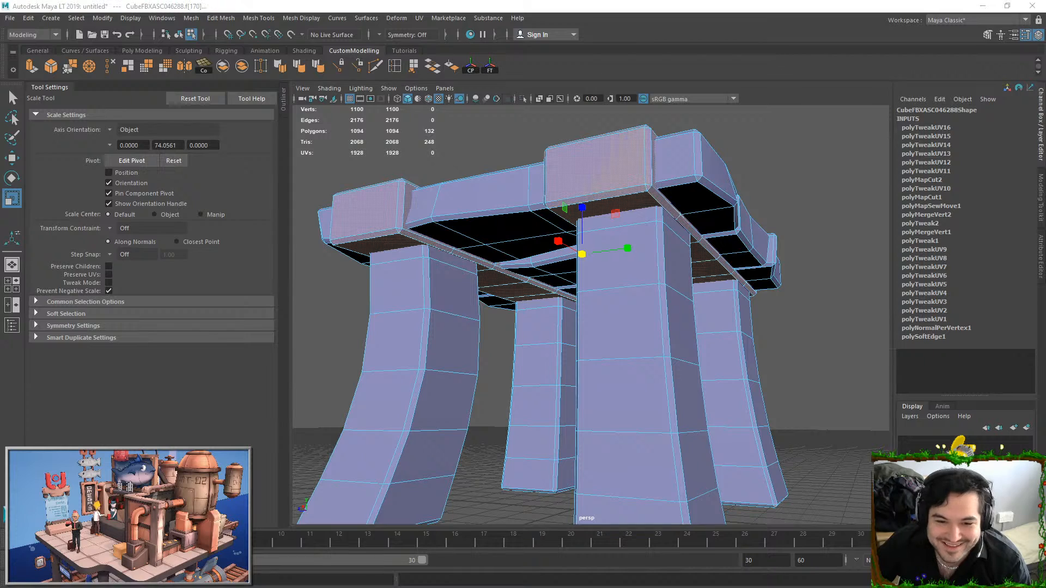
right_click_drag(602, 158, 603, 32, "ctrl")
left_click_drag(621, 192, 607, 244, "alt")
key("q")
double_click(586, 222, "ctrl")
left_click_drag(544, 233, 529, 272, "alt")
double_click(451, 225, "ctrl")
left_click(766, 311, "shift")
left_click(824, 240, "shift")
Deselect the end and underside edges of the cross straps as UV seams, and Move and Sew the UVs of the remaining selected edges
left_click_drag(462, 212, 501, 230, "alt")
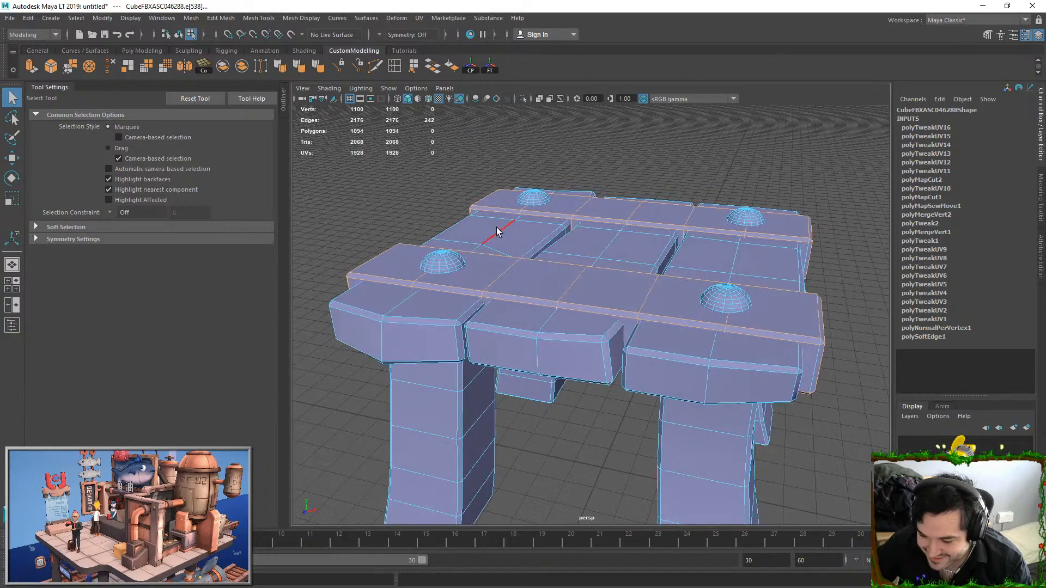
double_click(495, 196, "ctrl")
left_click(498, 190, "shift")
left_click_drag(521, 275, 641, 247, "alt")
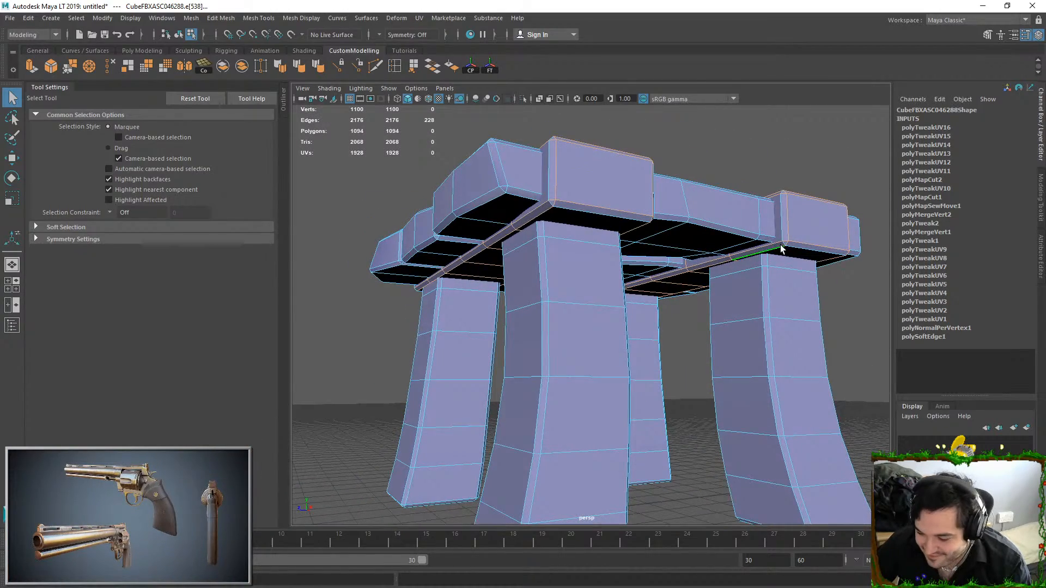
left_click_drag(779, 254, 773, 227, "alt")
left_click(773, 225, "ctrl")
left_click_drag(527, 259, 666, 336, "alt")
left_click(655, 300, "ctrl")
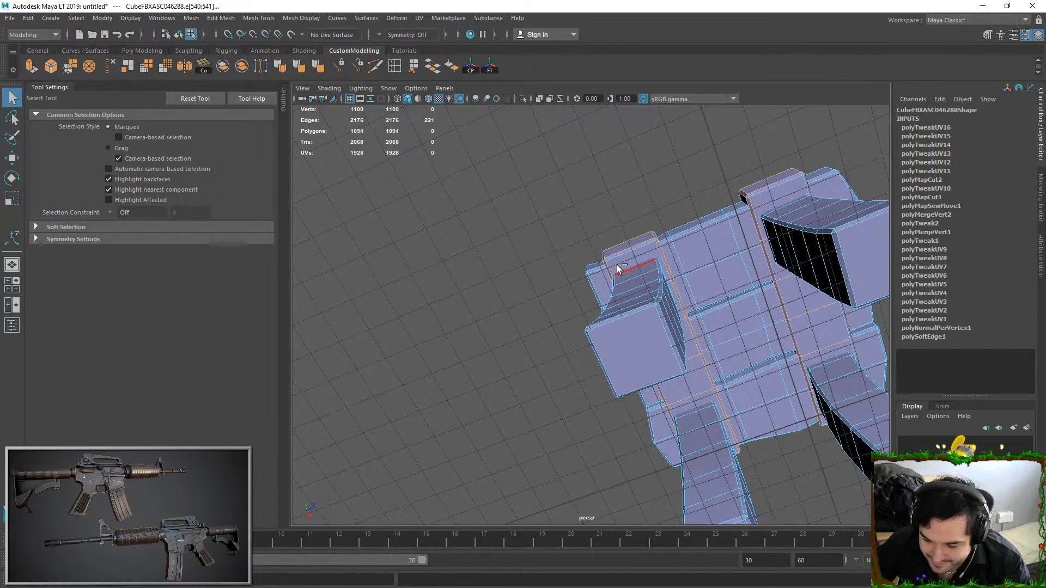
double_click(631, 273, "ctrl")
left_click_drag(631, 273, 621, 229, "alt")
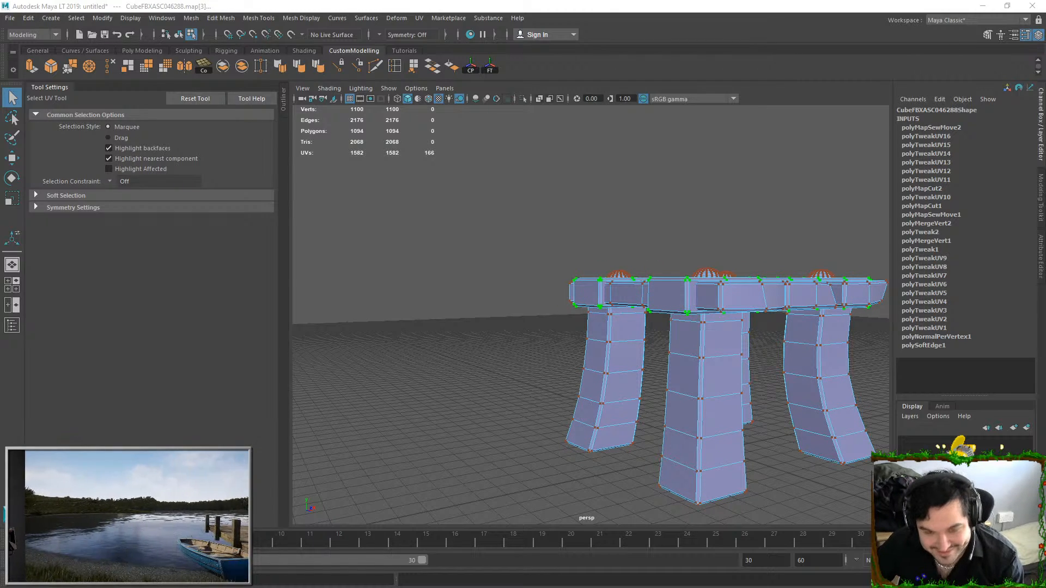
key("w")
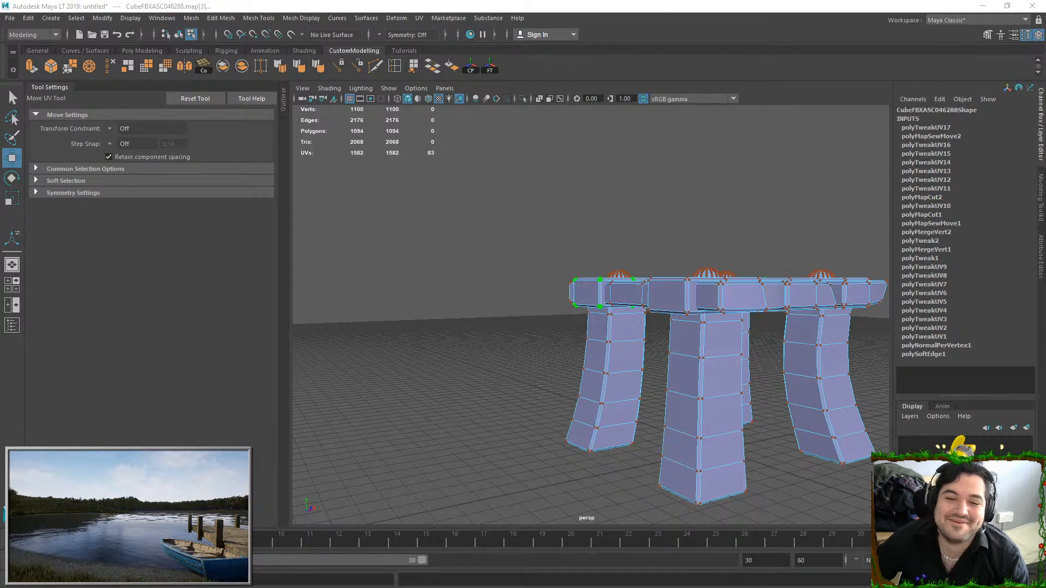
Select all faces of the four dome-shaped bolt heads on the cross straps
left_click_drag(644, 311, 662, 359, "alt")
right_click_drag(664, 278, 666, 315)
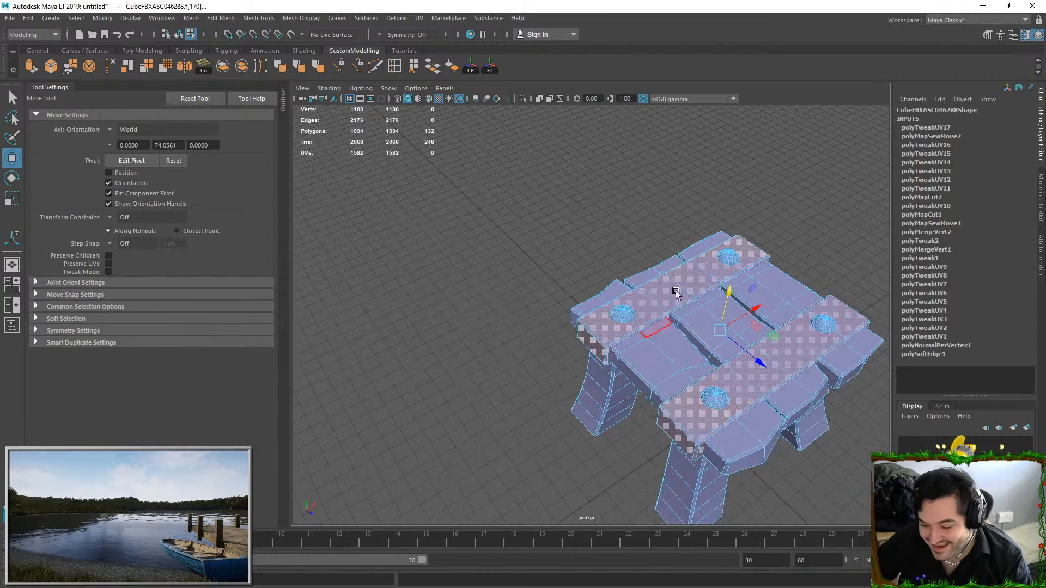
double_click(623, 309)
middle_click_drag(623, 308, 469, 283, "alt")
scroll(562, 229, "up", 4)
double_click(577, 188, "shift")
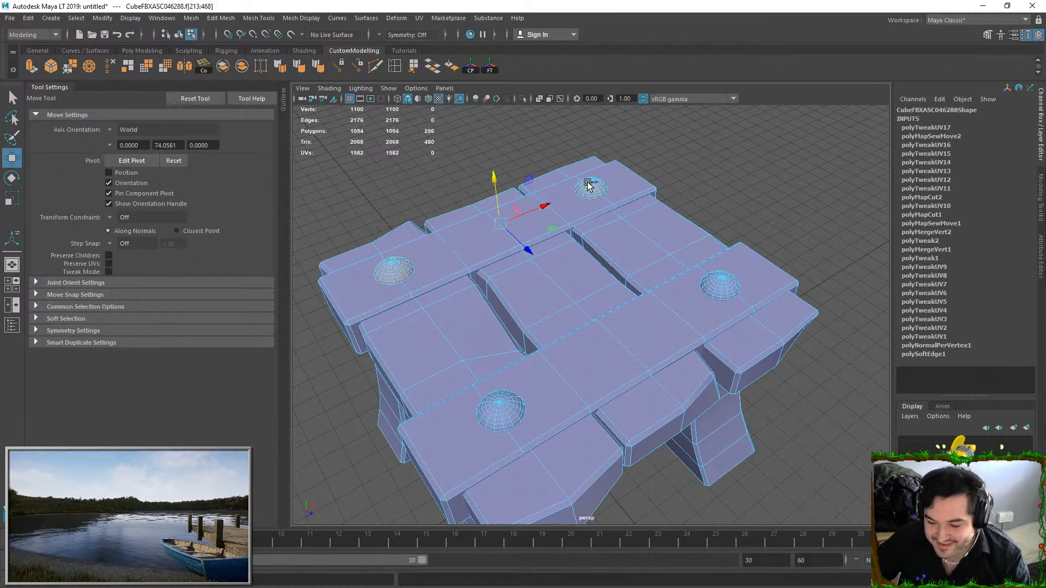
double_click(727, 277, "shift")
double_click(507, 403, "shift")
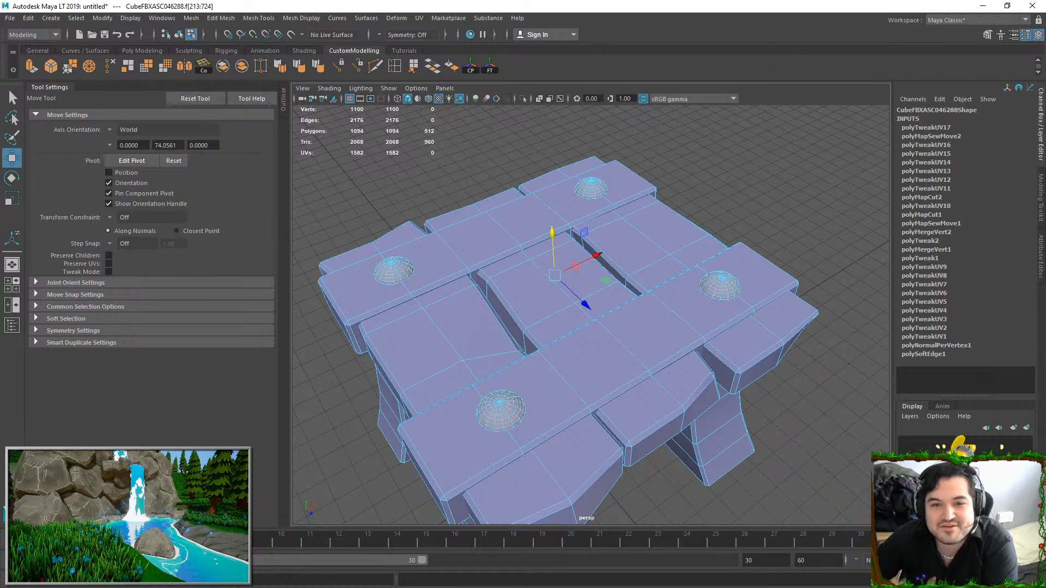
Regenerate the UVs of the four bolt heads and transform the resulting shells
key("e")
key("w")
key("r")
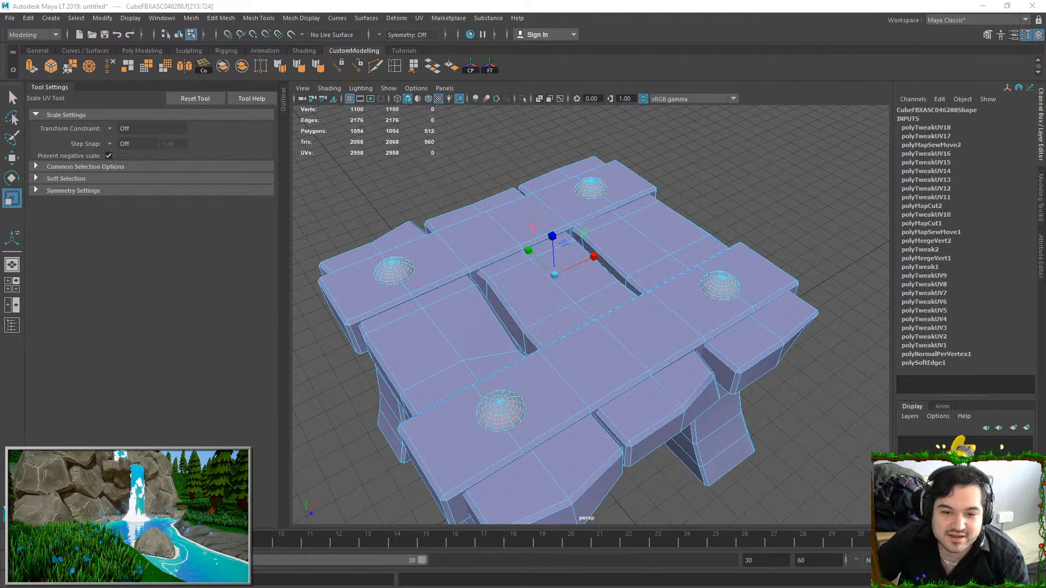
Move and Sew the UVs along all edges of the bolt heads and unfold the resulting shells
key("ctrl+F10")
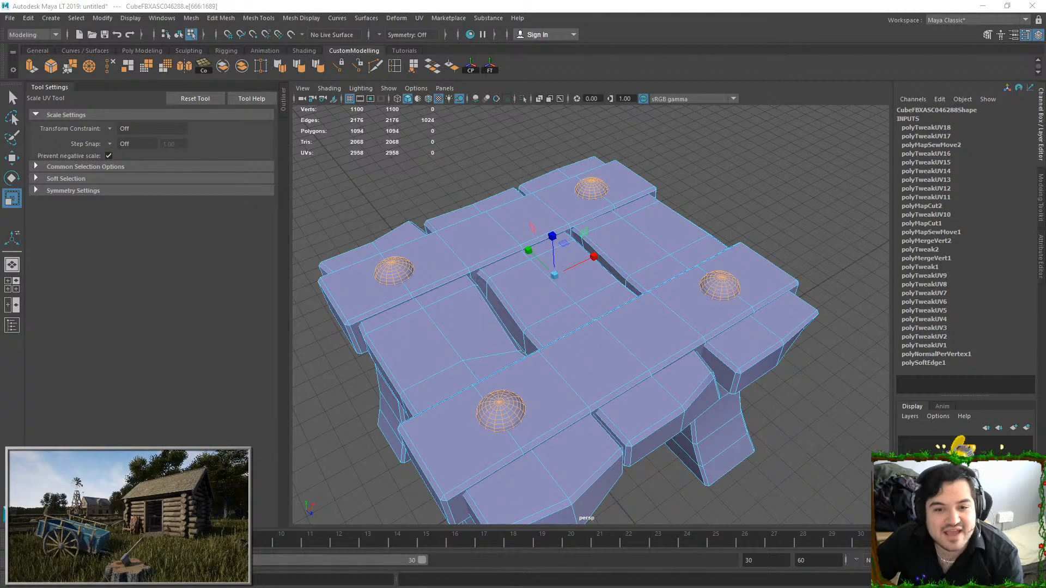
key("shift+s")
key("ctrl+F12")
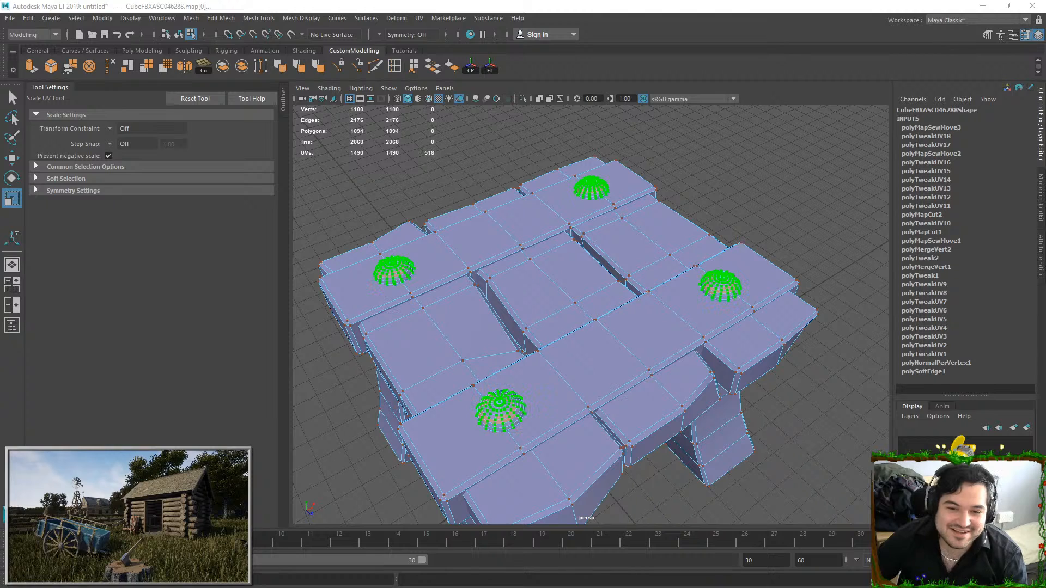
key("ctrl+u")
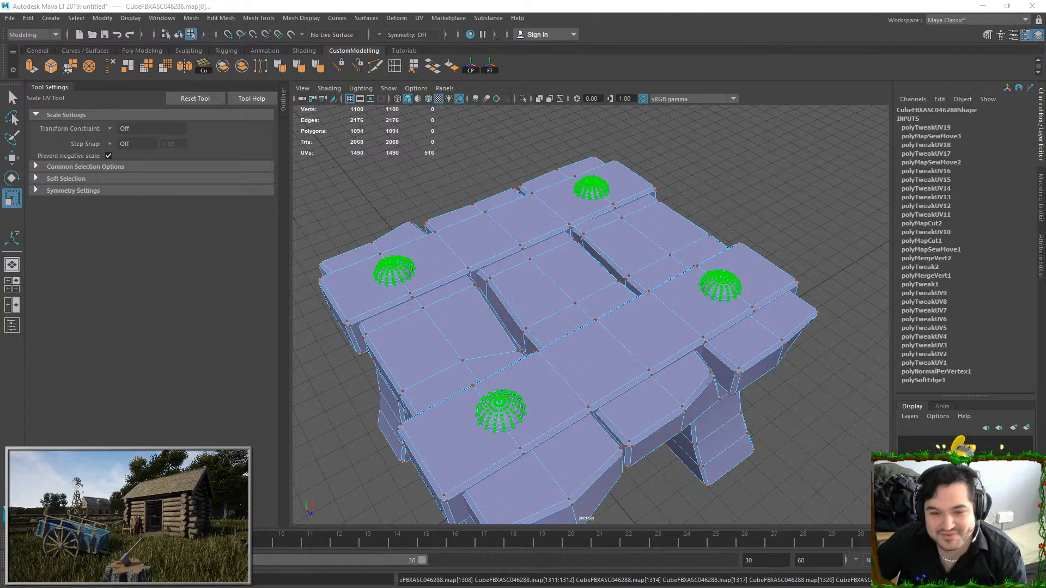
key("w")
Isolate the faces of the four stool legs in the viewport and regenerate their UVs
key("ctrl+F11")
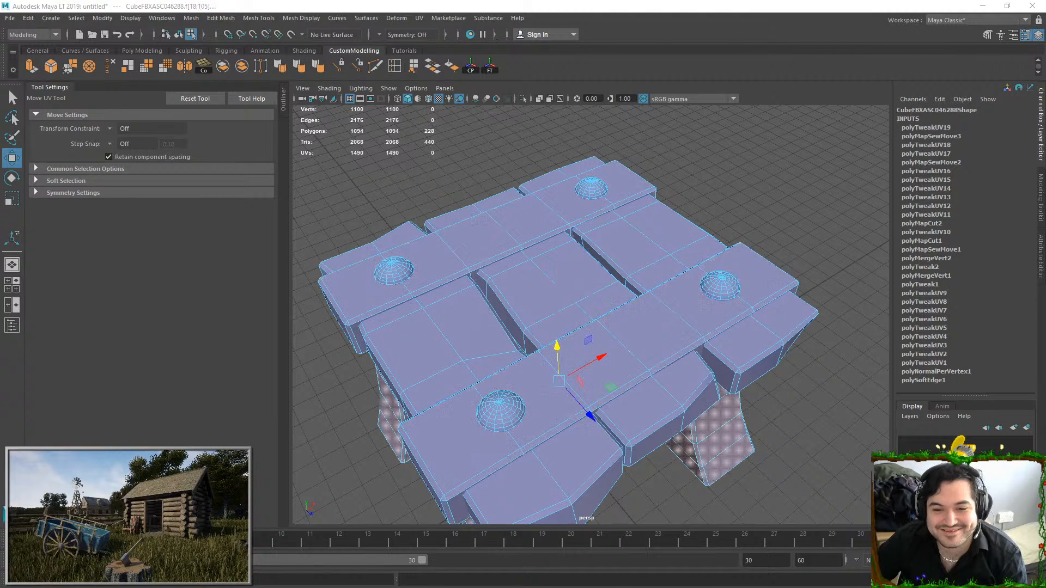
left_click_drag(668, 376, 588, 245, "alt")
left_click(525, 99)
left_click_drag(495, 155, 513, 224, "alt")
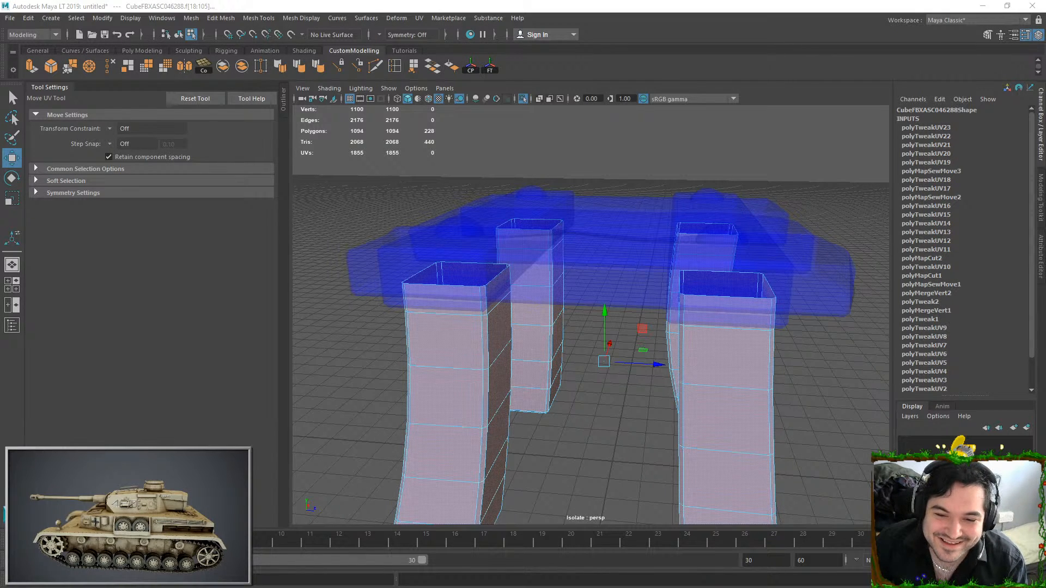
Convert the legs' face selection to edges and deselect edge loops at the four legs as UV seams
key("F10")
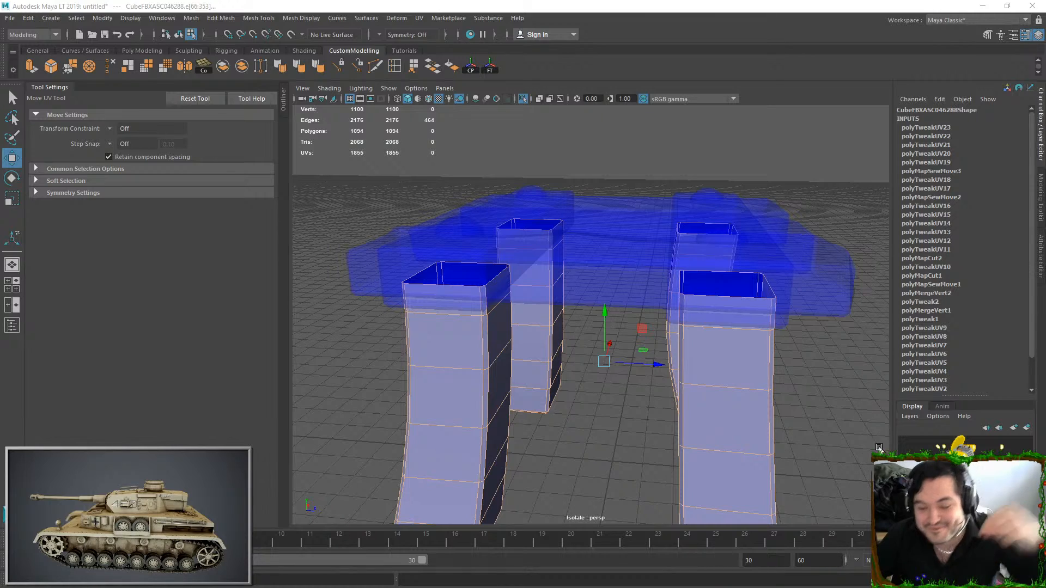
key("w")
left_click_drag(544, 427, 491, 305, "alt")
double_click(492, 314, "ctrl")
double_click(677, 291, "ctrl")
double_click(539, 407, "ctrl")
double_click(679, 395, "ctrl")
mouse_move(679, 394)
left_mouse_down("alt")
mouse_move(736, 414)
mouse_move(646, 385)
mouse_move(647, 441)
mouse_move(678, 390)
left_mouse_up("alt")
key("ctrl+z")
Adjust the seam selection at individual bottom edges of the legs
left_click(434, 416, "shift")
left_click(386, 392, "shift")
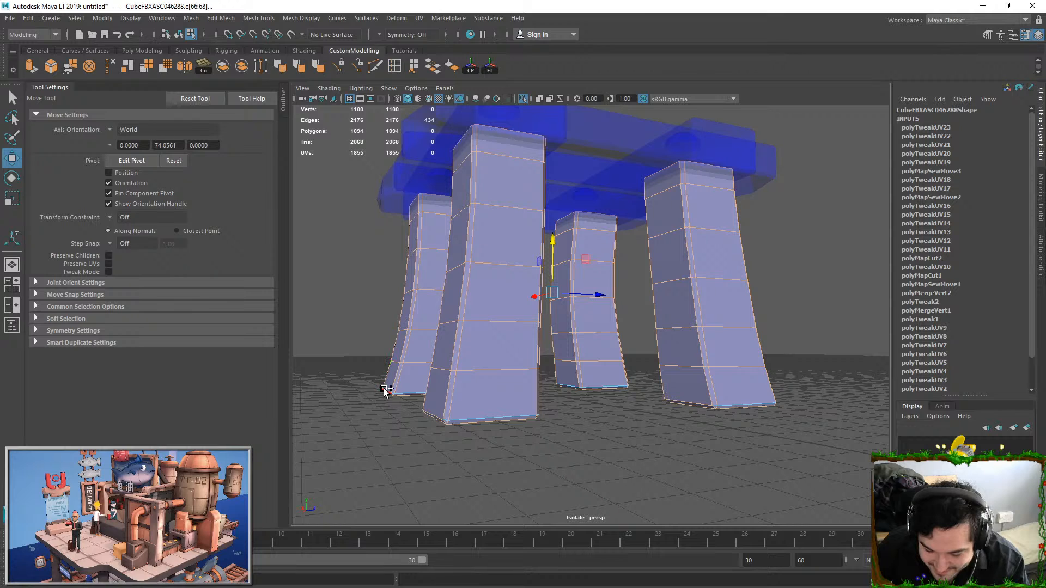
left_click_drag(571, 387, 467, 392, "alt")
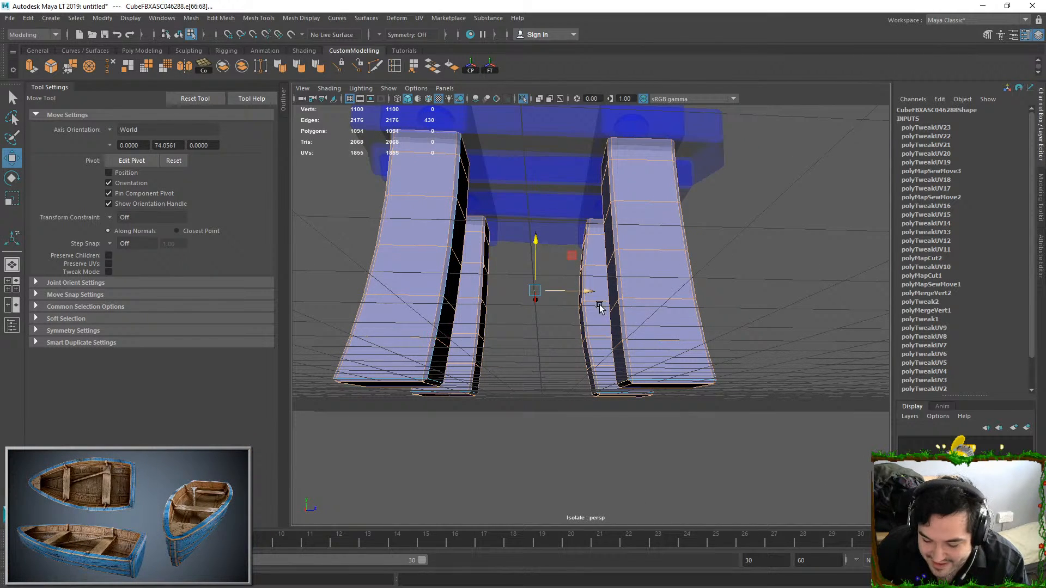
left_click_drag(595, 334, 540, 334, "alt")
key("ctrl+z")
Deselect a vertical edge loop on each leg as a UV seam and correct single edges at the legs' bottoms
left_click(437, 200, "ctrl")
double_click(423, 389, "ctrl")
left_click(486, 365, "ctrl")
left_click(573, 213, "ctrl")
double_click(575, 367, "ctrl")
left_click(654, 198, "ctrl")
double_click(665, 385, "ctrl")
left_click_drag(670, 312, 638, 360, "alt")
left_click(656, 278, "ctrl")
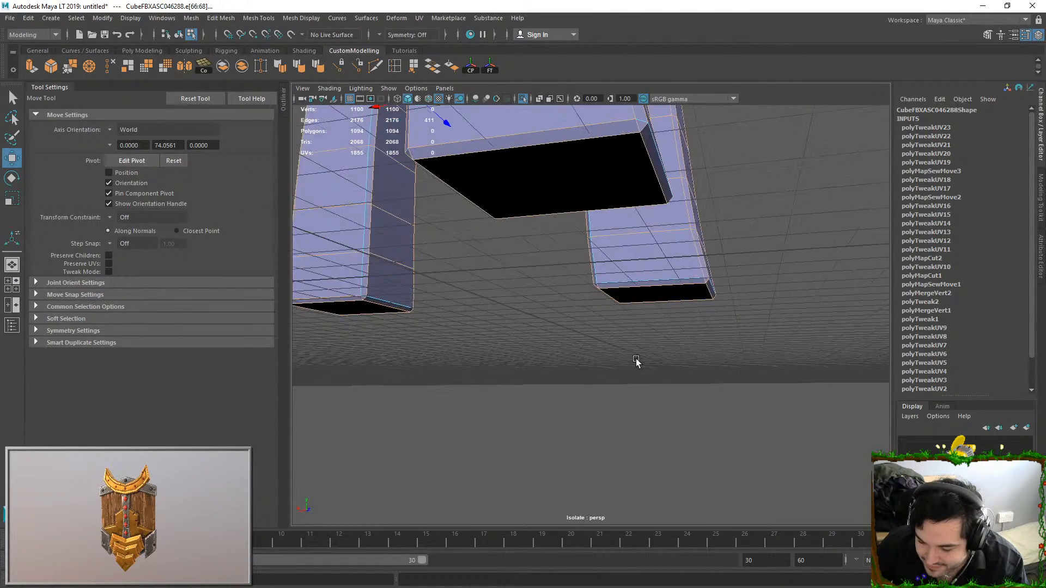
Finish the seam selection at the legs' bottom edges, and Move and Sew the UVs of the selected leg edges
right_click_drag(629, 341, 556, 295, "alt")
middle_click_drag(556, 296, 610, 293, "alt")
left_click_drag(574, 283, 571, 277, "alt")
left_click(441, 287, "ctrl")
middle_click_drag(464, 355, 513, 349, "alt")
left_click(328, 311, "ctrl")
left_click_drag(328, 308, 521, 299, "alt")
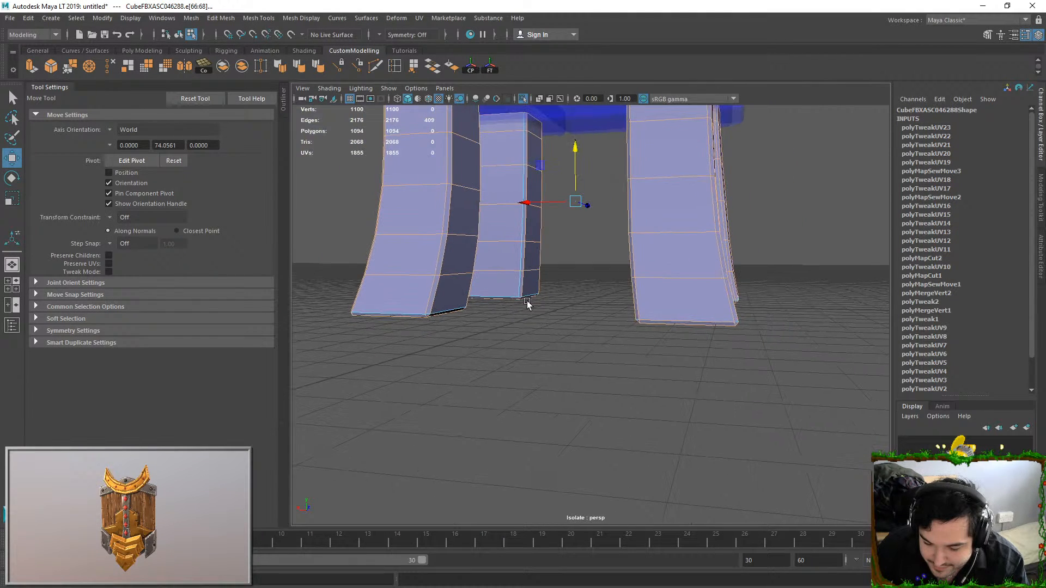
key("ctrl+z")
left_click_drag(554, 334, 600, 318, "alt")
key("ctrl+z")
key("ctrl+z")
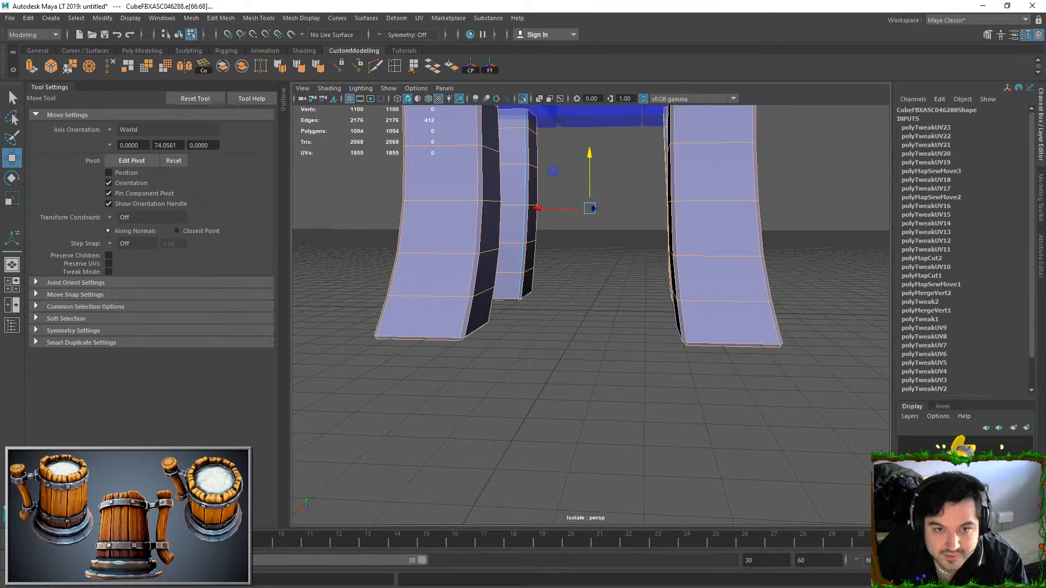
key("shift+s")
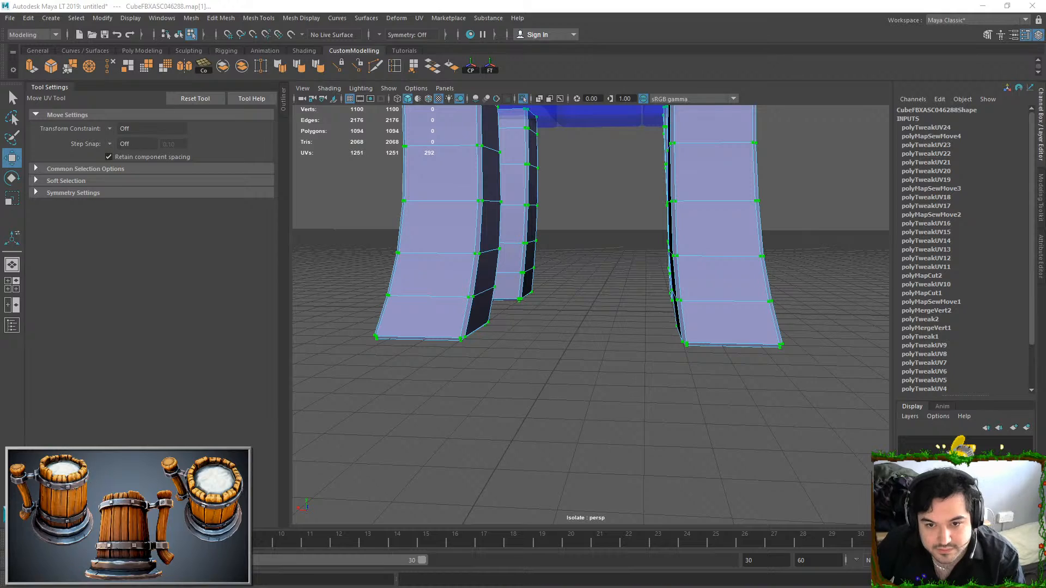
Select all UVs in the UV Editor and lay out the shells without overlaps inside the 0 to 1 tile
left_click_drag(603, 142, 674, 0)
scroll(493, 267, "down", 6)
left_click_drag(278, 146, 572, 406)
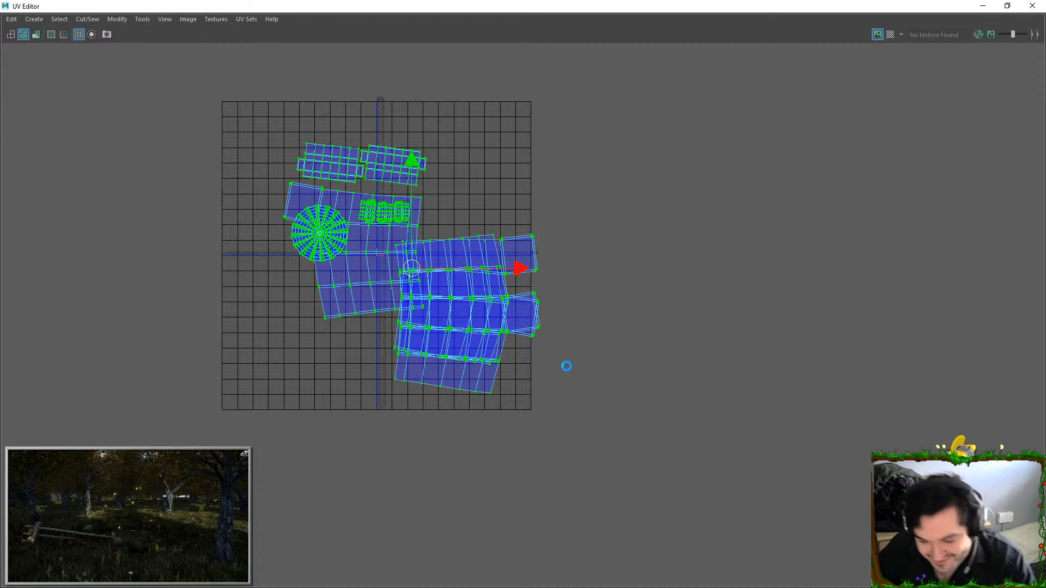
key("f")
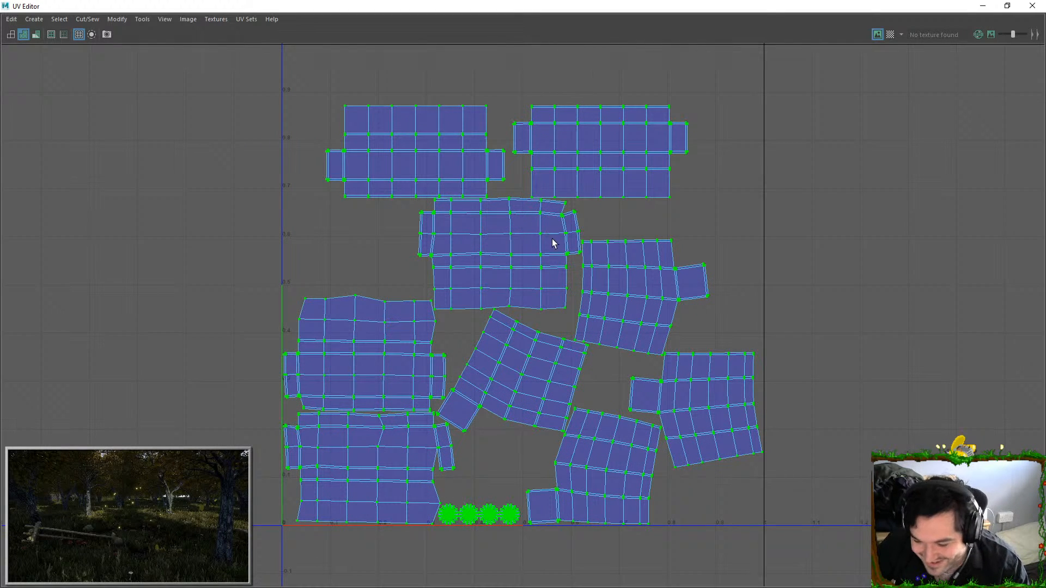
scroll(584, 305, "down", 3)
scroll(517, 374, "up", 2)
scroll(547, 317, "down", 1)
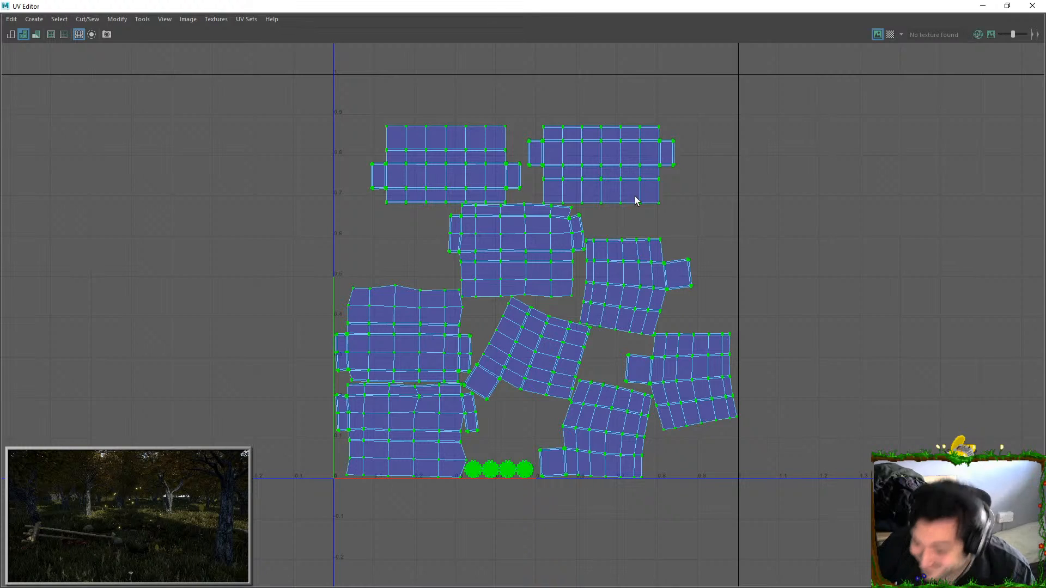
Rotate the tilted leg shell in the middle of the layout upright, and shift it and the lower leg shell slightly
key("w")
left_click(563, 333)
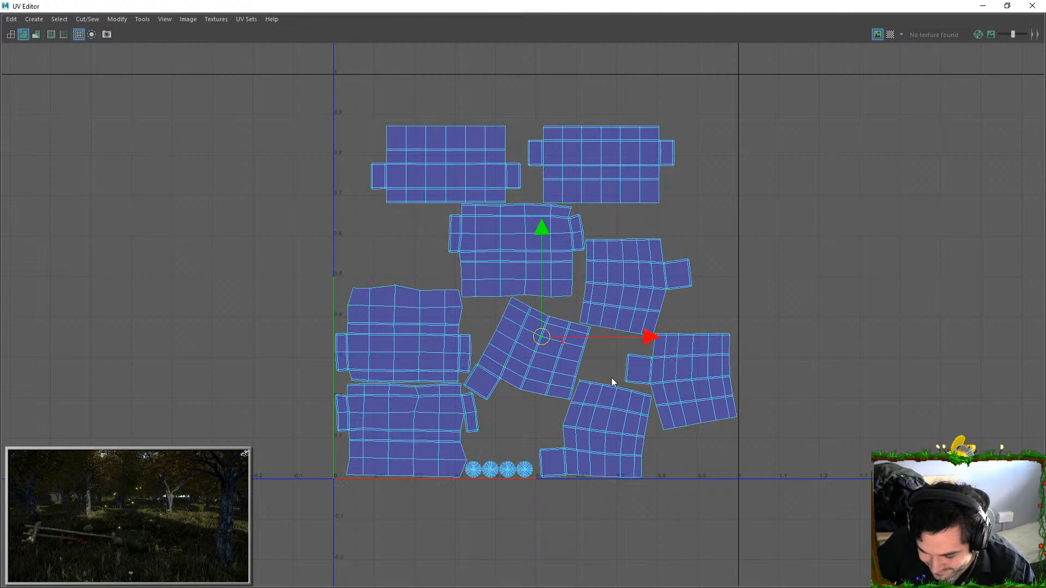
key("e")
left_click_drag(598, 283, 570, 236)
key("w")
left_click_drag(527, 349, 516, 348)
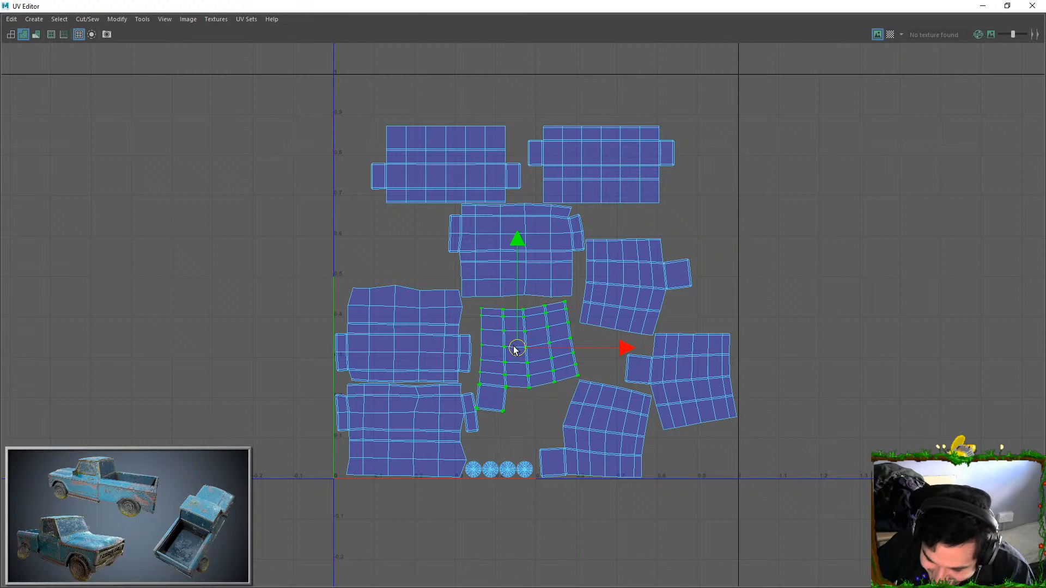
left_click(575, 429)
left_click_drag(596, 436, 595, 435)
Move the rightmost leg shell above the two stacked plank shells, rotate it to fit, and raise the strap shell over it
left_click(668, 386)
double_click(679, 349)
left_click_drag(679, 379, 385, 246)
key("ctrl+z")
key("e")
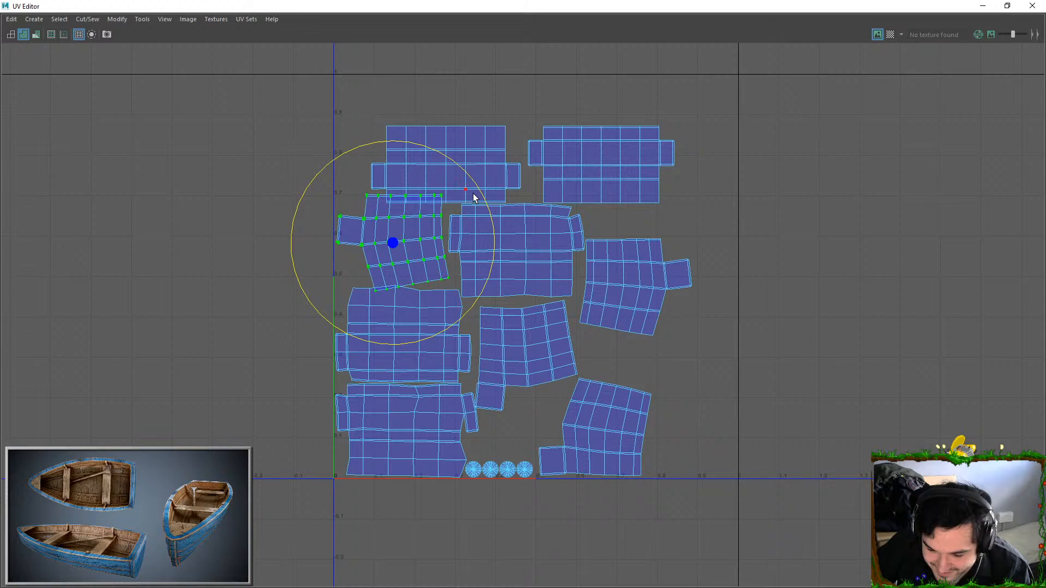
key("ctrl+z")
left_click_drag(489, 208, 488, 209)
key("w")
left_click_drag(394, 215, 399, 216)
left_click(456, 175)
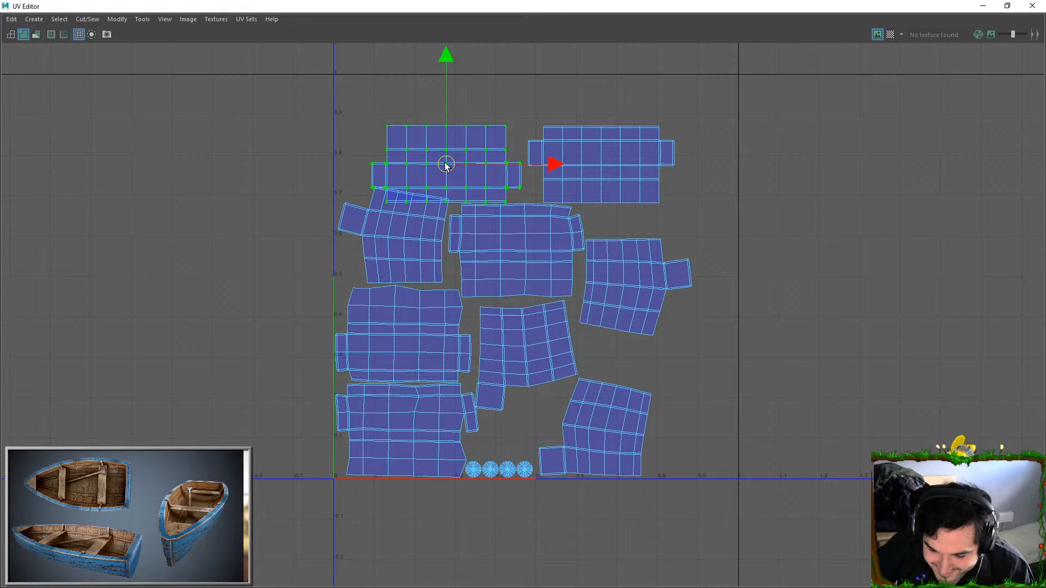
left_click_drag(446, 164, 450, 152)
Select all UV shells, move and scale them up to fill the 0 to 1 tile, and check them against the checker map
left_click_drag(239, 95, 709, 493)
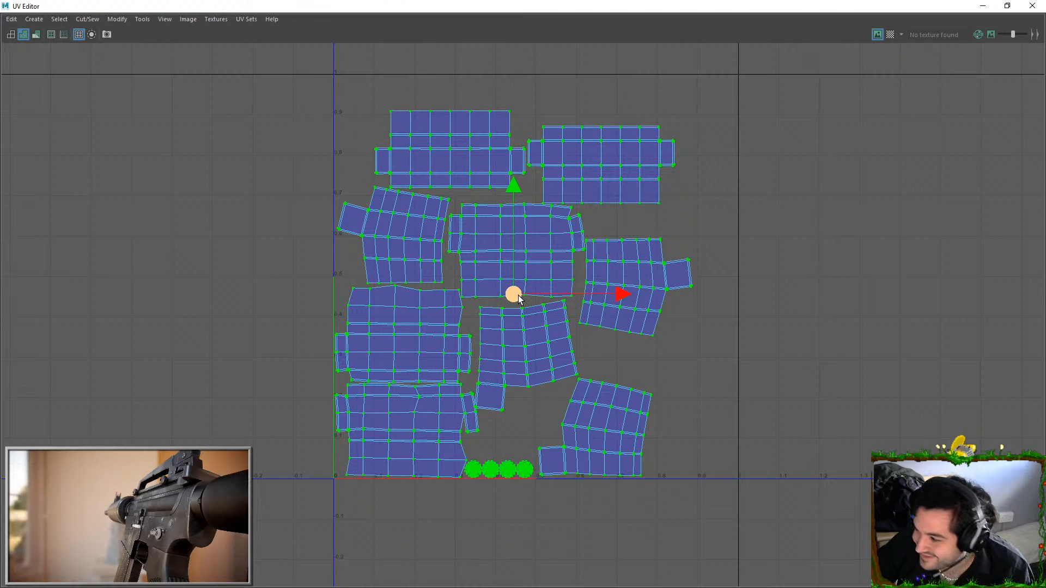
left_click_drag(514, 294, 548, 276)
key("r")
key("w")
left_click_drag(540, 173, 540, 181)
key("e")
key("r")
left_click_drag(541, 274, 540, 274)
key("w")
left_click_drag(536, 223, 535, 225)
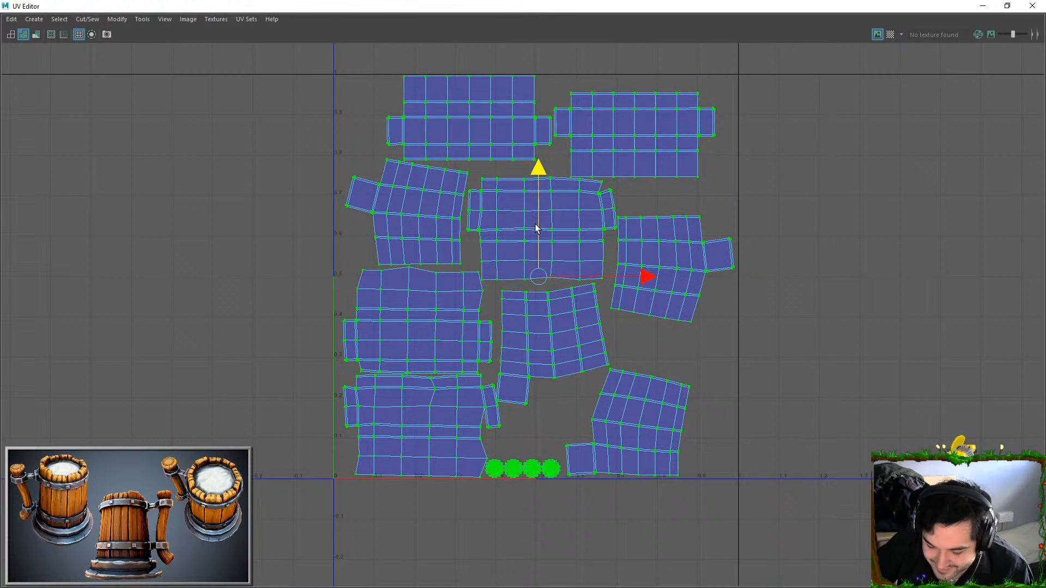
left_click(886, 34)
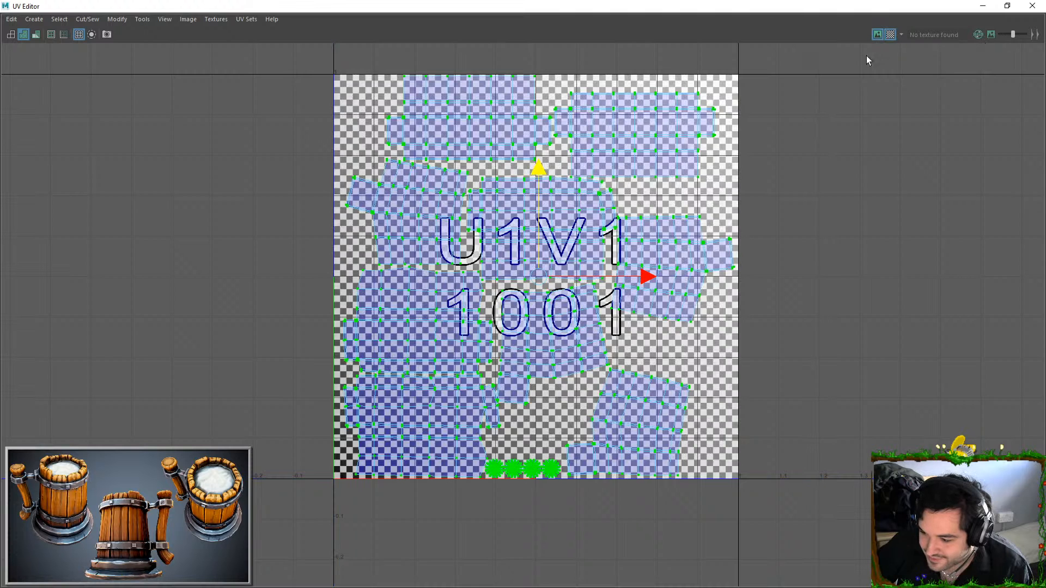
left_click(889, 35)
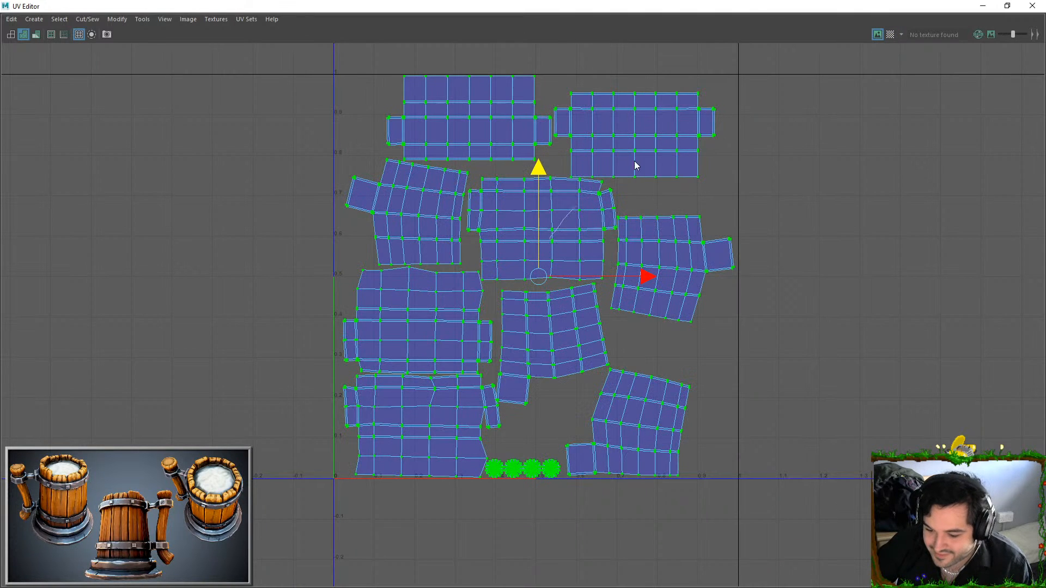
Close the UV Editor, return to object selection and end the isolation of the legs to show the whole stool
left_click(1032, 5)
key("F8")
scroll(567, 286, "down", 5)
left_click(606, 302)
key("ctrl+z")
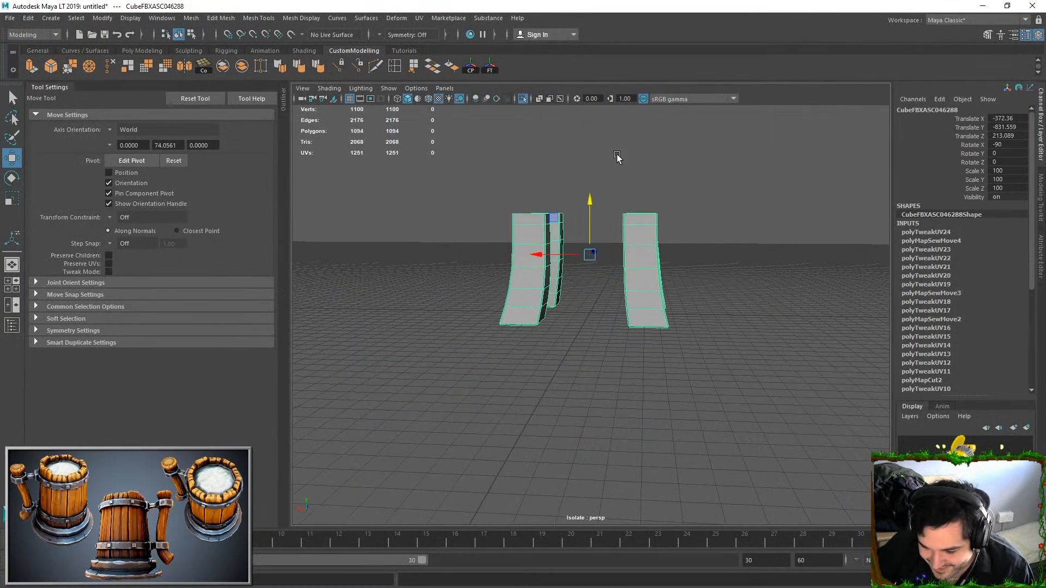
left_click(522, 100)
key("q")
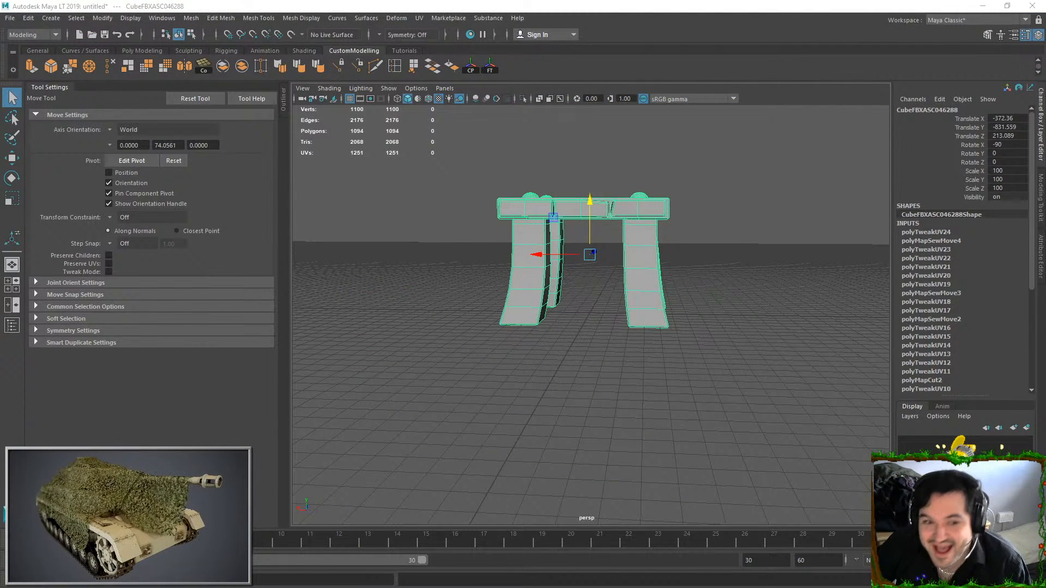
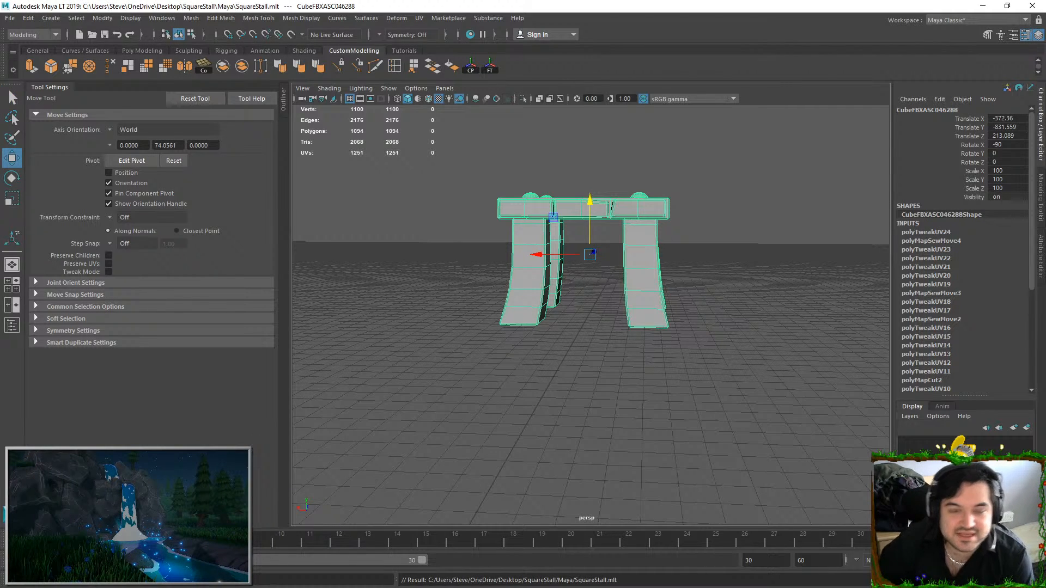
Freeze the stool's transformations and export it as SM_SquareStall.fbx to the SquareStall Model folder
left_click(10, 18)
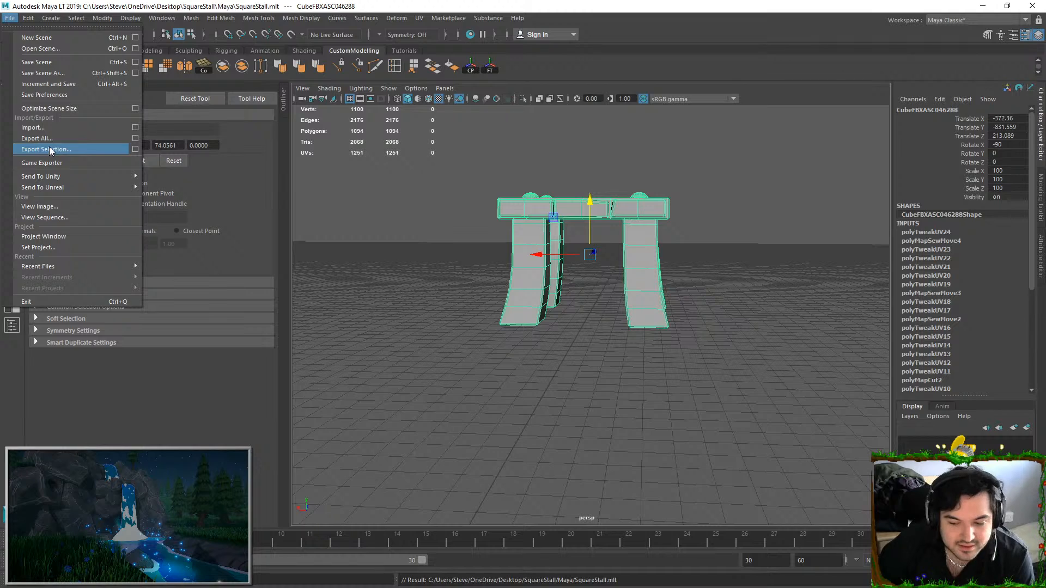
mouse_move(102, 18)
left_click(127, 68)
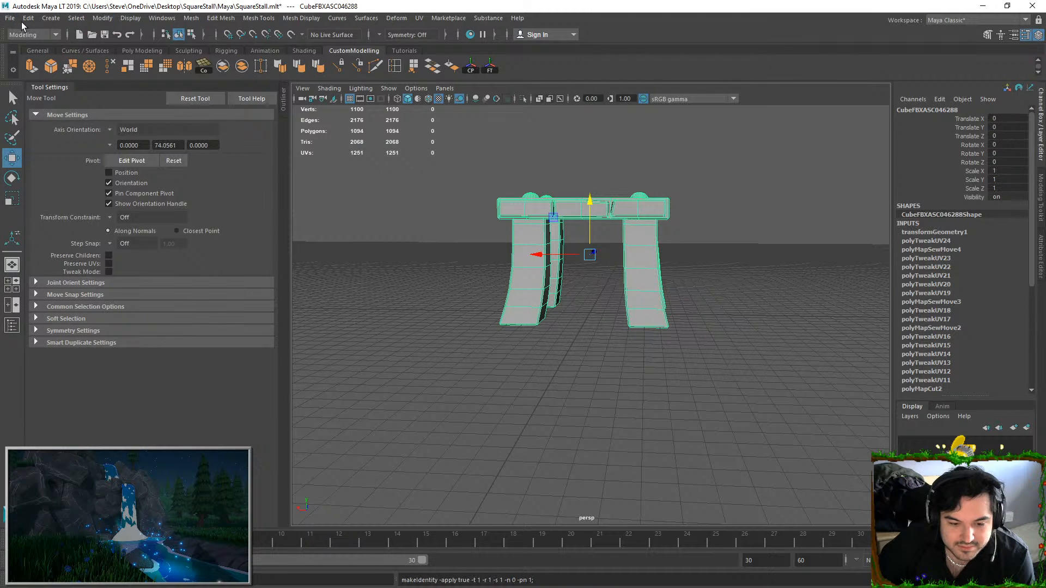
left_click(11, 18)
left_click(51, 148)
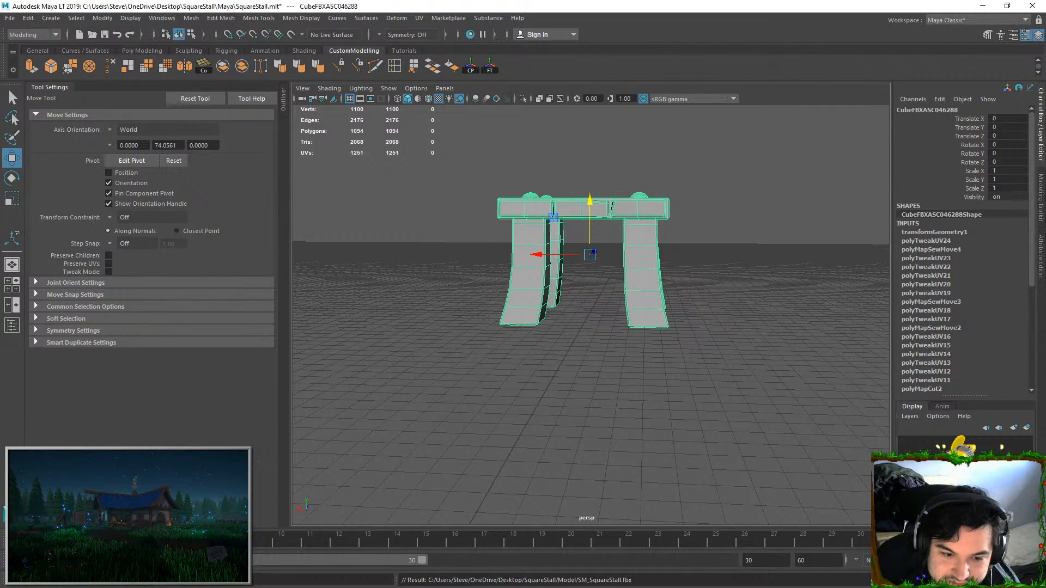
Switch to ZBrush, close the old project without saving, and restart the program full-screen with LightBox hidden
key("alt+Tab")
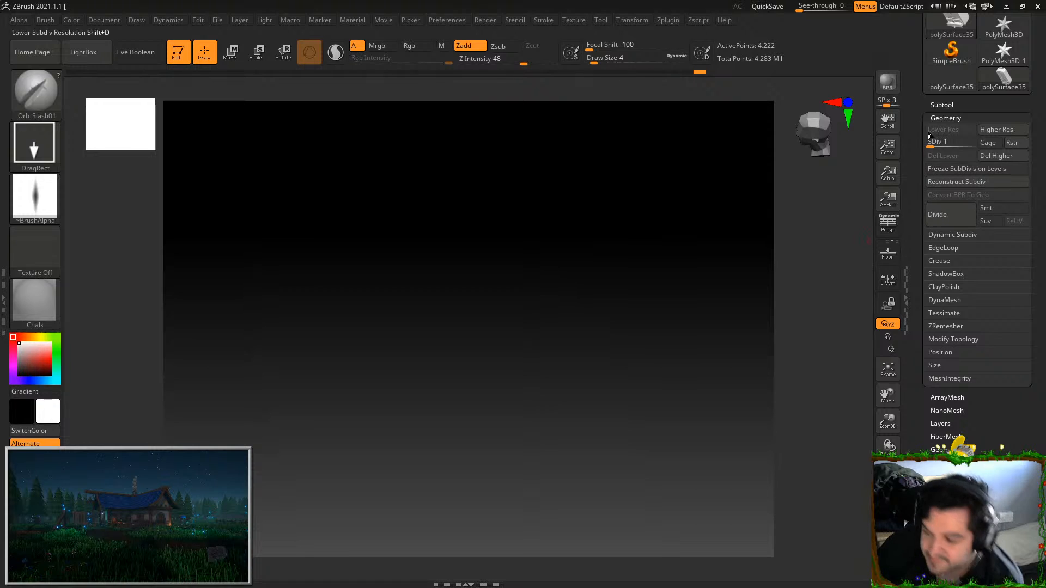
left_click(1038, 6)
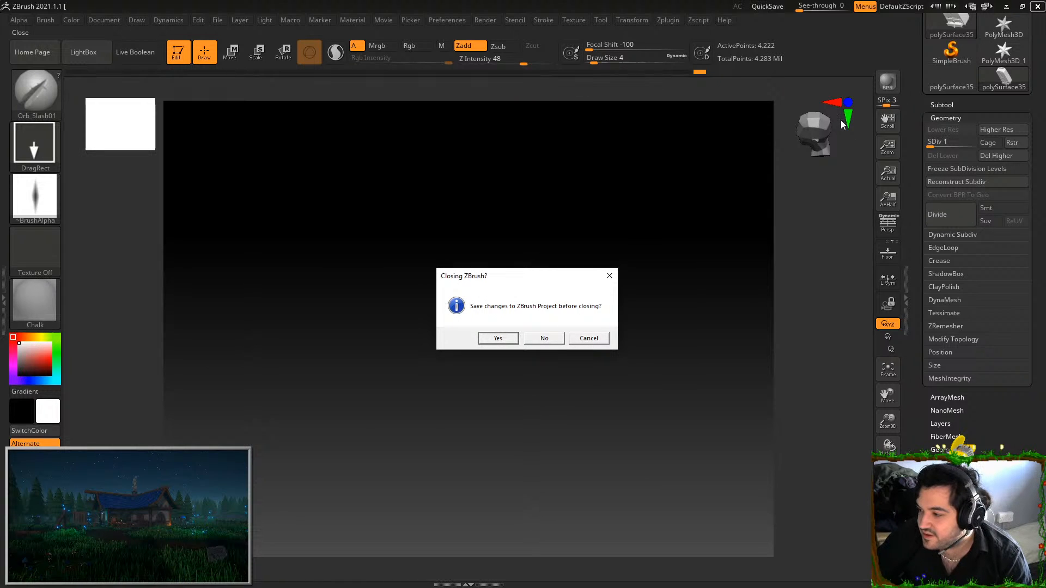
left_click(541, 338)
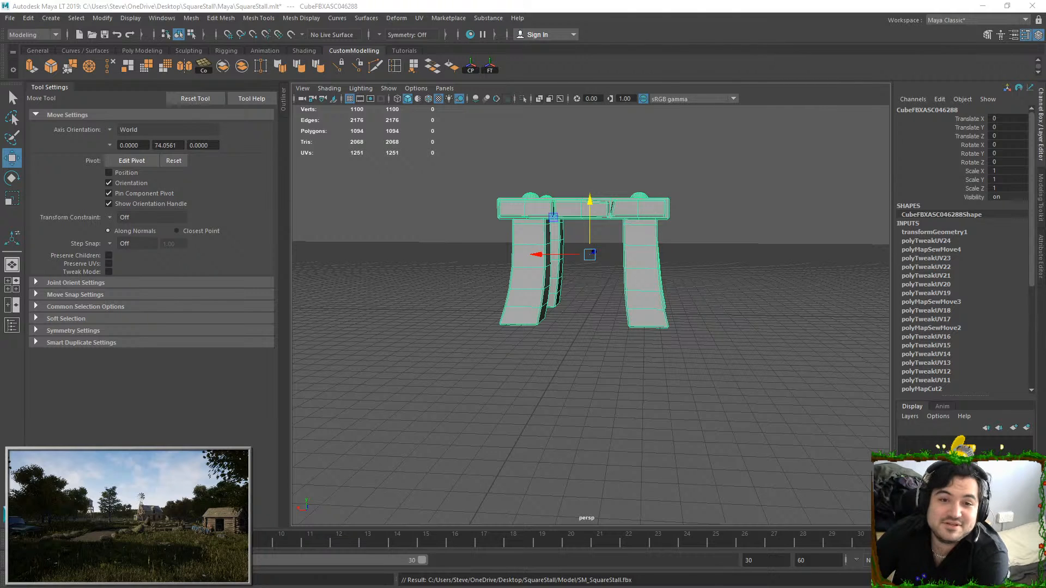
left_click_drag(1045, 158, 495, 59)
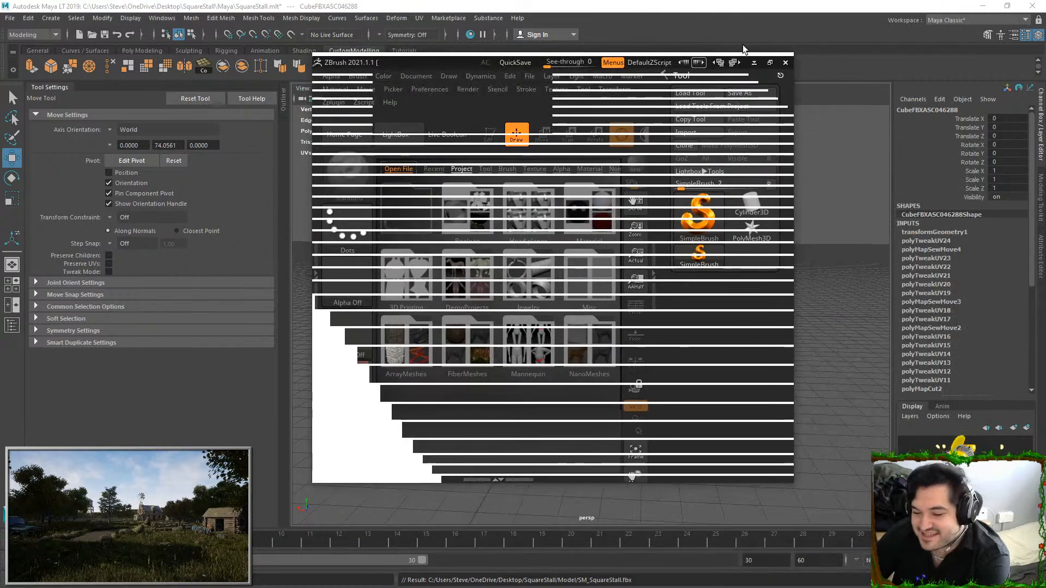
left_click(770, 60)
key("comma")
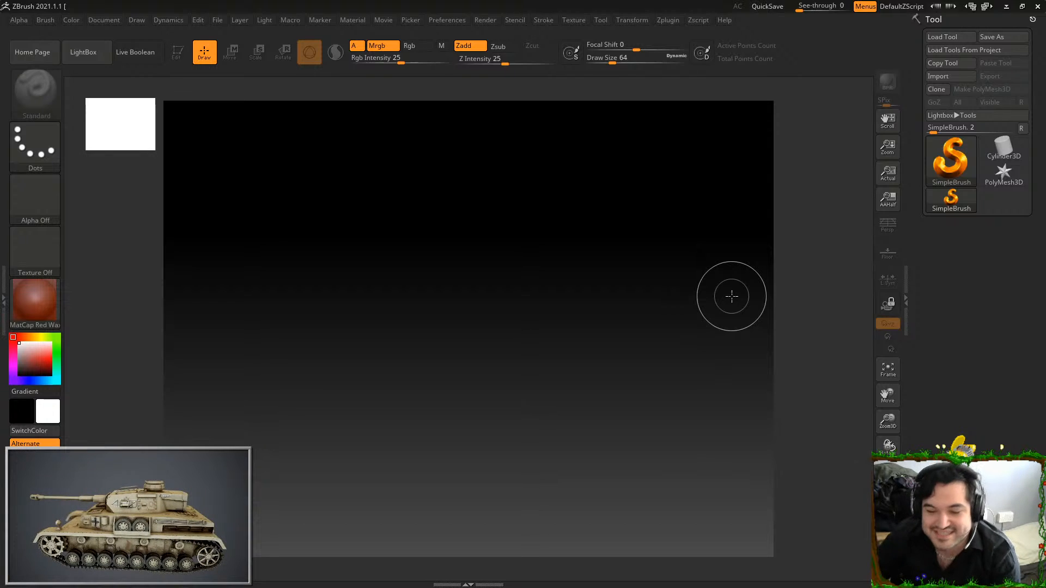
Import SM_SquareStall.fbx from the Desktop's SquareStall Model folder, keeping the default FBX import options
left_click(939, 76)
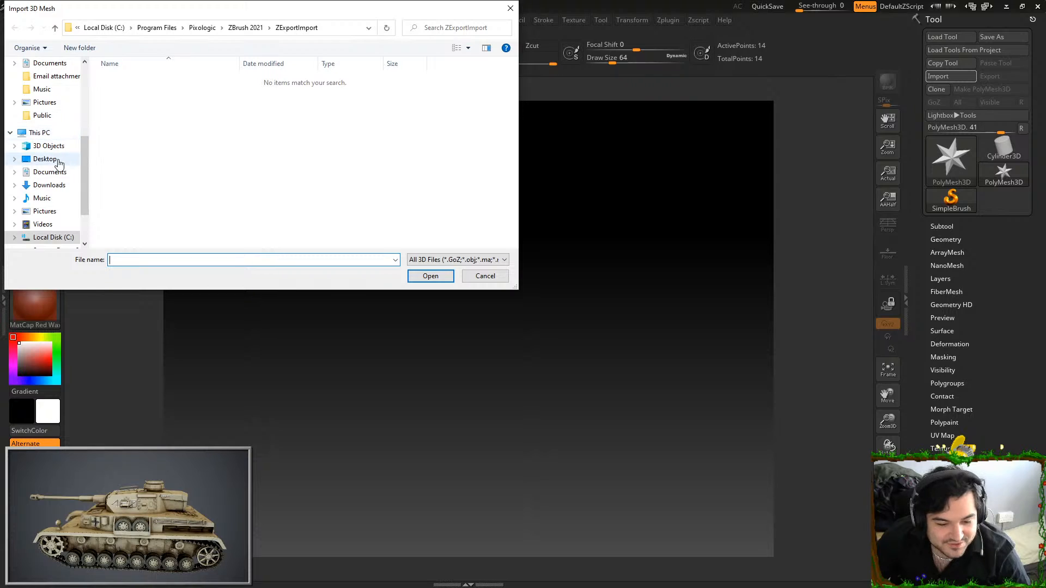
left_click(44, 159)
scroll(256, 109, "down", 2)
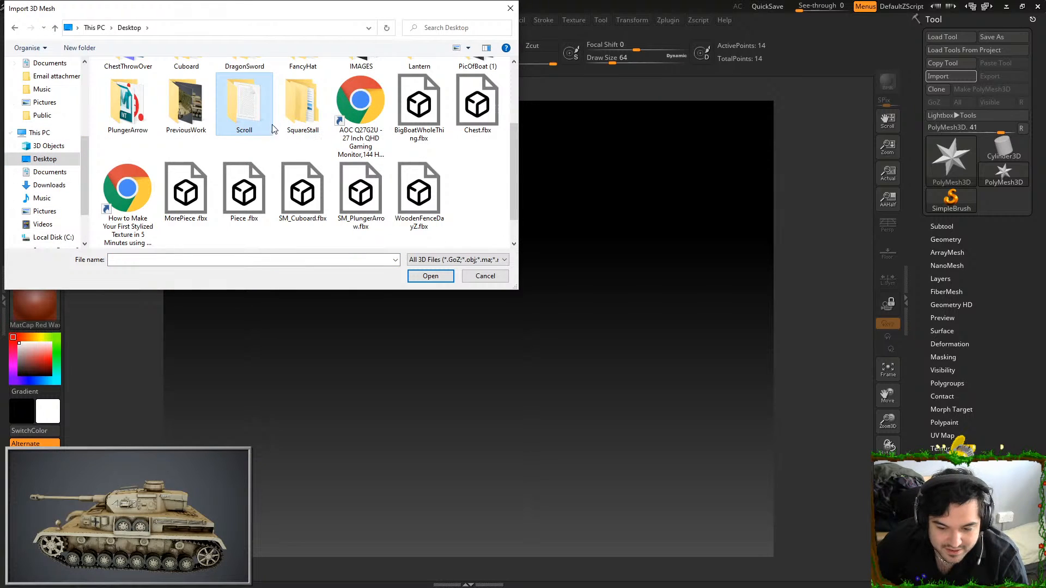
double_click(301, 114)
double_click(156, 93)
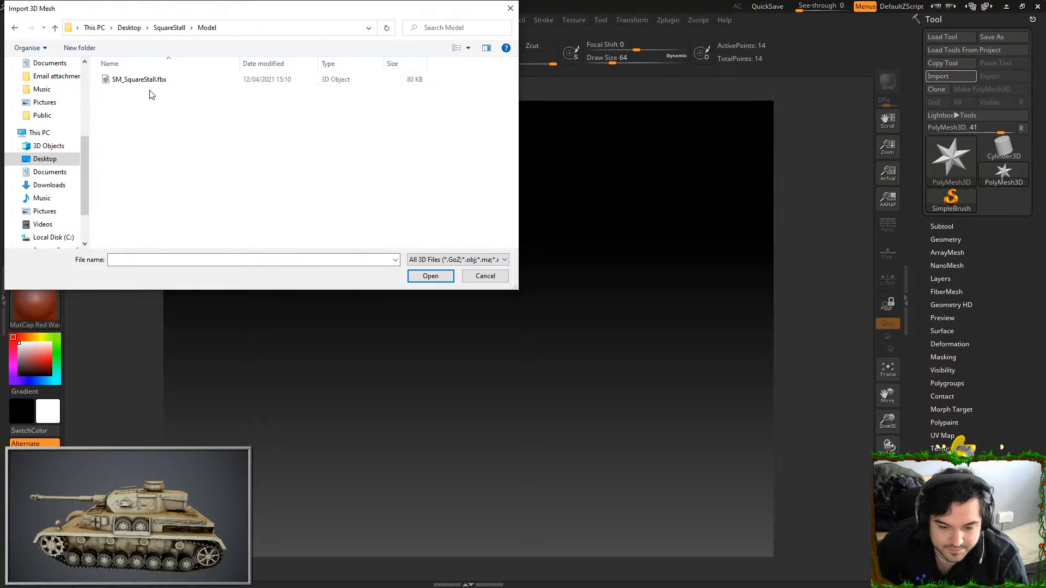
double_click(140, 79)
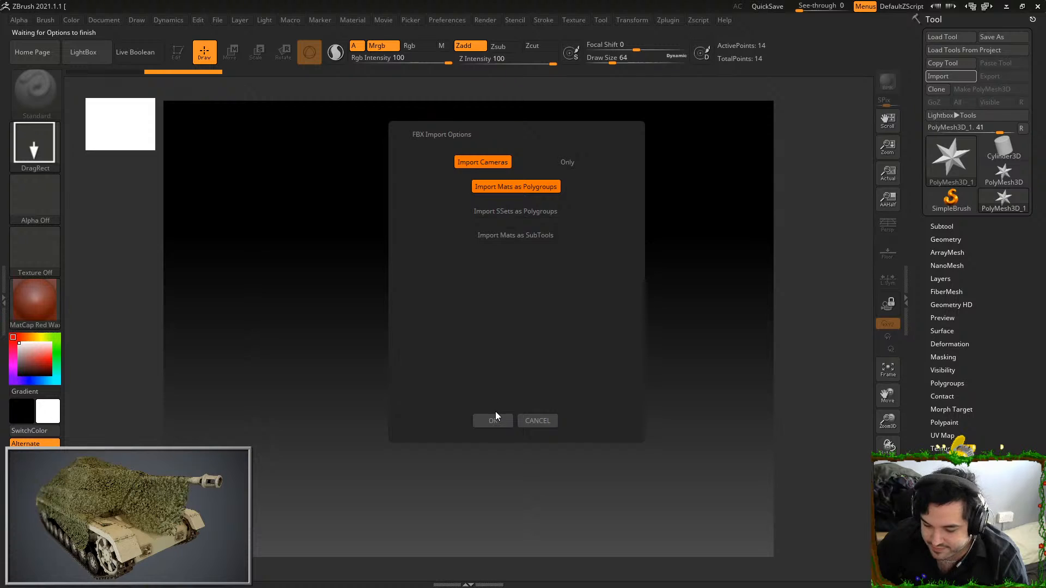
left_click(496, 420)
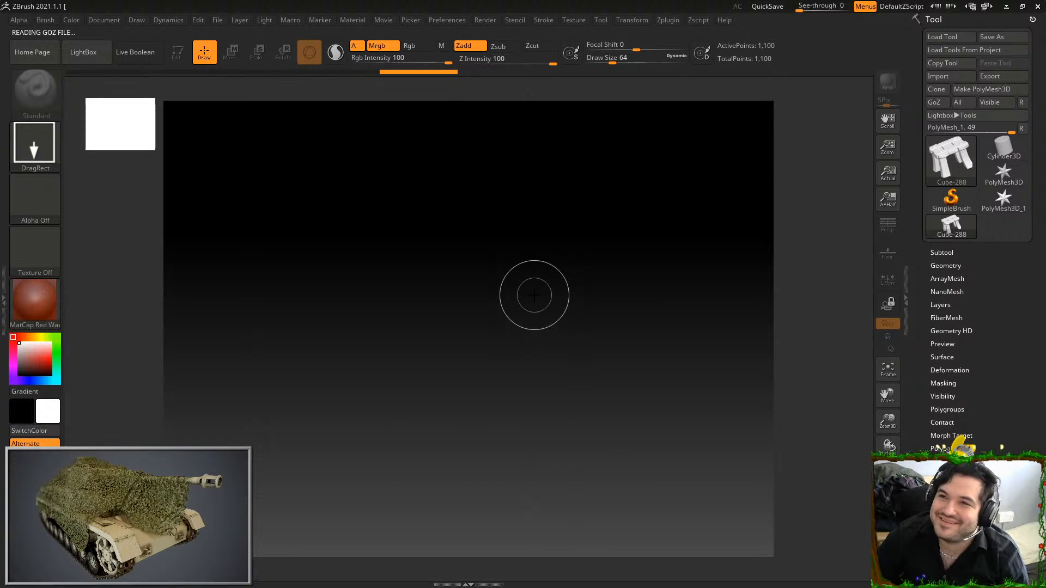
Convert the imported stool to a PolyMesh3D, draw it on the canvas and enter Edit mode
left_click(982, 90)
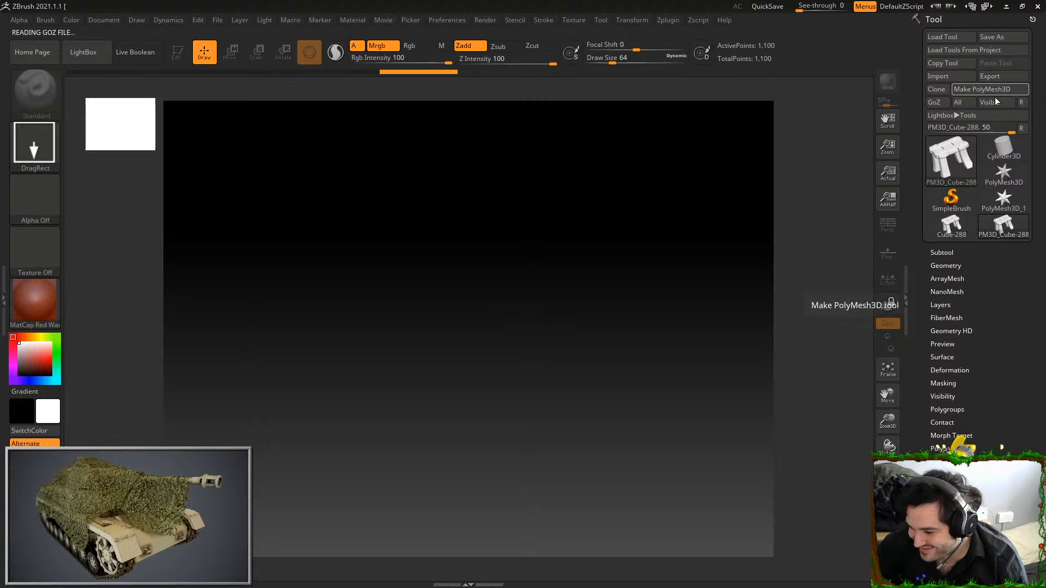
mouse_move(439, 300)
left_mouse_down()
mouse_move(764, 320)
mouse_move(731, 381)
mouse_move(419, 502)
left_mouse_up()
key("t")
left_click_drag(346, 140, 715, 237, "shift")
mouse_move(679, 206)
left_mouse_down()
mouse_move(755, 287)
mouse_move(727, 287)
left_mouse_up()
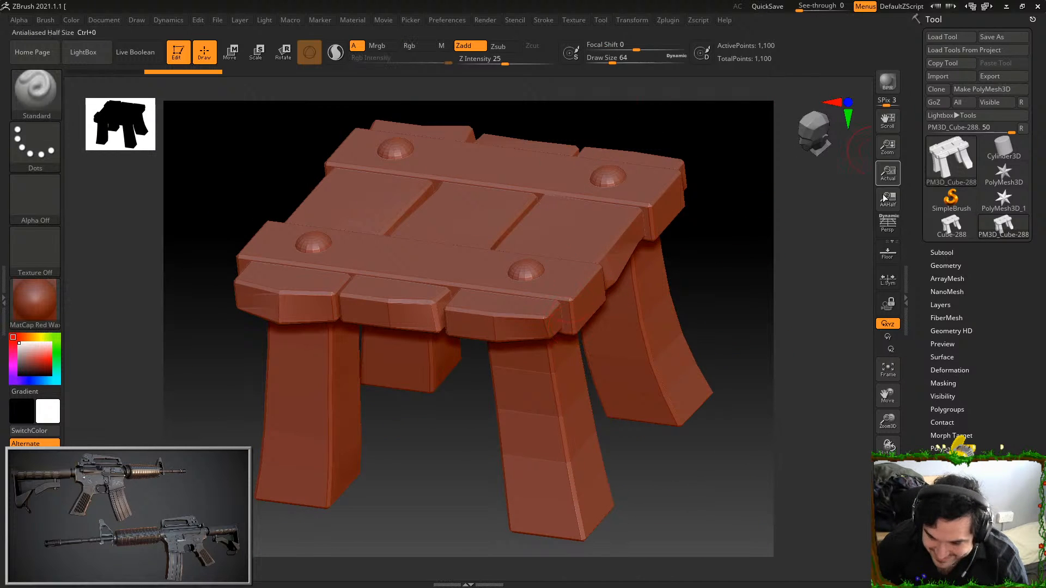
Try to subdivide the stool to level 5 with smoothing on and check its shape from several angles
left_click(942, 265)
left_click(939, 362)
left_click_drag(755, 349, 747, 217)
left_click(948, 364)
left_click(948, 364)
left_click(949, 364)
left_click_drag(785, 327, 647, 344)
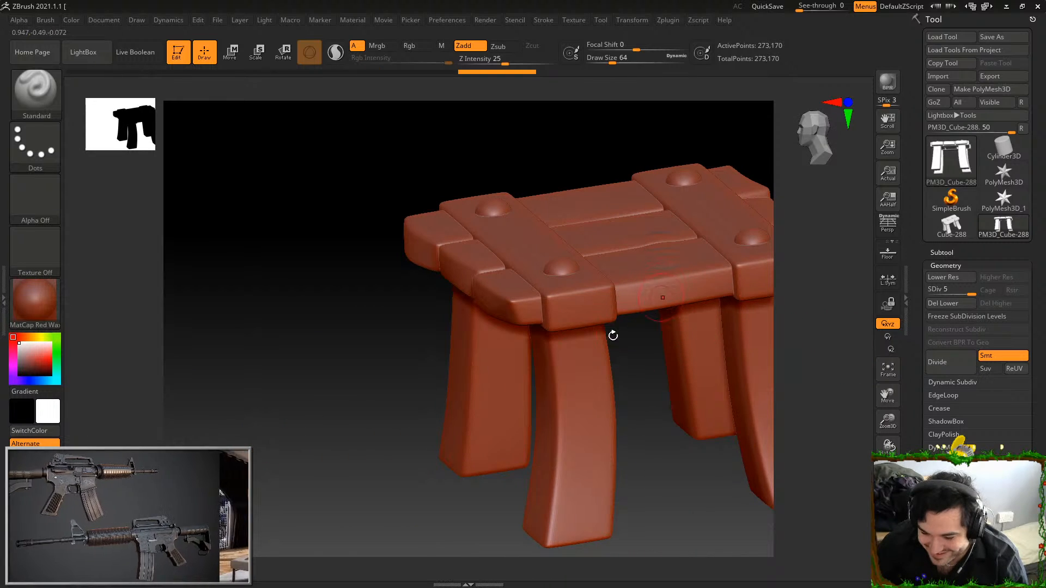
left_click_drag(347, 348, 574, 397)
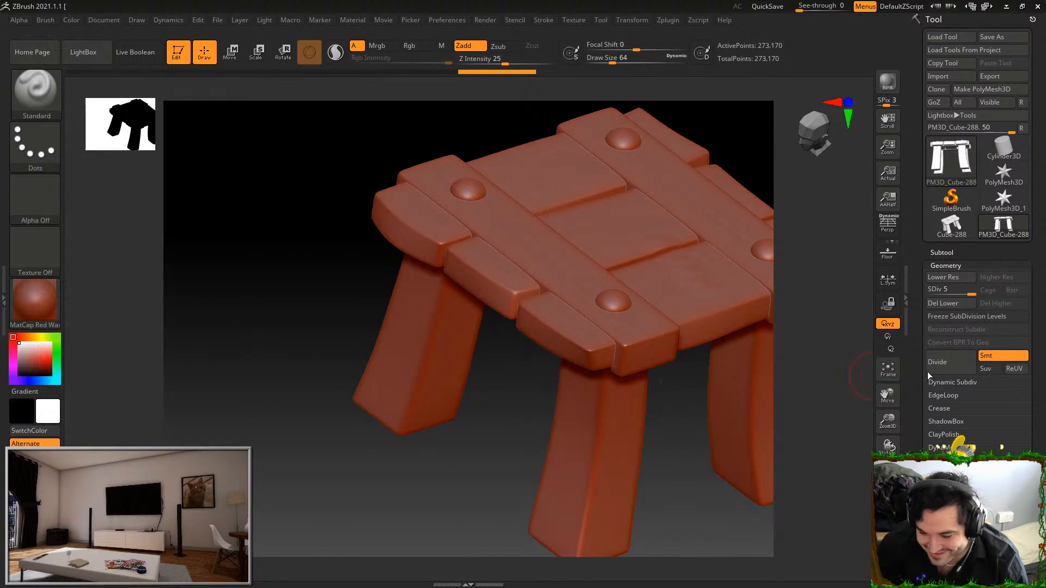
Undo the smoothed subdivisions of the stool
key("ctrl+z")
key("ctrl+z")
key("ctrl+z")
key("ctrl+z")
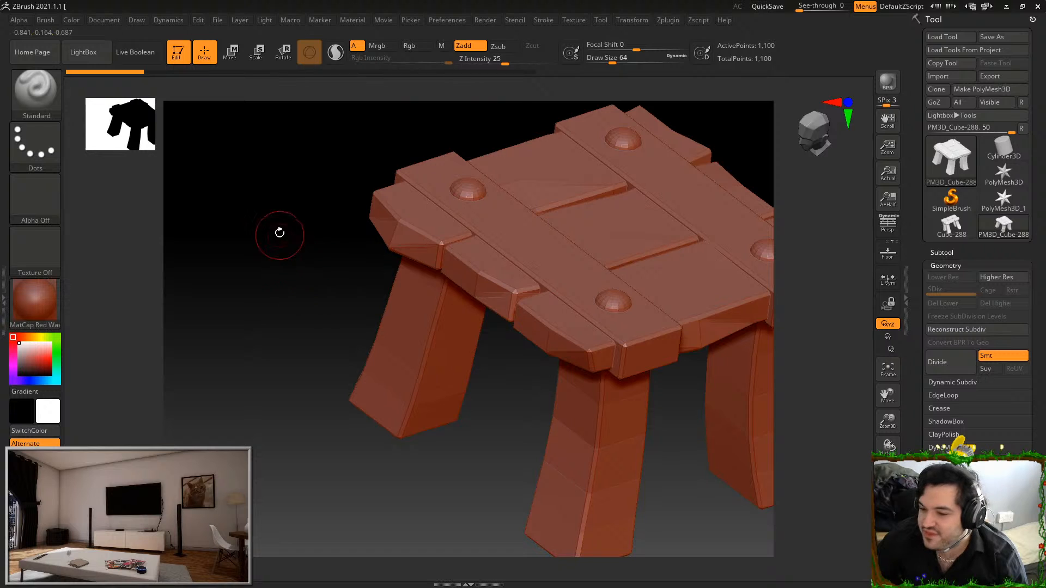
Divide the stool to subdivision level 6 with smoothing off and check that its edges stay hard
left_click_drag(281, 234, 257, 172)
left_click(951, 368)
left_click(951, 361)
left_click(952, 361)
left_click(952, 359)
left_click(951, 359)
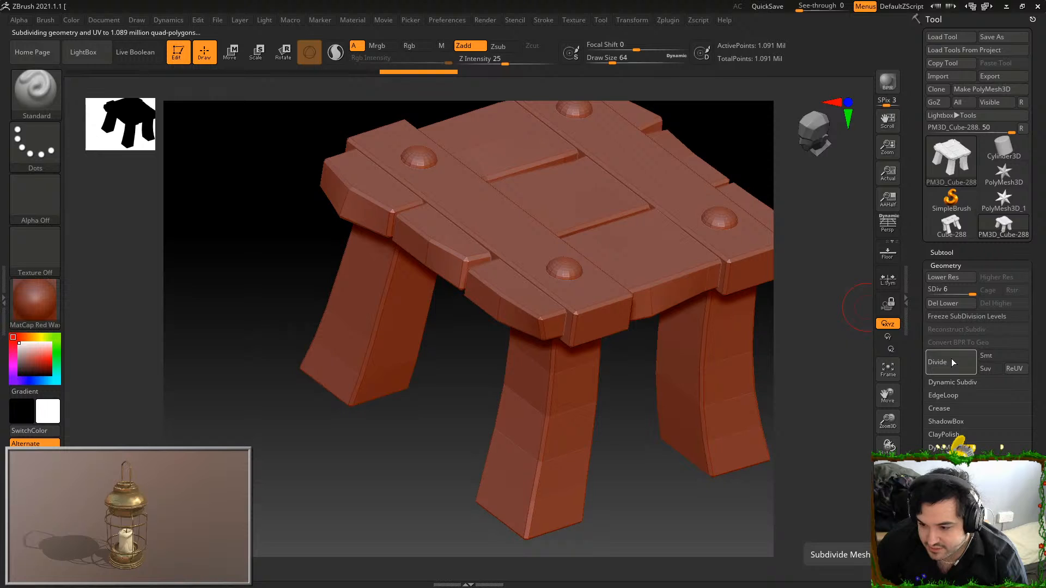
left_click_drag(509, 370, 572, 315)
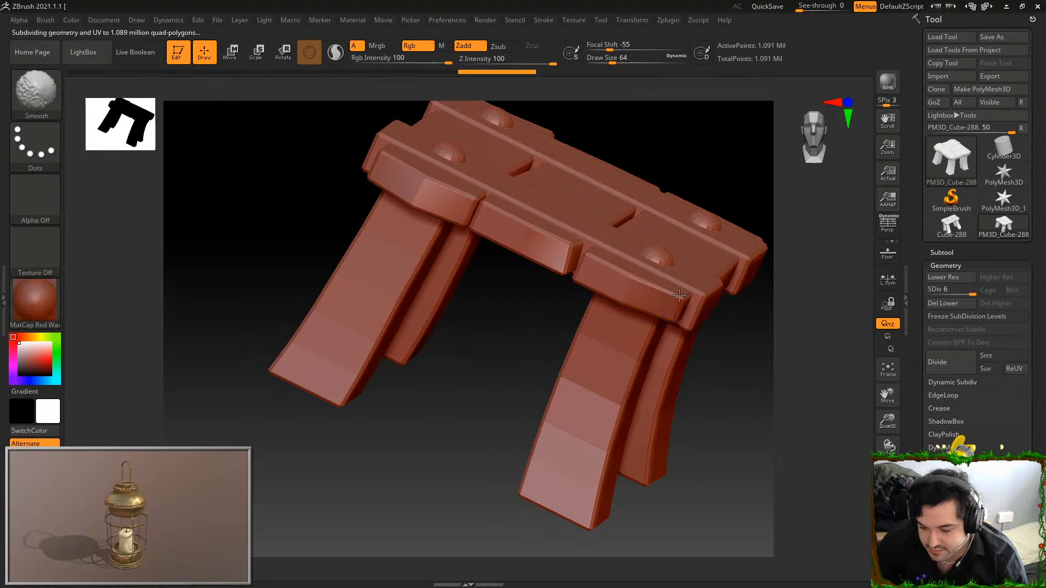
left_click_drag(488, 352, 603, 344)
left_click_drag(673, 308, 629, 268, "shift")
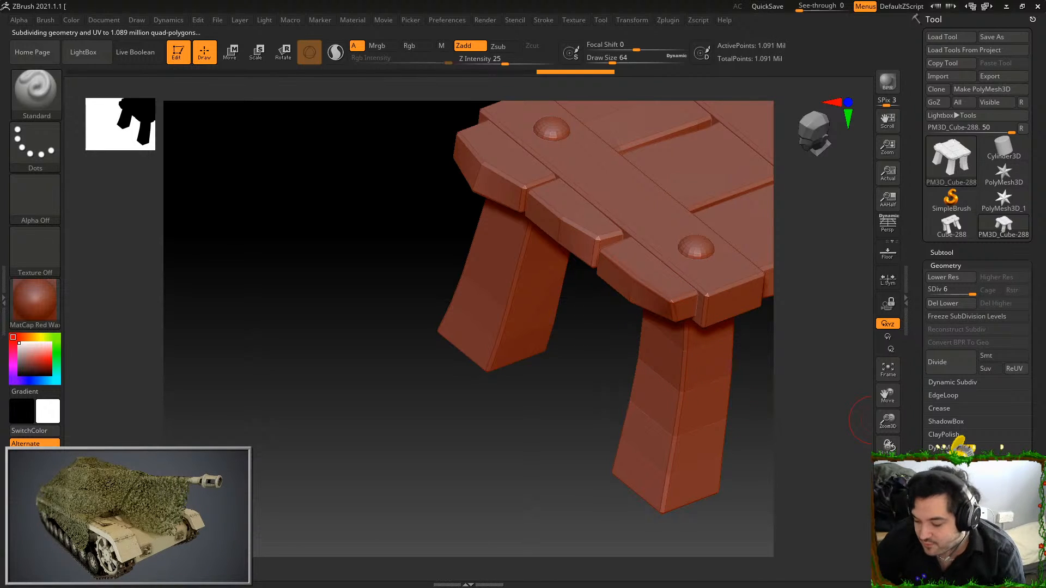
Split the stool into polygroups with Auto Groups and isolate one outer seat plank in the view
scroll(975, 414, "down", 5)
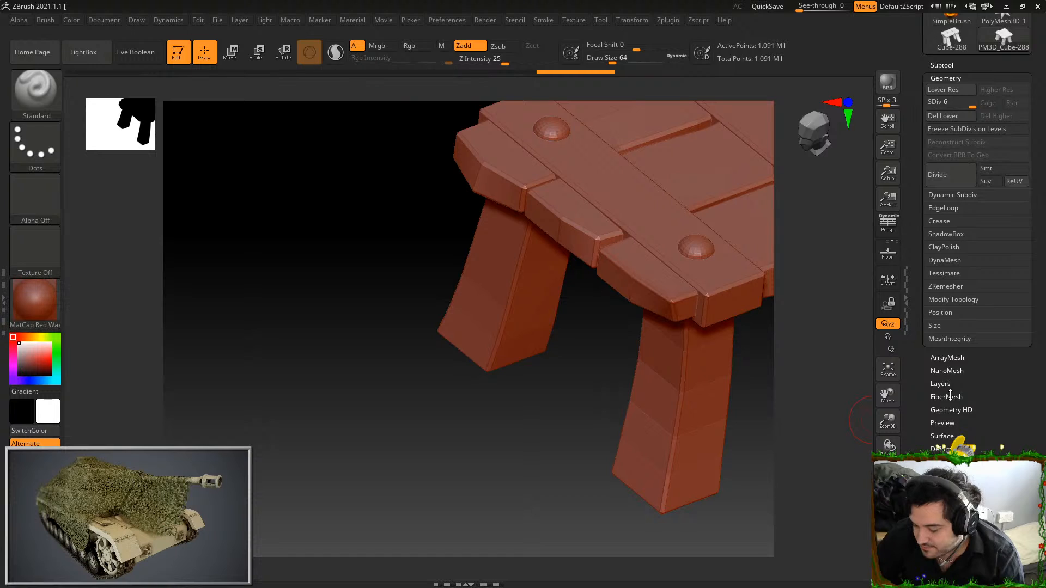
left_click(947, 489)
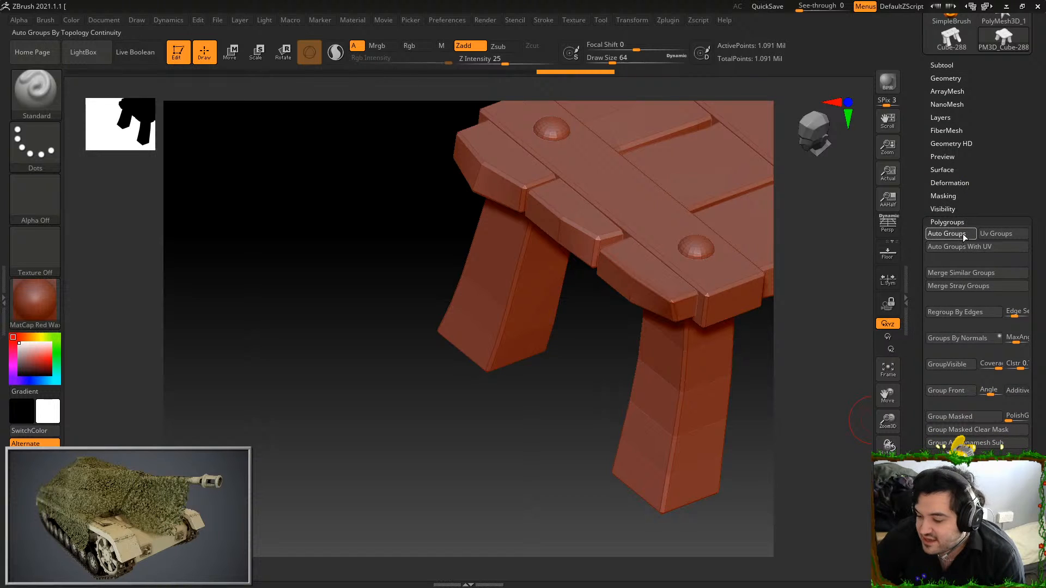
left_click(661, 303, "ctrl+shift")
key("f")
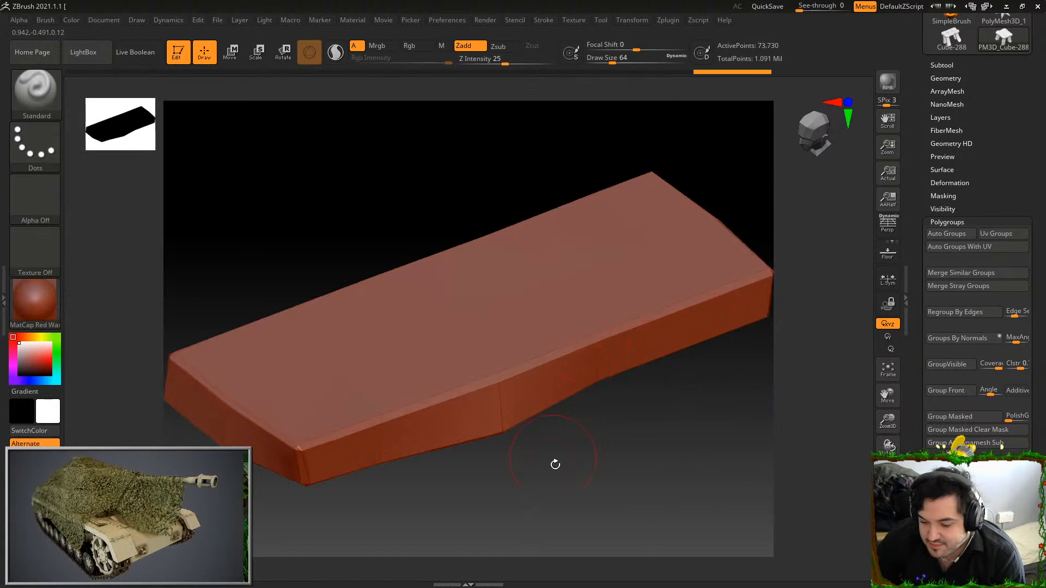
Examine the isolated plank's faces and edges from all sides, ending on its broad underside
left_click_drag(551, 448, 616, 417)
mouse_move(351, 332)
left_mouse_down("shift")
mouse_move(473, 370)
mouse_move(587, 379)
left_mouse_up("shift")
left_click_drag(473, 358, 616, 347, "shift")
left_click_drag(638, 473, 558, 424)
left_click_drag(435, 380, 578, 436, "shift")
mouse_move(497, 378)
left_mouse_down("shift")
mouse_move(458, 387)
mouse_move(507, 433)
mouse_move(711, 556)
left_mouse_up("shift")
mouse_move(591, 355)
left_mouse_down("alt")
mouse_move(561, 273)
mouse_move(643, 249)
left_mouse_up("alt")
left_click_drag(328, 234, 326, 267, "shift")
left_click_drag(482, 329, 718, 316, "alt")
left_click_drag(507, 267, 335, 297, "shift")
left_click_drag(490, 395, 682, 385, "alt")
left_click_drag(443, 286, 259, 346, "shift")
left_click_drag(329, 463, 374, 528)
left_click_drag(393, 382, 553, 285, "shift")
mouse_move(610, 308)
left_mouse_down()
mouse_move(662, 316)
mouse_move(654, 321)
left_mouse_up()
key("f")
left_click_drag(462, 361, 472, 420, "shift")
left_click_drag(605, 359, 550, 335)
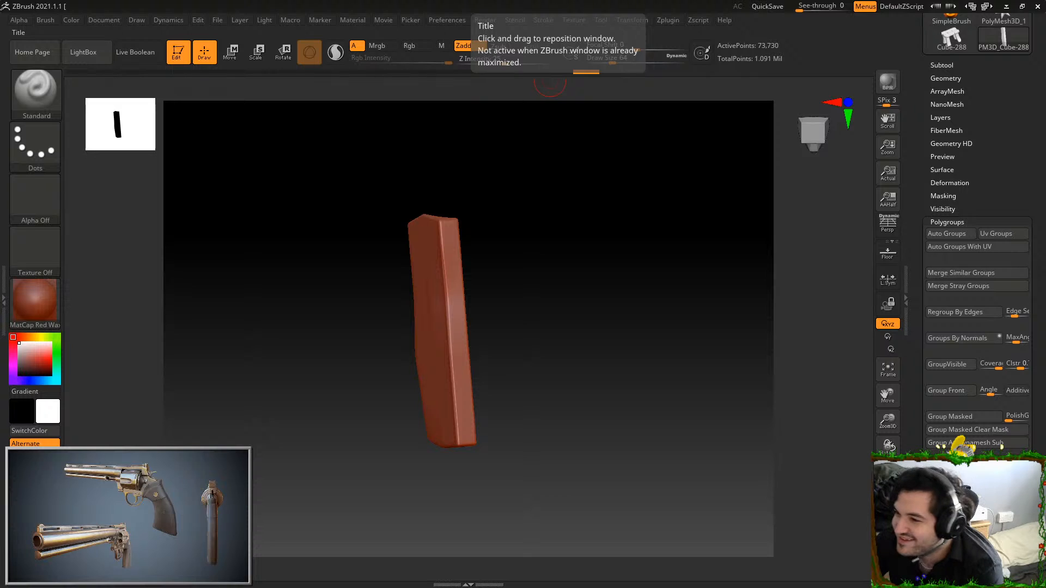
mouse_move(525, 249)
left_mouse_down()
mouse_move(620, 205)
mouse_move(369, 306)
left_mouse_up()
left_click_drag(412, 350, 414, 478, "shift")
mouse_move(561, 363)
left_mouse_down("alt")
mouse_move(602, 250)
mouse_move(625, 315)
left_mouse_up("alt")
mouse_move(463, 310)
left_mouse_down("shift")
mouse_move(456, 348)
mouse_move(488, 388)
left_mouse_up("shift")
mouse_move(605, 320)
left_mouse_down("alt")
mouse_move(618, 386)
mouse_move(665, 271)
mouse_move(632, 288)
left_mouse_up("alt")
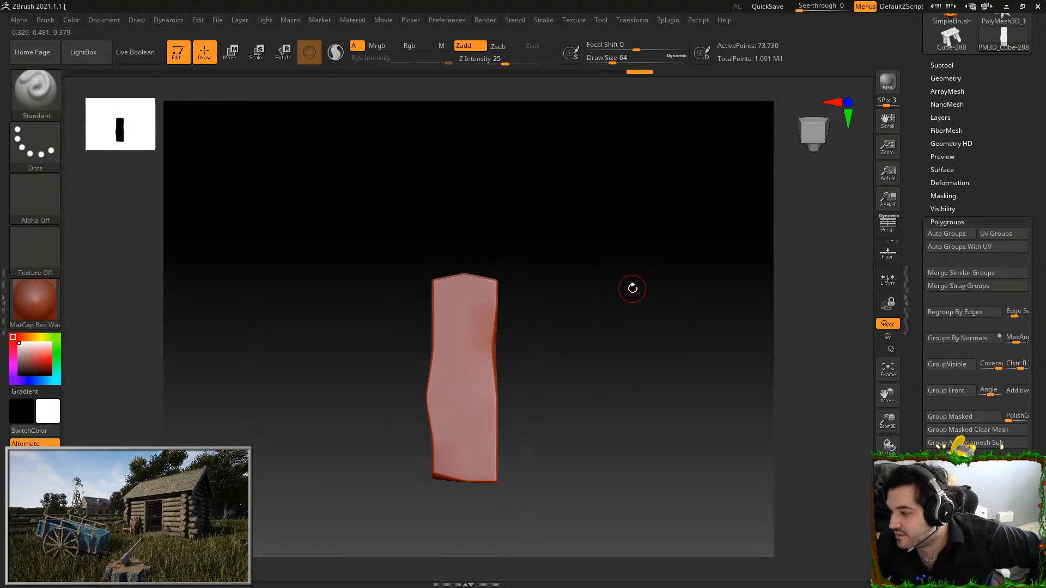
Try a lengthwise stroke with the Standard brush on the plank's broad face and undo it
key("f")
left_click_drag(632, 288, 713, 396, "alt")
left_click_drag(465, 183, 473, 458)
key("ctrl+z")
Choose the Orb_ClayTubes brush, test one lengthwise stroke on the plank and undo it
key("b")
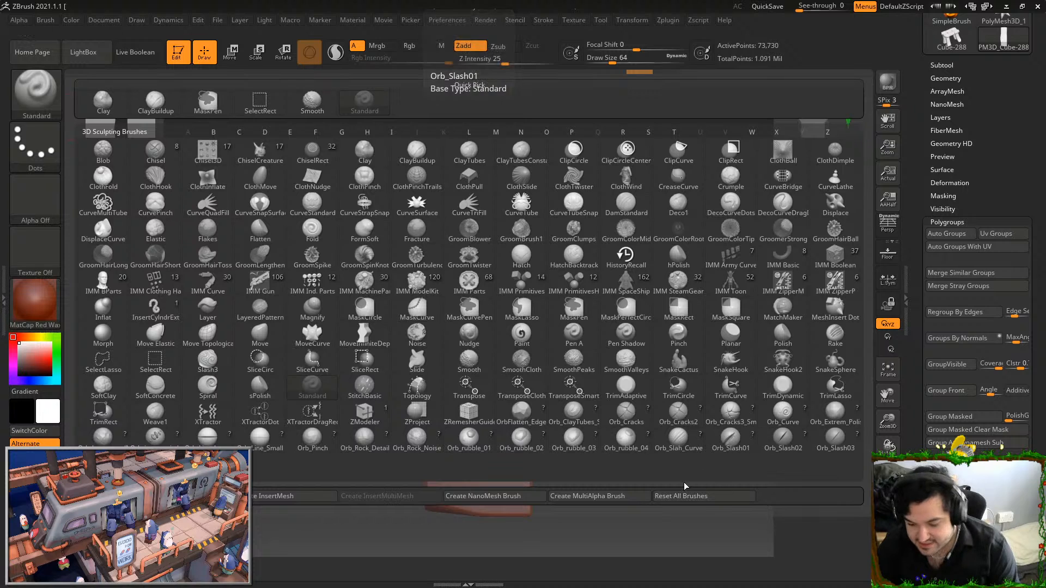
left_click(574, 414)
left_click_drag(478, 220, 479, 503)
key("ctrl+z")
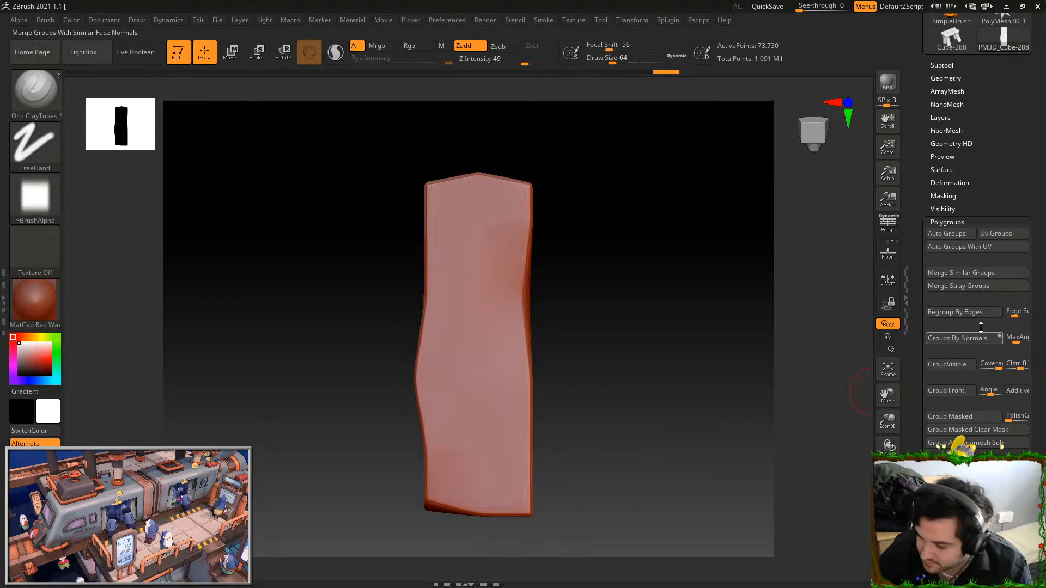
Show the whole stool again and divide it to subdivision level 7 with smoothing off
left_click(963, 78)
key("ctrl+d")
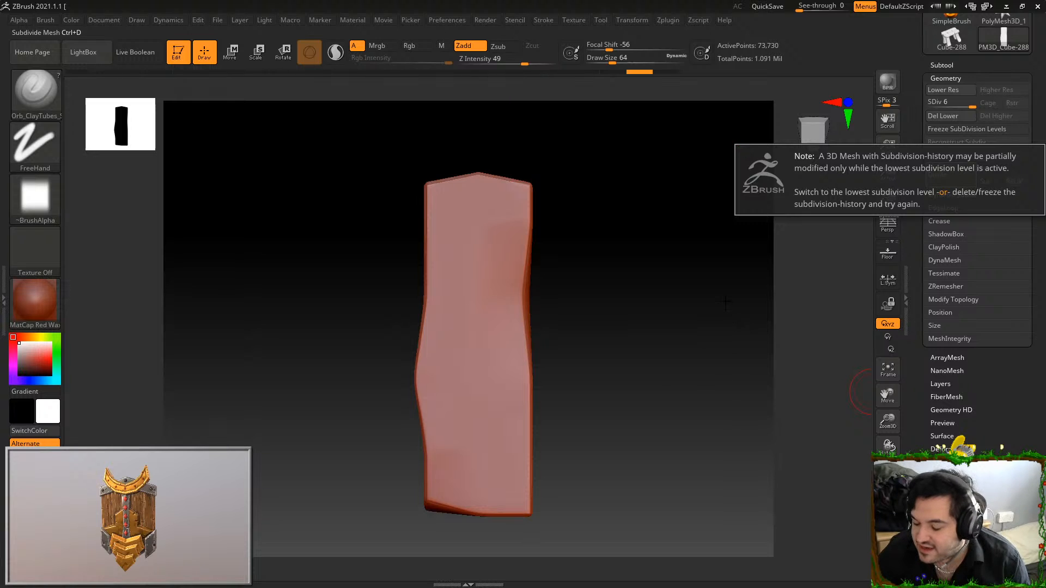
left_click(736, 324, "ctrl+shift")
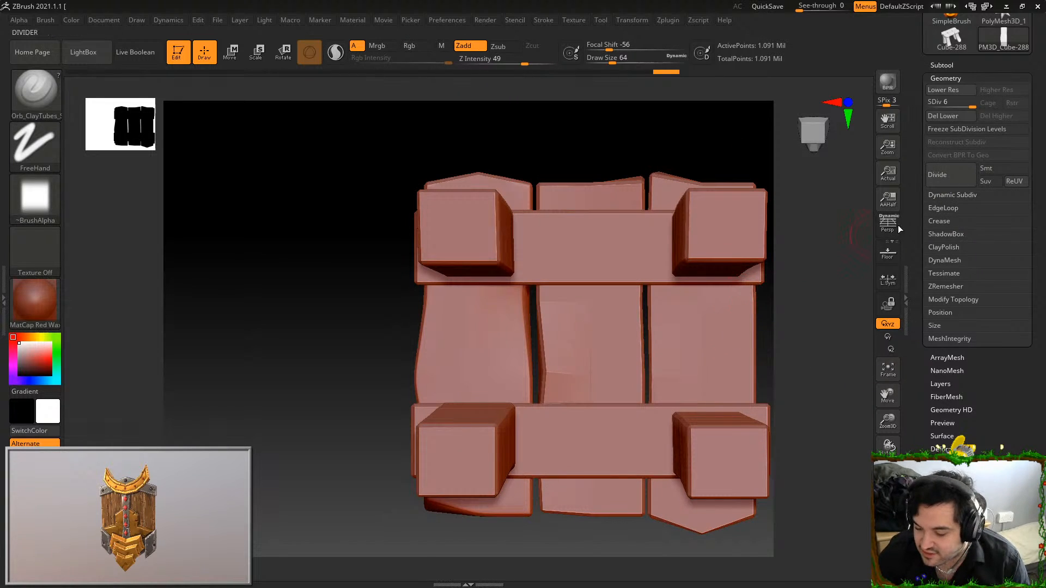
left_click(938, 174)
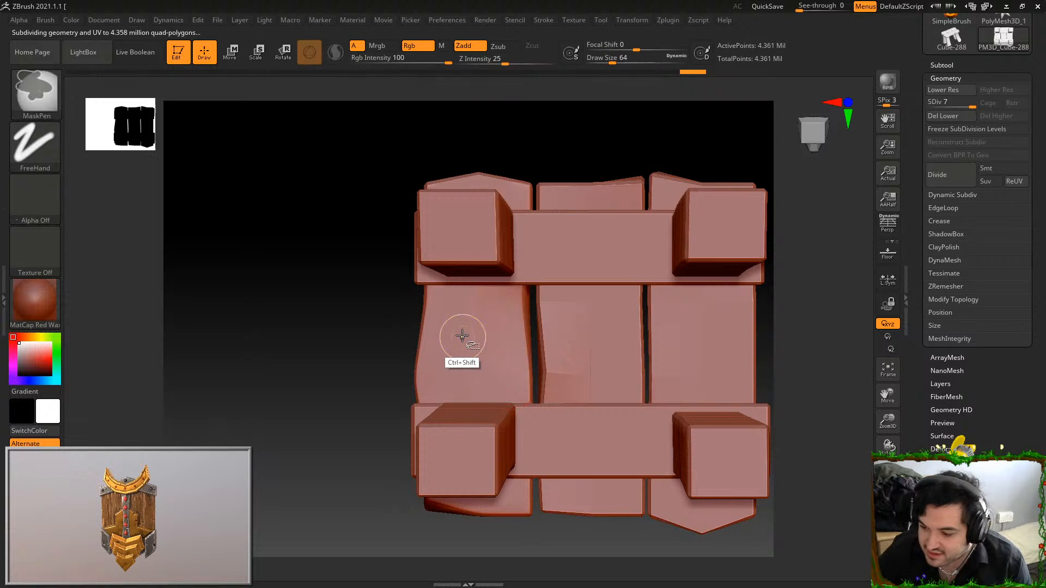
Isolate the same plank and, using undone test strokes, set the brush's draw size to 177 and Z intensity to 20
left_click(460, 334, "ctrl+shift")
left_click_drag(513, 197, 502, 504)
key("ctrl+z")
left_click(628, 60)
left_click_drag(499, 188, 496, 505)
key("ctrl+z")
left_click_drag(525, 63, 500, 63)
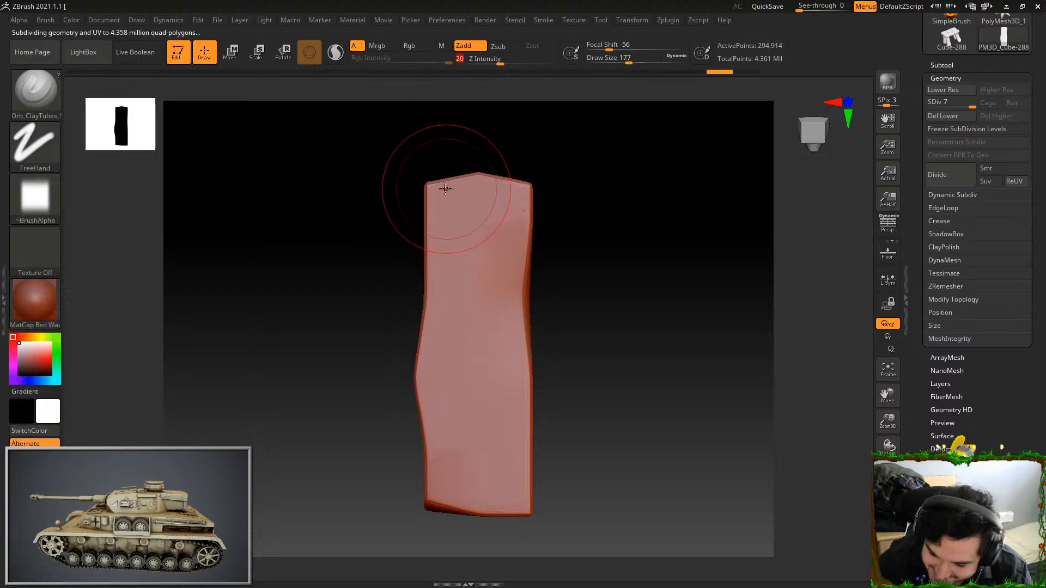
Sculpt lengthwise wood-grain strokes side by side across the plank's broad face with the Orb_ClayTubes brush
left_click_drag(450, 184, 446, 507)
left_click_drag(463, 184, 468, 512)
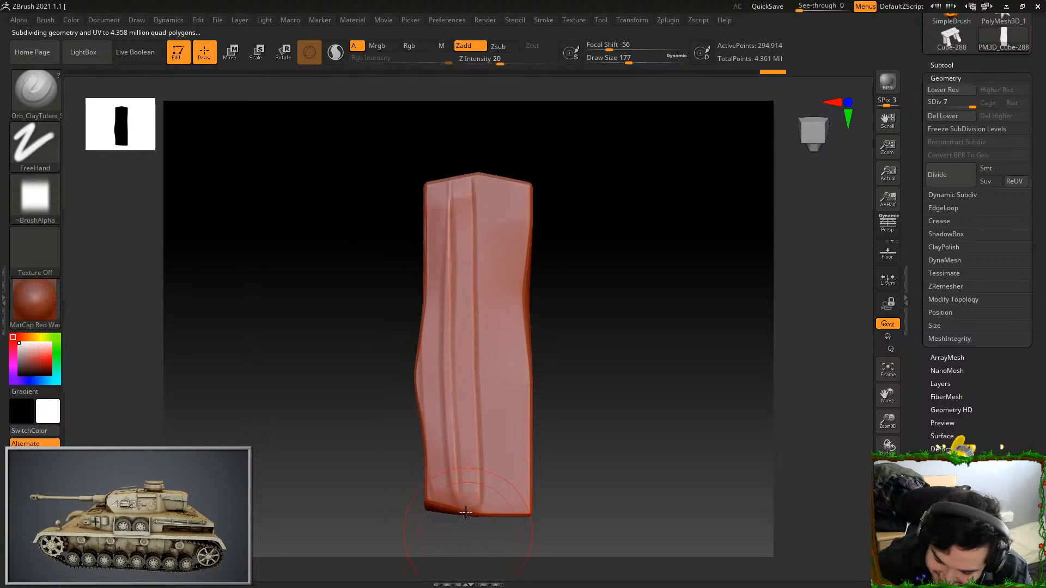
left_click_drag(487, 180, 490, 510)
left_click_drag(495, 175, 497, 506)
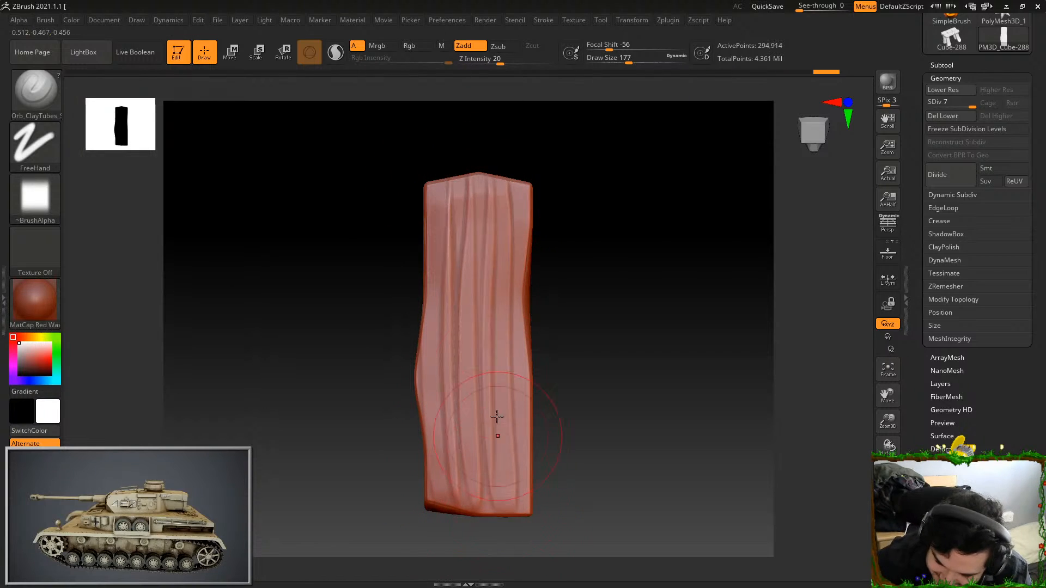
left_click_drag(515, 184, 518, 510)
left_click_drag(518, 189, 511, 505)
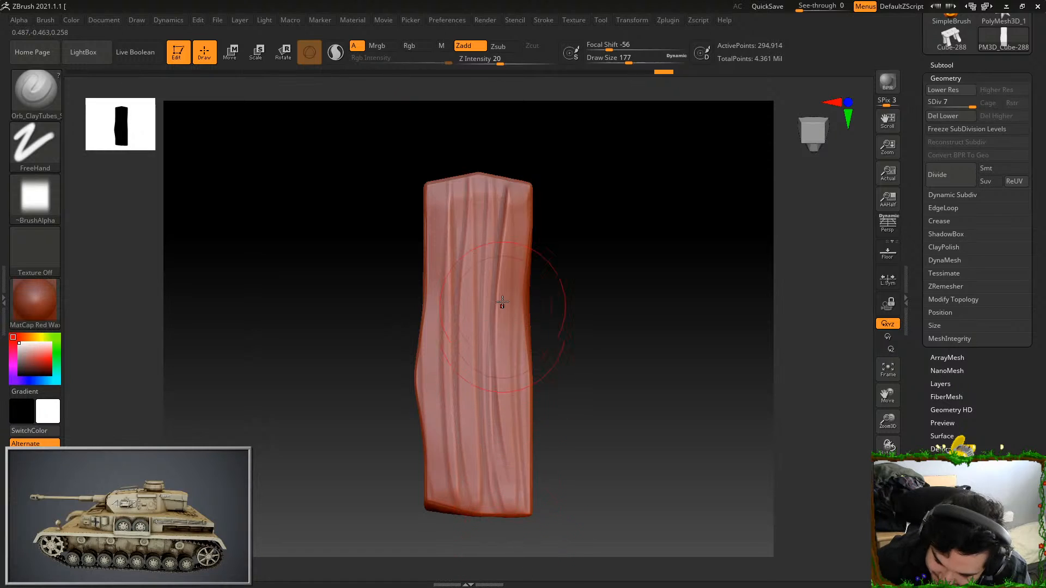
mouse_move(498, 190)
left_mouse_down()
mouse_move(506, 504)
mouse_move(494, 288)
mouse_move(493, 510)
left_mouse_up()
Smooth the plank's opposite broad face and cover it with lengthwise Orb_ClayTubes grain strokes
mouse_move(562, 213)
left_mouse_down()
mouse_move(565, 203)
mouse_move(581, 384)
mouse_move(596, 196)
mouse_move(607, 401)
mouse_move(638, 354)
mouse_move(636, 376)
mouse_move(665, 393)
mouse_move(654, 463)
mouse_move(665, 346)
mouse_move(615, 298)
left_mouse_up()
left_click_drag(482, 326, 480, 271, "shift")
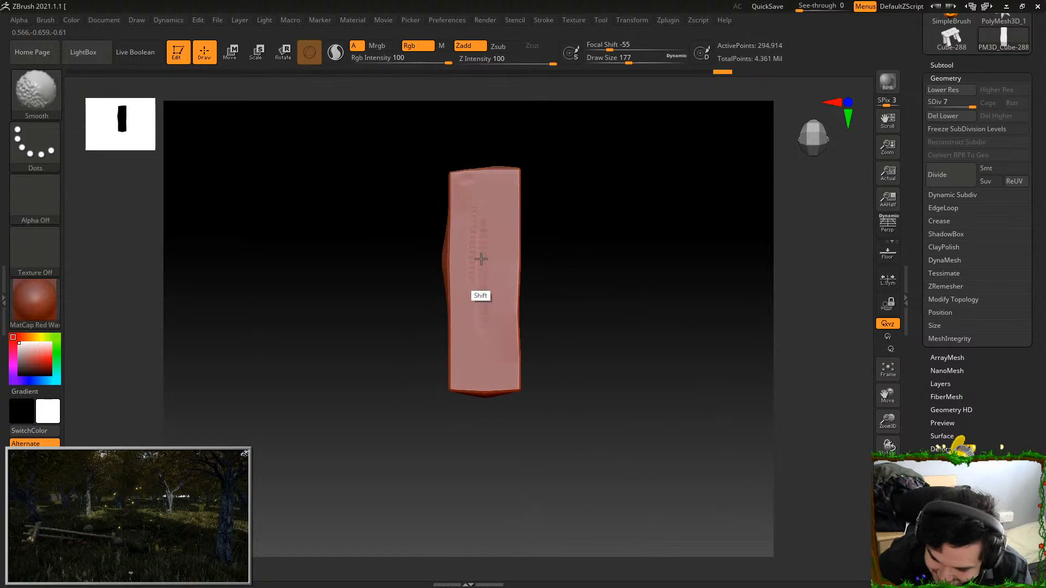
mouse_move(477, 229)
left_mouse_down("shift")
mouse_move(472, 191)
mouse_move(469, 377)
left_mouse_up("shift")
key("ctrl+z")
left_click_drag(470, 173, 468, 373)
left_click_drag(481, 174, 483, 371)
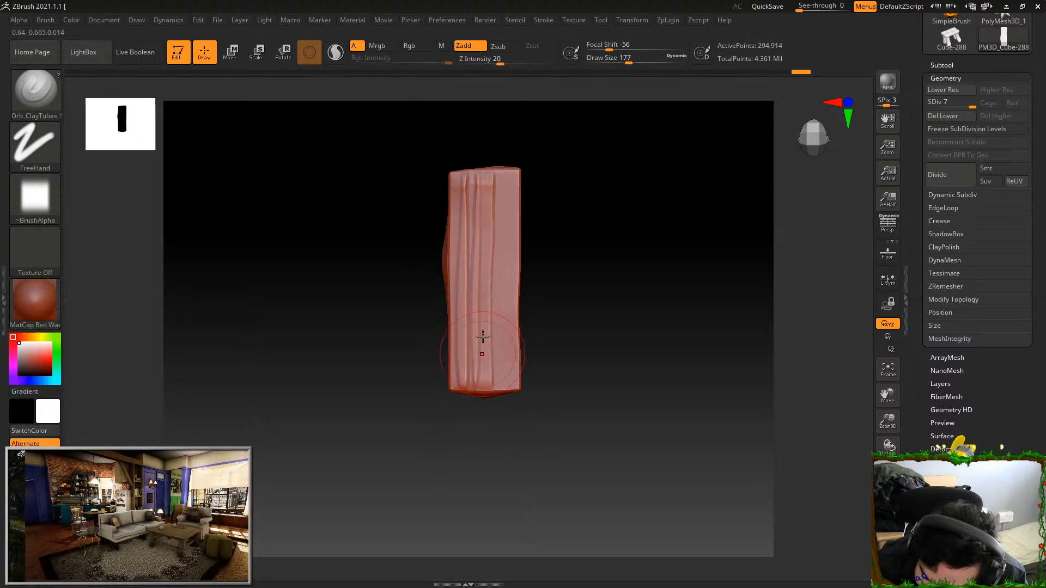
mouse_move(497, 171)
left_mouse_down()
mouse_move(494, 376)
mouse_move(513, 197)
mouse_move(510, 377)
mouse_move(507, 357)
mouse_move(506, 377)
mouse_move(483, 373)
left_mouse_up()
left_click_drag(488, 171, 487, 395)
left_click_drag(490, 175, 492, 394)
Sculpt short grain strokes through the thickness of one plank end, undoing and redoing the first stroke
mouse_move(552, 350)
left_mouse_down()
mouse_move(566, 256)
mouse_move(612, 248)
mouse_move(630, 346)
left_mouse_up()
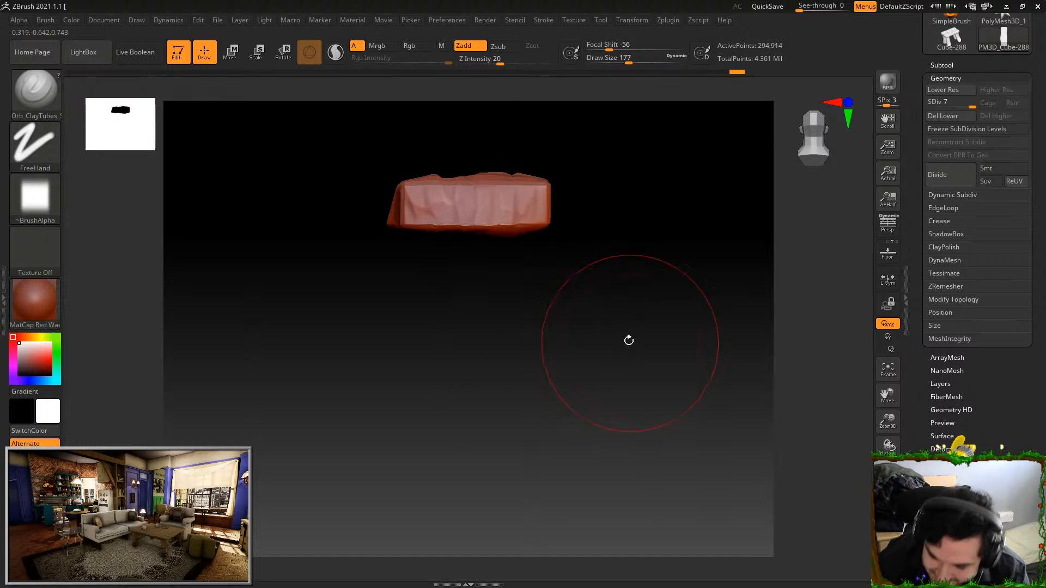
left_click_drag(565, 215, 532, 256)
left_click_drag(425, 314, 420, 357)
key("ctrl+z")
left_click_drag(422, 308, 419, 357)
left_click_drag(454, 305, 450, 361)
left_click_drag(364, 304, 362, 357)
Add matching short Orb_ClayTubes grain strokes to the plank's other end
left_click_drag(556, 382, 574, 418)
mouse_move(549, 340)
left_mouse_down()
mouse_move(630, 341)
mouse_move(665, 373)
mouse_move(614, 374)
mouse_move(612, 312)
mouse_move(668, 269)
mouse_move(535, 353)
mouse_move(563, 305)
left_mouse_up()
left_click_drag(484, 354, 484, 401)
mouse_move(439, 344)
left_mouse_down()
mouse_move(438, 397)
mouse_move(441, 360)
left_mouse_up()
Choose the TrimDynamic brush, set its draw size to 77 and flatten the raised sections of the plank's end face
key("b")
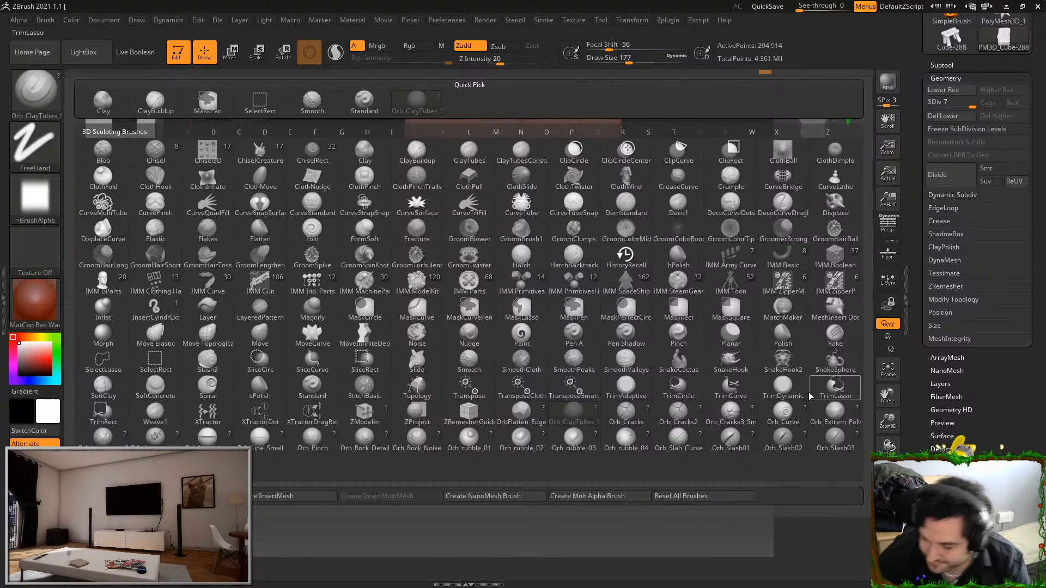
left_click(791, 390)
left_click_drag(681, 357, 720, 374)
left_click_drag(637, 61, 614, 62)
mouse_move(538, 364)
left_mouse_down()
mouse_move(536, 350)
mouse_move(567, 340)
left_mouse_up()
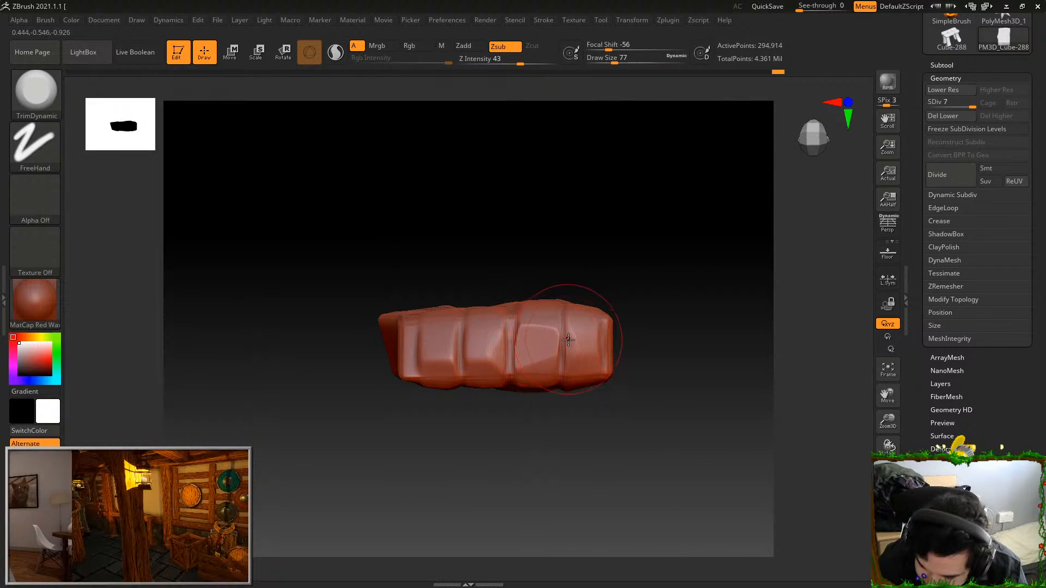
Bevel the edge between the same end and the broad face with short TrimDynamic strokes
mouse_move(597, 290)
left_mouse_down()
mouse_move(614, 236)
mouse_move(643, 257)
left_mouse_up()
left_click_drag(556, 324, 581, 308)
left_click_drag(476, 313, 495, 316)
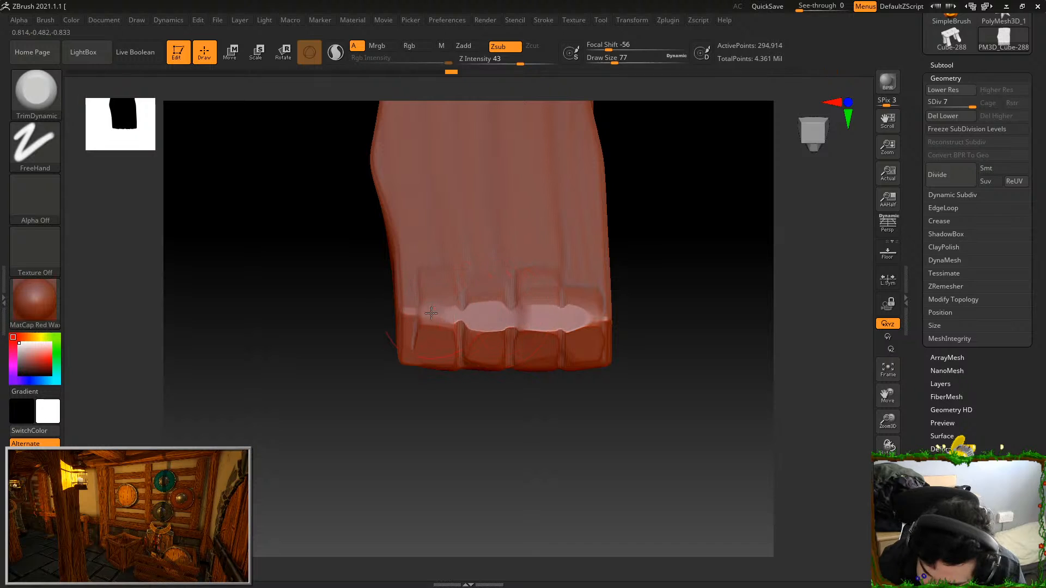
left_click_drag(432, 312, 442, 316)
left_click_drag(581, 313, 589, 316)
Set the TrimDynamic draw size to 104 and flatten the grain ridges on the lower half of the broad face
mouse_move(645, 252)
left_mouse_down()
mouse_move(643, 275)
mouse_move(711, 472)
mouse_move(671, 386)
mouse_move(668, 493)
left_mouse_up()
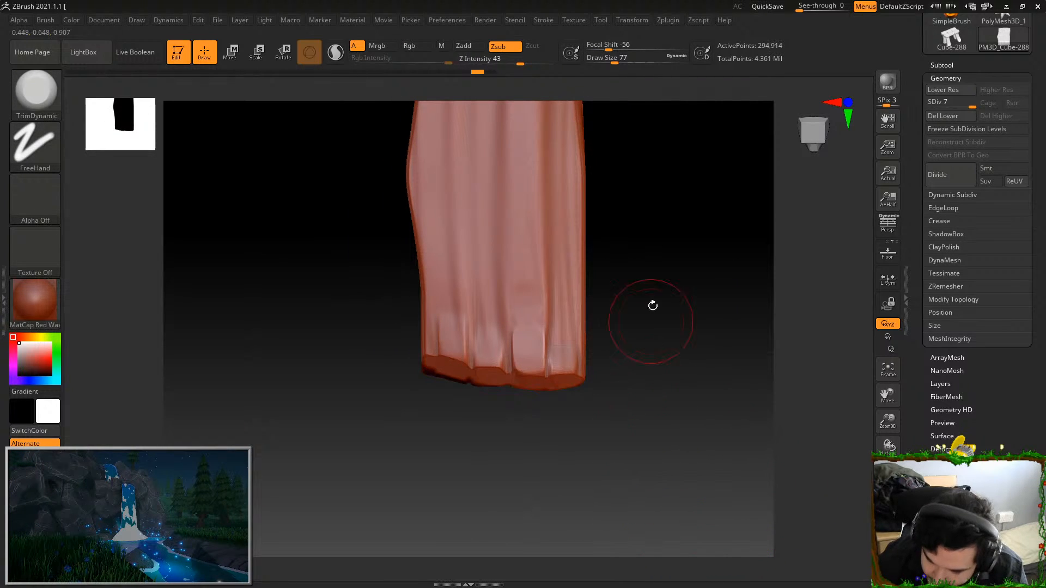
left_click_drag(621, 60, 628, 60)
mouse_move(491, 273)
left_mouse_down()
mouse_move(451, 158)
mouse_move(473, 284)
left_mouse_up()
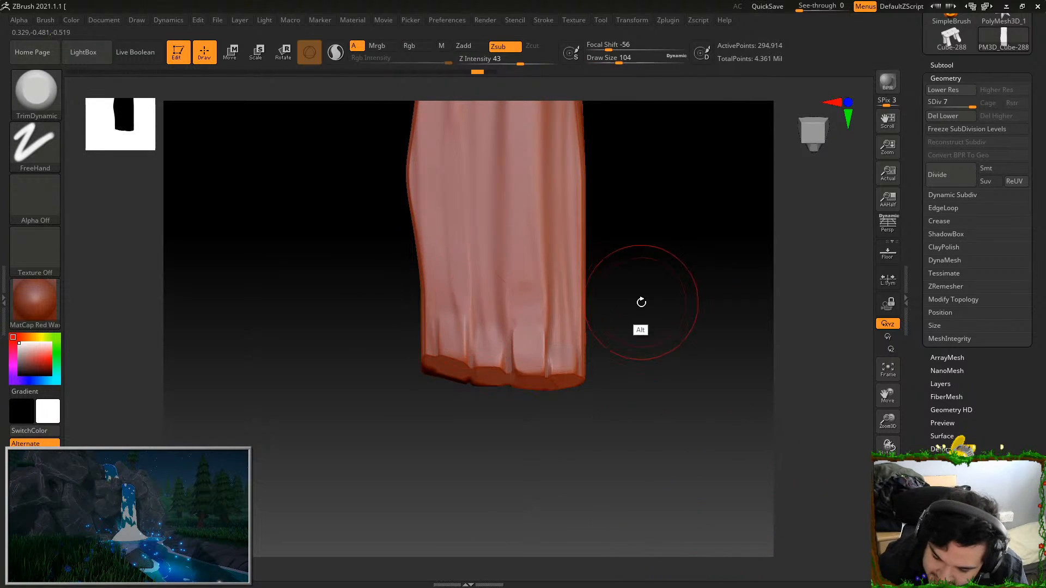
left_click_drag(641, 303, 591, 356)
left_click_drag(472, 146, 476, 160)
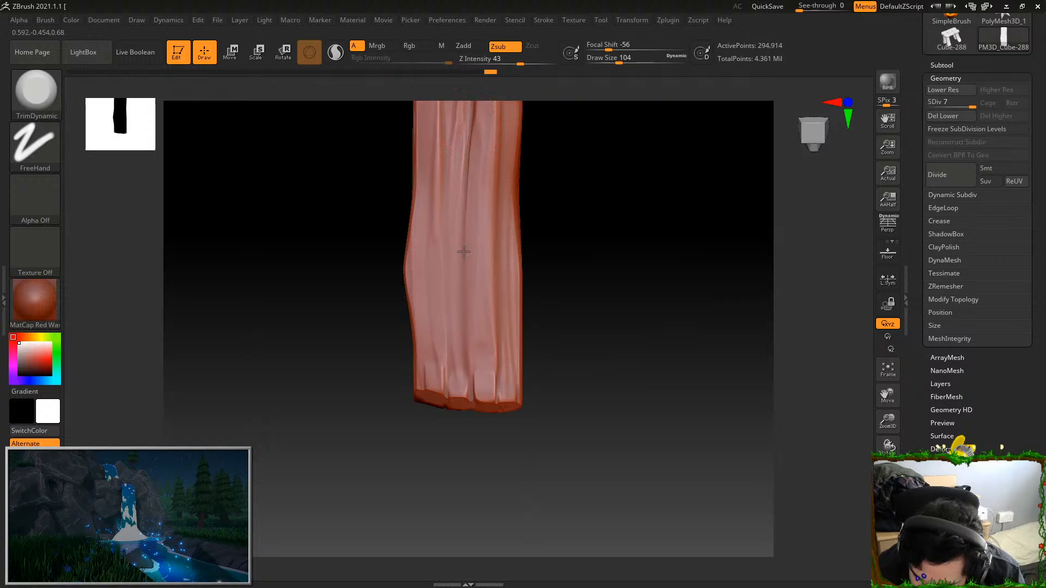
left_click_drag(494, 271, 495, 323)
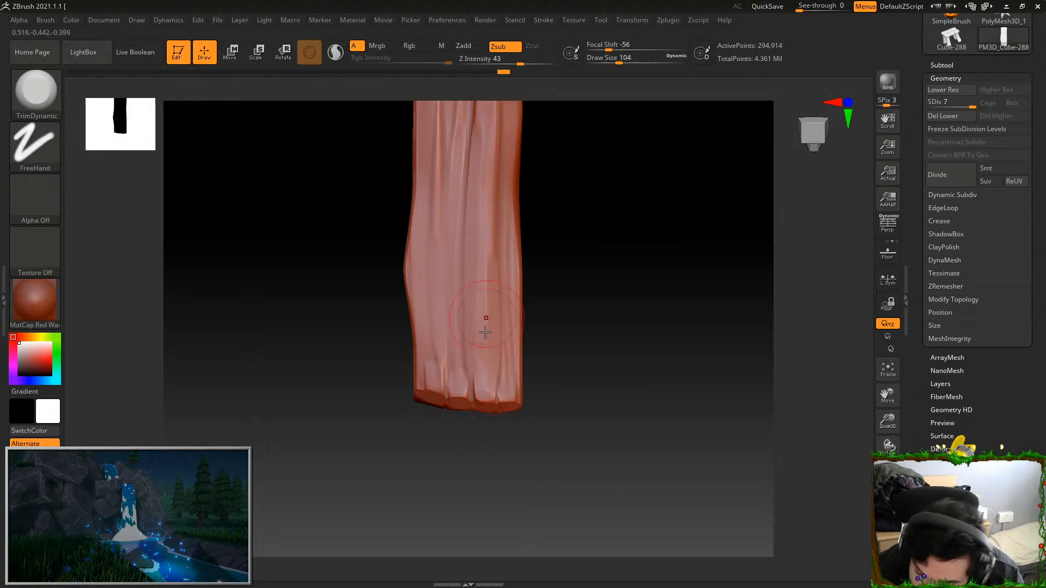
left_click_drag(445, 290, 433, 380)
left_click_drag(425, 259, 443, 367)
left_click_drag(477, 264, 487, 389)
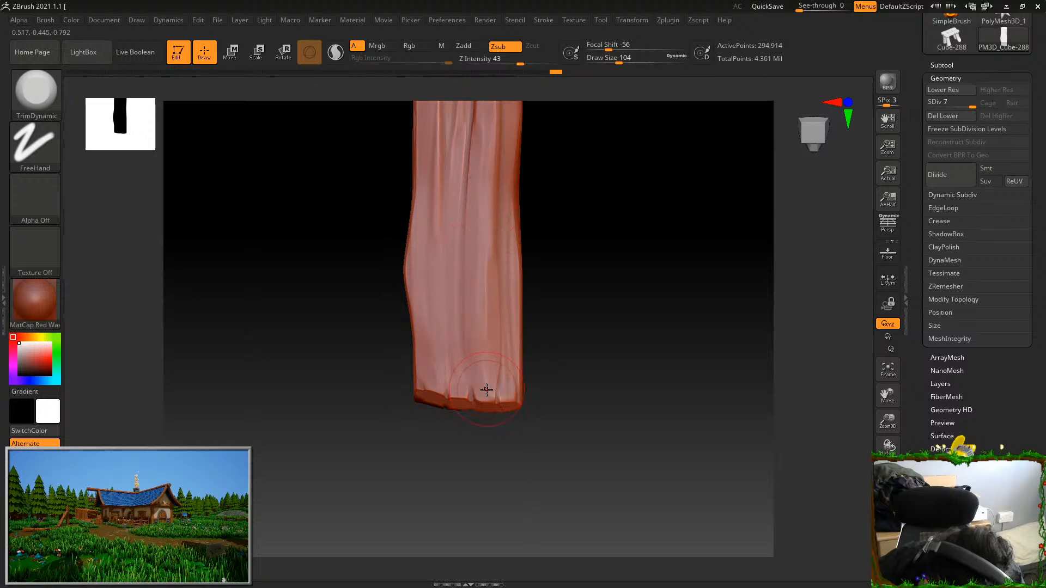
Flatten the grain ridges on the upper half of the broad face, working down along the plank
left_click_drag(552, 299, 553, 401, "alt")
left_click_drag(496, 355, 495, 223)
left_click_drag(479, 186, 471, 234)
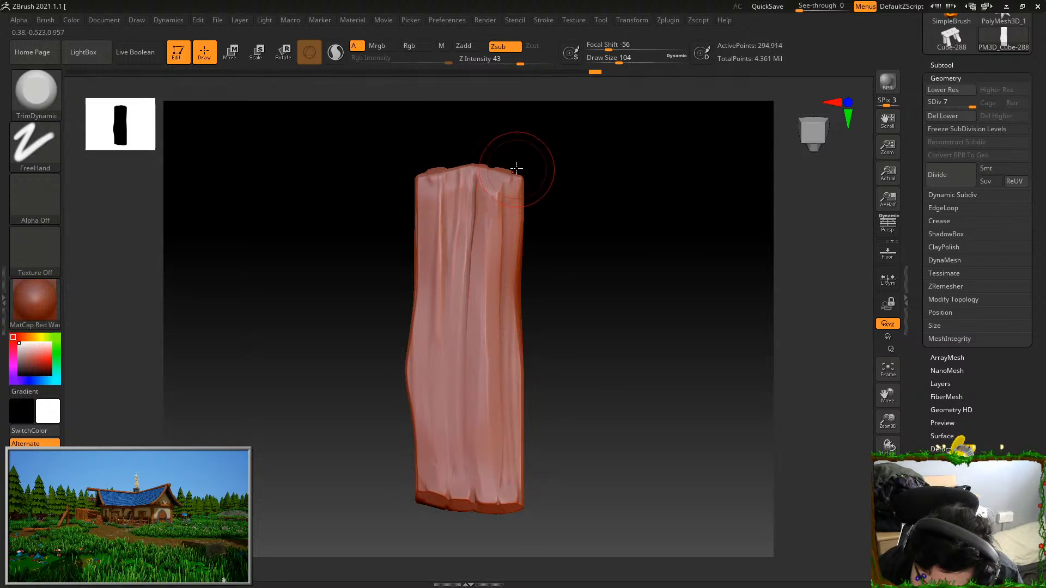
mouse_move(437, 182)
left_mouse_down()
mouse_move(435, 195)
mouse_move(476, 211)
mouse_move(457, 384)
left_mouse_up()
left_click_drag(491, 271, 487, 419)
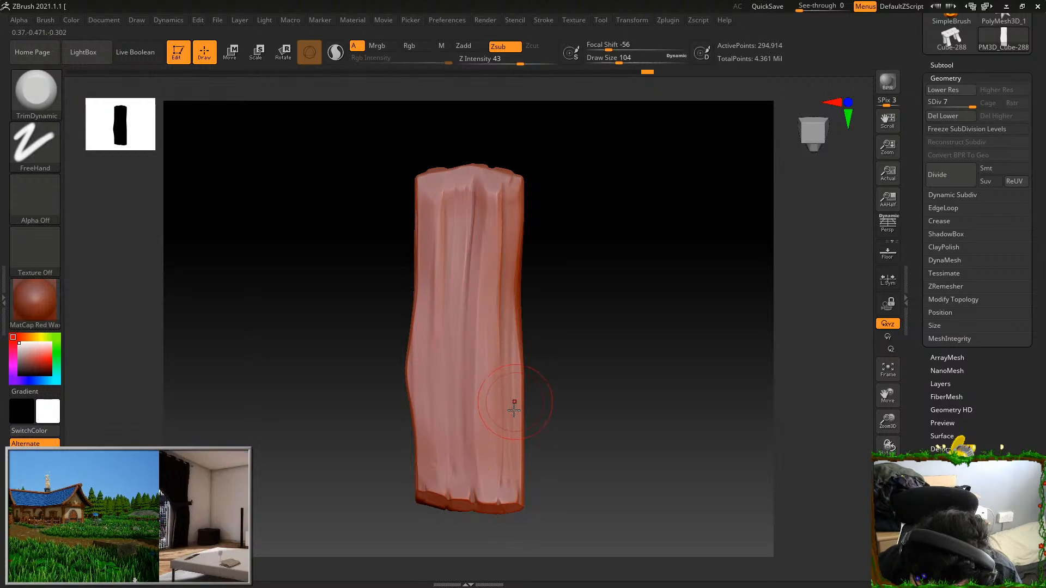
Turn to the plank's opposite end, set the draw size to 62 and trim the raised sections of that end
left_click_drag(555, 377, 555, 336, "alt")
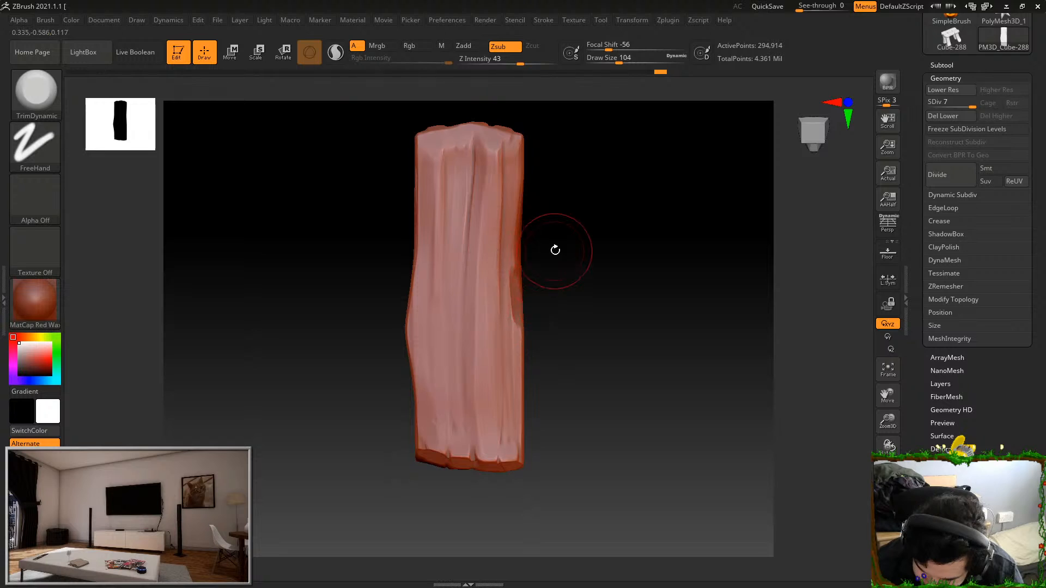
left_click_drag(556, 250, 532, 262)
left_click_drag(550, 174, 569, 266)
left_click_drag(489, 276, 492, 277)
mouse_move(561, 218)
left_mouse_down()
mouse_move(567, 270)
mouse_move(523, 296)
left_mouse_up()
left_click_drag(568, 189, 561, 240)
left_click_drag(619, 62, 585, 71)
left_click_drag(541, 143, 513, 159)
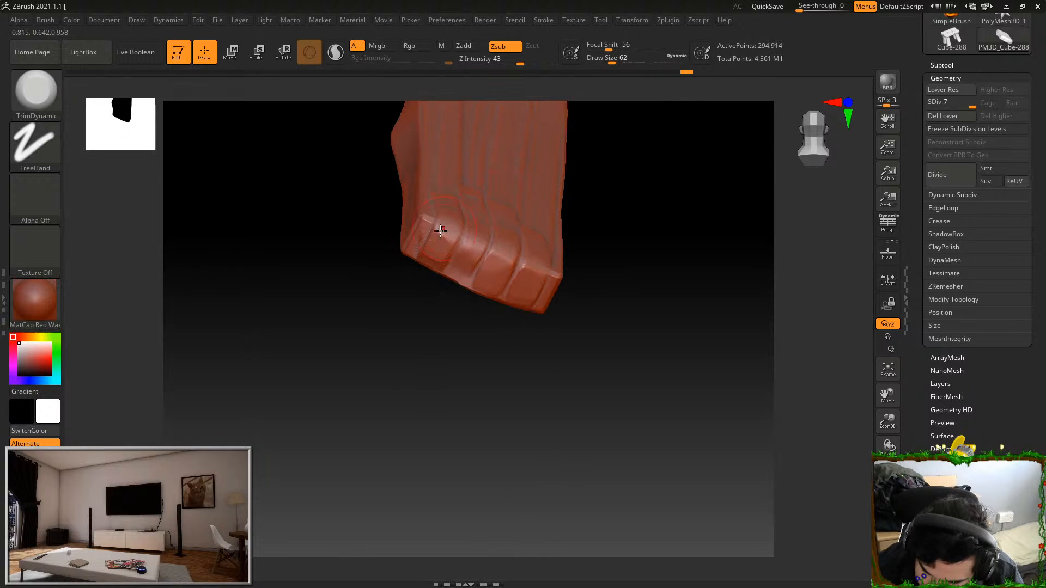
Trim the corner and the long edge where this end meets the opposite broad face
left_click_drag(604, 137, 639, 144)
left_click_drag(410, 241, 420, 218)
left_click_drag(550, 155, 509, 171)
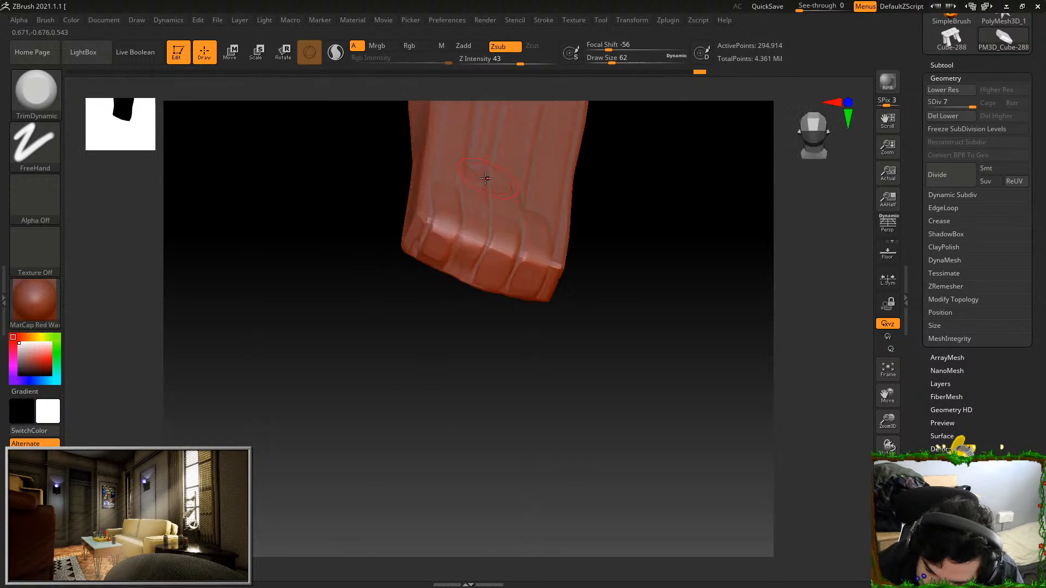
left_click_drag(463, 235, 549, 263)
mouse_move(606, 229)
left_mouse_down()
mouse_move(579, 240)
mouse_move(642, 297)
mouse_move(596, 313)
left_mouse_up()
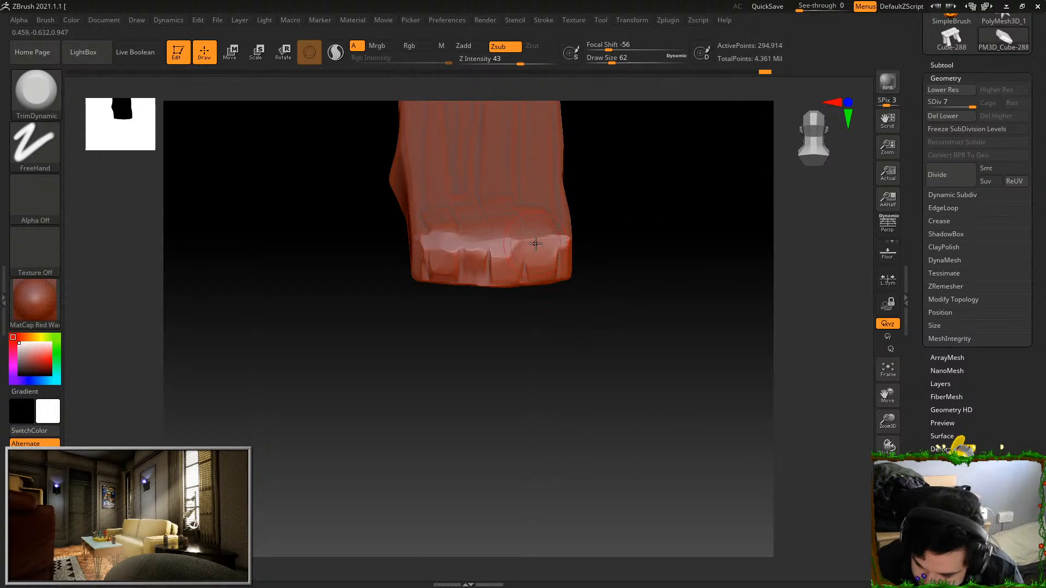
Flatten the grain ridges on the opposite broad face near this end with lengthwise TrimDynamic strokes
left_click_drag(602, 213, 570, 313)
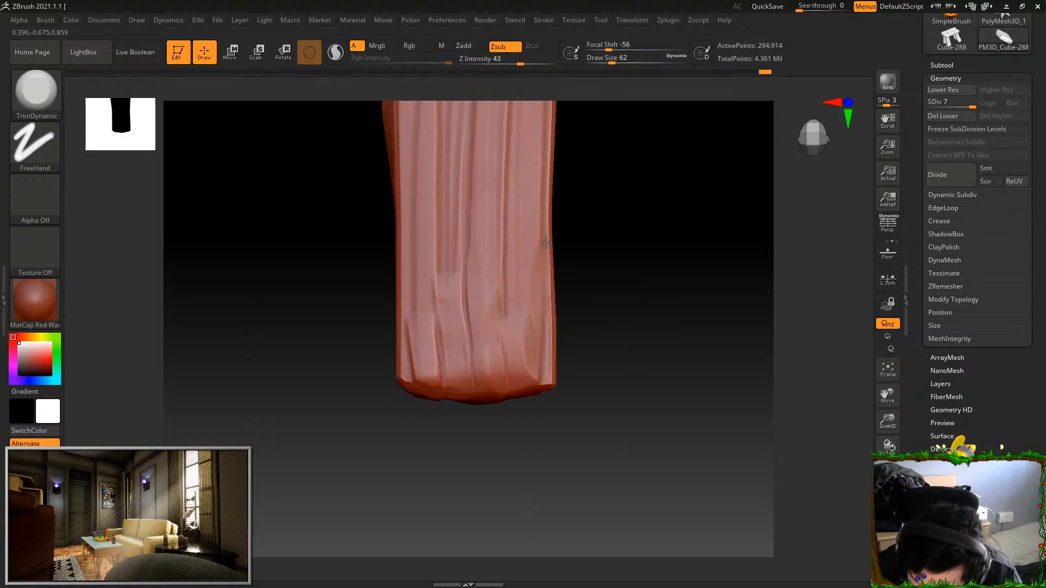
left_click_drag(511, 243, 508, 349)
left_click_drag(490, 202, 475, 362)
left_click_drag(463, 217, 461, 297)
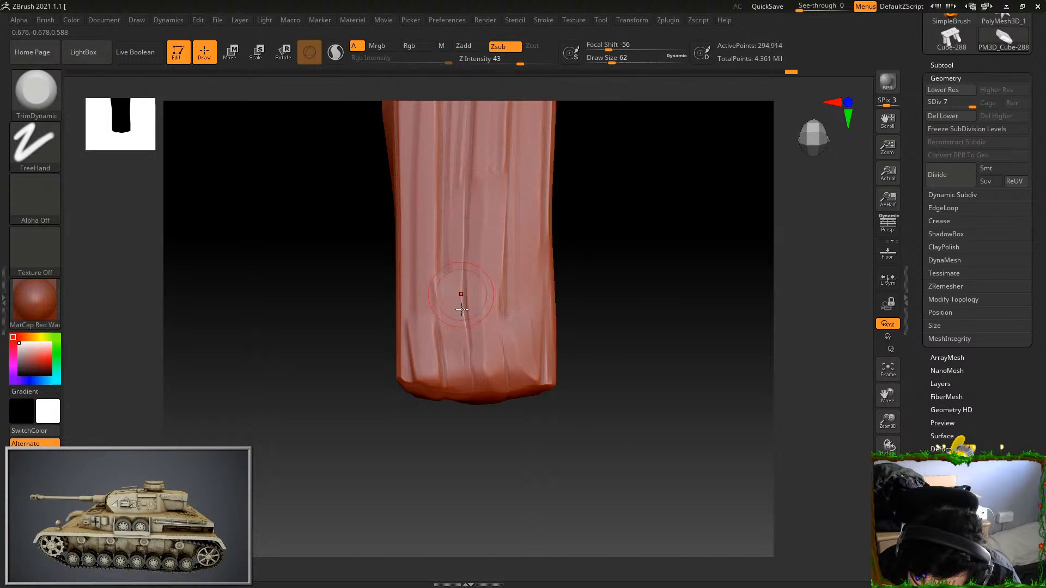
left_click_drag(410, 350, 413, 355)
left_click_drag(432, 240, 449, 368)
Set the draw size to 94 and flatten the grain along the rest of the opposite broad face
mouse_move(599, 240)
left_mouse_down("alt")
mouse_move(594, 195)
mouse_move(595, 218)
left_mouse_up("alt")
left_click_drag(612, 59, 617, 59)
left_click_drag(453, 210, 451, 289)
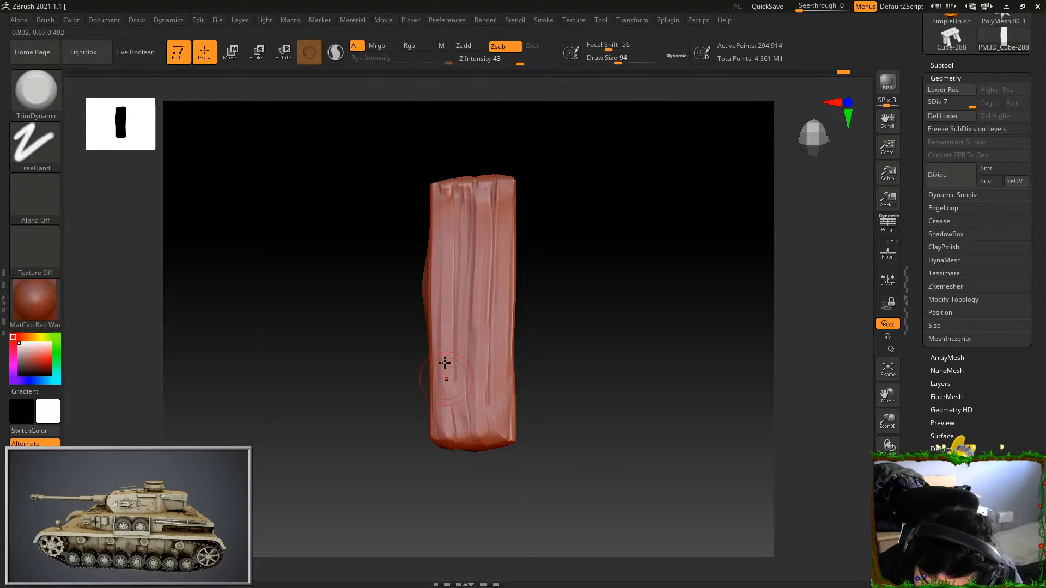
mouse_move(482, 194)
left_mouse_down()
mouse_move(483, 347)
mouse_move(508, 297)
left_mouse_up()
mouse_move(465, 203)
left_mouse_down()
mouse_move(466, 188)
mouse_move(446, 261)
left_mouse_up()
Trim the corners and top edge of the plank's far end into irregular bevels
left_click_drag(524, 175, 614, 301)
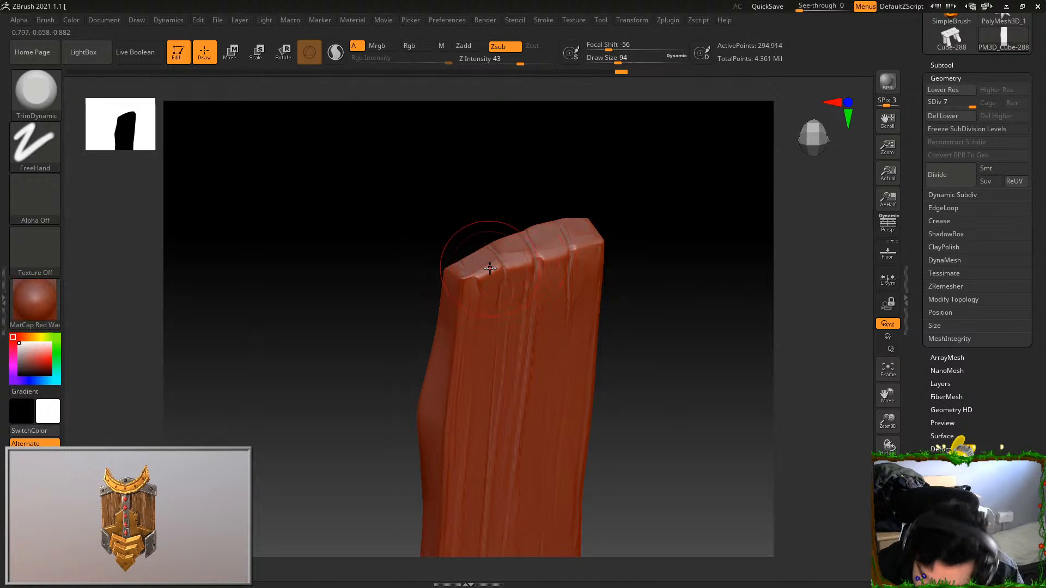
left_click_drag(490, 269, 469, 276)
left_click_drag(583, 175, 600, 222)
left_click_drag(460, 275, 467, 286)
left_click_drag(595, 157, 572, 131)
left_click_drag(530, 249, 500, 256)
left_click_drag(602, 180, 571, 188)
left_click_drag(590, 227, 544, 248)
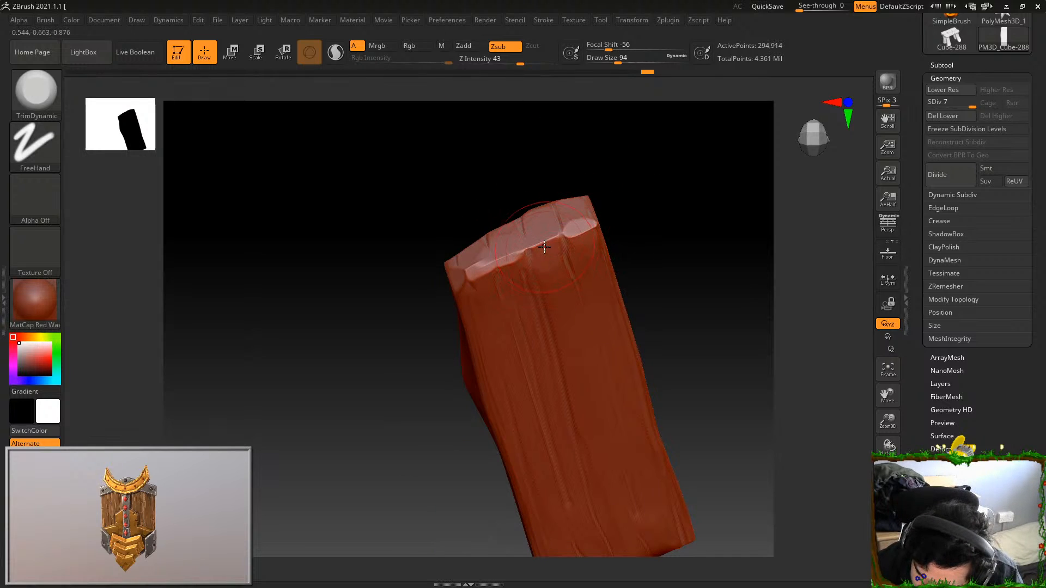
Set the TrimDynamic draw size to 31 and refine small facets along the same end's edge
left_click(612, 58)
left_click(604, 59)
left_click_drag(591, 166, 559, 193)
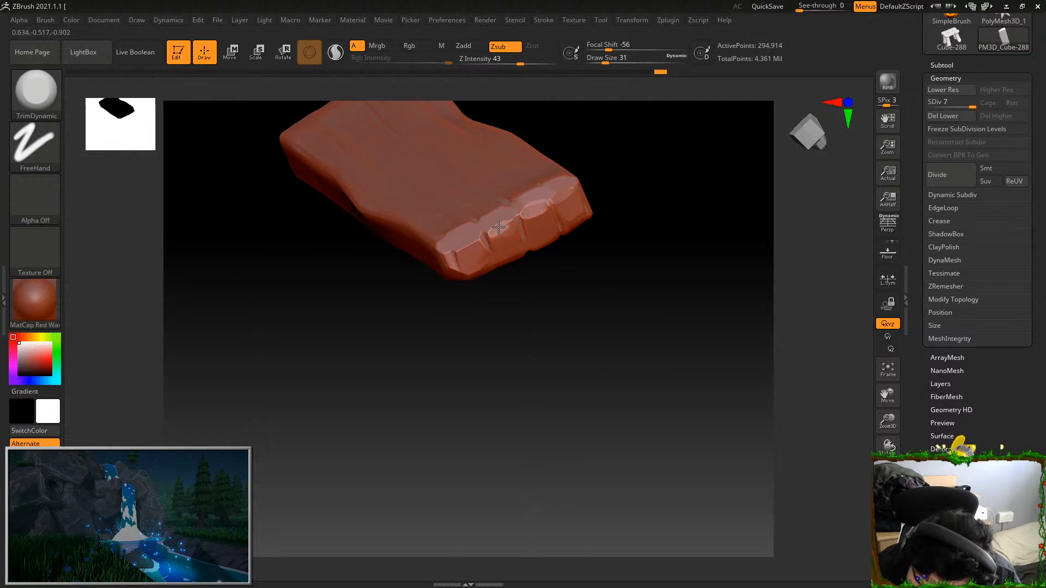
left_click_drag(577, 138, 646, 263)
Trim small facets along the edges and corners of the other end and the adjoining narrow side
mouse_move(577, 306)
left_mouse_down()
mouse_move(616, 203)
mouse_move(603, 165)
mouse_move(588, 241)
mouse_move(659, 299)
mouse_move(665, 354)
left_mouse_up()
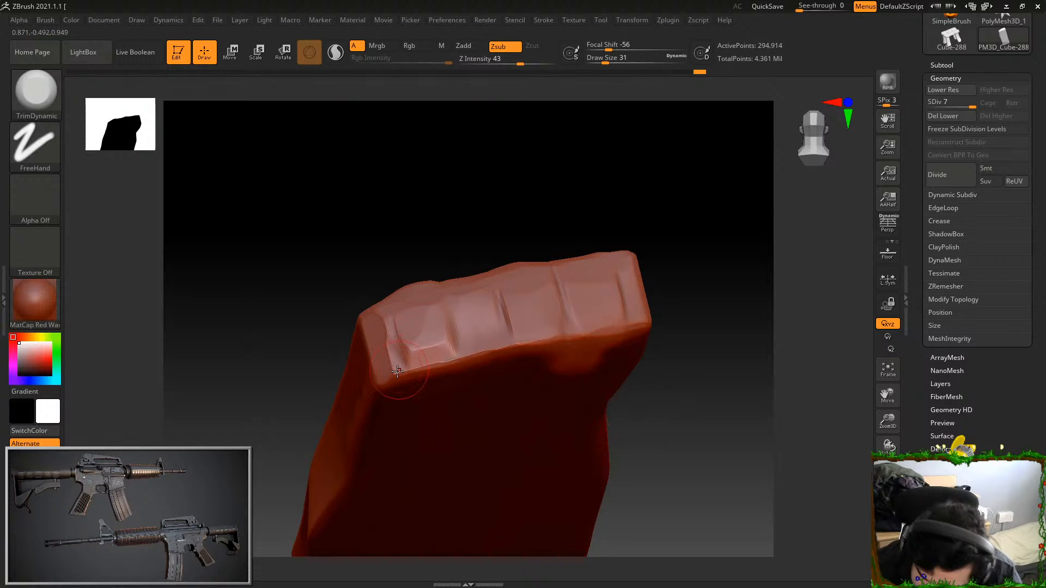
left_click_drag(398, 368, 393, 376)
left_click_drag(467, 215, 474, 188)
mouse_move(417, 364)
left_mouse_down()
mouse_move(517, 345)
mouse_move(637, 341)
left_mouse_up()
right_click_drag(637, 341, 650, 340)
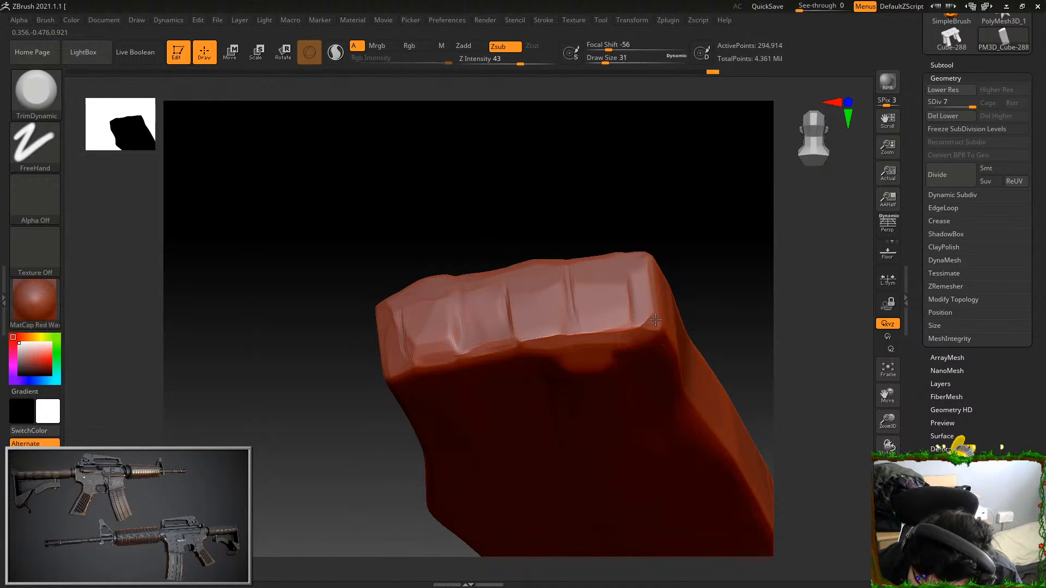
left_click_drag(672, 227, 659, 264)
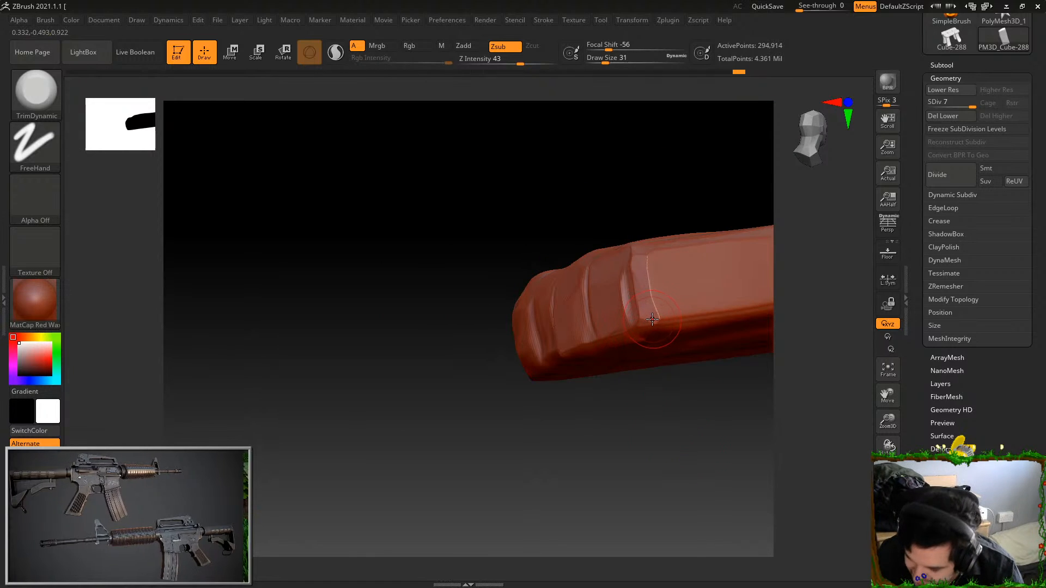
left_click_drag(652, 321, 778, 310)
Switch to the Orb_Cracks brush at draw size 20 and cut cracks into the grooves of the plank's end
mouse_move(676, 450)
left_mouse_down("shift")
mouse_move(703, 428)
mouse_move(642, 410)
mouse_move(697, 430)
mouse_move(720, 408)
mouse_move(686, 467)
mouse_move(670, 387)
left_mouse_up("shift")
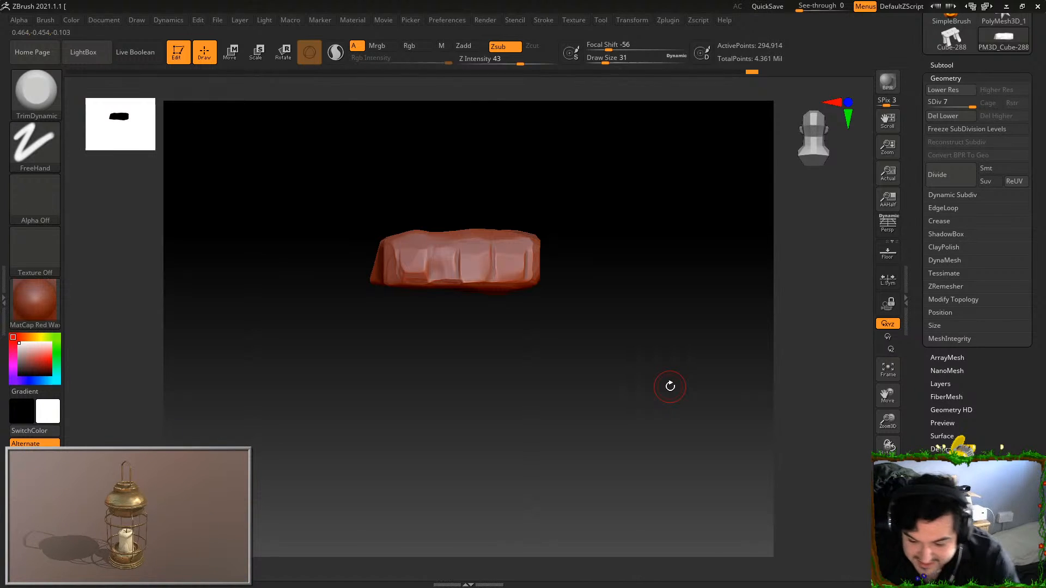
left_click_drag(644, 298, 674, 345, "alt")
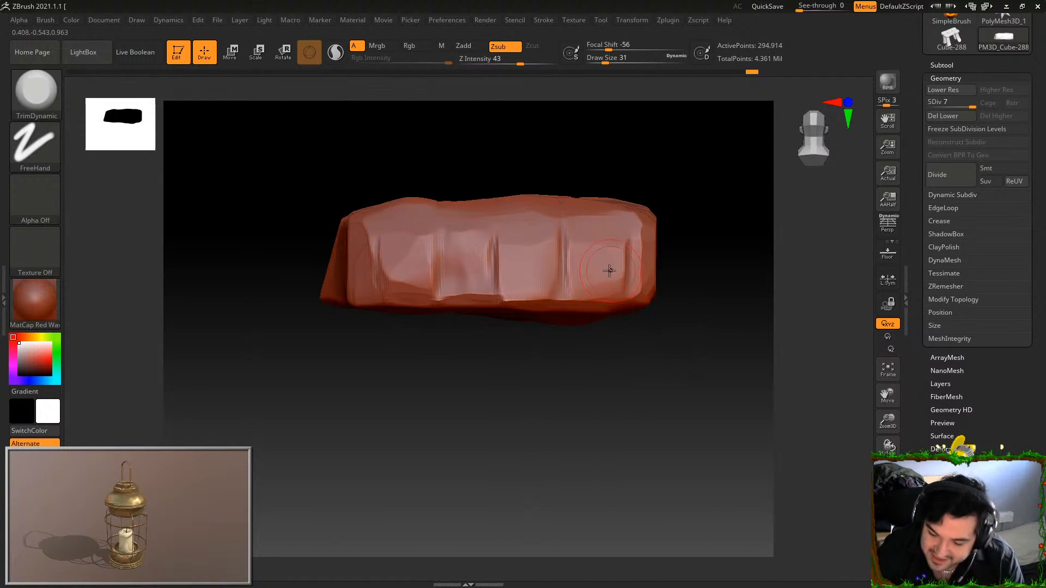
key("b")
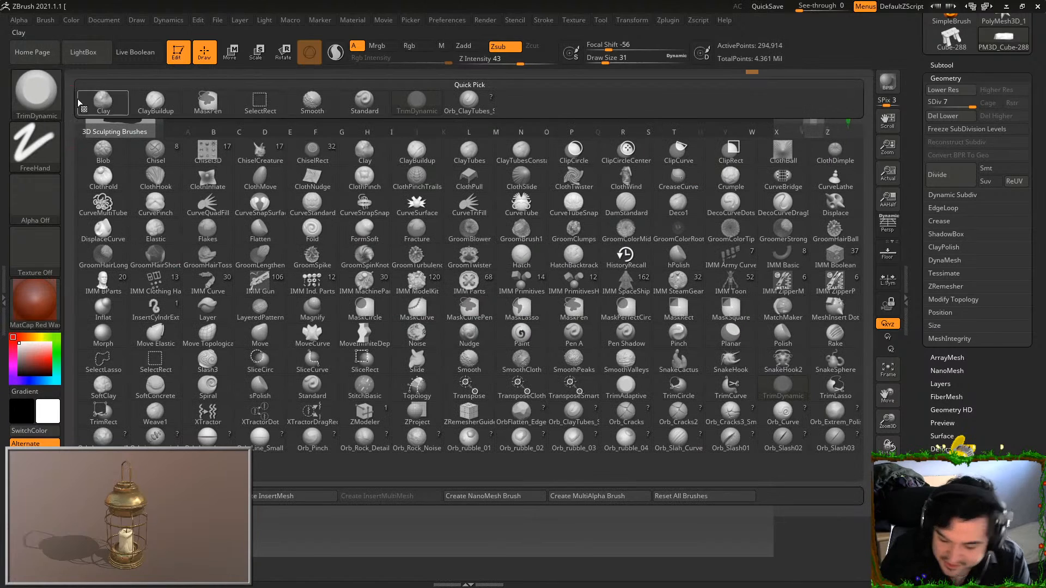
left_click(616, 414)
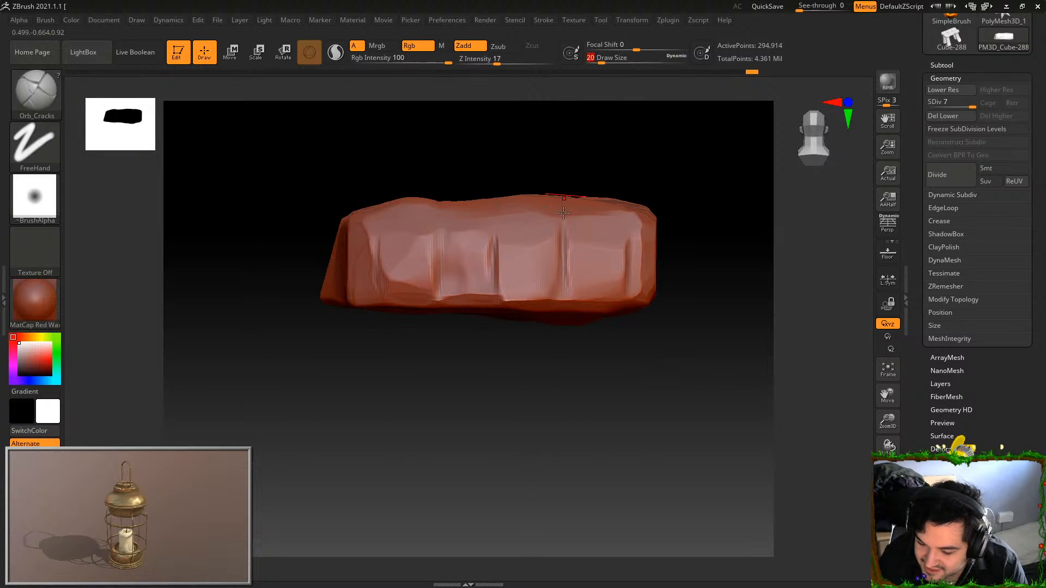
mouse_move(565, 236)
left_mouse_down()
mouse_move(564, 224)
mouse_move(565, 302)
left_mouse_up()
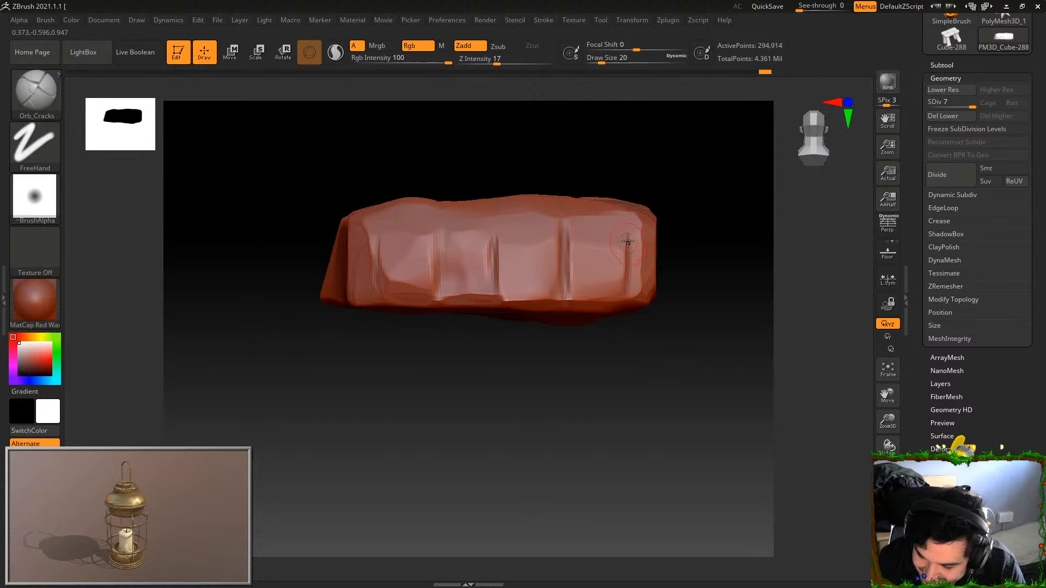
left_click_drag(655, 166, 618, 232)
left_click_drag(562, 188, 566, 268)
mouse_move(577, 371)
left_mouse_down()
mouse_move(583, 428)
mouse_move(636, 381)
mouse_move(610, 334)
mouse_move(667, 398)
left_mouse_up()
left_click_drag(645, 346, 612, 408)
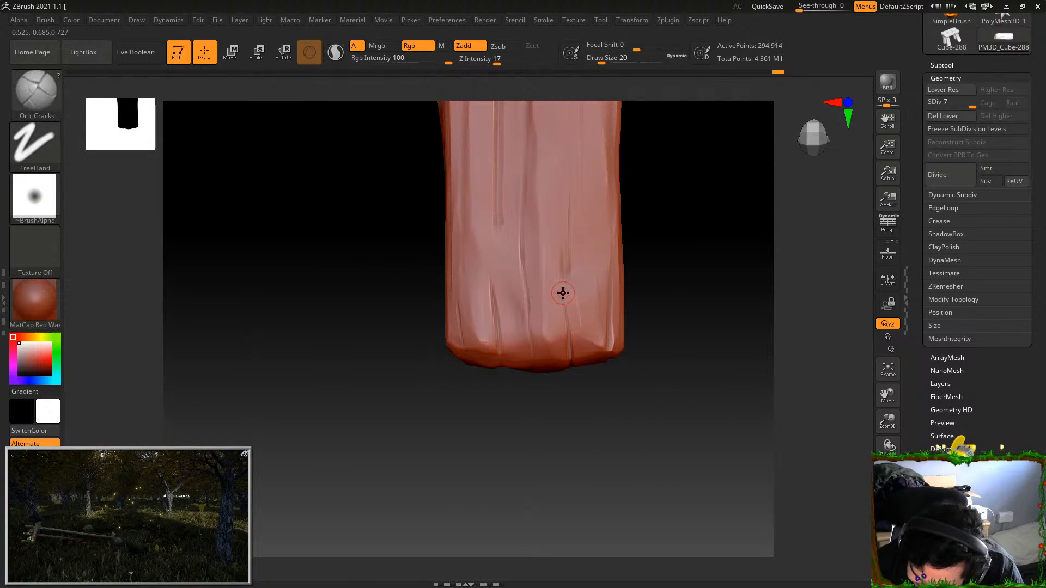
Raise the Z Intensity to 44 and carve three deep cracks running from the plank's end into the broad face
mouse_move(568, 346)
left_mouse_down()
mouse_move(566, 301)
mouse_move(571, 352)
left_mouse_up()
left_click_drag(525, 193, 527, 294)
key("ctrl+z")
left_click(521, 62)
left_click_drag(525, 208, 523, 271)
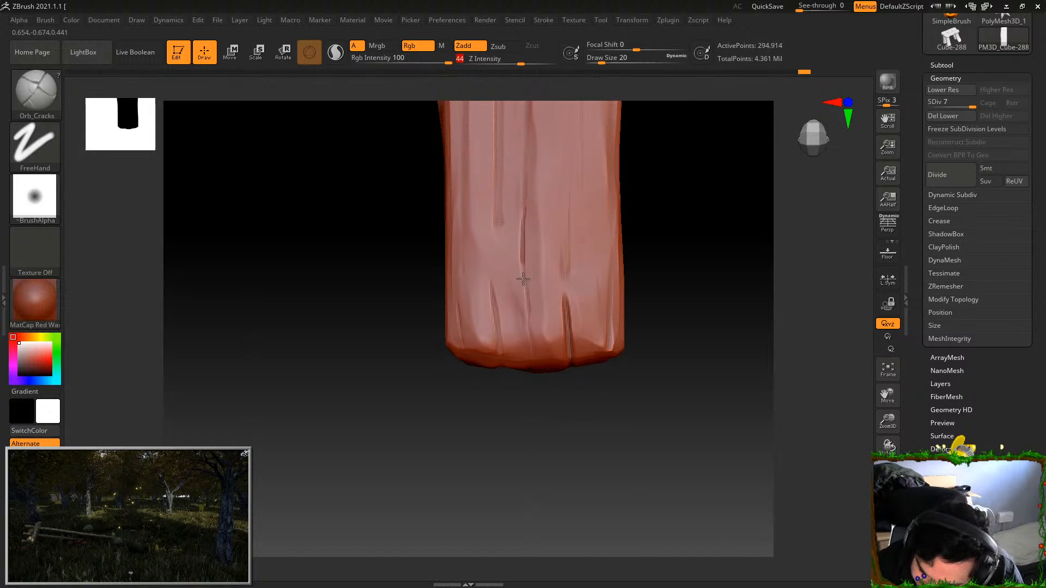
key("ctrl+z")
left_click_drag(524, 203, 534, 358)
mouse_move(527, 318)
left_mouse_down()
mouse_move(531, 381)
mouse_move(528, 347)
mouse_move(578, 335)
mouse_move(619, 299)
mouse_move(547, 313)
mouse_move(537, 356)
mouse_move(547, 428)
left_mouse_up()
mouse_move(567, 270)
left_mouse_down()
mouse_move(570, 227)
mouse_move(584, 232)
mouse_move(621, 476)
mouse_move(603, 403)
mouse_move(532, 320)
mouse_move(543, 384)
left_mouse_up()
key("ctrl")
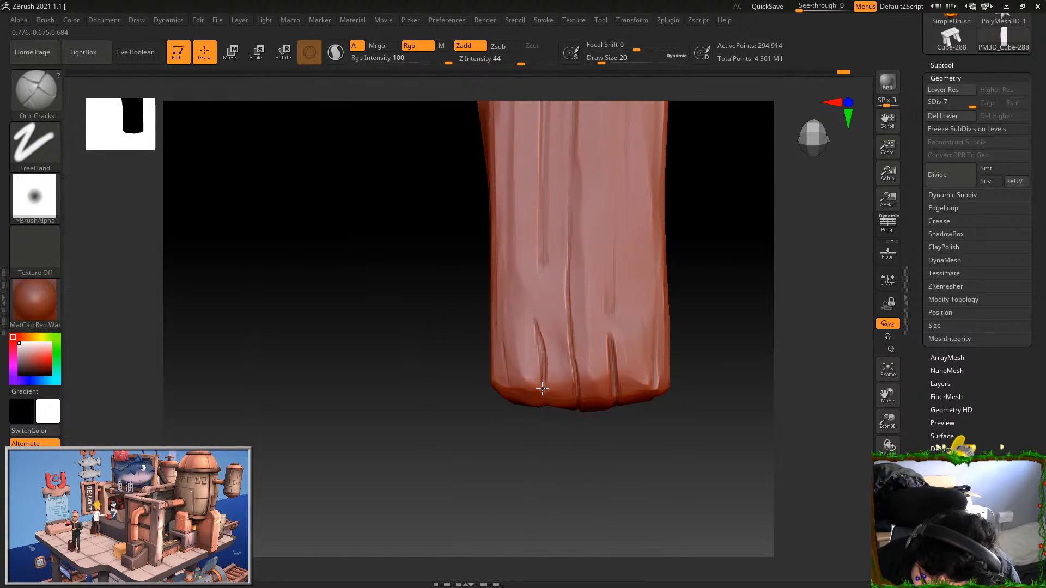
Continue the cracks around the end of the plank and add a short branch beside the middle crack
mouse_move(538, 330)
left_mouse_down()
mouse_move(544, 425)
mouse_move(509, 351)
left_mouse_up()
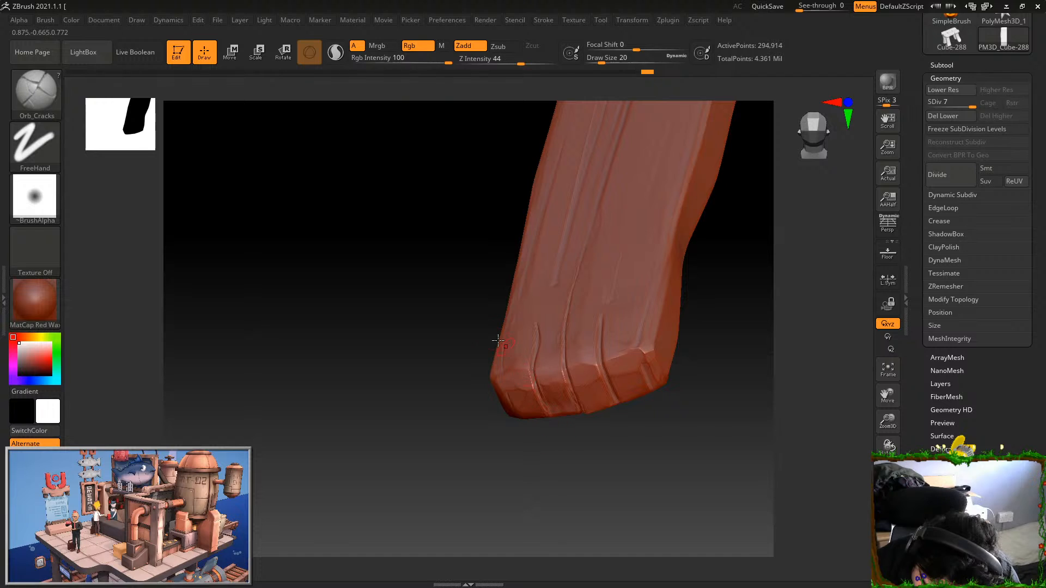
left_click_drag(542, 425, 469, 268)
left_click_drag(539, 372, 542, 387)
left_click_drag(572, 459, 571, 390)
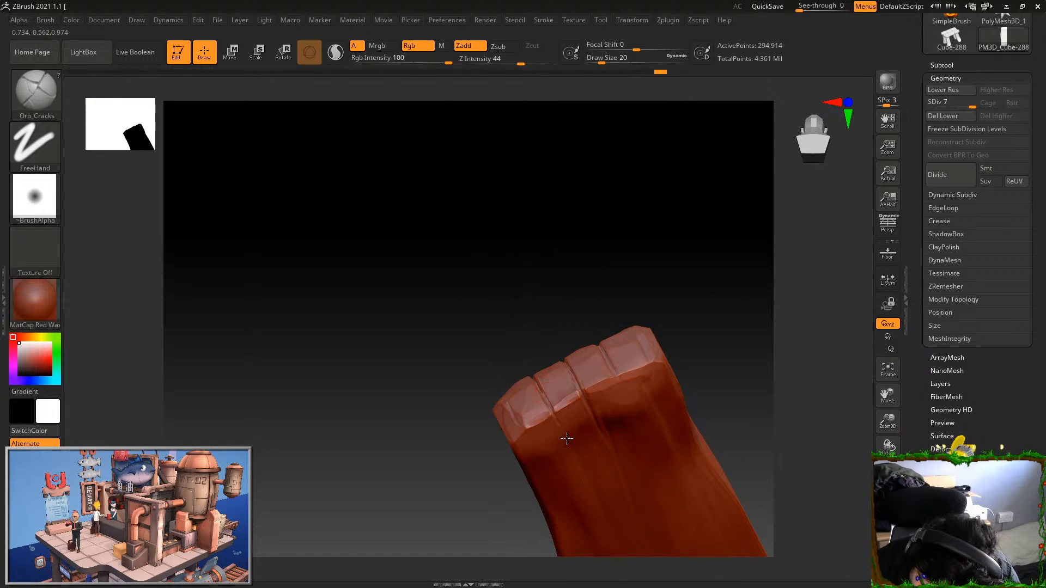
left_click_drag(579, 465, 638, 430)
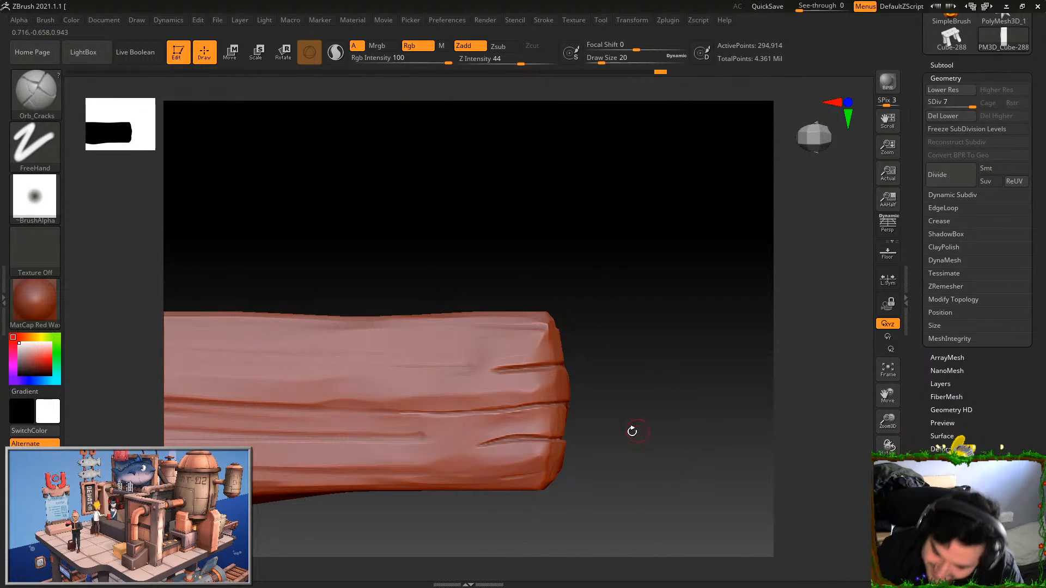
left_click_drag(509, 439, 599, 439)
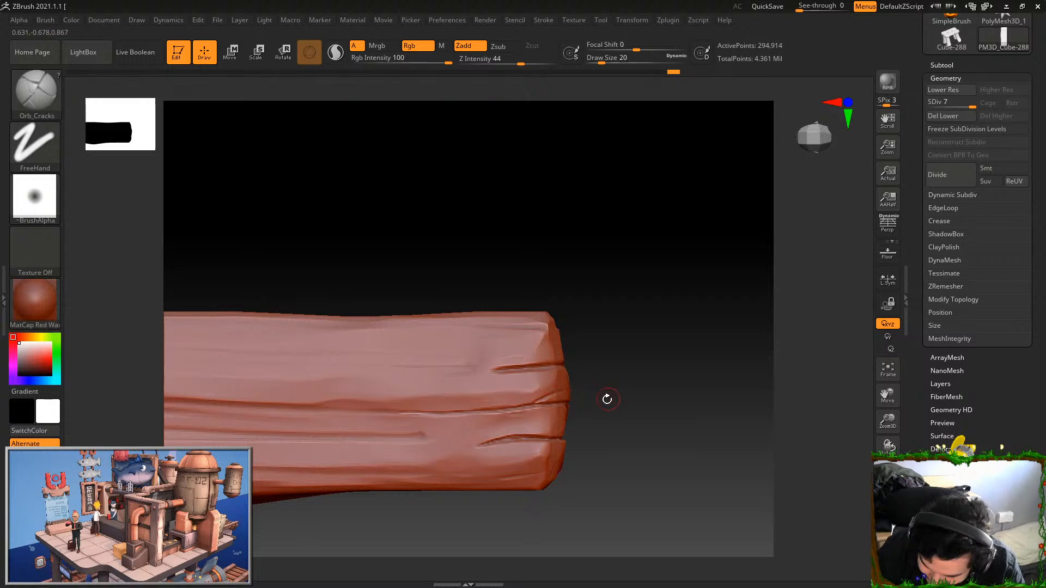
left_click_drag(600, 432, 703, 385, "alt")
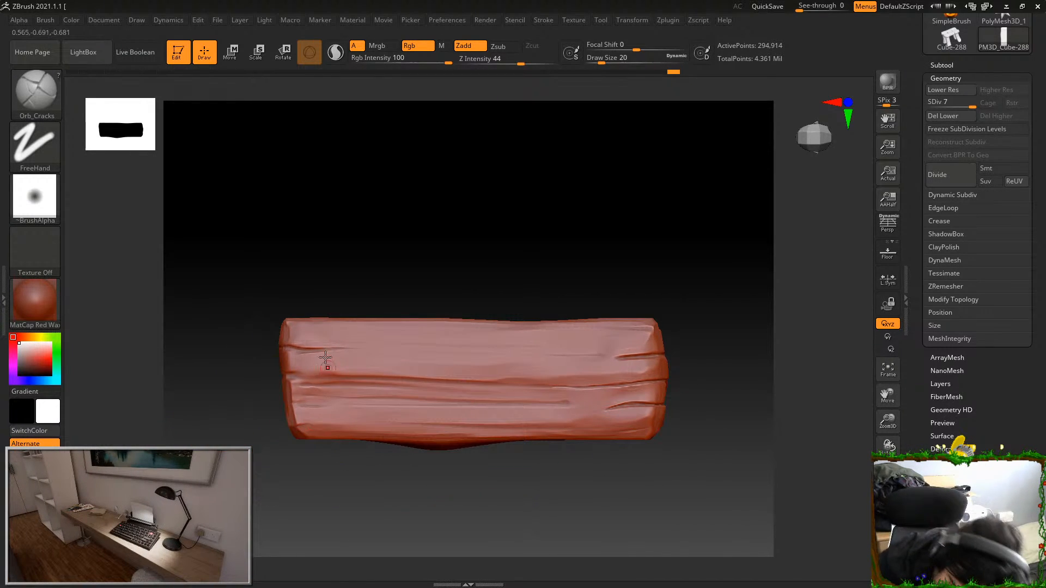
Carve long, thin cracks down the middle of the broad face plus a short one above the end crack
left_click_drag(388, 181, 597, 343)
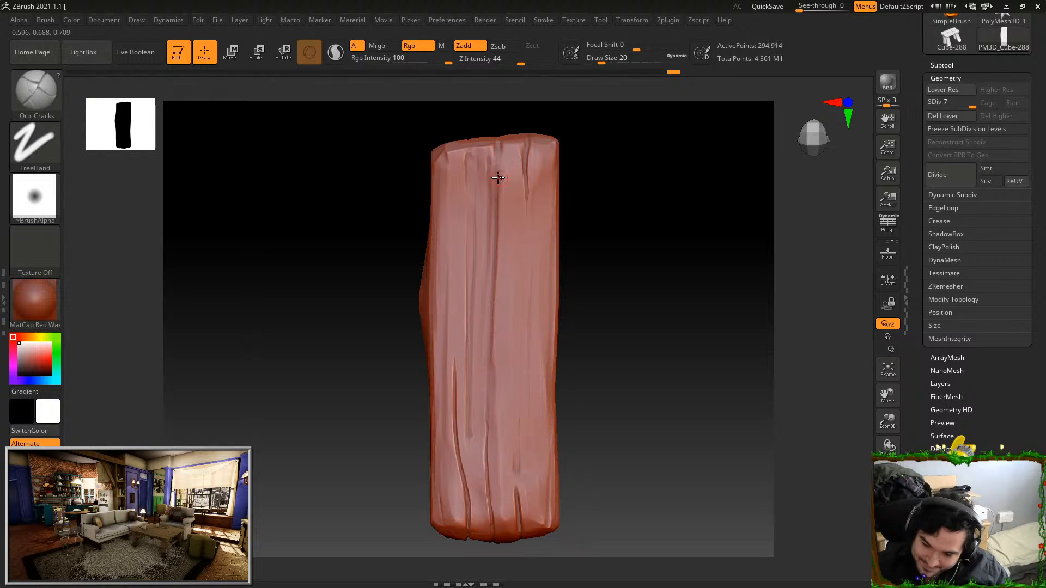
left_click_drag(474, 468, 471, 266)
left_click_drag(477, 475, 464, 138)
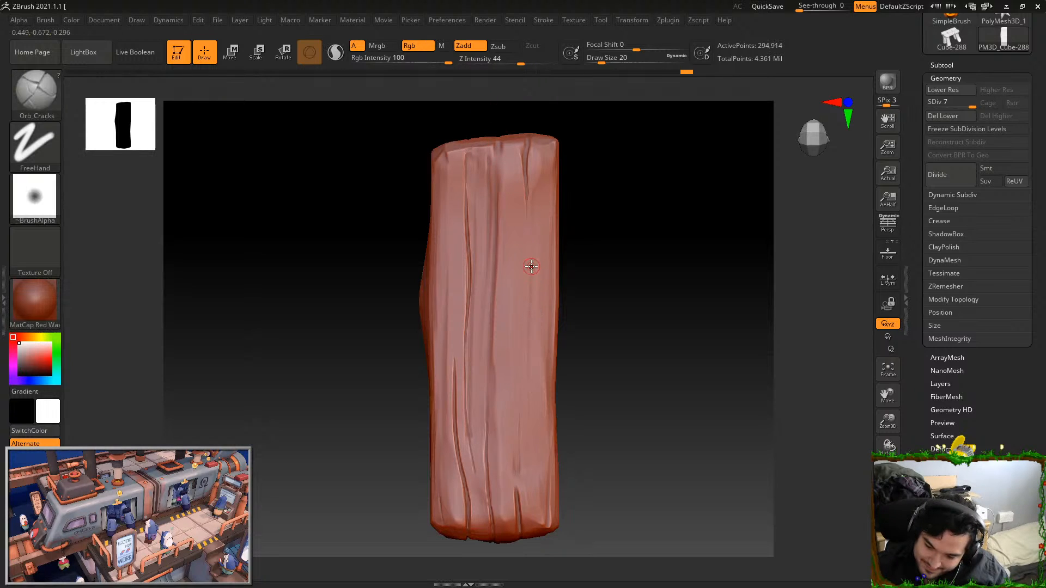
left_click_drag(532, 311, 519, 473)
key("ctrl+z")
left_click_drag(517, 407, 522, 488)
key("ctrl+z")
left_click_drag(519, 409, 520, 468)
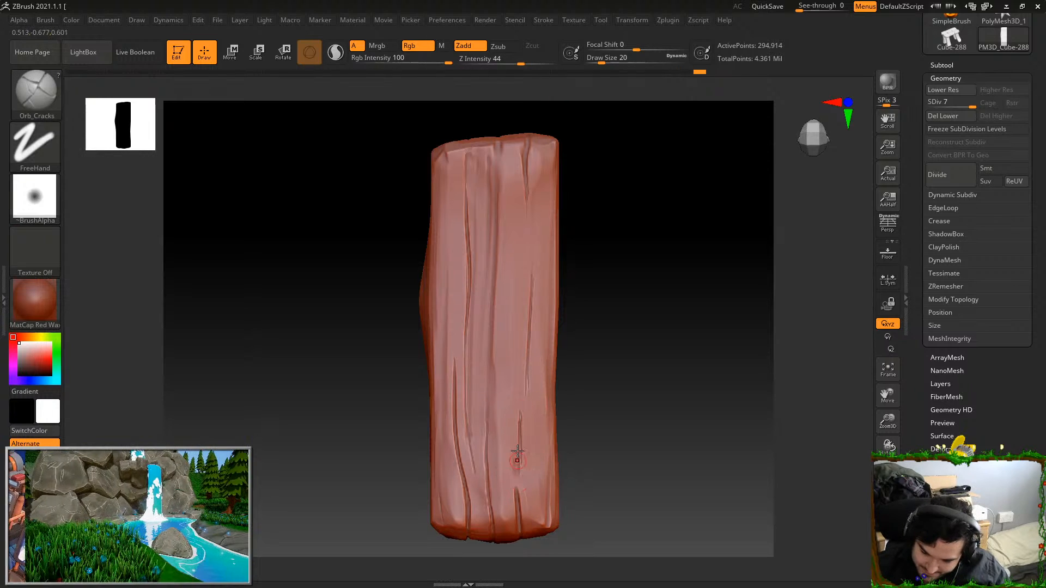
Carve a crack along the long edge of the broad face near the same end
left_click_drag(559, 506, 552, 495)
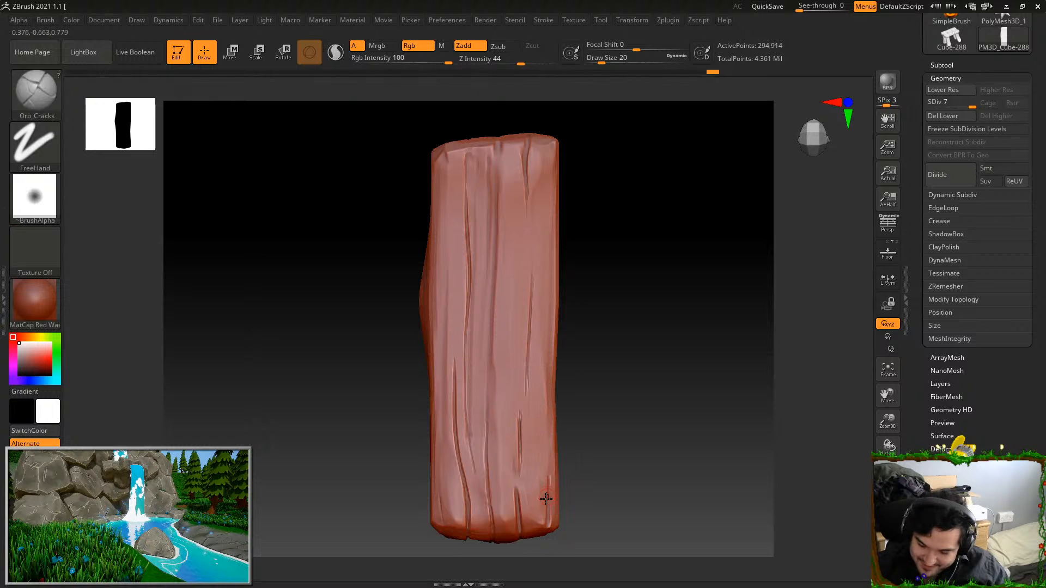
left_click_drag(549, 518, 552, 406)
left_click_drag(584, 472, 614, 471, "alt")
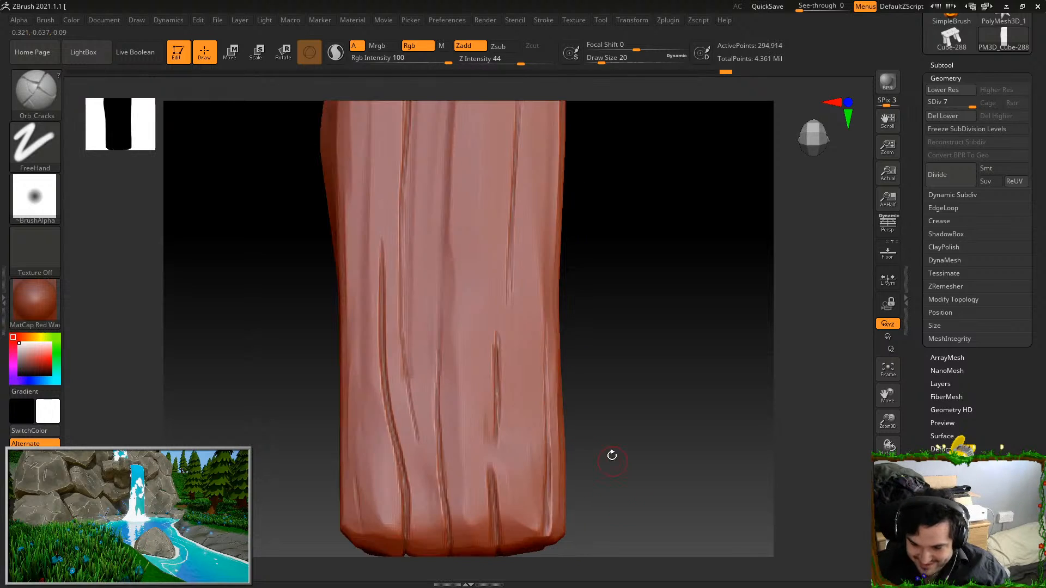
mouse_move(595, 271)
left_mouse_down()
mouse_move(555, 283)
mouse_move(527, 384)
left_mouse_up()
key("ctrl+z")
left_click_drag(537, 276, 537, 384)
mouse_move(577, 298)
left_mouse_down("alt")
mouse_move(582, 236)
mouse_move(596, 333)
left_mouse_up("alt")
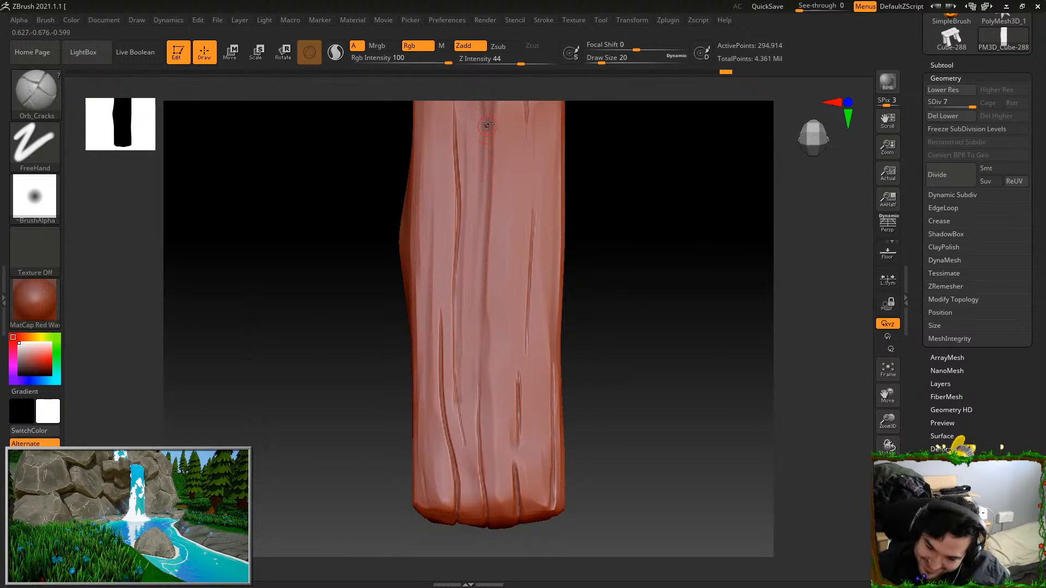
Cut cracks along the grain at the broad face's other end, including a deep central split through the end edge
left_click_drag(631, 199, 663, 360, "alt")
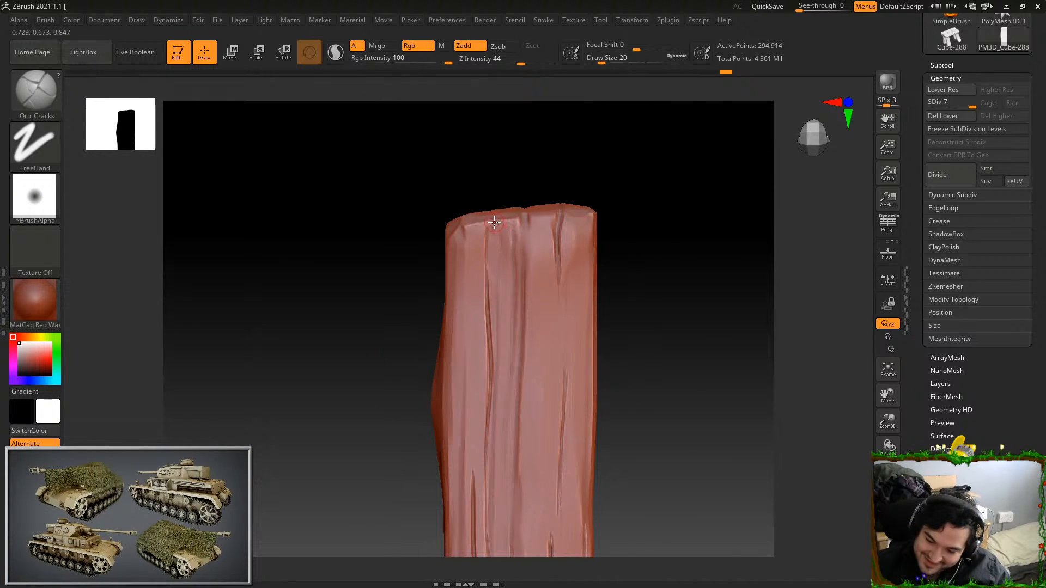
left_click_drag(495, 260, 497, 283)
left_click_drag(493, 233, 498, 333)
key("ctrl+z")
mouse_move(537, 192)
left_mouse_down()
mouse_move(544, 215)
mouse_move(526, 232)
left_mouse_up()
mouse_move(531, 167)
left_mouse_down()
mouse_move(530, 237)
mouse_move(531, 131)
left_mouse_up()
left_click_drag(530, 190, 531, 215)
left_click_drag(531, 163, 526, 119)
left_click_drag(523, 217, 535, 463)
key("ctrl")
key("ctrl+z")
mouse_move(656, 367)
left_mouse_down()
mouse_move(675, 350)
mouse_move(661, 383)
mouse_move(695, 382)
left_mouse_up()
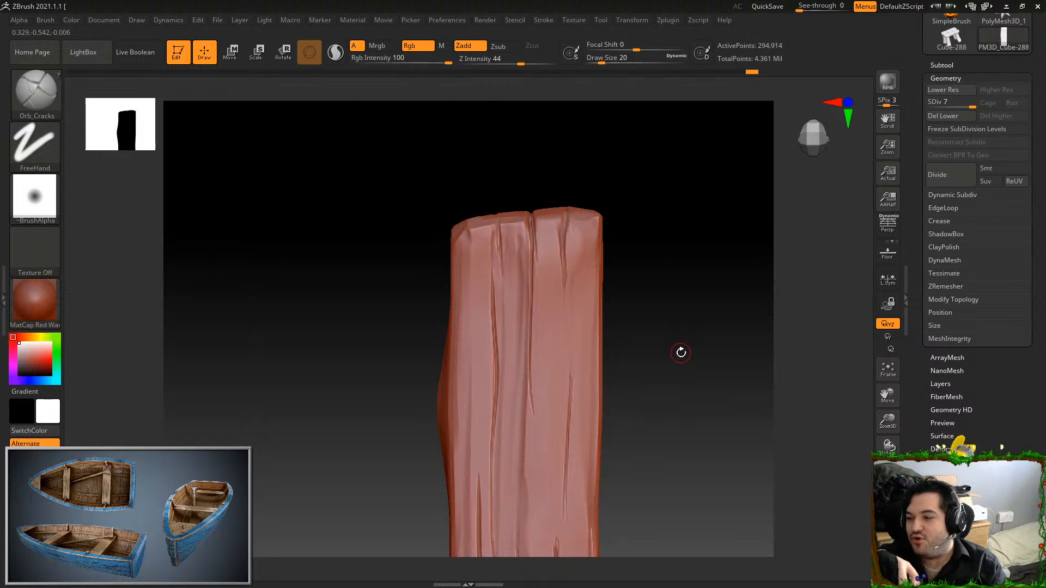
Carve one long, curved crack down almost the full length of the plank's narrow side
left_click_drag(710, 376, 677, 257, "alt")
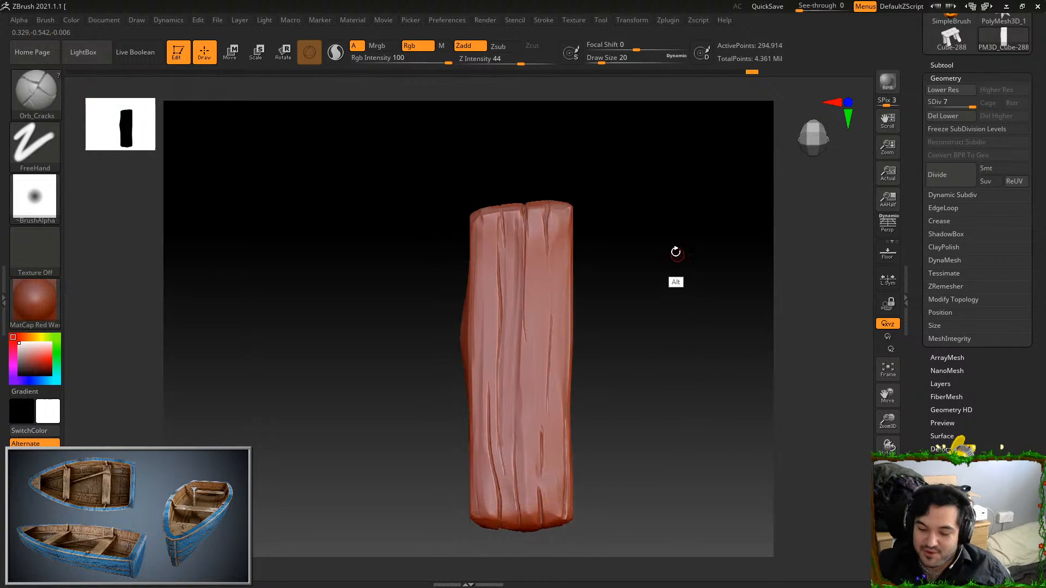
left_click_drag(632, 334, 647, 376, "alt")
left_click_drag(632, 302, 630, 254, "alt")
mouse_move(695, 255)
left_mouse_down()
mouse_move(721, 253)
mouse_move(726, 240)
mouse_move(708, 258)
mouse_move(636, 250)
left_mouse_up()
left_click_drag(519, 175, 523, 422)
key("ctrl+z")
left_click_drag(524, 173, 529, 452)
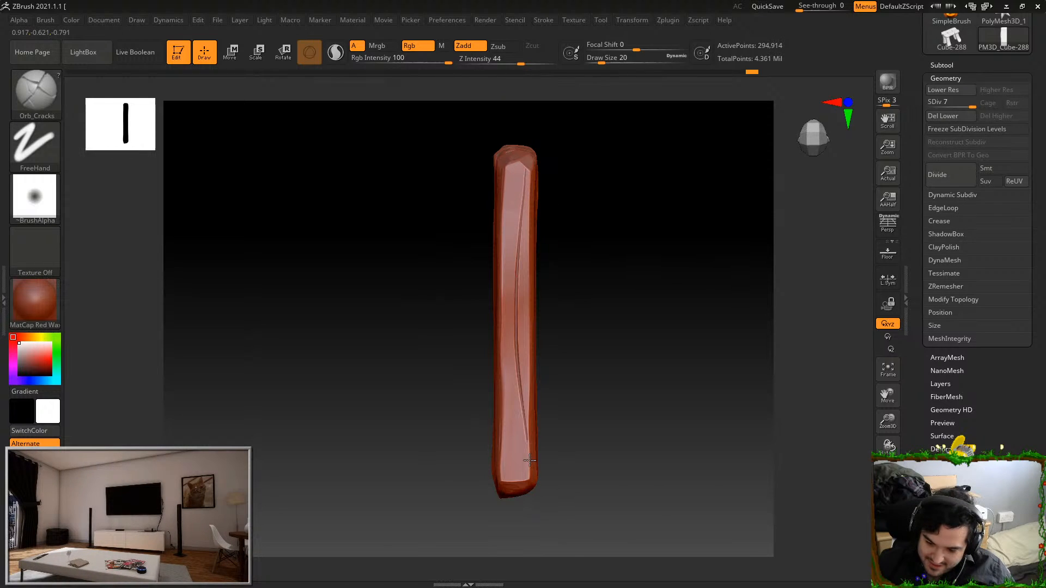
key("ctrl+z")
left_click_drag(524, 176, 524, 474)
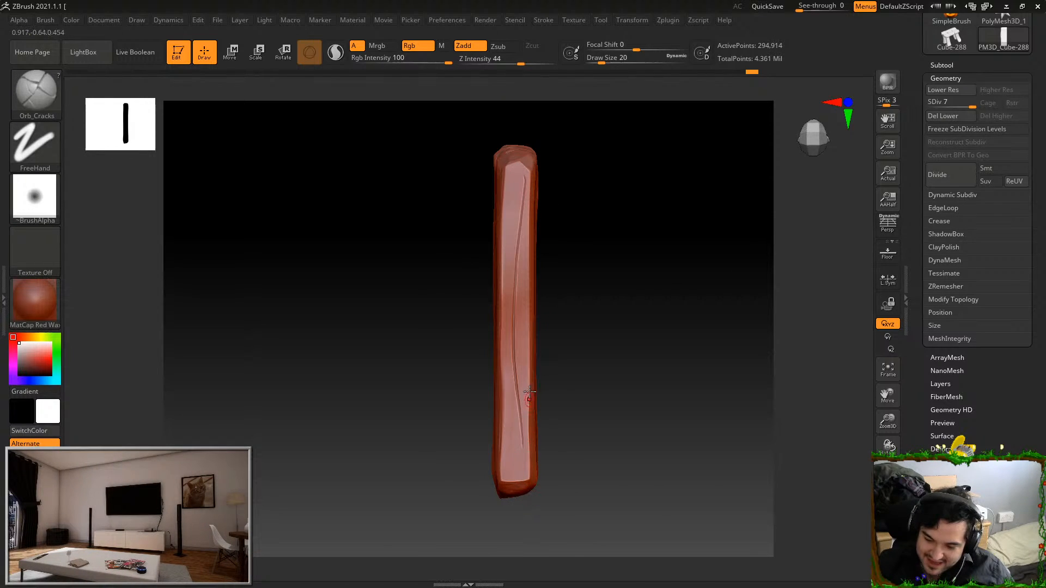
Add thinner cracks beside the long one on the narrow side, undoing strokes that do not fit
left_click_drag(511, 412, 521, 495)
key("ctrl+z")
left_click_drag(510, 413, 509, 500)
left_click_drag(524, 366, 531, 215)
key("ctrl+z")
mouse_move(524, 357)
left_mouse_down()
mouse_move(530, 198)
mouse_move(509, 297)
mouse_move(513, 551)
left_mouse_up()
key("ctrl+z")
left_click_drag(514, 430, 519, 525)
key("ctrl+z")
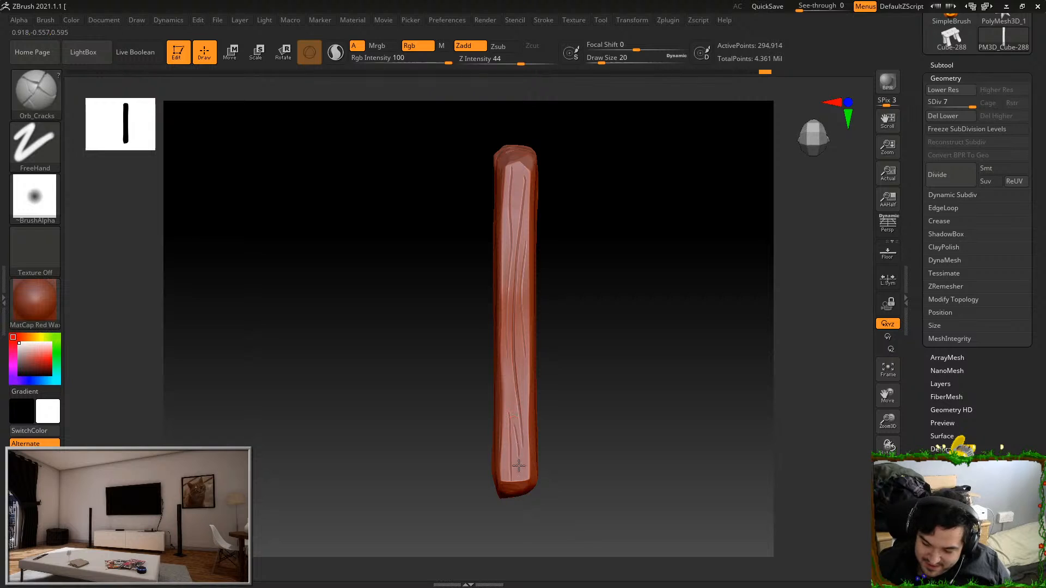
Carve a crack from the end notch down along the central groove of the opposite broad face
left_click_drag(580, 441, 698, 388)
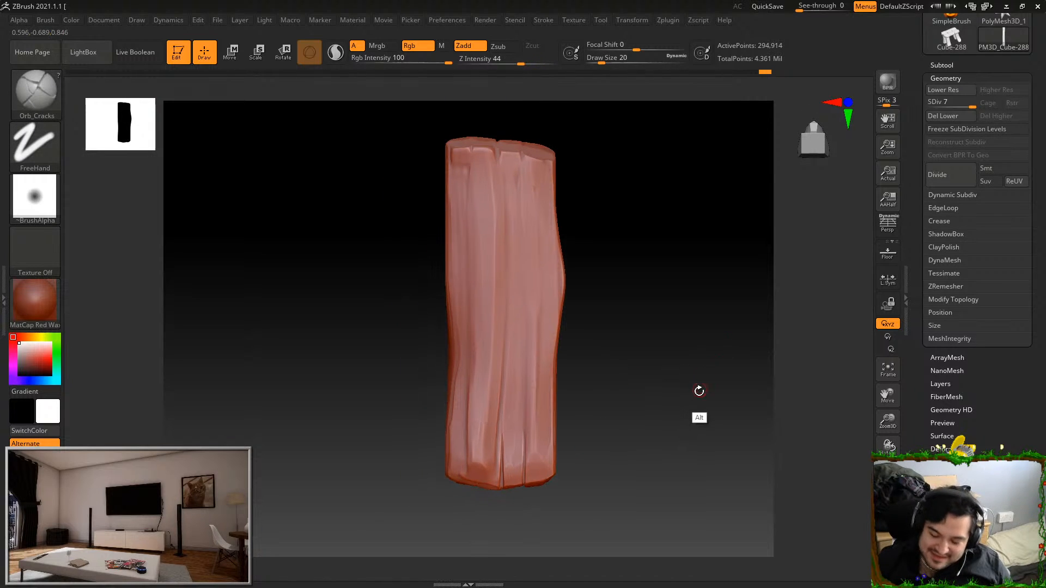
left_click_drag(506, 254, 508, 267)
key("ctrl+z")
left_click_drag(496, 144, 505, 261)
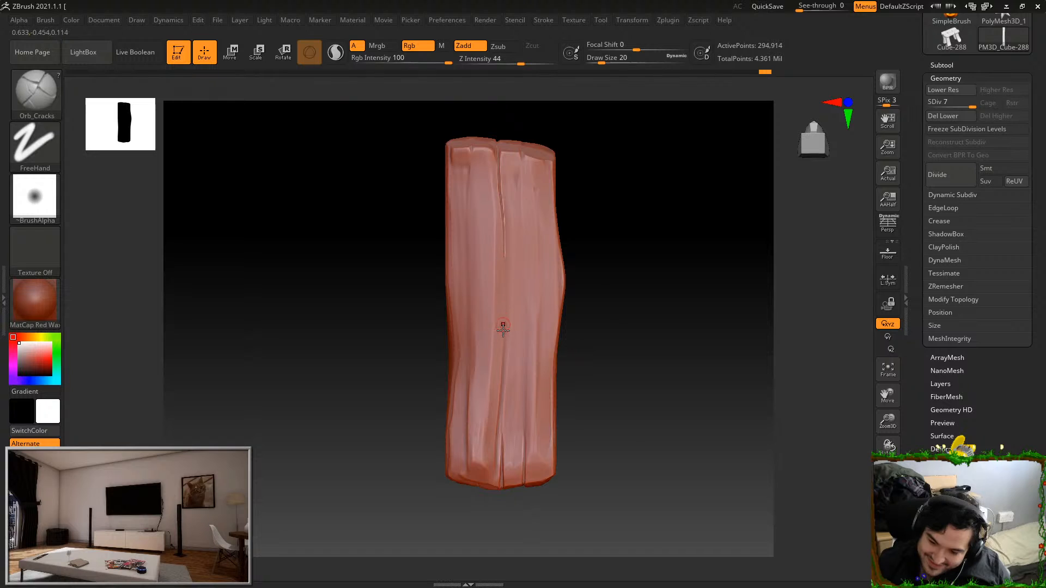
Open the Lazy Mouse settings of the current stroke
left_click(544, 20)
left_click(550, 20)
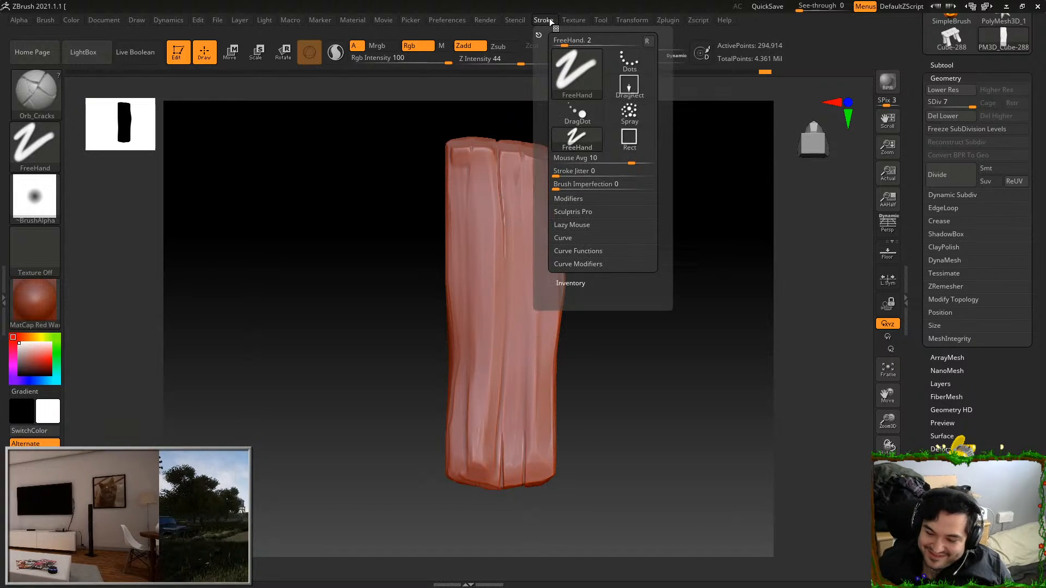
left_click(588, 223)
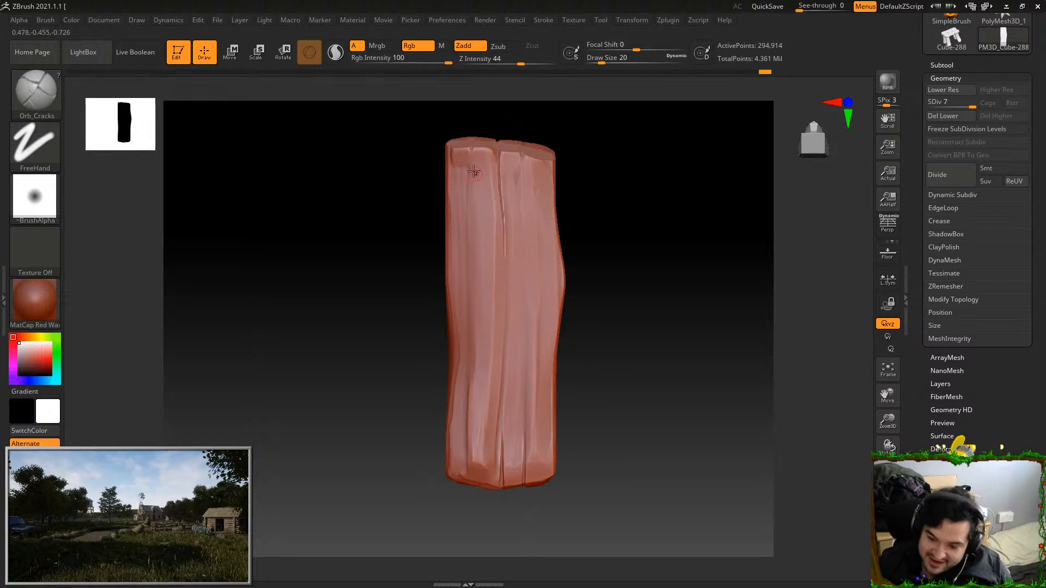
Carve short cracks near the ends of this broad face and a long, thin crack down its middle
left_click_drag(469, 188, 469, 207)
key("ctrl+z")
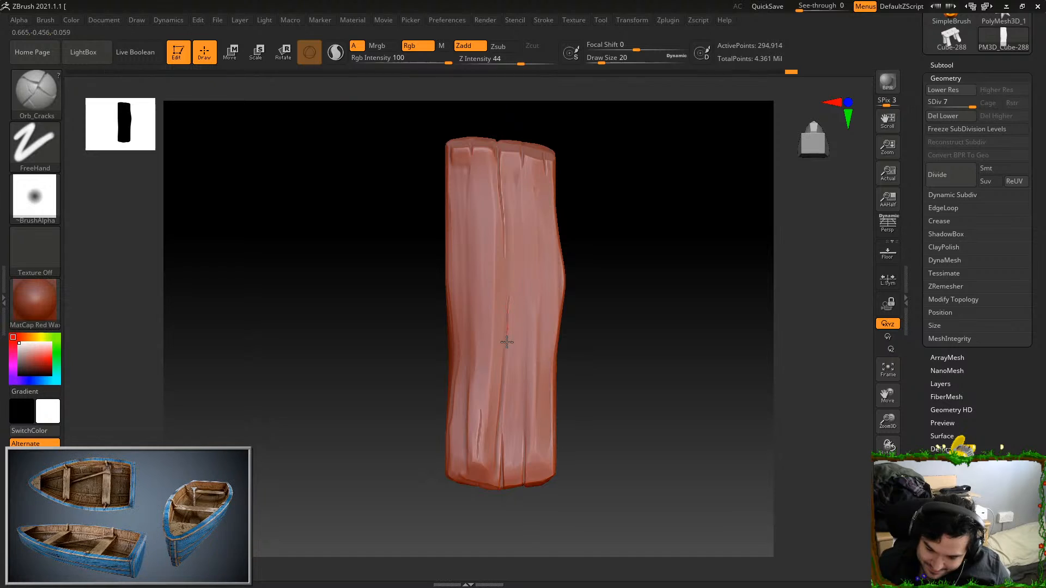
key("ctrl+z")
left_click_drag(526, 242, 524, 429)
key("ctrl+z")
left_click_drag(518, 223, 515, 424)
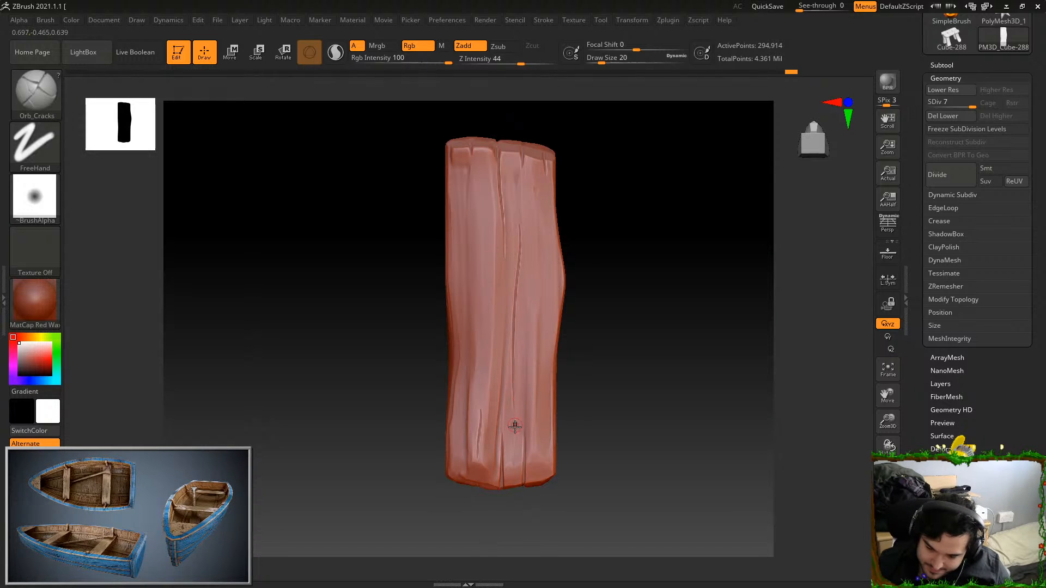
Carve long cracks on both sides of the central ones, including one beside the bulging long edge
left_click_drag(541, 282, 537, 446)
key("ctrl+z")
left_click_drag(542, 285, 535, 475)
key("ctrl+z")
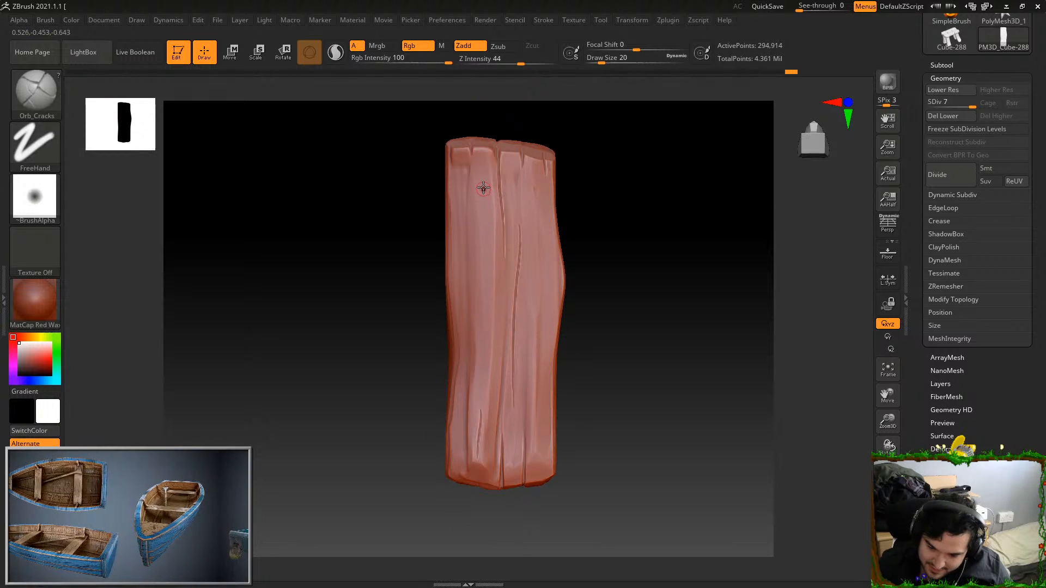
left_click_drag(484, 177, 489, 344)
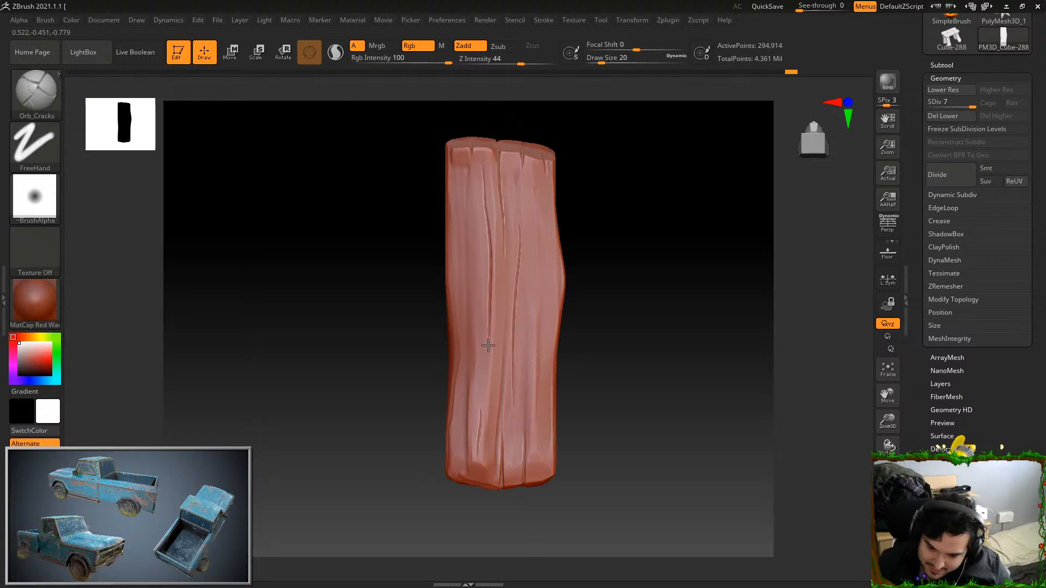
left_click_drag(548, 321, 546, 400)
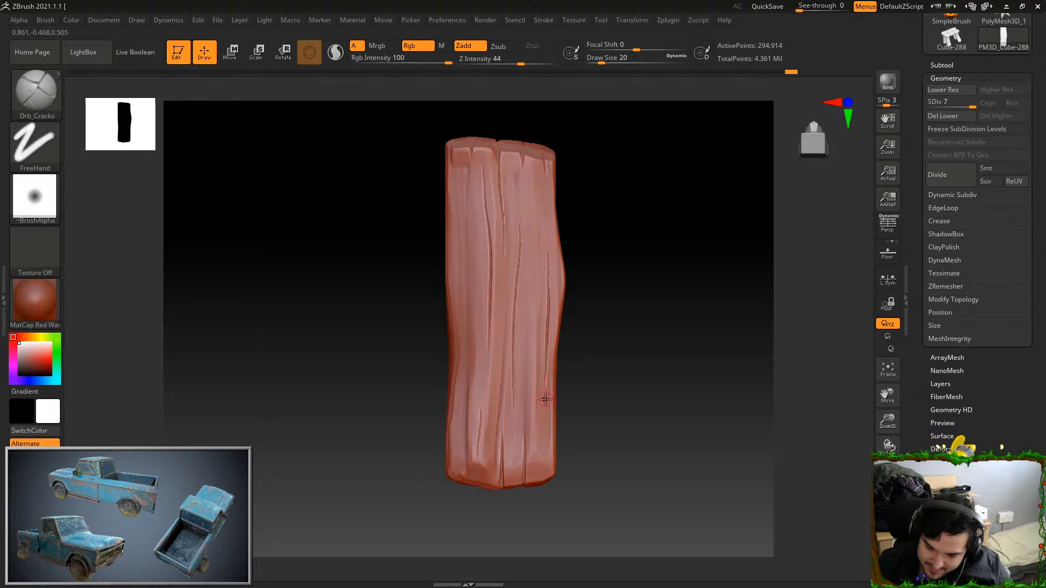
left_click_drag(599, 348, 679, 343)
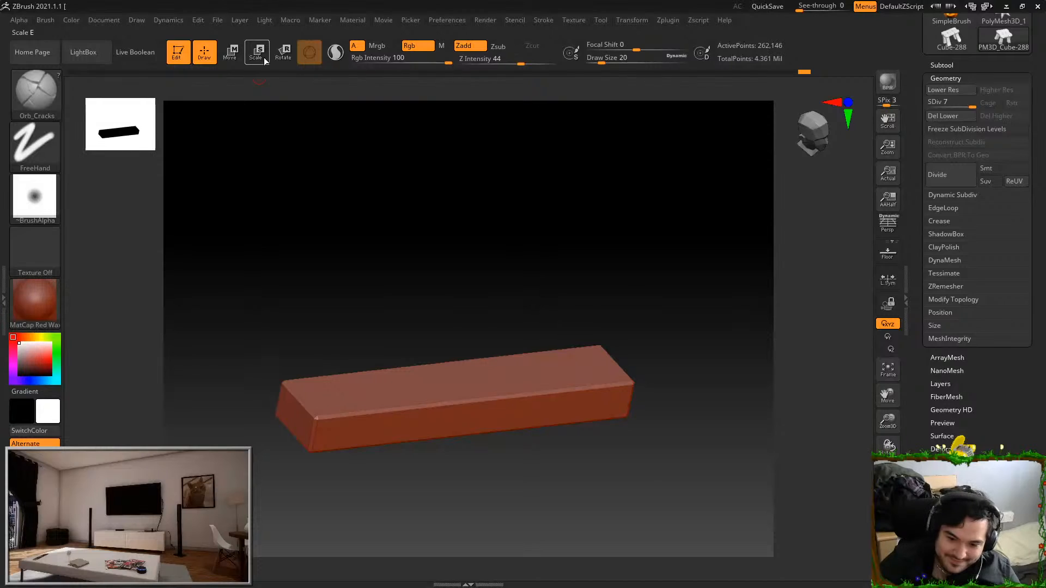
Scale the isolated front crossbar taller along its vertical axis and lower it slightly beneath the seat planks
left_click(263, 62)
left_click_drag(605, 294, 556, 213)
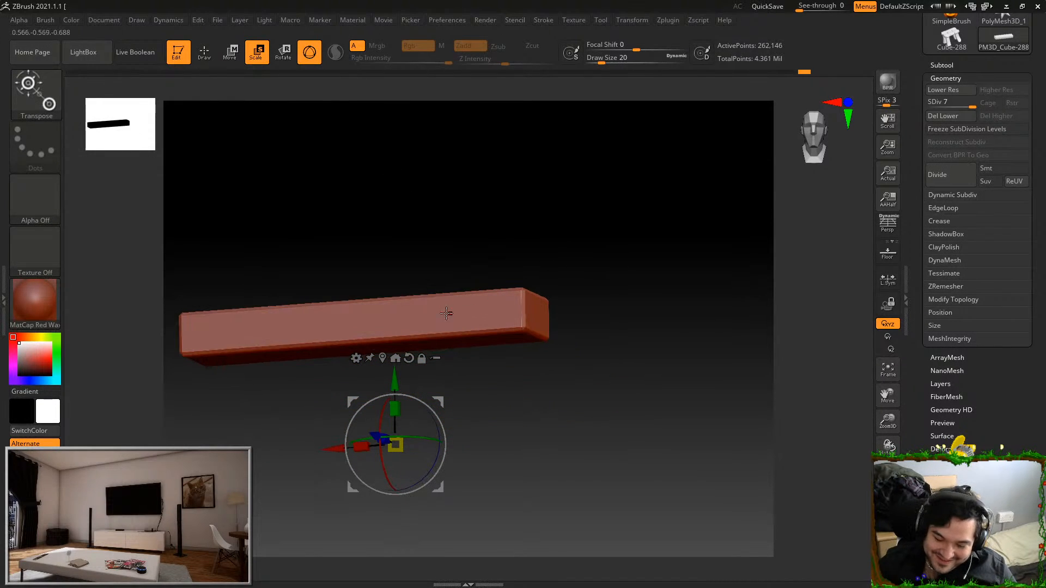
key("q")
mouse_move(433, 304)
left_mouse_down()
mouse_move(528, 259)
mouse_move(666, 288)
mouse_move(692, 384)
left_mouse_up()
left_click_drag(645, 491, 588, 413, "alt")
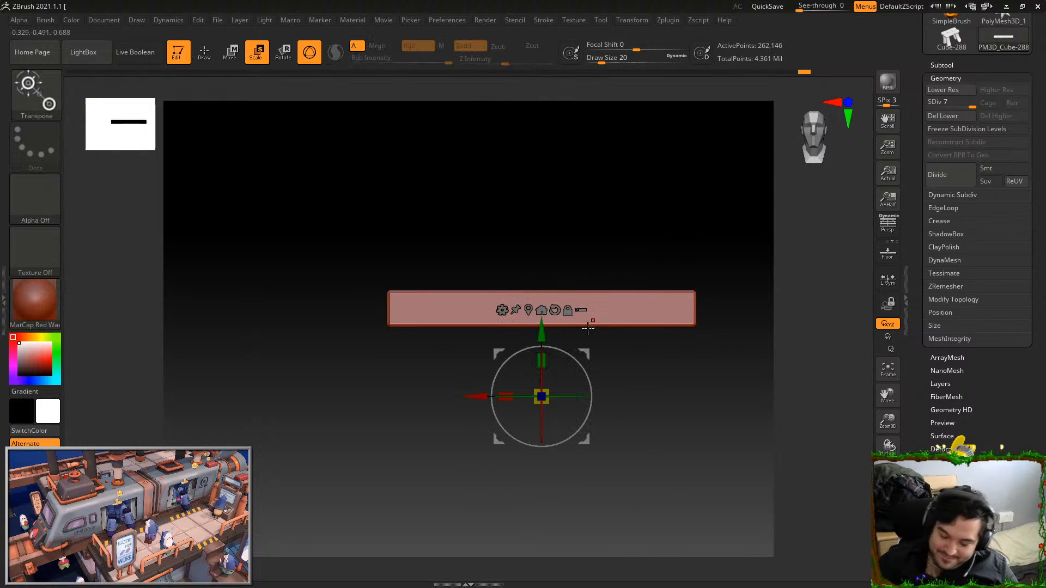
mouse_move(547, 355)
left_mouse_down()
mouse_move(544, 332)
mouse_move(542, 355)
left_mouse_up()
left_click(706, 485, "ctrl+shift")
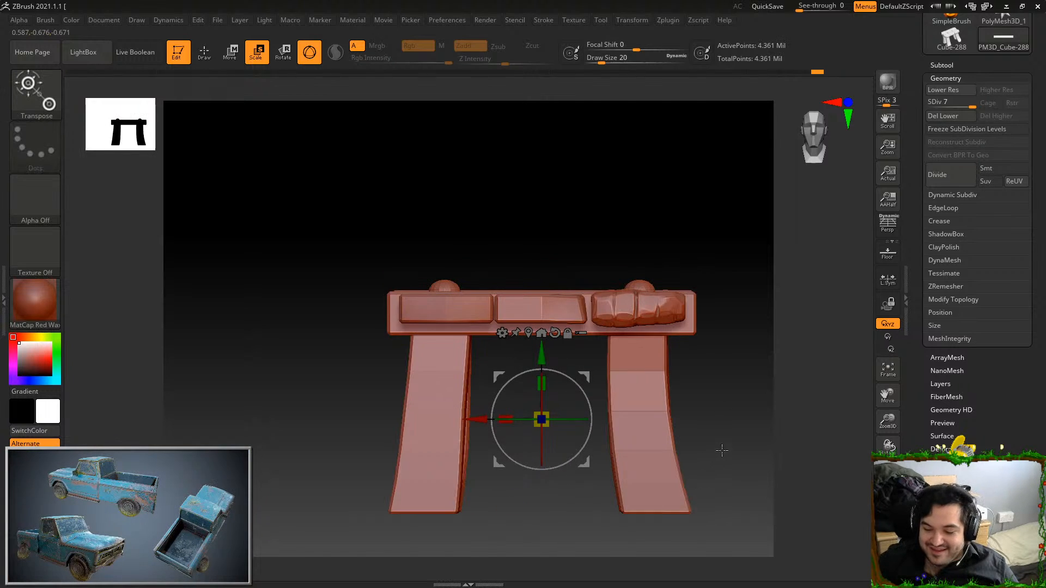
Isolate the front crossbar again and raise it slightly along the vertical axis
left_click_drag(721, 452, 751, 462)
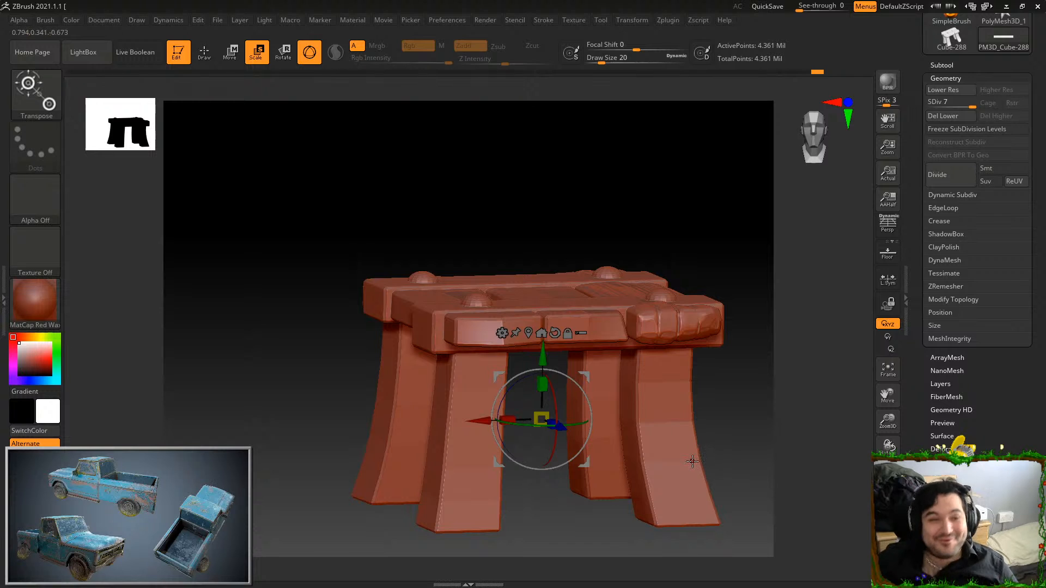
left_click(624, 345, "ctrl+shift")
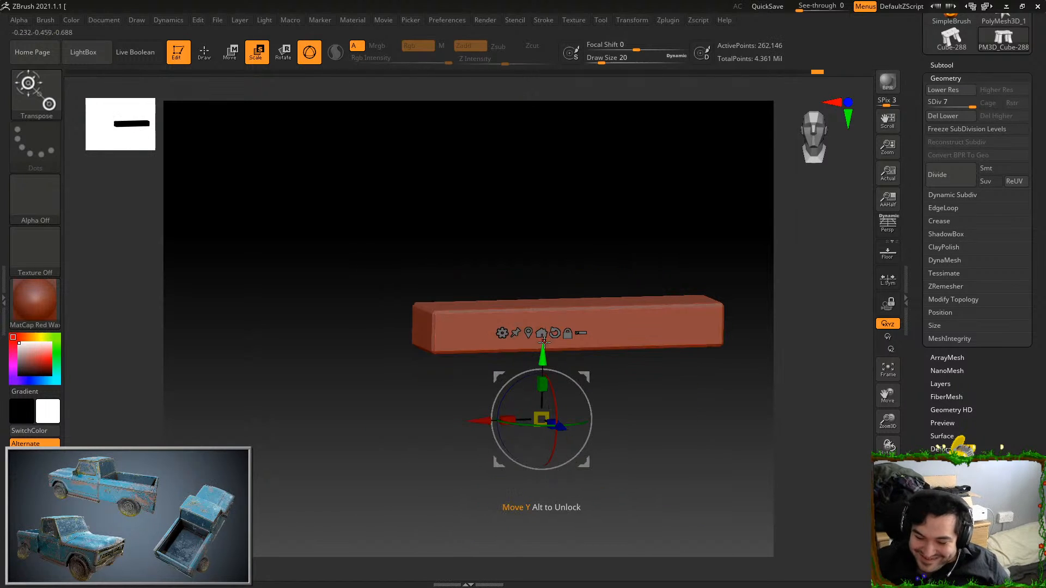
left_click_drag(543, 349, 542, 342)
left_click(752, 474, "ctrl+shift")
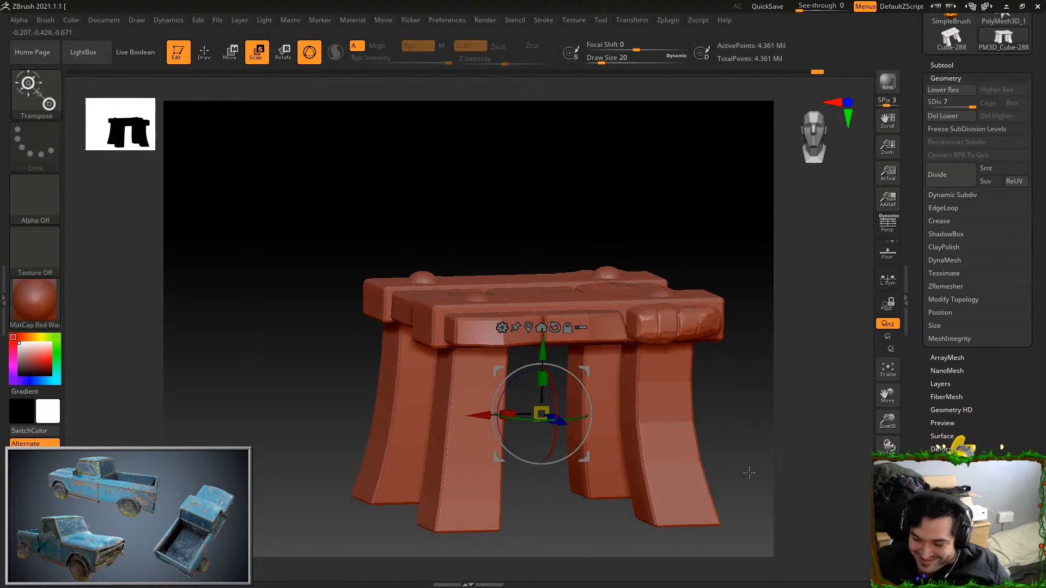
Isolate the crossbar on the opposite side of the stool, scale it slightly taller and lower it a little
mouse_move(733, 440)
left_mouse_down()
mouse_move(717, 428)
mouse_move(709, 452)
mouse_move(745, 317)
mouse_move(744, 331)
mouse_move(721, 201)
mouse_move(738, 227)
left_mouse_up()
key("q")
left_click(684, 295, "ctrl+shift")
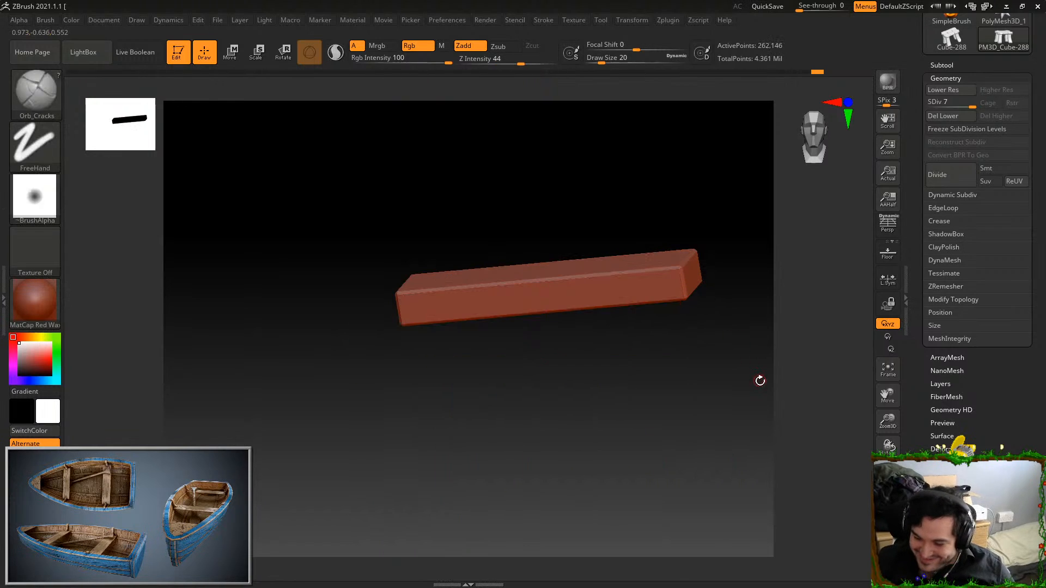
left_click(260, 53)
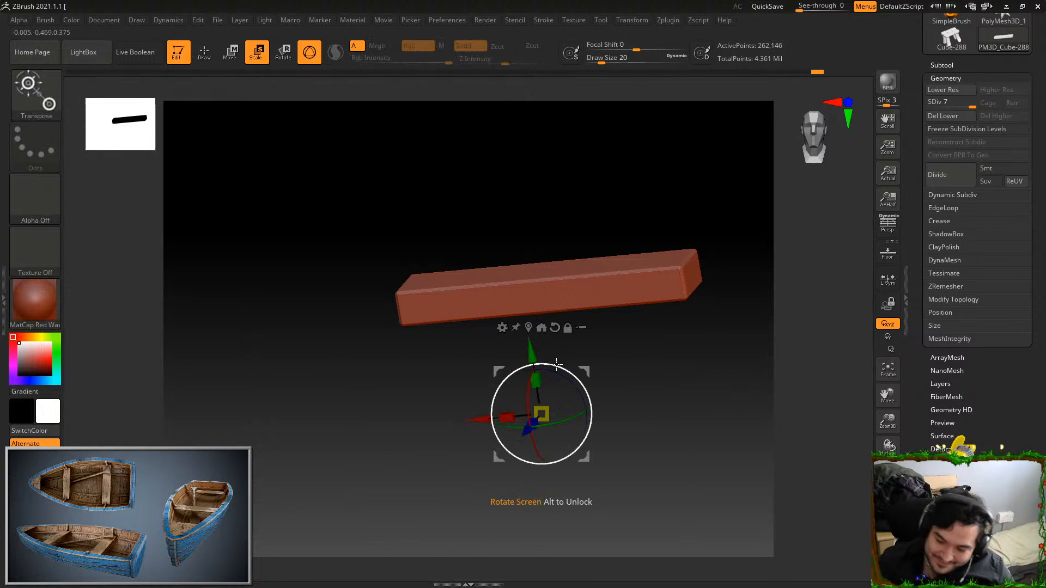
left_click_drag(536, 381, 536, 364)
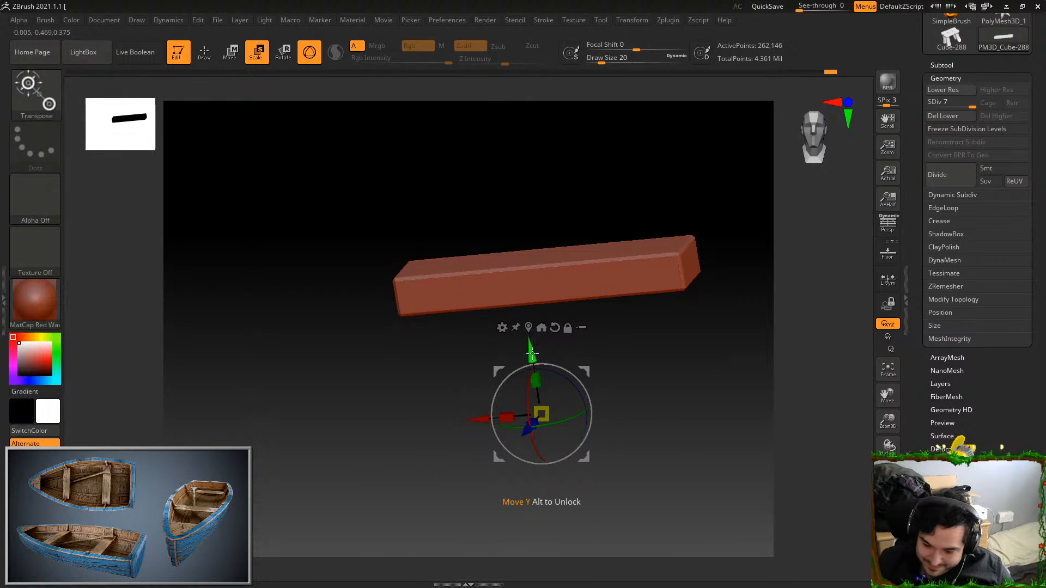
left_click(693, 384, "ctrl+shift")
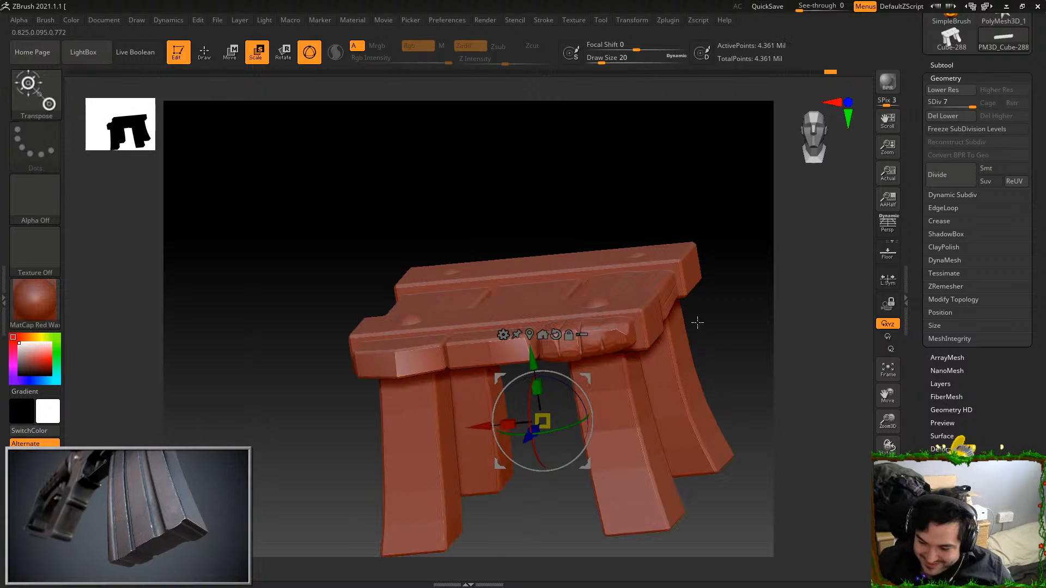
Mask everything except the opposite crossbar, lower it slightly, scale its height by about 1.06 and clear the mask
left_click(688, 271, "ctrl")
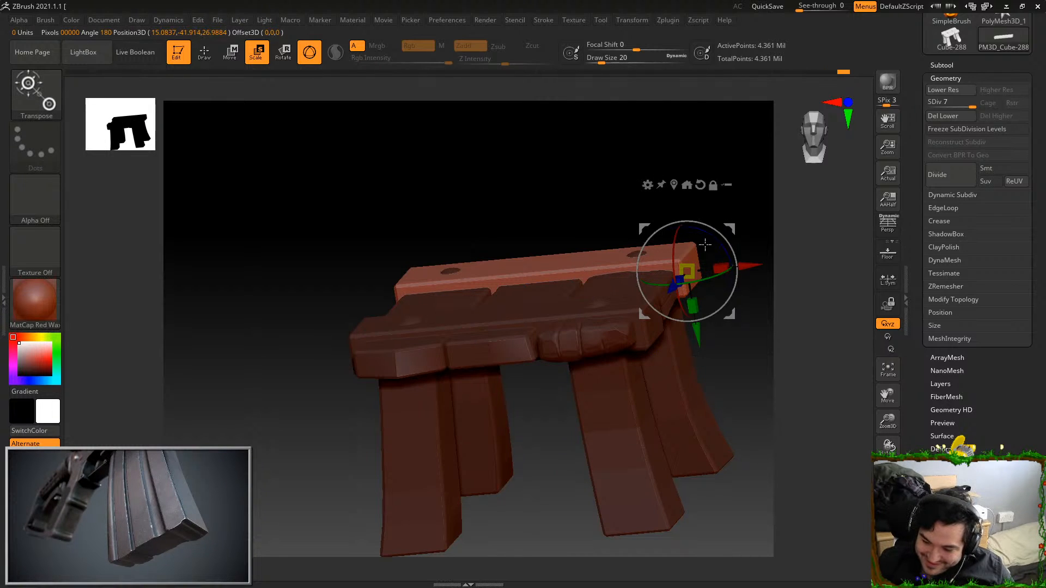
left_click_drag(697, 334, 698, 337)
left_click_drag(733, 373, 709, 356)
left_click_drag(694, 309, 696, 312)
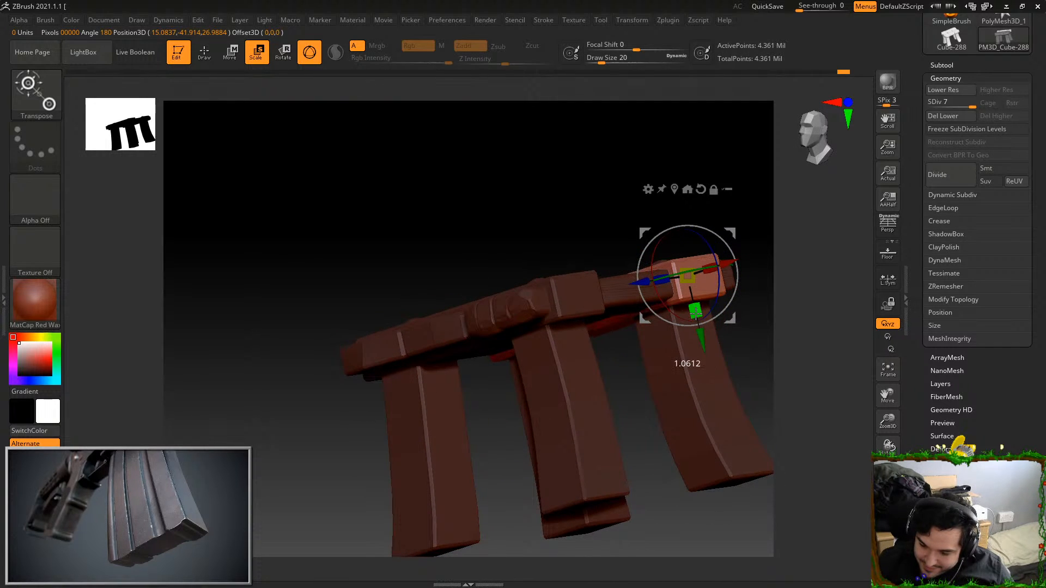
left_click_drag(739, 193, 745, 207)
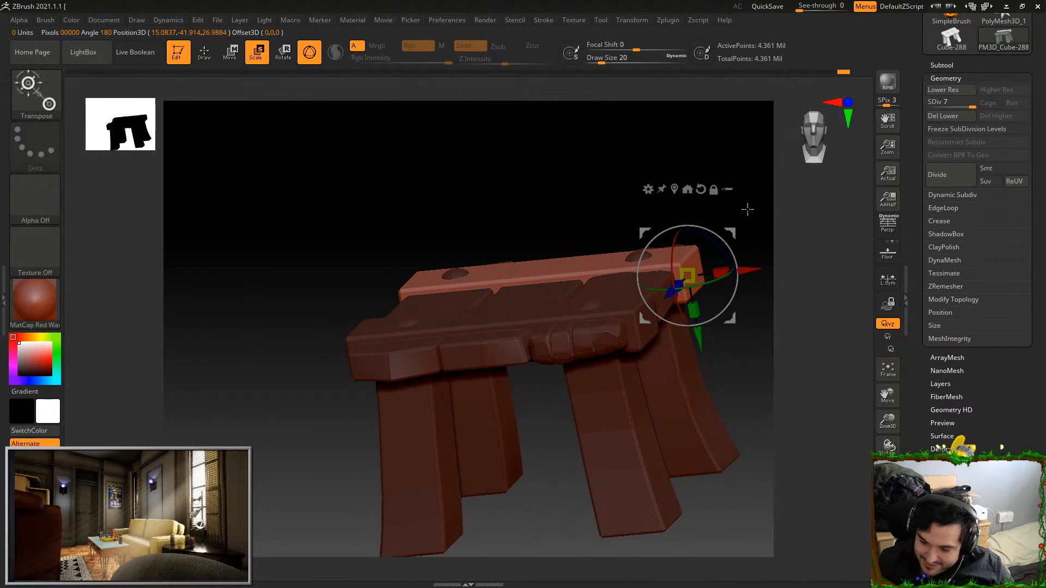
left_click(205, 52)
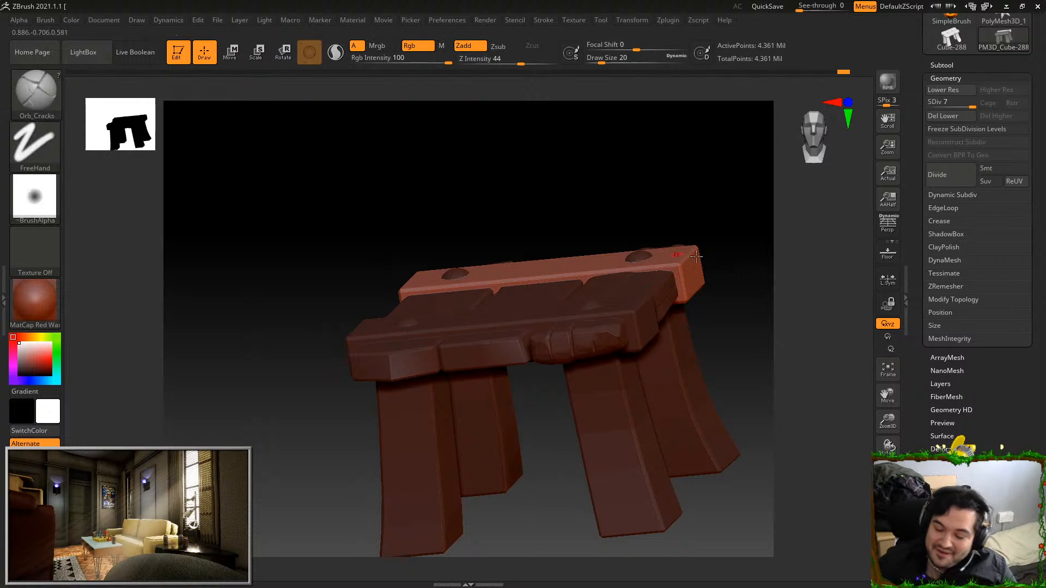
left_click(748, 280, "ctrl")
left_click_drag(747, 280, 758, 286, "ctrl")
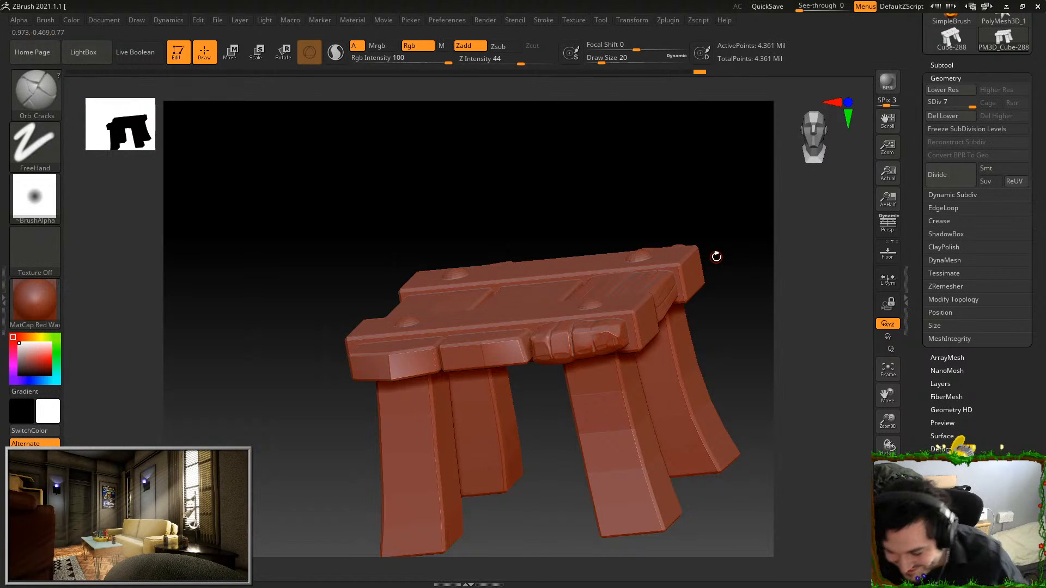
Isolate an undetailed seat plank and smooth its surfaces and edges with the Smooth brush at draw size 65
mouse_move(713, 351)
left_mouse_down()
mouse_move(729, 336)
mouse_move(731, 430)
mouse_move(729, 401)
mouse_move(673, 363)
left_mouse_up()
left_click(579, 373, "ctrl+shift")
key("f")
left_click(613, 60)
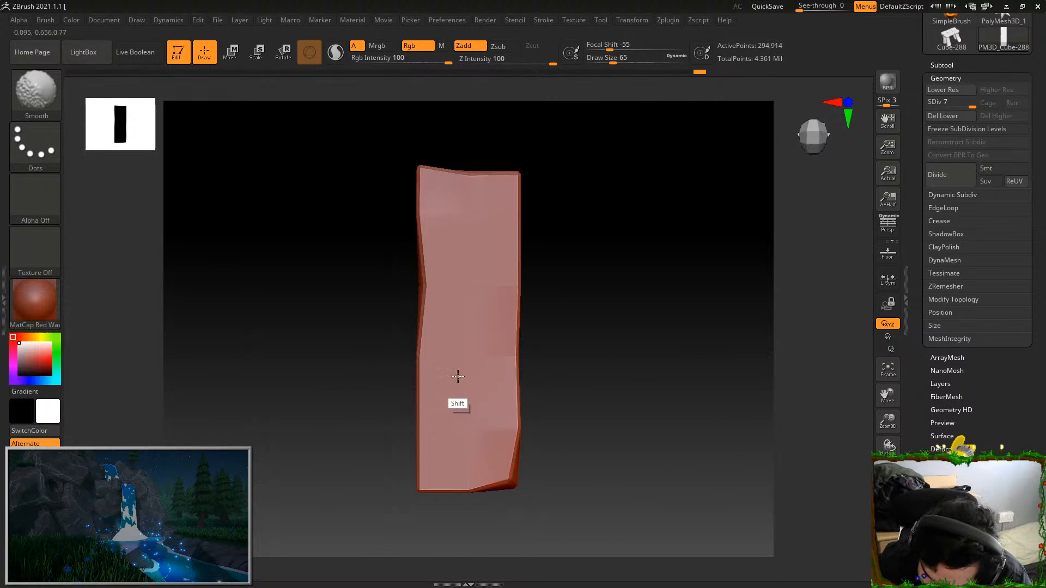
left_click_drag(384, 292, 538, 206)
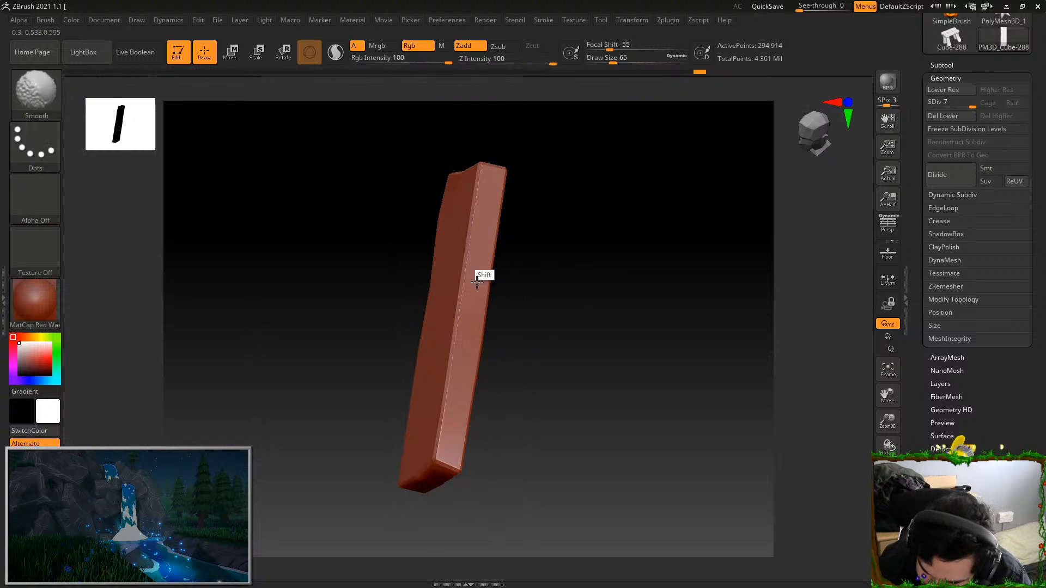
left_click_drag(463, 359, 523, 222)
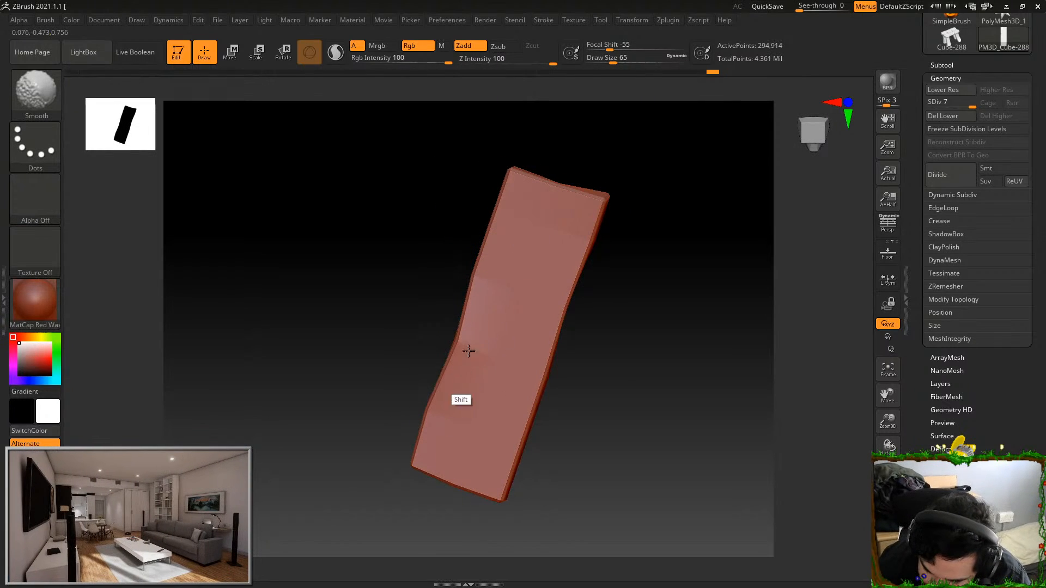
left_click_drag(525, 436, 561, 320, "shift")
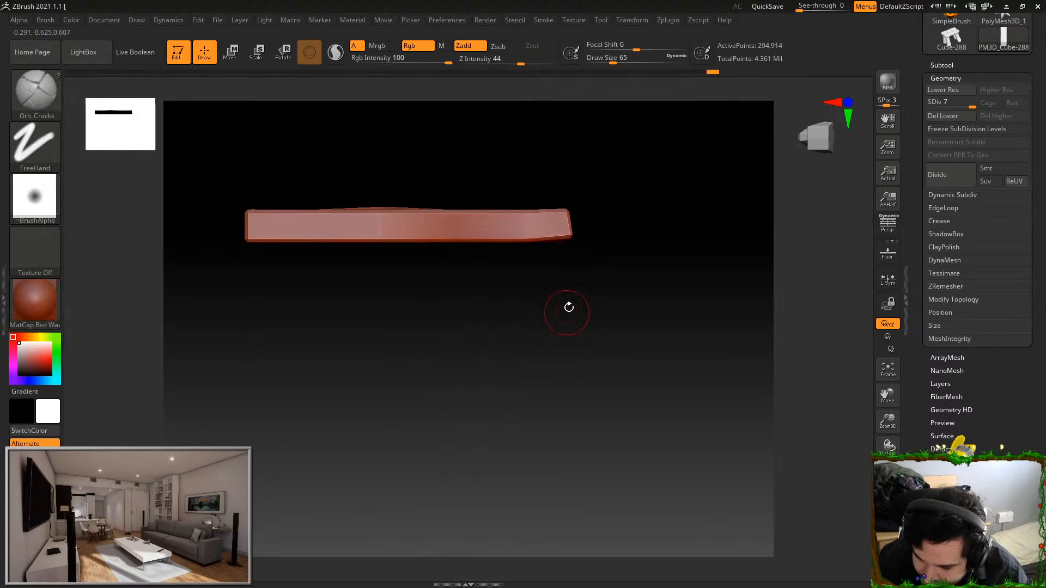
mouse_move(654, 222)
left_mouse_down()
mouse_move(666, 238)
mouse_move(586, 218)
mouse_move(647, 231)
left_mouse_up()
left_click_drag(724, 250, 546, 341, "alt")
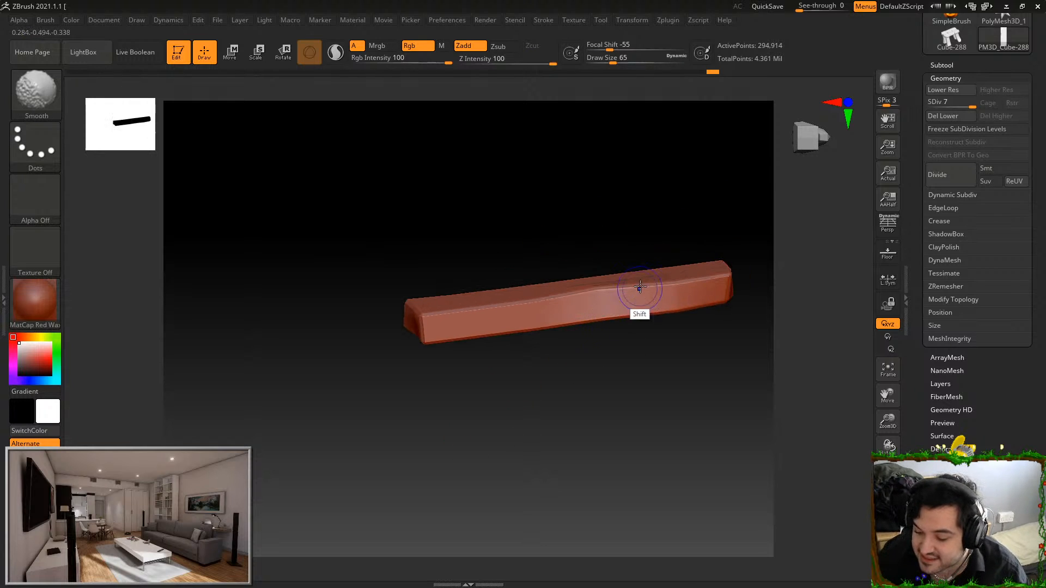
left_click_drag(638, 305, 576, 322, "shift")
left_click_drag(589, 358, 679, 364)
left_click_drag(685, 298, 723, 289, "shift")
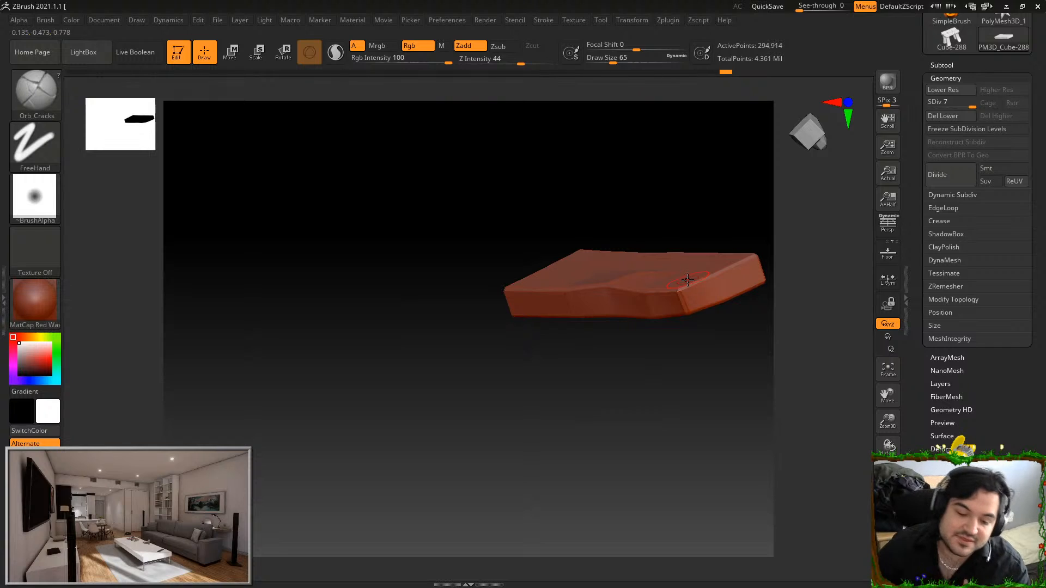
Switch to the Orb_ClayTubes brush, set its draw size to 128 and undo the trial strokes on the plank
left_click(35, 90)
mouse_move(606, 356)
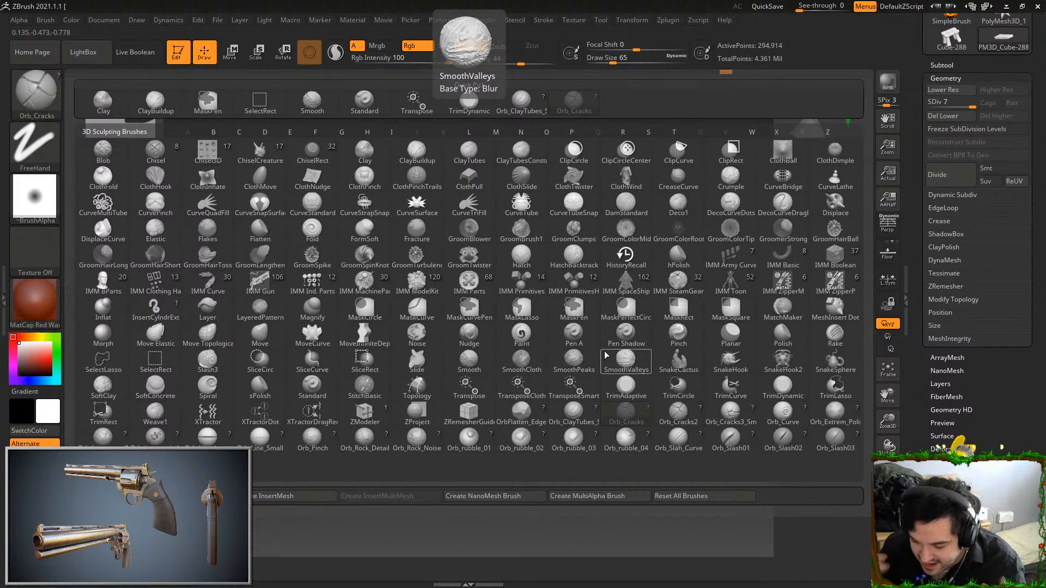
left_click(581, 409)
left_click_drag(663, 386, 664, 276)
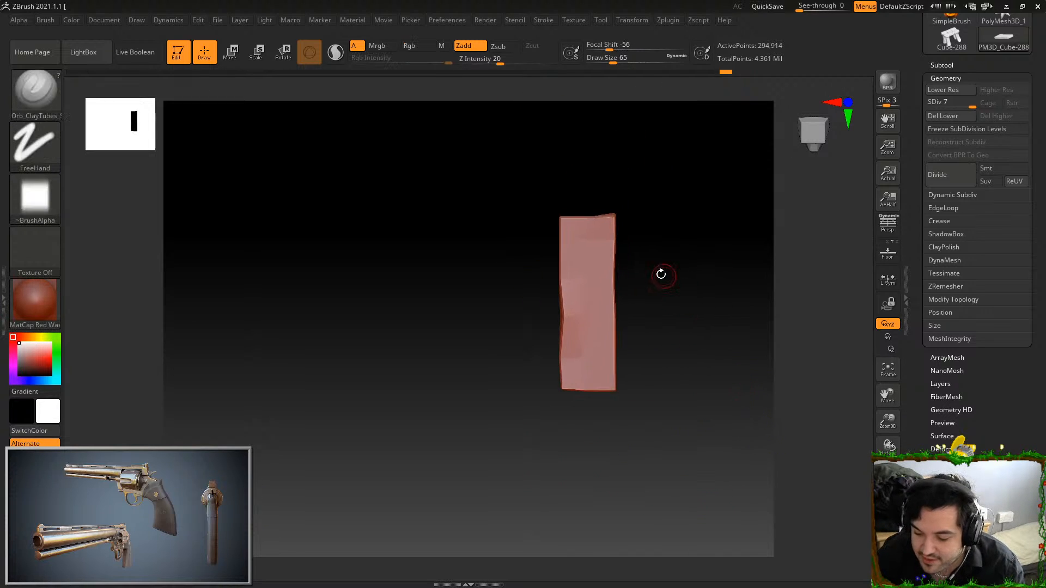
left_click_drag(598, 267, 598, 278)
key("ctrl+z")
left_click(626, 62)
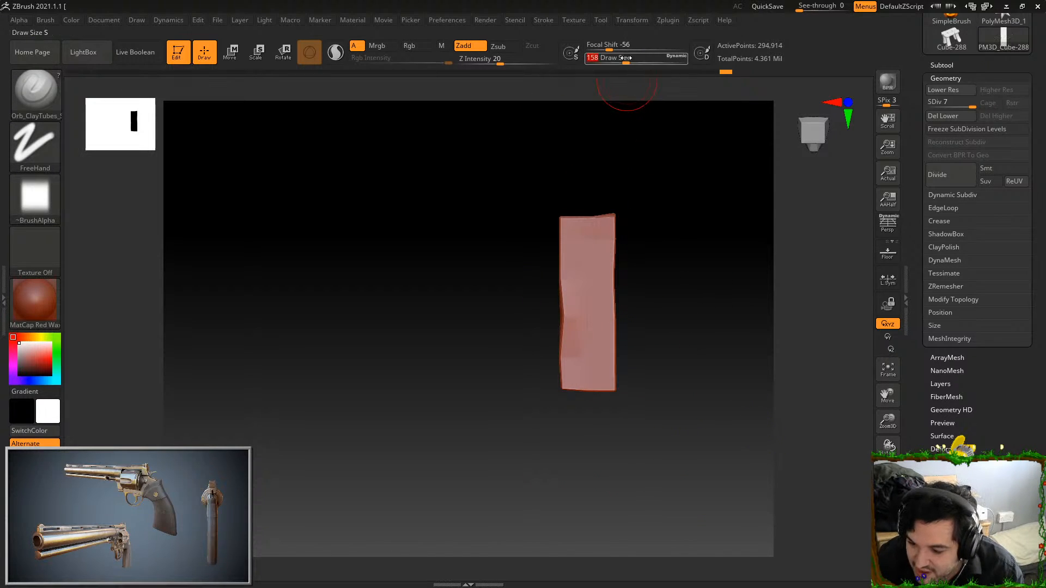
left_click_drag(642, 350, 668, 367, "alt")
left_click(625, 59)
left_click_drag(624, 58, 606, 59)
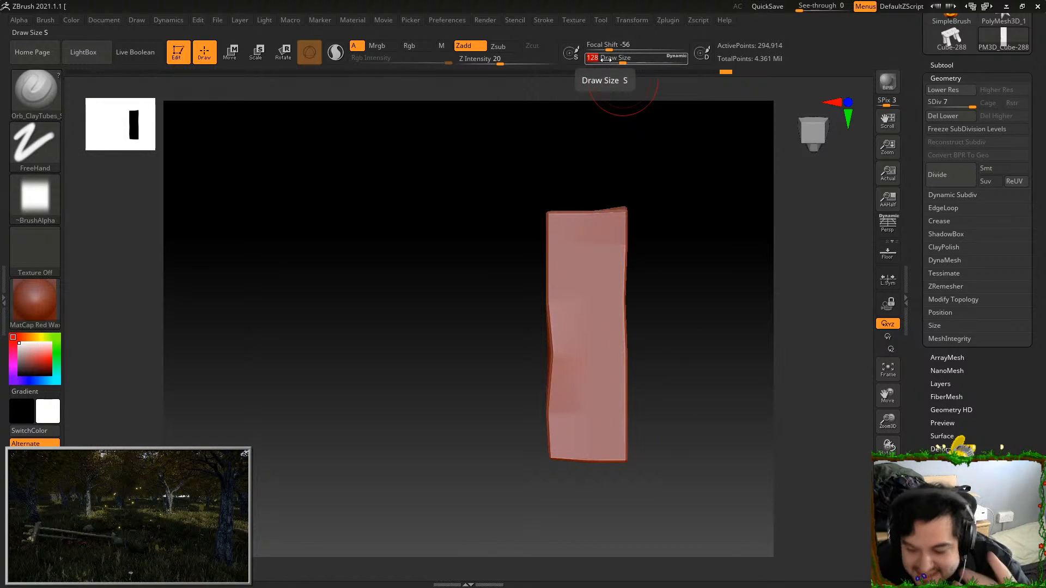
left_click_drag(607, 218, 604, 458)
key("ctrl+z")
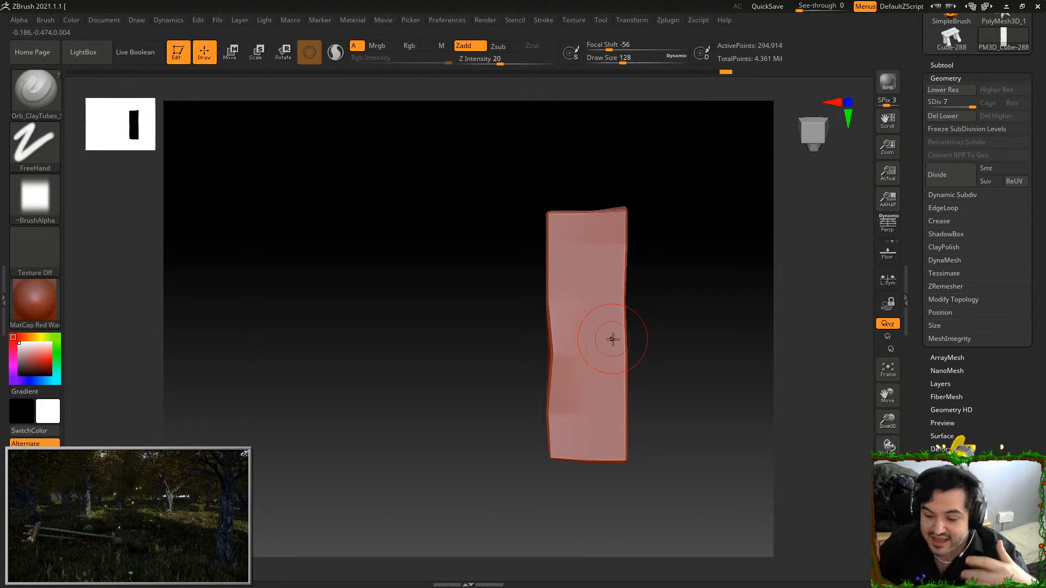
Sculpt long, overlapping wood-grain ridges along the full length of the plank's broad face from one long edge to the other
left_click_drag(555, 215, 561, 457)
left_click_drag(575, 215, 577, 460)
left_click_drag(587, 231, 584, 463)
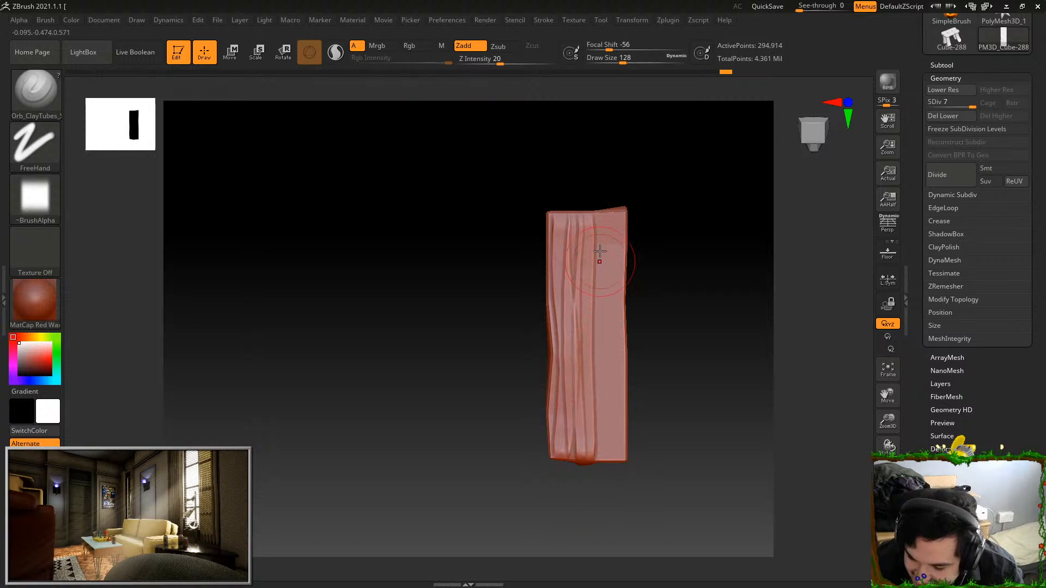
mouse_move(599, 212)
left_mouse_down()
mouse_move(609, 475)
mouse_move(605, 203)
left_mouse_up()
left_click_drag(616, 458, 608, 210)
left_click_drag(599, 248, 603, 479)
mouse_move(598, 212)
left_mouse_down()
mouse_move(593, 463)
mouse_move(613, 213)
left_mouse_up()
left_click_drag(615, 443, 617, 213)
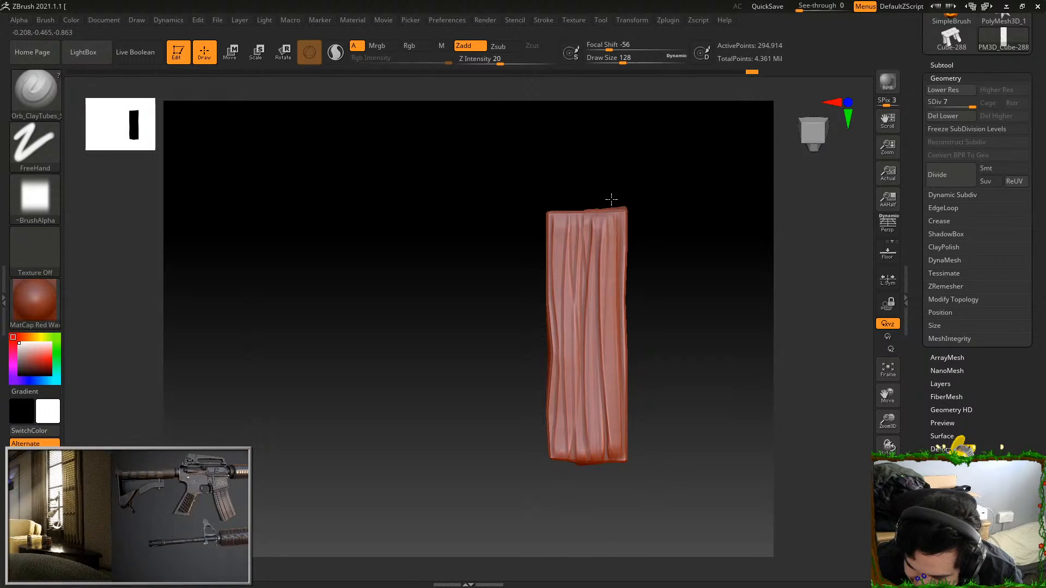
left_click_drag(568, 448, 564, 188)
left_click_drag(572, 436, 560, 199)
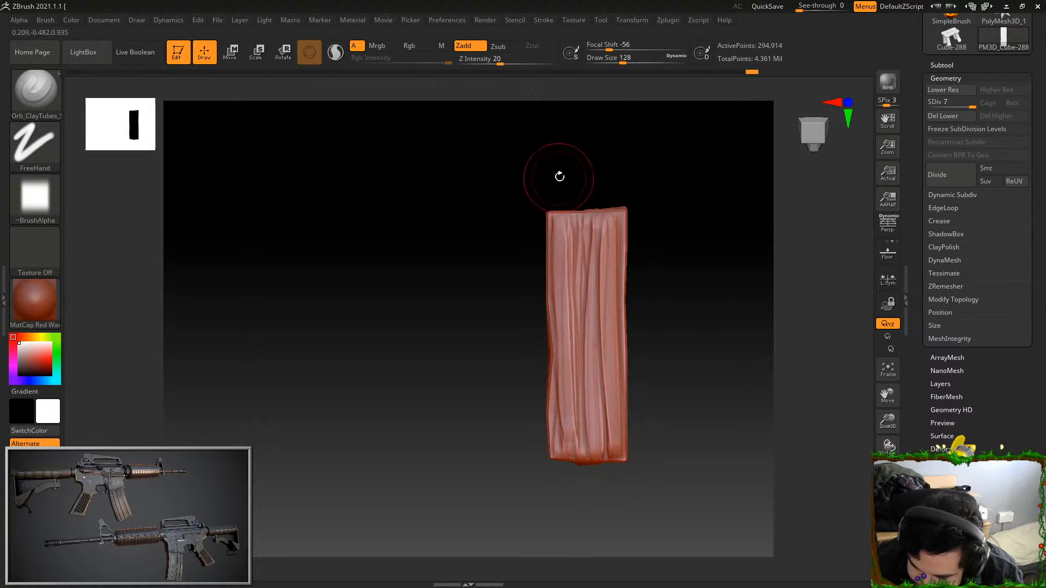
left_click_drag(572, 450, 568, 201)
Sculpt lengthwise wood-grain ridges across the plank's opposite broad face with the clay brush, redoing an unwanted stroke
left_click_drag(582, 140, 664, 356, "shift")
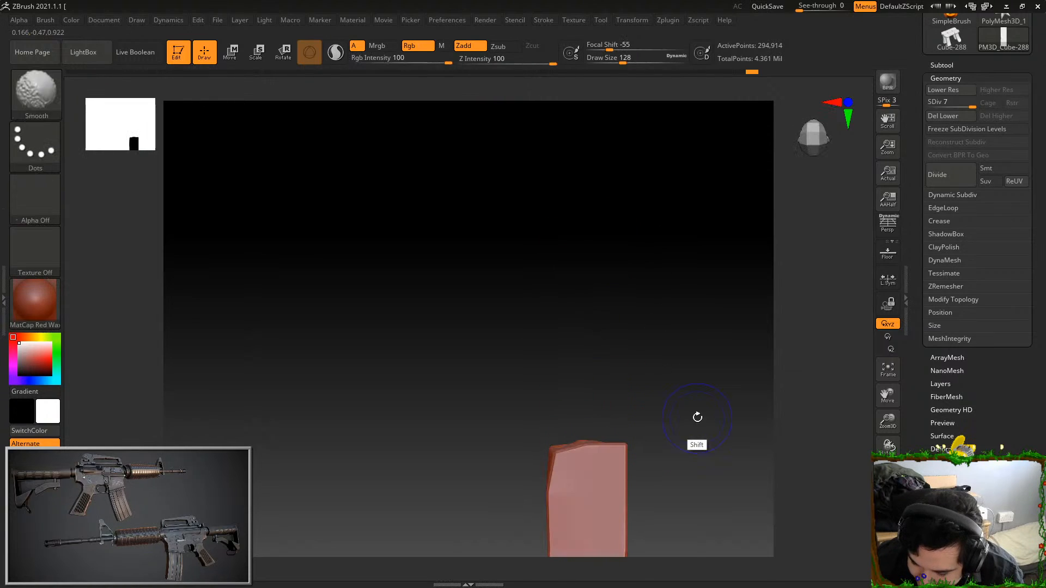
key("f")
left_click_drag(439, 127, 457, 342)
left_click_drag(440, 130, 433, 384)
key("ctrl+z")
left_click_drag(436, 128, 435, 425)
left_click_drag(456, 112, 463, 433)
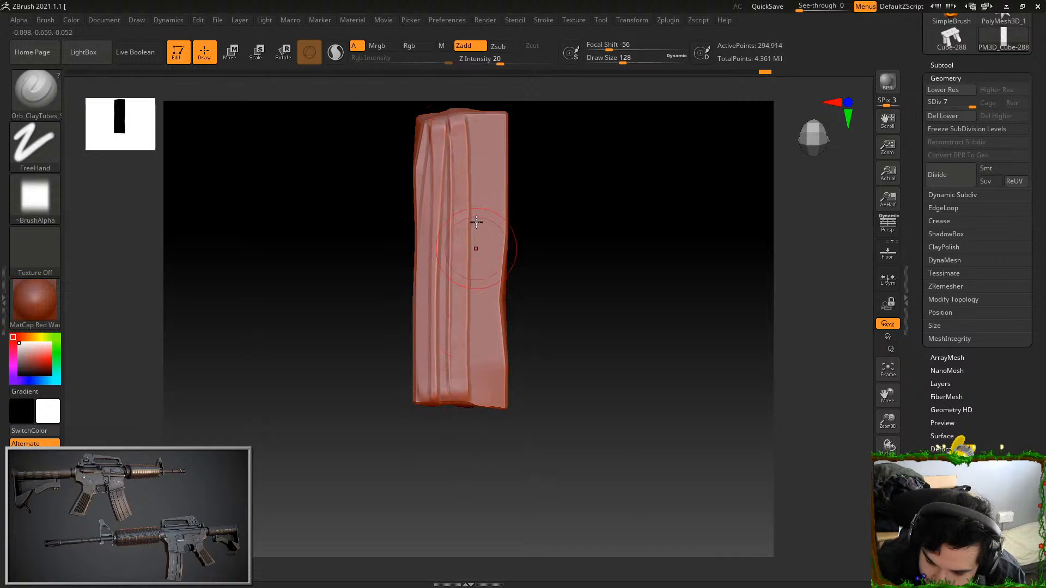
left_click_drag(482, 112, 474, 418)
mouse_move(491, 115)
left_mouse_down()
mouse_move(492, 417)
mouse_move(481, 347)
mouse_move(484, 406)
left_mouse_up()
Add short clay ridges across the plank's end faces, carrying the grain over the end edges
mouse_move(548, 300)
left_mouse_down()
mouse_move(576, 360)
mouse_move(588, 318)
mouse_move(596, 385)
mouse_move(628, 339)
left_mouse_up()
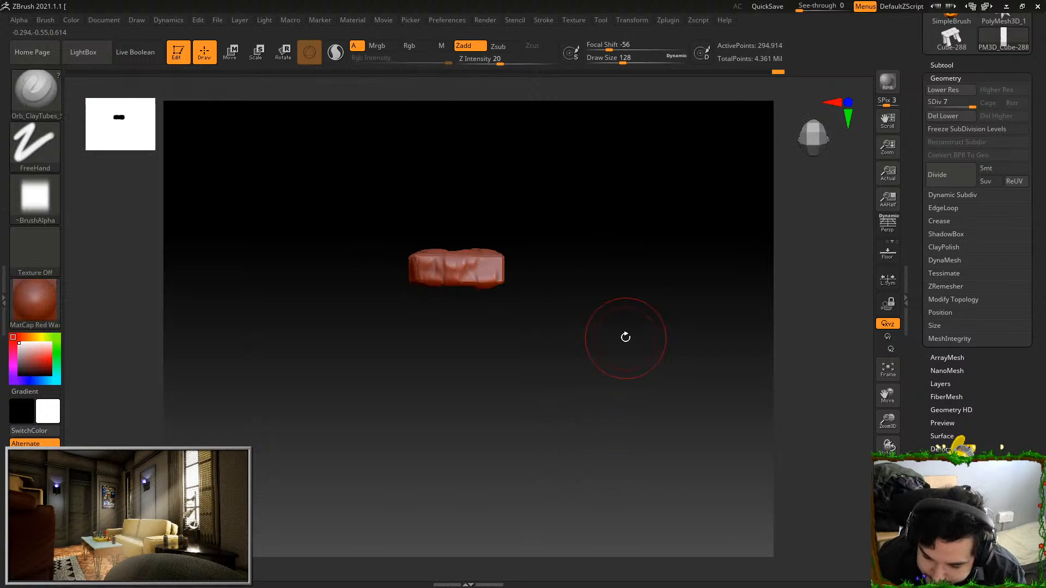
left_click_drag(489, 210, 494, 262)
left_click_drag(481, 205, 497, 351)
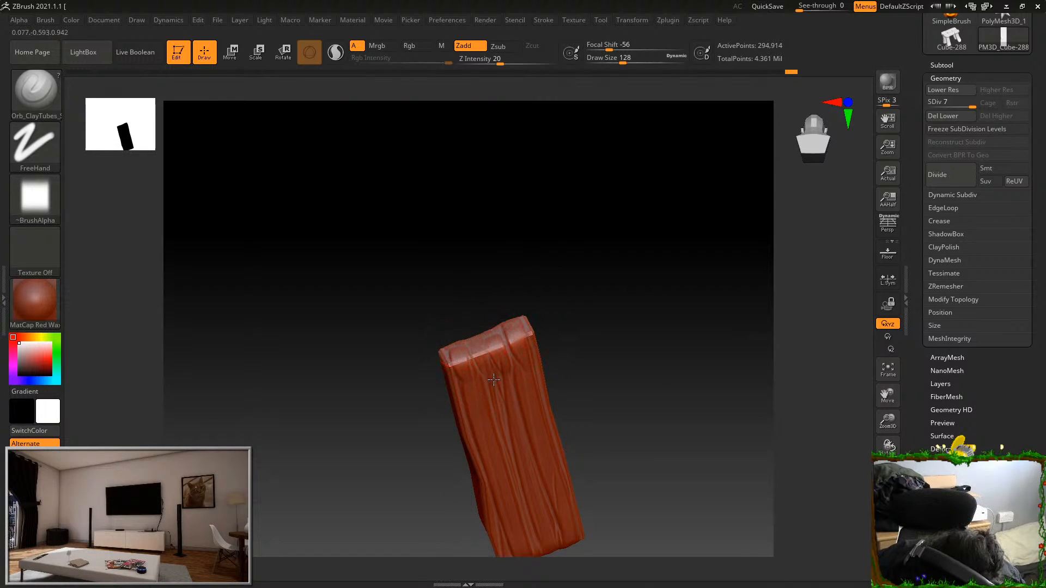
right_click_drag(479, 355, 498, 341)
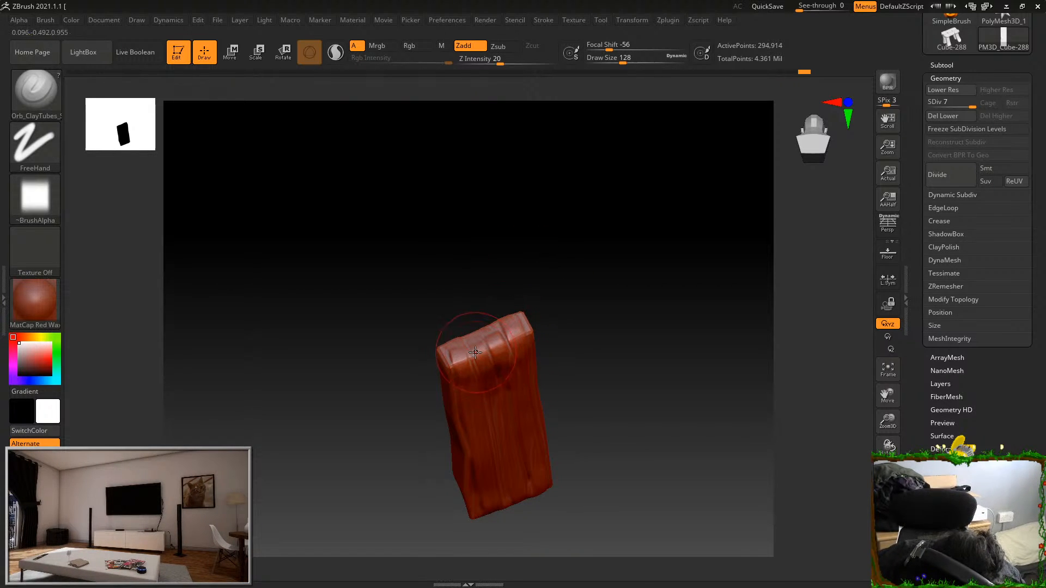
right_click_drag(490, 385, 444, 333)
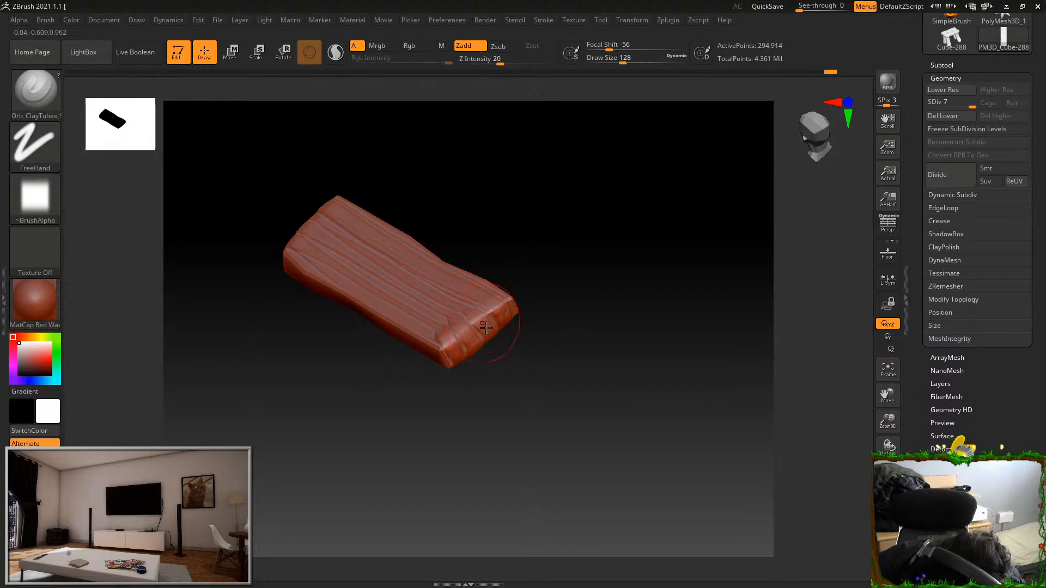
Switch to the TrimDynamic brush and flatten the wood-grain ridges along the length of the plank's broad face
mouse_move(491, 254)
right_mouse_down()
mouse_move(567, 240)
mouse_move(656, 351)
right_mouse_up()
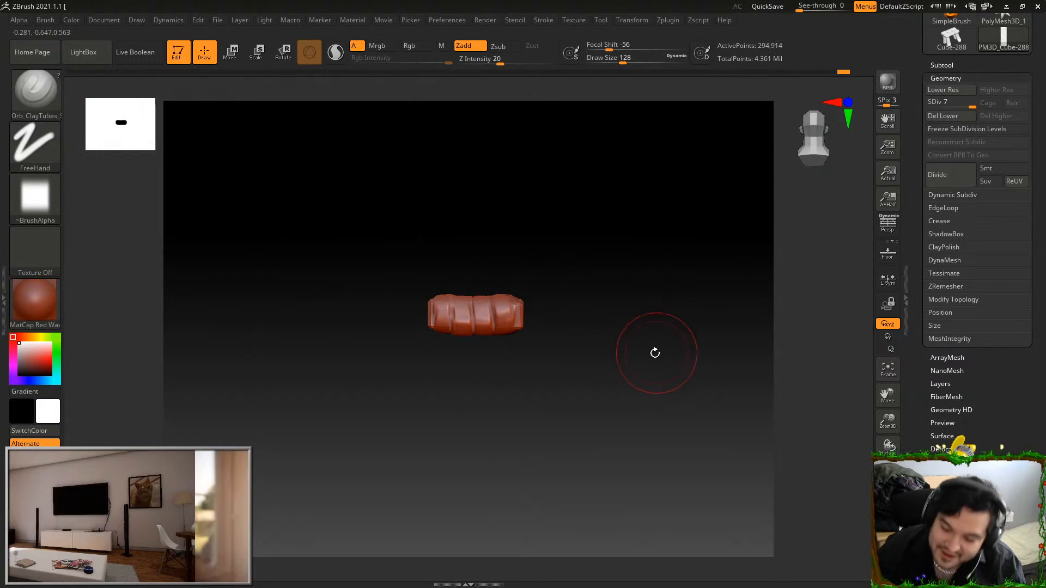
key("b")
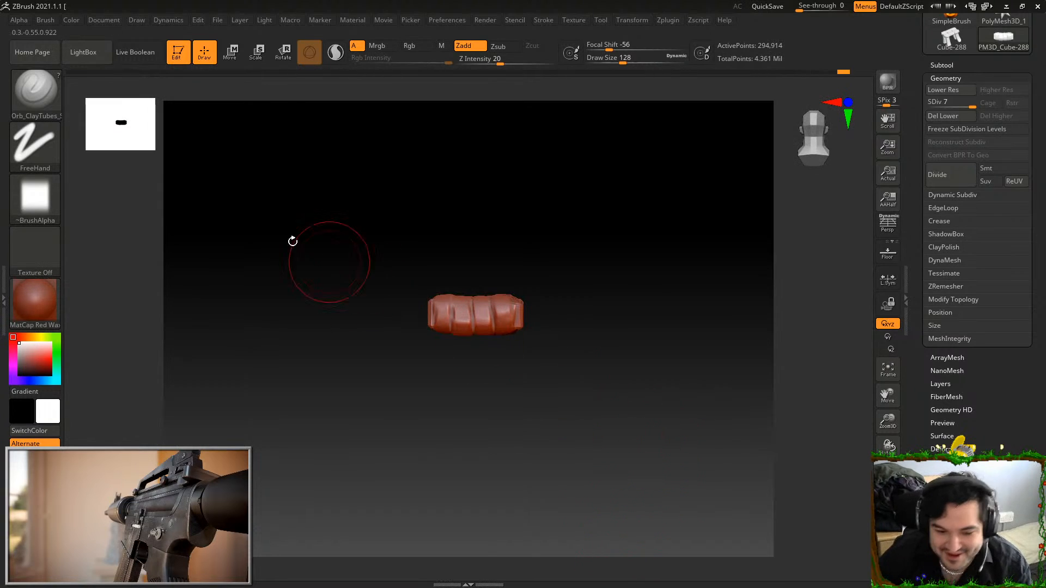
key("b")
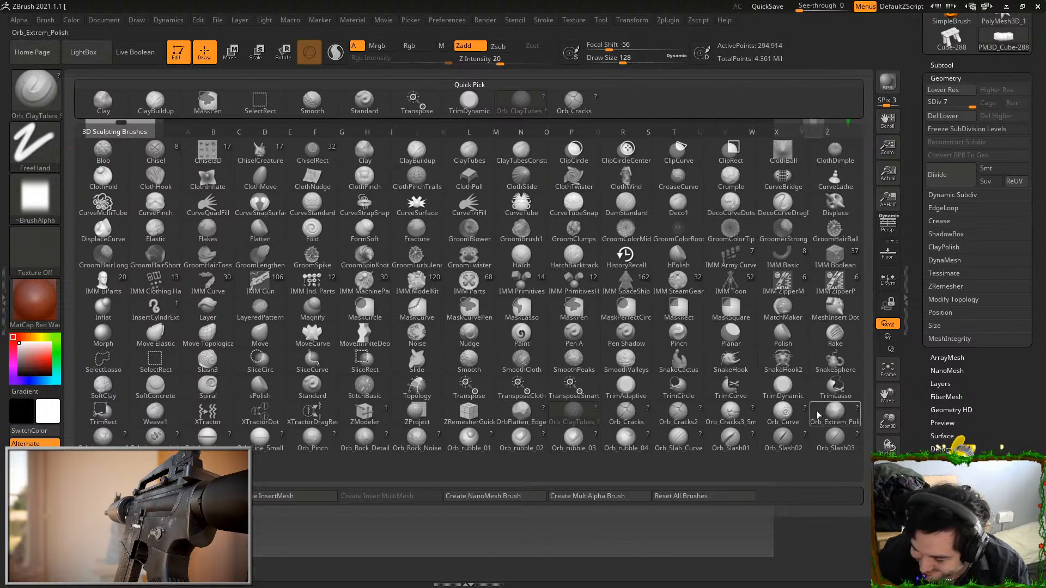
left_click(784, 388)
left_click_drag(663, 339, 680, 371, "shift")
left_click_drag(614, 322, 559, 302, "alt")
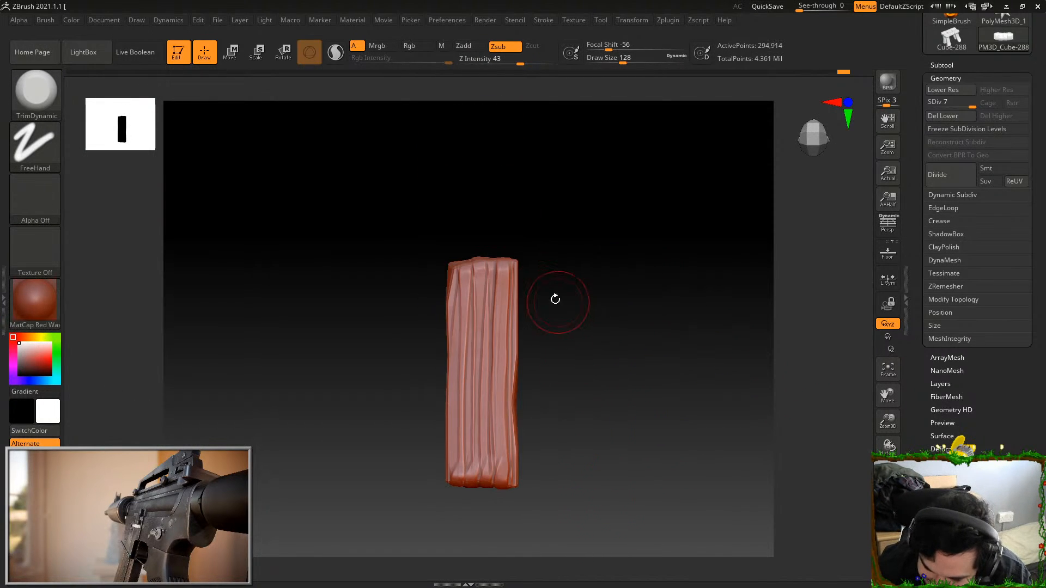
left_click_drag(462, 284, 463, 430)
left_click_drag(469, 302, 473, 431)
left_click_drag(547, 304, 549, 257, "alt")
left_click_drag(478, 421, 467, 414)
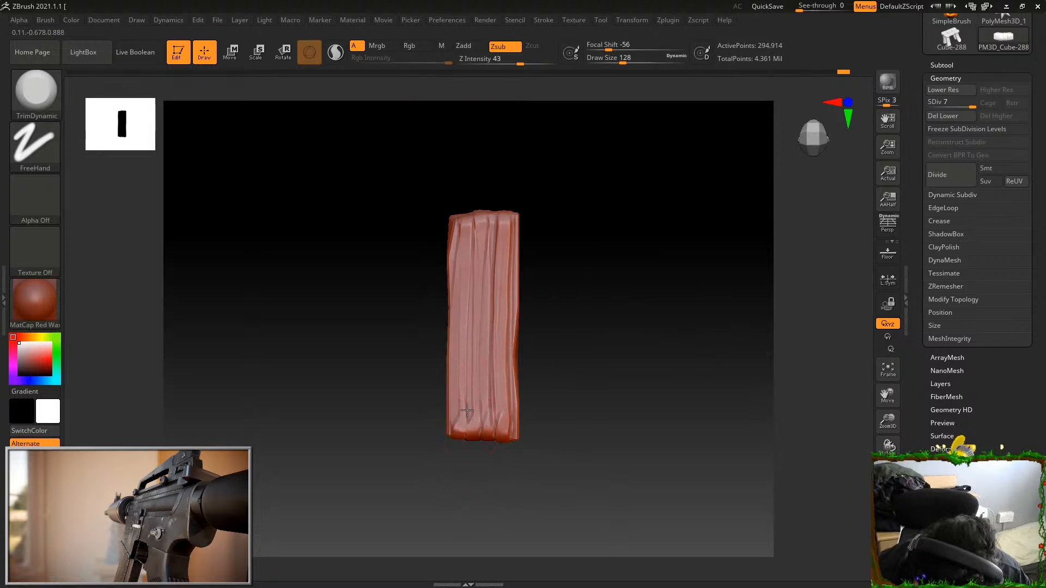
left_click_drag(481, 357, 513, 423)
Trim the ridges near the long edge of the broad face and cut flat, chipped bevels along its near end edge
left_click_drag(545, 234, 548, 281, "alt")
left_click_drag(510, 214, 513, 313)
left_click_drag(515, 253, 511, 332)
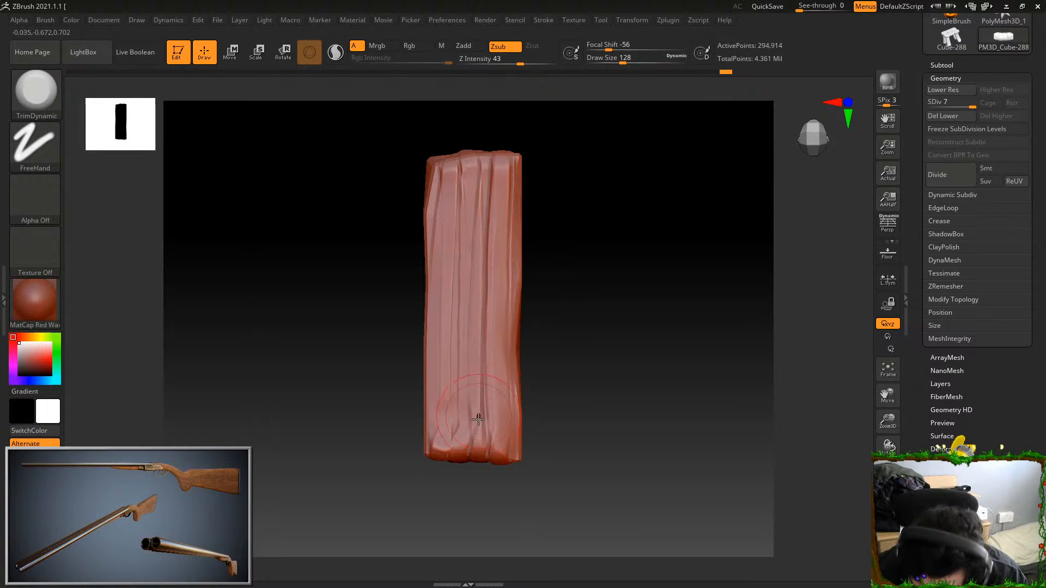
left_click_drag(480, 413, 494, 452)
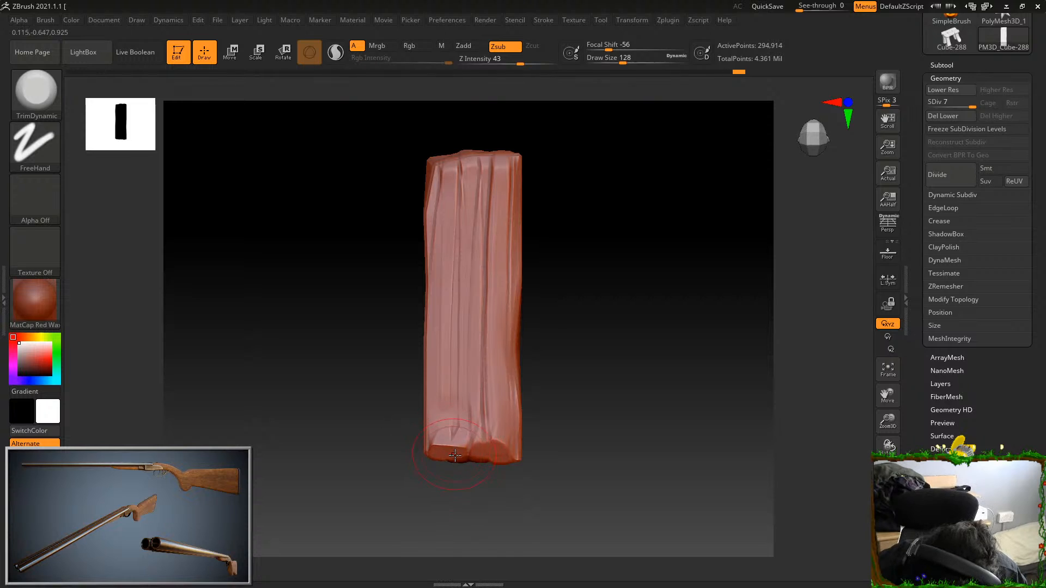
right_click_drag(453, 453, 486, 390)
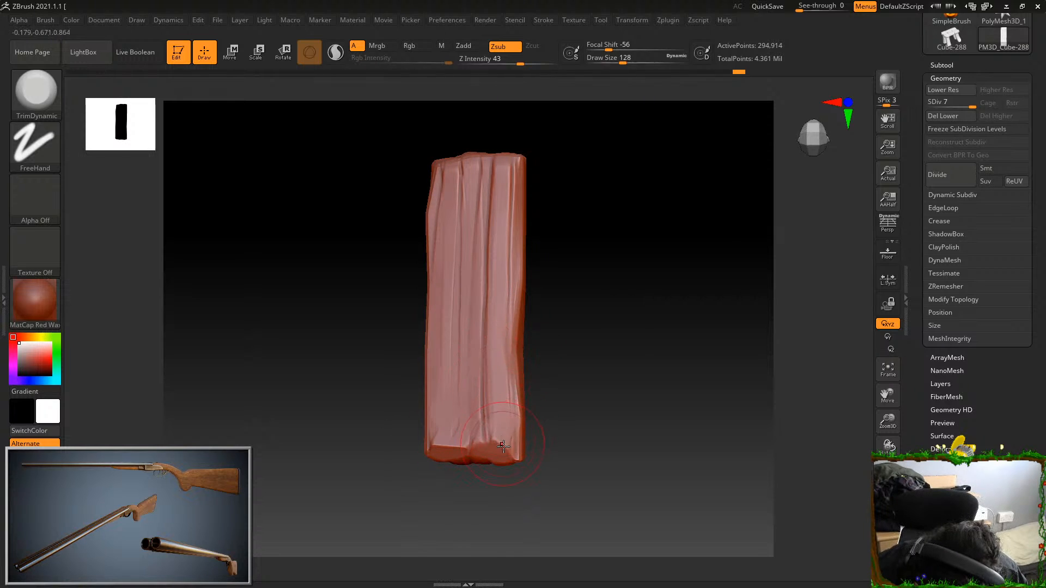
right_click_drag(515, 443, 478, 249)
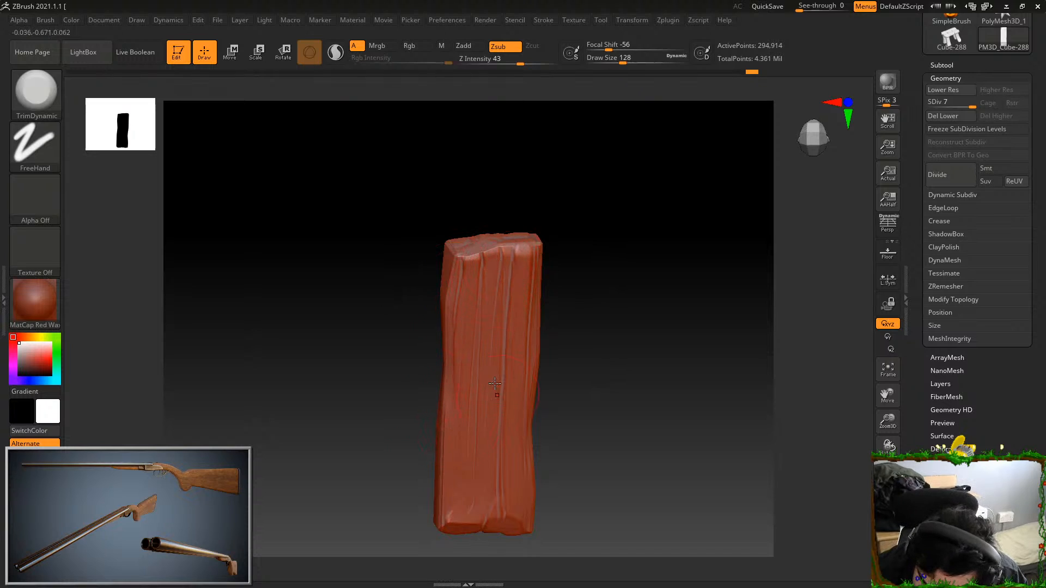
Flatten the ridges on the plank's far end face and bevel the edge where it meets the broad faces
right_click_drag(555, 310, 545, 347)
right_click_drag(586, 256, 618, 186)
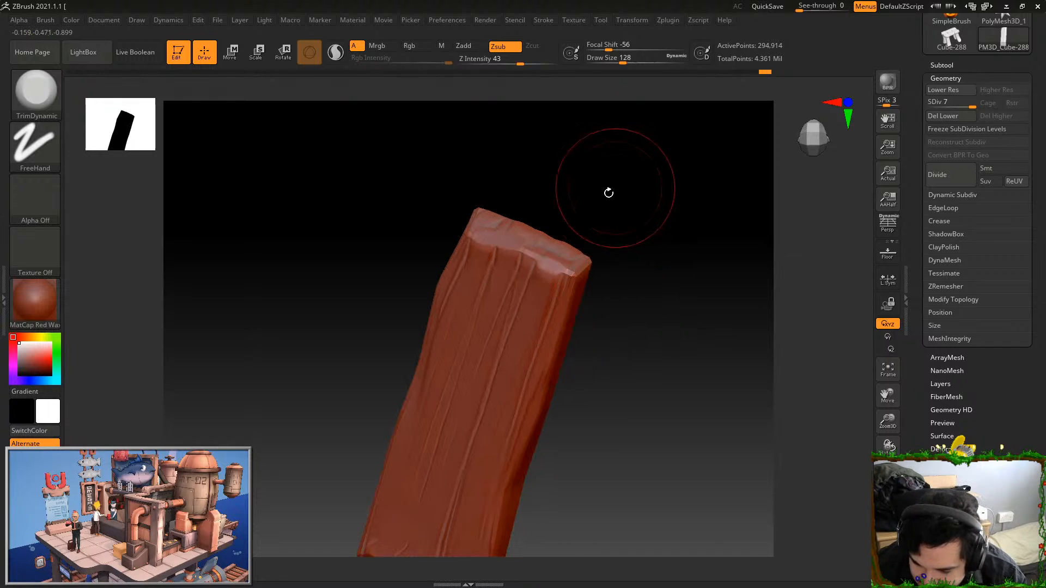
right_click_drag(540, 191, 514, 256)
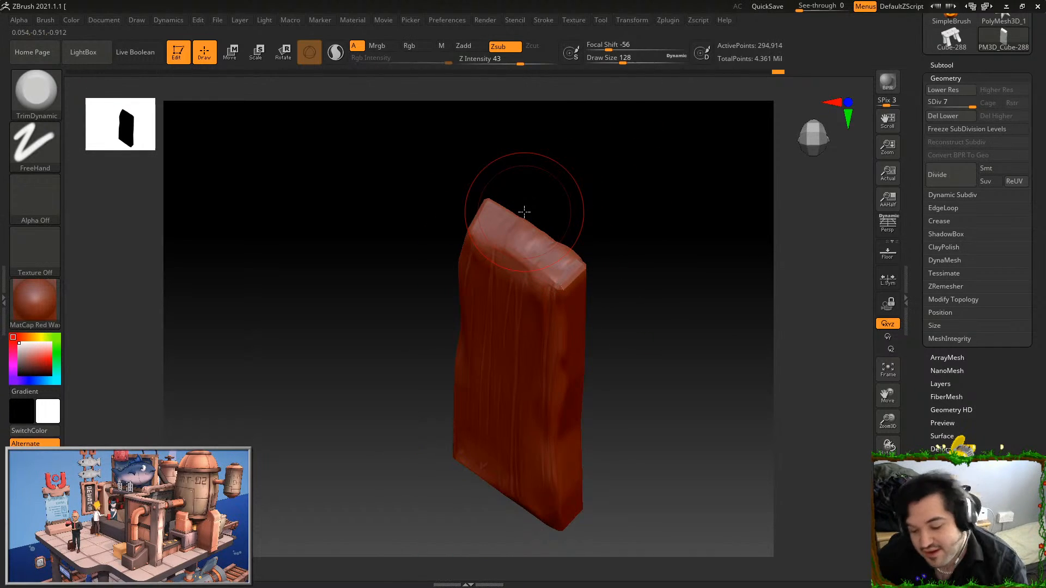
right_click_drag(524, 212, 582, 271)
right_click_drag(537, 376, 563, 436)
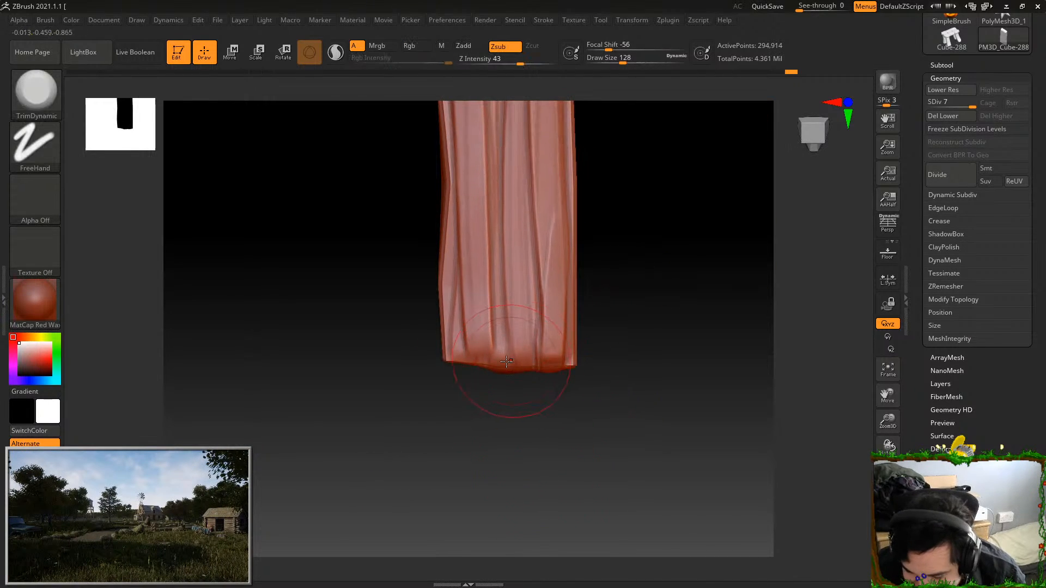
Trim the grain ridges on the opposite broad face, undoing unwanted strokes, and flatten the ridges on the adjoining end face
left_click_drag(549, 315, 553, 272)
mouse_move(604, 336)
right_mouse_down("alt")
mouse_move(612, 352)
mouse_move(607, 264)
mouse_move(611, 304)
right_mouse_up("alt")
mouse_move(523, 220)
left_mouse_down()
mouse_move(525, 386)
mouse_move(534, 387)
left_mouse_up()
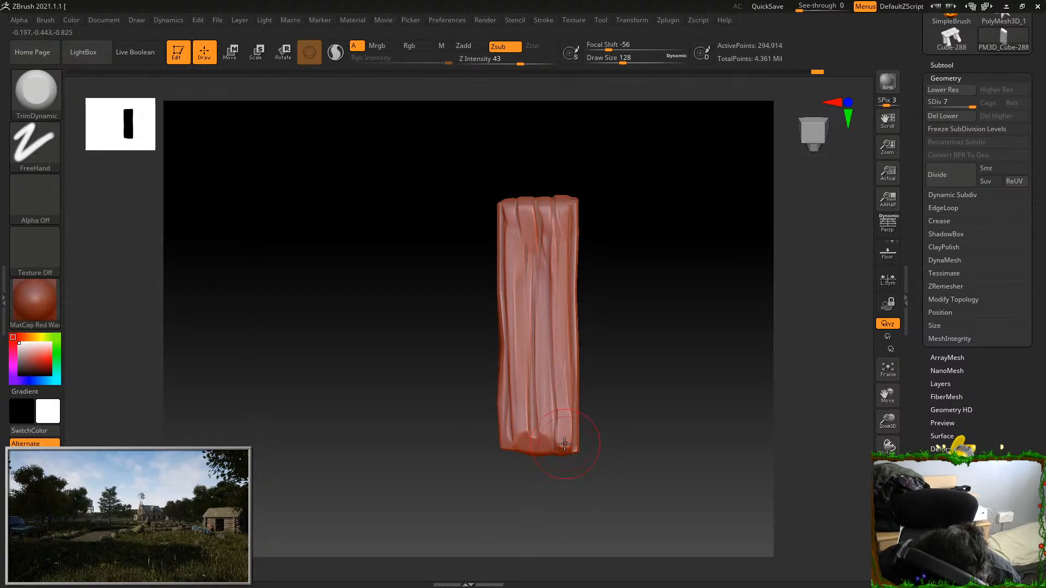
left_click_drag(570, 438, 537, 229)
left_click_drag(505, 261, 508, 382)
key("ctrl+z")
mouse_move(512, 244)
left_mouse_down()
mouse_move(514, 370)
mouse_move(510, 253)
mouse_move(545, 218)
left_mouse_up()
mouse_move(603, 264)
left_mouse_down()
mouse_move(610, 241)
mouse_move(629, 414)
mouse_move(654, 344)
mouse_move(608, 317)
left_mouse_up()
key("ctrl+z")
mouse_move(506, 287)
left_mouse_down()
mouse_move(507, 275)
mouse_move(503, 294)
left_mouse_up()
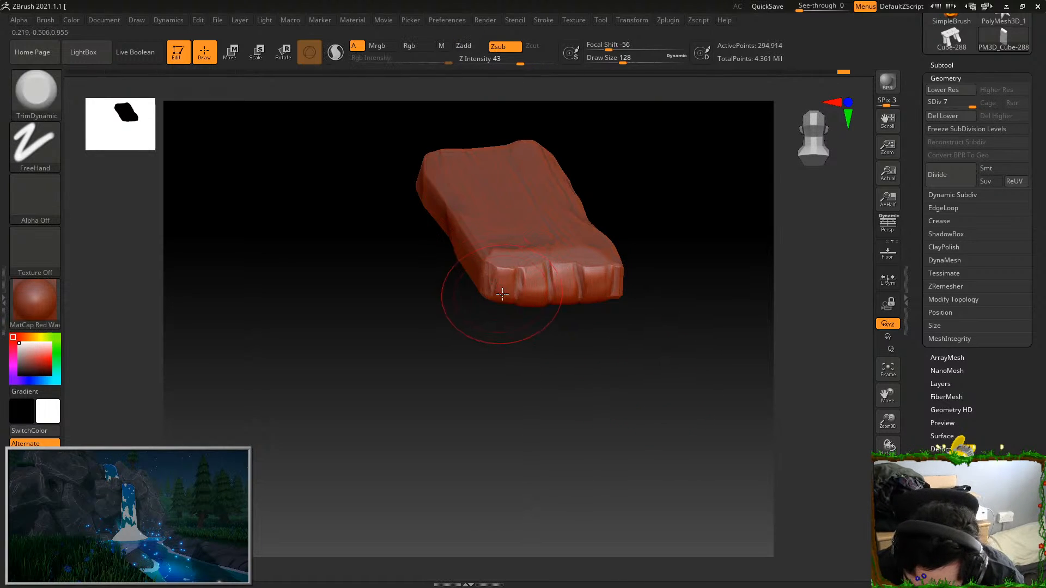
left_click_drag(577, 362, 598, 290)
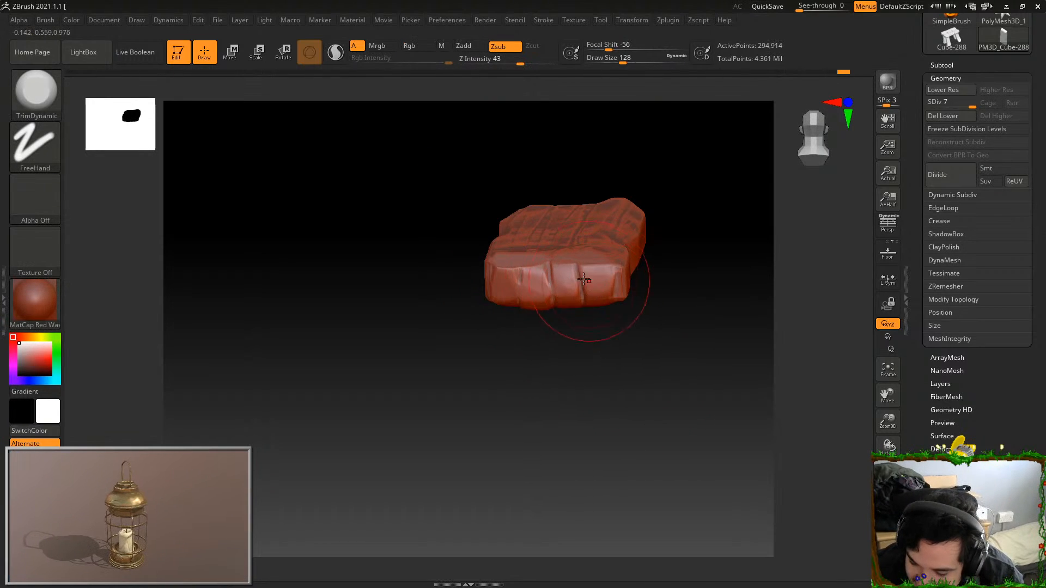
Switch to the Orb_Cracks brush with draw size 35 and carve cracks from the plank's end edge up along the broad face
left_click(35, 90)
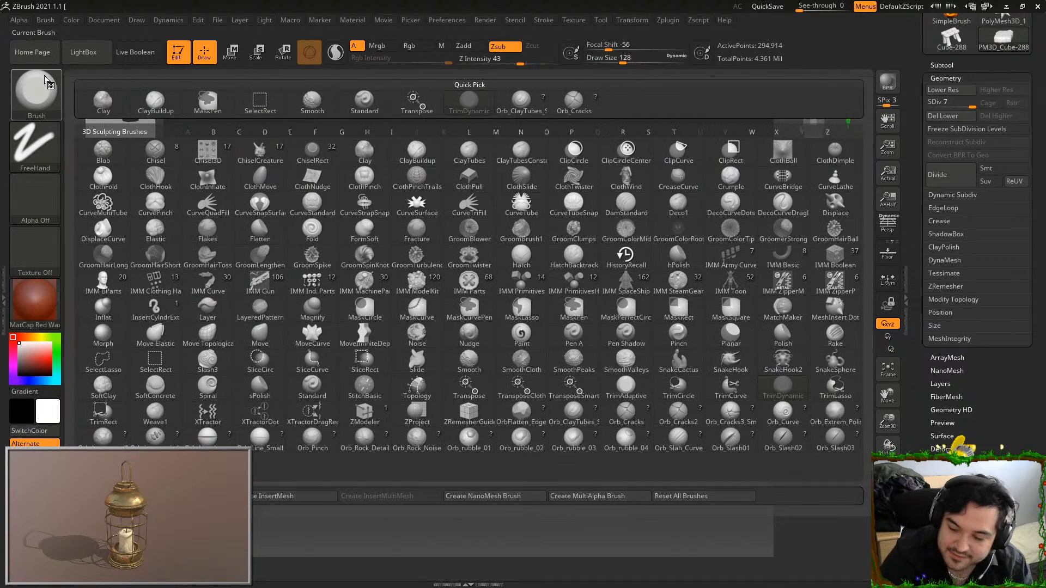
left_click(626, 415)
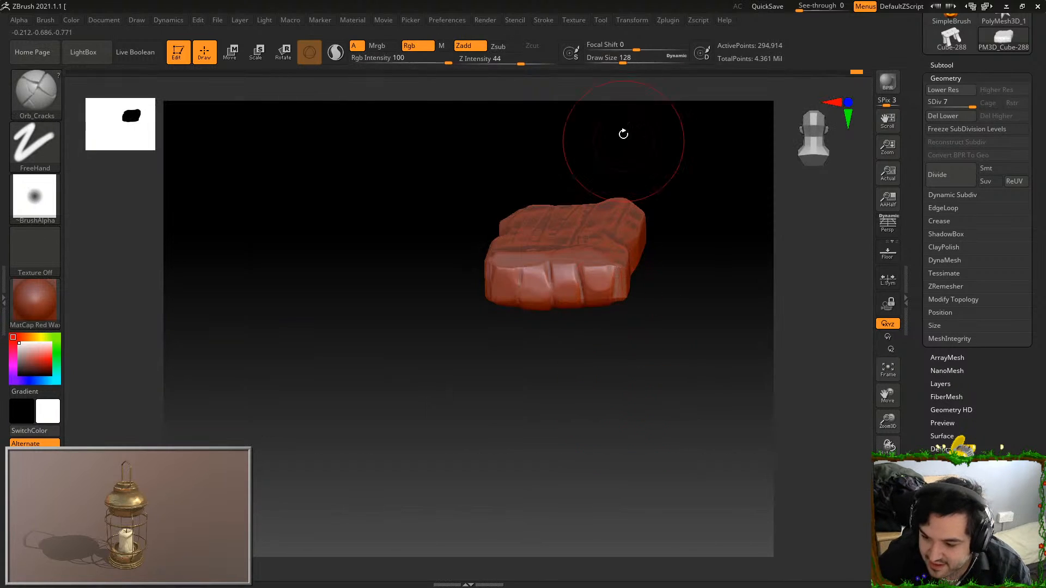
left_click_drag(607, 62, 606, 62)
mouse_move(666, 156)
left_mouse_down()
mouse_move(674, 196)
mouse_move(661, 197)
mouse_move(647, 242)
mouse_move(660, 200)
mouse_move(609, 252)
left_mouse_up()
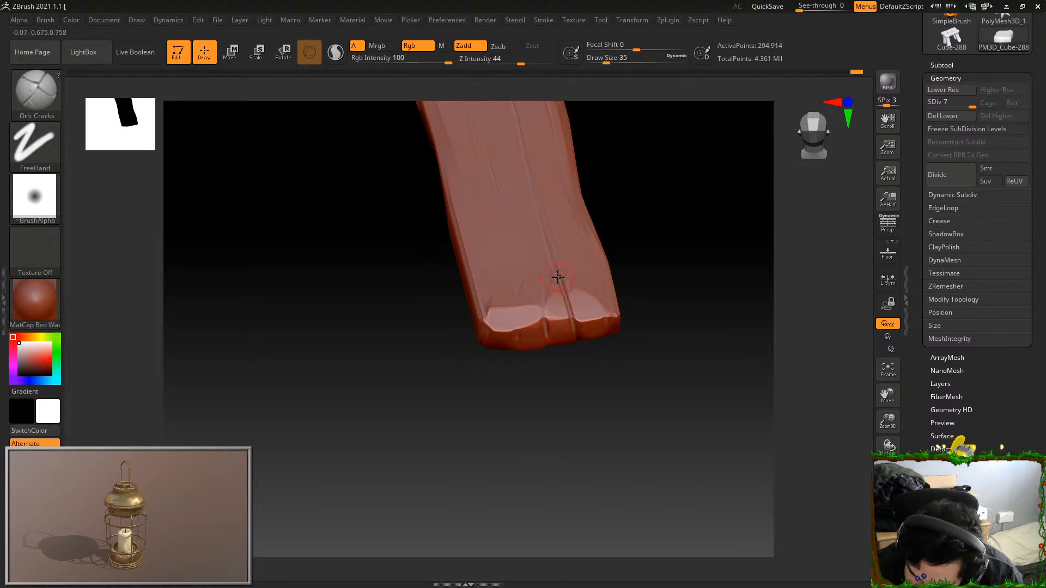
left_click_drag(577, 342, 563, 275)
left_click_drag(636, 316, 627, 266)
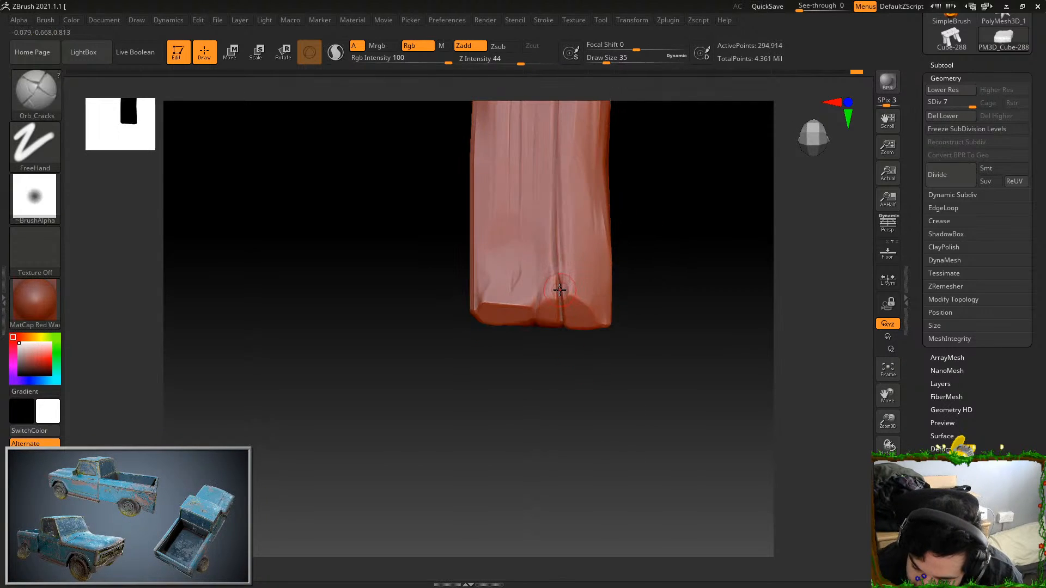
left_click_drag(535, 330, 538, 119)
mouse_move(662, 327)
left_mouse_down()
mouse_move(689, 380)
mouse_move(672, 406)
mouse_move(607, 285)
left_mouse_up()
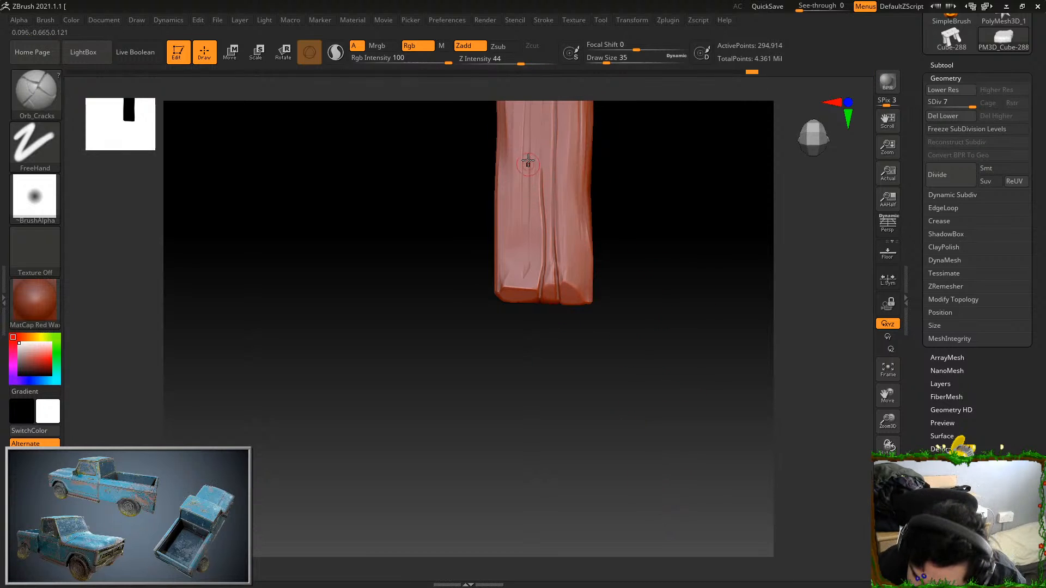
left_click_drag(527, 116, 523, 249)
key("ctrl+z")
left_click_drag(523, 119, 518, 217)
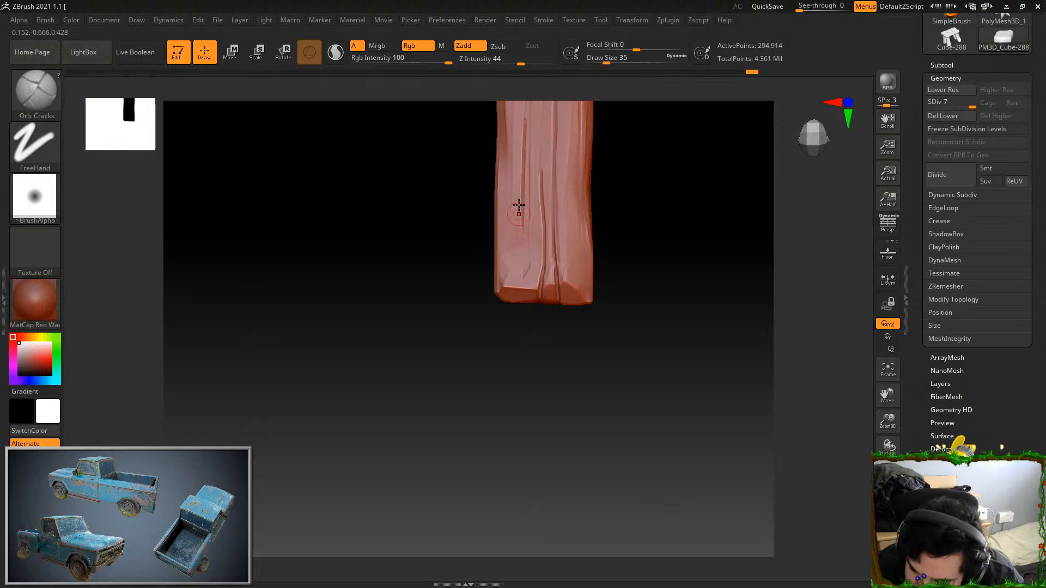
key("ctrl+z")
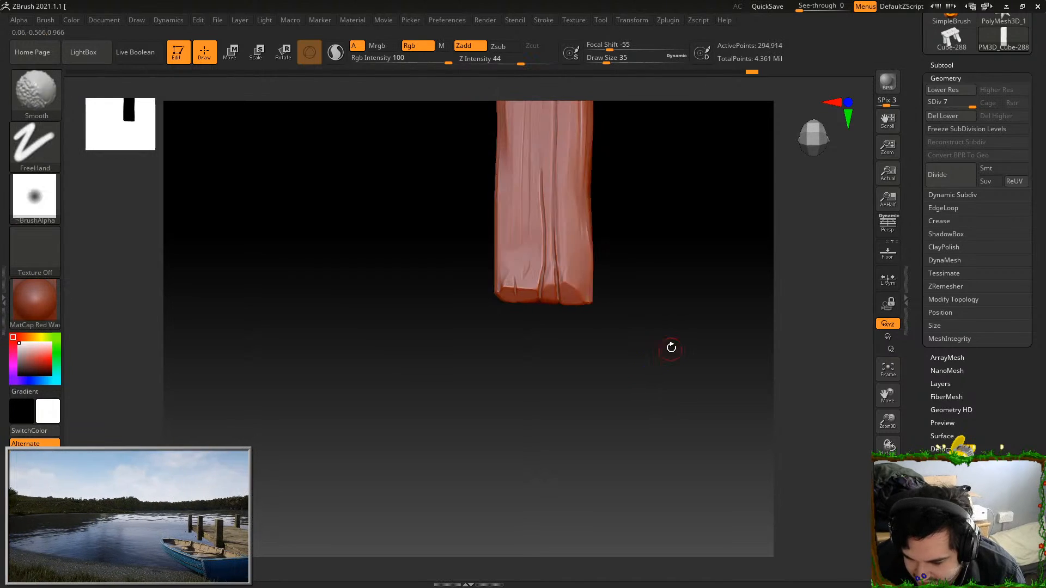
left_click_drag(668, 351, 663, 316, "alt")
key("f")
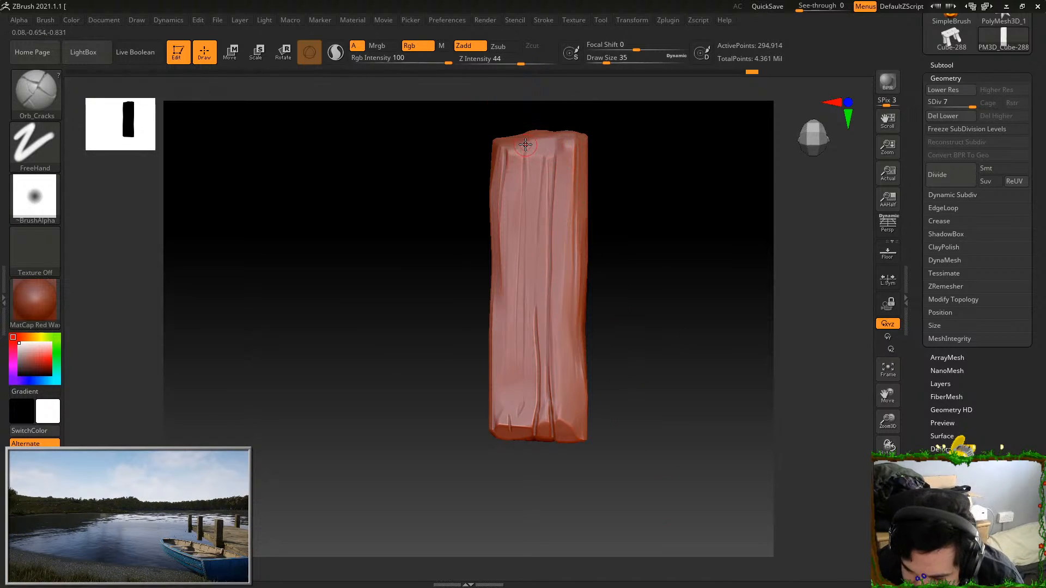
left_click_drag(521, 167, 525, 142)
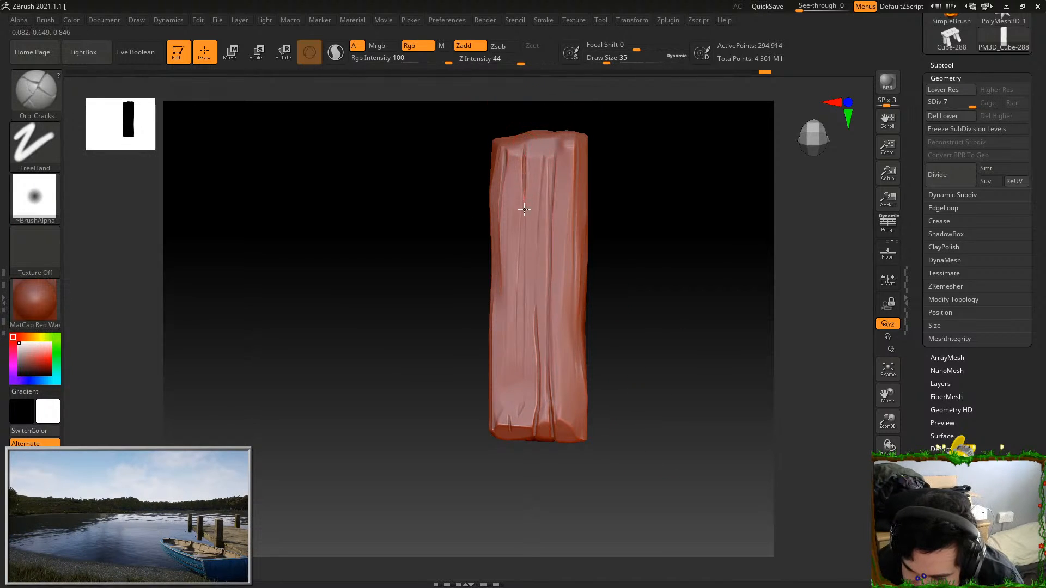
key("ctrl+z")
left_click_drag(525, 150, 518, 243)
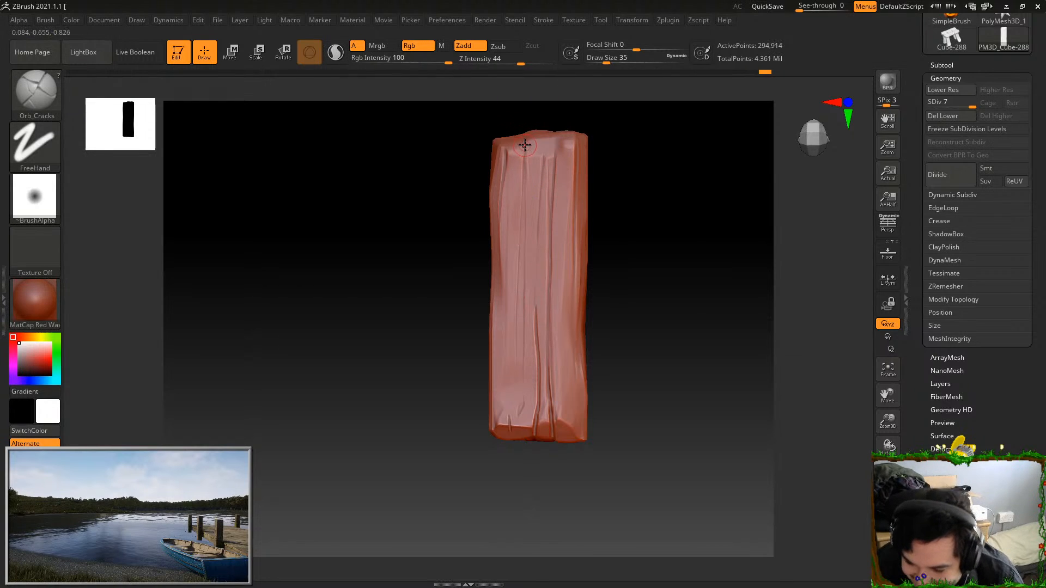
key("ctrl+z")
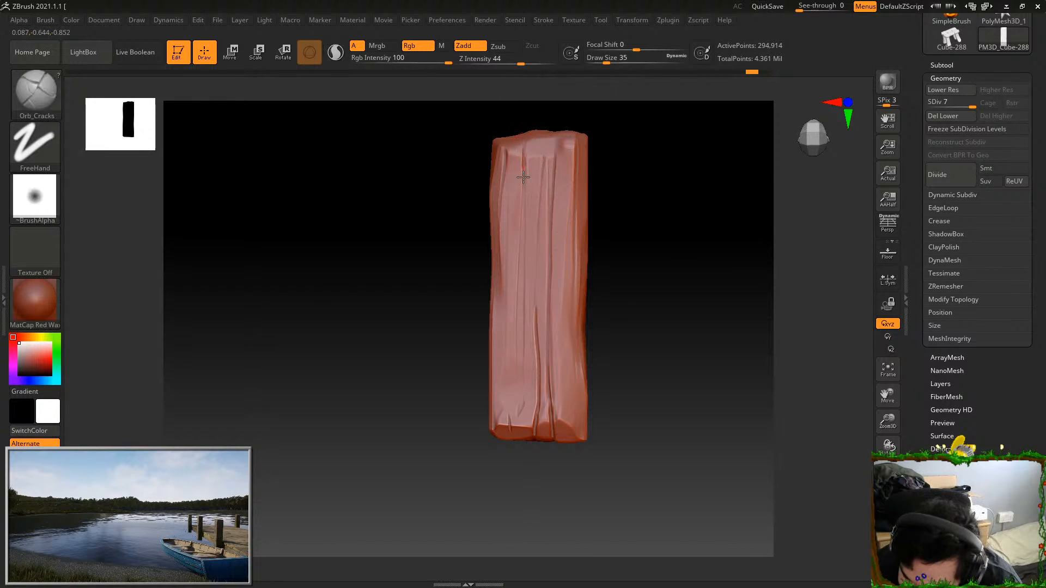
key("ctrl+z")
left_click_drag(523, 148, 523, 189)
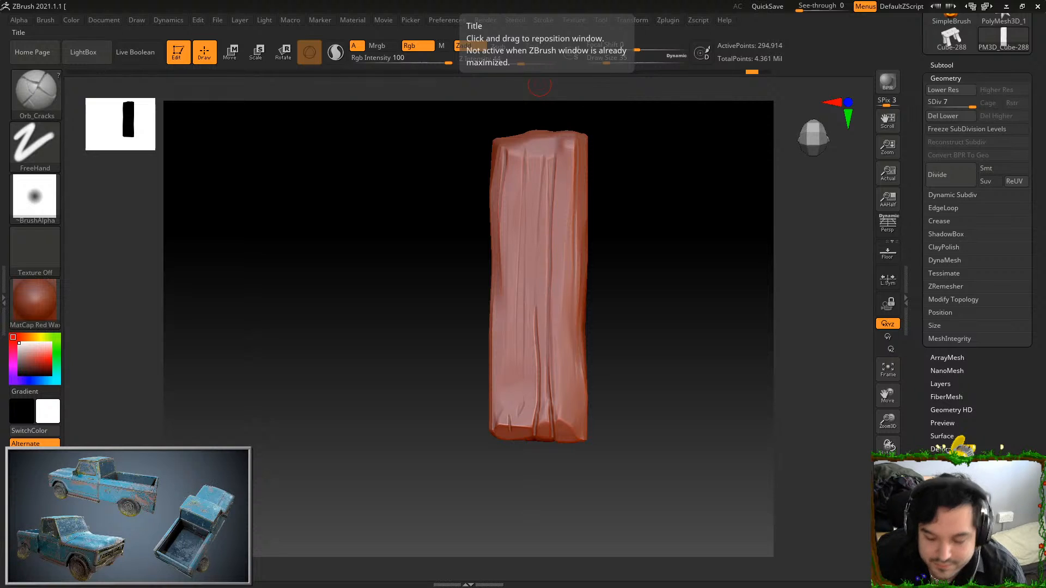
mouse_move(528, 188)
left_mouse_down()
mouse_move(523, 284)
mouse_move(525, 228)
mouse_move(523, 260)
left_mouse_up()
key("ctrl+z")
key("ctrl+z")
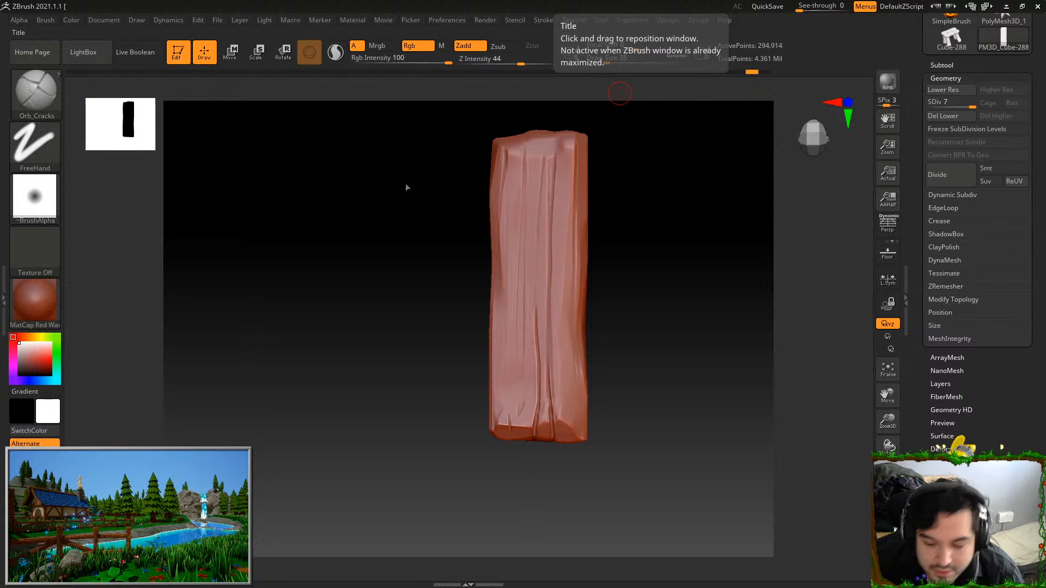
left_click_drag(534, 232, 534, 304)
left_click_drag(535, 188, 518, 364)
key("ctrl+z")
left_click_drag(530, 185, 525, 384)
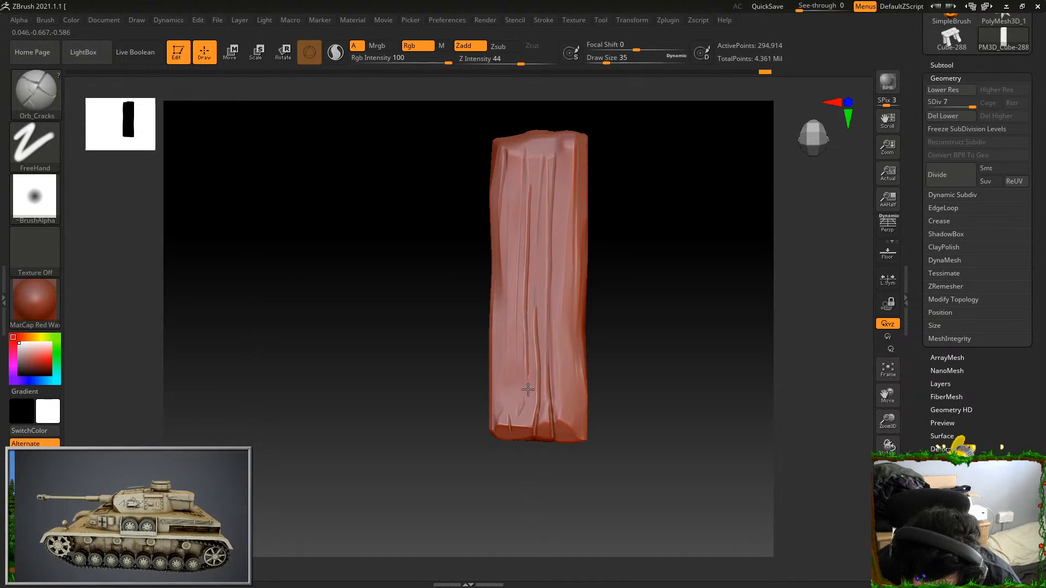
key("ctrl+z")
Carve a crack down from the plank's far end and a long wavy crack beside one long edge, redoing the unwanted stroke
left_click_drag(523, 185, 523, 210)
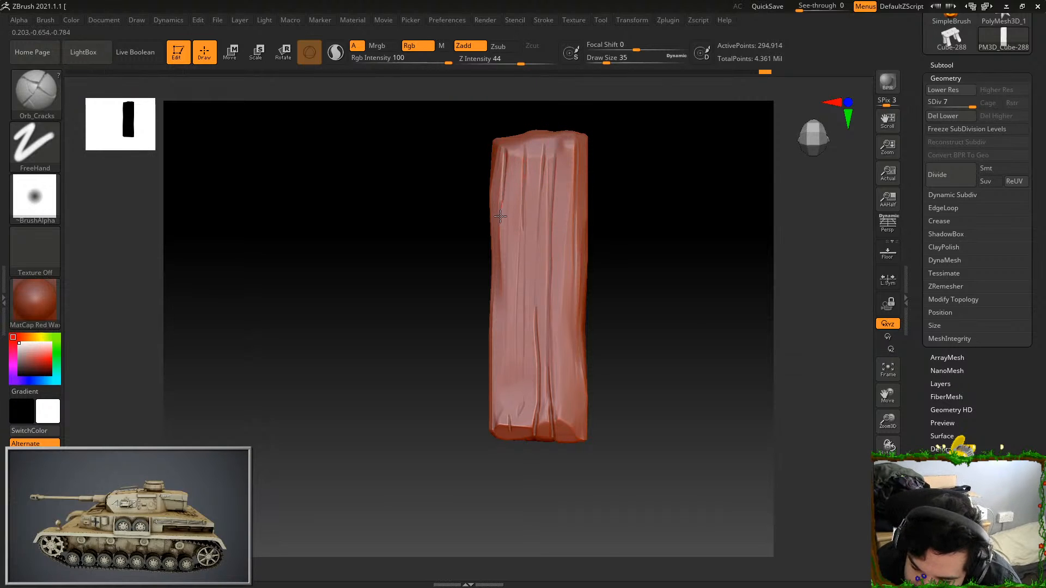
left_click_drag(507, 209, 509, 459)
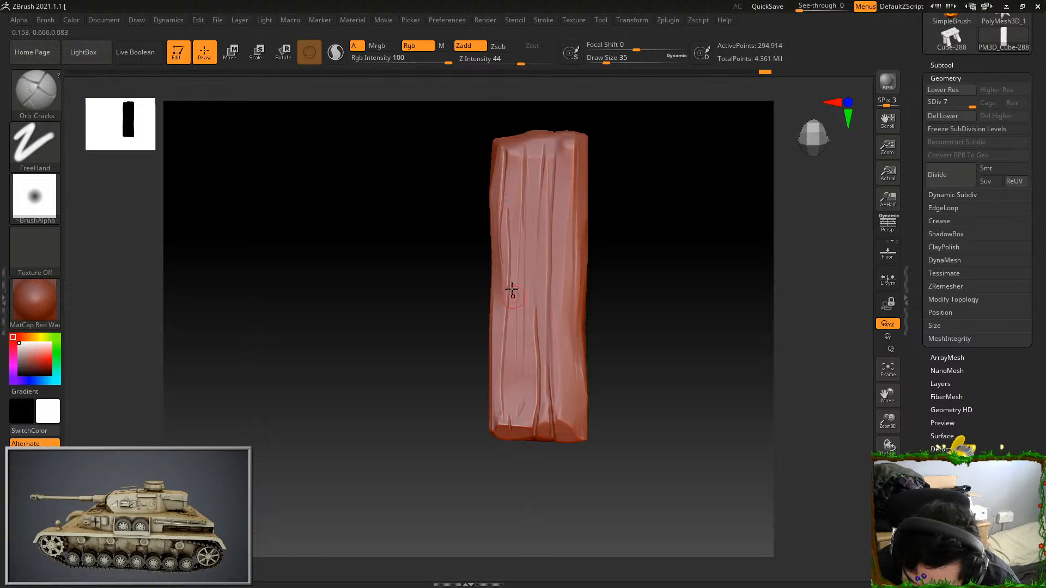
key("ctrl+z")
left_click_drag(507, 232, 502, 351)
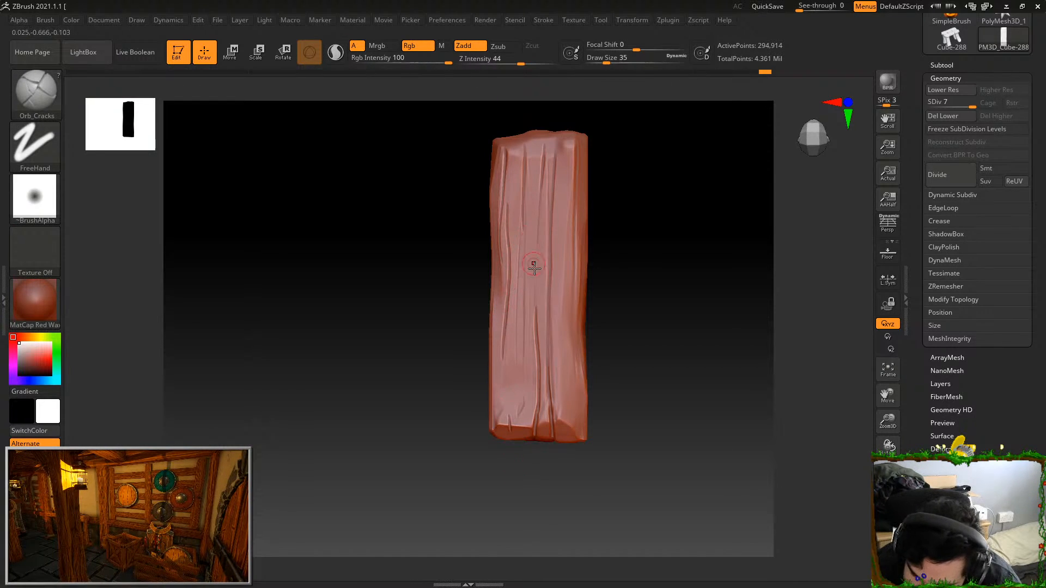
Undo the stray crack strokes on the broad face and carve short cracks by the opposite long edge and the near end corner
left_click_drag(524, 259, 519, 415)
key("ctrl+z")
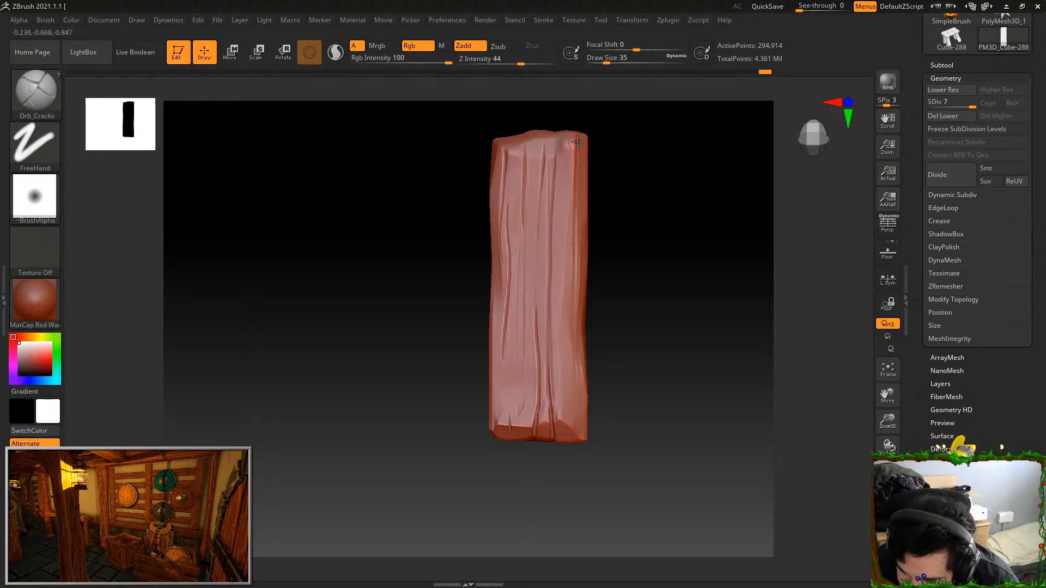
key("ctrl+z")
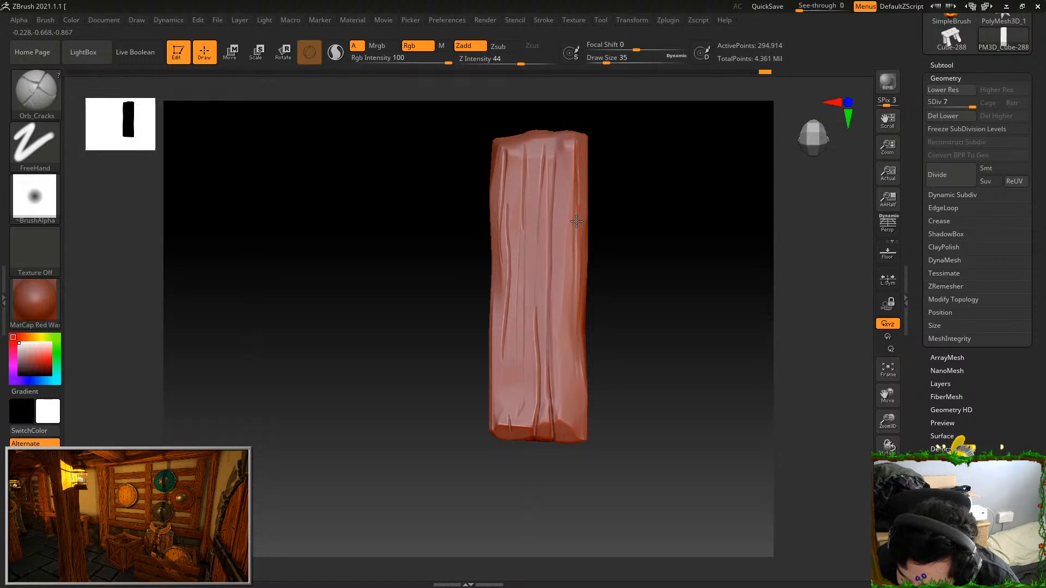
left_click_drag(577, 387, 581, 448)
mouse_move(601, 360)
left_mouse_down("alt")
mouse_move(600, 345)
mouse_move(580, 444)
mouse_move(579, 435)
left_mouse_up("alt")
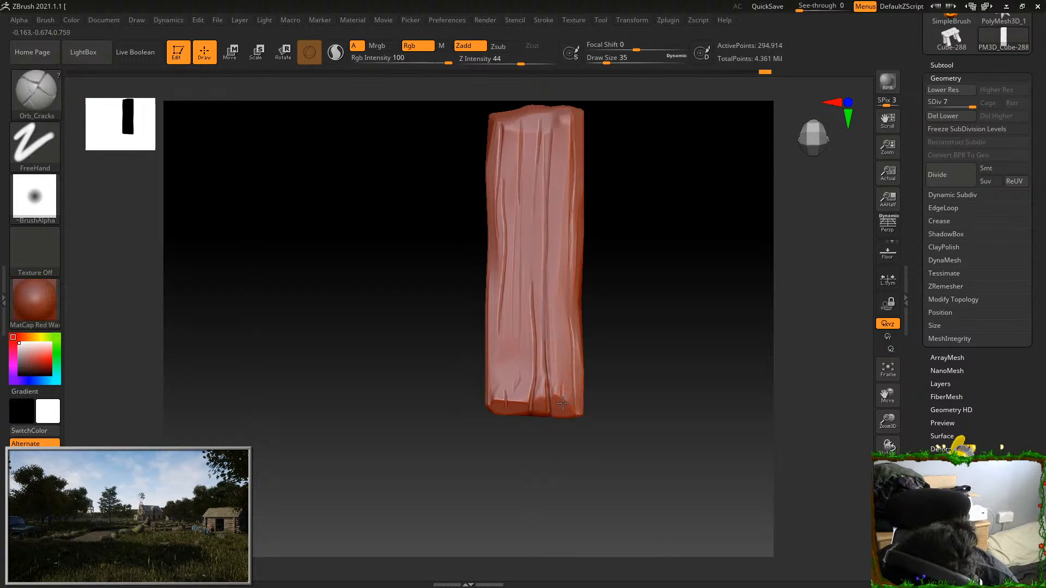
Carve a short crack at the near end corner and lengthwise cracks along the middle of the broad face, undoing stray strokes
left_click_drag(560, 396, 562, 417)
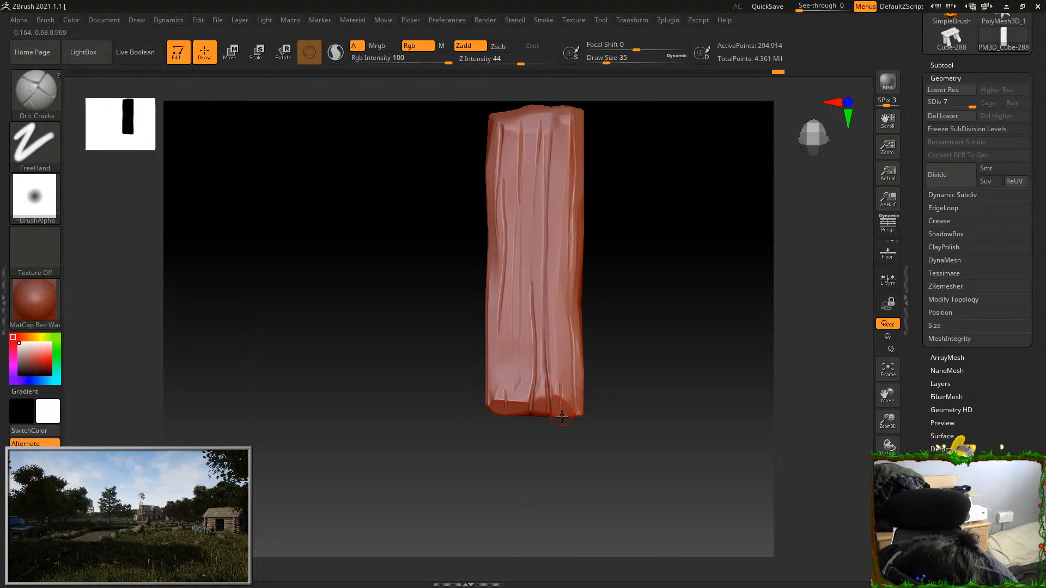
left_click_drag(556, 296, 564, 98)
key("ctrl+z")
left_click_drag(537, 157, 534, 257)
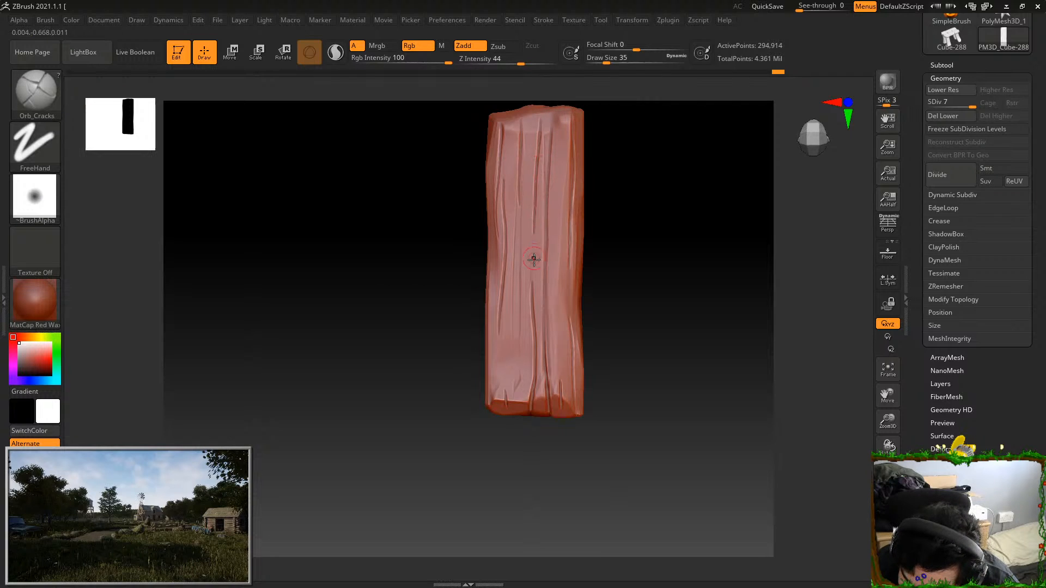
left_click_drag(594, 169, 606, 159)
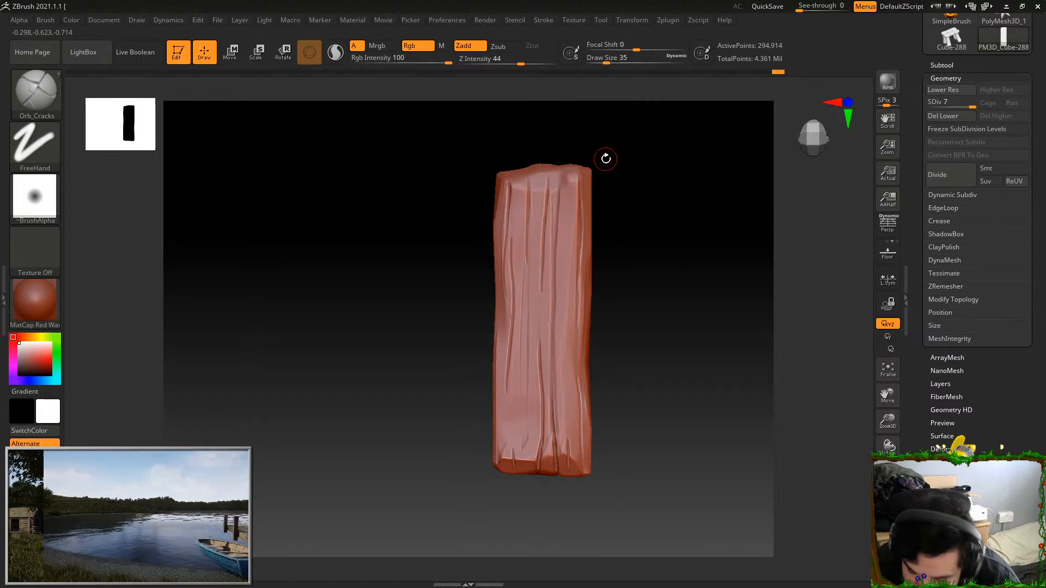
mouse_move(521, 435)
left_mouse_down()
mouse_move(526, 306)
mouse_move(523, 455)
left_mouse_up()
key("ctrl+z")
mouse_move(624, 275)
left_mouse_down()
mouse_move(631, 243)
mouse_move(604, 272)
left_mouse_up()
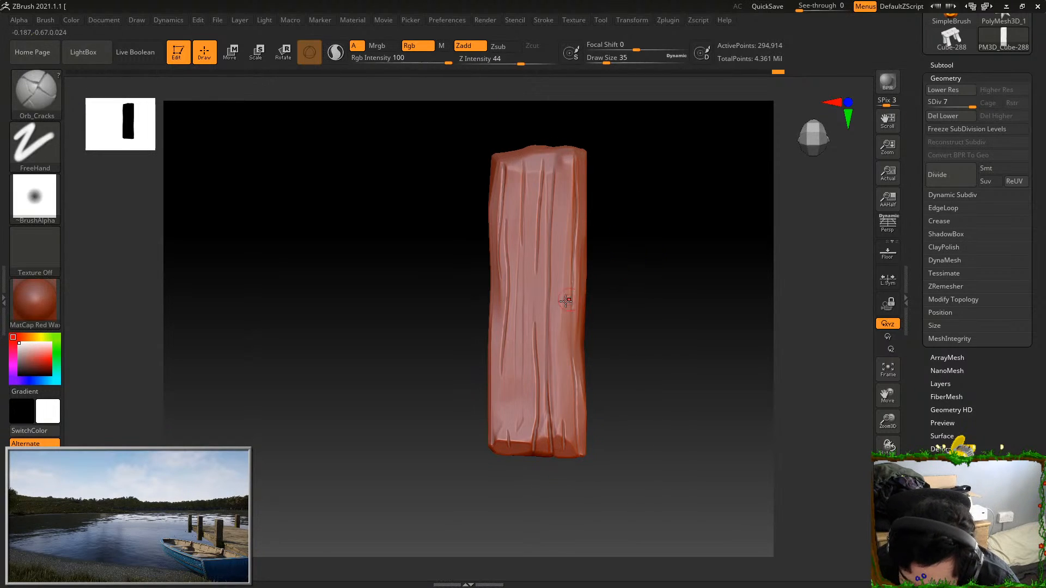
left_click_drag(525, 320, 524, 434)
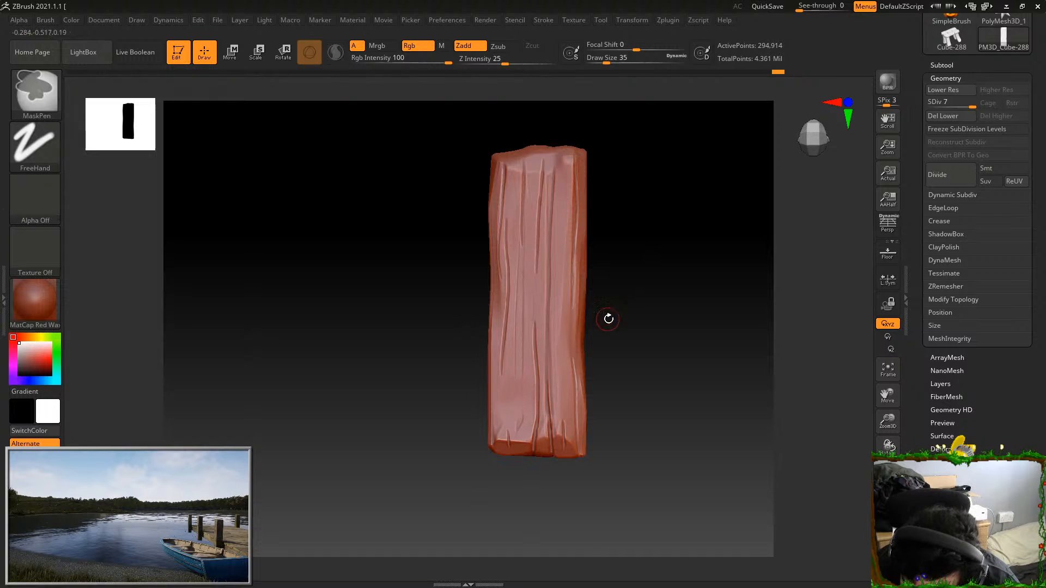
Carve a crack across the plank's end face and continue it along the adjoining broad face
right_click_drag(605, 321, 617, 259, "ctrl")
mouse_move(618, 259)
left_mouse_down()
mouse_move(634, 358)
mouse_move(648, 332)
left_mouse_up()
right_click_drag(643, 330, 649, 474, "ctrl")
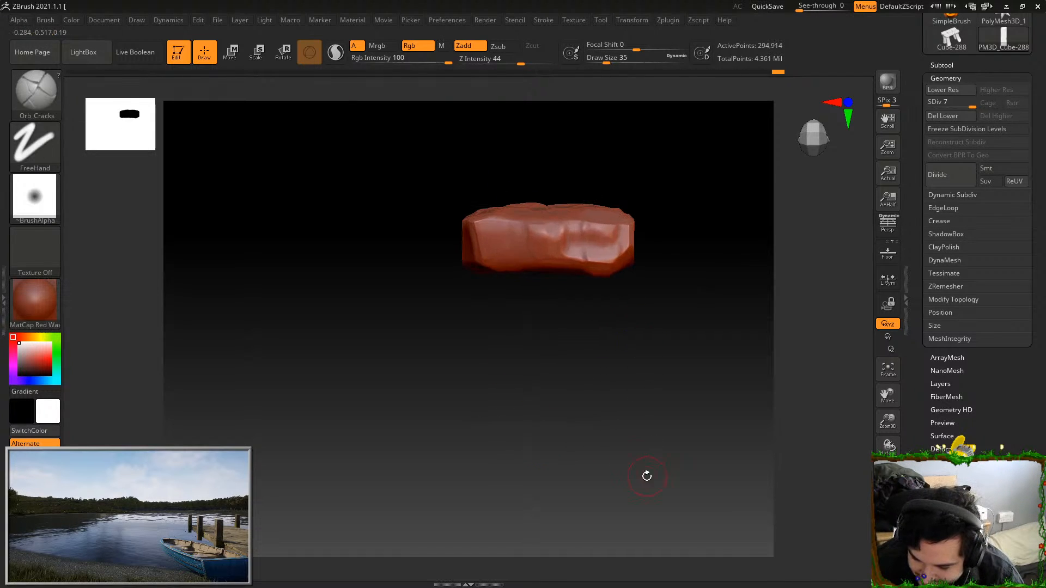
left_click_drag(568, 225, 566, 266)
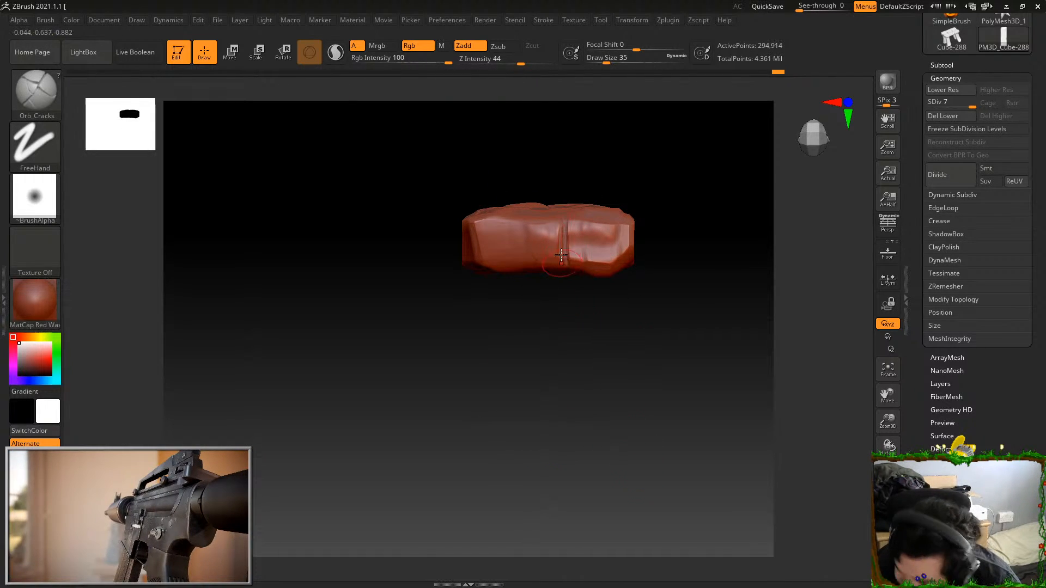
left_click_drag(607, 320, 581, 420)
mouse_move(554, 295)
left_mouse_down()
mouse_move(551, 356)
mouse_move(550, 222)
mouse_move(537, 233)
left_mouse_up()
mouse_move(549, 395)
left_mouse_down()
mouse_move(565, 406)
mouse_move(567, 431)
left_mouse_up()
left_click_drag(547, 300, 539, 169)
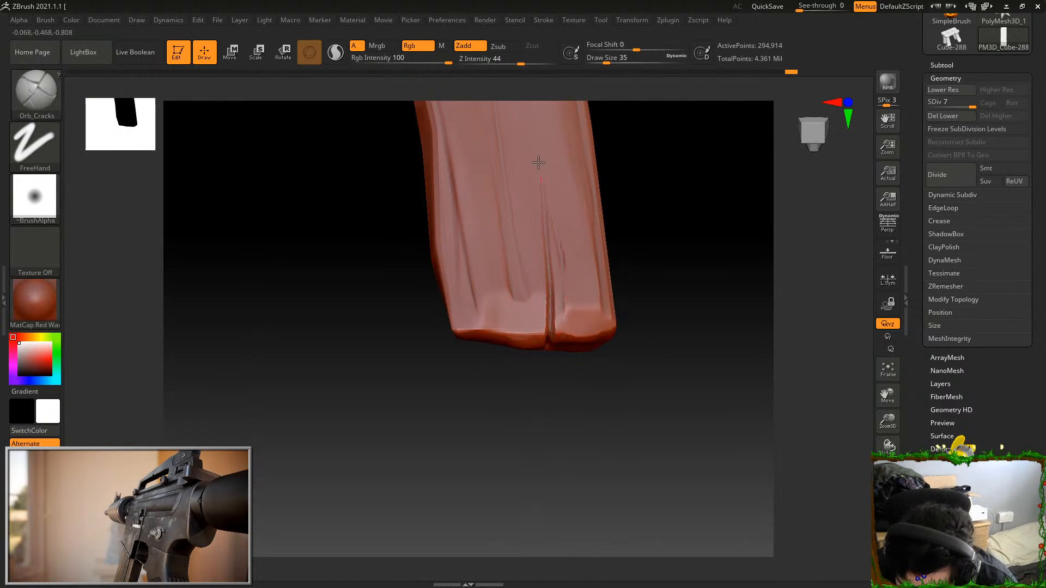
Extend the end crack over the edge onto the opposite broad face, undoing the stray stroke
left_click_drag(606, 385, 594, 261)
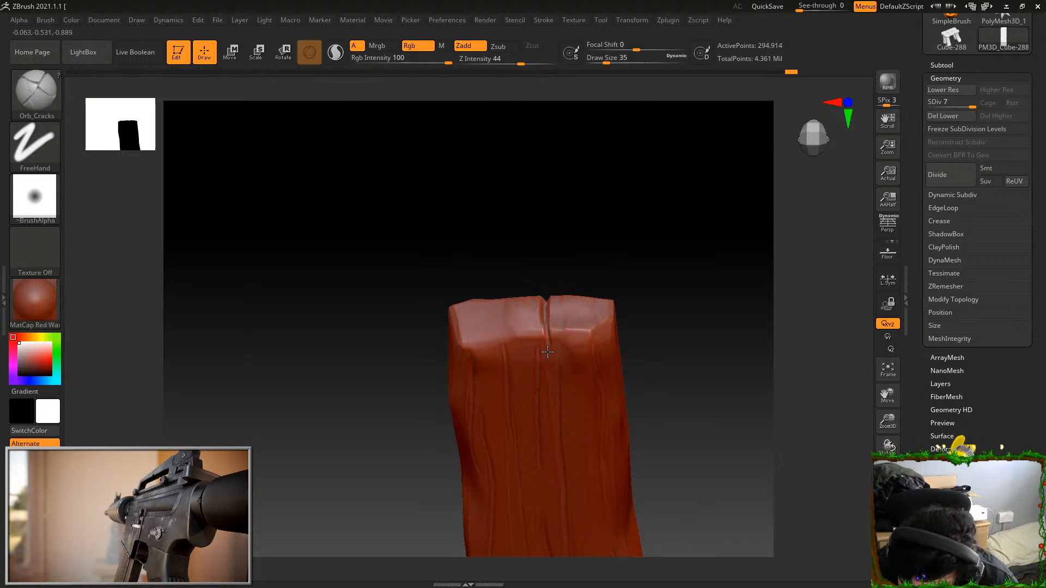
left_click_drag(547, 346, 547, 349)
left_click_drag(551, 273, 554, 229)
key("ctrl+z")
left_click_drag(546, 320, 545, 380)
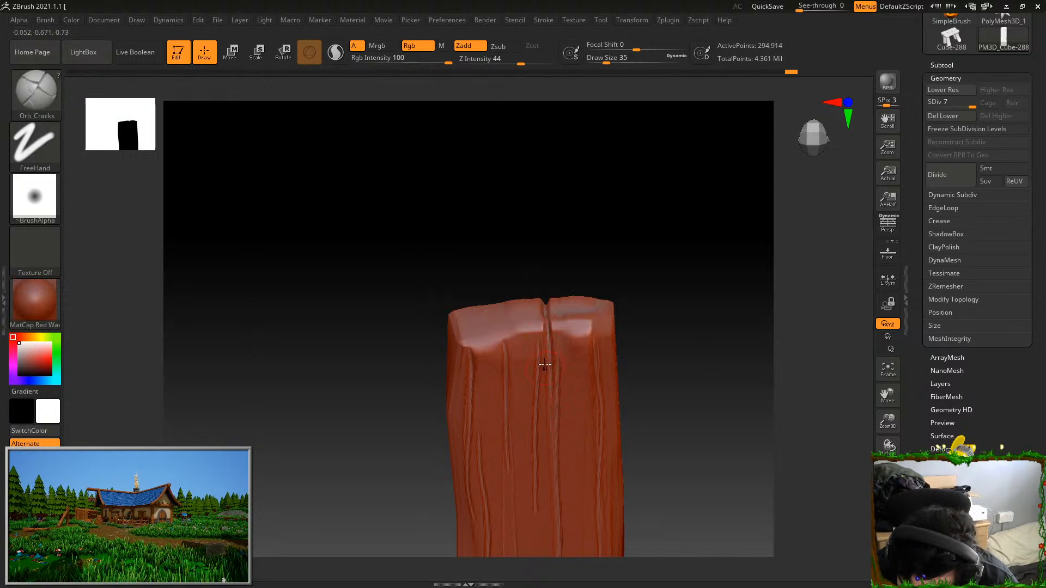
Carve a second crack across the end face near the corner and a short crack in the broad face's end
left_click_drag(558, 273, 617, 346)
left_click_drag(527, 384, 483, 314)
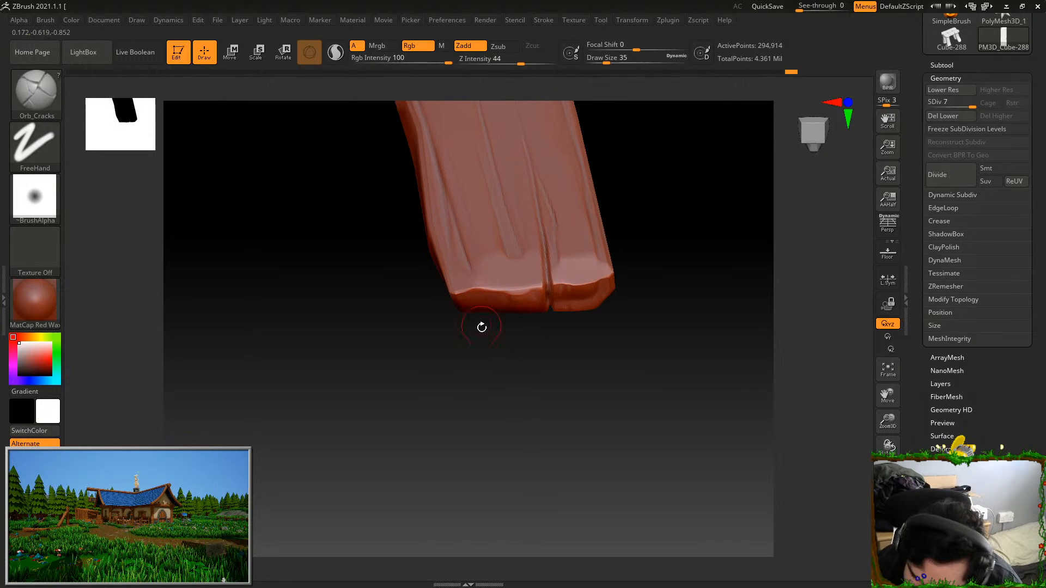
left_click_drag(506, 362, 538, 379, "alt")
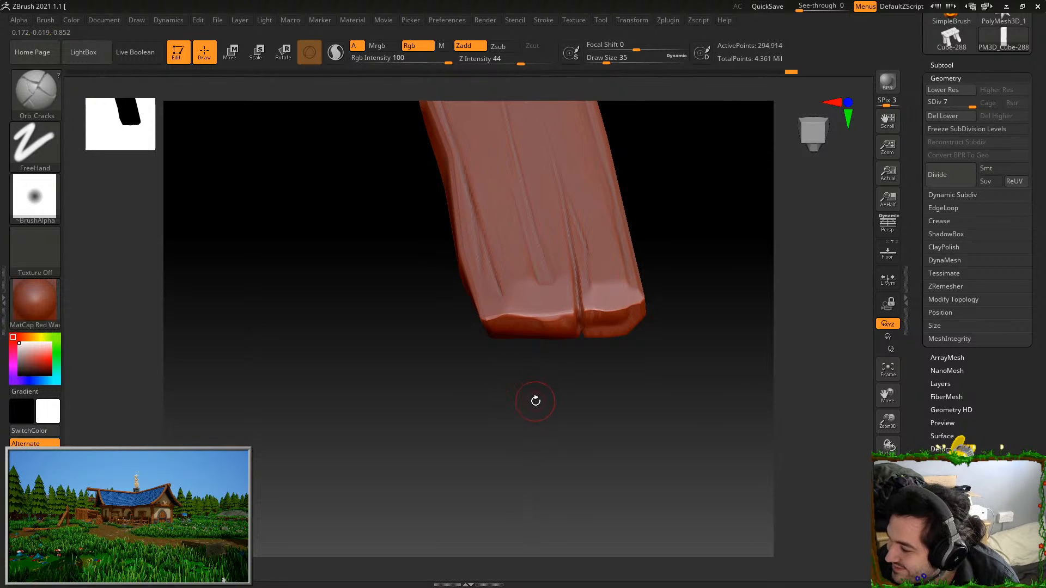
left_click_drag(531, 416, 518, 308)
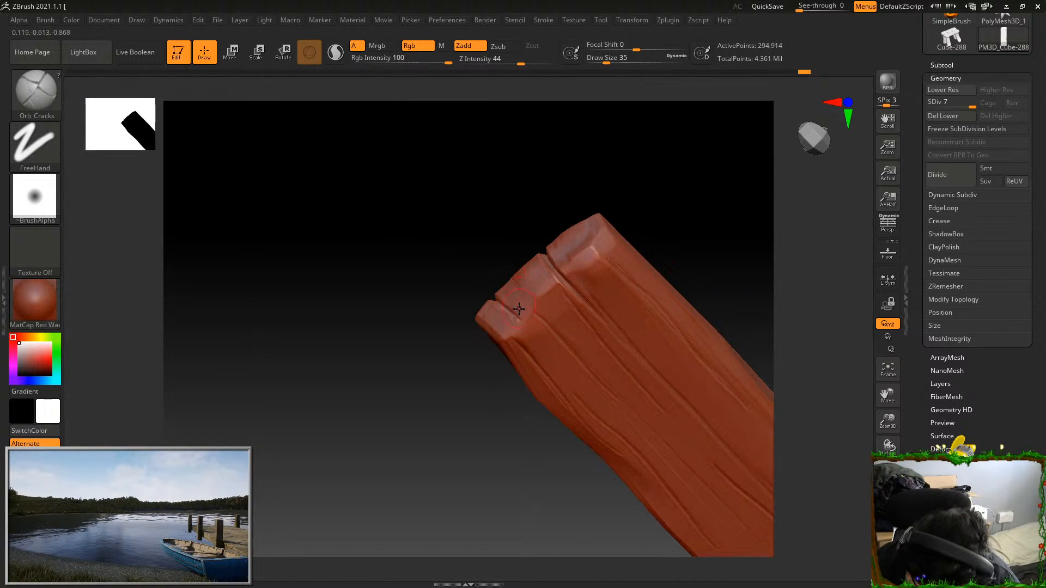
left_click_drag(509, 224, 646, 192)
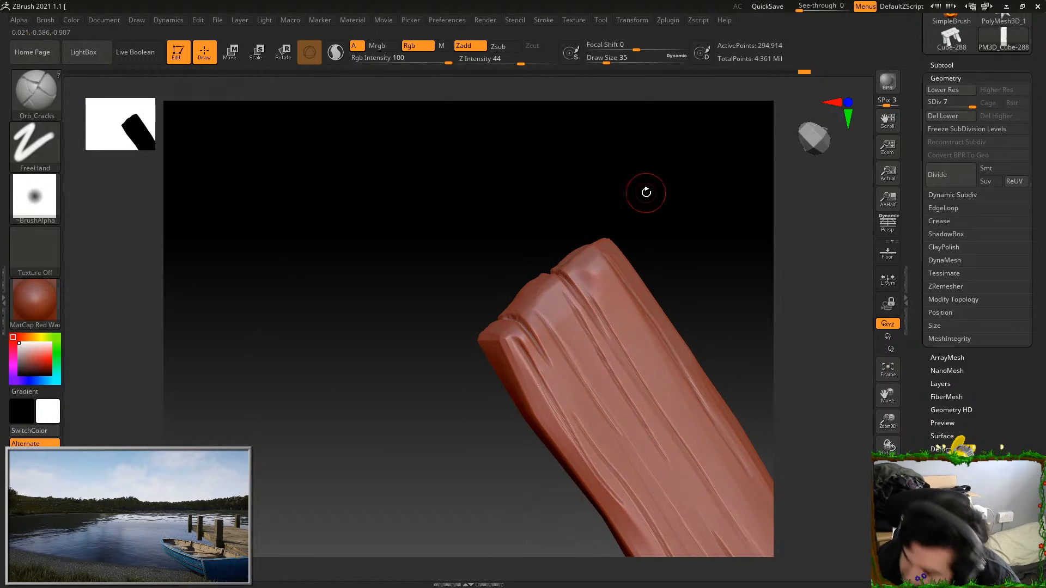
left_click_drag(708, 252, 655, 324)
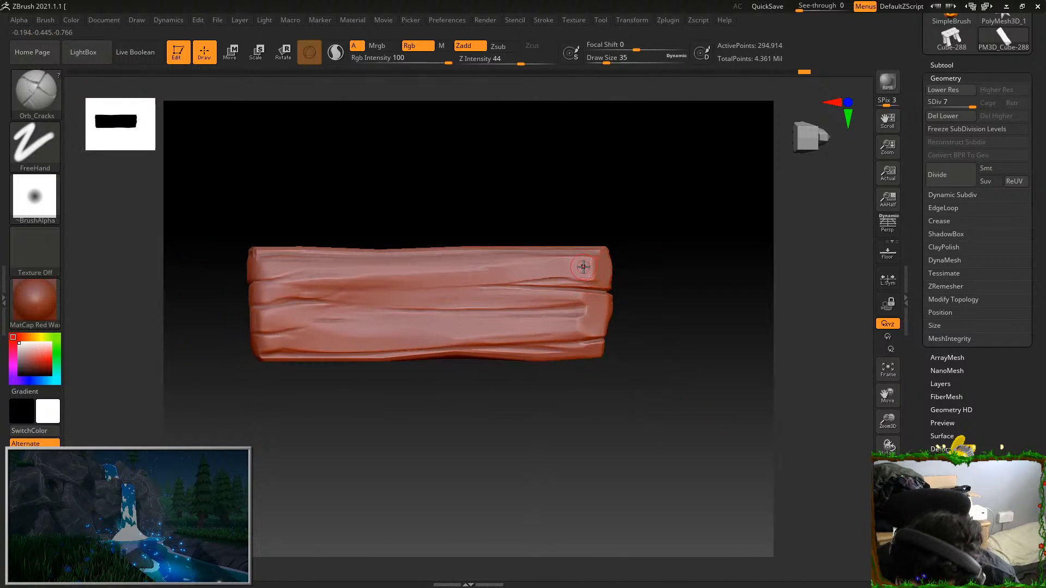
left_click_drag(608, 263, 606, 269)
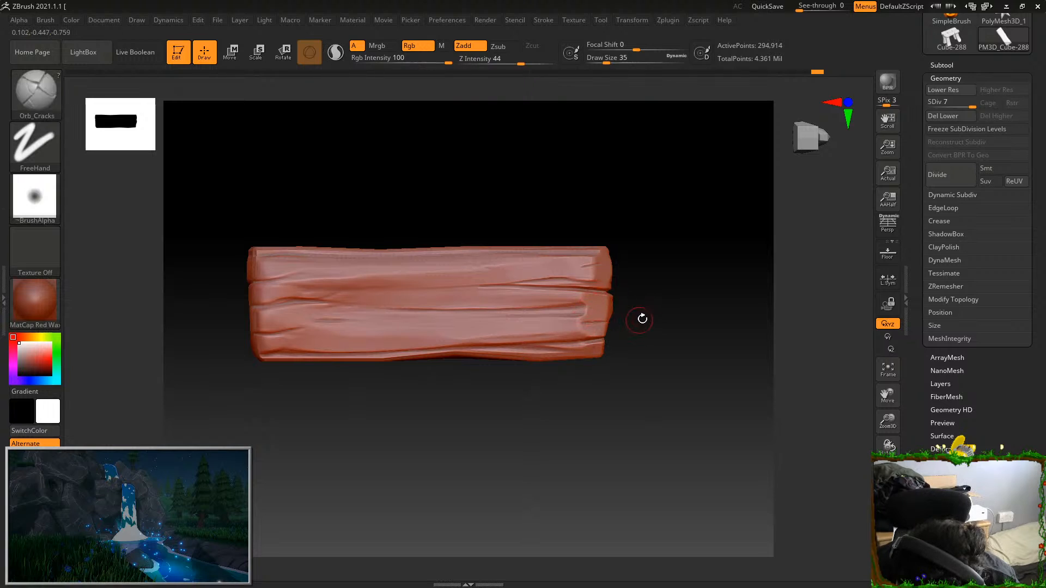
Carve wavy lengthwise cracks in the smooth area between the existing grooves of the broad face, undoing the unwanted stroke
left_click_drag(644, 334, 497, 425)
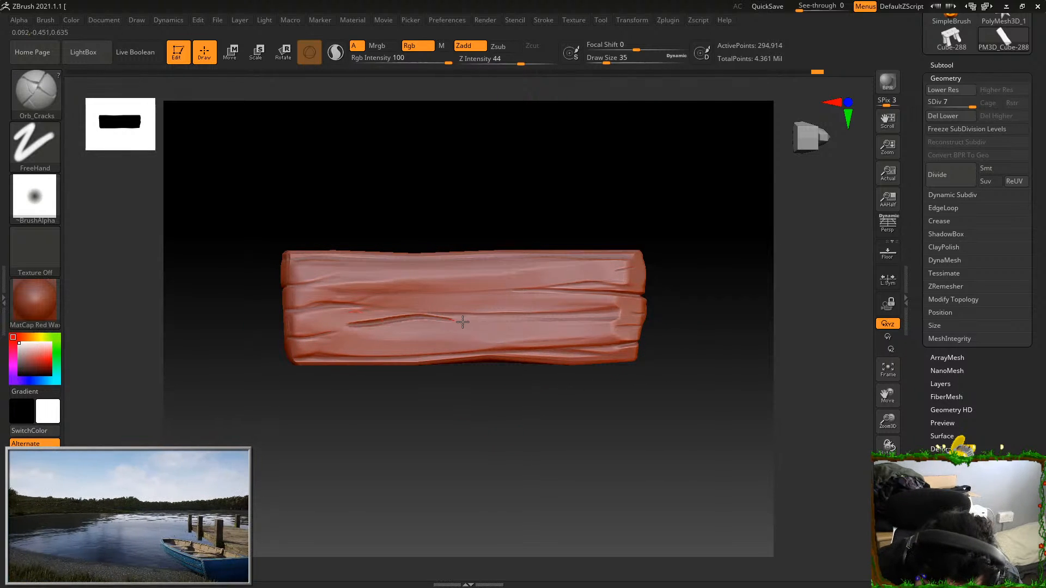
left_click_drag(350, 326, 572, 331)
key("ctrl+z")
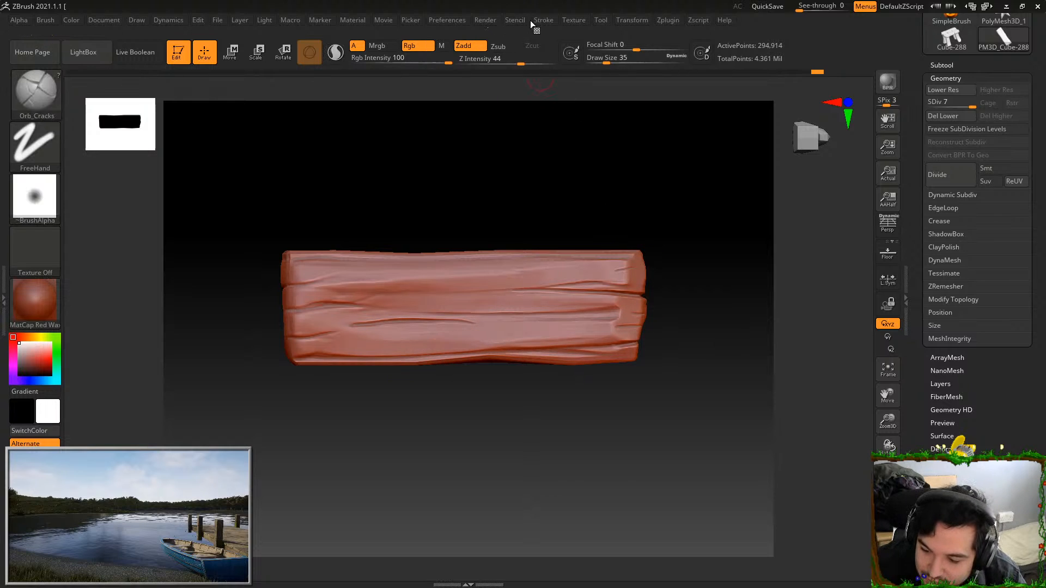
left_click(548, 18)
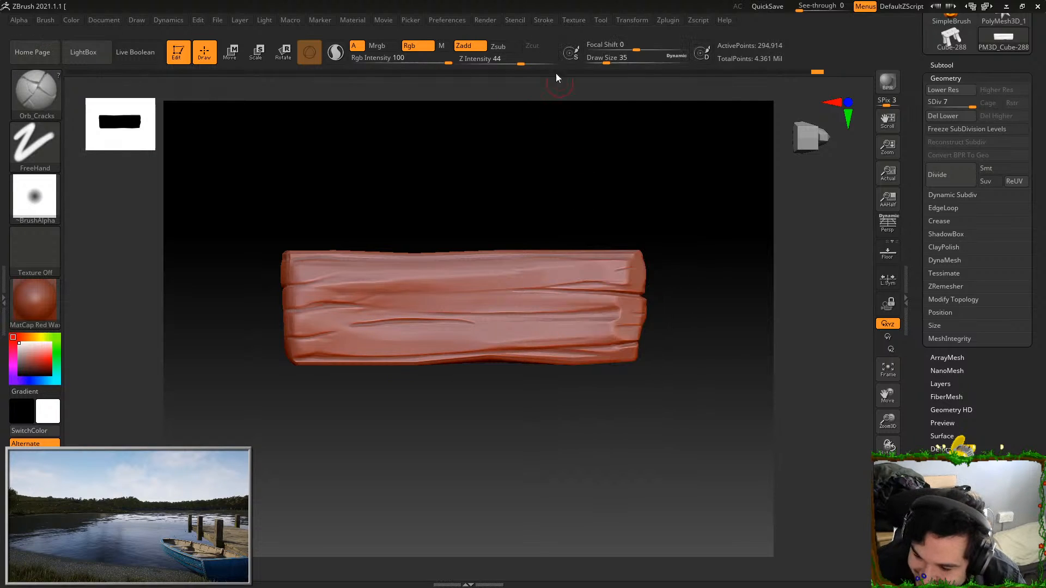
left_click(550, 21)
left_click_drag(564, 263, 571, 265)
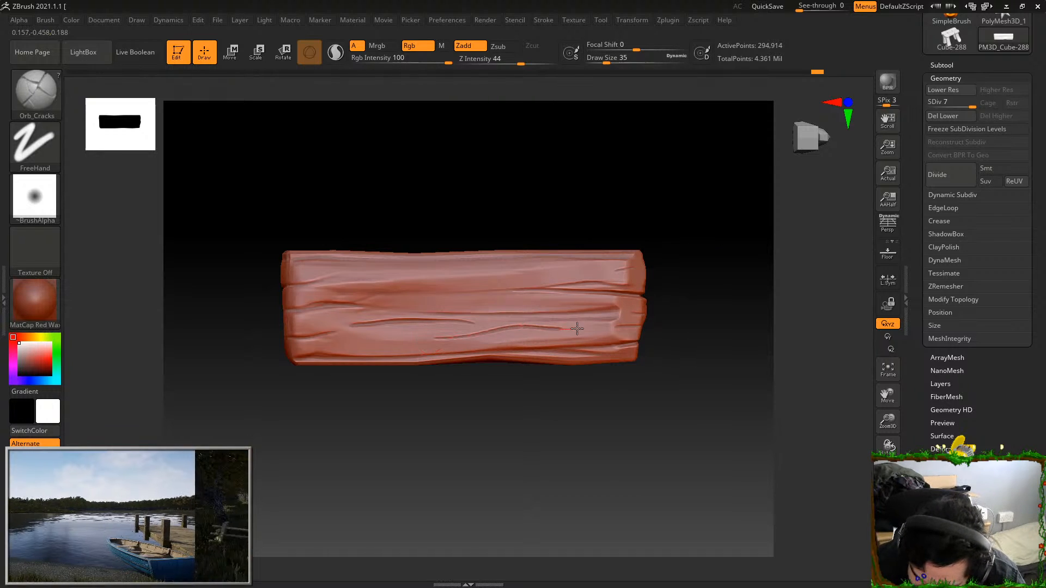
mouse_move(455, 338)
left_mouse_down()
mouse_move(586, 328)
mouse_move(563, 345)
left_mouse_up()
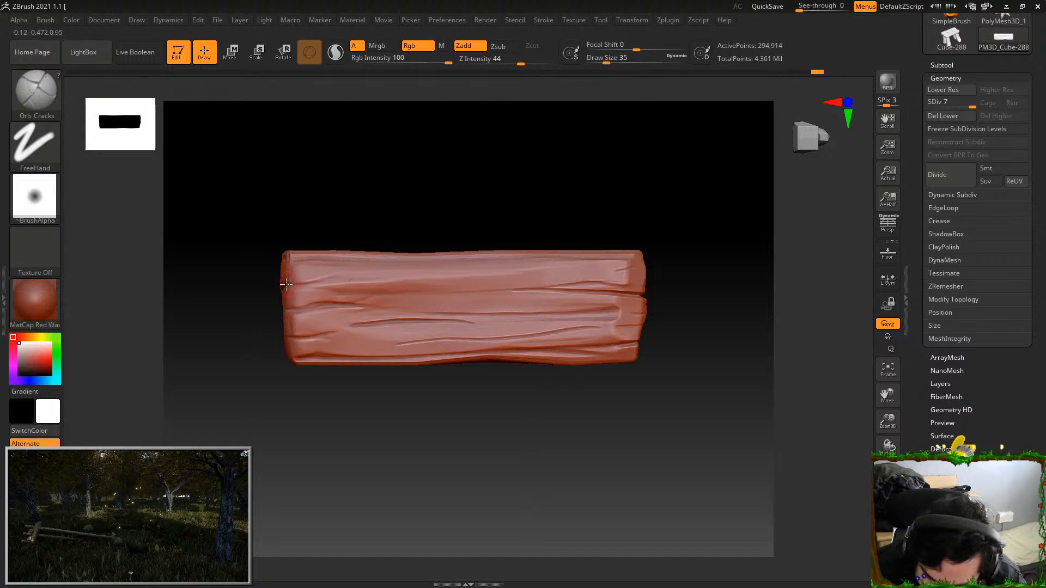
Carve two long wavy cracks along the other half of the broad face, redoing the unwanted one
left_click_drag(354, 273, 616, 256)
left_click_drag(414, 286, 617, 264)
key("ctrl+z")
left_click_drag(449, 292, 621, 271)
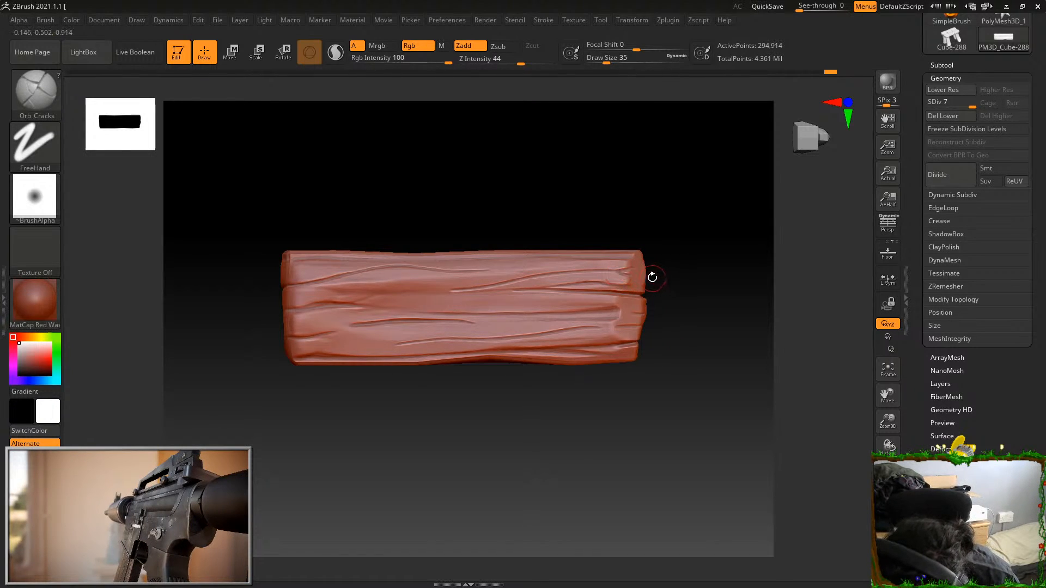
Carve wavy lengthwise cracks along the plank's smooth narrow side face, undoing the unwanted stroke
left_click_drag(656, 268, 738, 423)
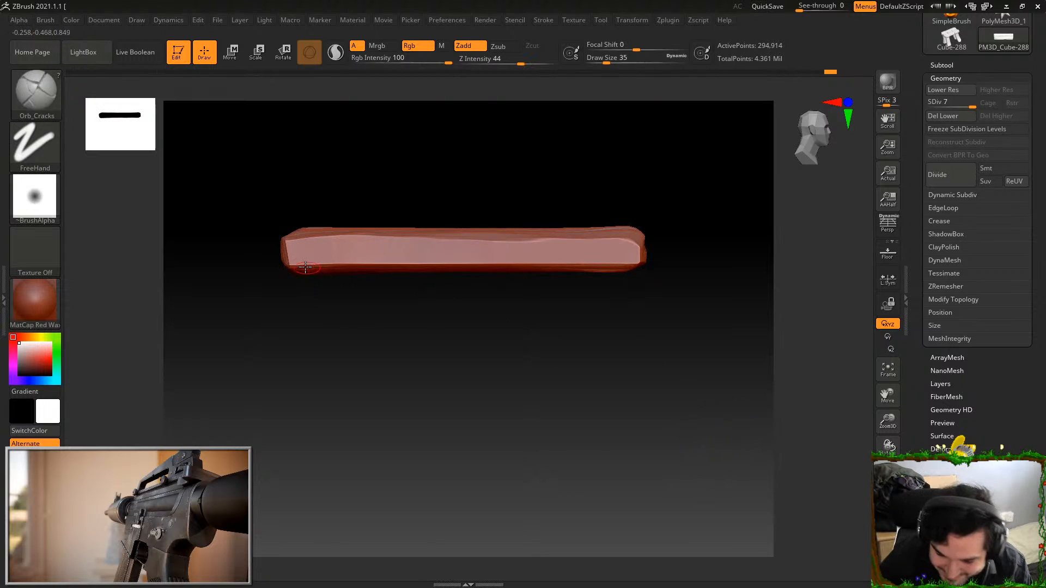
left_click_drag(293, 247, 560, 252)
key("ctrl+z")
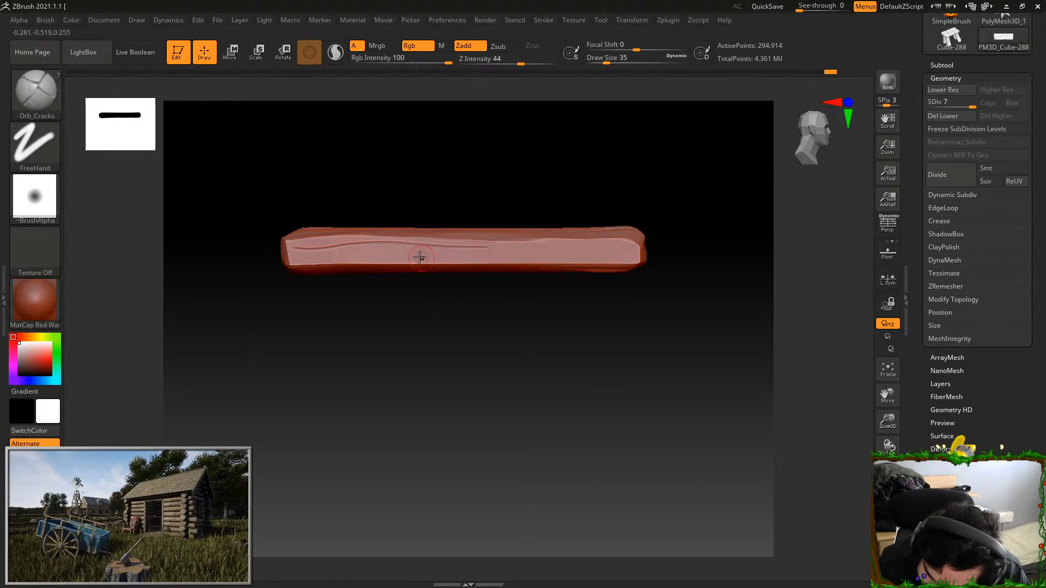
left_click_drag(516, 253, 640, 249)
left_click_drag(535, 245, 627, 245)
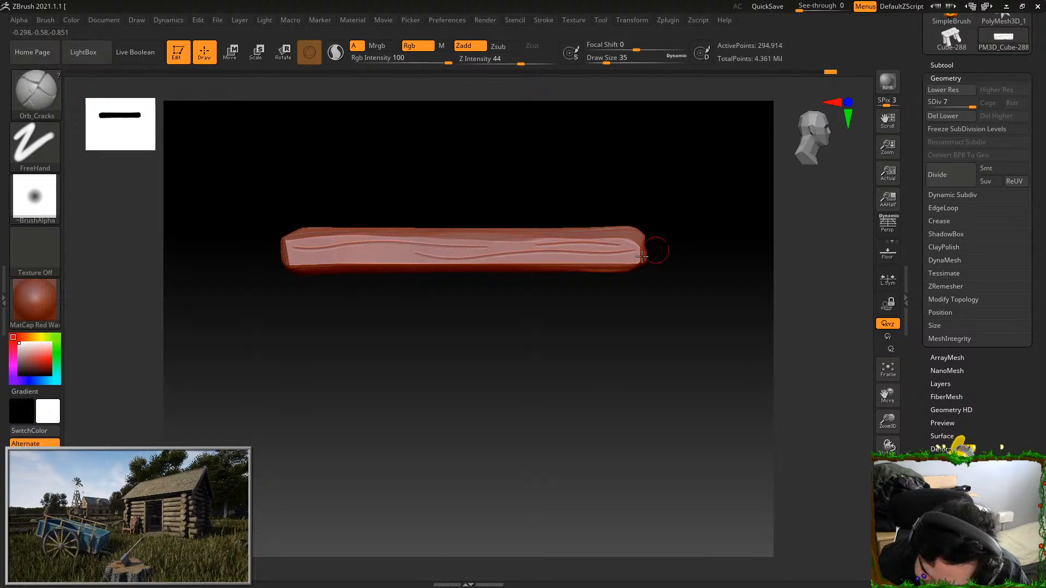
Undo the stray cracks on the narrow side face, reduce the draw size to 20 and carve finer cracks
left_click_drag(544, 256, 661, 260)
key("ctrl+z")
key("ctrl+z")
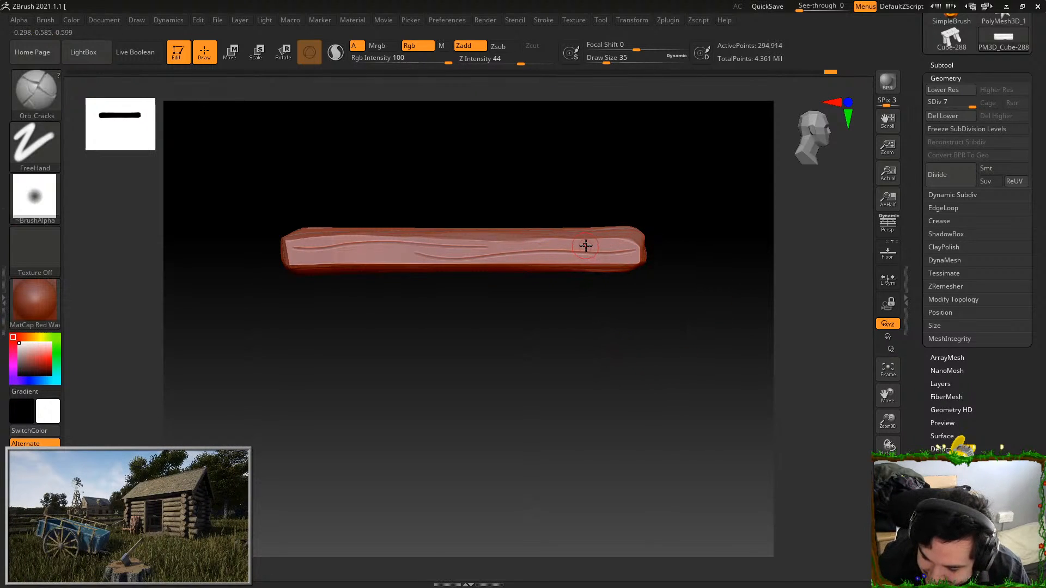
left_click_drag(394, 246, 598, 243)
key("ctrl+z")
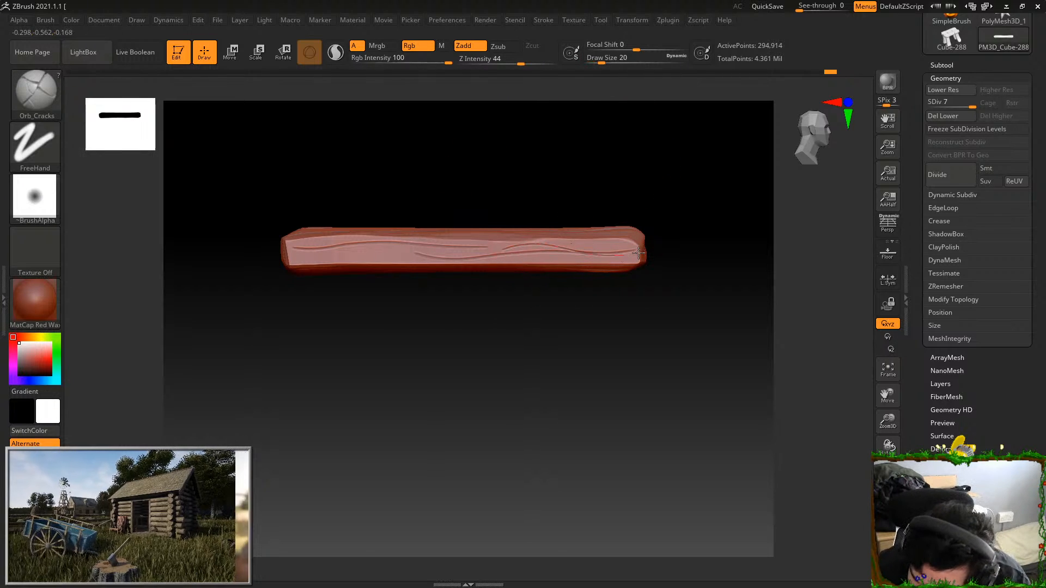
mouse_move(505, 249)
left_mouse_down()
mouse_move(636, 249)
mouse_move(548, 241)
mouse_move(625, 244)
left_mouse_up()
key("ctrl+z")
left_click_drag(379, 251, 301, 260)
Show the whole stool again, then select and isolate an unsculpted plank
left_click(630, 431, "ctrl+shift")
mouse_move(721, 448)
left_mouse_down()
mouse_move(714, 480)
mouse_move(688, 452)
mouse_move(707, 451)
mouse_move(715, 476)
mouse_move(710, 461)
left_mouse_up()
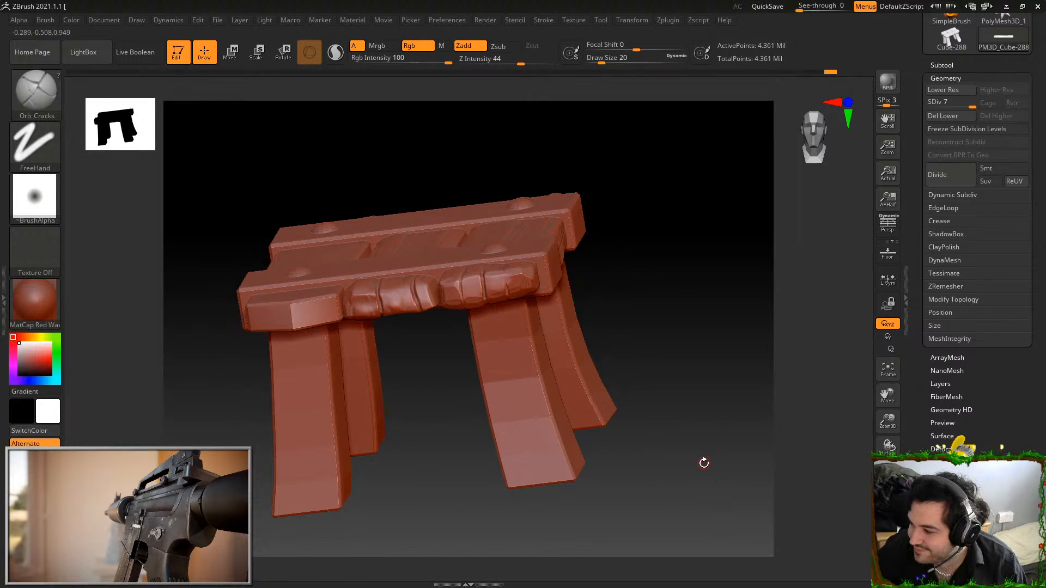
left_click_drag(675, 501, 459, 402)
left_click(403, 312, "ctrl+shift")
left_click_drag(665, 410, 639, 432, "shift")
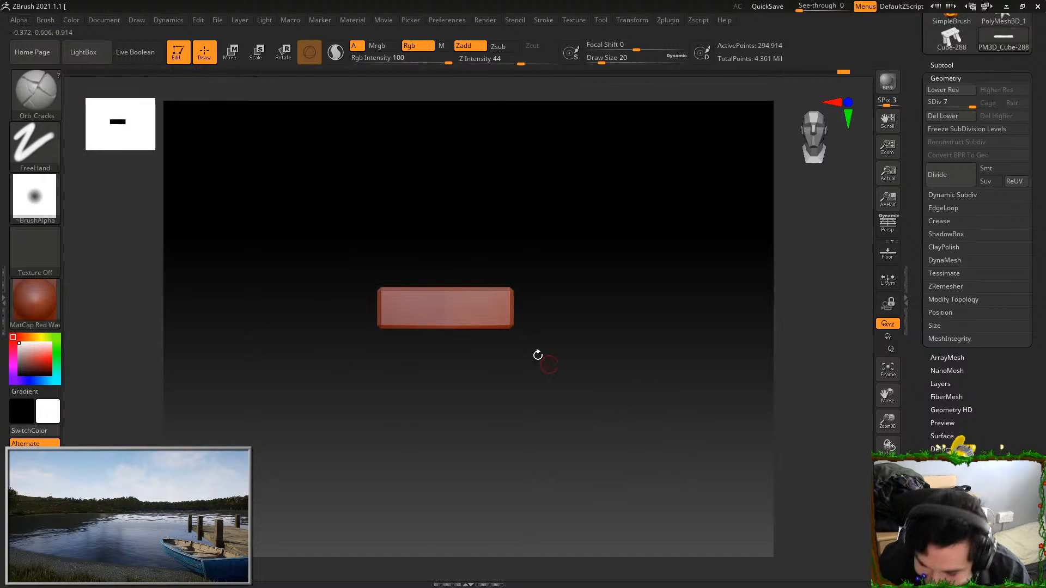
Set the draw size to 80 and smooth the faces and edges of the isolated plank
left_click_drag(535, 117, 533, 189)
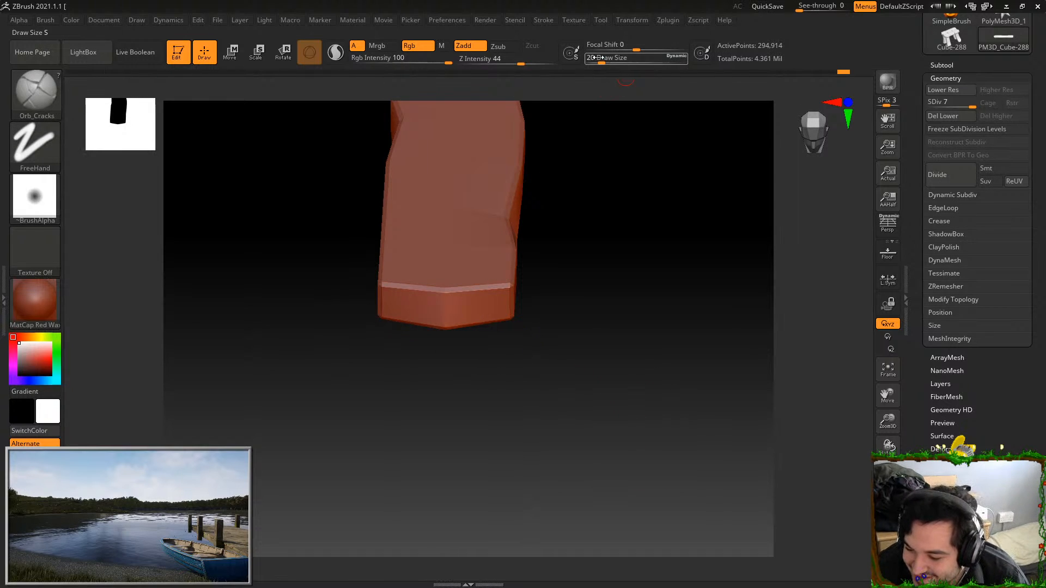
key("shift")
key("shift")
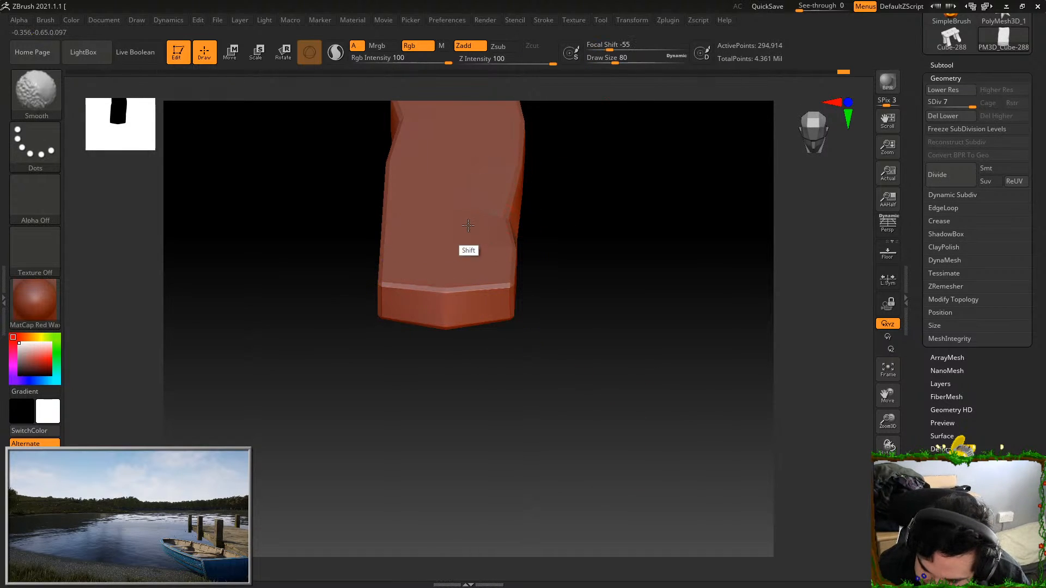
left_click_drag(567, 193, 512, 268, "shift")
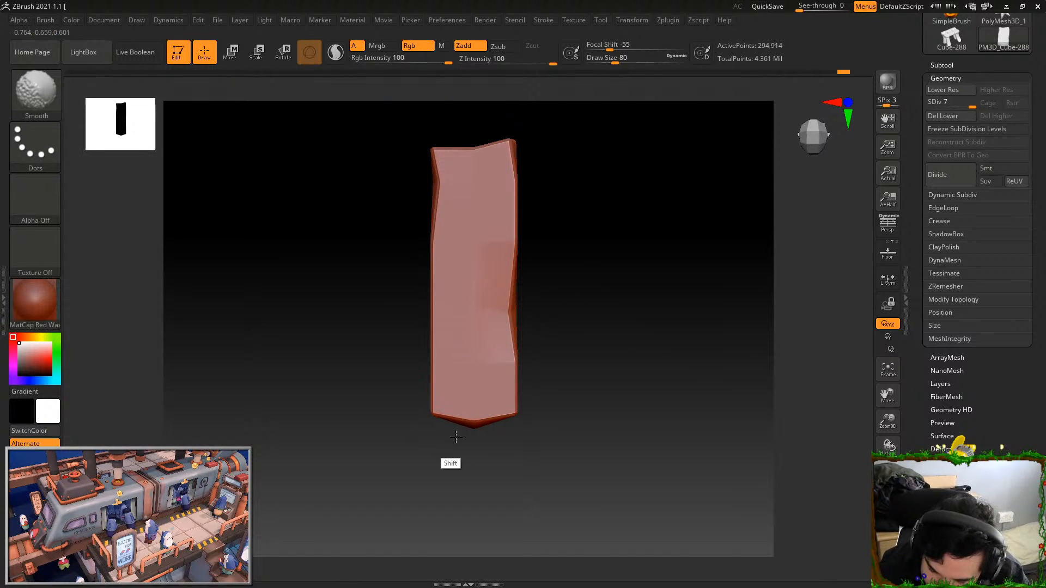
left_click_drag(602, 217, 406, 233)
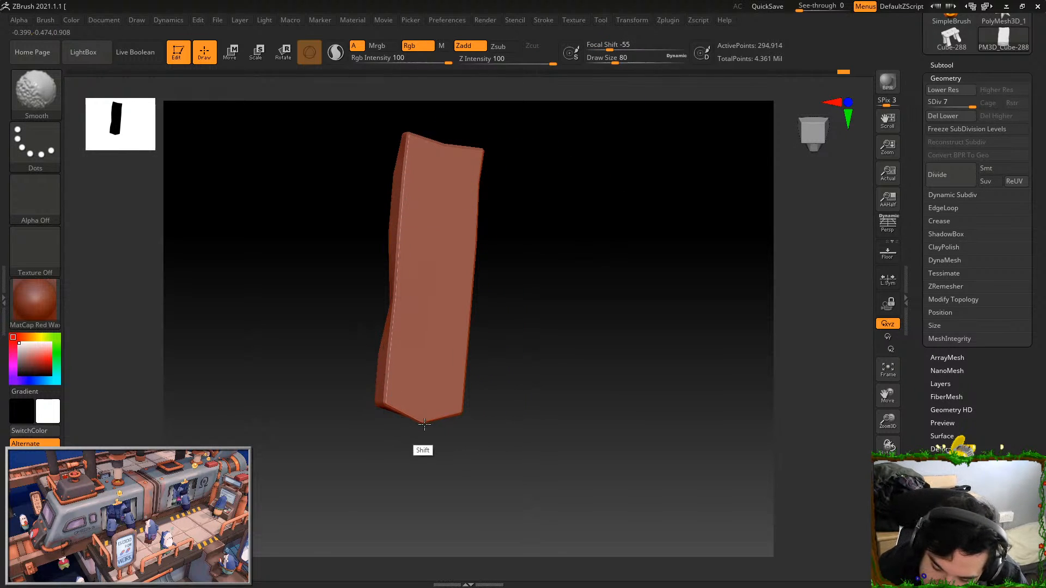
left_click_drag(523, 338, 577, 243)
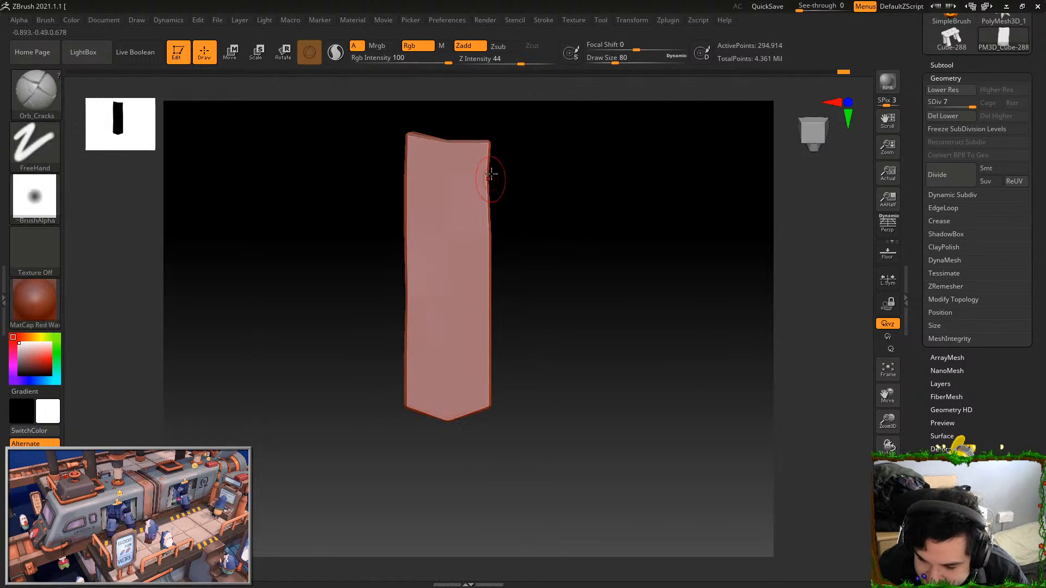
Switch to the Orb_ClayTubes brush for building up the isolated plank's surface
left_click(35, 91)
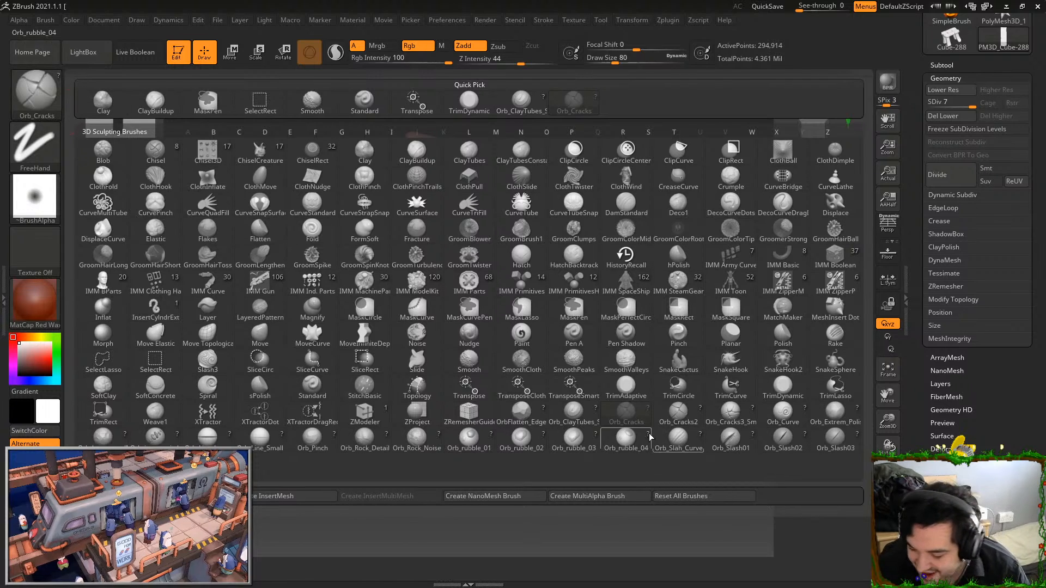
left_click(572, 416)
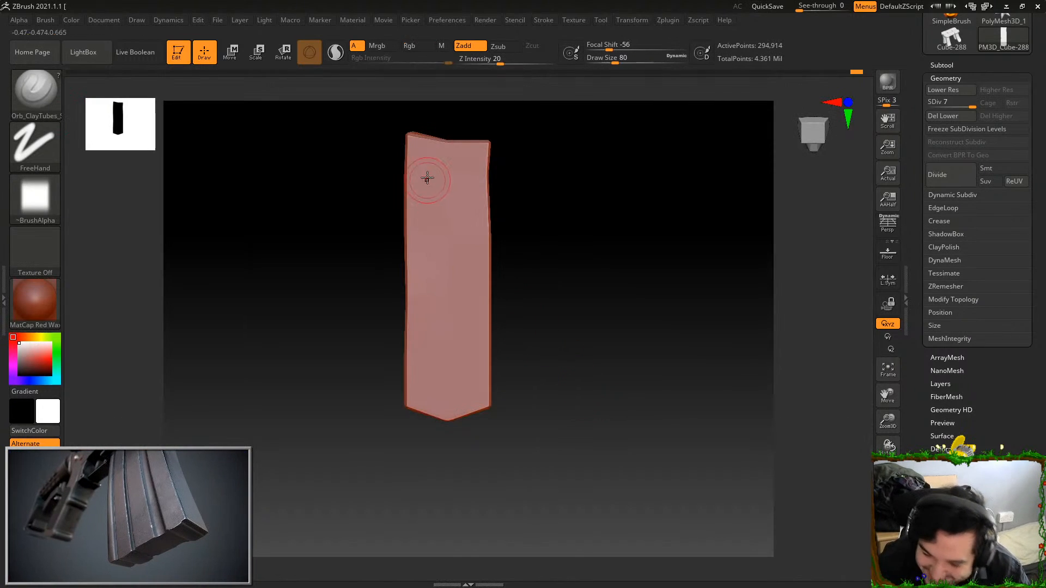
type("120")
key("Return")
left_click_drag(419, 140, 416, 411)
key("ctrl+z")
left_click_drag(415, 136, 422, 422)
key("ctrl+z")
Set the draw size to 160 and build up overlapping lengthwise clay ridges across the plank's facing broad side
left_click(607, 58)
type("160")
key("Return")
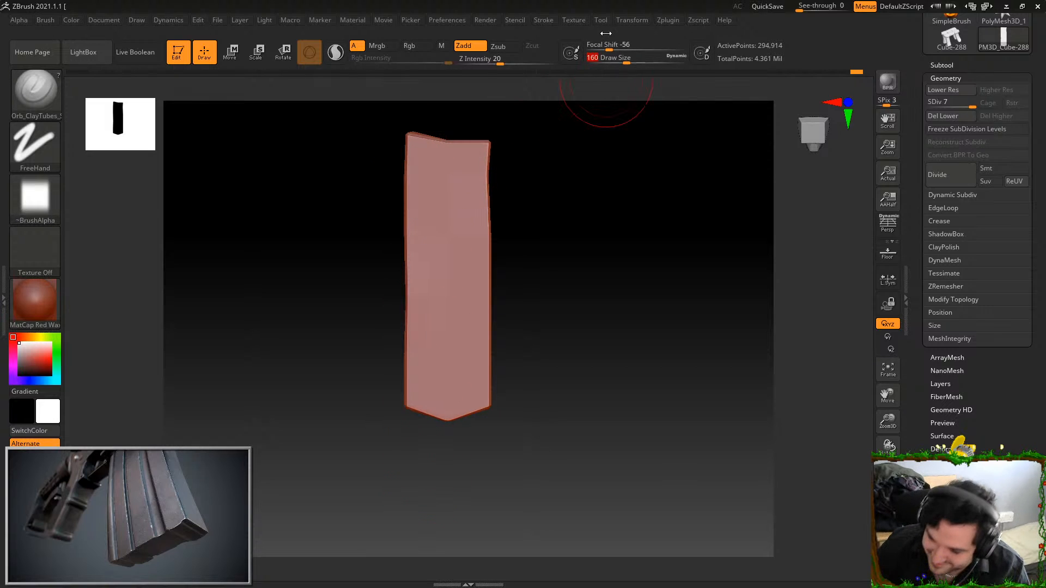
left_click_drag(422, 130, 420, 419)
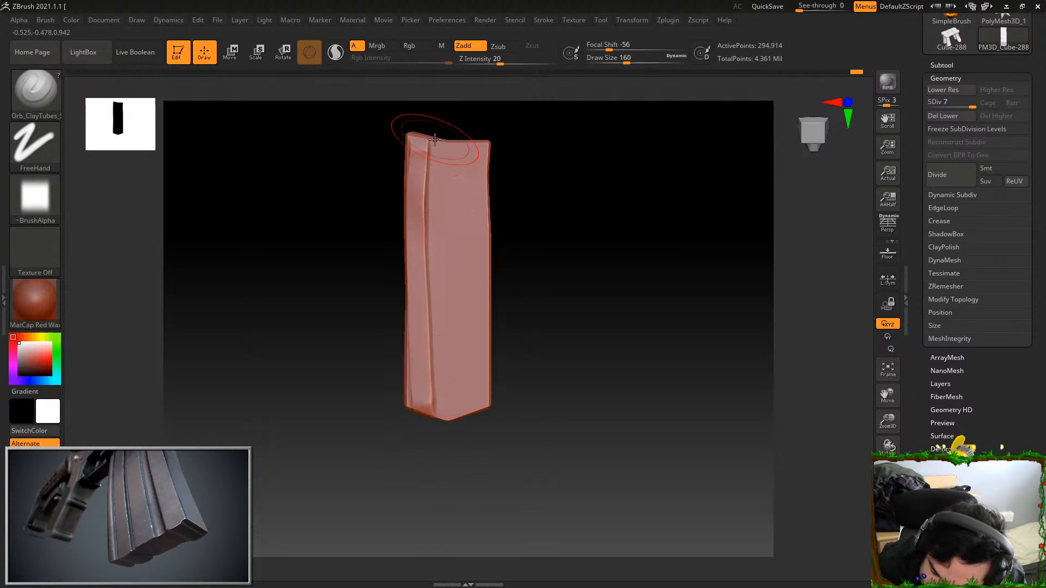
left_click_drag(435, 136, 439, 421)
left_click_drag(451, 131, 457, 439)
left_click_drag(469, 146, 472, 420)
left_click_drag(429, 133, 431, 422)
left_click_drag(428, 136, 431, 420)
Build up parallel lengthwise clay ridges across the plank's opposite broad face, from one end to the other
mouse_move(549, 215)
left_mouse_down()
mouse_move(554, 397)
mouse_move(523, 144)
mouse_move(570, 281)
mouse_move(572, 440)
left_mouse_up()
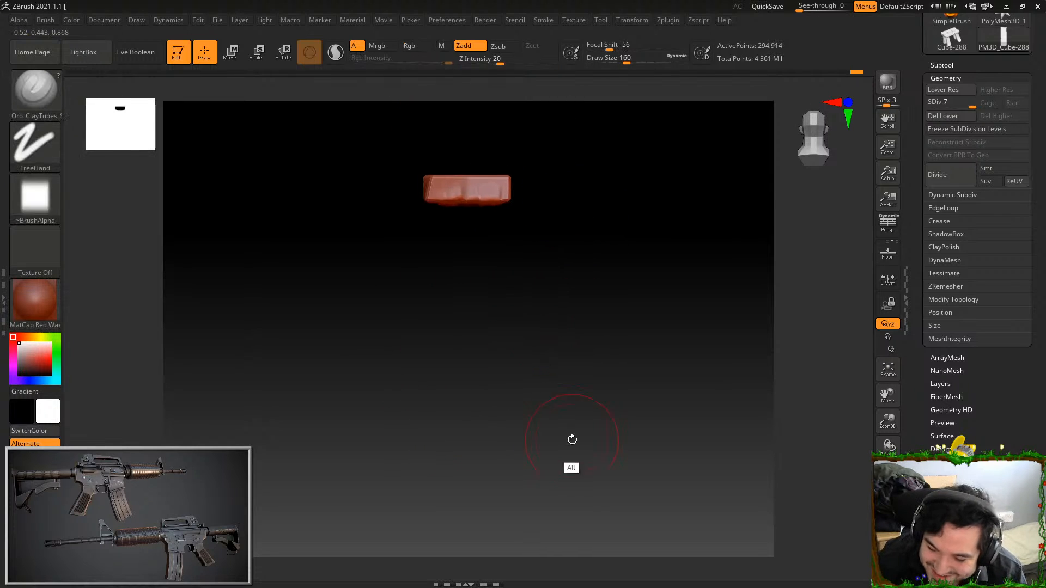
left_click_drag(547, 235, 568, 349, "alt")
left_click_drag(638, 390, 627, 432)
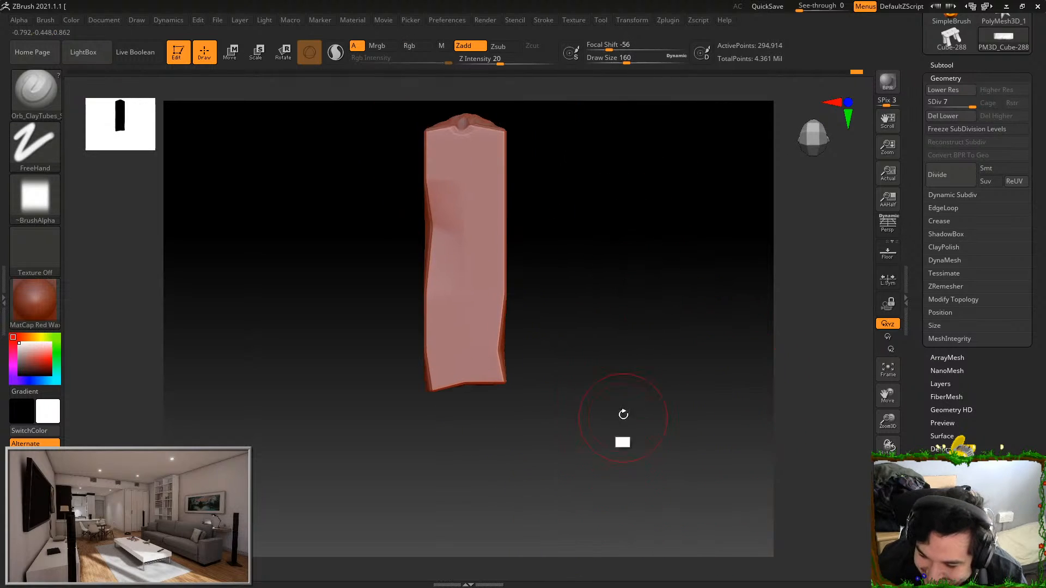
left_click_drag(538, 184, 574, 197)
key("ctrl")
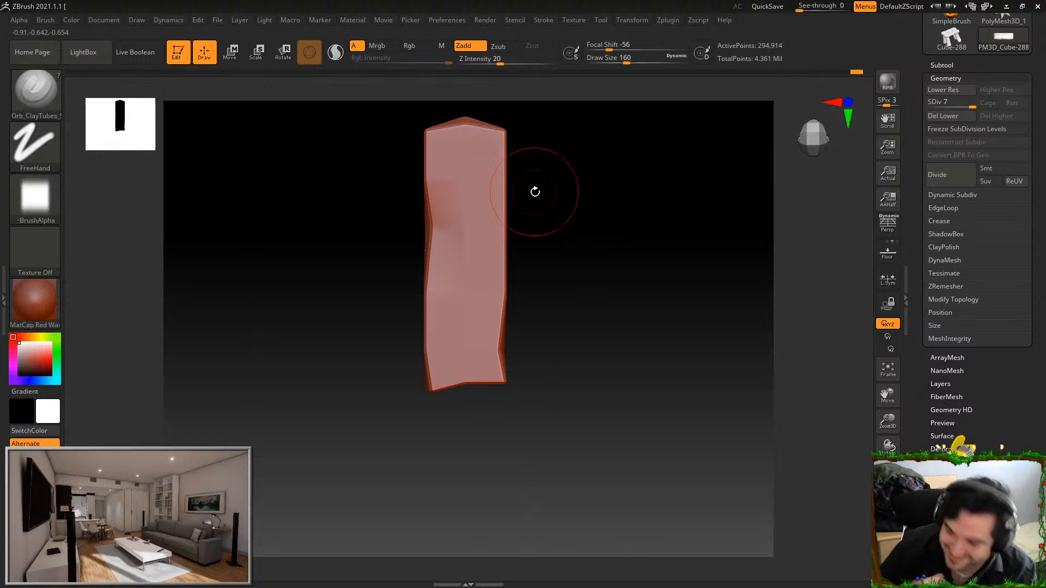
left_click(859, 70)
left_click_drag(441, 134, 439, 388)
left_click_drag(456, 132, 456, 387)
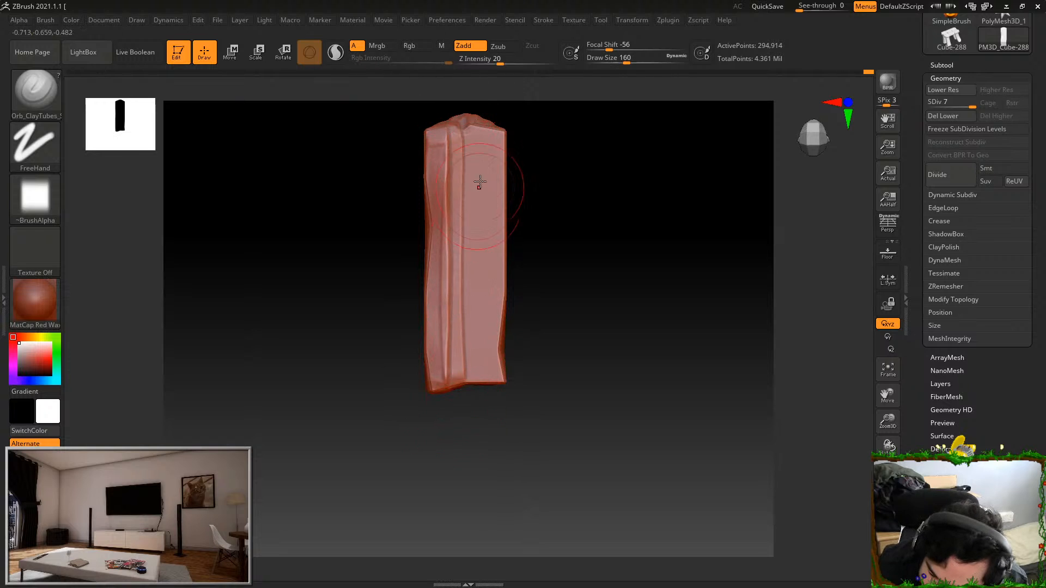
left_click_drag(467, 140, 467, 384)
left_click_drag(483, 159, 482, 385)
left_click_drag(486, 143, 489, 384)
Switch to TrimDynamic and flatten the ridges and edges of the first broad face, including its pointed end
mouse_move(520, 334)
left_mouse_down()
mouse_move(587, 320)
mouse_move(603, 366)
mouse_move(607, 332)
mouse_move(649, 301)
left_mouse_up()
left_click_drag(632, 261, 607, 437, "alt")
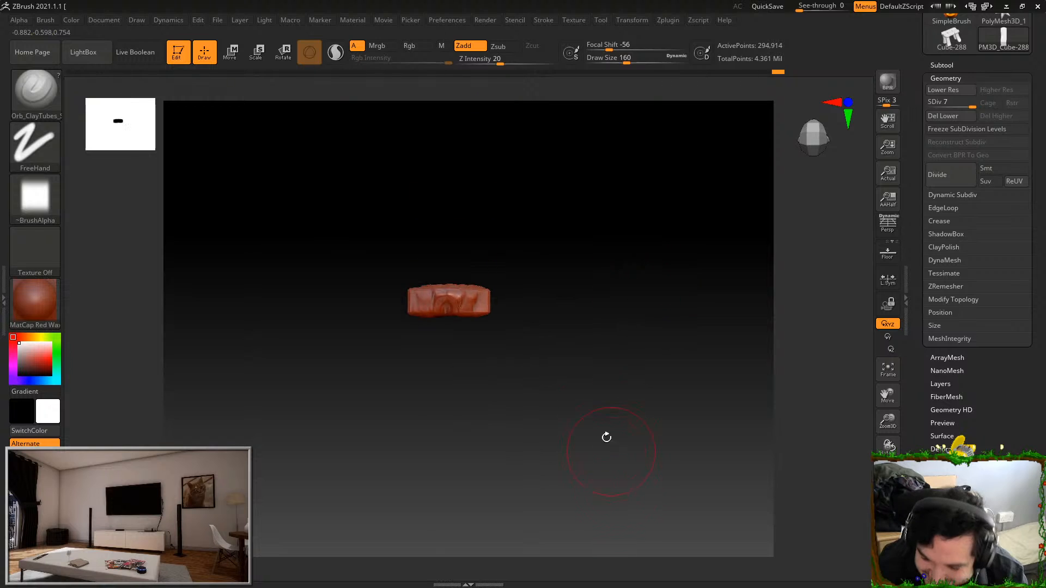
left_click(30, 99)
left_click(797, 394)
left_click_drag(684, 361, 664, 410, "shift")
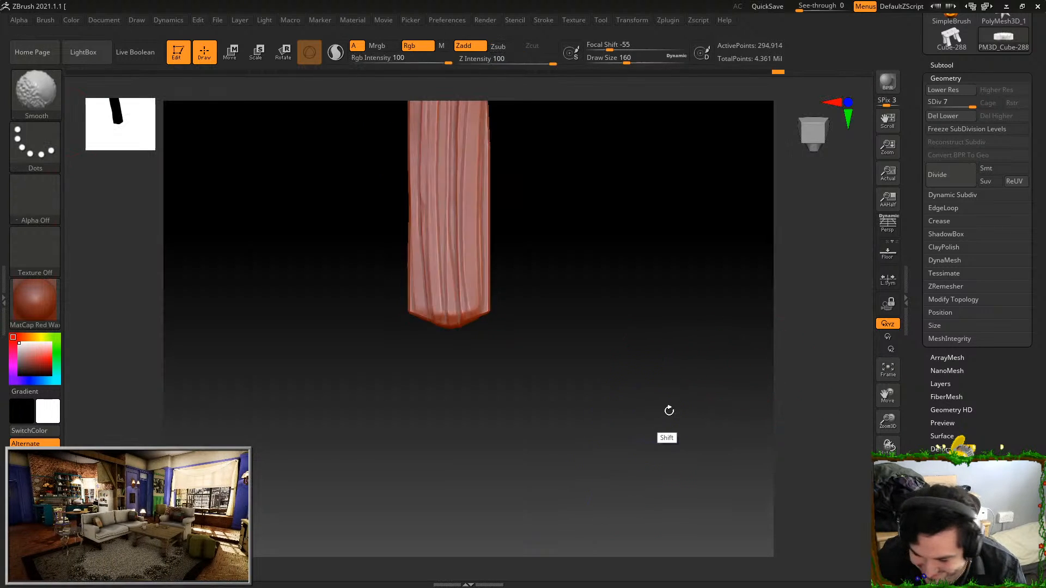
left_click_drag(599, 255, 568, 401, "alt")
mouse_move(398, 335)
left_mouse_down()
mouse_move(399, 378)
mouse_move(437, 362)
left_mouse_up()
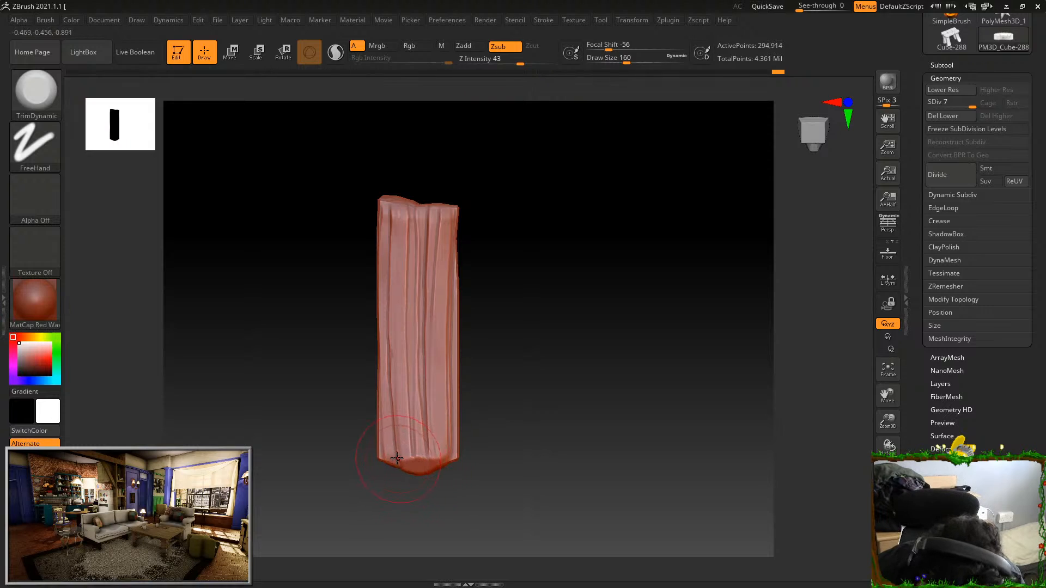
mouse_move(453, 454)
left_mouse_down()
mouse_move(434, 280)
mouse_move(454, 220)
left_mouse_up()
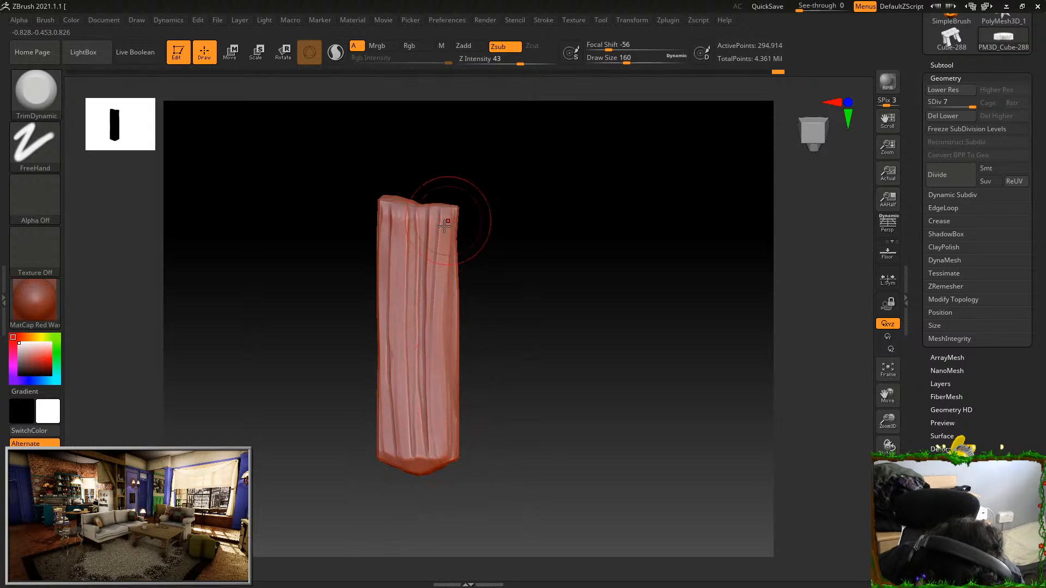
left_click_drag(385, 226, 397, 277)
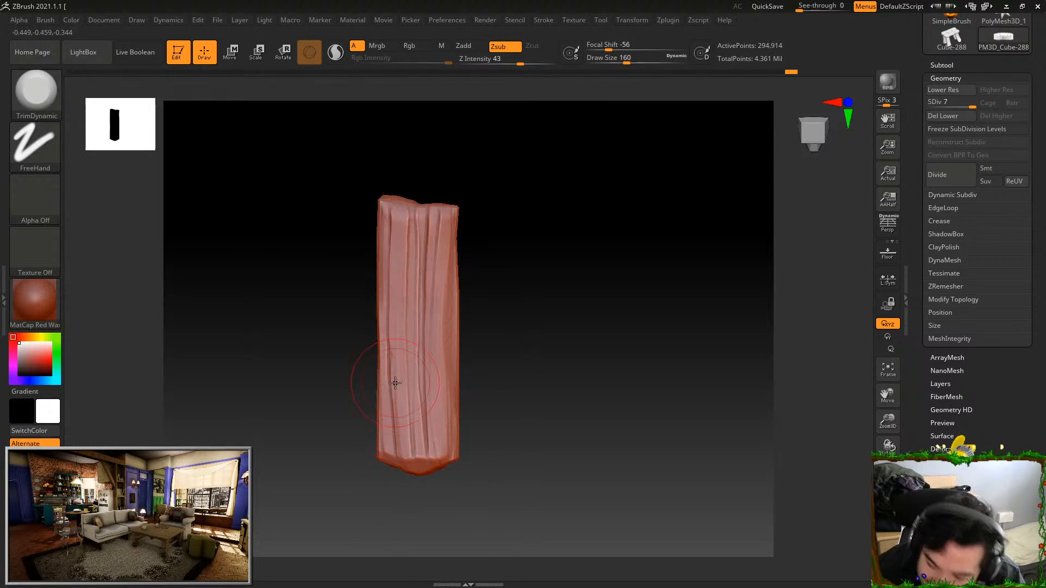
Trim the plank's notched end and the ridges and edges of the opposite broad face
mouse_move(479, 348)
left_mouse_down()
mouse_move(626, 259)
mouse_move(512, 164)
mouse_move(433, 257)
mouse_move(488, 178)
mouse_move(497, 180)
left_mouse_up()
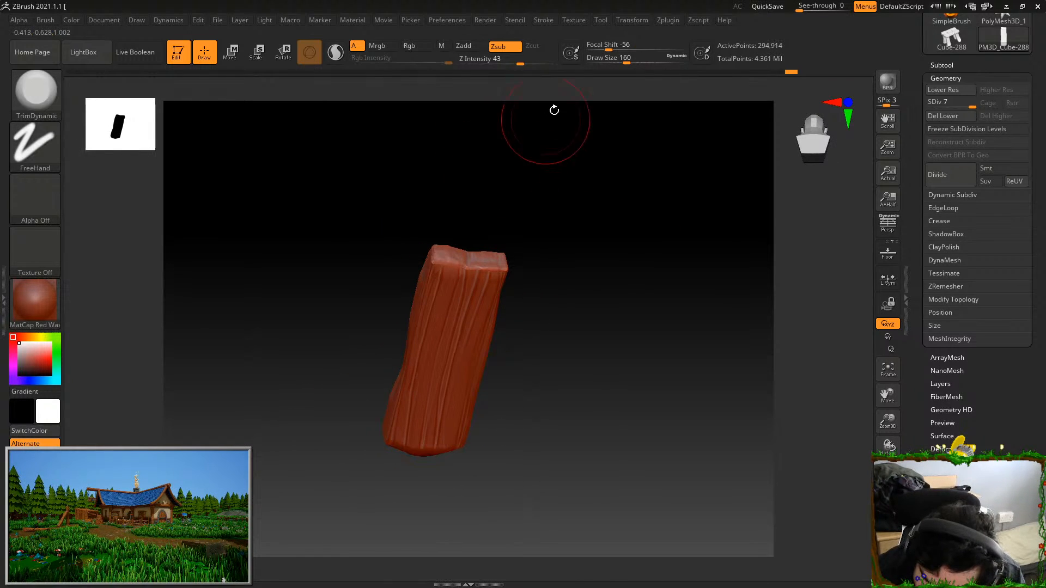
mouse_move(570, 117)
left_mouse_down("shift")
mouse_move(632, 249)
mouse_move(591, 327)
mouse_move(478, 253)
left_mouse_up("shift")
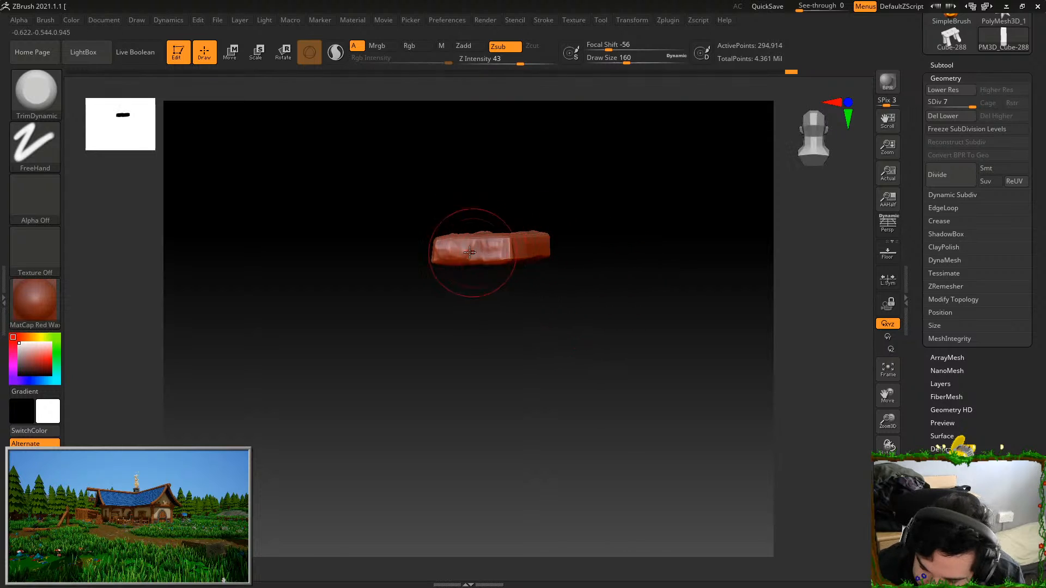
mouse_move(498, 187)
left_mouse_down()
mouse_move(583, 253)
mouse_move(584, 409)
left_mouse_up()
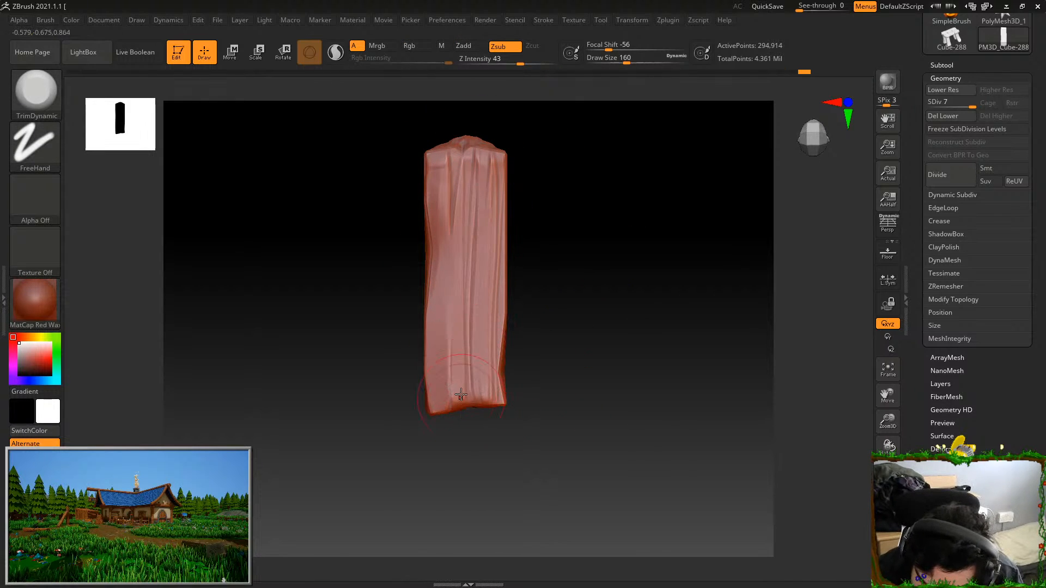
mouse_move(514, 103)
left_mouse_down()
mouse_move(556, 211)
mouse_move(491, 158)
mouse_move(486, 175)
mouse_move(550, 191)
mouse_move(563, 231)
left_mouse_up()
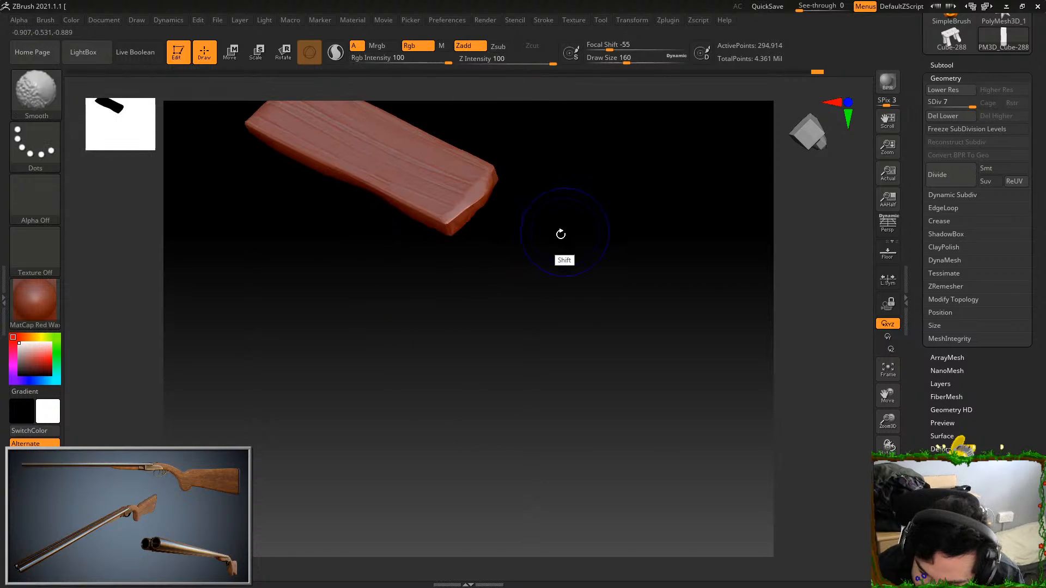
Switch to Orb_Cracks with draw size 30 and carve lengthwise cracks into the first broad face and its pointed end
left_click(51, 87)
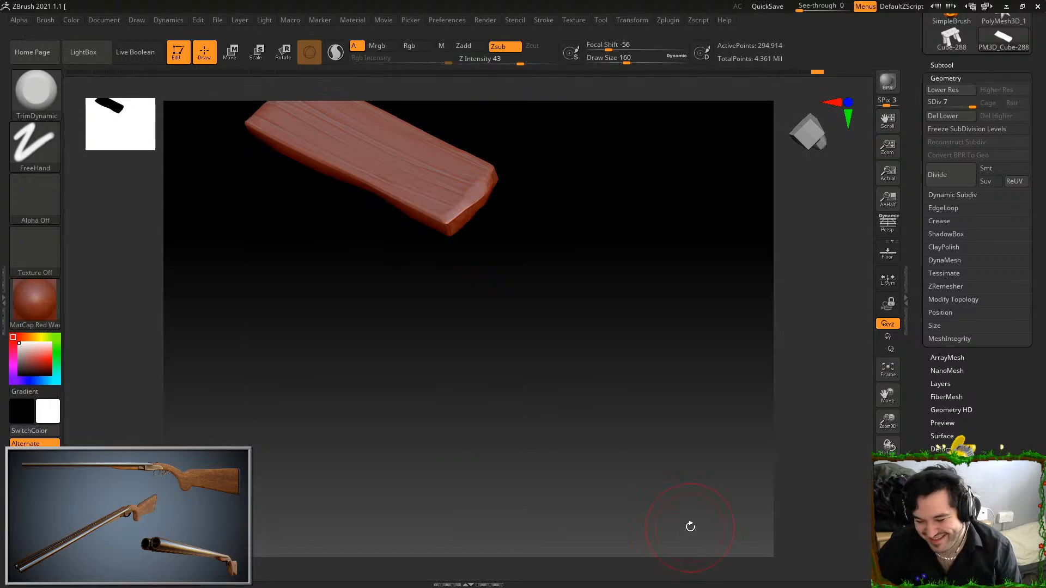
key("b")
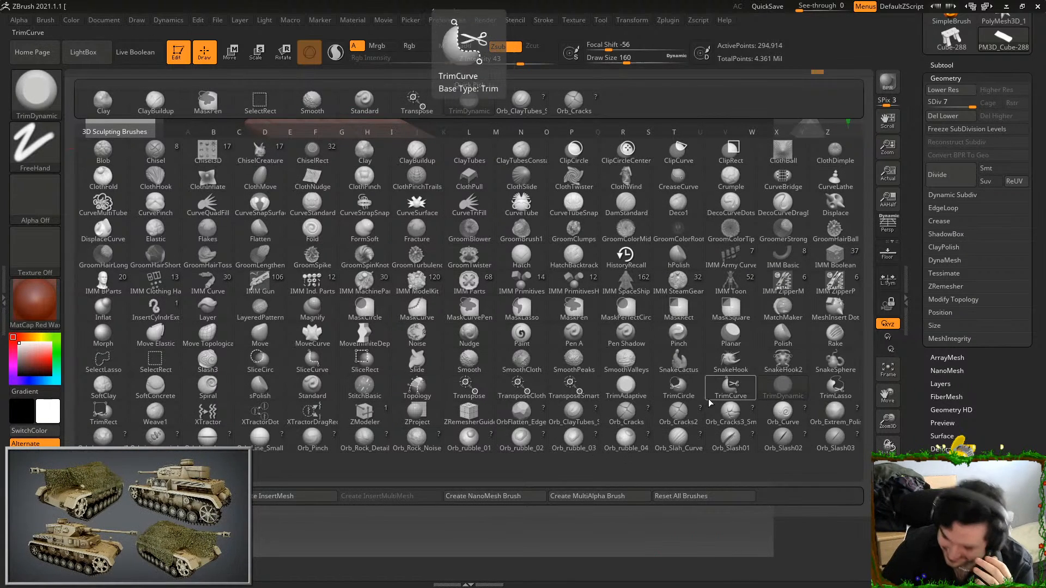
left_click(625, 414)
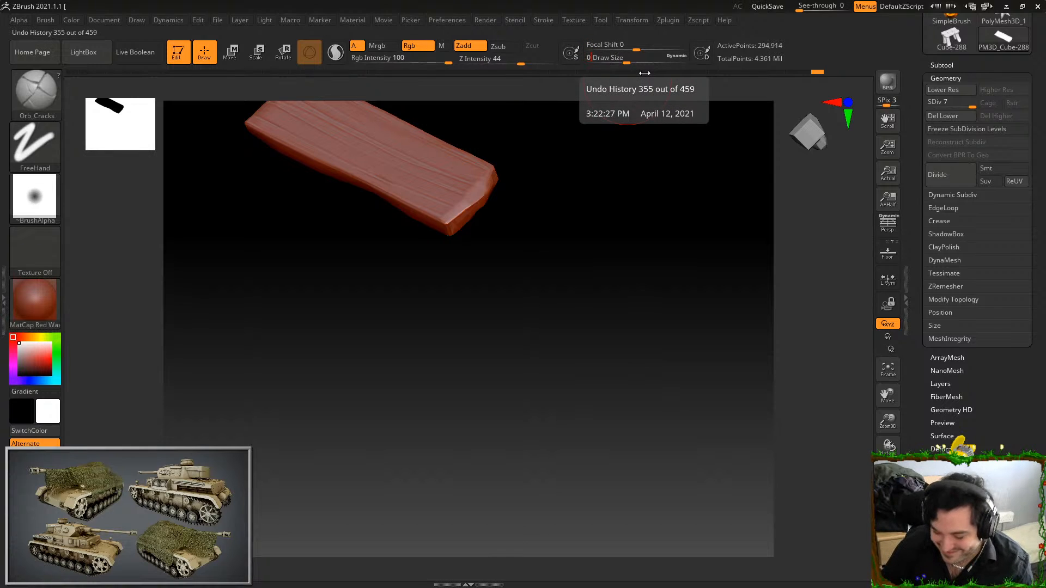
left_click_drag(619, 300, 687, 376, "shift")
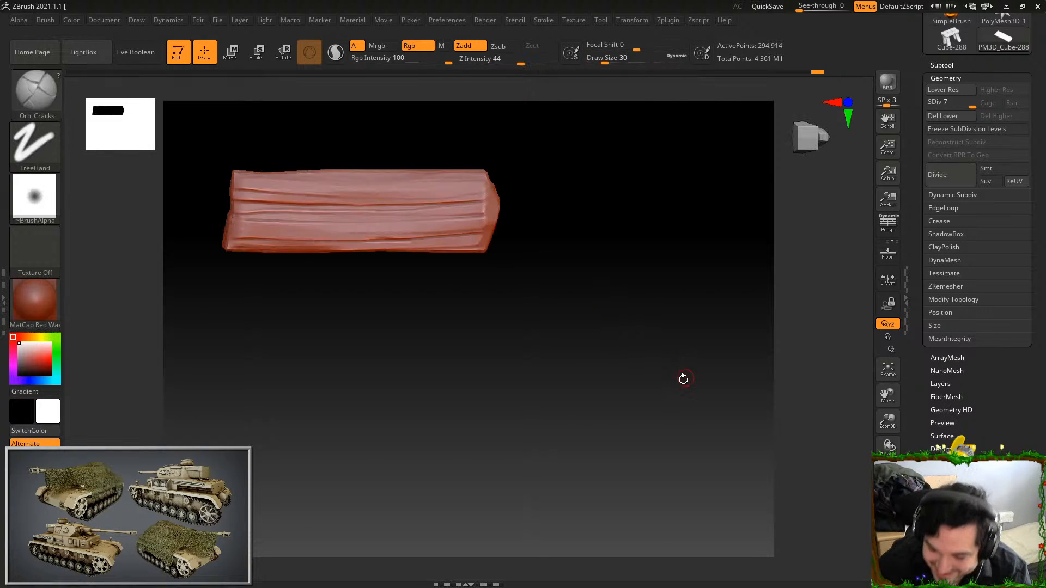
left_click_drag(596, 350, 691, 364, "alt")
left_click_drag(661, 331, 611, 371, "alt")
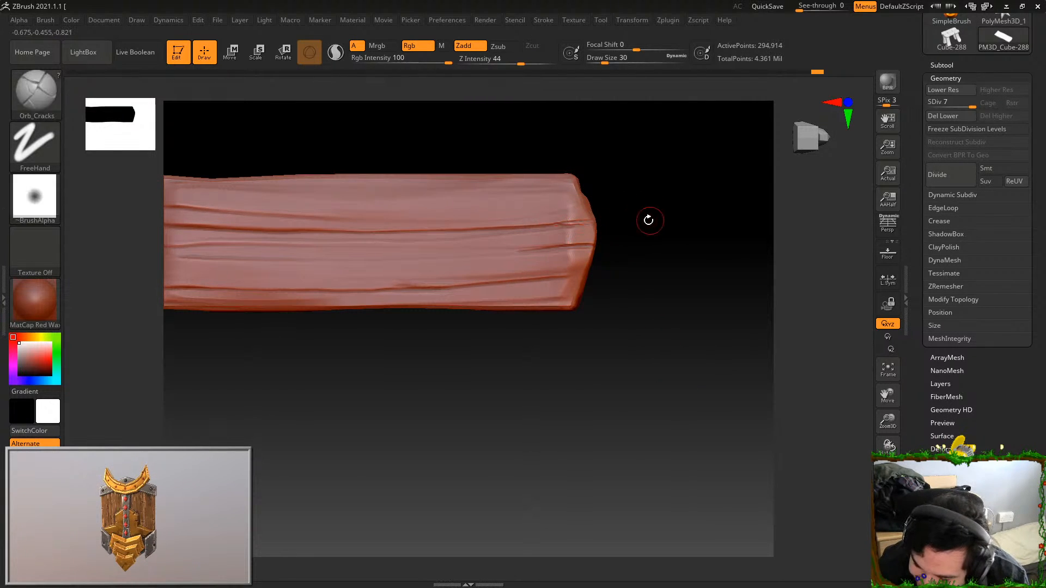
left_click_drag(589, 431, 681, 426)
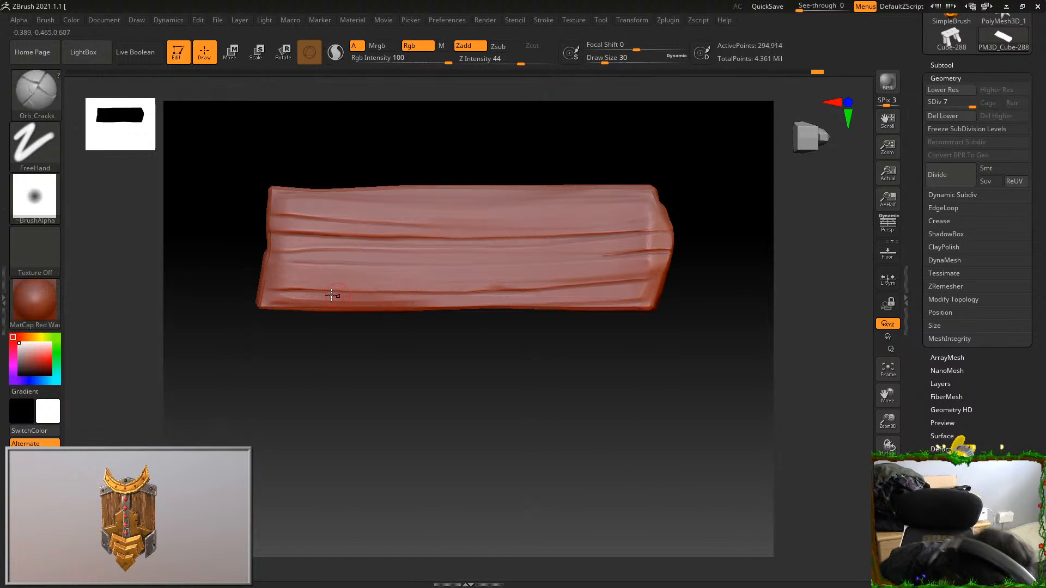
Carve a lengthwise crack from the end of the opposite broad face, undoing the unwanted strokes beside it
left_click_drag(607, 122, 445, 227)
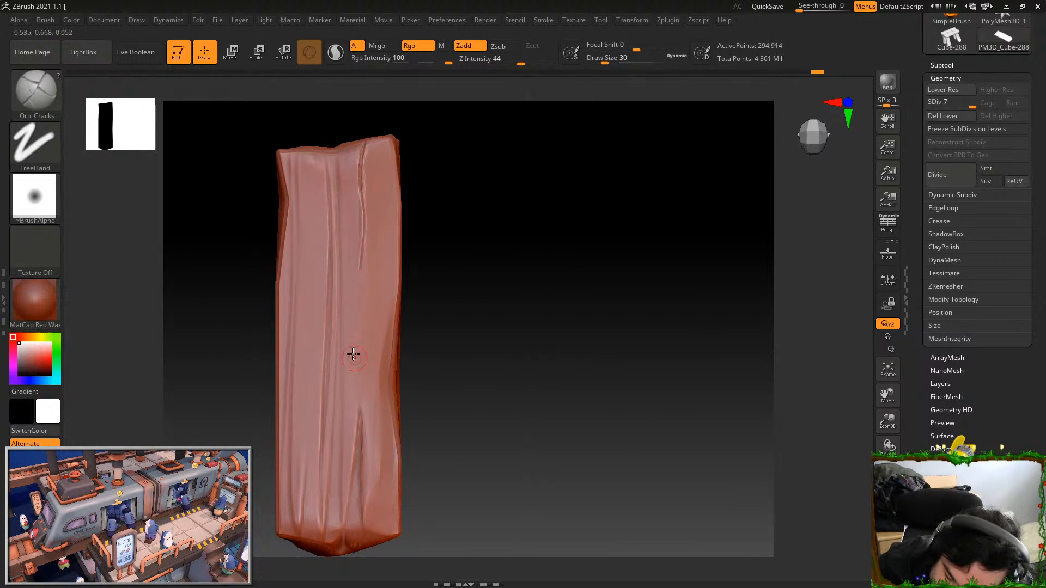
key("ctrl+z")
mouse_move(386, 208)
left_mouse_down()
mouse_move(375, 308)
mouse_move(385, 164)
left_mouse_up()
key("ctrl+z")
key("ctrl+z")
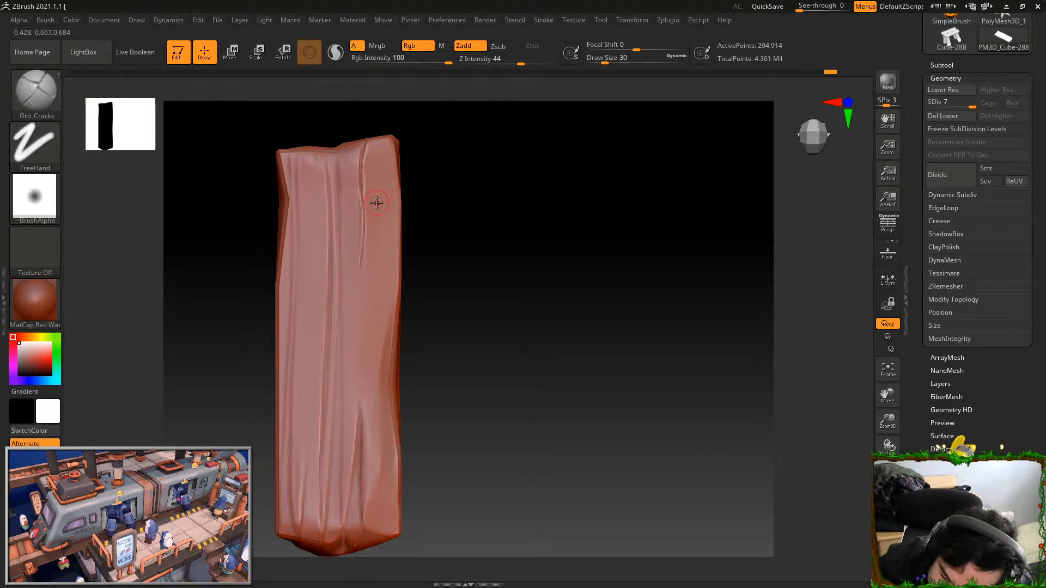
Carve a long wavy crack with a curled loop along the face's uneven long edge, undoing the stray strokes
left_click_drag(390, 174, 375, 409)
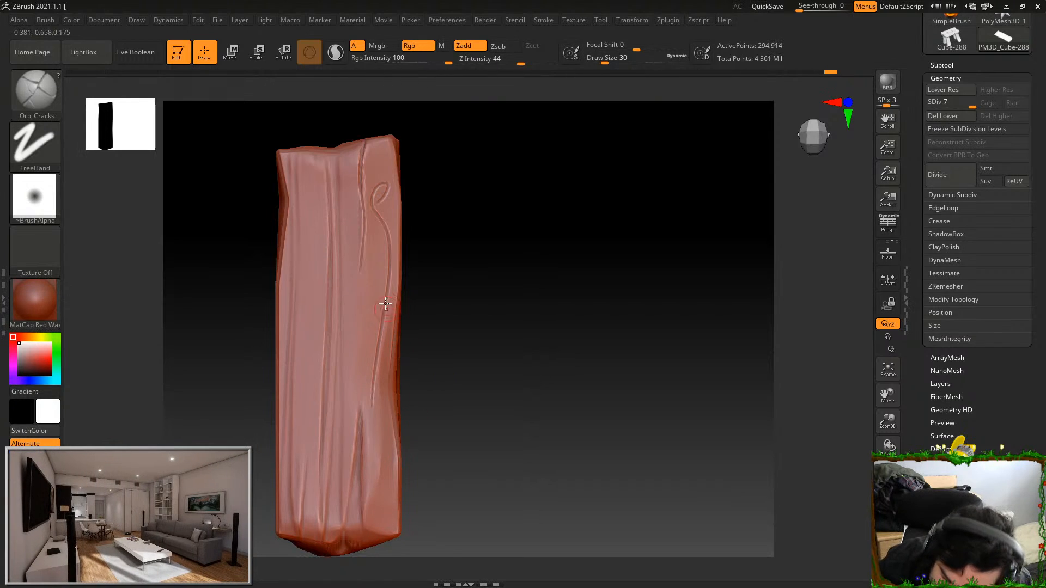
left_click_drag(354, 417, 354, 392)
key("ctrl+z")
key("ctrl+z")
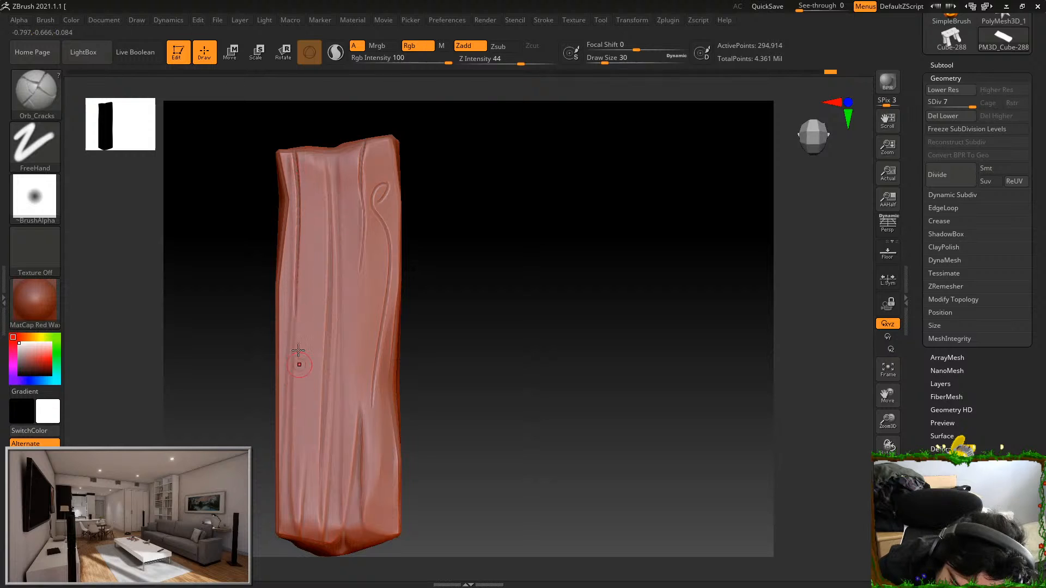
Carve lengthwise cracks along the grooves on the other half of the face, undoing the misplaced strokes
left_click_drag(309, 513, 310, 524)
key("ctrl+z")
mouse_move(314, 299)
left_mouse_down()
mouse_move(307, 521)
mouse_move(314, 339)
left_mouse_up()
key("ctrl+z")
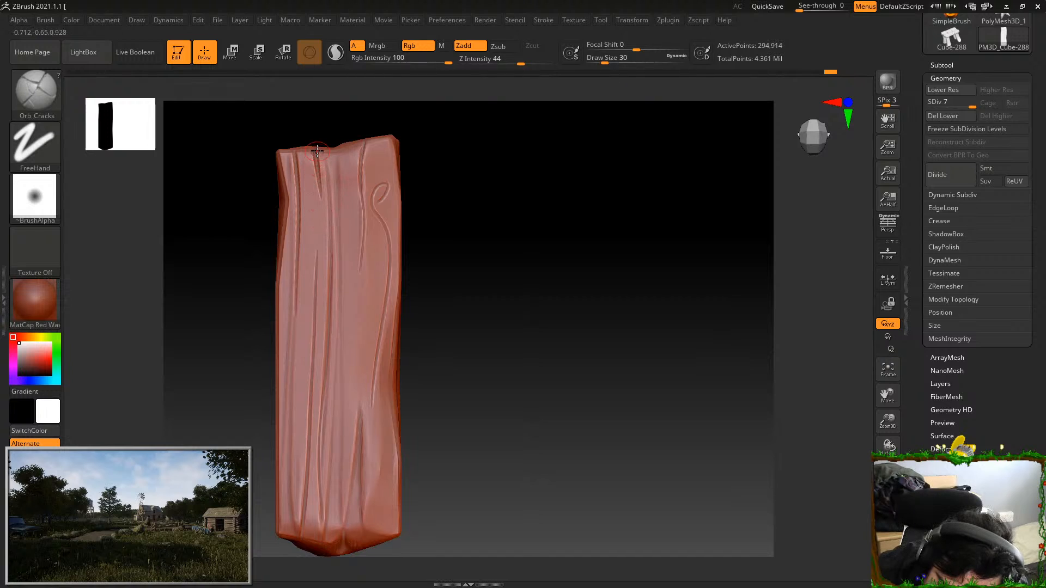
Carve more cracks along the face's lower half and continue one over the edge onto the pointed end
left_click_drag(483, 231, 545, 185, "alt")
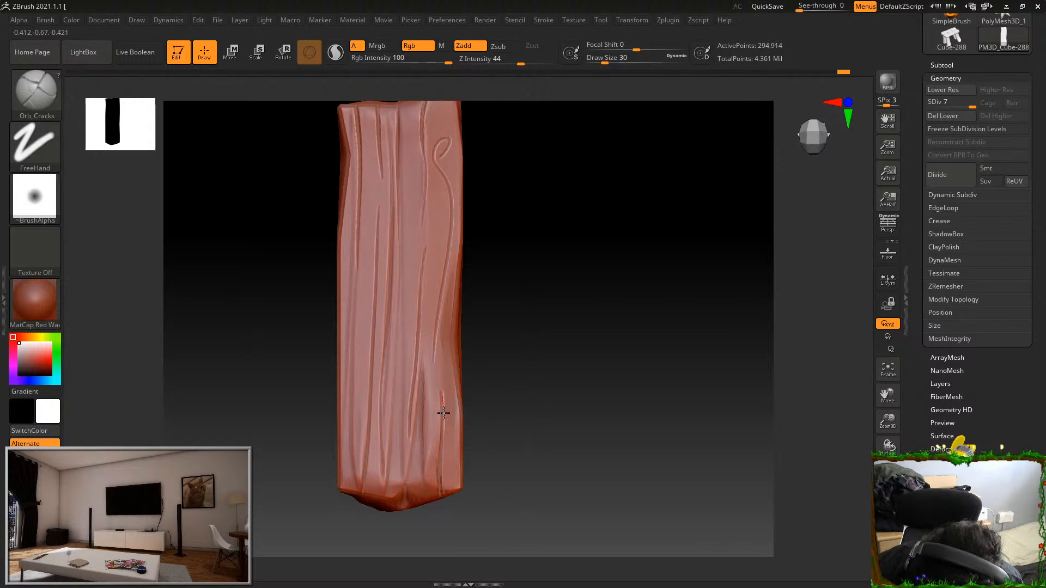
left_click_drag(442, 491, 398, 491)
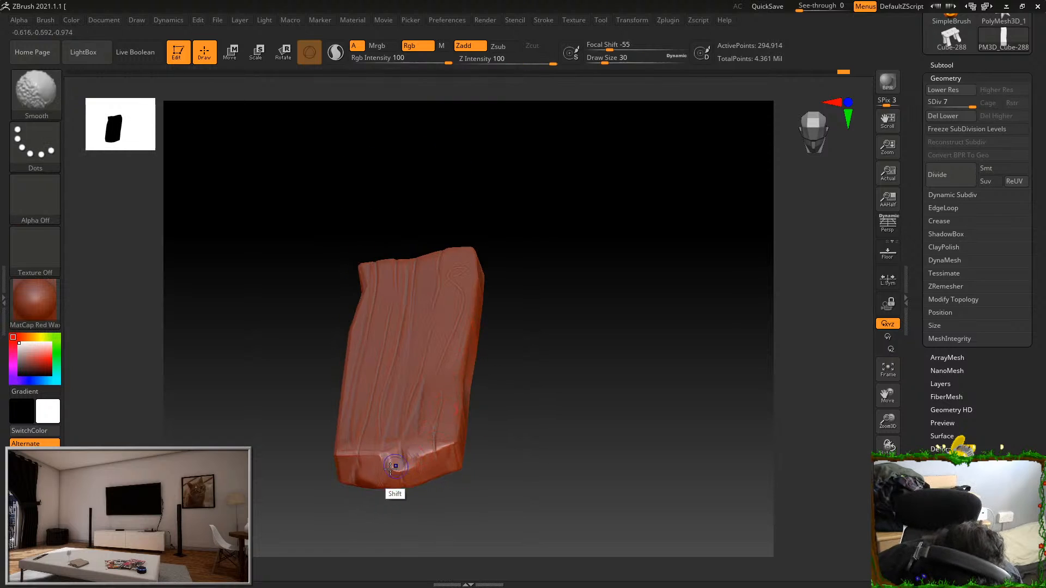
left_click_drag(484, 422, 509, 355)
left_click_drag(483, 391, 471, 338)
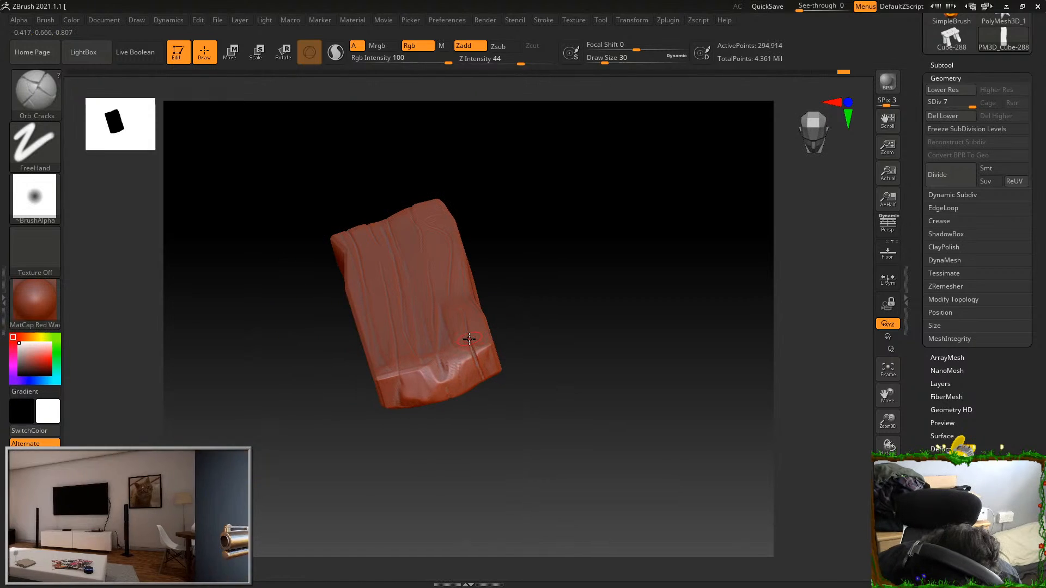
Carve cracks across the thickness of the plank's pointed end, linking the cracks of both broad faces
left_click_drag(503, 403, 469, 338)
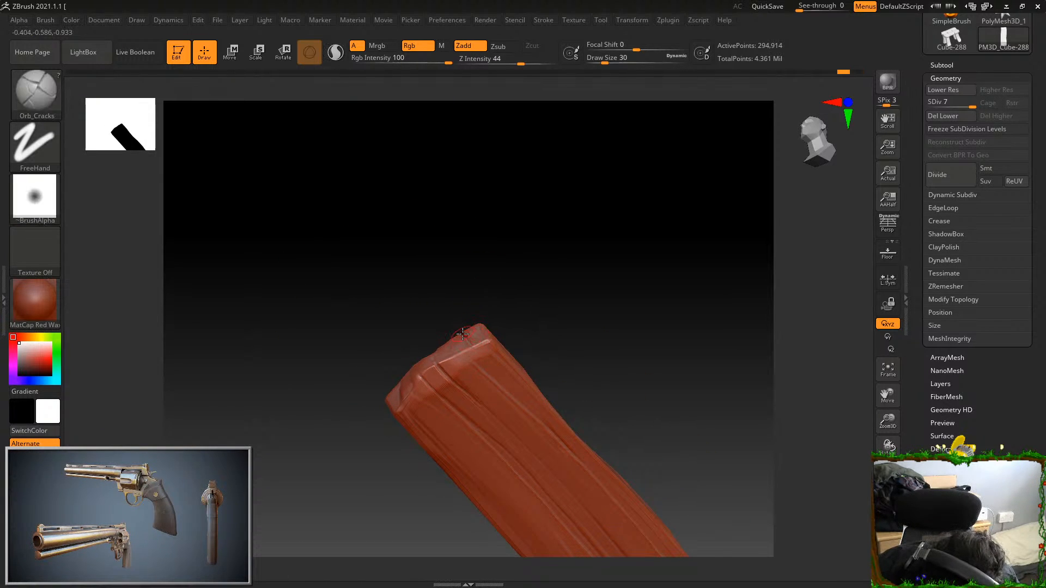
right_click_drag(507, 386, 476, 267)
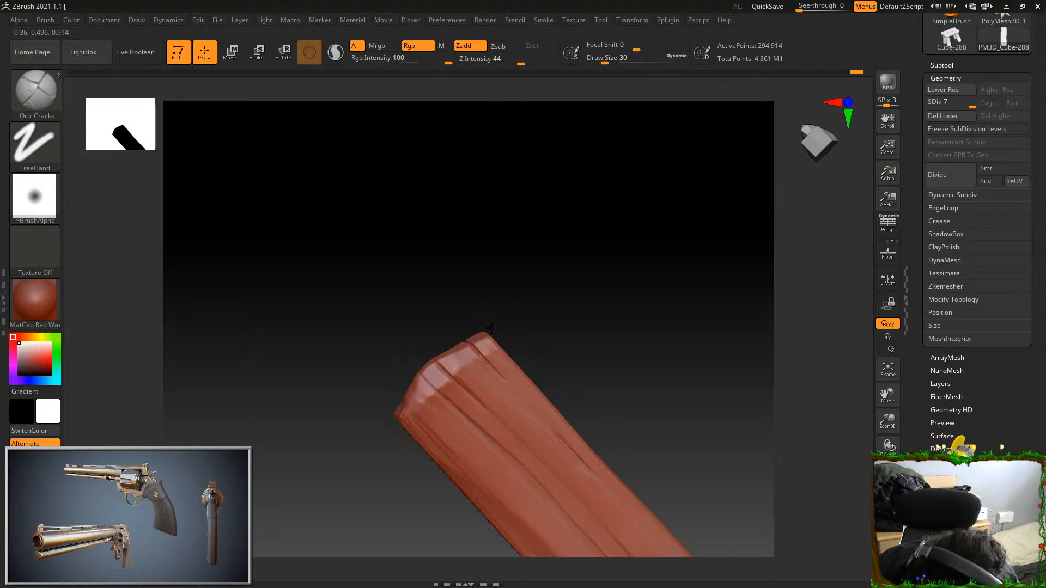
mouse_move(481, 307)
right_mouse_down()
mouse_move(481, 264)
mouse_move(554, 236)
mouse_move(528, 262)
mouse_move(507, 263)
mouse_move(487, 325)
right_mouse_up()
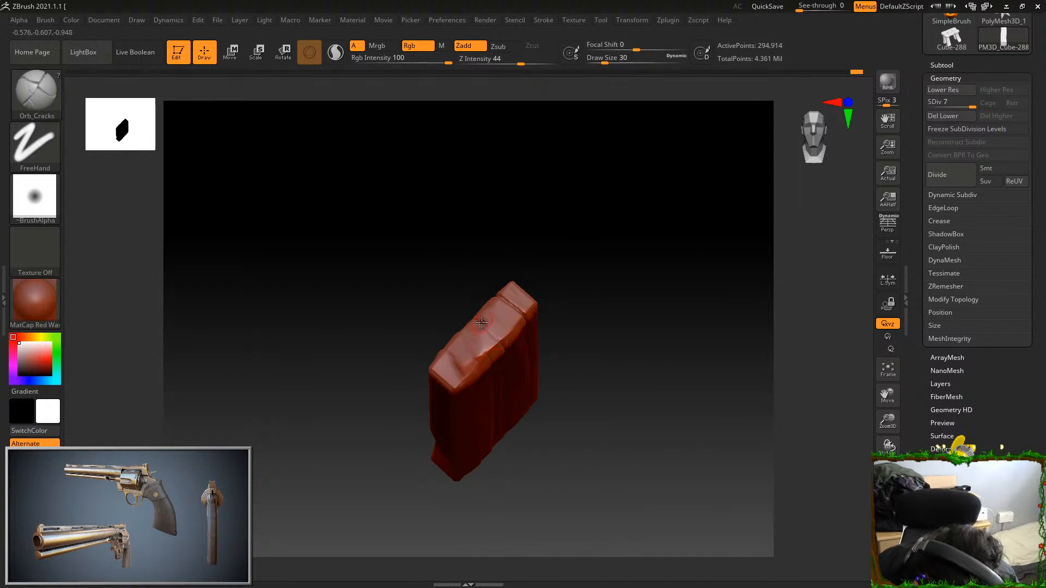
right_click_drag(488, 264, 479, 314)
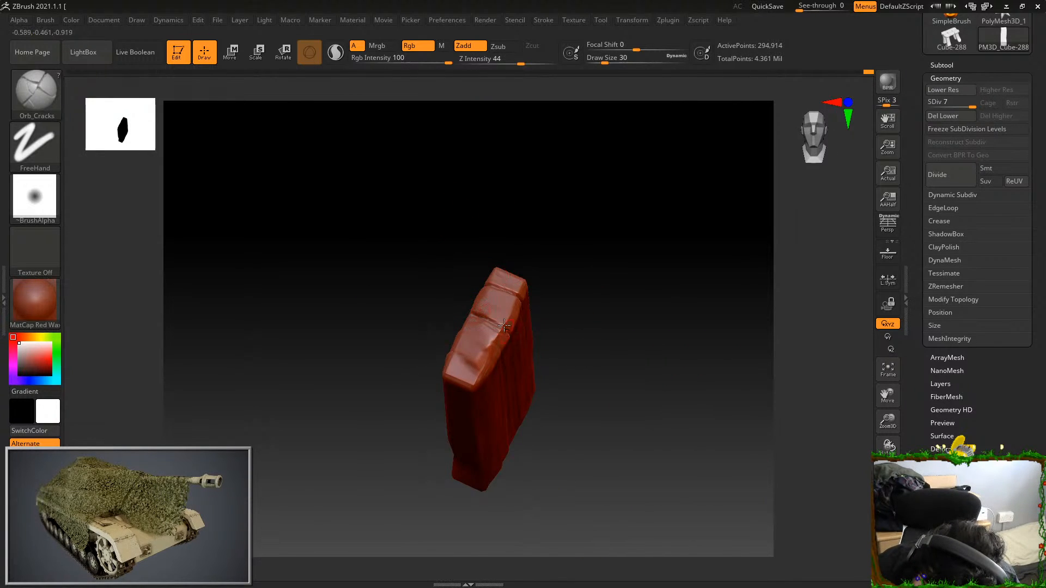
Deepen the cracks across the plank's pointed end and run them over the edge onto the other broad face
right_click_drag(567, 283, 639, 395)
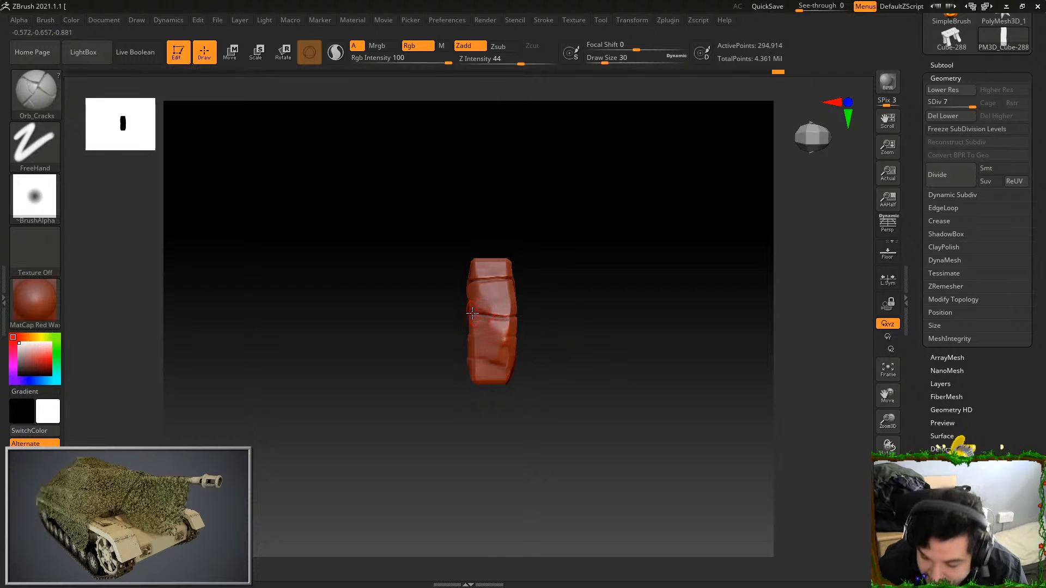
right_click_drag(570, 299, 496, 312)
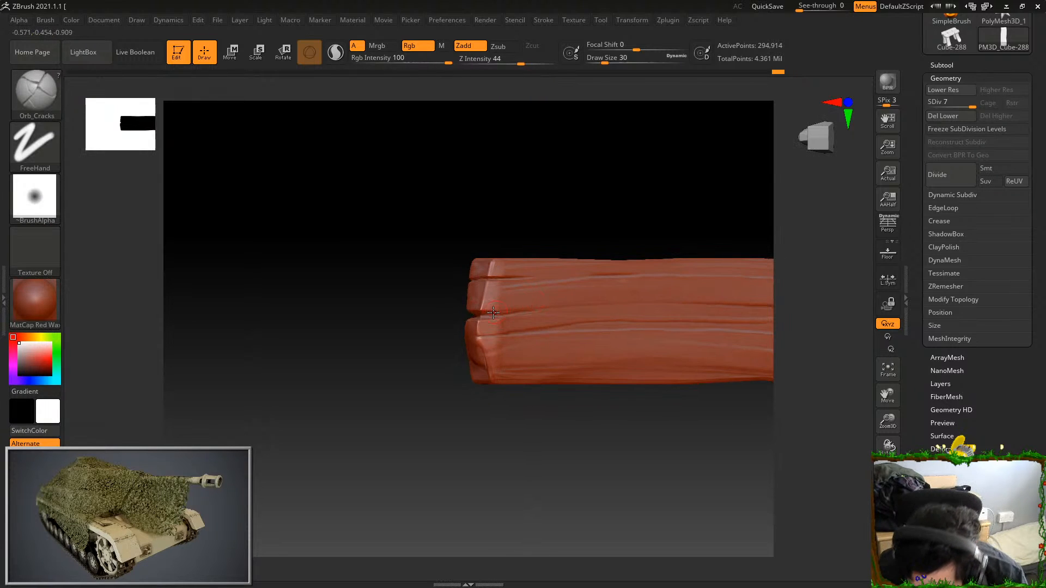
right_click_drag(557, 284, 584, 242)
right_click_drag(547, 275, 467, 340)
right_click_drag(376, 342, 589, 185)
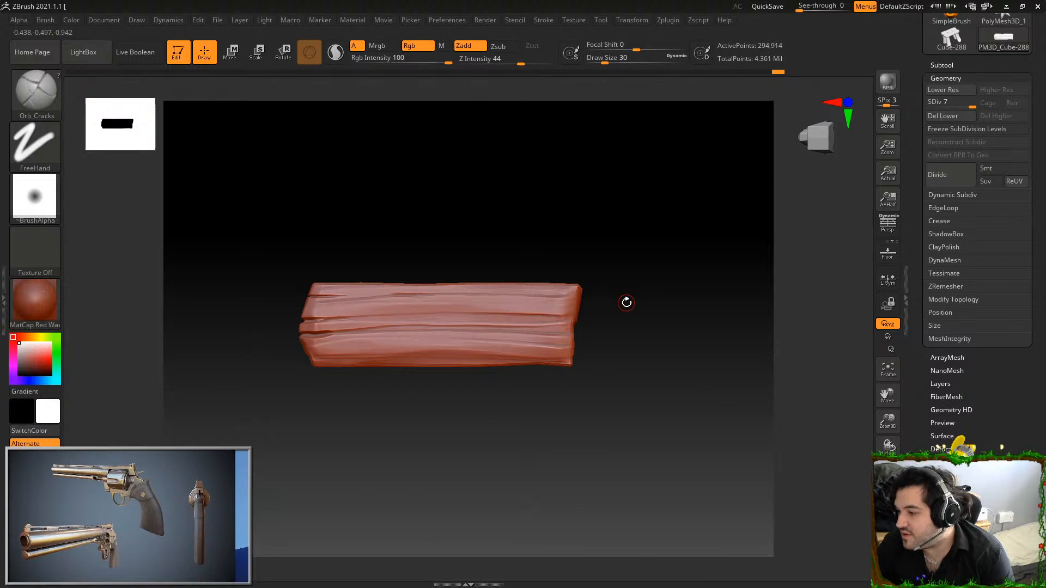
Carve cracks across the thickness of the plank's square end, splitting it at the face's grooves
right_click_drag(626, 302, 613, 238, "alt")
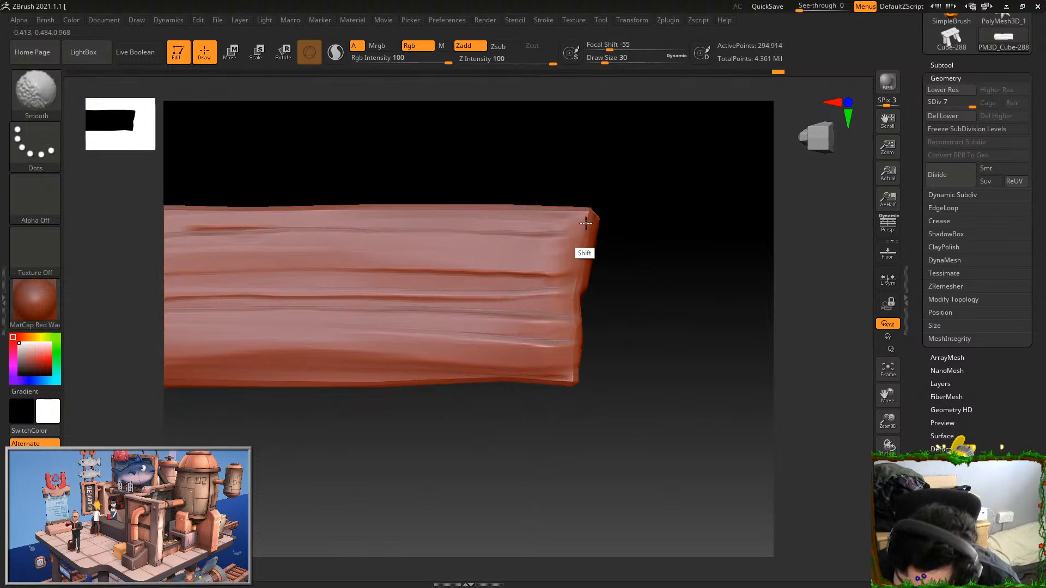
right_click_drag(585, 275, 618, 265)
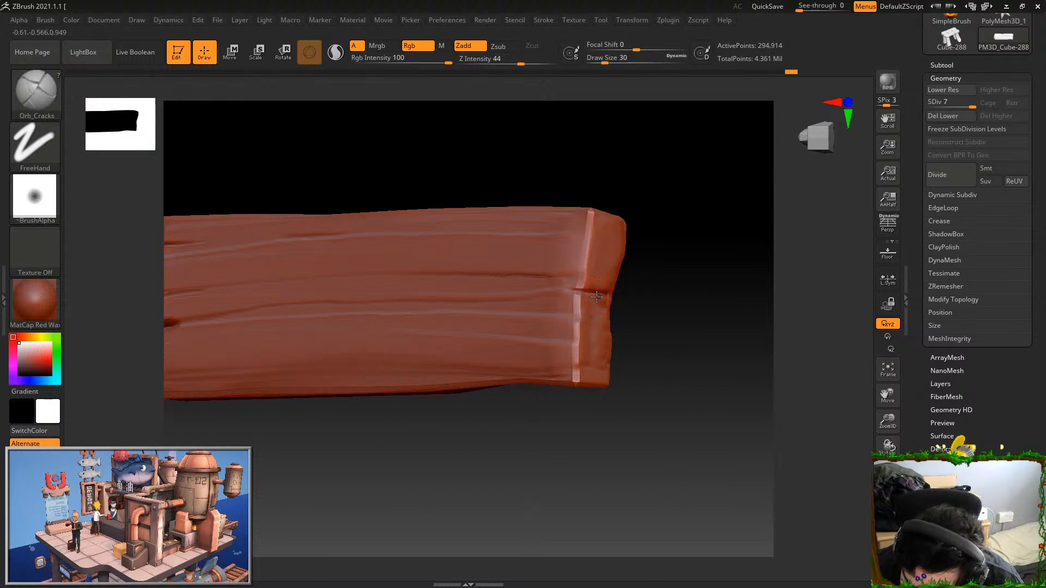
left_click_drag(649, 247, 592, 300)
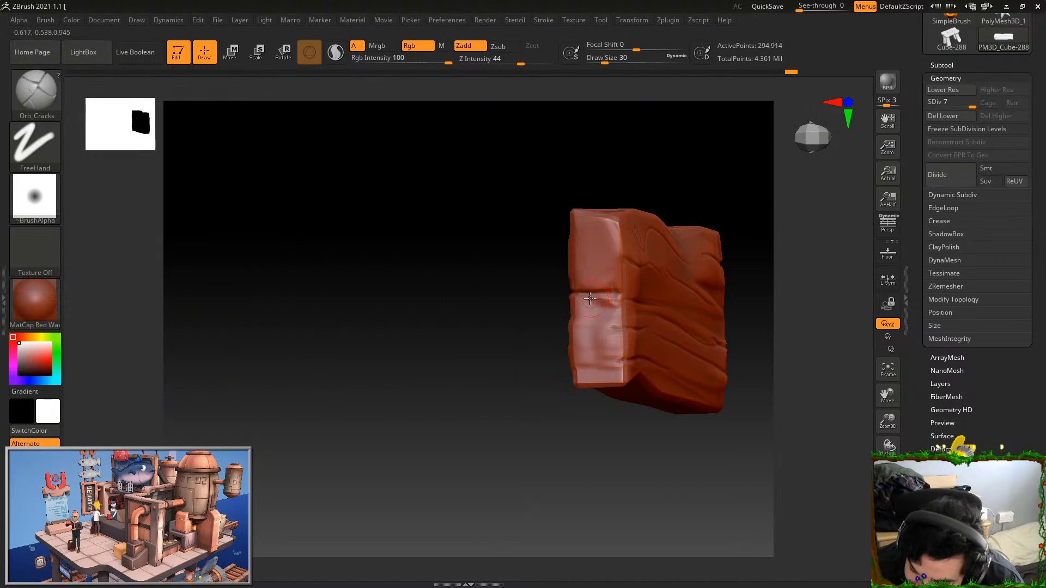
right_click_drag(598, 306, 611, 299)
left_click_drag(533, 374, 583, 407)
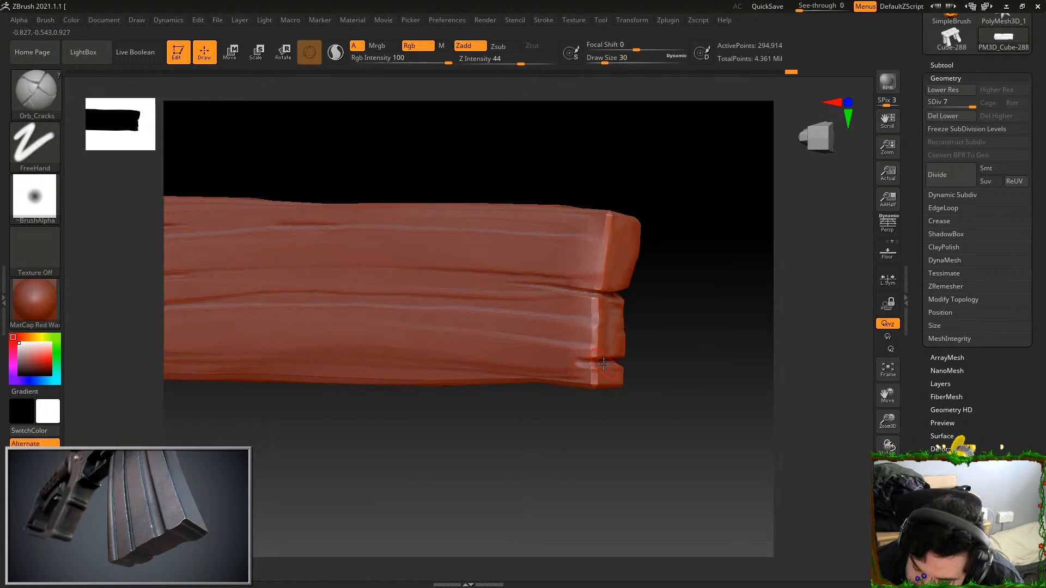
Carve long wavy cracks lengthwise along both halves of the broad face, undoing the misplaced stroke
left_click_drag(369, 387, 593, 358)
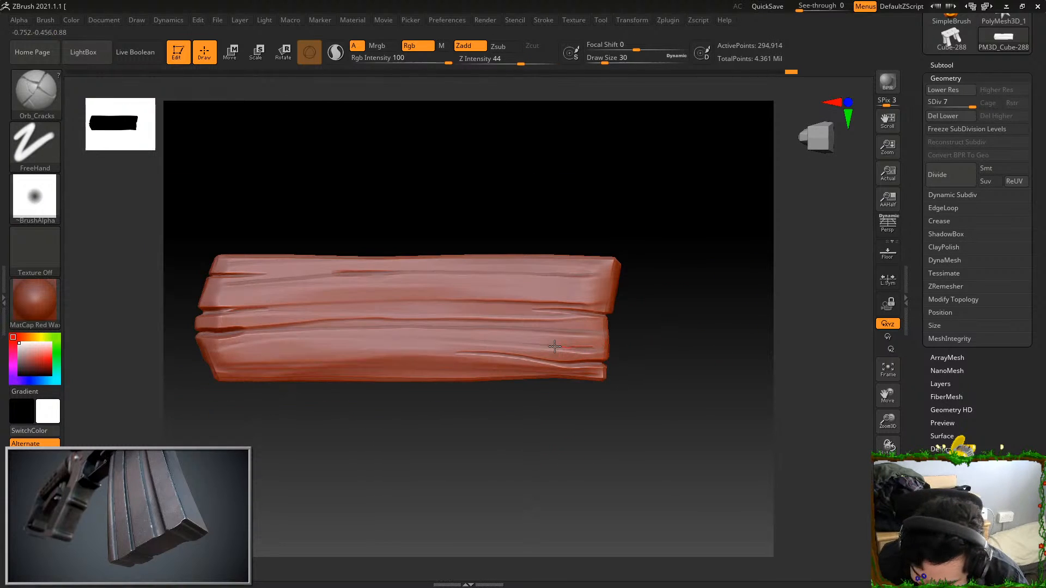
left_click_drag(227, 359, 417, 355)
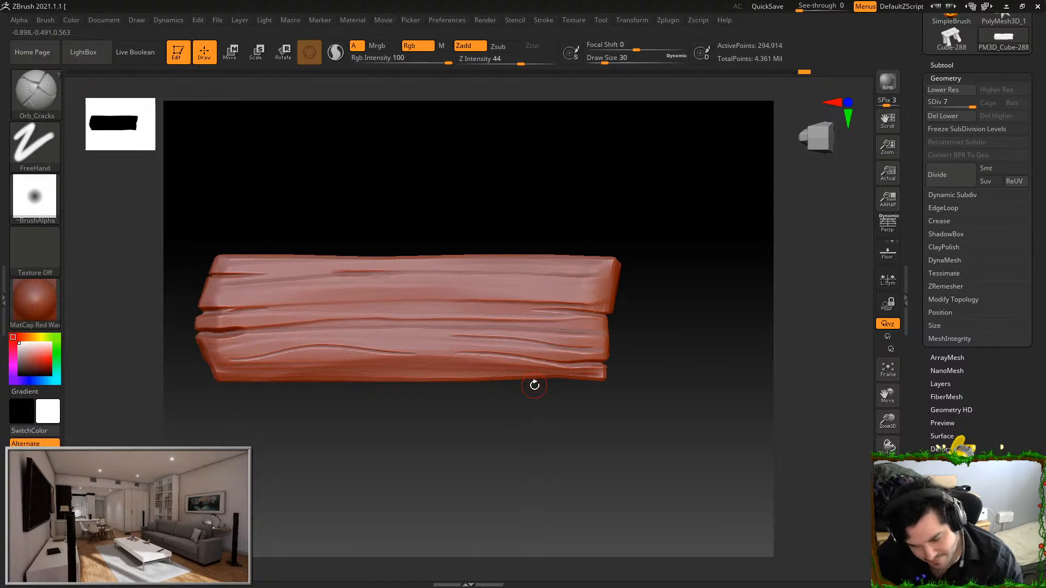
left_click_drag(383, 292, 622, 295)
key("ctrl+z")
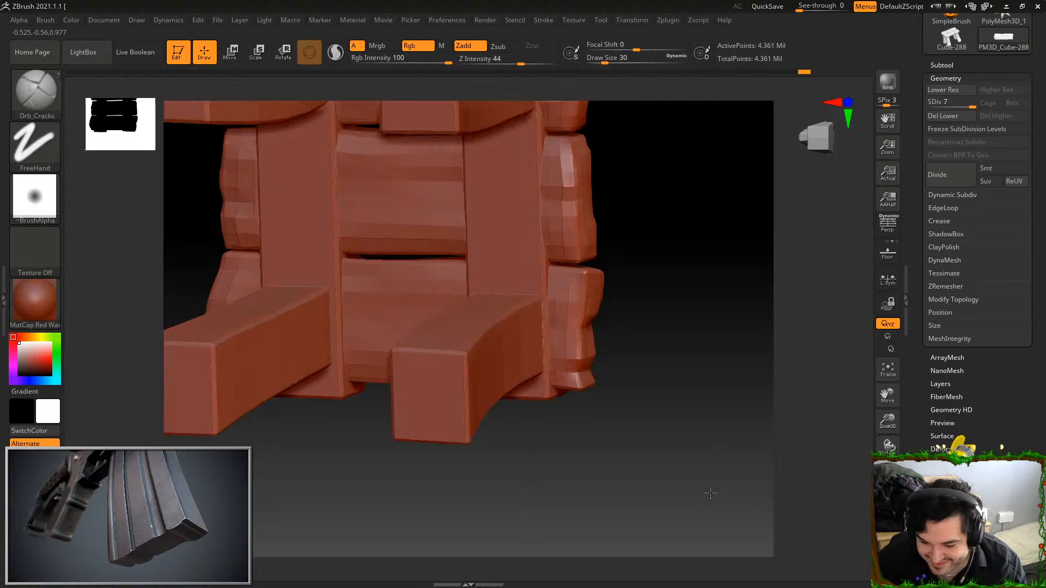
Unhide the full stool, isolate the lower crossbar's right rivet, and smooth its facets at subdivision level 5
left_click_drag(711, 493, 781, 436)
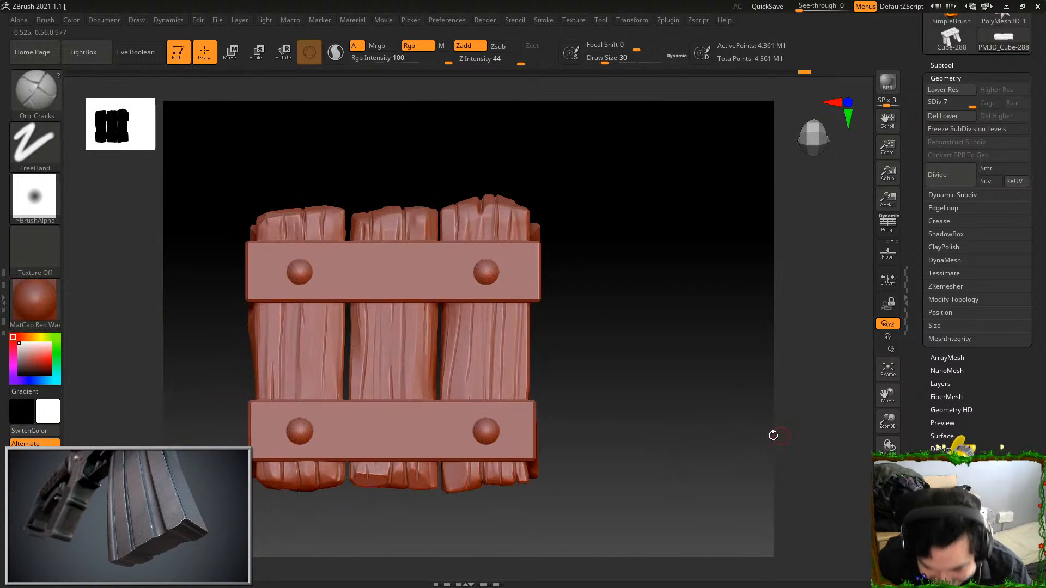
left_click_drag(694, 465, 692, 390)
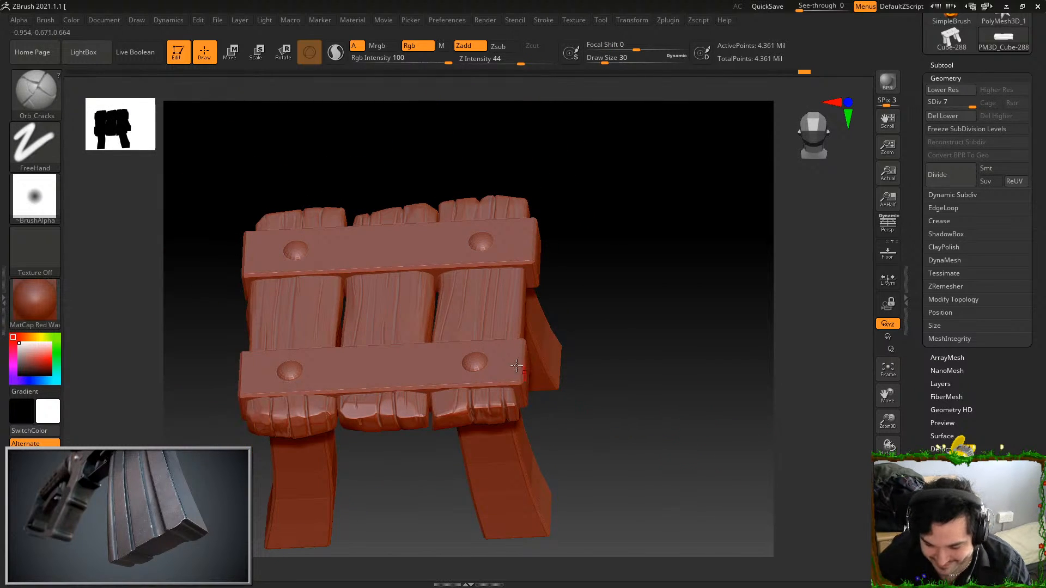
left_click(475, 364, "ctrl+shift")
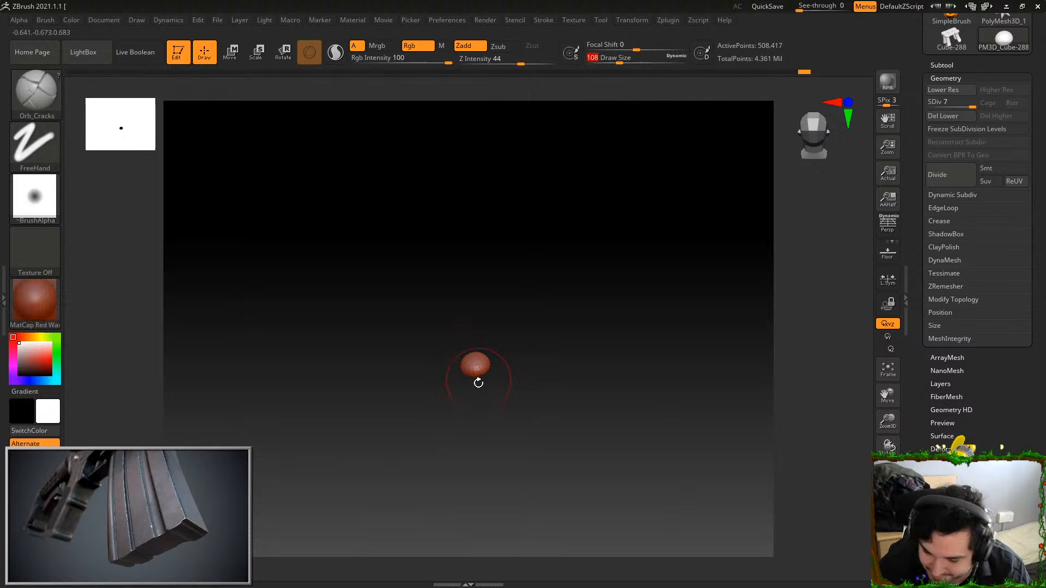
key("f")
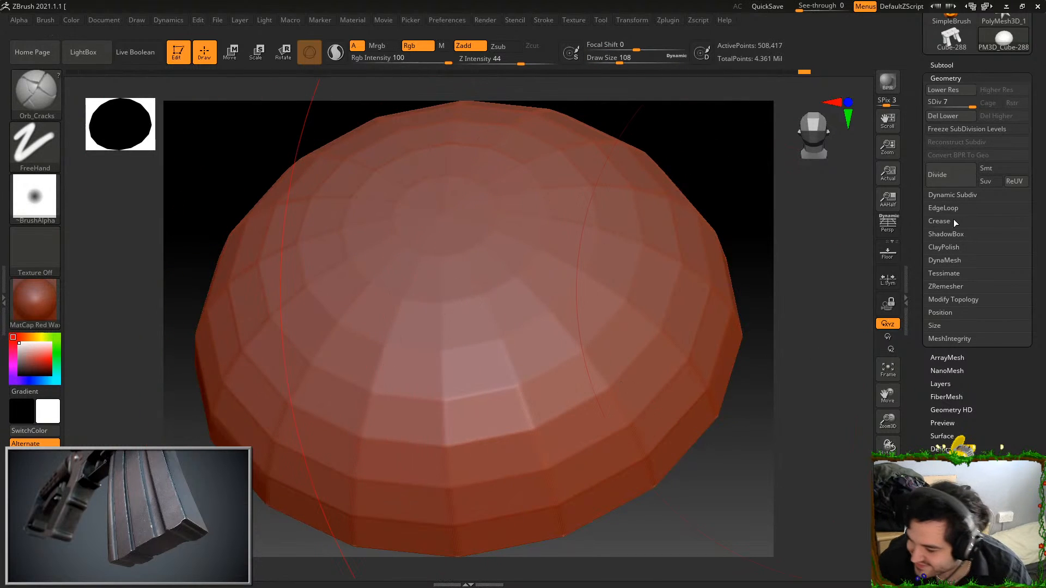
left_click(943, 90)
left_click(943, 90)
key("f")
key("ctrl")
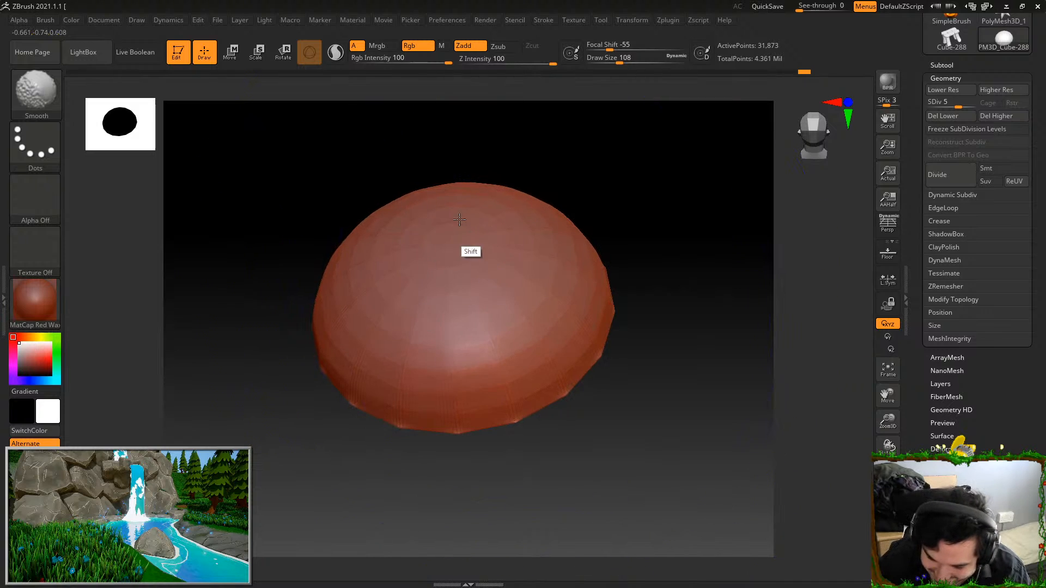
left_click(662, 386, "ctrl+shift")
left_click_drag(799, 411, 733, 114, "alt")
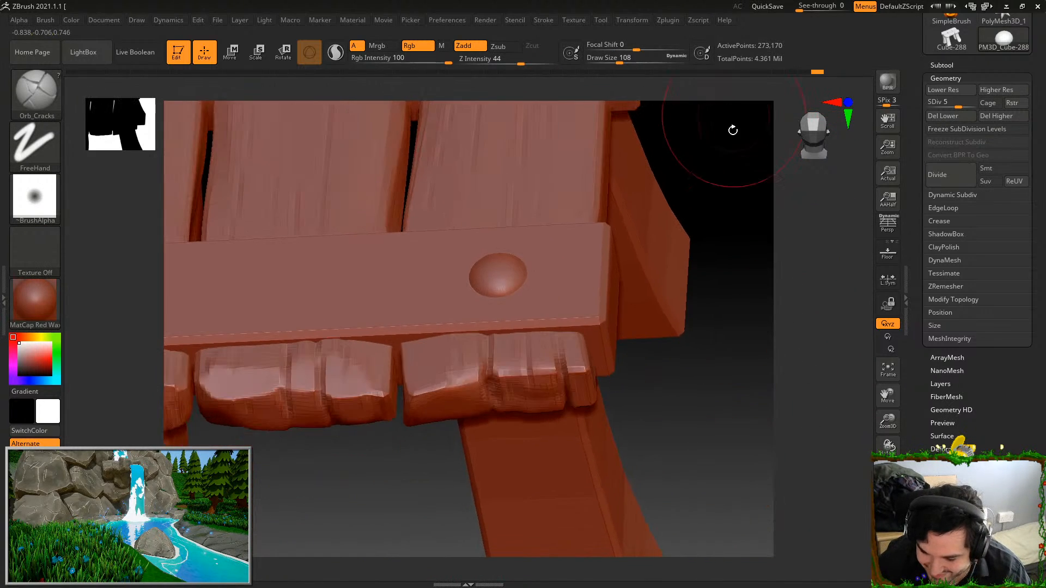
Isolate each of the remaining three crossbar rivets in turn and smooth its facets, restoring the whole stool each time
left_click_drag(729, 352, 744, 499, "alt")
left_click(528, 183, "ctrl+shift")
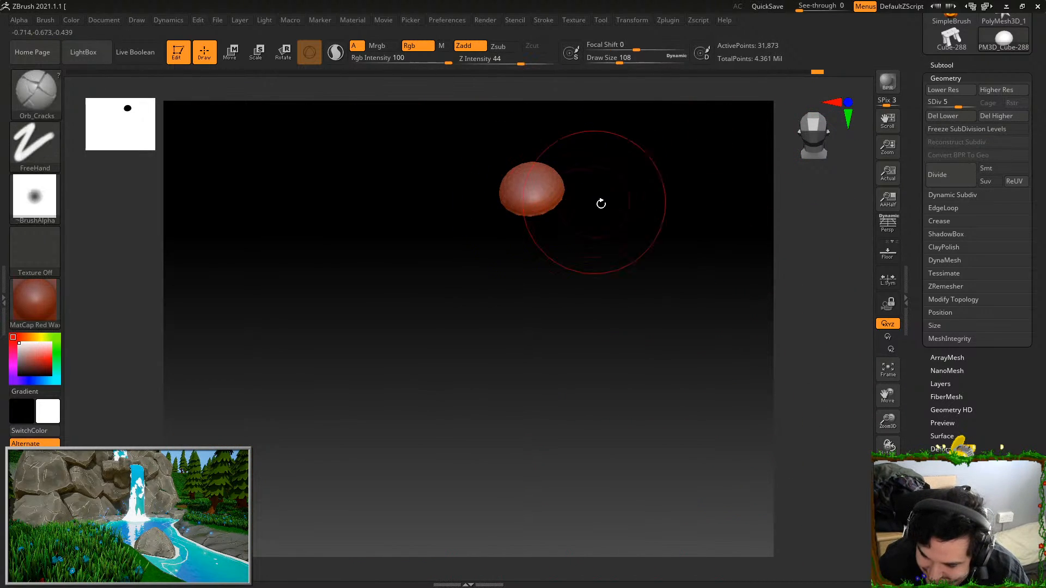
left_click(715, 353, "ctrl+shift")
key("f")
left_click(416, 207, "ctrl+shift")
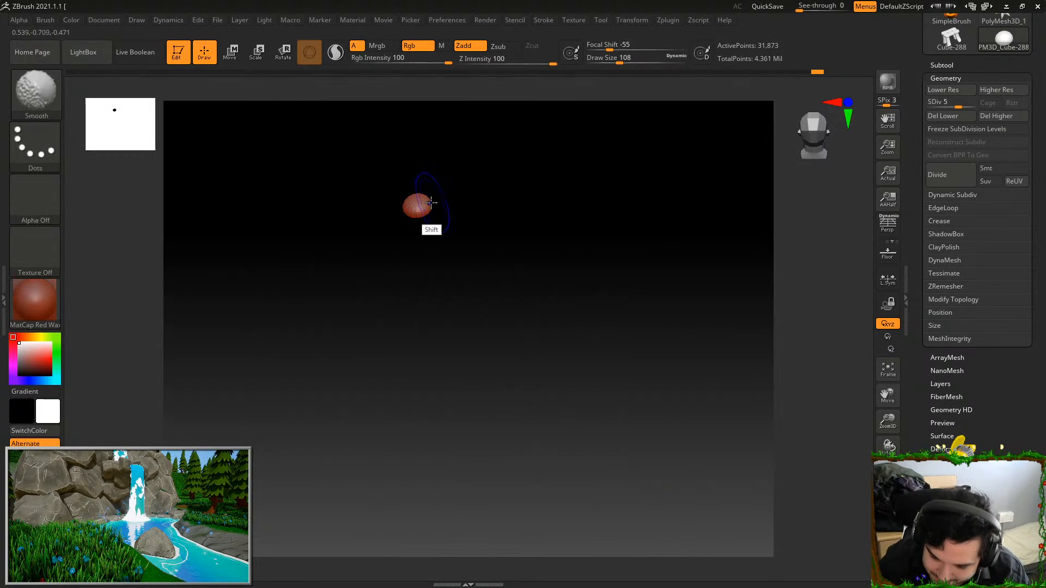
left_click(449, 306, "ctrl+shift")
left_click(413, 321, "ctrl+shift")
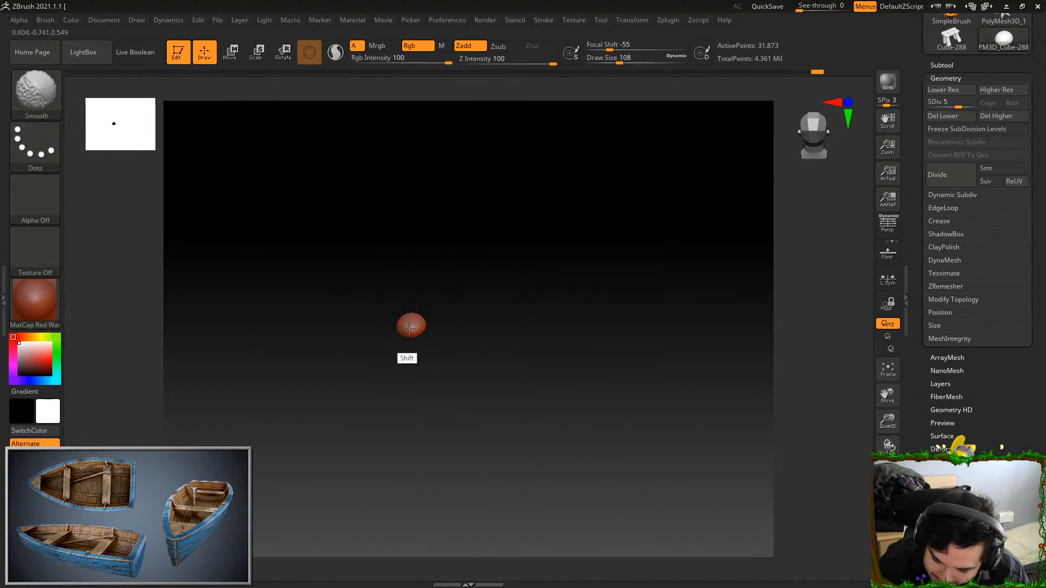
left_click(484, 349, "ctrl+shift")
left_click_drag(720, 336, 737, 365, "alt")
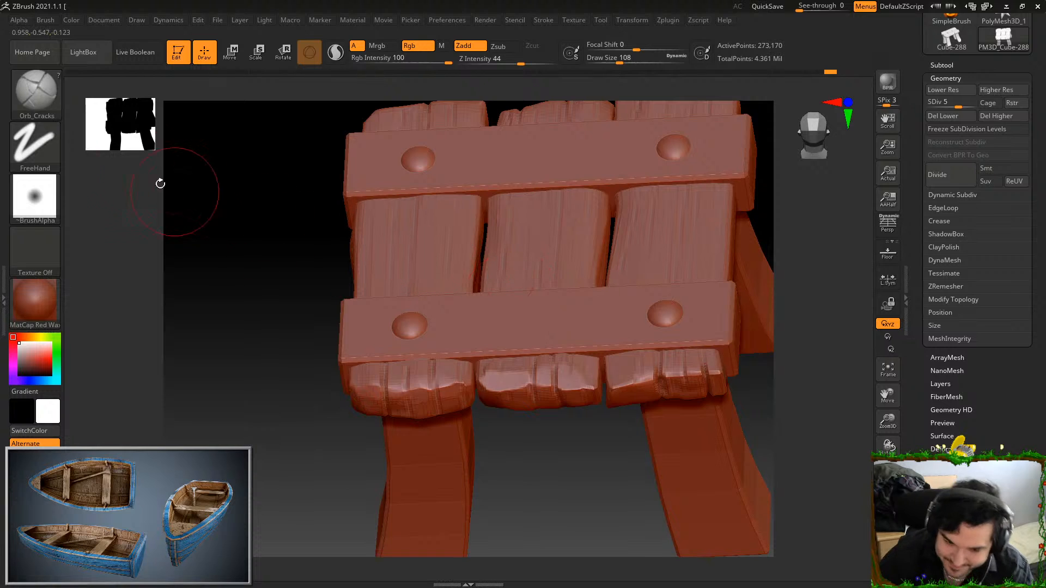
Switch to the TrimDynamic brush with draw size 20 and raise the stool to subdivision level 7
left_click(36, 92)
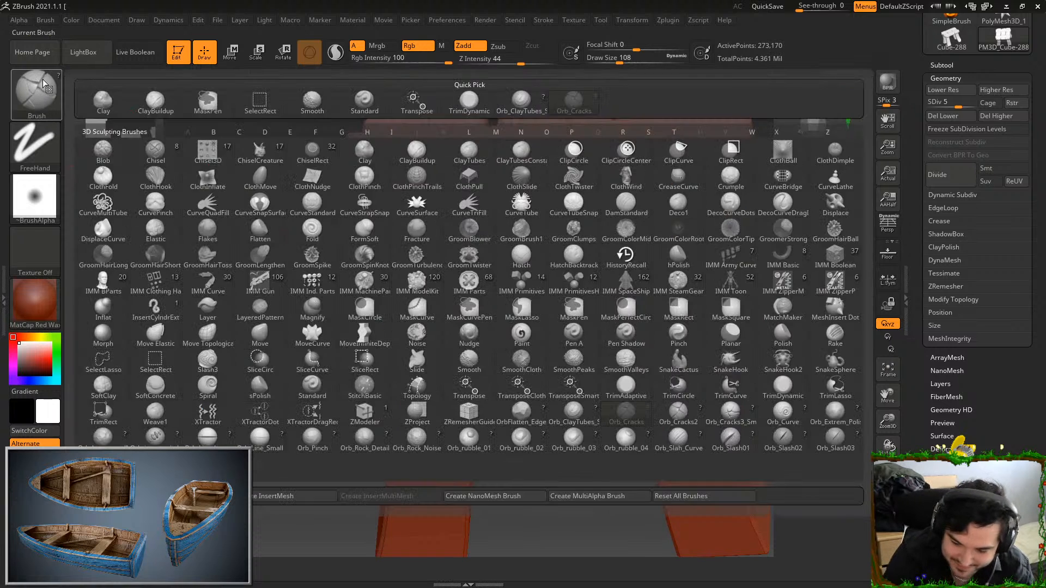
left_click(783, 387)
mouse_move(785, 362)
left_mouse_down("alt")
mouse_move(722, 397)
mouse_move(822, 320)
mouse_move(656, 248)
left_mouse_up("alt")
left_click(602, 60)
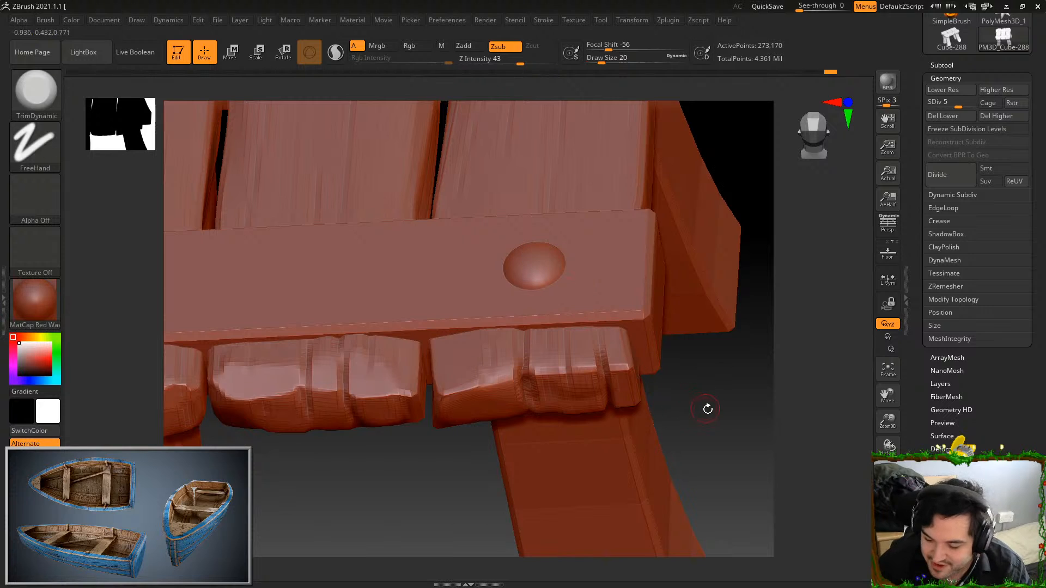
left_click(947, 131)
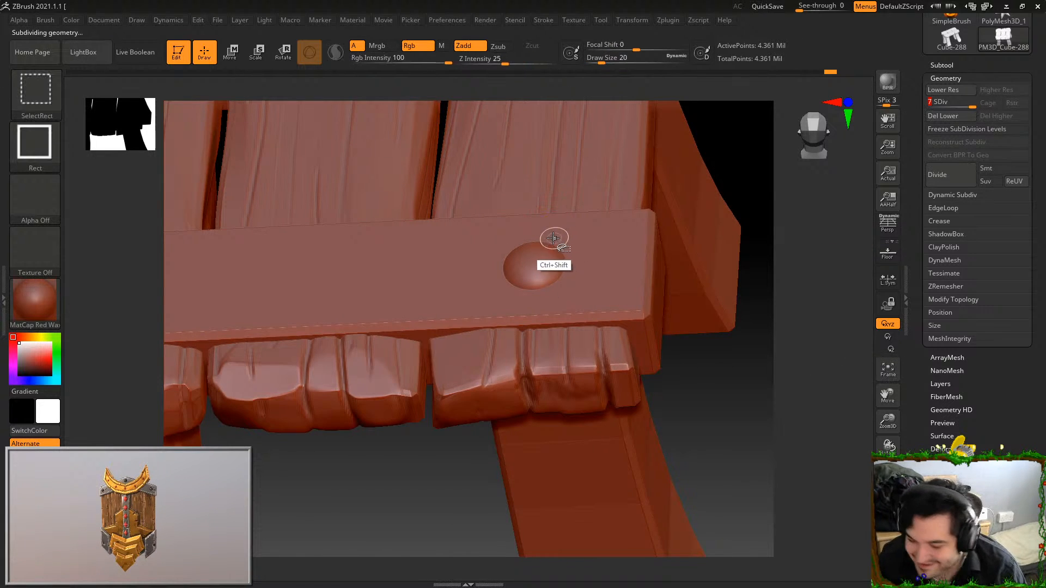
Isolate the lower crossbar's right rivet and view its dome head-on
left_click(537, 264, "ctrl+shift")
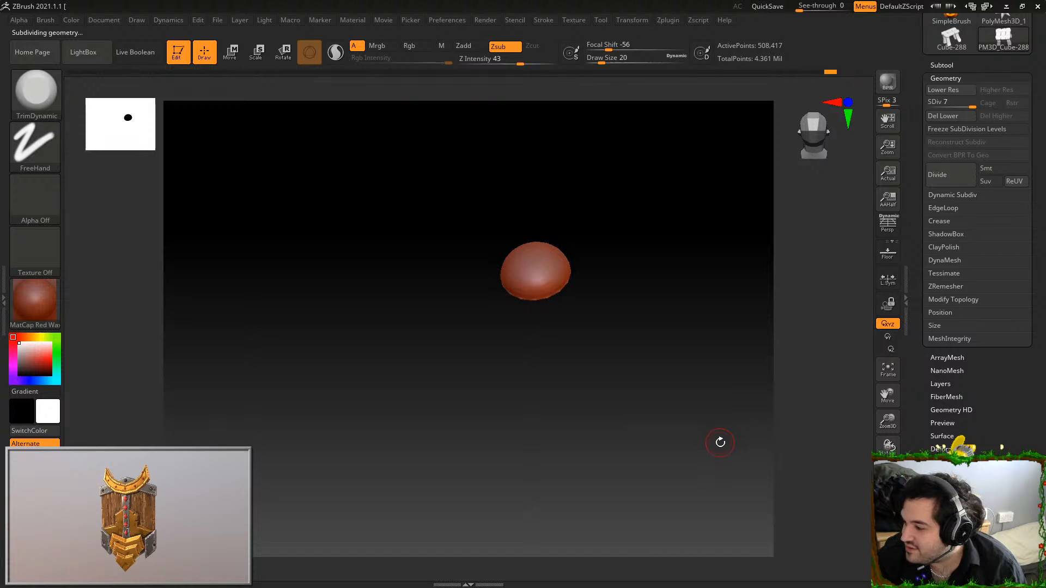
key("f")
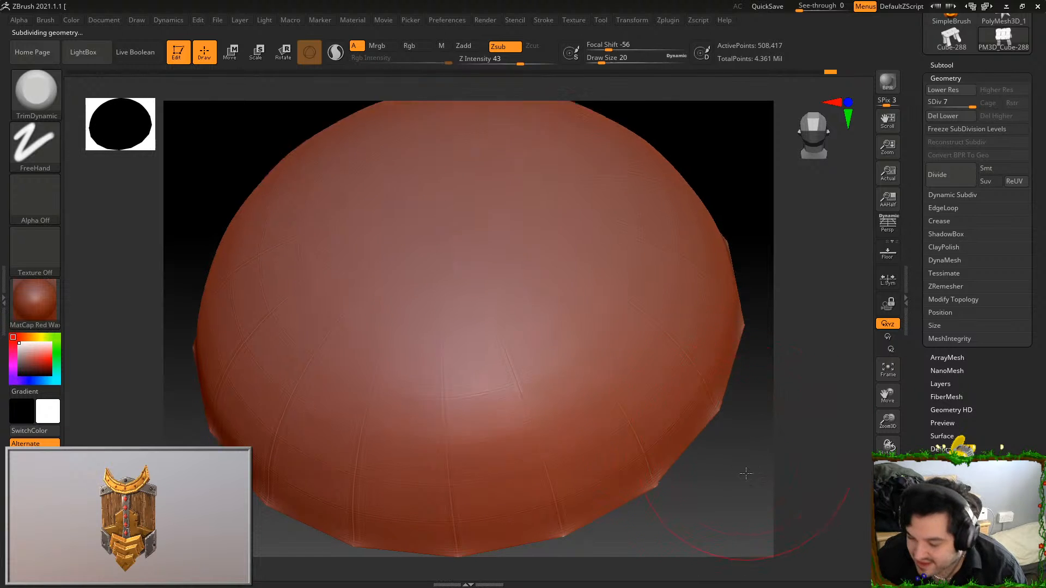
left_click_drag(746, 464, 758, 430)
left_click_drag(687, 422, 670, 273, "alt")
mouse_move(584, 229)
left_mouse_down("shift")
mouse_move(427, 201)
mouse_move(492, 152)
mouse_move(570, 116)
mouse_move(502, 206)
mouse_move(577, 107)
left_mouse_up("shift")
left_click_drag(620, 62, 604, 60)
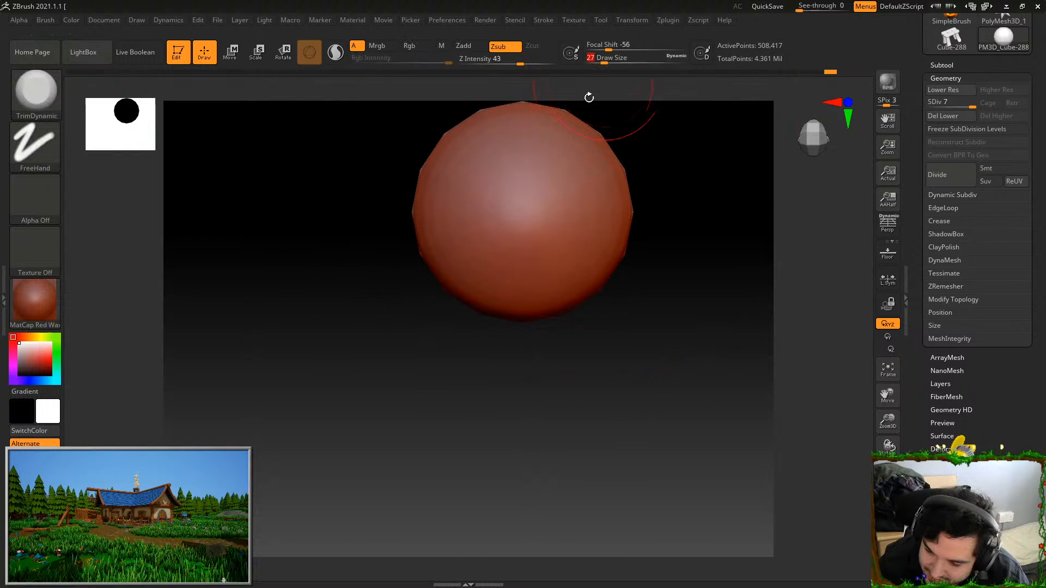
left_click_drag(612, 245, 610, 222)
key("ctrl+z")
left_click_drag(622, 61, 602, 62)
left_click(550, 208)
key("ctrl+z")
left_click_drag(591, 231, 593, 218)
key("ctrl+z")
Set the draw size to 40 and trim flat facets around the sides and lower rim of the rivet's dome
left_click(626, 59)
type("40")
left_click(603, 239)
left_click(591, 185)
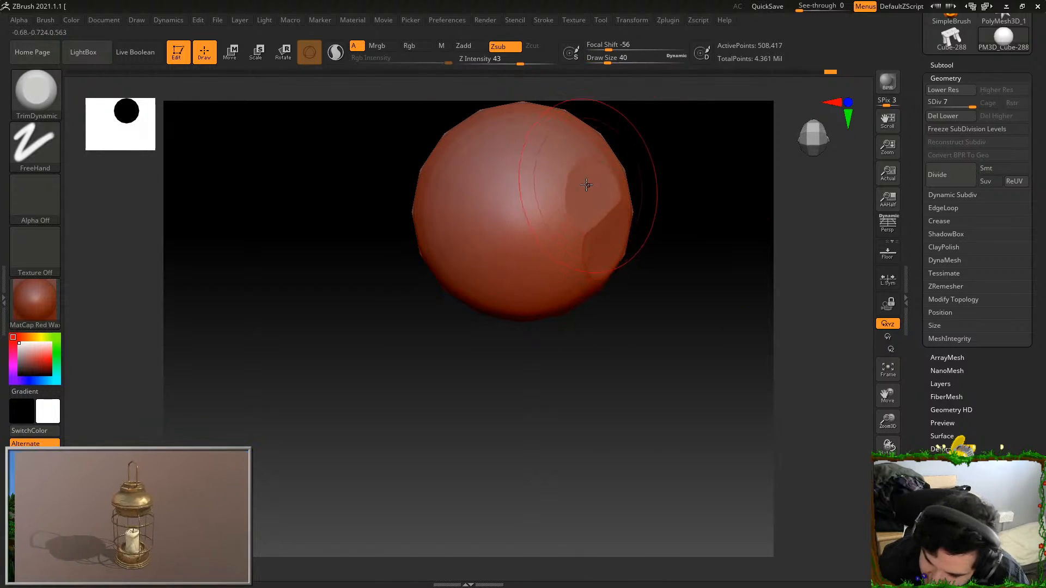
left_click(550, 220)
left_click(555, 268)
left_click(561, 289)
left_click(501, 288)
left_click(457, 273)
left_click(442, 235)
left_click(436, 197)
left_click(440, 163)
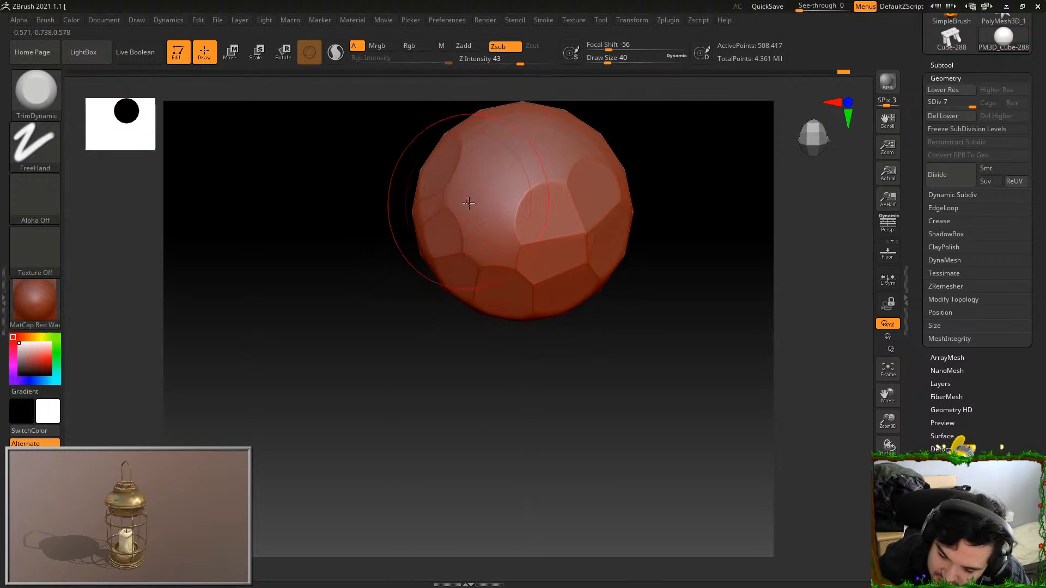
Trim flat facets across the centre and upper part of the same rivet's dome
left_click(468, 198)
left_click(493, 225)
left_click(515, 165)
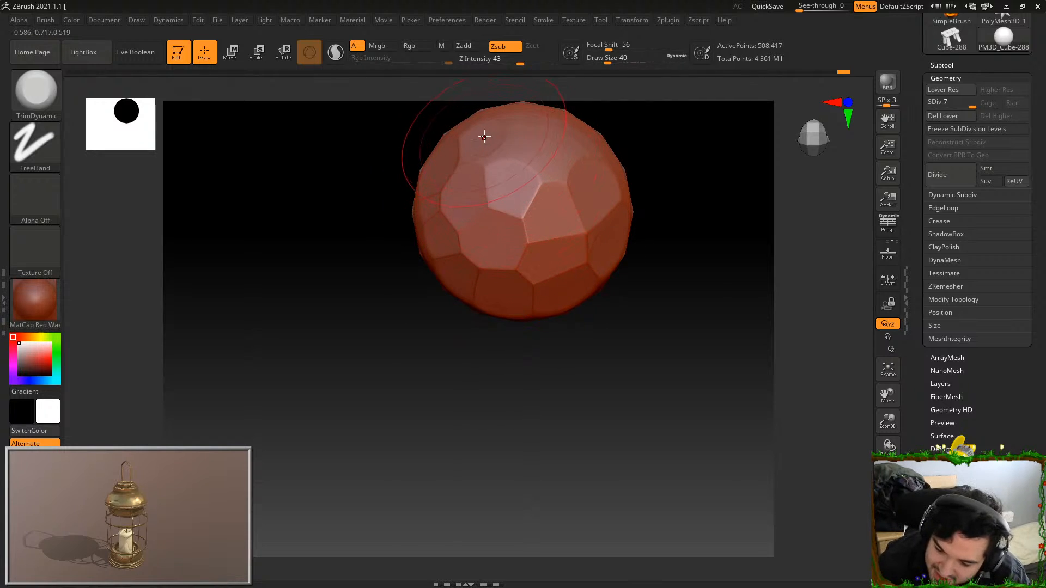
left_click(512, 148)
left_click(565, 160)
left_click(577, 143)
left_click(528, 128)
Restore the full stool, isolate the upper crossbar's right rivet, and trim the first flat facets along one side of its dome
left_click(688, 286, "ctrl+shift")
mouse_move(791, 425)
left_mouse_down("alt")
mouse_move(738, 203)
mouse_move(720, 419)
left_mouse_up("alt")
left_click_drag(720, 180, 722, 425, "alt")
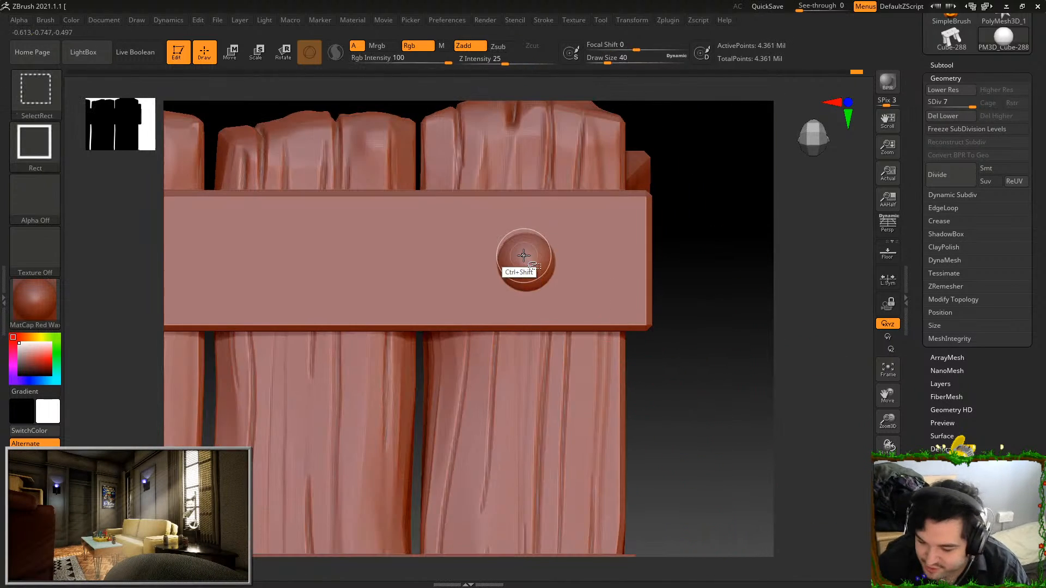
left_click(524, 255, "ctrl+shift")
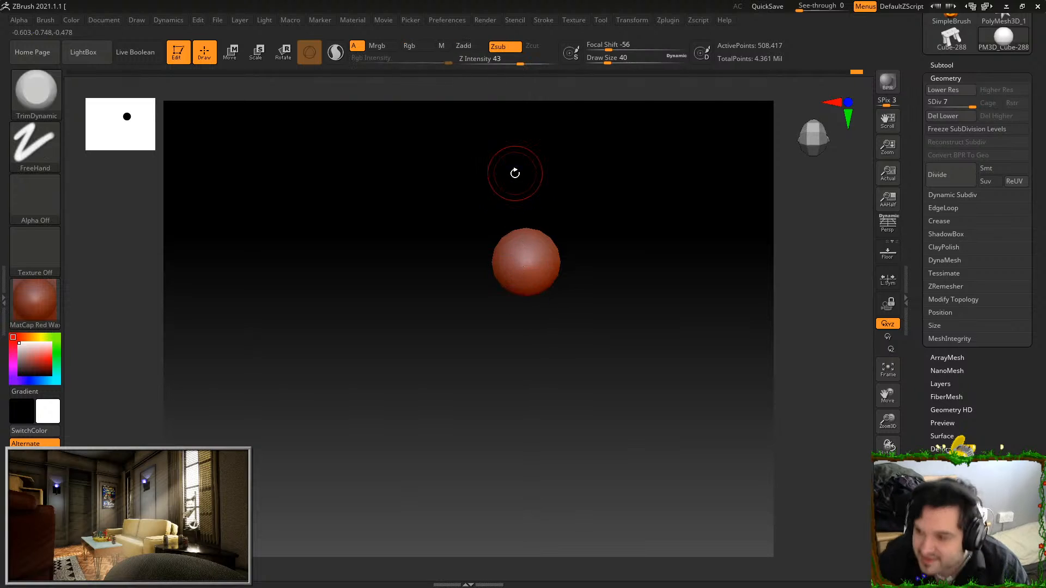
key("f")
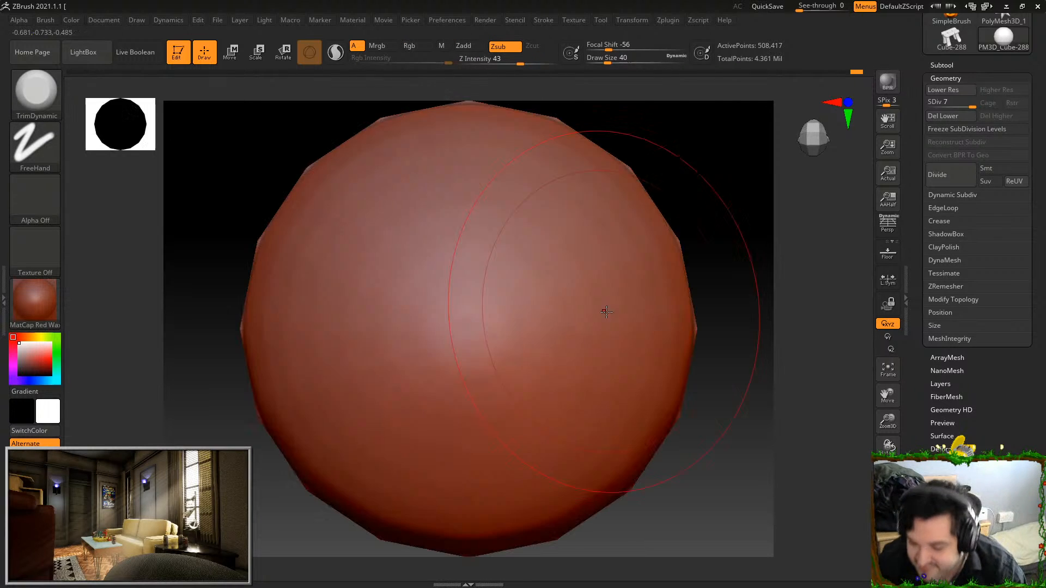
mouse_move(576, 350)
left_mouse_down()
mouse_move(583, 269)
mouse_move(560, 234)
left_mouse_up()
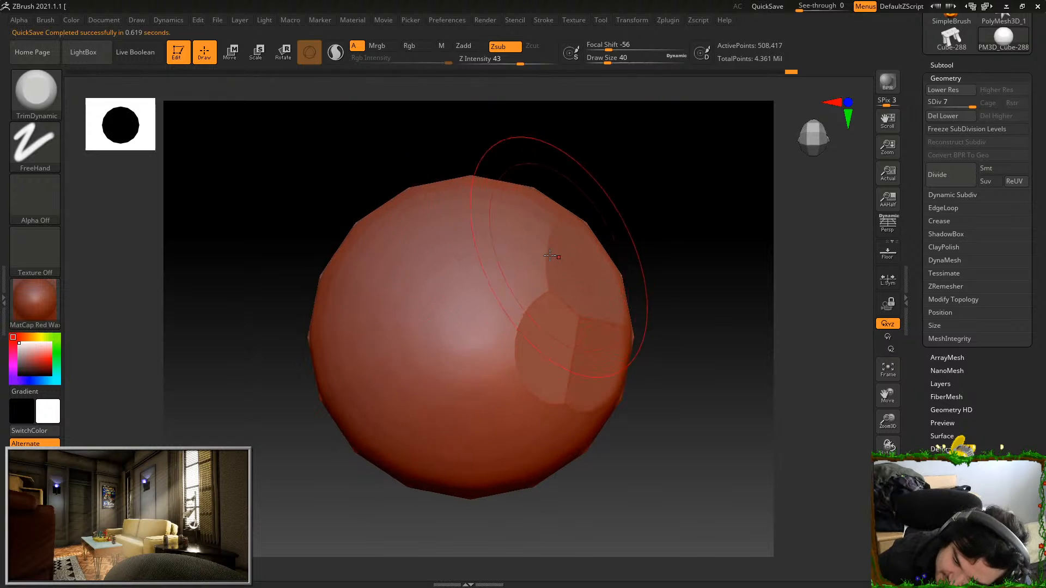
Start saving the project and create a new folder named Zbrush inside the SquareStall folder
key("ctrl+s")
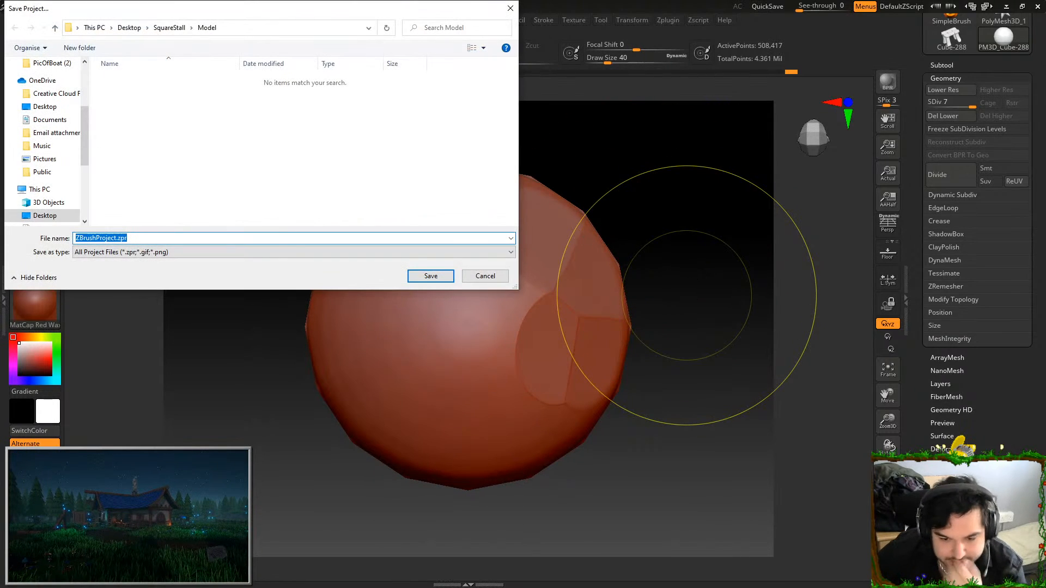
left_click(169, 28)
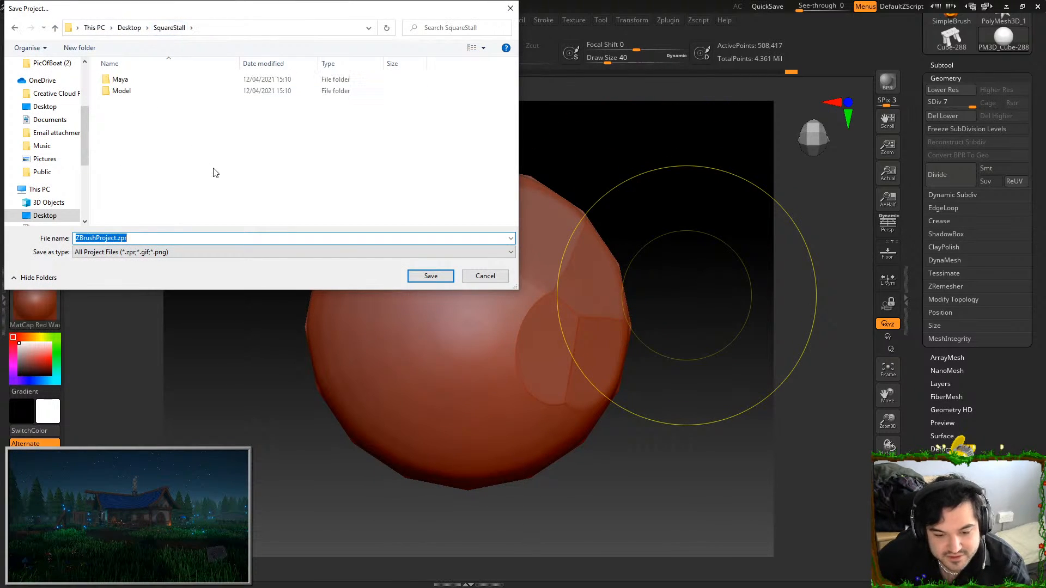
right_click(214, 169)
mouse_move(295, 283)
left_click(369, 285)
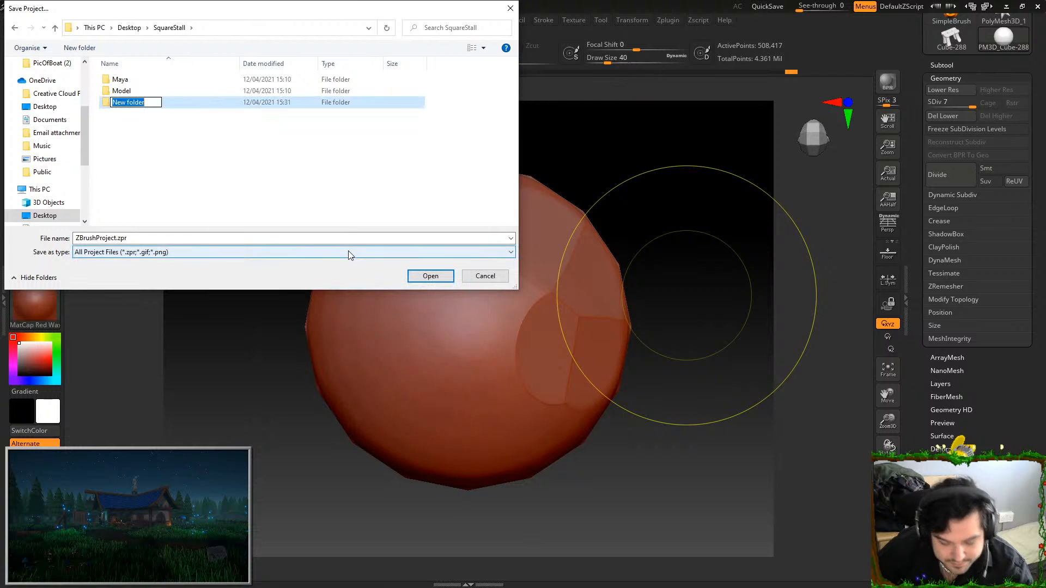
key("Return")
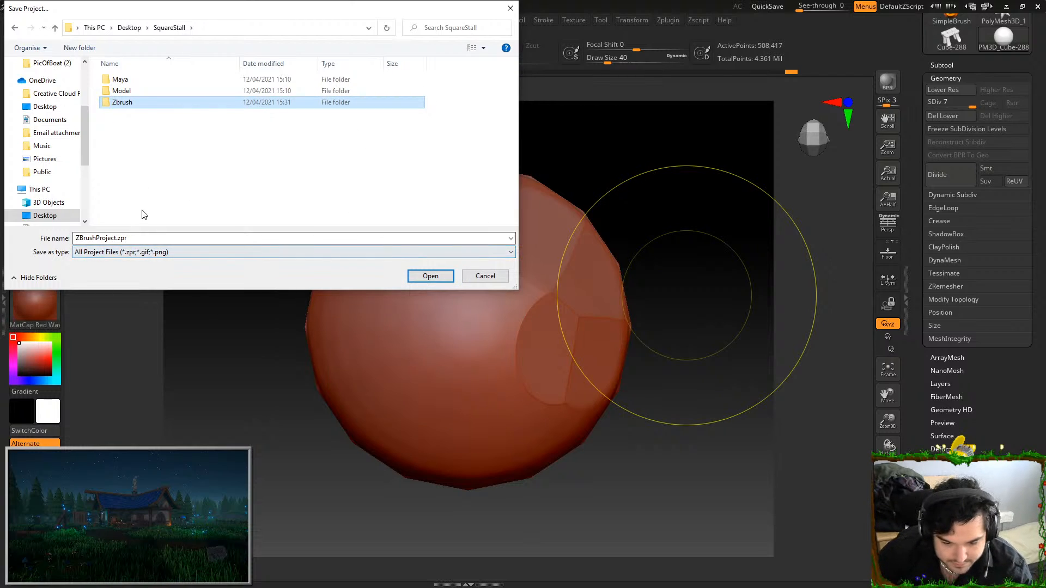
Save the project as SquareStall in the new Zbrush folder
double_click(133, 104)
left_click(144, 238)
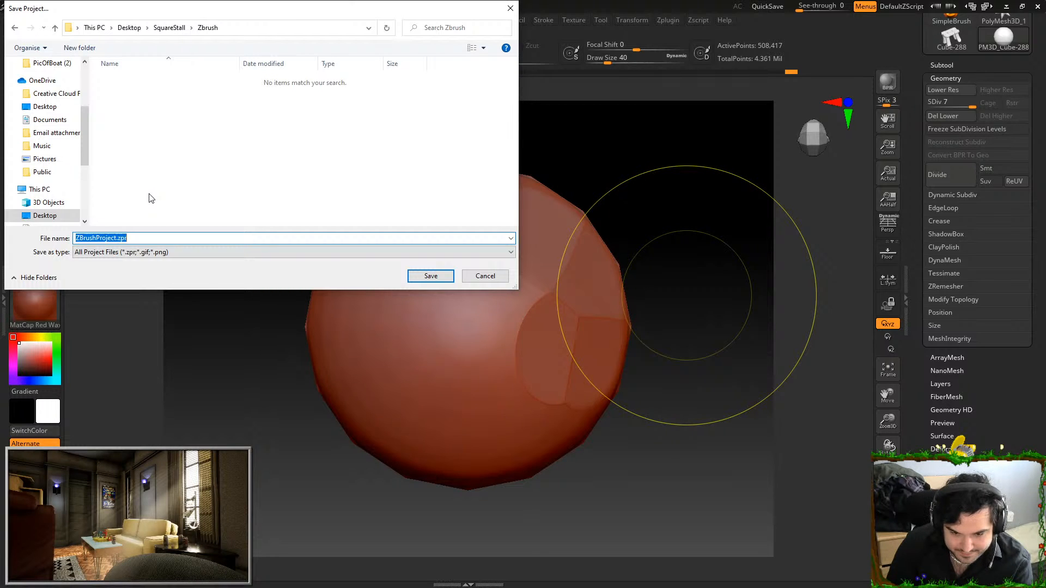
type("all")
key("Return")
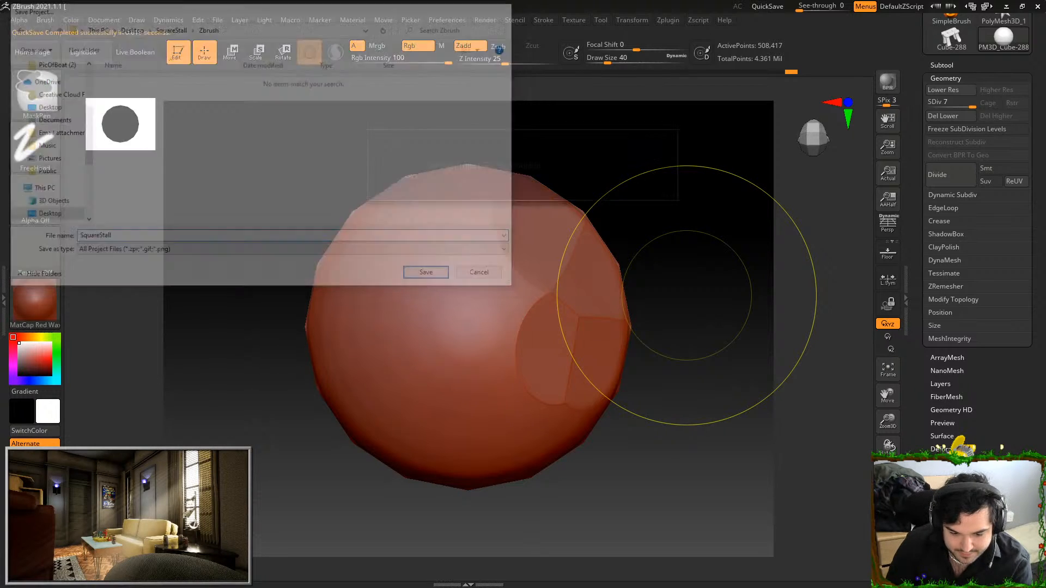
Trim flat facets over the upper part and the untouched side of the isolated rivet's dome
left_click_drag(701, 244, 686, 278)
left_click(525, 289)
left_click_drag(462, 193, 477, 194)
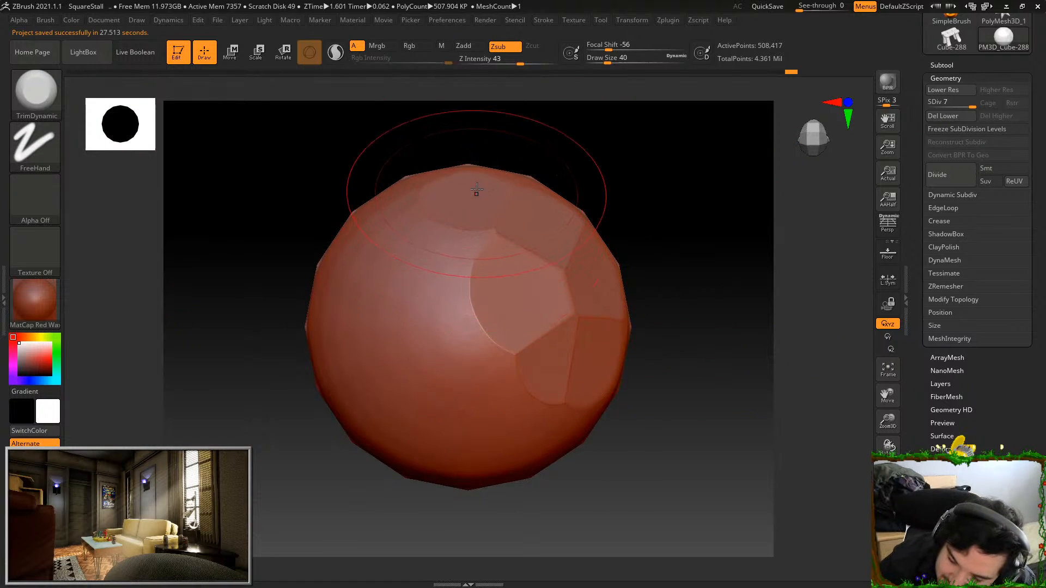
left_click(392, 207)
left_click(355, 239)
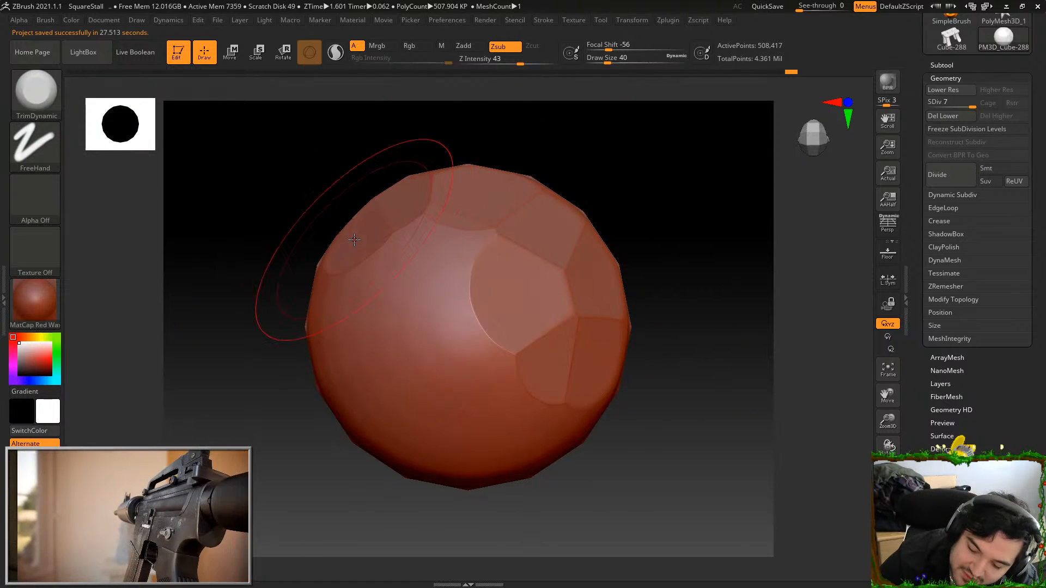
left_click(332, 304)
left_click(340, 374)
left_click(383, 424)
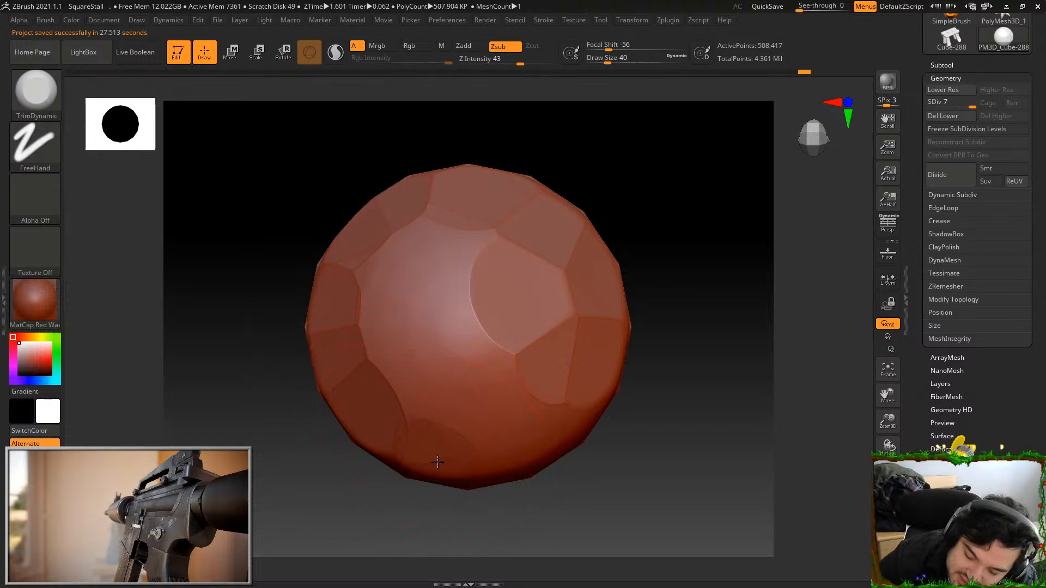
Trim flat facets along the lower rim and across the remaining smooth centre of the same dome
left_click(437, 458)
left_click(494, 445)
left_click(537, 404)
left_click(490, 359)
left_click(434, 371)
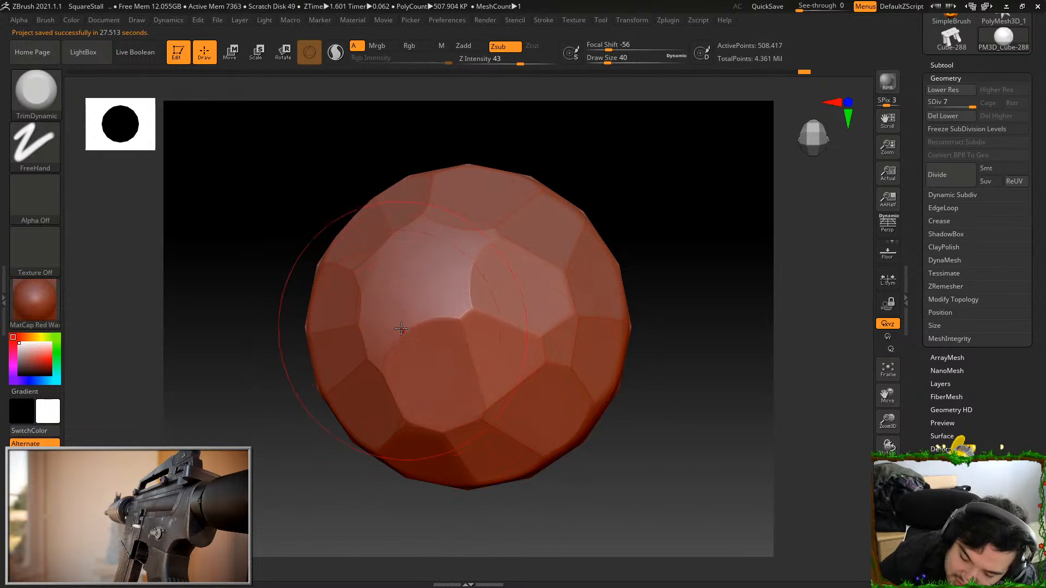
left_click(460, 267)
Restore the full stool, isolate the lower crossbar's left rivet, and trim flat facets around its dome
left_click_drag(666, 233, 796, 394)
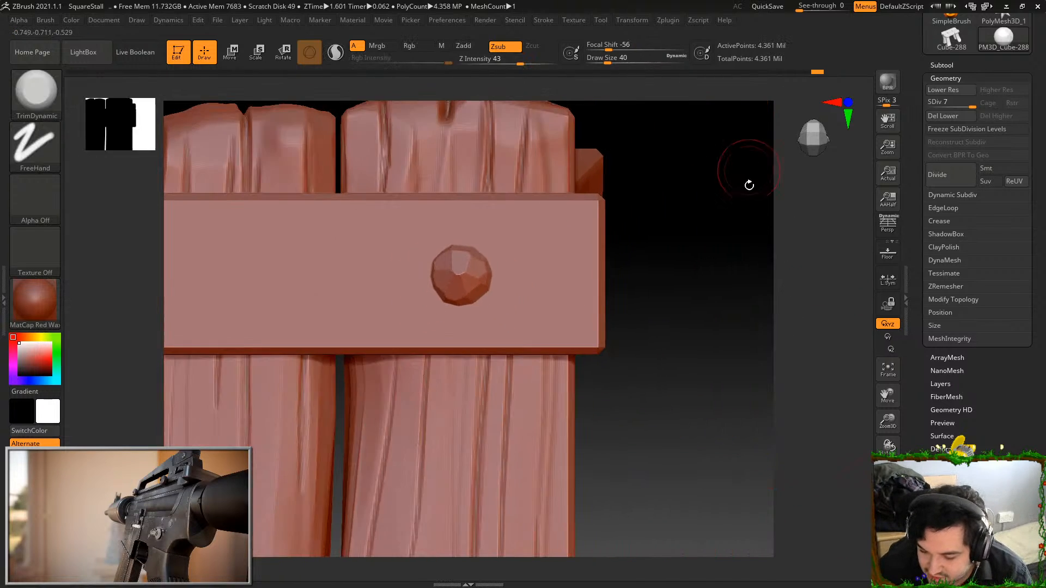
mouse_move(747, 182)
left_mouse_down()
mouse_move(719, 245)
mouse_move(705, 253)
mouse_move(680, 341)
left_mouse_up()
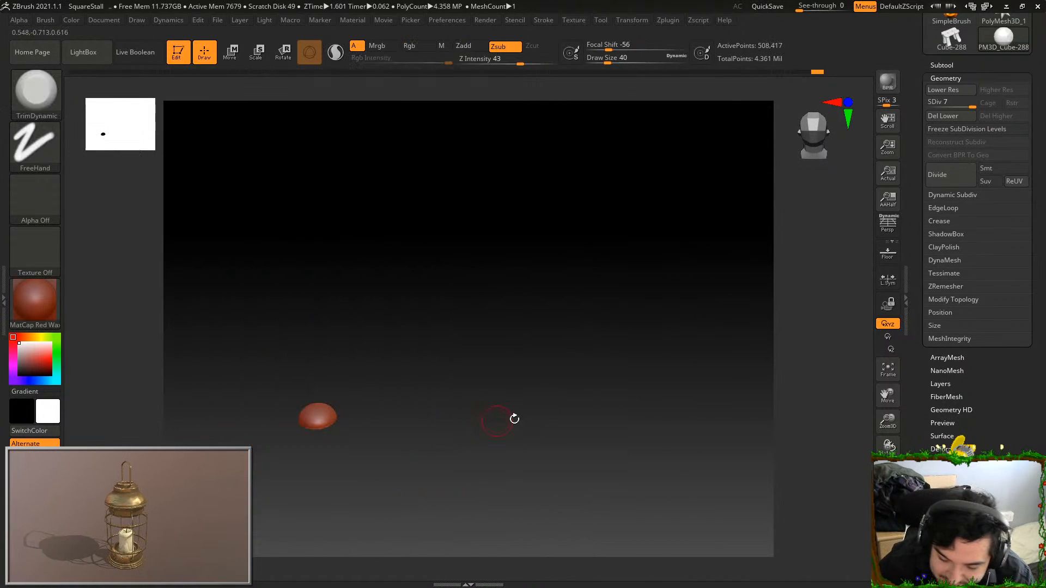
key("f")
left_click_drag(781, 246, 554, 187)
left_click(527, 198)
left_click(440, 188)
left_click_drag(456, 148, 371, 208)
mouse_move(332, 238)
left_mouse_down()
mouse_move(307, 232)
mouse_move(287, 346)
mouse_move(304, 379)
left_mouse_up()
mouse_move(337, 433)
left_mouse_down()
mouse_move(395, 499)
mouse_move(497, 479)
mouse_move(545, 437)
mouse_move(504, 329)
mouse_move(533, 296)
mouse_move(449, 230)
mouse_move(385, 240)
mouse_move(345, 306)
mouse_move(362, 385)
mouse_move(449, 407)
mouse_move(428, 304)
left_mouse_up()
Restore the full stool, then isolate and frame the upper crossbar's left rivet with its dome head-on
left_click(671, 290, "ctrl+shift")
mouse_move(793, 423)
left_mouse_down("alt")
mouse_move(782, 261)
mouse_move(748, 279)
left_mouse_up("alt")
mouse_move(824, 378)
left_mouse_down("alt")
mouse_move(480, 264)
mouse_move(479, 309)
left_mouse_up("alt")
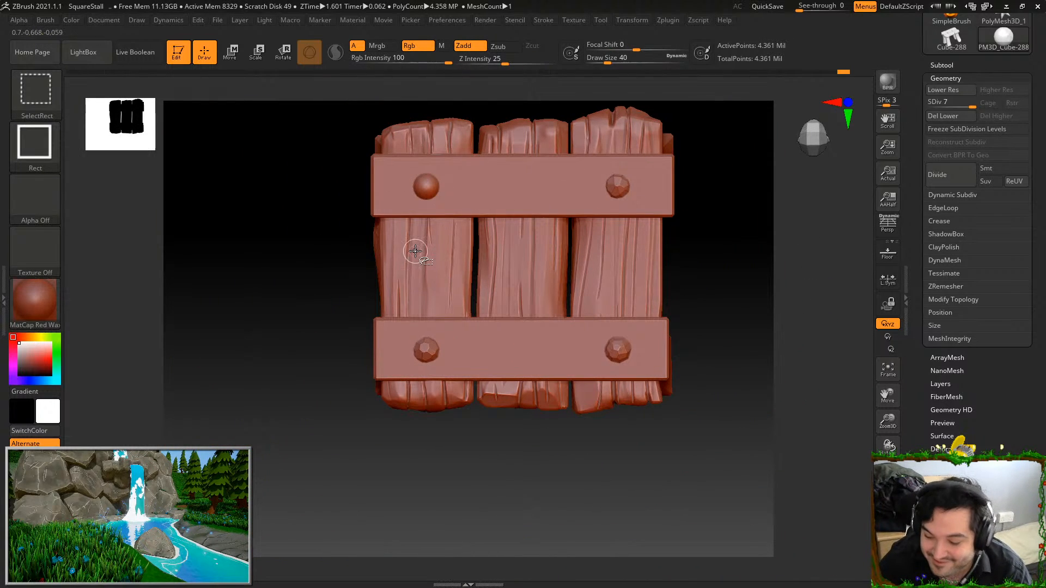
left_click(425, 184, "ctrl+shift")
key("f")
key("f")
Trim flat facets across the sides, centre and upper half of the upper-left rivet's dome
left_click(584, 323)
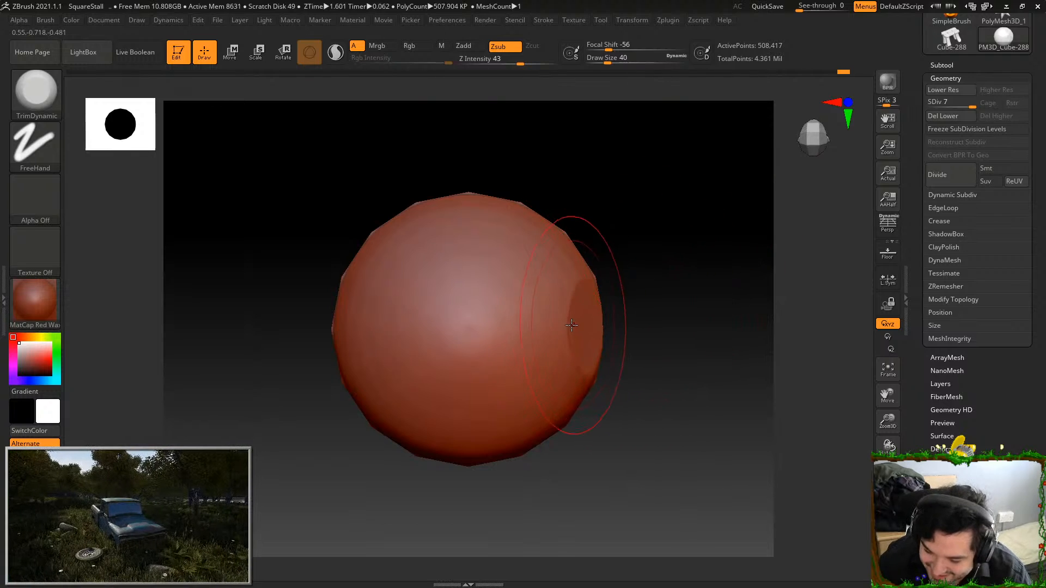
left_click(556, 326)
left_click(505, 326)
left_click(473, 328)
left_click(530, 275)
left_click(566, 254)
left_click(503, 230)
left_click(464, 214)
left_click(409, 221)
left_click(358, 289)
left_click(404, 294)
left_click(451, 273)
Trim flat facets around the lower half of the upper-left rivet's dome
left_click(359, 377)
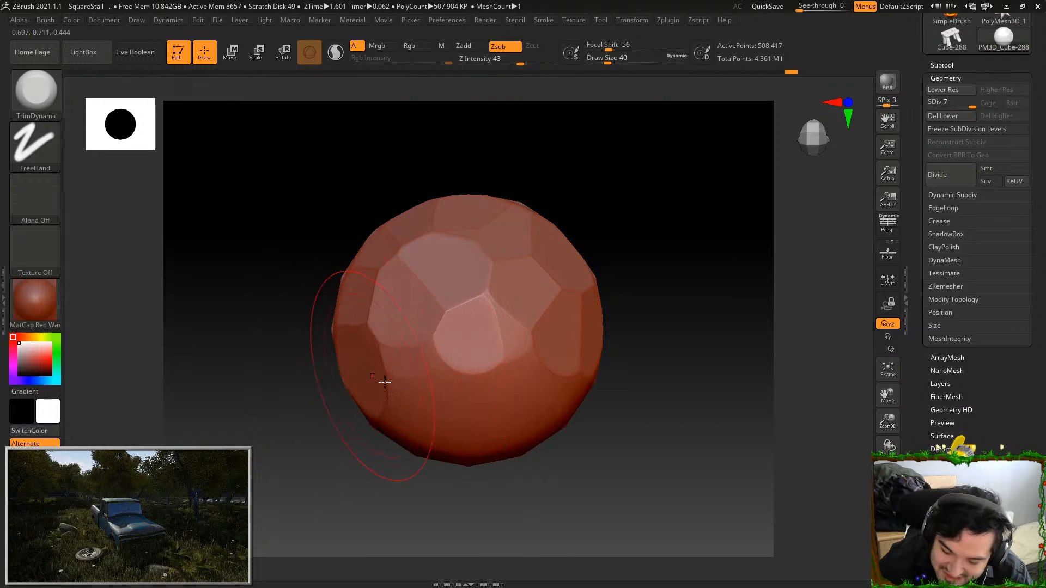
left_click(402, 412)
left_click(462, 433)
left_click(525, 420)
left_click(547, 373)
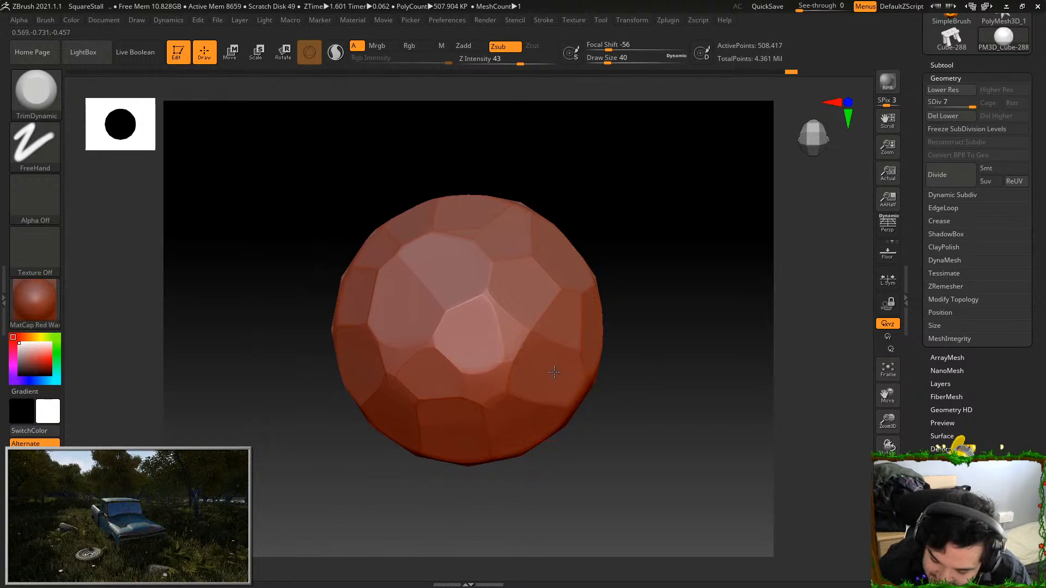
left_click(490, 375)
Restore the full stool, then isolate and frame the upper crossbar
left_click(665, 343, "ctrl+shift")
left_click_drag(802, 412, 740, 93, "alt")
left_click_drag(726, 174, 684, 164, "alt")
left_click_drag(697, 311, 696, 251)
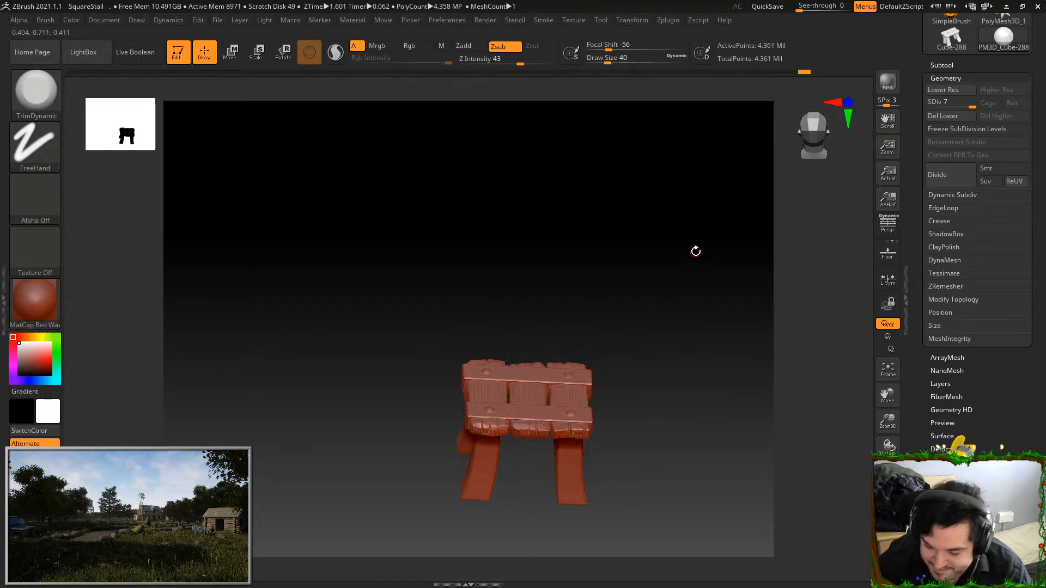
left_click(585, 378, "ctrl+shift")
key("f")
left_click_drag(659, 217, 650, 206, "alt")
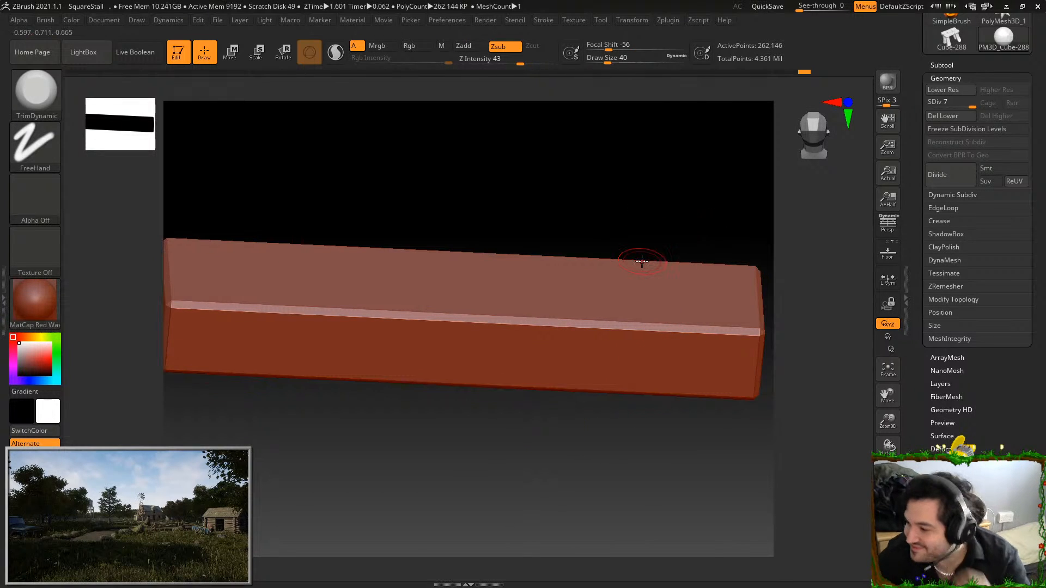
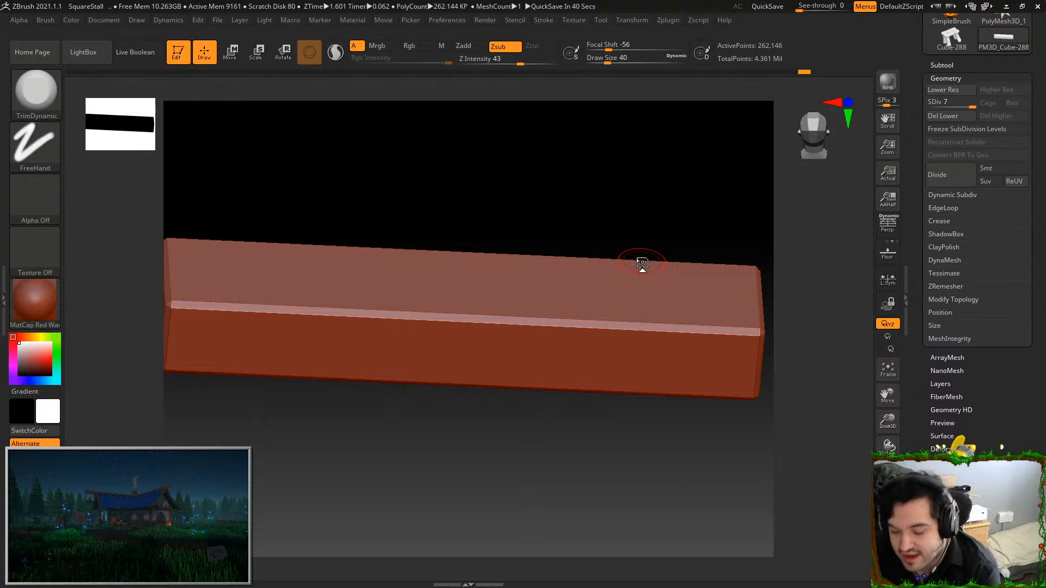
left_click_drag(736, 235, 711, 132, "alt")
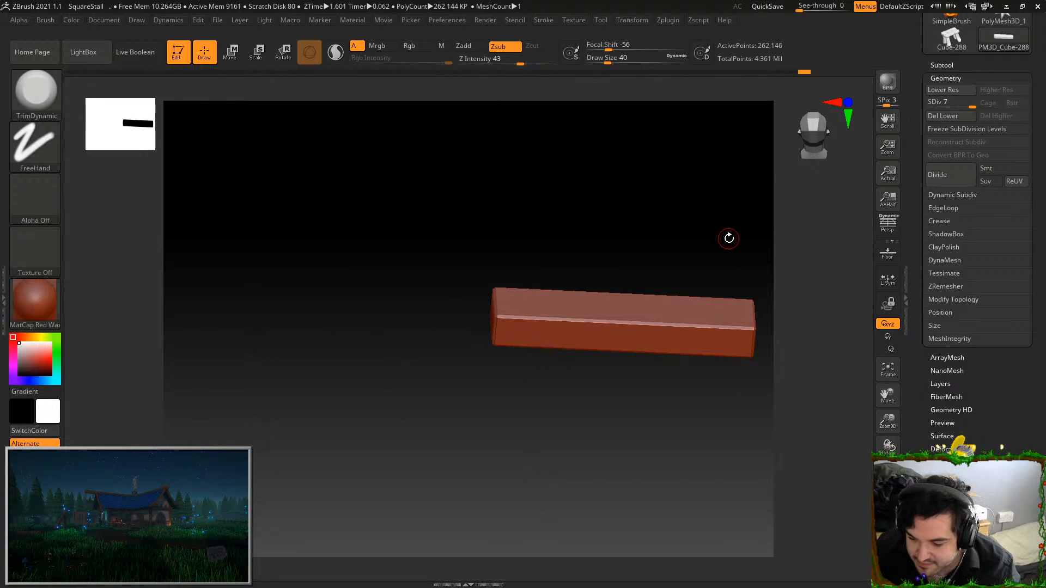
key("f")
mouse_move(705, 250)
left_mouse_down("alt")
mouse_move(693, 211)
mouse_move(636, 288)
left_mouse_up("alt")
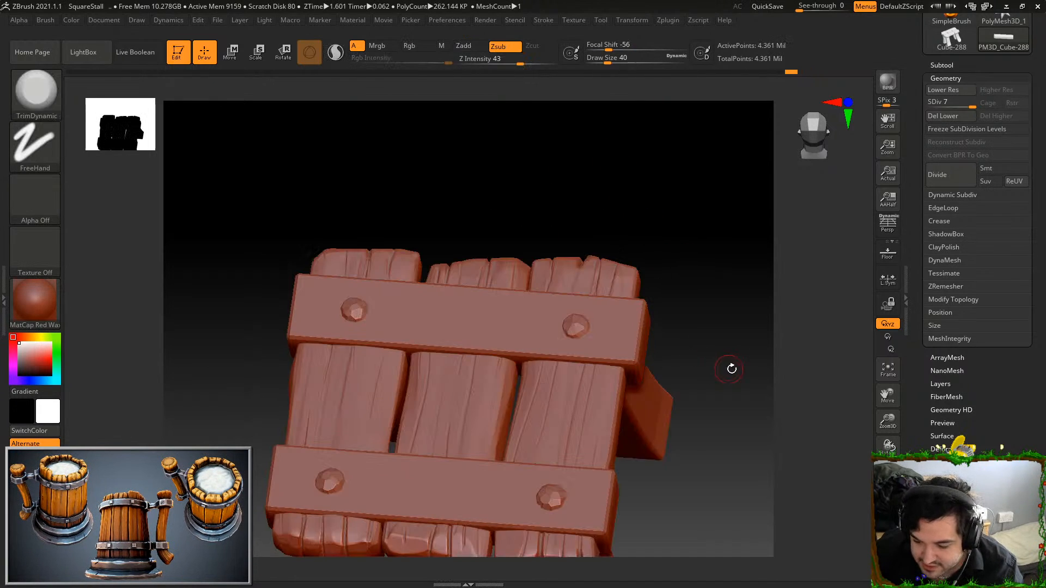
left_click_drag(731, 367, 731, 276, "alt")
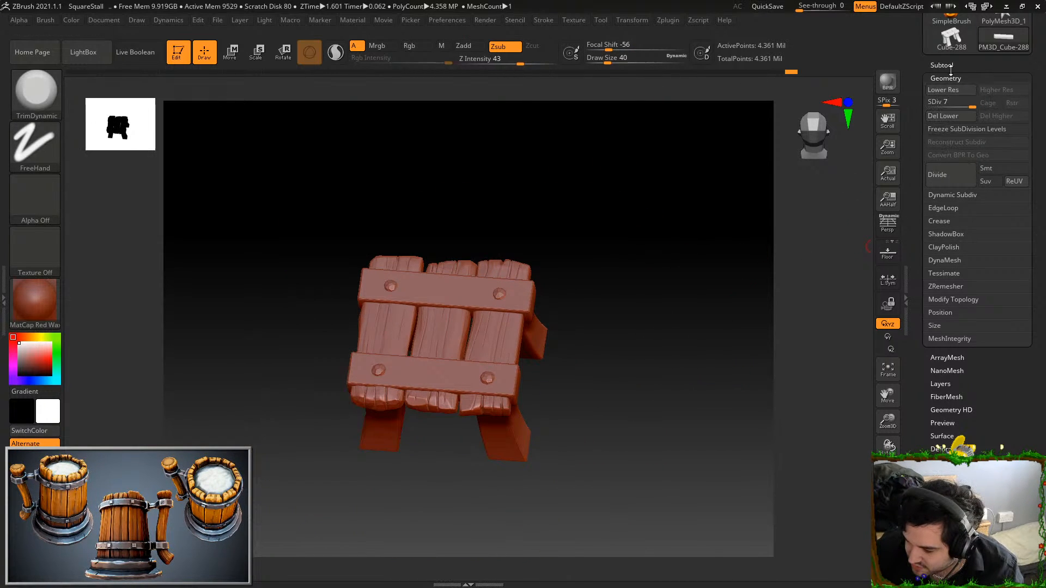
Save the project over the existing SquareStall.zpr, replacing the file
key("ctrl+s")
double_click(155, 80)
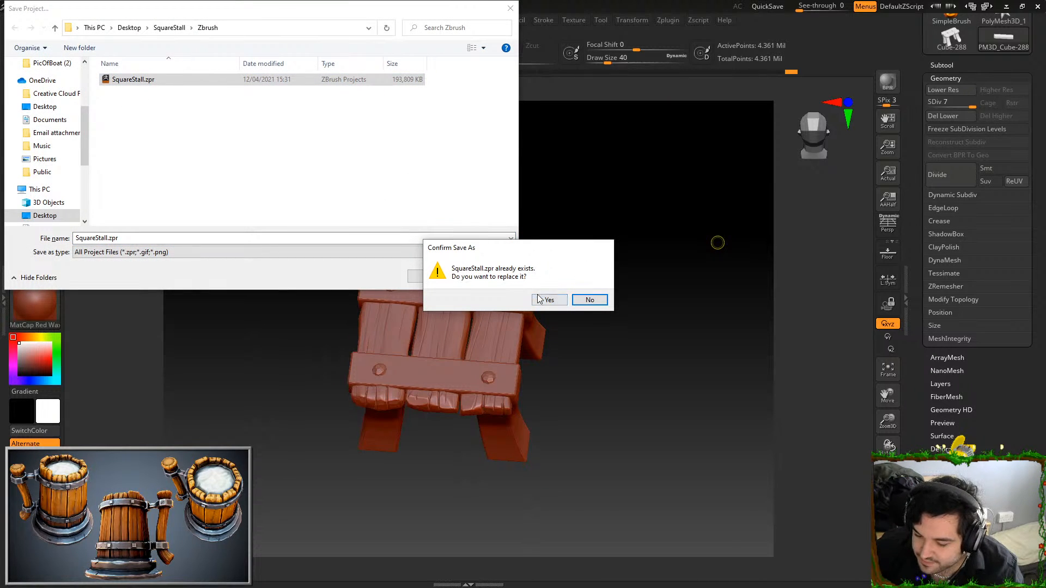
left_click(548, 300)
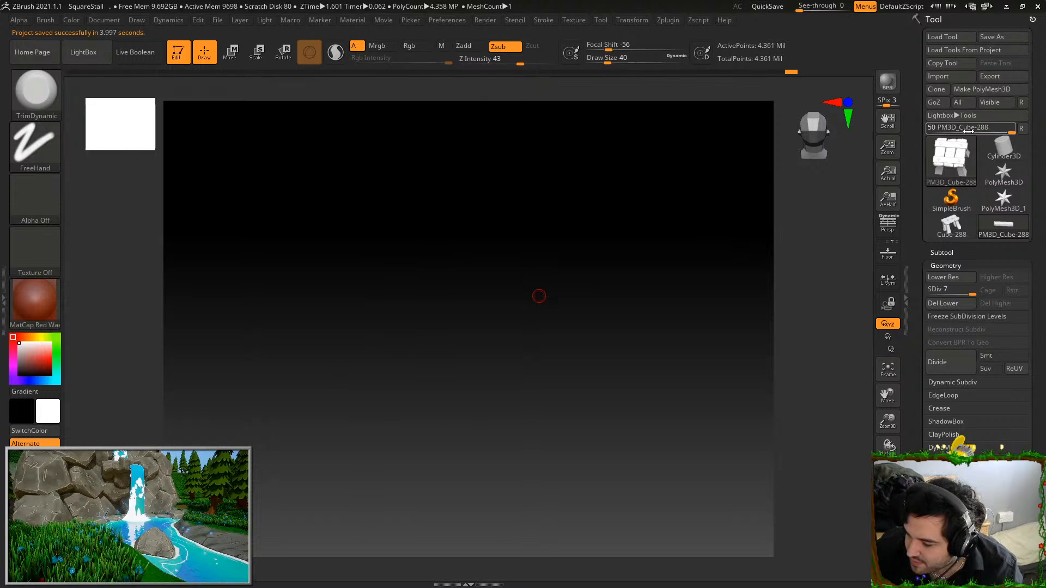
mouse_move(958, 222)
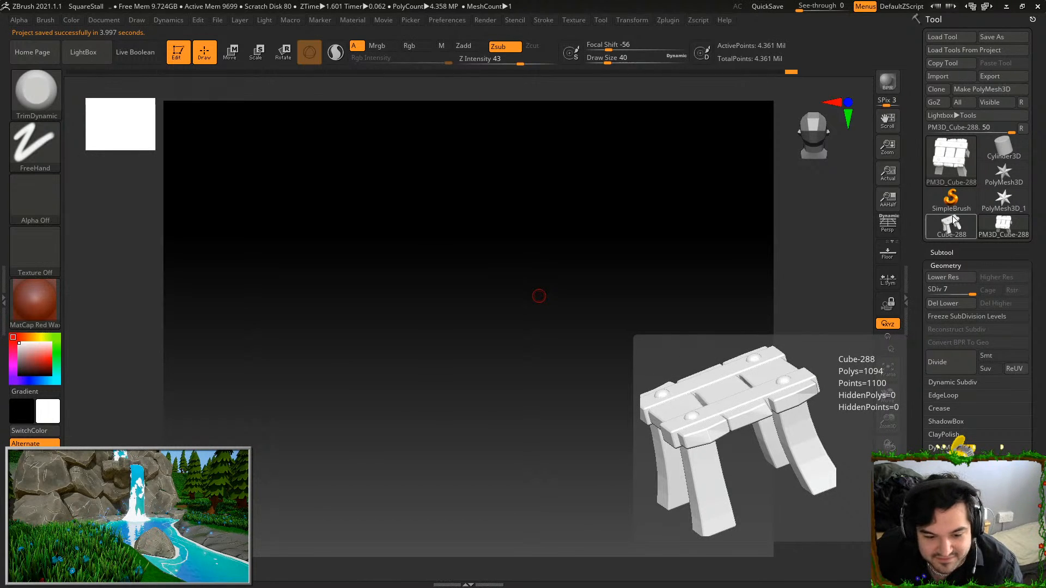
key("comma")
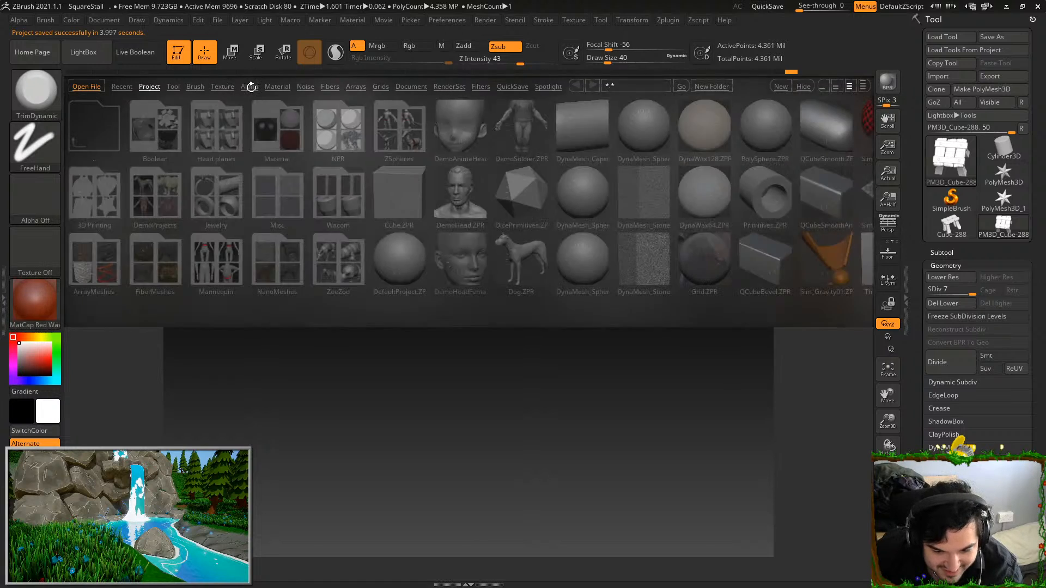
double_click(583, 190)
left_click(626, 276)
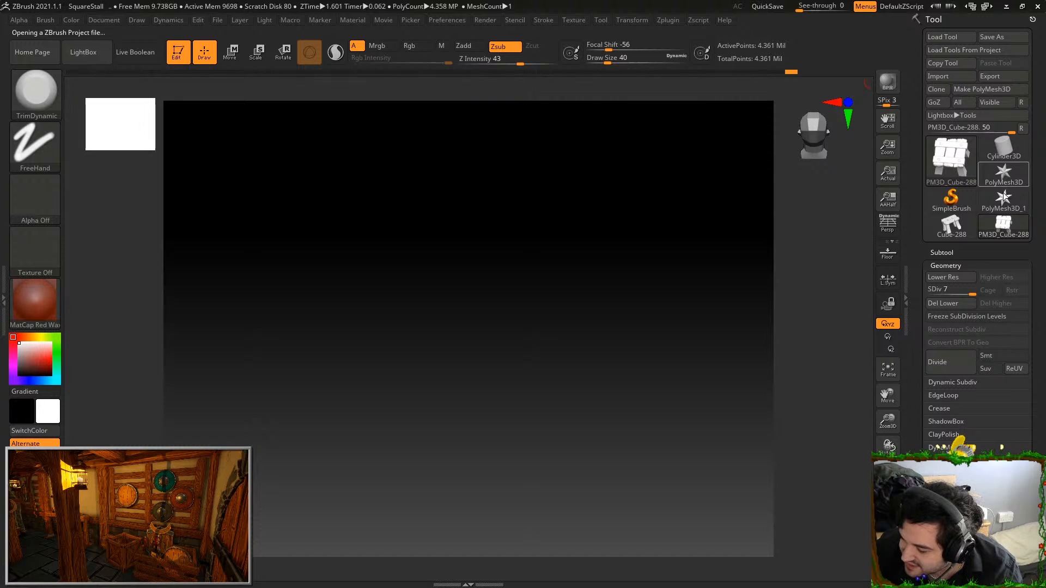
Load the DefaultProject.ZPR sphere project, saving the current project's changes over SquareStall.zpr
key("comma")
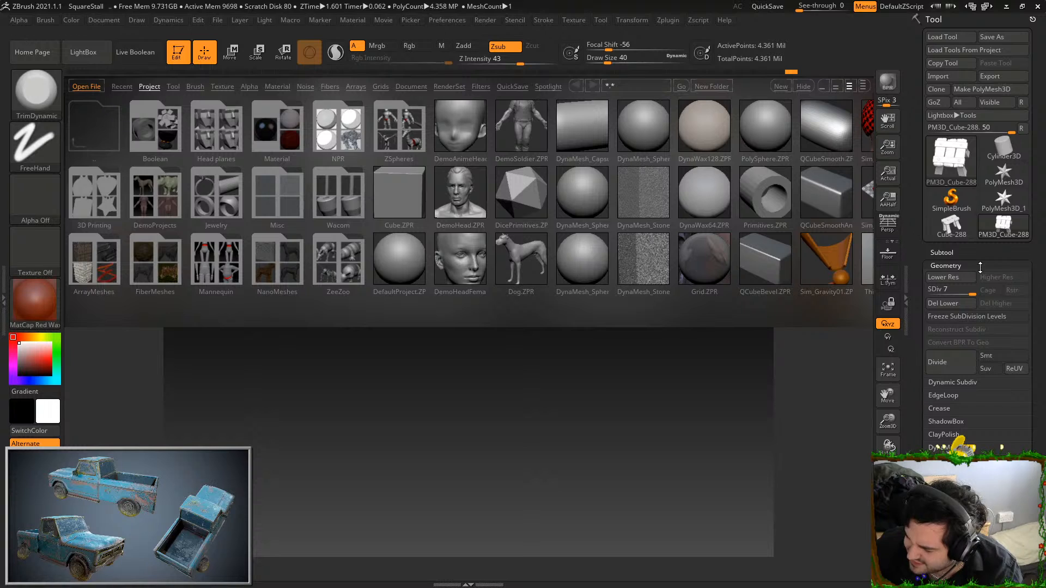
left_click(949, 253)
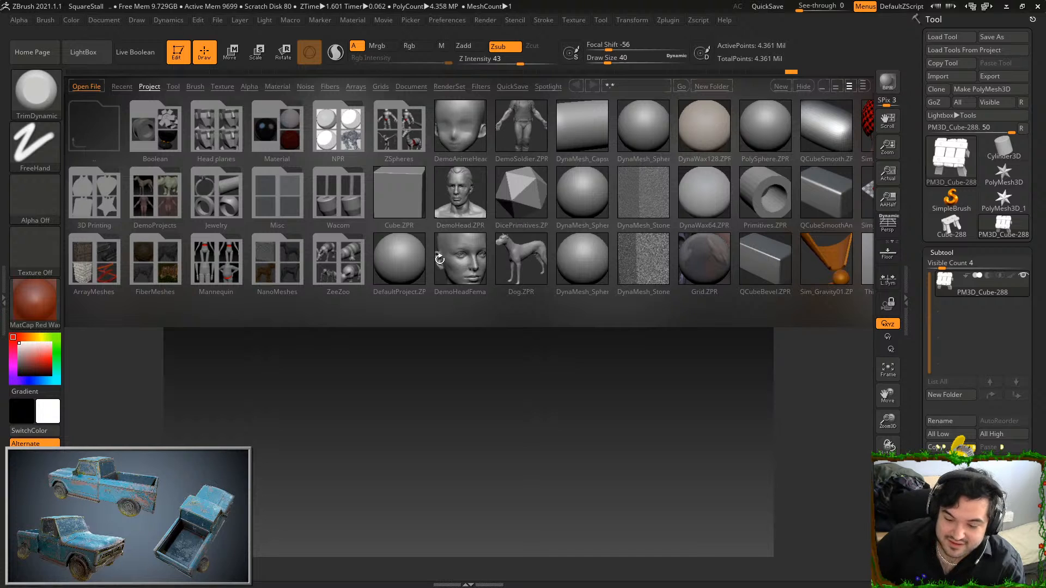
double_click(408, 253)
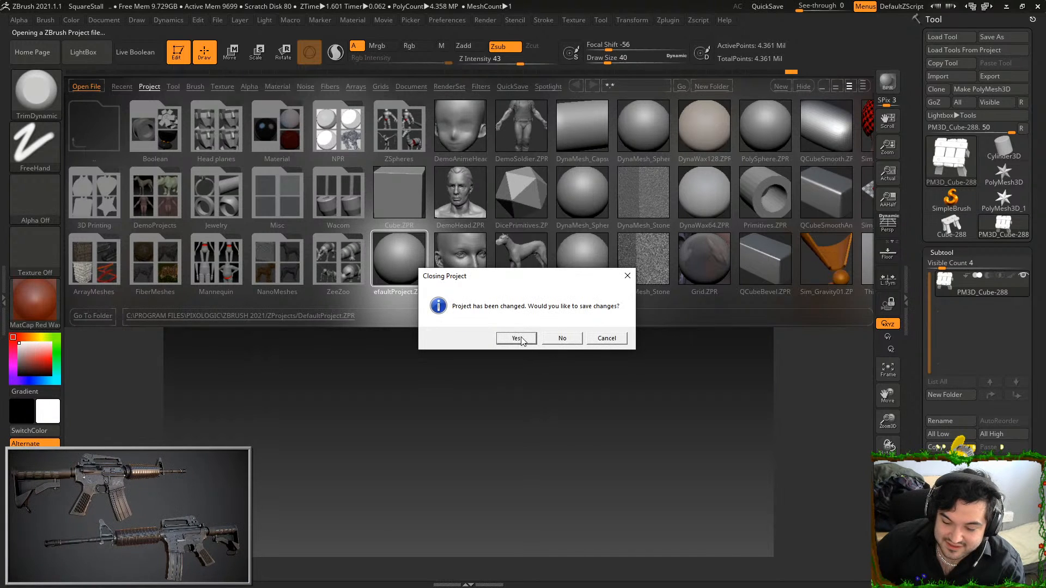
left_click(505, 339)
double_click(164, 80)
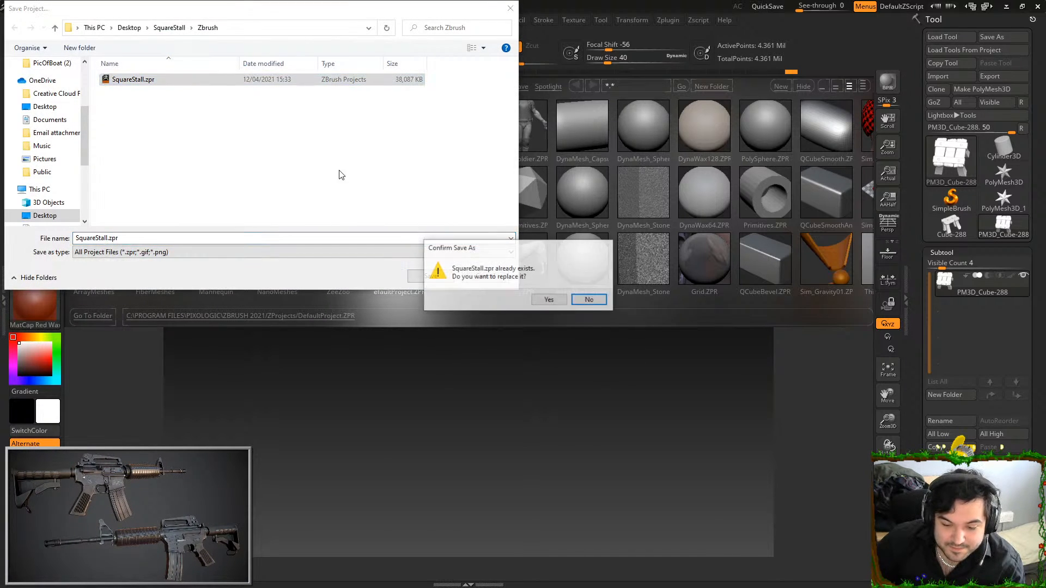
left_click(549, 300)
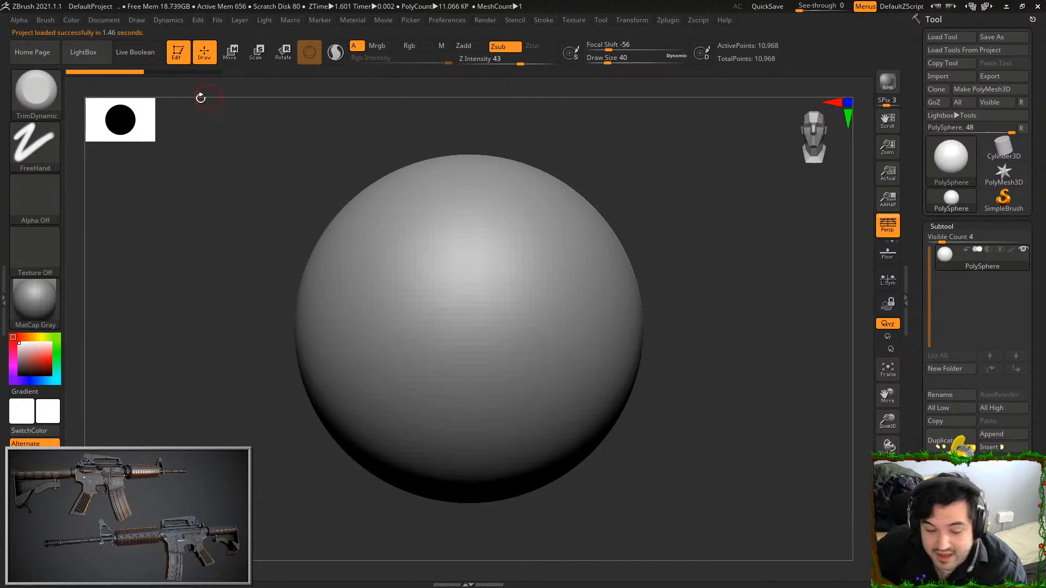
Enlarge the brush's draw size to 445
mouse_move(673, 168)
left_mouse_down()
mouse_move(799, 234)
mouse_move(773, 174)
left_mouse_up()
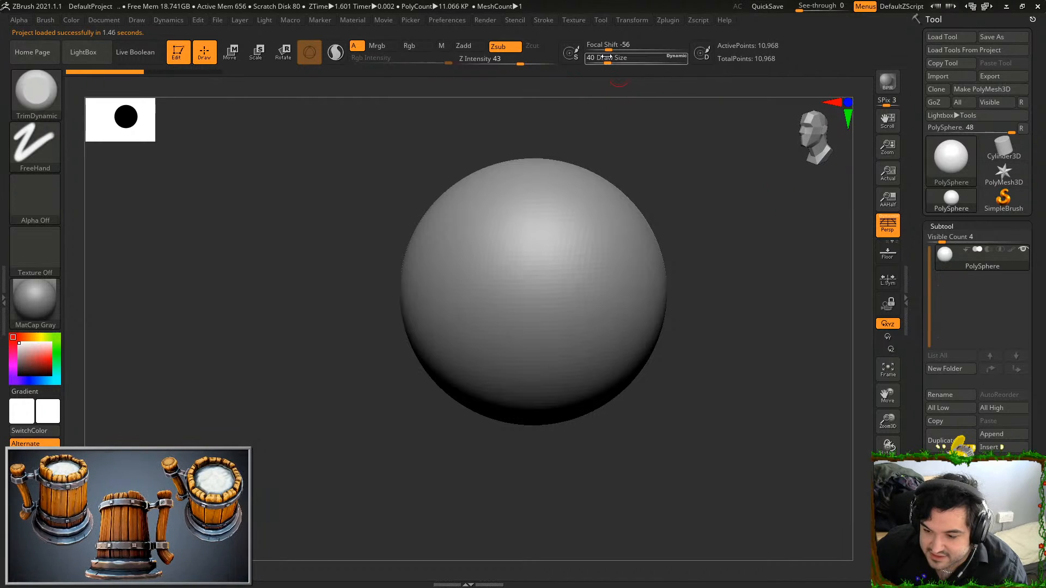
left_click_drag(612, 65, 652, 65)
mouse_move(712, 200)
left_mouse_down("alt")
mouse_move(712, 164)
mouse_move(644, 223)
mouse_move(642, 264)
left_mouse_up("alt")
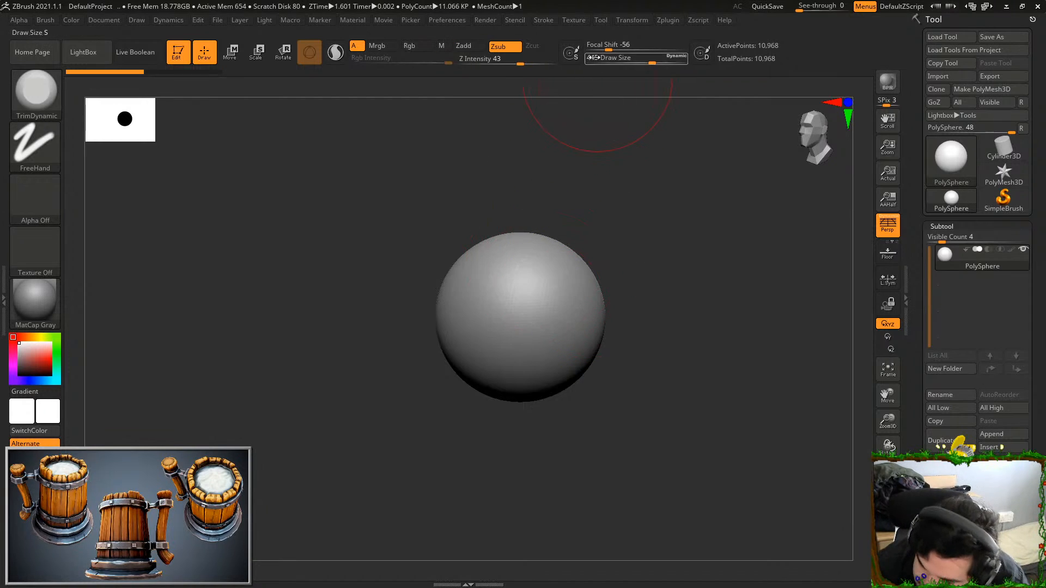
Convert the PolySphere to a DynaMesh at a resolution of 64
scroll(978, 229, "down", 3)
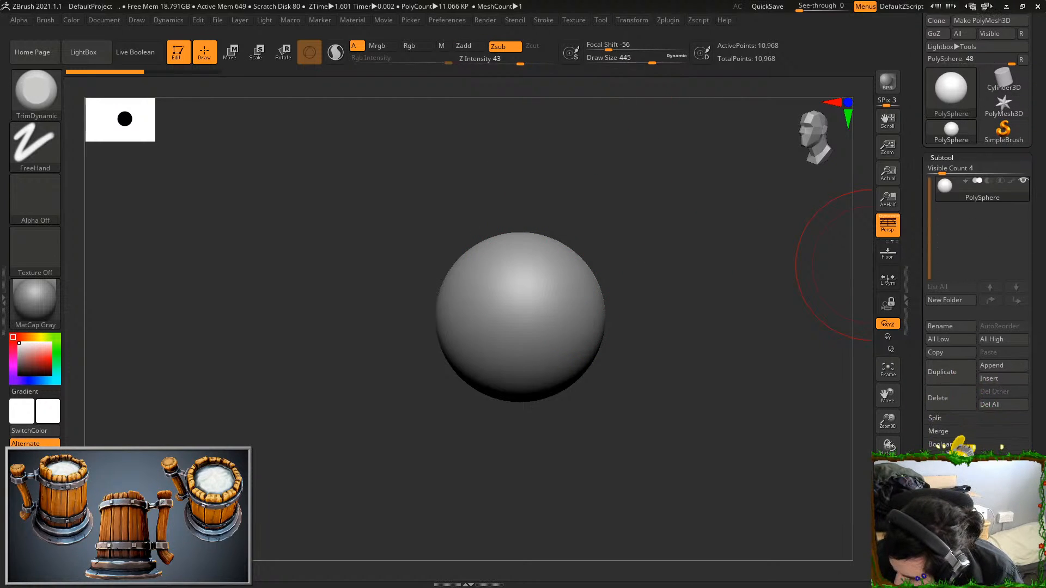
left_click_drag(1035, 518, 1035, 445)
left_click(956, 428)
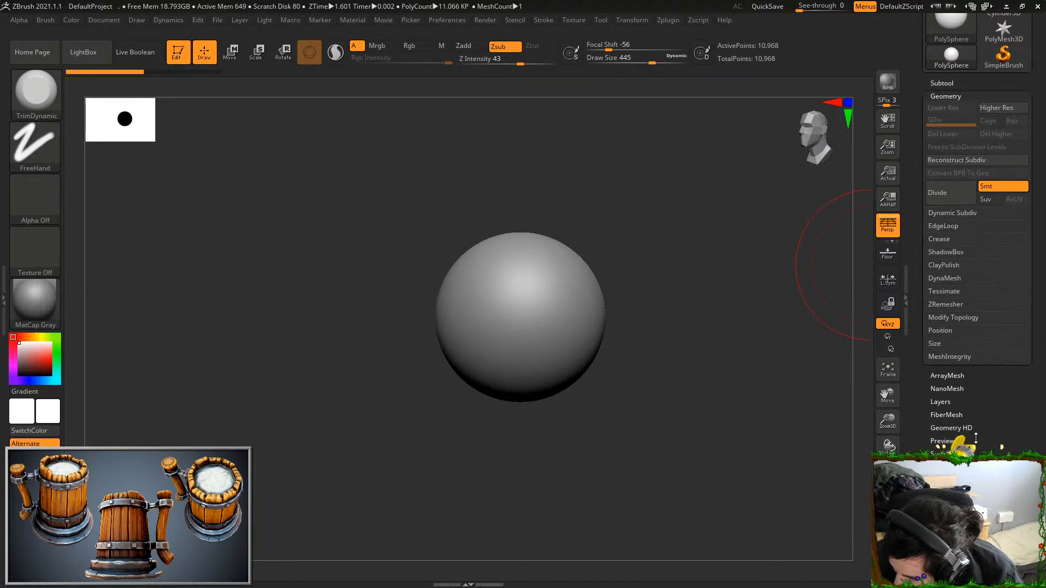
left_click_drag(979, 324, 980, 294)
left_click(946, 250)
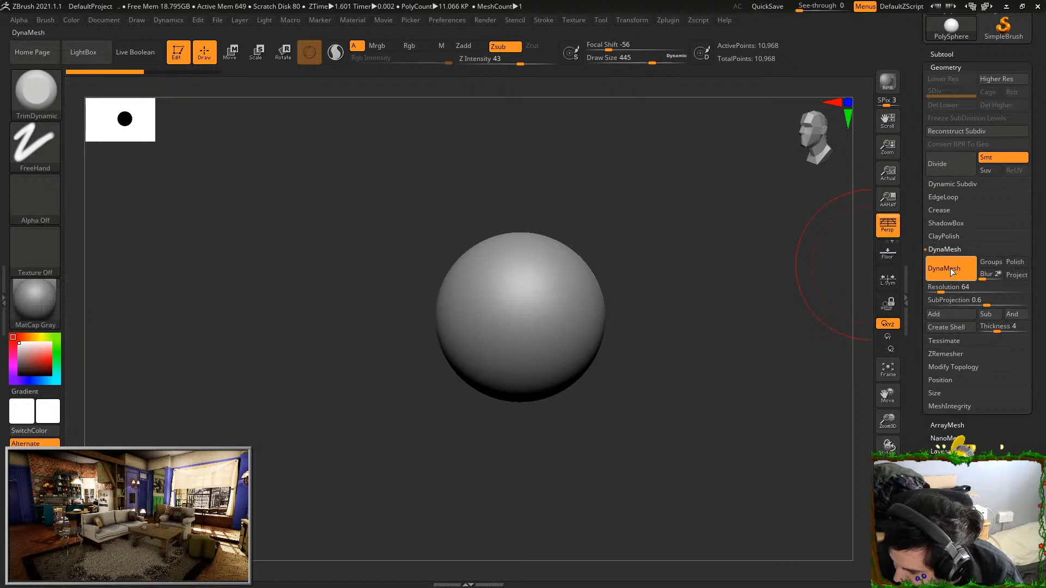
left_click(953, 270)
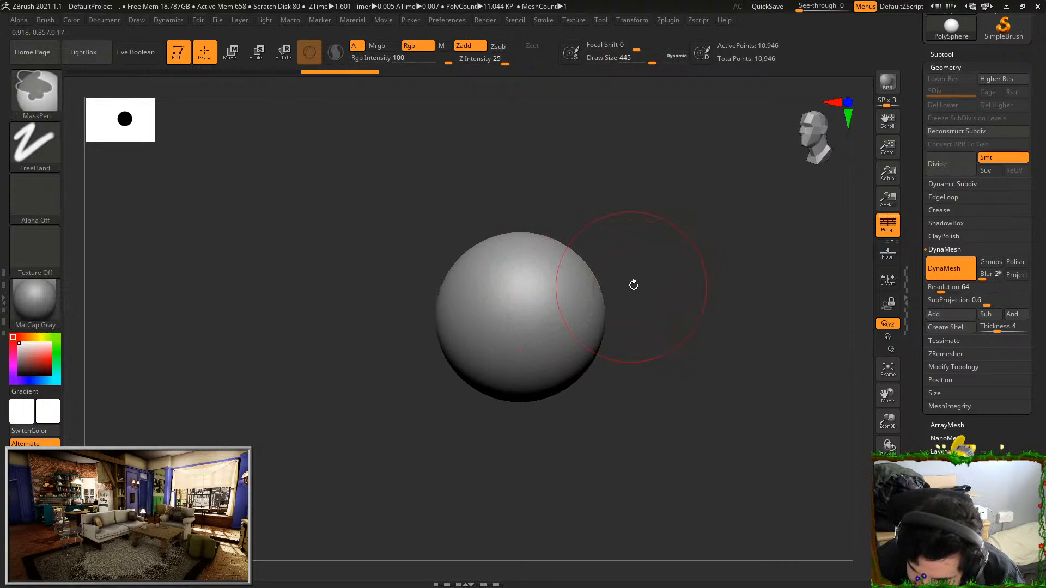
Try flattening the sphere's surface with the TrimDynamic brush at draw size 445 and undo the strokes
left_click(578, 309)
left_click(519, 261)
key("ctrl+z")
Set the draw size to 763, try a few trim strokes on the sphere and undo them
key("ctrl+z")
mouse_move(648, 58)
left_mouse_down()
mouse_move(663, 58)
mouse_move(649, 49)
left_mouse_up()
left_click(674, 59)
left_click_drag(570, 298, 559, 291)
left_click_drag(515, 368, 523, 360)
left_click_drag(591, 205, 643, 210)
Trim more flat planes into one side and the underside of the sphere, undoing an unwanted stroke
key("ctrl+z")
key("ctrl+z")
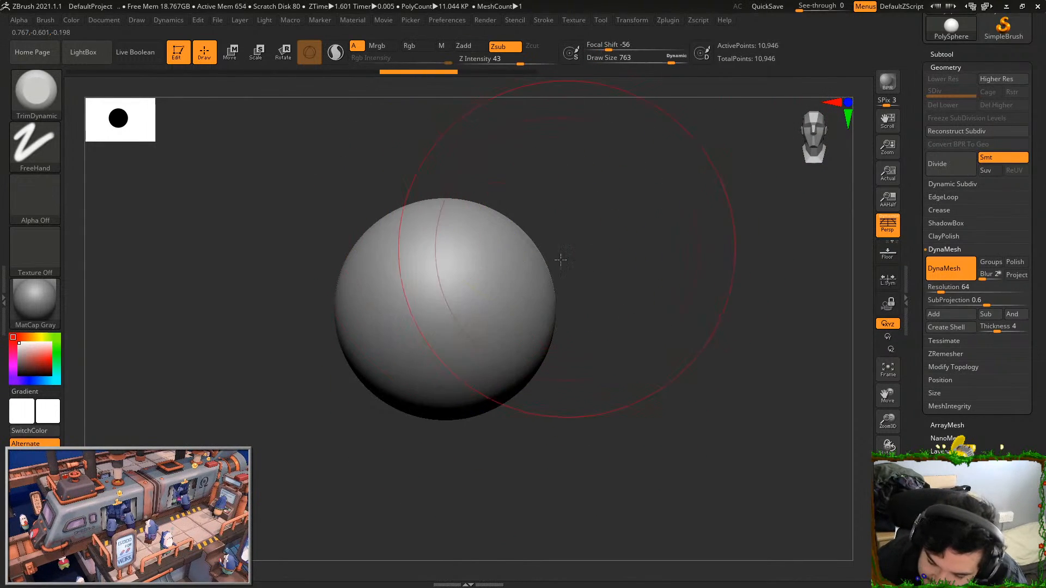
Carve the first flat facets into the sphere with TrimDynamic strokes at Z intensity 43
left_click_drag(566, 254, 568, 270)
left_click(550, 249)
left_click_drag(482, 317, 480, 348)
left_click_drag(450, 231, 460, 201)
left_click_drag(520, 188, 558, 195)
left_click_drag(389, 303, 382, 296)
left_click_drag(520, 307, 611, 347, "alt")
left_click_drag(434, 248, 438, 264)
left_click_drag(605, 256, 572, 213)
left_click_drag(512, 187, 493, 166)
left_click_drag(575, 208, 592, 273, "alt")
left_click_drag(591, 272, 567, 294)
left_click_drag(497, 233, 484, 214)
left_click_drag(585, 245, 485, 199)
key("ctrl+z")
left_click_drag(537, 169, 586, 207)
left_click_drag(564, 202, 602, 227, "alt")
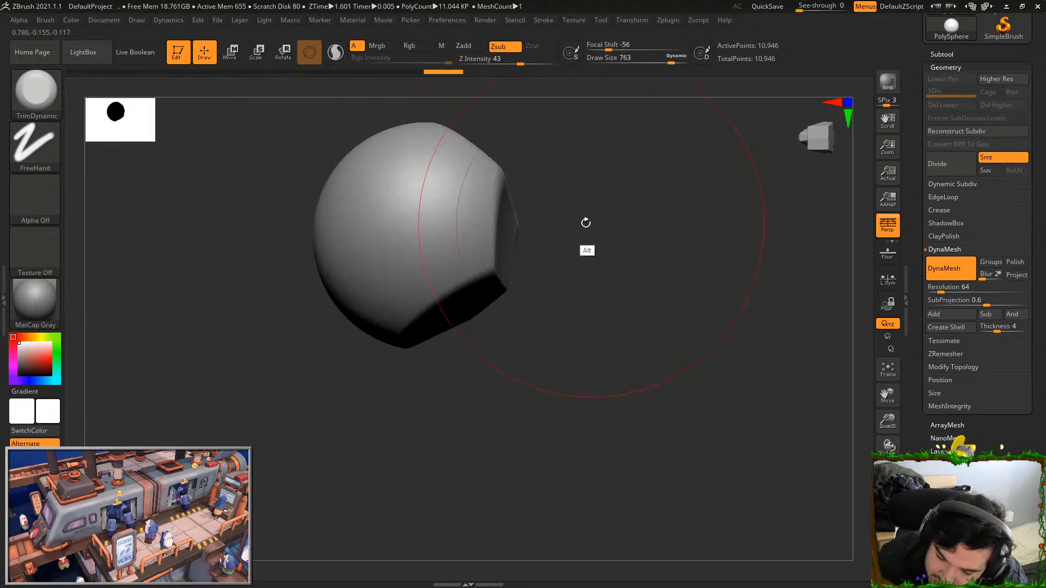
Flatten the rounded areas next to the existing facets, undoing the last two strokes
left_click_drag(450, 213, 449, 188)
left_click_drag(576, 259, 635, 327, "alt")
left_click_drag(445, 266, 454, 243)
left_click_drag(604, 305, 677, 348)
left_click_drag(451, 324, 444, 291)
left_click_drag(586, 275, 570, 318)
key("ctrl+z")
key("ctrl+z")
Trim large flat planes into the lower half of the shape below the rounded crown
left_click_drag(472, 388, 469, 376)
mouse_move(514, 418)
left_mouse_down()
mouse_move(507, 374)
mouse_move(454, 357)
left_mouse_up()
left_click_drag(528, 358, 577, 337)
left_click_drag(552, 331, 592, 350, "alt")
left_click_drag(421, 428, 416, 411)
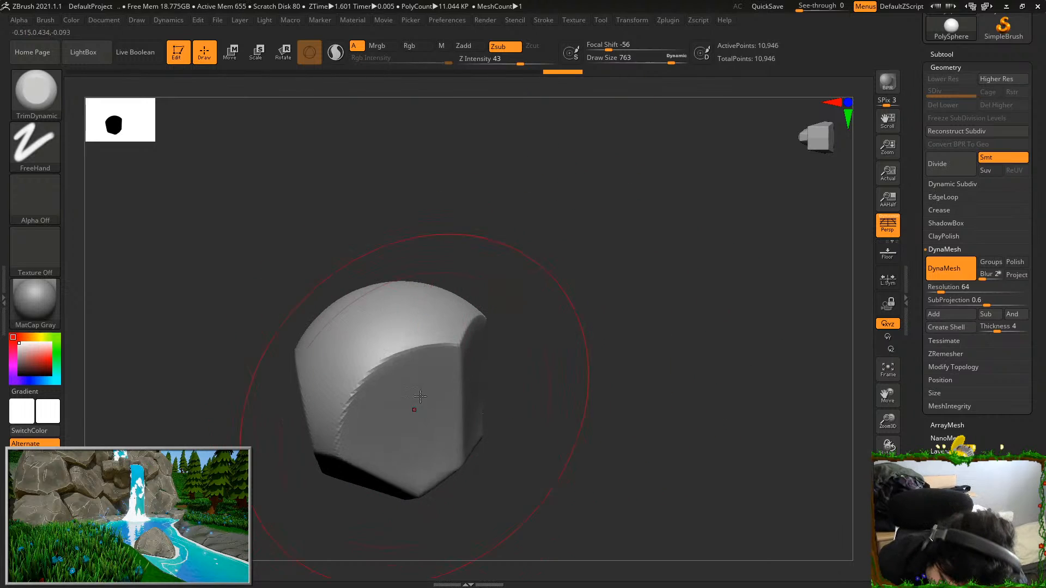
Flatten the remaining rounded crown and sides until the whole shape is an angular, faceted rock
left_click_drag(536, 302, 439, 338)
left_click_drag(339, 386, 341, 369)
mouse_move(507, 355)
left_mouse_down()
mouse_move(283, 256)
mouse_move(414, 207)
mouse_move(418, 172)
mouse_move(449, 214)
mouse_move(443, 198)
mouse_move(457, 203)
left_mouse_up()
key("ctrl")
key("ctrl+z")
left_click_drag(553, 194, 621, 198)
mouse_move(686, 252)
left_mouse_down()
mouse_move(669, 278)
mouse_move(583, 273)
mouse_move(737, 401)
mouse_move(685, 382)
mouse_move(710, 409)
mouse_move(782, 368)
mouse_move(768, 336)
mouse_move(735, 416)
mouse_move(724, 356)
left_mouse_up()
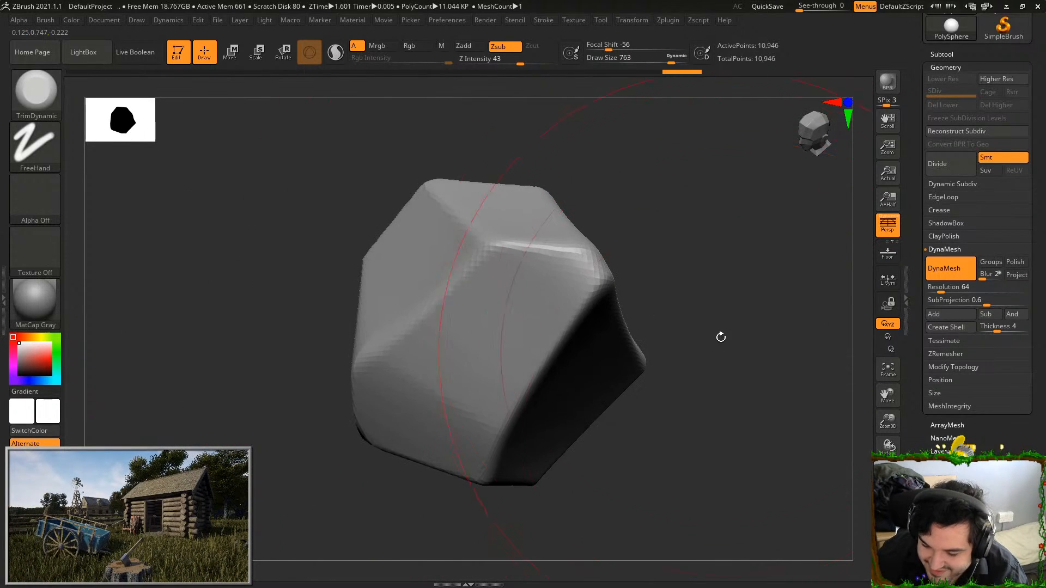
Pre-process all subtools with Decimation Master
left_click(668, 21)
left_click(698, 20)
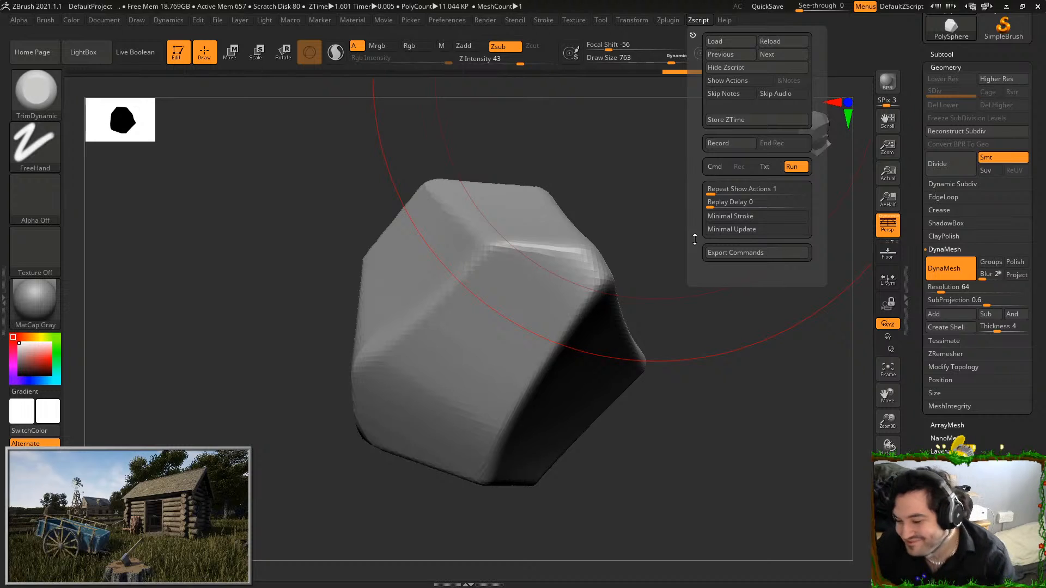
left_click(672, 20)
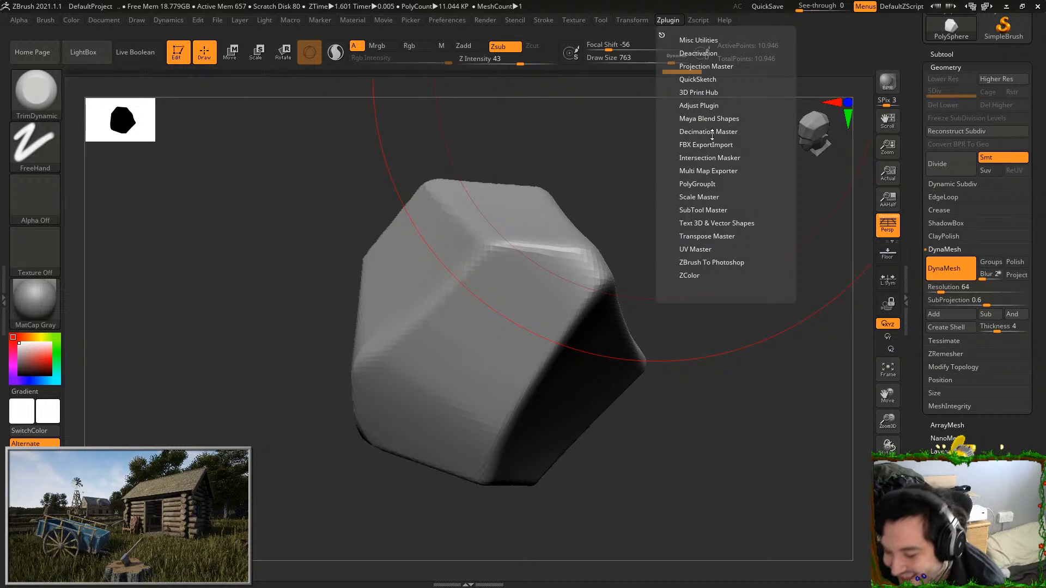
left_click(712, 132)
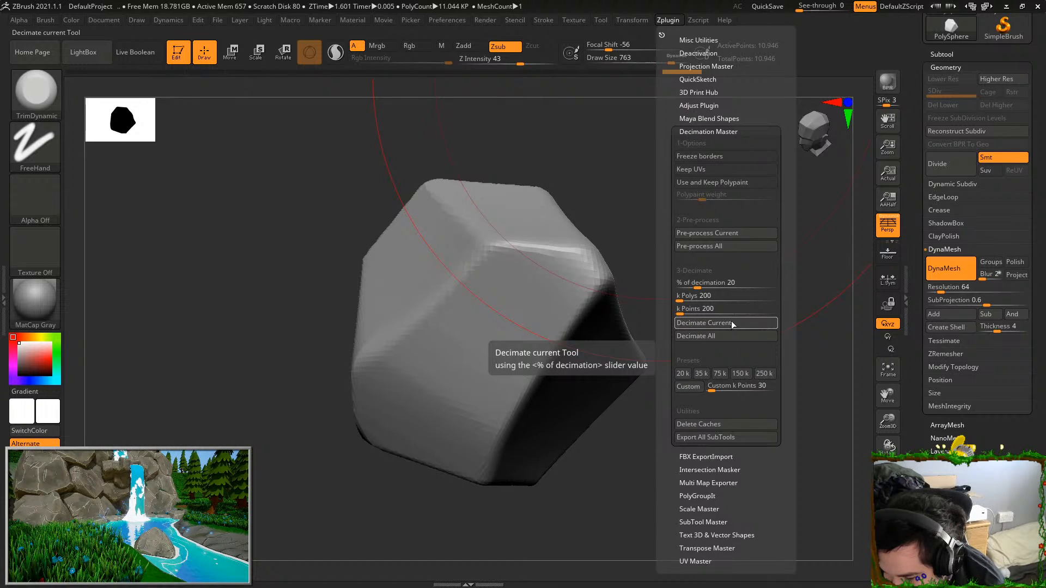
left_click(736, 246)
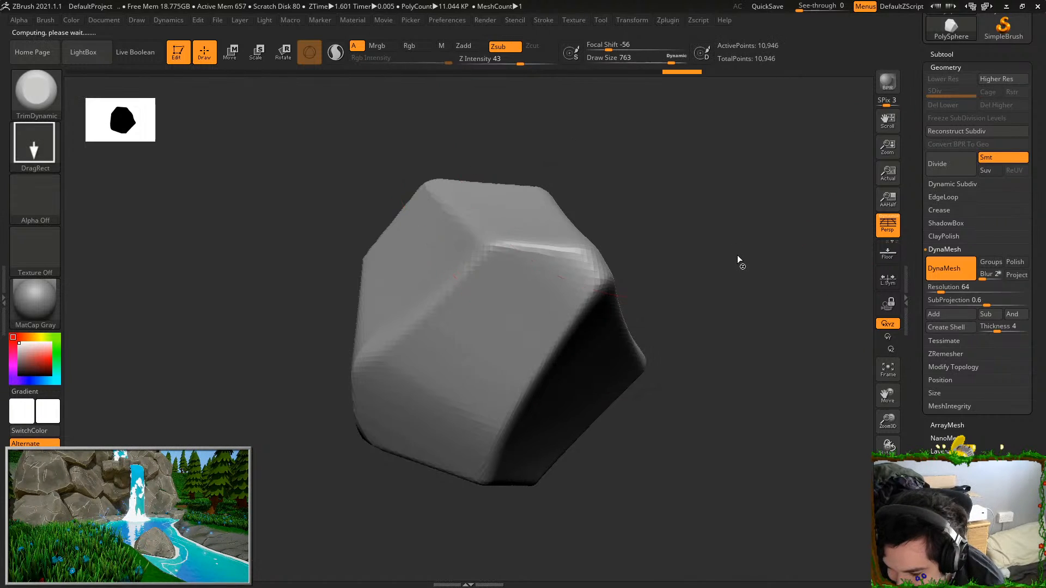
Decimate the current rock mesh to 20 percent
left_click(669, 23)
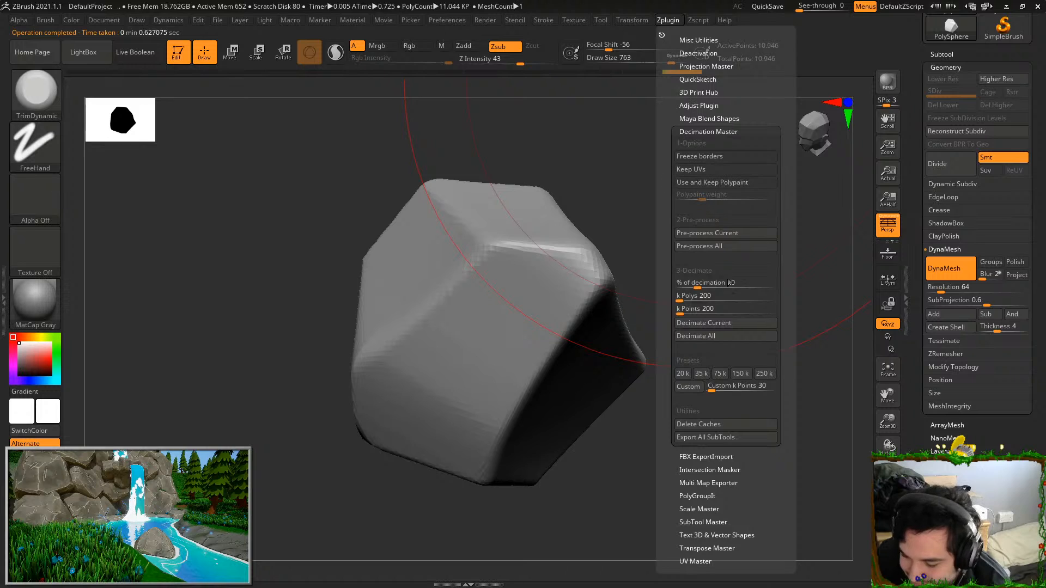
left_click(735, 325)
left_click_drag(694, 375, 677, 369)
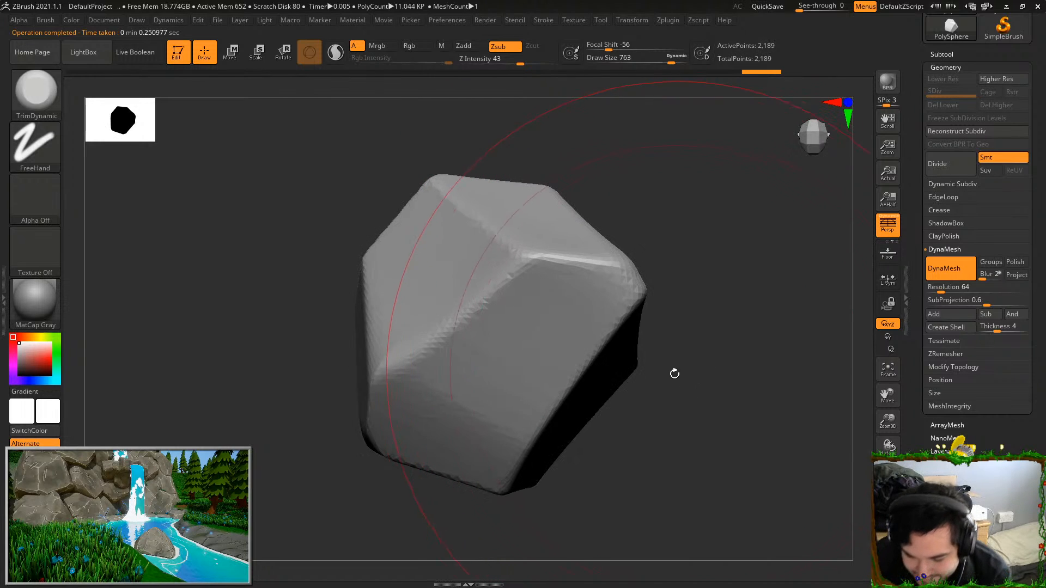
Rebuild the decimated rock with DynaMesh at resolution 64, and turn DynaMesh off
left_click(945, 269)
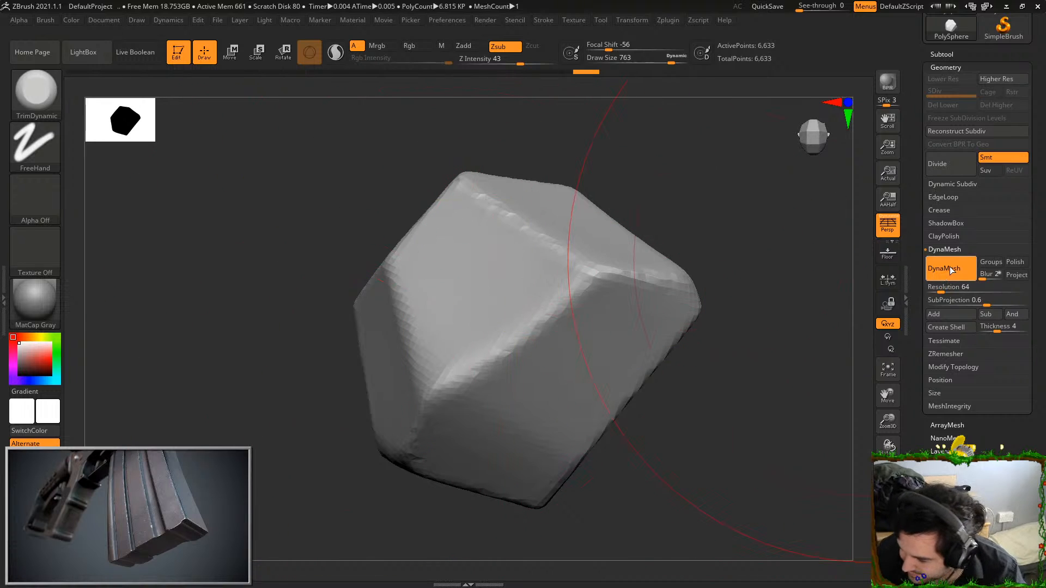
left_click(948, 272)
left_click_drag(744, 447, 688, 449, "alt")
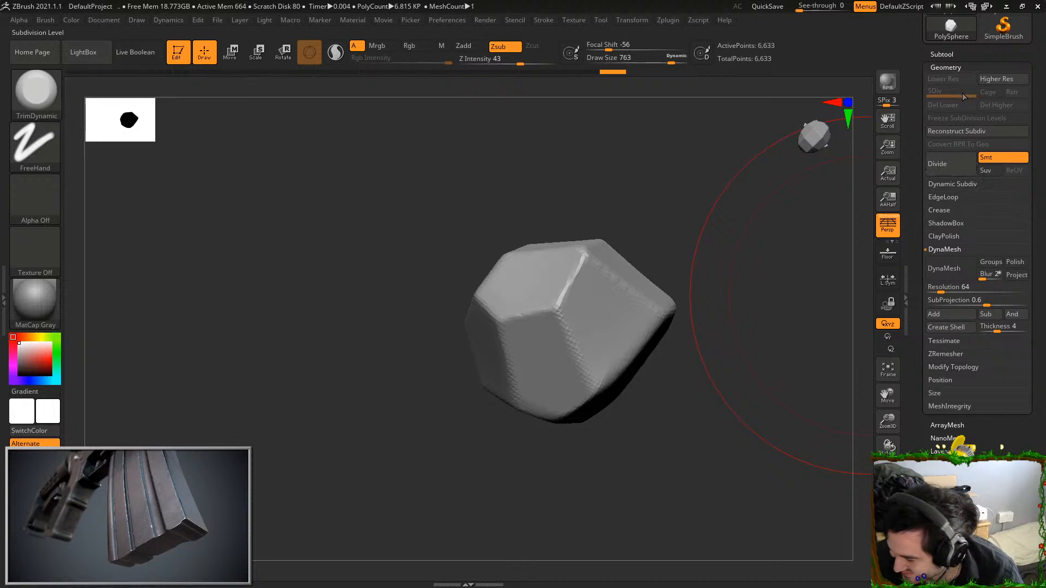
Divide the rock's geometry up to subdivision level 5 and undo the test trim strokes on it
left_click(953, 163)
left_click(953, 163)
left_click(953, 163)
left_click(953, 164)
mouse_move(814, 276)
left_mouse_down()
mouse_move(759, 348)
mouse_move(771, 391)
mouse_move(743, 343)
mouse_move(586, 402)
mouse_move(681, 290)
left_mouse_up()
left_click_drag(593, 306, 605, 306)
key("ctrl+z")
key("ctrl+z")
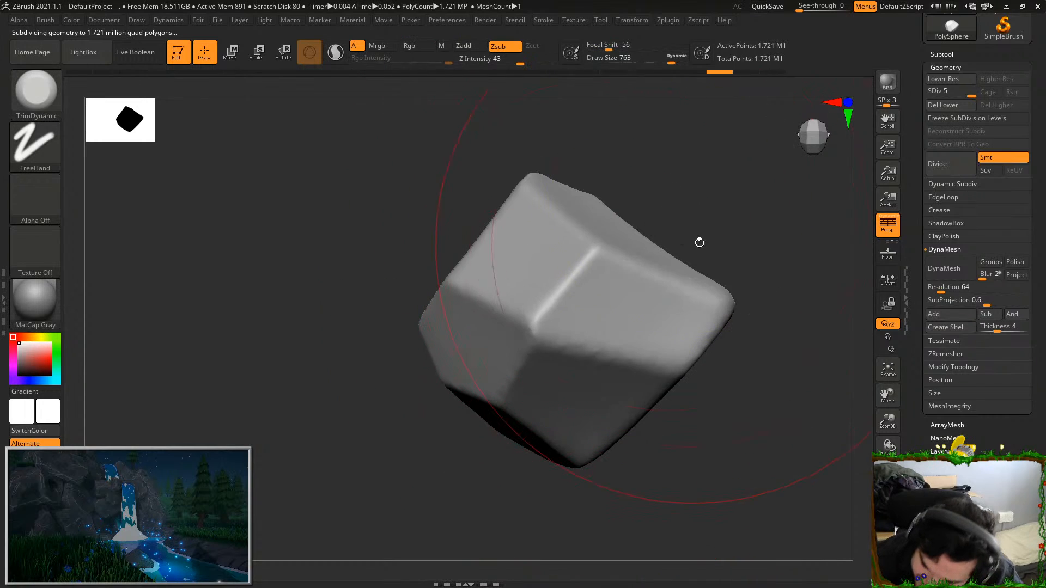
Reduce the draw size to 542 and trim the rock's lower face, undoing the last stroke
left_click(660, 61)
left_click_drag(709, 164, 747, 117)
left_click_drag(581, 400, 575, 412)
right_click_drag(573, 420, 635, 324)
mouse_move(635, 324)
left_mouse_down()
mouse_move(655, 315)
mouse_move(639, 334)
left_mouse_up()
key("ctrl+z")
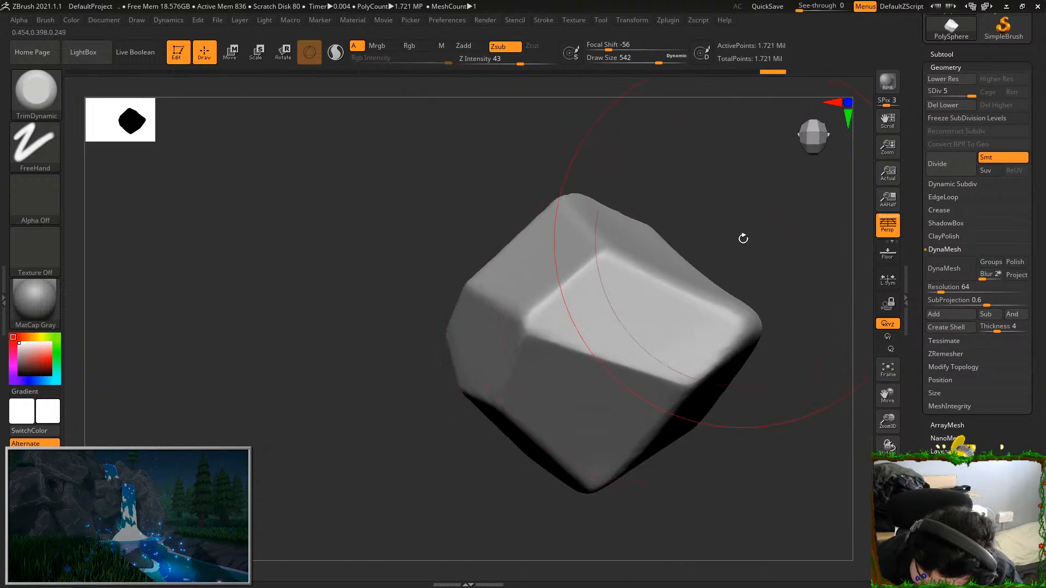
Sharpen the rock's upper and side facets with trim strokes, undoing the last one
left_click_drag(755, 267, 724, 229)
left_click_drag(536, 273, 545, 209)
left_click_drag(678, 180, 722, 201)
left_click_drag(722, 202, 755, 196, "alt")
mouse_move(482, 305)
left_mouse_down()
mouse_move(499, 332)
mouse_move(470, 326)
left_mouse_up()
key("ctrl+z")
Flatten the faces around the rock's other sides and lower corner with TrimDynamic, undoing an unwanted stroke
mouse_move(513, 458)
left_mouse_down()
mouse_move(605, 420)
mouse_move(657, 354)
left_mouse_up()
mouse_move(463, 351)
left_mouse_down()
mouse_move(430, 370)
mouse_move(479, 339)
mouse_move(457, 329)
left_mouse_up()
key("ctrl+z")
mouse_move(624, 490)
left_mouse_down()
mouse_move(593, 453)
mouse_move(618, 462)
left_mouse_up()
mouse_move(444, 283)
left_mouse_down()
mouse_move(480, 260)
mouse_move(469, 262)
left_mouse_up()
mouse_move(599, 259)
left_mouse_down("alt")
mouse_move(684, 250)
mouse_move(733, 259)
left_mouse_up("alt")
mouse_move(610, 354)
left_mouse_down()
mouse_move(661, 381)
mouse_move(455, 266)
left_mouse_up()
left_click_drag(445, 183, 506, 267)
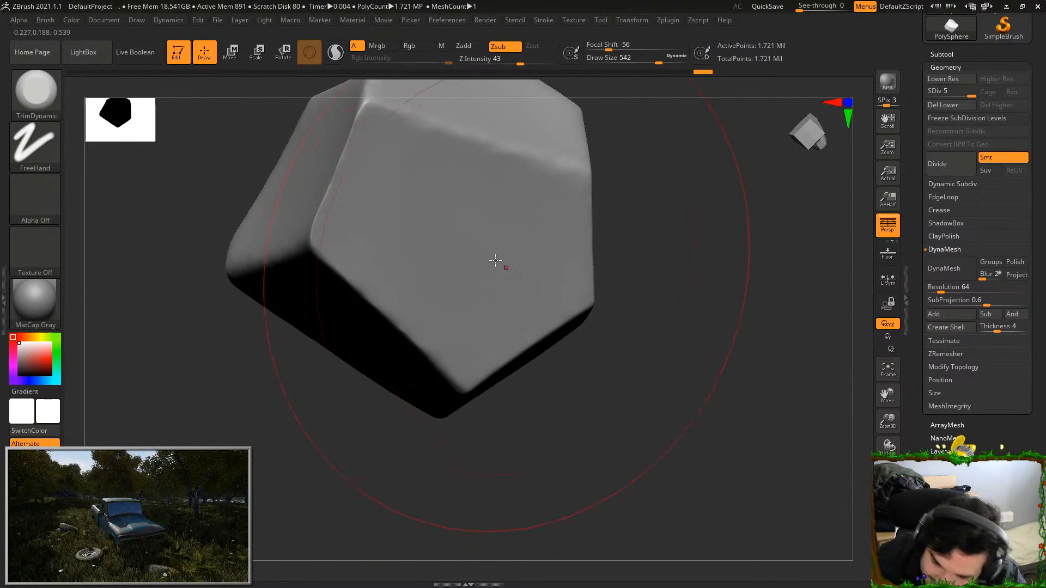
Flatten the broad face beneath the rock's long bright edge with trim strokes, undoing one
left_click_drag(498, 199, 436, 283)
left_click_drag(630, 267, 658, 257)
mouse_move(457, 228)
left_mouse_down()
mouse_move(346, 294)
mouse_move(498, 242)
left_mouse_up()
key("ctrl+z")
left_click_drag(390, 302, 425, 301)
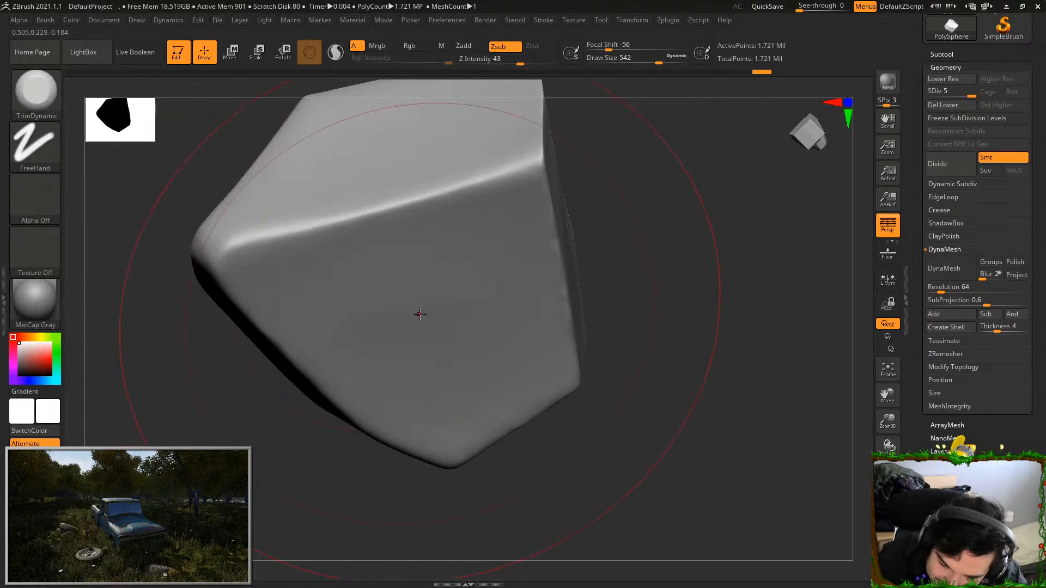
Flatten the rock's broad face and neighbouring facets with large TrimDynamic strokes, undoing the first stroke
mouse_move(500, 293)
left_mouse_down()
mouse_move(476, 322)
mouse_move(460, 318)
left_mouse_up()
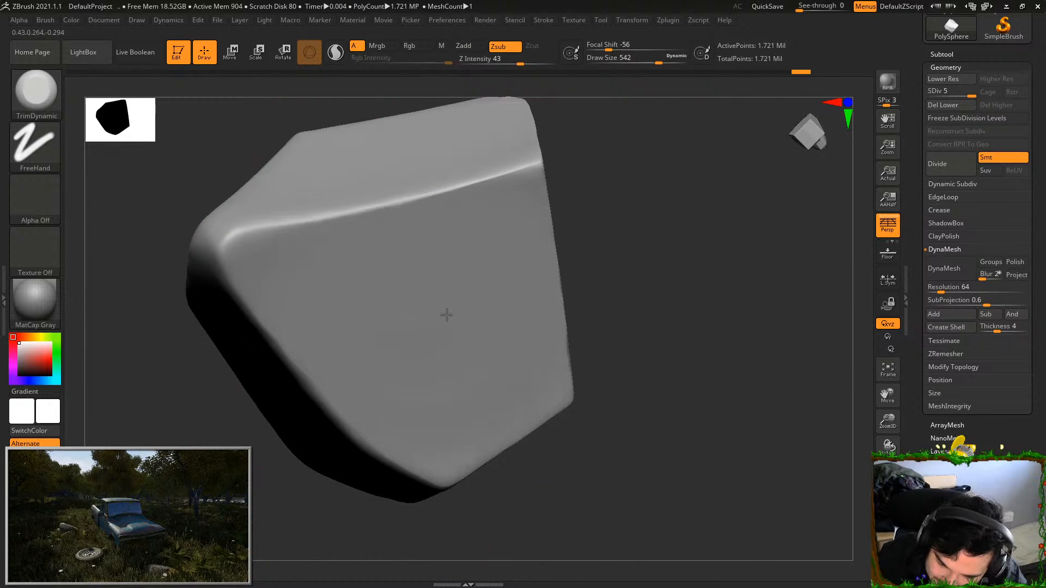
key("ctrl+z")
left_click_drag(582, 283, 583, 305)
left_click_drag(457, 286, 472, 257)
left_click_drag(553, 248, 518, 262)
left_click_drag(430, 310, 474, 240)
left_click_drag(544, 236, 441, 278)
left_click_drag(381, 312, 430, 256)
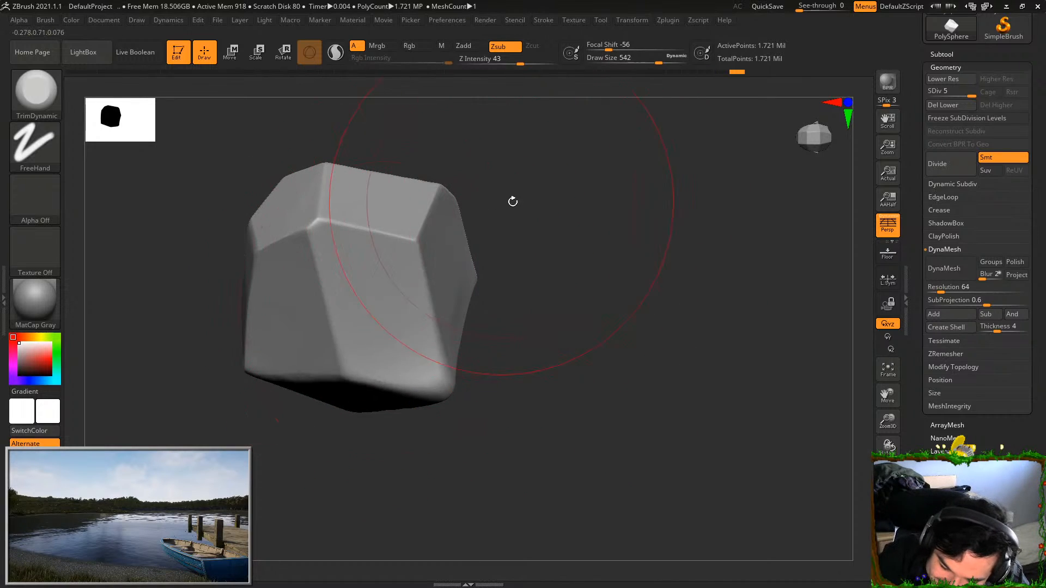
Trim the two tall faces on either side of the rock's vertical ridge to flatten them
left_click_drag(502, 203, 368, 277)
left_click_drag(490, 294, 398, 276)
left_click_drag(376, 316, 380, 292)
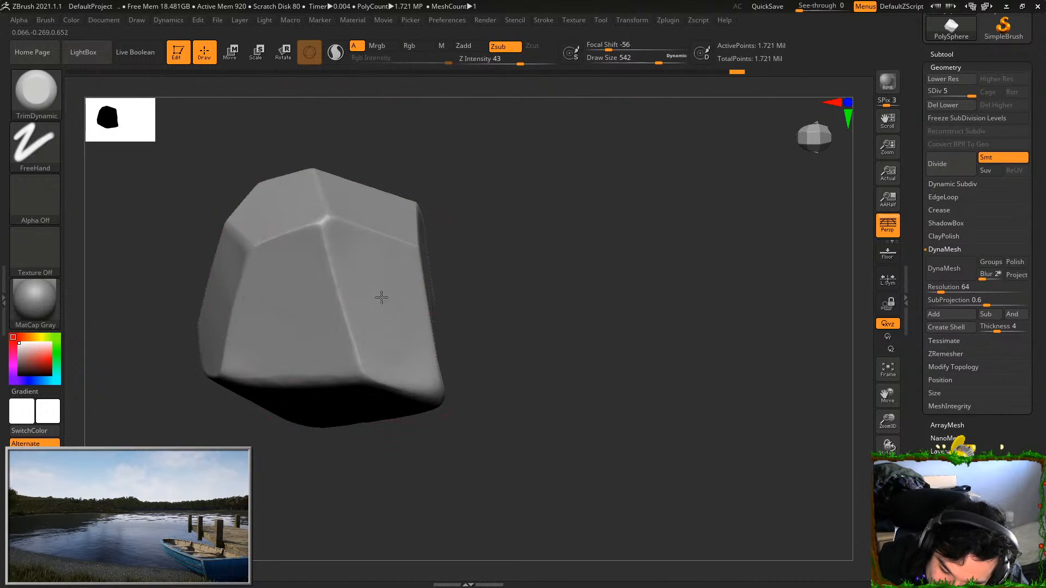
left_click_drag(574, 176, 390, 338)
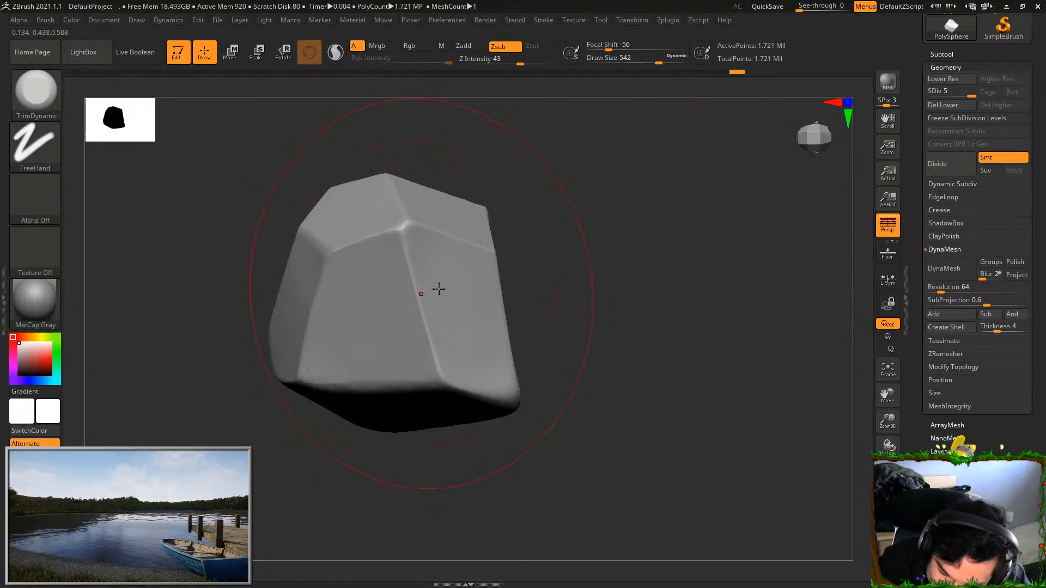
left_click_drag(421, 294, 369, 297)
mouse_move(553, 207)
left_mouse_down()
mouse_move(577, 247)
mouse_move(554, 342)
left_mouse_up()
mouse_move(341, 305)
left_mouse_down()
mouse_move(351, 252)
mouse_move(361, 274)
left_mouse_up()
left_click_drag(556, 235, 621, 164)
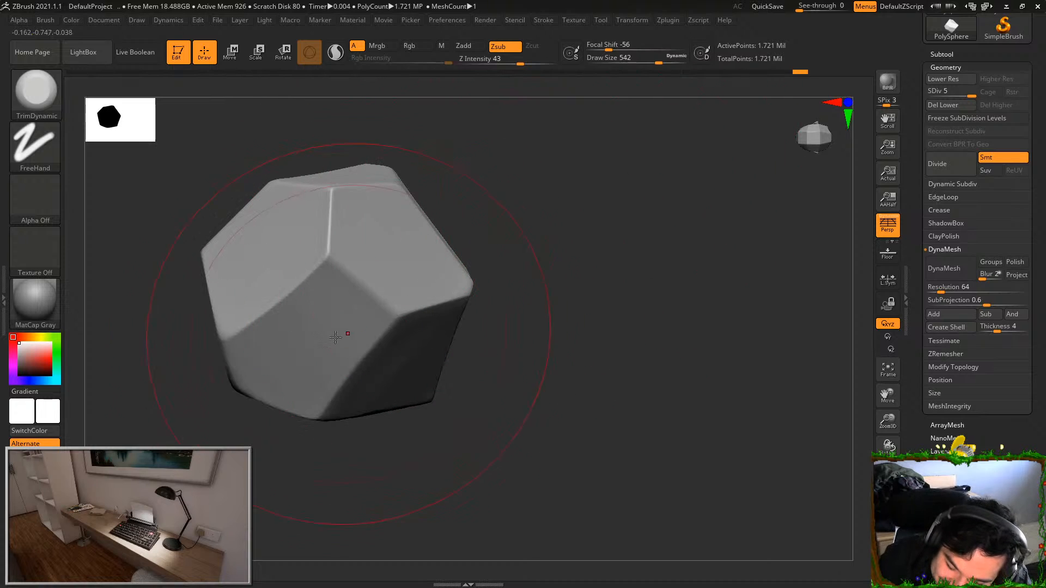
Flatten the rock's lower facets with trim strokes, undoing two unwanted strokes
left_click_drag(523, 283, 344, 346)
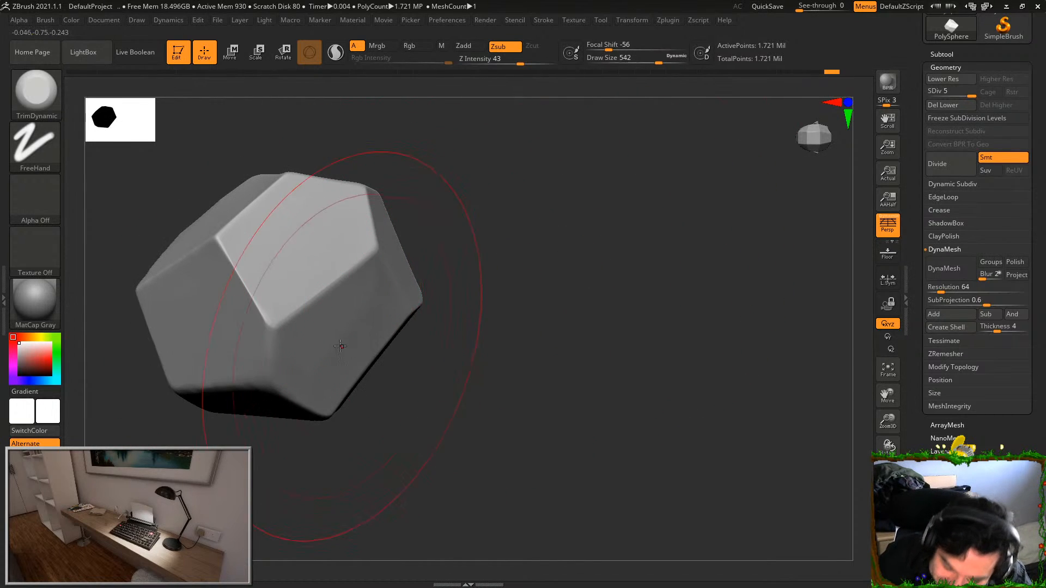
mouse_move(518, 305)
left_mouse_down()
mouse_move(556, 277)
mouse_move(545, 272)
left_mouse_up()
left_click_drag(317, 325, 327, 354)
left_click_drag(471, 300, 485, 198)
left_click_drag(315, 426, 307, 407)
mouse_move(458, 266)
left_mouse_down()
mouse_move(605, 174)
mouse_move(613, 158)
left_mouse_up()
mouse_move(361, 419)
left_mouse_down()
mouse_move(375, 376)
mouse_move(350, 407)
mouse_move(368, 409)
left_mouse_up()
key("ctrl+z")
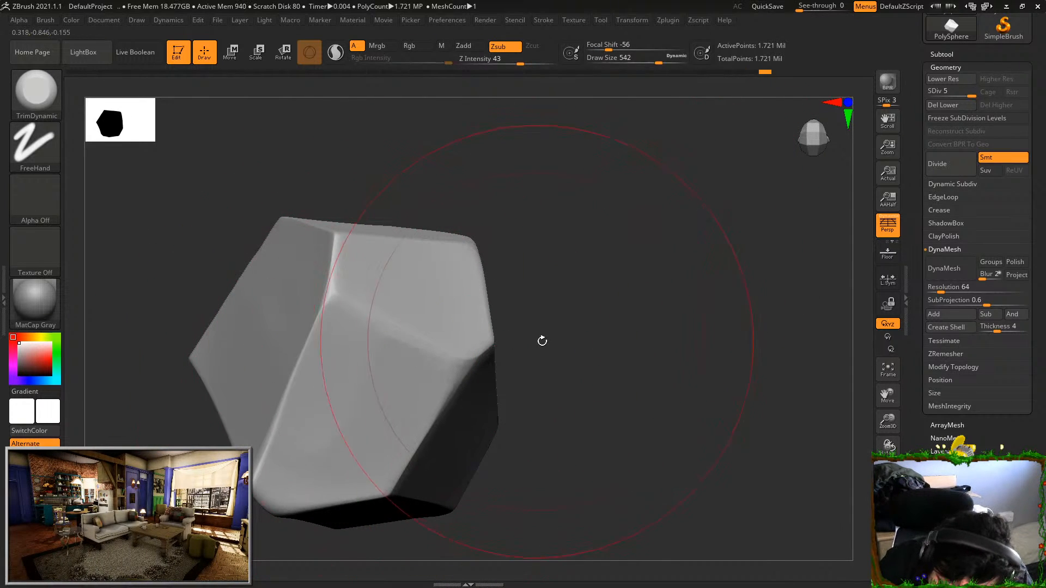
left_click_drag(550, 305, 589, 191)
left_click_drag(341, 430, 299, 435)
key("ctrl+z")
Check the rock's overall form at lower subdivision levels and return to subdivision level 5
left_click_drag(491, 366, 575, 398, "alt")
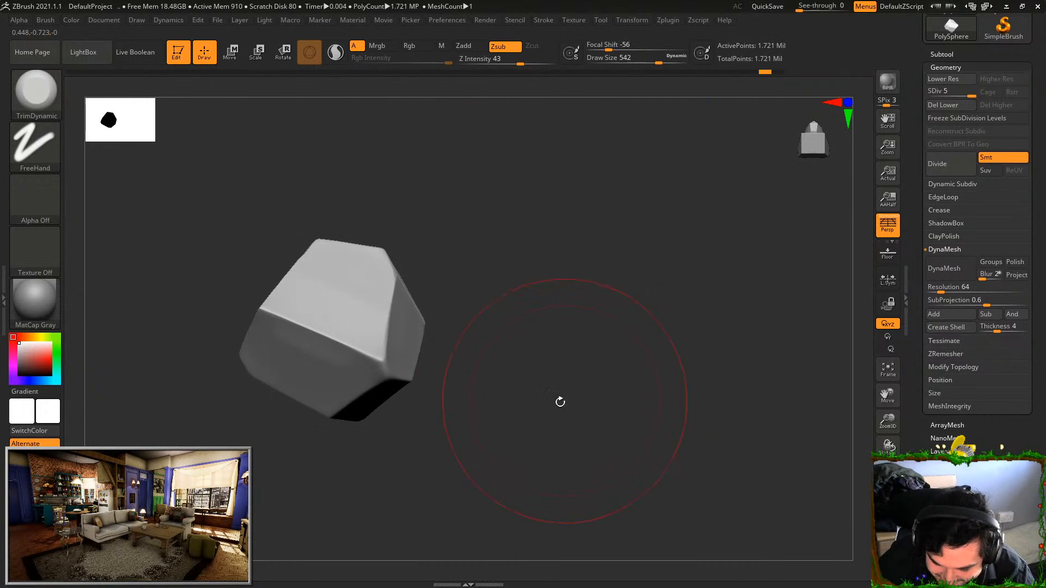
left_click_drag(487, 365, 521, 360)
left_click_drag(521, 360, 553, 364, "alt")
left_click_drag(538, 405, 605, 430)
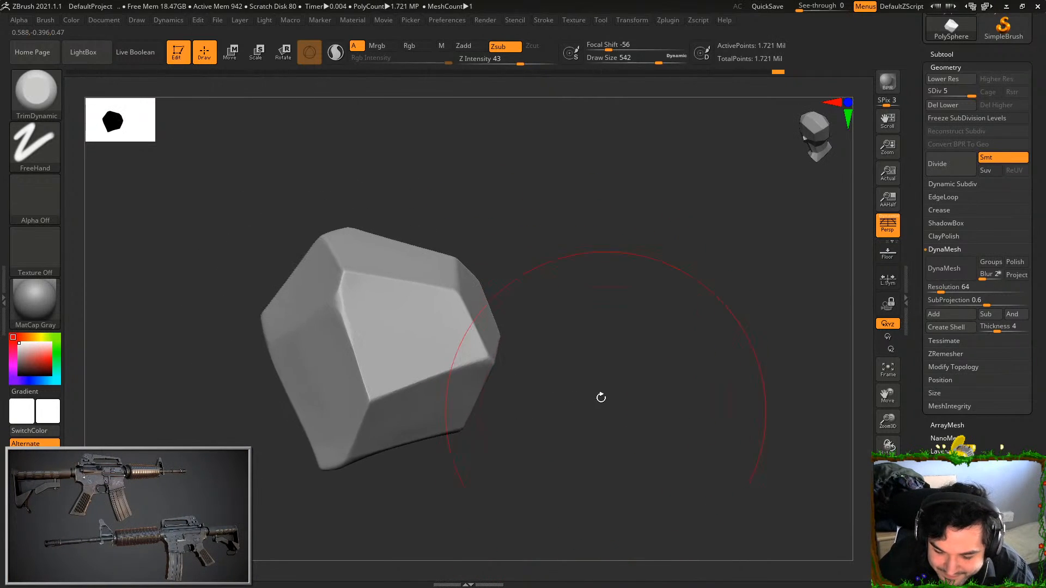
left_click(36, 90)
key("shift+d")
key("shift+d")
key("shift+d")
key("shift+d")
left_click_drag(612, 408, 642, 304)
left_click_drag(474, 285, 605, 334)
left_click_drag(991, 92, 991, 92)
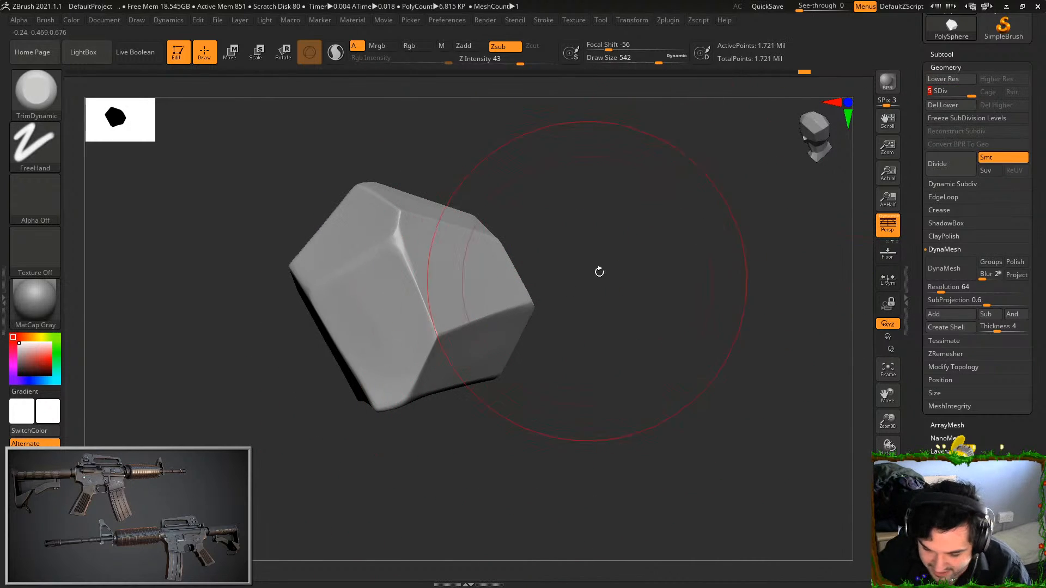
Reduce the draw size to 54 and chip the edges around the front corner, undoing one stroke
key("b")
left_click_drag(637, 59, 603, 59)
mouse_move(578, 278)
left_mouse_down("alt")
mouse_move(612, 234)
mouse_move(609, 284)
left_mouse_up("alt")
left_click_drag(446, 209, 567, 173)
left_click_drag(603, 64, 610, 63)
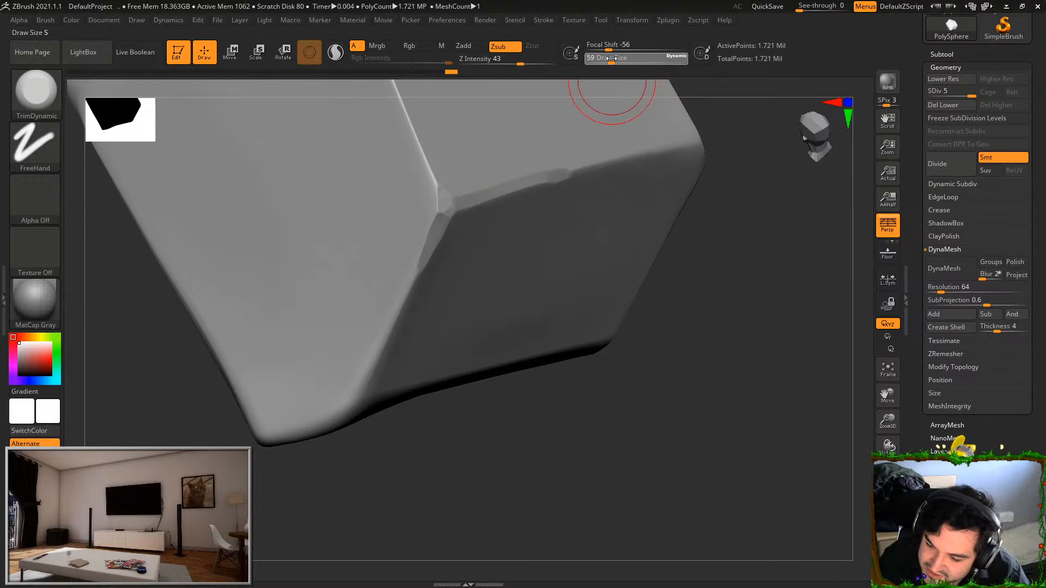
left_click_drag(437, 234, 362, 386)
key("ctrl+z")
Bevel the rock's long bright edge, its lower front edge and the adjoining corner with small trim strokes
left_click_drag(578, 447, 469, 399)
mouse_move(278, 421)
left_mouse_down("alt")
mouse_move(177, 357)
mouse_move(305, 349)
left_mouse_up("alt")
left_click_drag(428, 233, 383, 117)
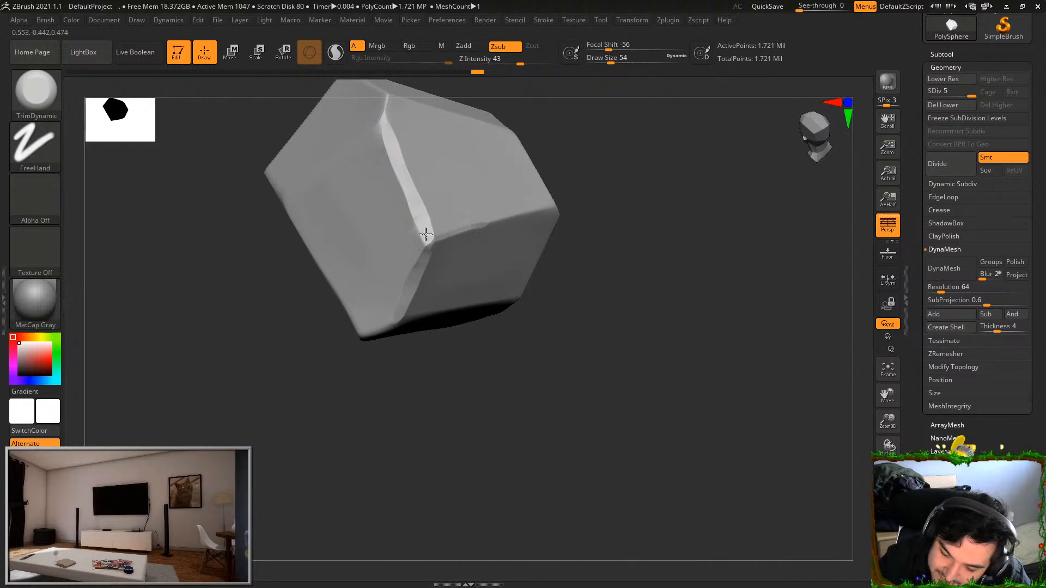
mouse_move(614, 175)
left_mouse_down()
mouse_move(485, 222)
mouse_move(580, 157)
mouse_move(560, 200)
mouse_move(577, 157)
mouse_move(582, 163)
left_mouse_up()
left_click_drag(608, 206, 594, 216)
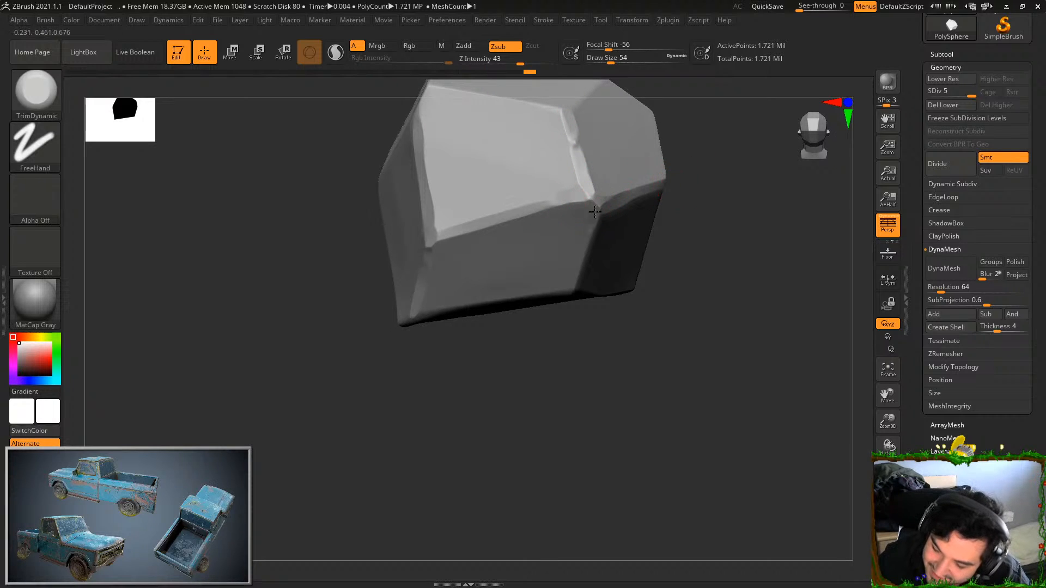
Chip the sharp edges around the next side of the rock with small TrimDynamic strokes
left_click_drag(595, 332, 467, 327)
mouse_move(743, 283)
left_mouse_down()
mouse_move(720, 214)
mouse_move(498, 234)
left_mouse_up()
mouse_move(684, 299)
left_mouse_down()
mouse_move(624, 331)
mouse_move(636, 195)
mouse_move(630, 304)
left_mouse_up()
mouse_move(647, 361)
left_mouse_down()
mouse_move(635, 343)
mouse_move(759, 237)
left_mouse_up()
left_click_drag(781, 200, 730, 283)
mouse_move(652, 288)
left_mouse_down()
mouse_move(623, 257)
mouse_move(688, 322)
left_mouse_up()
left_click_drag(539, 285, 623, 259)
mouse_move(696, 180)
left_mouse_down()
mouse_move(644, 200)
mouse_move(616, 260)
left_mouse_up()
Trim irregular bevels along the edges surrounding the large many-sided facet, including its upper corner
left_click_drag(703, 463, 558, 490, "alt")
mouse_move(535, 364)
left_mouse_down()
mouse_move(620, 360)
mouse_move(567, 361)
left_mouse_up()
left_click_drag(773, 251, 722, 286)
left_click_drag(682, 286, 666, 351)
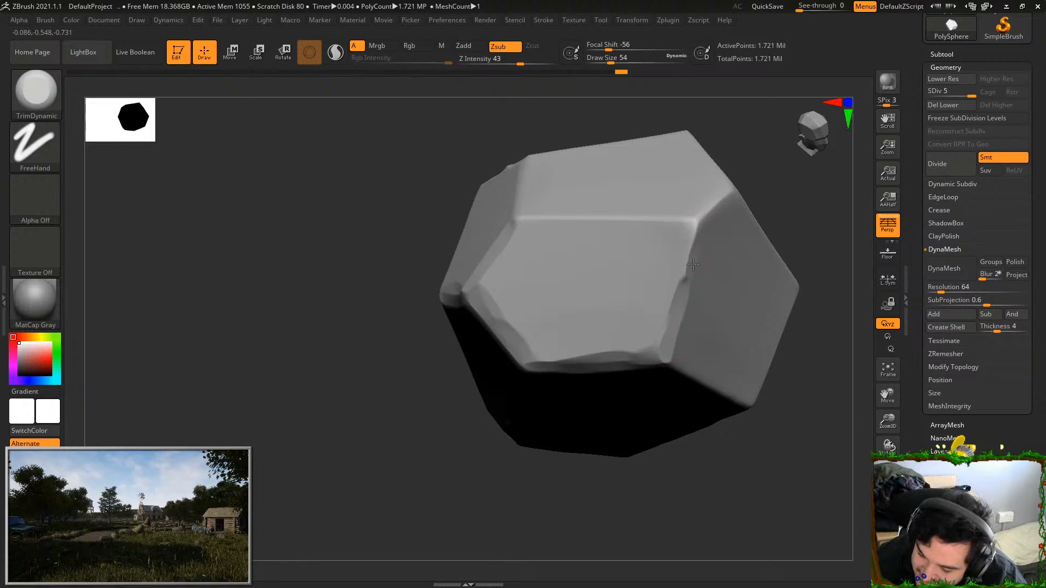
left_click_drag(692, 267, 697, 224)
left_click_drag(528, 220, 697, 221)
mouse_move(771, 188)
left_mouse_down()
mouse_move(752, 202)
mouse_move(730, 192)
left_mouse_up()
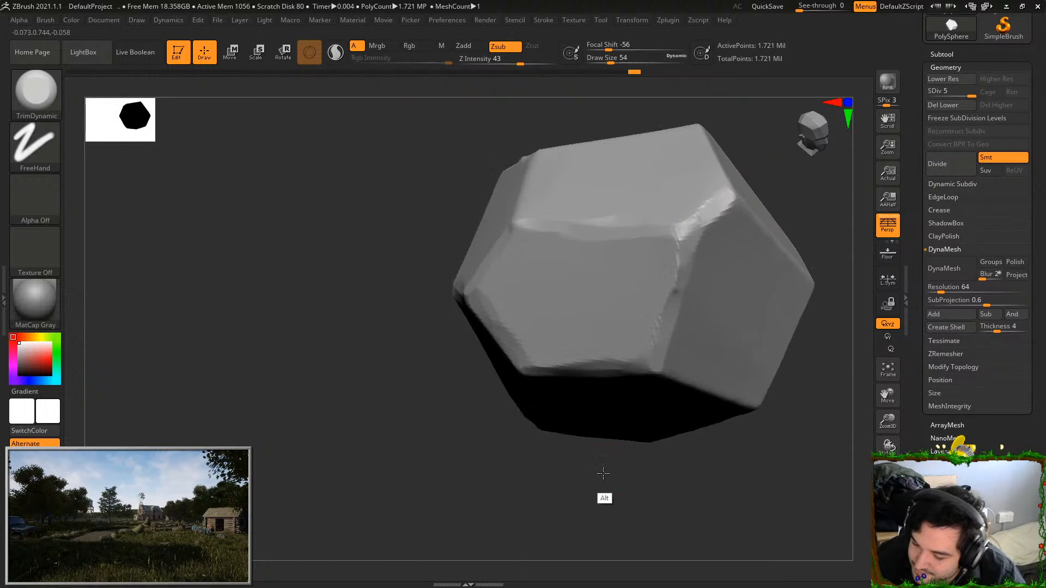
Bevel the edges between the light upper facets and the darker side faces down to their shared corner
left_click_drag(607, 468, 565, 515, "alt")
left_click_drag(782, 321, 731, 362)
mouse_move(701, 169)
left_mouse_down()
mouse_move(690, 222)
mouse_move(738, 125)
left_mouse_up()
left_click_drag(695, 237, 830, 288)
left_click_drag(474, 447, 363, 454, "alt")
left_click_drag(759, 385, 684, 354)
left_click_drag(775, 232, 722, 299)
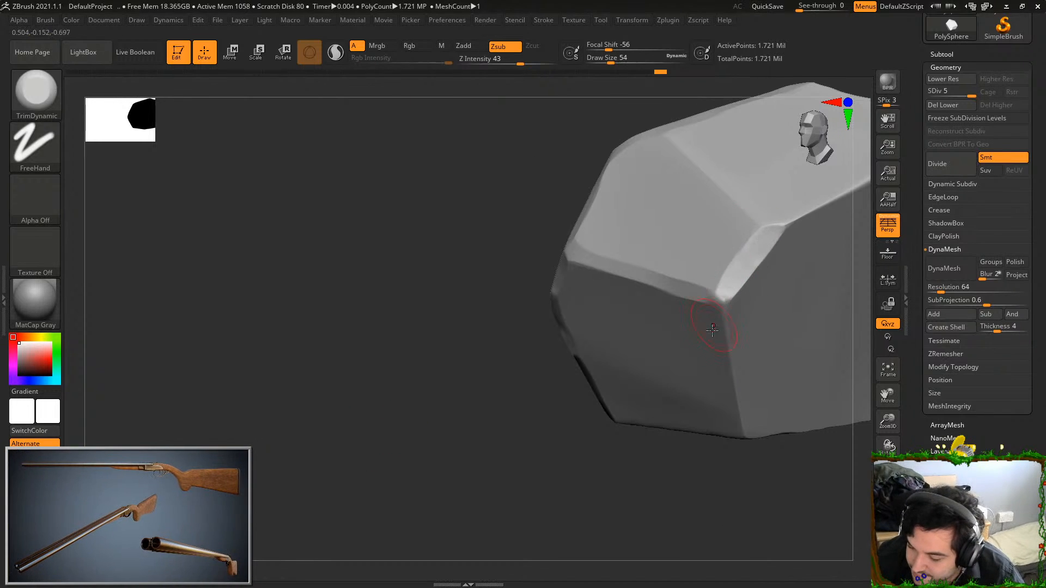
Chip the vertical edge below that corner and the rock's lower rim
left_click_drag(741, 407, 746, 433)
left_click_drag(730, 474, 777, 460)
mouse_move(545, 477)
left_mouse_down()
mouse_move(697, 451)
mouse_move(733, 395)
left_mouse_up()
mouse_move(735, 389)
left_mouse_down()
mouse_move(768, 400)
mouse_move(703, 420)
left_mouse_up()
left_click_drag(704, 420, 812, 362, "alt")
left_click_drag(812, 362, 729, 334)
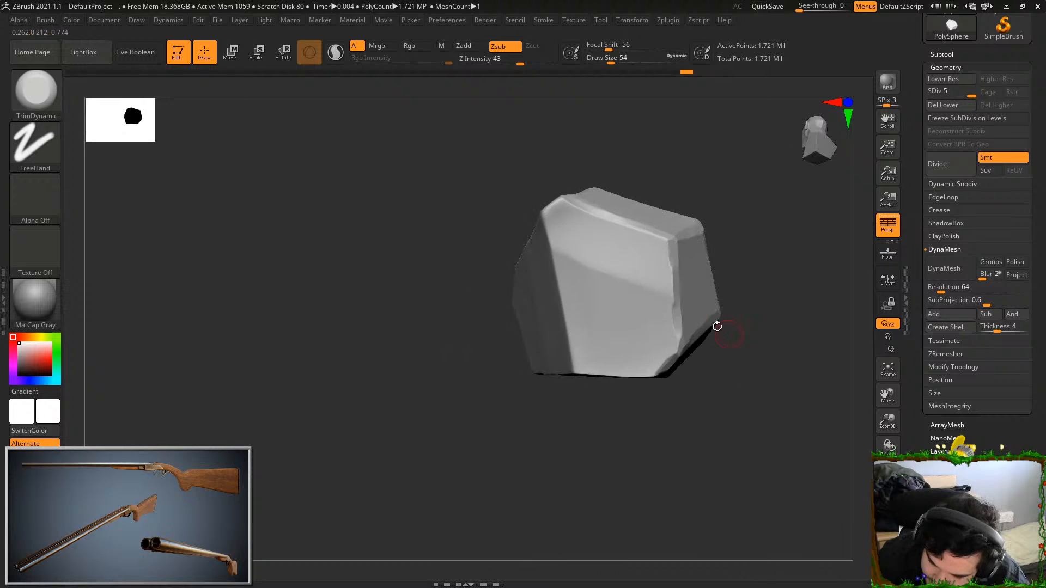
Trim the remaining sharp edges and corners around the rock's upper and lower facets
mouse_move(543, 211)
left_mouse_down()
mouse_move(575, 376)
mouse_move(595, 339)
mouse_move(610, 340)
left_mouse_up()
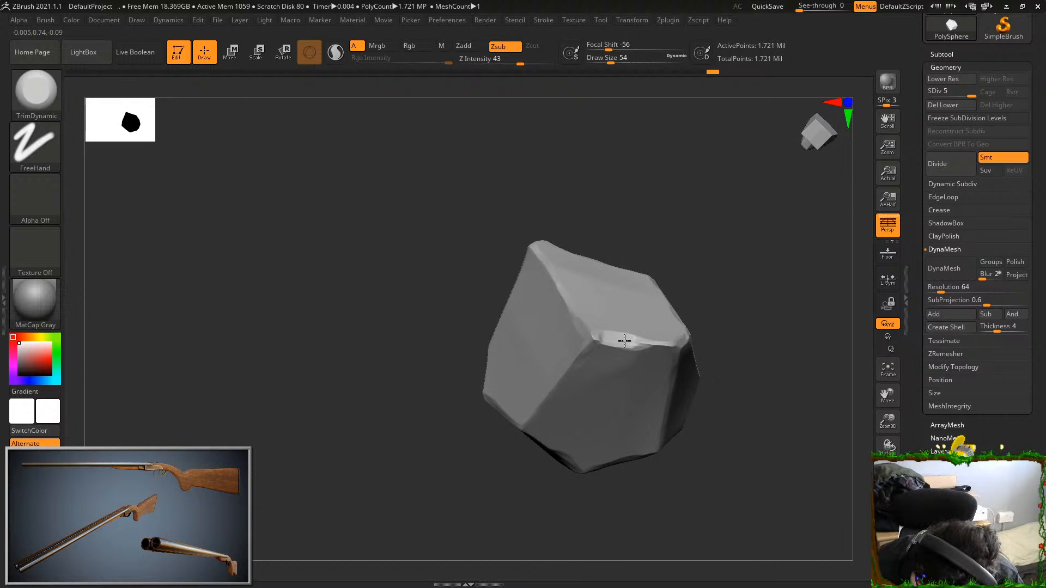
left_click_drag(562, 381, 569, 368)
mouse_move(703, 272)
left_mouse_down()
mouse_move(690, 217)
mouse_move(681, 281)
left_mouse_up()
left_click_drag(678, 351, 677, 442)
left_click_drag(527, 436, 529, 443)
left_click_drag(557, 383, 572, 356)
left_click_drag(567, 294, 660, 313)
left_click_drag(725, 283, 697, 321)
left_click_drag(820, 353, 594, 197, "shift")
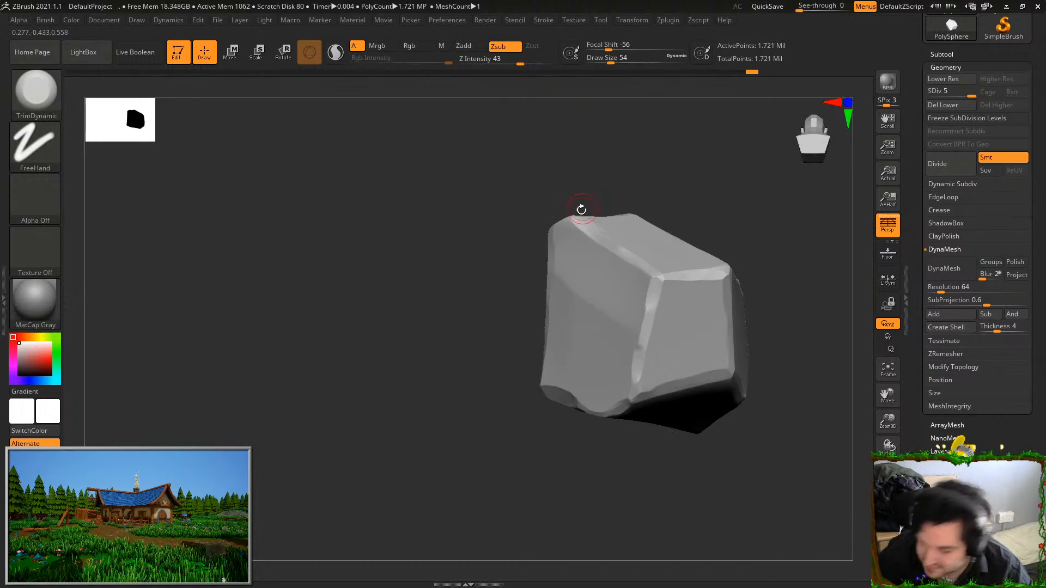
Switch to the Standard brush and set its stroke type to FreeHand
left_click(46, 90)
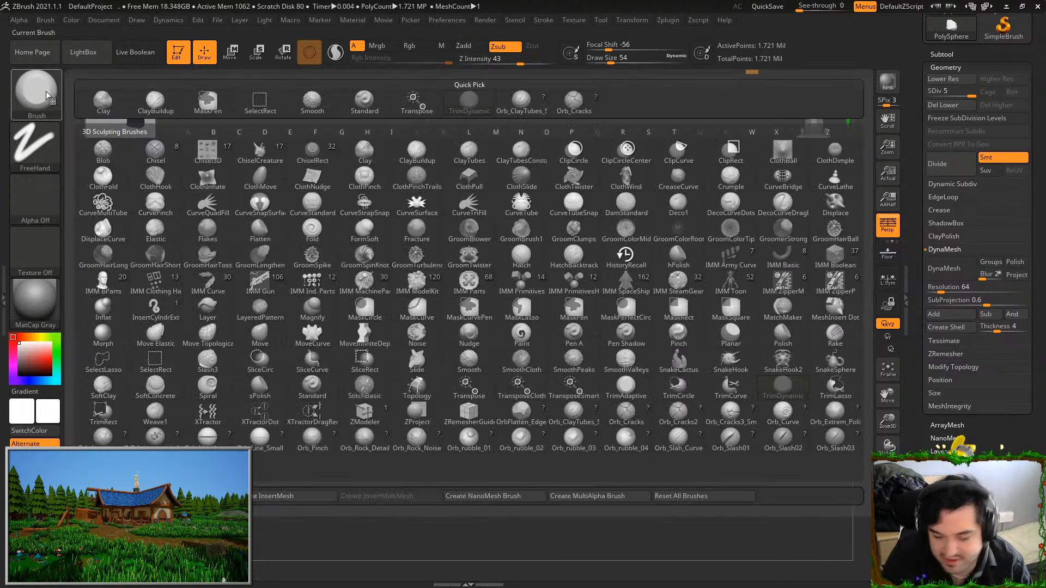
left_click(729, 448)
key("b")
key("s")
key("t")
mouse_move(773, 354)
left_mouse_down()
mouse_move(770, 240)
mouse_move(661, 327)
left_mouse_up()
left_click(35, 146)
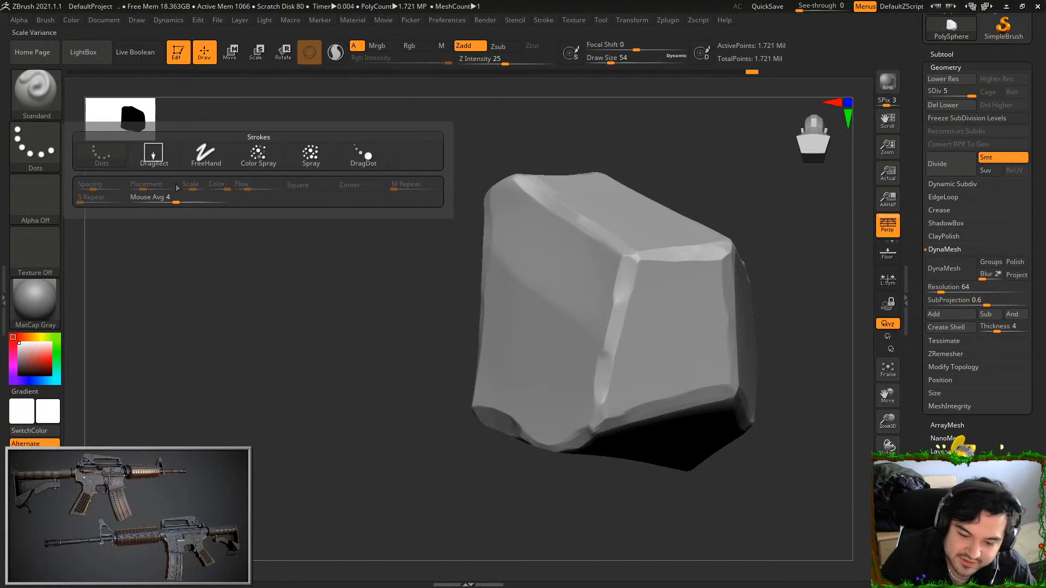
left_click(210, 162)
Set the draw size to 18 and dent the broad face with the Standard brush, undoing trial strokes
left_click_drag(363, 256, 444, 269)
mouse_move(591, 314)
left_mouse_down("alt")
mouse_move(609, 319)
mouse_move(603, 350)
mouse_move(605, 326)
left_mouse_up("alt")
key("ctrl+z")
left_click(601, 61)
key("ctrl+z")
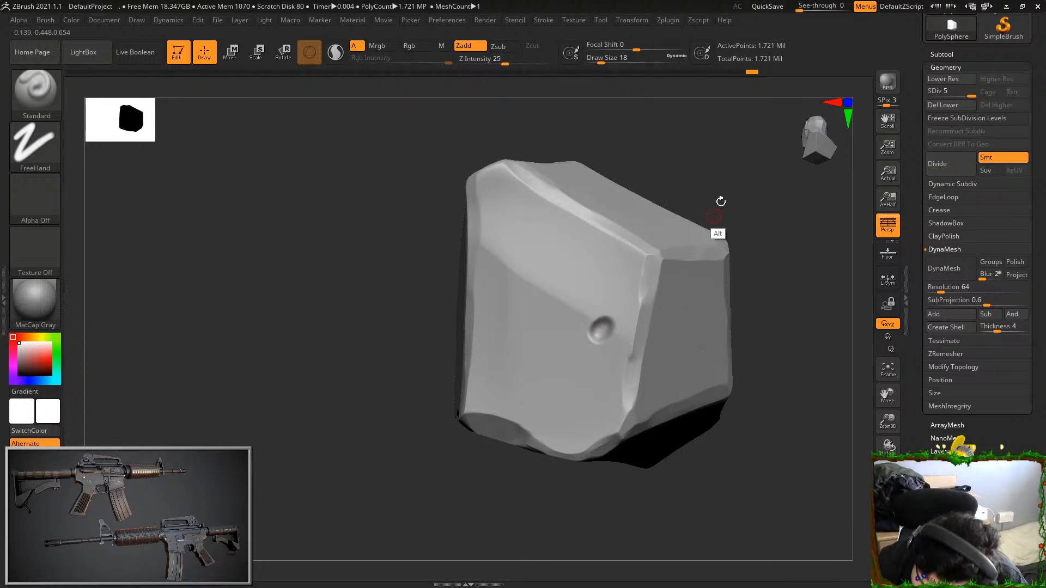
left_click_drag(747, 178, 686, 218)
Carve small pits into several other facets of the rock
left_click_drag(499, 401, 675, 422)
left_click_drag(663, 272, 659, 279, "alt")
mouse_move(584, 458)
left_mouse_down("alt")
mouse_move(566, 447)
mouse_move(635, 458)
left_mouse_up("alt")
left_click_drag(656, 273, 659, 276, "alt")
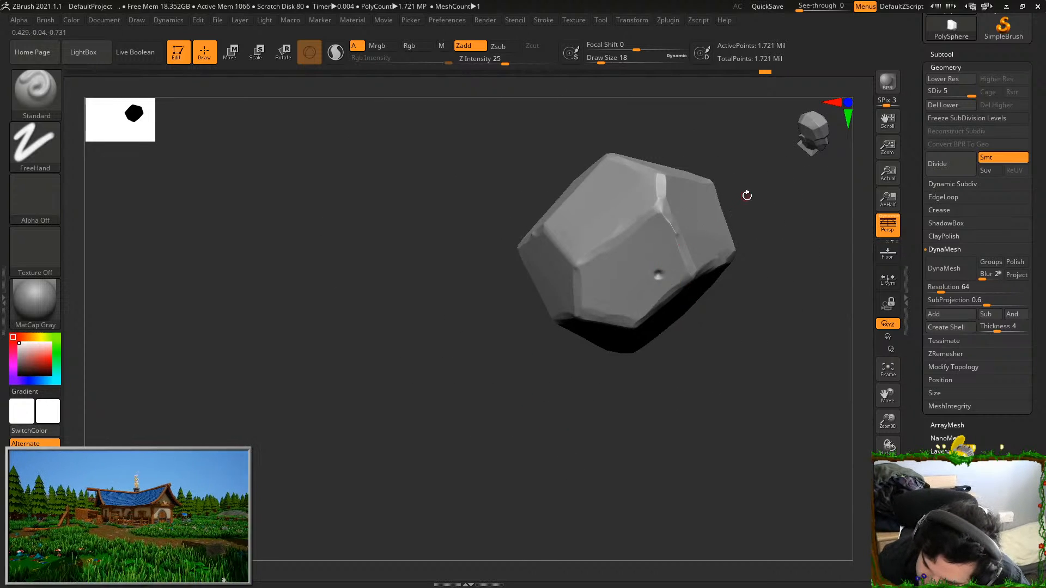
left_click_drag(742, 196, 722, 218)
left_click_drag(616, 192, 620, 189, "alt")
Add another small pit on a further side of the rock, undoing the last dab on the front facet
left_click_drag(782, 207, 743, 244)
left_click_drag(721, 192, 720, 194, "alt")
left_click_drag(720, 316, 733, 433)
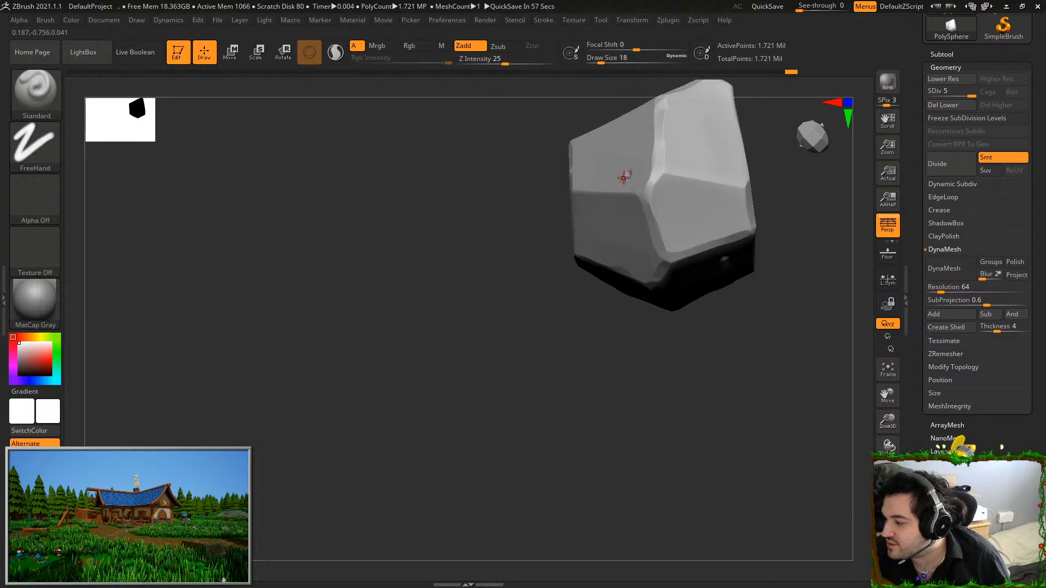
left_click_drag(704, 420, 705, 472)
left_click_drag(705, 472, 717, 452)
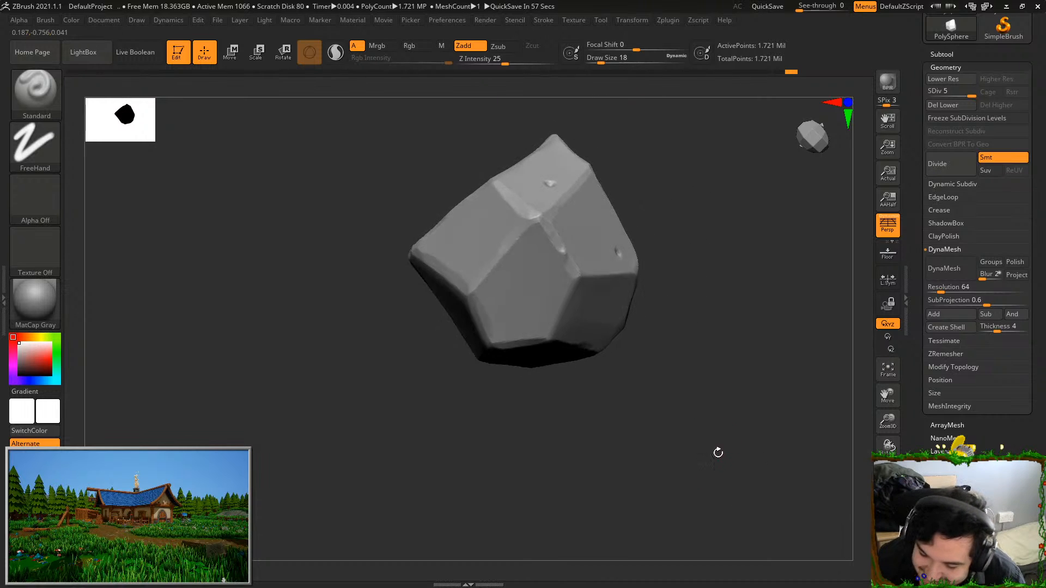
left_click_drag(501, 299, 498, 306, "alt")
key("ctrl+z")
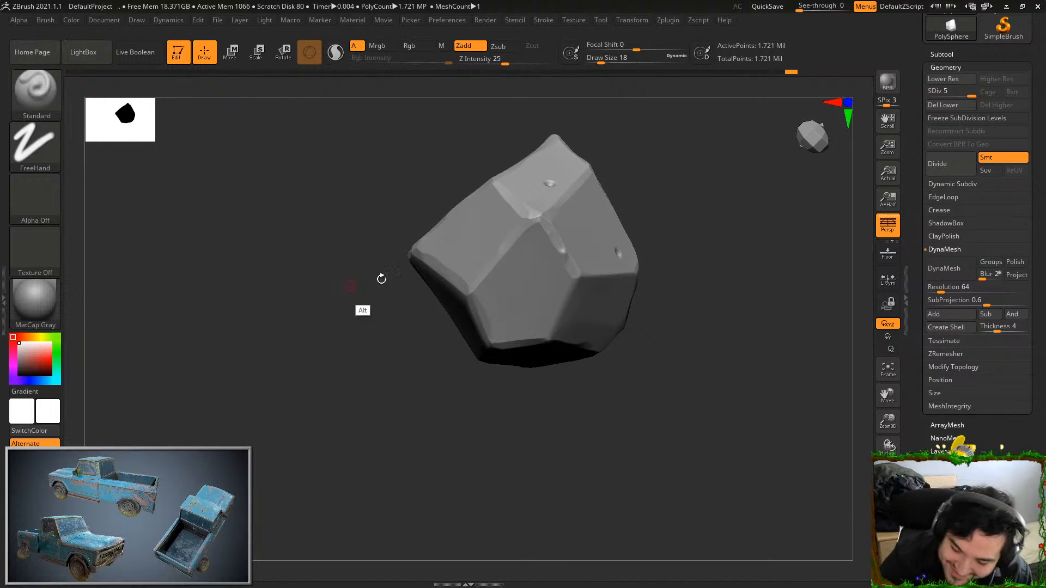
Switch back to TrimDynamic and roughen the rims of the pits on the front and adjoining facets
left_click(36, 90)
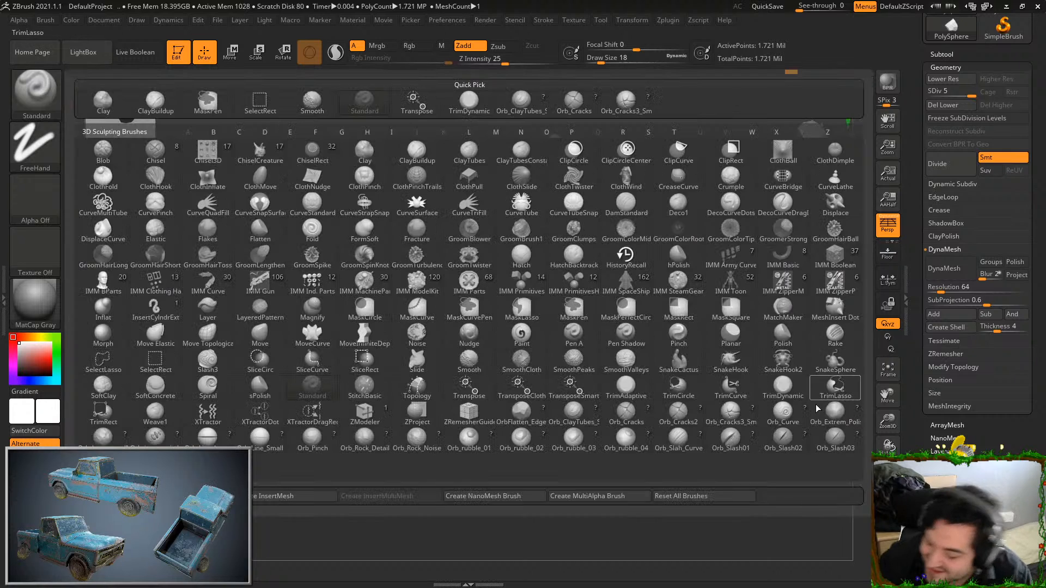
left_click(783, 386)
left_click_drag(722, 392, 635, 475)
mouse_move(501, 413)
left_mouse_down("alt")
mouse_move(523, 415)
mouse_move(528, 319)
left_mouse_up("alt")
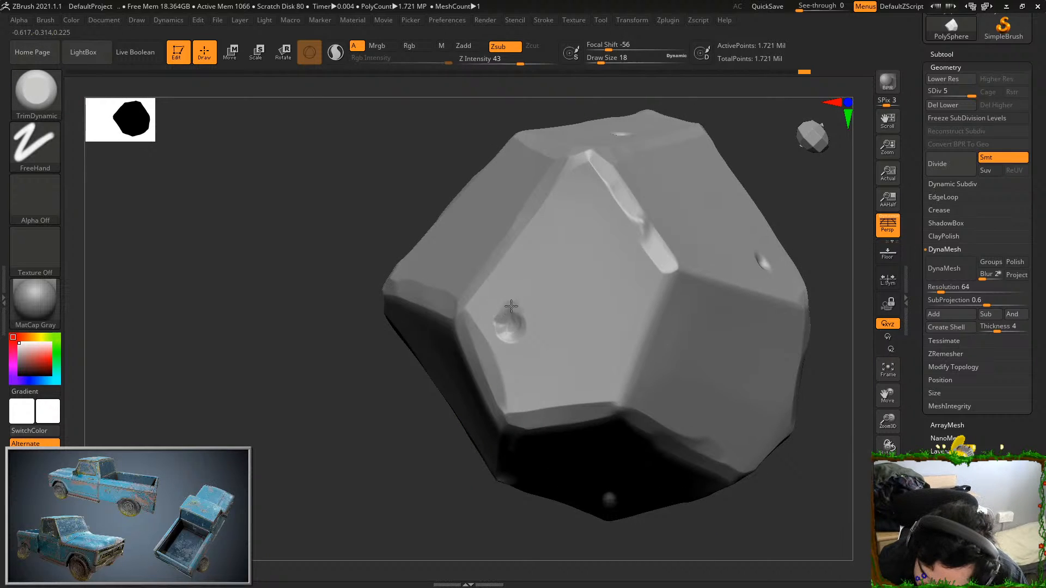
mouse_move(414, 469)
left_mouse_down()
mouse_move(393, 480)
mouse_move(790, 234)
mouse_move(748, 257)
mouse_move(762, 259)
left_mouse_up()
mouse_move(377, 469)
left_mouse_down()
mouse_move(364, 490)
mouse_move(340, 400)
mouse_move(599, 272)
left_mouse_up()
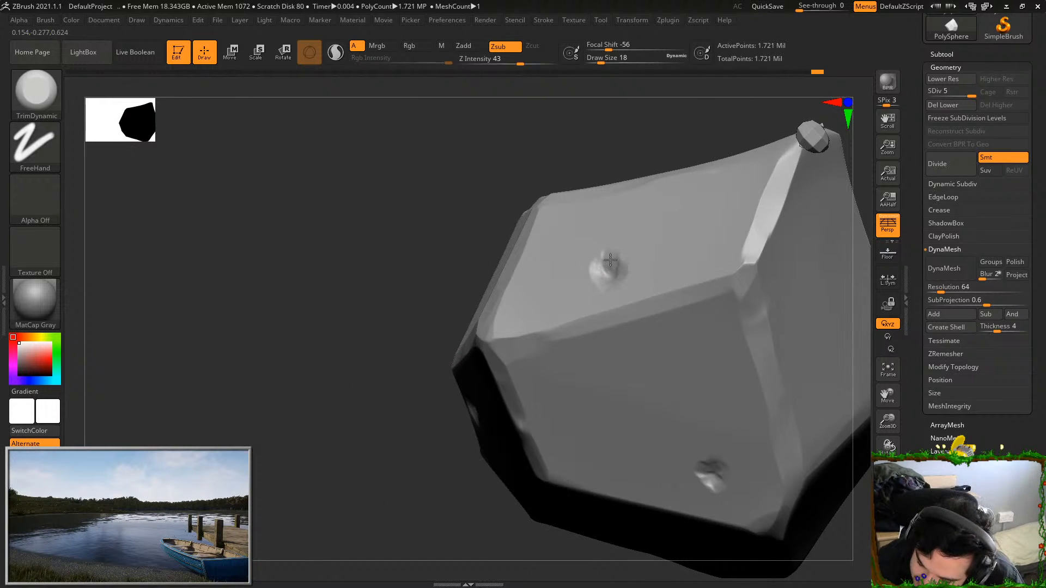
left_click_drag(444, 443, 721, 366)
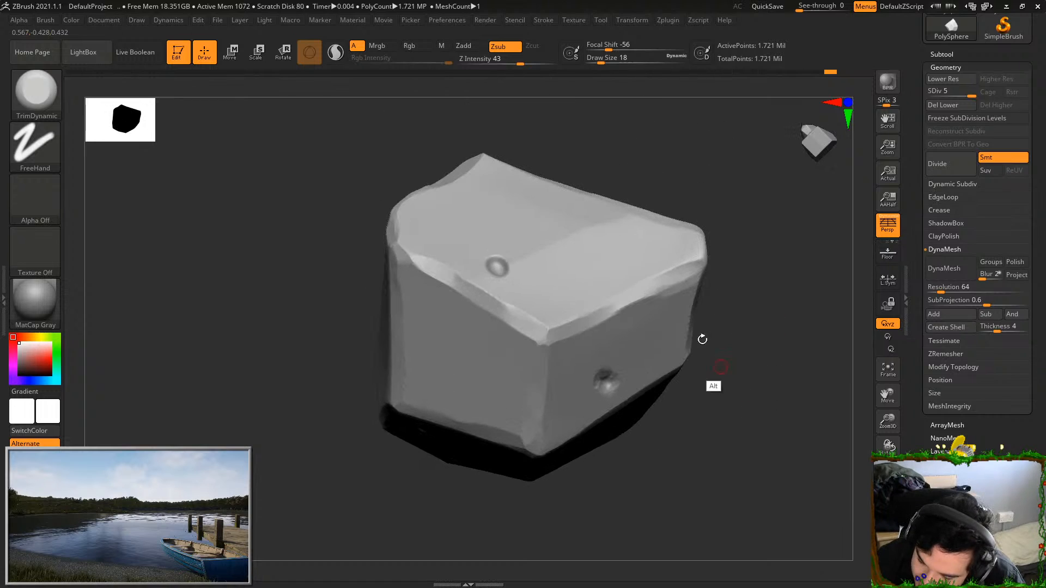
Trim the rims of the remaining pits around the other sides of the rock
mouse_move(725, 192)
left_mouse_down()
mouse_move(490, 276)
mouse_move(489, 267)
left_mouse_up()
mouse_move(762, 180)
left_mouse_down()
mouse_move(703, 227)
mouse_move(647, 348)
mouse_move(669, 438)
left_mouse_up()
left_click_drag(643, 381, 675, 480, "alt")
left_click_drag(700, 480, 726, 457)
left_click_drag(695, 354, 744, 261)
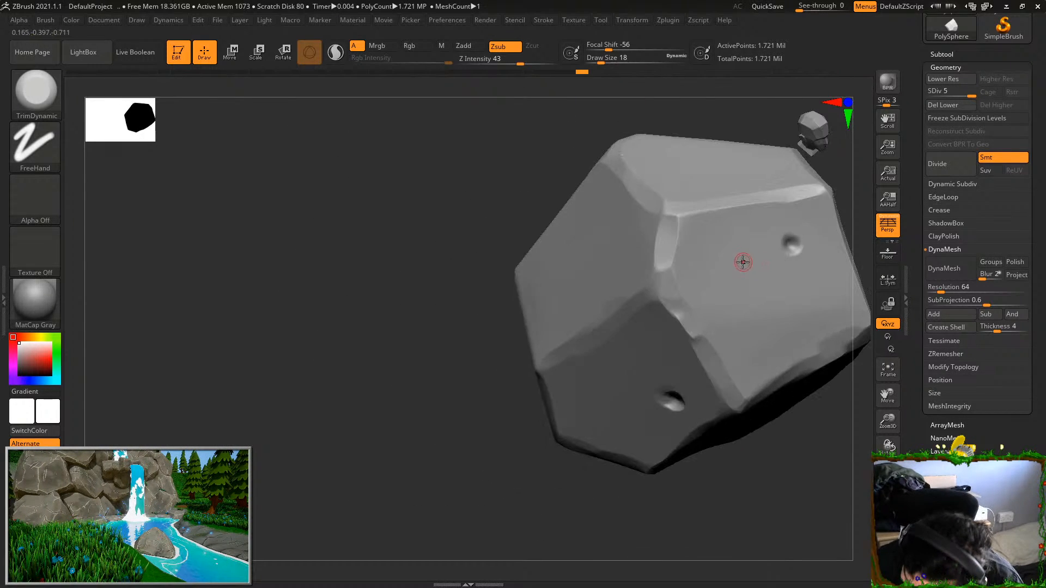
left_click_drag(551, 165, 643, 232)
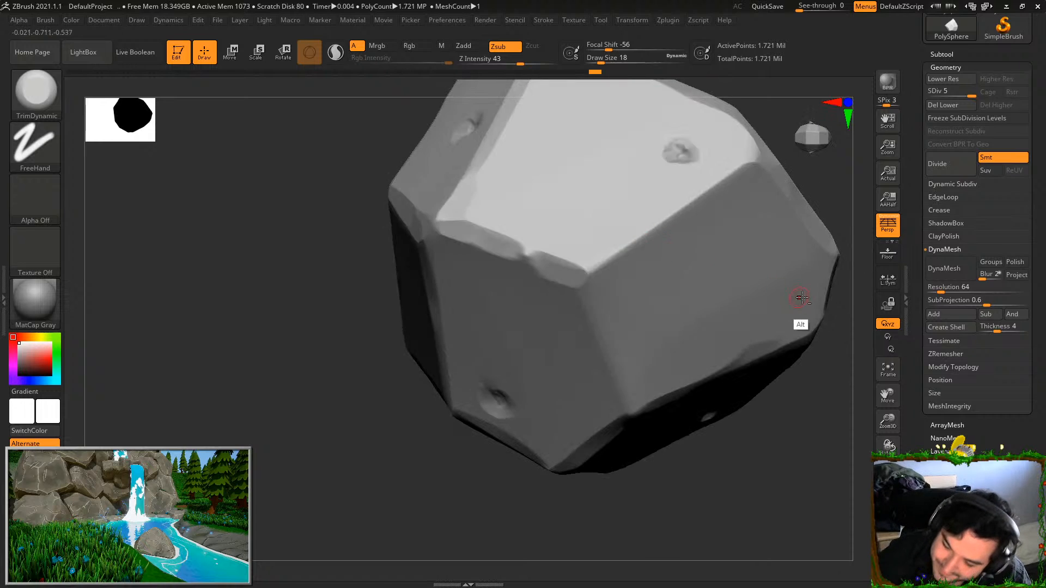
left_click_drag(546, 500, 205, 243, "alt")
Select the Orb_Slash01 brush and carve a slash between the two pits on adjoining faces
left_click(36, 96)
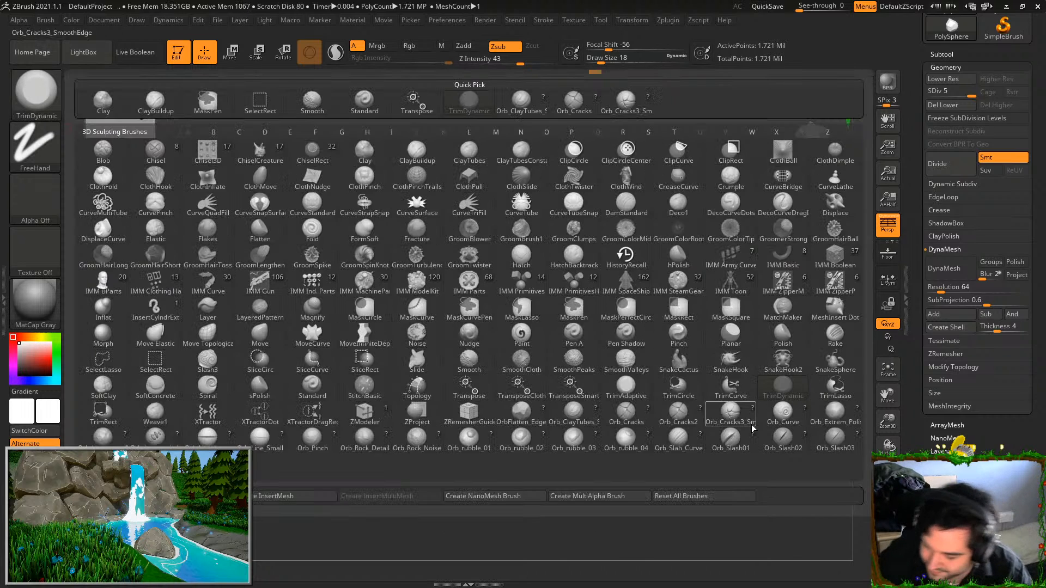
left_click(731, 439)
left_click_drag(777, 337, 676, 344)
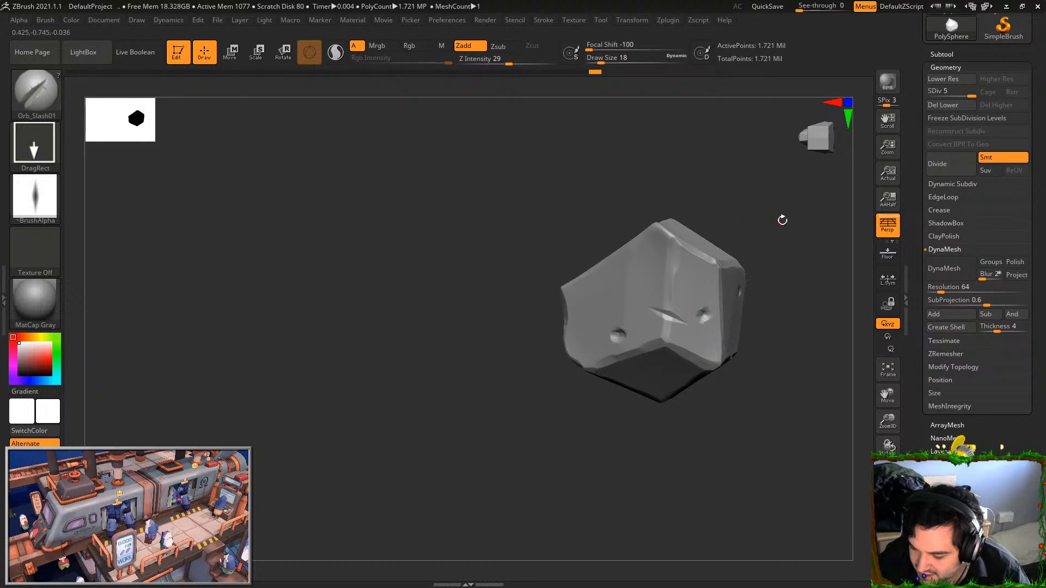
left_click_drag(781, 220, 724, 212)
left_click_drag(597, 400, 623, 444)
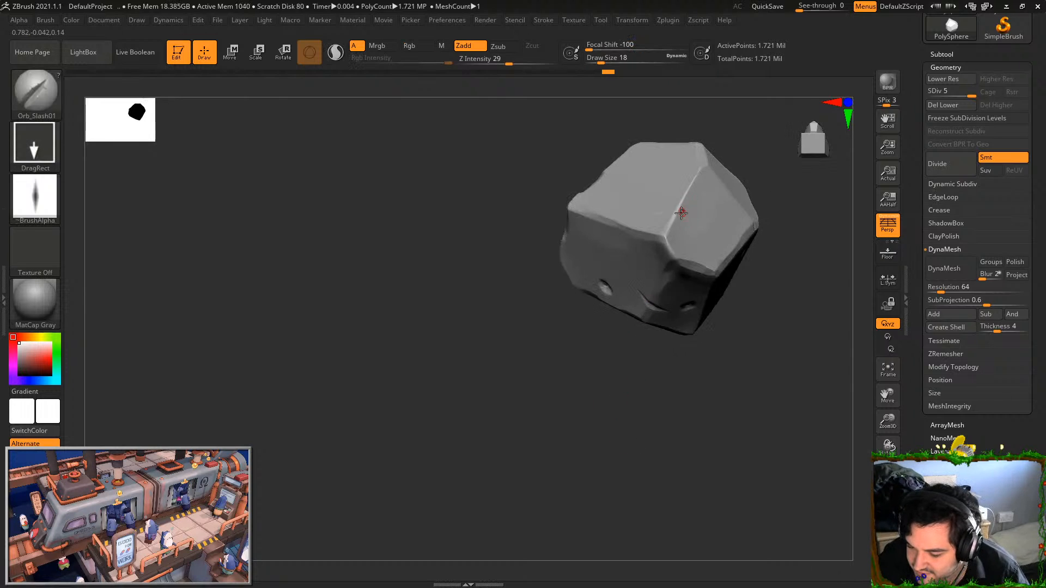
left_click_drag(780, 188, 771, 232)
left_click_drag(674, 333, 666, 392)
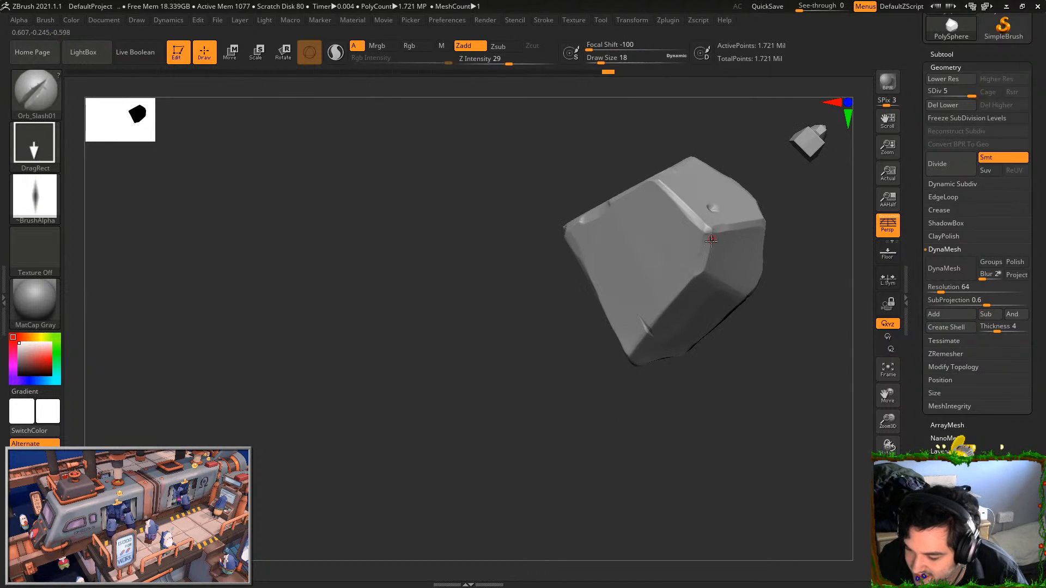
left_click_drag(785, 229, 760, 381)
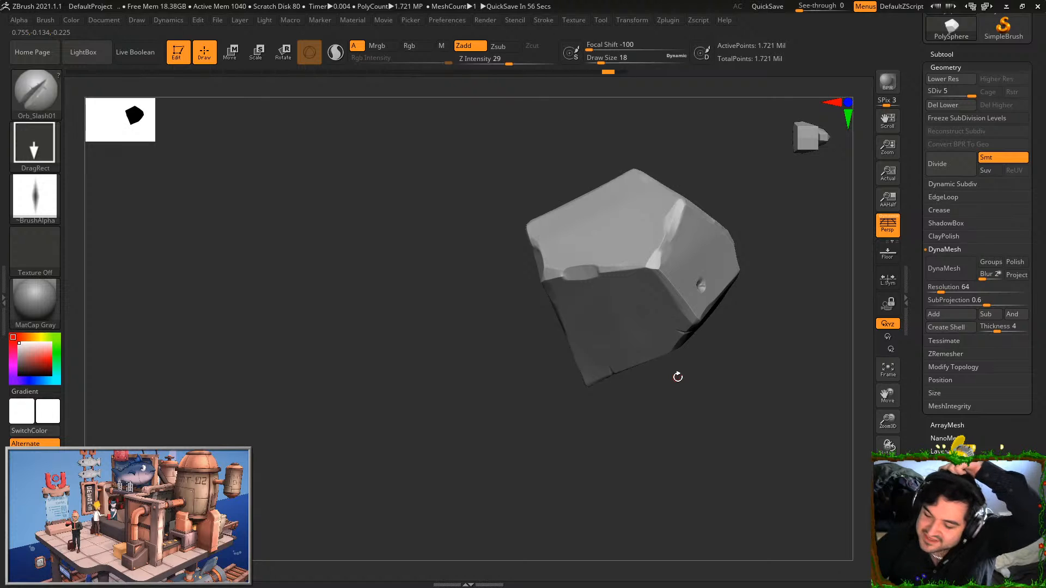
mouse_move(702, 198)
left_mouse_down()
mouse_move(763, 217)
mouse_move(664, 262)
left_mouse_up()
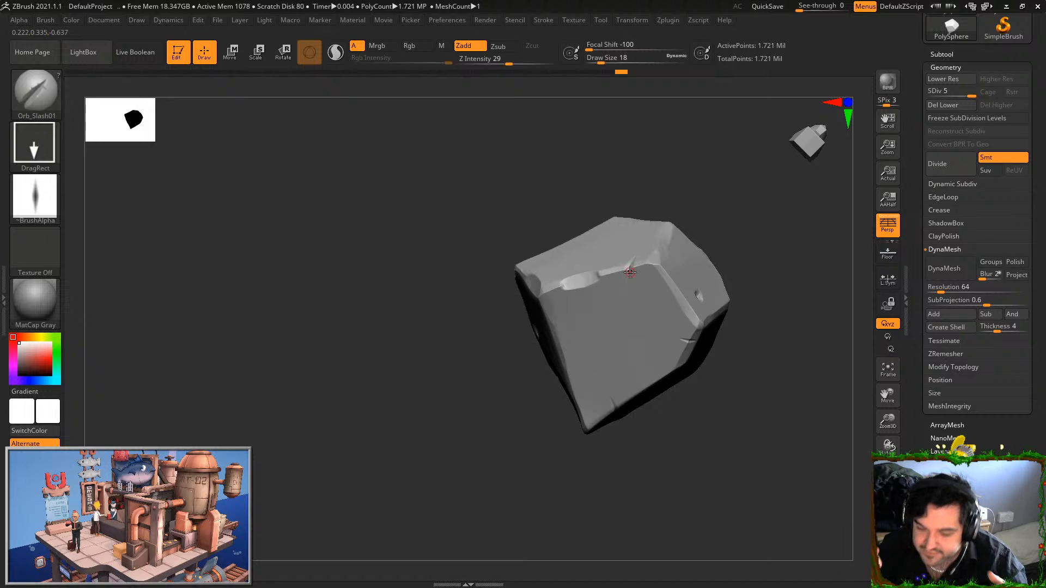
key("ctrl+z")
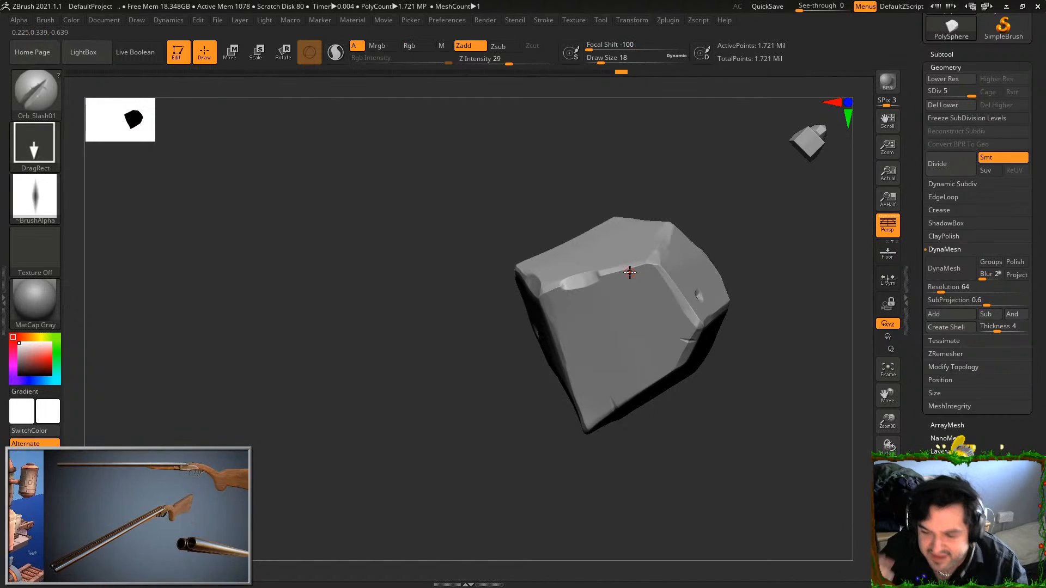
Set the slash brush's Z Intensity to 39 and carve short slashes into the edges between several facets
left_click(517, 61)
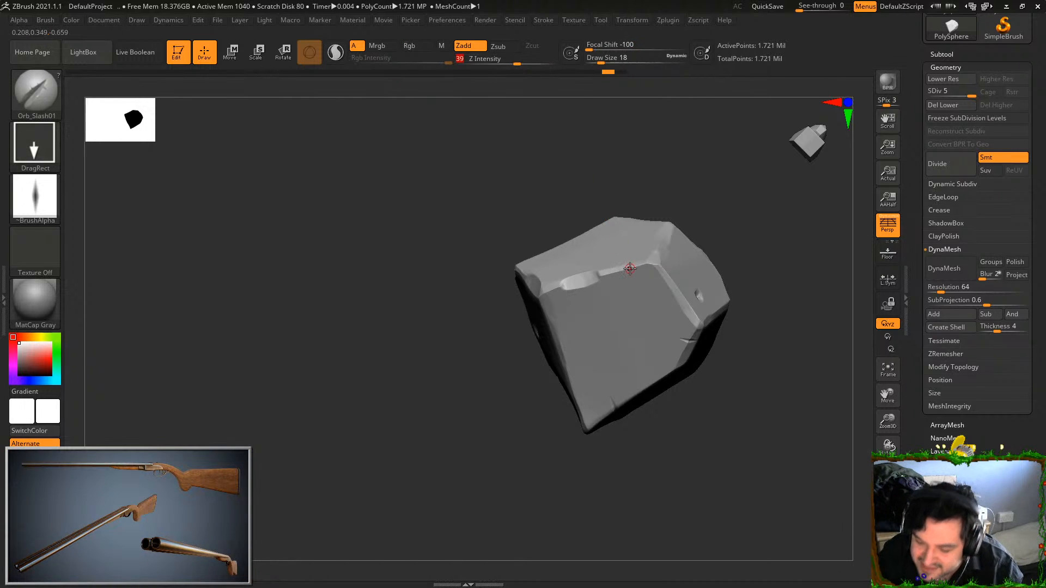
mouse_move(733, 272)
left_mouse_down()
mouse_move(745, 257)
mouse_move(738, 319)
left_mouse_up()
mouse_move(738, 319)
left_mouse_down()
mouse_move(653, 271)
mouse_move(738, 212)
left_mouse_up()
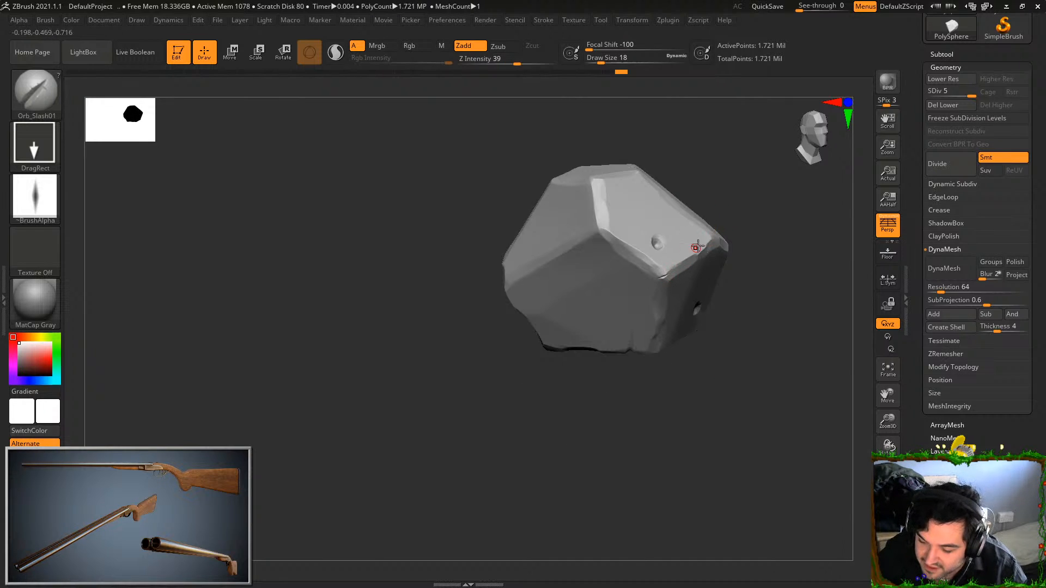
left_click_drag(665, 272, 743, 186, "alt")
mouse_move(694, 247)
left_mouse_down()
mouse_move(675, 397)
mouse_move(721, 432)
mouse_move(620, 235)
left_mouse_up()
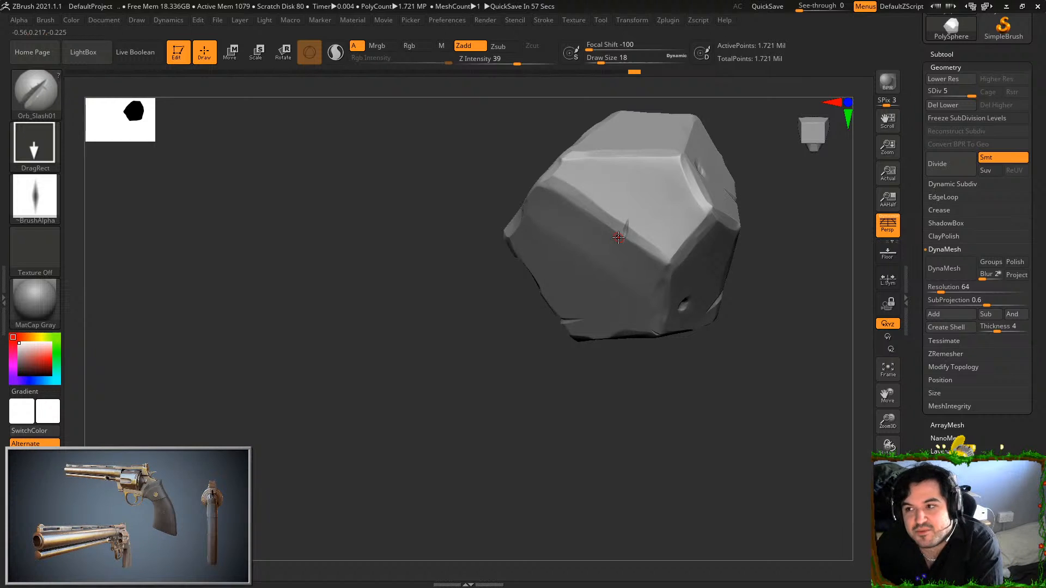
mouse_move(619, 237)
left_mouse_down()
mouse_move(761, 374)
mouse_move(705, 460)
mouse_move(700, 438)
left_mouse_up()
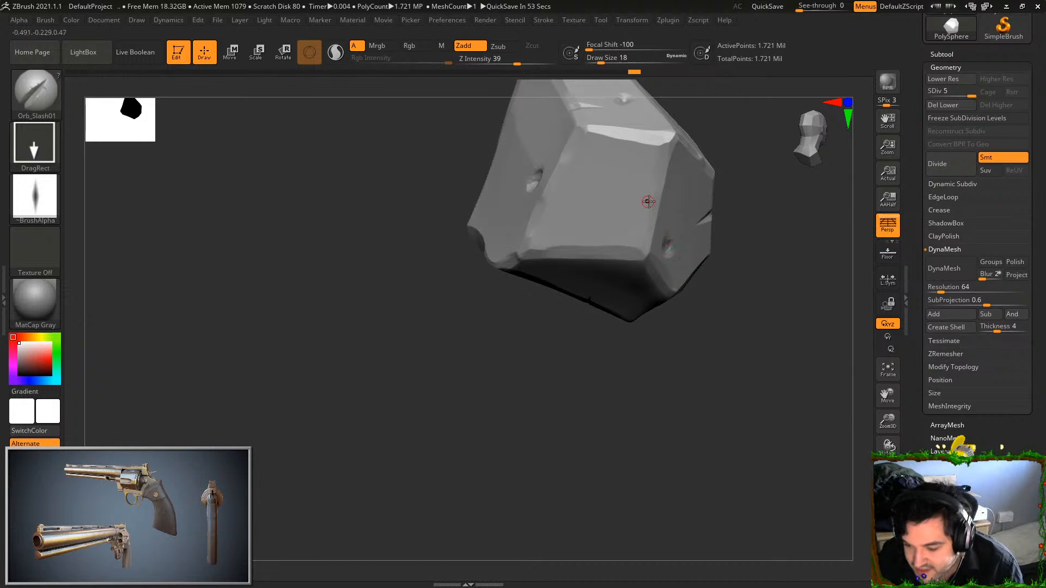
Select the Orb_Slash02 brush and carve thin slashes across the facets near the pits and chipped edges
right_click_drag(669, 210, 692, 379)
key("b")
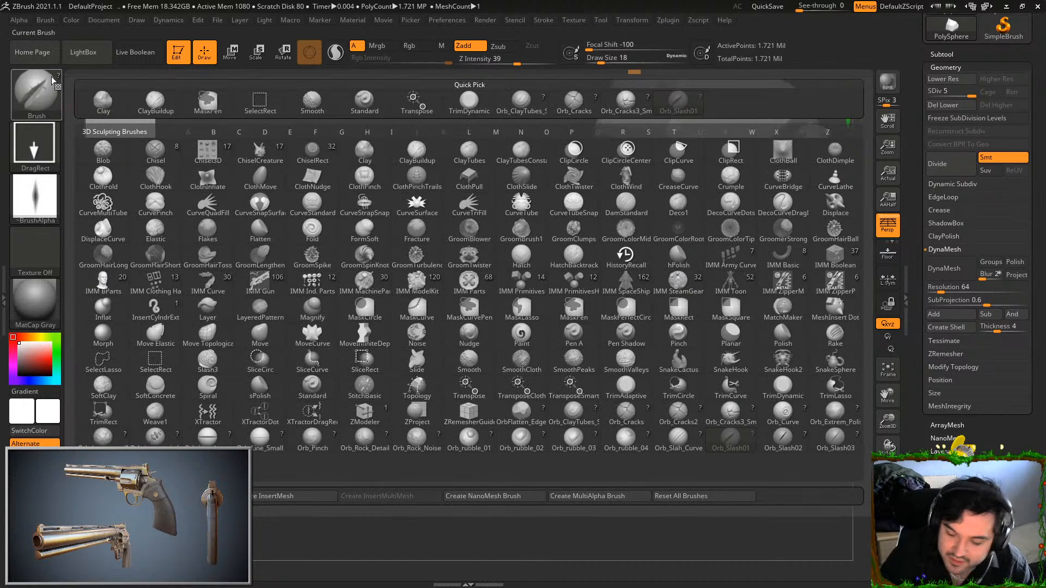
left_click(783, 439)
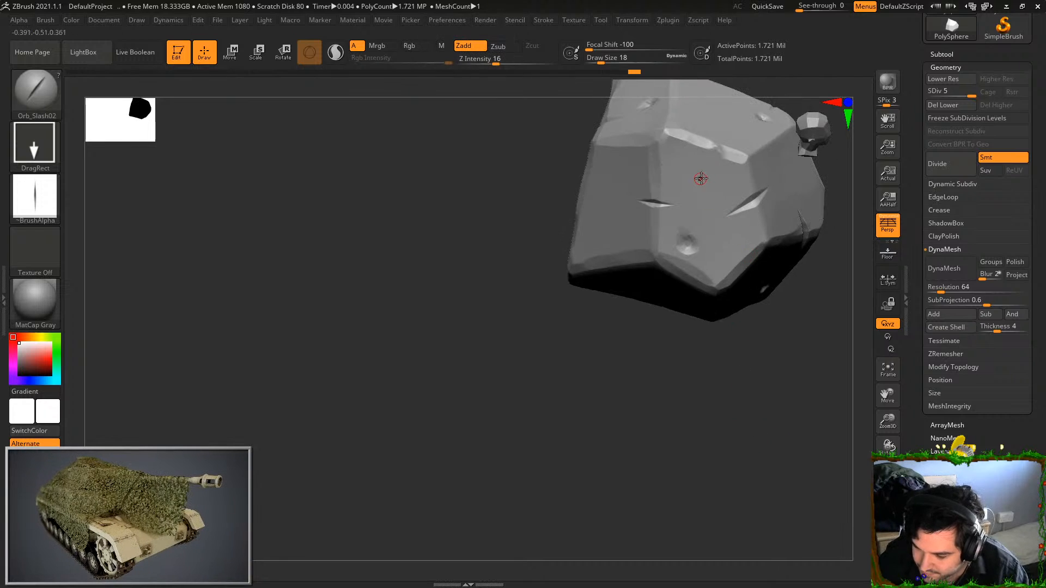
left_click_drag(701, 185, 722, 207)
mouse_move(730, 350)
left_mouse_down()
mouse_move(724, 443)
mouse_move(656, 534)
left_mouse_up()
left_click_drag(610, 485, 587, 561)
left_click_drag(670, 199, 676, 227)
left_click_drag(733, 395, 742, 463)
left_click_drag(742, 463, 695, 517, "alt")
Add more thin Orb_Slash02 cuts on the rock's other sides, crossing some existing slashes
left_click_drag(715, 179, 736, 200)
left_click_drag(755, 392, 728, 436)
left_click_drag(727, 436, 605, 547, "alt")
left_click_drag(782, 155, 714, 164)
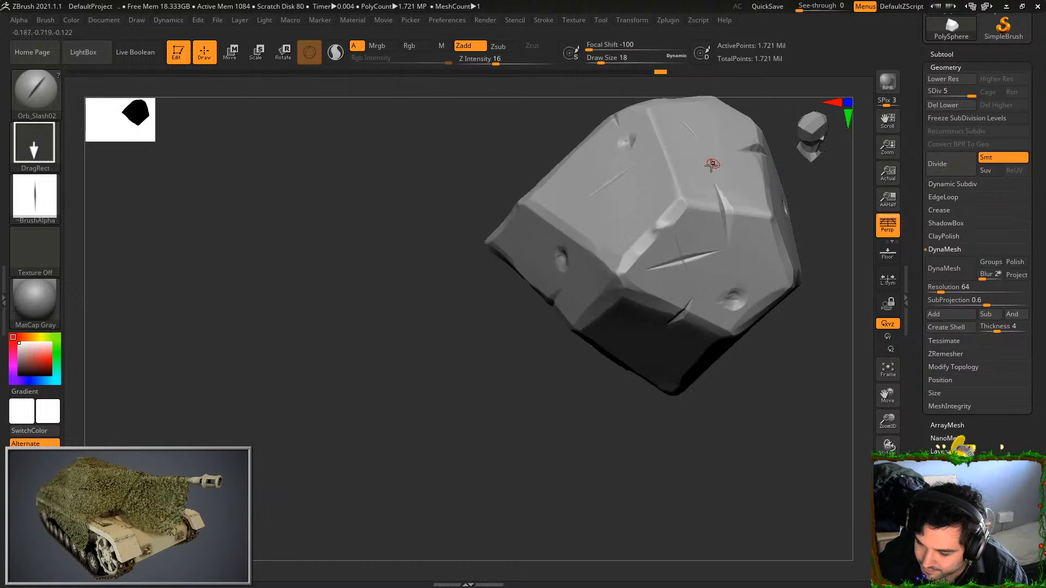
left_click_drag(604, 401, 677, 281)
left_click_drag(745, 401, 695, 298)
left_click_drag(692, 200, 696, 227)
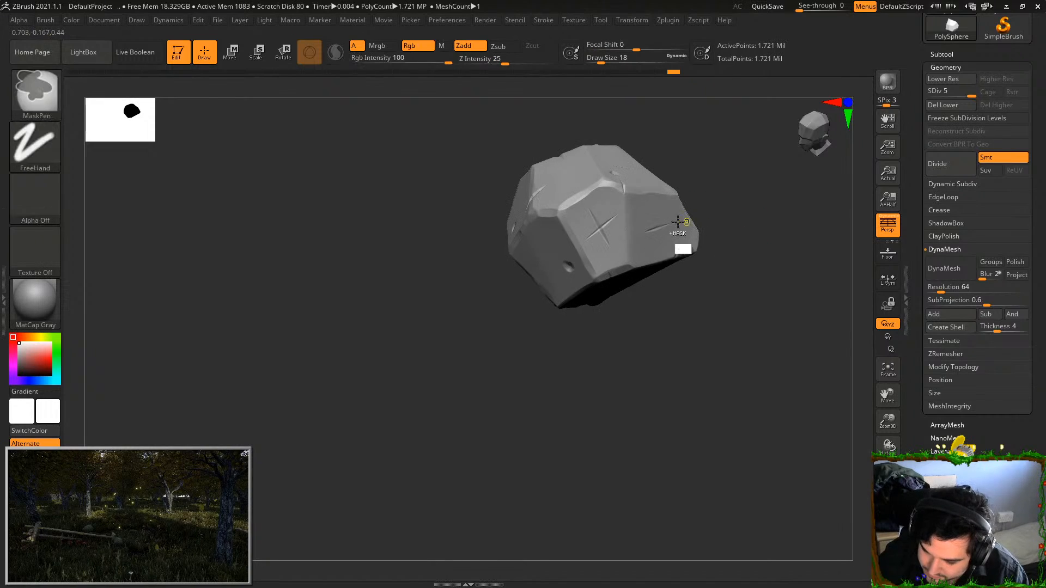
left_click_drag(620, 224, 689, 315)
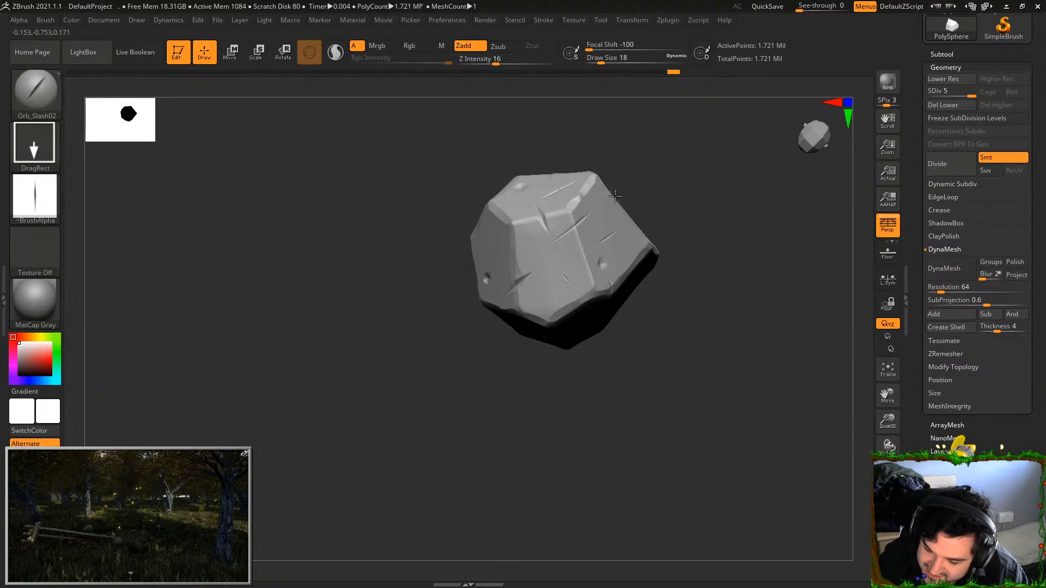
Set the Orb_Slash02 Z Intensity to 33 and carve stronger slashes on the remaining plain facets
left_click(513, 61)
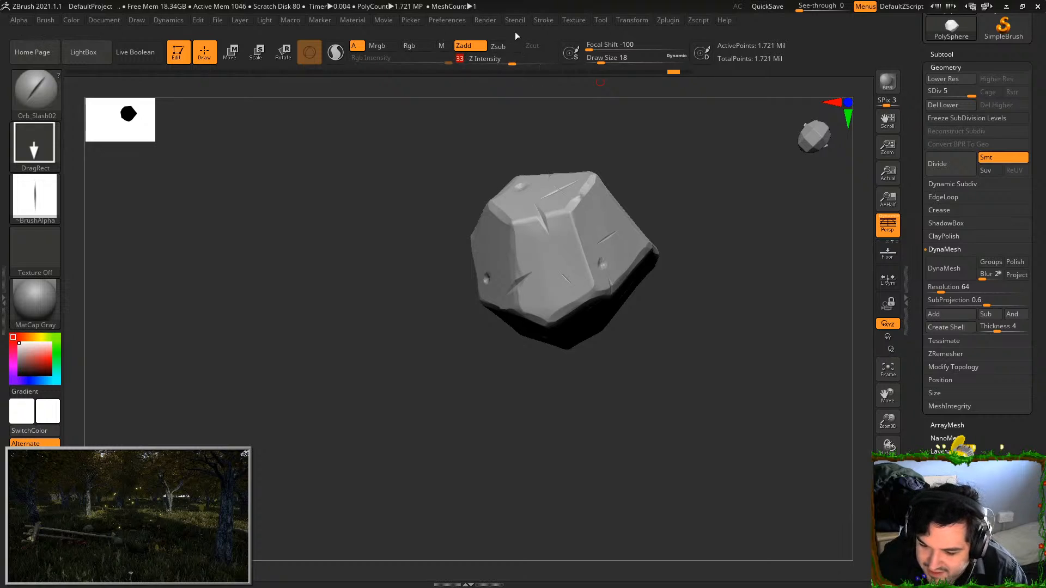
left_click_drag(645, 185, 697, 322)
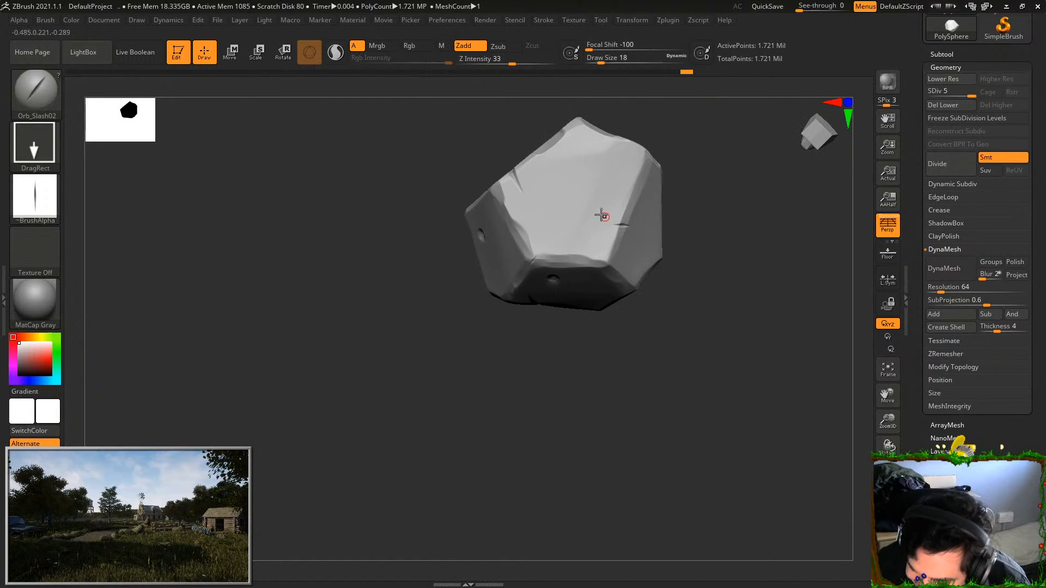
left_click_drag(661, 140, 699, 143)
left_click_drag(616, 168, 614, 167)
Lower the rock to subdivision level 1 and soften the notch on the edge between two front facets
mouse_move(742, 189)
left_mouse_down()
mouse_move(801, 245)
mouse_move(799, 236)
mouse_move(817, 283)
mouse_move(858, 250)
mouse_move(696, 505)
mouse_move(722, 416)
mouse_move(677, 437)
left_mouse_up()
mouse_move(744, 460)
left_mouse_down()
mouse_move(728, 461)
mouse_move(747, 409)
mouse_move(719, 434)
mouse_move(677, 448)
mouse_move(696, 448)
mouse_move(679, 479)
left_mouse_up()
left_click_drag(970, 91, 928, 91)
left_click_drag(663, 453, 704, 454)
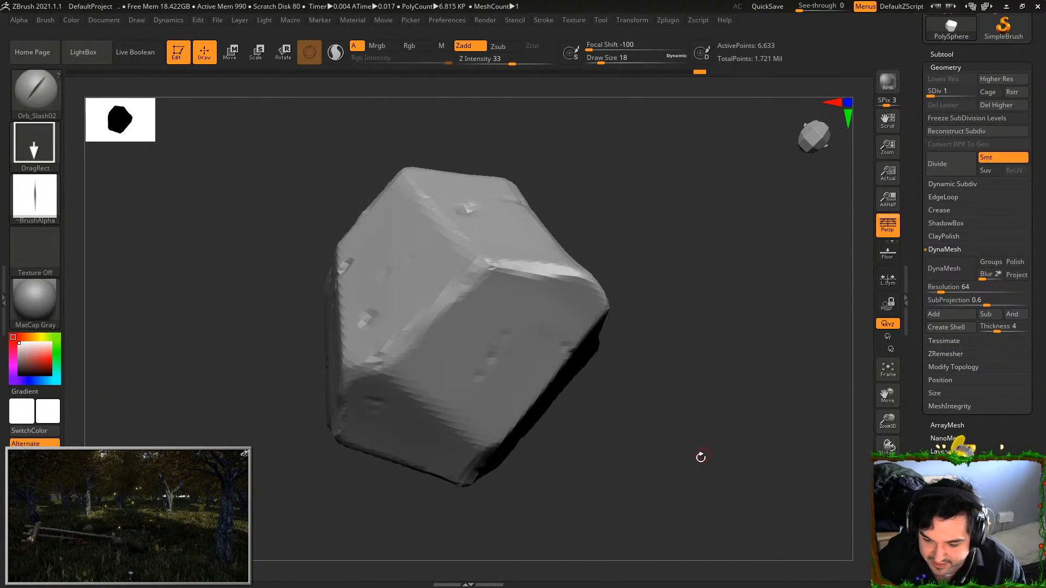
left_click_drag(648, 493, 699, 483)
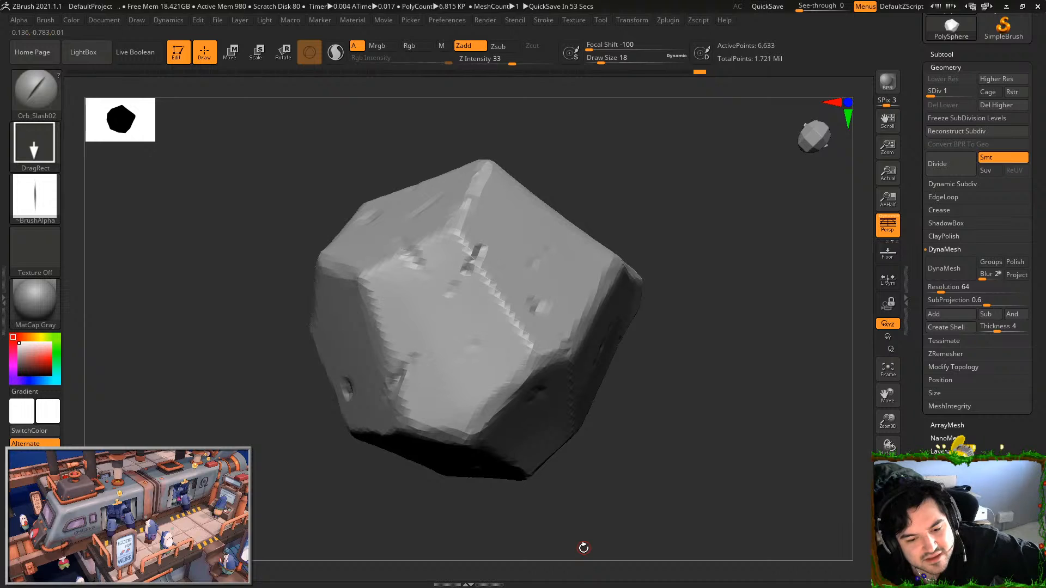
left_click_drag(691, 392, 699, 347)
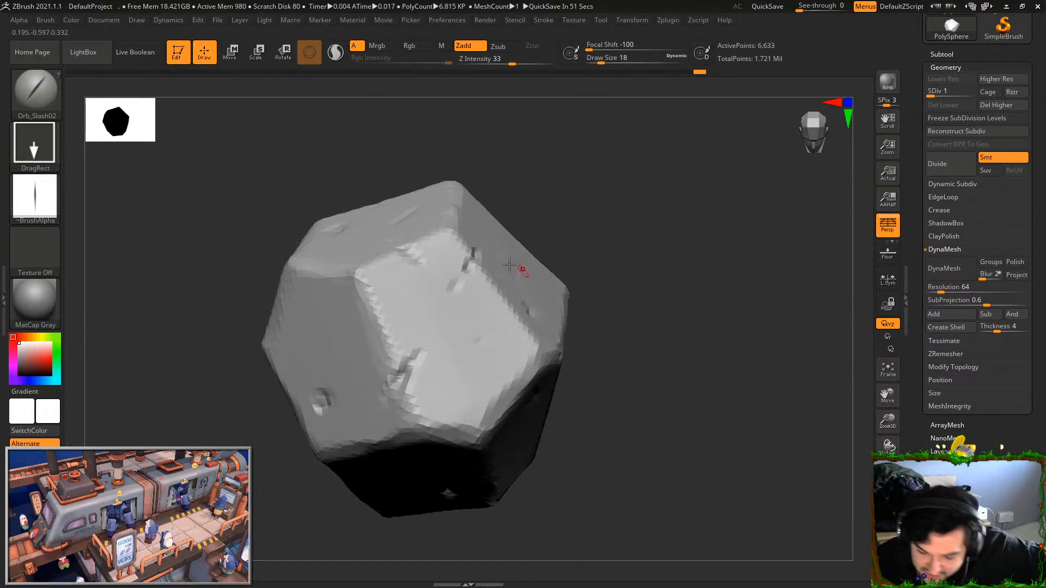
mouse_move(425, 346)
left_mouse_down("shift")
mouse_move(409, 402)
mouse_move(379, 419)
left_mouse_up("shift")
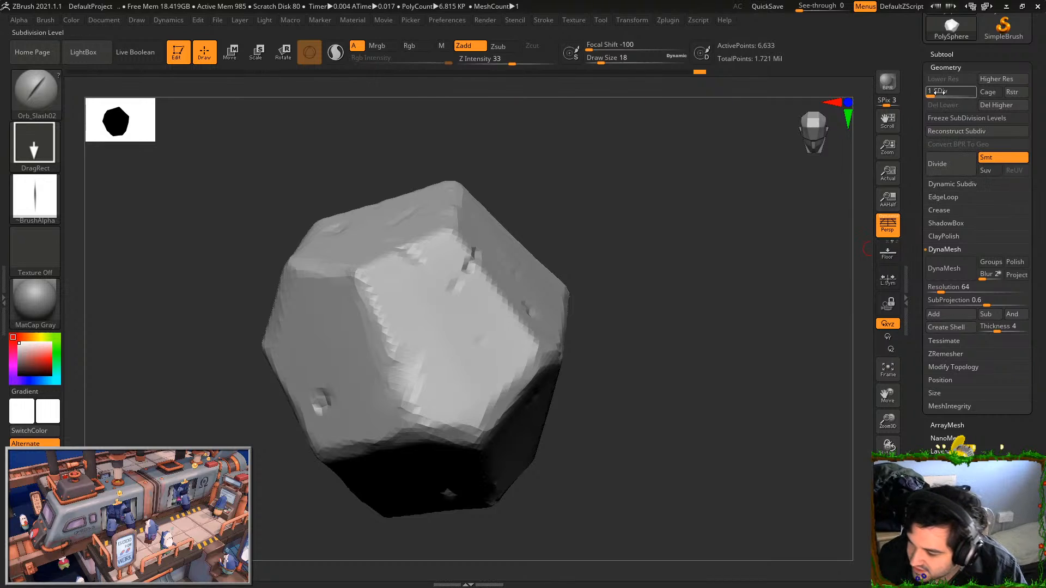
Return the rock to subdivision level 5 and check the detailed surface from a distance
left_click_drag(933, 93, 984, 89)
left_click_drag(639, 455, 632, 475)
left_click_drag(670, 440, 661, 444)
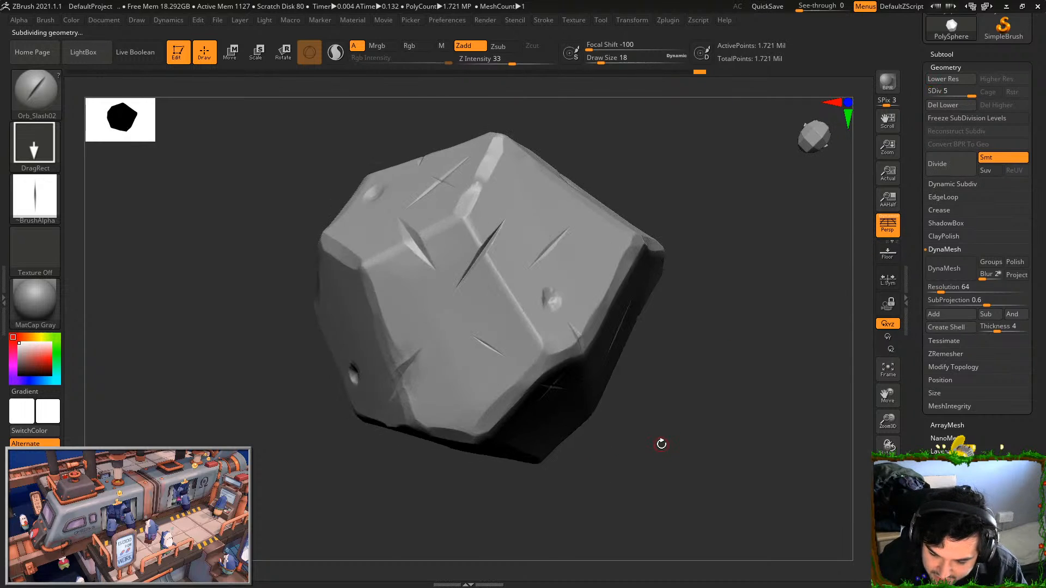
left_click_drag(714, 467, 628, 343, "alt")
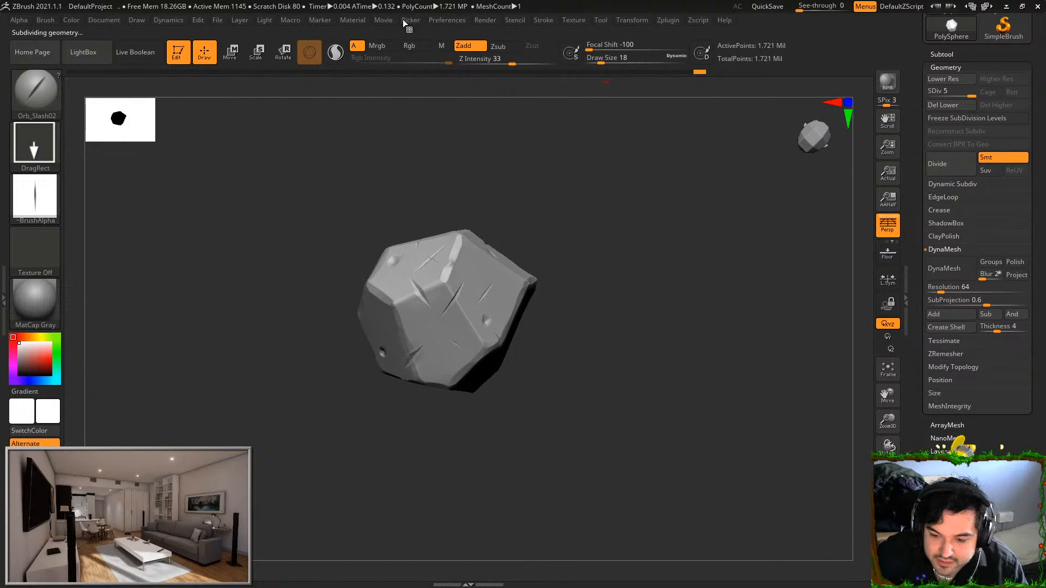
Start saving the tool to a file, creating and opening a new folder named Rock on the Desktop
left_click(601, 21)
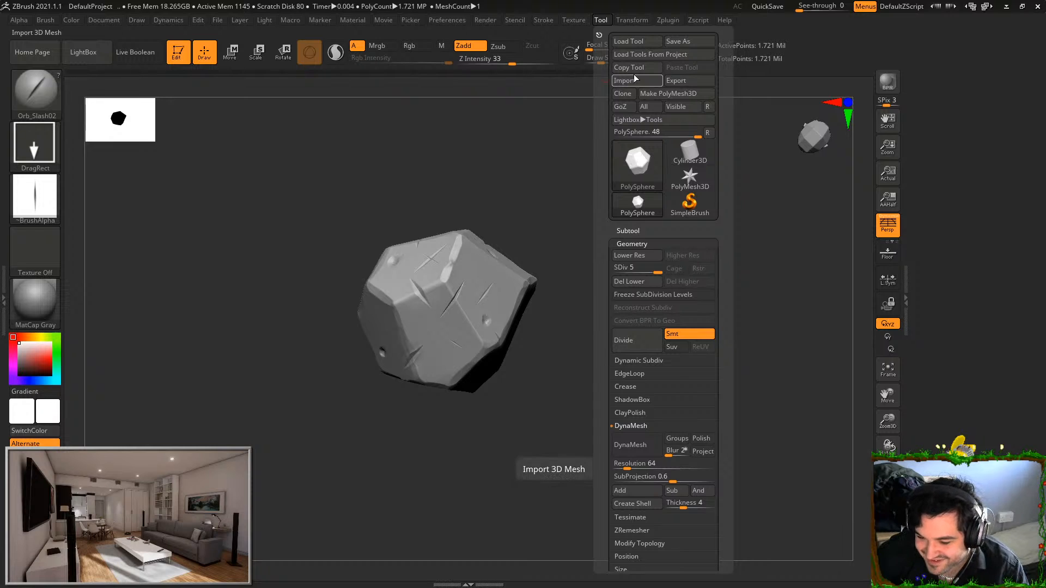
left_click(676, 42)
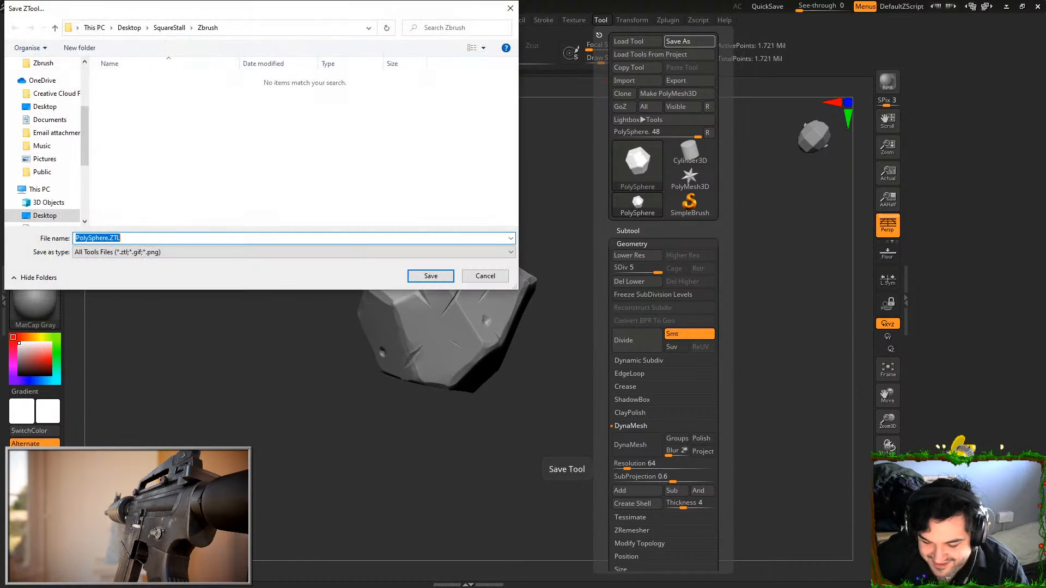
left_click(136, 30)
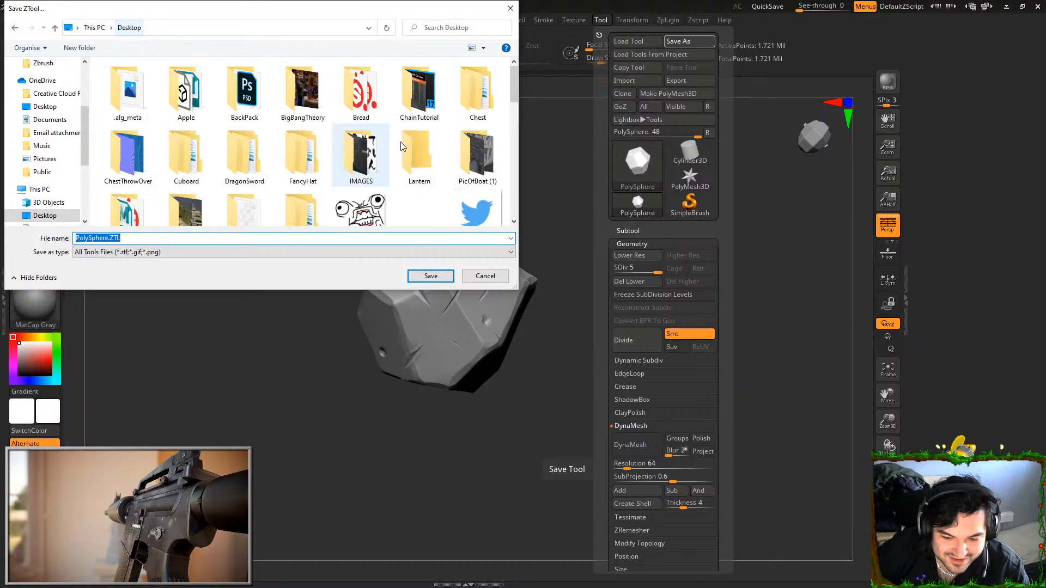
right_click(508, 173)
mouse_move(540, 299)
left_click(703, 304)
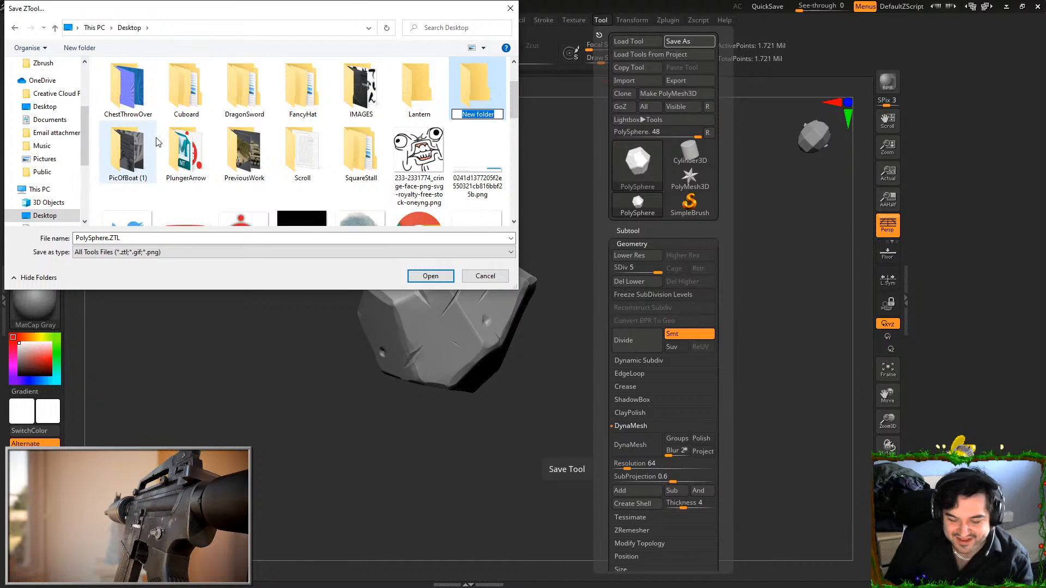
type("Rock")
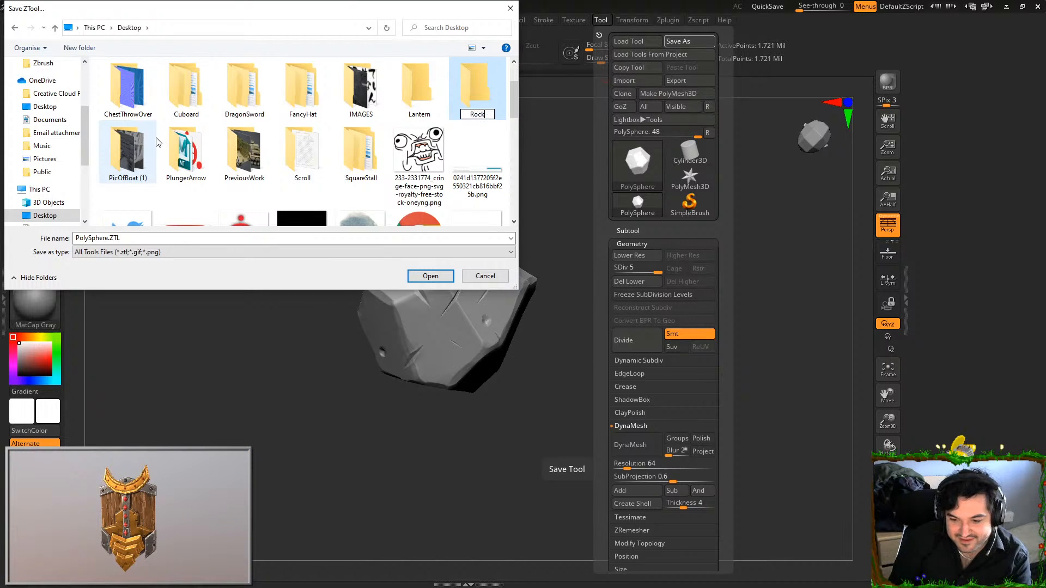
key("Return")
key("Return")
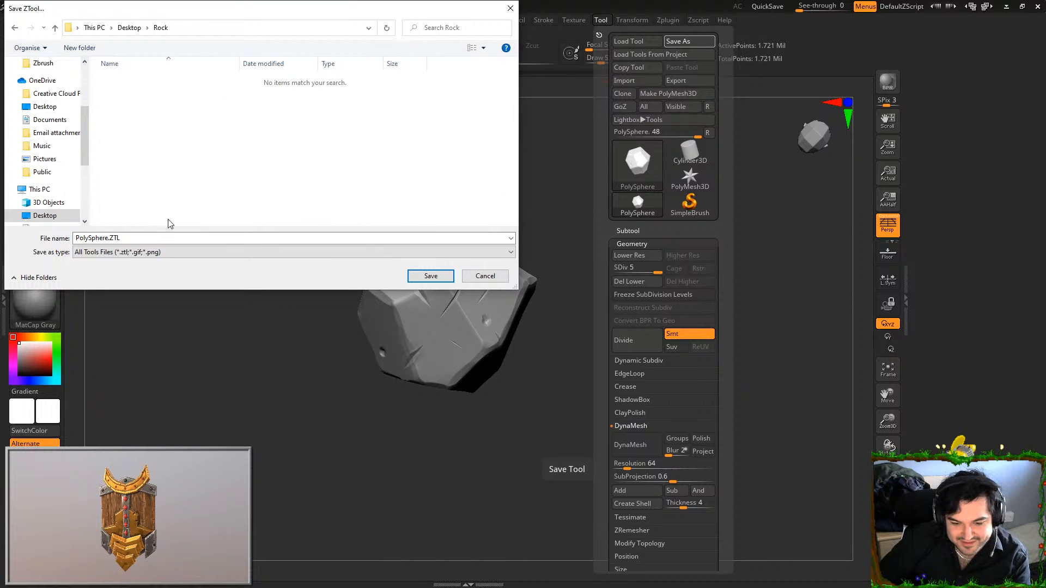
Create a subfolder named Model inside the Rock folder and open it
right_click(236, 162)
mouse_move(291, 290)
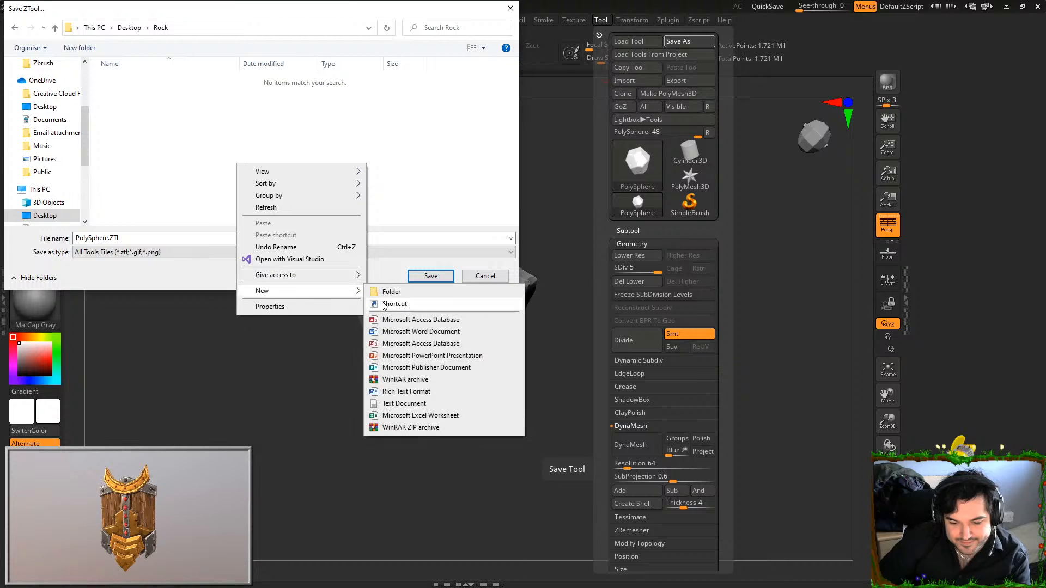
left_click(391, 292)
type("Model")
key("Return")
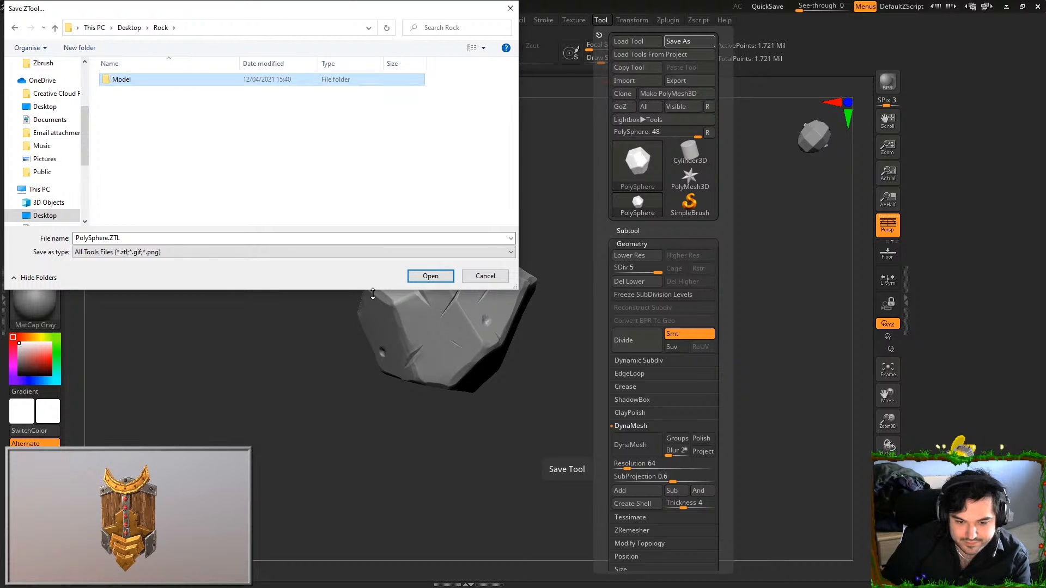
key("Return")
Save the tool in the Model folder under the file name SM_Rock
left_click(147, 237)
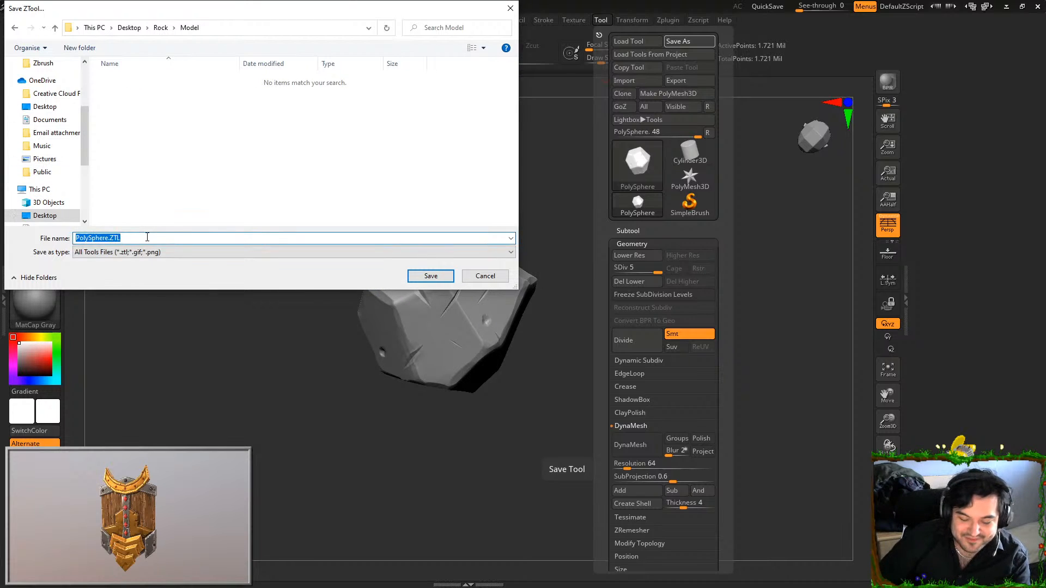
type("Rock")
key("BackSpace")
key("BackSpace")
key("BackSpace")
key("BackSpace")
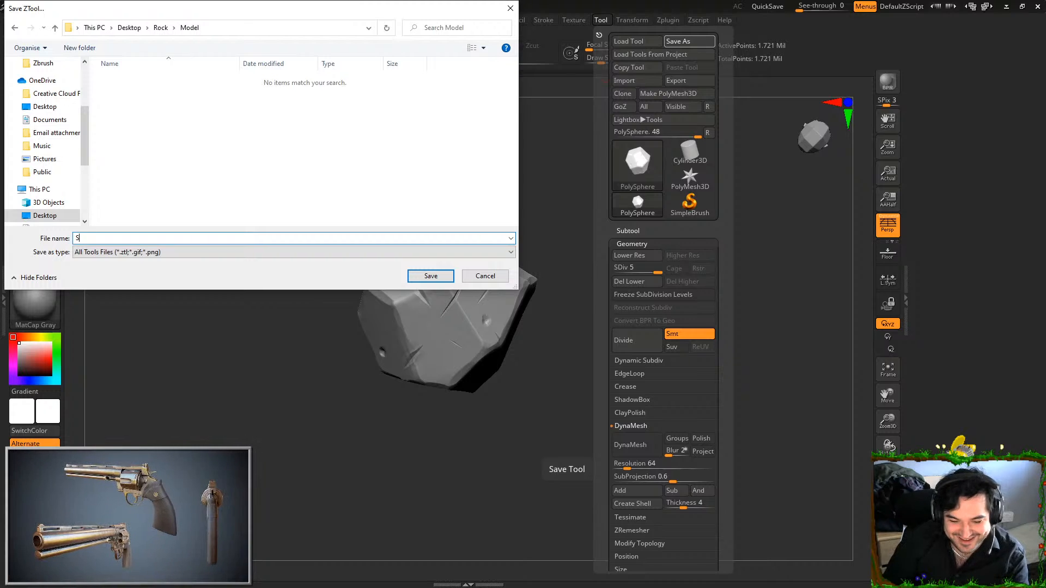
type("SM_Rock")
key("Return")
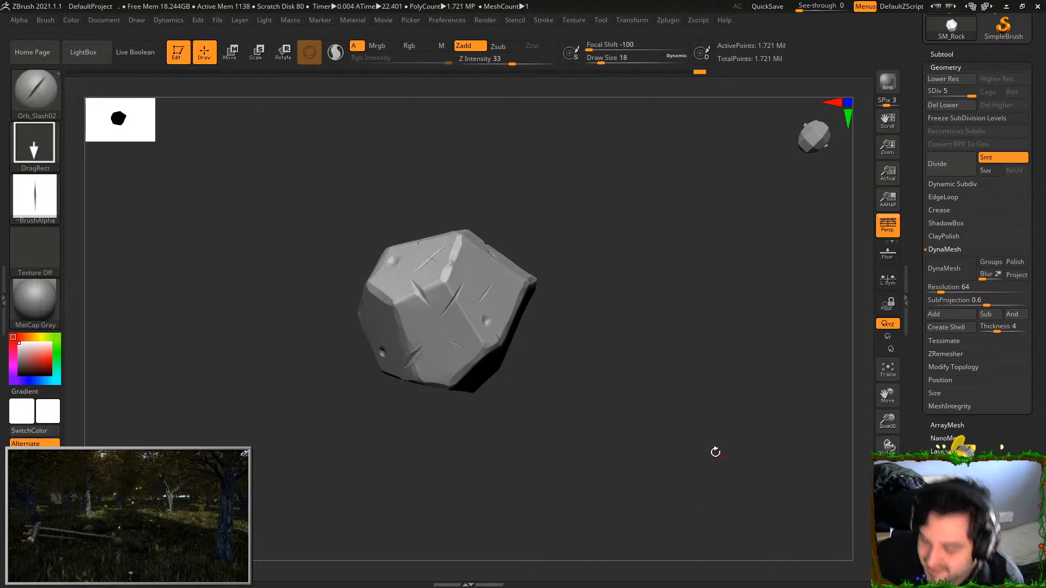
Close the program, choose to save the project changes, and set the save location to the Rock folder
left_click_drag(583, 339, 627, 262)
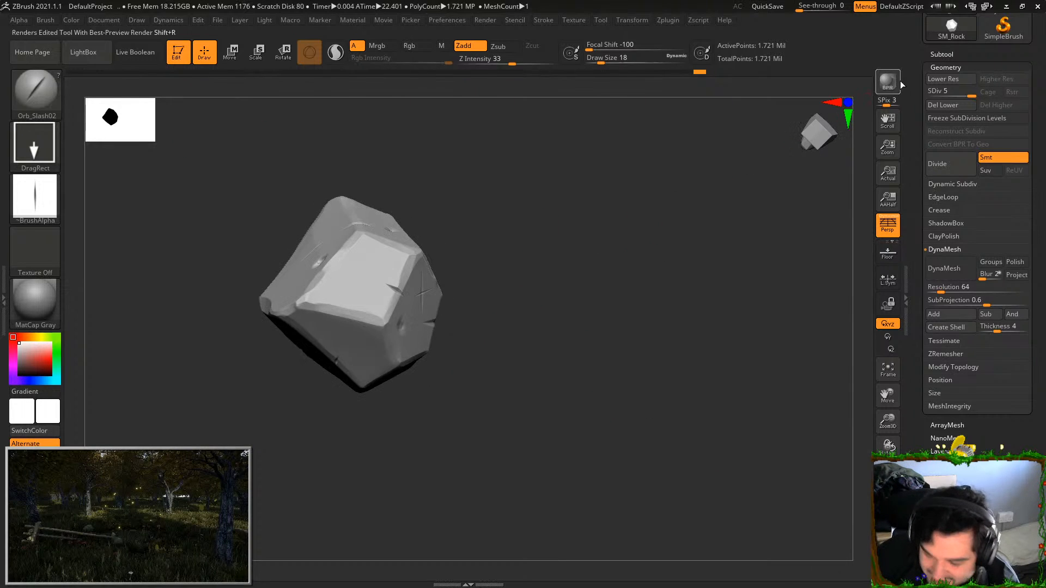
left_click(1037, 6)
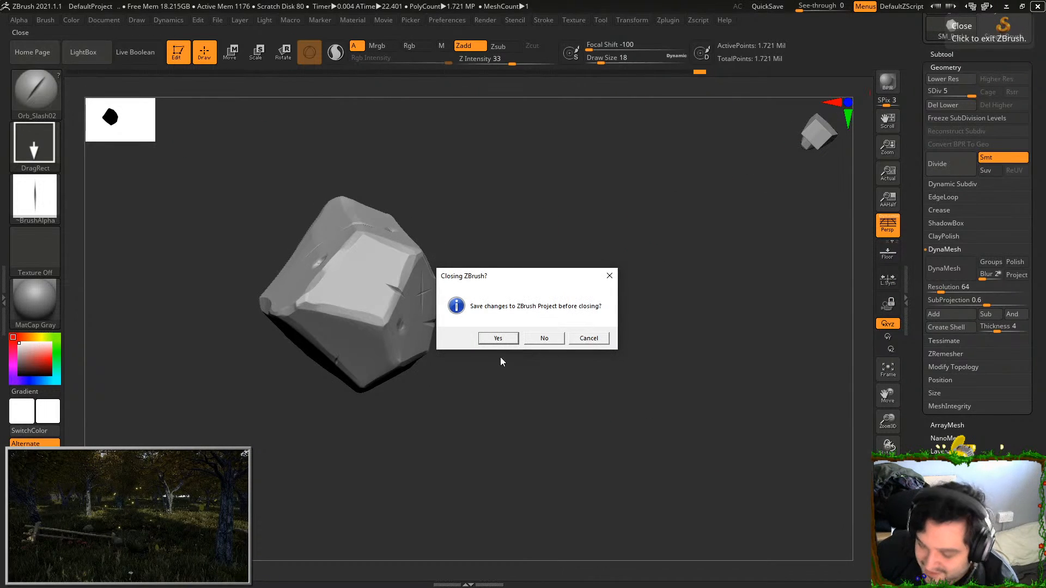
left_click(498, 339)
left_click(163, 28)
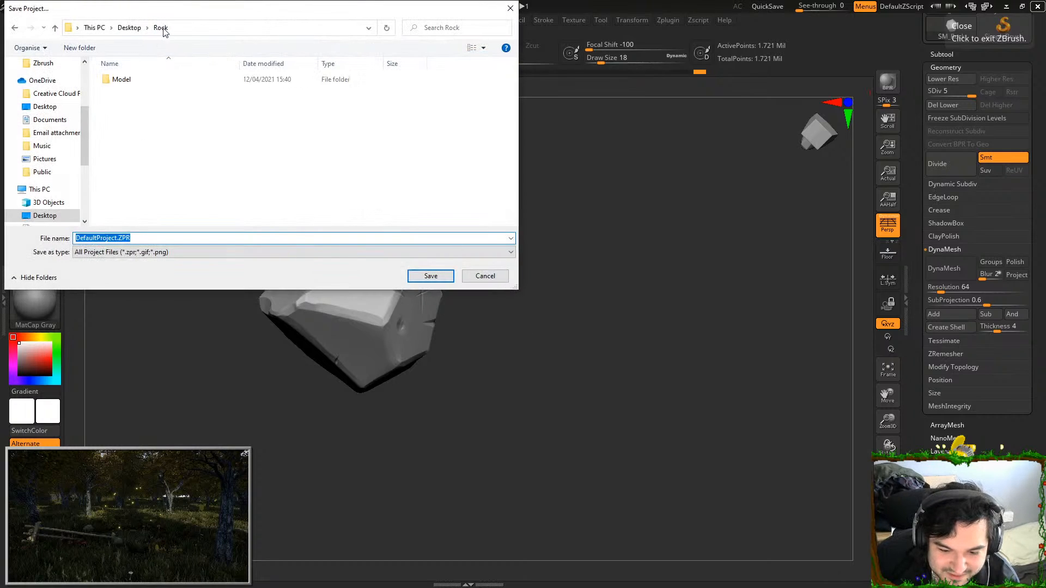
Create a folder named Zbrush inside the Rock folder and open it
left_click(140, 238)
right_click(187, 132)
mouse_move(269, 262)
left_click(335, 256)
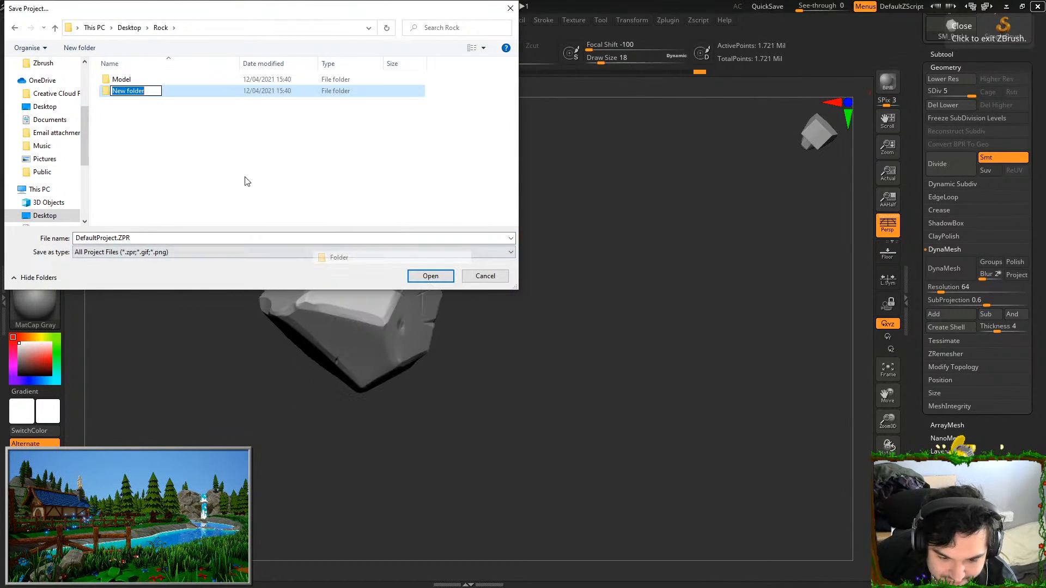
type("Zbrush")
key("Return")
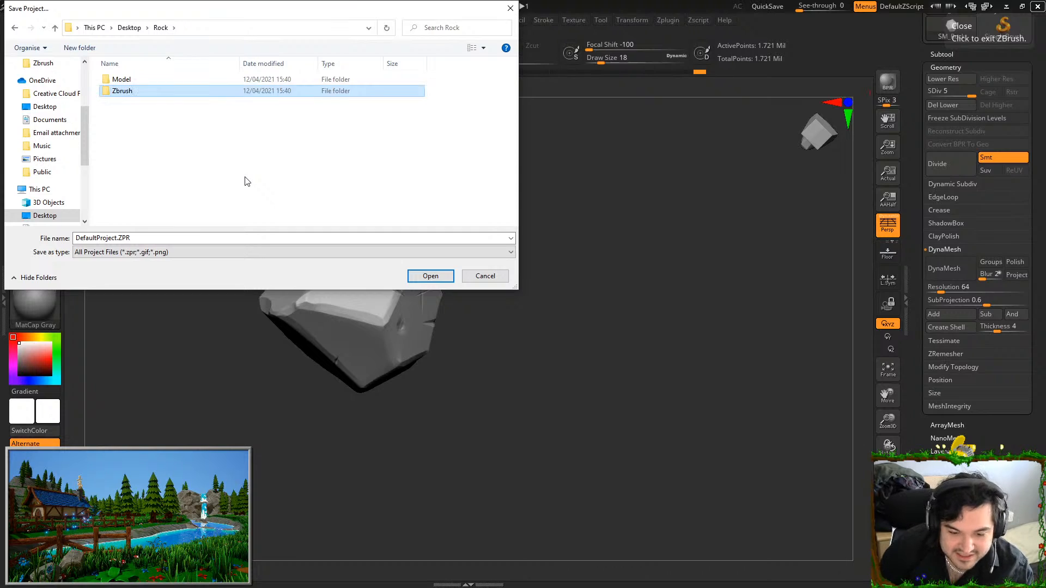
key("Return")
Save the project in the Zbrush folder under the file name Rock
left_click(189, 237)
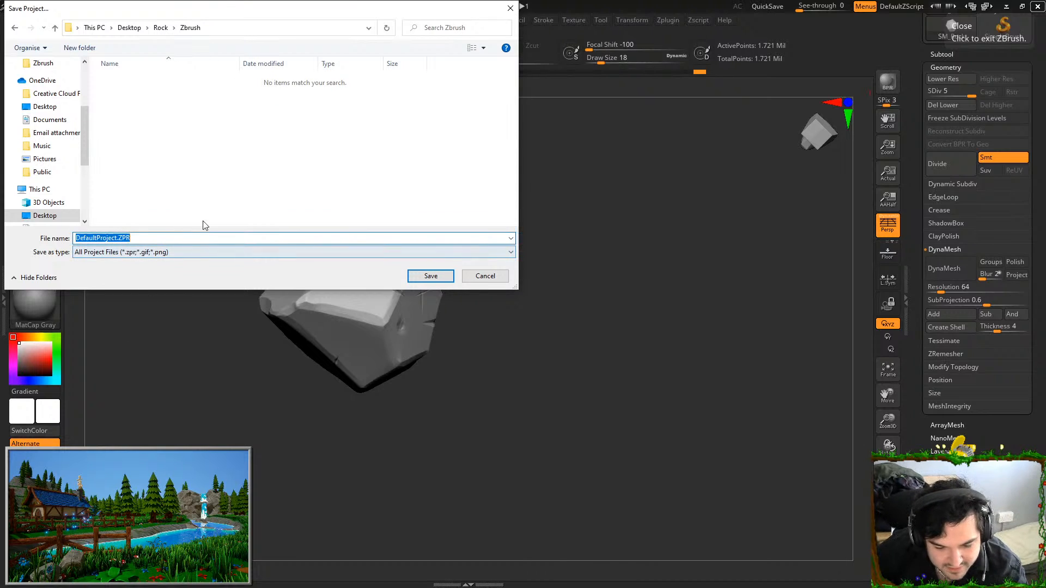
type("Rock")
key("Return")
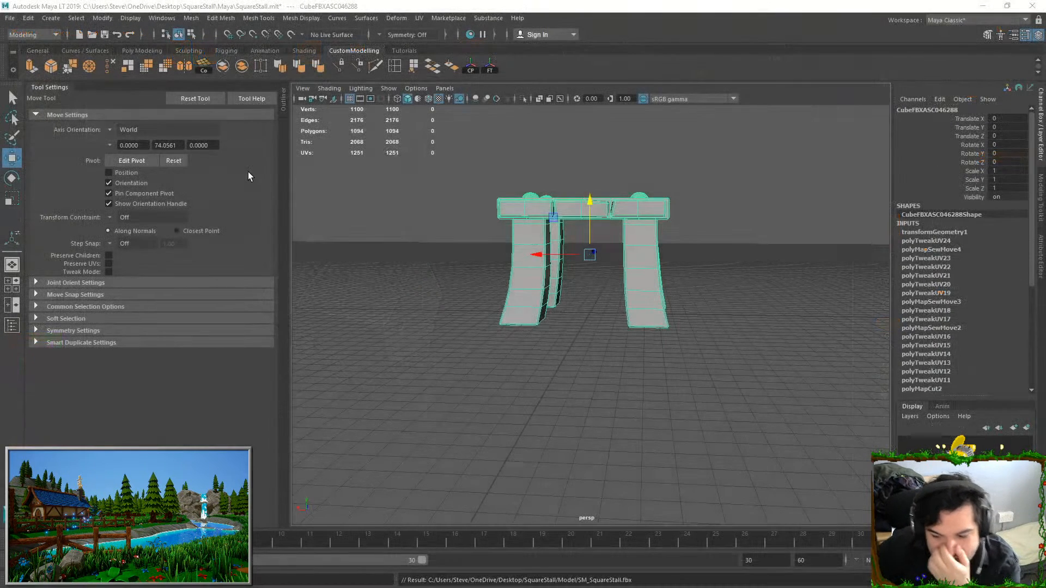
In Maya LT, put the square stall mesh on a new display layer and hide that layer
left_click(684, 334)
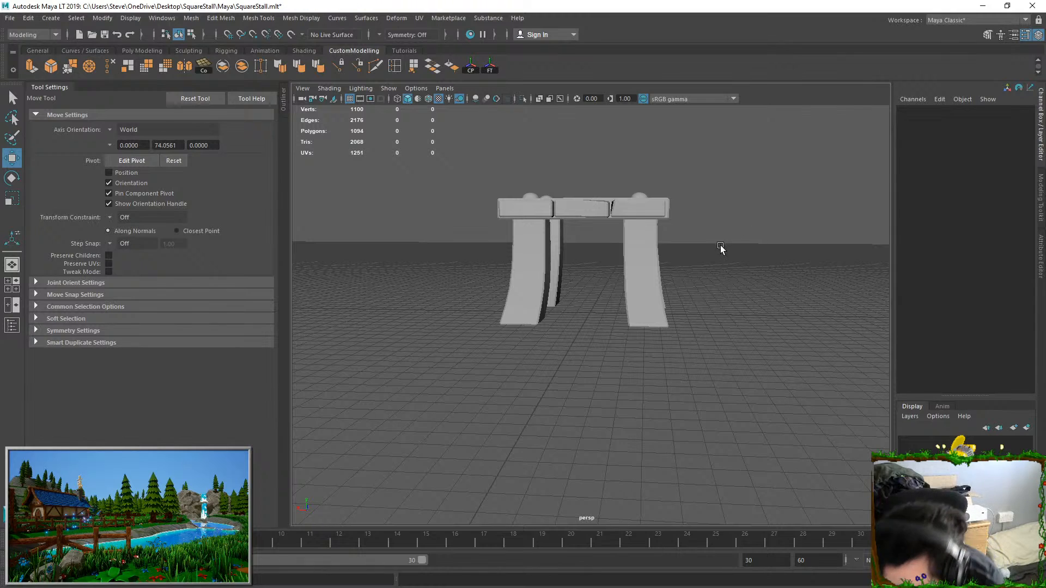
left_click(605, 208)
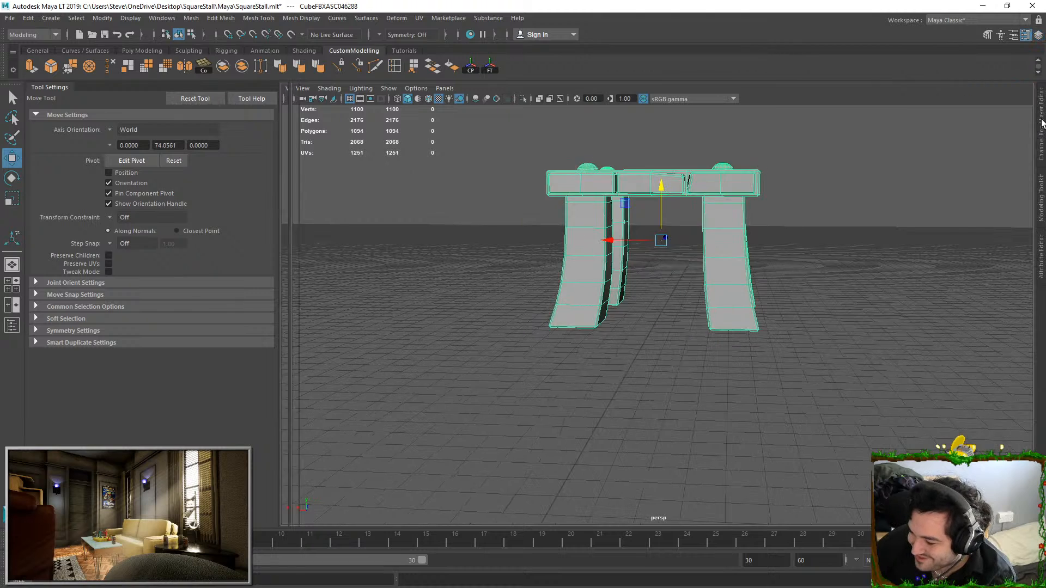
left_click(1026, 428)
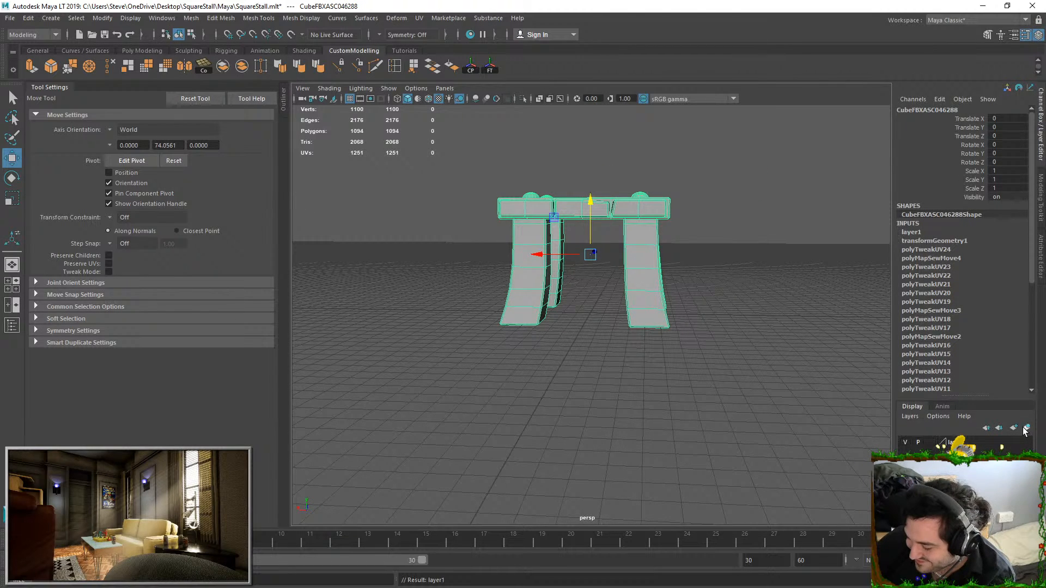
left_click(908, 442)
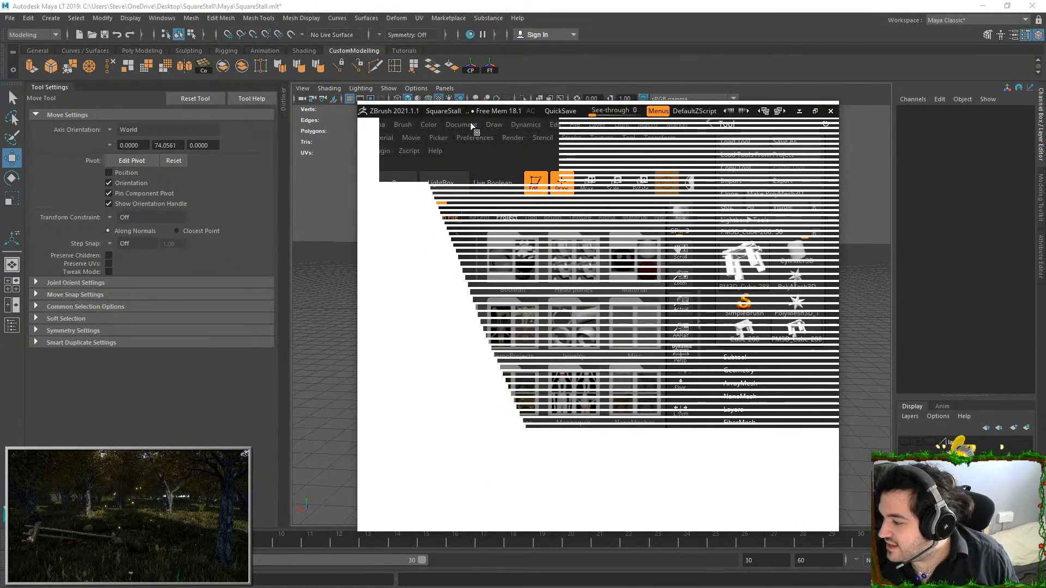
Switch to ZBrush with the SquareStall project, isolate the stall's upper cross plank, and frame it straight on
left_click(815, 111)
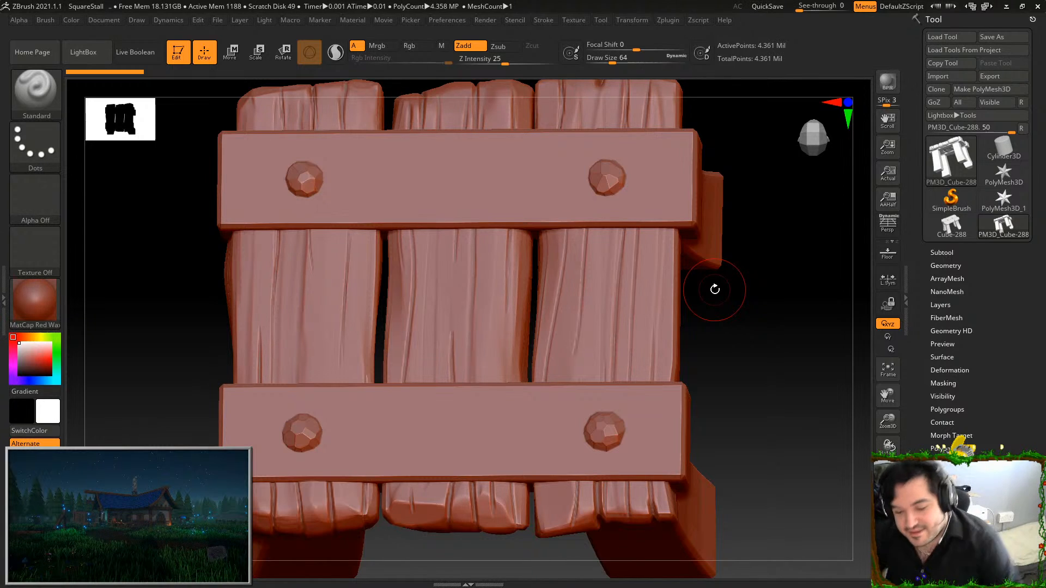
left_click(663, 201, "ctrl+shift")
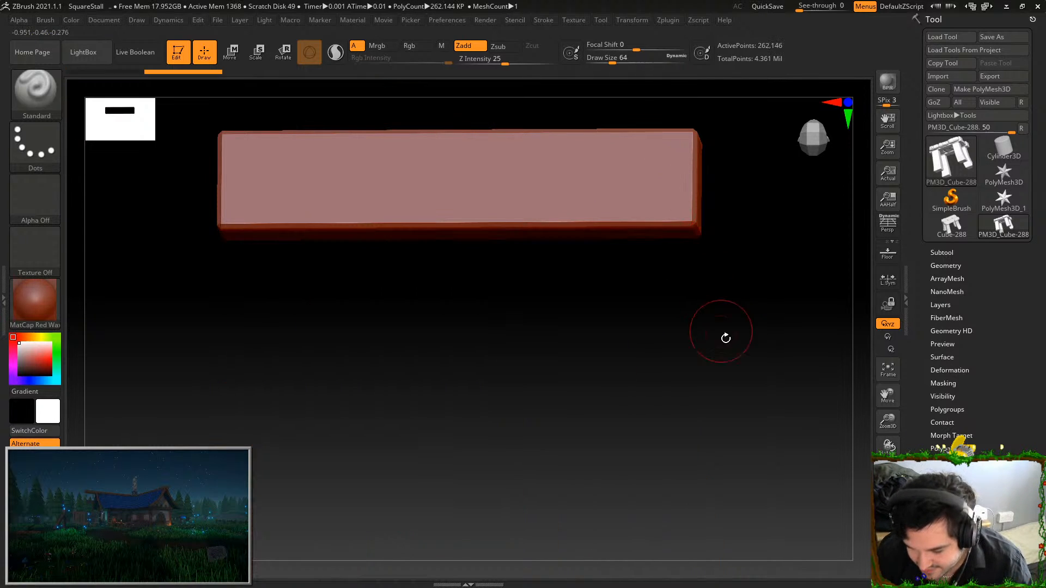
key("f")
key("shift")
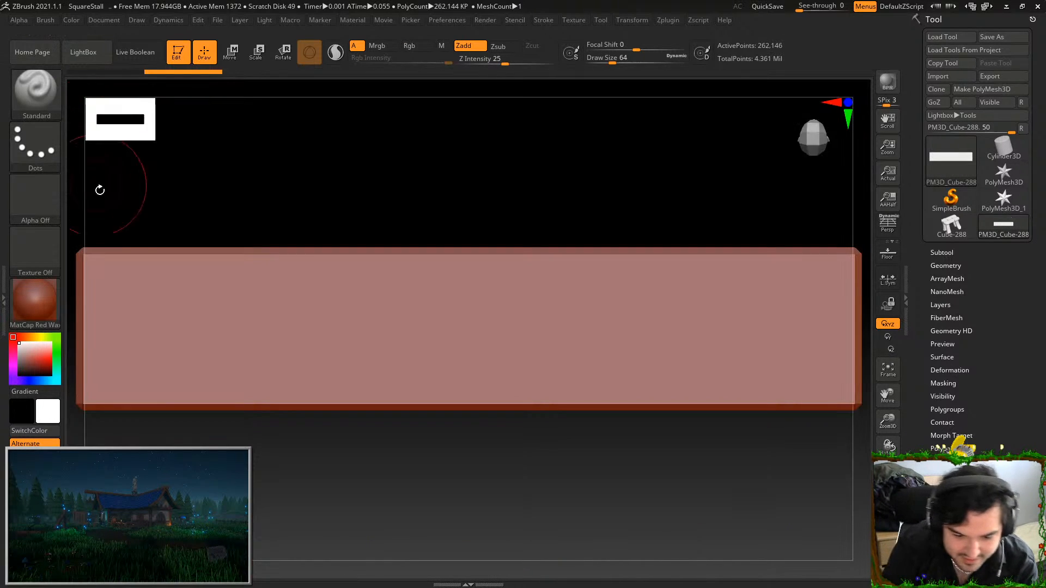
Set the Standard brush's stroke to Color Spray, undo a test stroke, and set the draw size to 80
left_click(35, 146)
left_click(259, 153)
mouse_move(106, 292)
left_mouse_down()
mouse_move(110, 359)
mouse_move(345, 384)
left_mouse_up()
key("ctrl+z")
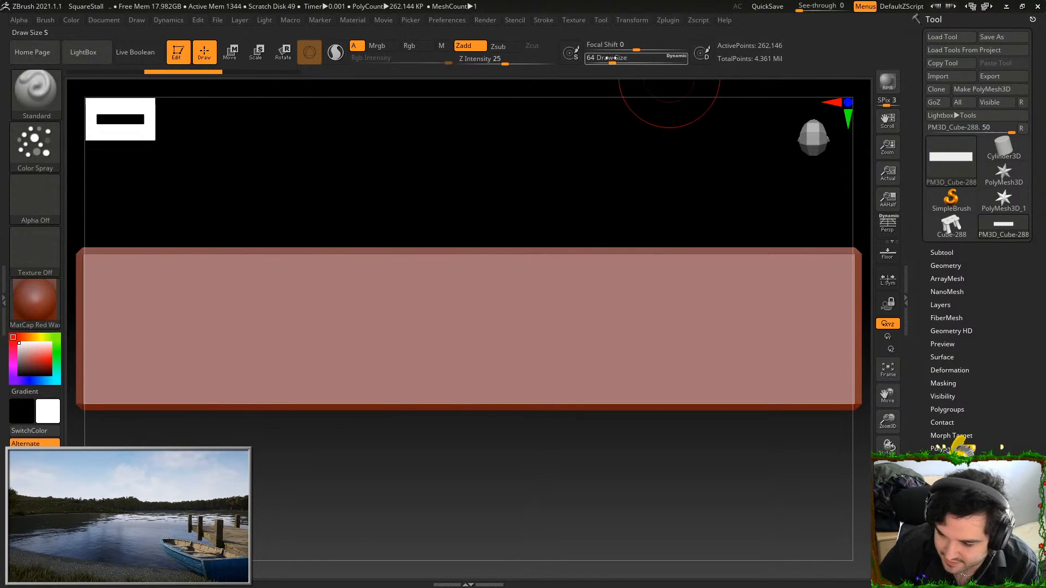
left_click_drag(611, 58, 614, 58)
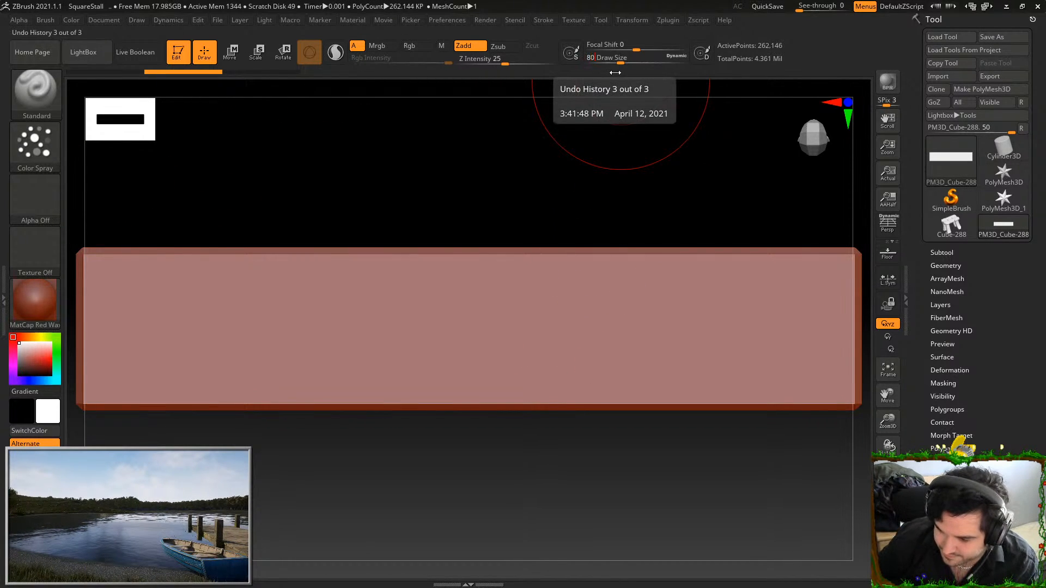
Spray uneven bumps across the plank's broad front face, undoing and repeating strokes until the face is covered
mouse_move(114, 270)
left_mouse_down()
mouse_move(124, 367)
mouse_move(652, 311)
mouse_move(822, 355)
left_mouse_up()
key("ctrl+z")
mouse_move(112, 280)
left_mouse_down()
mouse_move(362, 271)
mouse_move(780, 289)
left_mouse_up()
mouse_move(113, 332)
left_mouse_down()
mouse_move(772, 346)
mouse_move(804, 360)
left_mouse_up()
key("ctrl+z")
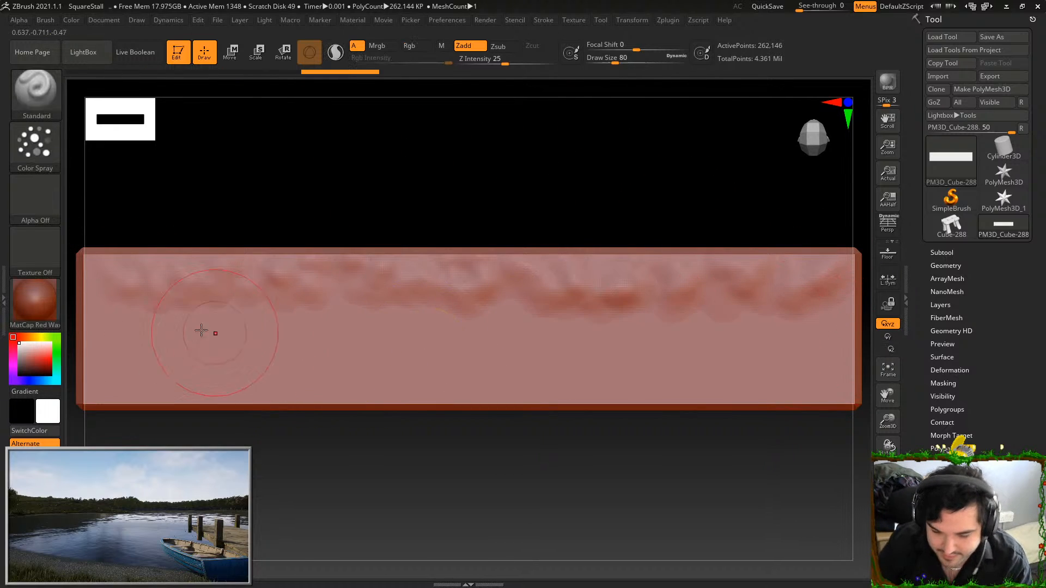
left_click_drag(128, 327, 833, 347)
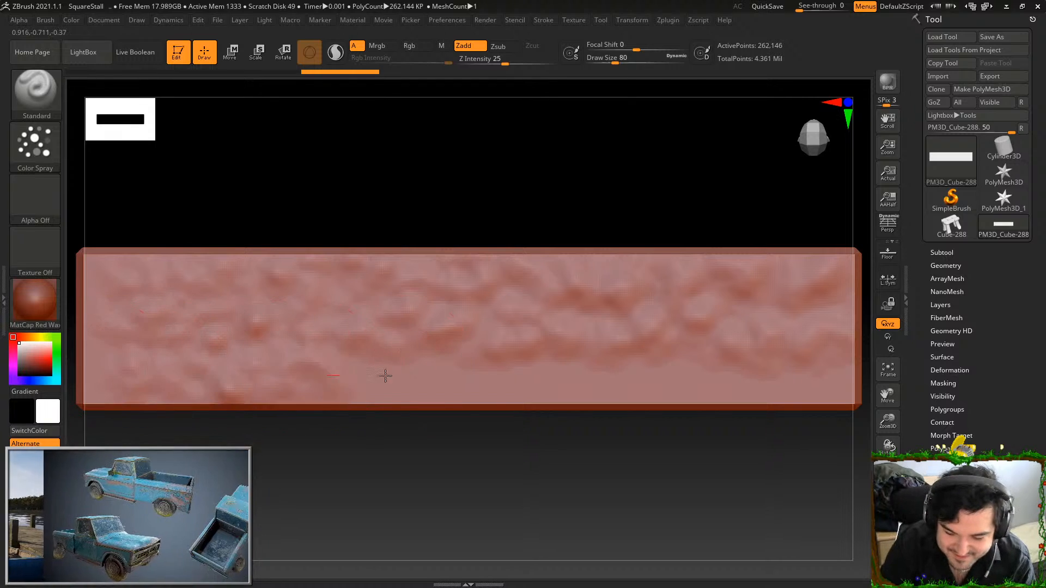
Spray bumps along the plank's adjacent narrow long face
left_click_drag(778, 444, 724, 346)
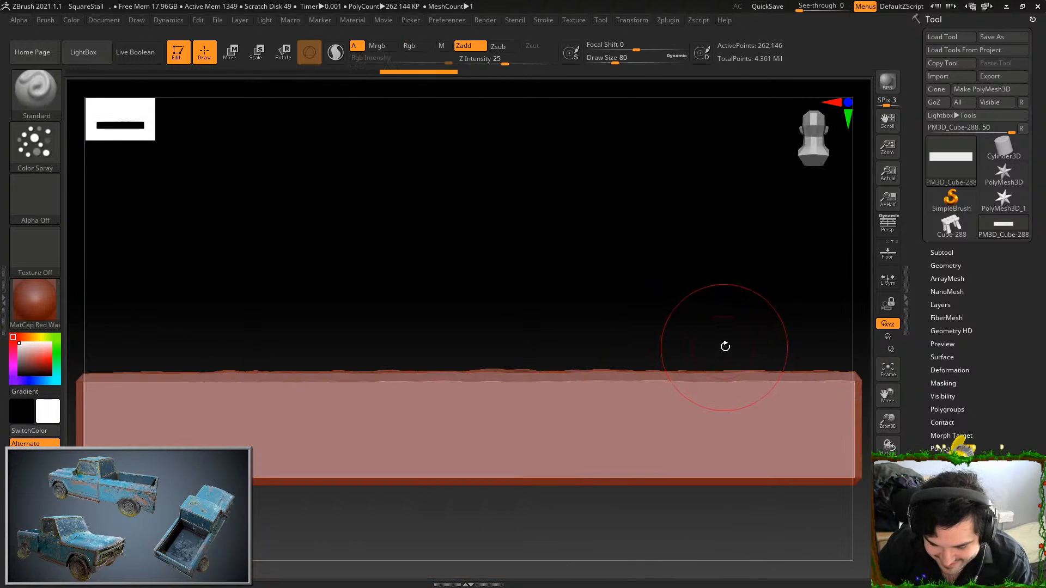
left_click_drag(710, 280, 716, 224, "alt")
left_click_drag(602, 271, 482, 262, "alt")
left_click_drag(138, 349, 212, 348)
left_click_drag(395, 343, 545, 349)
left_click_drag(134, 356, 570, 365)
Spray bumps over the plank's remaining long faces and its end
mouse_move(624, 443)
left_mouse_down("alt")
mouse_move(713, 388)
mouse_move(666, 272)
left_mouse_up("alt")
mouse_move(205, 329)
left_mouse_down()
mouse_move(309, 318)
mouse_move(673, 330)
left_mouse_up()
mouse_move(214, 364)
left_mouse_down()
mouse_move(250, 353)
mouse_move(666, 367)
left_mouse_up()
mouse_move(206, 381)
left_mouse_down()
mouse_move(686, 392)
mouse_move(725, 260)
left_mouse_up()
left_click_drag(216, 406, 743, 392)
mouse_move(195, 426)
left_mouse_down()
mouse_move(670, 437)
mouse_move(728, 364)
left_mouse_up()
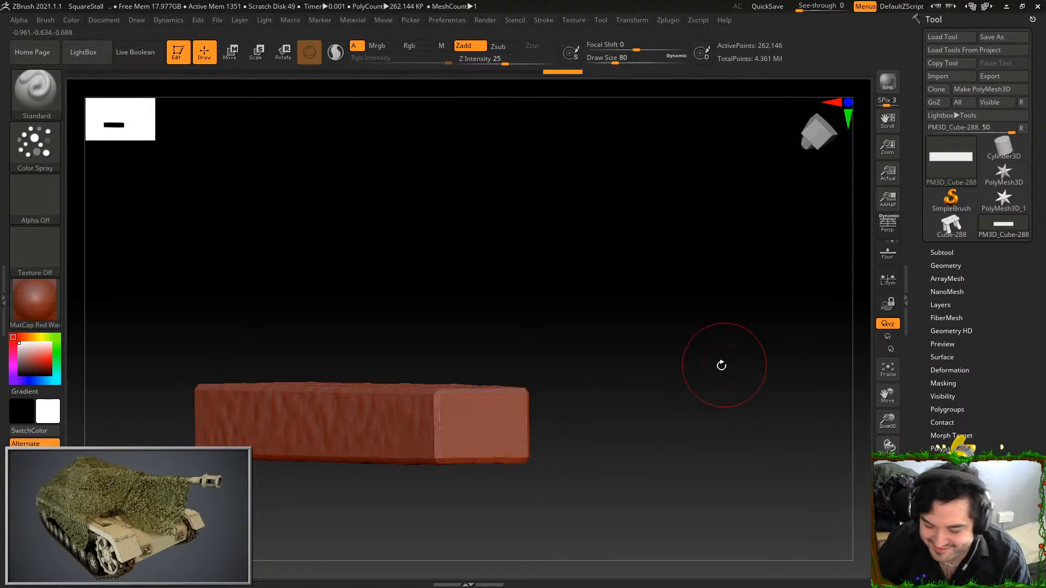
left_click_drag(545, 388, 727, 360)
Select the TrimDynamic brush and flatten the bumps along one narrow long face of the plank
key("b")
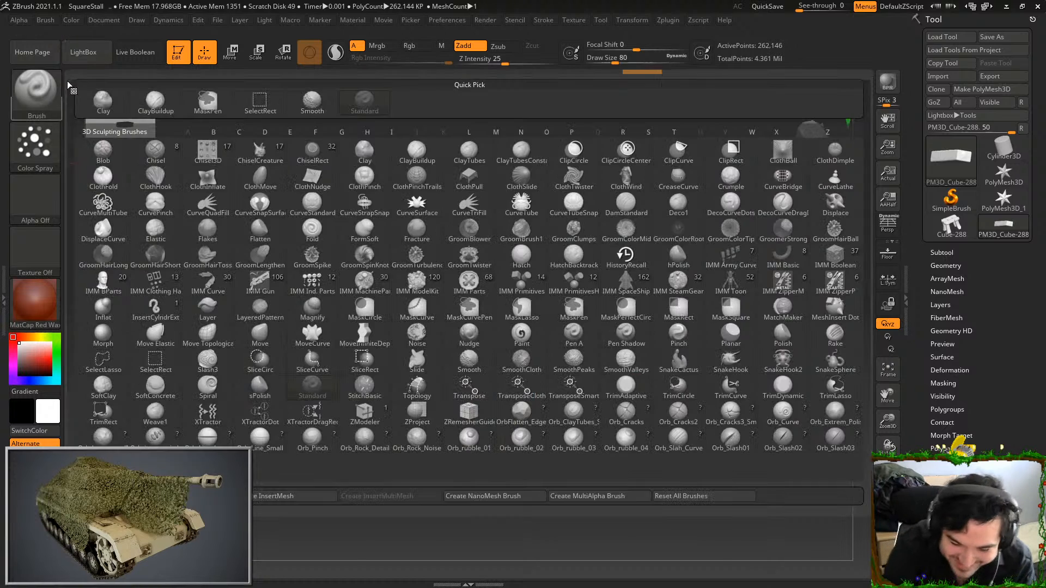
left_click(787, 395)
left_click_drag(719, 322, 603, 416, "shift")
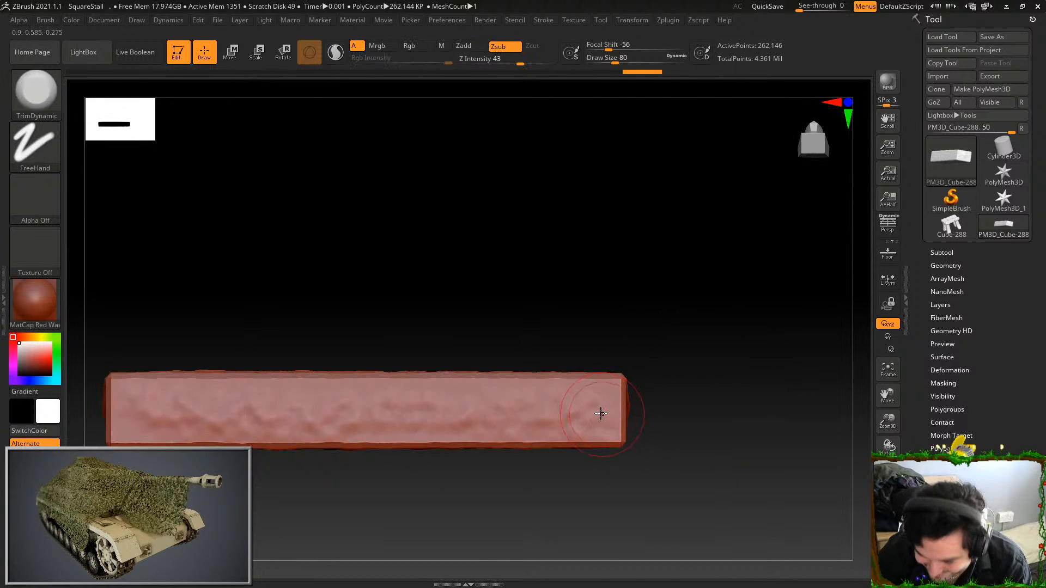
mouse_move(509, 410)
left_mouse_down()
mouse_move(532, 403)
mouse_move(472, 392)
left_mouse_up()
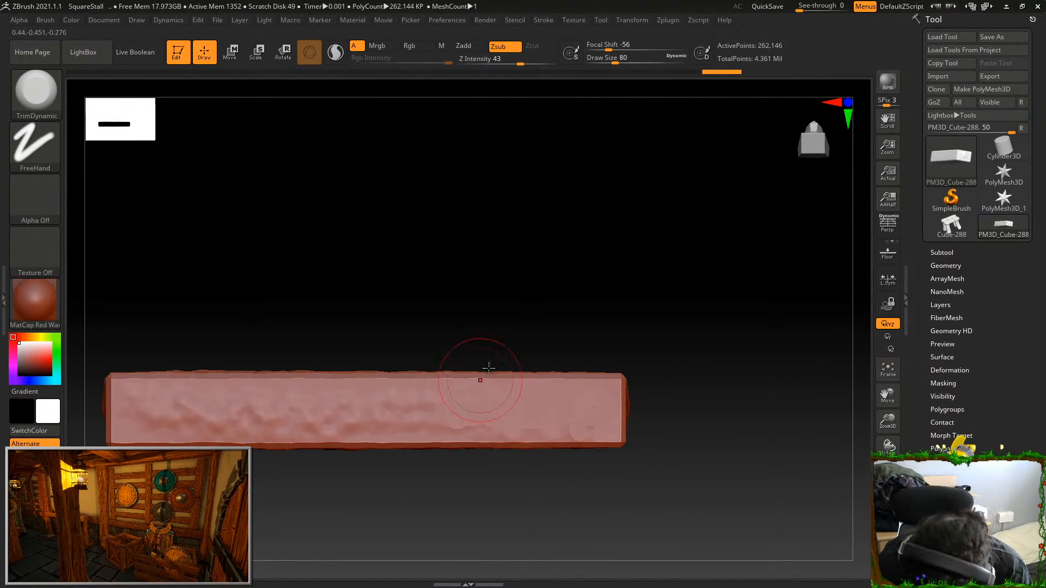
right_click_drag(479, 384, 566, 352, "alt")
mouse_move(238, 376)
left_mouse_down()
mouse_move(227, 384)
mouse_move(262, 374)
mouse_move(303, 381)
mouse_move(292, 365)
mouse_move(387, 385)
mouse_move(498, 384)
mouse_move(523, 367)
mouse_move(413, 373)
mouse_move(234, 359)
left_mouse_up()
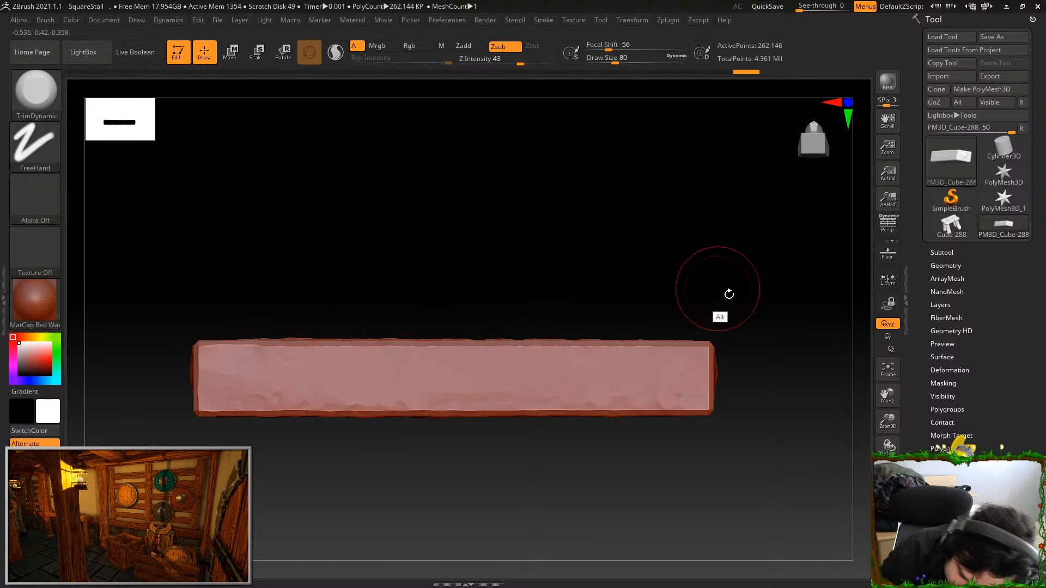
left_click_drag(717, 289, 693, 287, "alt")
left_click_drag(657, 383, 523, 362)
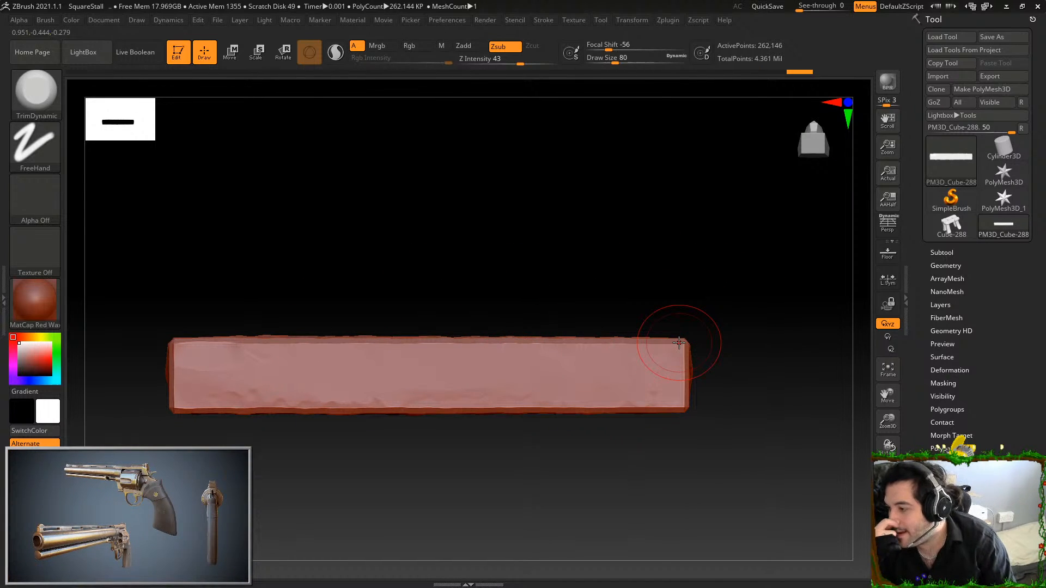
Flatten the bumps on the plank's end face and on the adjoining broad face with TrimDynamic
left_click_drag(757, 231, 736, 338)
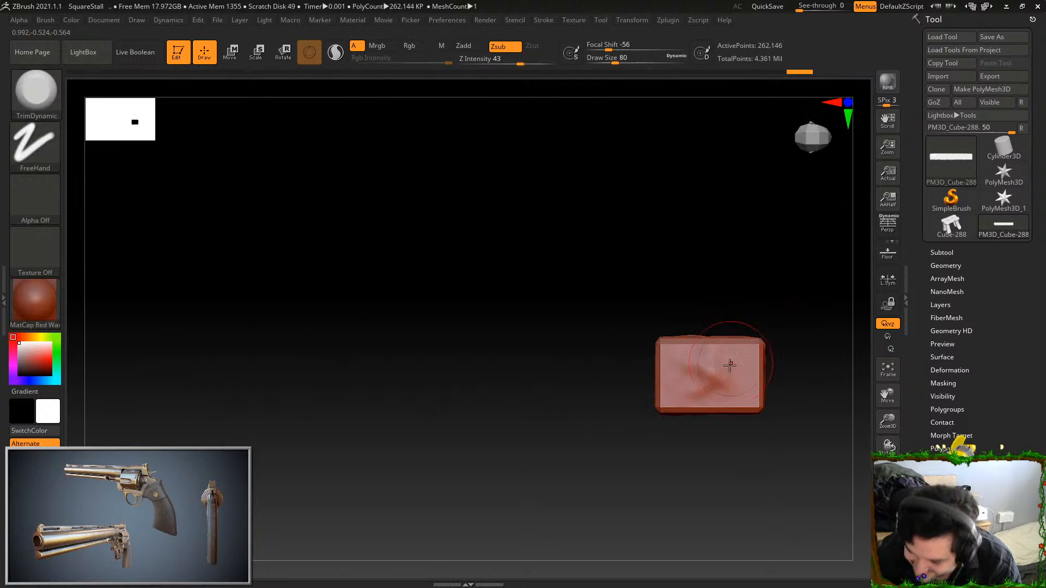
mouse_move(710, 378)
left_mouse_down()
mouse_move(677, 374)
mouse_move(731, 369)
mouse_move(703, 385)
left_mouse_up()
mouse_move(788, 260)
left_mouse_down()
mouse_move(789, 246)
mouse_move(624, 440)
mouse_move(625, 461)
left_mouse_up()
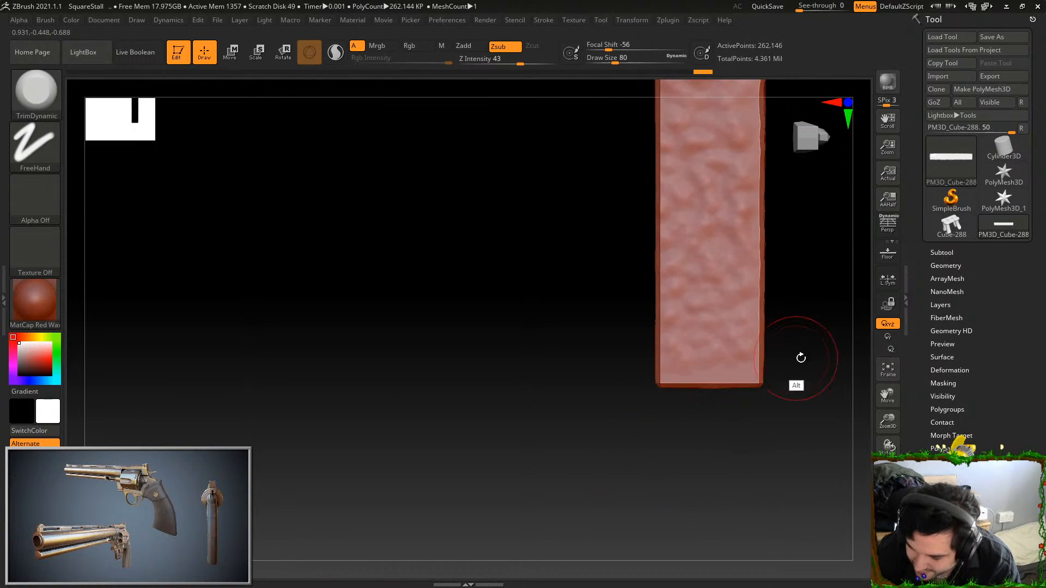
left_click_drag(797, 357, 747, 471, "alt")
mouse_move(668, 288)
left_mouse_down()
mouse_move(688, 467)
mouse_move(687, 191)
left_mouse_up()
mouse_move(748, 267)
left_mouse_down("alt")
mouse_move(750, 309)
mouse_move(709, 409)
left_mouse_up("alt")
left_click_drag(601, 163, 591, 302)
mouse_move(594, 234)
left_mouse_down()
mouse_move(592, 349)
mouse_move(604, 305)
mouse_move(611, 419)
left_mouse_up()
mouse_move(629, 428)
left_mouse_down()
mouse_move(642, 234)
mouse_move(636, 140)
left_mouse_up()
Undo a stray trim stroke and flatten the bumps on the plank's opposite end face
mouse_move(678, 130)
left_mouse_down()
mouse_move(688, 189)
mouse_move(734, 262)
mouse_move(646, 264)
left_mouse_up()
key("ctrl+z")
mouse_move(591, 468)
left_mouse_down()
mouse_move(624, 391)
mouse_move(625, 351)
left_mouse_up()
mouse_move(610, 263)
left_mouse_down()
mouse_move(612, 243)
mouse_move(654, 240)
mouse_move(649, 374)
left_mouse_up()
mouse_move(724, 367)
left_mouse_down()
mouse_move(708, 402)
mouse_move(664, 237)
left_mouse_up()
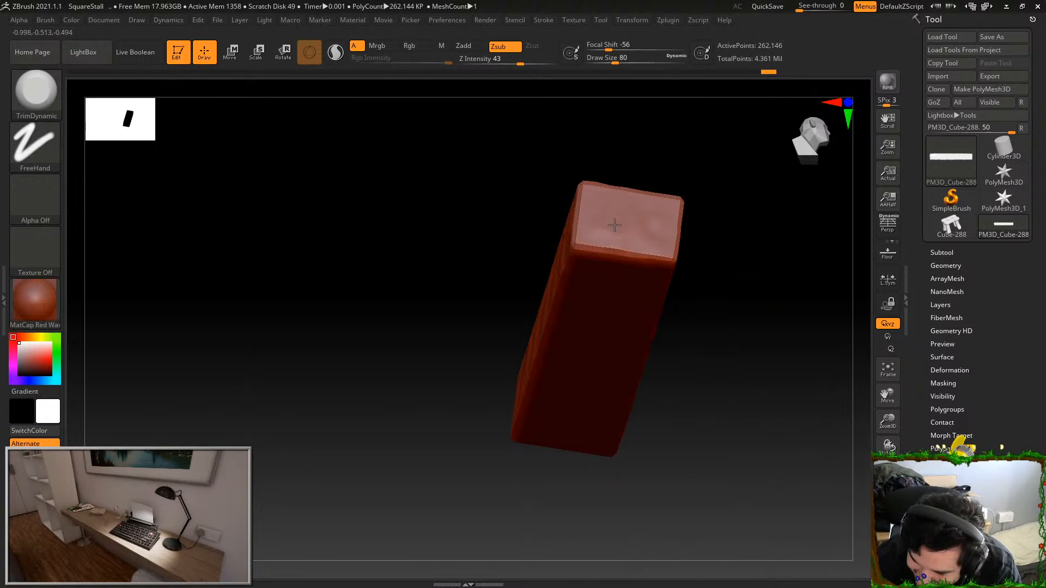
Flatten the bumps along the opposite narrow long face and the remaining broad face of the plank
mouse_move(719, 194)
left_mouse_down()
mouse_move(731, 164)
mouse_move(591, 397)
mouse_move(544, 300)
mouse_move(785, 310)
left_mouse_up()
left_click_drag(735, 350, 622, 362, "alt")
left_click_drag(435, 304, 817, 308)
left_click_drag(725, 356, 606, 360, "alt")
left_click_drag(436, 333, 722, 318)
key("ctrl+z")
left_click_drag(508, 325, 777, 297)
left_click_drag(788, 295, 747, 292)
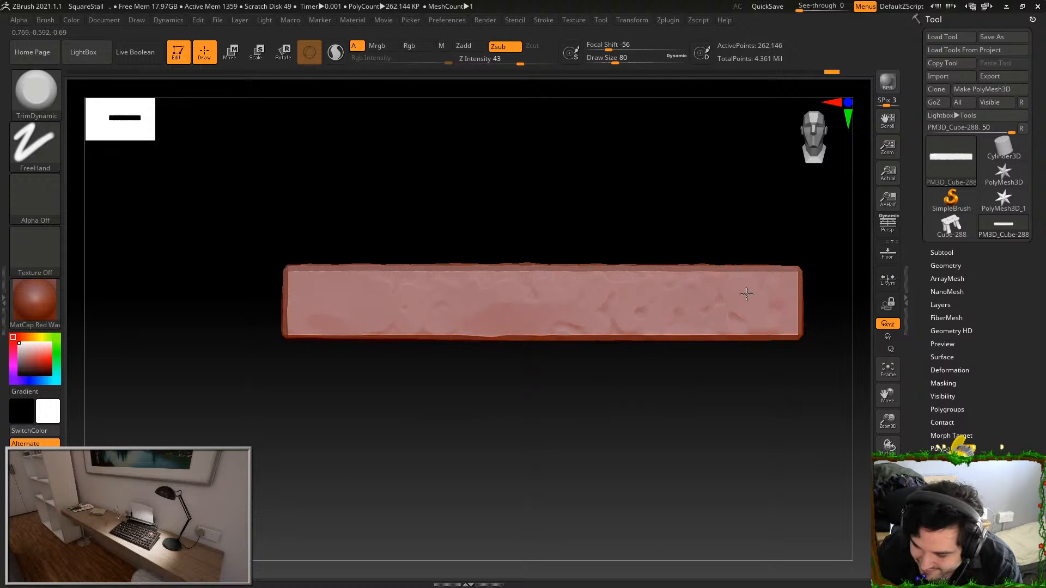
mouse_move(554, 404)
left_mouse_down()
mouse_move(691, 469)
mouse_move(691, 481)
mouse_move(730, 400)
left_mouse_up()
mouse_move(272, 224)
left_mouse_down("alt")
mouse_move(488, 247)
mouse_move(638, 244)
mouse_move(747, 220)
mouse_move(421, 211)
left_mouse_up("alt")
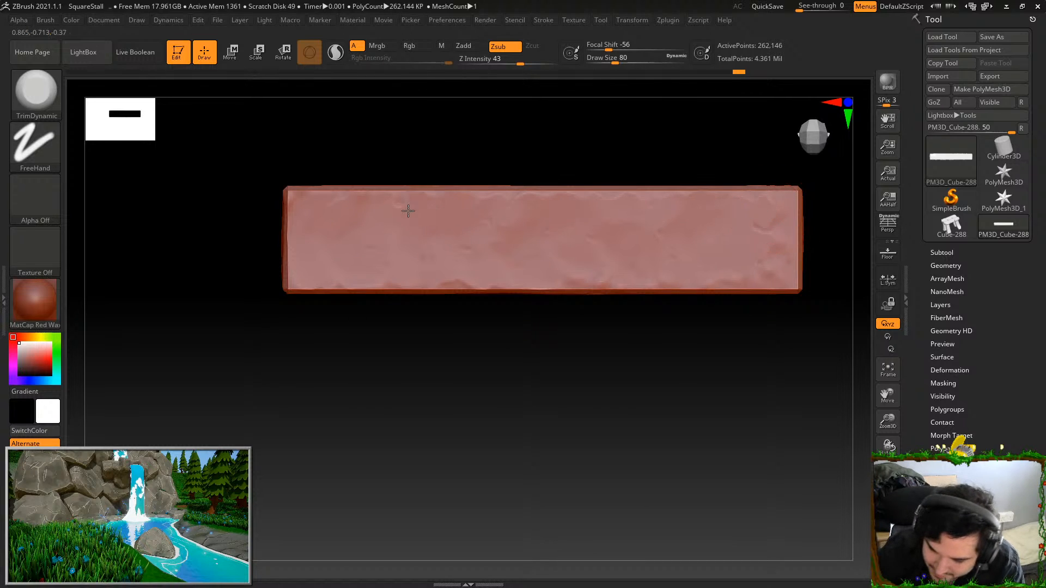
Set the draw size to 56 and chip the first half of one long edge of the plank
mouse_move(711, 426)
left_mouse_down()
mouse_move(731, 476)
mouse_move(757, 459)
left_mouse_up()
left_click_drag(582, 404, 589, 357)
left_click_drag(544, 292, 558, 323)
key("ctrl+z")
left_click_drag(609, 56, 606, 57)
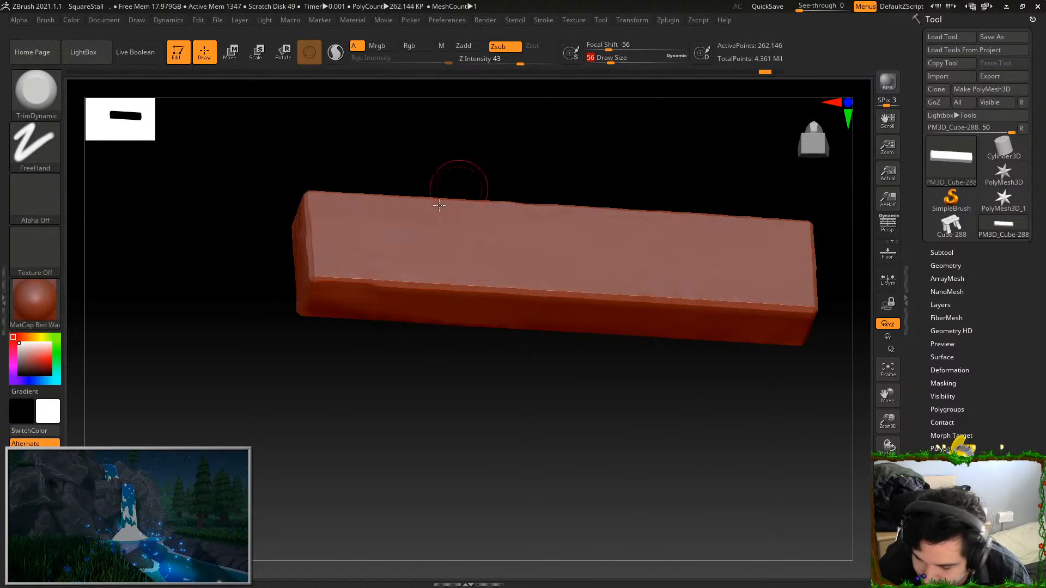
left_click_drag(332, 279, 512, 289)
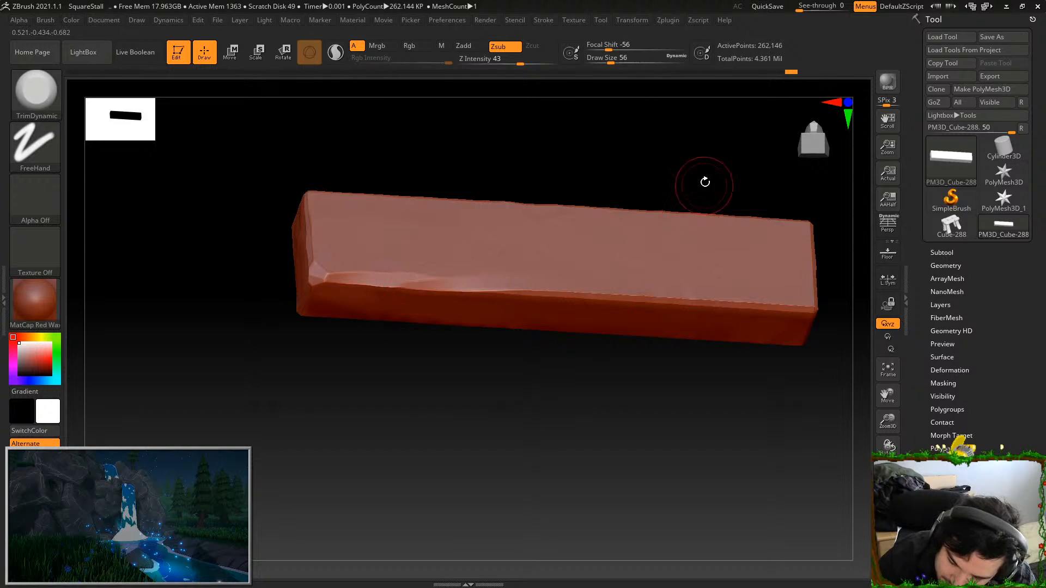
Continue chipping the same long edge to its far corner, redoing one unsatisfactory stroke
left_click_drag(703, 184, 637, 189)
left_click_drag(597, 295, 681, 303)
key("ctrl+z")
left_click_drag(551, 287, 763, 310)
left_click_drag(711, 386, 620, 408, "alt")
left_click_drag(769, 311, 748, 327)
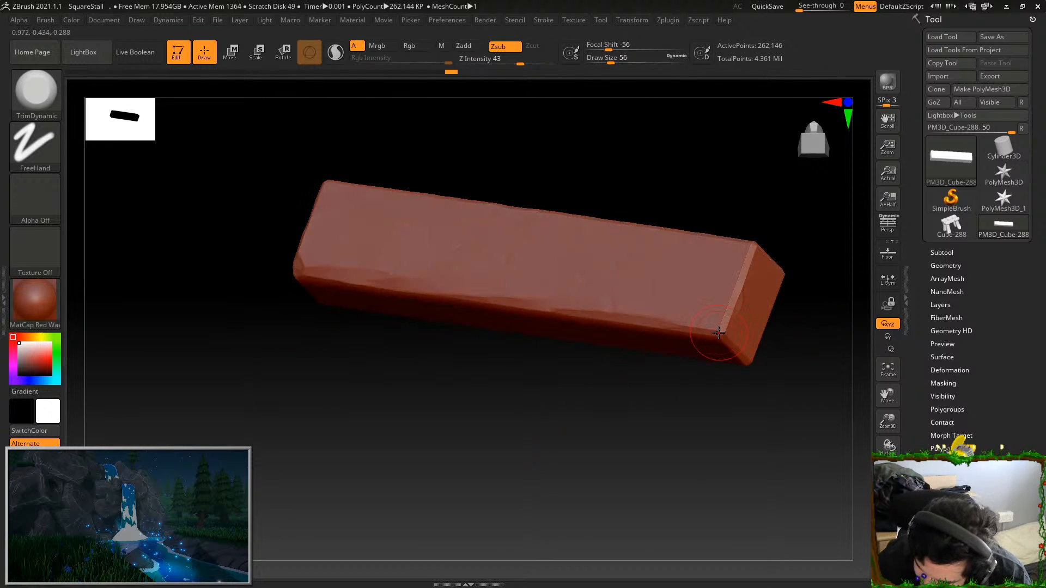
Turn the plank to its other sides and chip a further long edge and the edge of its end face
left_click_drag(703, 396, 626, 477)
left_click_drag(692, 359, 674, 168)
left_click_drag(752, 199, 665, 198)
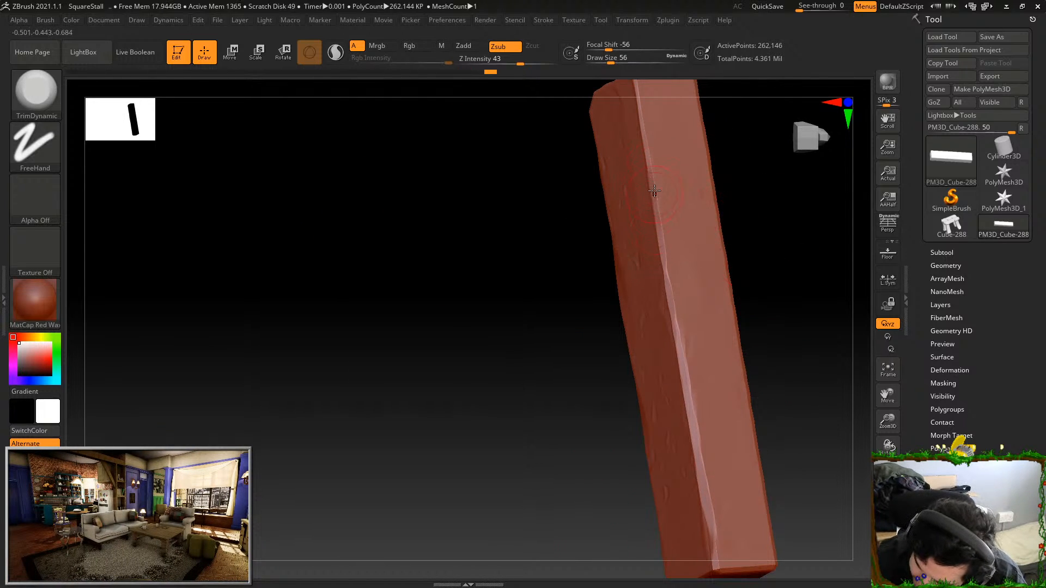
left_click_drag(763, 226, 646, 197)
left_click_drag(746, 250, 610, 286)
left_click_drag(673, 229, 546, 301)
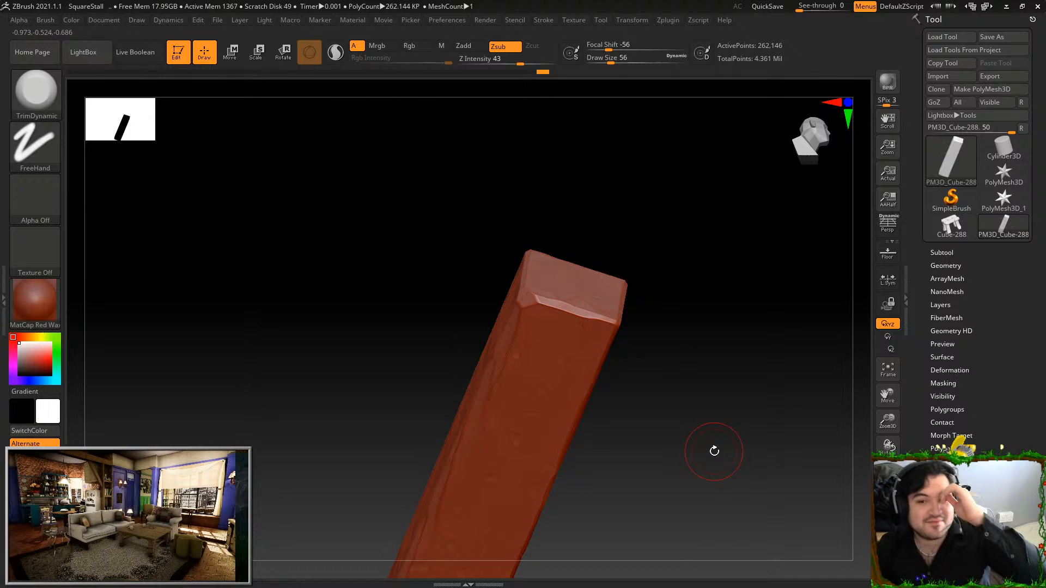
Chip another long edge of the plank from one end to the other
left_click_drag(728, 332, 705, 263)
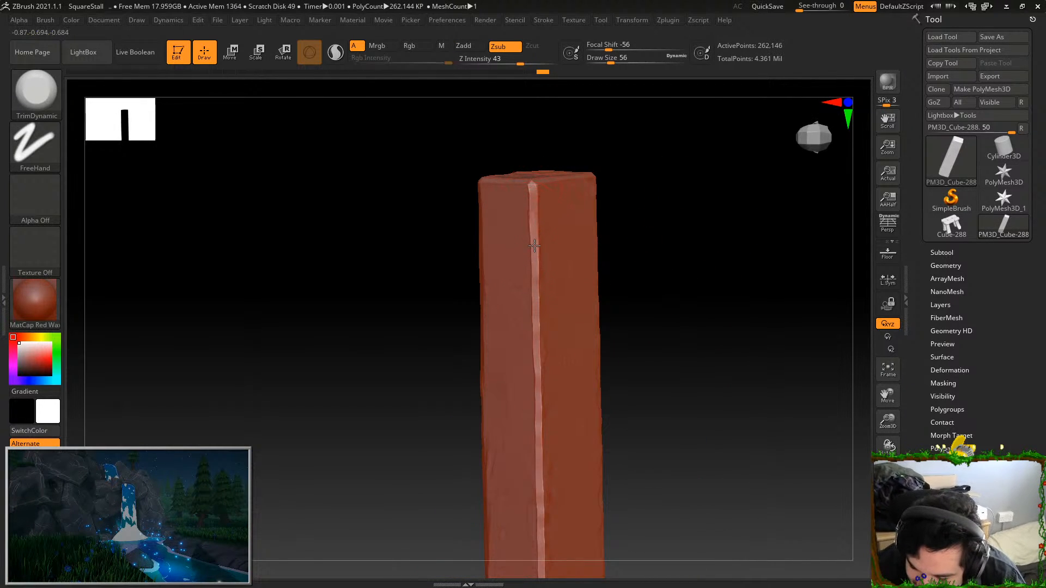
left_click_drag(652, 327, 655, 239, "alt")
left_click_drag(542, 352, 546, 495)
left_click_drag(652, 337, 672, 224, "alt")
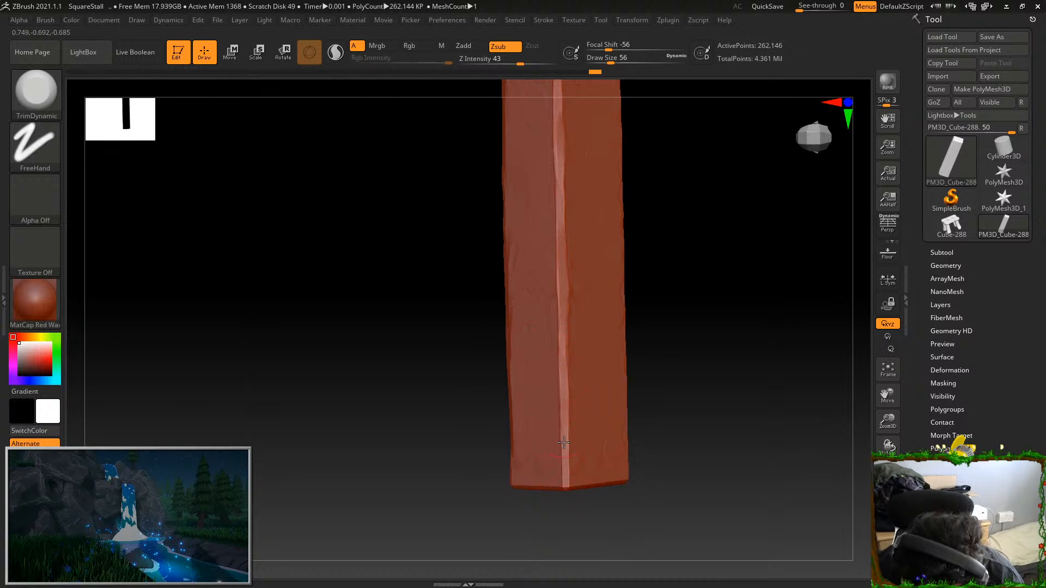
left_click_drag(649, 338, 654, 260)
Chip the edges and corners around the plank's end face
left_click_drag(515, 493, 512, 494)
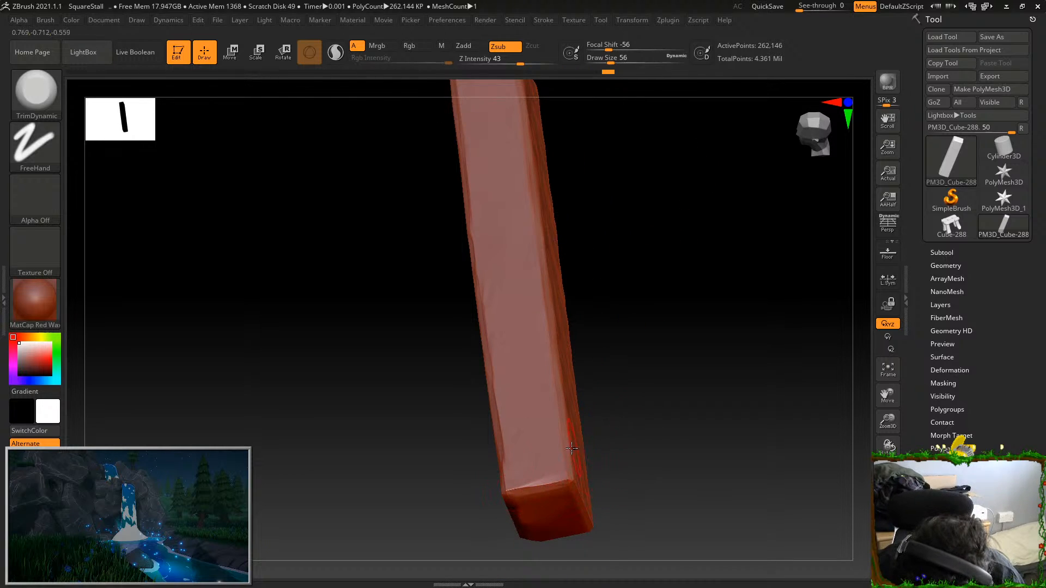
left_click_drag(584, 440, 642, 287)
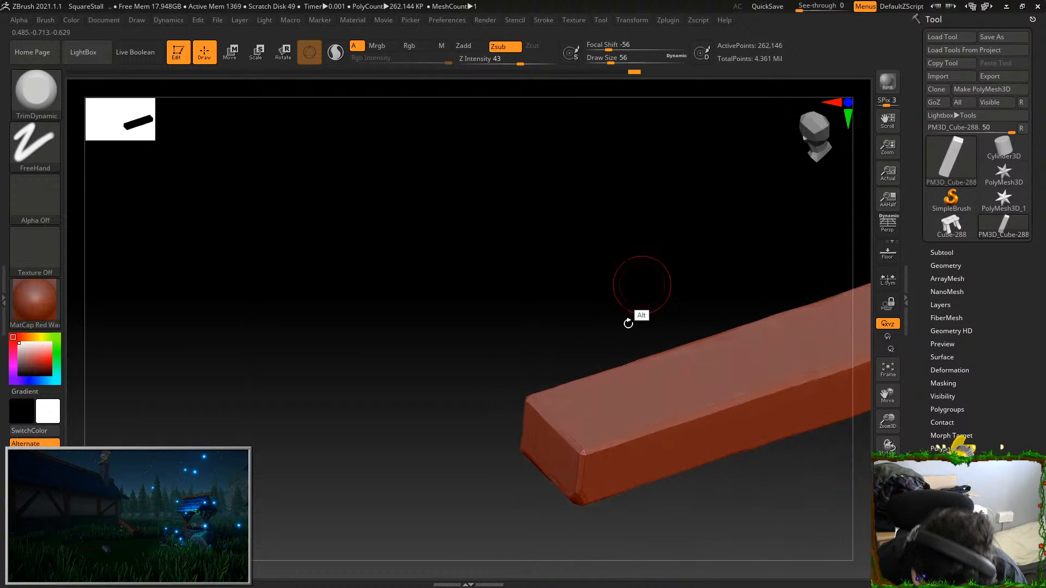
left_click_drag(579, 494, 588, 440)
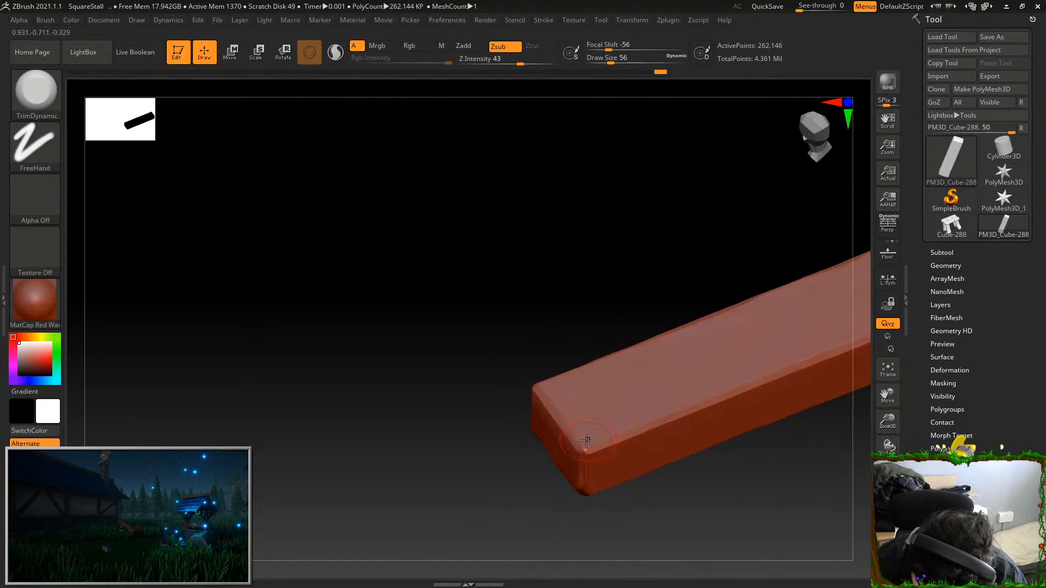
left_click_drag(724, 462, 635, 415)
mouse_move(867, 360)
left_mouse_down("alt")
mouse_move(784, 383)
mouse_move(833, 328)
mouse_move(795, 374)
left_mouse_up("alt")
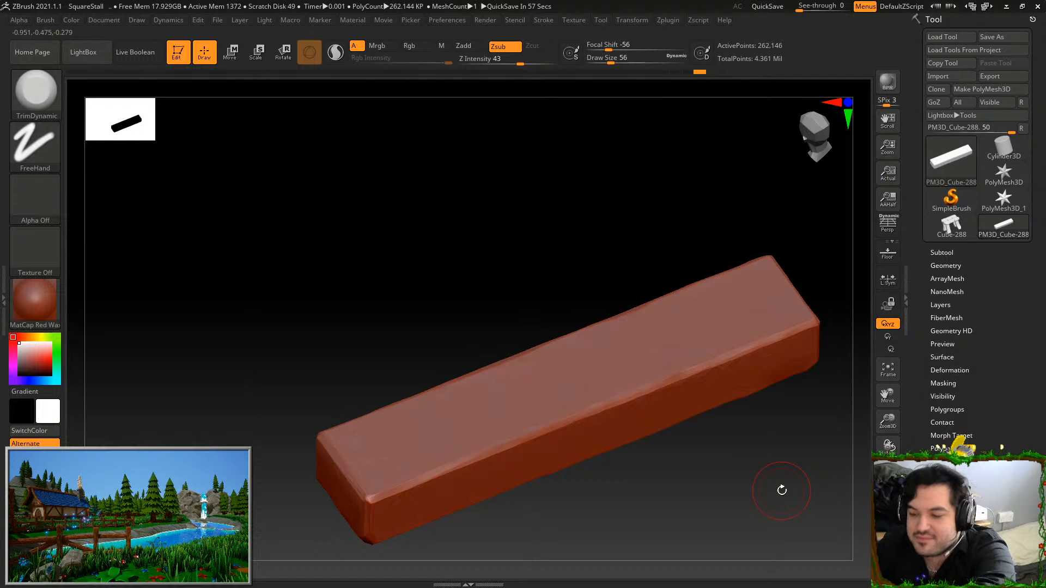
Face the plank's broad side squarely and switch to the Standard brush with the FreeHand stroke
left_click_drag(795, 470, 714, 507)
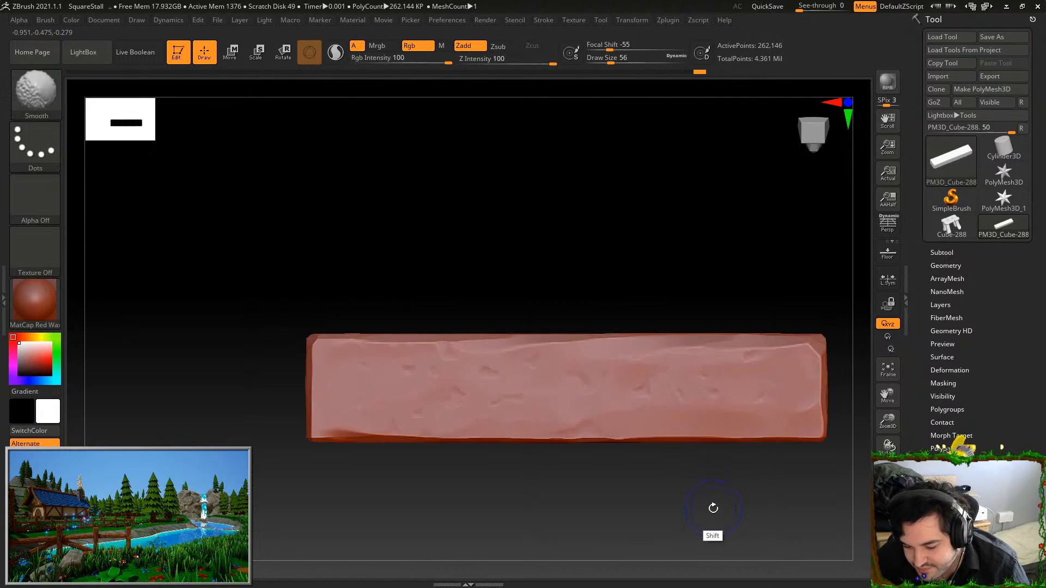
key("b")
key("s")
key("t")
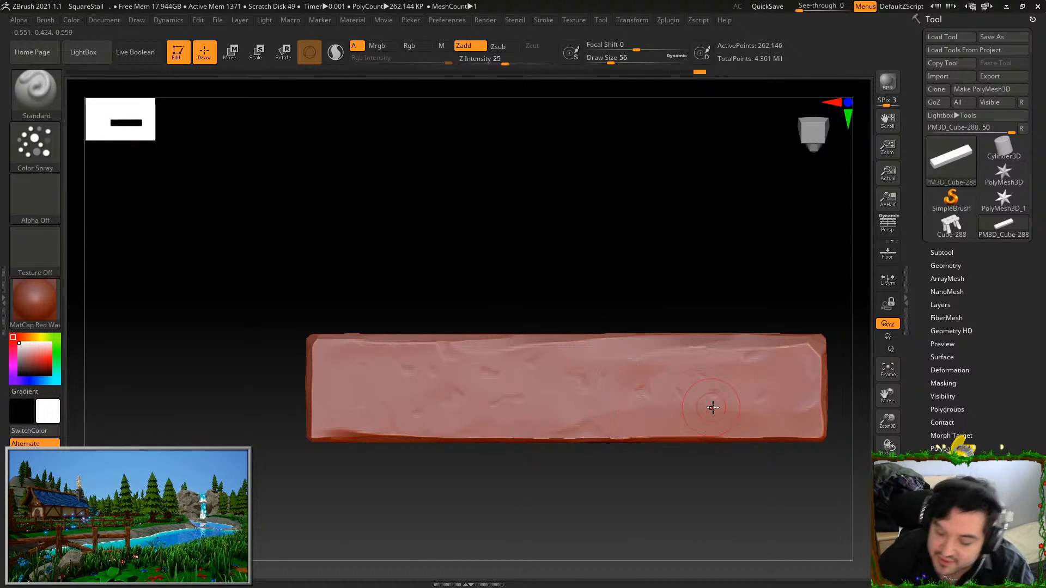
left_click(33, 148)
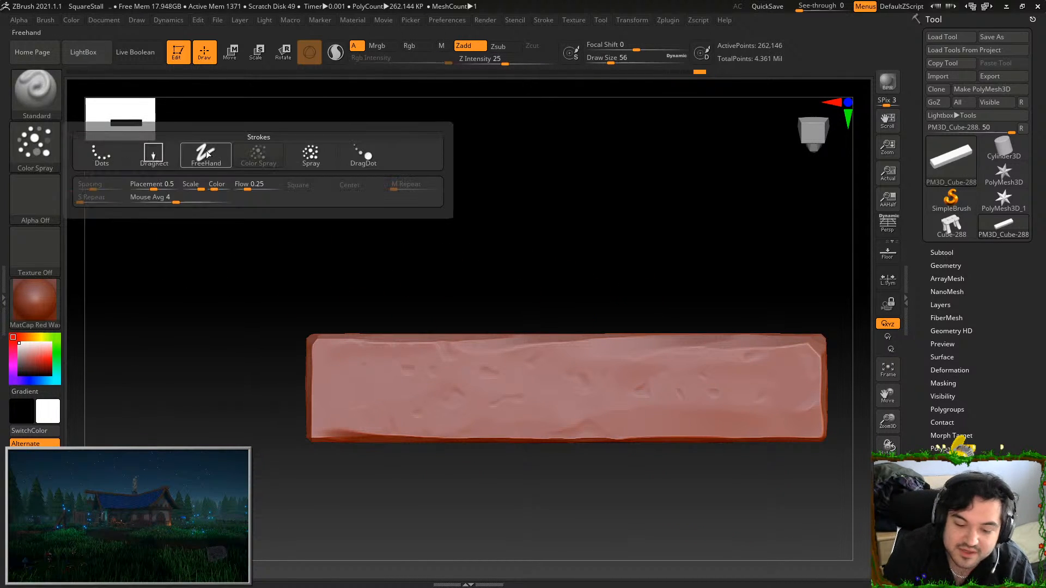
left_click(208, 154)
Set the draw size to 27 and sink one round dent near an upper corner and another near the opposite long edge
mouse_move(781, 369)
left_mouse_down()
mouse_move(782, 378)
mouse_move(793, 370)
left_mouse_up()
key("ctrl+z")
left_click(625, 61)
left_click_drag(625, 61, 604, 62)
left_click_drag(793, 376, 802, 370, "alt")
key("ctrl+z")
left_click(797, 366, "alt")
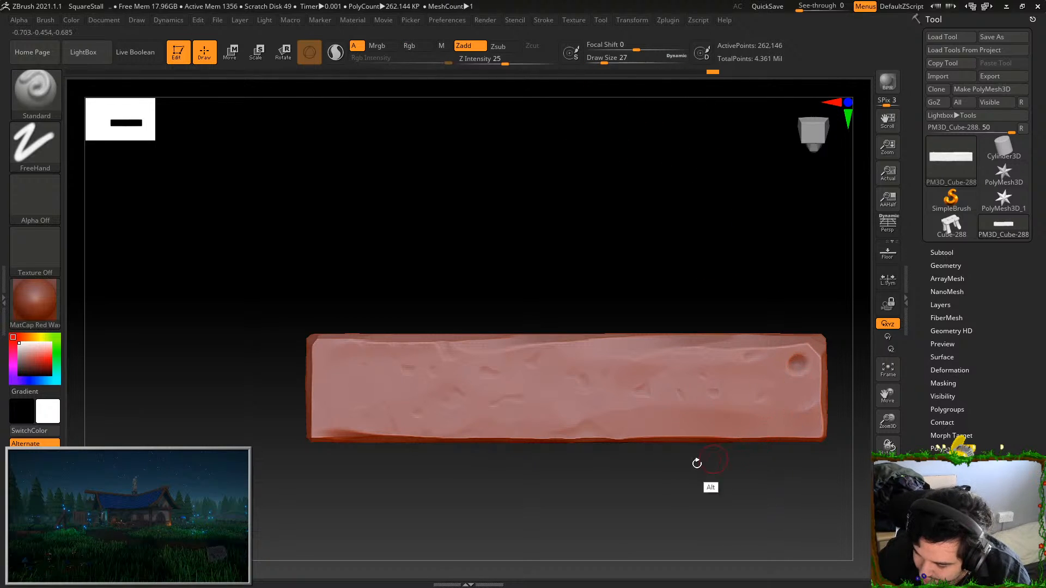
left_click(484, 420, "alt")
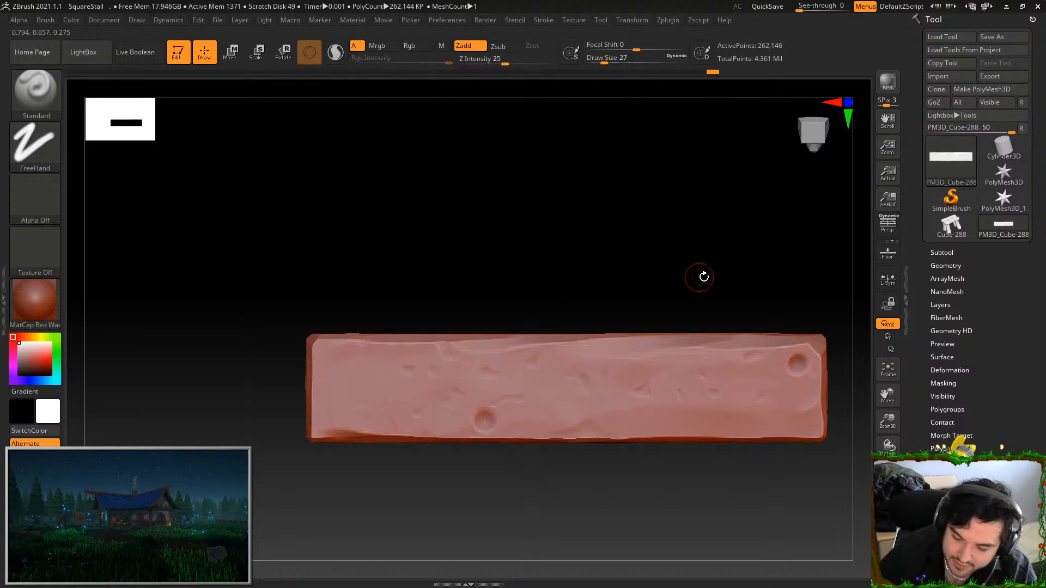
Check the plank against the whole stall, isolate it again and sink a round dent towards each end of its opposite broad face
left_click(727, 245, "ctrl+shift")
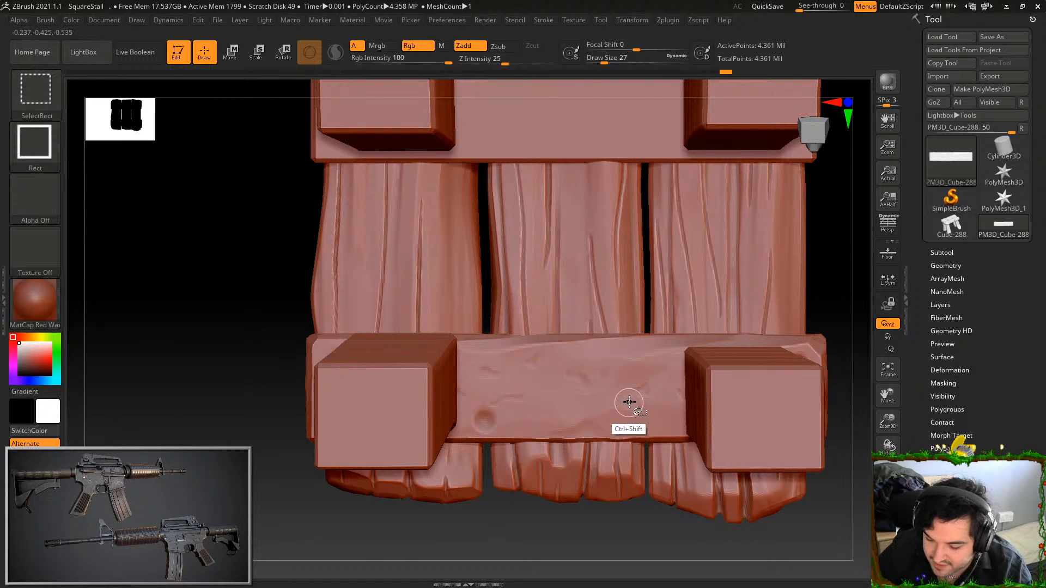
left_click(628, 403, "ctrl+shift")
mouse_move(635, 474)
left_mouse_down()
mouse_move(787, 289)
mouse_move(794, 251)
left_mouse_up()
mouse_move(434, 381)
left_mouse_down("shift")
mouse_move(394, 345)
mouse_move(402, 369)
left_mouse_up("shift")
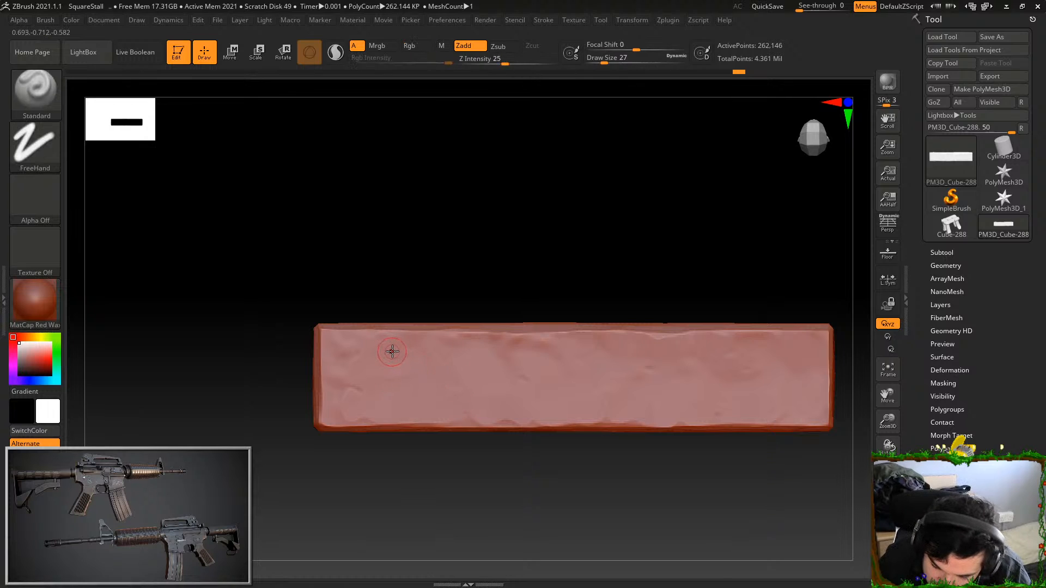
key("ctrl")
key("ctrl+z")
left_click_drag(395, 357, 384, 353, "shift")
key("ctrl+z")
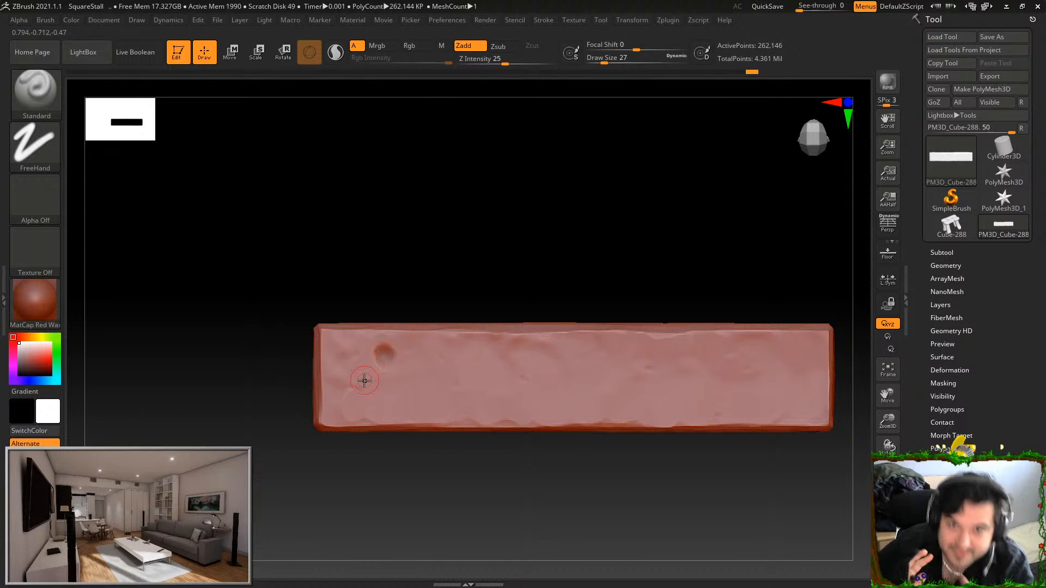
left_click_drag(722, 390, 723, 398, "alt")
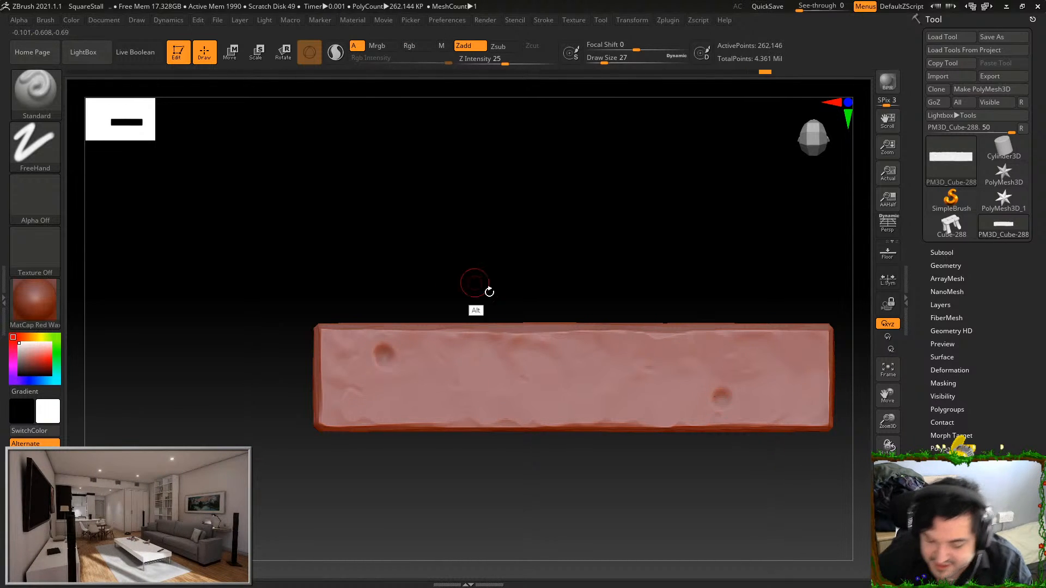
Flatten the rims of both round dents with the TrimDynamic brush
key("b")
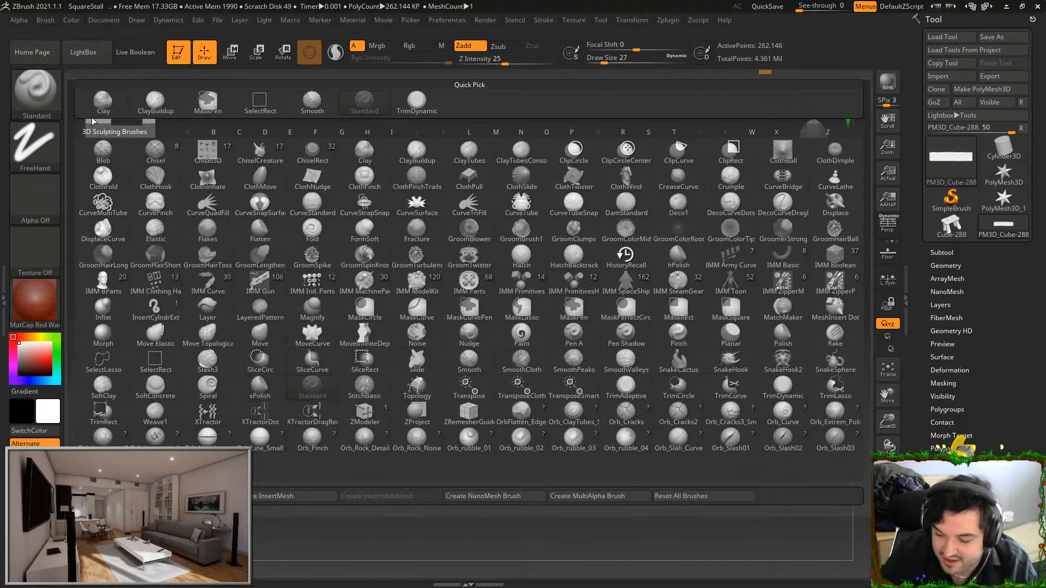
key("t")
key("d")
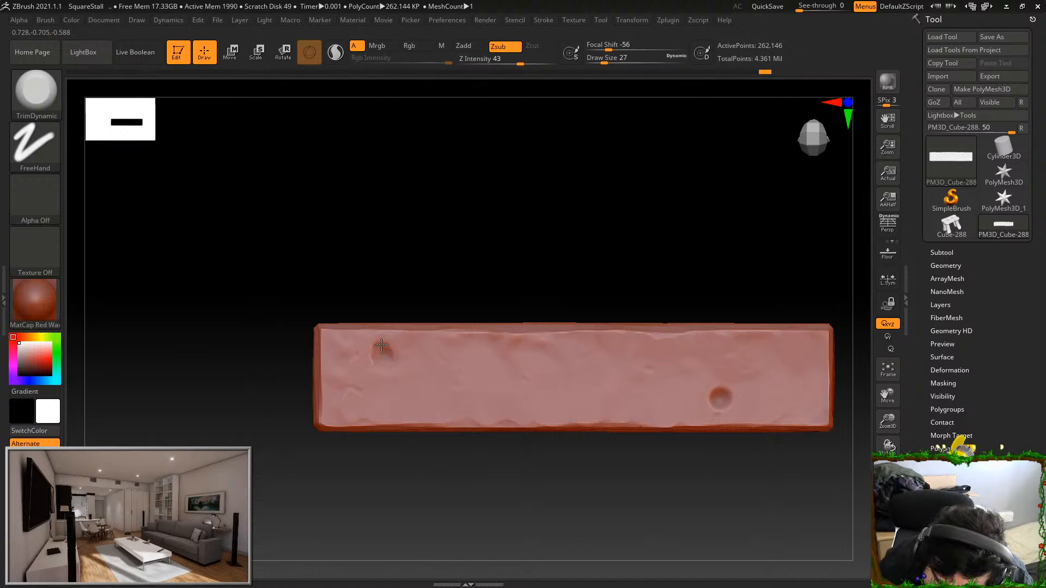
left_click_drag(386, 355, 388, 358)
left_click_drag(655, 286, 642, 273, "alt")
left_click_drag(697, 375, 718, 385)
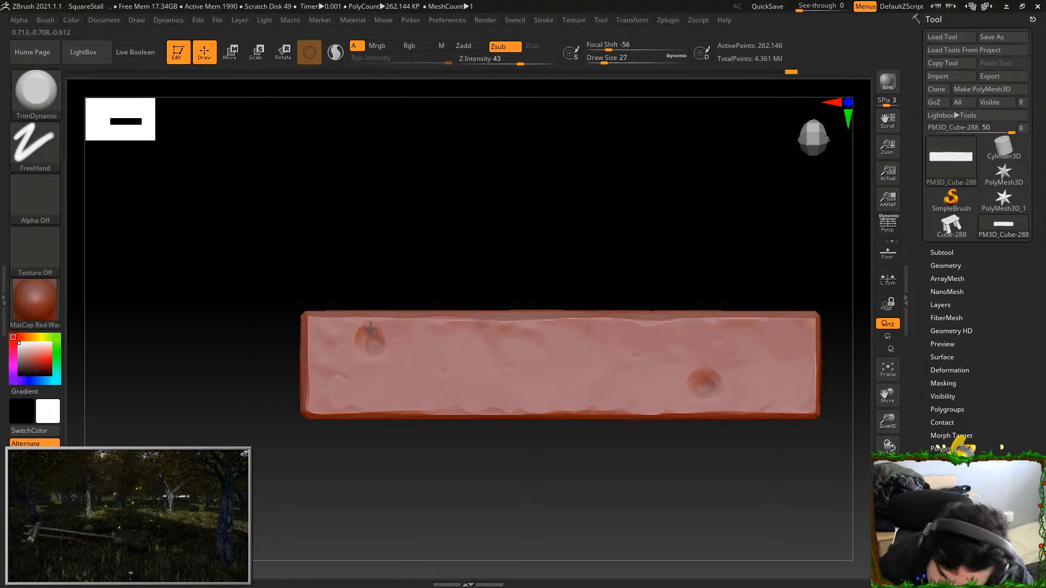
left_click_drag(701, 493, 679, 511)
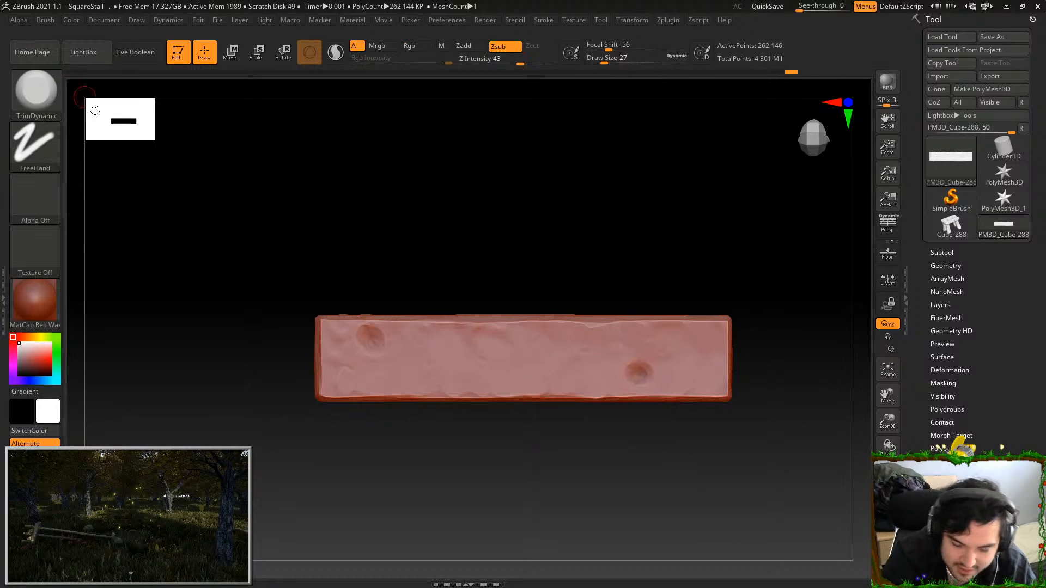
Select the Orb_Slash01 brush, test a slash on the plank, undo it and set Z Intensity to 41
left_click(42, 92)
left_click(734, 441)
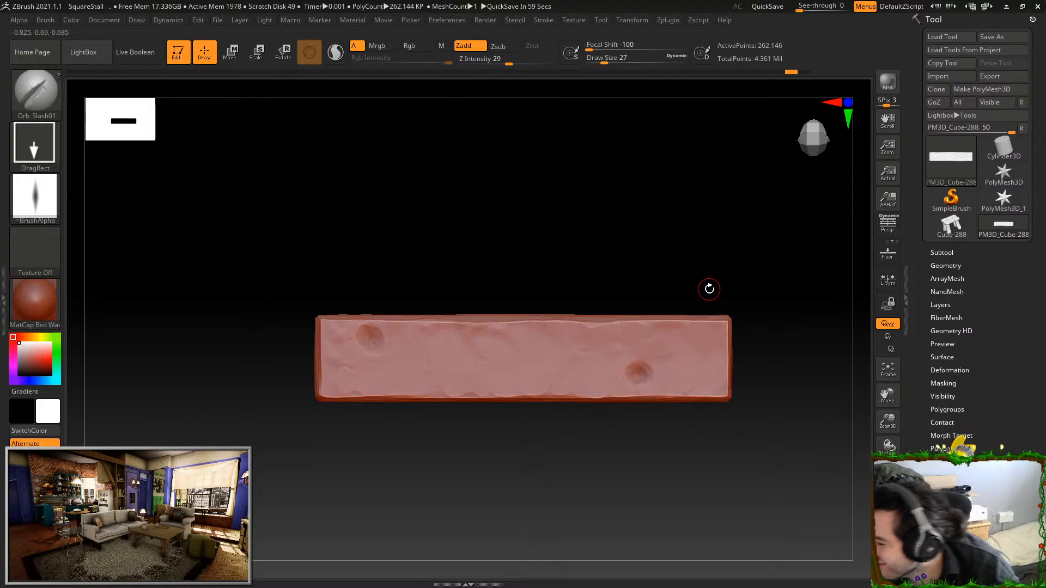
left_click_drag(710, 289, 608, 332)
left_click_drag(628, 287, 627, 284)
key("ctrl+z")
left_click_drag(509, 63, 519, 62)
Cut a large slash into the upper long edge and smaller ones into the lower long edge and one end
mouse_move(621, 169)
left_mouse_down()
mouse_move(642, 249)
mouse_move(616, 252)
mouse_move(621, 268)
left_mouse_up()
left_click_drag(561, 468, 457, 418)
left_click_drag(474, 456, 473, 473)
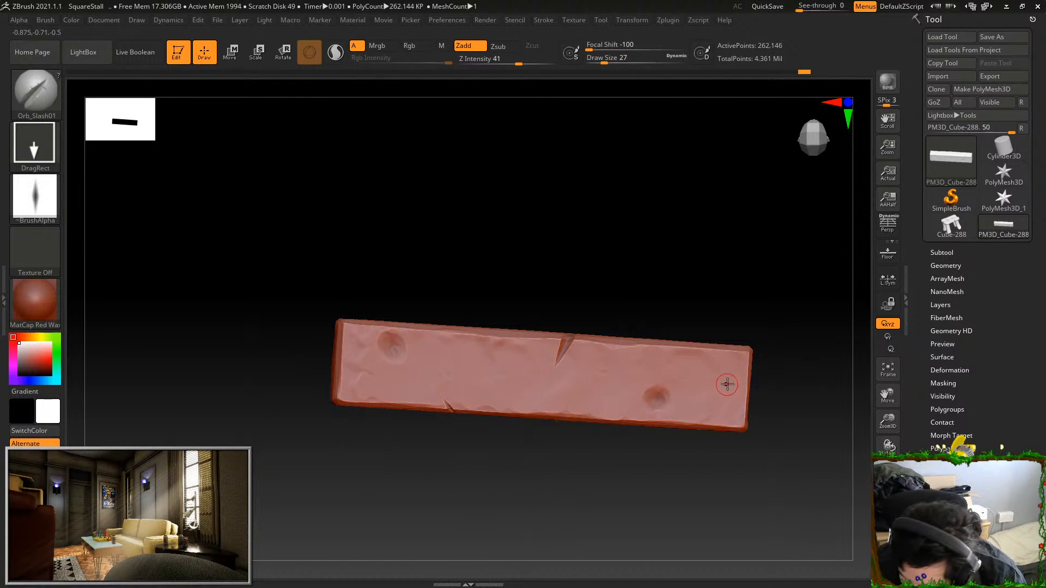
left_click_drag(768, 379, 754, 267)
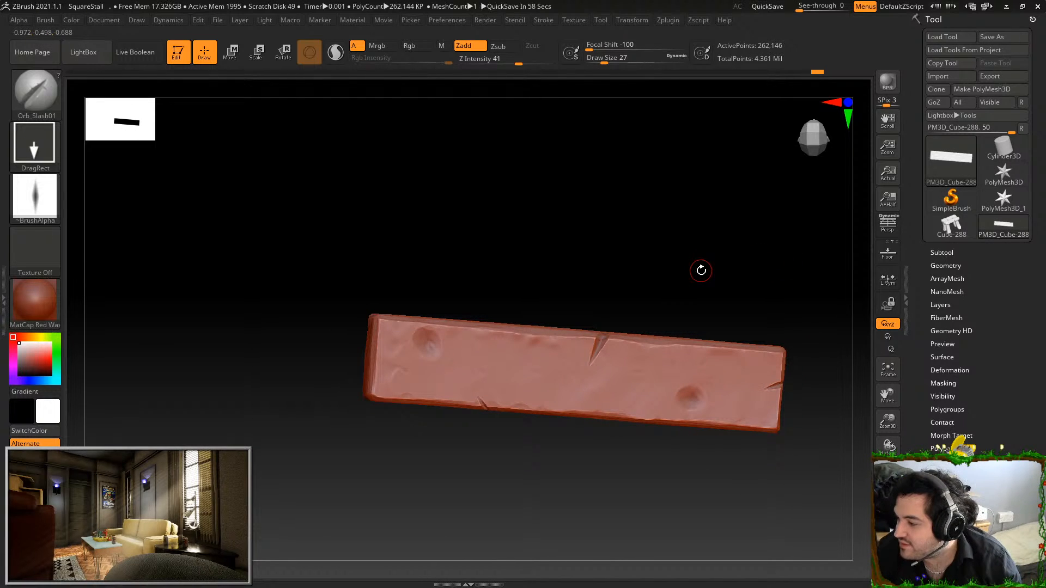
left_click_drag(715, 250, 767, 241, "shift")
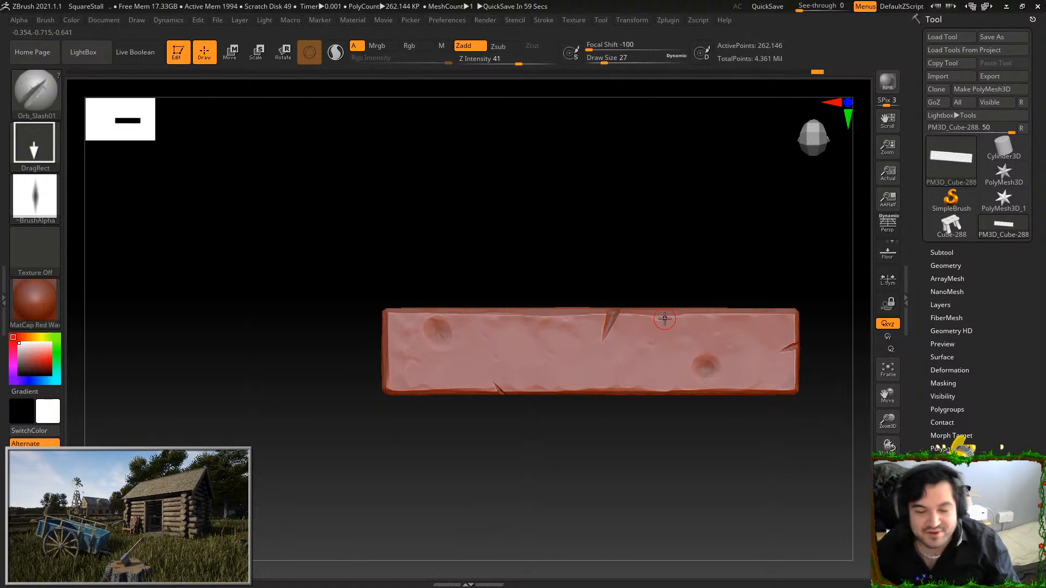
left_click_drag(511, 205, 502, 227, "alt")
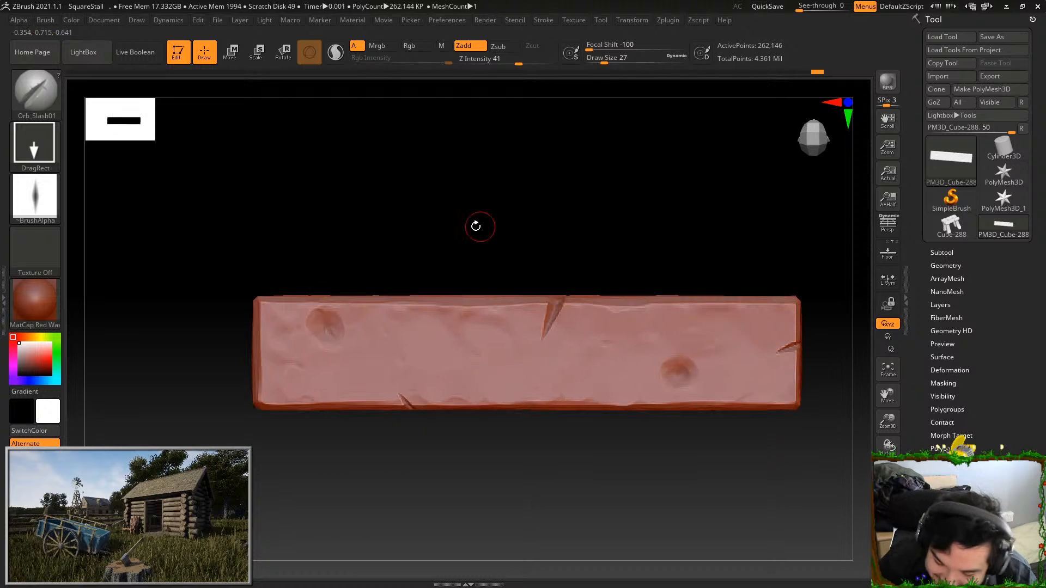
Select the Orb_Slash02 brush, undo the test slash and set Z Intensity to 28
left_click(37, 94)
left_click(781, 435)
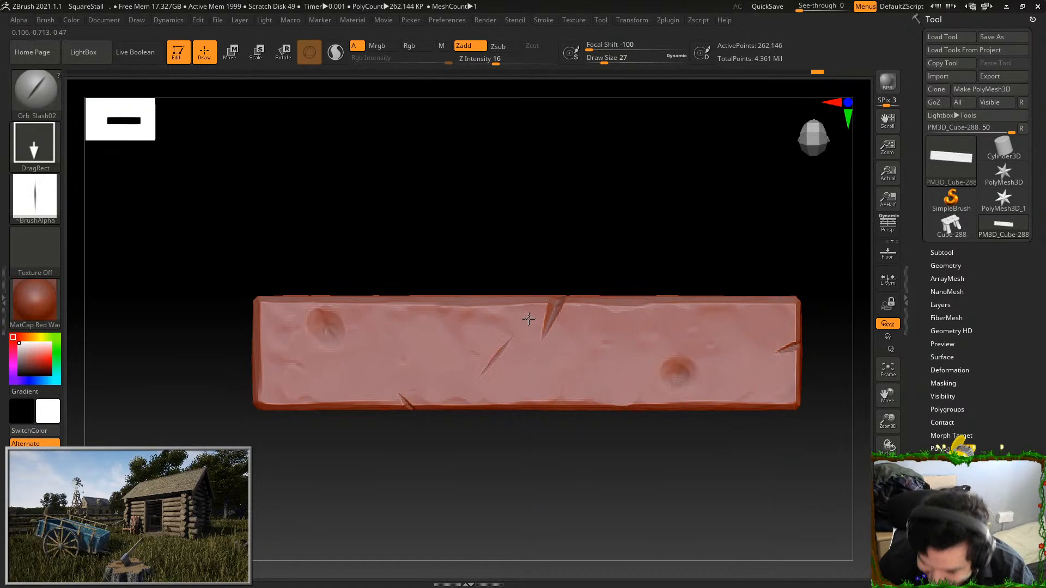
key("ctrl+z")
left_click(509, 63)
left_click_drag(295, 368, 333, 338)
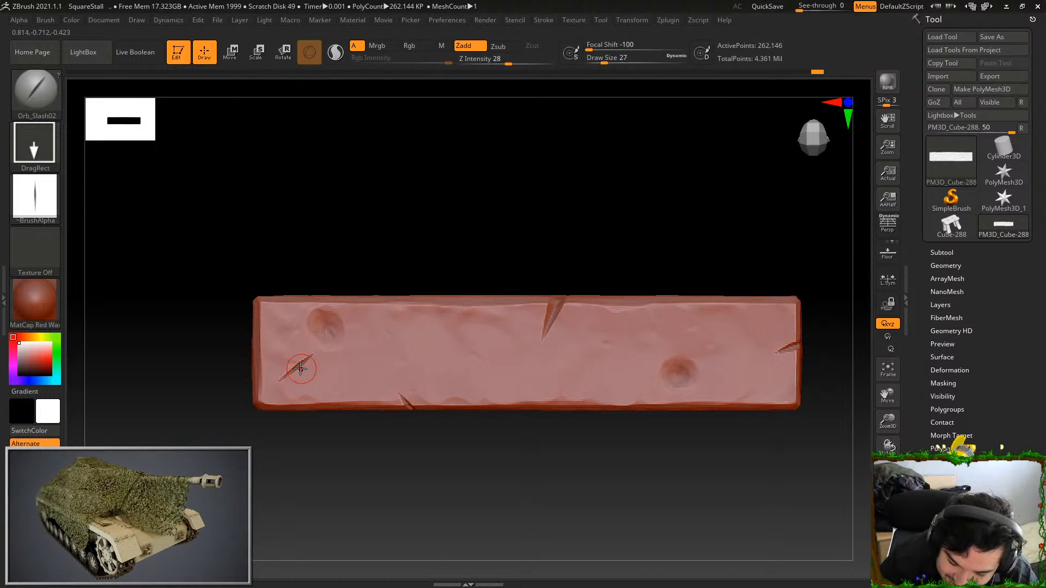
left_click_drag(341, 379, 318, 414)
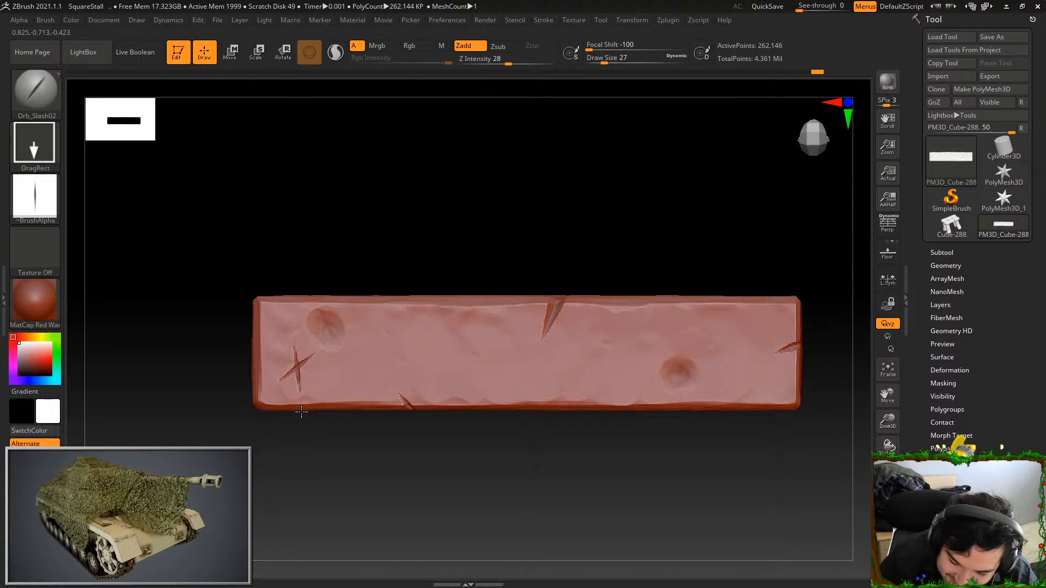
key("ctrl+z")
key("ctrl+z")
mouse_move(717, 343)
left_mouse_down()
mouse_move(756, 321)
mouse_move(744, 400)
left_mouse_up()
left_click_drag(715, 465, 673, 460)
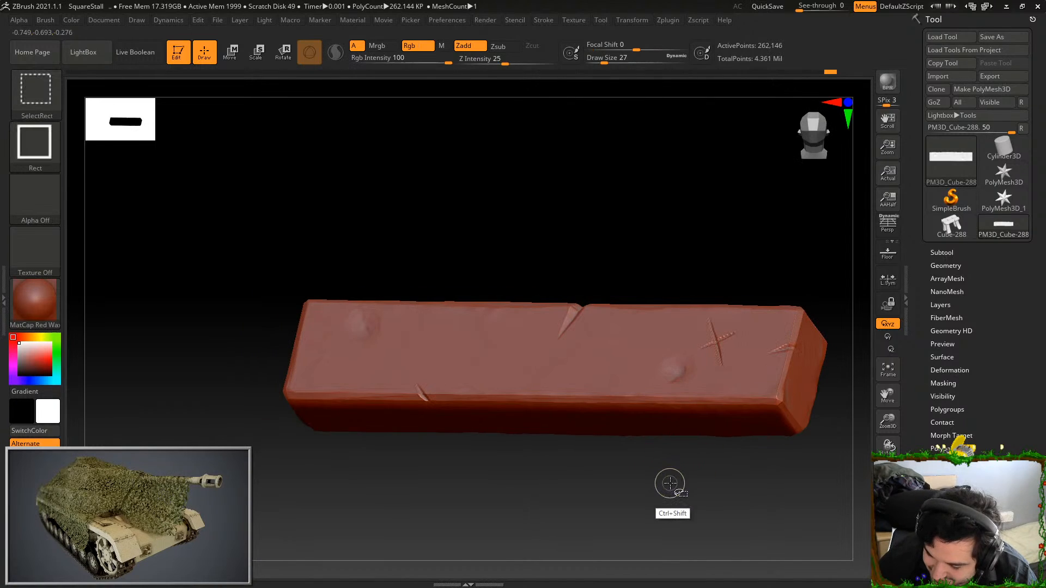
left_click(670, 486, "ctrl+shift")
left_click_drag(777, 201, 764, 229, "alt")
key("ctrl+z")
key("ctrl+z")
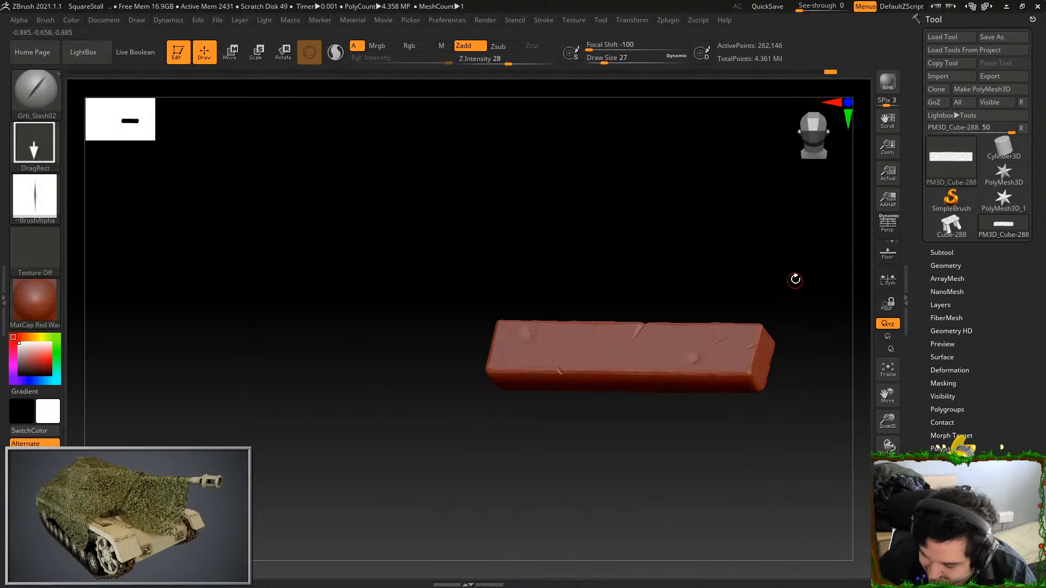
Carve crossed slashes between the plank's upper-edge cut and the nearer-to-corner dent, and reveal the whole stall to review the result
left_click_drag(793, 281, 806, 285)
mouse_move(565, 344)
left_mouse_down()
mouse_move(583, 328)
mouse_move(576, 343)
left_mouse_up()
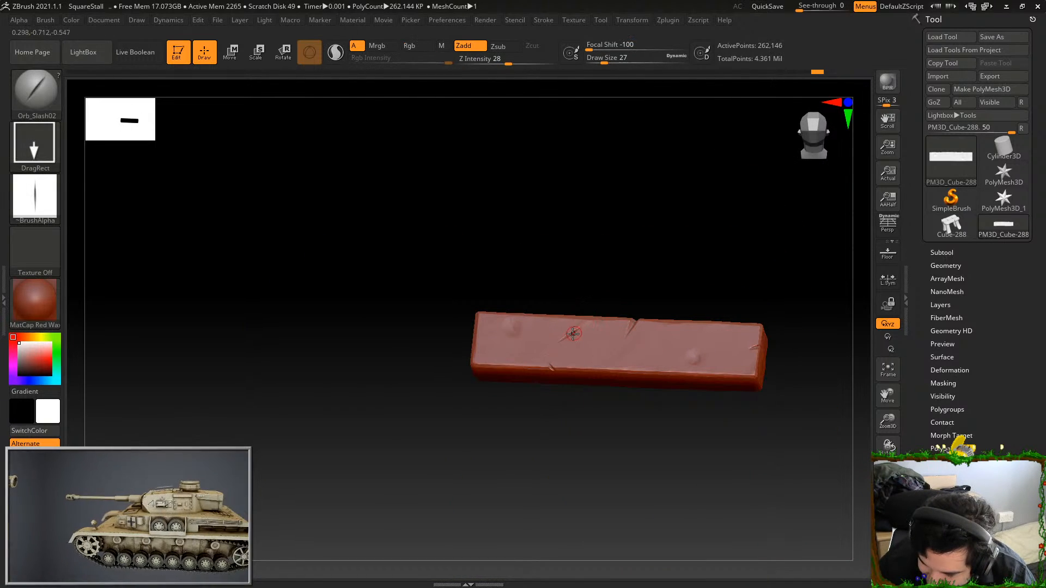
left_click(662, 279, "ctrl+shift")
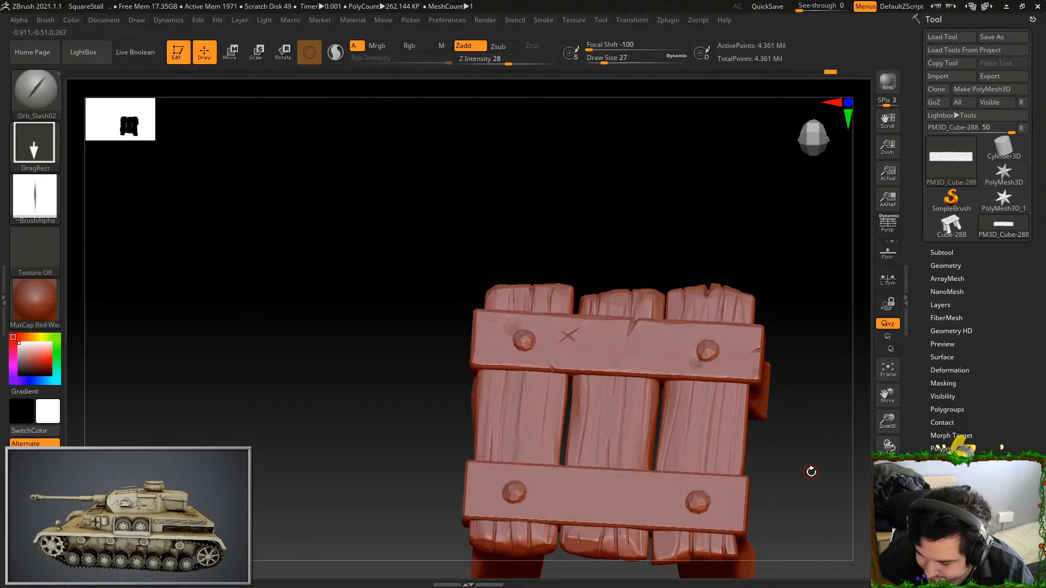
mouse_move(813, 488)
left_mouse_down()
mouse_move(801, 476)
mouse_move(818, 475)
left_mouse_up()
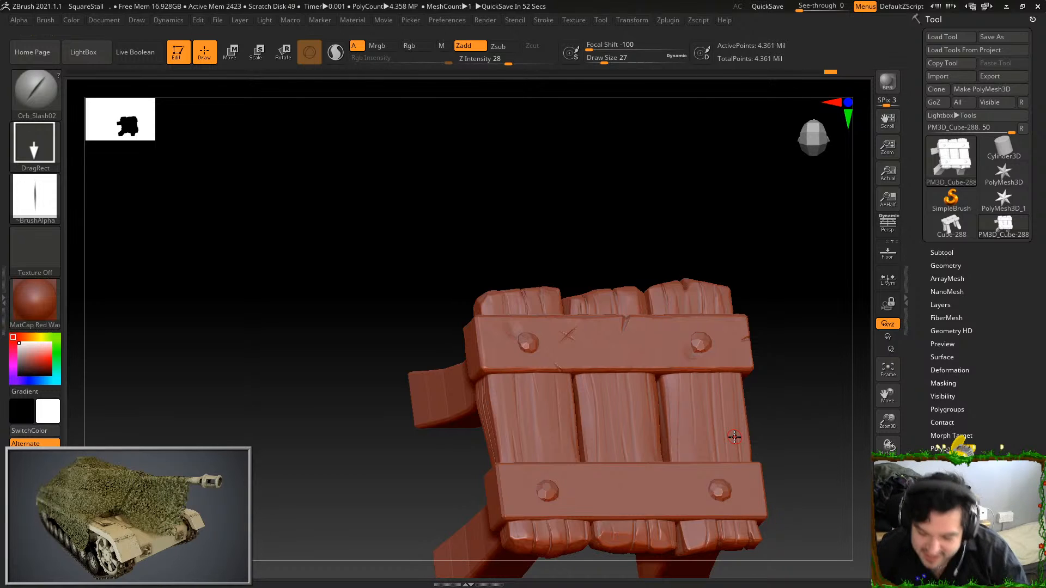
mouse_move(785, 233)
left_mouse_down()
mouse_move(792, 250)
mouse_move(758, 195)
left_mouse_up()
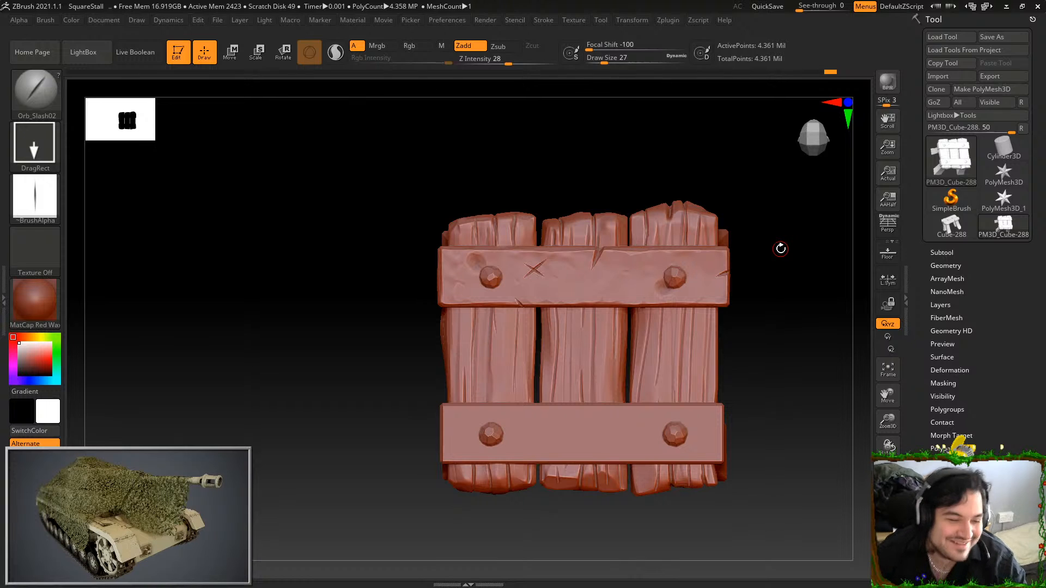
mouse_move(779, 248)
left_mouse_down("alt")
mouse_move(789, 374)
mouse_move(805, 306)
mouse_move(791, 259)
left_mouse_up("alt")
Isolate the stall's lower crossbar and select the Standard brush with the Color Spray stroke
left_click(716, 373, "ctrl+shift")
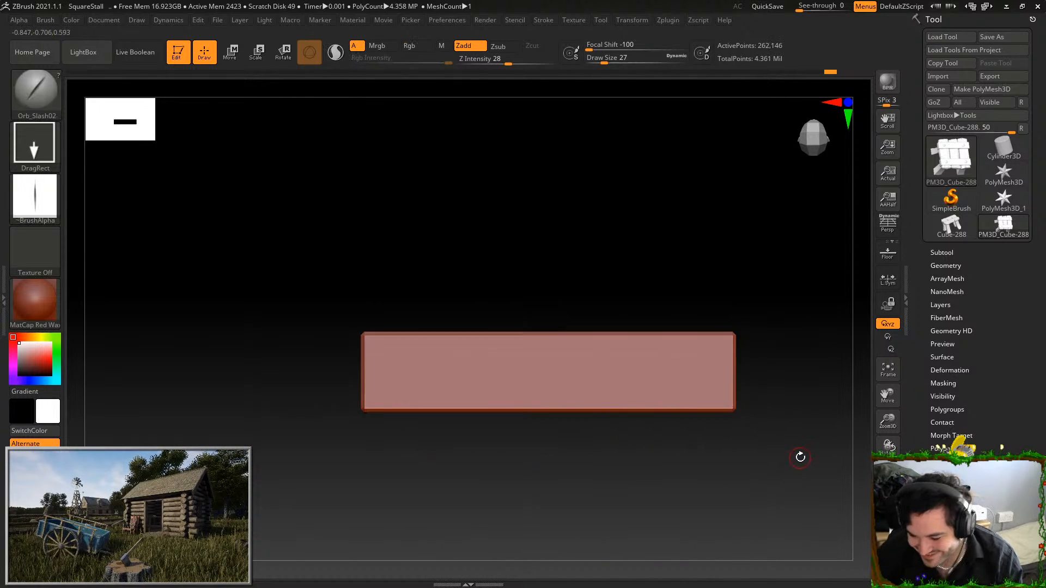
left_click(36, 91)
left_click(730, 415)
left_click(35, 144)
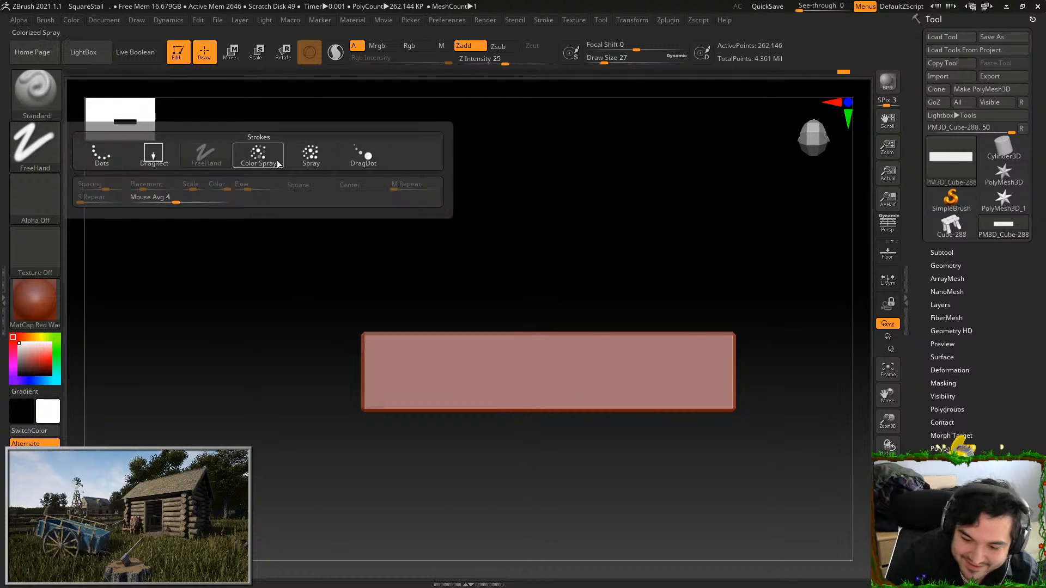
left_click(259, 153)
Test spray strokes on the crossbar at increasing brush sizes, undoing each one, and settle on a Draw Size of 125
left_click_drag(605, 58, 610, 58)
left_click_drag(378, 364, 448, 359)
key("ctrl+z")
left_click(628, 58)
left_click_drag(376, 359, 490, 360)
key("ctrl+z")
left_click_drag(621, 57, 619, 59)
mouse_move(391, 377)
left_mouse_down()
mouse_move(430, 365)
mouse_move(556, 383)
left_mouse_up()
key("ctrl+z")
left_click_drag(632, 60, 641, 58)
left_click_drag(374, 350, 518, 372)
key("ctrl+z")
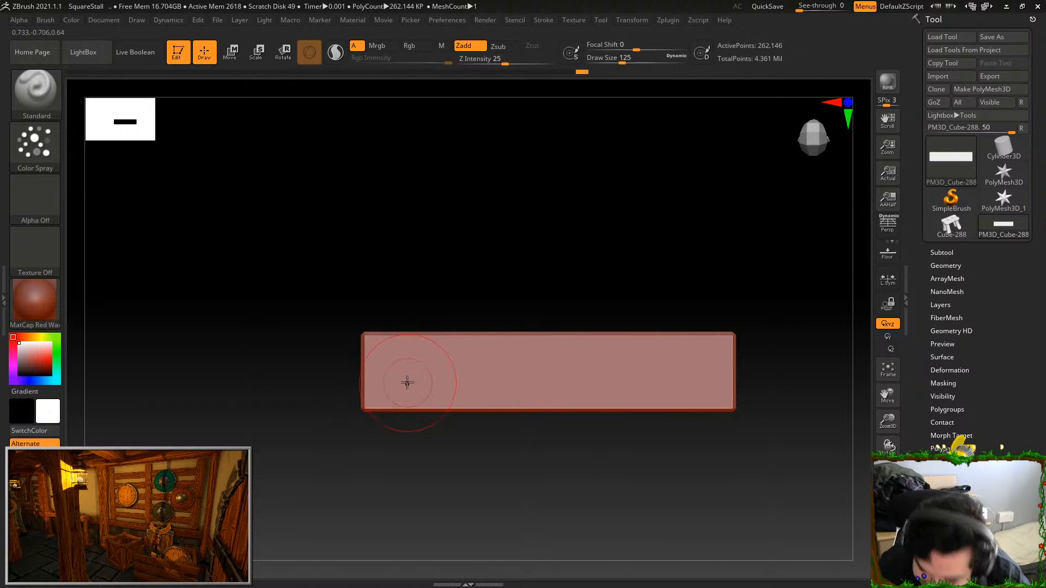
Spray uneven bumps along one long face of the crossbar and undo the trial strokes on the adjacent face
mouse_move(380, 386)
left_mouse_down()
mouse_move(455, 366)
mouse_move(736, 371)
left_mouse_up()
mouse_move(761, 316)
left_mouse_down()
mouse_move(747, 203)
mouse_move(681, 229)
mouse_move(584, 217)
left_mouse_up()
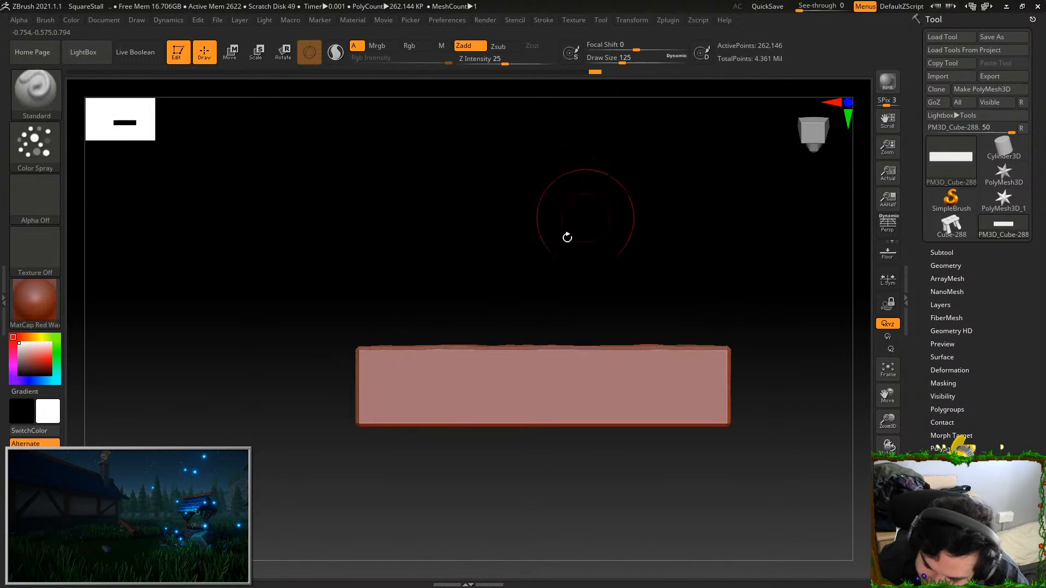
left_click_drag(374, 392, 736, 383)
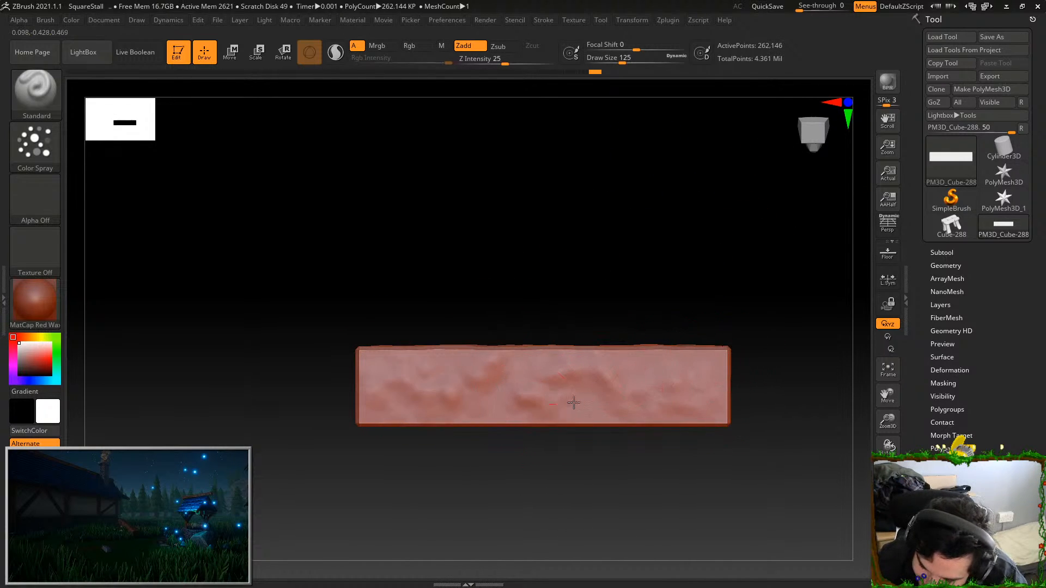
key("ctrl+z")
mouse_move(364, 406)
left_mouse_down()
mouse_move(491, 391)
mouse_move(711, 390)
mouse_move(414, 400)
mouse_move(514, 377)
mouse_move(711, 395)
left_mouse_up()
key("ctrl+z")
Spray uneven bumps along the crossbar's other long faces
left_click_drag(708, 456, 675, 297)
left_click_drag(406, 433, 708, 443)
left_click_drag(685, 336, 315, 426)
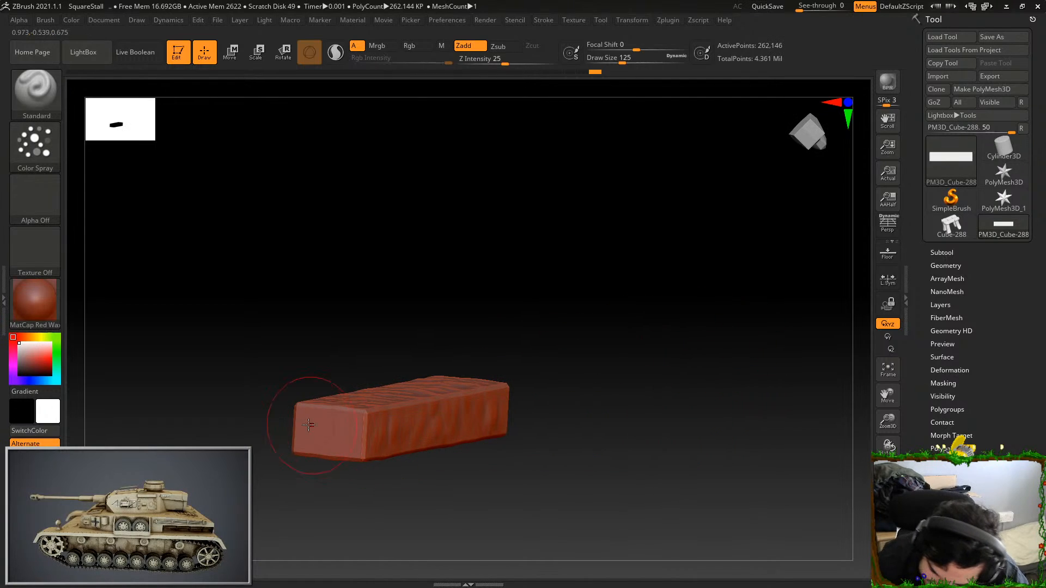
mouse_move(371, 445)
left_mouse_down()
mouse_move(476, 346)
mouse_move(457, 420)
left_mouse_up()
mouse_move(471, 330)
left_mouse_down()
mouse_move(526, 318)
mouse_move(404, 234)
mouse_move(651, 212)
left_mouse_up()
Select the TrimDynamic brush and flatten the bumps along one narrow long face of the crossbar
left_click(36, 94)
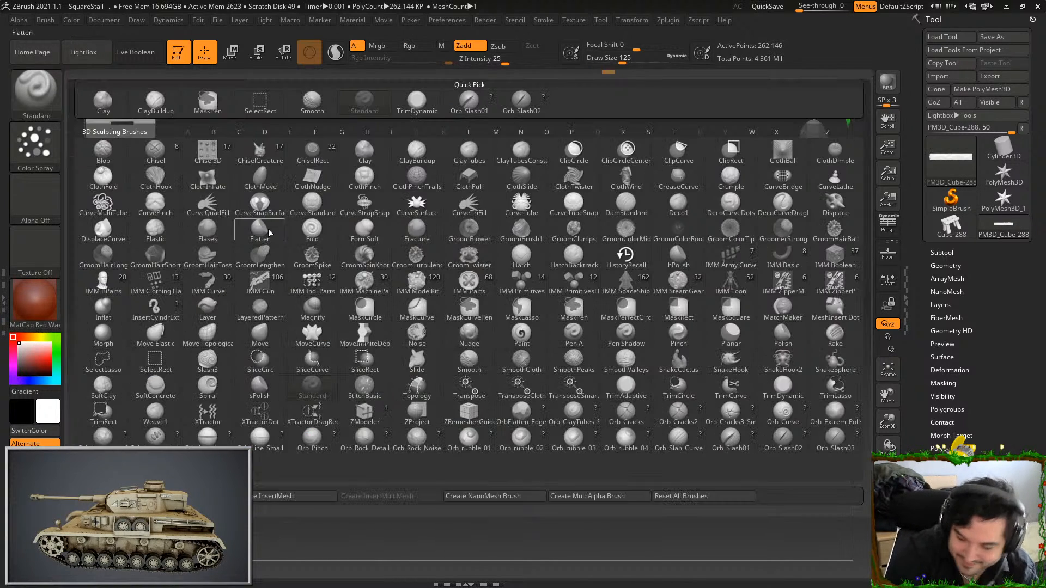
left_click(783, 388)
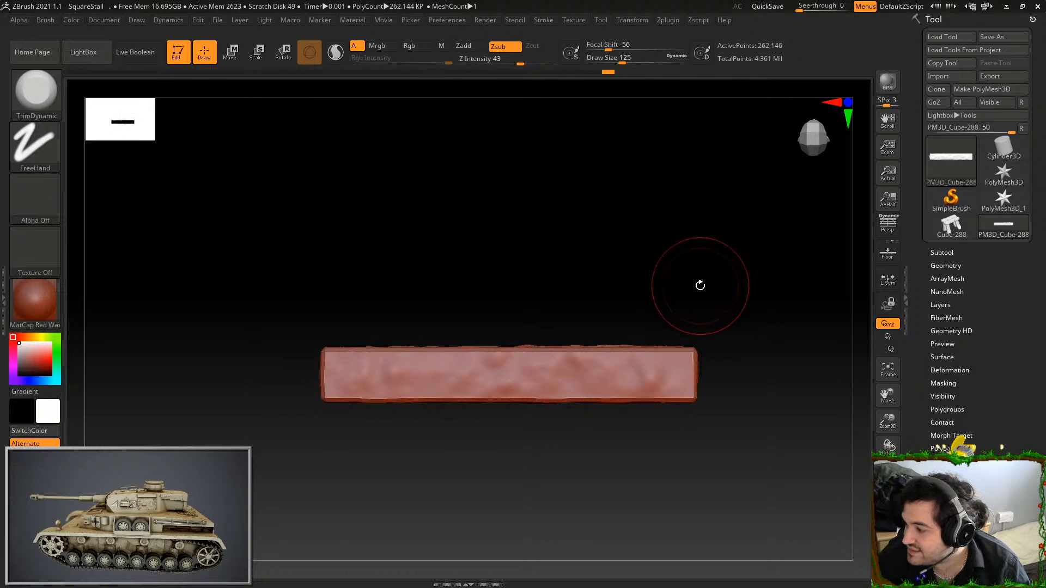
left_click_drag(681, 264, 782, 201, "alt")
left_click_drag(677, 206, 652, 270, "alt")
left_click_drag(548, 419, 541, 457, "alt")
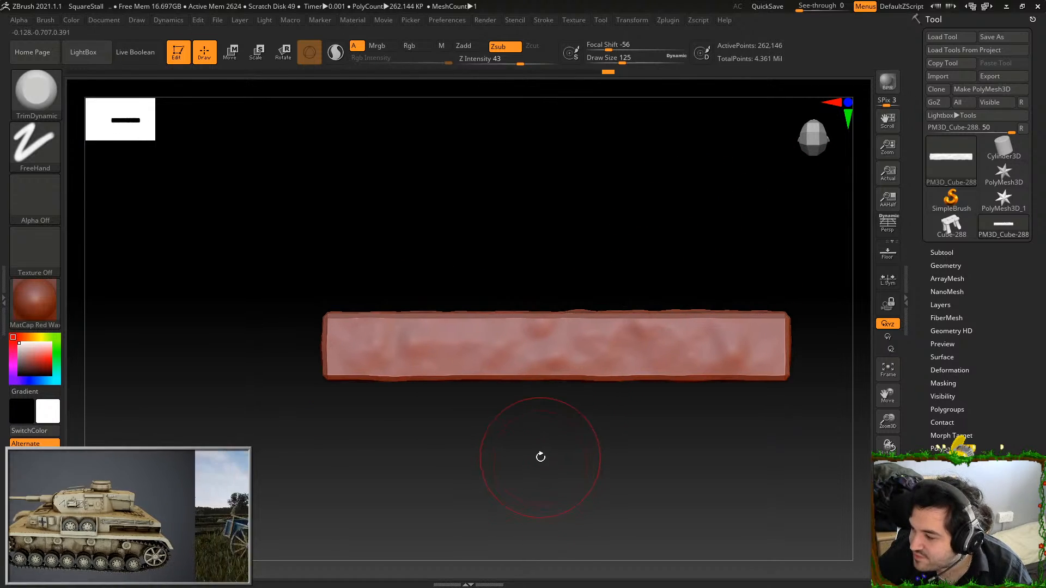
left_click_drag(356, 342, 545, 353)
key("ctrl+z")
mouse_move(412, 349)
left_mouse_down()
mouse_move(750, 341)
mouse_move(703, 330)
left_mouse_up()
Flatten the sprayed bumps across the crossbar's broad face with TrimDynamic
left_click_drag(732, 282, 698, 435)
mouse_move(630, 450)
left_mouse_down()
mouse_move(595, 507)
mouse_move(642, 450)
mouse_move(603, 537)
mouse_move(637, 449)
left_mouse_up()
mouse_move(350, 285)
left_mouse_down()
mouse_move(589, 300)
mouse_move(648, 278)
mouse_move(743, 285)
mouse_move(703, 303)
mouse_move(637, 309)
left_mouse_up()
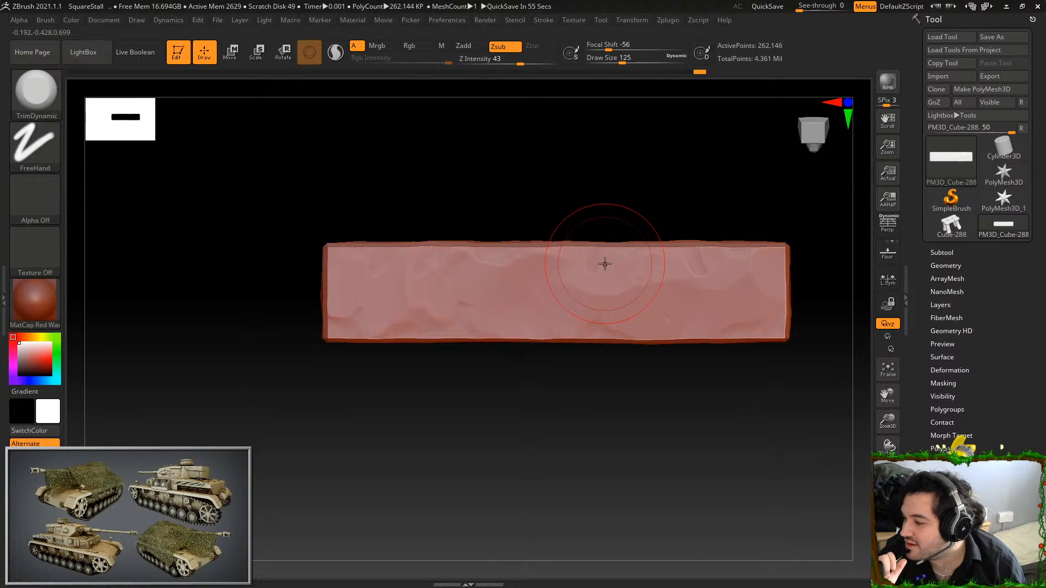
mouse_move(389, 315)
left_mouse_down()
mouse_move(352, 315)
mouse_move(374, 278)
mouse_move(358, 318)
mouse_move(541, 303)
mouse_move(691, 312)
left_mouse_up()
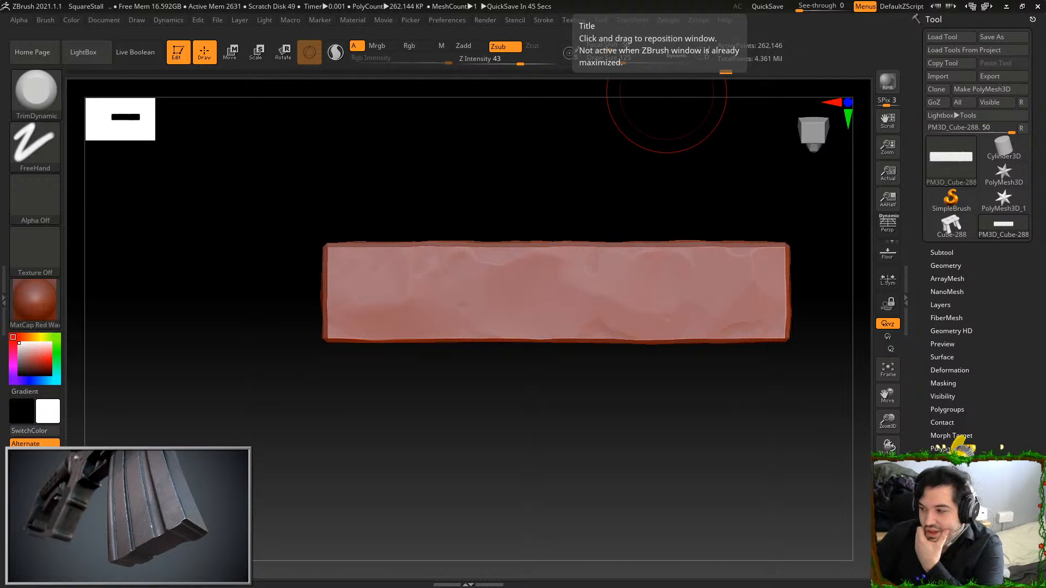
Trim the crossbar's end face and its short side edge, undoing the last stray stroke
mouse_move(623, 367)
left_mouse_down()
mouse_move(665, 259)
mouse_move(681, 262)
left_mouse_up()
left_click_drag(690, 429, 638, 432)
mouse_move(673, 308)
left_mouse_down()
mouse_move(686, 321)
mouse_move(675, 327)
left_mouse_up()
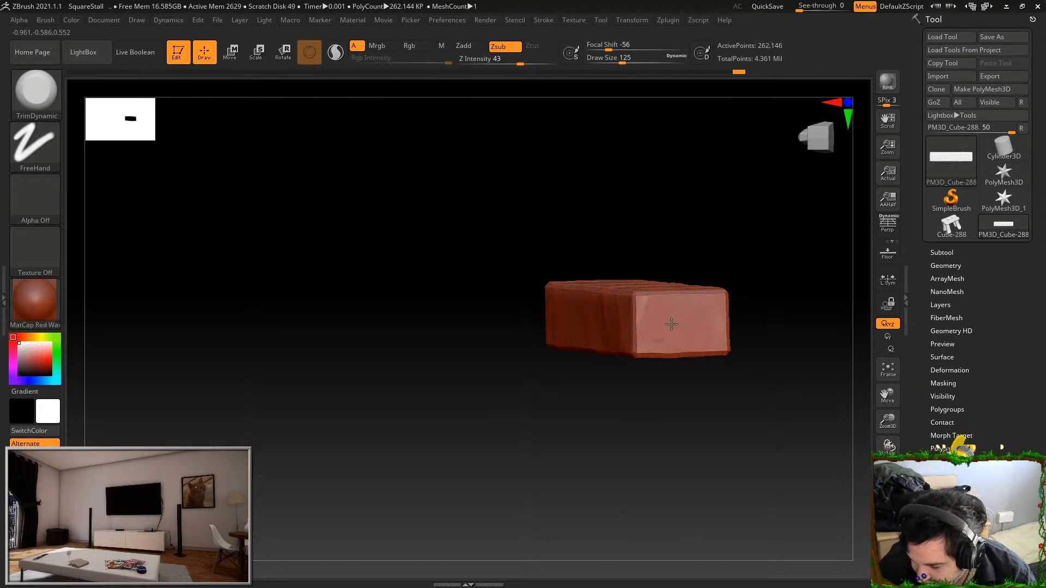
left_click_drag(647, 338, 654, 300)
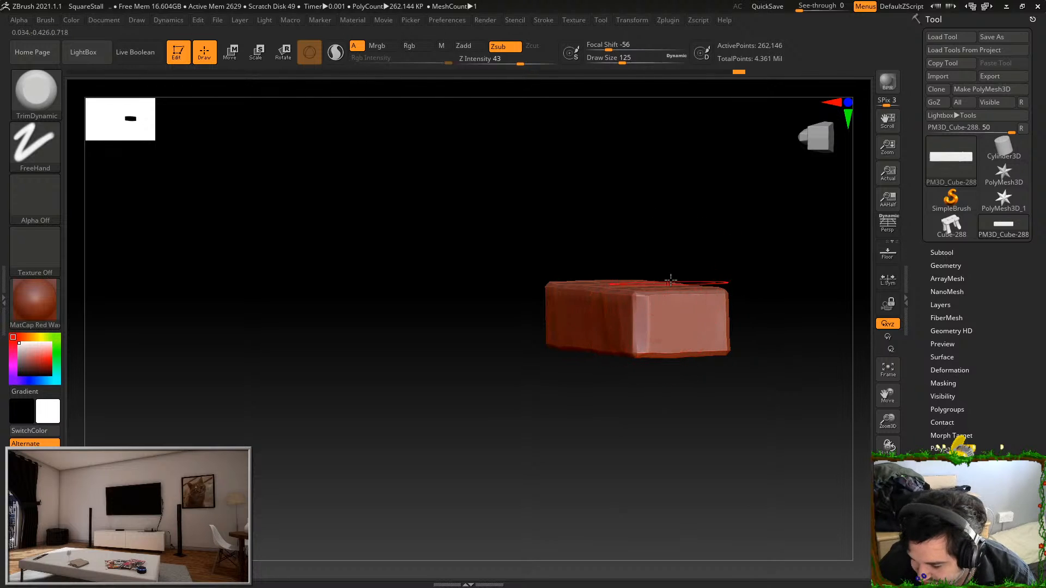
left_click_drag(675, 248, 714, 271)
key("ctrl+z")
Set Draw Size to 59 and wear down the crossbar's long edge with an irregular chipped cut
mouse_move(640, 391)
left_mouse_down()
mouse_move(721, 455)
mouse_move(744, 452)
left_mouse_up()
left_click_drag(613, 285, 623, 285)
left_click_drag(685, 209, 696, 254)
left_click_drag(695, 348, 671, 428)
right_click_drag(713, 286, 687, 472)
left_click(612, 64)
left_click_drag(643, 325, 605, 342)
right_click_drag(652, 318, 666, 406)
mouse_move(594, 348)
right_mouse_down()
mouse_move(619, 410)
mouse_move(613, 434)
mouse_move(721, 402)
mouse_move(763, 409)
mouse_move(739, 428)
right_mouse_up()
mouse_move(678, 234)
left_mouse_down()
mouse_move(759, 153)
mouse_move(651, 251)
left_mouse_up()
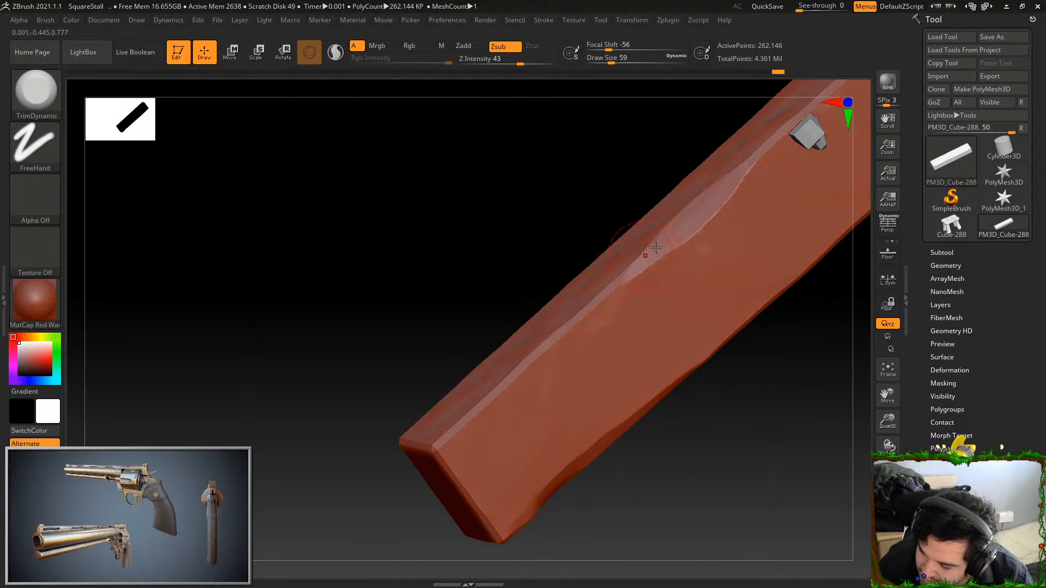
Bevel the short edge and chip the corner at the crossbar's other end
right_click_drag(730, 387, 753, 332)
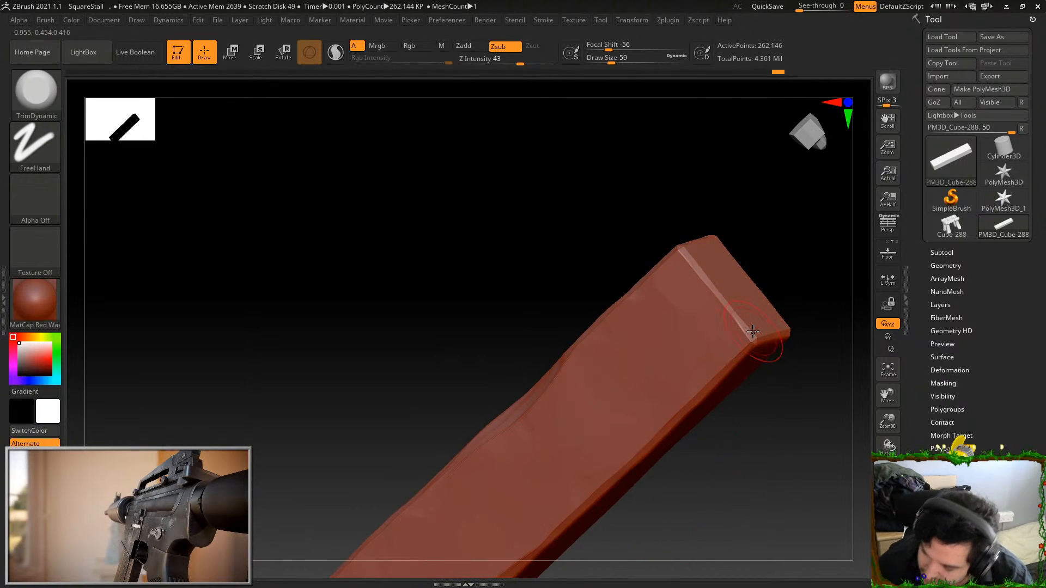
left_click_drag(752, 346, 744, 324)
right_click_drag(776, 246, 795, 246)
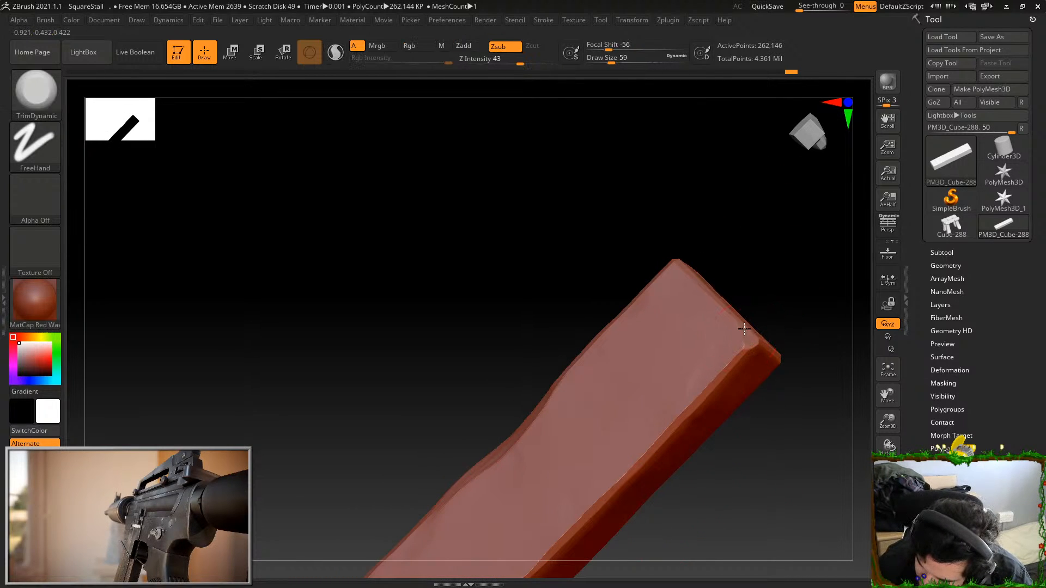
right_click_drag(726, 373, 774, 385)
mouse_move(666, 467)
right_mouse_down()
mouse_move(689, 409)
mouse_move(759, 362)
mouse_move(721, 404)
right_mouse_up()
Set Draw Size to 124 and flatten the bumps along the remaining narrow face of the crossbar
left_click_drag(612, 61, 618, 64)
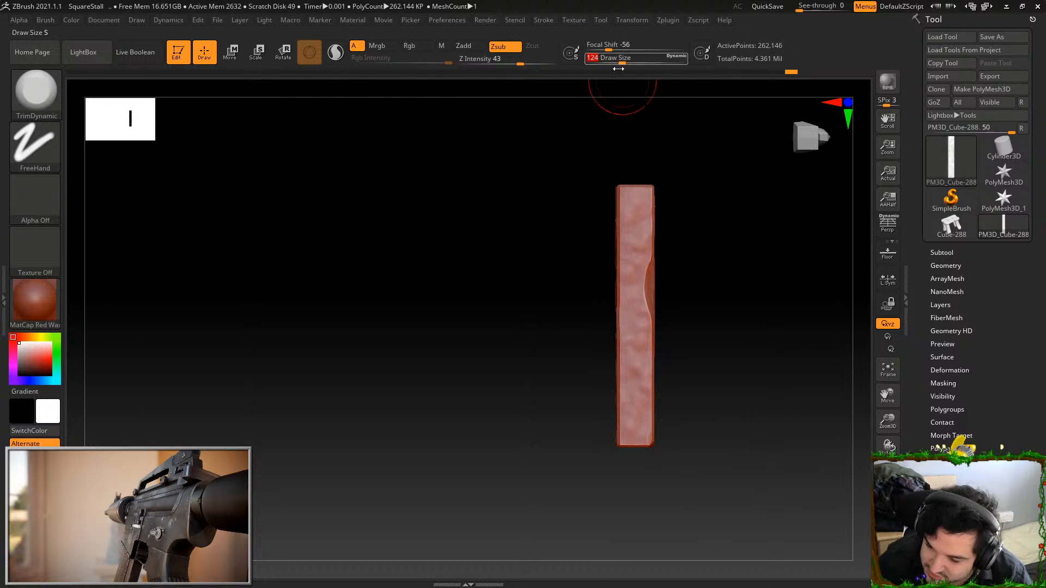
mouse_move(628, 213)
left_mouse_down()
mouse_move(631, 386)
mouse_move(635, 366)
left_mouse_up()
left_click_drag(620, 60, 609, 62)
right_click_drag(664, 163, 712, 195)
left_click_drag(711, 194, 711, 219, "alt")
Enlarge the brush and flatten the bumps along the crossbar's remaining broad face
left_click_drag(609, 60, 619, 61)
left_click_drag(678, 128, 733, 141)
left_click_drag(590, 195, 593, 341)
left_click_drag(607, 282, 595, 479)
left_click_drag(592, 352, 596, 453)
left_click_drag(658, 269, 640, 273)
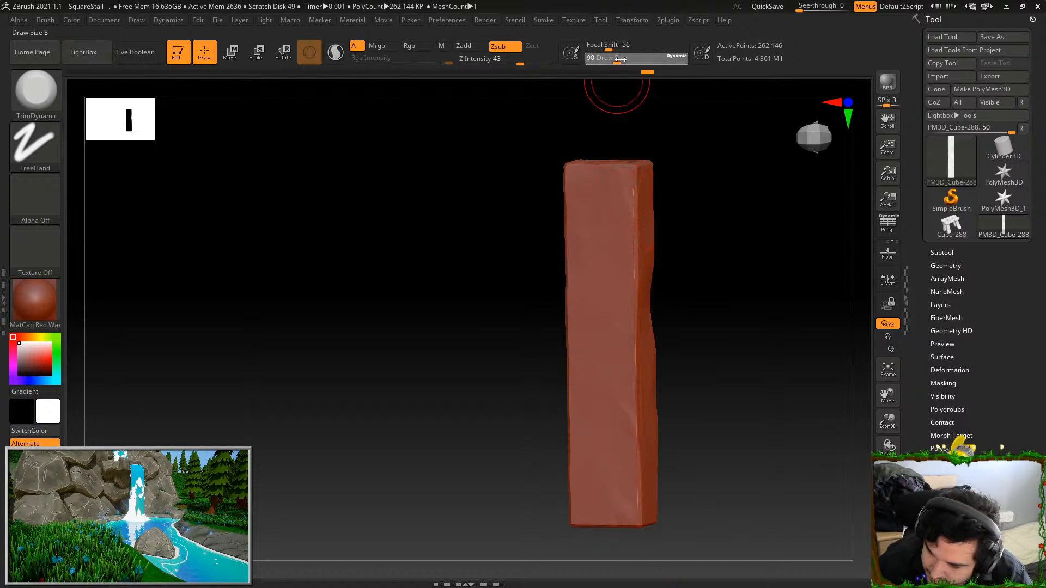
Set Draw Size to 44, trim the long edge beside the flattened face and undo the last stroke
left_click_drag(617, 59, 609, 59)
left_click_drag(673, 117, 633, 163)
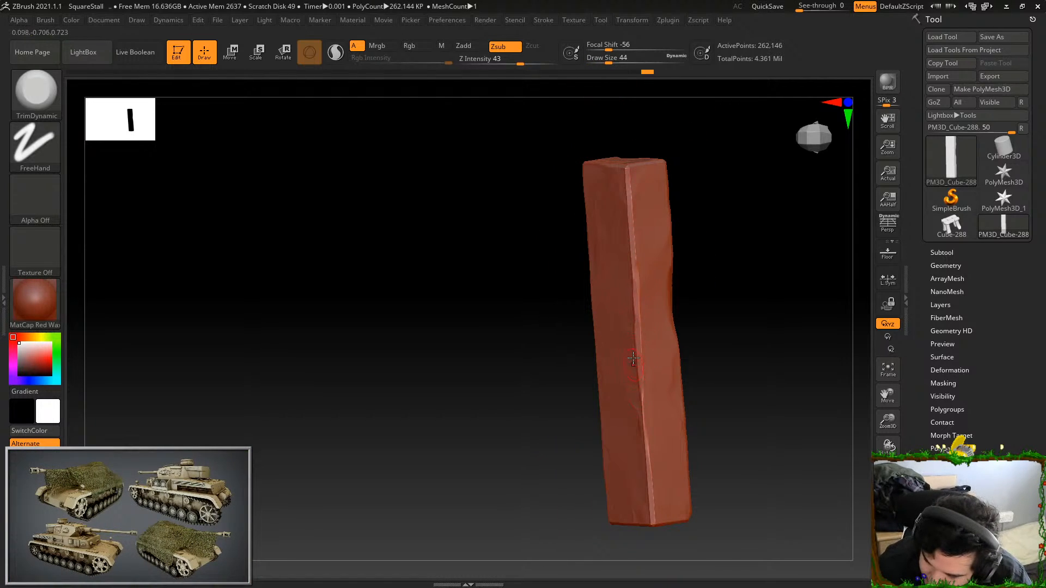
left_click_drag(634, 367, 633, 363)
right_click_drag(635, 357, 649, 285)
left_click_drag(635, 254, 635, 341)
key("ctrl+z")
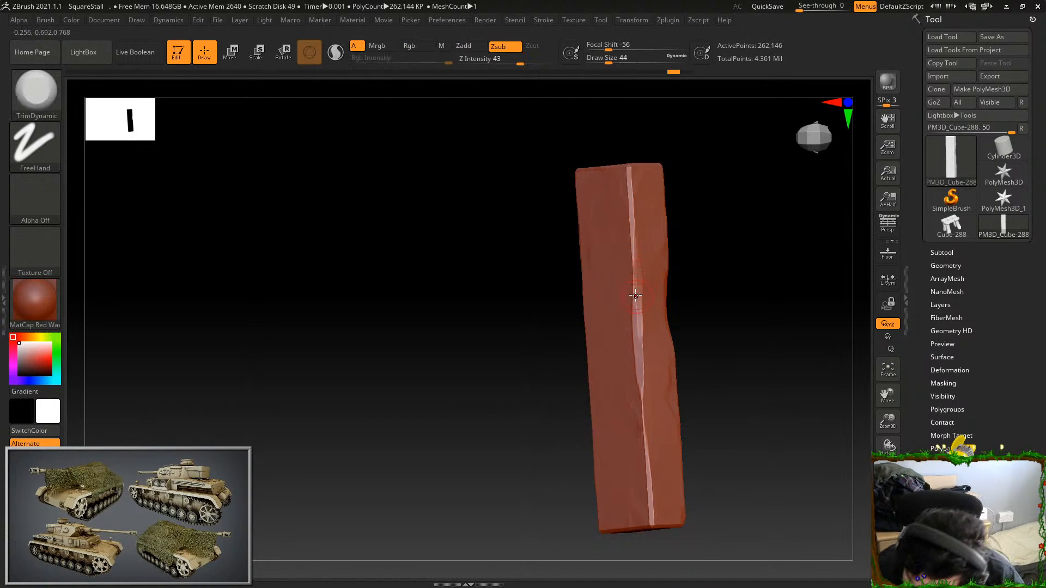
Wear down the crossbar's remaining long edges and the corner at one end
right_click_drag(618, 274, 676, 289)
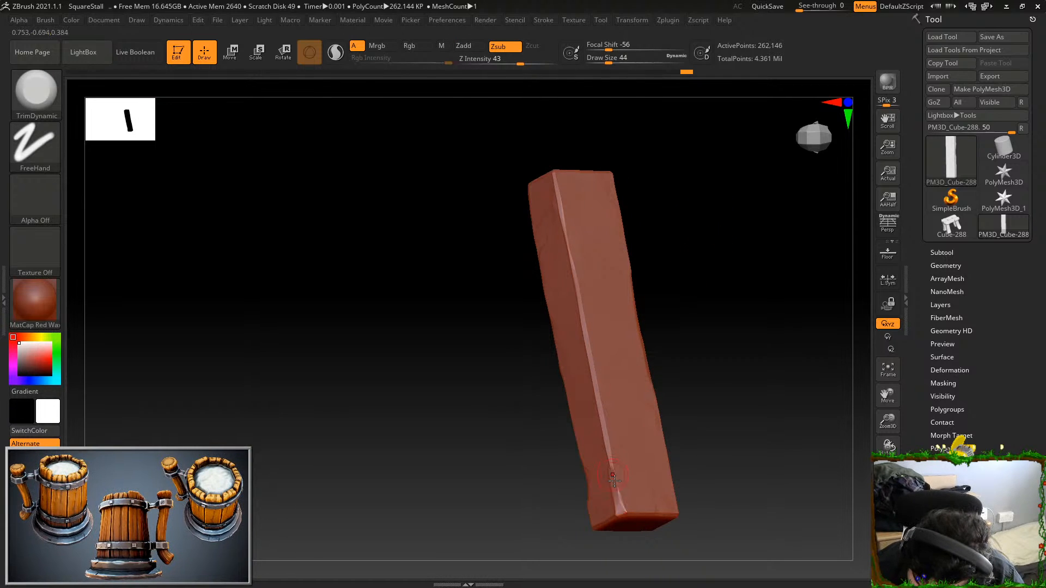
mouse_move(626, 209)
right_mouse_down()
mouse_move(623, 121)
mouse_move(560, 174)
right_mouse_up()
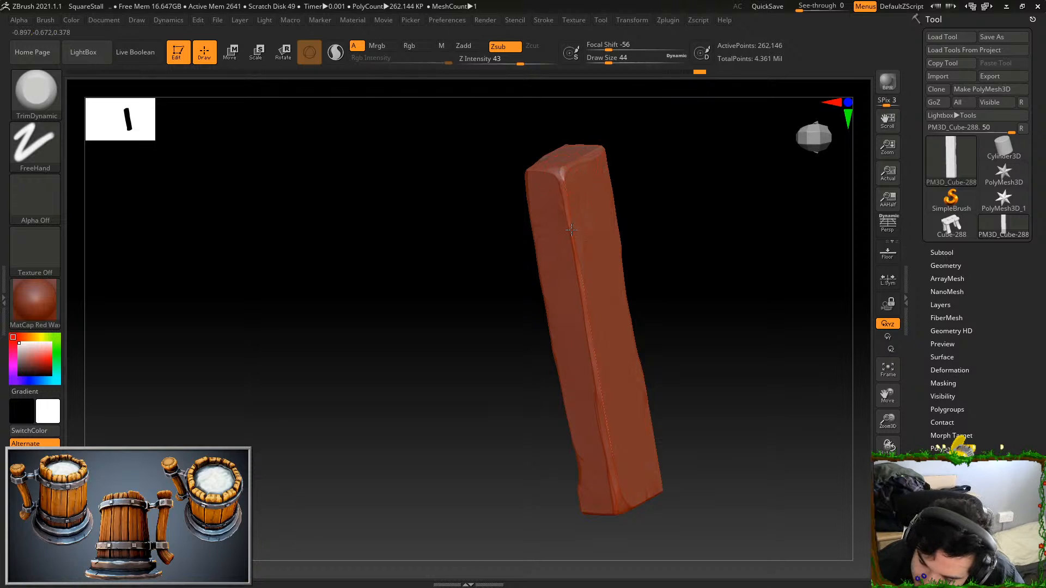
right_click_drag(570, 258, 549, 285)
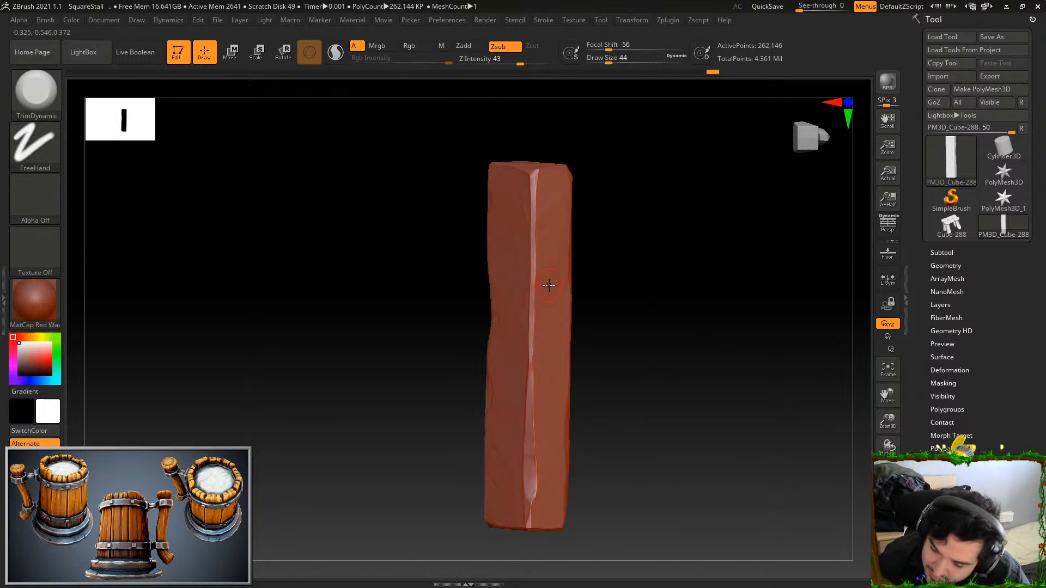
mouse_move(534, 359)
right_mouse_down()
mouse_move(729, 303)
mouse_move(770, 386)
right_mouse_up()
Select the Standard brush with the FreeHand stroke and sink a dent near each end of the crossbar's broad face
left_click(18, 99)
left_click(179, 312)
left_click(27, 148)
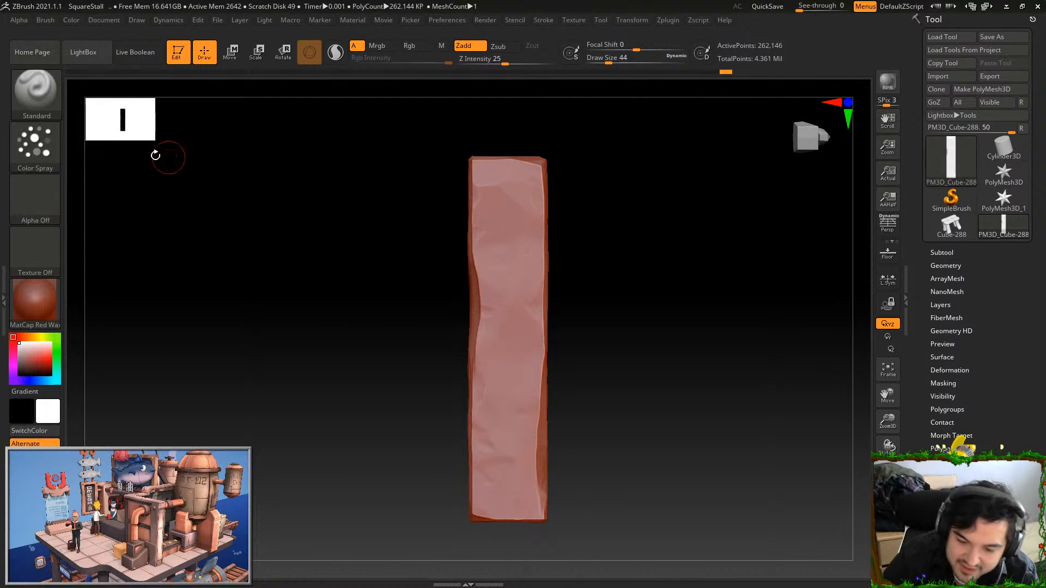
left_click(53, 139)
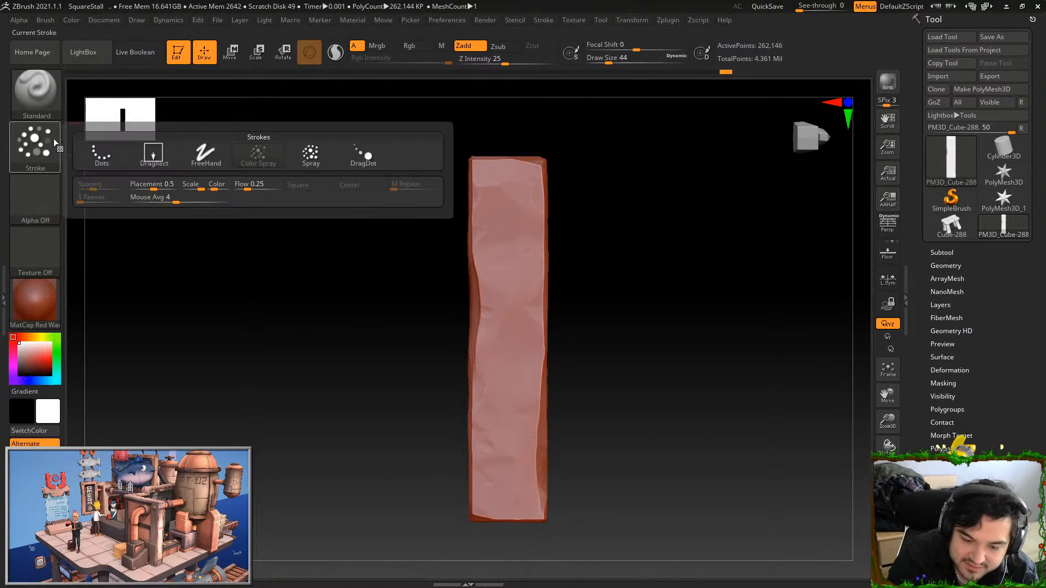
left_click(206, 155)
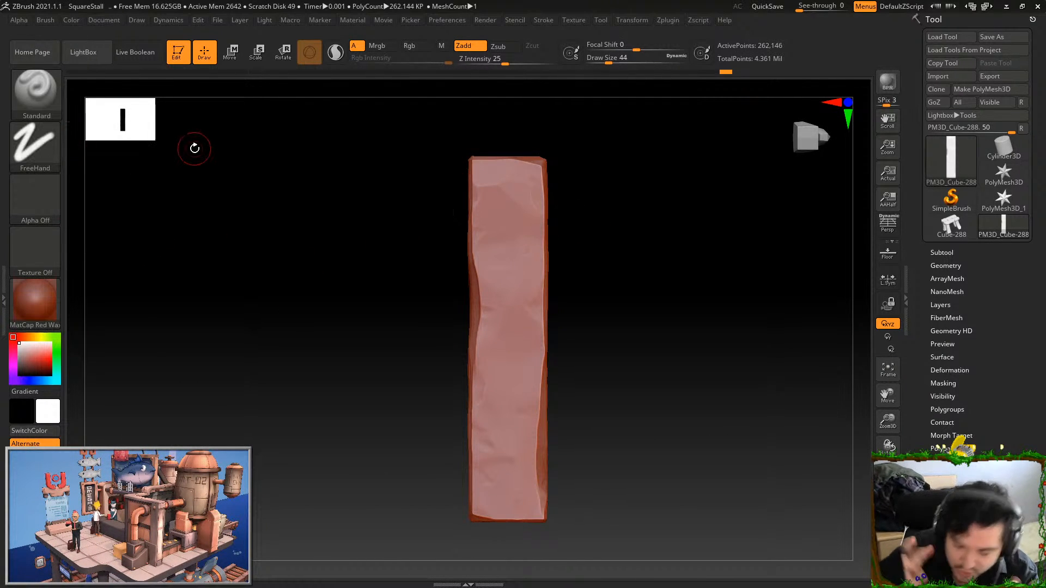
left_click(522, 195, "alt")
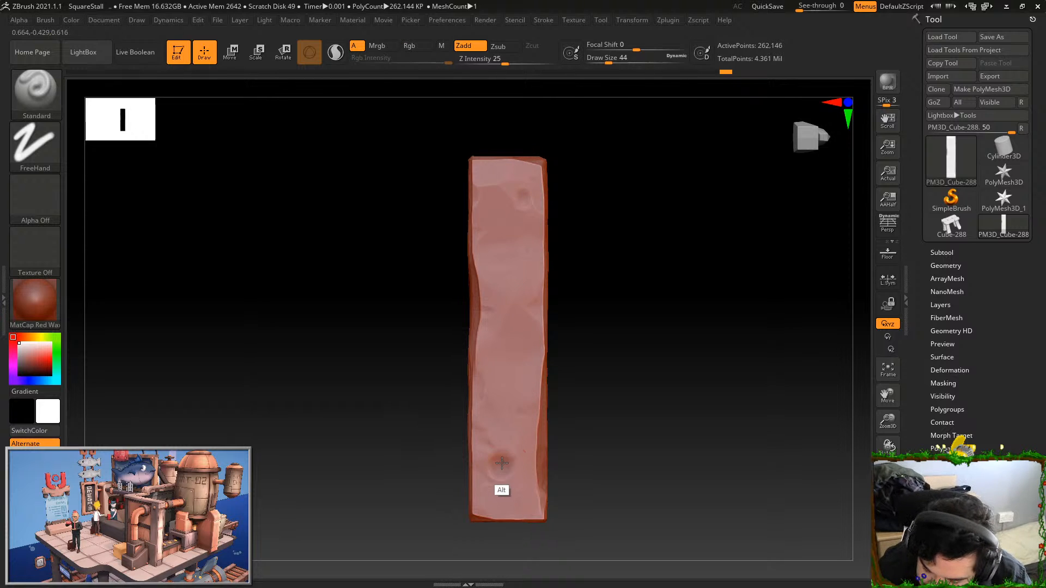
Flatten the rims of both dents with the TrimDynamic brush and reveal the whole stall
left_click(36, 93)
left_click(774, 406)
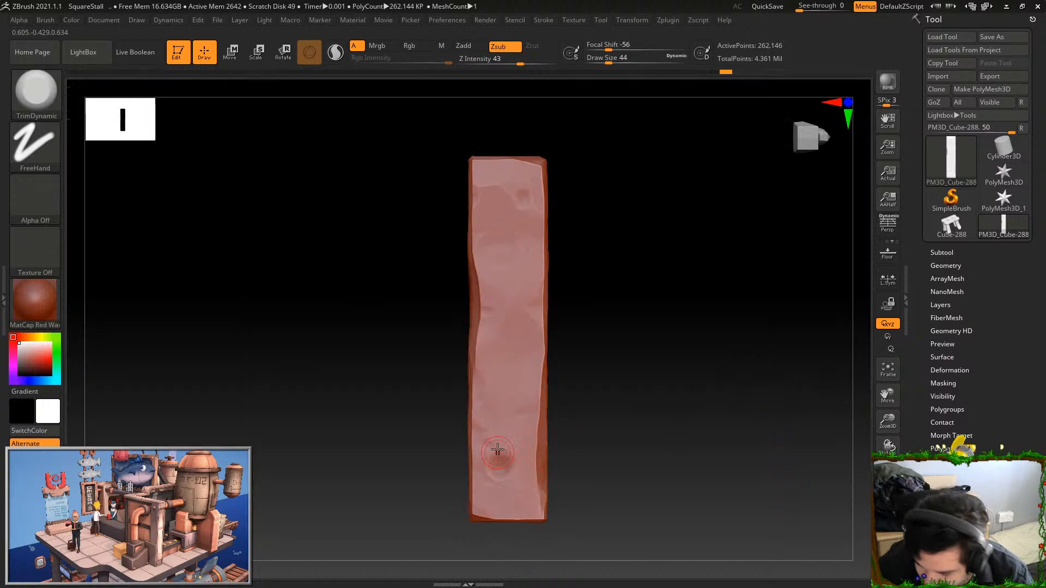
left_click_drag(497, 453, 497, 475)
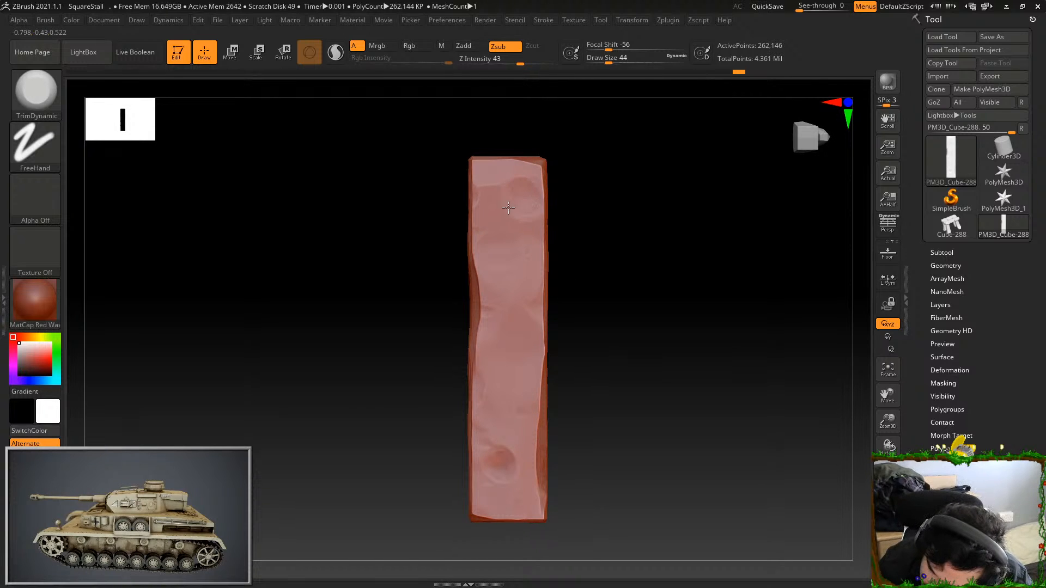
left_click(664, 273, "ctrl+shift")
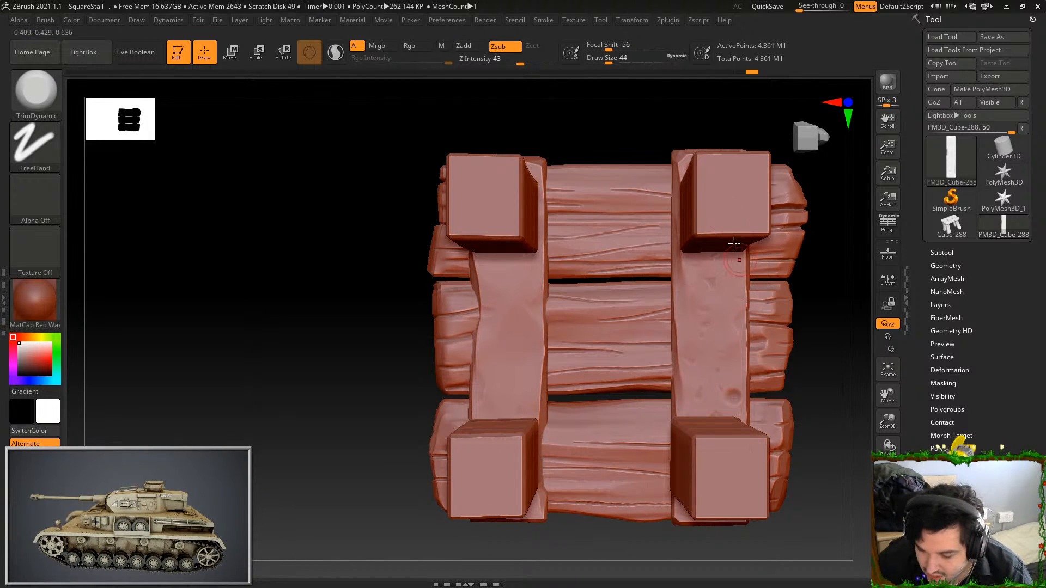
Isolate the lower crossbar from its bolted side and cut an Orb_Slash01 slash into its long edge near one end
left_click_drag(649, 80, 667, 436)
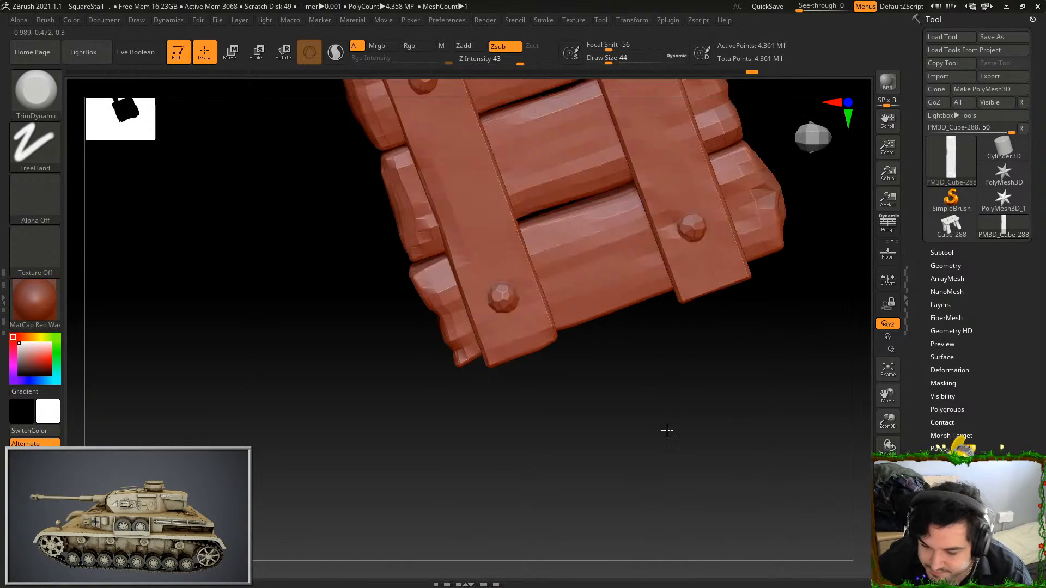
left_click(486, 203, "ctrl+shift")
key("b")
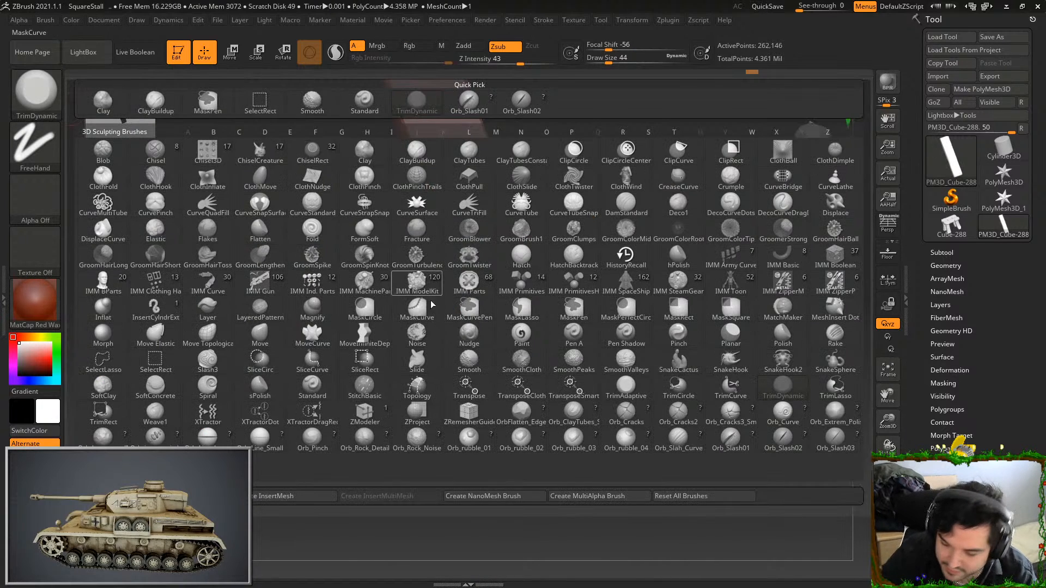
left_click(730, 439)
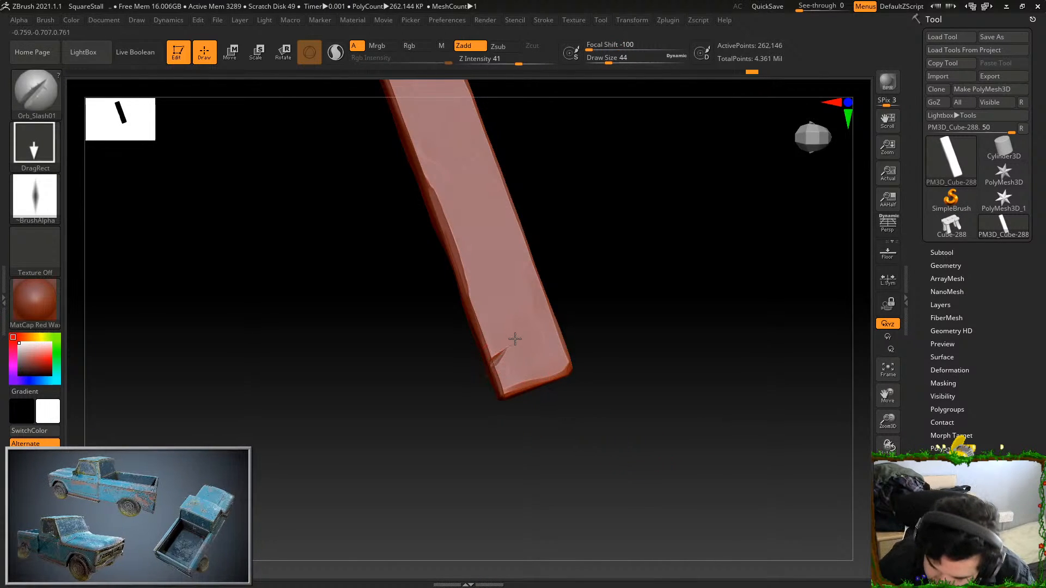
Cut slashes into the crossbar's opposite long edge and its other end, and reveal the whole stall
key("f")
left_click_drag(524, 240, 520, 266)
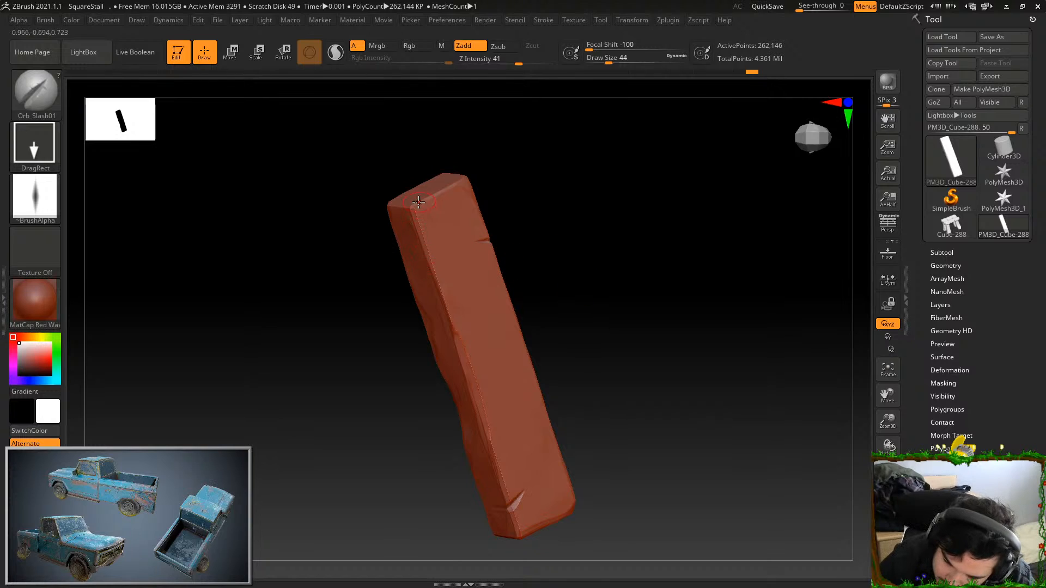
left_click_drag(546, 209, 552, 279)
left_click_drag(529, 205, 689, 392)
left_click(814, 462, "ctrl+shift")
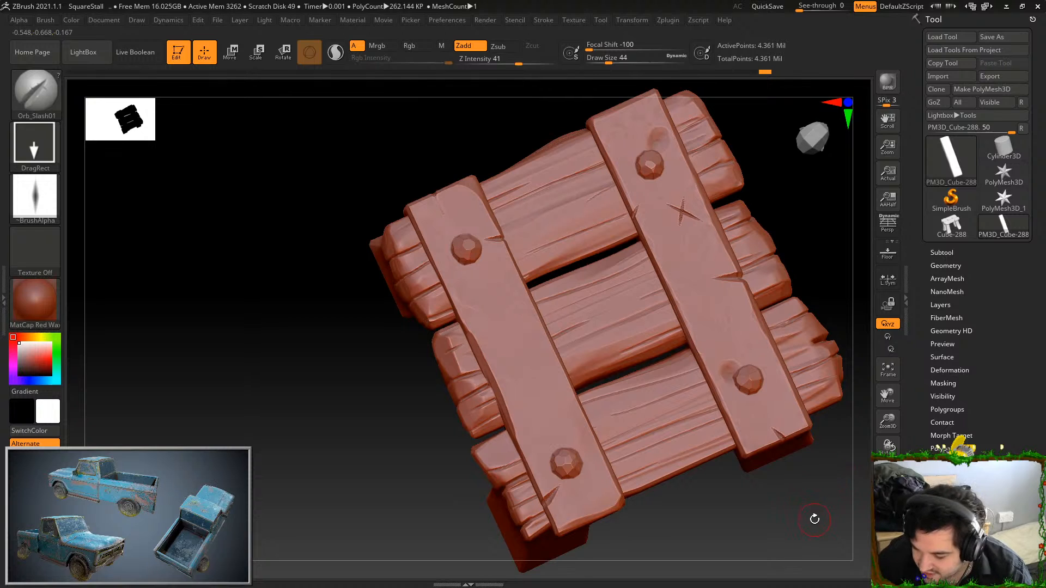
Isolate one of the stall's blank legs, hiding all other parts
left_click_drag(814, 519, 811, 512)
left_click_drag(708, 539, 709, 504)
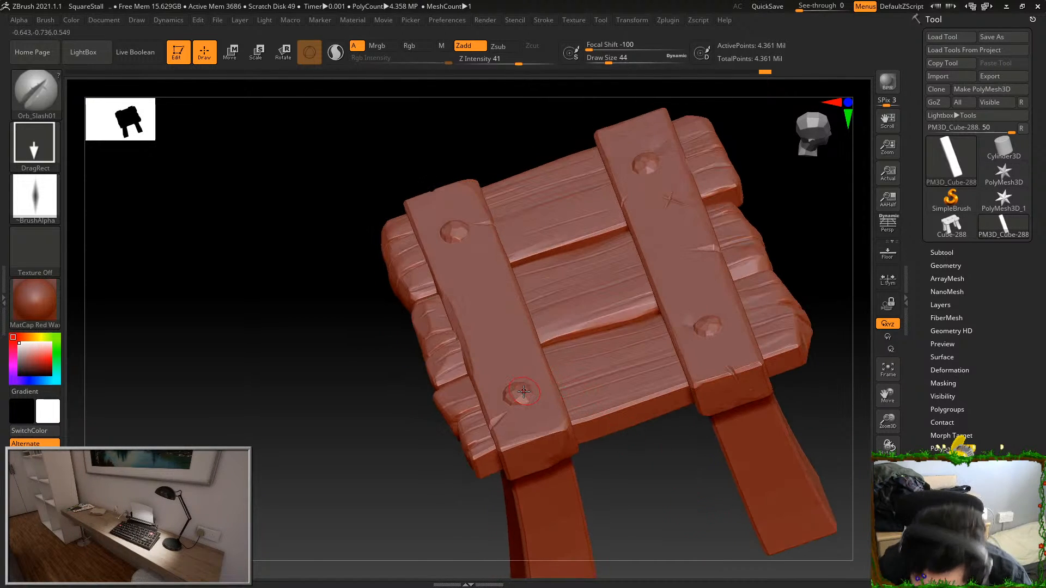
left_click_drag(626, 474, 640, 510)
left_click_drag(681, 480, 646, 211)
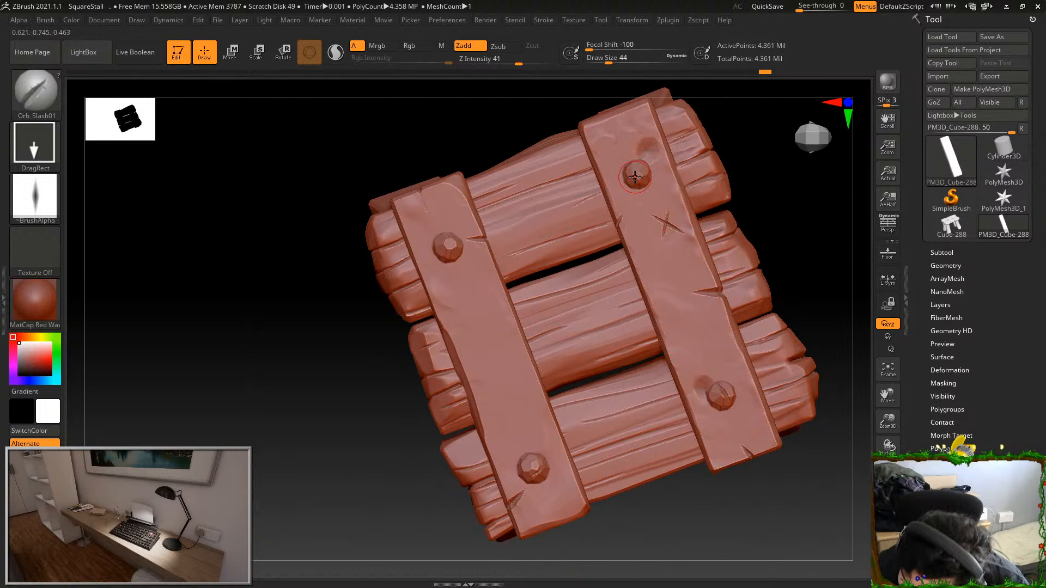
left_click_drag(711, 135, 478, 235)
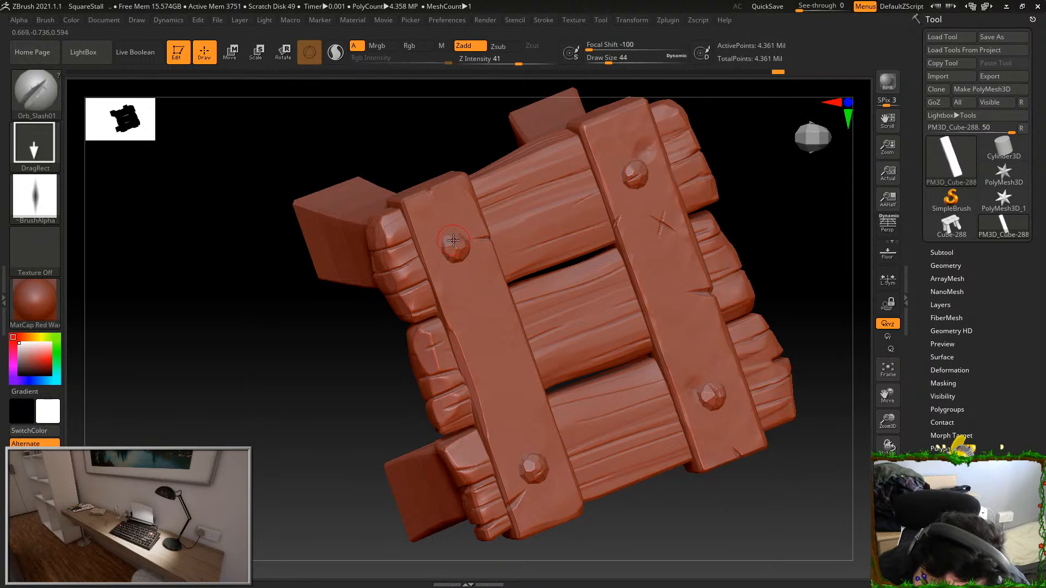
left_click_drag(805, 423, 757, 429)
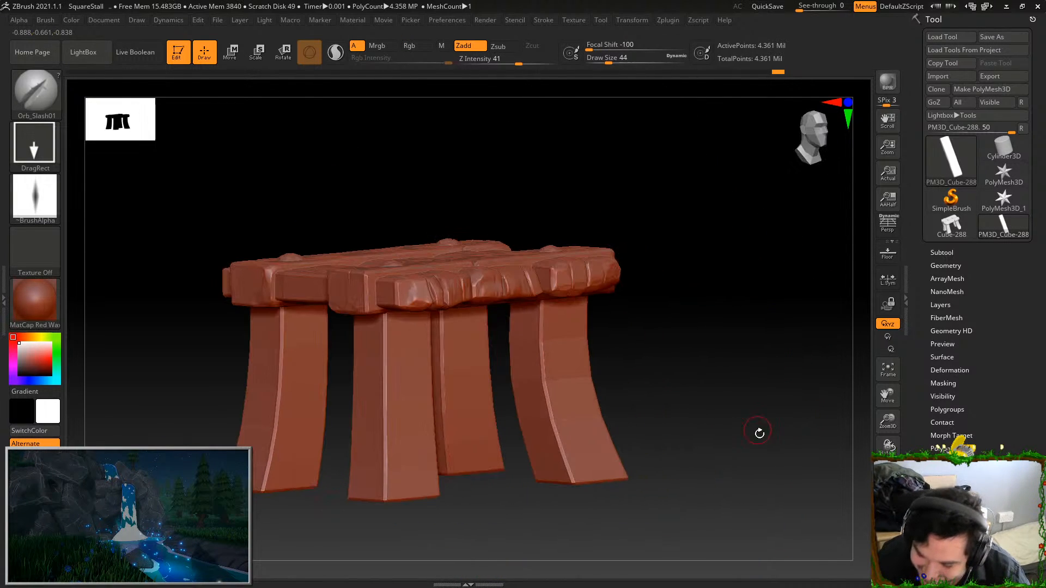
key("f")
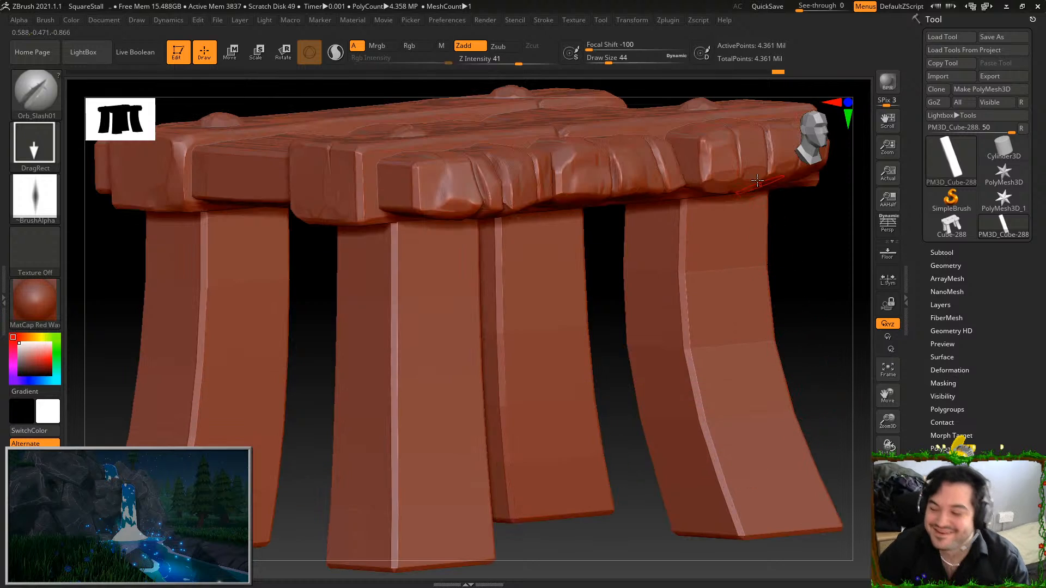
left_click(443, 360, "ctrl+shift")
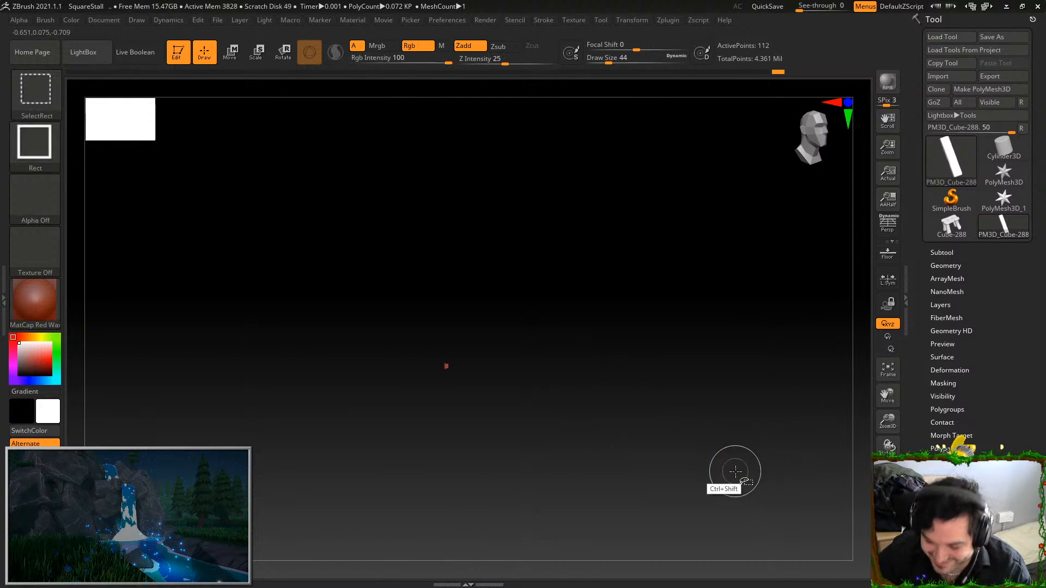
left_click(731, 472, "ctrl+shift")
left_click_drag(721, 465, 729, 304)
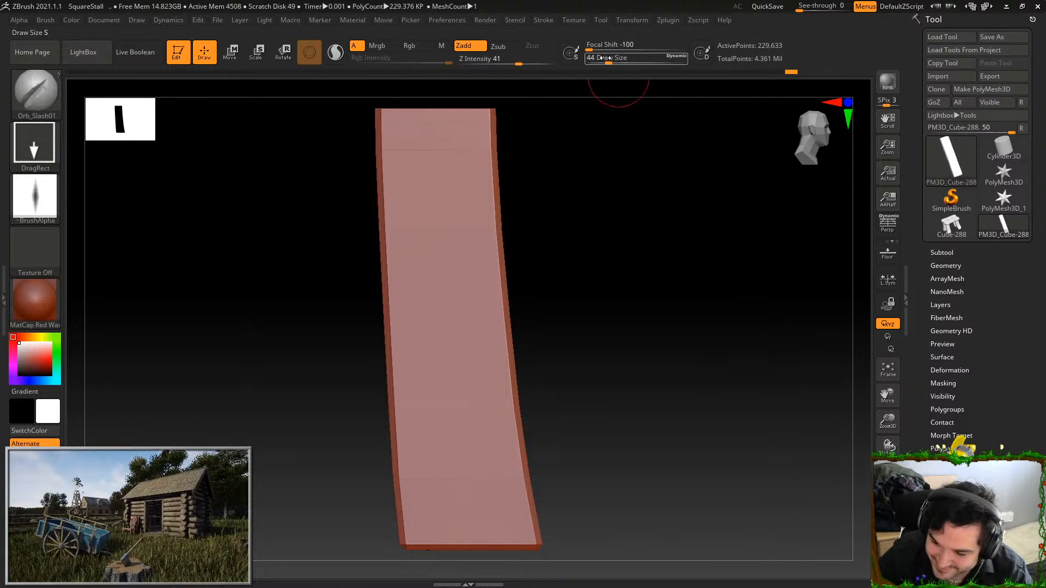
Smooth along the leg's sharp edges with the Smooth brush at draw size 207
key("shift")
mouse_move(626, 262)
left_mouse_down()
mouse_move(551, 212)
mouse_move(532, 269)
mouse_move(530, 222)
left_mouse_up()
left_click_drag(675, 291, 599, 275)
left_click_drag(566, 142, 600, 413, "shift")
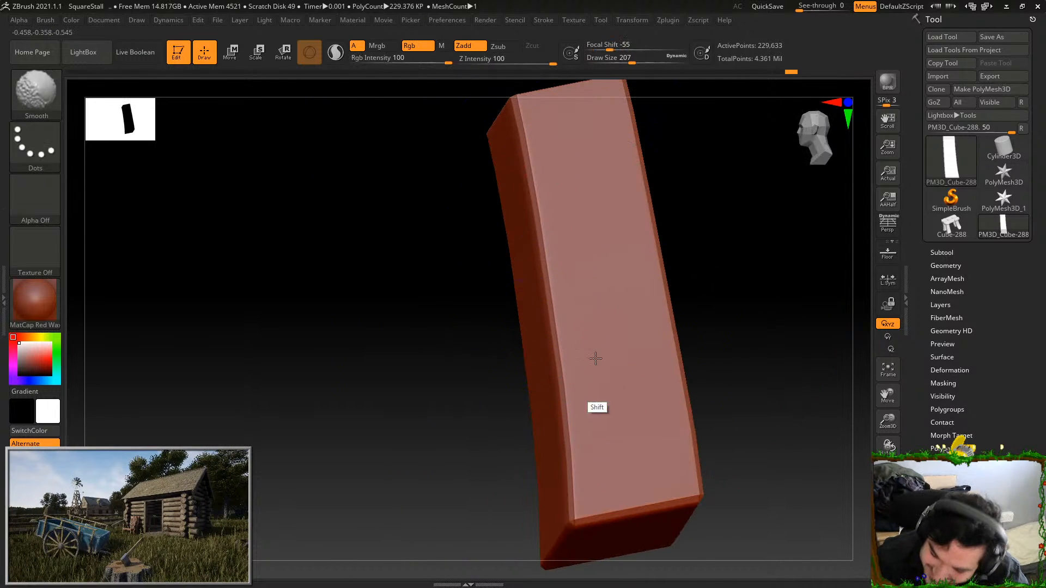
left_click_drag(708, 283, 766, 275)
mouse_move(766, 387)
left_mouse_down()
mouse_move(787, 391)
mouse_move(700, 306)
left_mouse_up()
Select the Orb_ClayTubes_Smooth brush and set its draw size to 140
left_click(49, 80)
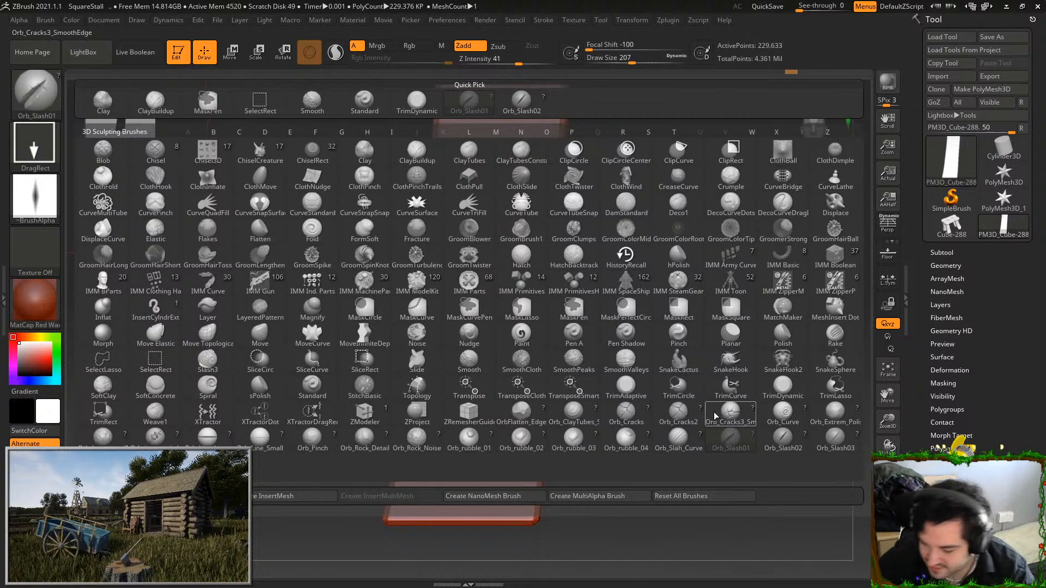
left_click(584, 408)
left_click_drag(498, 165, 473, 399)
key("ctrl+z")
left_click_drag(616, 57, 595, 58)
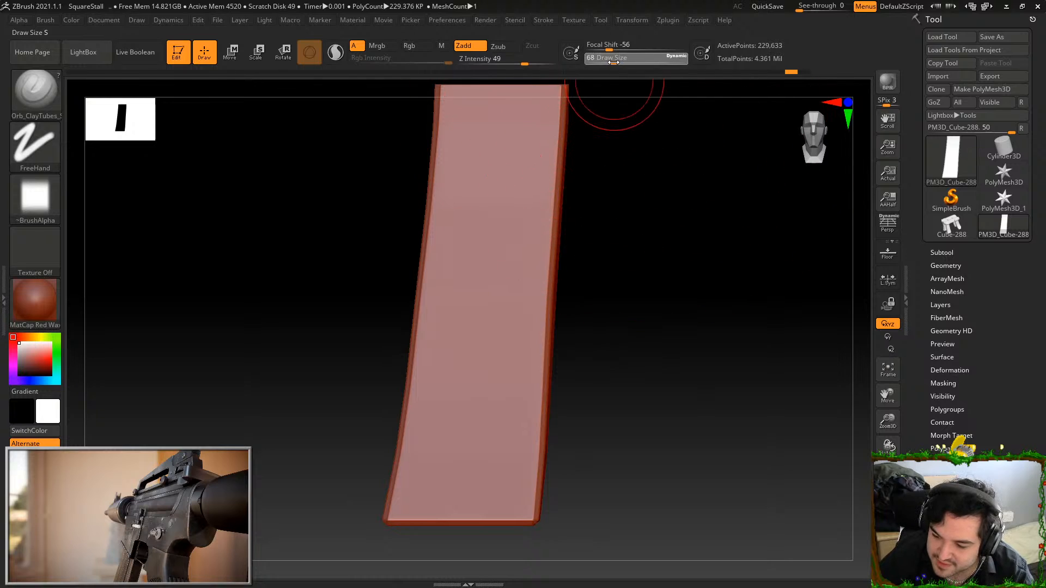
type("140")
key("Return")
left_click_drag(621, 371, 623, 292, "alt")
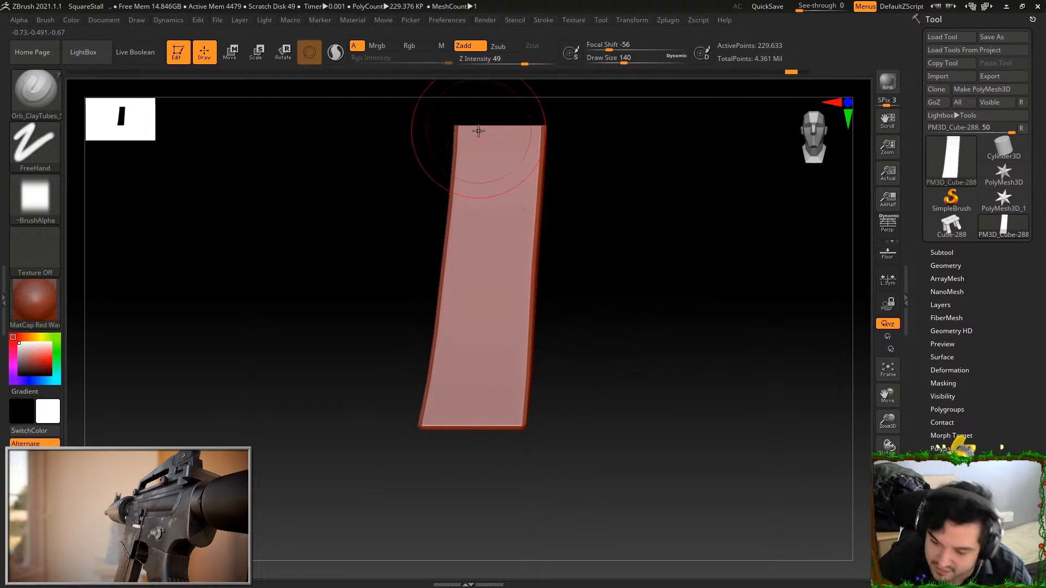
Build up long wood-grain ridges down the full length of the leg's first broad face
mouse_move(478, 131)
left_mouse_down()
mouse_move(437, 424)
mouse_move(476, 263)
mouse_move(461, 426)
left_mouse_up()
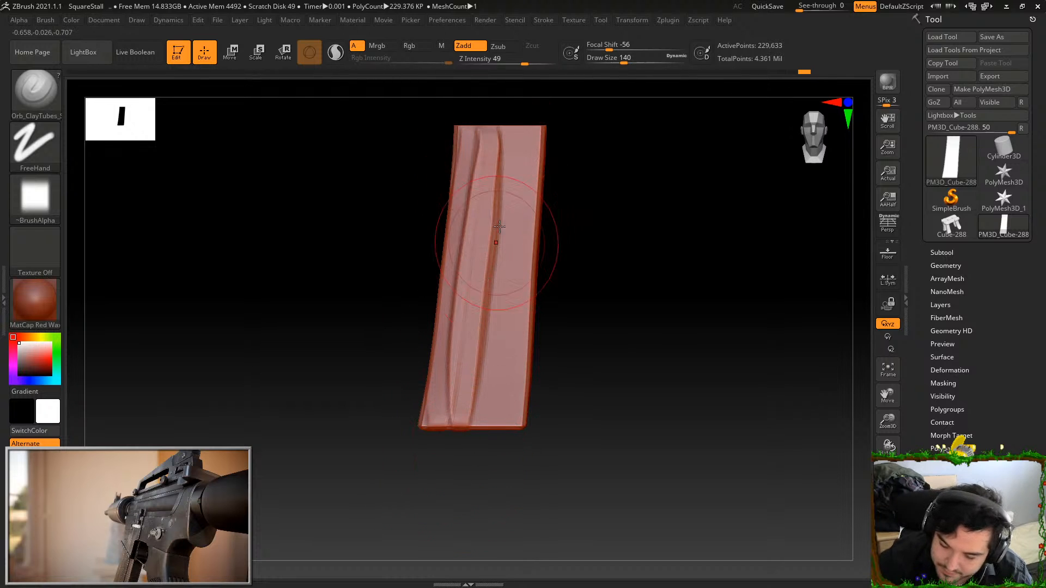
mouse_move(494, 134)
left_mouse_down()
mouse_move(465, 426)
mouse_move(506, 170)
mouse_move(477, 428)
left_mouse_up()
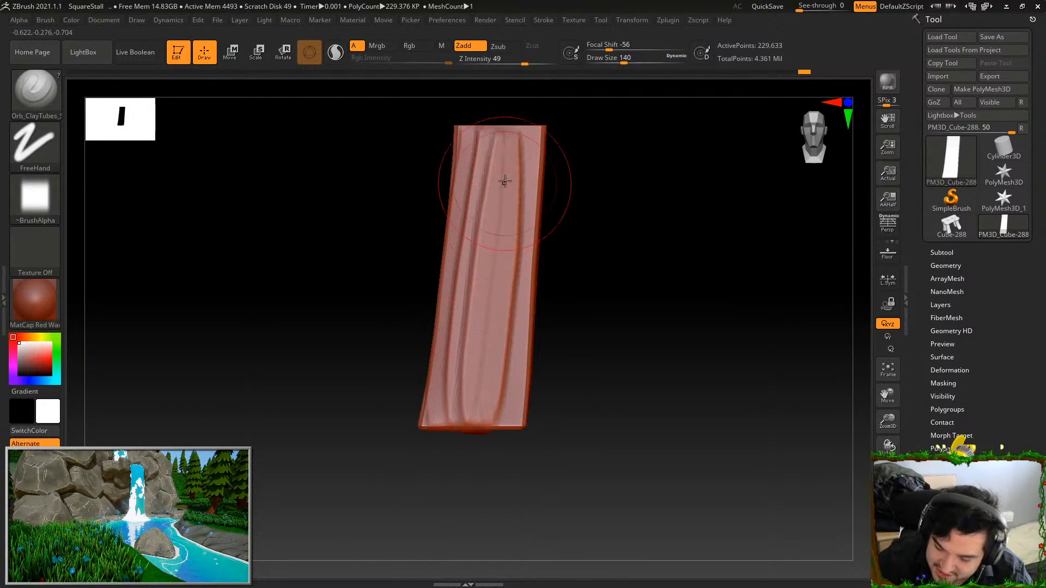
left_click_drag(507, 133, 475, 427)
mouse_move(515, 136)
left_mouse_down()
mouse_move(522, 176)
mouse_move(490, 429)
mouse_move(507, 432)
left_mouse_up()
Build matching lengthwise grain ridges on the leg's adjacent second face
left_click_drag(604, 309, 645, 242)
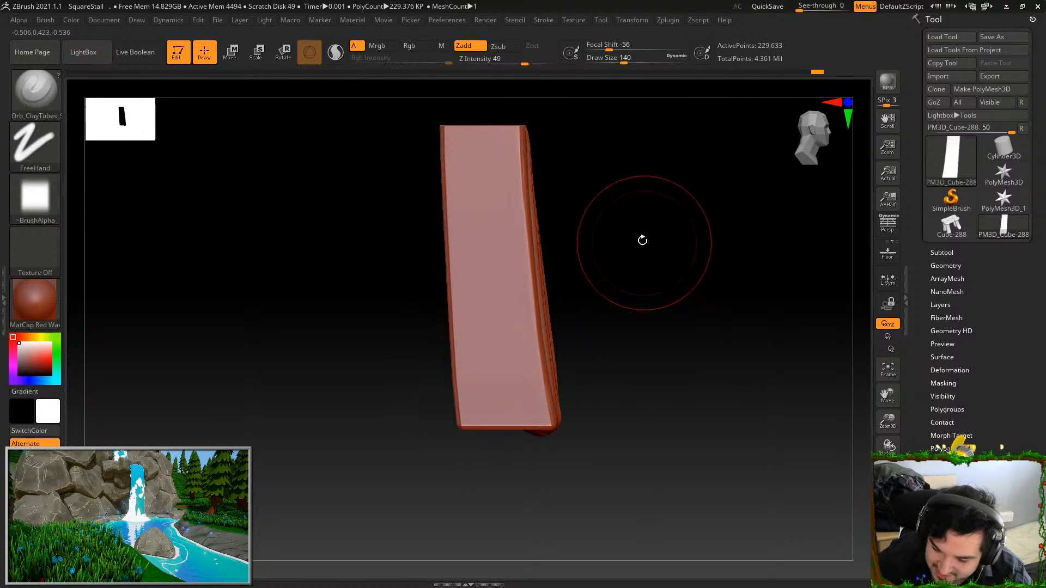
left_click_drag(497, 133, 487, 428)
left_click_drag(491, 140, 506, 341)
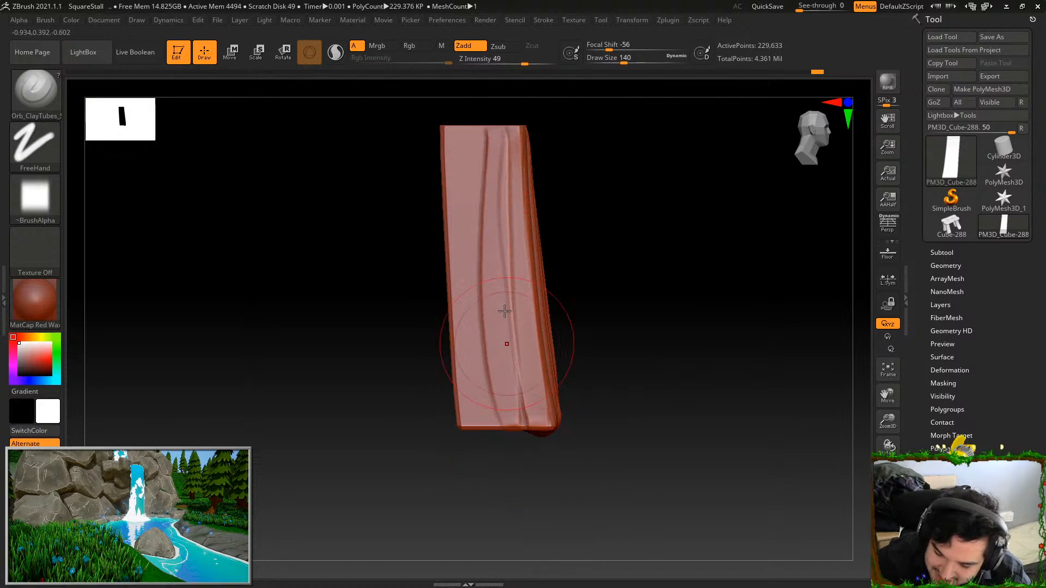
mouse_move(457, 132)
left_mouse_down()
mouse_move(472, 428)
mouse_move(469, 362)
mouse_move(473, 427)
mouse_move(493, 431)
left_mouse_up()
left_click_drag(443, 129, 474, 428)
left_click_drag(465, 188, 482, 428)
Add lengthwise wood-grain ridges to the leg's third face
left_click_drag(587, 236, 566, 197, "shift")
mouse_move(379, 130)
left_mouse_down()
mouse_move(409, 427)
mouse_move(392, 267)
mouse_move(415, 427)
mouse_move(431, 427)
left_mouse_up()
mouse_move(480, 163)
left_mouse_down()
mouse_move(467, 280)
mouse_move(458, 114)
mouse_move(623, 140)
left_mouse_up()
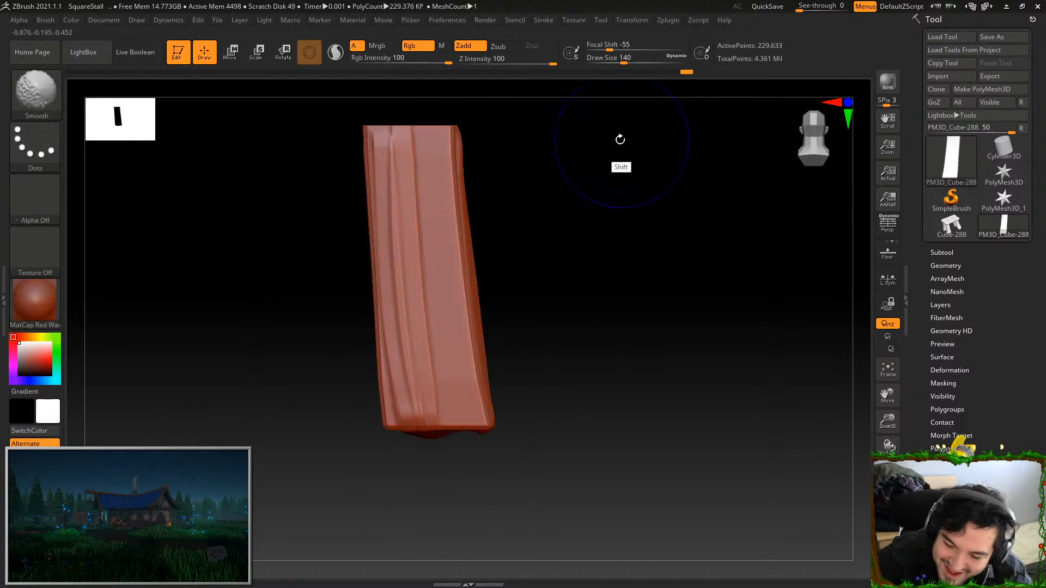
mouse_move(417, 131)
left_mouse_down()
mouse_move(451, 428)
mouse_move(436, 205)
mouse_move(466, 427)
mouse_move(624, 283)
left_mouse_up()
Cover the leg's fourth face with long grain ridges running from top to bottom
left_click_drag(359, 131, 334, 422)
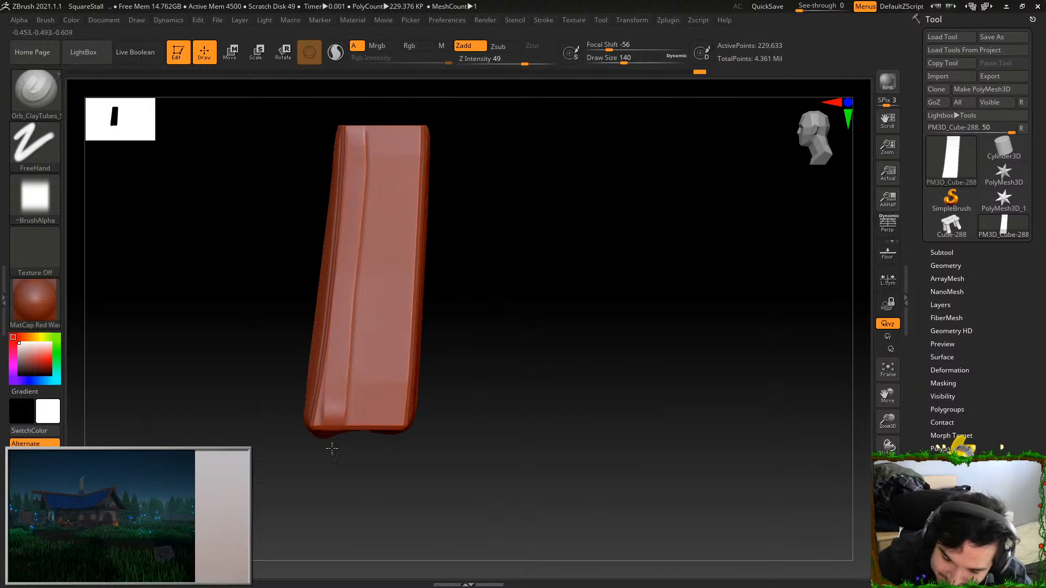
left_click_drag(355, 140, 363, 355)
mouse_move(391, 161)
left_mouse_down()
mouse_move(376, 425)
mouse_move(385, 402)
left_mouse_up()
left_click_drag(394, 199, 385, 425)
left_click_drag(382, 153, 355, 434)
Select the TrimDynamic brush and chip away the corners and rim at the leg's bottom end
left_click_drag(474, 285, 515, 214)
key("b")
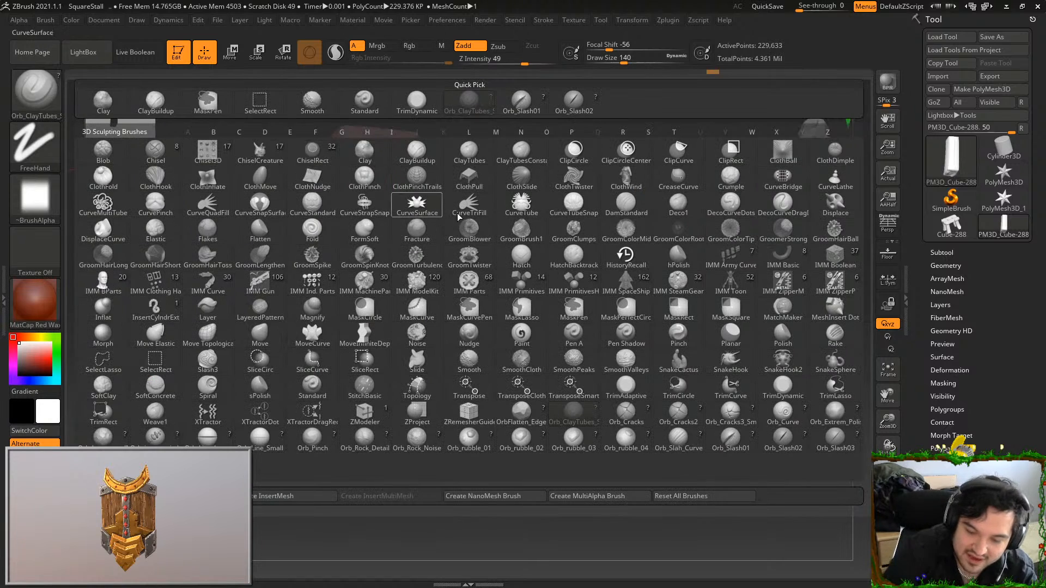
key("t")
key("d")
mouse_move(715, 399)
left_mouse_down()
mouse_move(677, 338)
mouse_move(611, 300)
left_mouse_up()
mouse_move(400, 256)
left_mouse_down()
mouse_move(362, 215)
mouse_move(402, 205)
mouse_move(385, 222)
left_mouse_up()
mouse_move(501, 243)
left_mouse_down()
mouse_move(512, 338)
mouse_move(497, 283)
mouse_move(444, 221)
left_mouse_up()
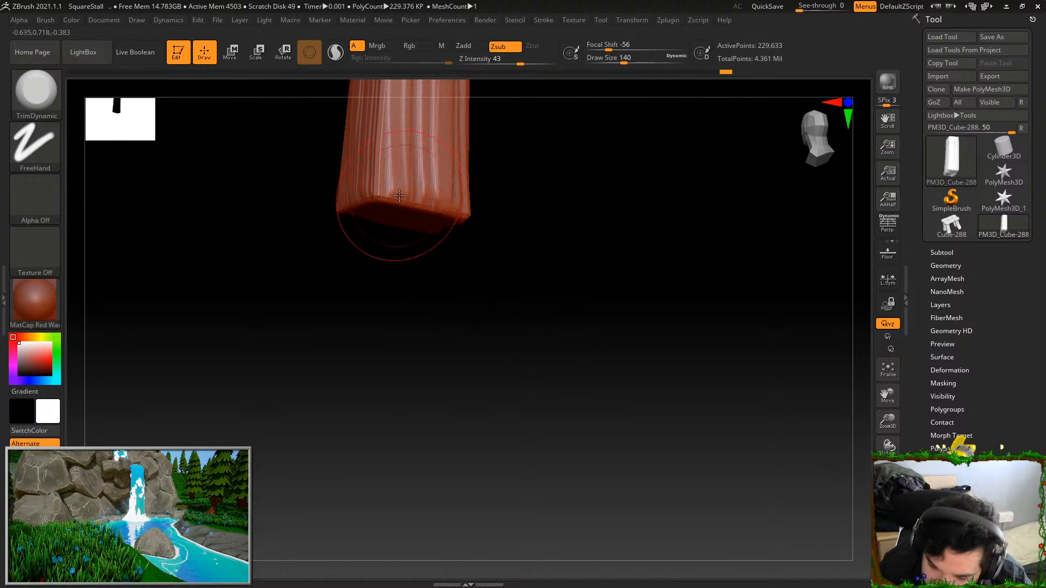
left_click_drag(393, 197, 415, 199)
left_click_drag(510, 215, 470, 210)
left_click_drag(541, 199, 531, 300, "alt")
Flatten the grain ridges with TrimDynamic along the leg's long edges and the face with the upper split
left_click_drag(439, 308, 454, 139)
mouse_move(556, 246)
left_mouse_down("shift")
mouse_move(595, 257)
mouse_move(584, 518)
left_mouse_up("shift")
left_click_drag(373, 291, 383, 525)
left_click_drag(471, 232, 484, 180, "alt")
left_click_drag(368, 305, 395, 333)
left_click_drag(456, 346, 475, 295)
left_click_drag(463, 233, 463, 321)
left_click_drag(448, 229, 476, 479)
left_click_drag(472, 299, 487, 505)
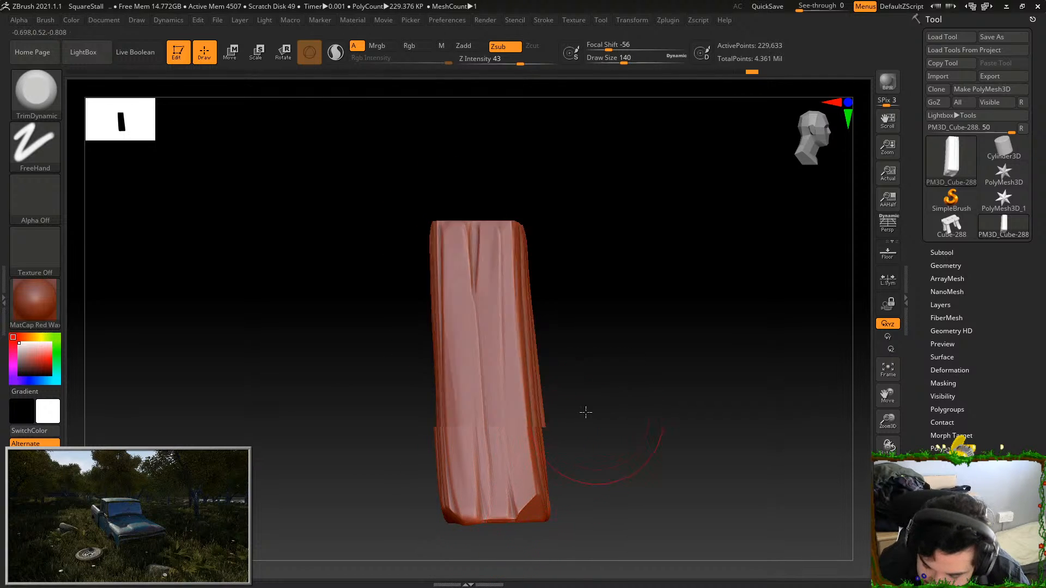
Trim the ridges flatter on the leg's remaining faces with long TrimDynamic strokes
left_click_drag(593, 411, 539, 397, "shift")
mouse_move(594, 235)
left_mouse_down()
mouse_move(557, 510)
mouse_move(588, 285)
left_mouse_up()
left_click_drag(625, 253, 612, 436)
left_click_drag(623, 278, 608, 436)
left_click_drag(685, 313, 663, 315)
left_click_drag(610, 238, 579, 408)
left_click_drag(589, 310, 573, 439)
left_click_drag(686, 348, 768, 238, "shift")
left_click_drag(626, 241, 624, 436)
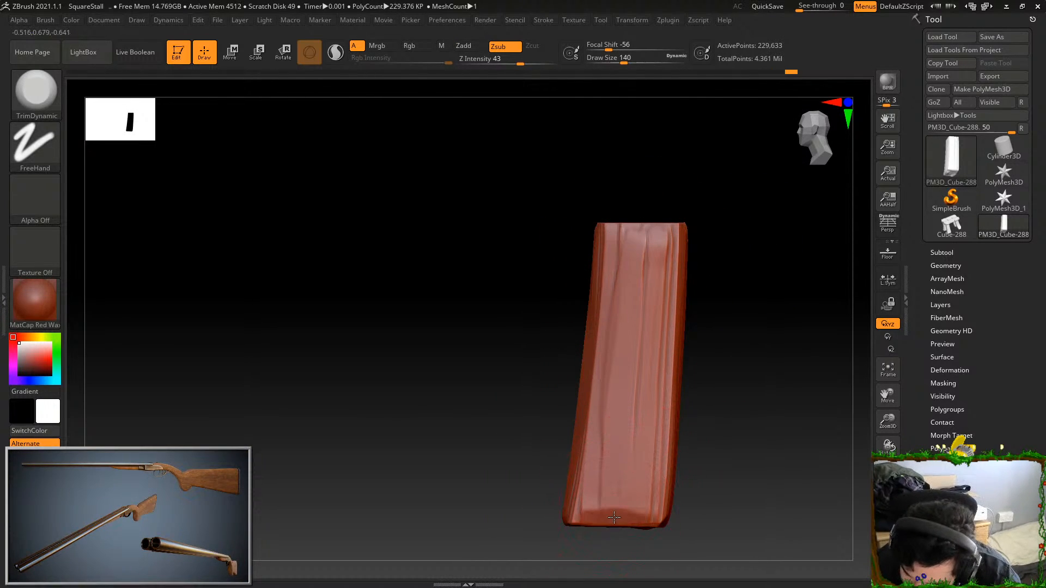
left_click_drag(699, 448, 761, 398)
left_click_drag(760, 296, 561, 257)
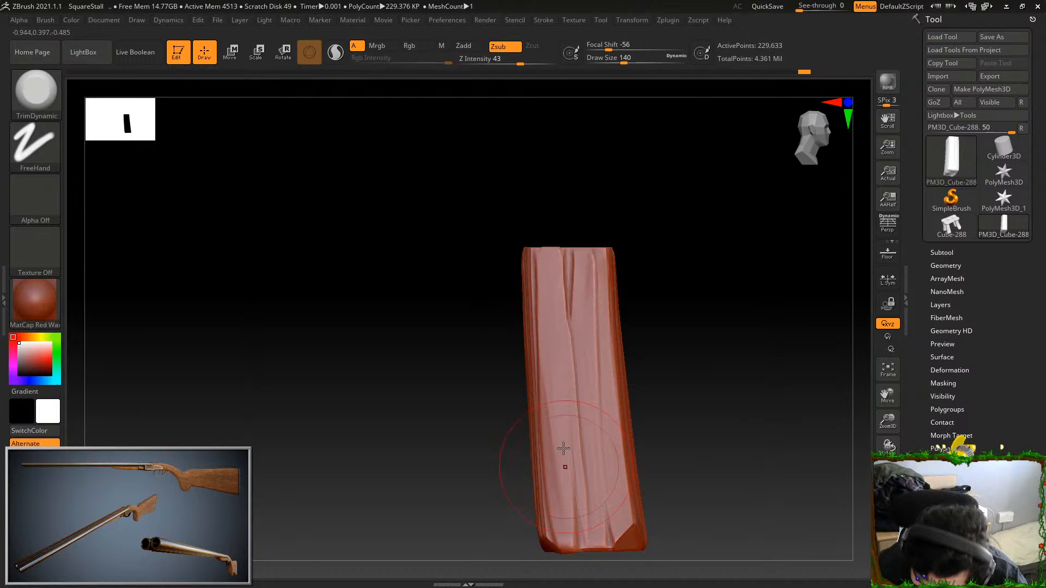
Select the Orb_Cracks brush and set draw size 33, focal shift -53 and Z intensity 36
key("b")
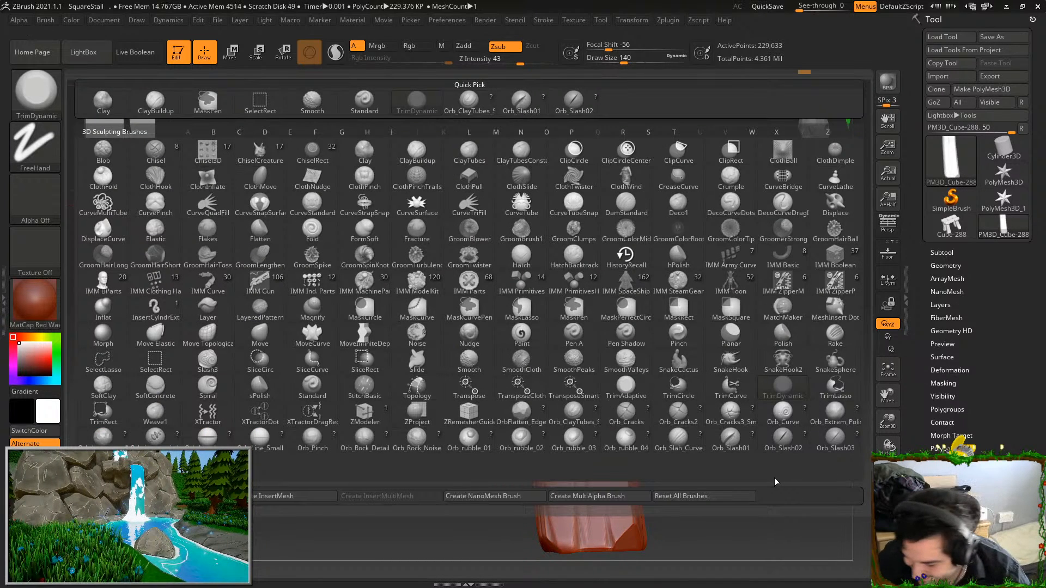
left_click(626, 412)
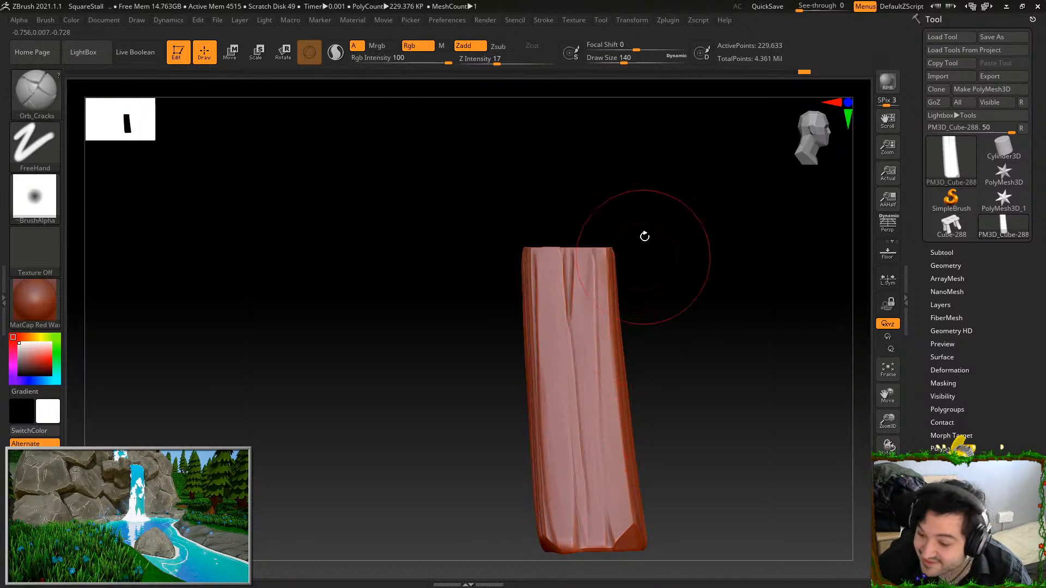
left_click_drag(610, 56, 597, 56)
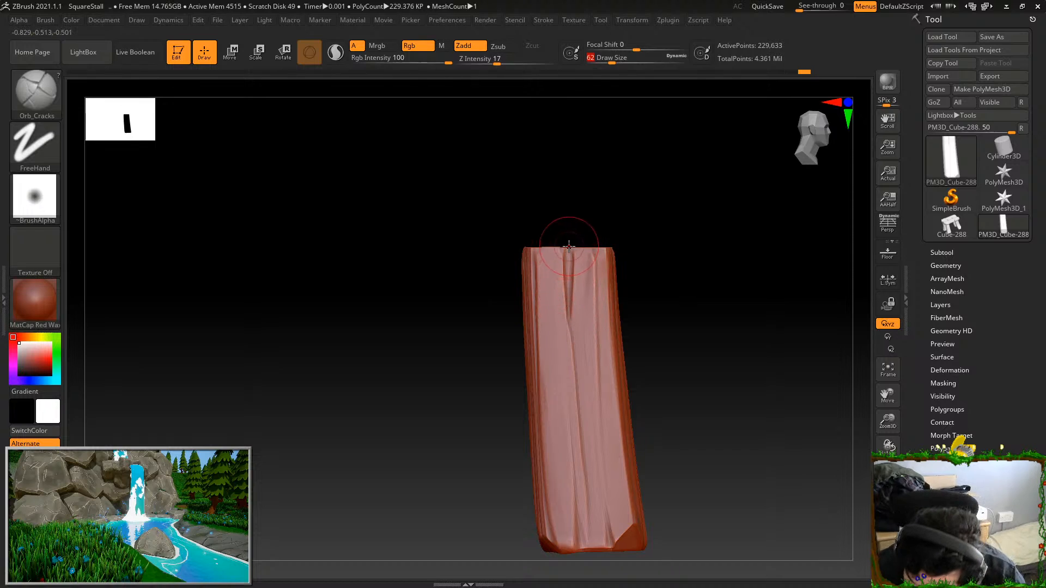
left_click_drag(586, 495, 587, 507)
left_click(616, 46)
type("-38")
left_click_drag(618, 47, 609, 48)
left_click_drag(500, 61, 515, 63)
left_click_drag(583, 268, 581, 431)
key("ctrl+z")
left_click_drag(598, 57, 593, 57)
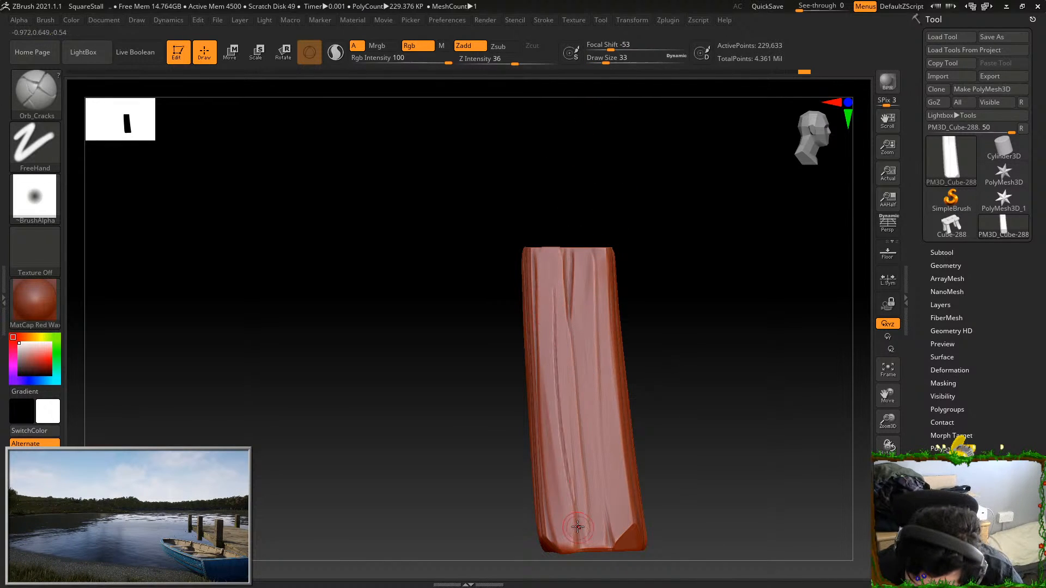
Carve thin cracks running up from the leg's bottom end, undoing strokes that follow the grain poorly
left_click_drag(545, 291, 569, 542)
left_click_drag(648, 266, 655, 214, "alt")
key("ctrl+z")
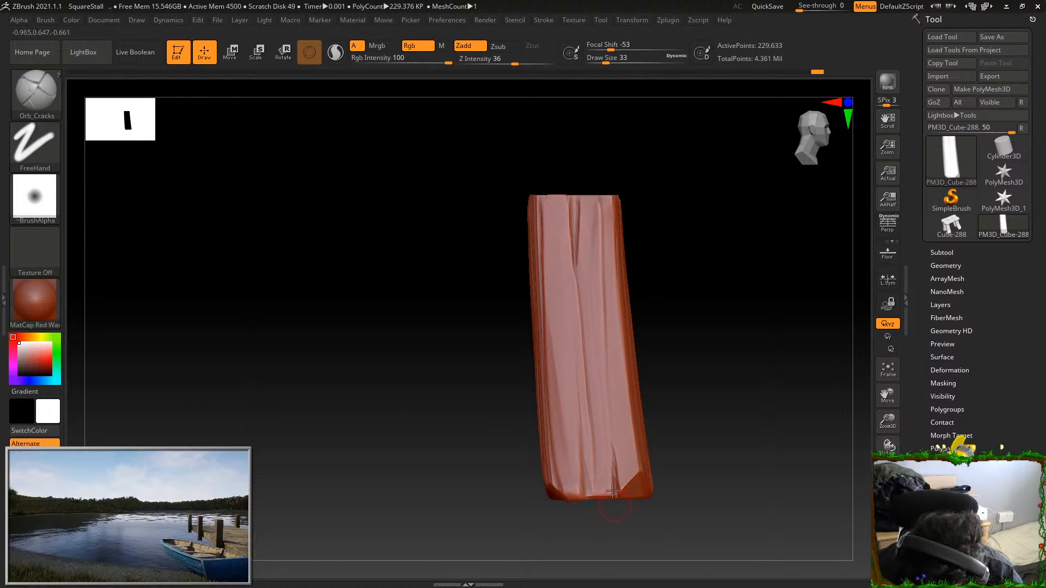
left_click_drag(639, 301, 635, 308, "alt")
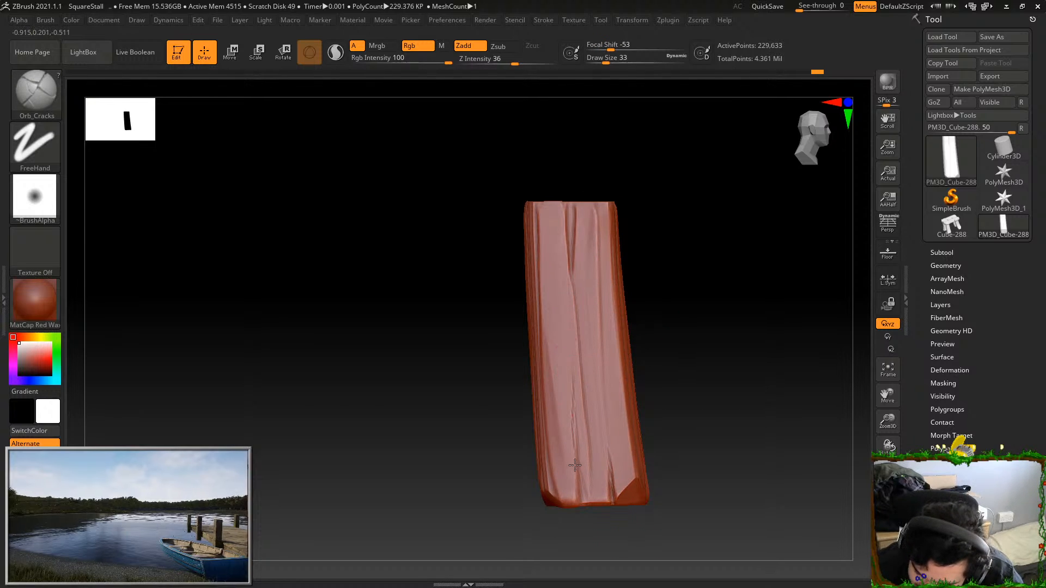
key("ctrl")
key("ctrl+z")
left_click_drag(576, 396, 581, 559)
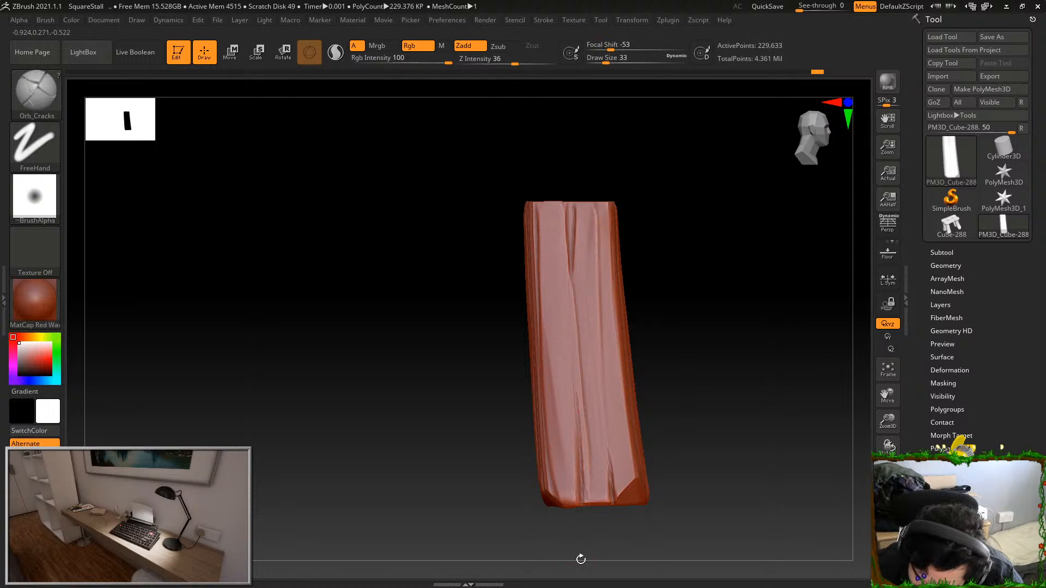
key("ctrl+z")
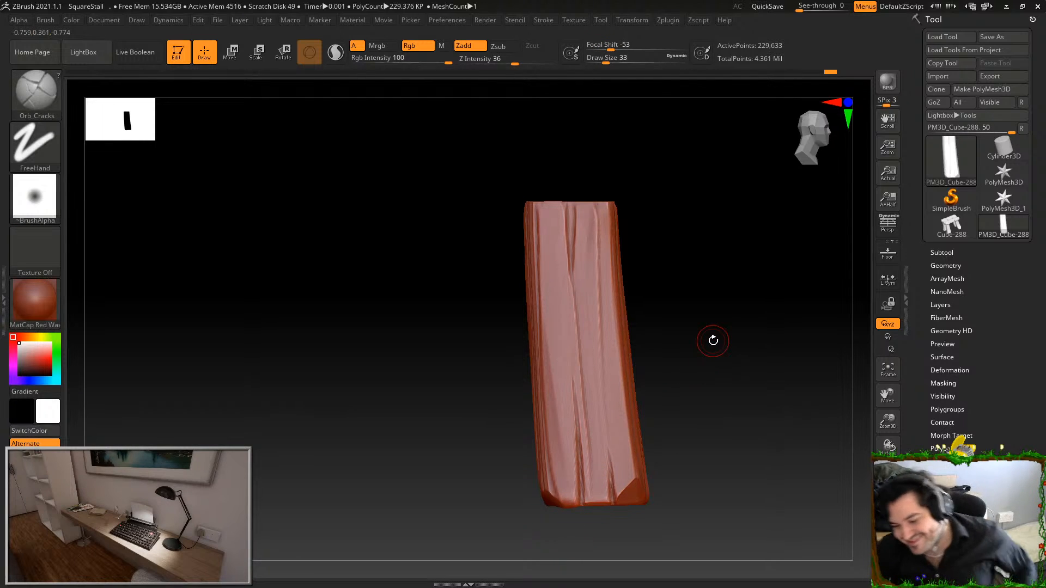
mouse_move(751, 430)
left_mouse_down()
mouse_move(722, 348)
mouse_move(724, 381)
mouse_move(772, 445)
mouse_move(738, 388)
mouse_move(717, 397)
left_mouse_up()
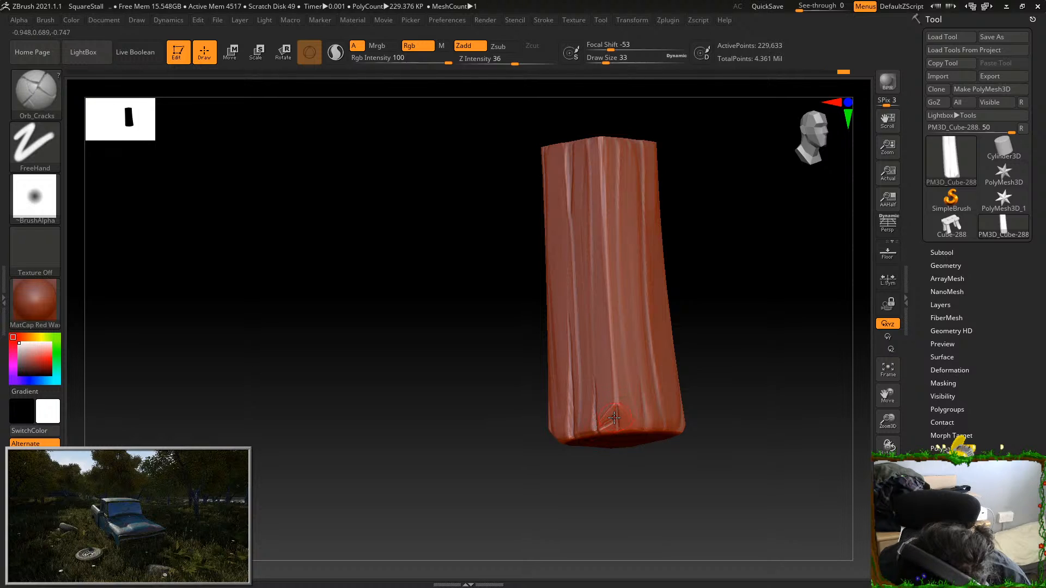
mouse_move(731, 427)
left_mouse_down()
mouse_move(737, 436)
mouse_move(752, 428)
mouse_move(728, 427)
mouse_move(750, 413)
mouse_move(697, 421)
left_mouse_up()
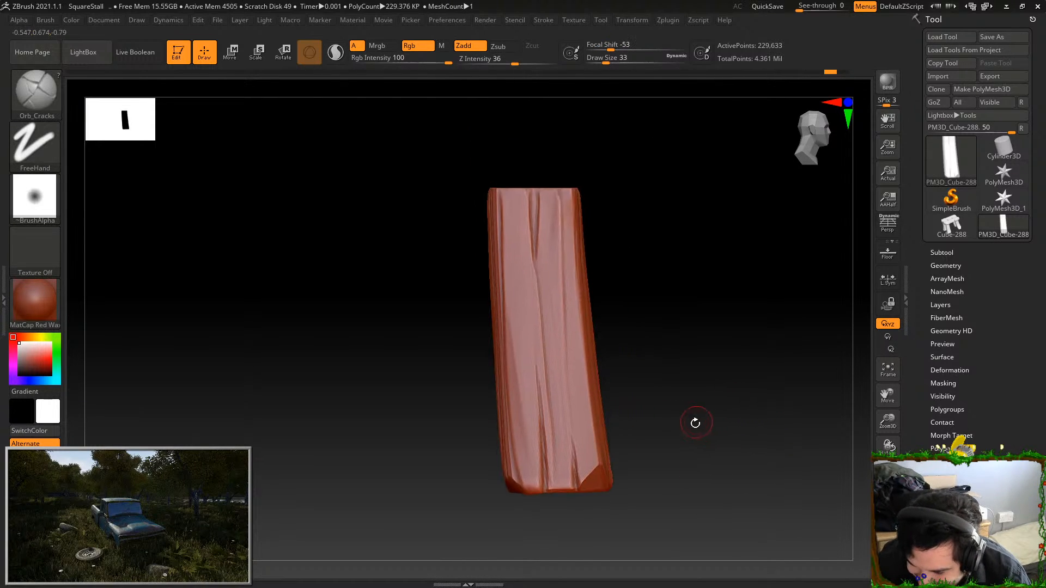
left_click_drag(518, 284, 530, 474)
key("ctrl+z")
left_click_drag(516, 227, 526, 482)
key("ctrl+z")
key("ctrl+z")
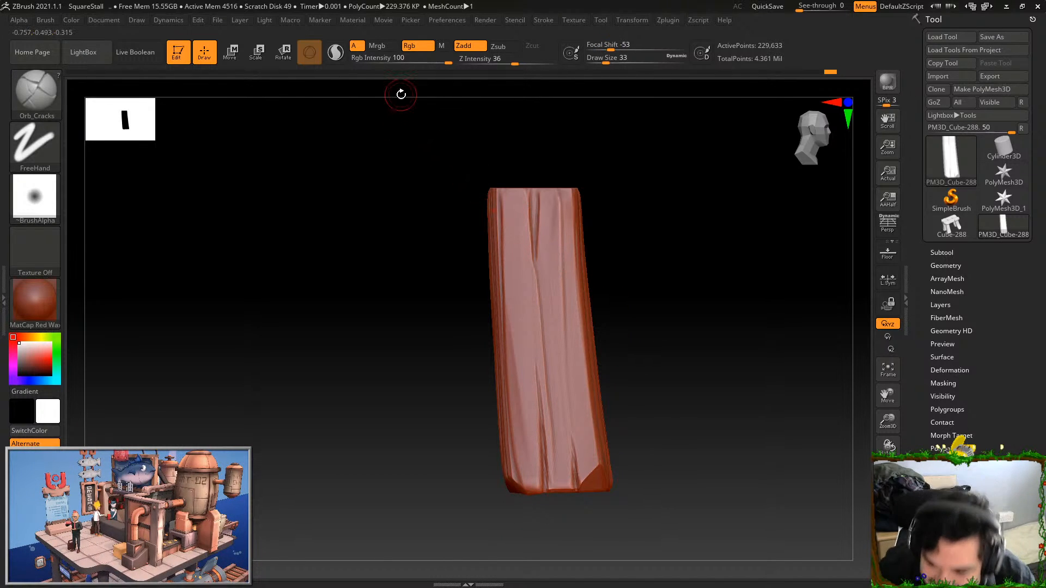
left_click(527, 19)
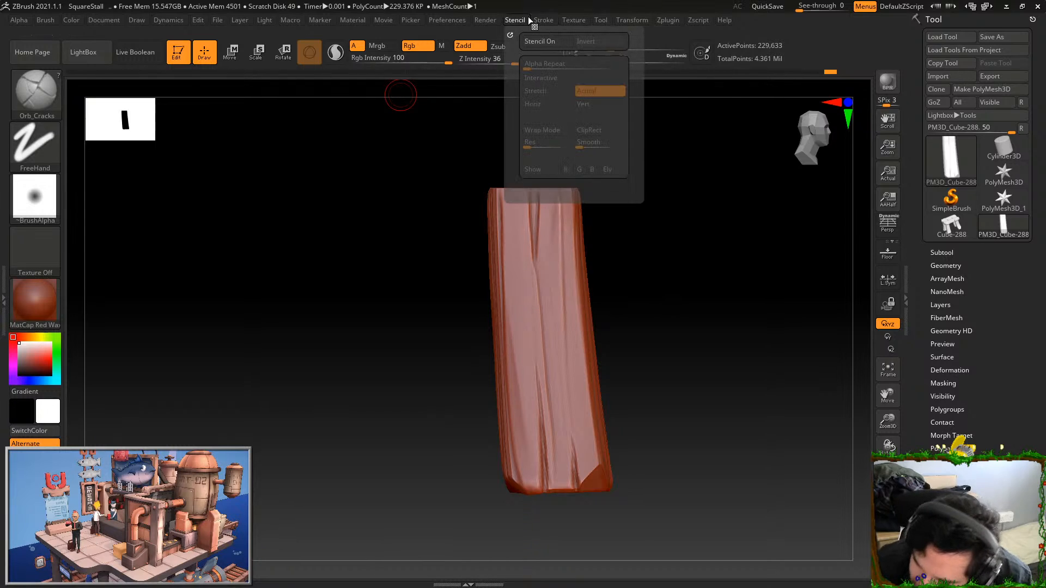
left_click(547, 19)
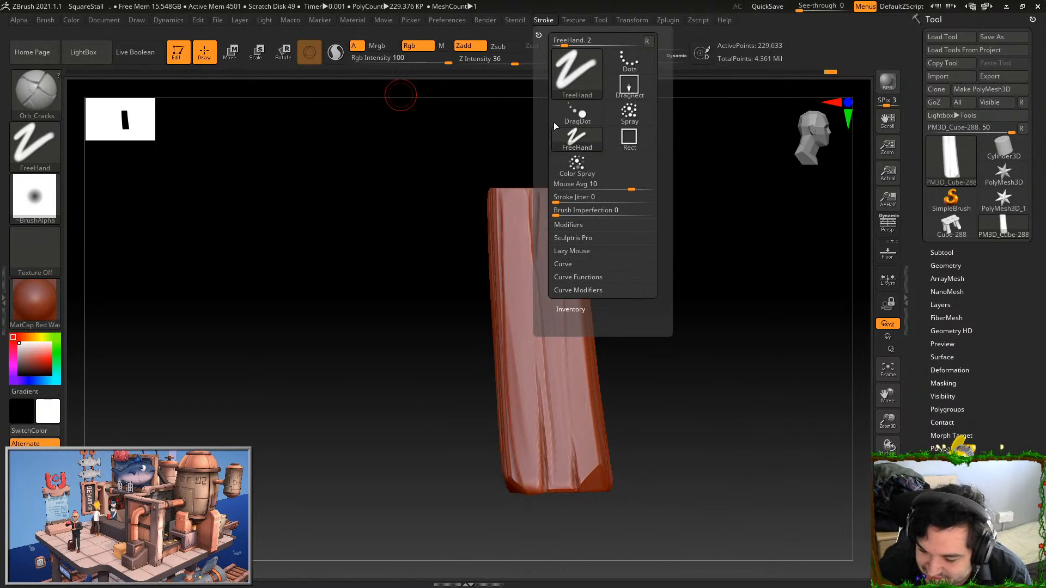
left_click(573, 251)
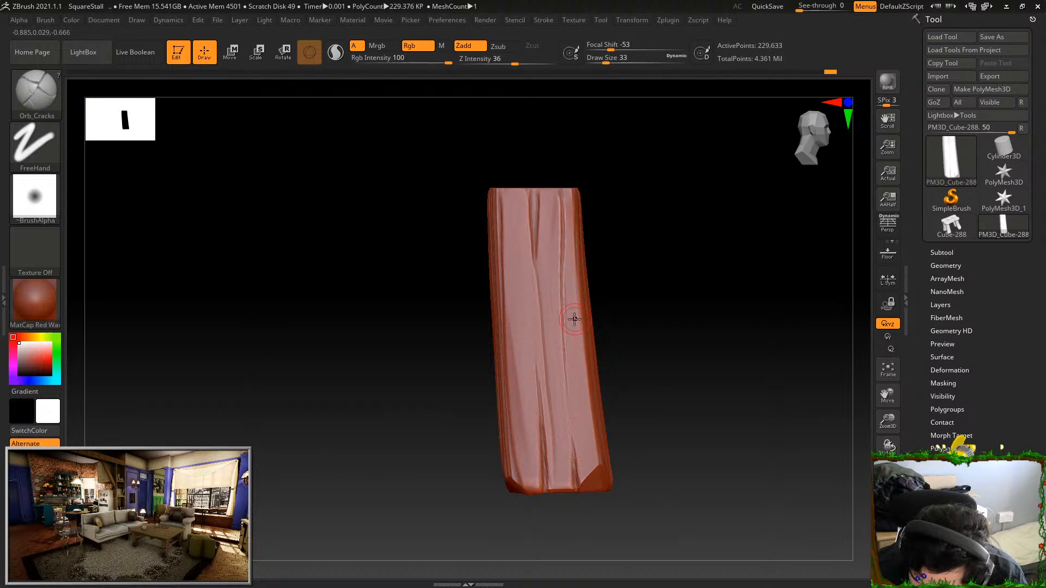
Carve long thin cracks along the grain of the leg's split face and the neighbouring face, redoing a stray stroke
left_click_drag(589, 449, 575, 327)
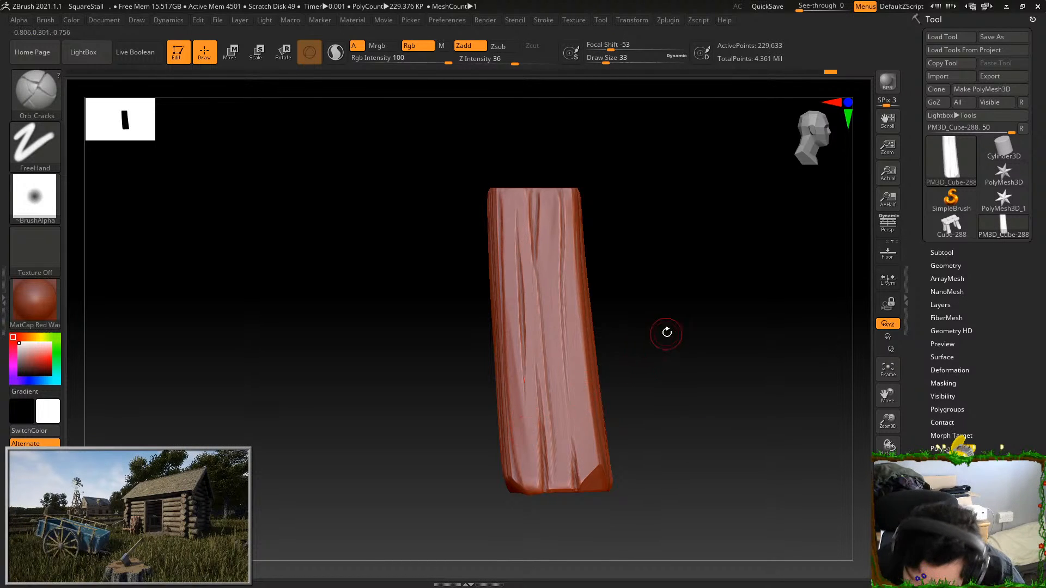
left_click_drag(667, 333, 729, 292)
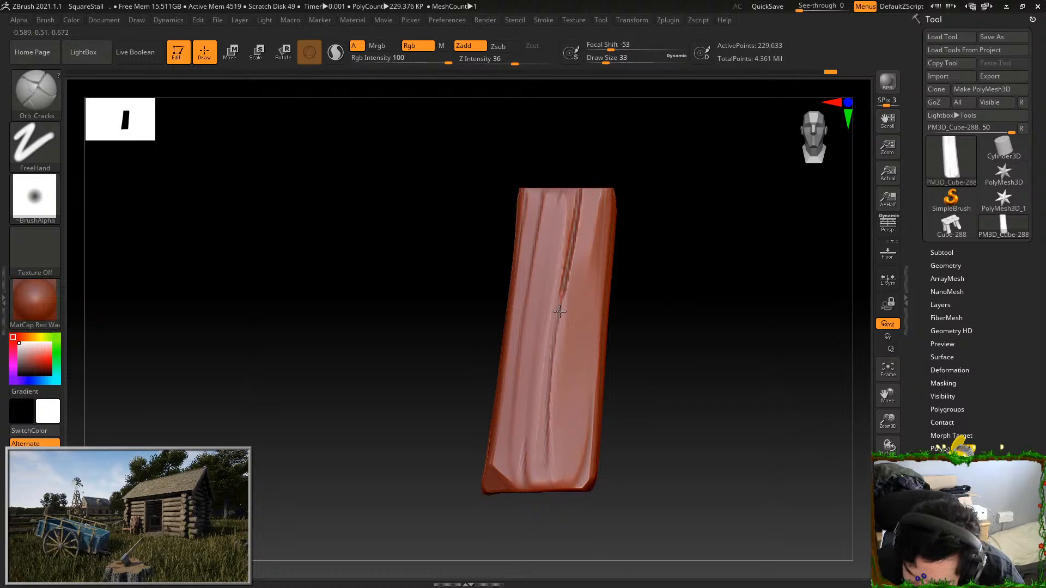
left_click_drag(553, 448, 571, 197, "shift")
mouse_move(546, 405)
left_mouse_down("shift")
mouse_move(579, 196)
mouse_move(547, 452)
left_mouse_up("shift")
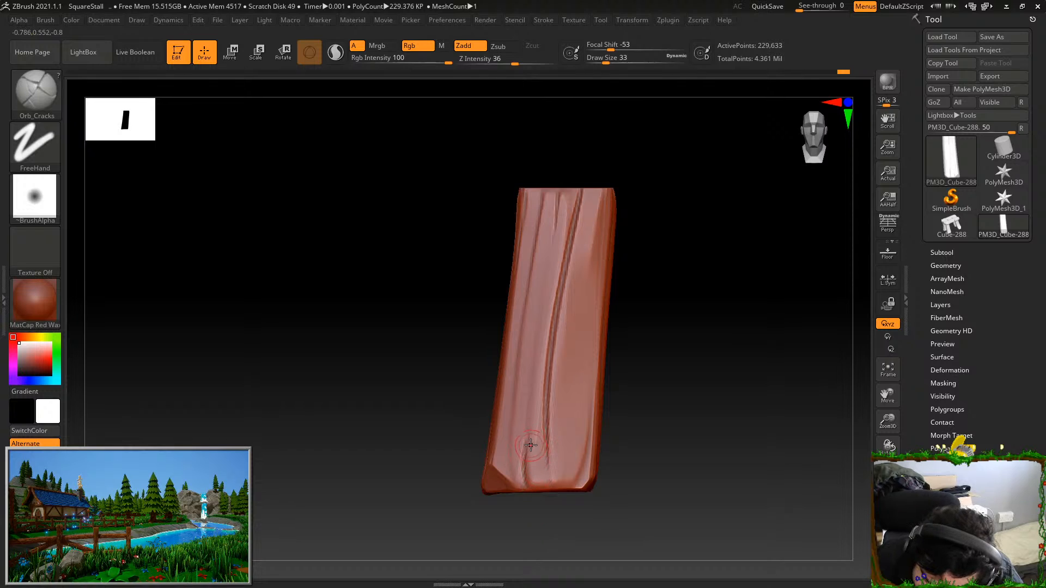
left_click_drag(633, 440, 628, 413, "alt")
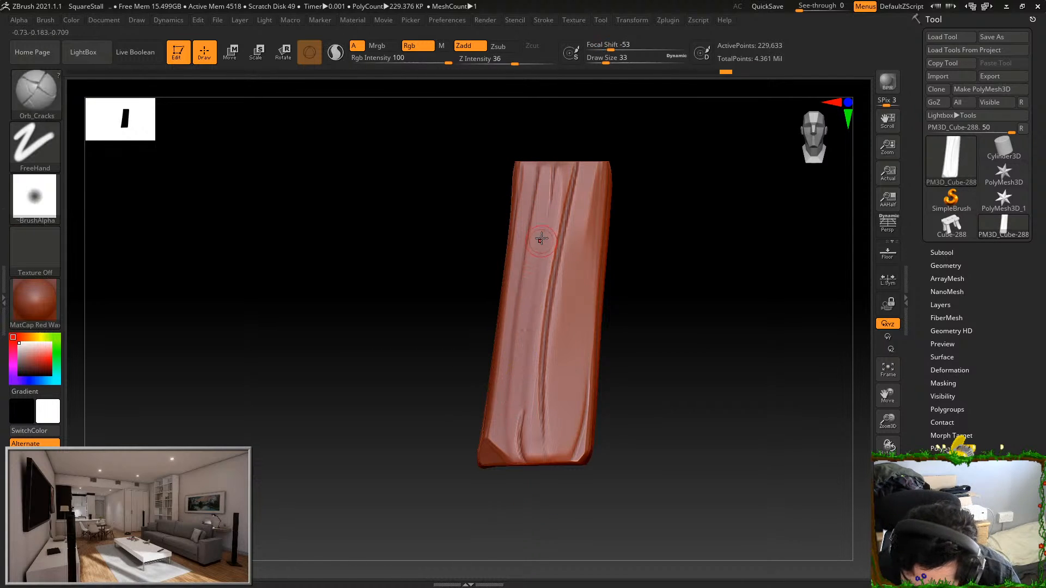
key("ctrl+z")
left_click_drag(539, 234, 536, 277)
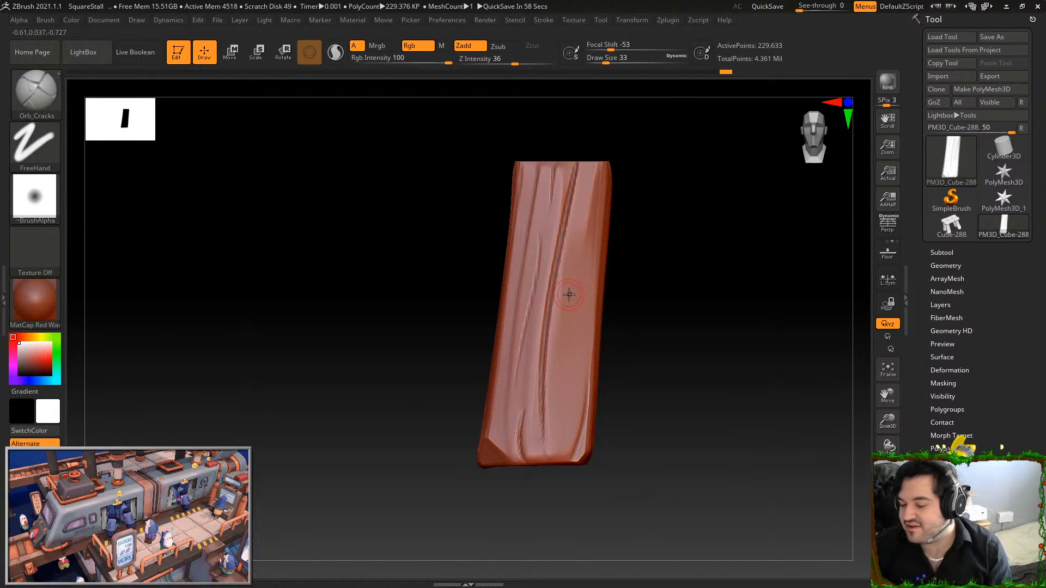
left_click_drag(576, 323, 576, 286)
Carve long cracks down the leg's next face and short ones near its bottom end, undoing a poor stroke
left_click_drag(653, 327, 766, 271)
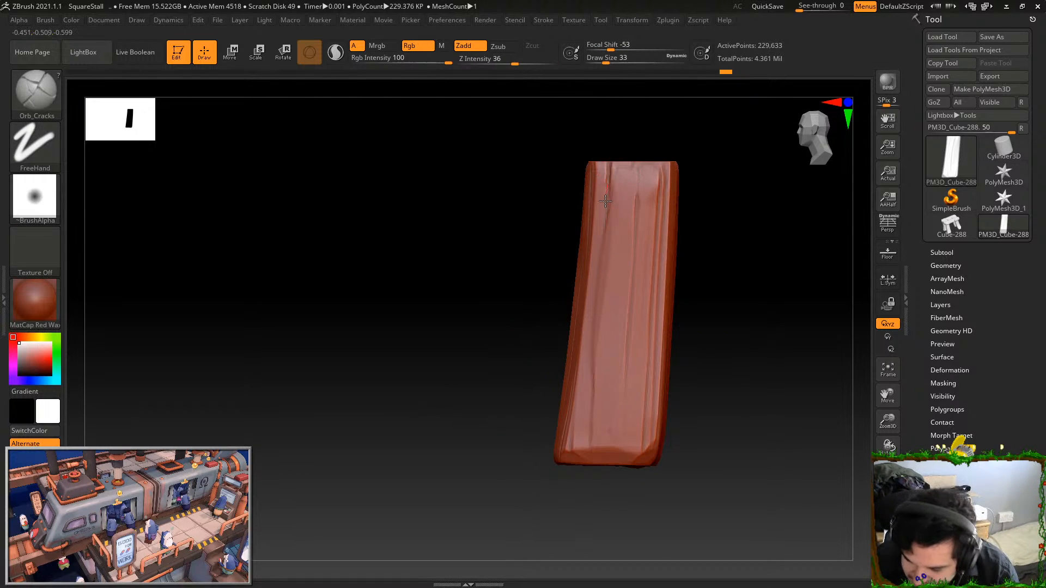
left_click_drag(638, 233, 626, 389)
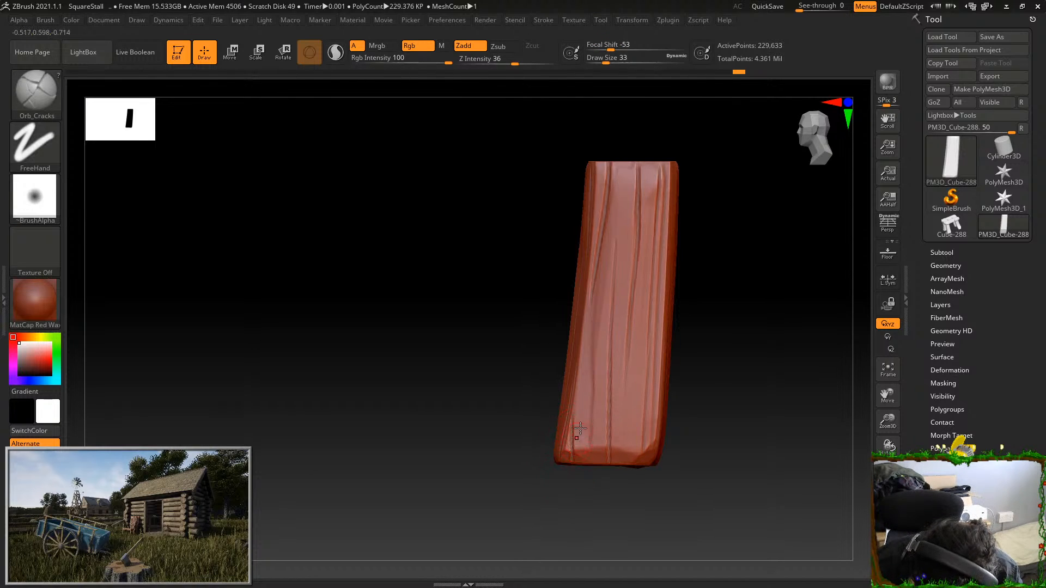
left_click_drag(595, 372, 584, 495)
key("ctrl+z")
left_click_drag(590, 400, 590, 441)
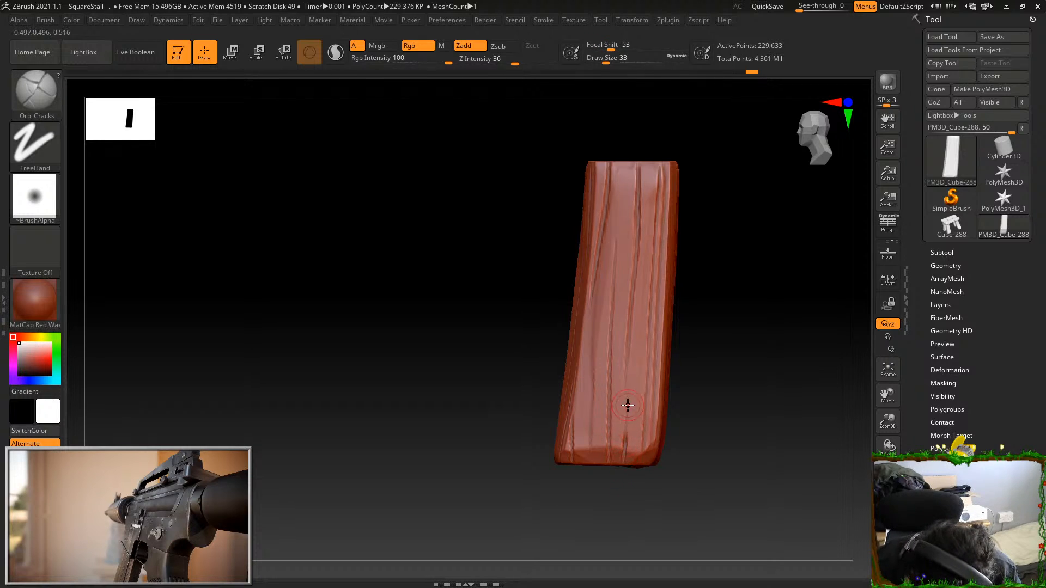
left_click_drag(703, 354, 744, 446)
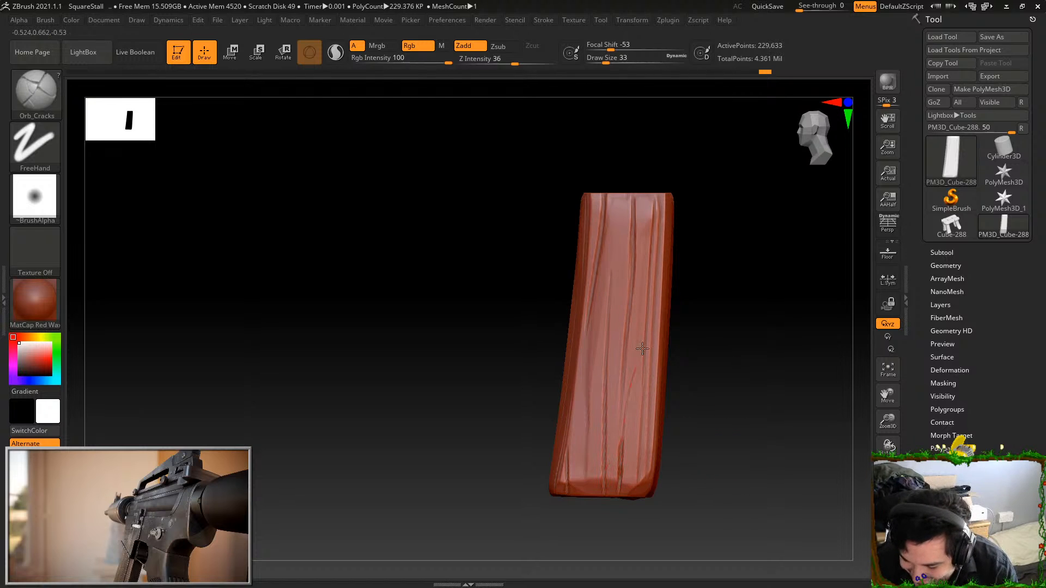
Deepen the central grain groove on the leg's last face and carve cracks from both ends, undoing uneven strokes
left_click_drag(715, 331, 806, 250)
left_click_drag(672, 268, 676, 281)
key("ctrl+z")
left_click_drag(675, 195, 679, 374)
key("ctrl+z")
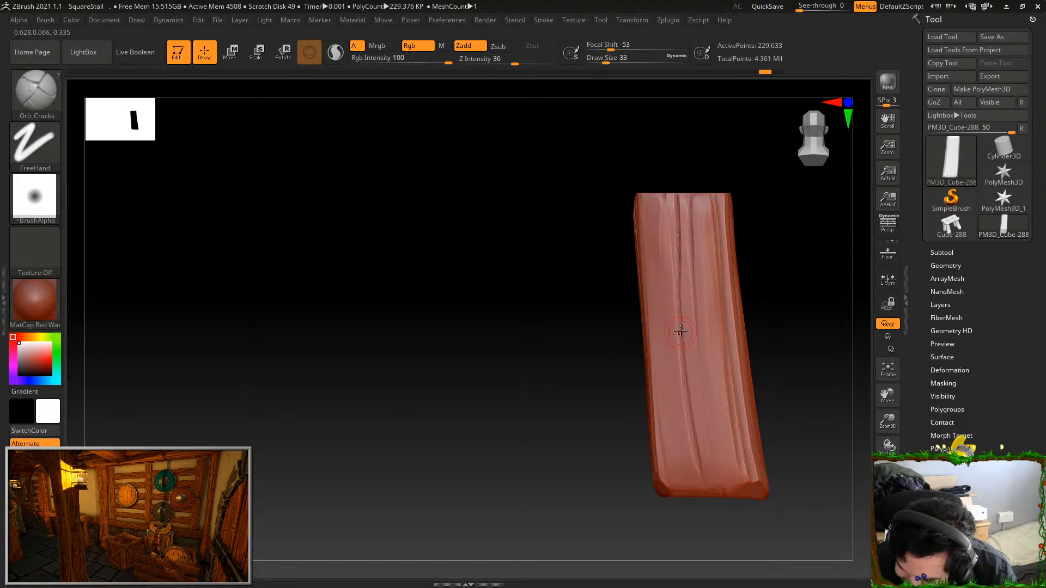
left_click_drag(674, 187, 679, 342)
key("ctrl+z")
left_click_drag(677, 334, 684, 389)
key("ctrl+z")
left_click_drag(678, 309, 689, 407)
left_click_drag(691, 192, 692, 256)
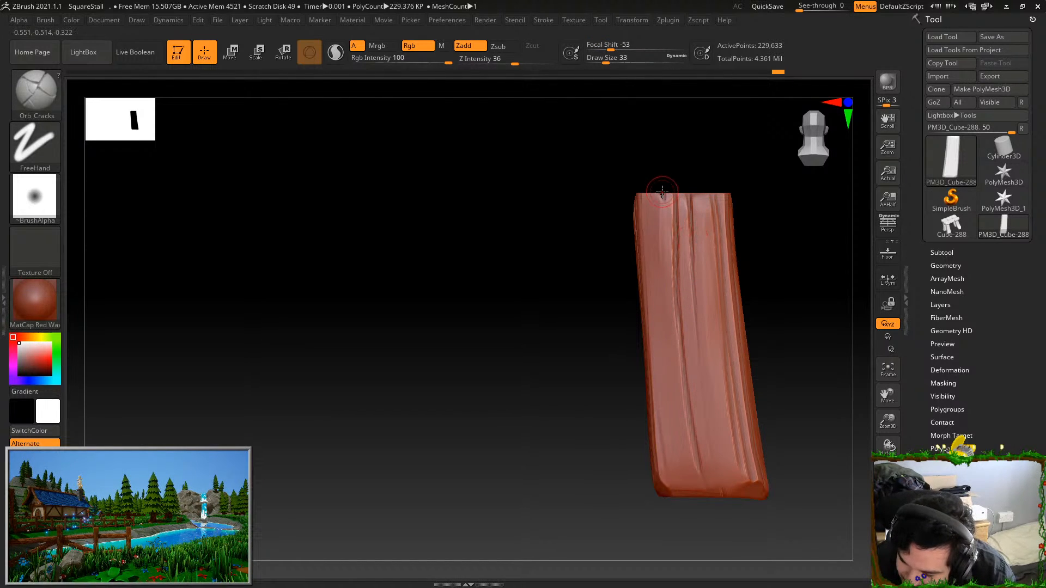
left_click_drag(784, 431, 774, 402, "alt")
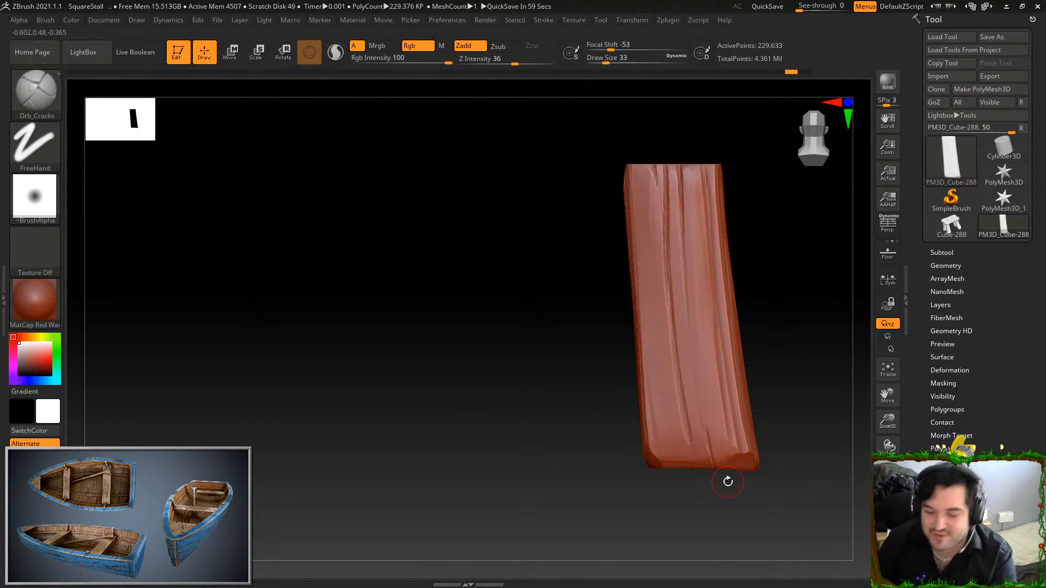
Show the whole stall again, select an unsculpted curved leg, and isolate and frame it
left_click_drag(774, 285, 811, 300)
left_click(830, 491, "ctrl+shift")
mouse_move(819, 494)
left_mouse_down()
mouse_move(766, 464)
mouse_move(787, 488)
mouse_move(747, 509)
mouse_move(807, 487)
left_mouse_up()
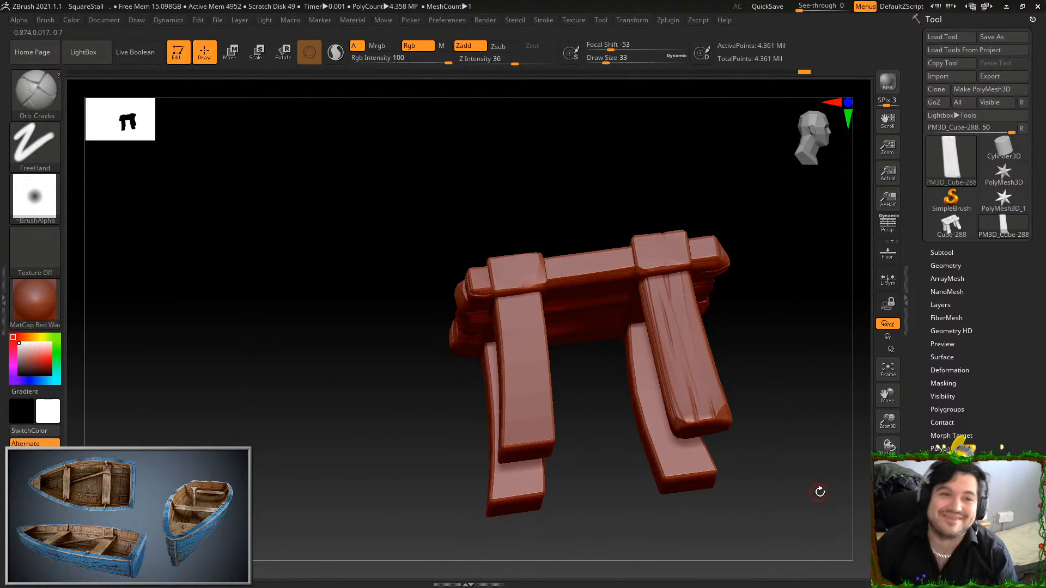
left_click_drag(825, 400, 808, 428)
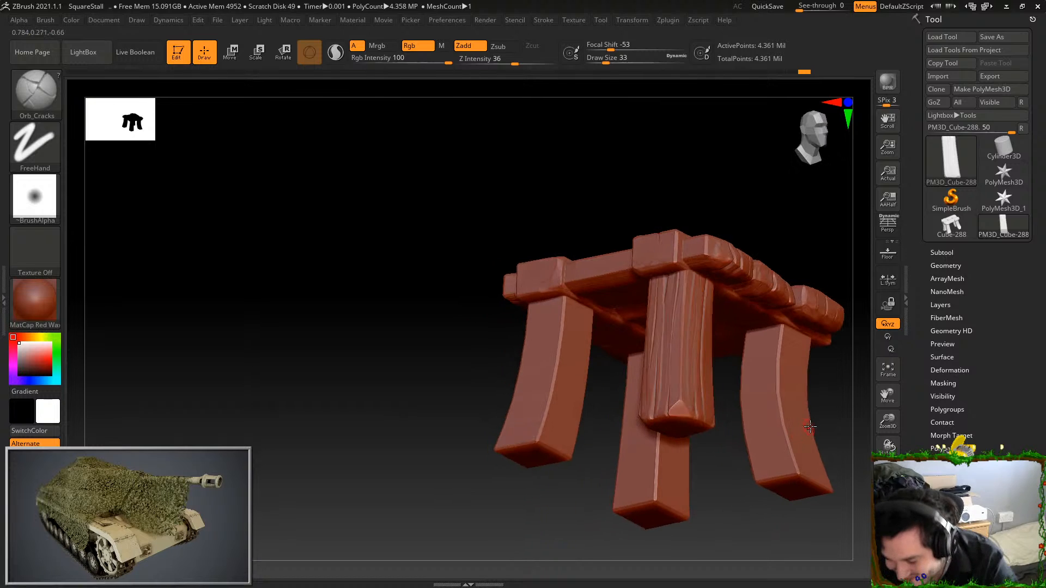
left_click(796, 423, "ctrl+shift")
key("f")
Smooth the bends along the curved leg's faces with the Smooth brush at draw size 286
left_click_drag(820, 333, 733, 218)
left_click_drag(612, 59, 639, 58)
left_click_drag(663, 213, 660, 113, "alt")
mouse_move(482, 278)
left_mouse_down("shift")
mouse_move(476, 325)
mouse_move(510, 444)
left_mouse_up("shift")
left_click_drag(616, 414, 662, 333)
left_click_drag(563, 280, 558, 369, "shift")
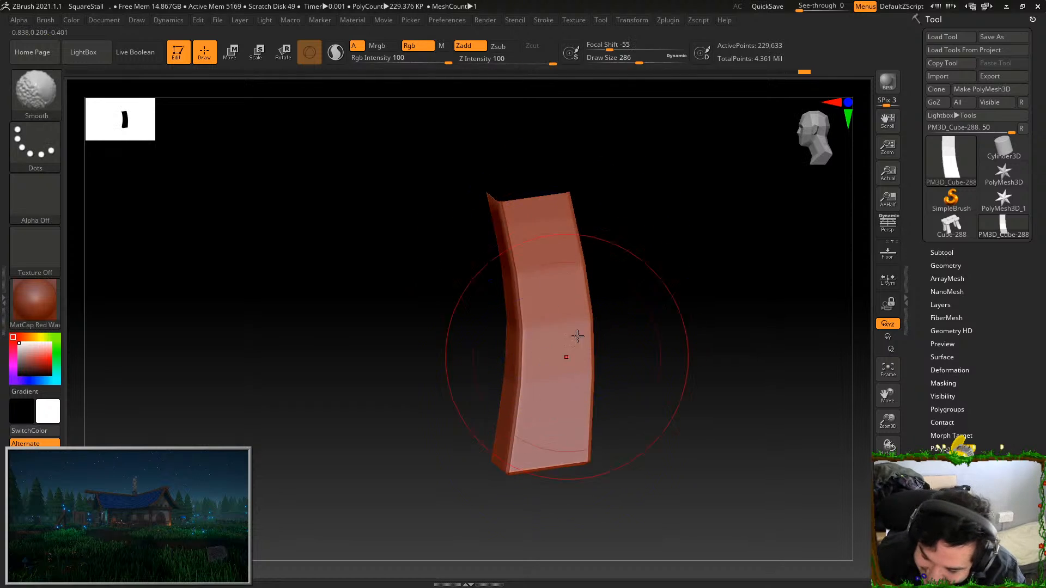
left_click_drag(643, 332, 685, 218)
mouse_move(722, 376)
left_mouse_down()
mouse_move(662, 234)
mouse_move(671, 365)
left_mouse_up()
mouse_move(719, 294)
left_mouse_down()
mouse_move(701, 203)
mouse_move(643, 218)
left_mouse_up()
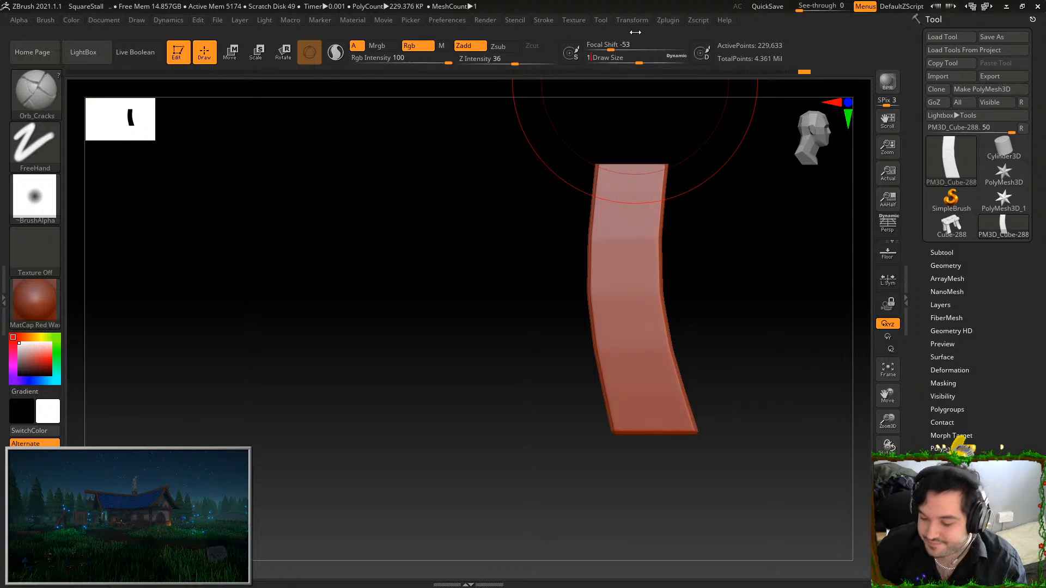
Select the Orb_ClayTubes brush and set its draw size to 140
type("140")
key("Return")
left_click(51, 101)
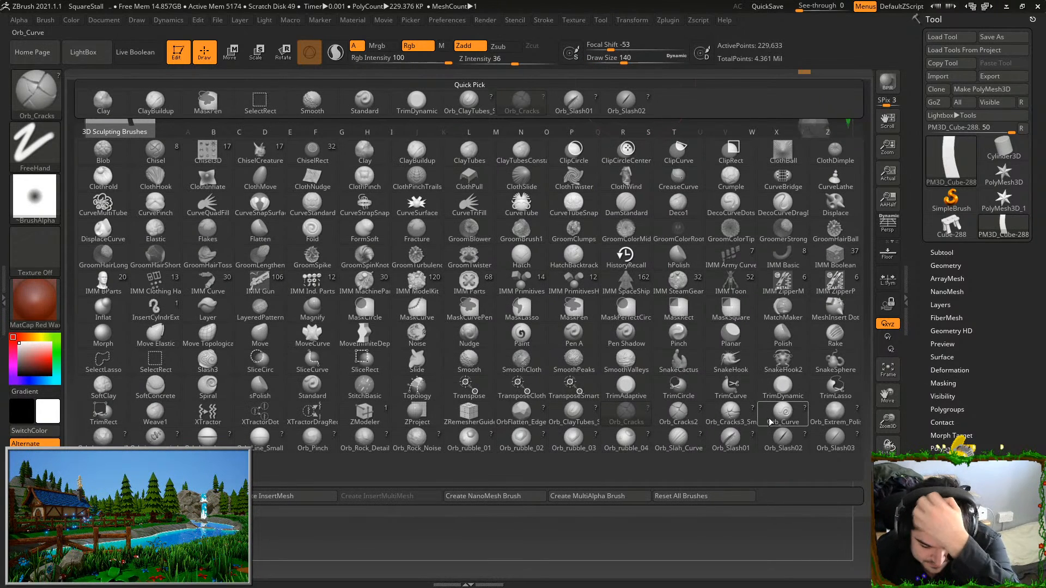
left_click(570, 417)
Build up full-length wood-grain ridges across the curved leg's first face, undoing strokes that stray from its curve
mouse_move(616, 203)
left_mouse_down()
mouse_move(632, 430)
mouse_move(630, 388)
left_mouse_up()
key("ctrl+z")
key("ctrl+z")
left_click_drag(607, 169, 649, 479)
key("ctrl+z")
left_click_drag(603, 169, 649, 431)
left_click_drag(620, 164, 643, 433)
left_click_drag(633, 184, 654, 444)
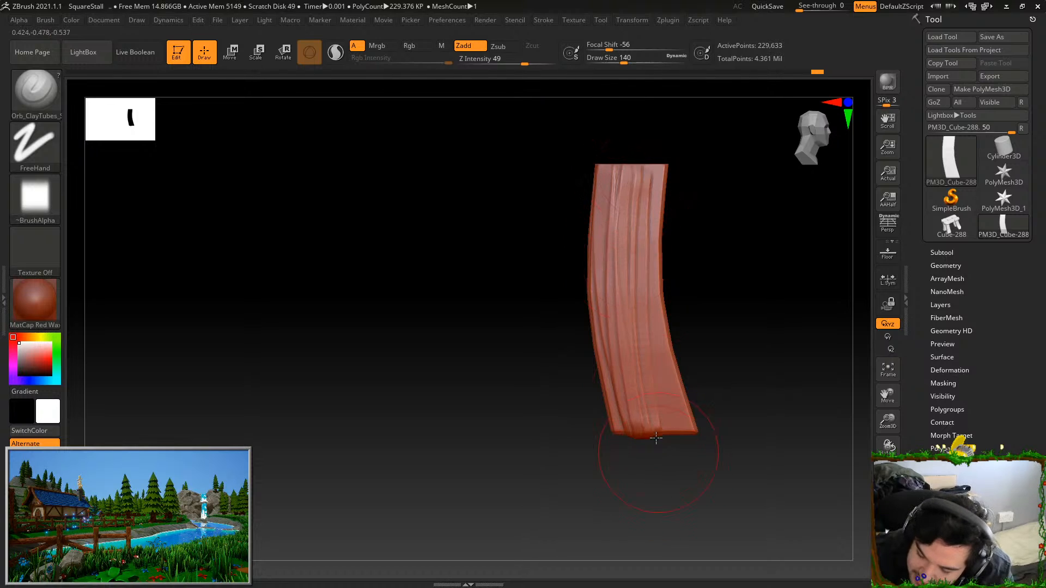
left_click_drag(642, 177, 645, 453)
left_click_drag(646, 179, 664, 422)
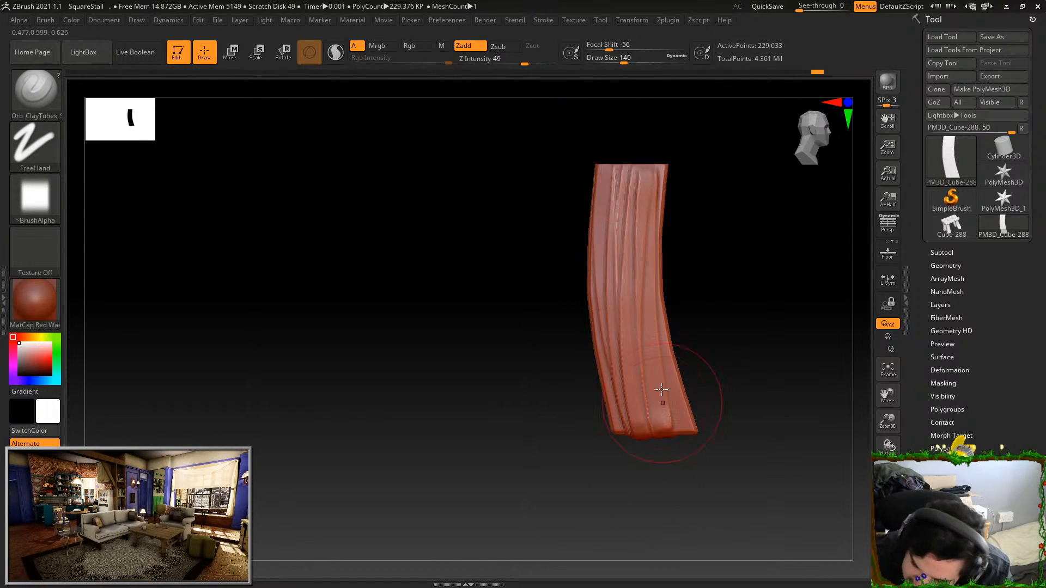
mouse_move(649, 190)
left_mouse_down()
mouse_move(678, 430)
mouse_move(647, 442)
left_mouse_up()
left_click_drag(615, 176, 637, 433)
Add long Orb_ClayTubes grain strokes from end to end across the leg's adjacent smooth face
left_click_drag(717, 324, 773, 252)
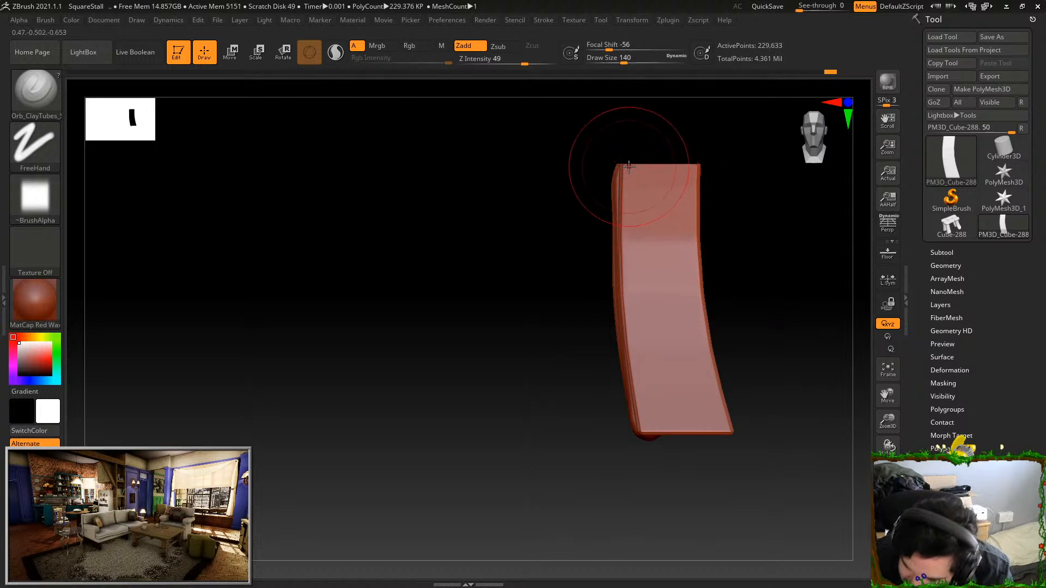
key("ctrl+z")
mouse_move(628, 177)
left_mouse_down()
mouse_move(646, 431)
mouse_move(649, 386)
mouse_move(668, 444)
left_mouse_up()
left_click_drag(661, 145, 672, 467)
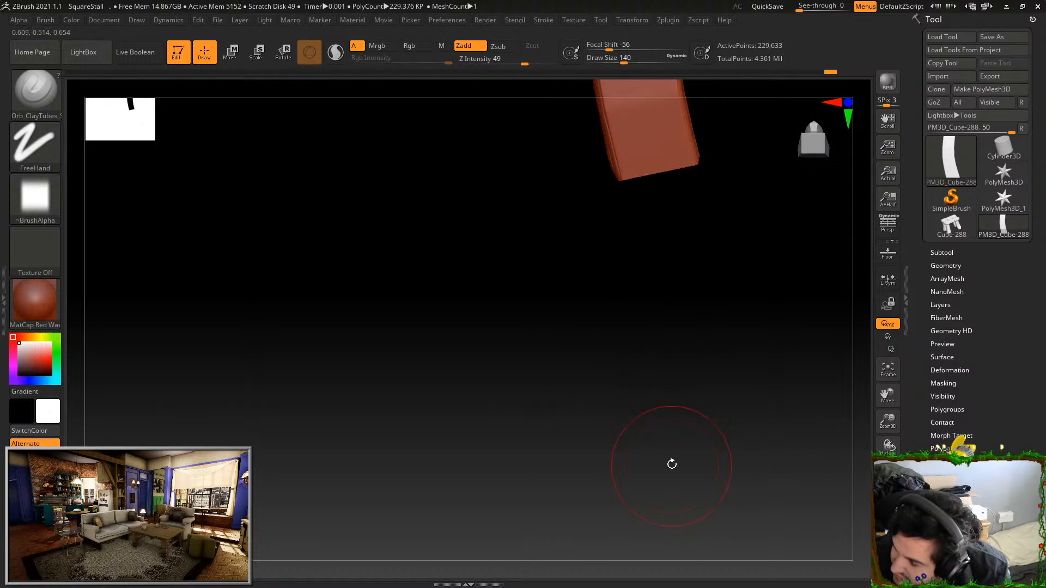
mouse_move(675, 322)
left_mouse_down()
mouse_move(686, 355)
mouse_move(681, 137)
mouse_move(742, 241)
left_mouse_up()
mouse_move(661, 164)
left_mouse_down()
mouse_move(673, 440)
mouse_move(673, 427)
left_mouse_up()
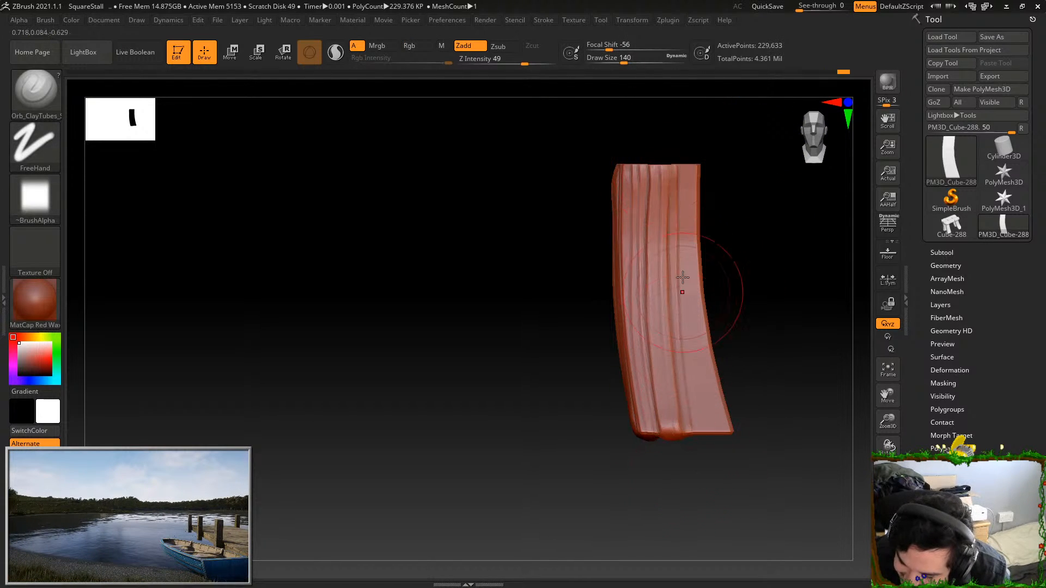
mouse_move(679, 191)
left_mouse_down()
mouse_move(674, 425)
mouse_move(712, 436)
left_mouse_up()
left_click_drag(689, 163, 705, 419)
Cover the leg's third face with grain strokes following its curve, redoing the stroke along its near edge
left_click_drag(723, 188, 679, 211)
left_click_drag(777, 185, 792, 180, "shift")
left_click_drag(696, 163, 688, 428)
key("ctrl+z")
mouse_move(696, 165)
left_mouse_down()
mouse_move(672, 428)
mouse_move(712, 177)
mouse_move(684, 430)
mouse_move(727, 220)
mouse_move(699, 428)
left_mouse_up()
mouse_move(736, 167)
left_mouse_down()
mouse_move(734, 298)
mouse_move(712, 427)
mouse_move(733, 338)
mouse_move(724, 431)
mouse_move(729, 409)
mouse_move(699, 490)
left_mouse_up()
left_click_drag(728, 175, 688, 470)
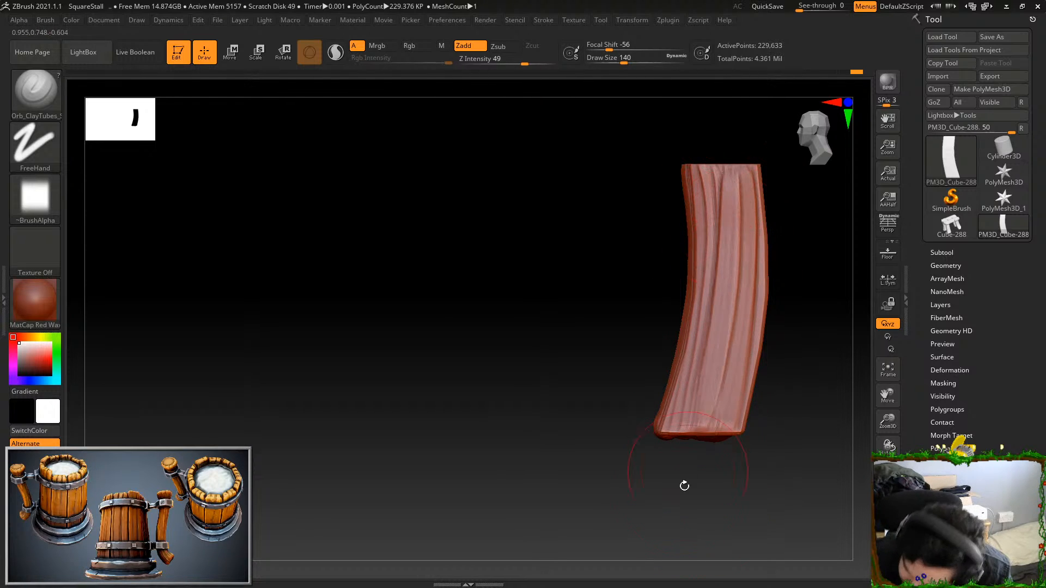
Sculpt lengthwise grain ridges over the leg's remaining blank face with Orb_ClayTubes
left_click_drag(782, 442, 658, 463)
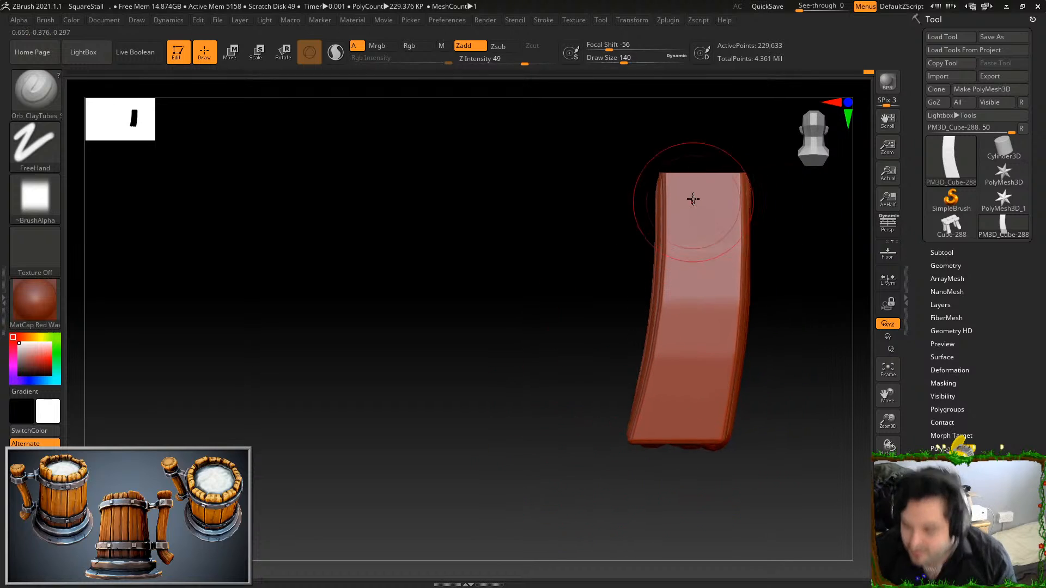
left_click_drag(671, 172, 653, 439)
left_click_drag(677, 164, 670, 438)
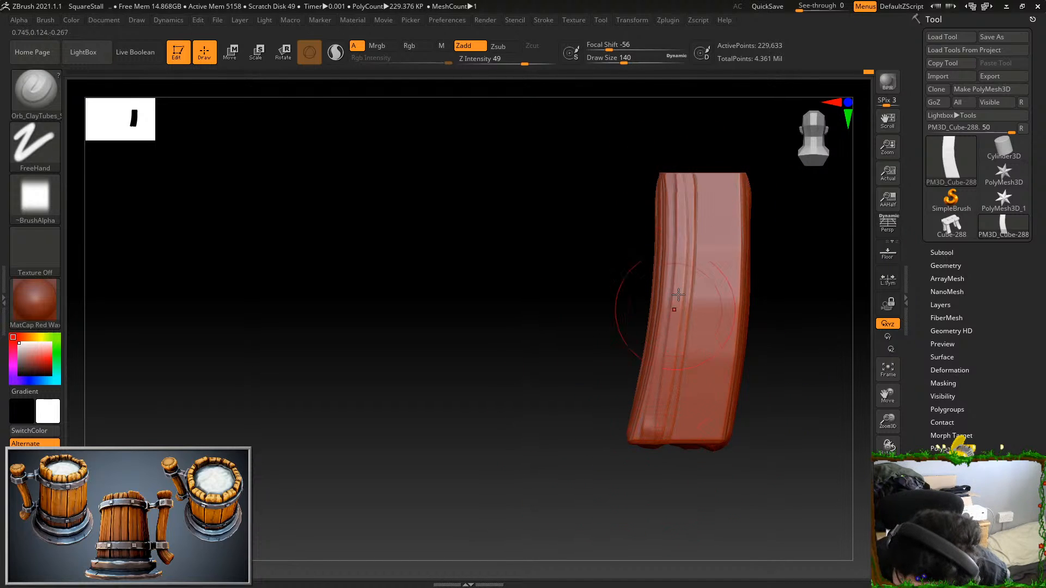
mouse_move(695, 190)
left_mouse_down()
mouse_move(683, 370)
mouse_move(701, 240)
mouse_move(678, 444)
left_mouse_up()
mouse_move(715, 174)
left_mouse_down()
mouse_move(699, 441)
mouse_move(710, 389)
mouse_move(708, 441)
mouse_move(709, 427)
left_mouse_up()
left_click_drag(698, 175, 682, 443)
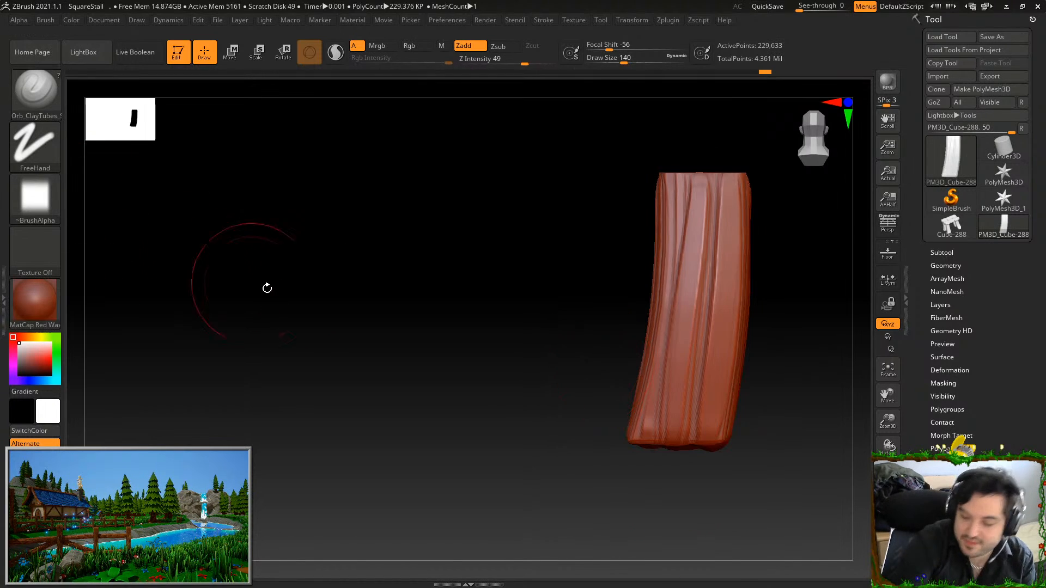
Trim the bulging grain around the leg's bottom end and chip its lower edges with TrimDynamic
key("b")
left_click(782, 387)
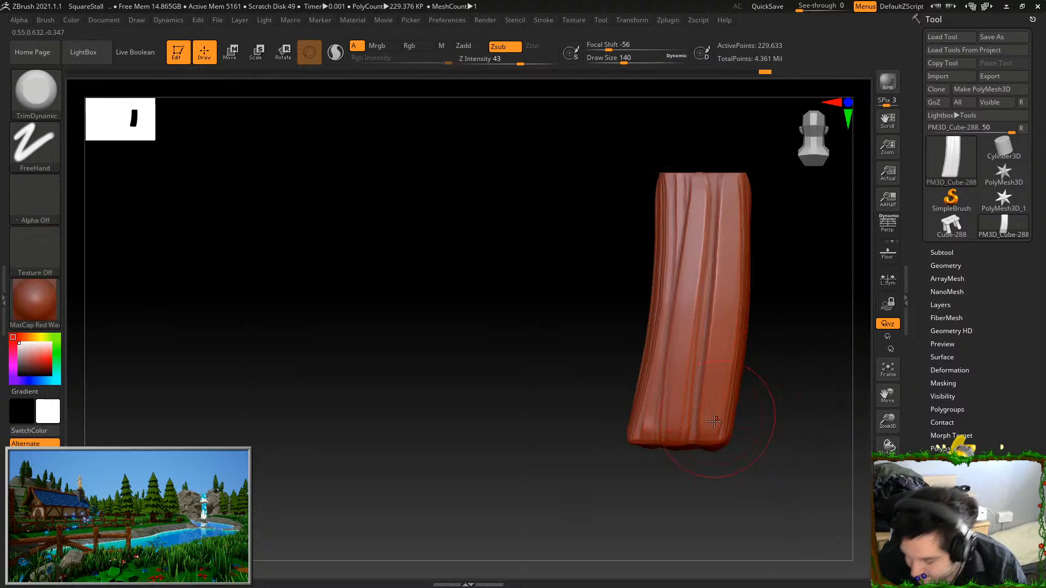
mouse_move(628, 428)
left_mouse_down()
mouse_move(647, 440)
mouse_move(710, 408)
left_mouse_up()
left_click_drag(628, 480, 698, 455, "shift")
mouse_move(612, 211)
left_mouse_down()
mouse_move(596, 276)
mouse_move(607, 331)
left_mouse_up()
left_click_drag(670, 376, 674, 346)
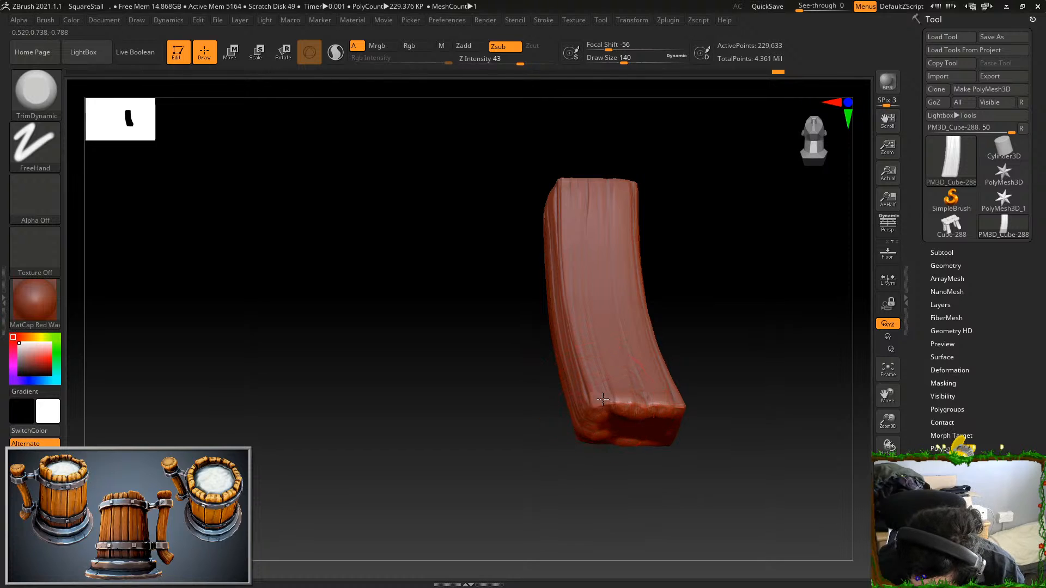
left_click_drag(700, 381, 666, 338)
mouse_move(642, 439)
left_mouse_down()
mouse_move(639, 421)
mouse_move(619, 422)
left_mouse_up()
left_click_drag(715, 376, 722, 299, "shift")
mouse_move(593, 417)
left_mouse_down()
mouse_move(594, 452)
mouse_move(617, 406)
mouse_move(650, 425)
left_mouse_up()
mouse_move(674, 362)
left_mouse_down()
mouse_move(665, 392)
mouse_move(691, 343)
mouse_move(752, 327)
mouse_move(616, 215)
mouse_move(586, 296)
mouse_move(599, 409)
left_mouse_up()
Flatten the leg's long edges and chip a bottom corner with TrimDynamic, undoing one stroke near the top
mouse_move(675, 371)
left_mouse_down()
mouse_move(719, 329)
mouse_move(734, 289)
left_mouse_up()
mouse_move(551, 244)
left_mouse_down()
mouse_move(574, 413)
mouse_move(563, 354)
left_mouse_up()
left_click_drag(631, 243, 605, 229, "shift")
mouse_move(516, 199)
left_mouse_down()
mouse_move(514, 361)
mouse_move(495, 434)
mouse_move(516, 218)
left_mouse_up()
key("ctrl+z")
left_click_drag(537, 471, 707, 283)
mouse_move(540, 390)
left_mouse_down()
mouse_move(548, 217)
mouse_move(570, 264)
mouse_move(561, 381)
left_mouse_up()
mouse_move(570, 310)
left_mouse_down()
mouse_move(574, 239)
mouse_move(673, 322)
mouse_move(707, 332)
mouse_move(612, 205)
left_mouse_up()
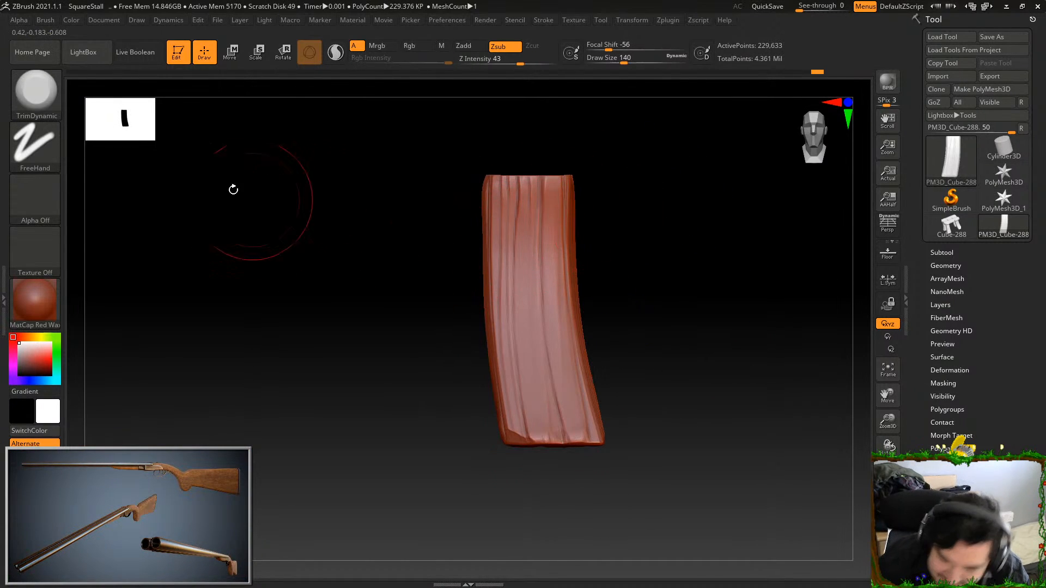
Test Orb_Cracks strokes on the leg's face, undo them, and set draw size 30 and Z intensity 51
key("b")
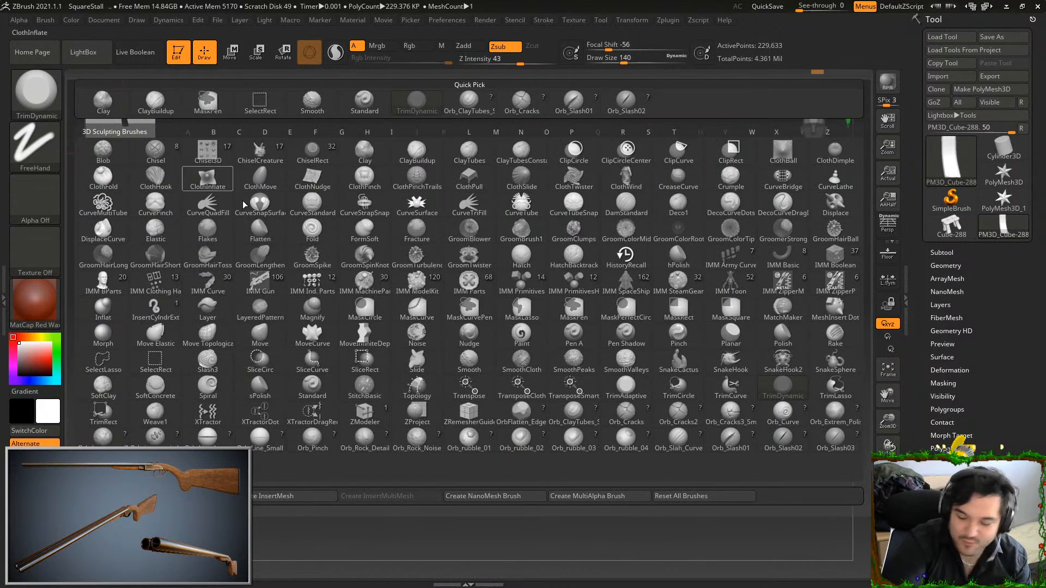
left_click(629, 421)
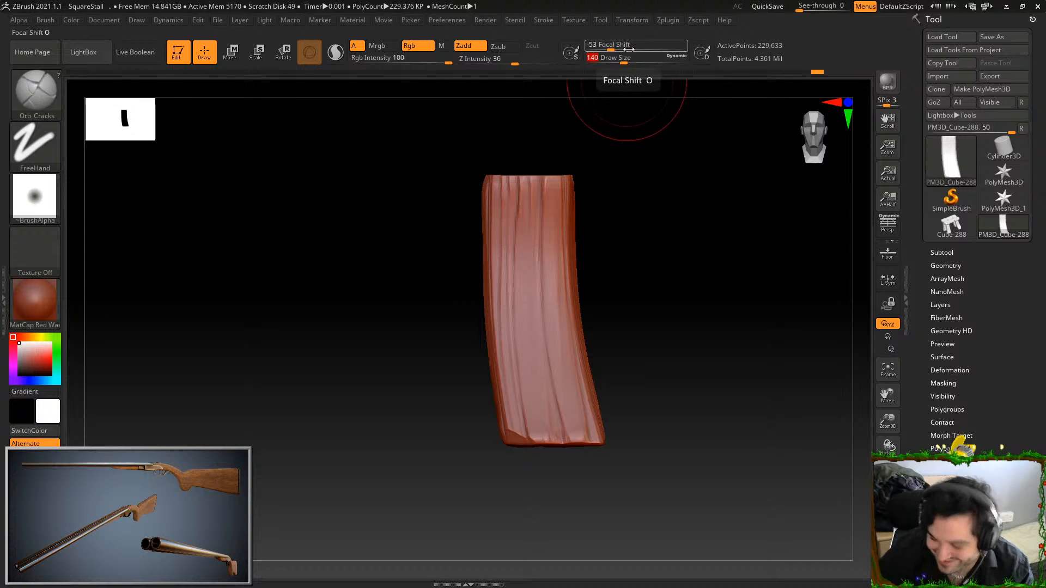
left_click_drag(529, 231, 572, 475)
key("ctrl+z")
left_click_drag(528, 245, 562, 452)
key("ctrl+z")
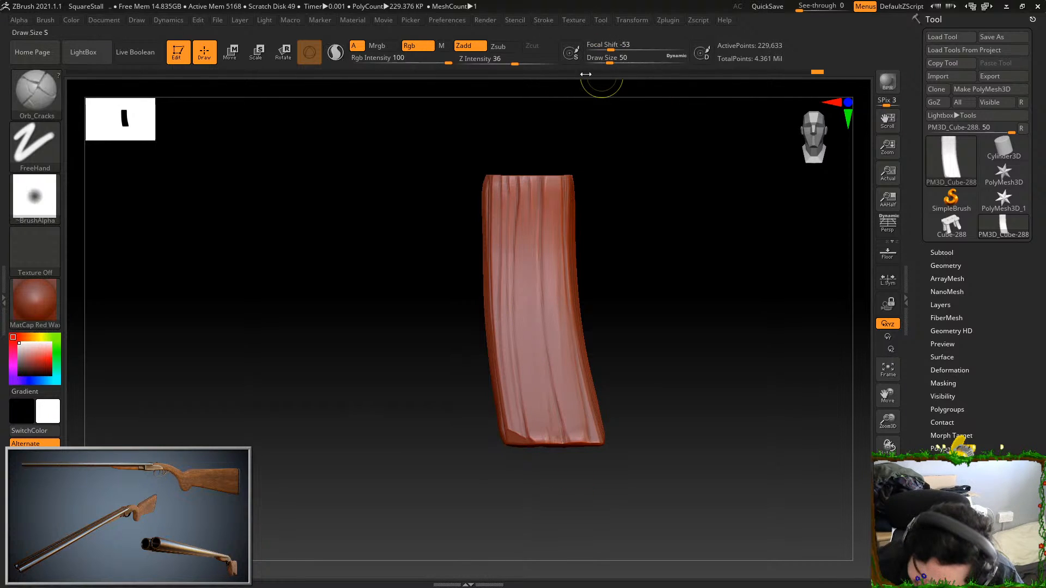
left_click(619, 58)
type("30")
key("Return")
left_click_drag(515, 64, 526, 64)
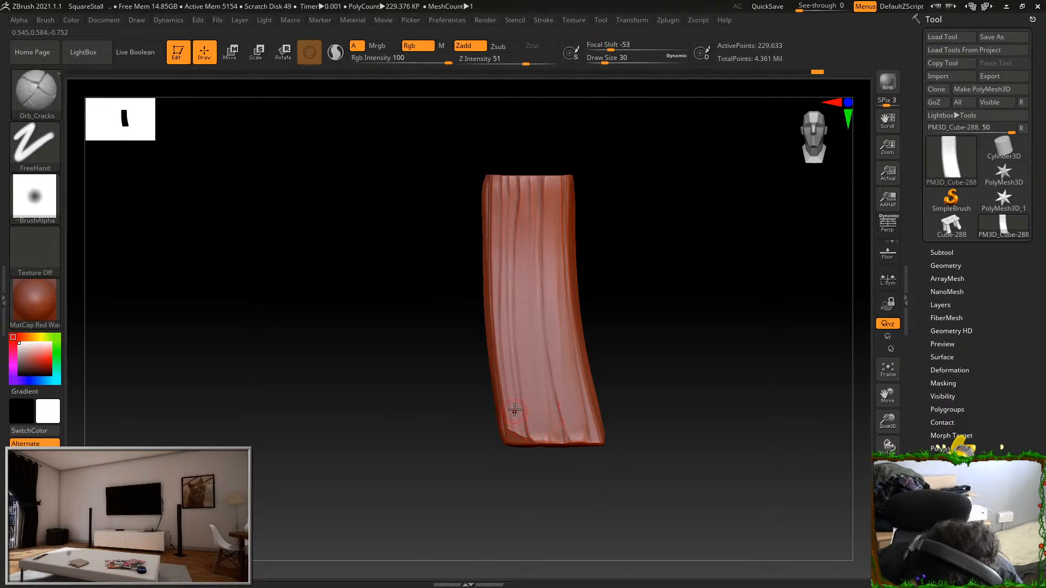
Carve a short crack at the leg's chipped bottom corner and try cracks down the face's centre, undoing the central ones
left_click_drag(506, 384, 517, 447, "shift")
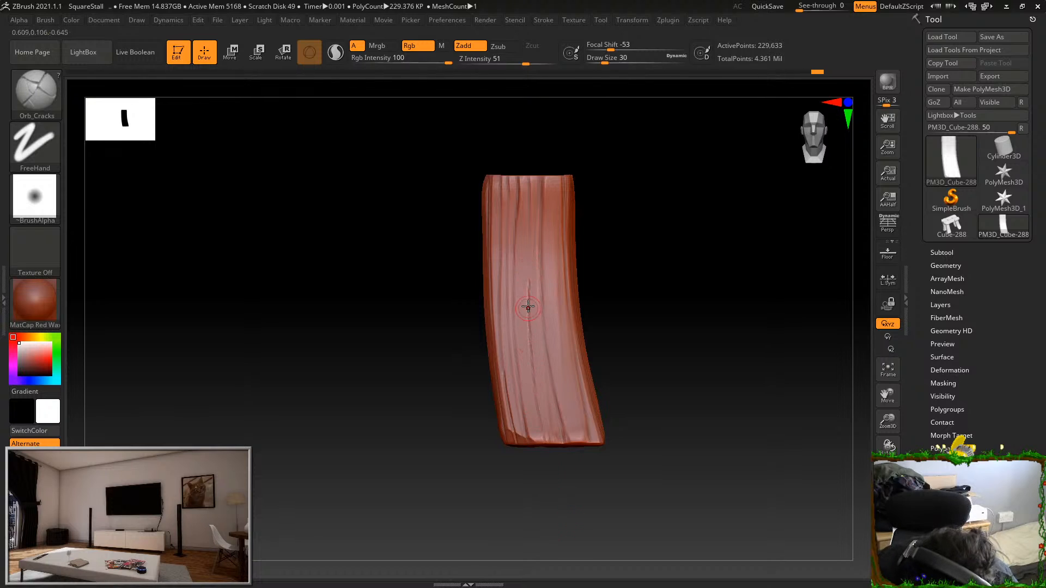
left_click_drag(526, 273, 537, 386)
key("ctrl+z")
left_click_drag(528, 289, 545, 442)
key("ctrl+z")
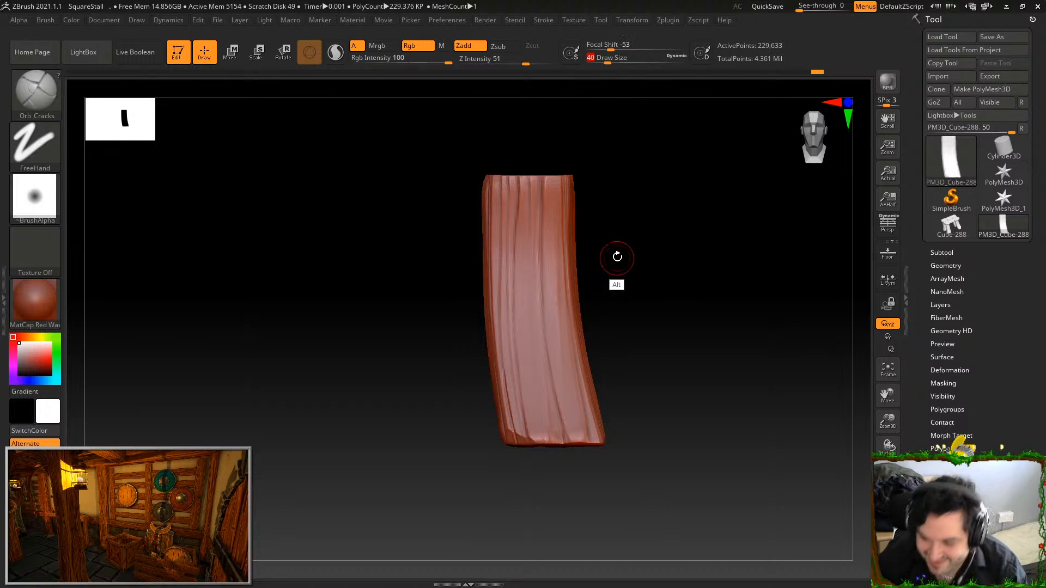
Set the draw size to 40 and carve cracks along the face's upper and outer grain grooves, undoing poor strokes
left_click_drag(618, 259, 624, 283, "alt")
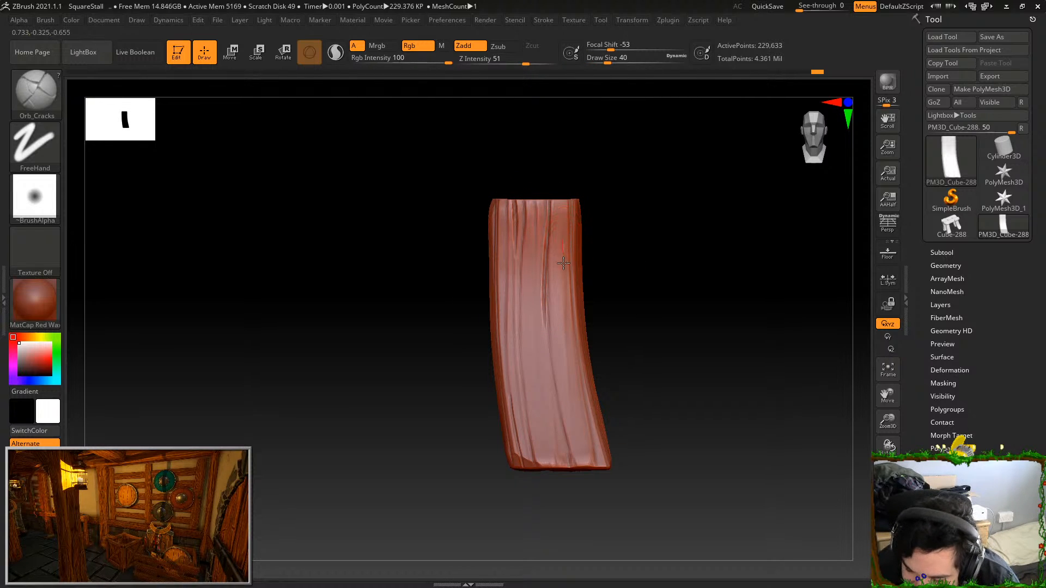
left_click_drag(567, 340, 572, 390)
key("ctrl+z")
left_click_drag(563, 266, 578, 430)
key("ctrl+z")
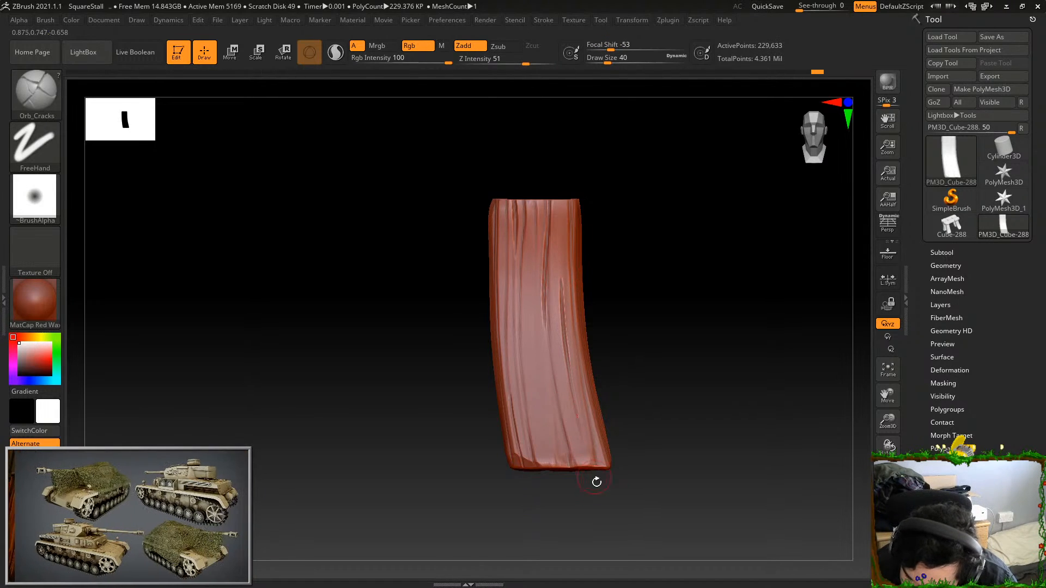
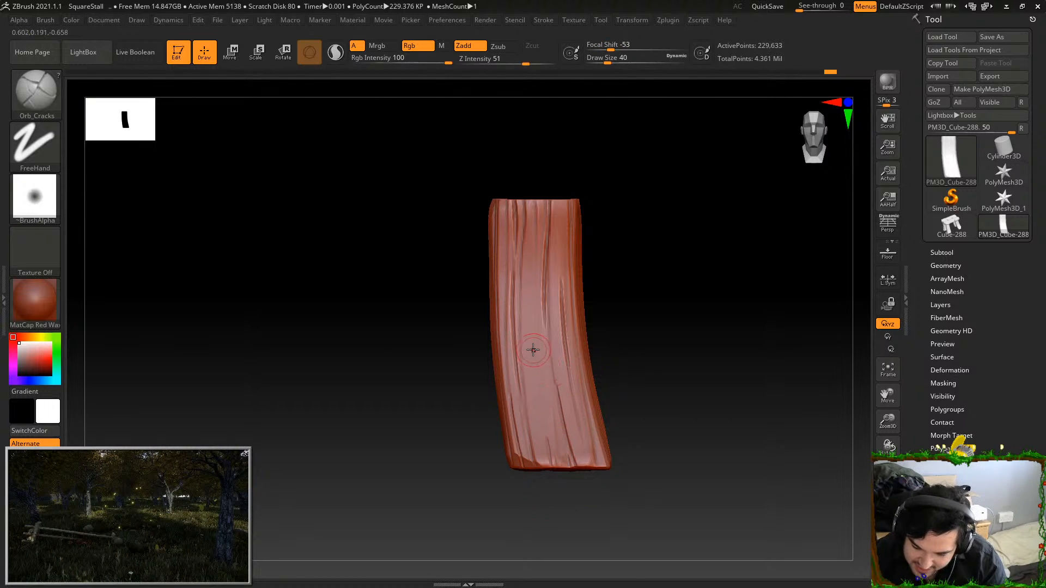
Carve Orb_Cracks strokes along the upper and central grain of the leg's adjoining side face, undoing poor strokes
left_click_drag(630, 271, 694, 203)
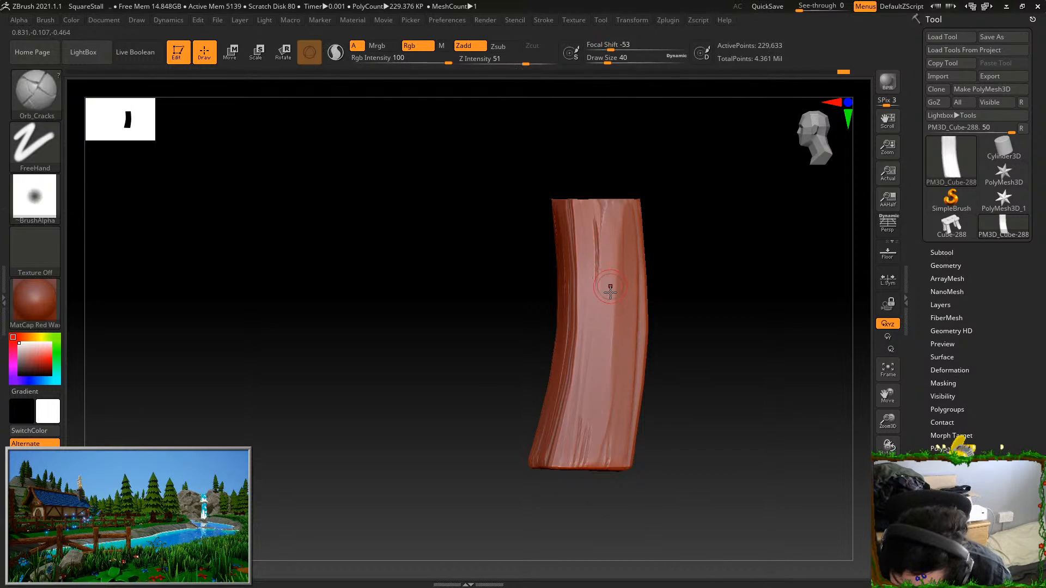
key("ctrl+z")
left_click_drag(613, 291, 603, 395)
right_click_drag(629, 329, 624, 311)
key("ctrl+z")
right_click_drag(614, 399, 626, 400)
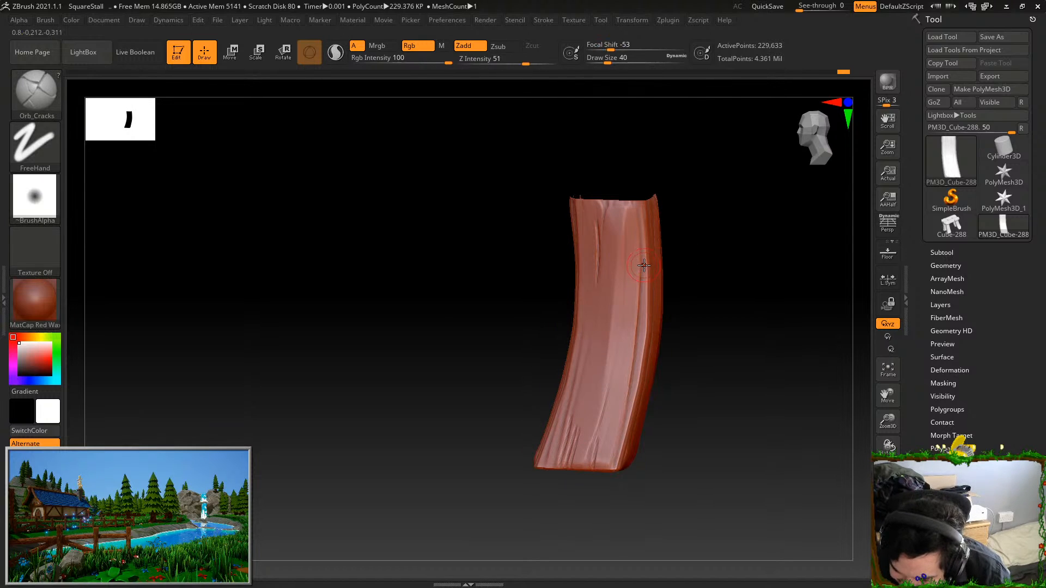
Rework the long crack down the lower middle of the side face, undoing failed attempts
key("ctrl+z")
left_click_drag(644, 252, 627, 402)
key("ctrl+z")
right_click_drag(659, 285, 626, 300)
key("ctrl+z")
left_click_drag(627, 323, 618, 416)
key("ctrl+z")
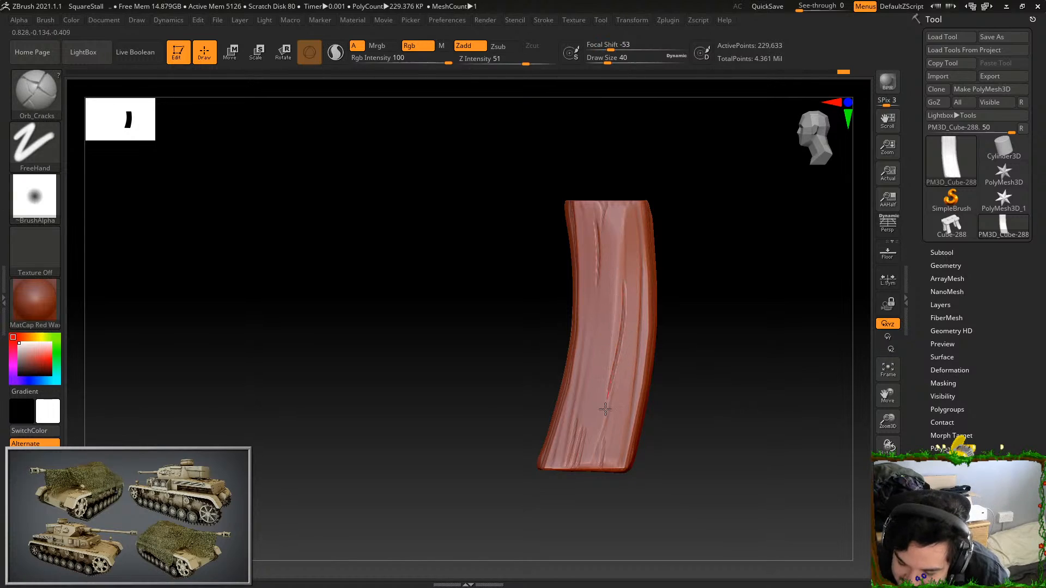
Carve cracks along the grain grooves of the leg's two remaining faces, down to the bottom edge
right_click_drag(690, 272, 698, 209)
left_click_drag(611, 205, 608, 313)
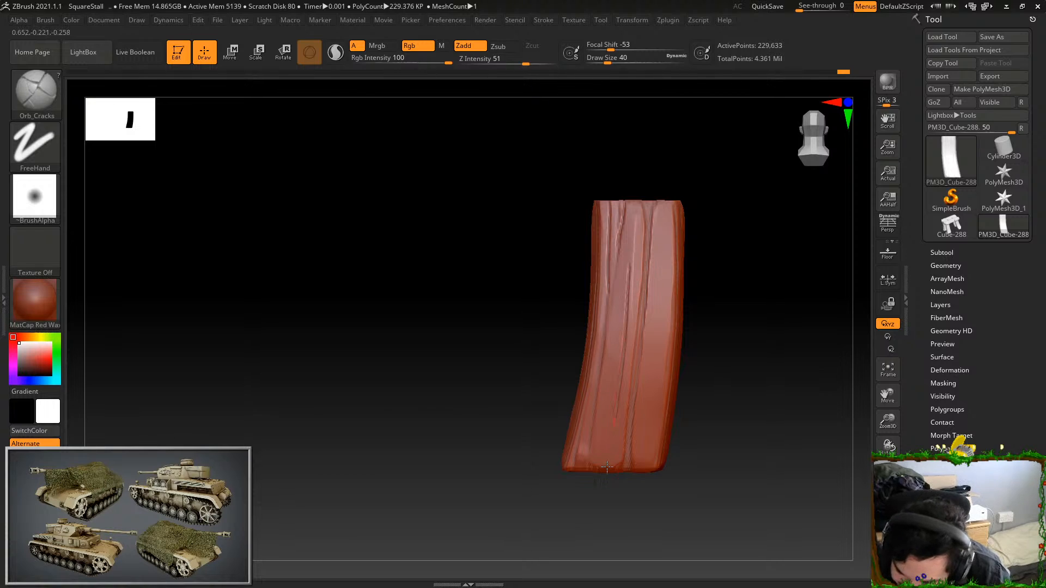
right_click_drag(750, 382, 792, 458)
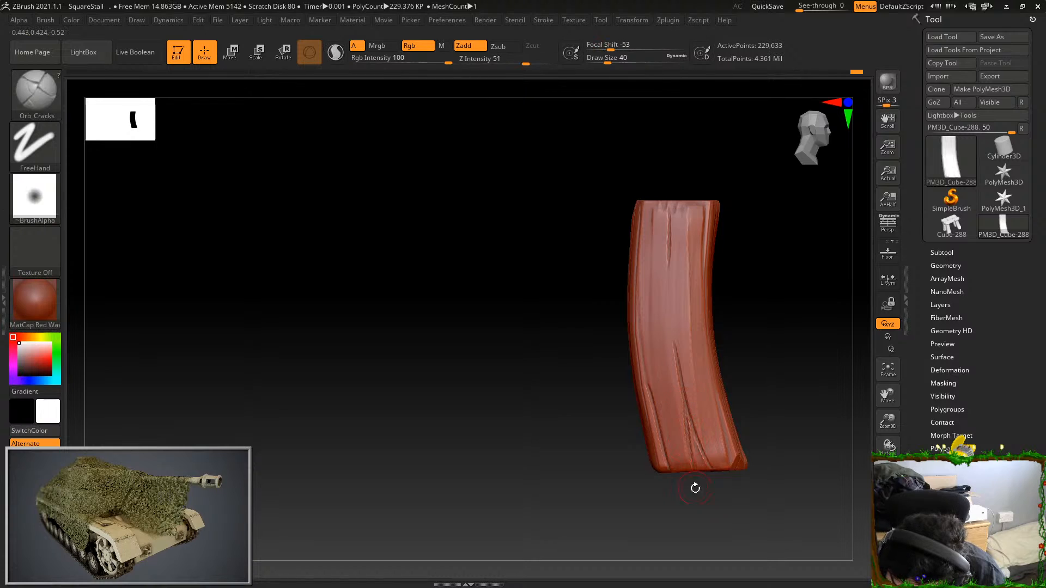
left_click_drag(703, 427, 689, 305)
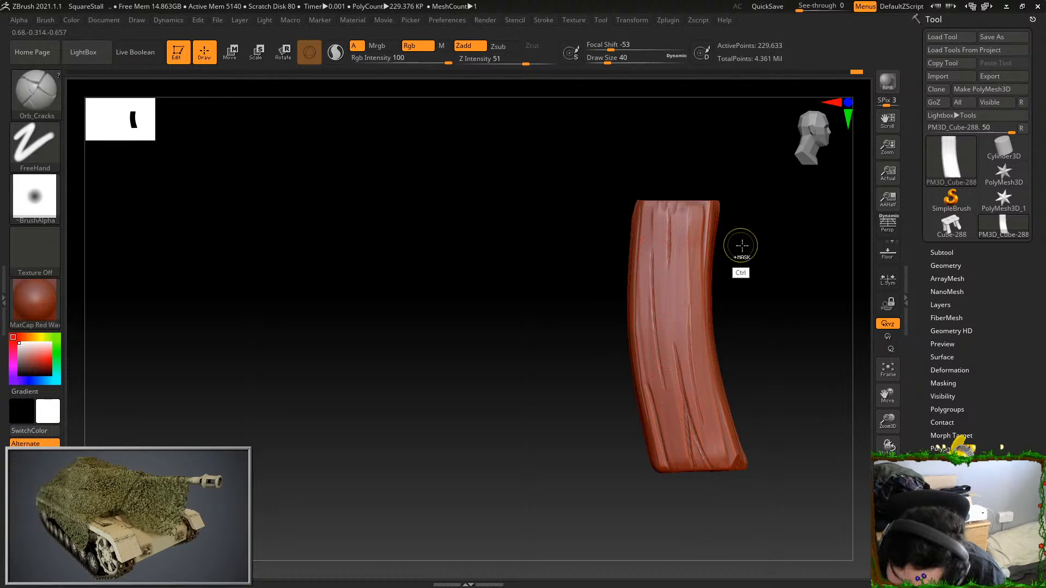
Show the whole stall again, isolate the next unsculpted curved leg and frame it
left_click(795, 458, "ctrl+shift")
mouse_move(826, 476)
left_mouse_down()
mouse_move(826, 465)
mouse_move(801, 495)
mouse_move(820, 485)
left_mouse_up()
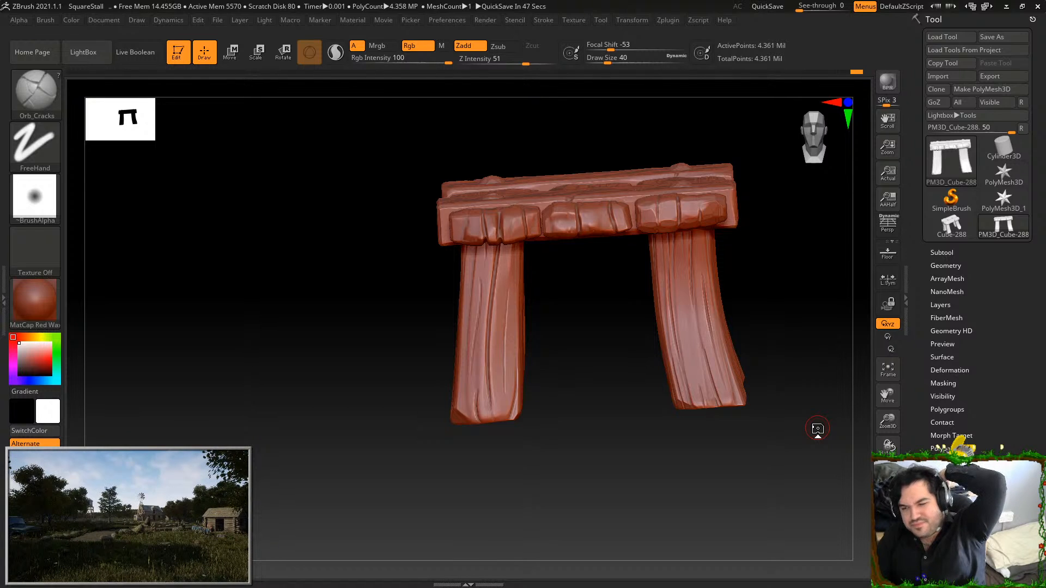
mouse_move(817, 429)
left_mouse_down()
mouse_move(757, 434)
mouse_move(768, 479)
mouse_move(816, 467)
mouse_move(790, 448)
mouse_move(788, 468)
mouse_move(778, 419)
left_mouse_up()
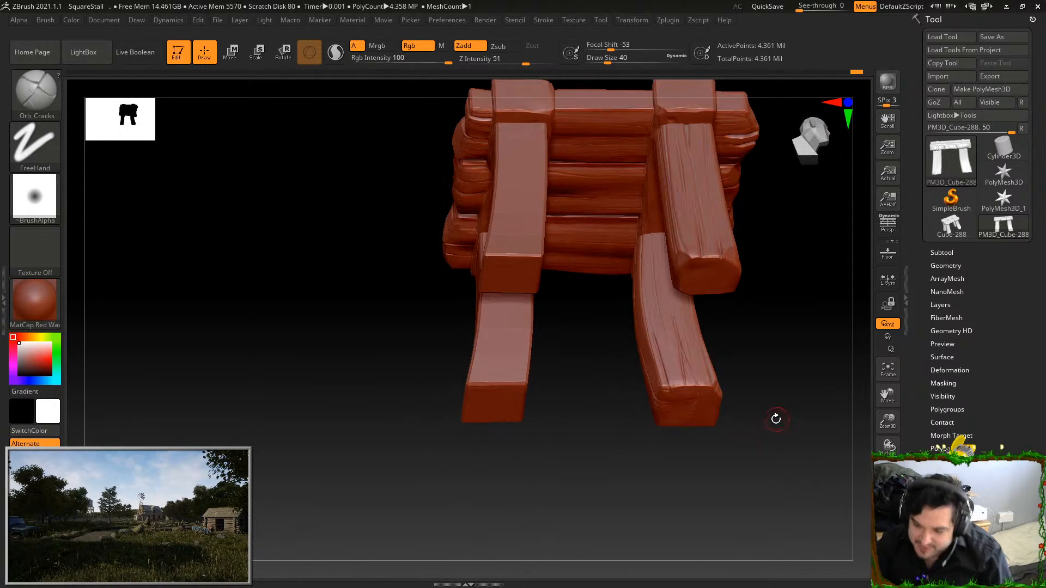
left_click_drag(795, 477, 775, 488)
left_click(554, 289, "ctrl+shift")
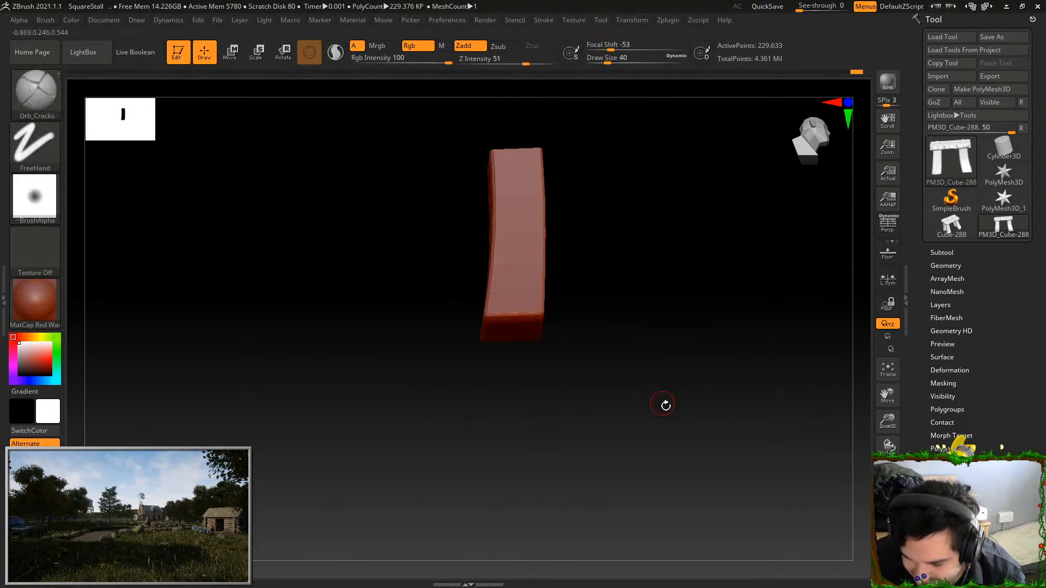
key("f")
mouse_move(682, 412)
left_mouse_down()
mouse_move(696, 374)
mouse_move(666, 226)
mouse_move(700, 226)
mouse_move(681, 213)
left_mouse_up()
Set the draw size to 192 and smooth the faces and hard edges of the isolated leg
left_click_drag(607, 57, 630, 58)
mouse_move(488, 226)
left_mouse_down("shift")
mouse_move(476, 187)
mouse_move(472, 231)
left_mouse_up("shift")
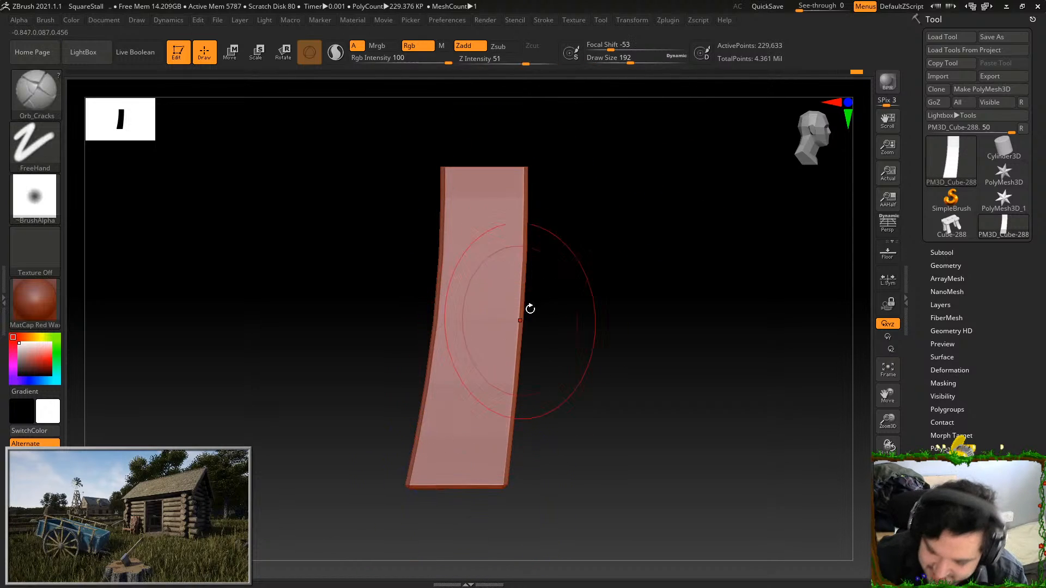
left_click_drag(599, 360, 523, 322)
mouse_move(455, 210)
left_mouse_down("shift")
mouse_move(405, 214)
mouse_move(460, 297)
left_mouse_up("shift")
left_click_drag(578, 273, 523, 254)
left_click_drag(412, 180, 389, 301, "shift")
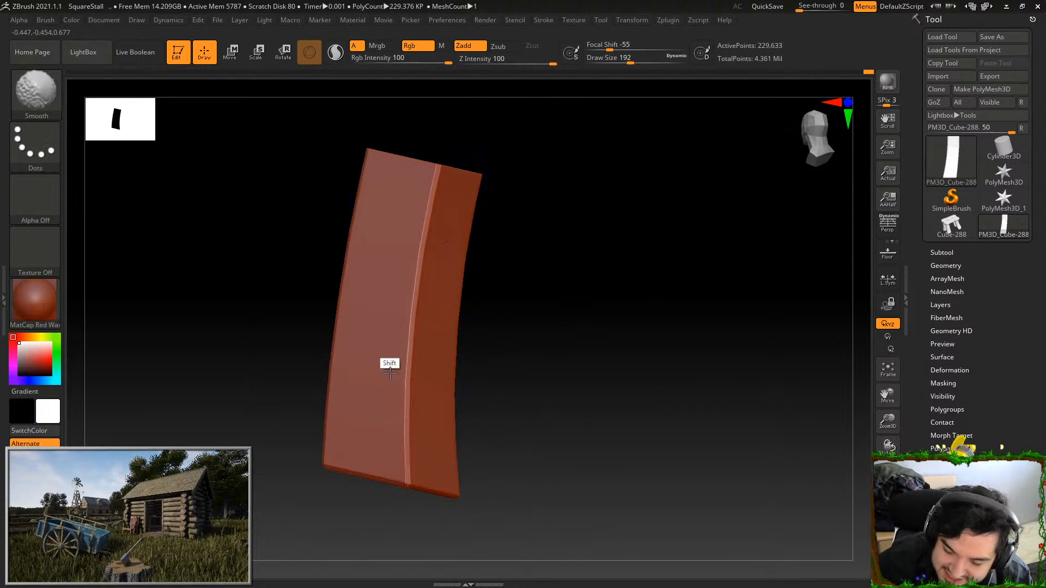
left_click_drag(524, 262, 189, 164)
Build long vertical grain ridges on the leg's front face with the Orb_ClayTubes brush at draw size 130
left_click(52, 97)
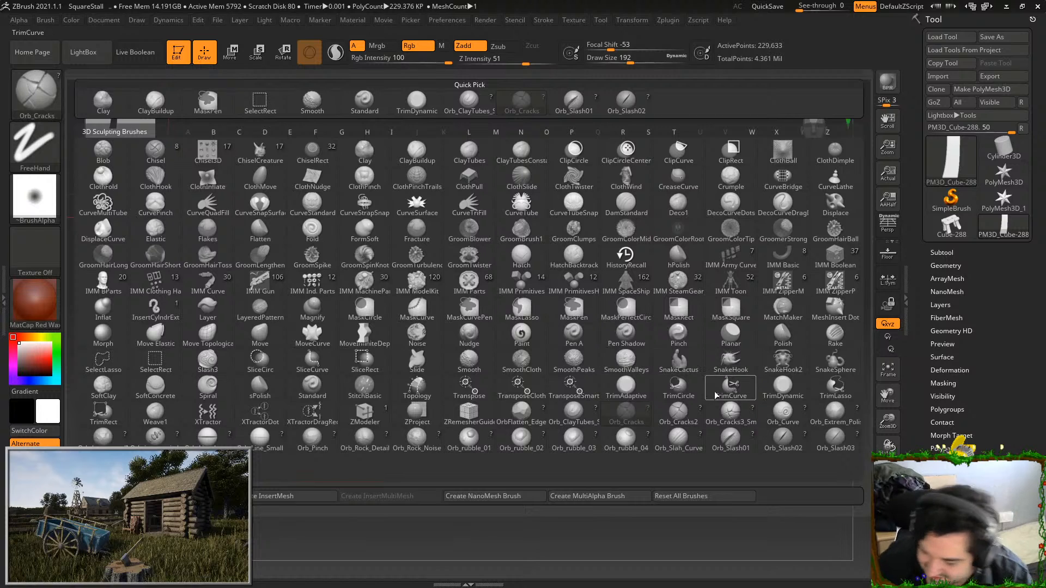
left_click(574, 414)
left_click_drag(384, 183, 371, 457)
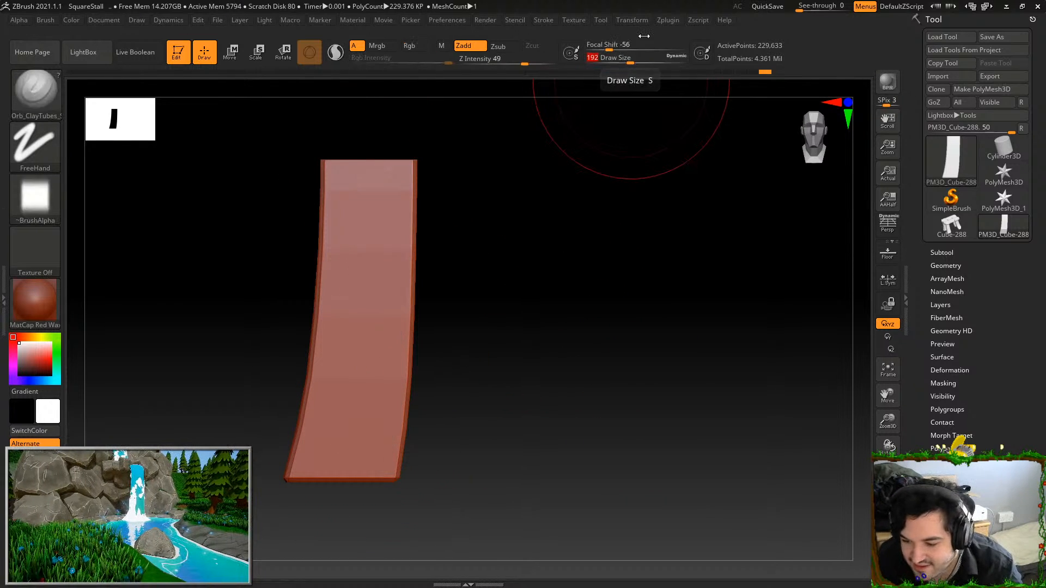
key("ctrl+z")
mouse_move(348, 162)
left_mouse_down()
mouse_move(310, 473)
mouse_move(345, 338)
mouse_move(339, 475)
mouse_move(363, 359)
mouse_move(356, 474)
left_mouse_up()
left_click_drag(380, 184, 370, 477)
mouse_move(375, 158)
left_mouse_down()
mouse_move(379, 477)
mouse_move(400, 247)
mouse_move(397, 477)
mouse_move(346, 479)
left_mouse_up()
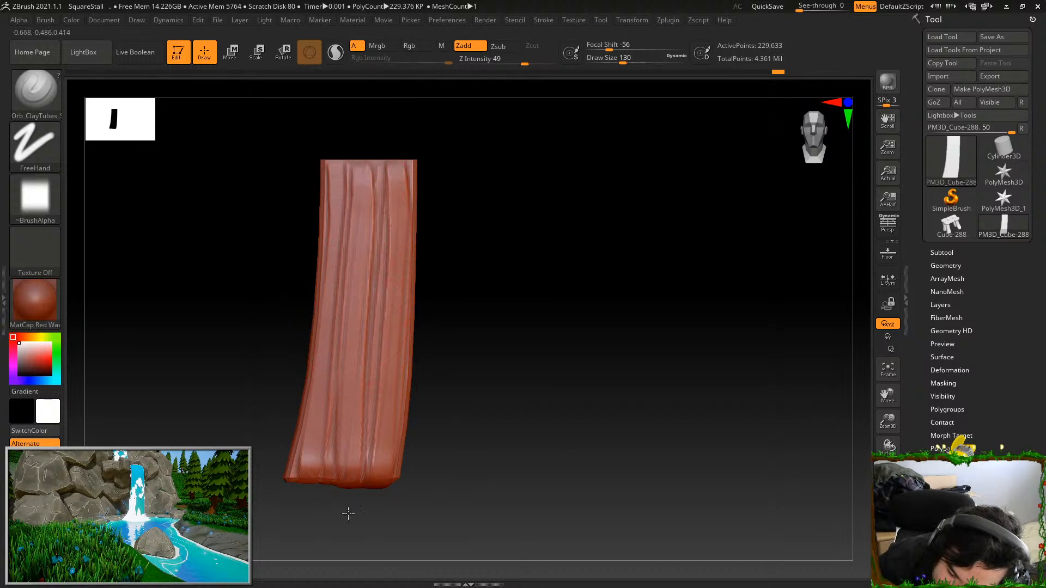
Sculpt long vertical Orb_ClayTubes grain ridges down the leg's remaining faces
left_click_drag(357, 164, 388, 402)
mouse_move(458, 283)
left_mouse_down()
mouse_move(581, 185)
mouse_move(572, 186)
left_mouse_up()
mouse_move(375, 165)
left_mouse_down()
mouse_move(399, 475)
mouse_move(392, 343)
mouse_move(409, 479)
mouse_move(434, 509)
left_mouse_up()
mouse_move(411, 169)
left_mouse_down()
mouse_move(428, 436)
mouse_move(450, 478)
mouse_move(435, 269)
mouse_move(453, 478)
mouse_move(406, 470)
mouse_move(441, 473)
mouse_move(402, 400)
mouse_move(410, 480)
left_mouse_up()
mouse_move(482, 180)
left_mouse_down()
mouse_move(493, 161)
mouse_move(550, 175)
left_mouse_up()
mouse_move(408, 174)
left_mouse_down()
mouse_move(436, 473)
mouse_move(455, 474)
left_mouse_up()
mouse_move(442, 171)
left_mouse_down()
mouse_move(461, 474)
mouse_move(486, 473)
mouse_move(491, 436)
mouse_move(495, 473)
left_mouse_up()
mouse_move(478, 177)
left_mouse_down()
mouse_move(476, 289)
mouse_move(504, 474)
left_mouse_up()
left_click_drag(596, 236, 504, 233)
left_click_drag(488, 171, 474, 469)
left_click_drag(493, 170, 478, 472)
left_click_drag(514, 202, 479, 473)
mouse_move(519, 176)
left_mouse_down()
mouse_move(490, 482)
mouse_move(521, 272)
mouse_move(503, 475)
mouse_move(518, 438)
left_mouse_up()
mouse_move(552, 200)
left_mouse_down()
mouse_move(523, 473)
mouse_move(510, 442)
left_mouse_up()
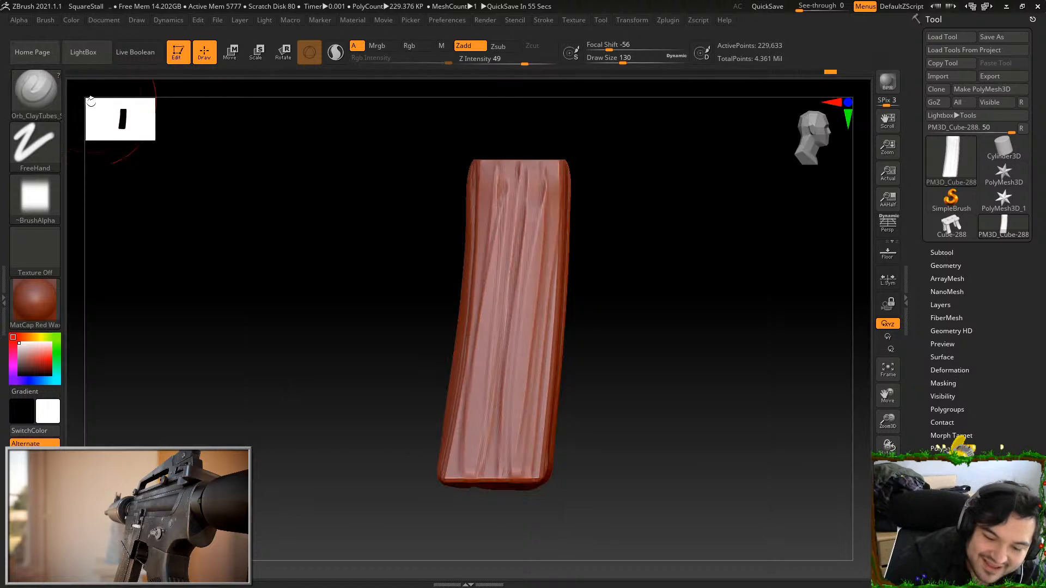
Flatten the leg's bottom end surface with the TrimDynamic brush
key("b")
left_click(769, 391)
mouse_move(747, 385)
left_mouse_down()
mouse_move(710, 348)
mouse_move(698, 305)
left_mouse_up()
mouse_move(506, 243)
left_mouse_down()
mouse_move(494, 214)
mouse_move(456, 232)
left_mouse_up()
mouse_move(518, 204)
left_mouse_down()
mouse_move(522, 219)
mouse_move(489, 277)
mouse_move(525, 200)
mouse_move(521, 252)
left_mouse_up()
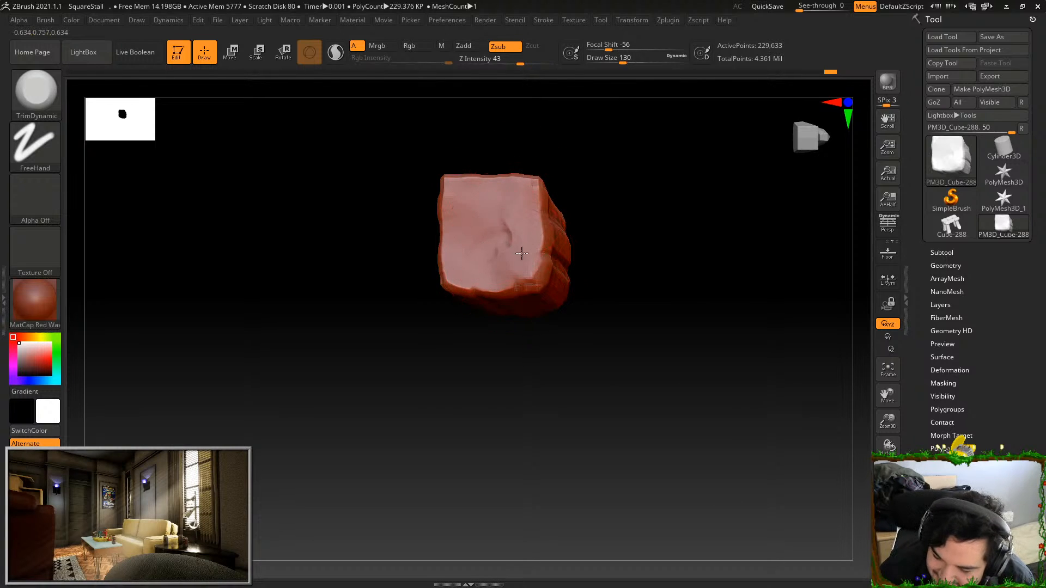
left_click_drag(599, 138, 547, 203)
left_click_drag(506, 289, 506, 266)
Chip the leg's bottom corners and lower edges with TrimDynamic to look worn
left_click_drag(510, 185, 465, 182)
left_click_drag(576, 155, 545, 185)
left_click_drag(457, 178, 447, 172)
left_click_drag(541, 126, 523, 158)
left_click_drag(470, 180, 438, 188)
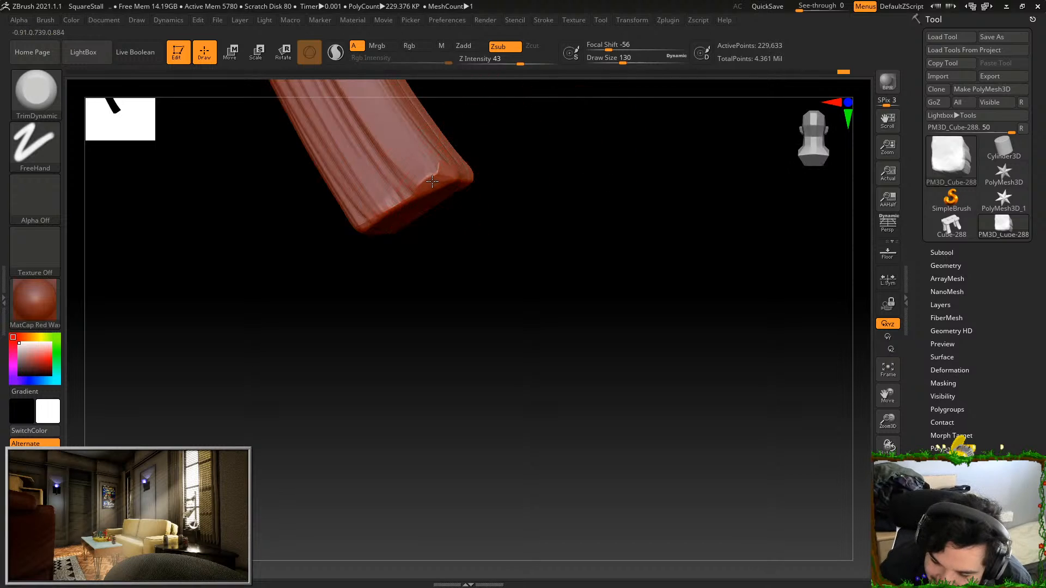
left_click_drag(511, 160, 482, 177)
left_click_drag(420, 198, 400, 213)
mouse_move(498, 144)
left_mouse_down()
mouse_move(490, 161)
mouse_move(504, 201)
mouse_move(580, 323)
left_mouse_up()
left_click_drag(411, 290, 473, 287)
left_click_drag(572, 292, 526, 278)
Flatten the raised grain ridges and long edges on the leg's side face with TrimDynamic
mouse_move(570, 234)
left_mouse_down()
mouse_move(566, 224)
mouse_move(663, 218)
mouse_move(652, 284)
mouse_move(663, 250)
mouse_move(656, 256)
left_mouse_up()
left_click_drag(567, 380, 588, 179)
left_click_drag(639, 216, 637, 292, "alt")
left_click_drag(607, 179, 579, 467)
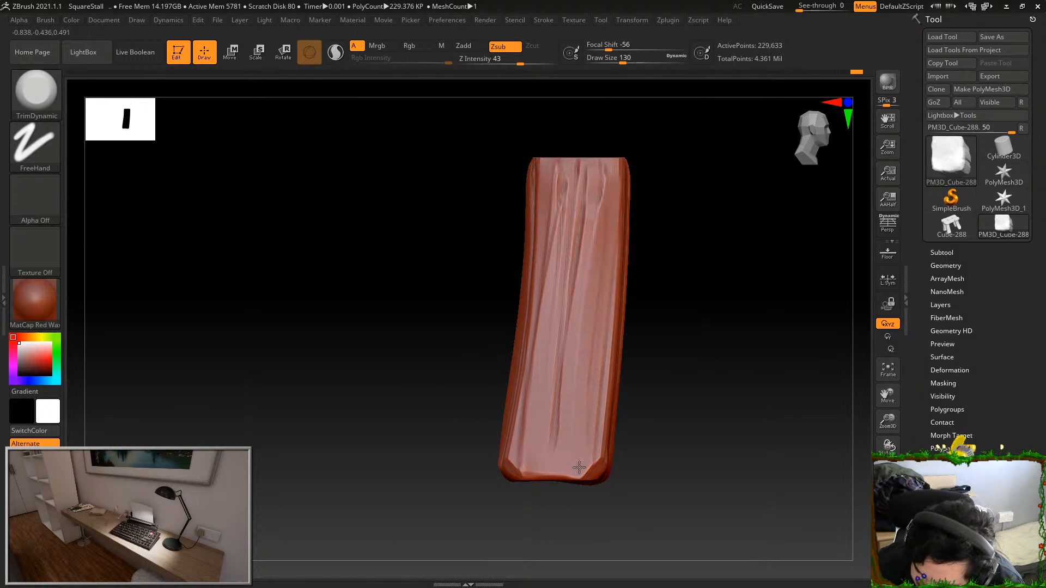
left_click_drag(601, 210, 576, 349)
left_click_drag(552, 167, 532, 403)
left_click_drag(677, 224, 730, 215, "shift")
left_click_drag(631, 191, 599, 455)
left_click_drag(602, 210, 596, 402)
left_click_drag(581, 204, 568, 436)
Trim the grain ridges along the leg's next two faces, undoing one stroke near the top
left_click_drag(714, 309, 792, 210, "shift")
left_click_drag(651, 188, 656, 441)
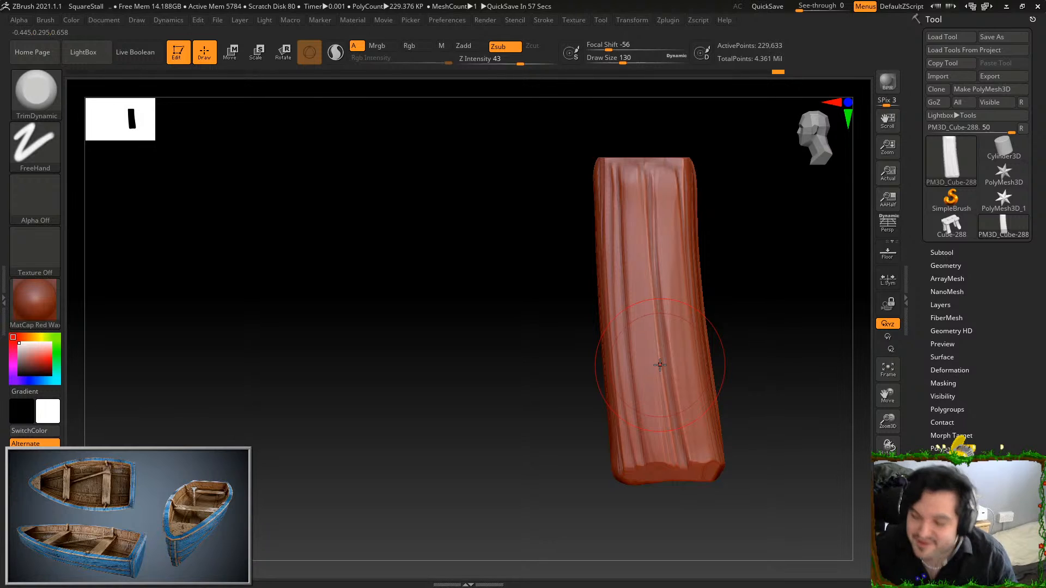
left_click_drag(630, 179, 631, 306)
key("ctrl+z")
mouse_move(630, 198)
left_mouse_down()
mouse_move(619, 257)
mouse_move(644, 433)
left_mouse_up()
left_click_drag(742, 260, 805, 221)
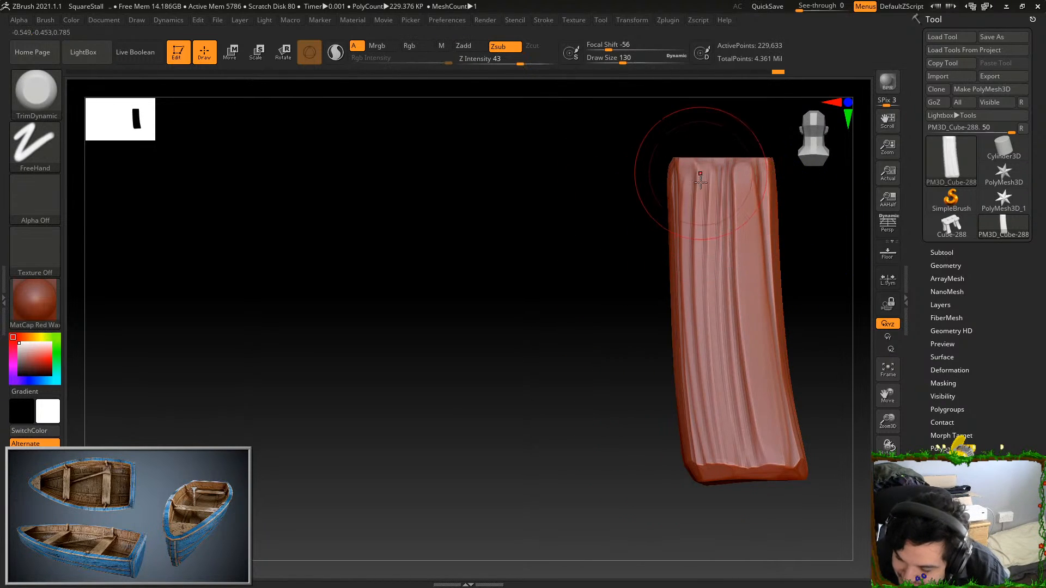
left_click_drag(726, 174, 745, 444)
left_click_drag(748, 197, 754, 450)
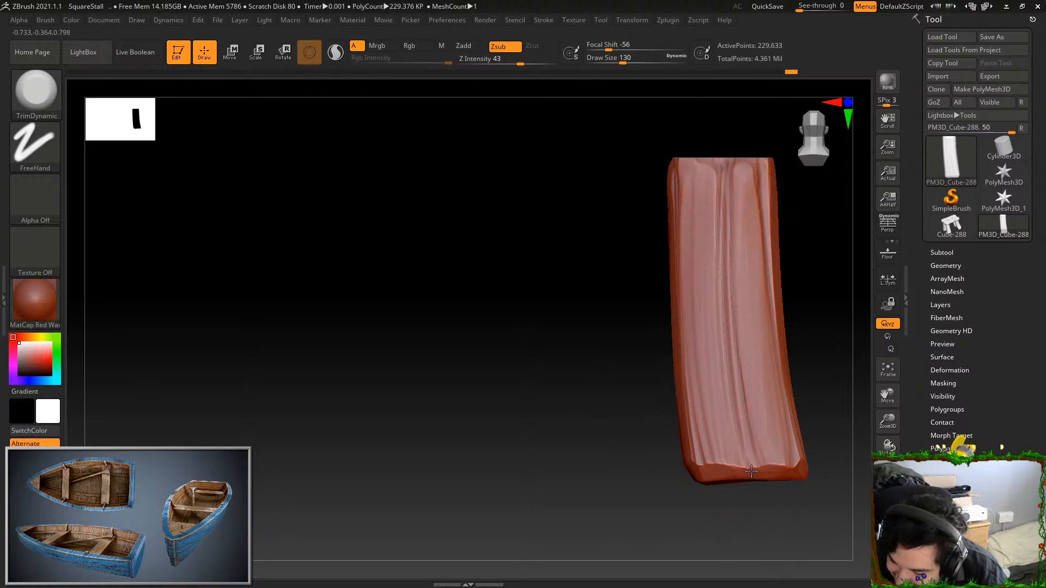
left_click_drag(747, 179, 765, 395)
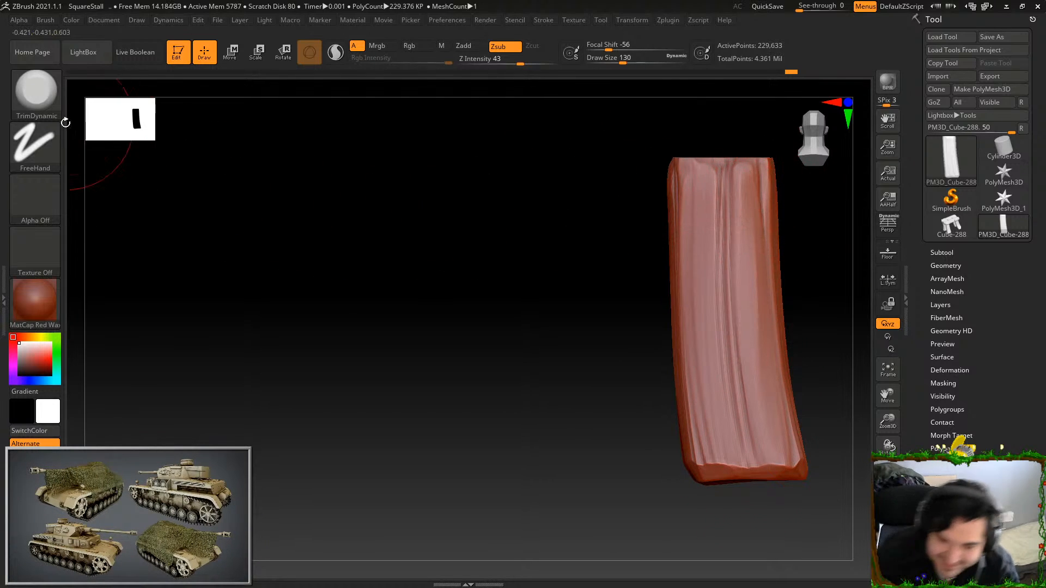
Carve cracks along the rear face's outer and lower grooves with Orb_Cracks at draw size 33, redoing the central stroke
key("b")
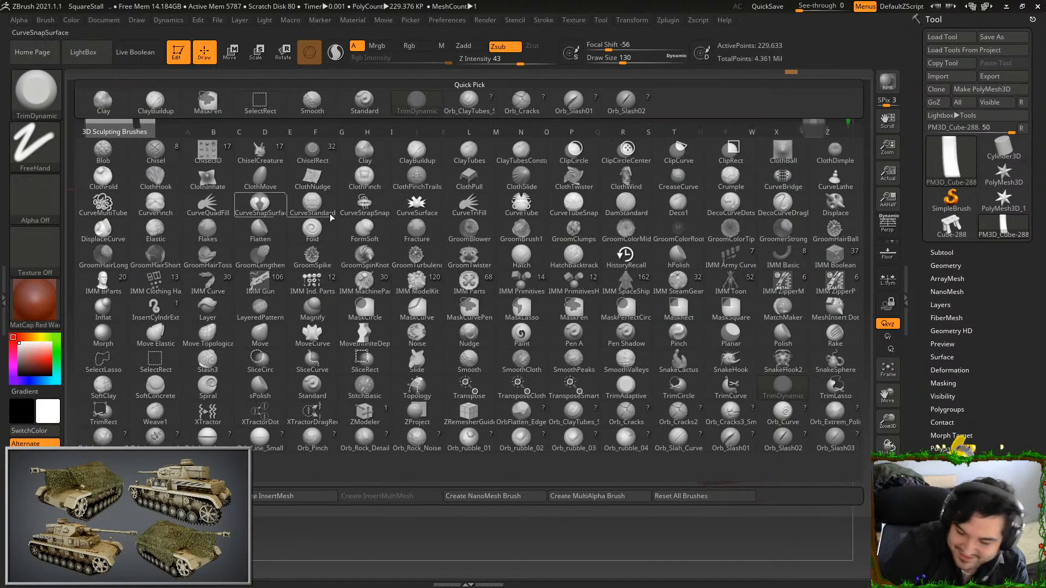
left_click(619, 415)
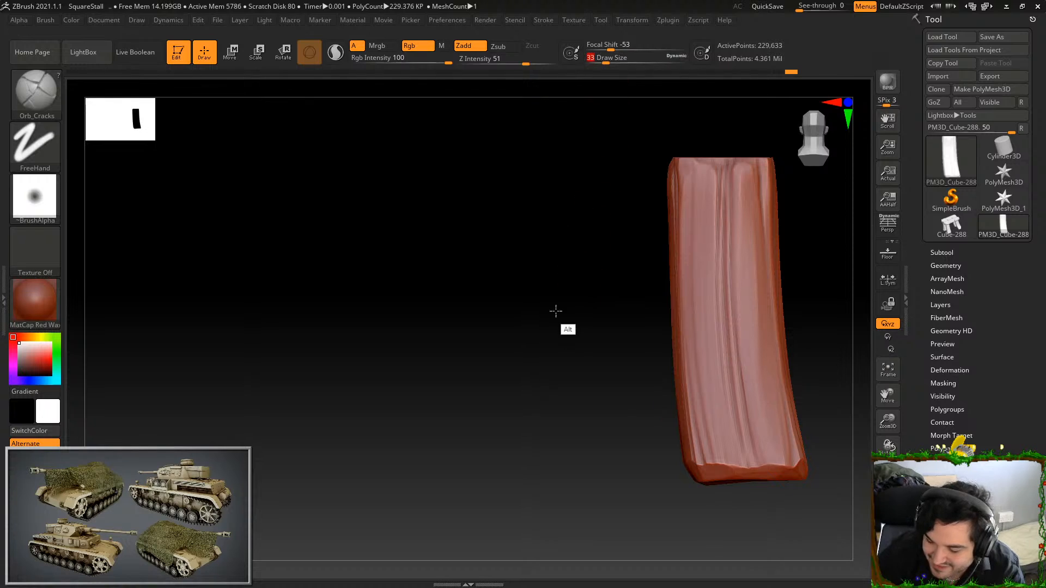
left_click_drag(570, 301, 531, 326, "alt")
left_click_drag(721, 206, 730, 346)
key("ctrl+z")
left_click_drag(718, 183, 739, 412)
left_click_drag(755, 345, 754, 333, "alt")
left_click_drag(688, 305, 697, 452)
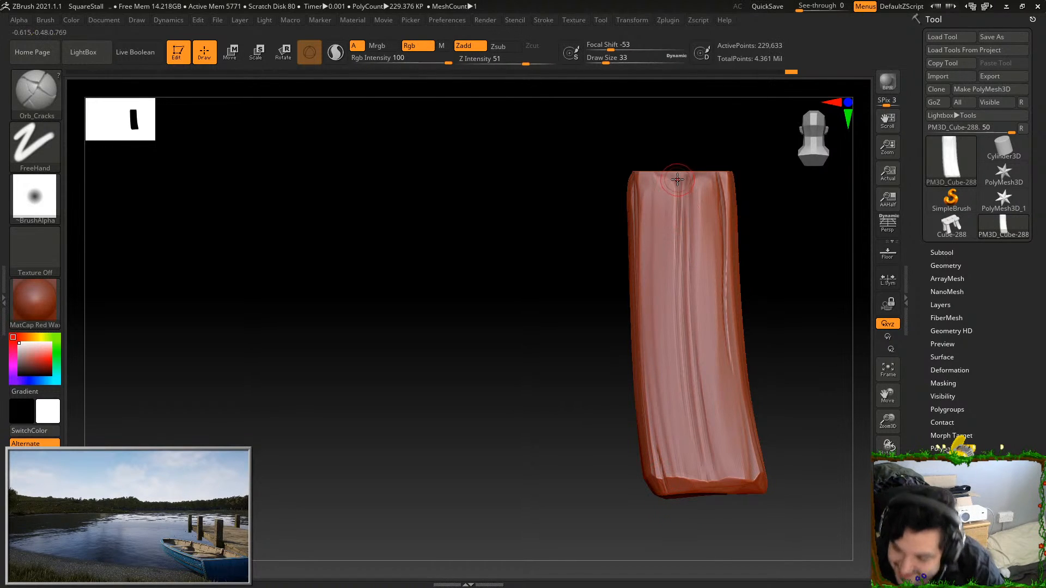
Carve cracks down the rear face's central groove and at its bottom edge, undoing poor strokes
mouse_move(675, 250)
left_mouse_down()
mouse_move(672, 335)
mouse_move(723, 501)
left_mouse_up()
key("ctrl+z")
left_click_drag(694, 328, 723, 501)
key("ctrl+z")
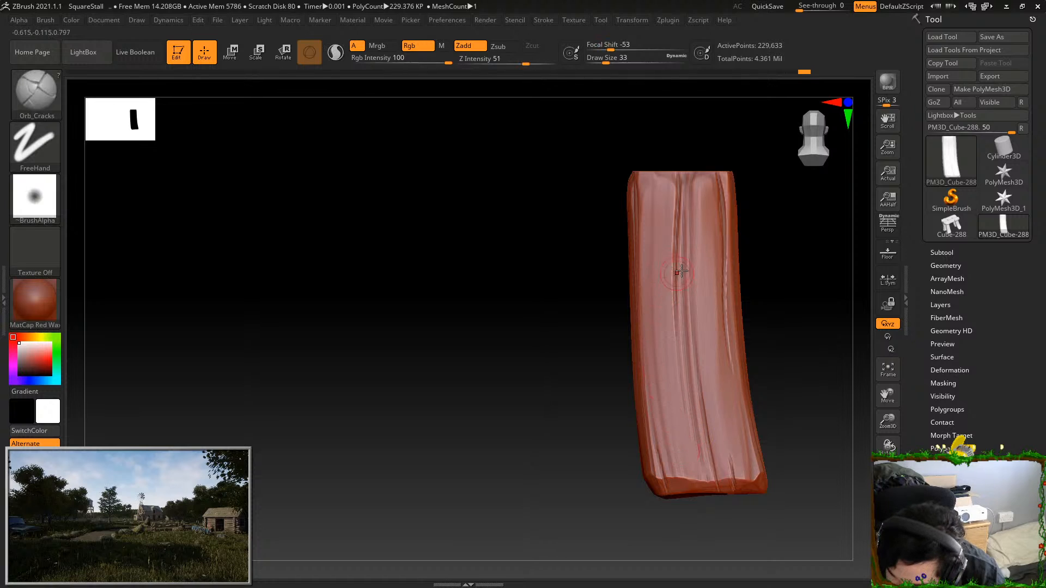
key("ctrl+z")
Carve cracks in the upper grooves and along the grain of the adjoining side face, undoing a stroke near the top
left_click_drag(806, 264, 758, 240)
left_click_drag(653, 269, 640, 288, "shift")
left_click_drag(643, 297, 576, 327, "alt")
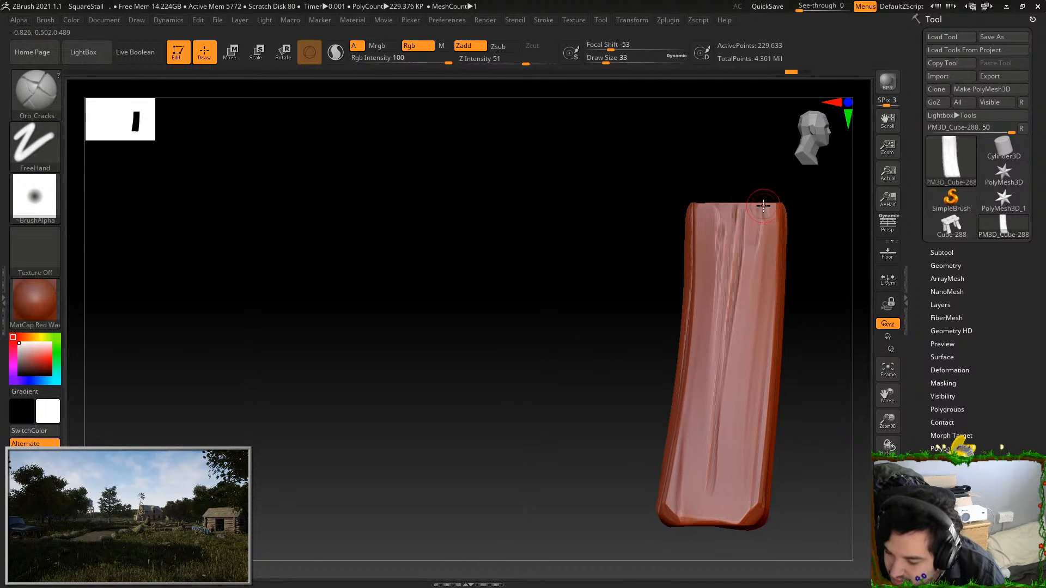
left_click_drag(763, 206, 756, 243)
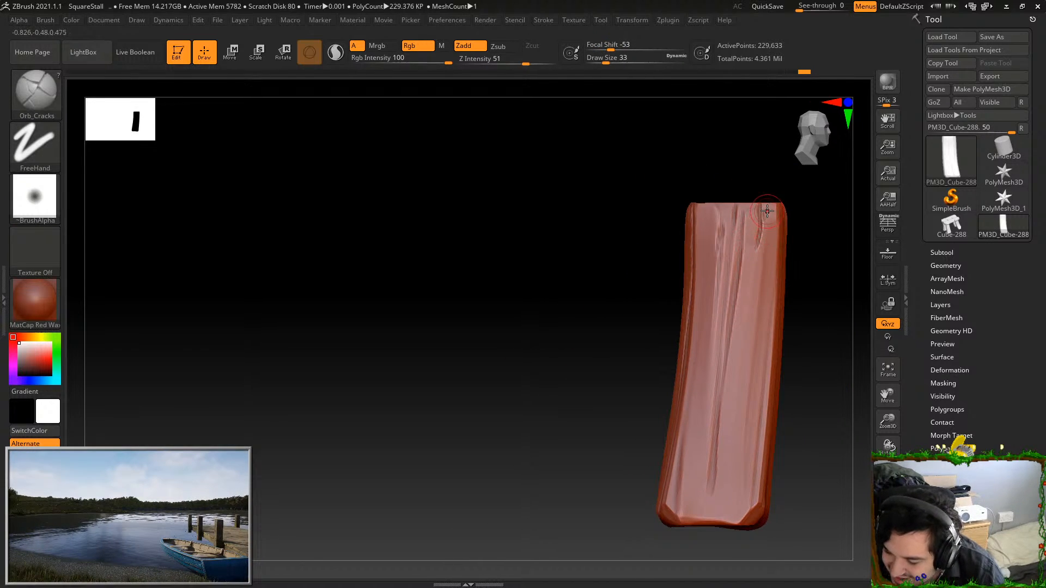
key("ctrl+z")
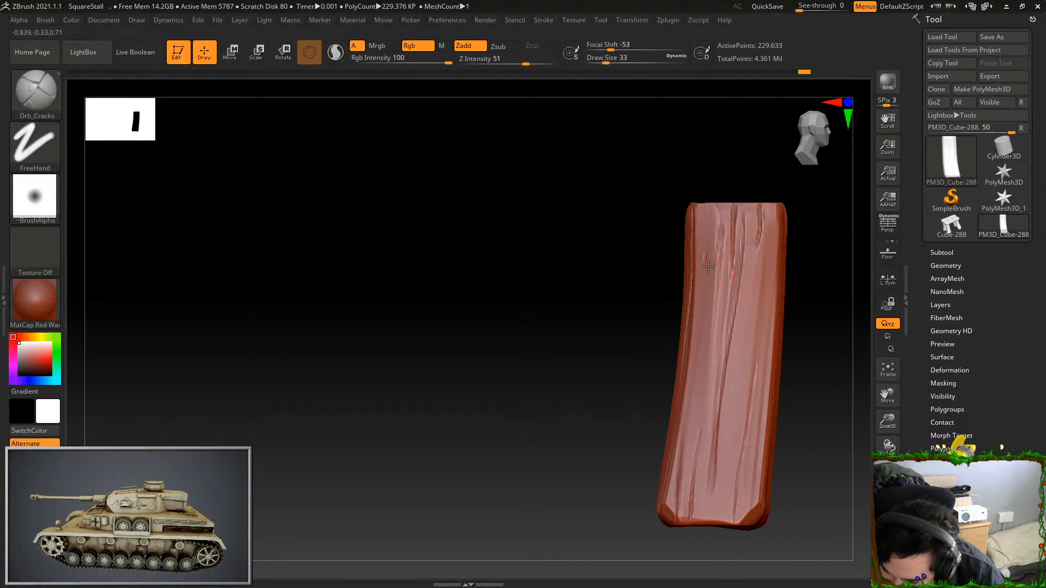
Carve cracks along the front face's grooves and near its bottom corners, redoing the outer lower crack
left_click_drag(812, 323, 681, 336)
left_click_drag(820, 272, 743, 265, "alt")
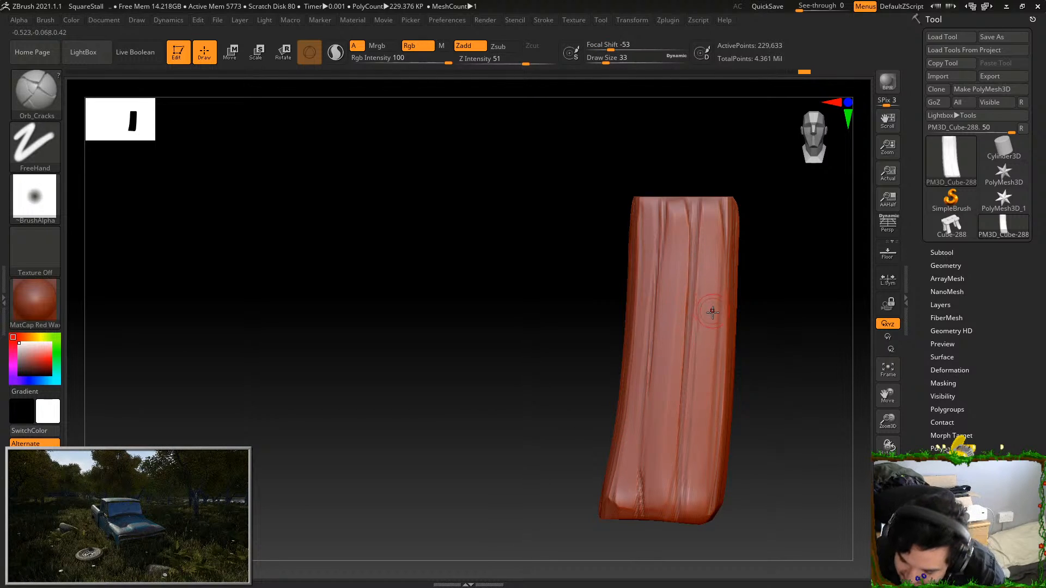
key("ctrl+z")
left_click_drag(710, 363, 697, 522)
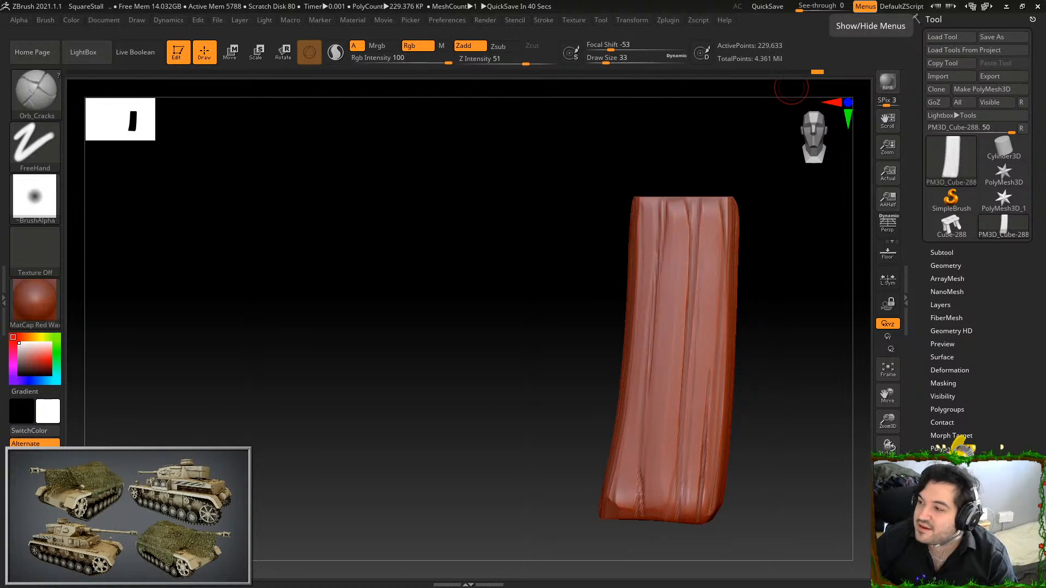
Show the whole stall, isolate the last smooth, unsculpted leg and frame it
left_click_drag(768, 348, 790, 370)
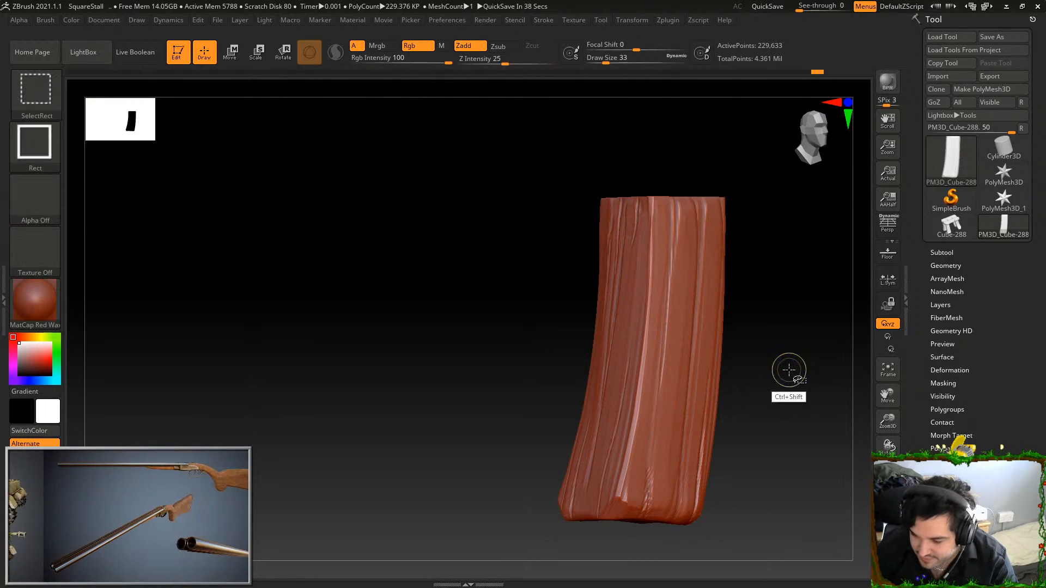
left_click(790, 372, "ctrl+shift")
left_click_drag(504, 440, 696, 493, "alt")
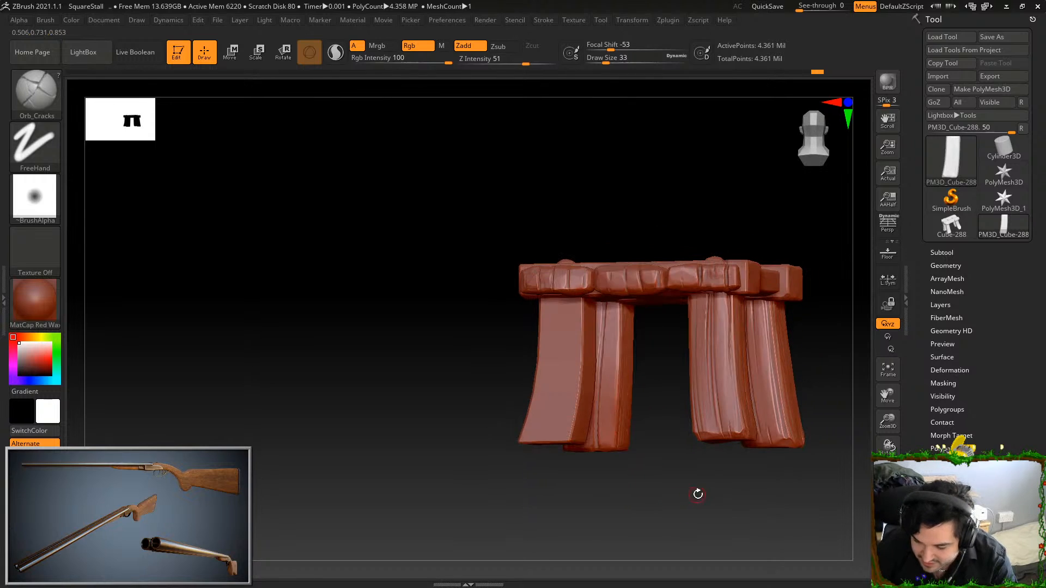
left_click(583, 436, "ctrl+shift")
key("f")
left_click_drag(748, 441, 755, 416)
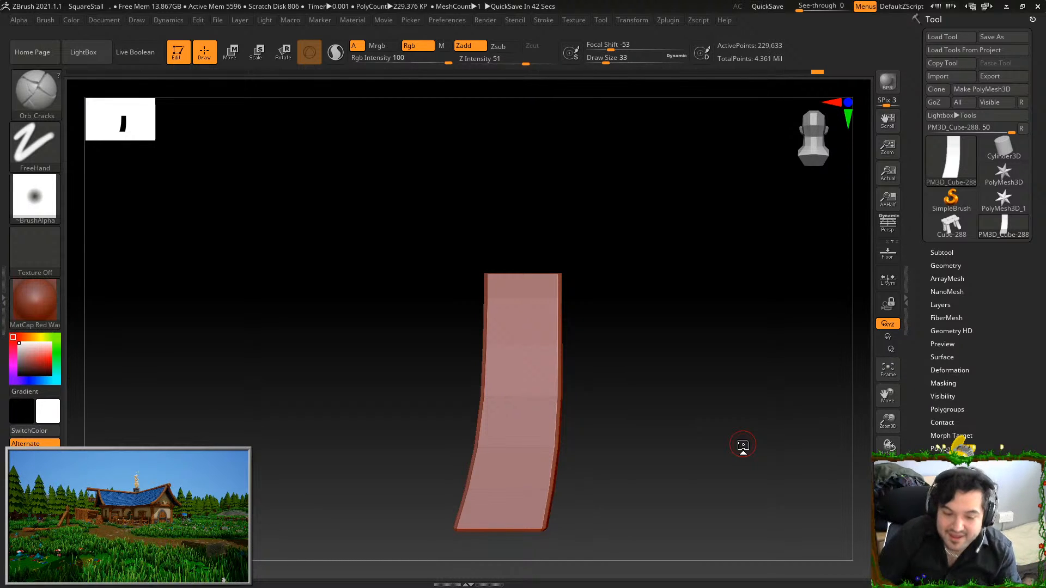
Smooth the isolated plain leg's faces from several sides using the Smooth brush at draw size 177
key("shift")
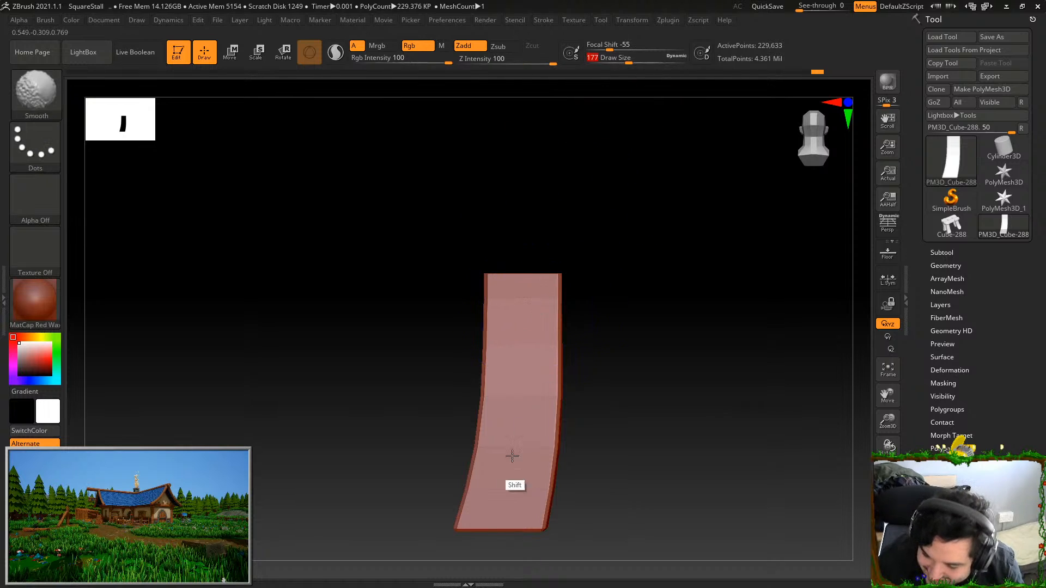
left_click_drag(703, 394, 654, 388)
key("shift")
mouse_move(585, 327)
left_mouse_down("shift")
mouse_move(572, 460)
mouse_move(572, 377)
left_mouse_up("shift")
left_click_drag(703, 371, 652, 348)
left_click_drag(639, 306, 625, 478, "shift")
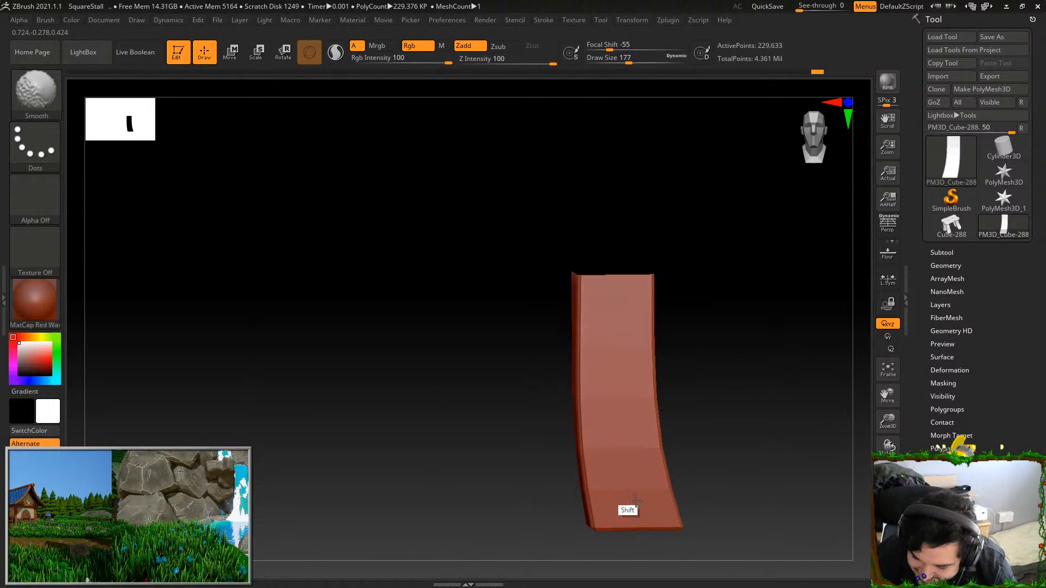
left_click_drag(725, 392, 681, 359)
left_click_drag(672, 310, 668, 373, "shift")
left_click_drag(755, 297, 775, 301, "shift")
left_click_drag(774, 301, 747, 247, "alt")
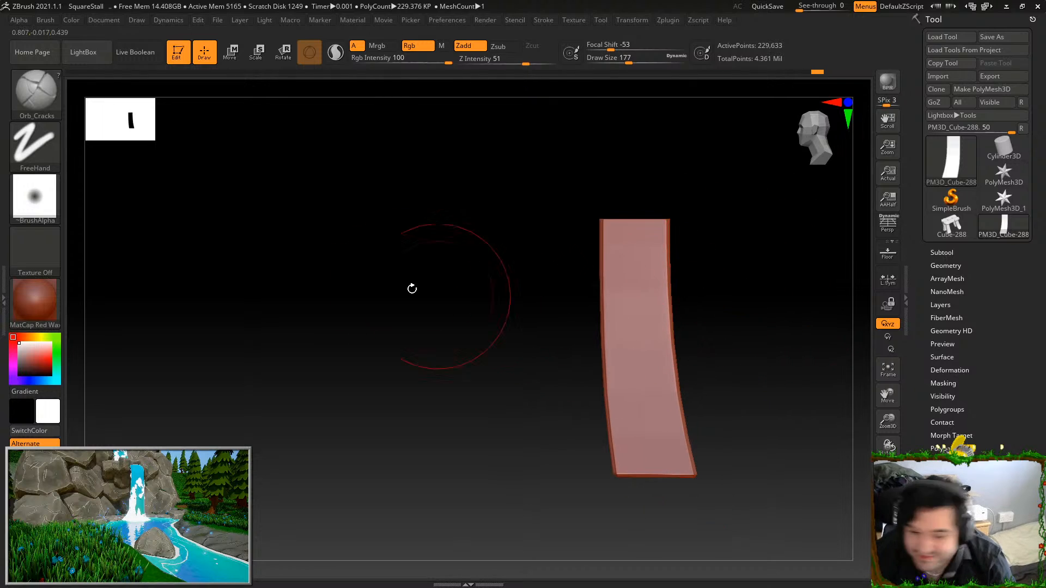
Try Orb_Curve strokes down the leg's side face, adjusting the focal shift to -81, and undo them
left_click(35, 91)
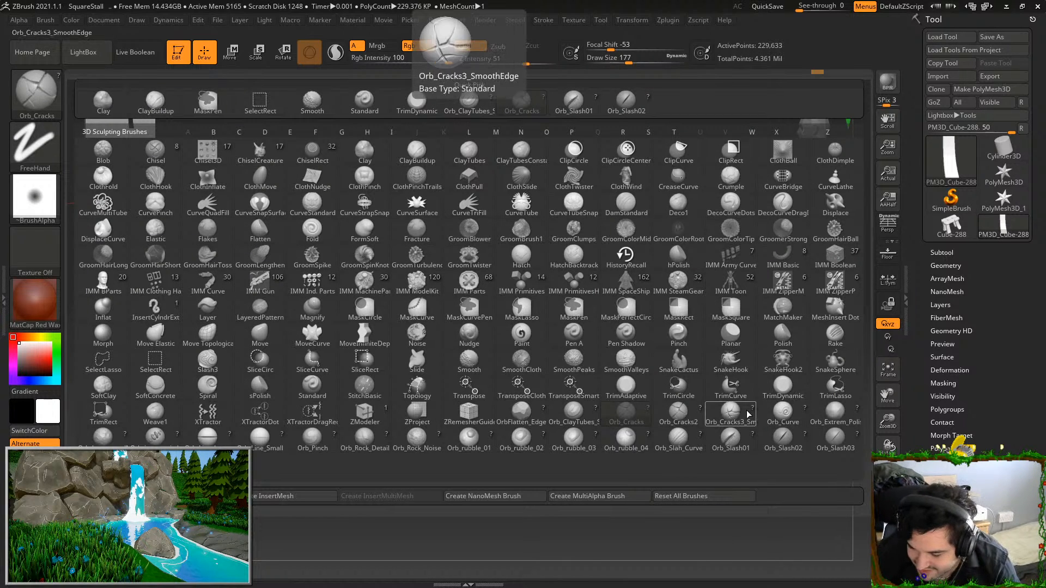
left_click(783, 415)
left_click_drag(619, 332, 641, 470)
key("ctrl+z")
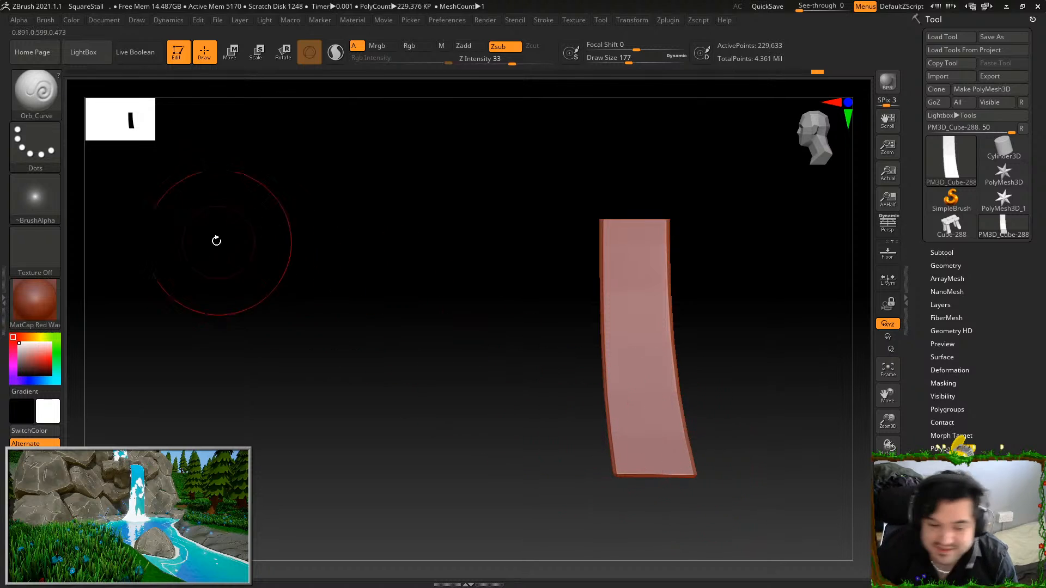
left_click(598, 47)
left_click_drag(634, 242, 669, 452)
key("ctrl+z")
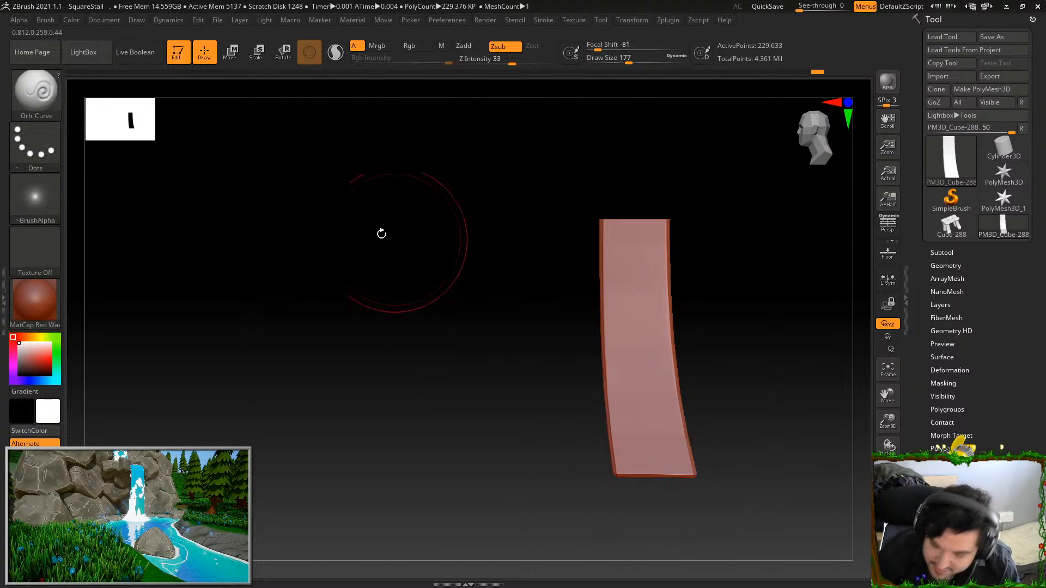
key("b")
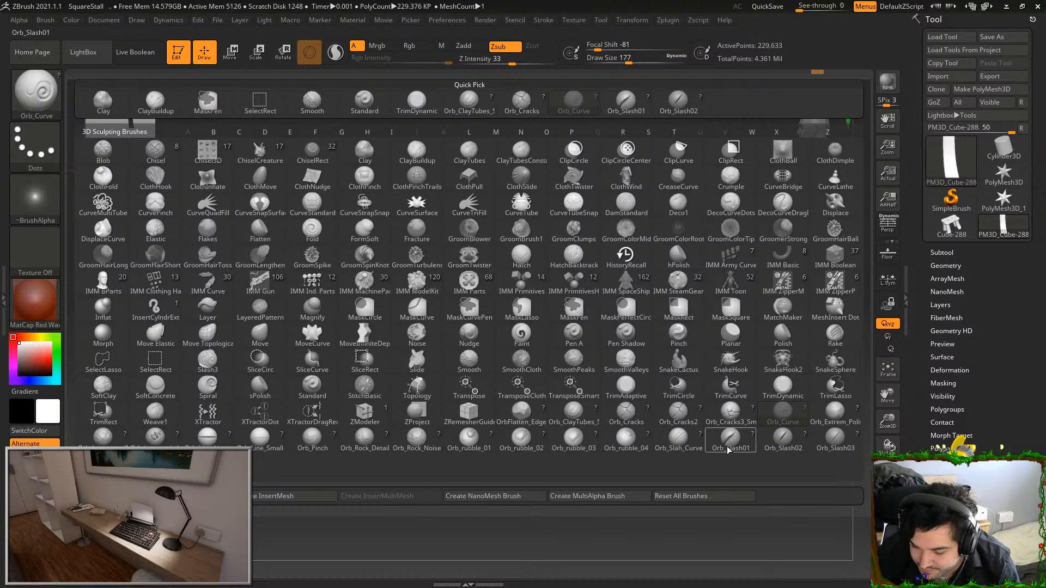
left_click(570, 392)
left_click_drag(635, 248, 636, 376)
key("ctrl+z")
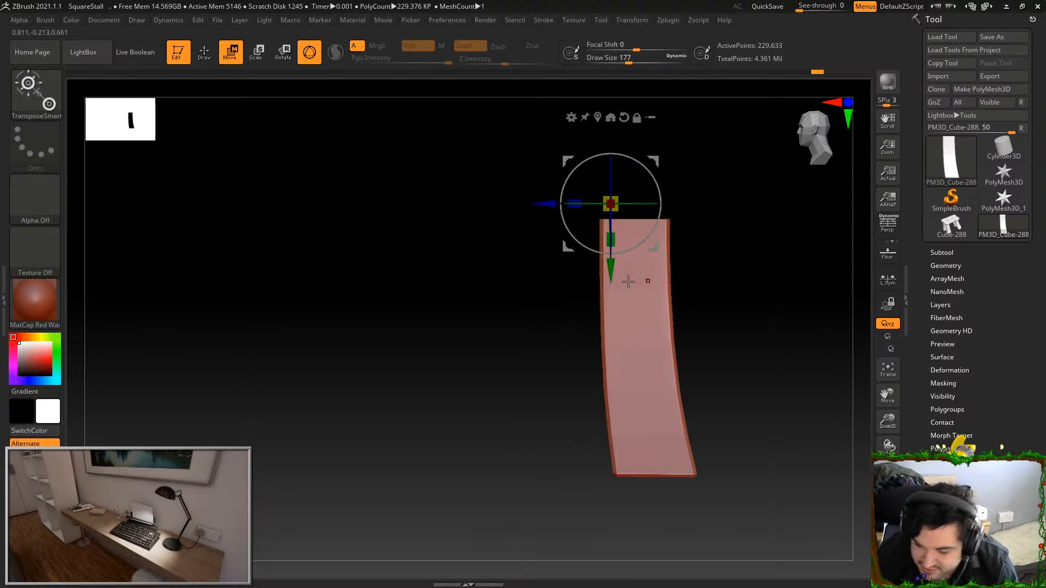
Sculpt wood grain down the leg's side face with Orb_ClayTubes_Smooth, redoing the first stroke
left_click(35, 92)
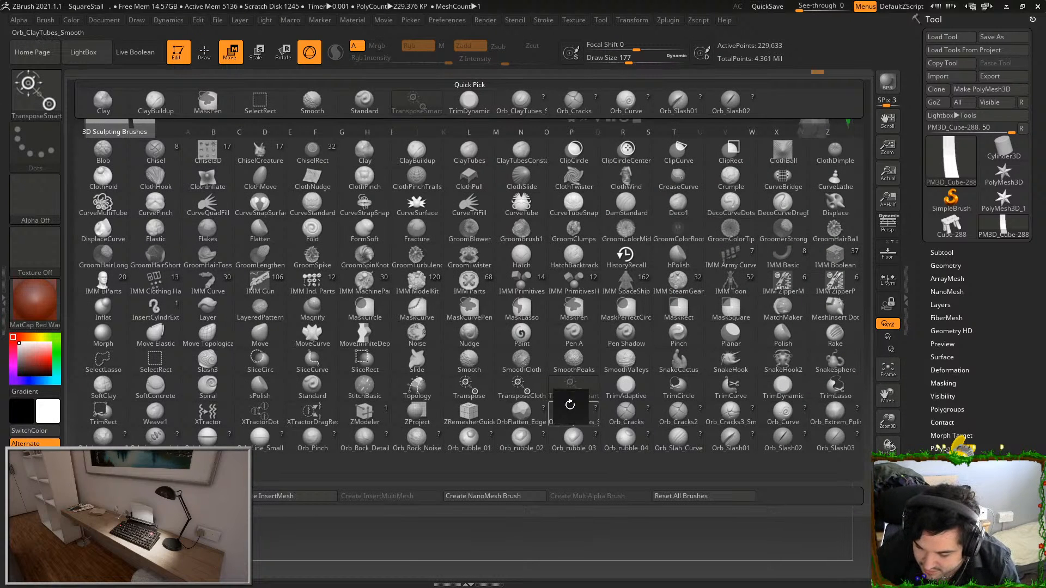
left_click(573, 409)
left_click_drag(622, 229, 643, 466)
key("ctrl+z")
mouse_move(621, 227)
left_mouse_down()
mouse_move(644, 466)
mouse_move(660, 466)
mouse_move(649, 342)
mouse_move(671, 472)
mouse_move(676, 455)
left_mouse_up()
mouse_move(657, 225)
left_mouse_down()
mouse_move(674, 480)
mouse_move(635, 333)
mouse_move(654, 470)
left_mouse_up()
Sculpt long wood-grain grooves down the full height of the leg's front face
left_click_drag(718, 314, 765, 313, "shift")
left_click_drag(566, 224, 583, 470)
mouse_move(575, 243)
left_mouse_down()
mouse_move(595, 469)
mouse_move(599, 358)
mouse_move(621, 471)
left_mouse_up()
left_click_drag(602, 222, 630, 471)
left_click_drag(610, 224, 643, 475)
Sculpt long wood-grain grooves along the curve of the leg's opposite side face
left_click_drag(703, 301, 762, 299, "shift")
left_click_drag(547, 220, 536, 473)
left_click_drag(555, 222, 530, 474)
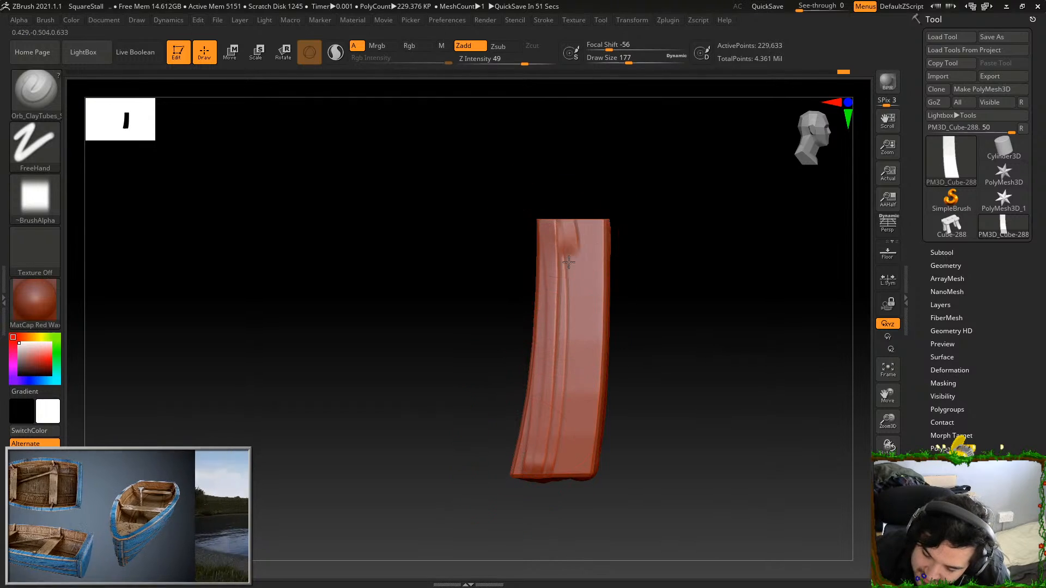
left_click_drag(569, 250, 557, 472)
mouse_move(581, 223)
left_mouse_down()
mouse_move(567, 472)
mouse_move(576, 468)
left_mouse_up()
Sculpt wood-grain grooves from top to bottom across the leg's rear face
left_click_drag(657, 252, 713, 250, "shift")
left_click_drag(515, 220, 498, 471)
left_click_drag(526, 246, 507, 474)
left_click_drag(544, 220, 517, 476)
mouse_move(557, 219)
left_mouse_down()
mouse_move(547, 474)
mouse_move(567, 309)
mouse_move(564, 472)
left_mouse_up()
left_click_drag(556, 216, 540, 495)
Trim and chip the edges around the leg's bottom end with the TrimDynamic brush
mouse_move(636, 407)
left_mouse_down()
mouse_move(689, 357)
mouse_move(724, 417)
left_mouse_up()
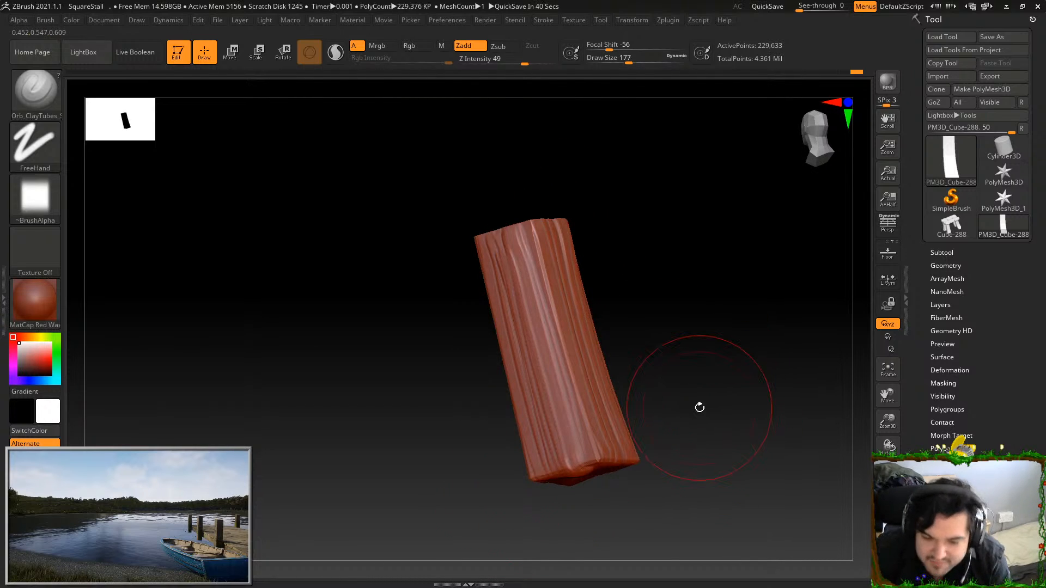
left_click(32, 102)
left_click(785, 383)
mouse_move(785, 379)
left_mouse_down()
mouse_move(755, 377)
mouse_move(691, 297)
left_mouse_up()
left_click_drag(499, 245, 495, 211)
mouse_move(551, 232)
left_mouse_down()
mouse_move(548, 251)
mouse_move(560, 204)
left_mouse_up()
mouse_move(572, 172)
left_mouse_down()
mouse_move(583, 207)
mouse_move(550, 209)
mouse_move(570, 232)
mouse_move(530, 186)
left_mouse_up()
left_click_drag(480, 237, 475, 216)
left_click_drag(561, 245, 591, 205)
left_click_drag(459, 229, 448, 239)
mouse_move(544, 204)
left_mouse_down()
mouse_move(530, 169)
mouse_move(521, 191)
left_mouse_up()
left_click_drag(430, 258, 440, 251)
Flatten and wear down the leg's long edges with the TrimDynamic brush
mouse_move(515, 186)
left_mouse_down("shift")
mouse_move(542, 153)
mouse_move(527, 382)
left_mouse_up("shift")
left_click_drag(408, 262, 391, 447)
mouse_move(341, 273)
left_mouse_down()
mouse_move(453, 290)
mouse_move(385, 280)
mouse_move(415, 306)
mouse_move(412, 365)
left_mouse_up()
mouse_move(510, 299)
left_mouse_down()
mouse_move(538, 283)
mouse_move(517, 281)
left_mouse_up()
left_click_drag(479, 261, 469, 367)
mouse_move(518, 251)
left_mouse_down()
mouse_move(493, 259)
mouse_move(505, 435)
left_mouse_up()
left_click_drag(550, 382, 515, 379)
left_click_drag(522, 476, 498, 327)
mouse_move(502, 196)
left_mouse_down()
mouse_move(514, 264)
mouse_move(570, 257)
mouse_move(537, 260)
left_mouse_up()
left_click_drag(551, 262, 550, 420)
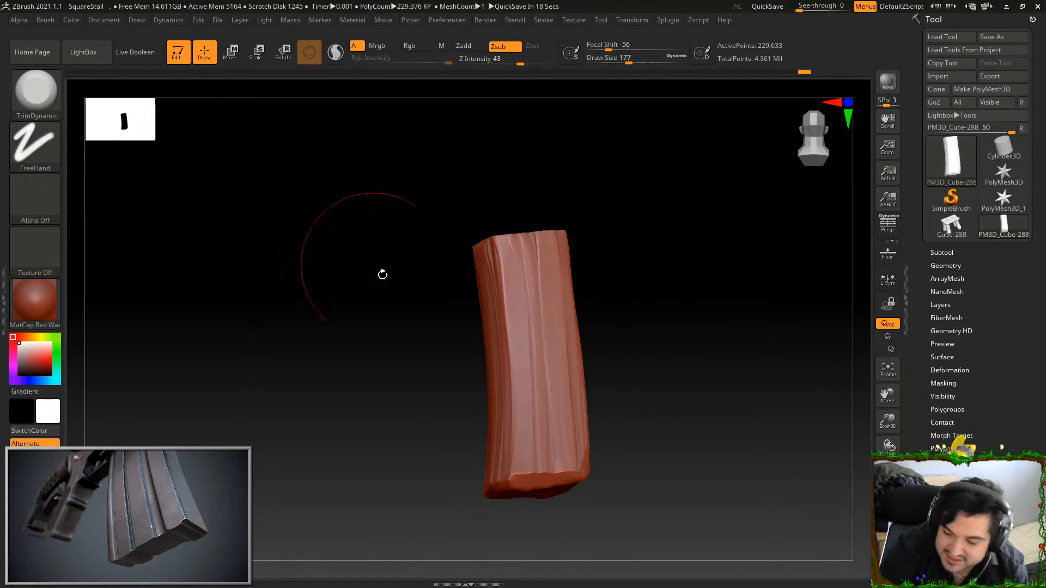
Carve cracks along the grain and near the bottom of the side face using Orb_Cracks at draw size 40, redoing the lower crack
left_click(34, 92)
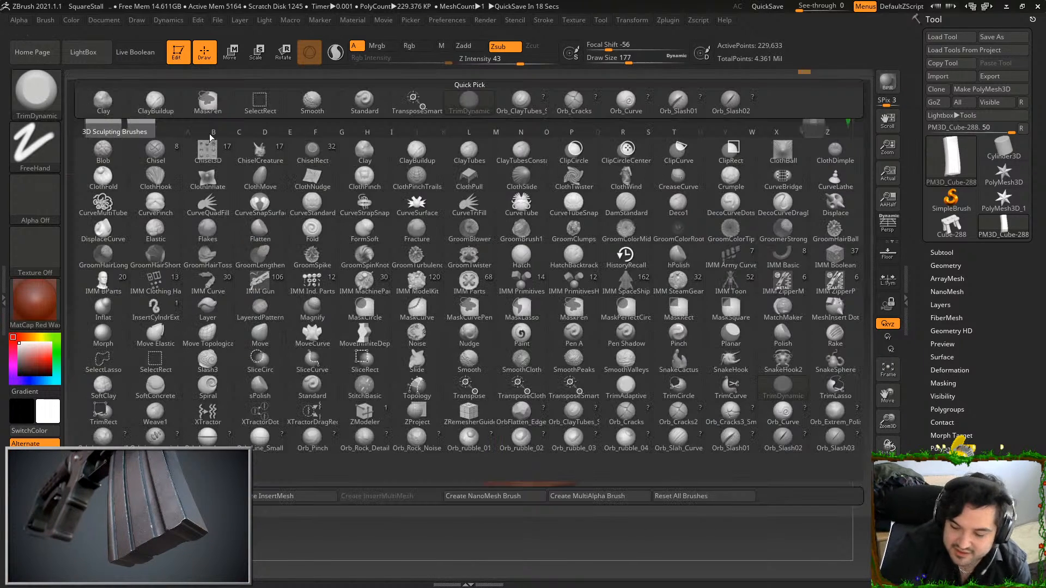
left_click(627, 414)
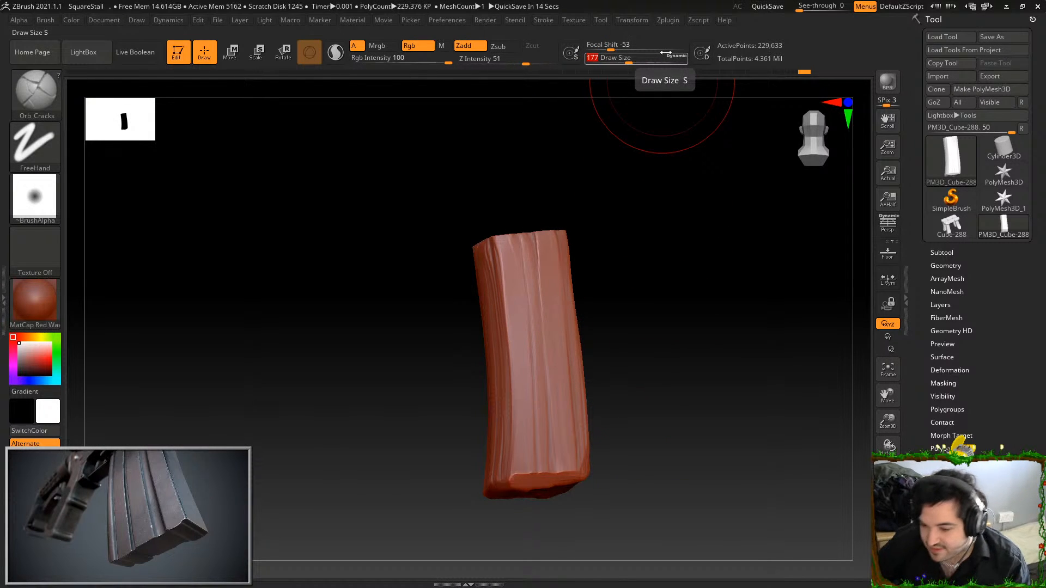
type("40")
key("Return")
left_click_drag(632, 316, 693, 332, "shift")
mouse_move(505, 233)
left_mouse_down()
mouse_move(506, 304)
mouse_move(490, 304)
mouse_move(491, 404)
mouse_move(538, 504)
left_mouse_up()
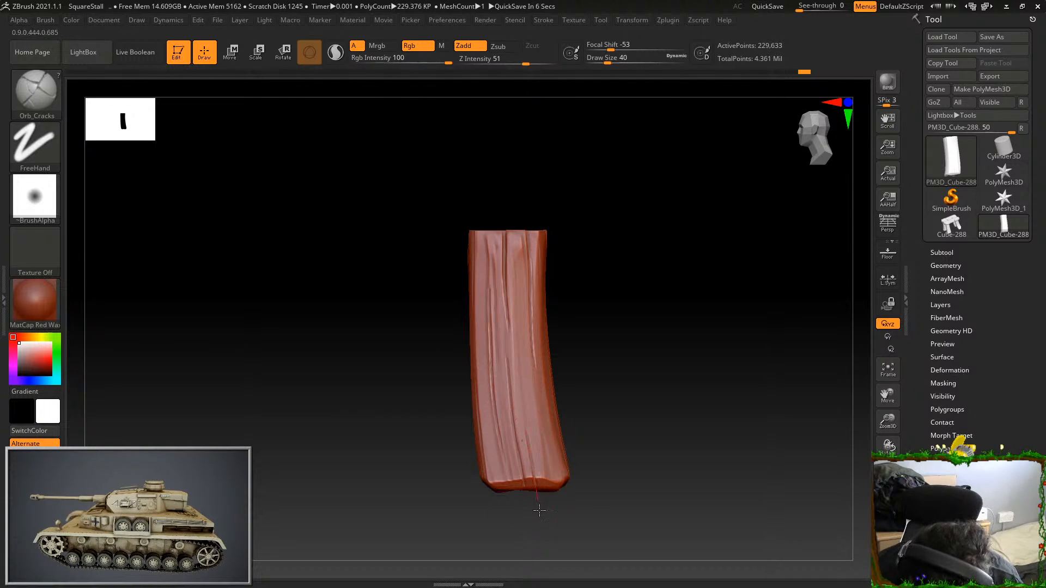
left_click_drag(544, 431, 556, 500)
key("ctrl+z")
left_click_drag(538, 401, 559, 504)
Carve cracks along the grooves of the leg's rear face, undoing poor strokes
mouse_move(621, 375)
left_mouse_down()
mouse_move(577, 366)
mouse_move(661, 317)
mouse_move(714, 240)
left_mouse_up()
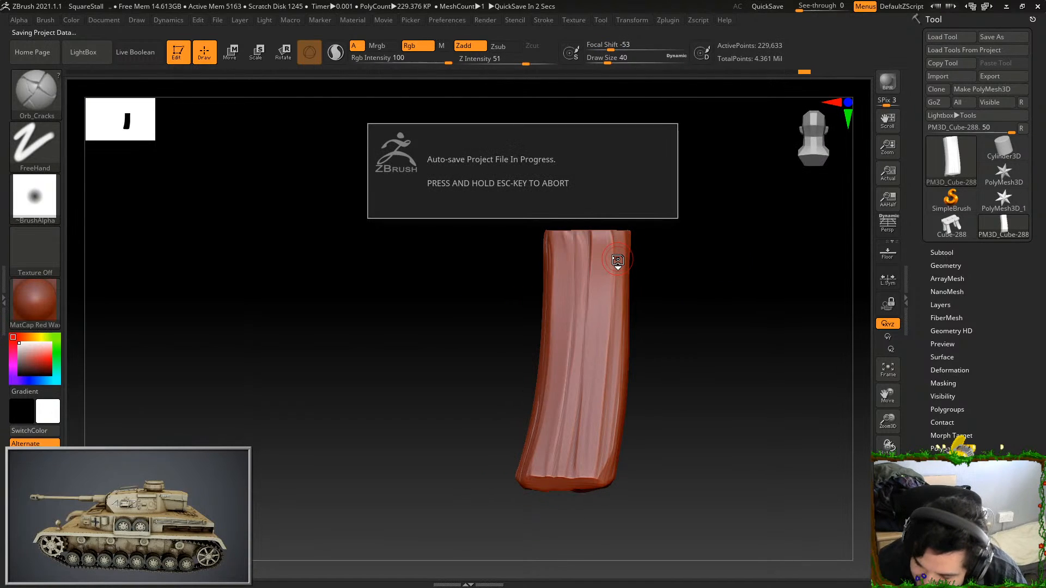
left_click_drag(588, 231, 578, 337)
key("ctrl+z")
left_click_drag(588, 229, 579, 345)
key("ctrl+z")
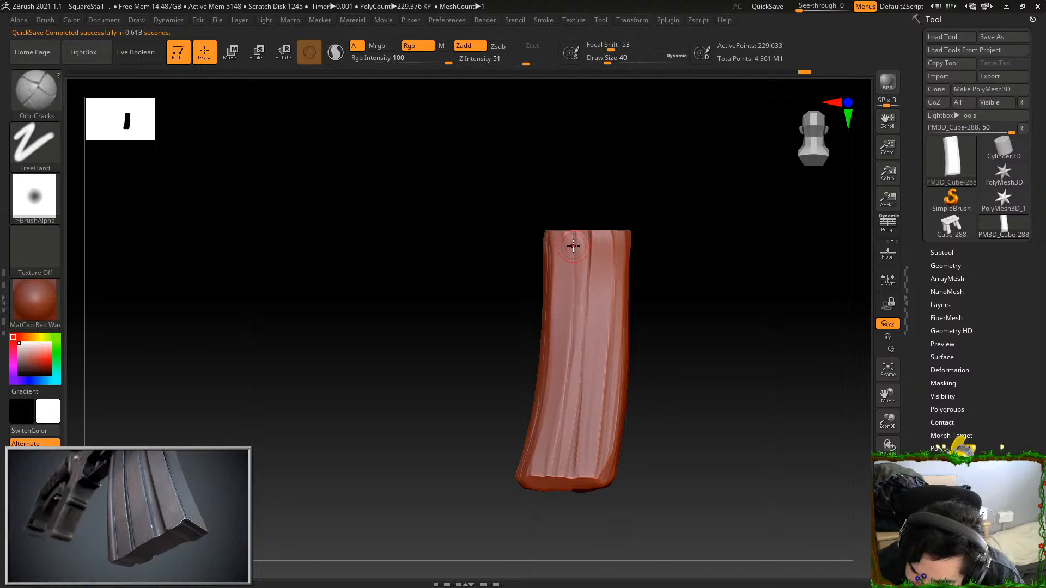
mouse_move(571, 227)
left_mouse_down()
mouse_move(567, 381)
mouse_move(550, 465)
left_mouse_up()
key("ctrl+z")
mouse_move(562, 412)
left_mouse_down()
mouse_move(550, 503)
mouse_move(581, 349)
left_mouse_up()
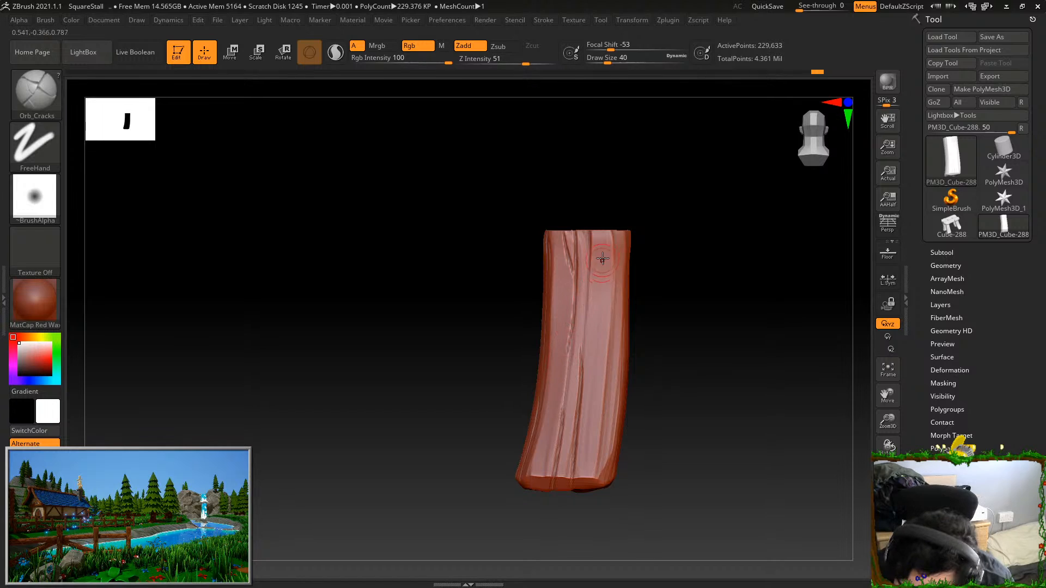
Carve cracks down the full length of the opposite side face's central and lower grooves
left_click_drag(635, 349, 692, 270)
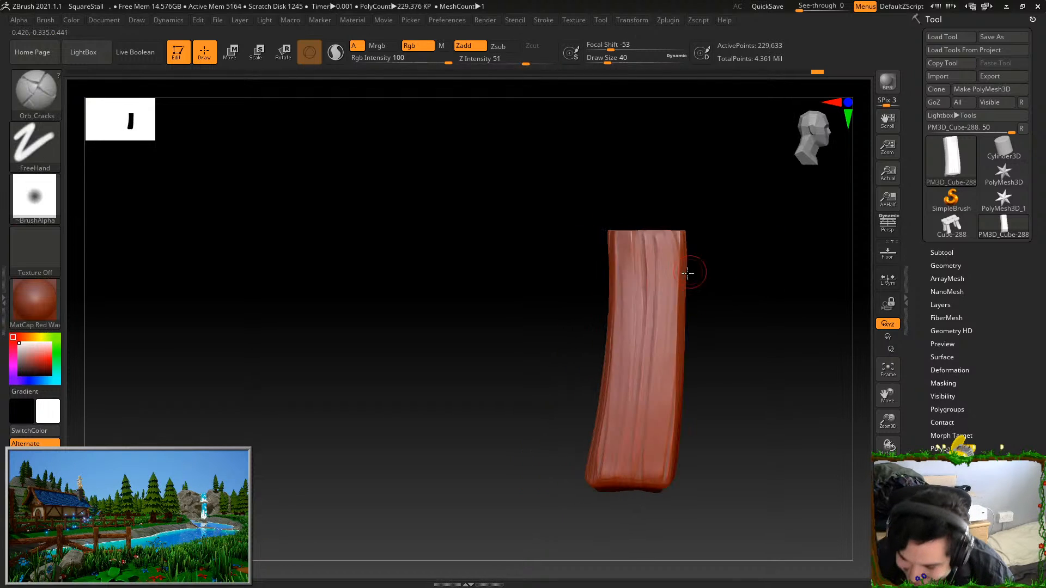
left_click_drag(639, 233, 641, 501)
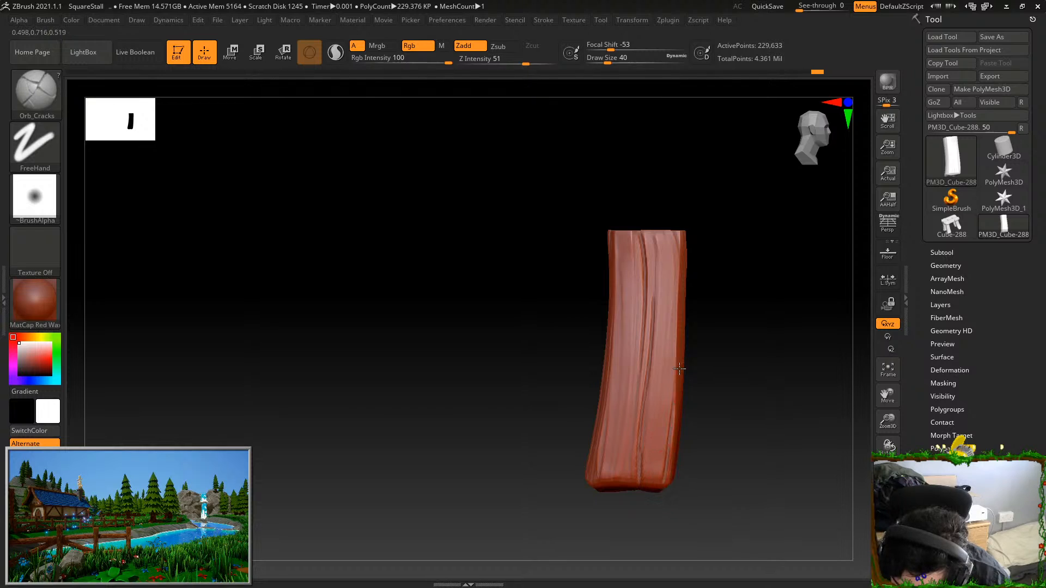
left_click_drag(615, 483, 638, 232)
Carve long cracks along the grain of the leg's front face
mouse_move(722, 218)
left_mouse_down()
mouse_move(712, 252)
mouse_move(754, 253)
mouse_move(708, 252)
left_mouse_up()
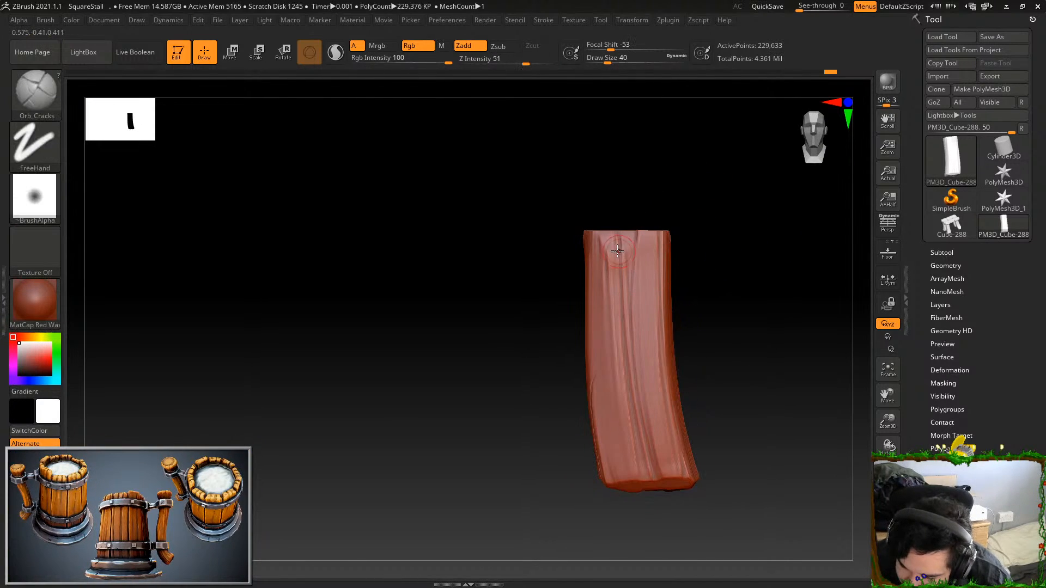
left_click_drag(596, 234, 627, 492)
left_click_drag(619, 246, 642, 463)
mouse_move(635, 223)
left_mouse_down()
mouse_move(639, 408)
mouse_move(656, 158)
left_mouse_up()
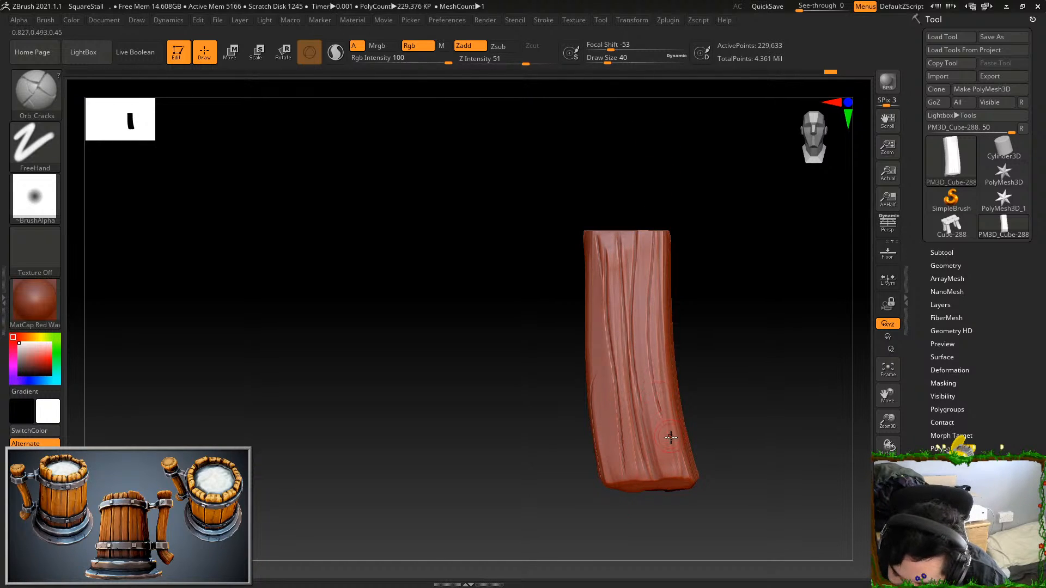
Show the whole stall again and examine it from above
left_click_drag(733, 437, 772, 463)
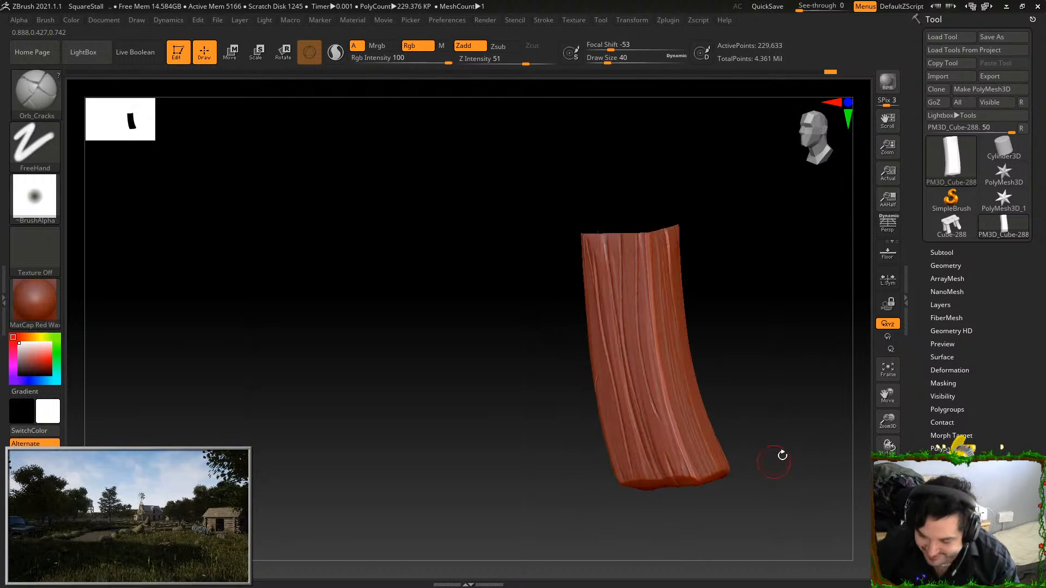
left_click(801, 461, "ctrl+shift")
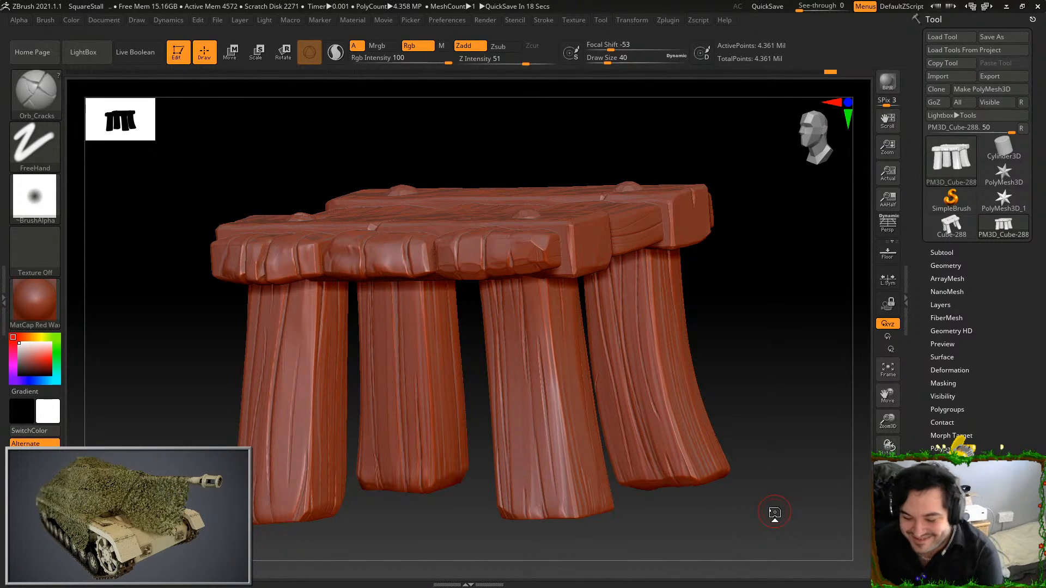
left_click_drag(757, 294, 741, 271)
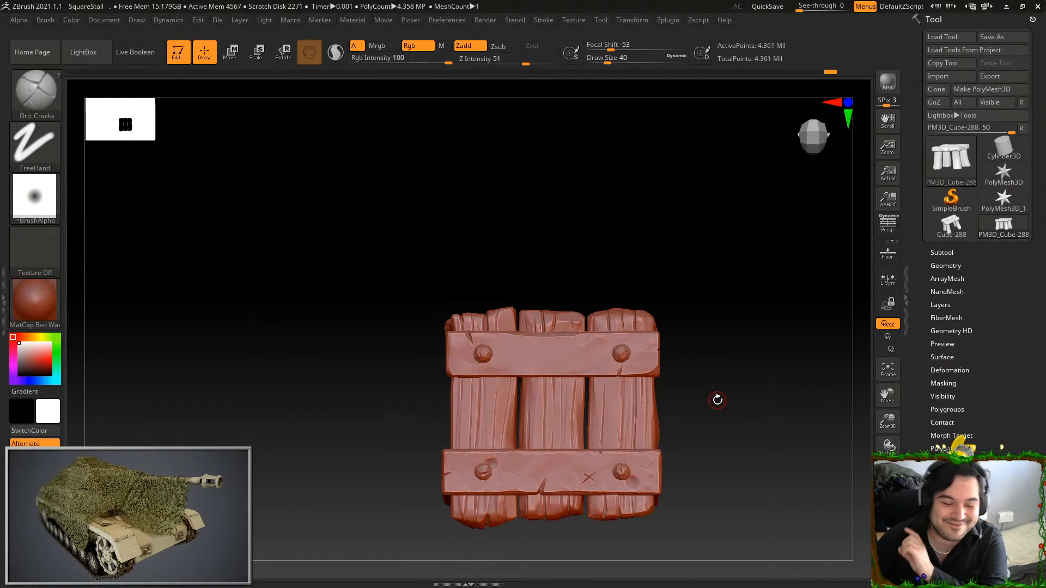
Isolate the stall top's upper cross plank, widen it slightly along Z, and show the whole stall
left_click(492, 334, "ctrl+shift")
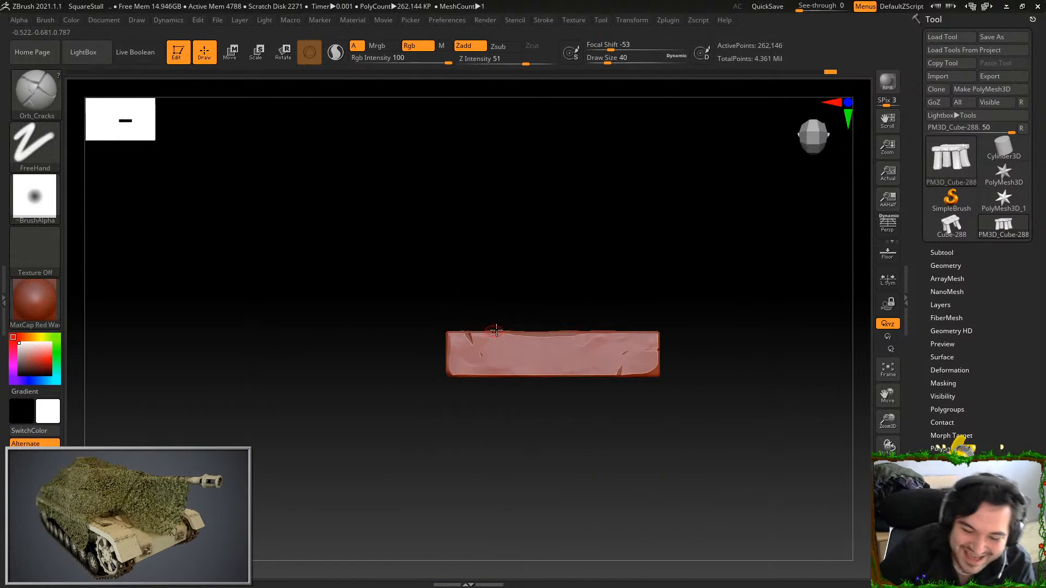
left_click(258, 58)
left_click_drag(721, 303, 689, 261, "alt")
left_click_drag(740, 342, 736, 295)
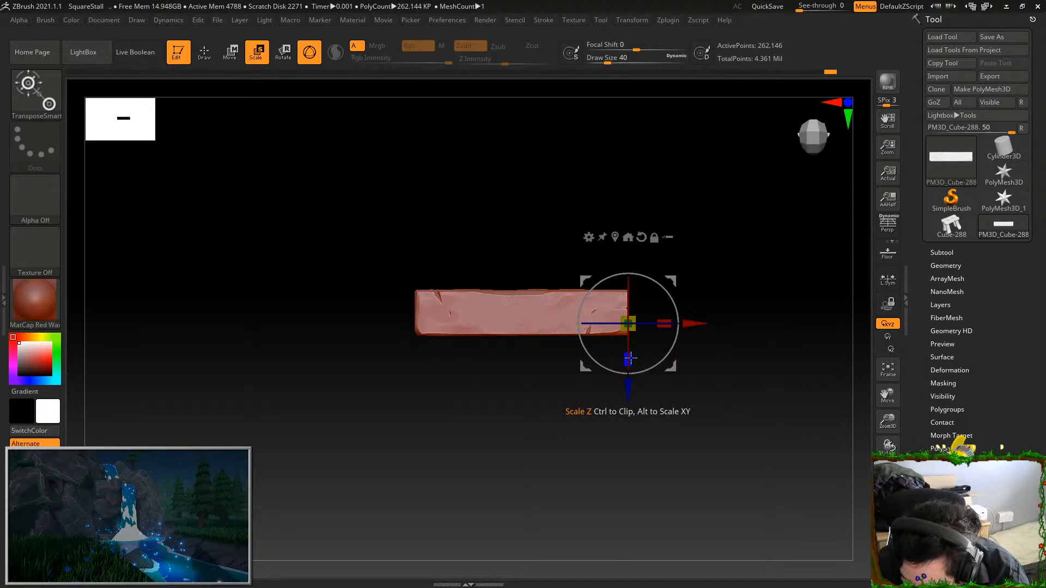
left_click(630, 358)
left_click(744, 422, "ctrl+shift")
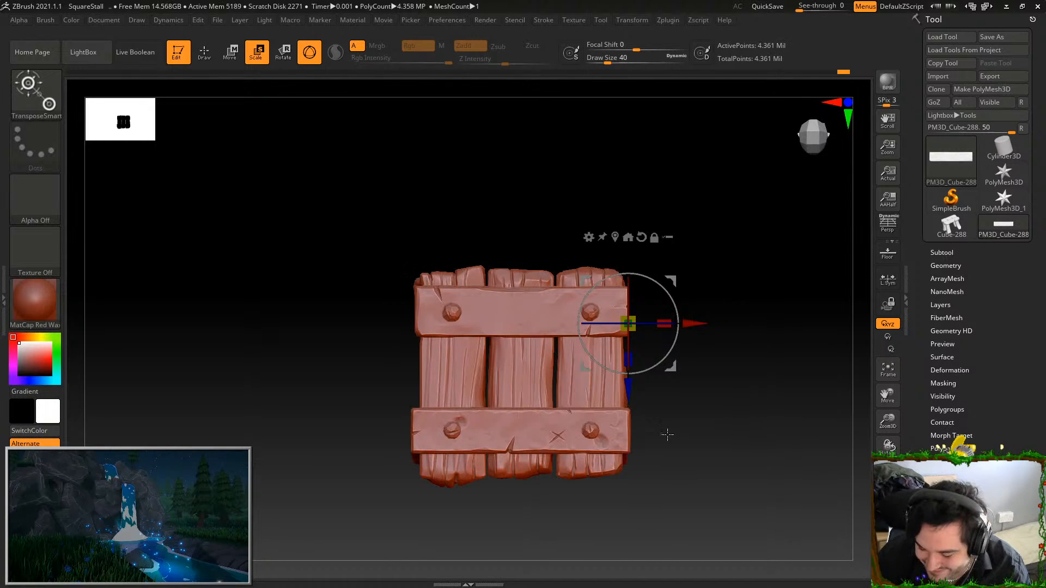
key("q")
left_click(621, 436, "ctrl+shift")
key("e")
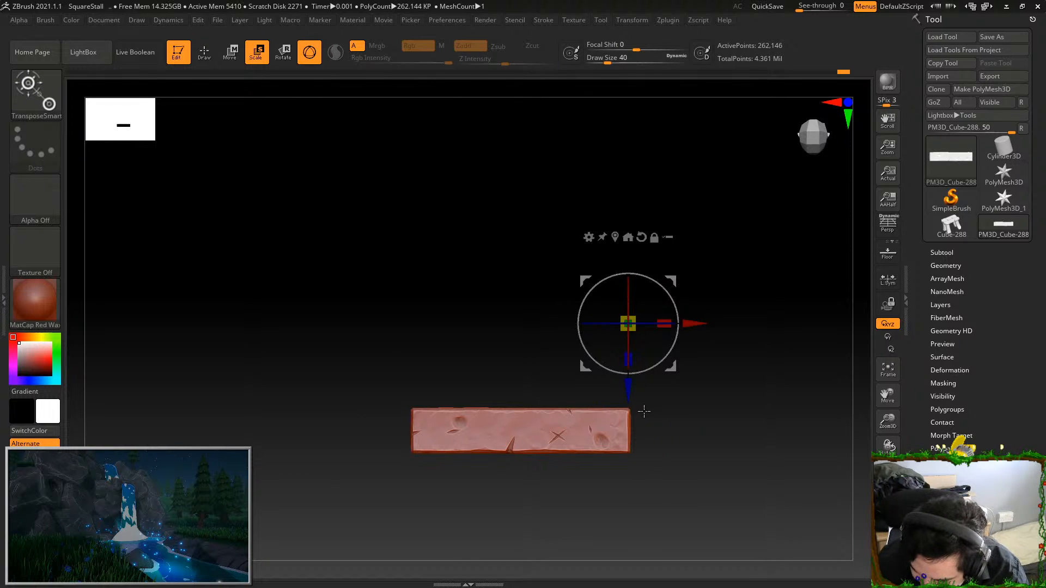
key("q")
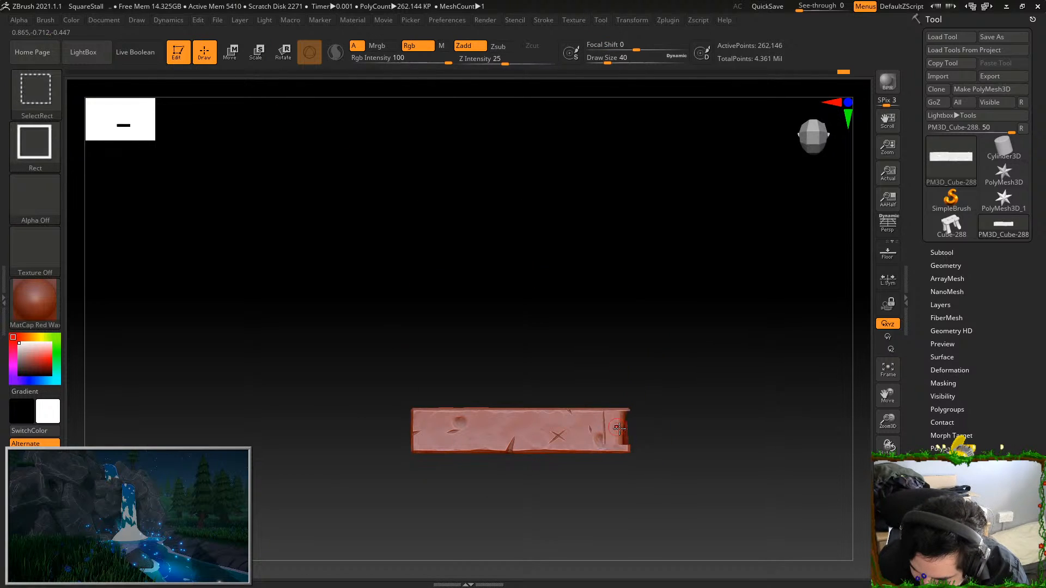
left_click(618, 429, "ctrl+shift")
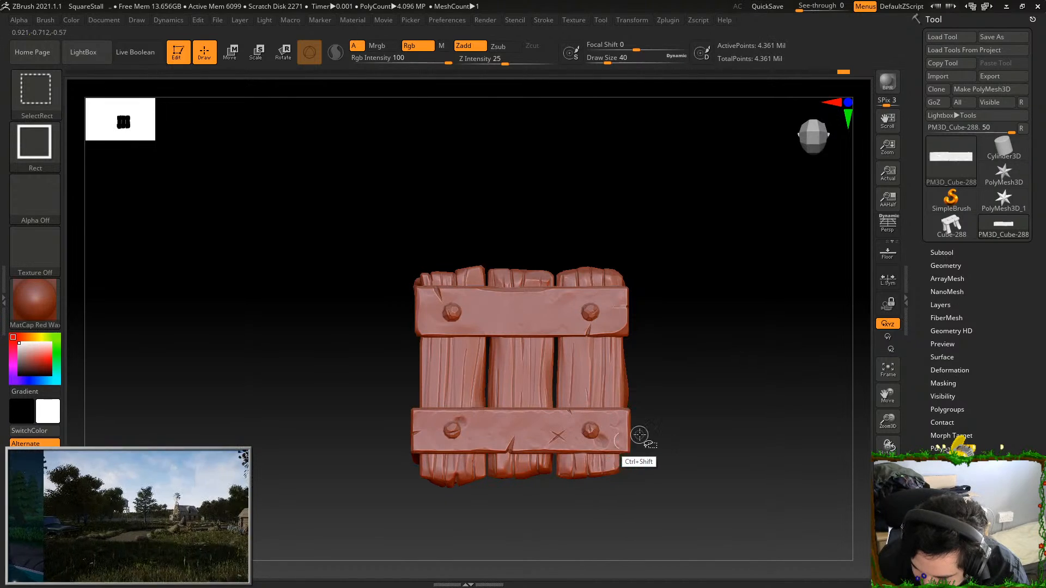
Isolate the lower cross plank with the X mark, widen it along Z, and show the whole stall
left_click(623, 440, "ctrl+shift")
left_click(256, 52)
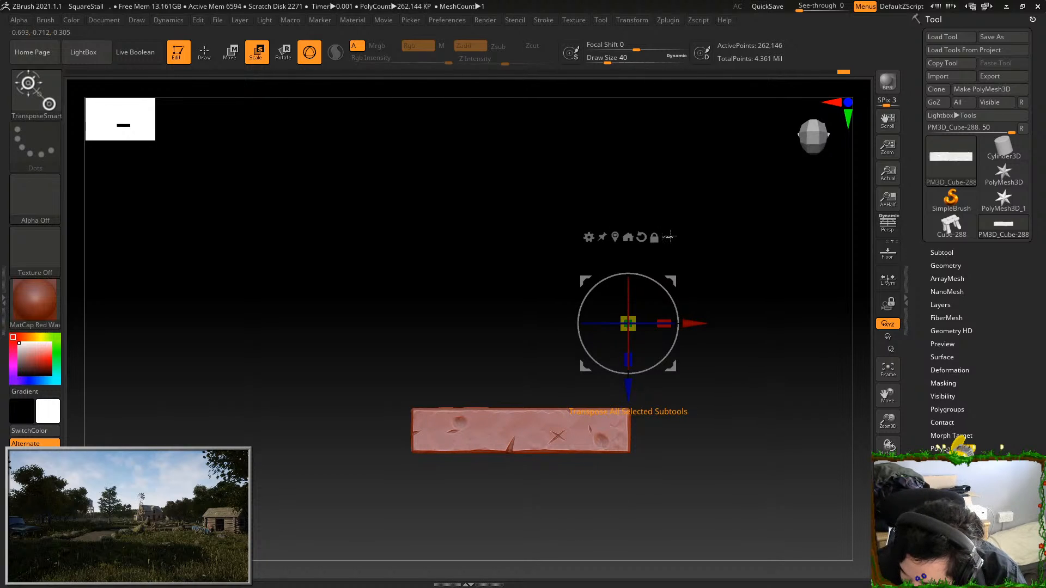
left_click_drag(628, 360, 633, 372)
left_click(711, 422, "ctrl+shift")
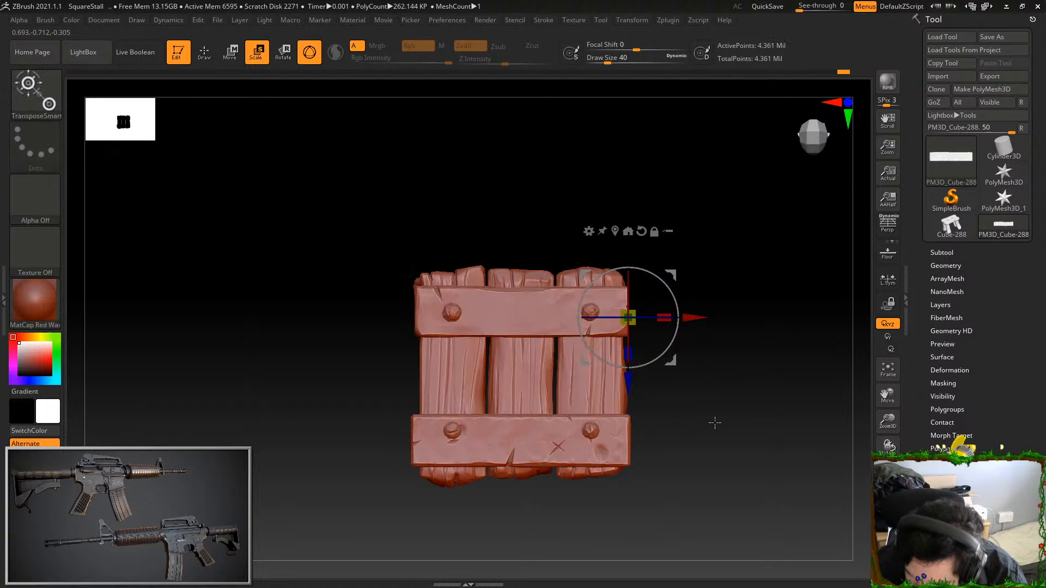
Isolate the lower cross plank with the X mark, move it along Z towards the upper plank, and show the whole stall
left_click_drag(718, 446, 714, 439)
left_click(708, 435, "ctrl+shift")
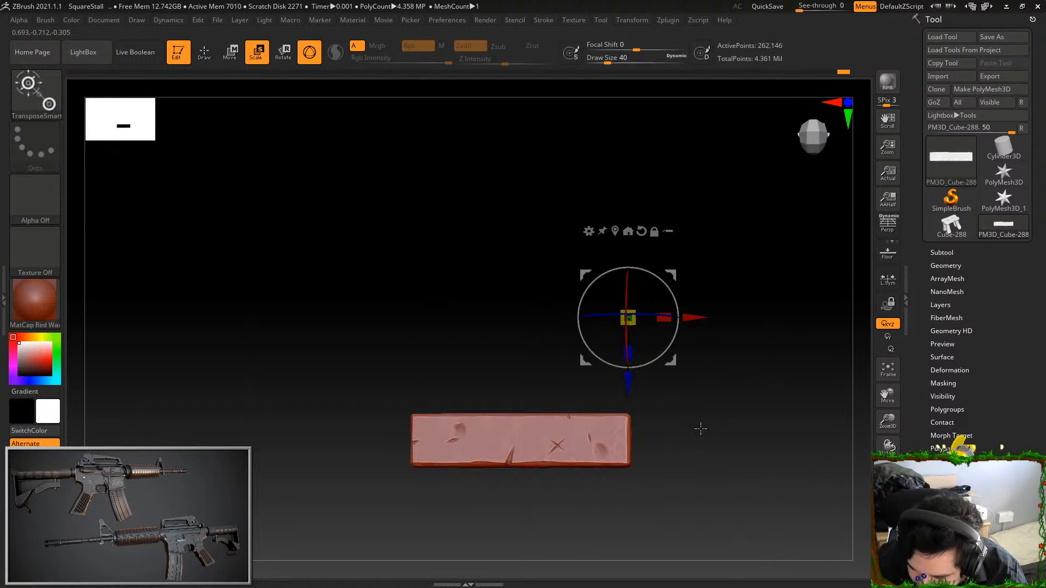
left_click(681, 401, "ctrl+shift")
left_click(633, 383, "ctrl+shift")
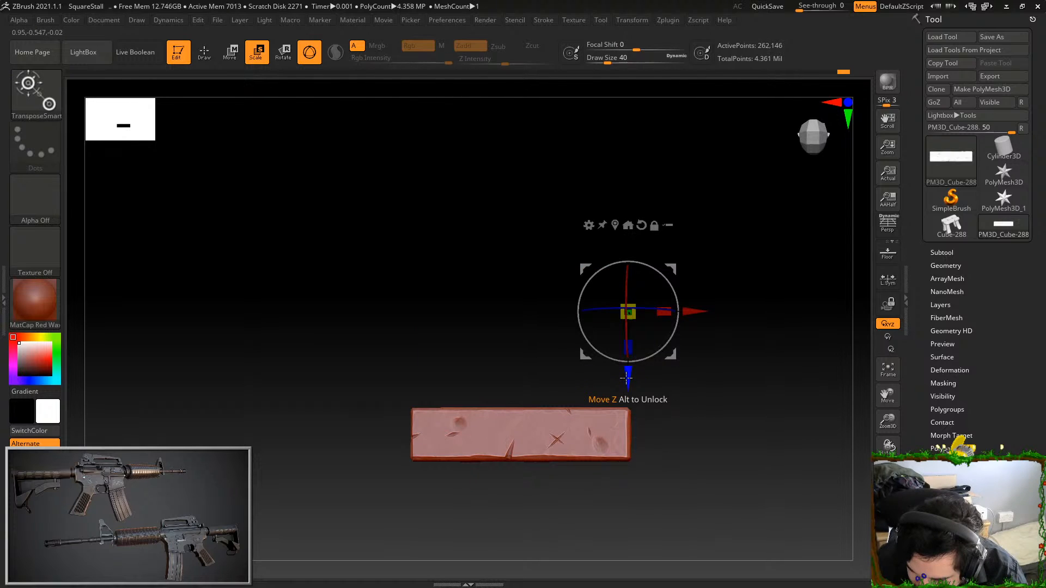
left_click_drag(630, 382, 628, 372)
left_click(666, 420, "ctrl+shift")
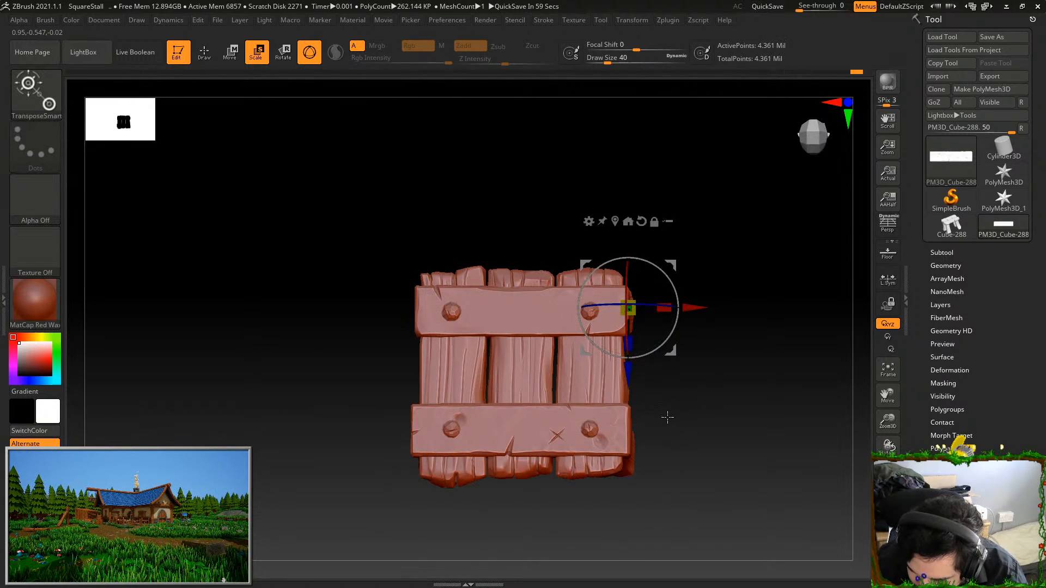
Switch to the OrbFlatten_Edge brush and check the stall from the front and from above
left_click_drag(699, 391, 740, 393)
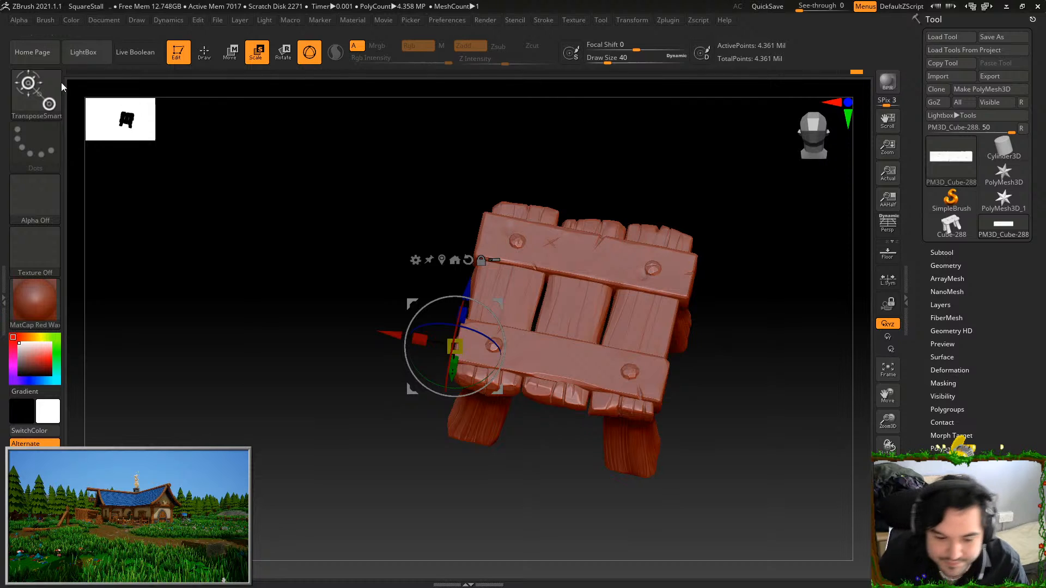
key("b")
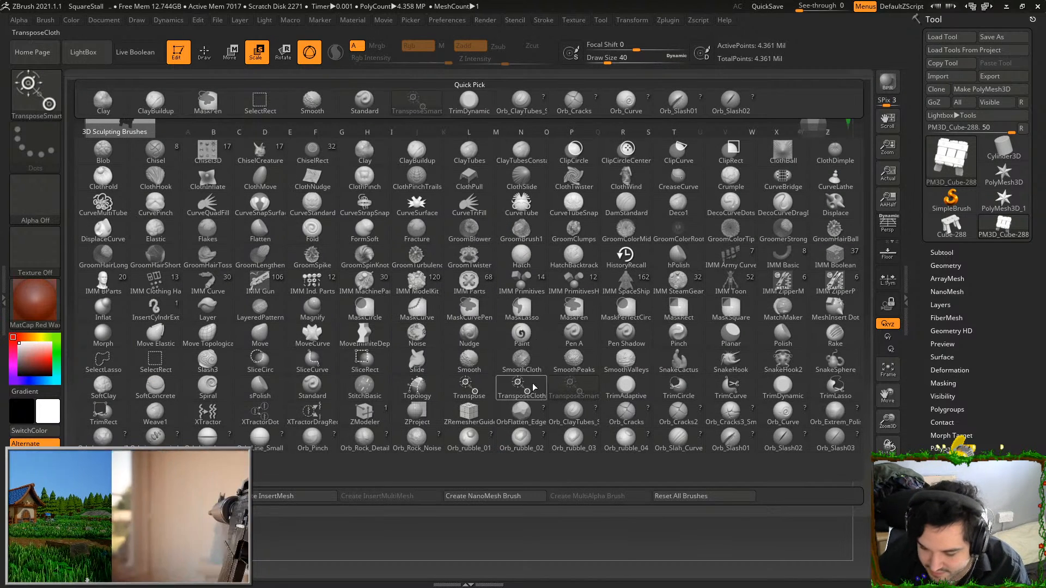
left_click(521, 413)
mouse_move(774, 294)
left_mouse_down("shift")
mouse_move(763, 373)
mouse_move(794, 278)
left_mouse_up("shift")
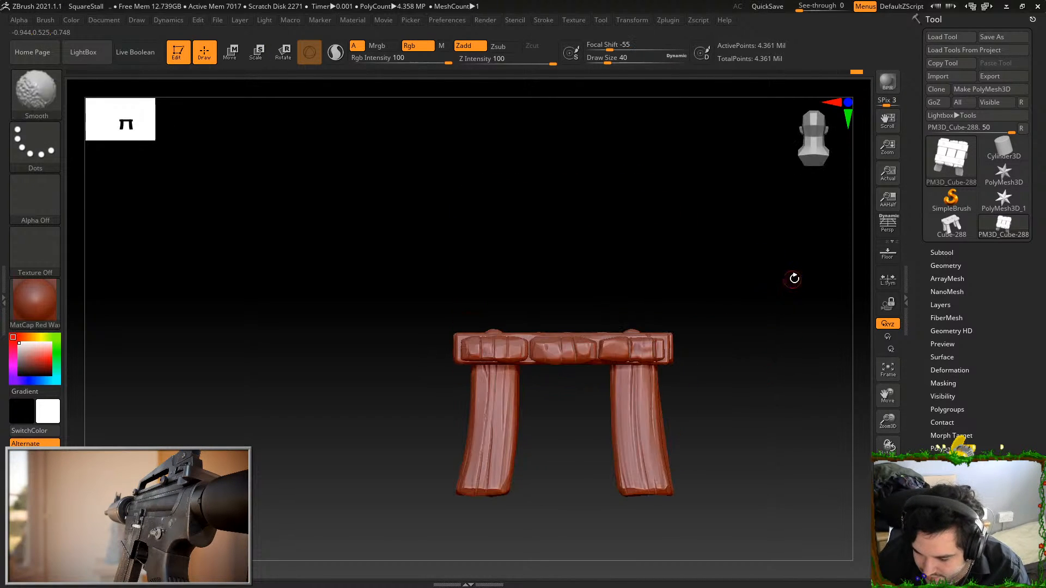
left_click_drag(745, 343, 739, 375)
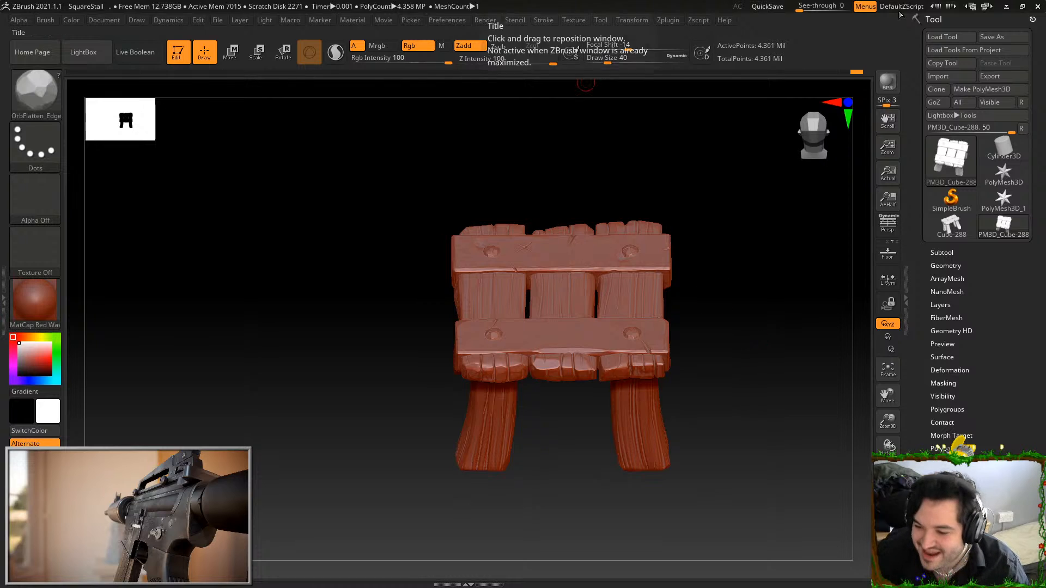
Save the project over SquareStall.zpr in the SquareStall Zbrush folder
key("ctrl+s")
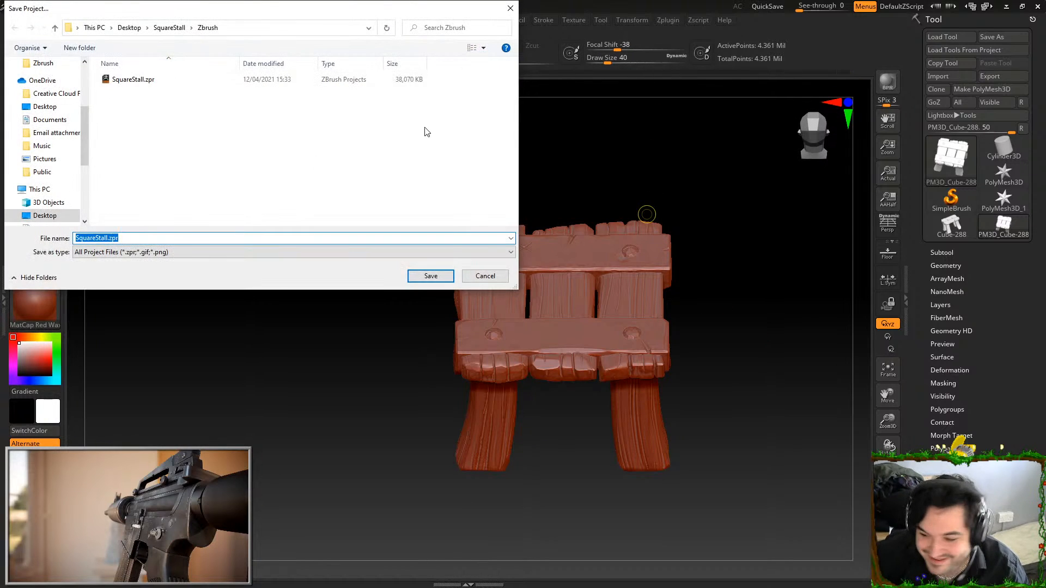
double_click(154, 82)
left_click(548, 299)
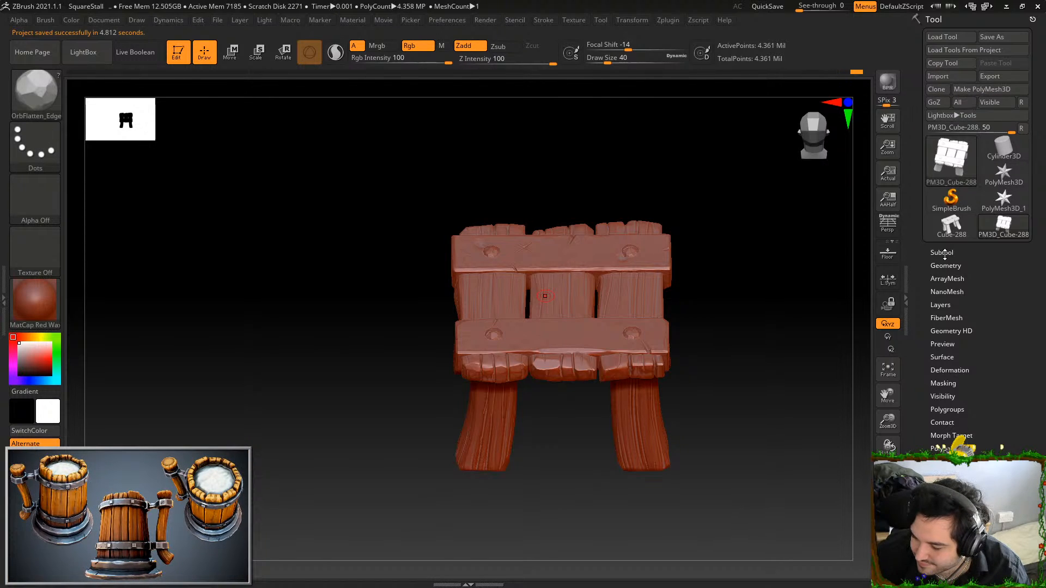
Lower the stall mesh's geometry to subdivision level 1
left_click(943, 253)
left_click(948, 253)
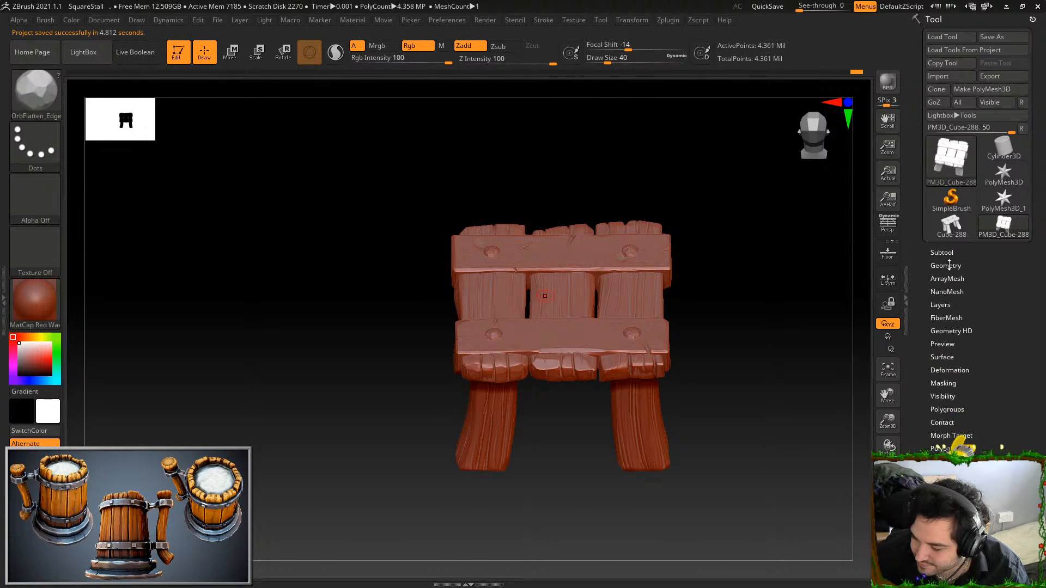
left_click(946, 266)
left_click(931, 290)
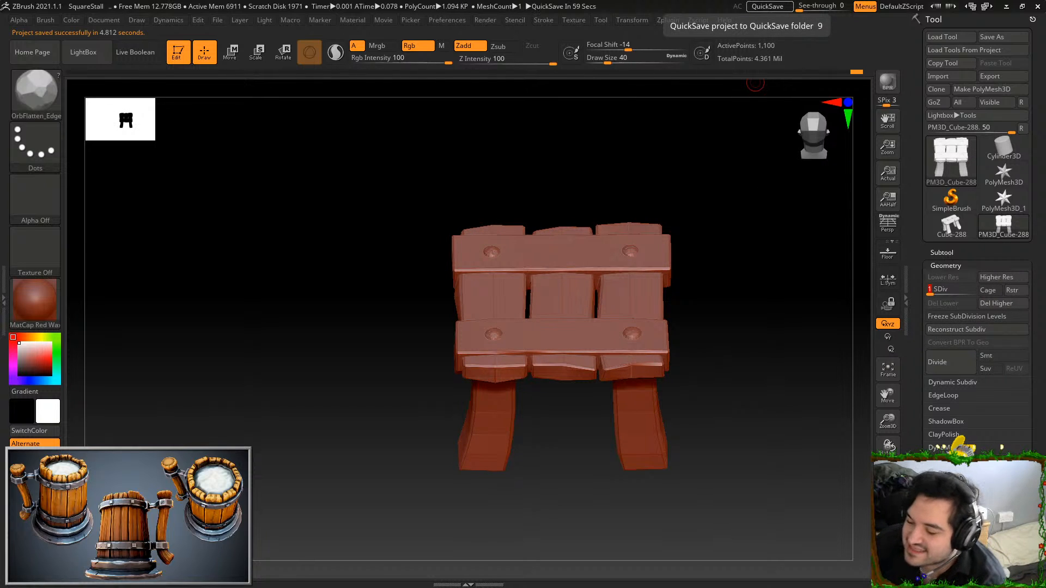
Export the low-poly stall in FBX format to the SquareStall Model folder, replacing SM_SquareStall.fbx and keeping the offered FBX options
left_click(1000, 78)
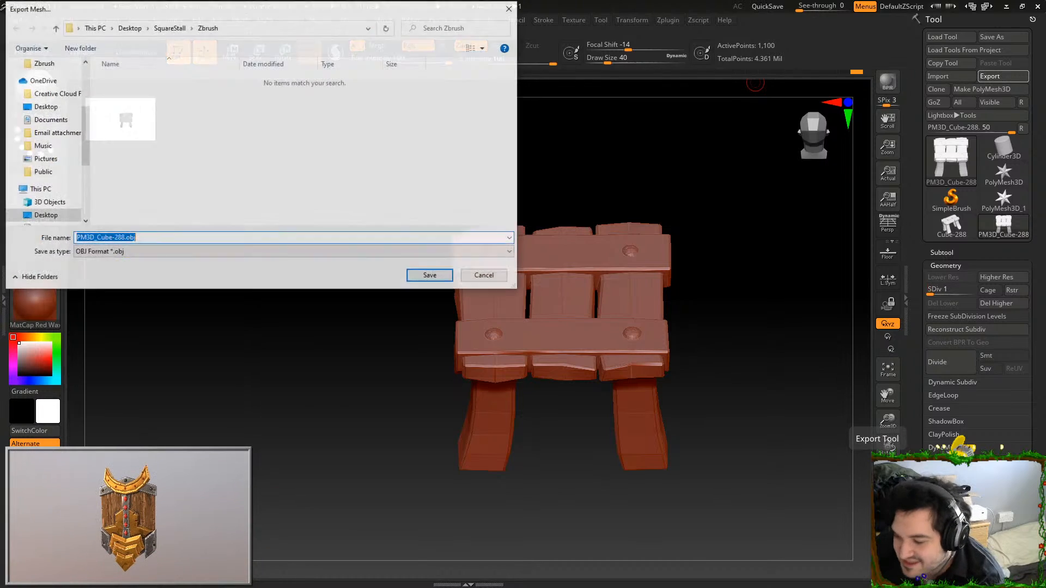
left_click(169, 28)
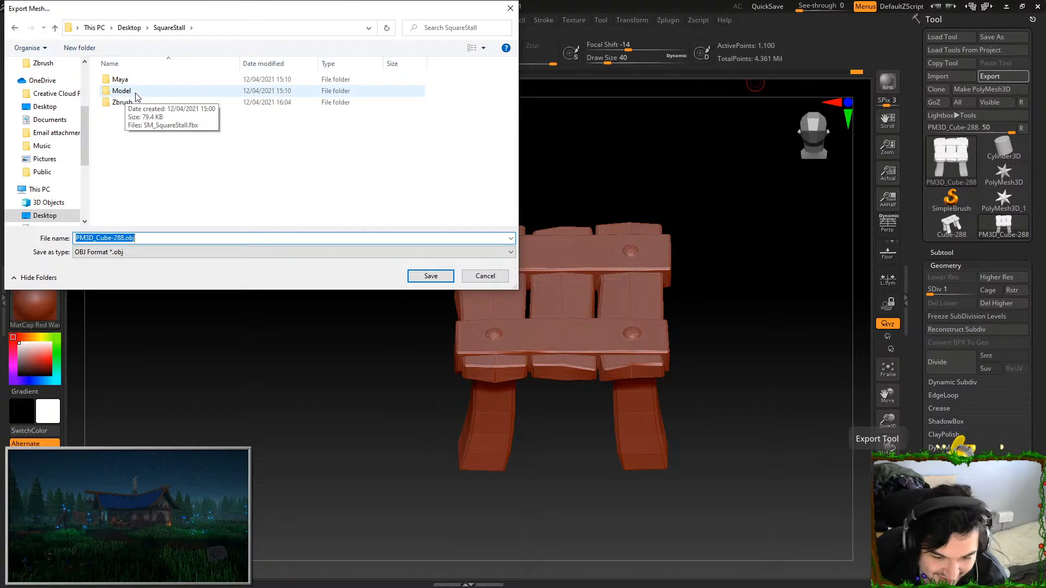
double_click(121, 91)
left_click(121, 252)
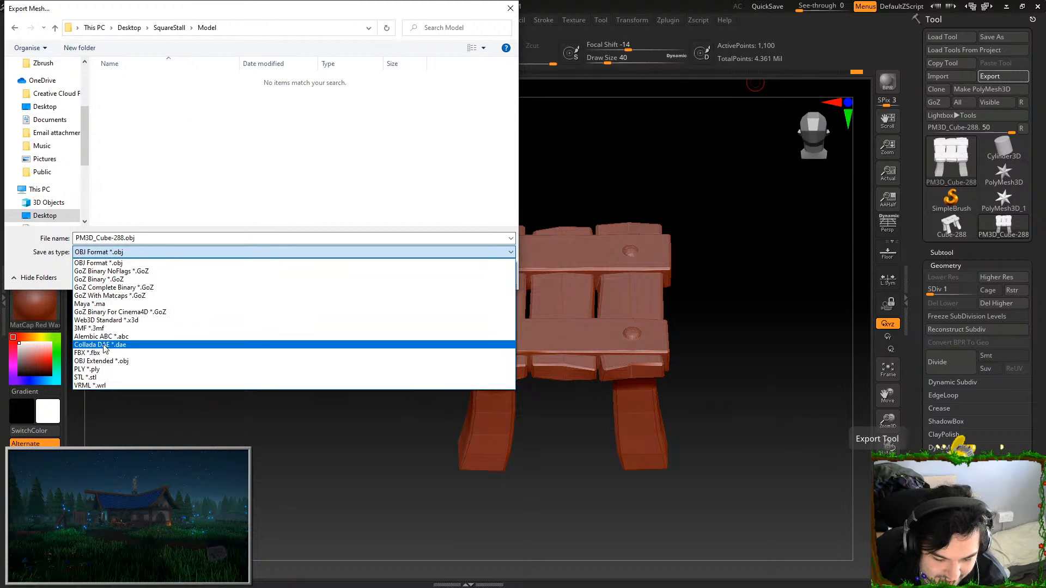
left_click(87, 352)
left_click(139, 79)
left_click(430, 277)
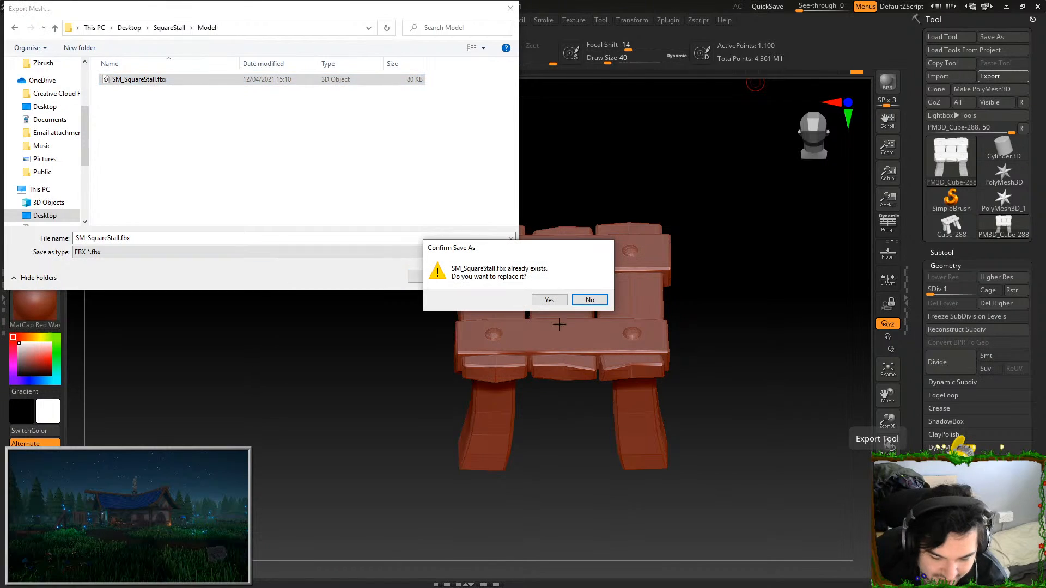
left_click(549, 300)
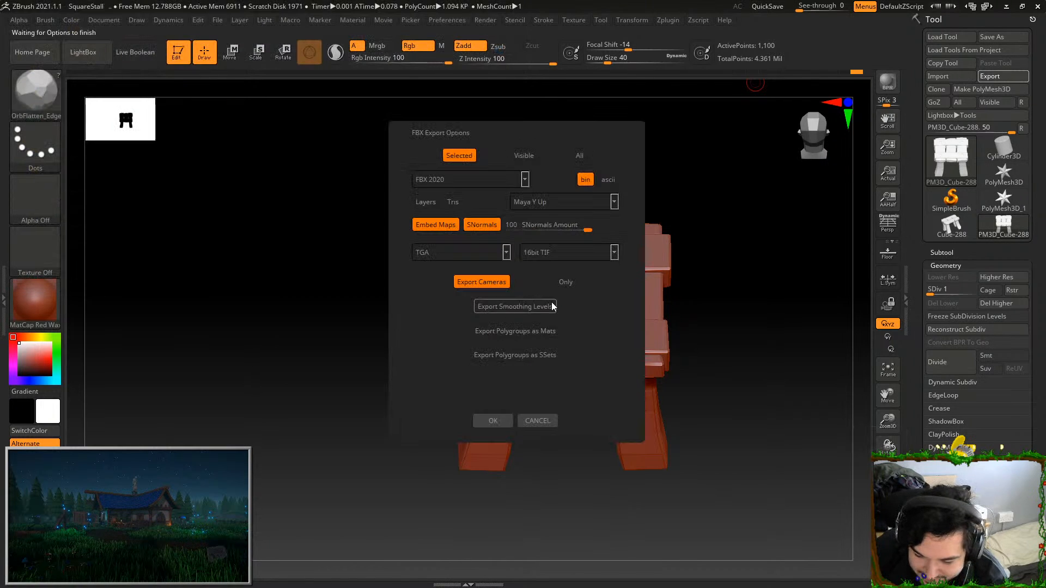
left_click(493, 421)
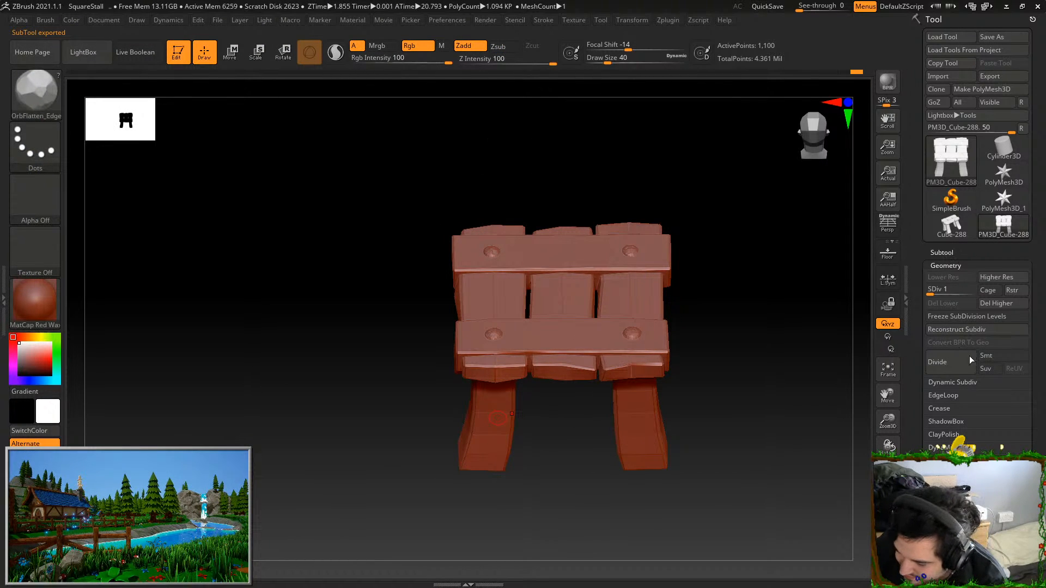
Raise the stall to subdivision level 7 and export it to the Model folder as SM_SquareStall_HP.fbx
left_click(601, 21)
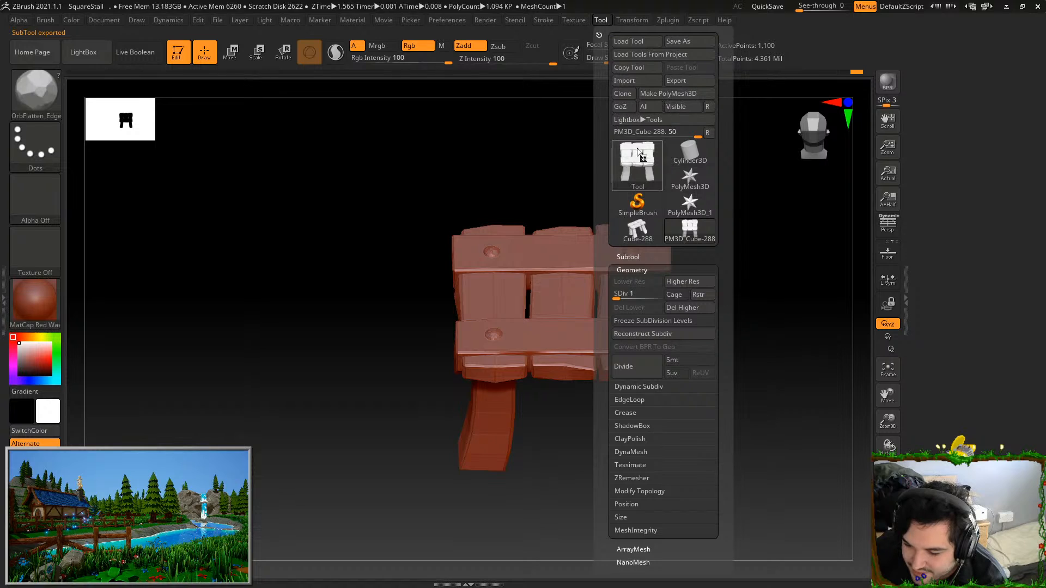
left_click_drag(625, 294, 676, 294)
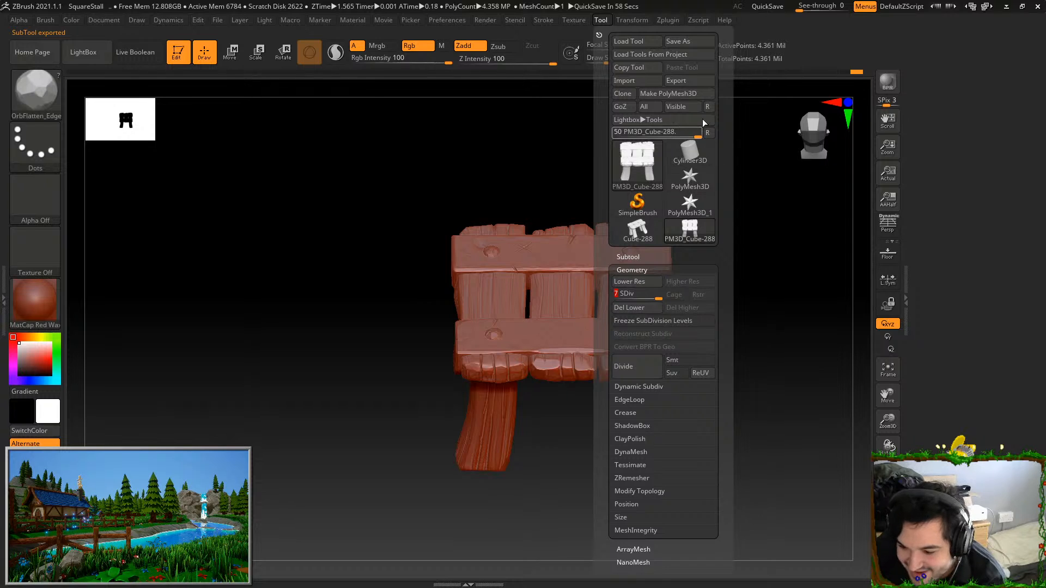
left_click(688, 80)
left_click(139, 80)
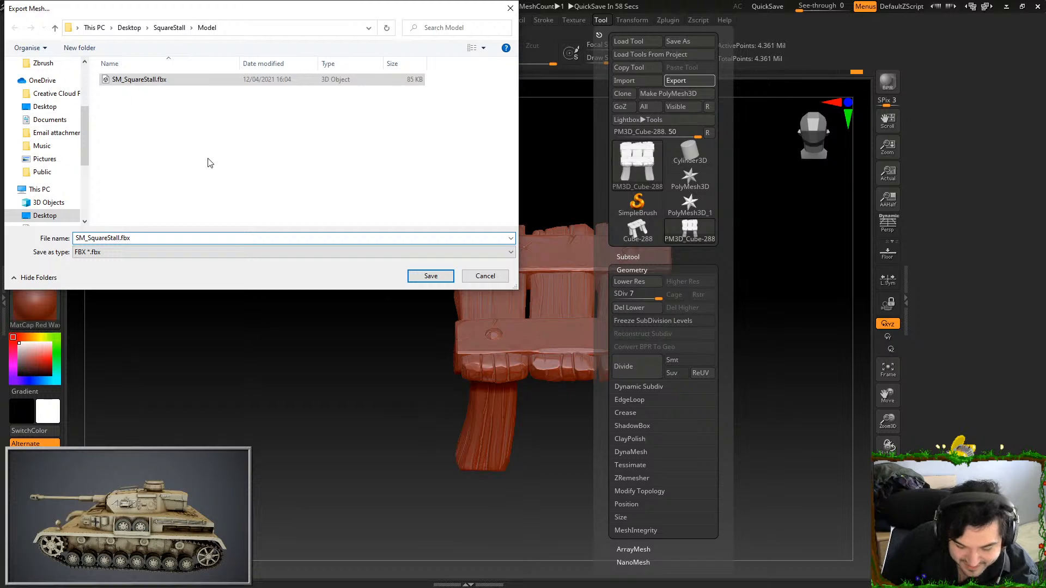
type("HP")
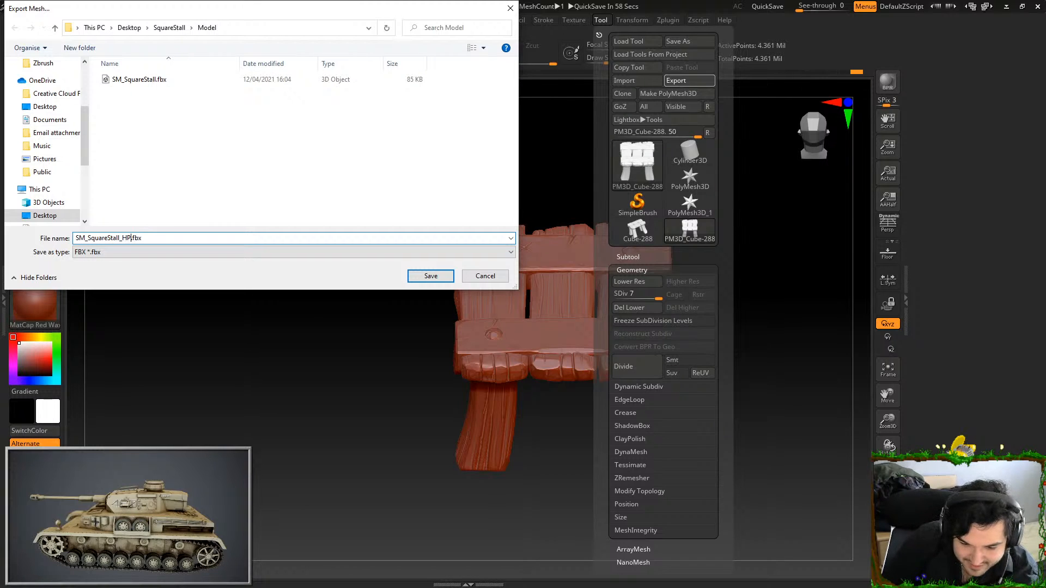
key("Return")
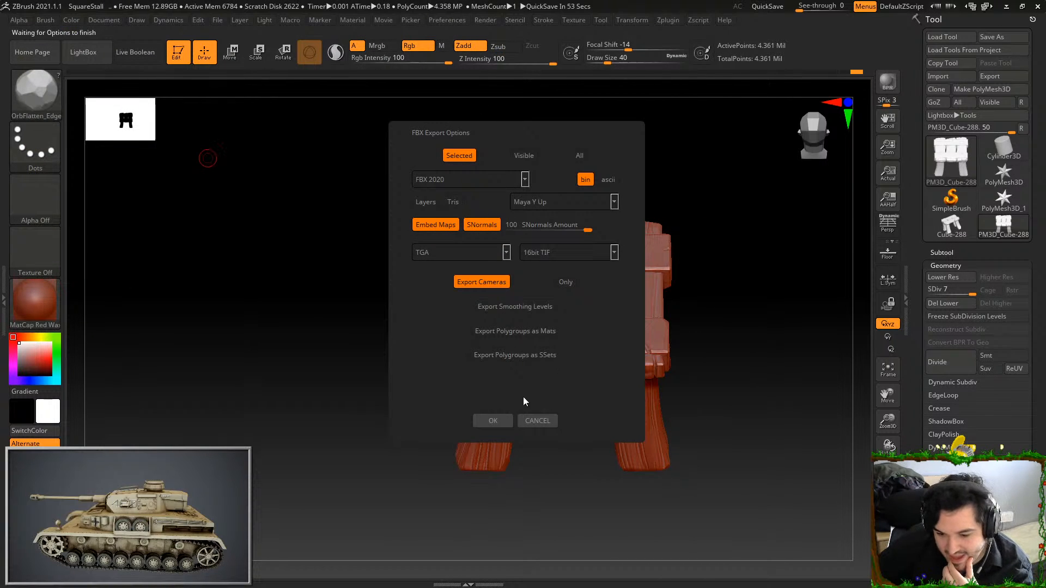
left_click(486, 420)
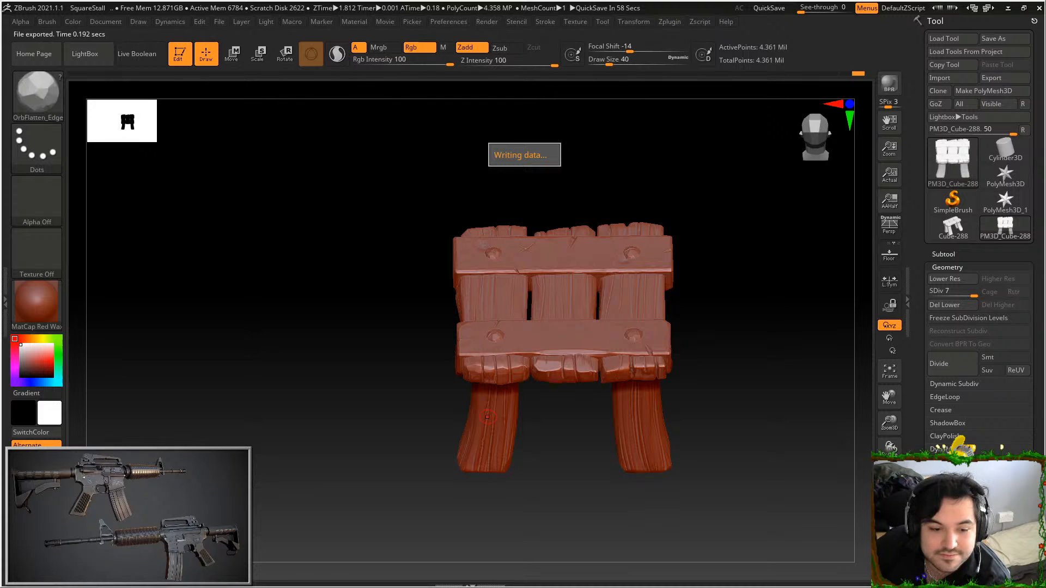
Switch to Maya LT and bring the exported low-poly stall into the SquareStall scene
key("alt+Tab")
left_click(905, 443)
left_click(905, 442)
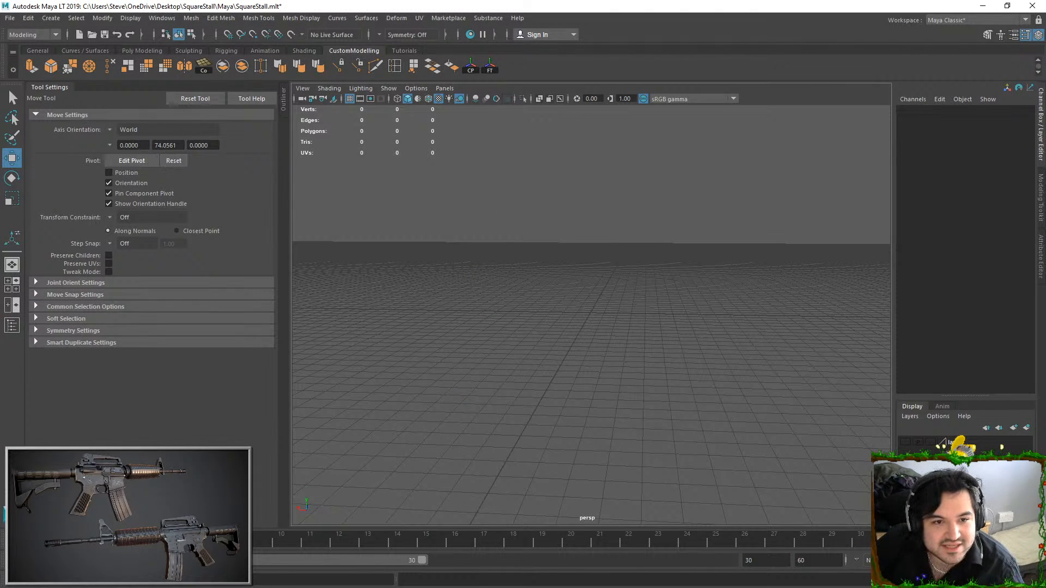
left_click_drag(293, 169, 654, 324)
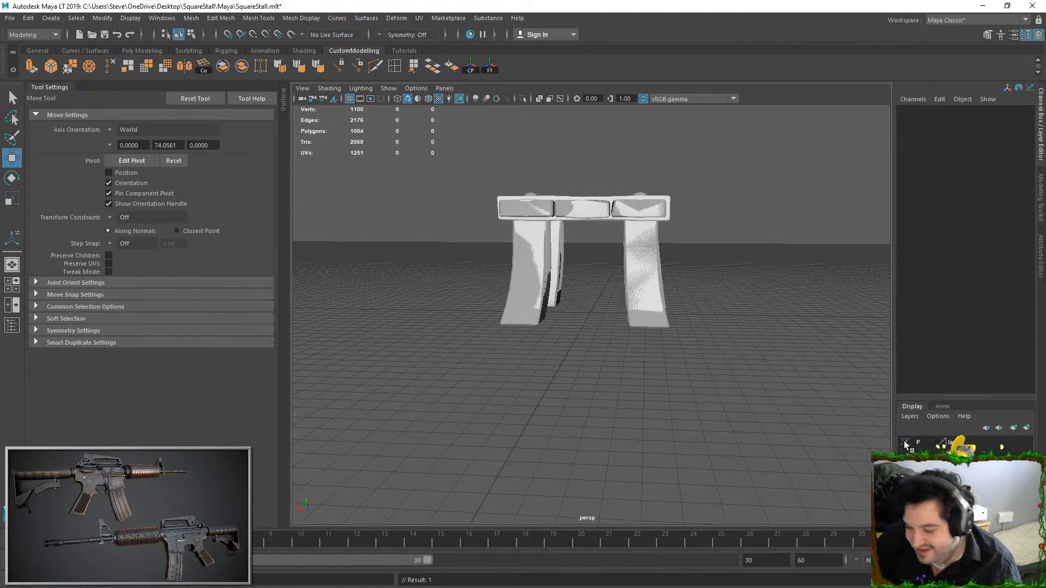
Examine the low-poly stall from several angles, ending with a close look at its top planks
left_click(625, 215)
left_click_drag(626, 215, 685, 274, "alt")
left_click(686, 272)
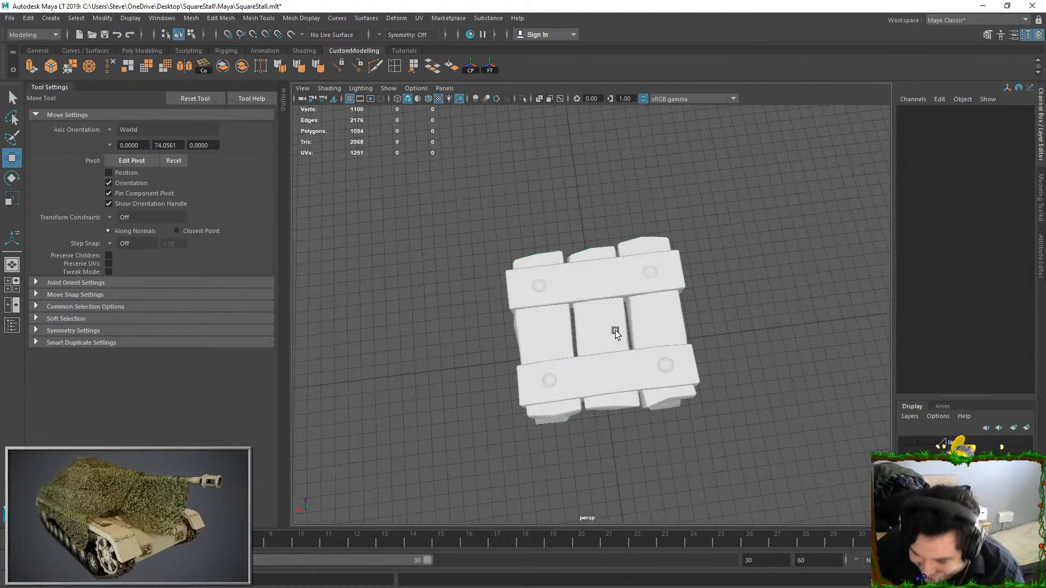
left_click(613, 329)
right_click_drag(613, 330, 708, 347, "alt")
left_click_drag(852, 272, 817, 211, "alt")
left_click(818, 210)
left_click_drag(720, 321, 633, 308, "alt")
right_click_drag(632, 309, 681, 404, "alt")
left_click_drag(681, 403, 476, 229, "alt")
Select the stall mesh, switch to face selection, and open the UV Editor
left_click(532, 341)
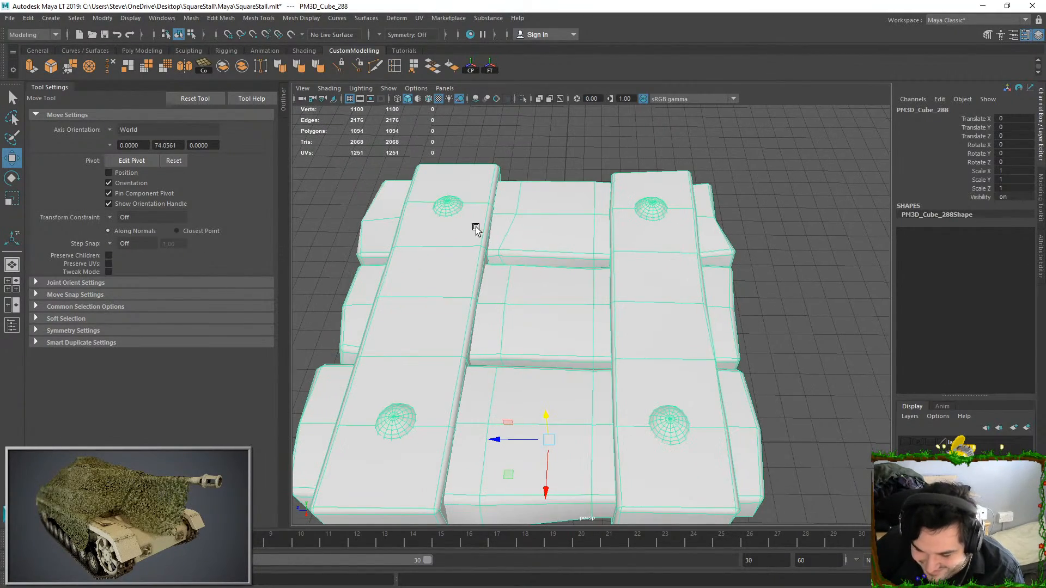
key("F11")
left_click(419, 18)
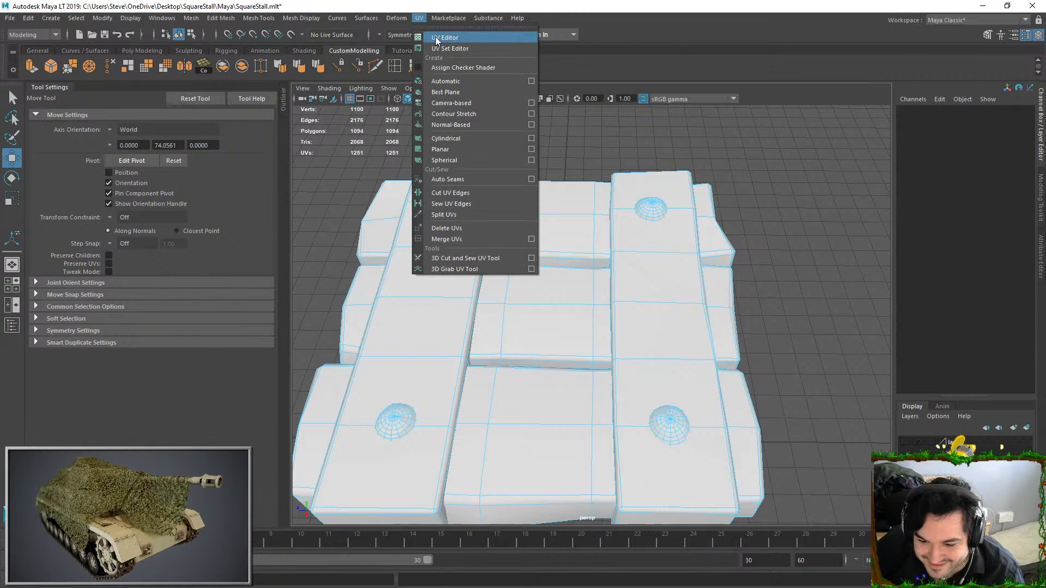
left_click(435, 38)
Select the UVs of all the stall's shells and unfold them
scroll(567, 135, "down", 2)
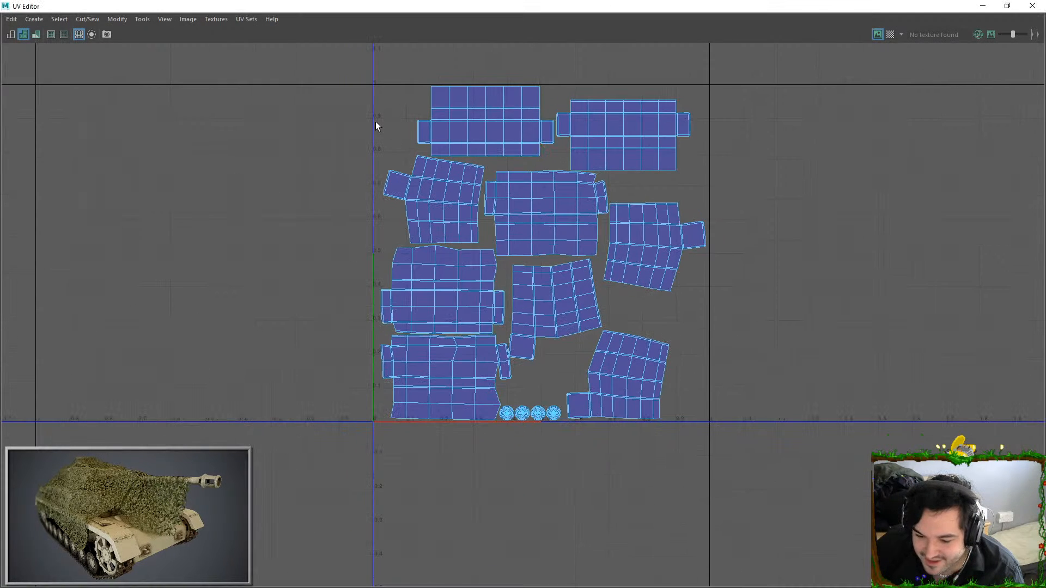
right_click_drag(403, 121, 438, 121)
left_click_drag(359, 73, 763, 402)
left_click_drag(358, 77, 817, 424)
key("ctrl+u")
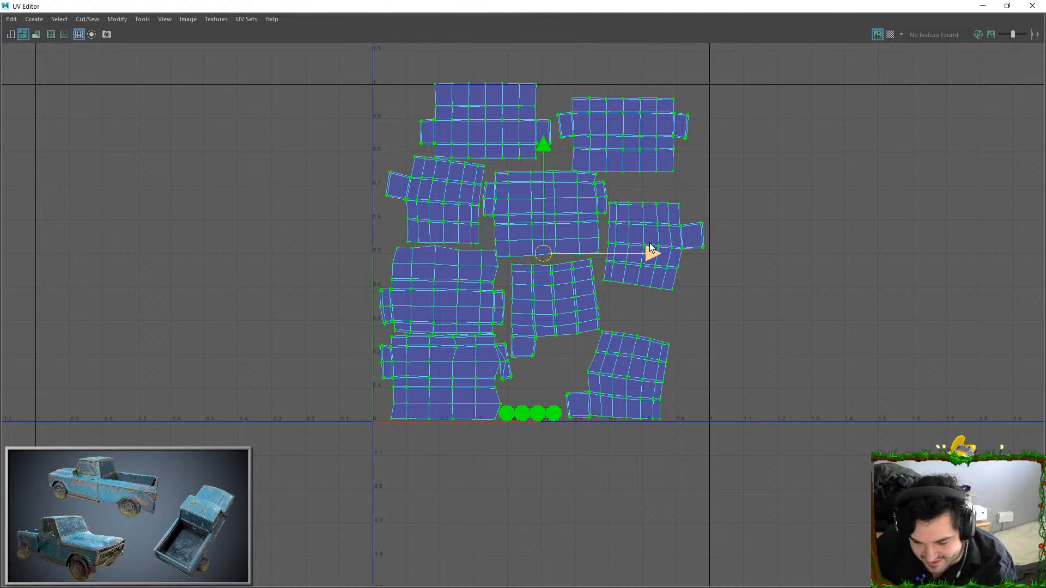
Scale all the UV shells down slightly together and reposition them inside the 0 to 1 tile
left_click(487, 99)
left_click(436, 161)
right_click_drag(436, 162, 490, 197, "ctrl")
left_click(470, 122)
left_click_drag(347, 92, 807, 435)
right_click_drag(549, 214, 591, 259, "ctrl")
key("r")
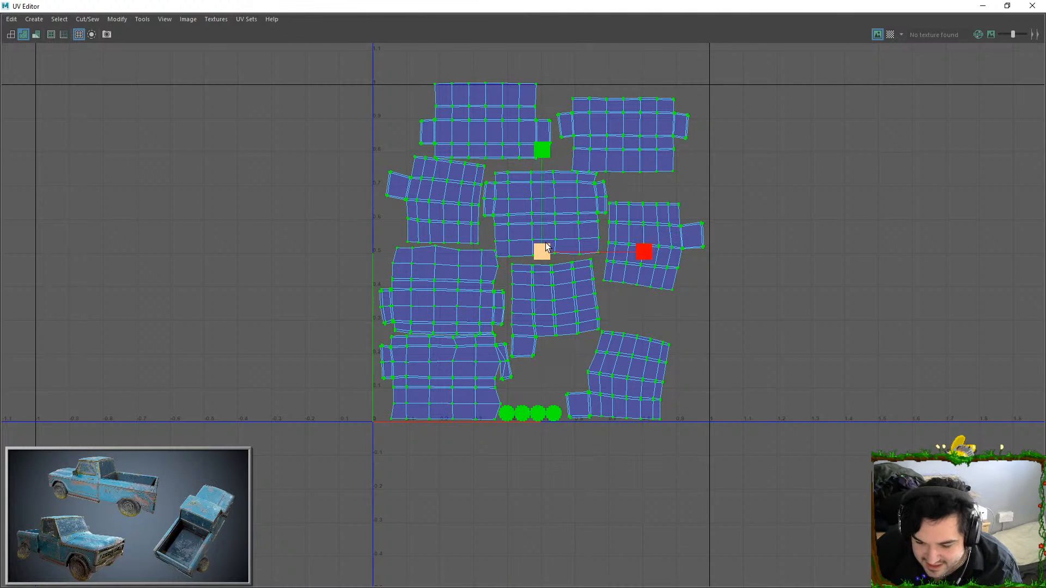
left_click_drag(542, 250, 540, 251)
key("w")
left_click_drag(545, 176, 544, 155)
Select the upper-left plank's UV shell and nudge it slightly up, away from the shells beneath
left_click(473, 150)
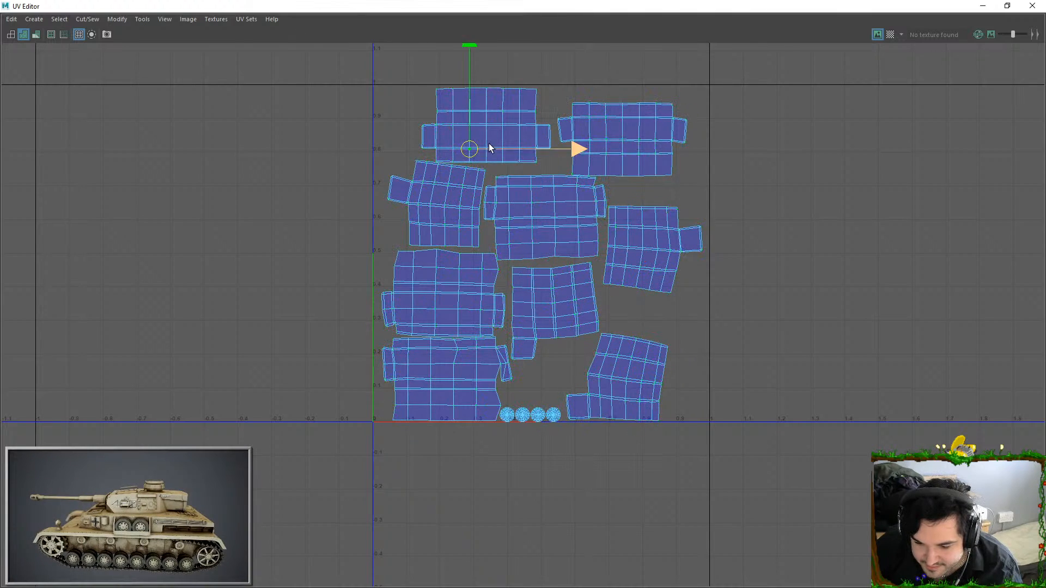
middle_click_drag(494, 158, 540, 208, "alt")
scroll(539, 208, "up", 2)
scroll(538, 208, "up", 5)
right_click_drag(498, 152, 558, 231)
left_click(470, 178)
key("e")
key("w")
scroll(541, 122, "down", 5)
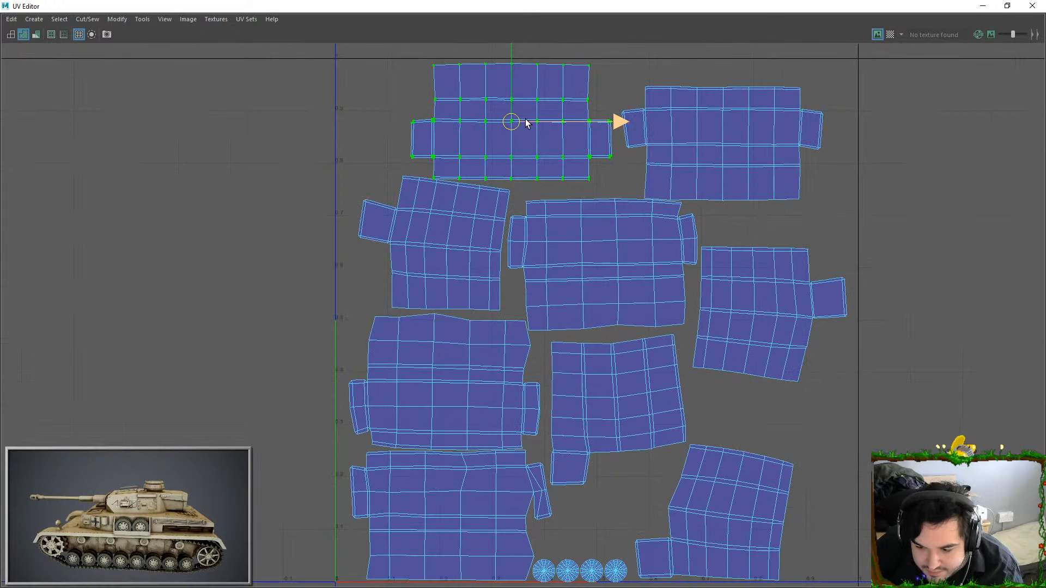
left_click_drag(522, 124, 519, 122)
Move the upper-right plank's UV shell up and slightly right for more spacing, and clear the selection
left_click(819, 117)
left_click(701, 172)
double_click(707, 173)
left_click_drag(714, 151, 718, 139)
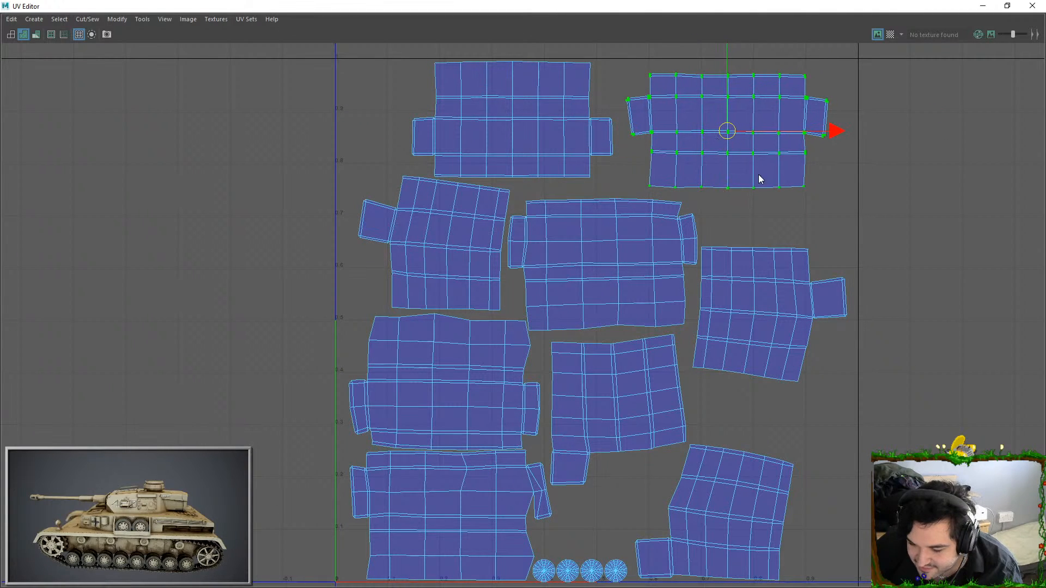
scroll(858, 143, "down", 1)
left_click(835, 240)
middle_click_drag(805, 257, 729, 255, "alt")
middle_click_drag(565, 442, 590, 341, "alt")
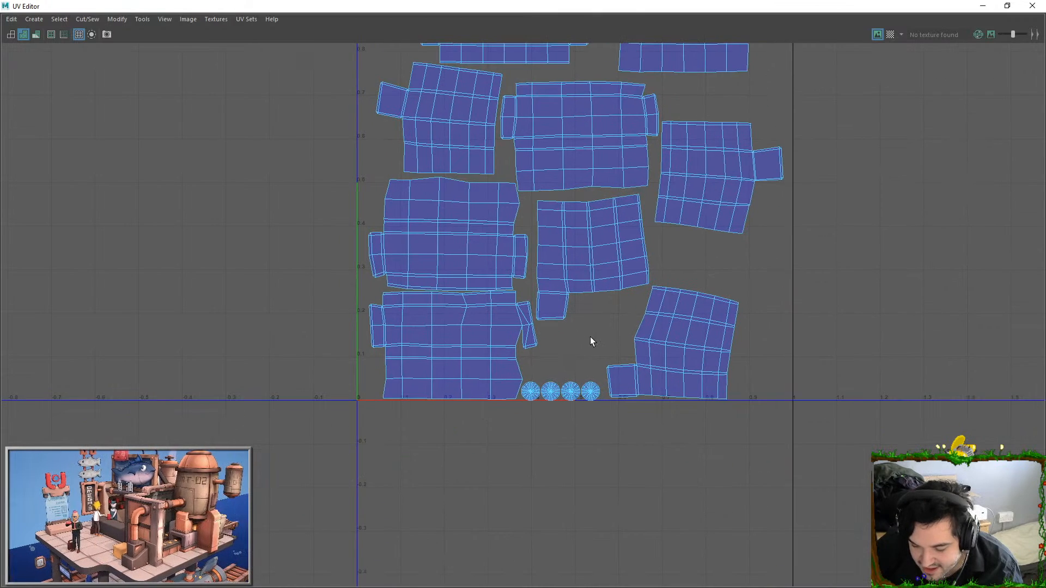
Nudge the UV shell of the middle plank along the tile's edge slightly left, and clear the selection
scroll(584, 341, "up", 1)
double_click(473, 249)
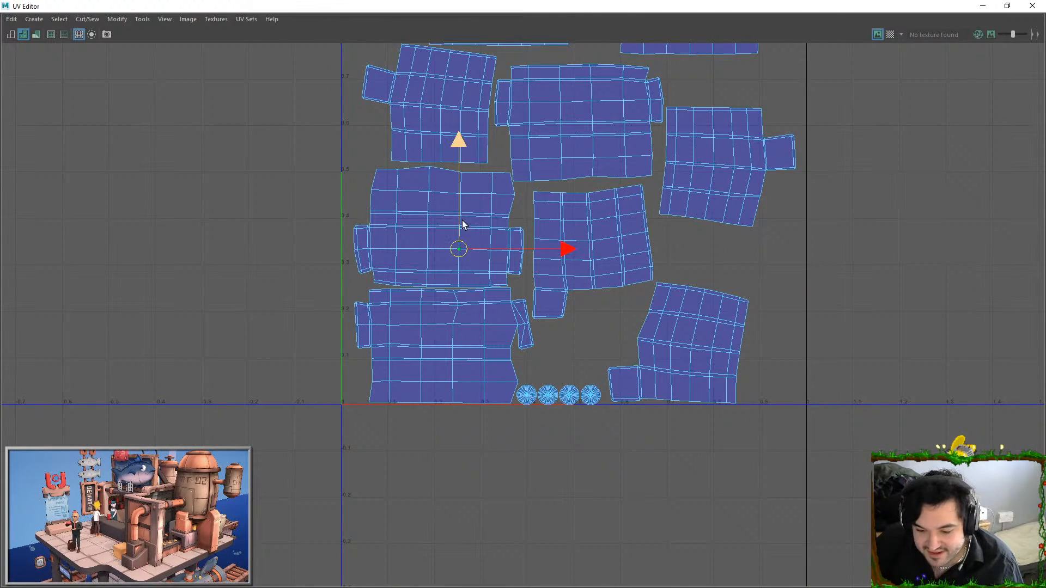
scroll(531, 248, "up", 1)
middle_click_drag(478, 184, 489, 250, "alt")
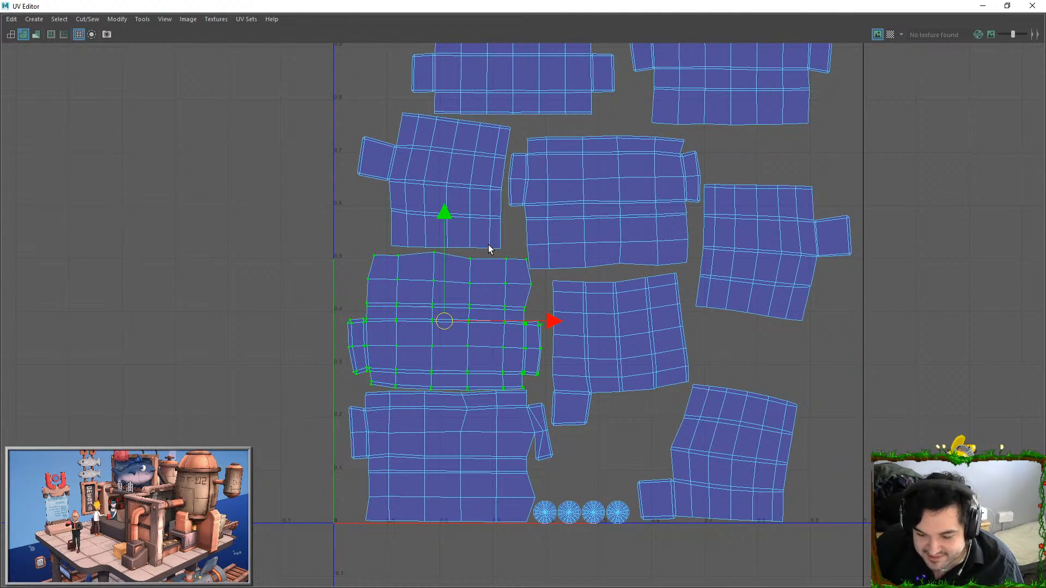
left_click_drag(551, 321, 545, 321)
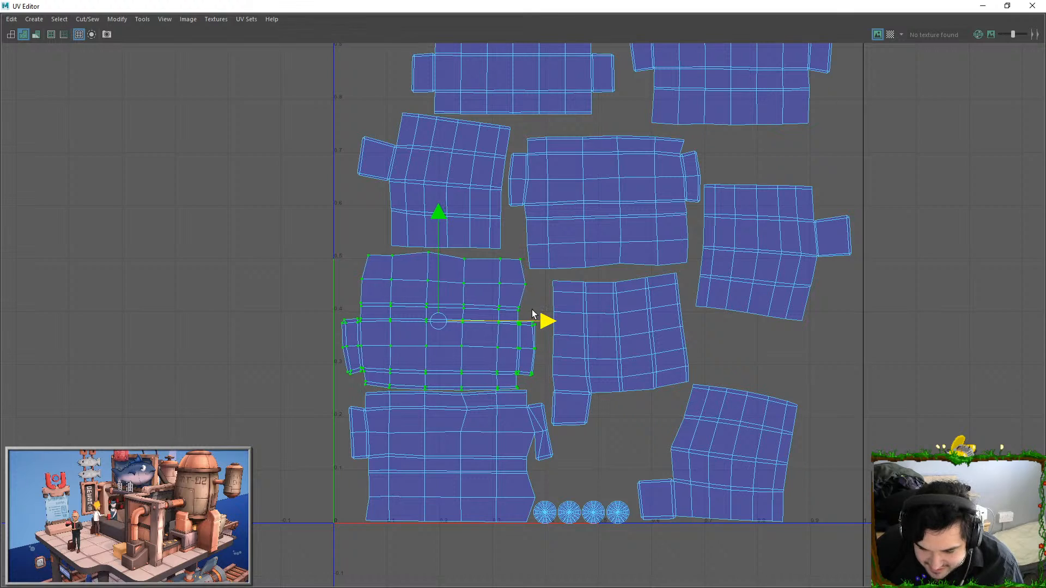
left_click(833, 315)
Close the UV Editor, return the stall to object mode and save the scene
left_click(1032, 6)
key("F8")
right_click_drag(671, 284, 491, 348, "alt")
key("ctrl+s")
right_click_drag(543, 277, 613, 580)
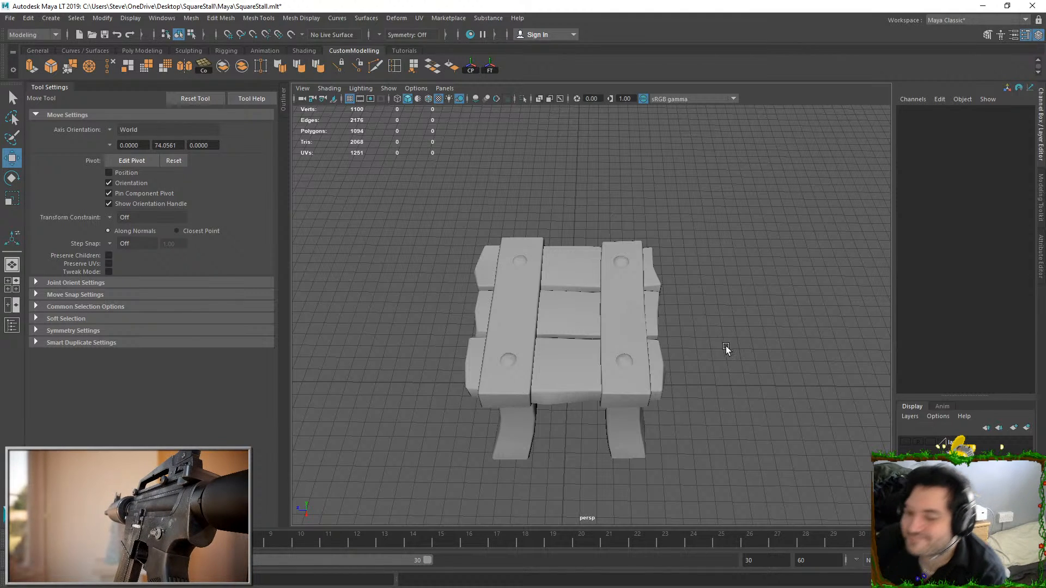
Select the faces of the three cross planks and examine which UV shells they occupy in the UV Editor
left_click(635, 300)
right_click_drag(560, 256, 569, 294)
double_click(569, 282)
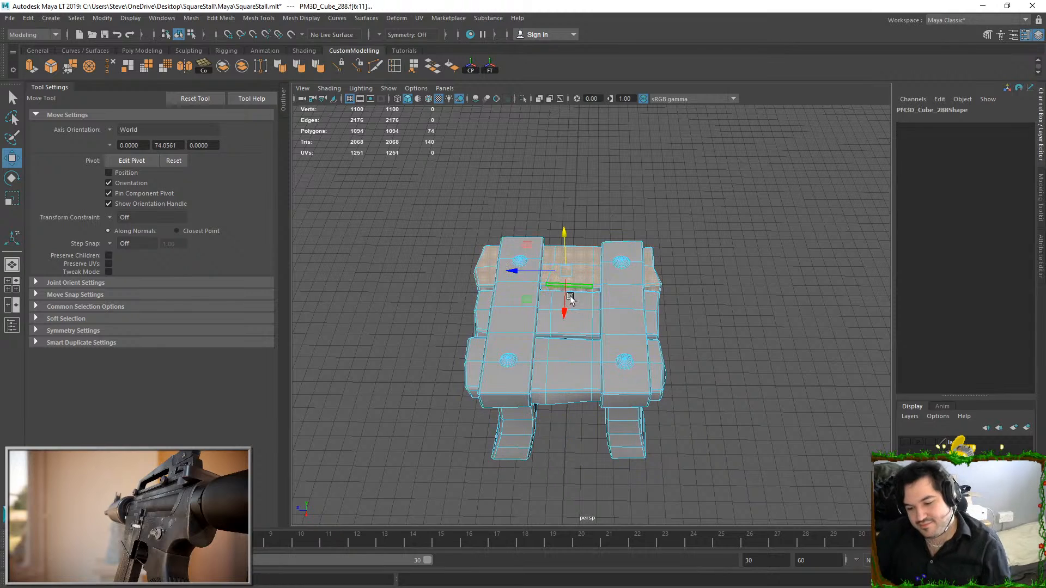
double_click(572, 371, "shift")
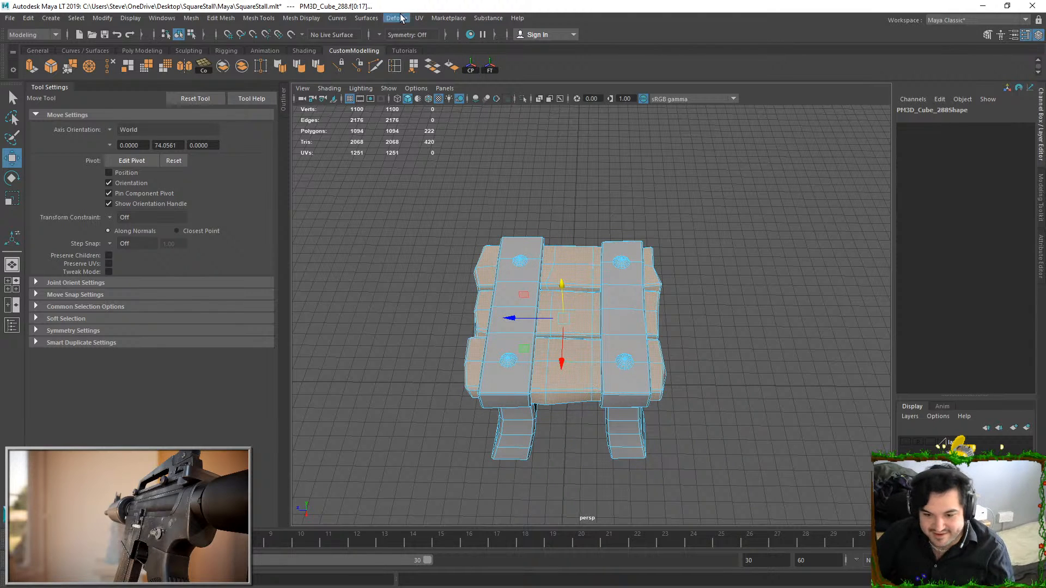
left_click(420, 19)
left_click(443, 38)
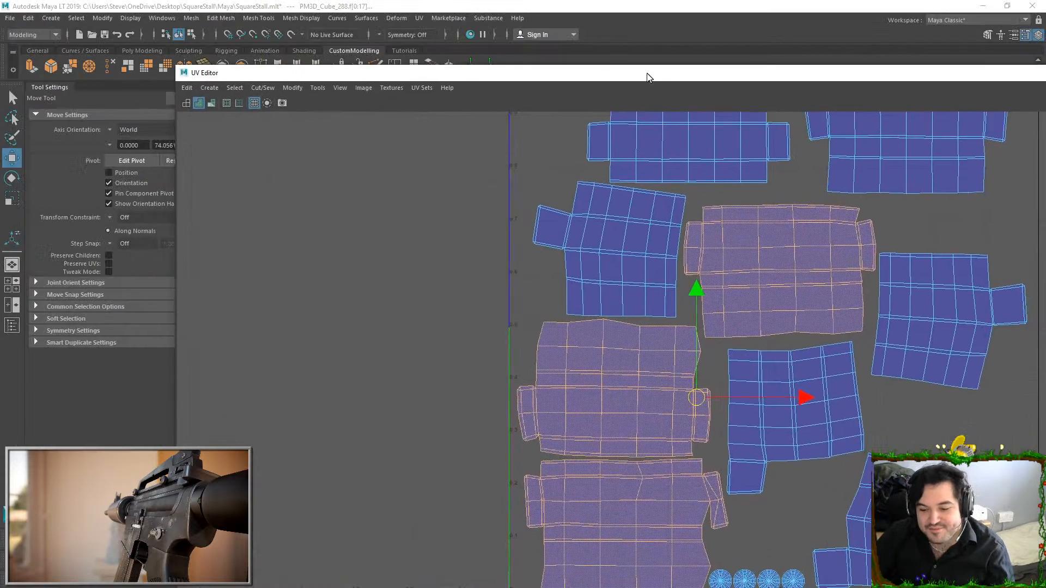
left_click_drag(647, 77, 467, 0)
left_click(983, 9)
key("F8")
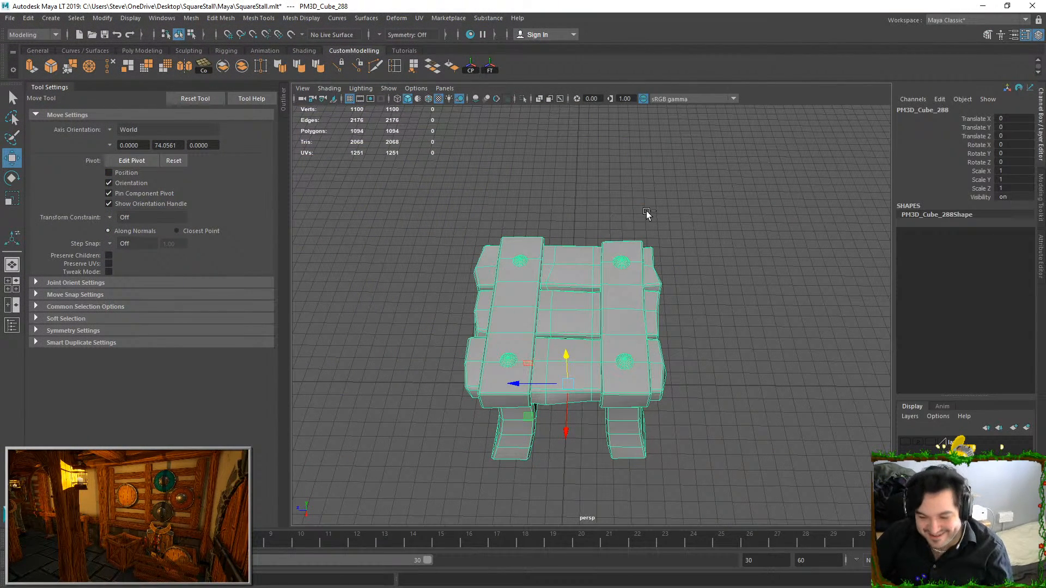
Save the scene and export the selected stall as SM_SquareStall.fbx
key("ctrl+s")
left_click(12, 19)
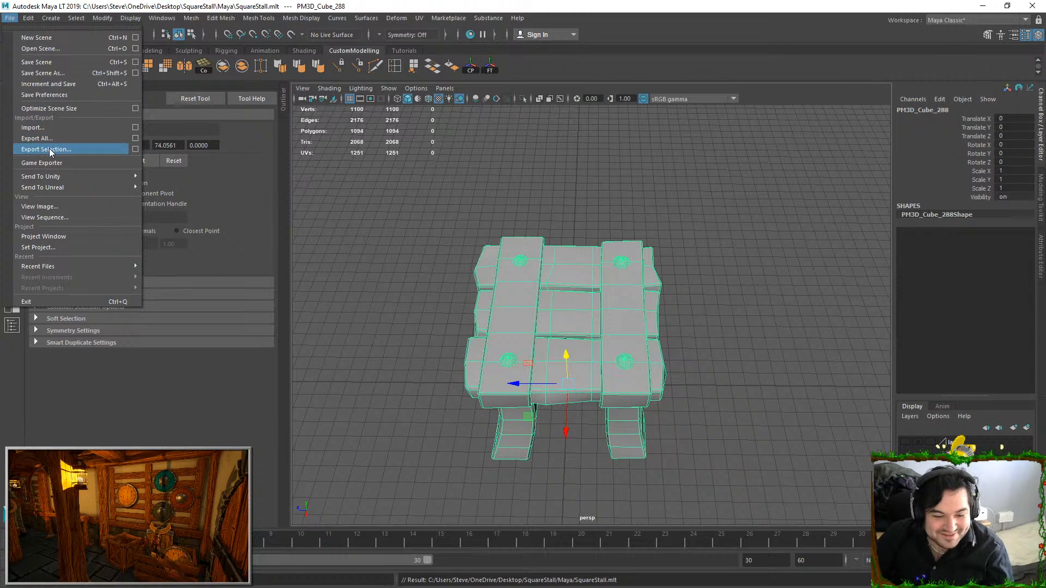
left_click(47, 148)
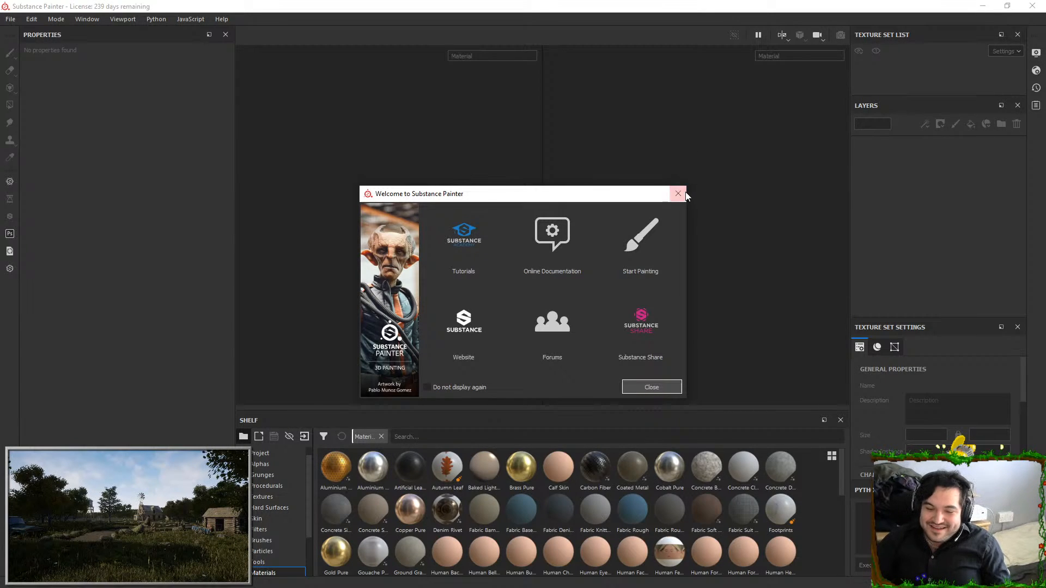
Switch to Substance Painter and create a project from SM_SquareStall.fbx with 2048 document resolution and the OpenGL normal map format
left_click(679, 194)
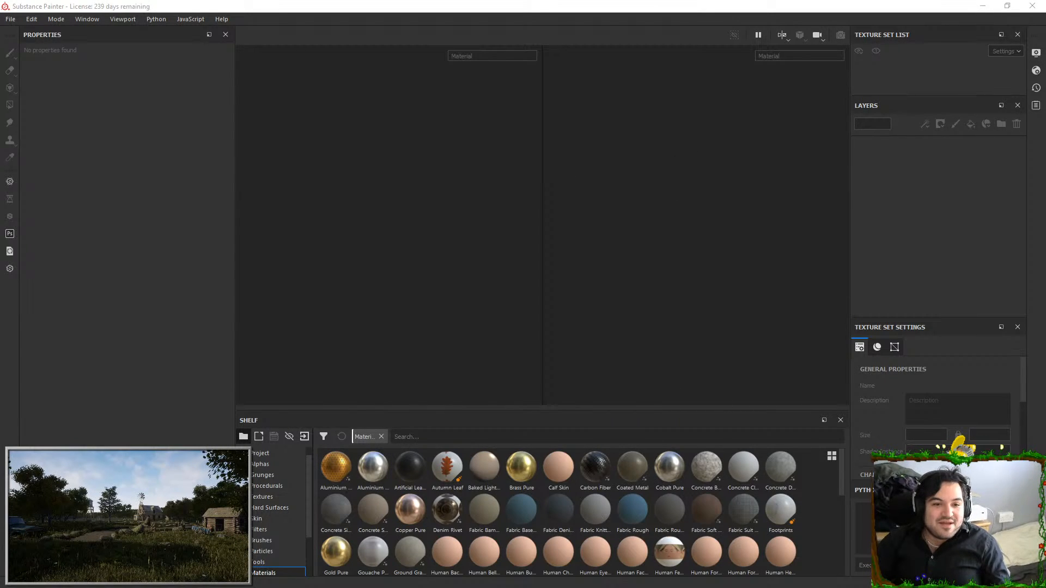
left_click_drag(297, 164, 387, 213)
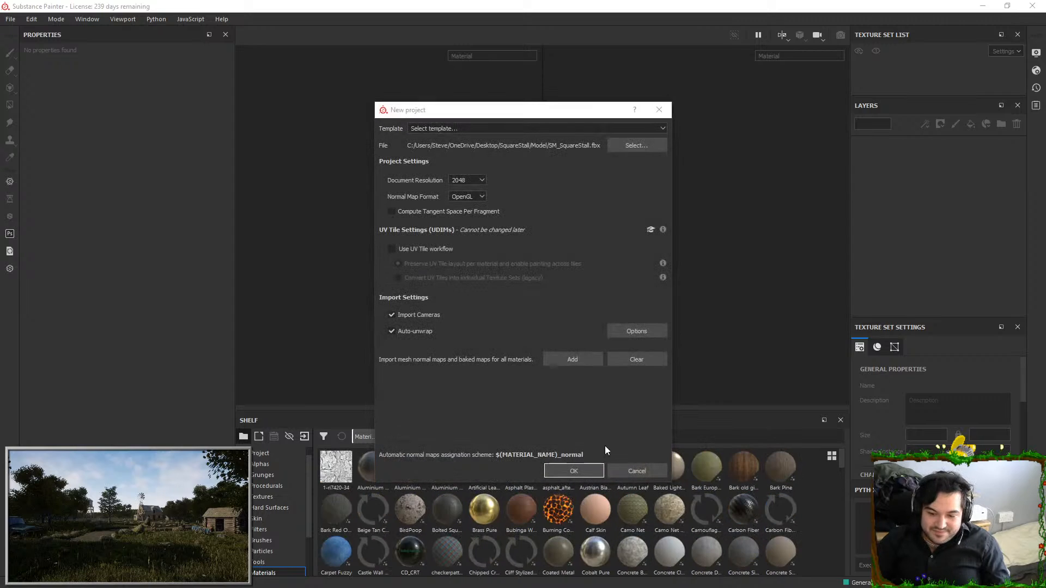
left_click(583, 472)
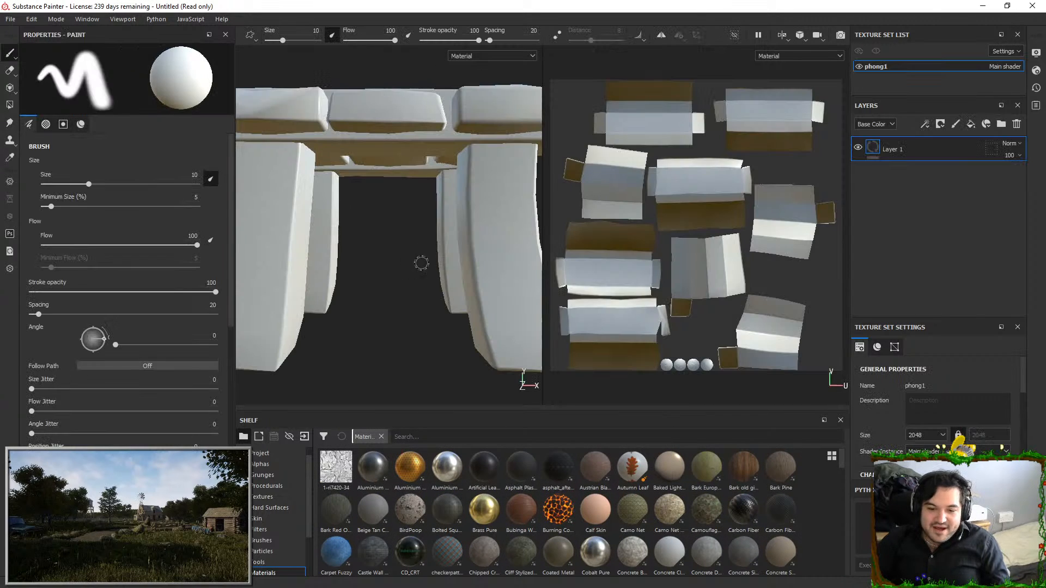
Set the mesh map baking output size to 2048 and both the max frontal and max rear distance to 0.005
scroll(372, 346, "down", 4)
left_click_drag(373, 245, 389, 297, "alt")
scroll(978, 438, "down", 2)
scroll(981, 412, "down", 2)
scroll(982, 413, "down", 3)
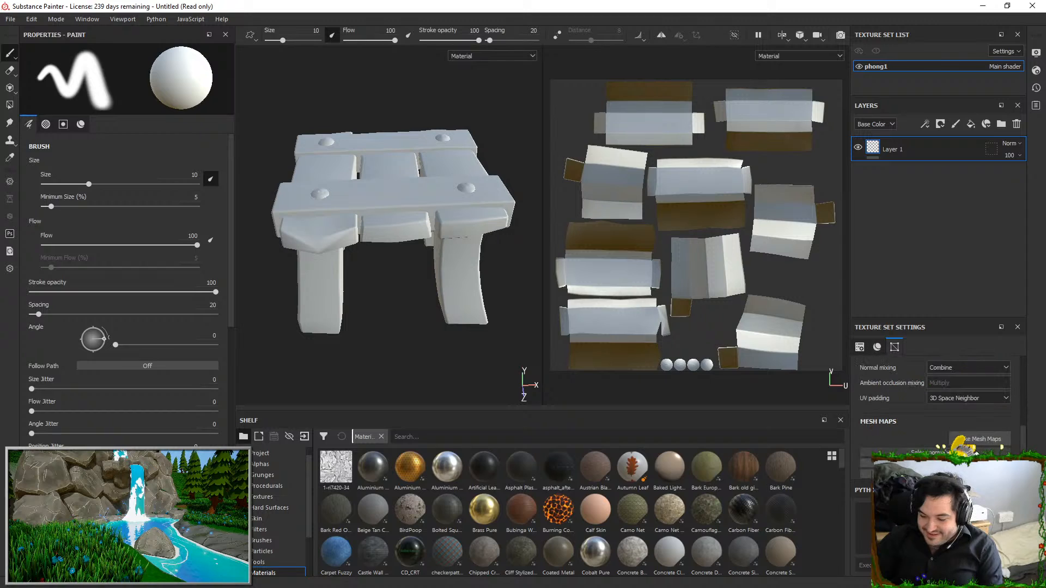
left_click(979, 440)
left_click(530, 155)
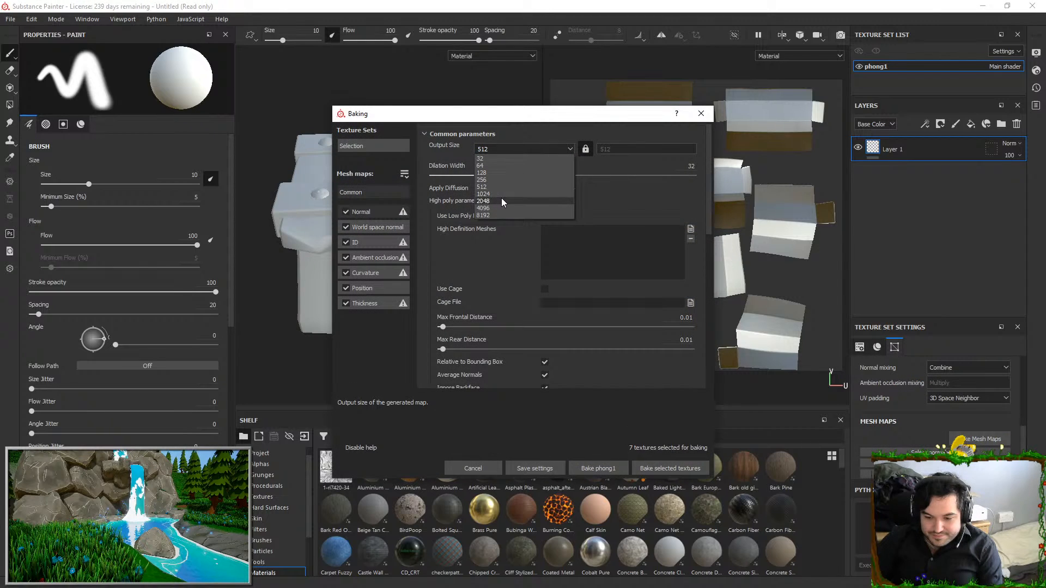
left_click(502, 198)
left_click_drag(680, 318, 871, 341)
type("0.005")
key("Return")
type("0.005")
key("Return")
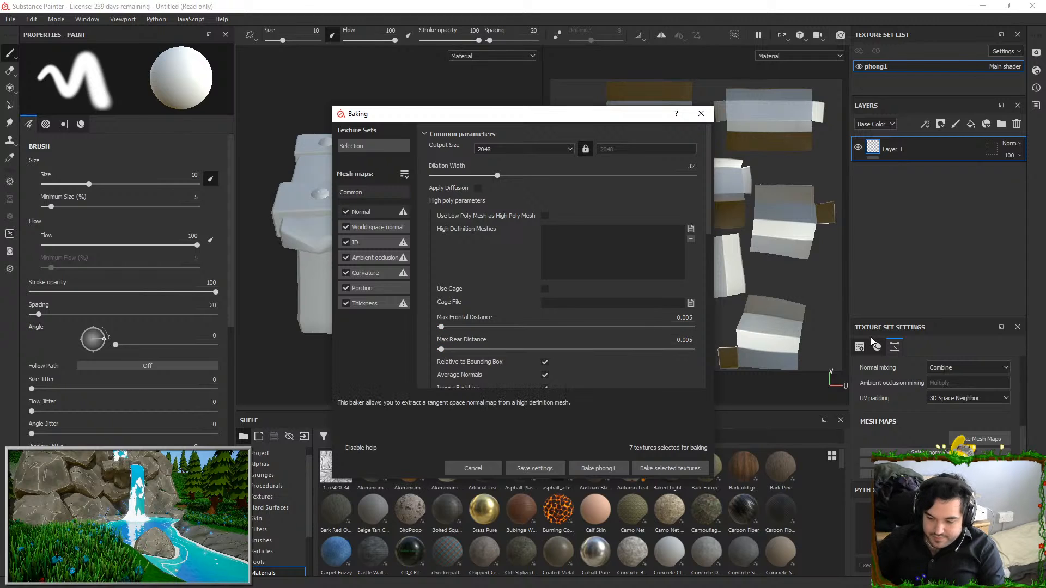
Load SM_Cuboard_HP.fbx as the high definition mesh, bake all seven mesh maps and inspect the bake on the stall
left_click(691, 229)
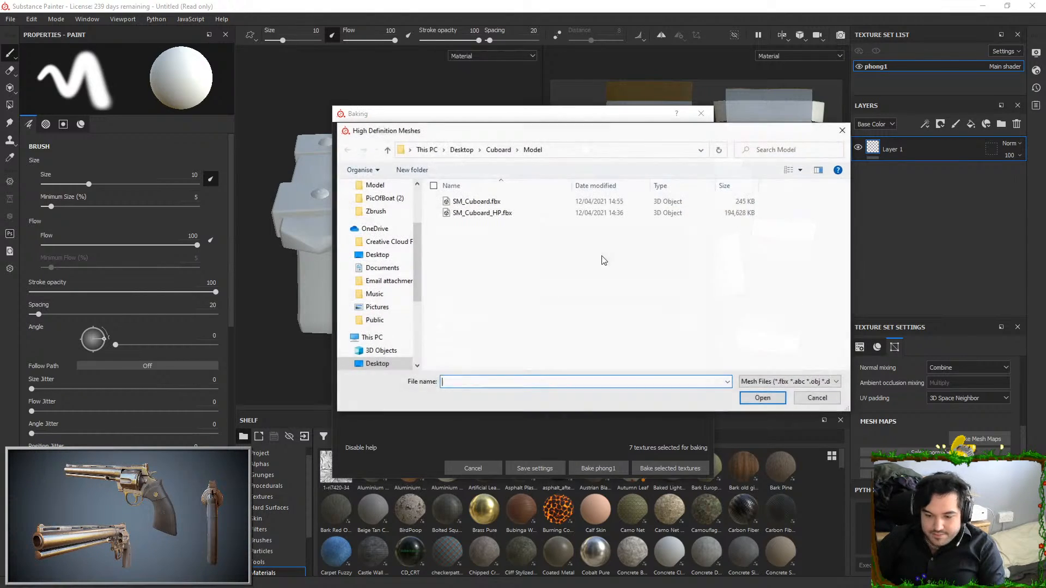
double_click(515, 214)
left_click(672, 468)
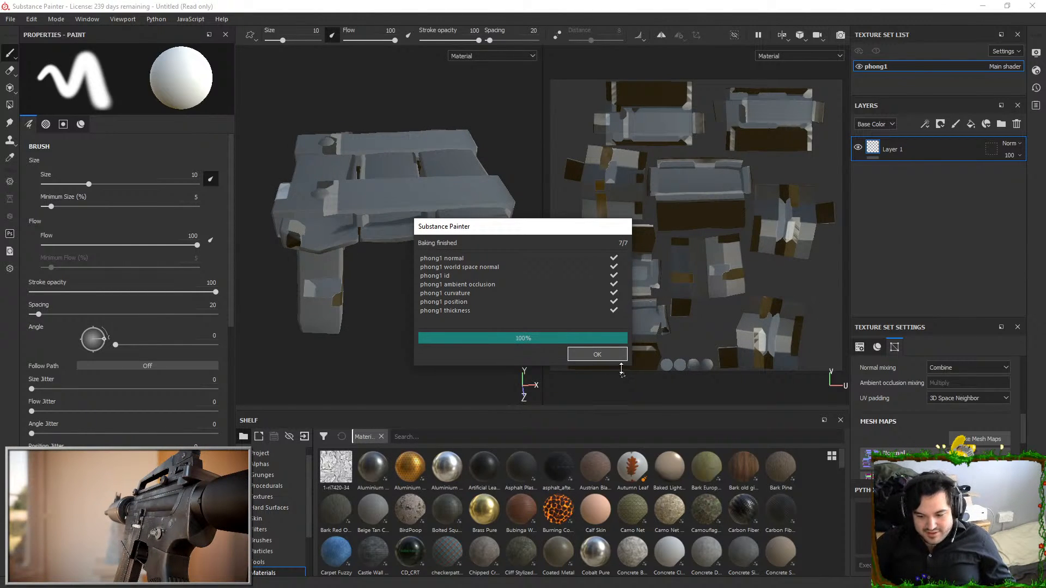
left_click(622, 358)
mouse_move(388, 301)
left_mouse_down("alt")
mouse_move(383, 130)
mouse_move(400, 163)
left_mouse_up("alt")
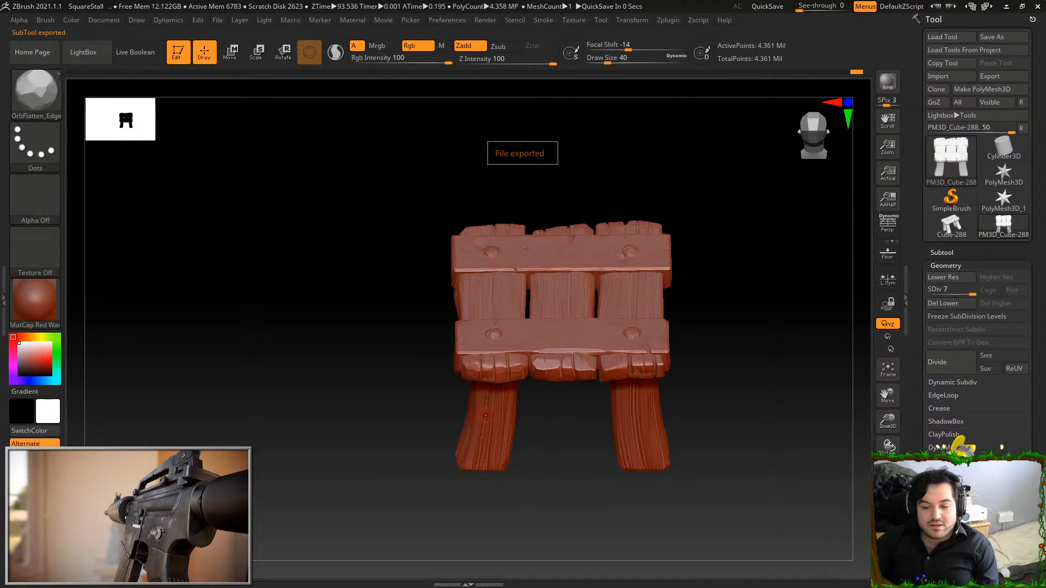
Switch to ZBrush, lower the stall to subdivision level 1 and export it over SM_SquareStall.fbx with the FBX 2020 settings
left_click_drag(773, 188, 744, 140)
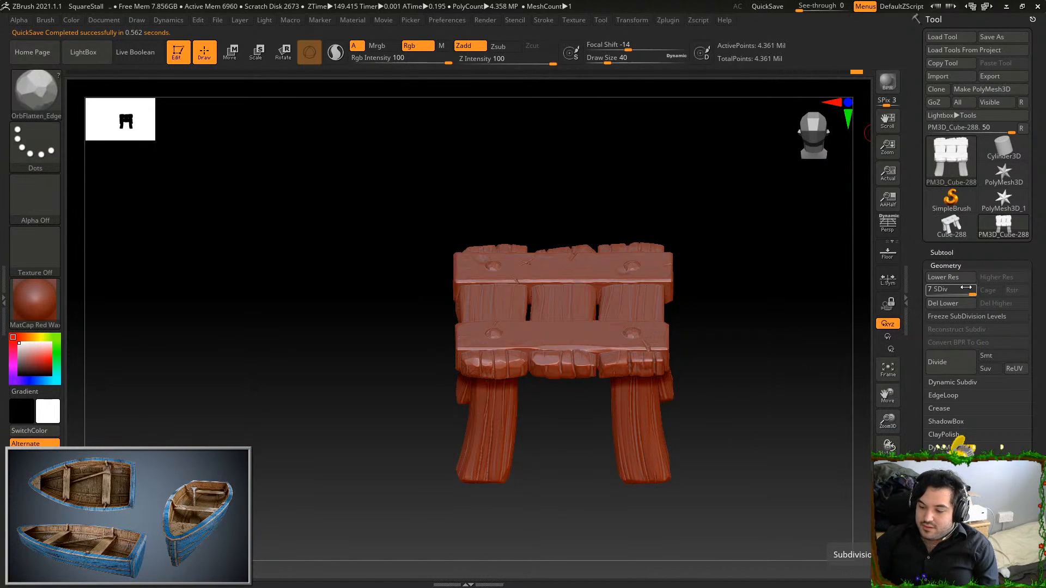
left_click_drag(963, 291, 928, 291)
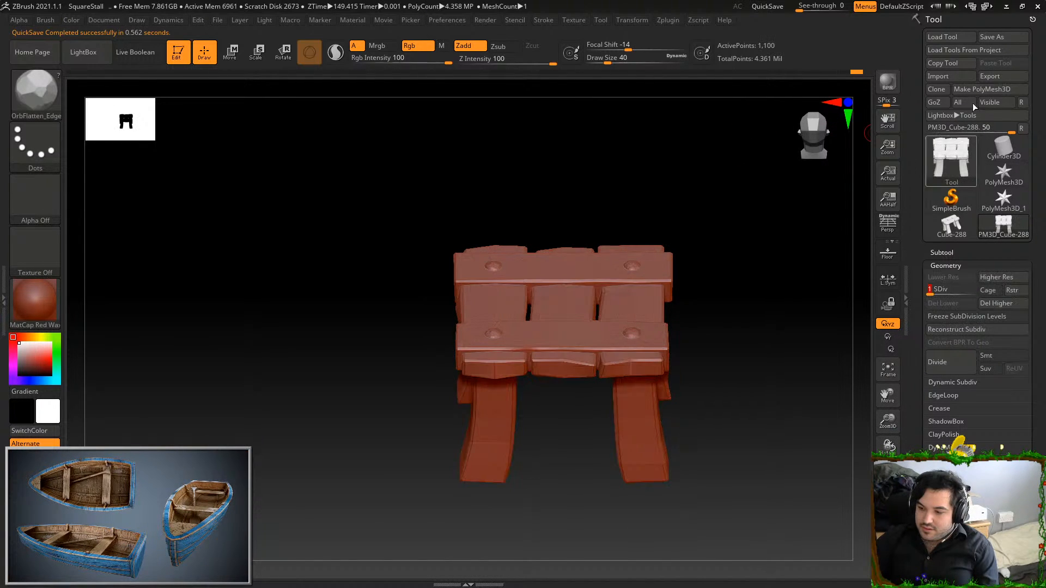
left_click(990, 76)
double_click(140, 79)
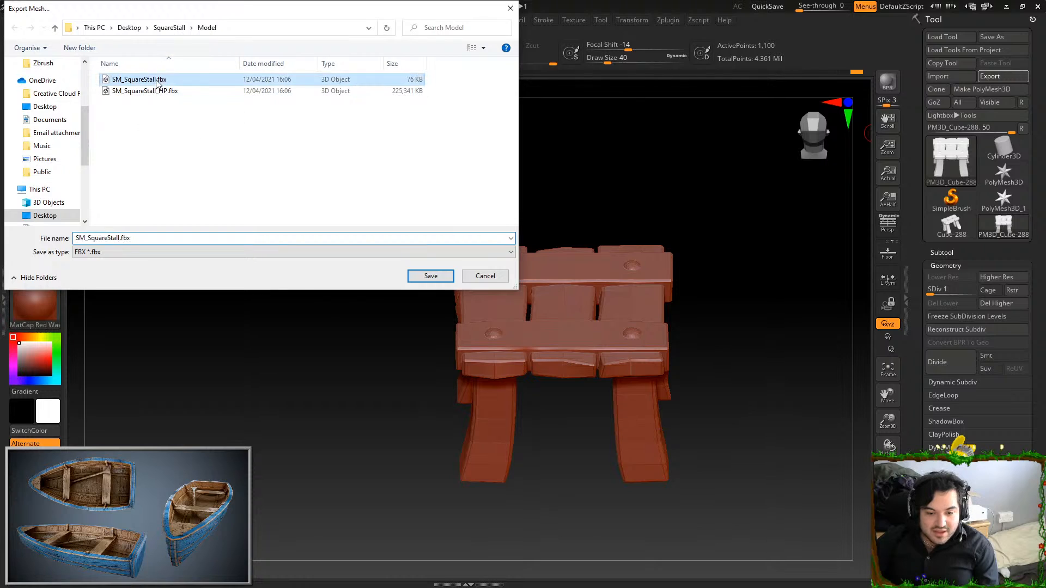
left_click(551, 297)
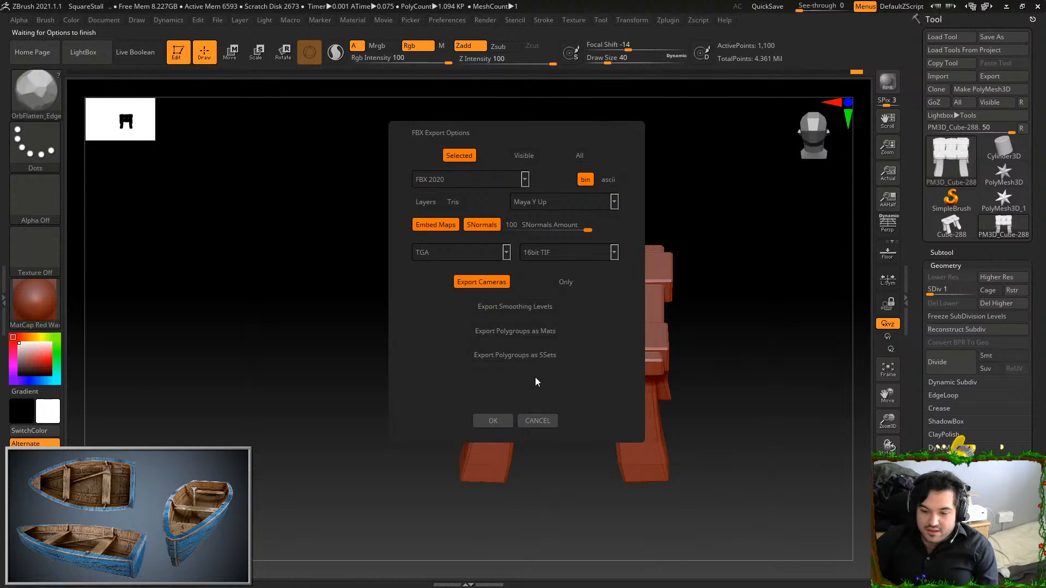
left_click(500, 418)
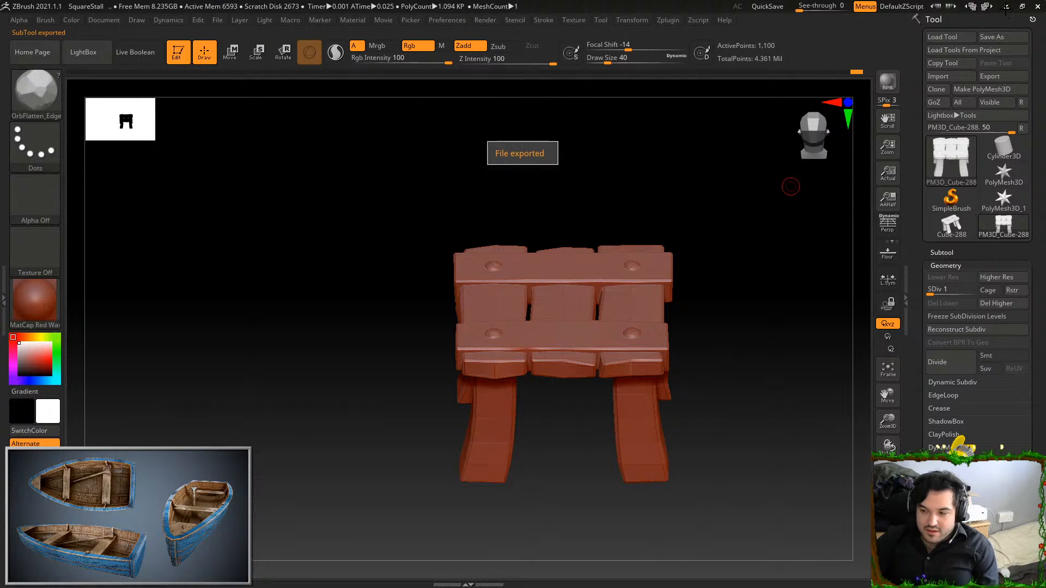
Switch back to Substance Painter and reload the project mesh from the re-exported SM_SquareStall.fbx
left_click(1006, 7)
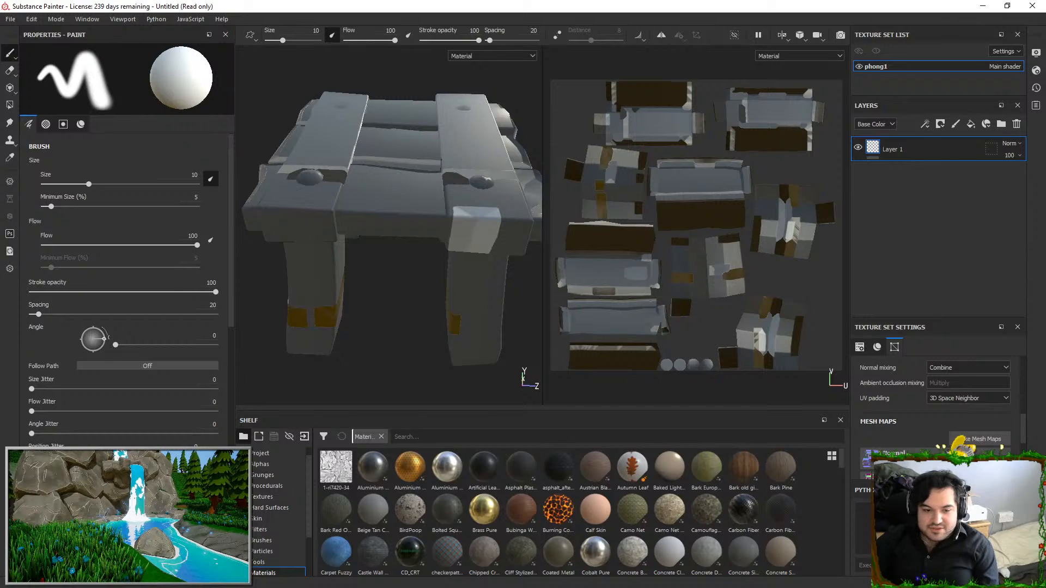
left_click(31, 19)
left_click(64, 55)
left_click(605, 209)
double_click(554, 276)
left_click(534, 391)
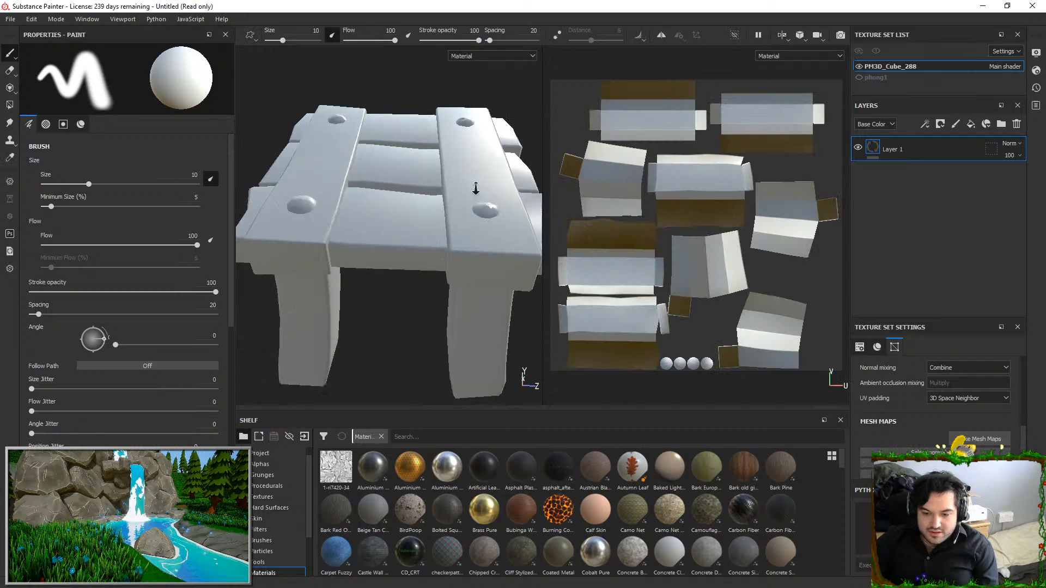
Replace SM_Cuboard_HP.fbx with SM_SquareStall_HP.fbx as the high definition mesh in the baking settings, and close them without baking
left_click(979, 439)
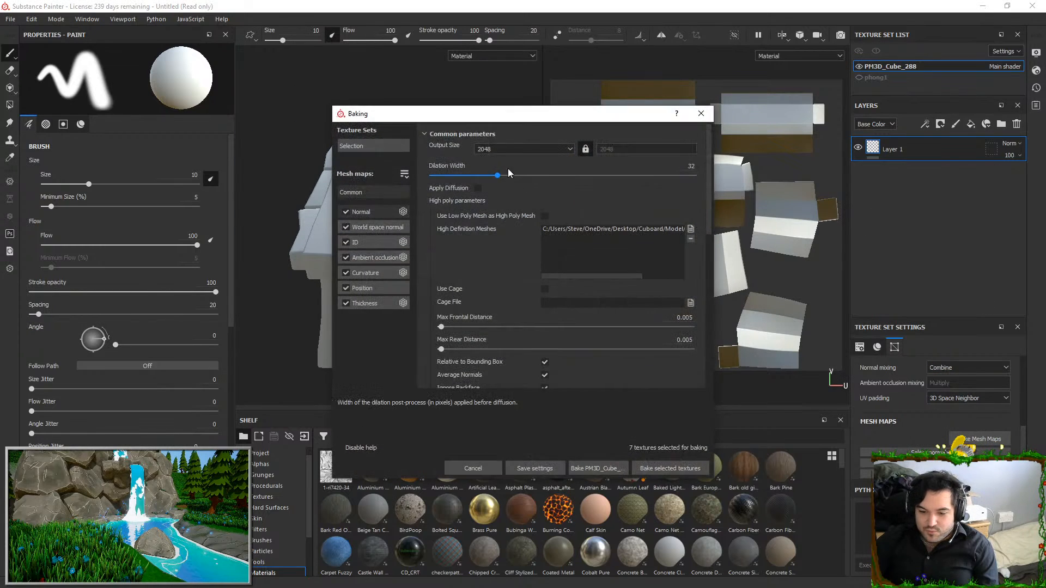
left_click_drag(622, 279, 665, 277)
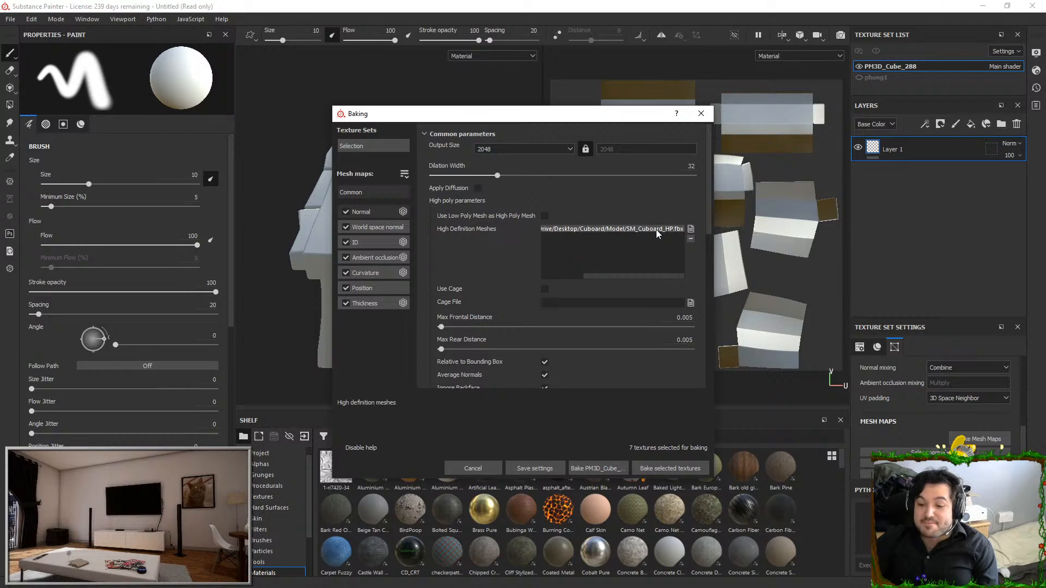
left_click(691, 238)
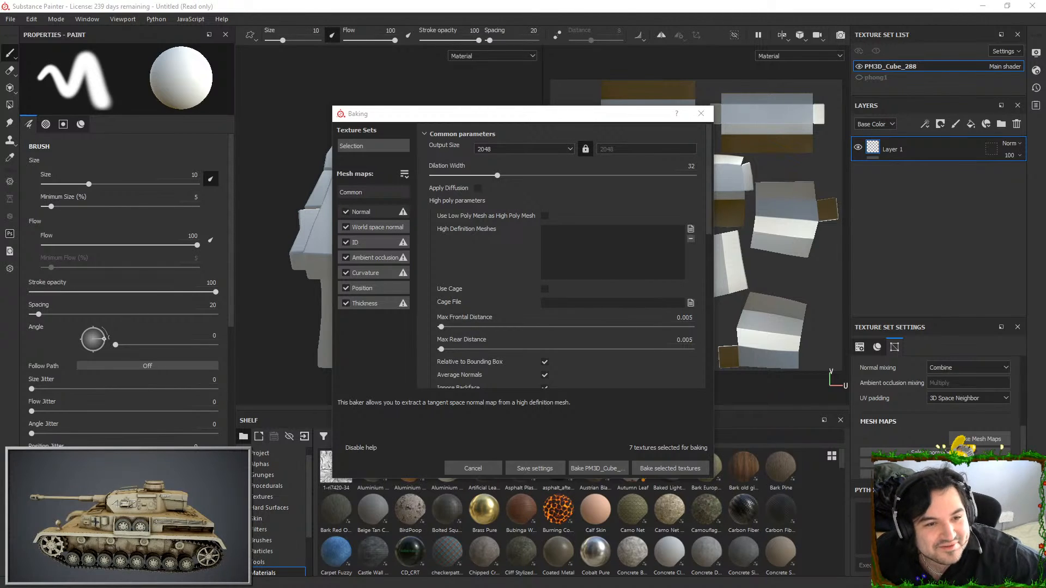
left_click(691, 229)
double_click(545, 213)
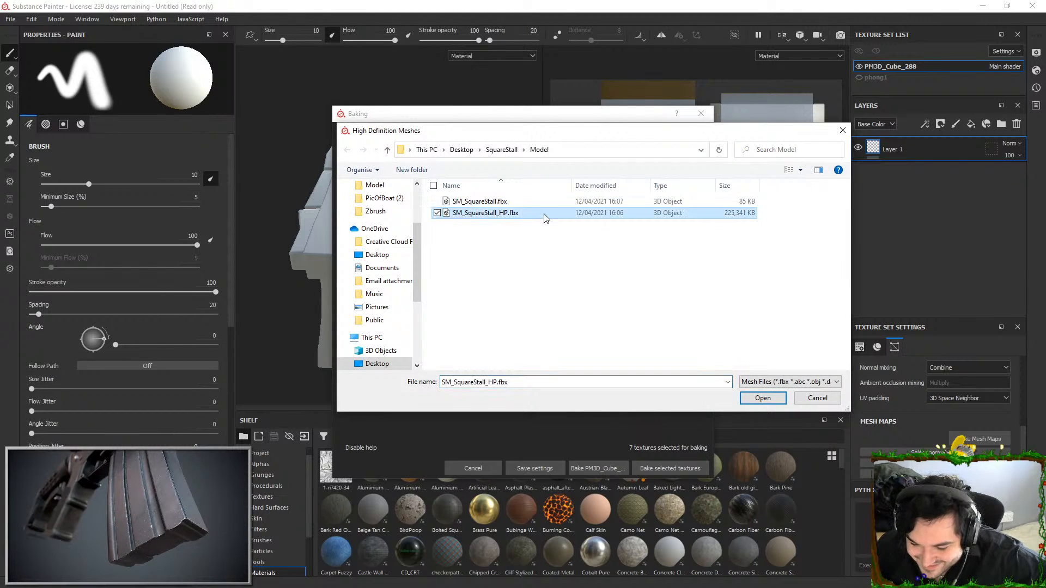
left_click(702, 114)
Switch to Maya LT and export the selected low-poly stall again over SM_SquareStall.fbx
key("alt+Tab")
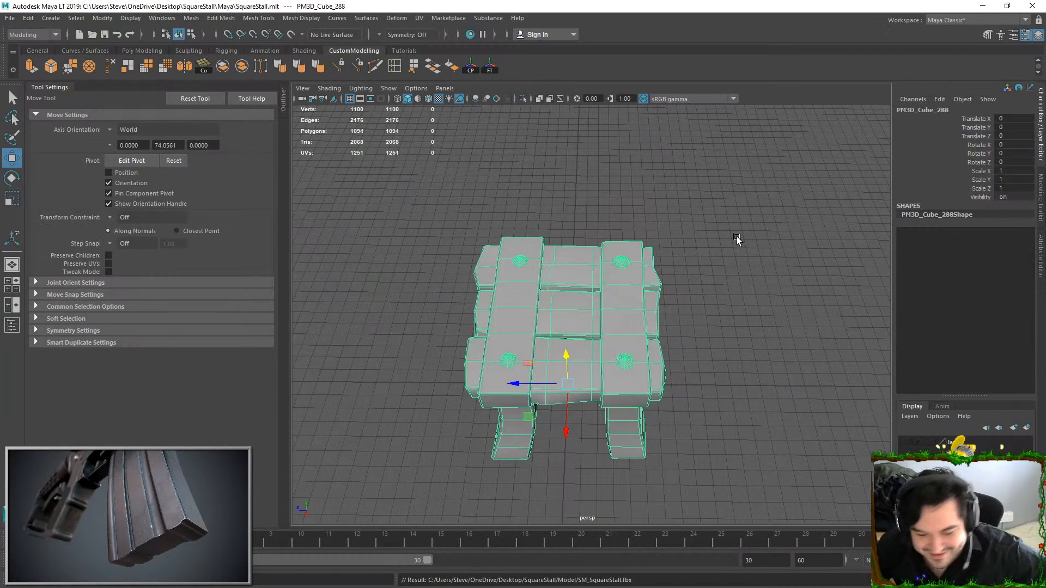
left_click(11, 18)
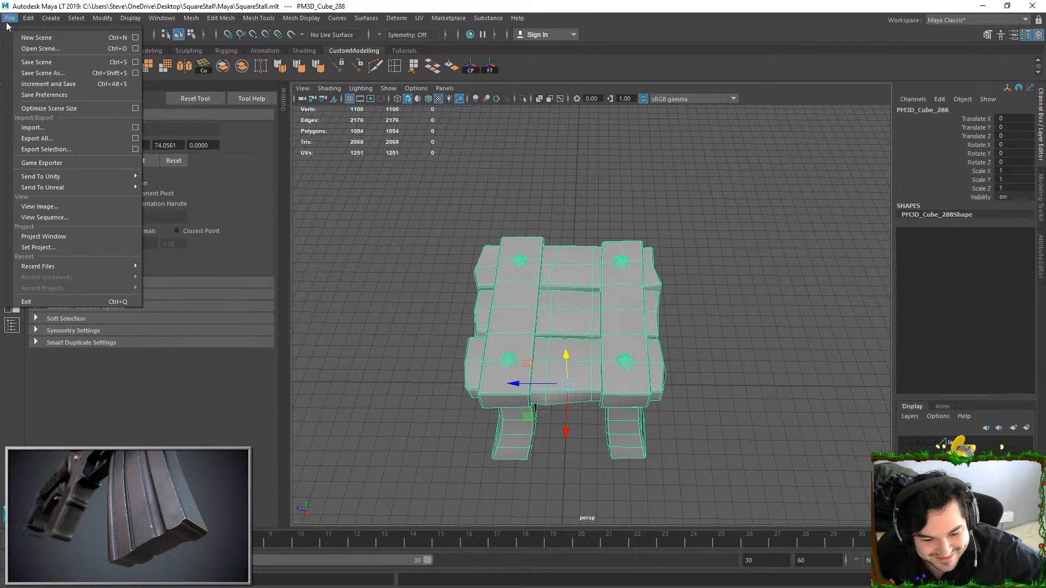
left_click(51, 149)
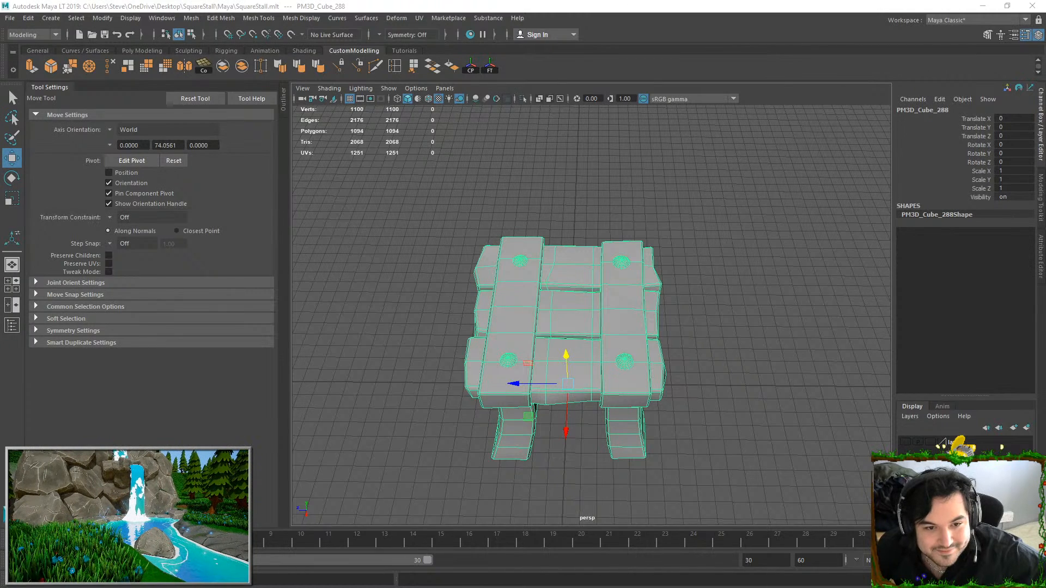
Switch to Substance Painter and reload the project mesh from the SM_SquareStall.fbx exported from Maya LT
key("alt+Tab")
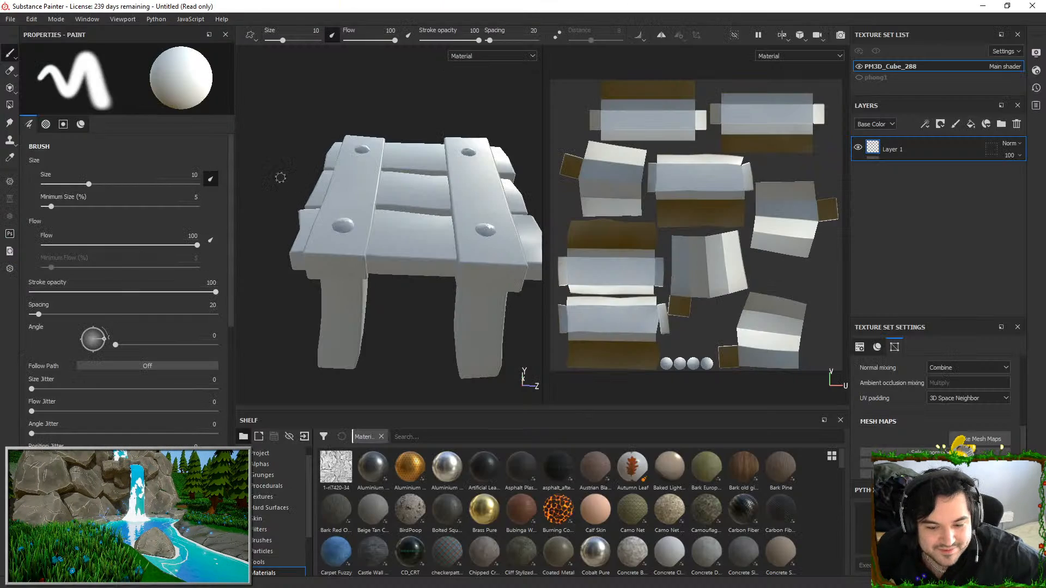
left_click(41, 21)
left_click(109, 60)
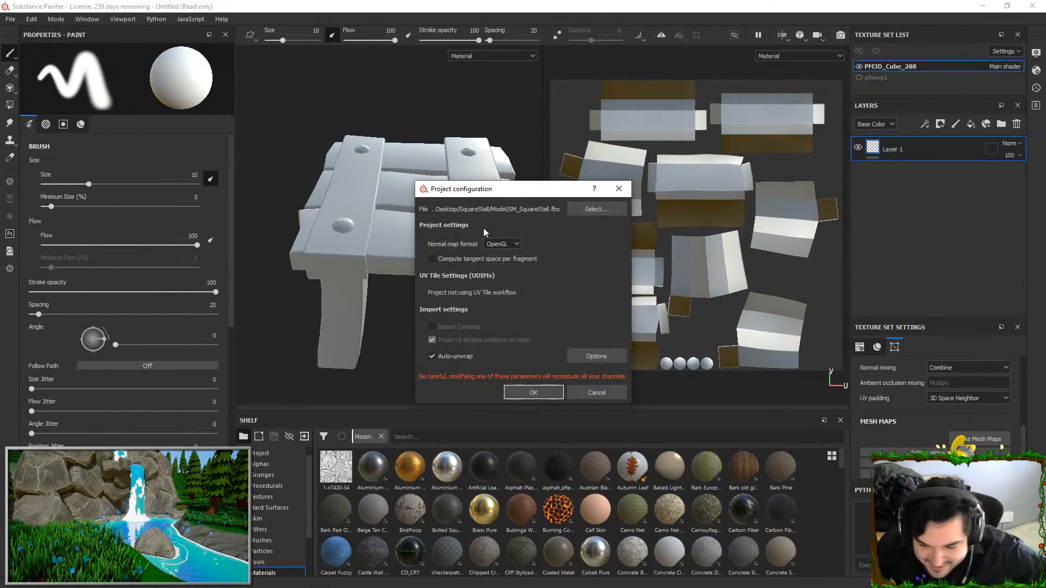
left_click(591, 210)
double_click(534, 276)
left_click(551, 395)
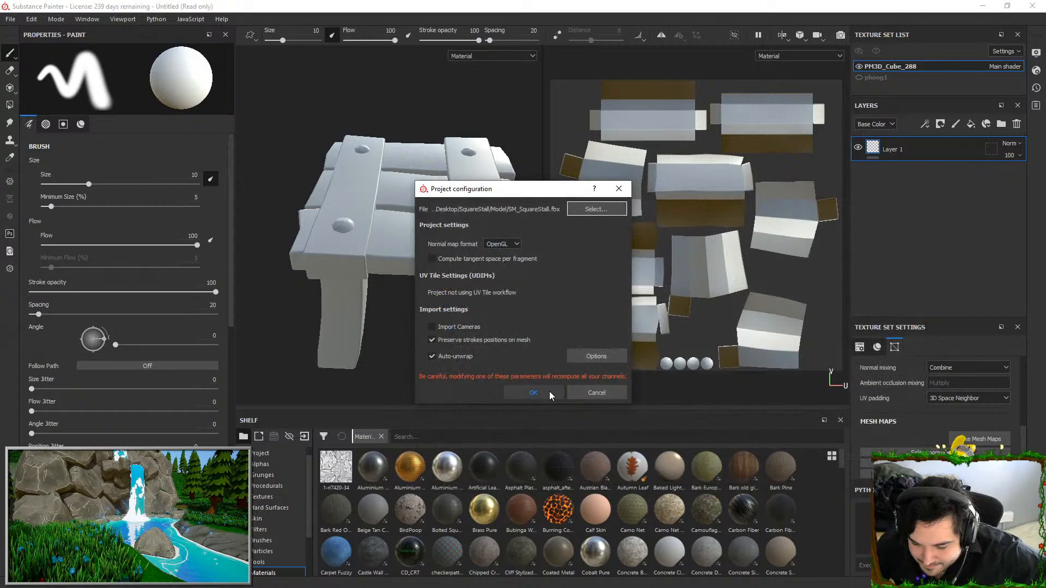
Replace the Cuboard high definition mesh with SM_SquareStall_HP.fbx and bake all seven mesh maps for the phong1 texture set
scroll(938, 393, "down", 2)
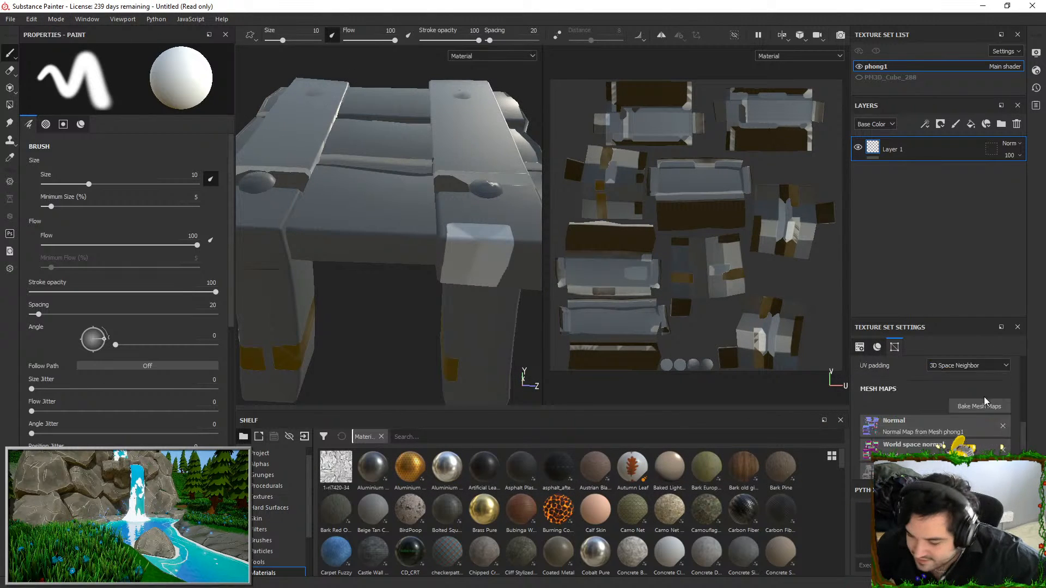
left_click(979, 406)
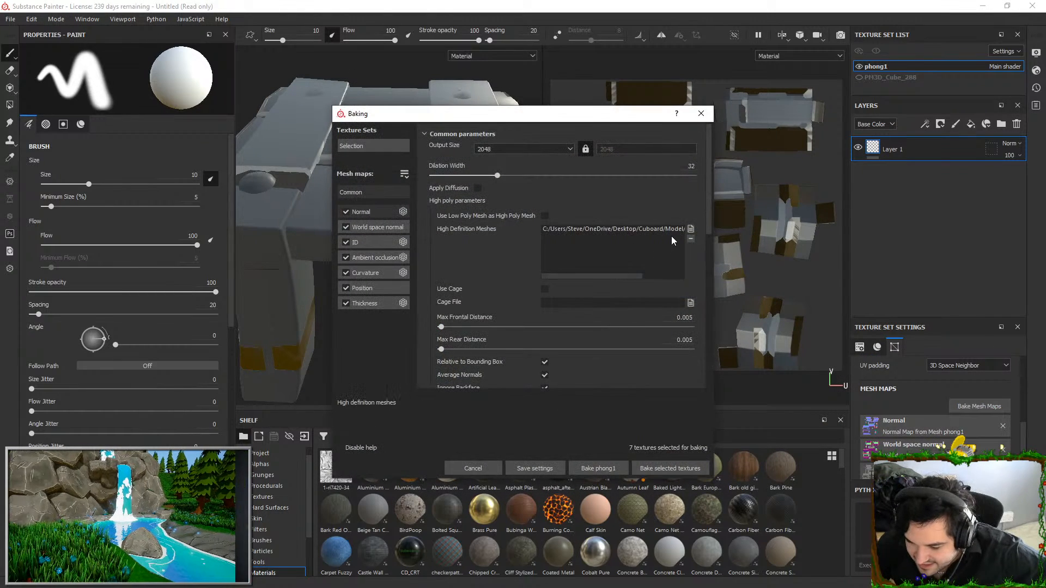
left_click(690, 238)
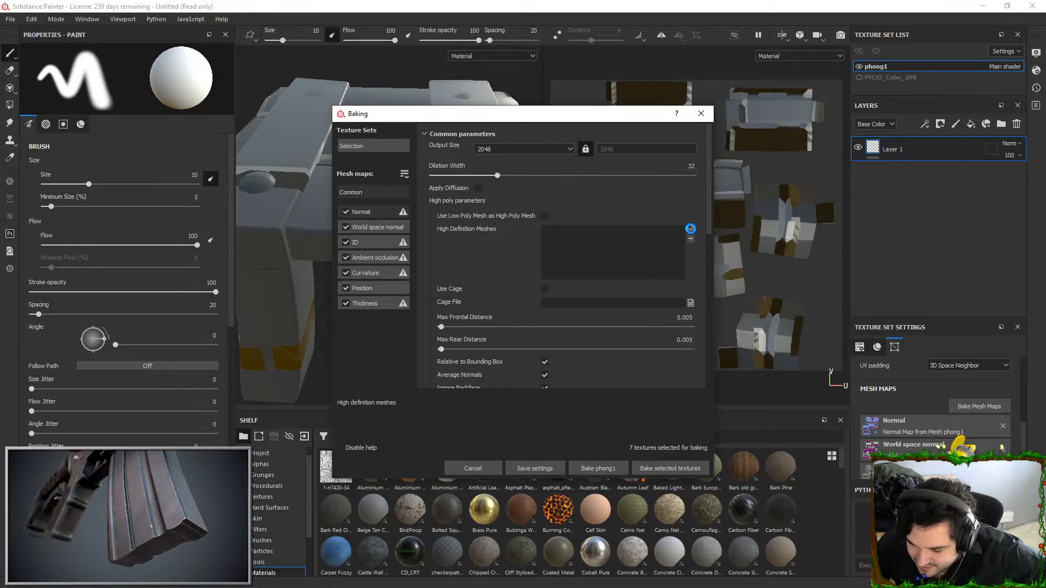
left_click(690, 228)
double_click(513, 213)
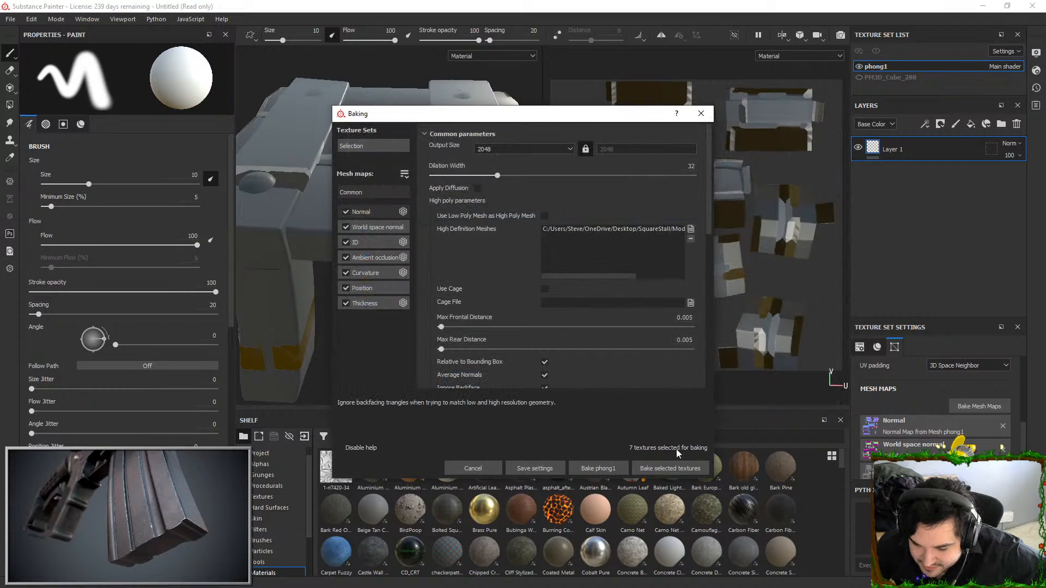
left_click(676, 470)
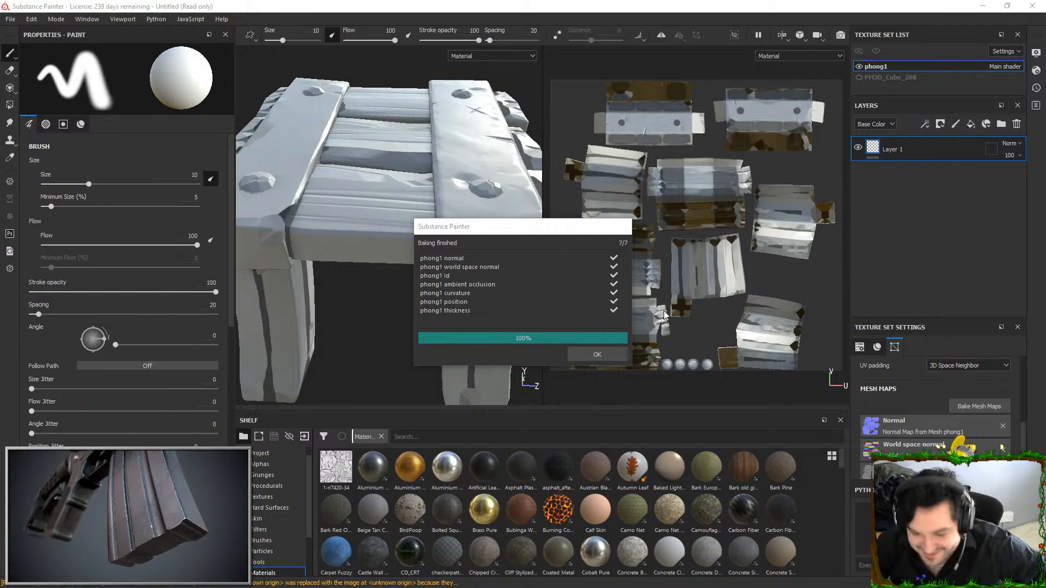
left_click(590, 357)
Inspect the baked normals on the stall's legs, corners and underside from several angles
left_click_drag(436, 229, 351, 235, "alt")
right_click_drag(351, 234, 448, 306, "alt")
left_click_drag(449, 306, 479, 267, "alt")
middle_click_drag(457, 267, 472, 180, "alt")
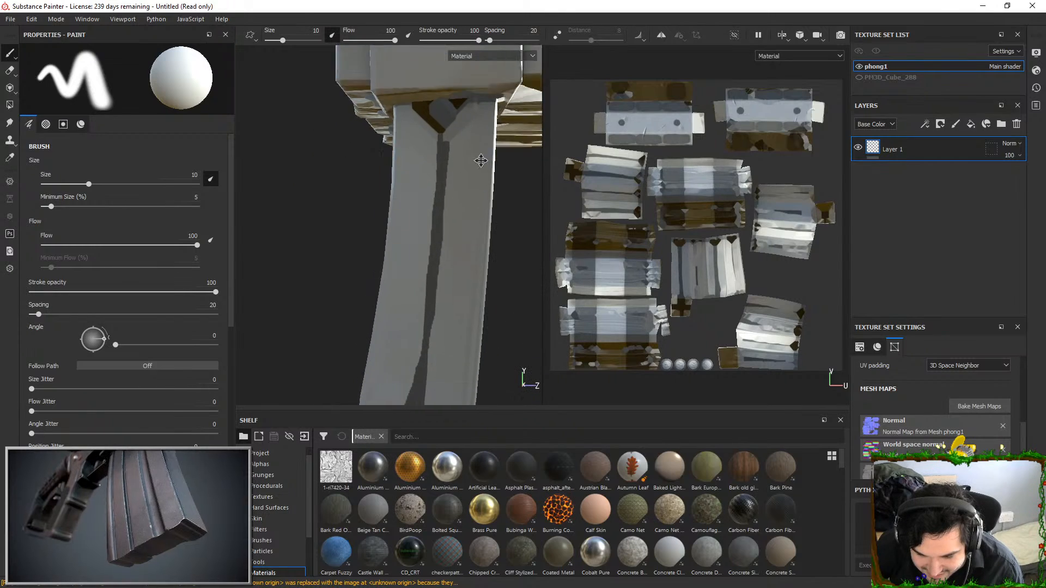
left_click_drag(472, 180, 485, 227, "alt")
right_click_drag(486, 227, 449, 185, "alt")
mouse_move(449, 186)
left_mouse_down("alt")
mouse_move(499, 154)
mouse_move(452, 218)
mouse_move(395, 239)
mouse_move(457, 189)
mouse_move(449, 232)
mouse_move(414, 239)
mouse_move(402, 222)
mouse_move(422, 209)
mouse_move(397, 107)
mouse_move(390, 128)
left_mouse_up("alt")
scroll(357, 254, "up", 3)
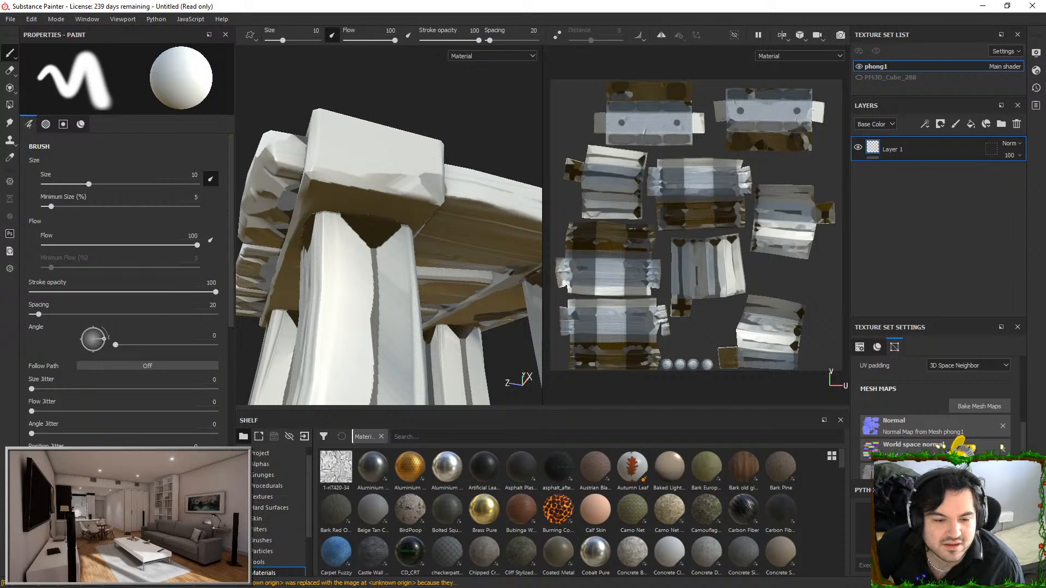
Switch to ZBrush and export the stall at subdivision level 1 as FBX over SM_SquareStall.fbx
key("alt+Tab")
mouse_move(709, 278)
left_mouse_down("alt")
mouse_move(730, 214)
mouse_move(719, 225)
left_mouse_up("alt")
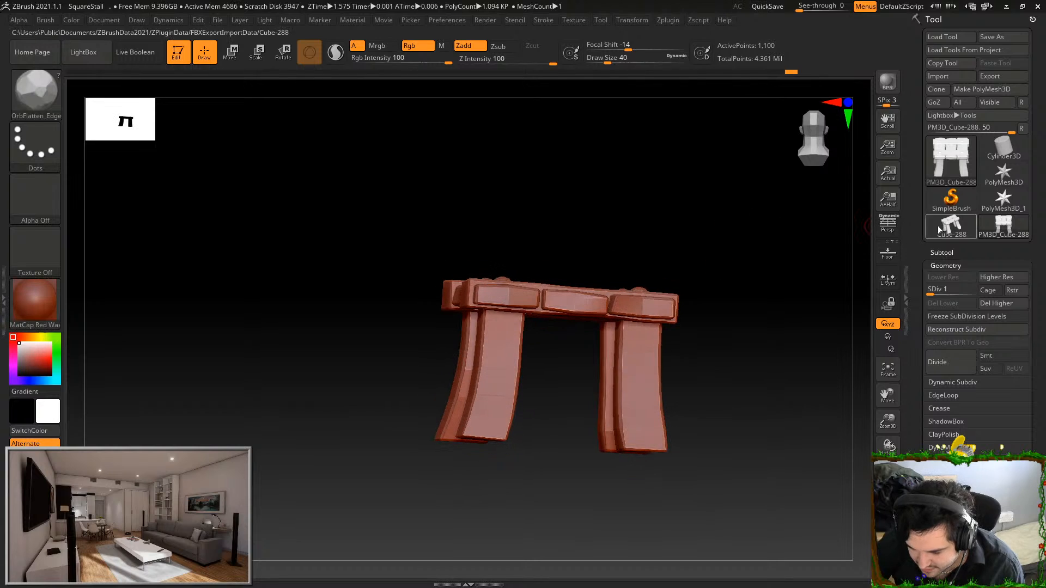
left_click_drag(936, 290, 911, 292)
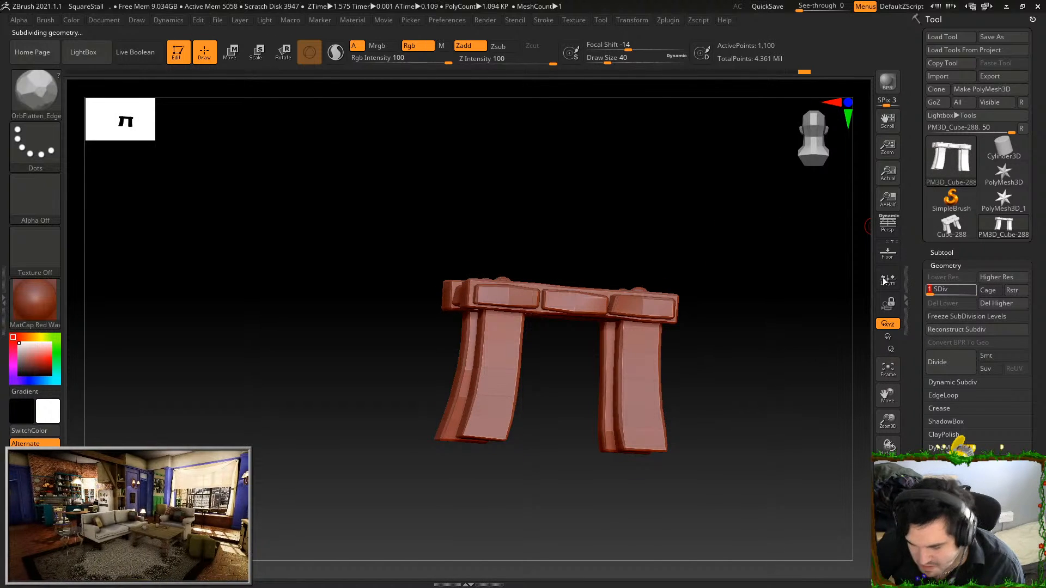
left_click(602, 20)
left_click(689, 80)
double_click(161, 82)
left_click(544, 300)
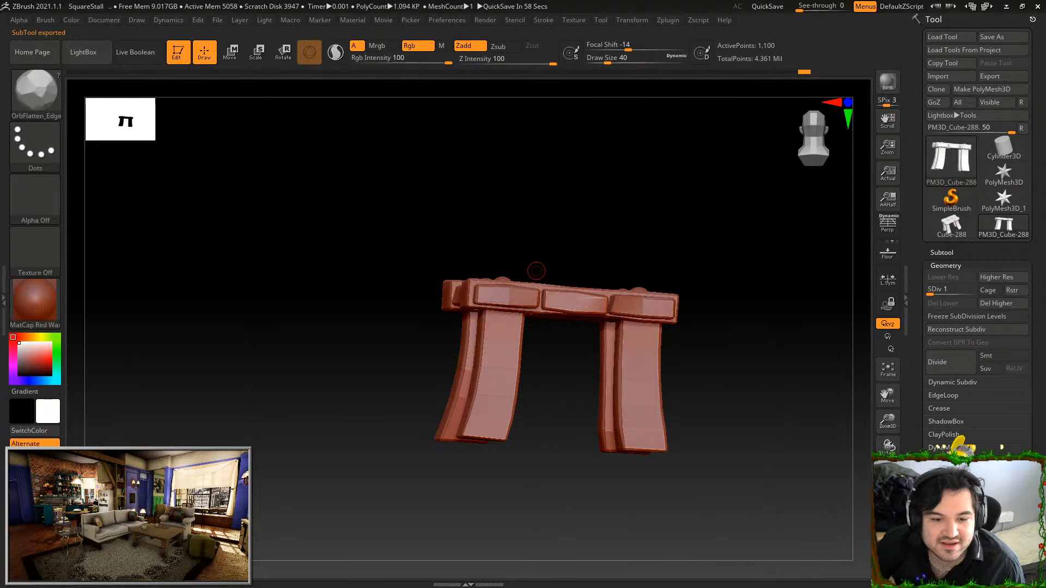
Return to Substance Painter and reload the project mesh from the SM_SquareStall.fbx exported from ZBrush
key("alt+Tab")
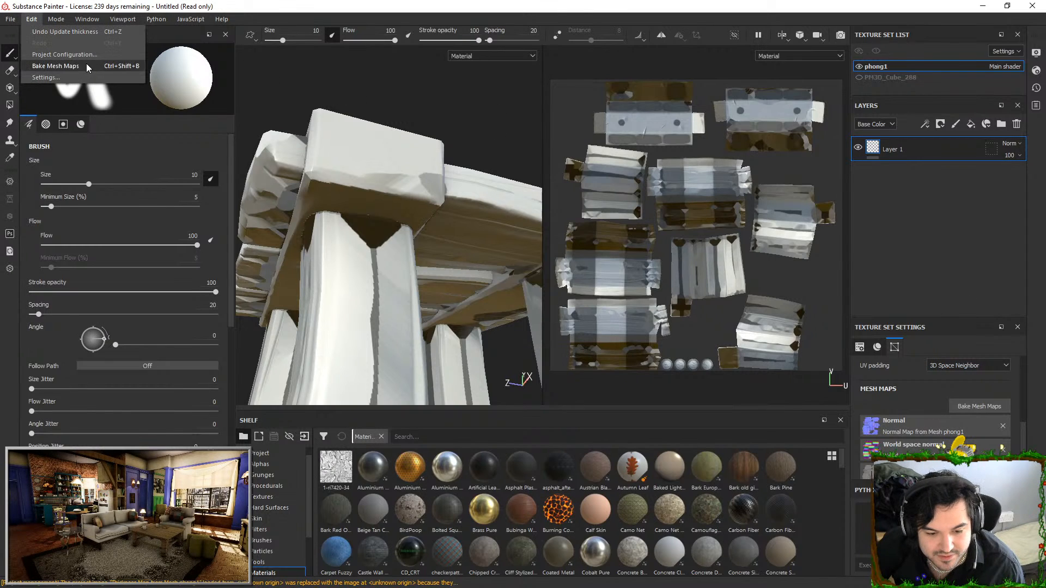
left_click(586, 206)
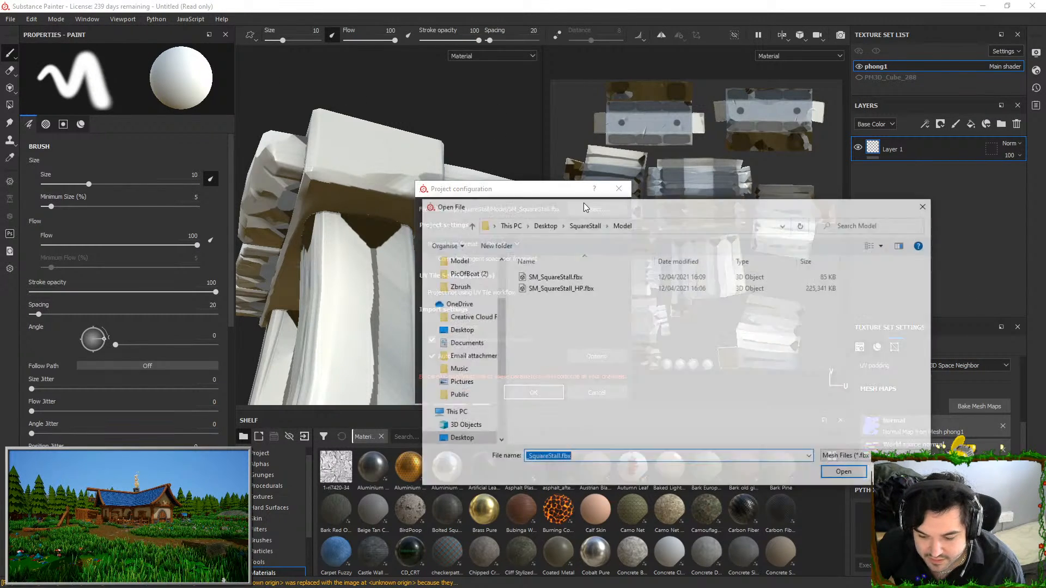
double_click(579, 278)
left_click(533, 393)
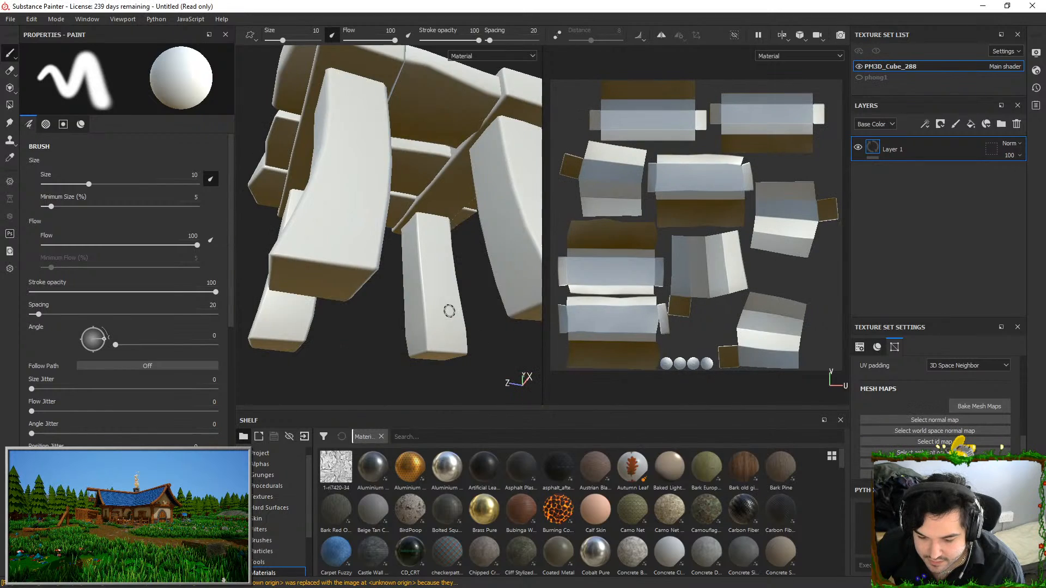
Bake all seven mesh maps for PM3D_Cube_288 with the SM_SquareStall_HP.fbx high definition mesh and check the legs
left_click(959, 406)
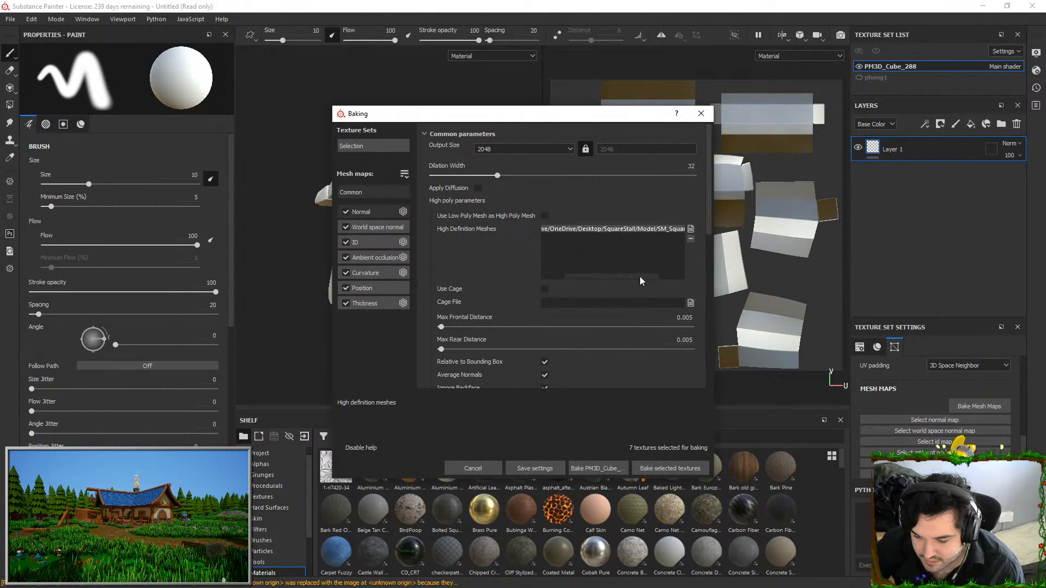
left_click(670, 469)
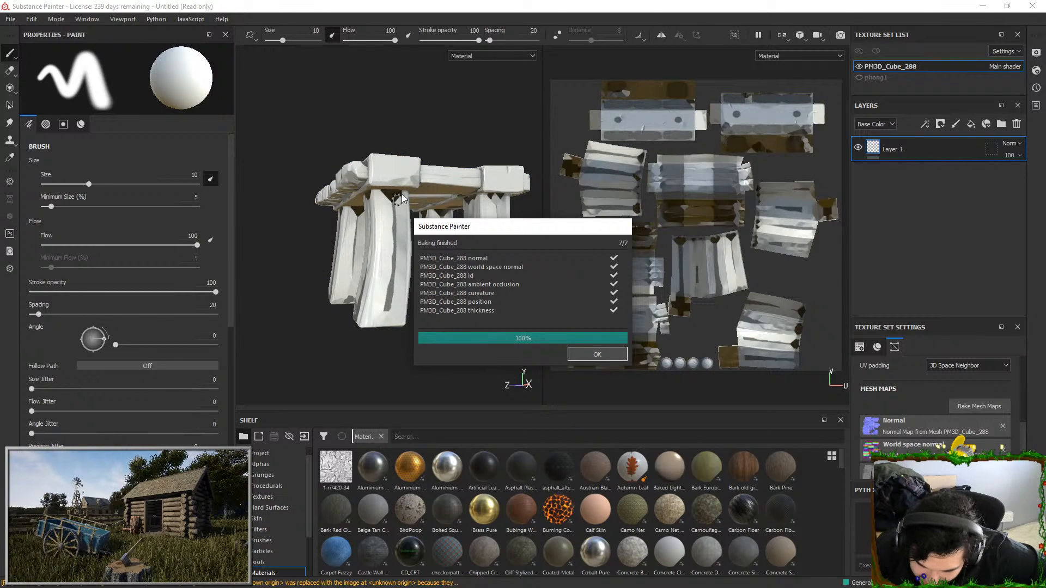
left_click(623, 354)
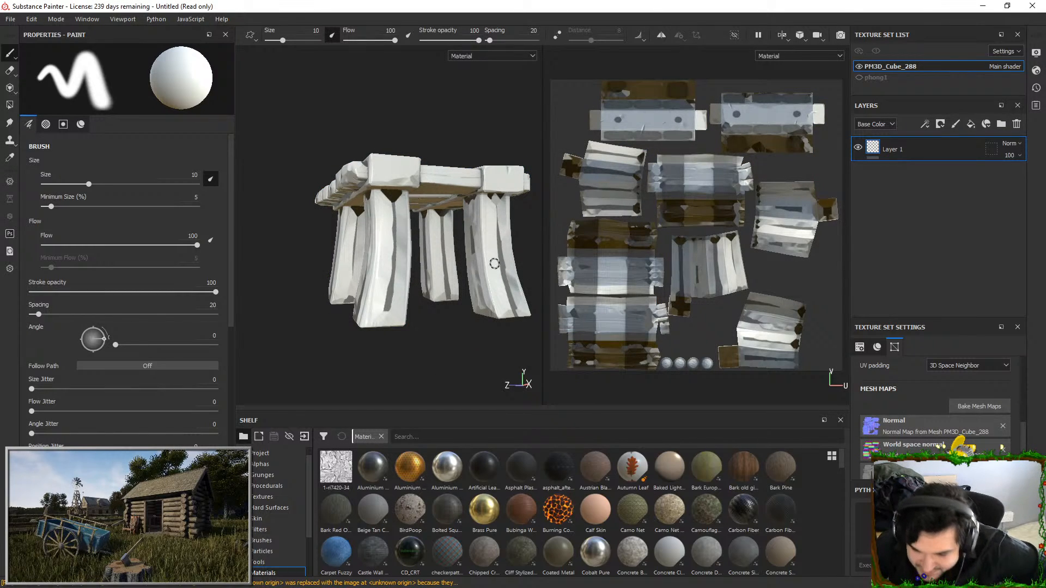
left_click_drag(427, 309, 460, 223, "alt")
Set the max frontal and max rear distances to 0.1 and rebake all selected mesh maps
left_click(951, 410)
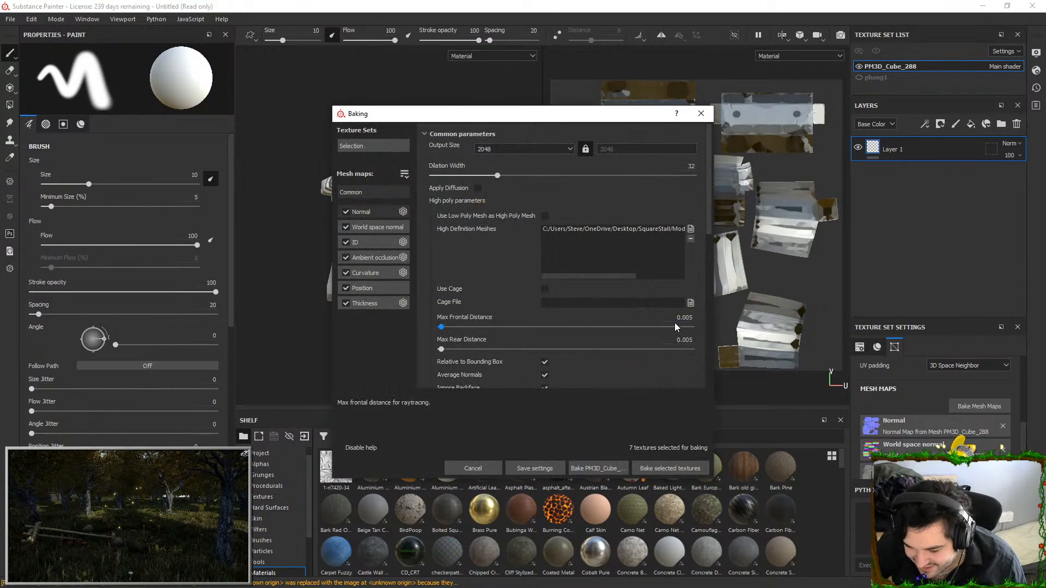
key("Delete")
key("Delete")
key("Delete")
key("Delete")
key("Delete")
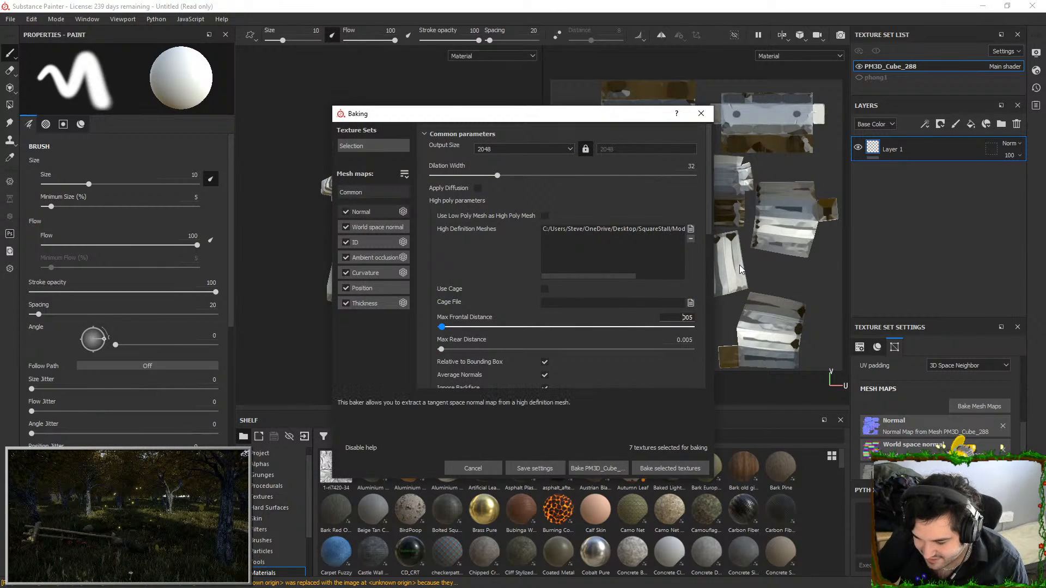
type("0.1")
key("Tab")
type("0.1")
key("Return")
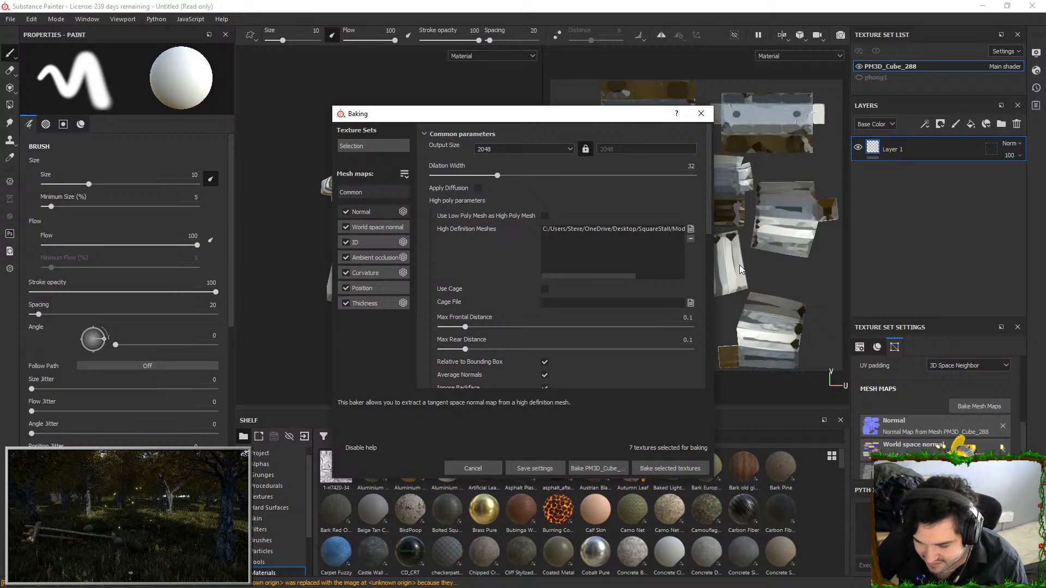
left_click(668, 466)
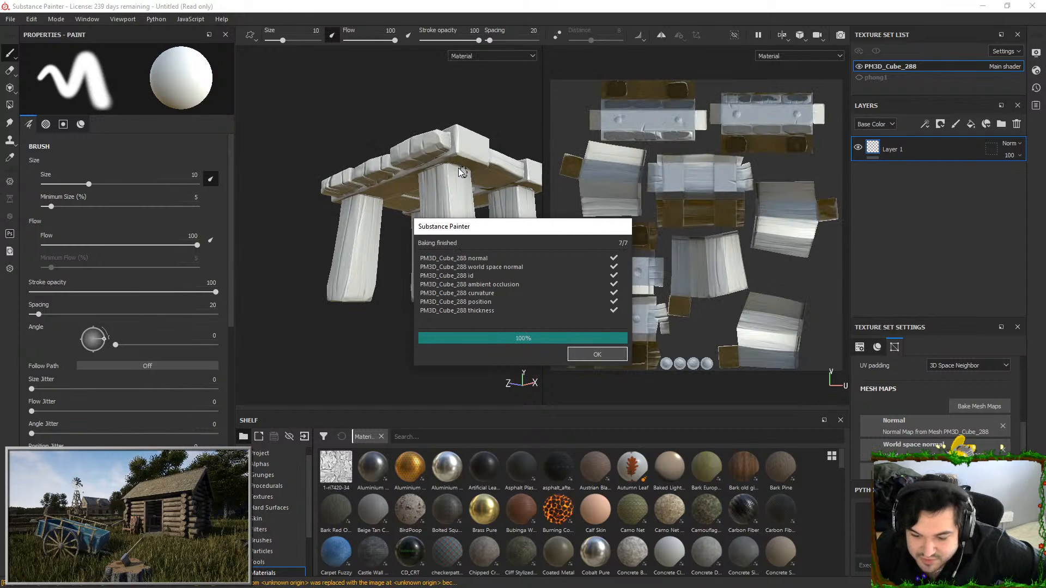
left_click(581, 350)
Check the plank ends, then set both max frontal and max rear distances to 0.05 and rebake the selected mesh maps
left_click_drag(440, 178, 419, 264, "alt")
mouse_move(412, 158)
right_mouse_down("alt")
mouse_move(449, 300)
mouse_move(434, 348)
right_mouse_up("alt")
left_click_drag(435, 348, 442, 299, "alt")
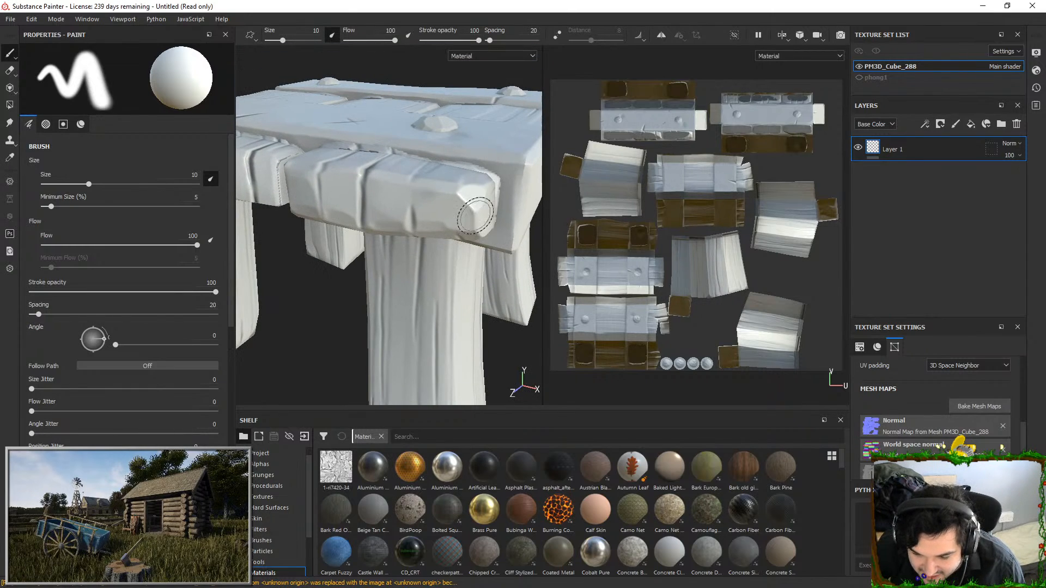
left_click_drag(475, 231, 441, 188, "alt")
left_click(967, 404)
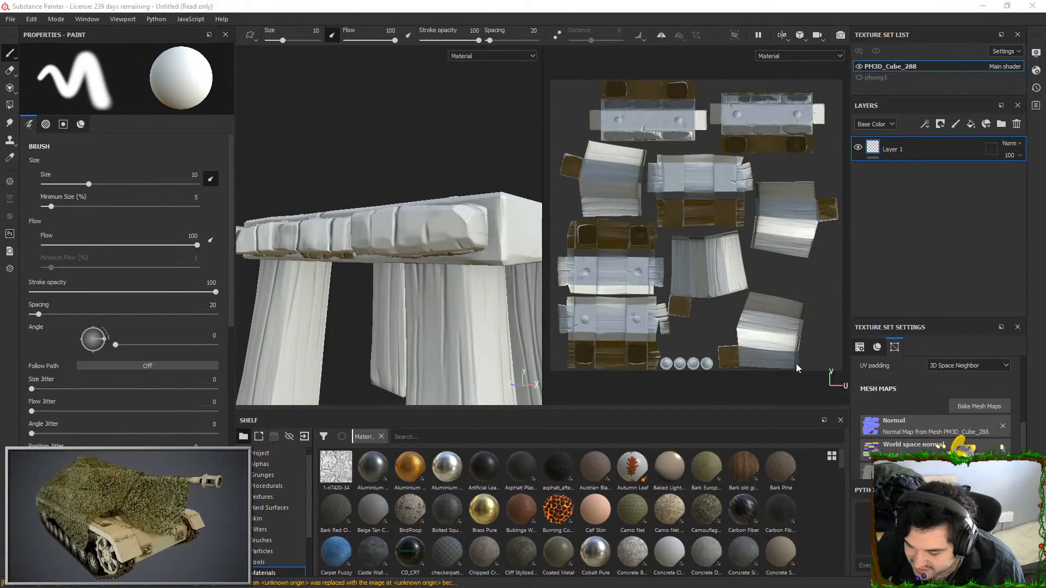
type("0.05")
key("Tab")
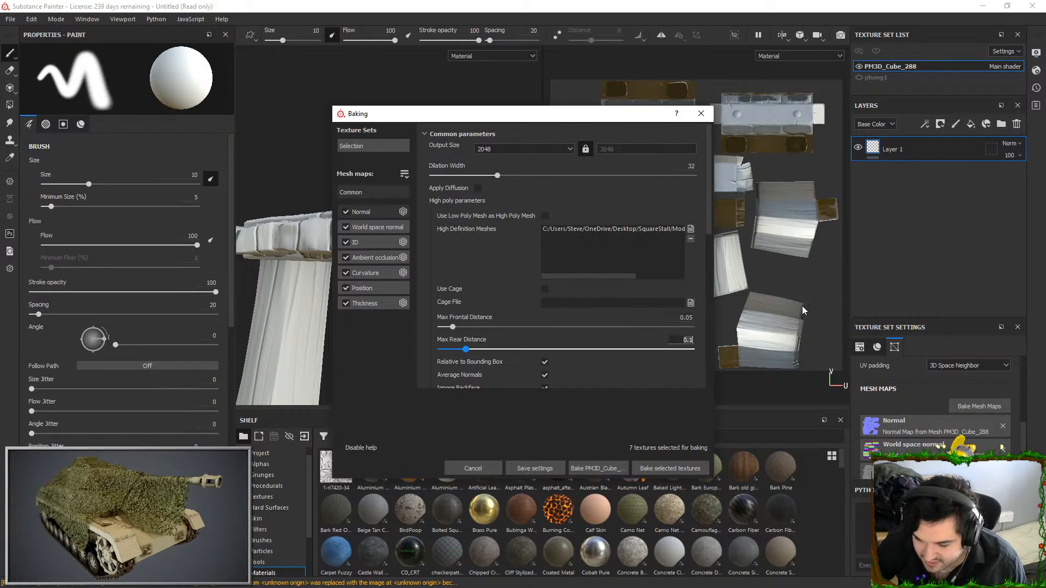
type("0.05")
key("Return")
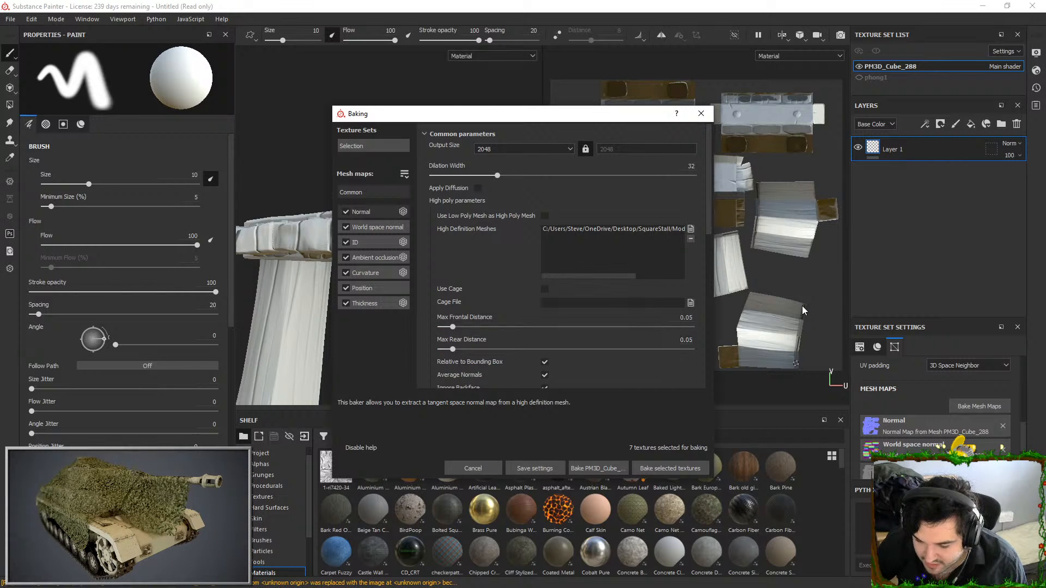
left_click(670, 468)
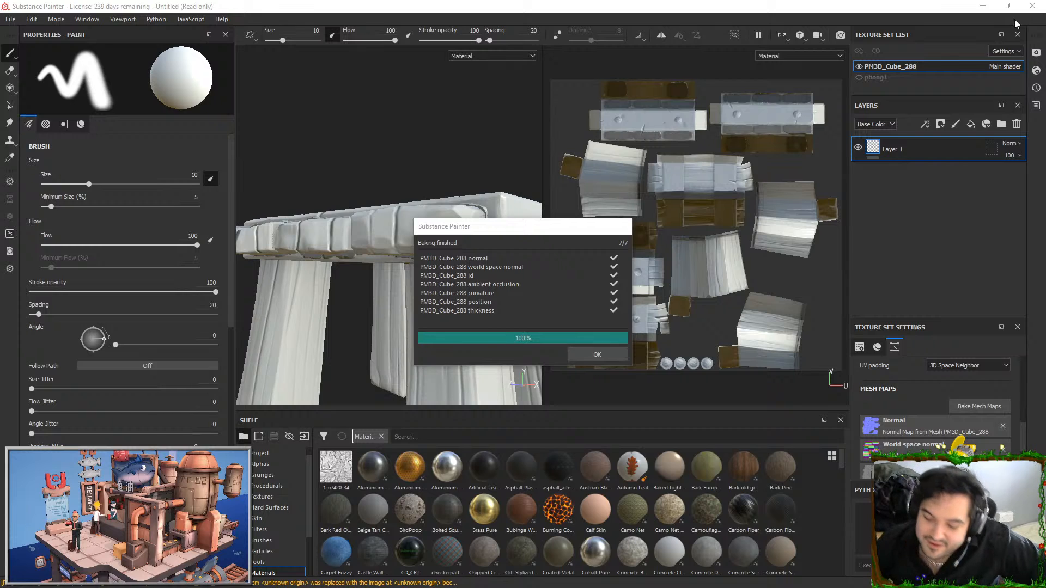
left_click(600, 355)
Raise the max frontal and max rear distances to 0.2 and bake the selected mesh maps again
left_click_drag(470, 225, 444, 203, "alt")
left_click(968, 405)
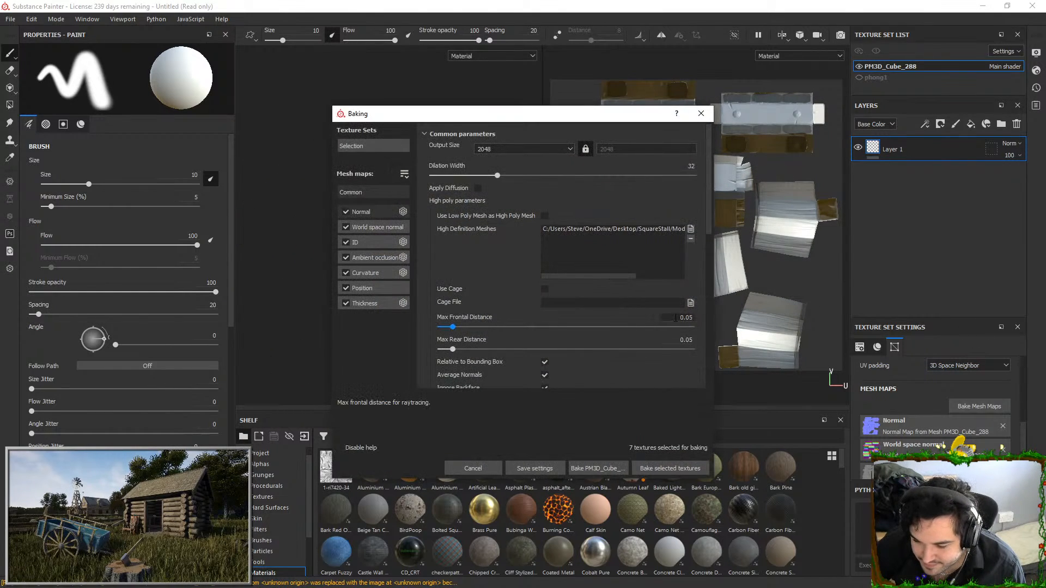
type("0.2")
key("Tab")
type("0.2")
key("Return")
left_click(676, 469)
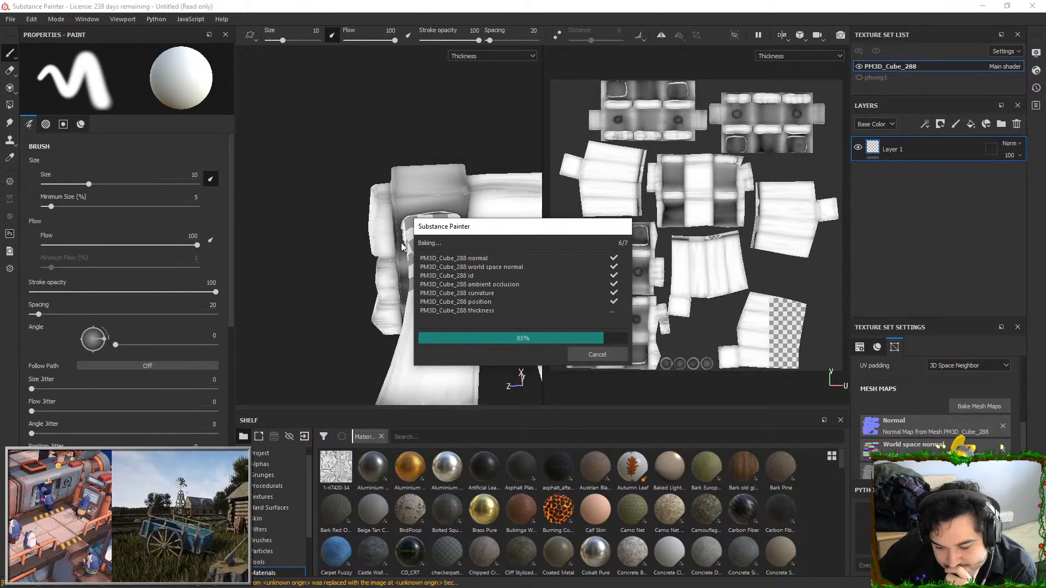
left_click(597, 354)
Inspect the tabletop's plank ends, then set only the max frontal distance to 0.05 and rebake the mesh maps
left_click_drag(414, 305, 397, 273, "alt")
right_click_drag(397, 273, 401, 411, "alt")
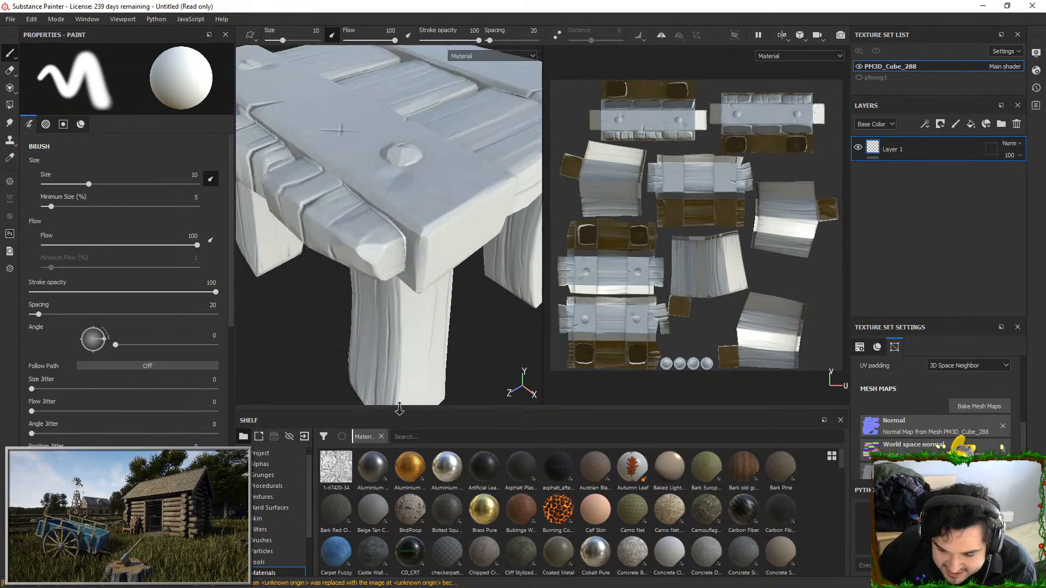
left_click_drag(401, 411, 410, 191, "alt")
left_click_drag(240, 201, 317, 181, "alt")
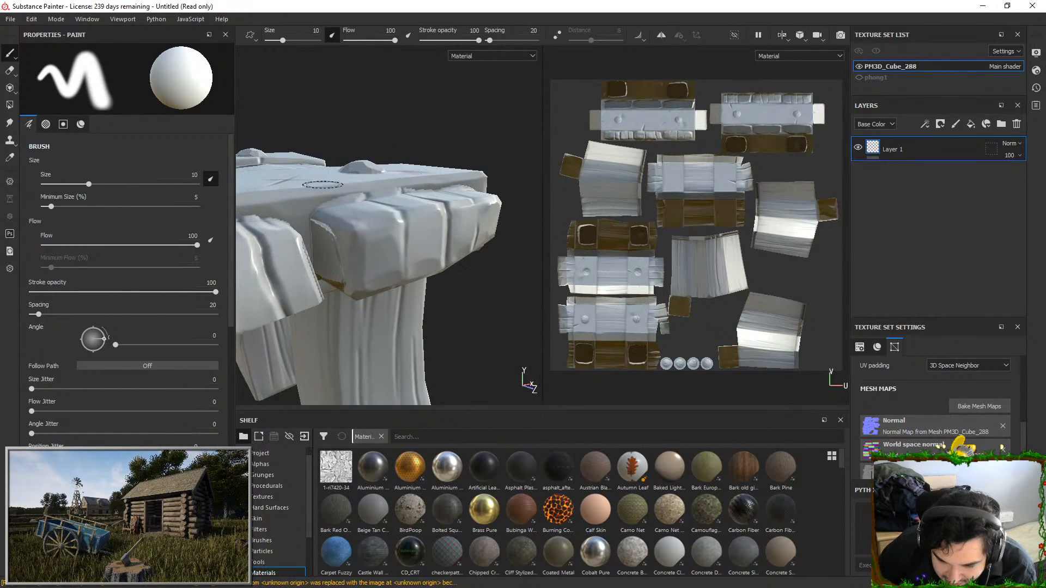
left_click(961, 406)
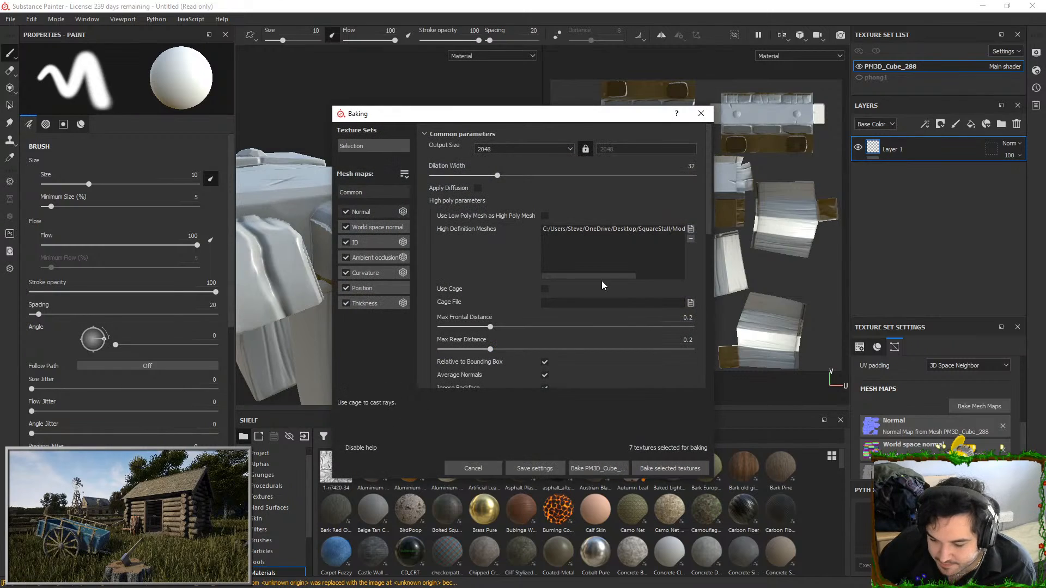
left_click_drag(564, 117, 827, 123)
left_click_drag(936, 327, 1030, 329)
type("0.05")
key("Return")
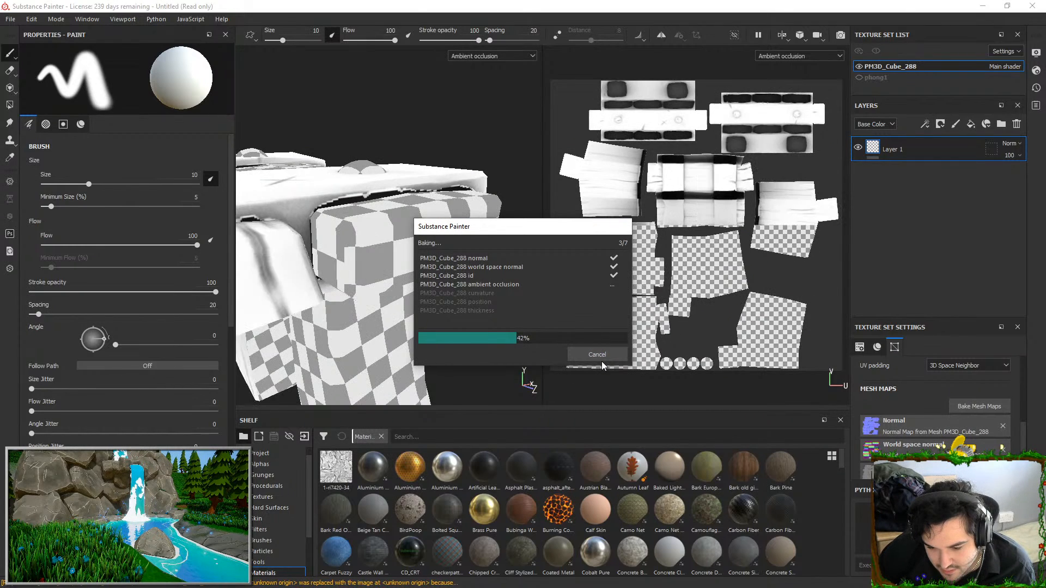
Set both the max frontal and max rear distances to 0.01 and rebake the selected mesh maps
left_click(952, 408)
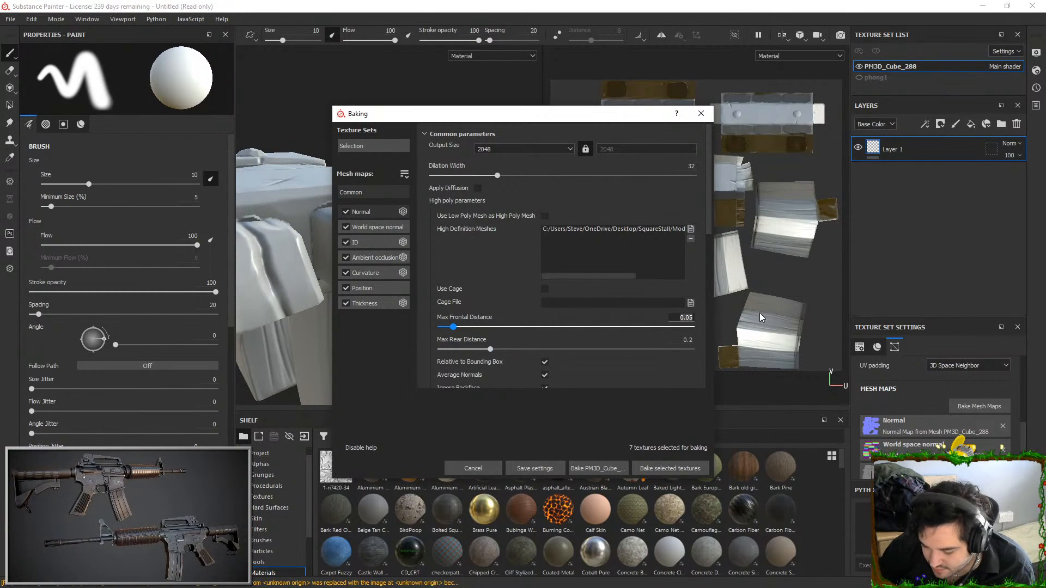
type("0.01")
key("Tab")
type("0.01")
key("Return")
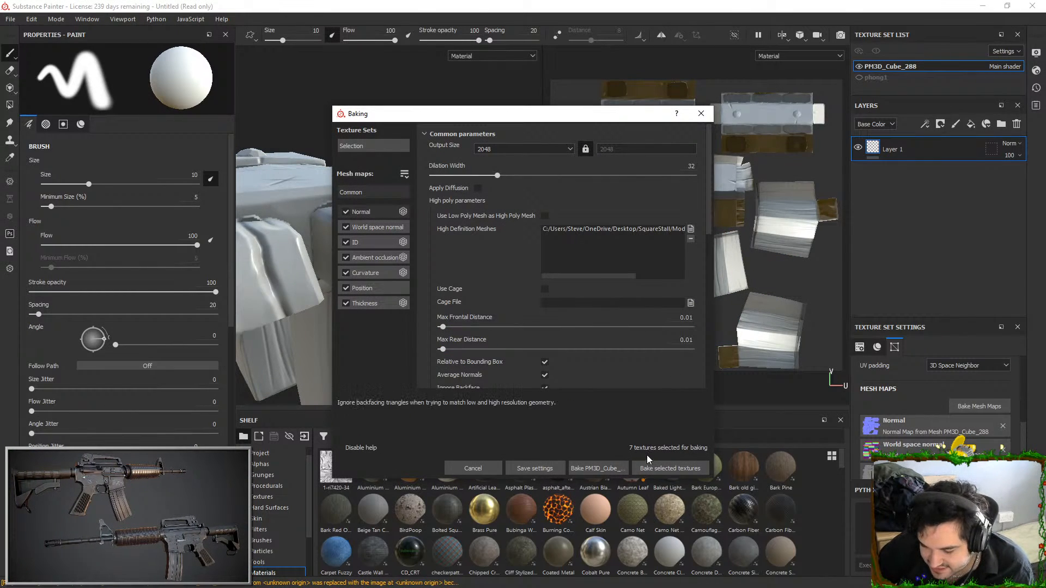
left_click(663, 470)
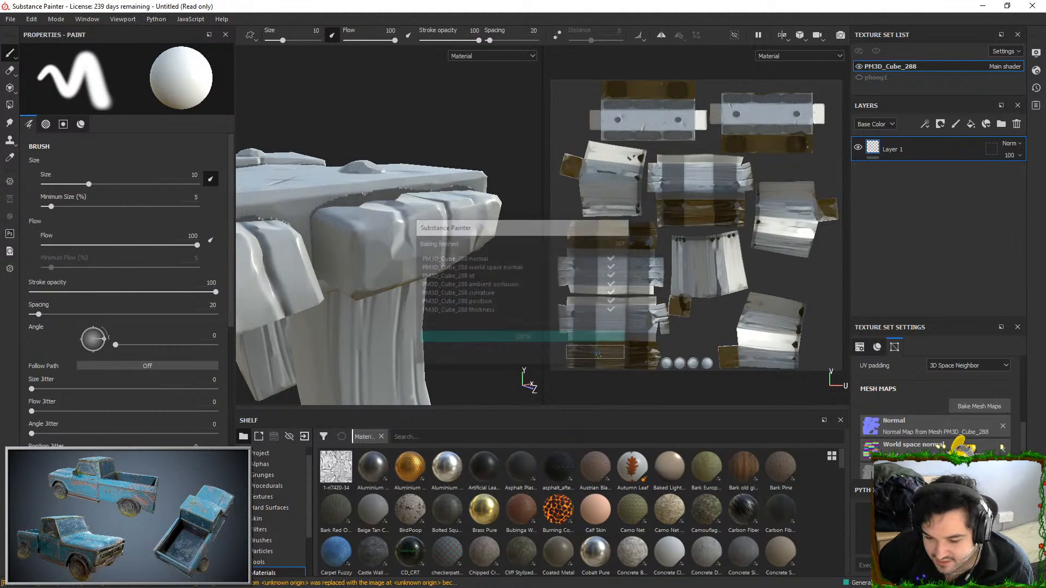
left_click_drag(376, 264, 516, 219, "alt")
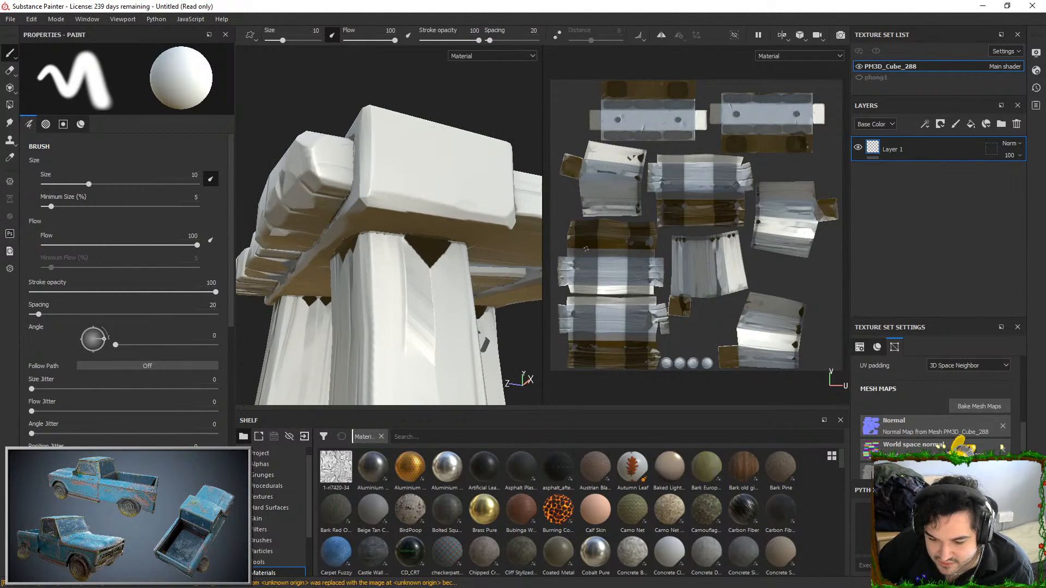
Set the max frontal distance to 0.05 and the max rear distance to 0.001, then rebake the selected mesh maps
left_click(978, 406)
left_click(674, 319)
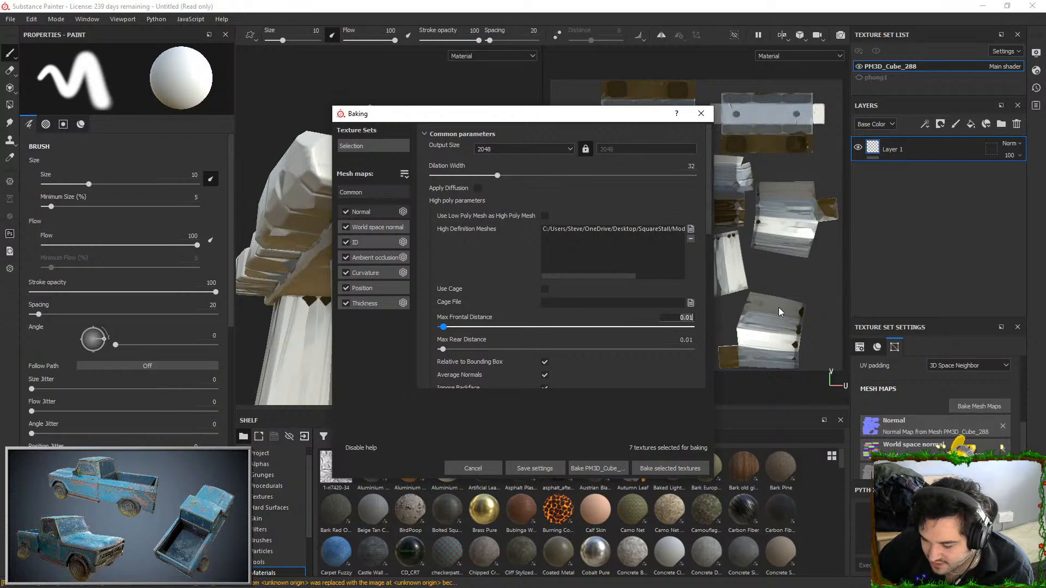
key("BackSpace")
type("5")
key("Tab")
key("BackSpace")
type("5")
key("Return")
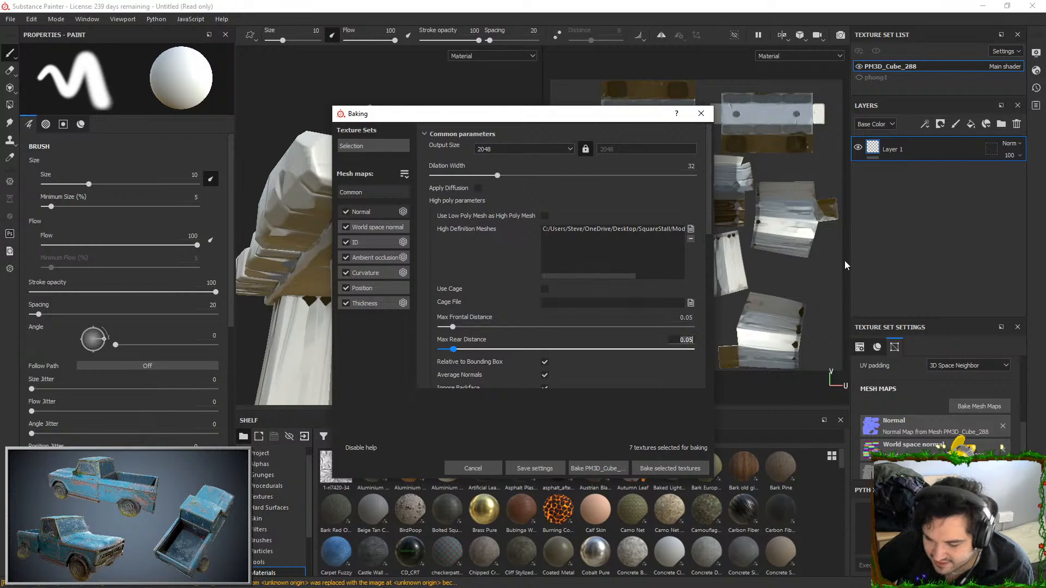
key("BackSpace")
key("BackSpace")
key("BackSpace")
key("Return")
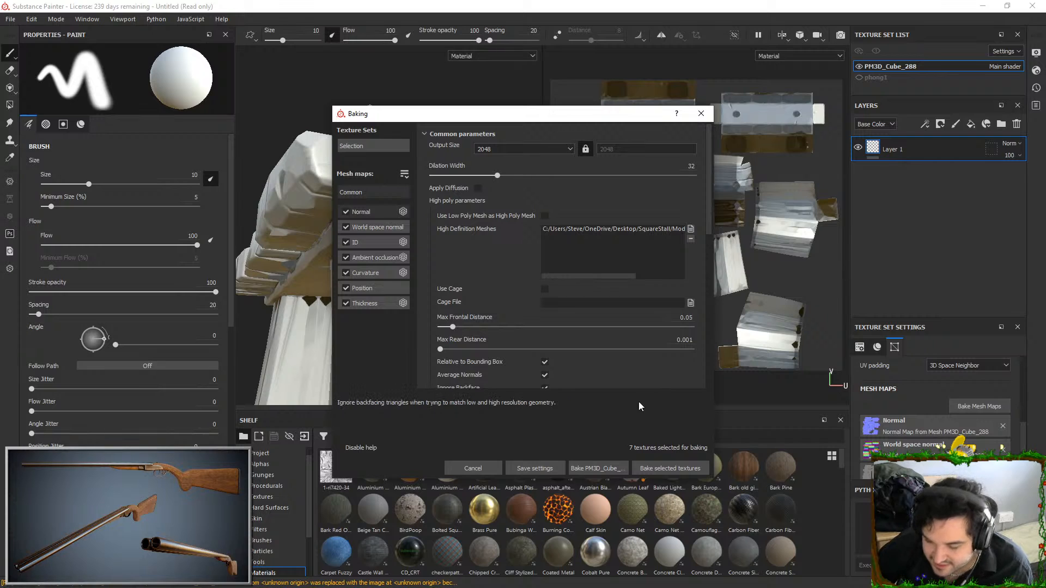
left_click(658, 468)
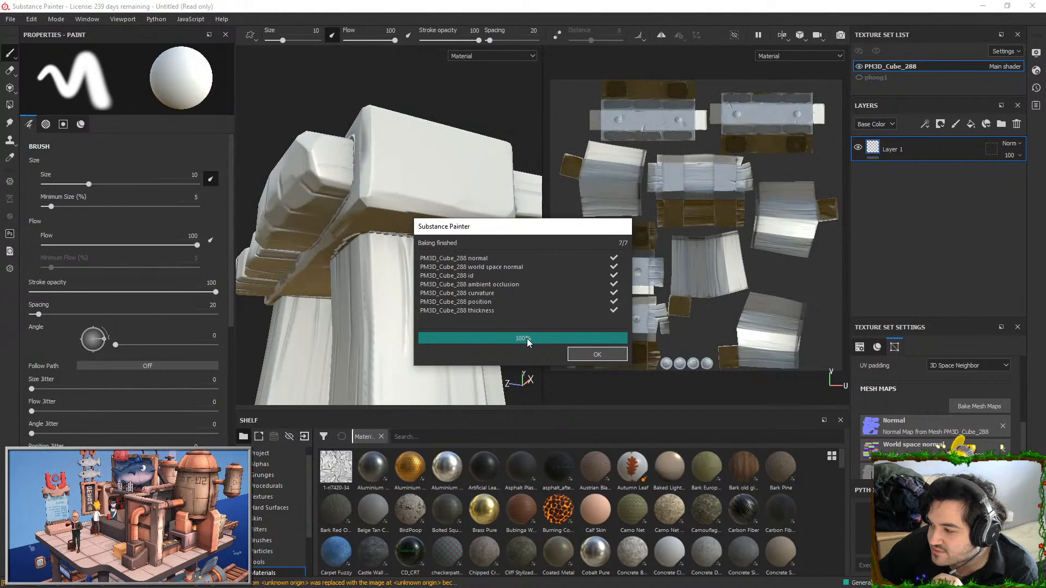
left_click(597, 354)
left_click_drag(354, 229, 373, 252, "alt")
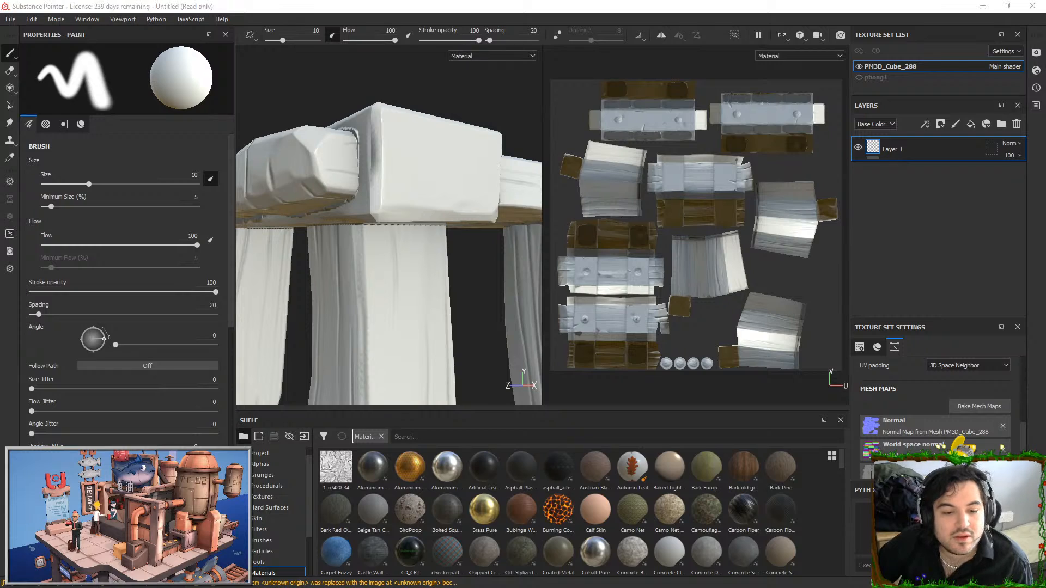
Switch to Maya and export the selected low-poly stall as SM_SquareStall.fbx
key("alt+Tab")
left_click(9, 19)
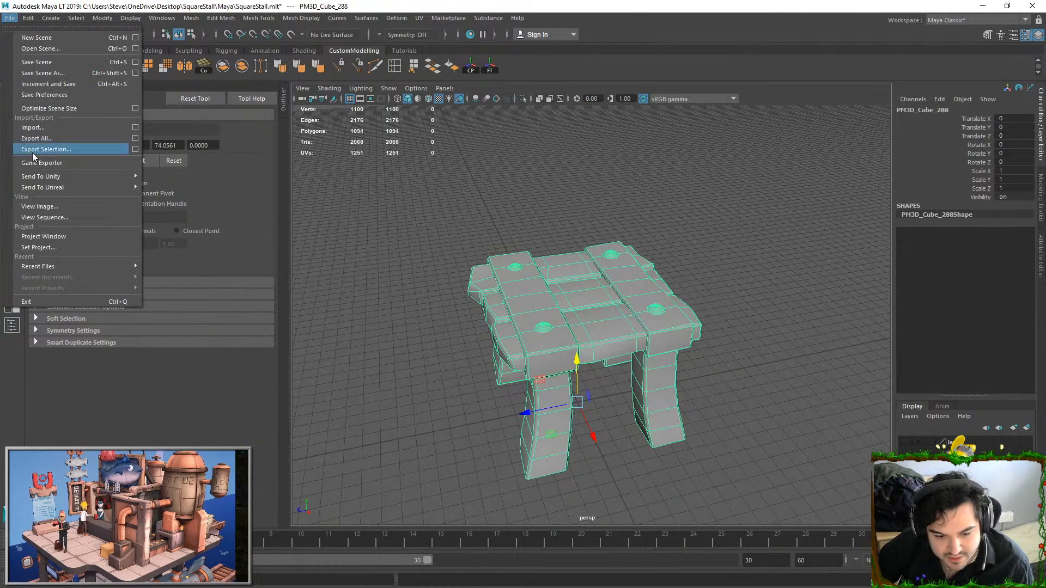
left_click(53, 151)
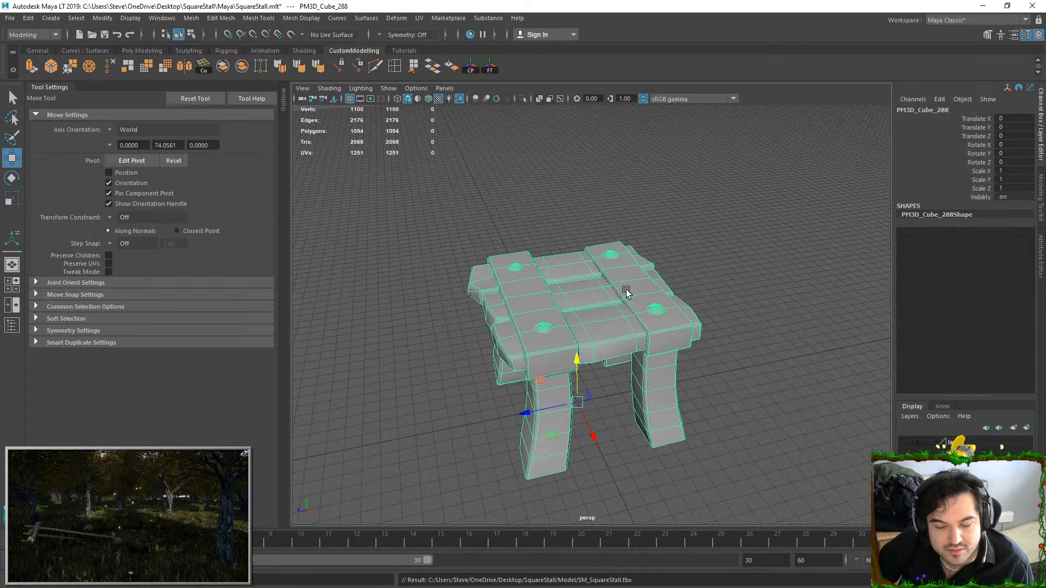
Select the faces of the whole stall mesh and extrude them outward to form a bake cage
left_click_drag(560, 230, 601, 222, "alt")
right_click_drag(593, 207, 587, 232, "alt")
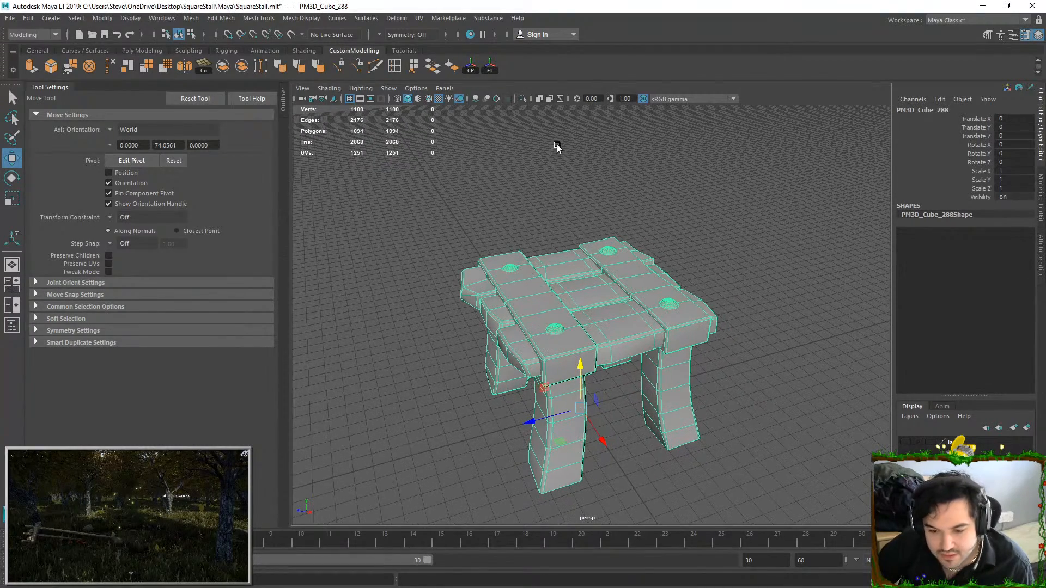
middle_click_drag(547, 180, 545, 136, "alt")
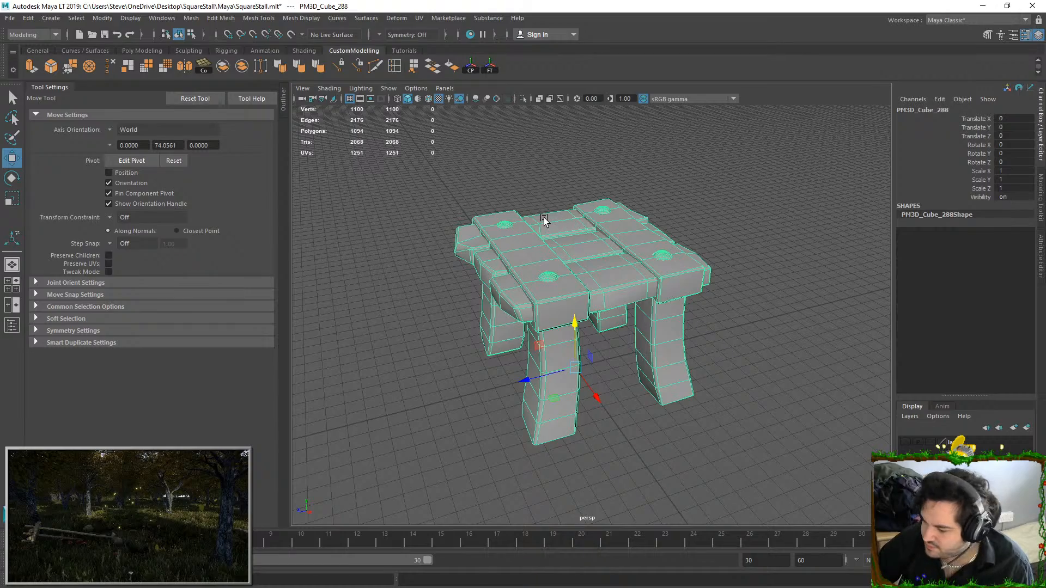
right_click_drag(545, 219, 550, 250)
scroll(628, 213, "down", 4)
scroll(599, 199, "up", 6)
scroll(600, 173, "down", 5)
left_click_drag(507, 170, 691, 374)
scroll(670, 311, "up", 5)
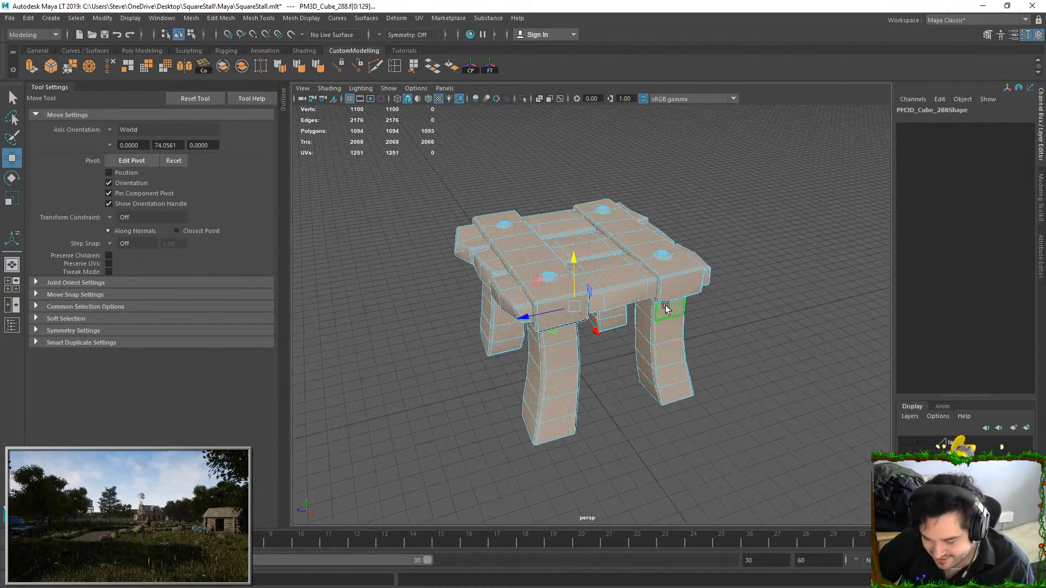
left_click(32, 67)
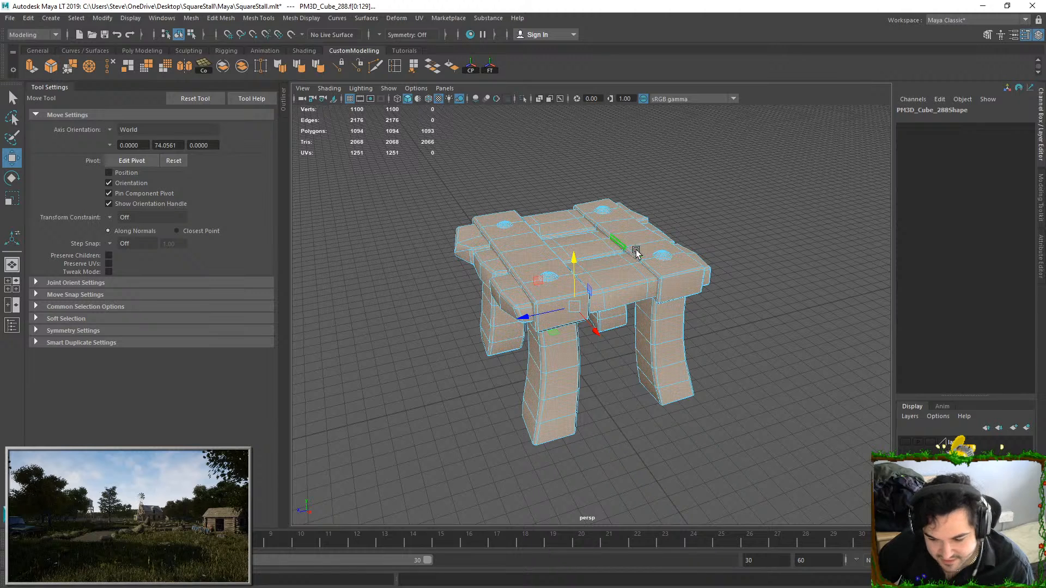
left_click_drag(689, 240, 634, 235, "alt")
key("q")
key("F8")
Select the extruded stall mesh as an object and export it as SM_SquareStall_Cage.fbx
left_click(649, 170)
left_click(577, 257)
key("ctrl+z")
left_click(634, 236)
left_click(7, 20)
left_click(41, 161)
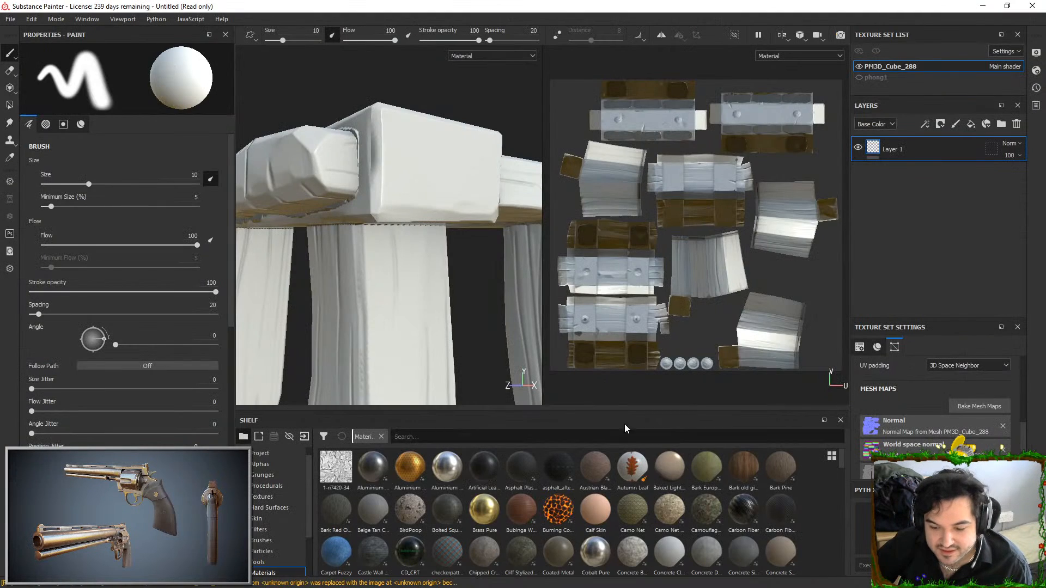
Switch back to Substance Painter, load SM_SquareStall_Cage.fbx as the cage file and rebake the selected mesh maps
left_click(967, 403)
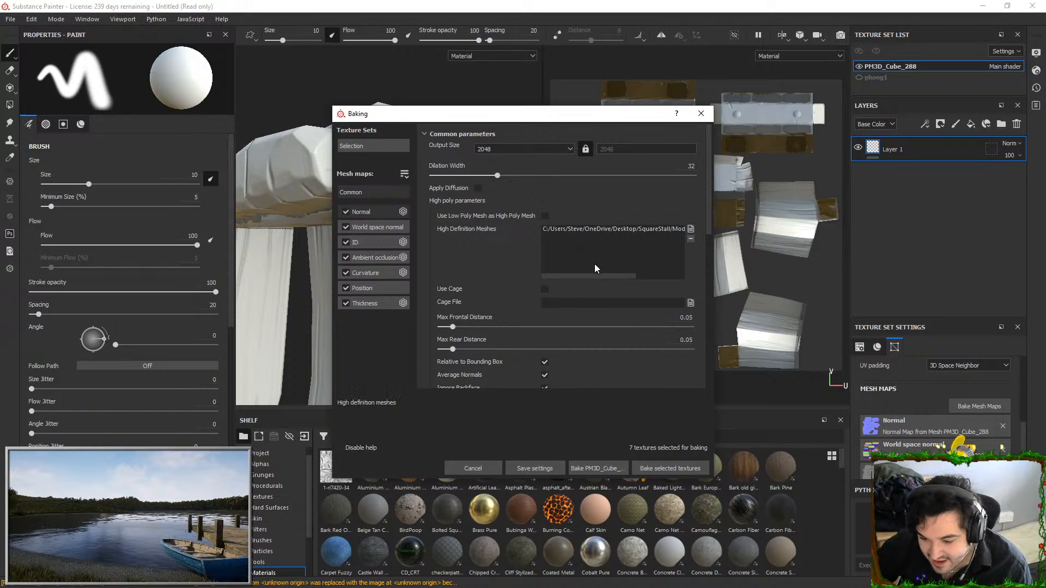
scroll(600, 279, "down", 3)
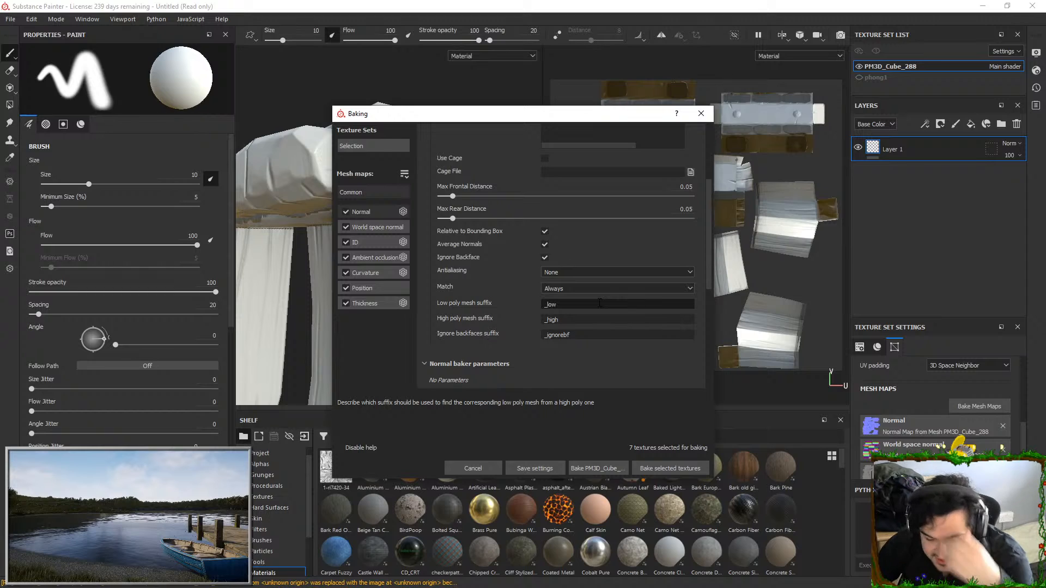
scroll(599, 303, "up", 3)
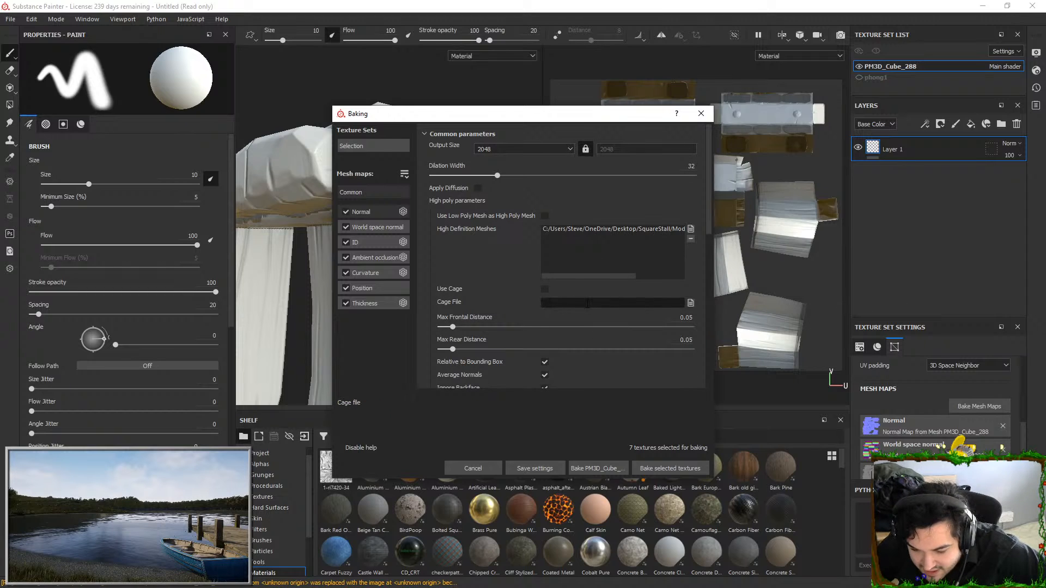
left_click(690, 303)
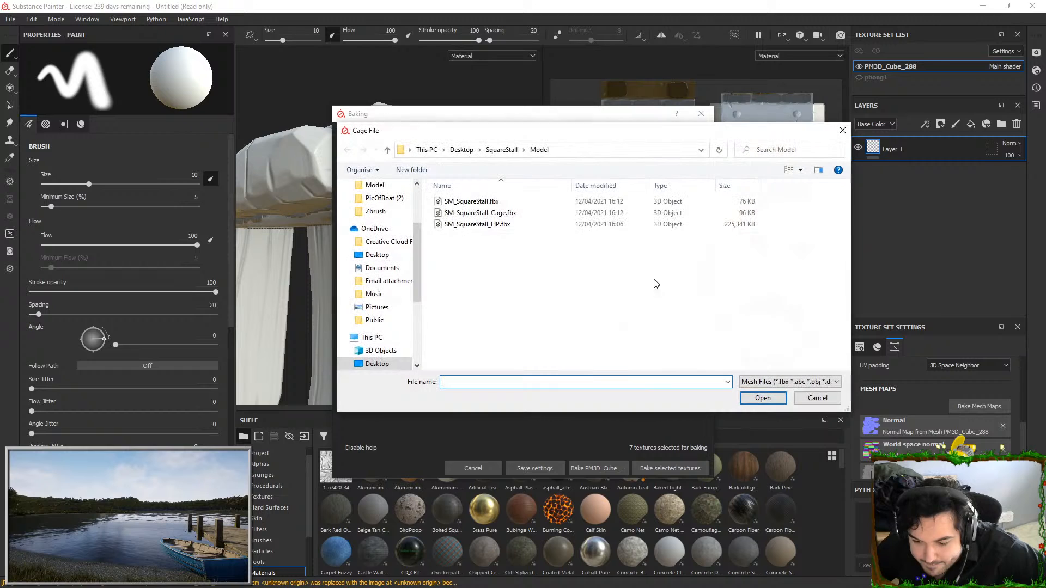
double_click(516, 225)
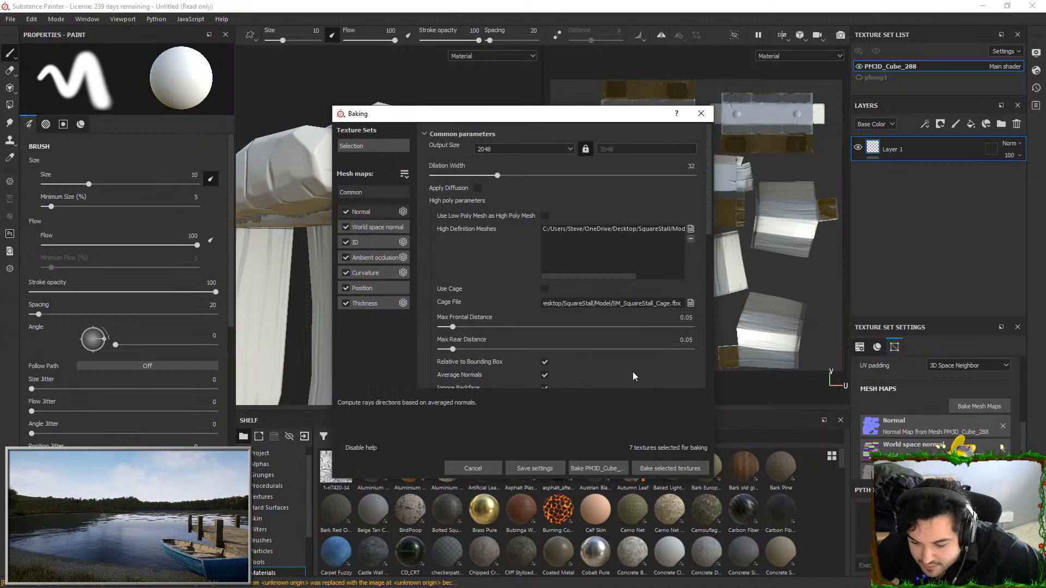
left_click(674, 469)
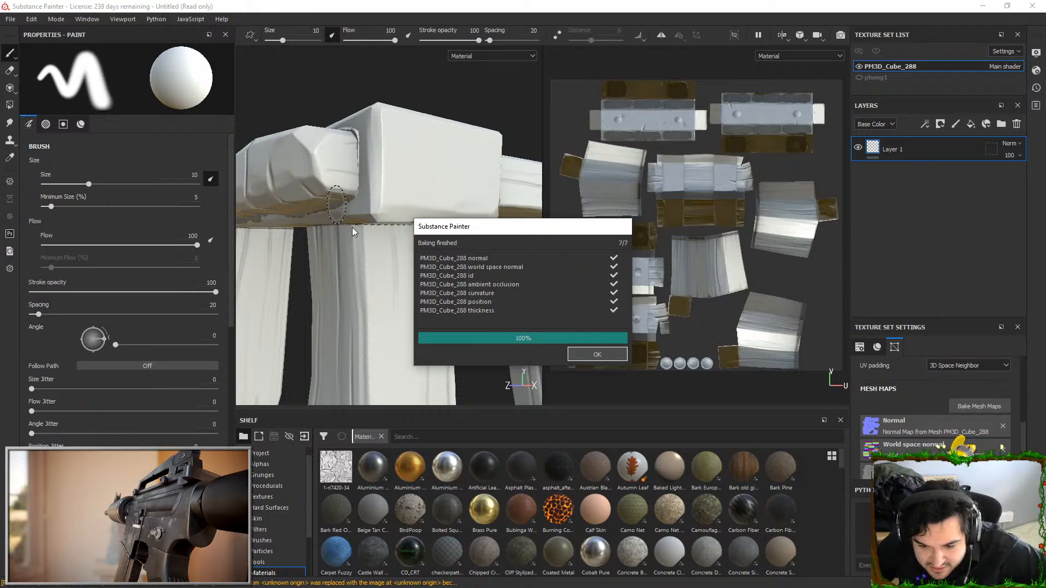
left_click(601, 356)
Check the tabletop planks, then set both the max frontal and max rear distances to 1 and try another bake
left_click_drag(459, 231, 502, 270, "alt")
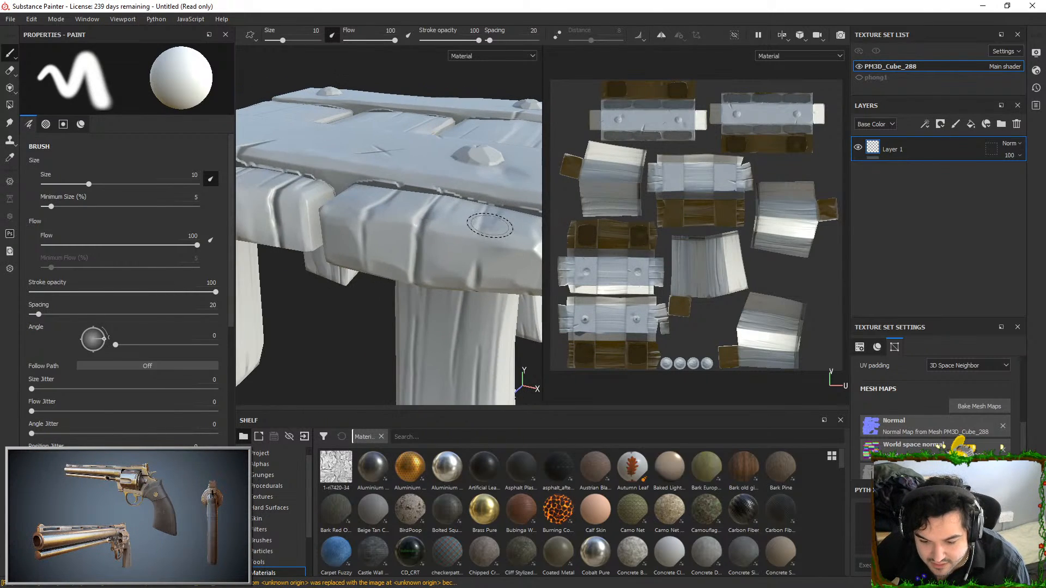
right_click_drag(490, 226, 475, 52, "alt")
left_click_drag(469, 90, 378, 168, "alt")
right_click_drag(378, 169, 469, 420, "alt")
left_click_drag(464, 332, 452, 273, "alt")
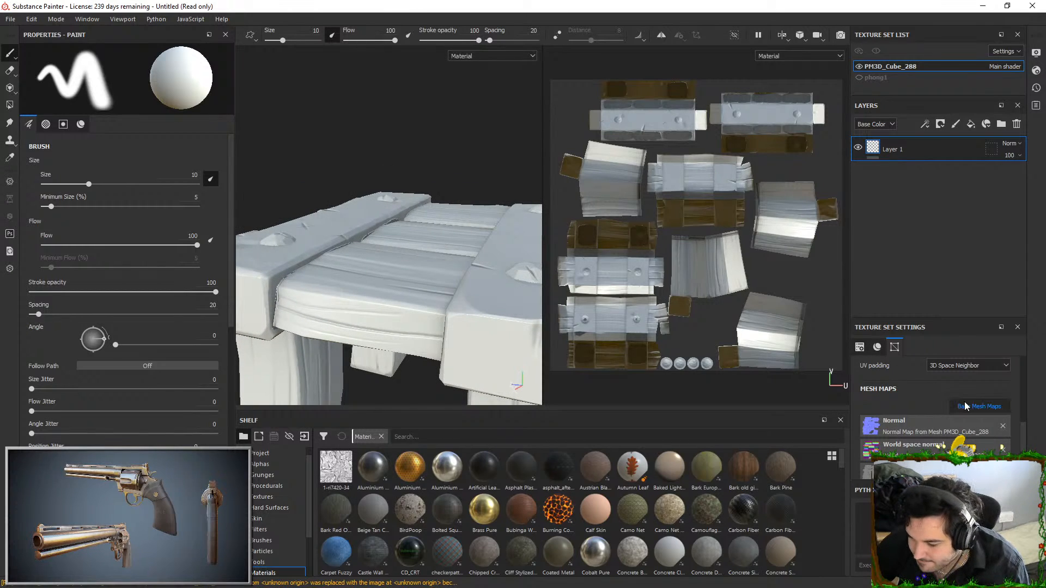
left_click(964, 406)
left_click(692, 327)
left_click(692, 350)
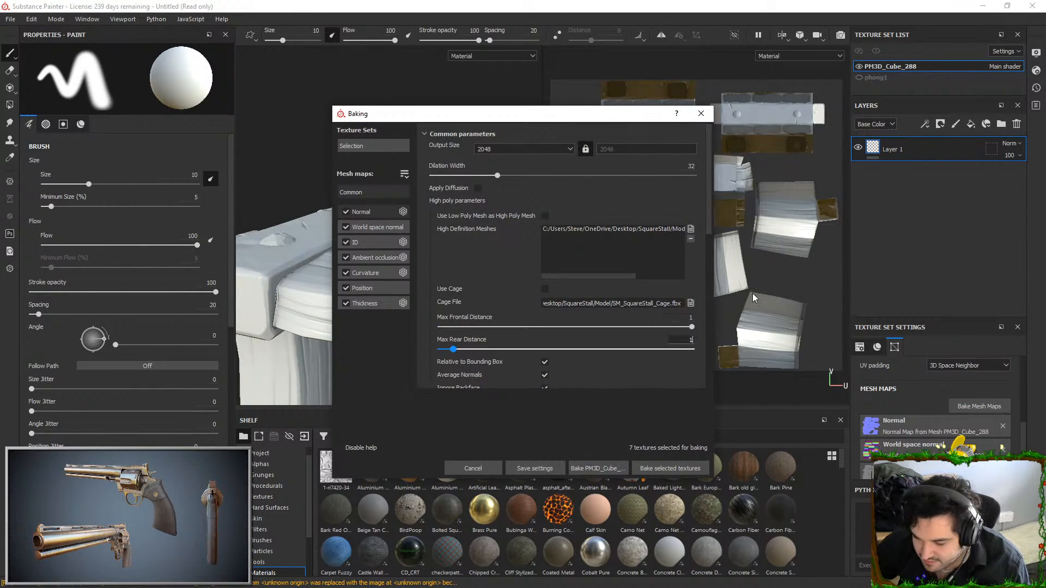
left_click(668, 469)
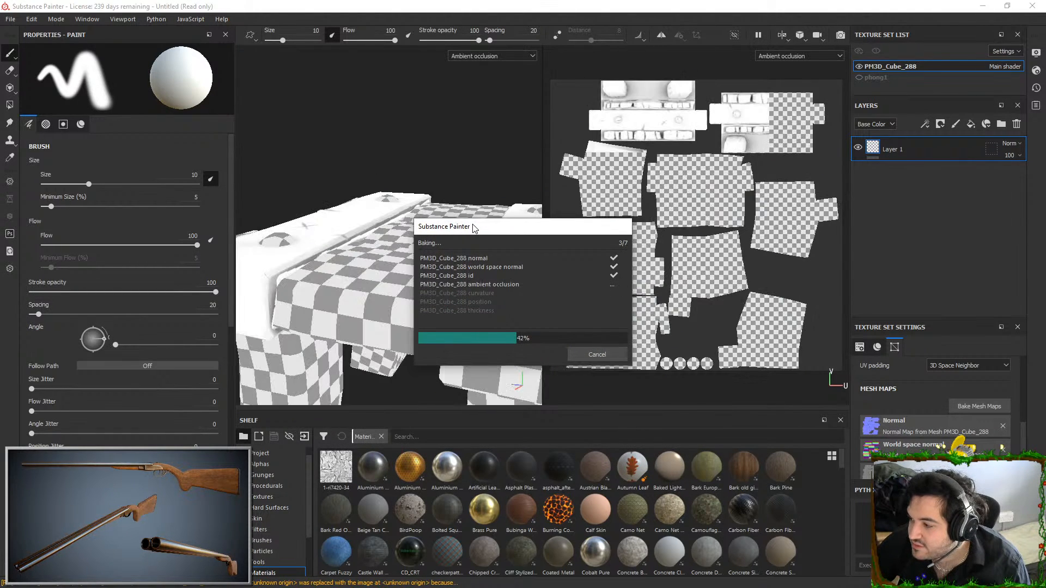
left_click(598, 354)
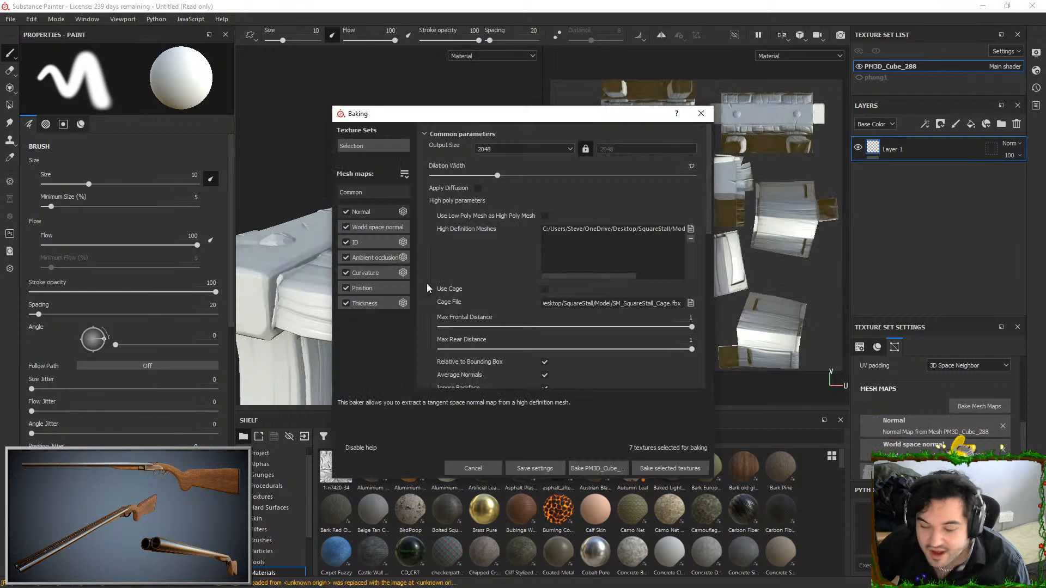
left_click(702, 113)
left_click_drag(506, 203, 463, 229, "alt")
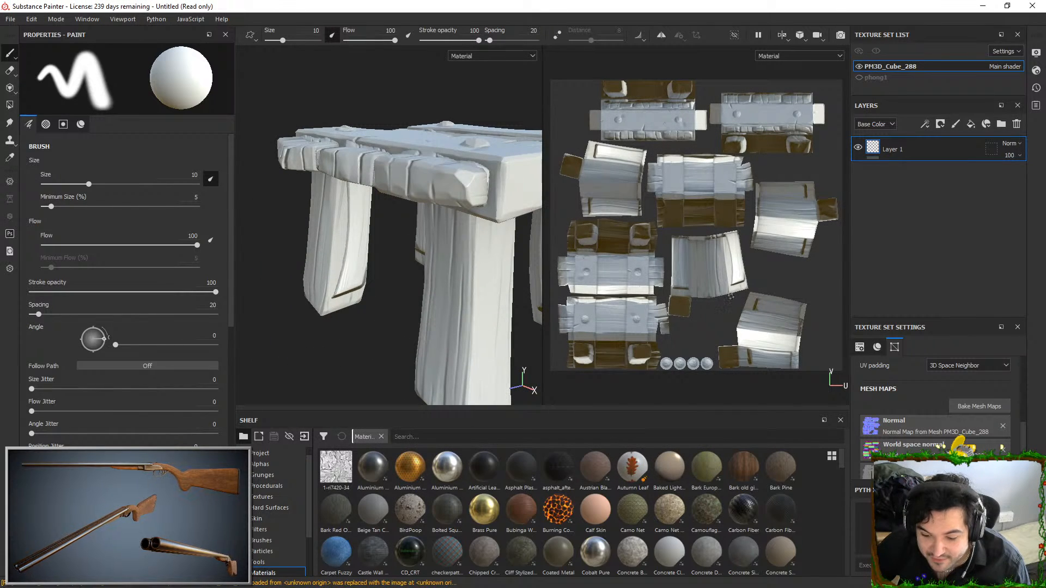
Rebake the selected mesh maps with the max frontal and max rear distances at 0.05 and check the stall's side
left_click(966, 408)
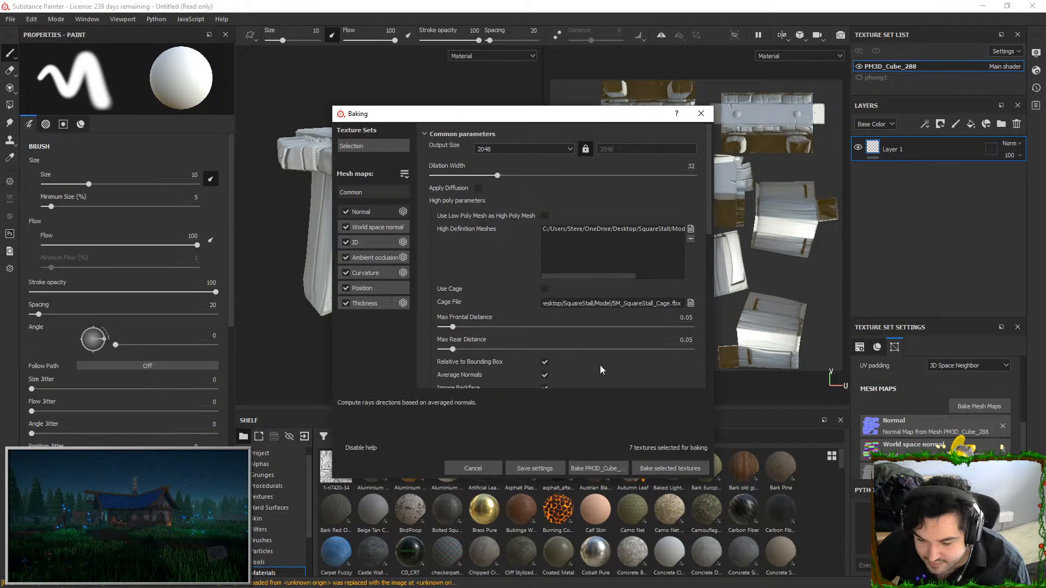
left_click(668, 467)
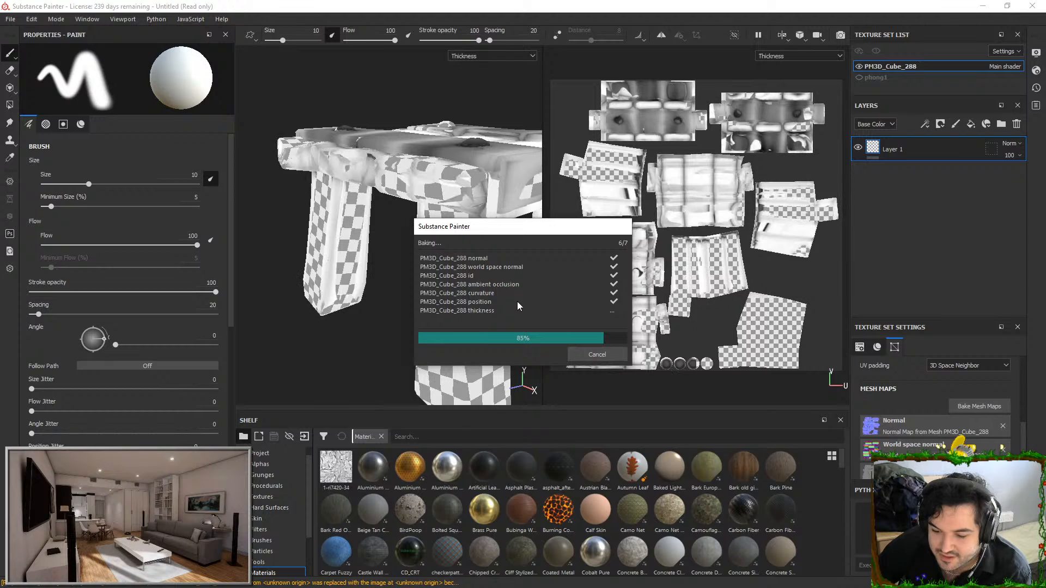
left_click(597, 354)
left_click_drag(392, 272, 262, 284, "alt")
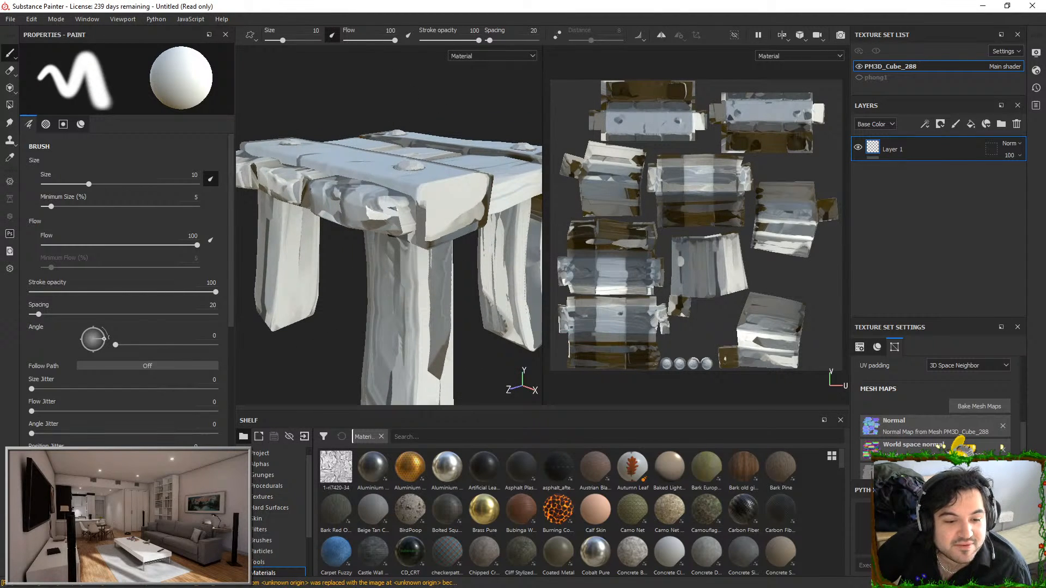
Switch to Maya, try moving one part of the extruded cage mesh, and undo the move
key("alt+Tab")
scroll(542, 214, "up", 3)
right_click_drag(543, 214, 542, 246)
double_click(494, 249)
key("w")
mouse_move(493, 249)
left_mouse_down("alt")
mouse_move(559, 240)
mouse_move(491, 136)
left_mouse_up("alt")
key("ctrl+z")
Examine the cage's short plank end, try raising the long tabletop plank about 36 units, and undo the move
scroll(564, 212, "up", 4)
left_click(559, 165)
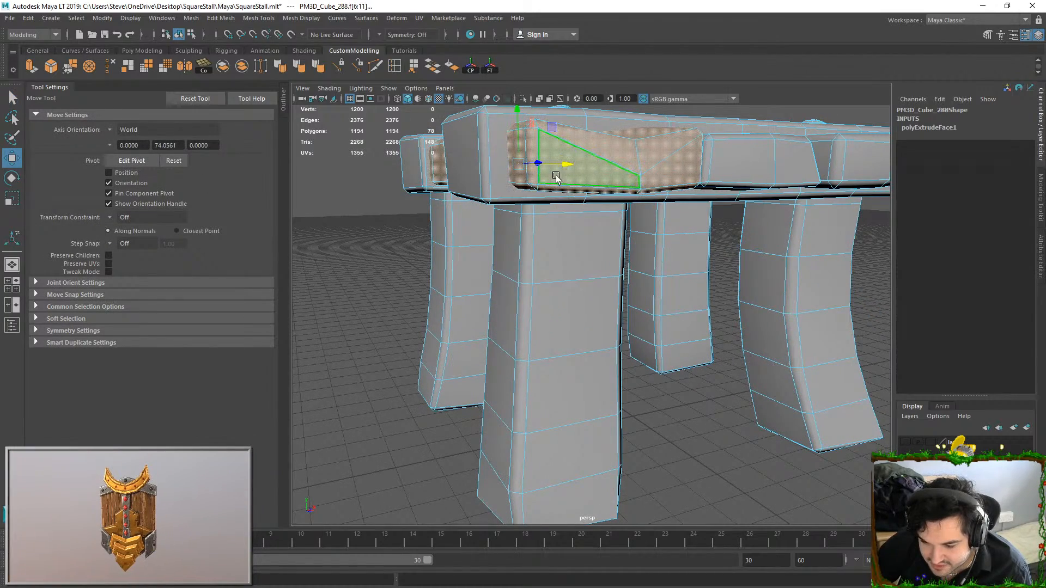
scroll(555, 177, "up", 8)
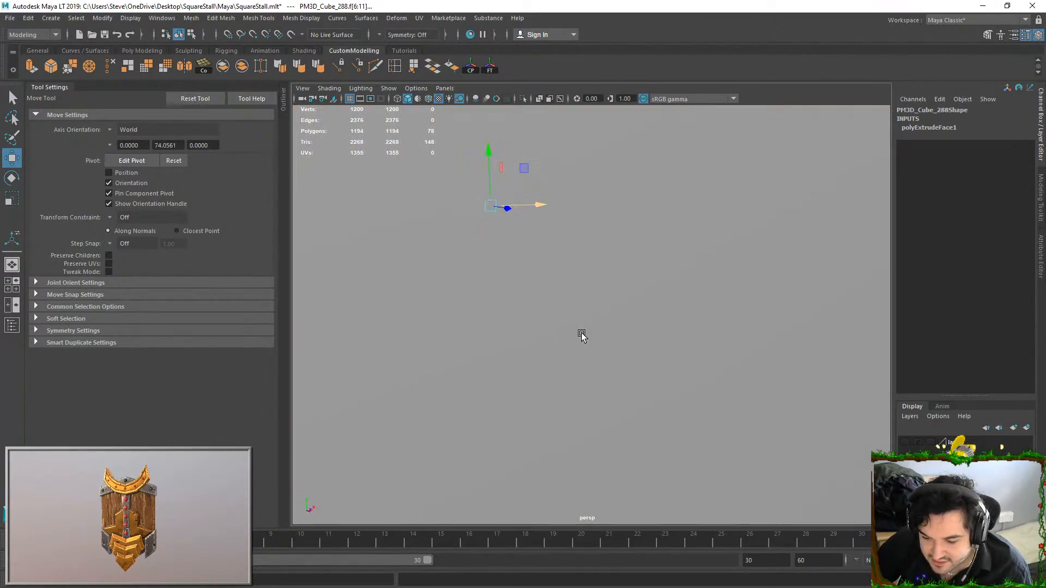
scroll(582, 327, "down", 2)
middle_click_drag(580, 317, 514, 299, "alt")
scroll(594, 310, "up", 2)
scroll(595, 305, "down", 6)
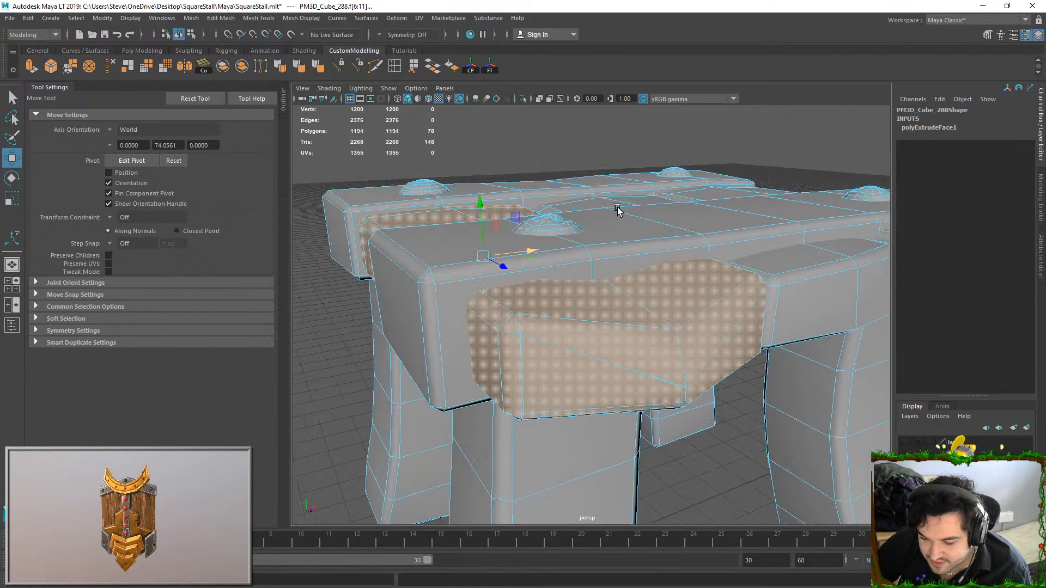
scroll(617, 209, "down", 2)
left_click(604, 254)
left_click_drag(709, 216, 710, 180)
key("ctrl+z")
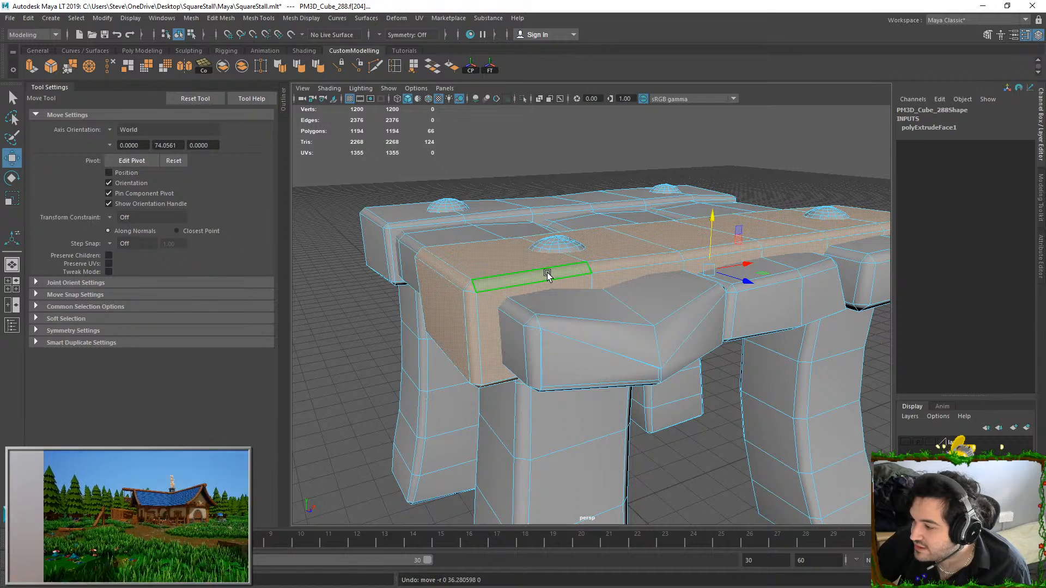
Undo the individual face selections on the cage mesh, stepping back to the extrude operation
scroll(547, 273, "down", 2)
key("ctrl+z")
key("ctrl+z")
key("ctrl+z")
key("ctrl+z")
key("ctrl+z")
key("ctrl+z")
key("ctrl+z")
key("ctrl+z")
key("ctrl+z")
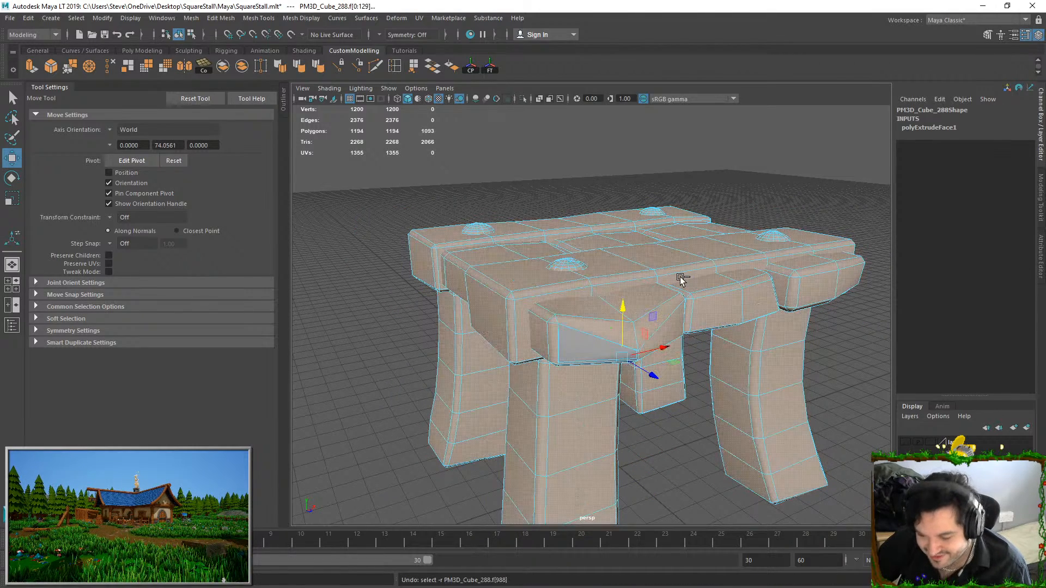
key("ctrl+z")
key("ctrl+z")
key("ctrl+z")
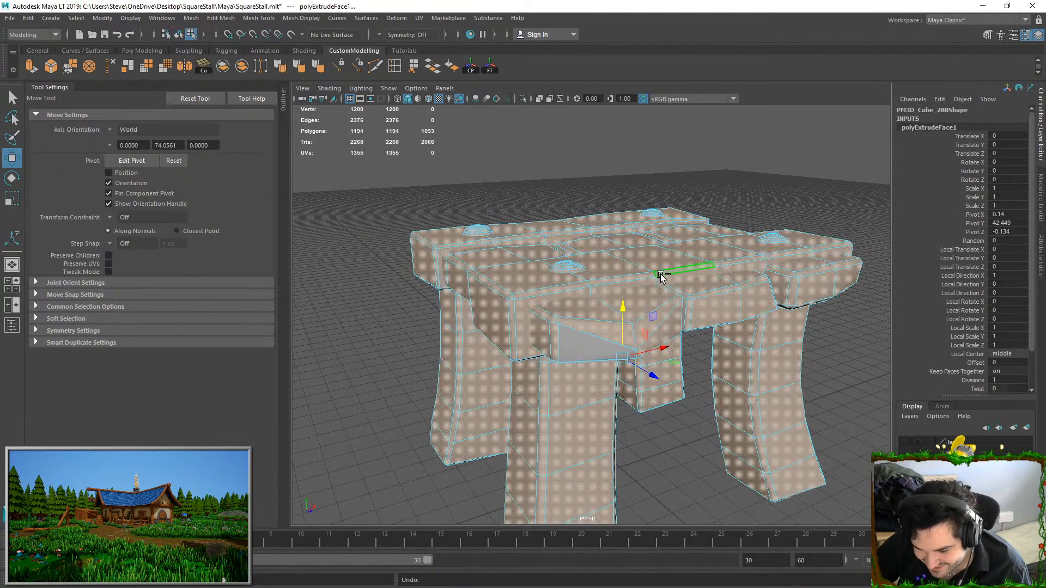
right_click_drag(556, 289, 846, 140)
Return to Substance Painter, disable the baking cage, and set both the max frontal and max rear distances to 0.025
left_click(983, 9)
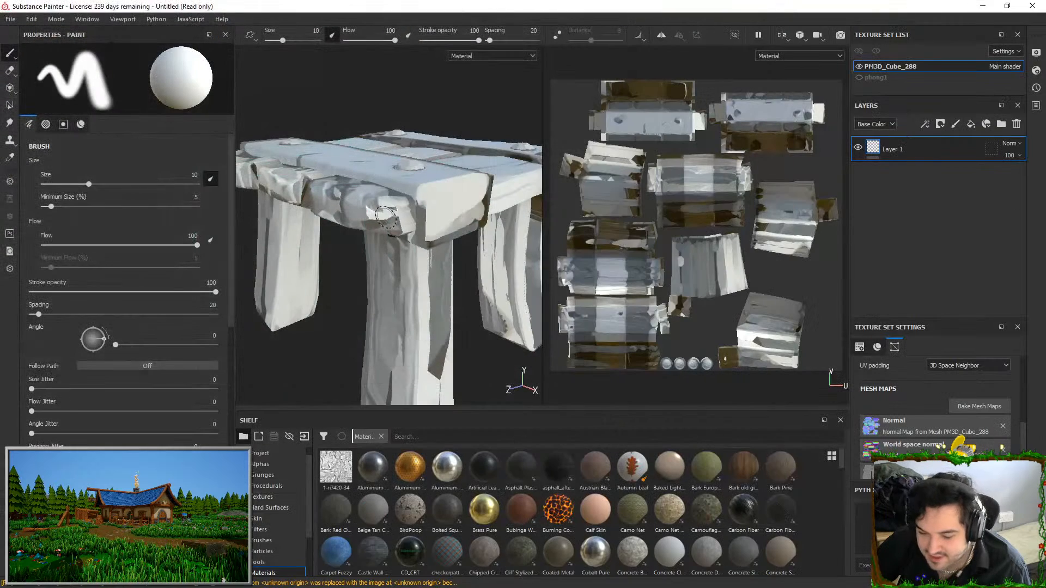
left_click(970, 404)
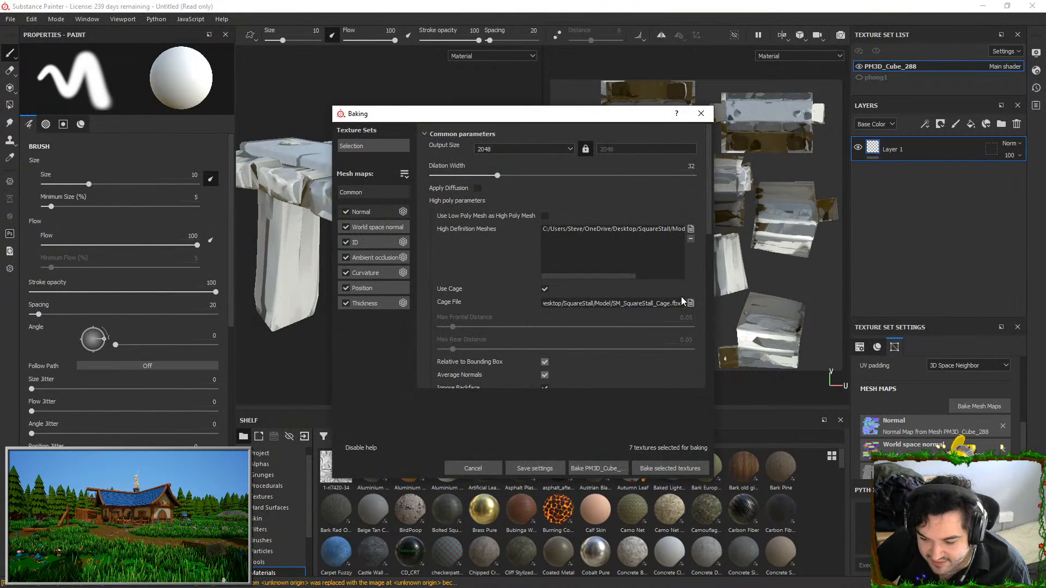
left_click(544, 289)
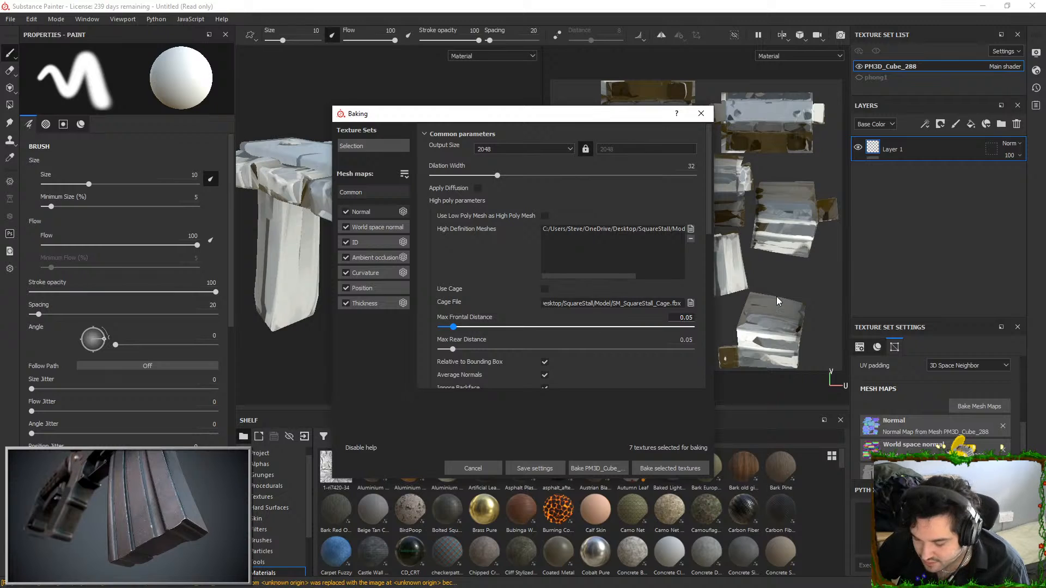
key("BackSpace")
type("25")
key("Tab")
key("BackSpace")
type("25")
key("Tab")
Bake the selected mesh maps and inspect the joint between the stall's side planks and the tabletop
left_click(670, 468)
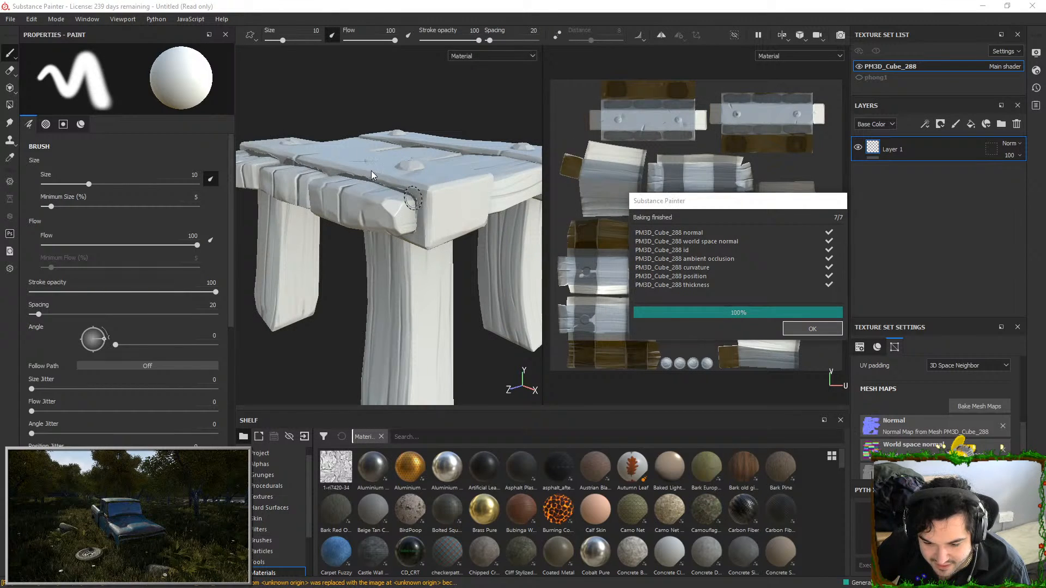
left_click(812, 329)
left_click_drag(406, 216, 473, 209, "alt")
right_click_drag(473, 209, 482, 261, "alt")
left_click_drag(483, 261, 445, 271, "alt")
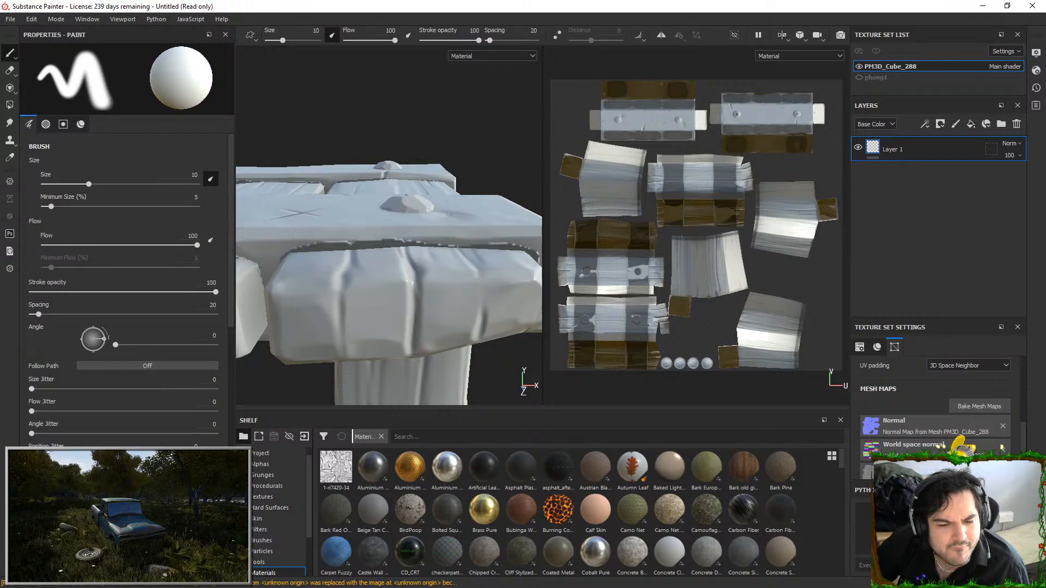
Switch to ZBrush and compare the stall's plank ends at subdivision levels 1 and 7
key("alt+Tab")
mouse_move(463, 257)
left_mouse_down("alt")
mouse_move(455, 330)
mouse_move(548, 276)
mouse_move(482, 277)
left_mouse_up("alt")
left_click_drag(594, 284, 808, 338, "alt")
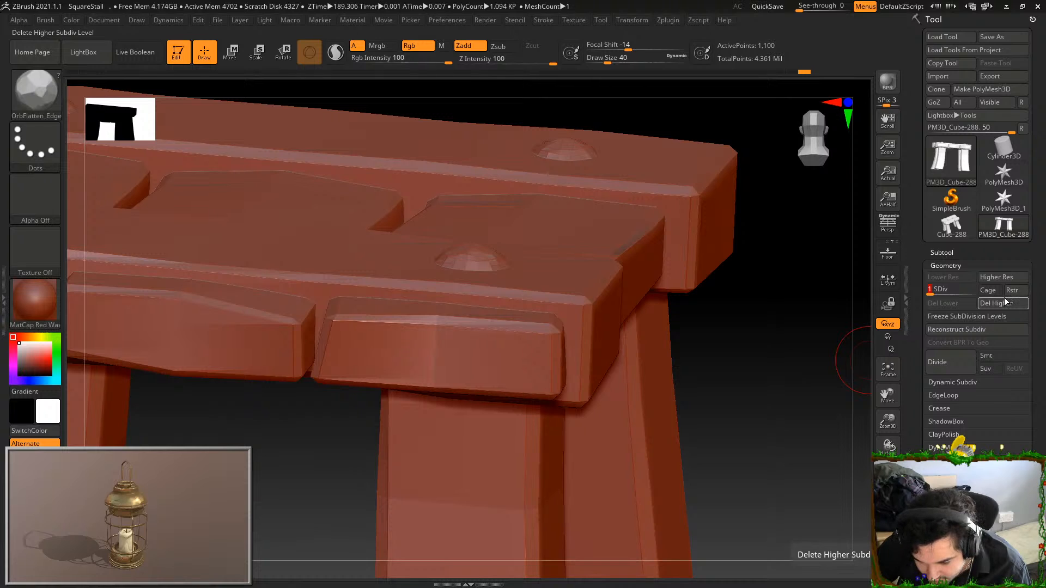
left_click(972, 290)
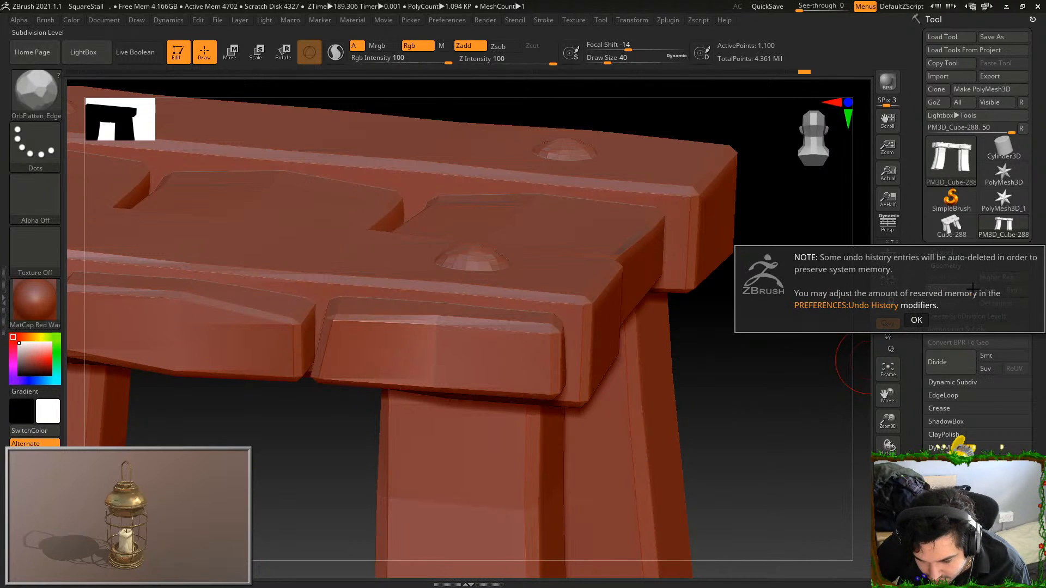
left_click(918, 321)
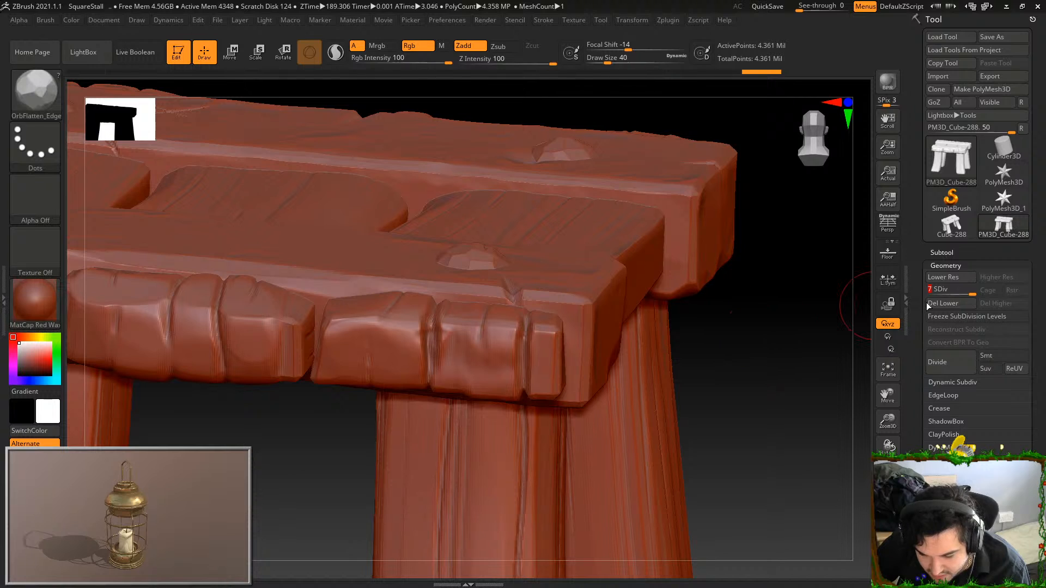
left_click_drag(973, 289, 926, 288)
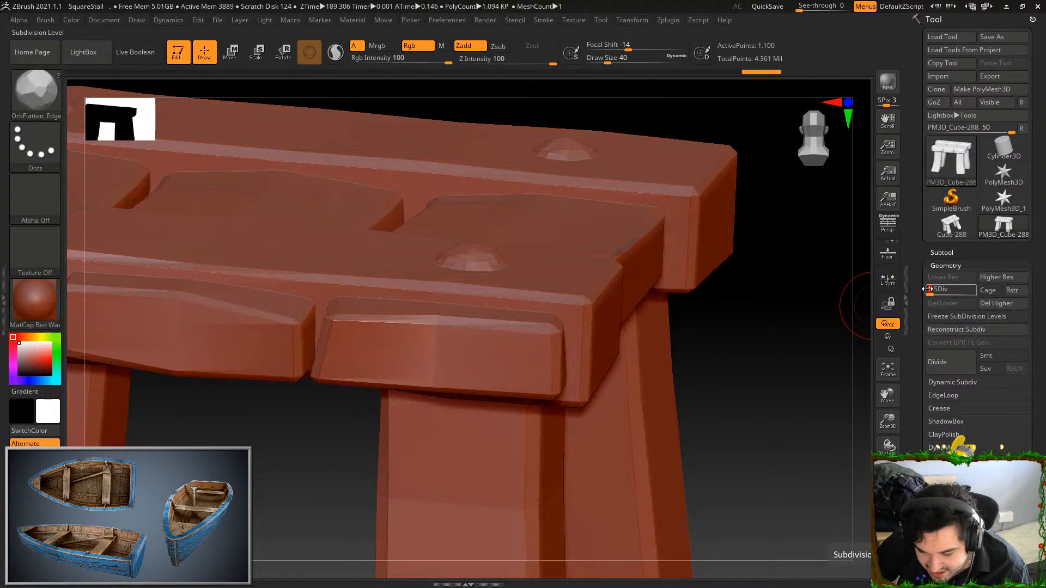
left_click(972, 289)
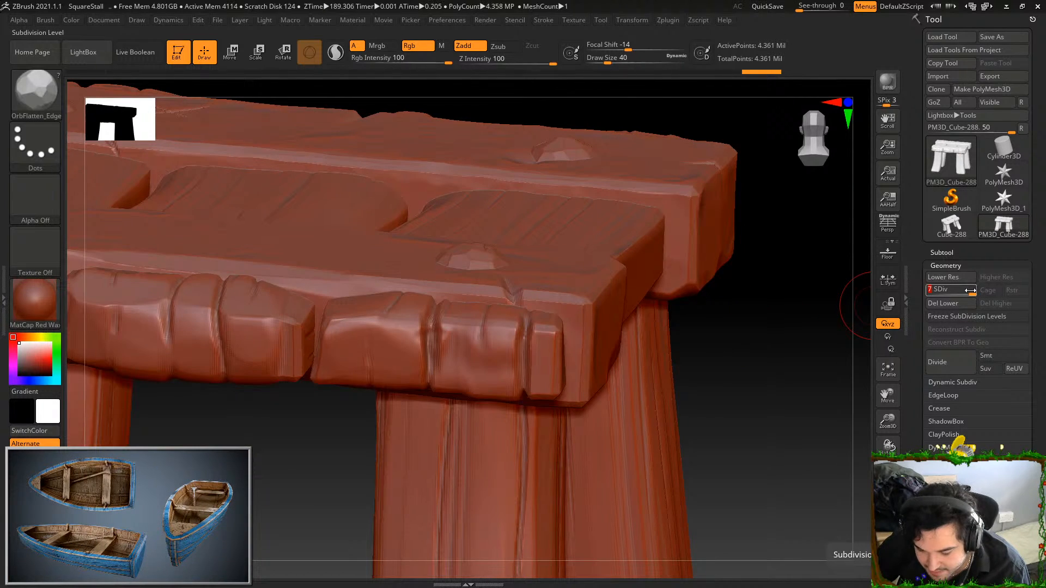
Set the stall to subdivision level 2 and export it over the low-poly file SM_SquareStall.fbx
left_click(937, 290)
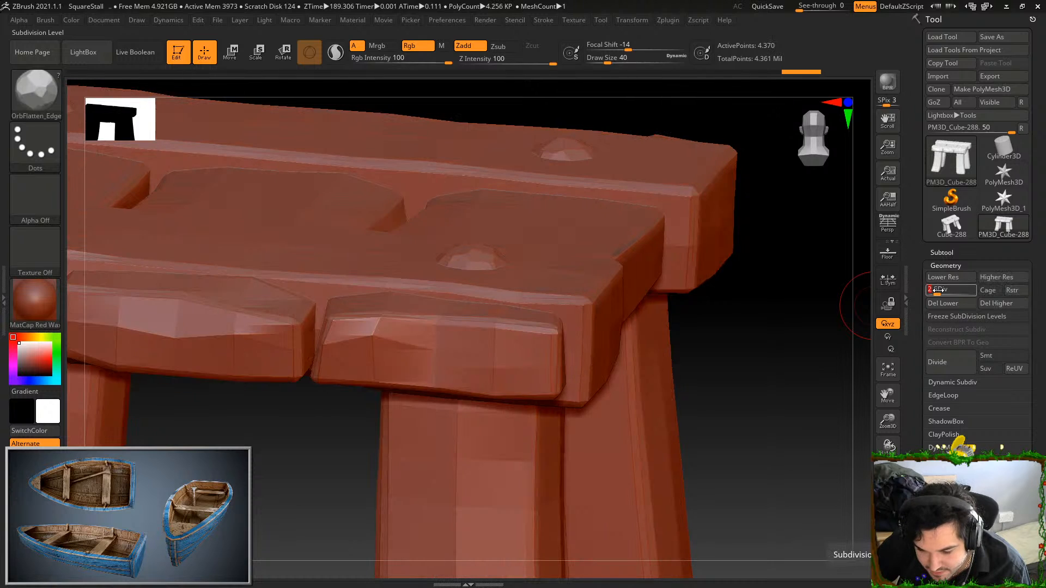
left_click_drag(761, 344, 720, 355, "alt")
key("f")
left_click(601, 20)
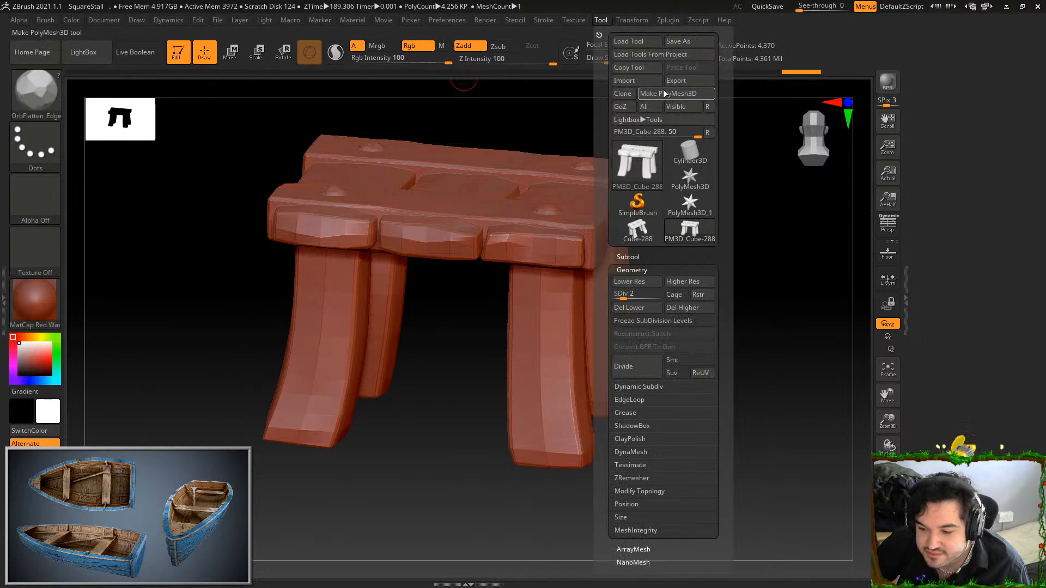
left_click(676, 80)
left_click(139, 80)
left_click(430, 277)
left_click(543, 300)
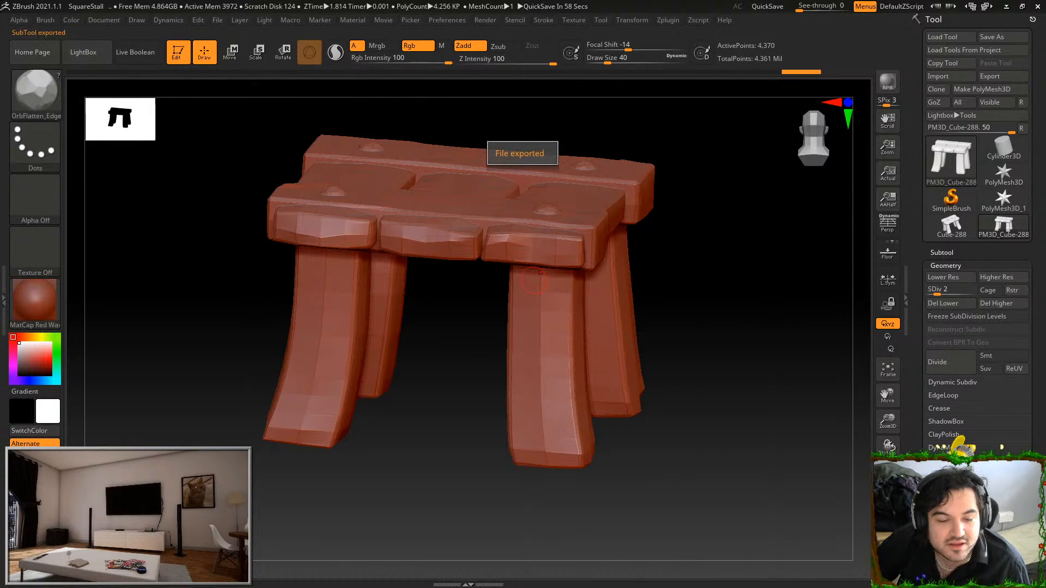
Switch to Substance Painter and reload SM_SquareStall.fbx as the project mesh with the existing import settings
key("alt+Tab")
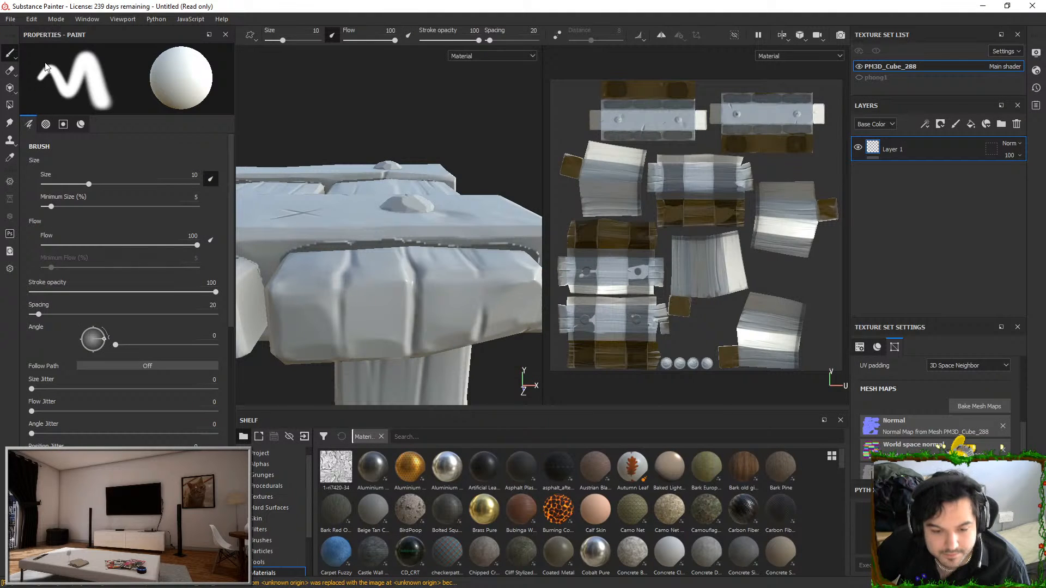
left_click(33, 19)
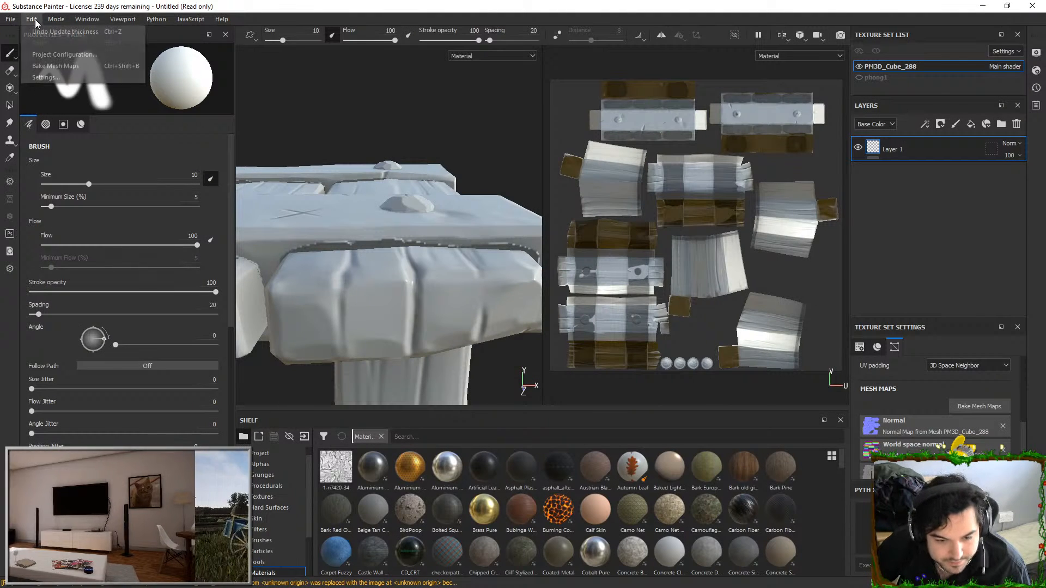
left_click(82, 58)
left_click(613, 208)
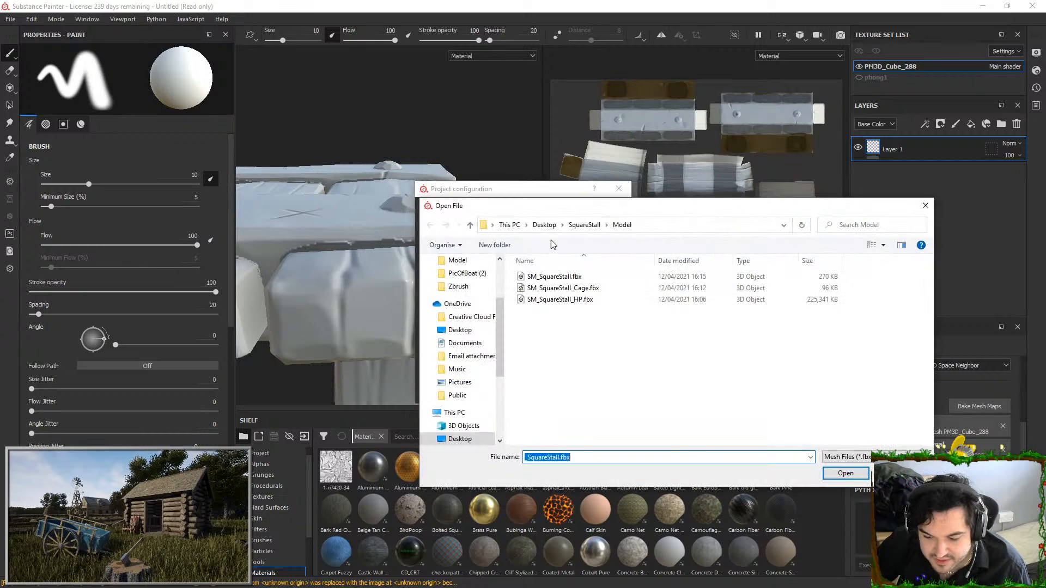
double_click(605, 279)
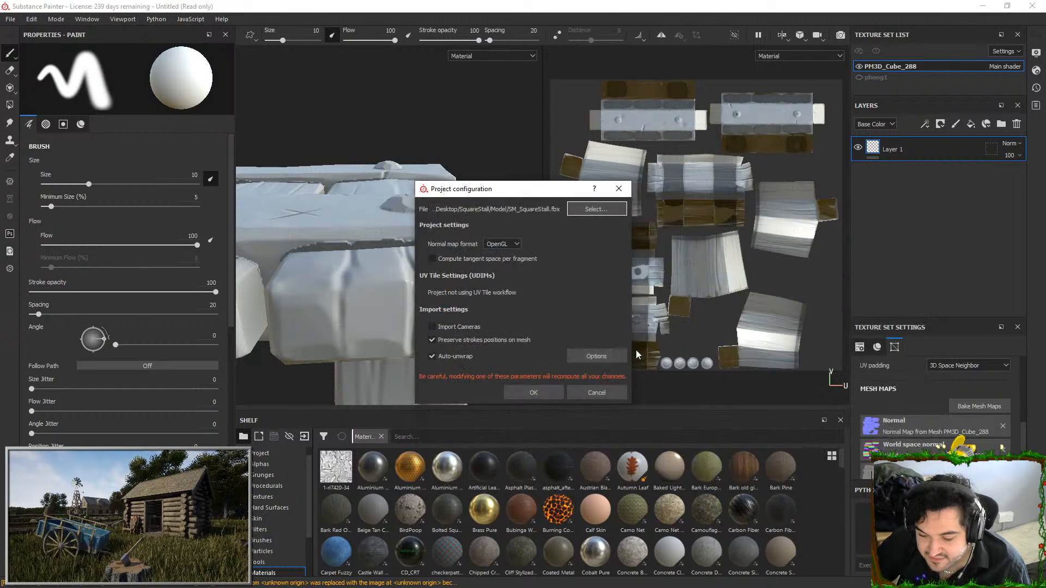
left_click(557, 393)
Rebake the selected mesh maps on the reloaded mesh, without a cage and with both ray distances at 0.025
left_click_drag(434, 296, 419, 248, "alt")
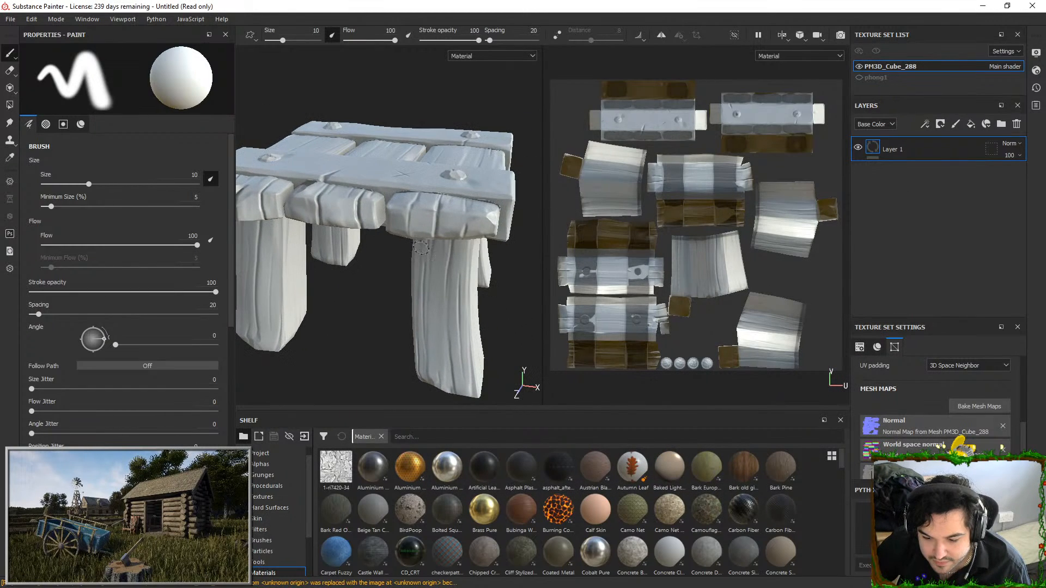
left_click(998, 412)
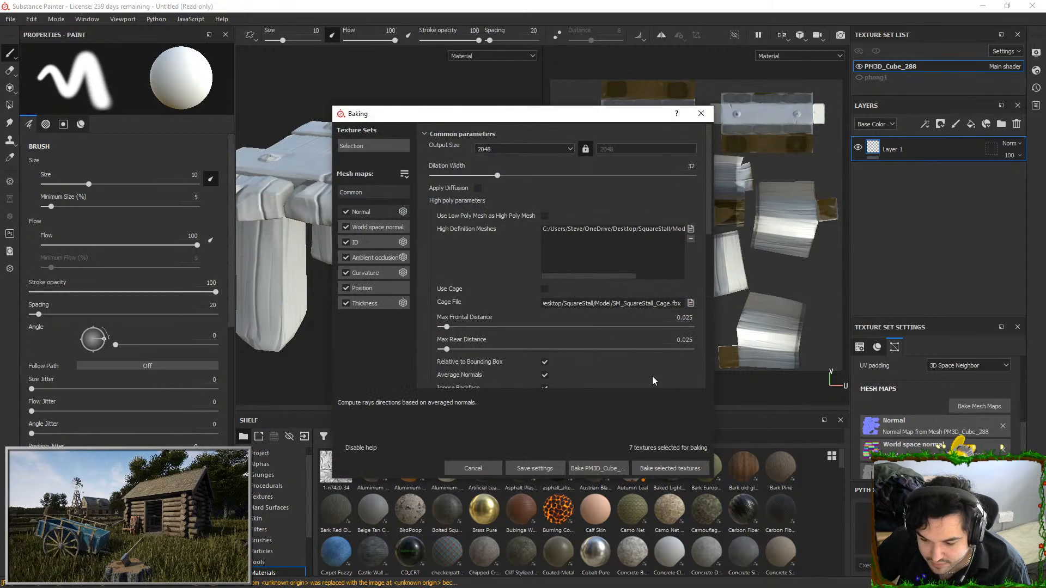
left_click(670, 472)
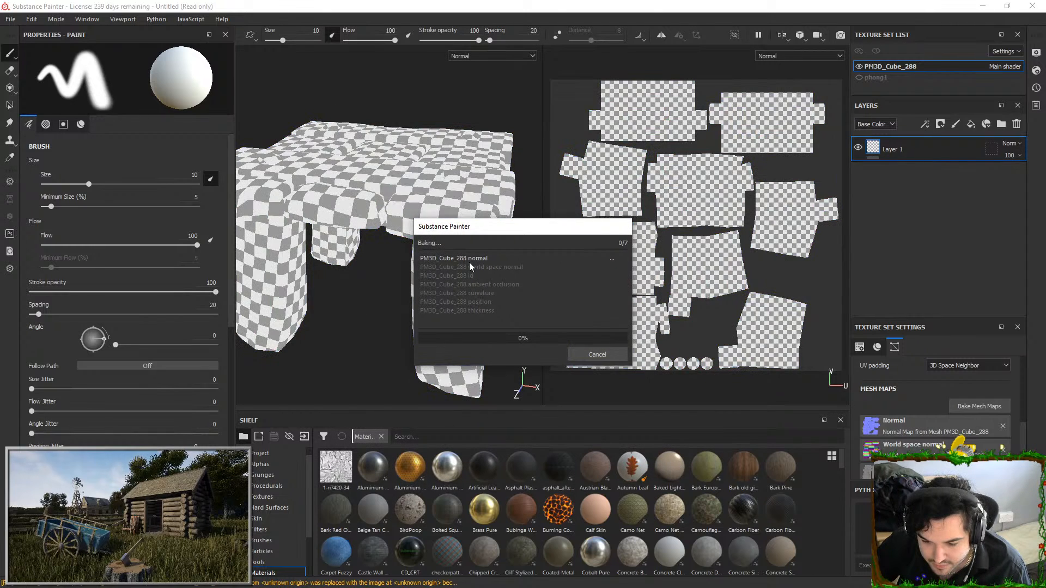
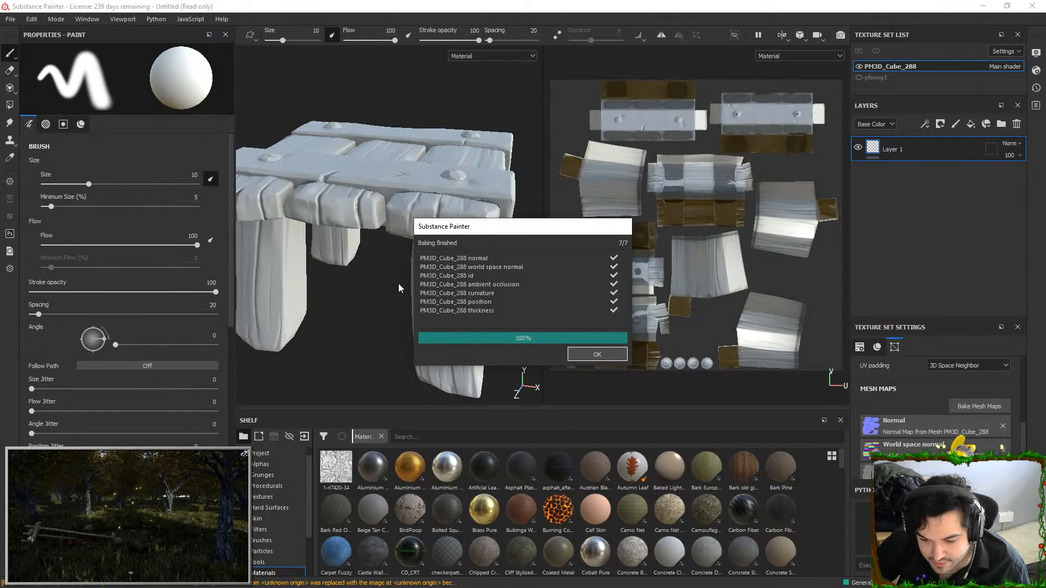
Close the bake report and inspect the baked stall from another angle
left_click(588, 357)
mouse_move(480, 273)
left_mouse_down("alt")
mouse_move(423, 250)
mouse_move(398, 192)
mouse_move(345, 193)
mouse_move(477, 262)
mouse_move(468, 167)
mouse_move(442, 173)
left_mouse_up("alt")
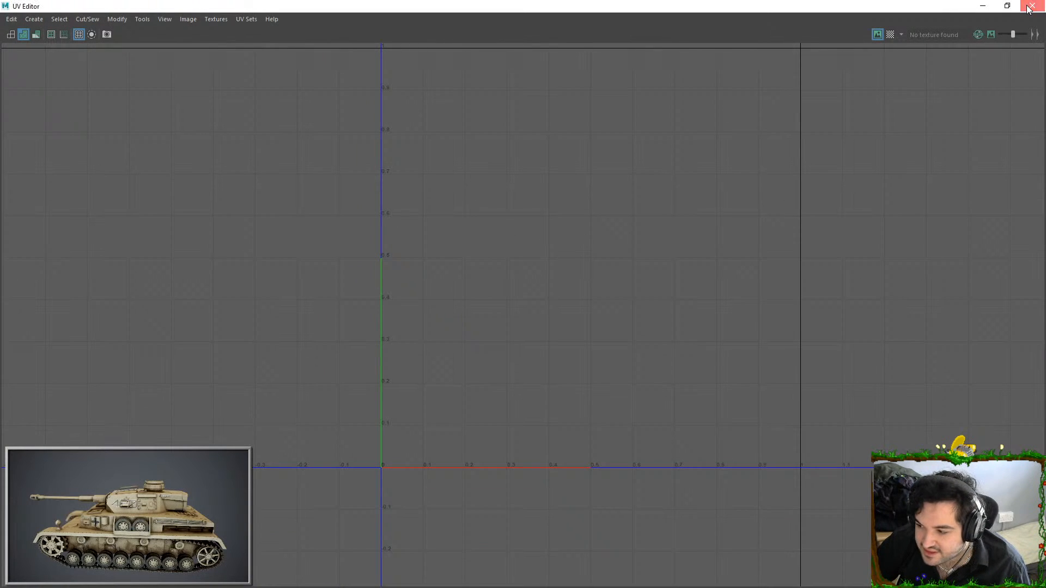
Switch to Maya, close the UV Editor, and put the stall mesh on a new display layer that is hidden
left_click(1029, 7)
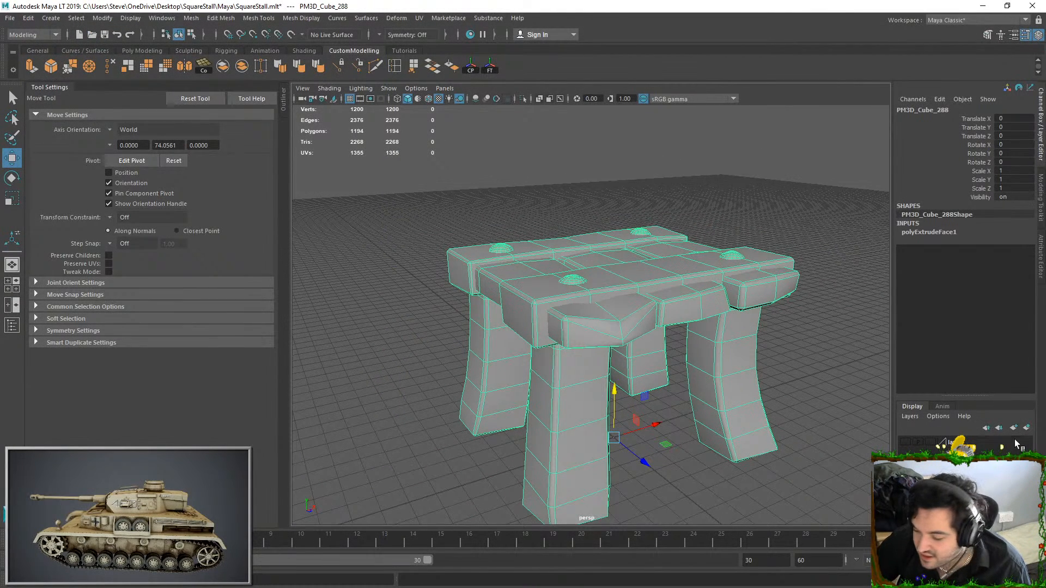
left_click(1027, 428)
left_click(906, 445)
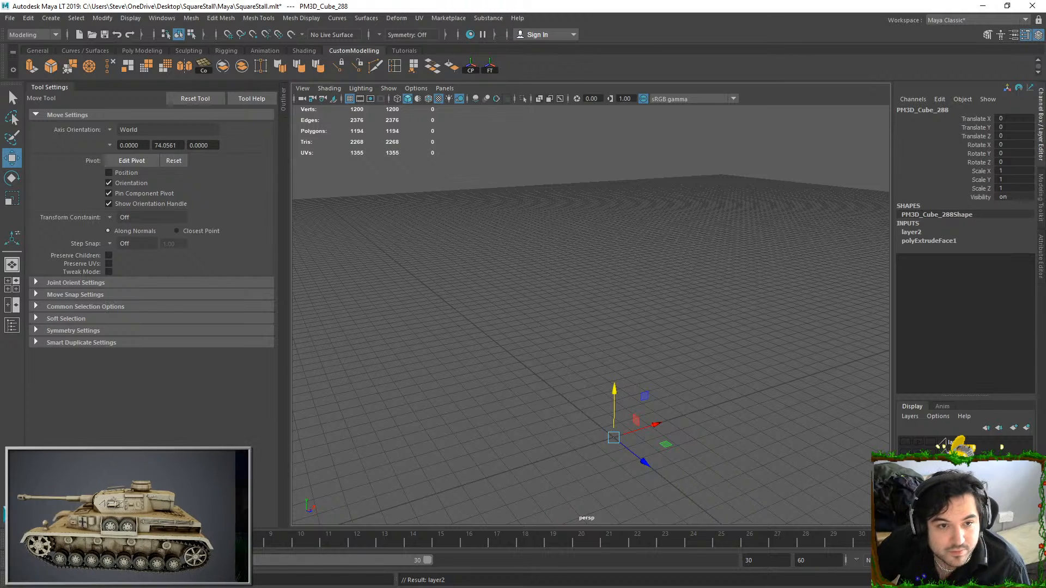
left_click(679, 375)
scroll(645, 282, "down", 4)
scroll(649, 283, "up", 2)
left_click_drag(568, 362, 569, 346)
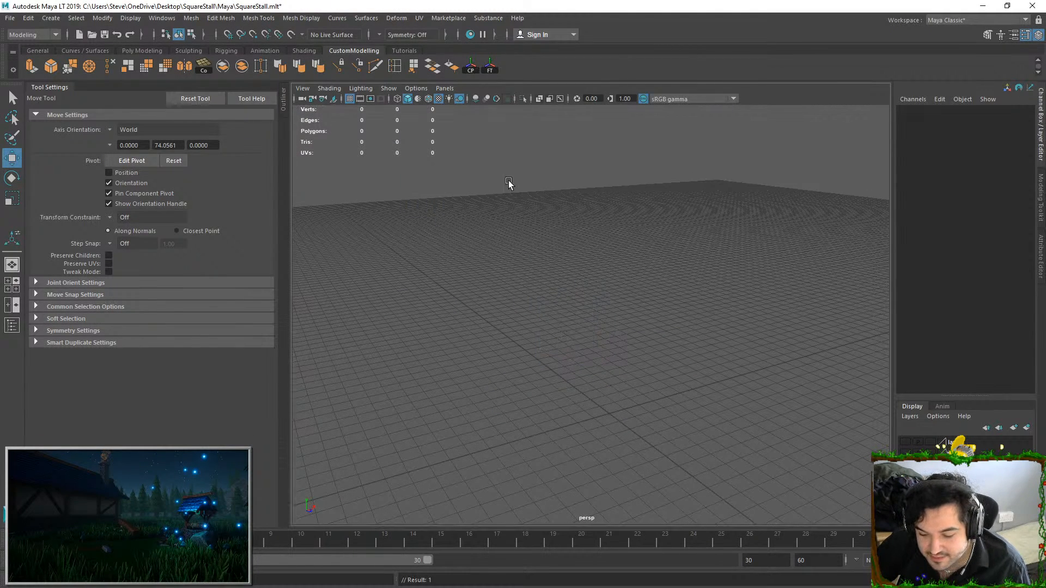
Save the scene, import the exported low-poly stall into a new scene for inspection, and close Maya
left_click(28, 30)
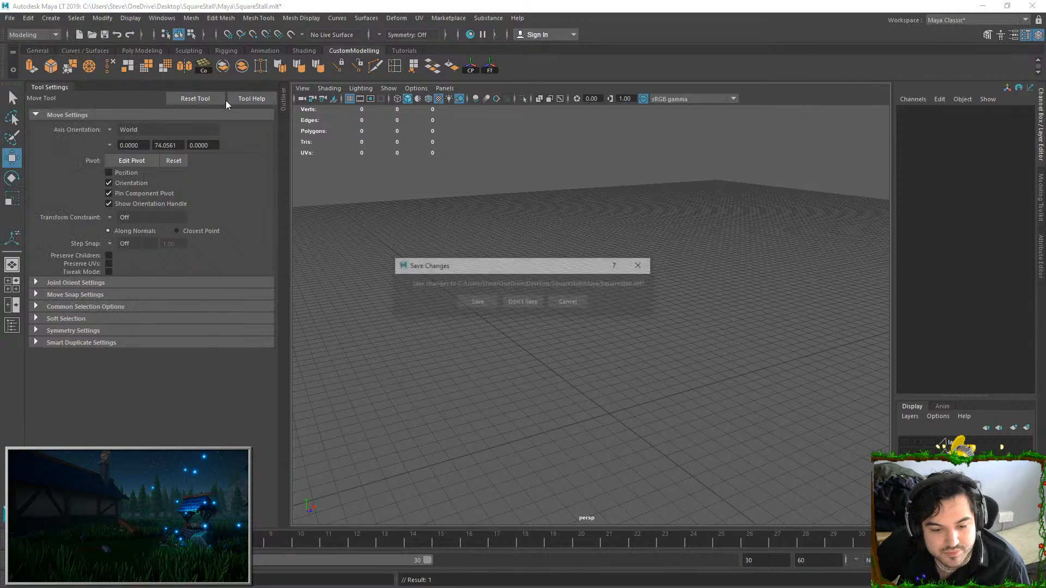
left_click(490, 304)
left_click_drag(167, 111, 531, 289)
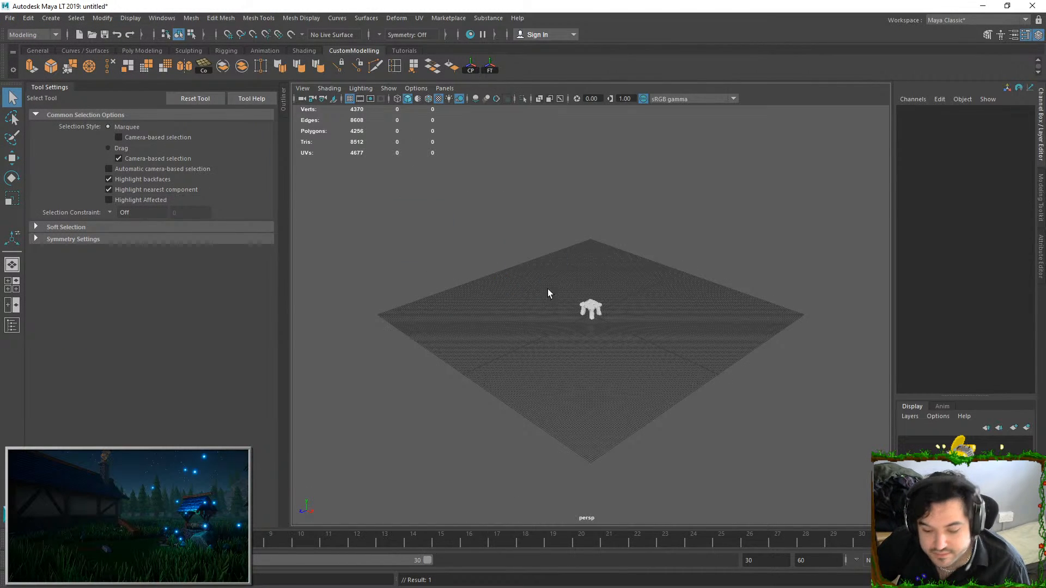
left_click(591, 305)
key("f")
left_click_drag(622, 326, 641, 282, "alt")
left_click(748, 306)
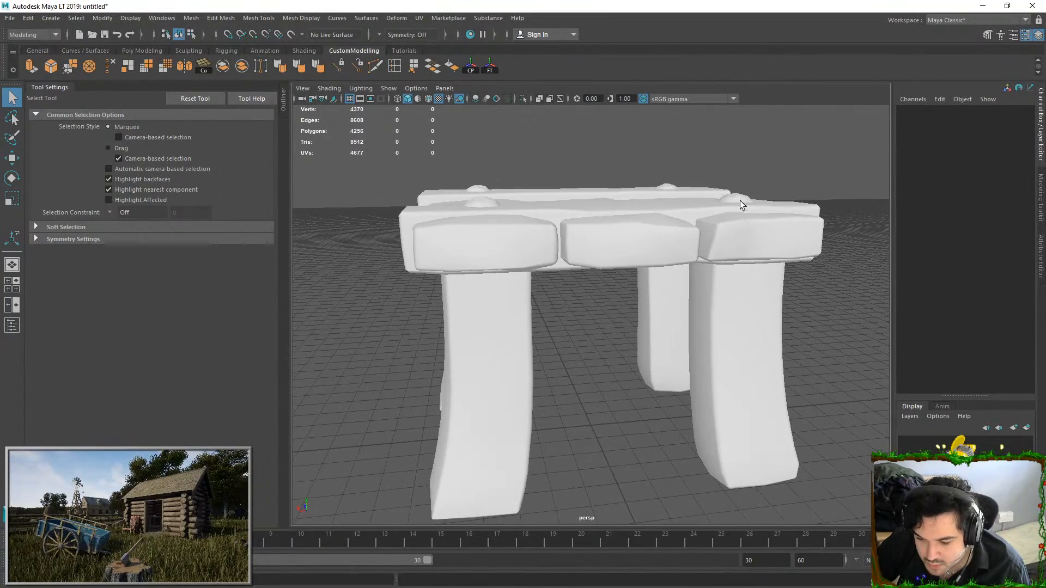
left_click(1027, 9)
left_click(559, 304)
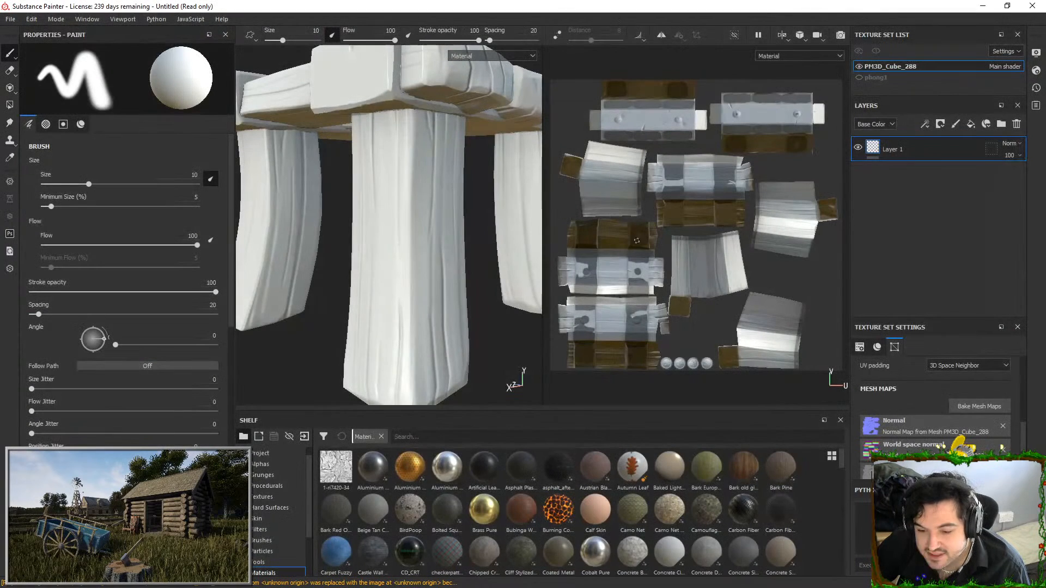
Switch to Substance Painter and search the smart materials for "stylized"
mouse_move(410, 215)
left_mouse_down("alt")
mouse_move(374, 243)
mouse_move(393, 292)
mouse_move(387, 228)
mouse_move(322, 232)
left_mouse_up("alt")
left_click(416, 438)
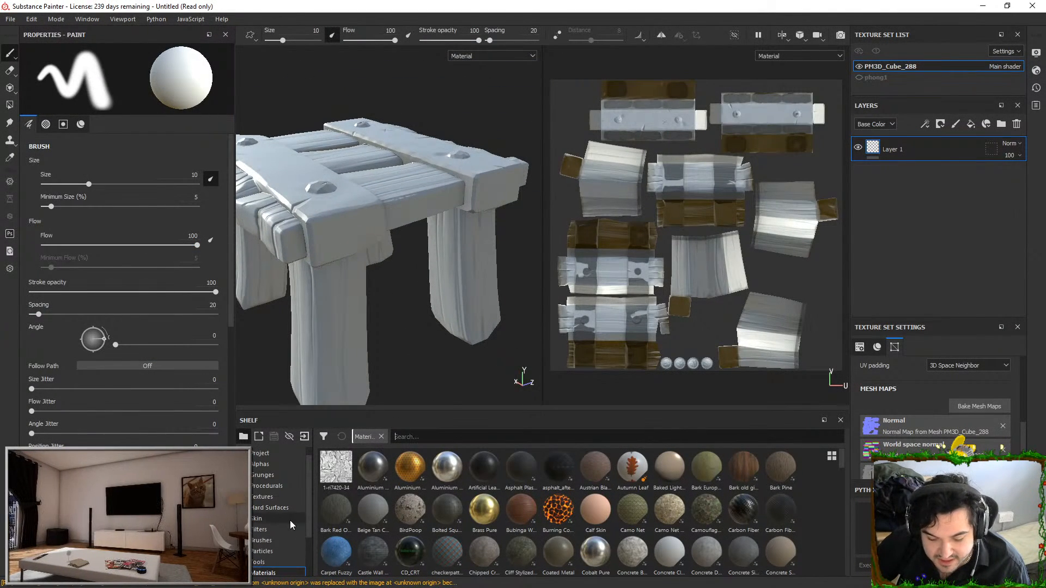
mouse_move(432, 350)
right_mouse_down("alt")
mouse_move(428, 318)
mouse_move(429, 338)
right_mouse_up("alt")
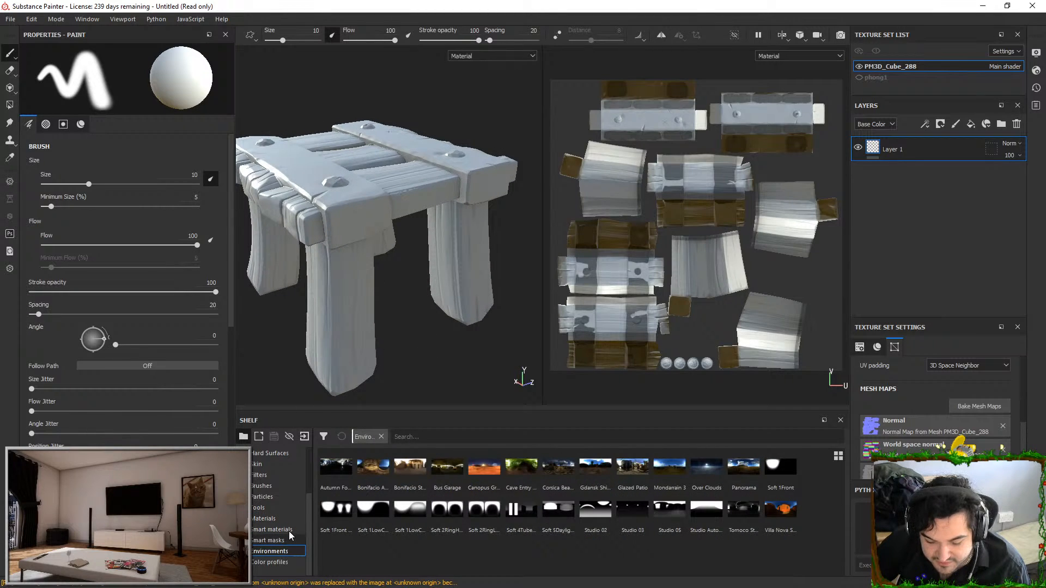
left_click(290, 531)
left_click(417, 437)
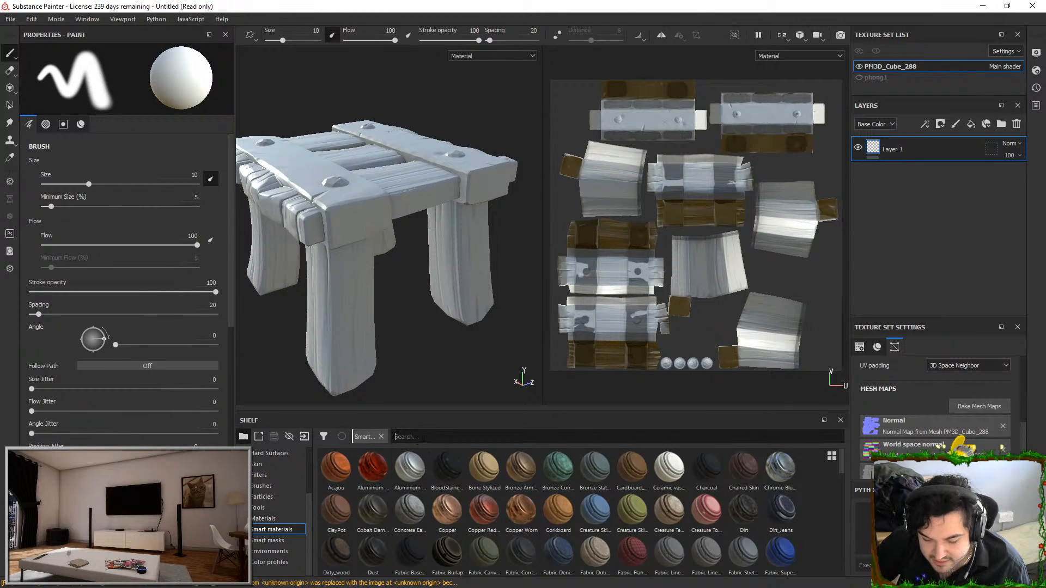
type("stylized")
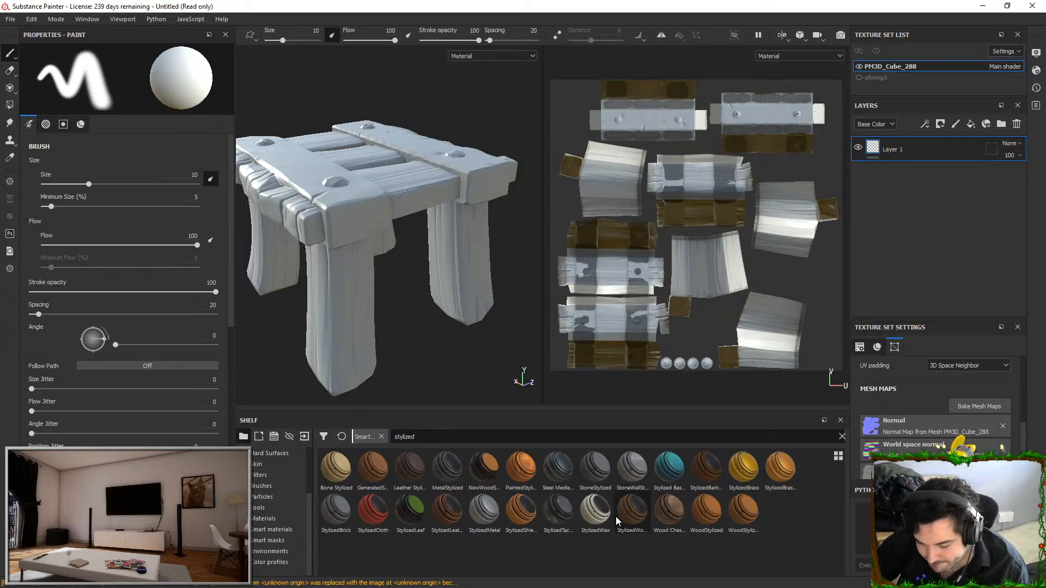
Try the WoodStylized, WoodStylizedVariant and StylizedShieldWood smart materials on the stall, undoing each one
left_click_drag(706, 512, 908, 193)
mouse_move(433, 251)
left_mouse_down("alt")
mouse_move(400, 237)
mouse_move(417, 239)
left_mouse_up("alt")
key("ctrl+z")
left_click_drag(744, 511, 951, 274)
left_click_drag(432, 234, 415, 250, "alt")
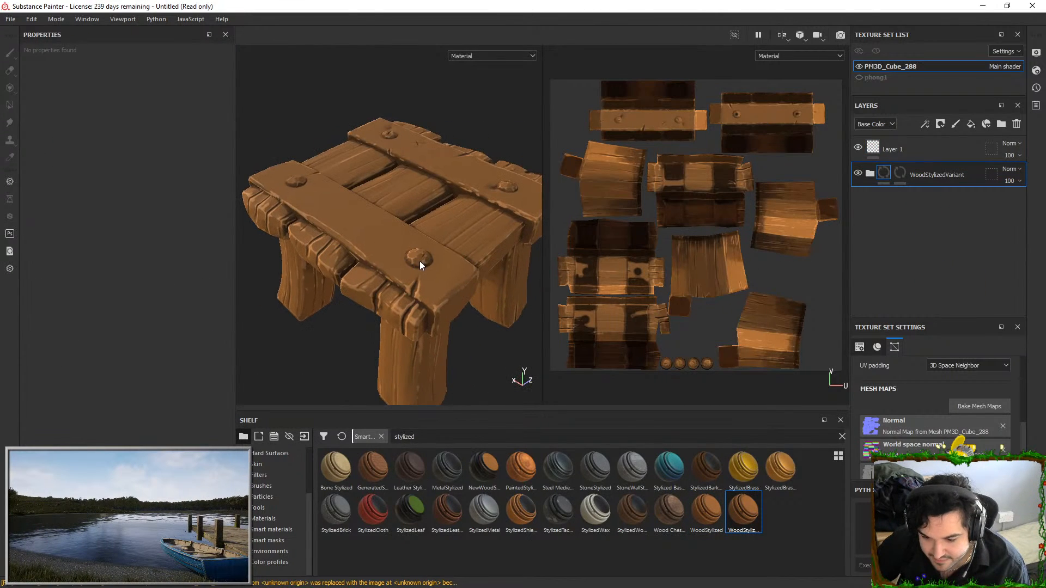
key("ctrl+z")
left_click_drag(510, 504, 897, 205)
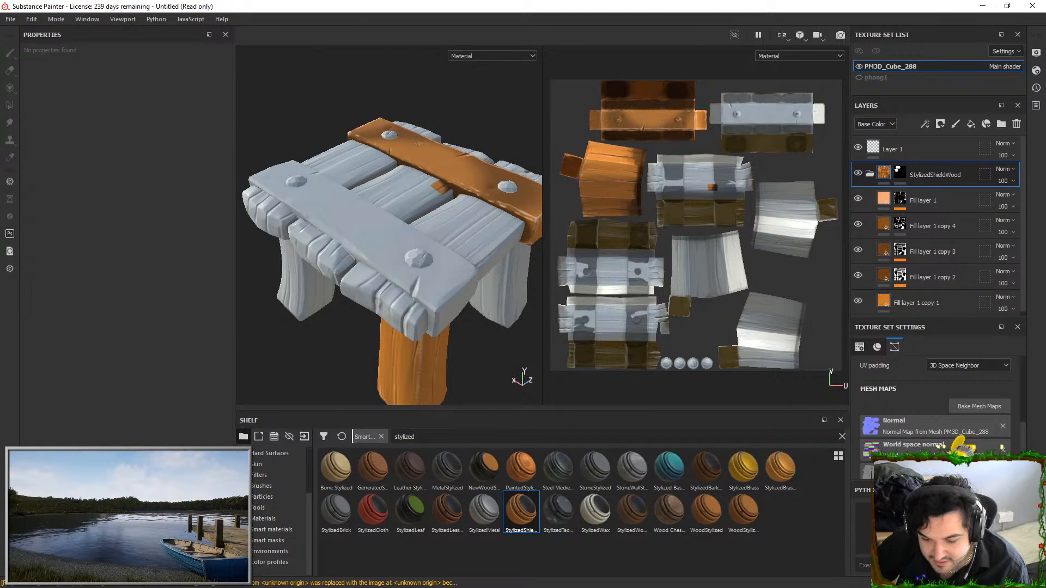
key("ctrl+z")
left_click_drag(706, 512, 801, 330)
key("ctrl+z")
Add the WoodStylizedVariant smart material below Layer 1 and replace its mask with a black mask
left_click_drag(743, 513, 899, 182)
right_click(904, 169)
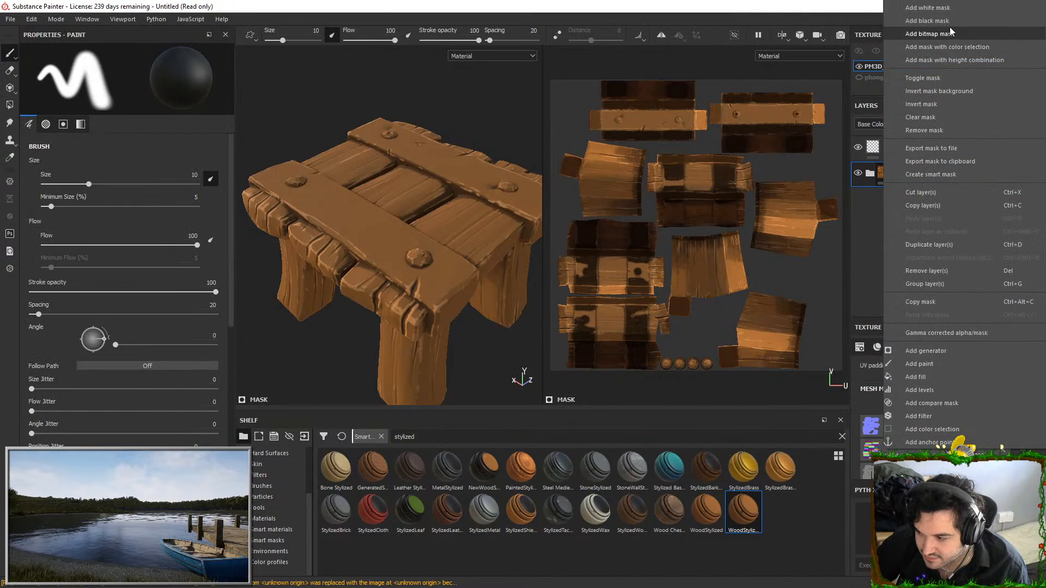
left_click(947, 21)
Reveal the wood material on the stall's planks and legs using Polygon Fill in mesh mode, leaving the two crossbars unfilled
key("4")
left_click(481, 222)
left_click(414, 189)
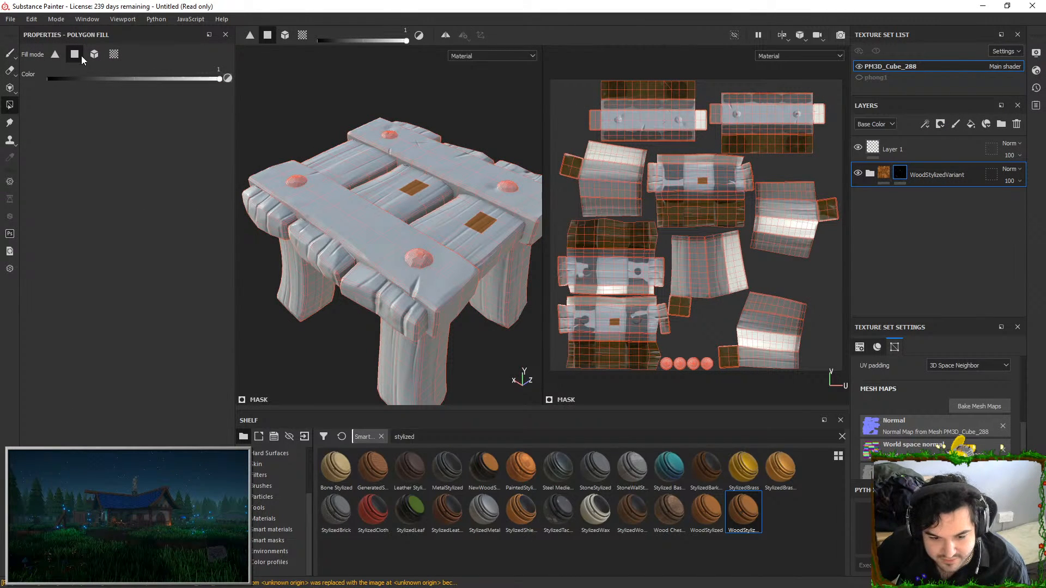
left_click(95, 54)
left_click_drag(420, 133, 309, 225, "alt")
key("ctrl+z")
left_click(310, 216)
left_click(326, 173)
left_click(343, 128)
left_click(371, 308)
mouse_move(354, 317)
left_mouse_down("alt")
mouse_move(371, 240)
mouse_move(419, 232)
mouse_move(426, 216)
mouse_move(412, 253)
left_mouse_up("alt")
left_click(261, 221)
left_click(308, 223)
left_click(386, 226)
key("1")
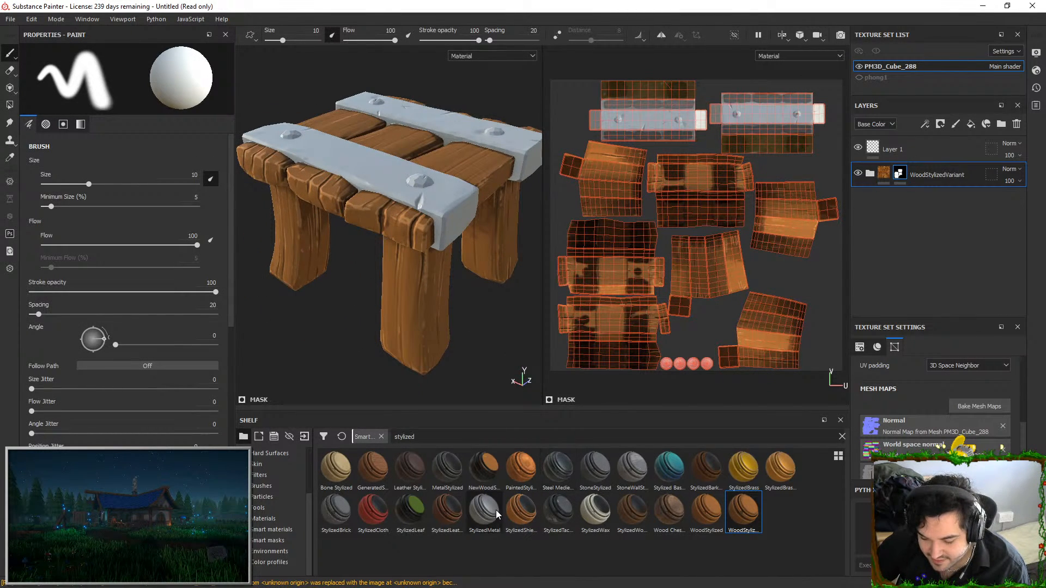
Place the MetalStylized smart material below WoodStylizedVariant and give it a white mask so it covers the crossbars
left_click(558, 468)
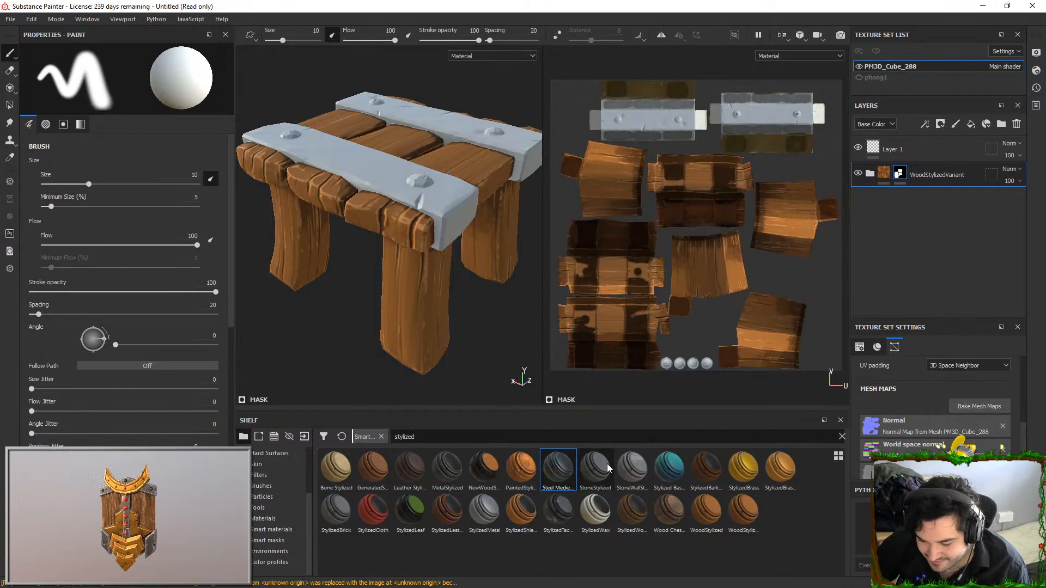
left_click_drag(444, 474, 900, 201)
right_click(900, 201)
left_click(941, 7)
left_click_drag(463, 69, 475, 117, "alt")
middle_click_drag(475, 118, 441, 190, "alt")
left_click_drag(441, 191, 529, 170, "alt")
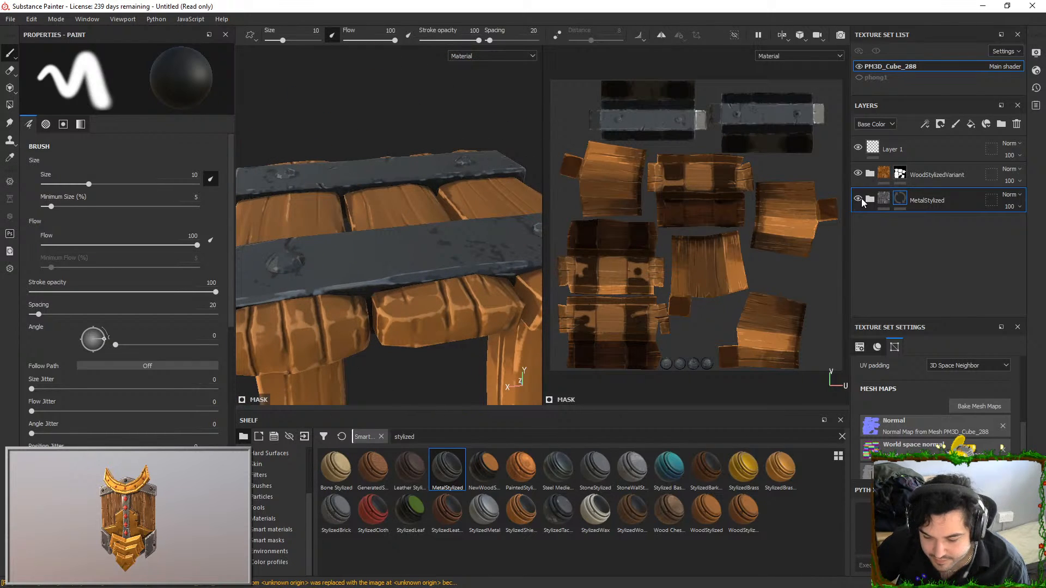
In the MG Mask Editor of the wood's Fill layer 1 copy 1, set Global Balance to 0.32, Contrast to 0.9 and Blur to 0.1
left_click(870, 200)
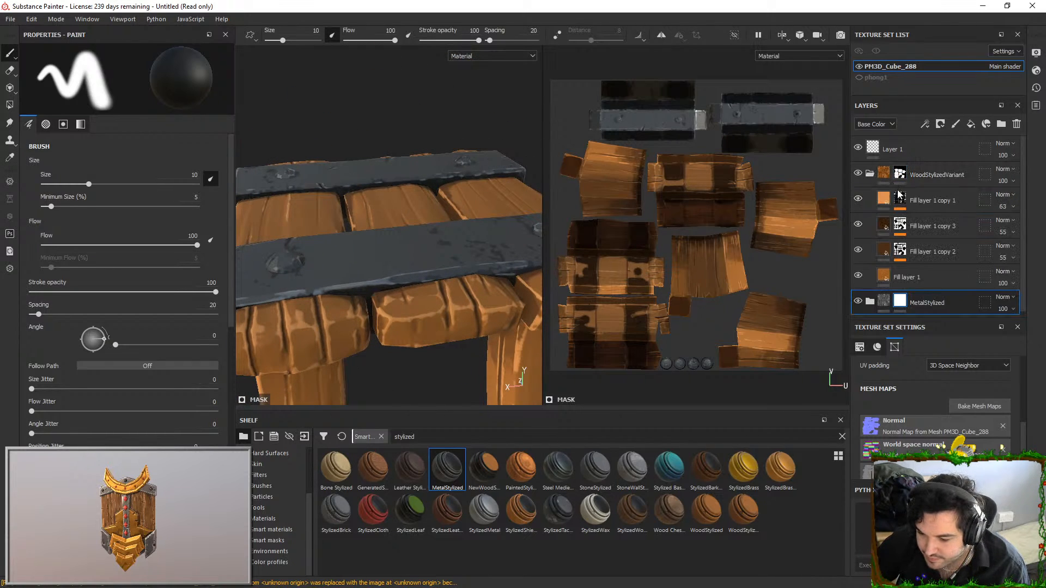
left_click(862, 198)
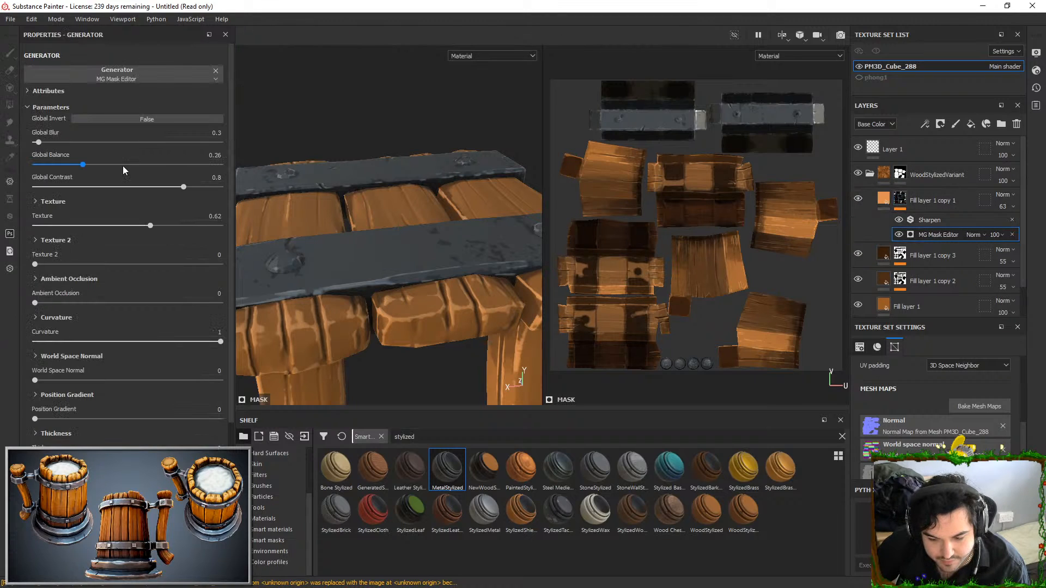
left_click_drag(80, 165, 34, 144)
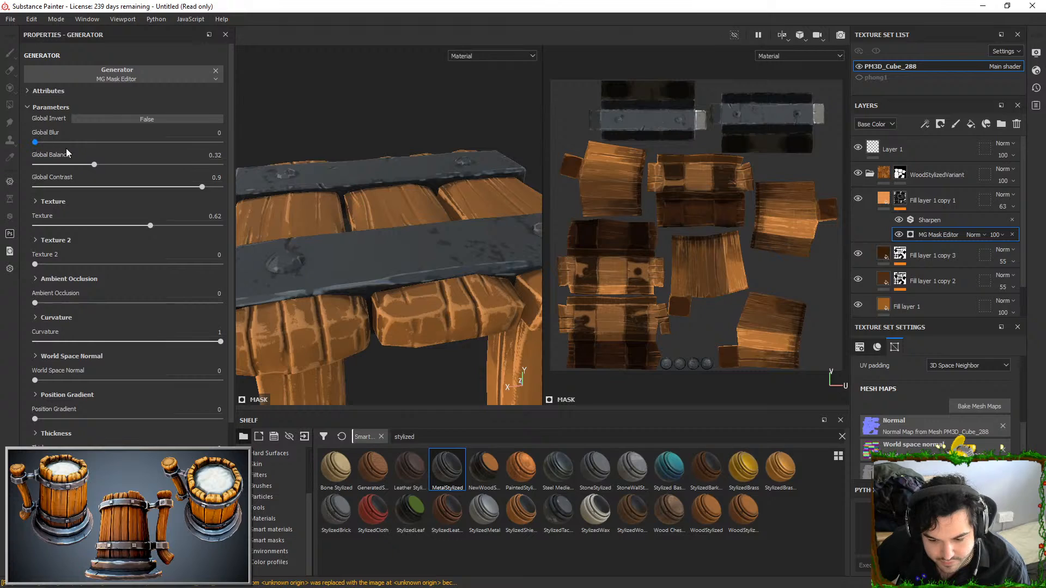
type(".1")
key("Return")
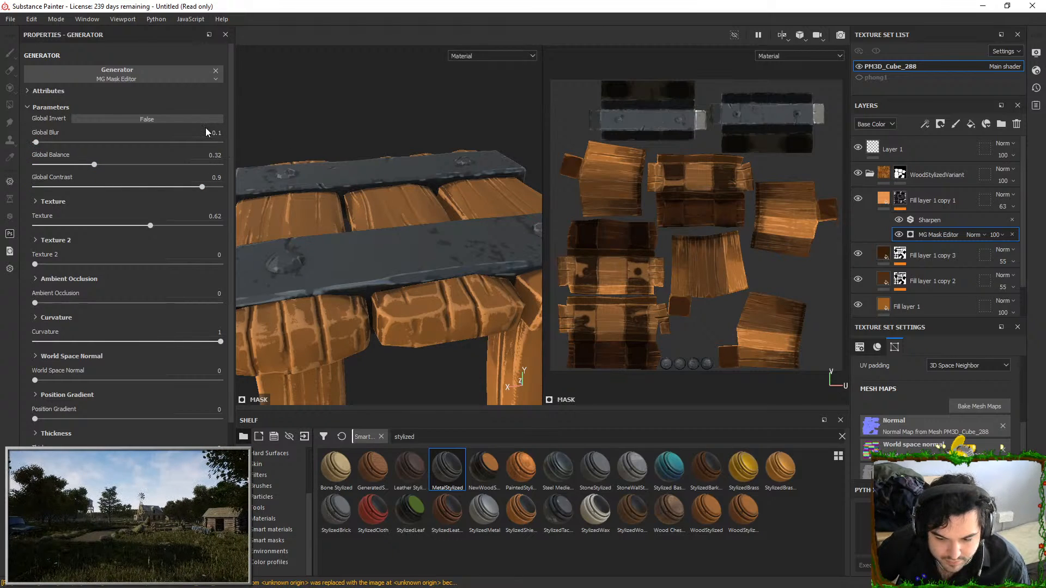
Try a Global Blur of 3, set it to 0.3 instead, and raise Global Balance to 0.37
left_click_drag(209, 133, 339, 123)
type("3")
key("Return")
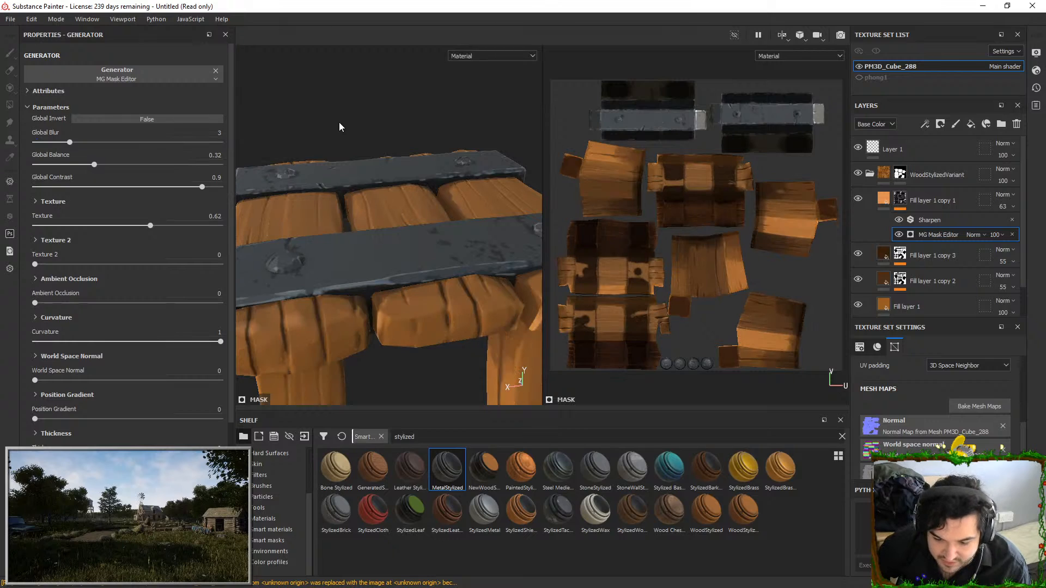
left_click_drag(213, 135, 276, 132)
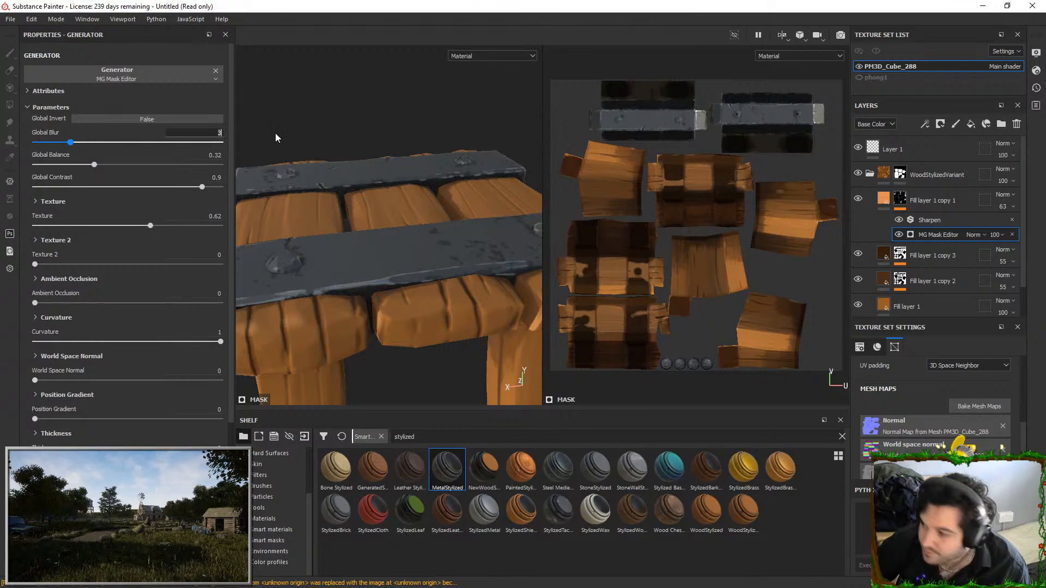
type(".3")
key("Return")
mouse_move(323, 210)
left_mouse_down("alt")
mouse_move(418, 227)
mouse_move(317, 222)
left_mouse_up("alt")
left_click_drag(71, 165, 102, 156)
scroll(403, 207, "down", 4)
left_click_drag(410, 202, 421, 188, "alt")
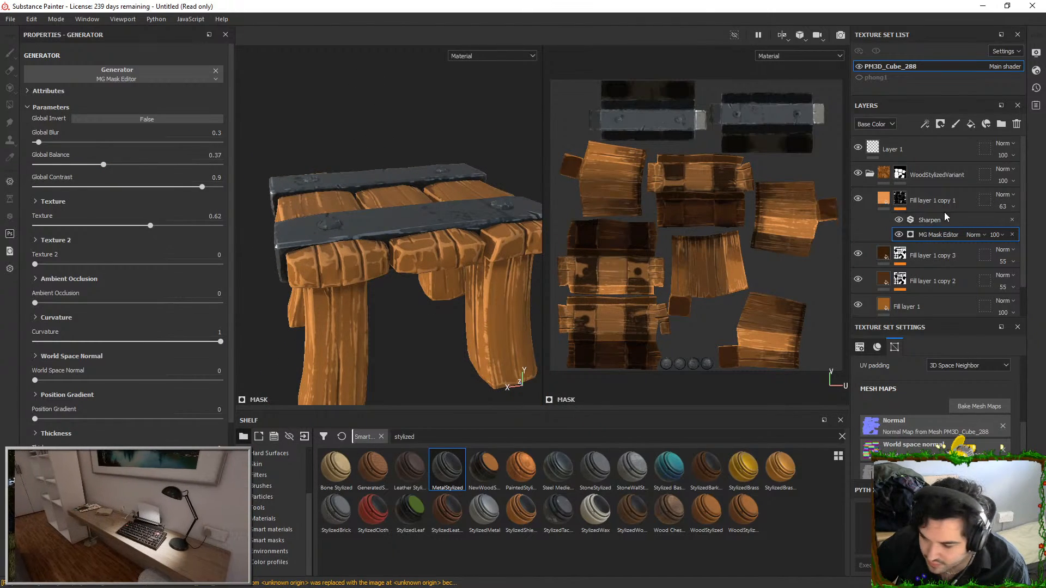
Move Fill layer 1 copy 1 below Fill layer 1 copy 2 within the wood folder
scroll(944, 212, "down", 1)
left_click_drag(943, 178, 941, 258)
mouse_move(443, 209)
left_mouse_down("alt")
mouse_move(476, 231)
mouse_move(478, 217)
left_mouse_up("alt")
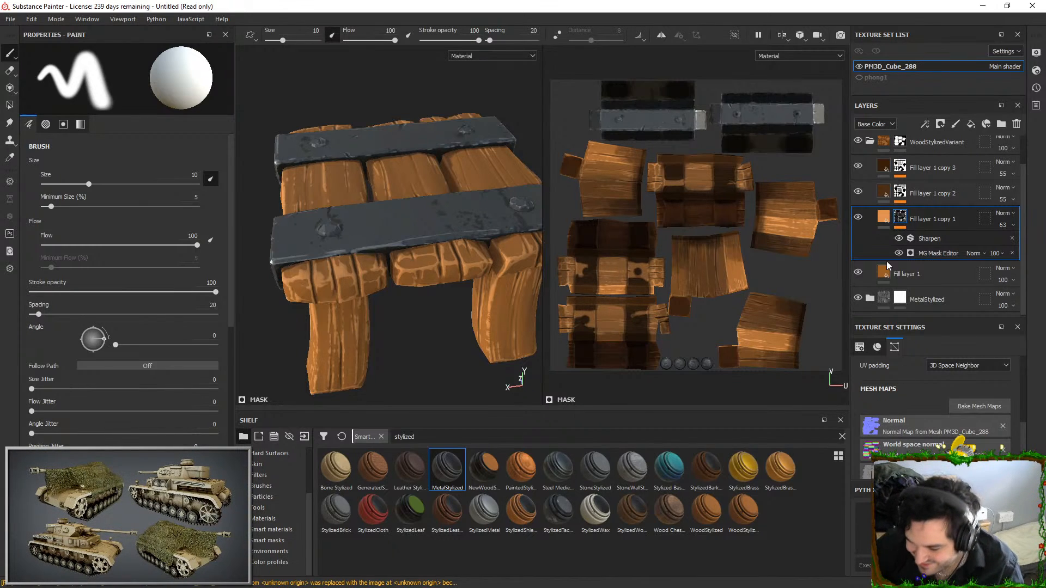
Lower the Global Balance of Fill layer 1 copy 1's mask generator to 0.22
left_click(933, 253)
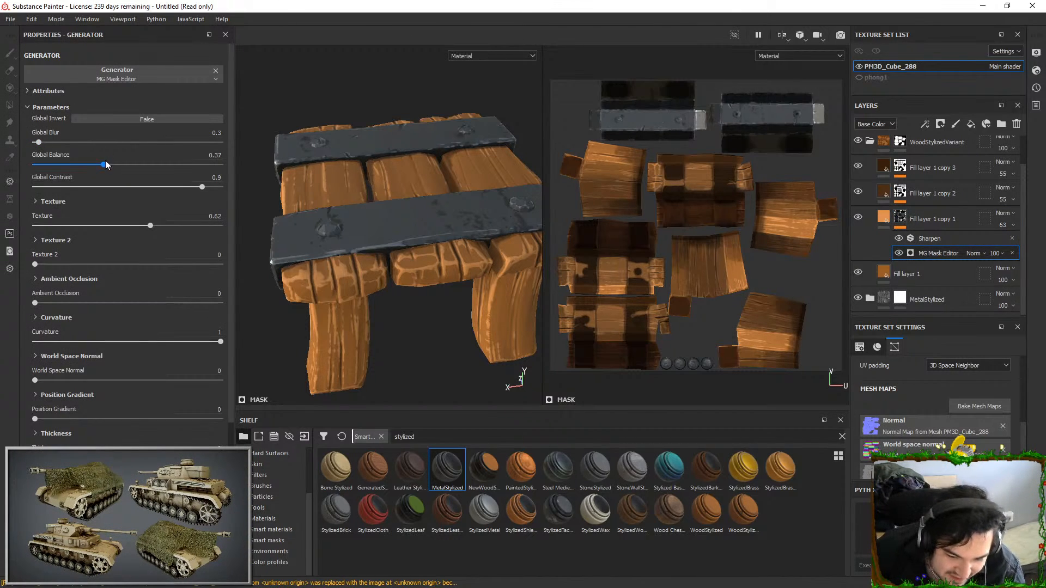
left_click_drag(103, 165, 74, 164)
left_click_drag(349, 163, 442, 172, "alt")
Compare the wood layers by toggling visibility, and set Fill layer 1 copy 2's mask generator to Global Blur 8.5, Balance 0.62 and Contrast 0.73
left_click(857, 216)
left_click(857, 216)
left_click(857, 192)
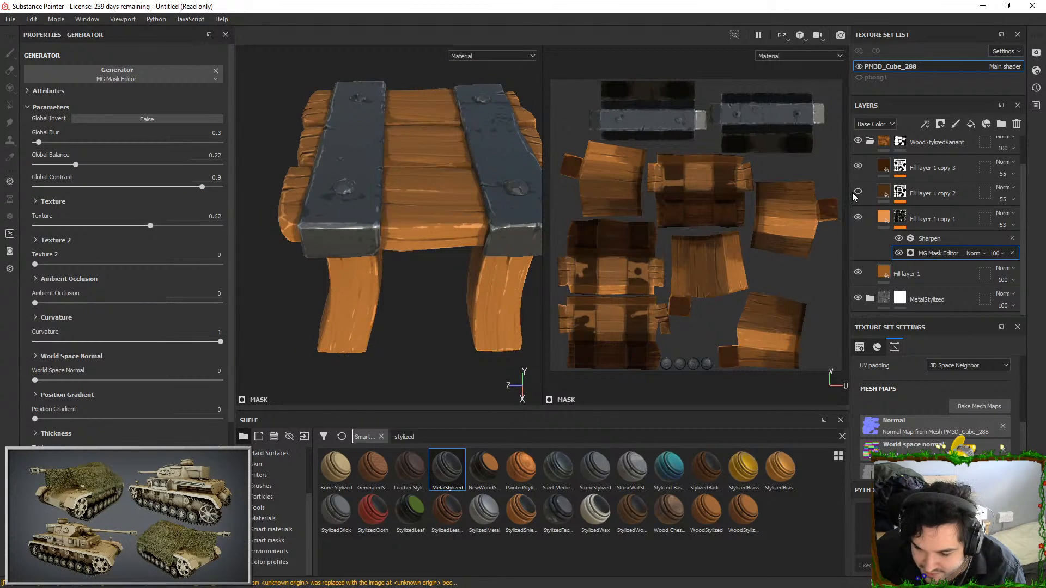
left_click(857, 192)
left_click(900, 192)
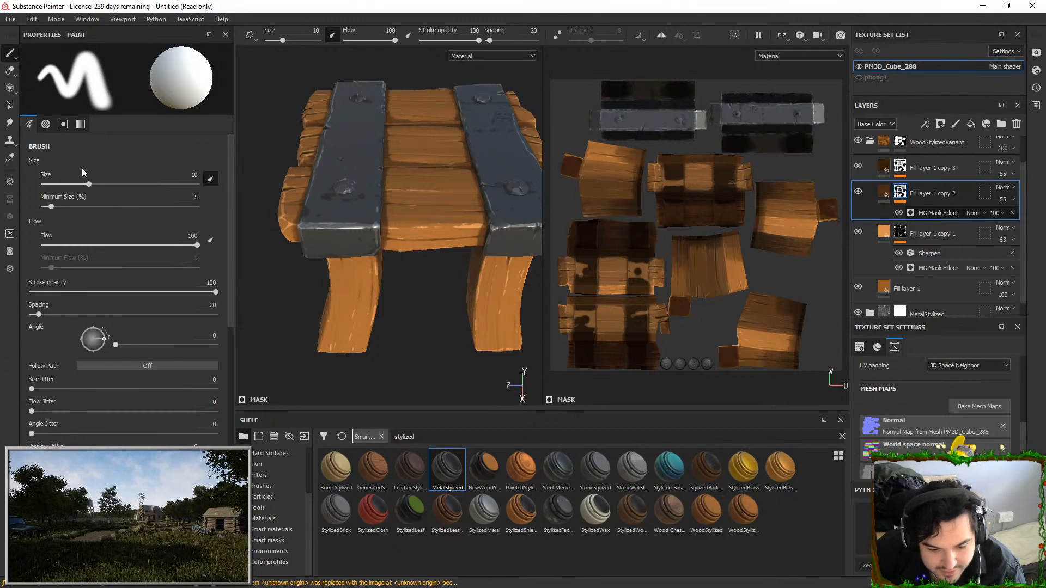
mouse_move(169, 169)
left_mouse_down()
mouse_move(183, 166)
mouse_move(170, 166)
mouse_move(170, 189)
left_mouse_up()
left_click_drag(38, 142, 150, 164)
mouse_move(427, 145)
left_mouse_down("alt")
mouse_move(410, 162)
mouse_move(432, 154)
left_mouse_up("alt")
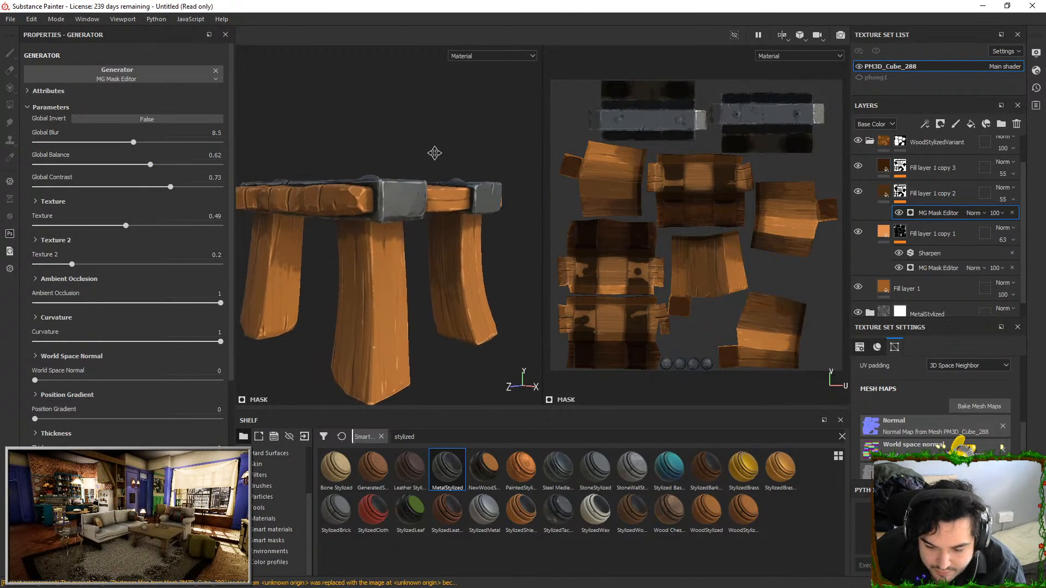
Show Fill layer 1 copy 3 again and set its mask generator's Global Balance to 0.5
left_click(859, 166)
left_click(902, 167)
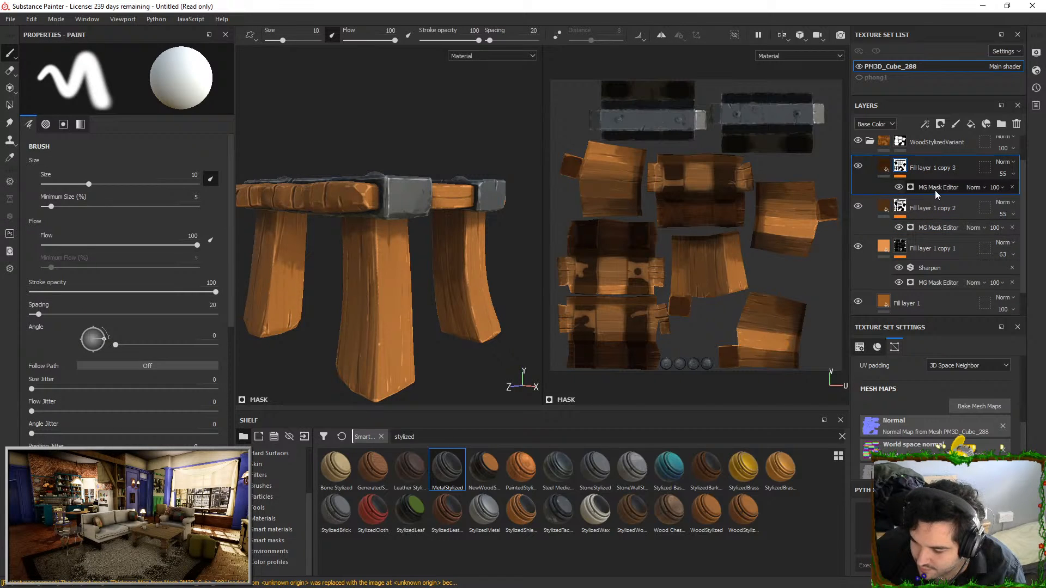
left_click(935, 191)
left_click_drag(405, 180, 376, 229, "alt")
left_click_drag(139, 162, 127, 162)
left_click_drag(349, 169, 382, 230, "alt")
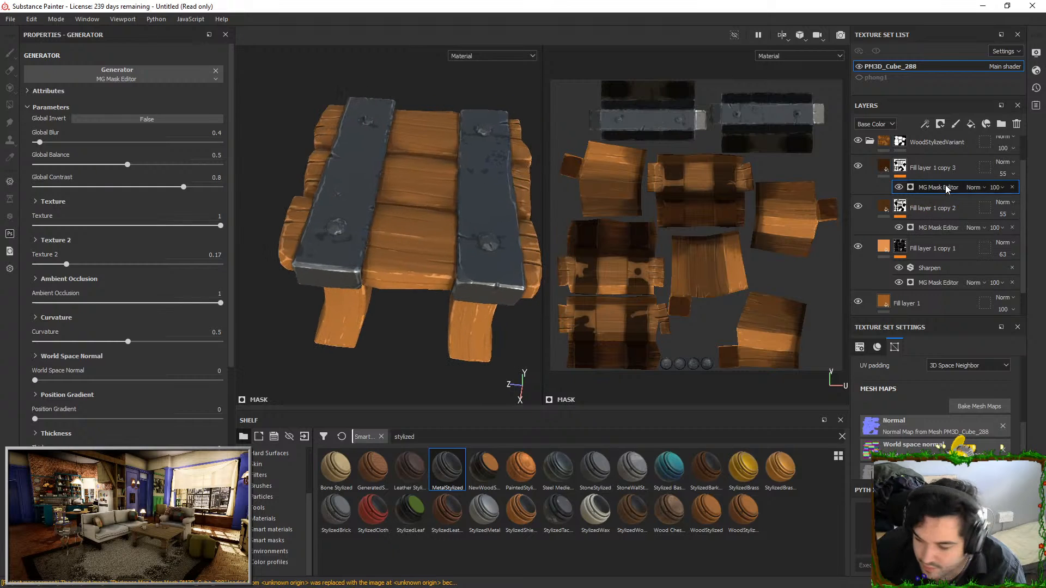
Add a fill layer above Fill layer 1 copy 3 in the wood folder and give it a black mask
left_click(953, 168)
left_click(971, 124)
right_click(928, 163)
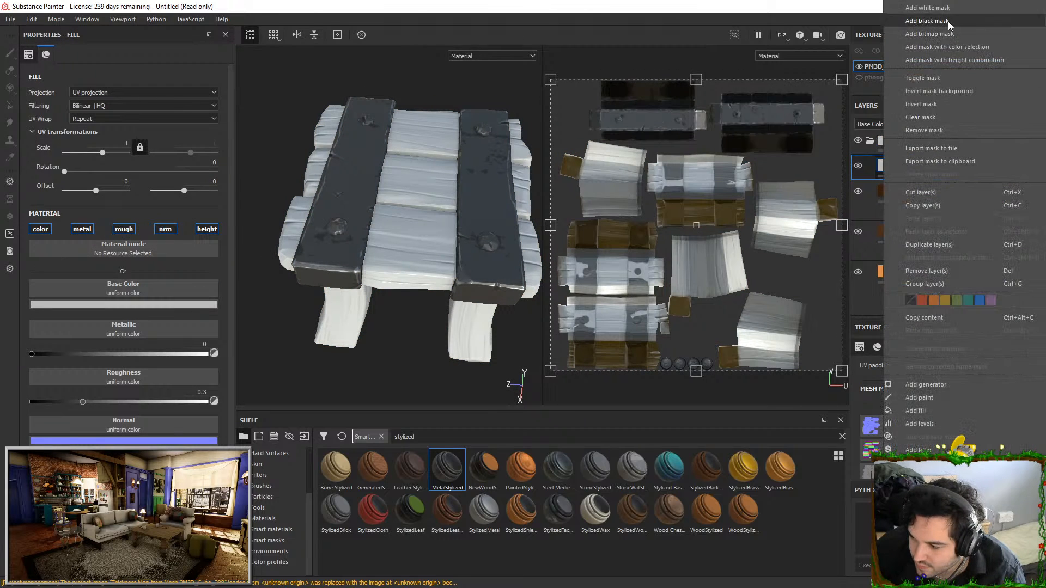
left_click(948, 22)
right_click(905, 166)
left_click(874, 206)
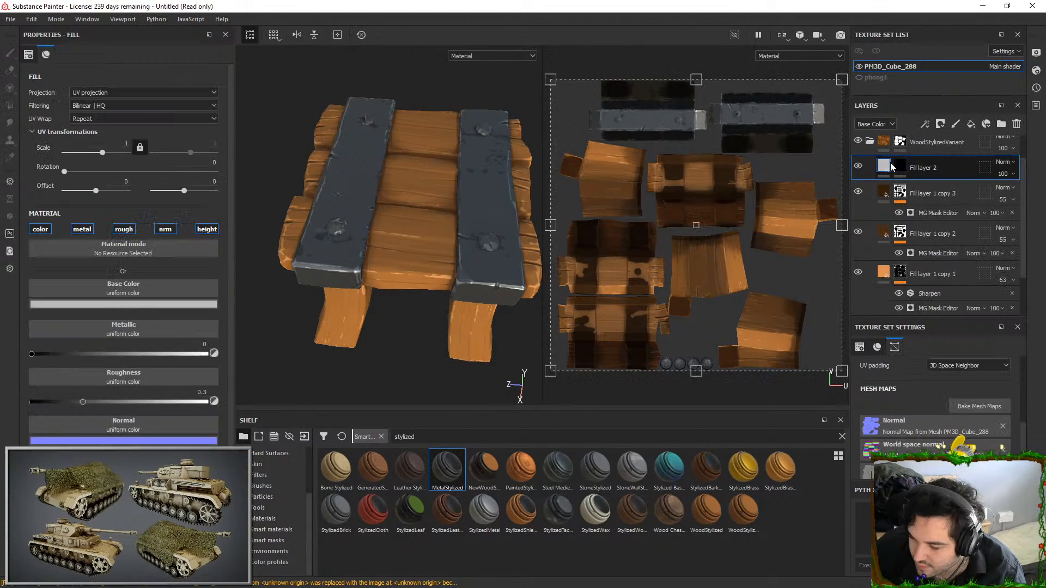
Set Fill layer 2 to Multiply and mask it with an inverted Ambient Occlusion generator at Global Balance 0.3
left_click(1009, 164)
left_click(993, 211)
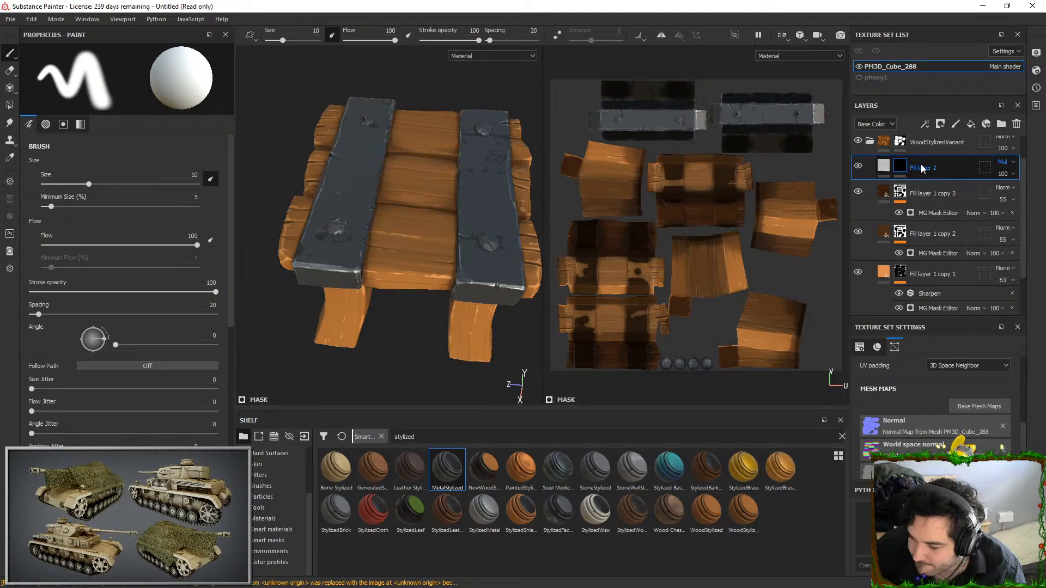
right_click(892, 166)
left_click(868, 167)
right_click(890, 167)
left_click(913, 362)
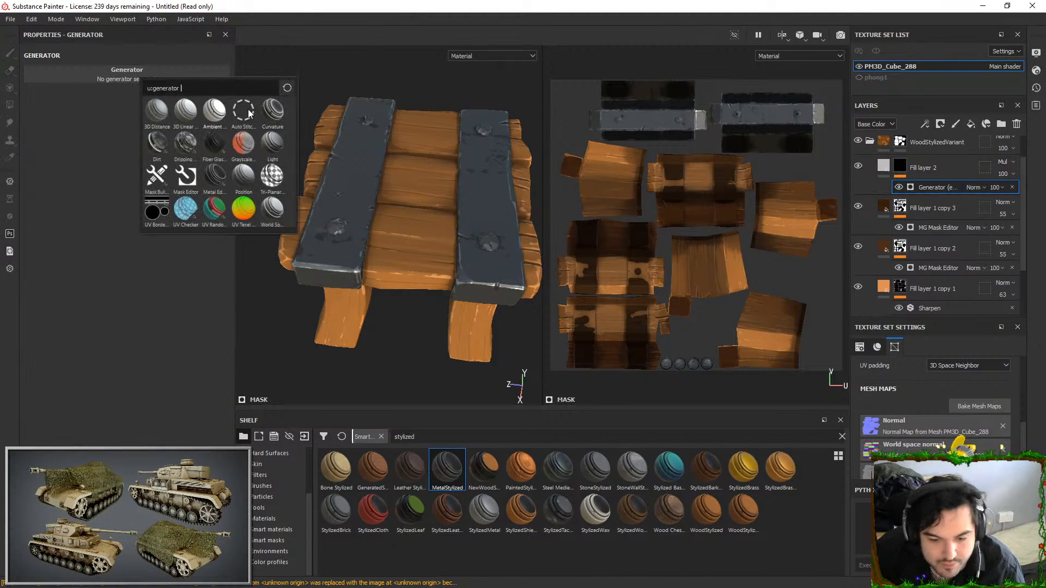
left_click(215, 117)
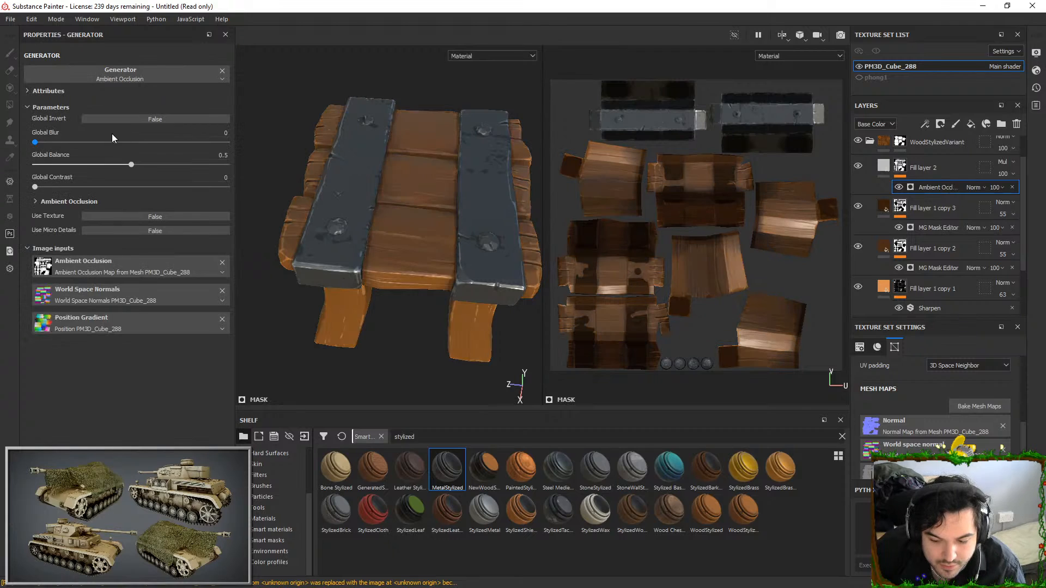
left_click(155, 119)
left_click_drag(131, 164, 89, 156)
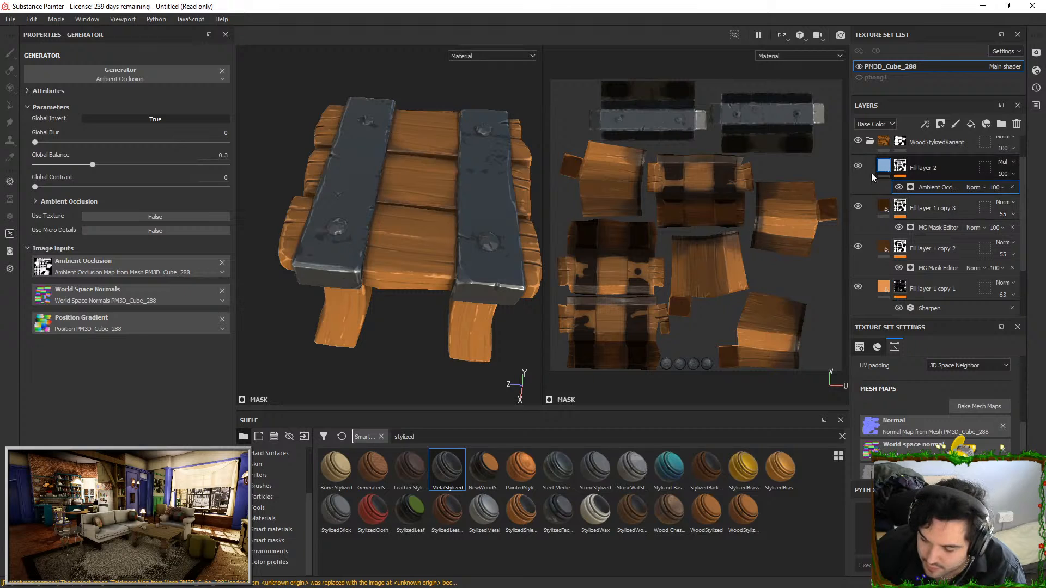
Disable the metal, rough and nrm channels of Fill layer 2 and check its effect on the wood
left_click(883, 173)
left_click(79, 230)
left_click(124, 229)
left_click(164, 229)
left_click_drag(376, 234, 472, 175, "alt")
left_click(863, 171)
middle_click_drag(472, 175, 573, 210, "alt")
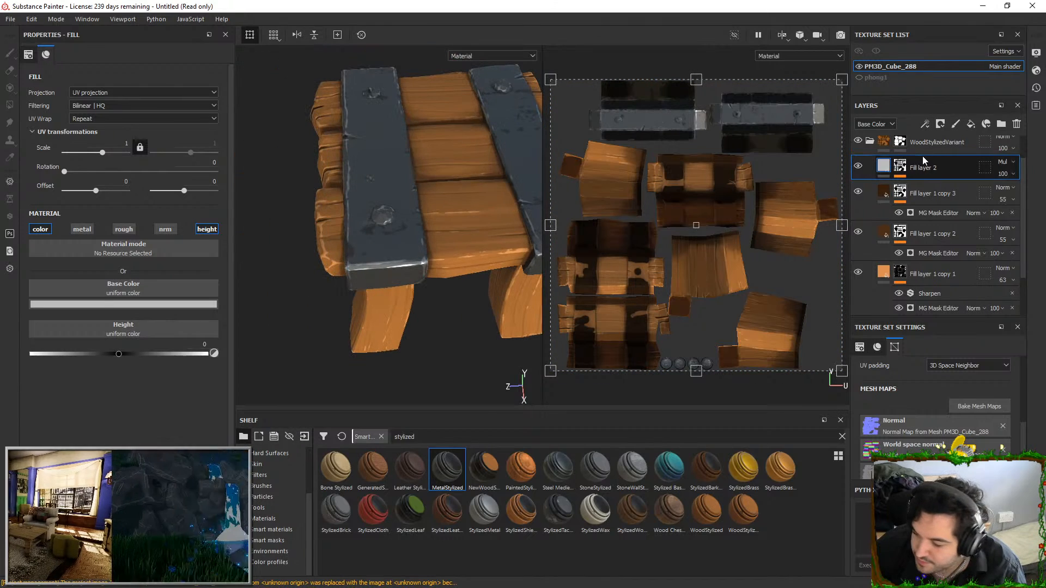
Add a fill layer above Fill layer 2 with a black mask and a Curvature generator on that mask
left_click(972, 124)
right_click(927, 163)
left_click(928, 20)
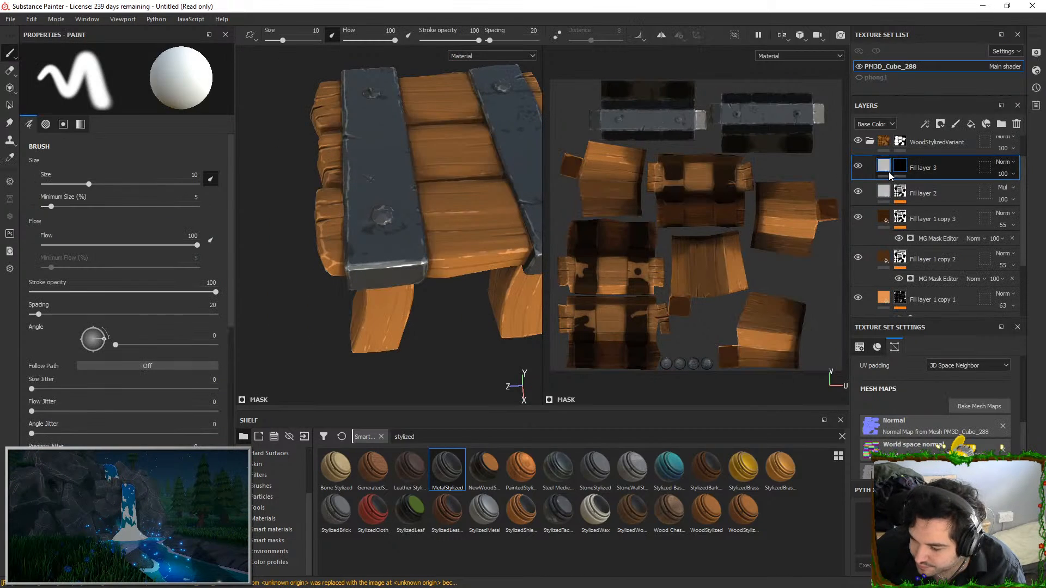
right_click(902, 167)
left_click(920, 350)
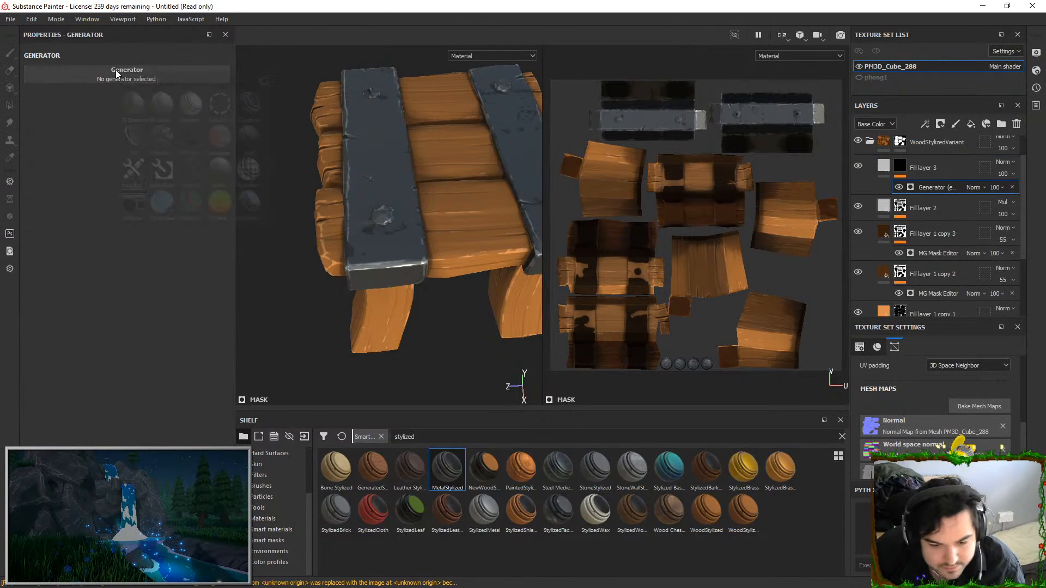
left_click(115, 70)
scroll(459, 112, "up", 1)
Invert Fill layer 3's Curvature generator, set its Global Balance to 0.93 and inspect the legs
left_click_drag(130, 164, 214, 159)
left_click(135, 119)
left_click_drag(326, 192, 354, 101, "alt")
right_click_drag(354, 101, 448, 234, "alt")
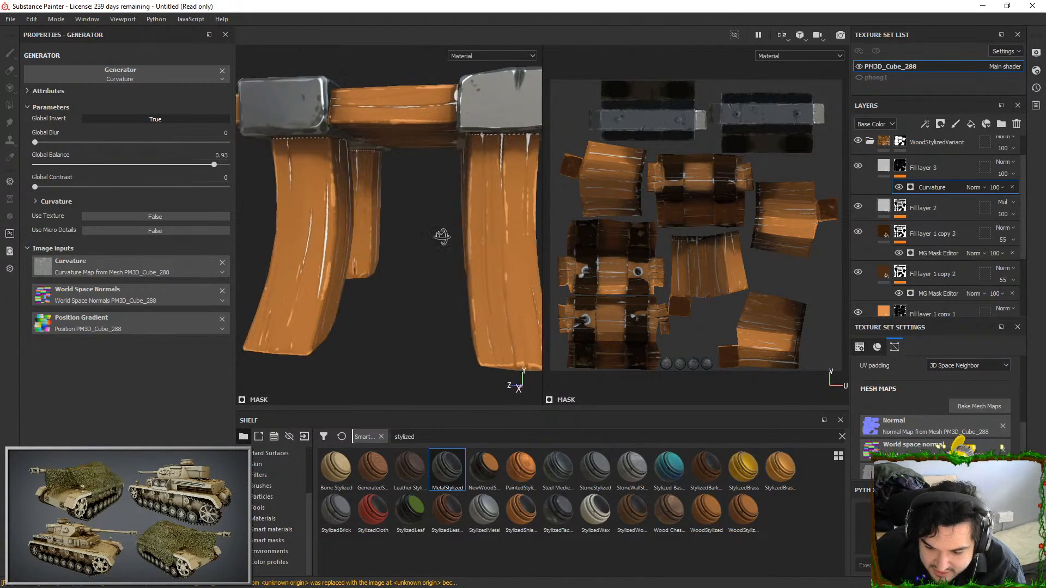
left_click_drag(448, 234, 442, 147, "alt")
Set the Curvature generator of Fill layer 3 to Global Balance 0.75 and Global Contrast 0.72
left_click_drag(216, 163, 191, 165)
right_click_drag(308, 143, 275, 133, "alt")
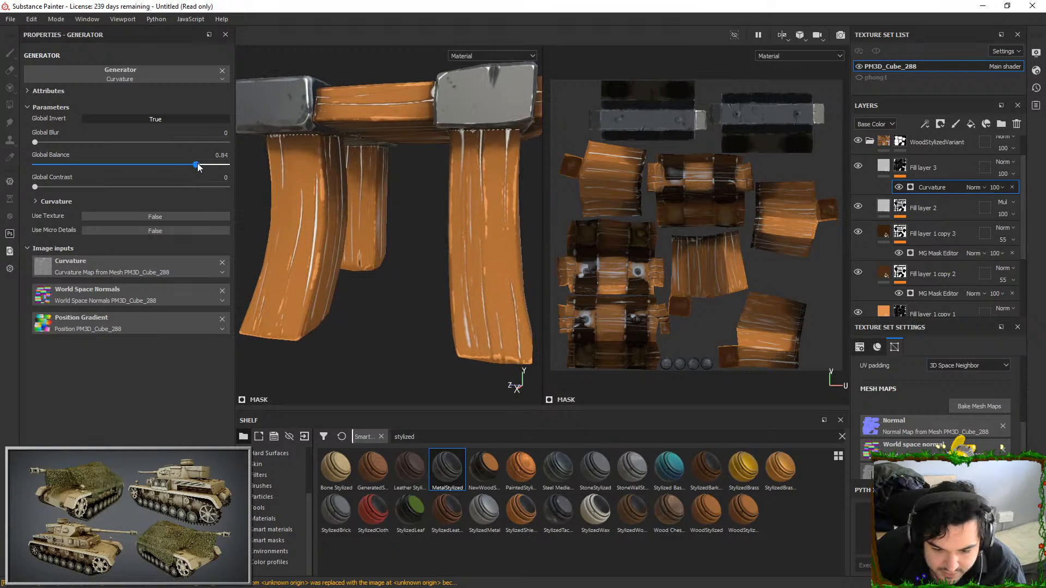
left_click_drag(211, 162, 180, 164)
left_click_drag(75, 188, 145, 188)
left_click_drag(41, 143, 24, 145)
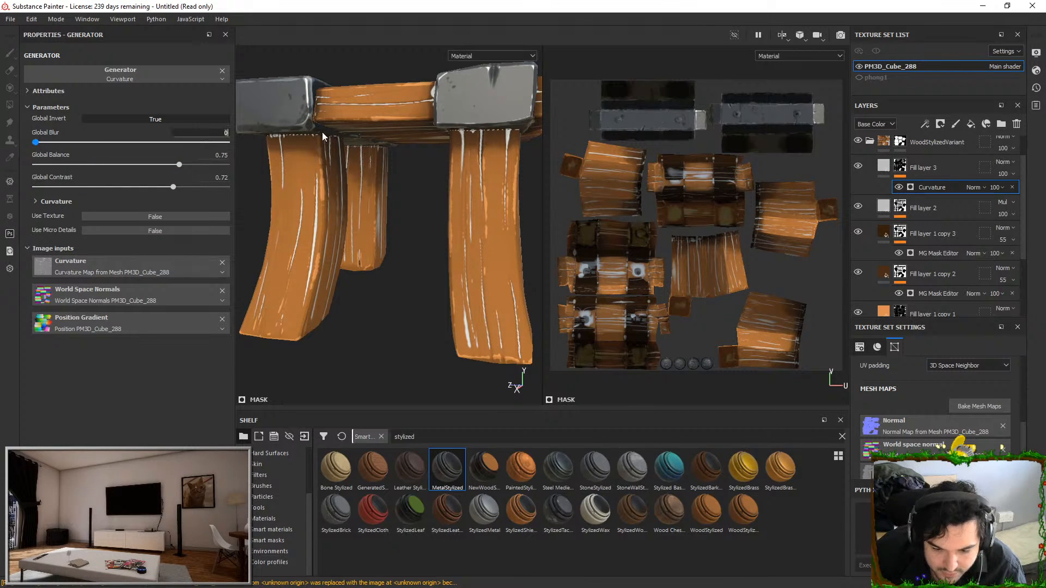
Set the Curvature generator of Fill layer 3 to Global Blur 0.25 and Global Balance 0.82
type(".1")
key("Return")
mouse_move(215, 133)
left_mouse_down()
mouse_move(358, 132)
mouse_move(395, 180)
mouse_move(413, 256)
mouse_move(392, 297)
left_mouse_up()
type(".25")
key("Return")
right_click_drag(391, 297, 383, 225, "alt")
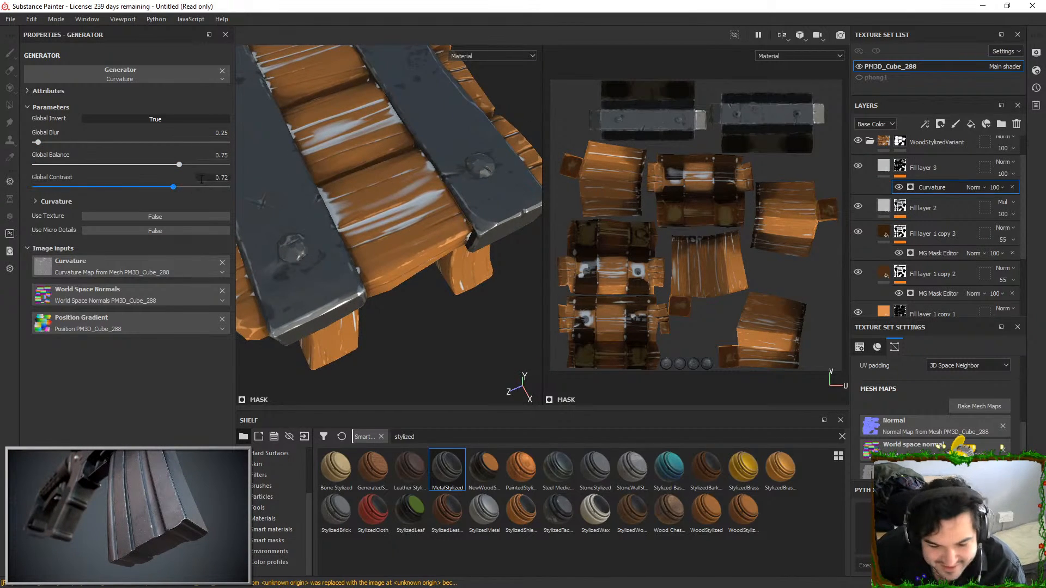
mouse_move(182, 165)
left_mouse_down()
mouse_move(169, 163)
mouse_move(192, 164)
left_mouse_up()
Change the blend mode of Fill layer 3 to Multiply and check the darkened wood
left_click(1003, 161)
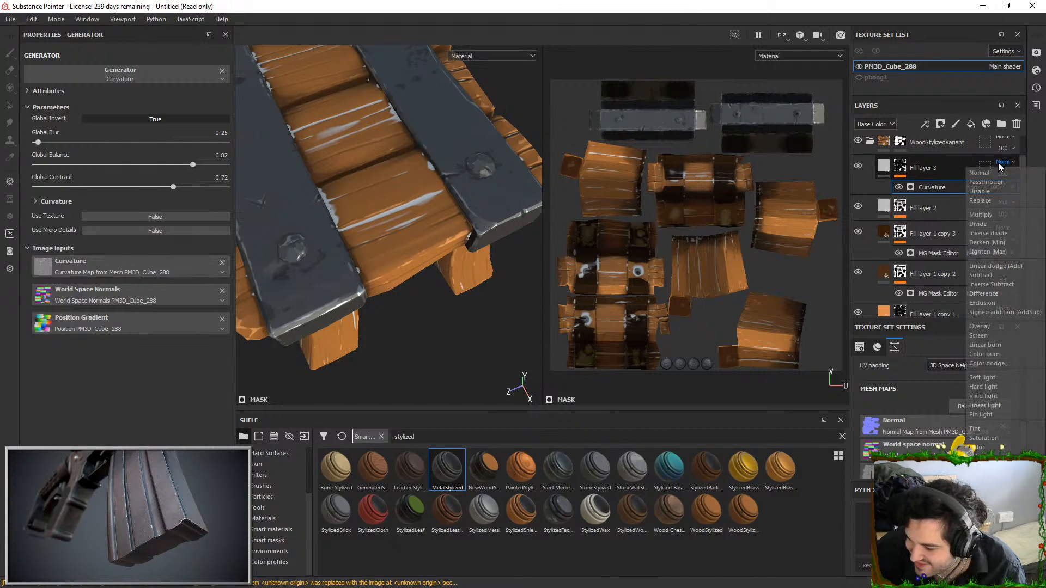
left_click(992, 214)
right_click_drag(414, 218, 385, 182, "alt")
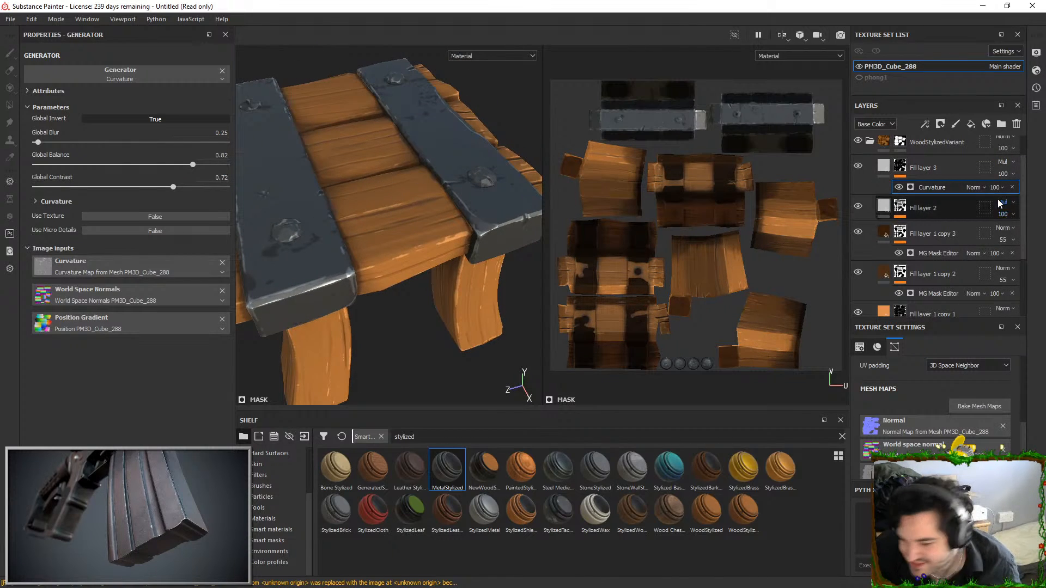
Disable every channel of Fill layer 3 except color
left_click(888, 166)
left_click(165, 229)
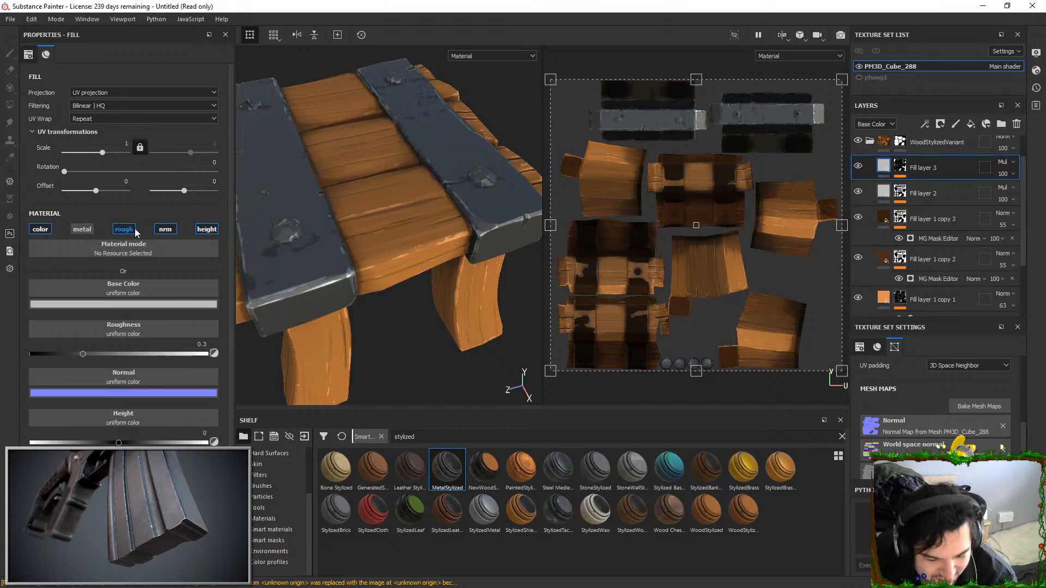
left_click(165, 229)
left_click(203, 230)
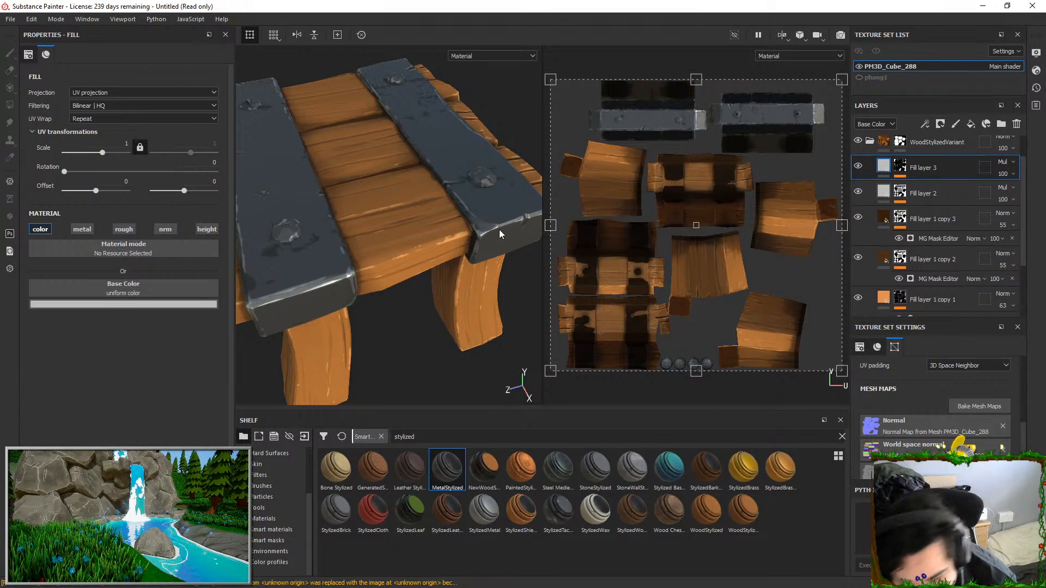
left_click_drag(455, 219, 436, 258, "alt")
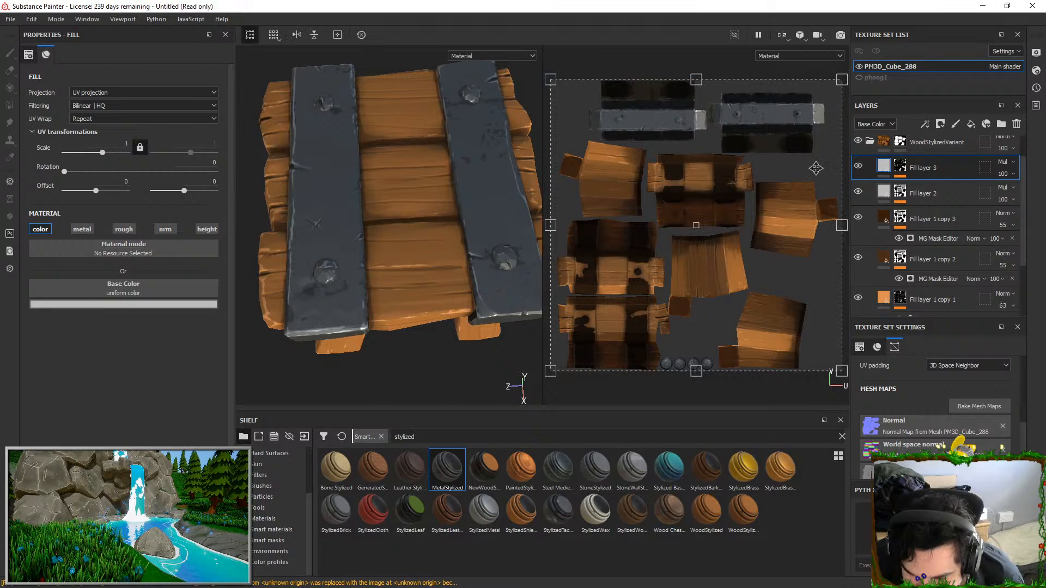
Add a fill layer above Fill layer 3 with a black mask and put a Curvature generator on it
left_click(970, 125)
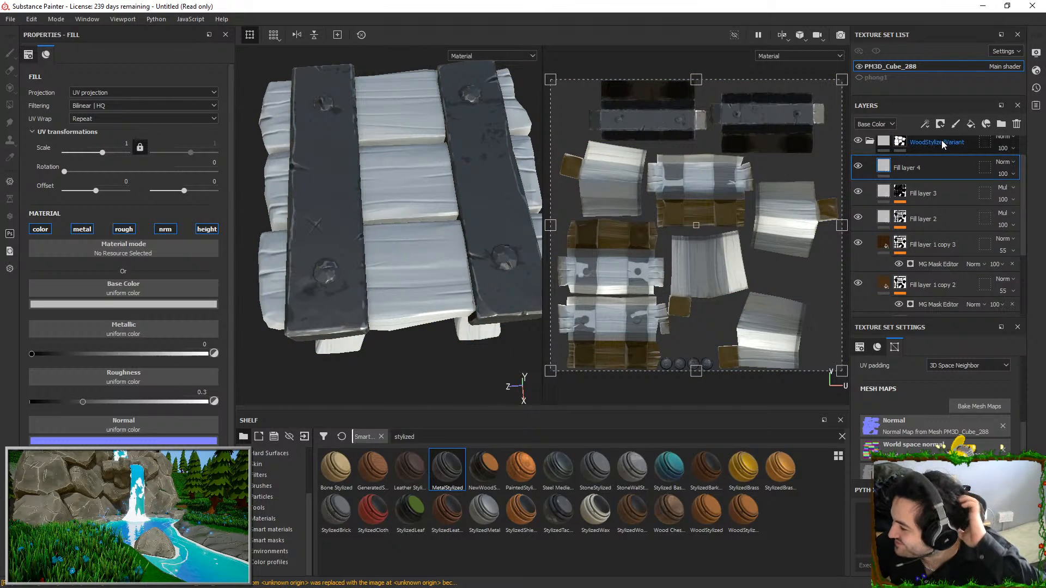
right_click(907, 168)
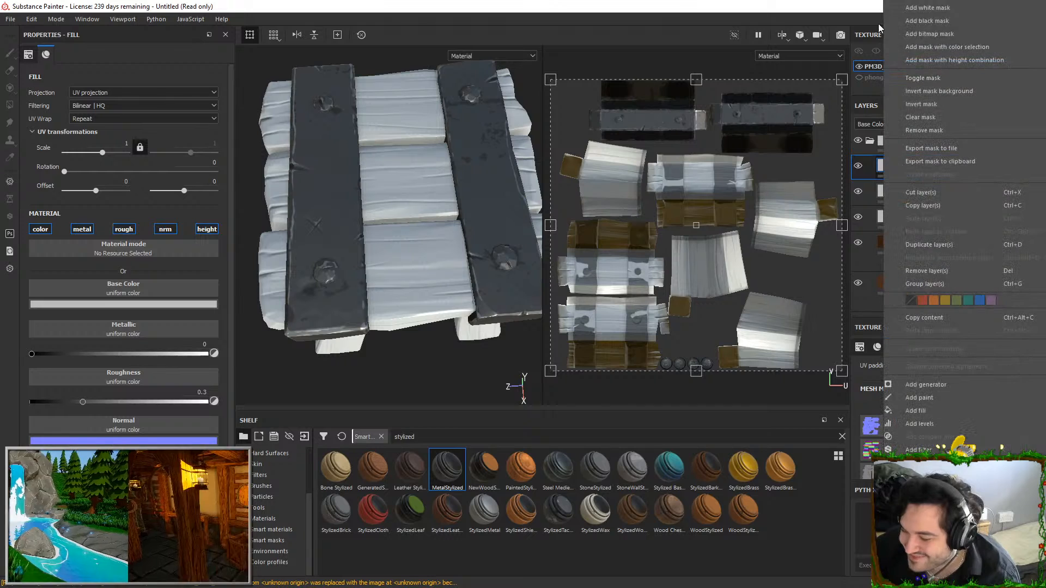
left_click(931, 23)
right_click(908, 165)
left_click(934, 352)
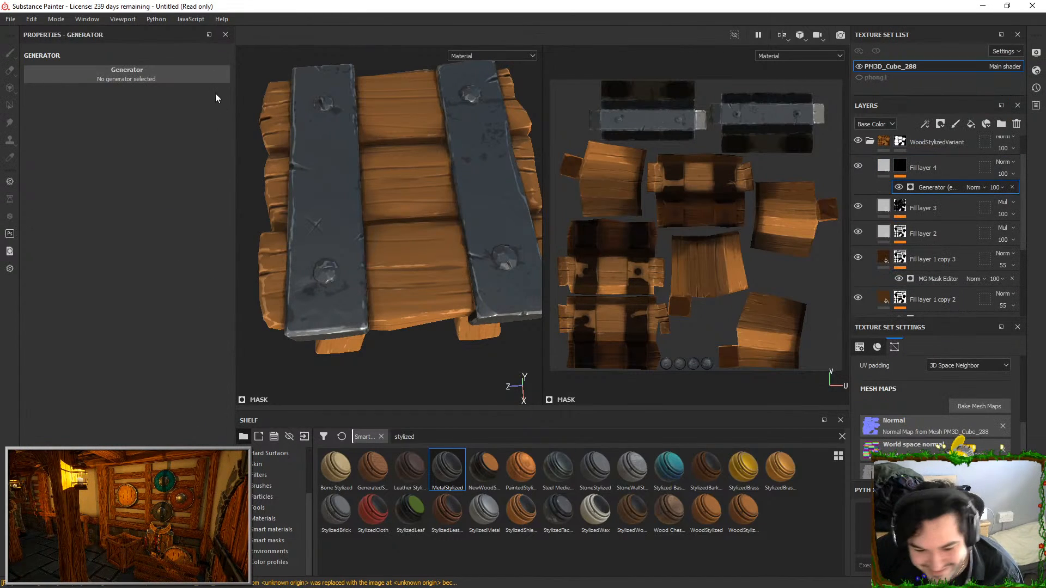
left_click(127, 74)
left_click(298, 101)
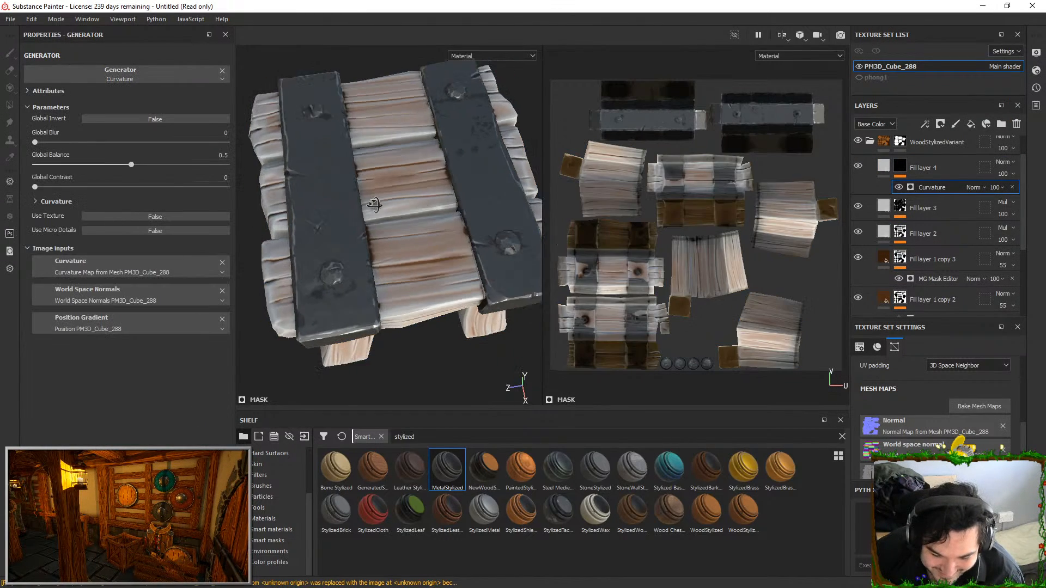
Set Fill layer 4's Curvature generator to Global Balance 0.16 and Contrast 0.34, and the layer's blend mode to Overlay
left_click_drag(77, 165, 54, 166)
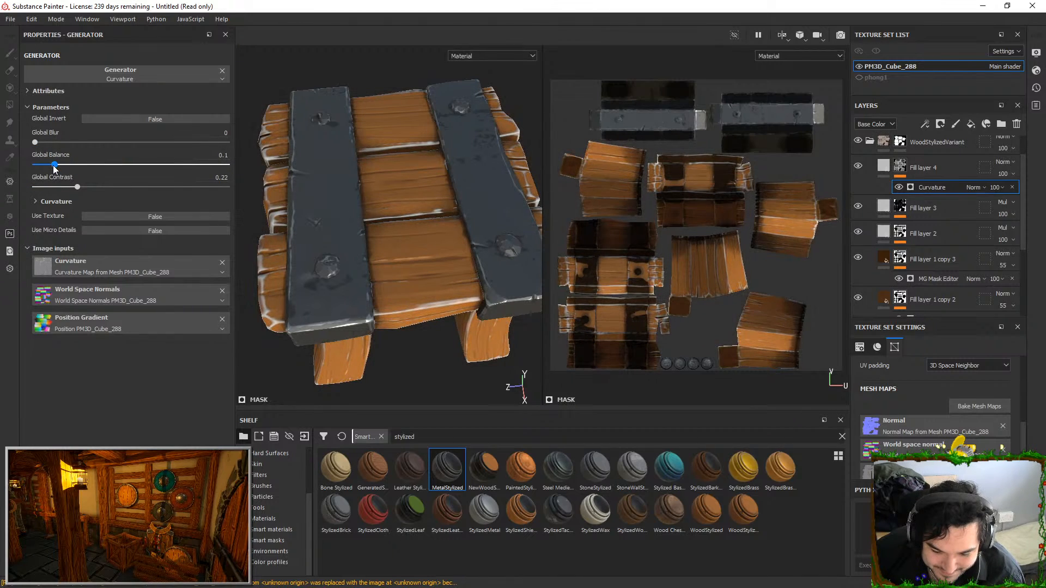
left_click_drag(125, 186, 65, 165)
left_click_drag(403, 218, 424, 207, "alt")
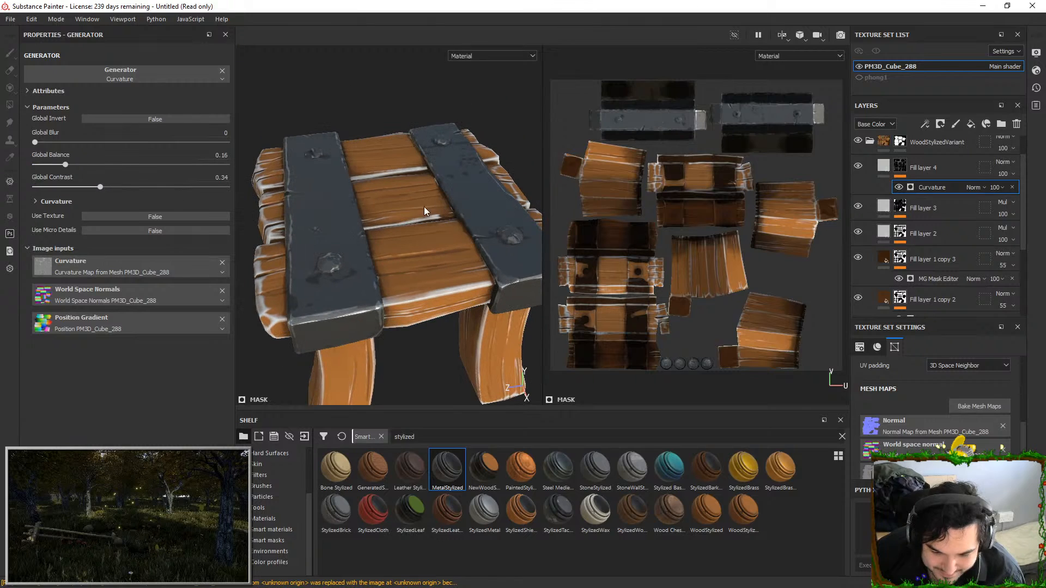
left_click(1005, 162)
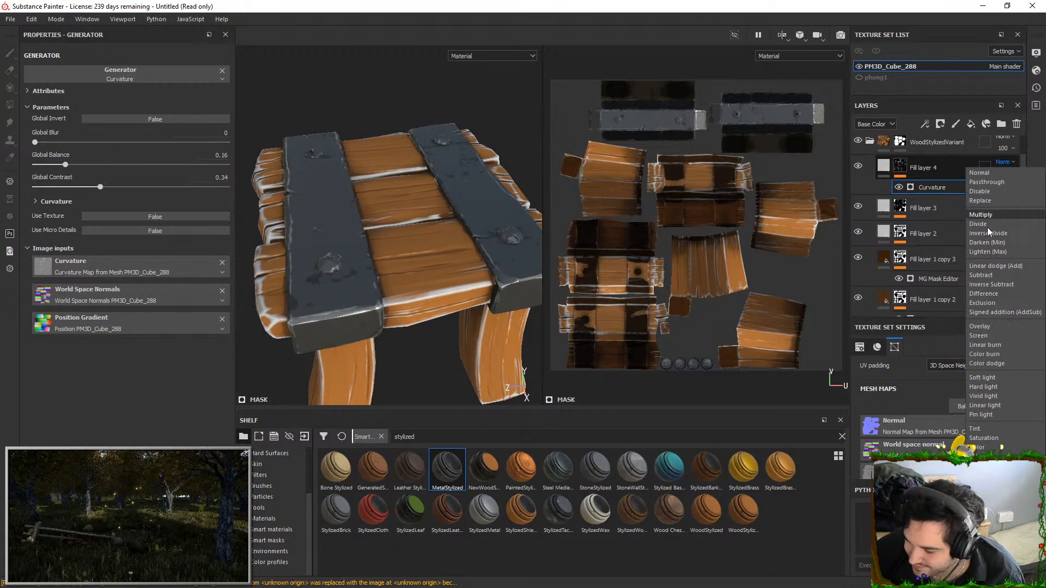
left_click(995, 326)
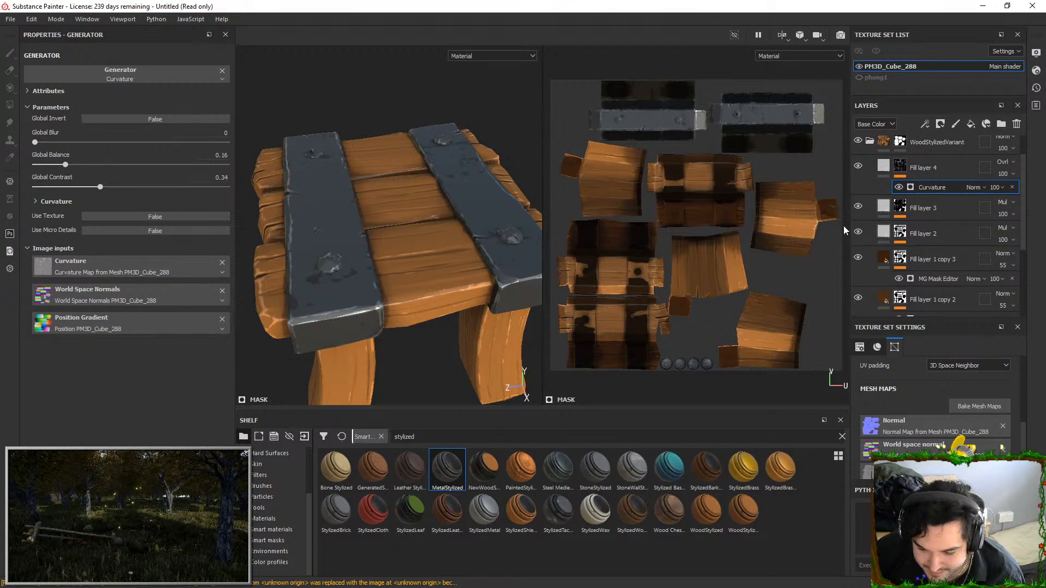
Make Fill layer 4's base color white and keep only its color channel enabled
left_click(890, 169)
left_click(175, 303)
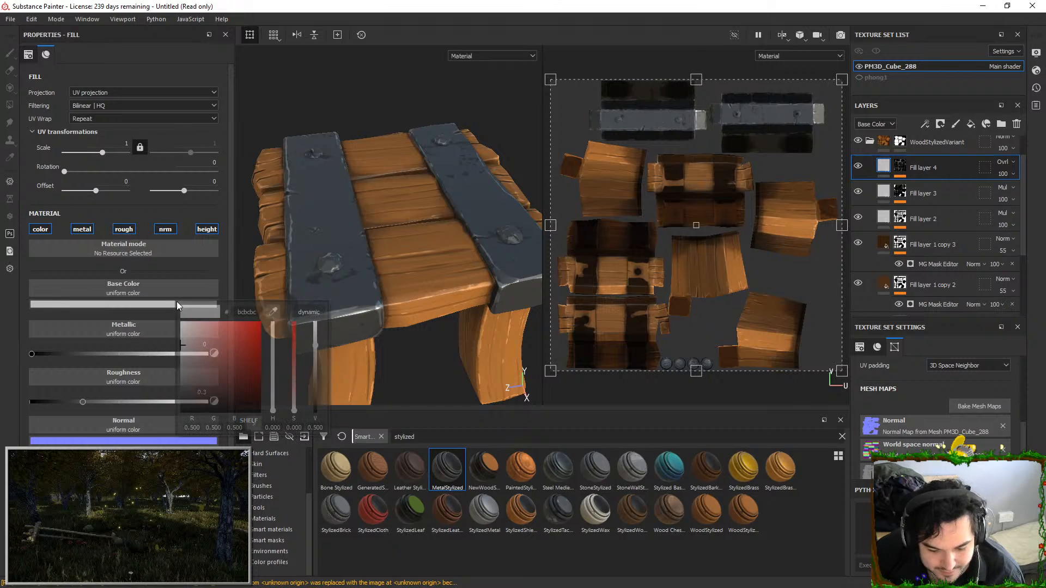
left_click(901, 167)
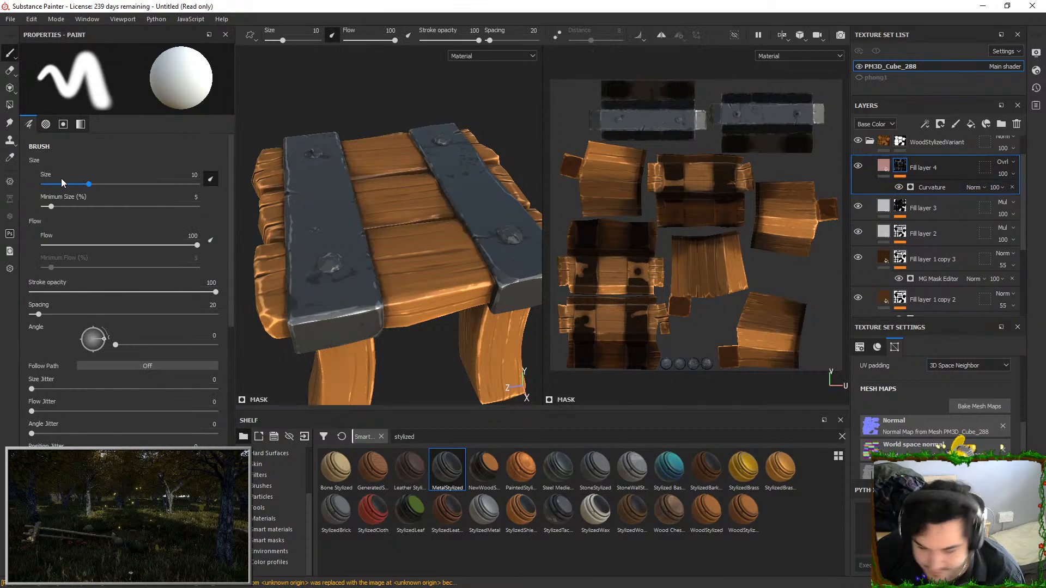
left_click(81, 229)
left_click(124, 229)
left_click(165, 229)
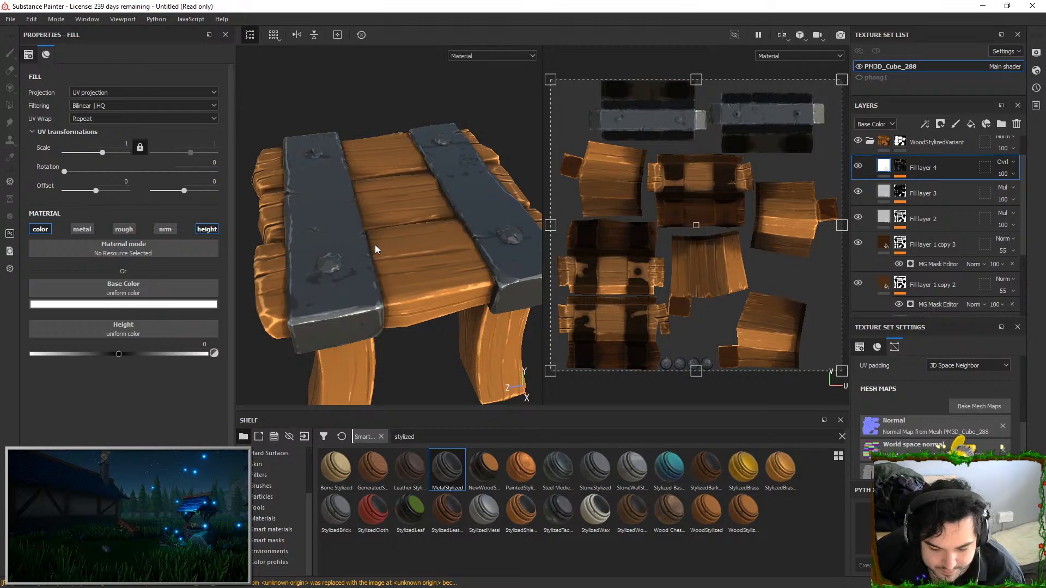
left_click(207, 229)
left_click_drag(521, 231, 376, 136, "alt")
Add a fill layer above Fill layer 4 with a black mask and put a Position generator on it
left_click(971, 124)
right_click(925, 162)
left_click(939, 21)
right_click(912, 287)
left_click(918, 354)
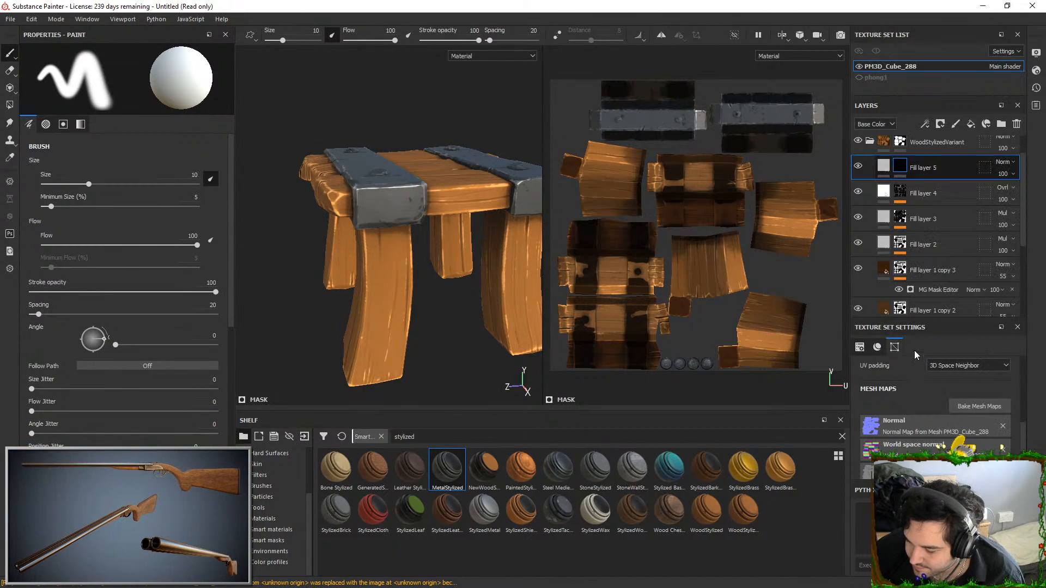
left_click(163, 77)
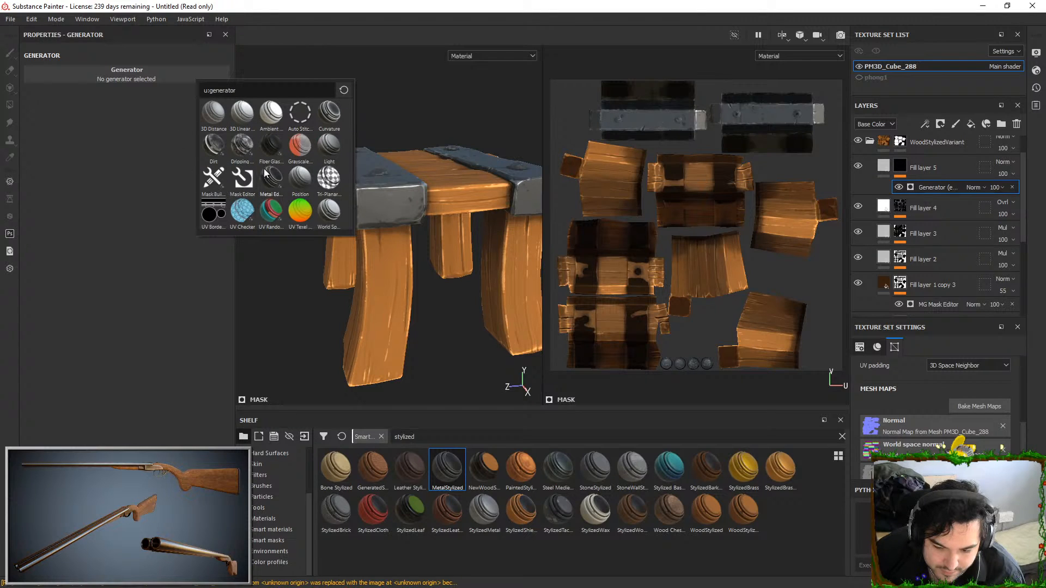
left_click(294, 180)
Invert Fill layer 5's Position generator and set its Global Balance to 0.65 and Global Contrast to 0.15
left_click_drag(123, 163, 158, 153)
left_click(123, 118)
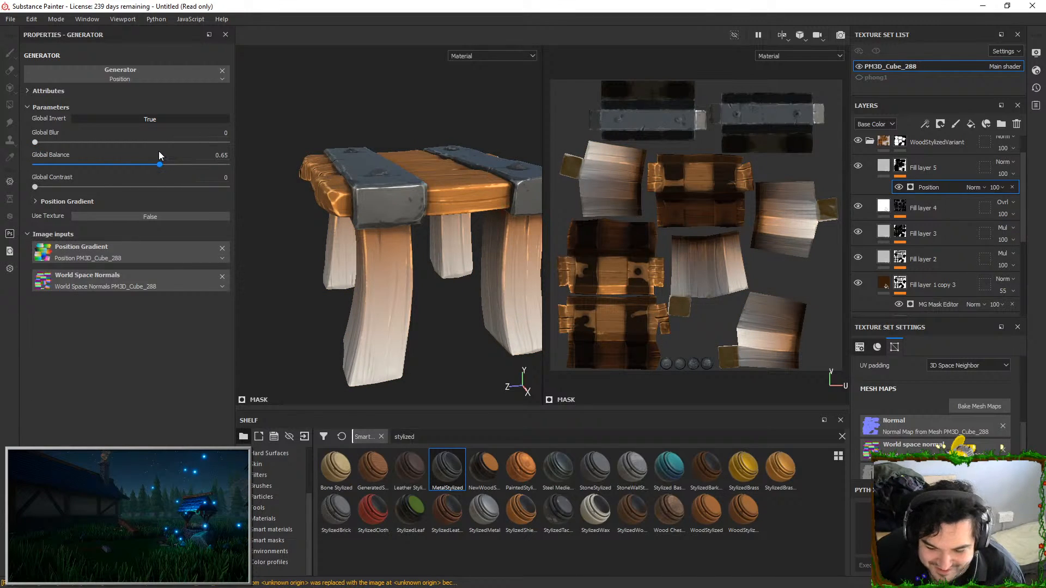
left_click_drag(36, 187, 65, 187)
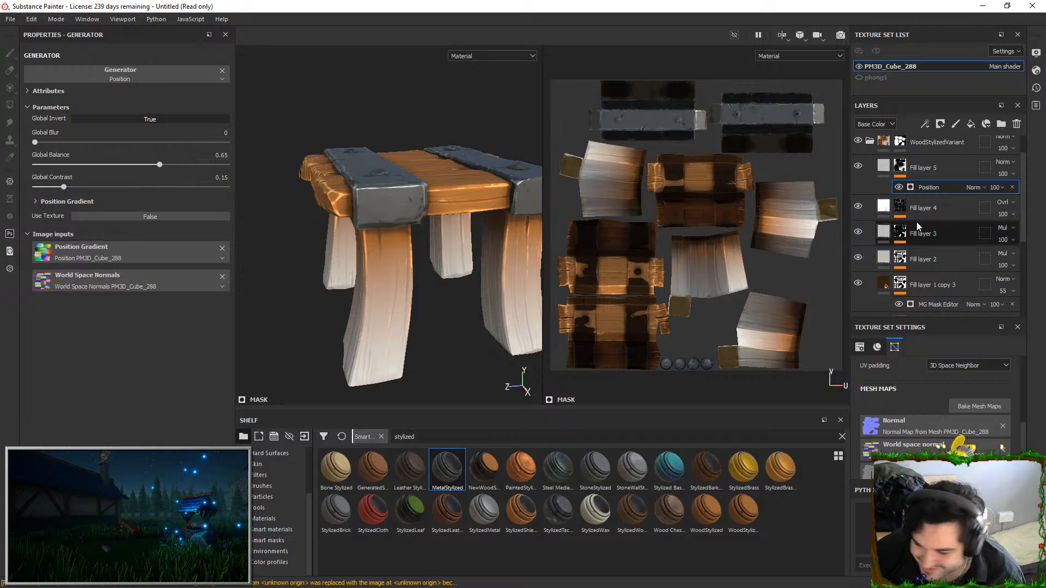
Set the base color of Fill layer 5 to dark red 890000
left_click(989, 172)
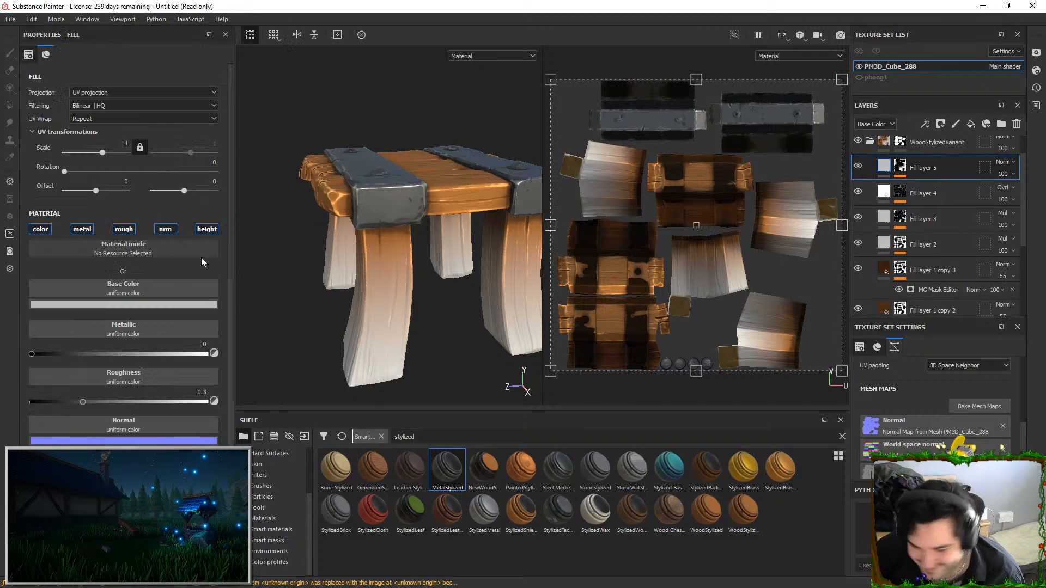
left_click(168, 305)
left_click_drag(214, 341, 368, 309)
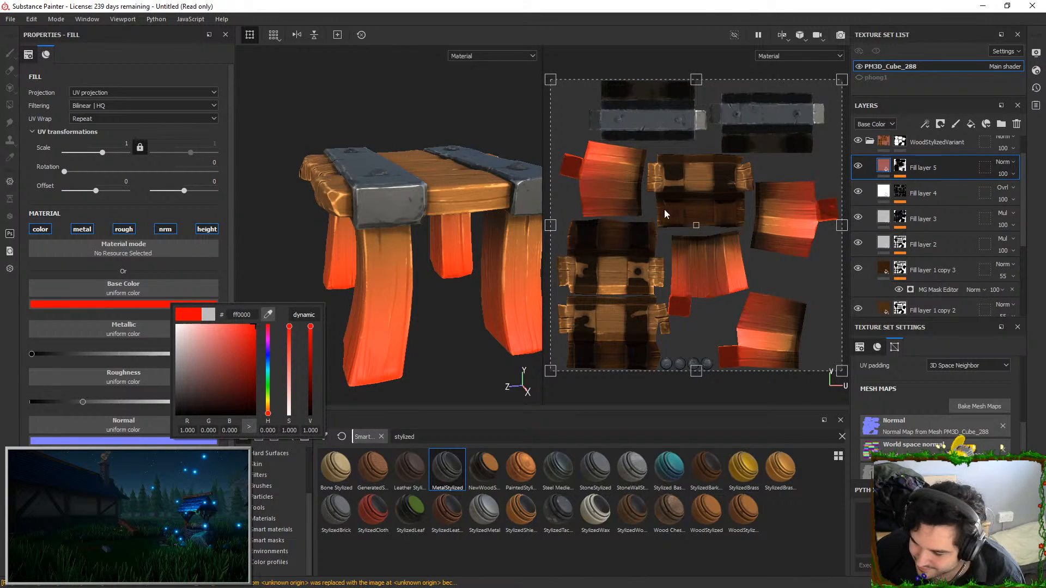
left_click_drag(244, 348, 255, 366)
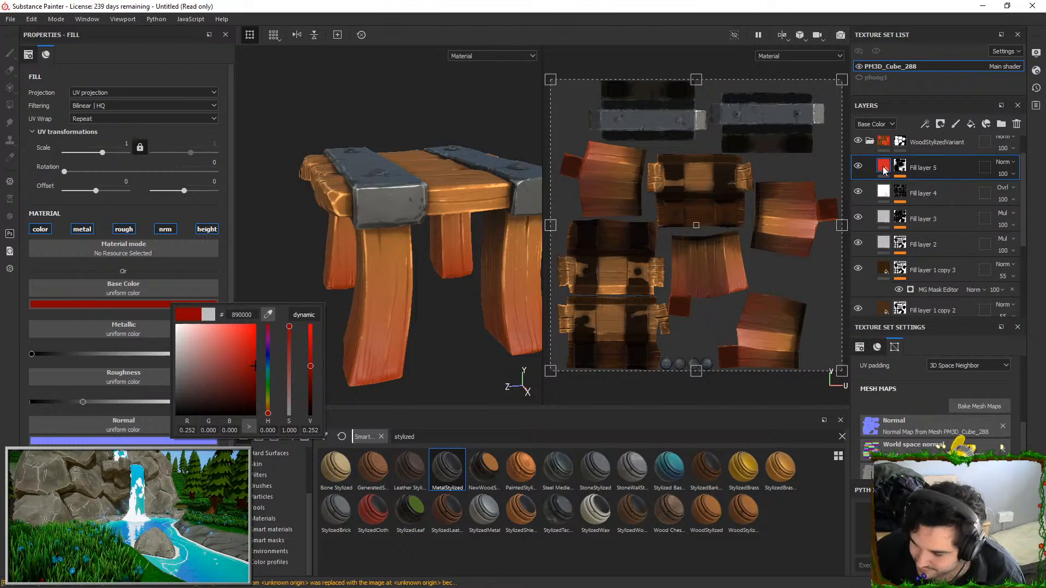
Disable the metal, rough and nrm channels of Fill layer 5
left_click(136, 213)
left_click(80, 230)
left_click(123, 229)
left_click(165, 229)
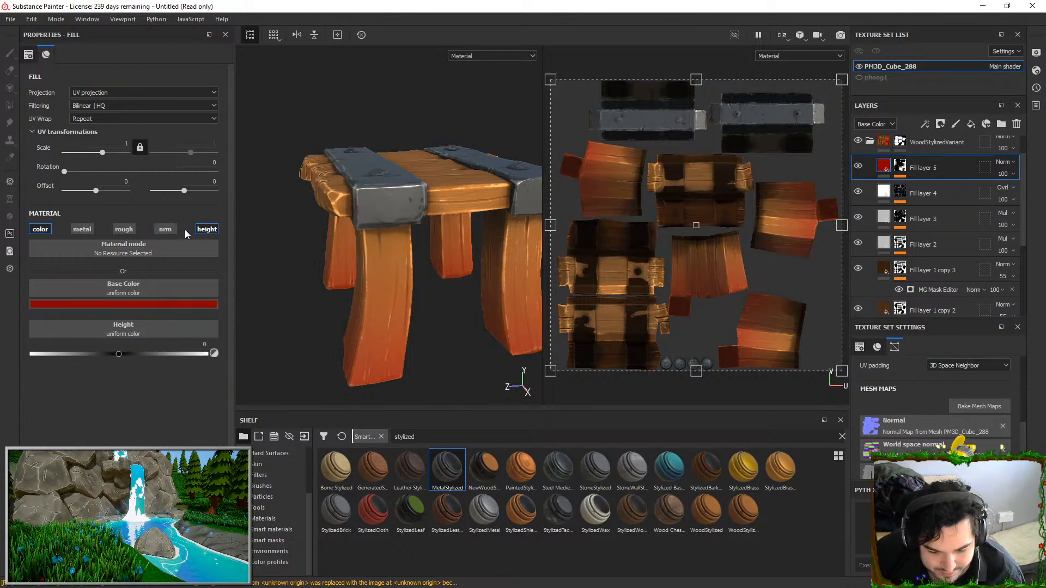
Disable the height channel of Fill layer 5 and blend the layer with Multiply at 41 opacity
left_click(207, 230)
left_click(1005, 162)
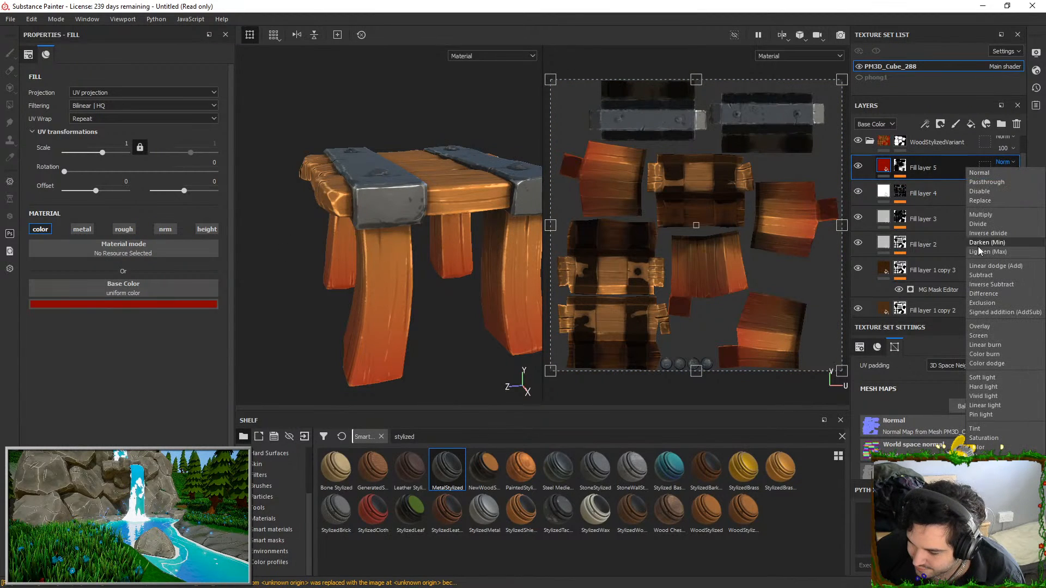
left_click(984, 222)
left_click_drag(1015, 193, 1028, 193)
left_click_drag(480, 133, 412, 247, "alt")
left_click(860, 165)
left_click(860, 166)
left_click(1012, 175)
left_click(1013, 191)
left_click(1012, 191)
left_click(845, 164)
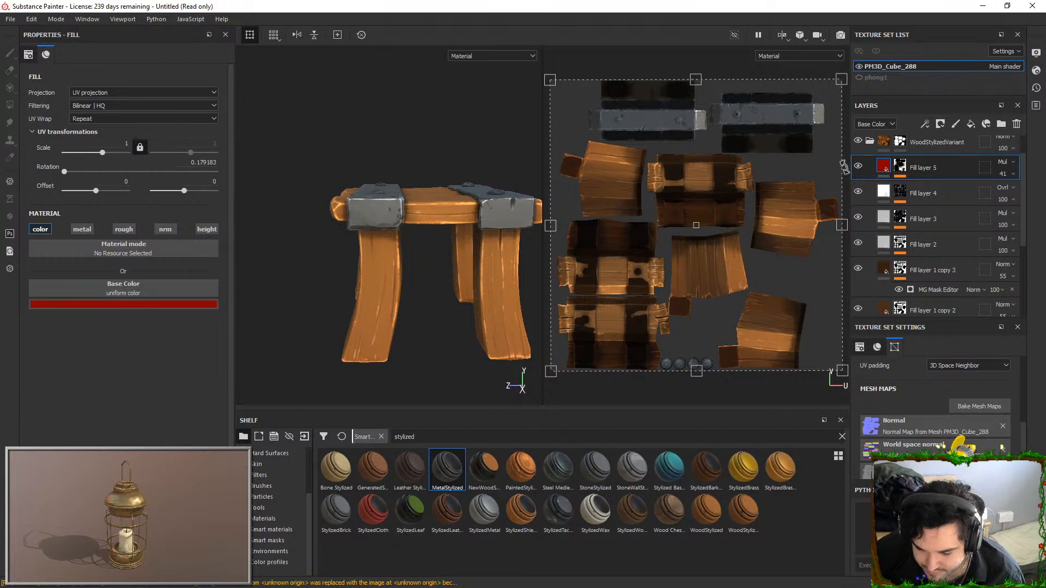
Add a fill layer above Fill layer 5 with a black mask and put a Position generator on it
left_click(971, 123)
right_click(927, 163)
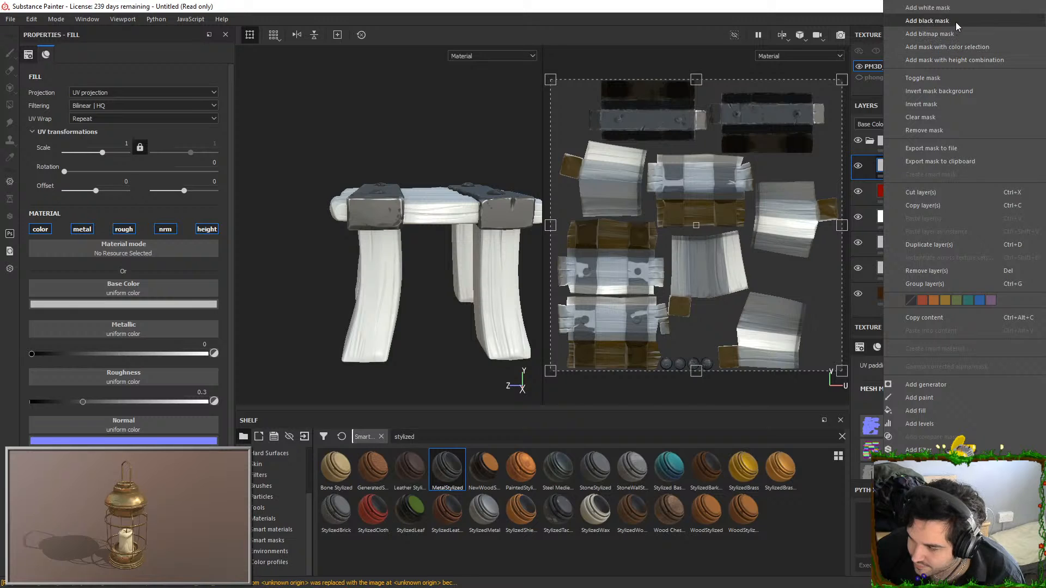
left_click(955, 21)
right_click(906, 159)
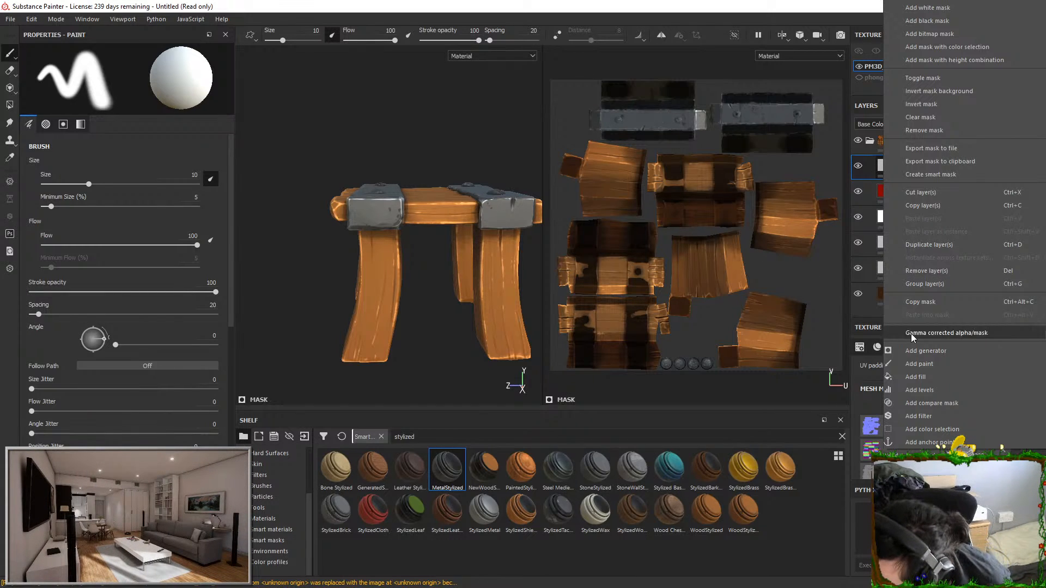
left_click(927, 20)
right_click(900, 164)
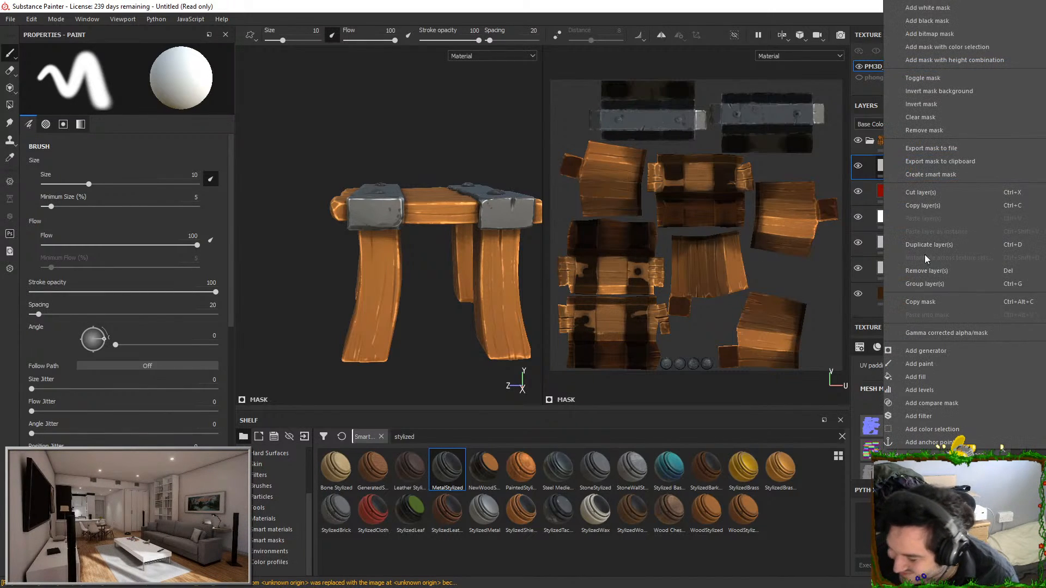
left_click(924, 355)
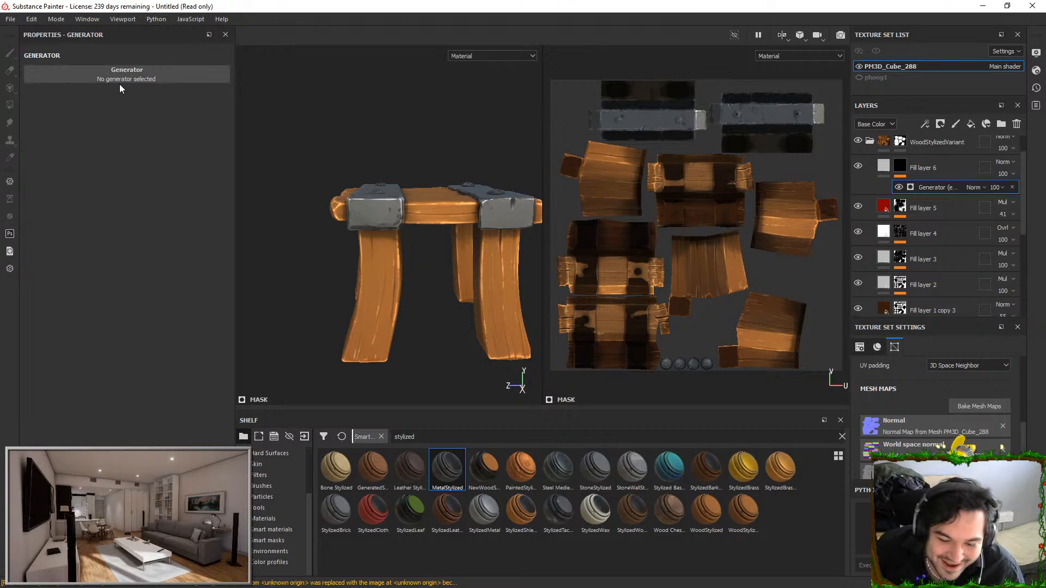
left_click(118, 80)
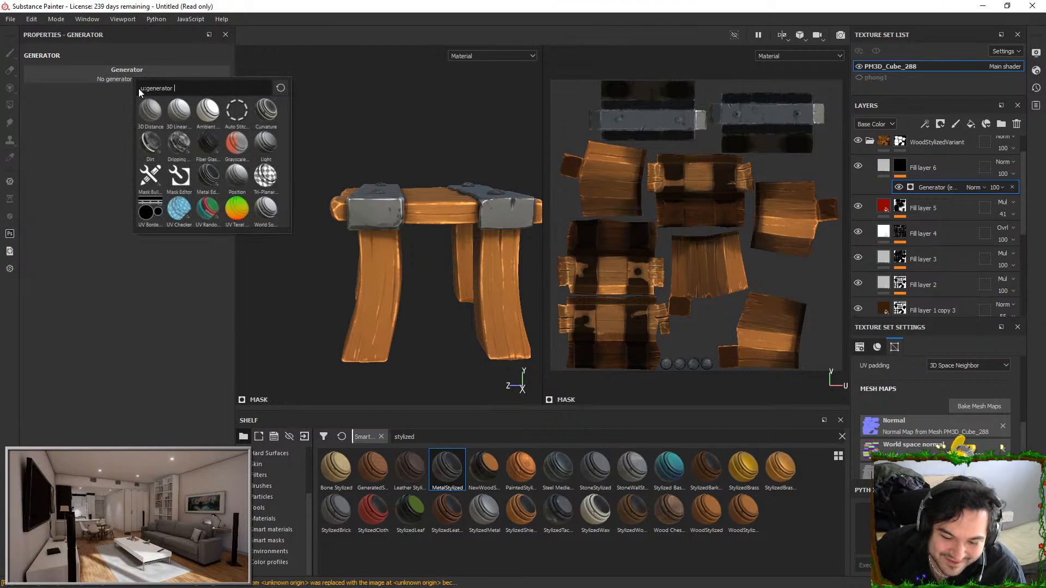
left_click(246, 175)
Set the Position generator of Fill layer 6 to Global Balance 0.16 and Global Contrast 0.21
left_click_drag(132, 164, 66, 164)
left_click_drag(64, 187, 148, 186)
mouse_move(68, 164)
left_mouse_down()
mouse_move(108, 186)
mouse_move(76, 183)
mouse_move(64, 162)
left_mouse_up()
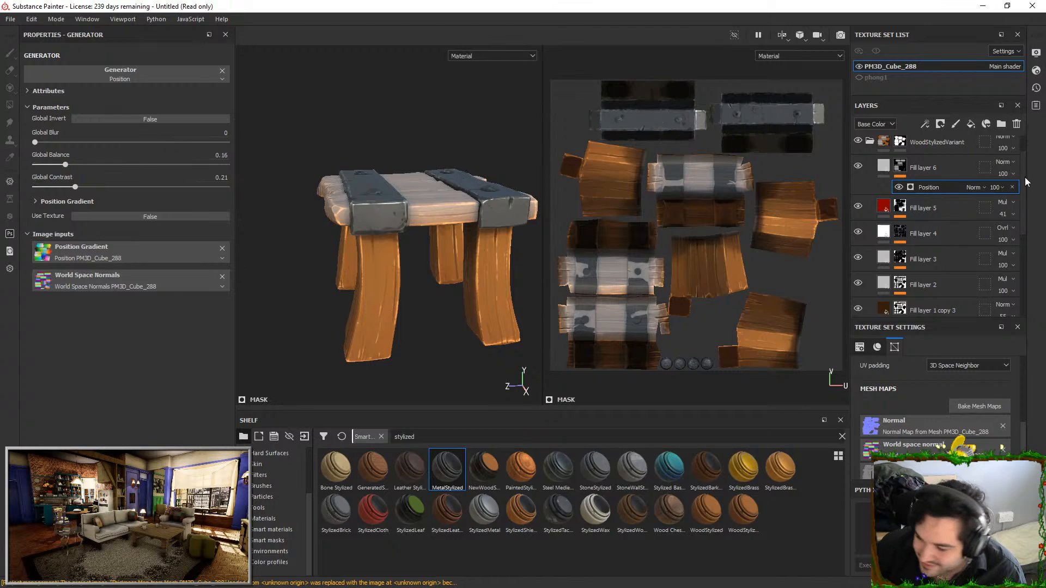
Set the blending mode of Fill layer 6 to Overlay and give it a pink base color
left_click(1005, 161)
left_click(984, 331)
left_click(884, 165)
left_click(150, 304)
left_click_drag(194, 355, 237, 326)
left_click_drag(251, 419, 260, 316)
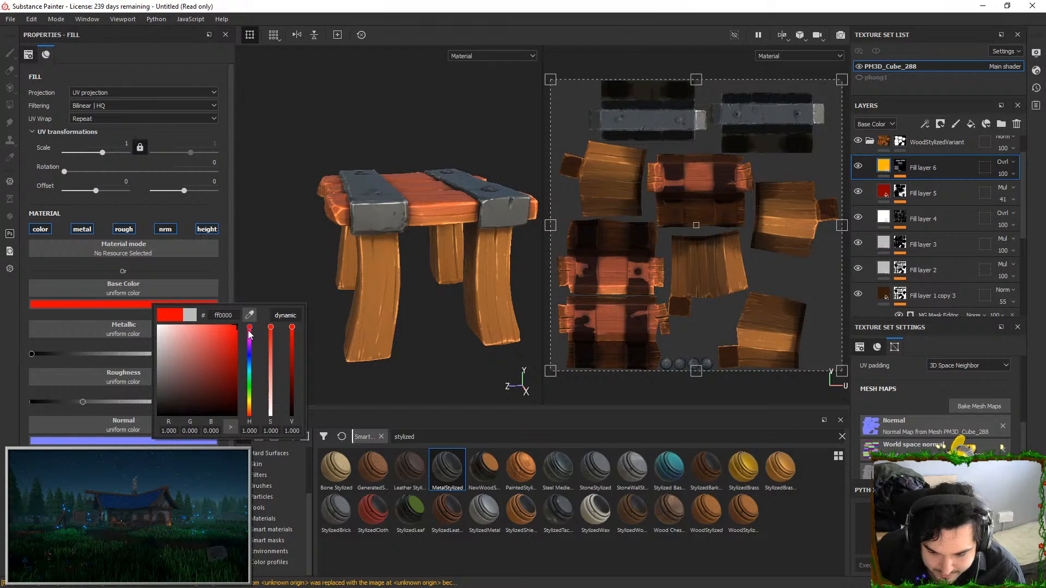
left_click(249, 333)
left_click_drag(224, 326, 203, 322)
left_click_drag(368, 164, 382, 185, "alt")
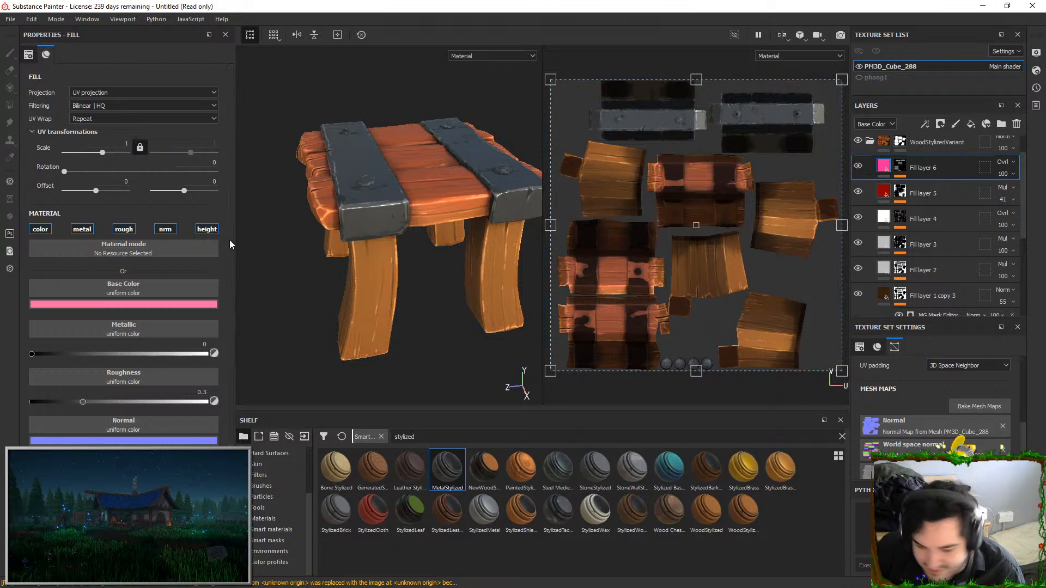
Disable the metal, rough, nrm and height channels of Fill layer 6
left_click(76, 229)
left_click(123, 229)
left_click(165, 229)
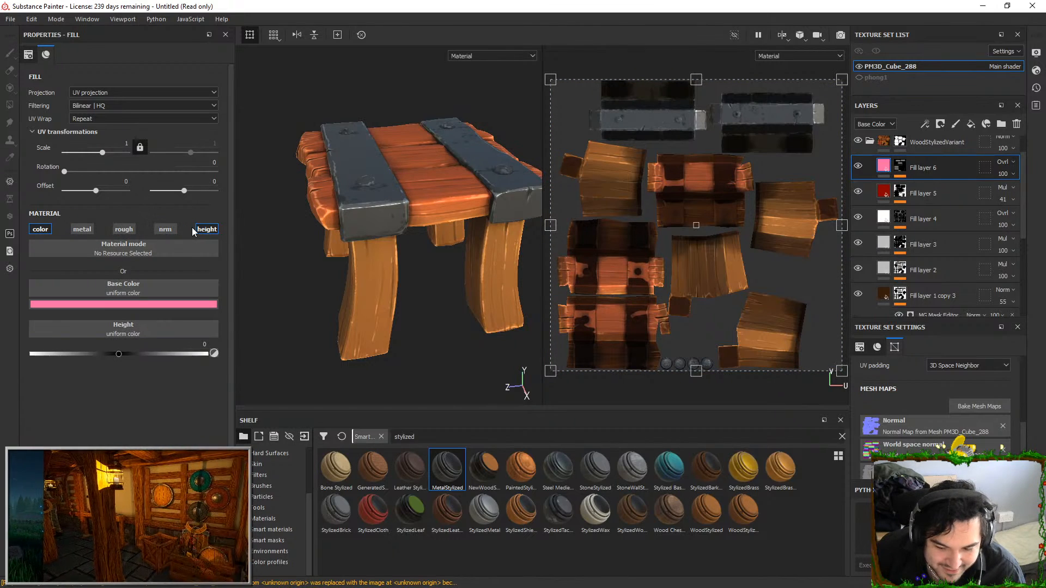
left_click(198, 231)
Lighten the base color of Fill layer 6 to pale pink and set the layer's opacity to 32
left_click(143, 305)
mouse_move(178, 327)
left_mouse_down()
mouse_move(158, 322)
mouse_move(174, 301)
left_mouse_up()
left_click_drag(337, 234, 345, 179, "alt")
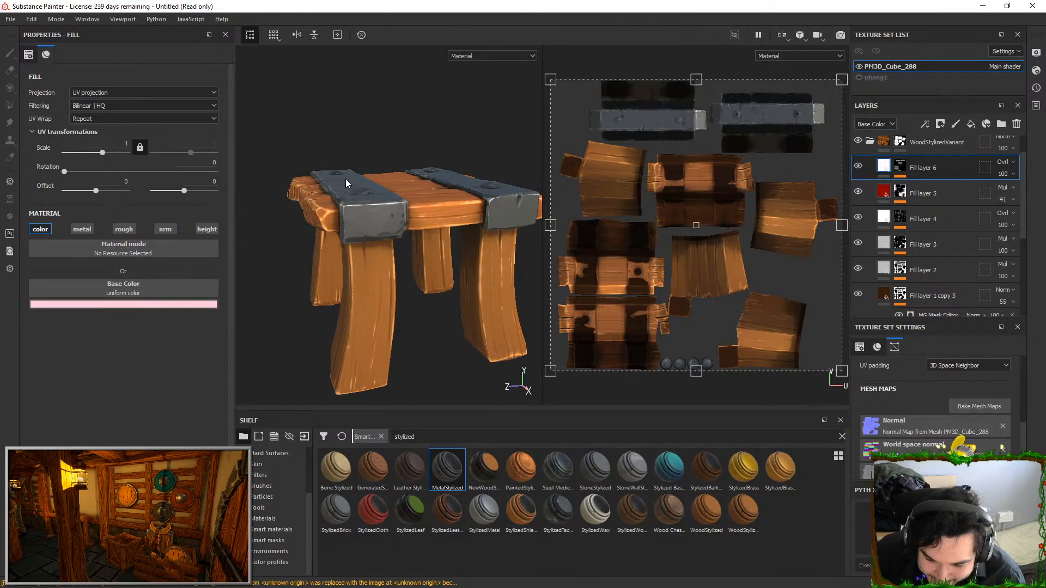
right_click_drag(345, 178, 384, 207, "alt")
left_click(1008, 194)
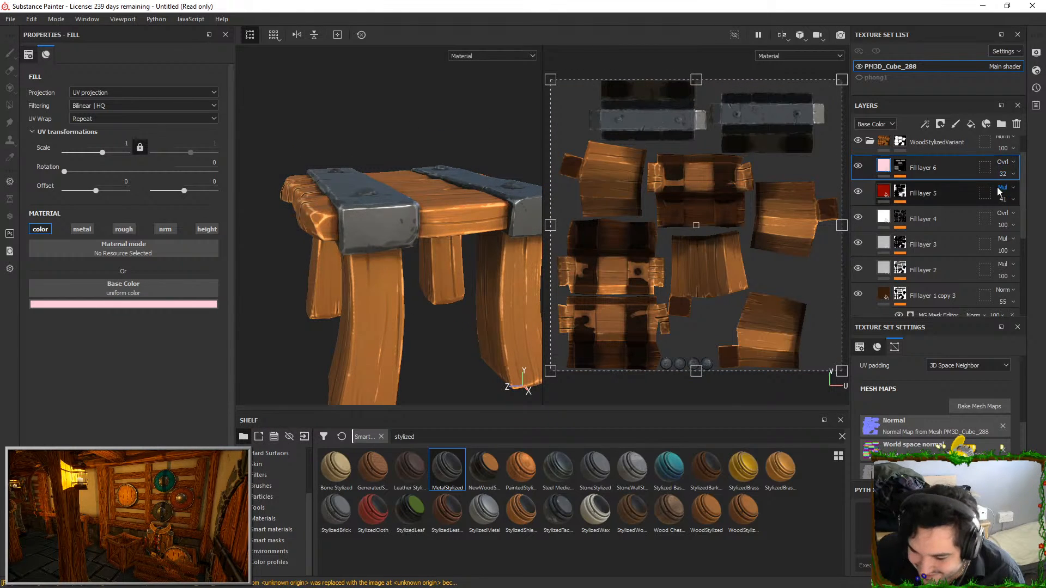
Compare the stall with Fill layer 6 hidden and shown, and examine the wood from several angles
left_click(861, 168)
left_click(861, 168)
left_click_drag(367, 169, 420, 261, "alt")
right_click_drag(419, 262, 408, 233, "alt")
left_click_drag(408, 234, 434, 229, "alt")
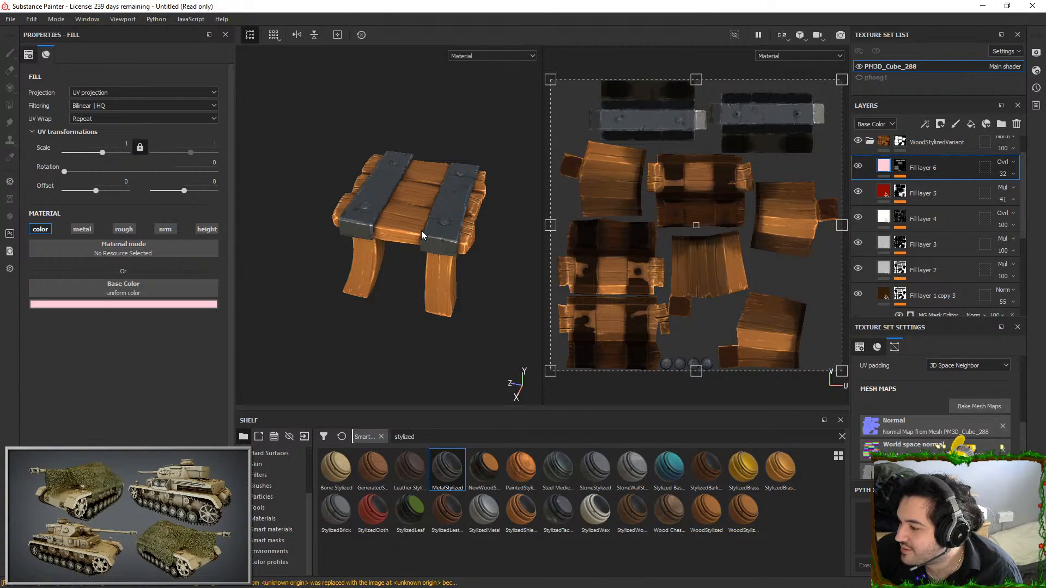
right_click_drag(421, 231, 446, 327, "alt")
left_click_drag(446, 327, 485, 163, "alt")
right_click_drag(485, 163, 515, 192, "alt")
Set the MG Mask Editor on the wood's Fill layer 1 copy 1 to Global Balance 0.34 and Global Blur 0.42
scroll(899, 245, "down", 3)
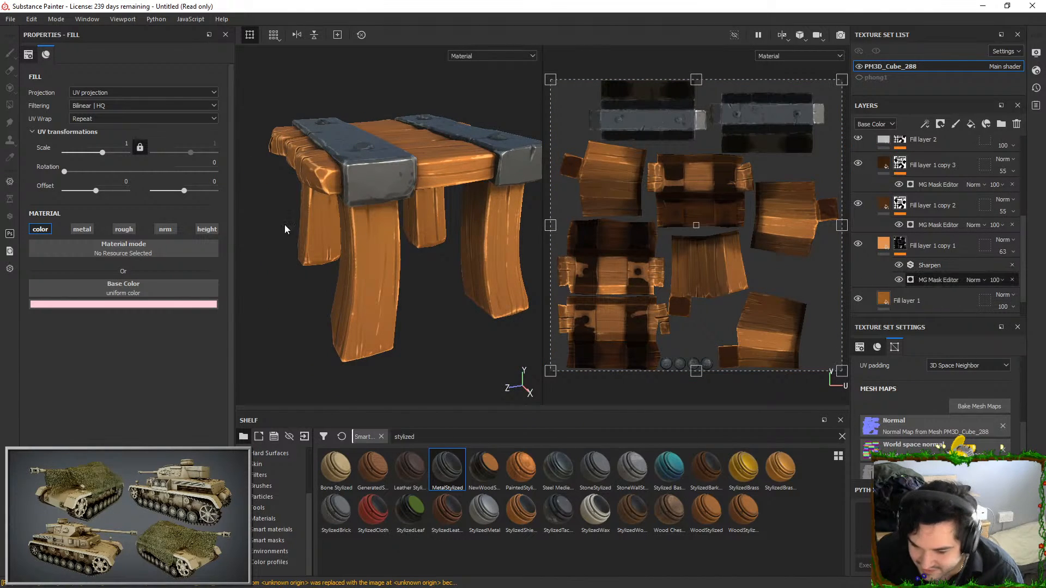
left_click_drag(129, 164, 95, 166)
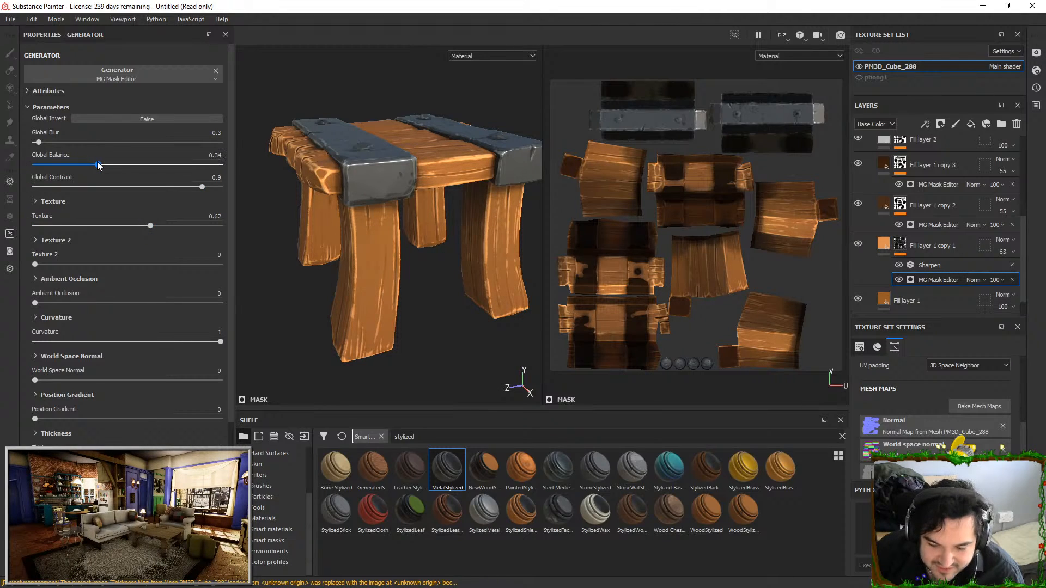
left_click_drag(406, 279, 415, 275, "alt")
left_click_drag(43, 148, 36, 145)
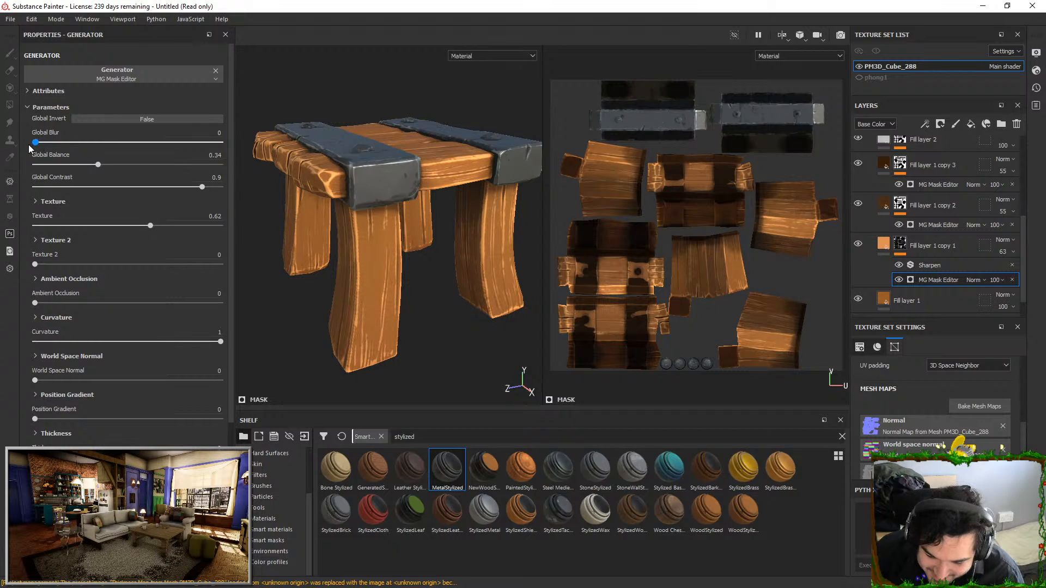
left_click_drag(42, 144, 38, 144)
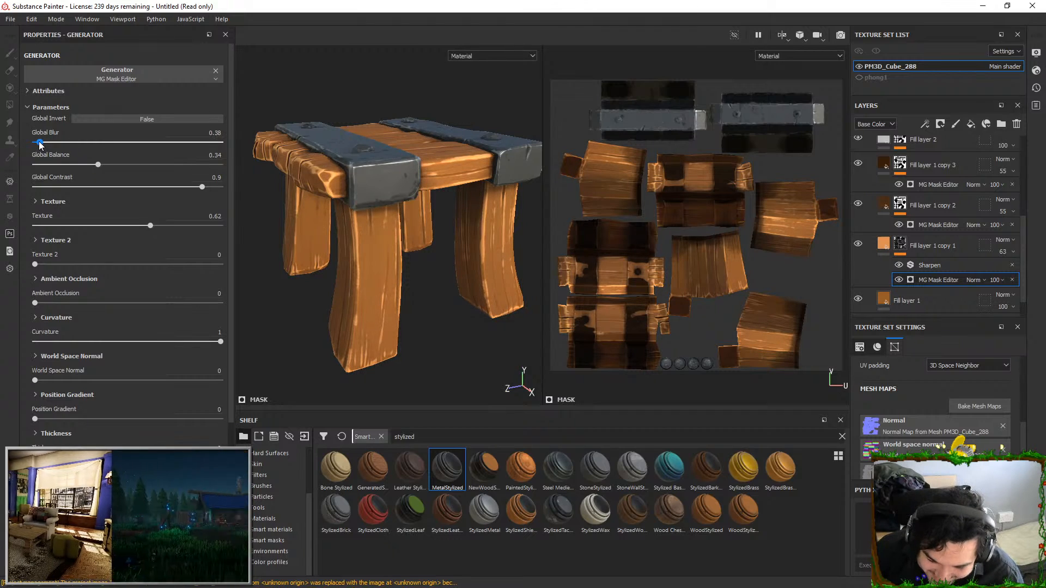
Collapse the WoodStylizedVariant folder and duplicate the MetalStylized folder
left_click_drag(385, 272, 451, 234, "alt")
right_click_drag(452, 234, 456, 242, "shift")
scroll(880, 202, "up", 5)
left_click_drag(463, 237, 456, 176, "alt")
right_click_drag(457, 176, 493, 304, "alt")
left_click_drag(432, 285, 468, 248, "alt")
scroll(848, 203, "down", 6)
left_click(870, 174)
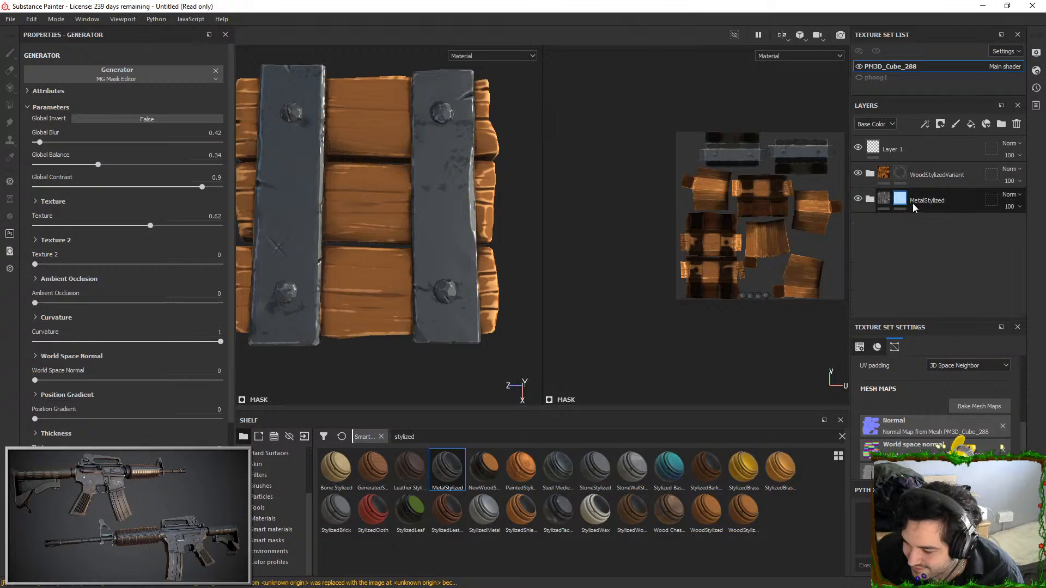
right_click(875, 199)
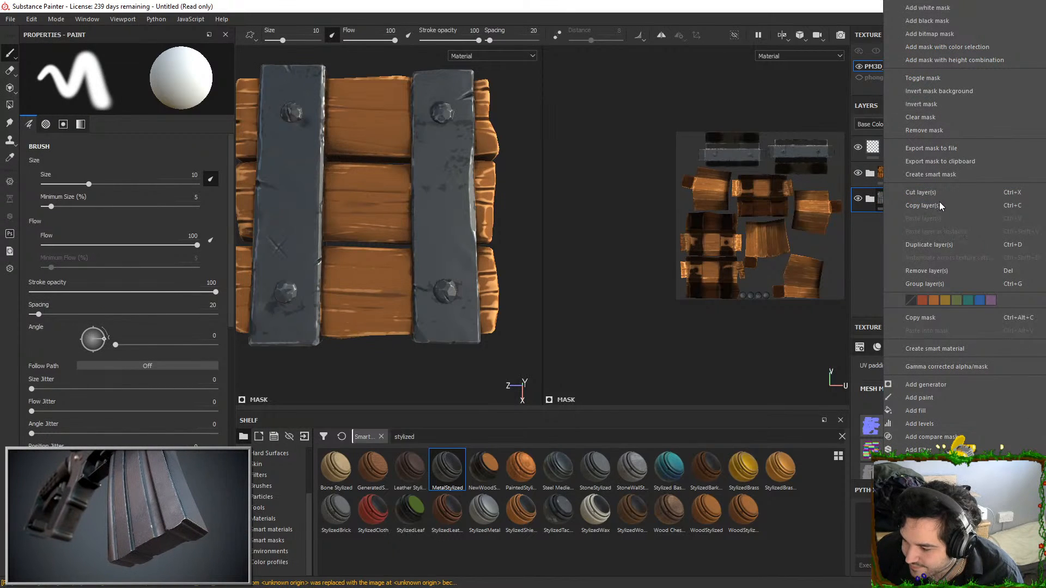
left_click(929, 244)
Change the base color of Fill layer 1 inside MetalStylized copy 1 to a lighter grey
left_click(901, 200)
key("4")
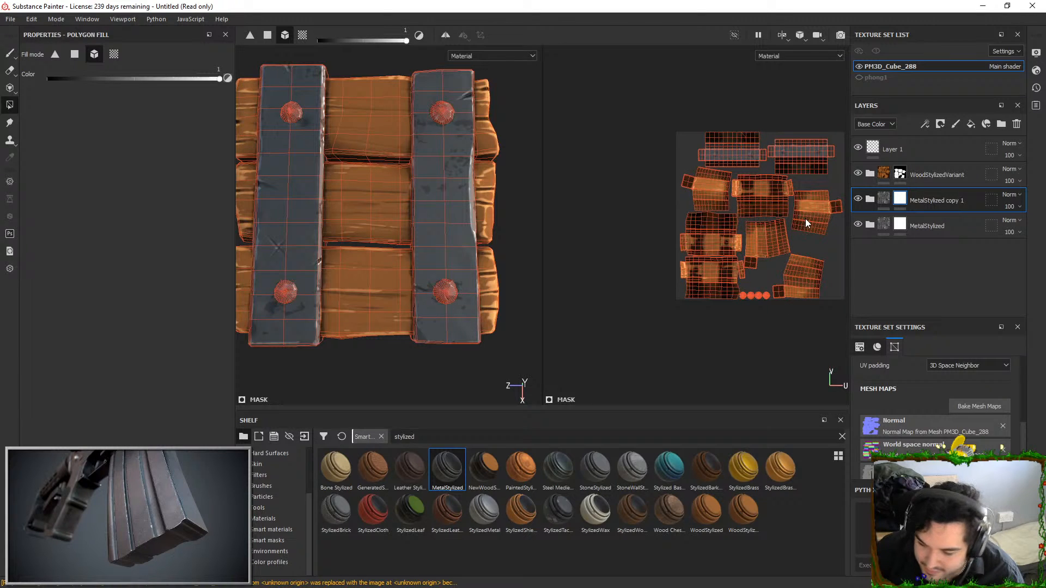
left_click(869, 200)
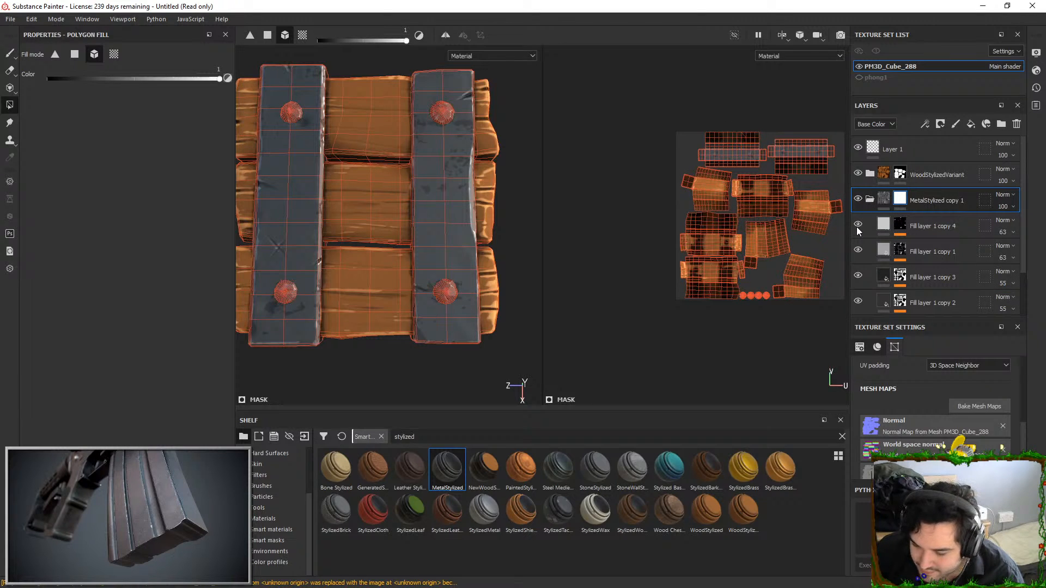
scroll(857, 226, "down", 2)
left_click(889, 273)
left_click(139, 304)
left_click(144, 361)
mouse_move(144, 361)
left_mouse_down()
mouse_move(144, 384)
mouse_move(136, 365)
left_mouse_up()
Exclude the two metal bars from the mask of MetalStylized copy 1 with Polygon Fill, leaving the bolts included
left_click(902, 145)
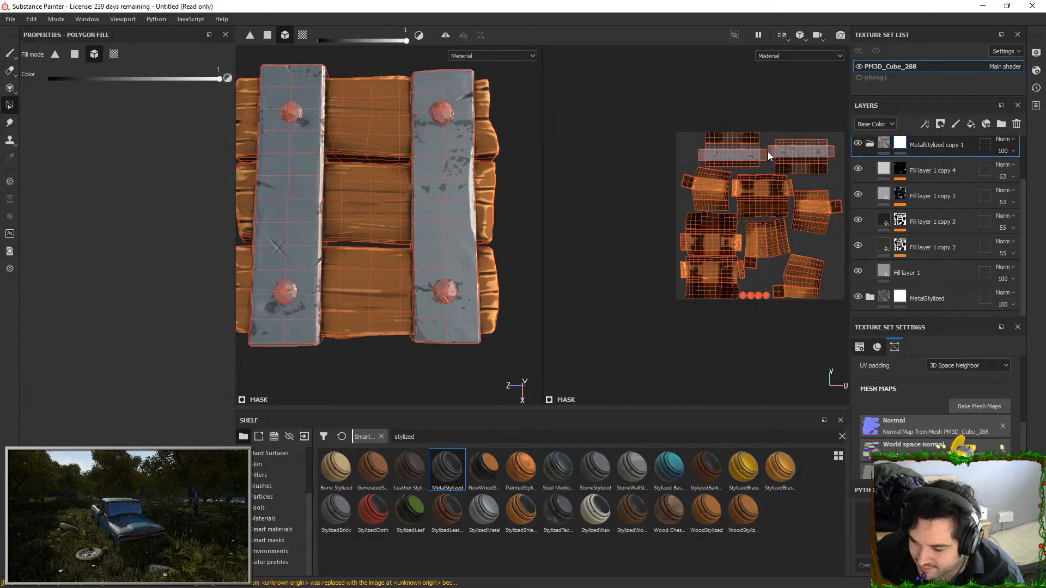
left_click(435, 147)
left_click(292, 173)
key("1")
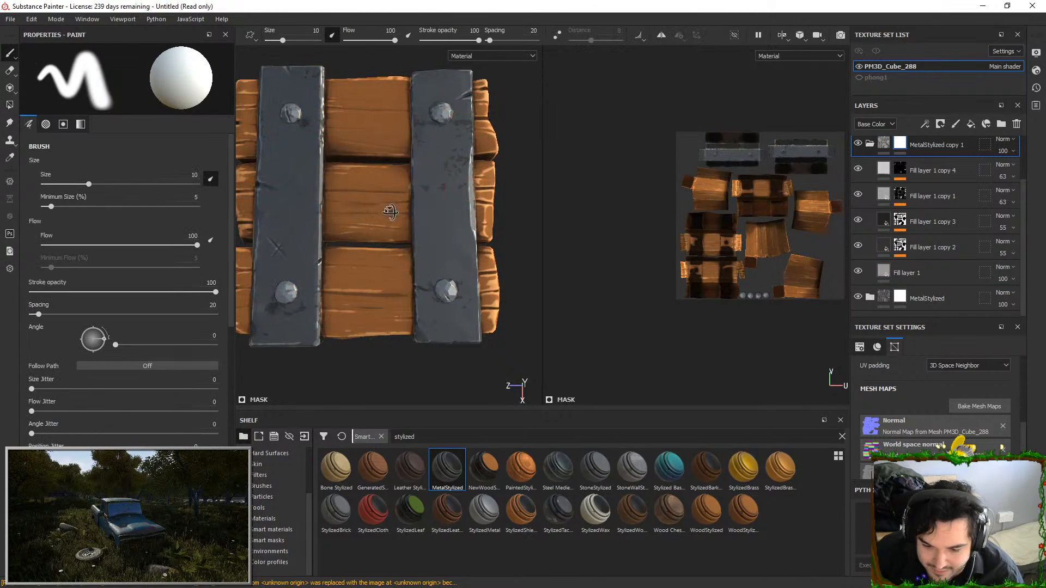
left_click_drag(348, 229, 437, 159, "alt")
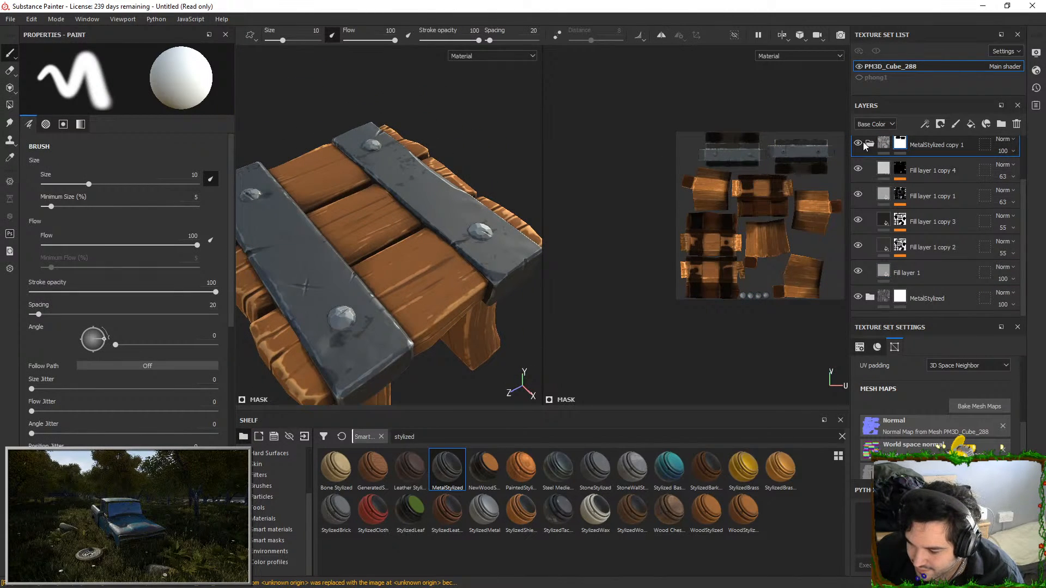
In MetalStylized copy 1, lighten the base colors of Fill layer 1 copy 4 to near-white and Fill layer 1 copy 1 to light grey
left_click(883, 169)
left_click(143, 304)
left_click(158, 334)
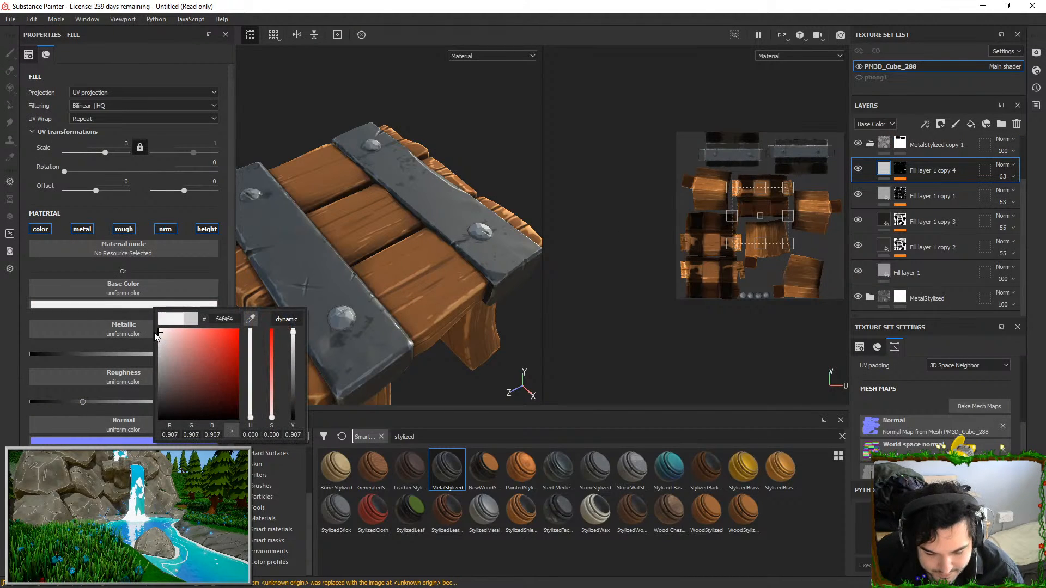
left_click(885, 192)
left_click(154, 305)
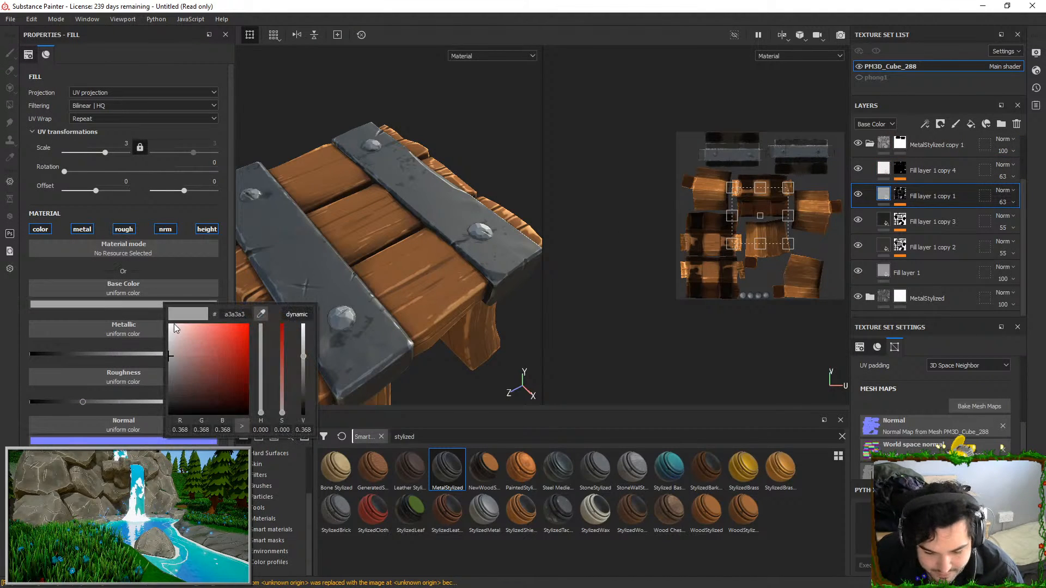
left_click(171, 342)
left_click_drag(344, 209, 354, 243, "alt")
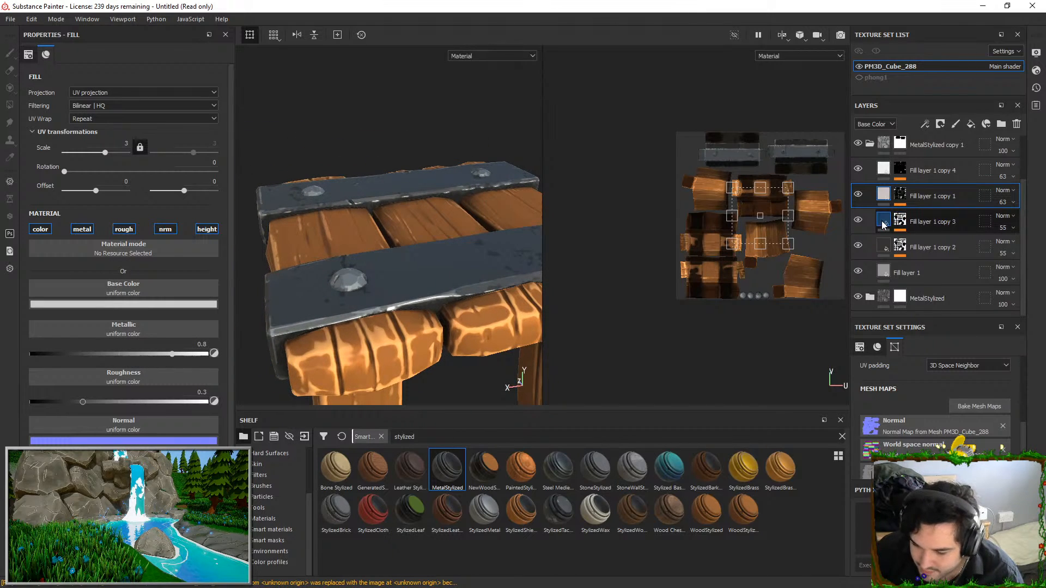
left_click_drag(518, 376, 459, 166, "alt")
mouse_move(412, 204)
left_mouse_down("alt")
mouse_move(439, 100)
mouse_move(382, 218)
mouse_move(351, 245)
mouse_move(352, 302)
mouse_move(359, 267)
left_mouse_up("alt")
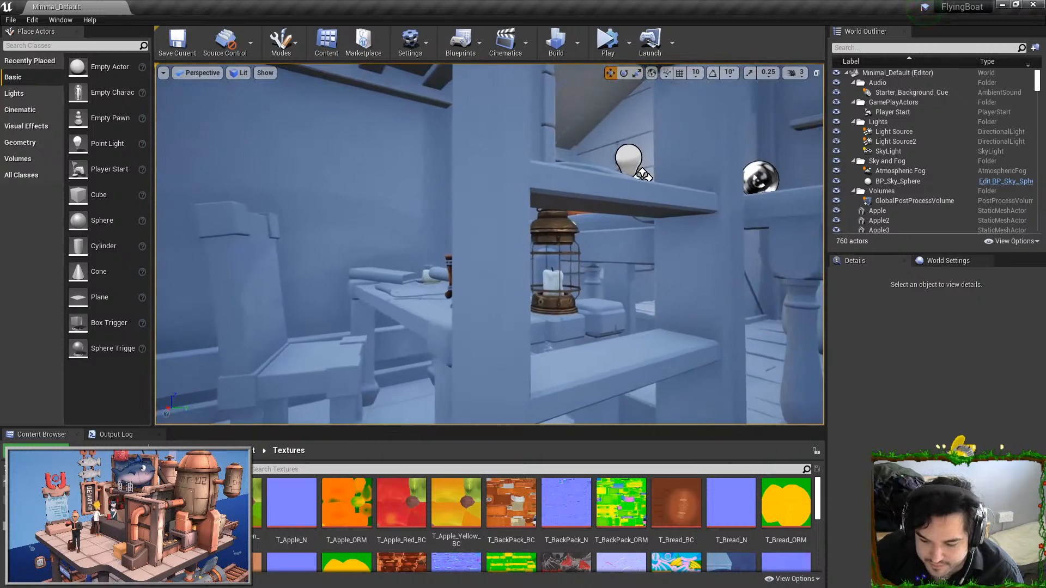
key("w")
mouse_move(408, 214)
right_mouse_down()
mouse_move(370, 214)
mouse_move(408, 214)
right_mouse_up()
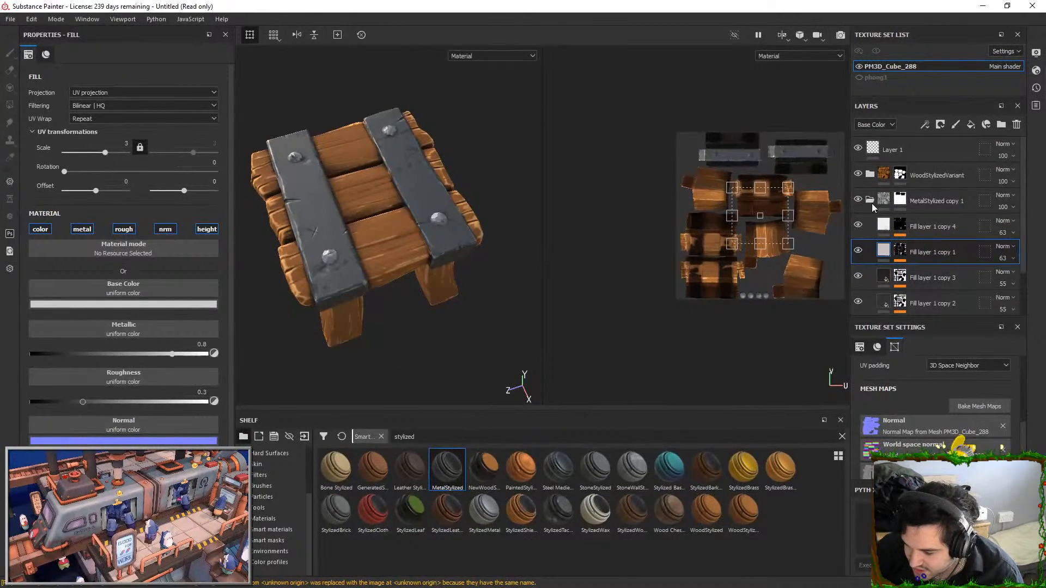
In the MetalStylized folder, set the MG Mask Editor of Fill layer 1 copy 1 to Global Balance 0.51 and Global Contrast 0.9
left_click(869, 199)
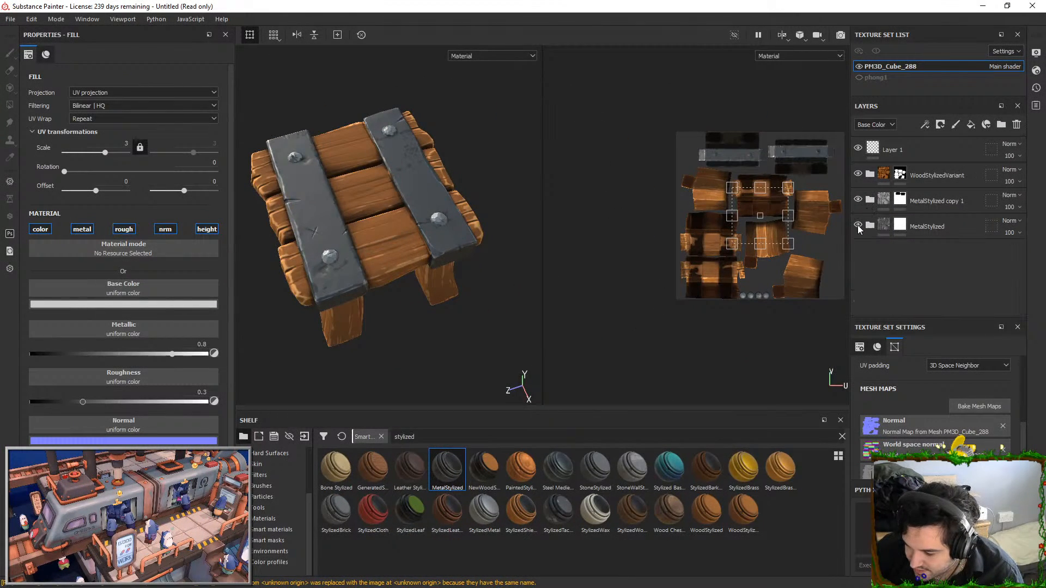
left_click(870, 226)
scroll(868, 243, "down", 2)
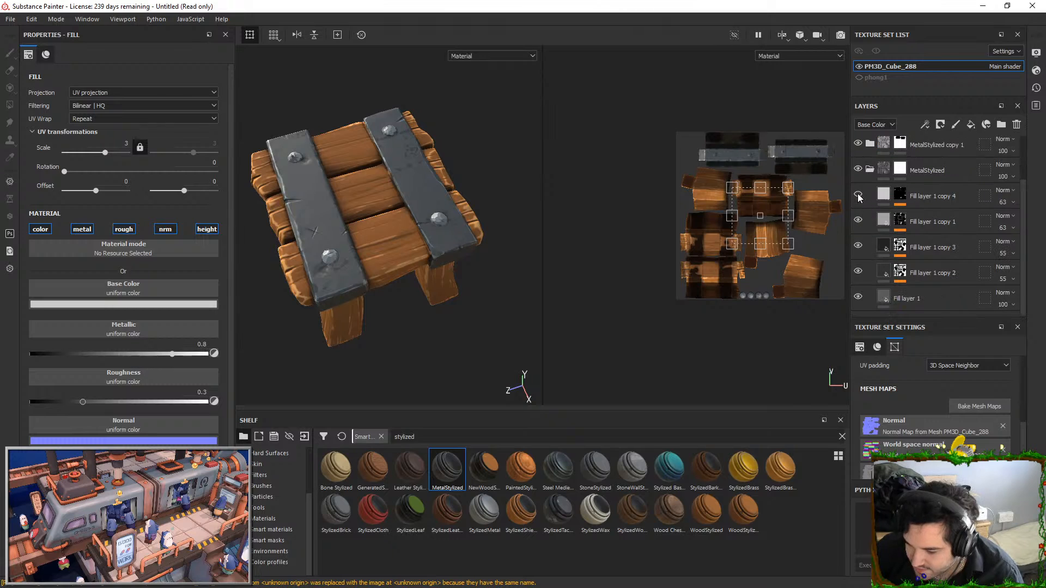
left_click_drag(452, 200, 473, 240, "alt")
right_click_drag(473, 240, 463, 272, "alt")
left_click_drag(463, 272, 460, 251, "alt")
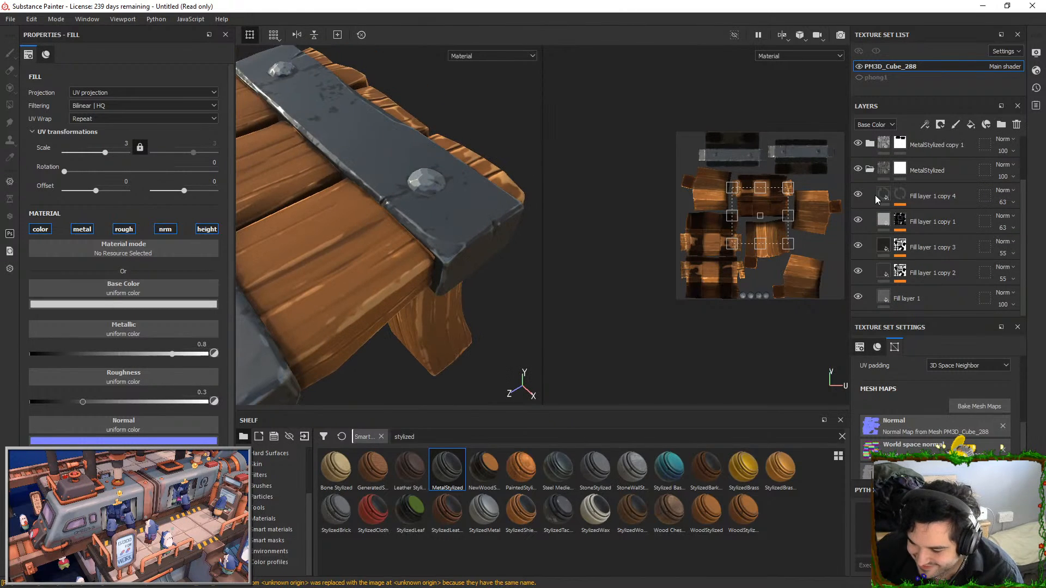
left_click(900, 219)
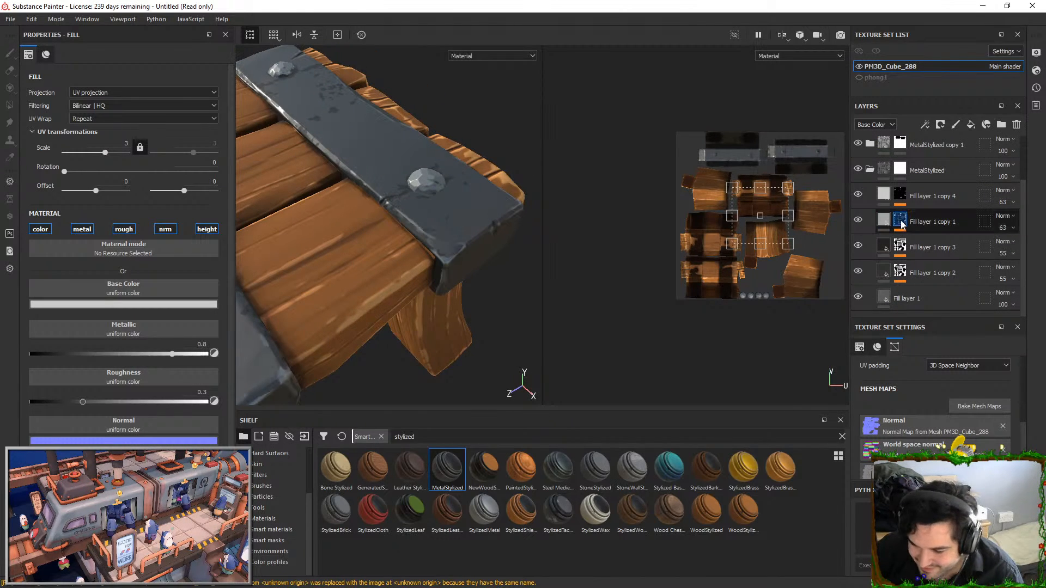
left_click(885, 257)
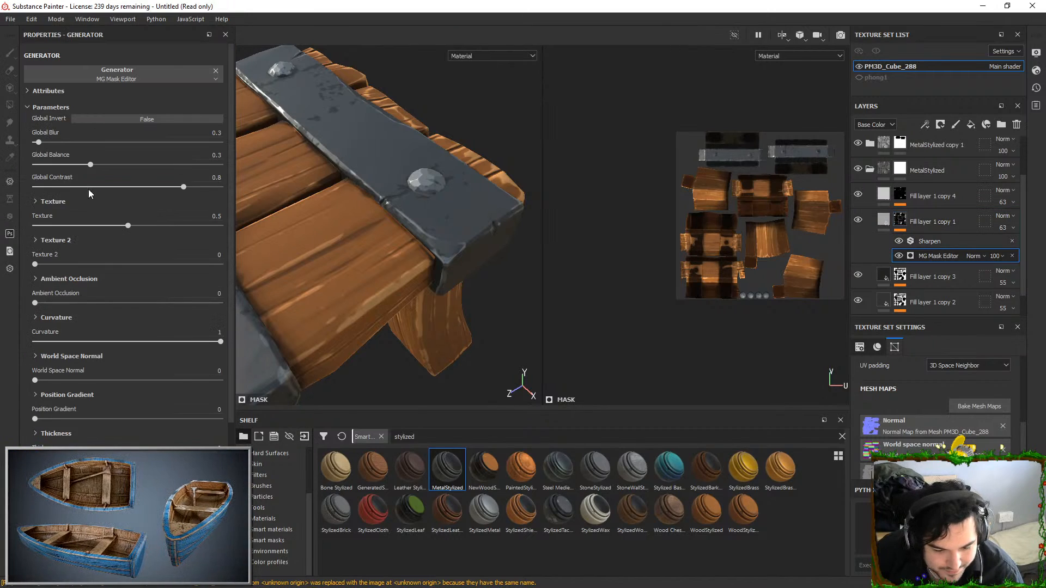
left_click_drag(112, 163, 220, 188)
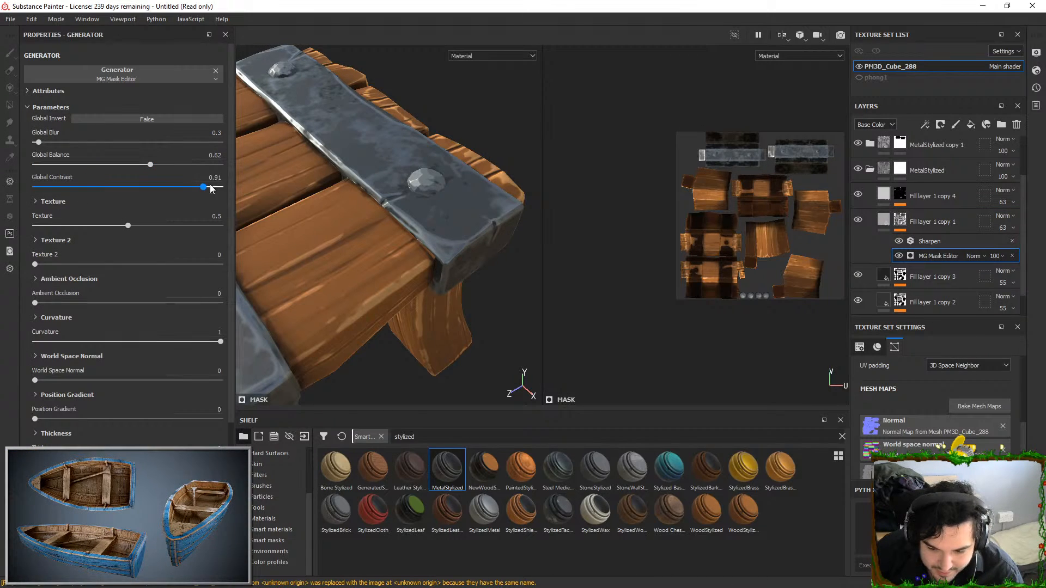
left_click_drag(150, 164, 140, 165)
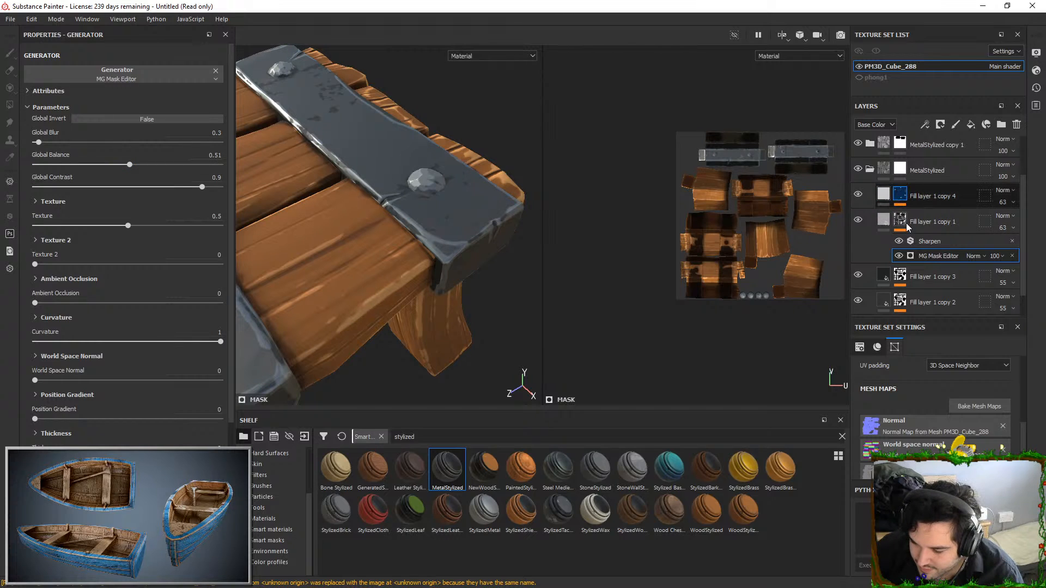
Set the Global Balance of the mask generator on MetalStylized's Fill layer 1 copy 4 to 0.39
left_click(900, 195)
left_click_drag(61, 164, 106, 166)
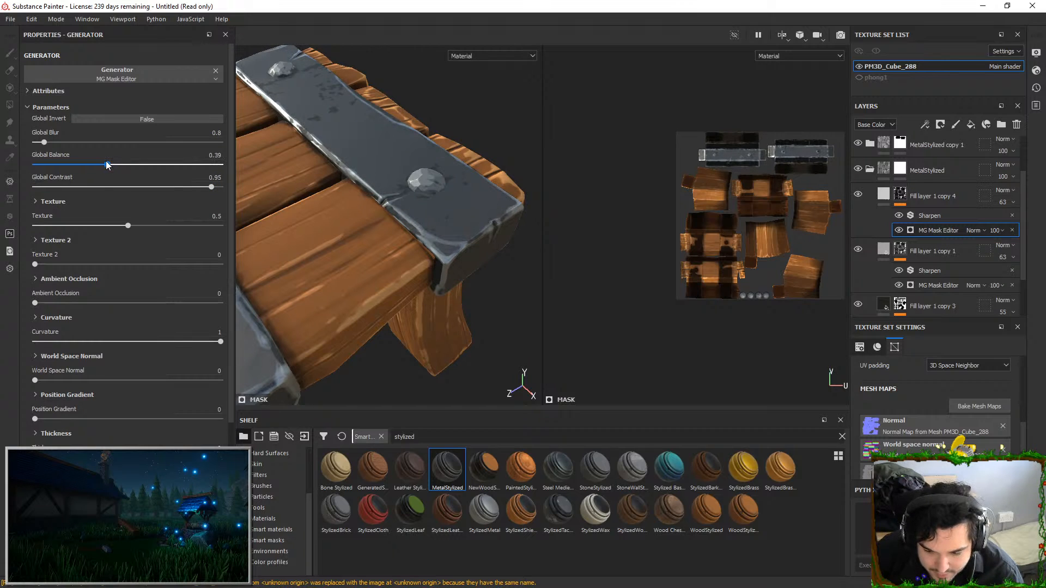
right_click_drag(390, 201, 376, 177, "alt")
left_click_drag(376, 177, 312, 170, "alt")
Set the Global Balance of the MG Mask Editor on MetalStylized's Fill layer 1 copy 3 to 0.79
left_click(919, 305)
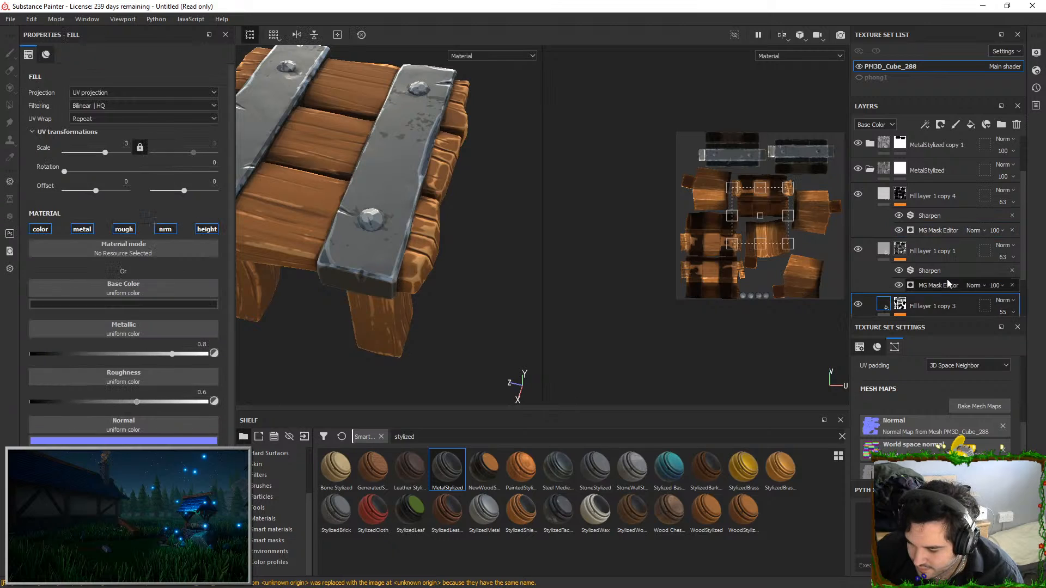
scroll(945, 282, "down", 3)
left_click(901, 247)
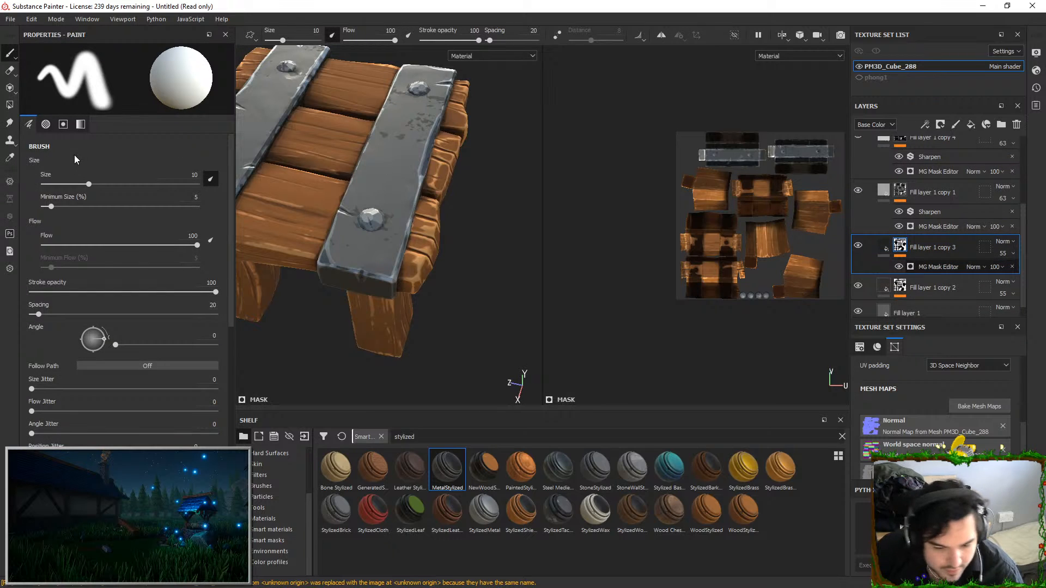
mouse_move(166, 165)
left_mouse_down()
mouse_move(221, 170)
mouse_move(59, 176)
left_mouse_up()
left_click_drag(182, 179, 182, 174)
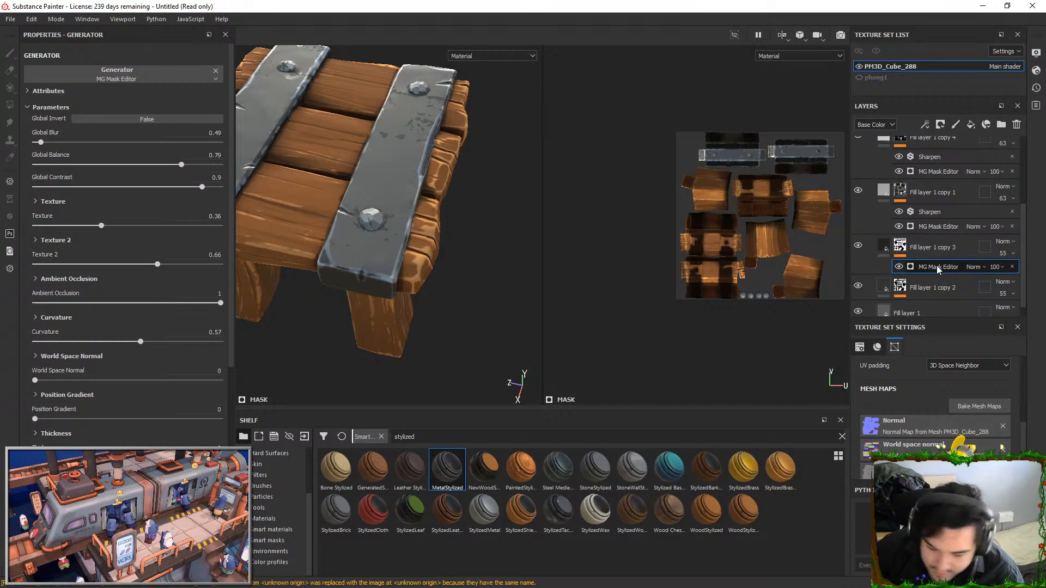
Set the Global Balance of the MG Mask Editor on MetalStylized's Fill layer 1 copy 2 to 0.71
left_click(930, 287)
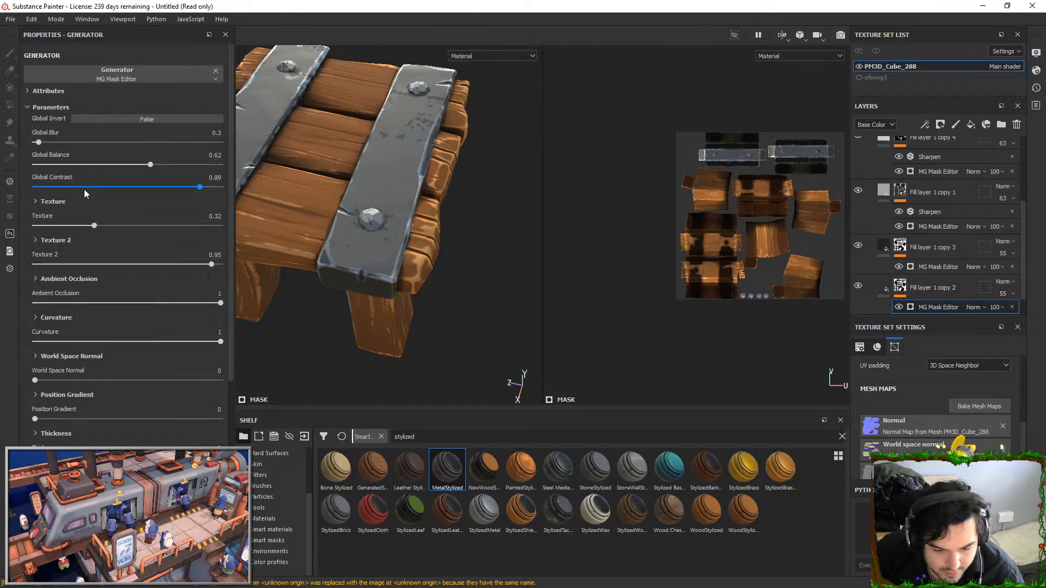
mouse_move(180, 161)
left_mouse_down()
mouse_move(139, 164)
mouse_move(182, 162)
mouse_move(166, 163)
left_mouse_up()
mouse_move(389, 169)
left_mouse_down("alt")
mouse_move(452, 148)
mouse_move(446, 178)
mouse_move(470, 176)
mouse_move(470, 129)
mouse_move(398, 178)
left_mouse_up("alt")
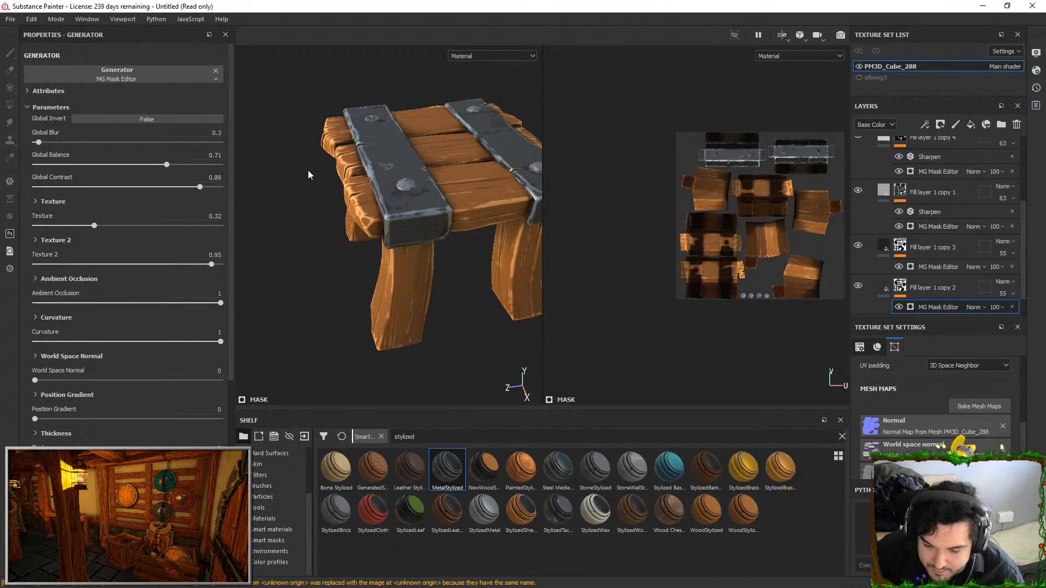
scroll(879, 217, "down", 2)
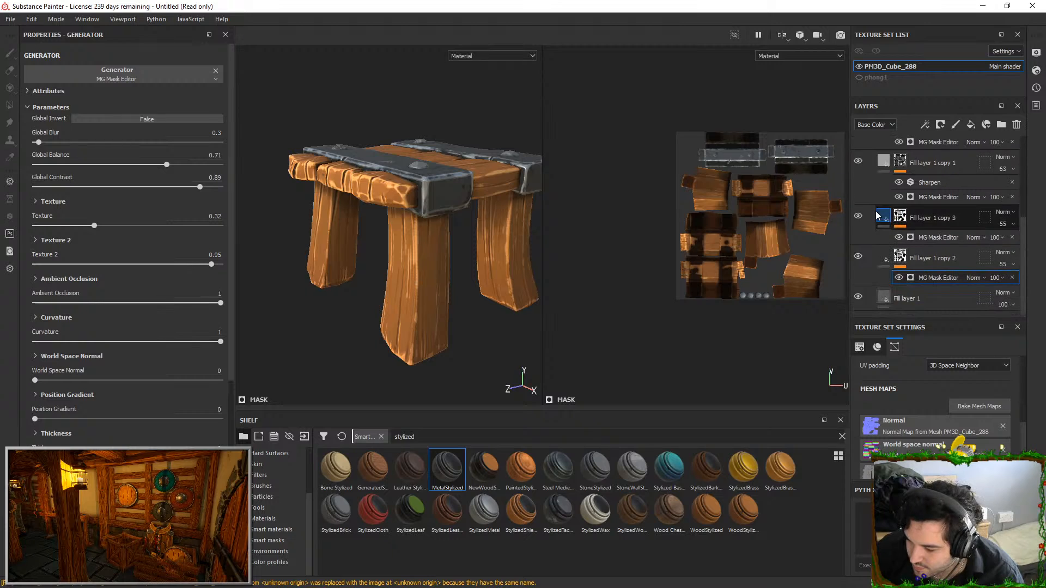
Expand the WoodStylizedVariant folder and change the base color of its red Fill layer 5 to a dark golden brown
scroll(873, 248, "up", 3)
left_click(859, 174)
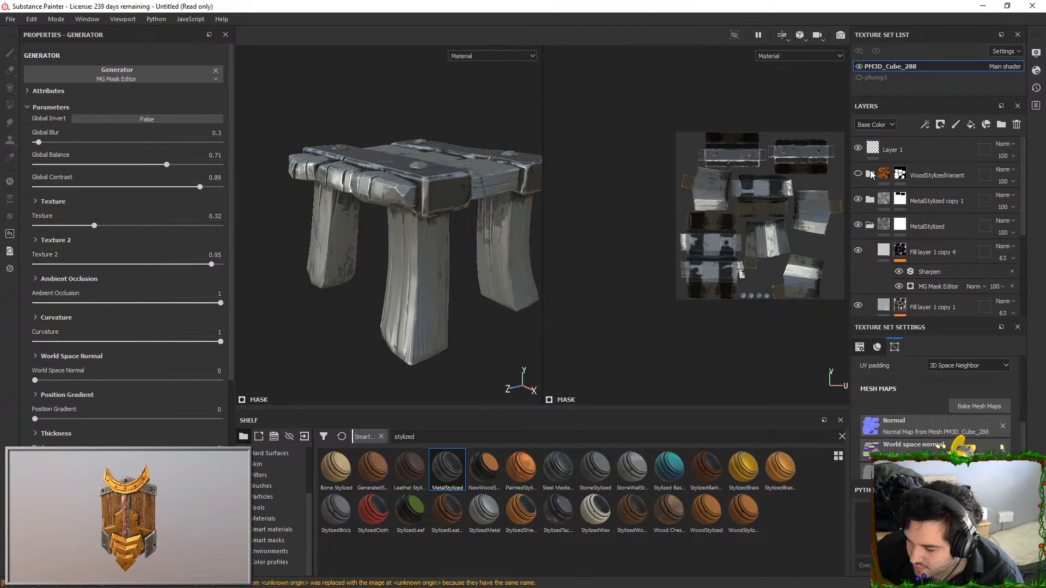
left_click(870, 174)
left_click(859, 174)
left_click(884, 225)
left_click(120, 296)
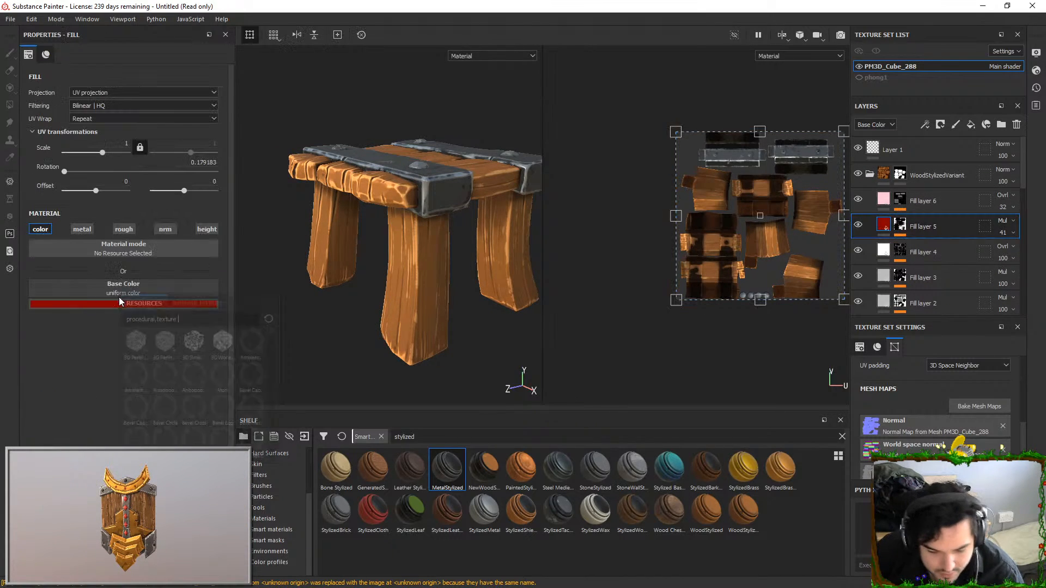
left_click(124, 303)
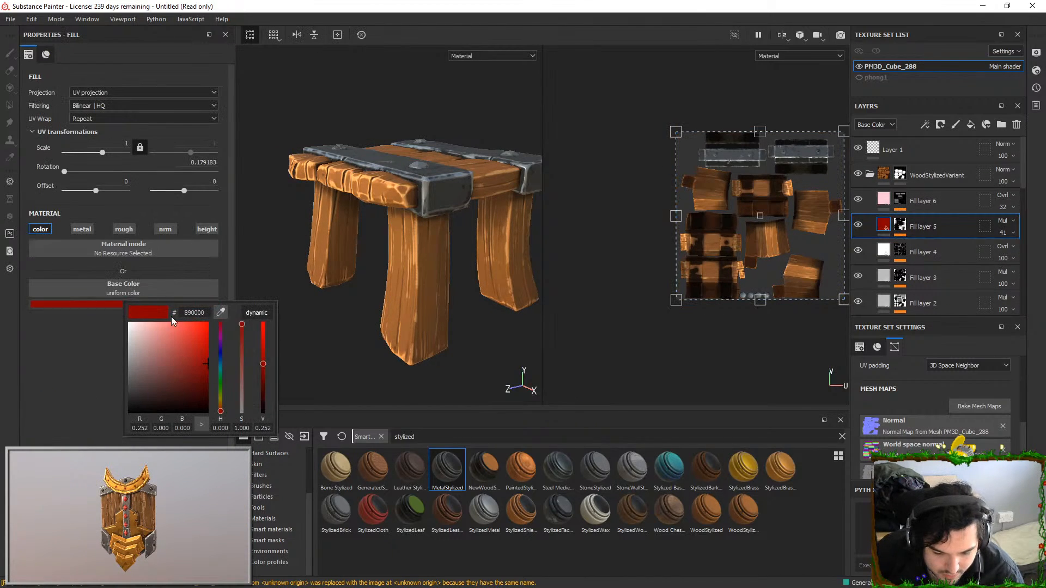
left_click(220, 404)
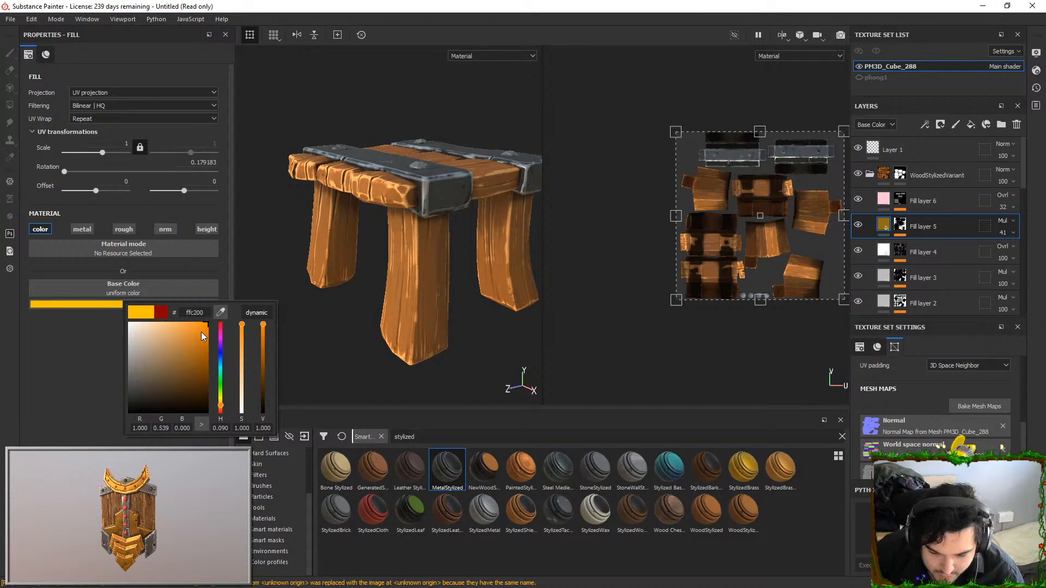
Set the opacity of Fill layer 5 in WoodStylizedVariant to 83
left_click(1004, 233)
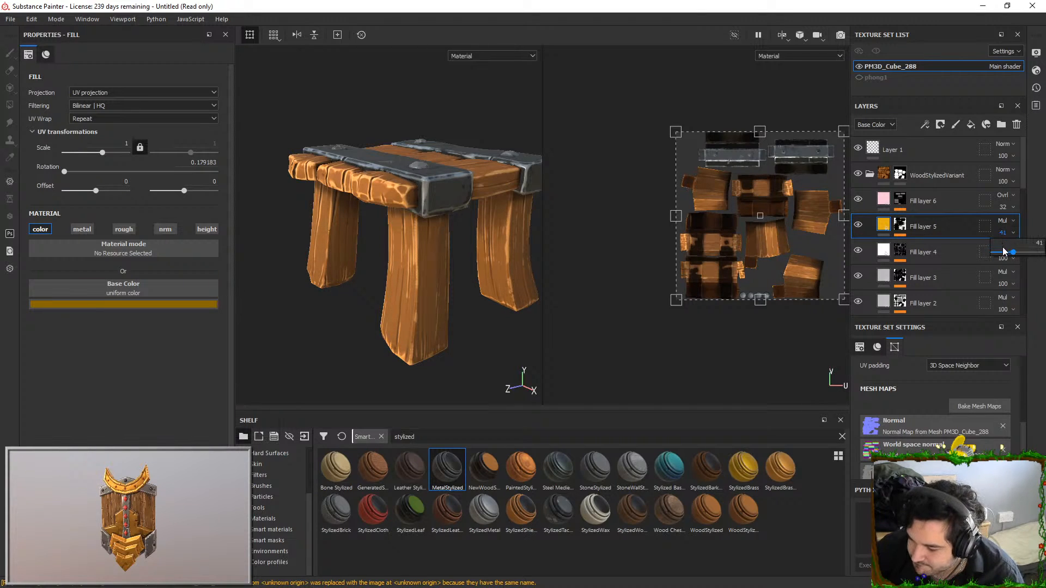
left_click_drag(1005, 250, 1036, 252)
scroll(469, 204, "down", 3)
left_click_drag(470, 204, 507, 215, "alt")
middle_click_drag(468, 215, 407, 224, "alt")
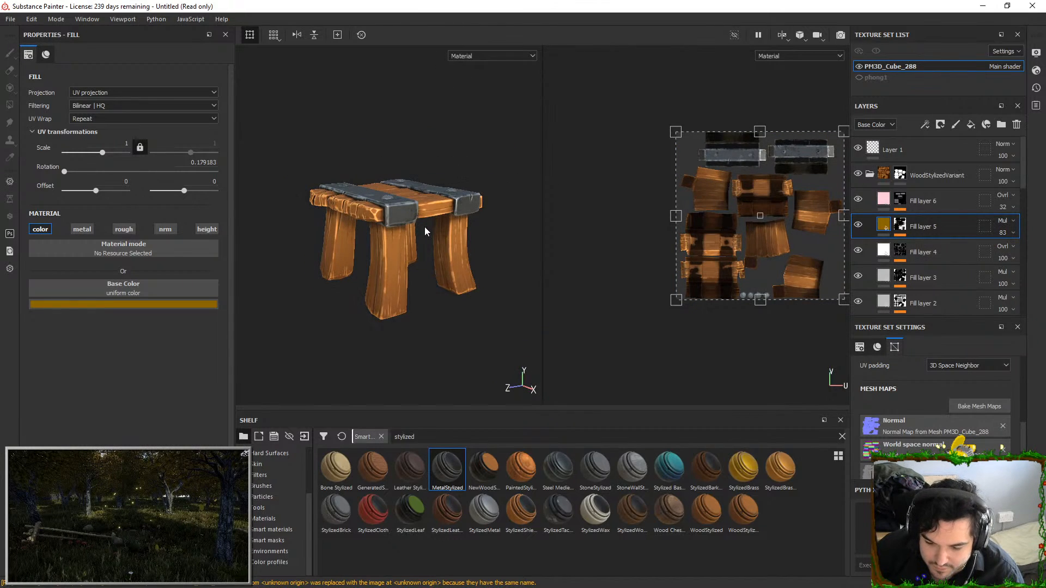
Set the opacity of Fill layer 6 in WoodStylizedVariant to 40 and change its base color to a saturated orange
left_click_drag(1008, 223, 1037, 225)
left_click_drag(360, 191, 387, 218, "alt")
right_click_drag(386, 218, 449, 179, "alt")
middle_click_drag(449, 179, 421, 183, "alt")
left_click(1002, 210)
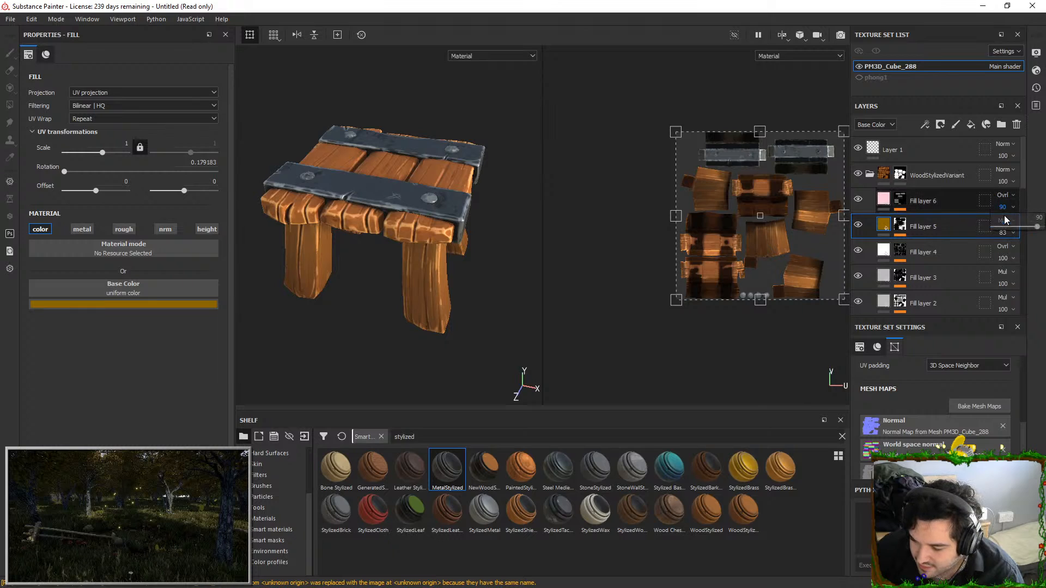
left_click(965, 202)
left_click(159, 304)
left_click(159, 306)
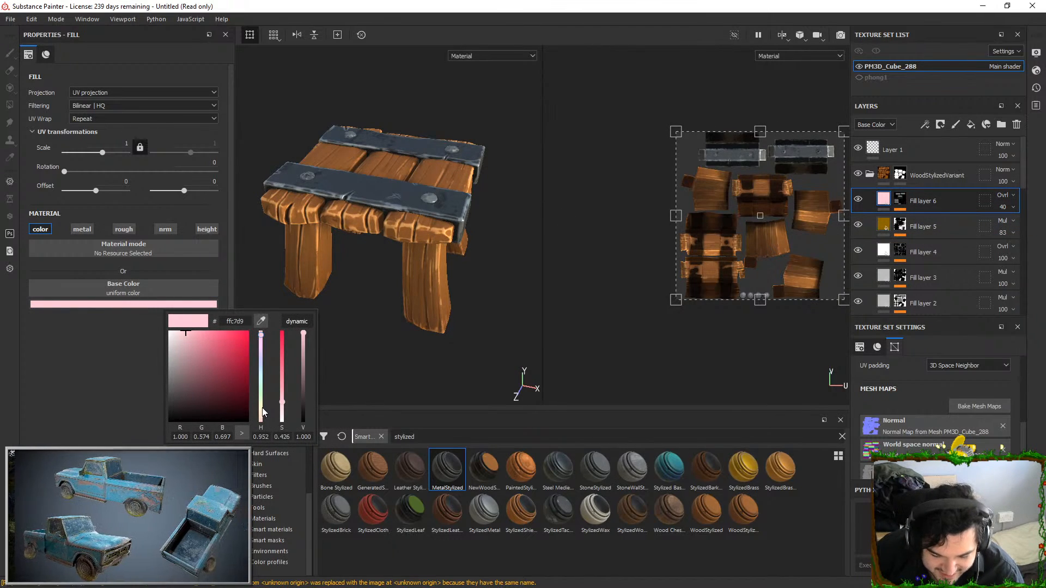
mouse_move(263, 414)
left_mouse_down()
mouse_move(263, 405)
mouse_move(264, 416)
left_mouse_up()
left_click_drag(192, 352, 299, 309)
left_click_drag(414, 267, 384, 254, "alt")
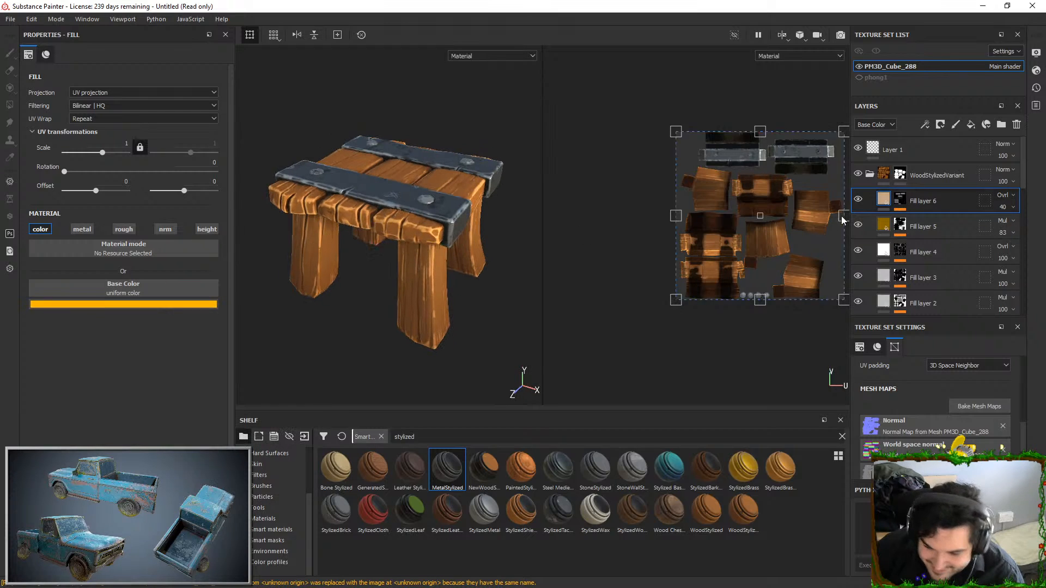
Set the opacity of Fill layer 6 to 46 and soften its base color to light peach, ffe0bf
left_click(900, 199)
left_click(931, 222)
left_click(1012, 208)
left_click_drag(1005, 219, 1038, 223)
left_click_drag(415, 239, 406, 250, "alt")
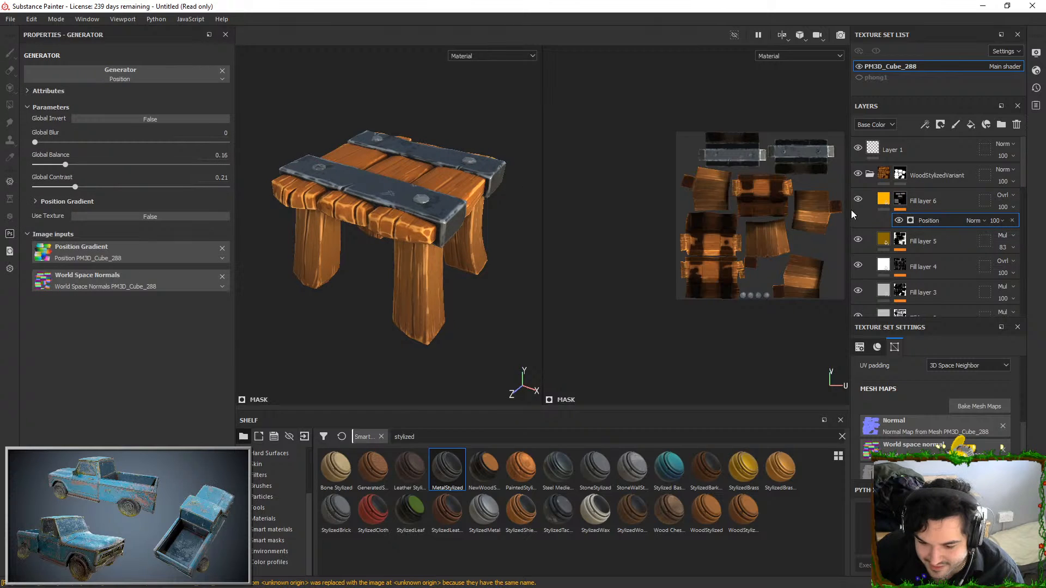
left_click(1012, 207)
left_click(1015, 222)
left_click(883, 207)
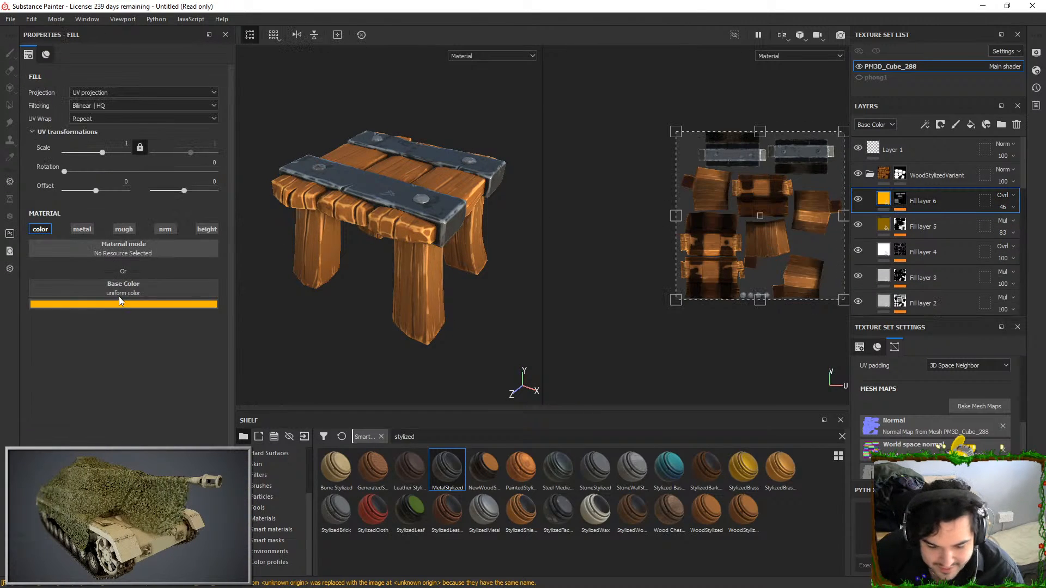
left_click(129, 305)
left_click_drag(157, 335, 164, 315)
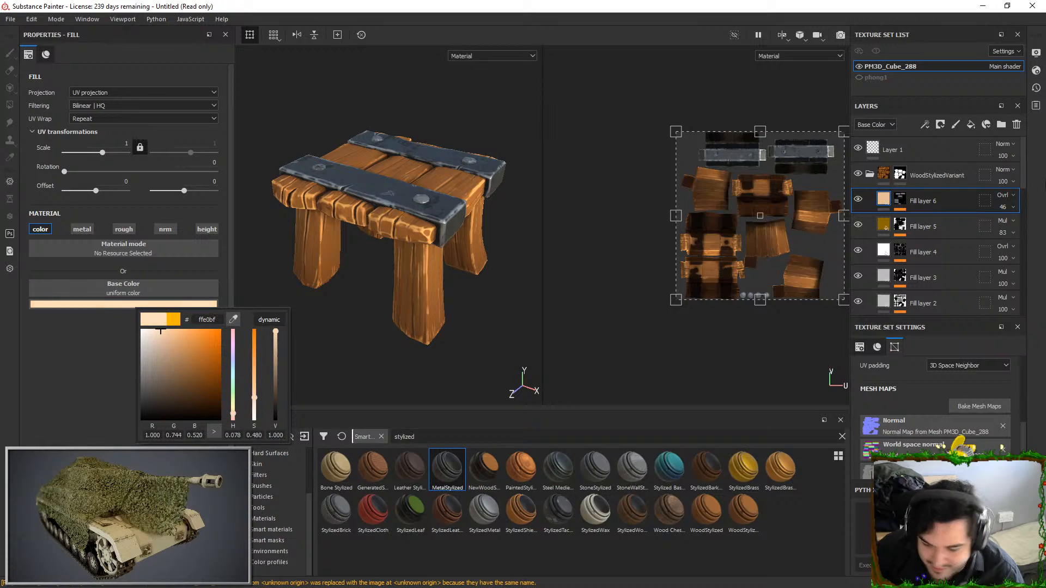
Try the Hard light blend mode on Fill layer 6 and restore Overlay
left_click(1011, 197)
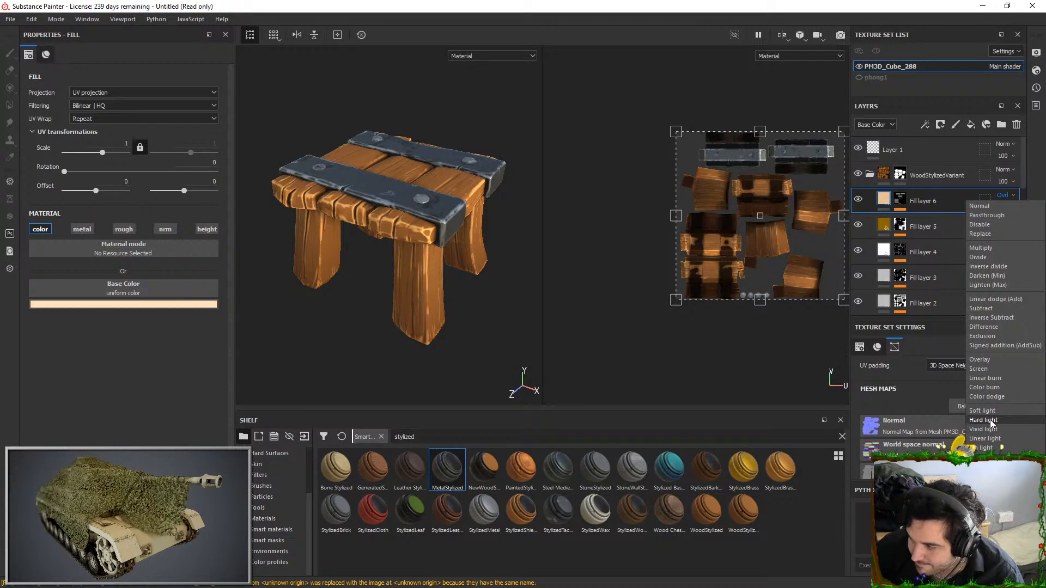
left_click(991, 421)
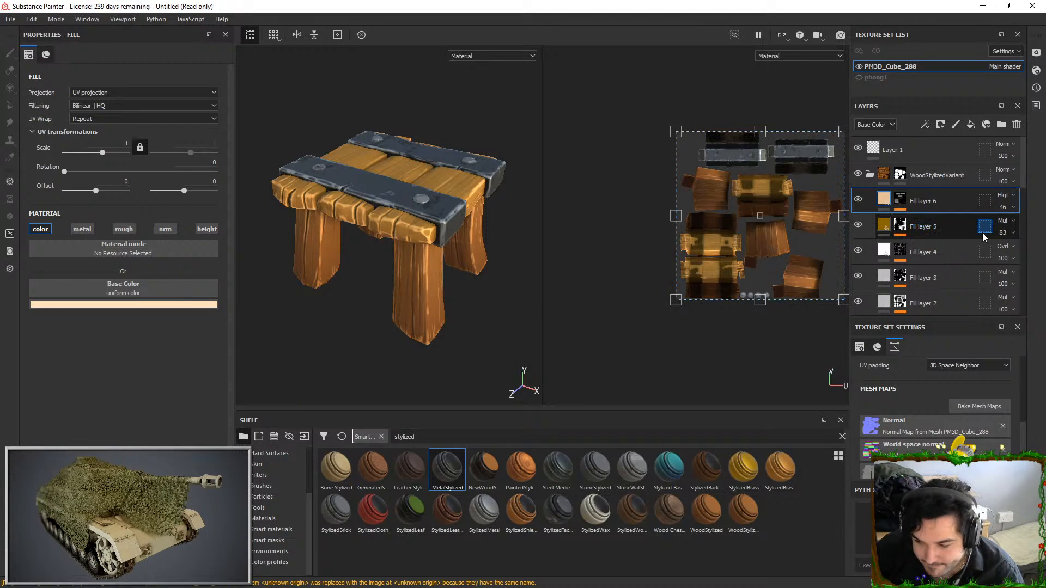
left_click(932, 226)
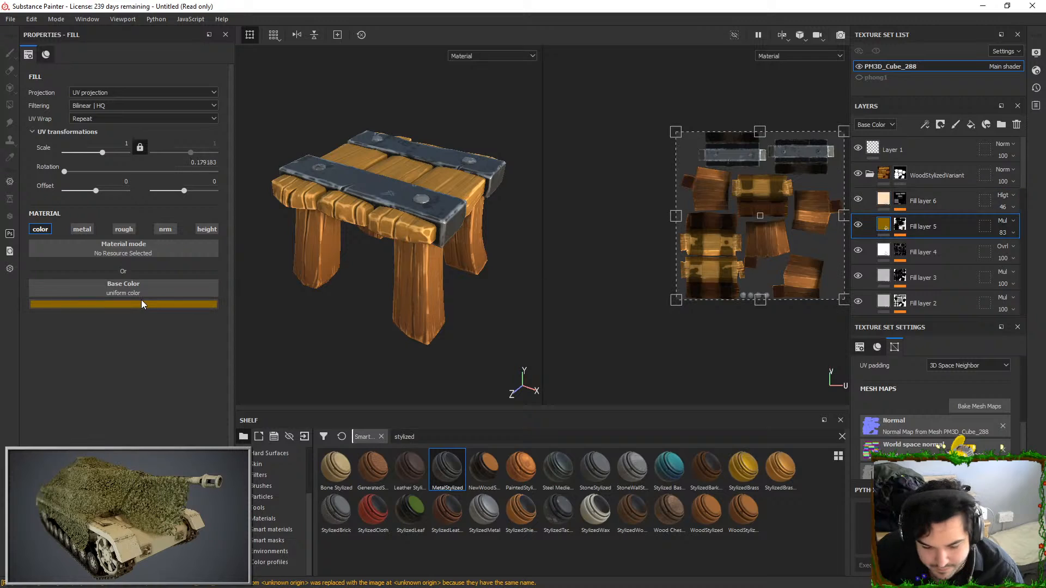
scroll(1009, 198, "up", 6)
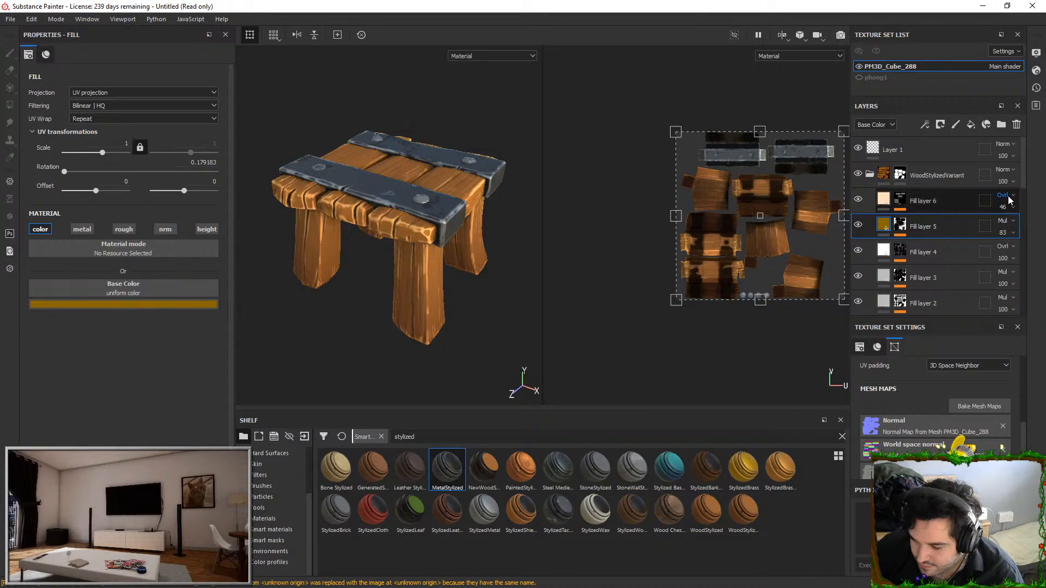
Switch the blend mode of Fill layer 6 to Soft light and set its opacity to 27
left_click(1000, 196)
left_click(984, 410)
left_click(1013, 207)
left_click(1007, 224)
Readjust the base color of Fill layer 6 within the light peach range
left_click(884, 200)
left_click(122, 304)
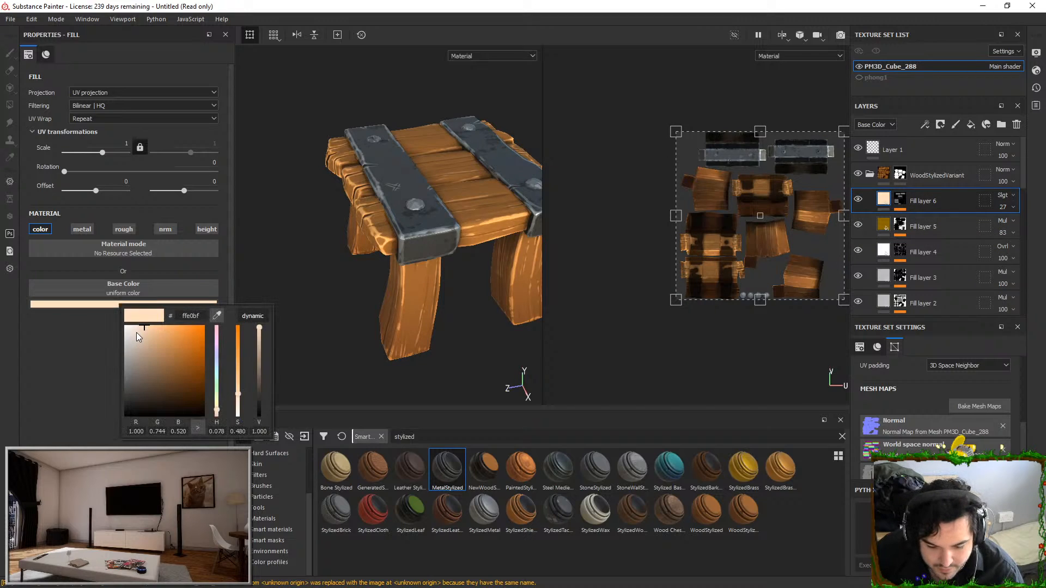
left_click_drag(134, 283, 133, 285)
left_click_drag(169, 336, 146, 321)
left_click_drag(404, 223, 398, 289, "alt")
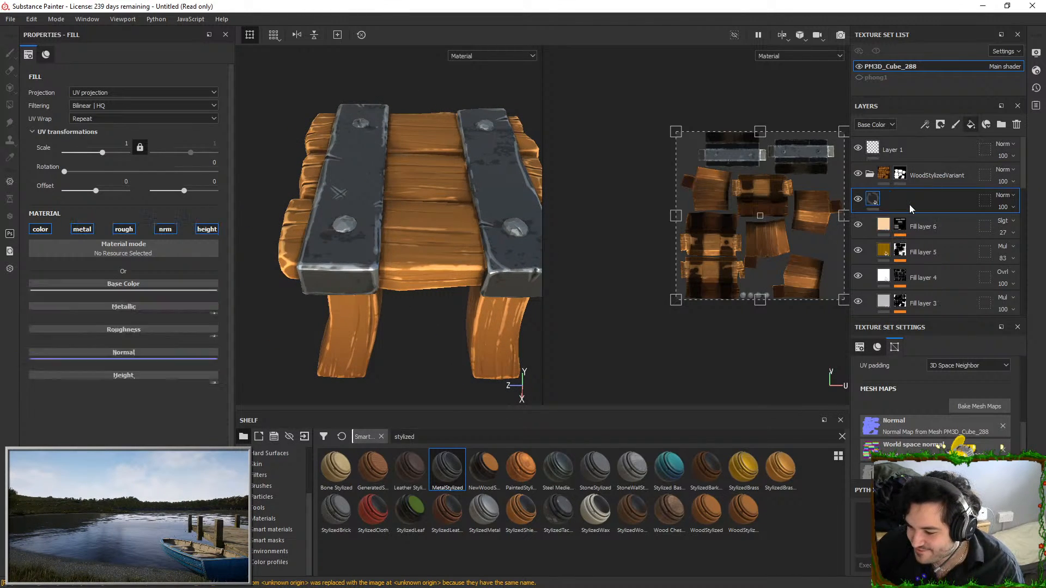
Give the new fill layer above Fill layer 6 a black mask and choose the Artistic Brush for painting it
right_click(910, 205)
left_click(899, 47)
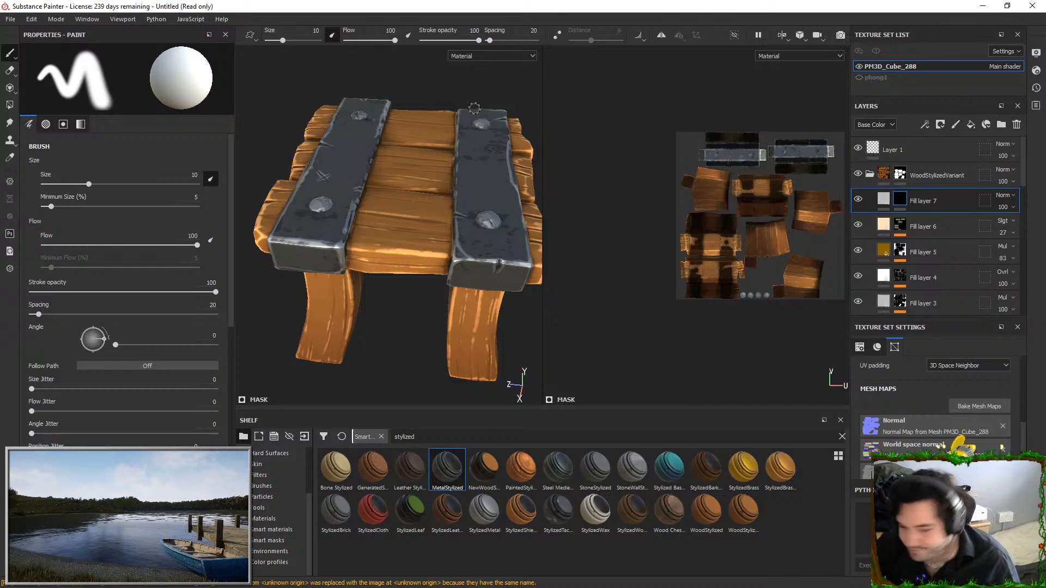
left_click(263, 486)
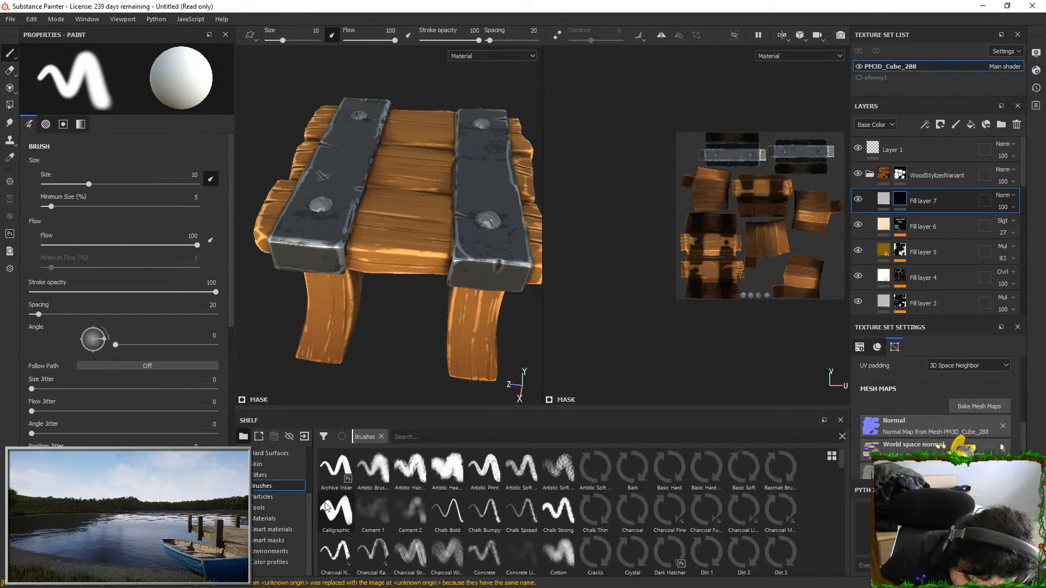
left_click(373, 468)
Try a brush stroke on the new layer's mask across the wooden planks beside the metal bar, and undo it
left_click_drag(398, 162, 390, 265)
key("ctrl+z")
key("ctrl+z")
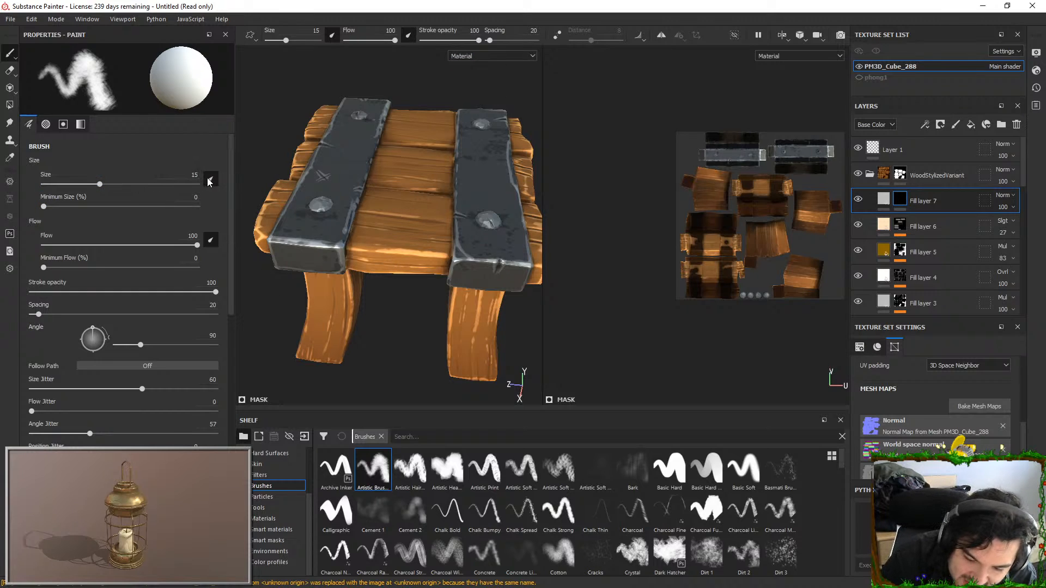
Turn off pen pressure for brush size and flow, and paint Fill layer 7's mask on the seat planks beside both metal bars
left_click(210, 180)
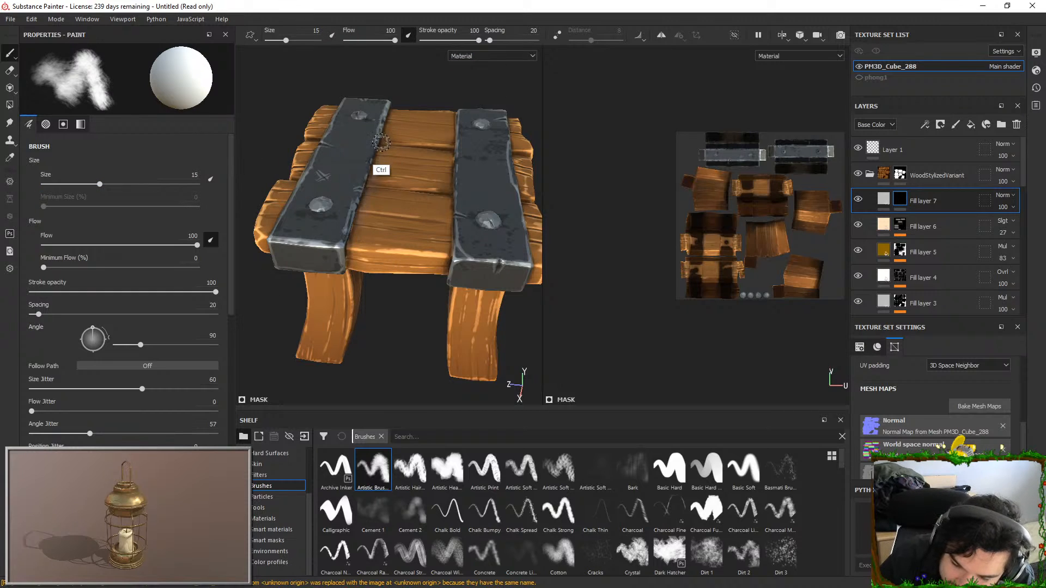
left_click(210, 240)
mouse_move(380, 175)
left_mouse_down()
mouse_move(348, 270)
mouse_move(358, 216)
left_mouse_up()
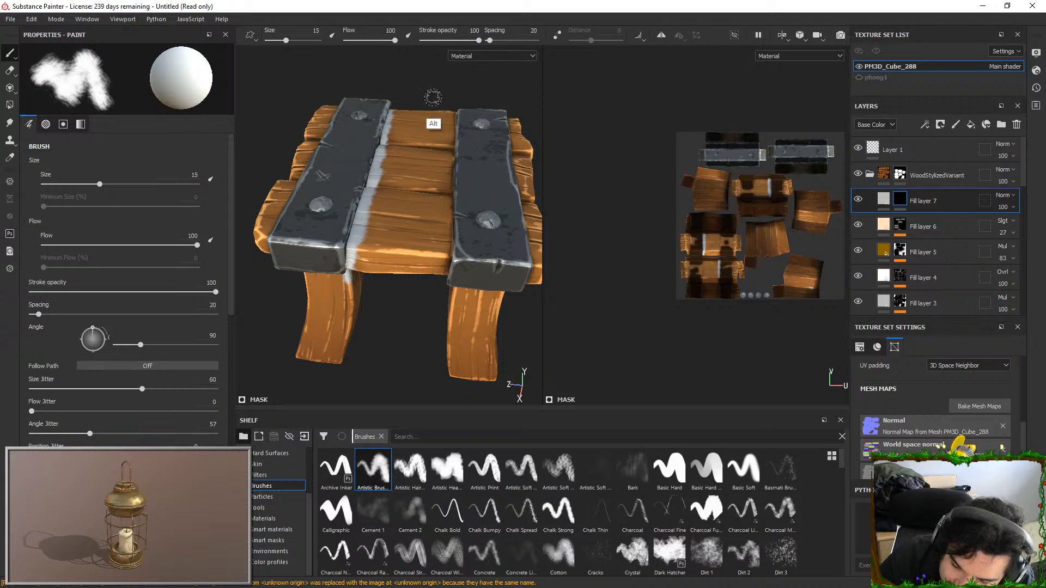
left_click_drag(425, 139, 336, 194, "alt")
mouse_move(395, 254)
left_mouse_down("alt")
mouse_move(414, 57)
mouse_move(410, 239)
left_mouse_up("alt")
mouse_move(397, 203)
left_mouse_down("alt")
mouse_move(346, 320)
mouse_move(412, 216)
left_mouse_up("alt")
left_click_drag(394, 111, 425, 312)
mouse_move(447, 207)
left_mouse_down("alt")
mouse_move(476, 119)
mouse_move(464, 120)
left_mouse_up("alt")
right_click_drag(457, 119, 433, 6, "alt")
left_click_drag(485, 147, 416, 166, "alt")
middle_click_drag(415, 167, 316, 179, "alt")
left_click_drag(316, 179, 400, 173, "alt")
middle_click_drag(405, 174, 421, 176, "alt")
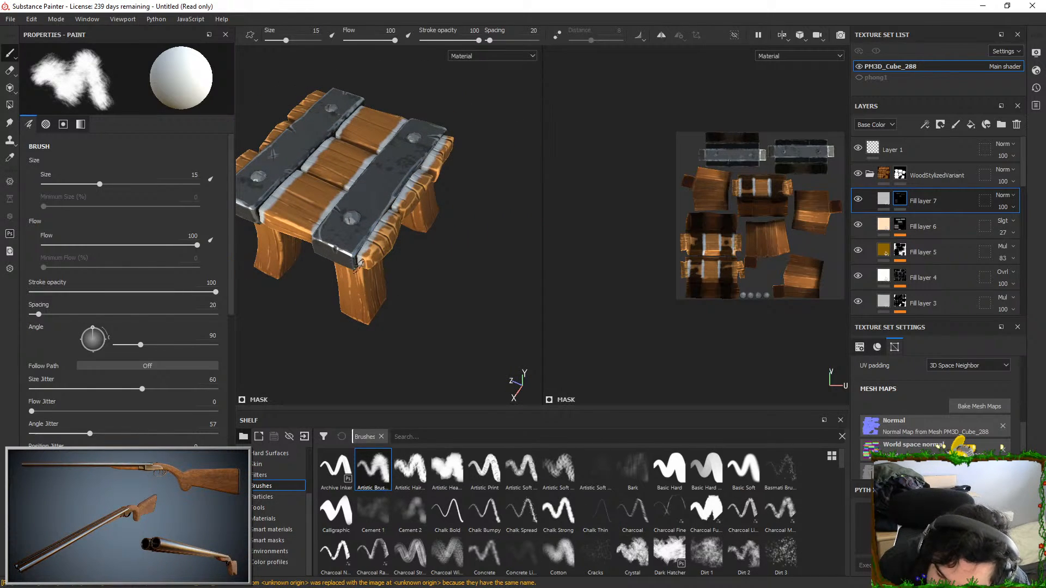
Paint Fill layer 7's mask on the outer plank ends and under the seat where the wood meets the metal bars
left_click_drag(426, 267, 439, 106, "alt")
left_click_drag(339, 136, 412, 132, "alt")
left_click_drag(354, 119, 393, 217)
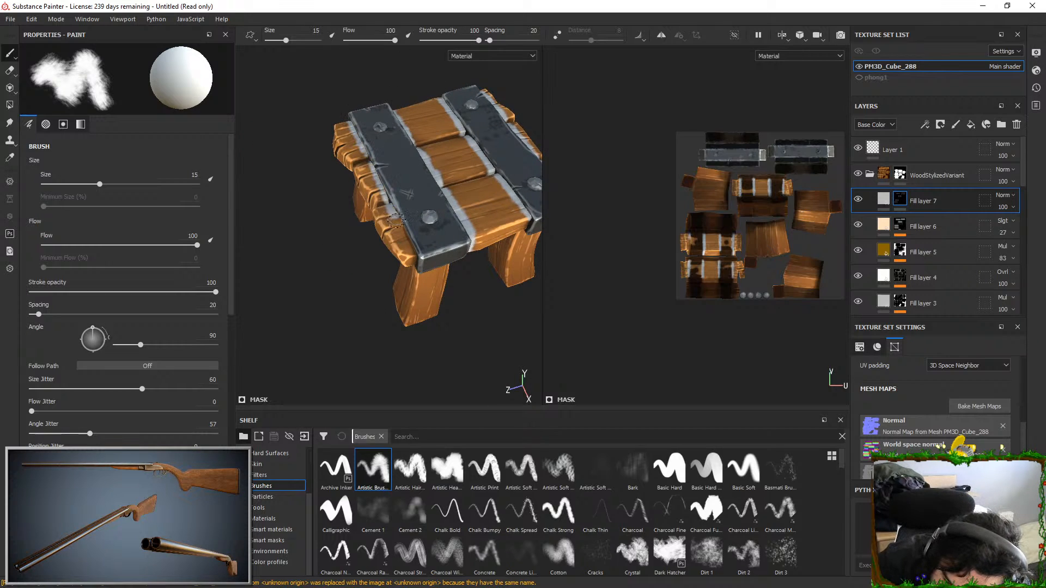
left_click_drag(431, 275, 391, 84, "alt")
left_click_drag(329, 162, 391, 72, "alt")
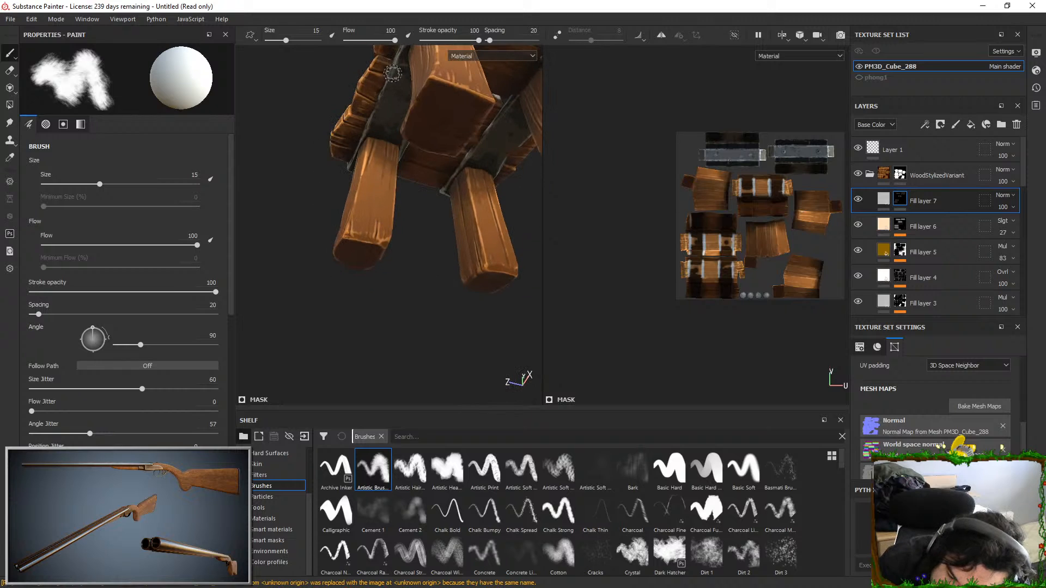
left_click_drag(333, 205, 507, 200, "alt")
left_click_drag(403, 117, 430, 76, "alt")
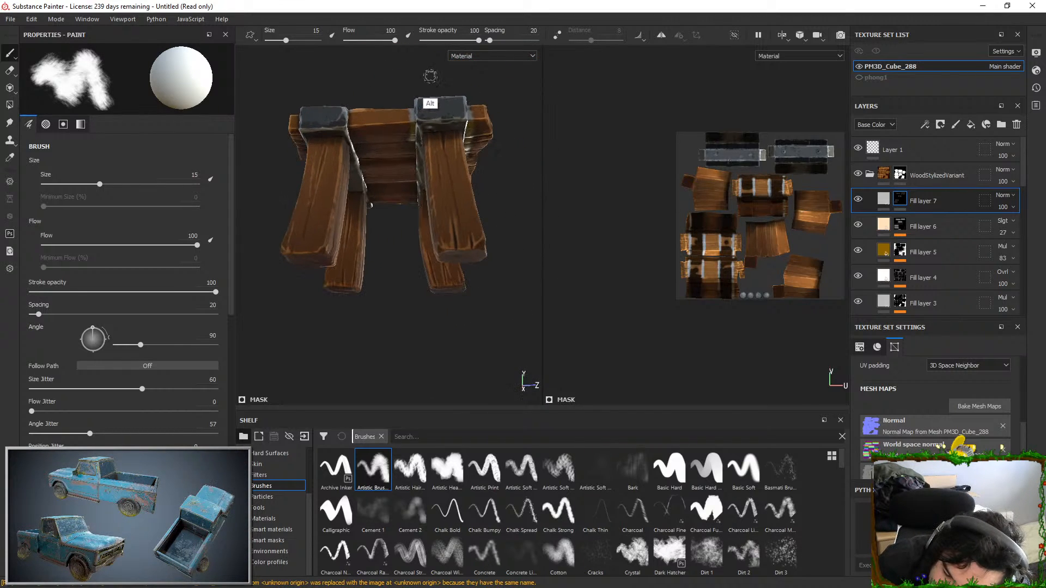
left_click_drag(408, 242, 658, 310, "alt")
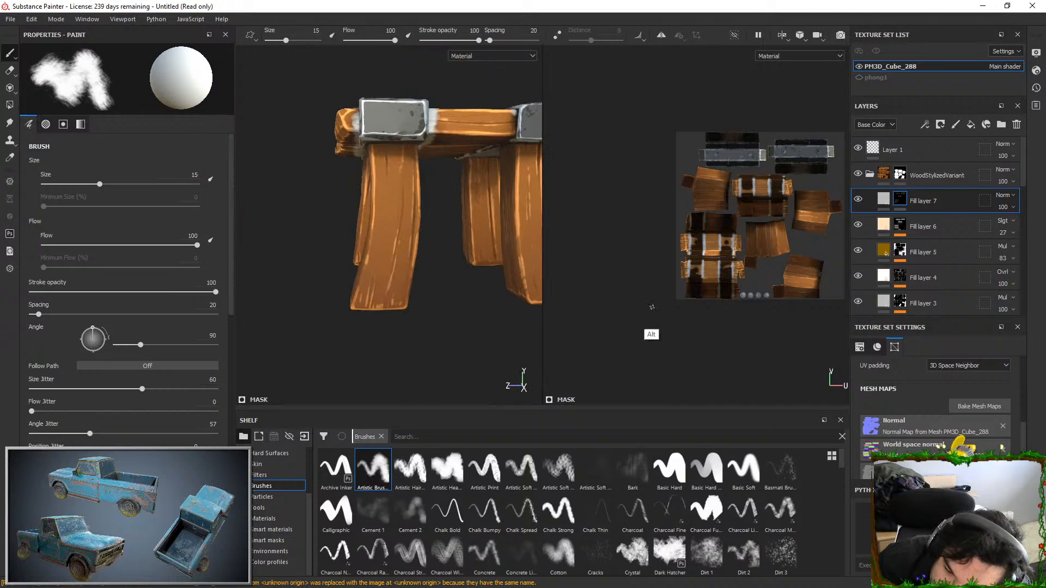
left_click_drag(447, 249, 461, 180, "alt")
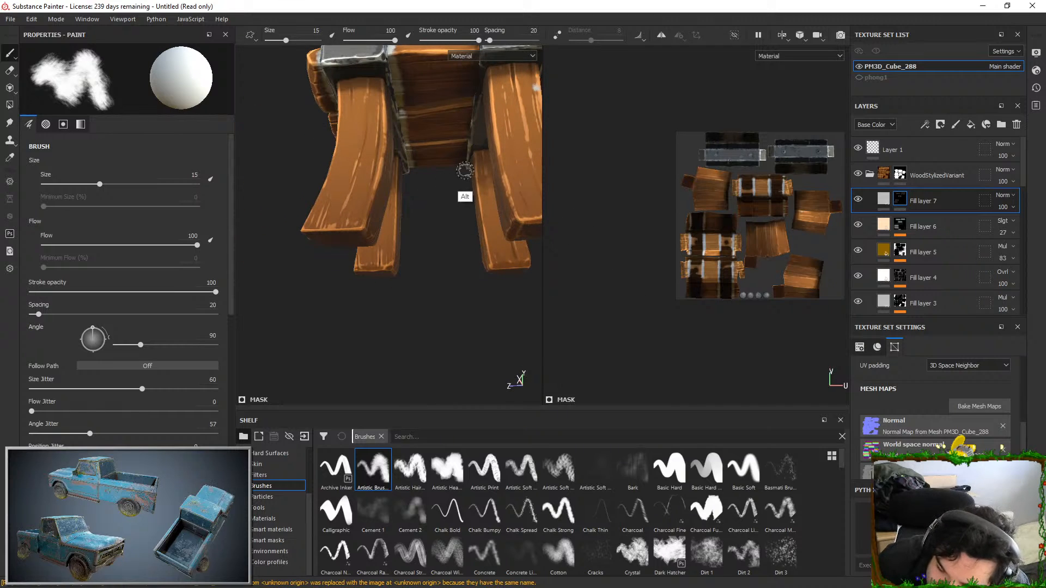
left_click_drag(416, 182, 462, 313, "alt")
Erase the stray mask paint on the leg and finish painting the wood edges around the bars on the remaining sides
key("x")
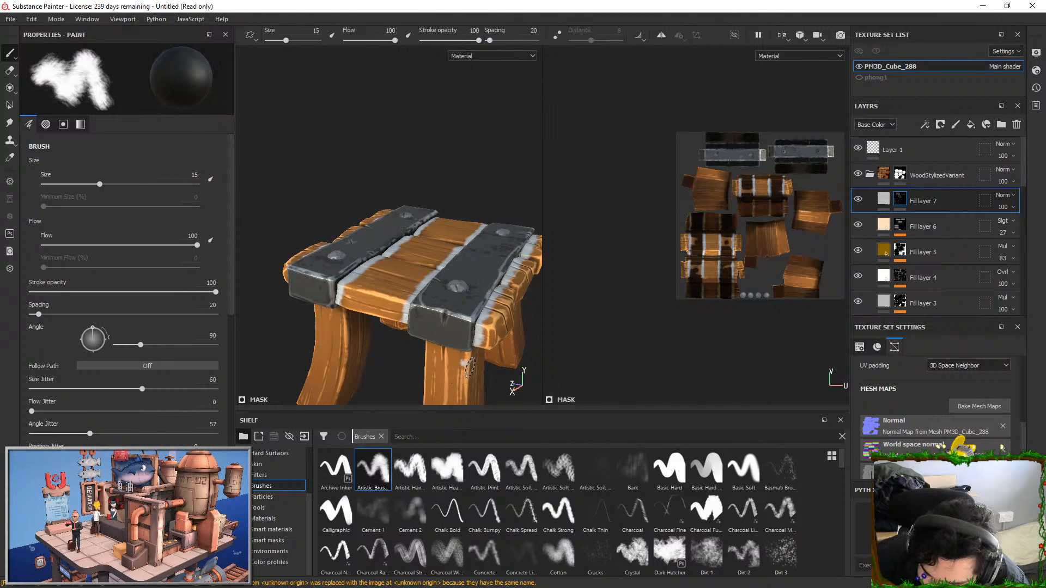
key("x")
mouse_move(481, 190)
left_mouse_down("alt")
mouse_move(437, 149)
mouse_move(320, 107)
mouse_move(366, 91)
mouse_move(345, 91)
left_mouse_up("alt")
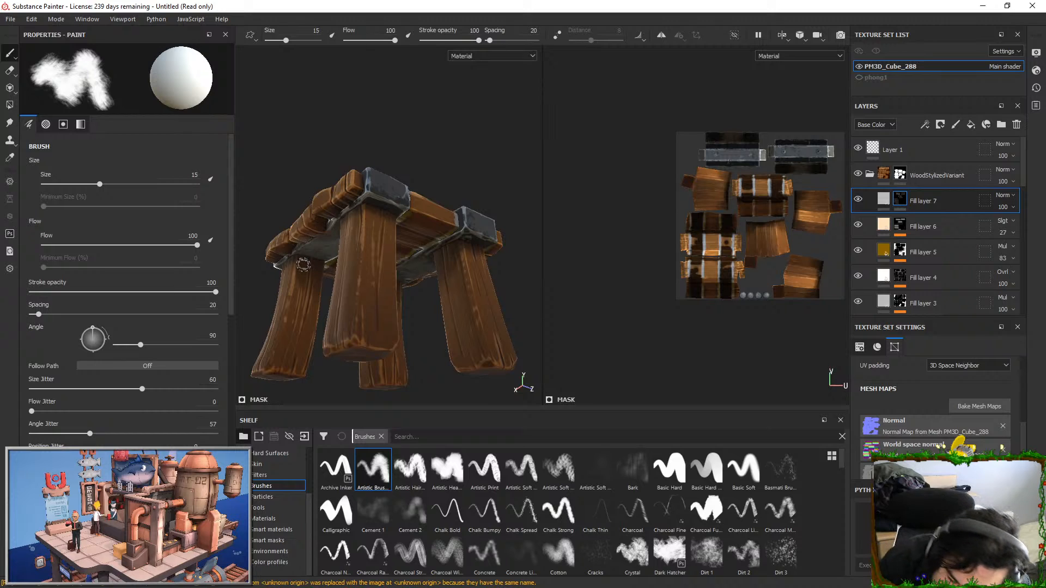
key("x")
key("x")
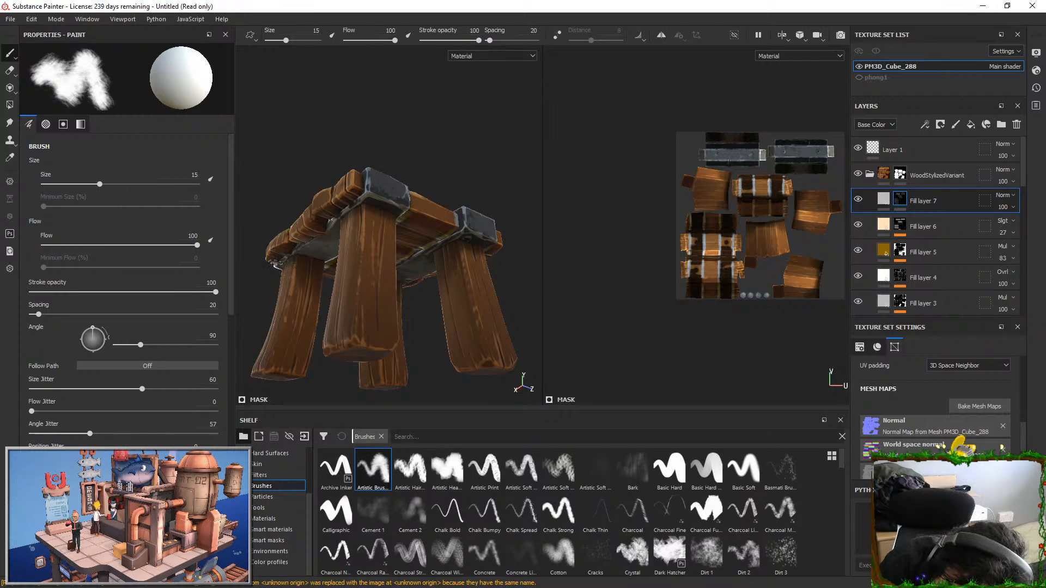
mouse_move(389, 147)
left_mouse_down("alt")
mouse_move(376, 163)
mouse_move(375, 146)
mouse_move(369, 240)
mouse_move(359, 238)
left_mouse_up("alt")
left_click_drag(389, 139, 567, 100, "alt")
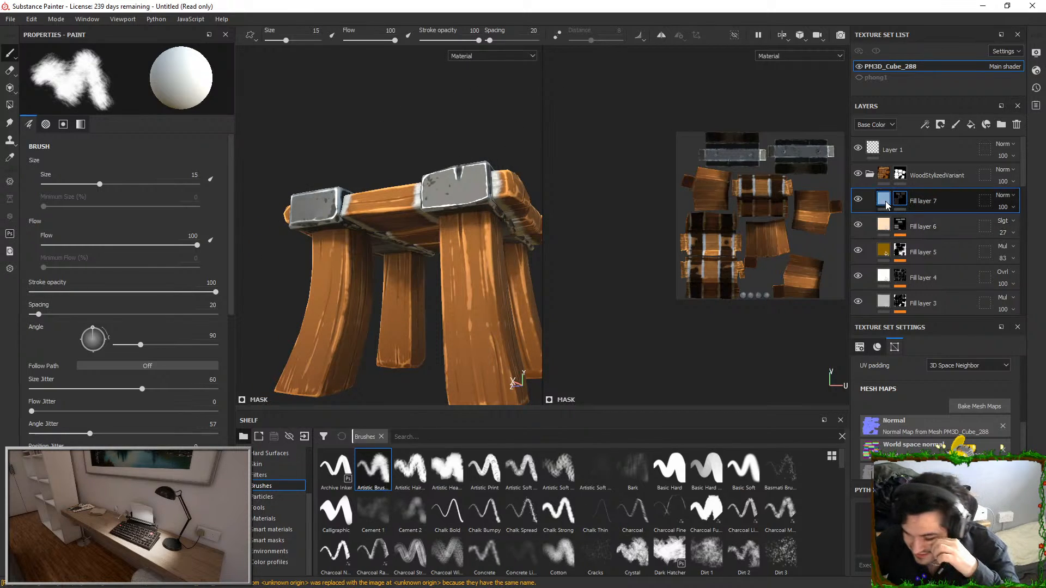
Disable the metallic, roughness, normal and height channels of Fill layer 7, leaving only color
left_click(884, 199)
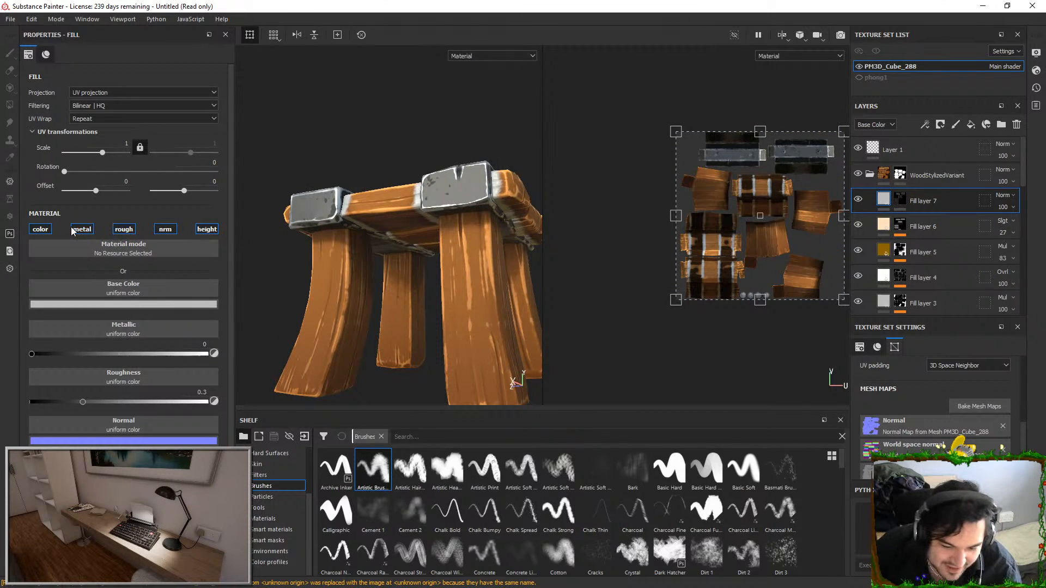
left_click(82, 229)
left_click(124, 229)
left_click(165, 229)
left_click(207, 228)
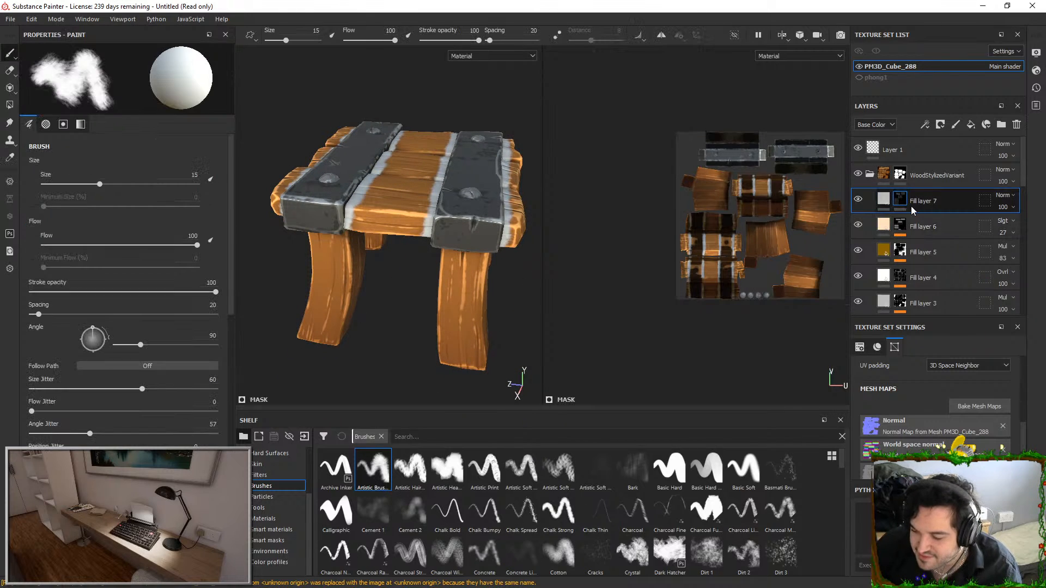
Switch the blend mode of Fill layer 7 to Multiply and set its opacity to 47
left_click(888, 200)
left_click(147, 304)
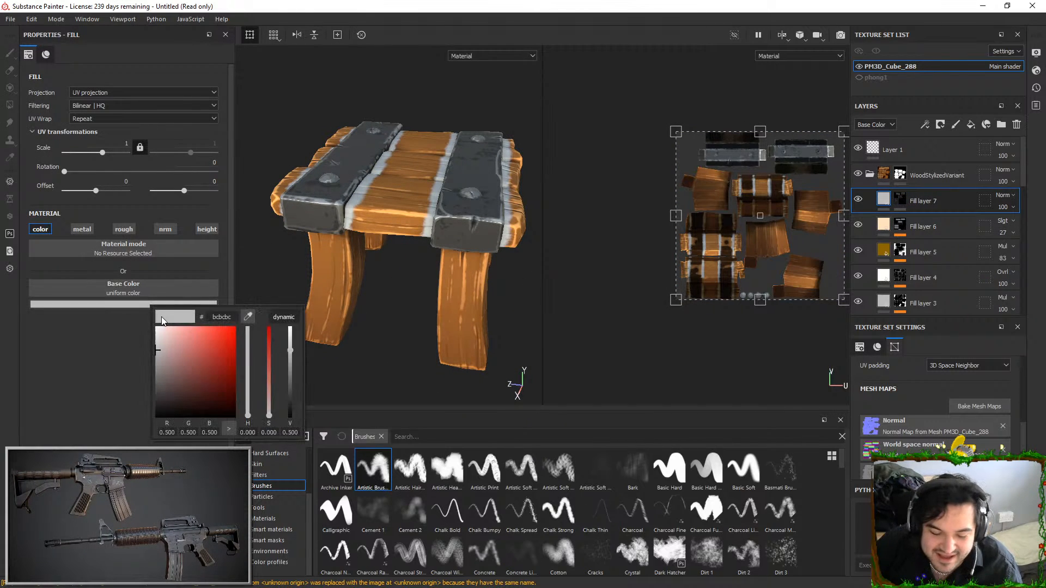
left_click(1006, 196)
left_click(984, 248)
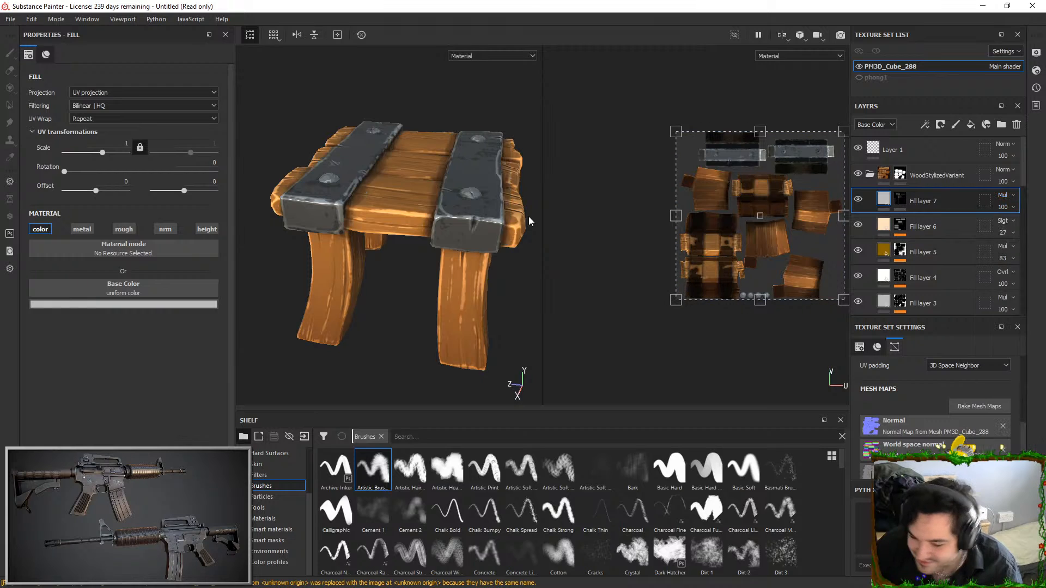
left_click_drag(366, 185, 392, 234, "alt")
right_click_drag(391, 234, 414, 193, "alt")
left_click_drag(434, 150, 410, 202, "alt")
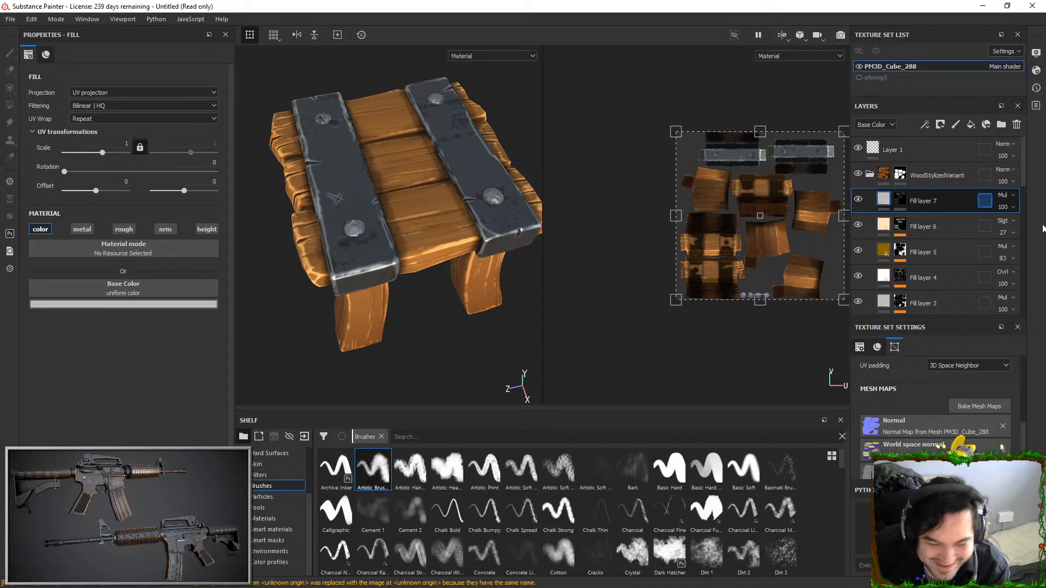
left_click(1007, 208)
left_click(1017, 223)
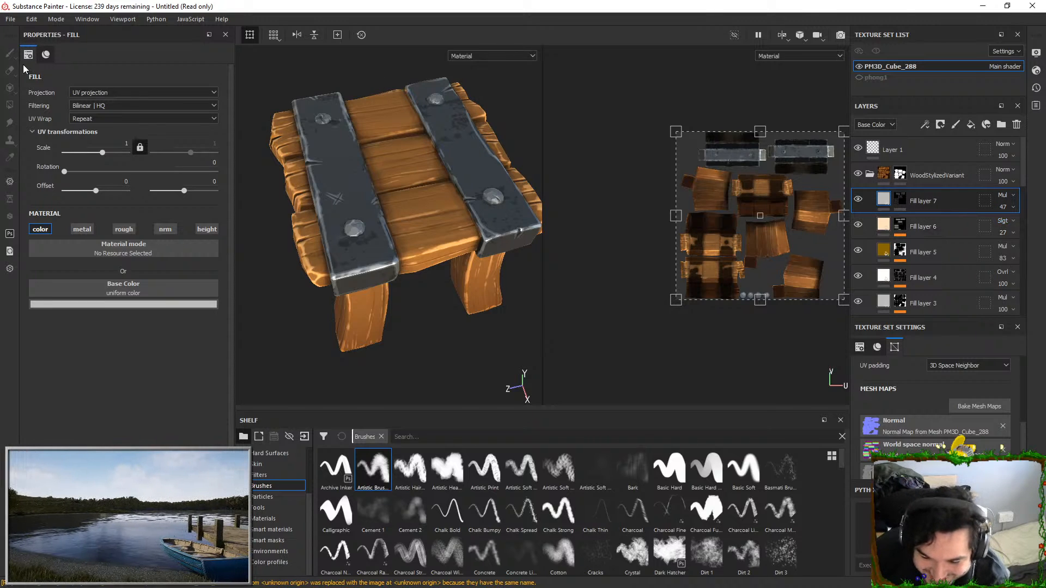
left_click(12, 22)
left_click(460, 349)
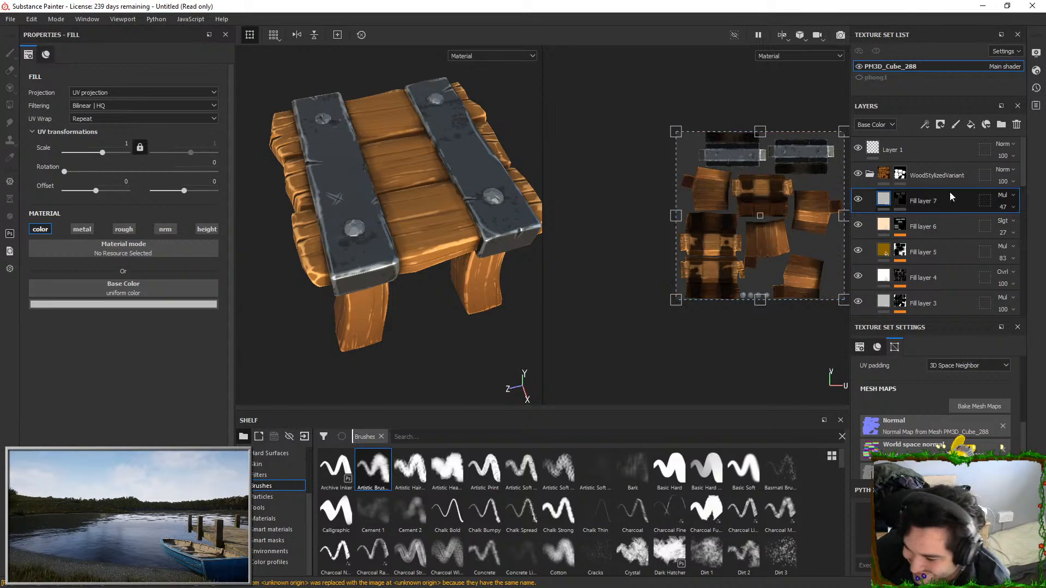
Add a new fill layer above Fill layer 1 copy 4 in the MetalStylized folder and give it a black mask
scroll(933, 224, "down", 5)
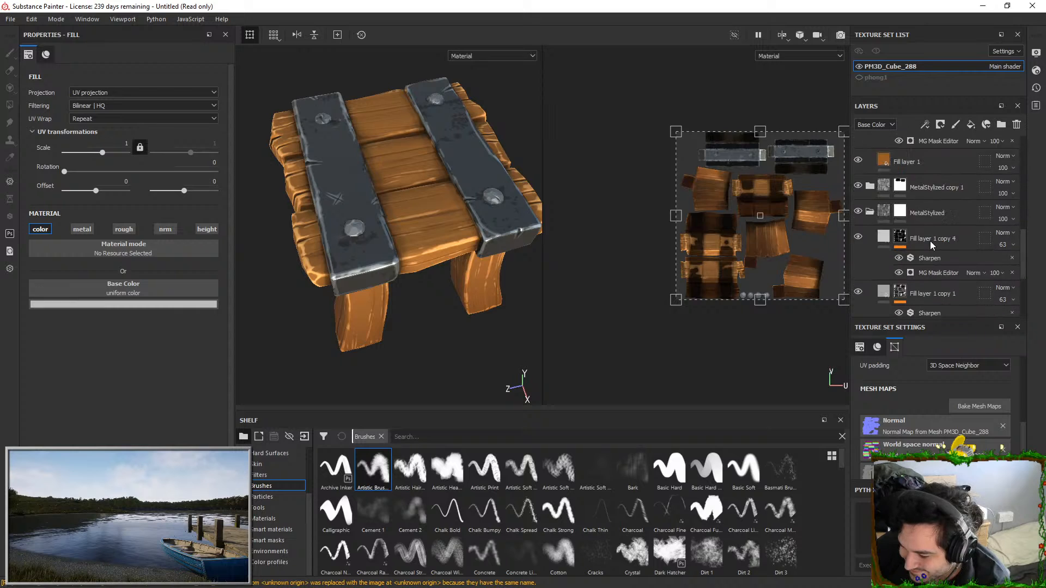
left_click(971, 124)
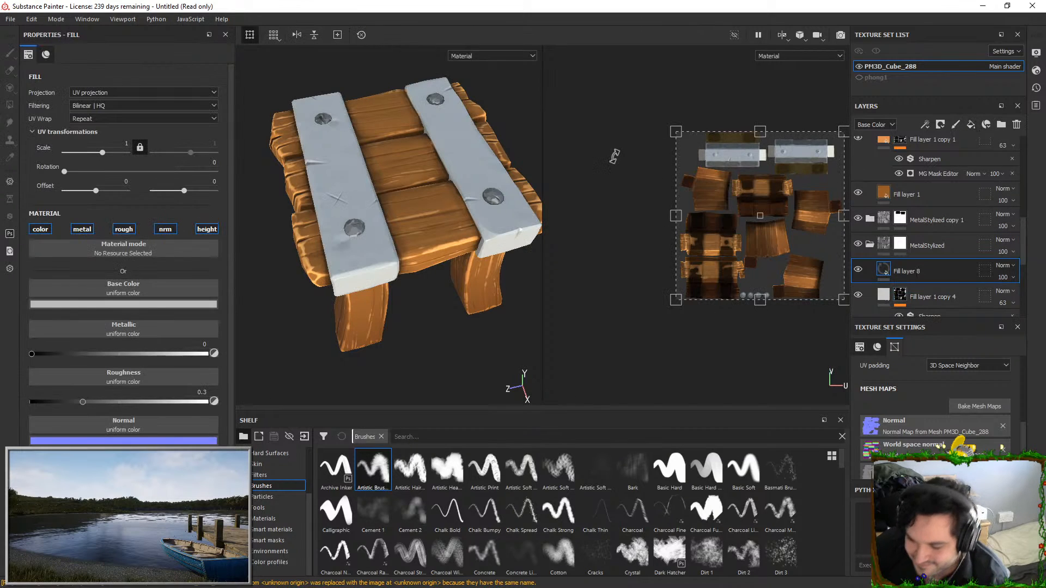
right_click(929, 273)
left_click(931, 34)
left_click_drag(452, 205, 411, 385, "alt")
Choose the Basic Soft brush, turn off pen pressure for its size and set the size to 23.83
left_click(744, 471)
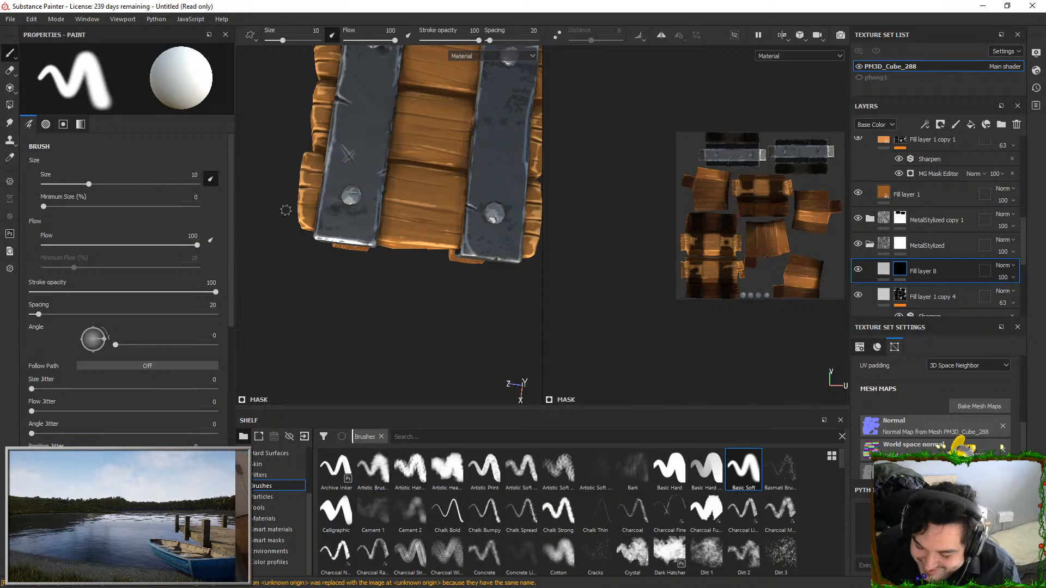
middle_click_drag(403, 180, 431, 269, "alt")
right_click_drag(430, 270, 392, 234, "alt")
middle_click_drag(393, 234, 362, 244, "alt")
left_click_drag(362, 244, 370, 199, "alt")
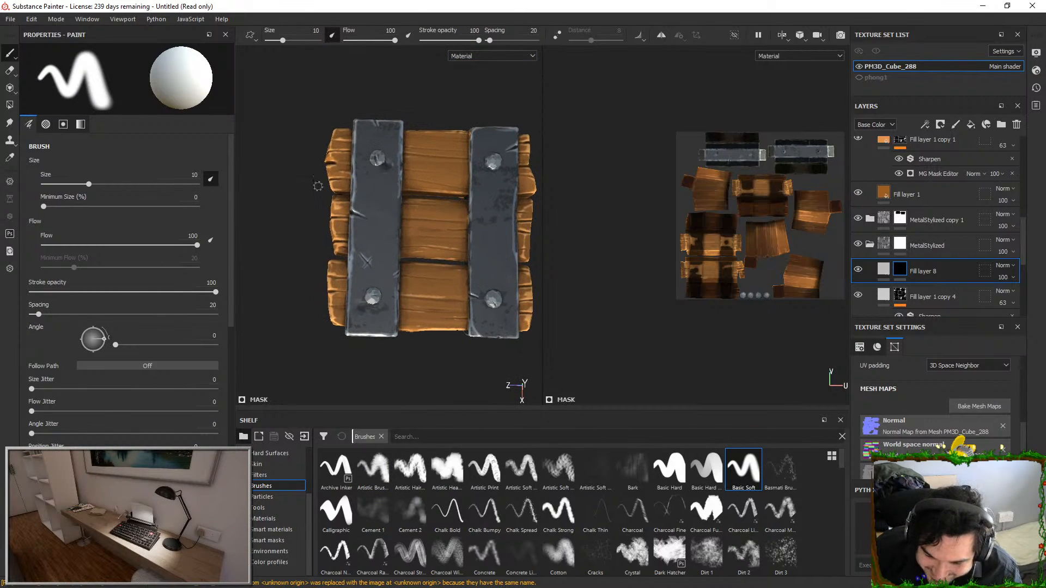
left_click(212, 182)
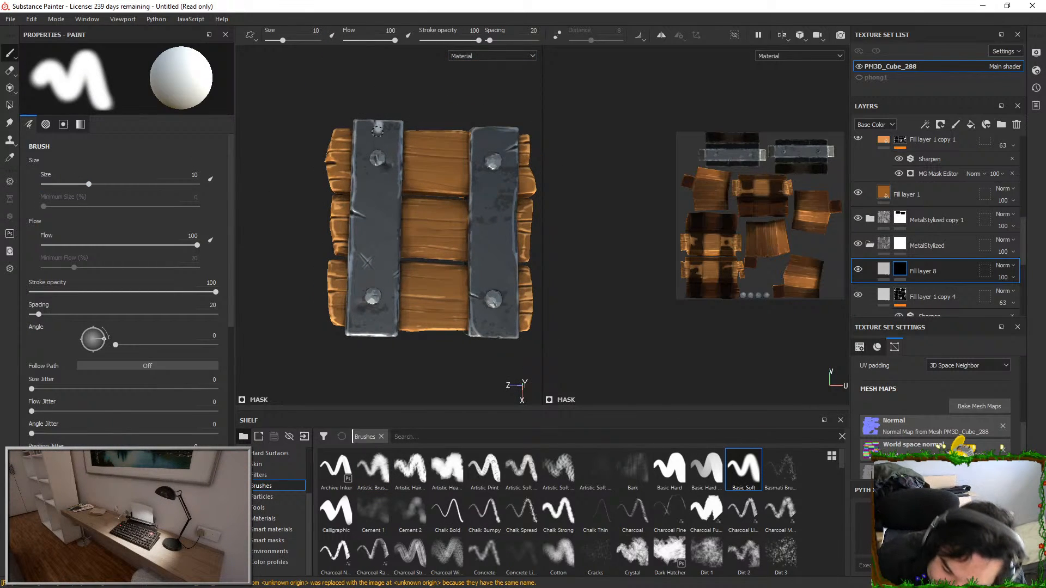
left_click(117, 184)
Paint a straight highlight stripe down the middle of both metal bars on Fill layer 8's mask, redoing unsatisfactory strokes
left_click_drag(379, 128, 372, 348)
key("ctrl+z")
key("ctrl+z")
left_click_drag(496, 130, 502, 360)
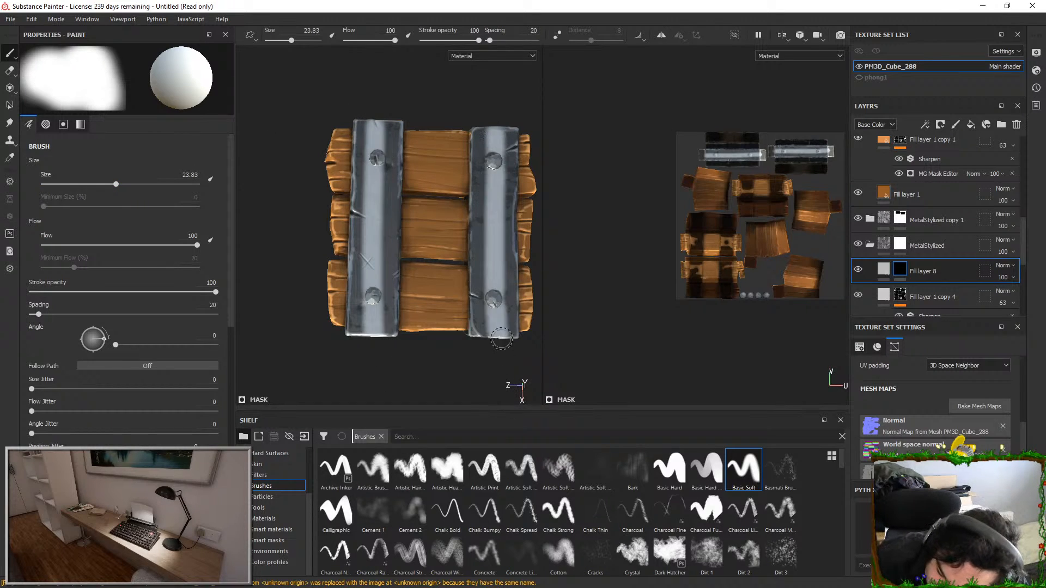
left_click_drag(482, 178, 425, 106, "alt")
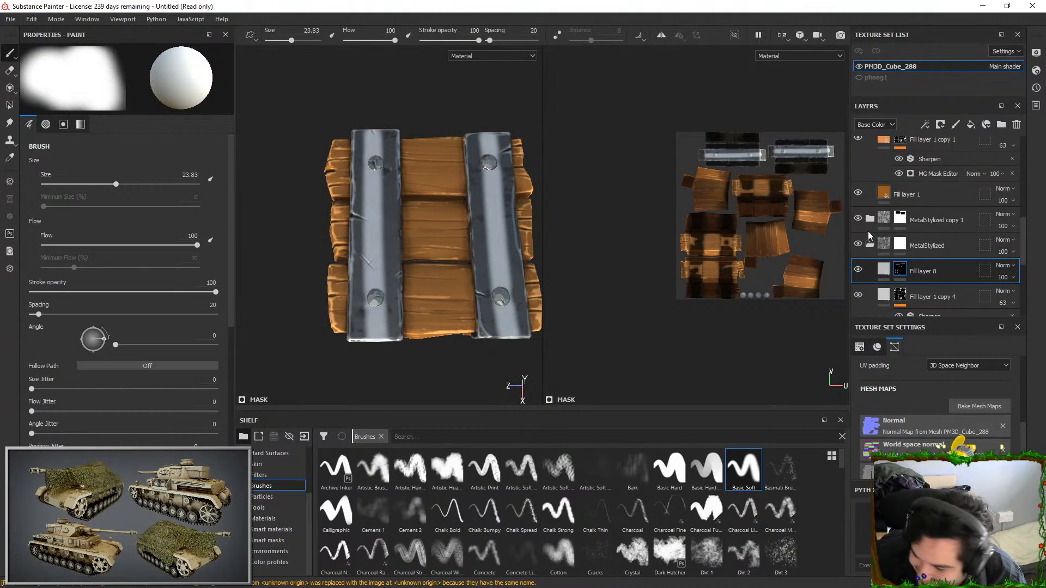
Add a Blur filter to Fill layer 8's mask with a blur intensity of 6.06
right_click(902, 274)
left_click(916, 380)
left_click(109, 71)
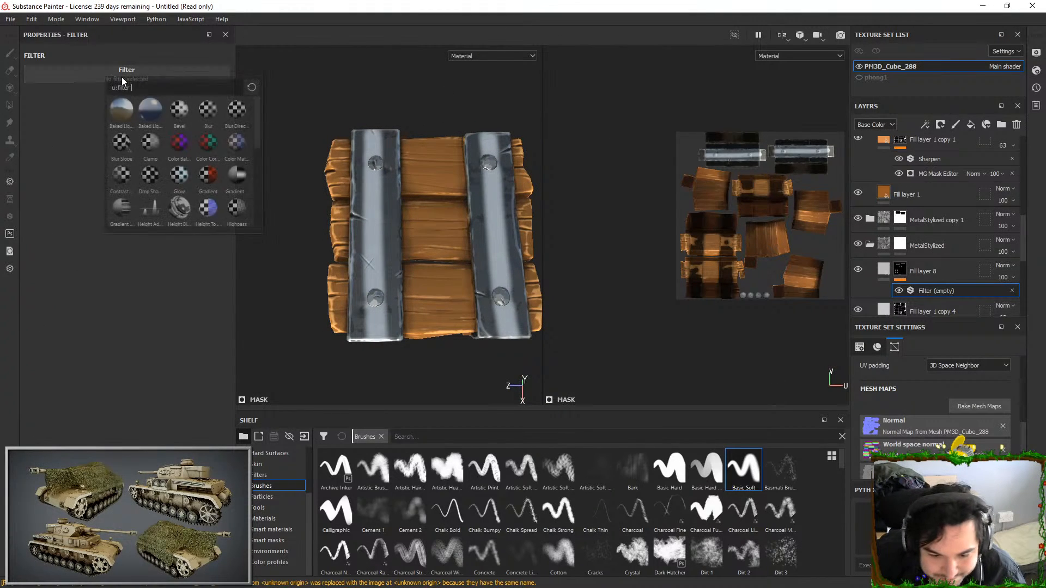
left_click(207, 111)
left_click_drag(56, 128, 113, 129)
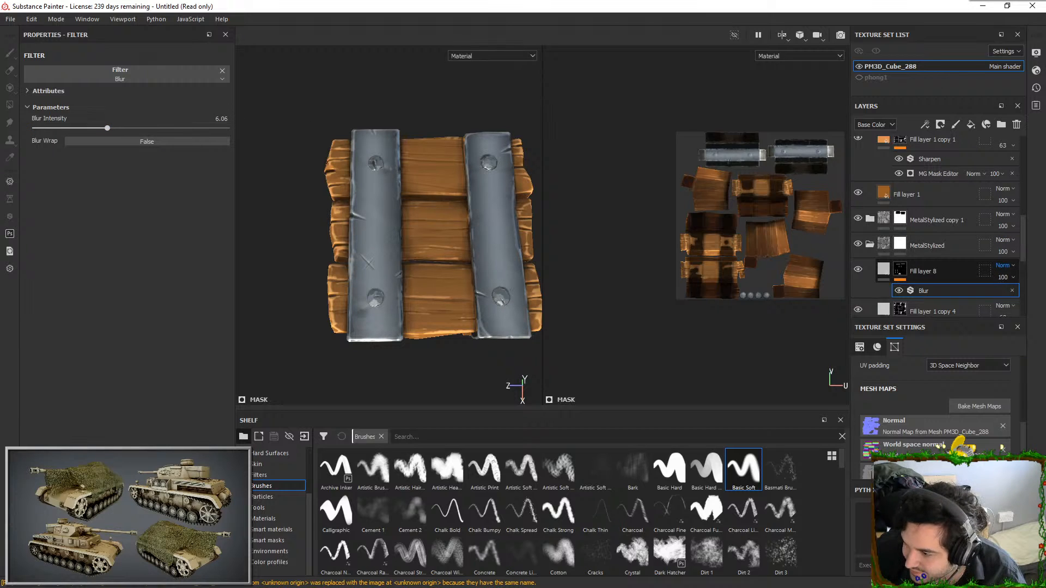
Switch the blend mode of Fill layer 8 to Overlay
left_click(1002, 407)
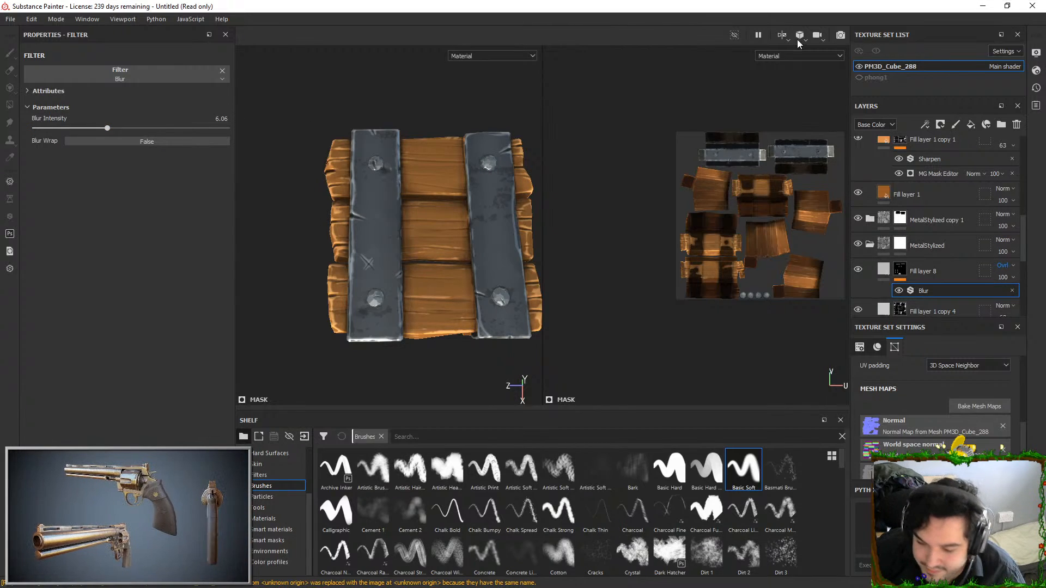
scroll(437, 205, "up", 2)
left_click_drag(437, 205, 504, 191, "alt")
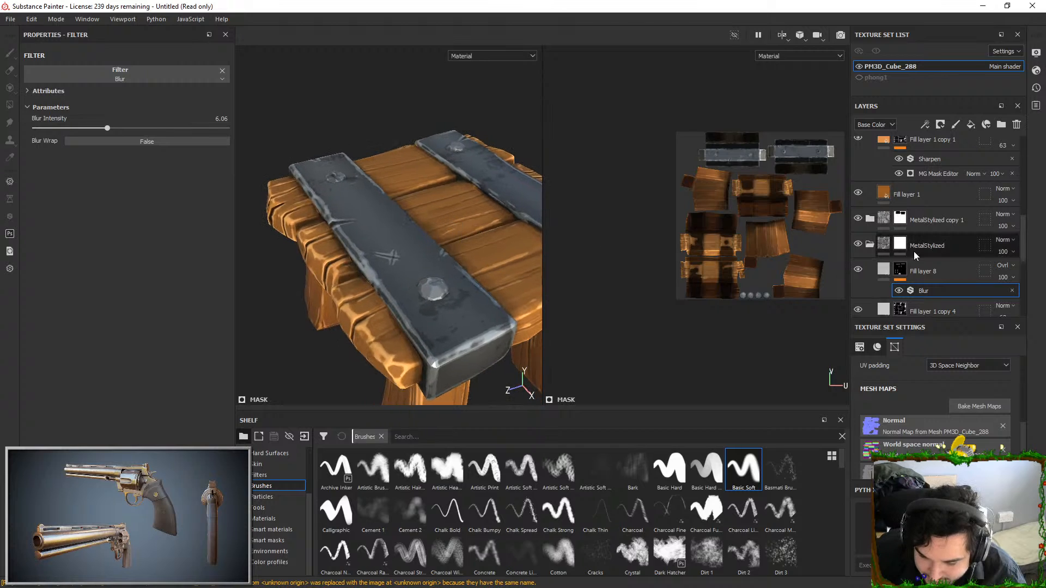
Turn off the metallic, roughness, normal and height channels of Fill layer 8 so it affects only color
left_click(884, 275)
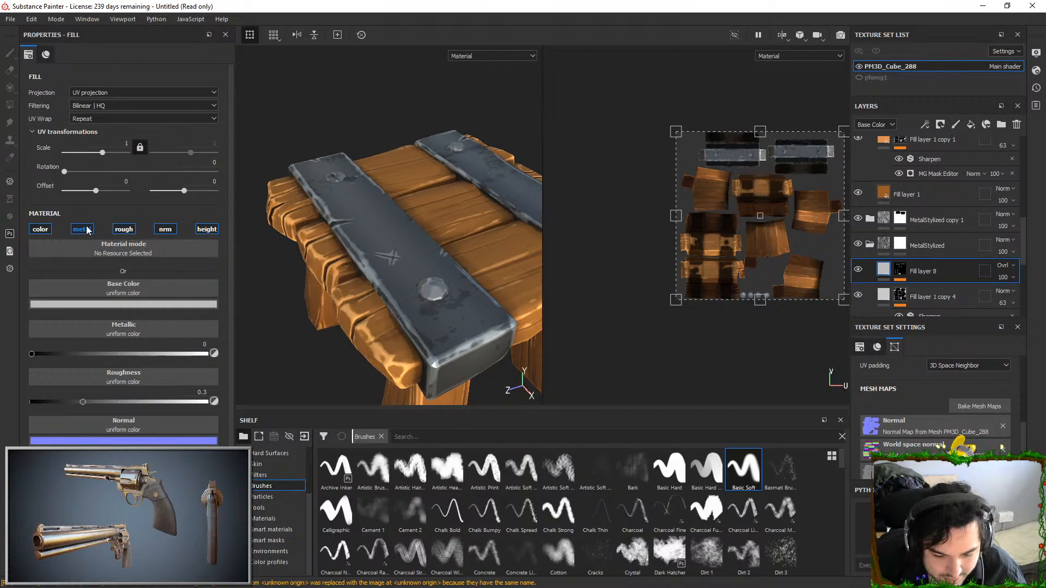
left_click(86, 230)
left_click(124, 230)
left_click(165, 230)
left_click(206, 229)
Set the base color of Fill layer 8 to white
left_click(132, 305)
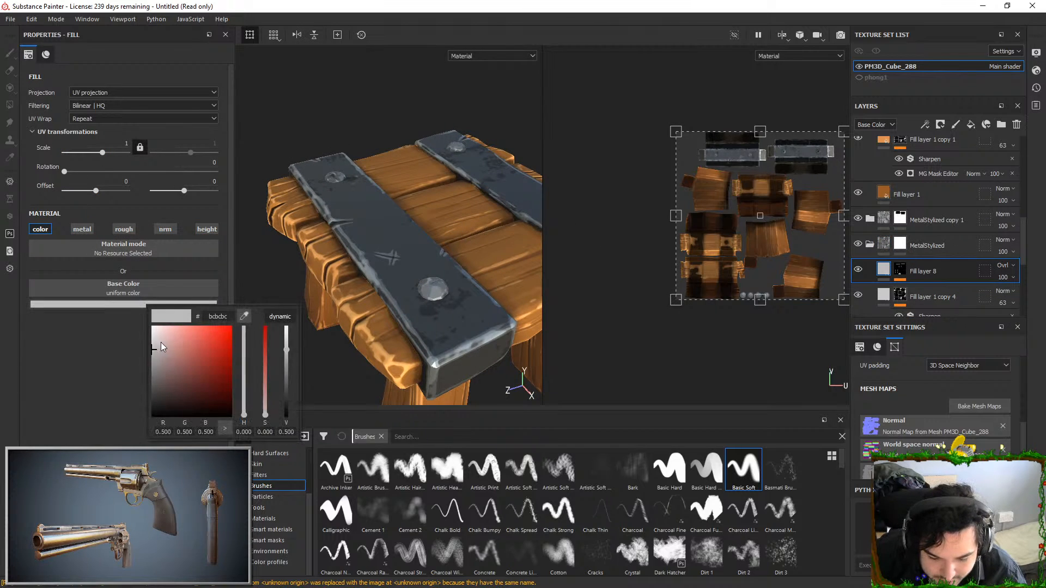
left_click_drag(161, 344, 147, 314)
left_click_drag(414, 169, 335, 242, "alt")
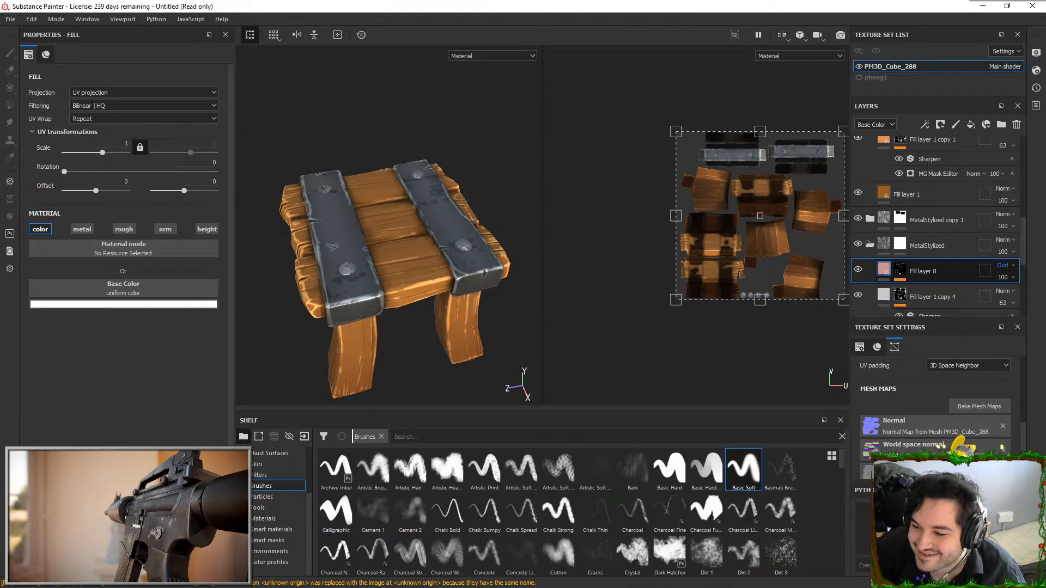
Try a different blend mode on Fill layer 8 and undo the change
left_click(1002, 320)
mouse_move(481, 214)
left_mouse_down("alt")
mouse_move(462, 225)
mouse_move(469, 247)
mouse_move(482, 224)
left_mouse_up("alt")
key("ctrl+z")
Start saving the project under a new name and browse to the SquareStall folder on the Desktop
left_click(10, 20)
left_click(67, 115)
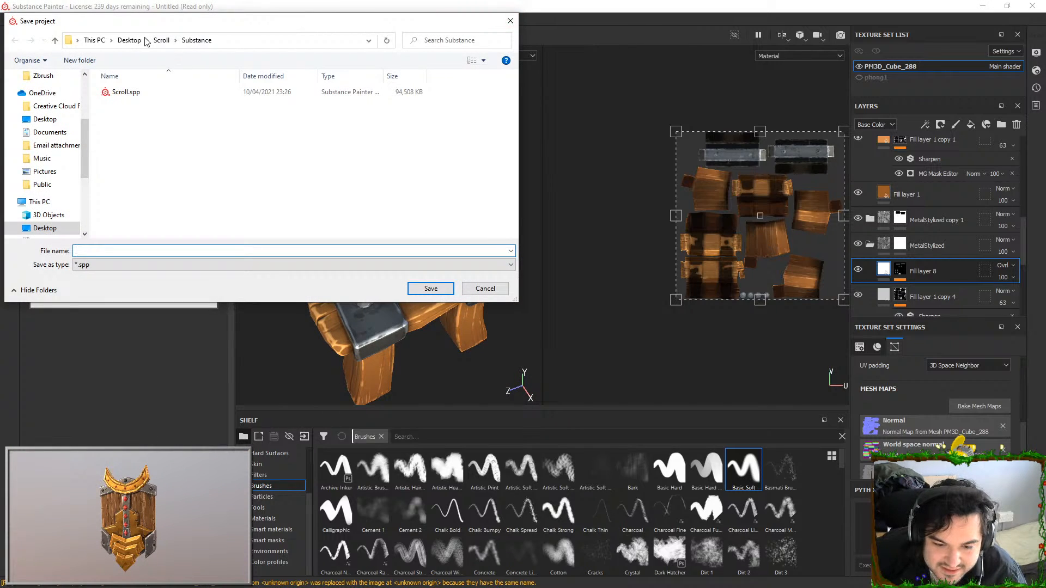
left_click(129, 41)
left_click(220, 108)
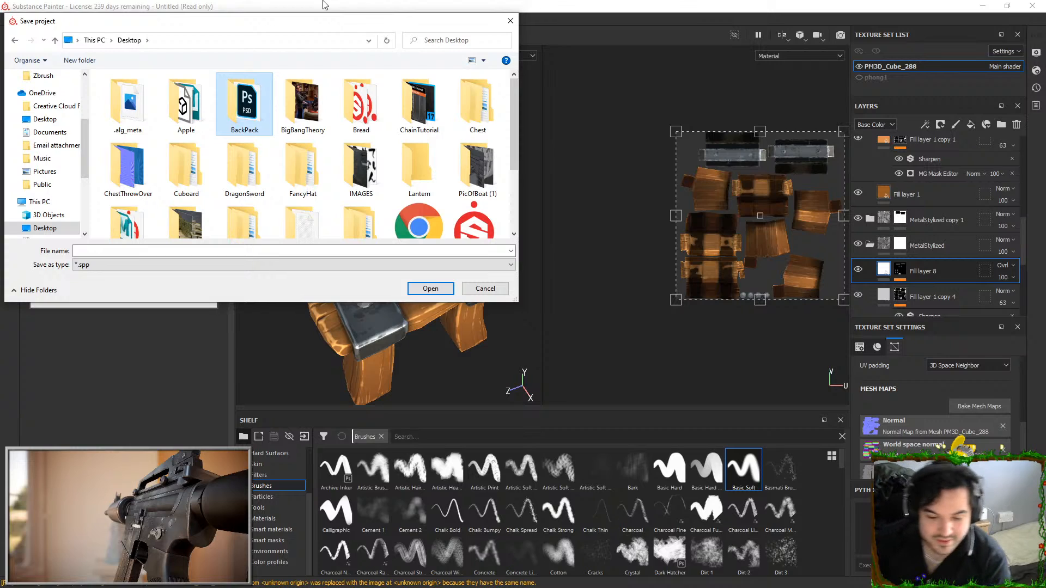
left_click(146, 113)
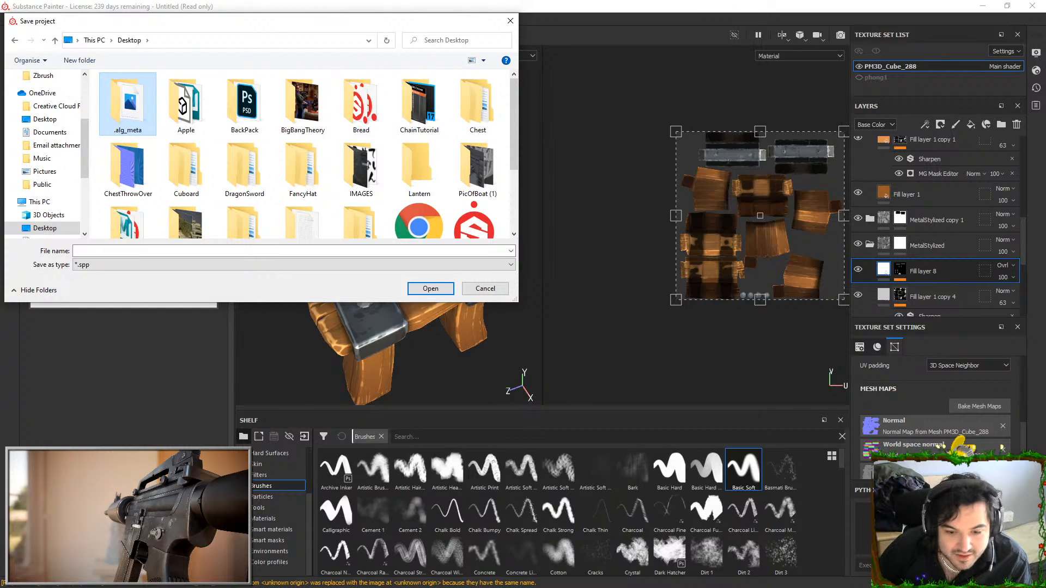
scroll(303, 101, "down", 3)
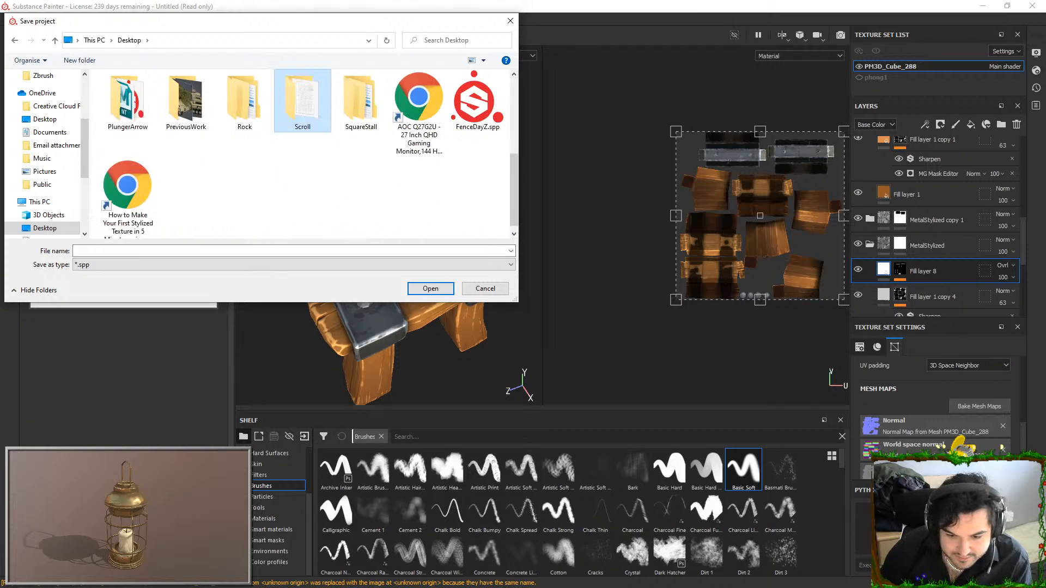
double_click(361, 101)
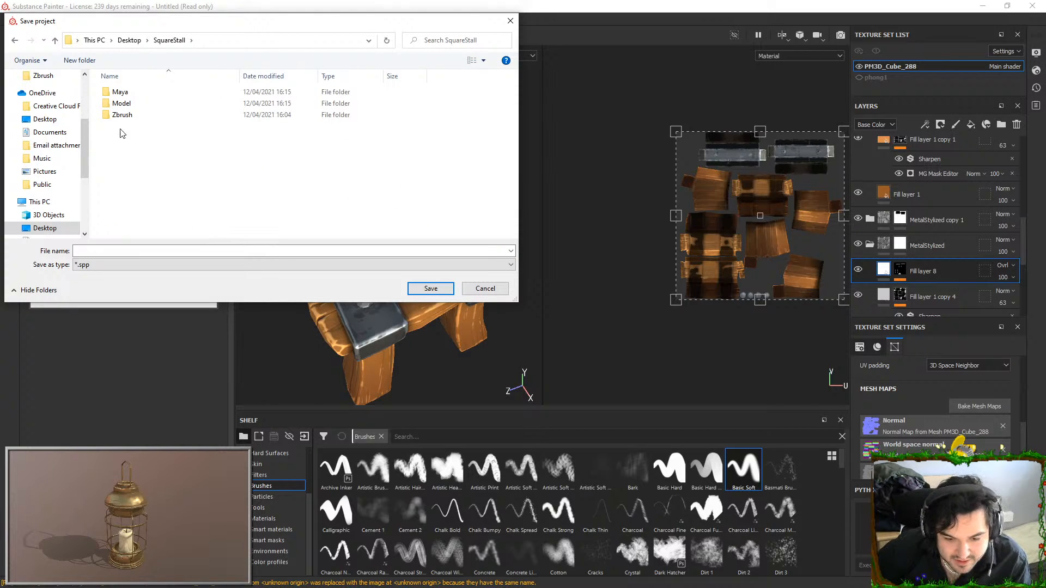
Create a folder named Substance inside the SquareStall folder and open it as the save location
right_click(153, 155)
mouse_move(228, 280)
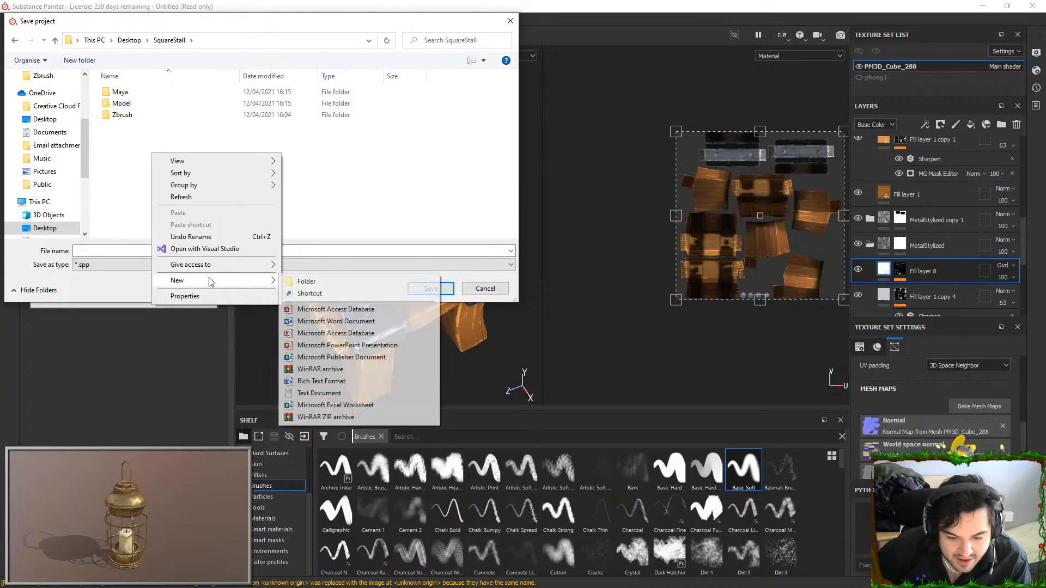
left_click(315, 282)
type("Substance")
key("Return")
Save the project as SquareStall in the Substance folder
key("Return")
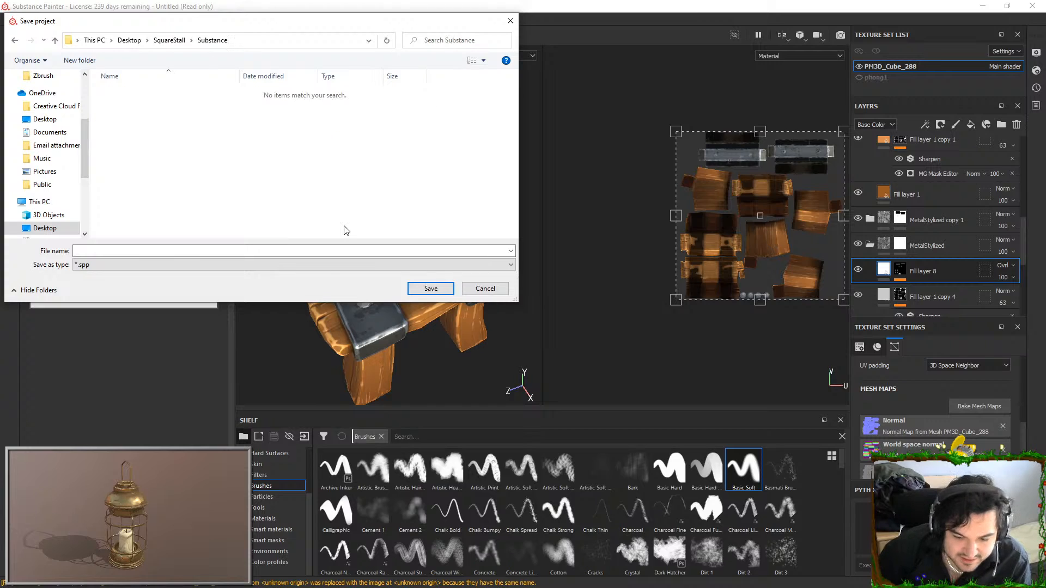
left_click(341, 254)
type("SquareStool")
key("Return")
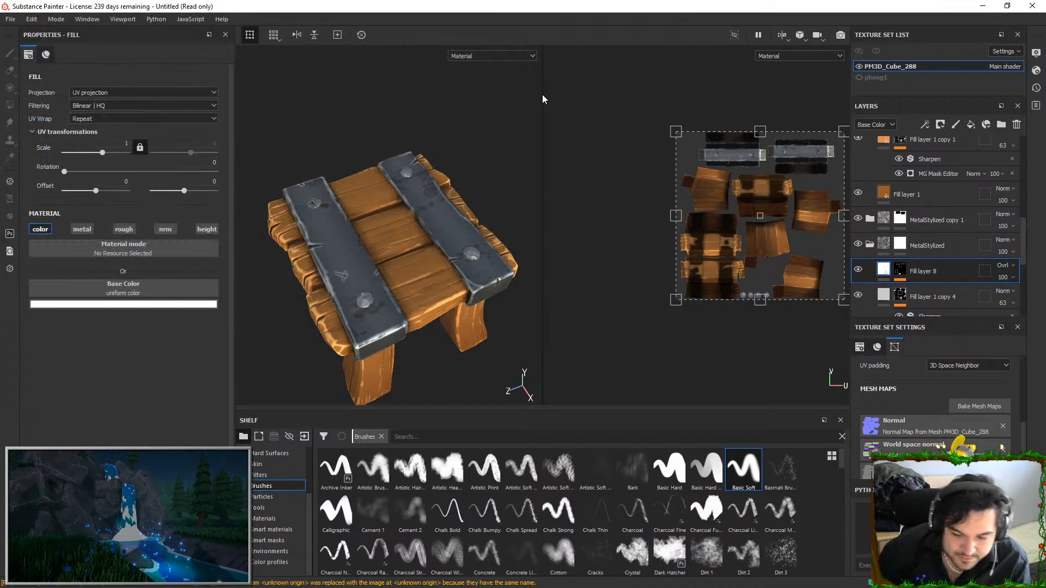
Open the texture export settings and browse to the Desktop's SquareStall folder for the output directory
left_click(10, 19)
left_click(44, 214)
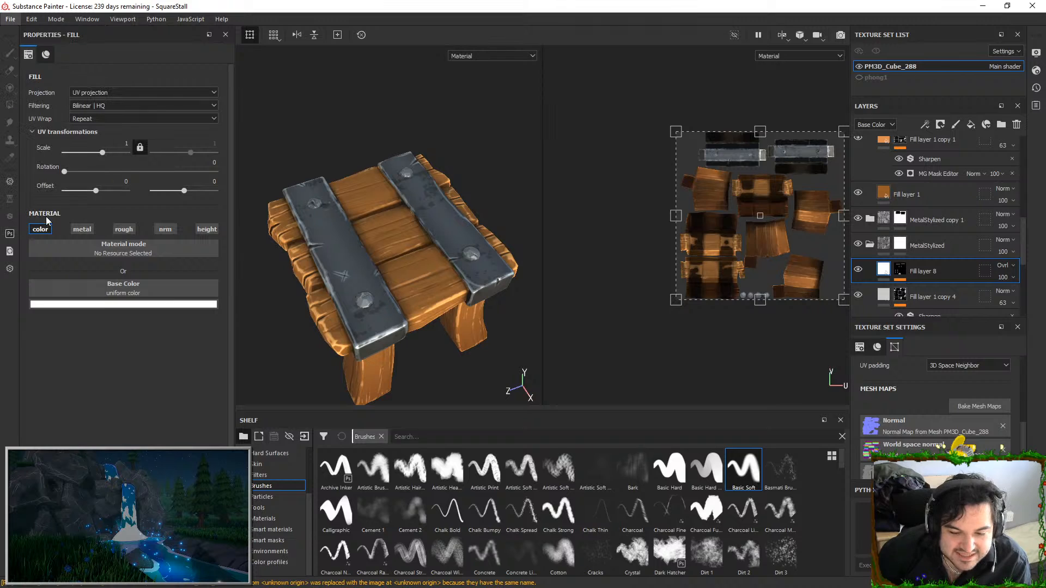
left_click(624, 162)
left_click(273, 232)
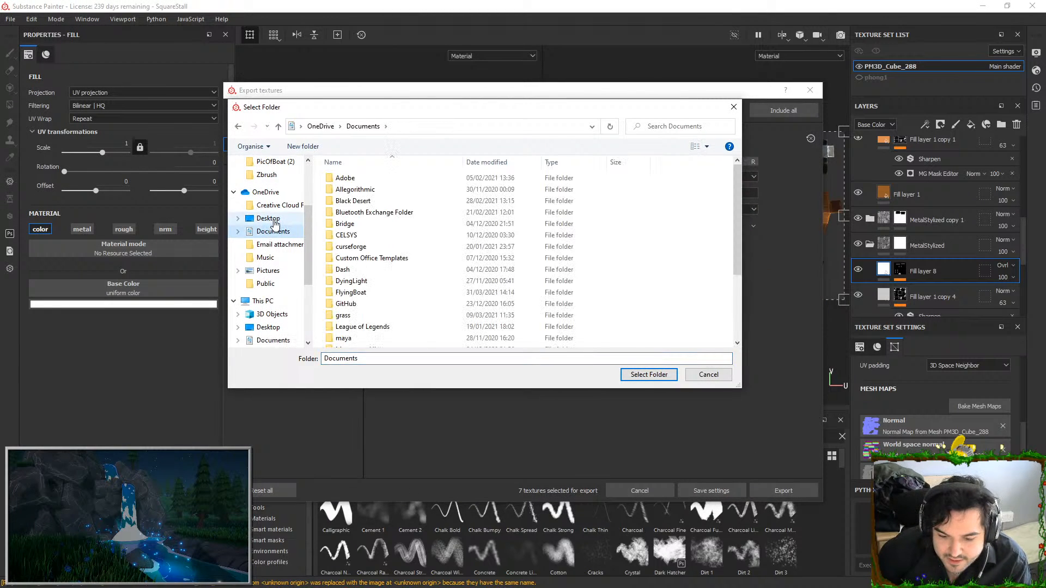
left_click(268, 218)
double_click(584, 315)
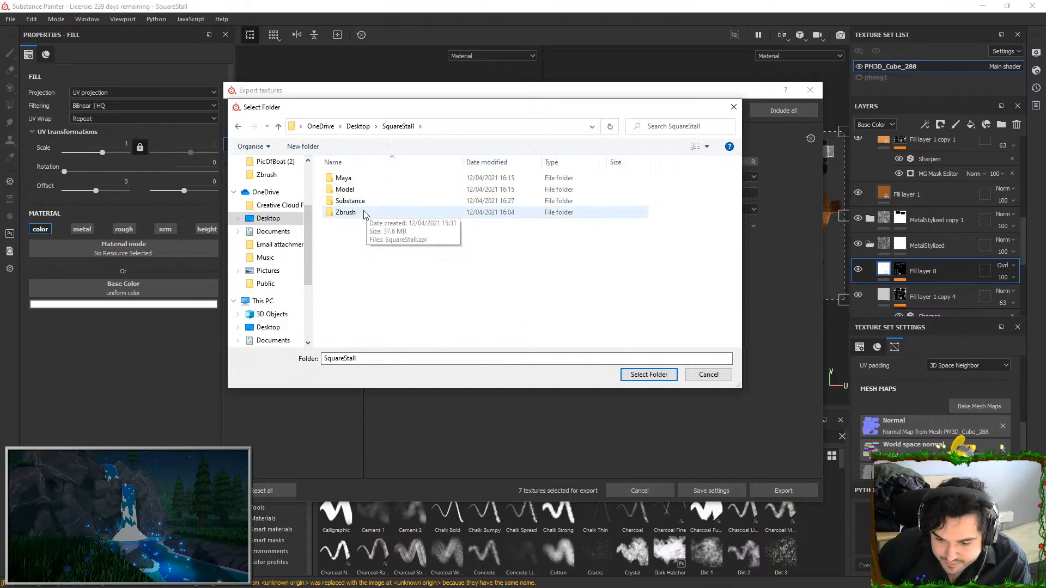
Create a folder named Texture inside the SquareStall folder and choose it as the export output directory
right_click(354, 242)
mouse_move(382, 365)
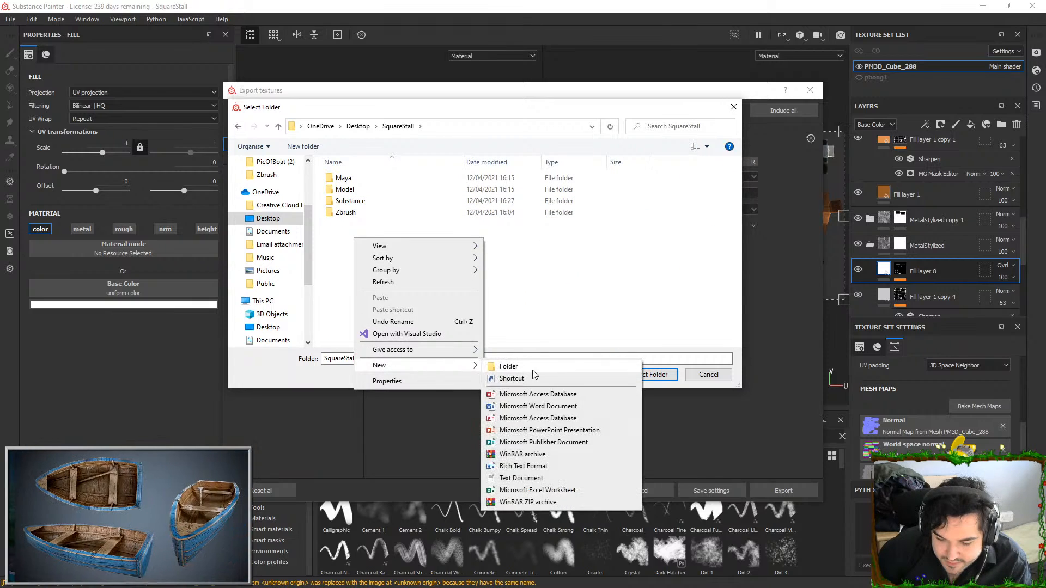
left_click(508, 364)
type("T")
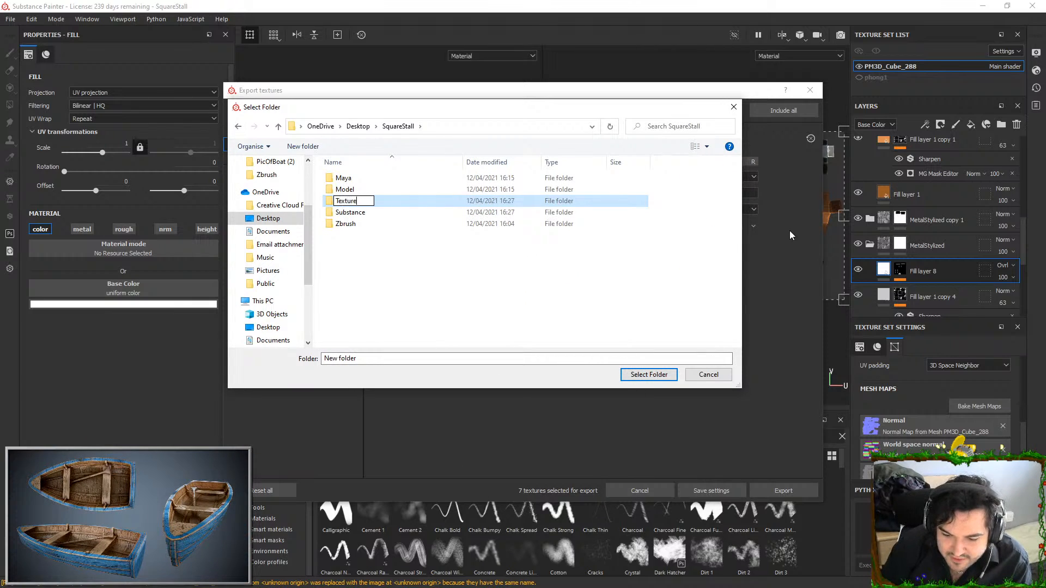
type("exture")
key("Return")
key("Return")
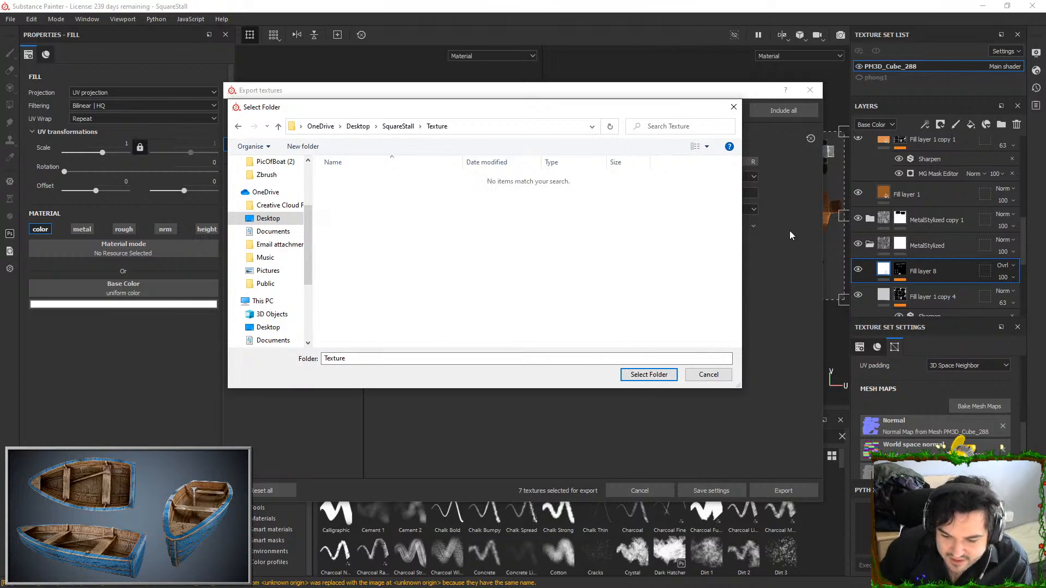
left_click(636, 373)
Set the exported texture file type to png and the size to 2048
left_click(517, 194)
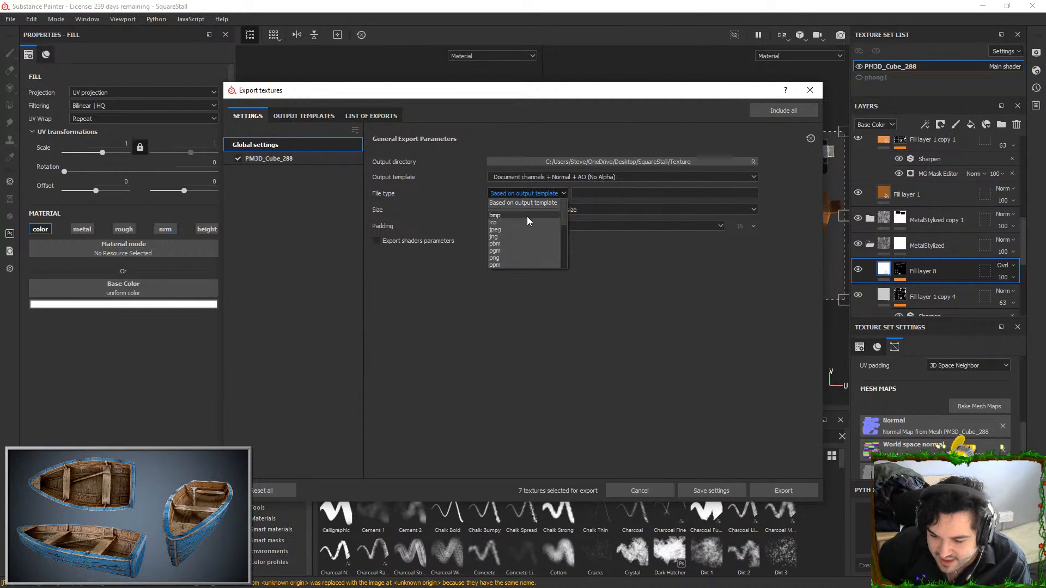
left_click(508, 259)
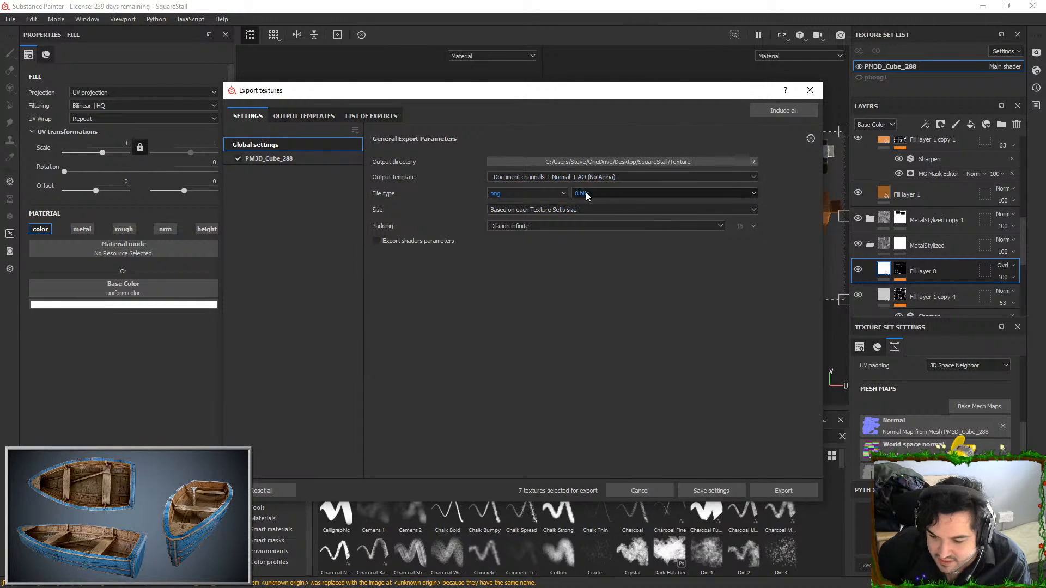
left_click(548, 207)
left_click(512, 271)
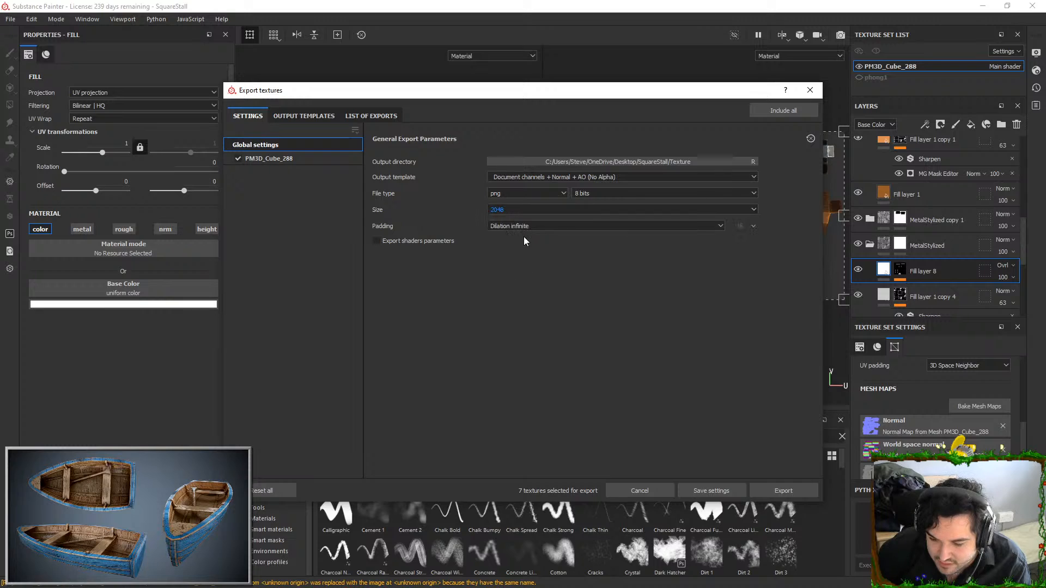
Apply the Unreal Engine 4 (Packed) output template, export the textures and close the export window
left_click(556, 178)
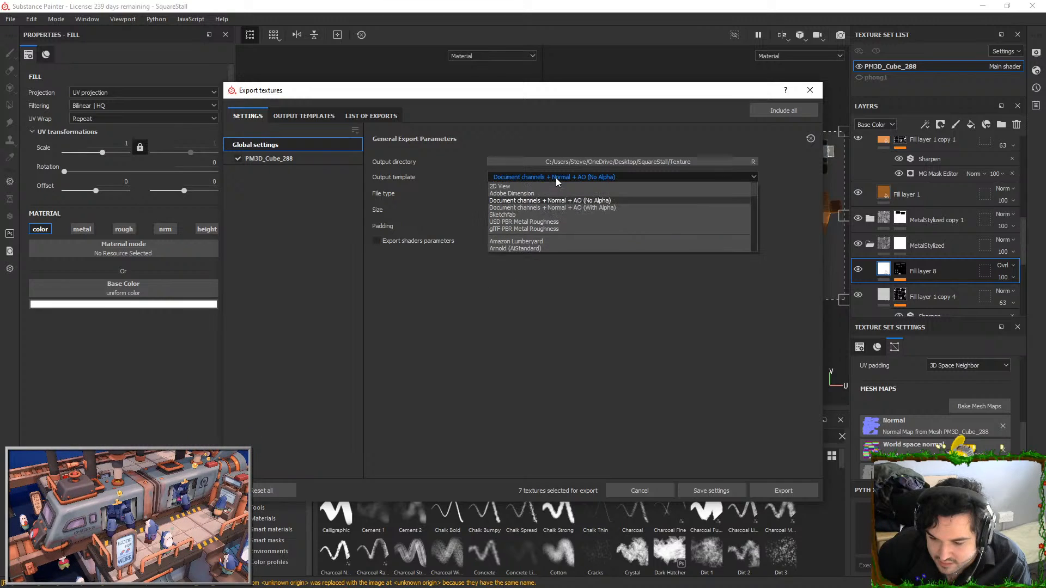
scroll(542, 210, "down", 5)
left_click(547, 209)
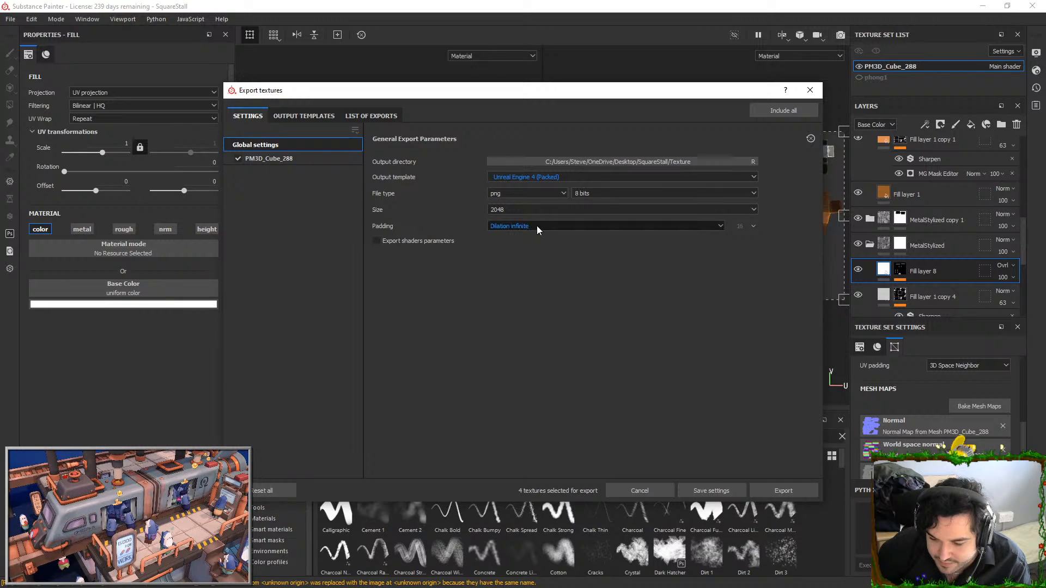
left_click(793, 492)
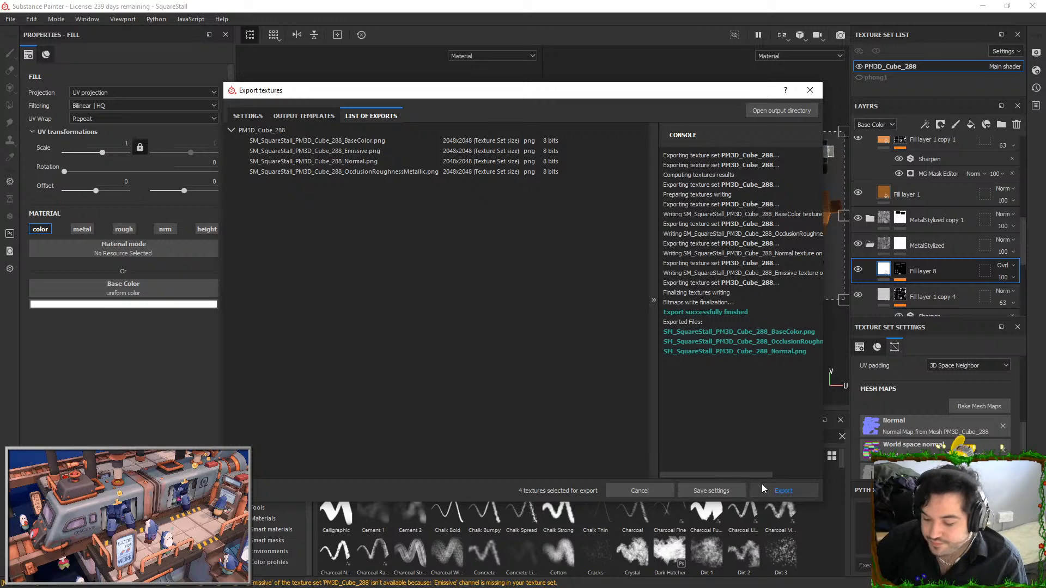
left_click(811, 90)
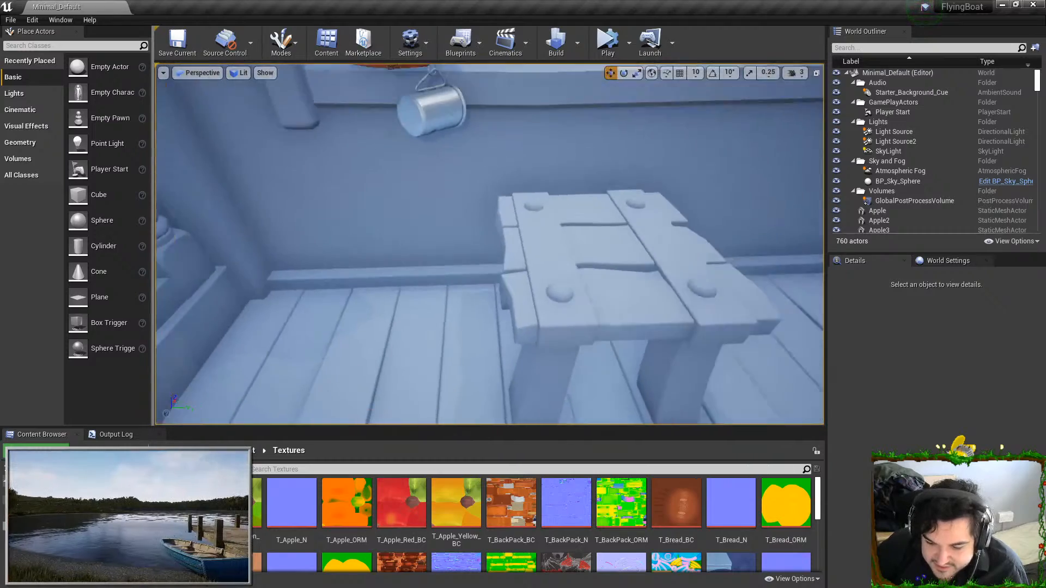
Switch to the FlyingBoat project in Unreal Editor and import the SM_SquareStall mesh into the Props folder
right_click_drag(489, 244, 643, 261)
right_click_drag(562, 205, 572, 182)
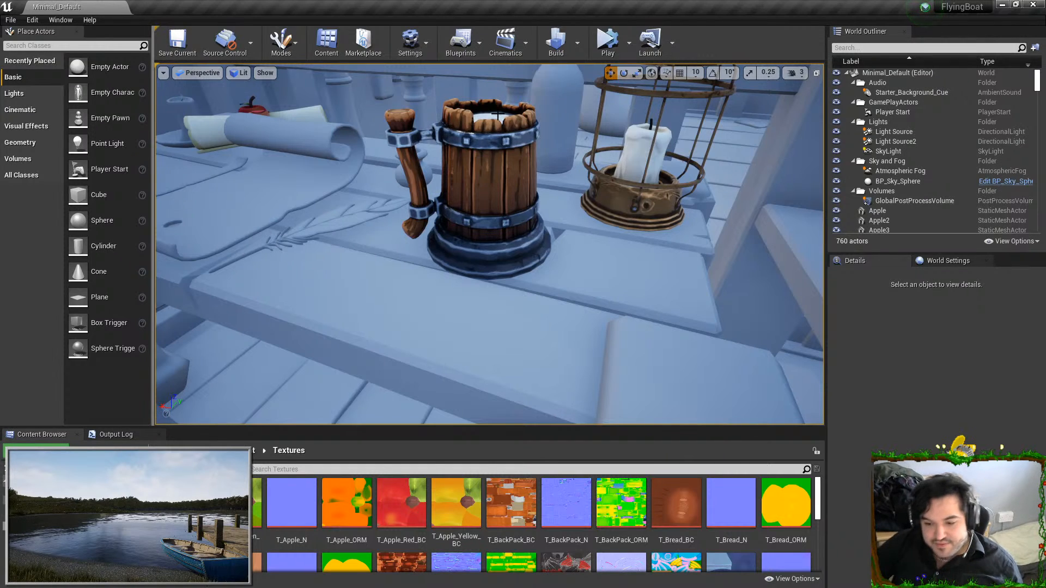
right_click_drag(491, 178, 591, 207)
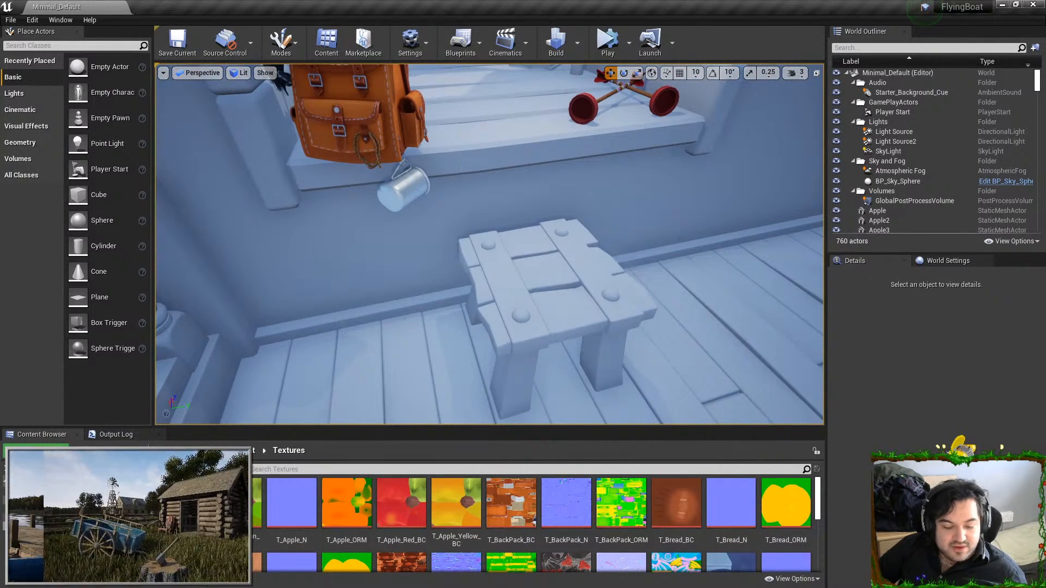
left_click(54, 518)
scroll(482, 529, "down", 3)
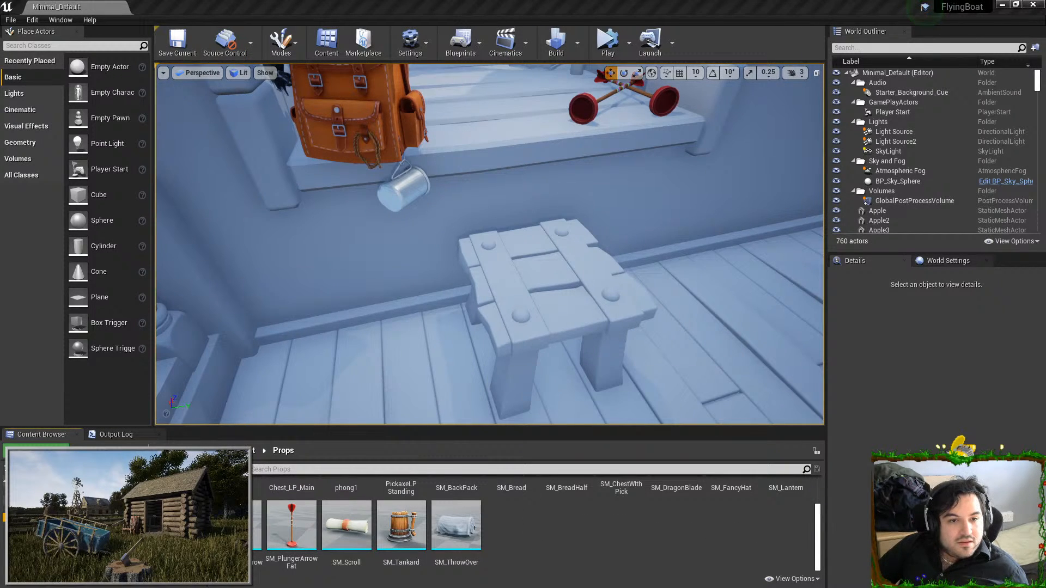
left_click_drag(586, 580, 556, 535)
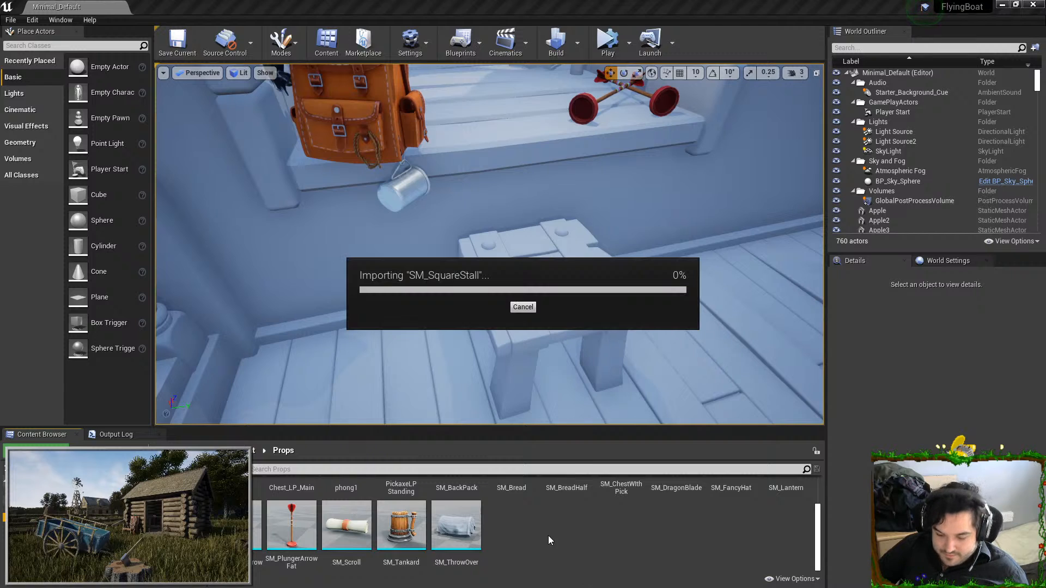
left_click(581, 480)
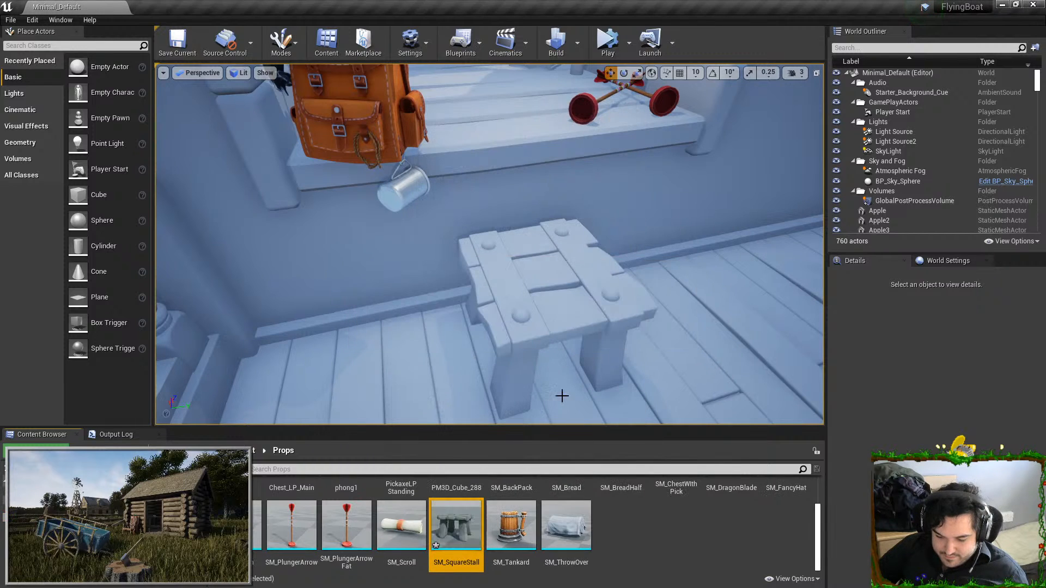
Place SM_SquareStall in the level beside the existing placeholder stool and scale it uniformly to 0.5
left_click_drag(456, 526, 469, 388)
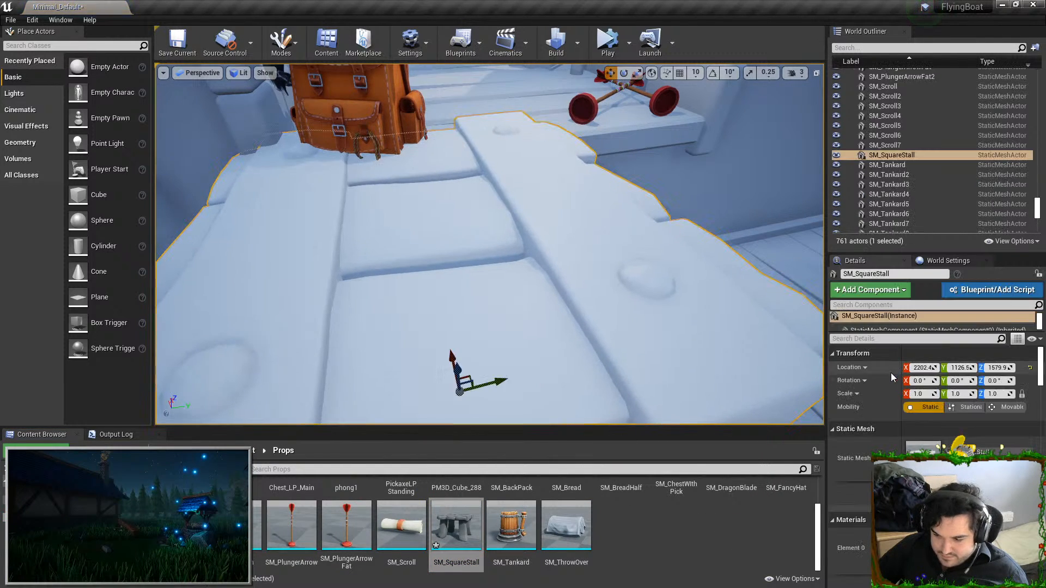
left_click(921, 394)
type("0.5")
key("Return")
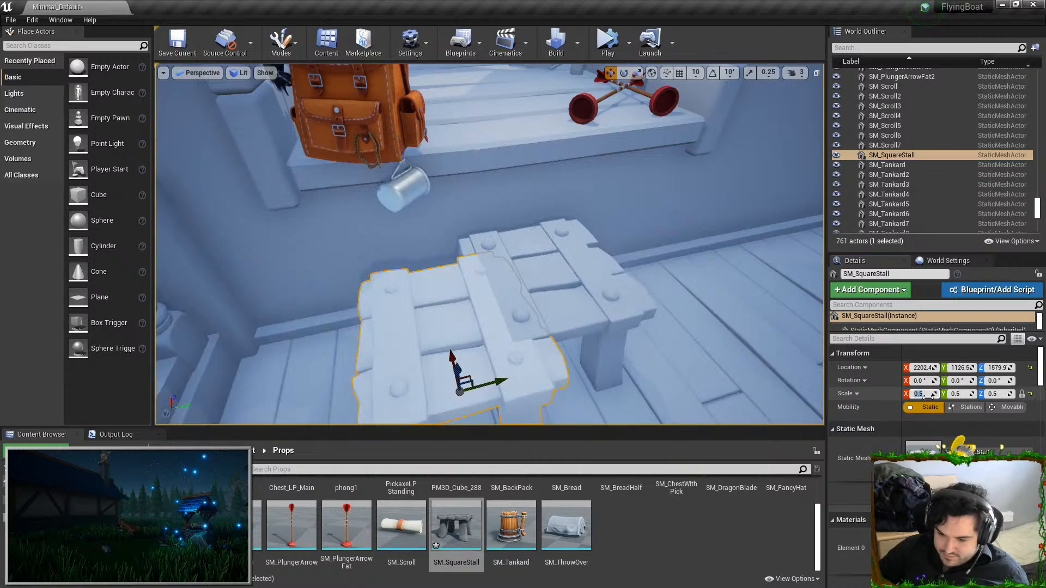
Delete the old placeholder stool that overlaps the newly placed SM_SquareStall
left_click(575, 296)
right_click_drag(485, 312, 479, 325)
key("Delete")
Move SM_SquareStall across the floor to the spot where the placeholder stool stood
left_click(485, 312)
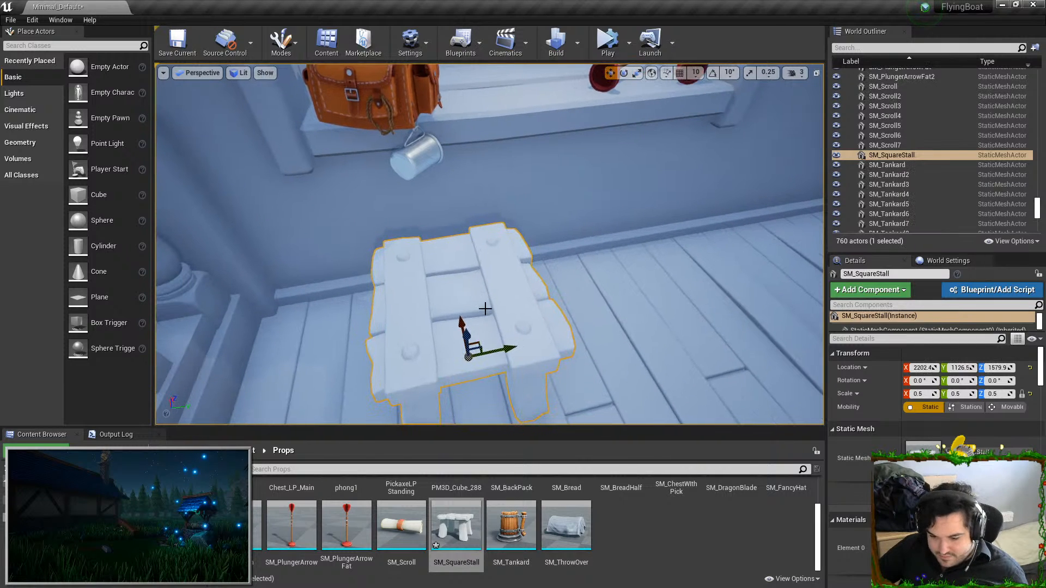
left_click_drag(478, 347, 558, 297)
key("Escape")
left_click(556, 312)
Rotate SM_SquareStall on the floor so it sits at an angle below the bench with the backpack
key("e")
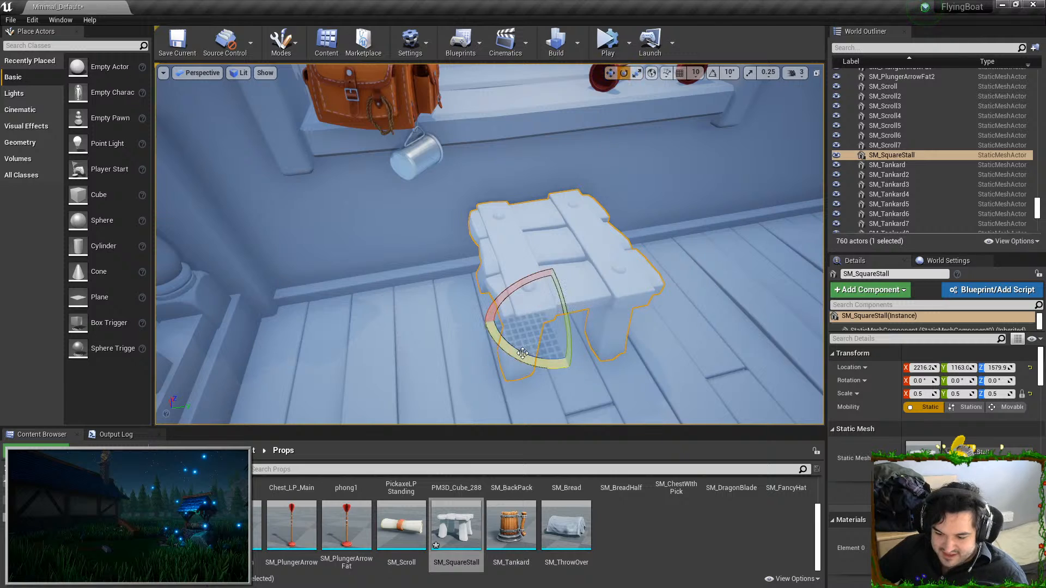
left_click_drag(532, 345, 553, 340)
key("Escape")
left_click(568, 292)
key("Escape")
left_click(544, 349)
left_click_drag(547, 362, 521, 355)
key("Escape")
right_click_drag(614, 301, 403, 335)
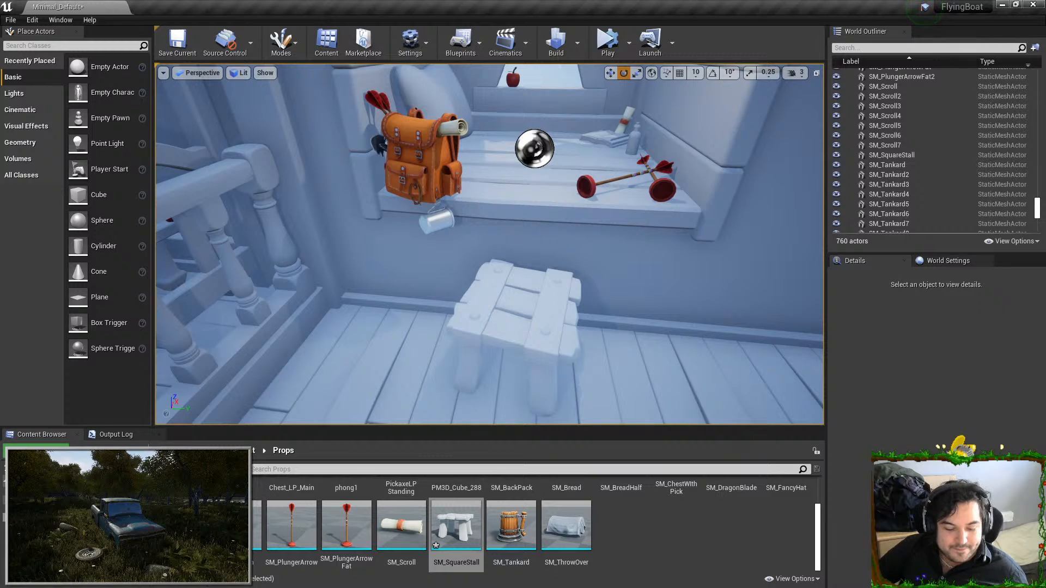
Import the square stall textures into the Textures folder and rename them T_SquareStall_BC, T_SquareStall_N and T_SquareStall_ORM
left_click(55, 526)
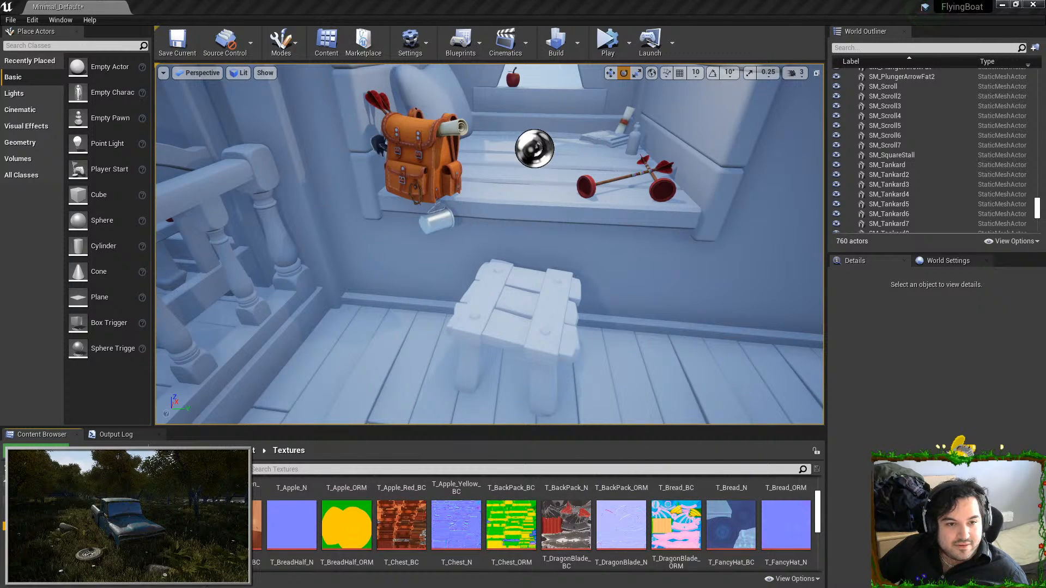
left_click_drag(356, 525, 355, 517)
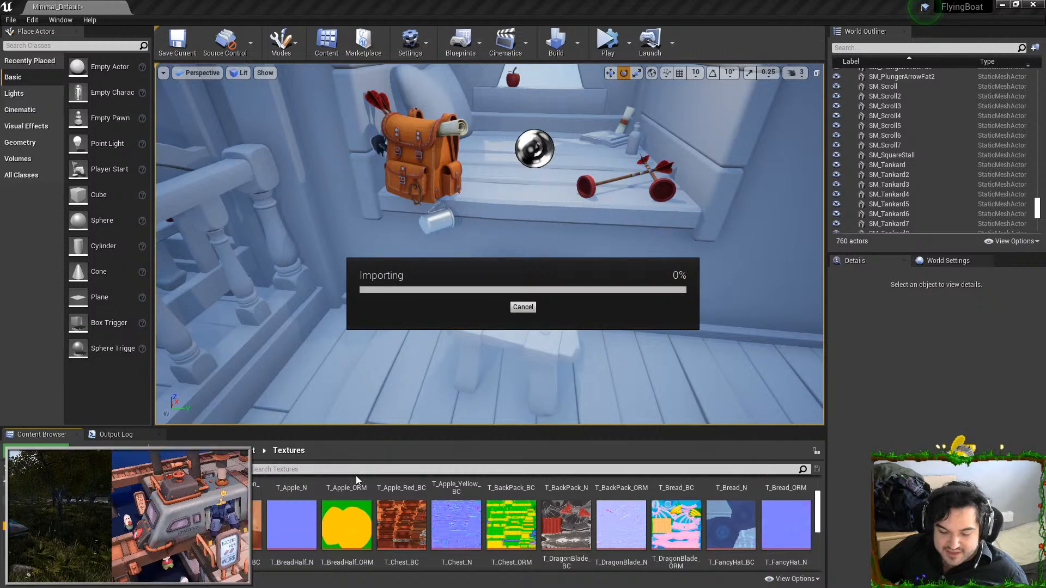
left_click(240, 512)
key("F2")
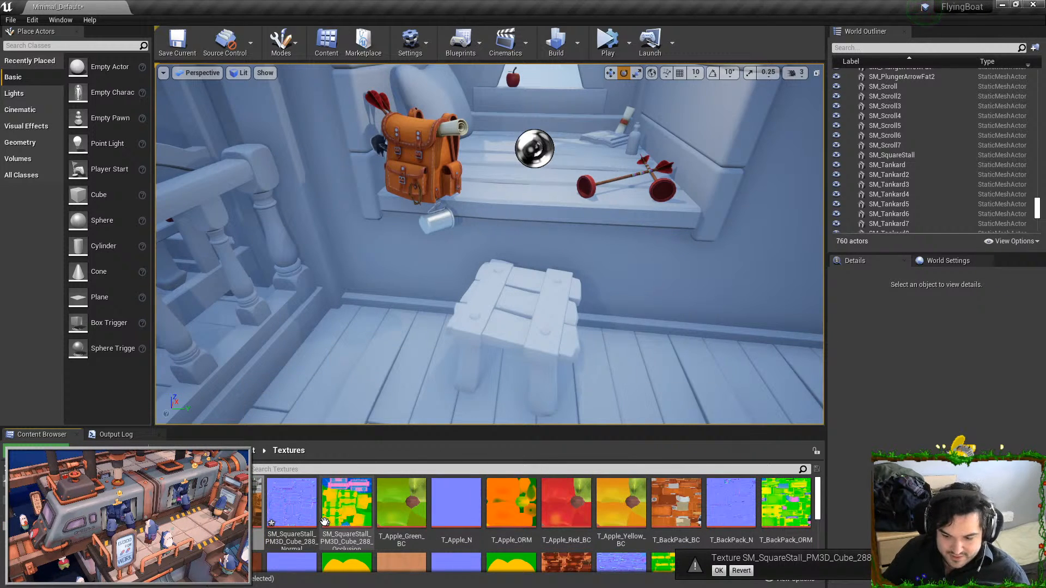
type("all_")
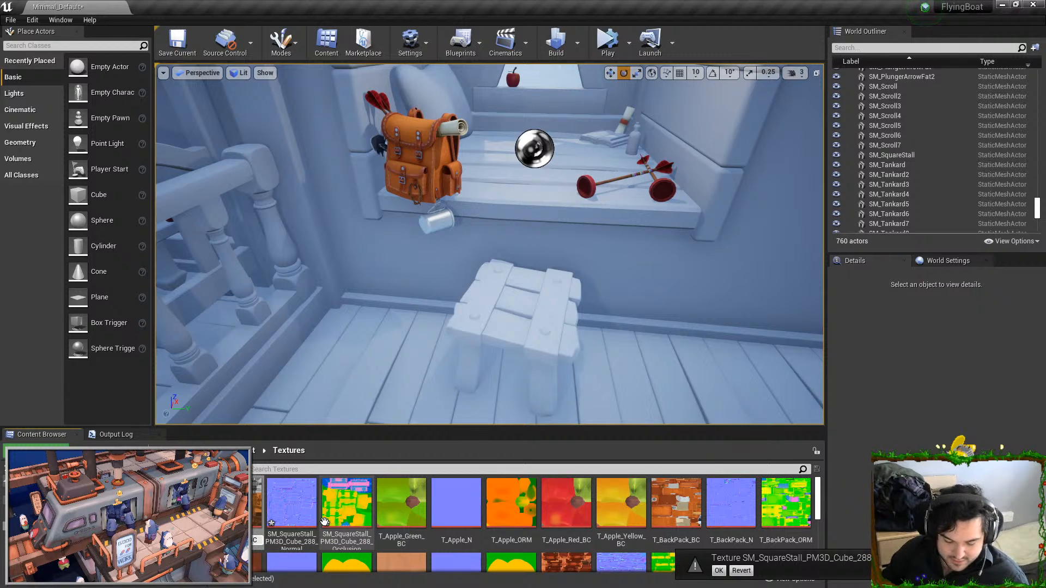
key("Return")
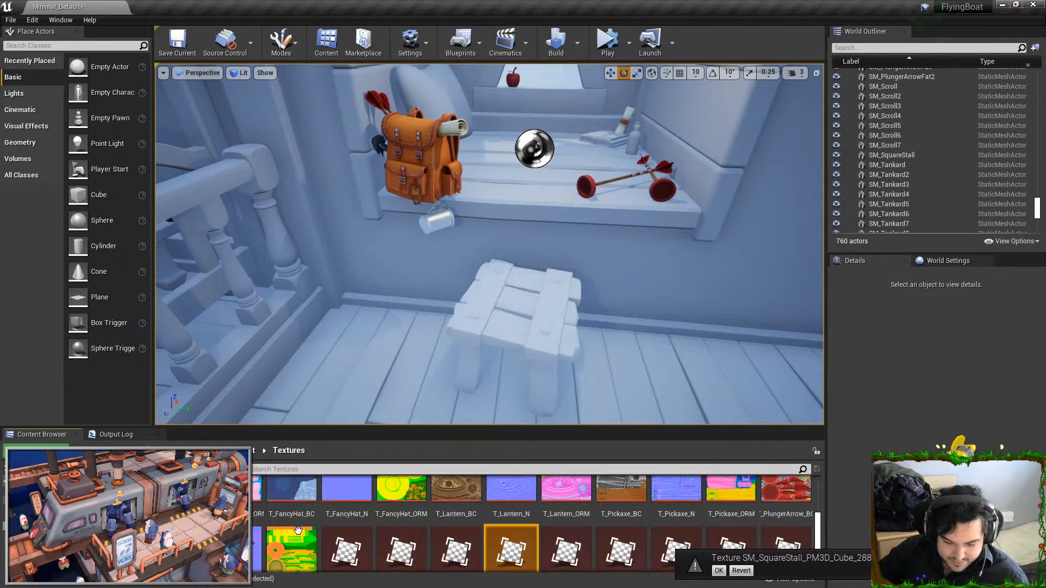
scroll(240, 526, "up", 5)
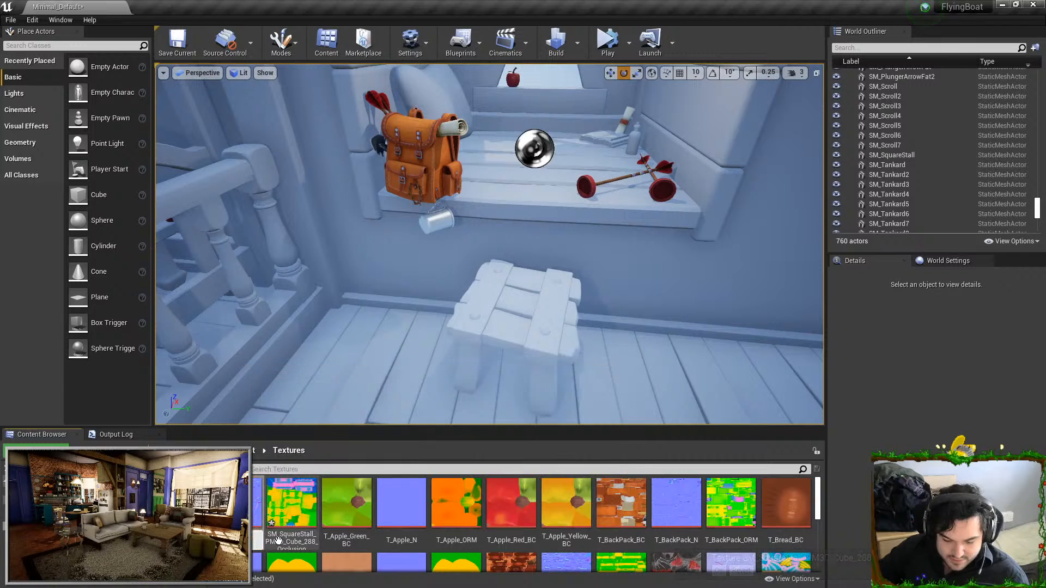
key("Return")
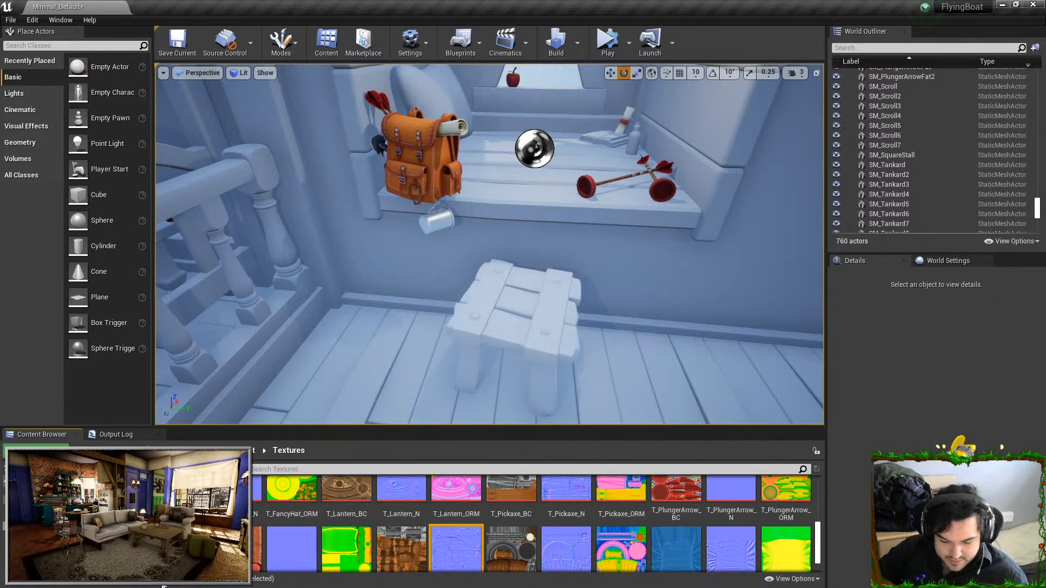
scroll(239, 529, "up", 5)
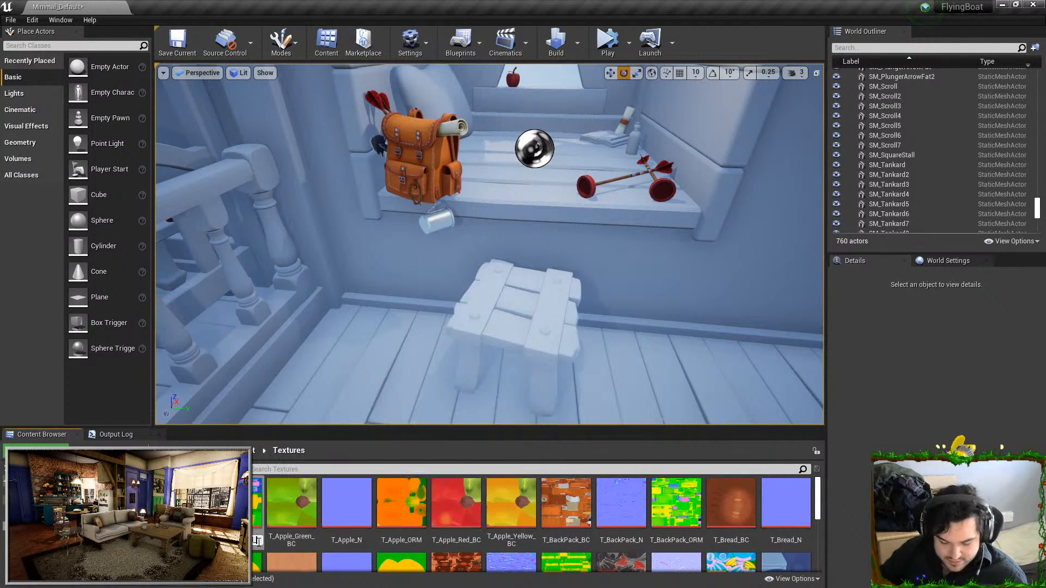
key("Return")
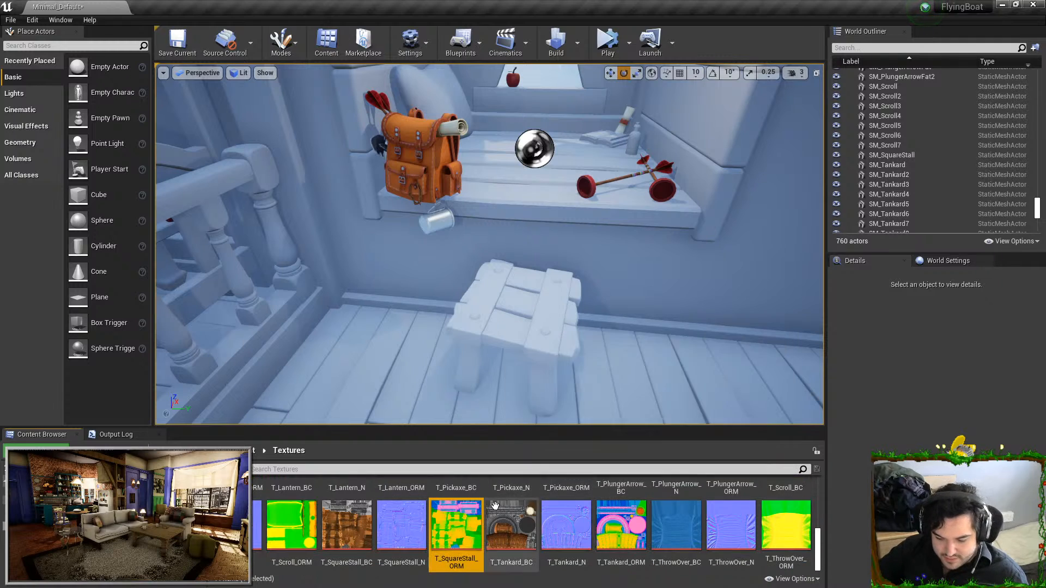
Create a material named M_SquareStall from the T_SquareStall_BC texture
left_click(520, 551)
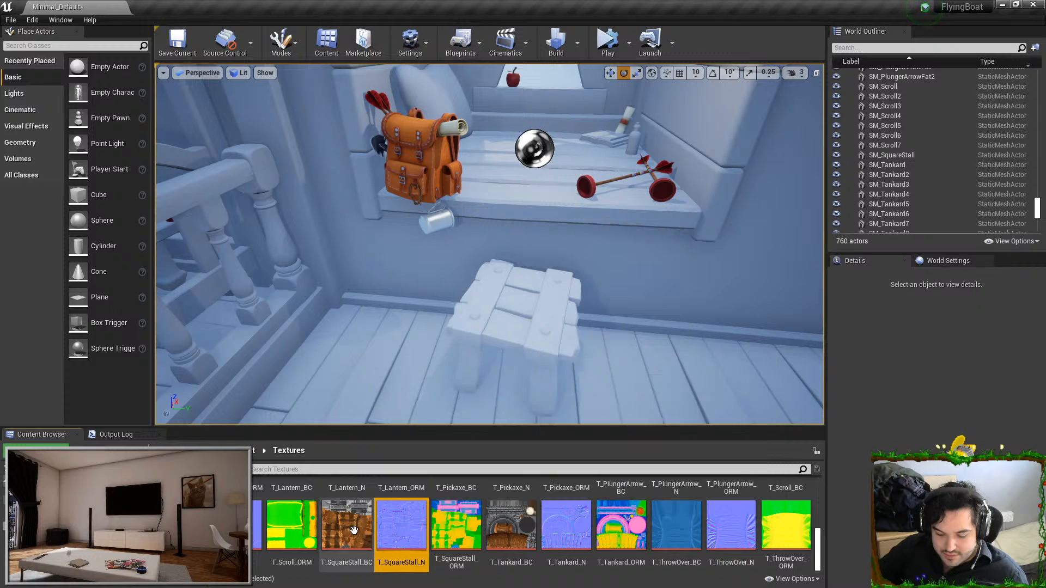
right_click(335, 533)
left_click(380, 143)
type("M_SquareStall")
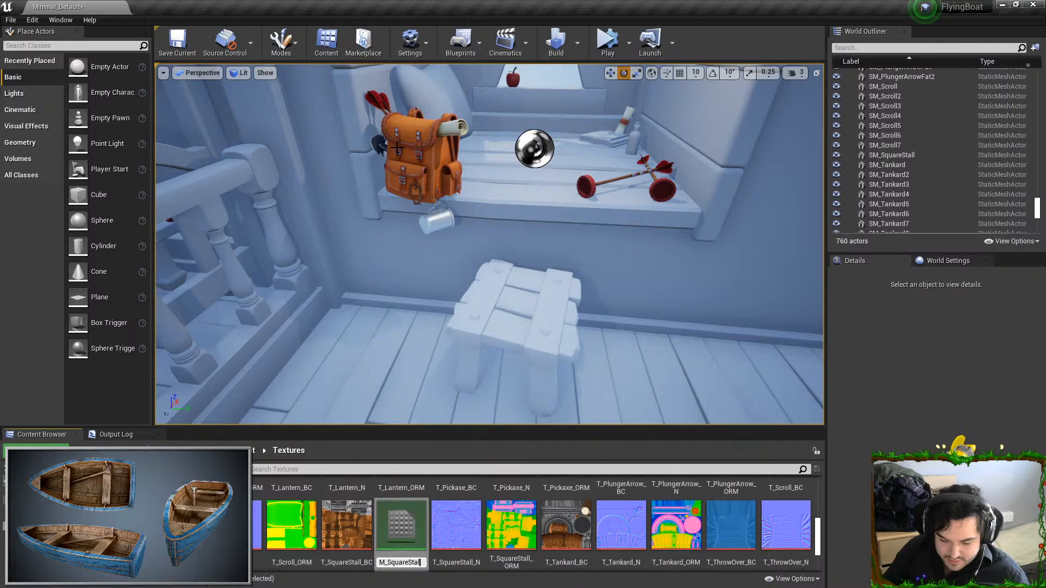
key("Return")
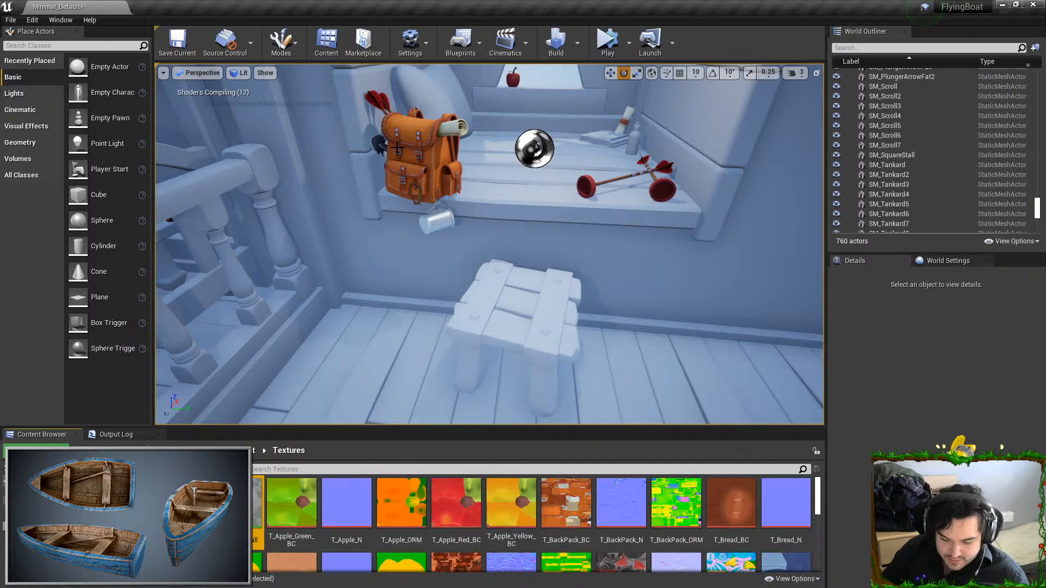
Apply M_SquareStall to the square stall in the level, undoing the accidental assignment to the floor
left_click_drag(228, 519, 482, 350)
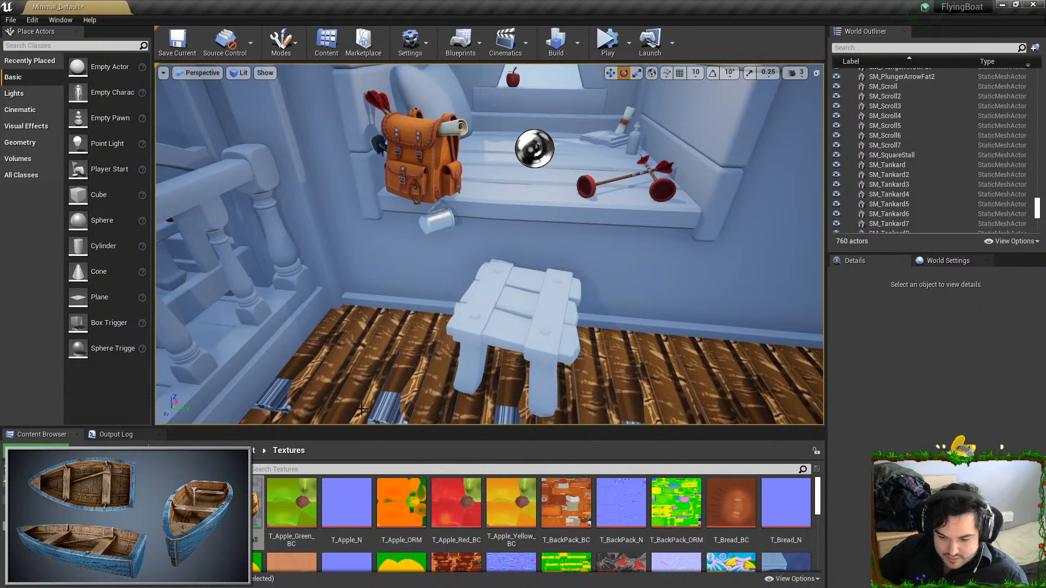
key("ctrl+z")
left_click_drag(229, 519, 448, 352)
Open M_SquareStall in the material editor and move its window aside to leave the stall and texture assets accessible
double_click(257, 480)
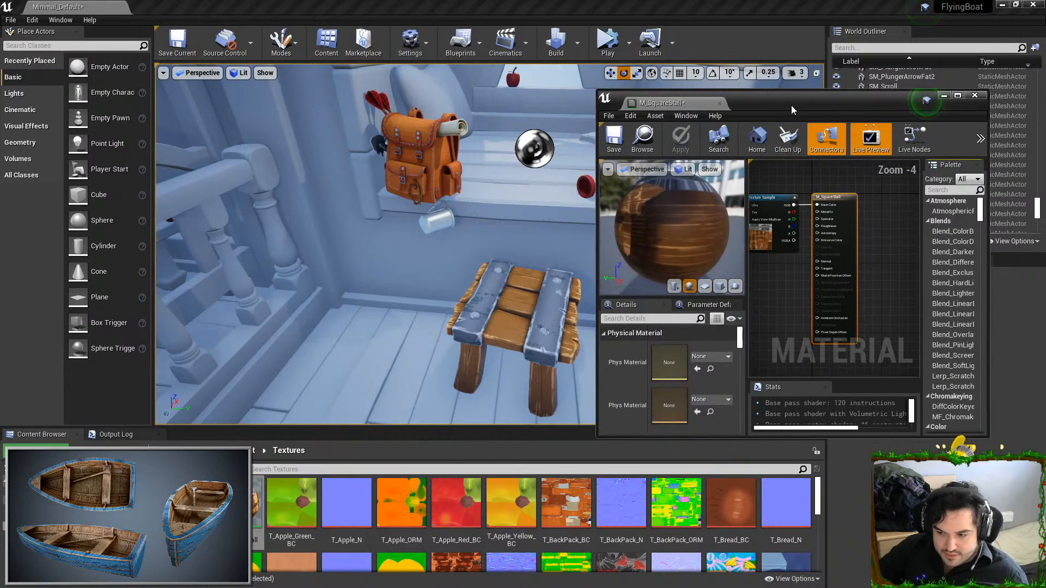
left_click_drag(792, 107, 816, 64)
right_click_drag(490, 218, 562, 288)
left_click_drag(845, 60, 906, 36)
right_click_drag(866, 199, 915, 180)
left_click_drag(903, 148, 861, 127)
right_click_drag(848, 168, 872, 191)
Add T_SquareStall_N and T_SquareStall_ORM to the M_SquareStall graph as texture samples and maximize the material editor
scroll(386, 495, "down", 5)
scroll(440, 504, "down", 3)
right_click_drag(491, 305, 481, 332)
key("w")
key("s")
scroll(488, 531, "down", 3)
scroll(474, 535, "up", 3)
scroll(448, 540, "down", 1)
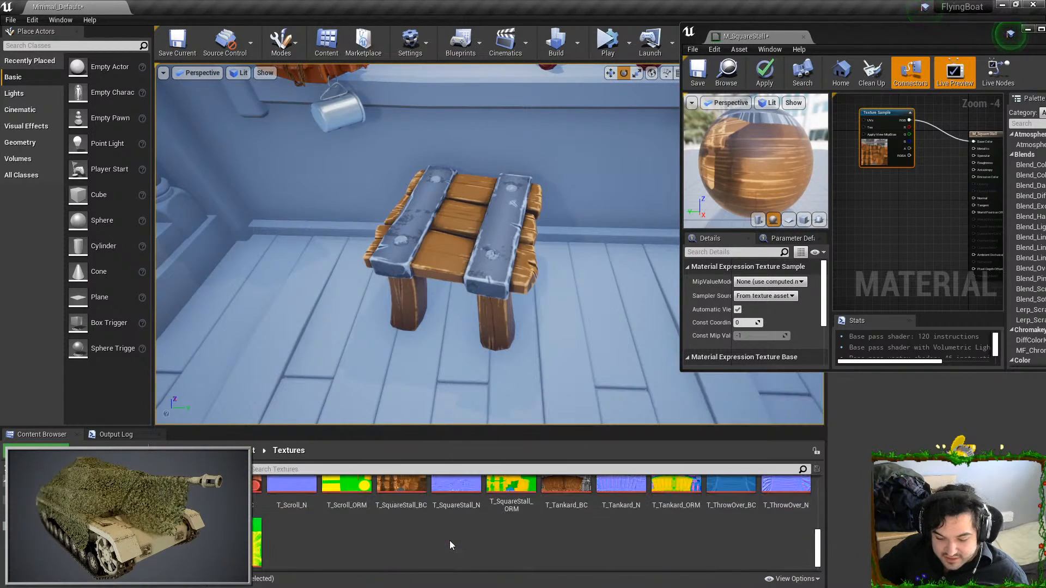
left_click(463, 495)
left_click_drag(467, 497, 871, 265)
double_click(878, 27)
left_click(463, 225)
right_click_drag(464, 225, 519, 241)
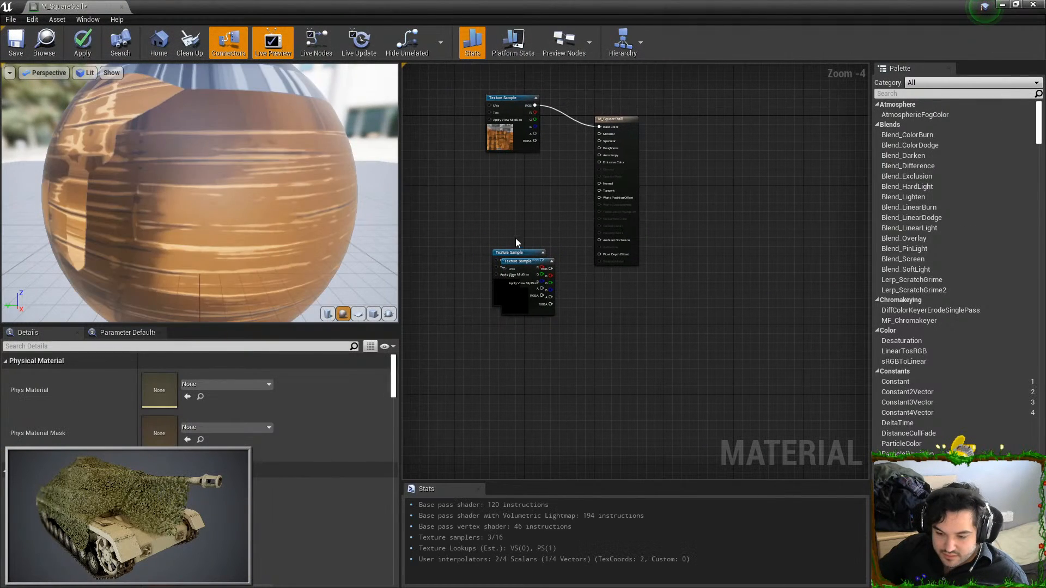
Connect the normal texture to Normal, and the ORM texture's red to Ambient Occlusion, green to Roughness and blue to Metallic
left_click_drag(511, 253, 611, 184)
scroll(534, 246, "up", 2)
left_click_drag(563, 286, 636, 237)
left_click_drag(560, 302, 654, 110)
left_click_drag(562, 323, 635, 88)
left_click_drag(489, 357, 485, 360)
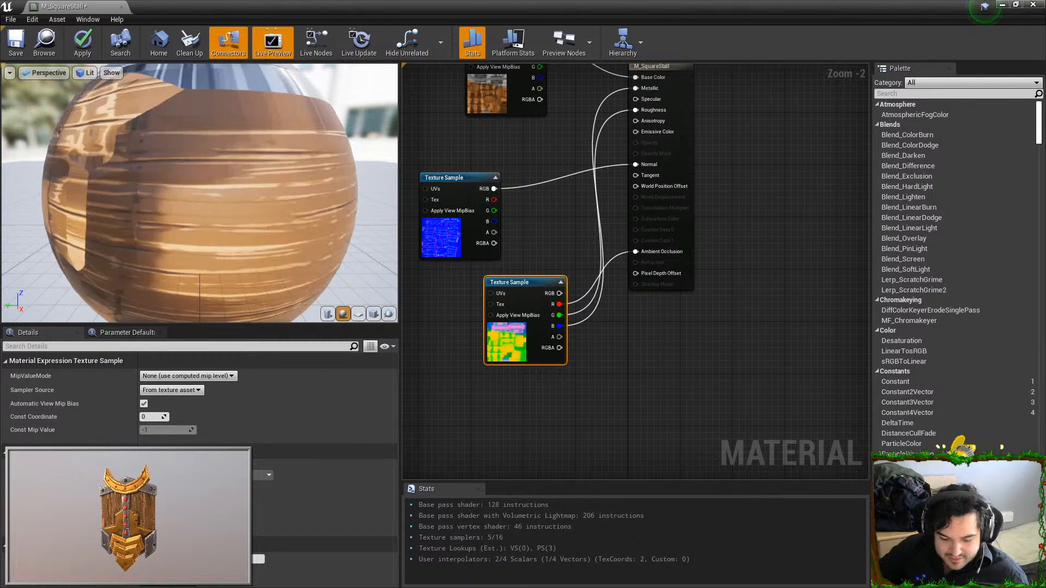
Disable sRGB on T_SquareStall_ORM, then apply the M_SquareStall changes and close the material editor
double_click(157, 481)
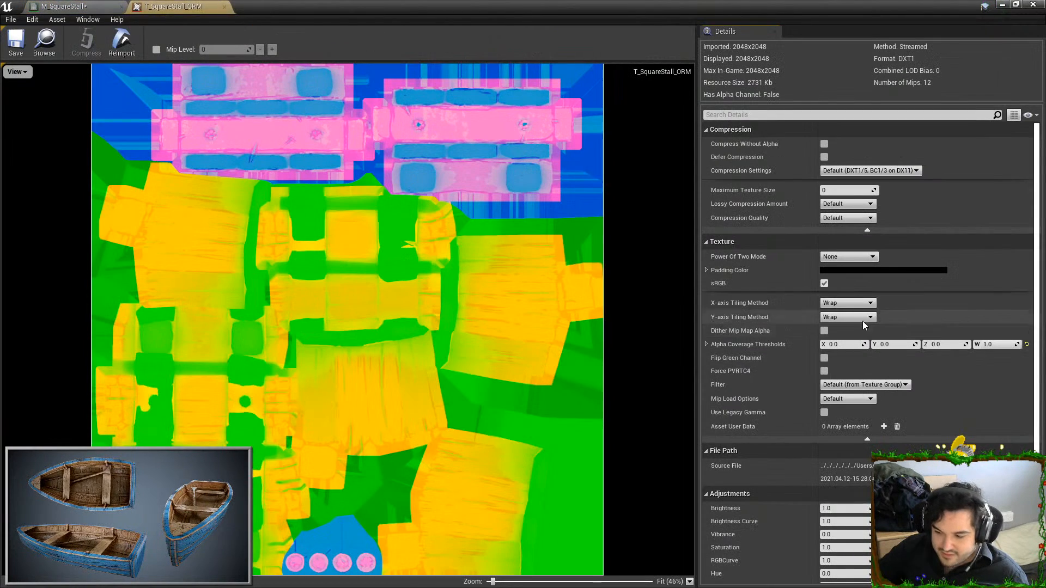
left_click(824, 284)
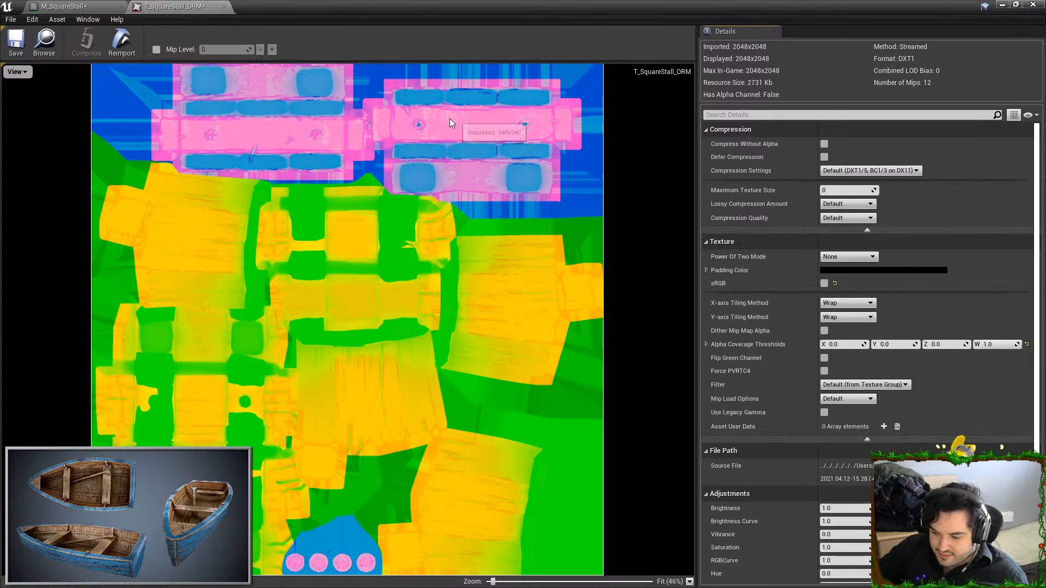
left_click(224, 7)
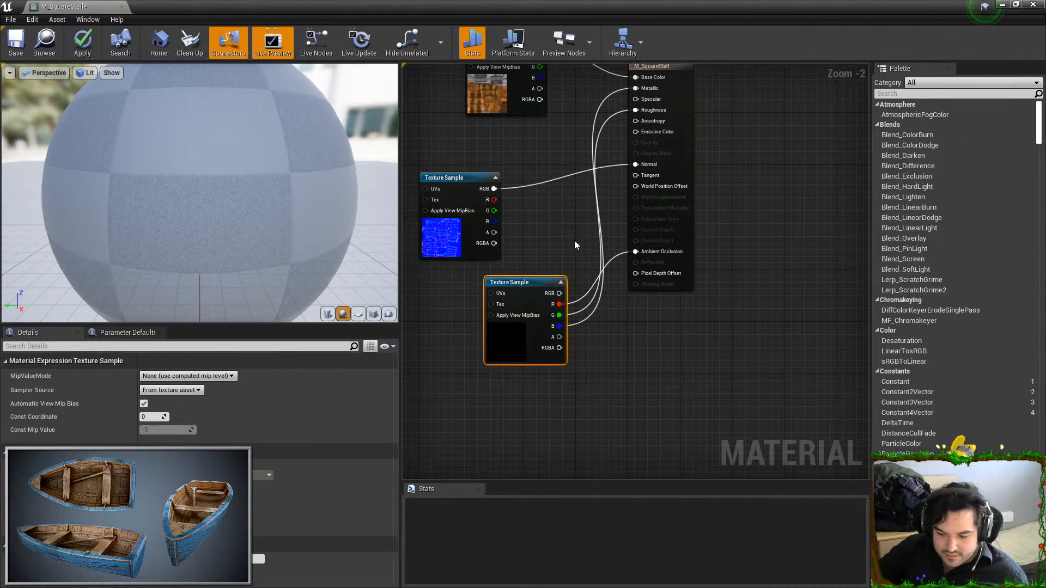
left_click(87, 43)
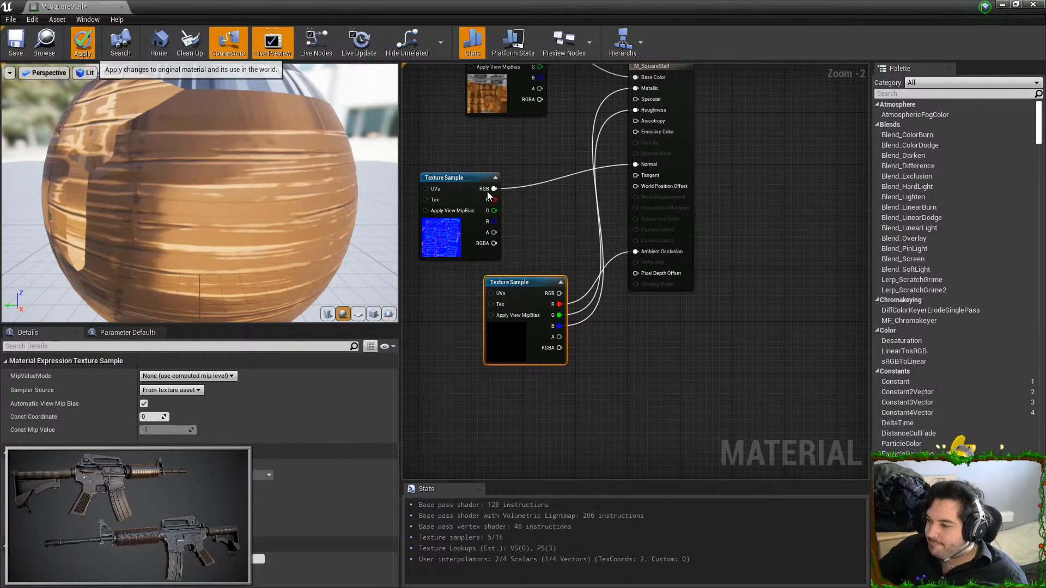
left_click(1033, 5)
Find SM_Tankard in the Props folder with the search "tank" and place it on top of the square stall
right_click_drag(539, 243, 561, 240)
left_click(328, 469)
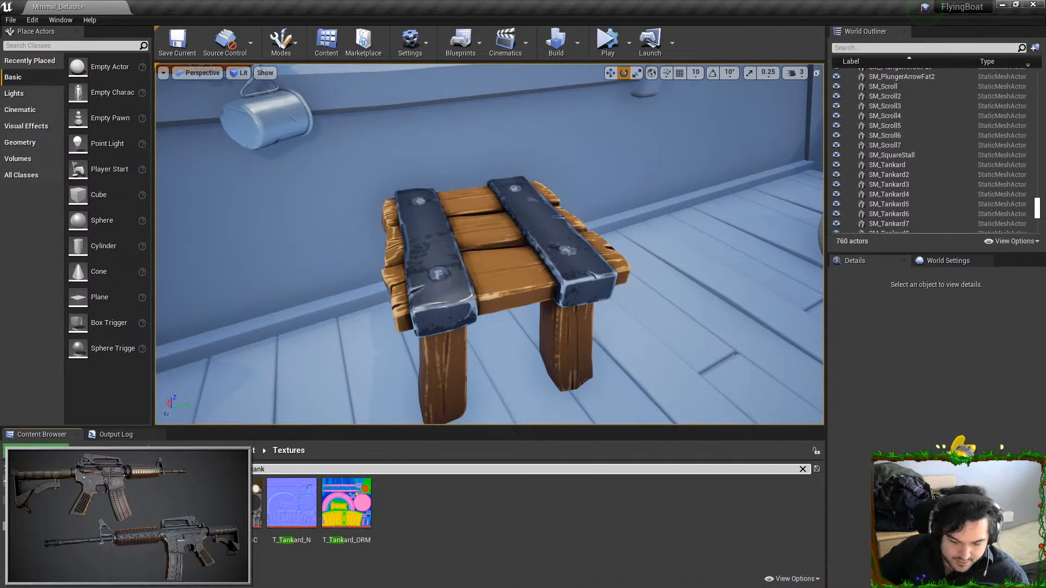
left_click(49, 518)
mouse_move(434, 276)
left_mouse_down()
mouse_move(448, 269)
mouse_move(437, 266)
left_mouse_up()
key("Escape")
right_click_drag(438, 266, 357, 261)
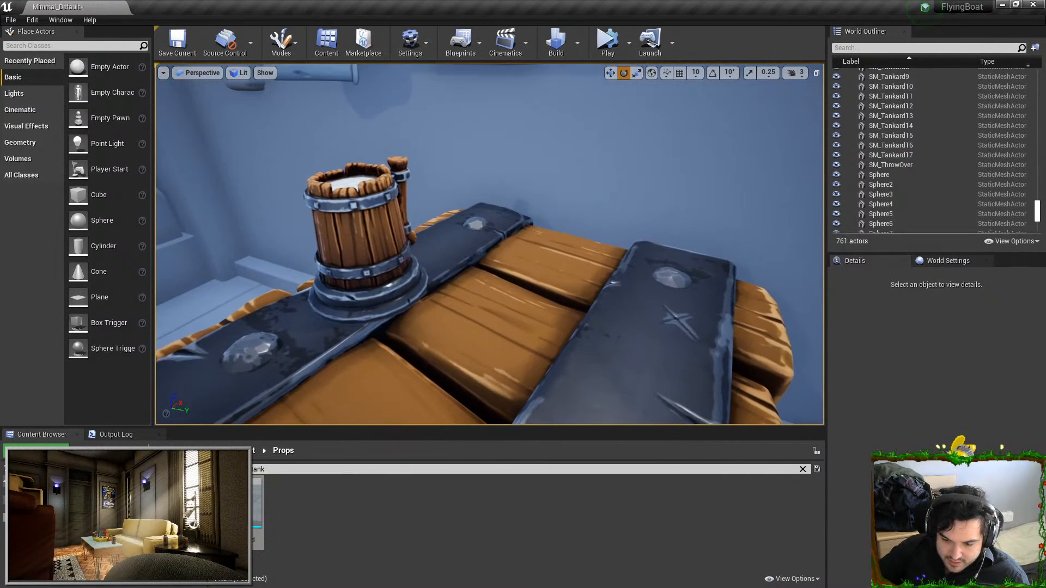
scroll(478, 285, "down", 5)
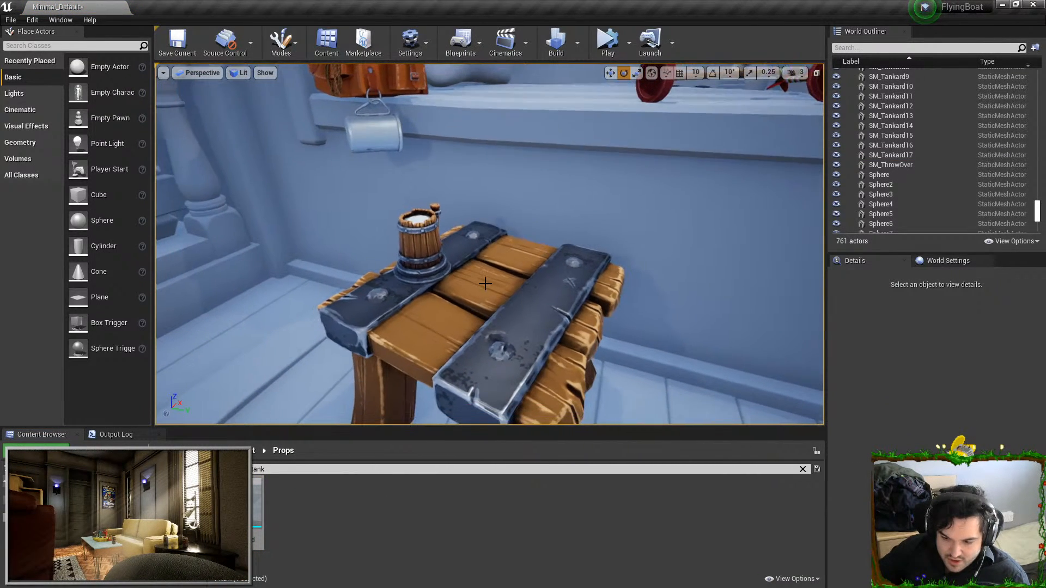
left_click(424, 249)
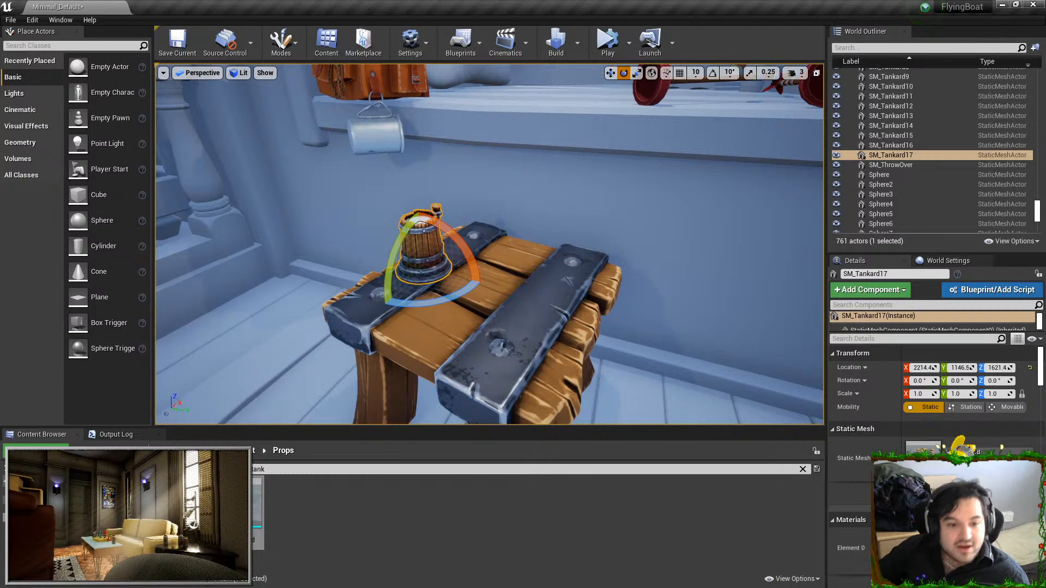
Switch to Substance Painter and darken the base color of Fill layer 1 to brown 7d4d27
key("alt+Tab")
scroll(908, 214, "down", 4)
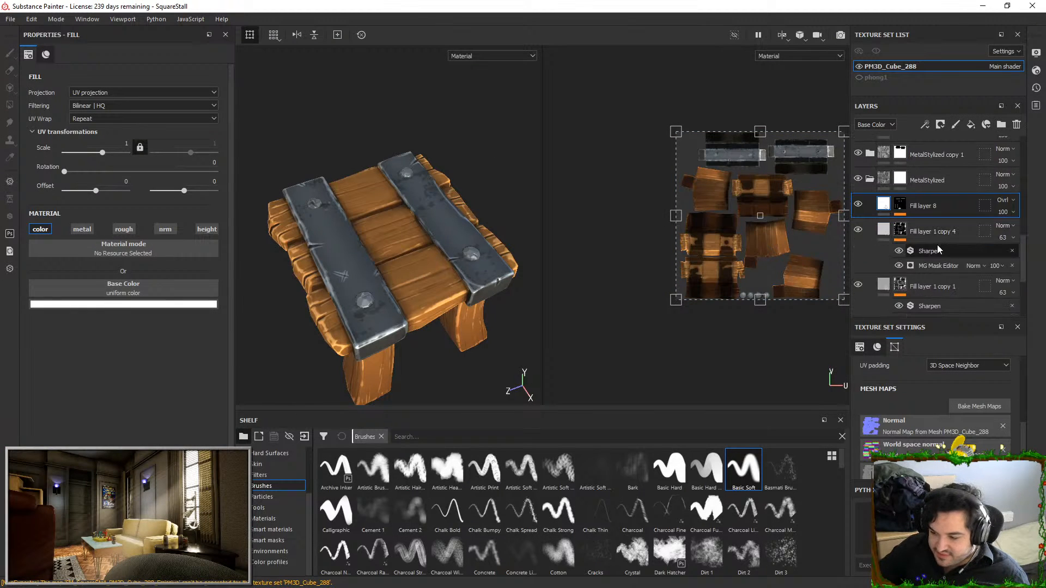
scroll(888, 271, "up", 10)
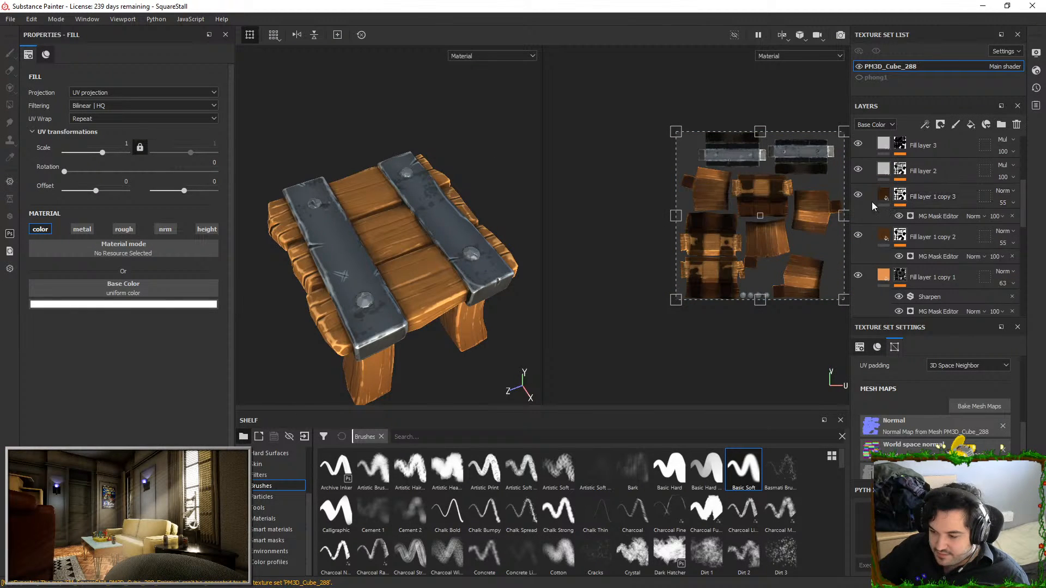
scroll(882, 277, "down", 2)
left_click(883, 266)
left_click(131, 304)
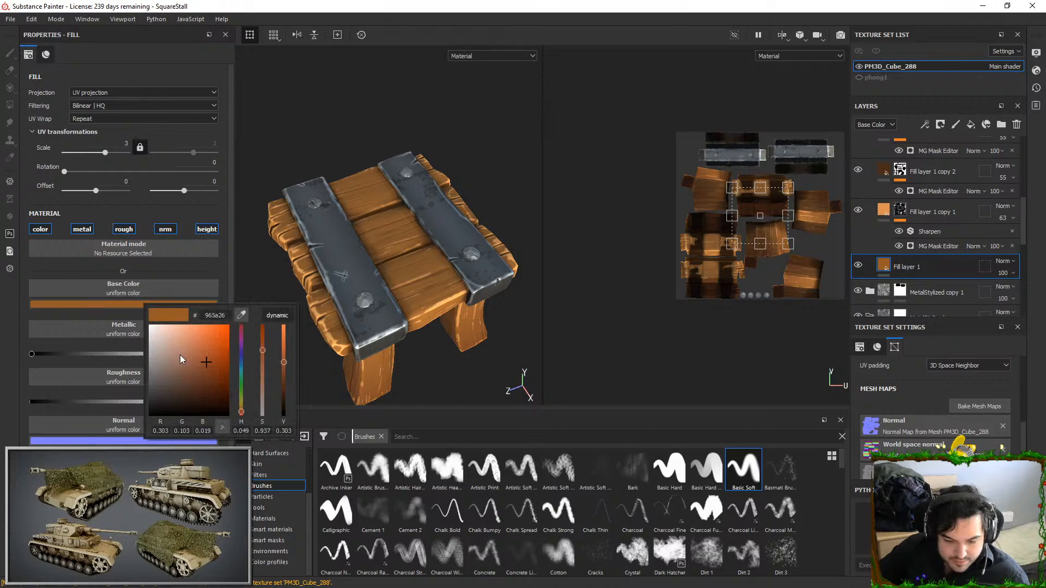
left_click(197, 365)
left_click_drag(198, 367, 191, 369)
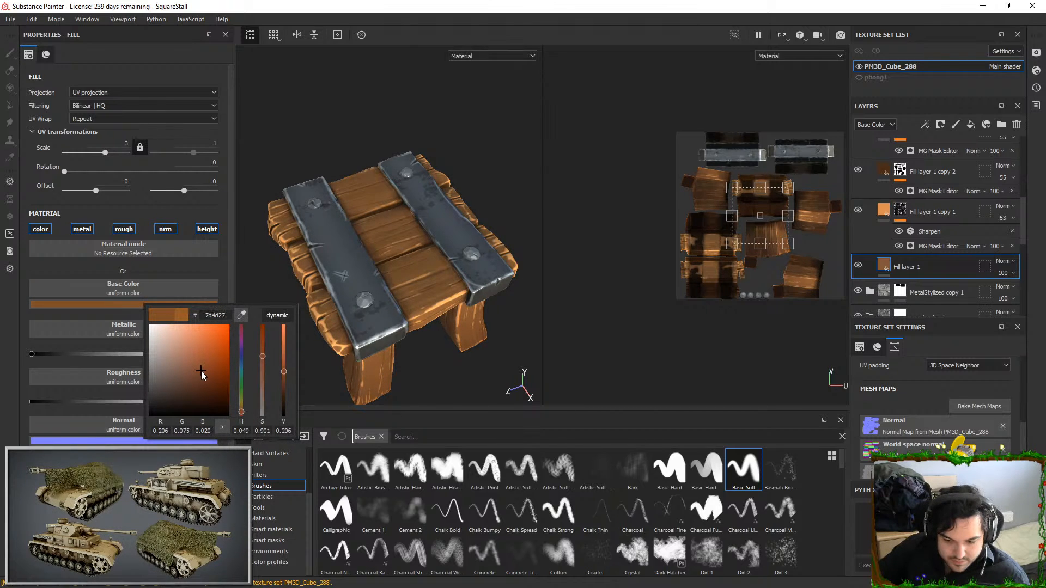
left_click_drag(424, 267, 427, 226, "alt")
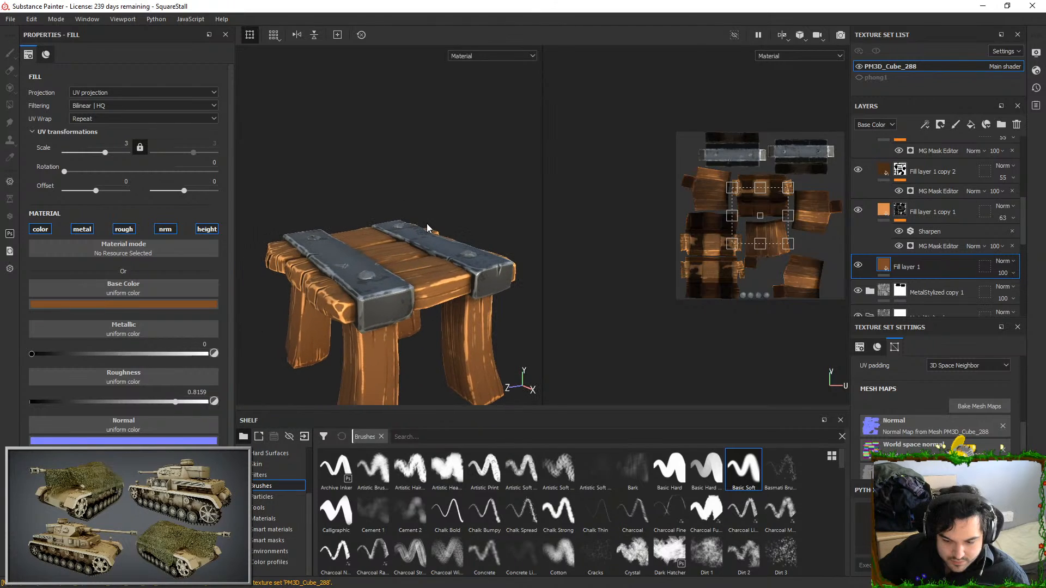
Readjust the base color of Fill layer 1 to a muted darker brown and close Substance Painter
left_click(195, 303)
left_click(256, 375)
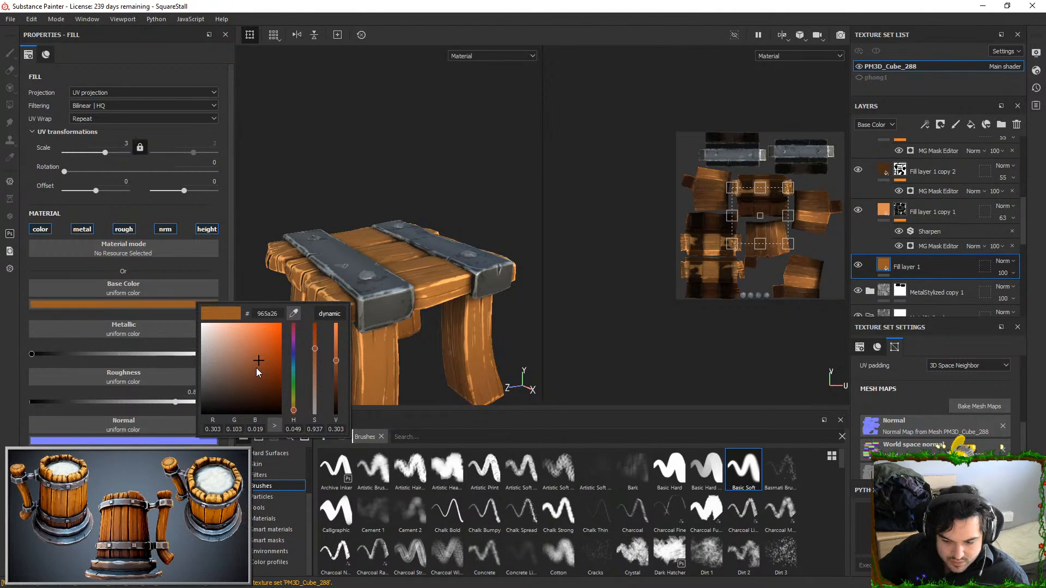
left_click_drag(351, 262, 378, 246, "alt")
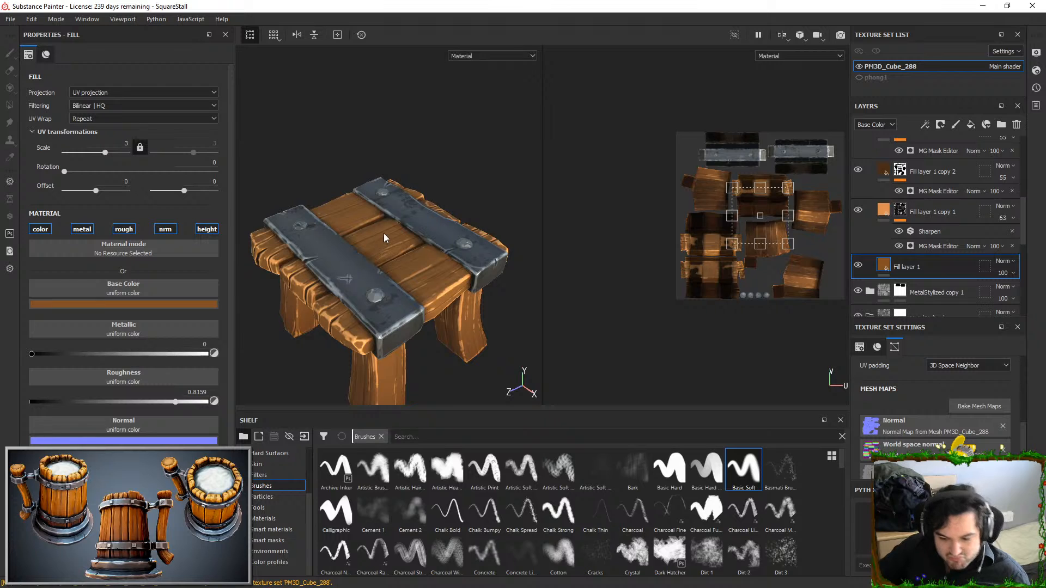
left_click(1033, 6)
left_click(439, 316)
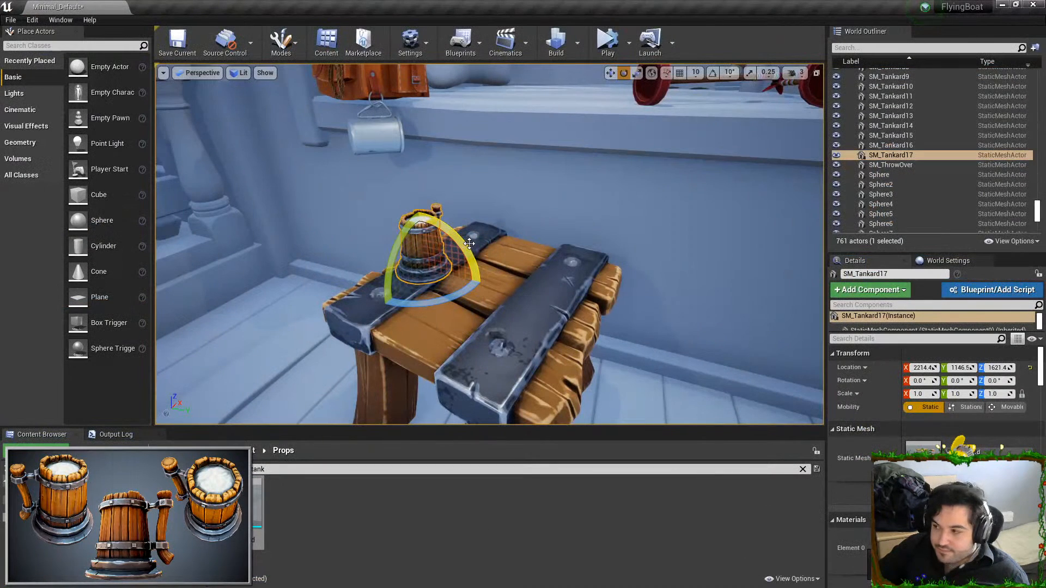
Examine the tankard on the square stall from close up and farther back, and select SM_SquareStall
right_click_drag(490, 244, 518, 210)
right_click_drag(515, 141, 527, 140)
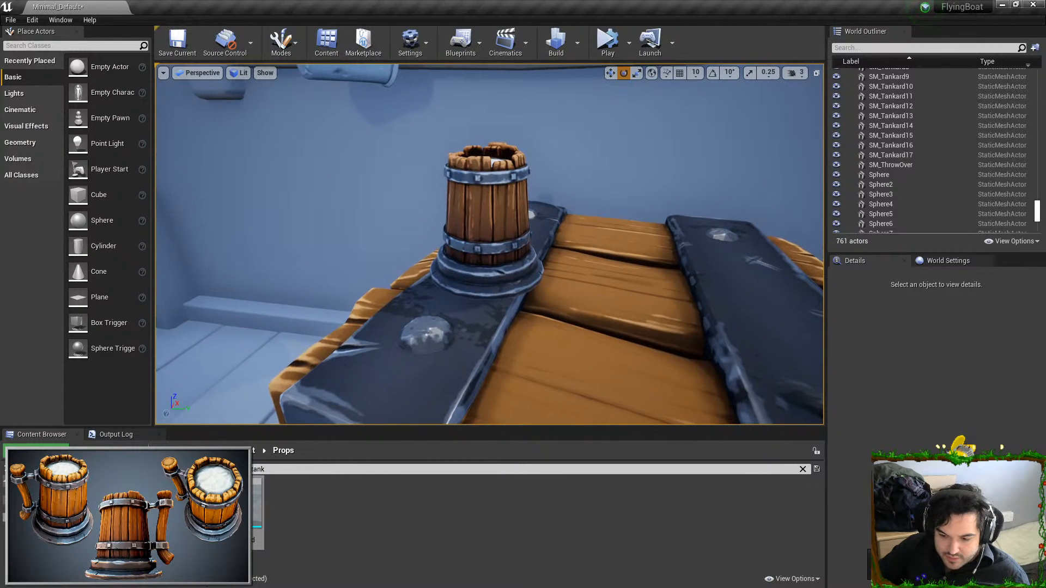
right_click_drag(579, 227, 612, 189)
right_click_drag(614, 233, 569, 263)
left_click(570, 264)
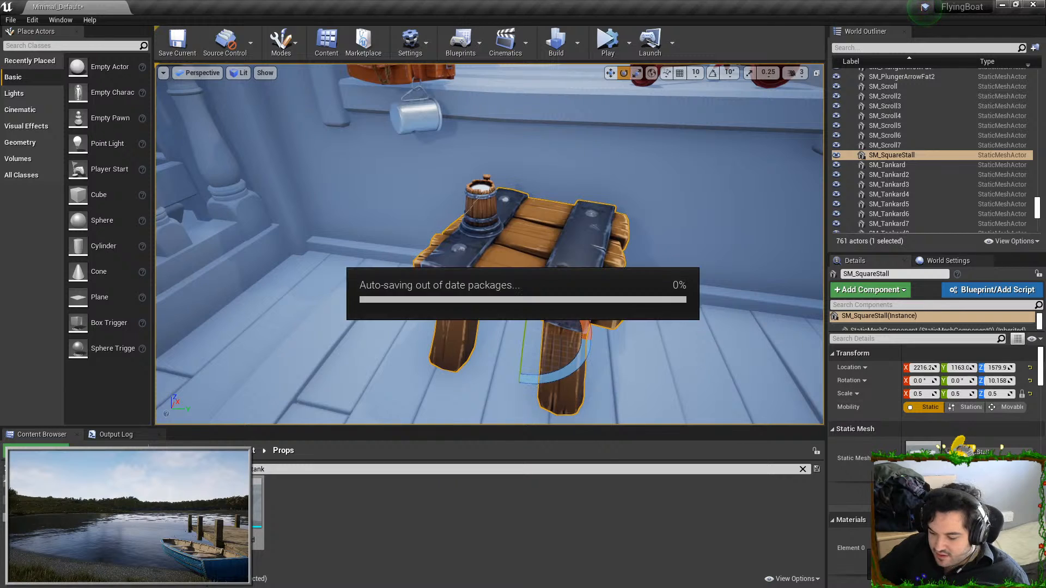
Move the M_SquareStall material from the Textures folder to the Materials folder and go to that folder
key("ctrl+b")
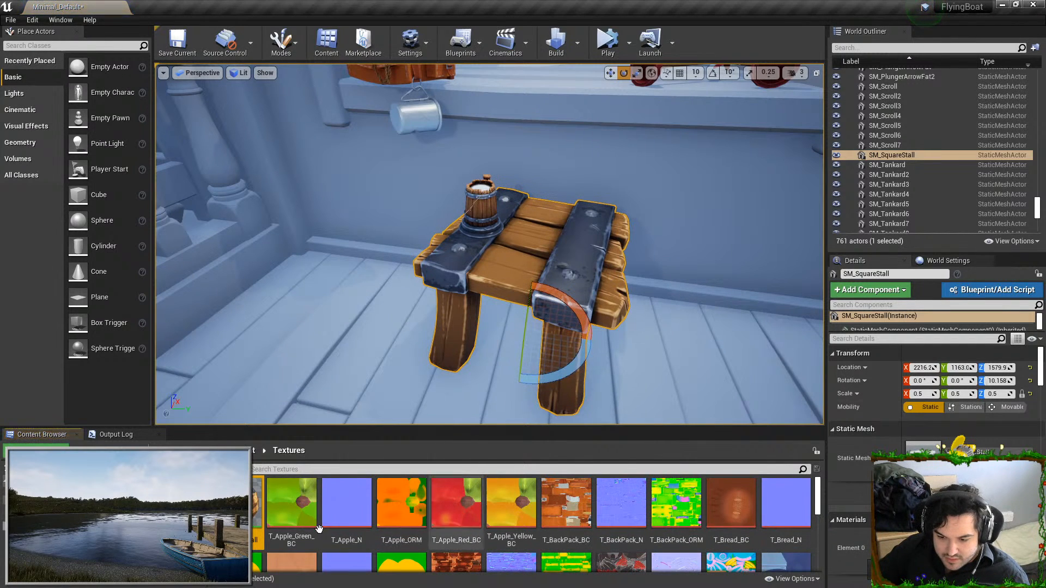
right_click(259, 510)
mouse_move(327, 321)
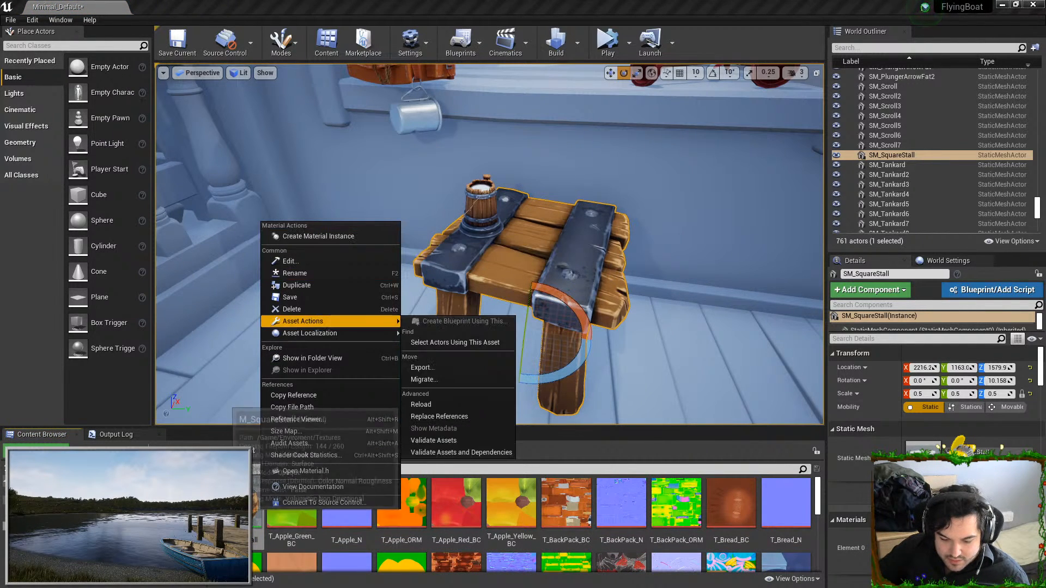
left_click(424, 379)
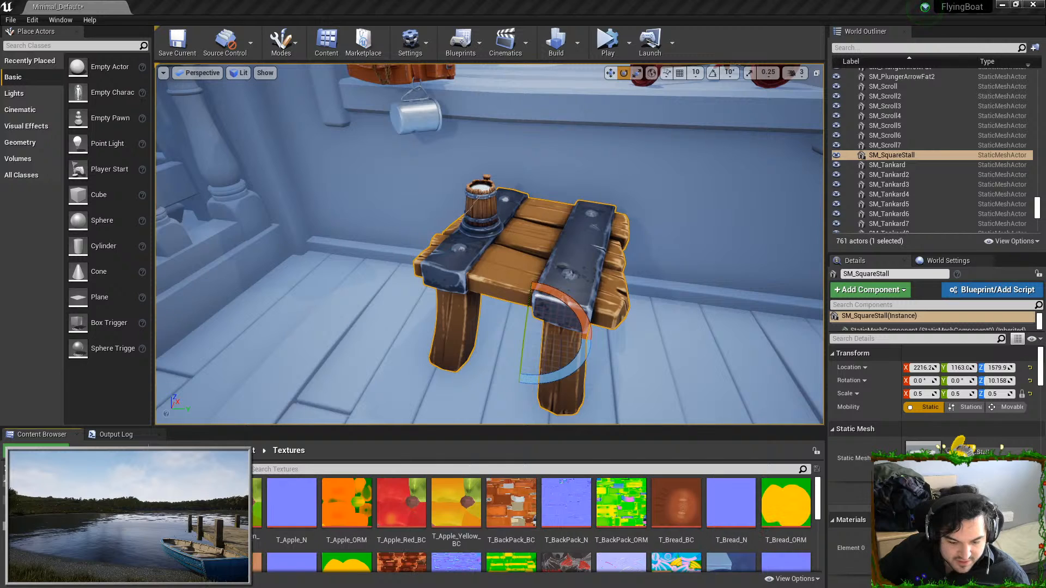
left_click(46, 509)
scroll(339, 486, "down", 2)
scroll(339, 486, "up", 2)
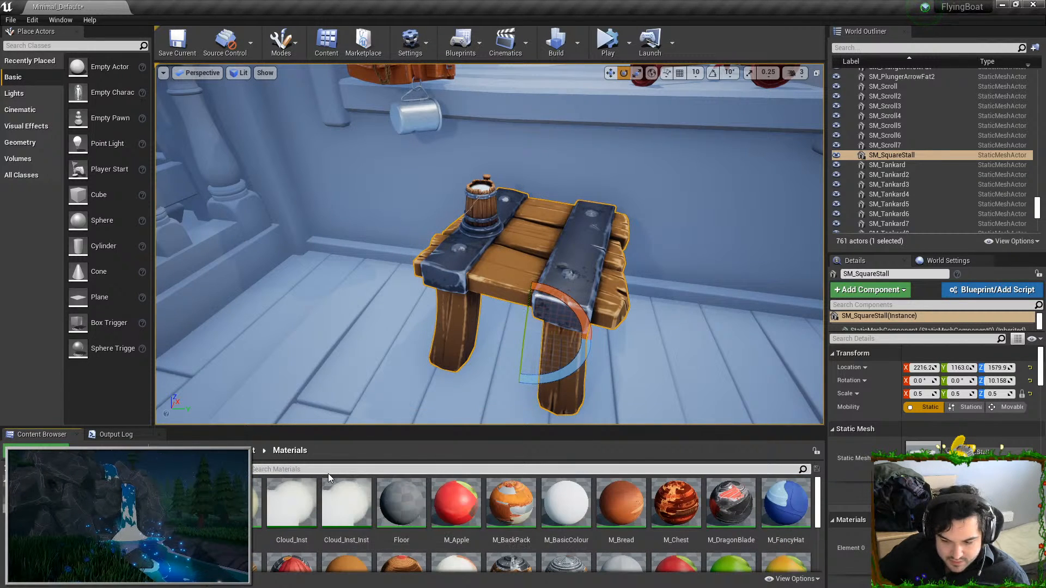
Search the Materials folder for "stall" and create a material instance of M_SquareStall named MI_SqureStall
left_click(328, 473)
type("stall")
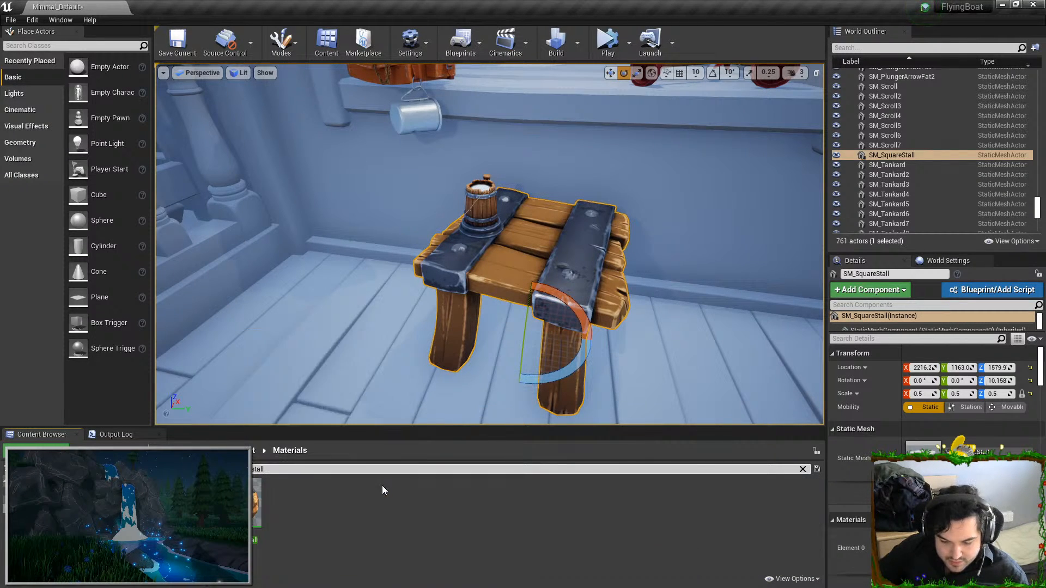
right_click(256, 510)
left_click(305, 240)
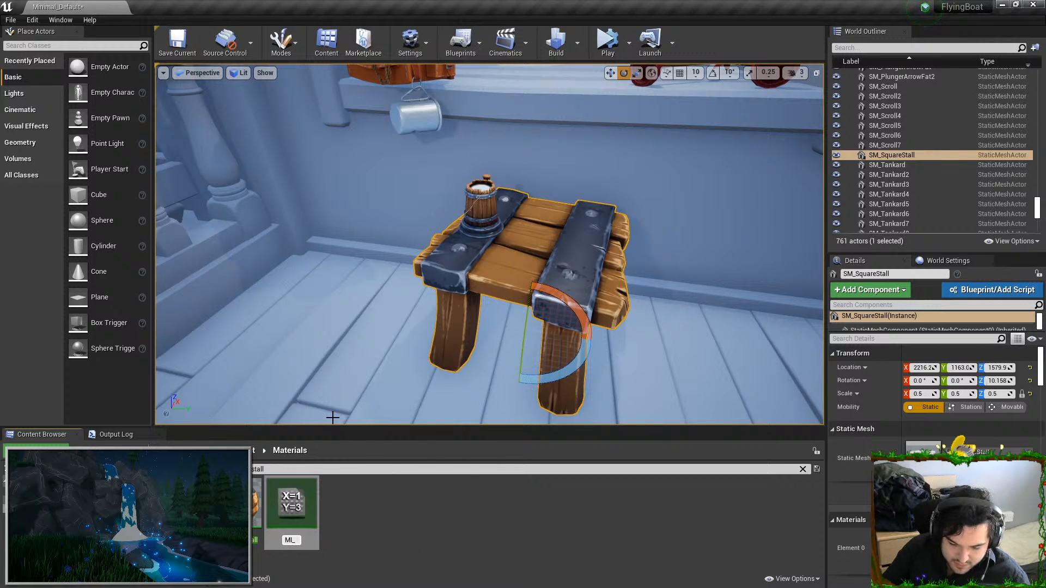
type("MI_SqureStall")
key("Return")
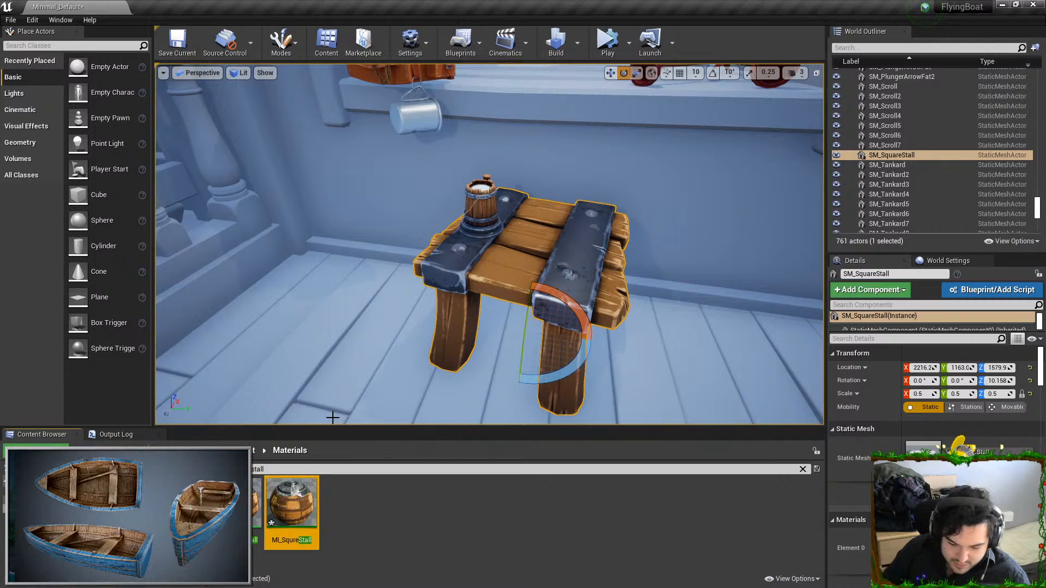
Open MI_SqureStall in a floating editor window beside the stall, and open its parent material M_SquareStall in the same window
double_click(310, 517)
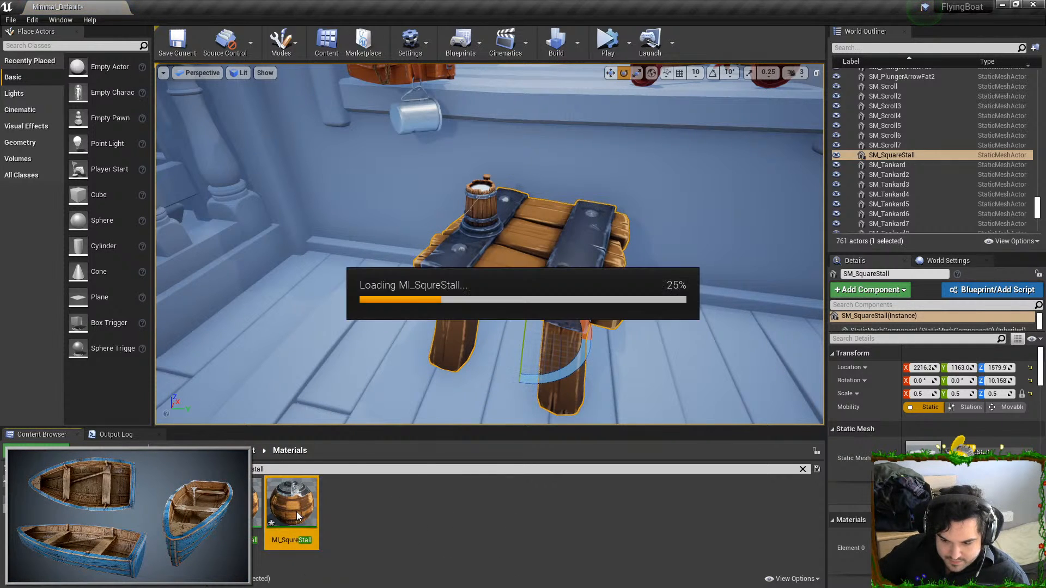
left_click_drag(708, 9, 851, 81)
double_click(237, 506)
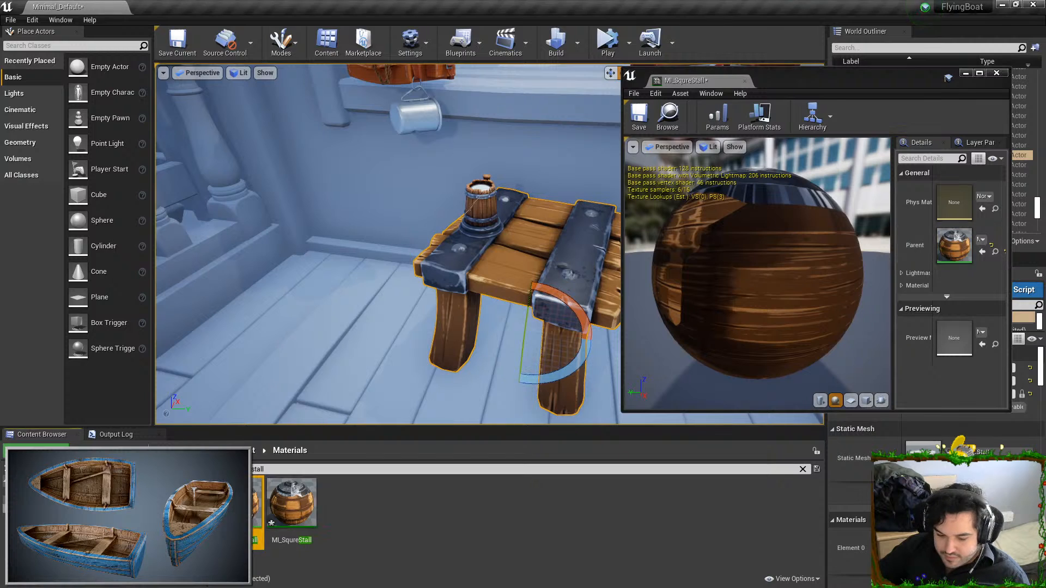
right_click_drag(785, 216, 894, 212)
left_click_drag(841, 195, 805, 188)
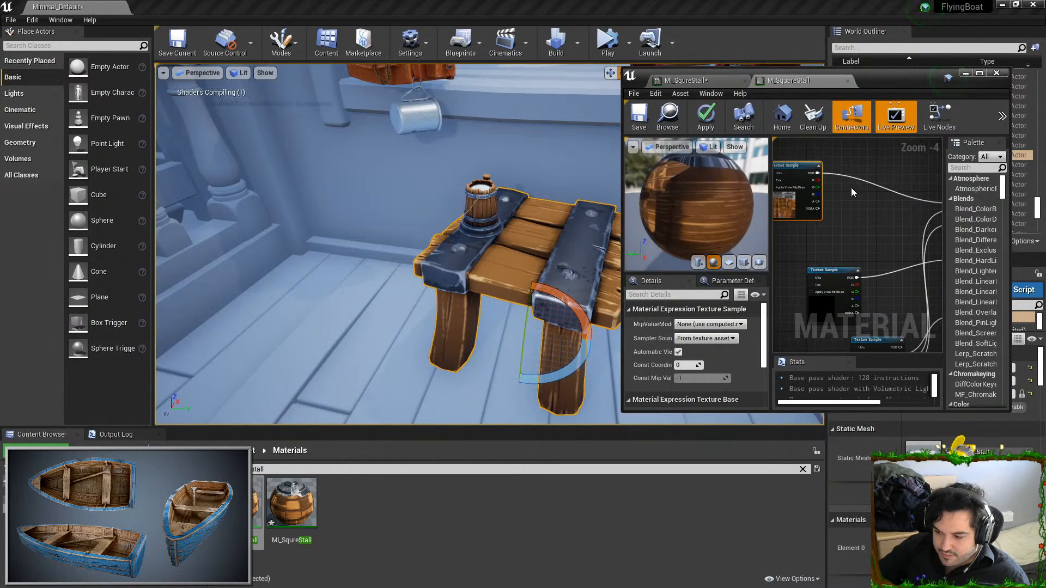
Add a Multiply node and a scalar parameter named Brightness near the base color texture sample in the M_SquareStall graph
left_click(843, 191)
key("m")
left_click(875, 162)
key("1")
left_click(841, 196)
right_click_drag(843, 203, 847, 201)
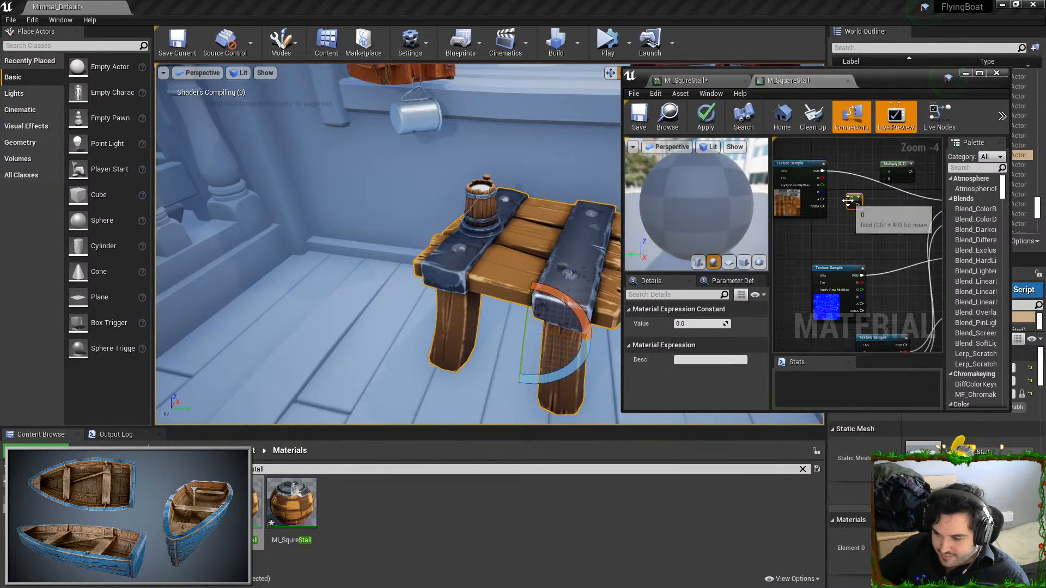
right_click(849, 201)
left_click(898, 245)
type("Brightness")
key("Return")
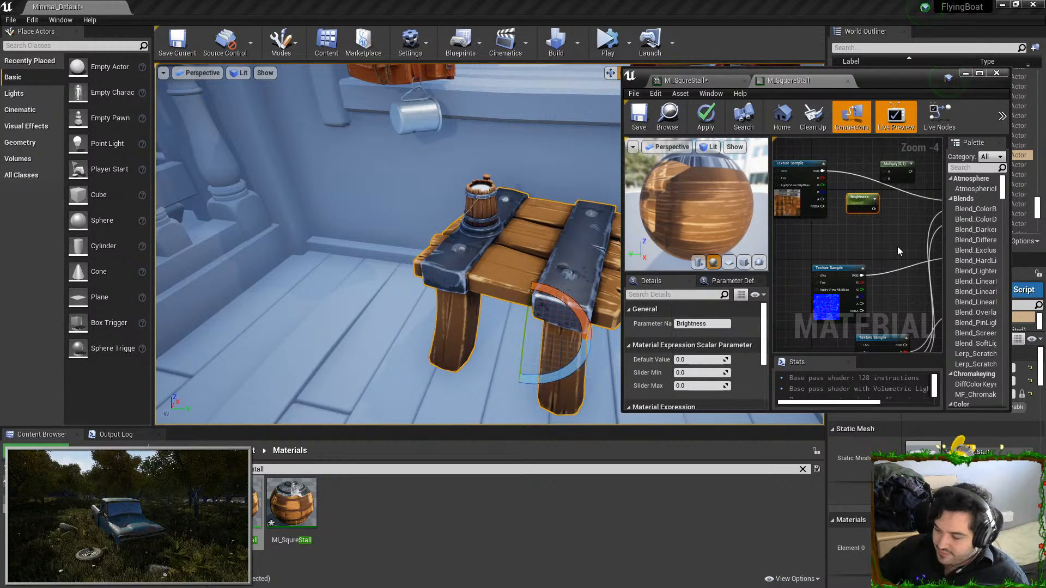
Wire the base color texture and Brightness through the Multiply node into Base Color, and apply the material
left_click_drag(875, 210, 853, 187)
right_click_drag(874, 192, 858, 196)
left_click_drag(888, 175, 827, 205)
left_click(705, 116)
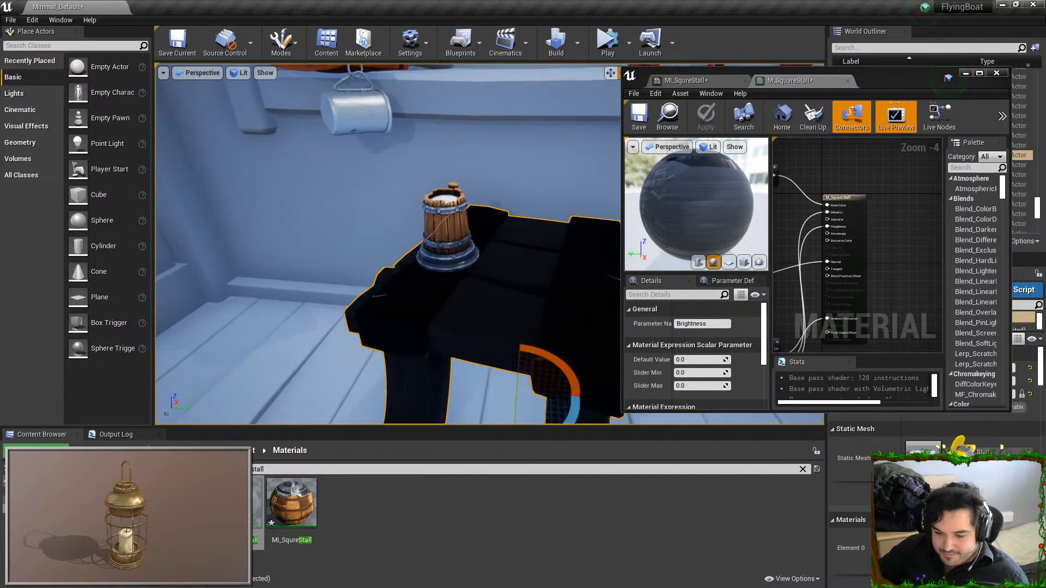
Set the Brightness parameter's default value to 1 and apply the M_SquareStall material again
right_click_drag(852, 217, 909, 210)
left_click(700, 359)
type("1")
key("Return")
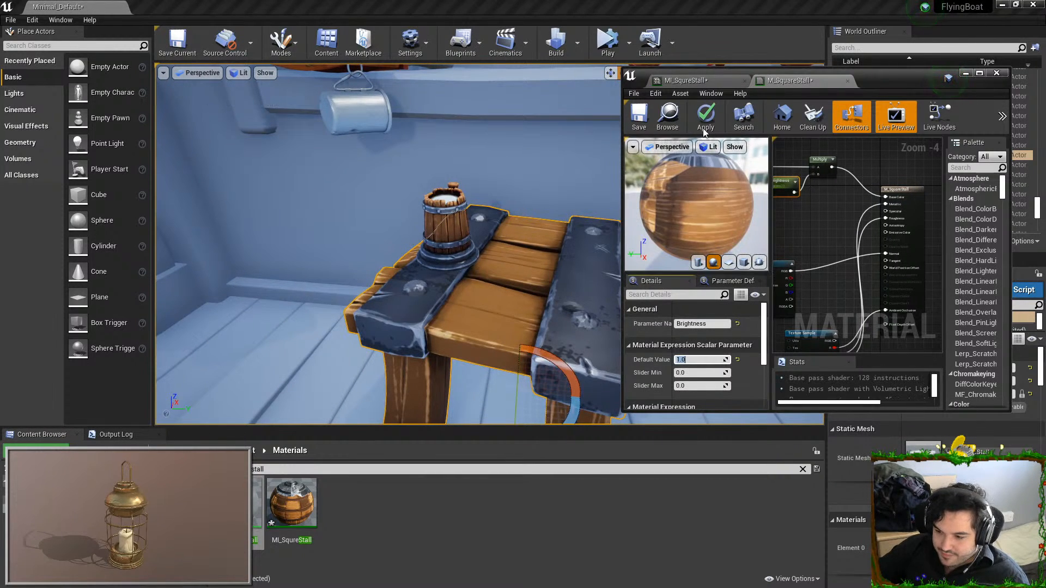
left_click(706, 116)
Override Brightness in MI_SqureStall with 0.8 and check the stall's wooden planks from close up
double_click(301, 498)
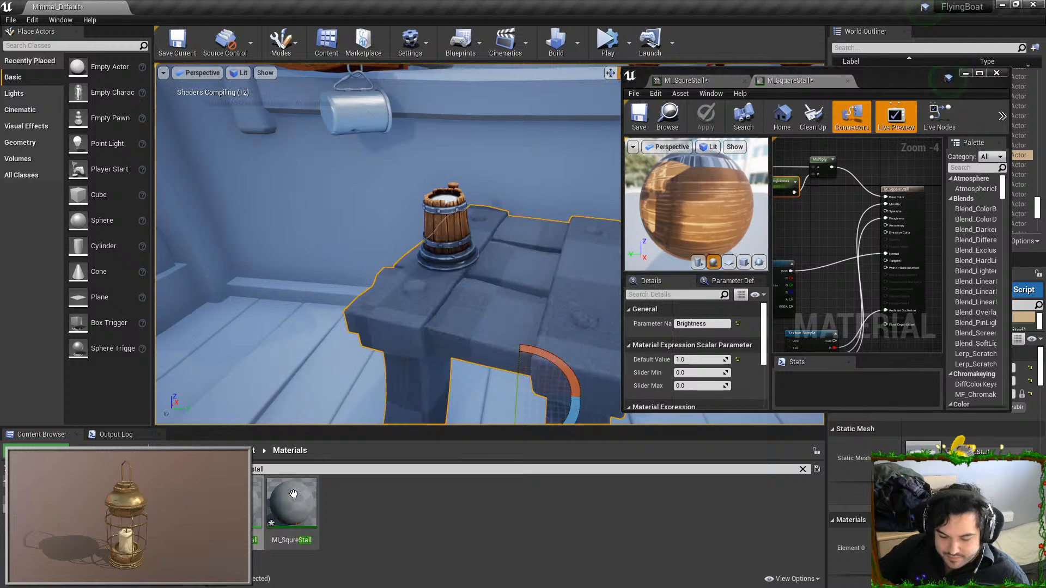
left_click(916, 200)
left_click(957, 200)
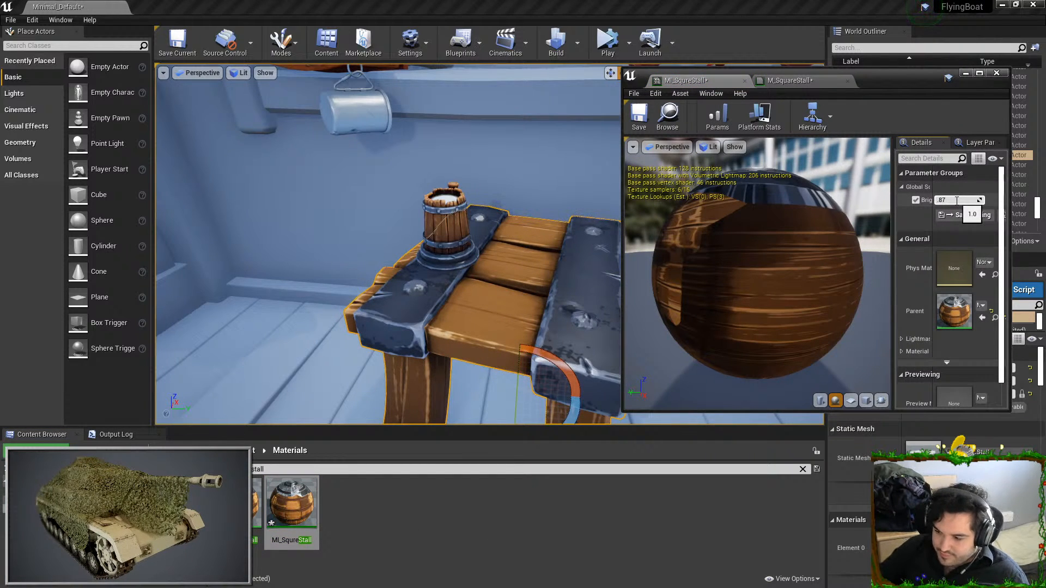
type("0.8")
key("Return")
key("Escape")
right_click_drag(393, 247, 457, 321)
key("w")
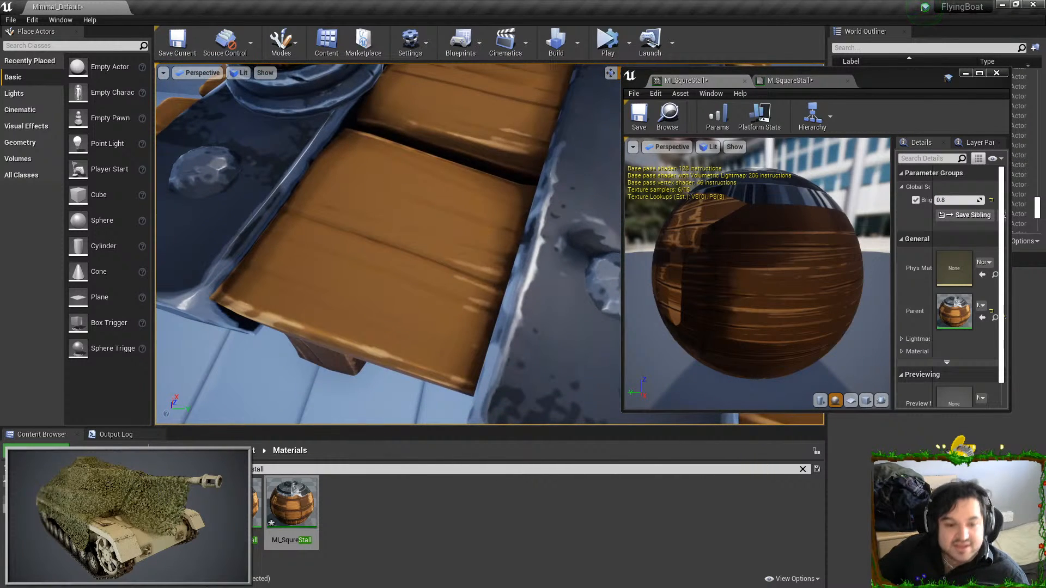
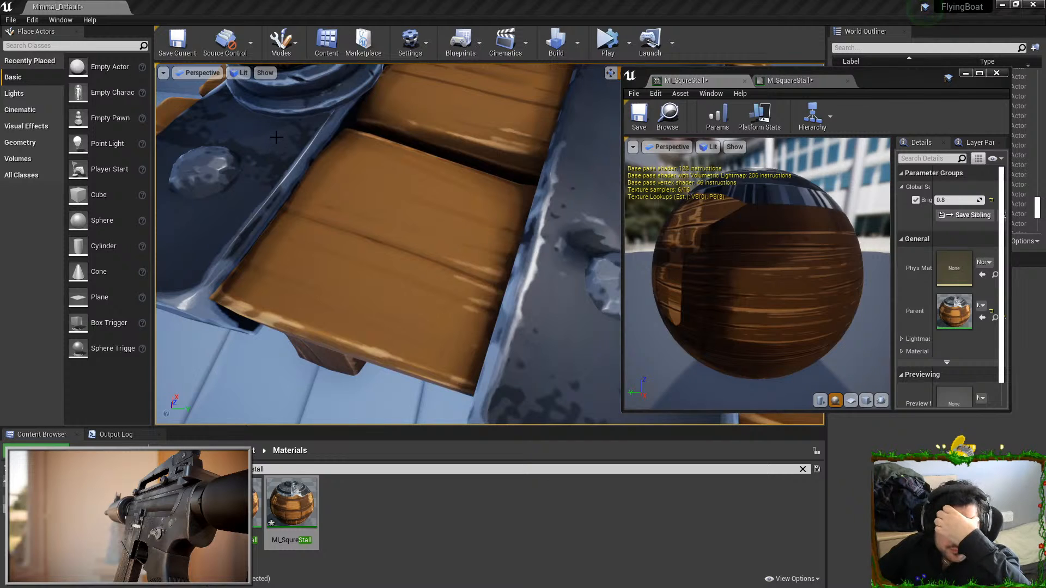
Switch to the SquareStall project in Substance Painter and set the MetalStylized group's Fill layer 1 base color to 747272
right_click_drag(344, 164, 337, 103)
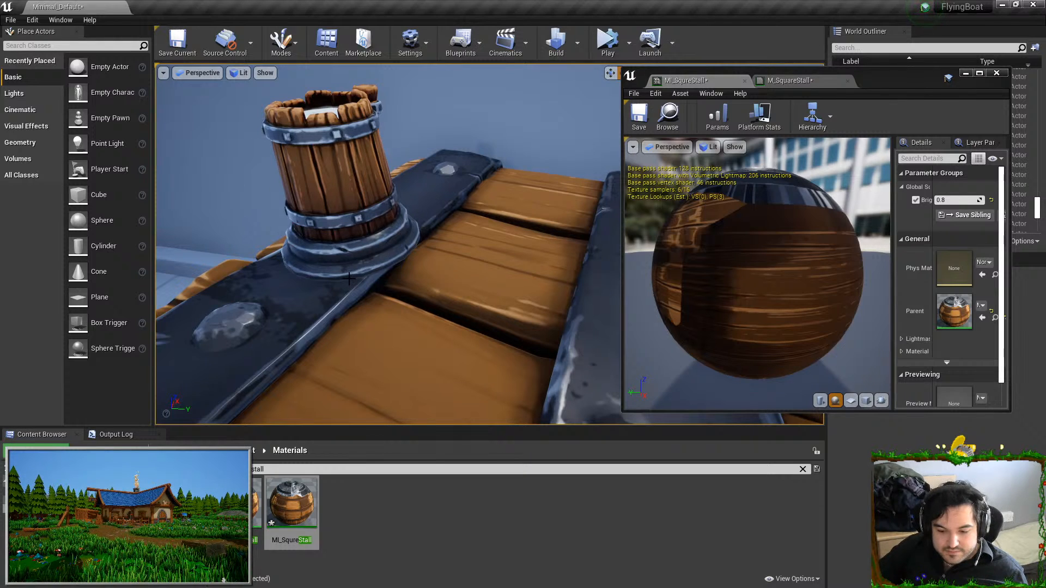
right_click_drag(411, 333, 455, 261)
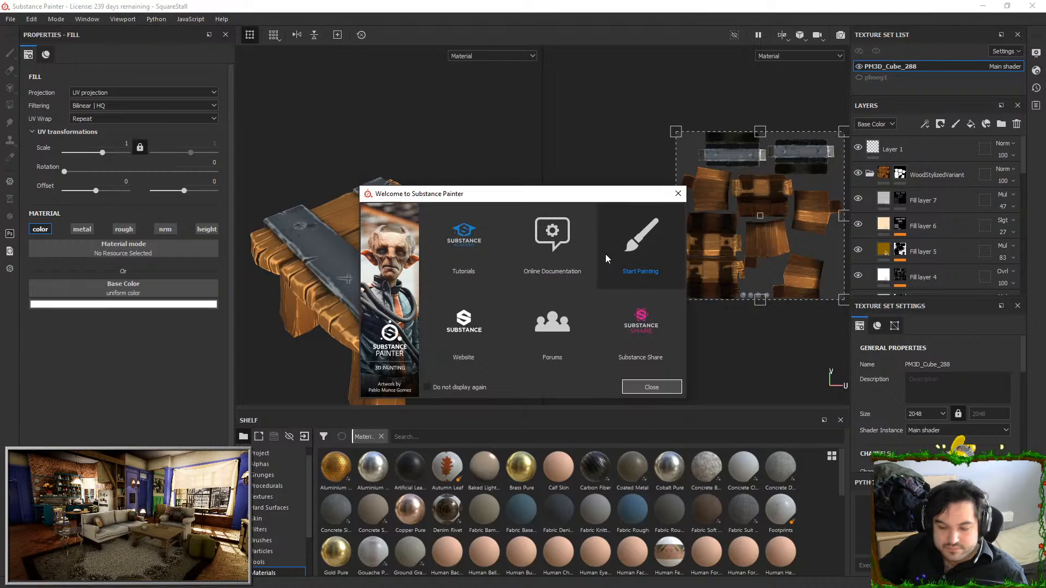
left_click(675, 192)
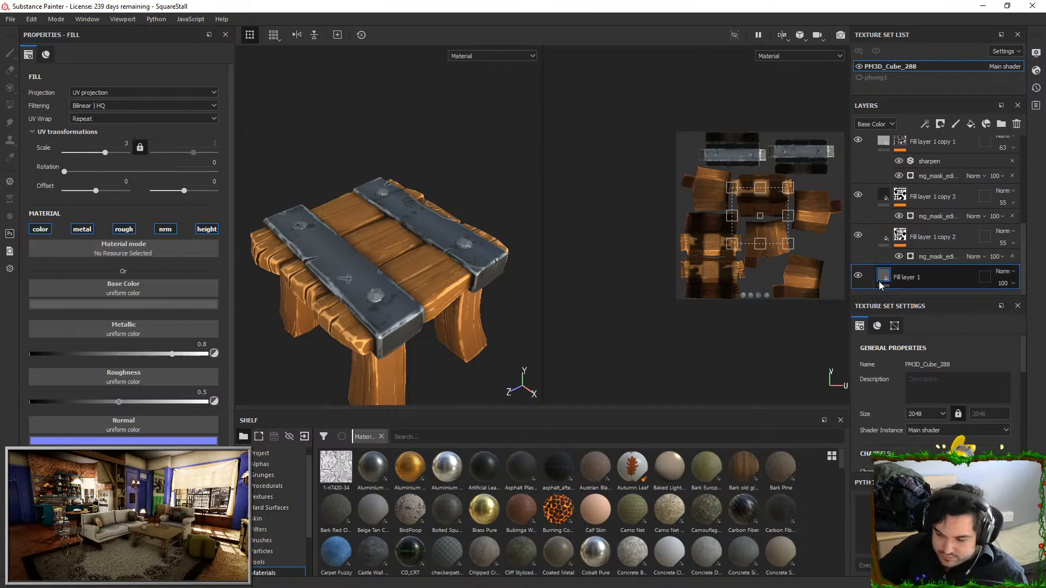
left_click(109, 304)
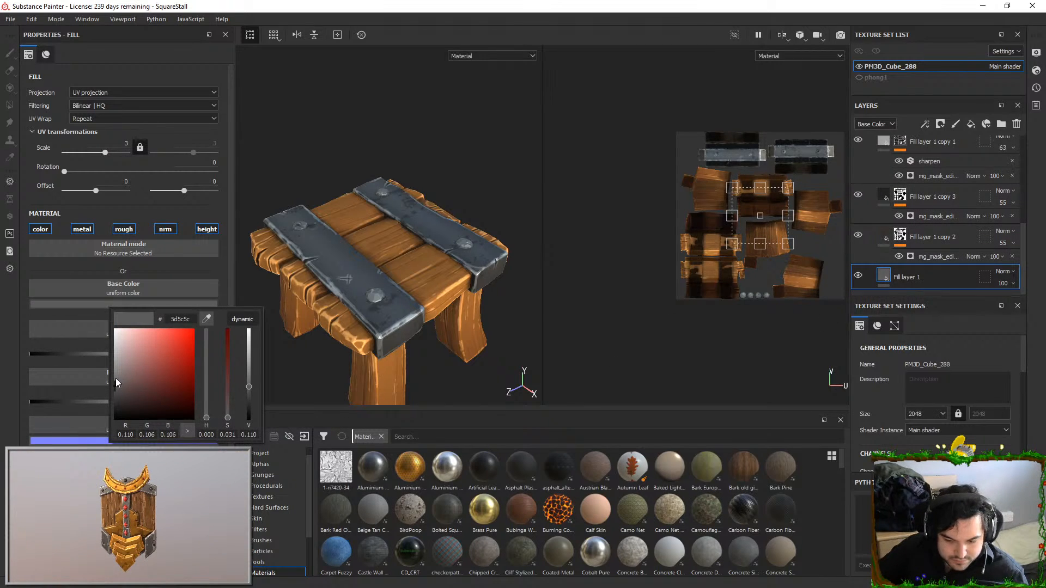
left_click(115, 377)
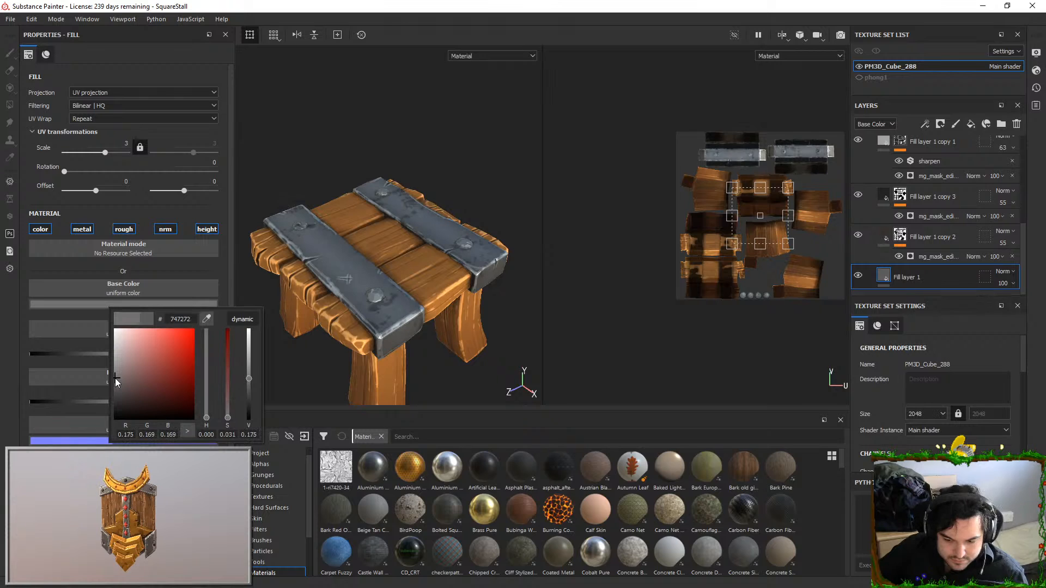
left_click_drag(443, 268, 416, 253, "alt")
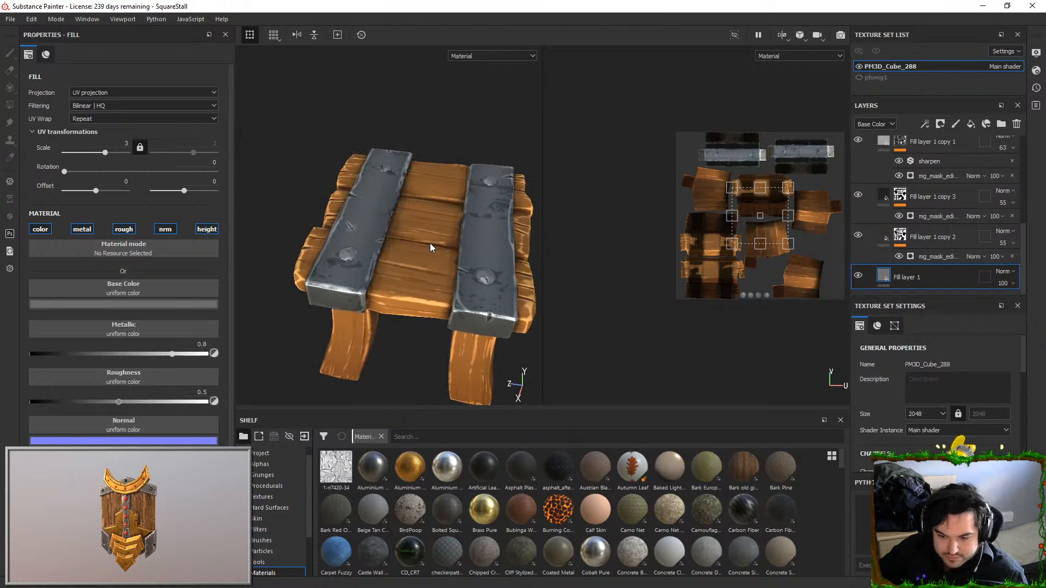
Toggle Fill layer 8 in the MetalStylized group to compare its effect and set its opacity to 26
scroll(921, 232, "up", 5)
left_click(858, 185)
left_click(858, 185)
left_click(858, 185)
left_click(858, 185)
type("26")
key("Return")
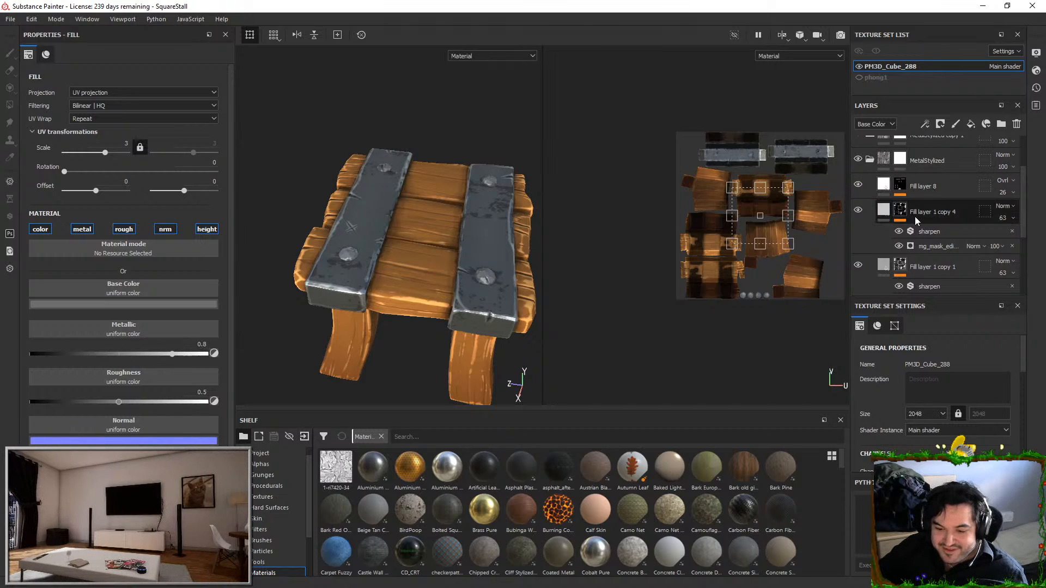
Compare the WoodStylizedVariant group's fill layers by toggling their visibility, and leave Fill layer 6 hidden
scroll(915, 218, "up", 5)
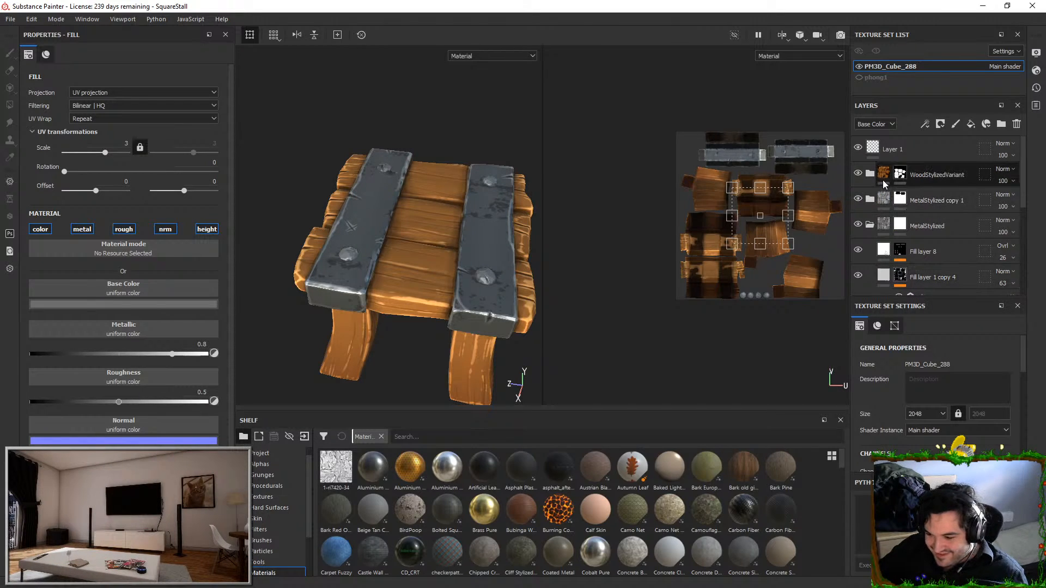
left_click(859, 201)
left_click(858, 201)
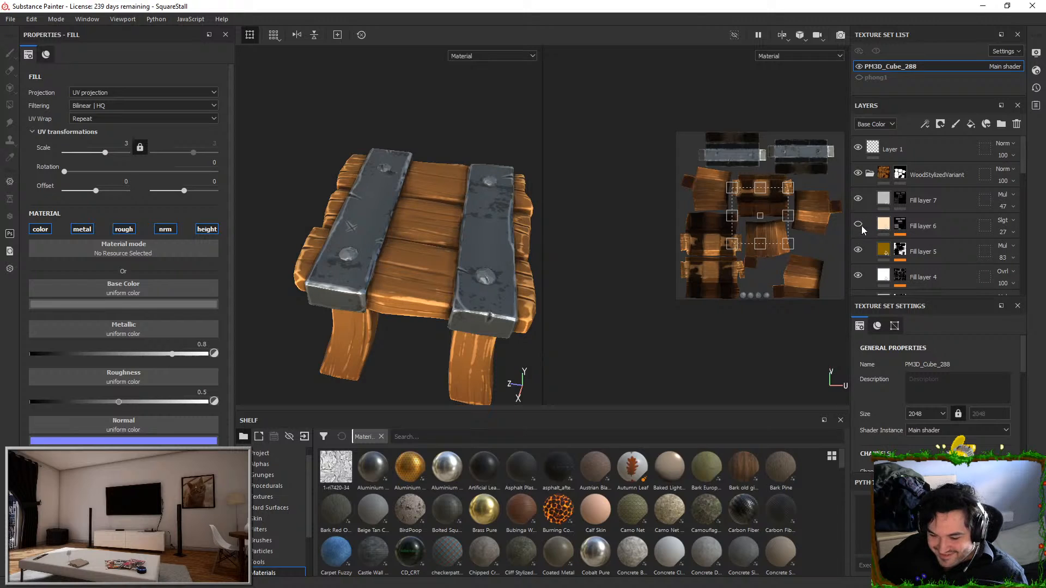
left_click(859, 251)
left_click(859, 251)
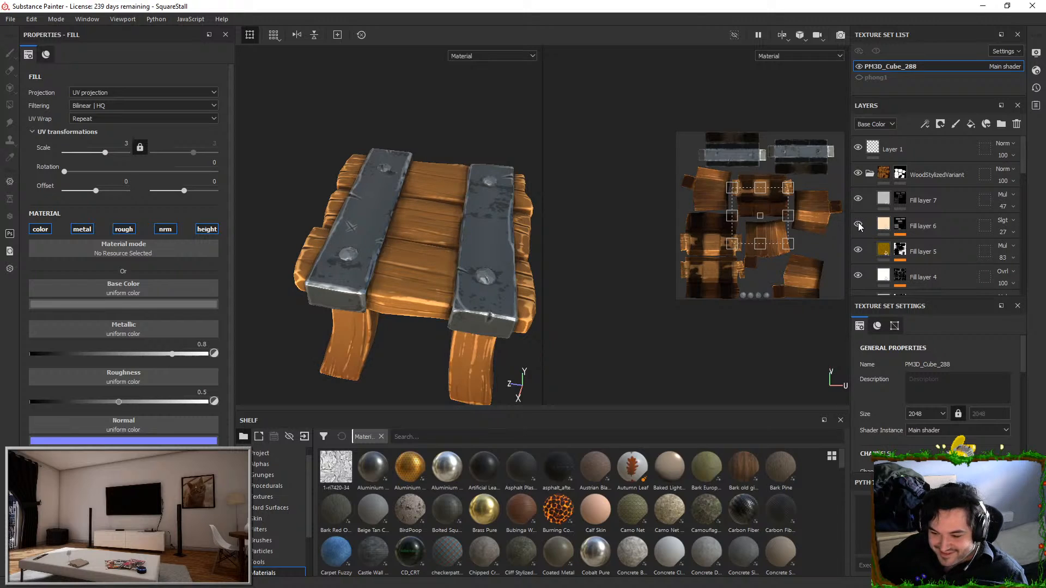
scroll(859, 242, "down", 1)
left_click(859, 245)
left_click(859, 245)
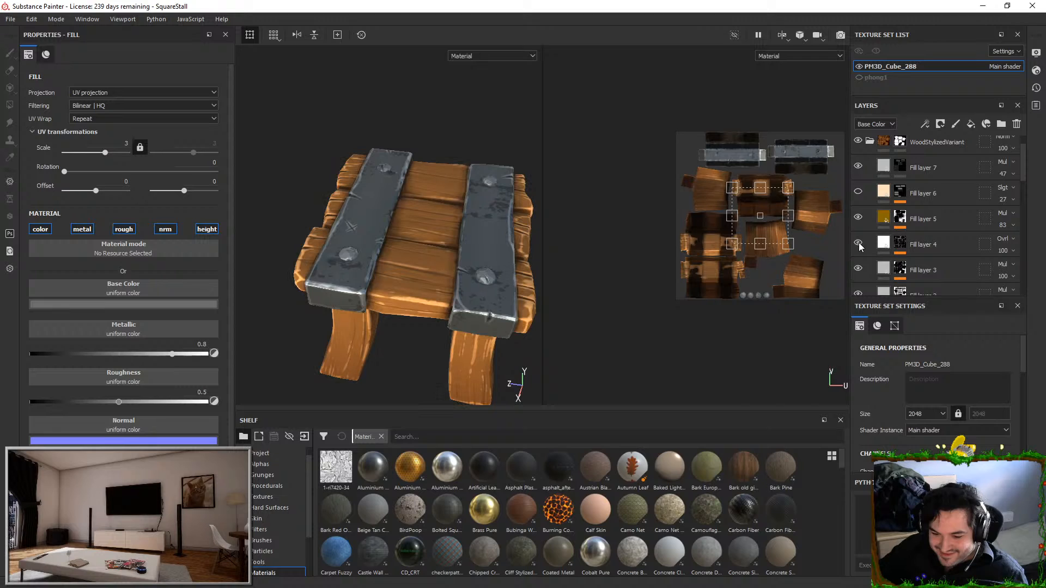
Try a Global Balance of 0.3 and Global Contrast of 0.71 on Fill layer 4's Curvature generator, and undo the changes
left_click(900, 244)
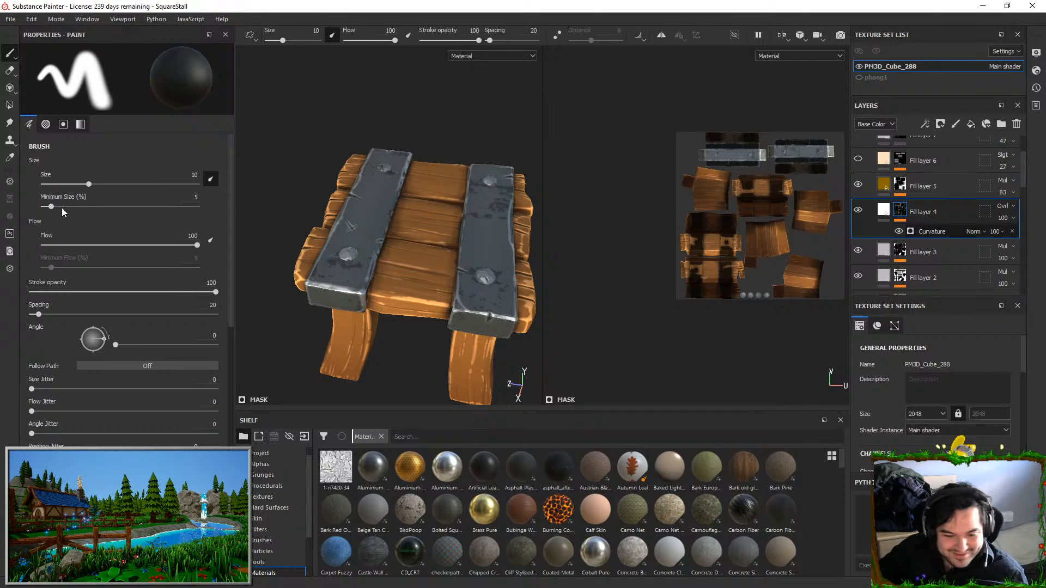
mouse_move(78, 167)
left_mouse_down()
mouse_move(115, 158)
mouse_move(92, 162)
mouse_move(115, 189)
left_mouse_up()
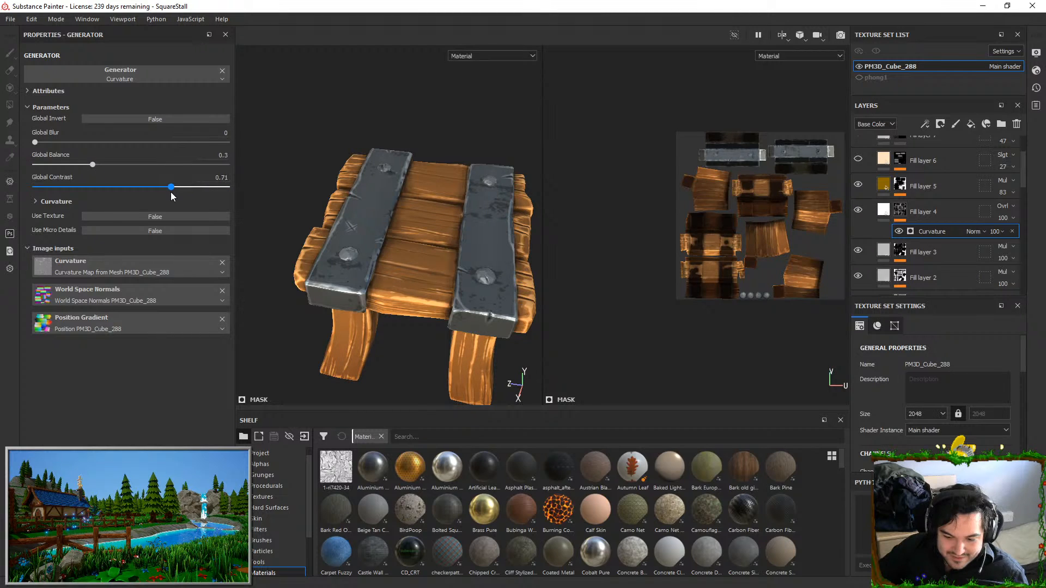
mouse_move(84, 166)
left_mouse_down()
mouse_move(49, 158)
mouse_move(112, 162)
mouse_move(82, 156)
mouse_move(89, 163)
left_mouse_up()
key("ctrl+z")
key("ctrl+z")
key("ctrl+z")
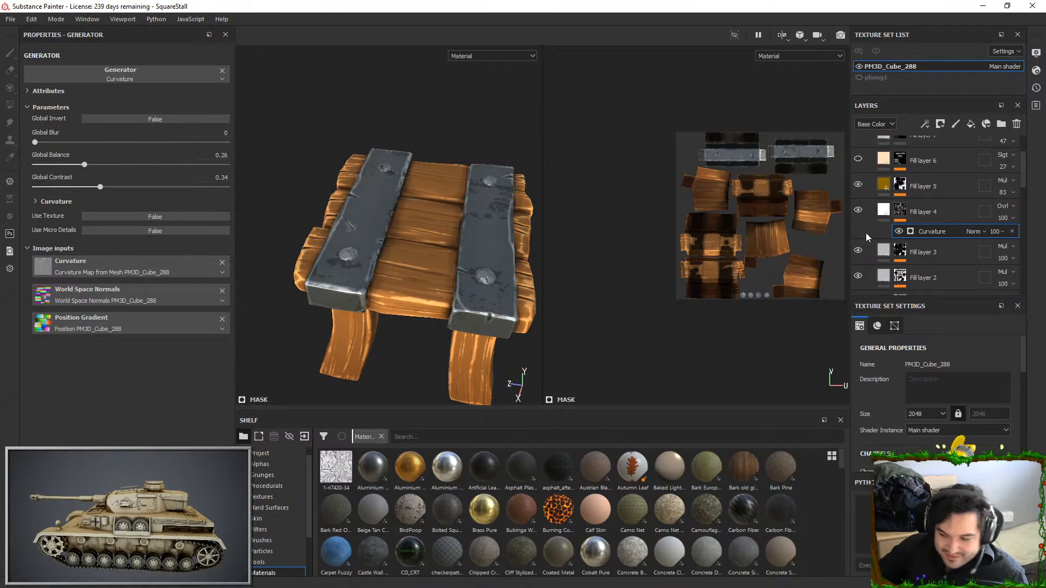
Set Fill layer 3's Curvature generator to a Global Balance of 0.84 and slightly raise its Global Contrast, checking the planks up close
scroll(882, 244, "down", 1)
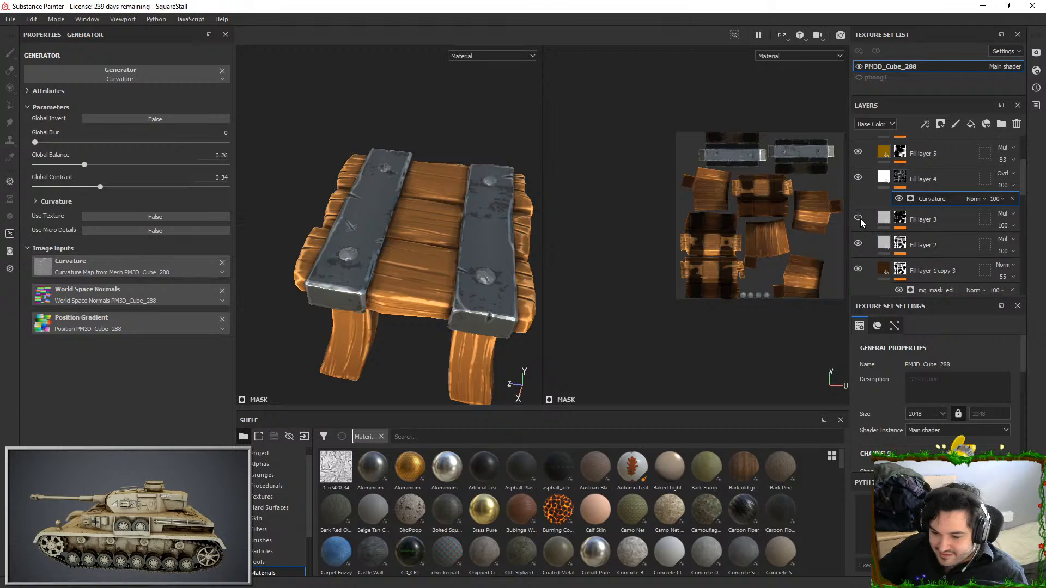
left_click(860, 241)
left_click(860, 241)
left_click(900, 218)
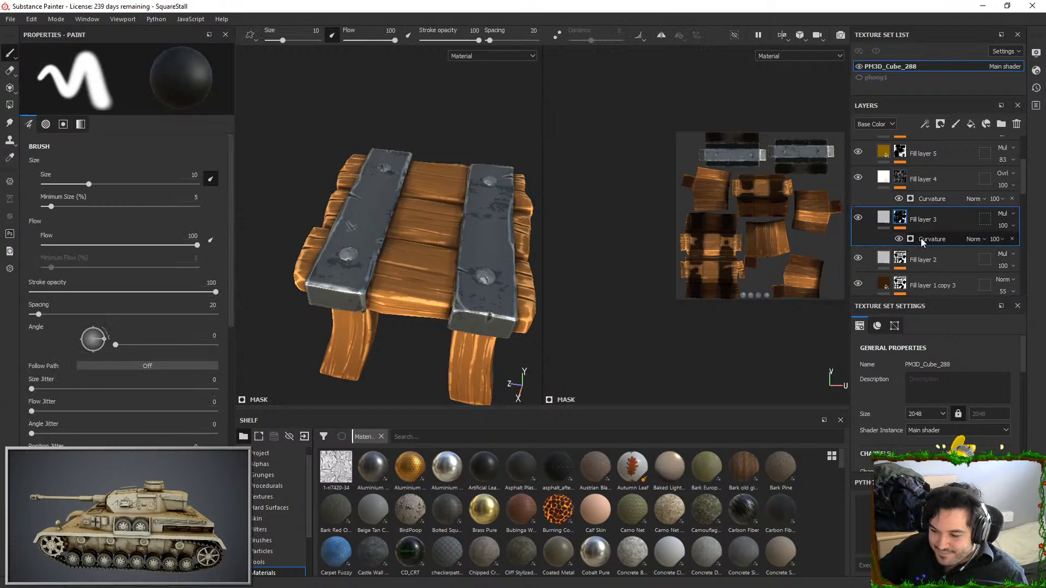
mouse_move(202, 162)
left_mouse_down()
mouse_move(220, 162)
mouse_move(155, 163)
mouse_move(197, 163)
left_mouse_up()
left_click_drag(436, 210, 444, 247, "alt")
right_click_drag(453, 250, 515, 299, "alt")
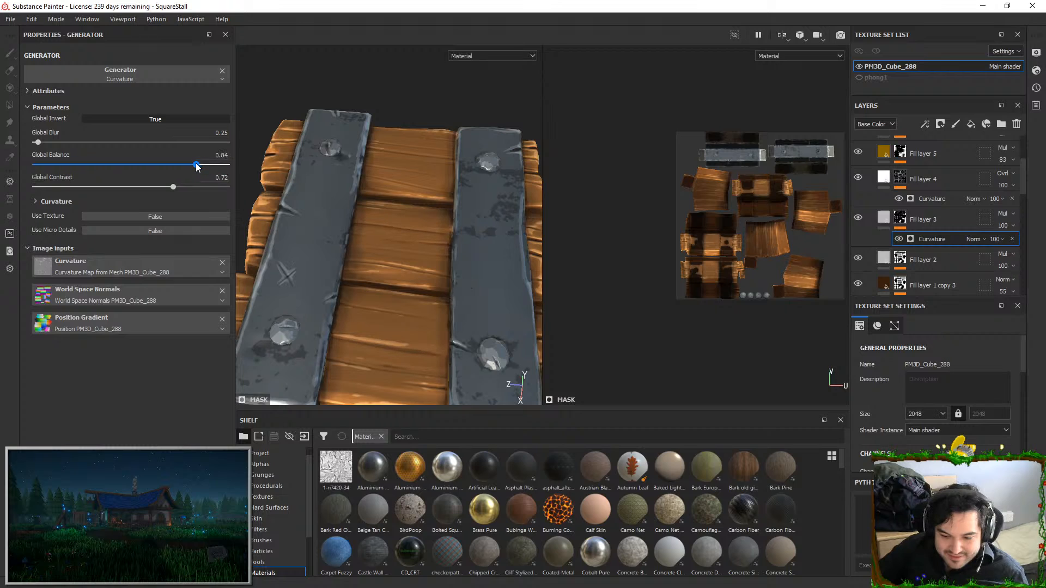
right_click_drag(437, 231, 449, 197, "alt")
middle_click_drag(452, 195, 462, 165, "alt")
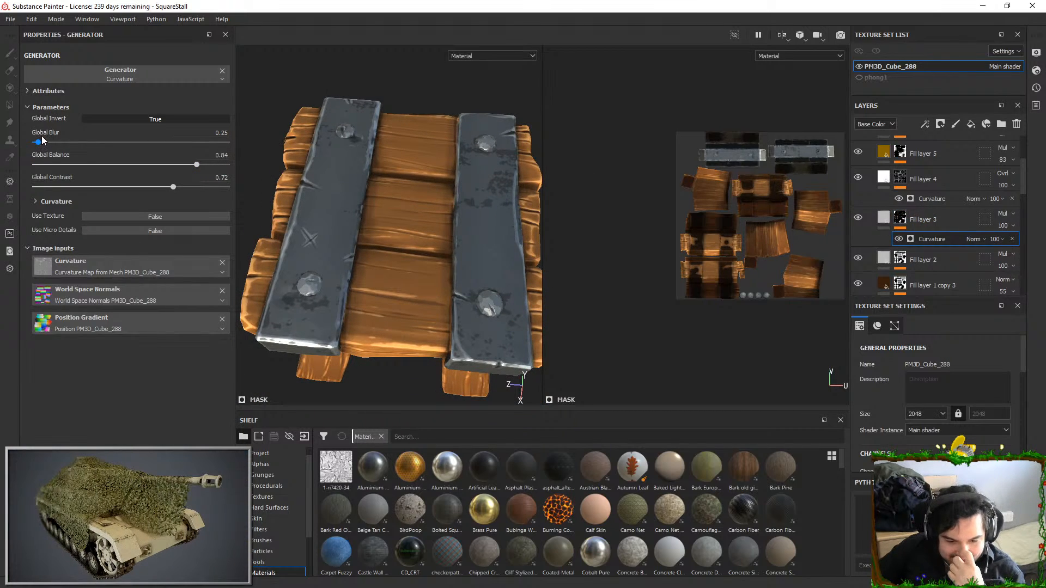
left_click_drag(179, 187, 190, 188)
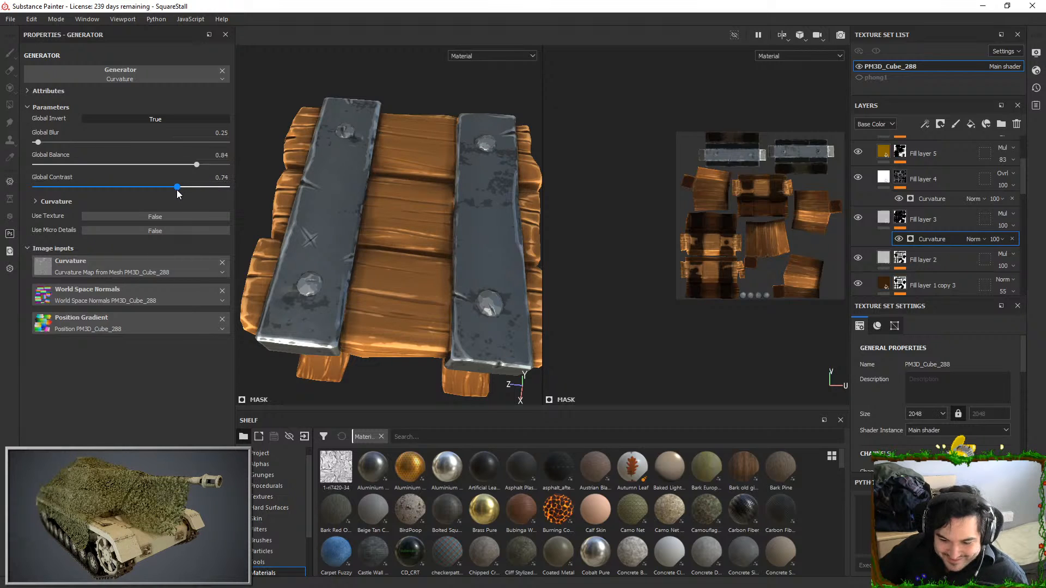
Set the Global Balance of Fill layer 2's Ambient Occlusion generator to 0.3
left_click(921, 262)
scroll(934, 264, "down", 1)
left_click(935, 247)
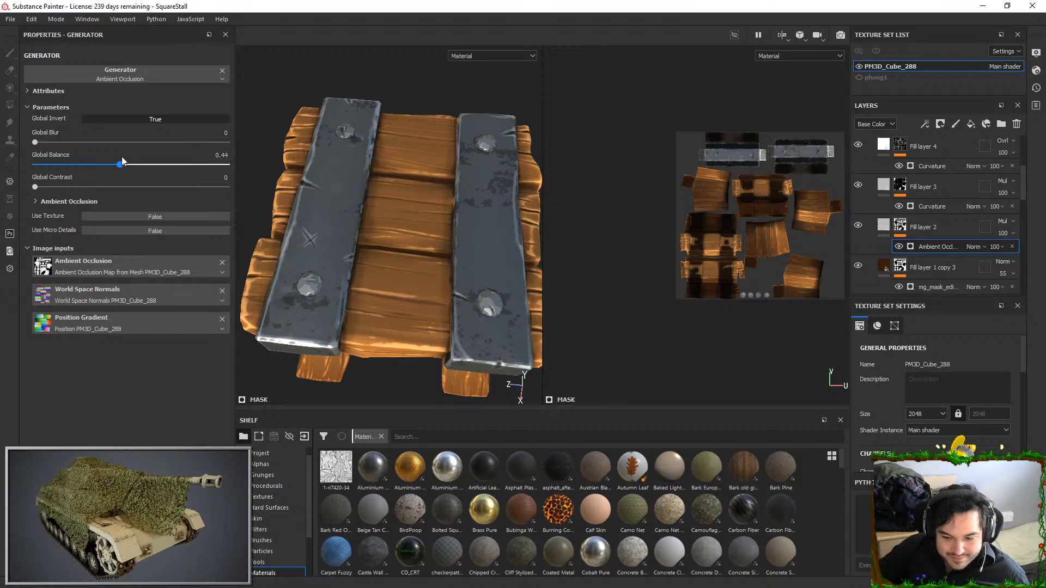
left_click_drag(197, 162, 51, 163)
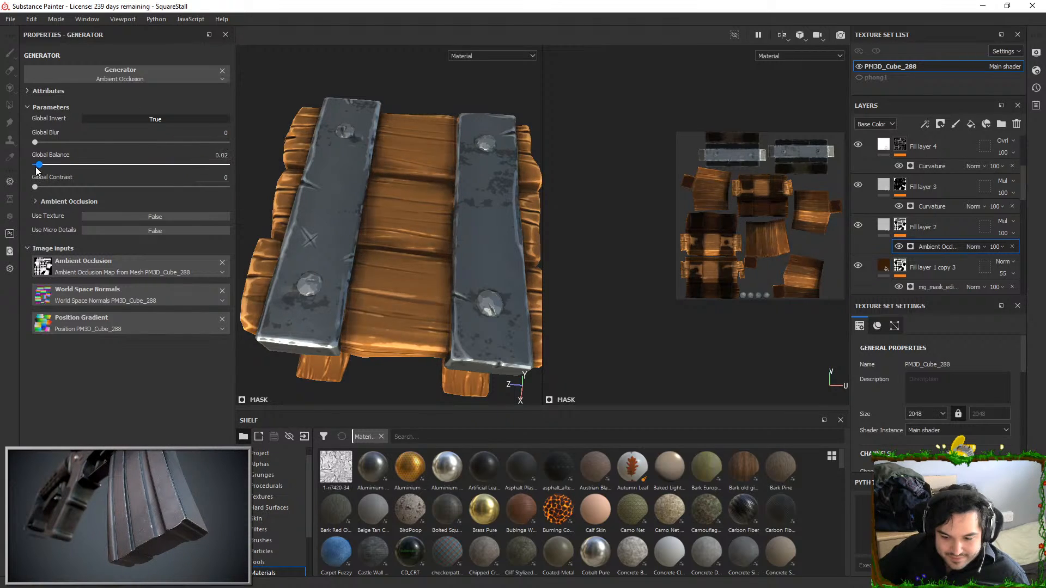
left_click(93, 164)
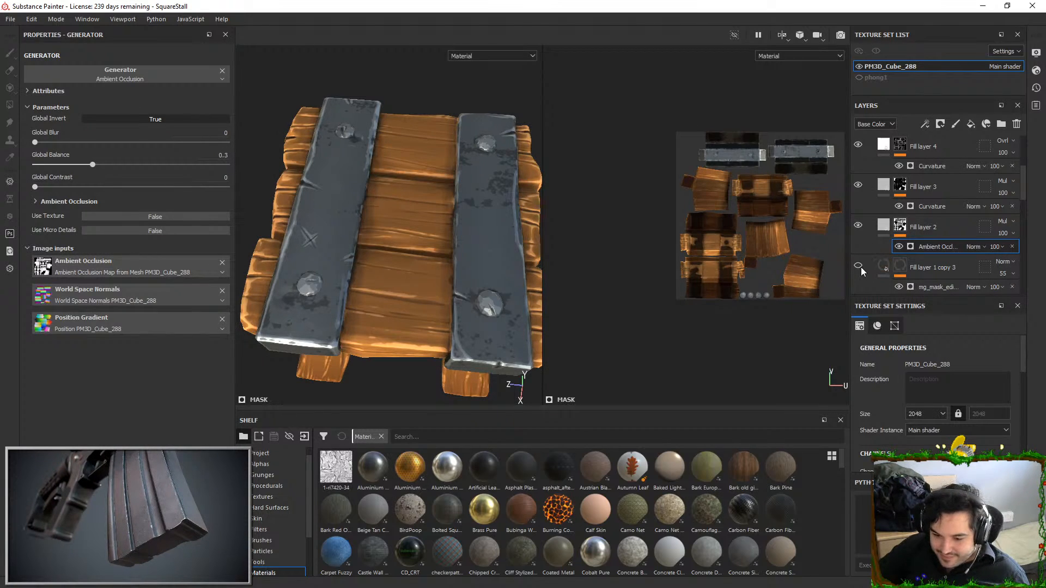
Set the mask editor's Global Balance to 0.46 on the wood's Fill layer 1 copy 1 and remove that layer's sharpen filter
scroll(862, 271, "down", 1)
scroll(862, 271, "down", 1)
scroll(862, 272, "down", 1)
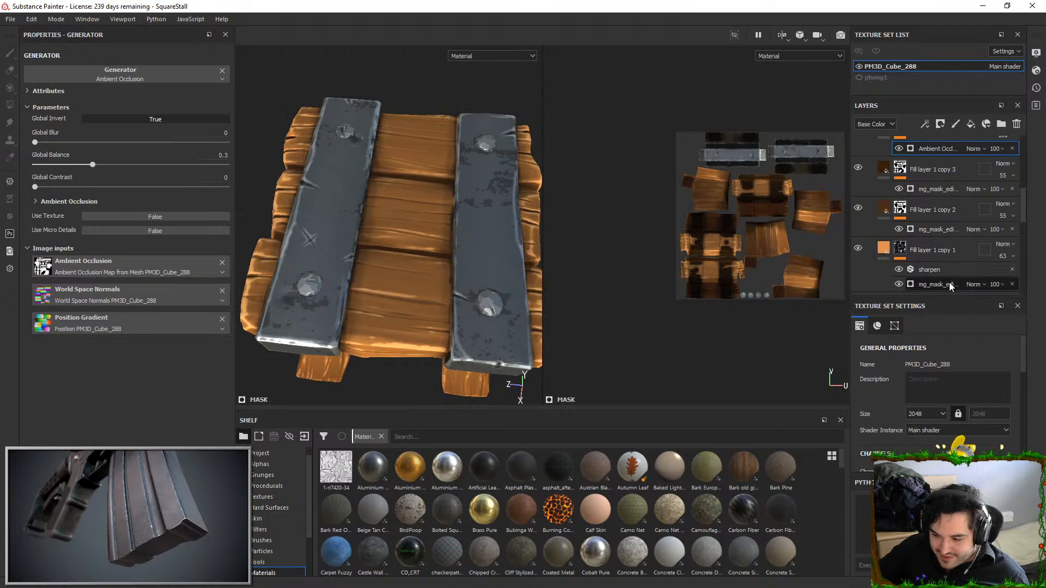
left_click_drag(103, 168, 125, 166)
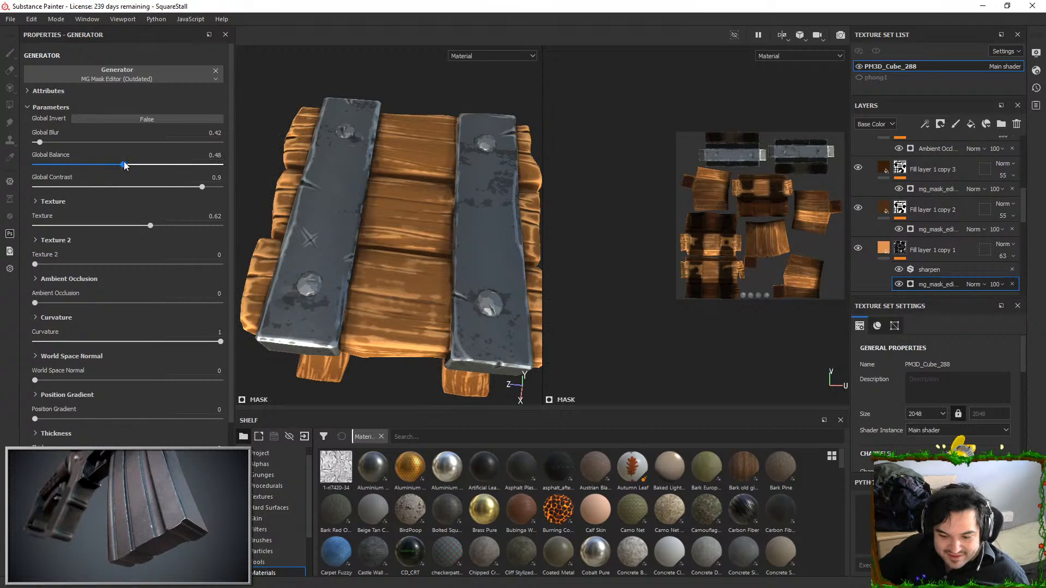
left_click(1013, 270)
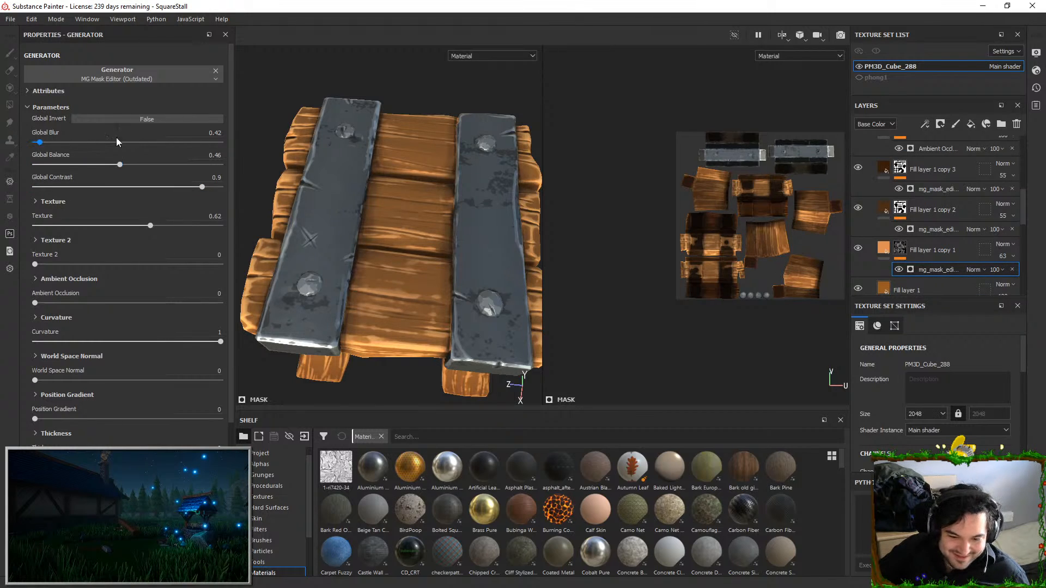
Reduce the mask editor's Texture to 0 and raise its Global Balance to 0.8 for Fill layer 1 copy 1
left_click(122, 168)
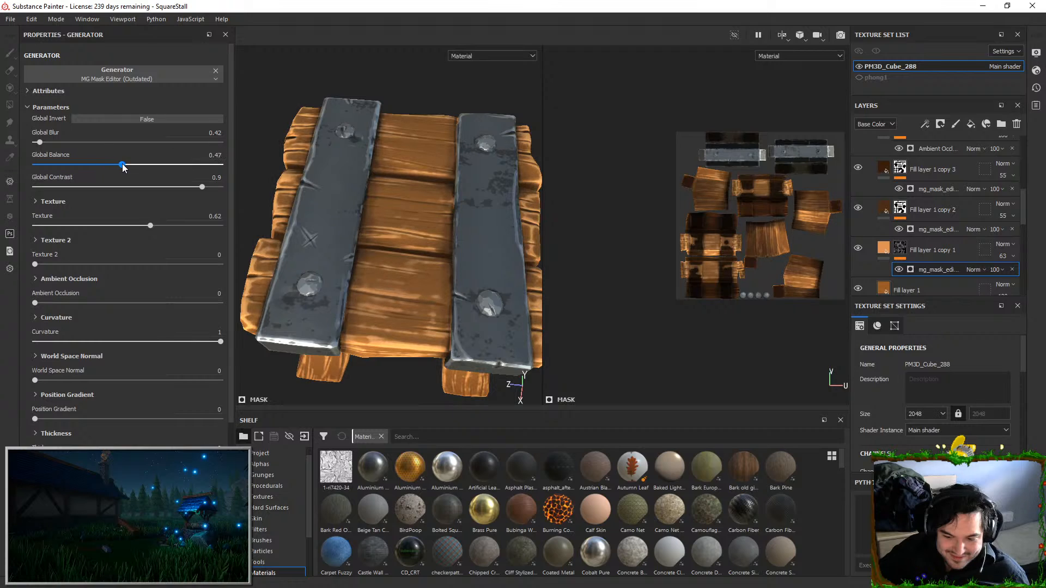
left_click_drag(118, 164, 110, 165)
left_click_drag(150, 226, 17, 210)
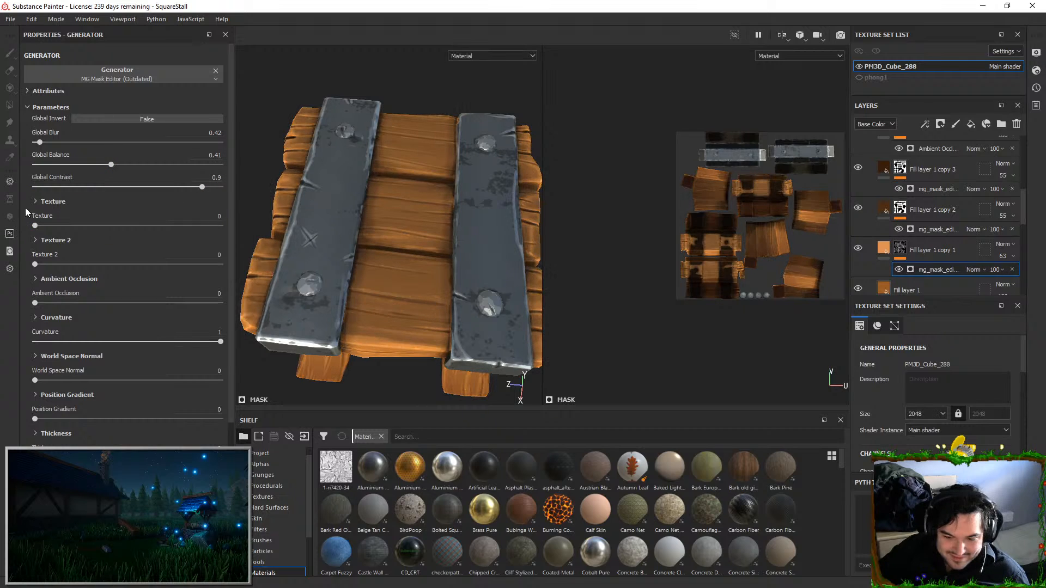
left_click_drag(115, 170, 173, 167)
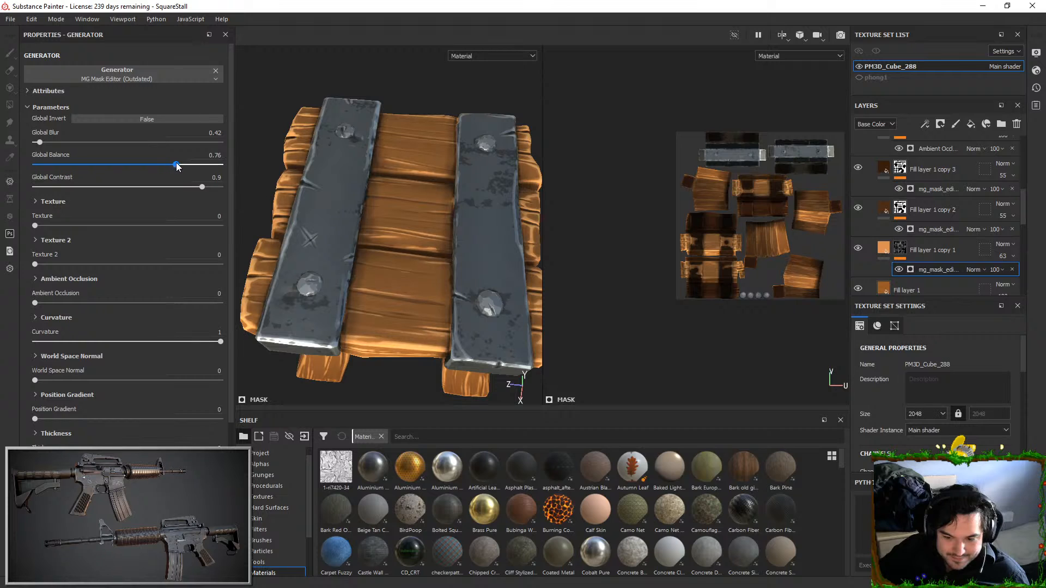
left_click_drag(460, 262, 464, 212, "alt")
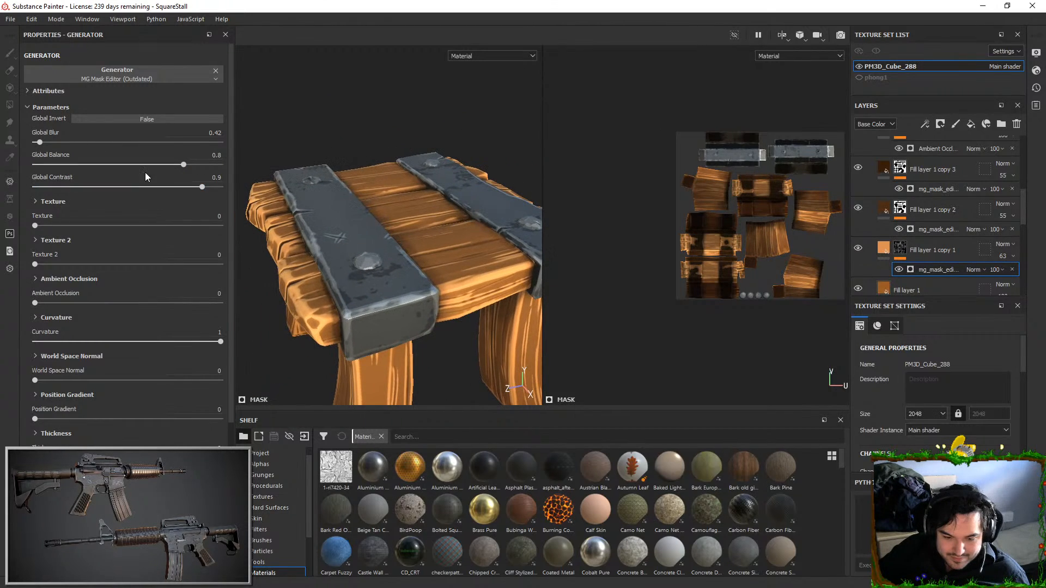
Raise the mask editor's Texture 2 to 1 and lower its Global Balance to 0.43 for Fill layer 1 copy 1
mouse_move(36, 226)
left_mouse_down()
mouse_move(127, 221)
mouse_move(23, 257)
left_mouse_up()
left_click_drag(100, 259, 243, 251)
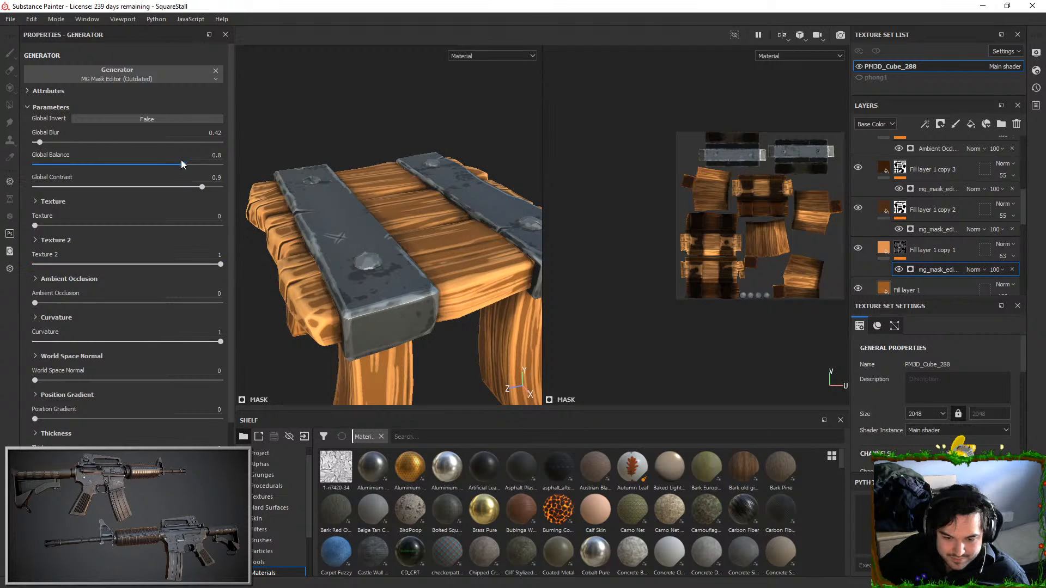
left_click_drag(184, 164, 129, 164)
left_click_drag(381, 155, 436, 173, "alt")
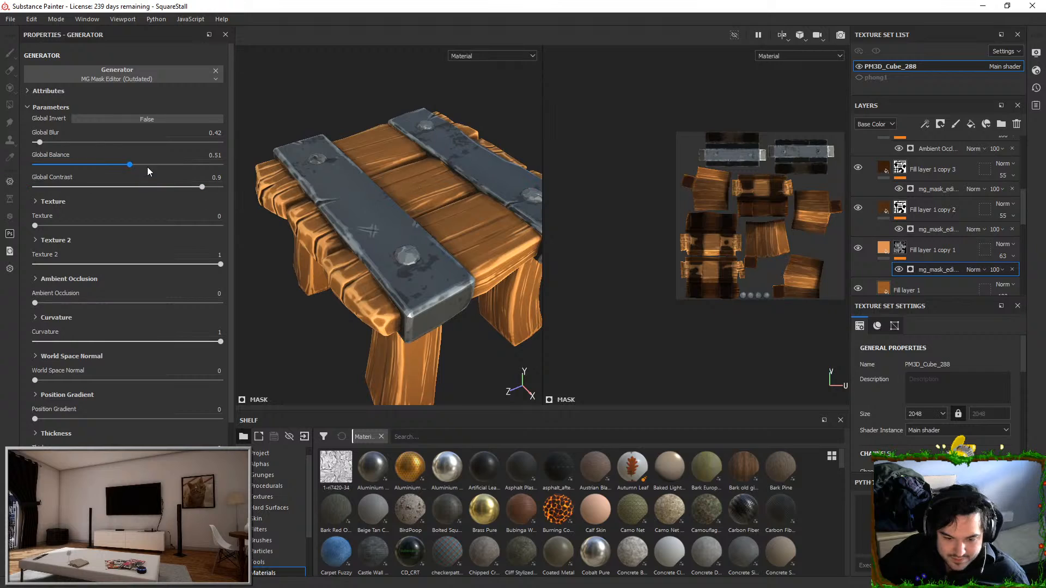
left_click_drag(129, 164, 114, 164)
Try lower Curvature and Texture 2 amounts in the mask editor, restore both to 1, and inspect the tabletop's wood highlights
left_click_drag(220, 341, 45, 341)
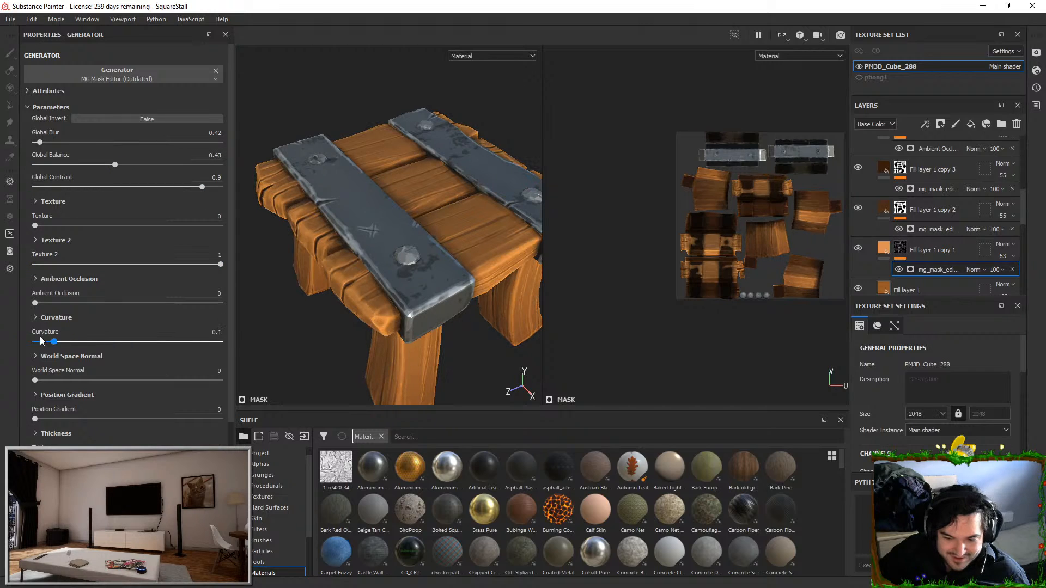
left_click_drag(120, 342, 289, 322)
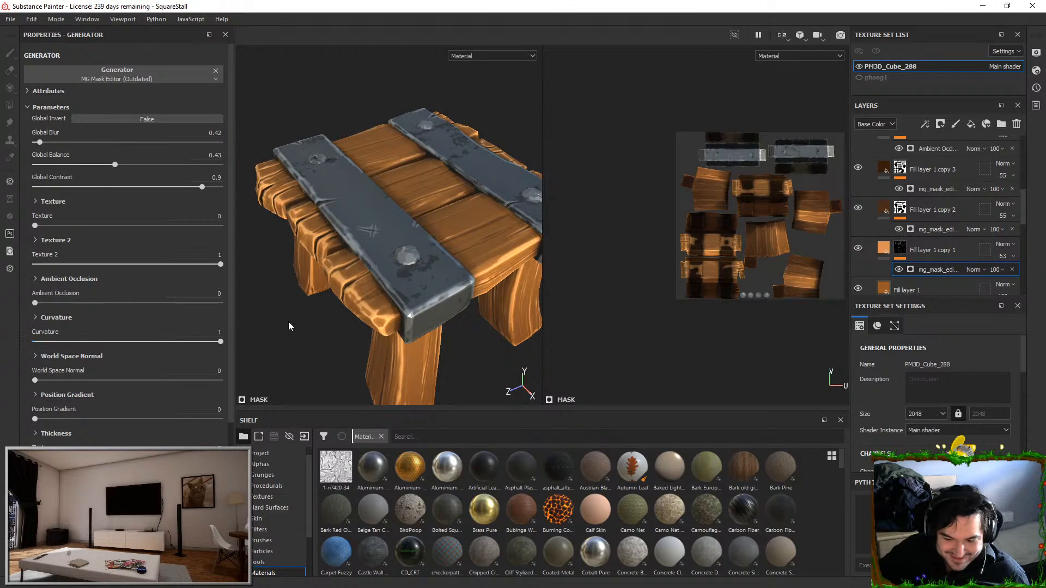
left_click(41, 265)
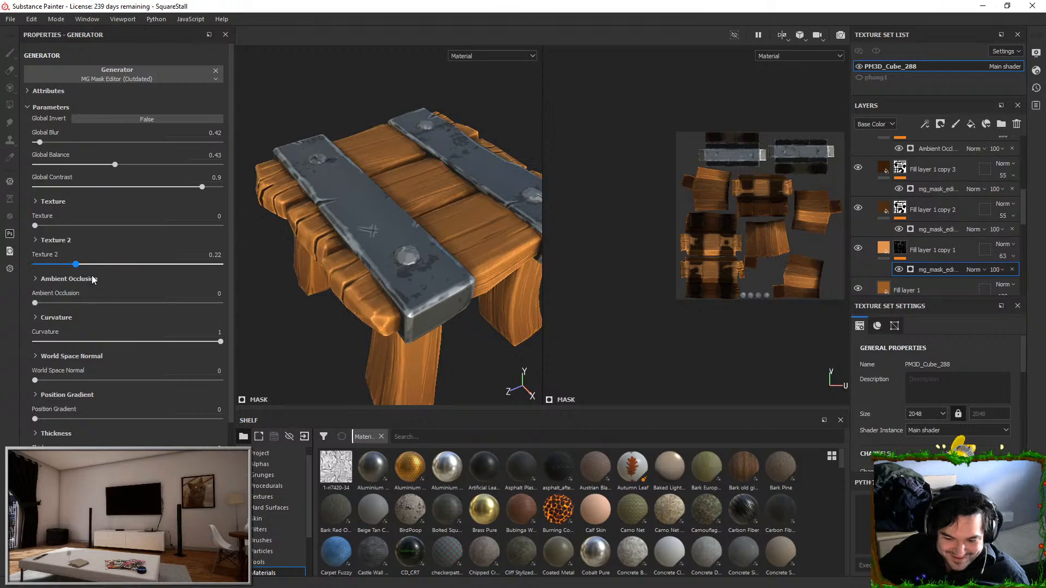
mouse_move(63, 264)
left_mouse_down()
mouse_move(370, 267)
mouse_move(331, 228)
left_mouse_up()
right_click_drag(331, 228, 333, 231, "alt")
left_click_drag(391, 320, 436, 338, "alt")
middle_click_drag(463, 286, 352, 252, "alt")
right_click_drag(353, 253, 340, 240, "alt")
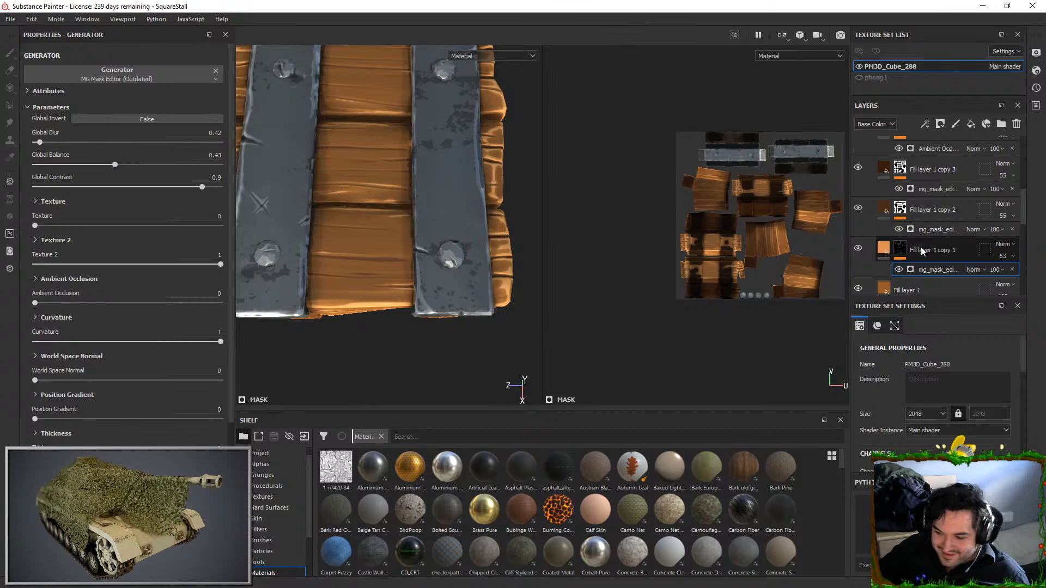
Set the mask editor's Global Balance to 0.47 for Fill layer 1 copy 1 and inspect the stall's wood from several angles
left_click(127, 164)
left_click_drag(124, 168, 122, 168)
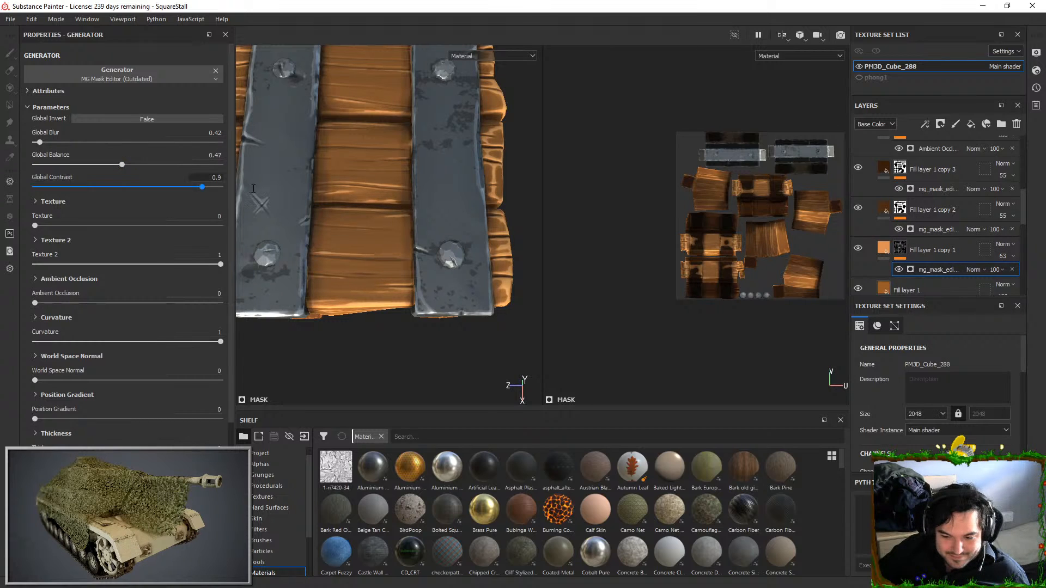
left_click_drag(334, 204, 402, 165, "alt")
middle_click_drag(402, 166, 509, 145, "alt")
left_click_drag(509, 145, 429, 214, "alt")
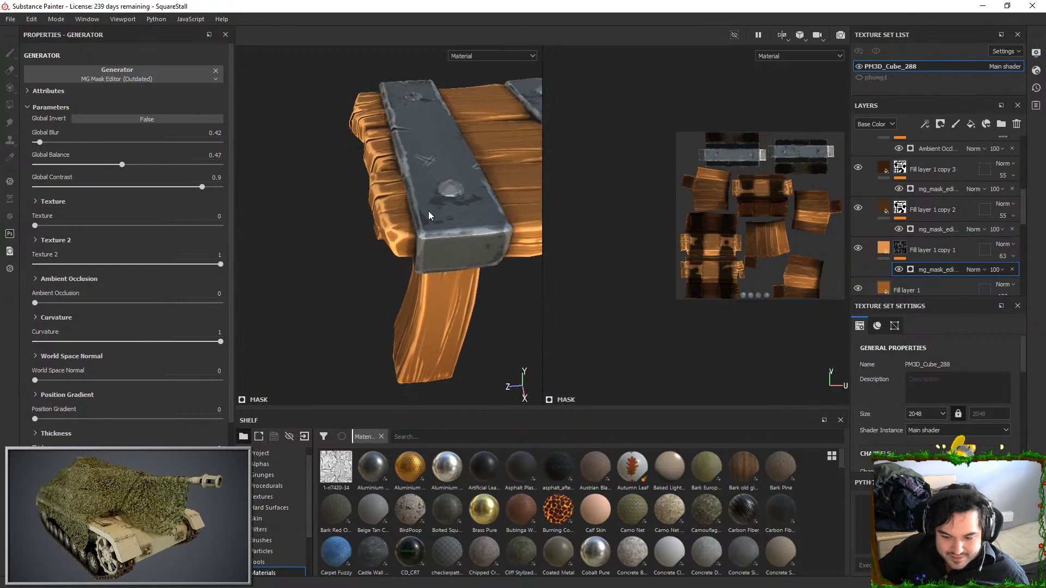
middle_click_drag(430, 215, 385, 163, "alt")
left_click_drag(367, 177, 440, 179, "alt")
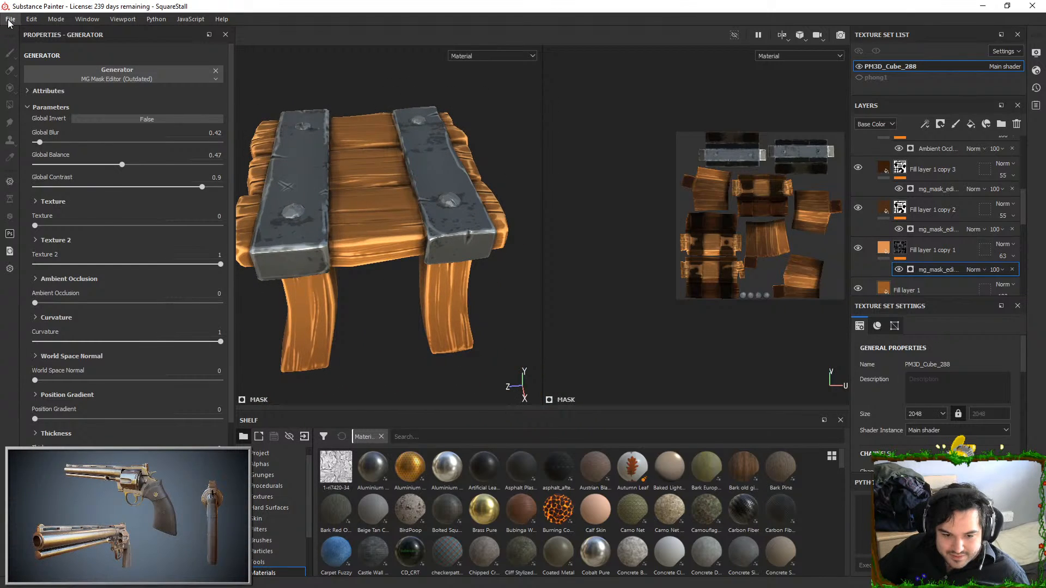
Export the square stall's textures as 2048 8-bit PNG files with the Unreal Engine 4 (Packed) template
left_click(11, 22)
left_click(50, 211)
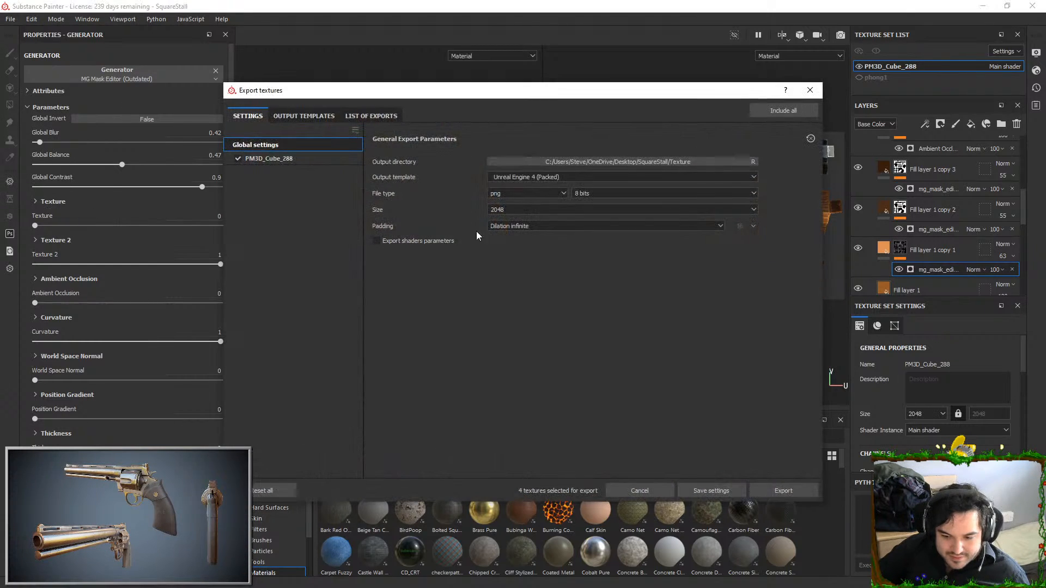
left_click(762, 486)
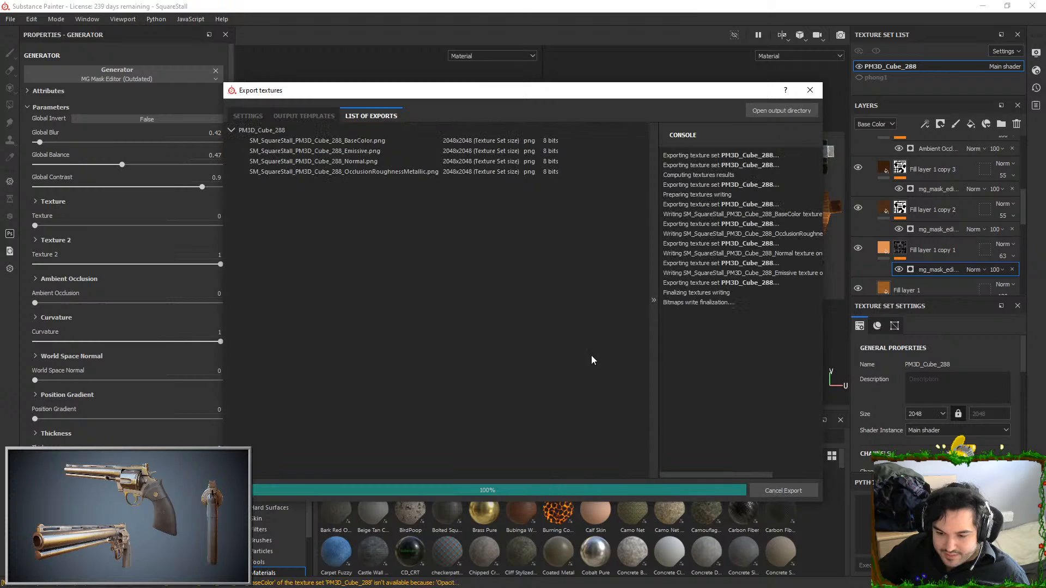
Switch to Unreal and reimport T_SquareStall_BC, T_SquareStall_N and T_SquareStall_ORM from the Textures folder
key("alt+Tab")
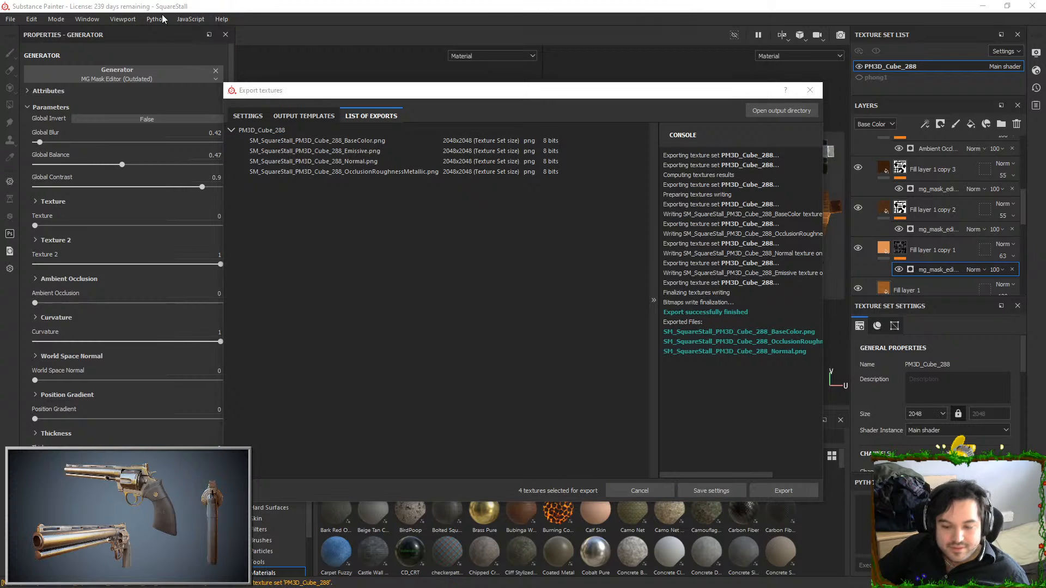
key("alt+Tab")
left_click(493, 367)
right_click_drag(493, 367, 520, 504)
key("s")
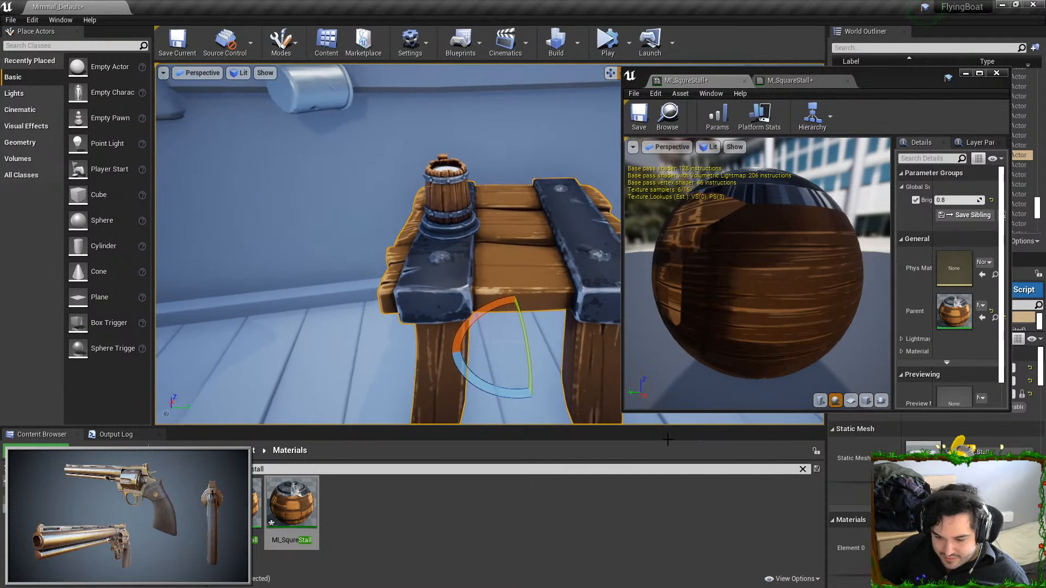
left_click(54, 517)
left_click(55, 527)
left_click(293, 470)
right_click(347, 504)
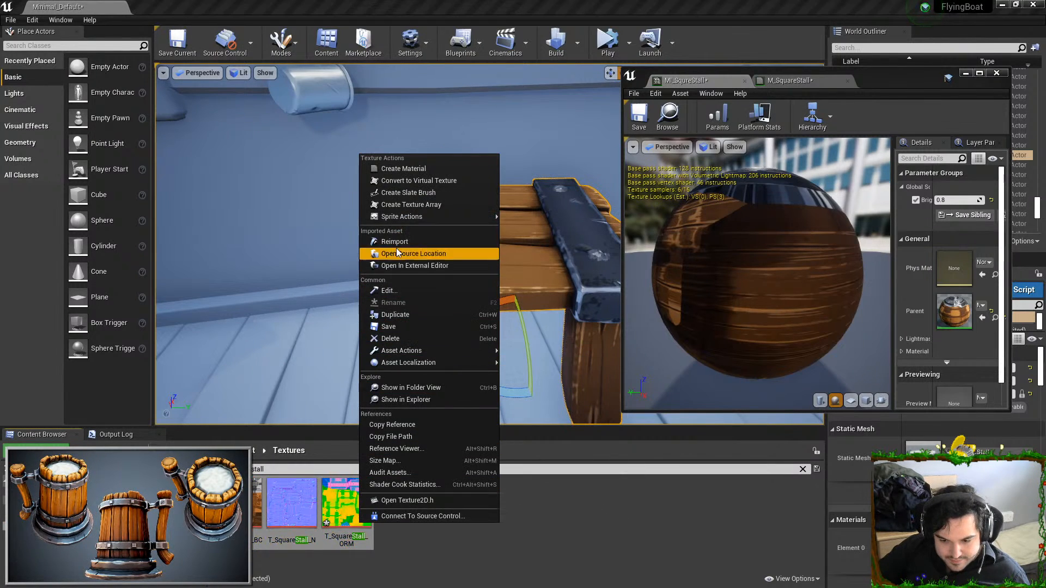
left_click(414, 253)
key("Escape")
Set the brightness parameter of the MI_SqureStall material instance to 1, check the stall in the level, and close the material editor
mouse_move(484, 316)
right_mouse_down()
mouse_move(523, 327)
mouse_move(497, 315)
right_mouse_up()
key("w")
left_click(963, 202)
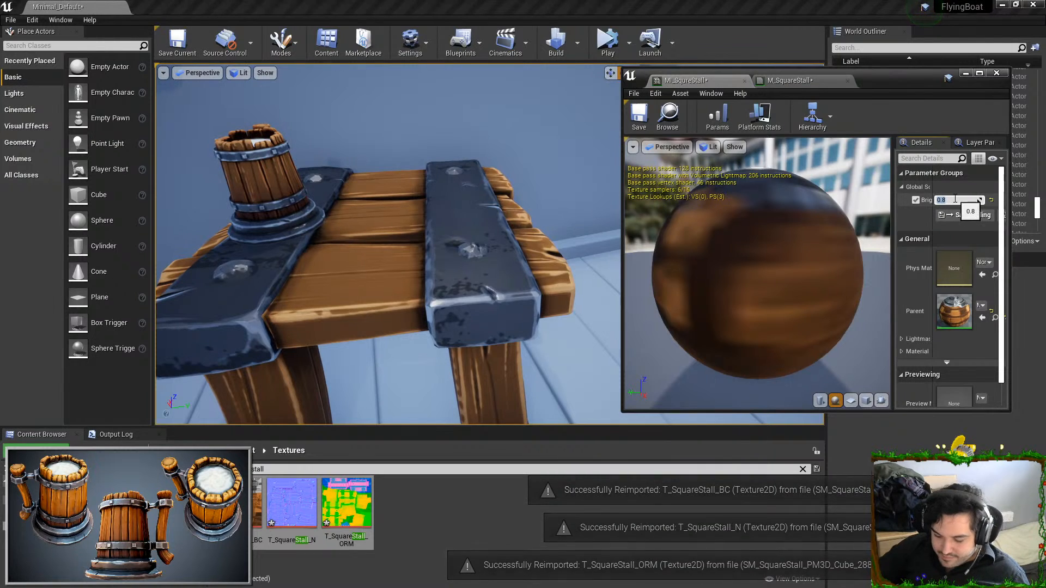
type("1")
key("Return")
key("s")
right_click_drag(437, 156, 437, 168)
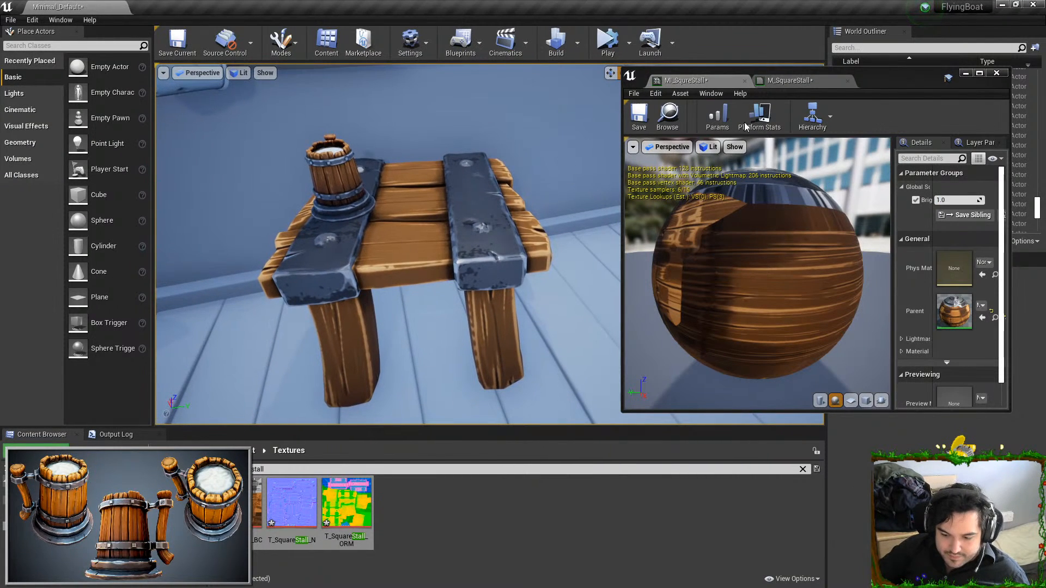
left_click(1011, 75)
left_click(998, 74)
Examine the stall's wood highlights and metal bands in the level and compare them with the tankard standing on it
right_click_drag(578, 218, 447, 226)
key("w")
key("d")
right_click_drag(614, 189, 607, 232)
key("s")
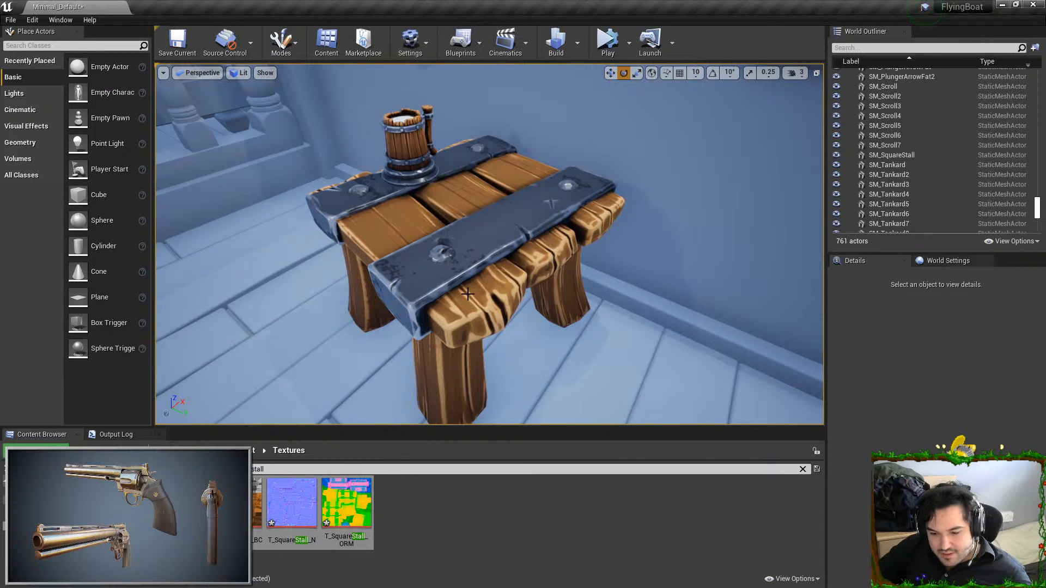
key("w")
mouse_move(437, 229)
right_mouse_down()
mouse_move(430, 180)
mouse_move(434, 210)
right_mouse_up()
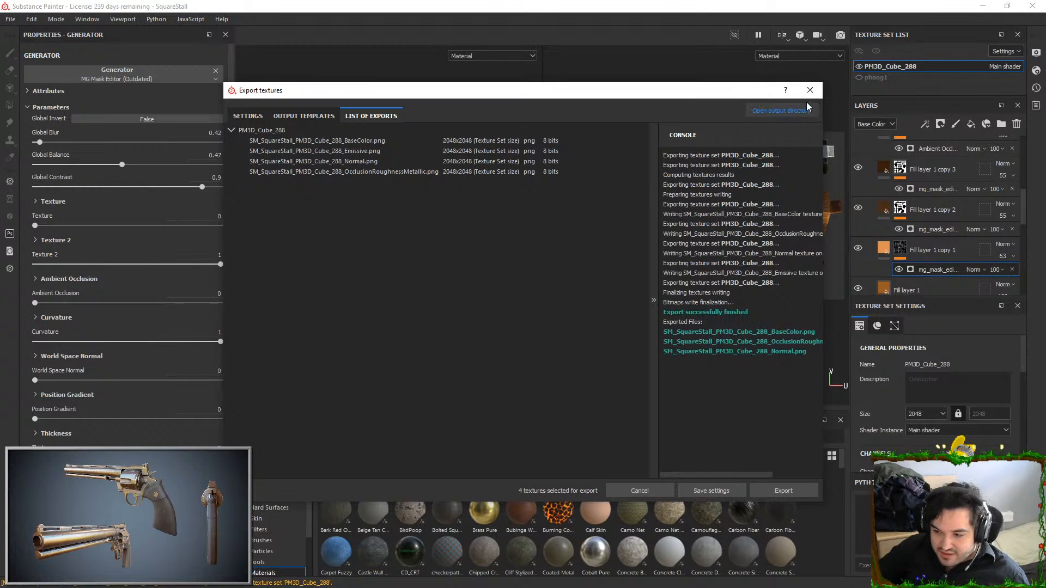
Return to Substance Painter, dismiss the export dialog and lower the opacity of Fill layer 1 copy 1 to 26
key("Escape")
left_click(910, 255)
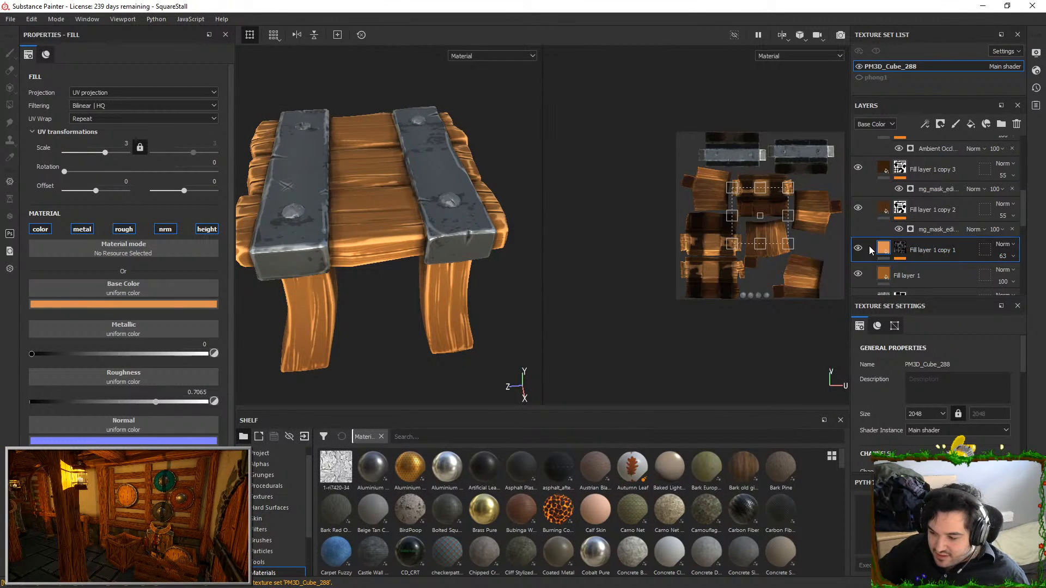
left_click(1004, 255)
left_click_drag(1009, 274, 1005, 273)
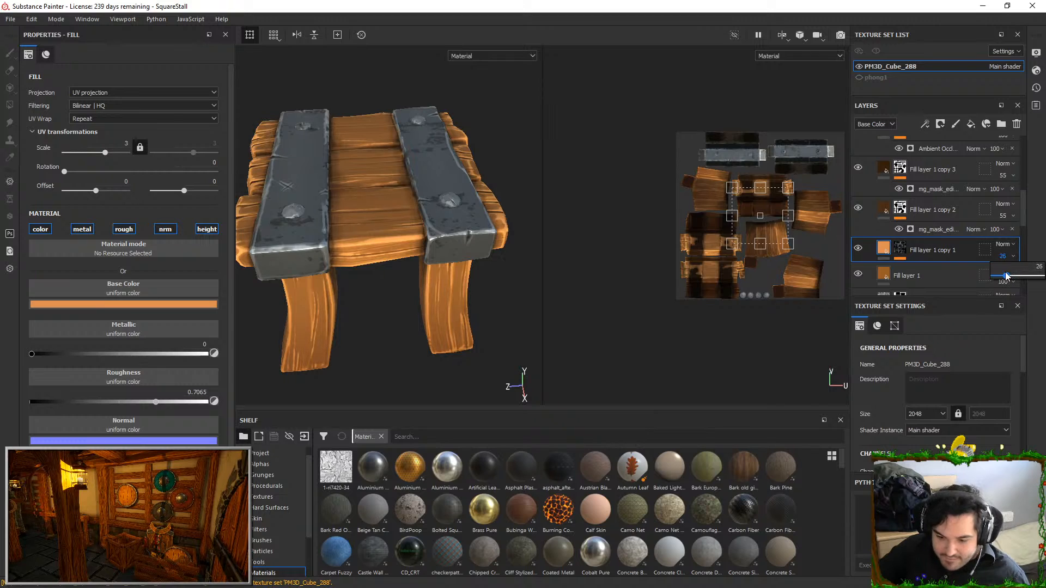
left_click_drag(475, 243, 486, 224, "alt")
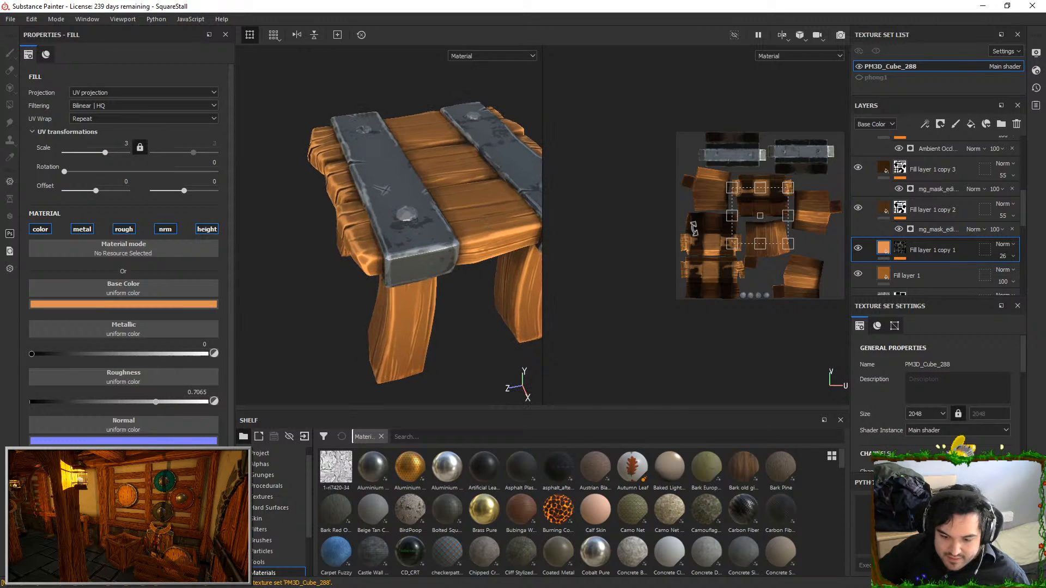
Export the stall's textures again with the existing 2048 PNG Unreal Engine 4 (Packed) settings
left_click(10, 18)
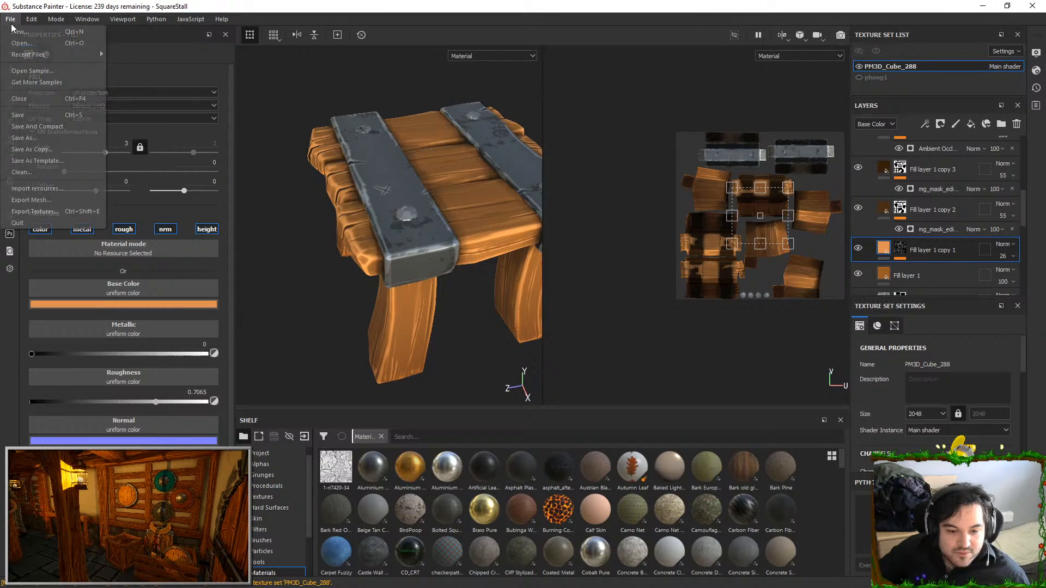
left_click(33, 211)
left_click(774, 488)
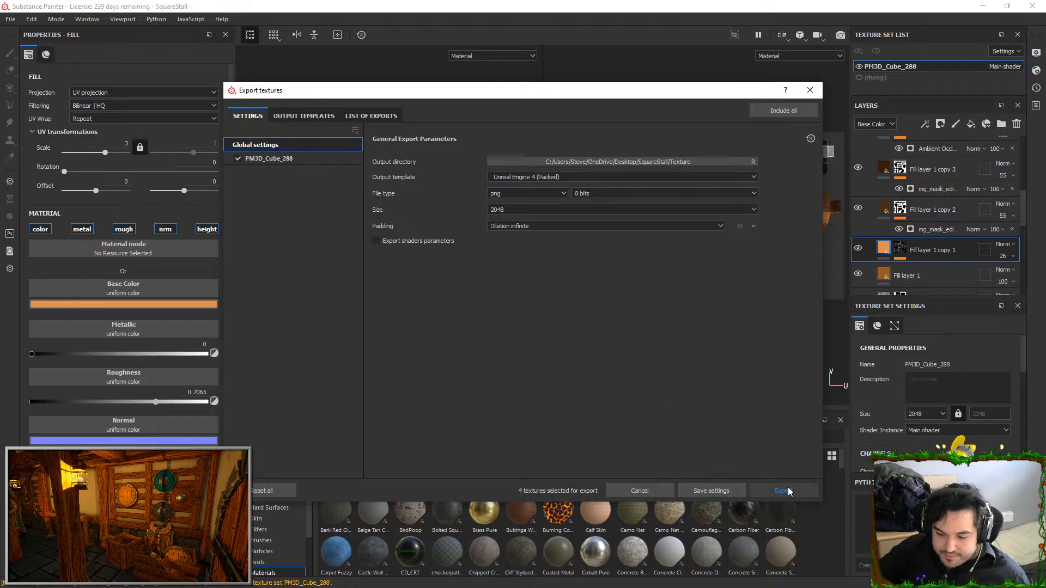
Switch to Unreal, reimport the three T_SquareStall textures, view the whole stall, and run the reimport once more
key("alt+Tab")
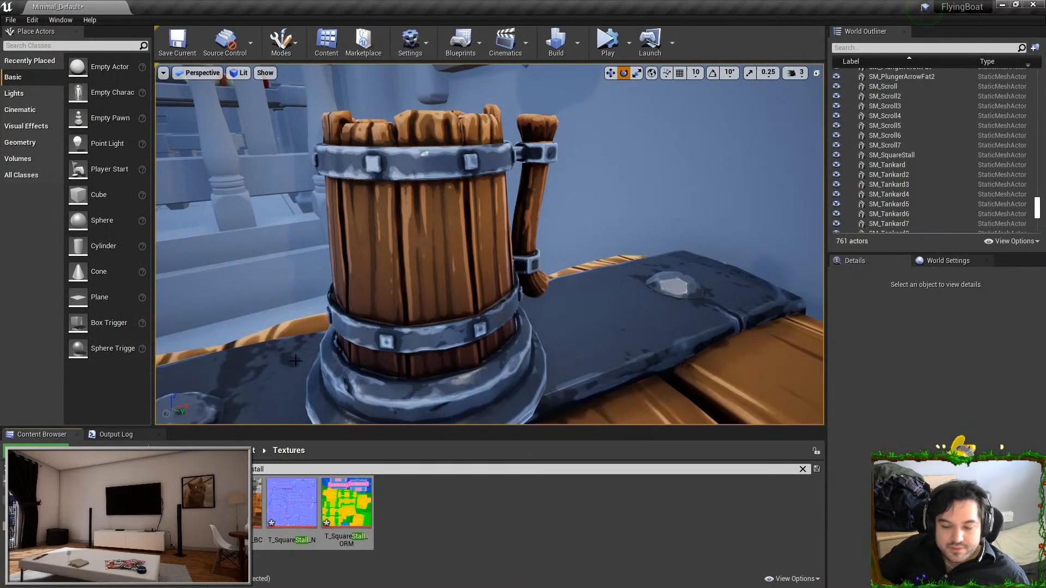
right_click(291, 504)
left_click(320, 241)
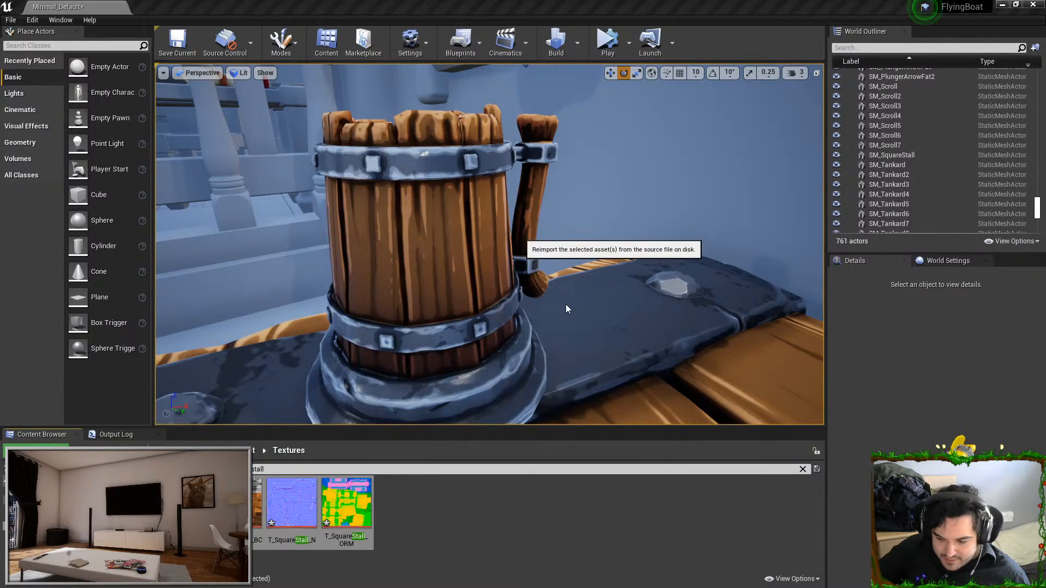
key("s")
mouse_move(564, 303)
right_mouse_down()
mouse_move(605, 348)
mouse_move(497, 268)
mouse_move(577, 305)
mouse_move(553, 286)
right_mouse_up()
key("s")
key("w")
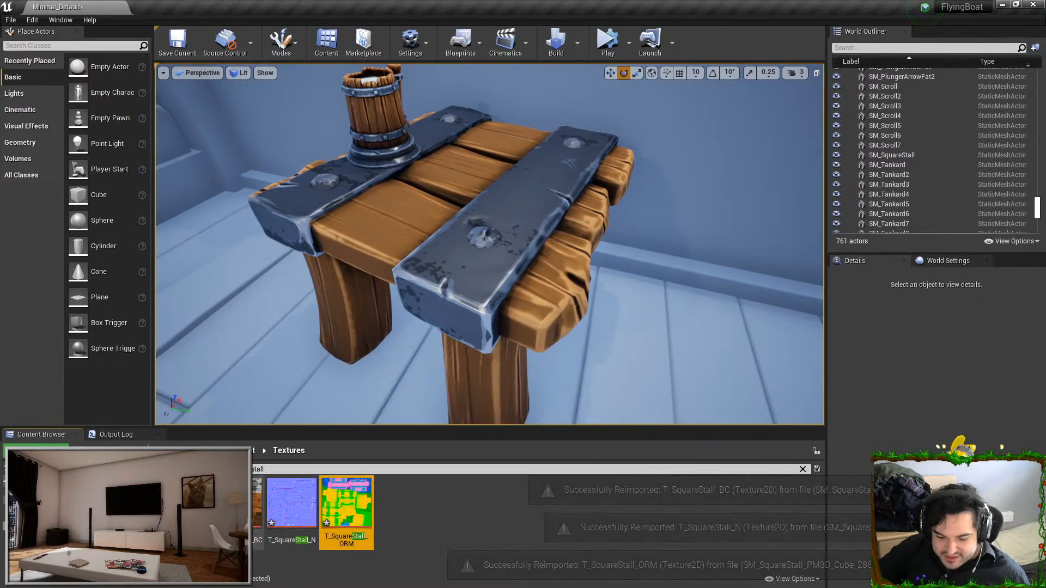
right_click(308, 519)
left_click(305, 240)
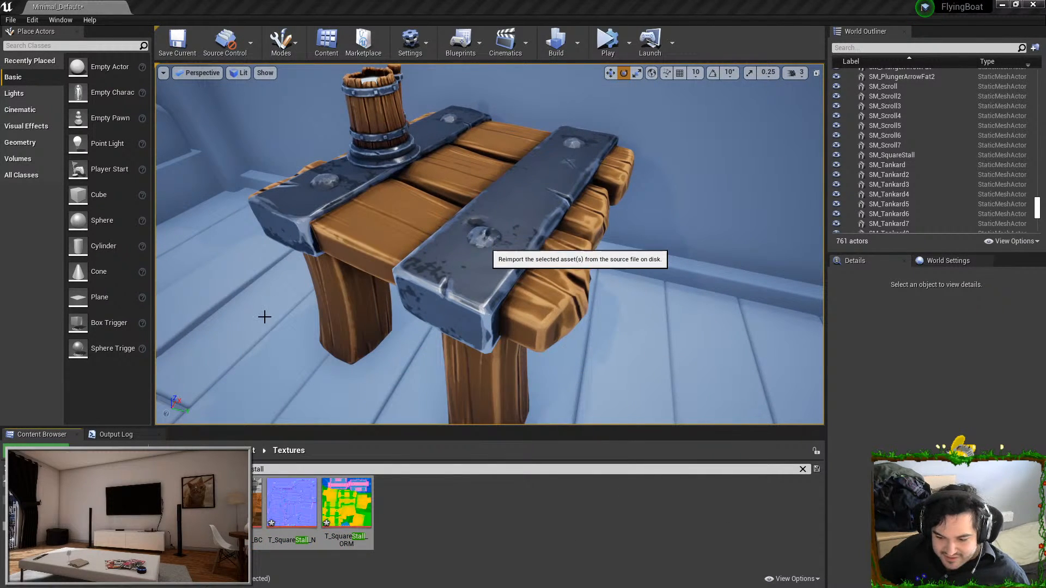
Return to Substance Painter, dismiss the export dialog, and set the opacity of Fill layer 1 copy 1 to 20
key("alt+Tab")
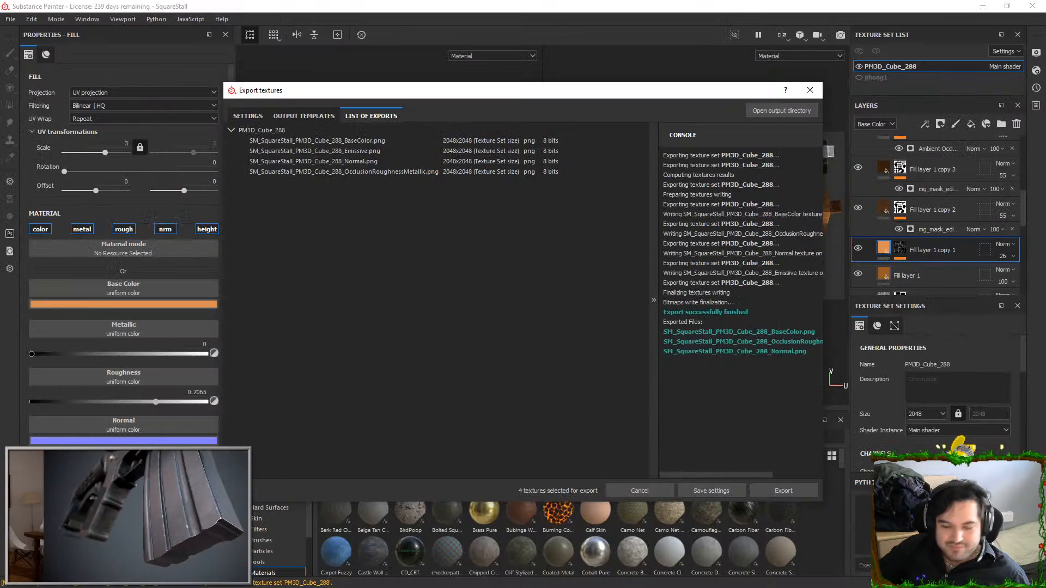
left_click(810, 90)
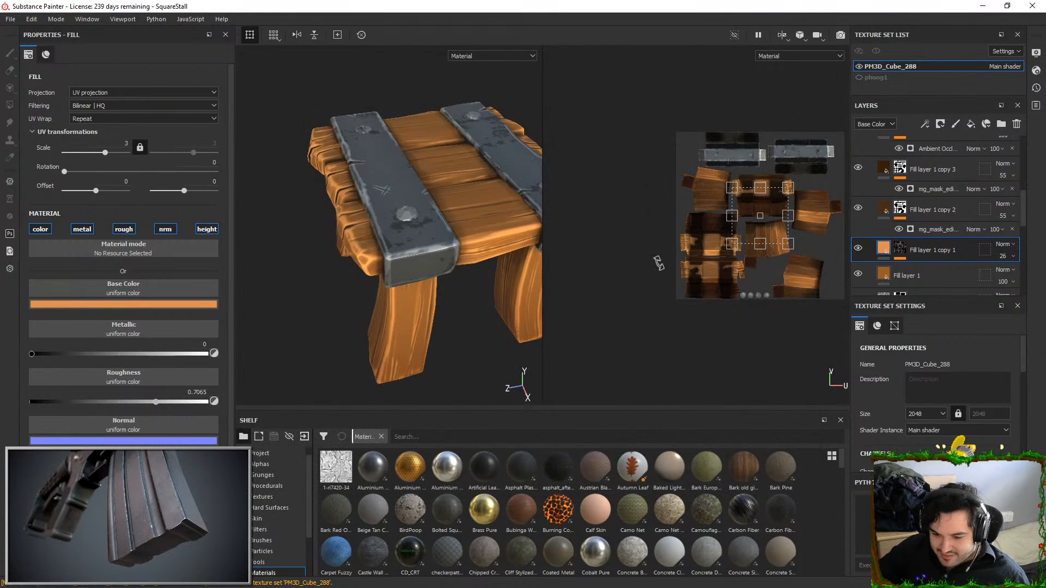
scroll(425, 194, "up", 3)
scroll(425, 194, "up", 2)
left_click(1004, 256)
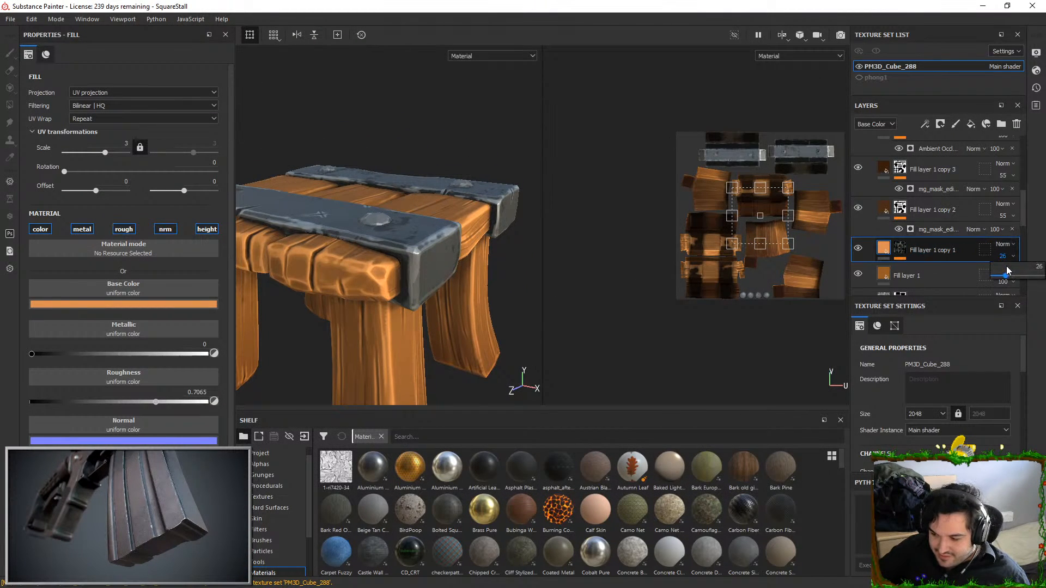
left_click_drag(1002, 278, 1004, 275)
left_click_drag(504, 177, 455, 227, "alt")
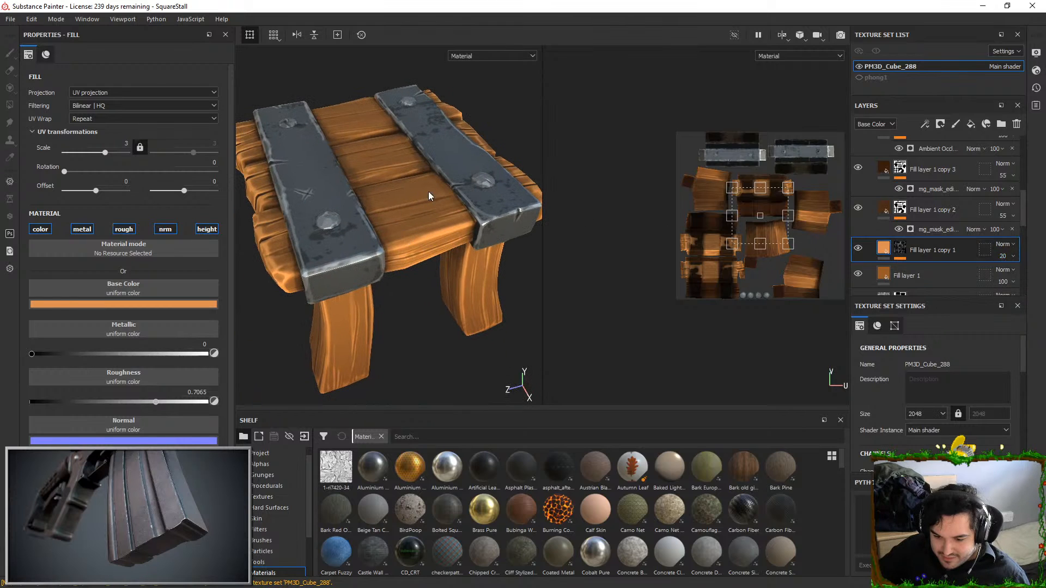
Export the stall's updated textures with the same Unreal Engine 4 (Packed) settings
left_click(10, 19)
left_click(25, 220)
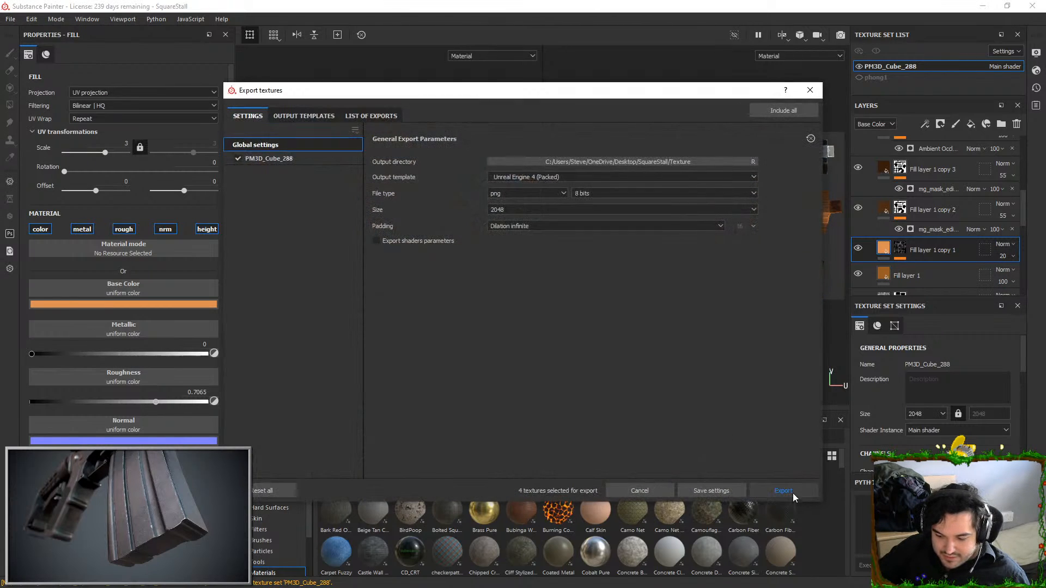
left_click(784, 491)
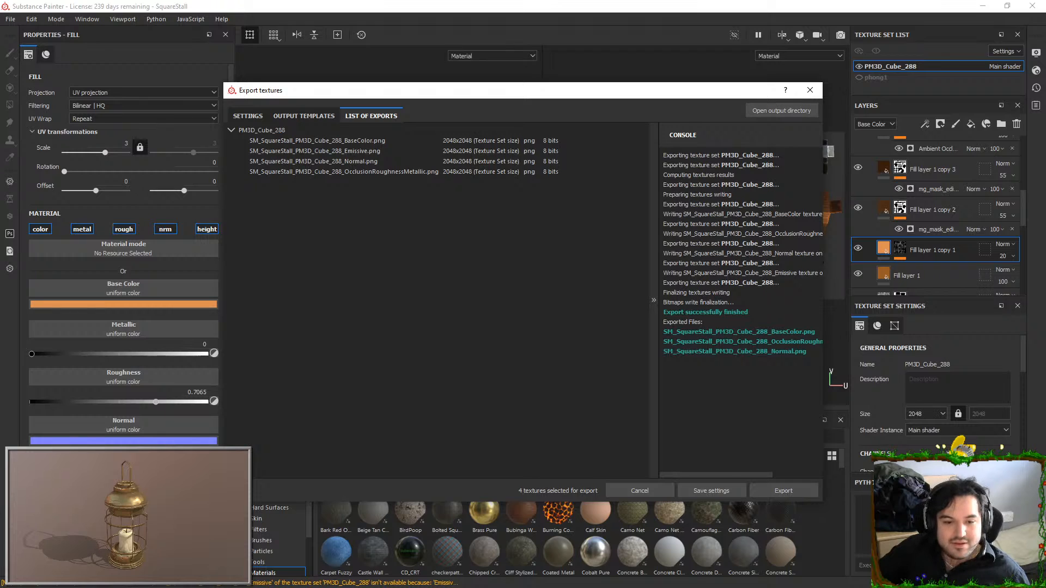
Switch to Unreal, reimport the three T_SquareStall textures and select only T_SquareStall_BC
key("alt+Tab")
right_click(235, 506)
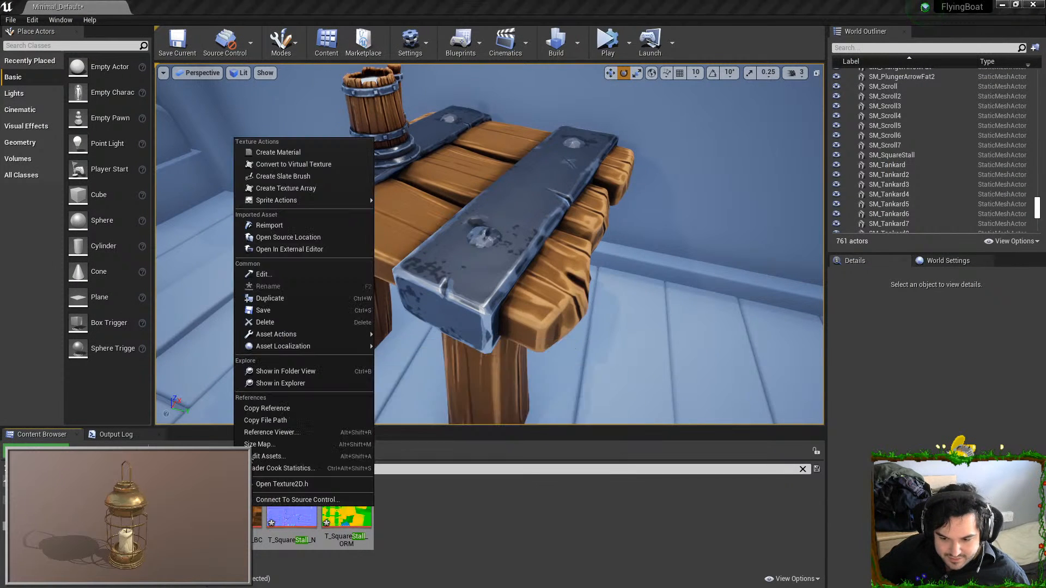
left_click(258, 227)
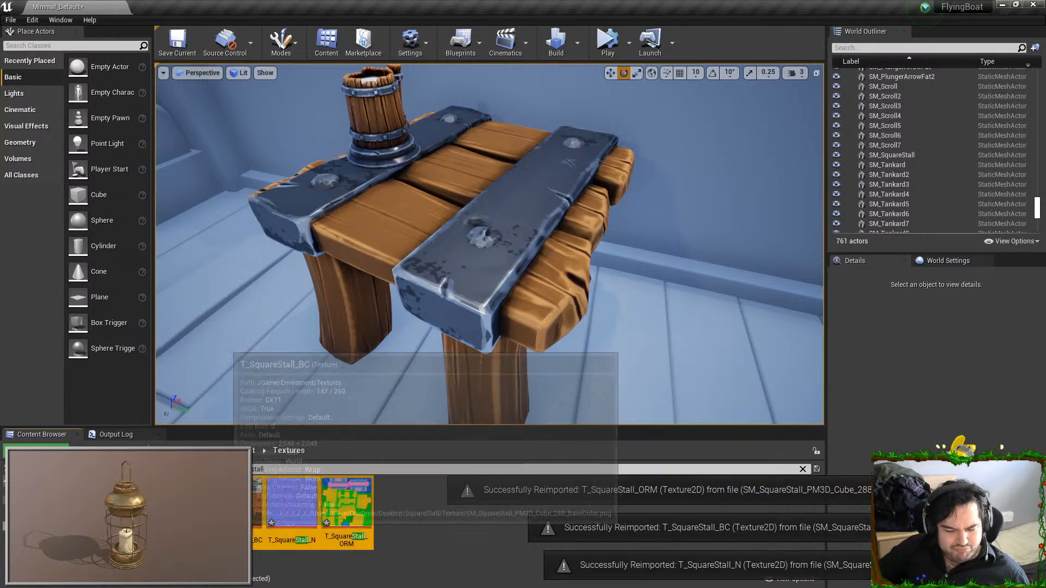
left_click(257, 509)
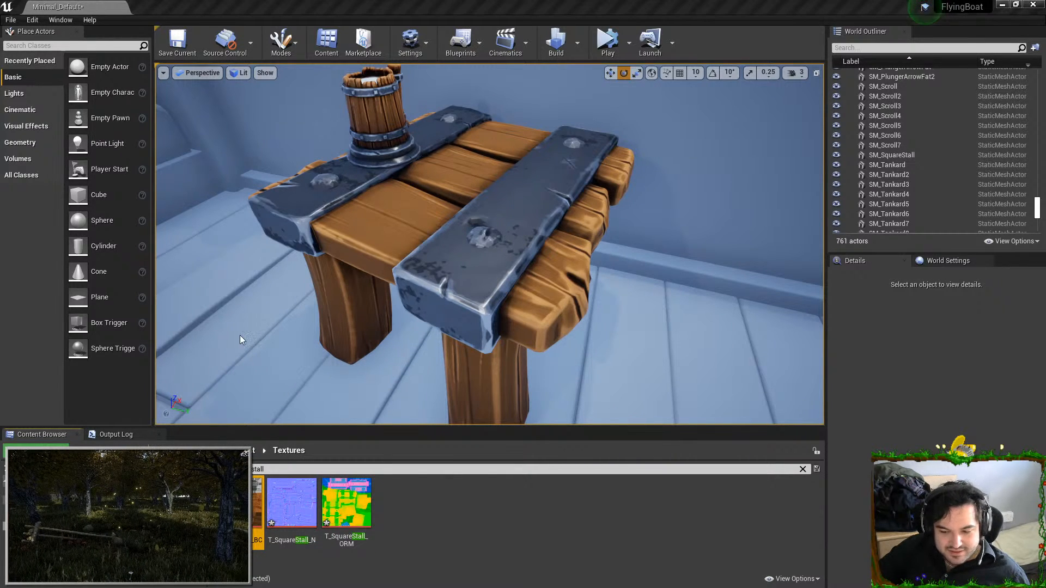
Return to Substance Painter, dismiss the export dialog, and hide Fill layer 1 copy 1
key("alt+Tab")
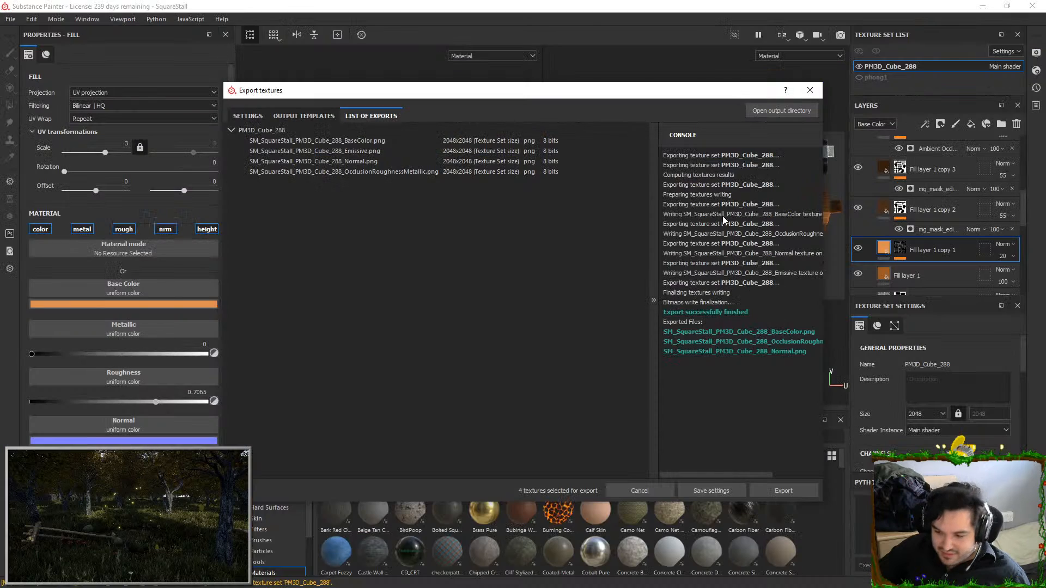
left_click(807, 89)
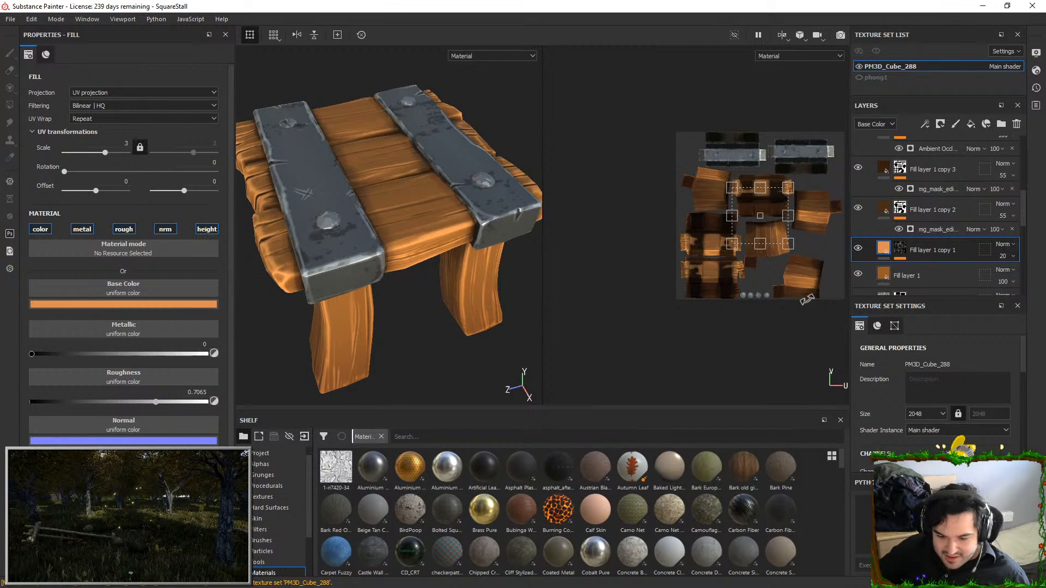
left_click(858, 249)
left_click_drag(381, 222, 400, 208, "alt")
Export the stall's textures with the highlight layer hidden, using the same packed Unreal template, and switch to Unreal
left_click(10, 21)
left_click(44, 212)
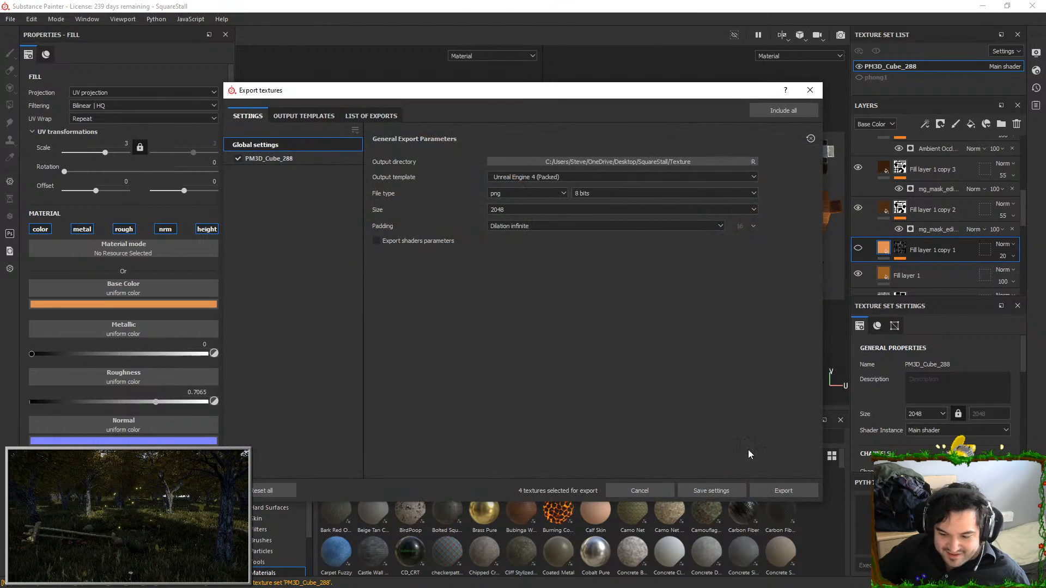
left_click(776, 492)
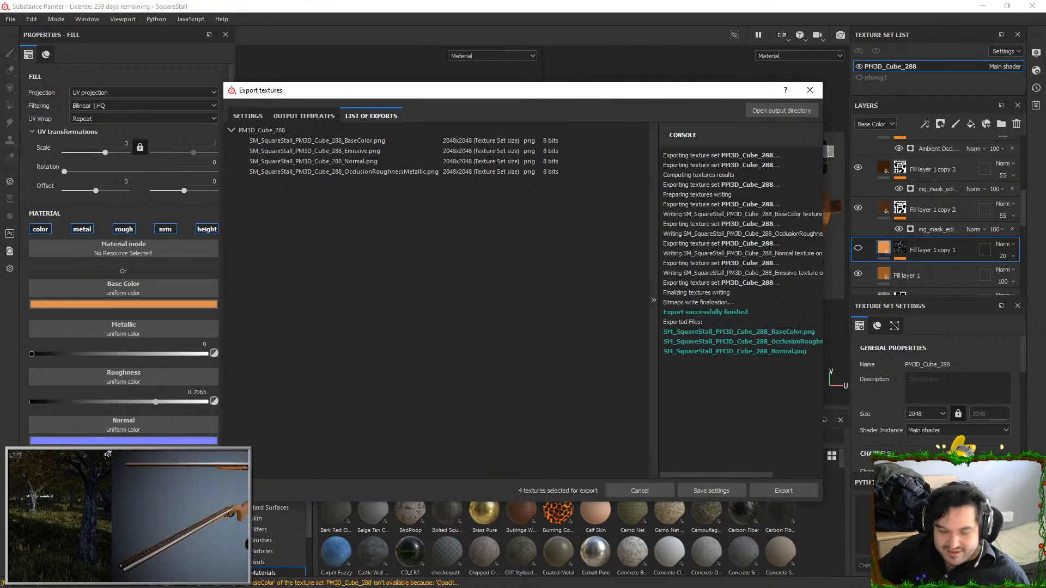
key("alt+Tab")
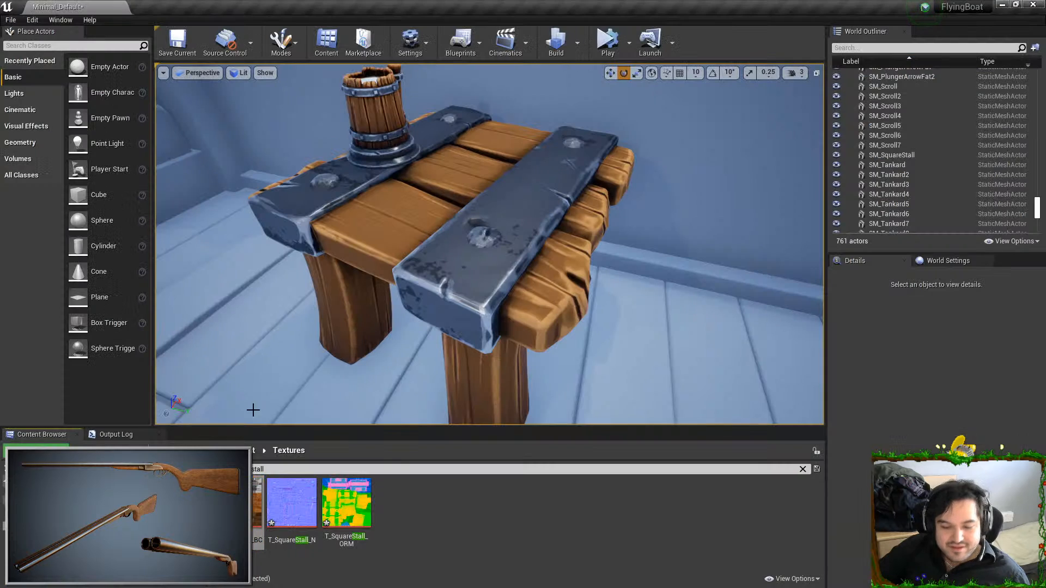
Reimport T_SquareStall_BC, and reimport all three T_SquareStall textures exported with the highlight layer hidden
right_click(234, 491)
left_click(269, 197)
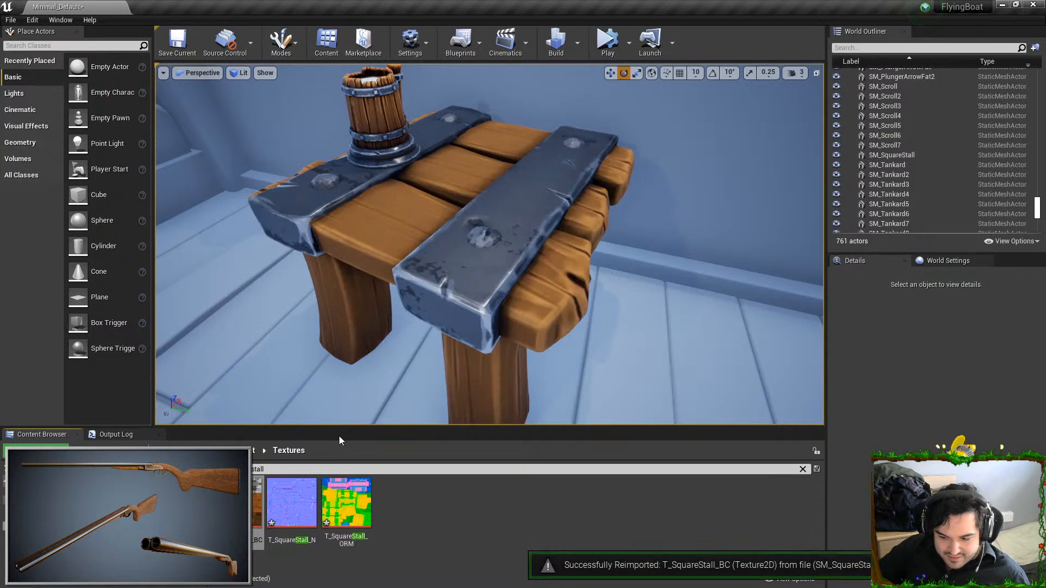
left_click(363, 238)
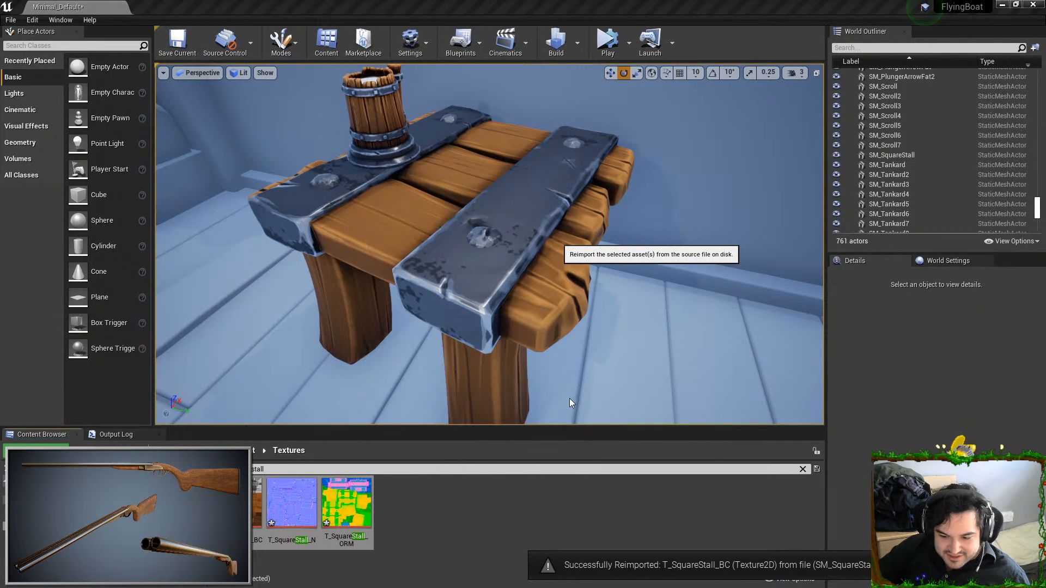
Examine the stall's wood and metal next to the tankard from close up and from farther away
key("s")
right_click_drag(564, 344, 491, 337)
key("w")
key("s")
key("d")
key("s")
right_click_drag(311, 343, 314, 345)
key("w")
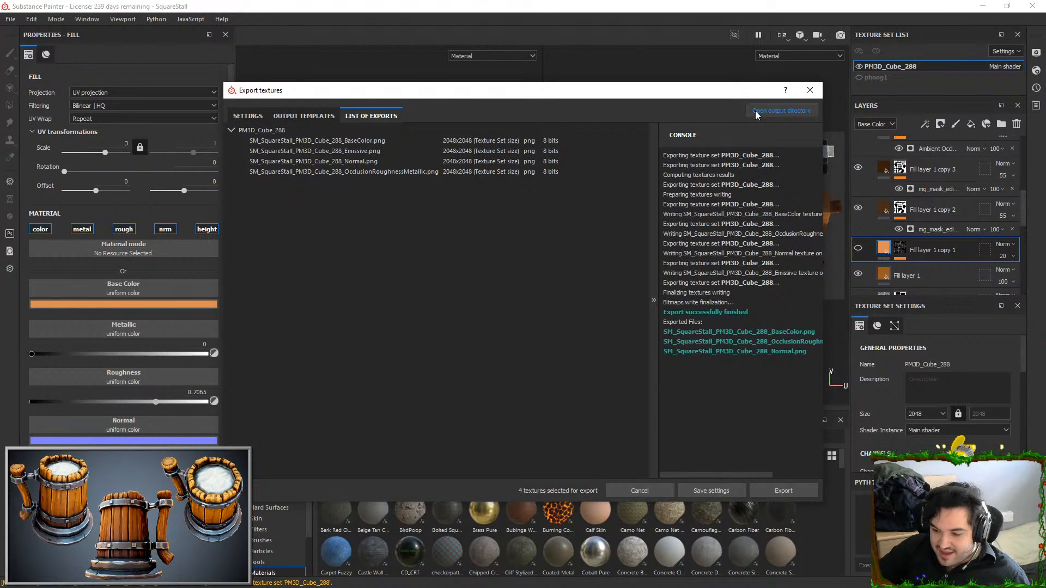
Return to Substance Painter, show Fill layer 1 copy 1 again, and export the textures with the Unreal Engine 4 (Packed) template
left_click(810, 90)
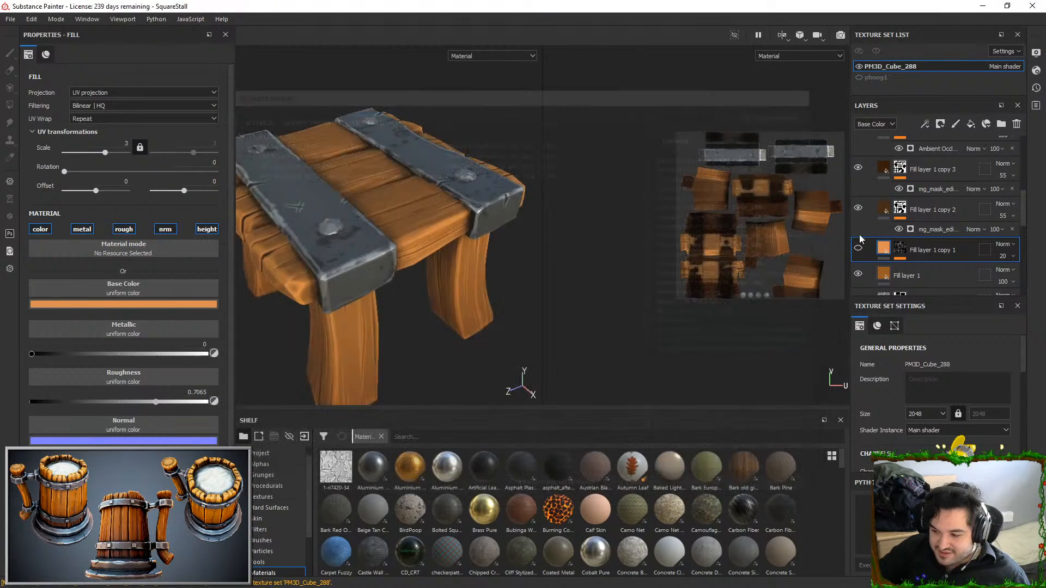
left_click(11, 19)
left_click(16, 192)
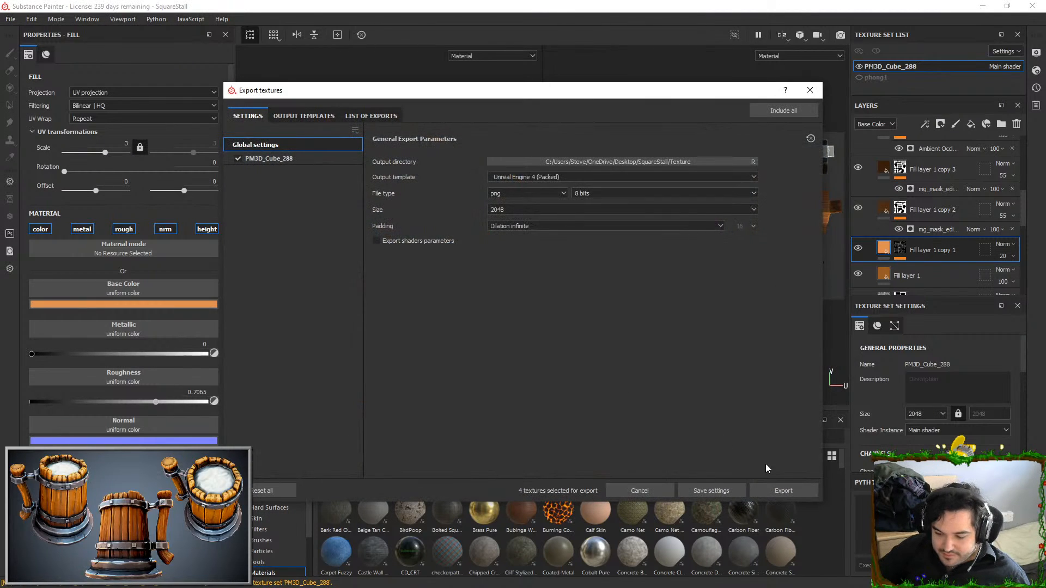
left_click(779, 491)
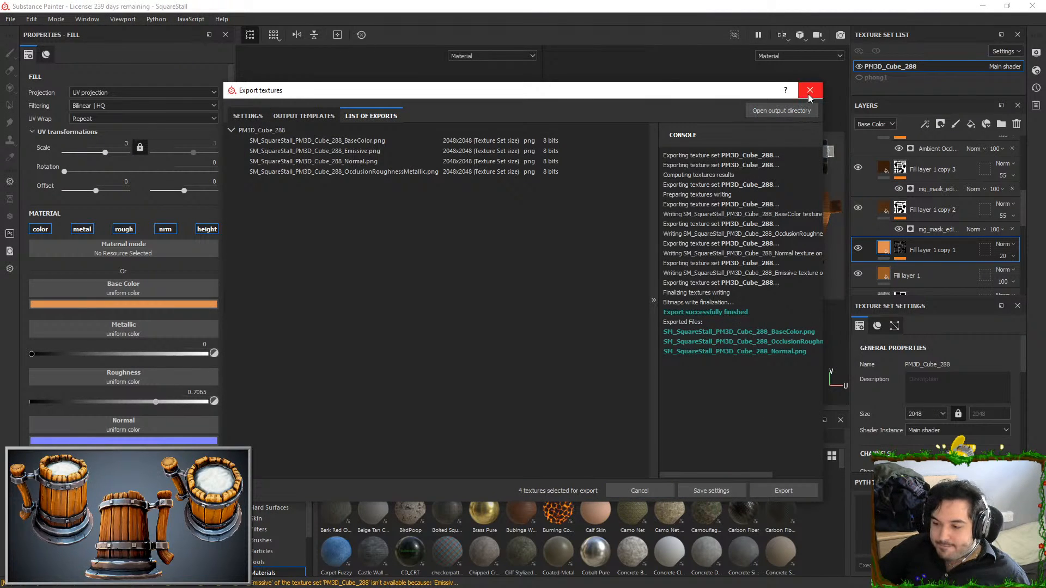
left_click(811, 94)
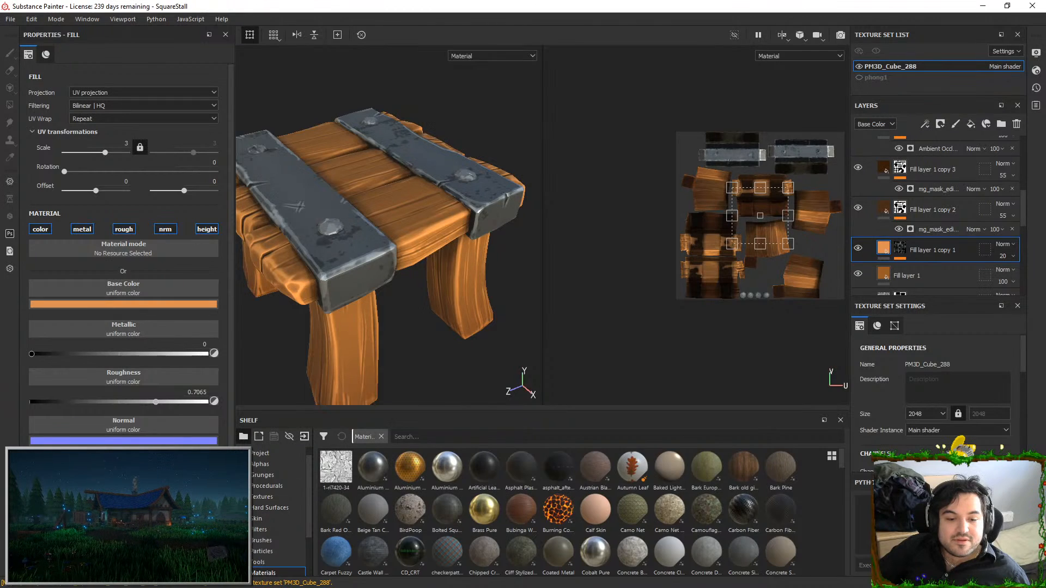
Switch to Unreal and reimport the three T_SquareStall textures from the new export
key("alt+Tab")
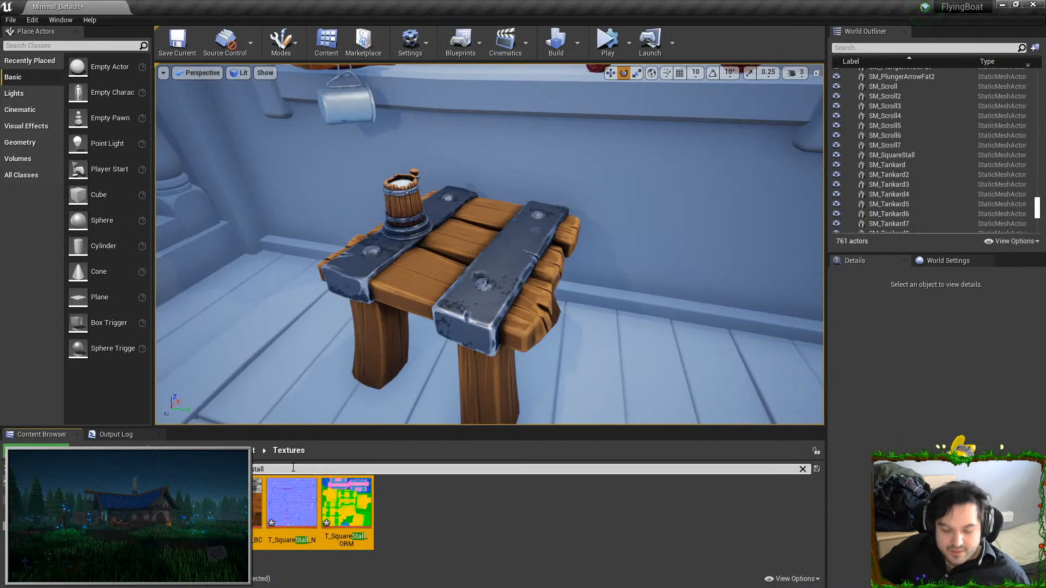
right_click(273, 509)
left_click(305, 228)
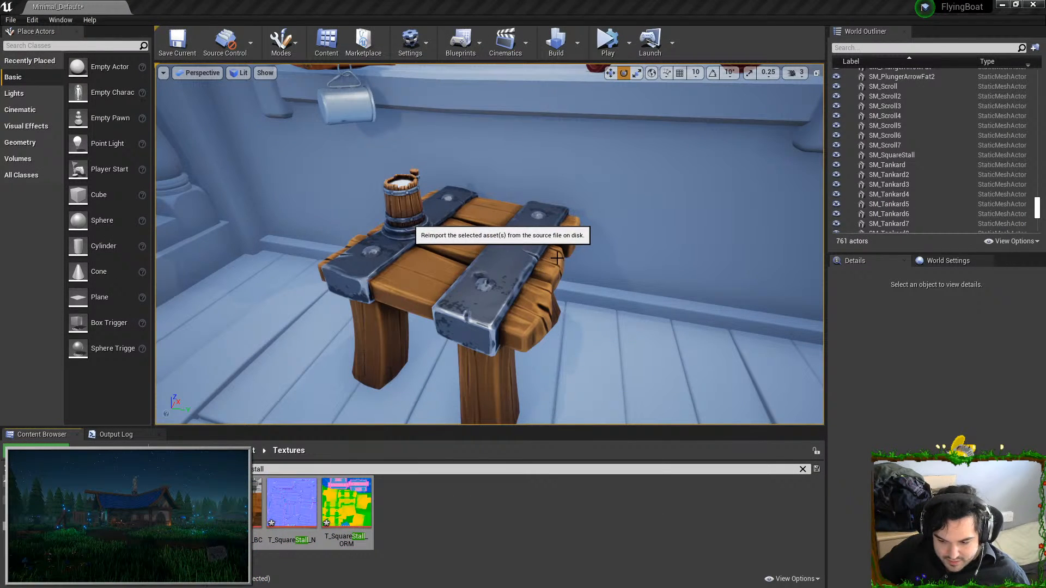
Test the stall under a temporary point light with intensity 1 cd, and delete the light
left_click_drag(517, 327, 692, 355, "alt")
left_click(43, 94)
left_click_drag(107, 92, 694, 131)
right_click_drag(695, 130, 436, 139)
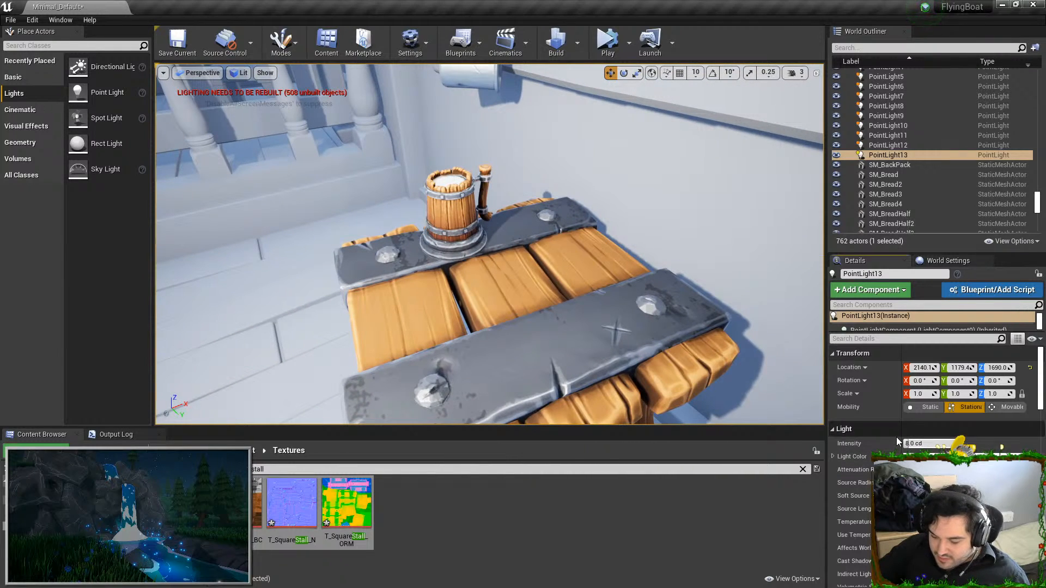
left_click(921, 444)
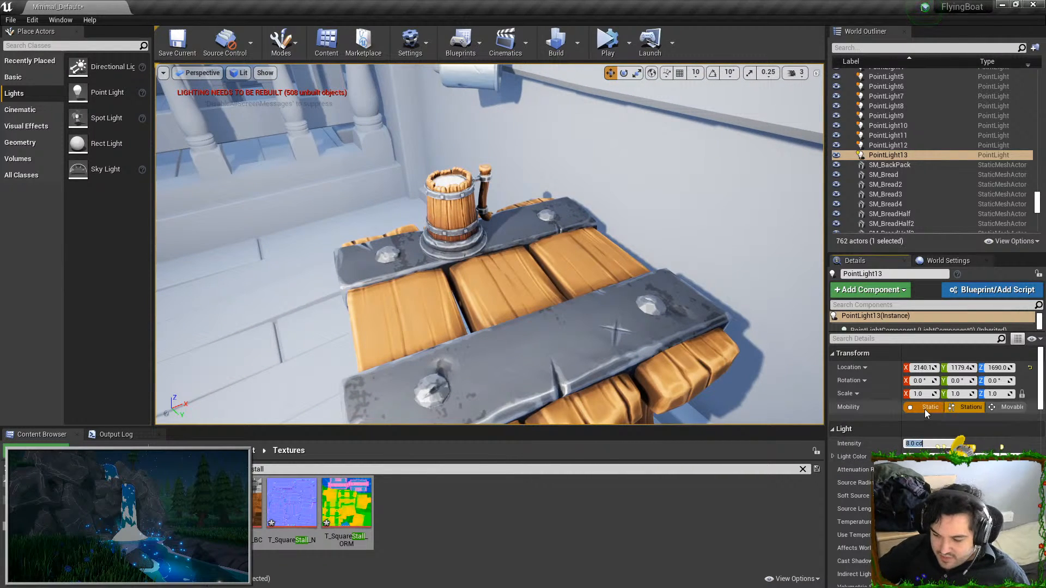
type("1")
key("Return")
right_click_drag(630, 338, 795, 327)
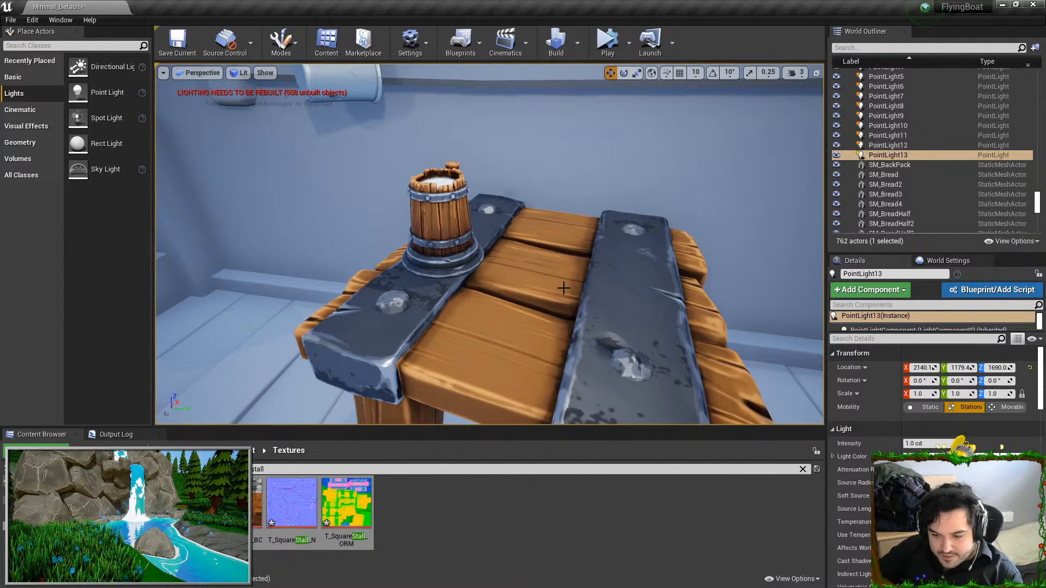
key("Delete")
Delete the tankard standing on the square stall
right_click_drag(564, 288, 508, 262)
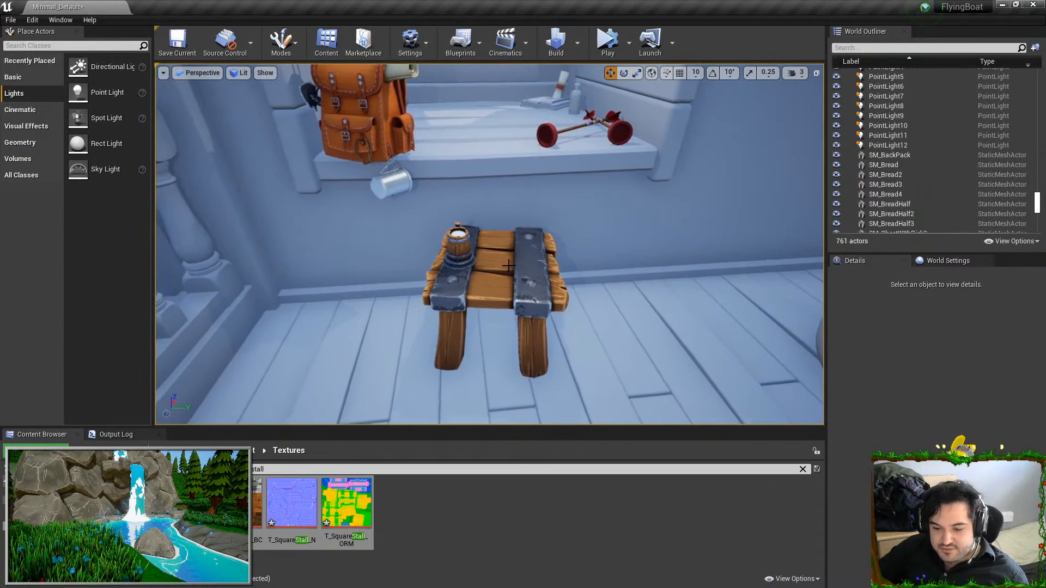
left_click(459, 242)
key("Delete")
Duplicate the square stall beside the original and flip the copy upside down
left_click(527, 286)
right_click_drag(528, 287, 538, 285)
key("e")
left_click_drag(527, 323, 684, 326, "alt")
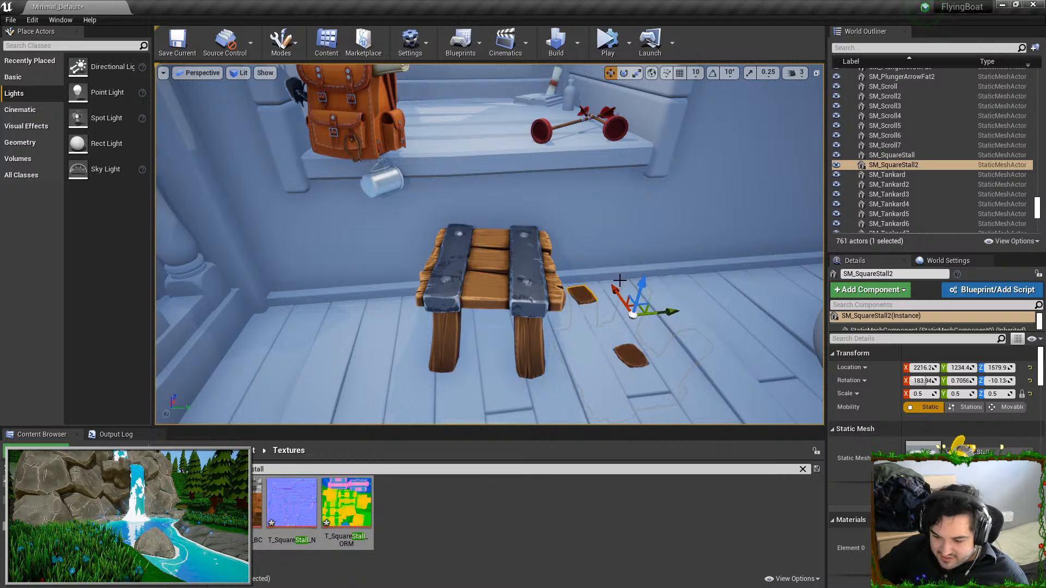
Raise the upside-down stall out of the floor and adjust its height and tilt so it rests on the floorboards
left_click_drag(643, 280, 660, 184)
key("Escape")
right_click_drag(649, 210, 621, 244)
left_click(590, 303)
right_click_drag(649, 311, 647, 331)
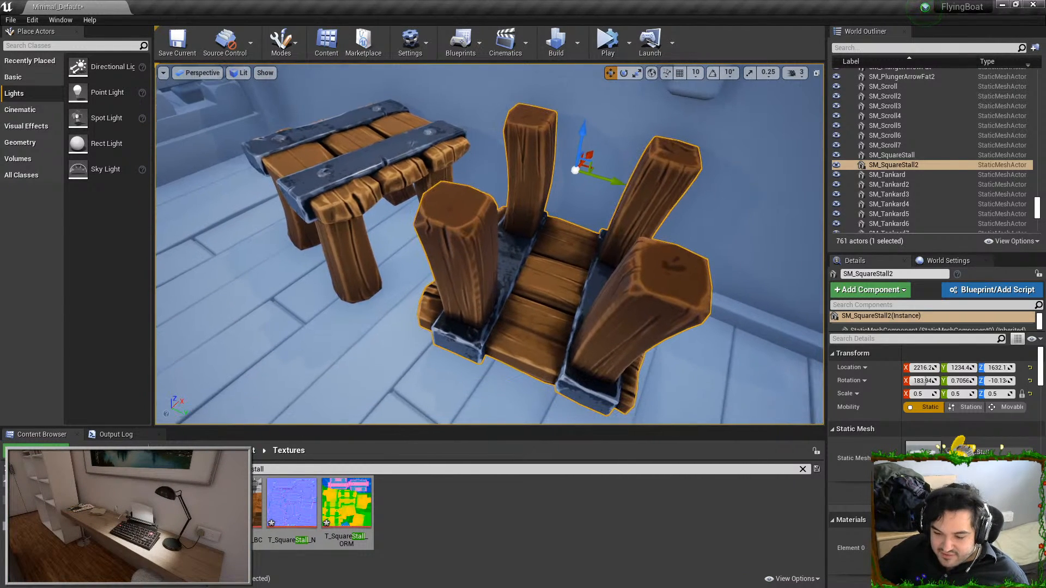
left_click_drag(589, 160, 581, 200)
key("w")
key("w")
right_click_drag(581, 164, 673, 142)
key("s")
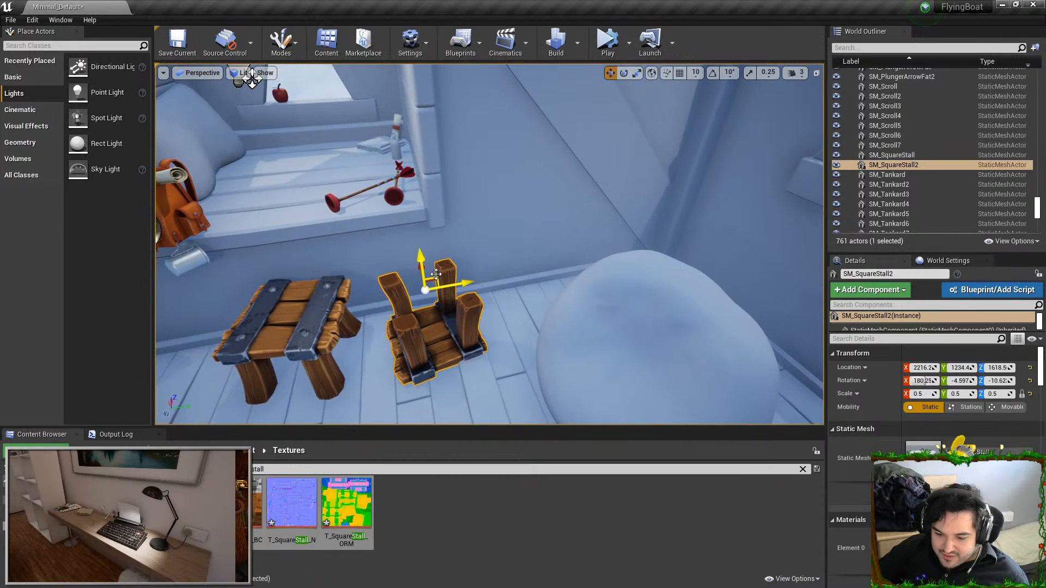
Move the upside-down stall into the corner beside the large round prop and tilt it against the wall
left_click_drag(727, 280, 710, 289)
right_click_drag(709, 289, 739, 289)
key("s")
key("w")
key("e")
left_click_drag(520, 335, 526, 341)
key("s")
right_click_drag(526, 340, 577, 346)
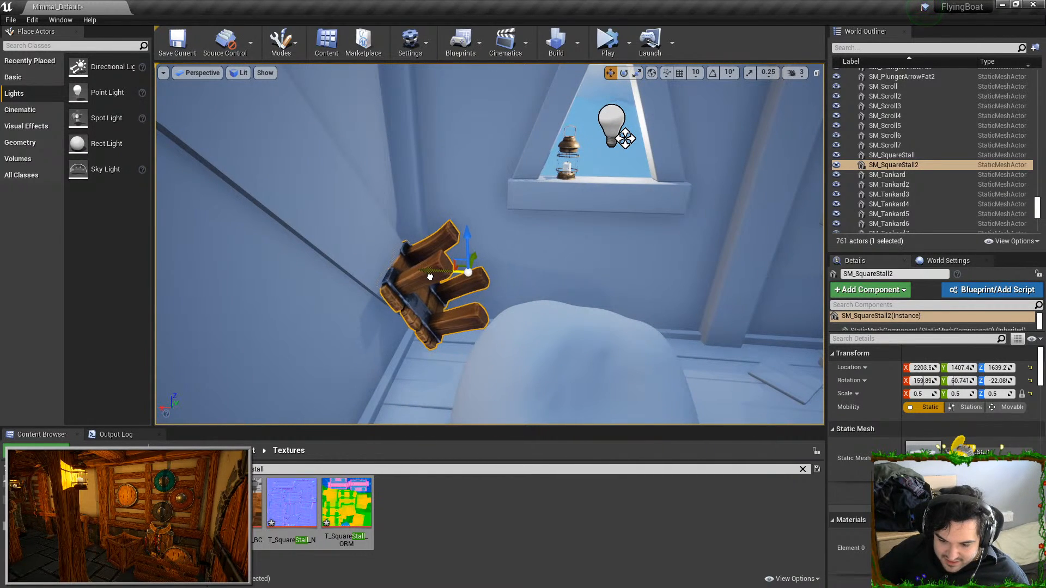
key("Escape")
Rotate the leaning stall to about 192°, 63° and 6° on X, Y and Z, and lower it to about Z 1630
right_click_drag(493, 286, 457, 299)
key("w")
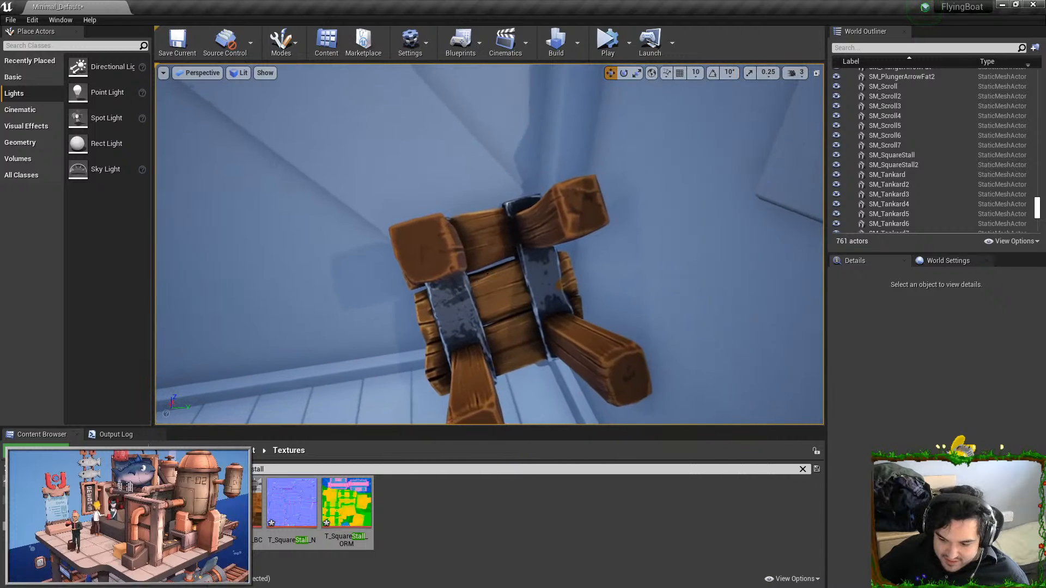
left_click(497, 286)
key("e")
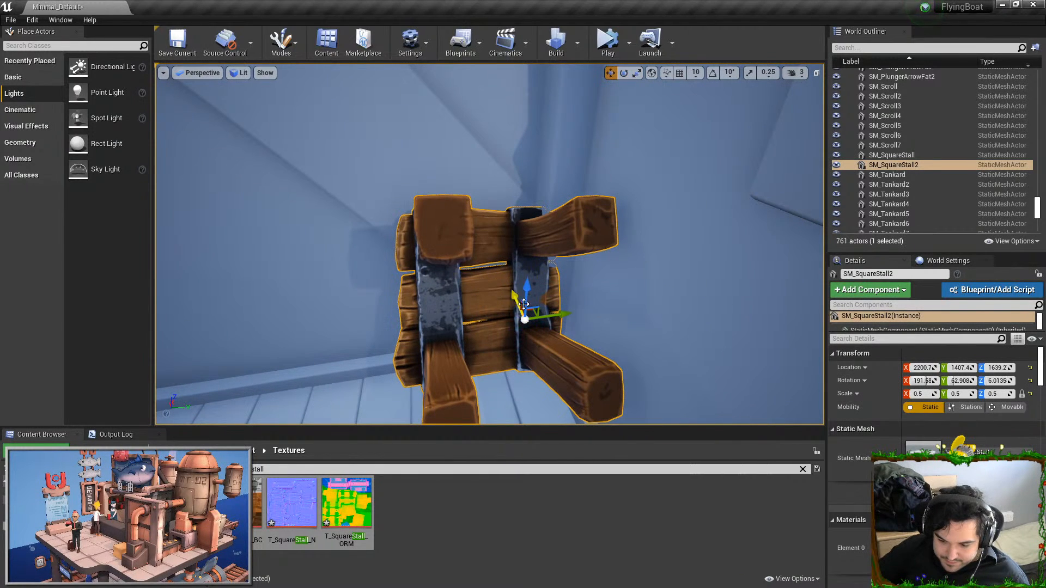
left_click_drag(532, 337, 534, 341)
key("a")
right_click_drag(534, 342, 562, 354)
key("s")
key("w")
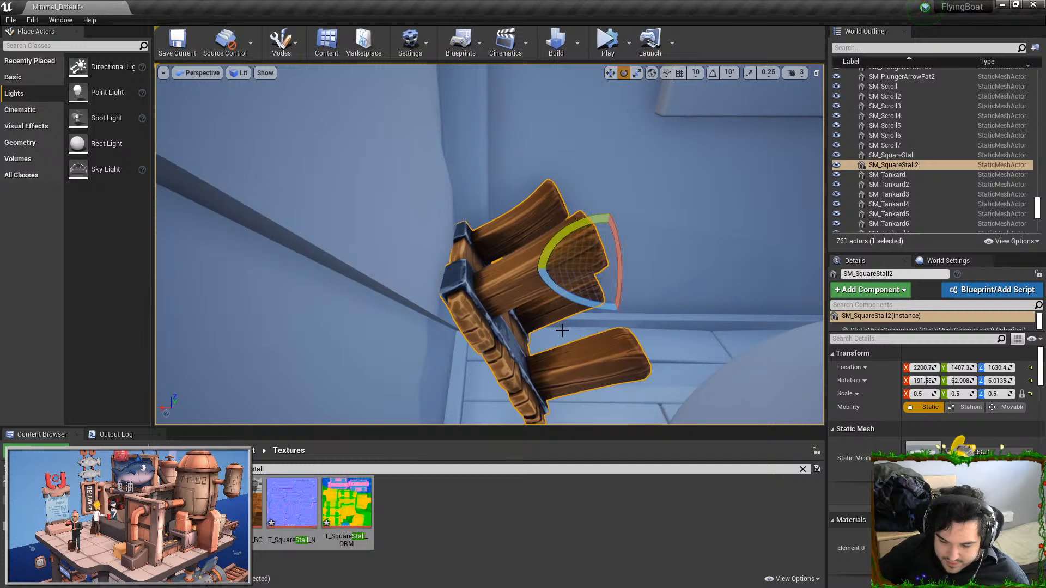
Turn the leaning stall to about 9.5° around Z and nudge its position in the corner
right_click_drag(564, 267, 526, 252)
key("d")
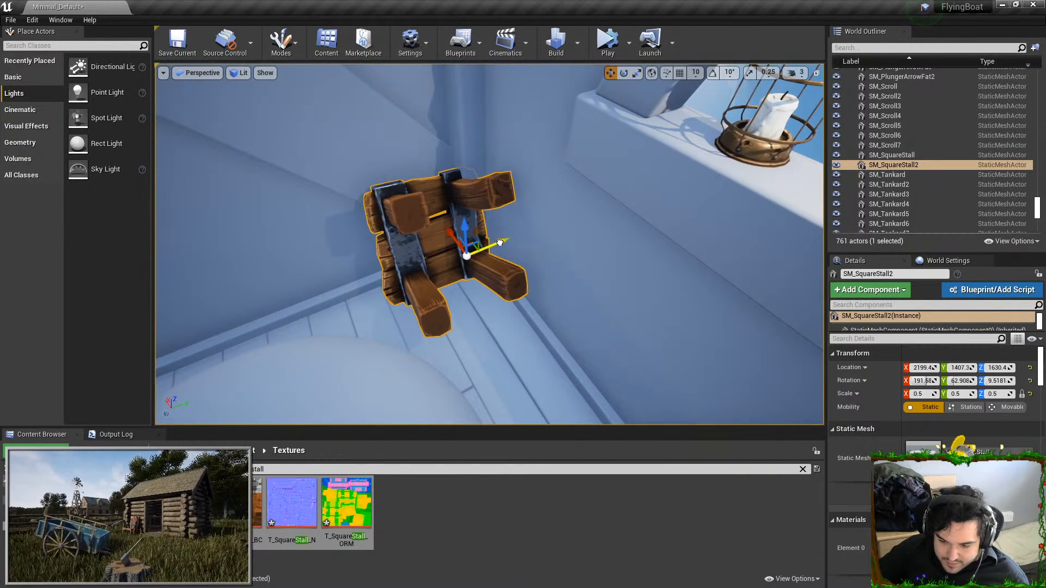
left_click_drag(501, 242, 481, 249)
key("Escape")
Place SM_SquareStall in the level beside the untextured square stool at the long table
key("a")
mouse_move(480, 250)
right_mouse_down()
mouse_move(594, 239)
mouse_move(502, 270)
mouse_move(703, 294)
mouse_move(523, 234)
mouse_move(513, 243)
right_mouse_up()
key("s")
key("s")
key("w")
key("w")
key("w")
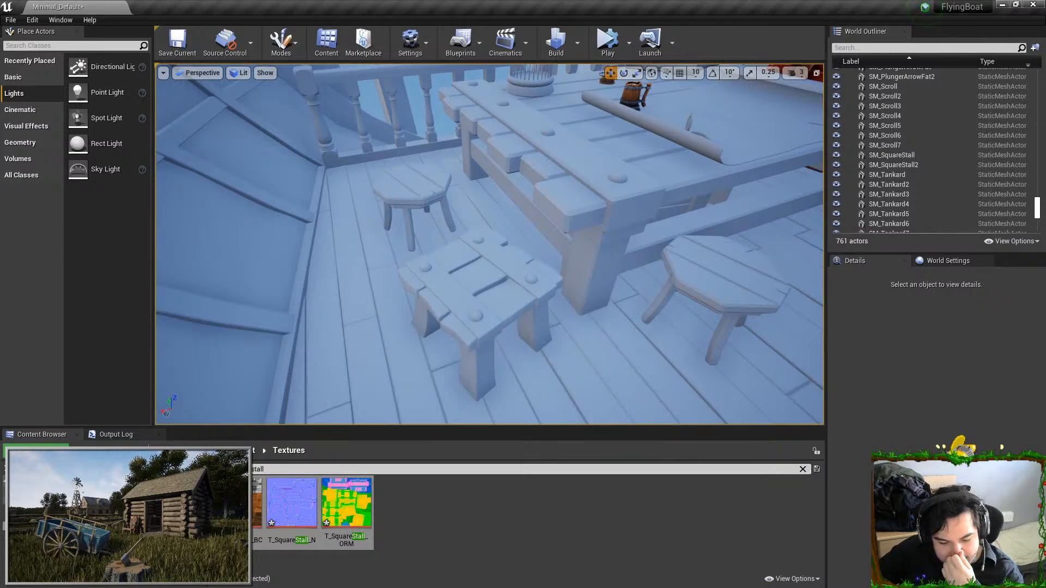
left_click_drag(256, 512, 369, 371)
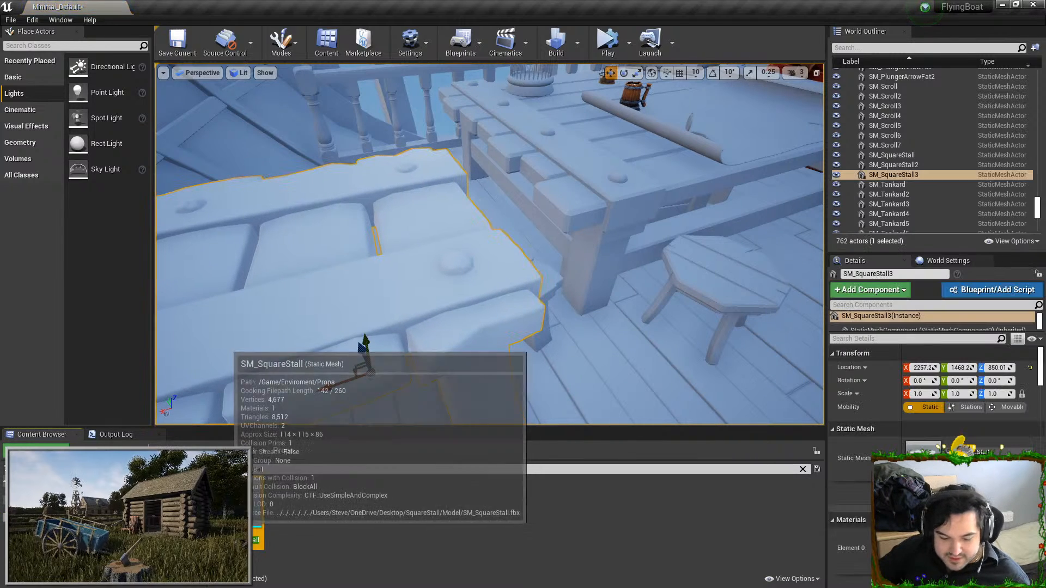
Set the SM_SquareStall mesh's build scale to 0.5 on all three axes and close the mesh editor
key("ctrl+e")
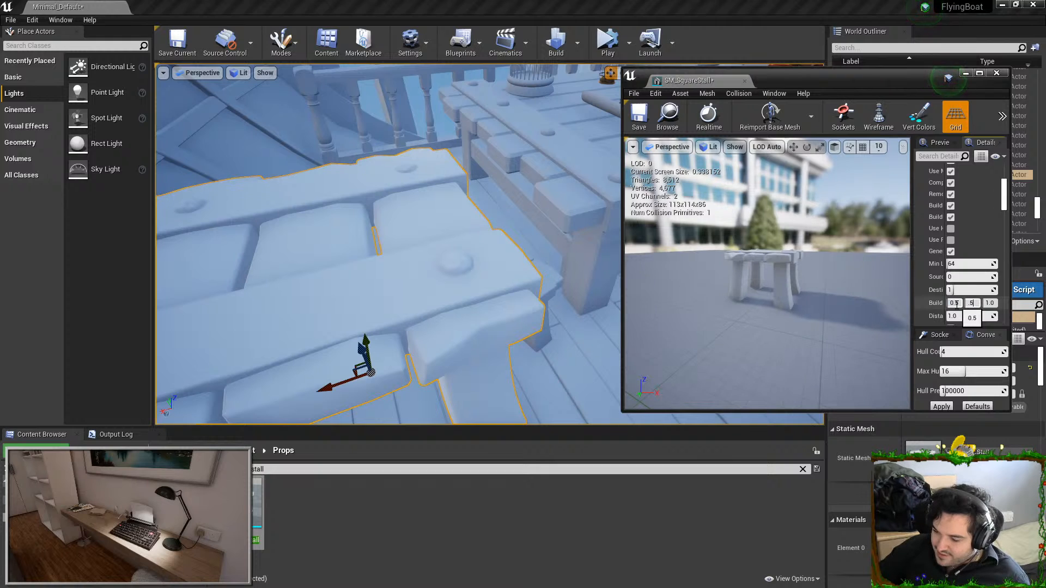
left_click(970, 302)
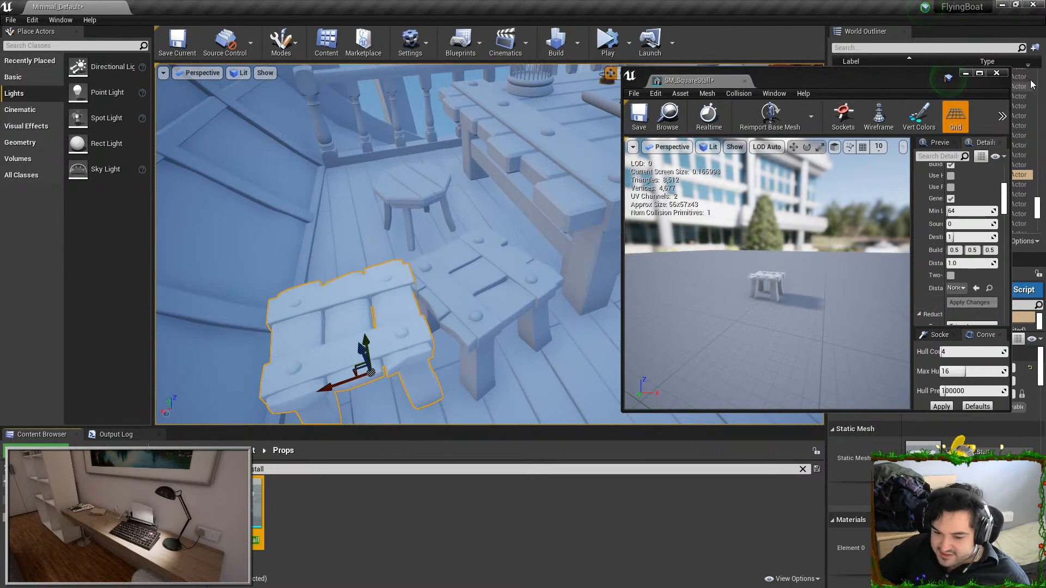
left_click(996, 73)
Assign the MI_SqureStall material to the SM_SquareStall mesh and close its editor
key("ctrl+e")
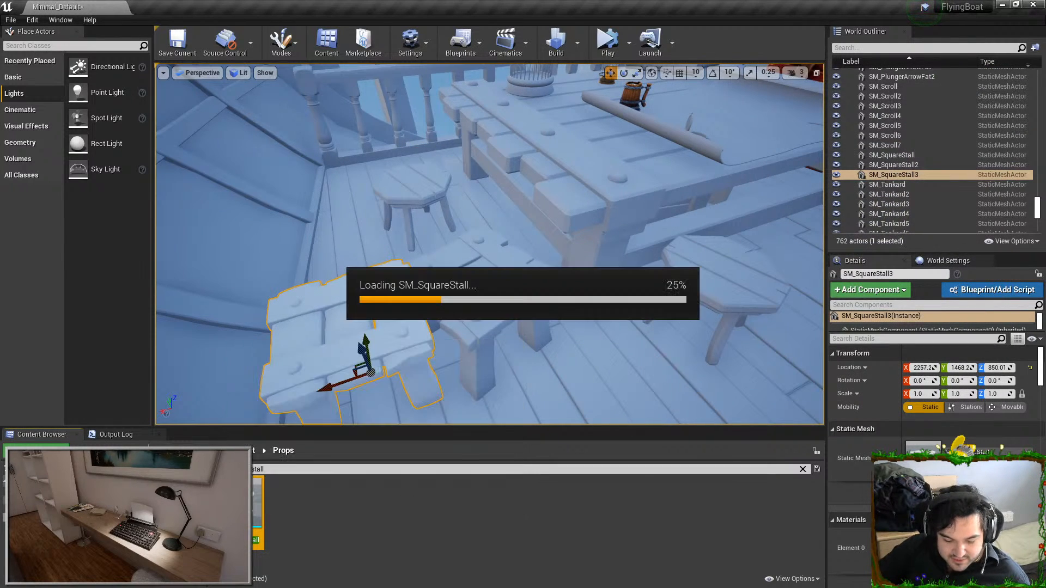
left_click_drag(291, 501, 966, 215)
left_click(997, 72)
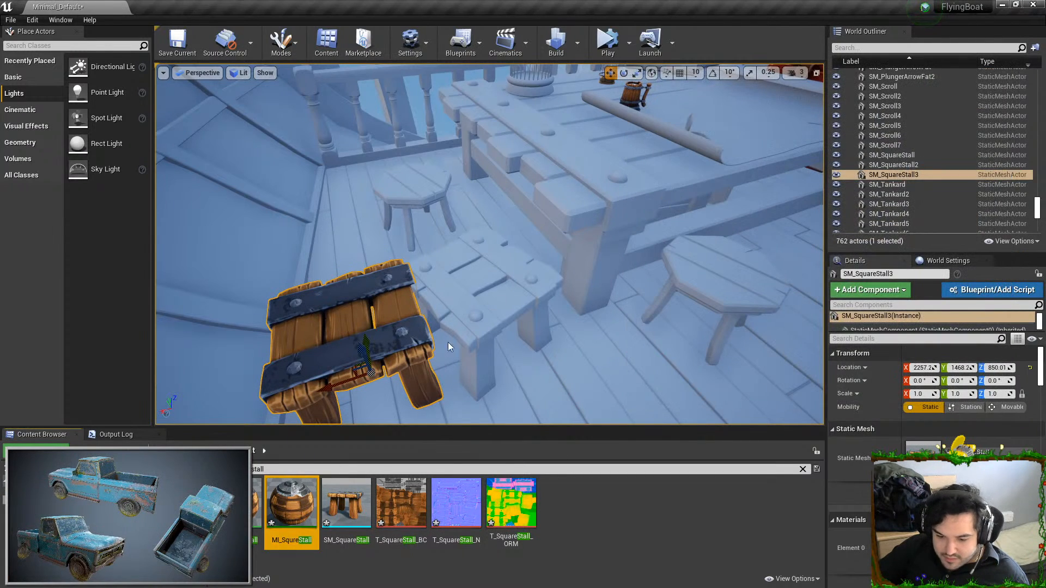
Delete the untextured square stool and move and turn the textured stall into its place beside the table
key("Escape")
left_click(433, 286)
key("Delete")
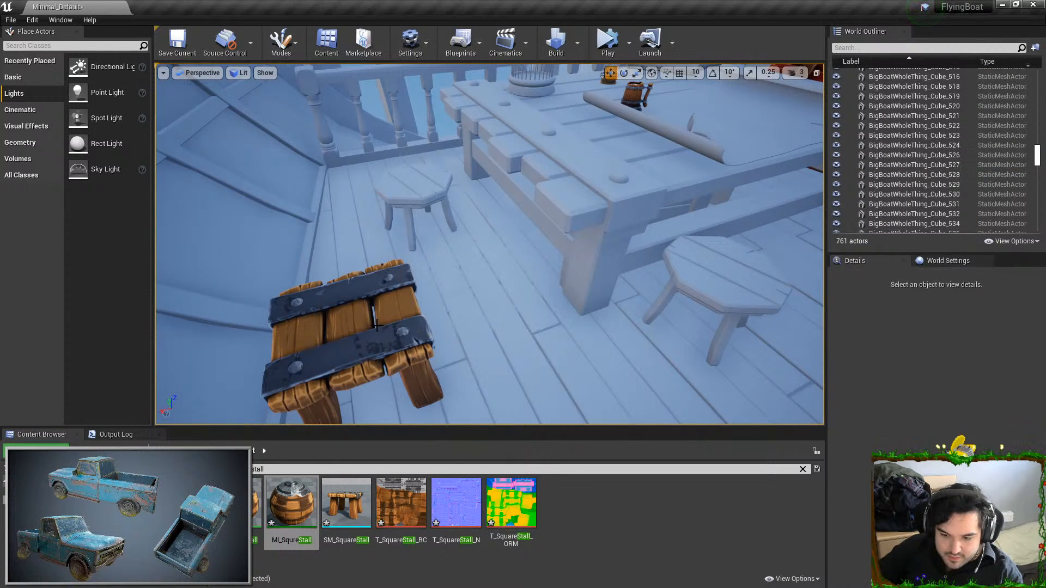
left_click(375, 335)
left_click_drag(355, 366, 487, 336)
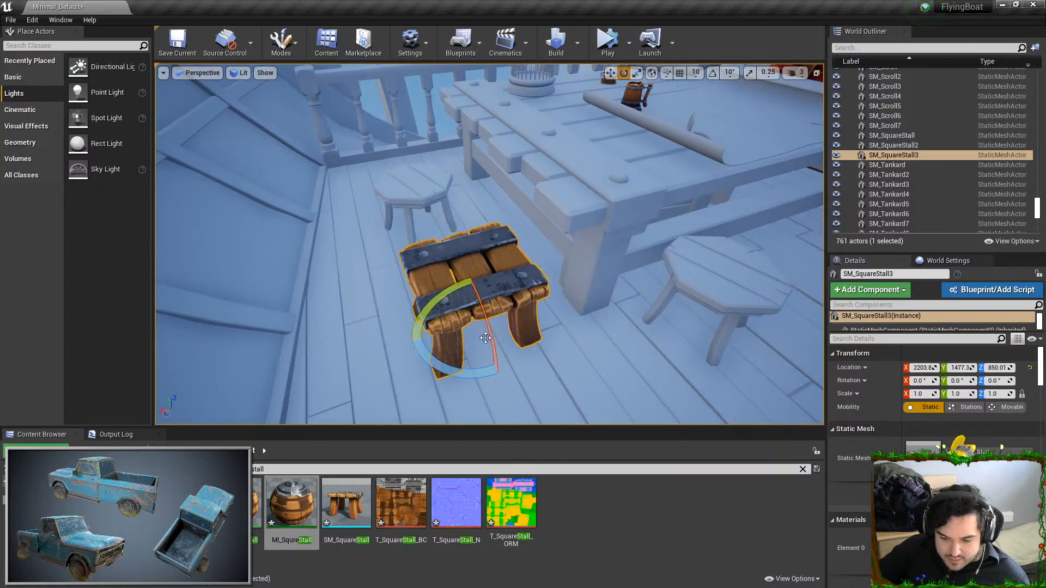
left_click_drag(461, 372, 497, 362)
key("Escape")
Select the upright stall and the leaning stall by the wall and set their scale to 1
right_click_drag(498, 361, 655, 277)
key("w")
mouse_move(497, 306)
right_mouse_down()
mouse_move(490, 284)
mouse_move(507, 349)
mouse_move(556, 338)
mouse_move(491, 349)
right_mouse_up()
right_click_drag(458, 294, 522, 282)
left_click(462, 302)
left_click(521, 283, "ctrl")
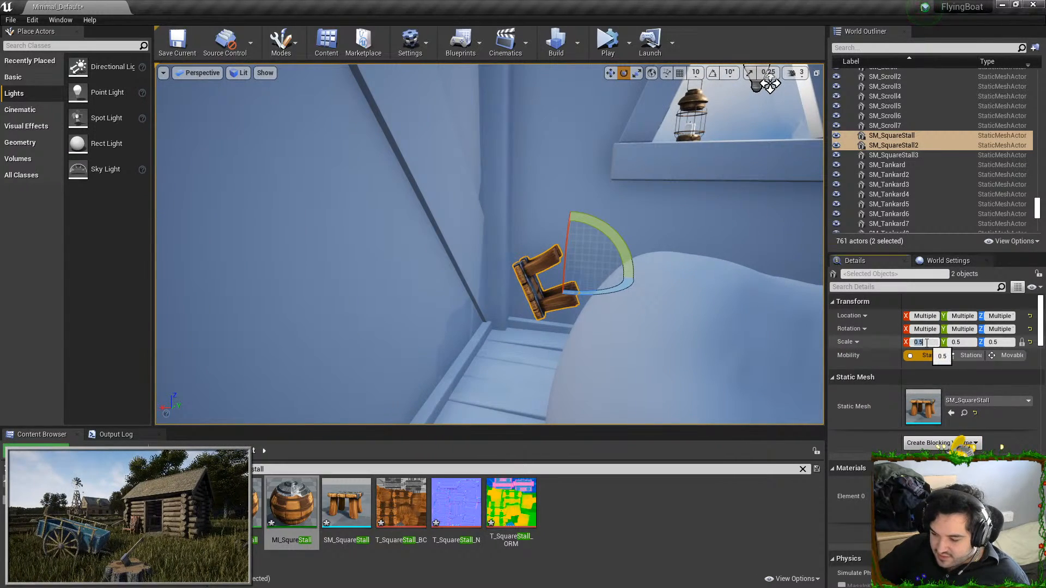
type("1")
key("Return")
Place another SM_SquareStall beside the untextured square stool near the red chest
right_click_drag(681, 305, 463, 354)
key("Escape")
right_click_drag(542, 104, 191, 130)
right_click_drag(490, 245, 599, 228)
left_click_drag(346, 507, 667, 400)
left_click_drag(581, 370, 575, 328)
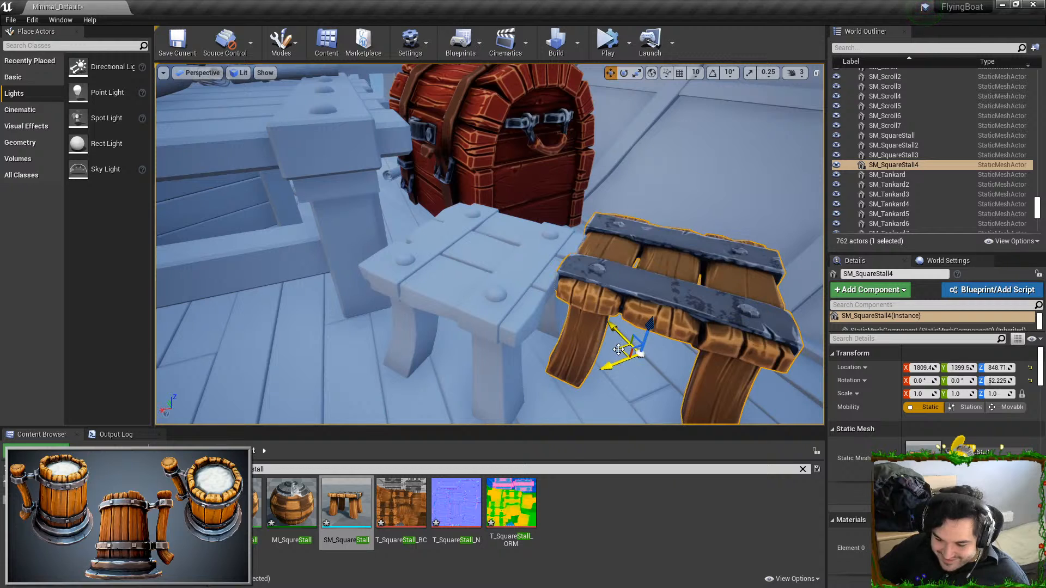
Delete the untextured stool by the chest and put the textured stall in its place, turned to about 145° around Z
left_click(512, 285)
key("Delete")
left_click(495, 349)
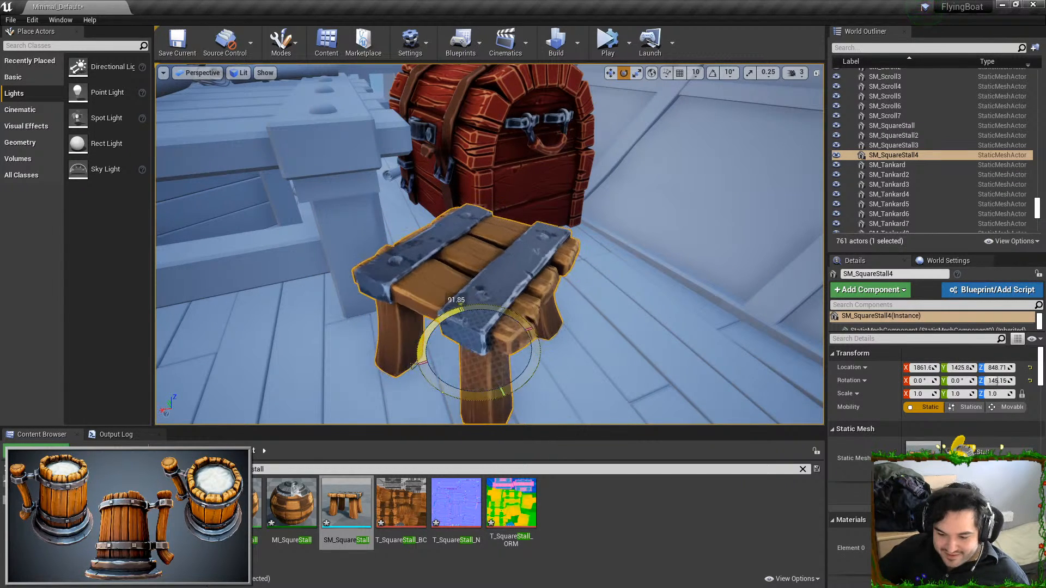
key("Escape")
Replace the untextured square stool near the next table with SM_SquareStall, turned to about 68° around Z
right_click_drag(414, 366, 375, 404)
left_click_drag(346, 504, 677, 350)
left_click(540, 240)
key("Delete")
left_click(668, 389)
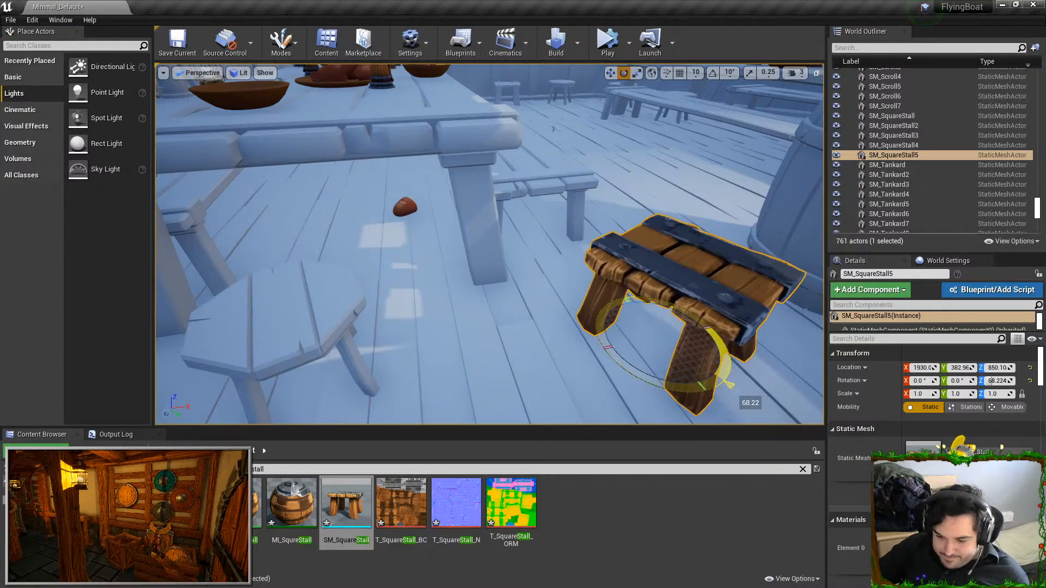
key("Escape")
Place another SM_SquareStall beside the untextured square stool against the wall, near the two round stools
right_click_drag(561, 347, 436, 346)
right_click_drag(442, 224, 448, 458)
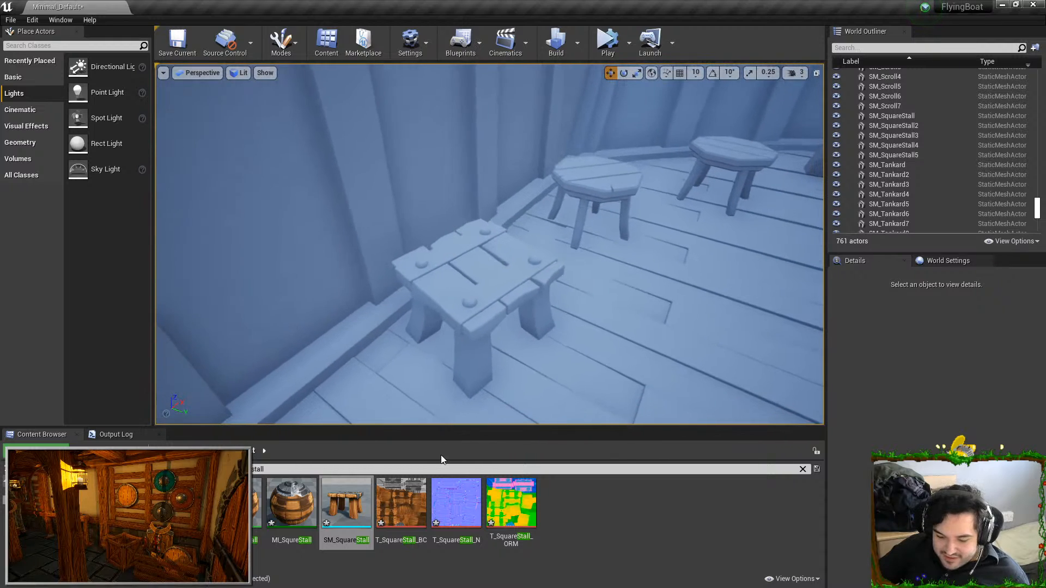
left_click_drag(547, 359, 636, 351)
left_click_drag(628, 301, 649, 314)
key("w")
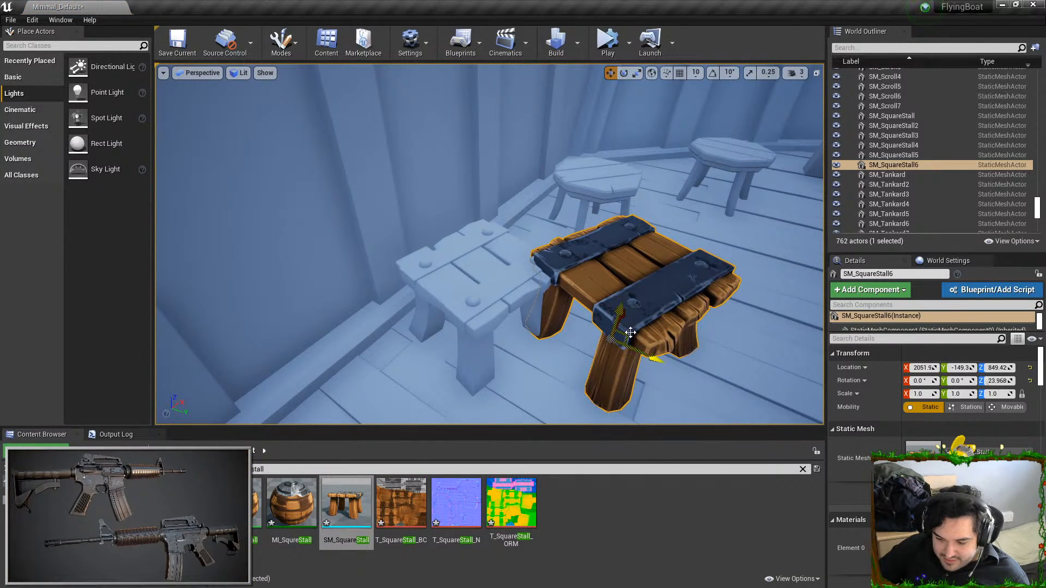
right_click_drag(579, 344, 608, 344)
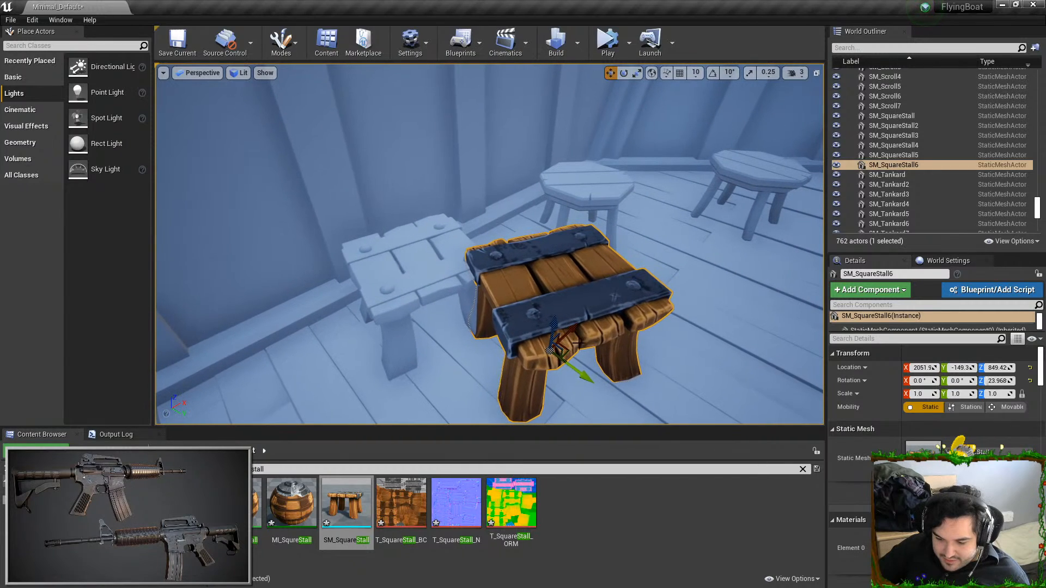
Line the textured stall up with the untextured stool by the wall, turned to about 9° around Z, and delete the untextured one
key("d")
right_click_drag(417, 337, 338, 311)
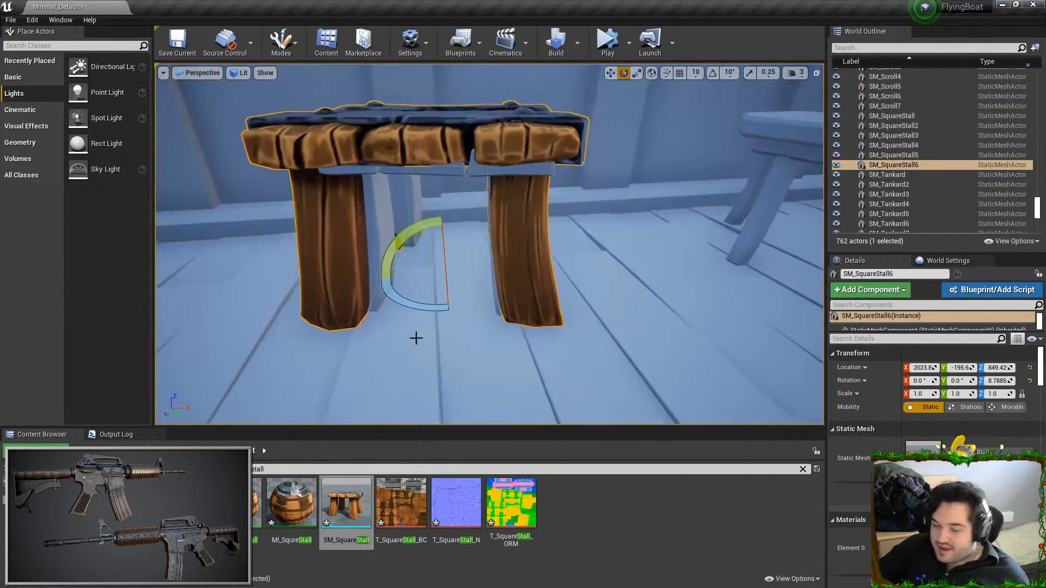
left_click(376, 219)
key("Delete")
left_click(376, 220)
mouse_move(579, 294)
right_mouse_down()
mouse_move(580, 332)
mouse_move(579, 293)
right_mouse_up()
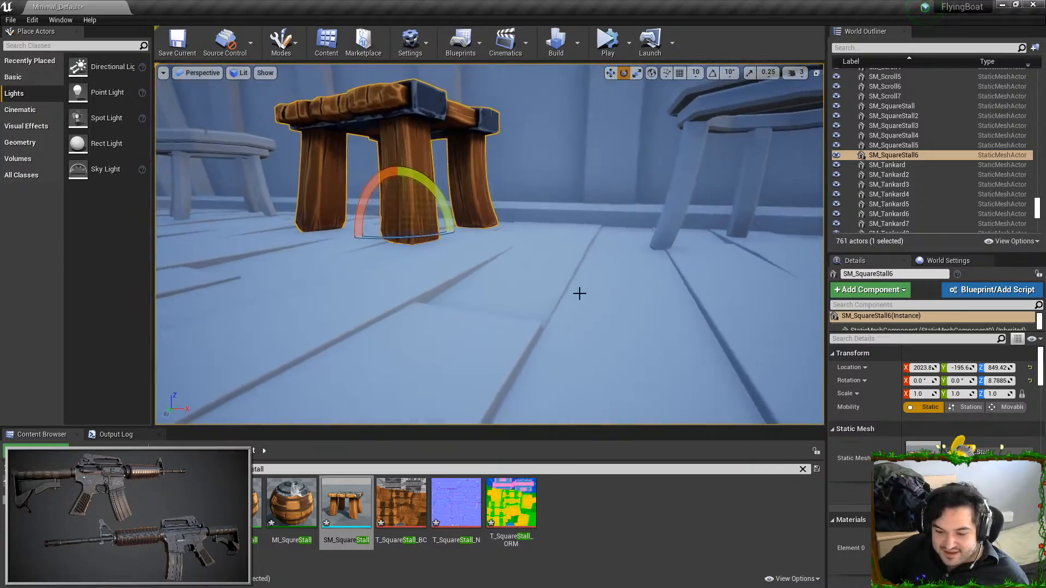
key("Escape")
Place a tipped-over SM_SquareStall by the wall near the stacked crates and turn it to about 525° around Z
right_click_drag(574, 257, 469, 297)
key("w")
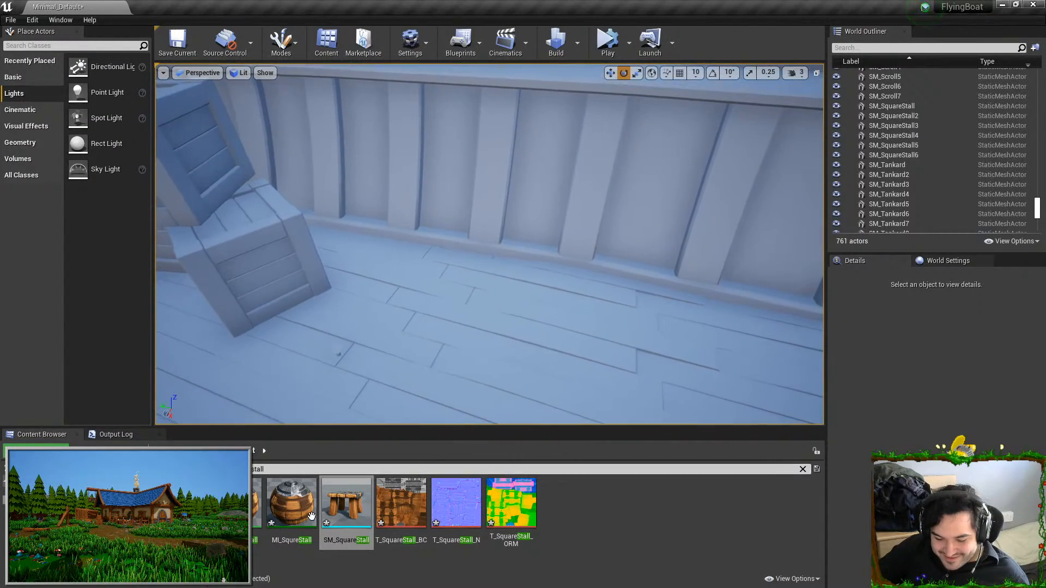
left_click_drag(474, 284, 506, 229)
key("f")
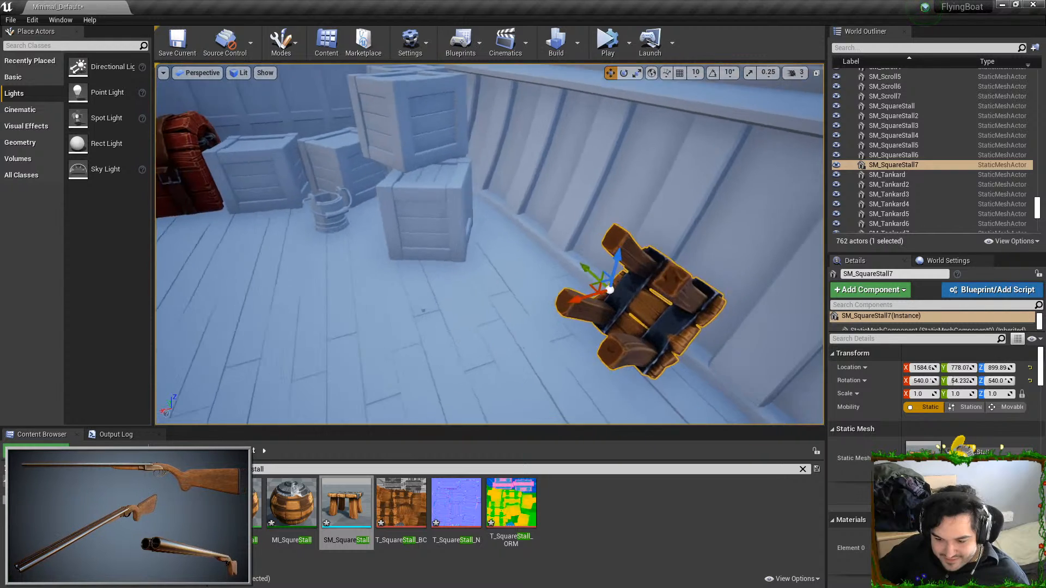
key("e")
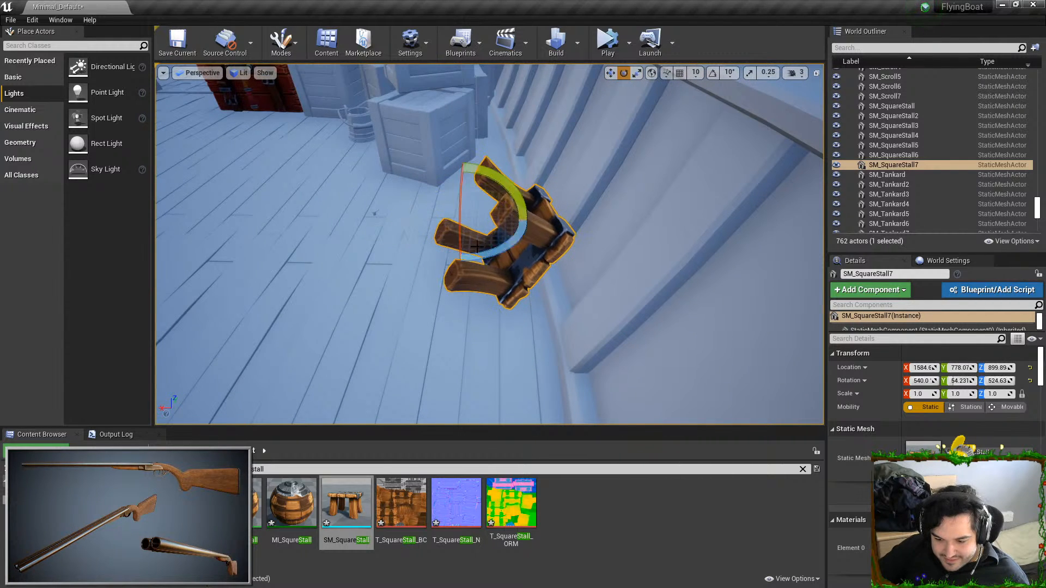
Shift the tipped-over stall along the wall to about X 1570 and lower it to about Z 896
key("w")
right_click_drag(574, 213, 516, 203)
key("s")
left_click_drag(293, 175, 329, 174)
right_click_drag(329, 175, 329, 174)
key("a")
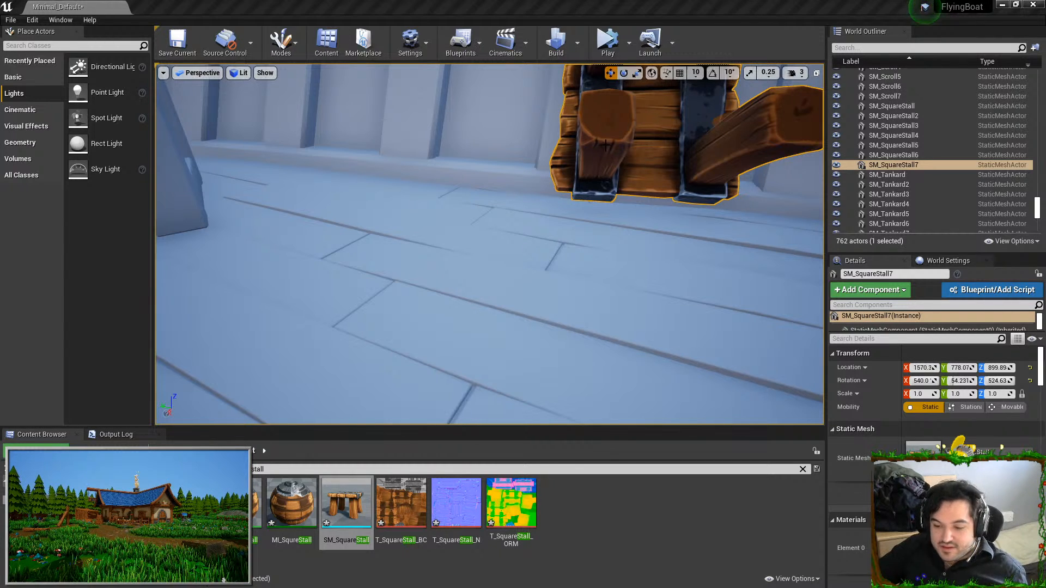
key("f")
left_click_drag(516, 127, 518, 140)
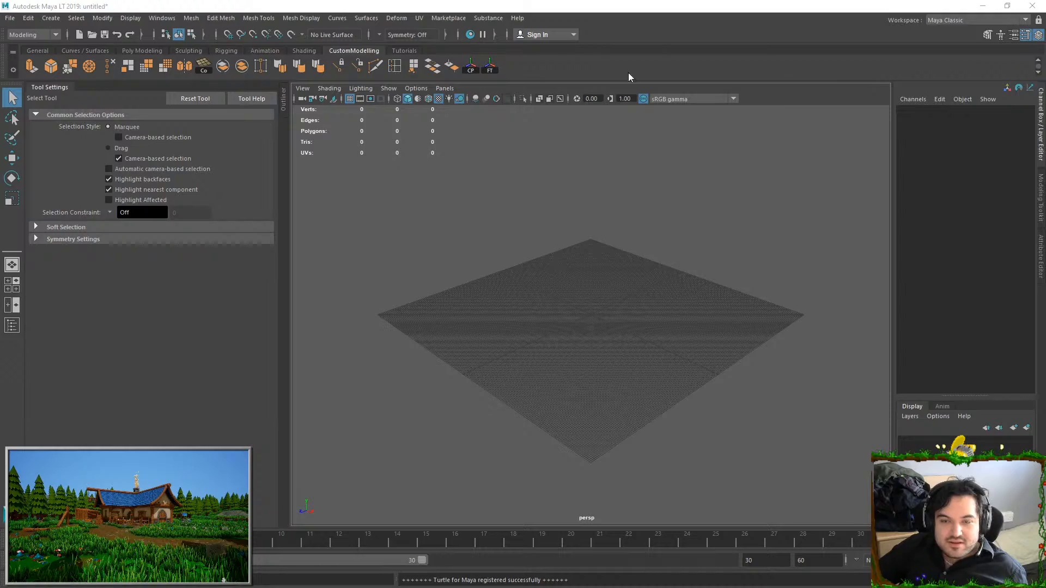
Switch to Maya LT, bring the square stall mesh into the empty scene and frame the underside of its seat
left_click(593, 308)
key("f")
left_click(766, 282)
left_click_drag(670, 321, 616, 234, "alt")
scroll(600, 275, "up", 4)
left_click_drag(600, 276, 634, 261, "alt")
left_click_drag(603, 302, 594, 274, "alt")
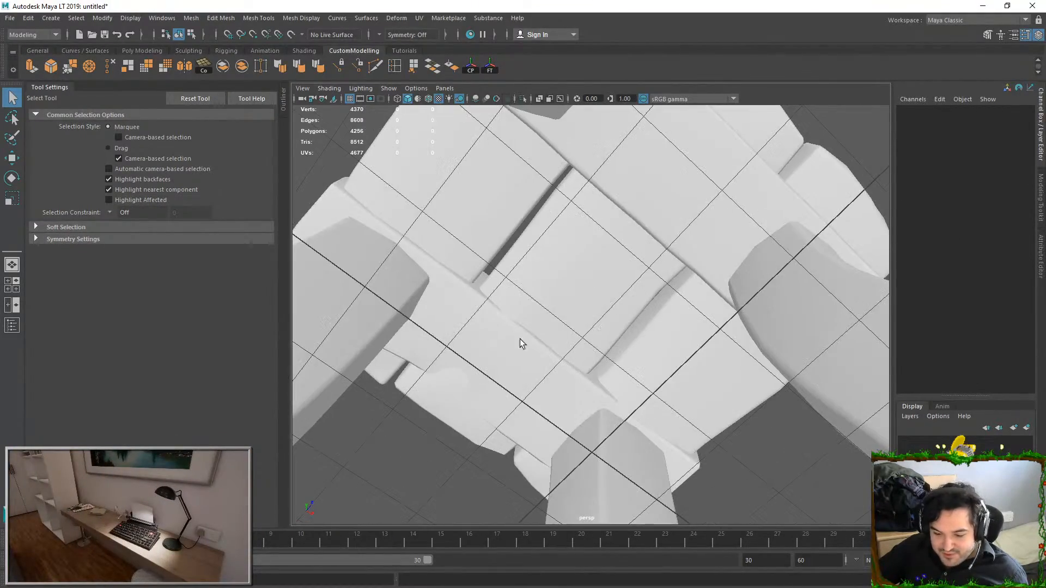
Select two vertices on the underside of the stall's seat and move them vertically to even out the surface
left_click_drag(511, 346, 560, 293, "alt")
left_click(550, 317)
key("F9")
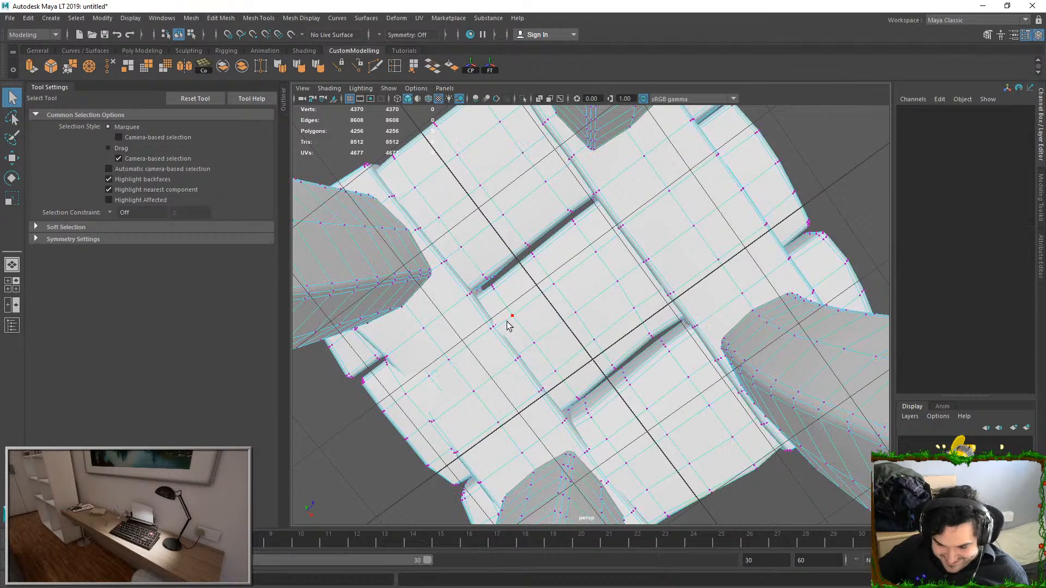
left_click_drag(454, 358, 624, 335, "alt")
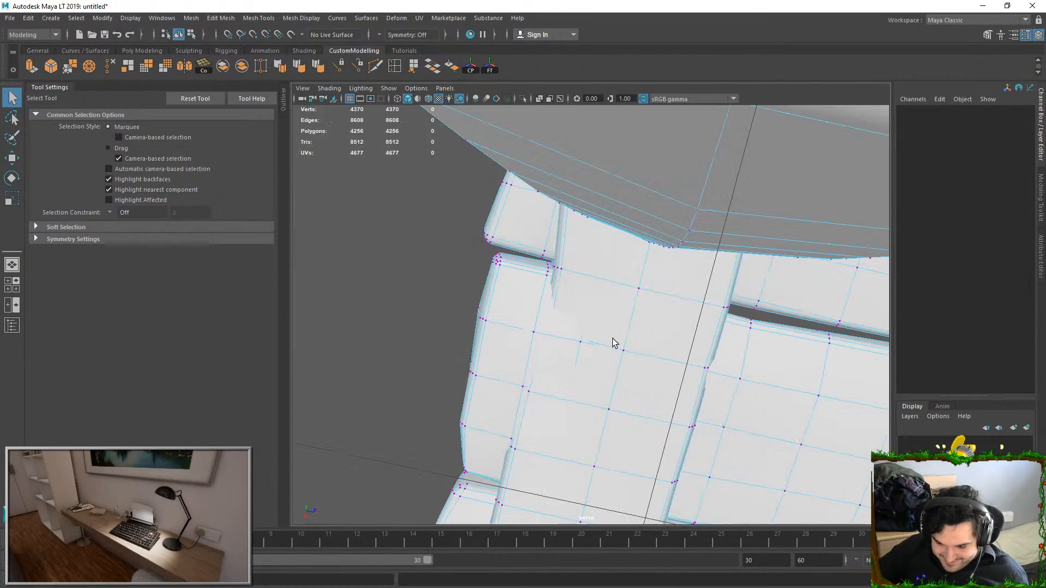
left_click(576, 337)
left_click(540, 337, "shift")
key("w")
left_click_drag(540, 337, 523, 163, "alt")
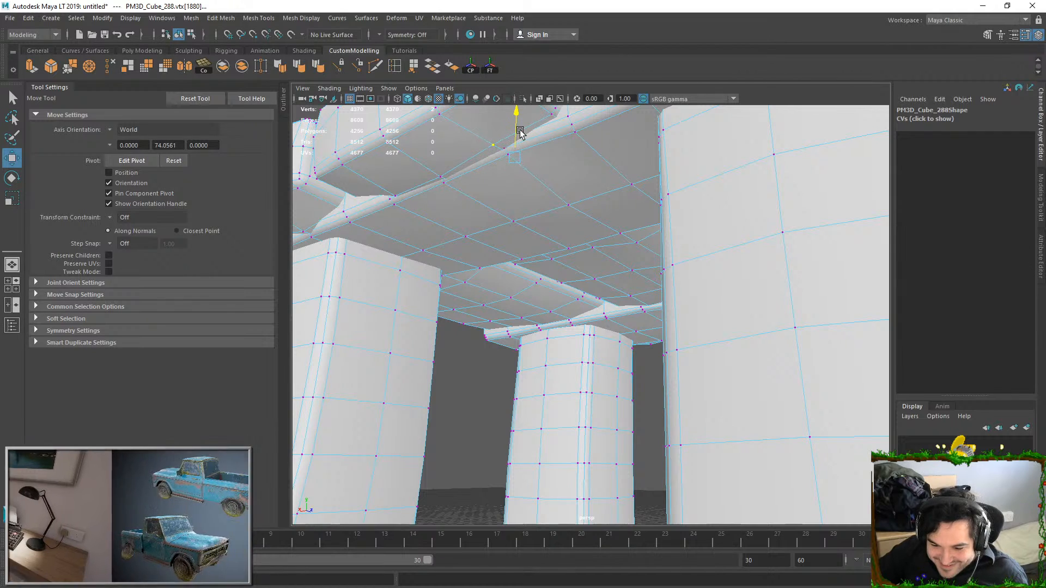
Return to object mode, select the whole stall mesh and export it
key("F8")
scroll(531, 202, "down", 5)
left_click_drag(572, 243, 597, 251, "alt")
left_click(785, 213)
scroll(785, 212, "down", 3)
left_click(549, 250)
key("F9")
right_click_drag(549, 250, 647, 198)
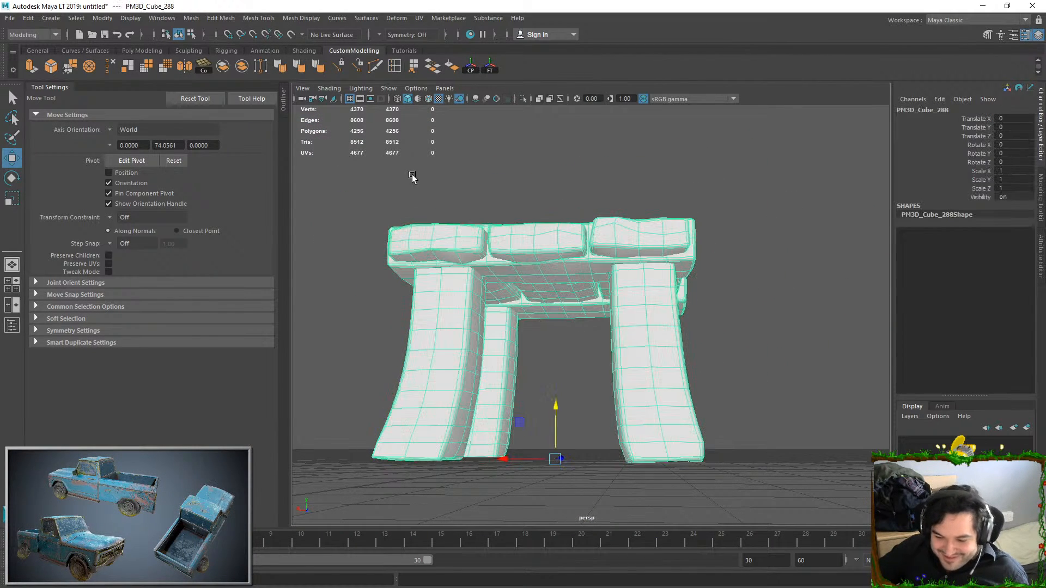
left_click(10, 18)
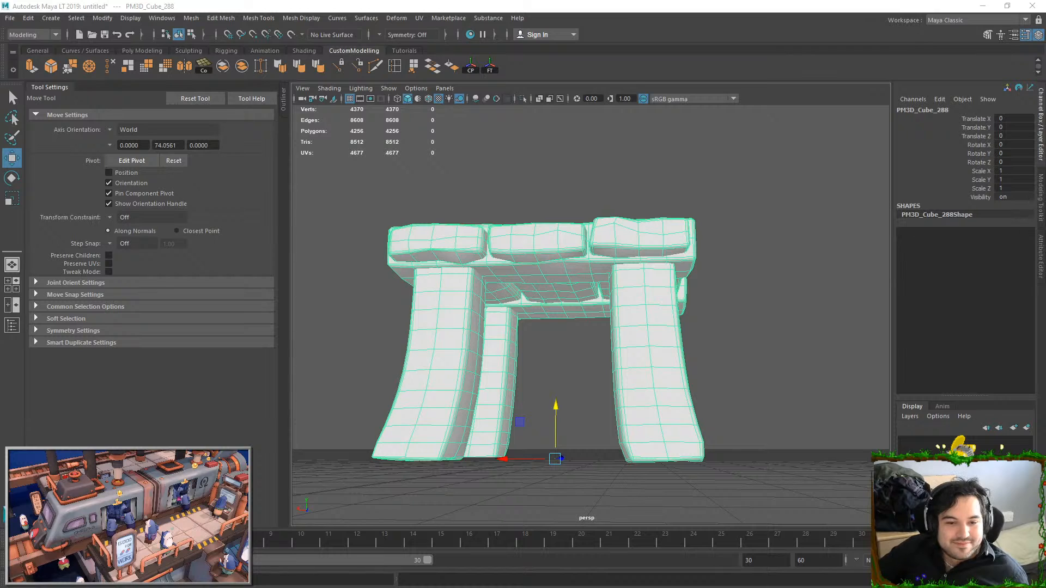
Switch to Unreal Editor, find SM_SquareStall in the Props folder and reimport it
key("alt+Tab")
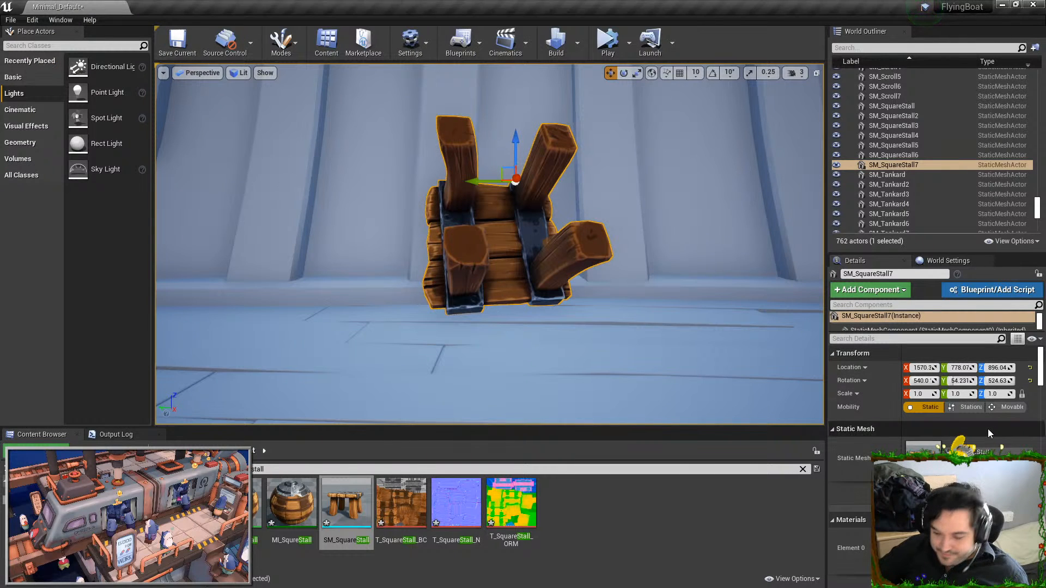
left_click(963, 466)
scroll(289, 523, "down", 1)
right_click(457, 526)
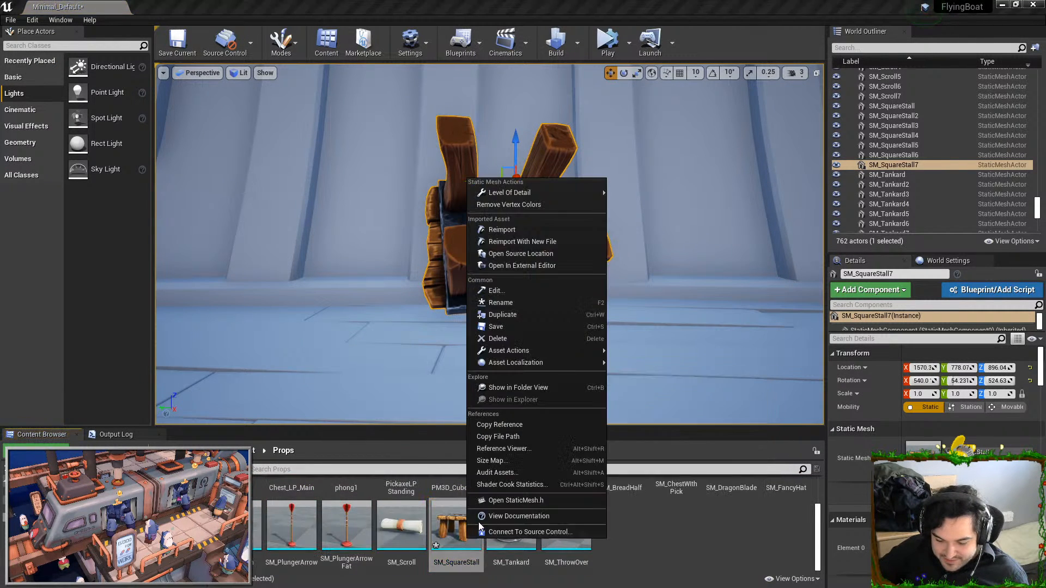
left_click(489, 225)
Deselect the stall and examine the rest of the boat interior, up to the railing with the blue hat and the wardrobe
key("w")
mouse_move(489, 224)
right_mouse_down()
mouse_move(504, 191)
mouse_move(491, 267)
mouse_move(452, 229)
mouse_move(518, 234)
mouse_move(469, 207)
mouse_move(523, 215)
mouse_move(513, 201)
mouse_move(567, 232)
mouse_move(627, 221)
mouse_move(622, 191)
mouse_move(611, 235)
mouse_move(578, 254)
mouse_move(485, 247)
right_mouse_up()
key("d")
key("s")
key("a")
key("s")
key("Escape")
key("w")
key("w")
key("w")
key("d")
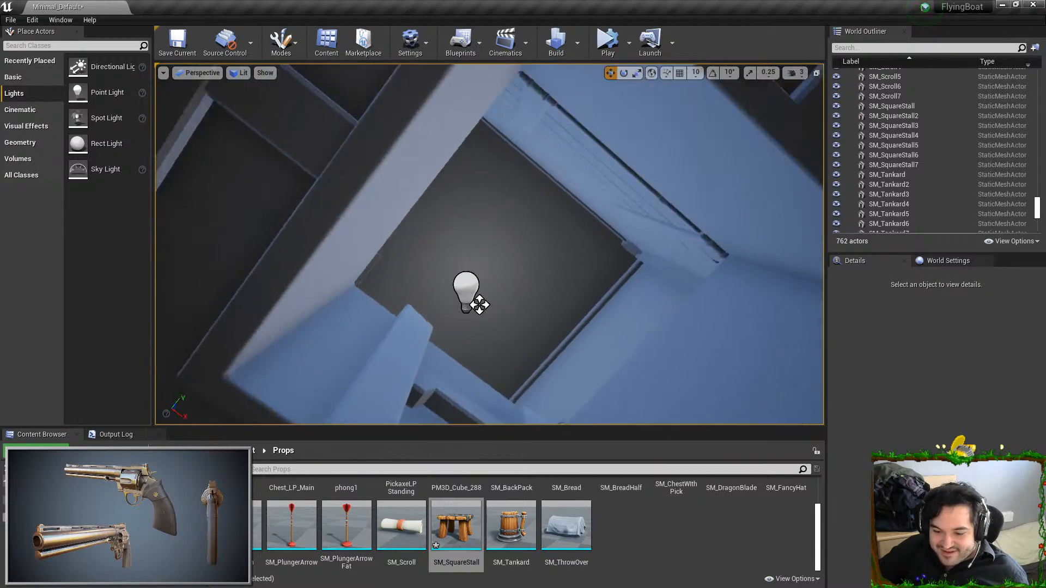
right_click_drag(485, 248, 245, 316)
key("w")
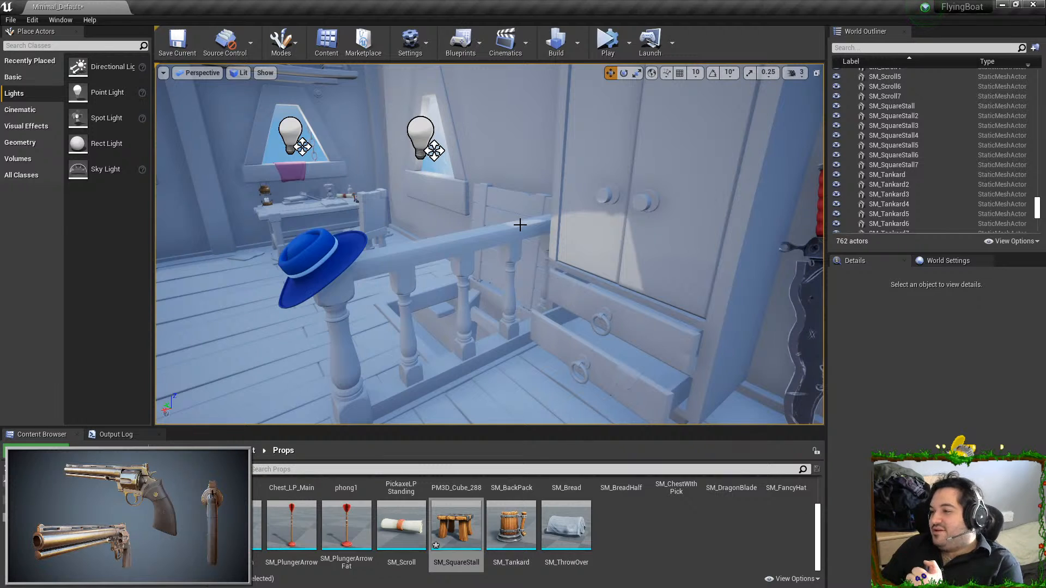